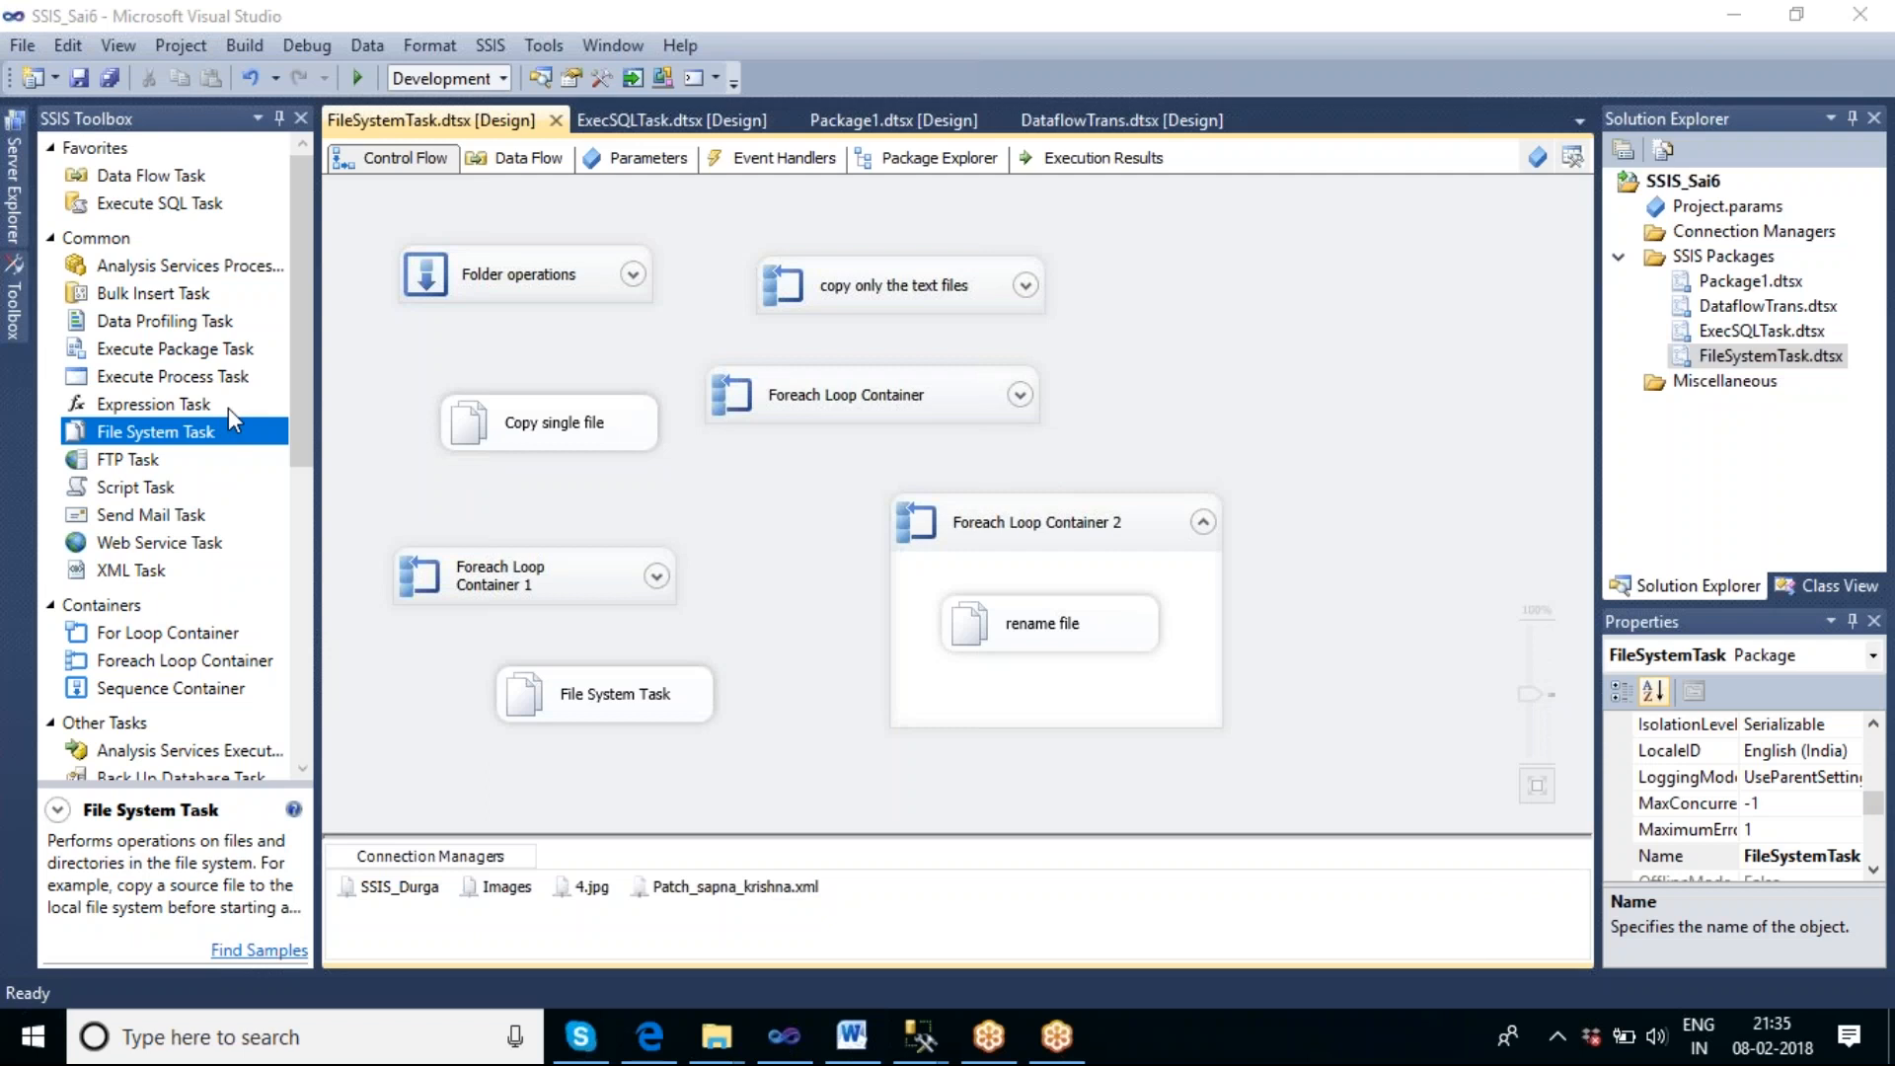
Add a new SSIS package to the project's SSIS Packages folder.
click(153, 564)
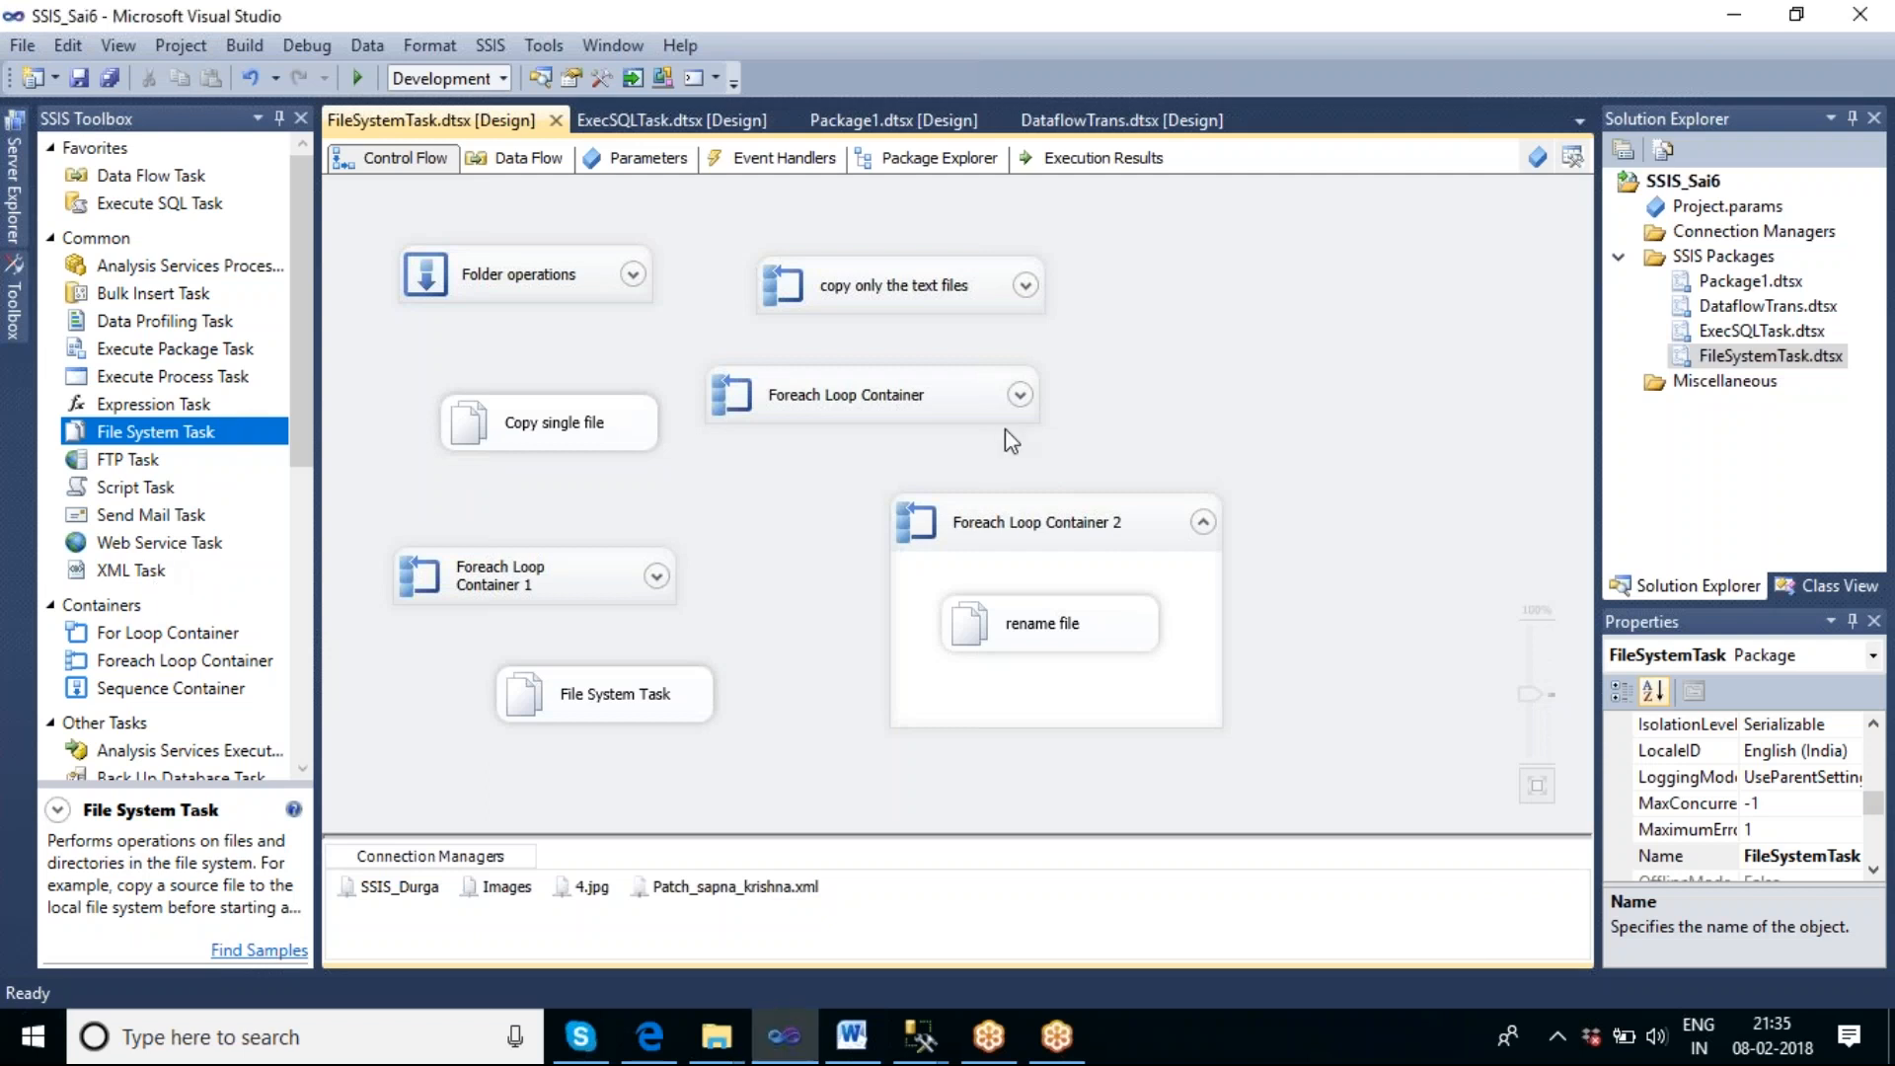
click(1750, 263)
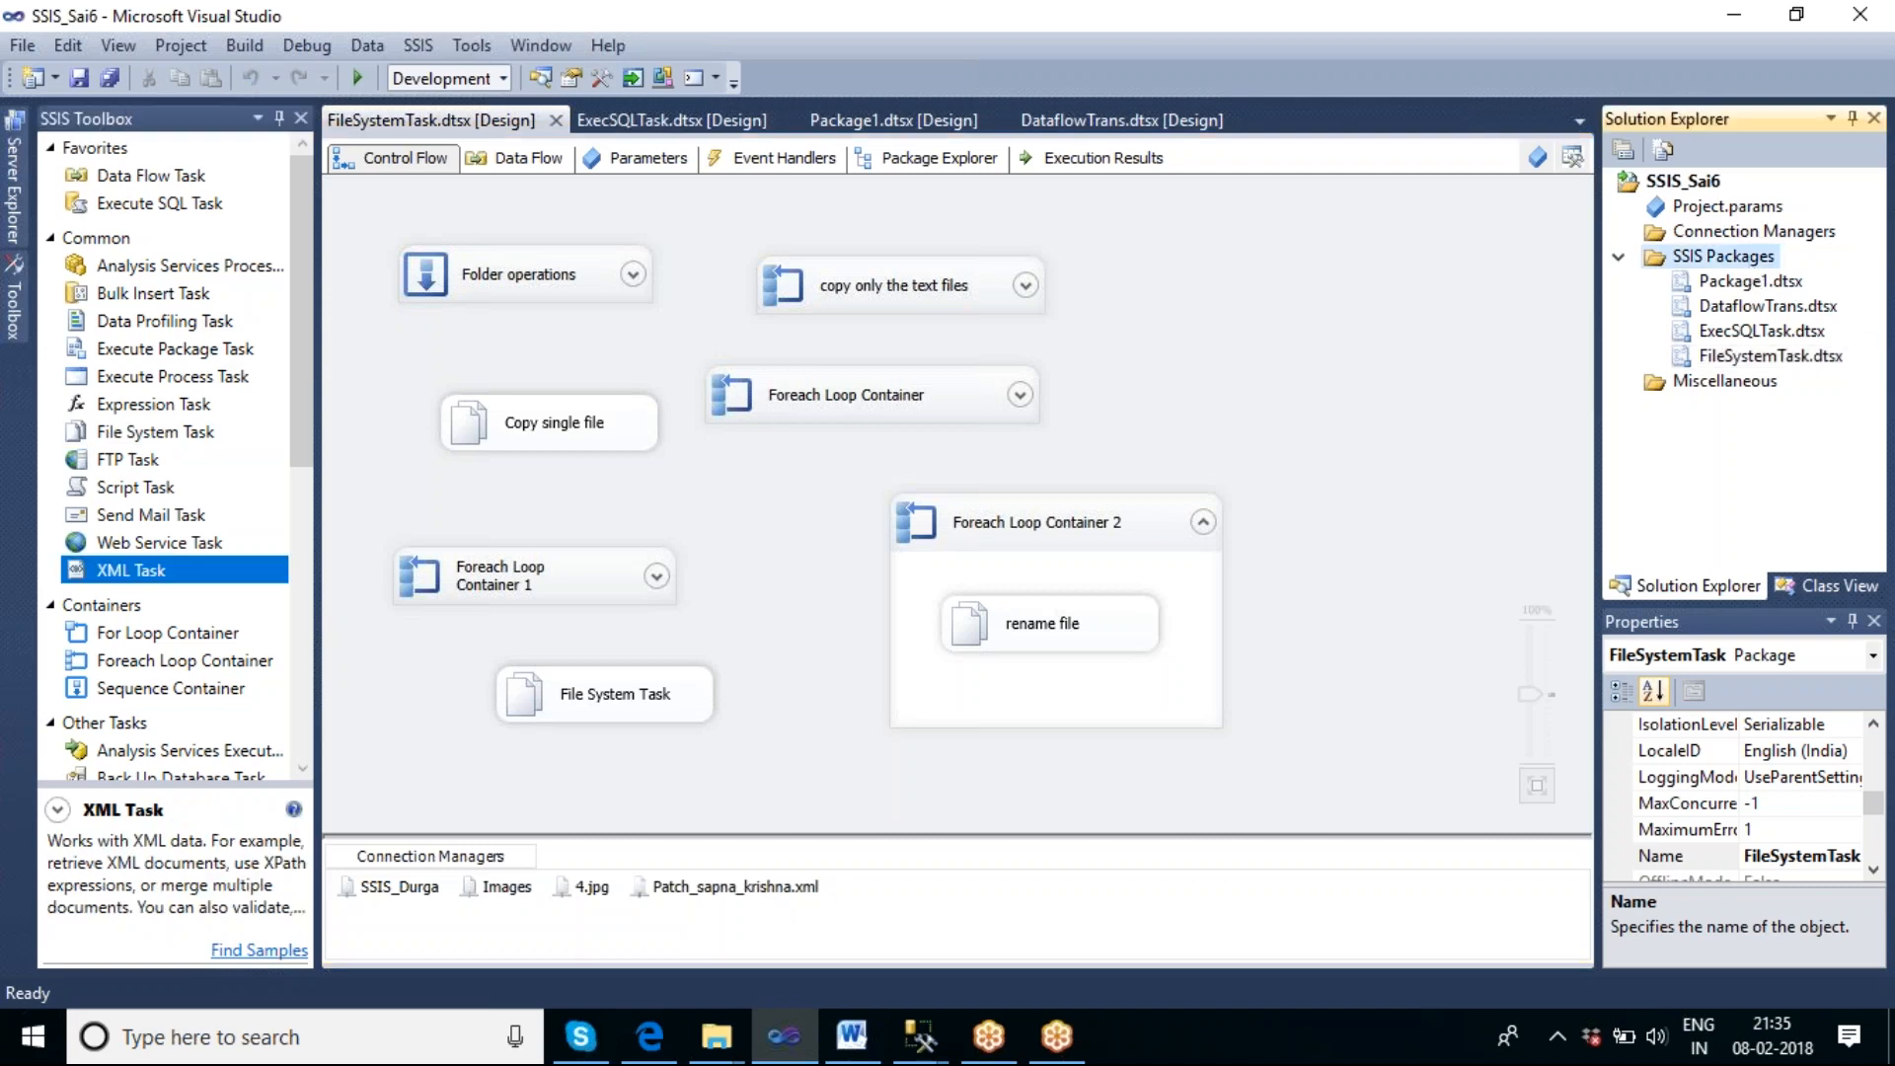
right_click(1749, 264)
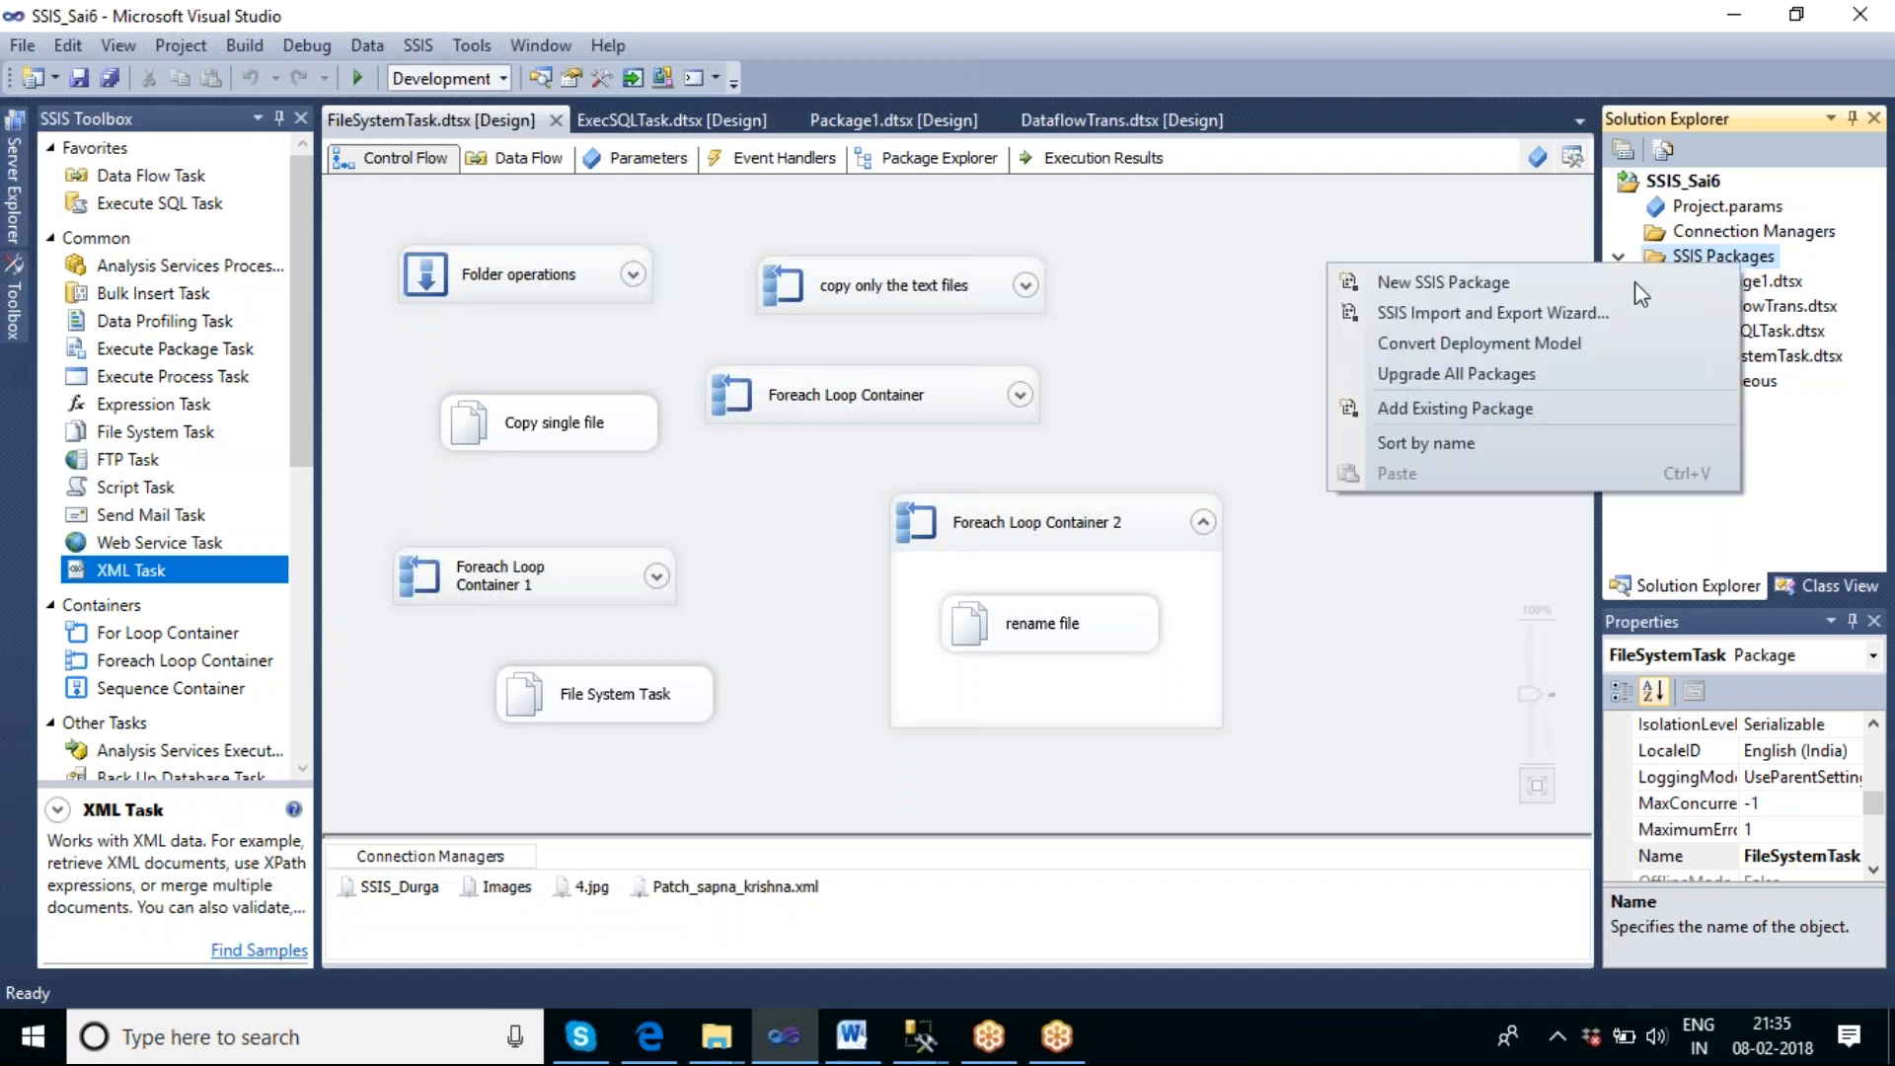
click(1573, 282)
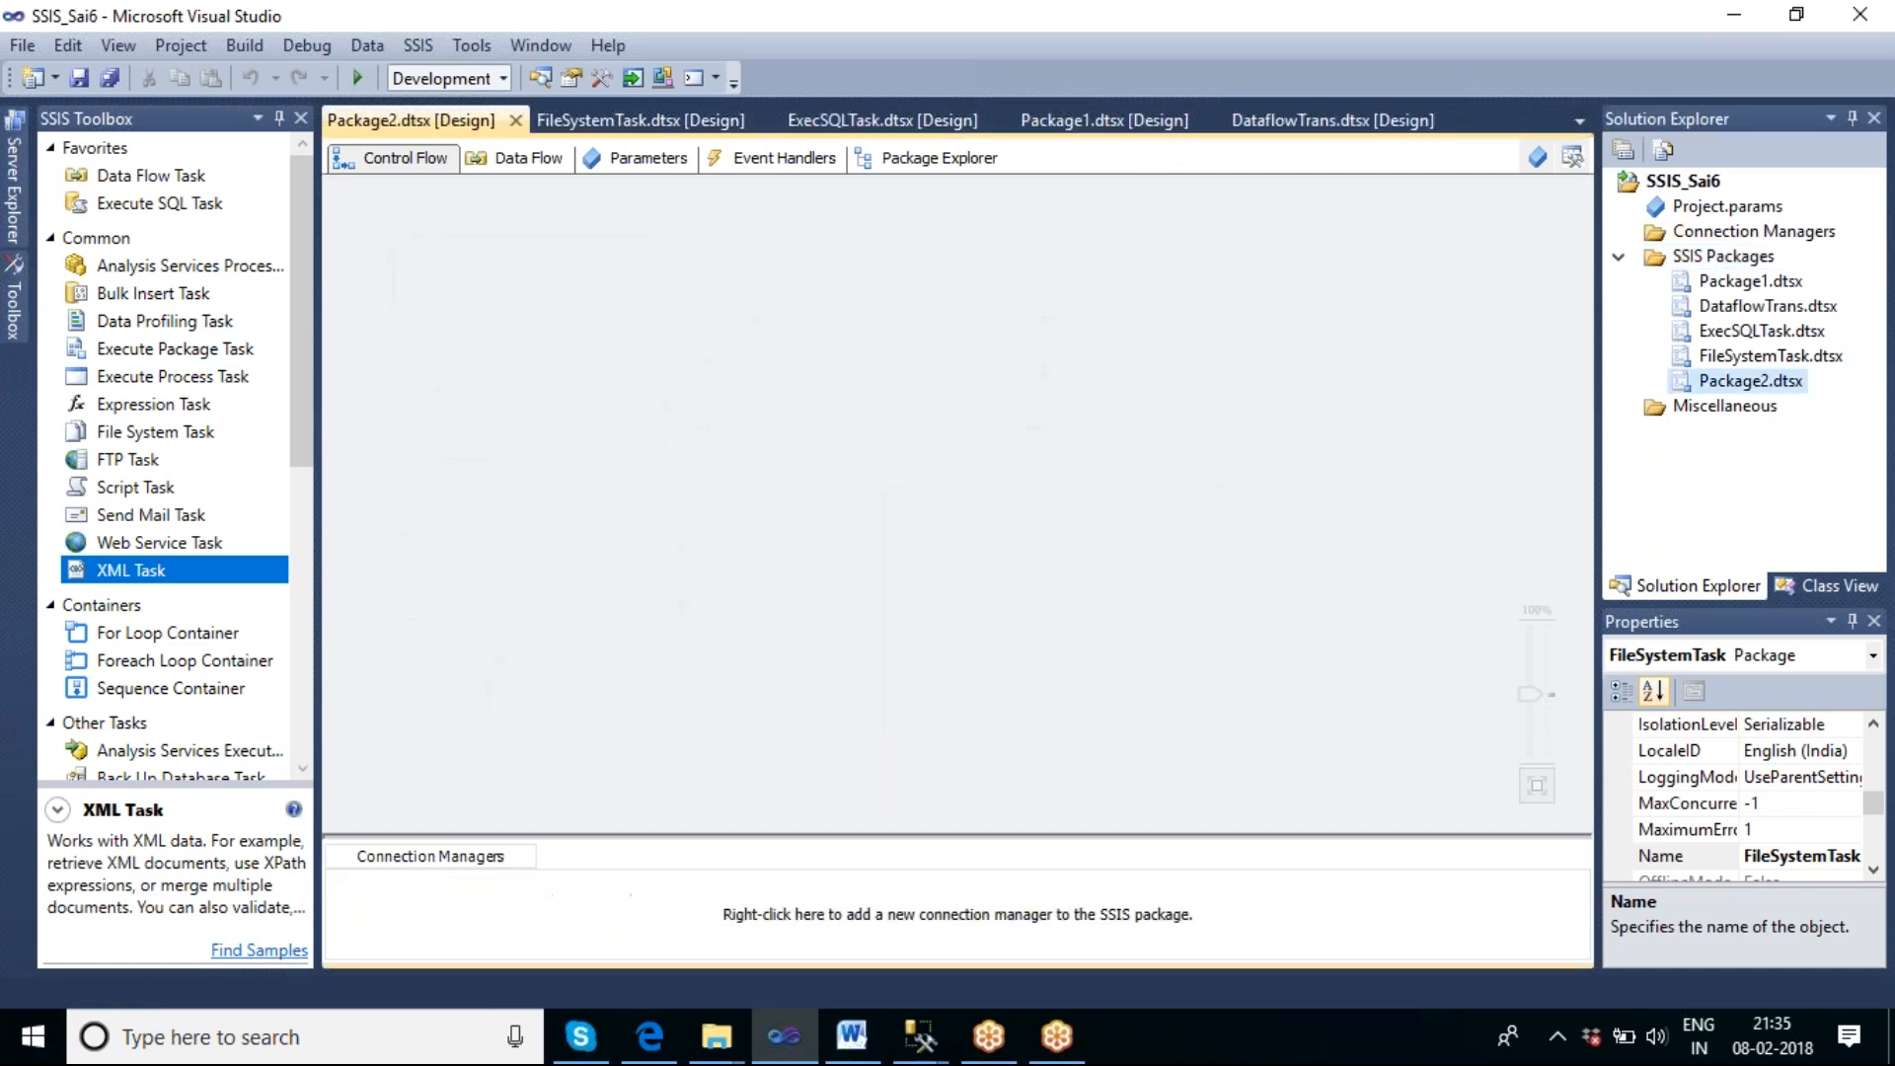
Rename the new package Package2.dtsx to XMLTask.dtsx.
right_click(1737, 385)
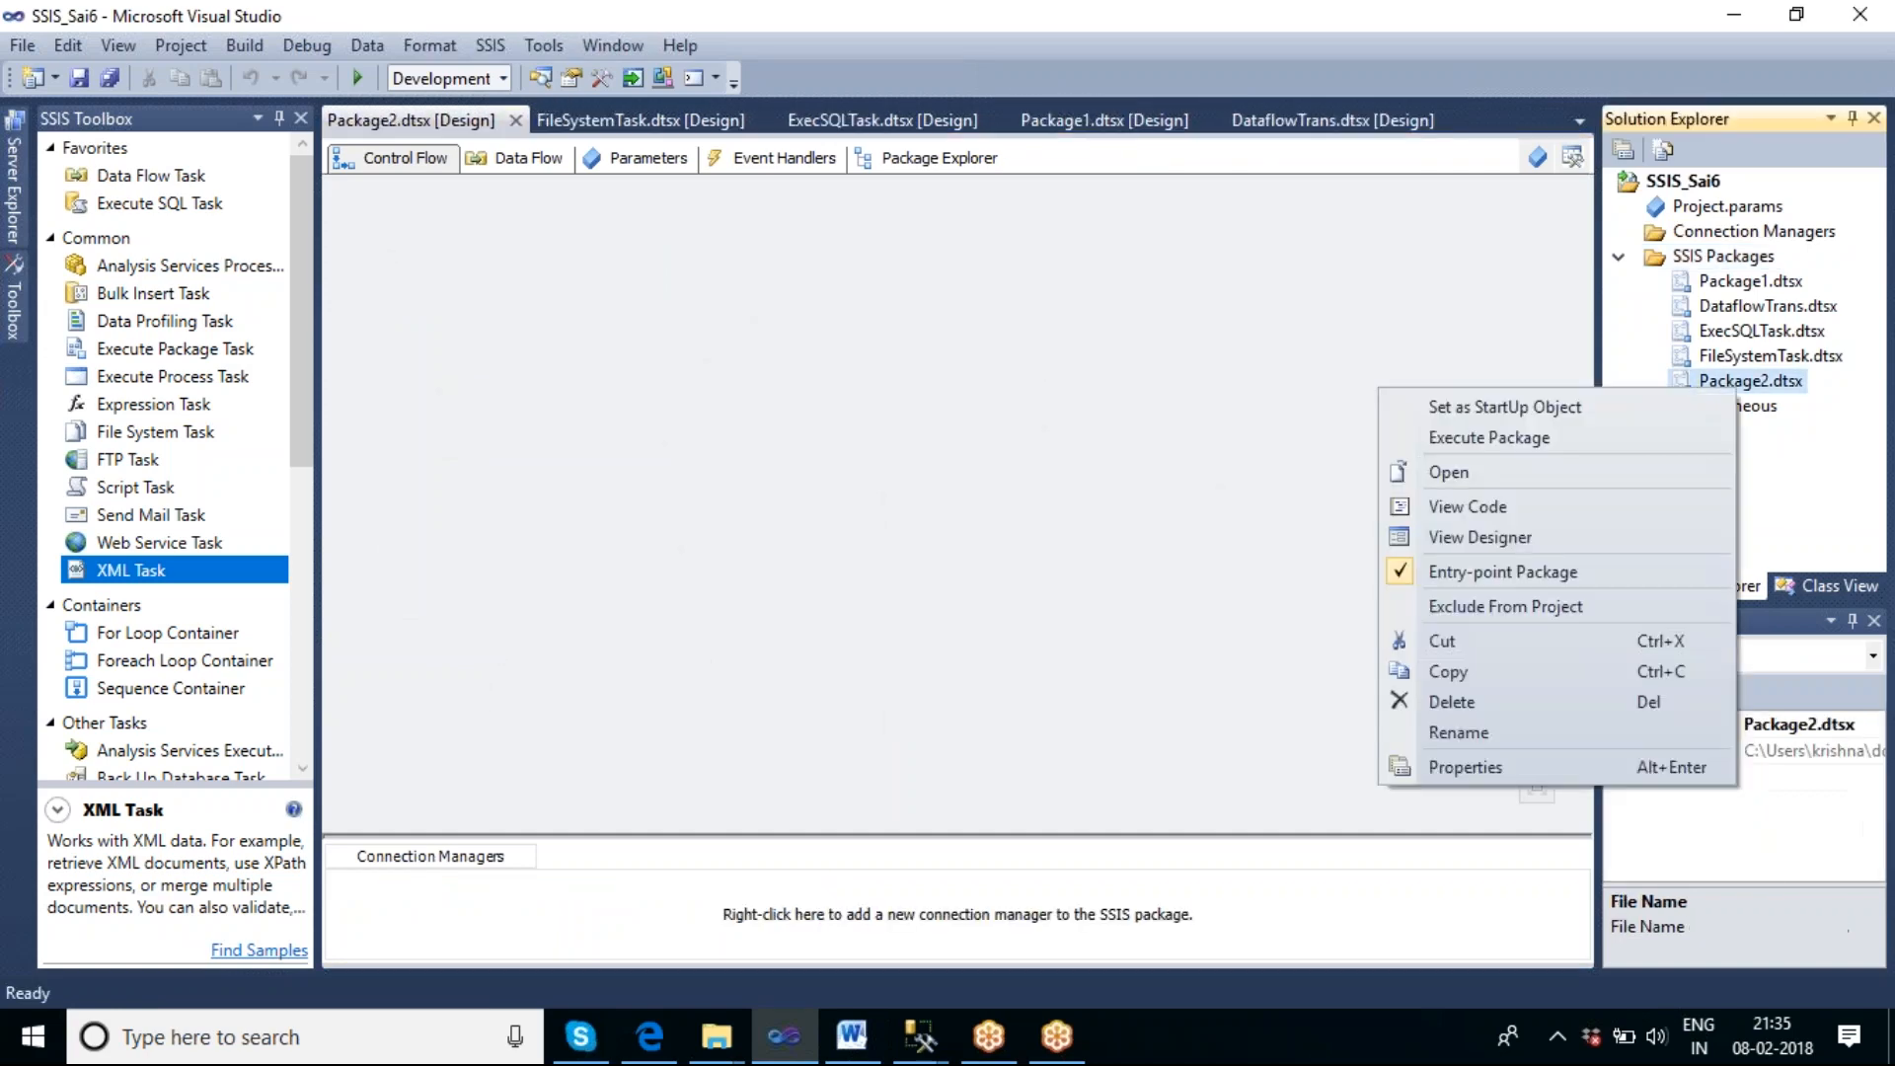
click(1504, 732)
click(1772, 385)
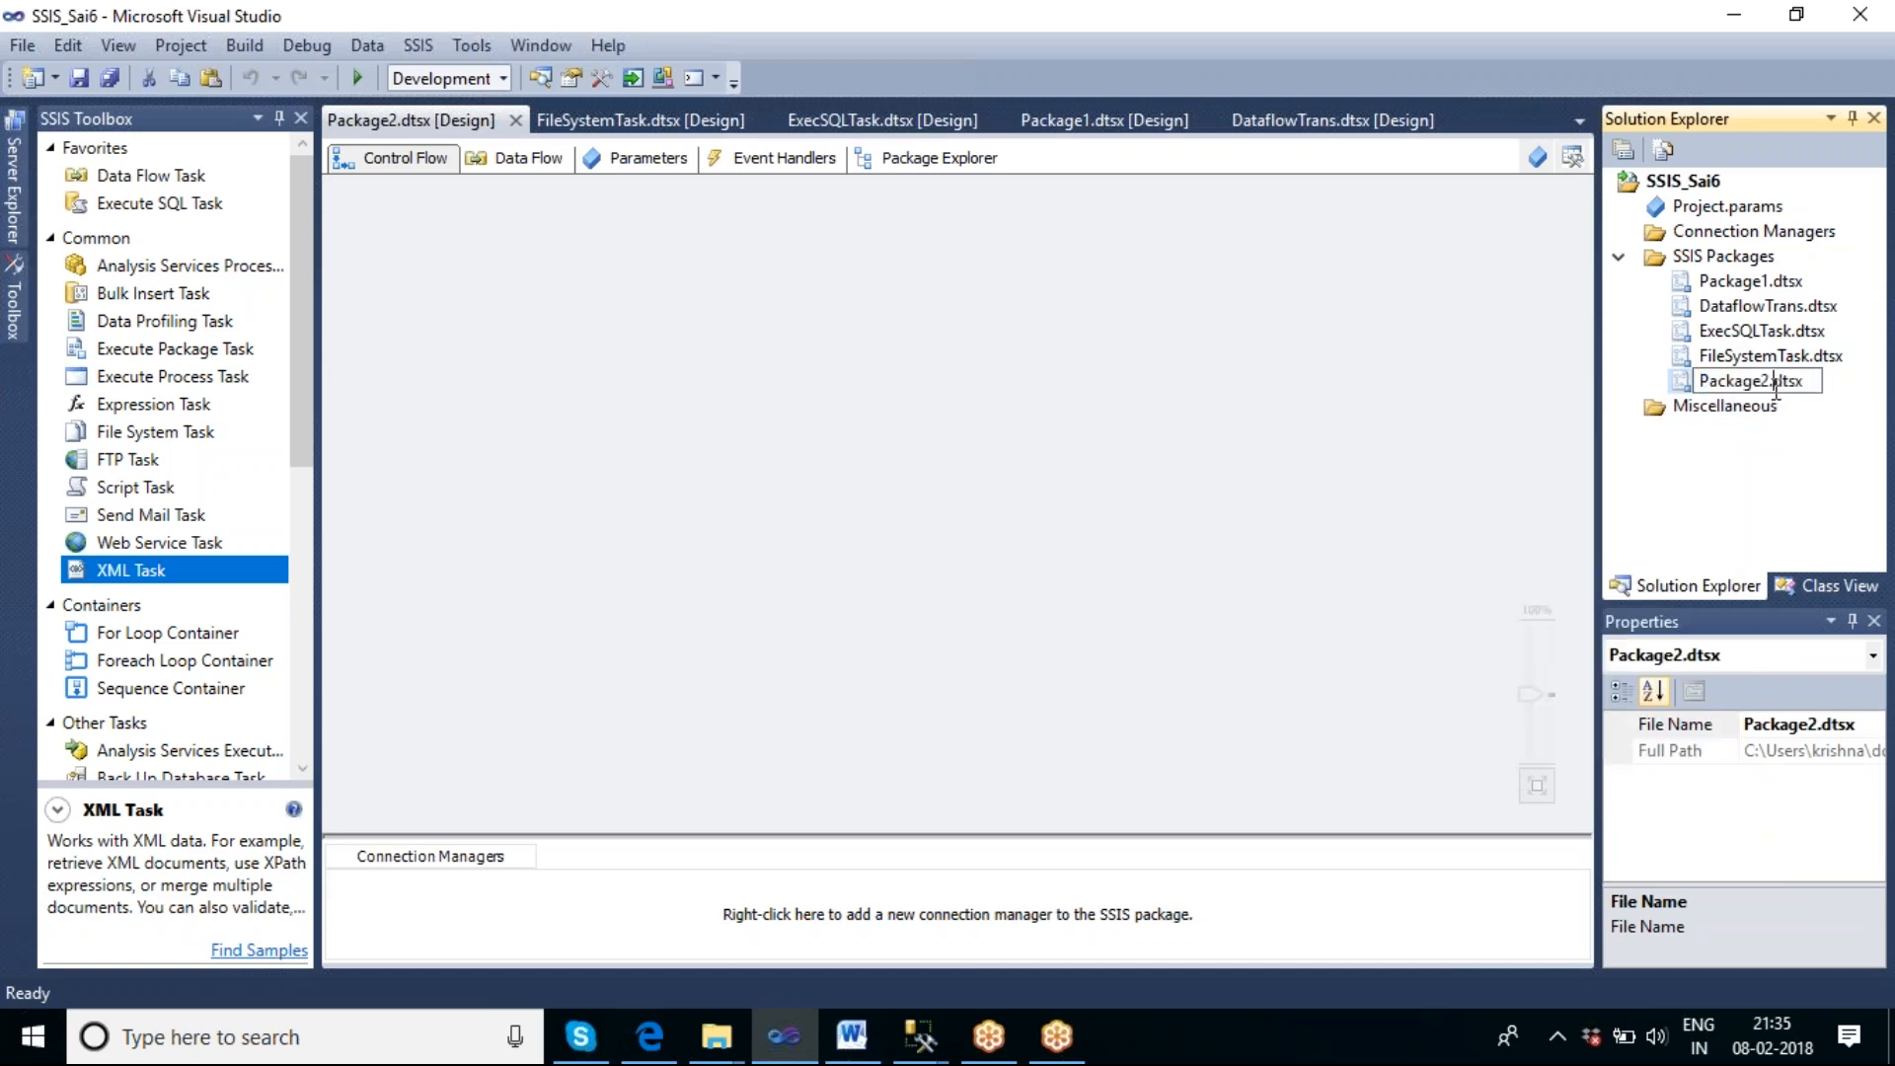
drag(1771, 385, 1684, 387)
text(XMLTask)
click(564, 464)
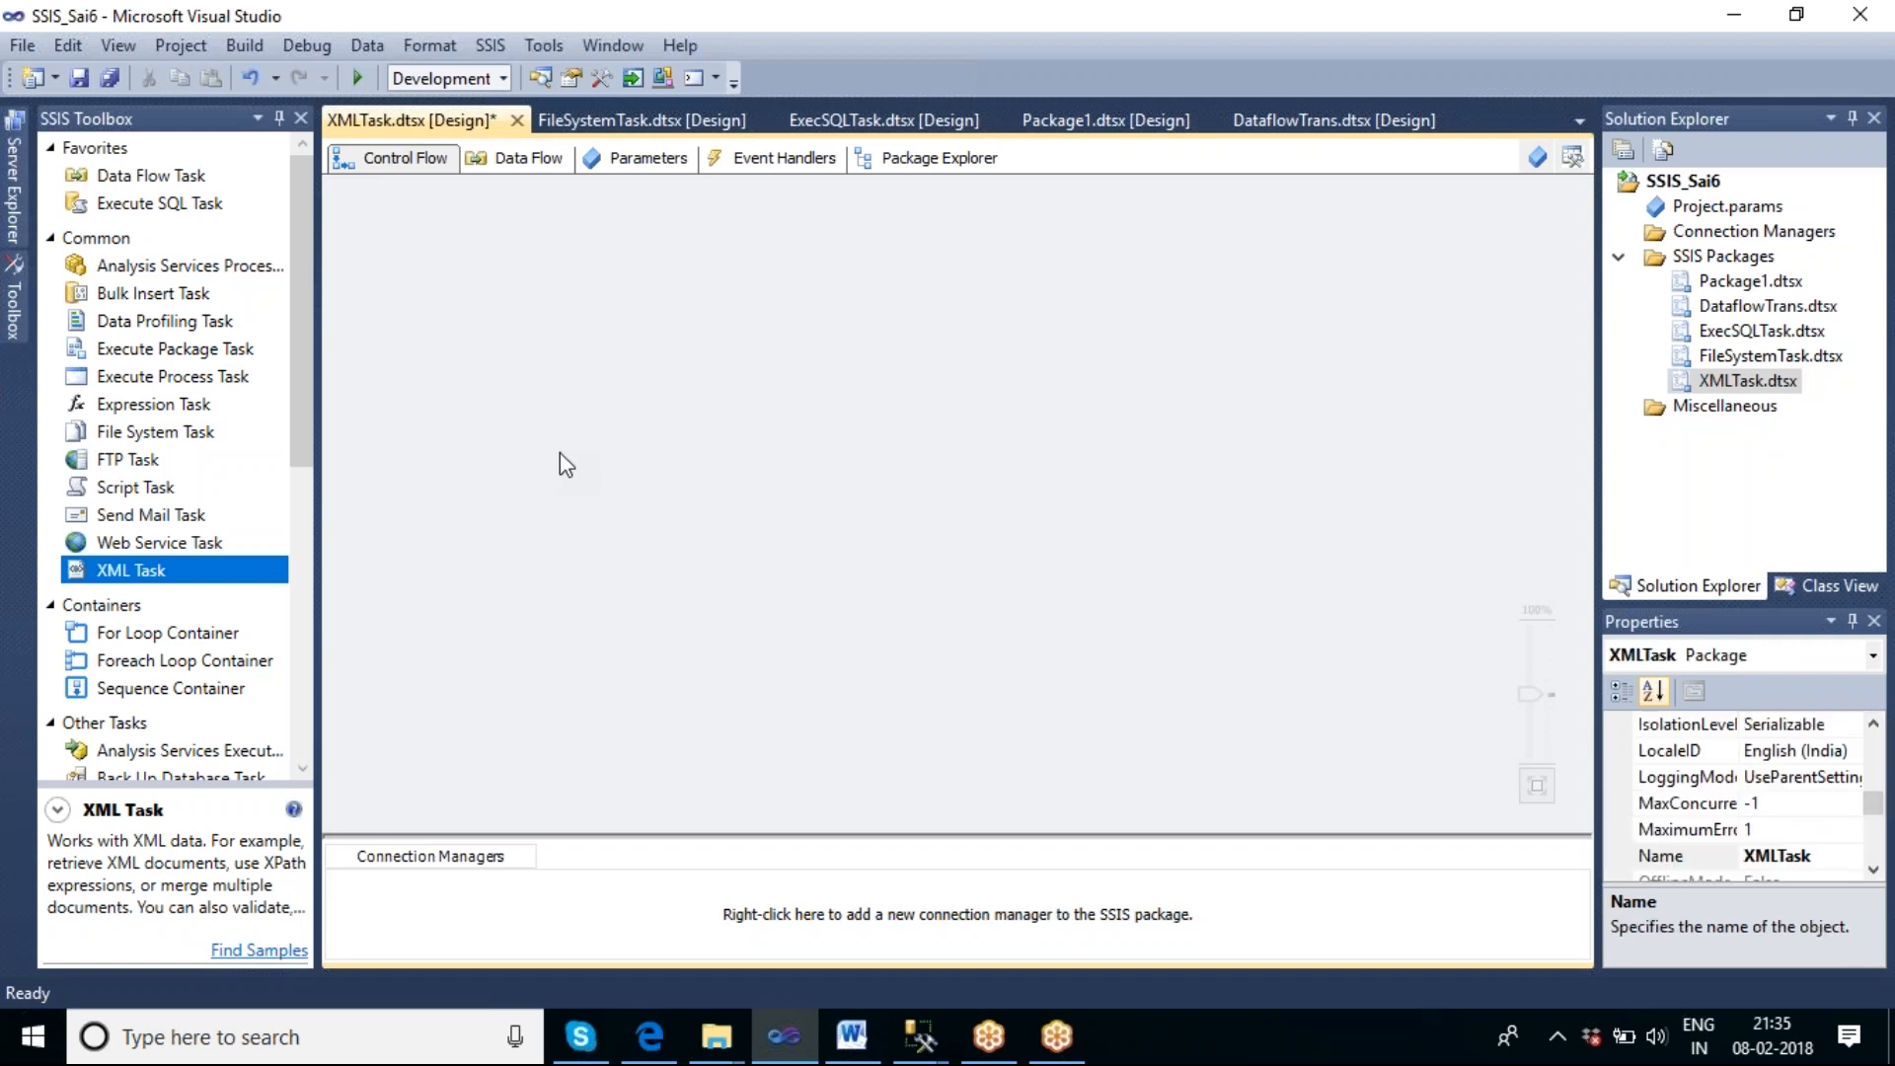
Add an XML Task to the empty control flow of the XMLTask package.
drag(181, 576, 601, 283)
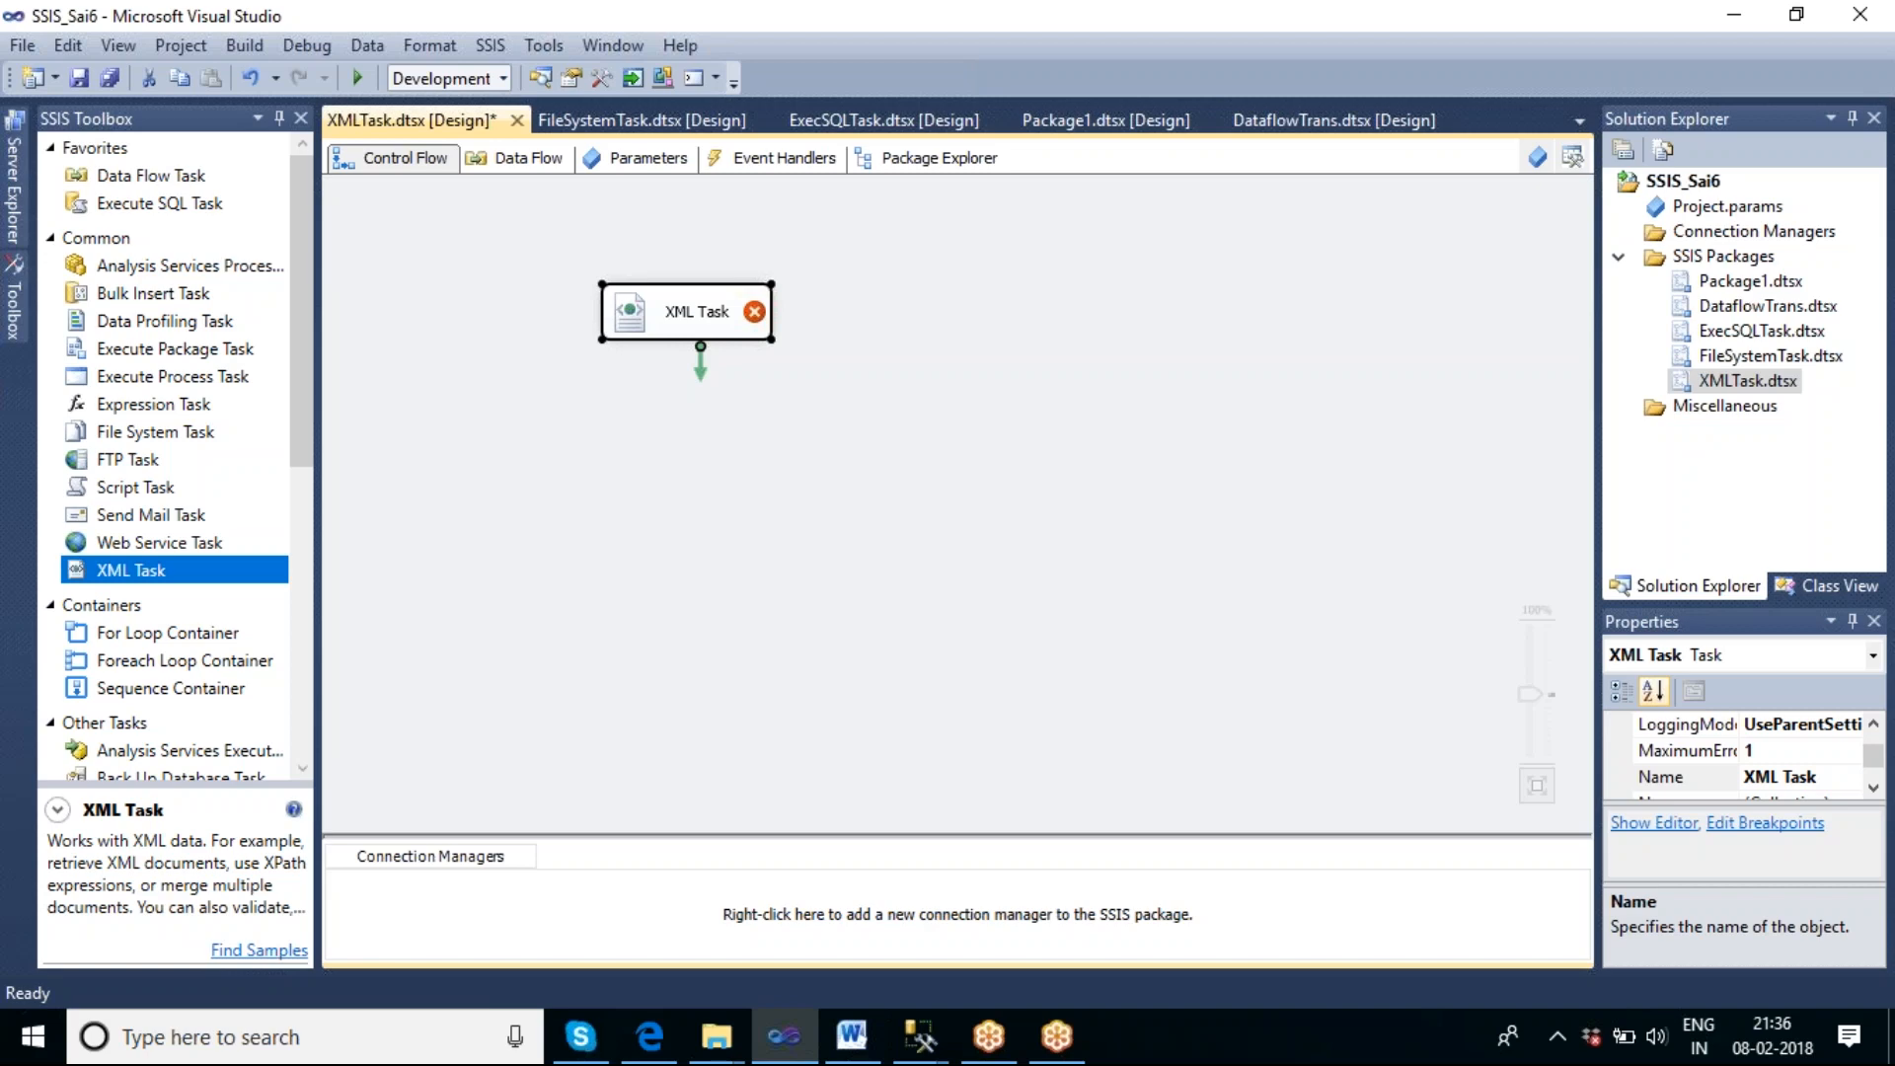
click(864, 385)
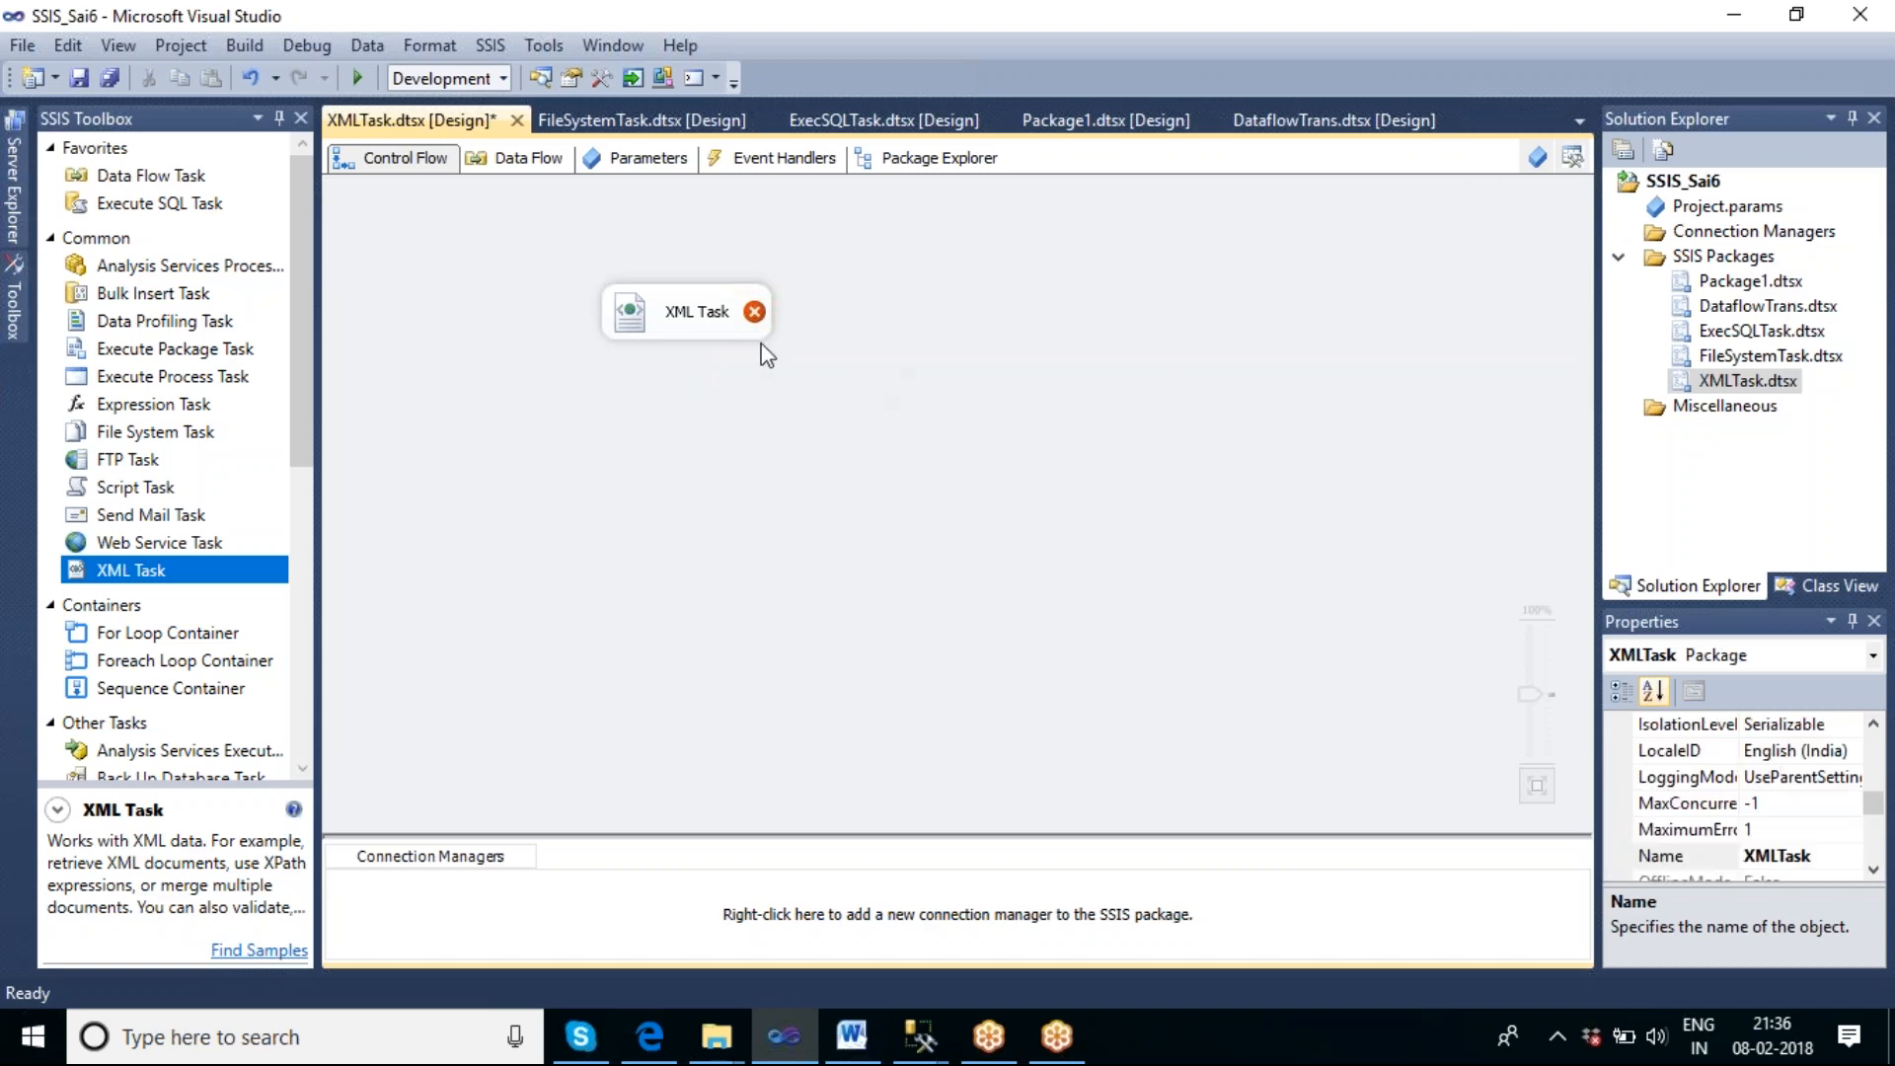
click(711, 328)
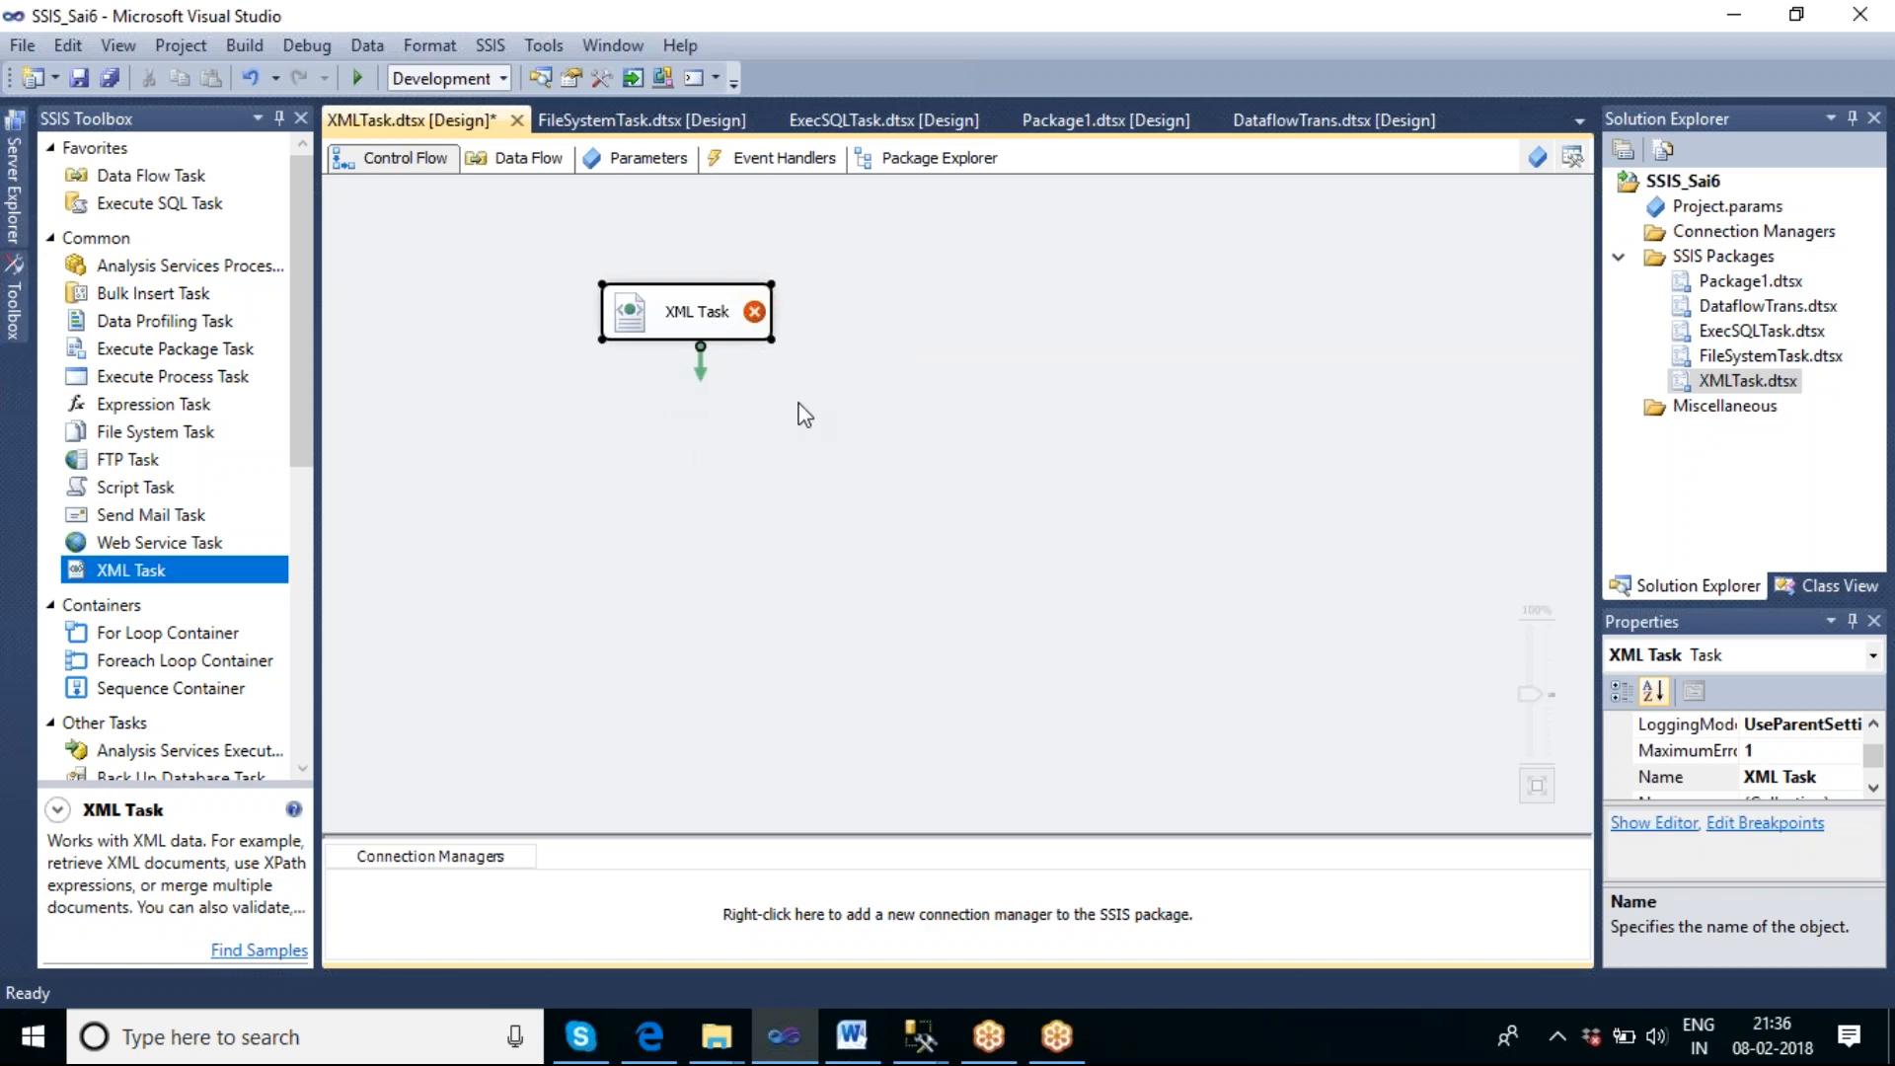
Open the XML Task for editing and choose Diff as its operation type.
double_click(709, 337)
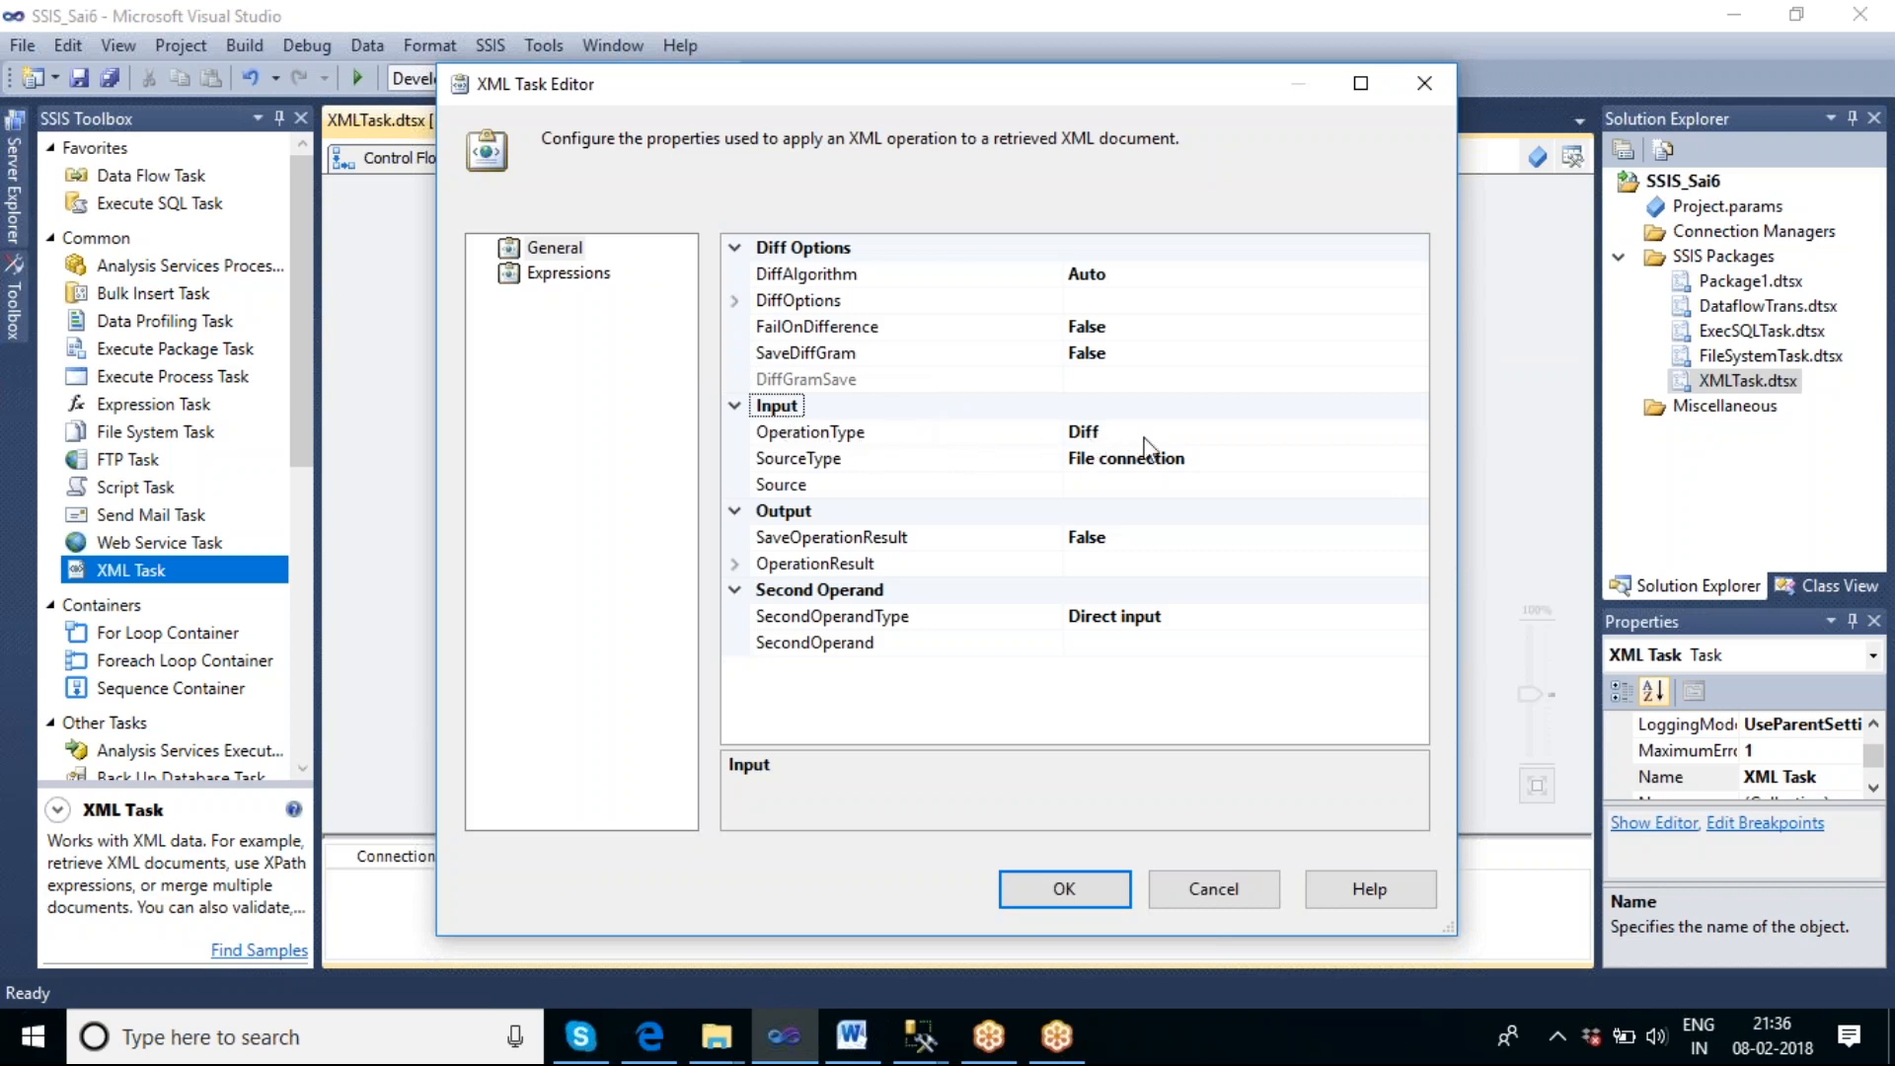
click(1195, 432)
click(1415, 432)
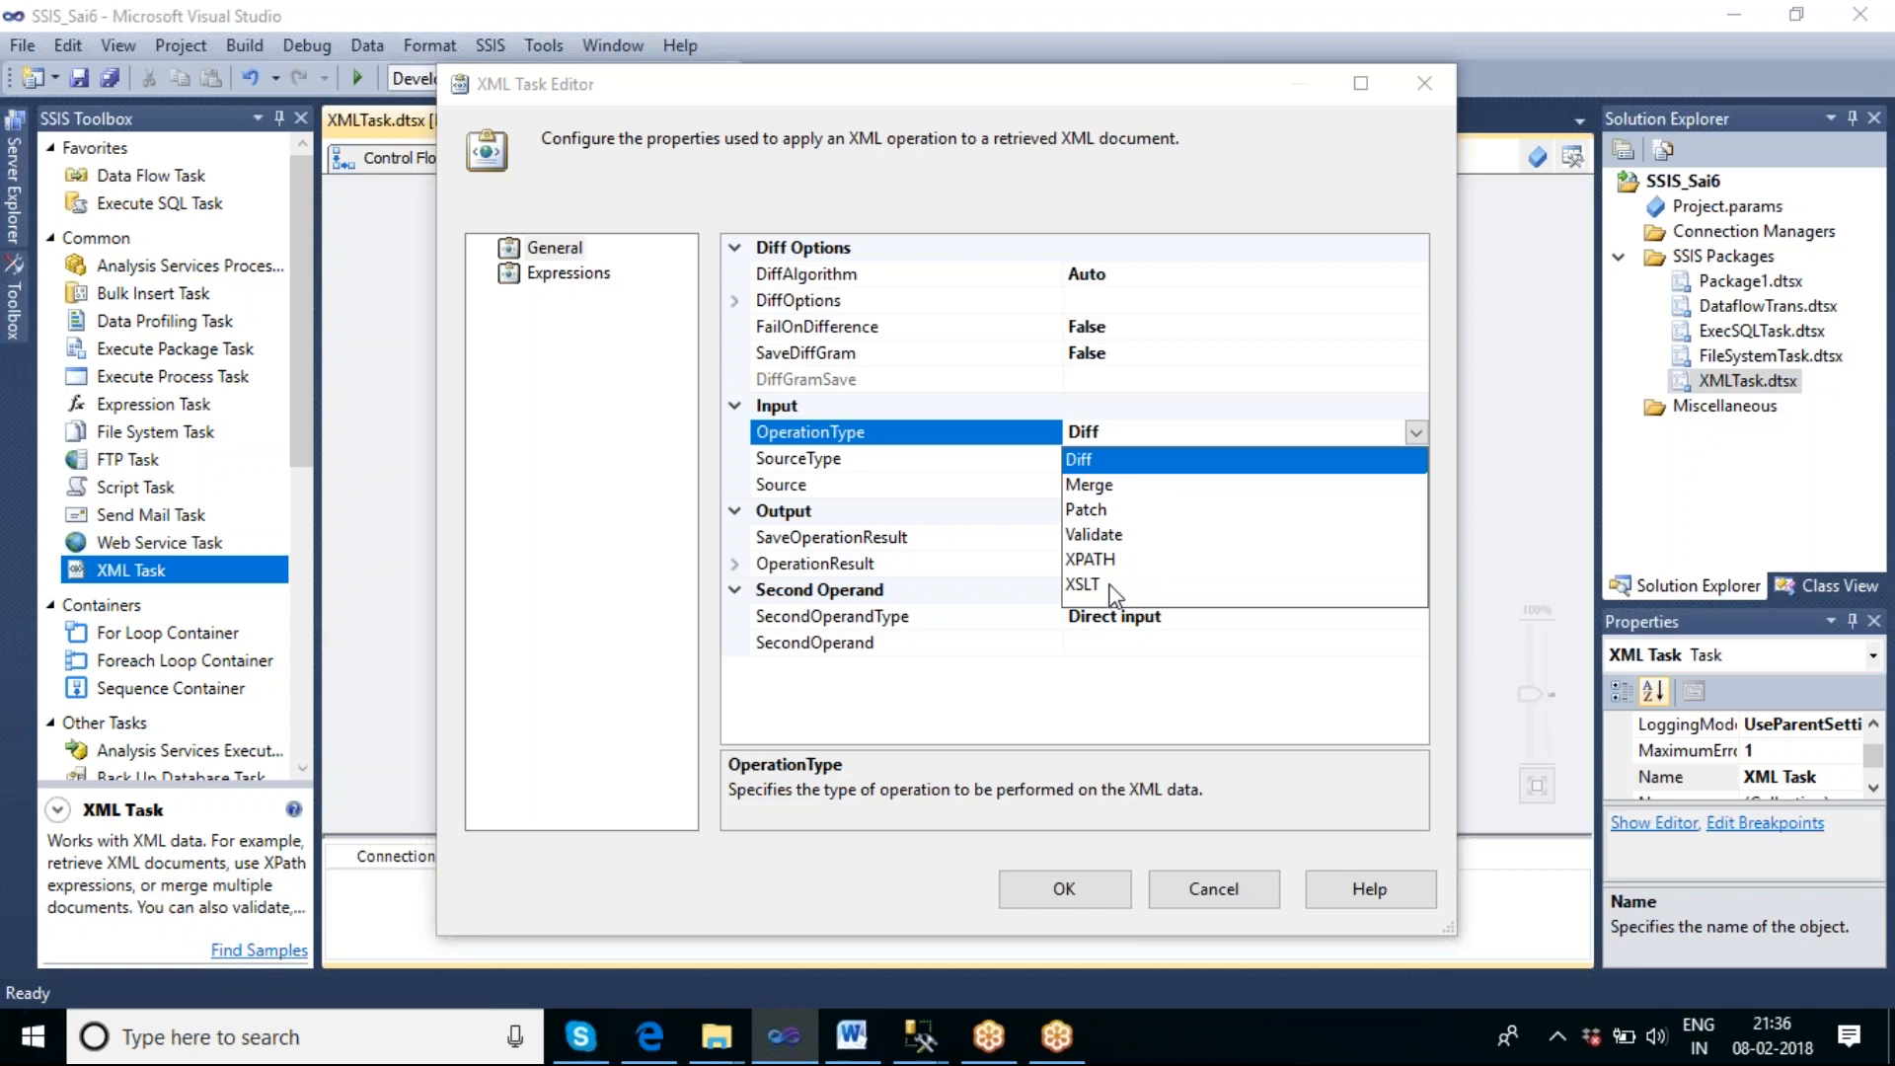
click(1081, 460)
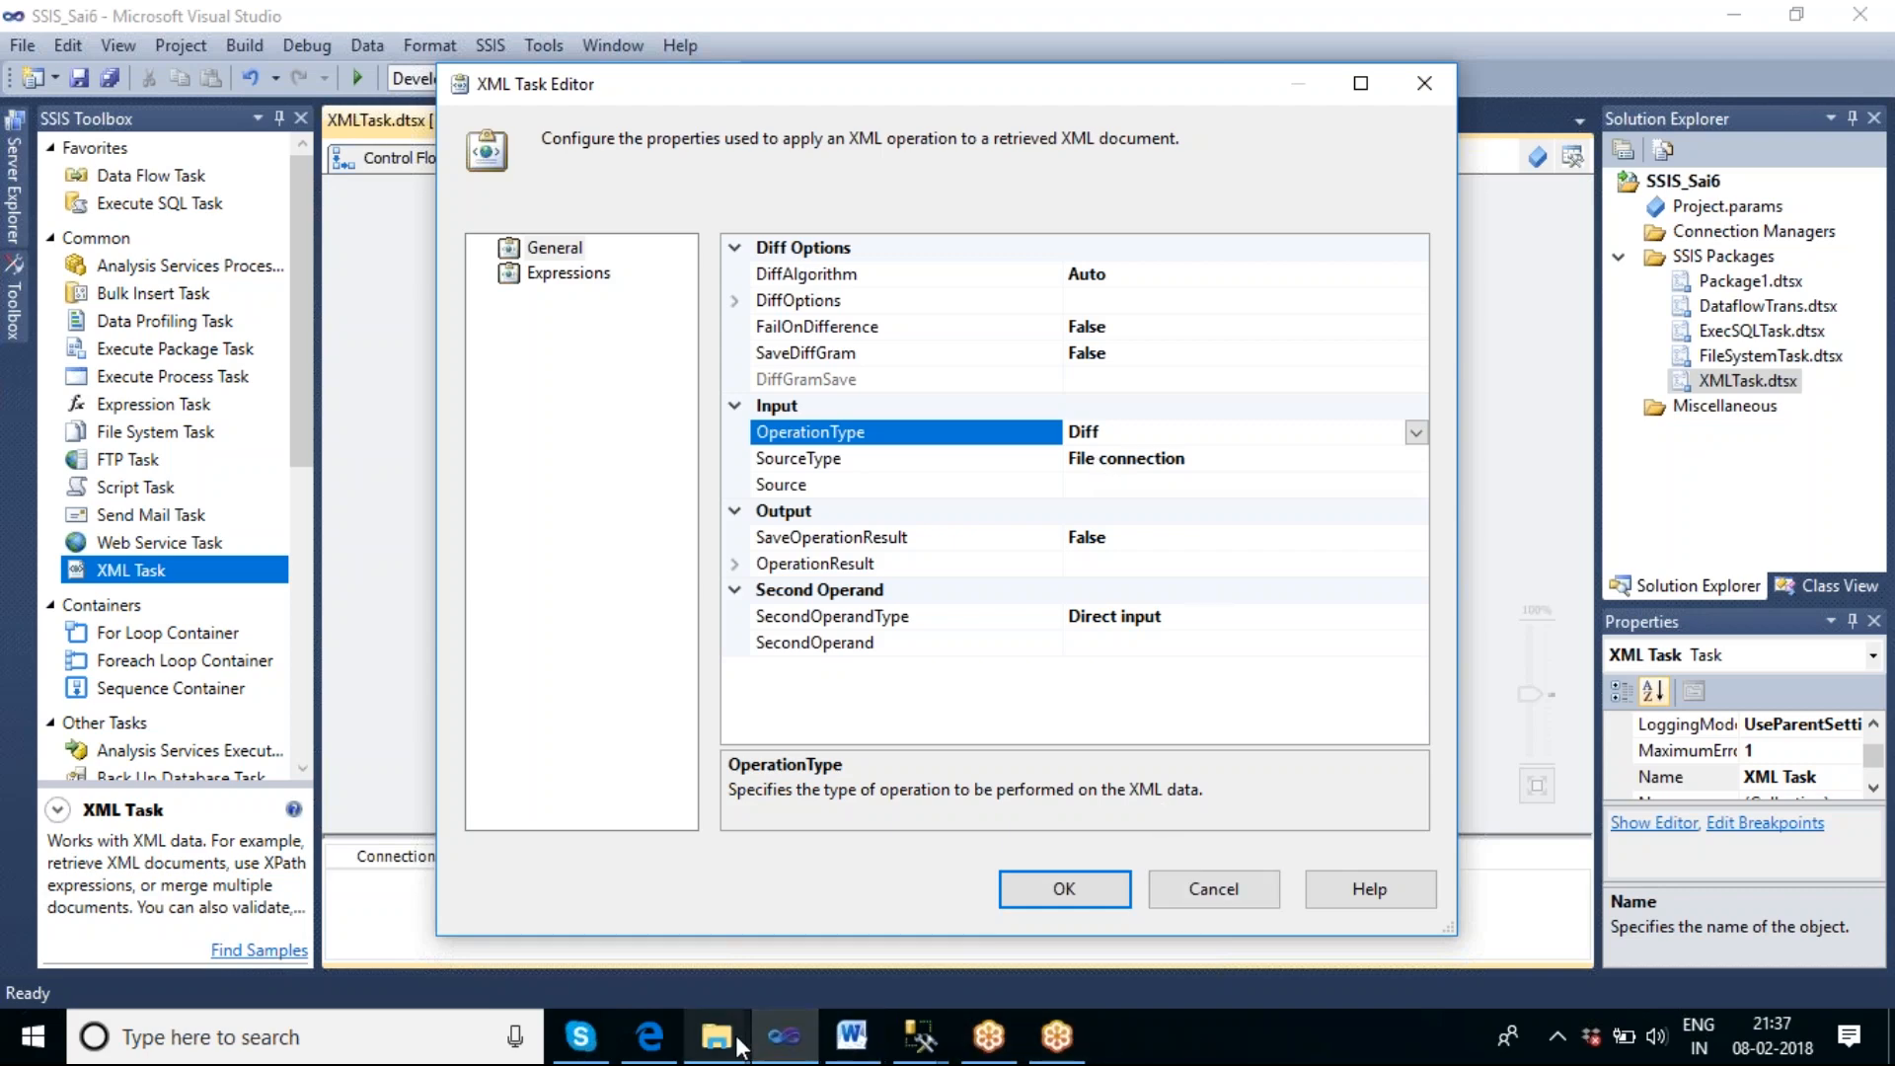
Switch to File Explorer and open the DiffXml folder on New Volume (F:).
mouse_move(738, 1046)
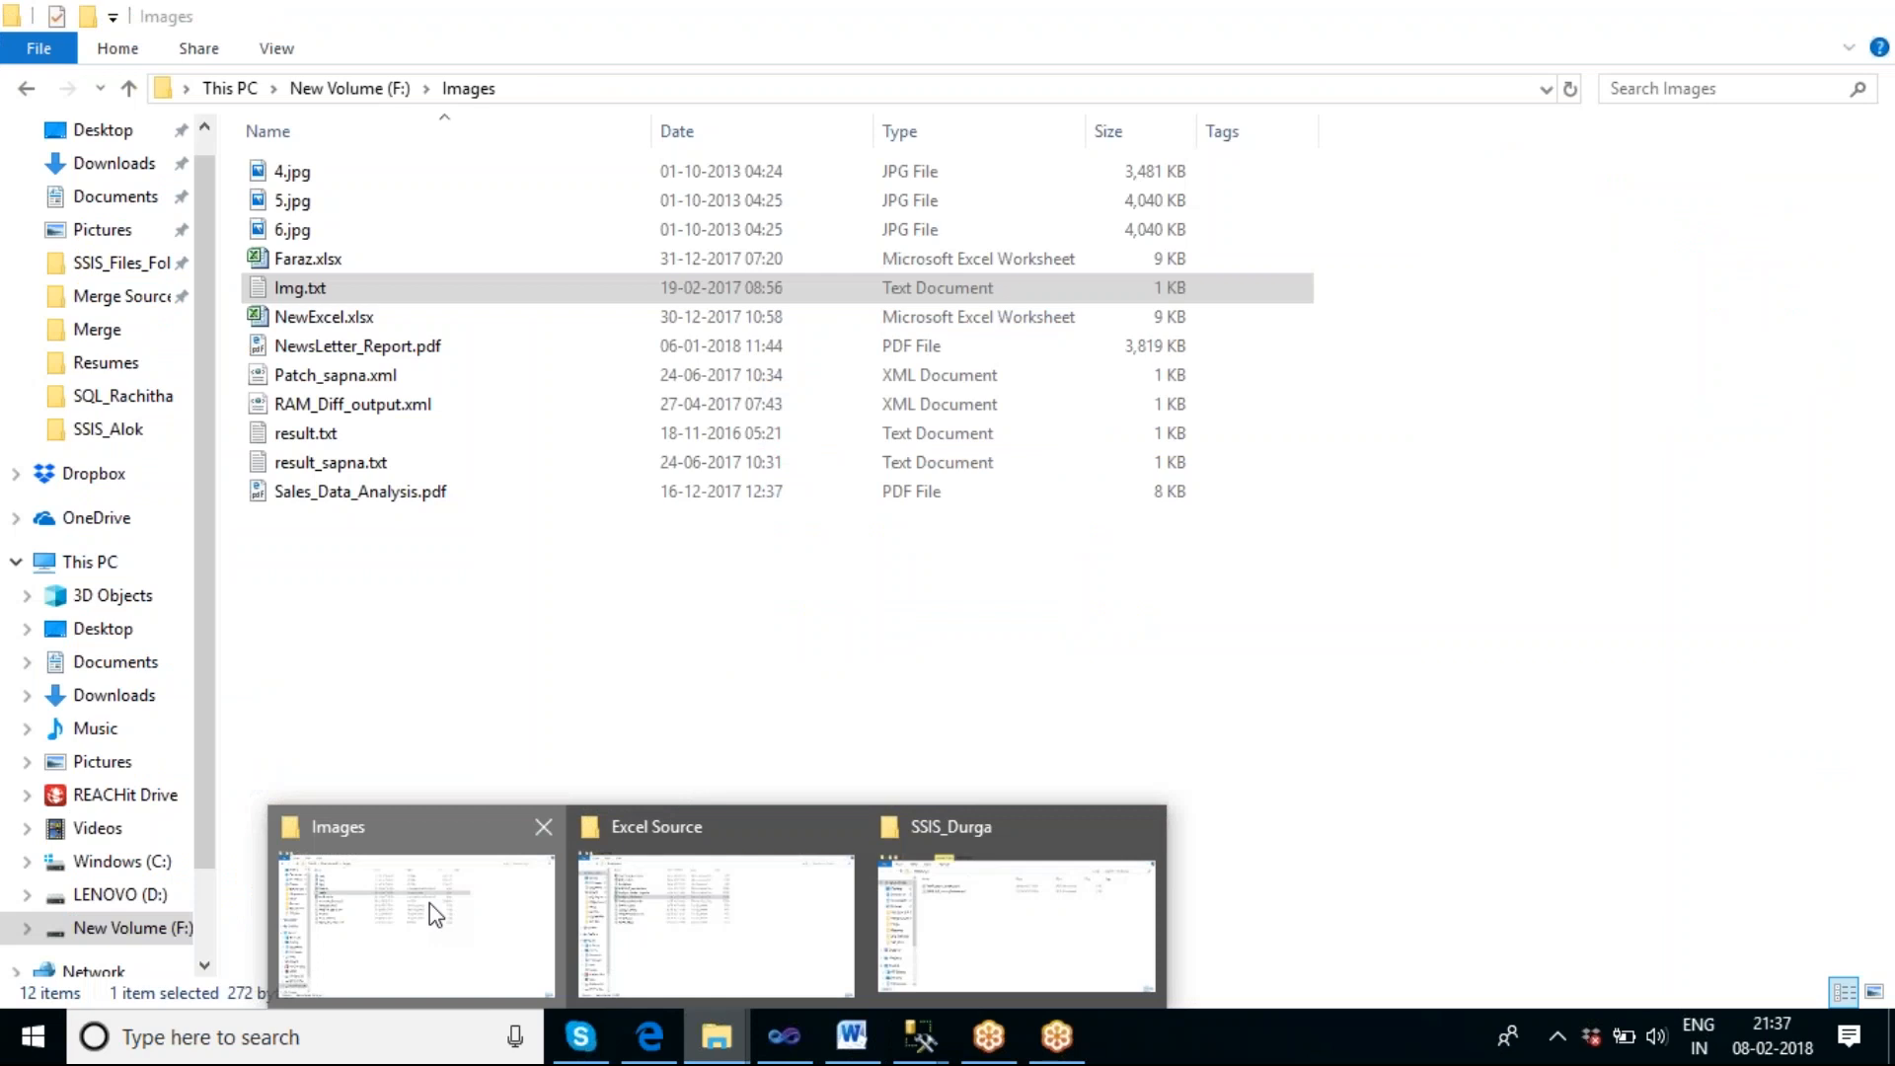
click(430, 904)
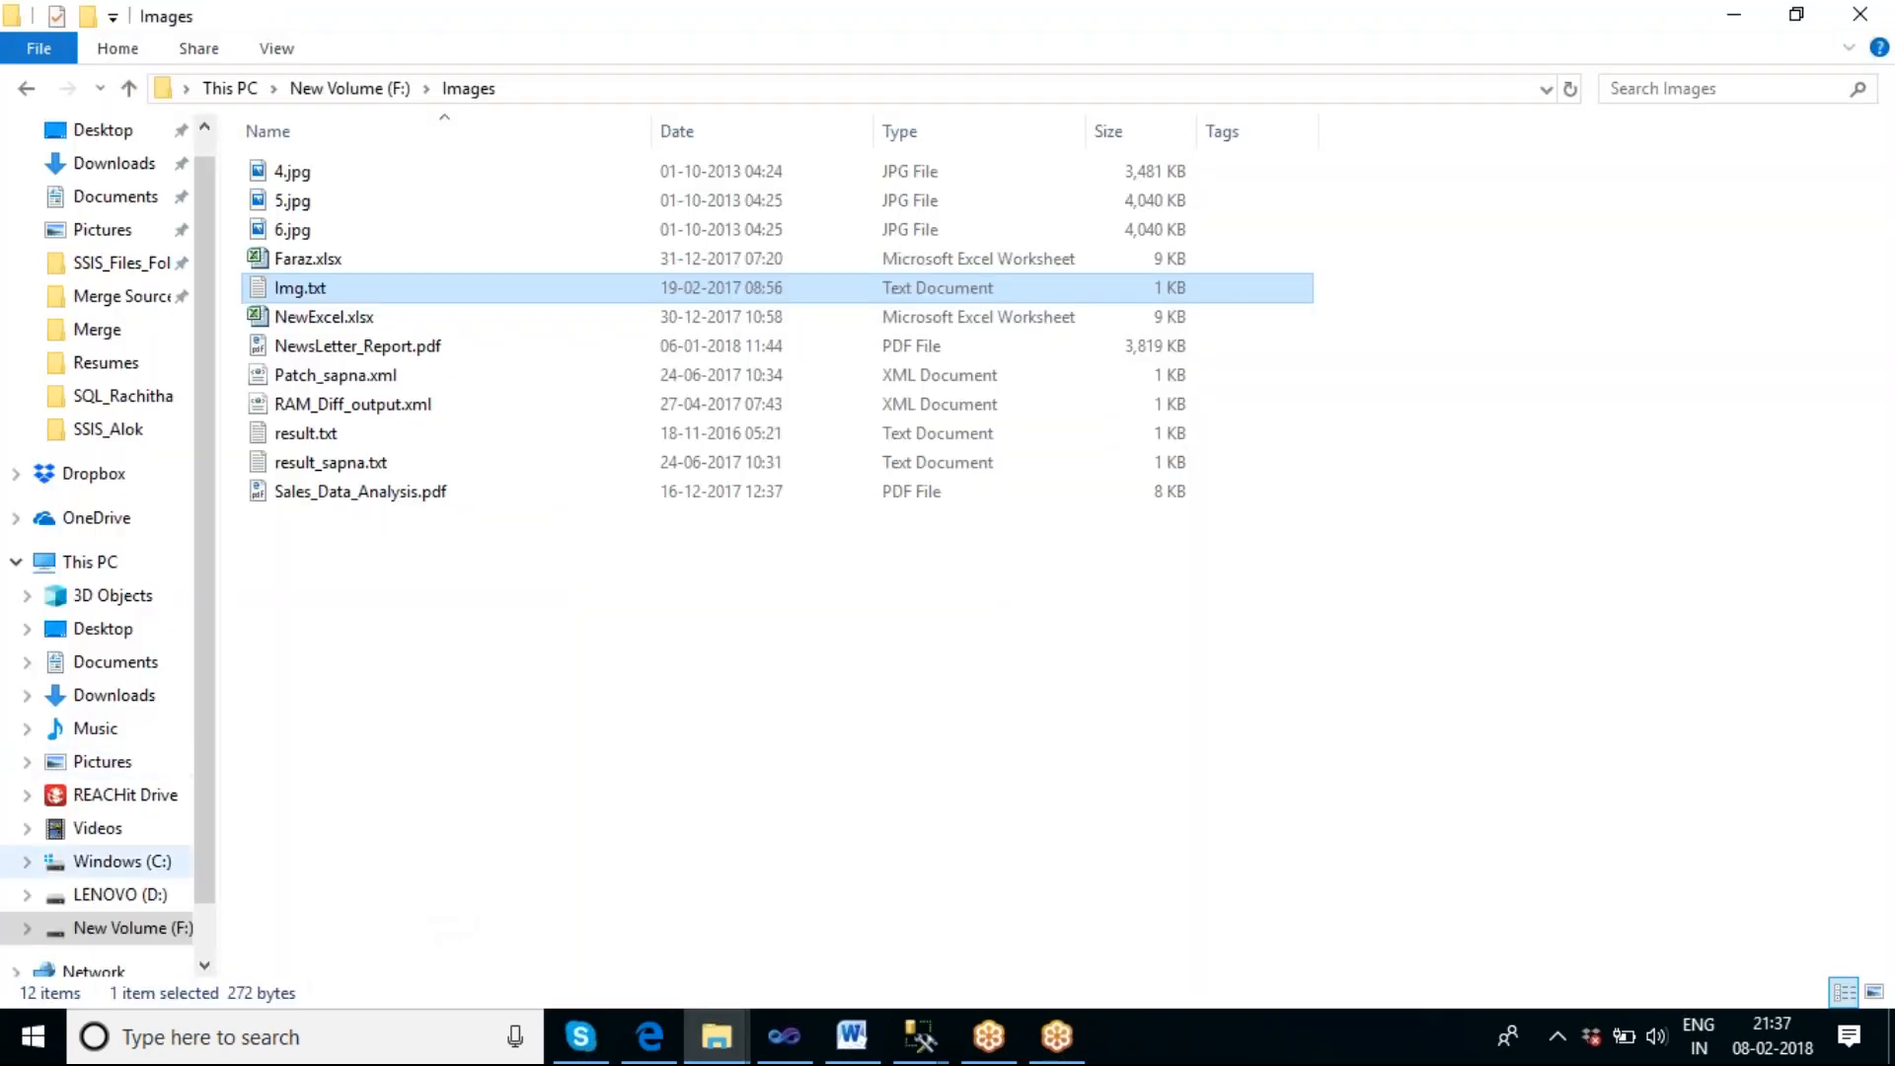
click(155, 936)
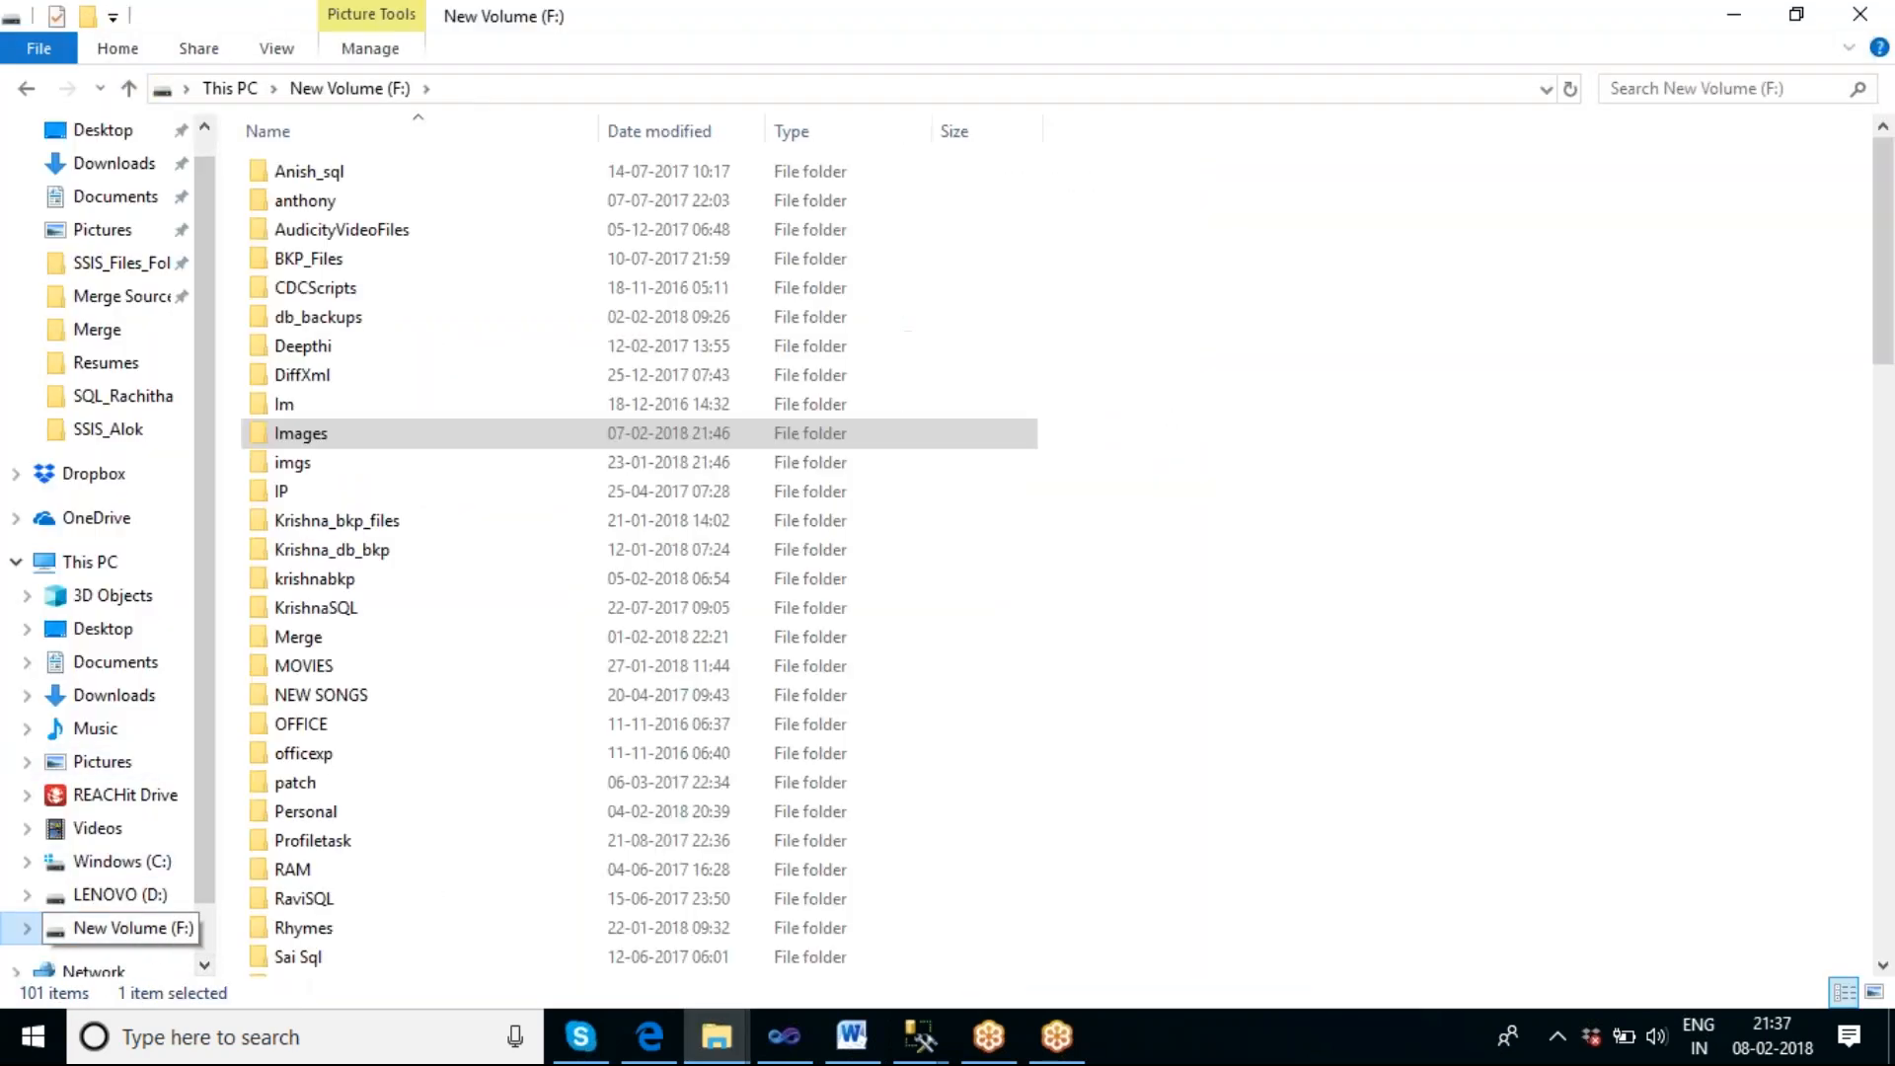
click(304, 669)
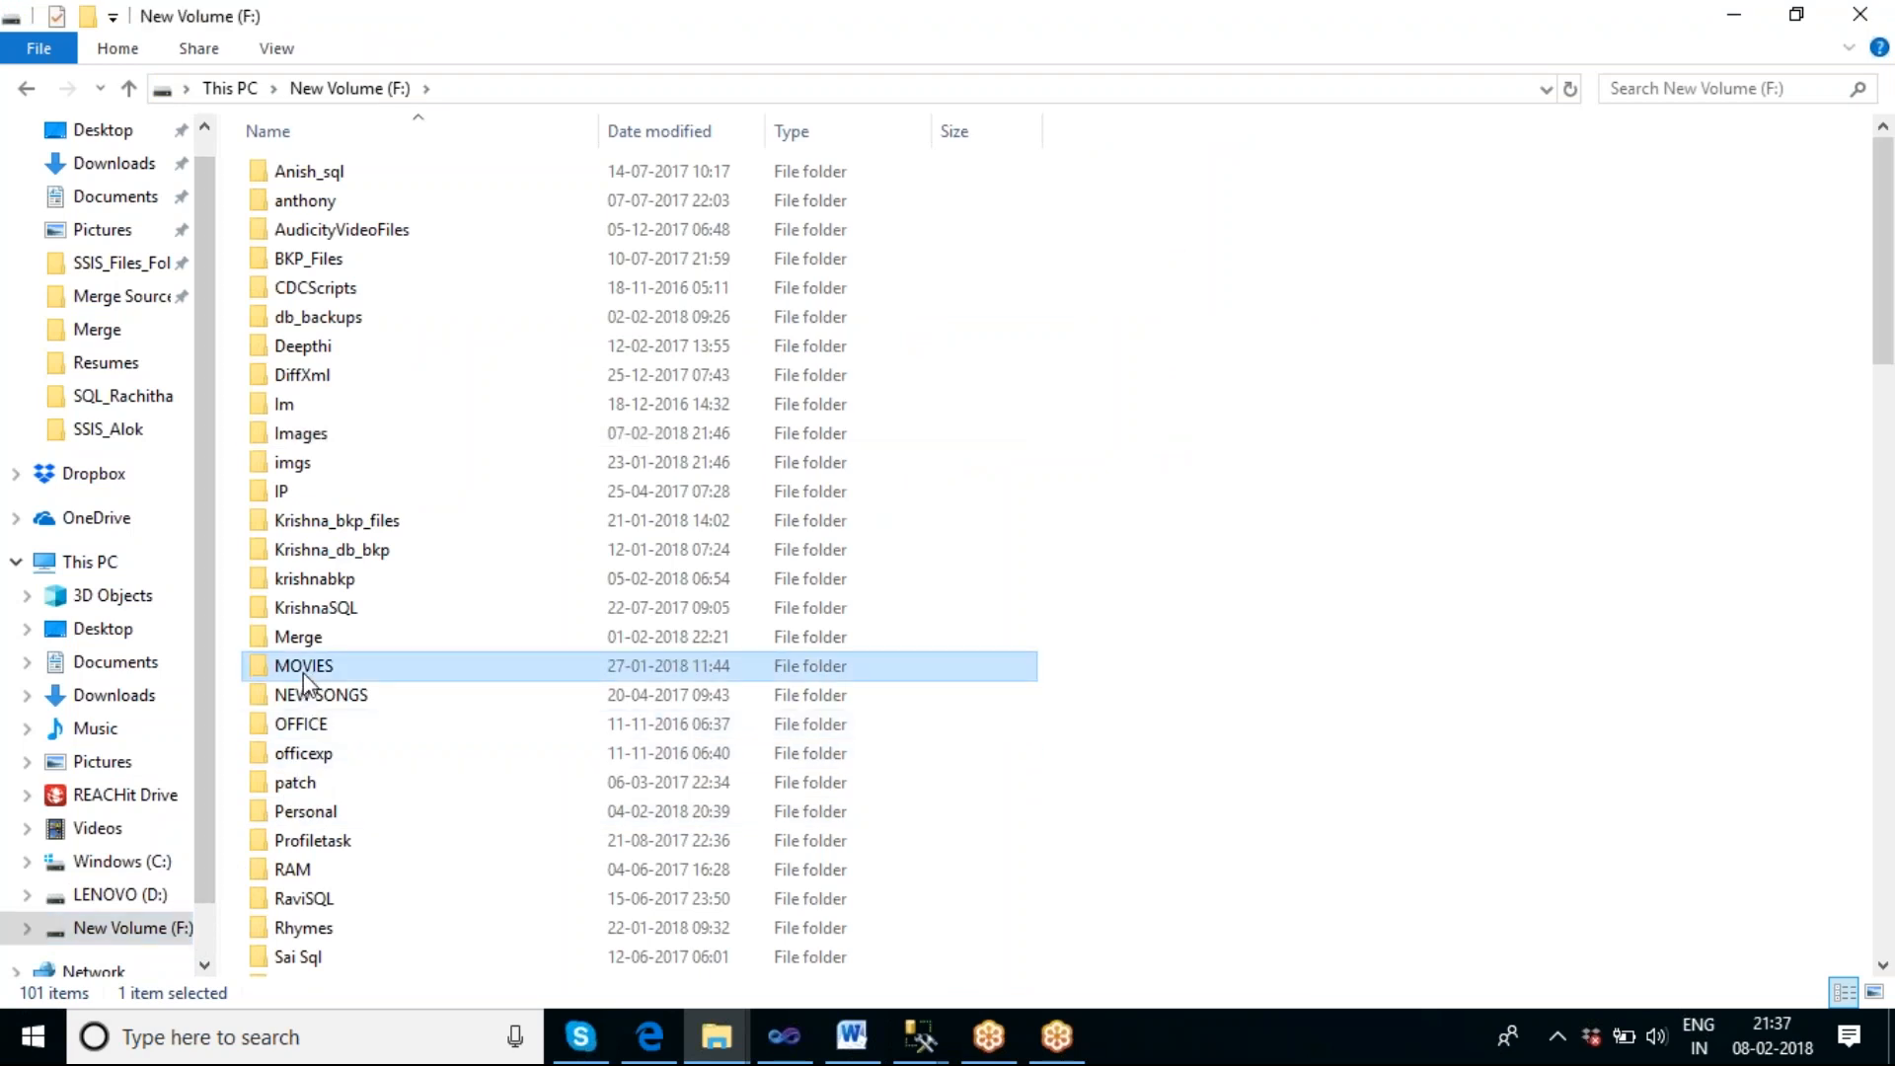
key(d)
key(d)
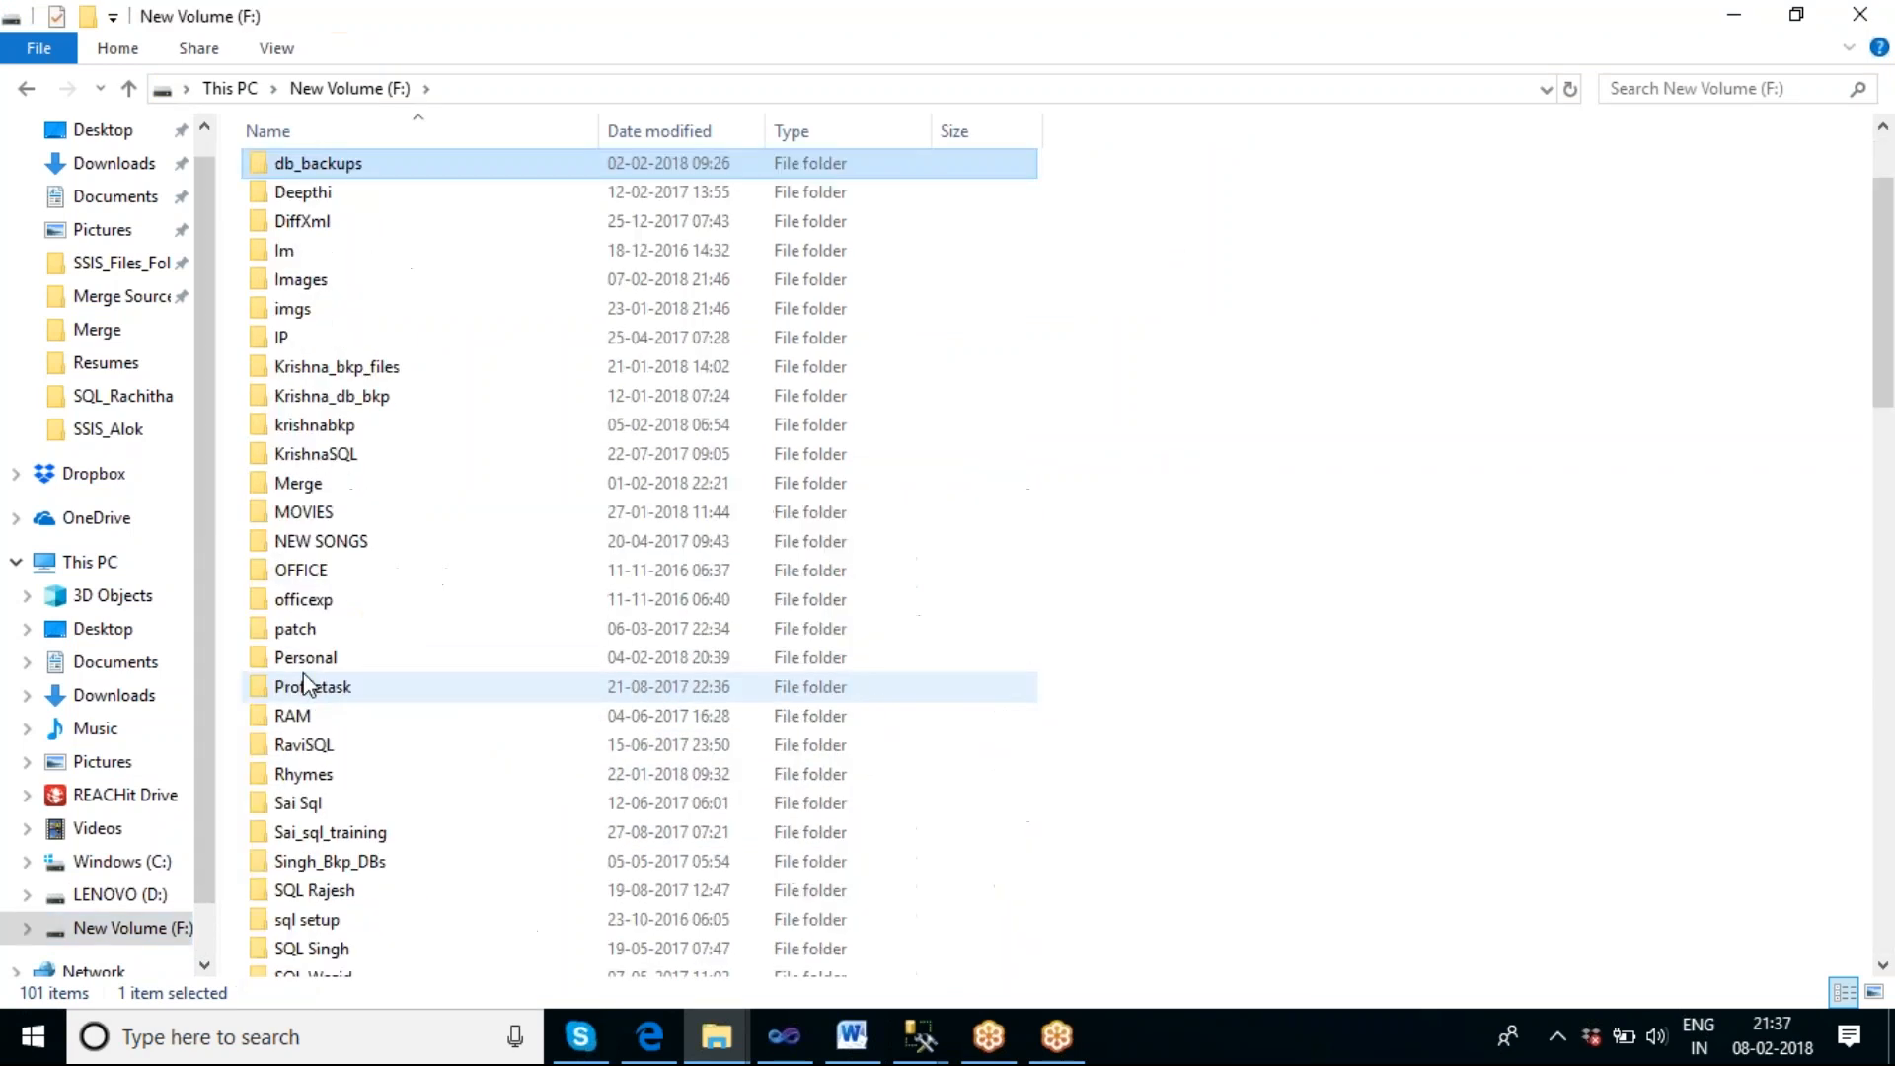
double_click(316, 223)
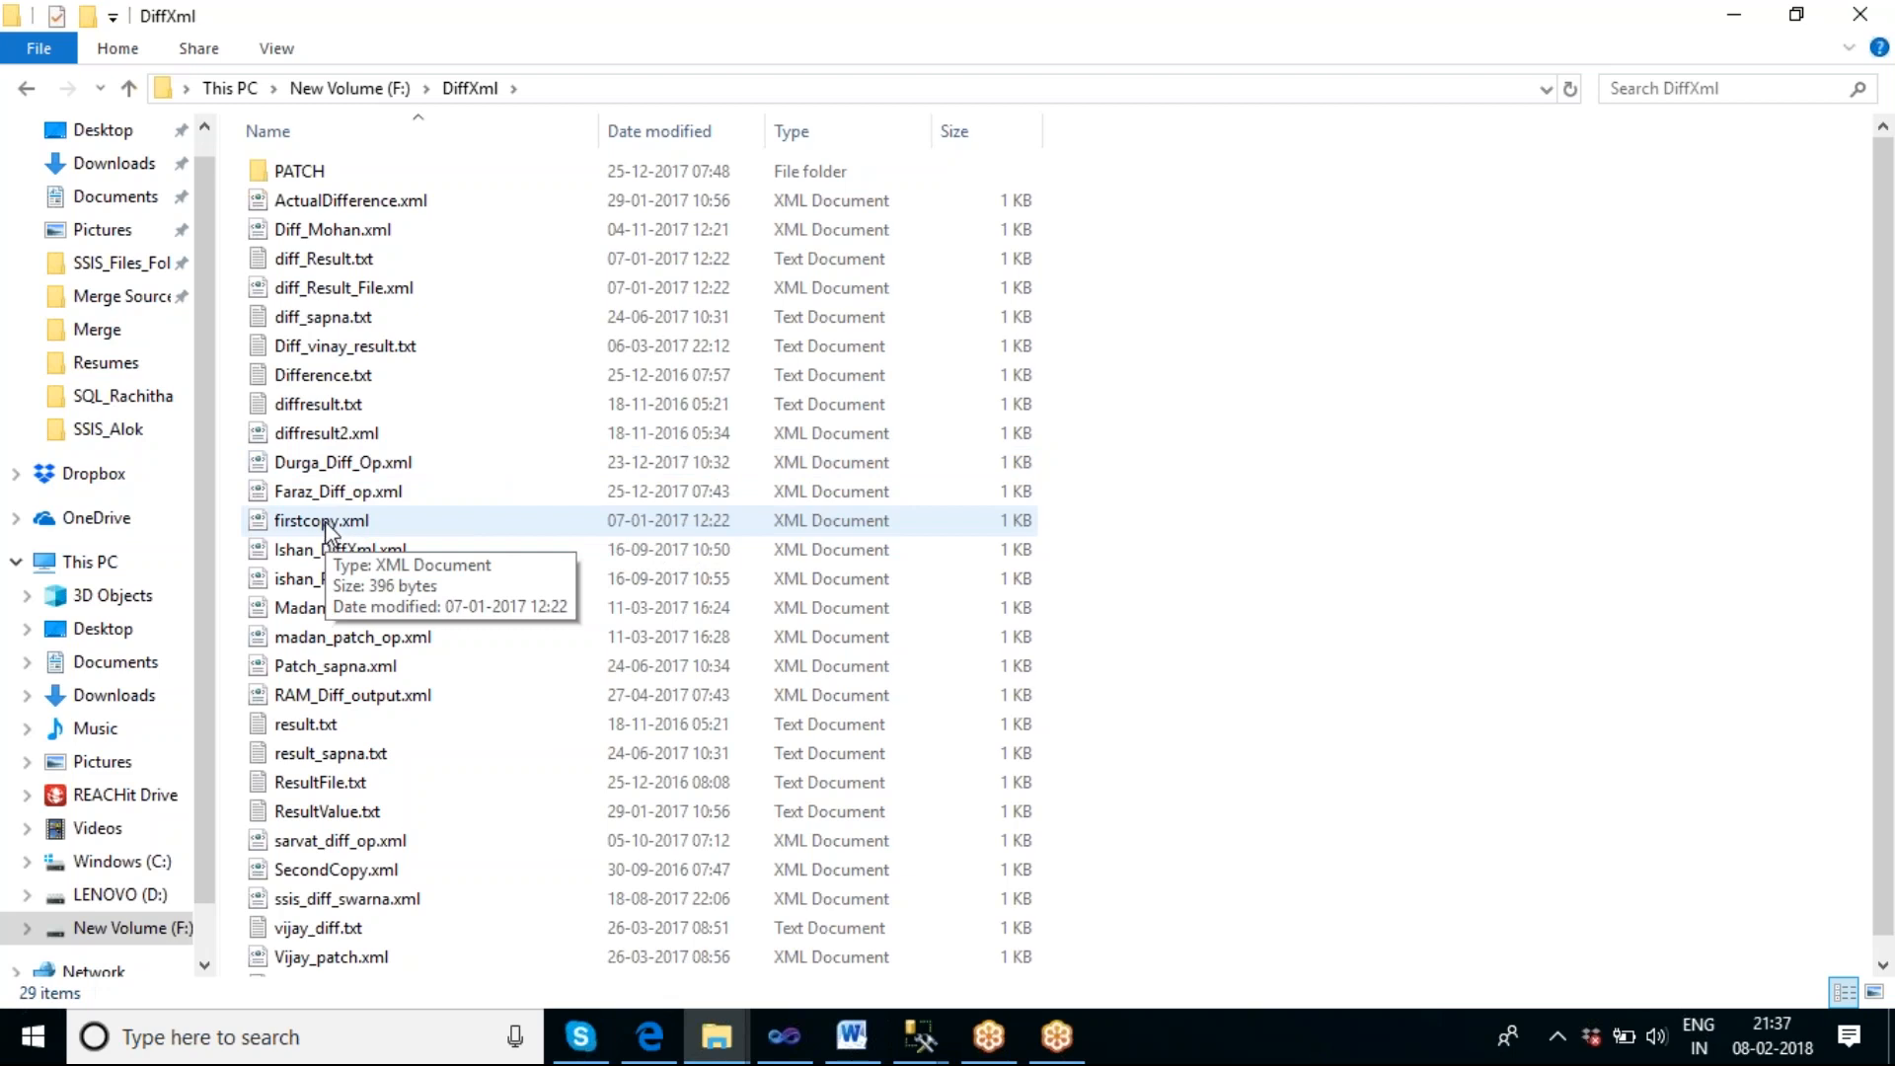
Permanently delete the files from ActualDifference.xml through the one just above firstcopy.xml.
click(339, 499)
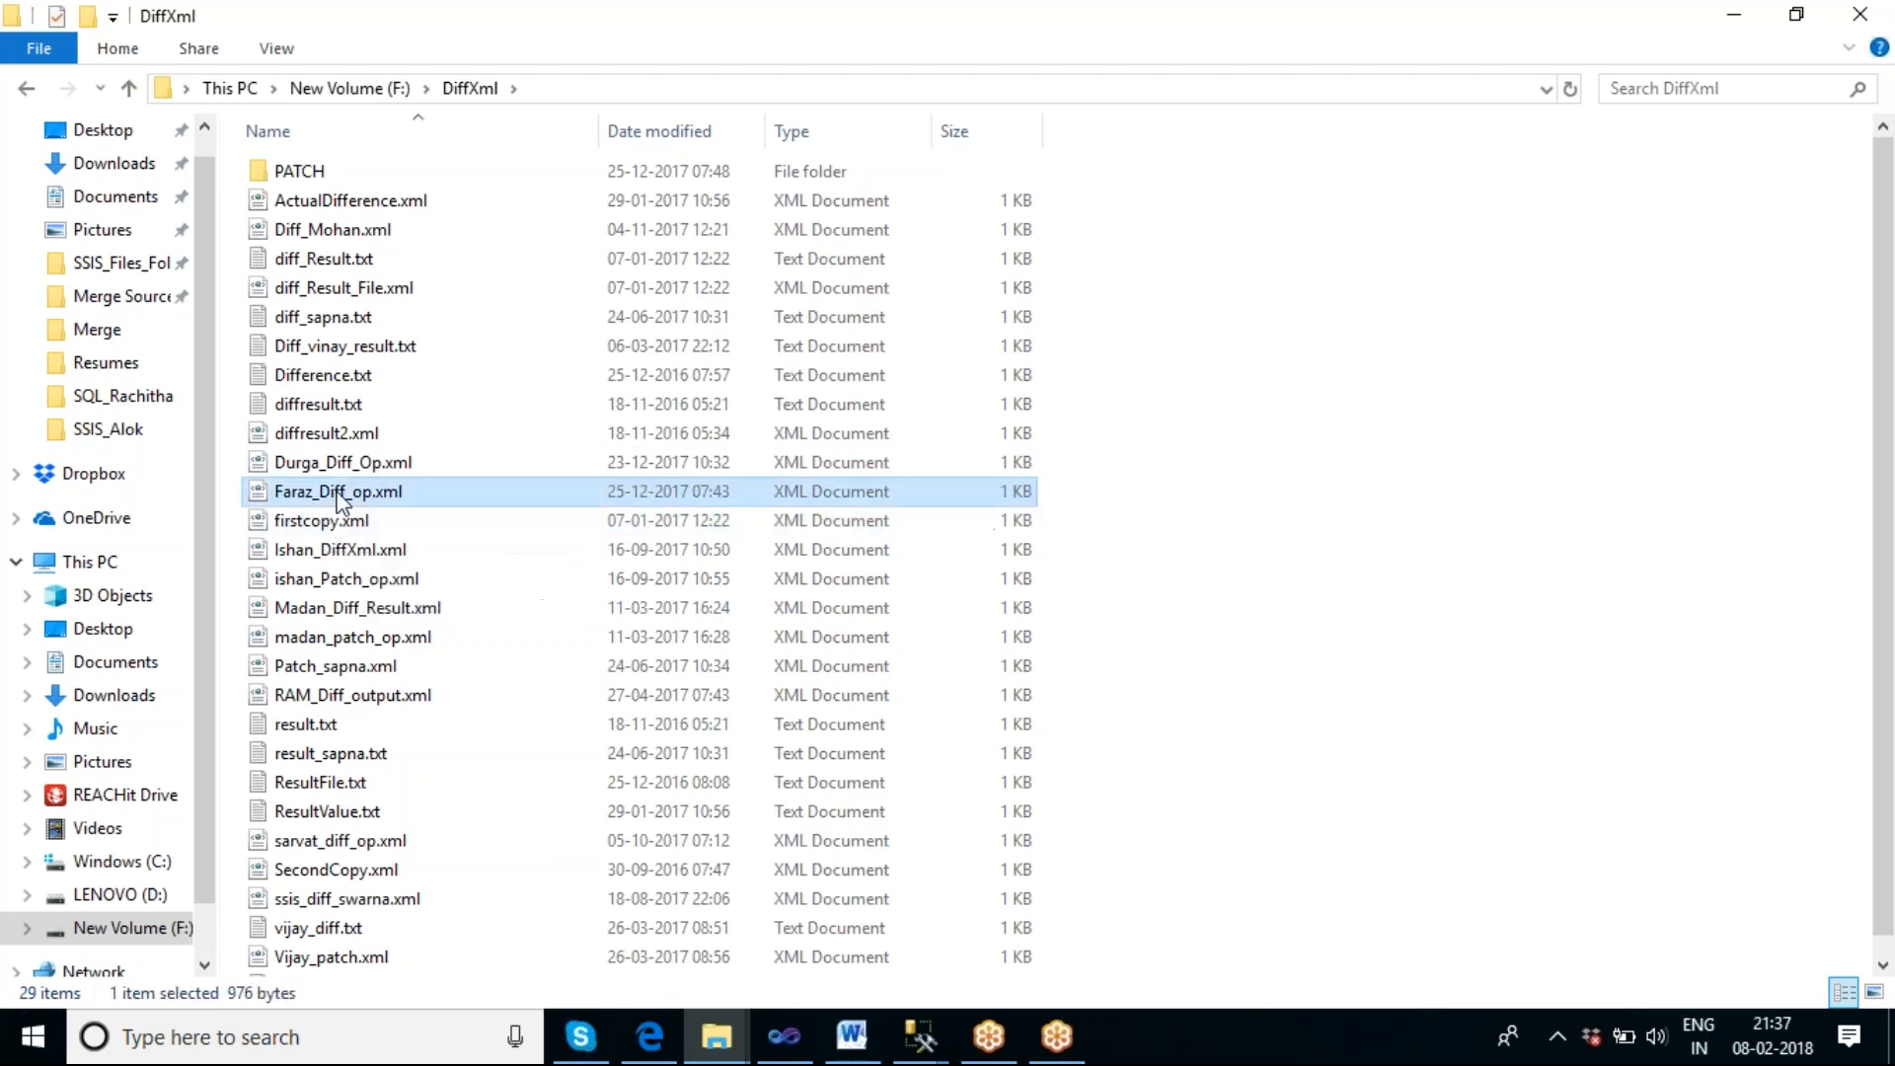
shift+click(329, 207)
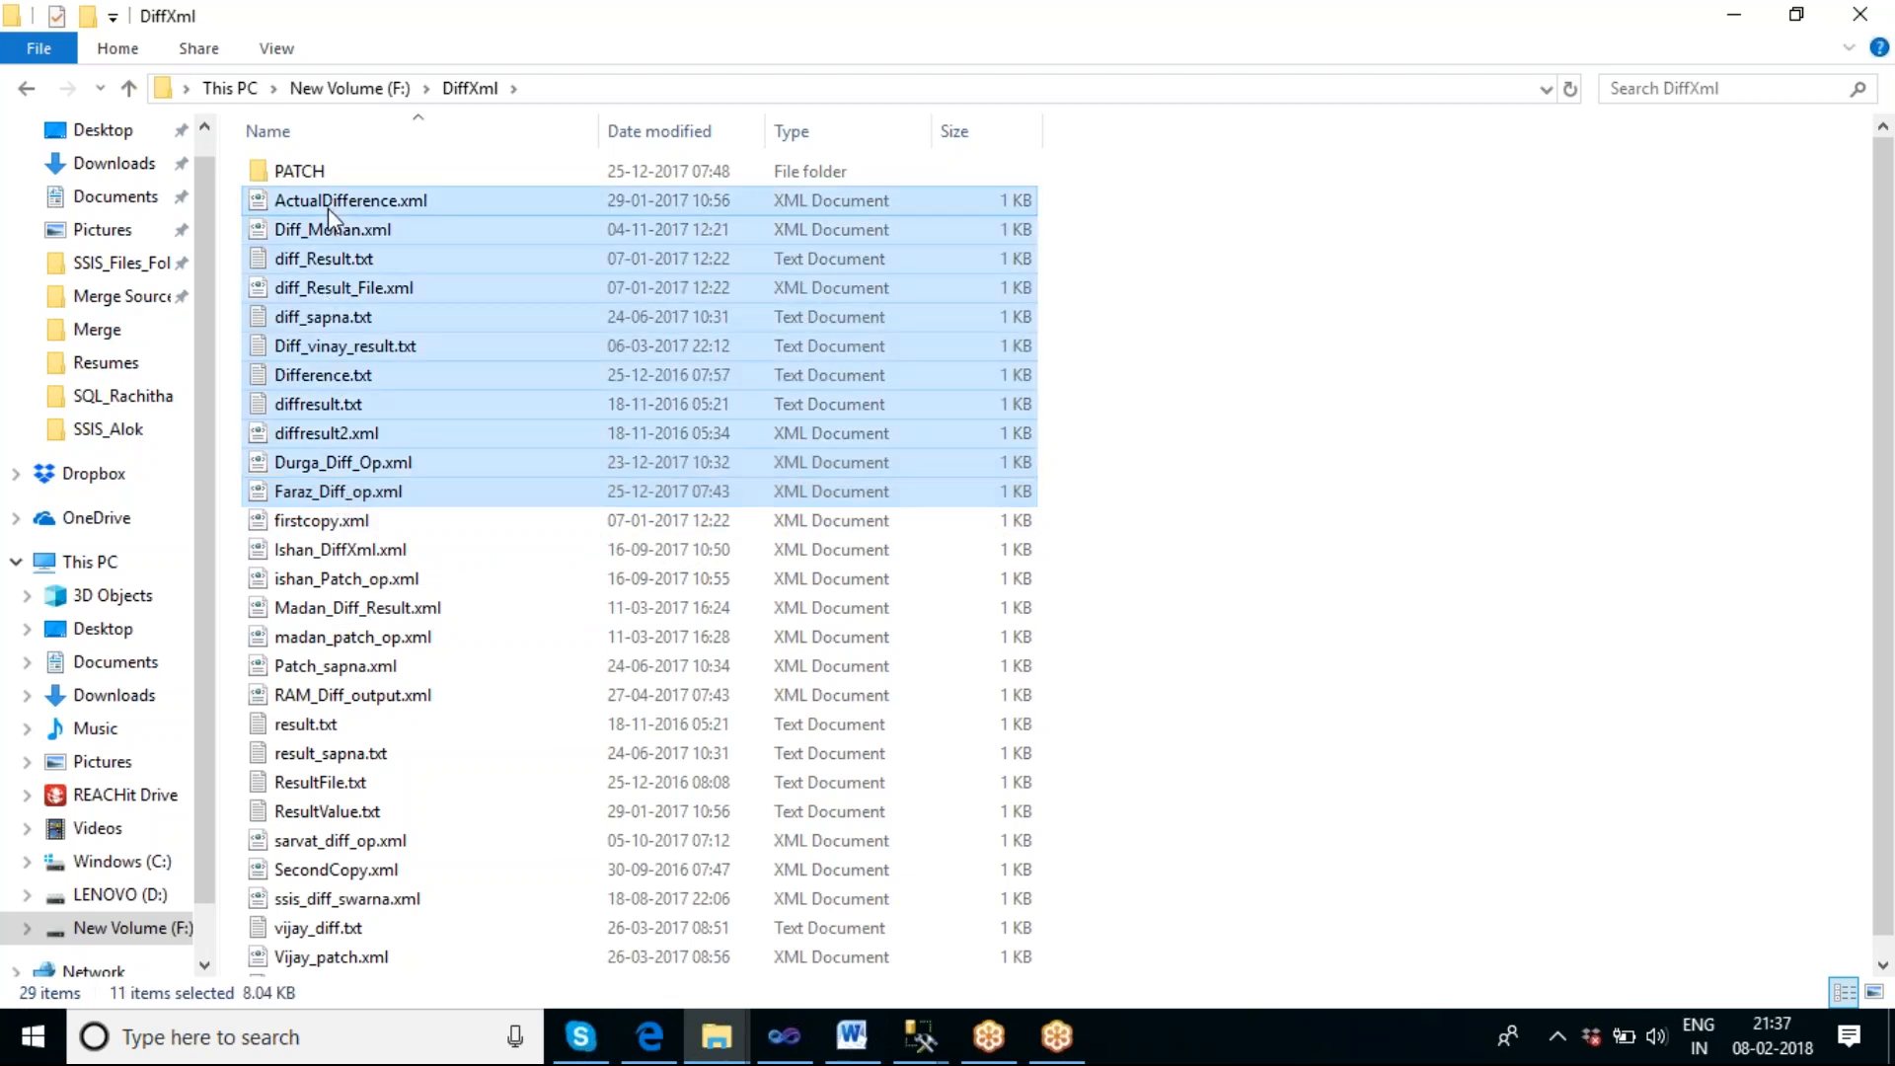
key(shift+Delete)
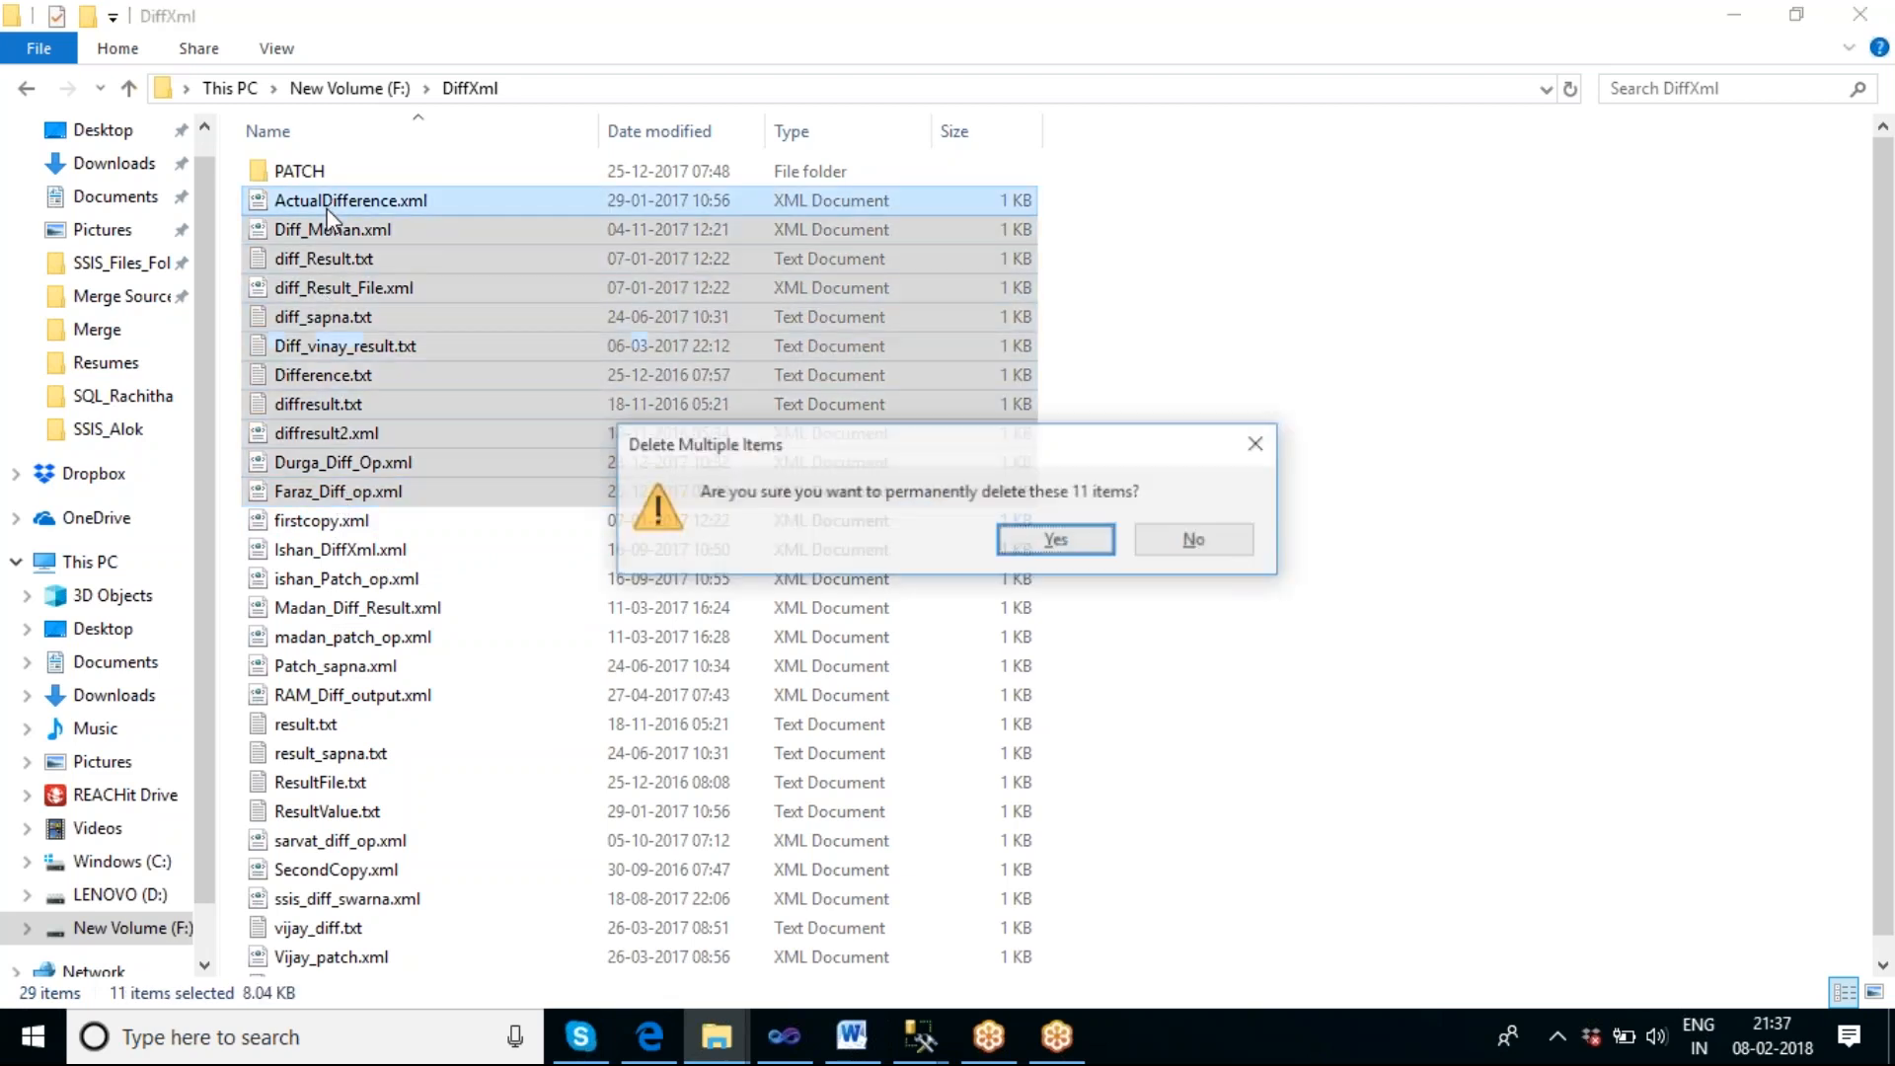
key(Return)
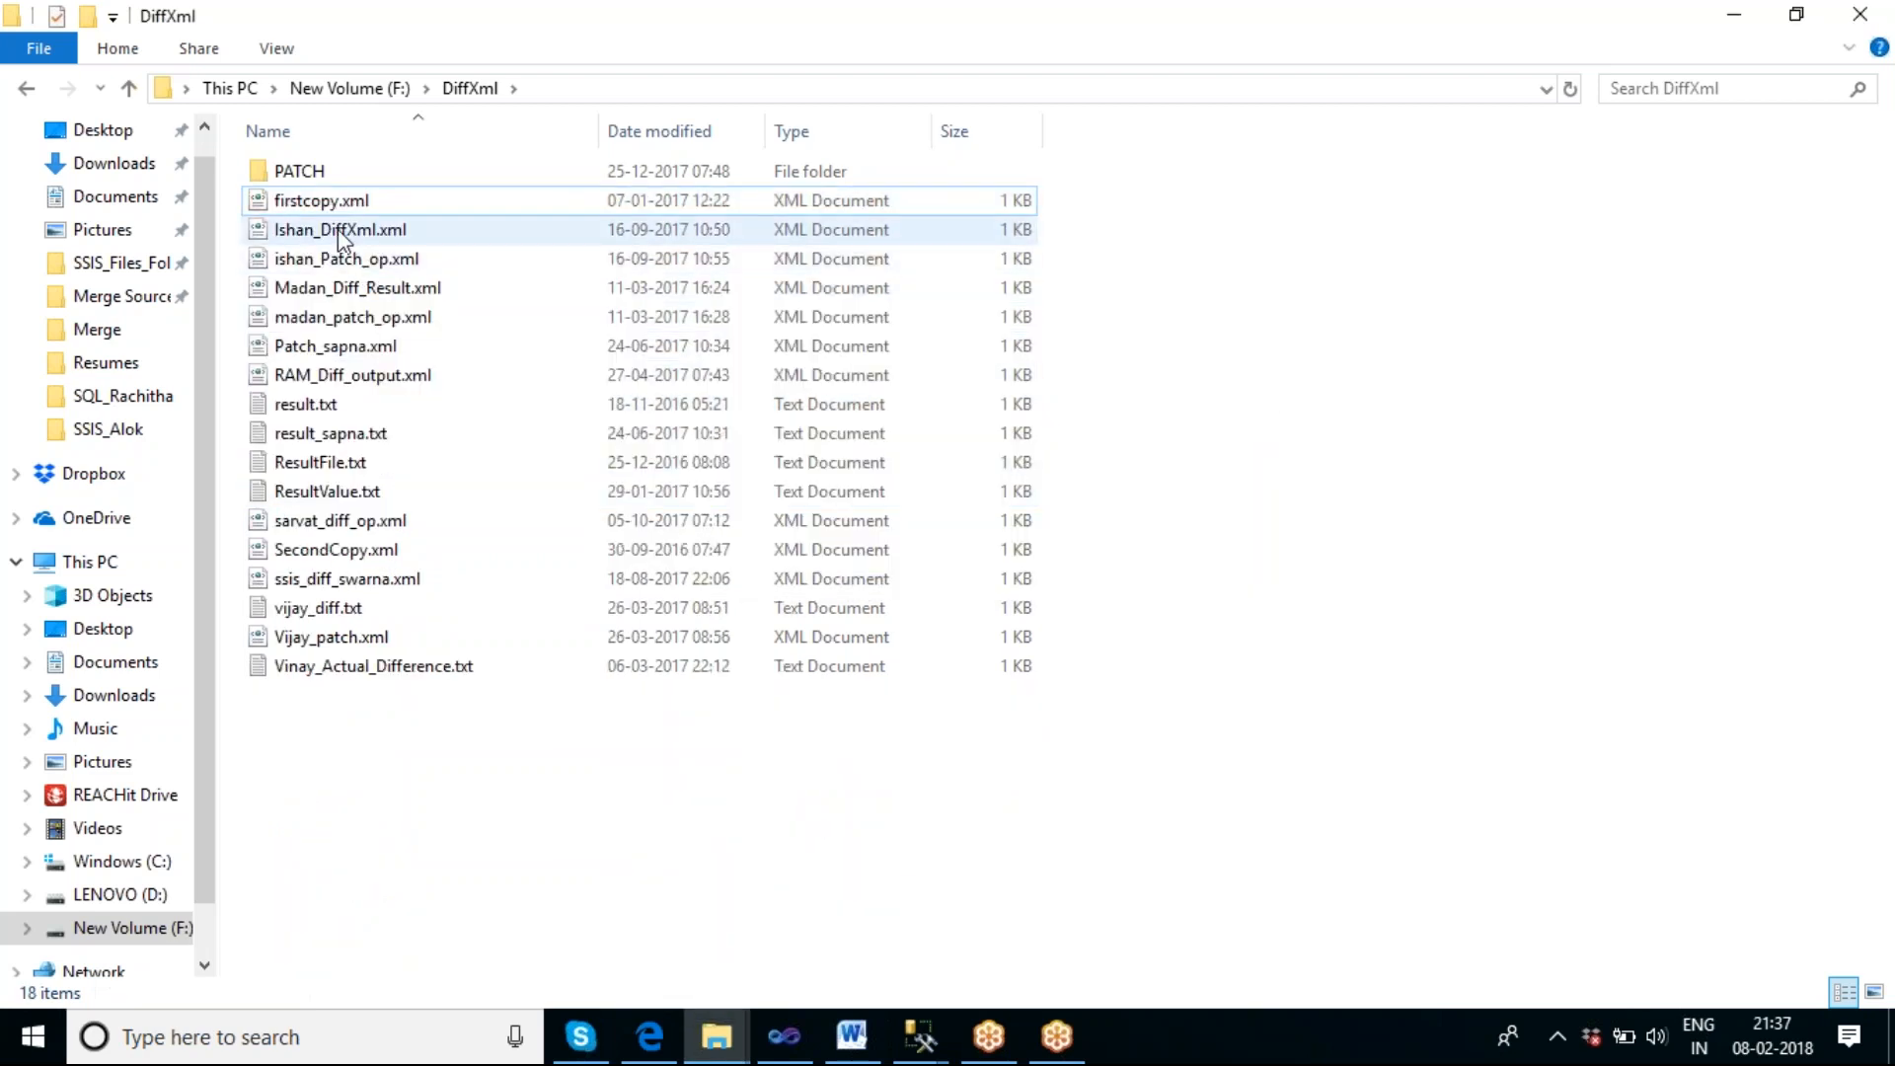
click(339, 230)
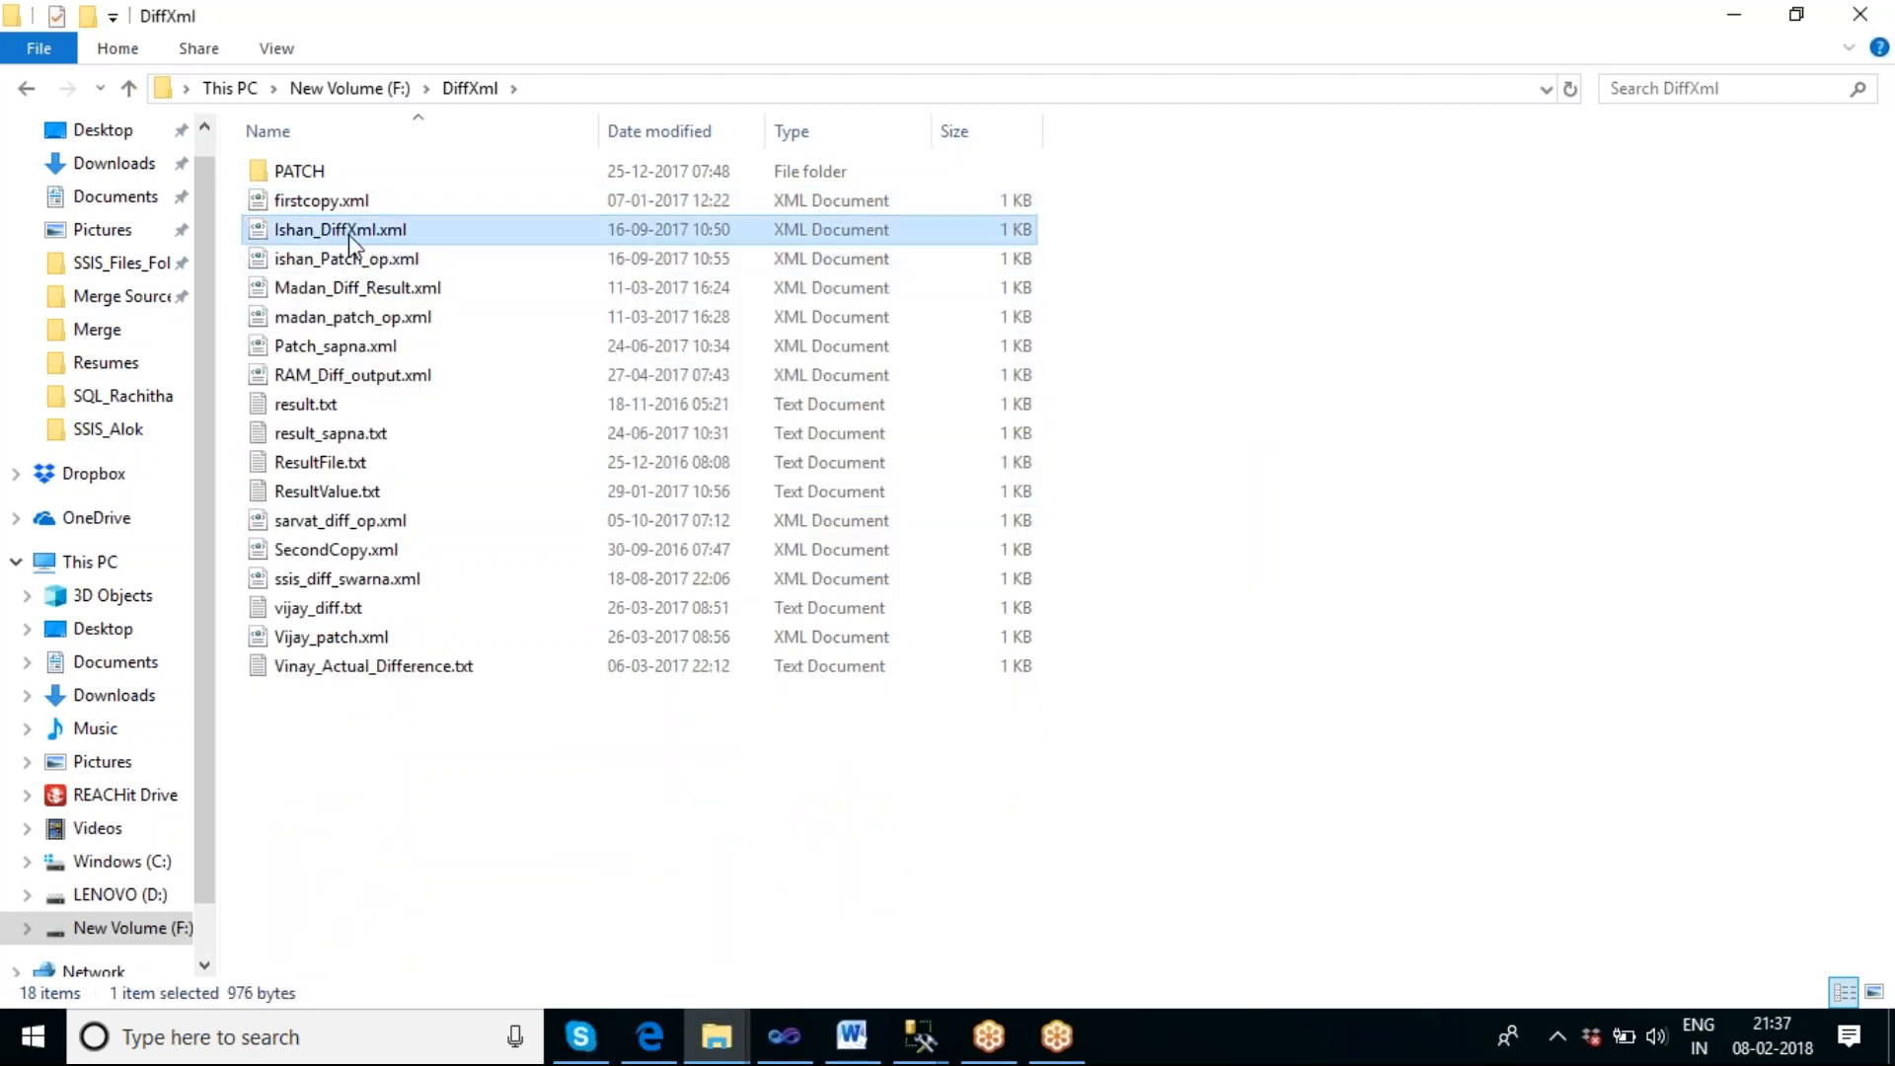
ctrl+click(358, 293)
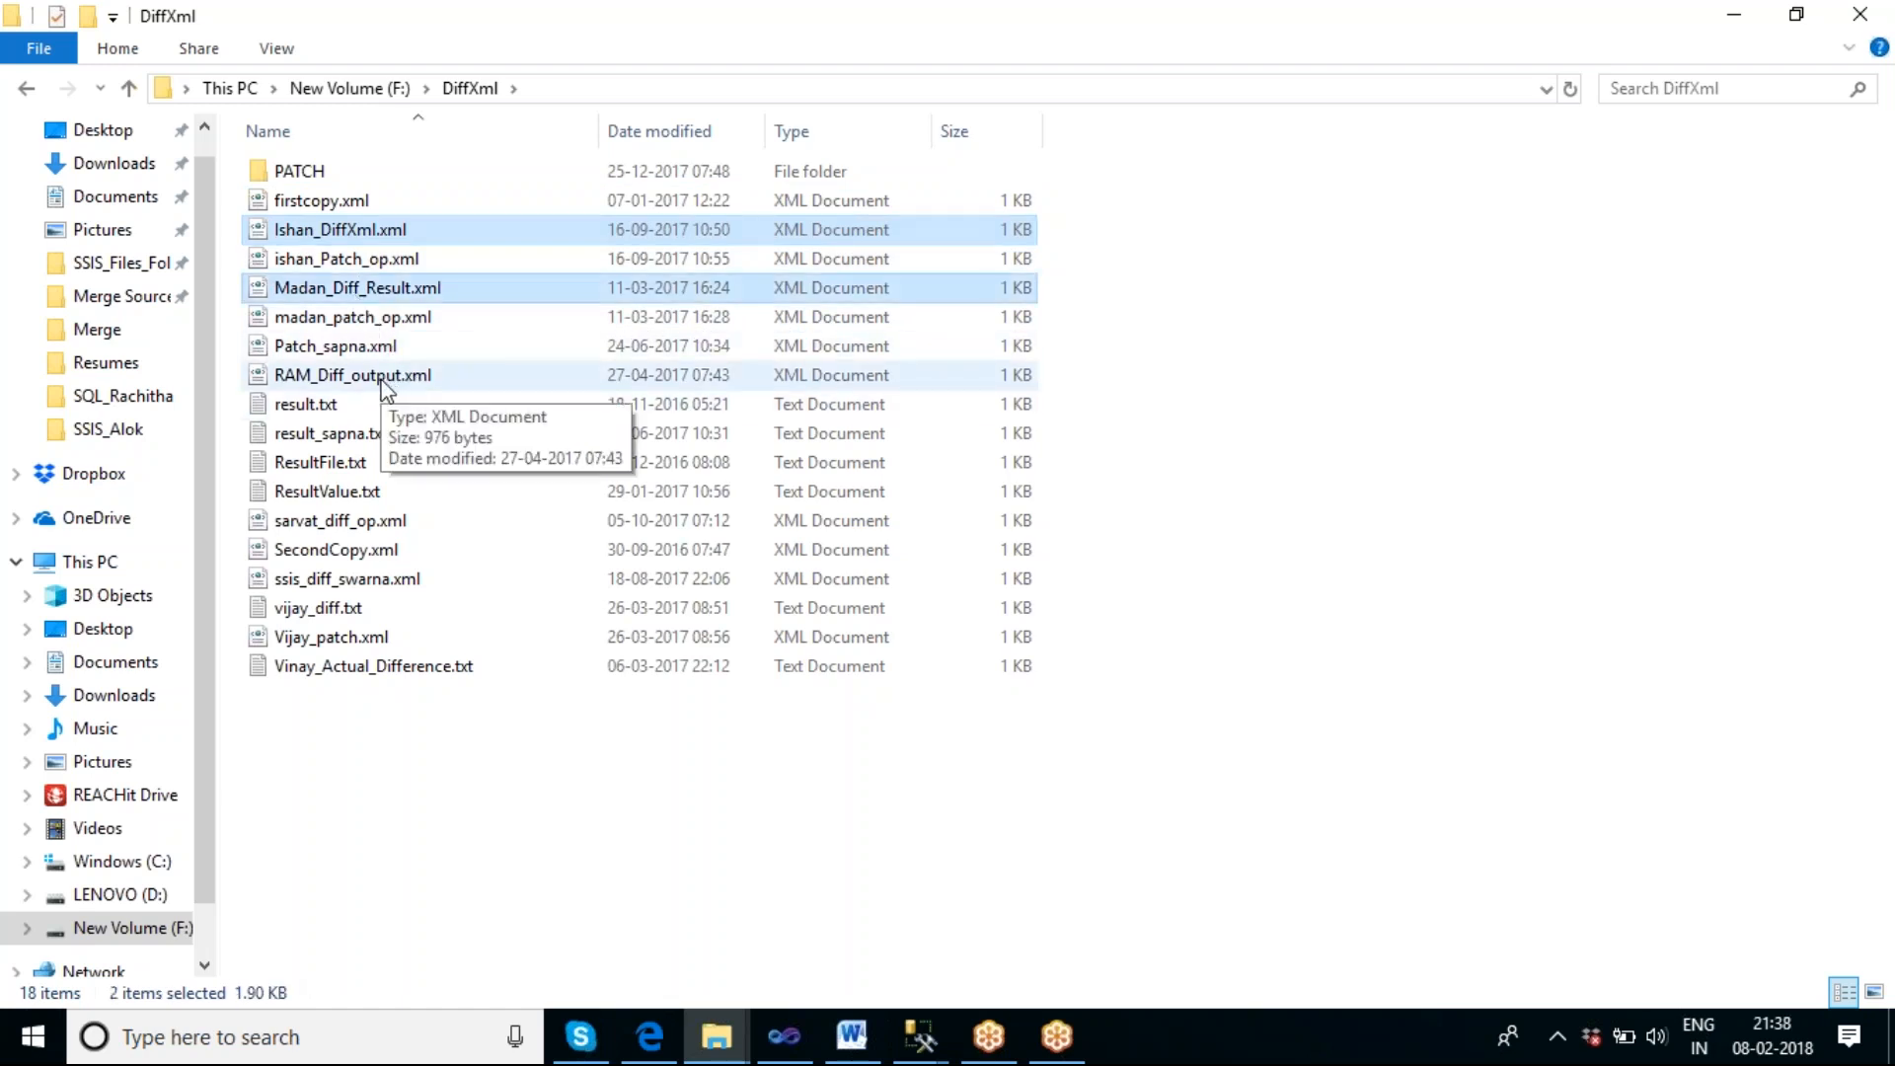
ctrl+click(387, 389)
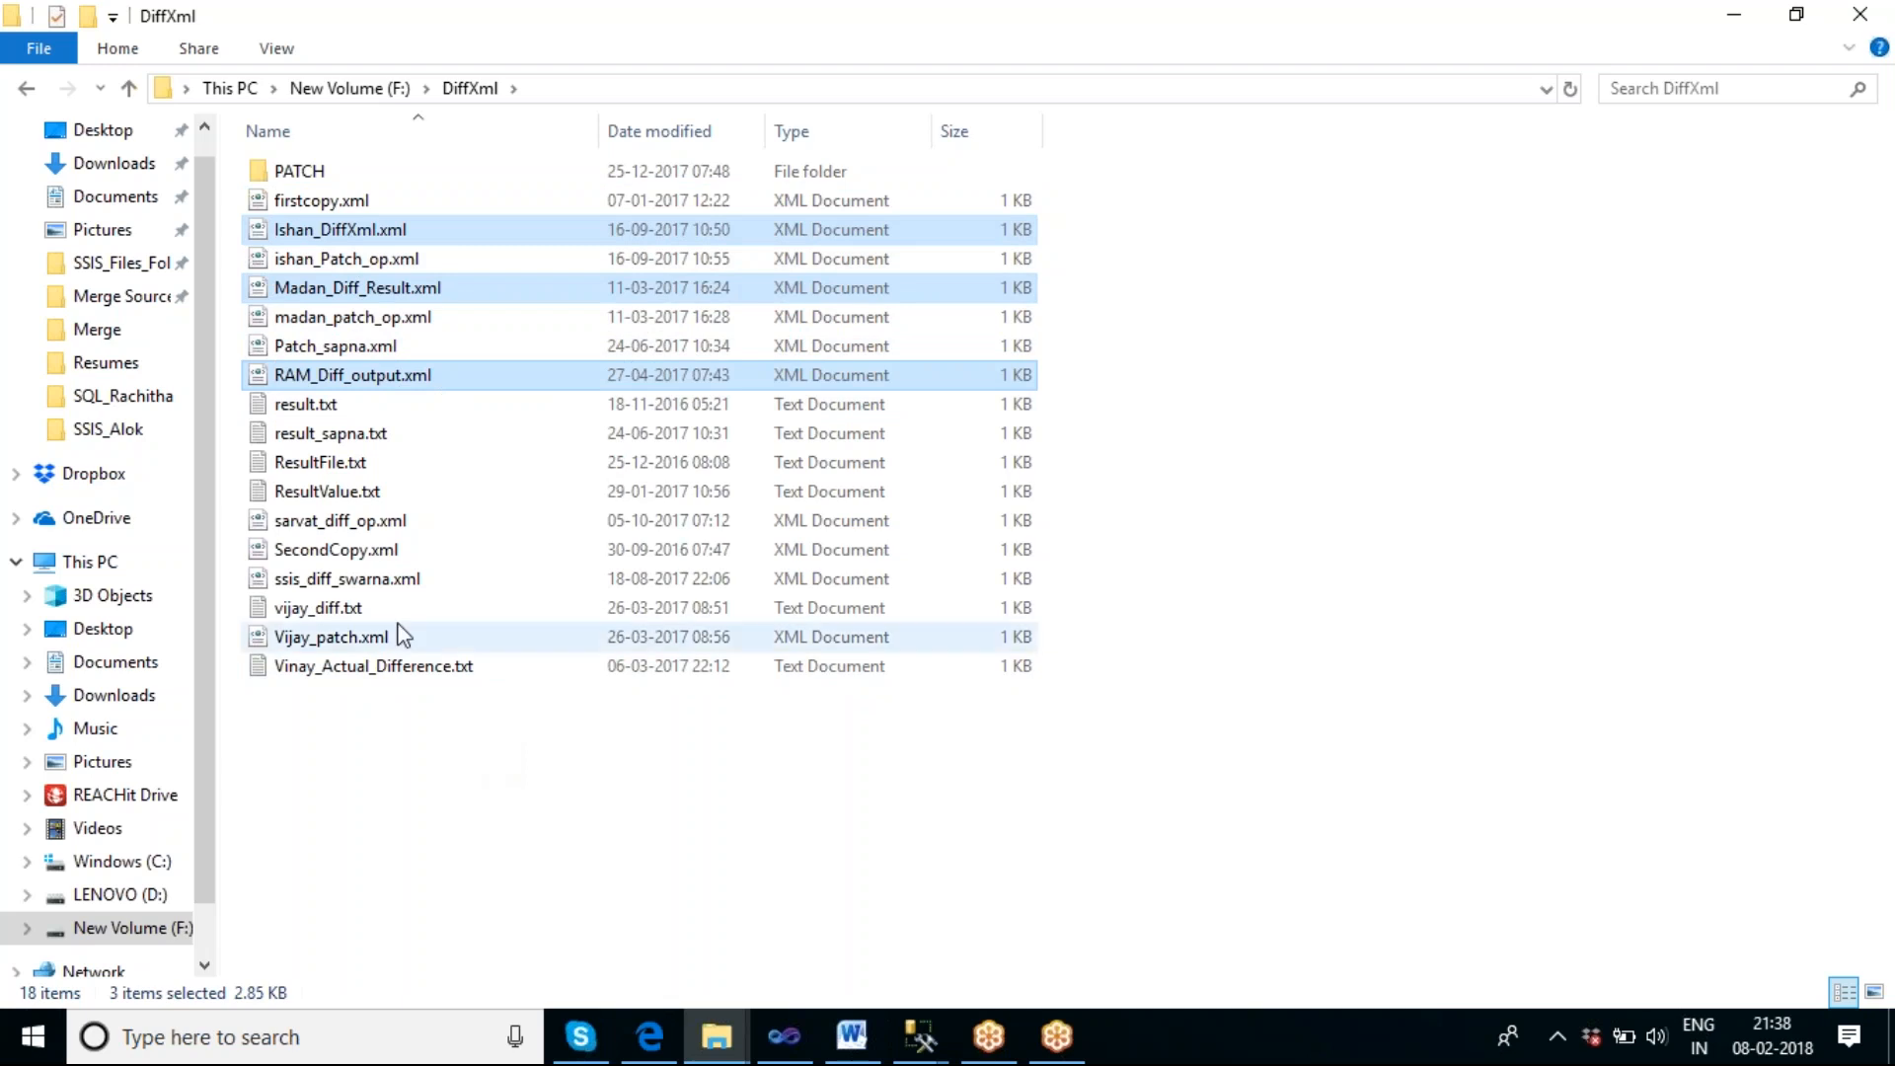
click(439, 807)
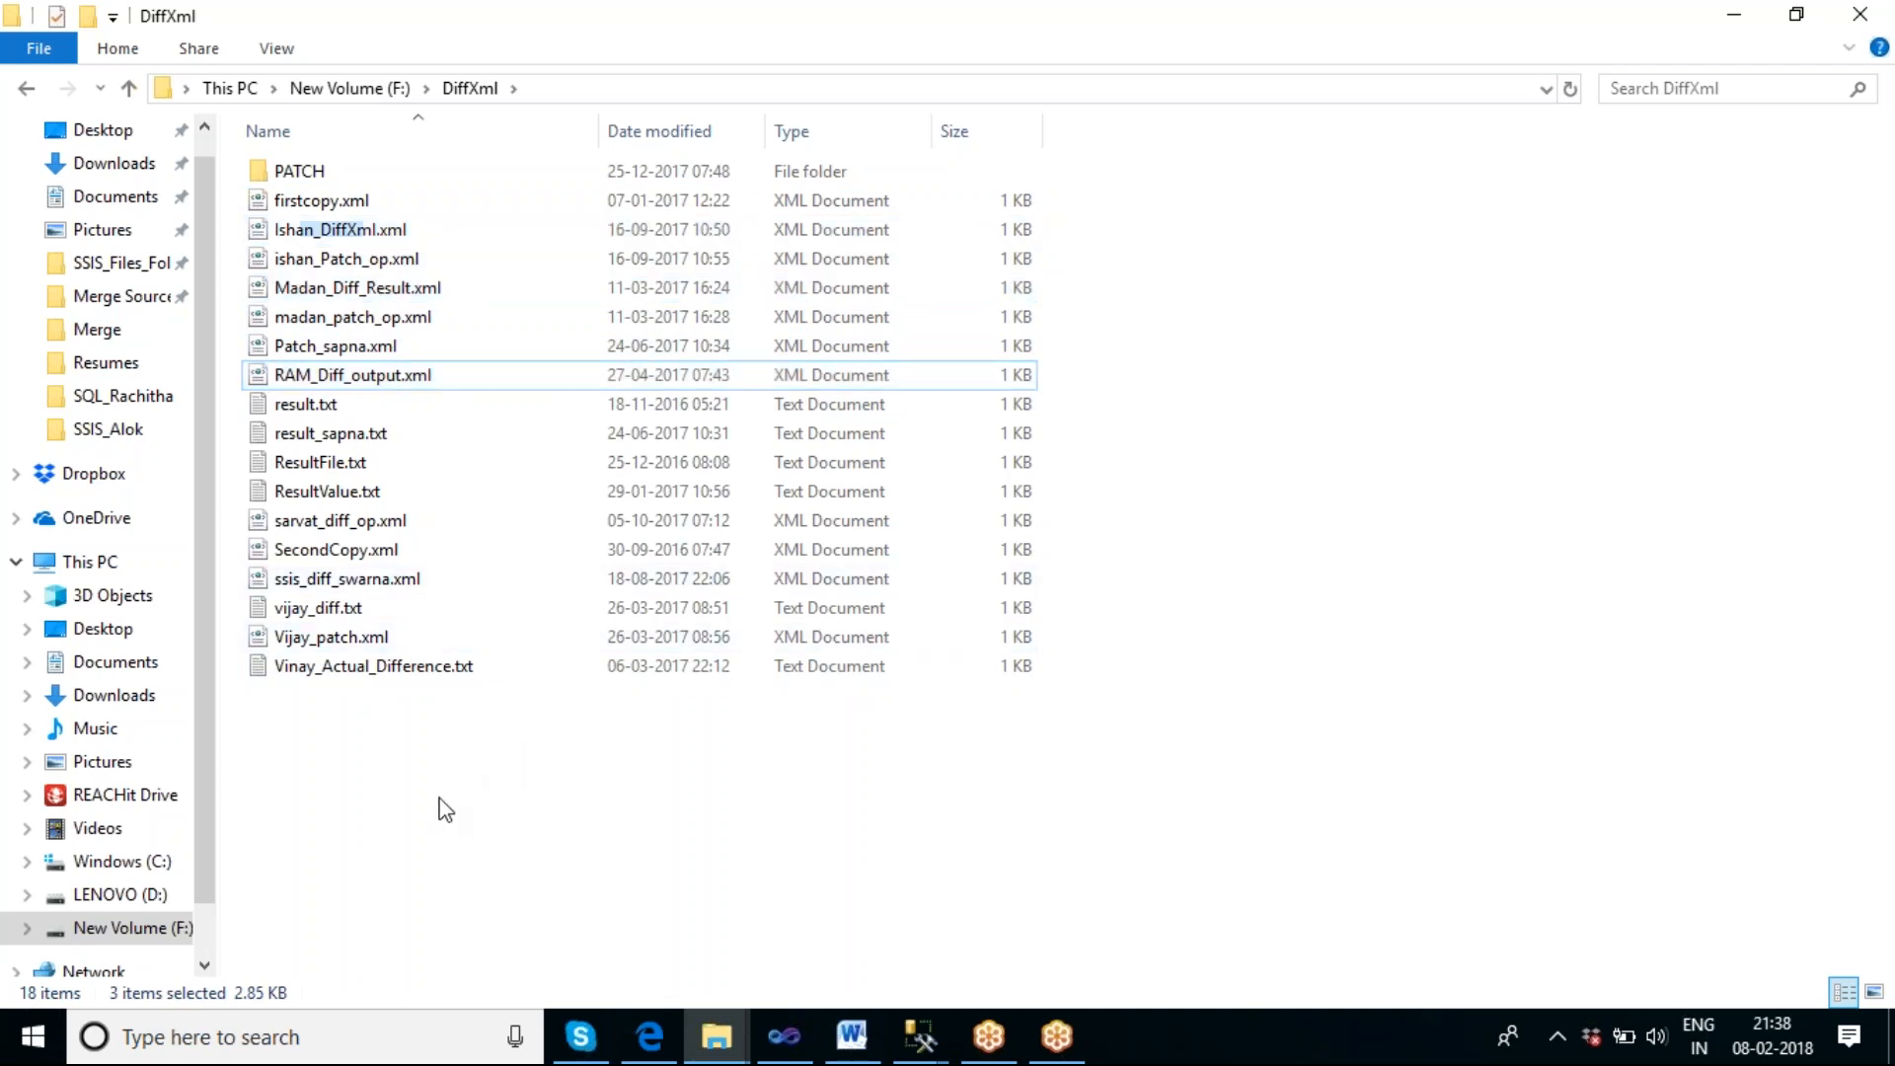
Open firstcopy.xml to examine its table columns, and minimize the browser window showing it.
click(314, 203)
double_click(313, 205)
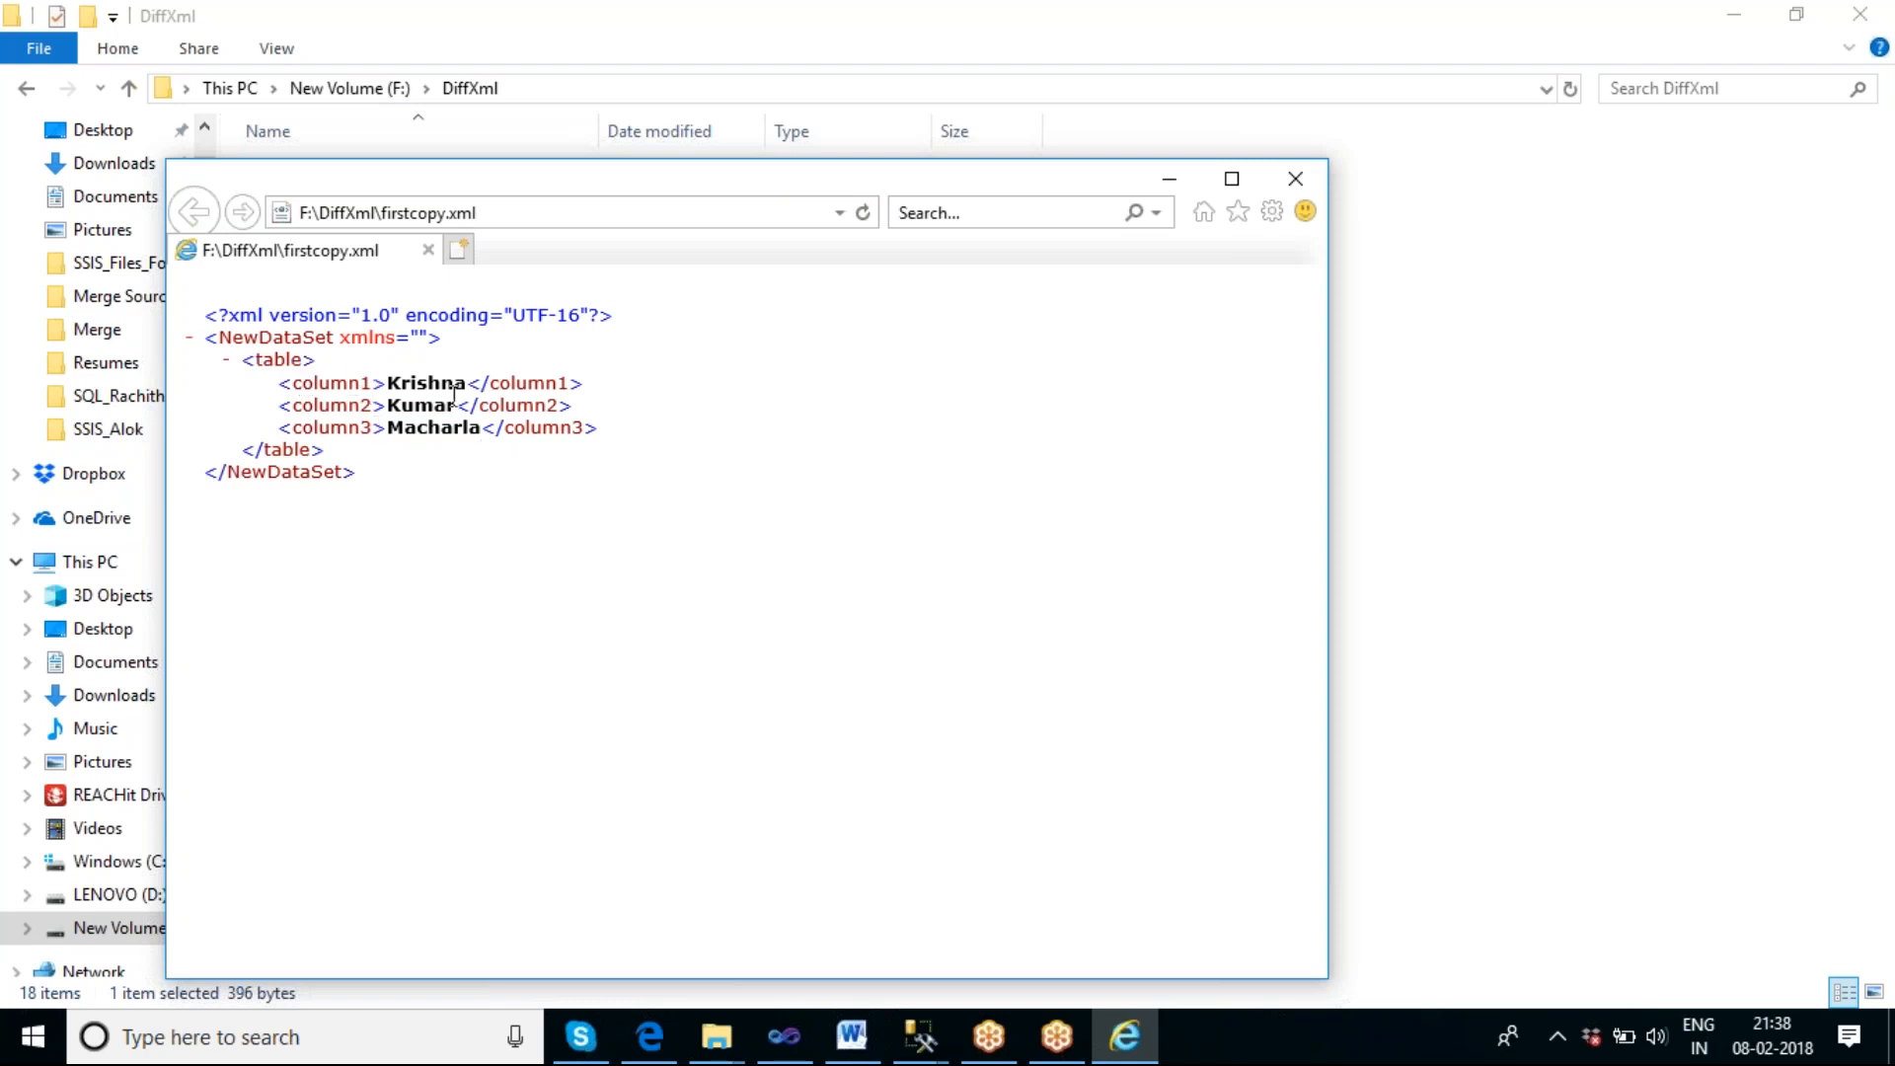
click(1170, 180)
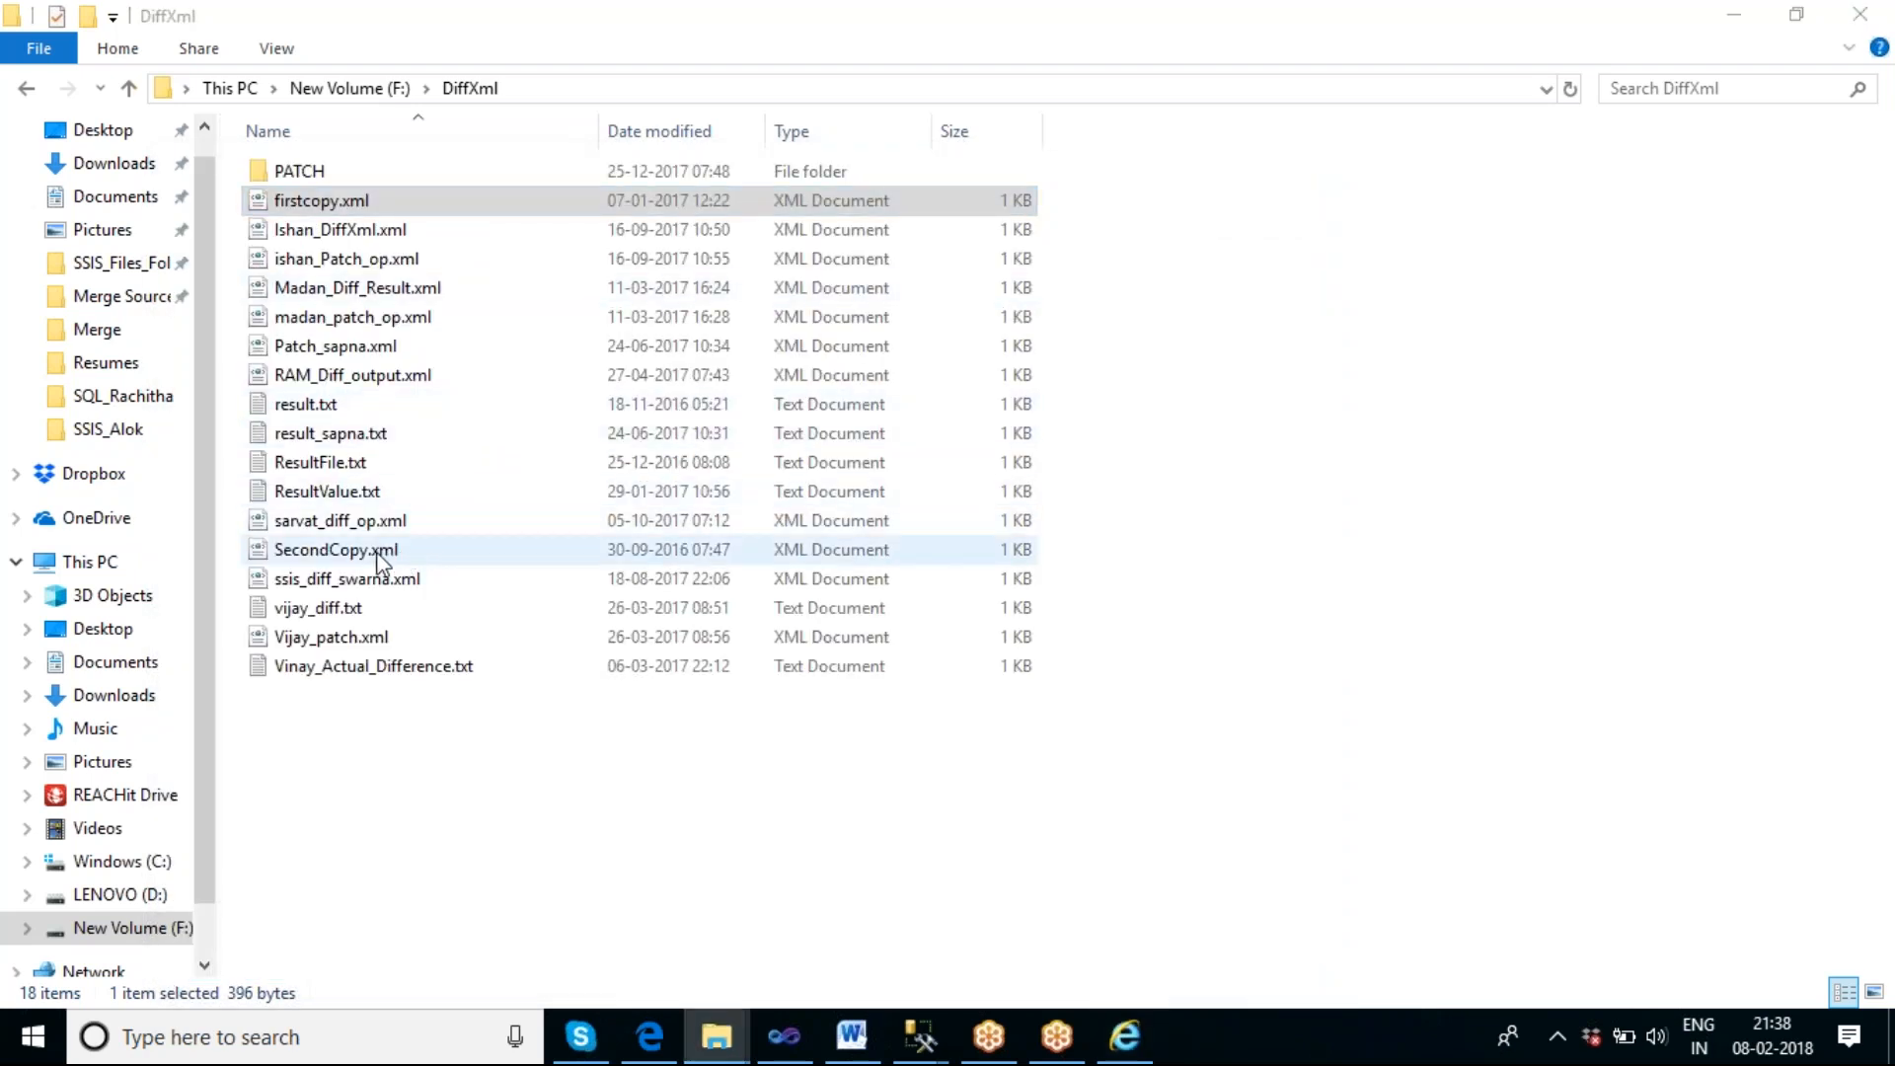
Open SecondCopy.xml, compare its table columns with those of firstcopy.xml, and close all the browser tabs.
double_click(355, 553)
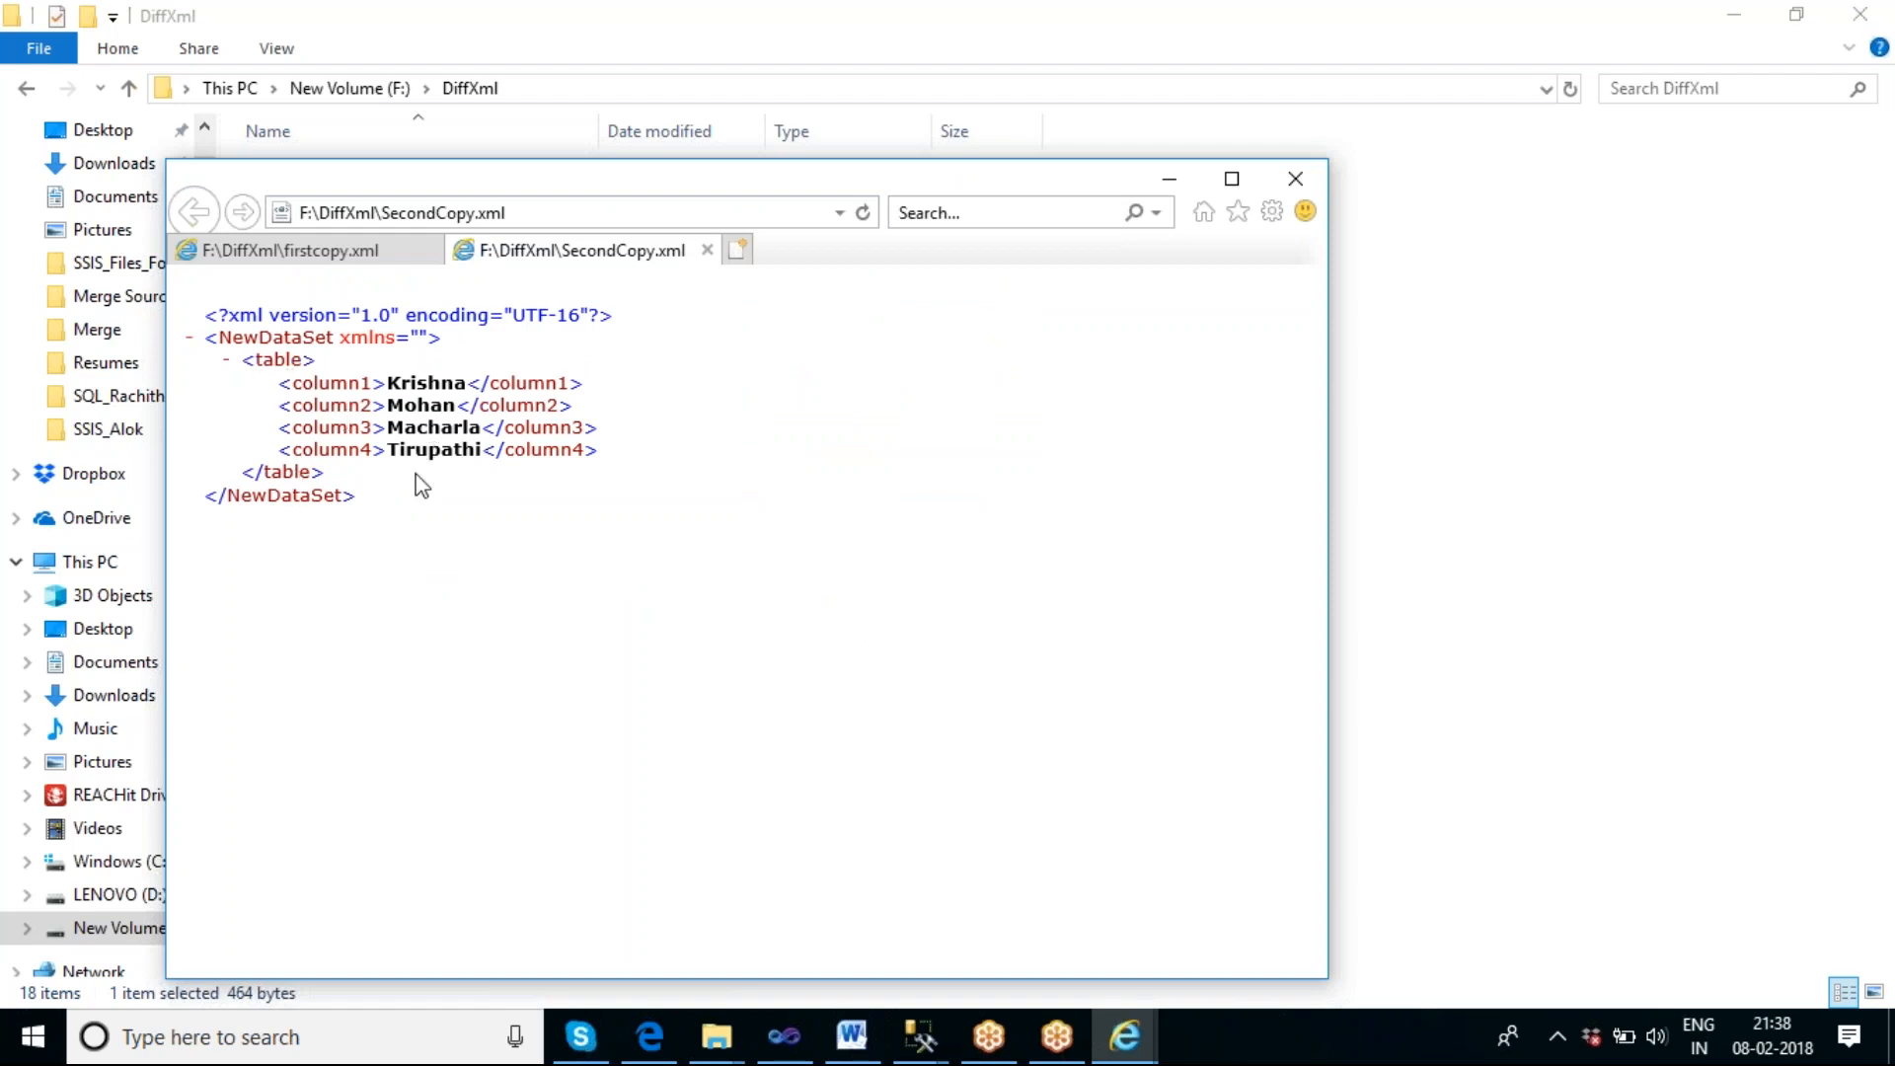
click(373, 262)
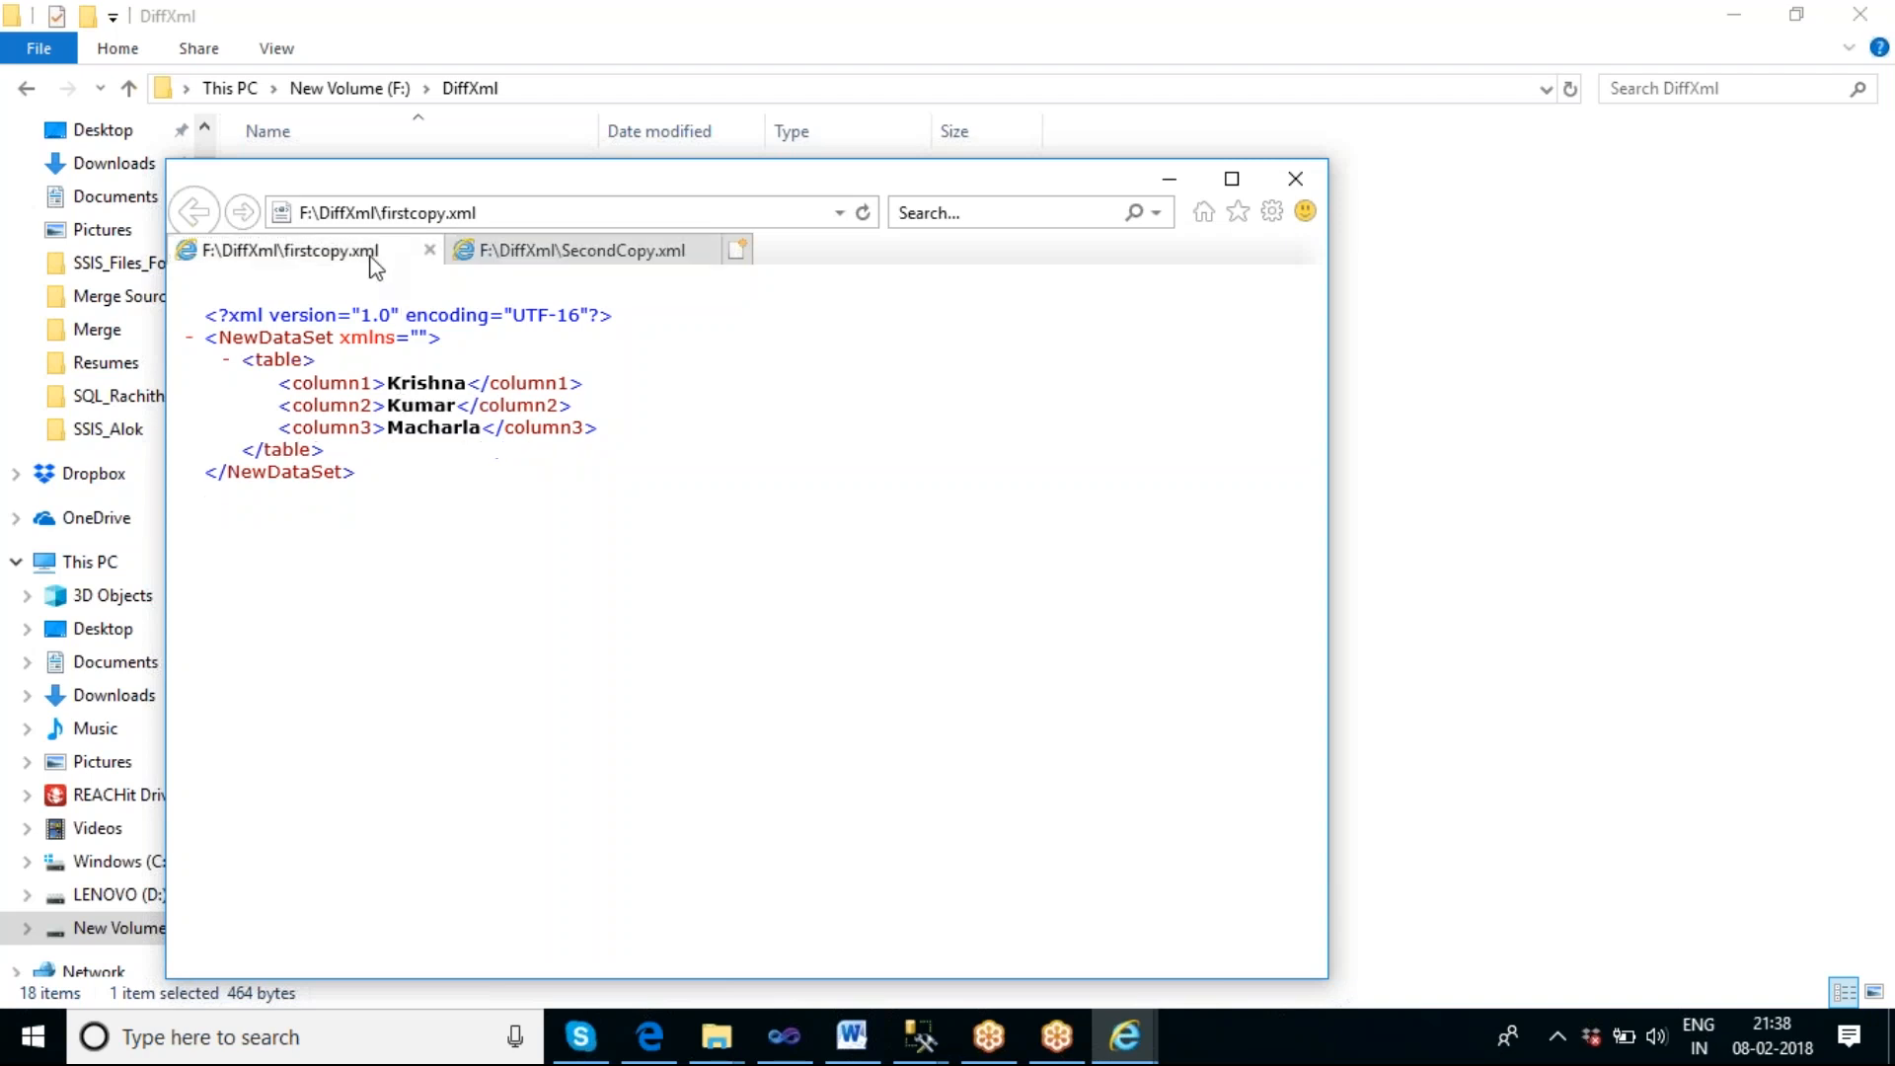
click(543, 262)
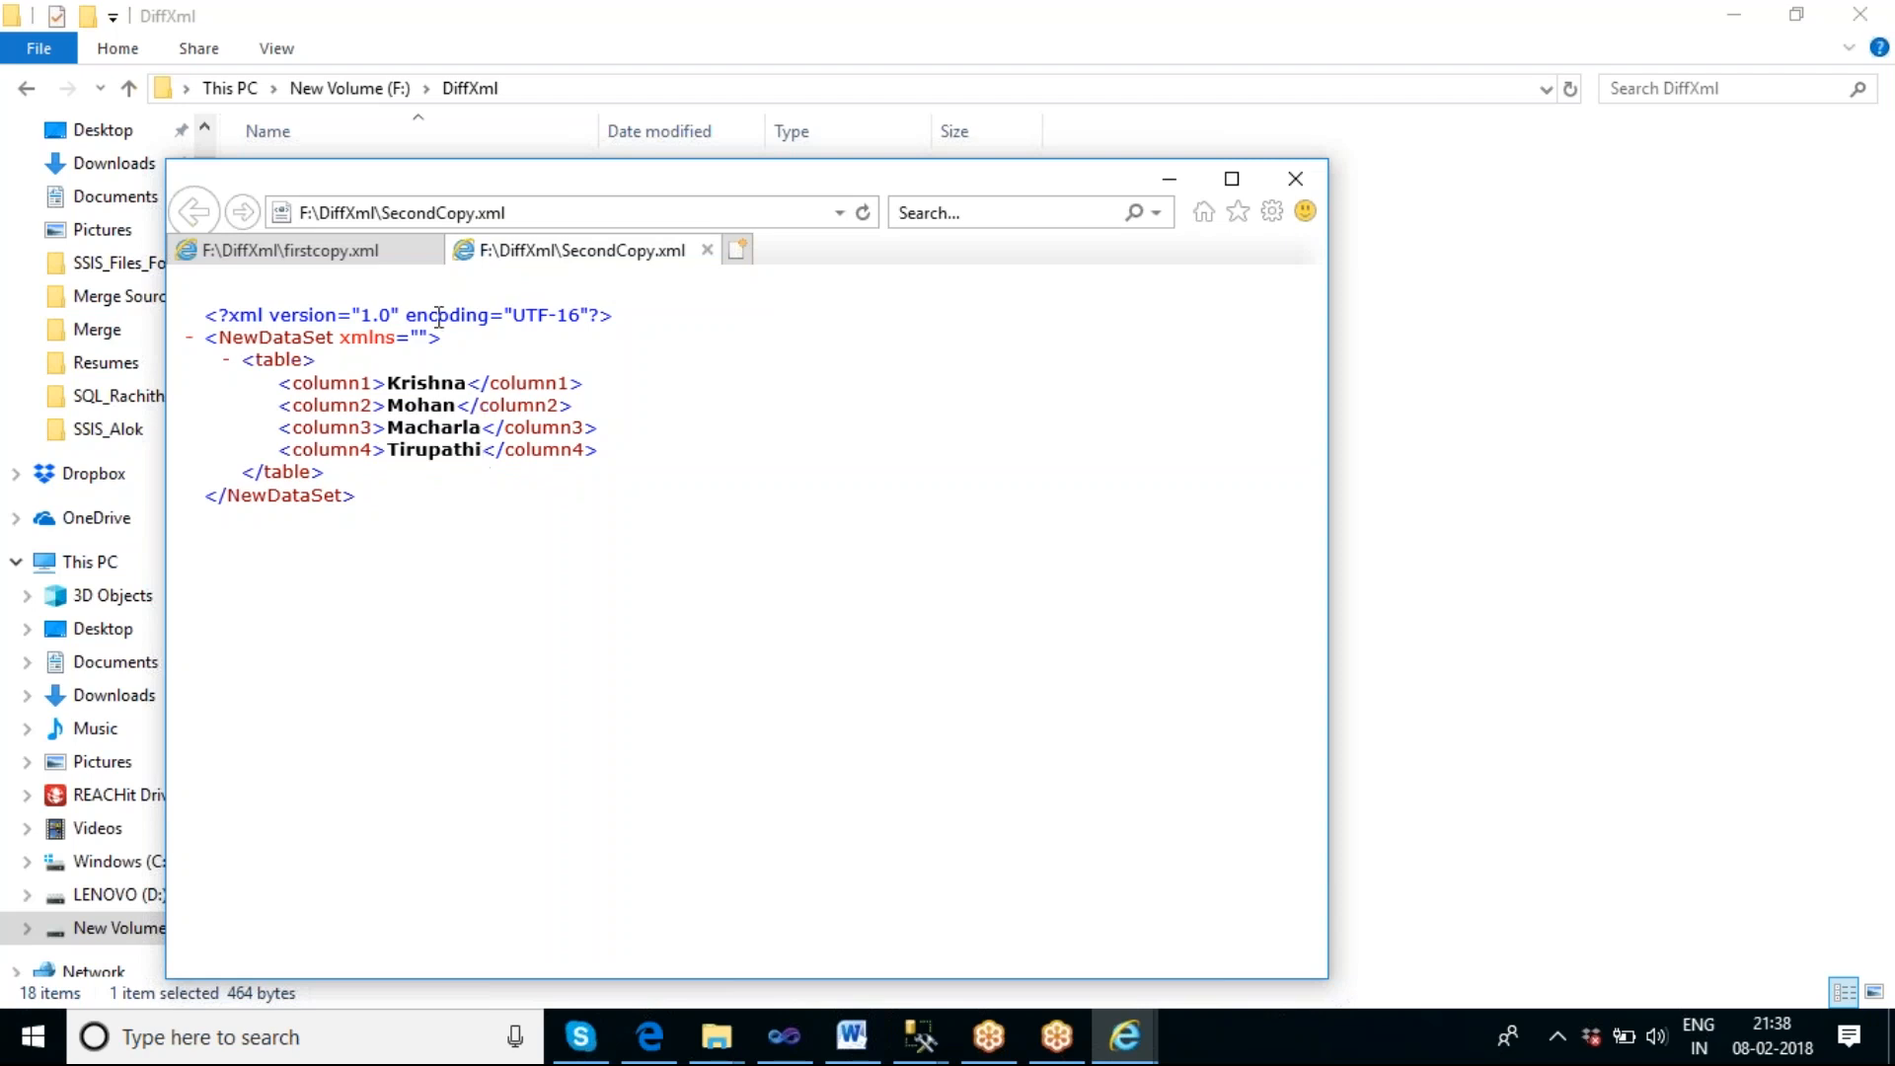
click(383, 259)
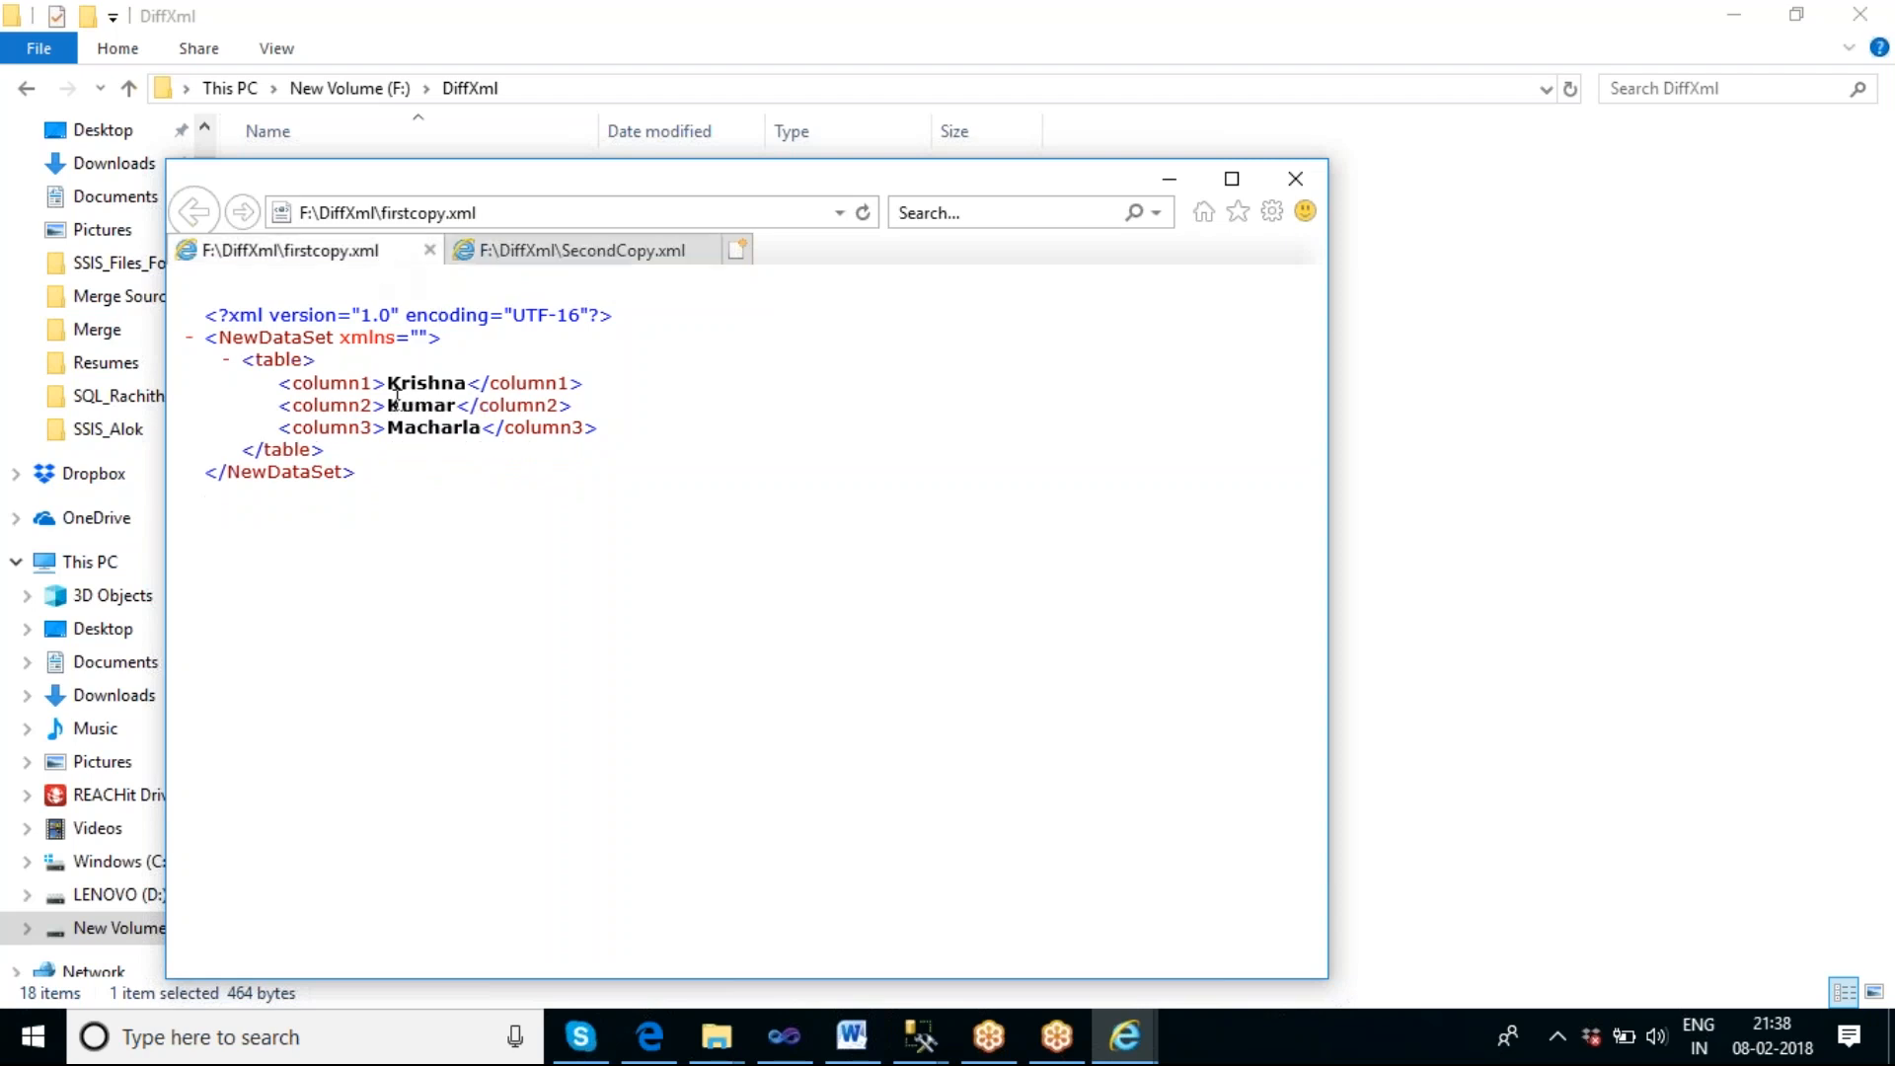
click(544, 259)
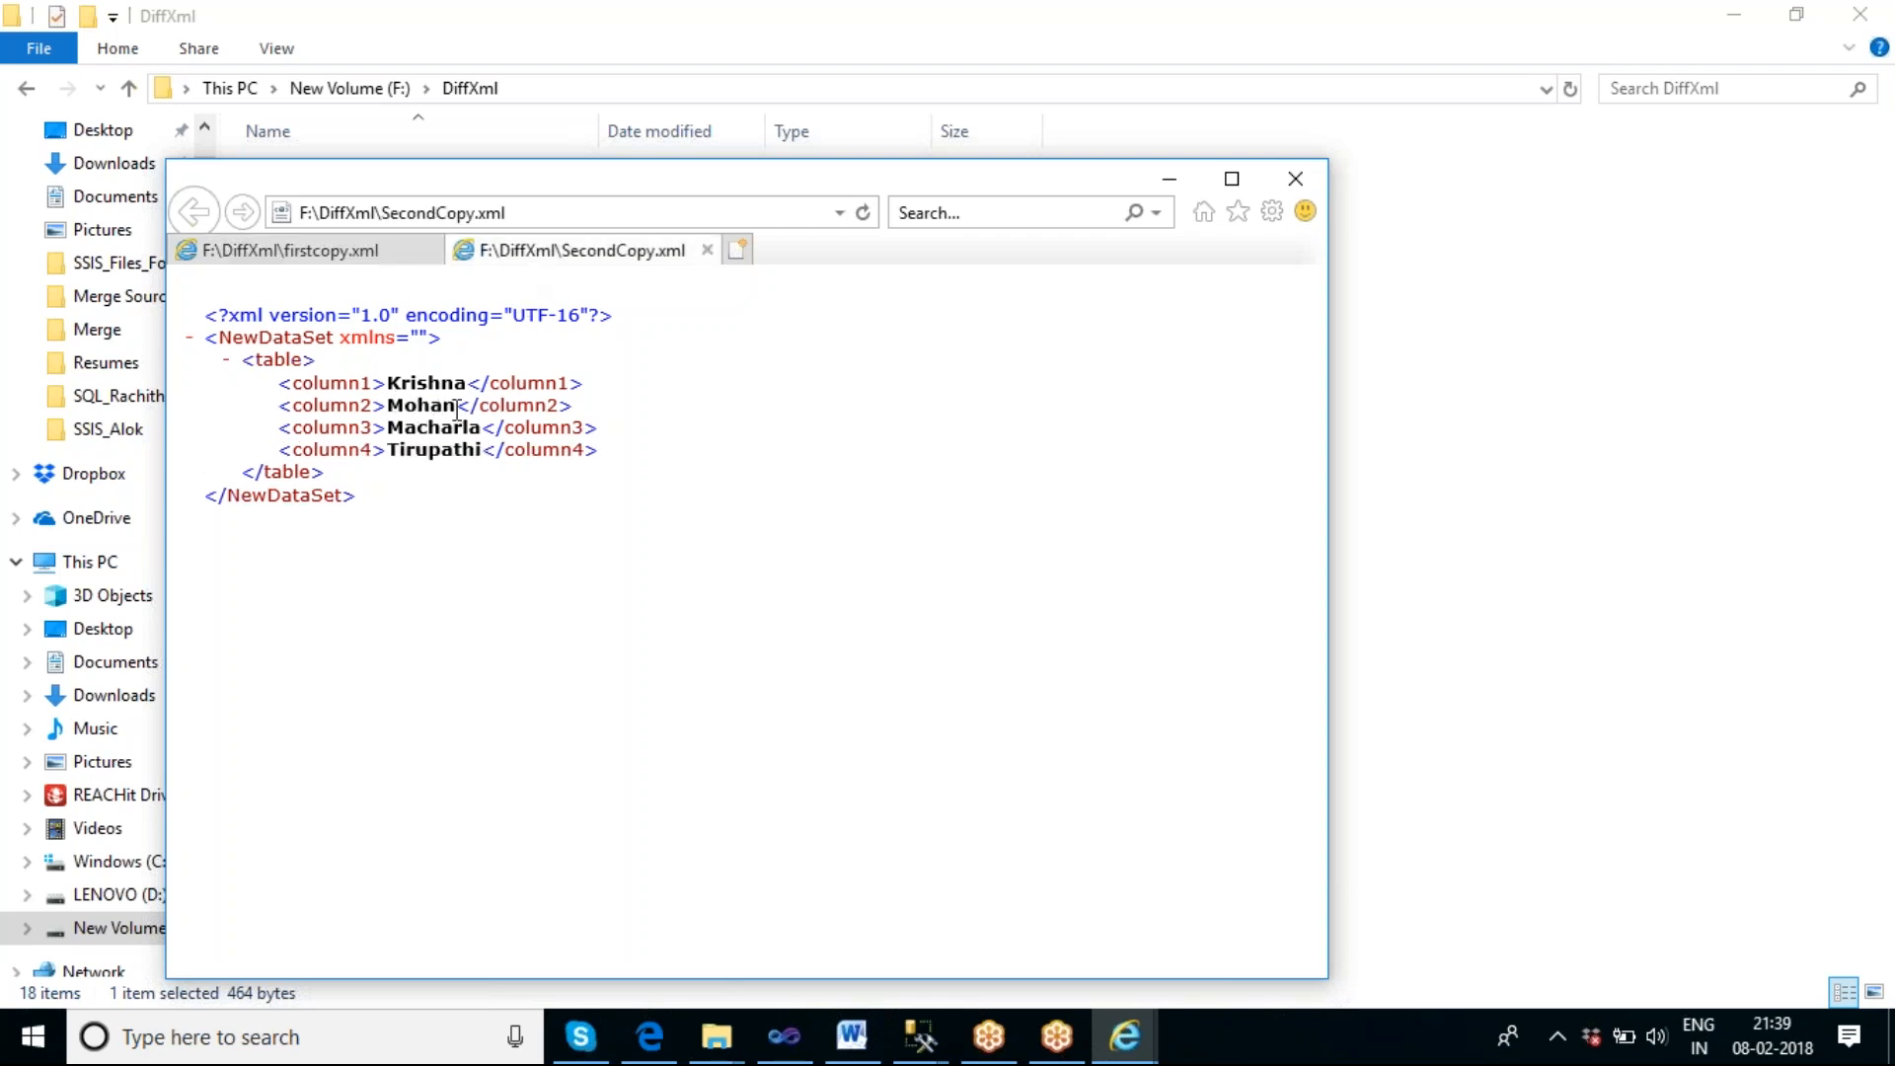
click(1294, 185)
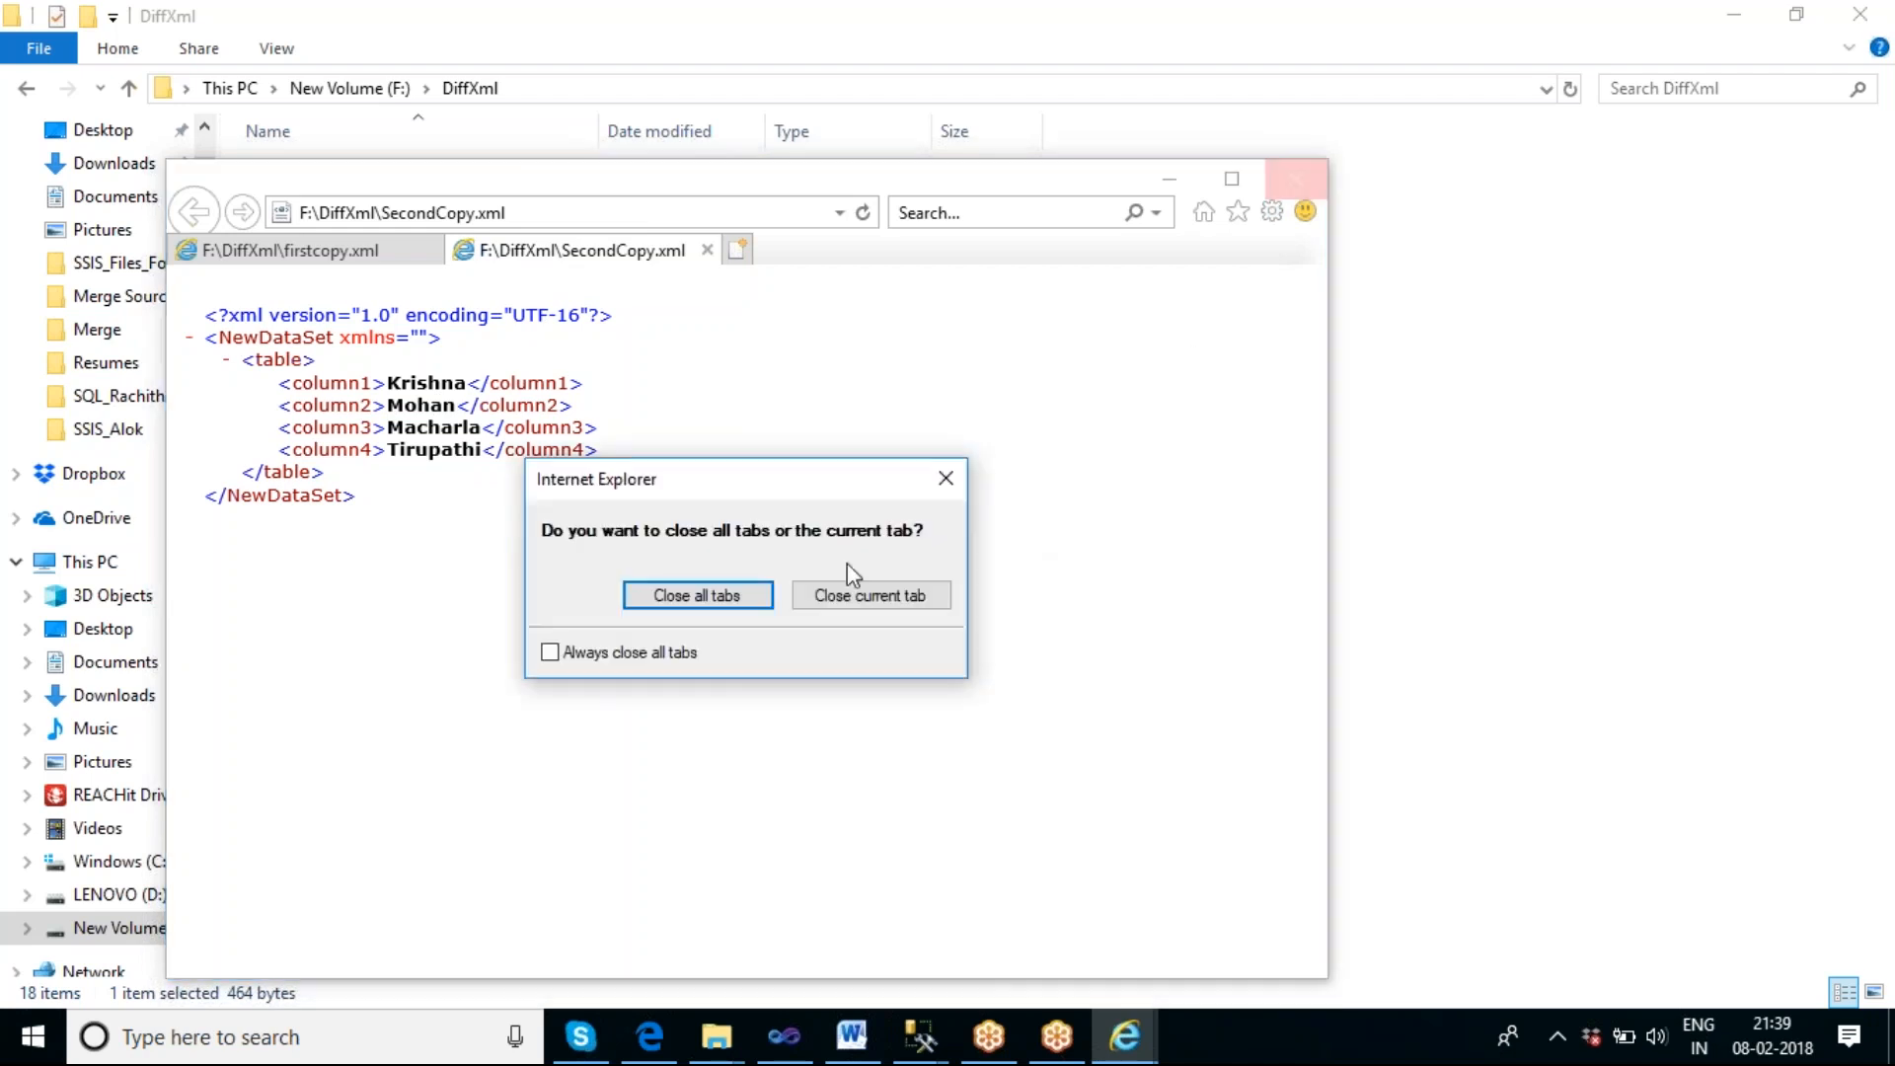
click(745, 597)
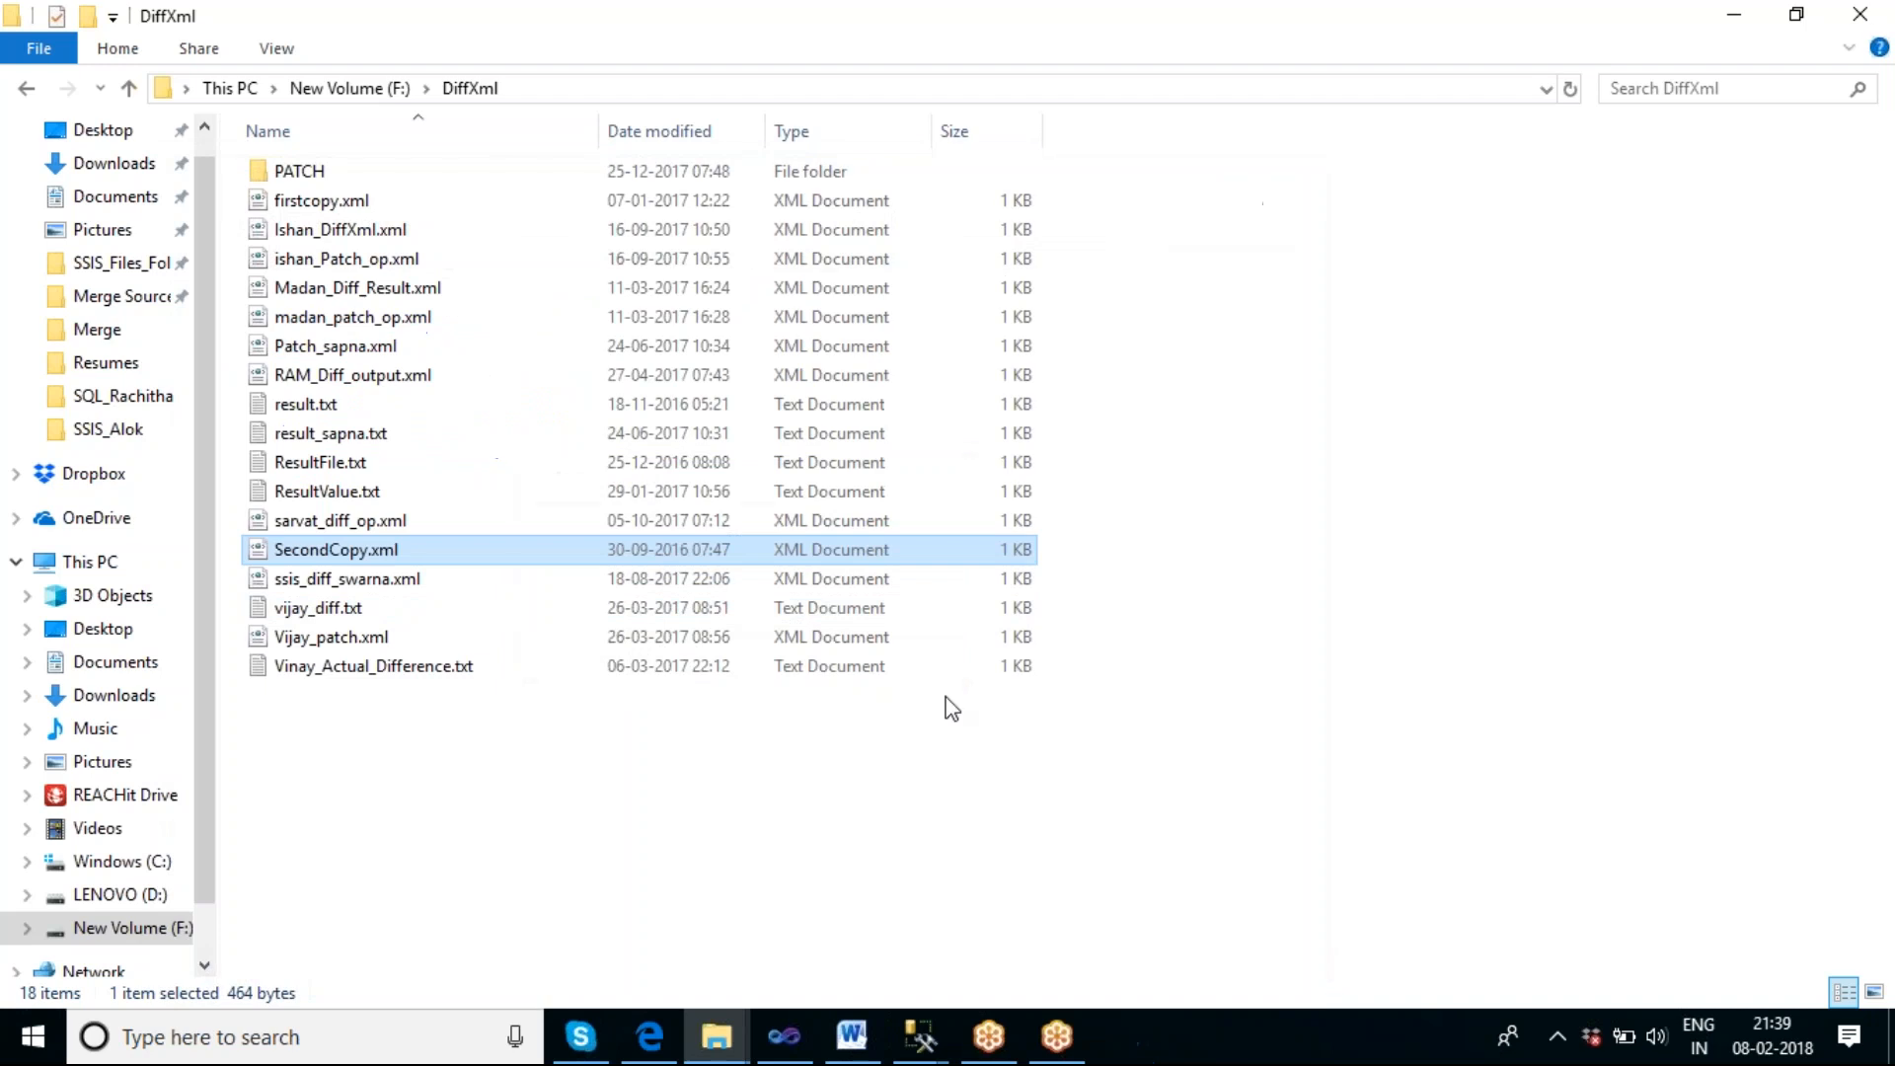
Switch back to Visual Studio and look at the connection choices for the XML Task's Source property.
click(784, 1036)
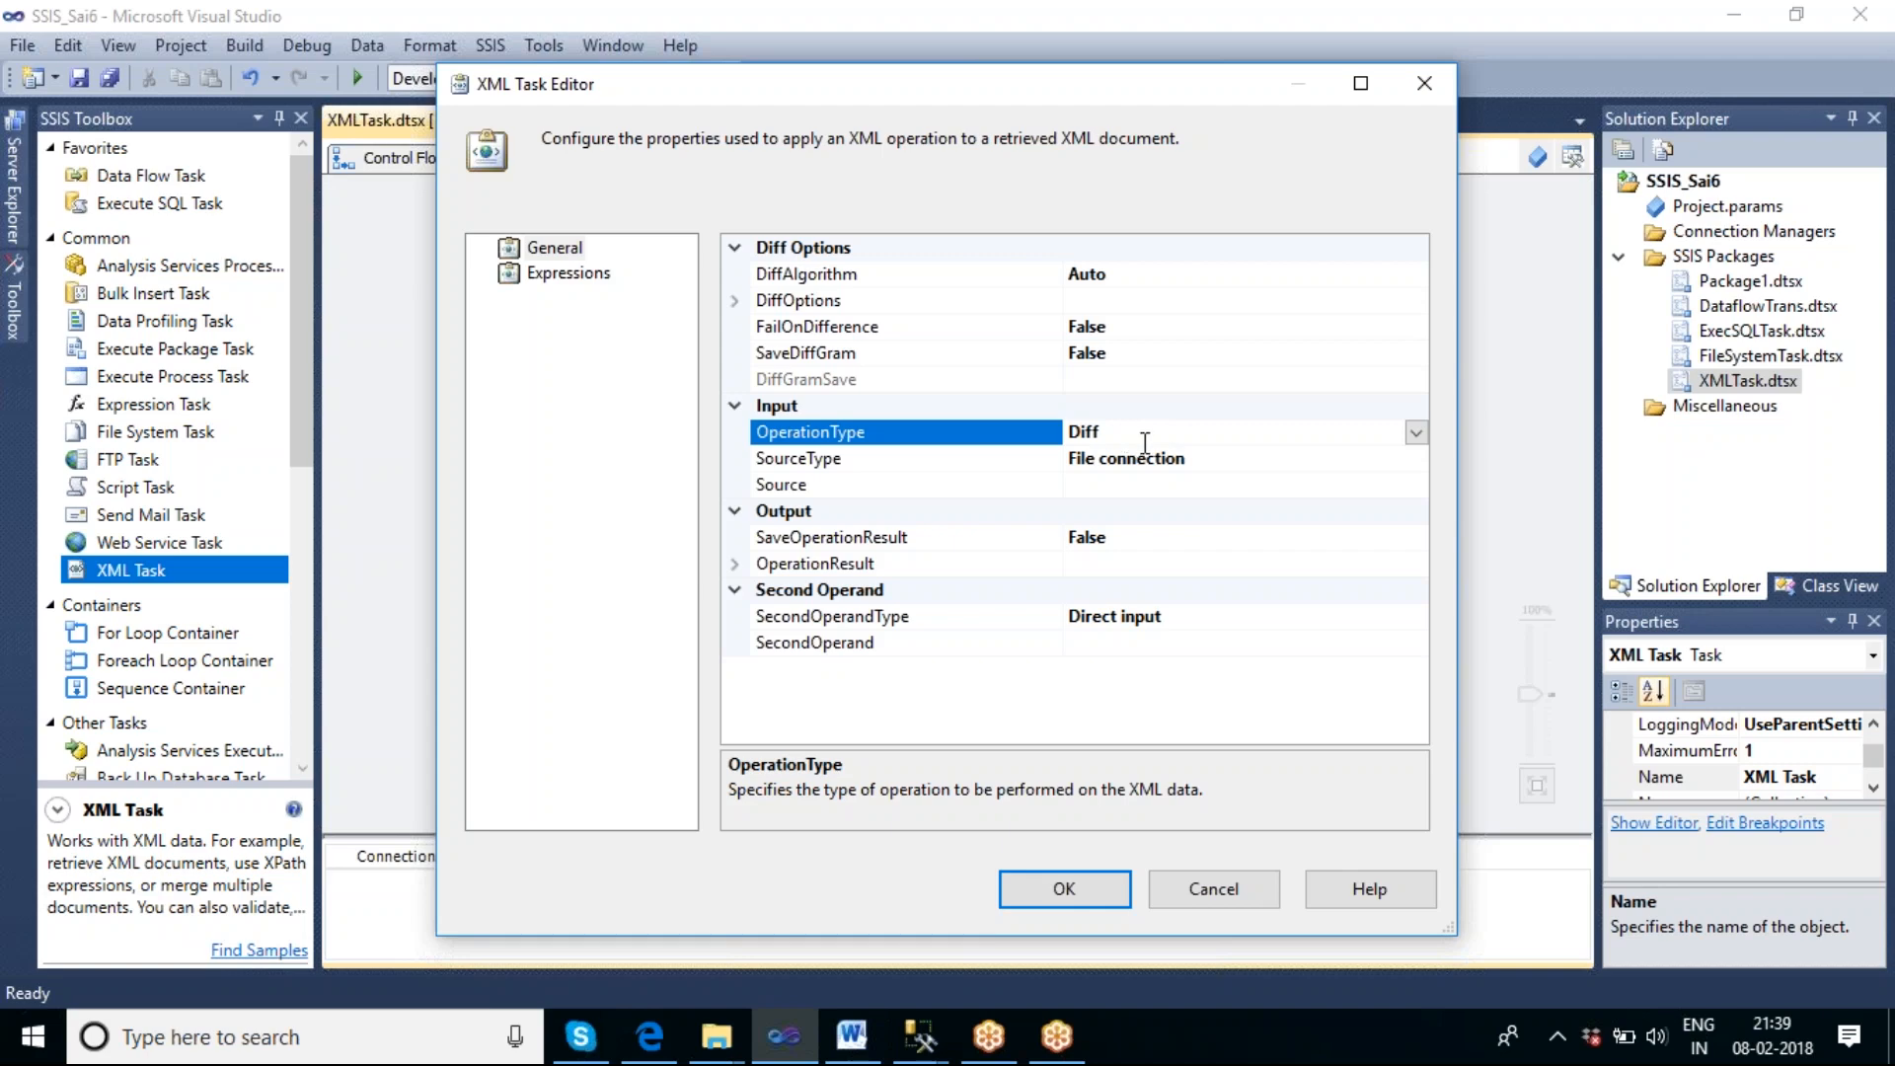
click(829, 460)
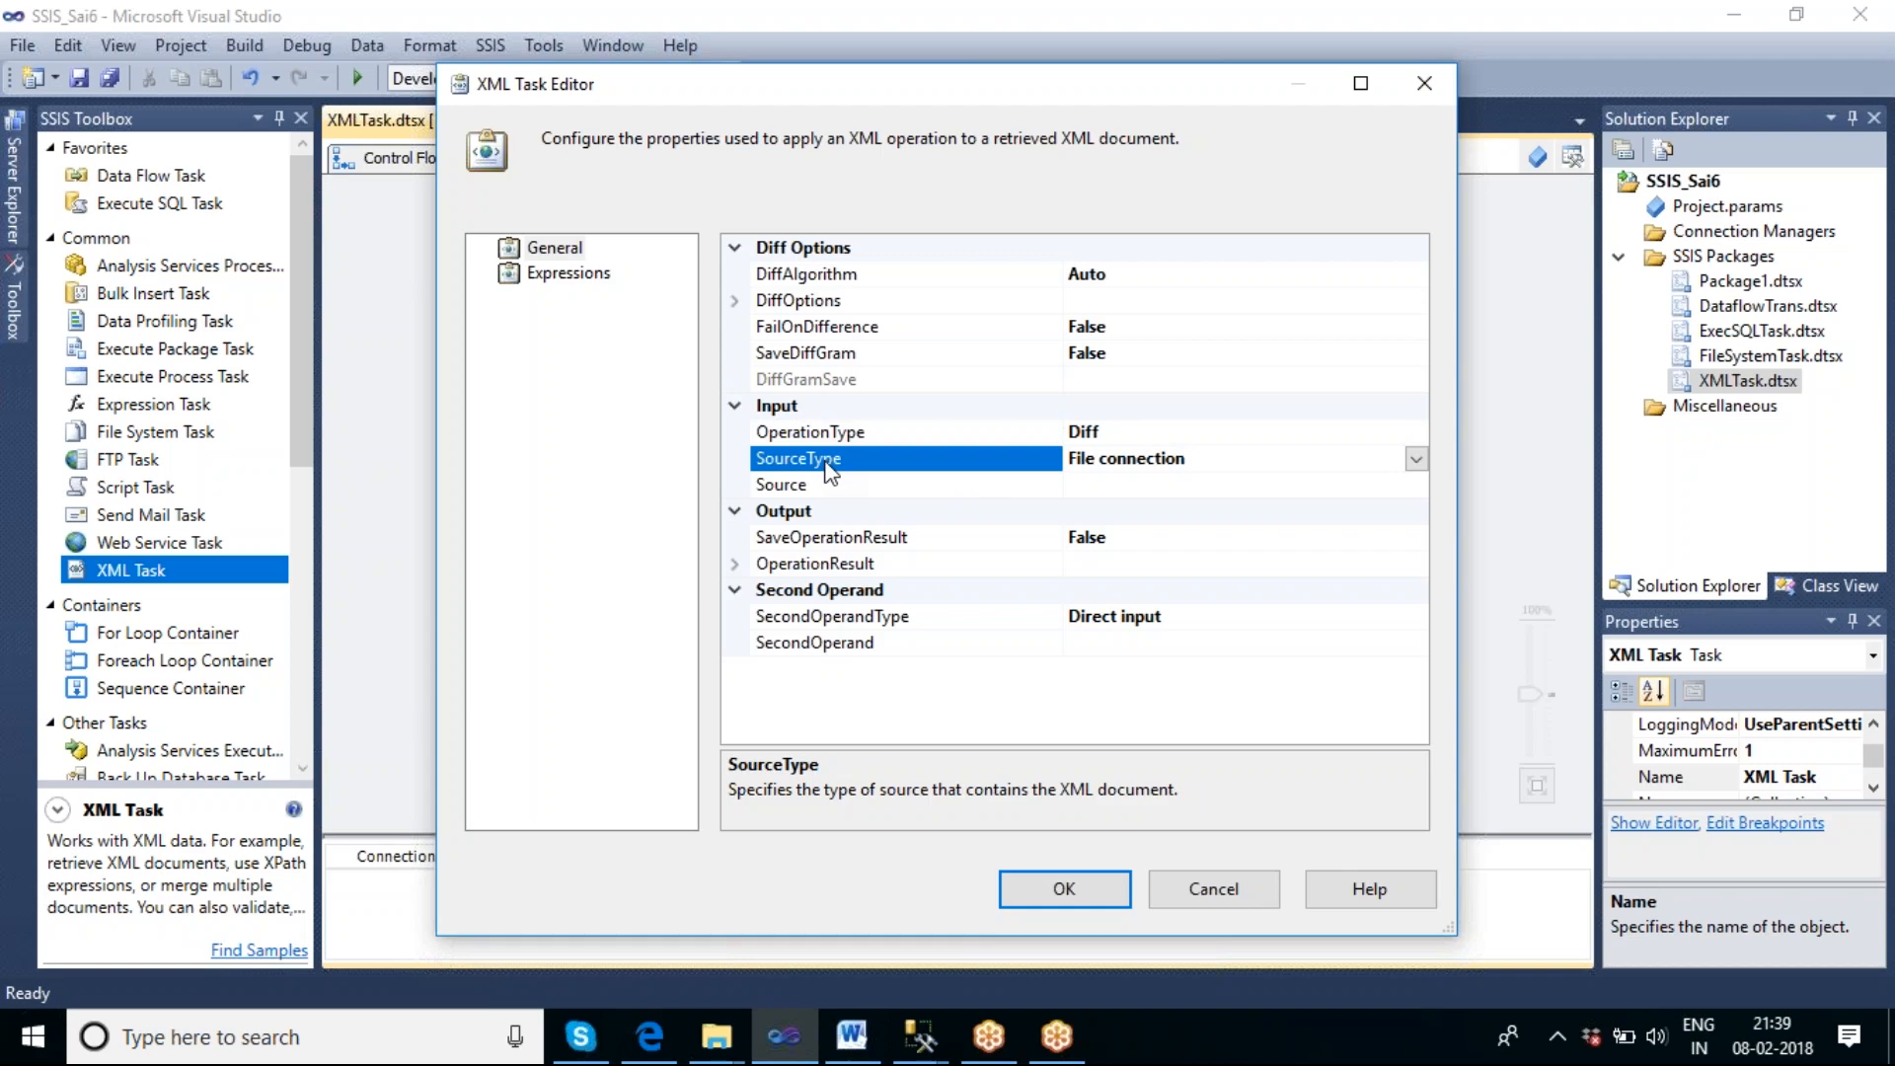
click(1135, 486)
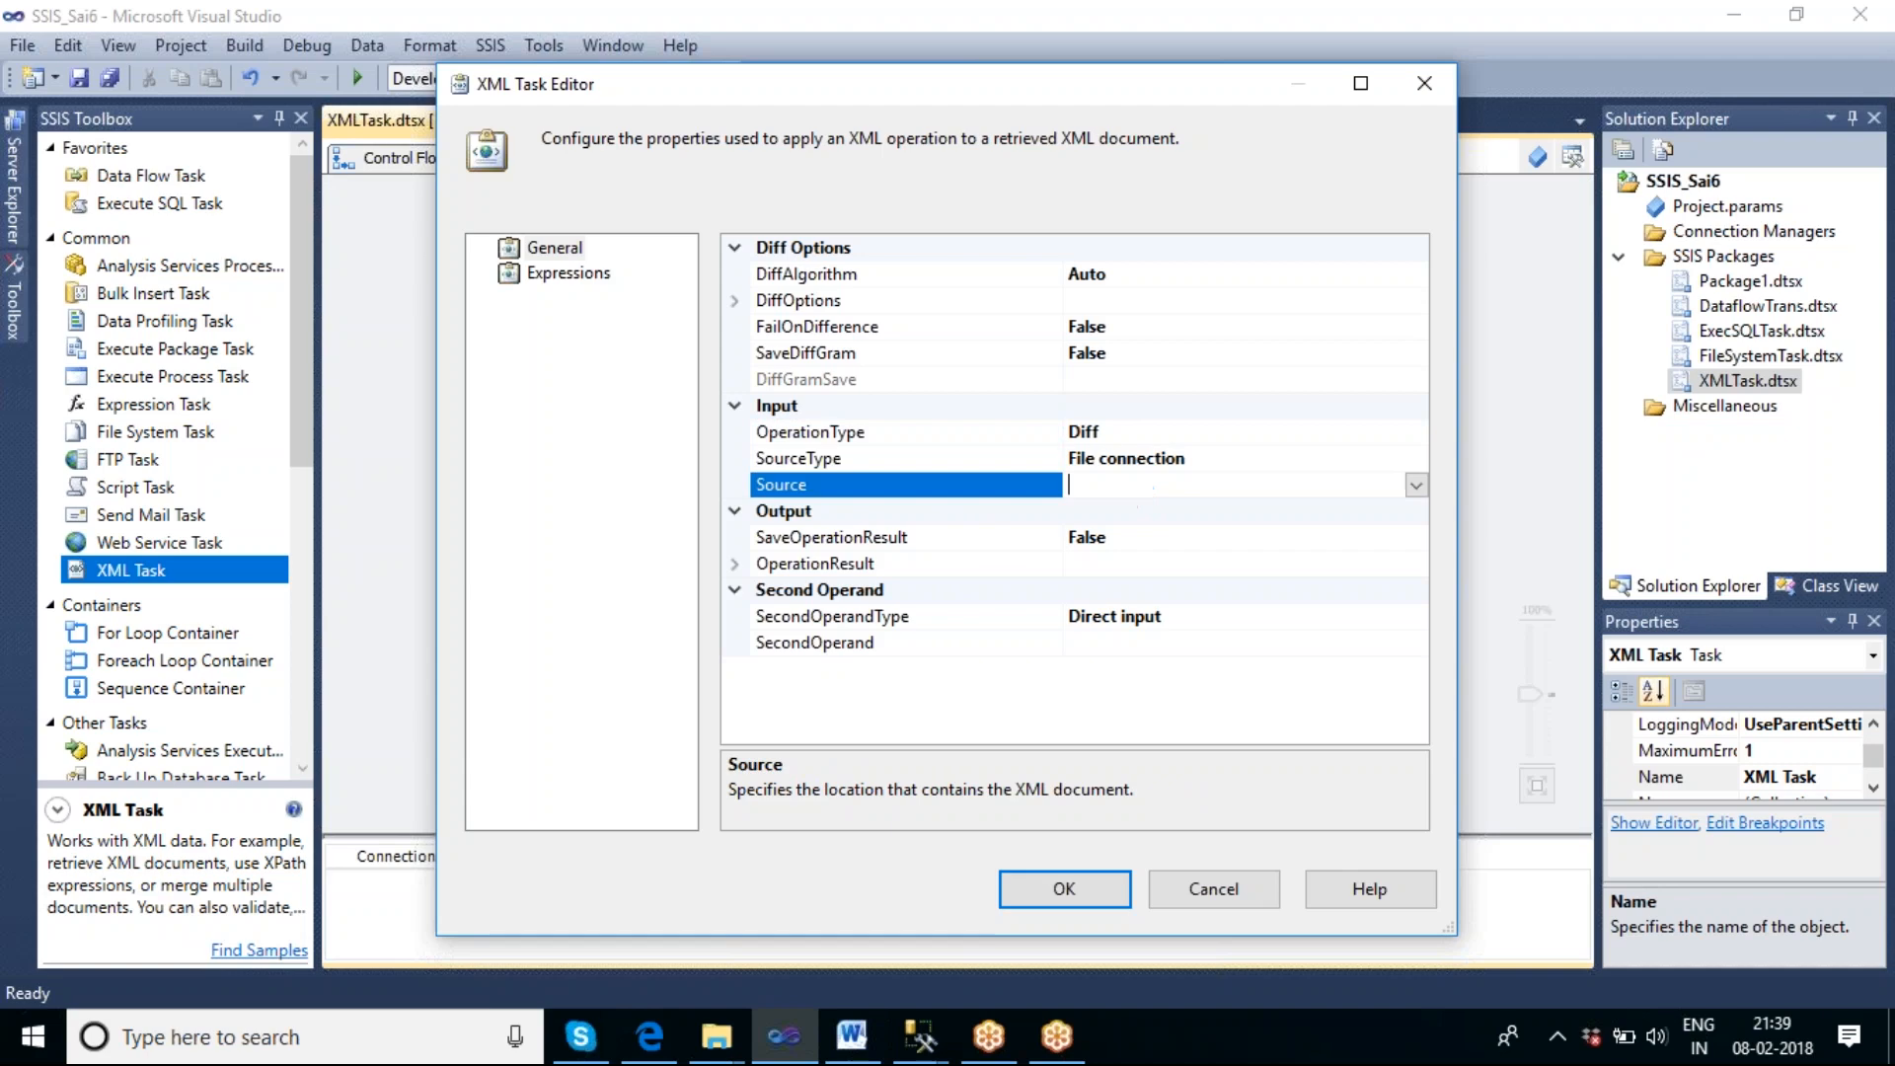
click(1417, 485)
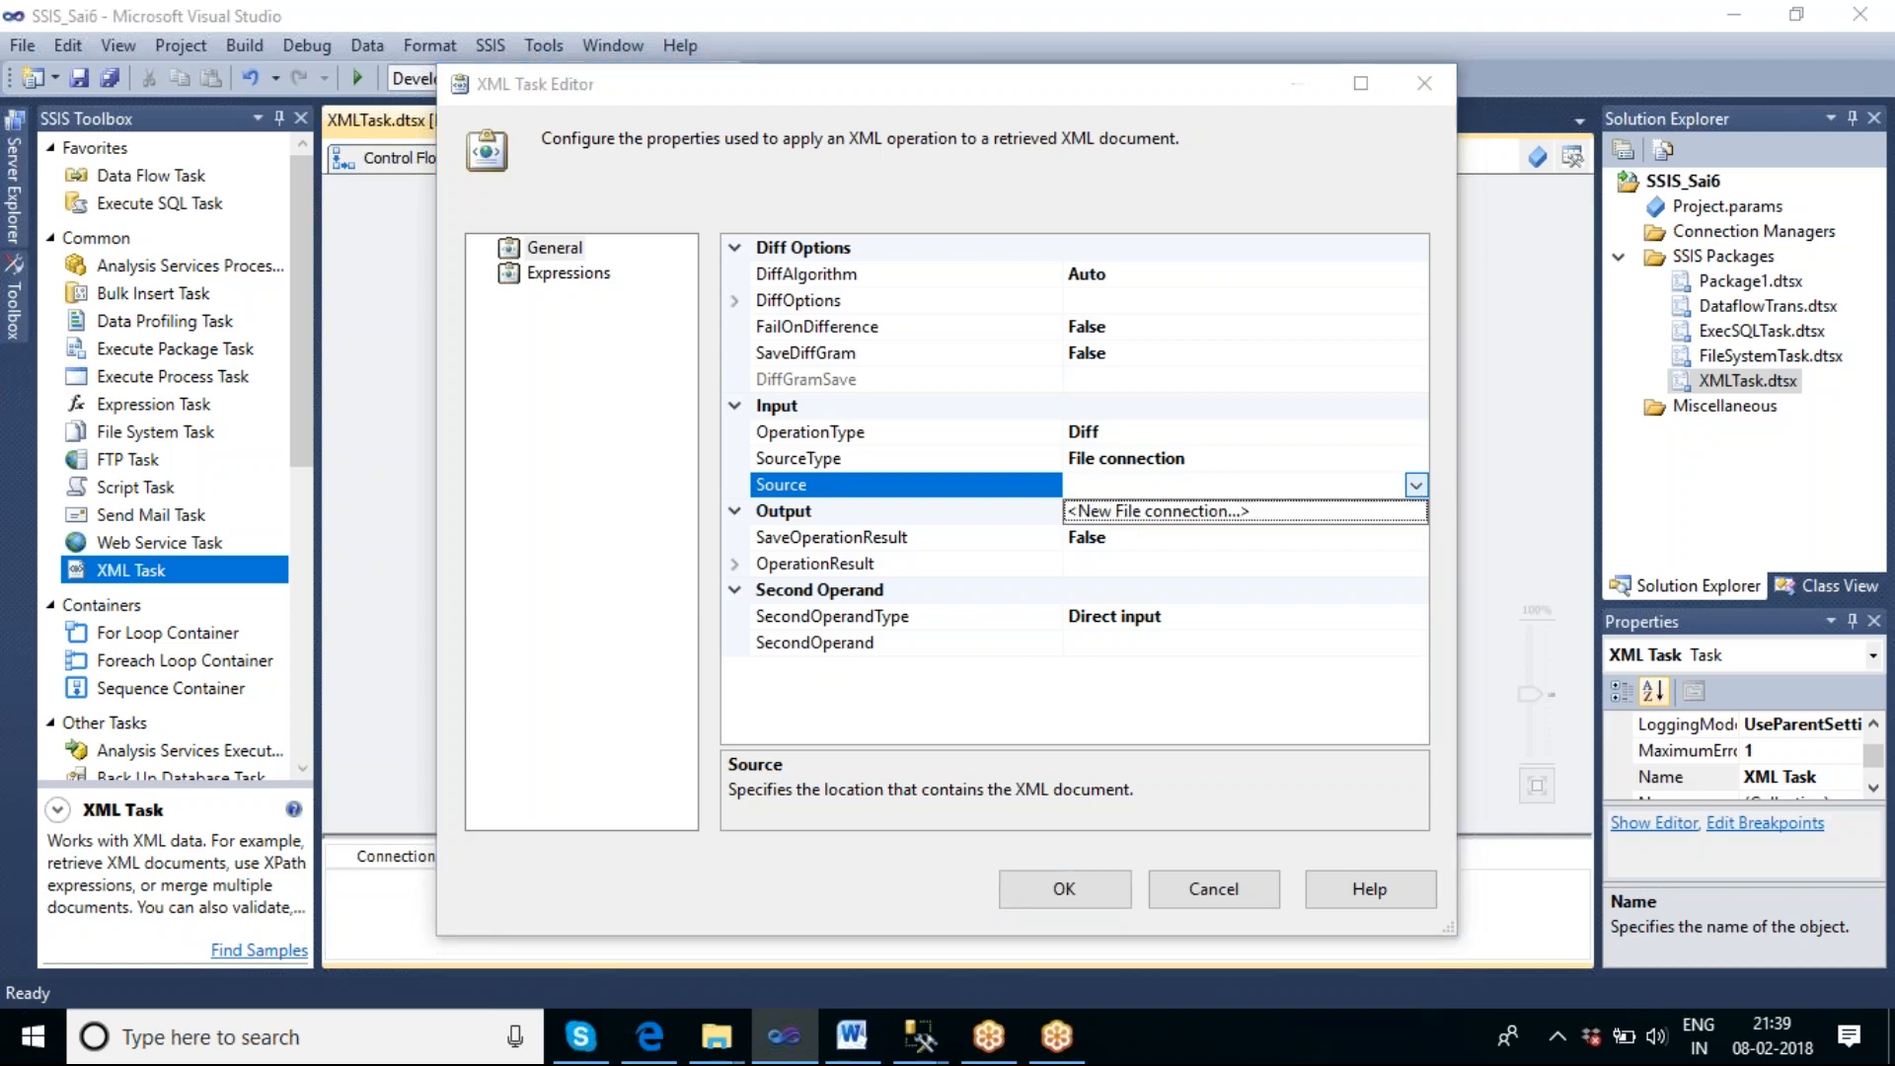
click(1234, 512)
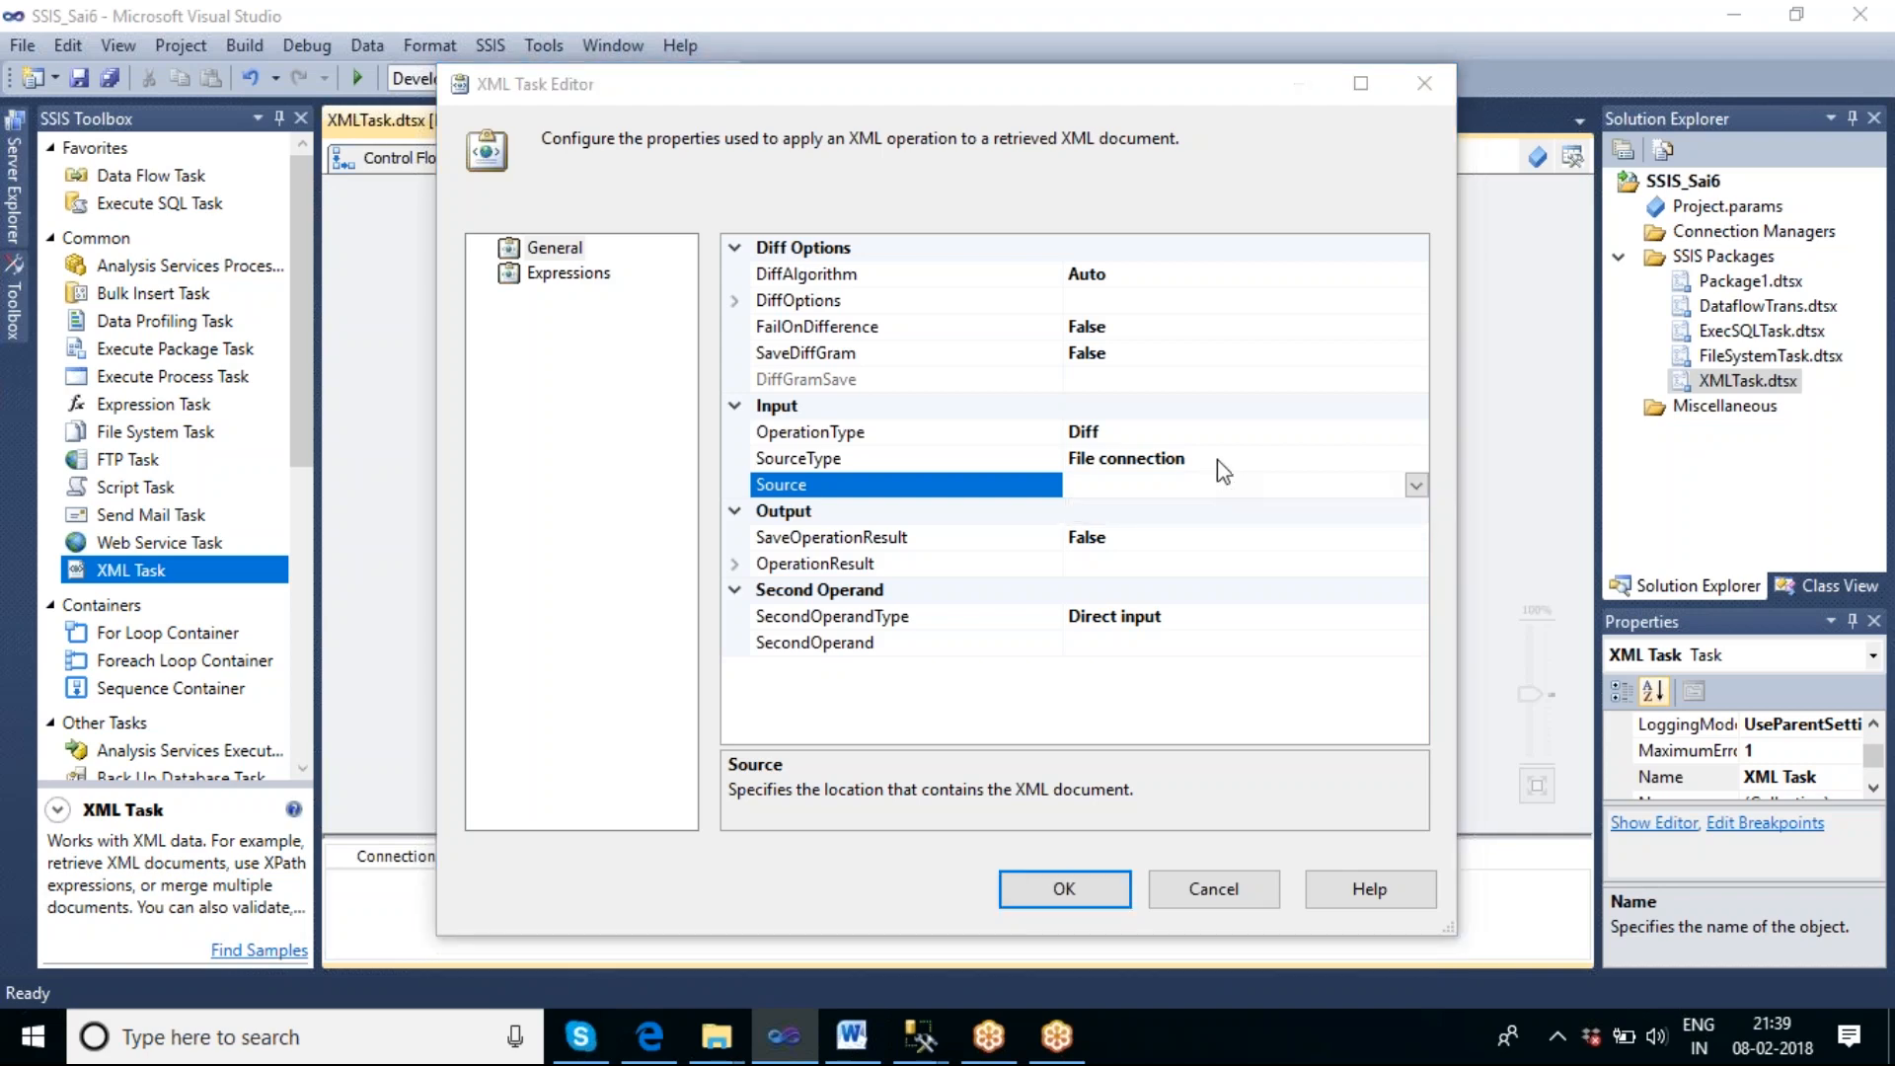
Try Direct input and Variable as the XML Task's source type, and return it to File connection.
click(1217, 459)
click(1416, 461)
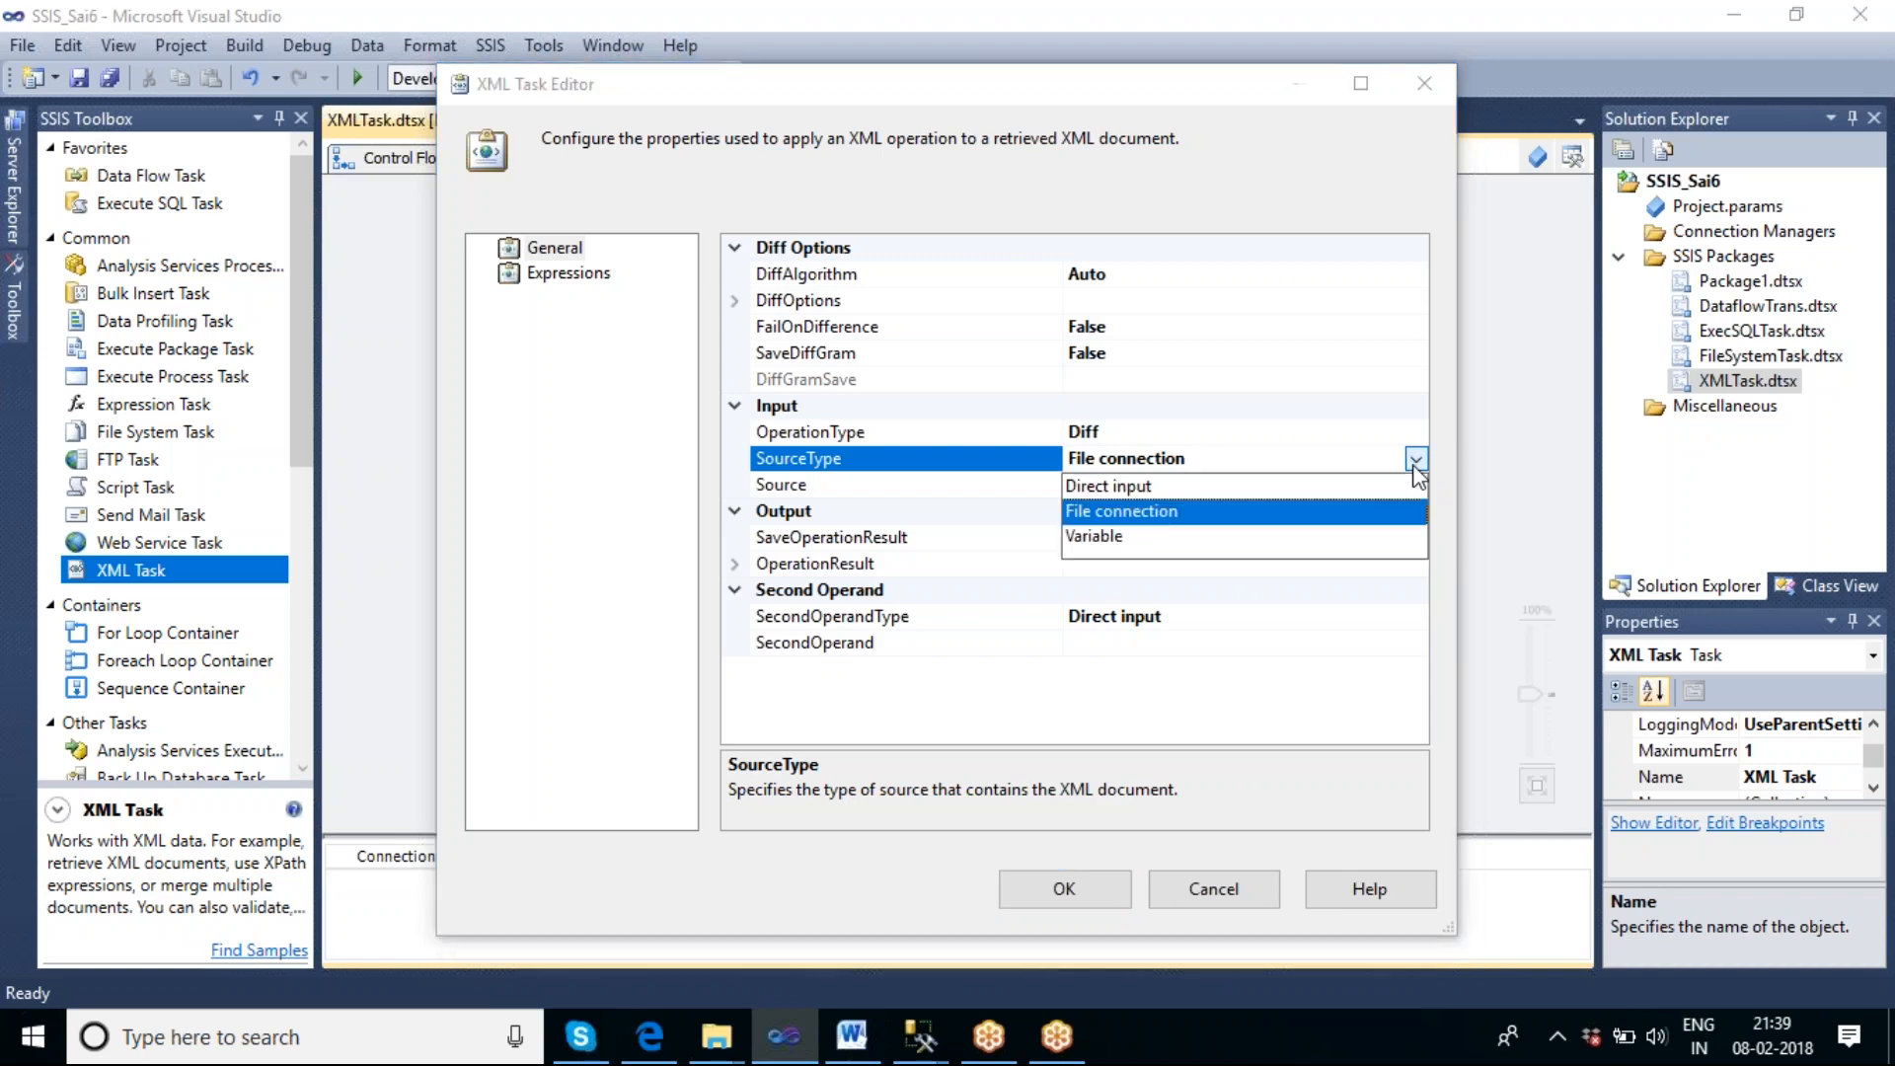
click(1163, 488)
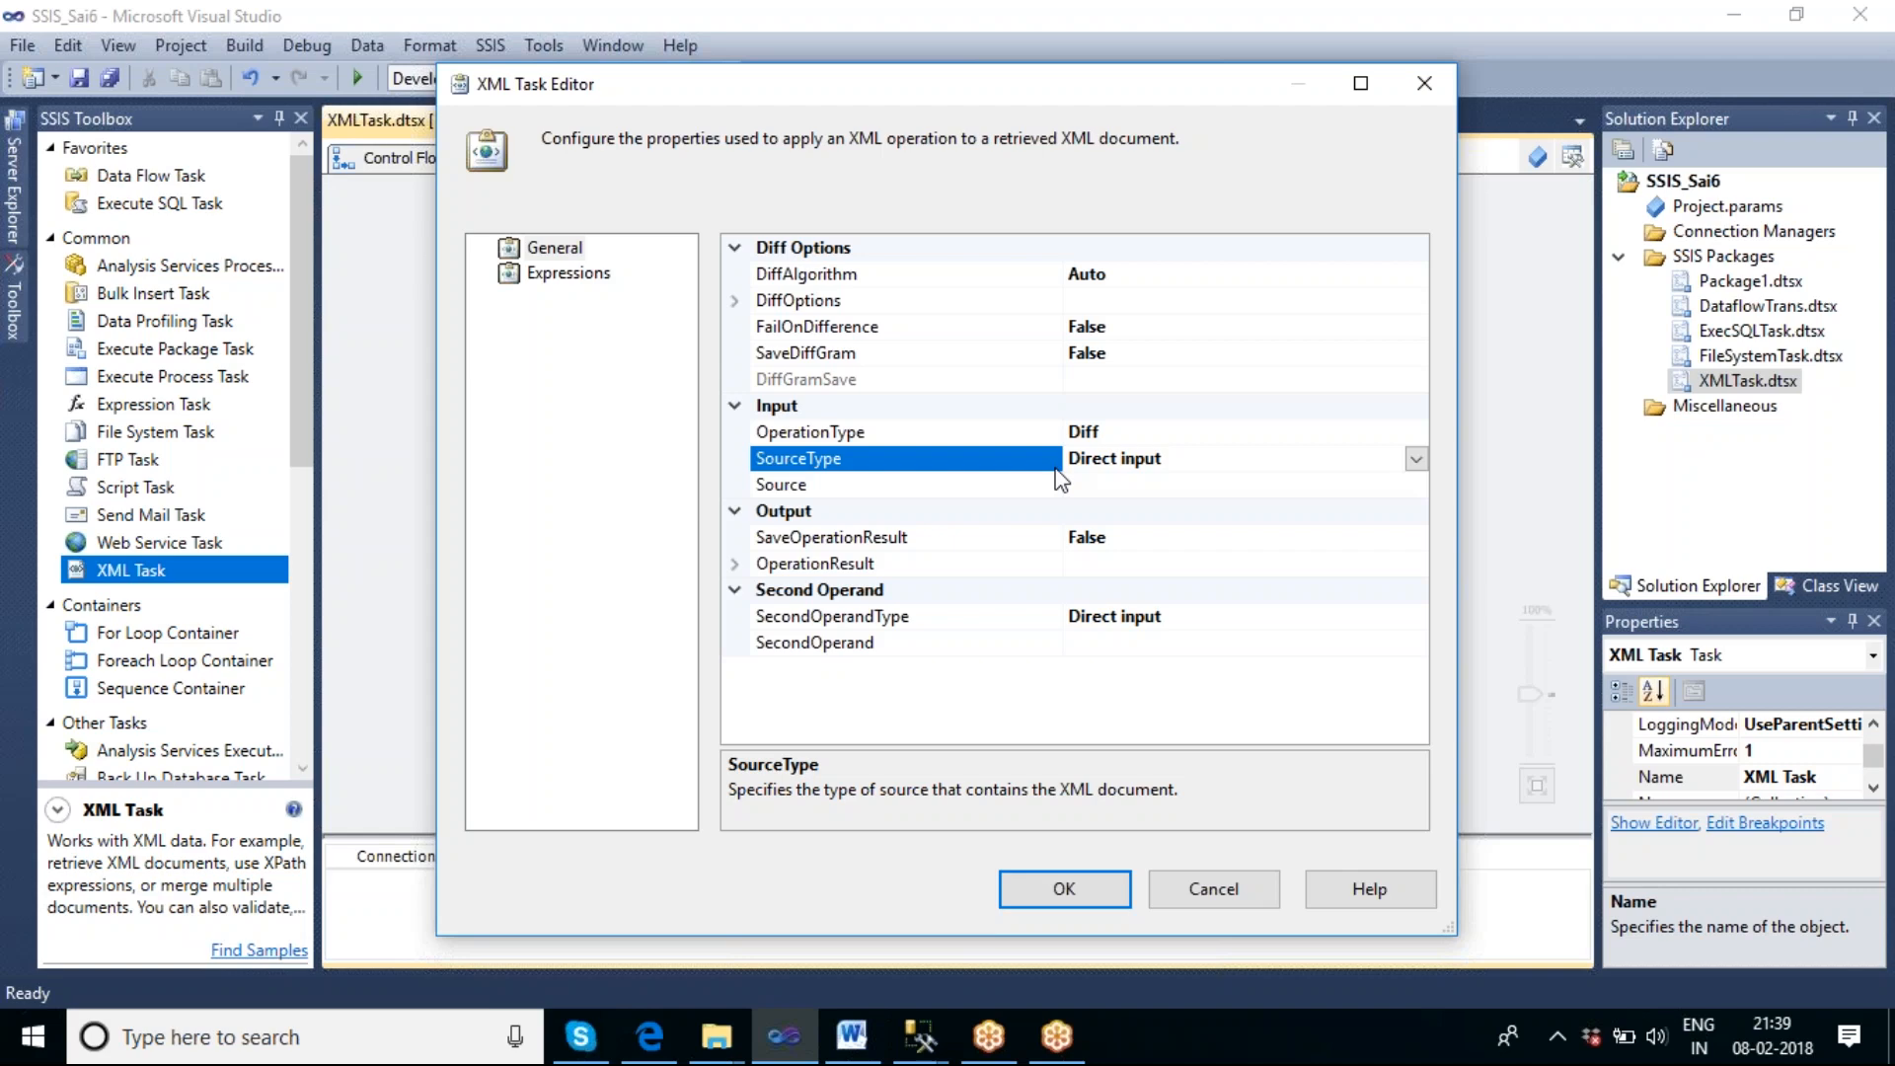
click(1416, 460)
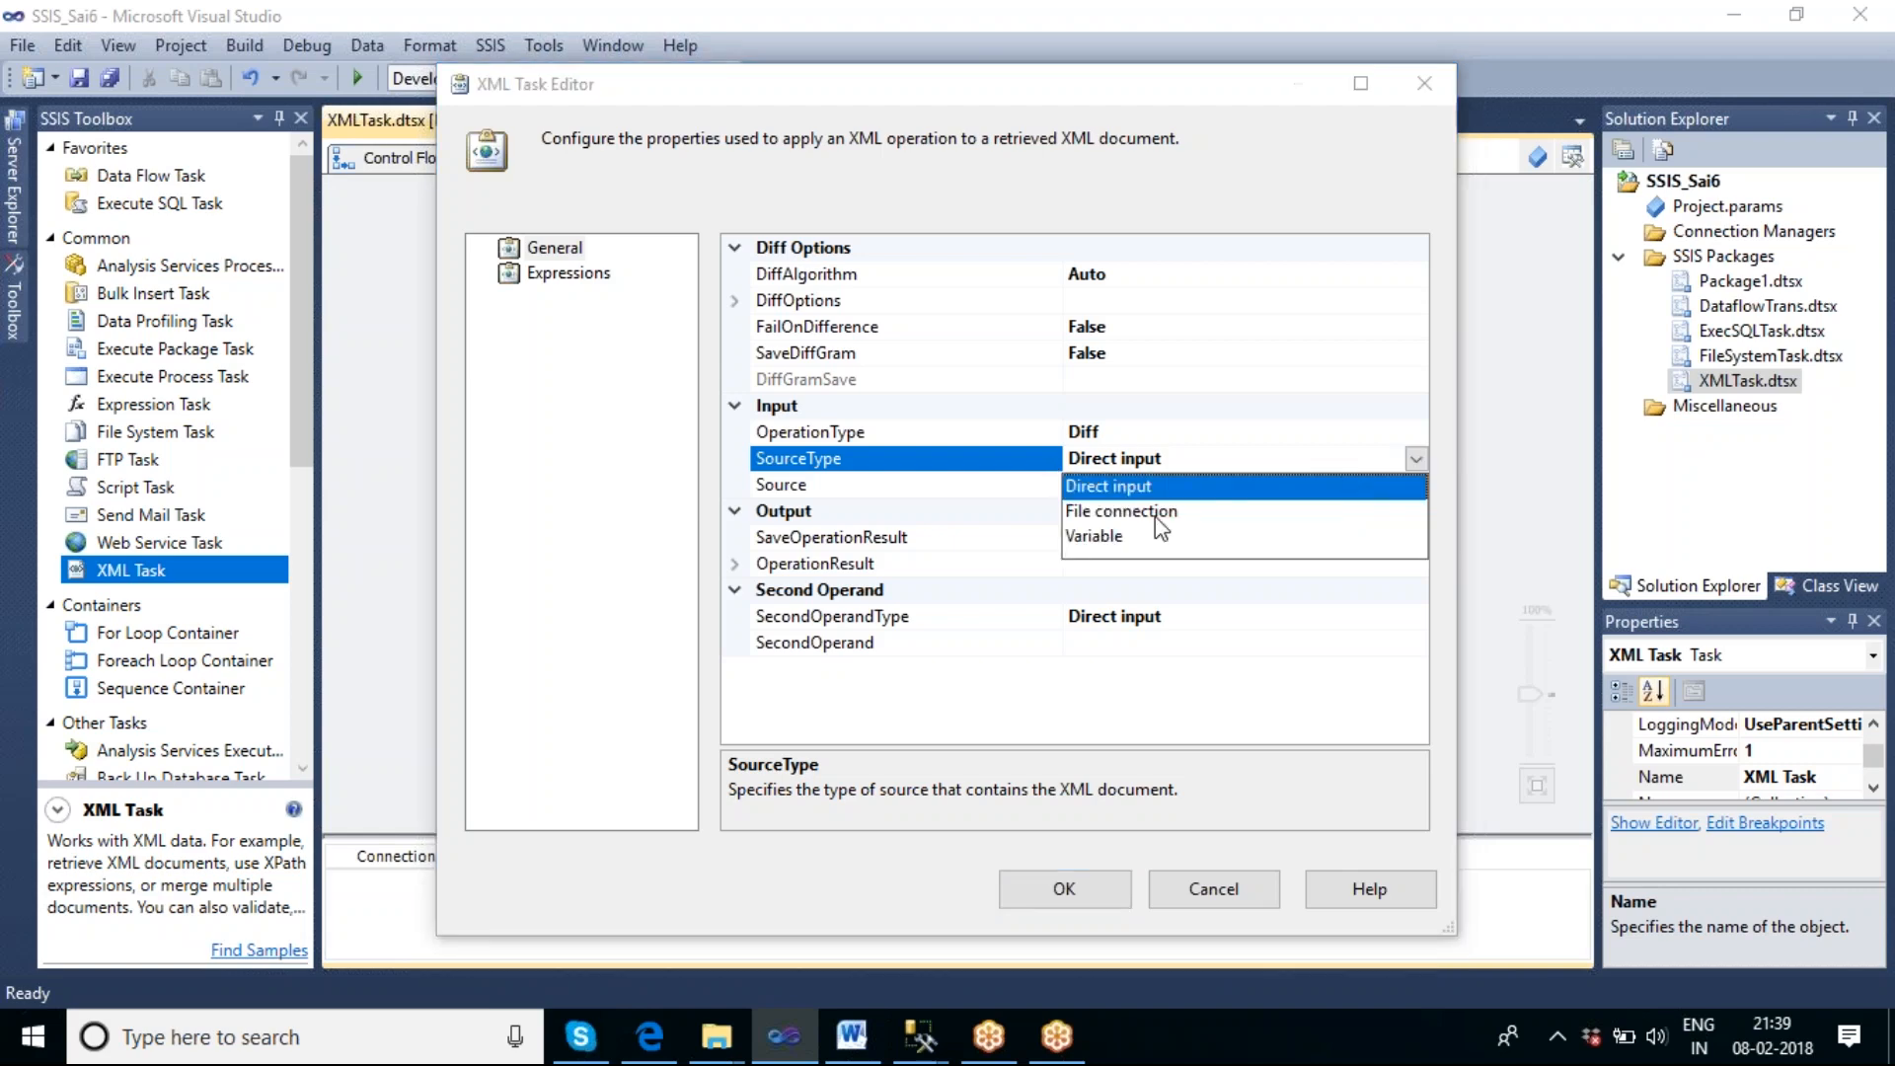
click(1098, 541)
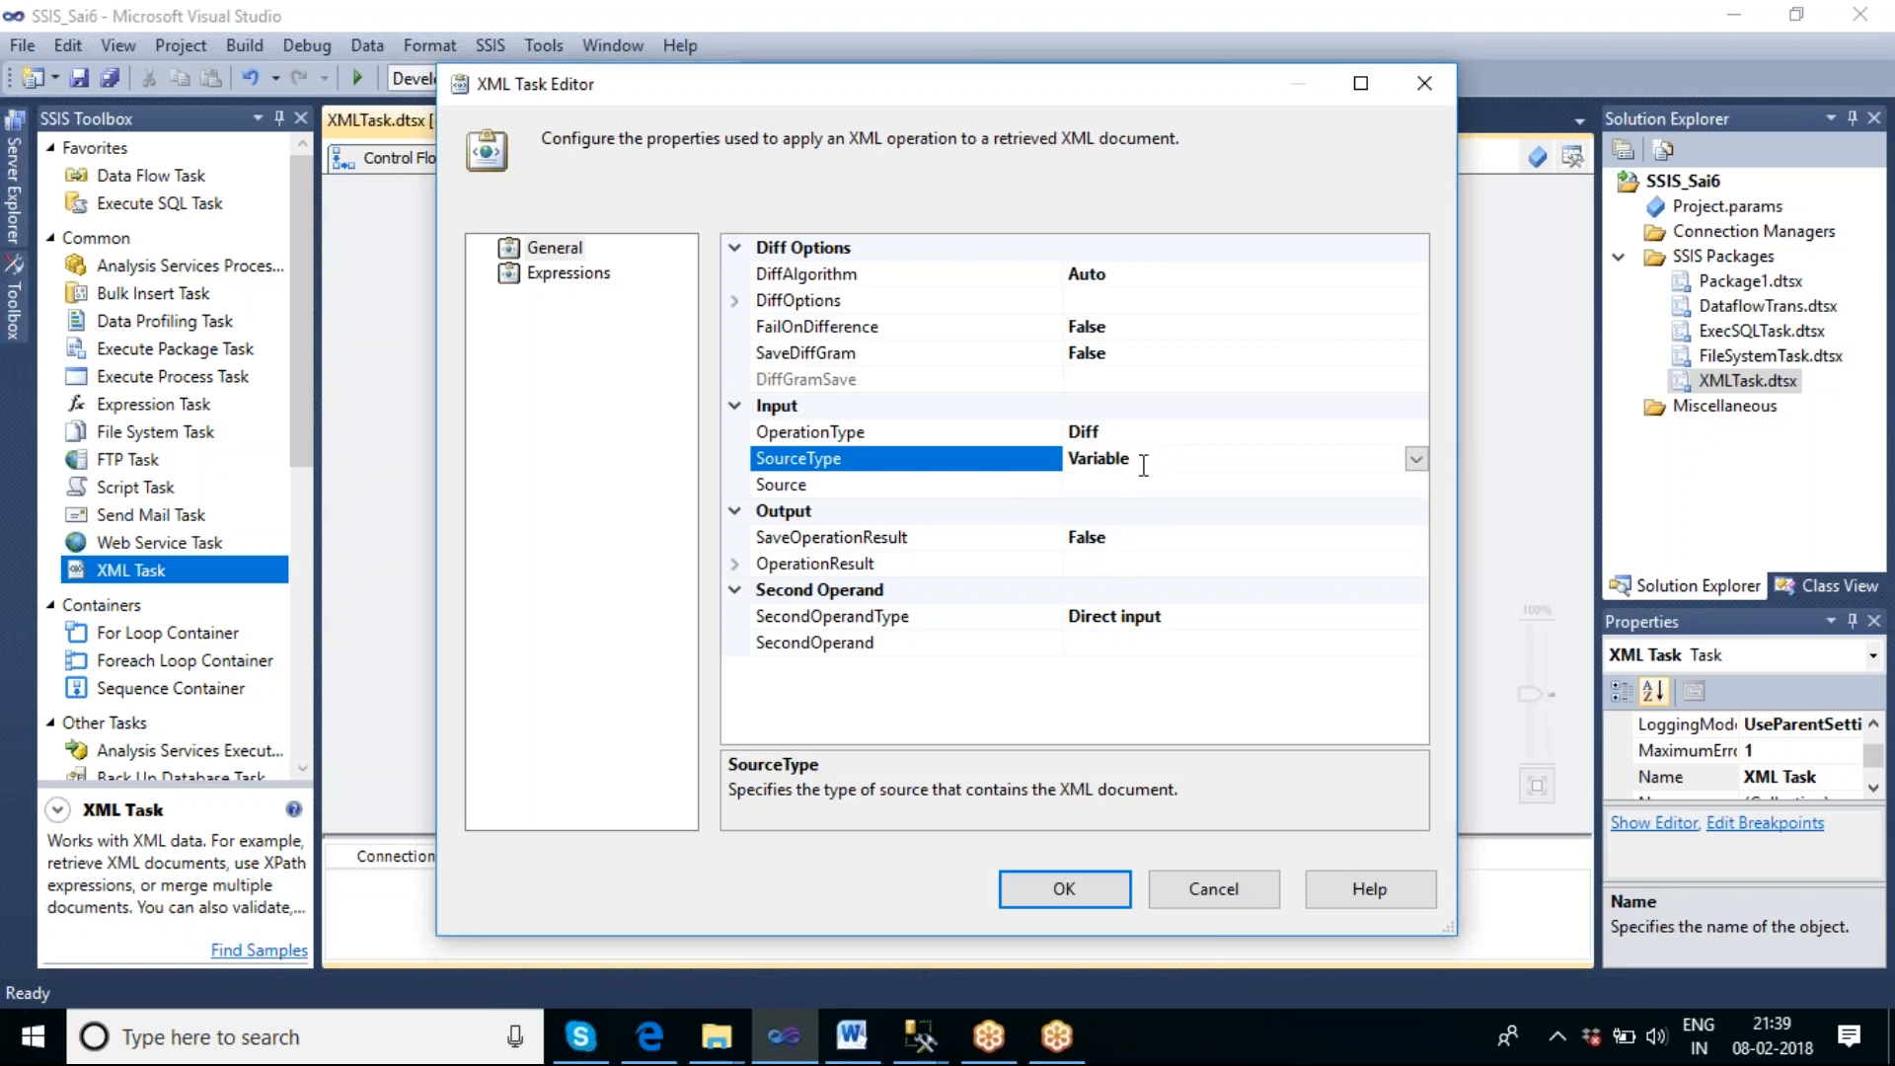
click(1417, 460)
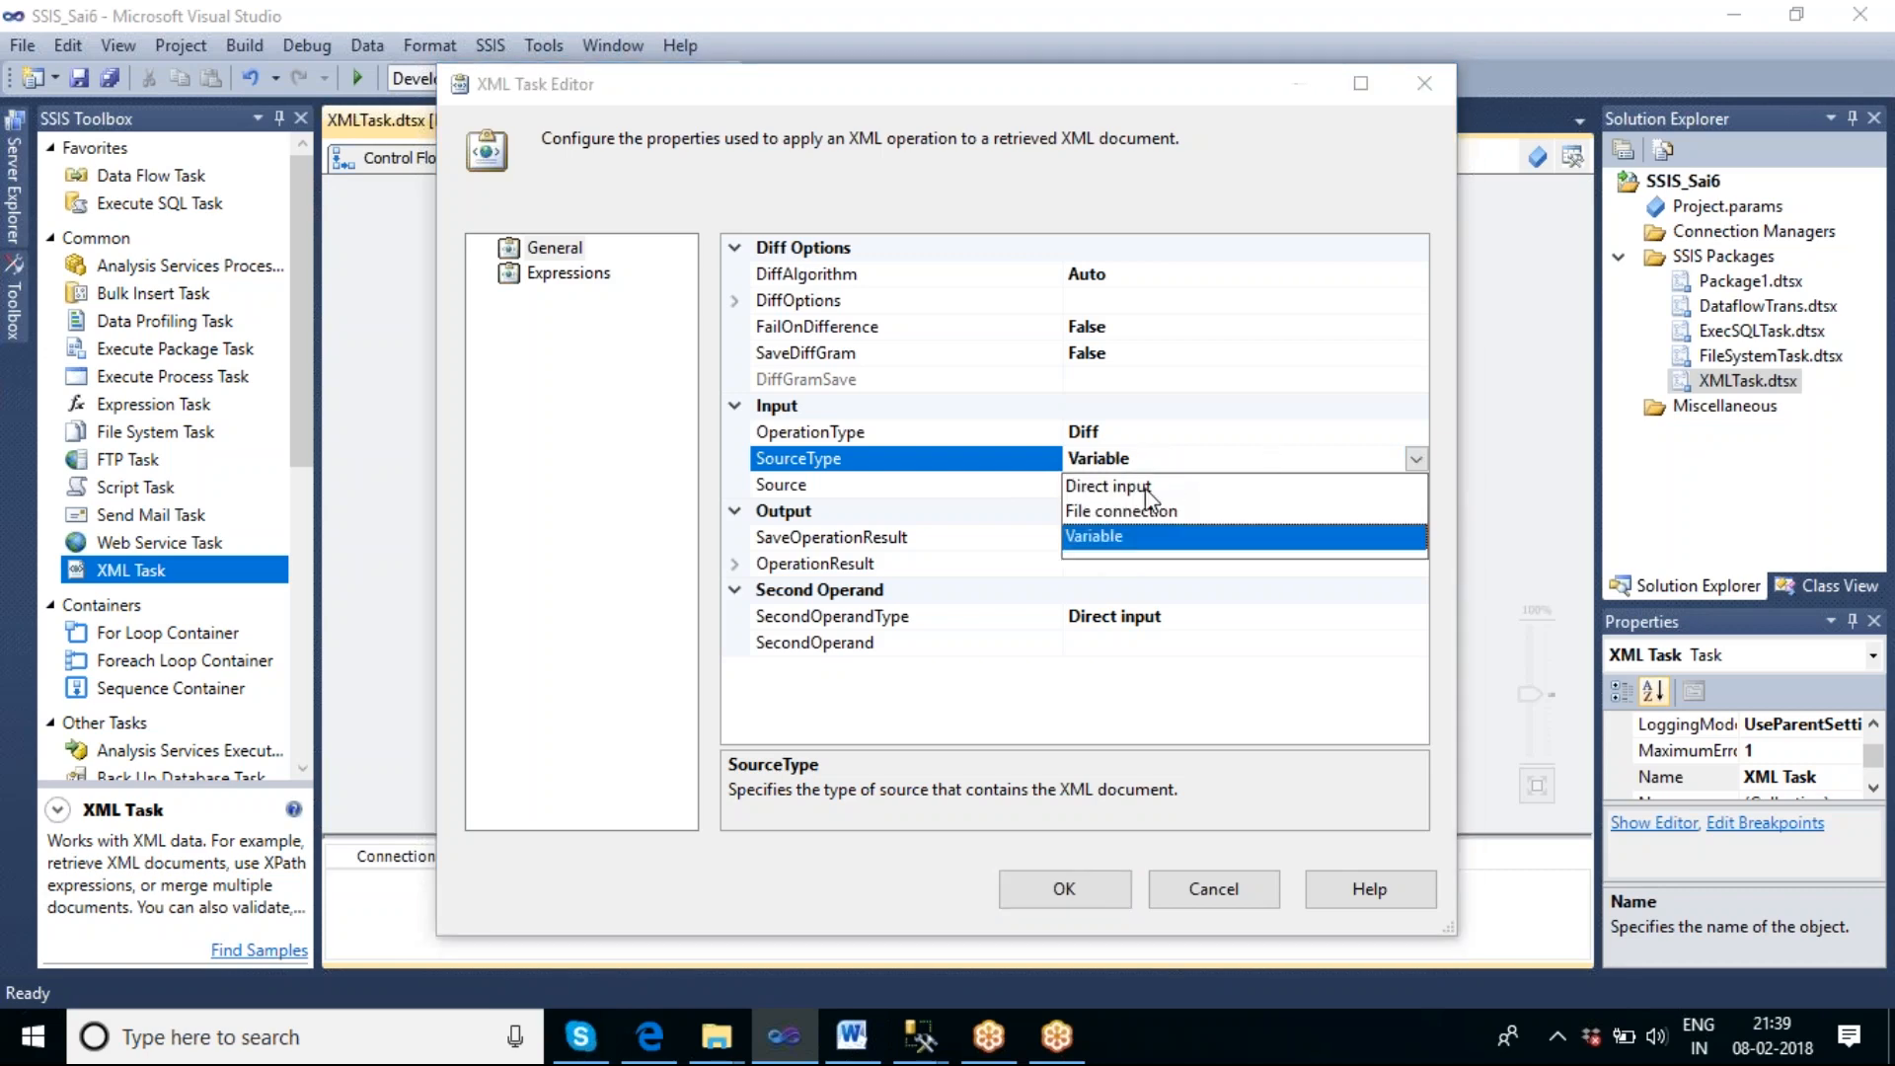
click(1123, 510)
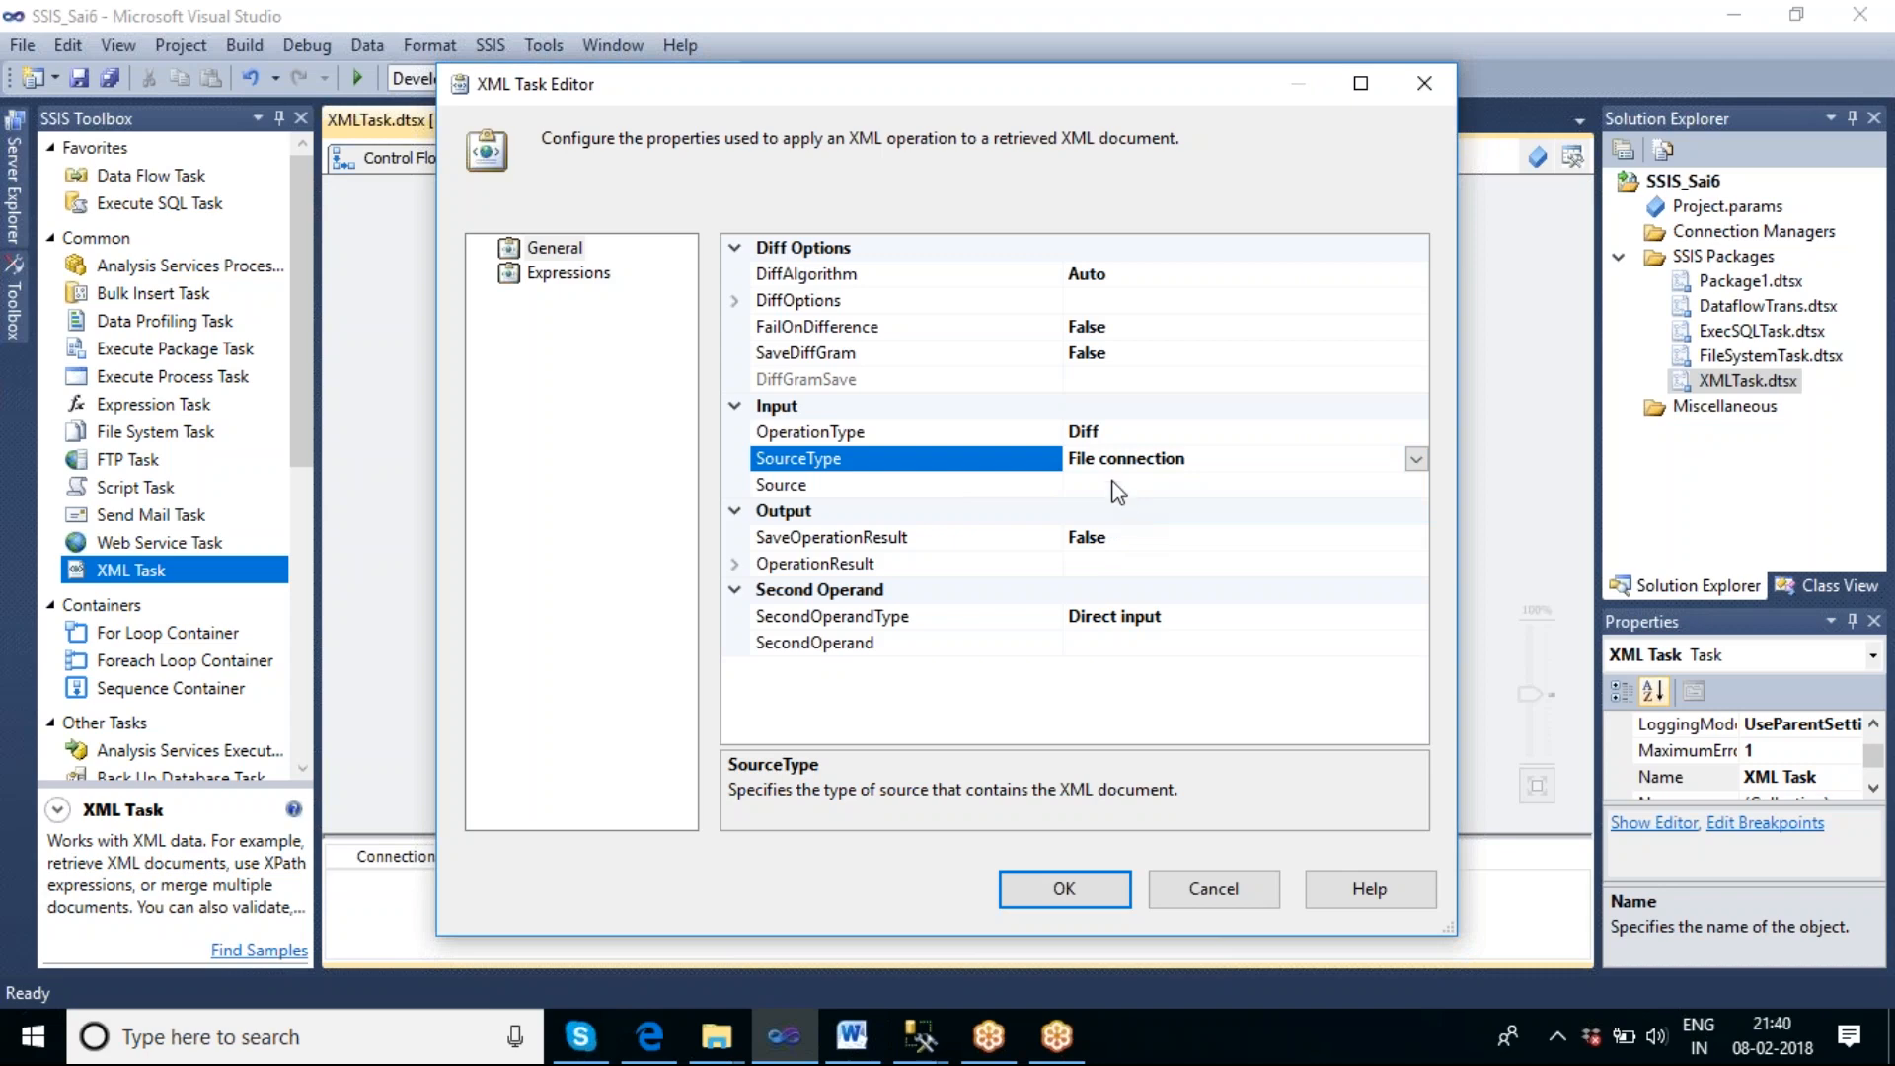
Create a new file connection for the XML Task's Source, pointing to the existing file F:\DiffXml\firstcopy.xml.
click(1234, 485)
click(1416, 484)
click(1229, 513)
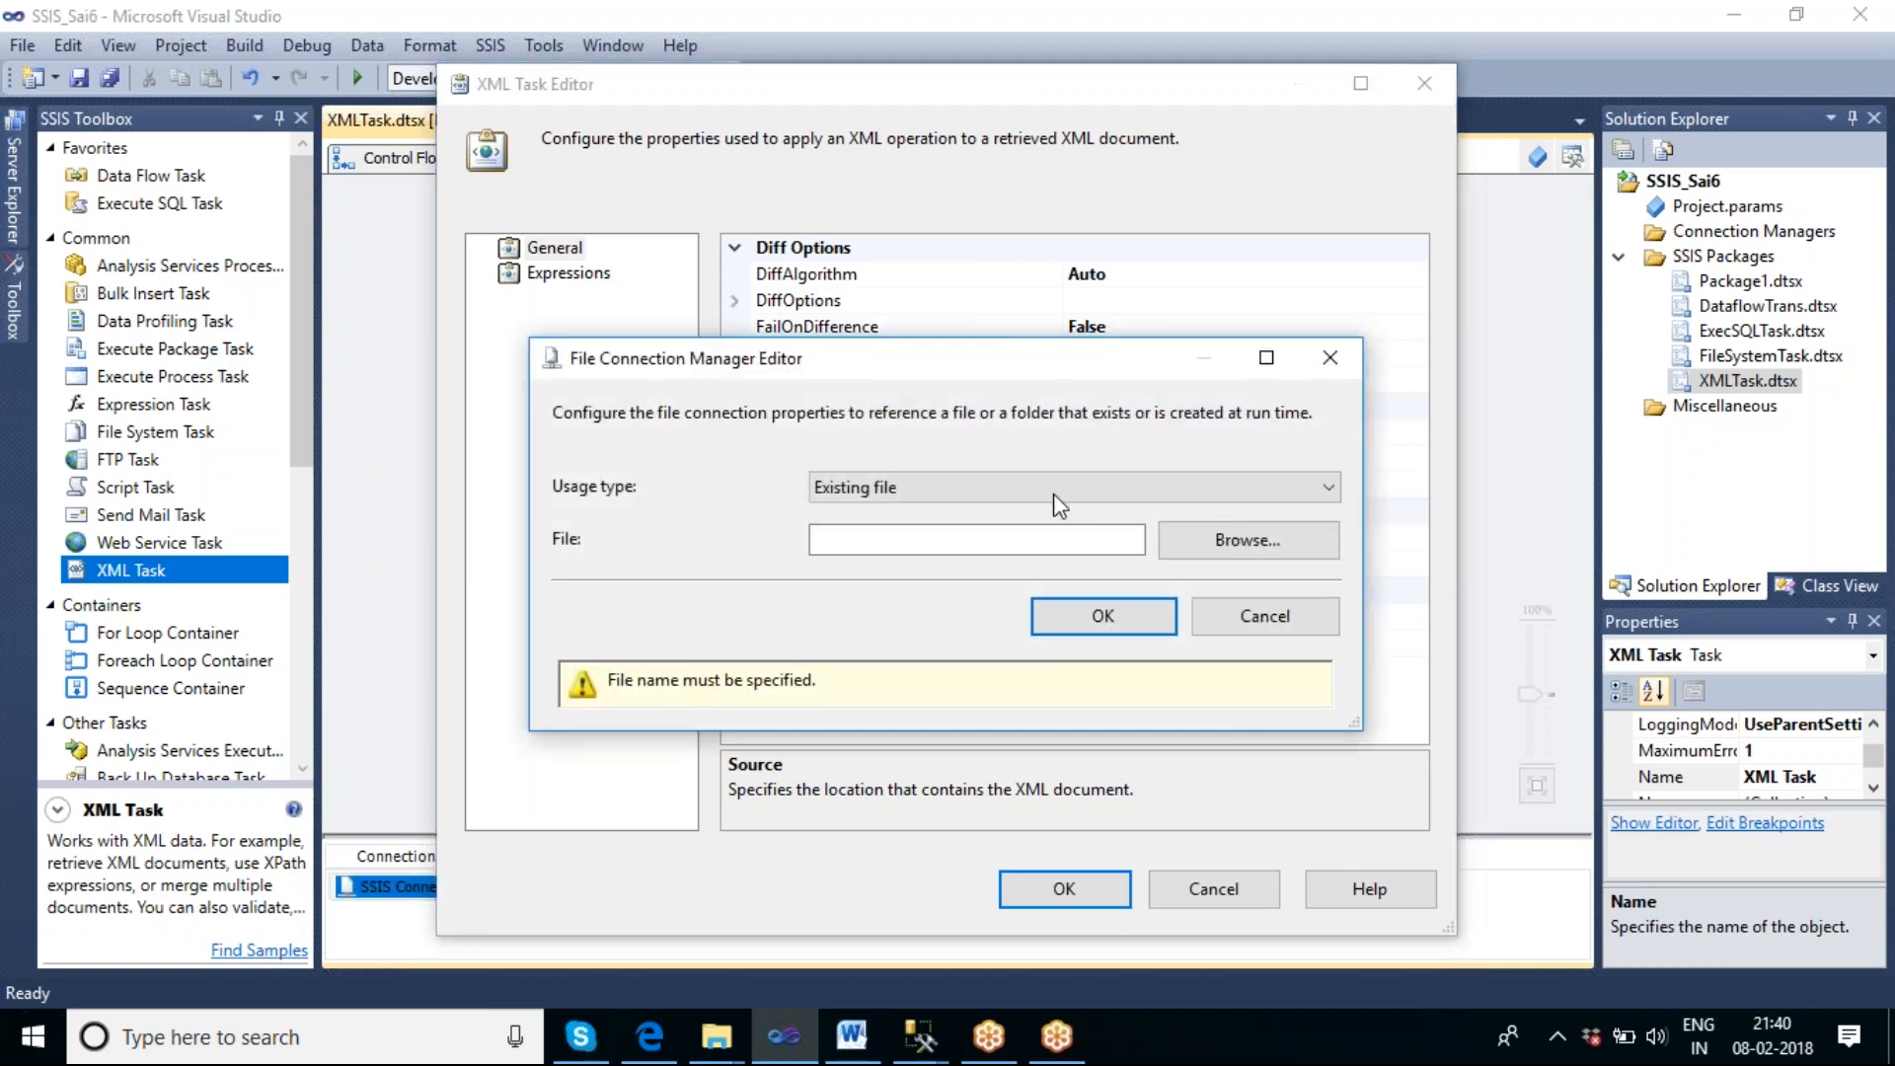
click(1228, 551)
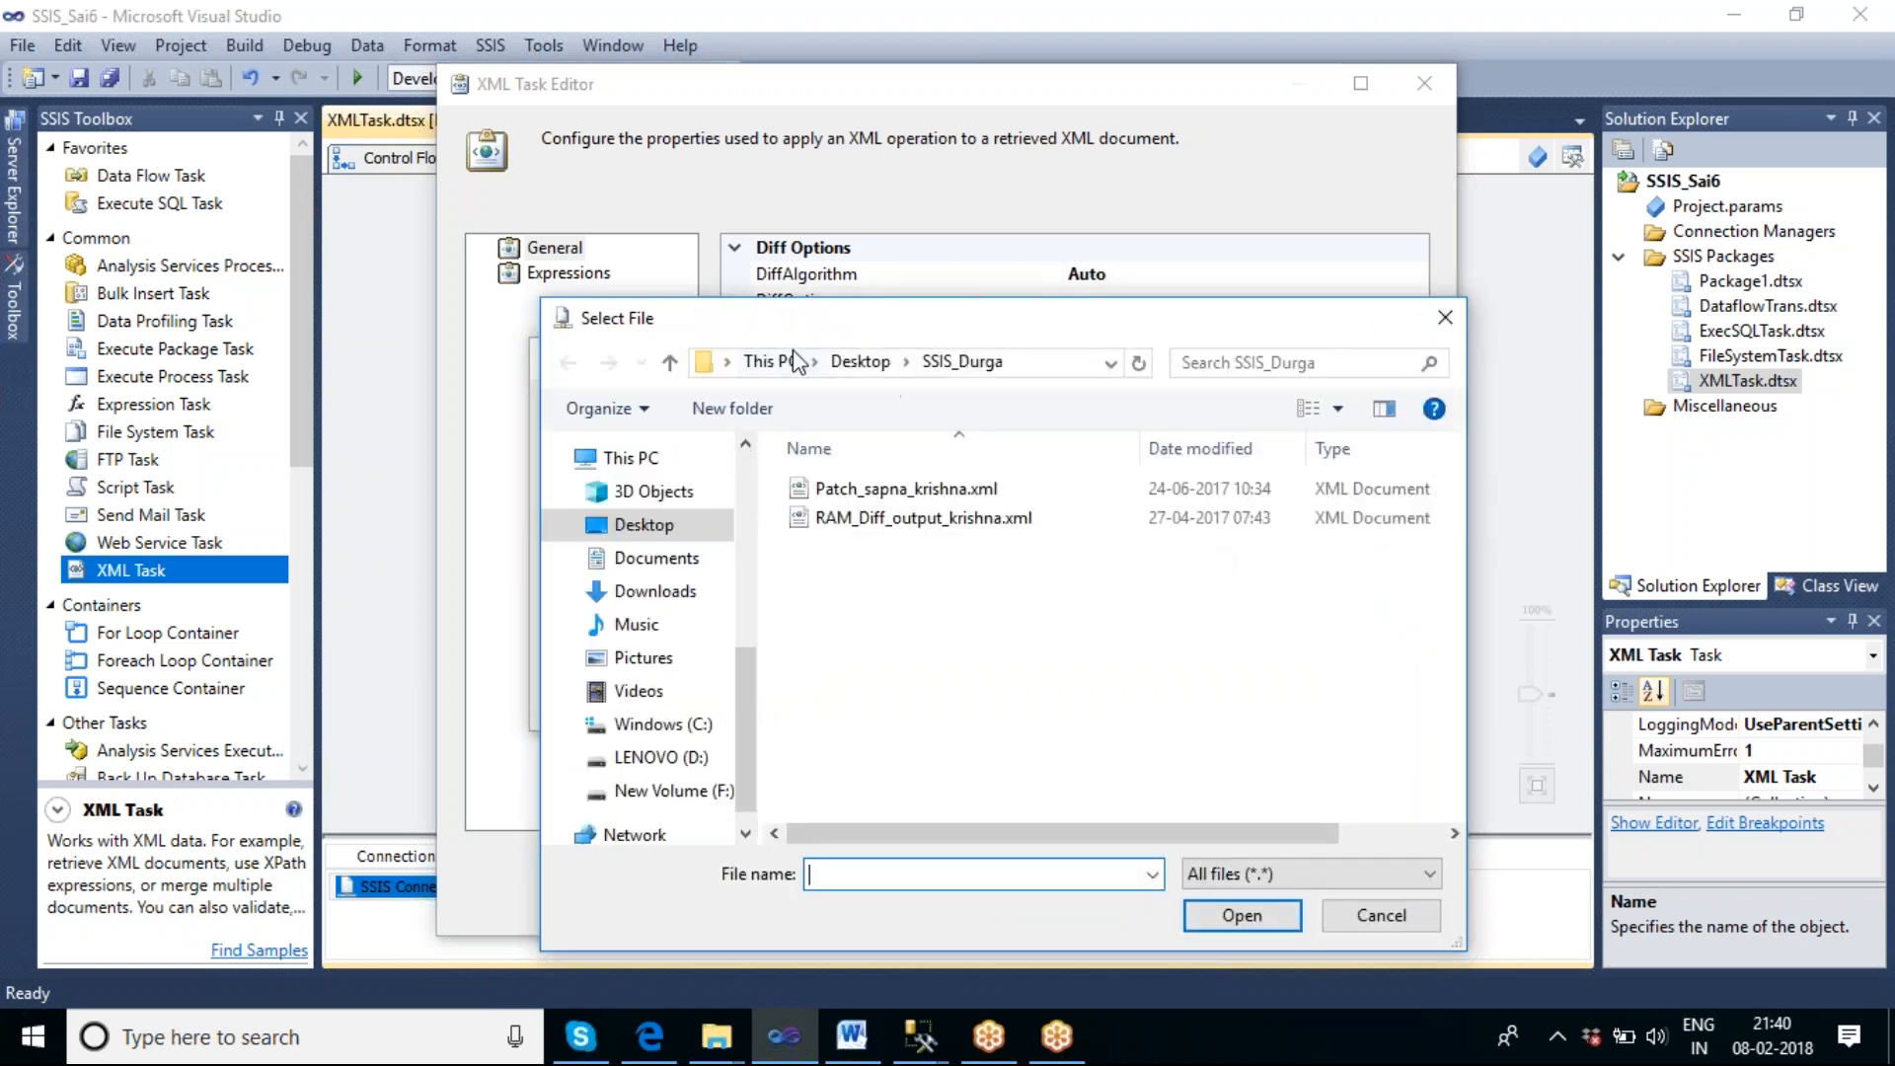
click(675, 799)
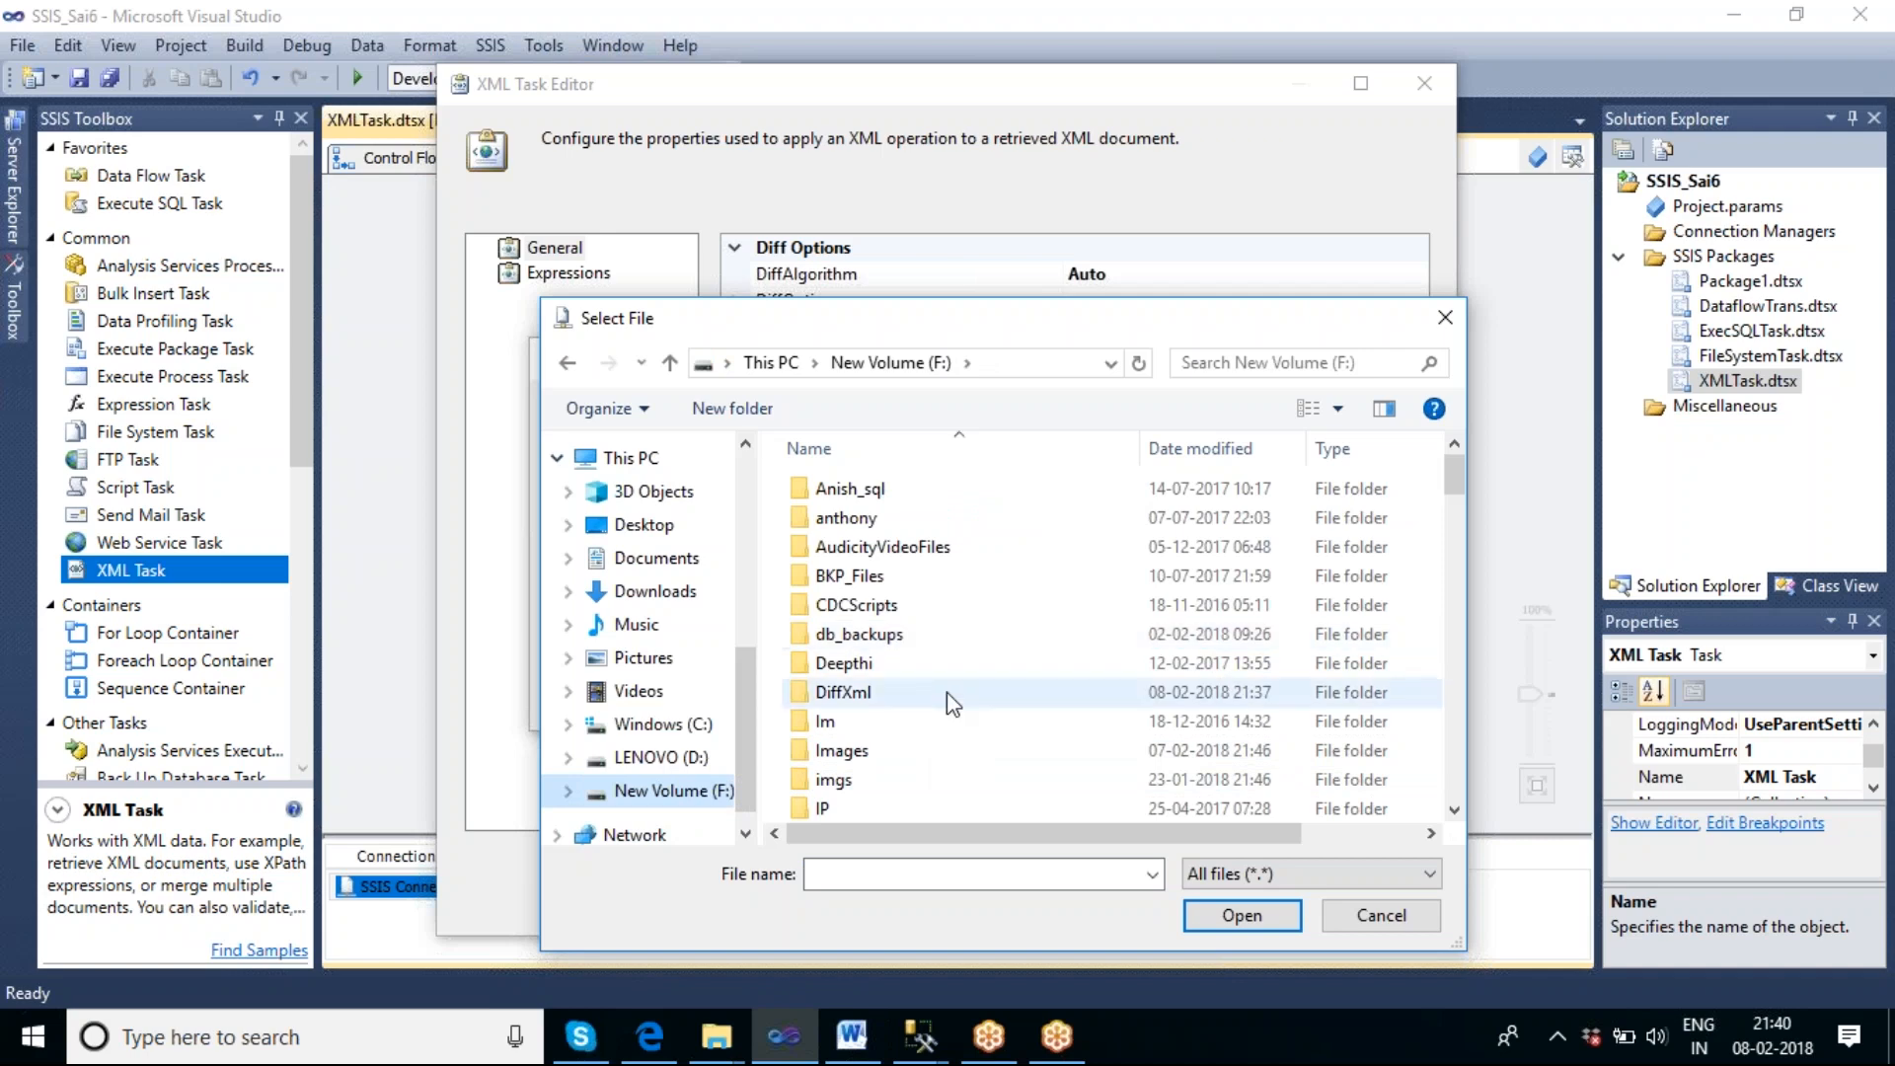
double_click(910, 698)
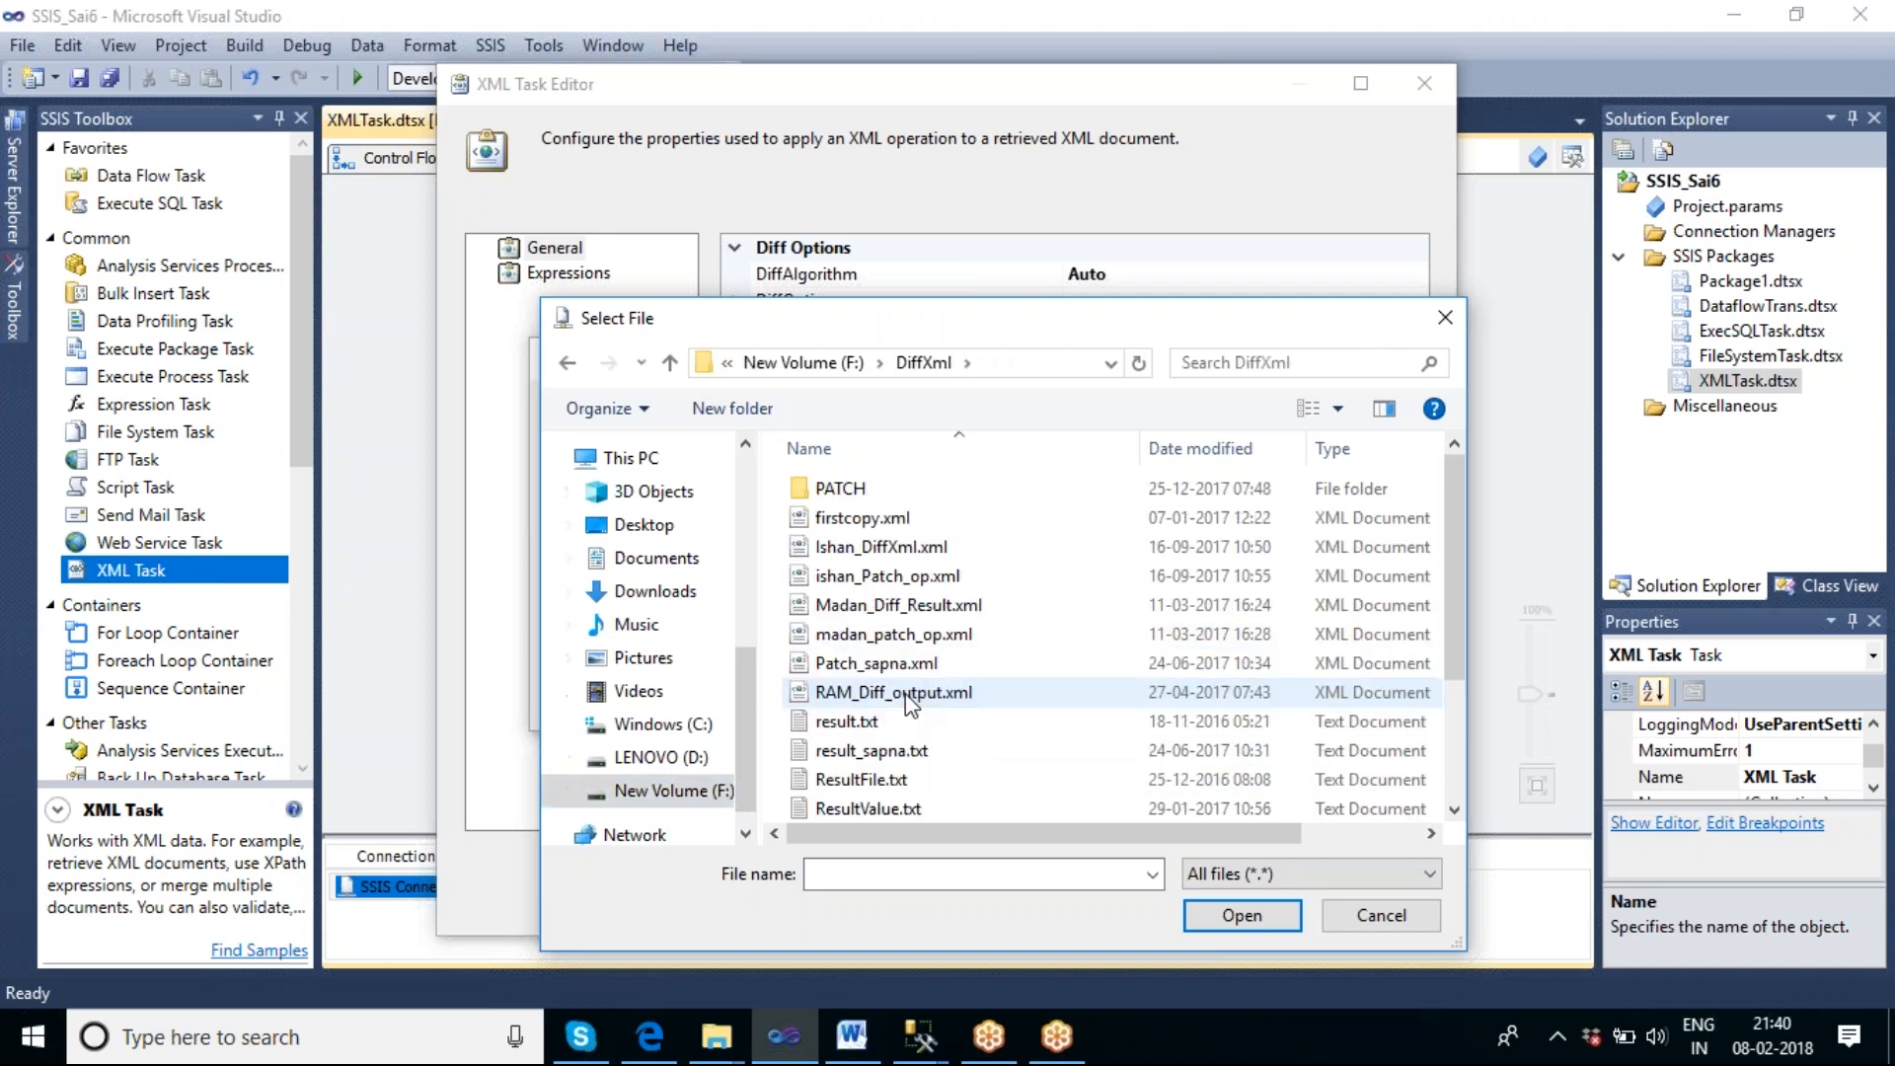
click(862, 518)
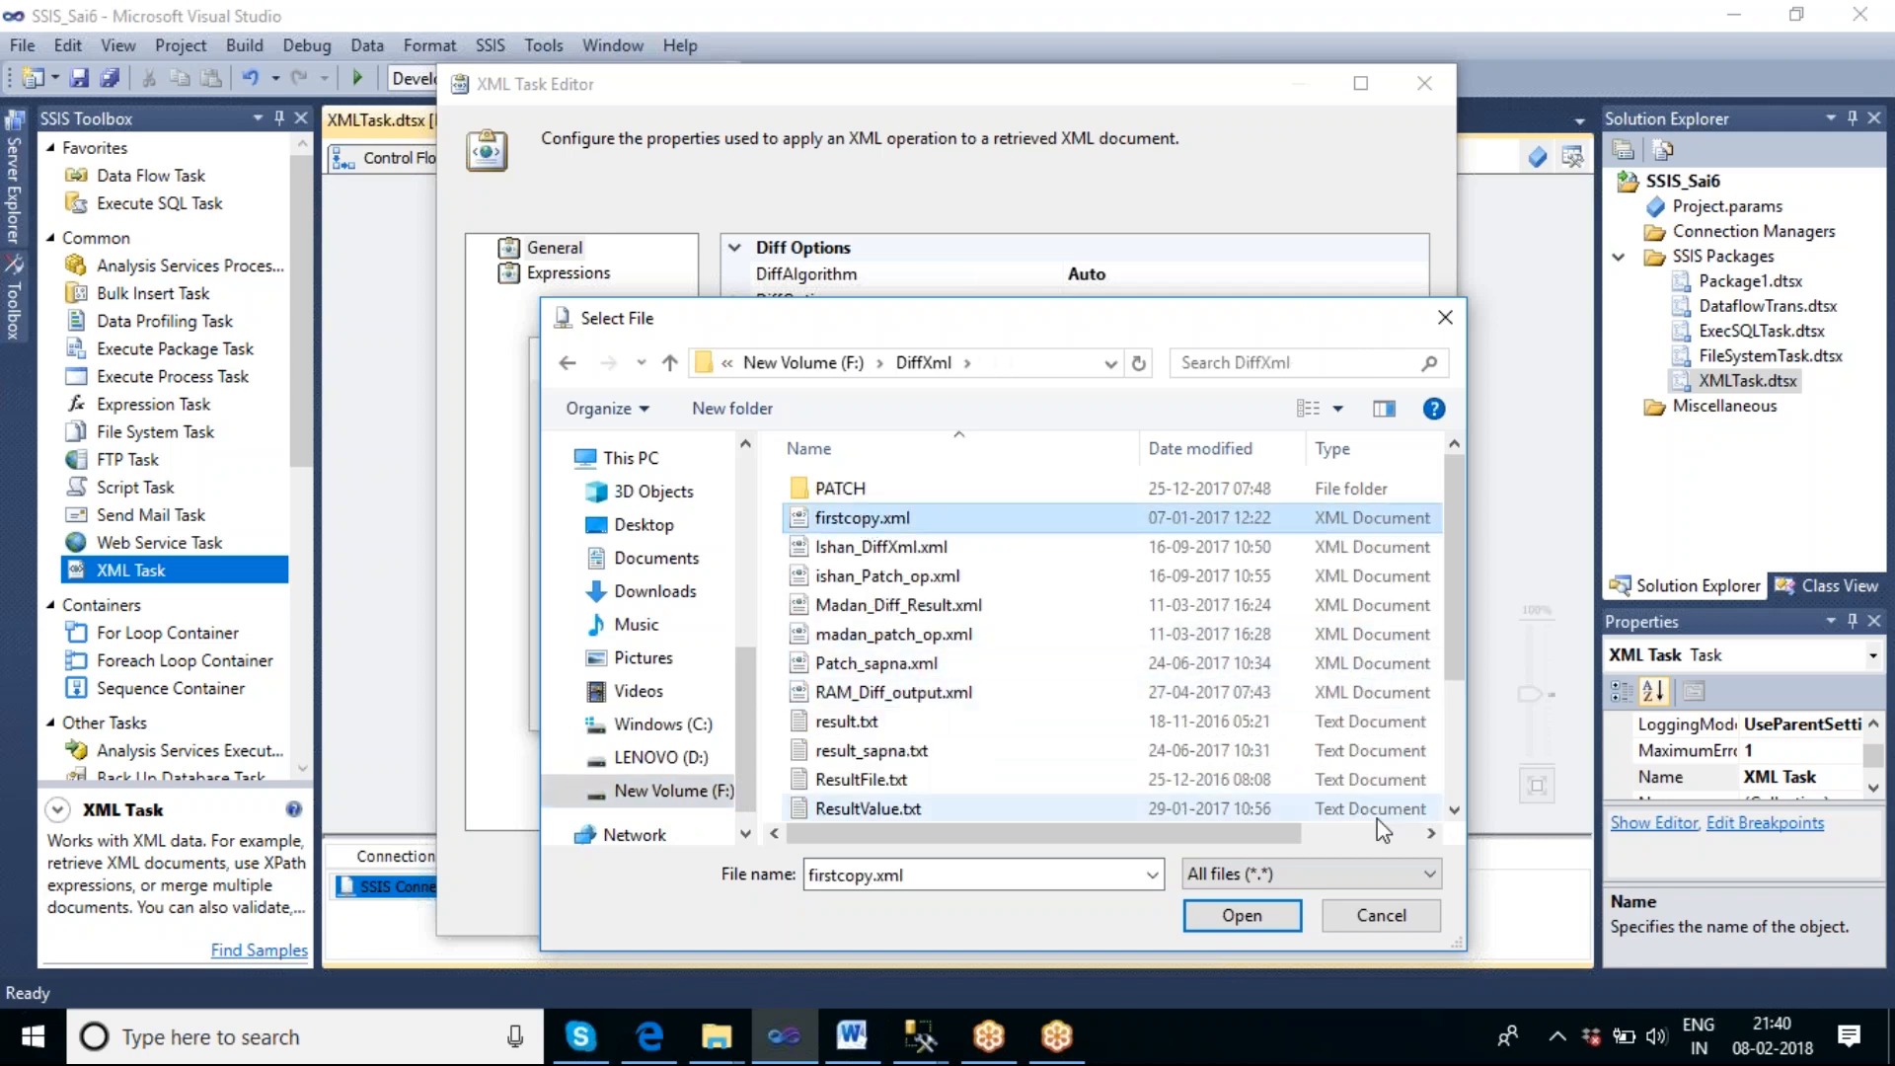
click(1232, 916)
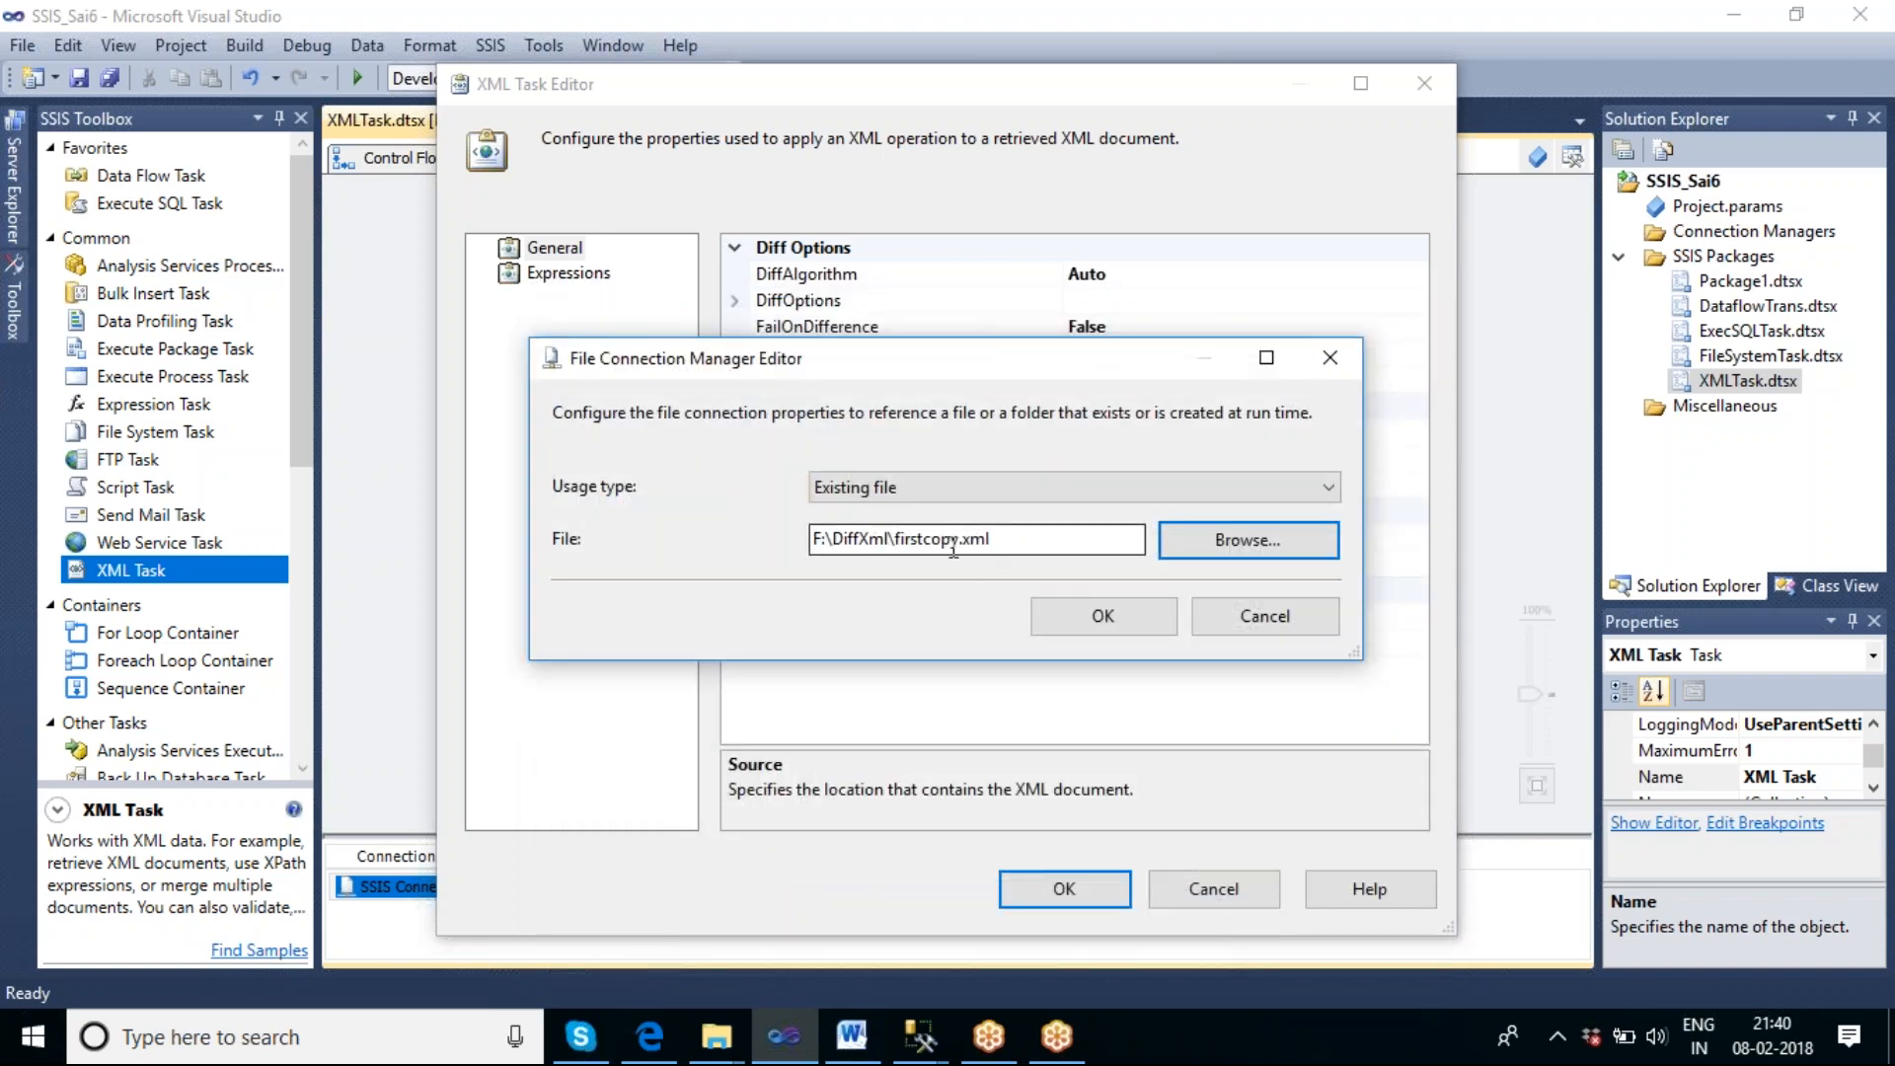
click(1102, 618)
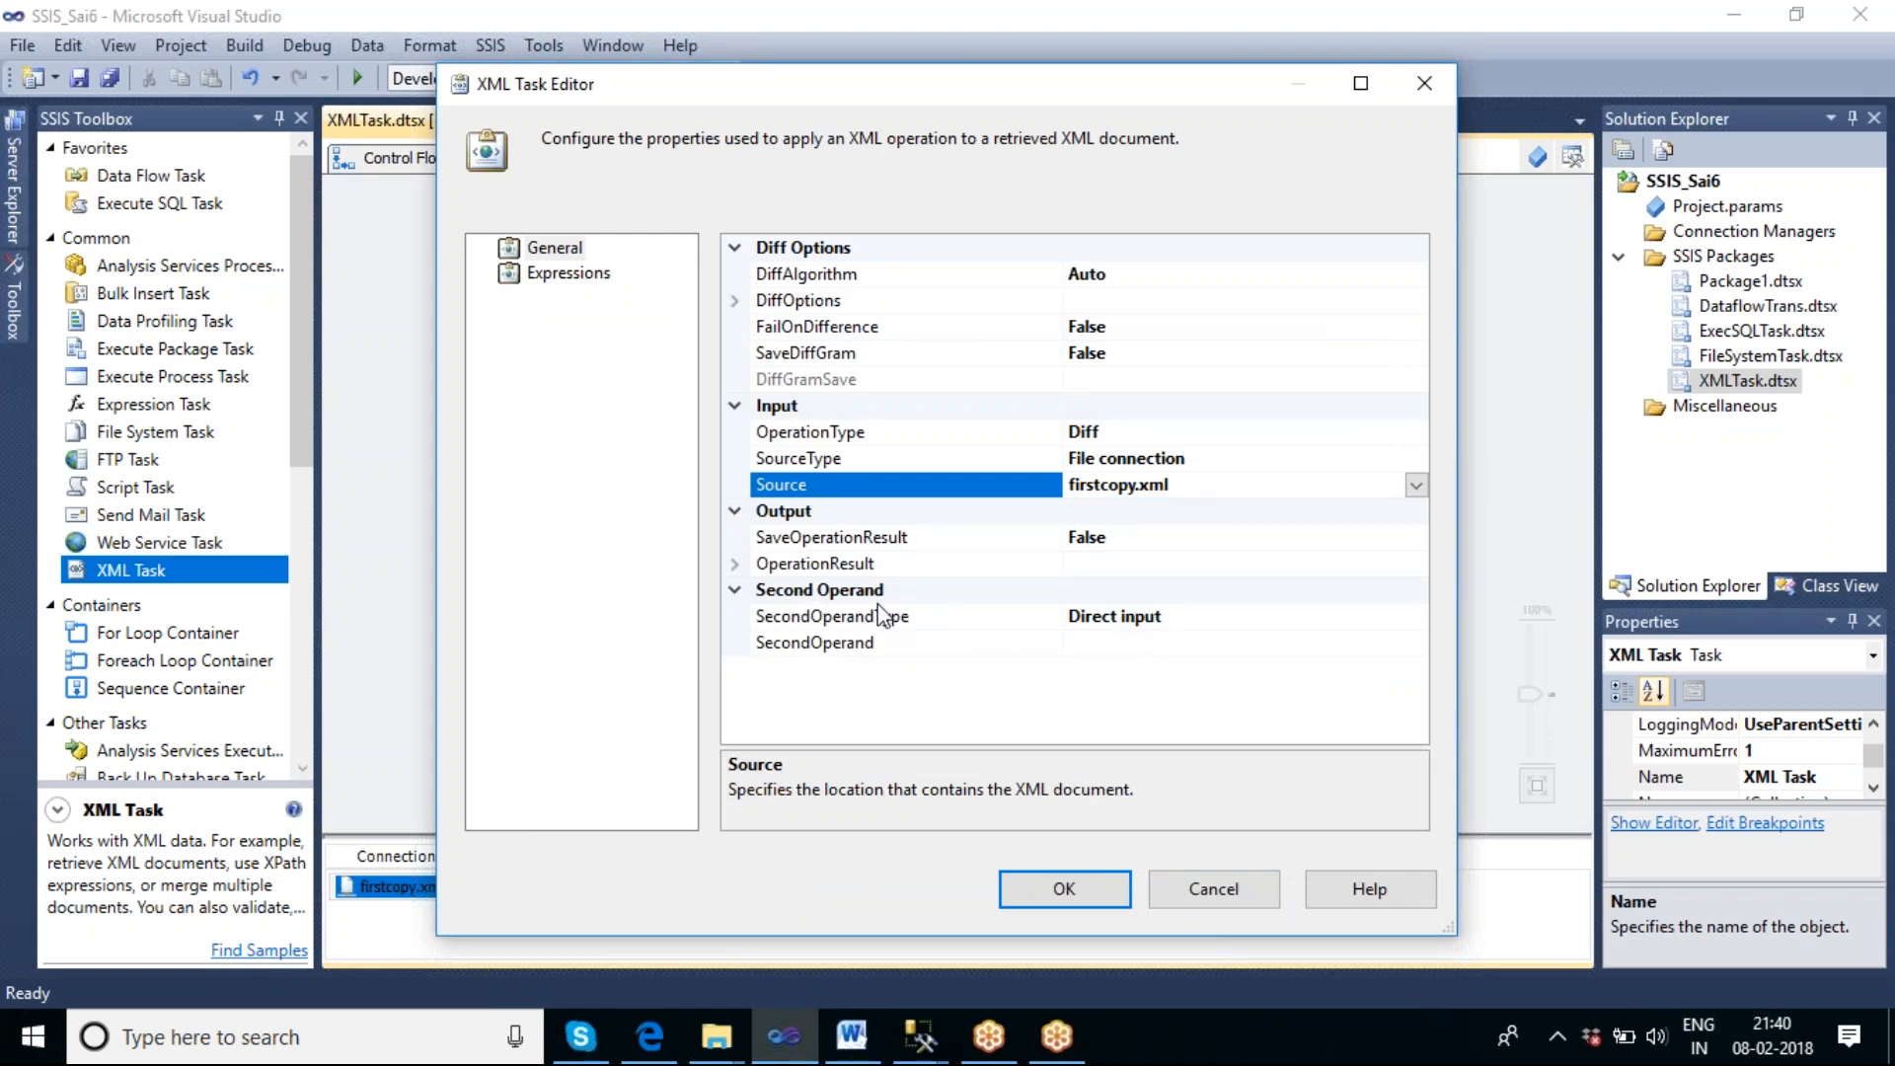
Set the XML Task's SecondOperandType to File connection.
click(1208, 621)
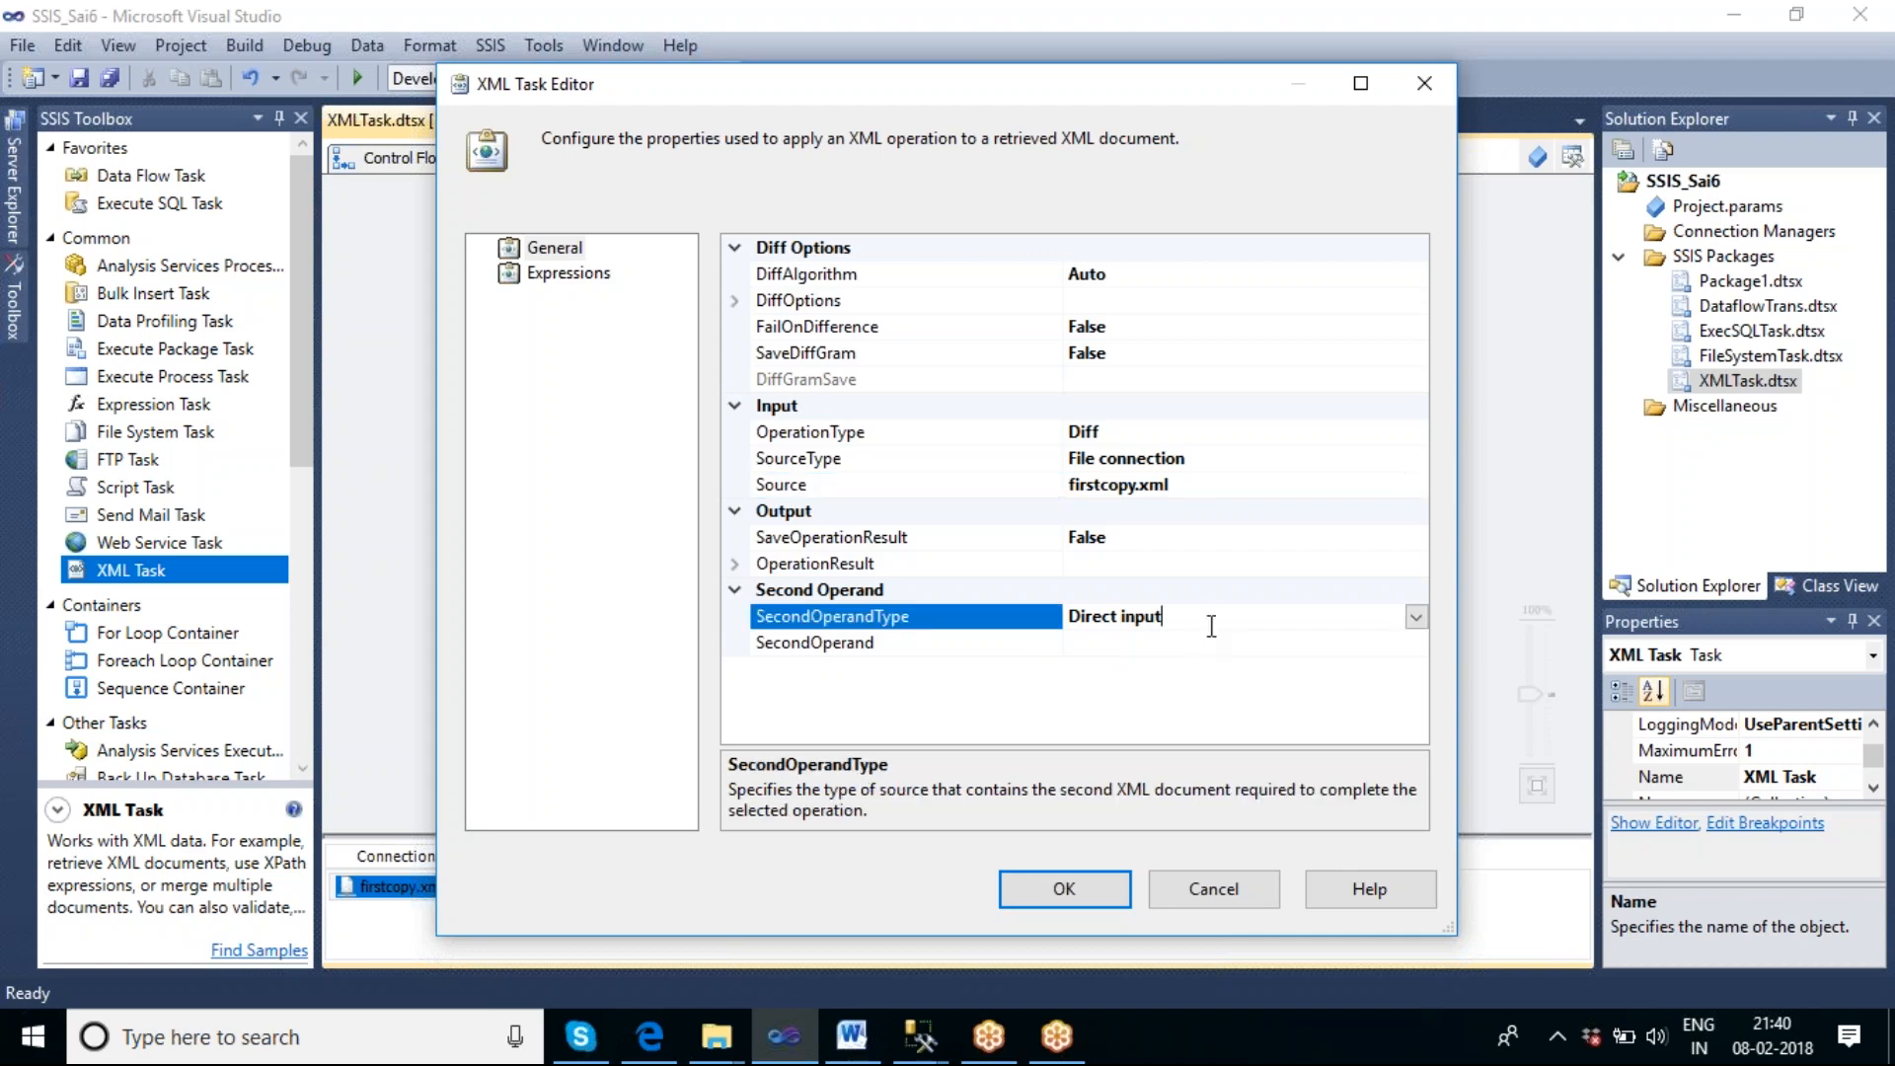
click(1417, 619)
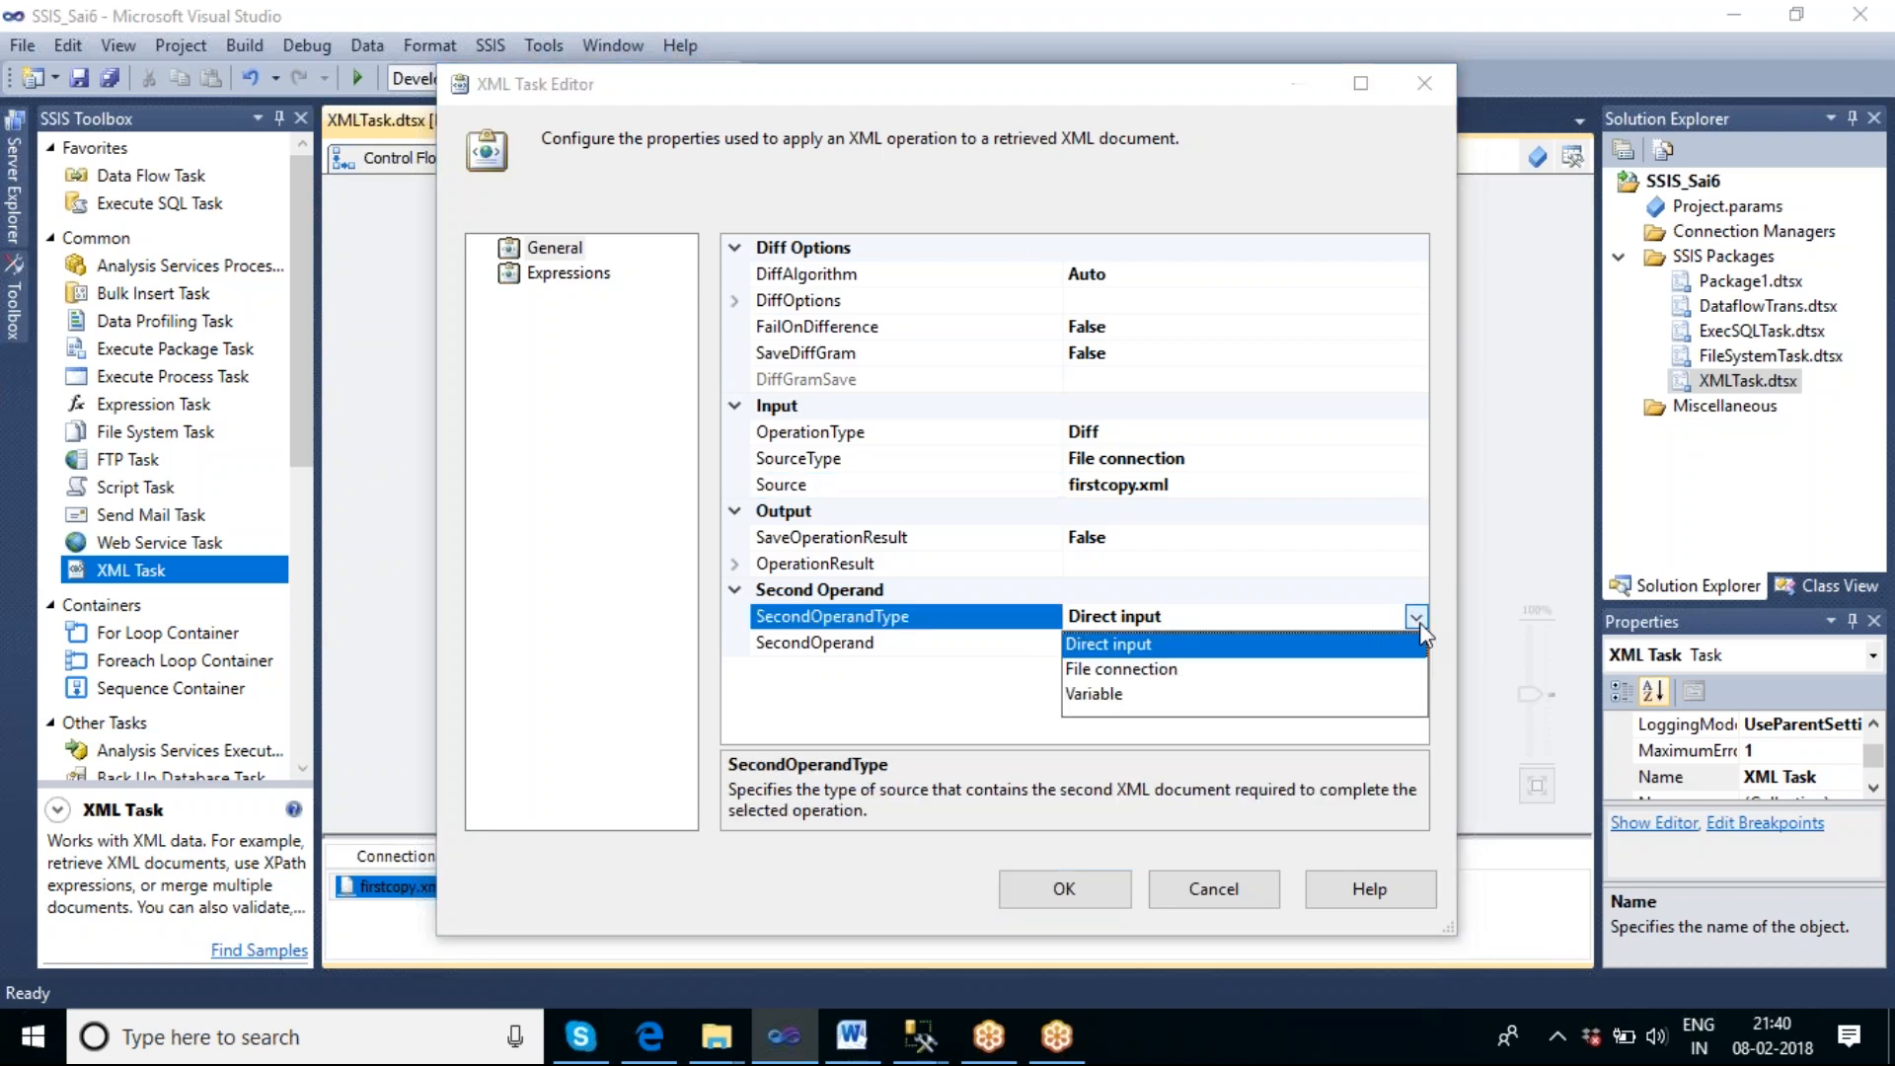
click(1122, 670)
Create a new file connection for the XML Task's SecondOperand, pointing to the existing file F:\DiffXml\SecondCopy.xml.
click(1154, 643)
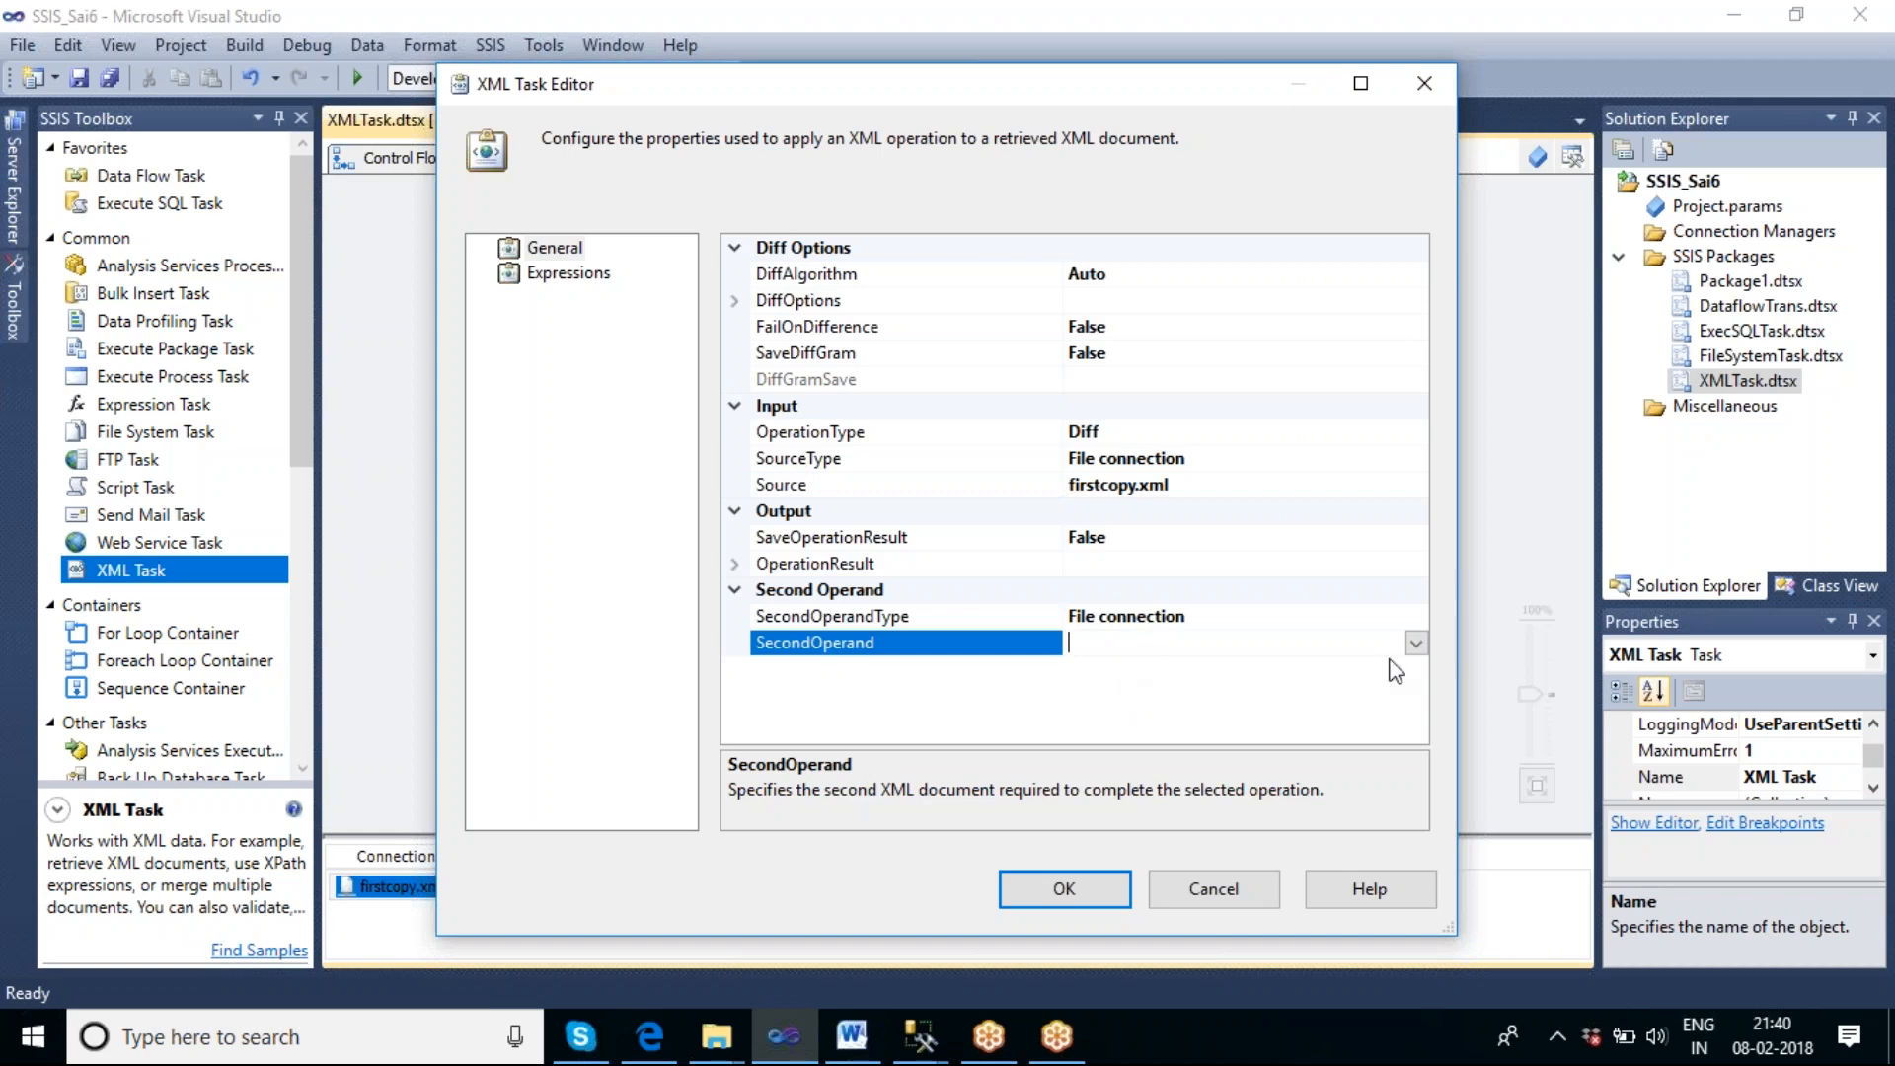
click(1417, 642)
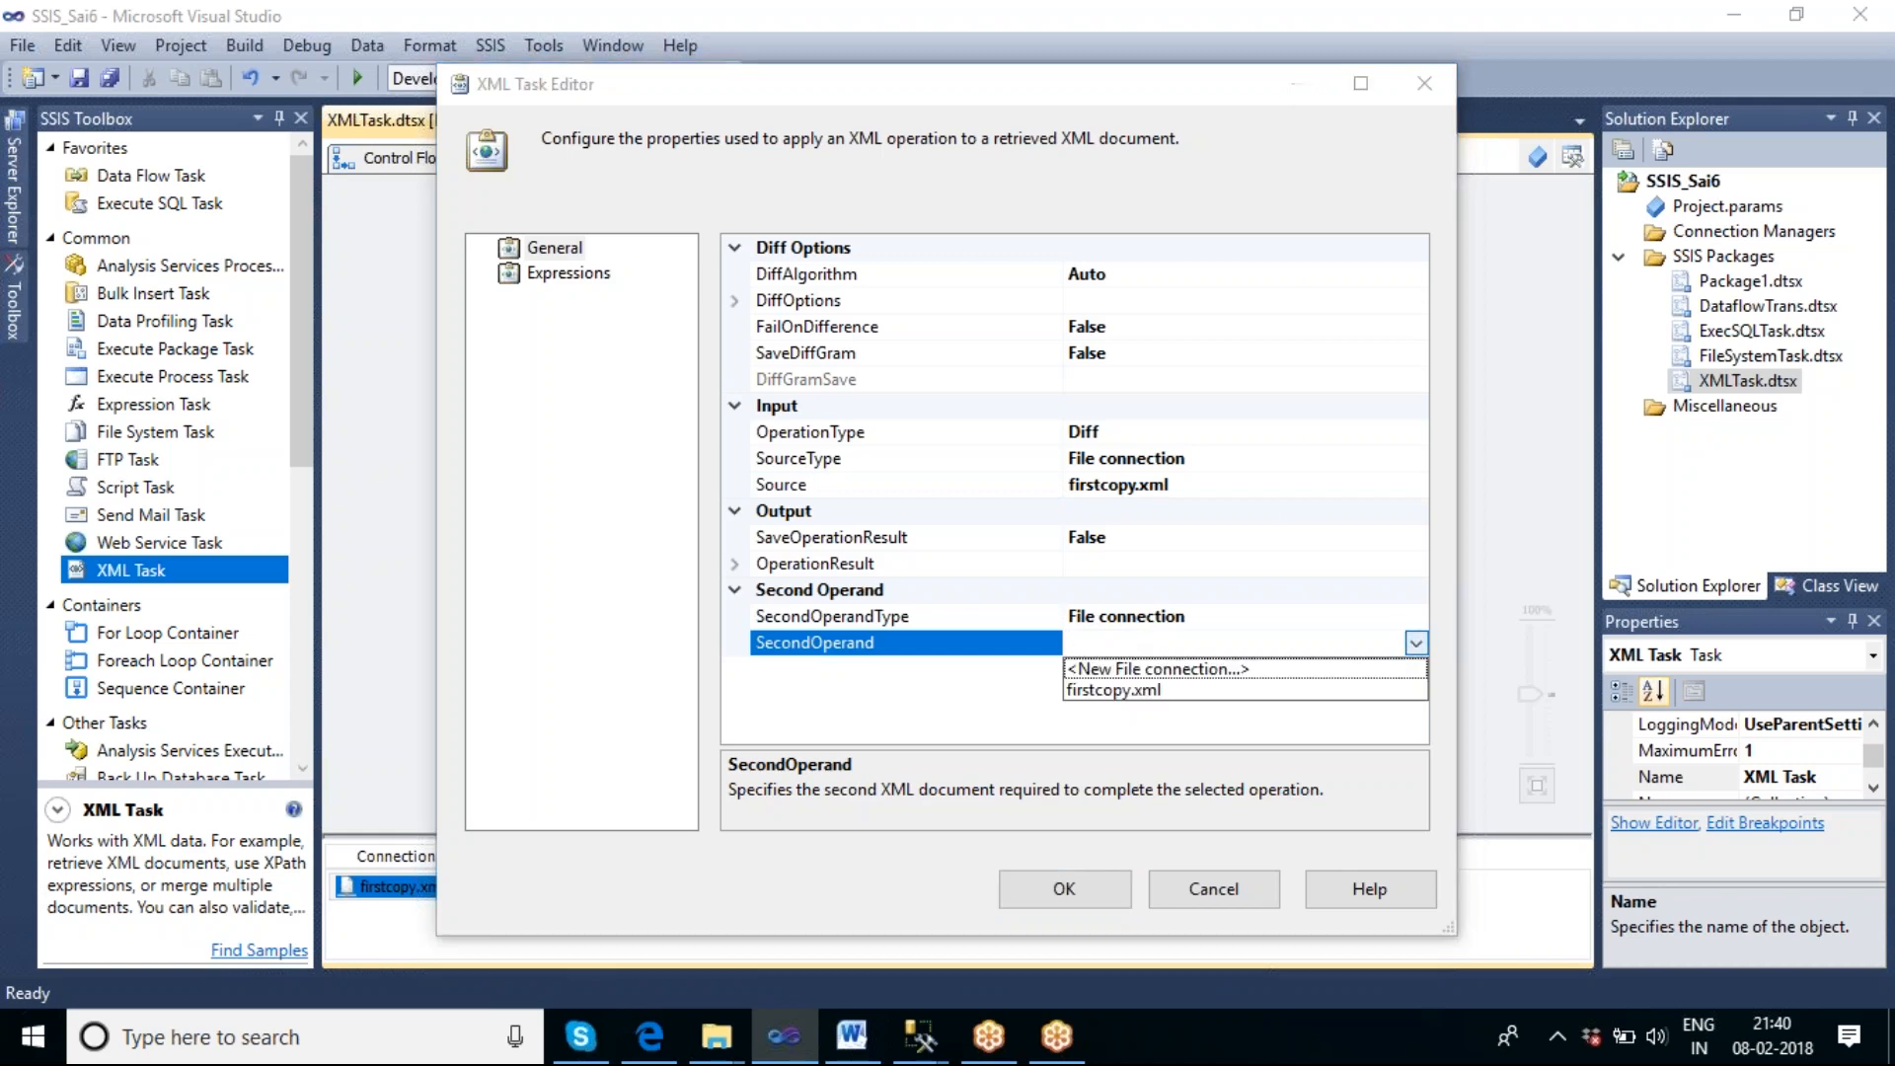
click(1197, 670)
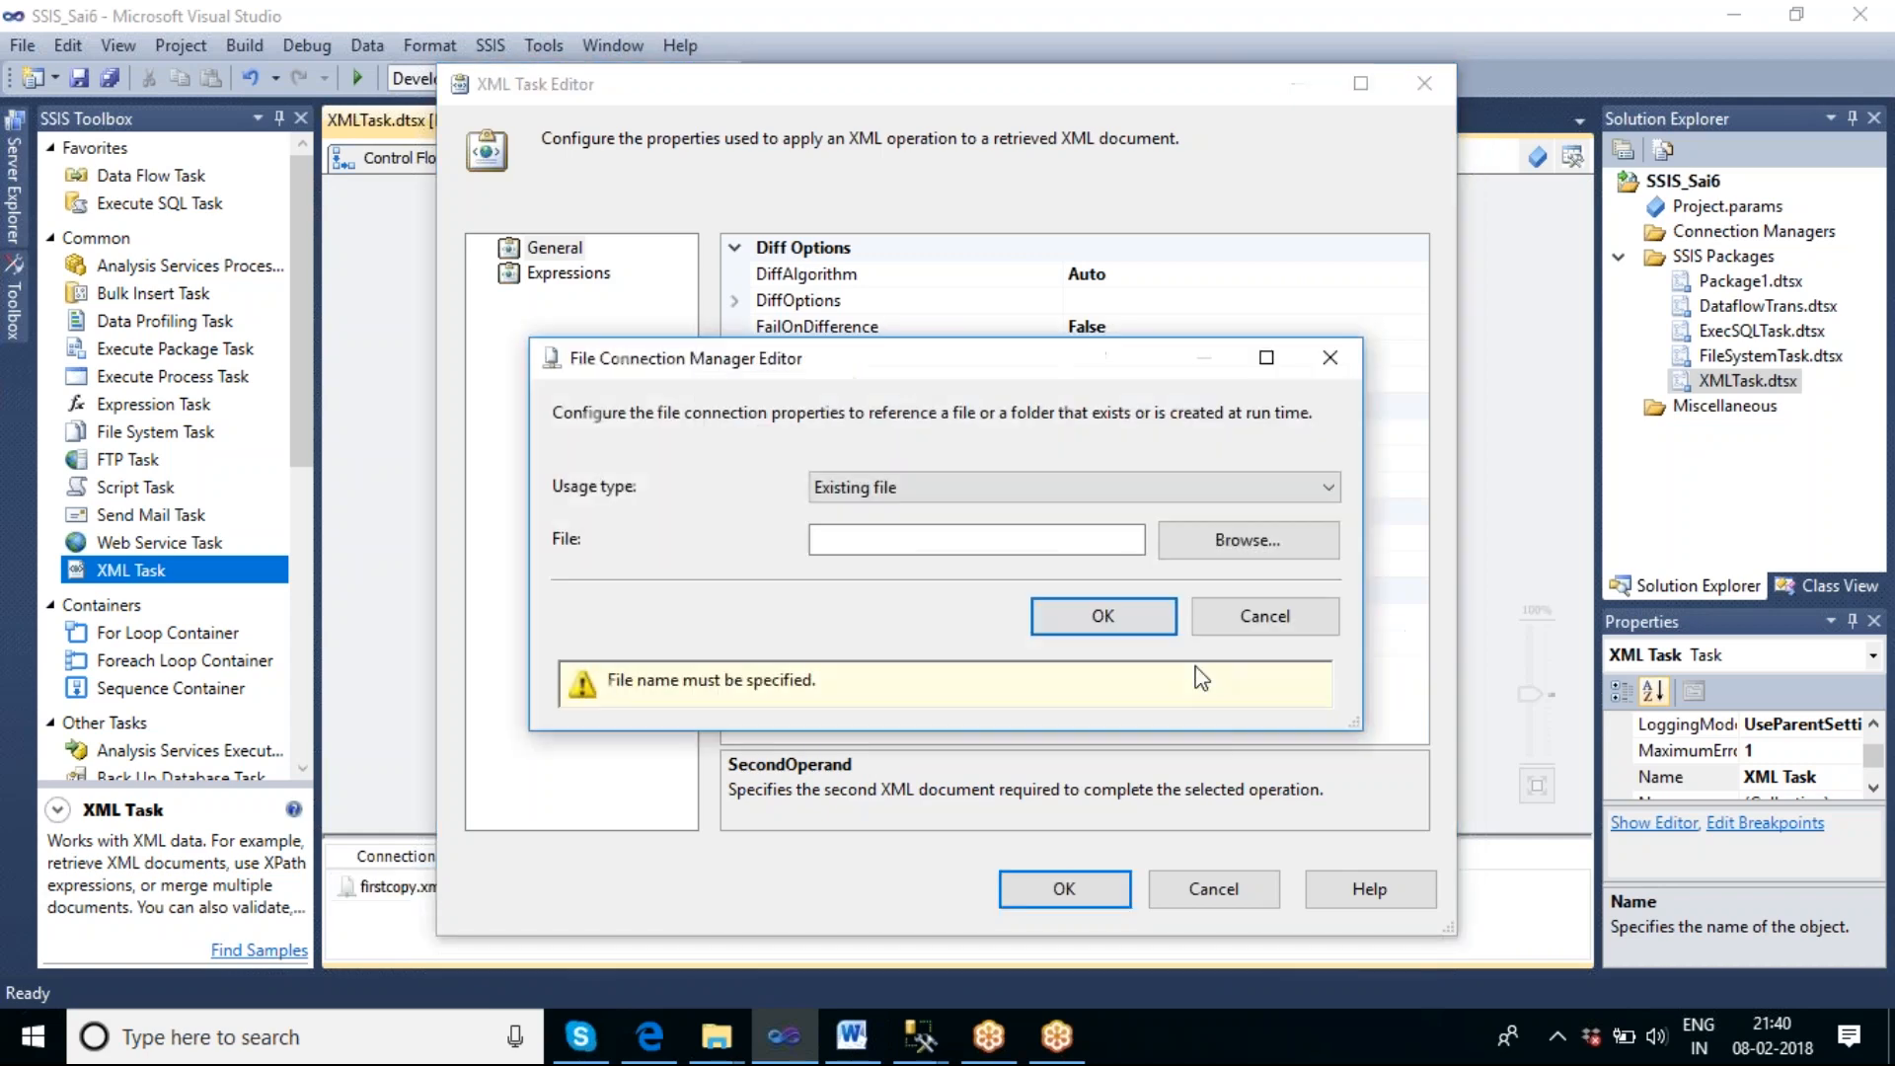
click(1026, 494)
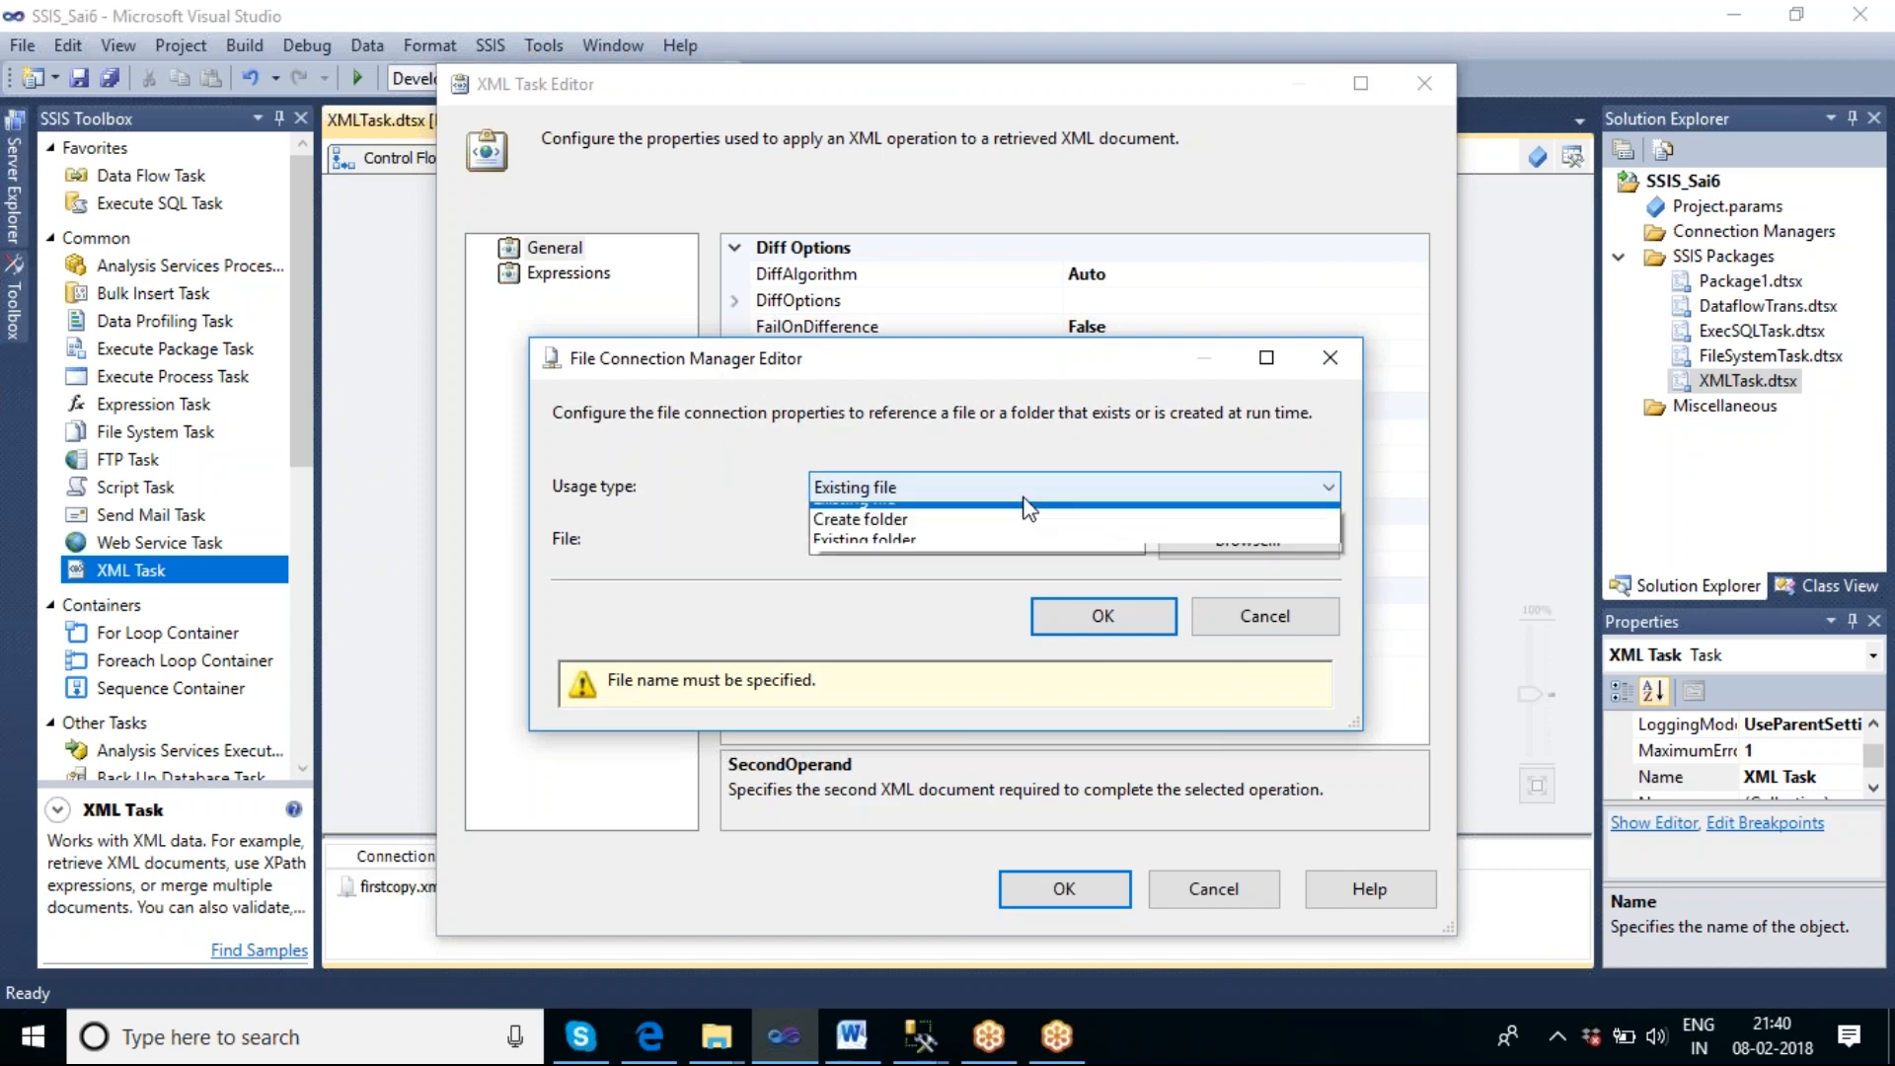
click(1033, 539)
click(1202, 539)
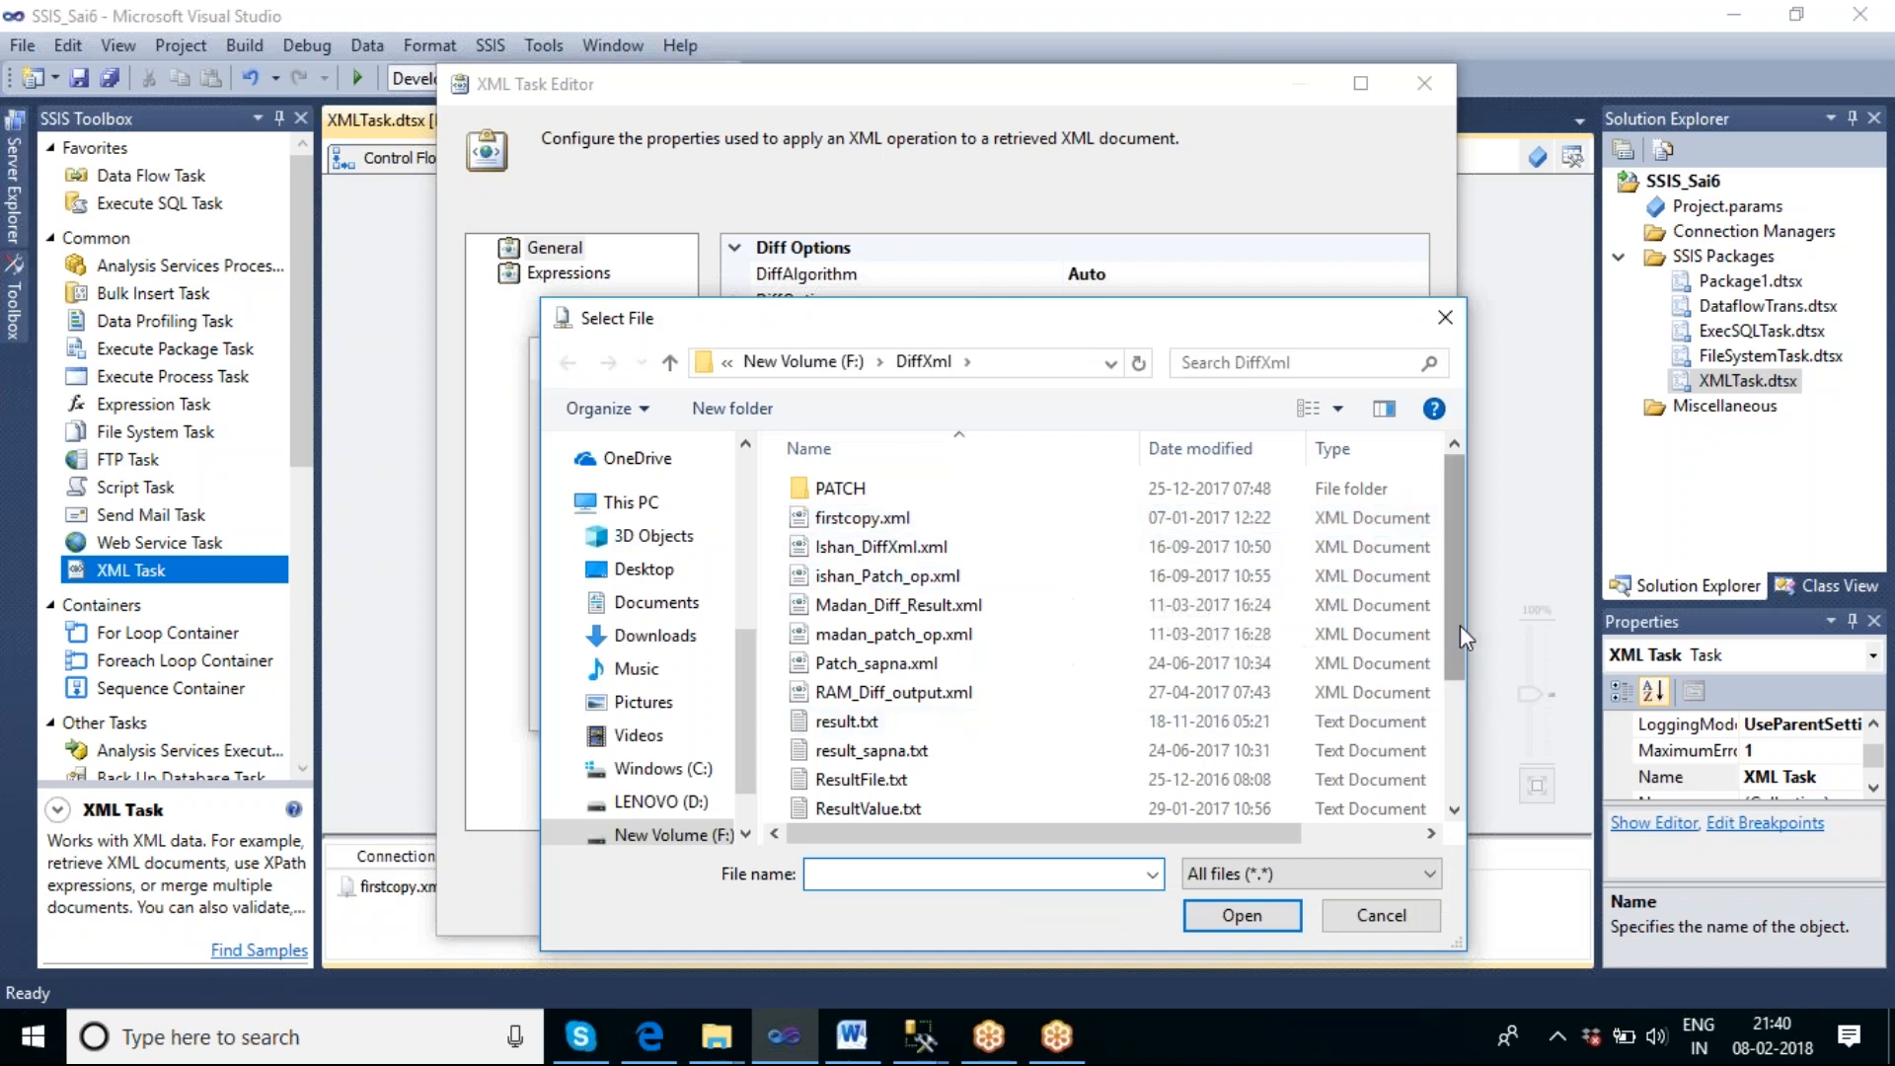
drag(1457, 637, 1493, 806)
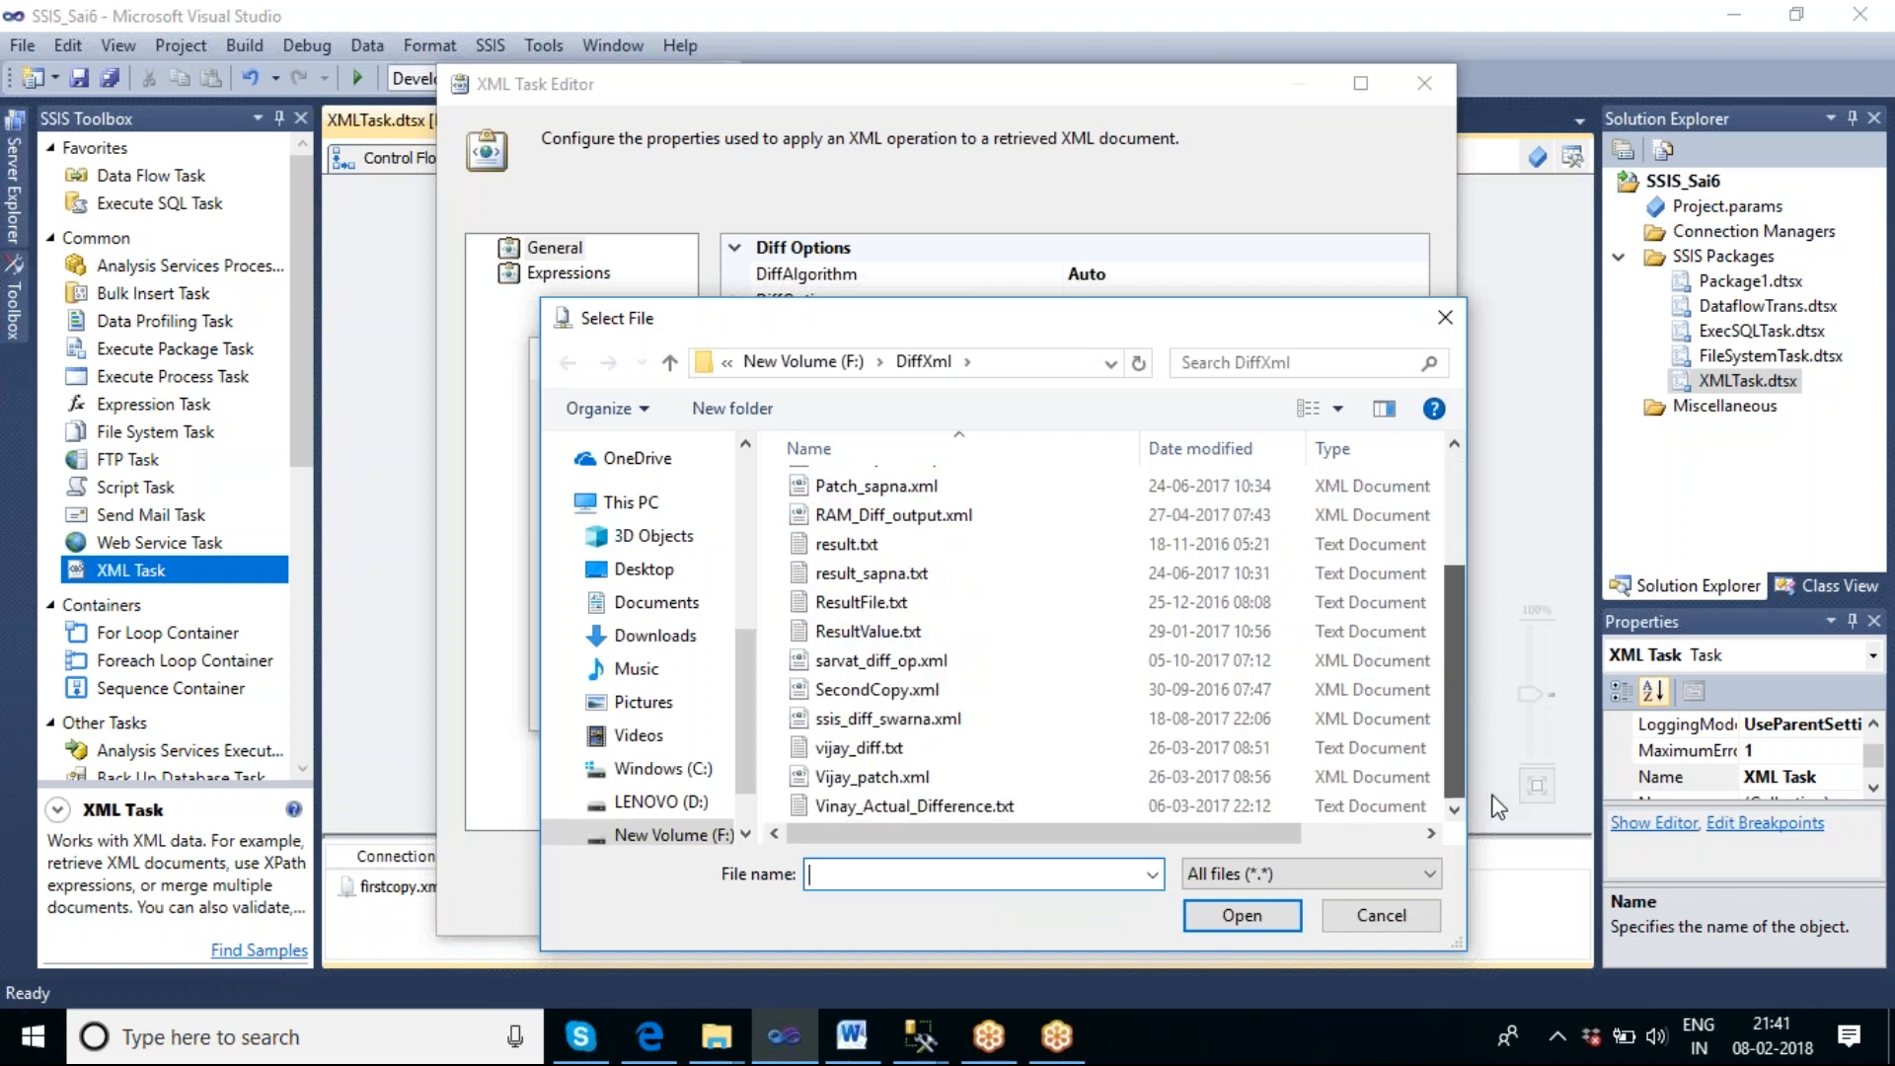
click(940, 686)
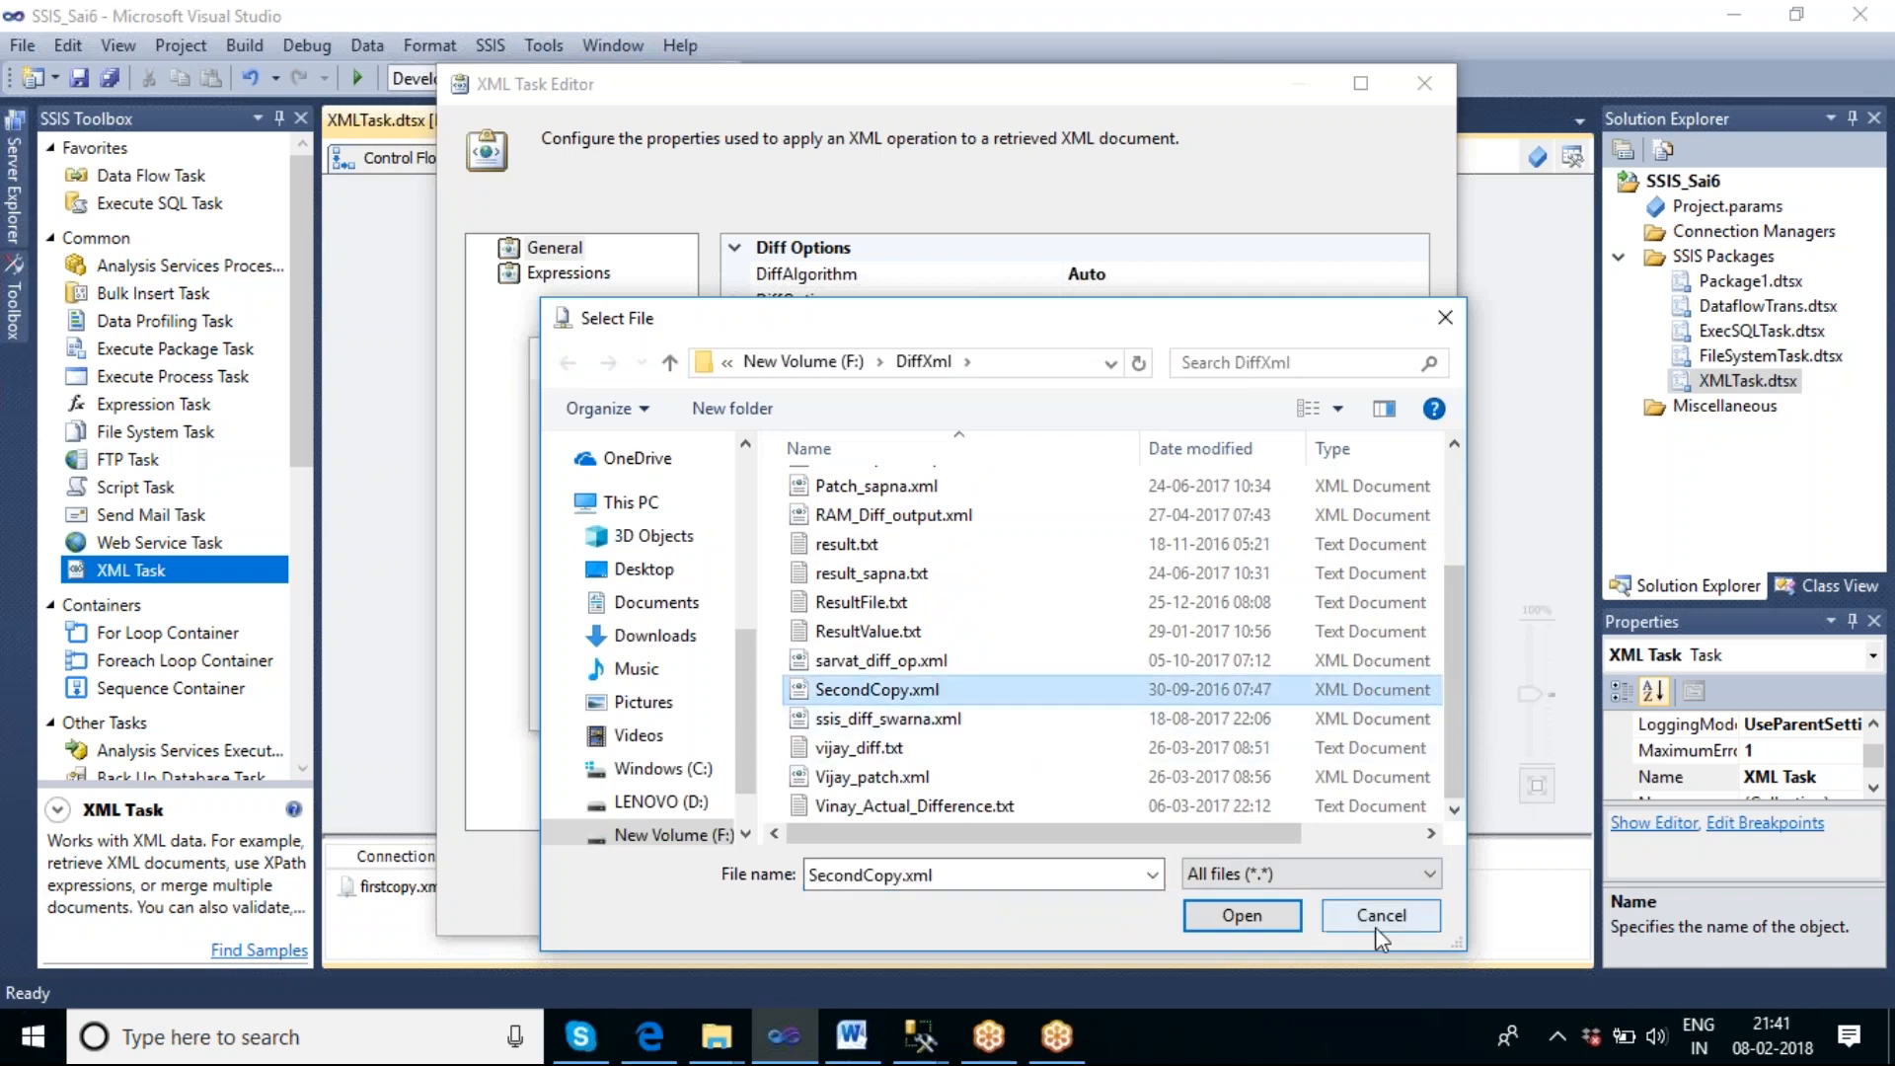
click(1281, 915)
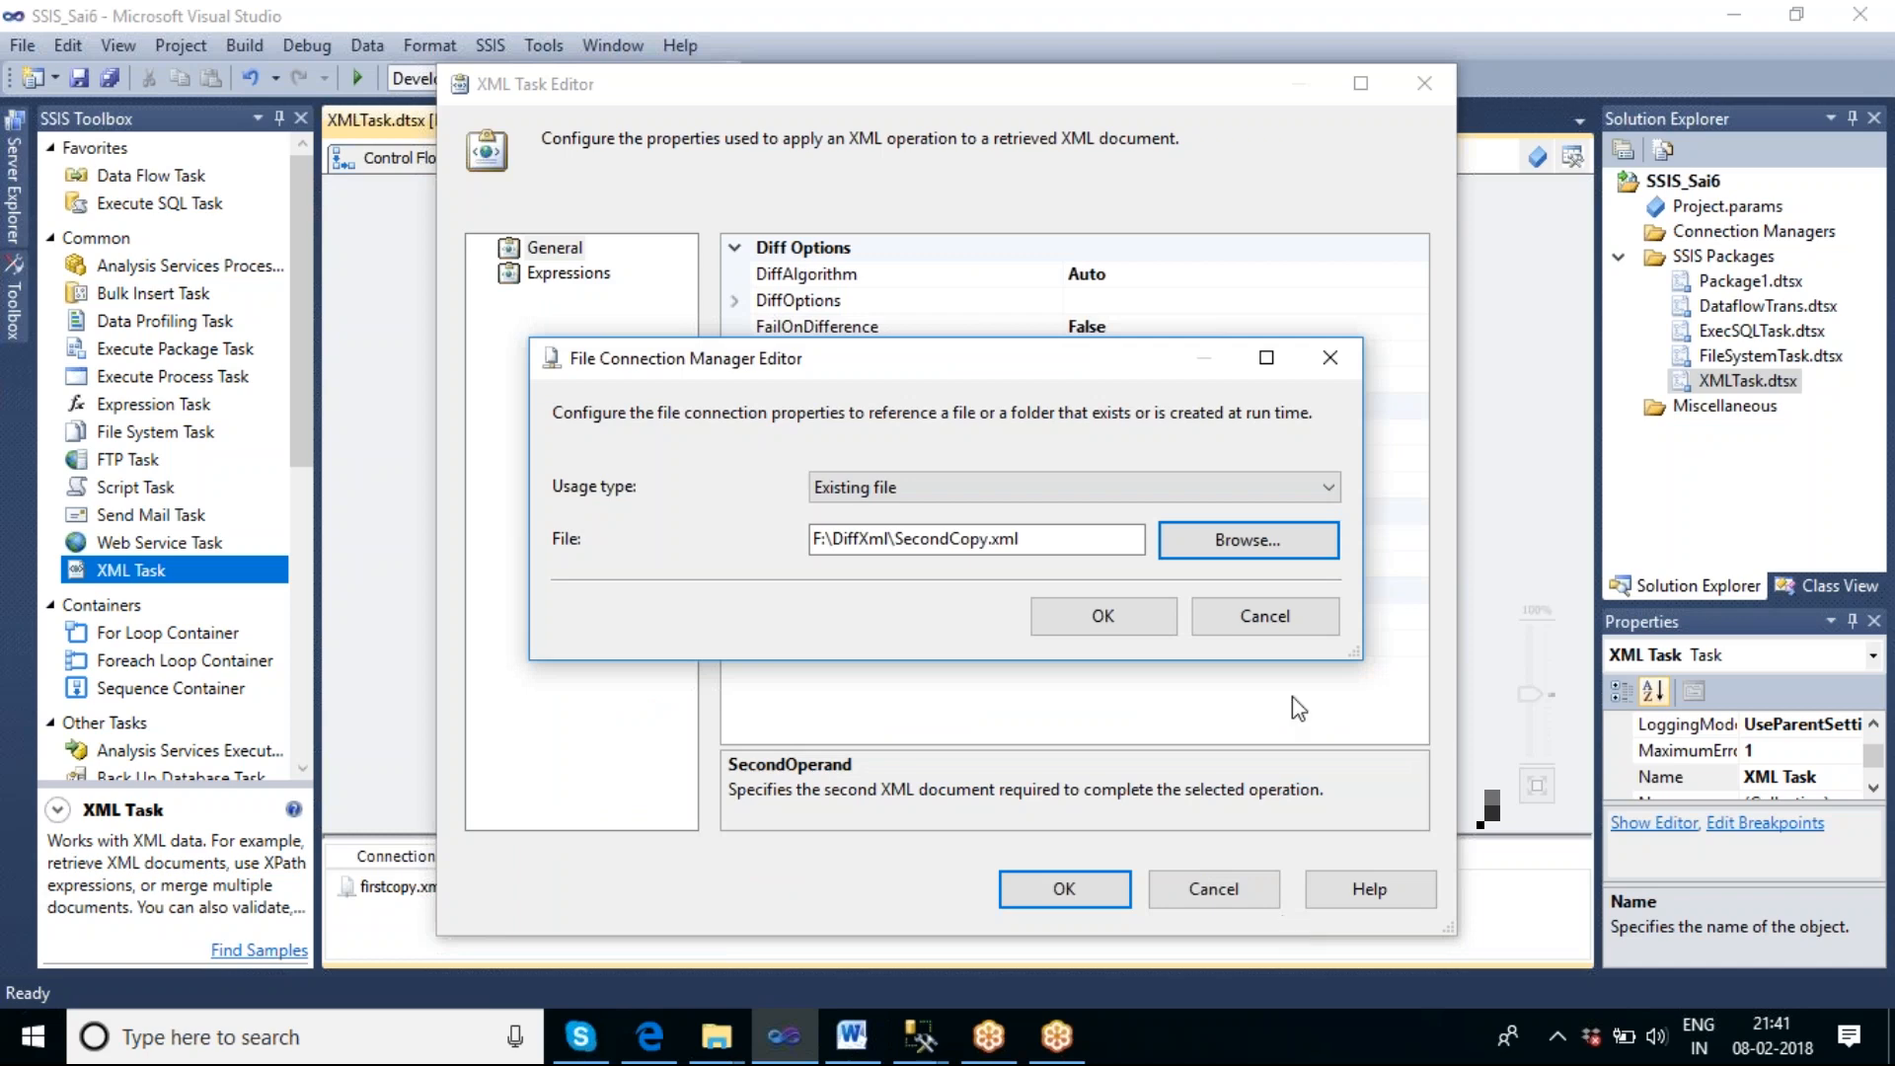
click(1108, 624)
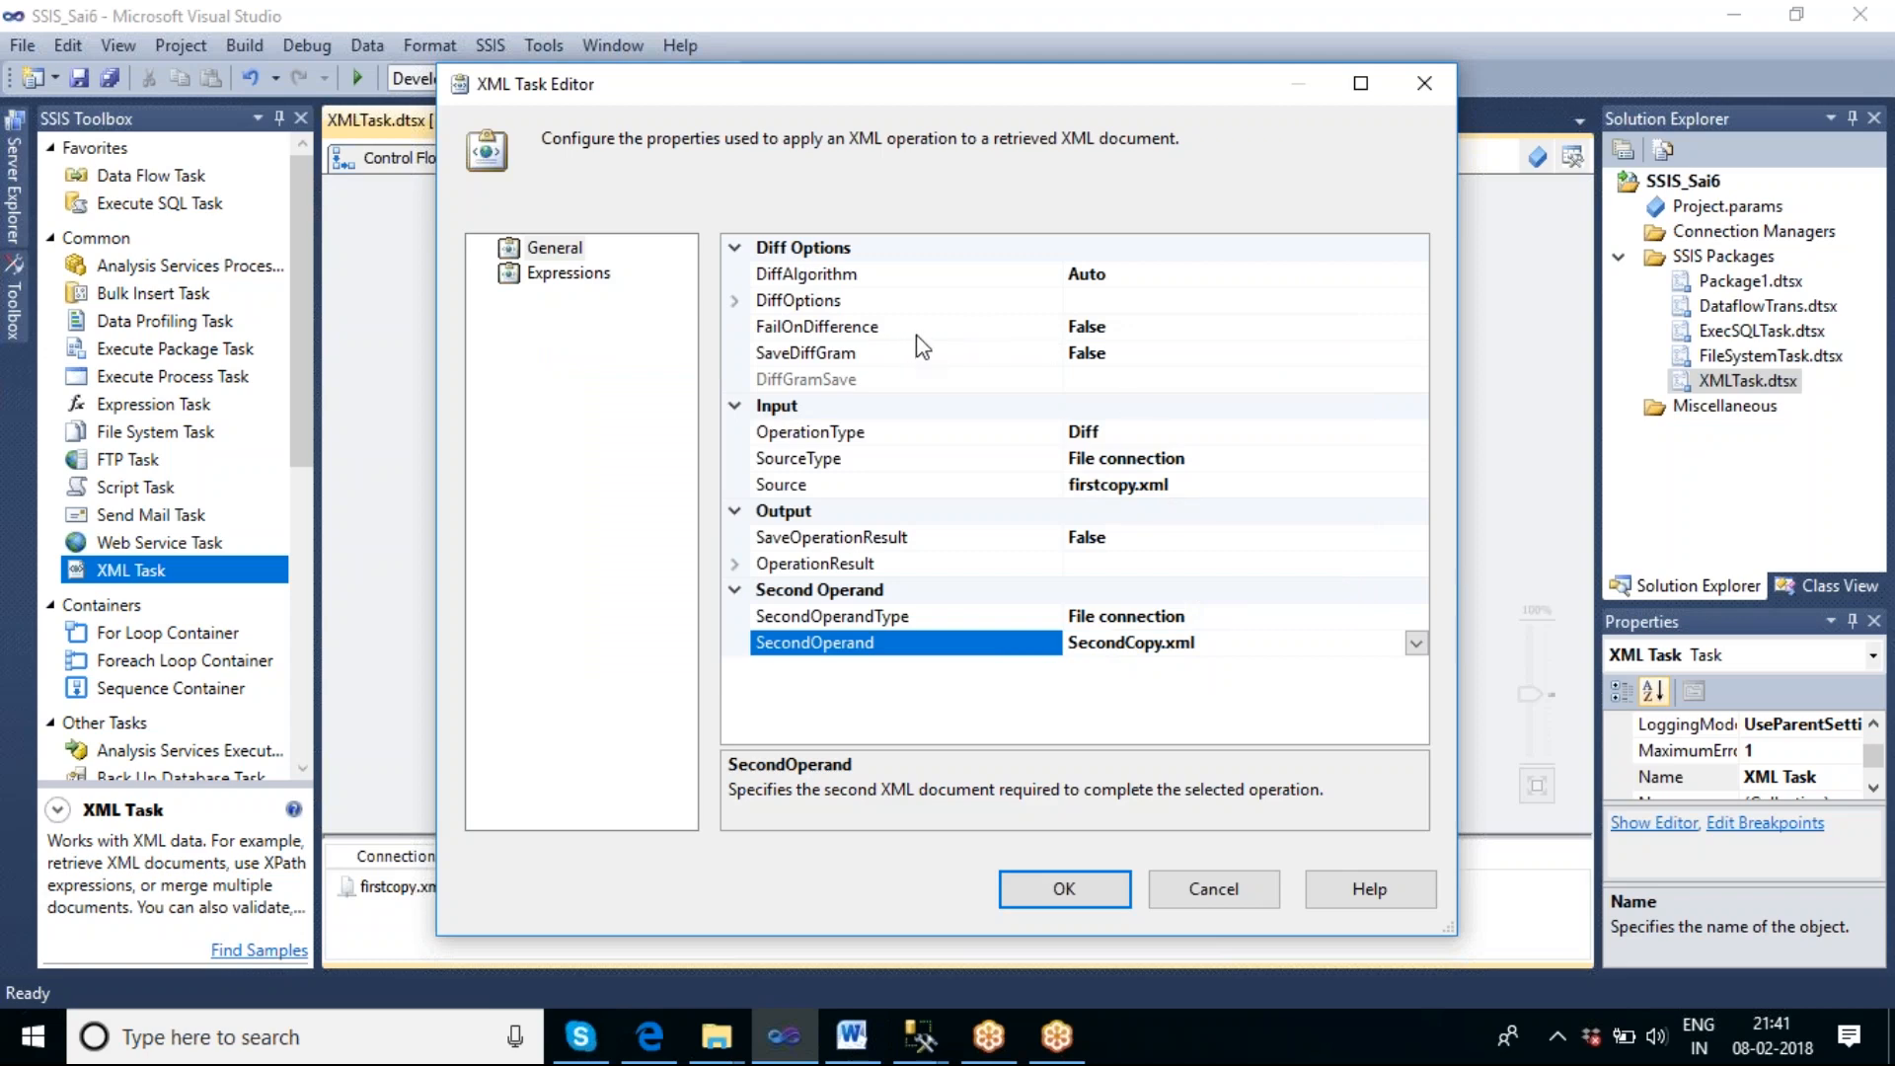
Set the XML Task's SaveDiffGram option to True.
click(1127, 330)
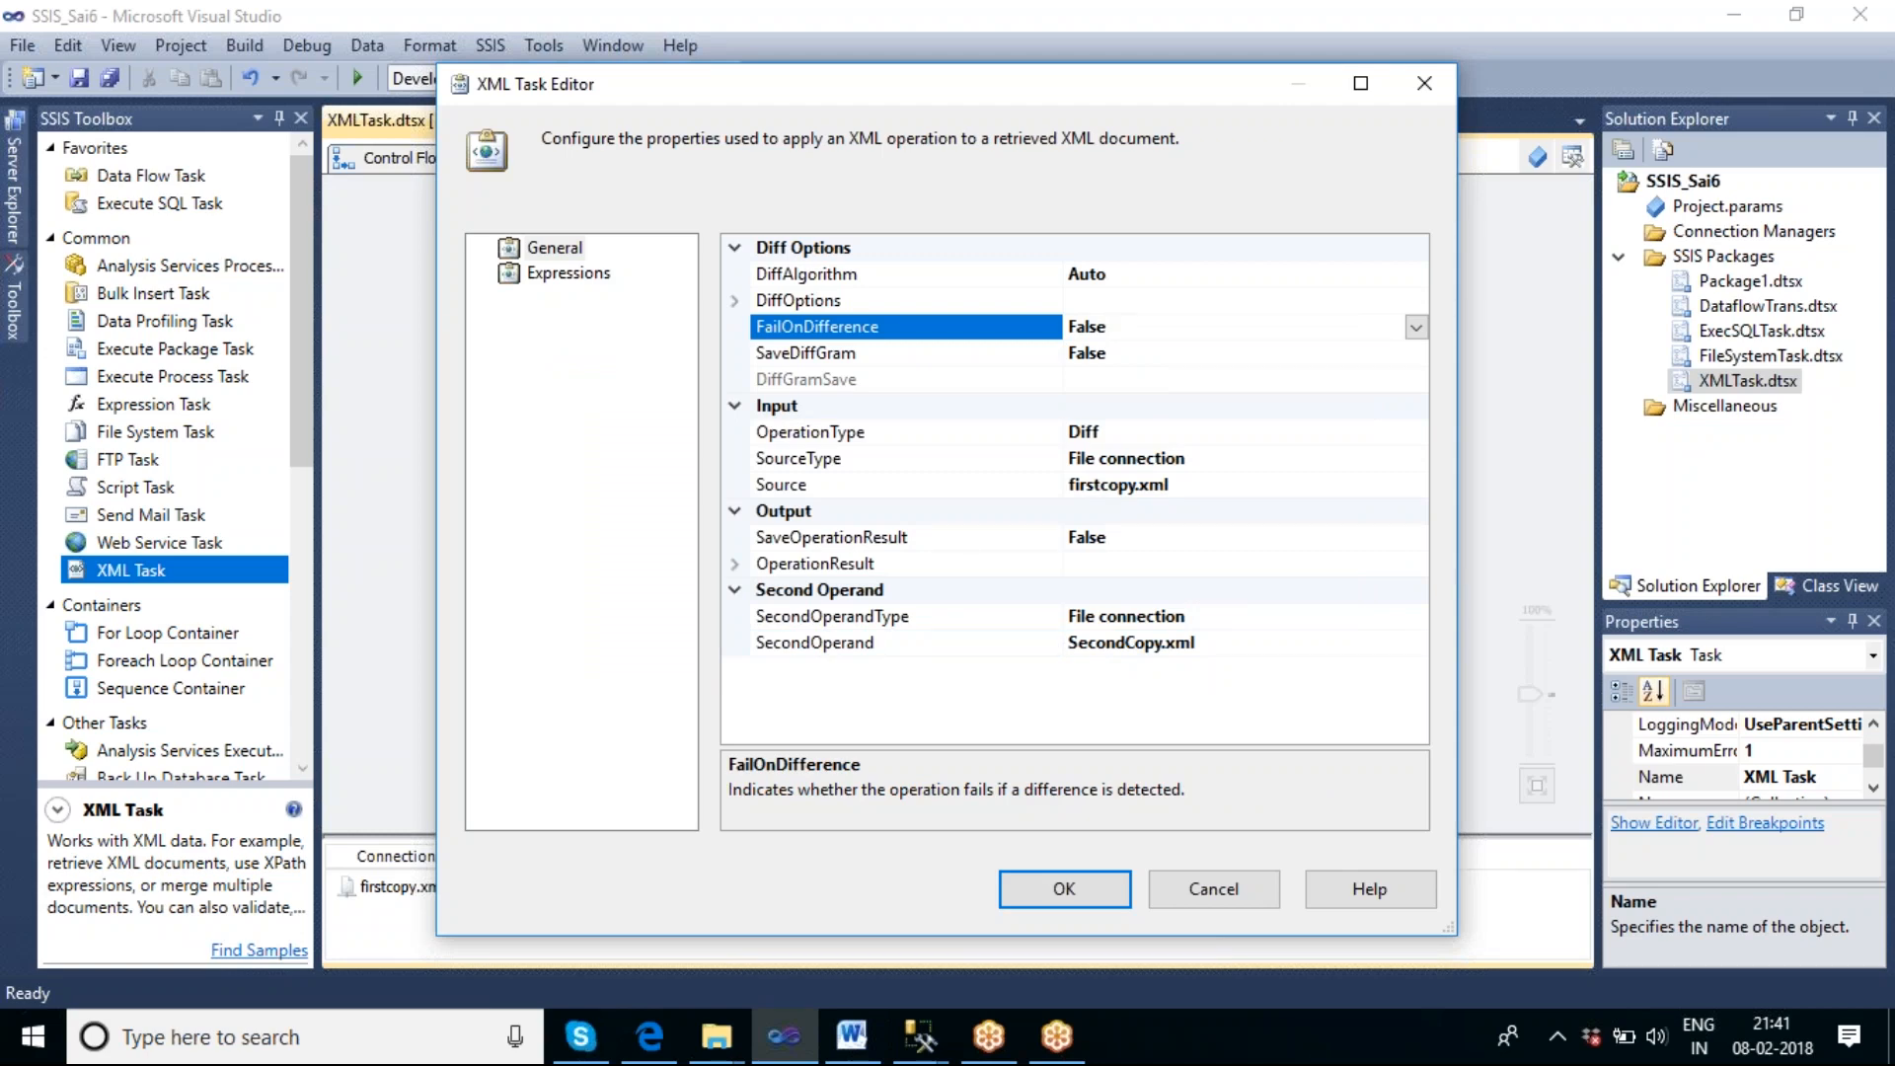
click(948, 361)
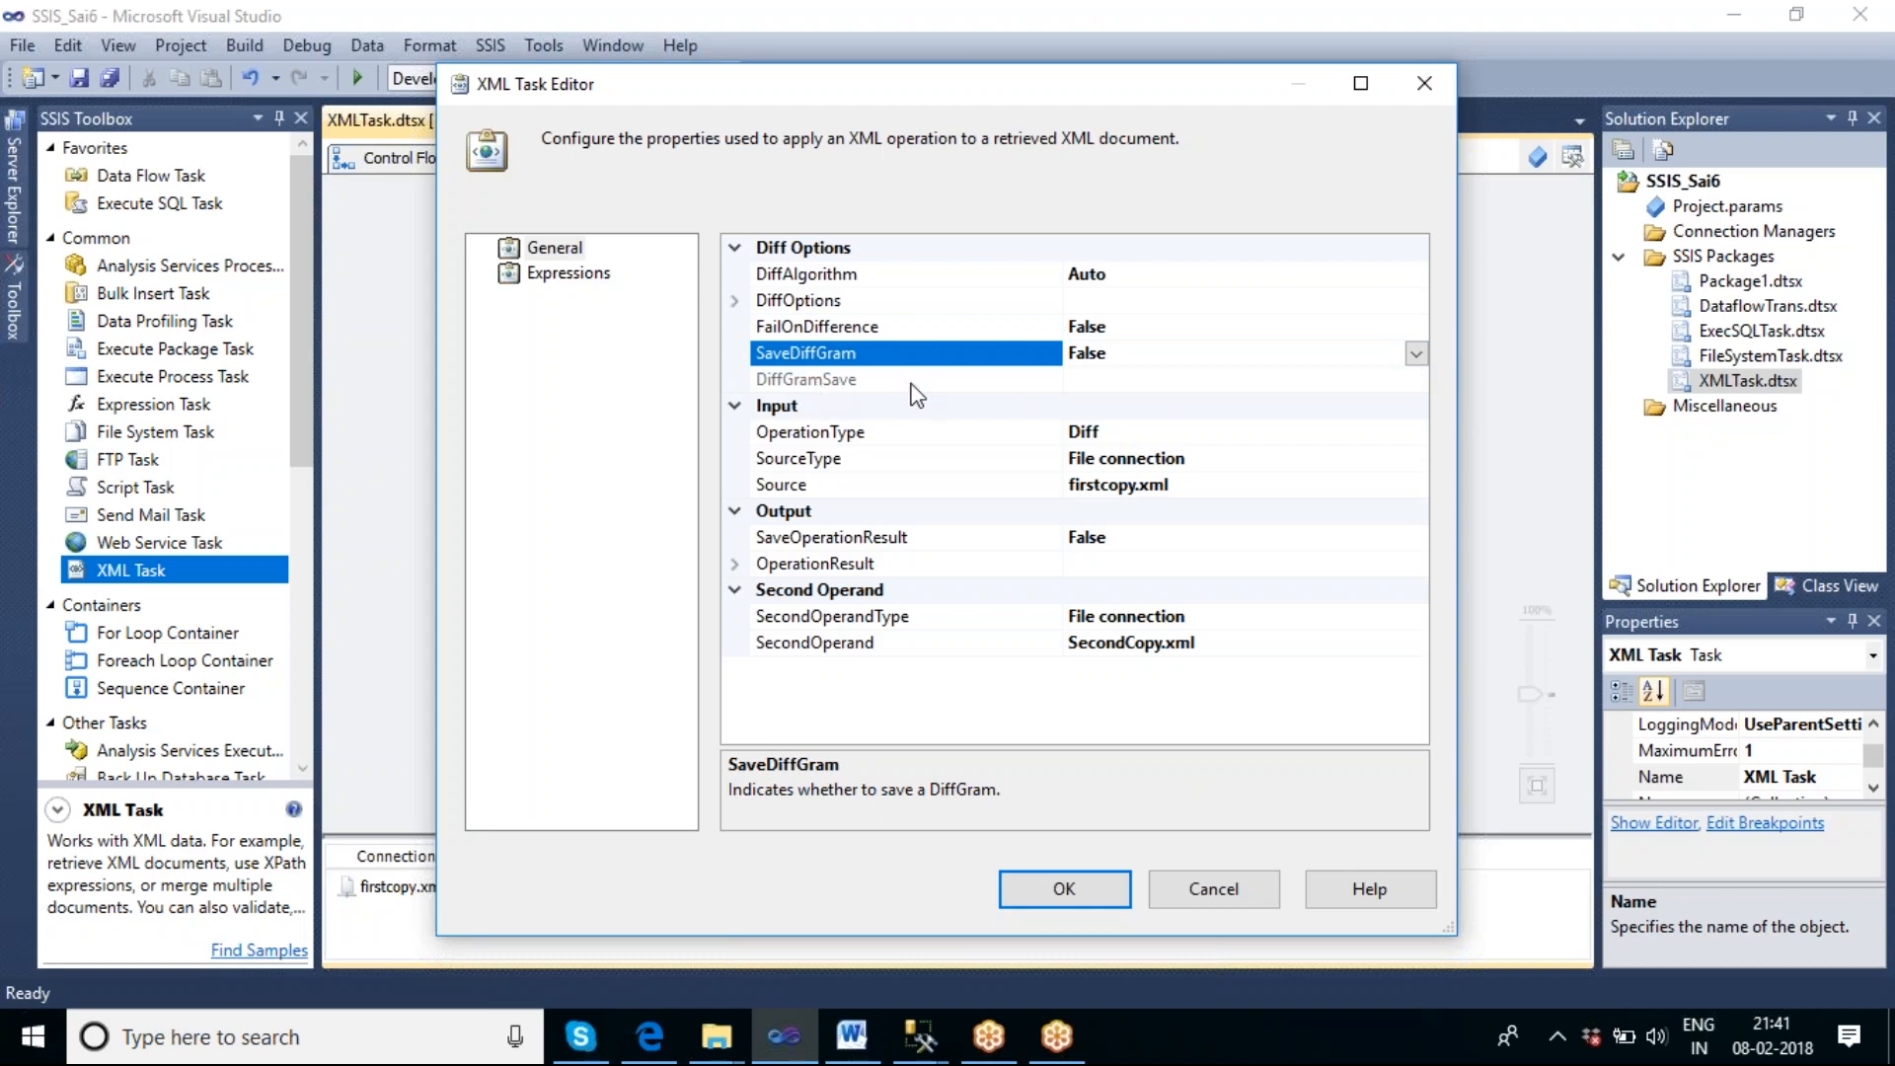
click(1417, 353)
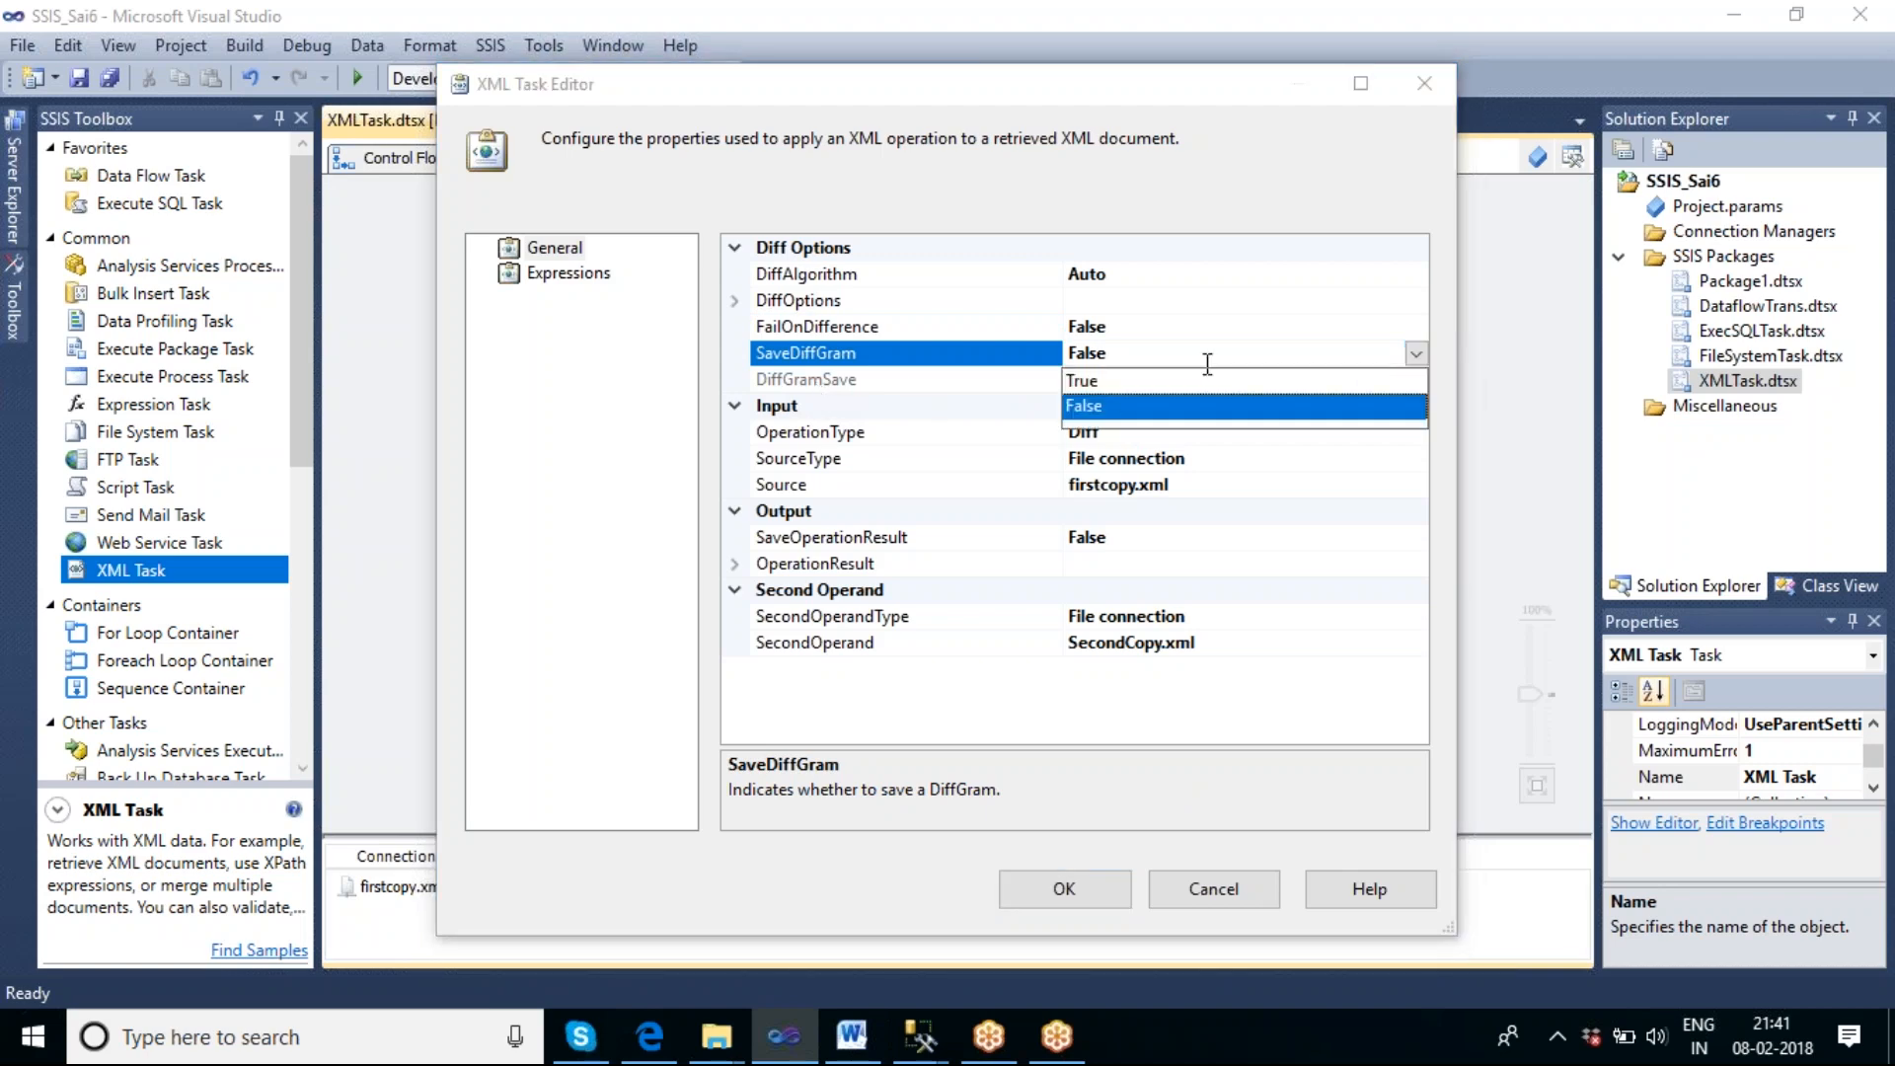
click(1206, 372)
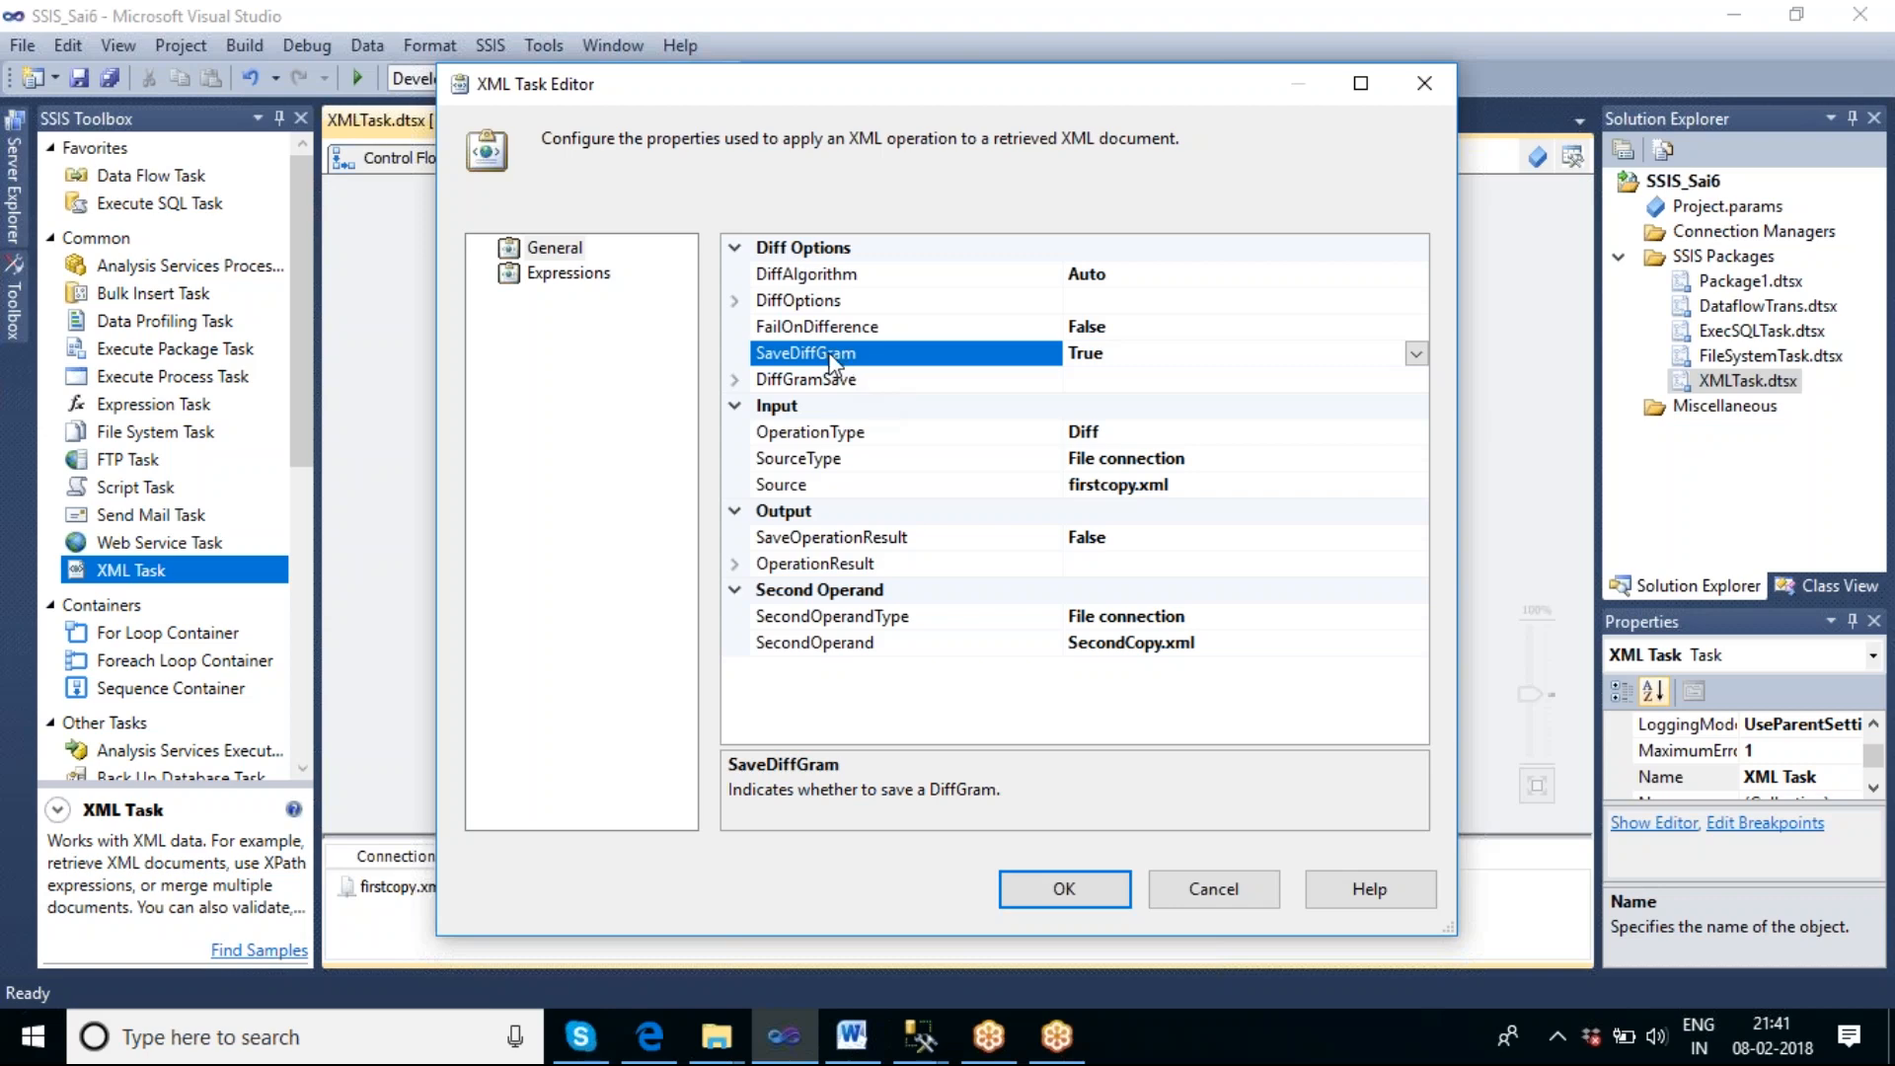
Start a new file connection for the DiffGramDestination under DiffGramSave, with the usage type Create file.
click(734, 383)
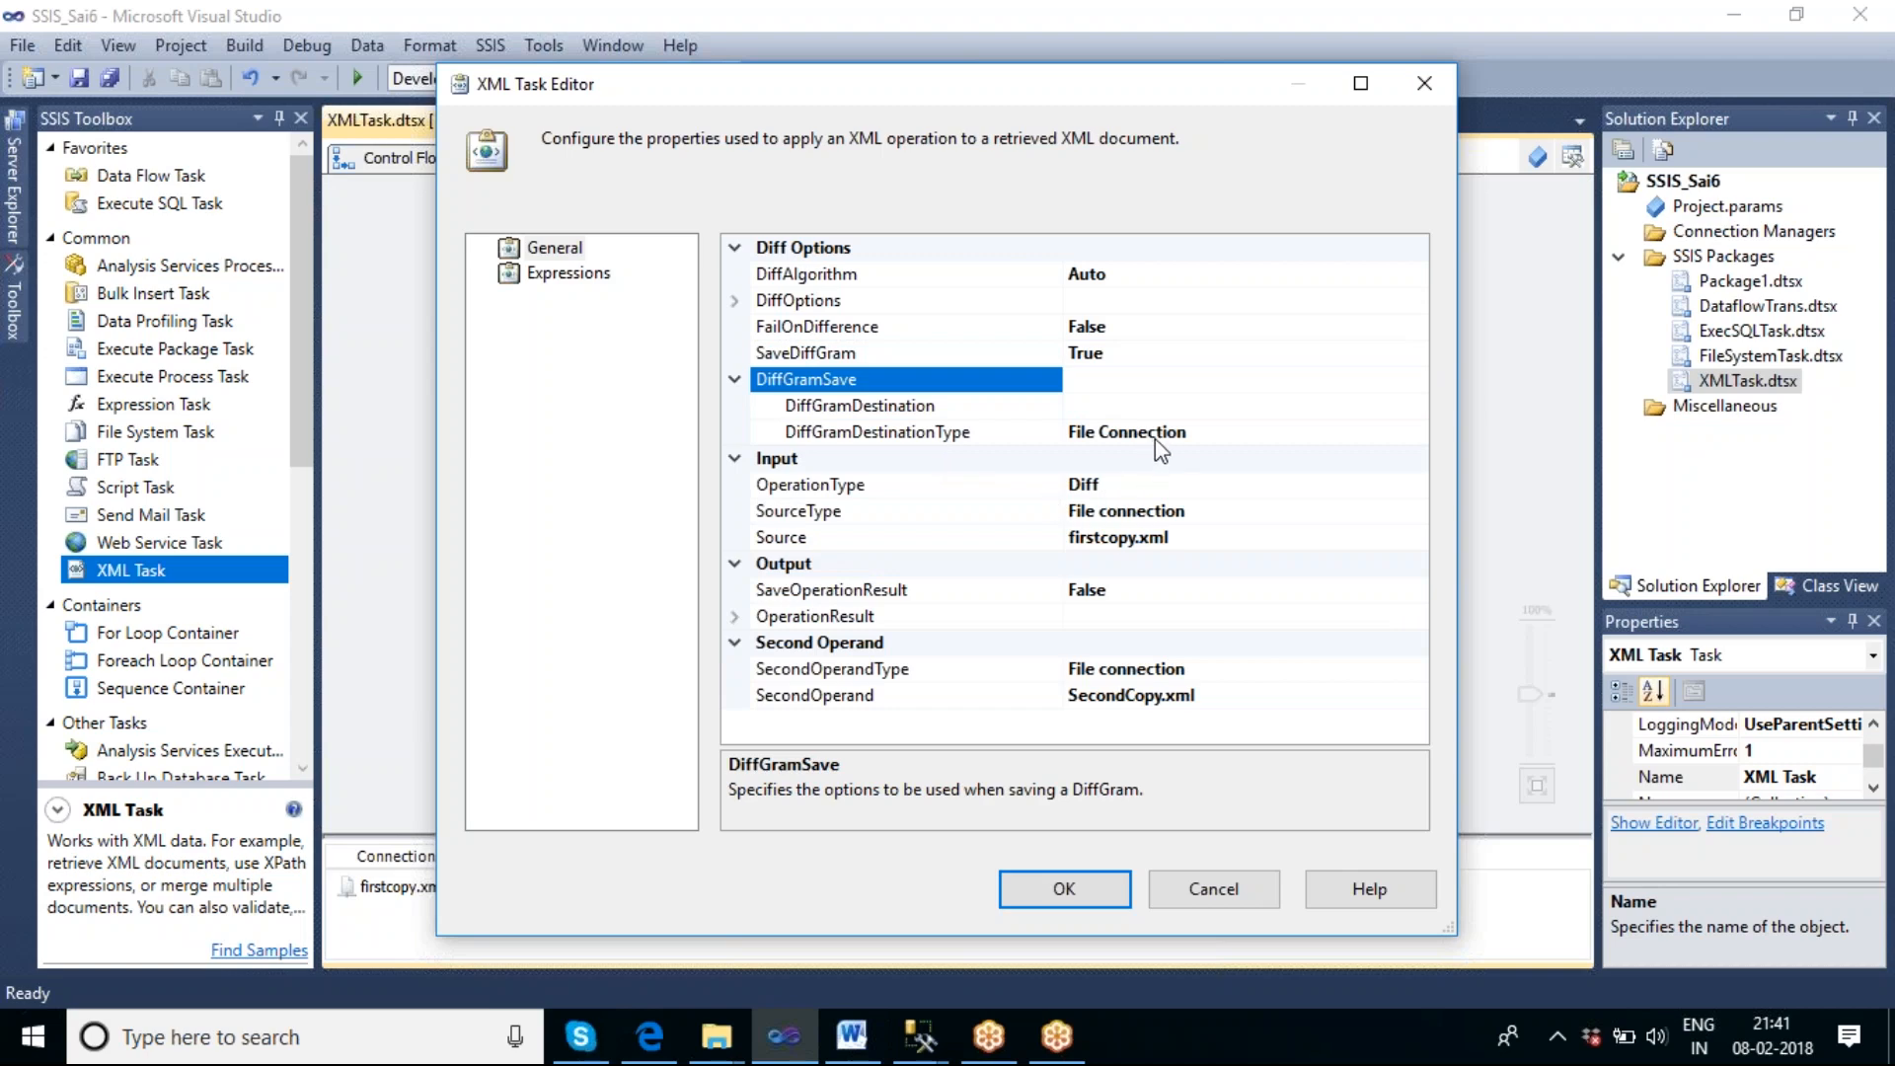
click(1248, 406)
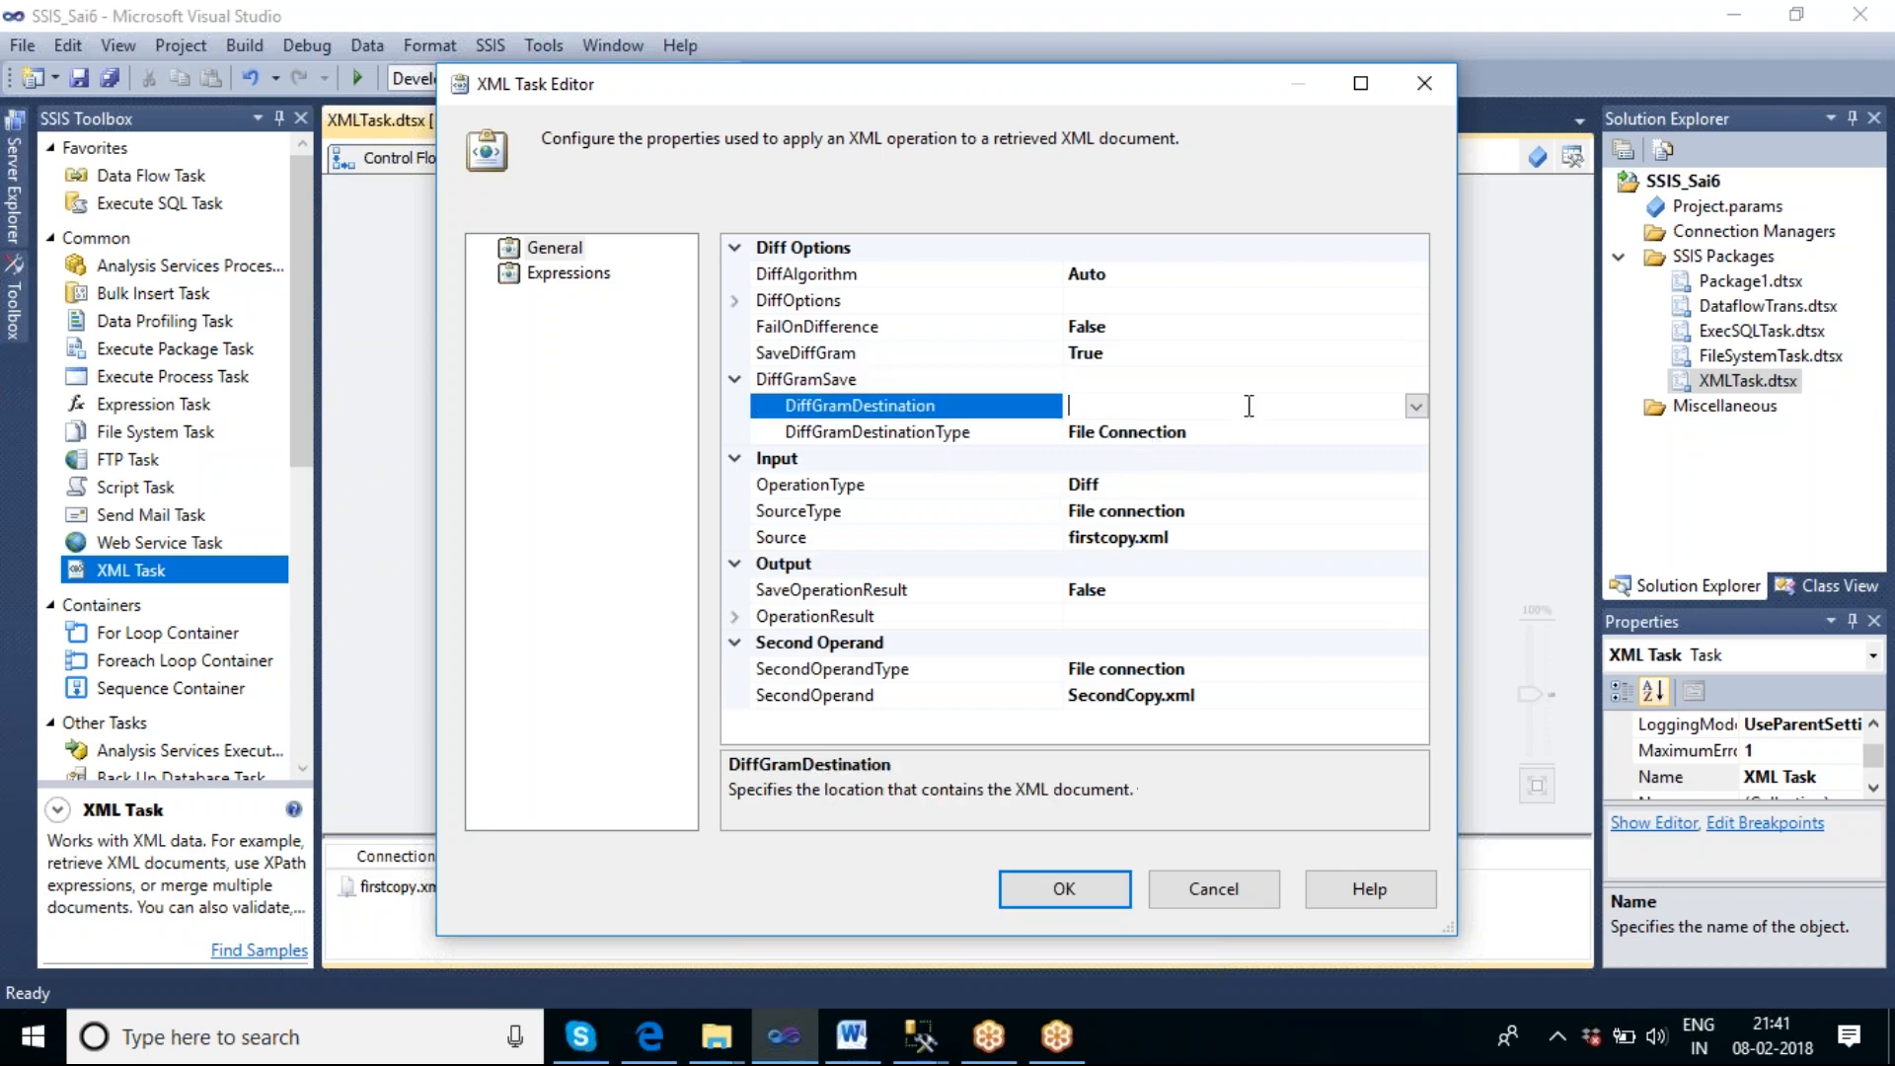
click(1416, 407)
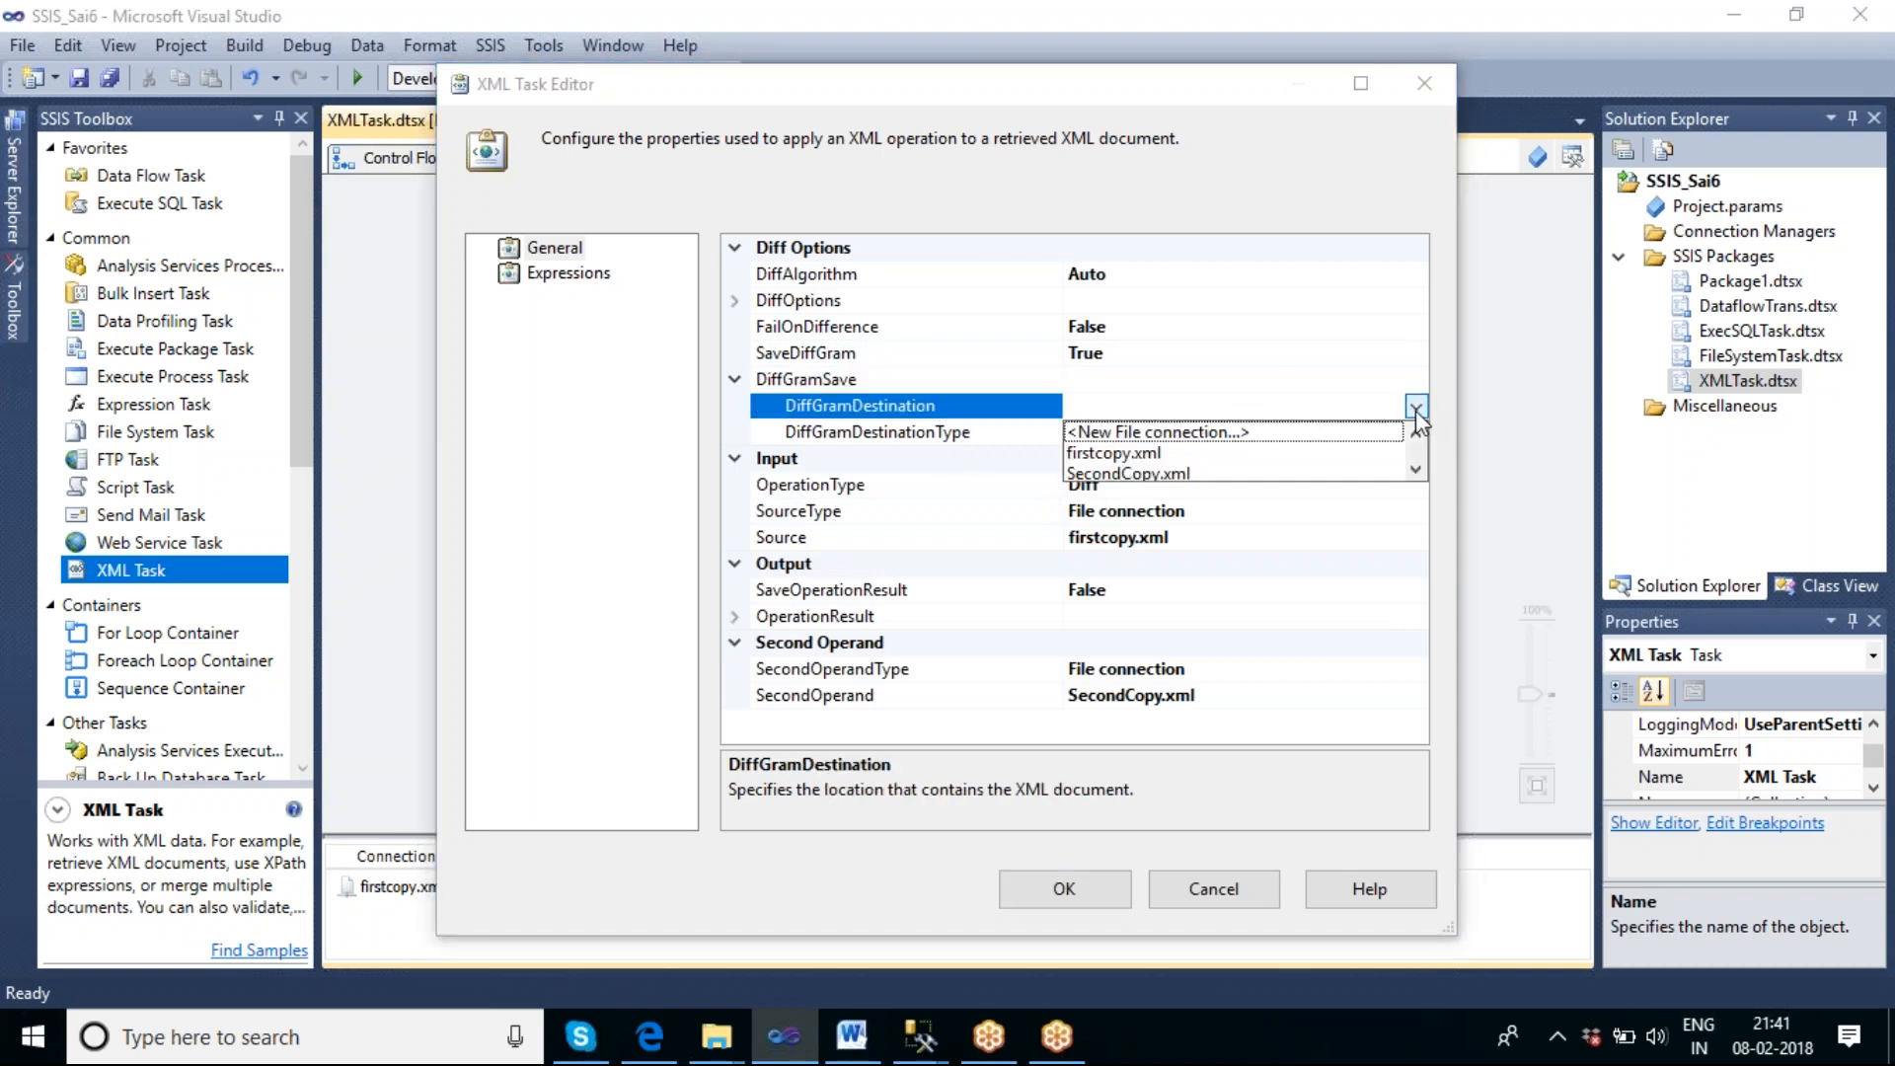
click(1210, 434)
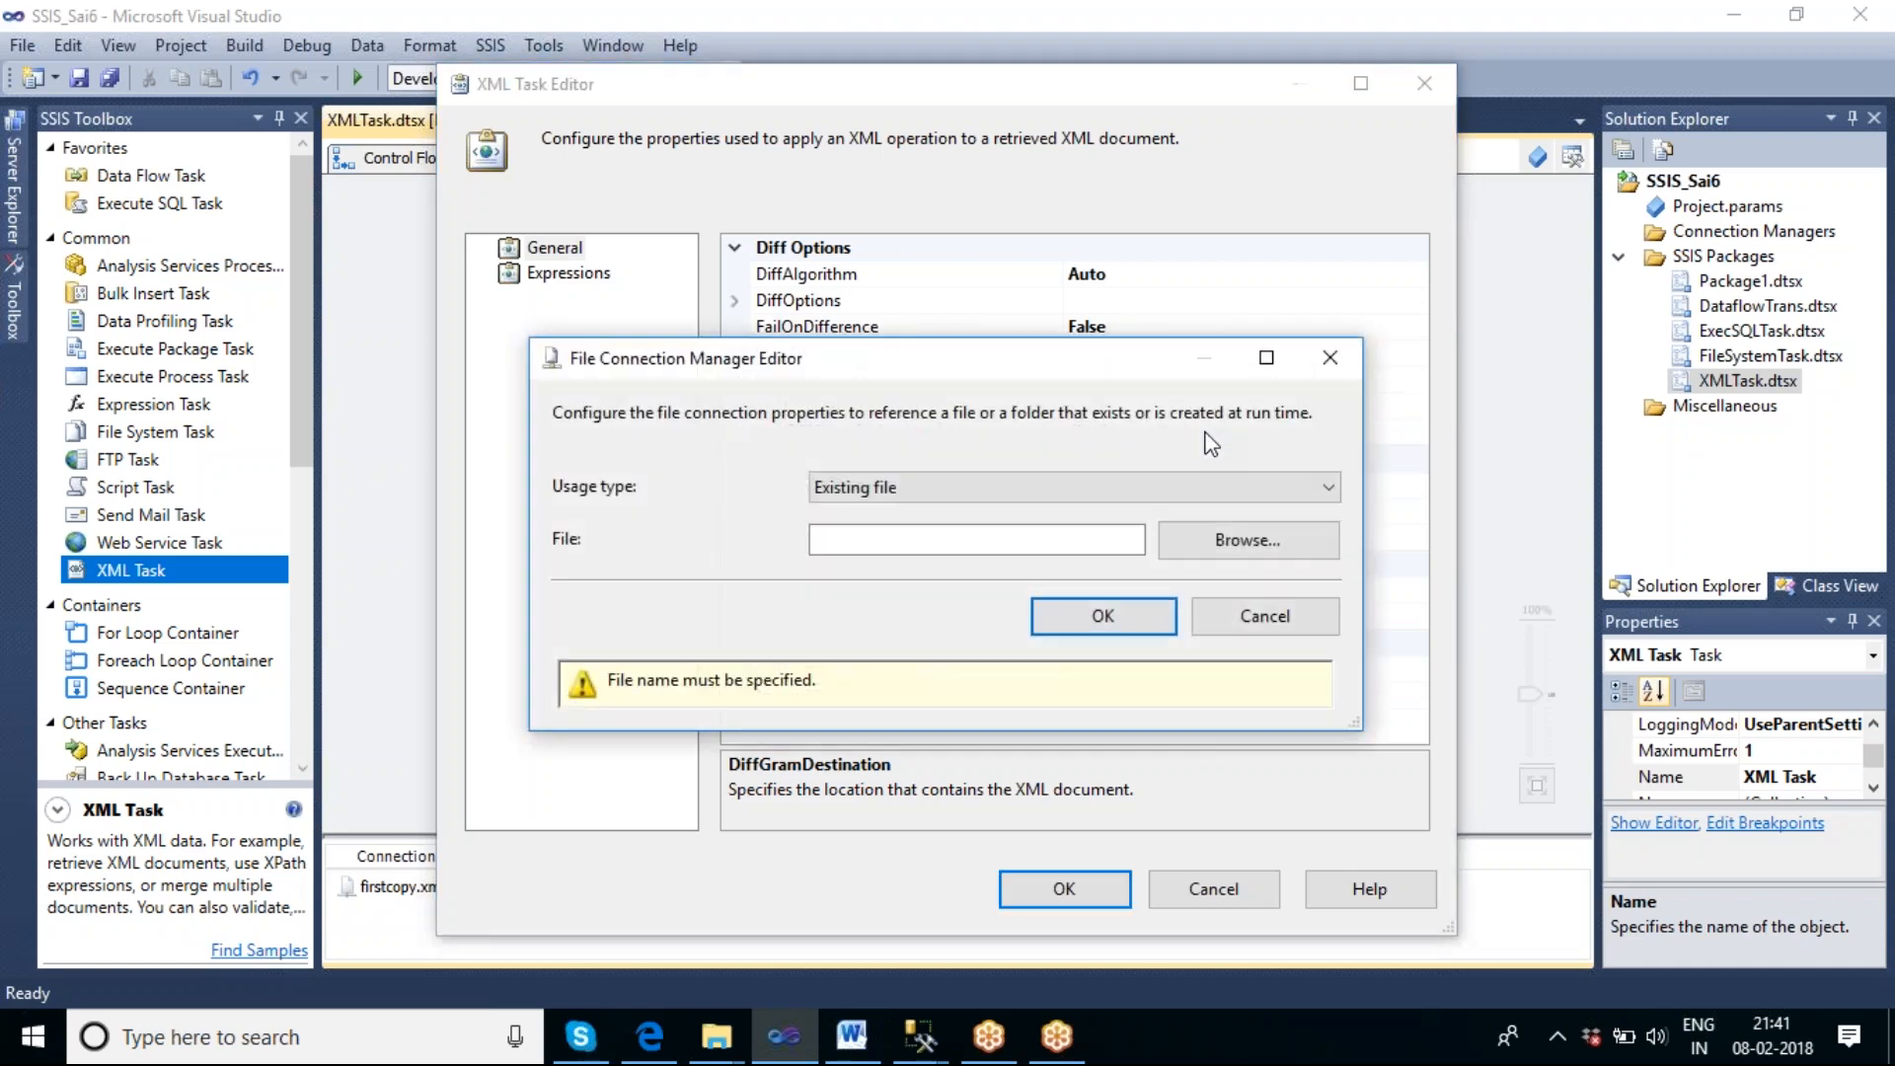
click(982, 495)
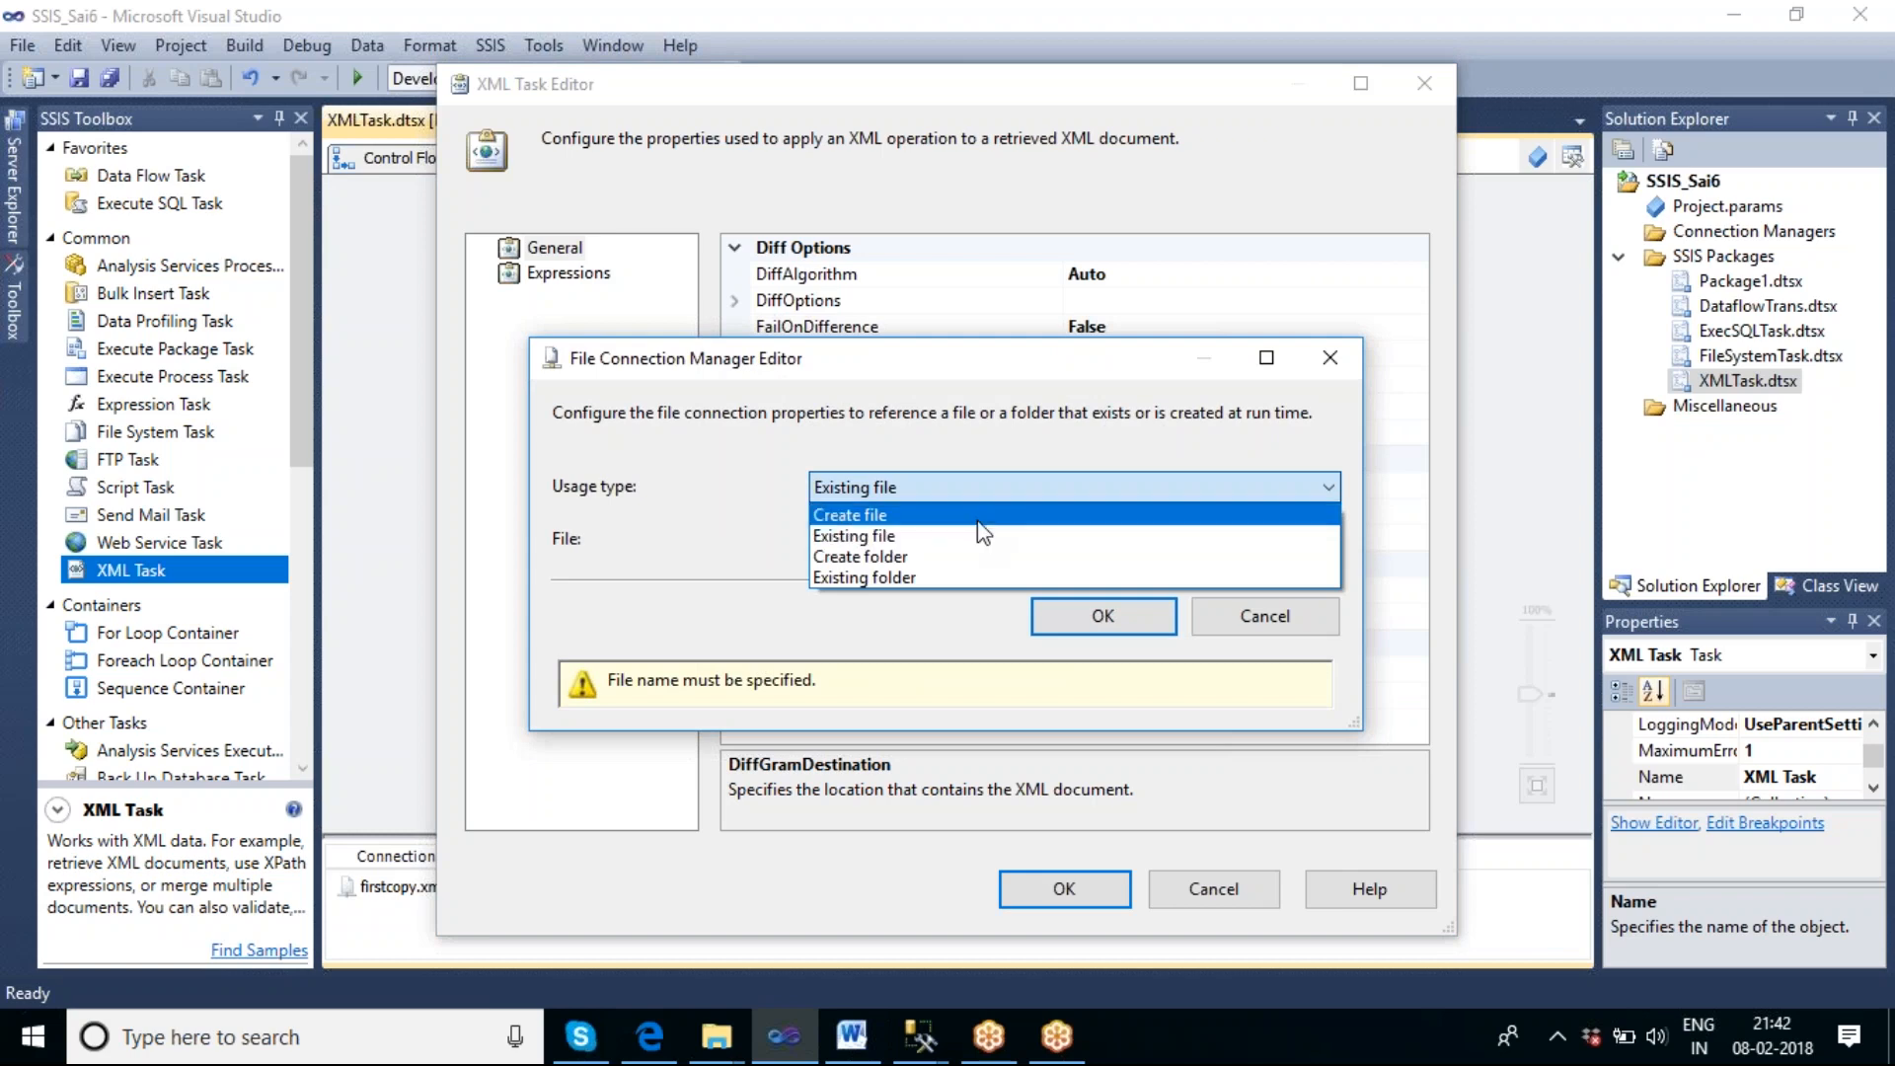
click(979, 517)
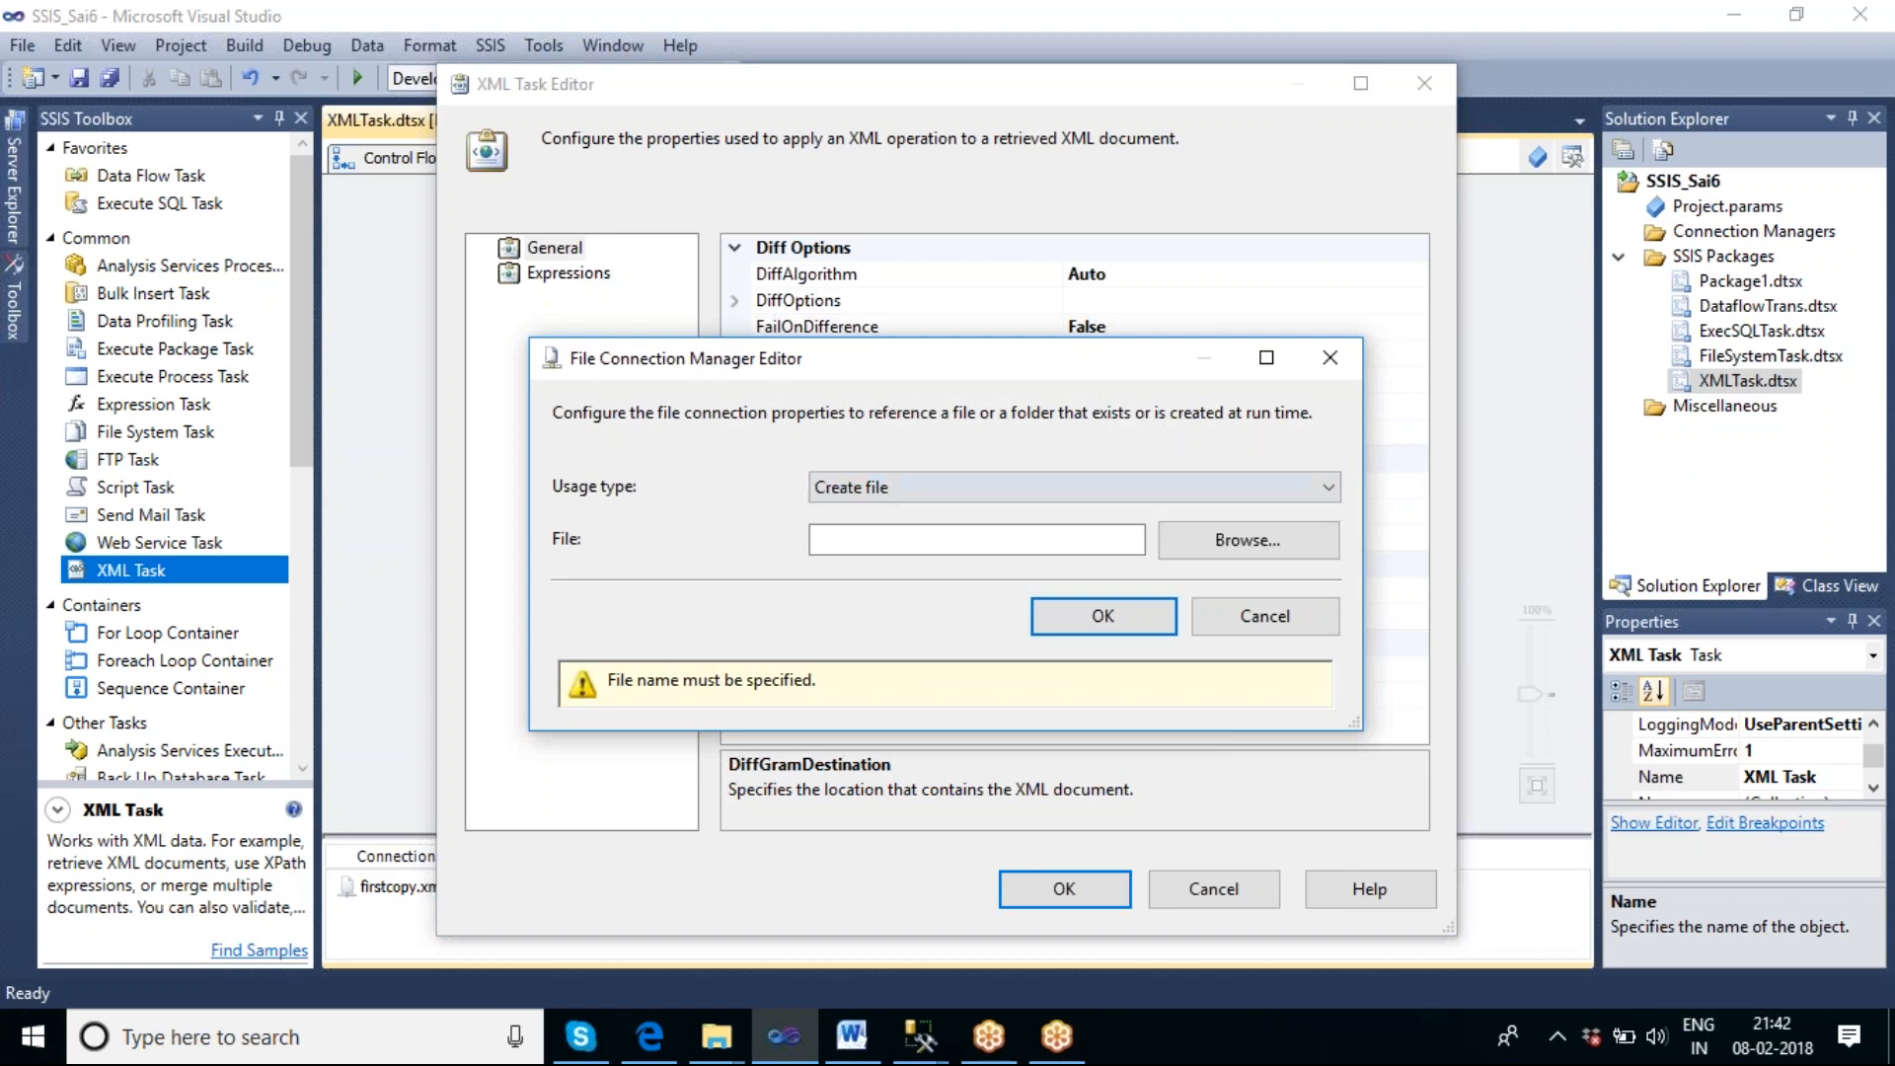
Point the new connection to Diff_Krishna_op.xml in F:\DiffXml and accept the XML Task settings.
click(1217, 557)
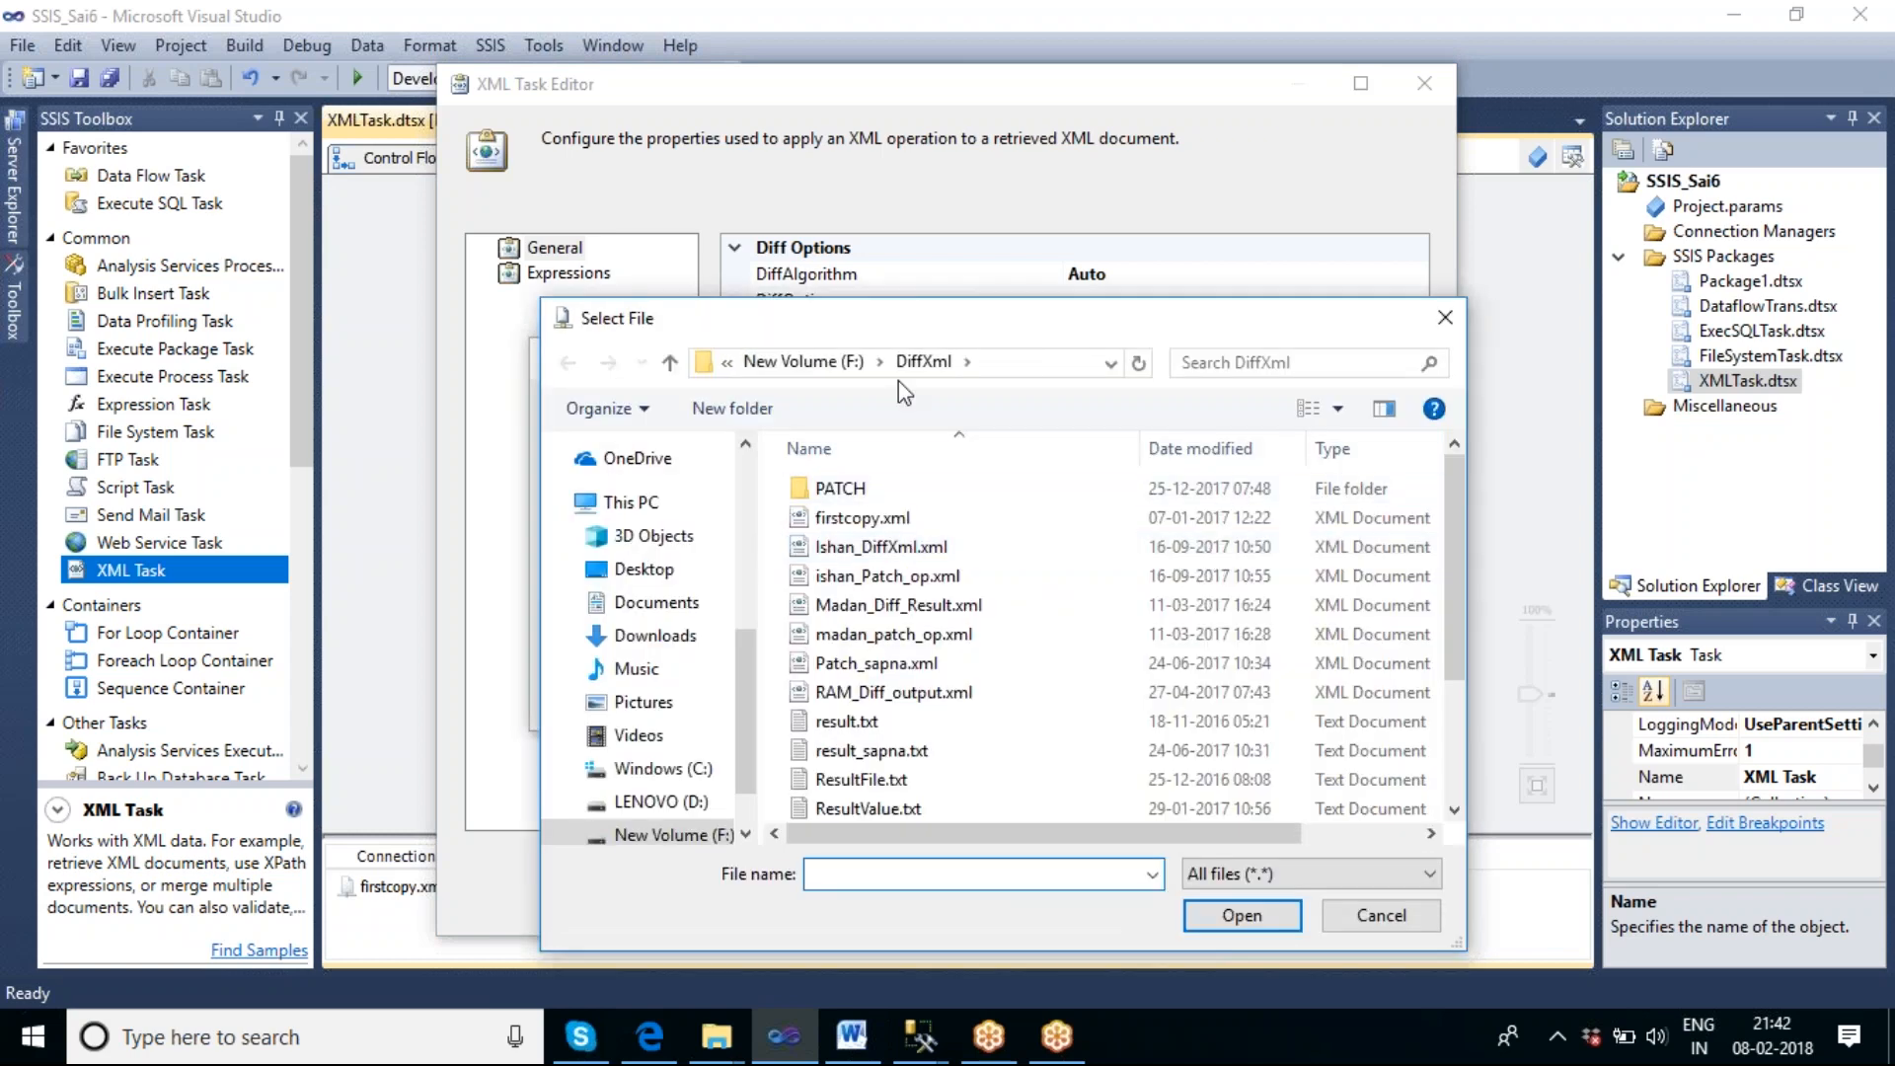
scroll(1071, 565, down, 1)
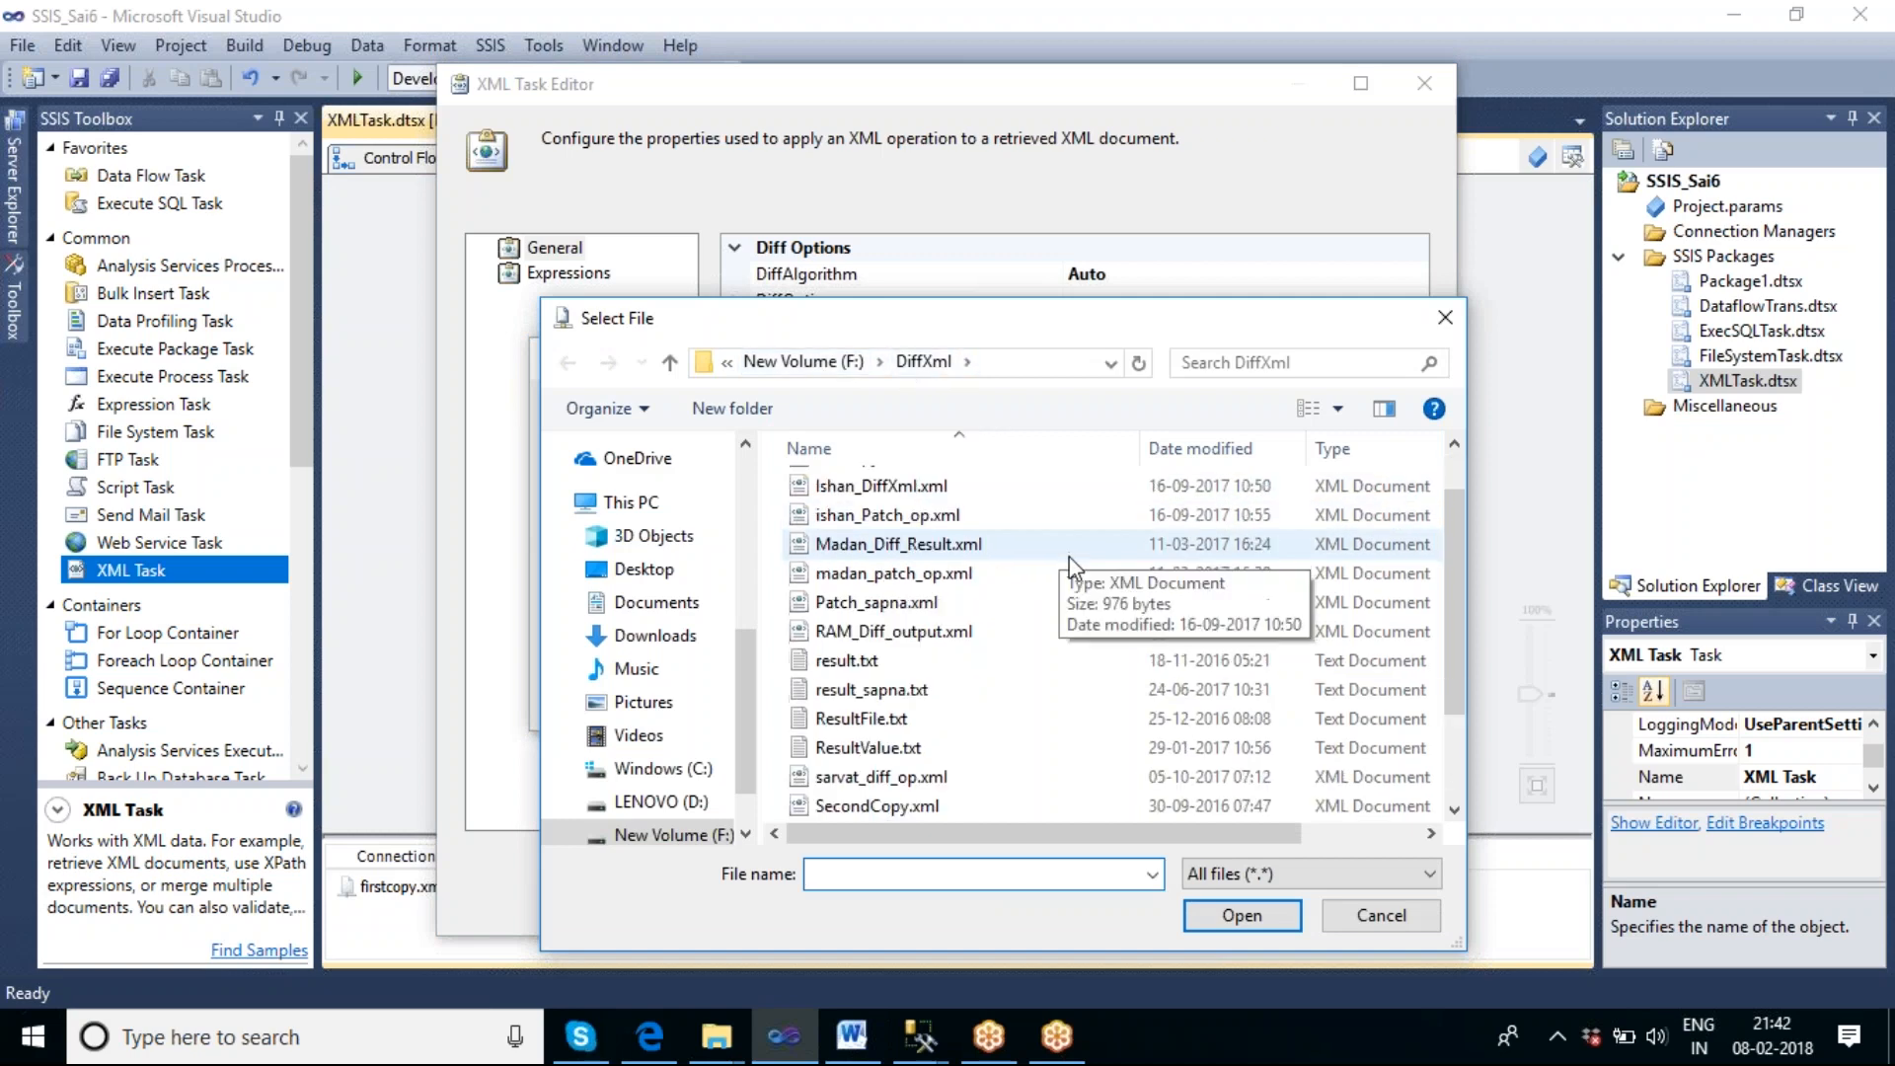
scroll(1069, 563, down, 2)
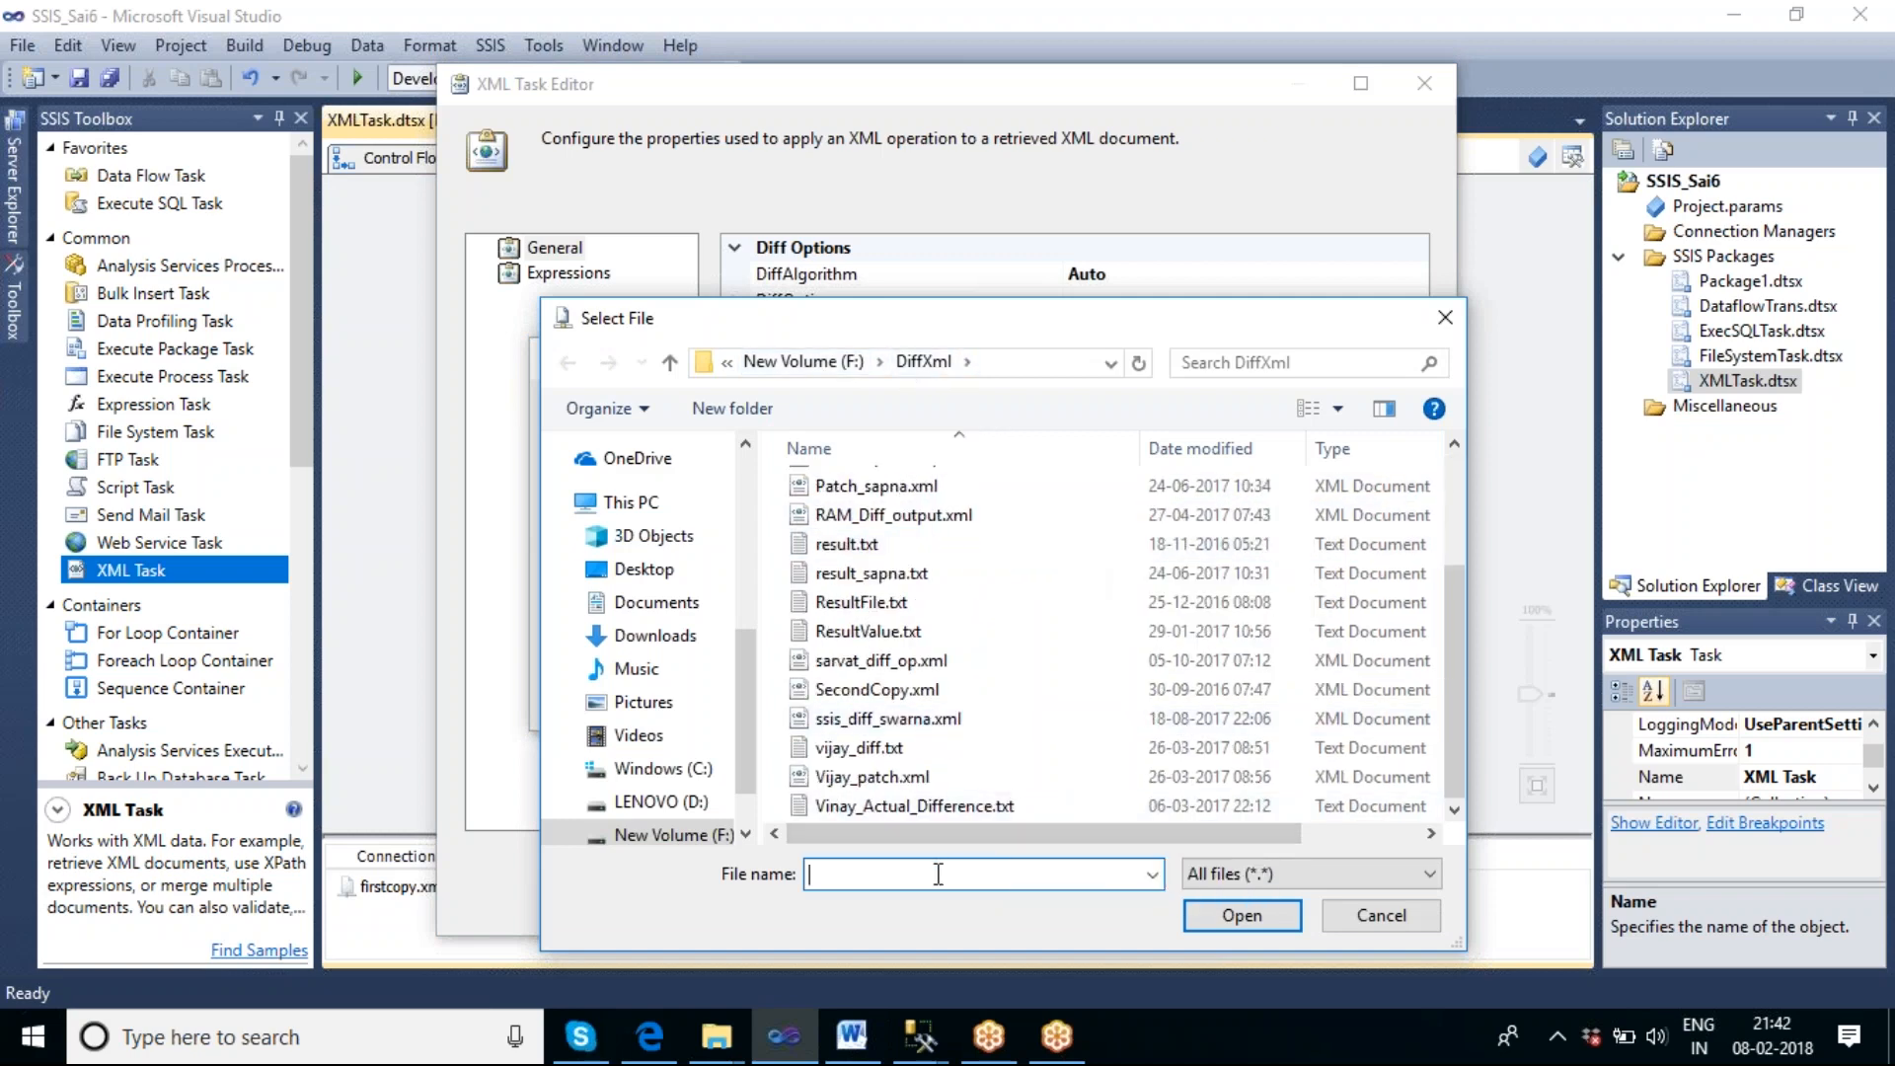
text(Diff_Krishna_op.xml)
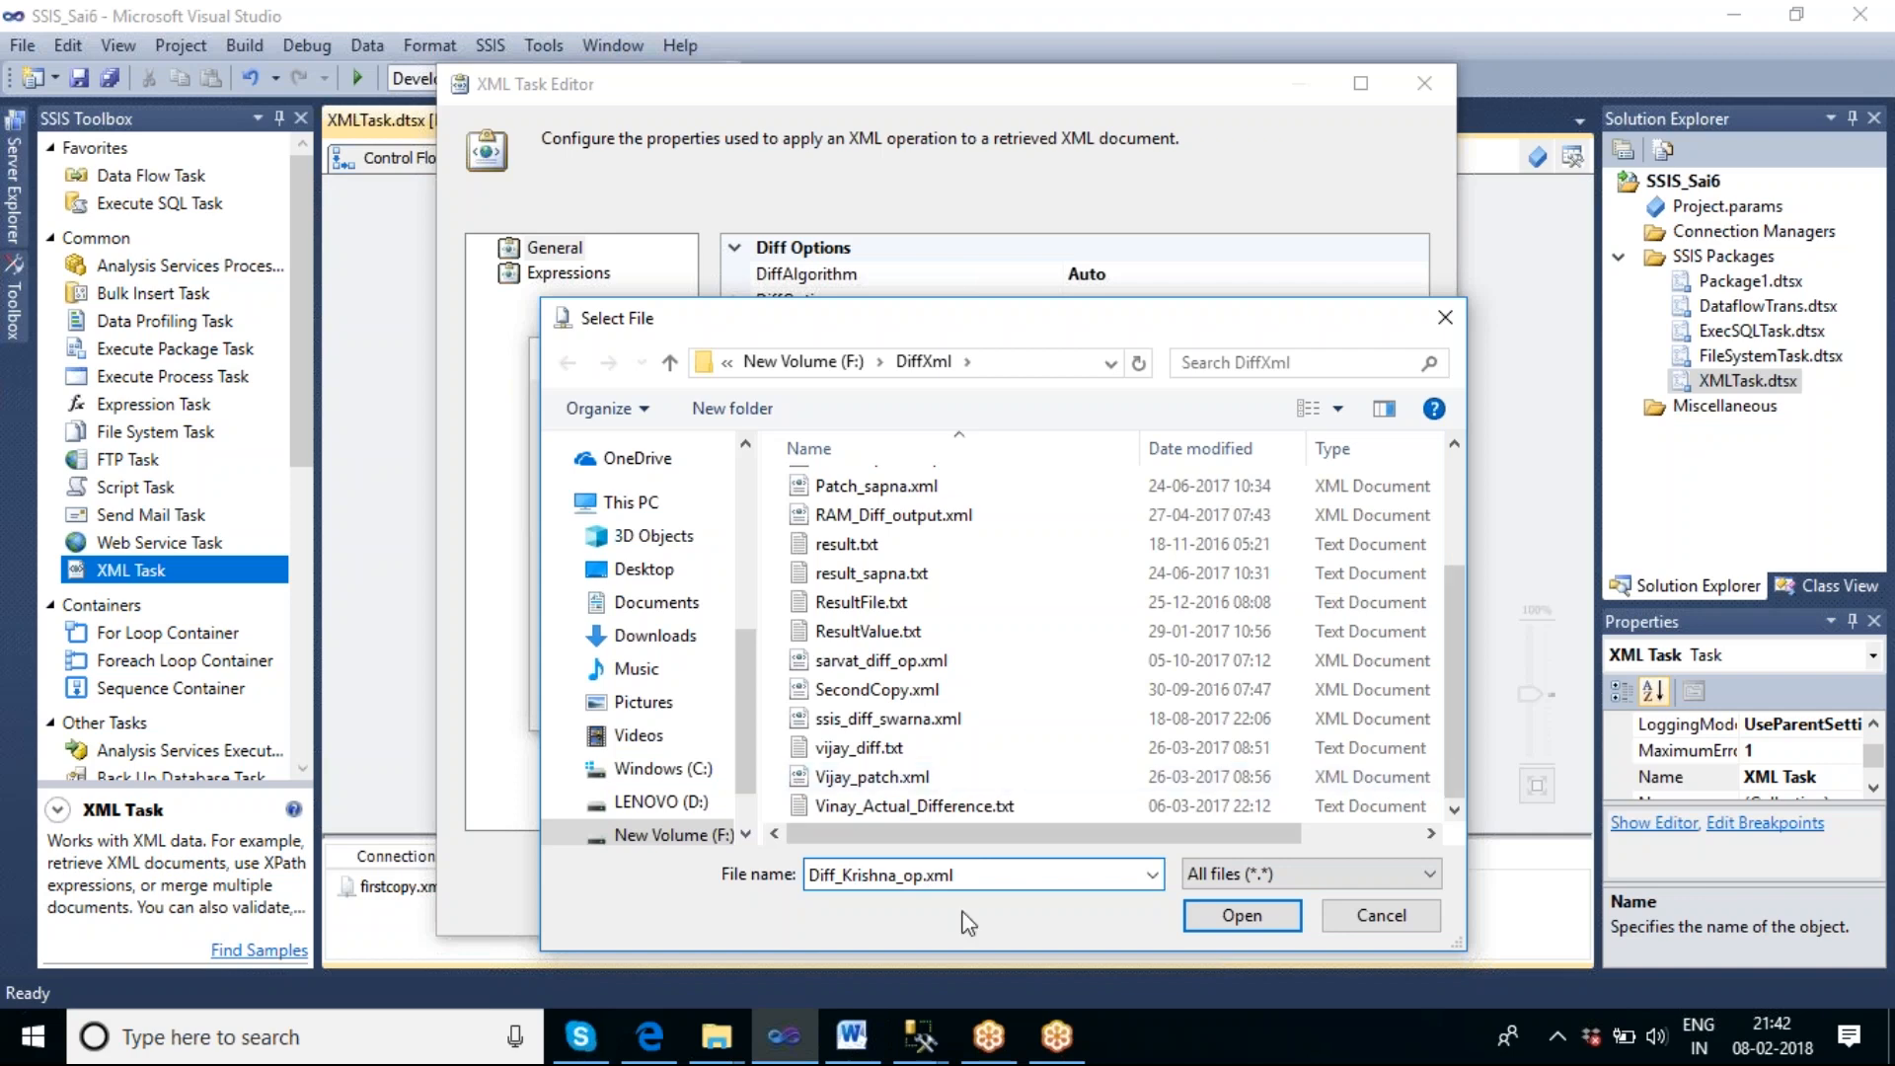
click(1230, 920)
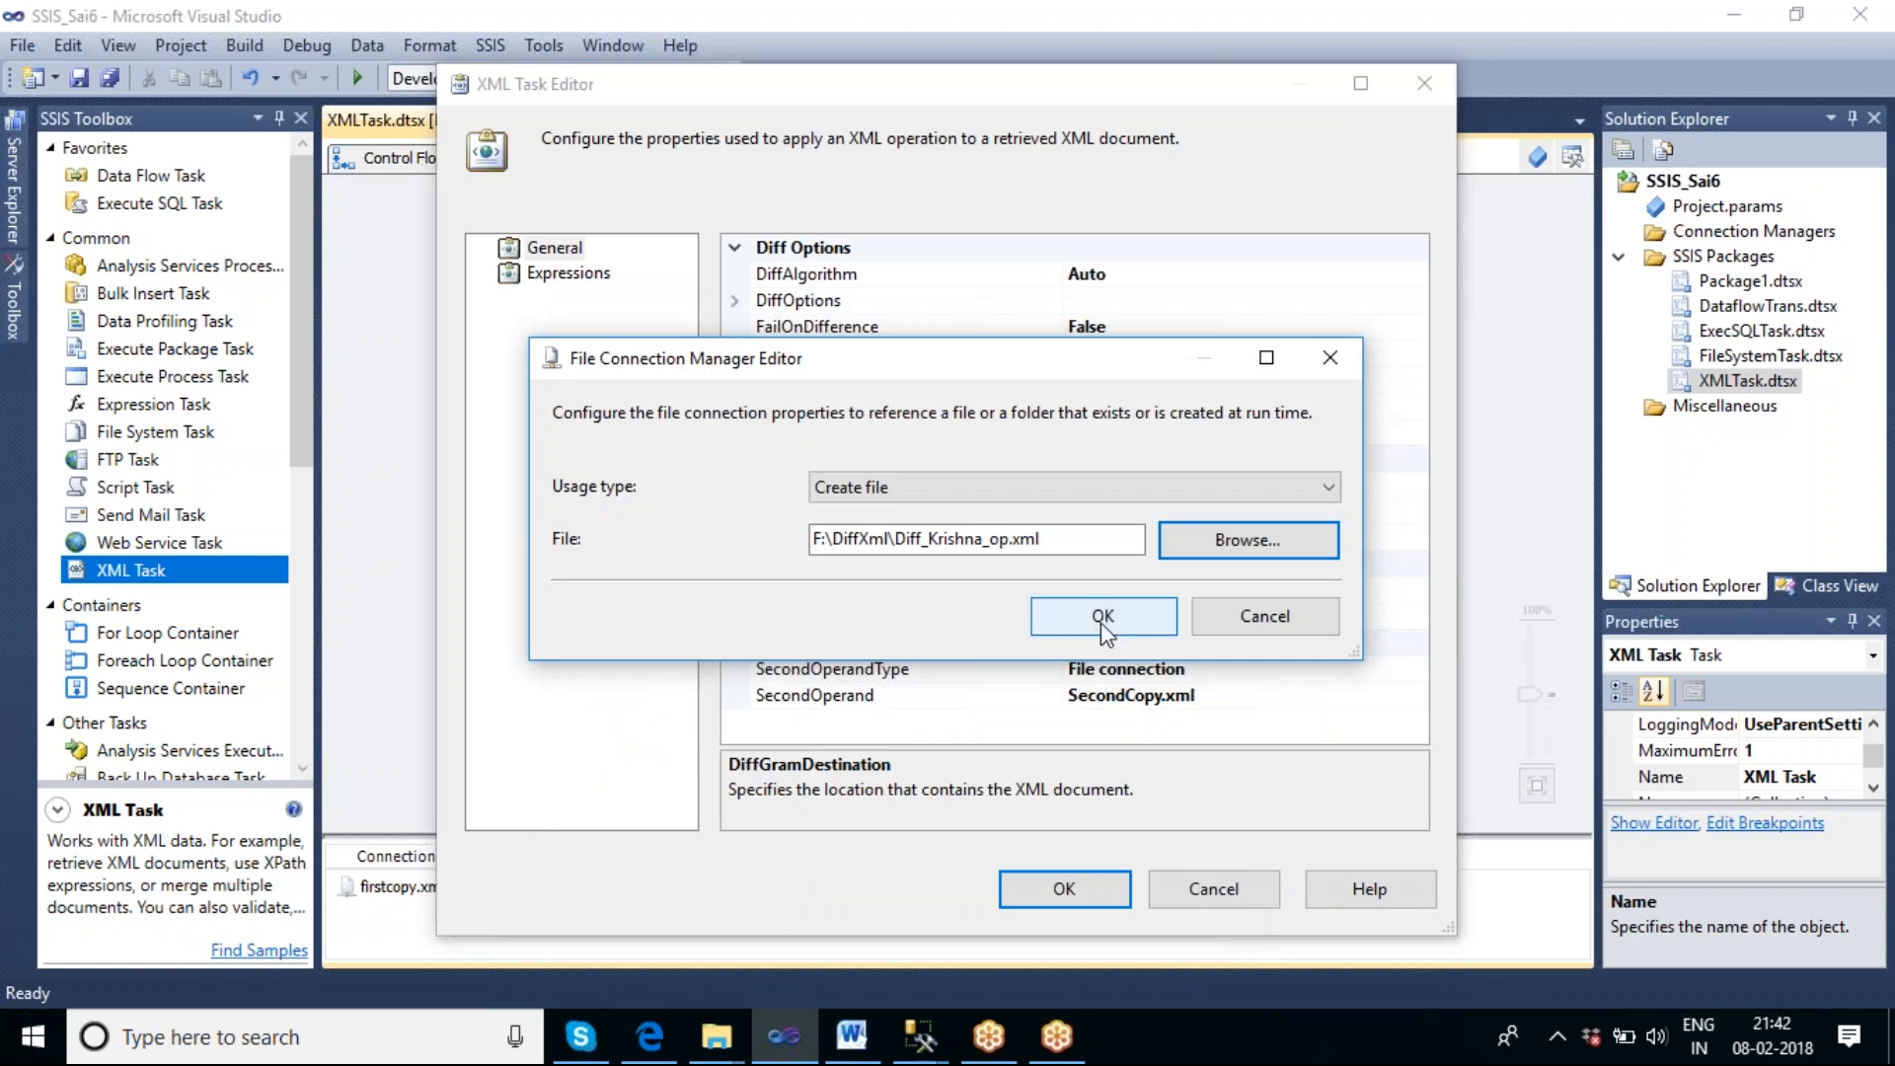
click(1102, 616)
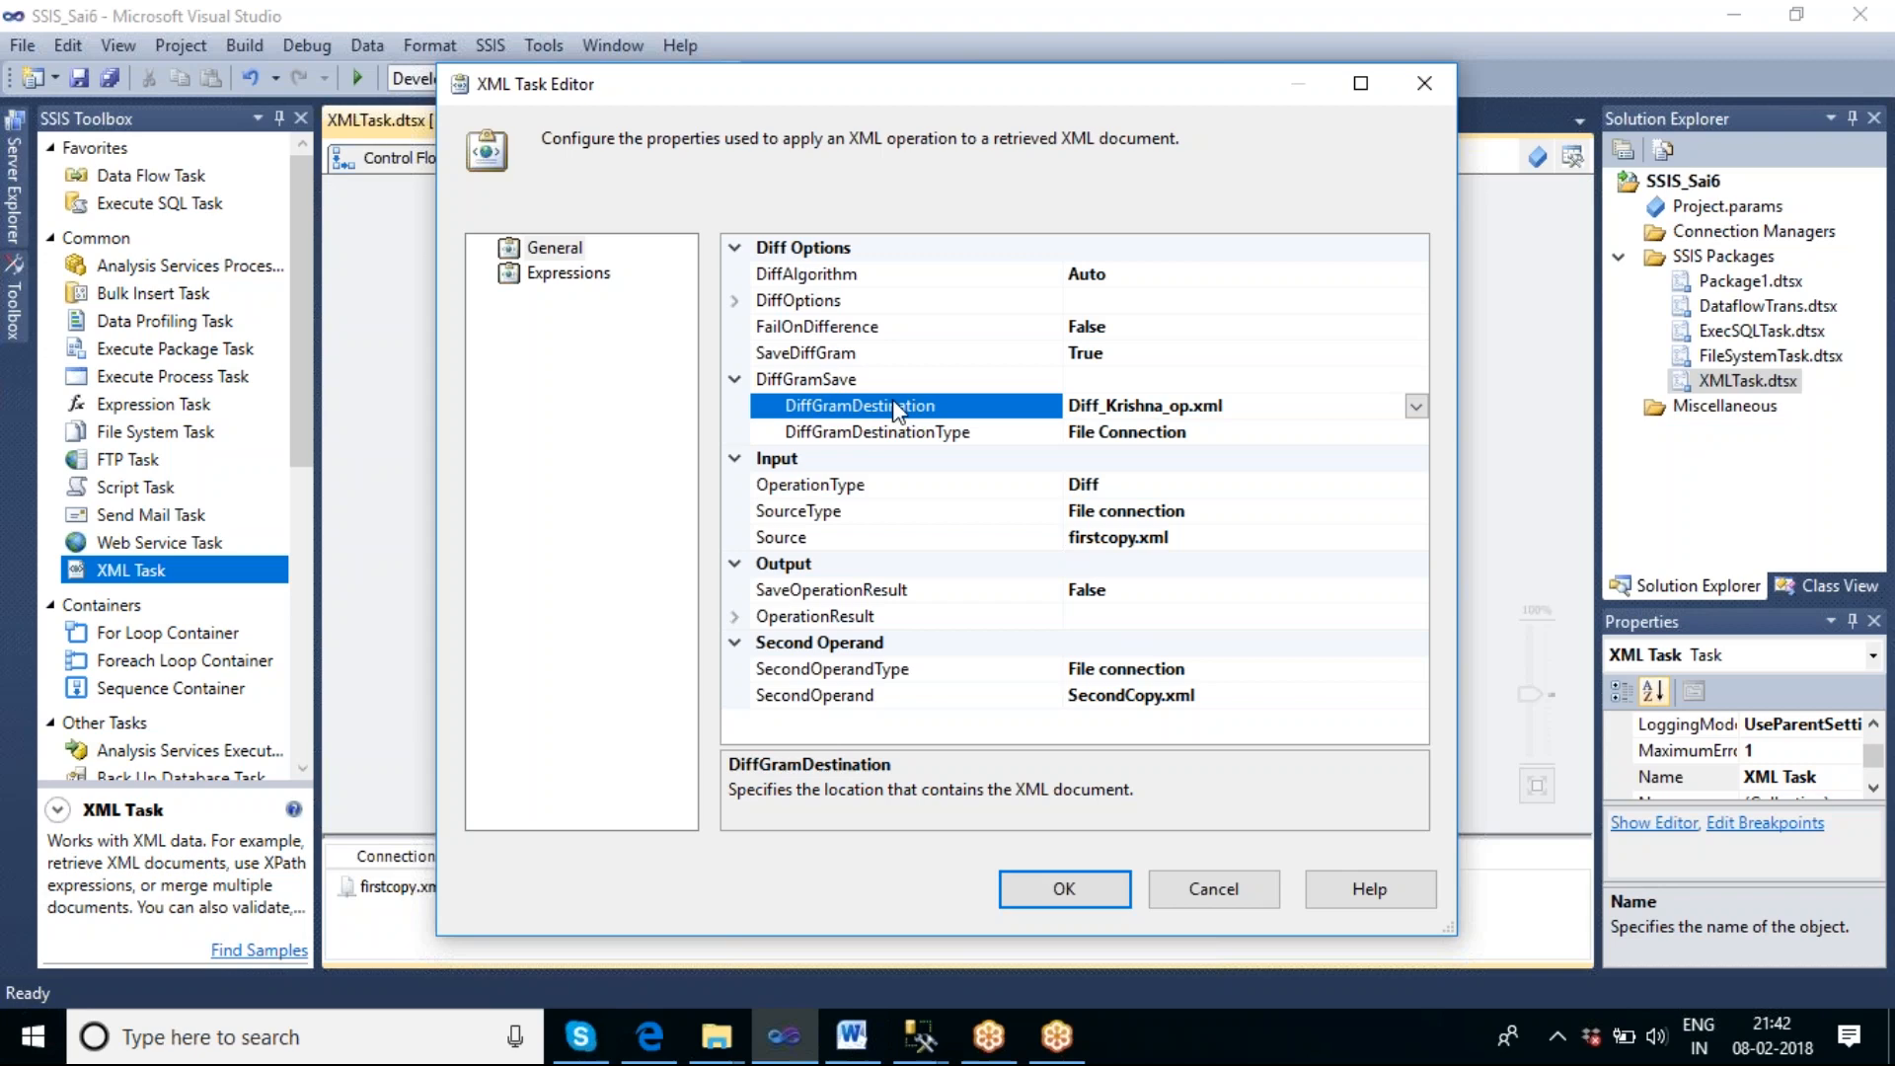
click(1087, 897)
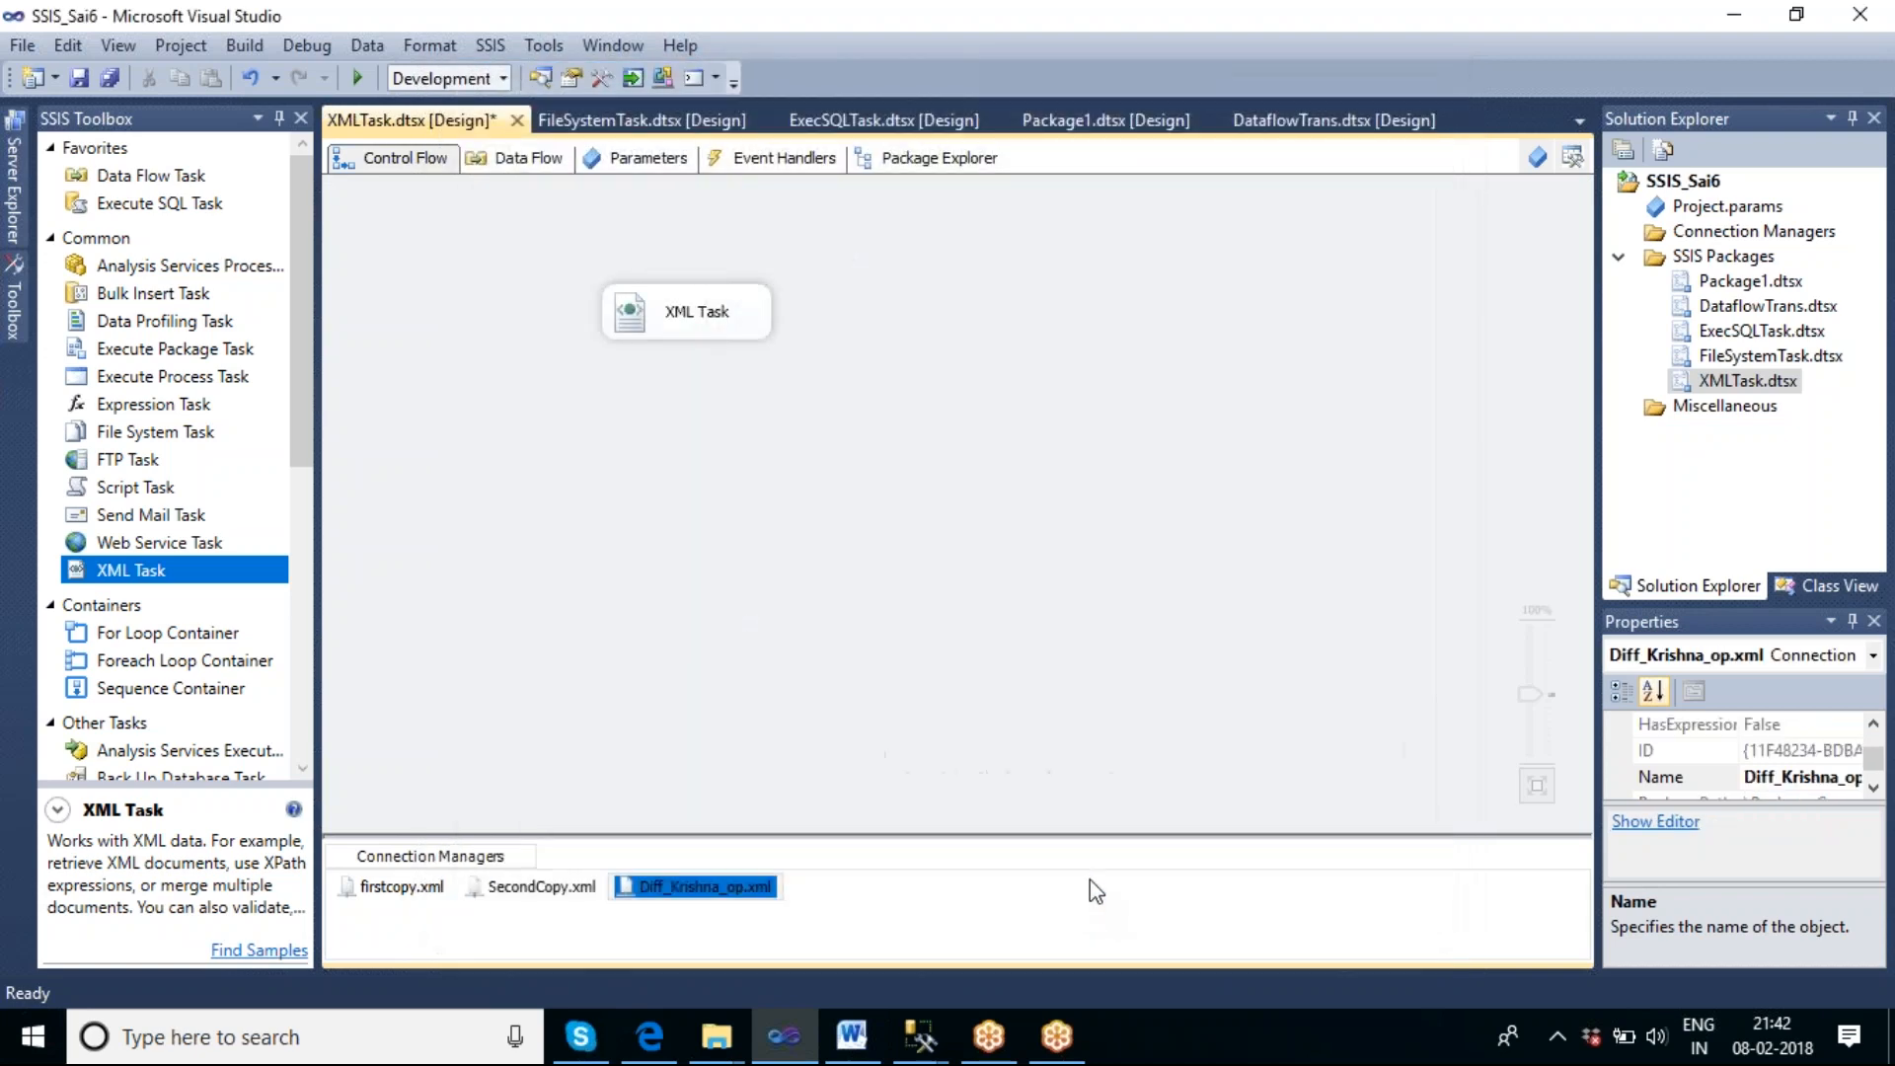
Rename the XML Task on the control flow to Diff XML Task and execute it.
click(720, 355)
click(695, 316)
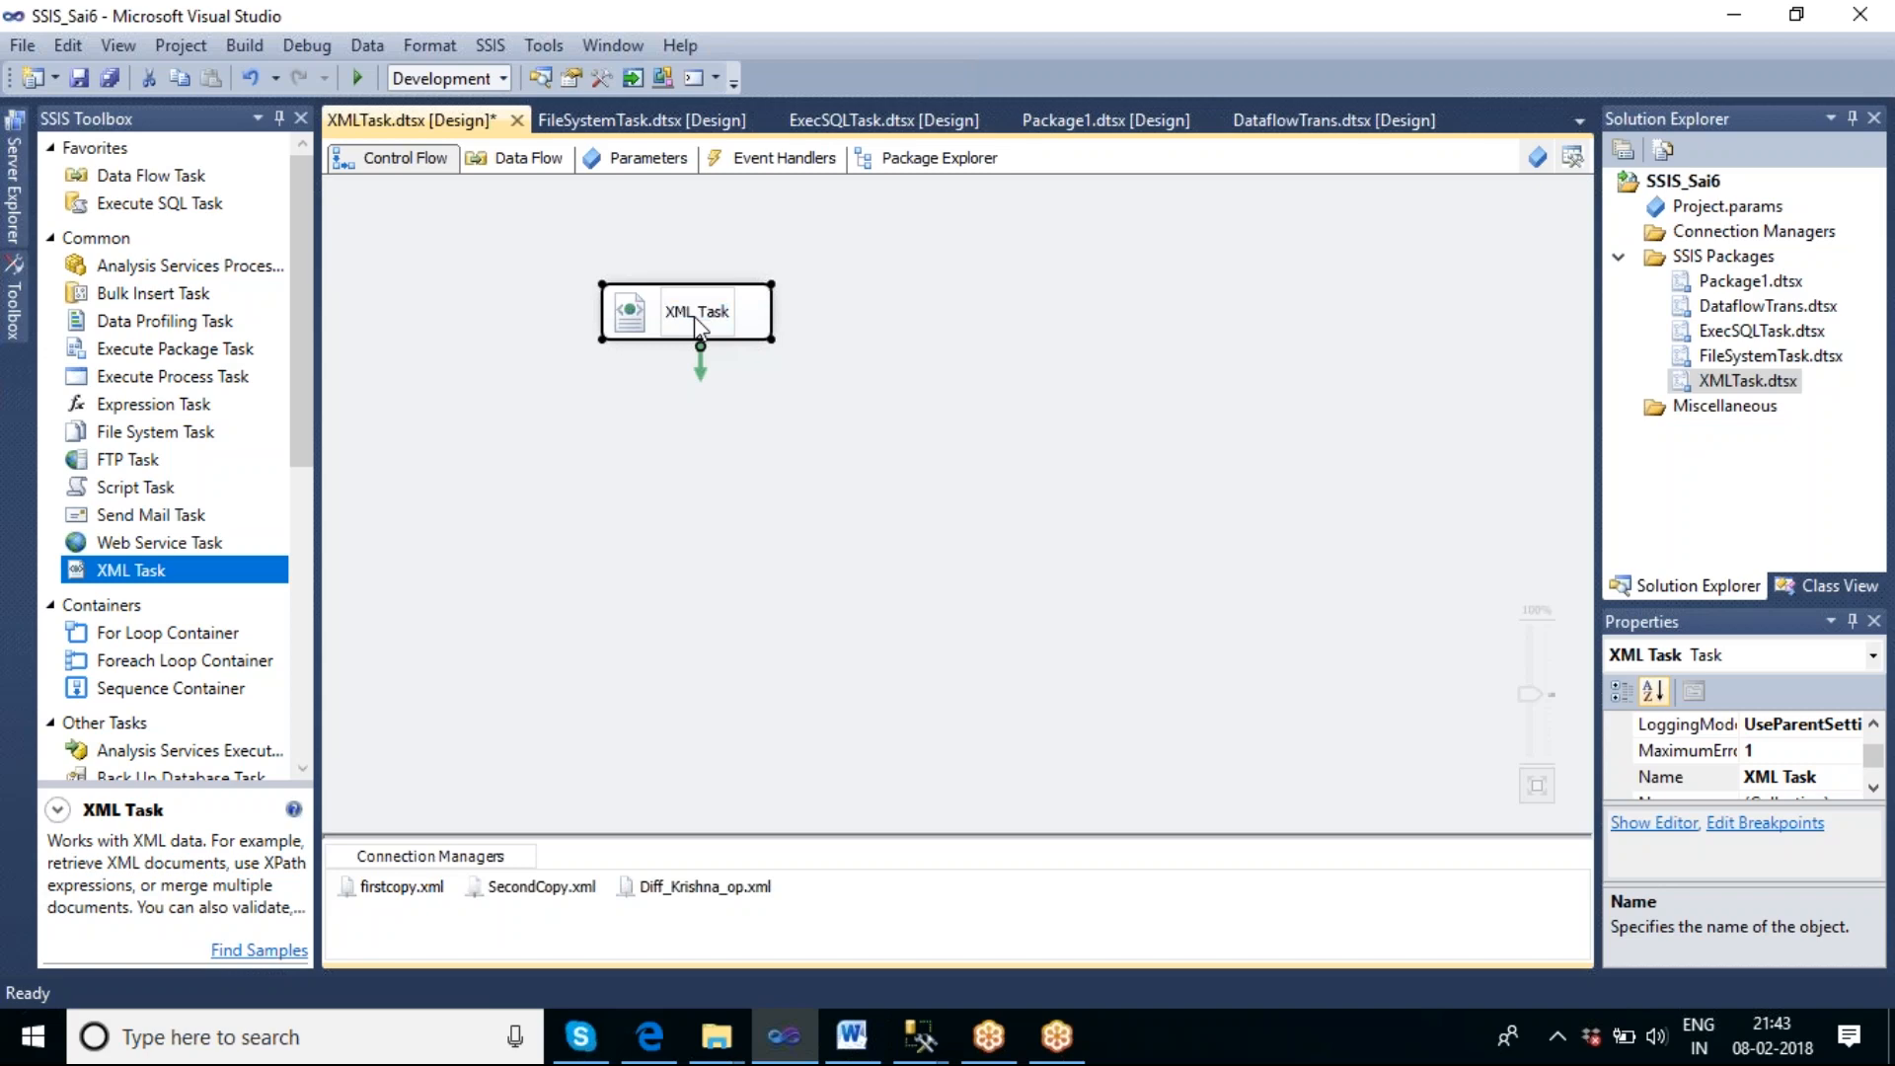
text(D)
text(iff)
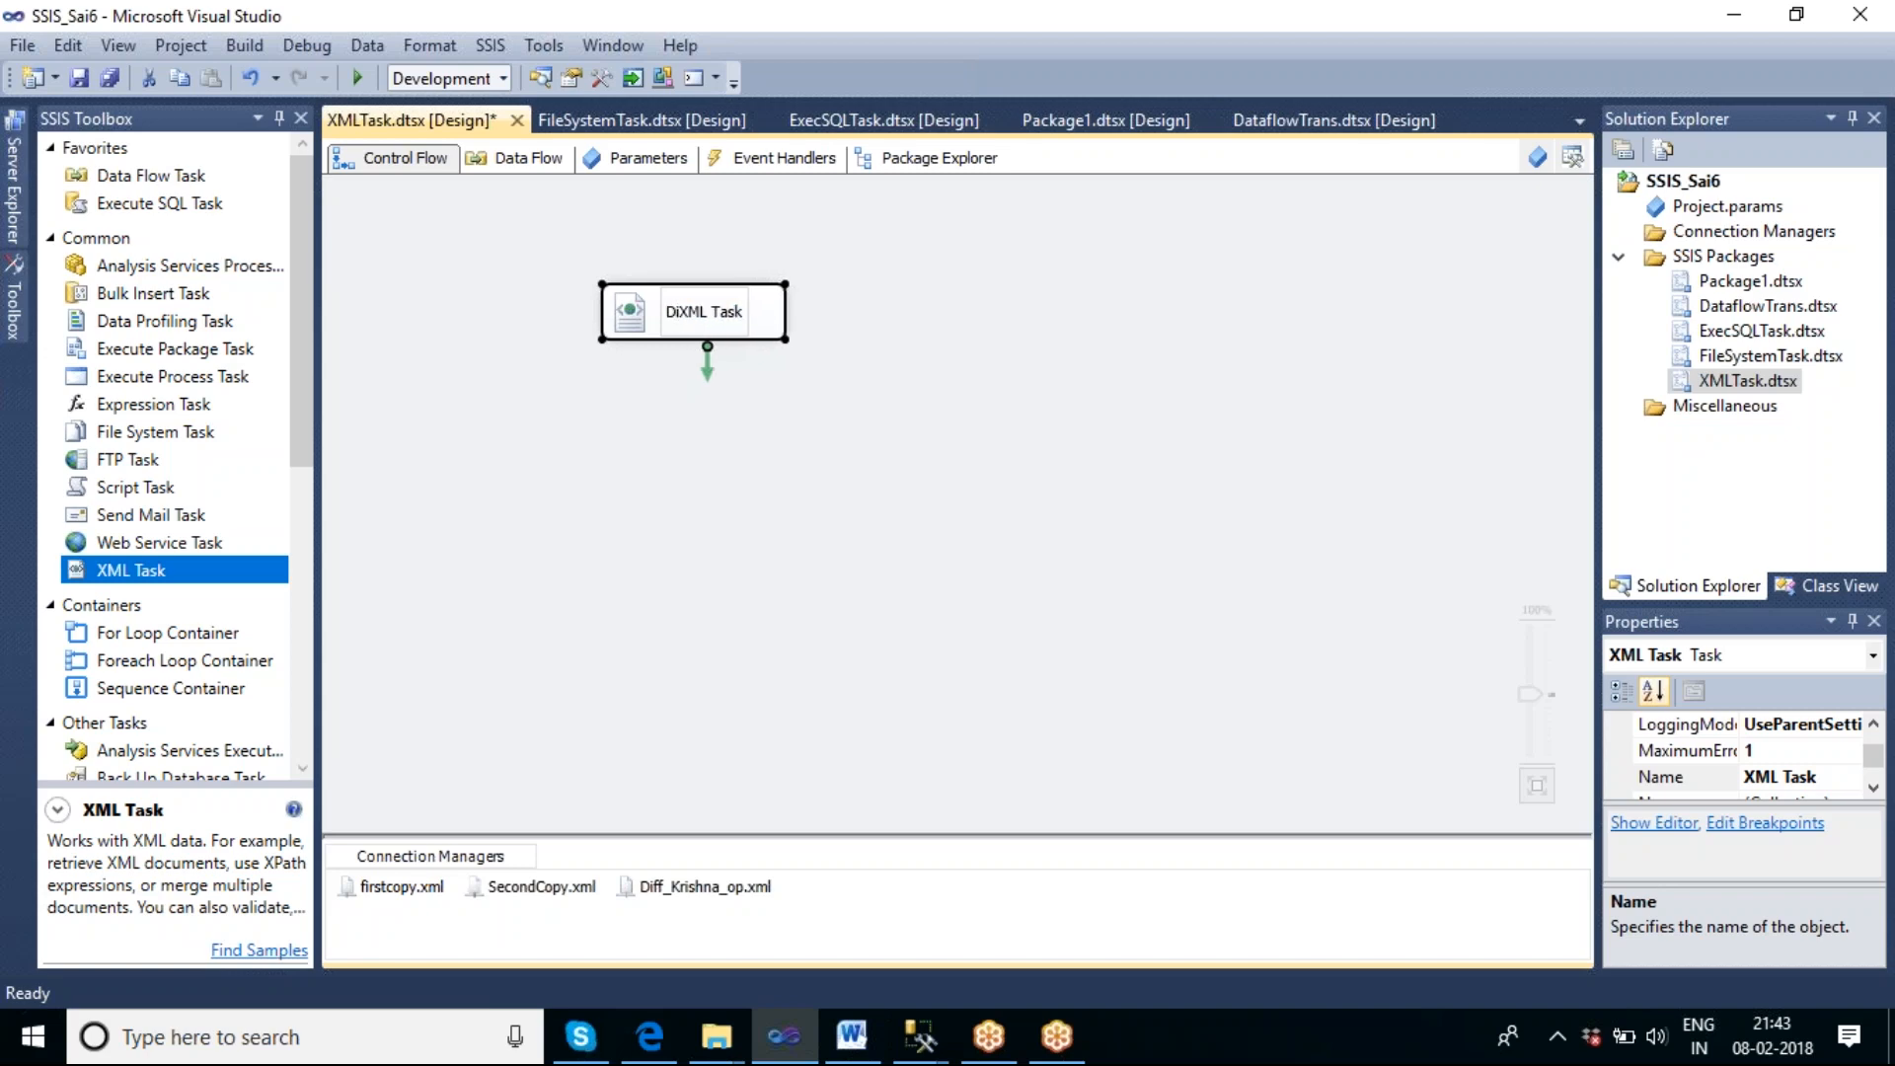
click(766, 428)
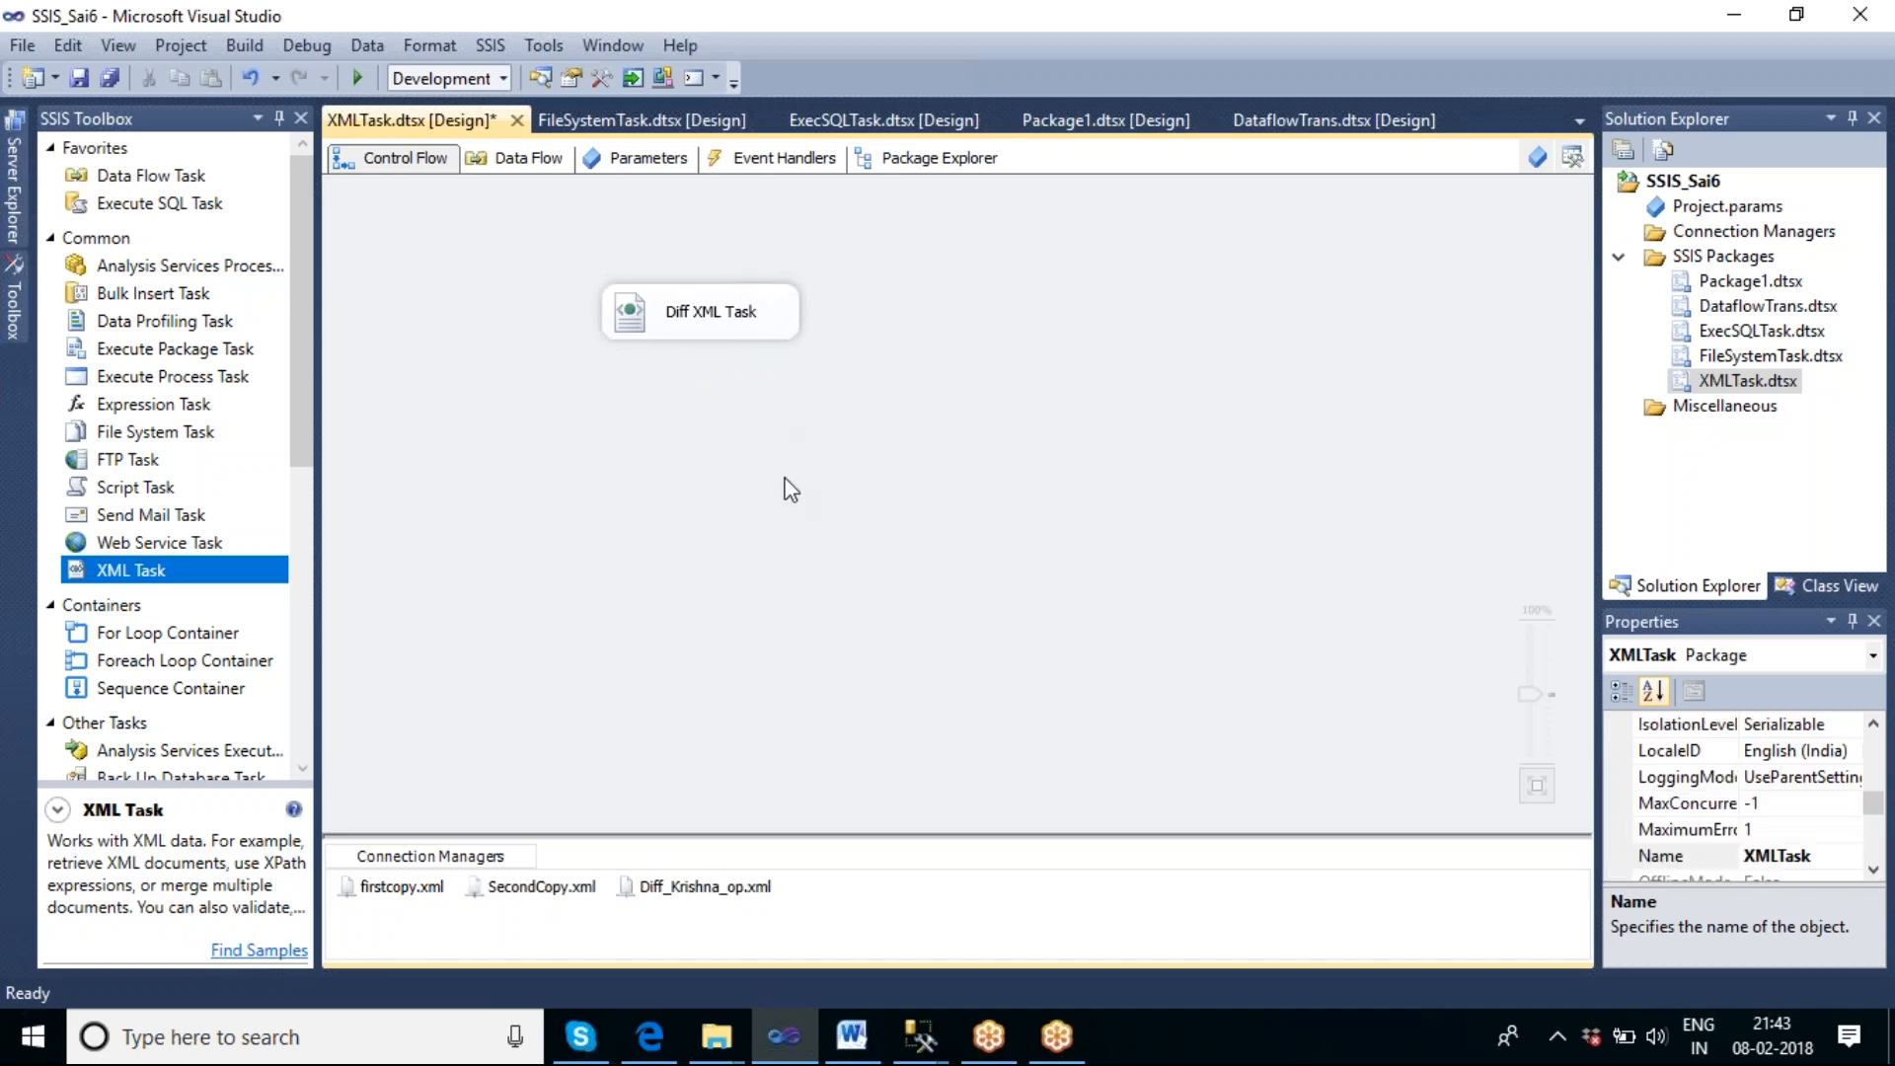
right_click(774, 337)
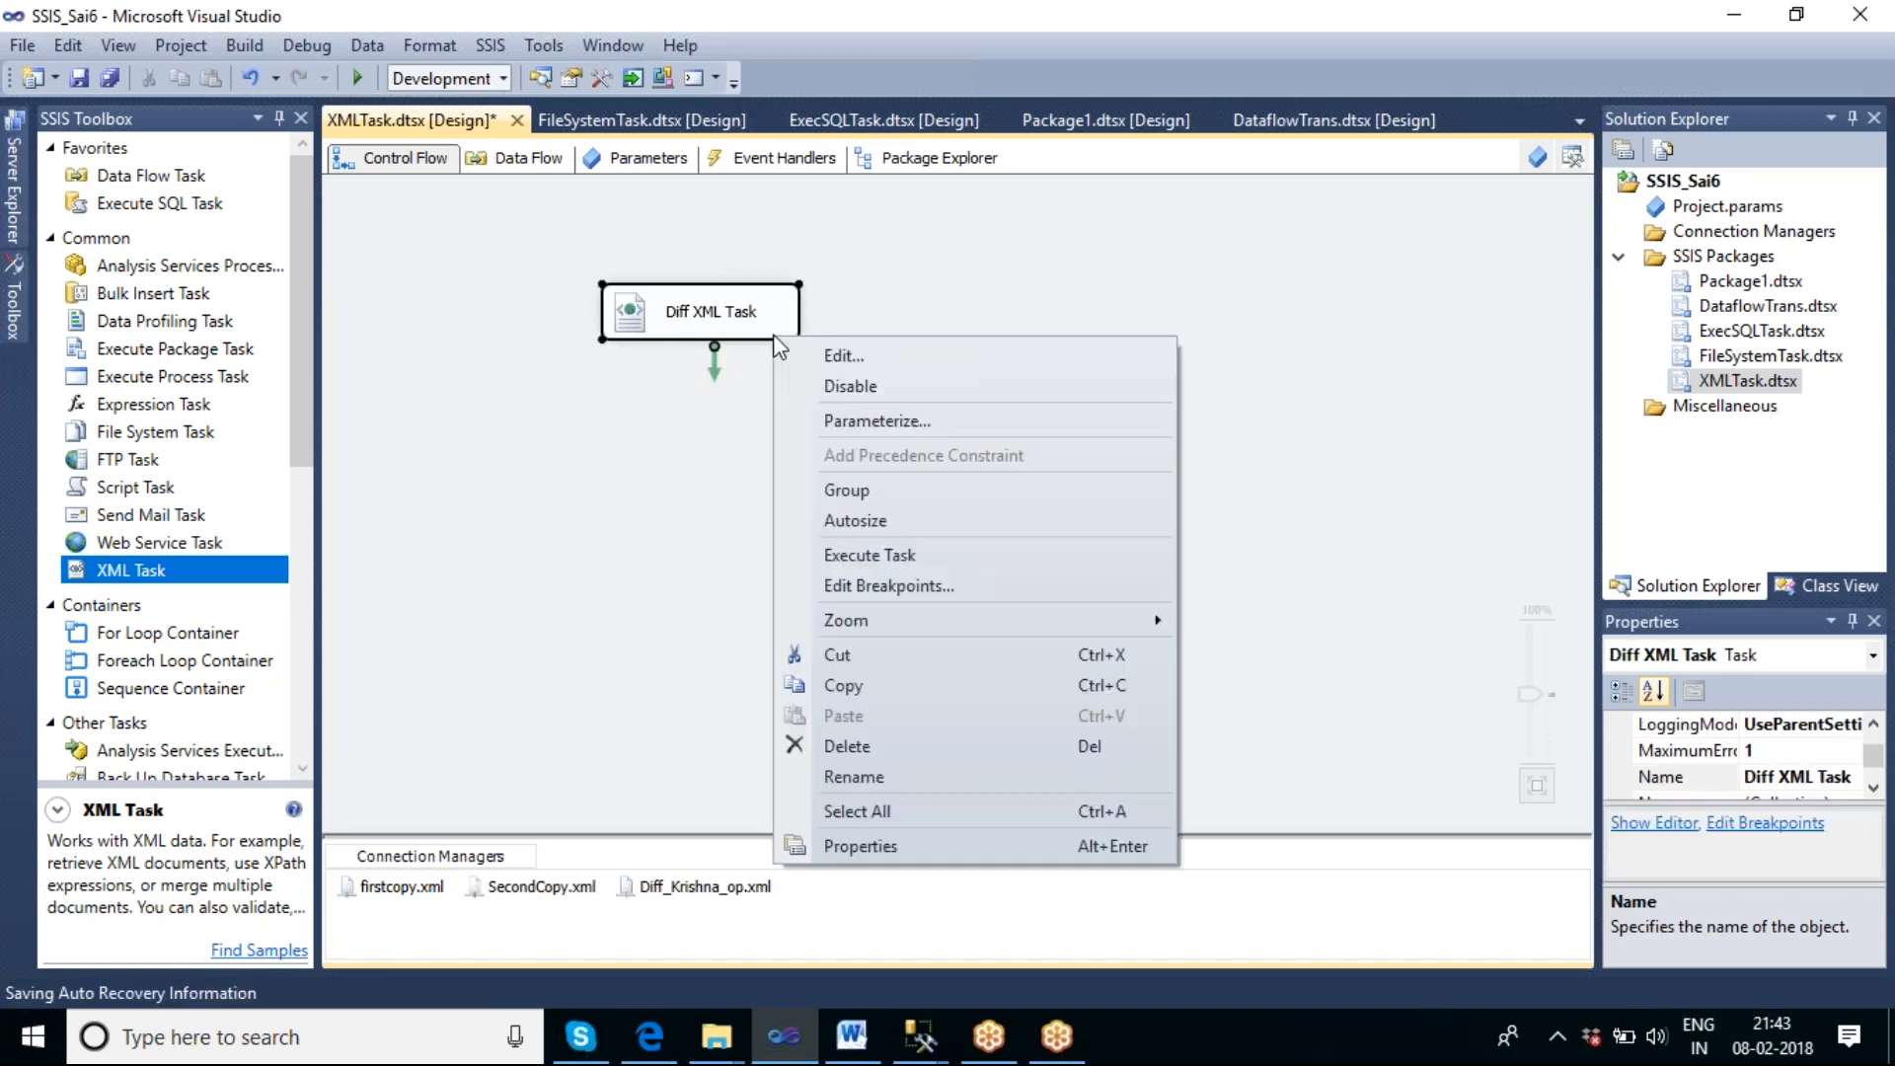
click(909, 559)
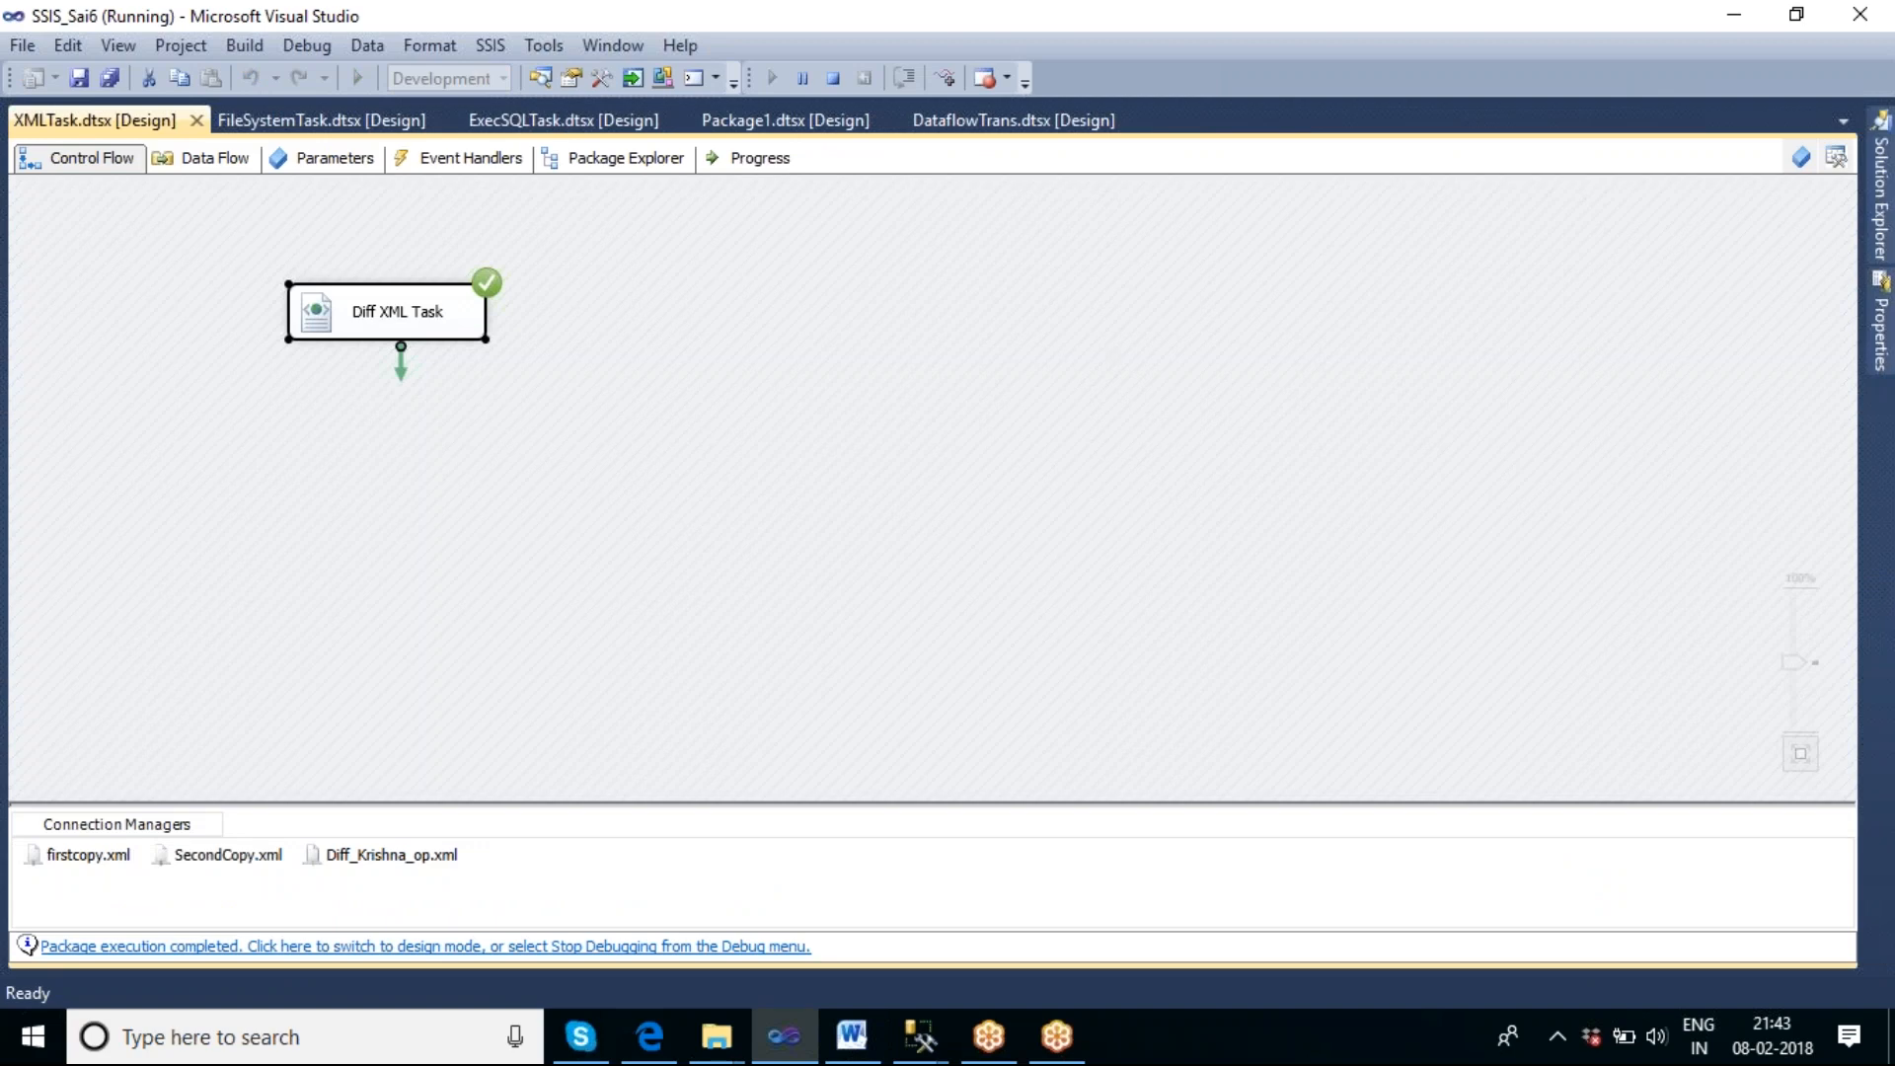
Show the desktop and switch to the DiffXml folder in File Explorer to check for the generated diff file.
right_click(1240, 1038)
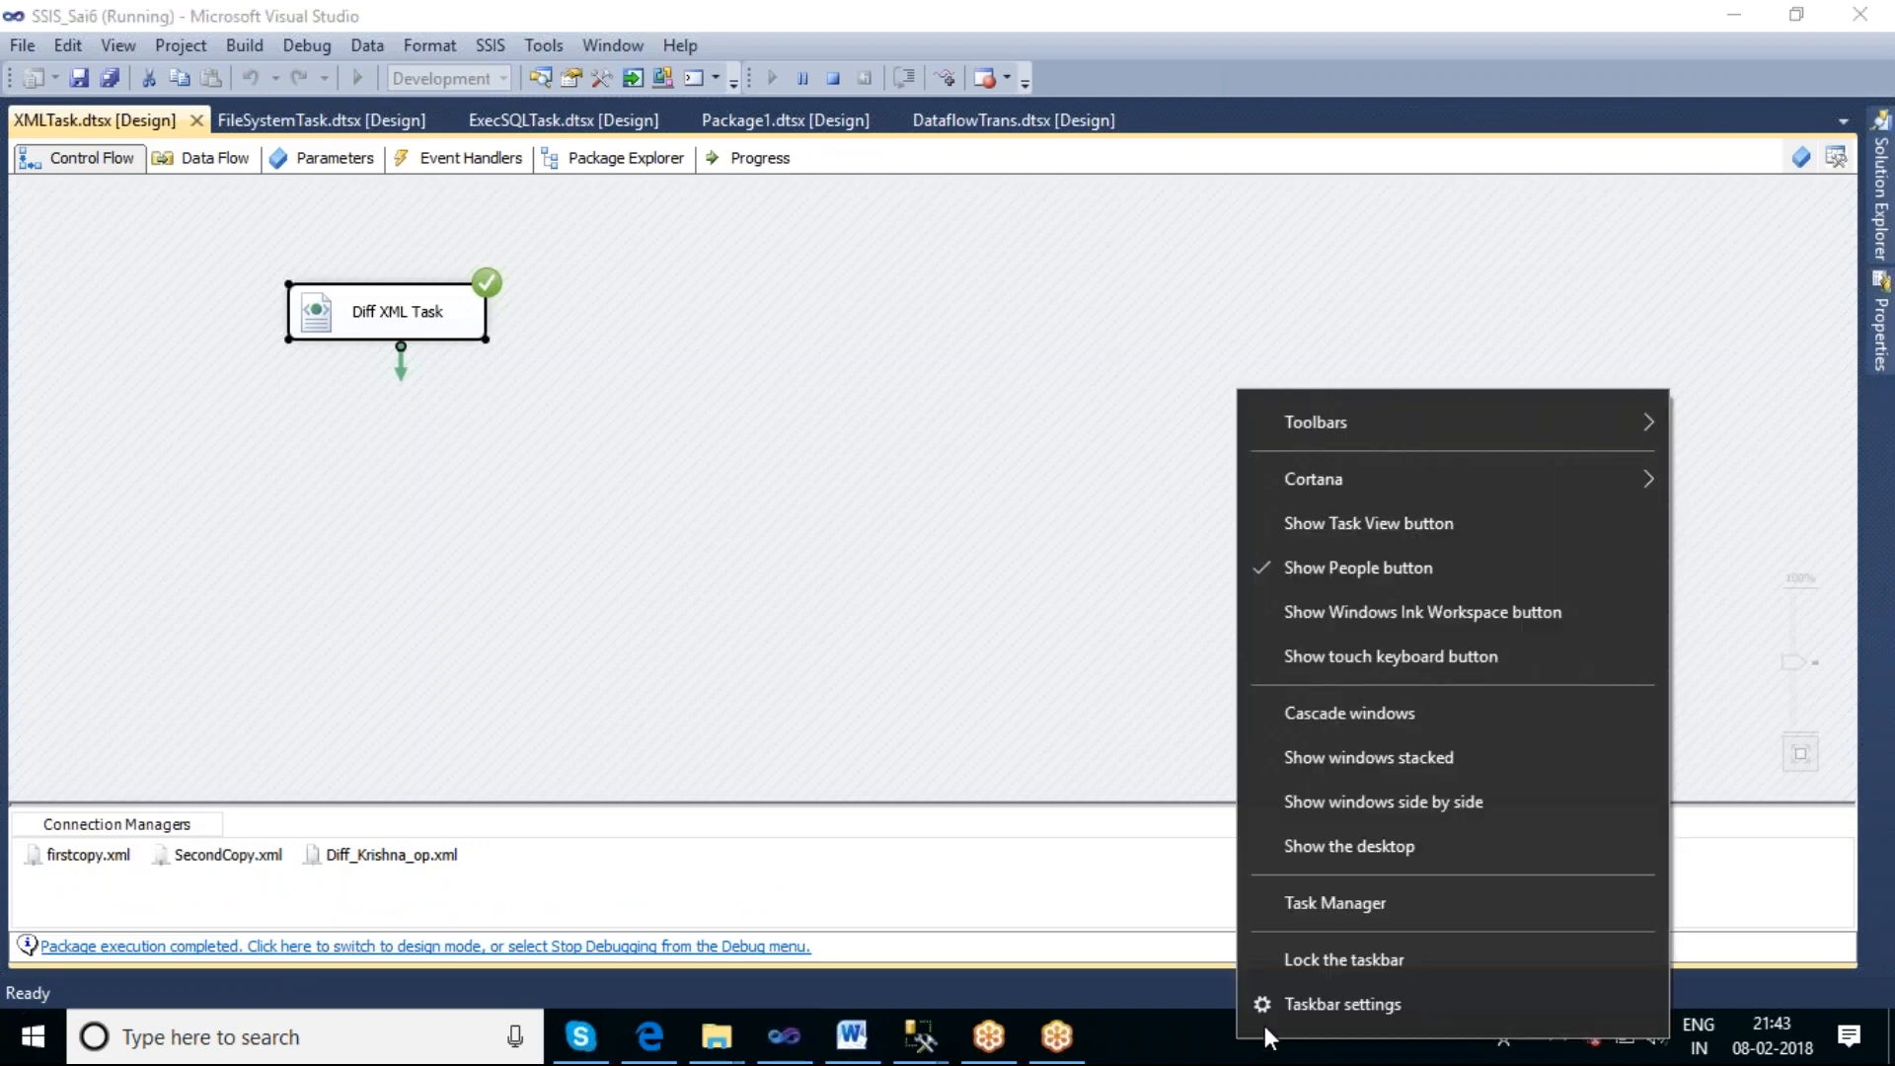
click(1316, 845)
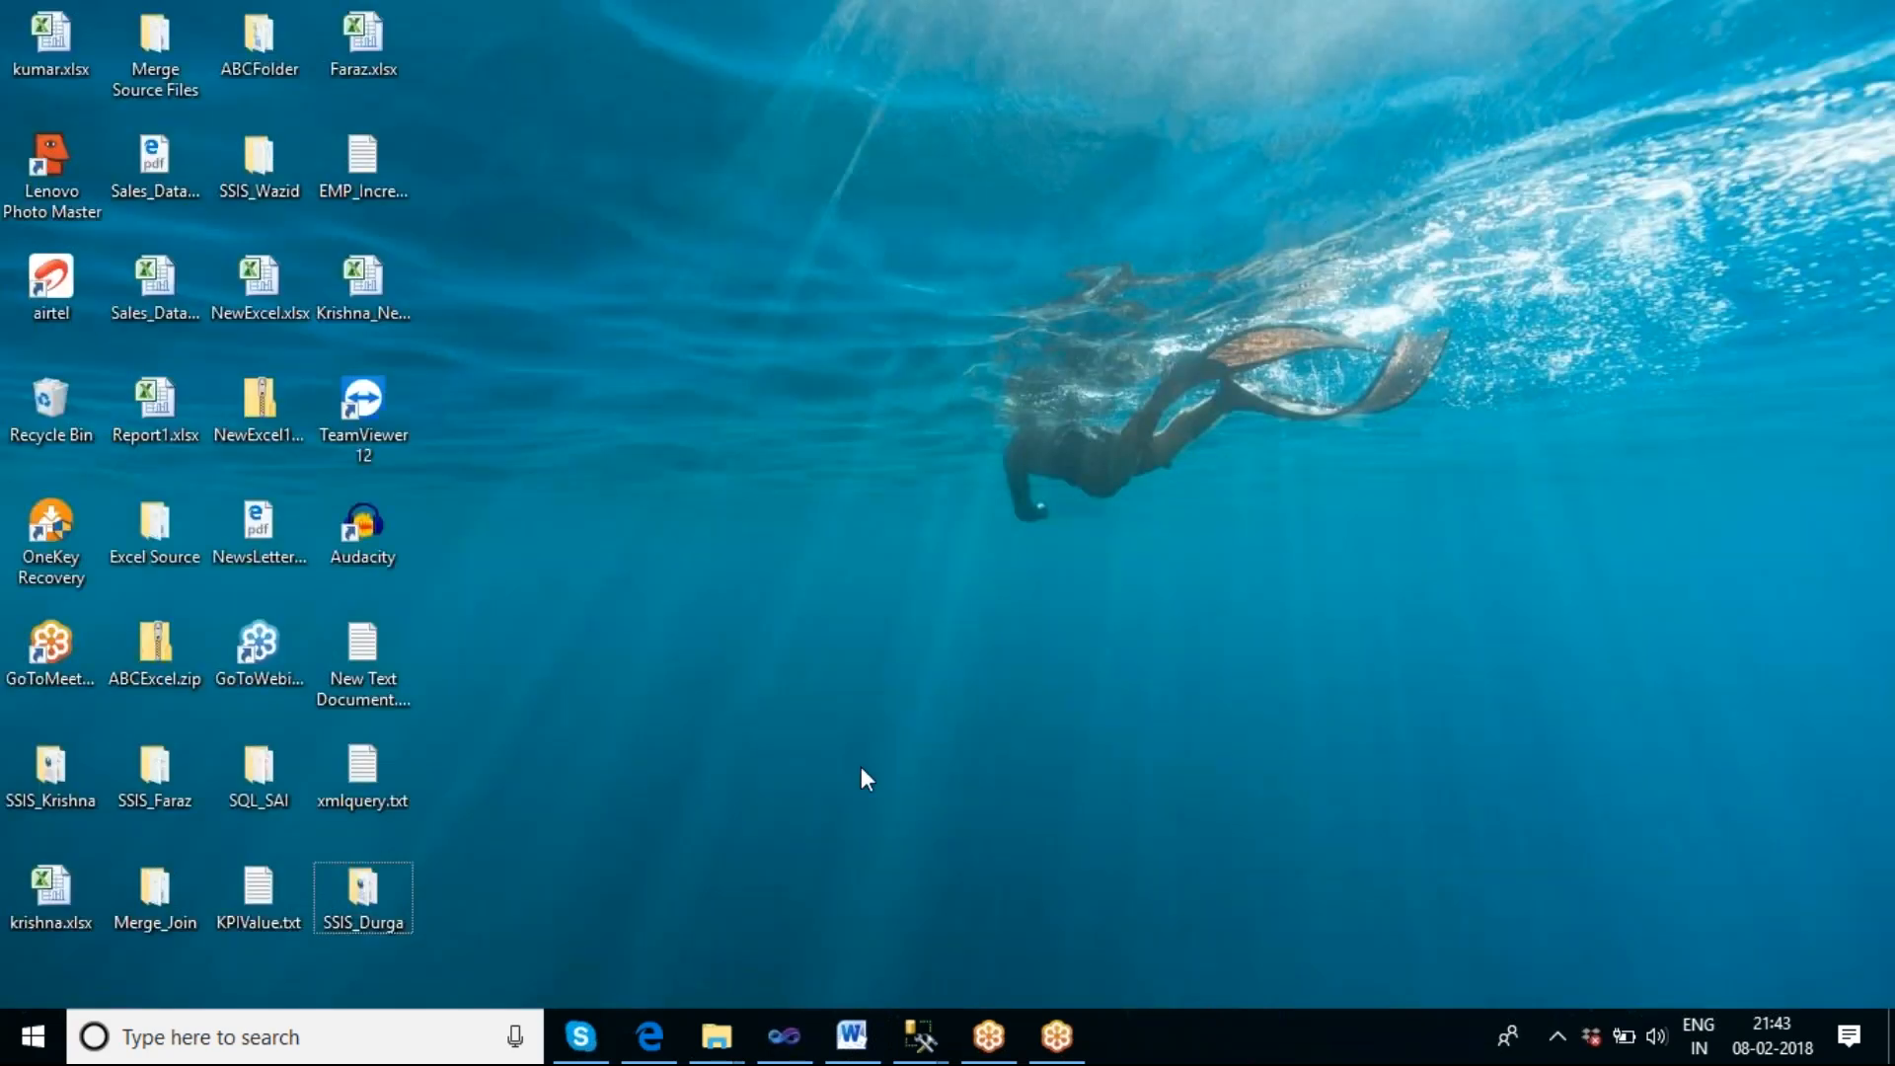
mouse_move(717, 1037)
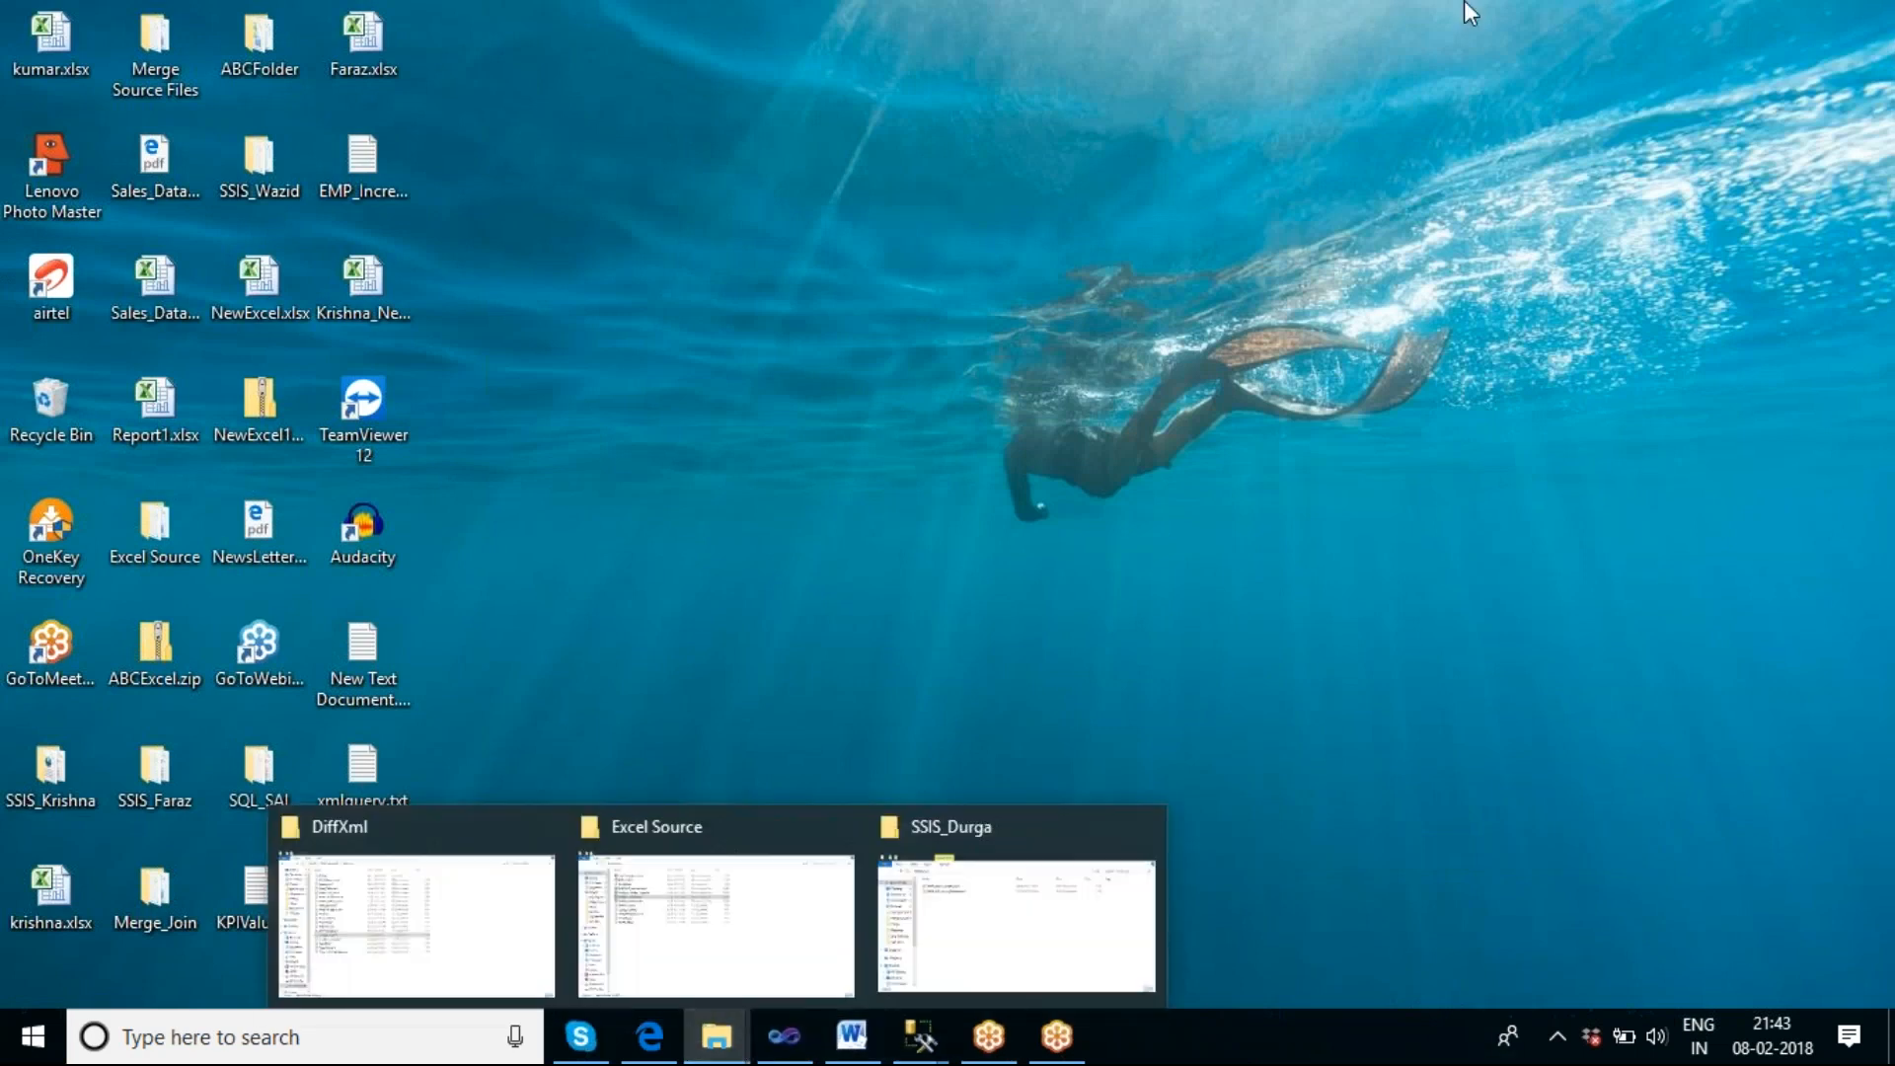
click(402, 953)
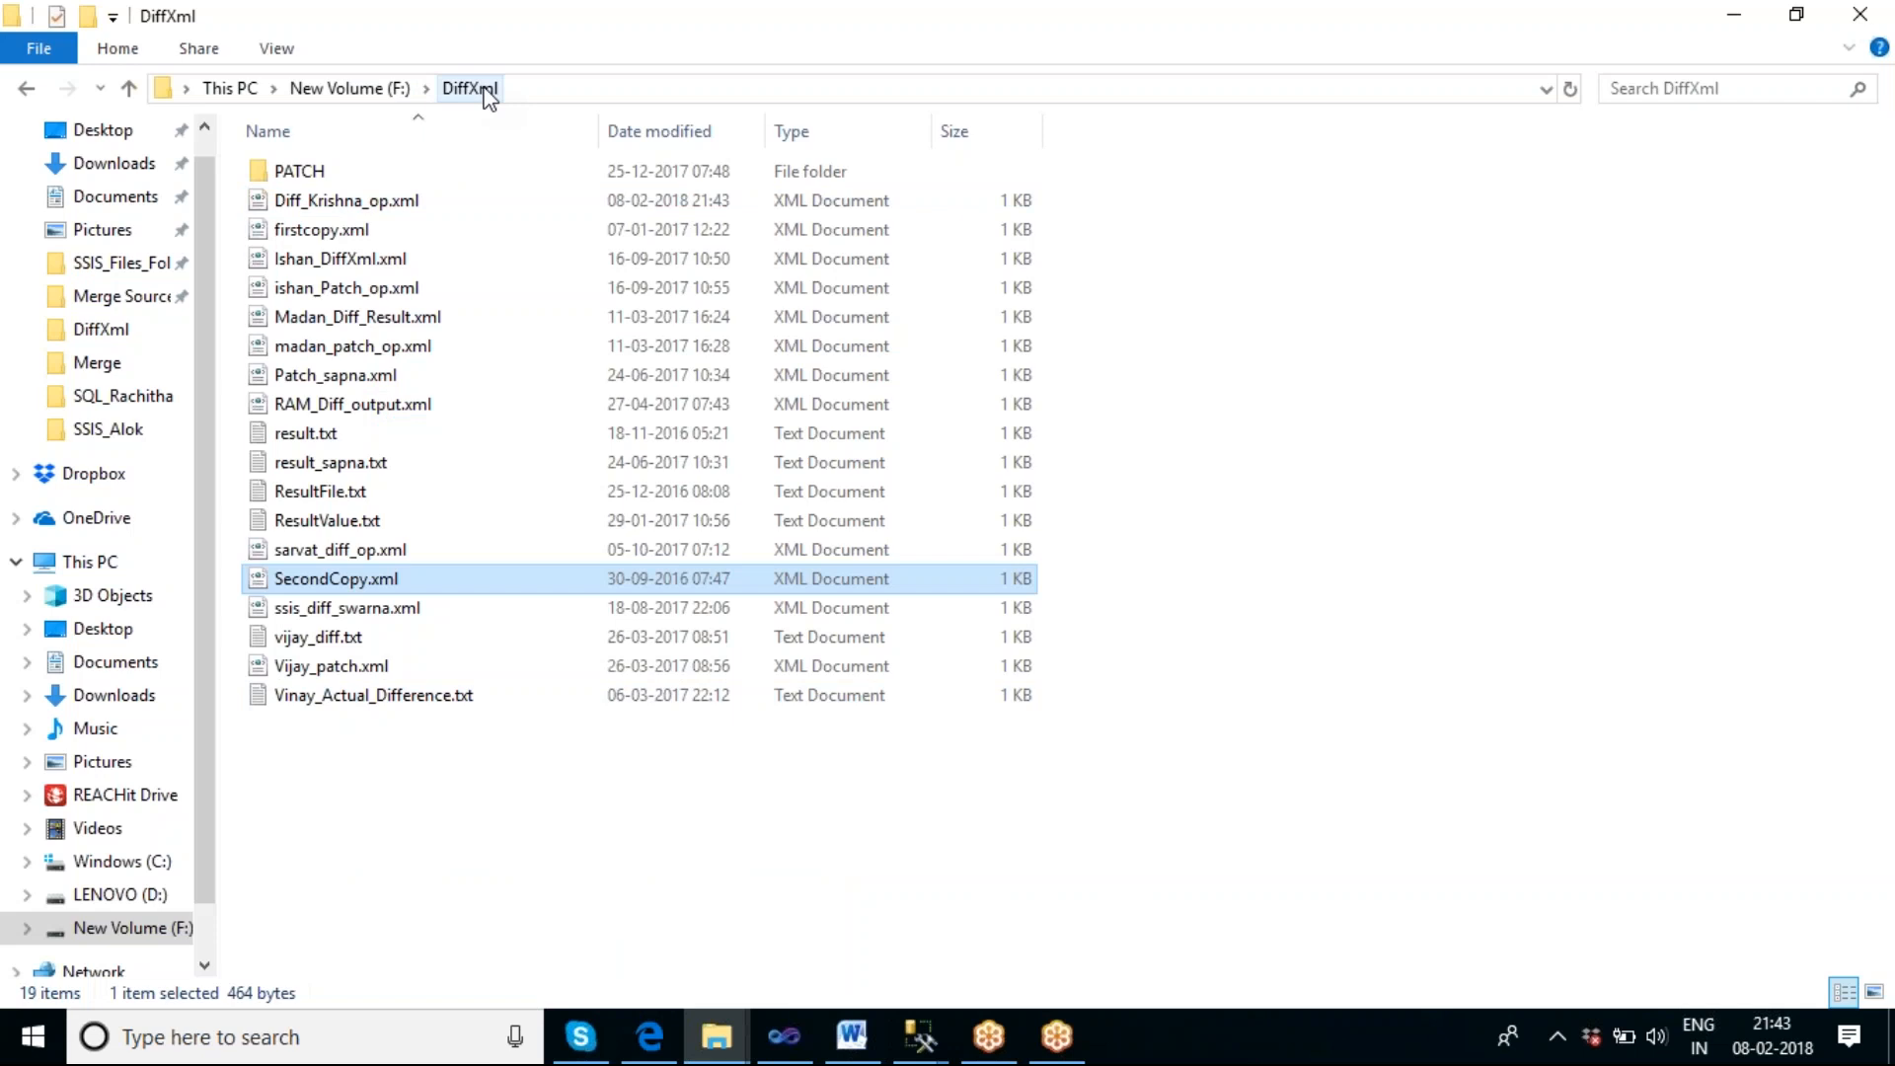
Open Diff_Krishna_op.xml from the DiffXml folder in a maximized window and examine the added column4 element in the DiffGram.
click(378, 207)
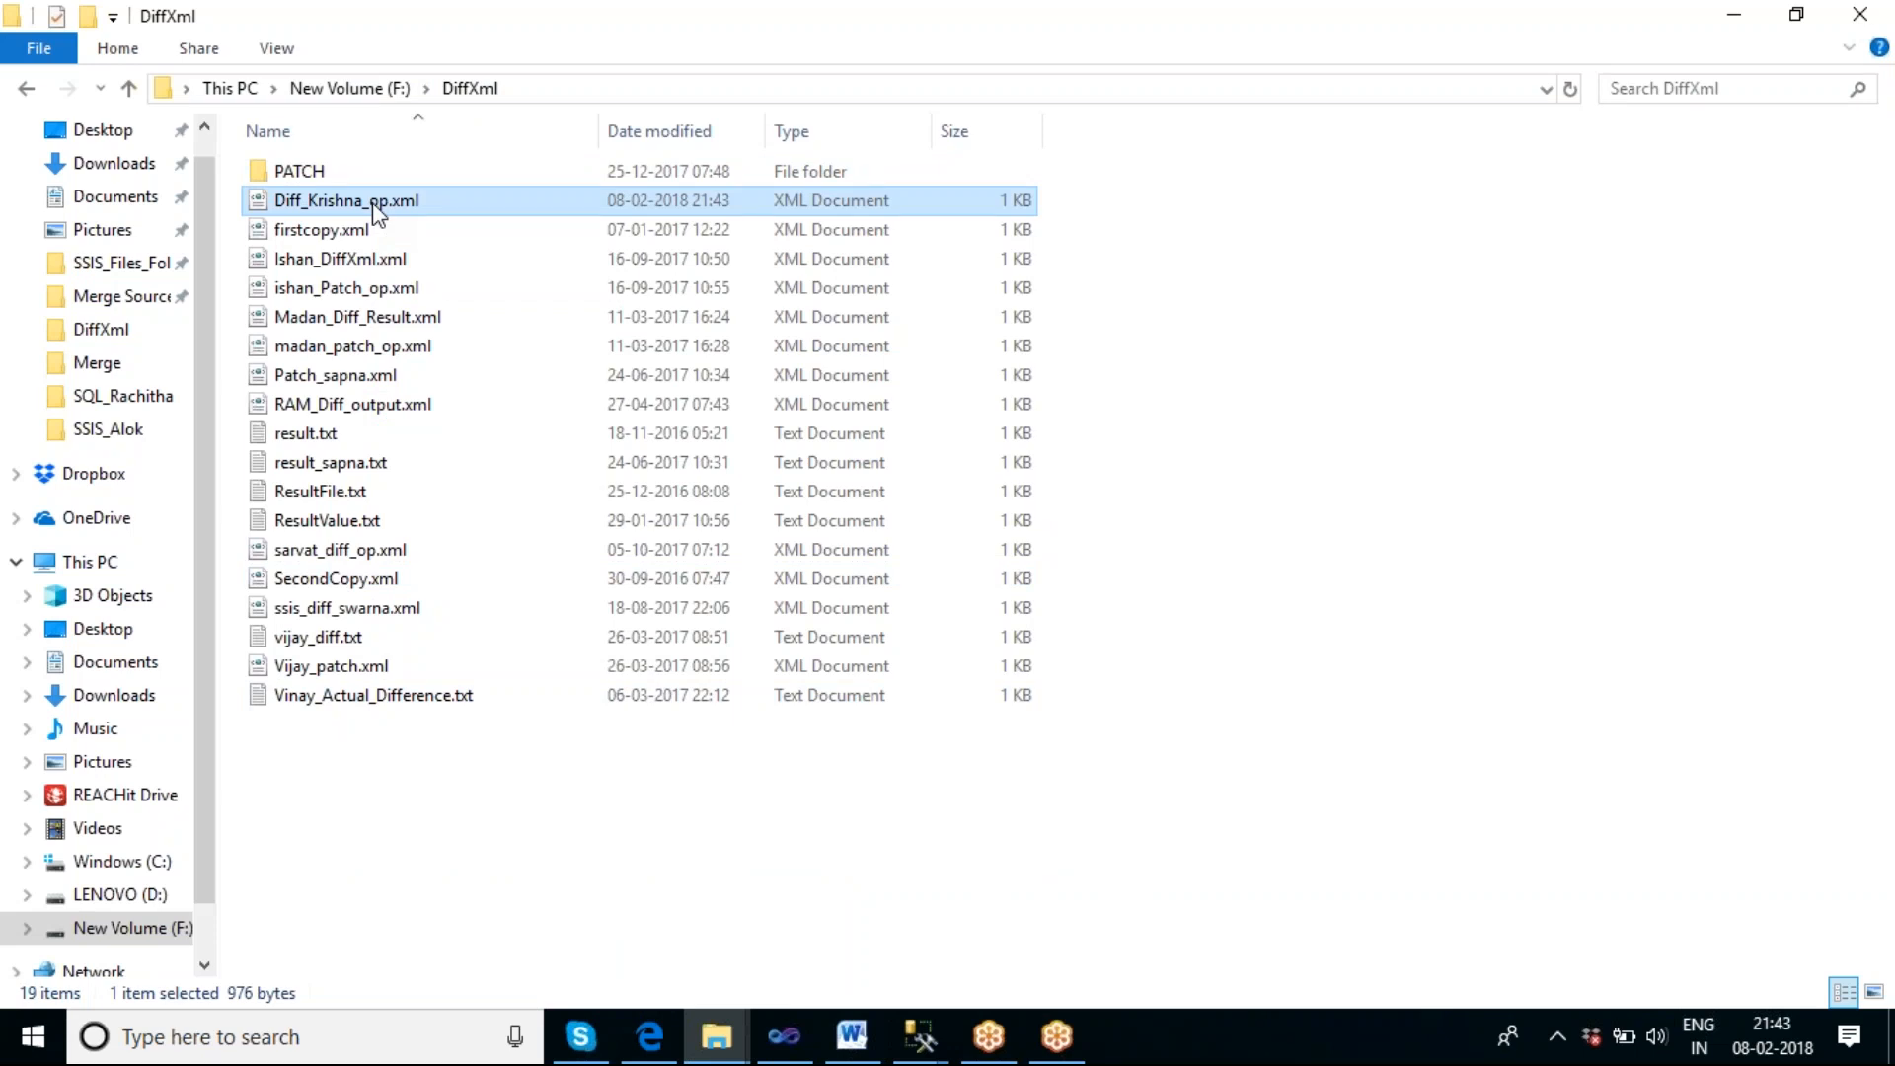
double_click(378, 206)
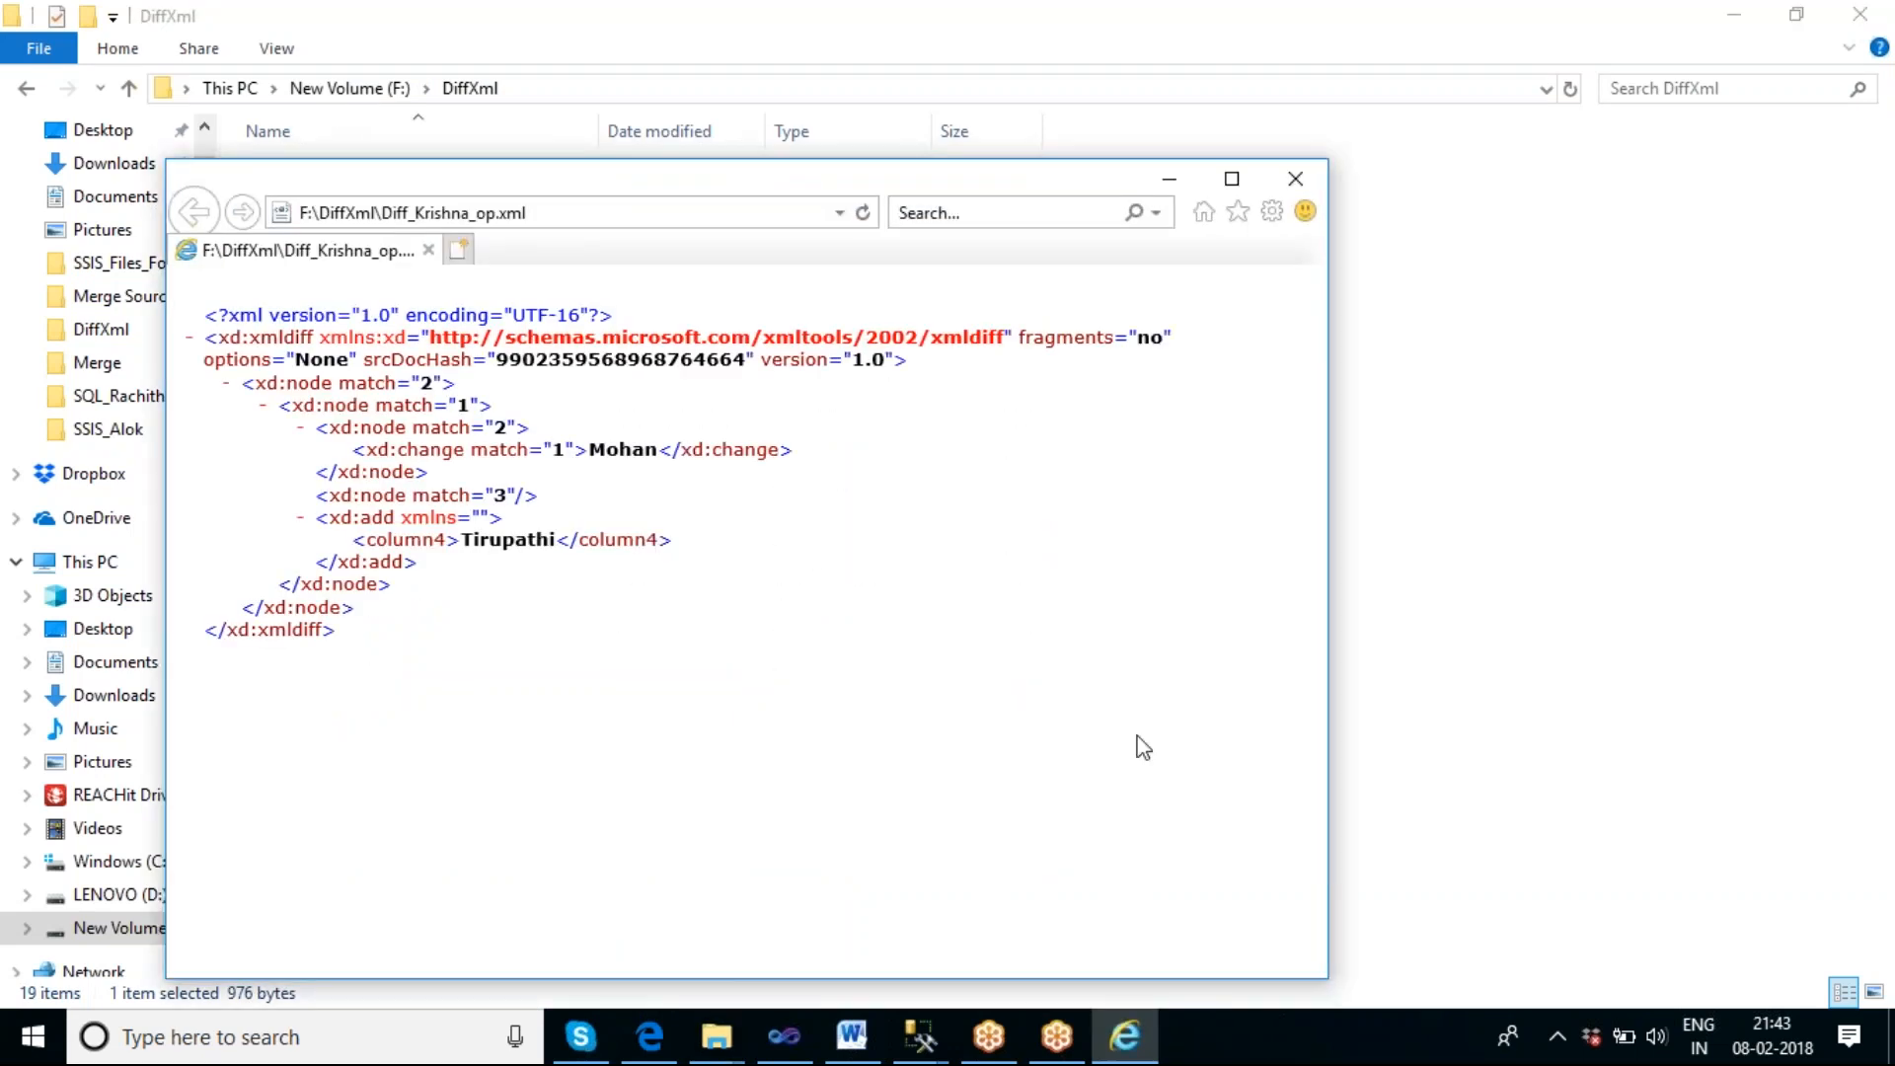
click(1232, 179)
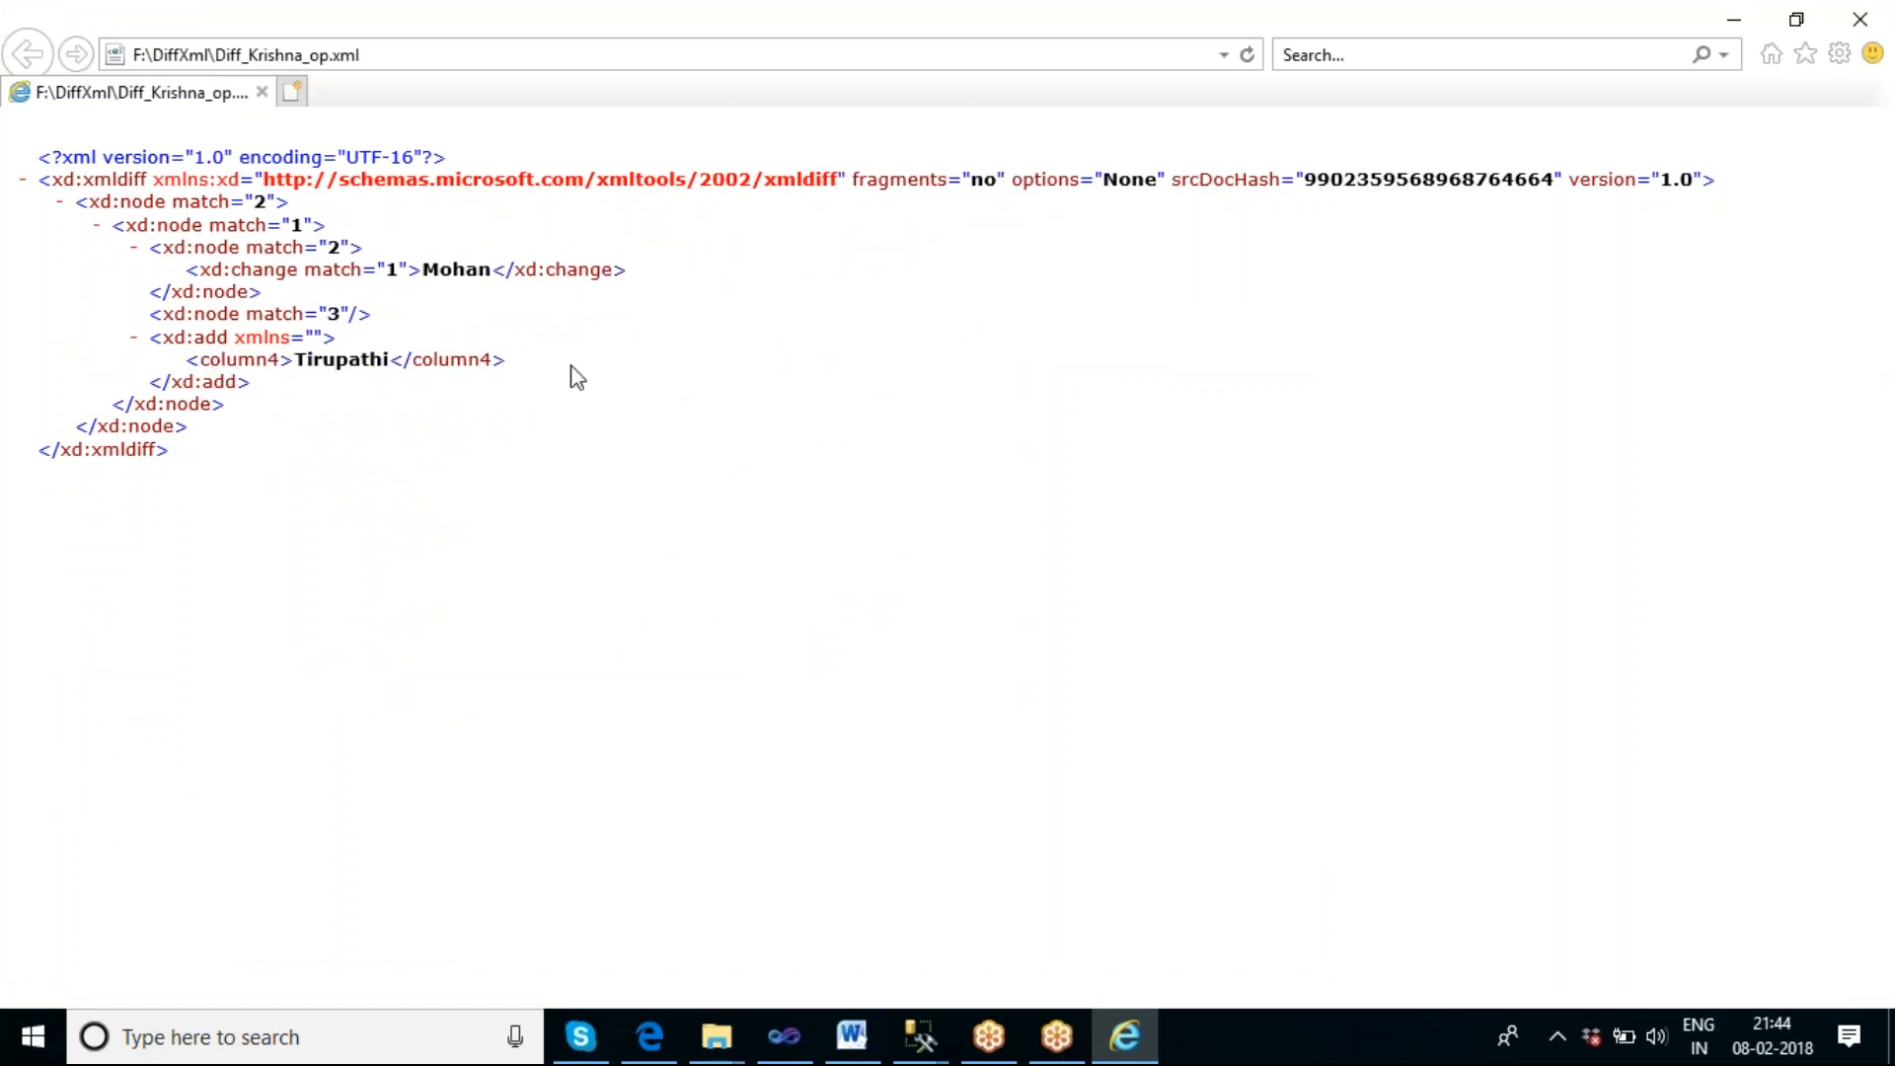
drag(539, 362, 223, 366)
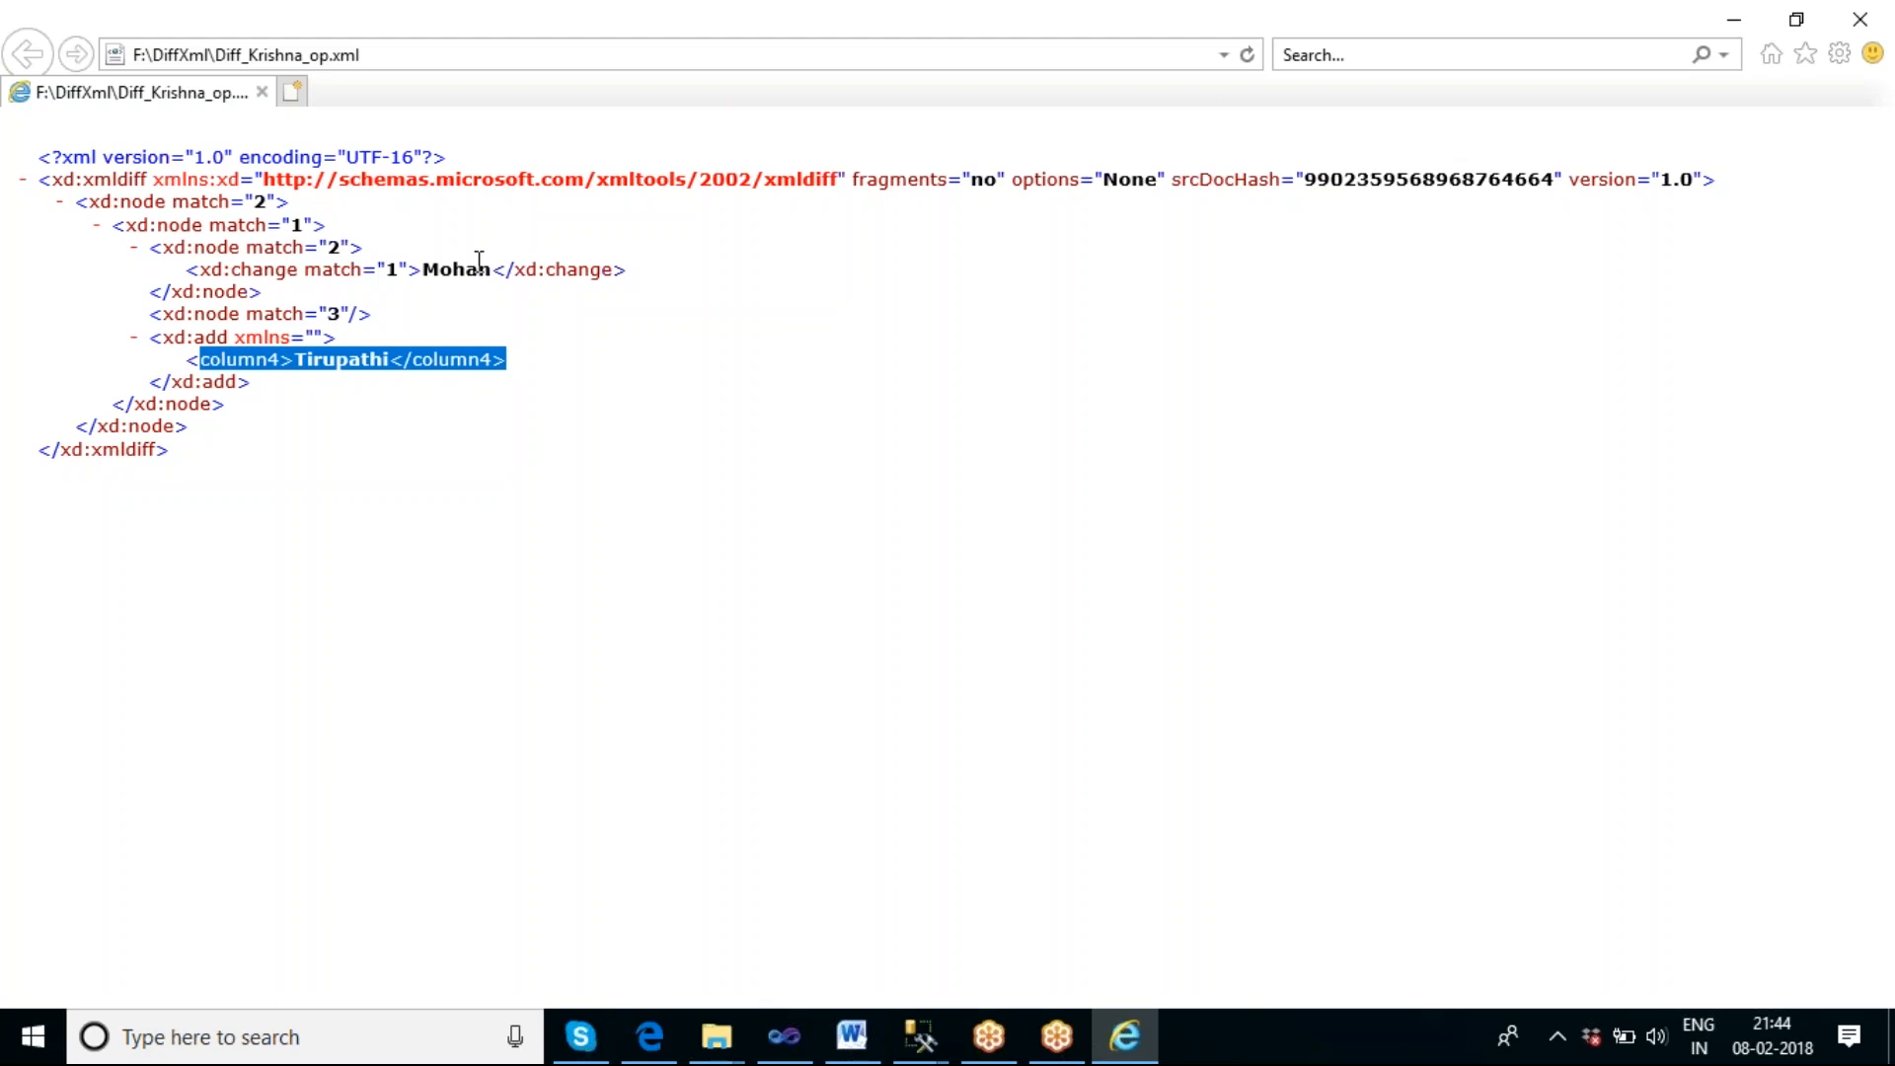
Open firstcopy.xml and SecondCopy.xml from the DiffXml folder alongside the diff file.
click(717, 1037)
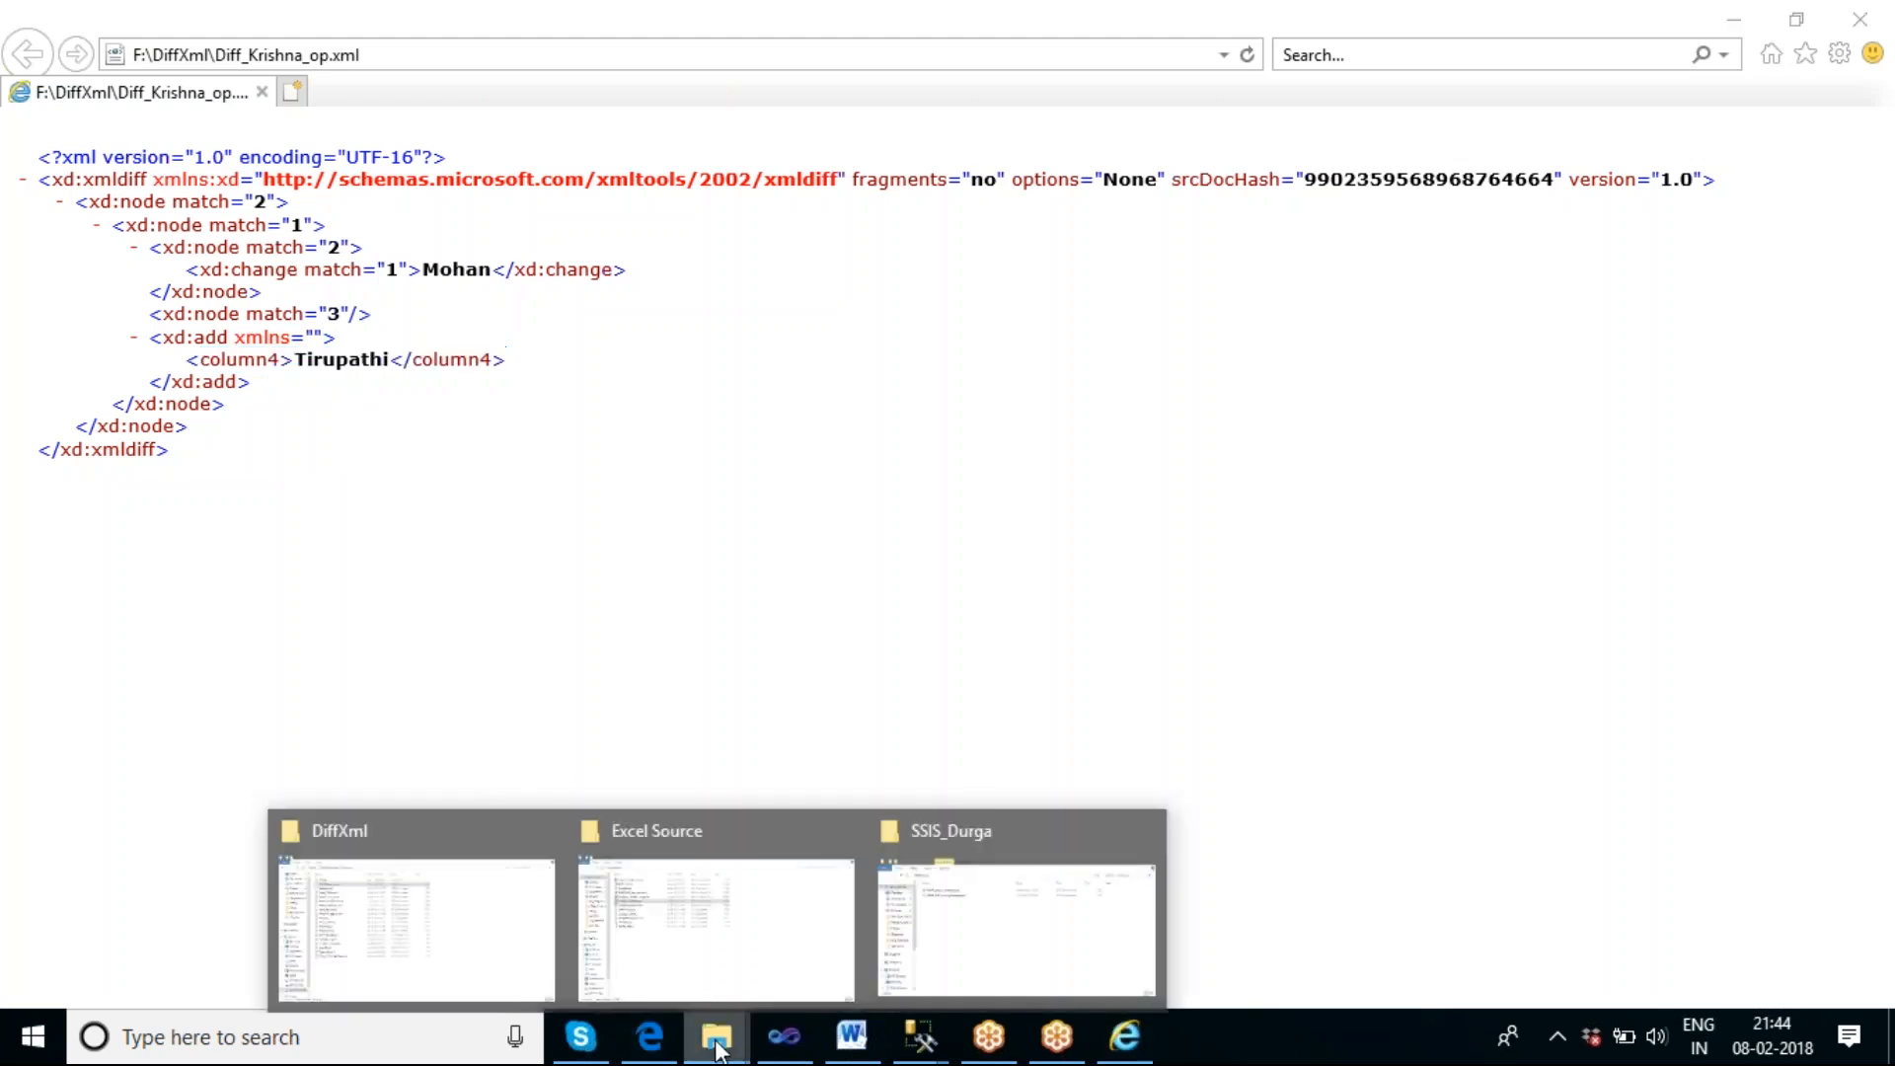
click(484, 951)
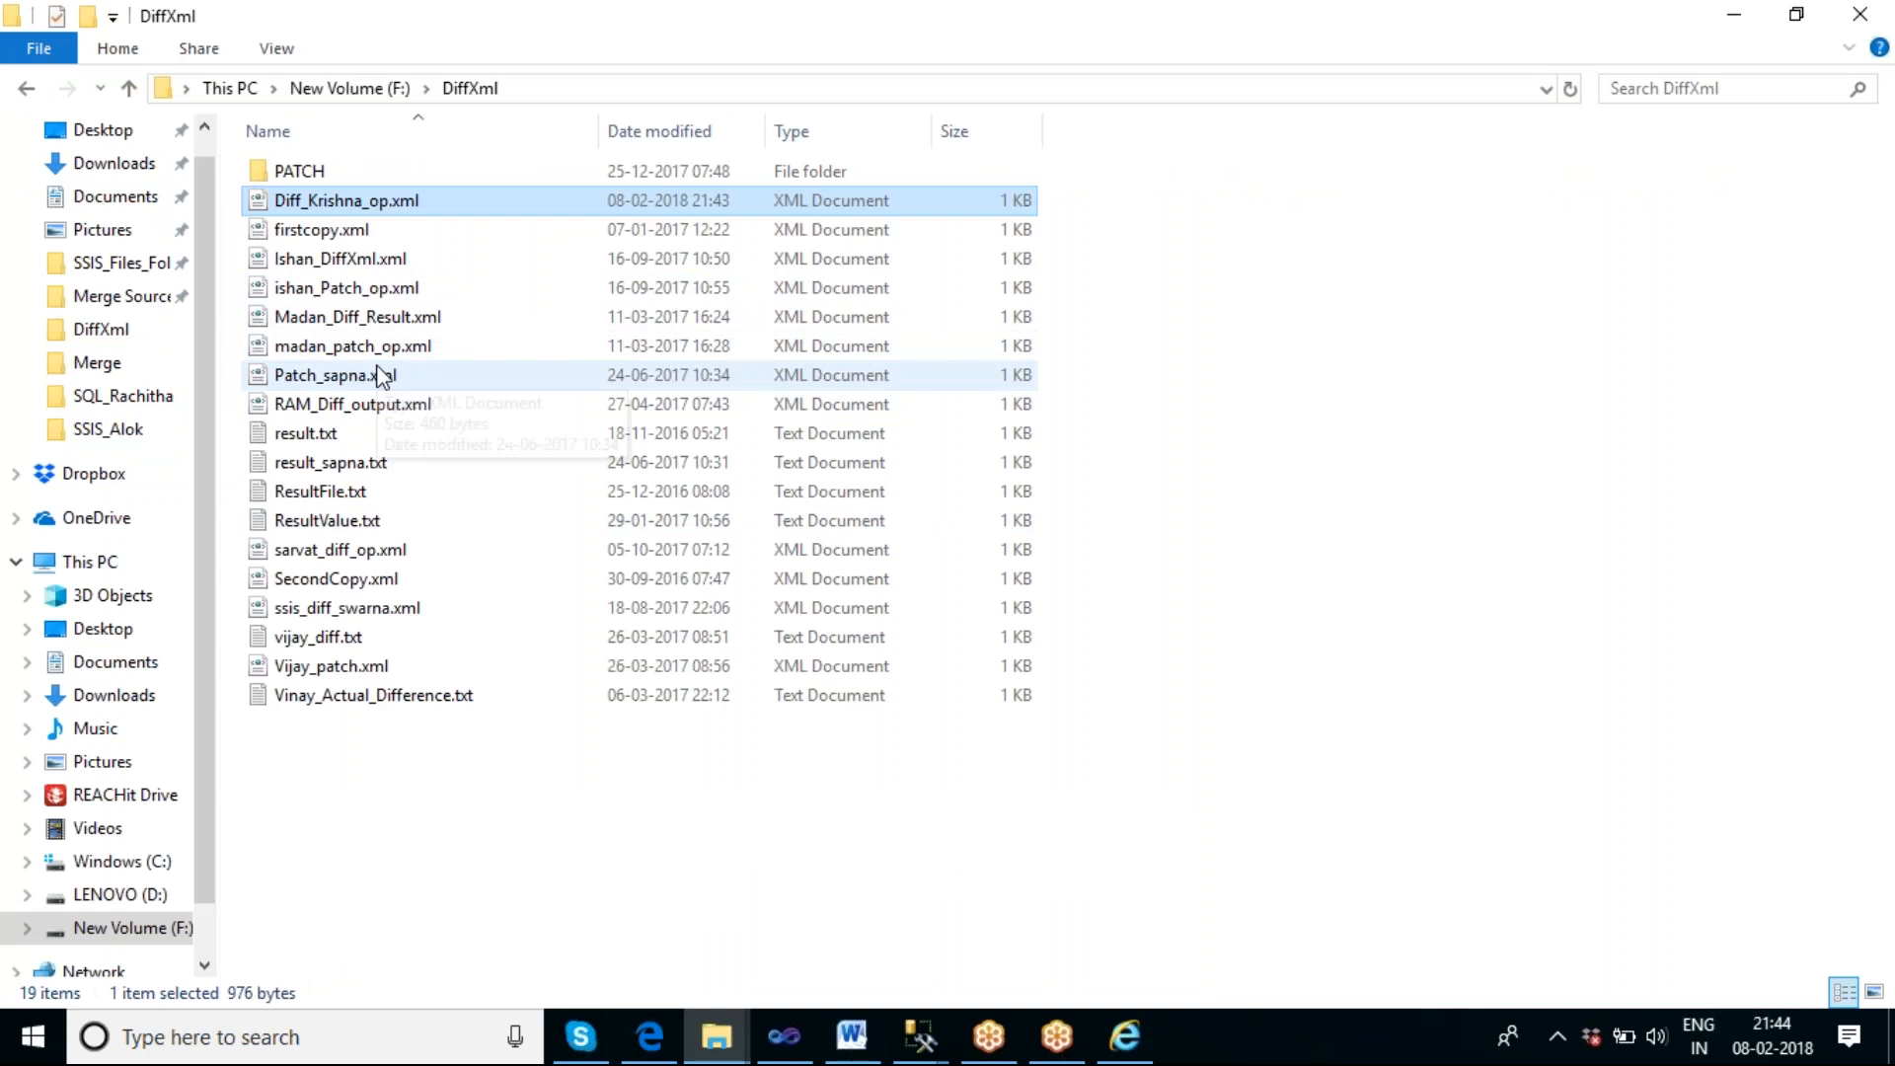
double_click(325, 231)
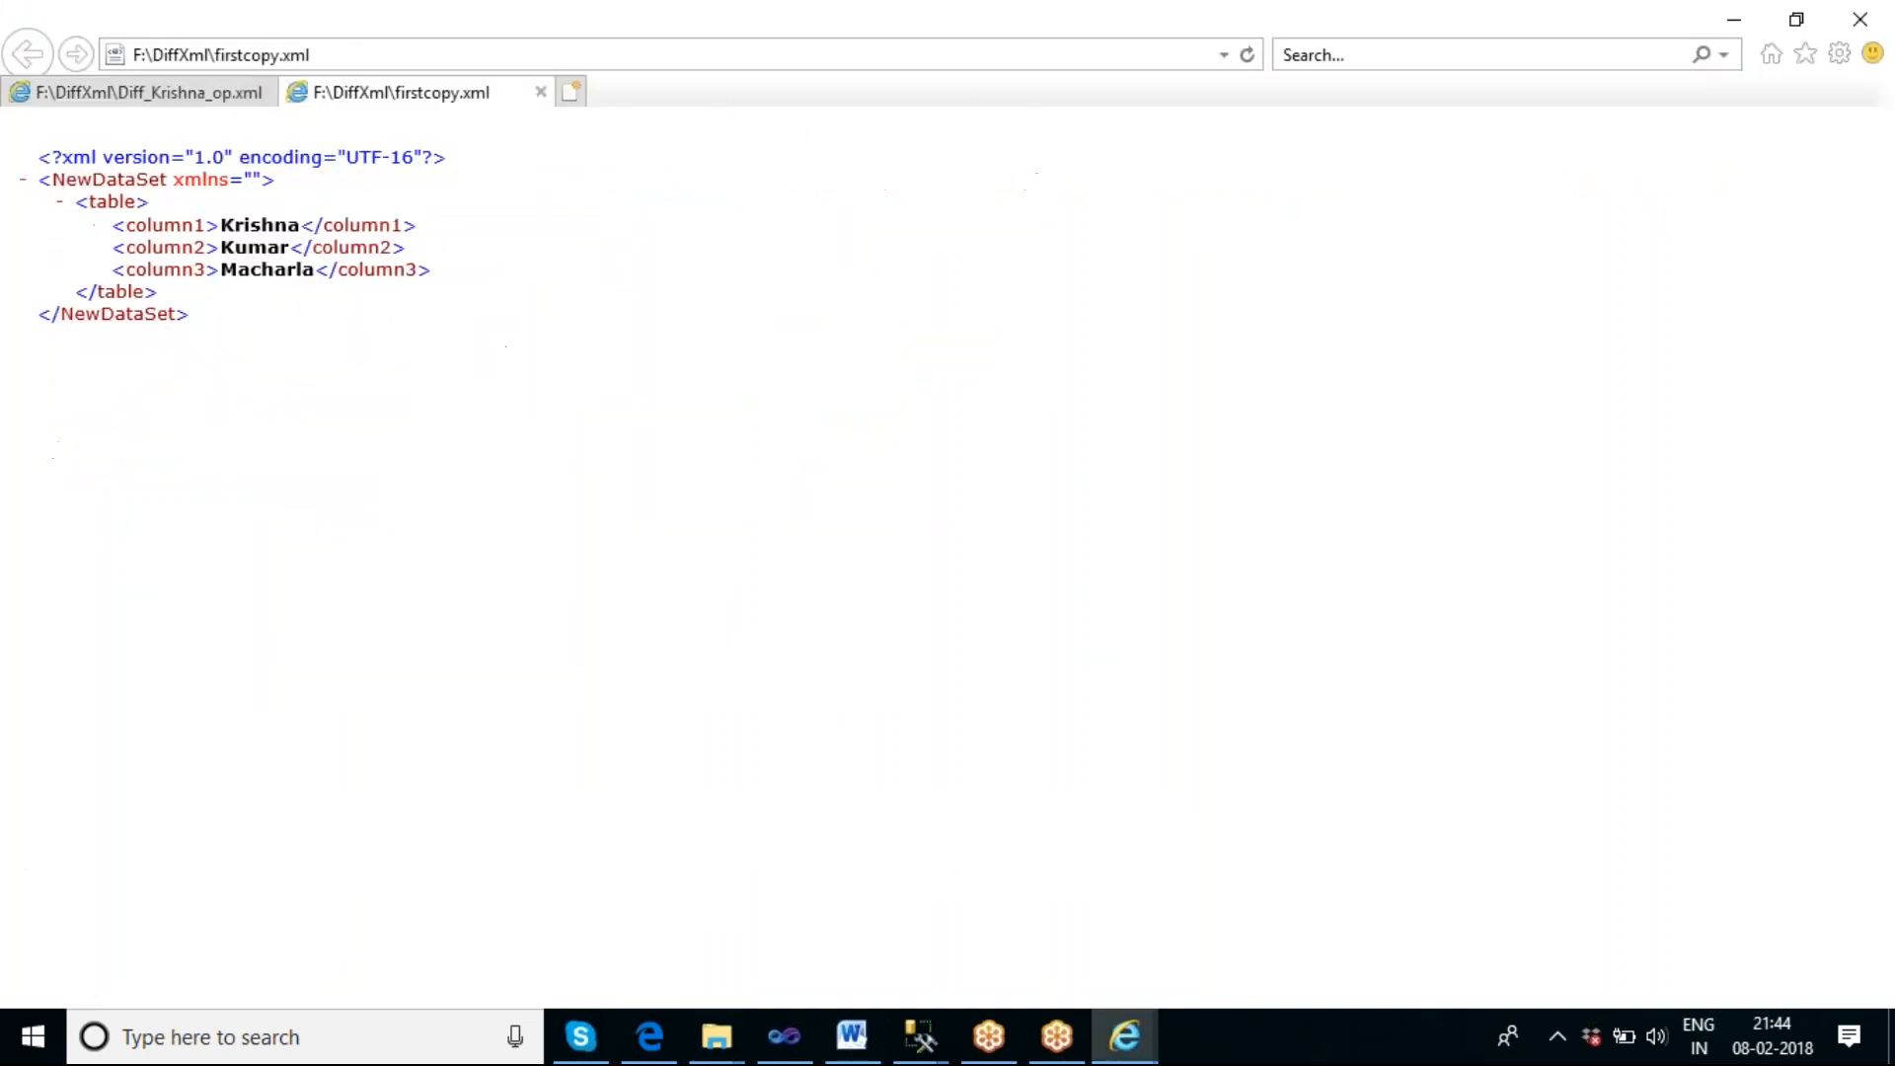
click(717, 1037)
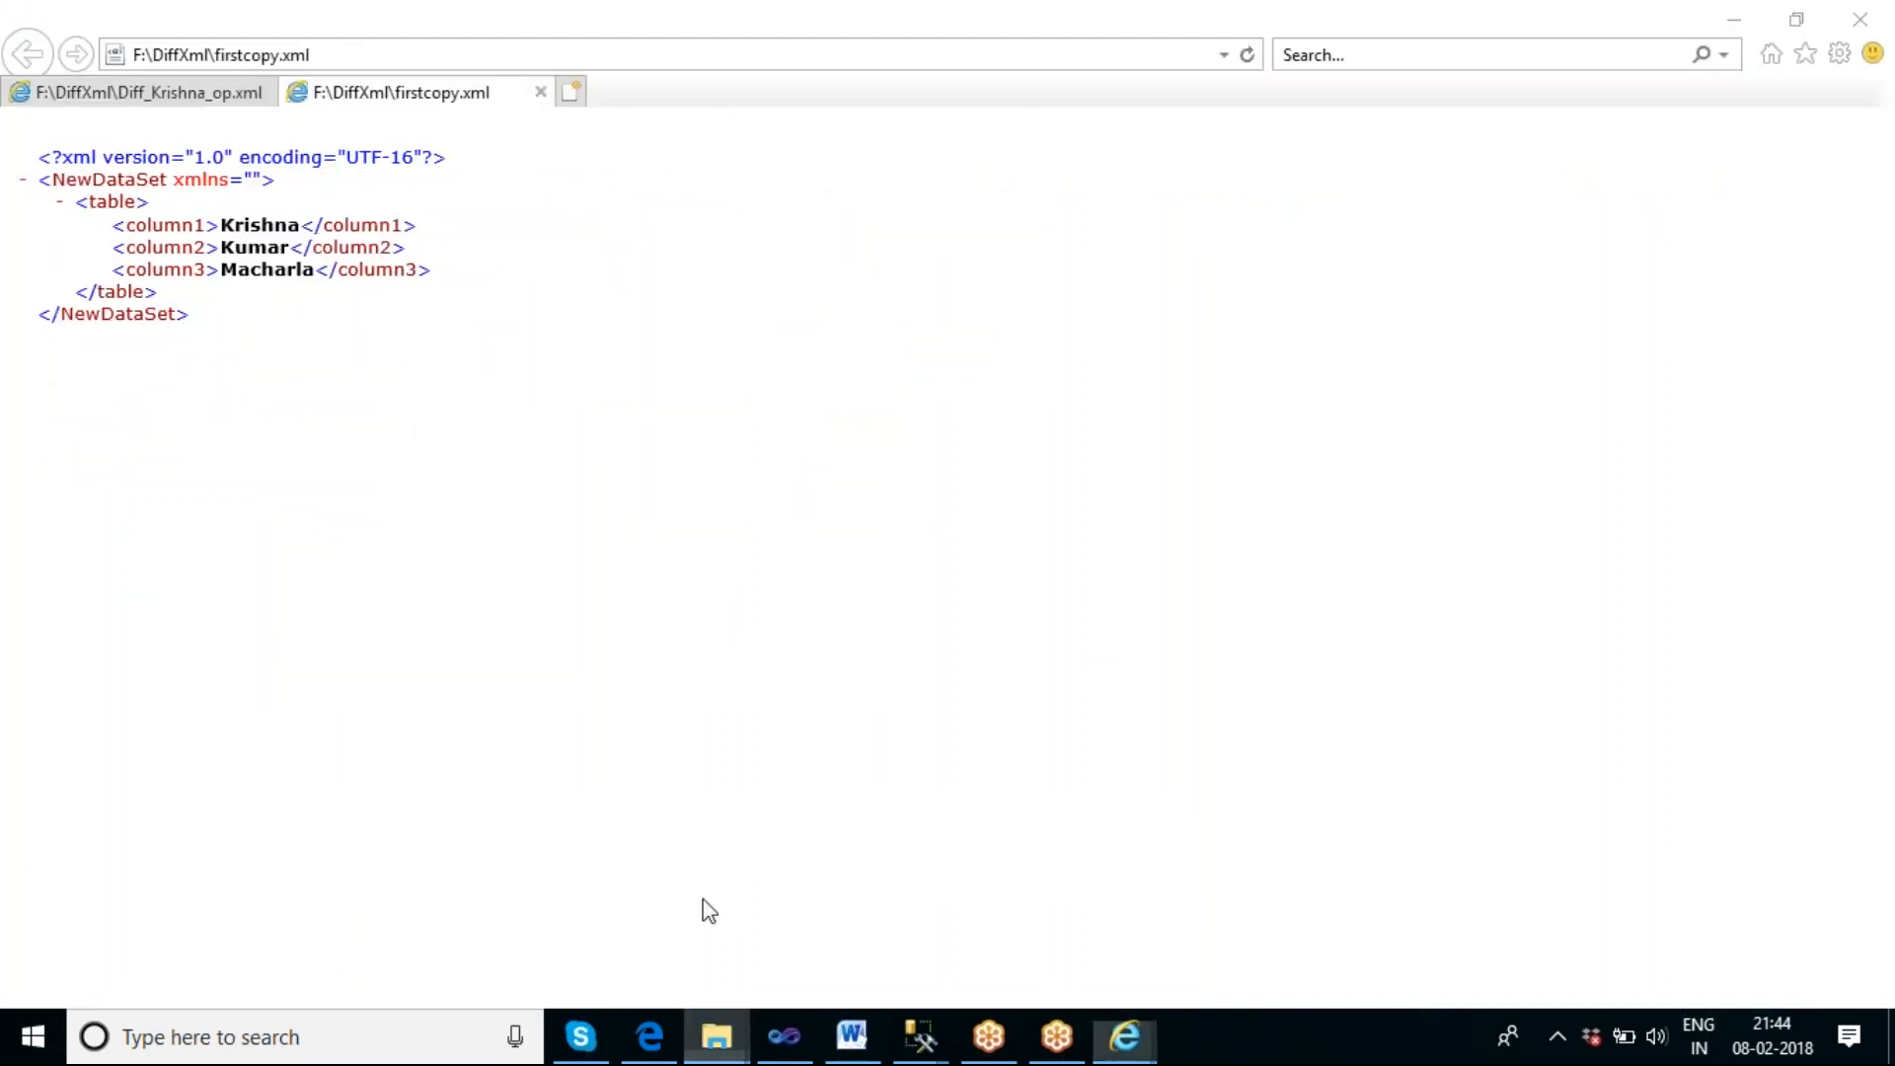
click(449, 922)
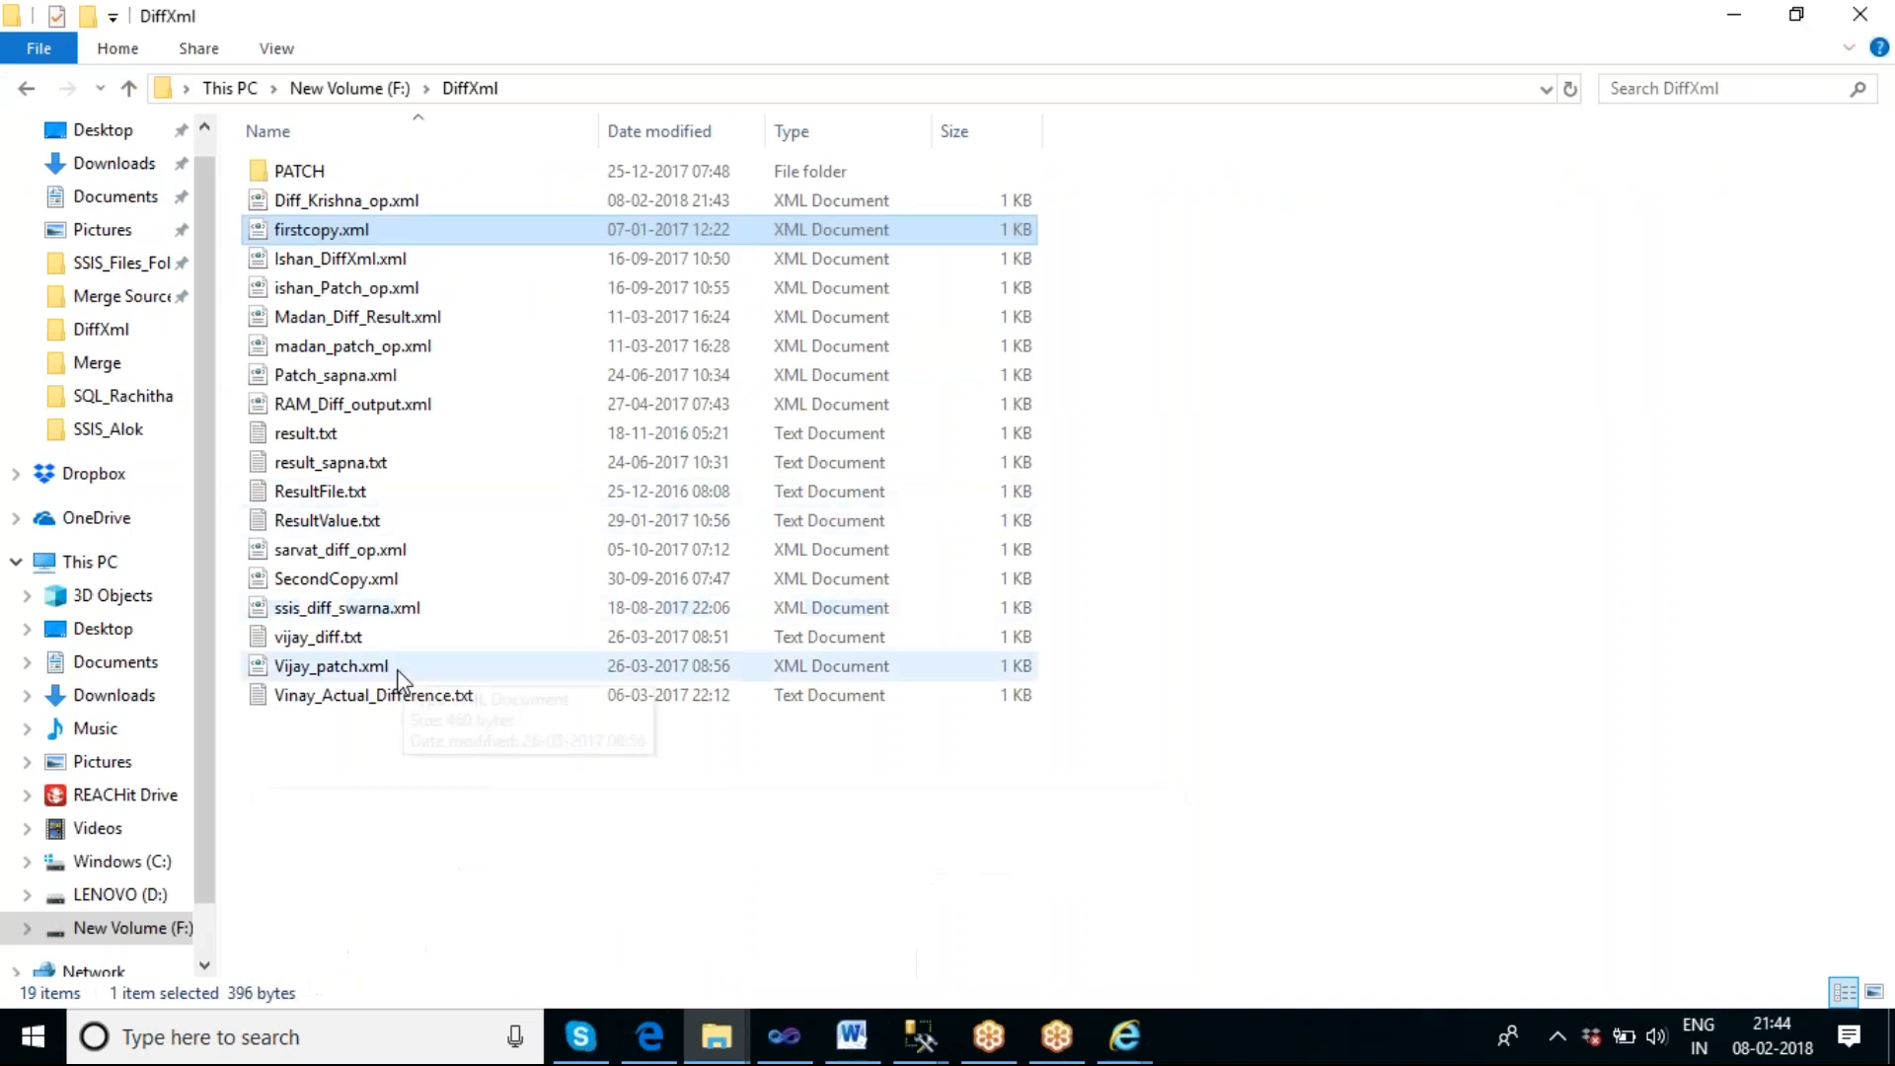
double_click(336, 578)
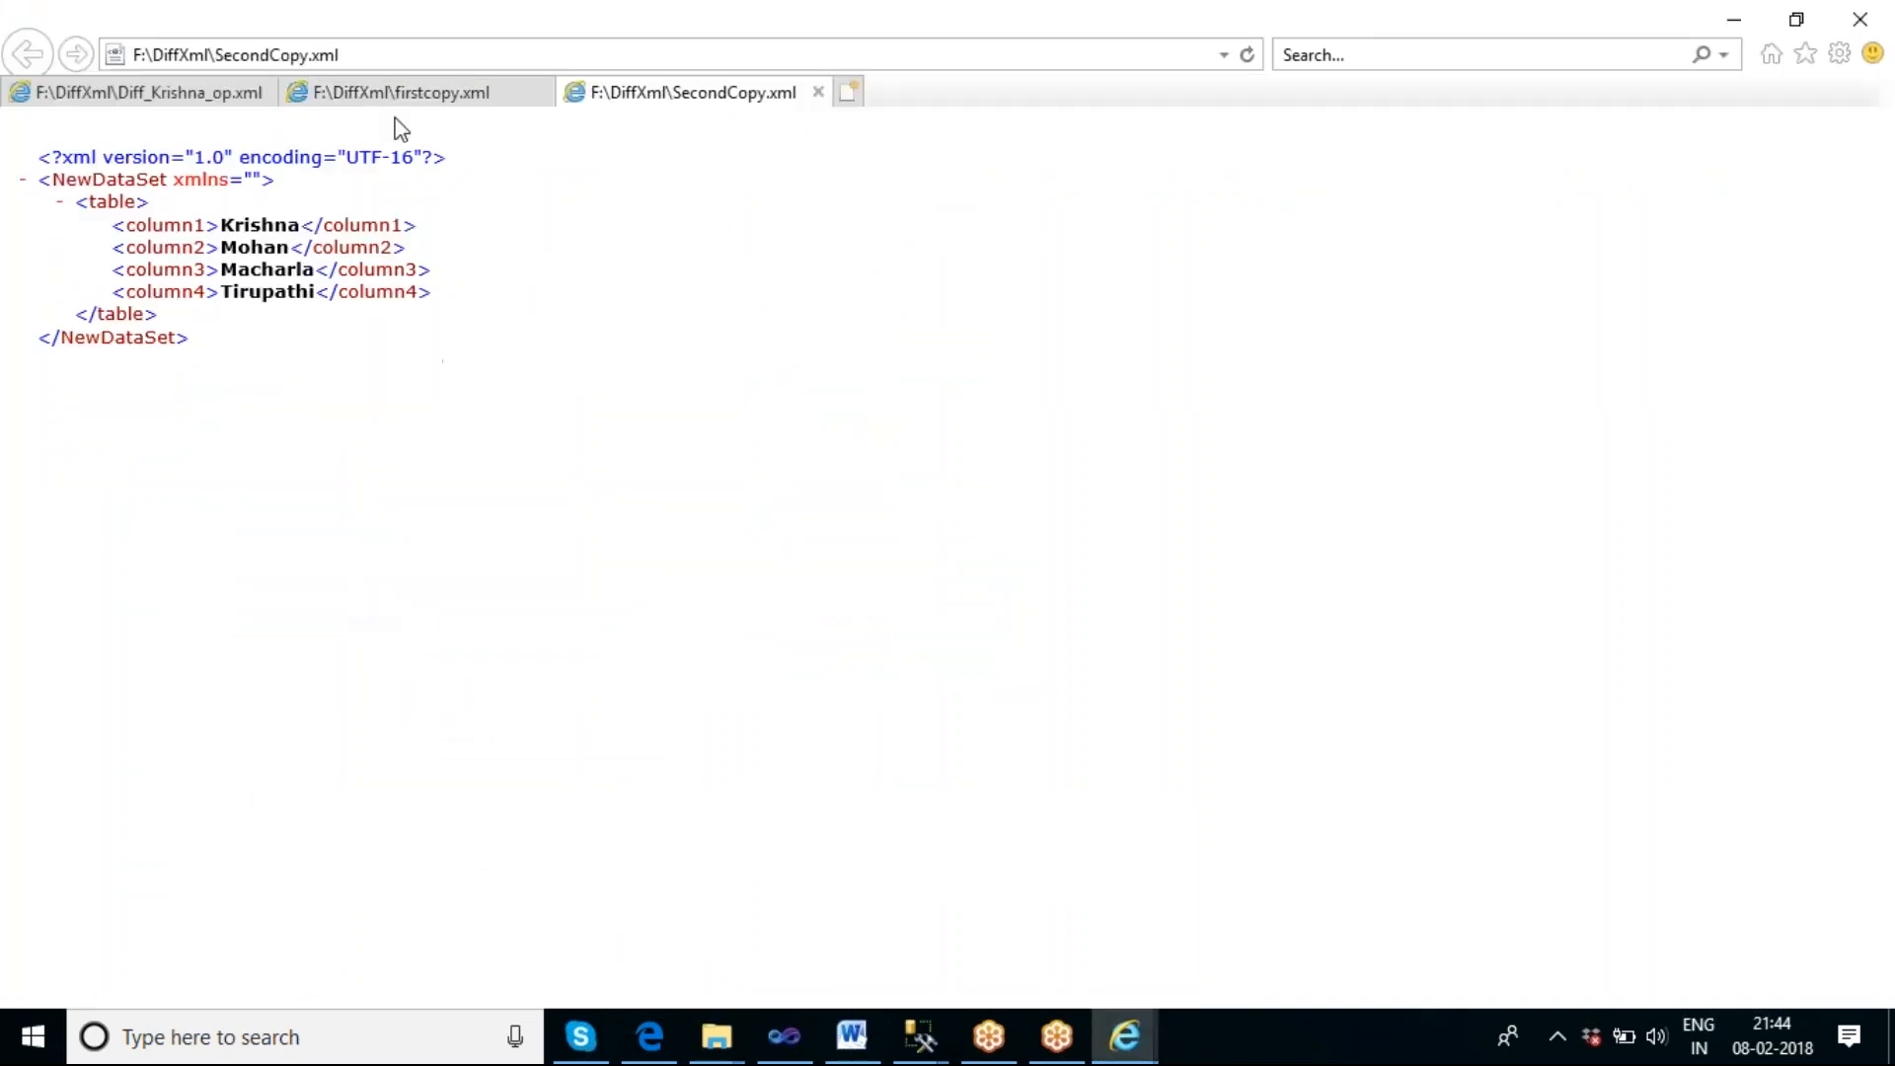
Compare firstcopy.xml and SecondCopy.xml with the changes recorded in Diff_Krishna_op.xml, and close all three files when done.
click(375, 99)
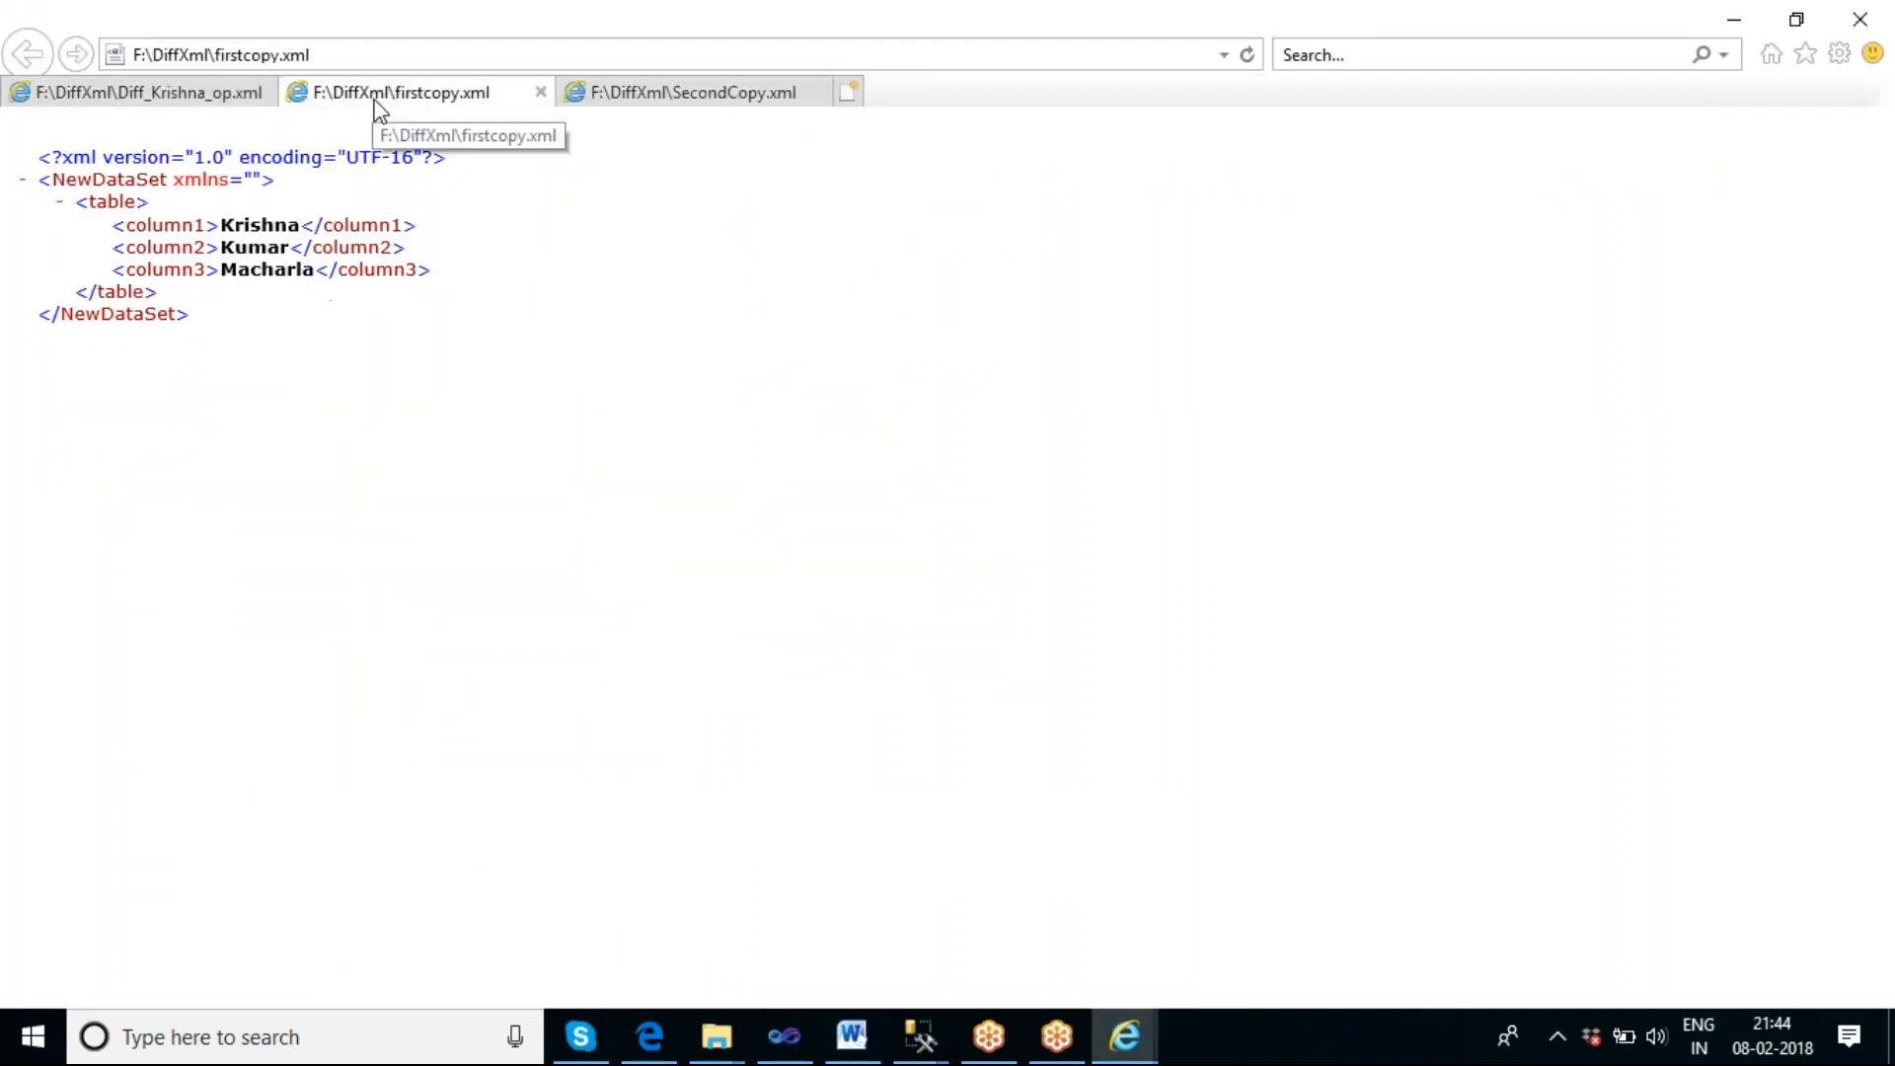
click(647, 91)
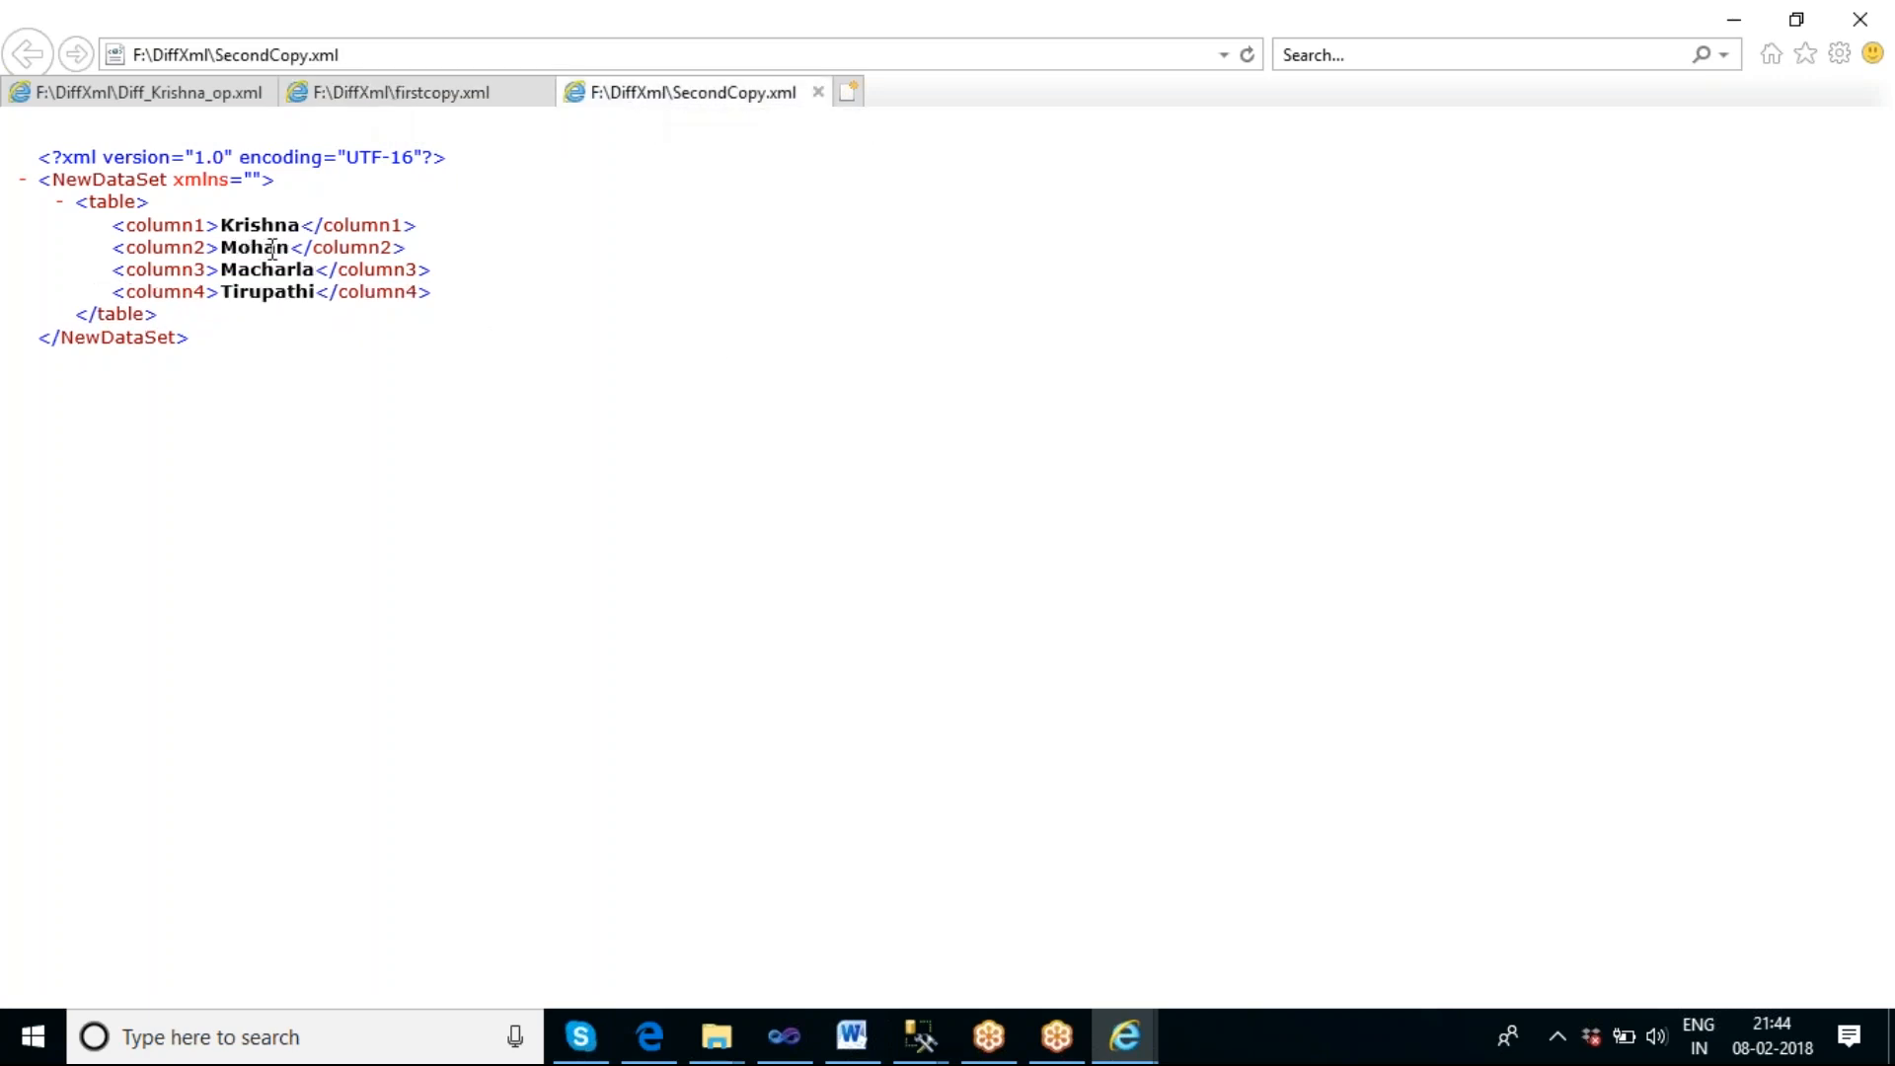
click(402, 102)
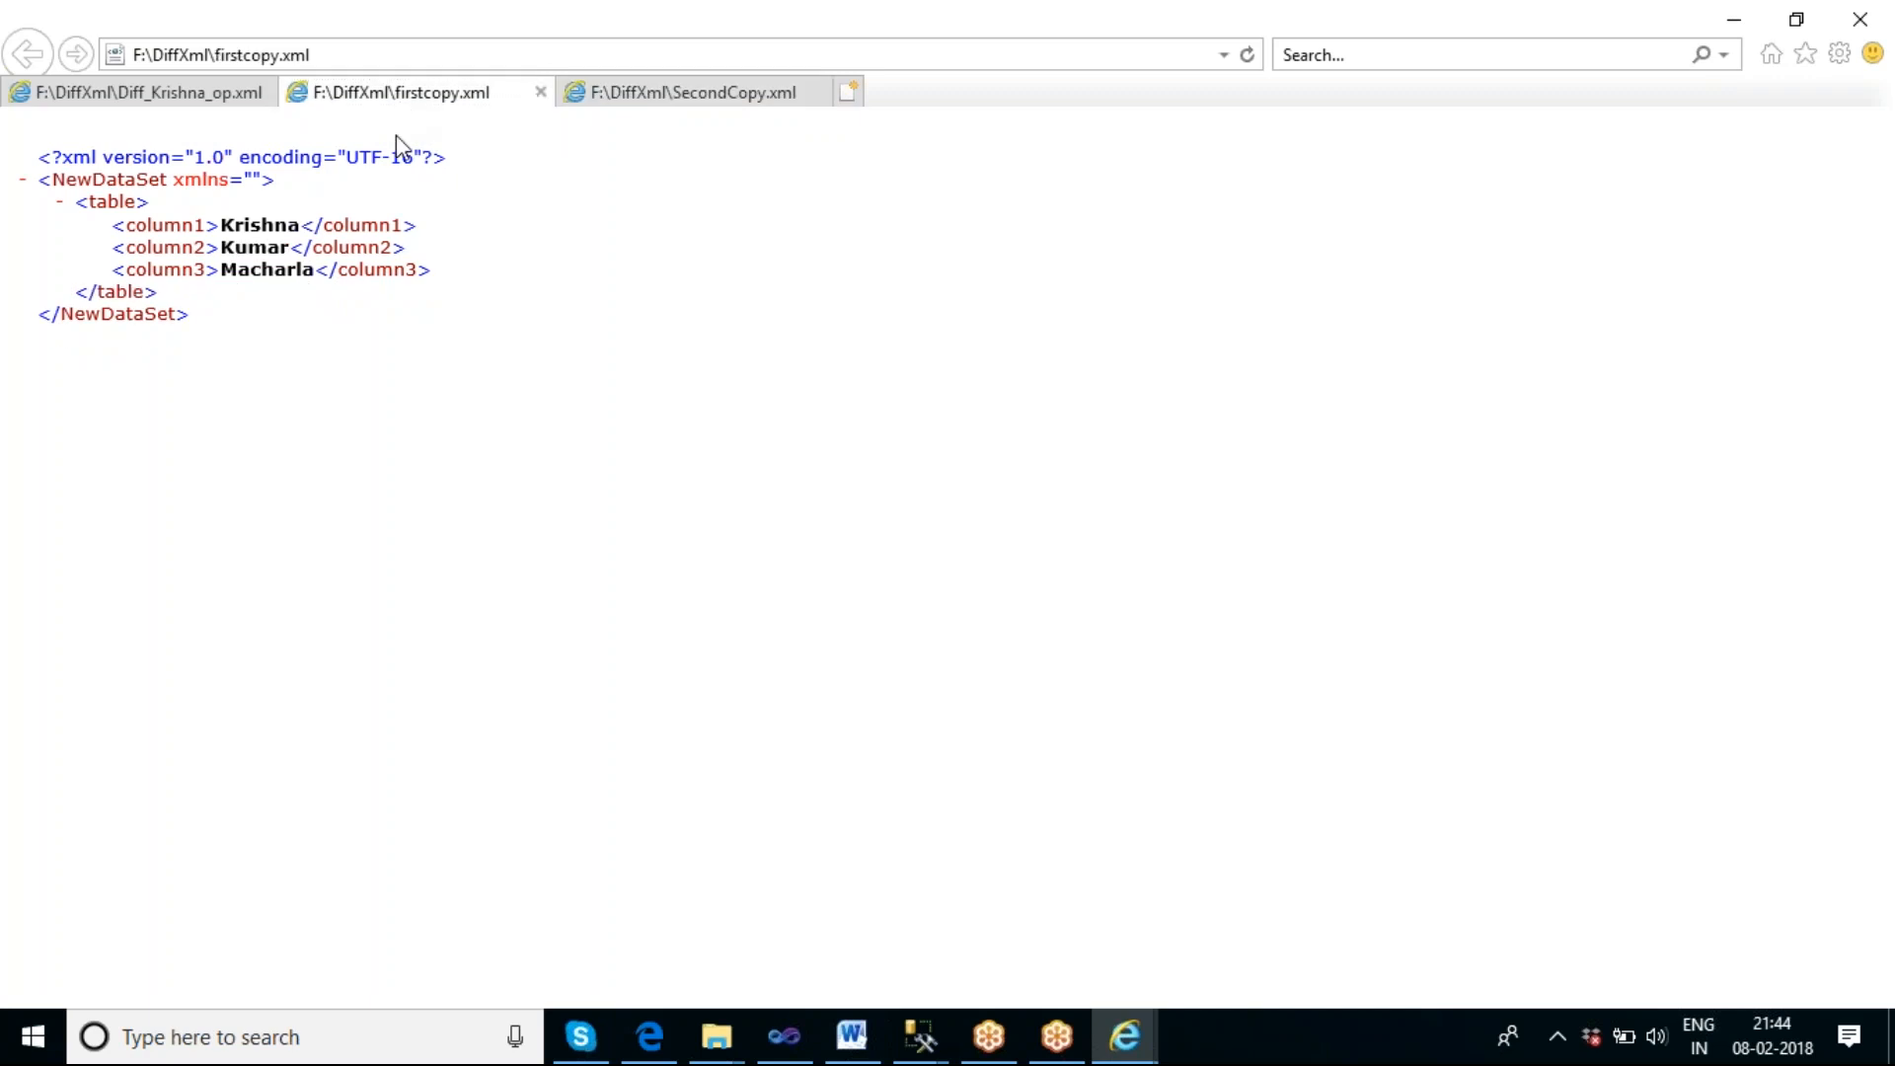
click(627, 93)
click(208, 94)
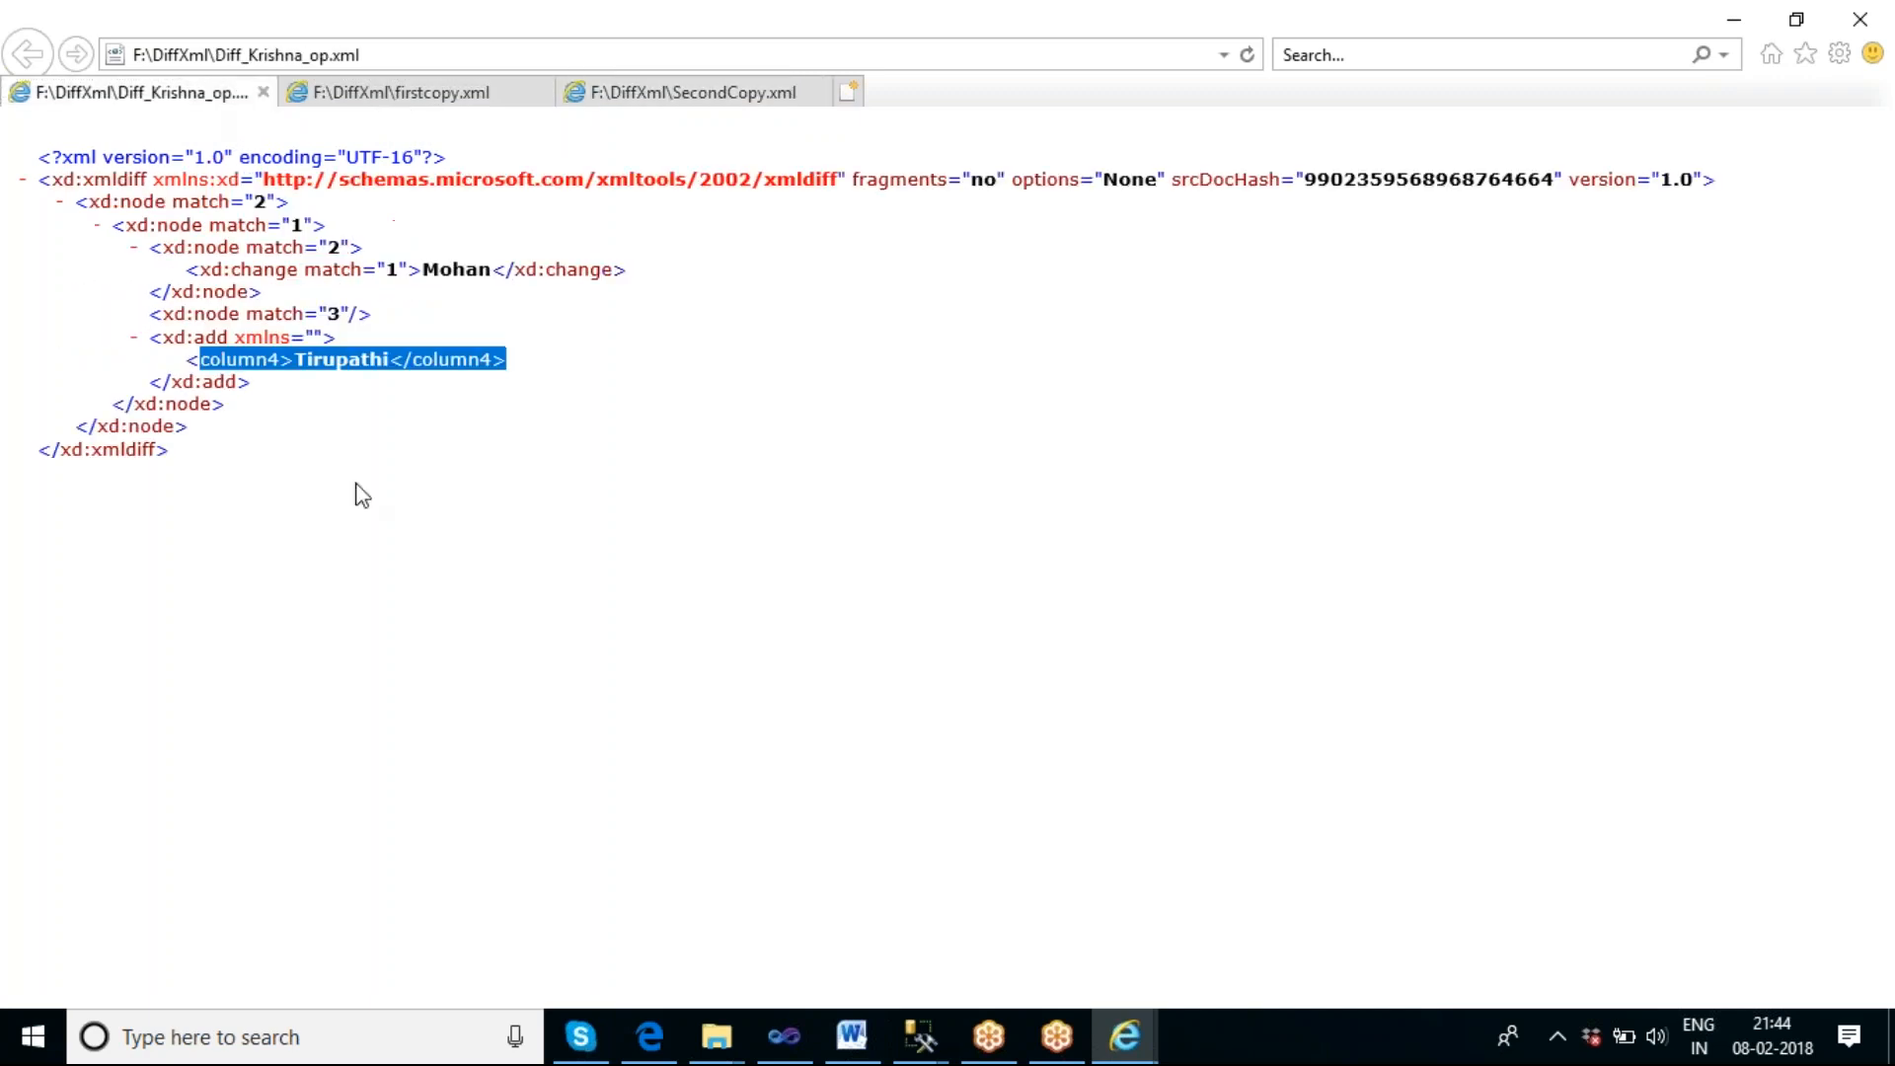
click(399, 563)
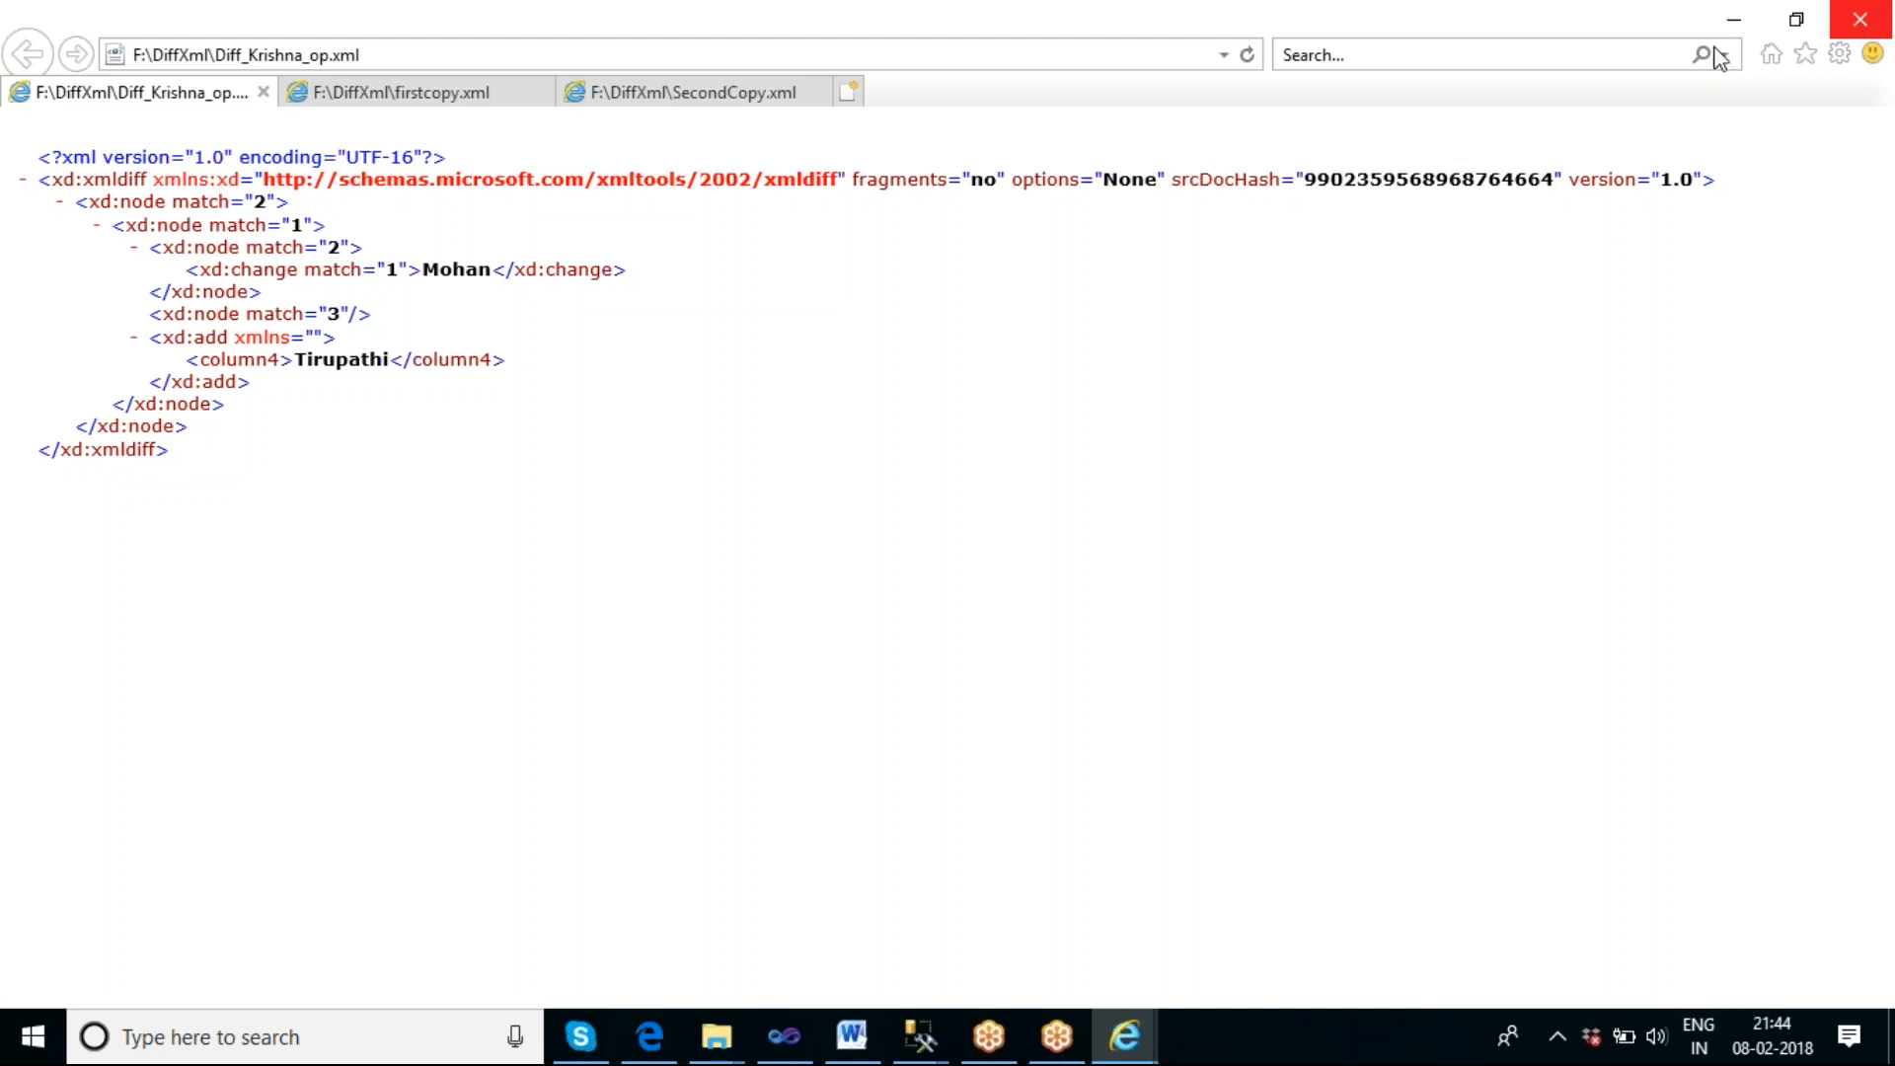
click(262, 92)
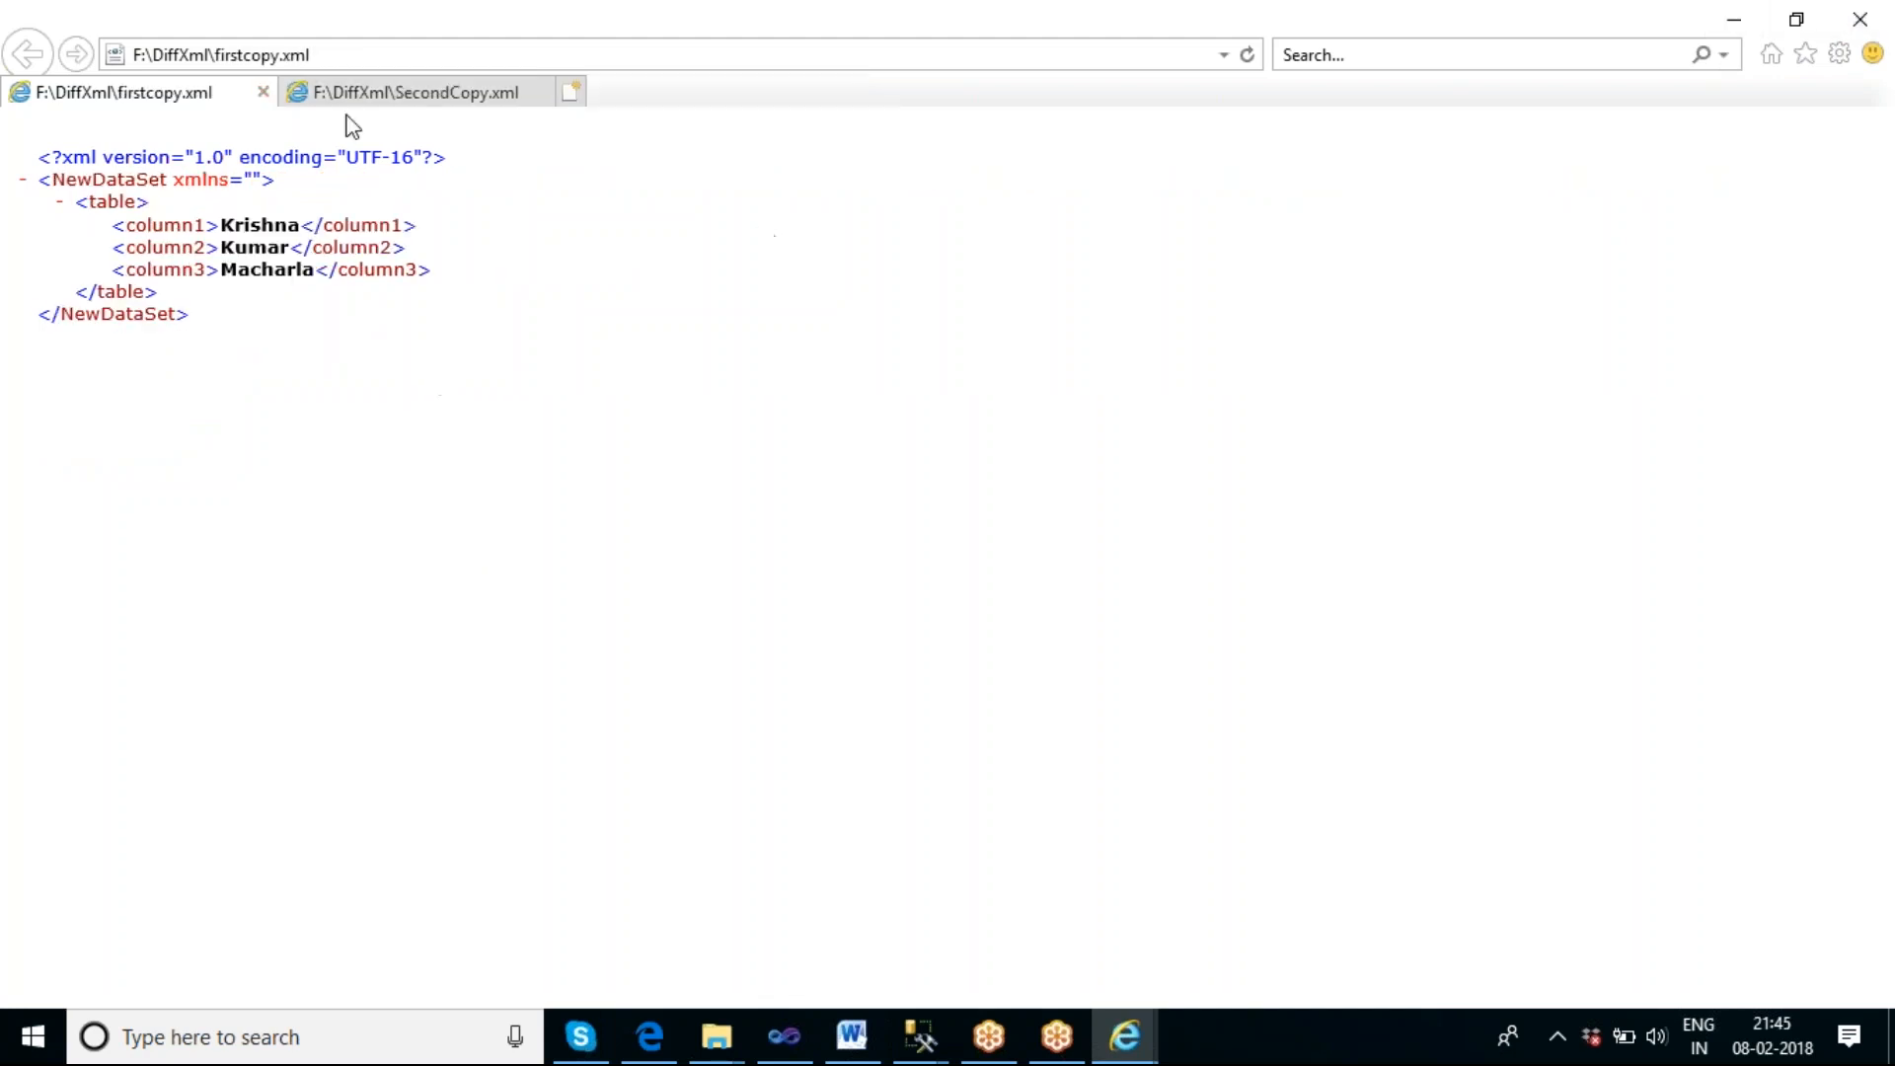
click(263, 91)
click(262, 92)
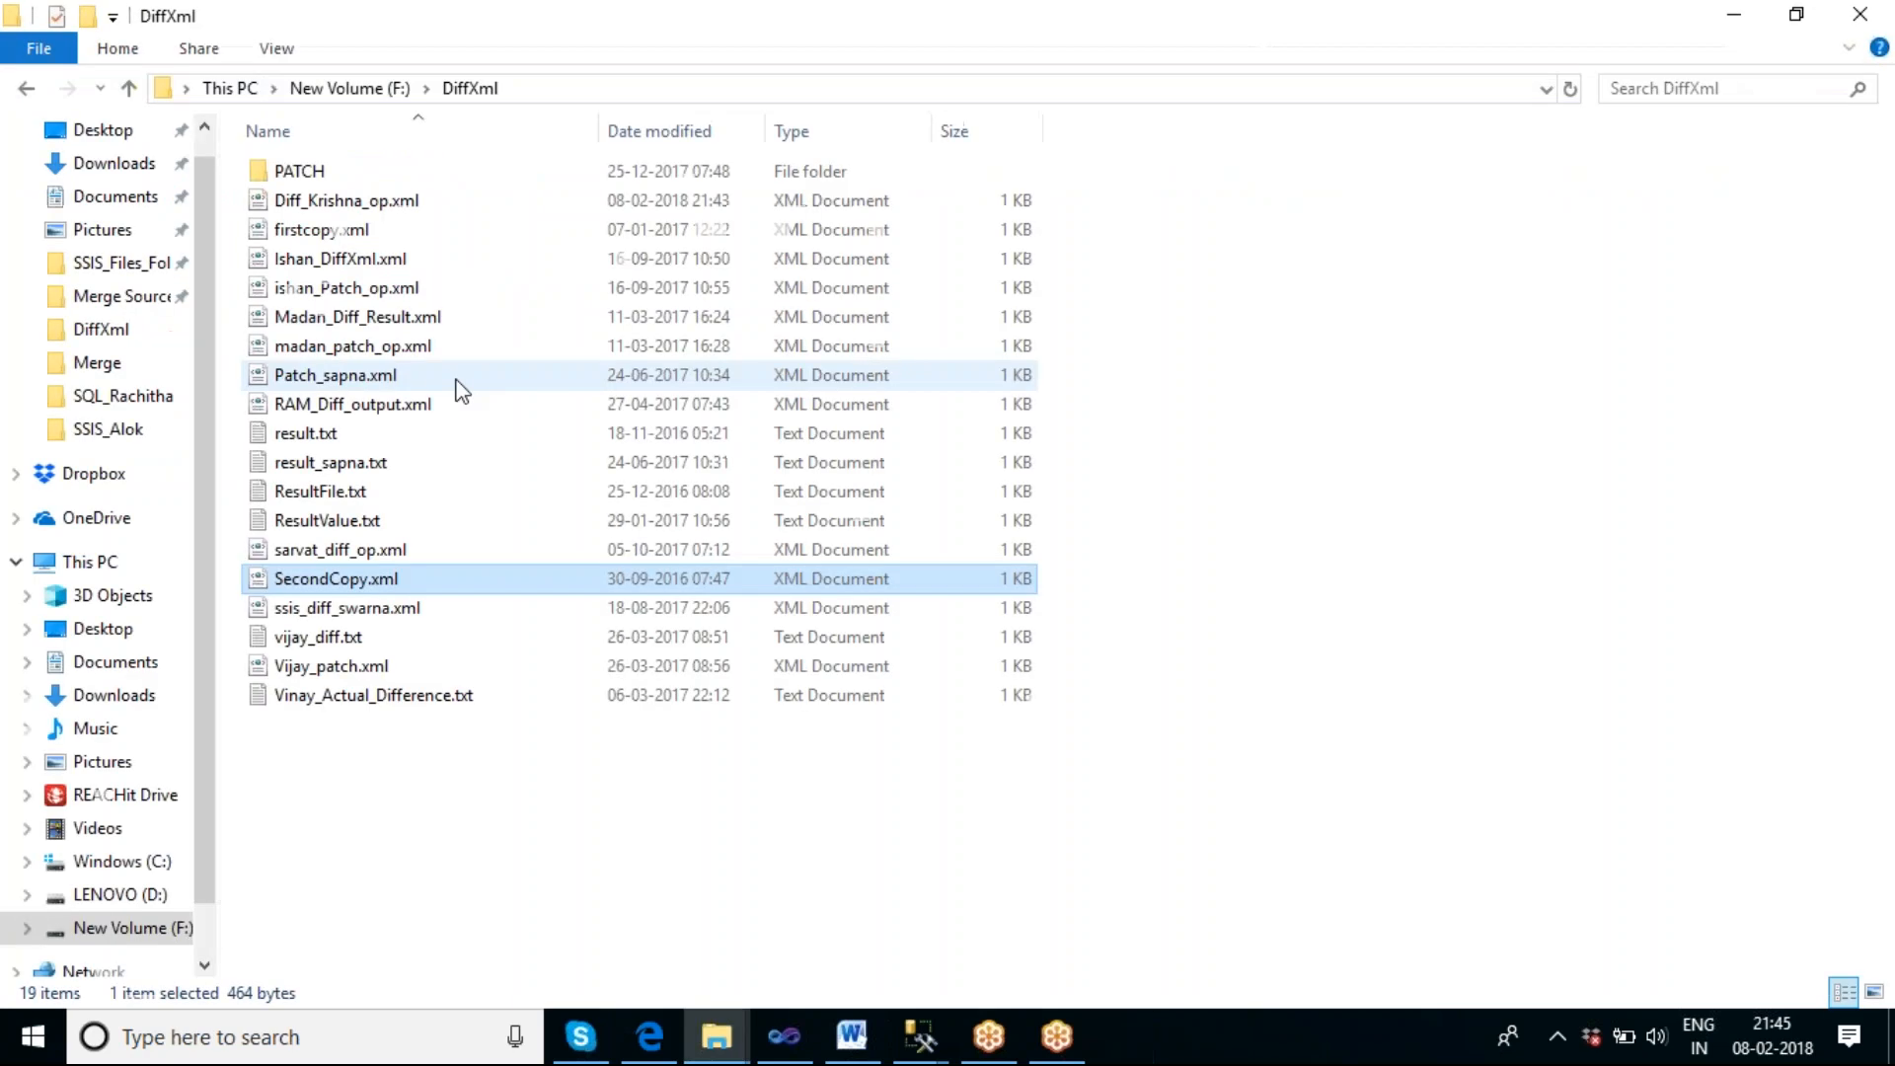
Switch to Visual Studio, end the debug run, and add a new XML Task to the control flow with its editor open.
click(784, 1034)
click(833, 78)
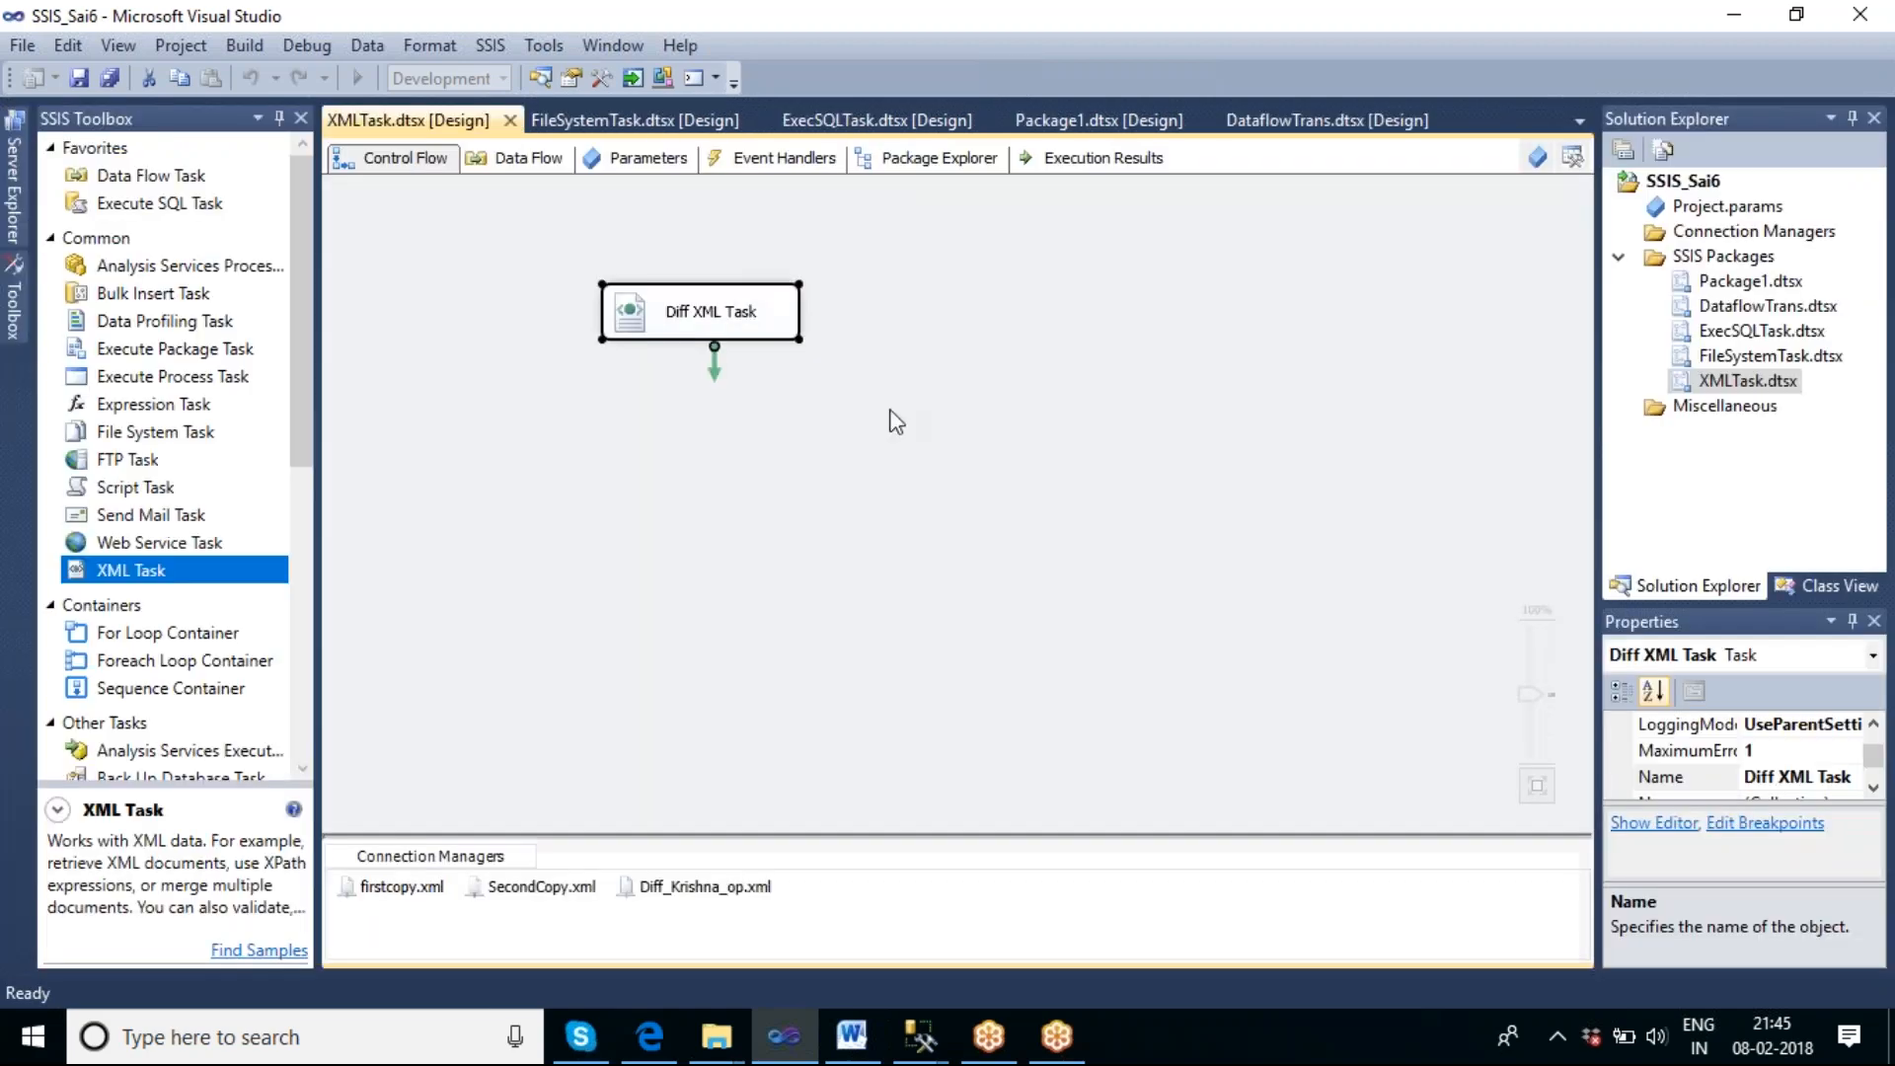
click(903, 418)
drag(134, 578, 731, 456)
double_click(720, 460)
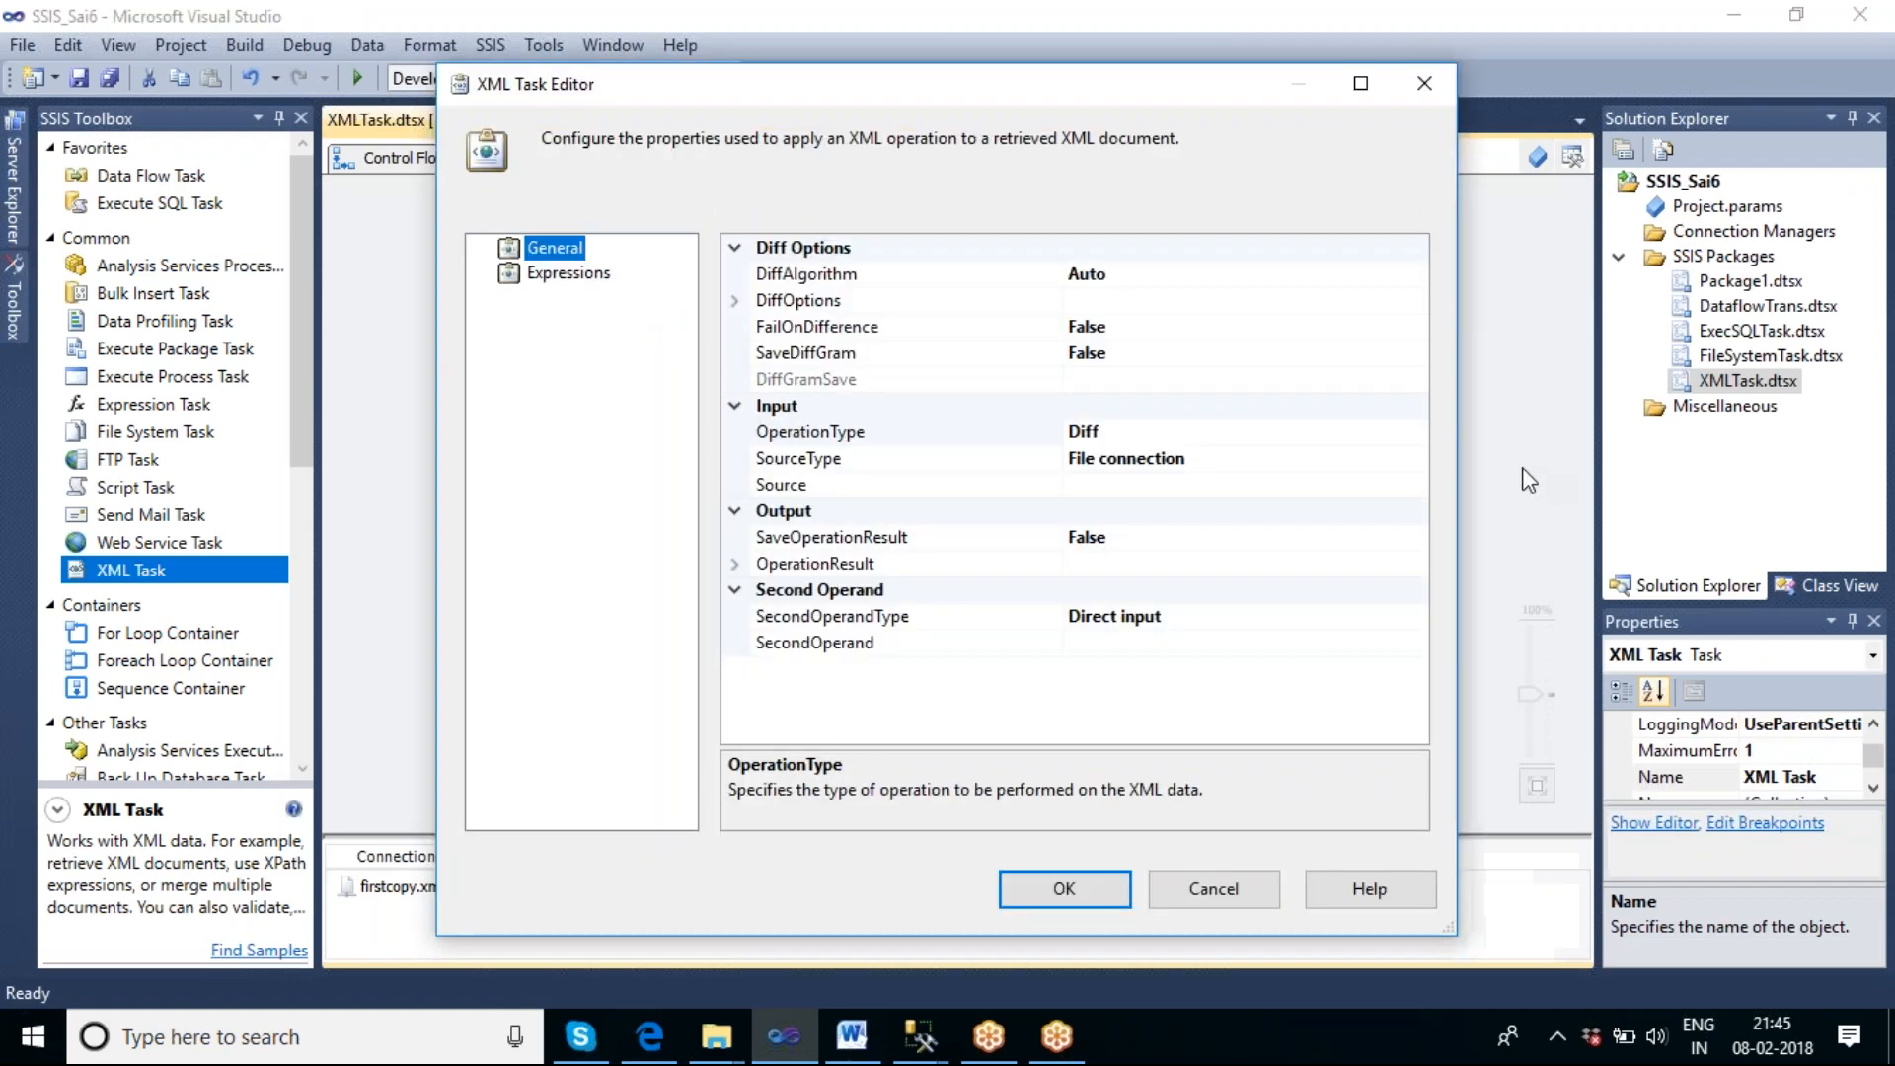
Set the new XML Task's OperationType to Patch and its Source to the firstcopy.xml file connection.
click(1352, 439)
click(1415, 435)
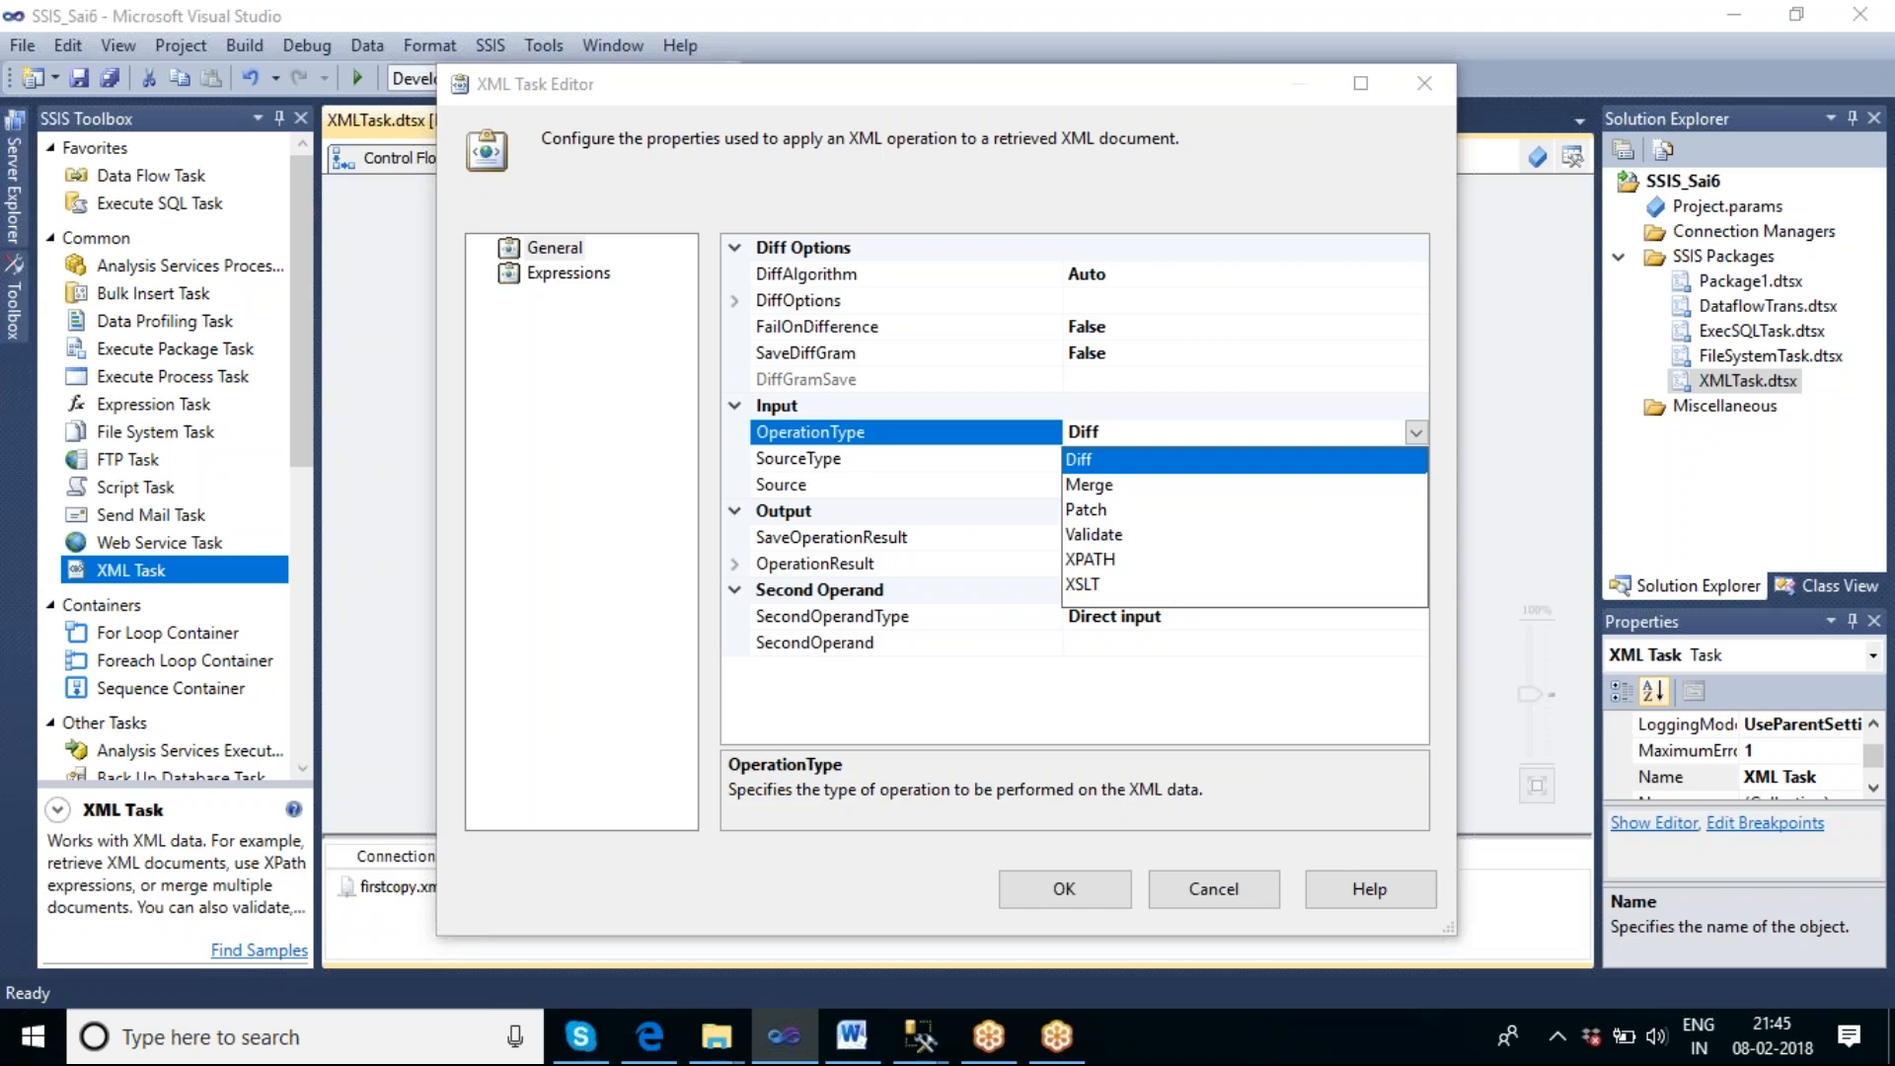
click(1090, 512)
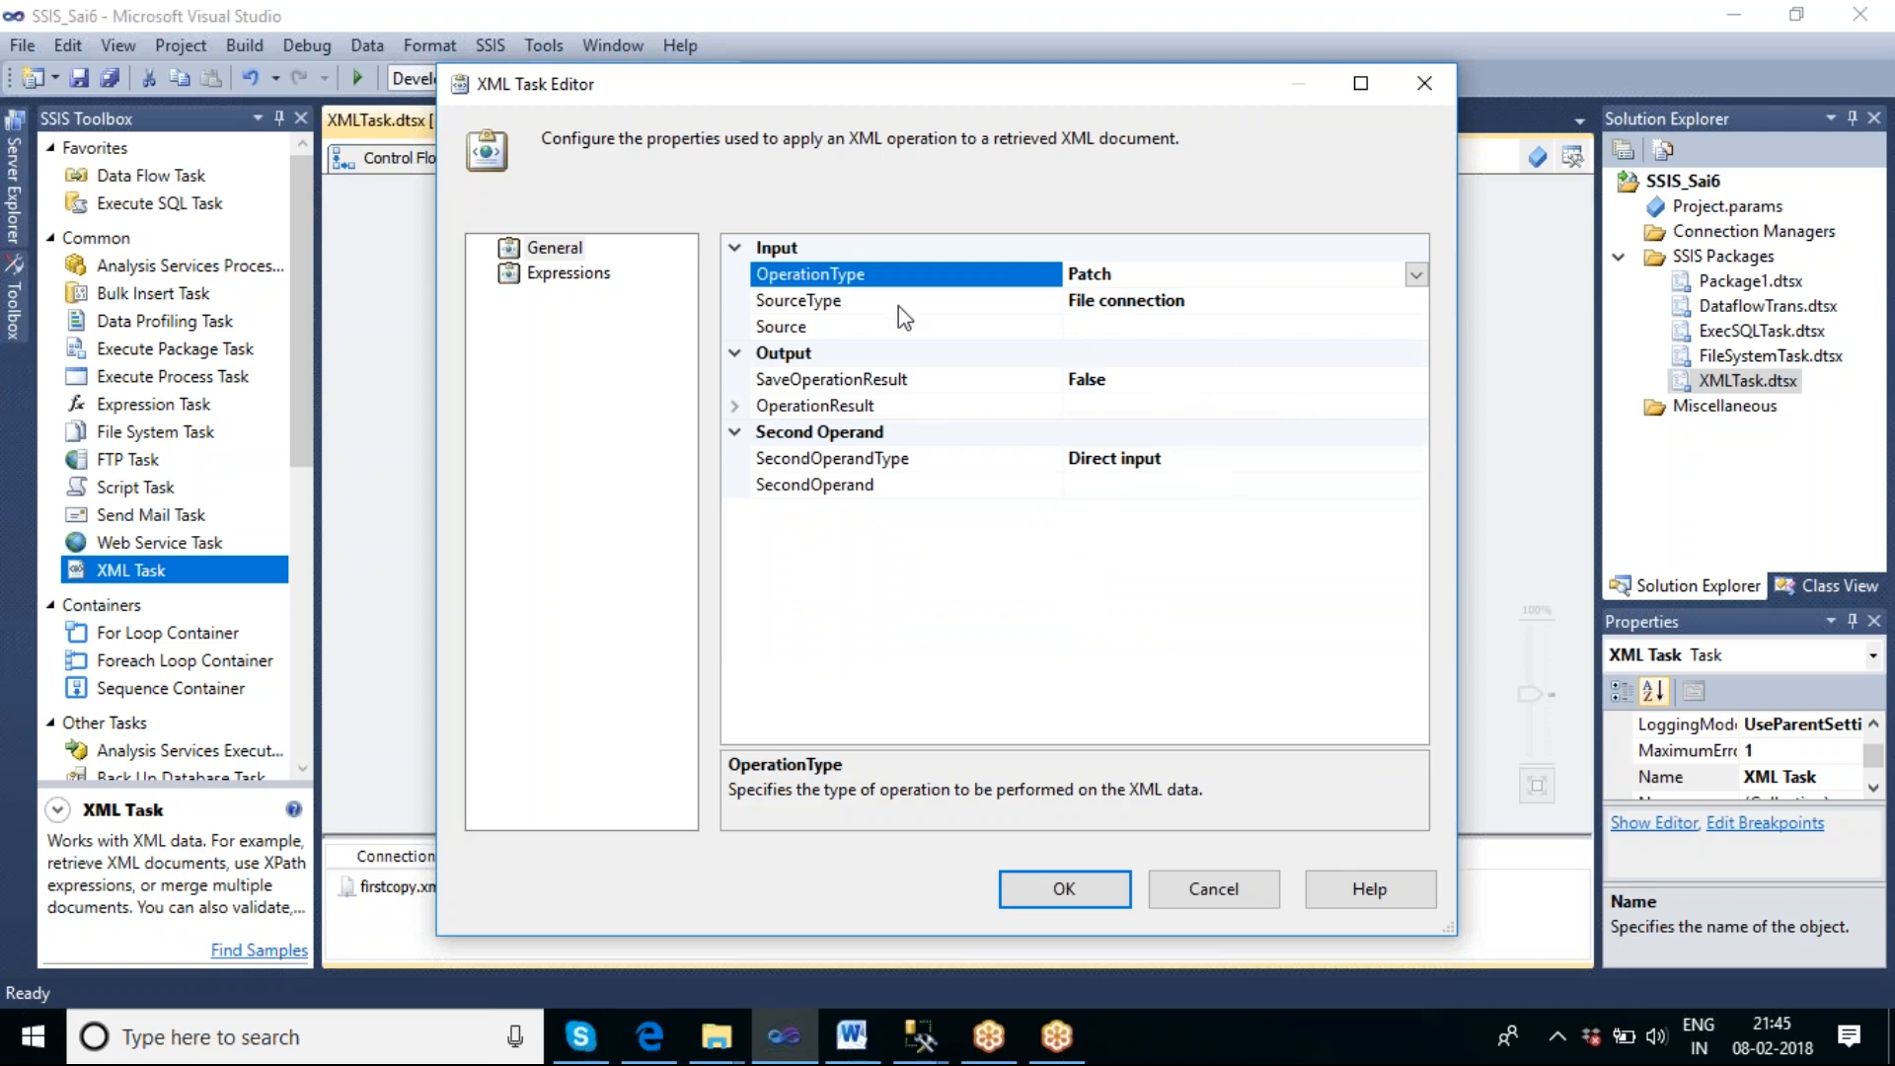
click(1147, 332)
click(1417, 330)
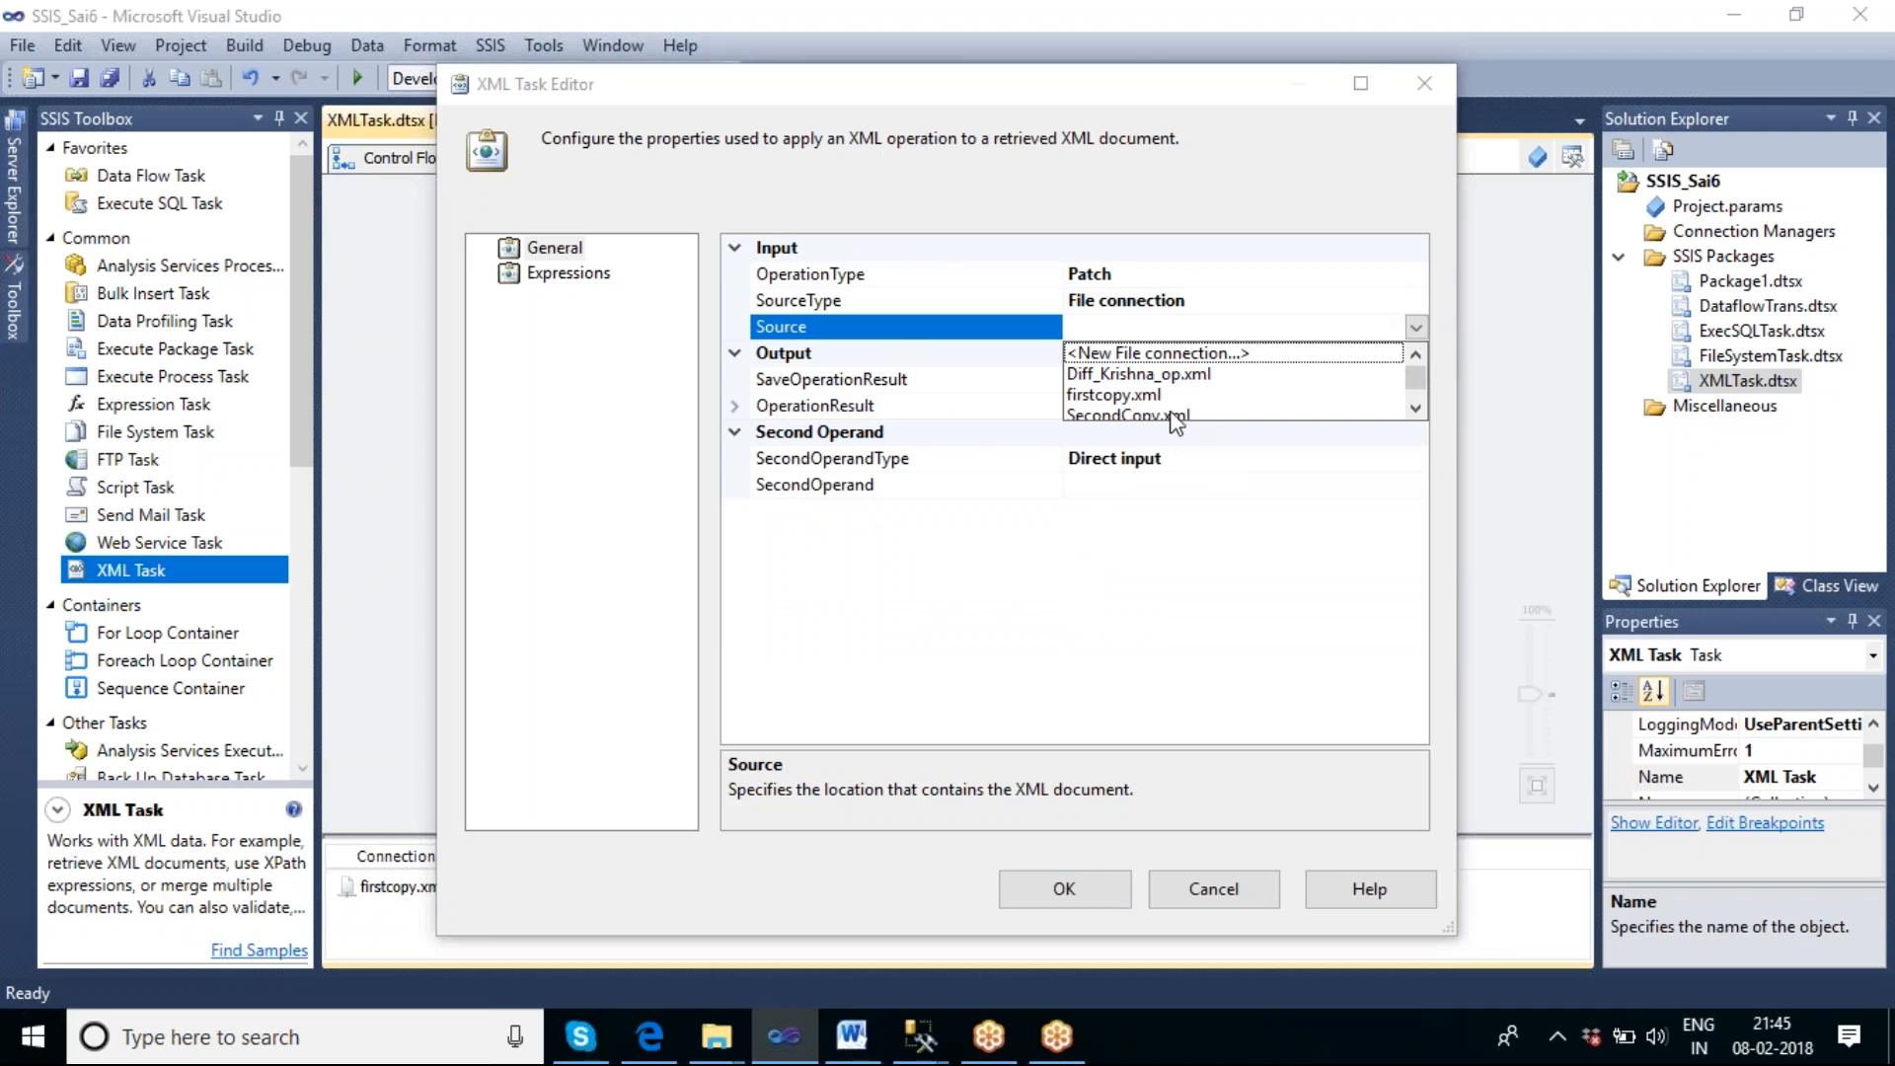
click(1096, 396)
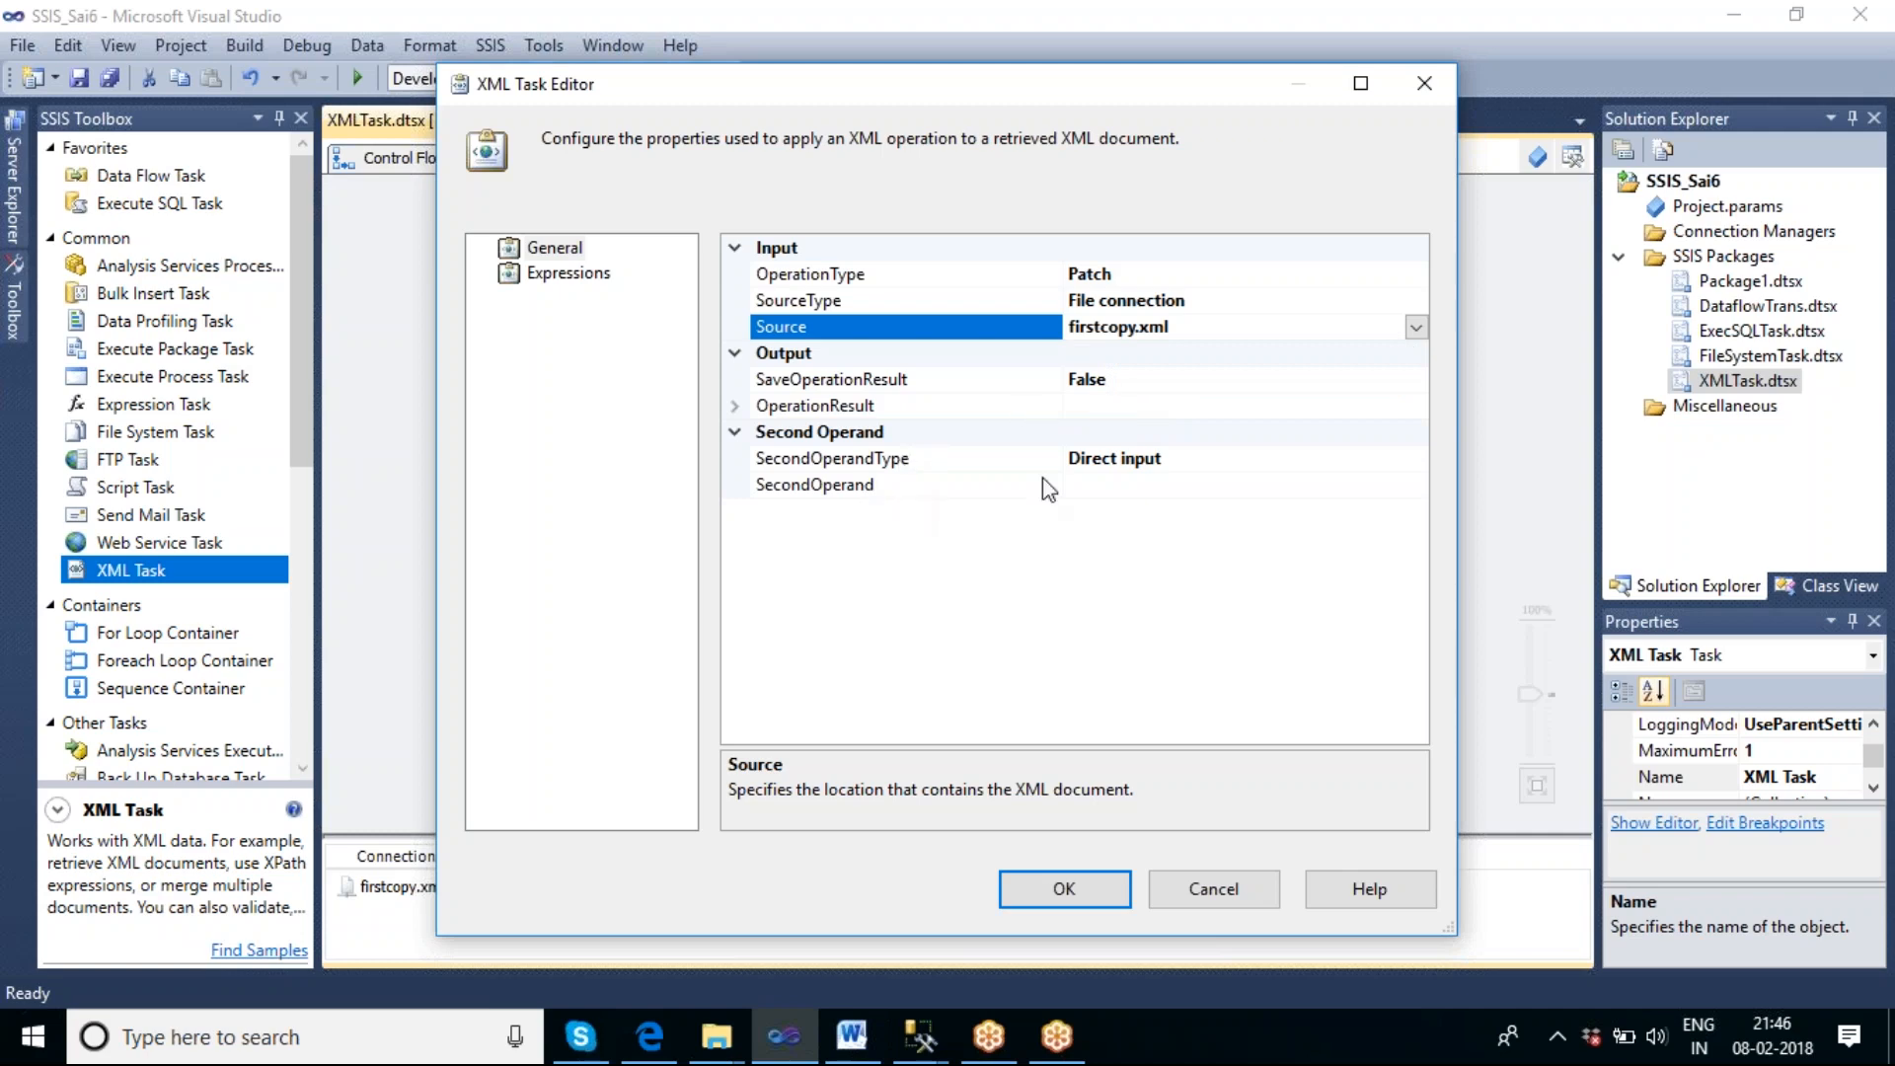
Set SecondOperandType to File connection and choose Diff_Krishna_op.xml as the SecondOperand.
click(1259, 461)
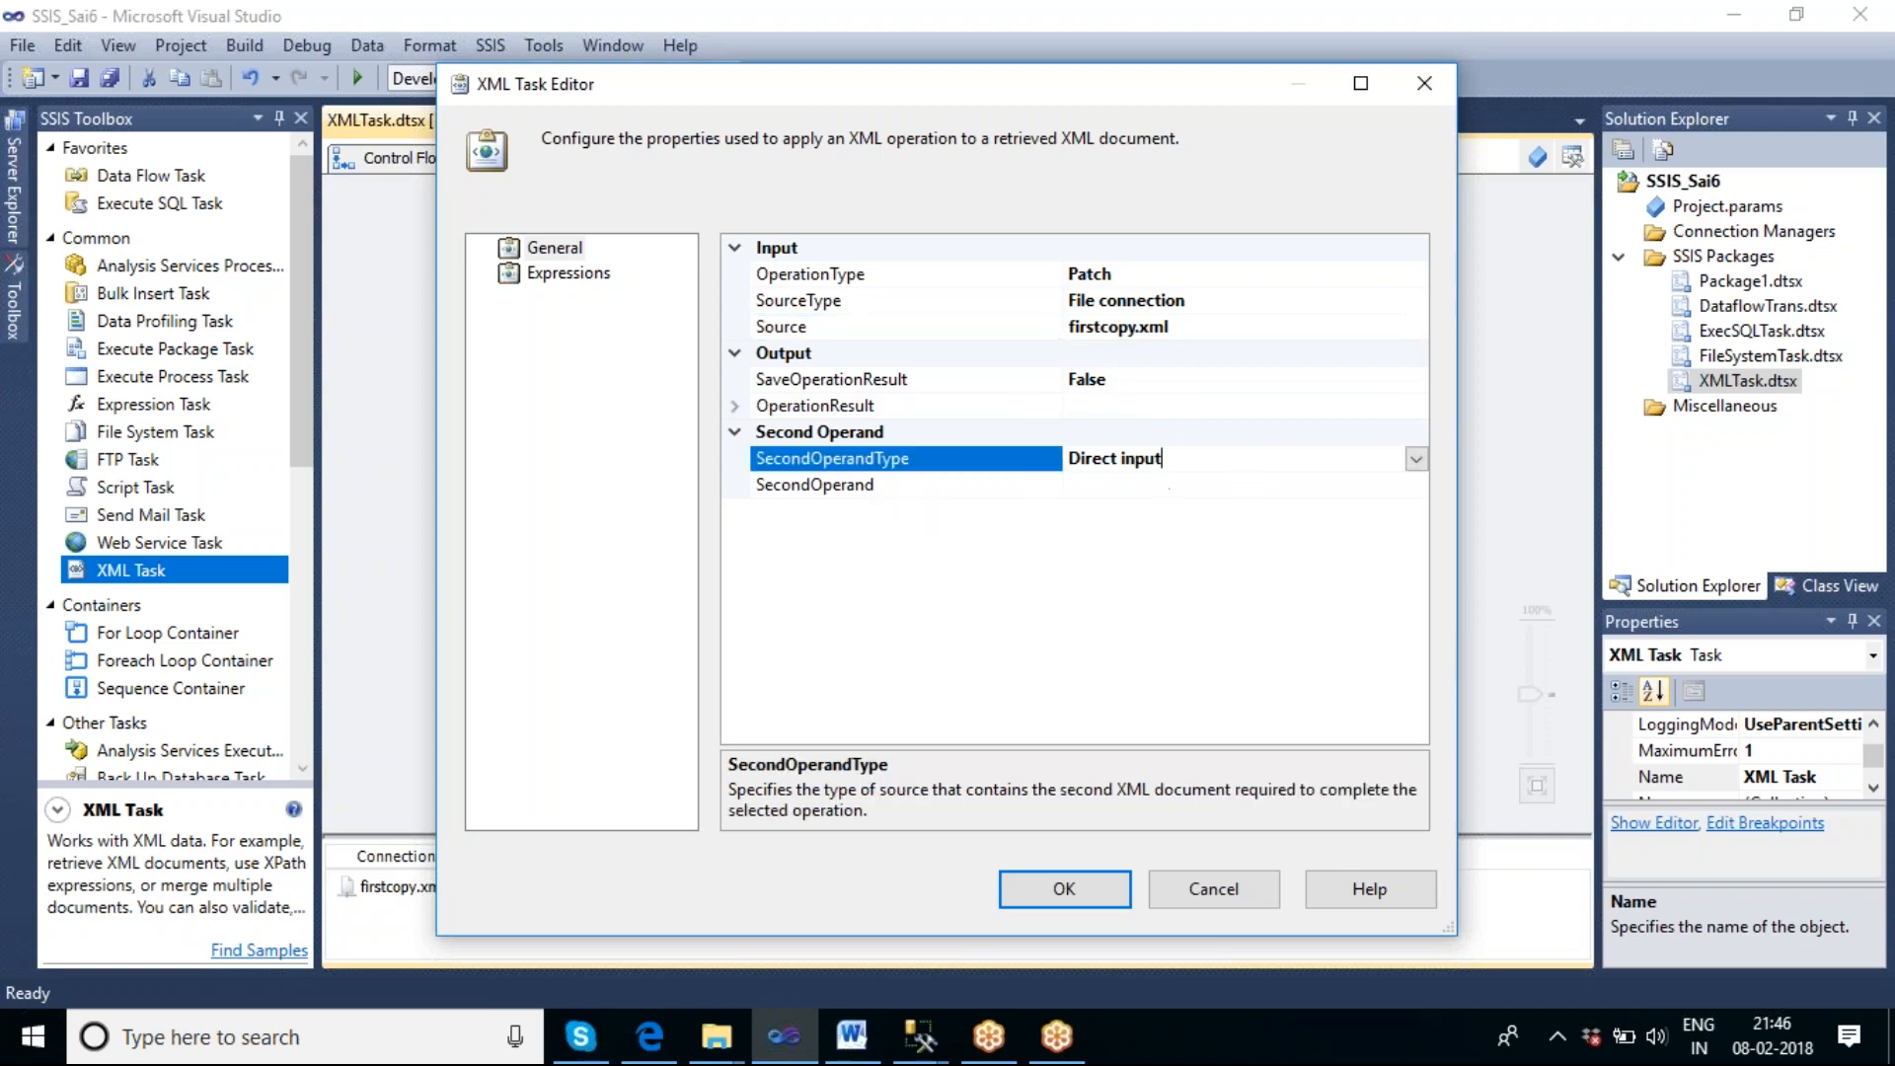
click(1417, 459)
click(1130, 514)
click(1121, 487)
click(1417, 485)
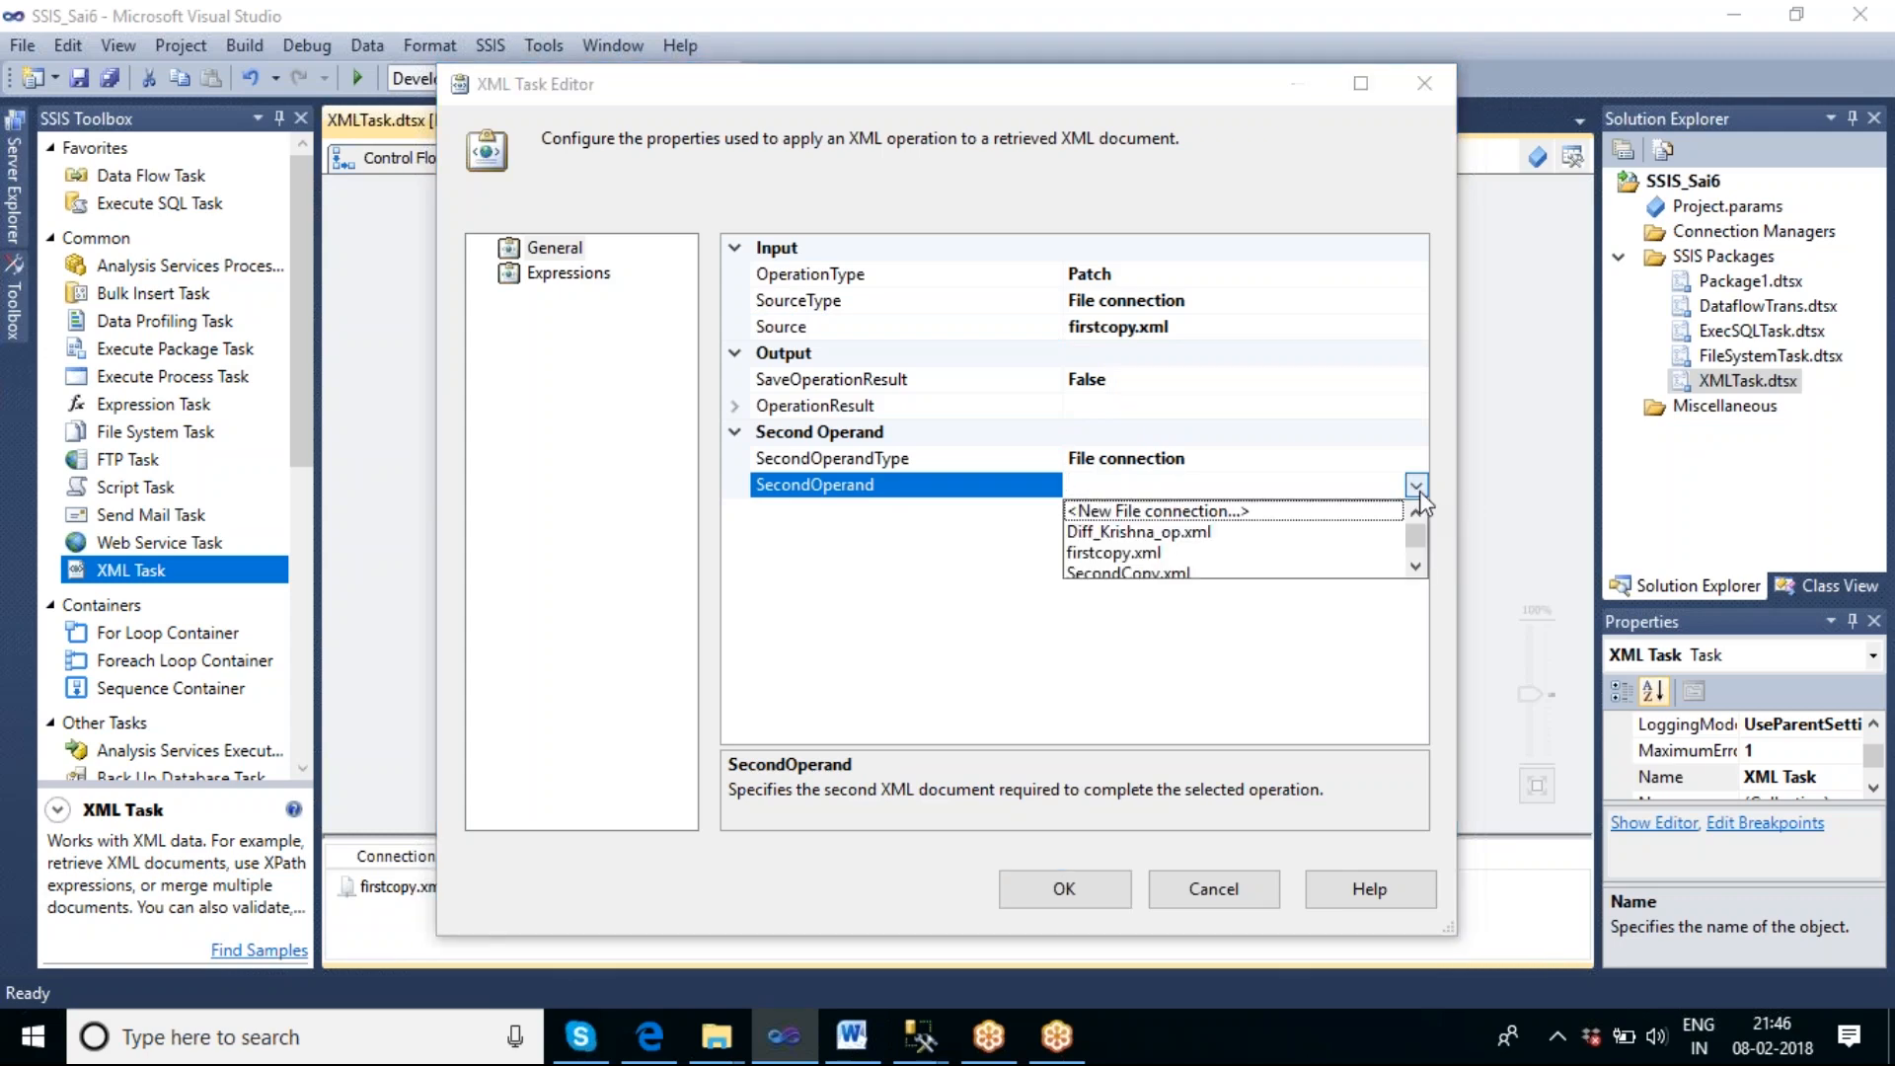
click(1187, 533)
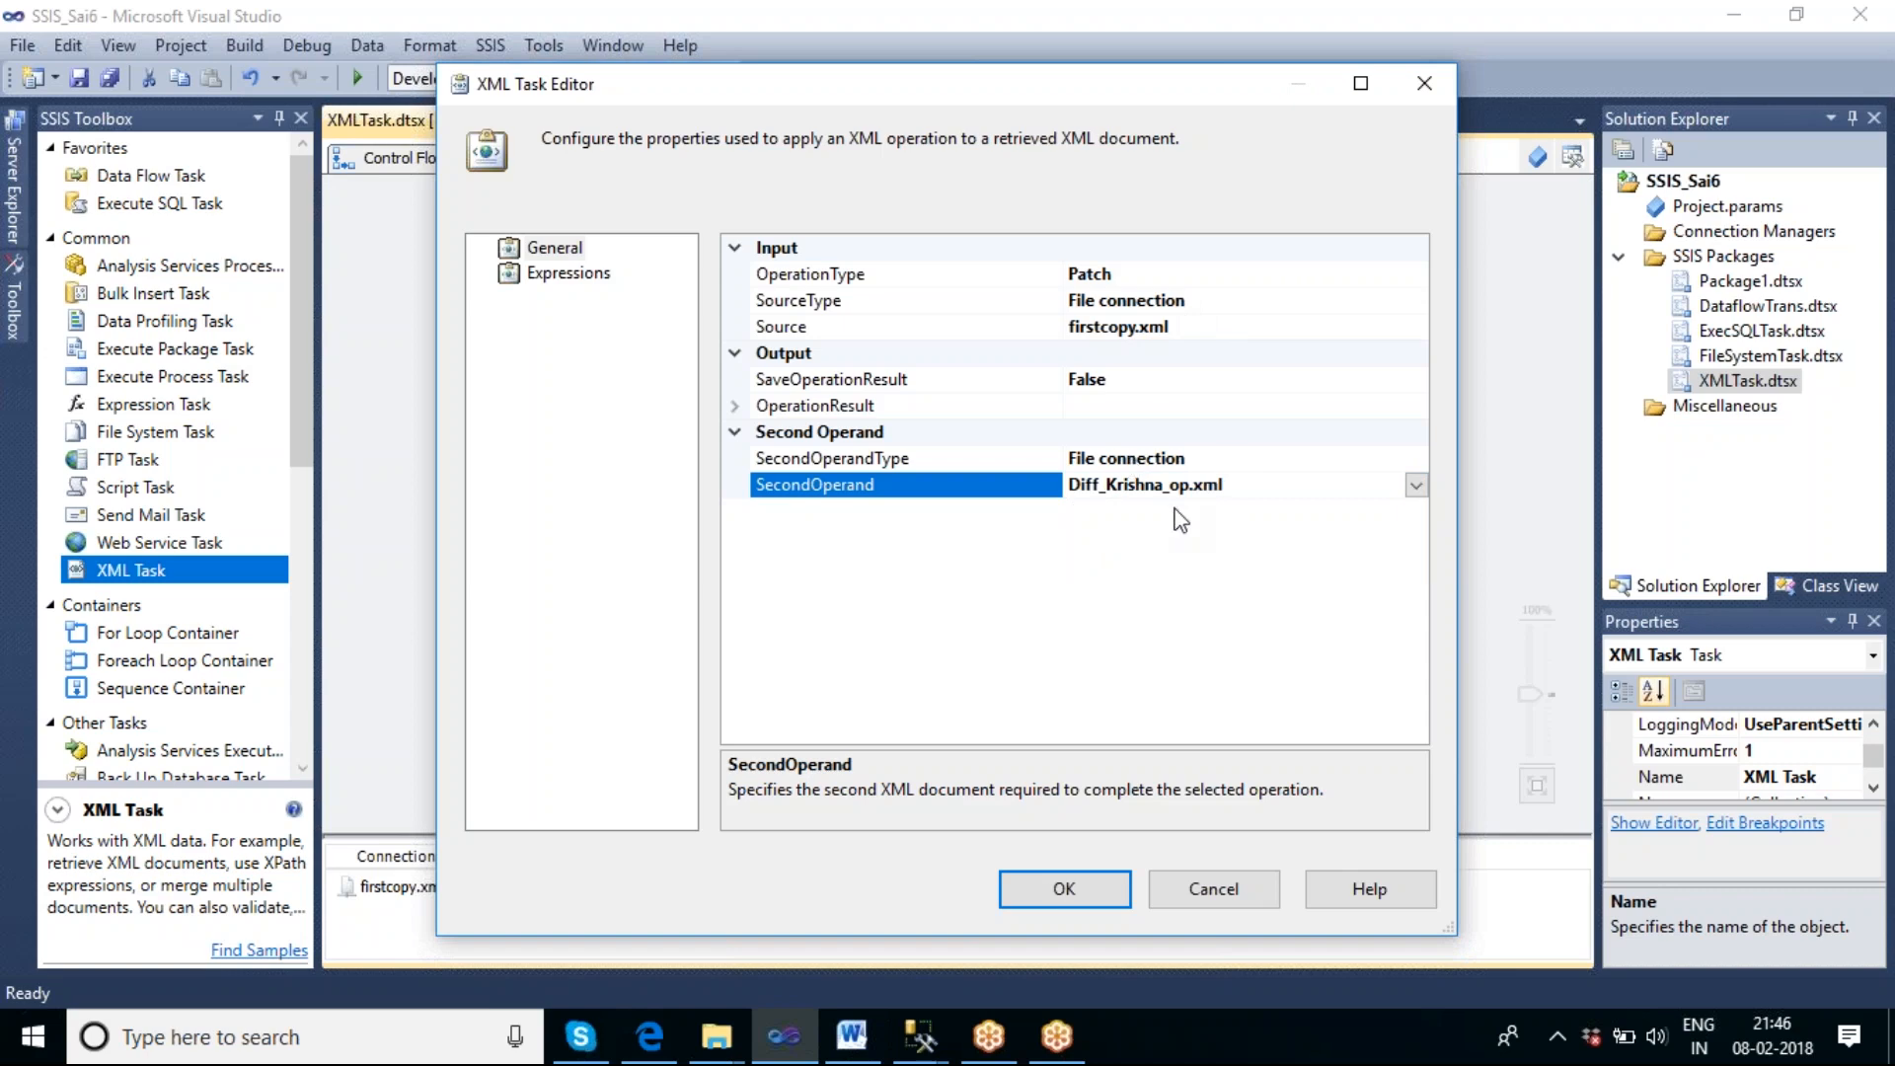
Set SaveOperationResult to True for the patch operation's output.
click(1127, 386)
click(1417, 381)
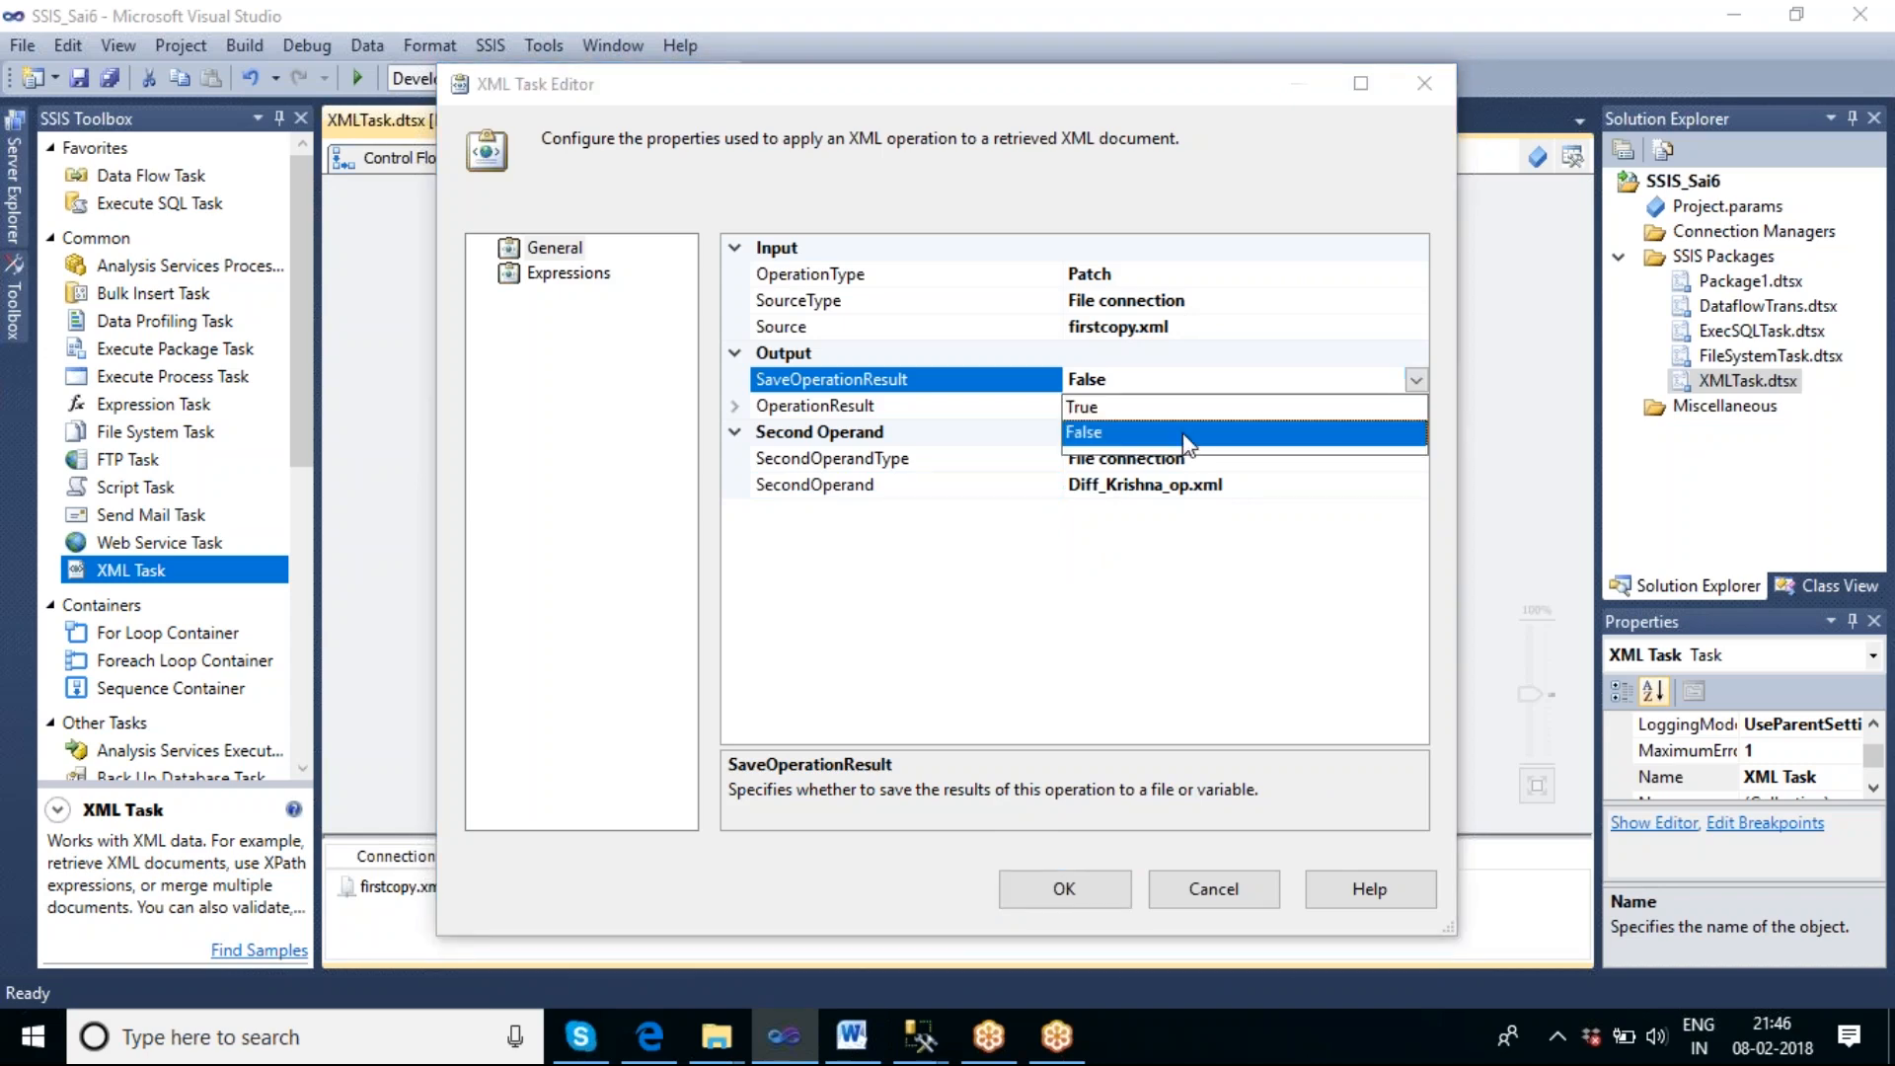
click(1139, 408)
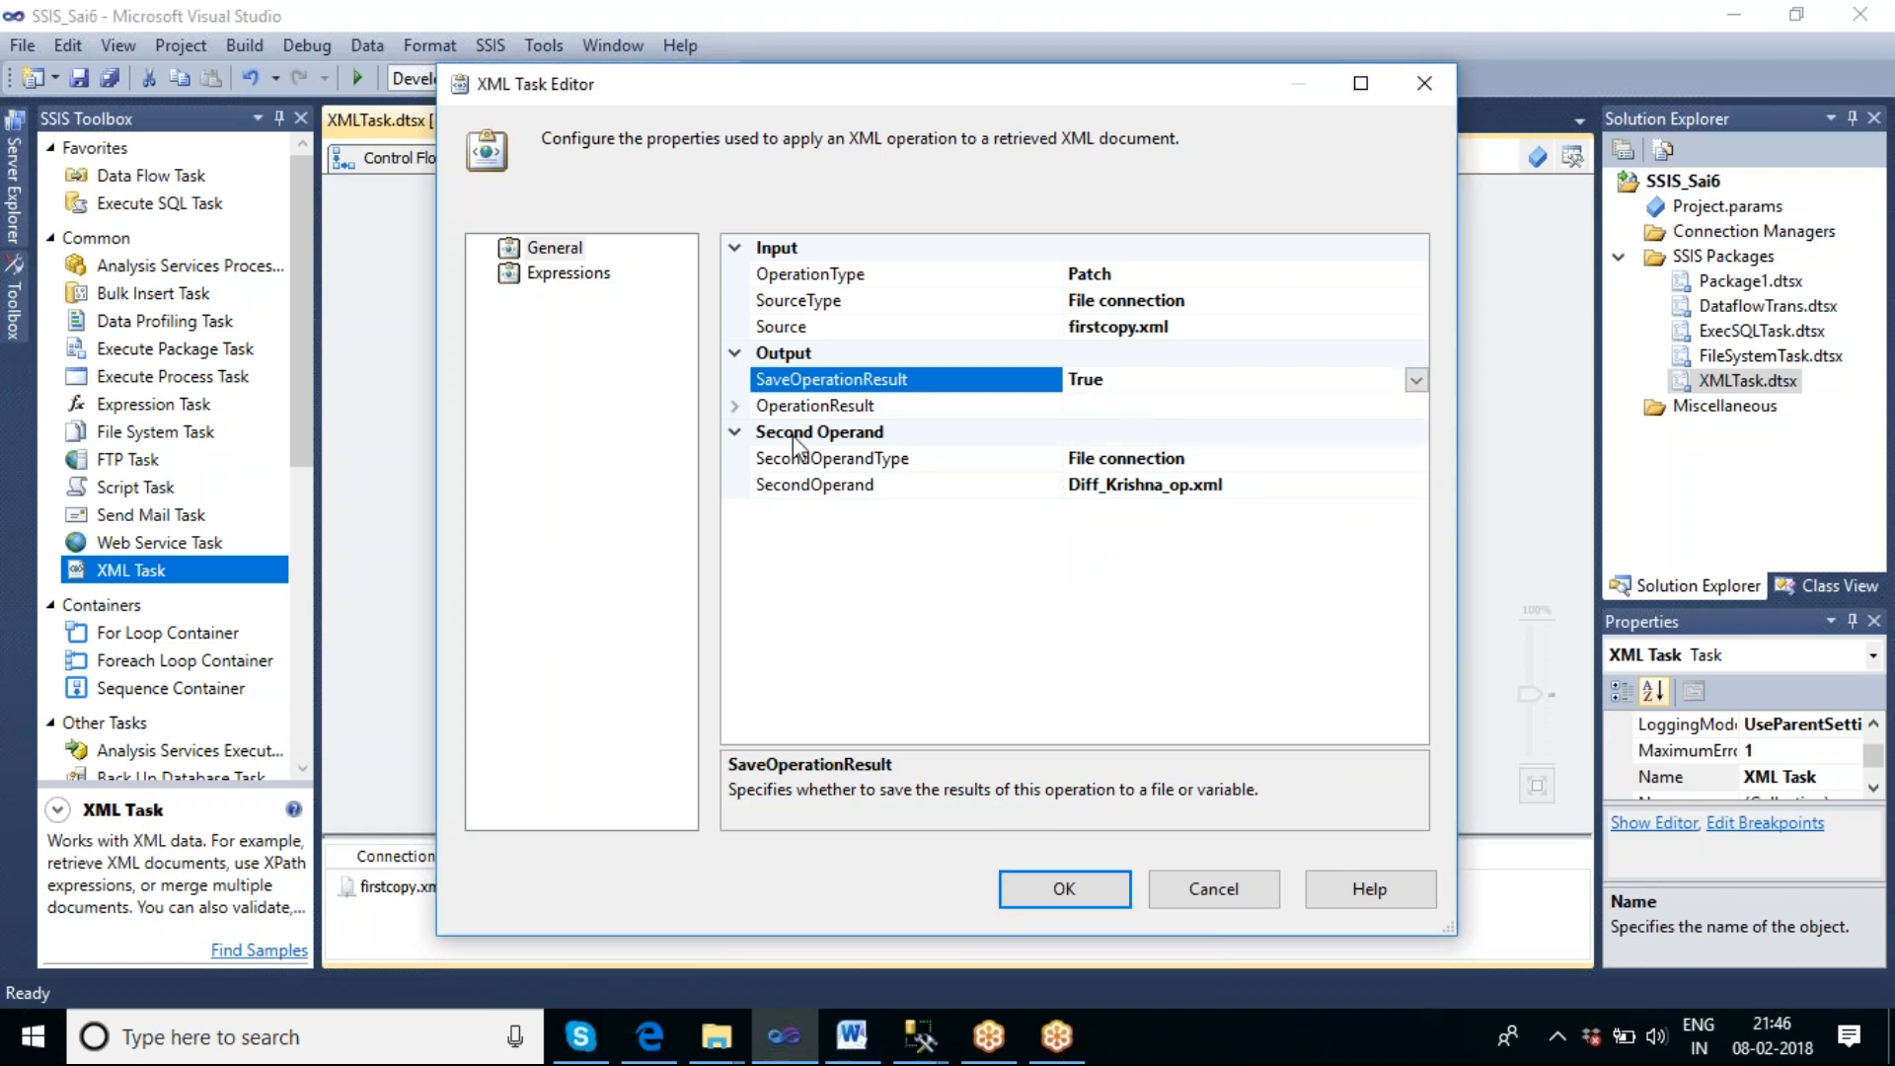
Start a new file connection for the Destination under OperationResult, with the usage type Create file.
click(734, 405)
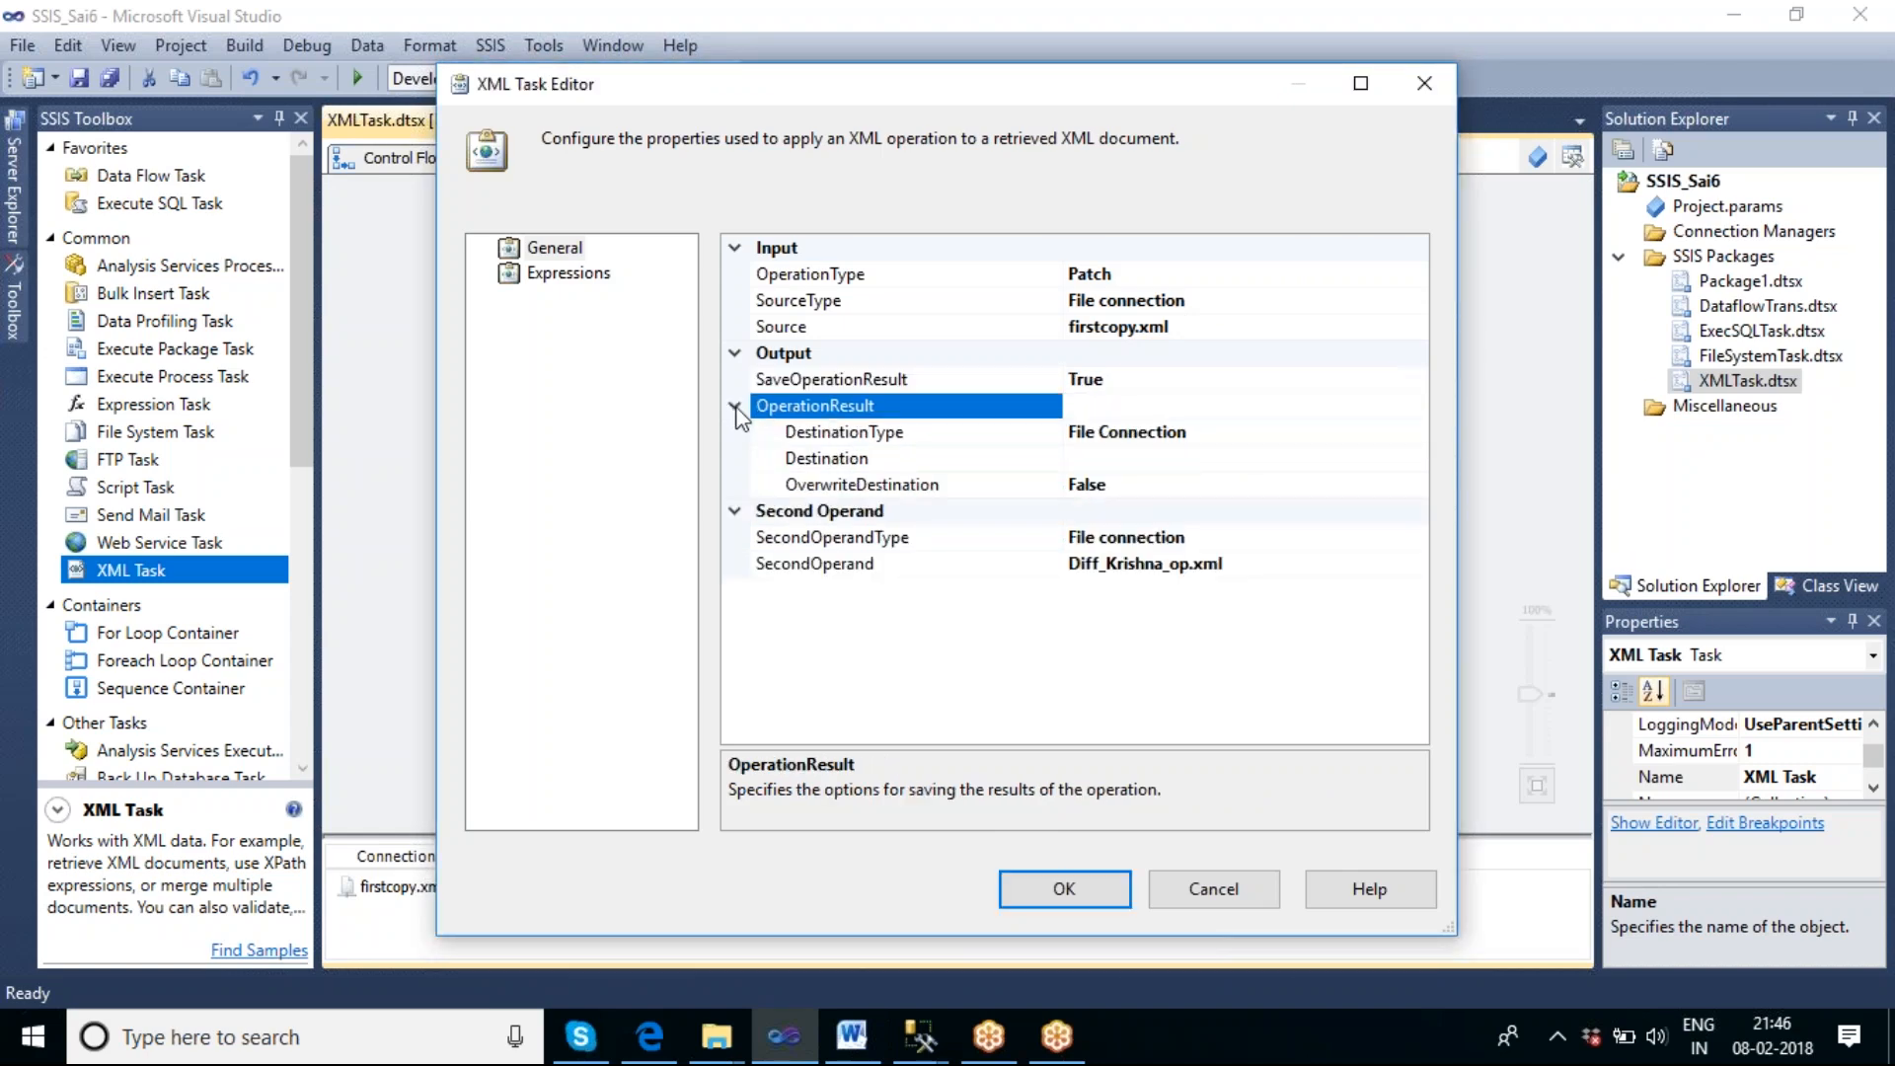
click(1164, 458)
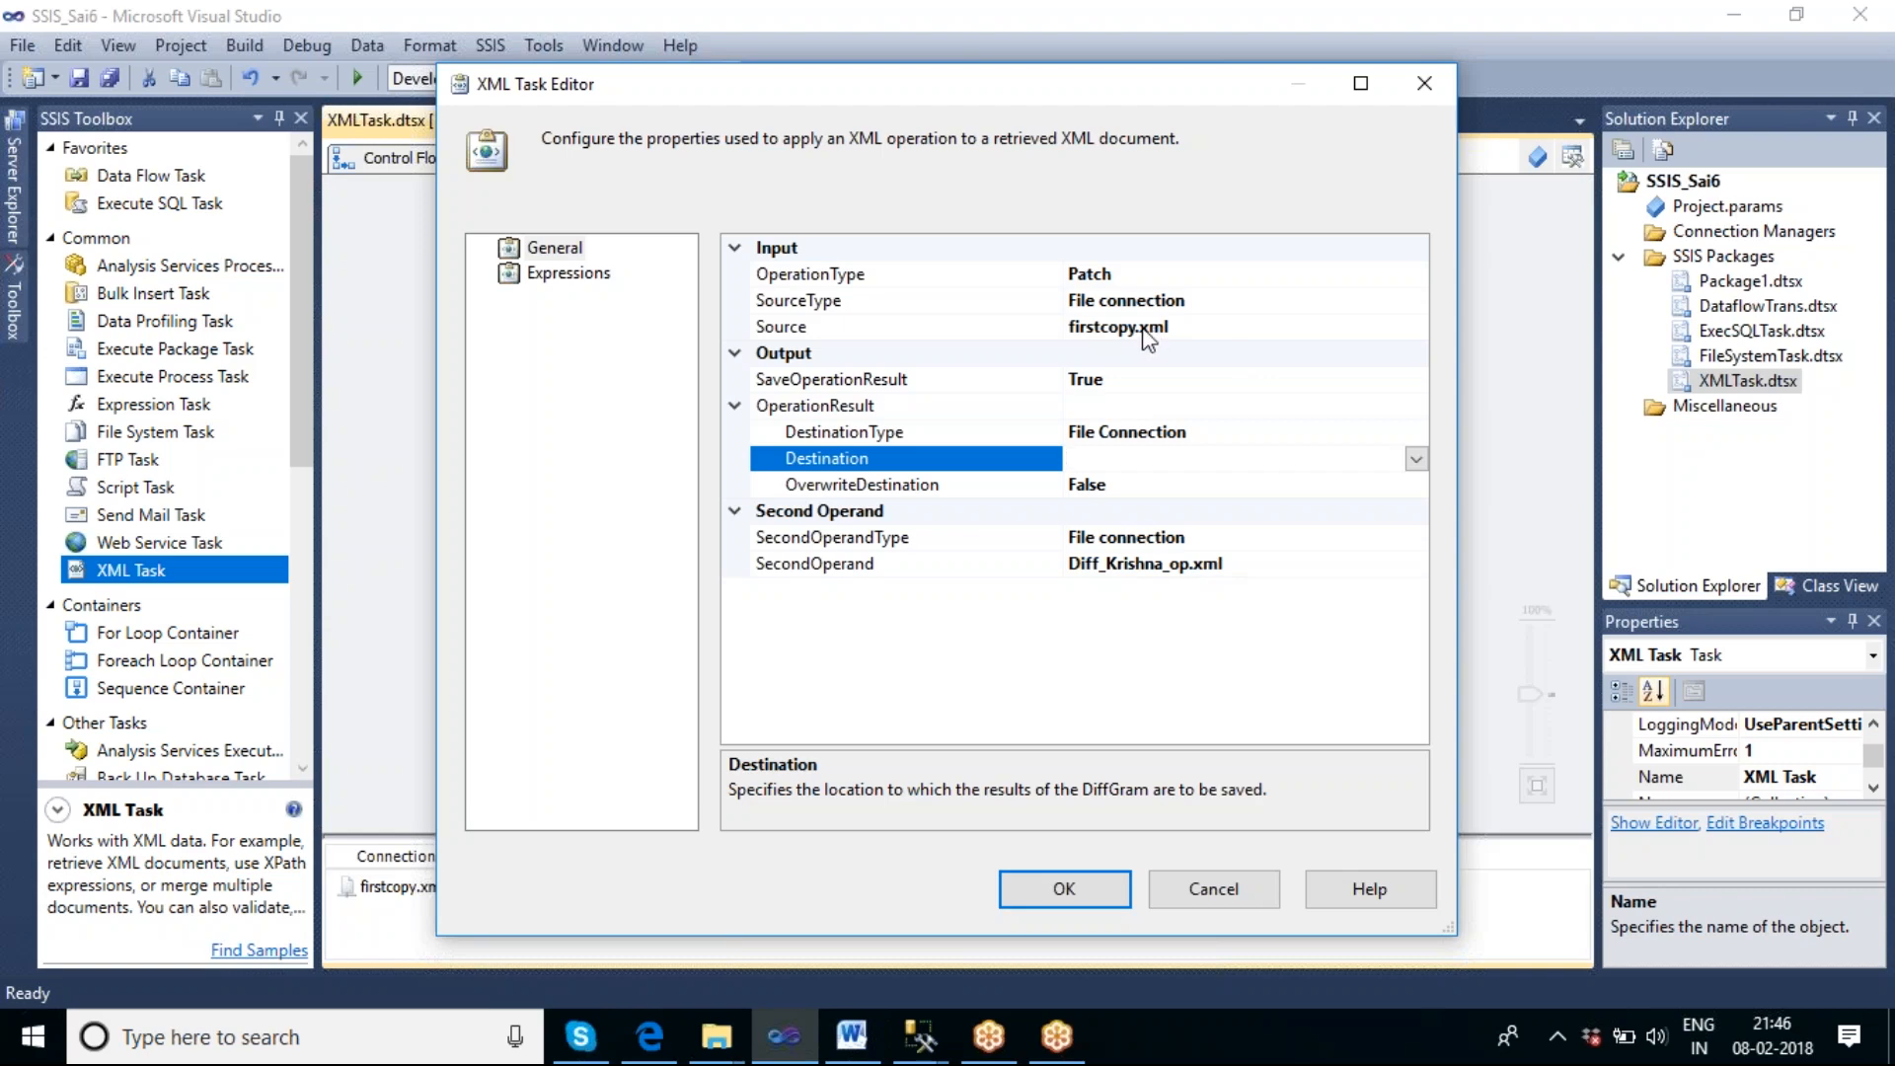
click(1417, 460)
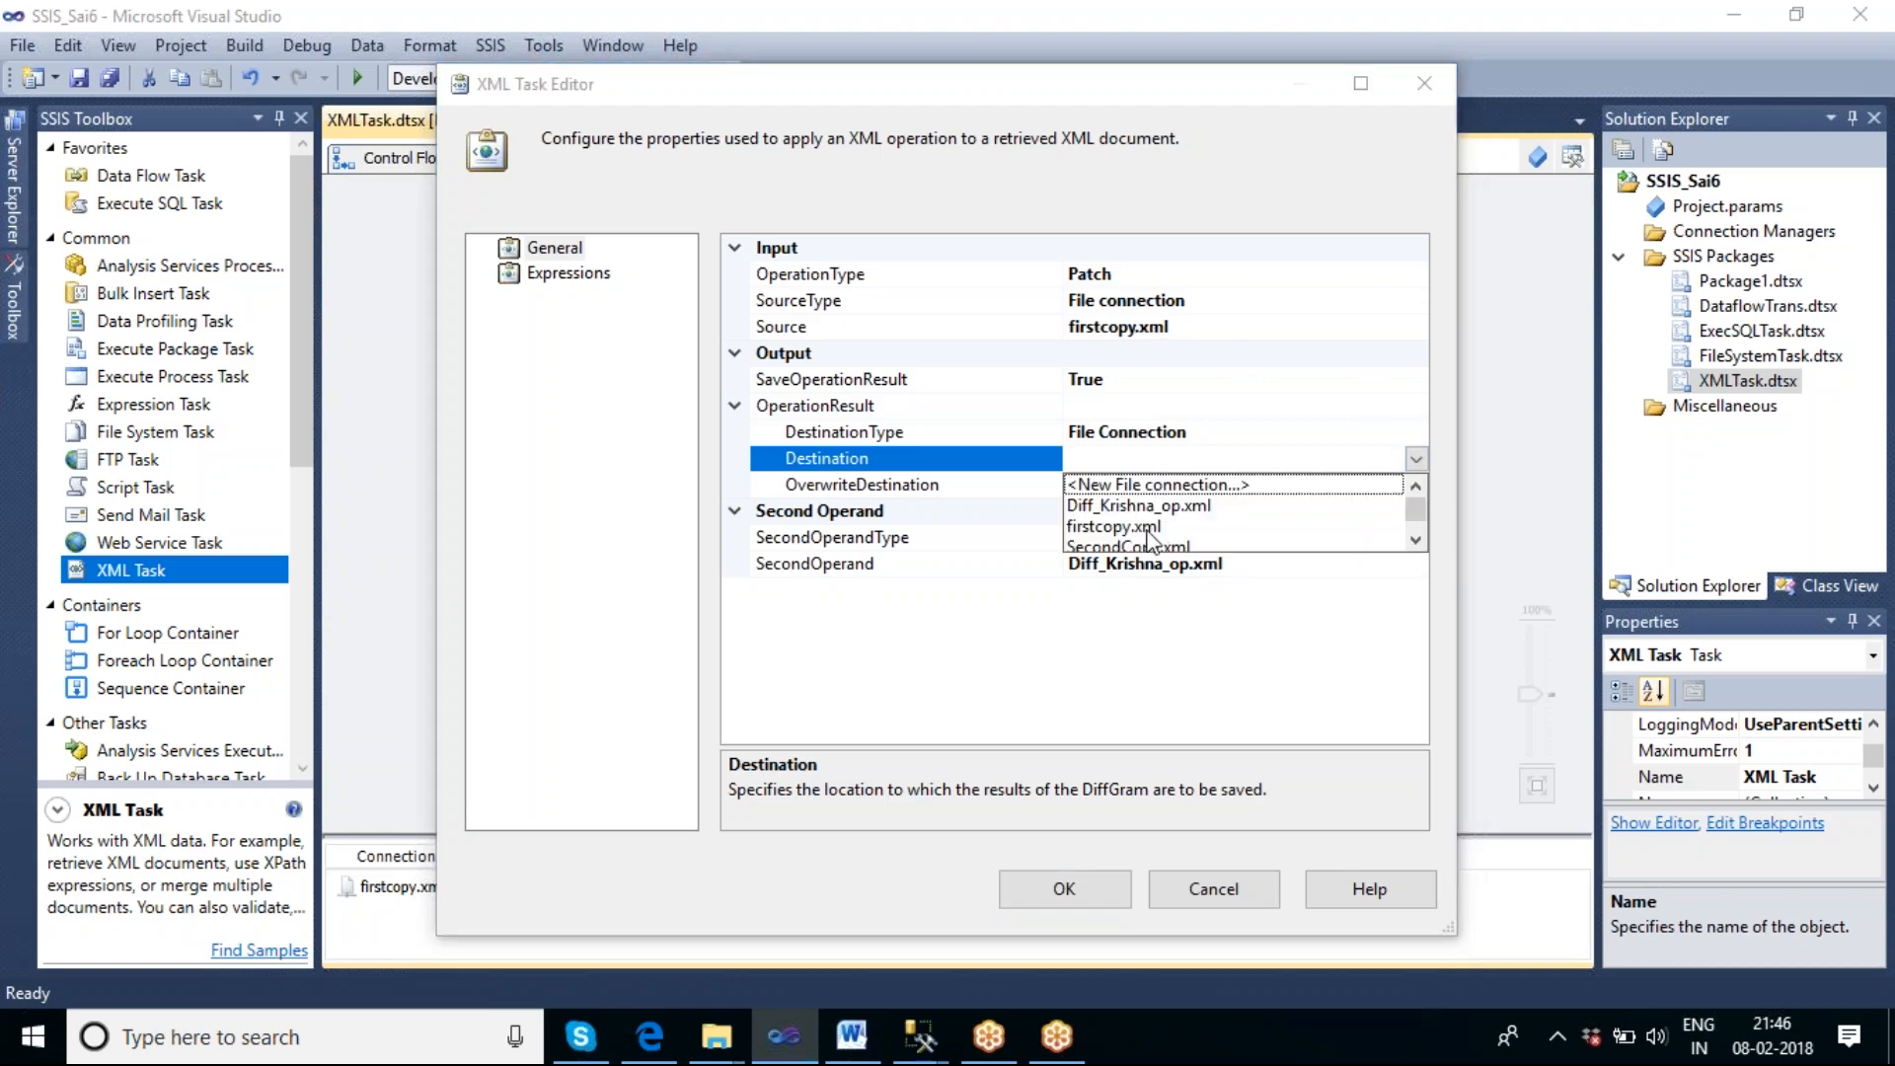
click(1167, 484)
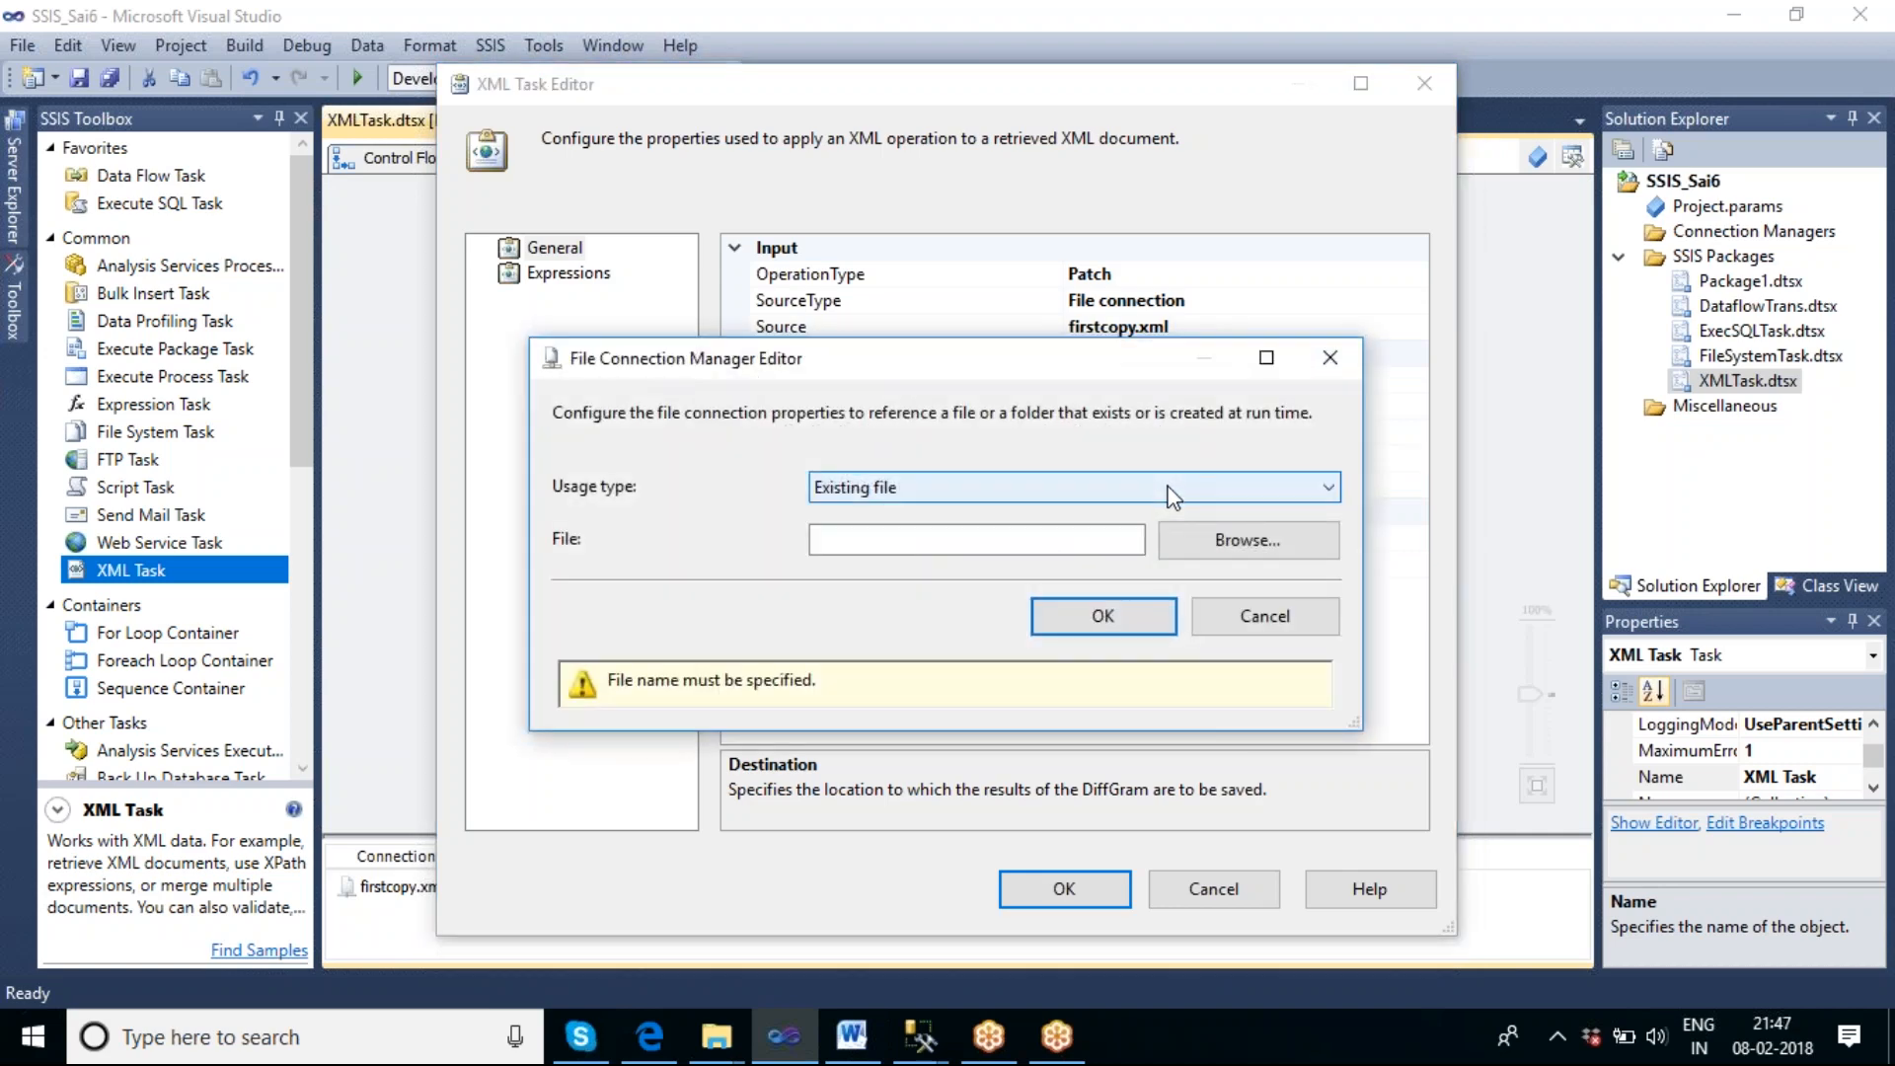
click(1135, 501)
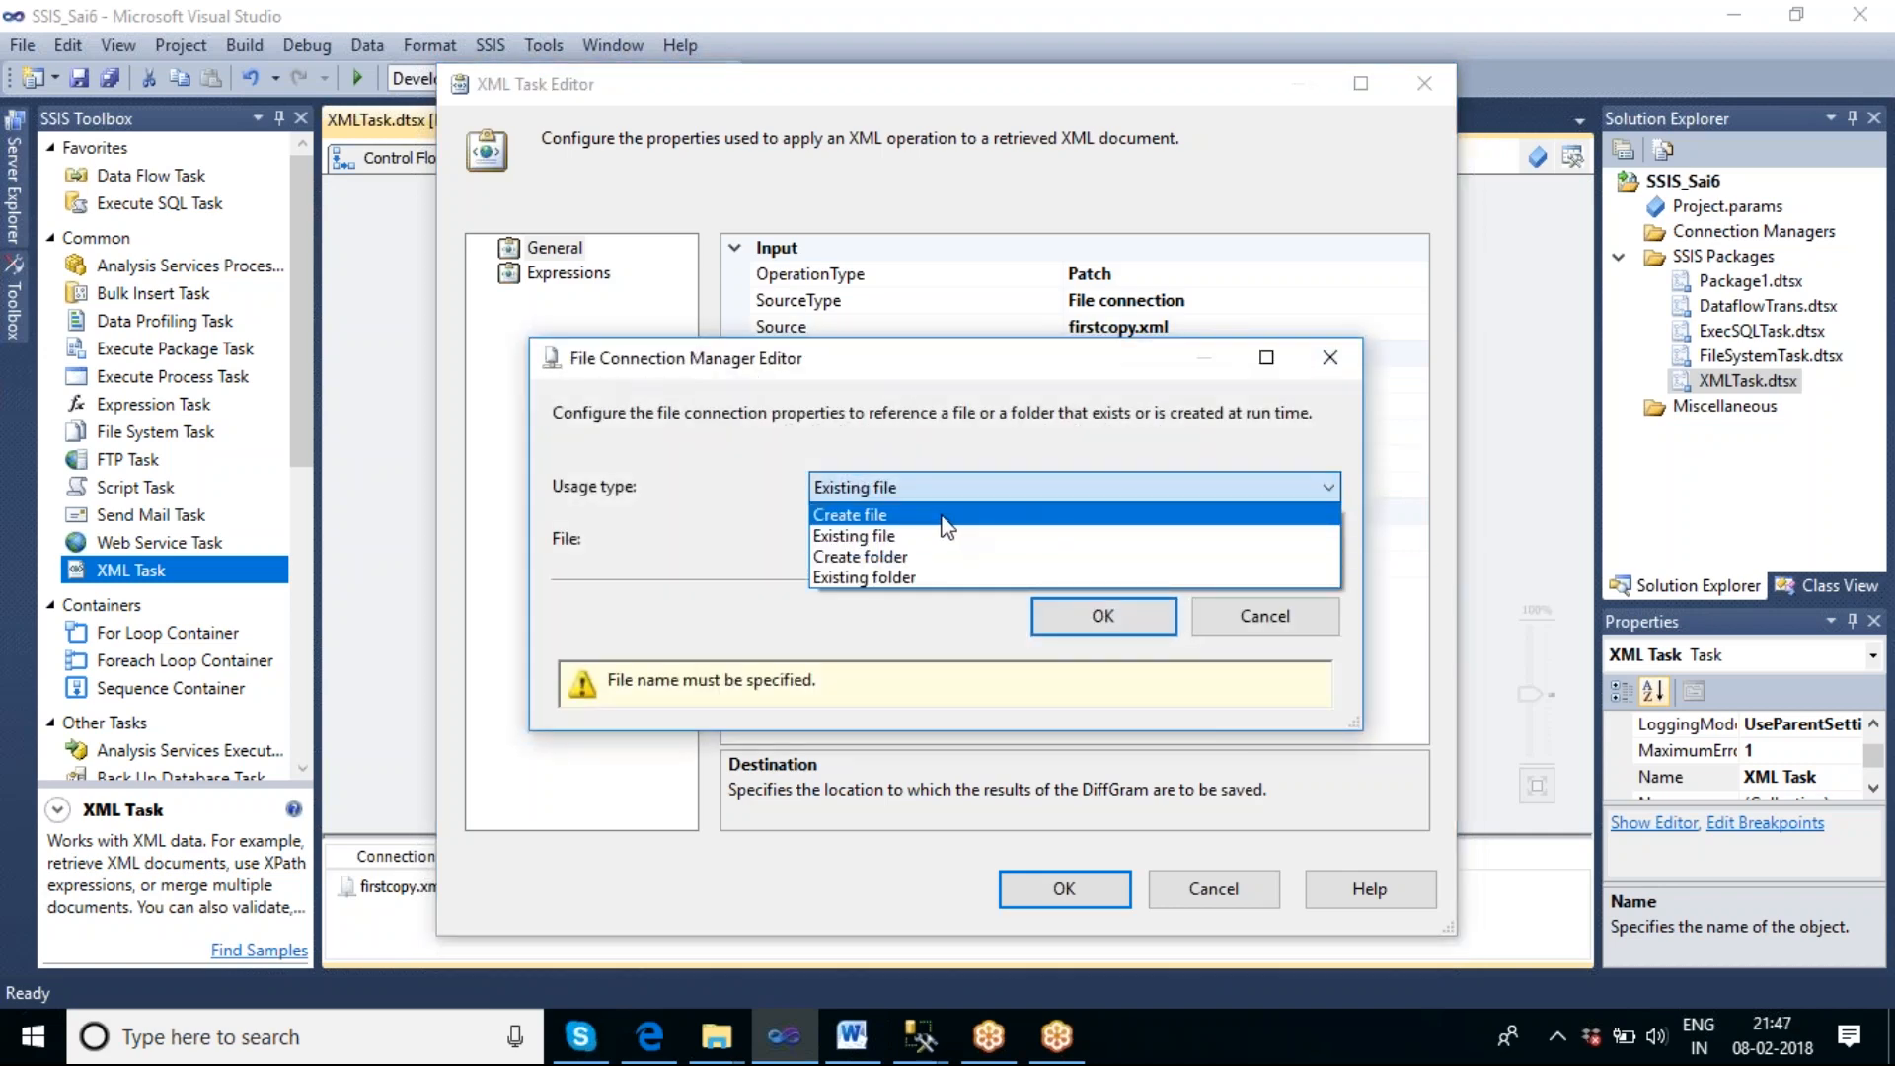
click(943, 517)
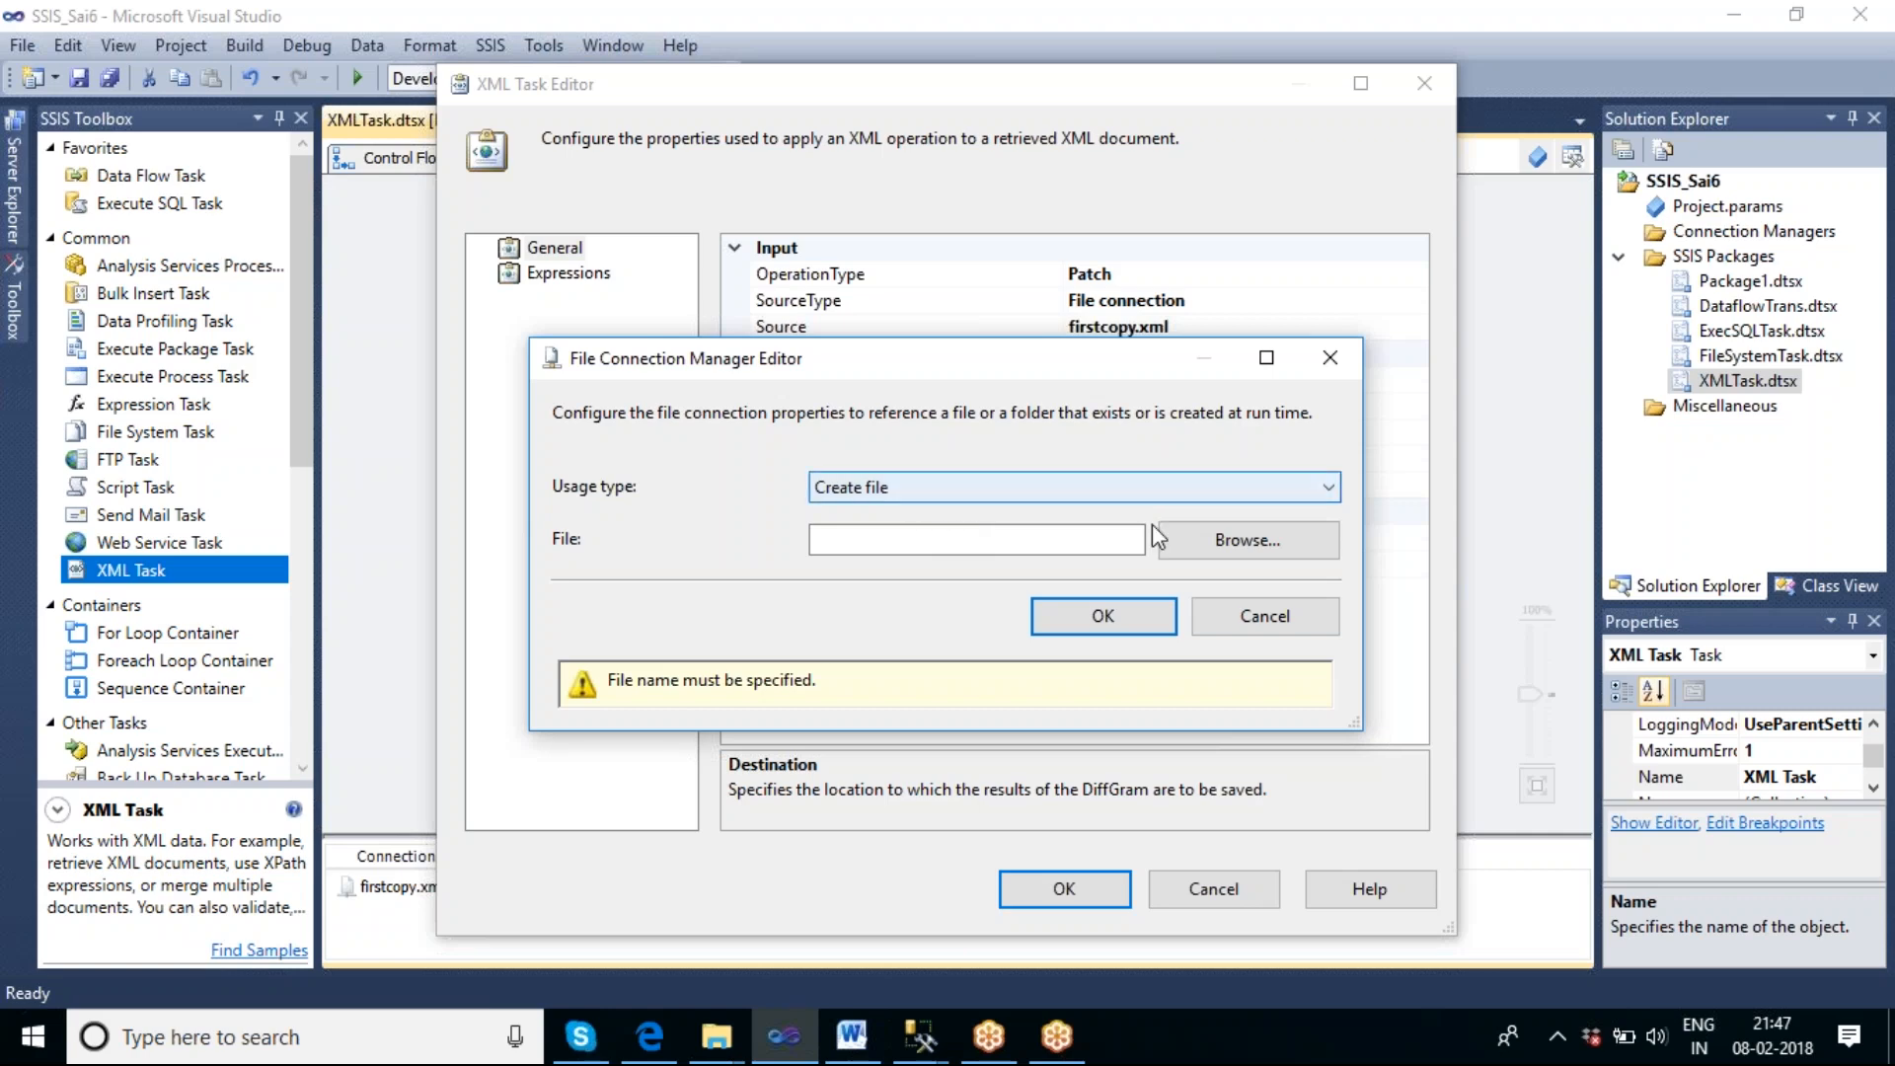
Point the patch Destination connection to a new file named Patch_Krishna_op.xml in the F:\DiffXml\PATCH folder and accept the connection.
click(1204, 545)
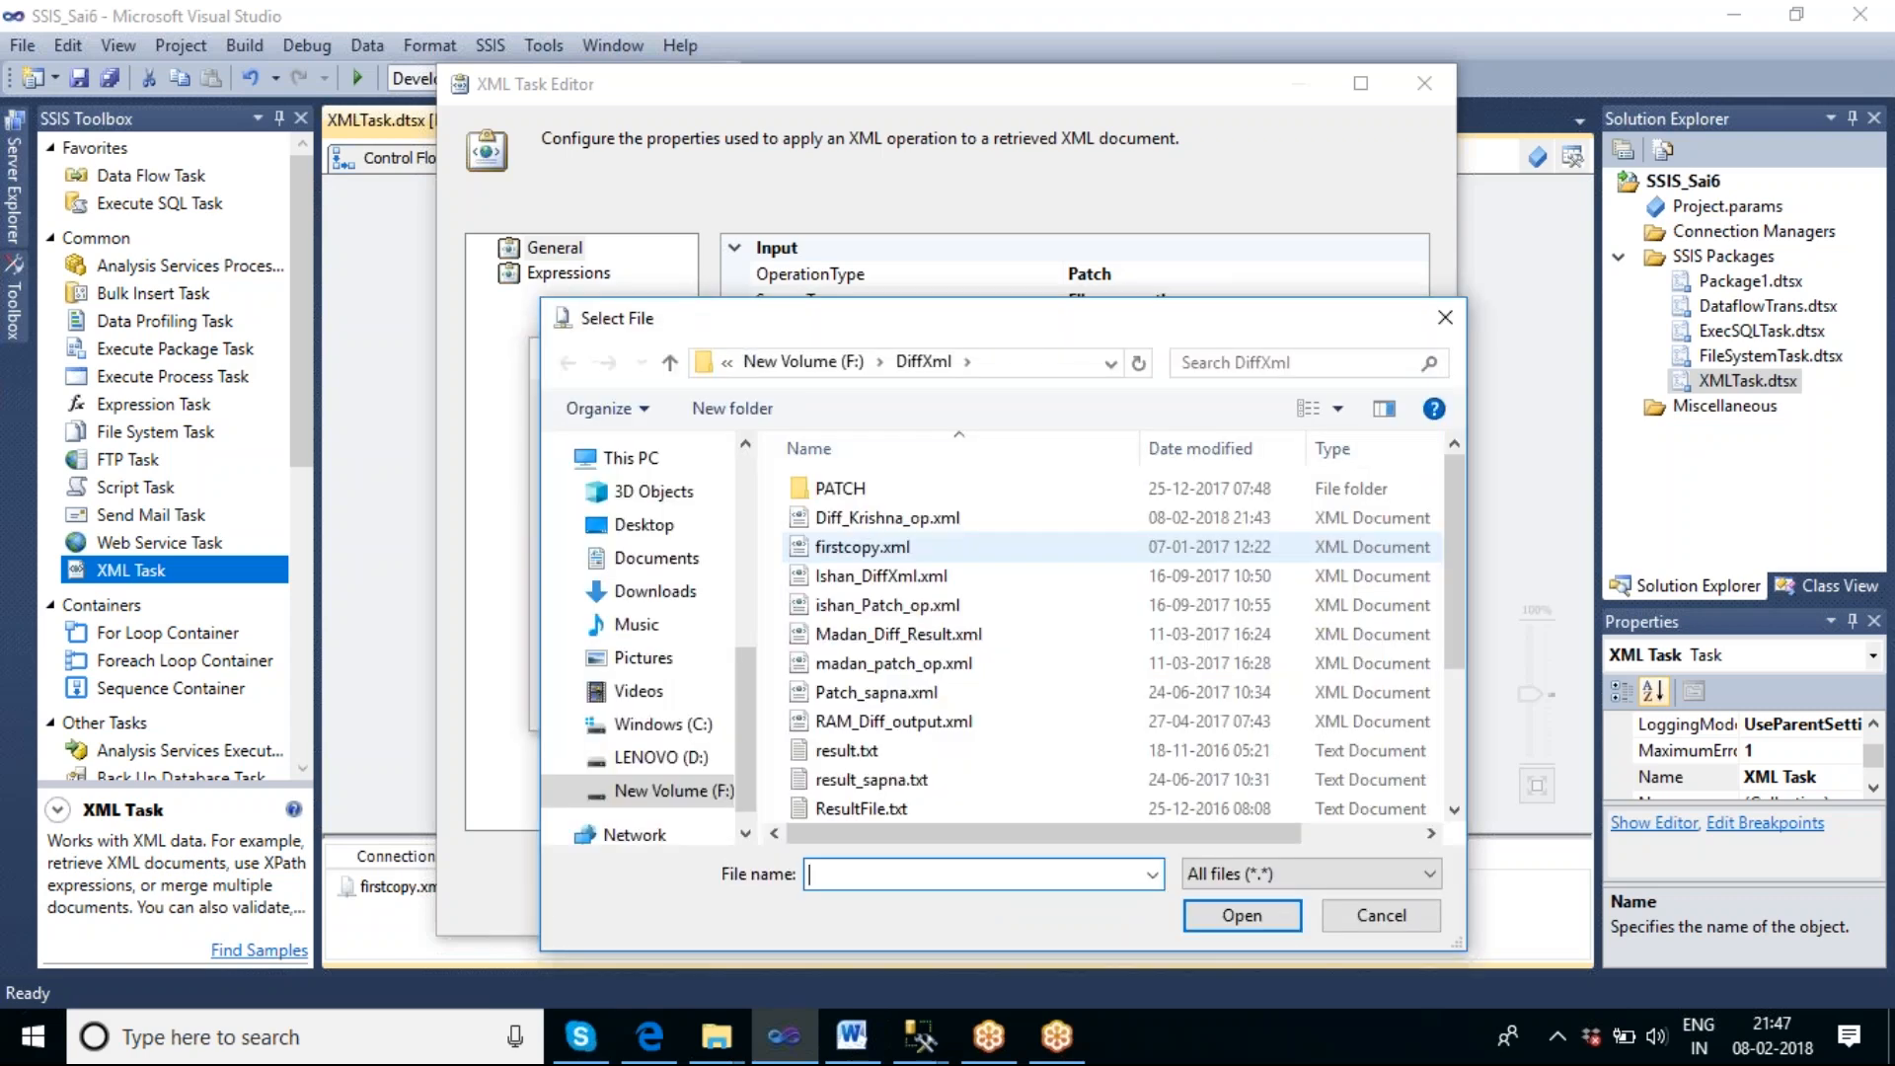
double_click(849, 488)
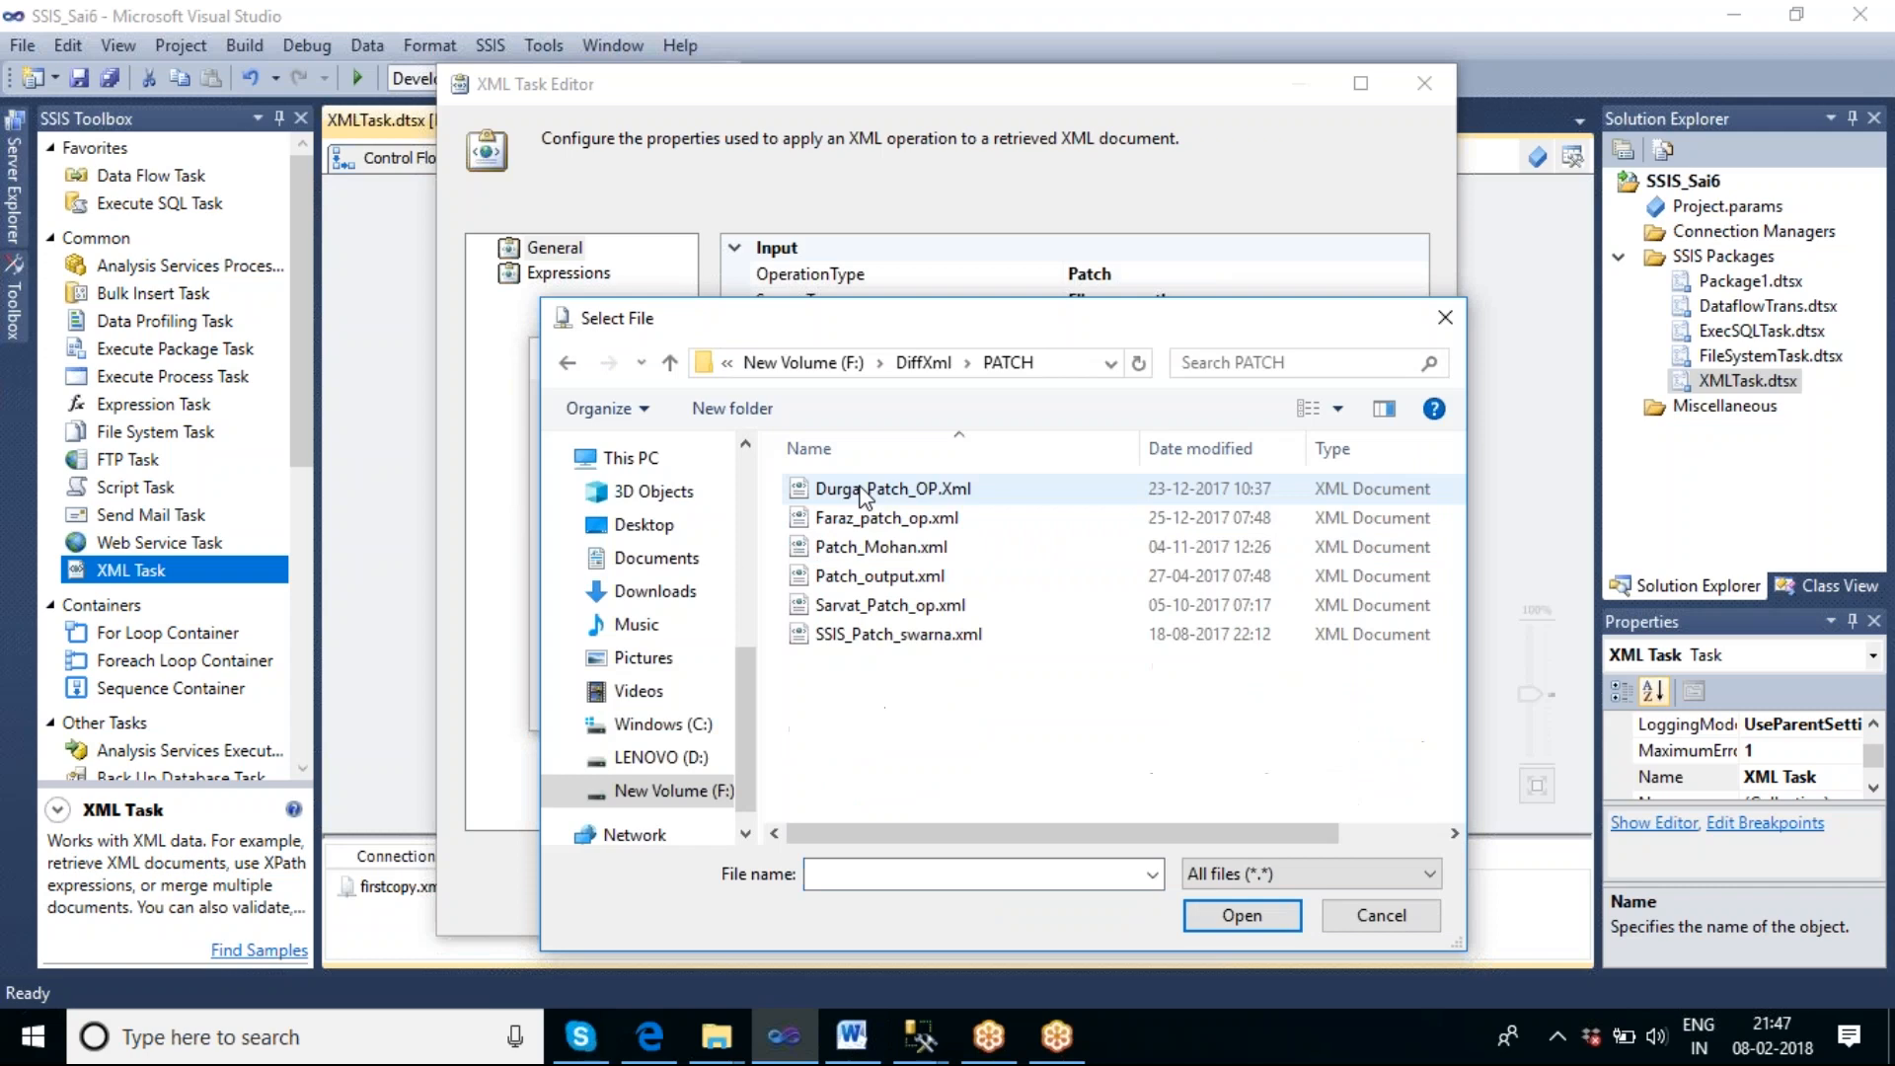
click(875, 874)
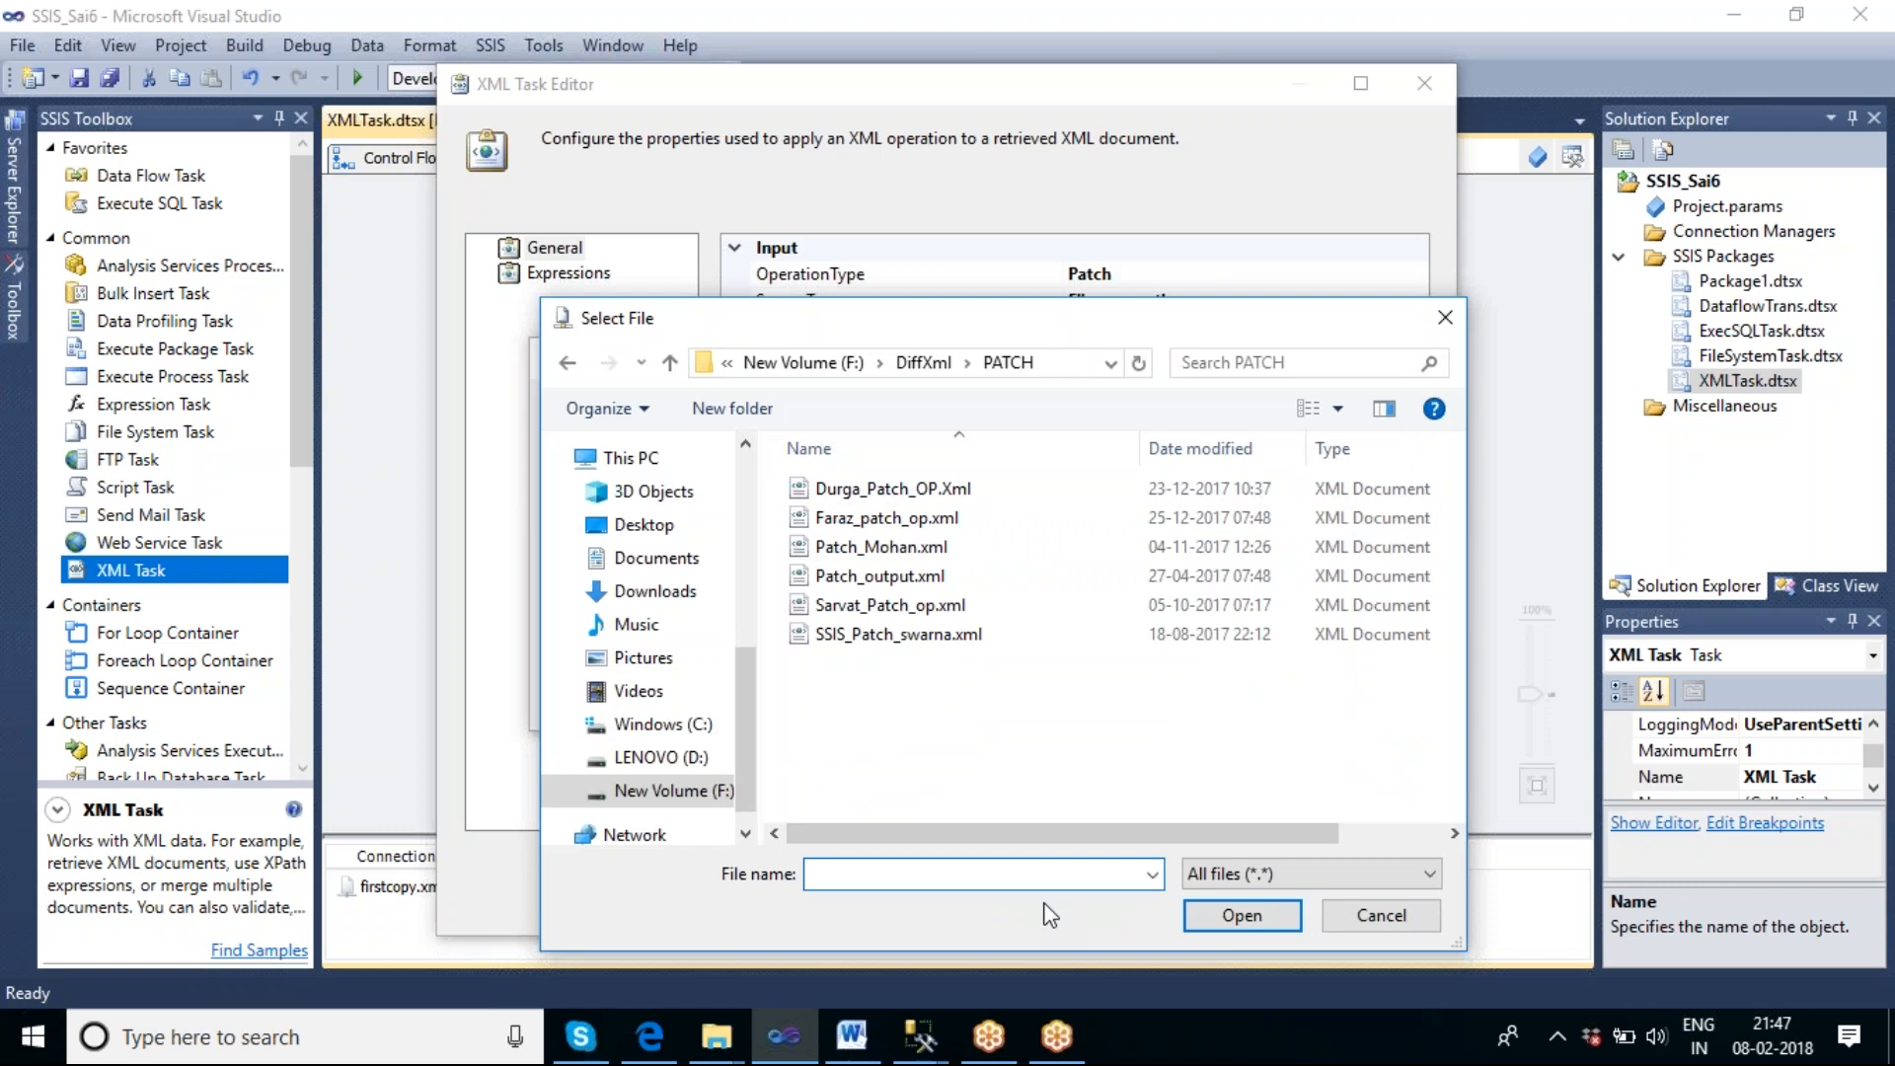
text(Patch)
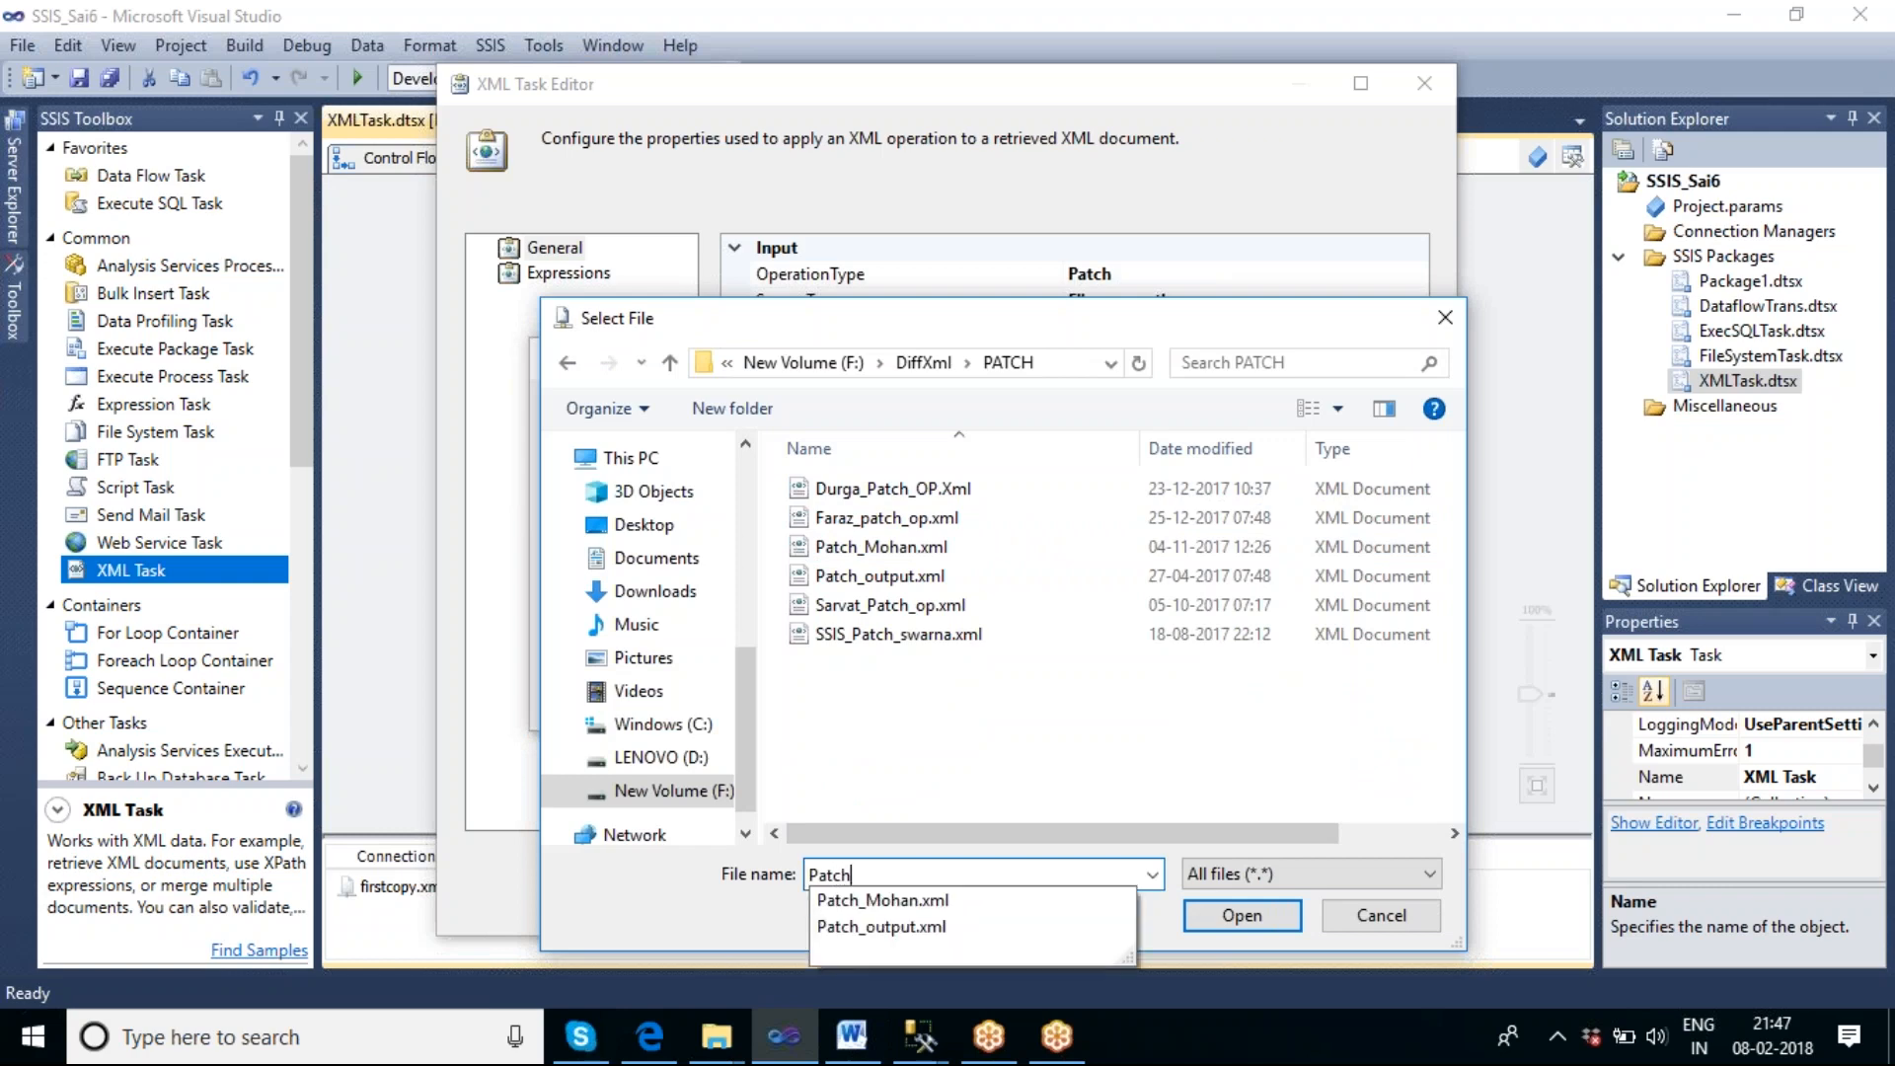
text(_Krishna_op)
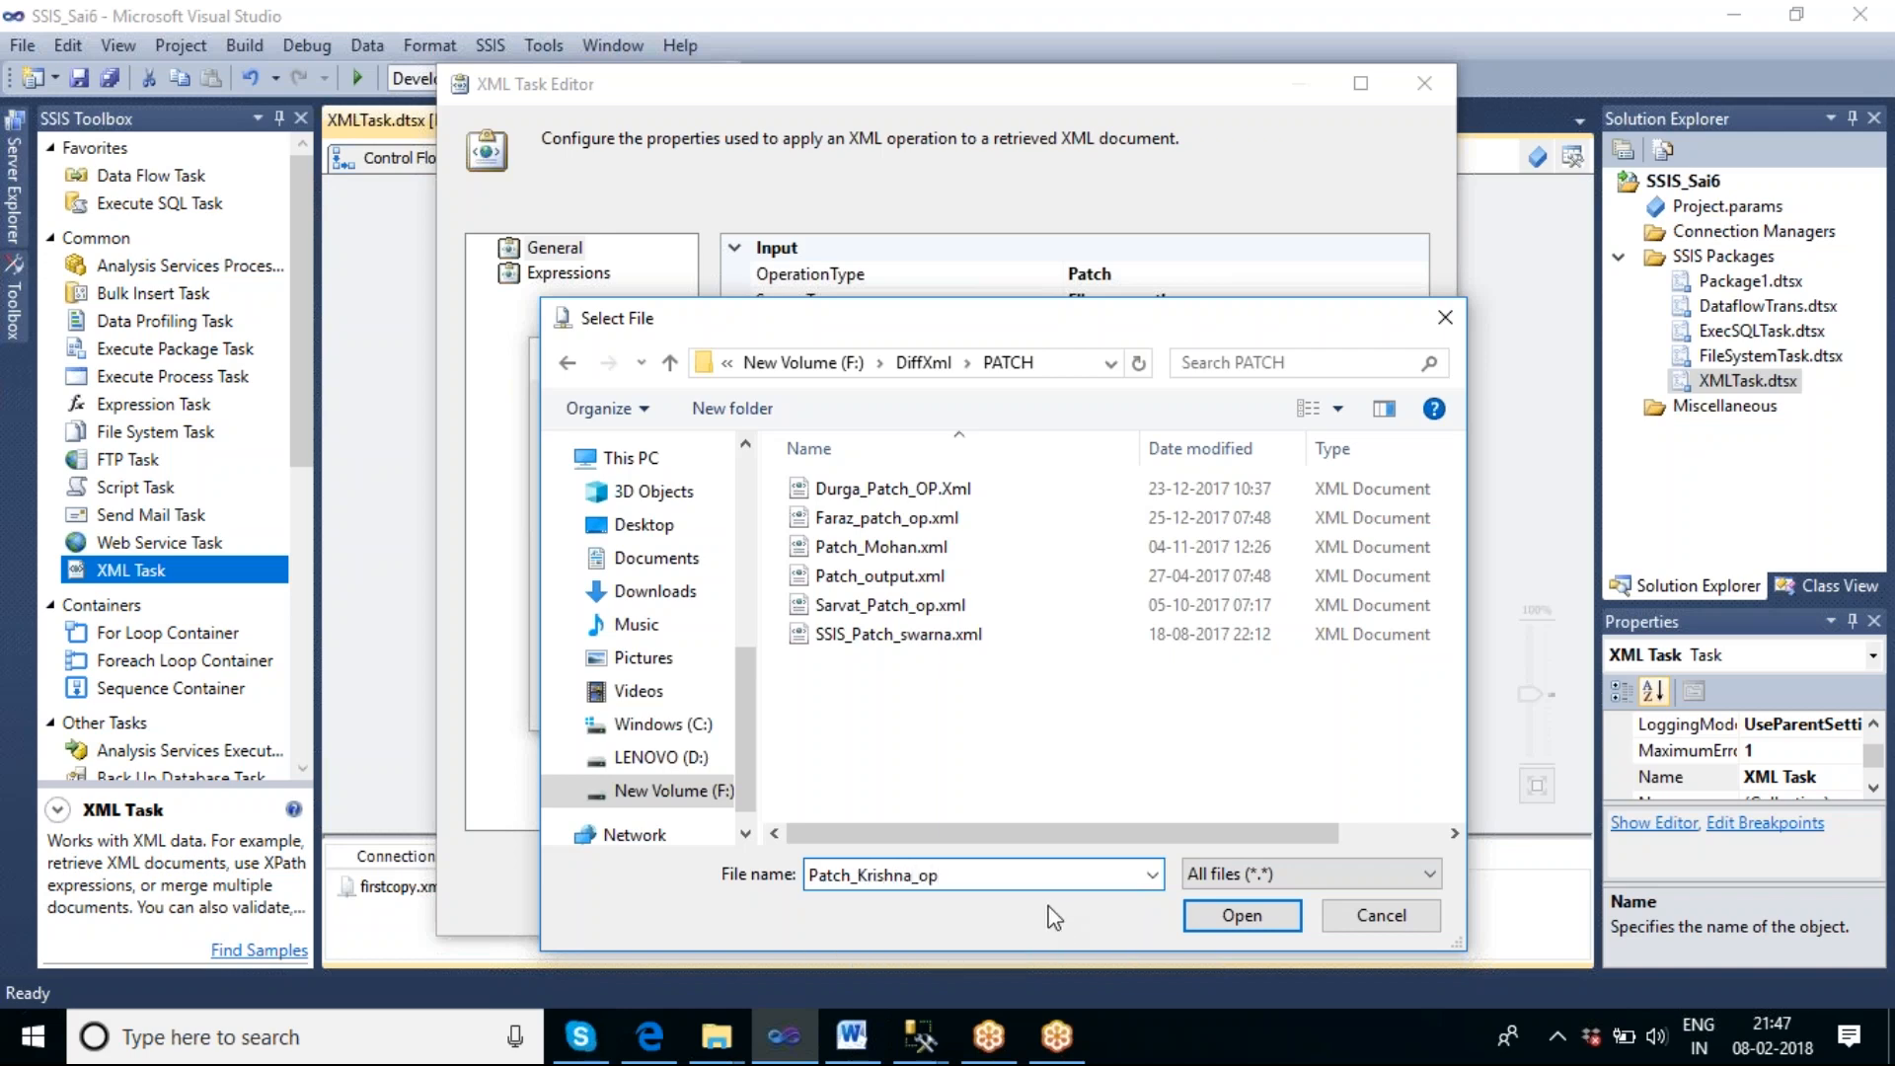
text(.xml)
click(1193, 916)
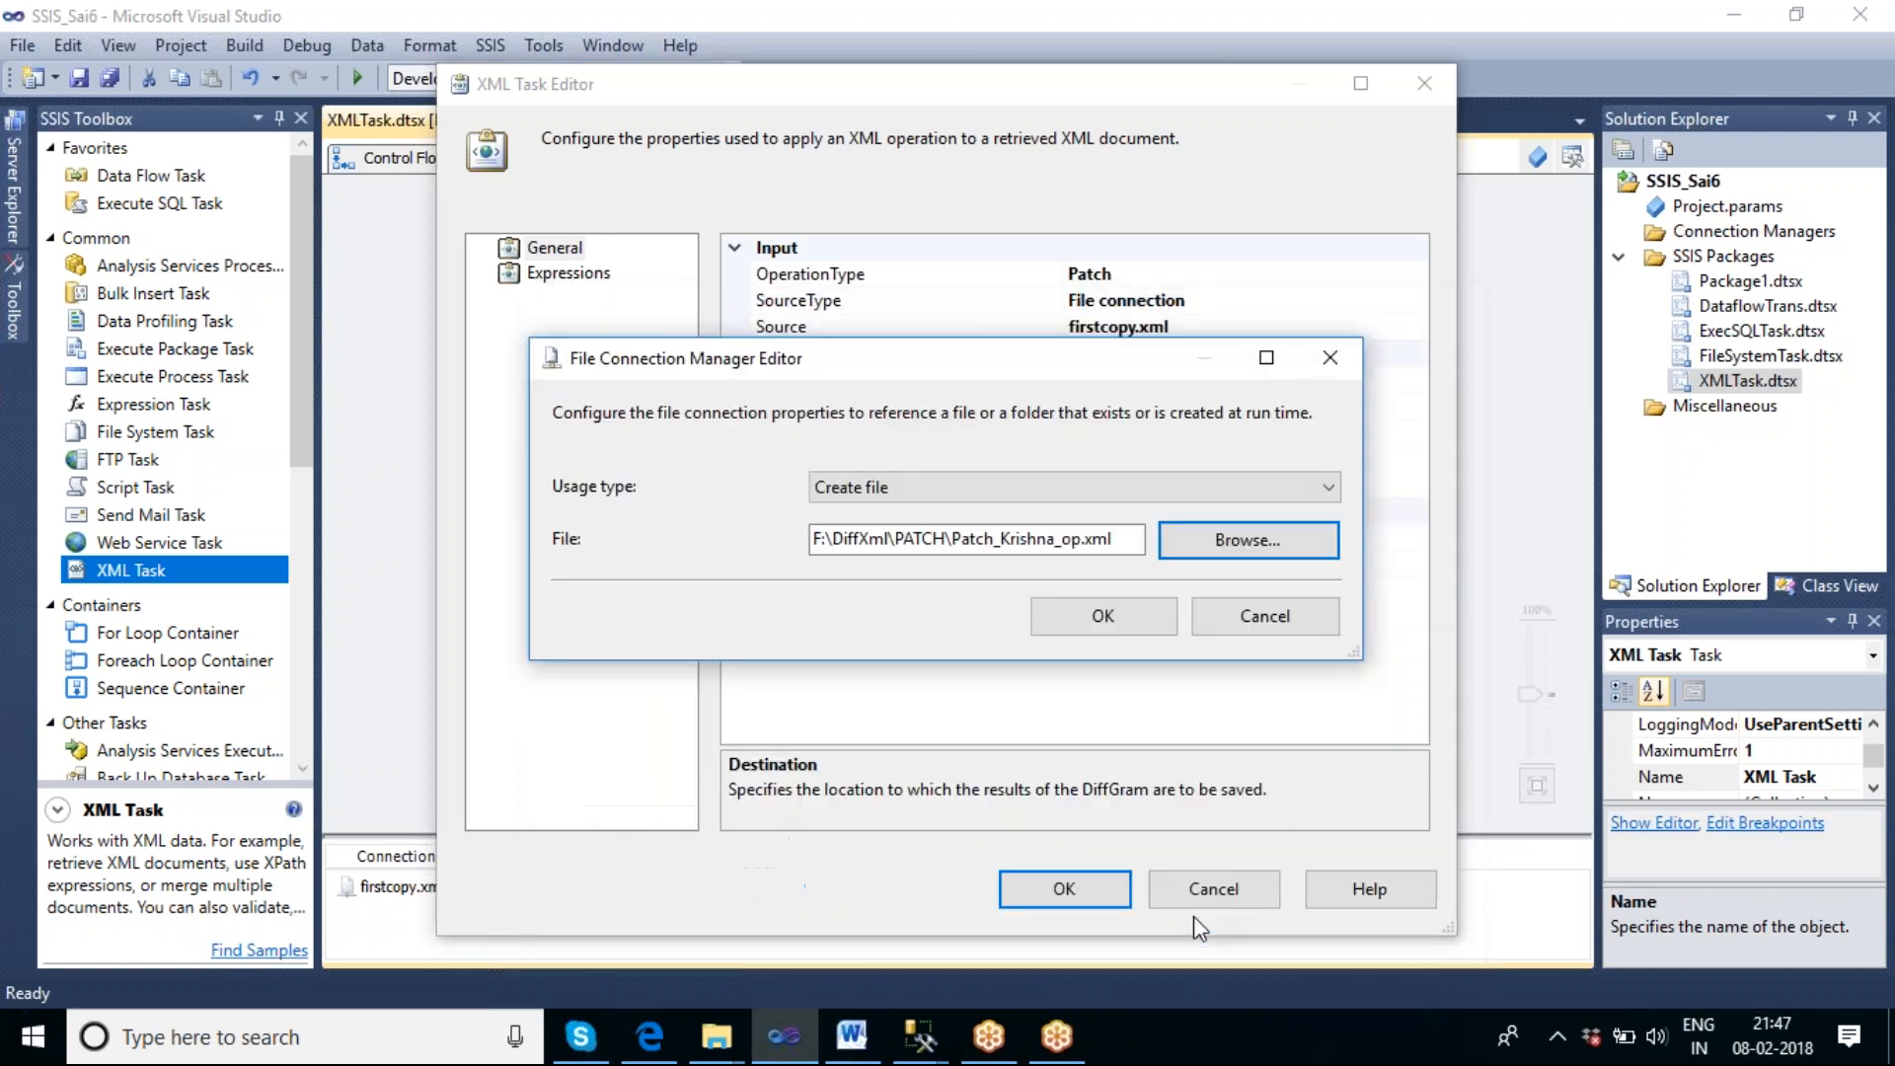
click(1110, 619)
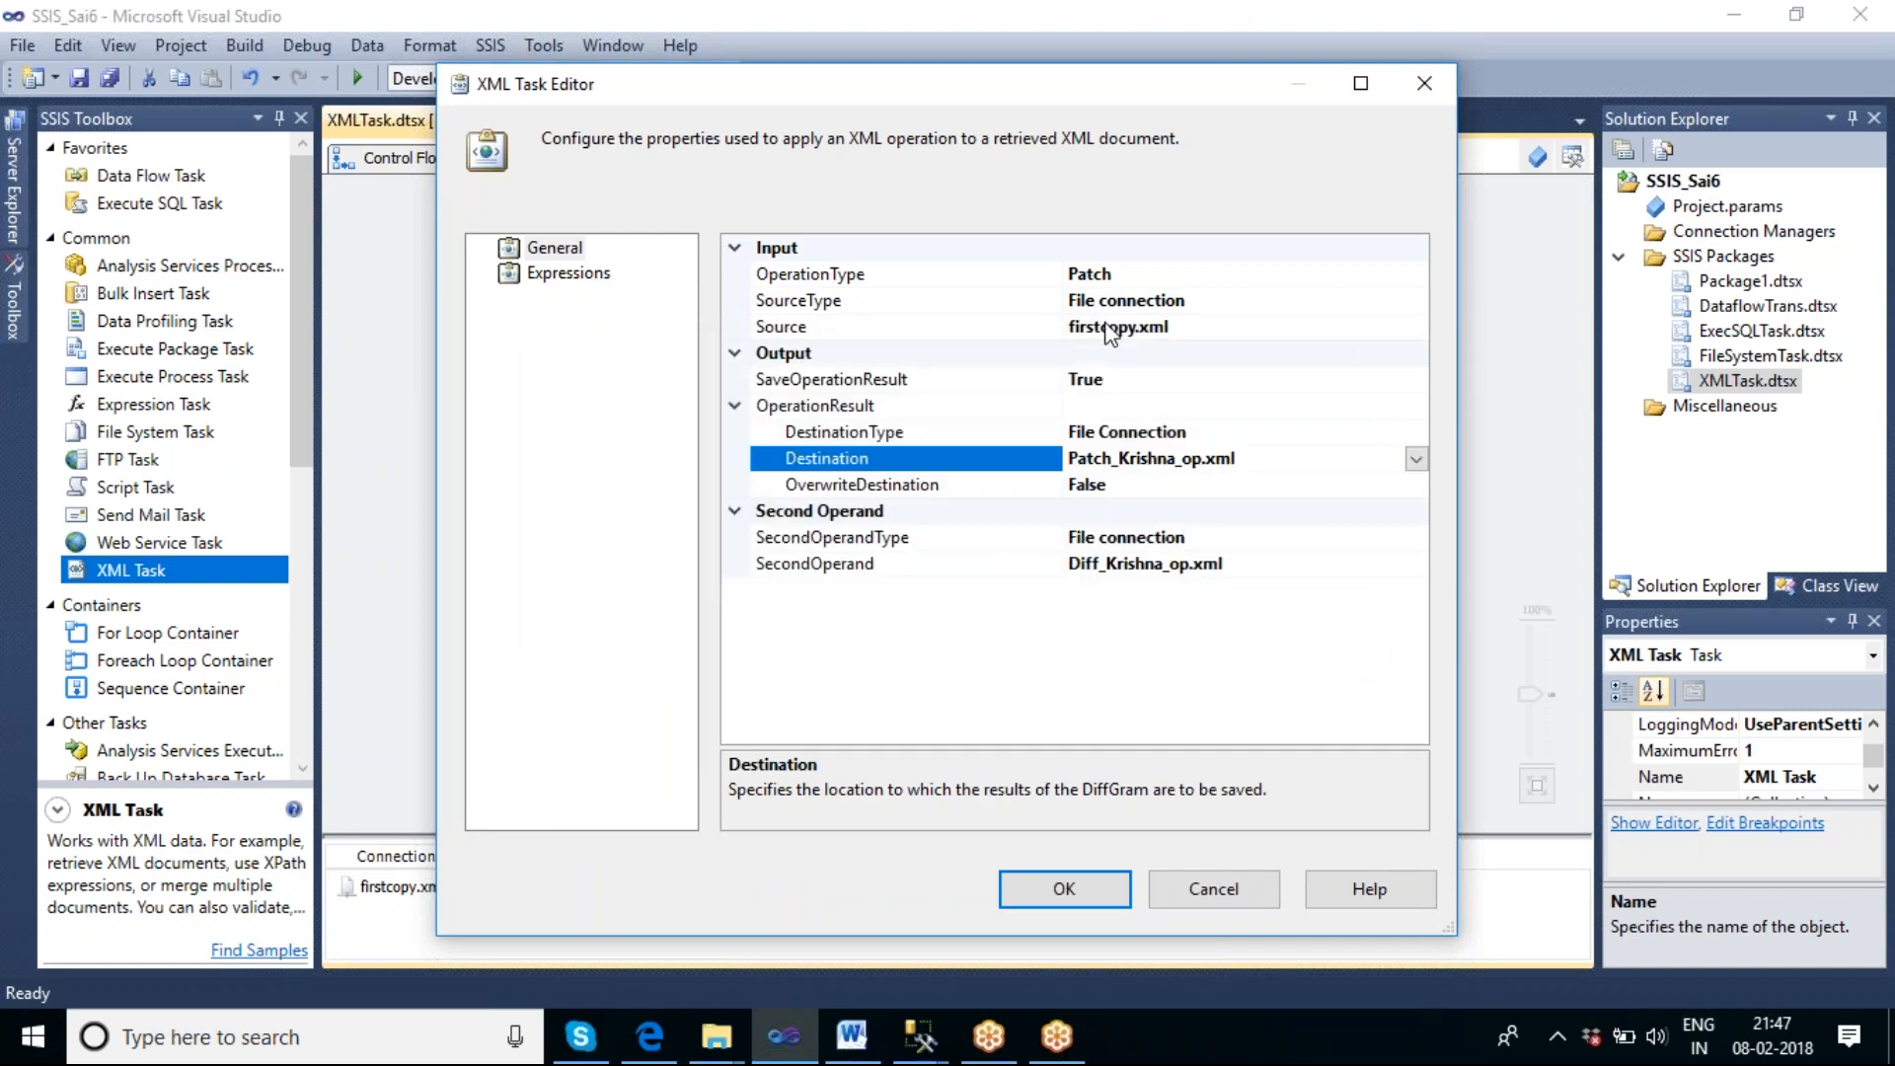
Set OverwriteDestination to True for the patch result and confirm the XML Task's settings.
click(1295, 491)
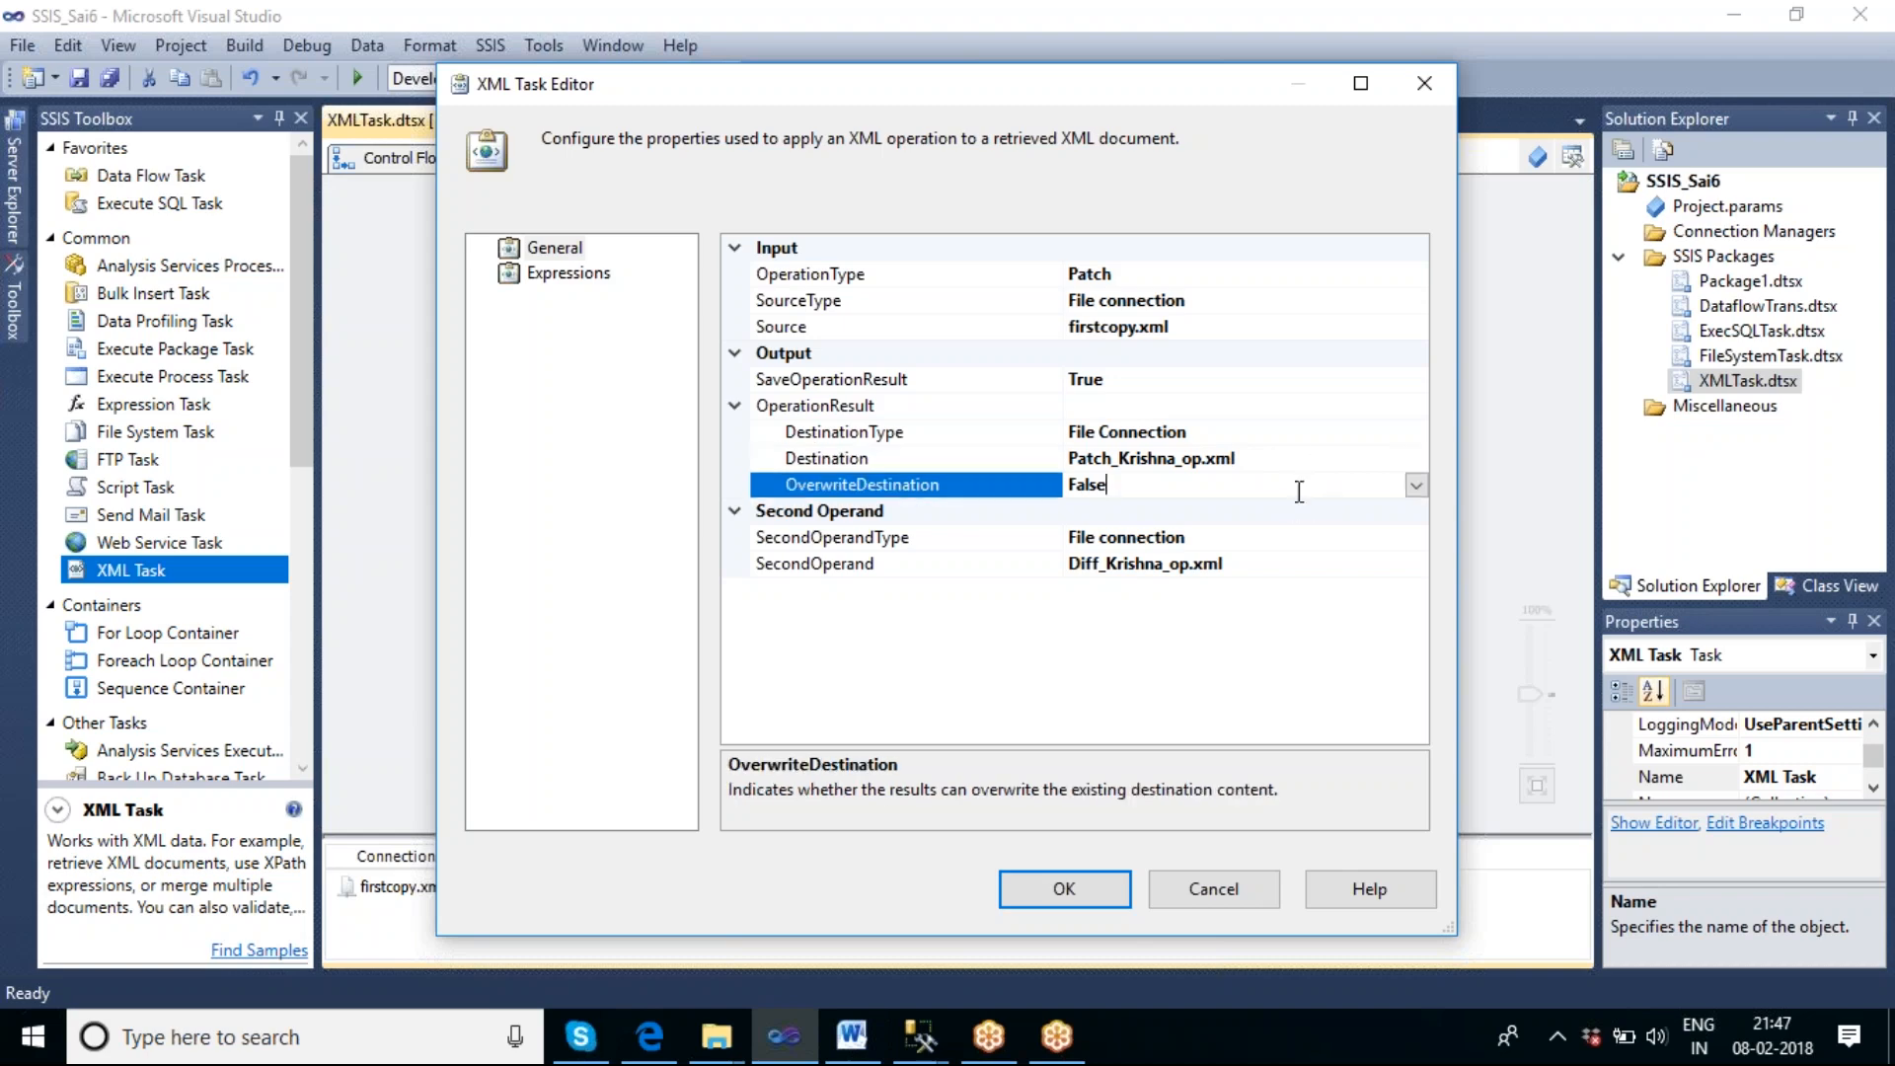
click(1417, 486)
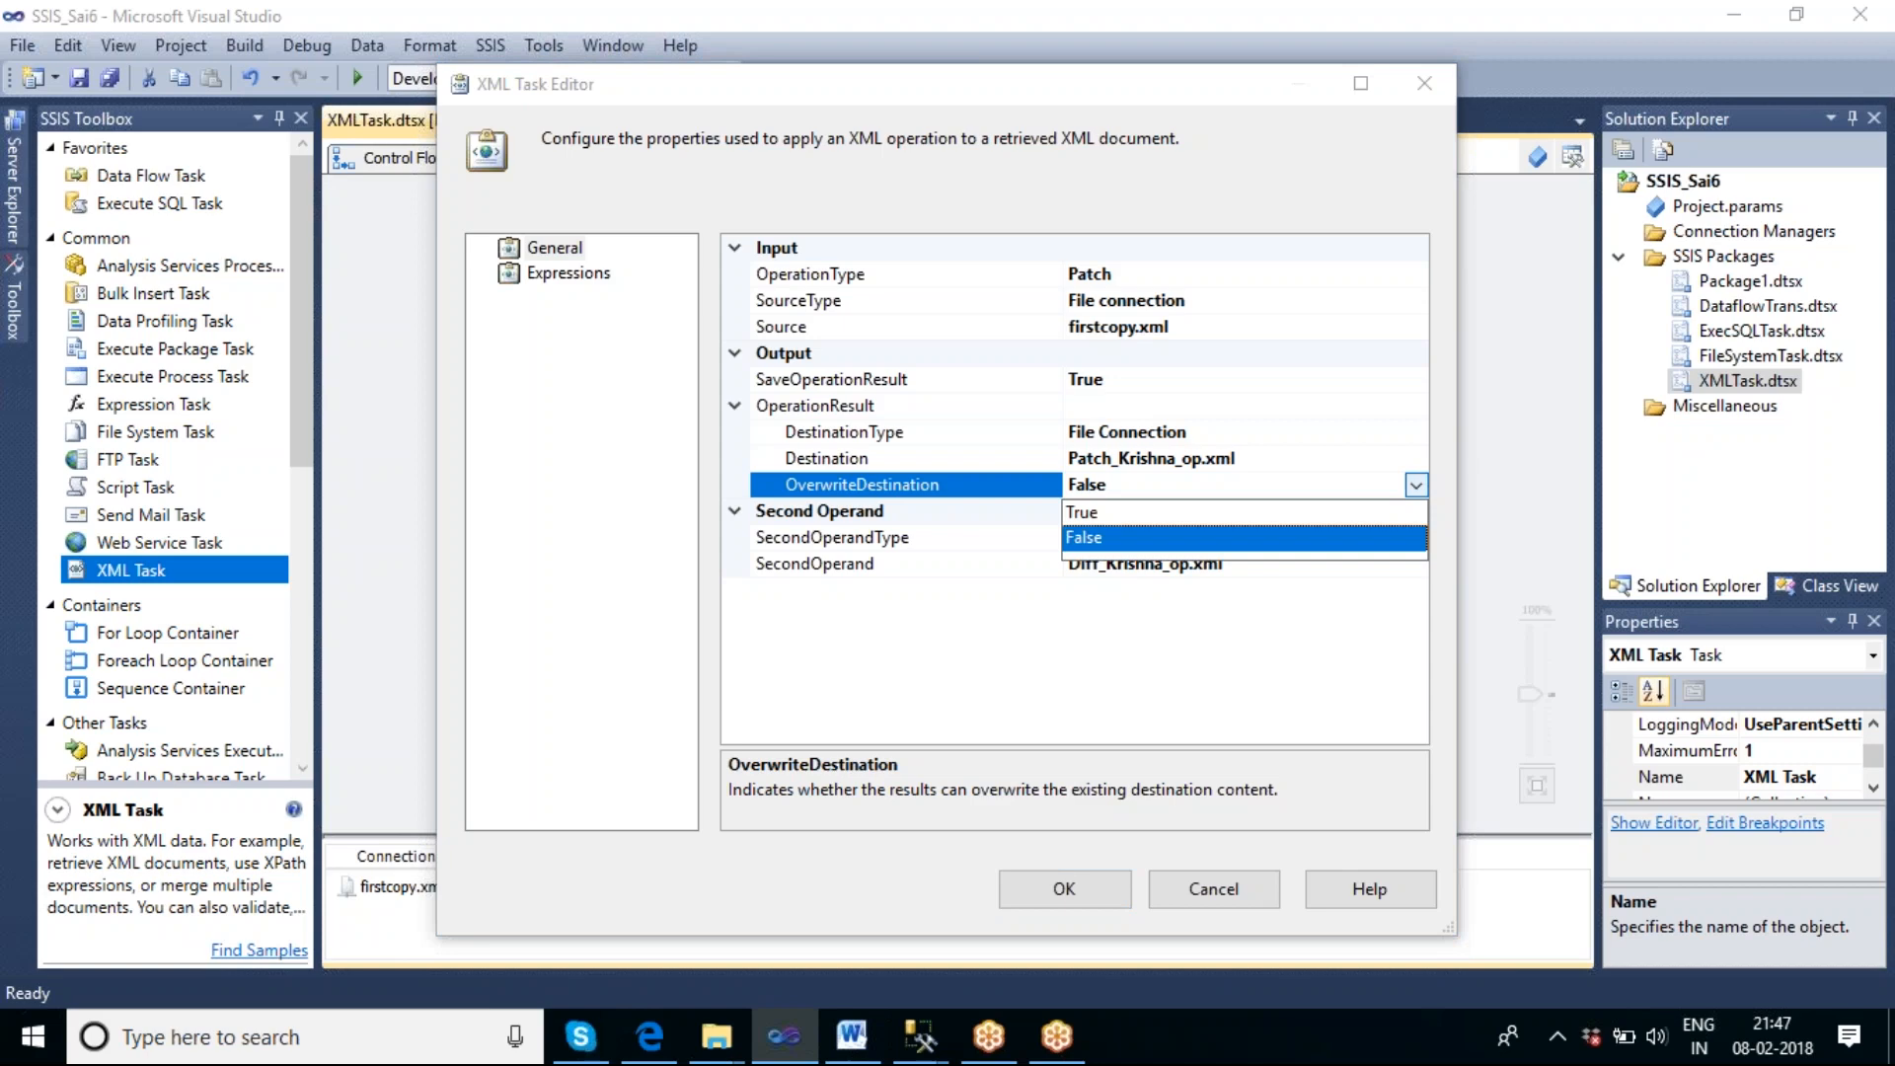
click(1131, 507)
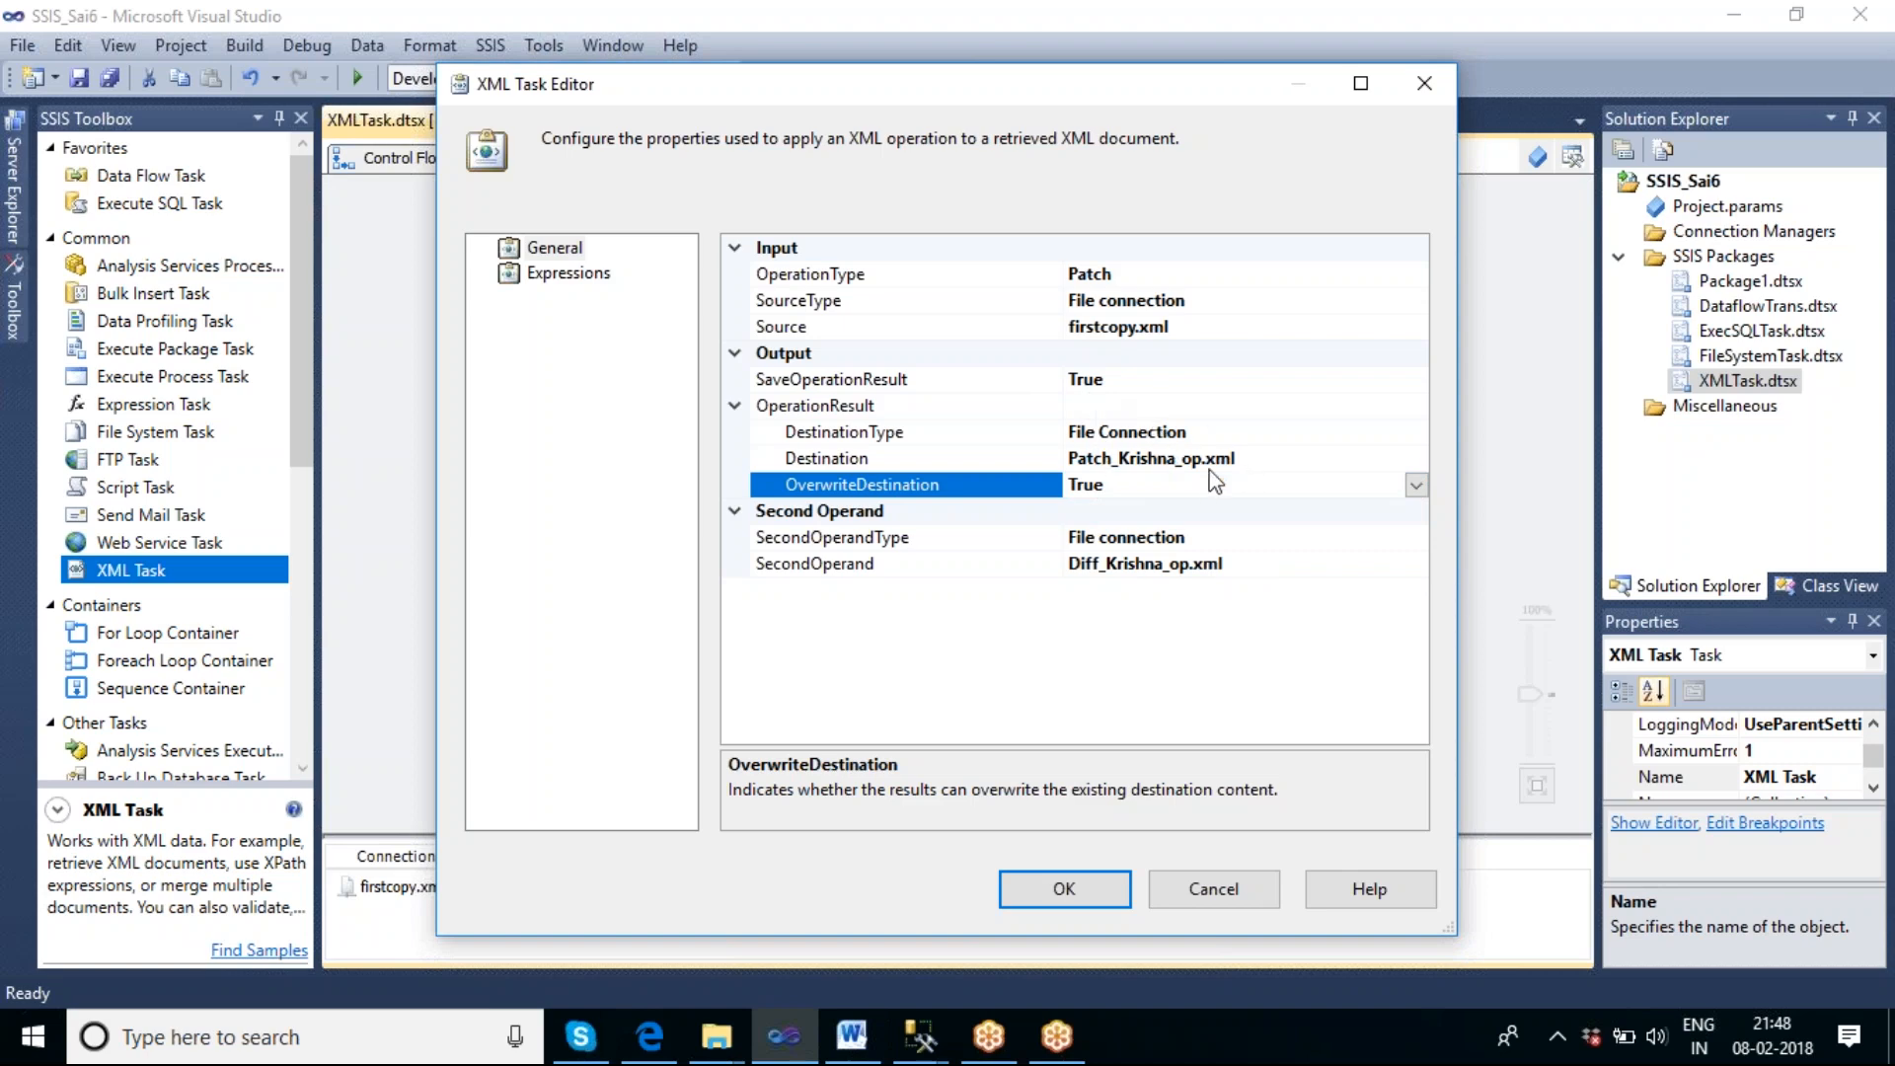
click(1092, 892)
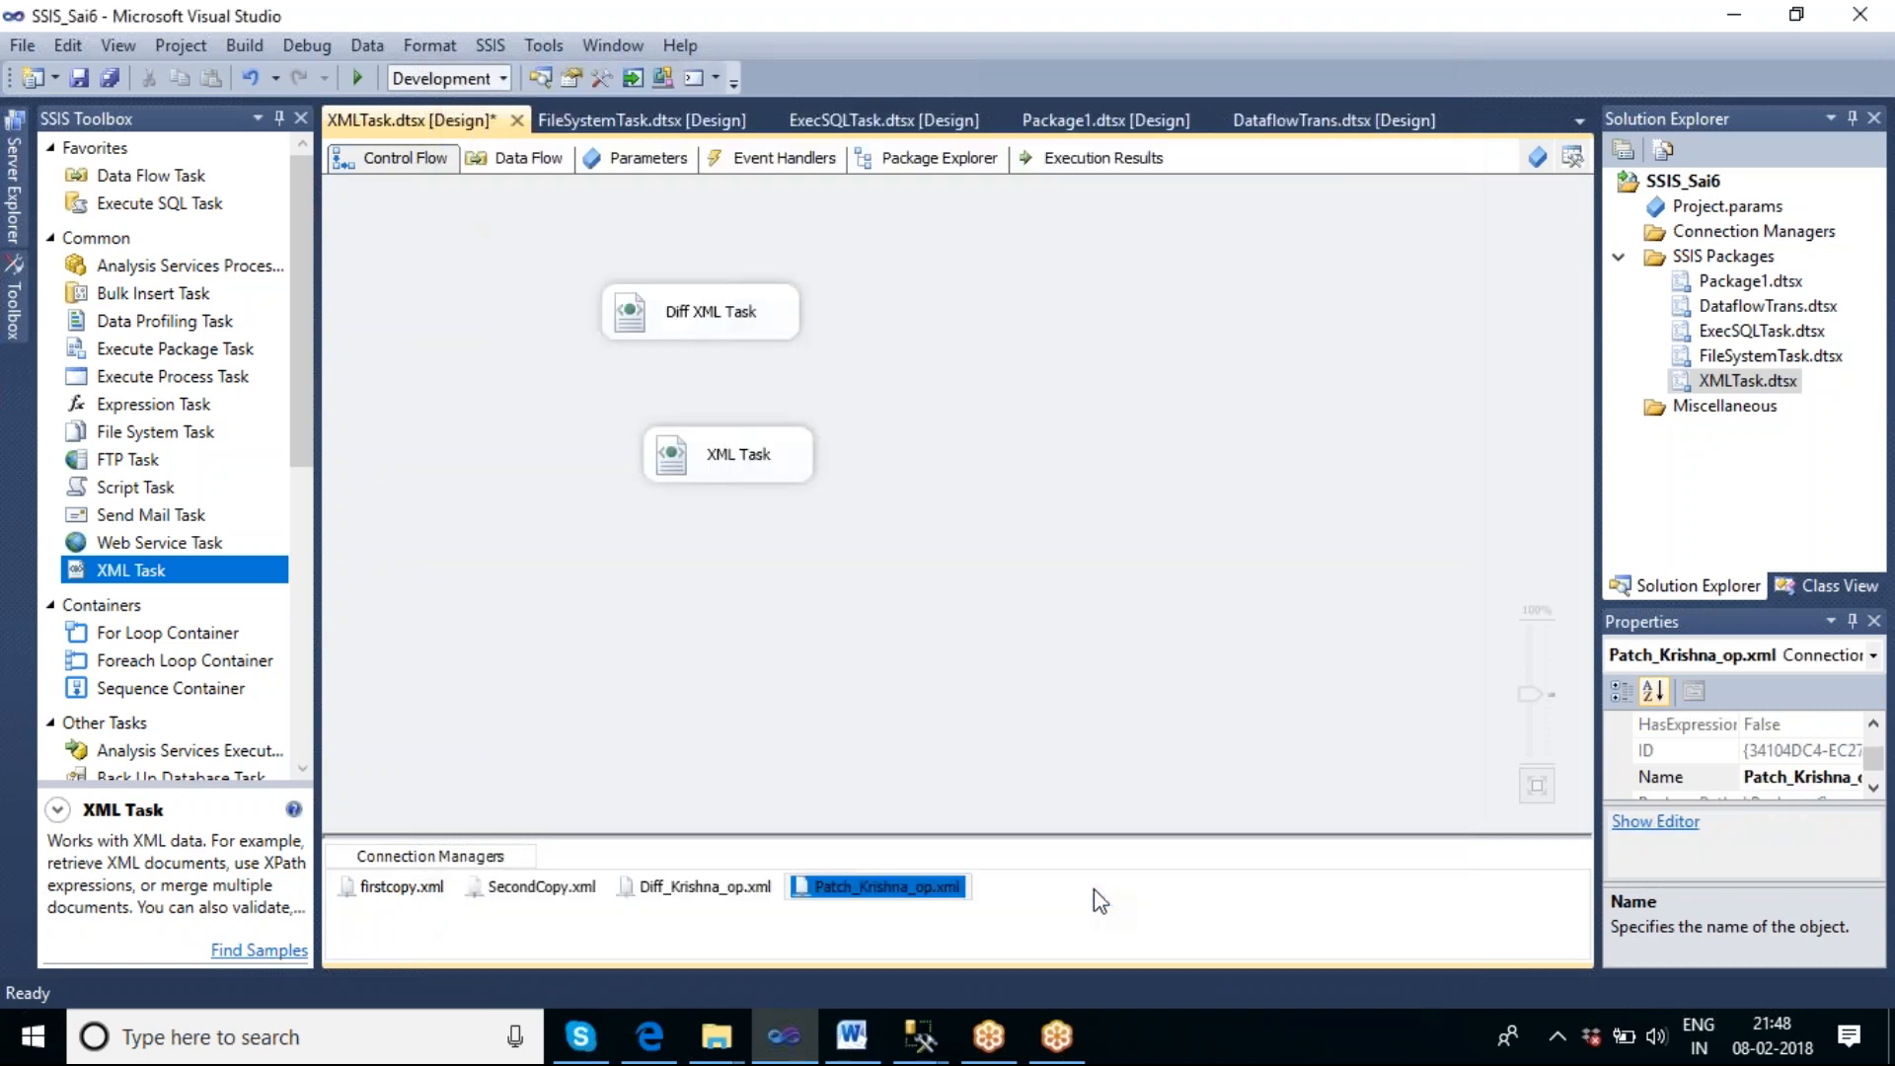
Rename the second XML Task on the control flow as Patch XML Task.
click(714, 460)
click(718, 464)
key(Left)
key(Right)
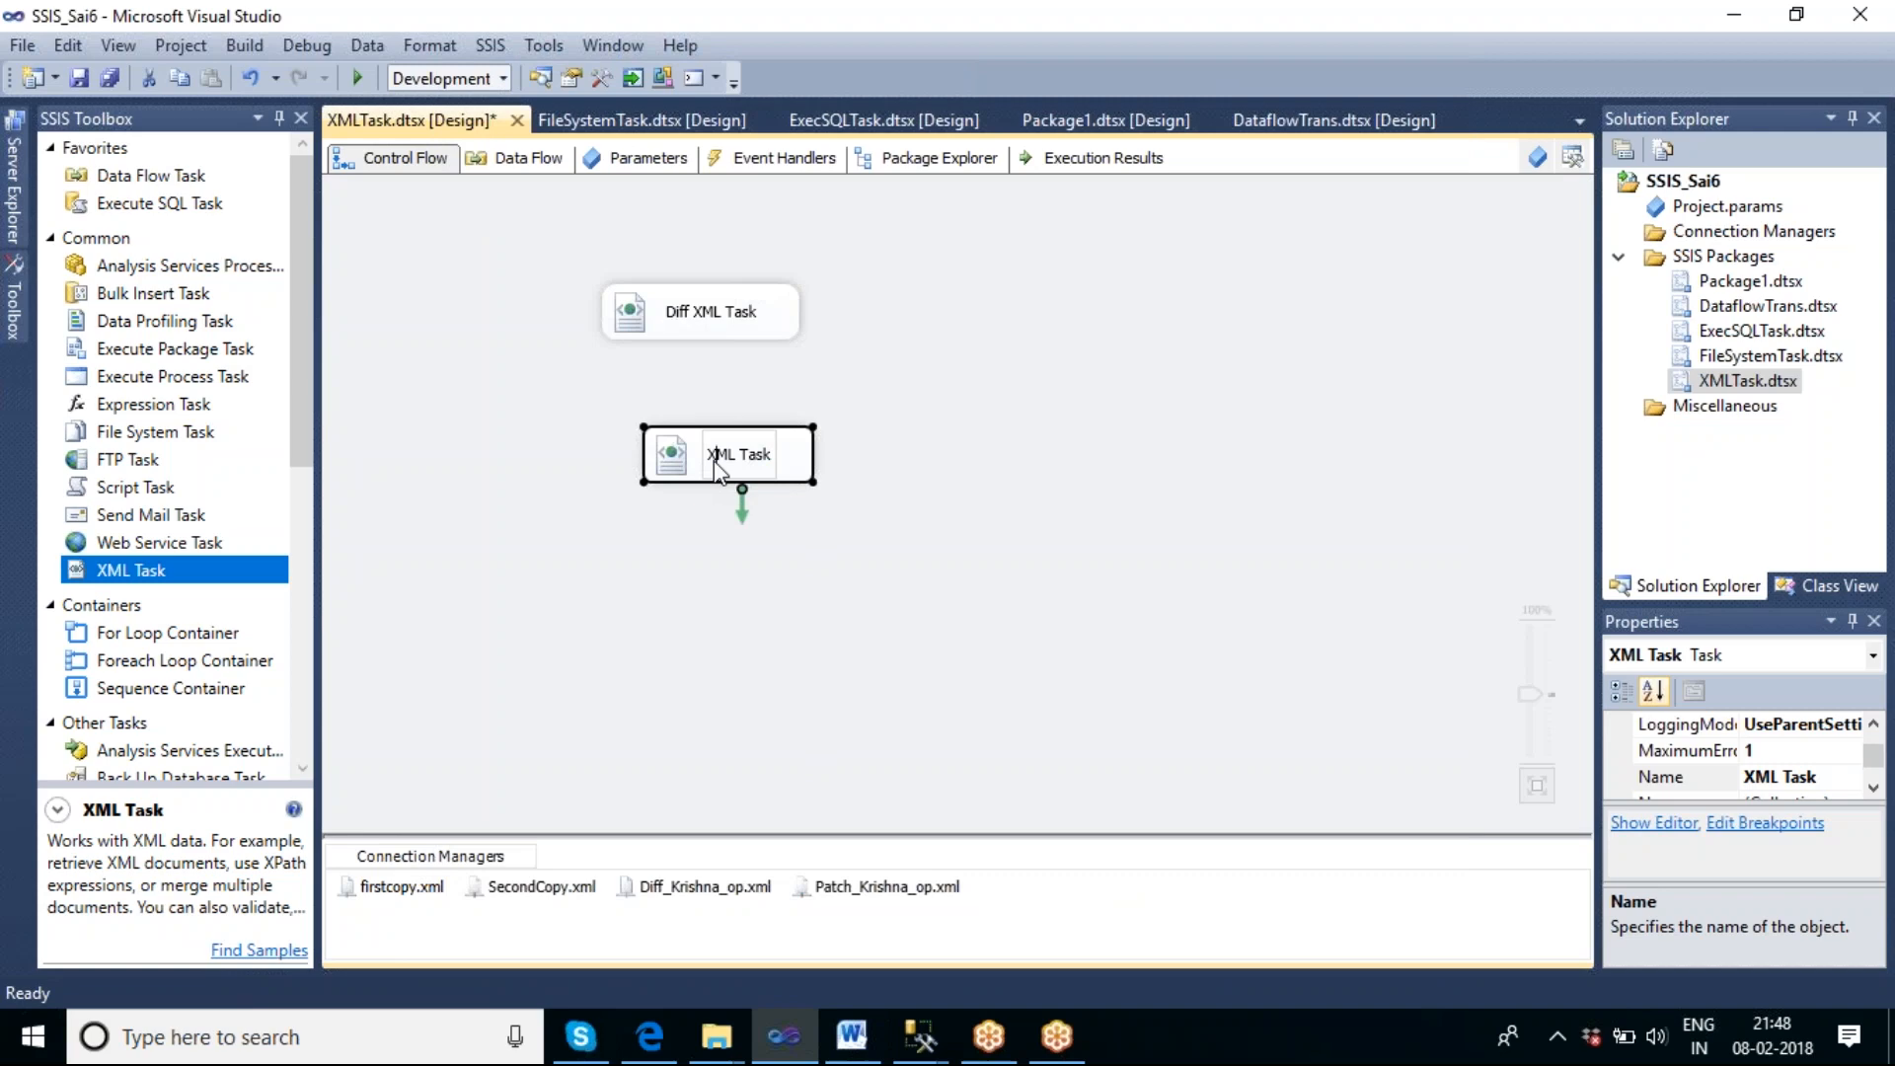
double_click(716, 456)
text(Patch XML)
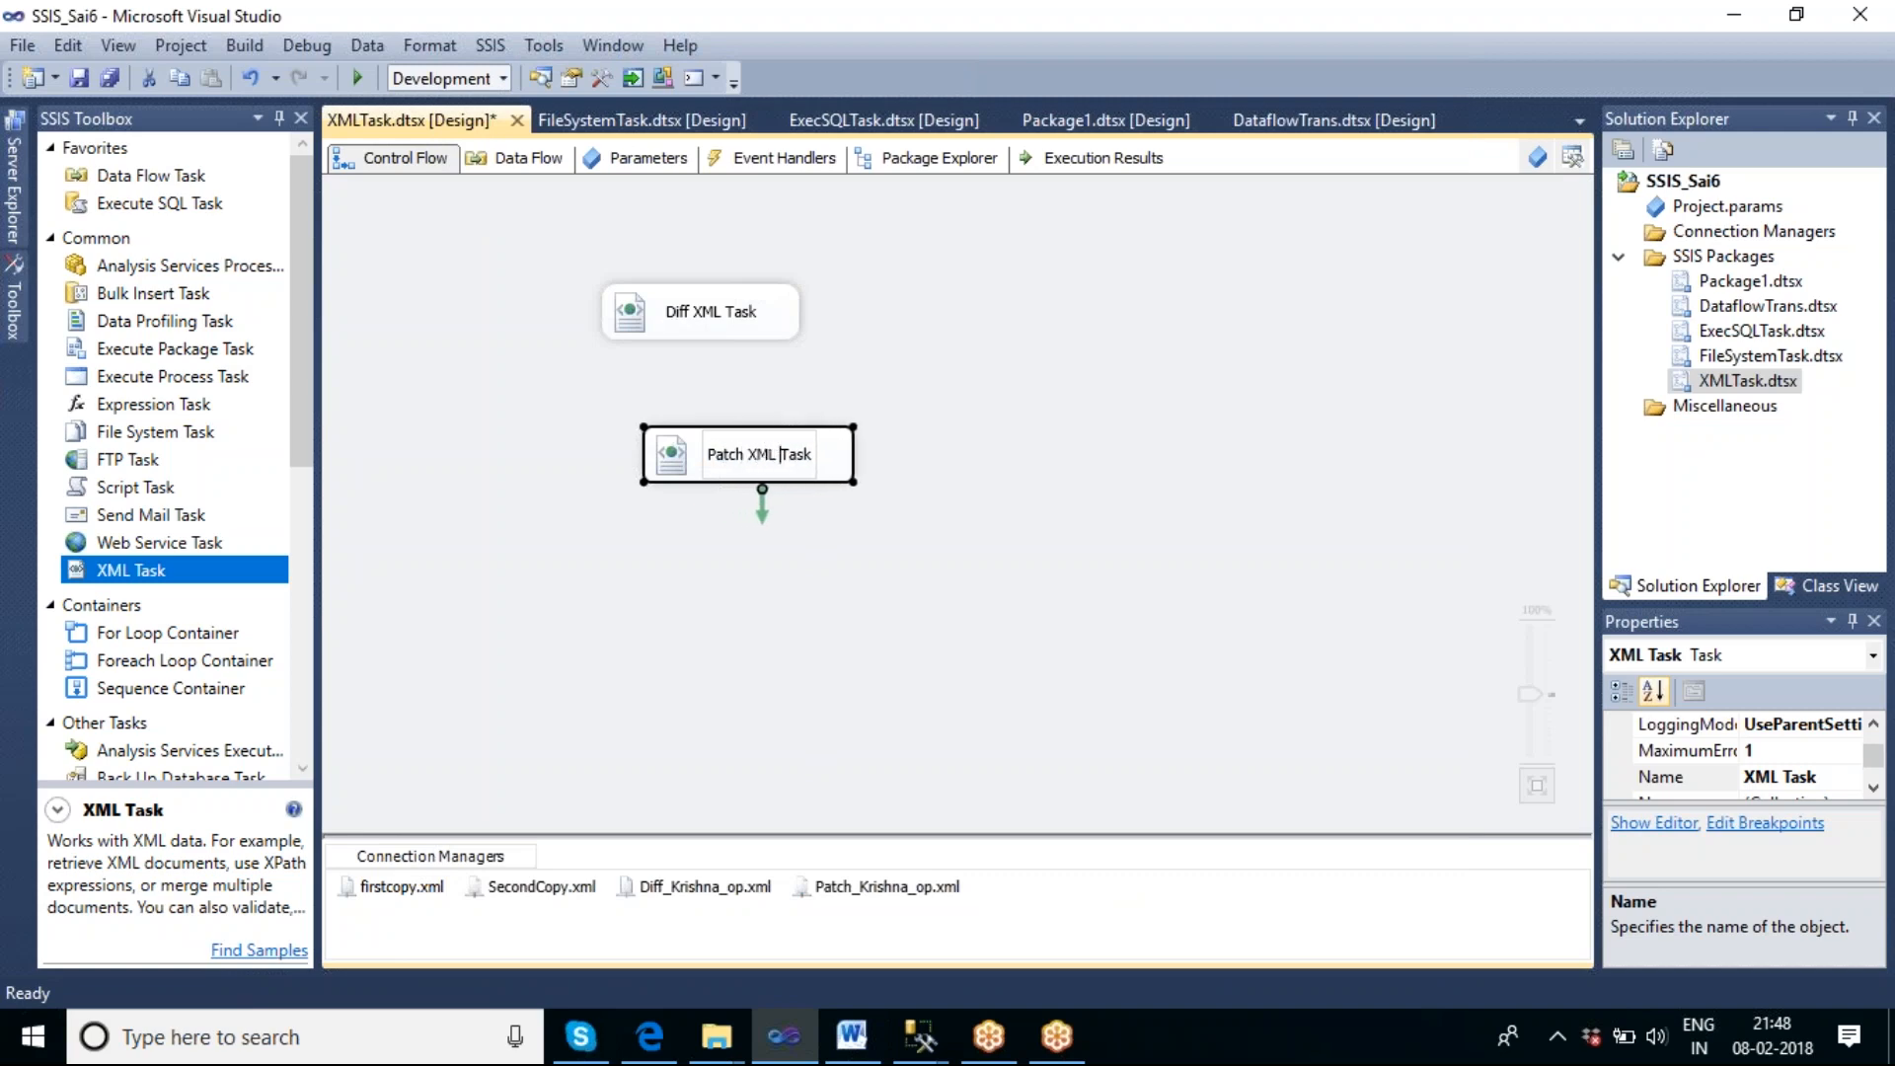
click(835, 607)
Execute only the Patch XML Task.
click(803, 474)
right_click(804, 474)
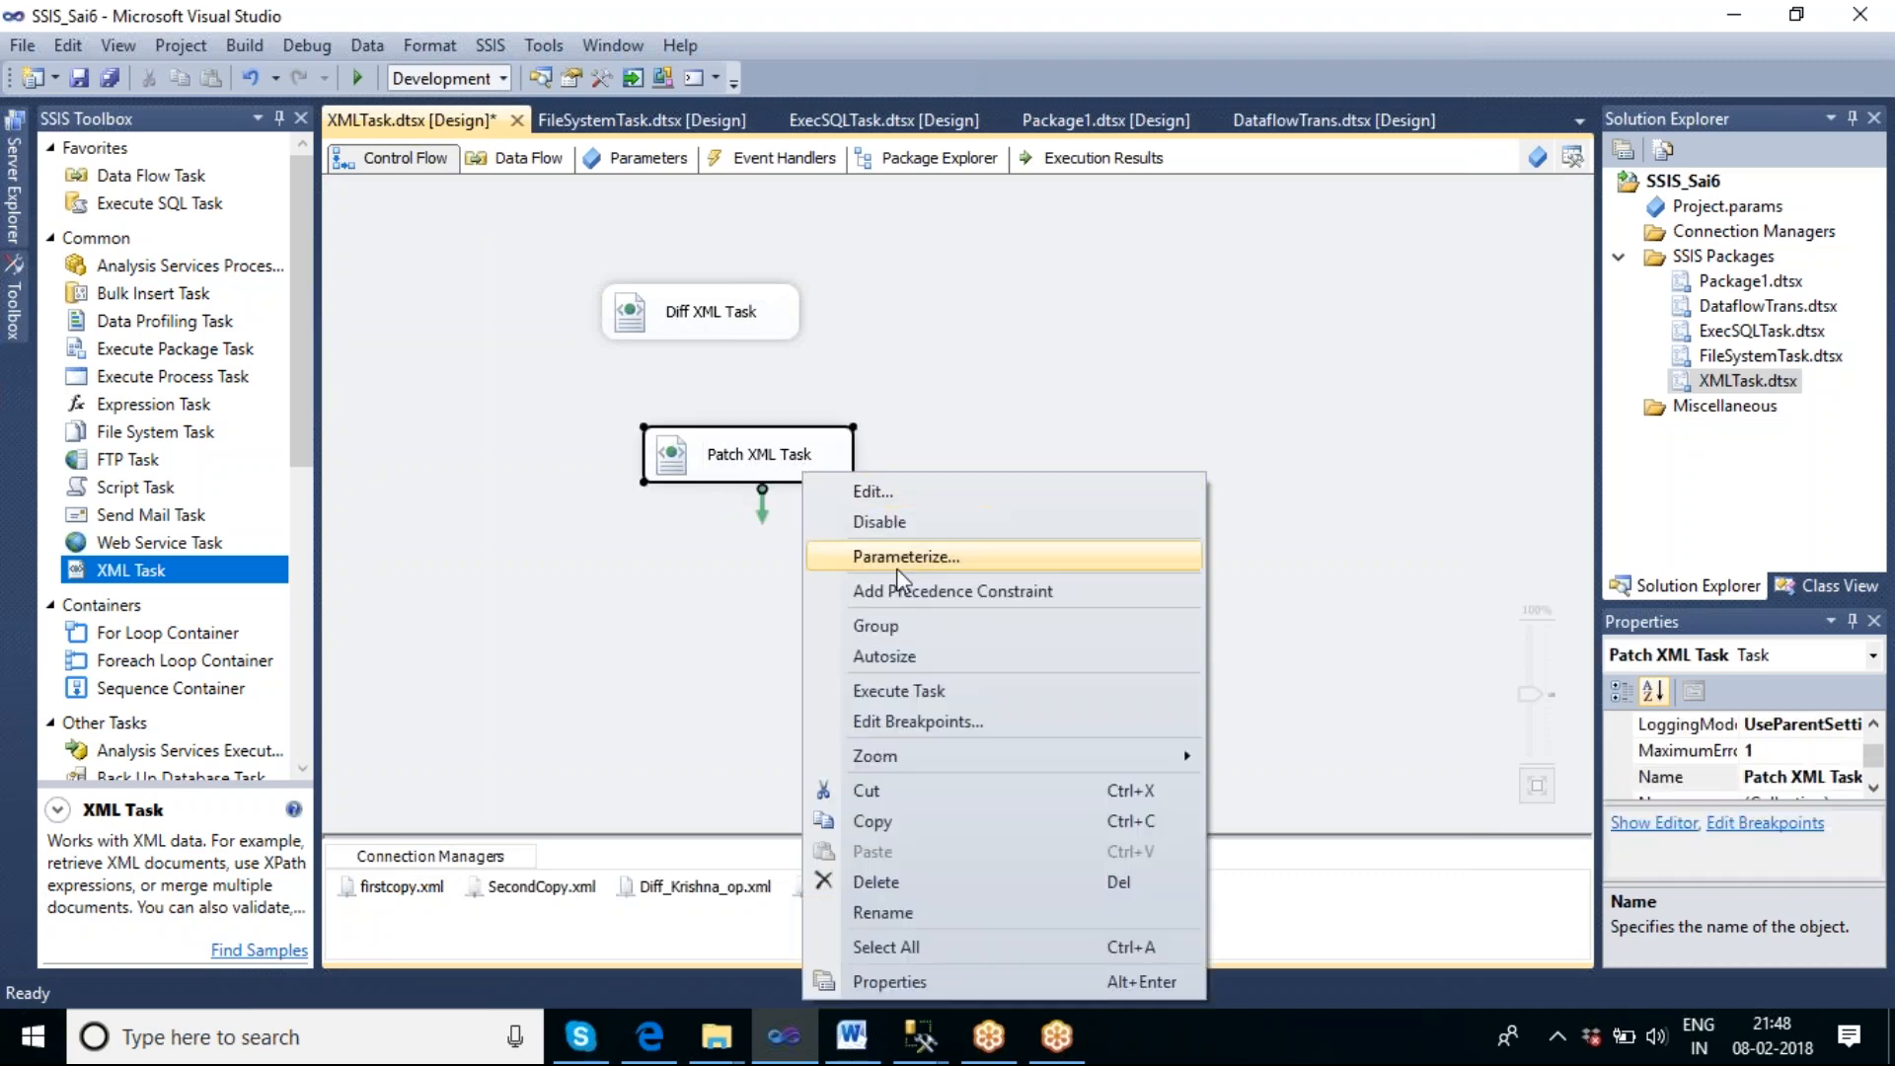
click(955, 690)
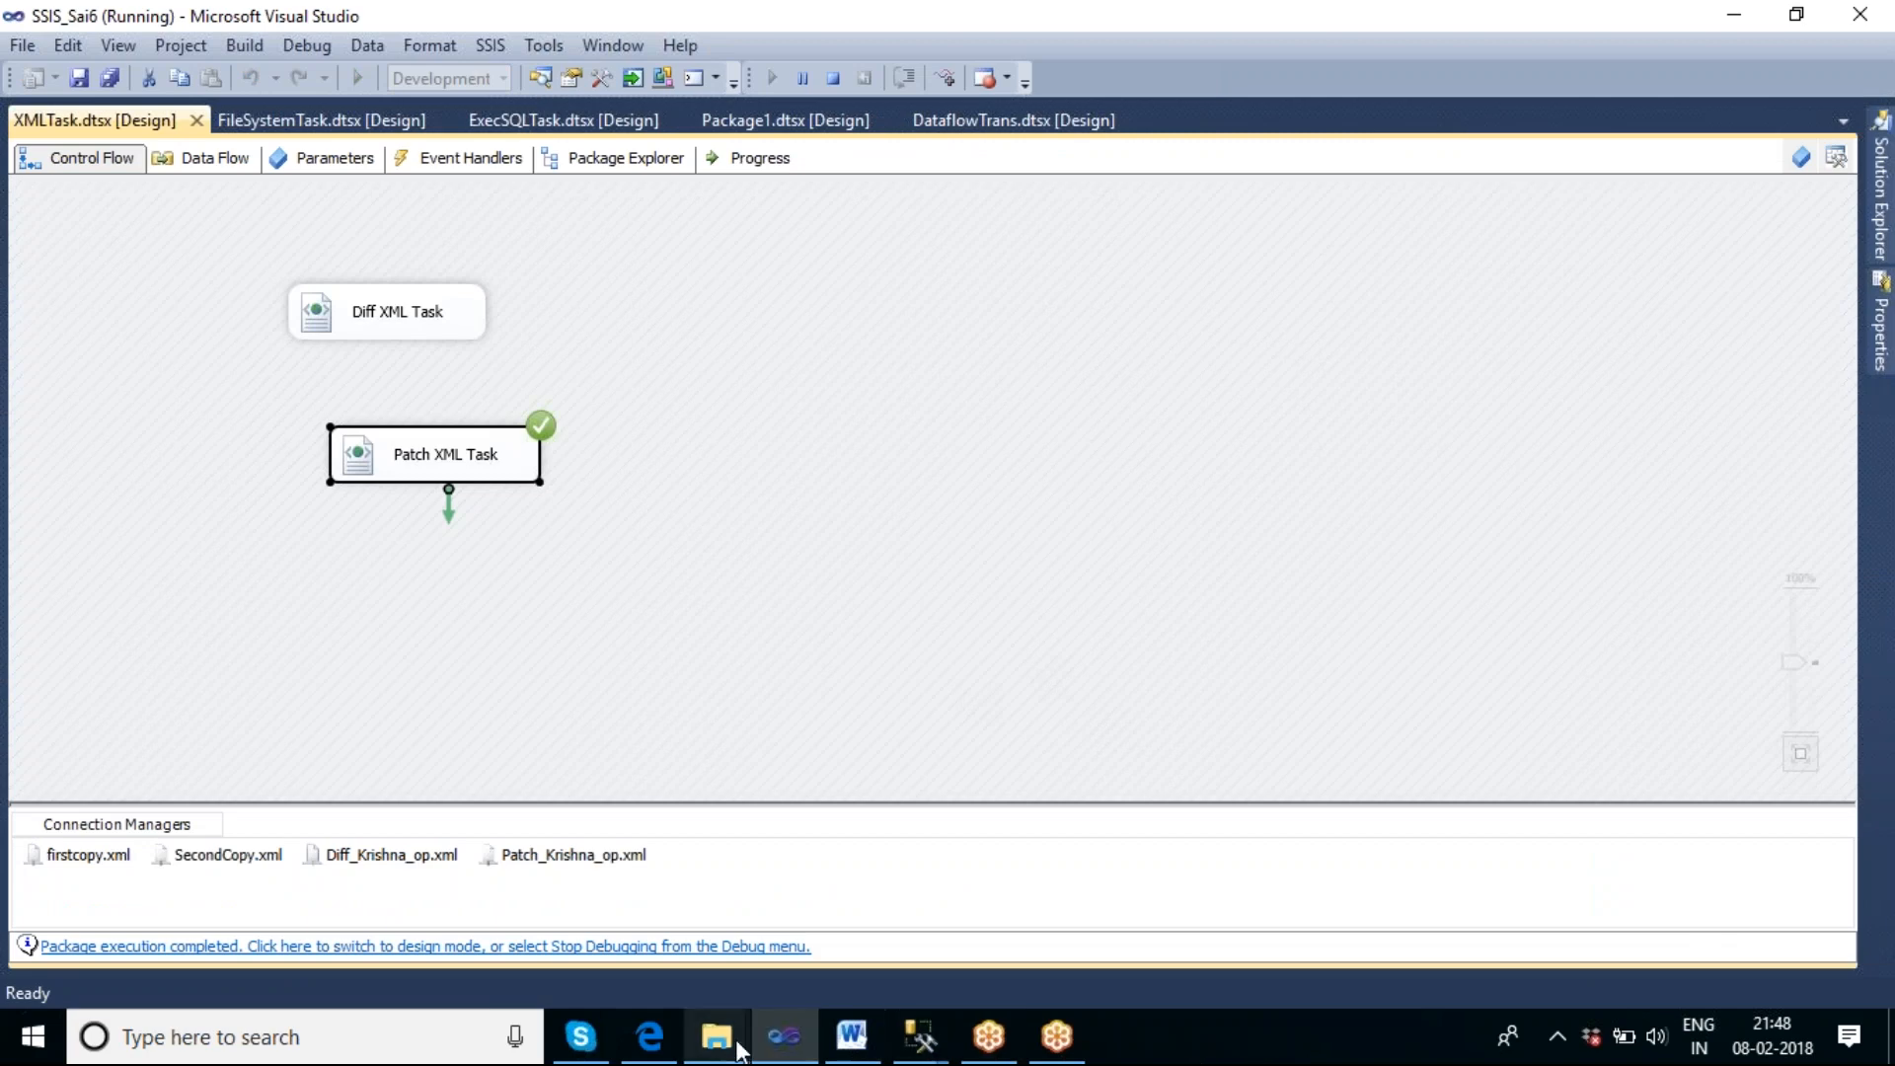
In File Explorer, open Patch_Krishna_op.xml from the DiffXml\PATCH folder, examine the patched XML content, and close it.
mouse_move(726, 1049)
click(435, 922)
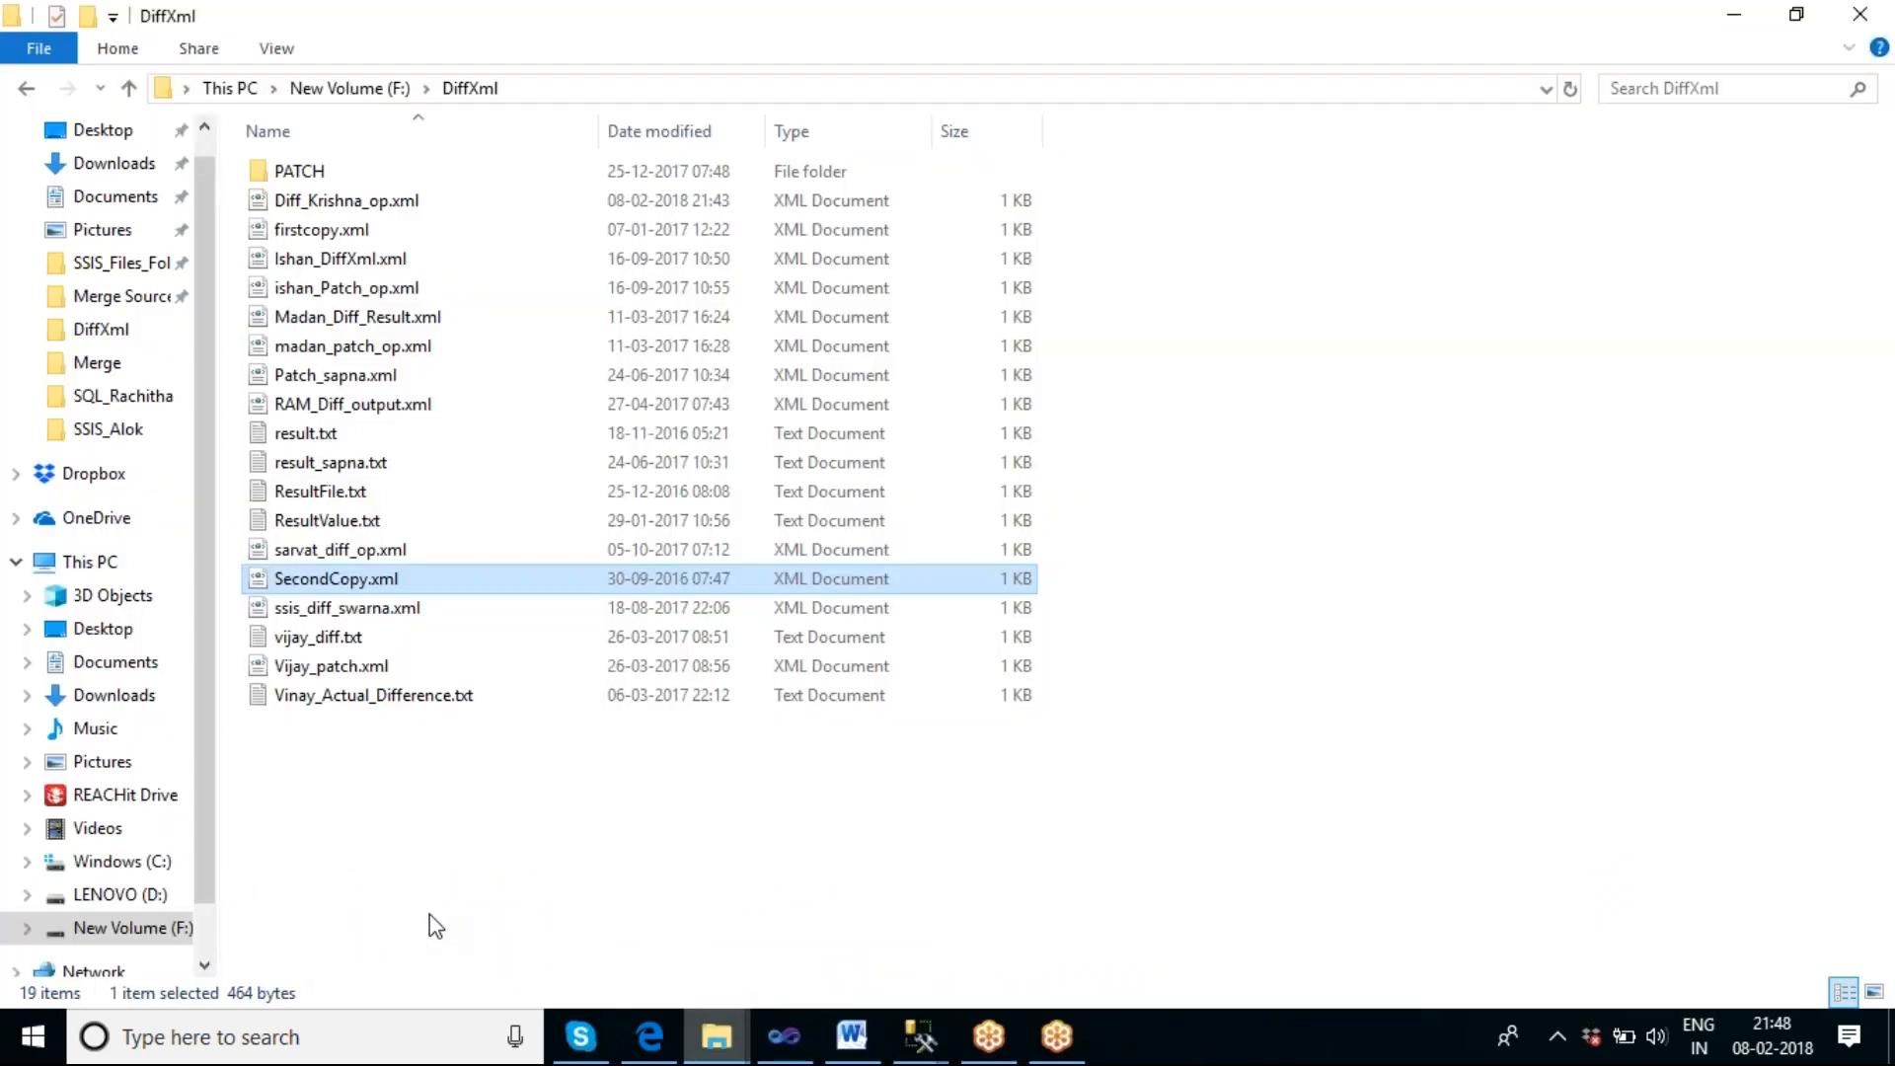
double_click(276, 173)
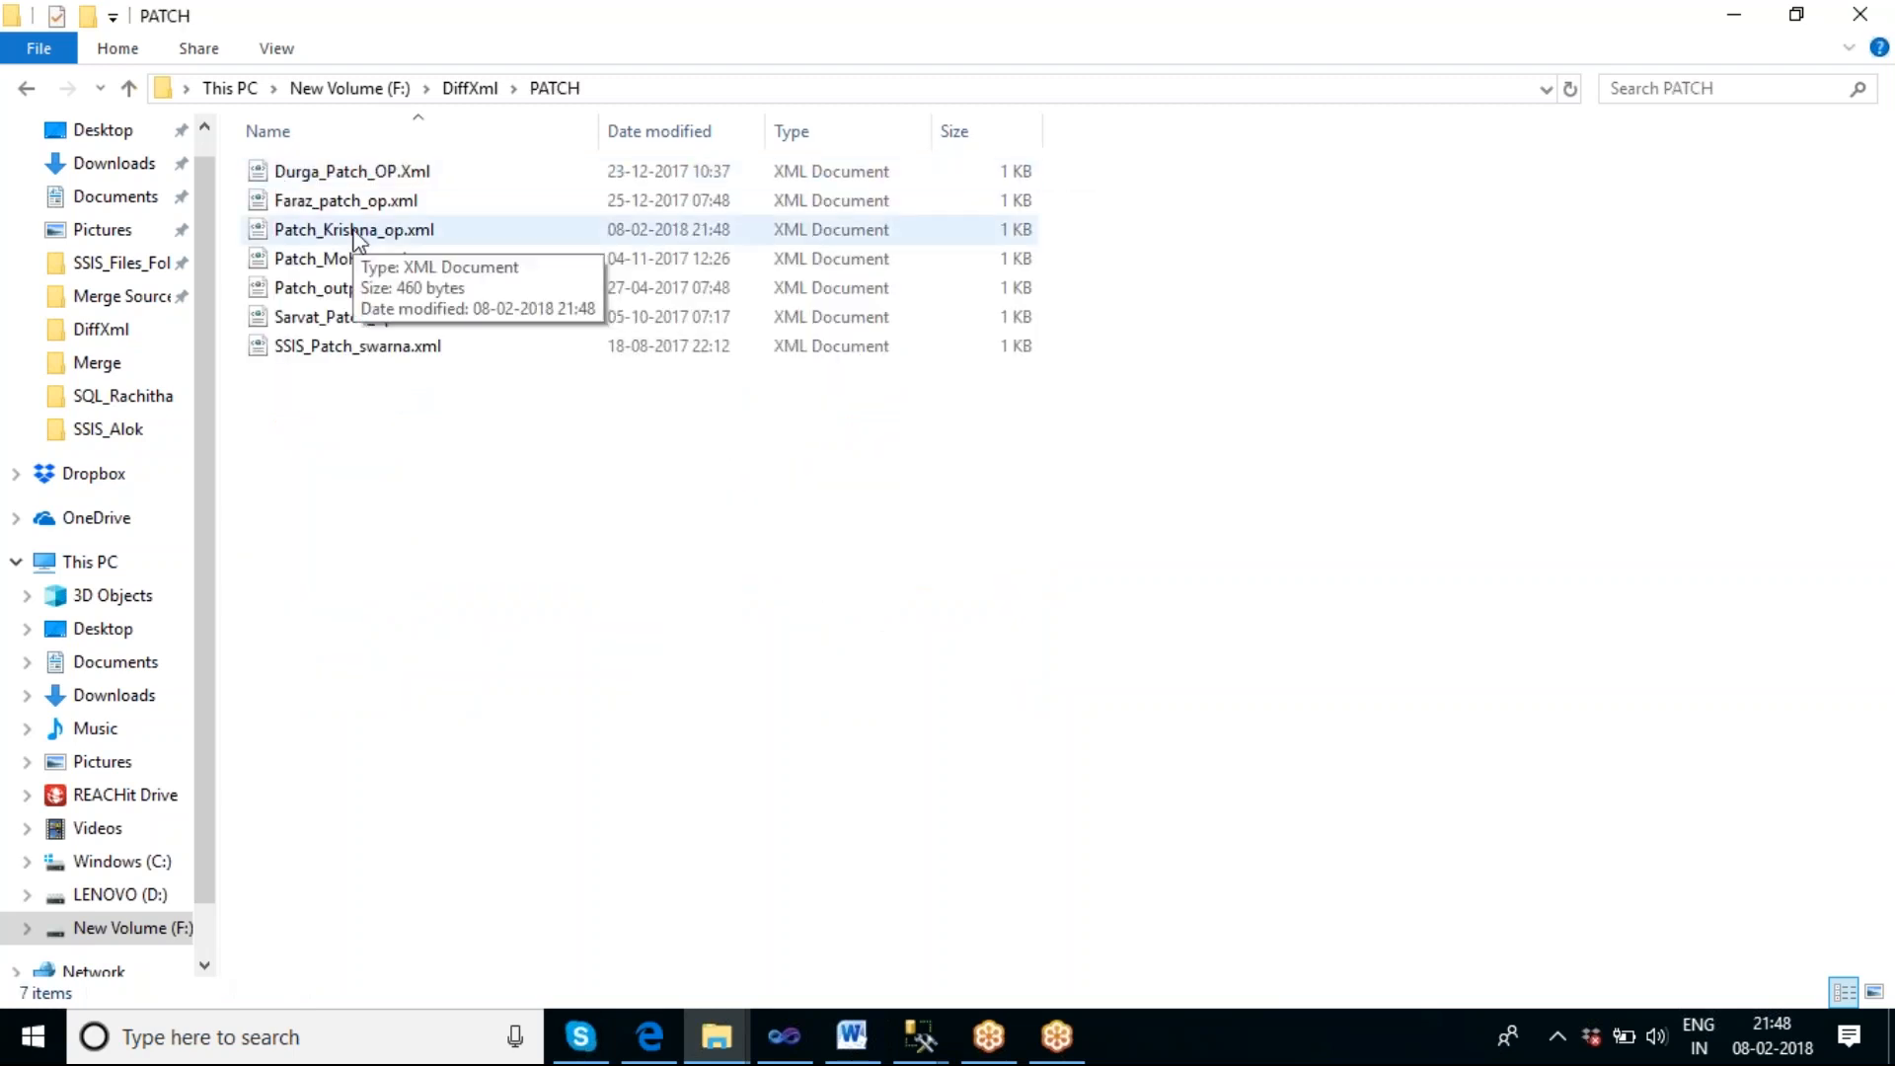
click(357, 237)
double_click(358, 235)
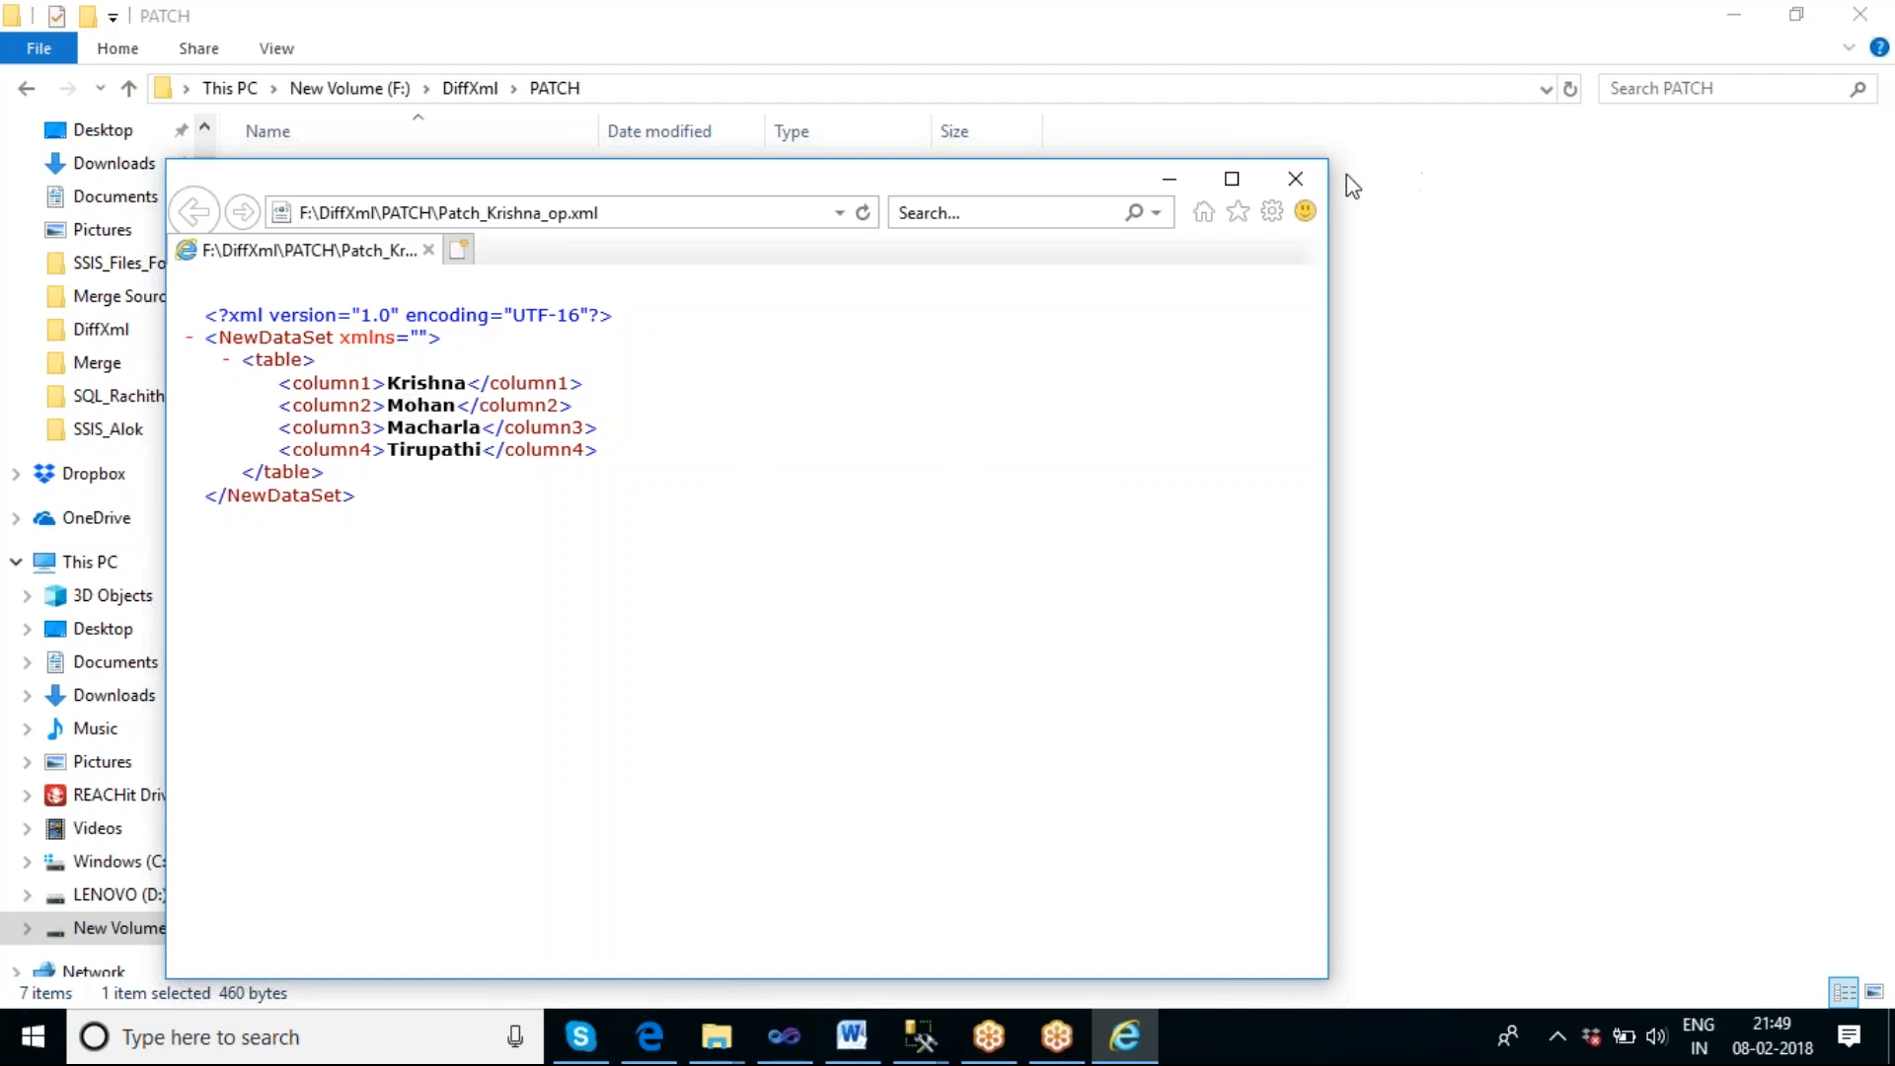
click(1296, 180)
click(1168, 493)
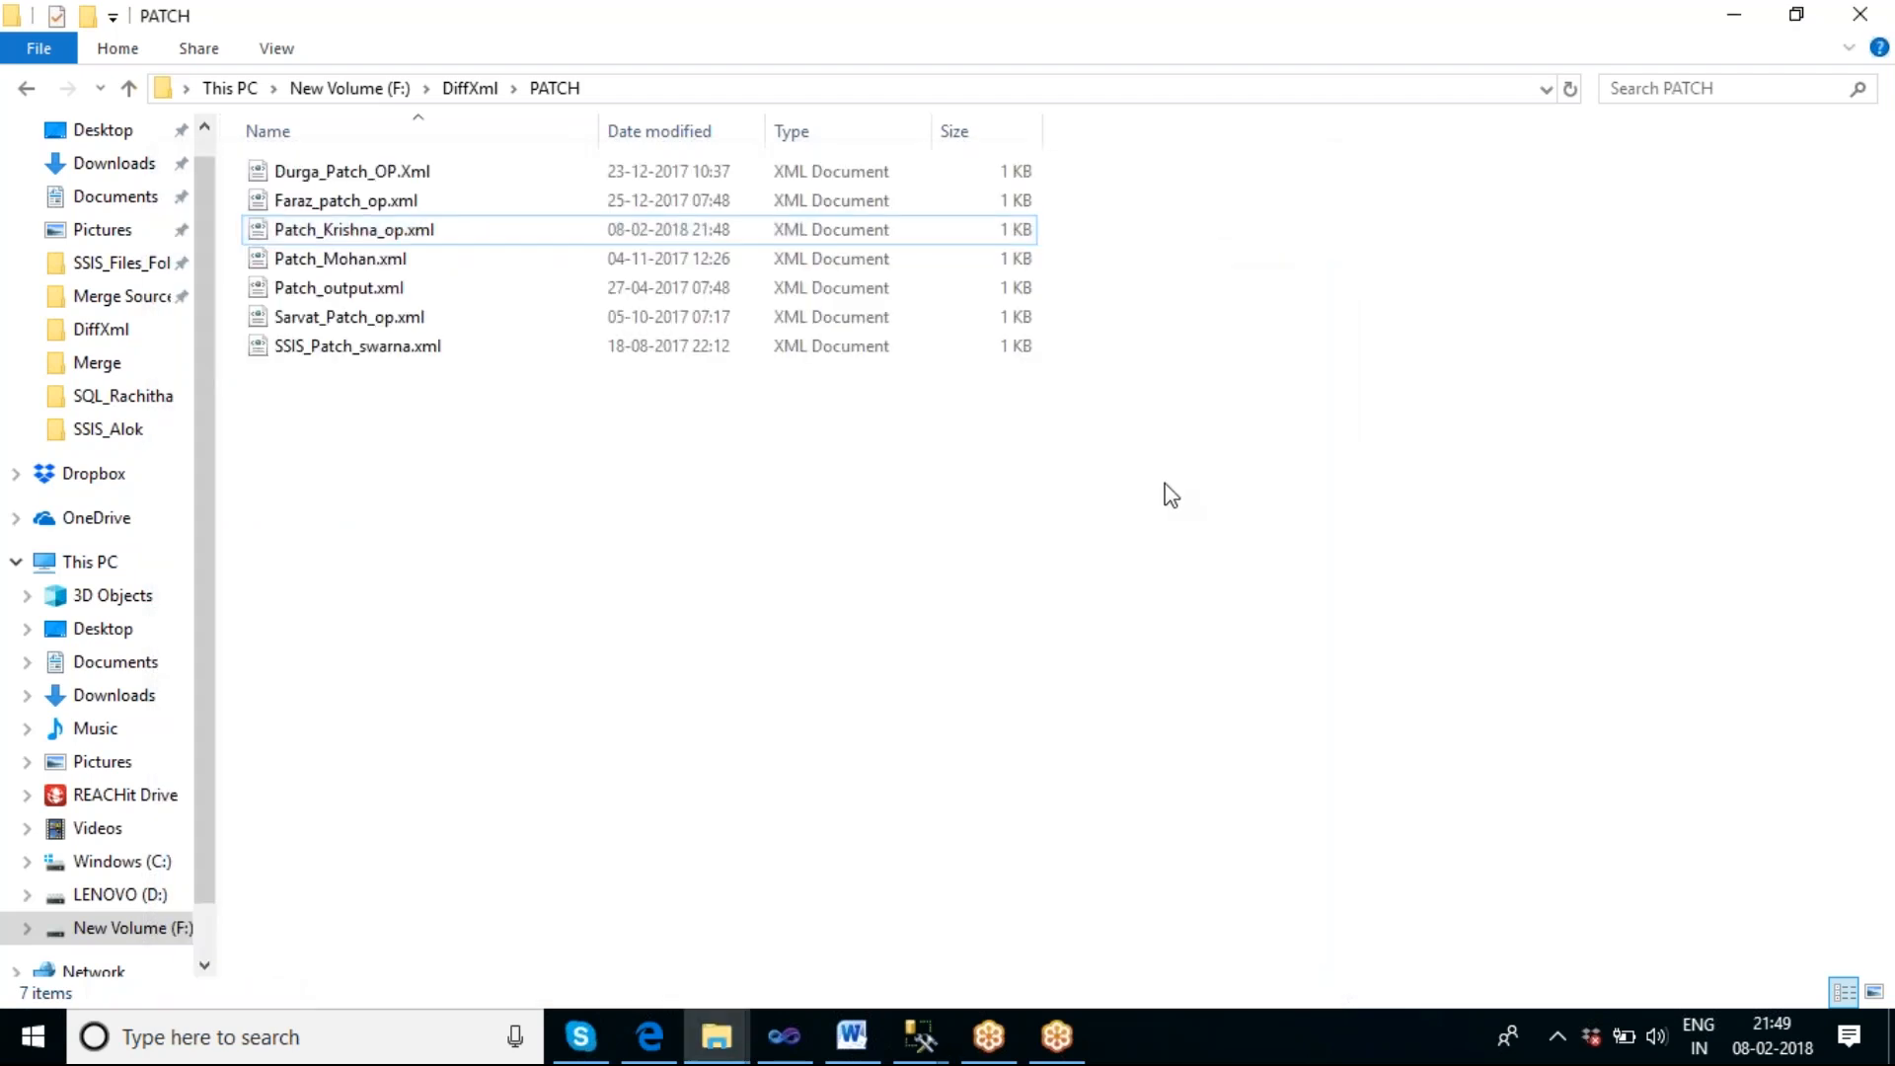
Return to Visual Studio, stop debugging, and move the Diff and Patch XML Tasks to the upper-left area of the control flow.
click(795, 1034)
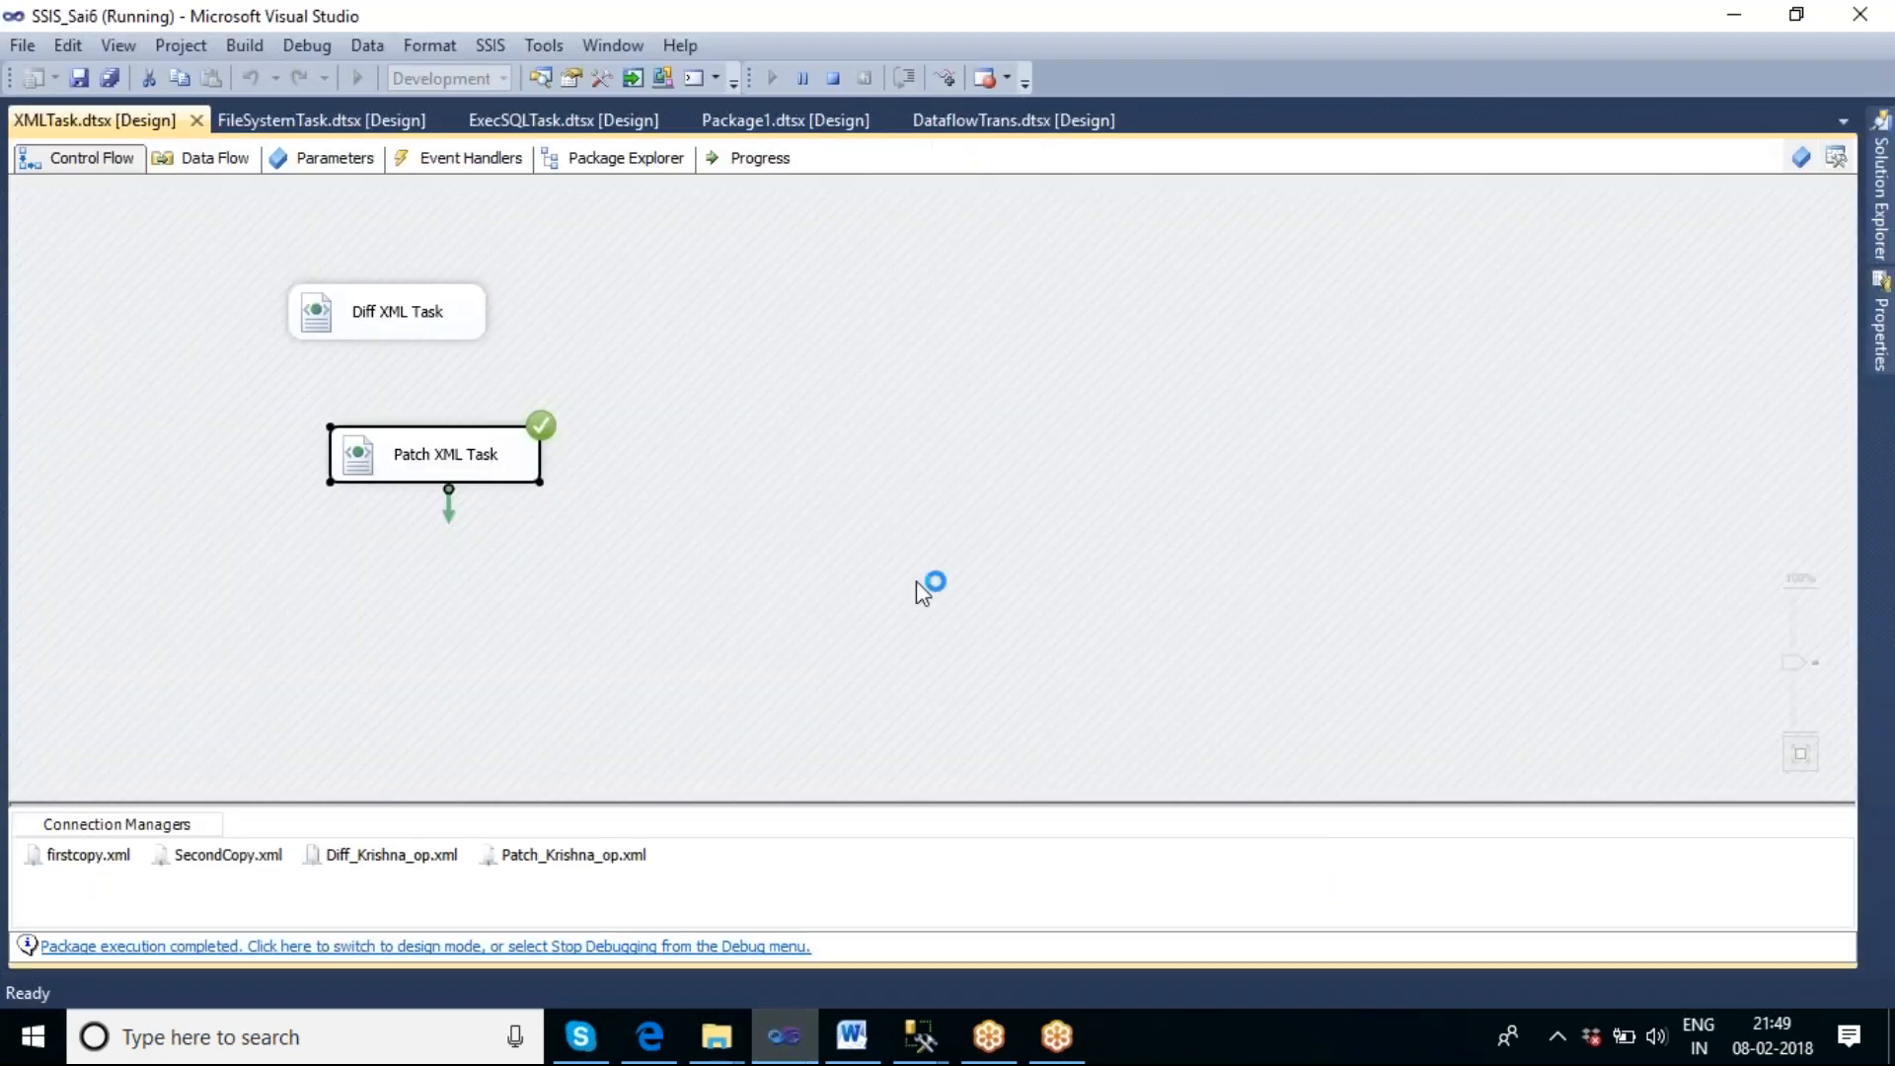
click(834, 82)
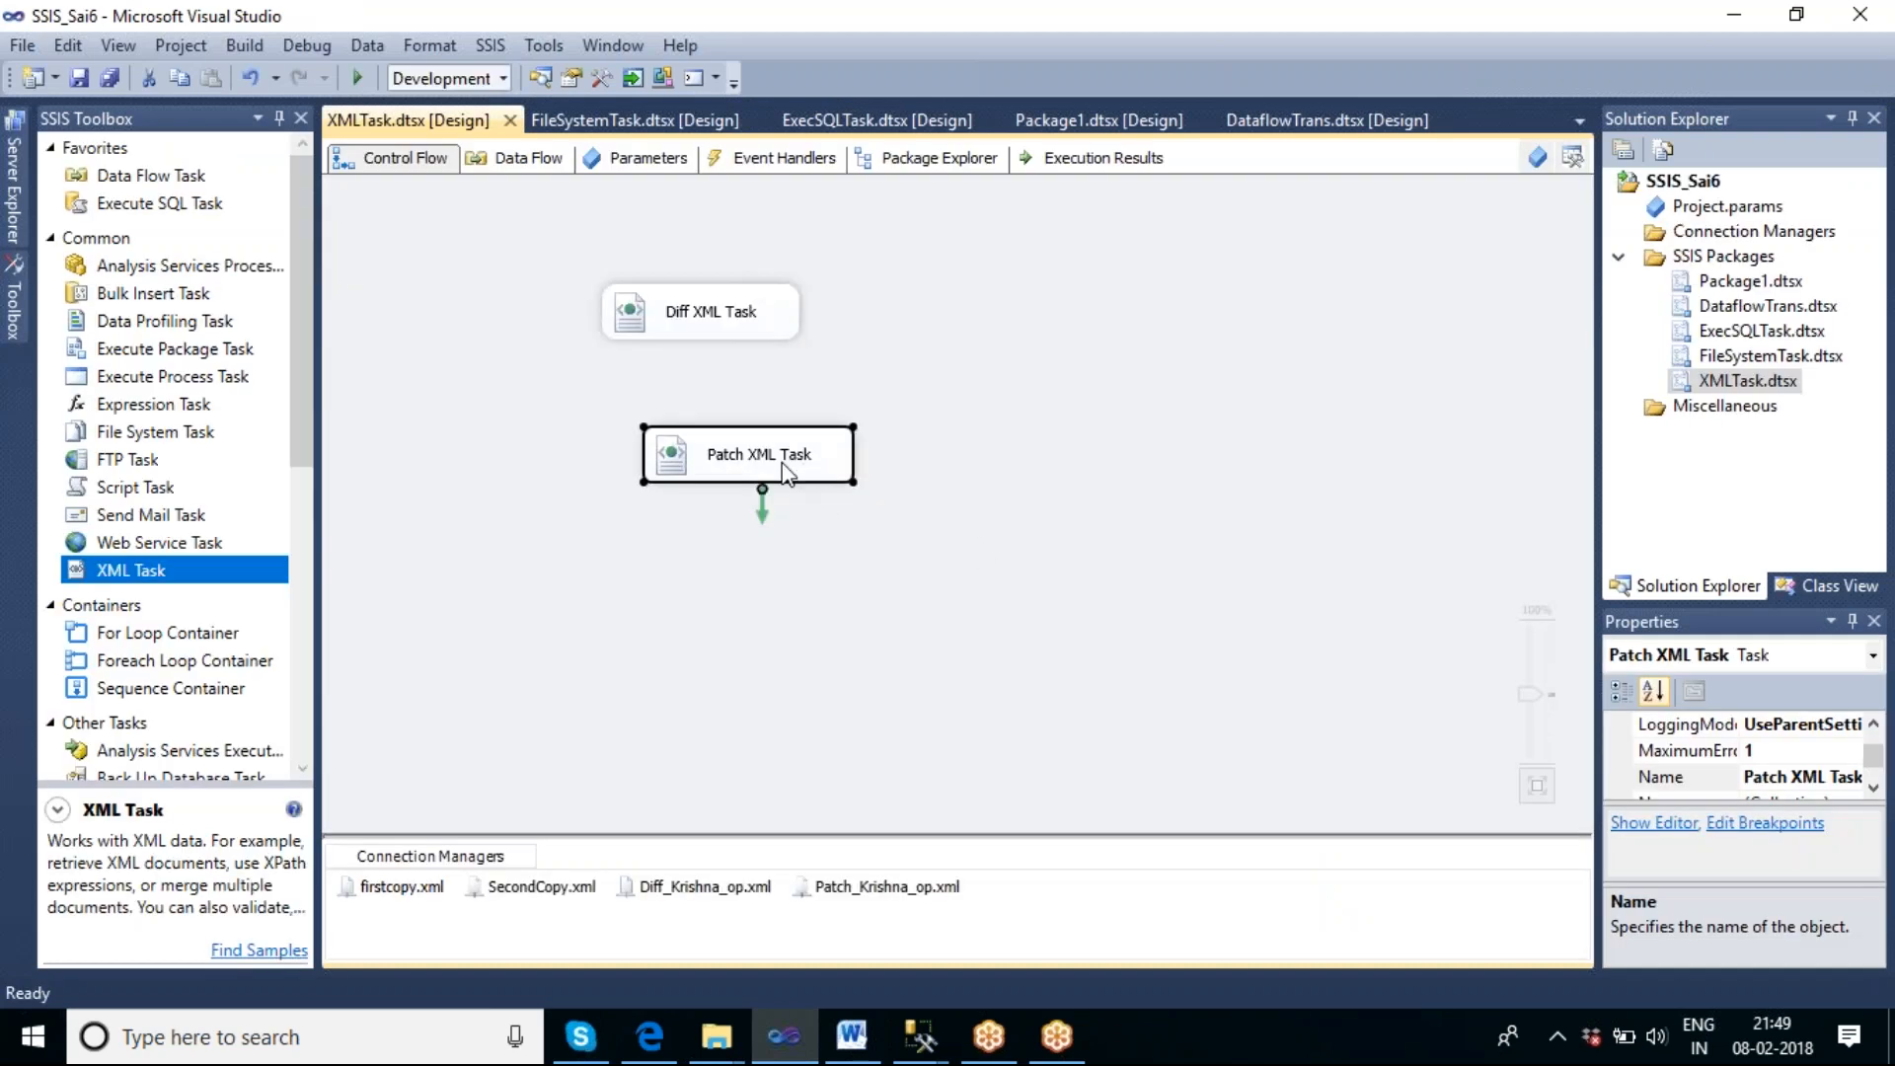
drag(786, 474, 536, 395)
click(695, 330)
drag(690, 320, 478, 244)
drag(508, 376, 488, 324)
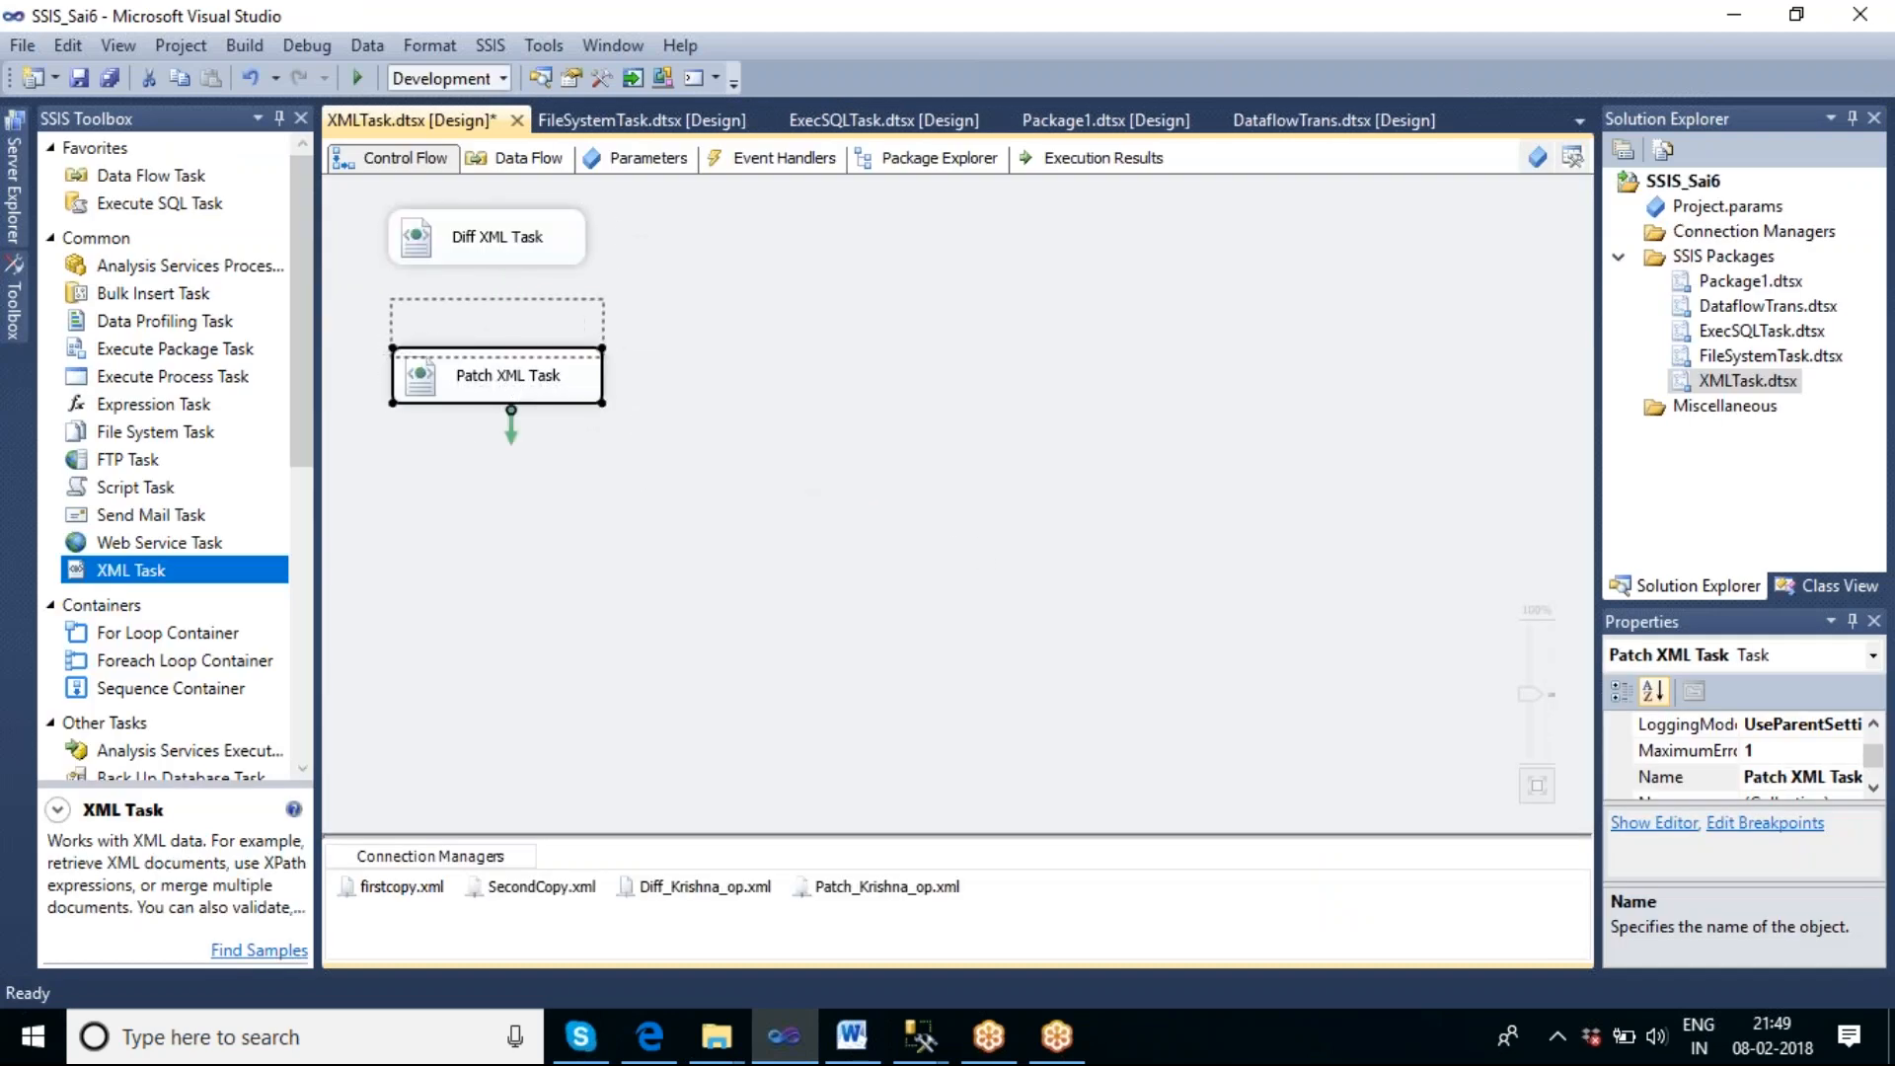
click(744, 477)
Add a third XML Task to the control flow and set its OperationType to Merge.
drag(192, 580, 727, 413)
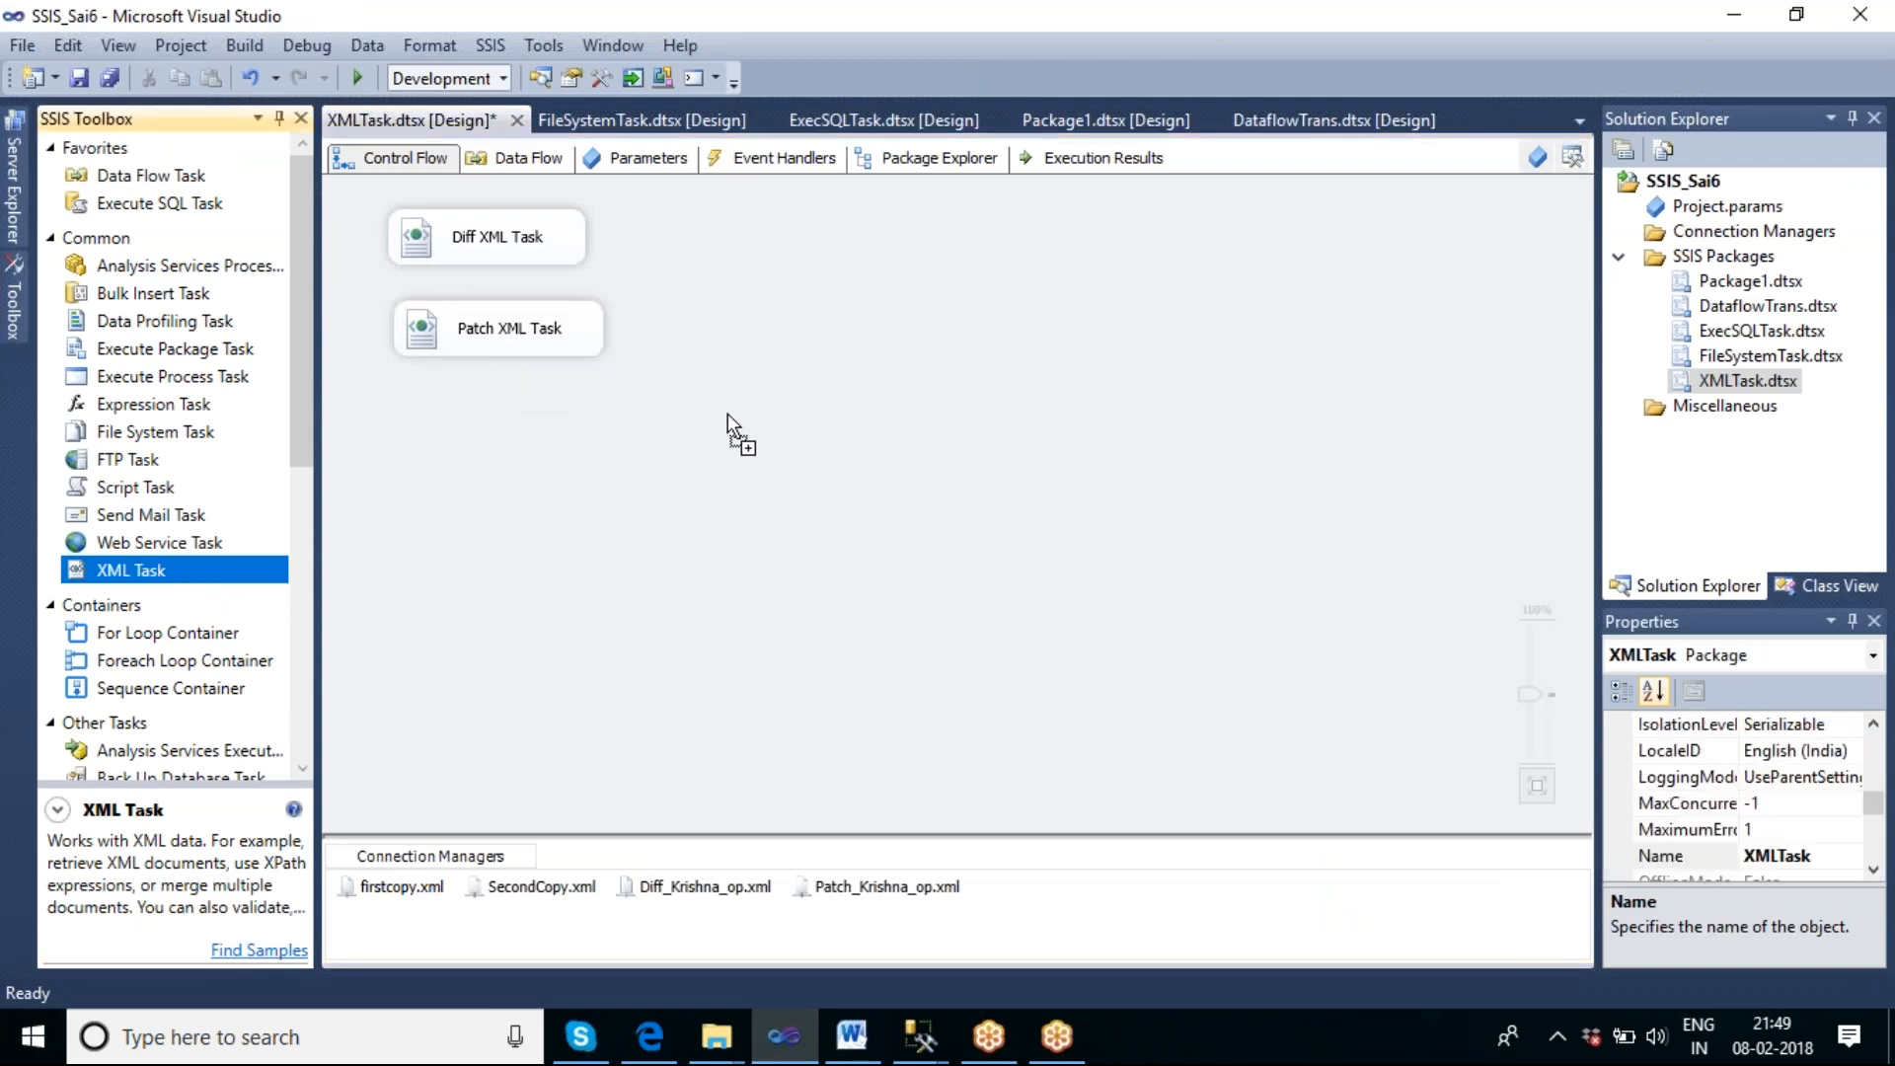
double_click(815, 444)
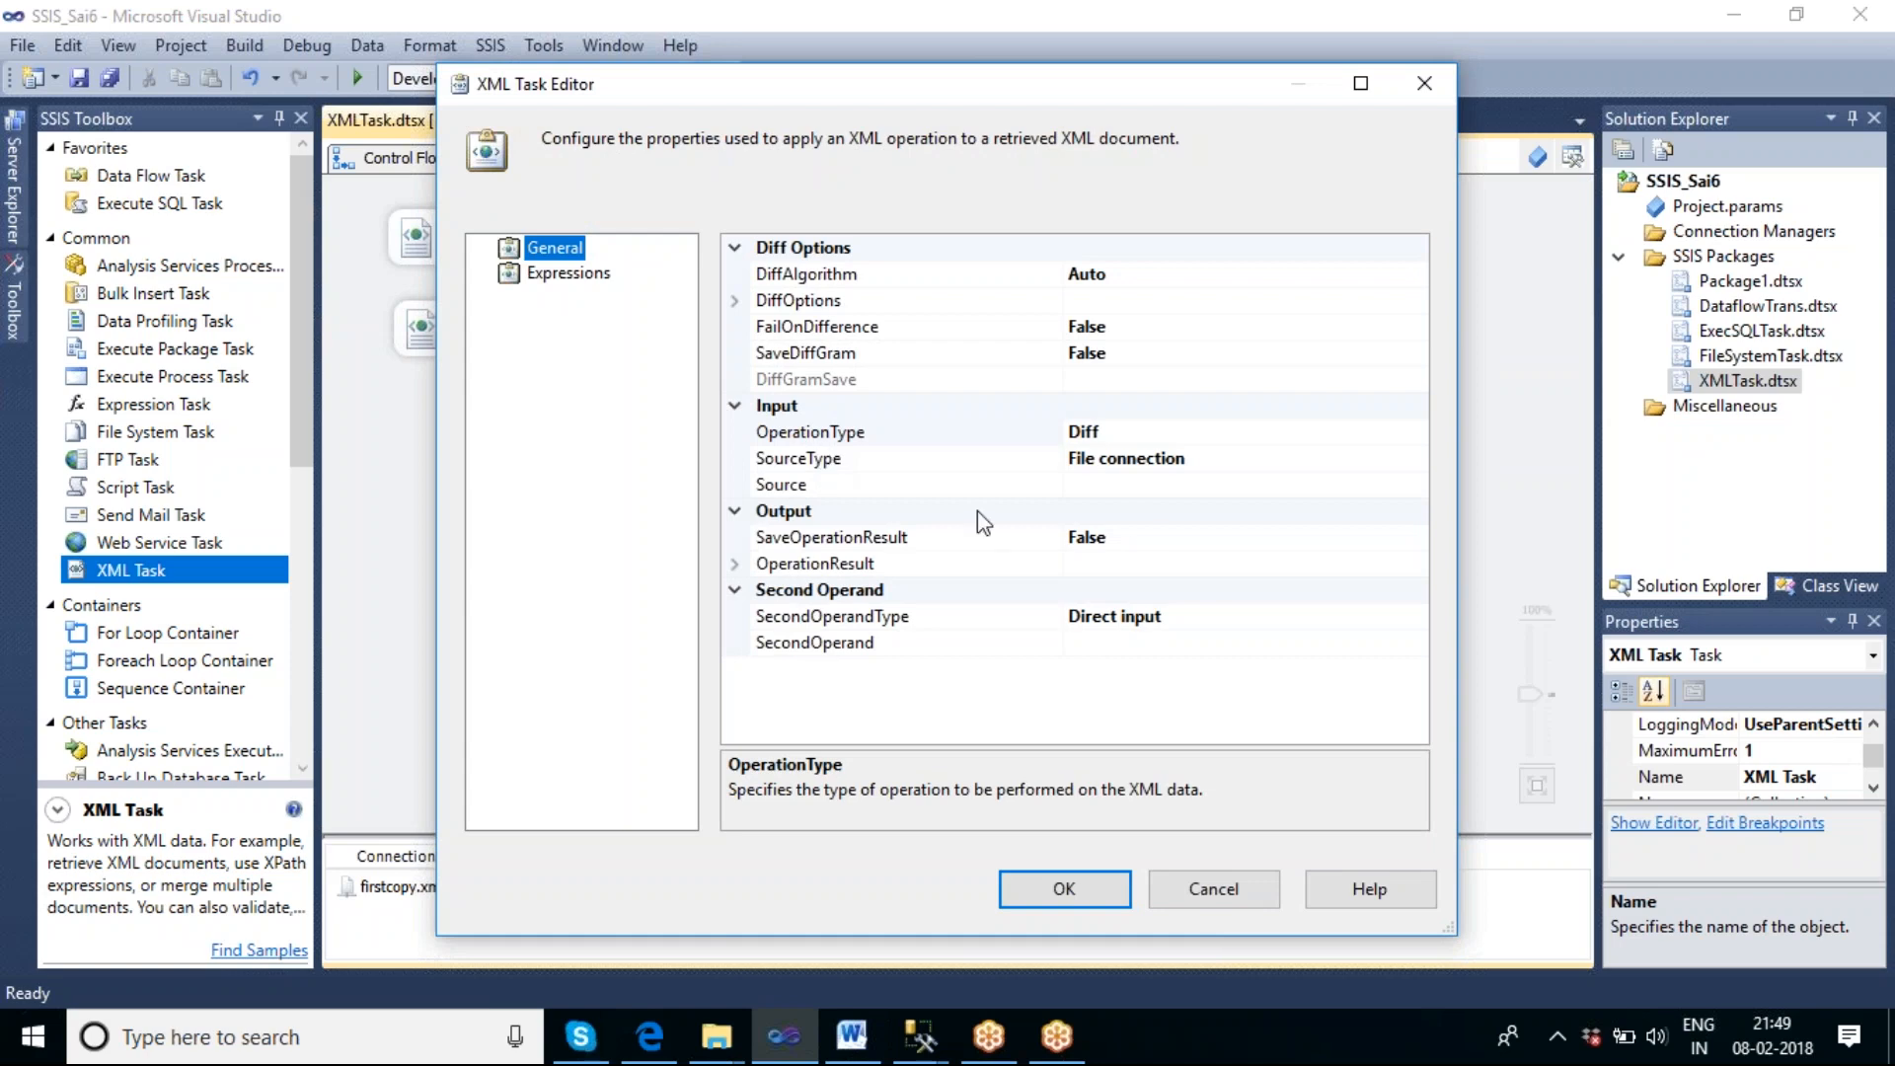
click(1185, 435)
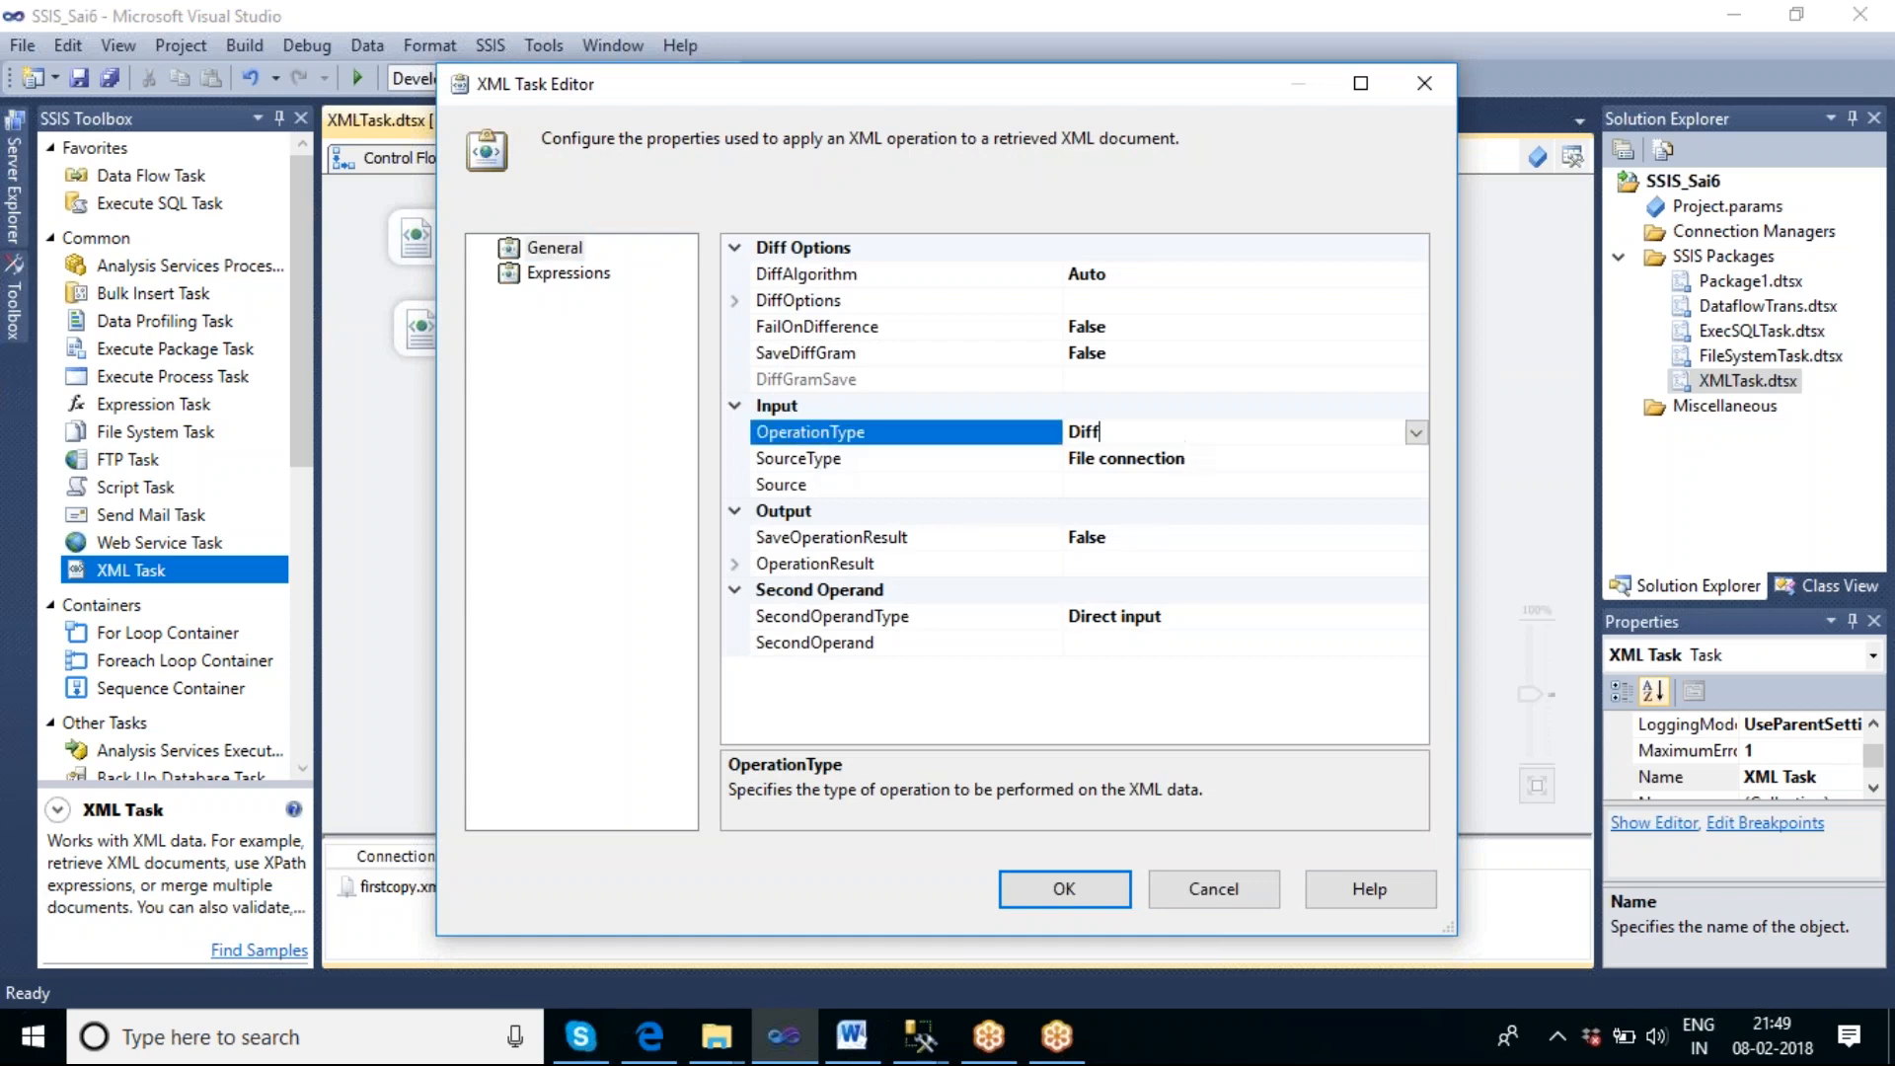
click(1419, 436)
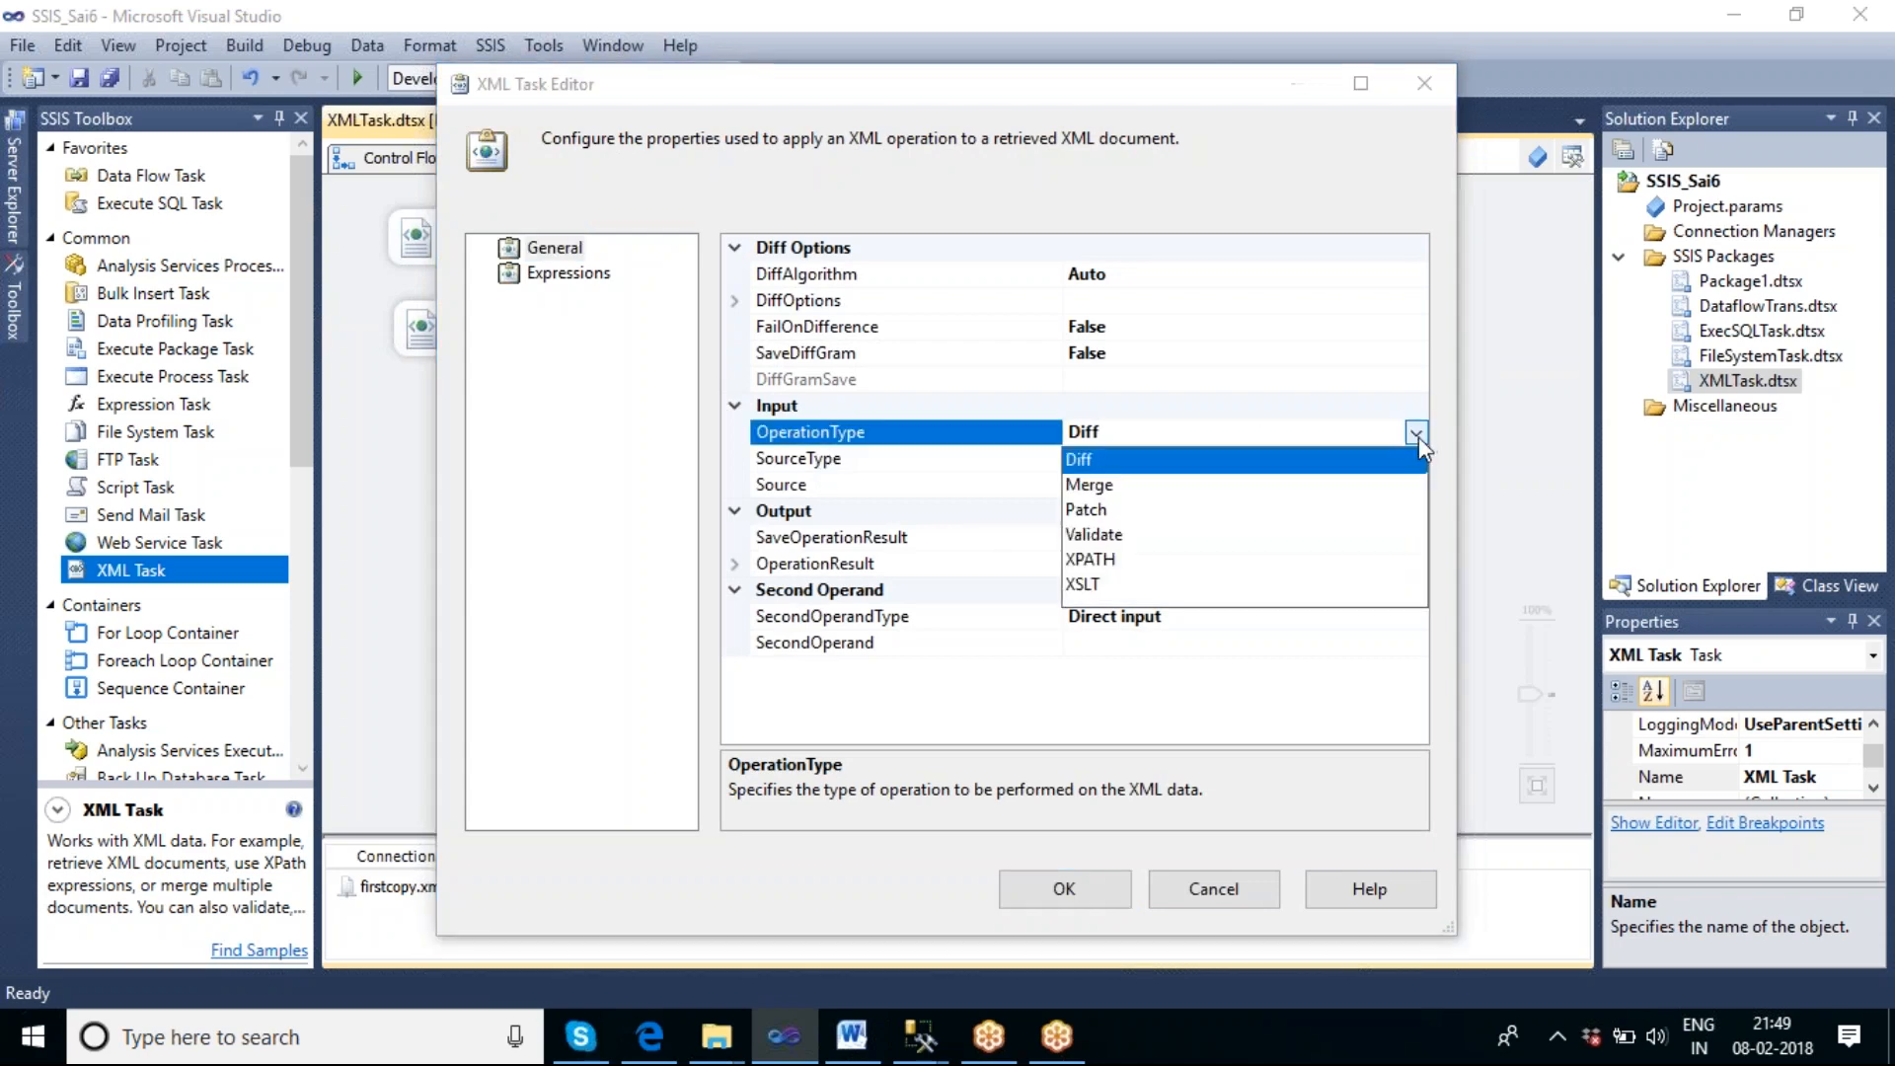
click(1089, 485)
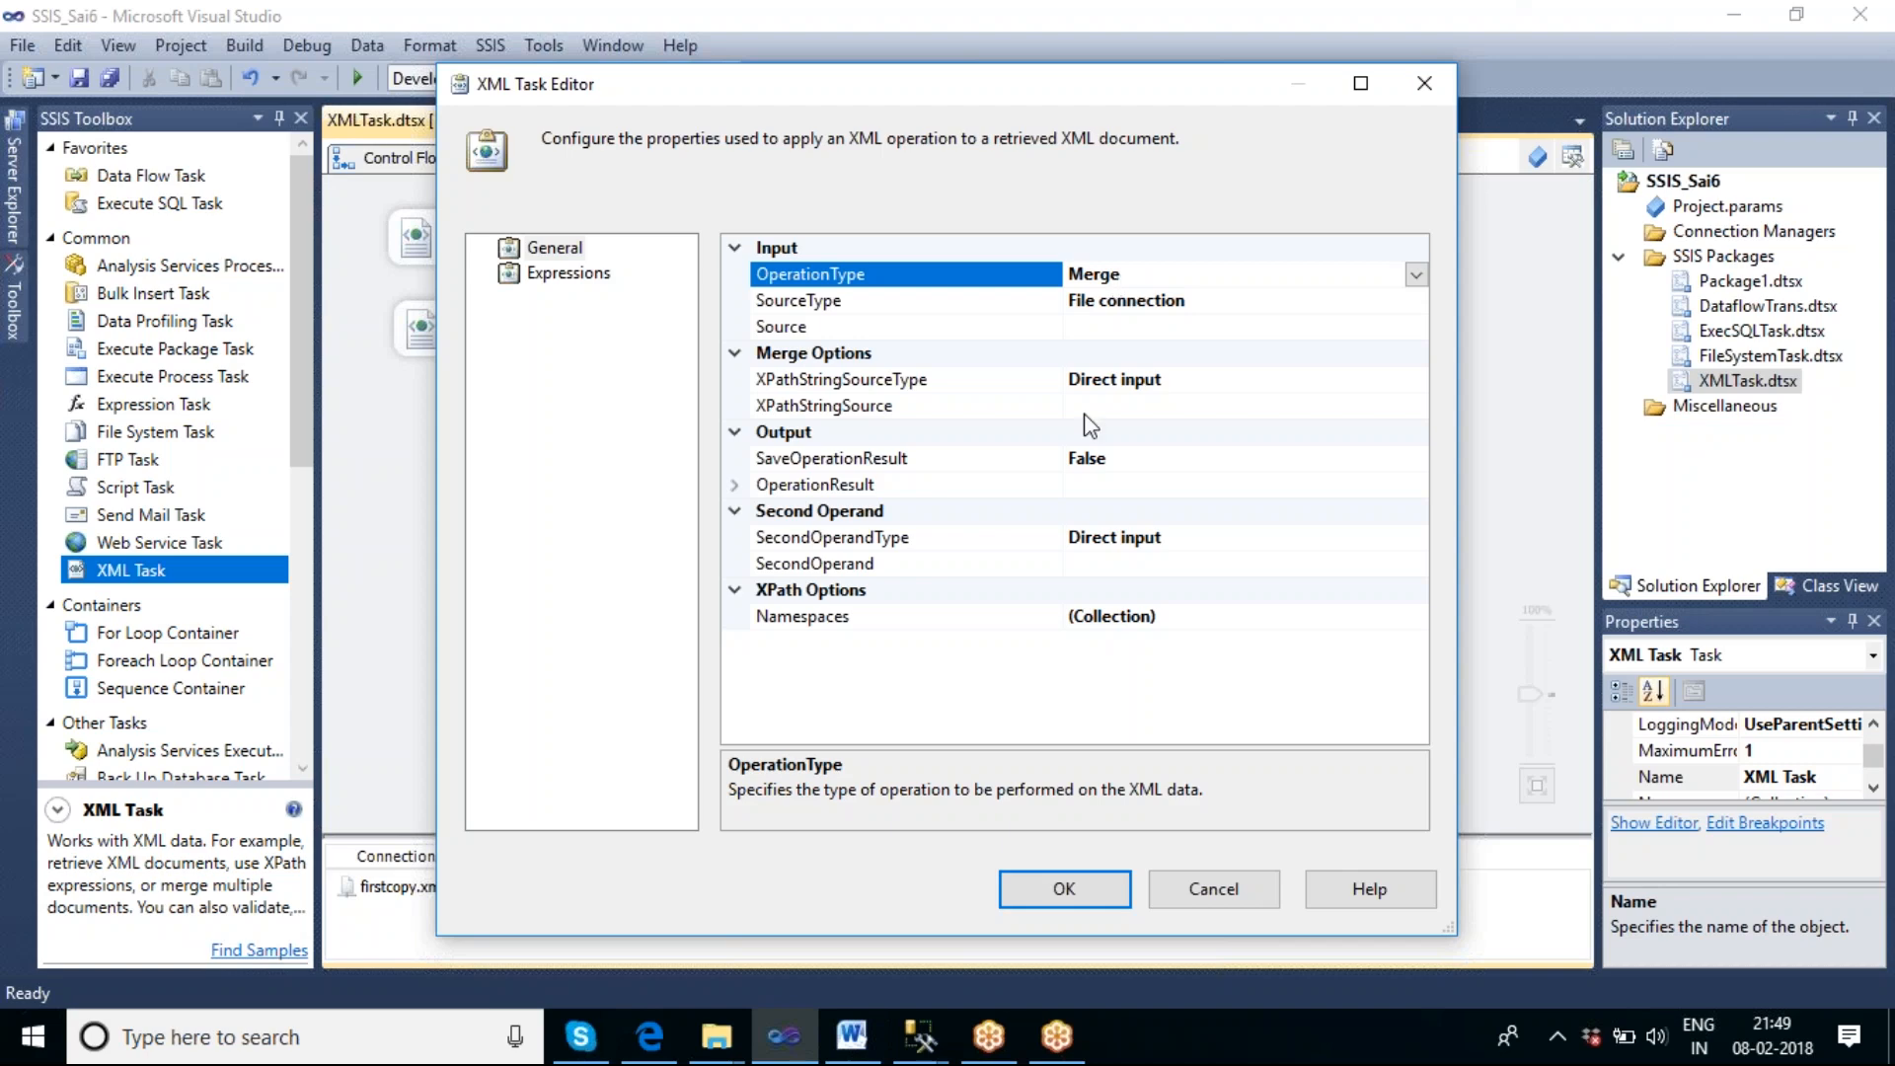
Switch to File Explorer and open the Merge folder on New Volume (F:).
click(720, 1038)
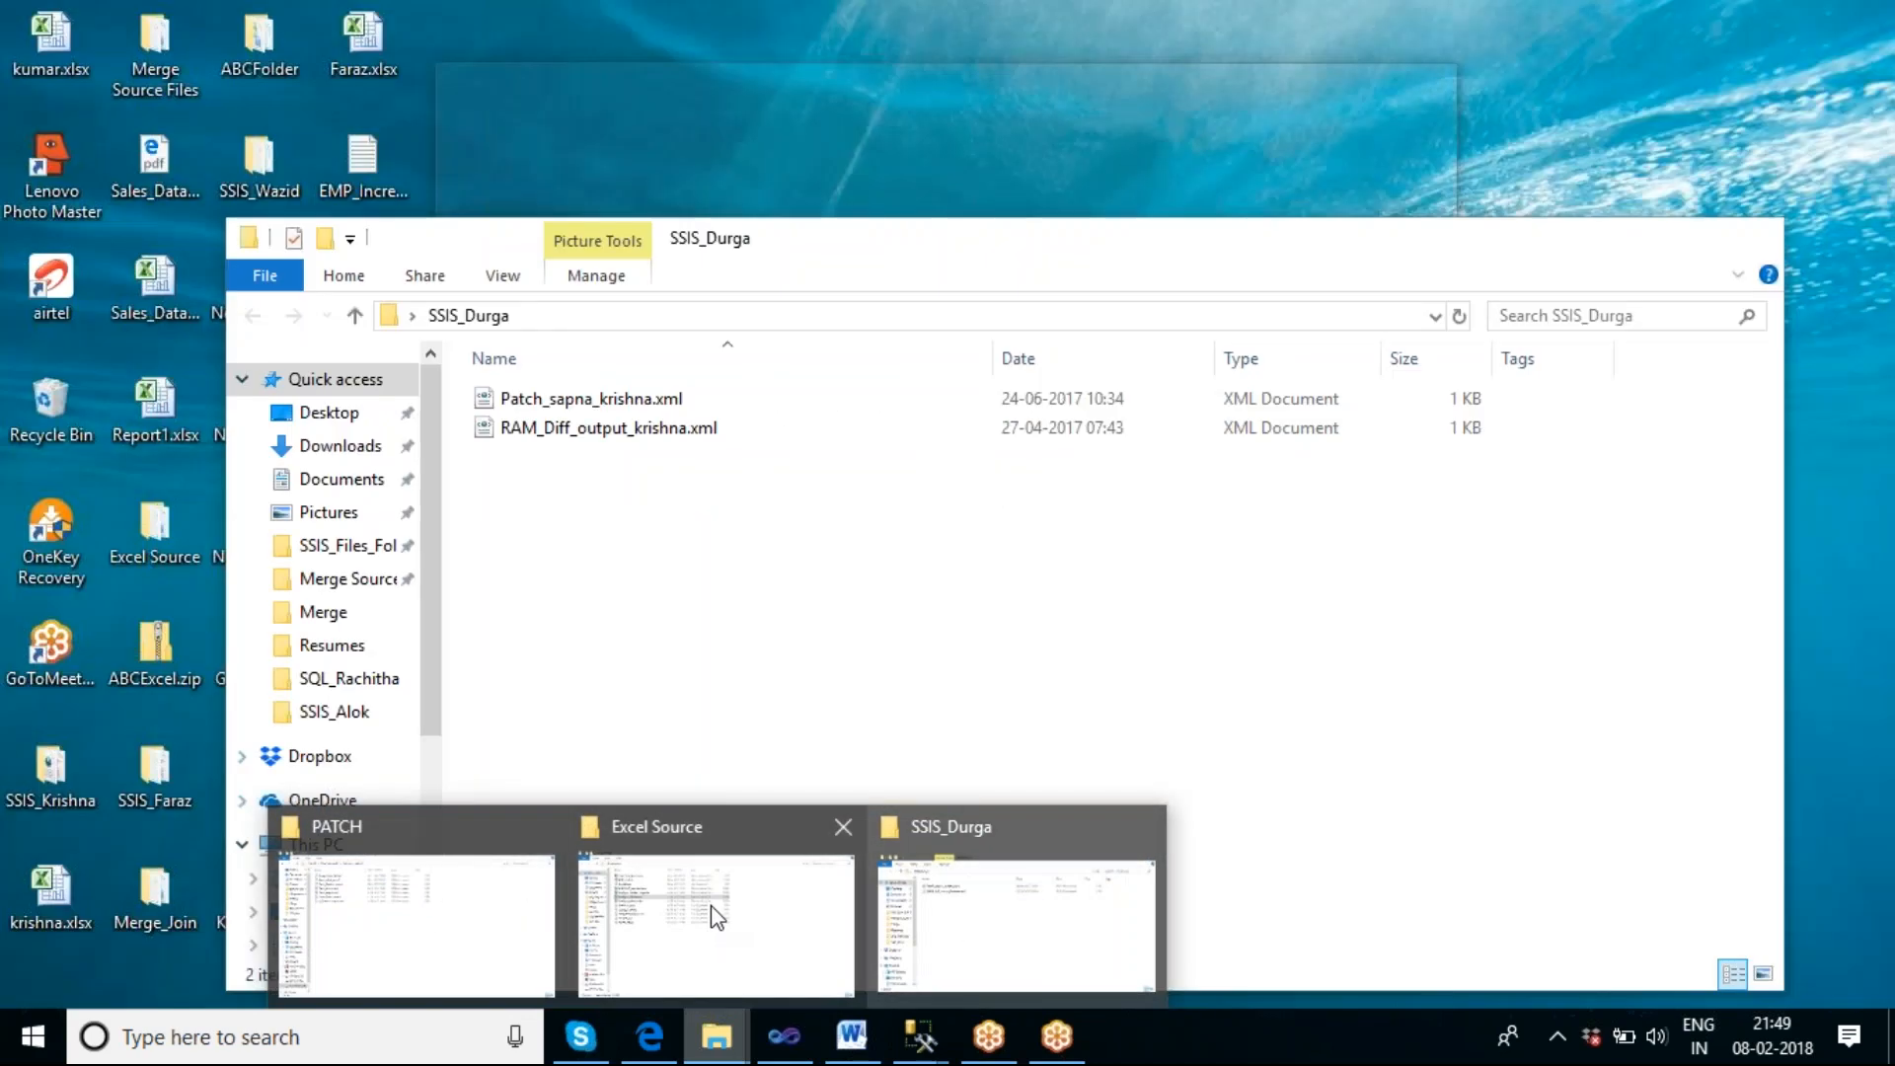
click(457, 879)
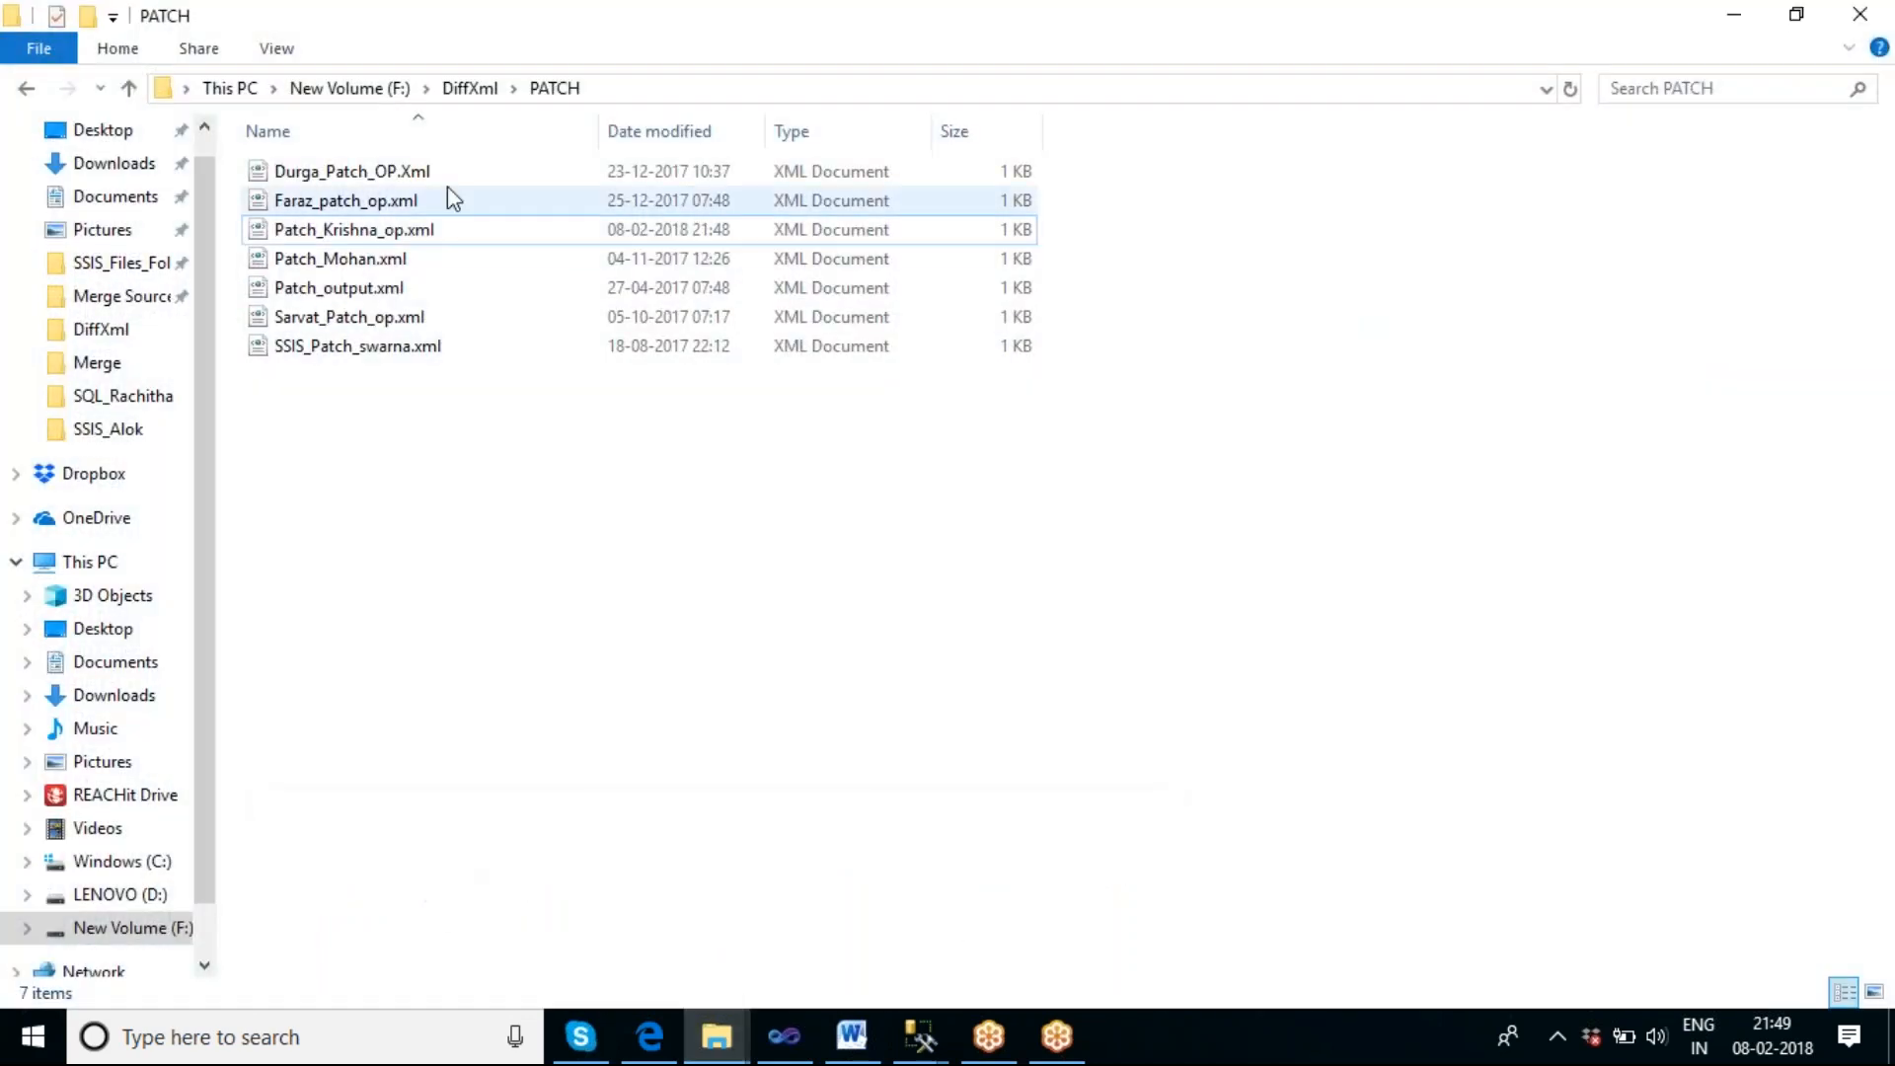
click(347, 90)
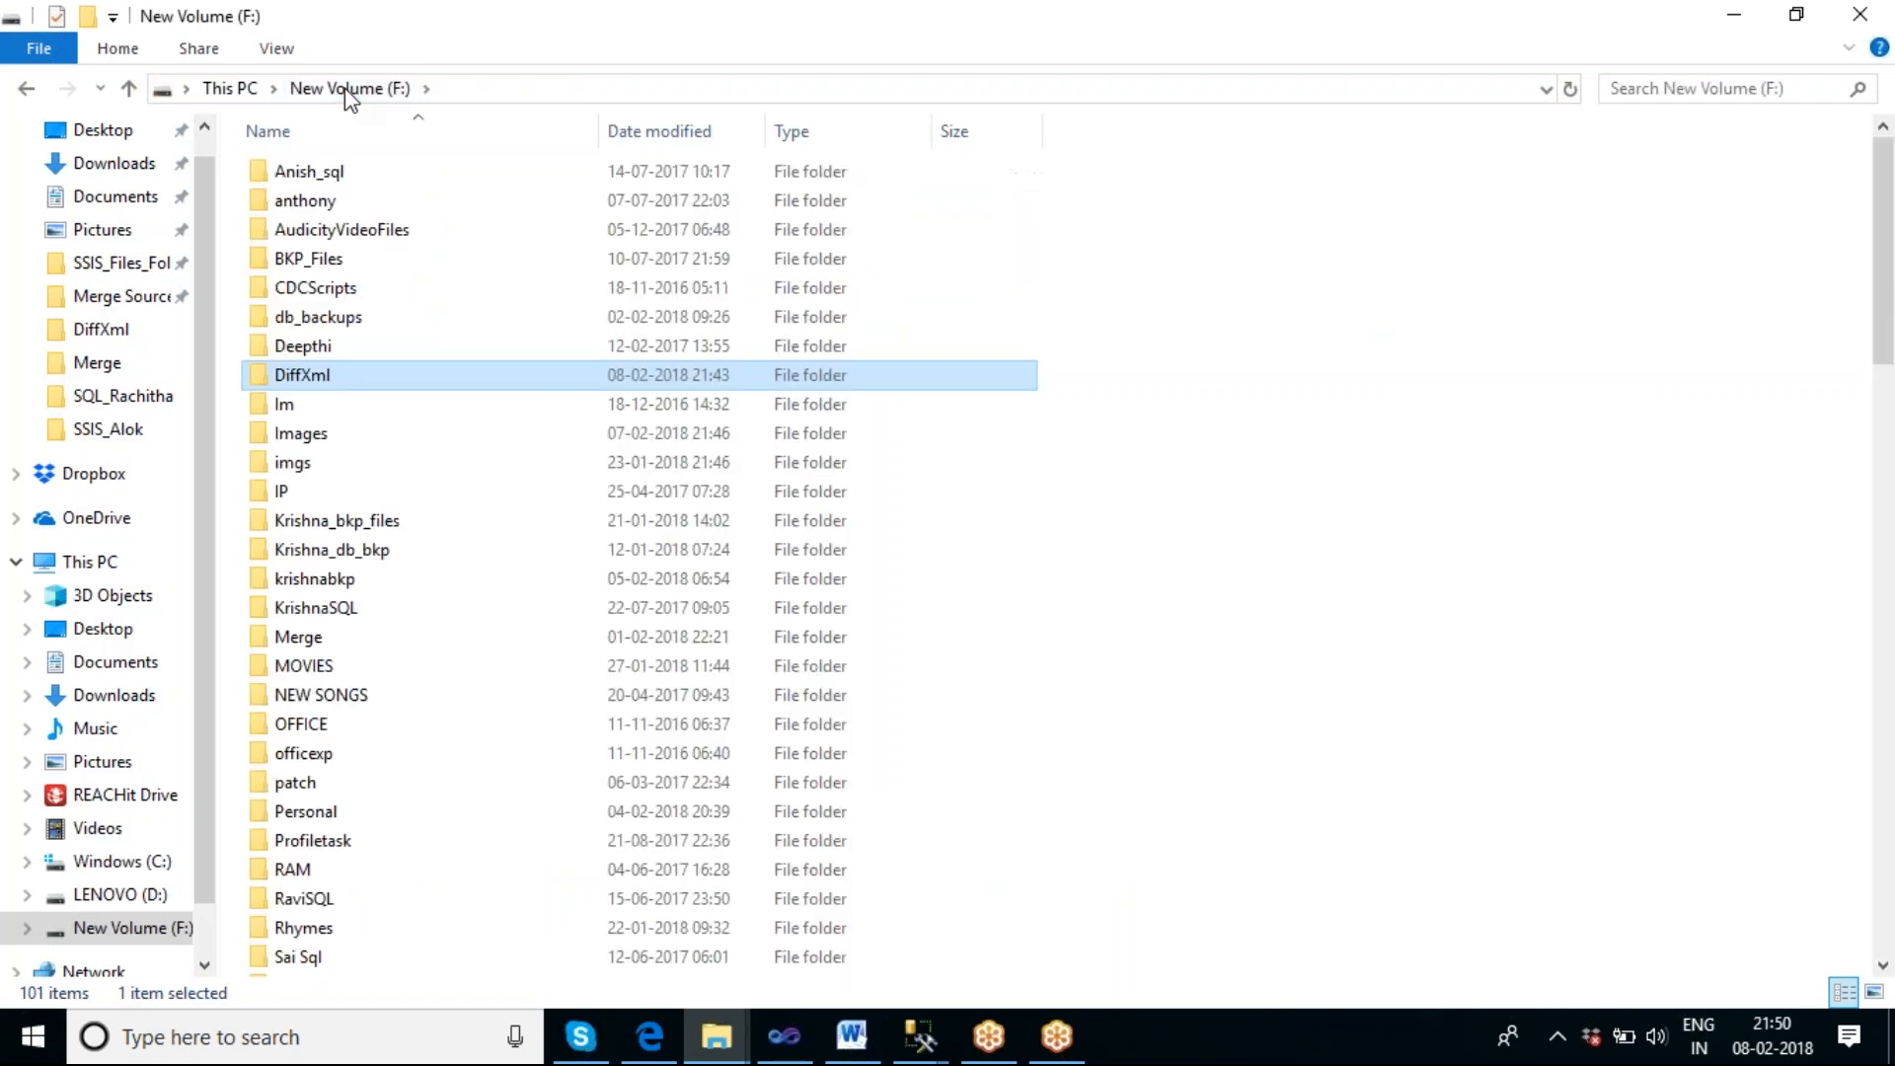
double_click(317, 637)
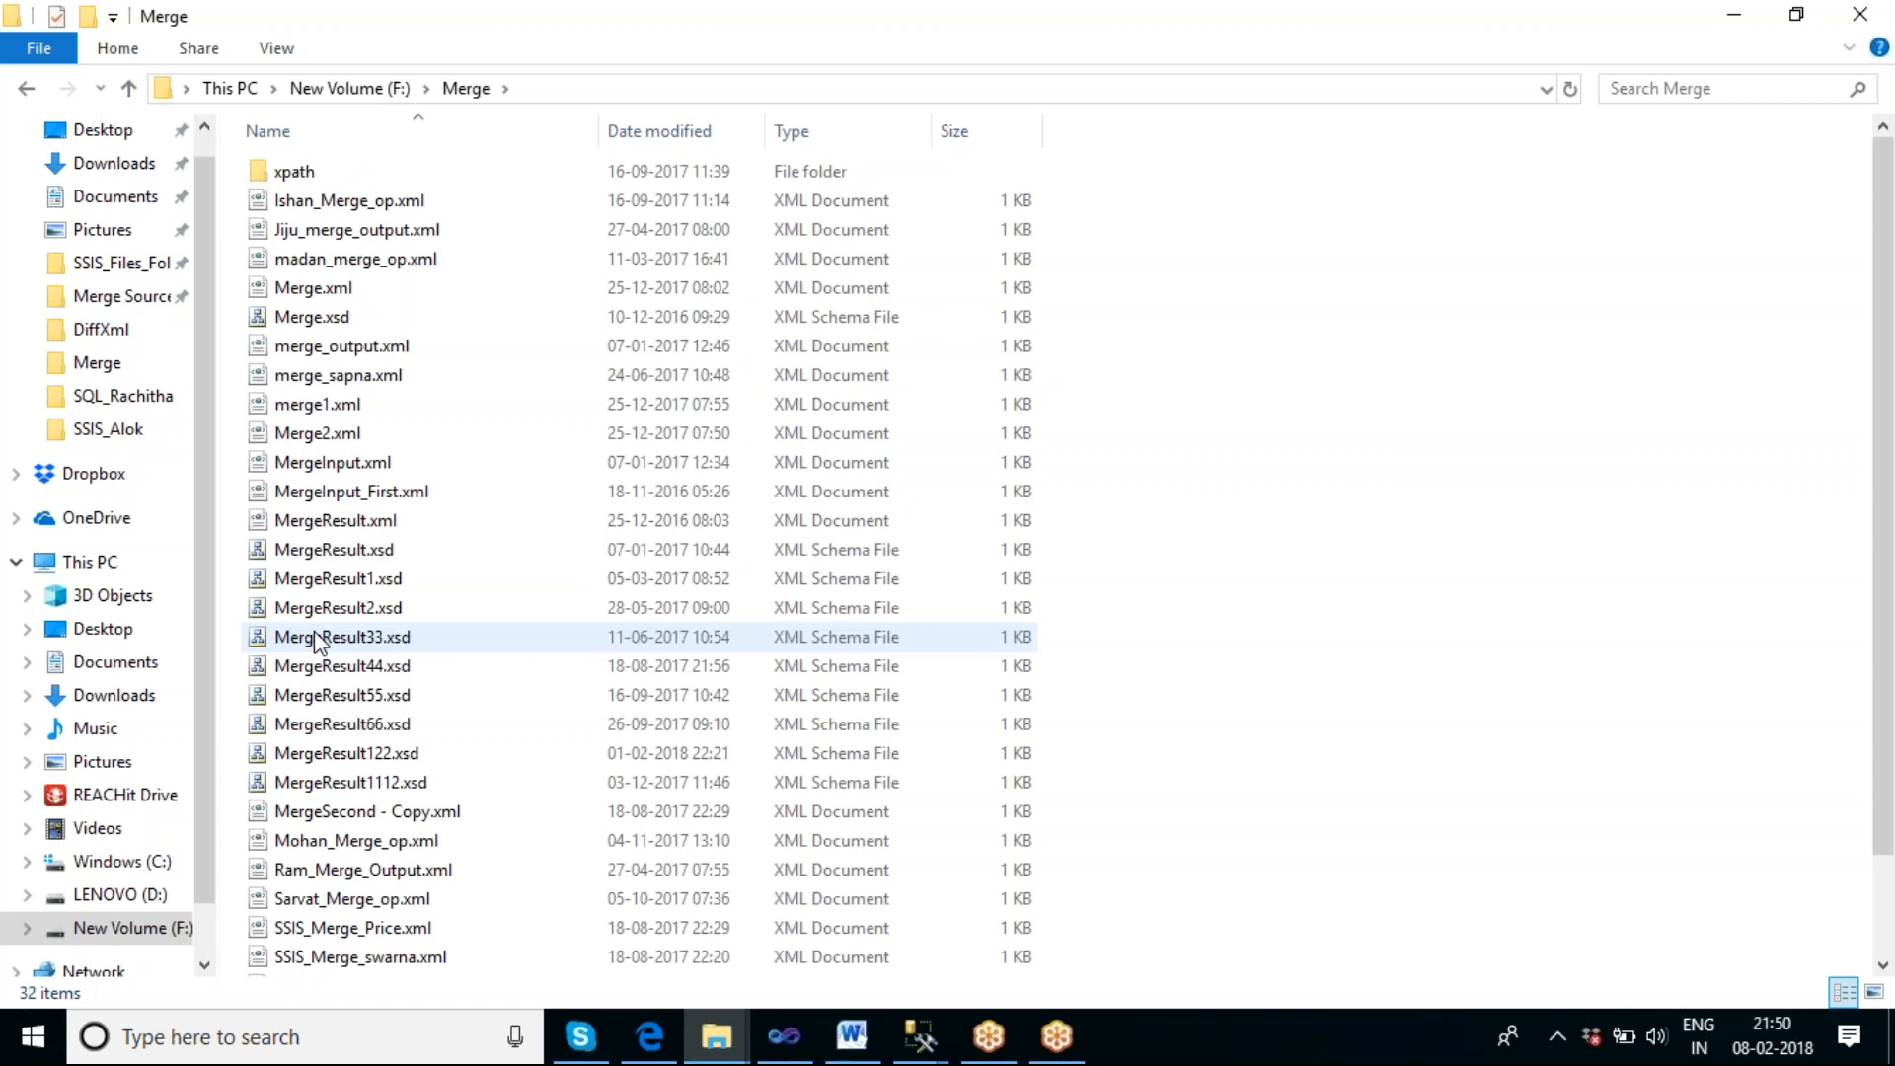
Permanently delete Ishan_Merge_op.xml, Jiju_merge_output.xml and madan_merge_op.xml from the Merge folder.
click(334, 201)
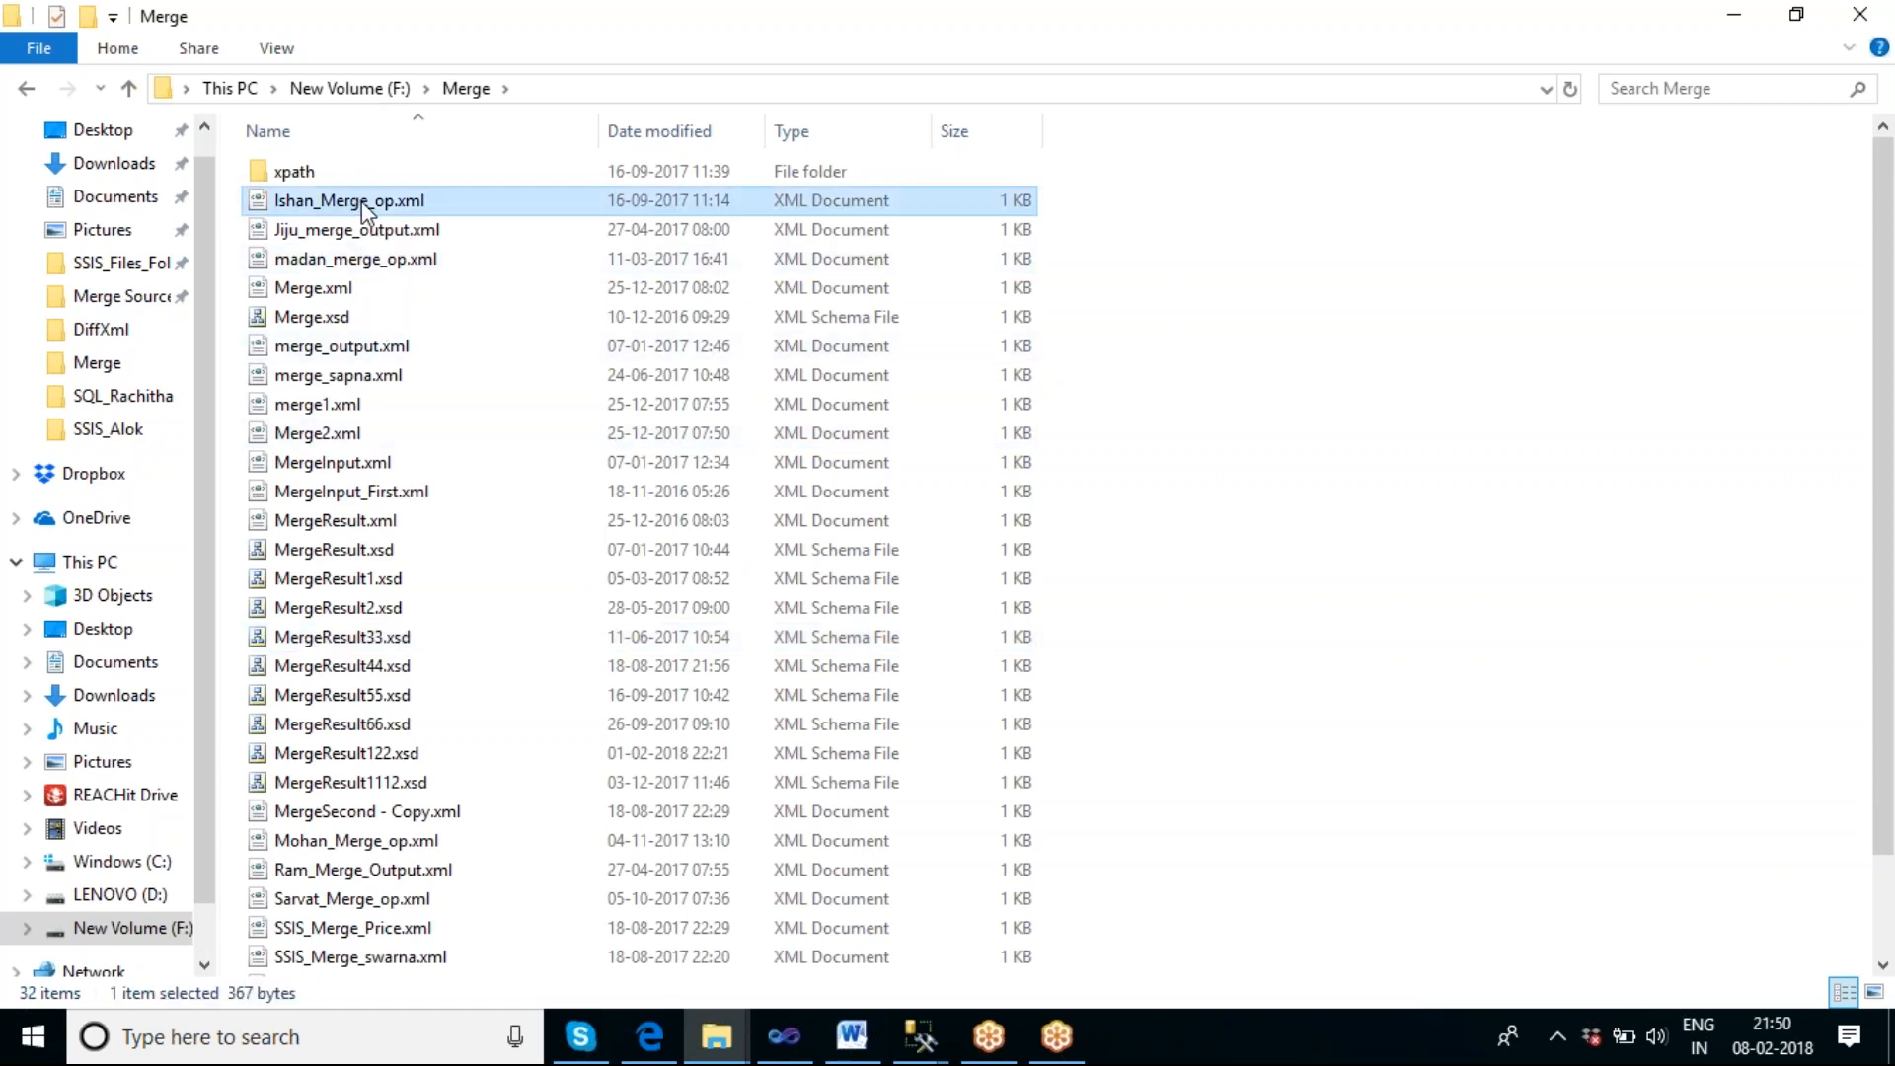
shift+click(348, 264)
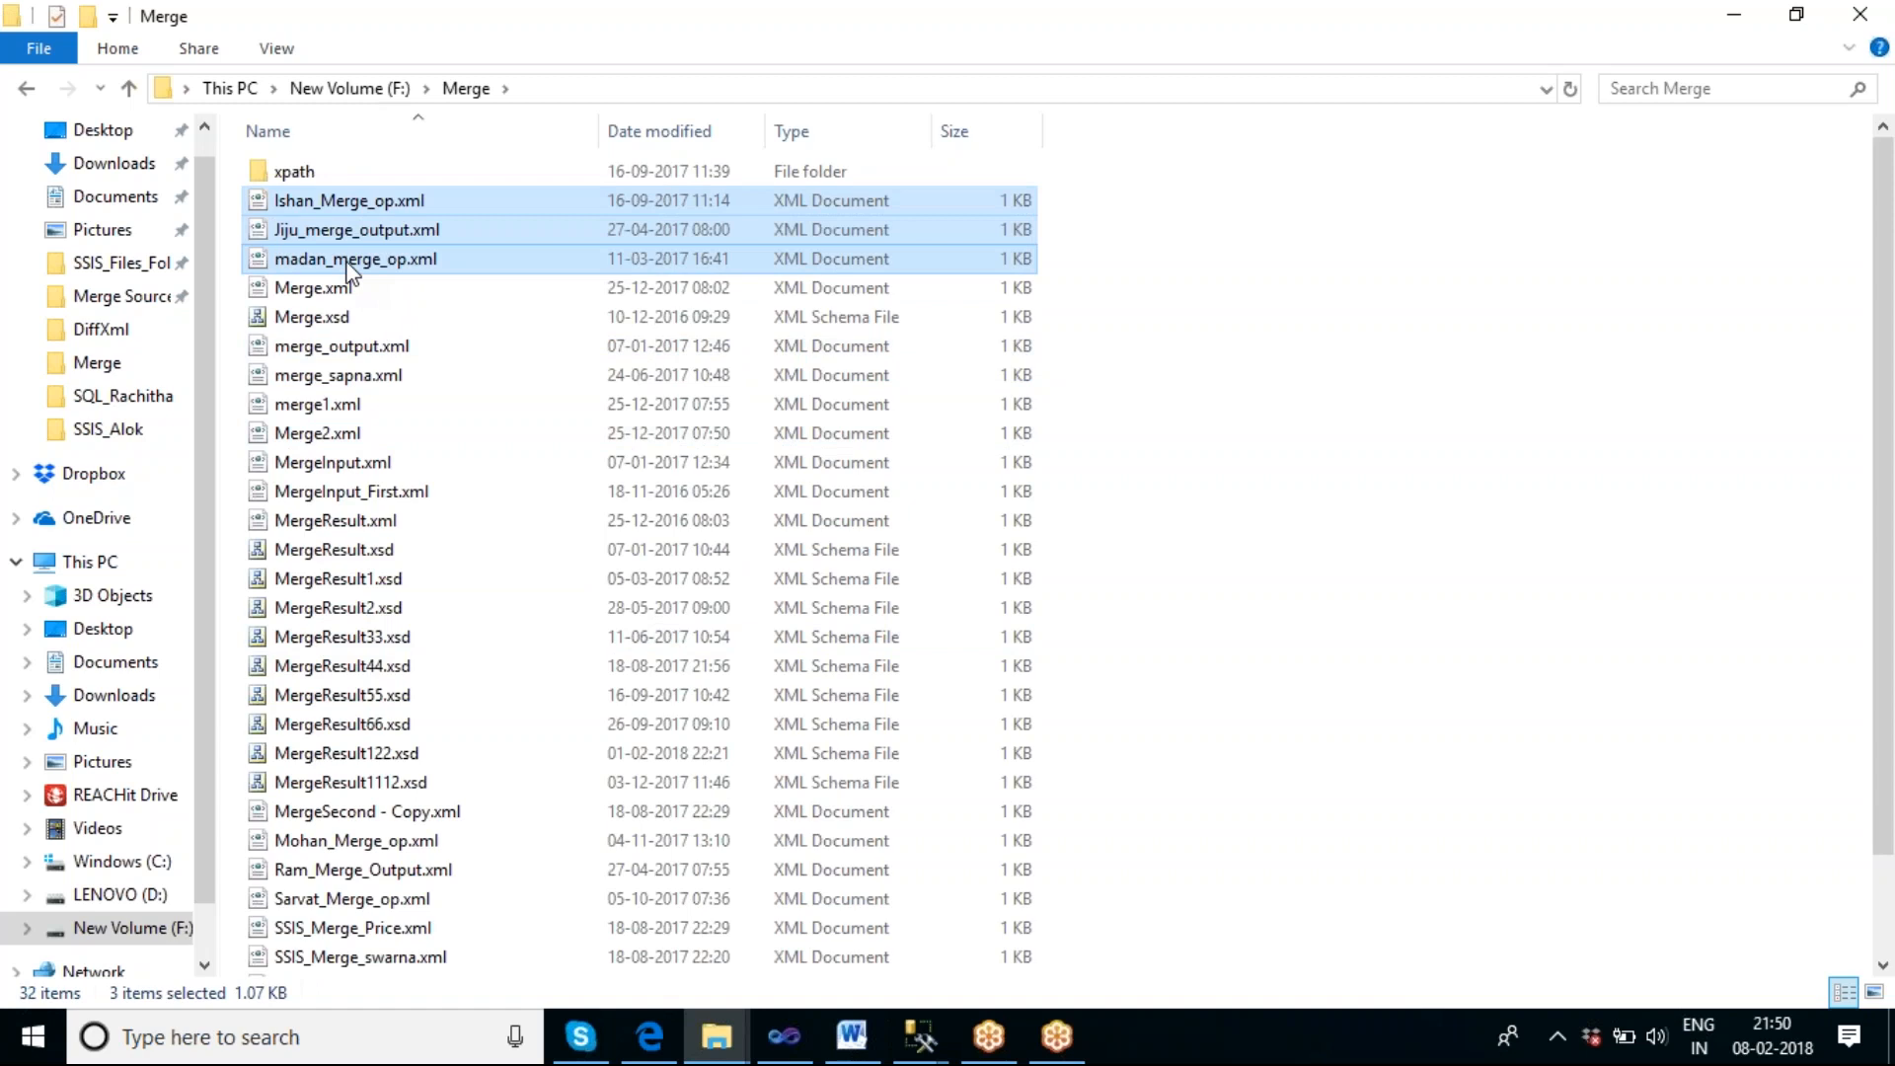
key(shift+Delete)
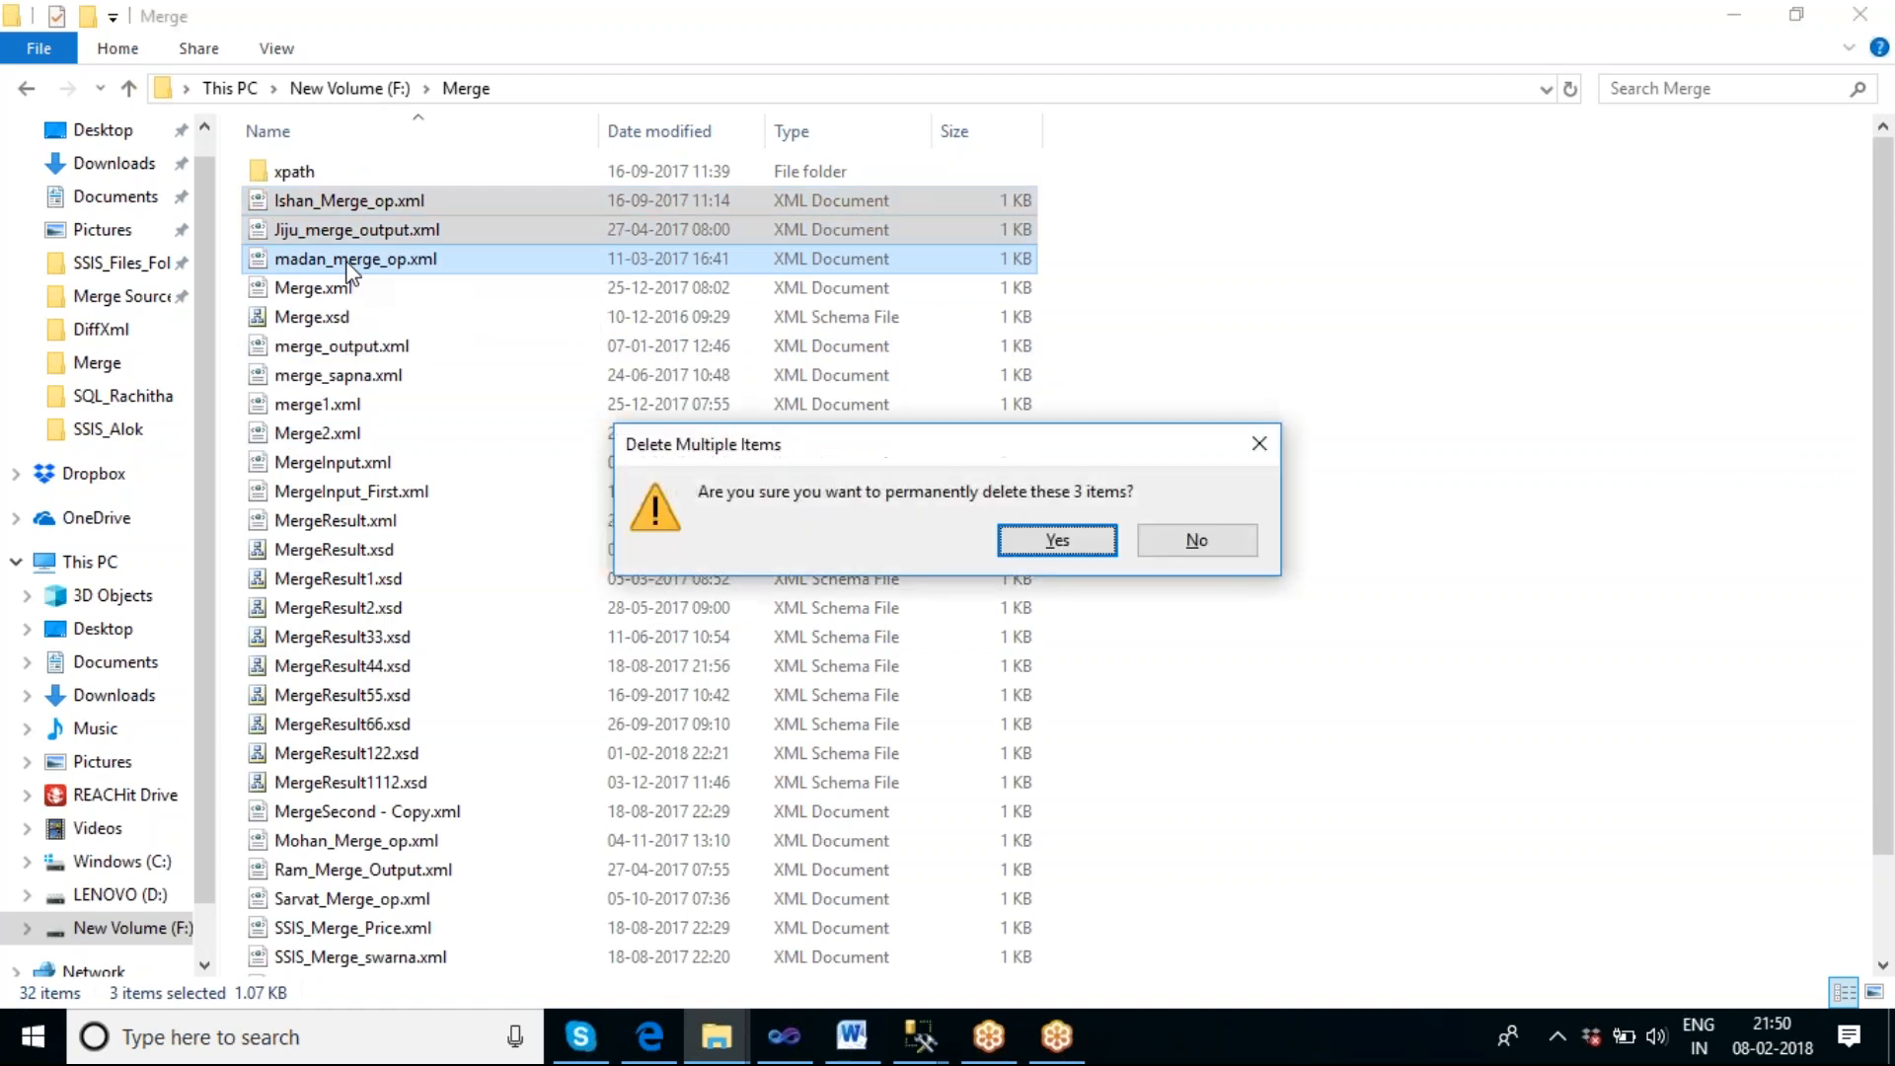
key(Return)
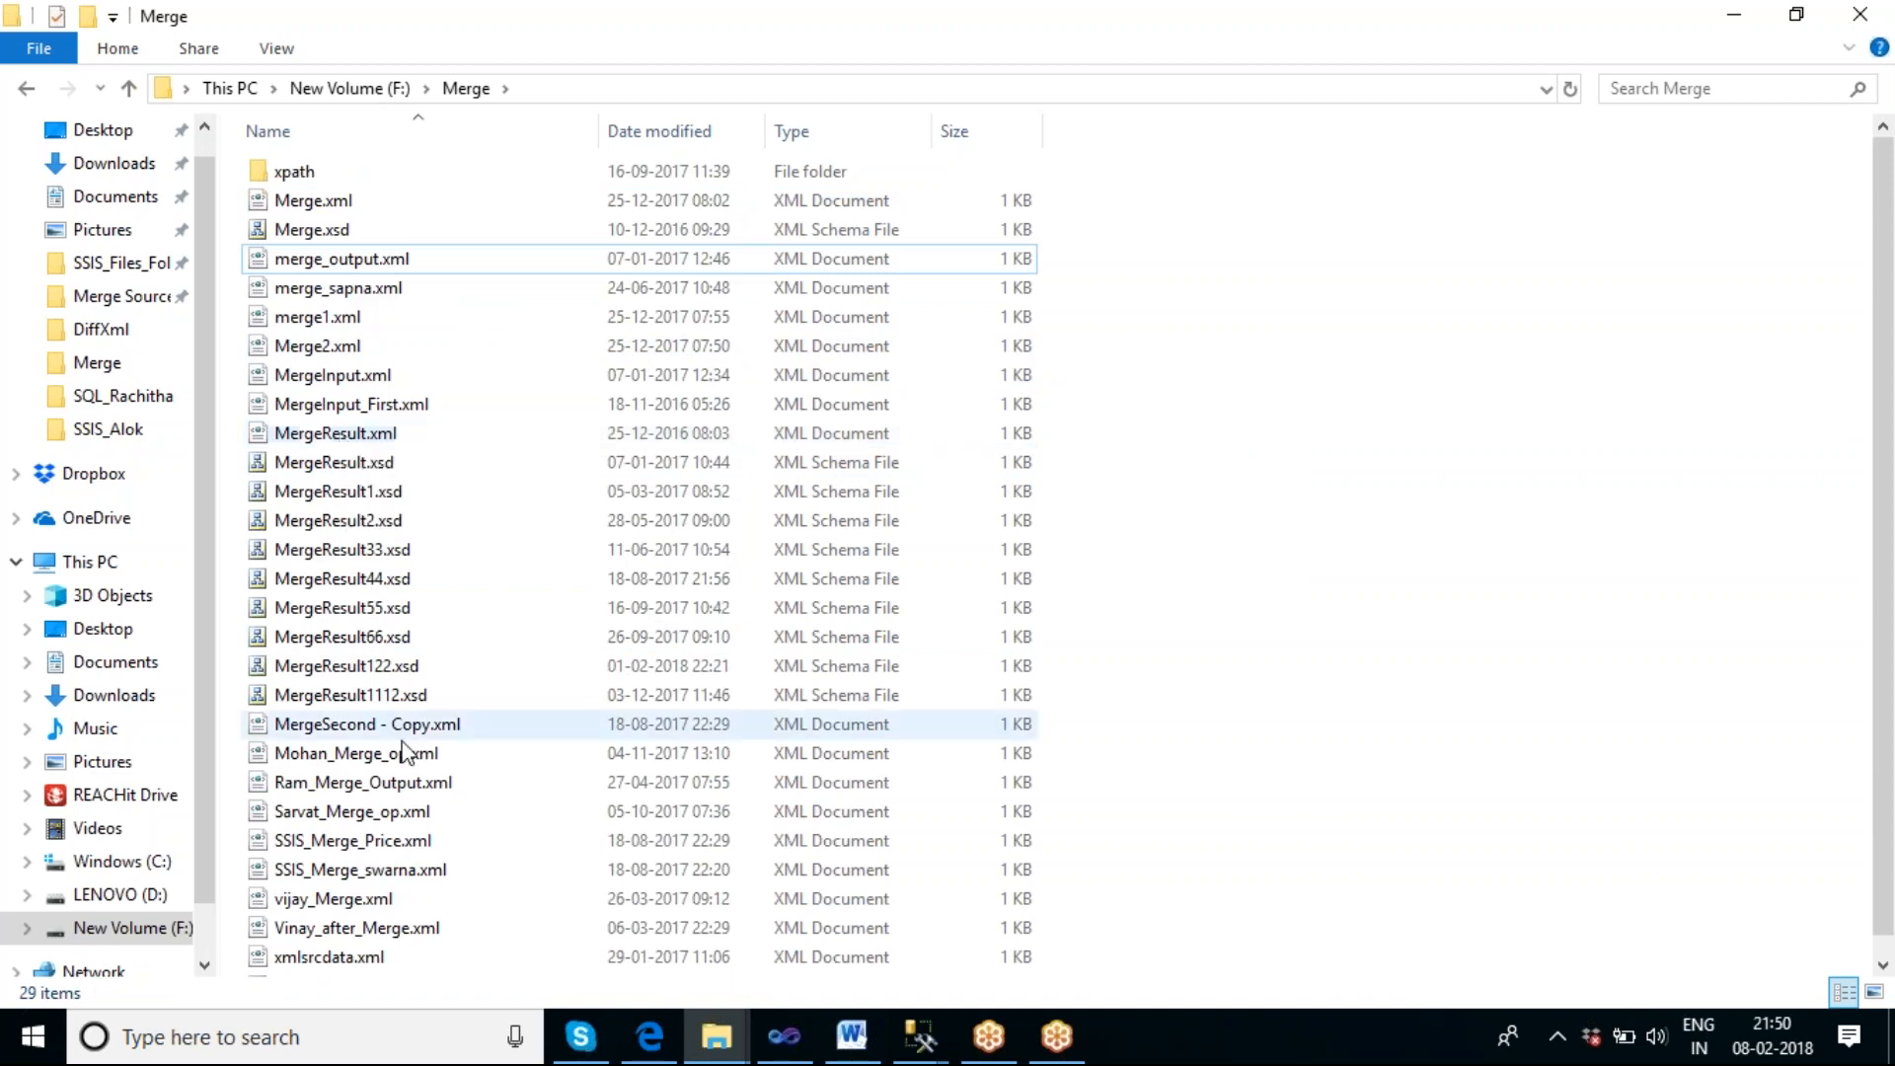
Permanently delete merge_output.xml, merge_sapna.xml, MergeResult33.xsd through MergeResult1112.xsd, and Mohan_Merge_op.xml through Vinay_after_Merge.xml from the Merge folder.
click(375, 815)
ctrl+click(385, 839)
ctrl+click(365, 898)
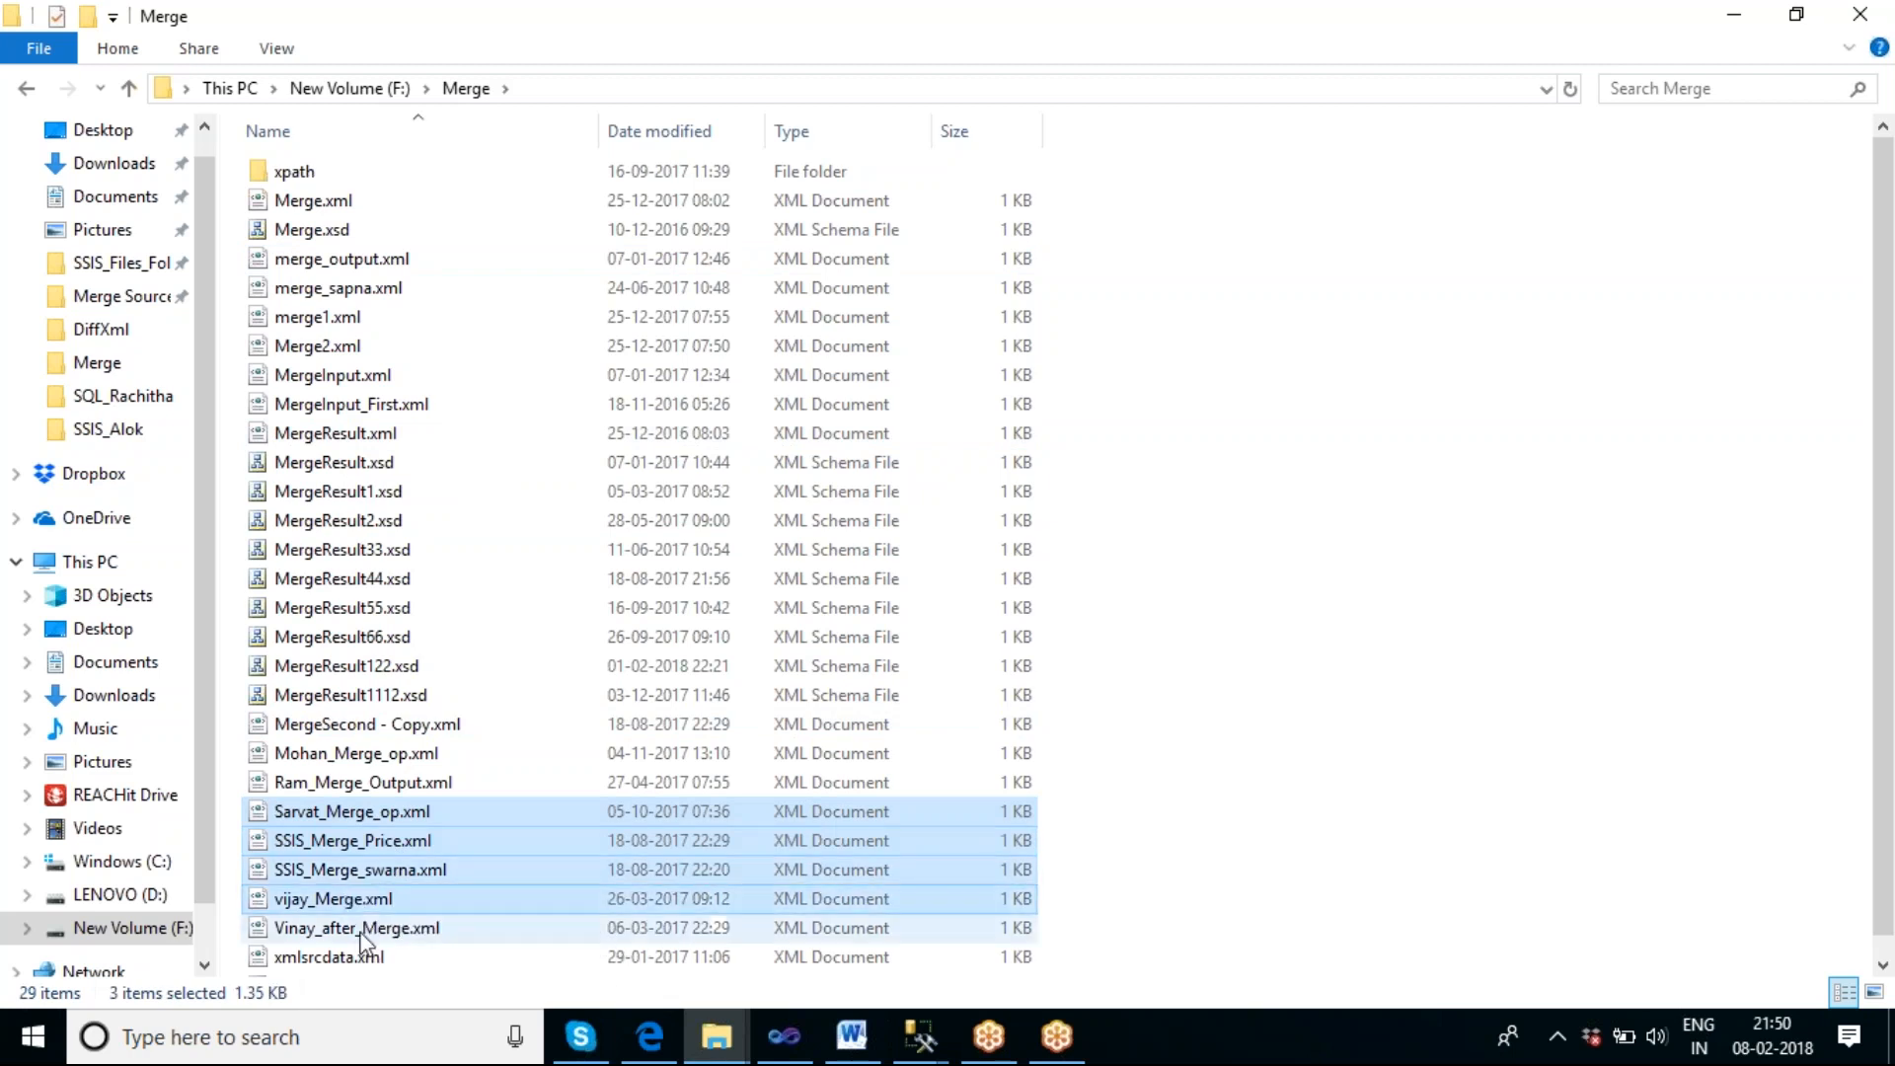
ctrl+click(361, 928)
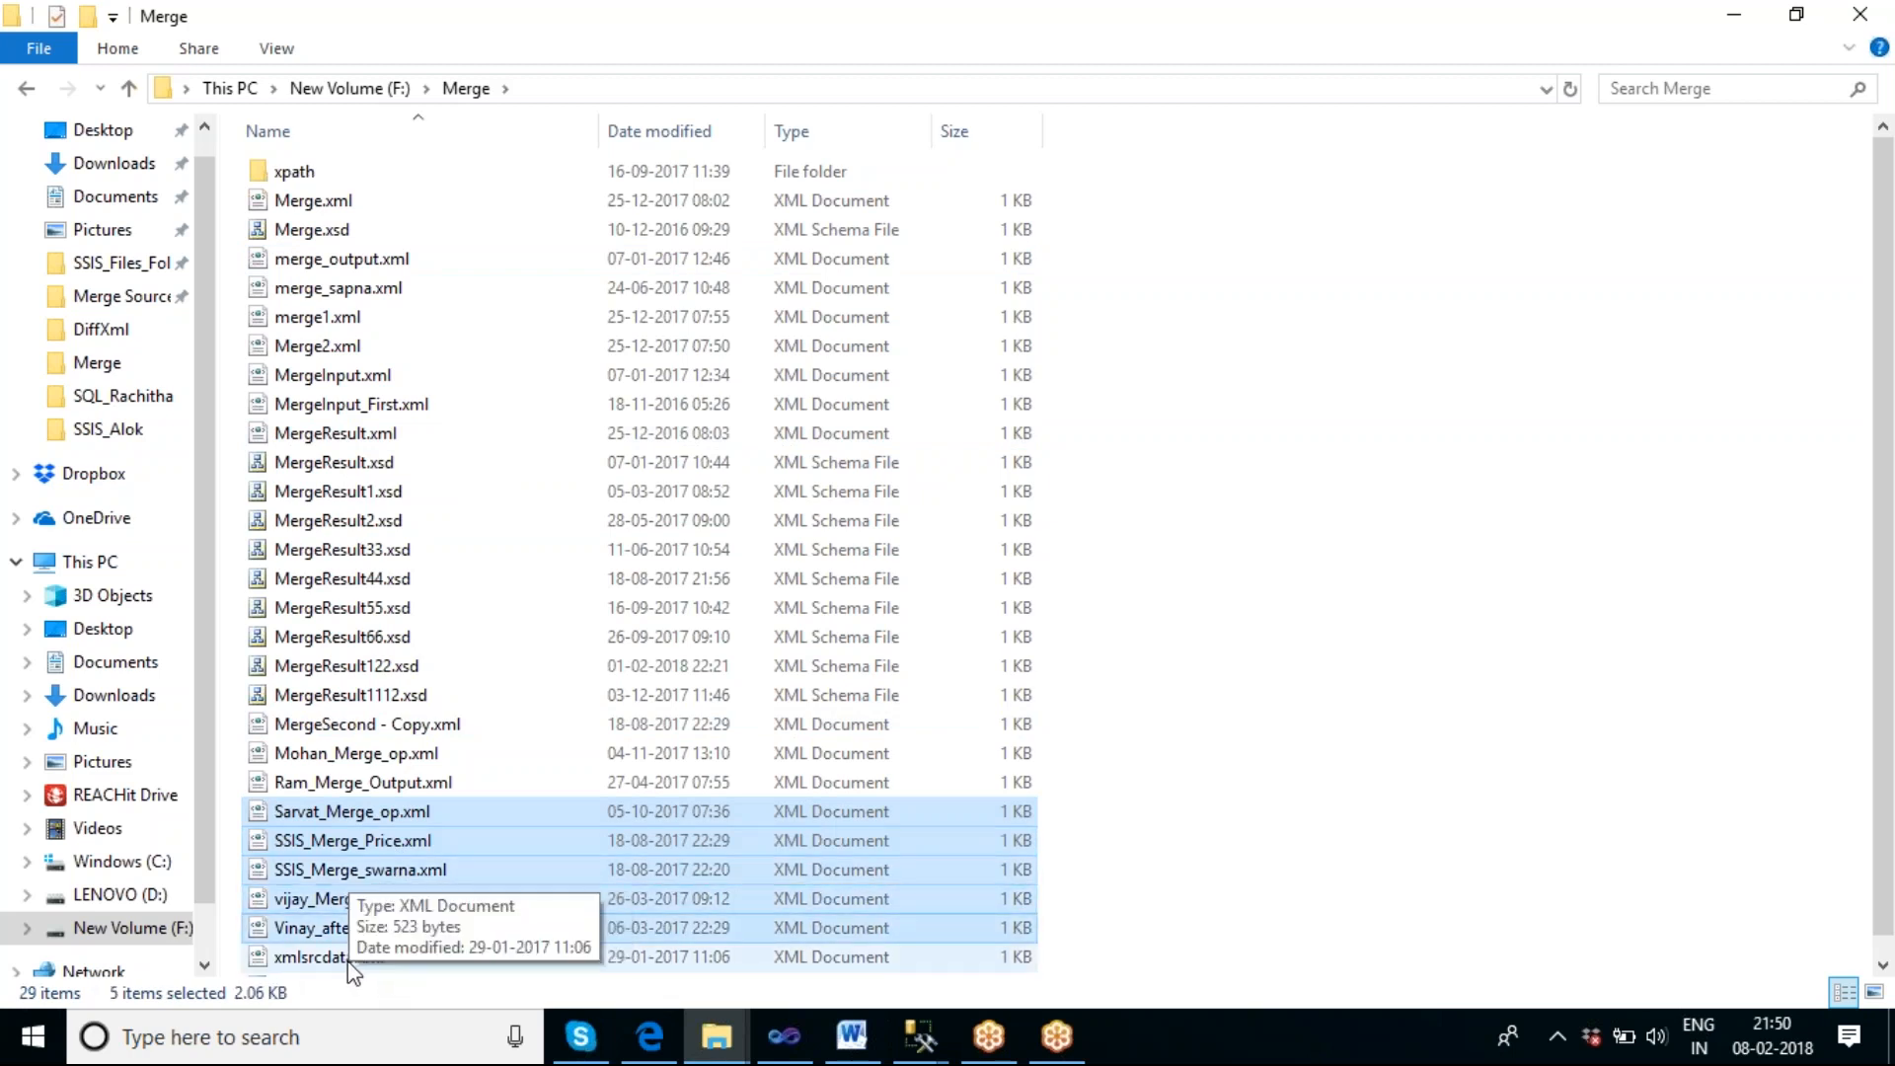
ctrl+click(351, 782)
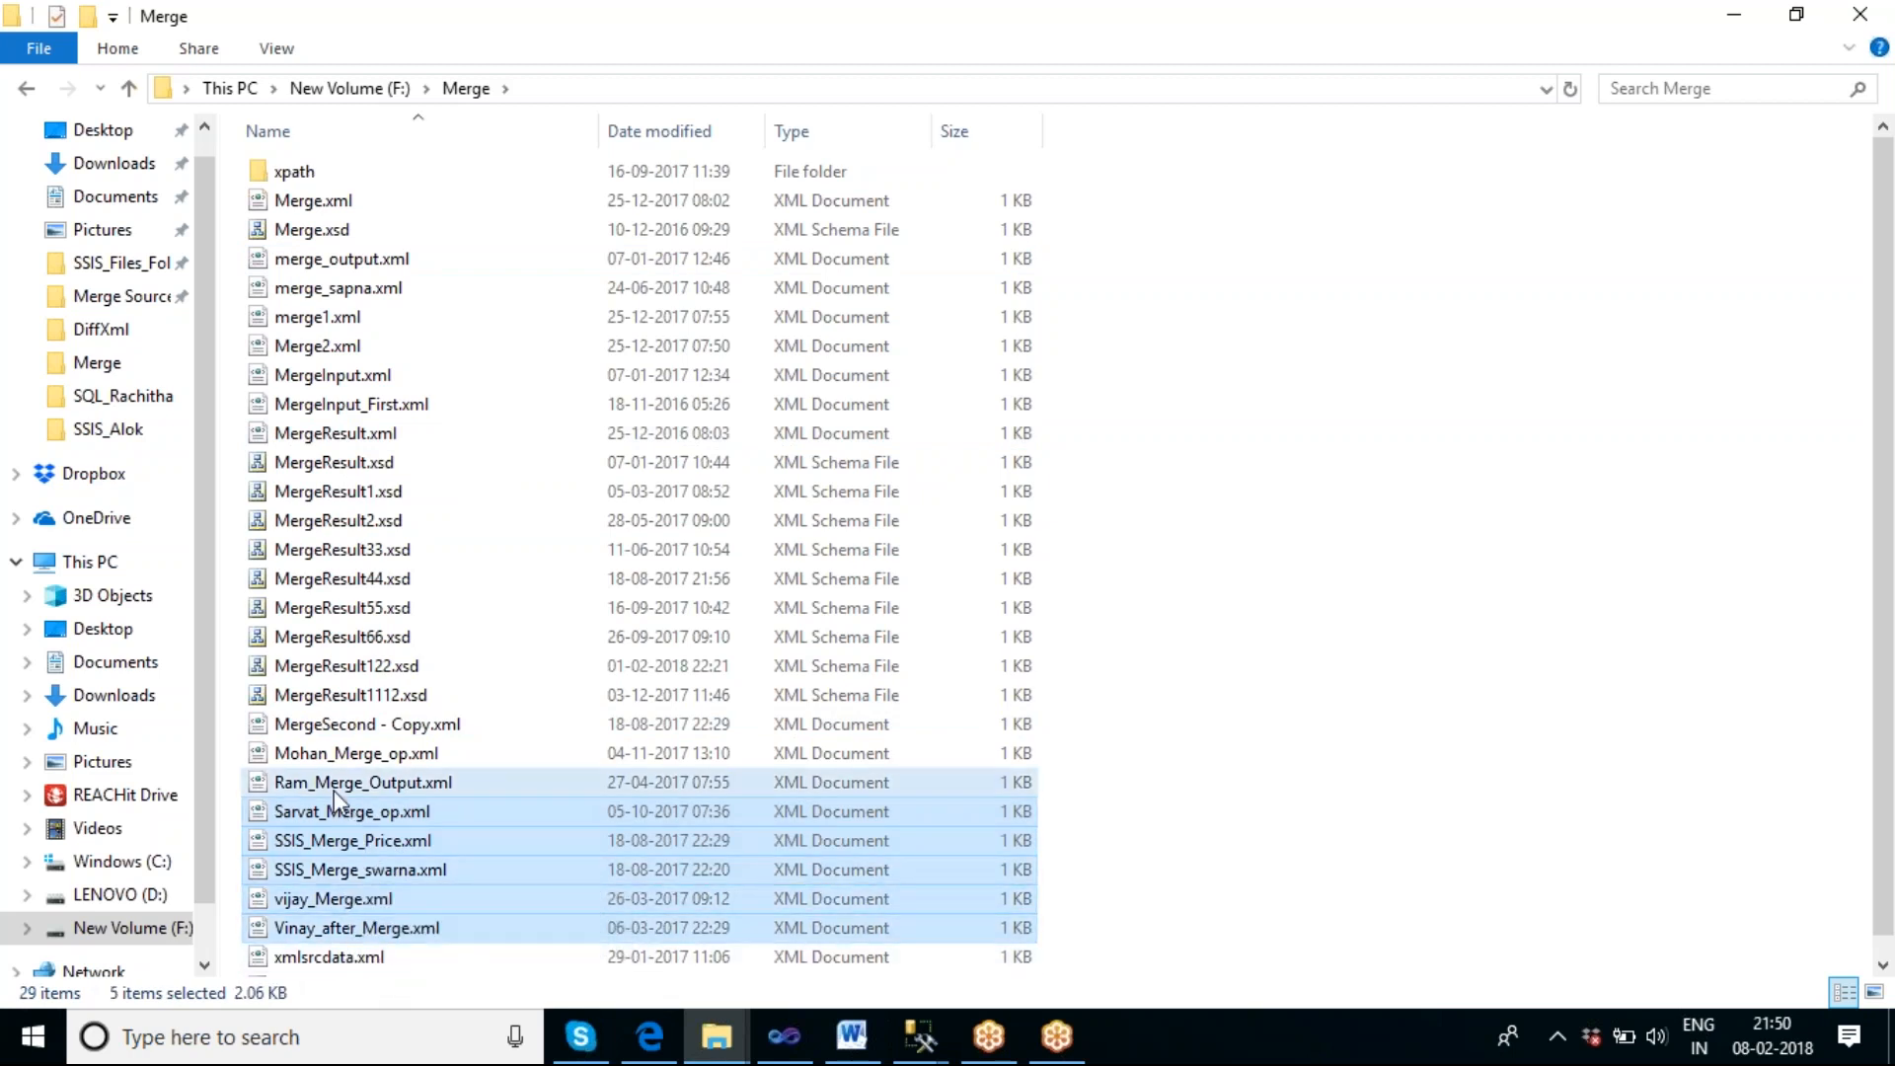
ctrl+click(335, 697)
ctrl+click(339, 667)
ctrl+click(365, 640)
ctrl+click(362, 610)
ctrl+click(367, 580)
ctrl+click(365, 552)
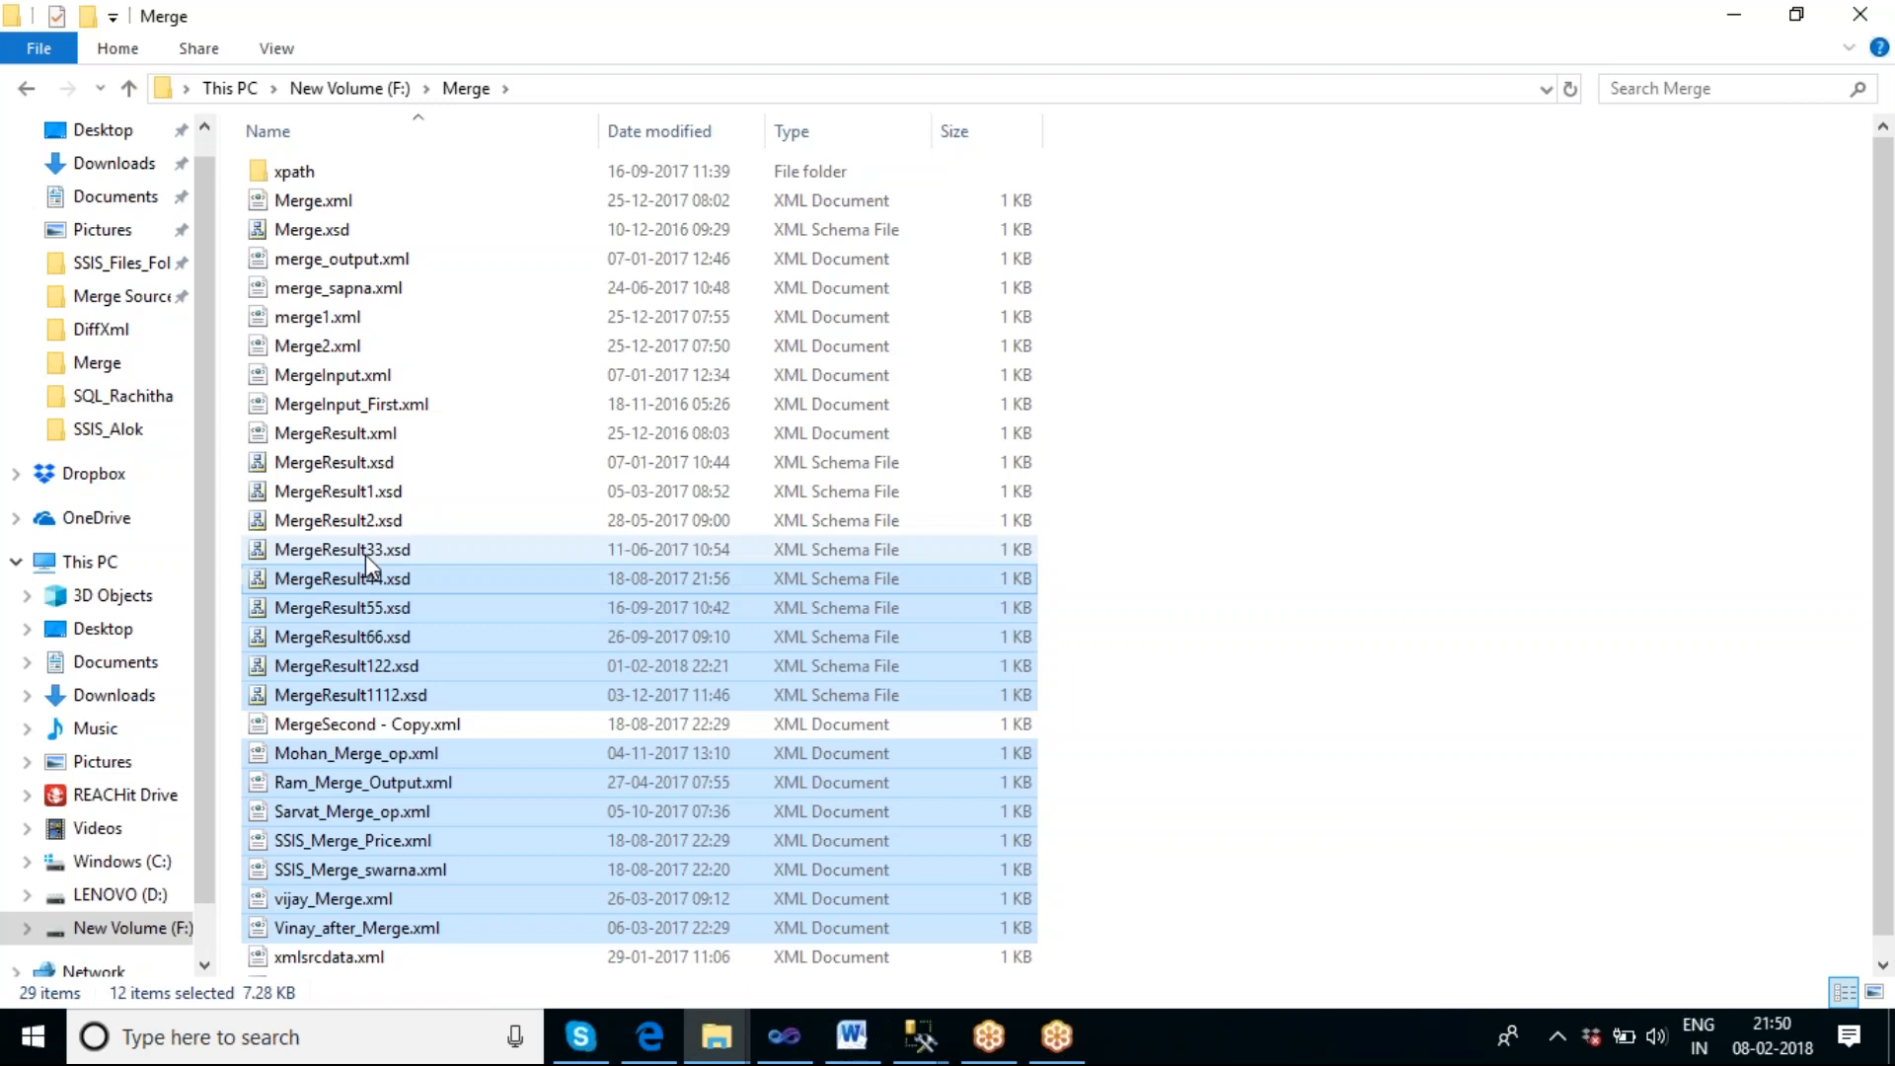
ctrl+click(361, 522)
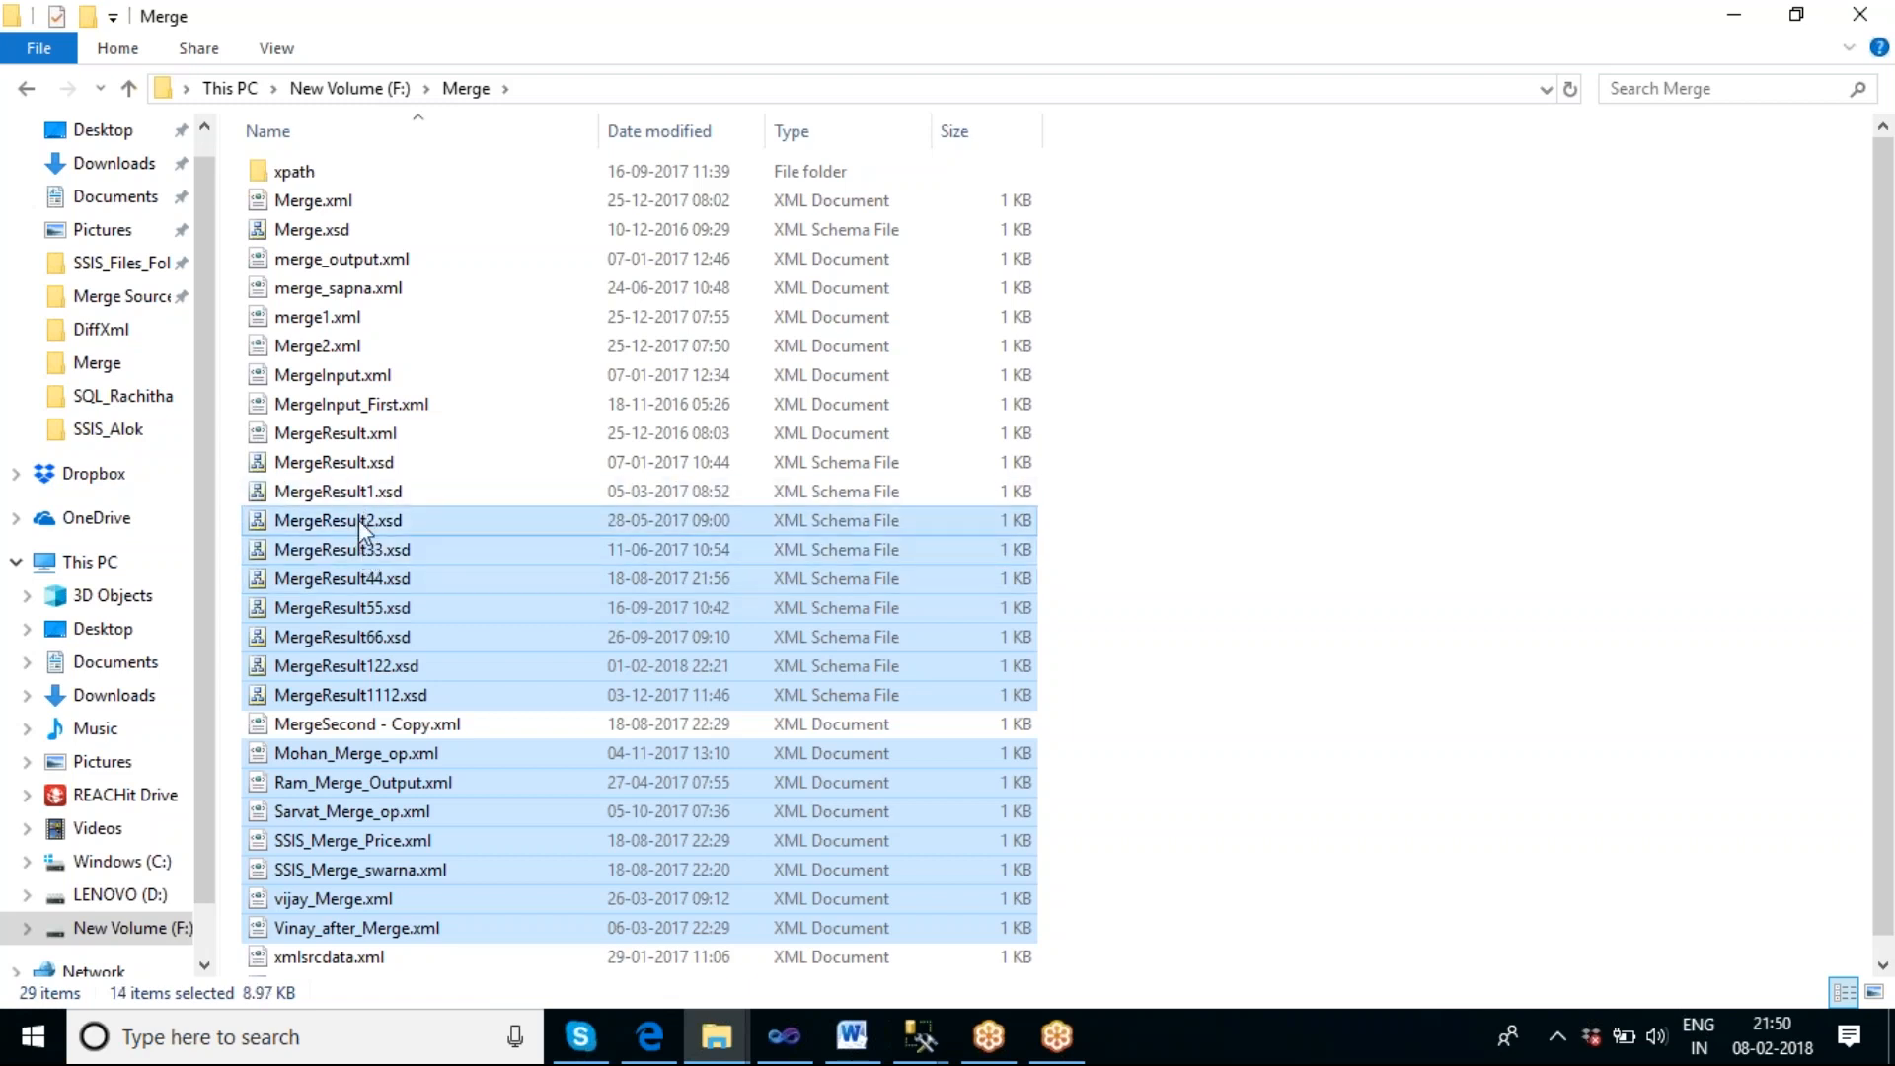
ctrl+click(366, 523)
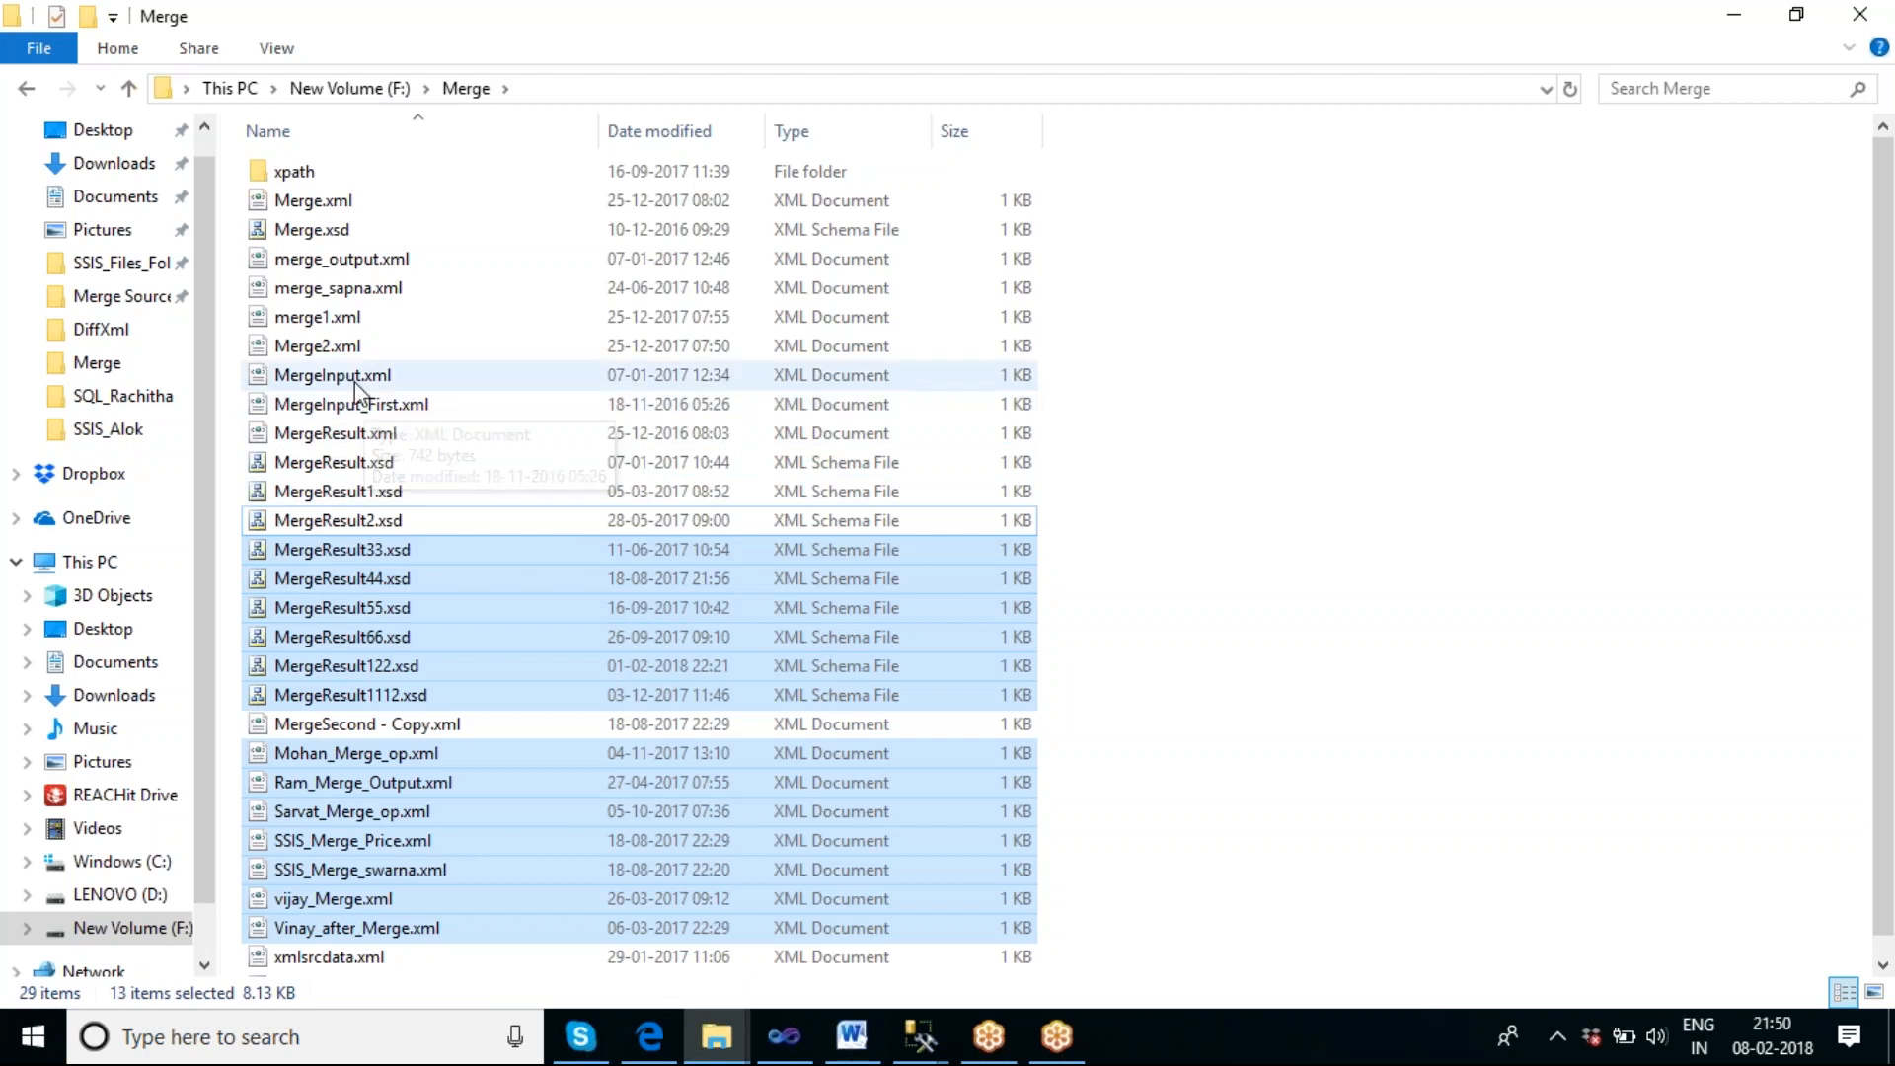
ctrl+click(353, 289)
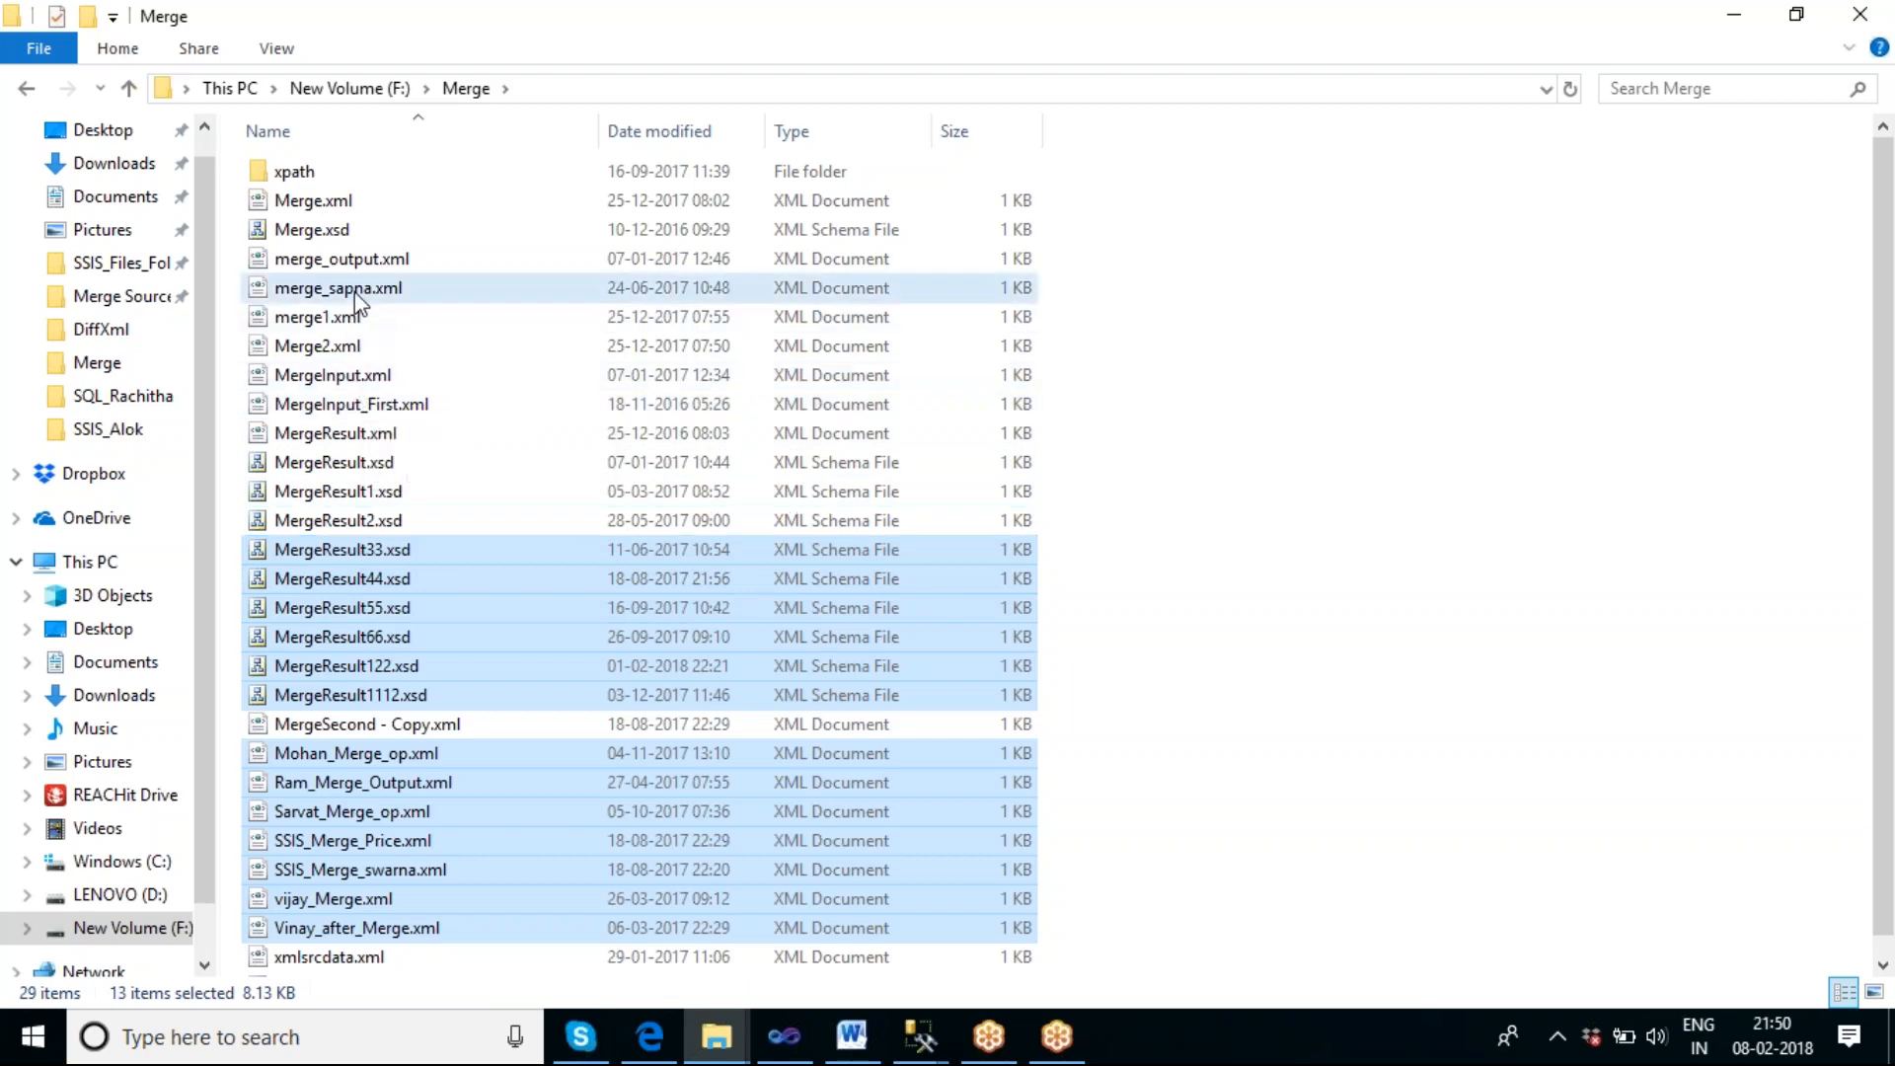
ctrl+click(358, 262)
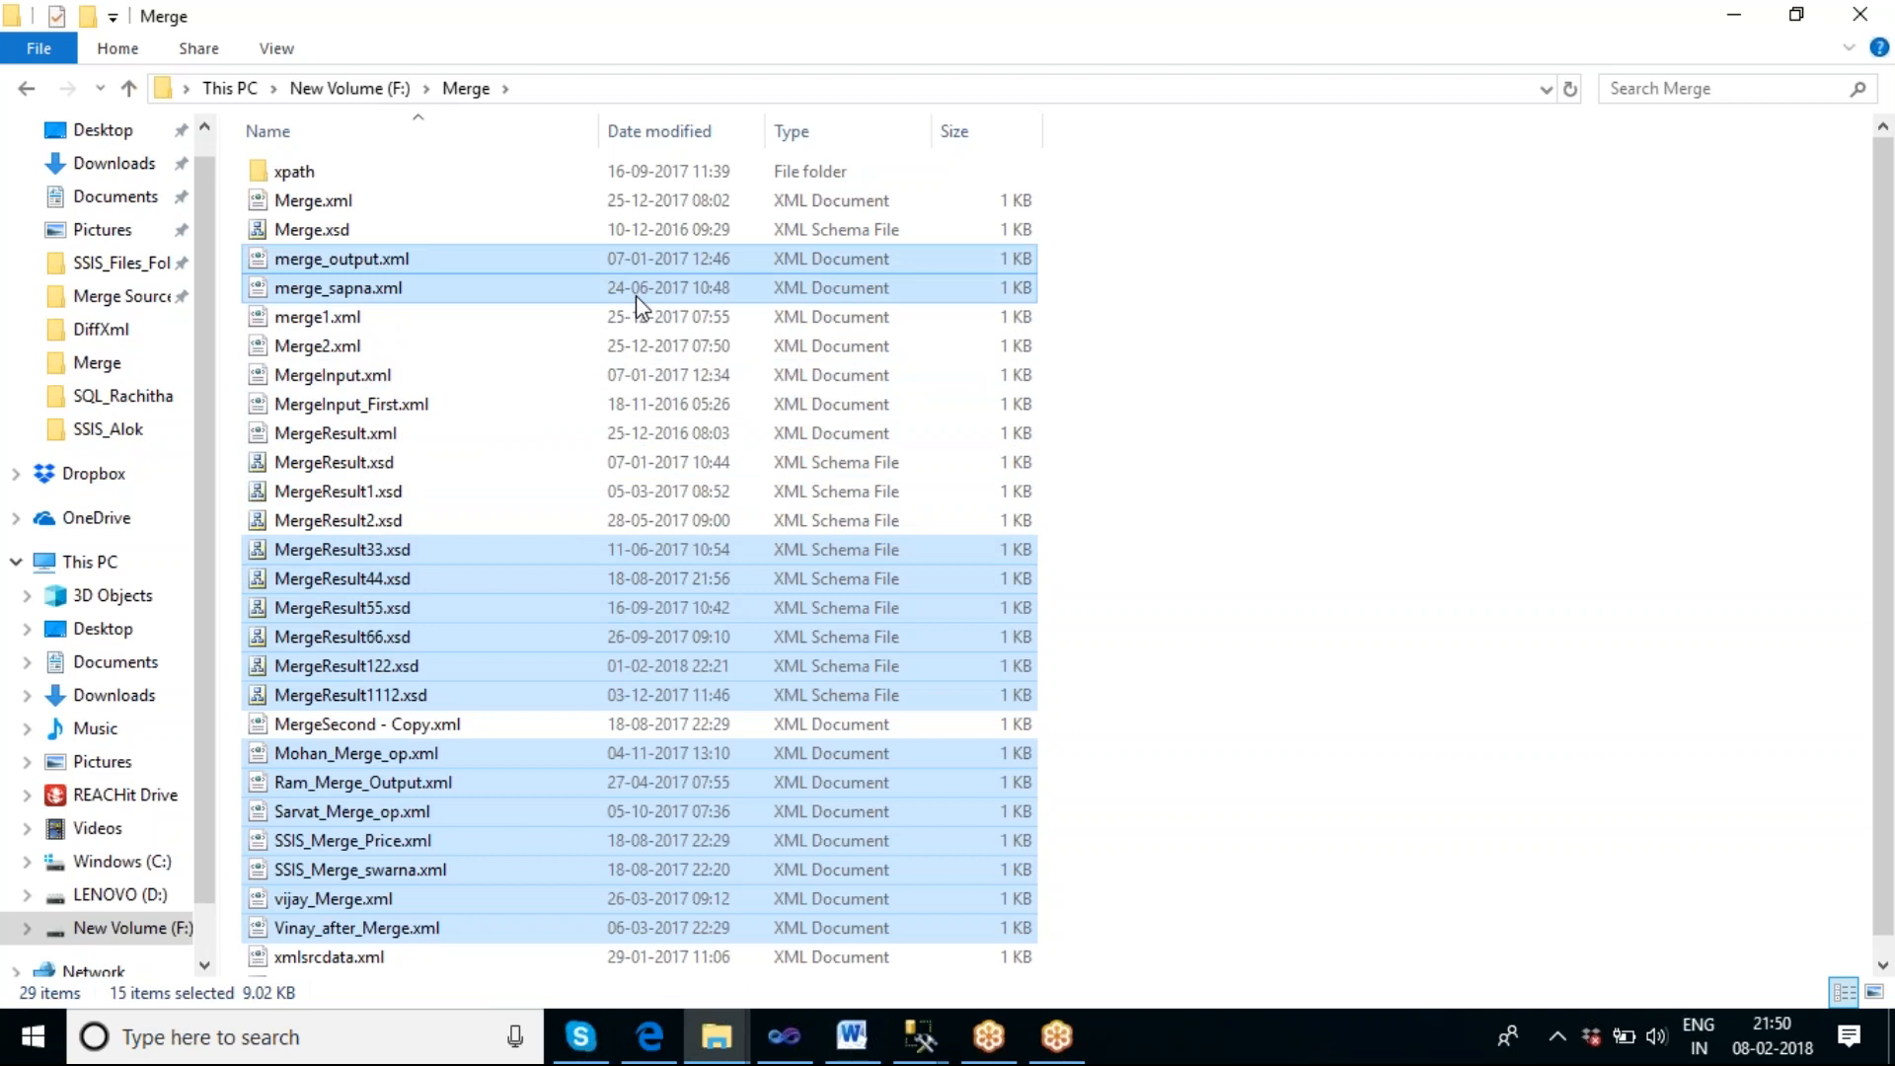
key(shift+Delete)
key(Return)
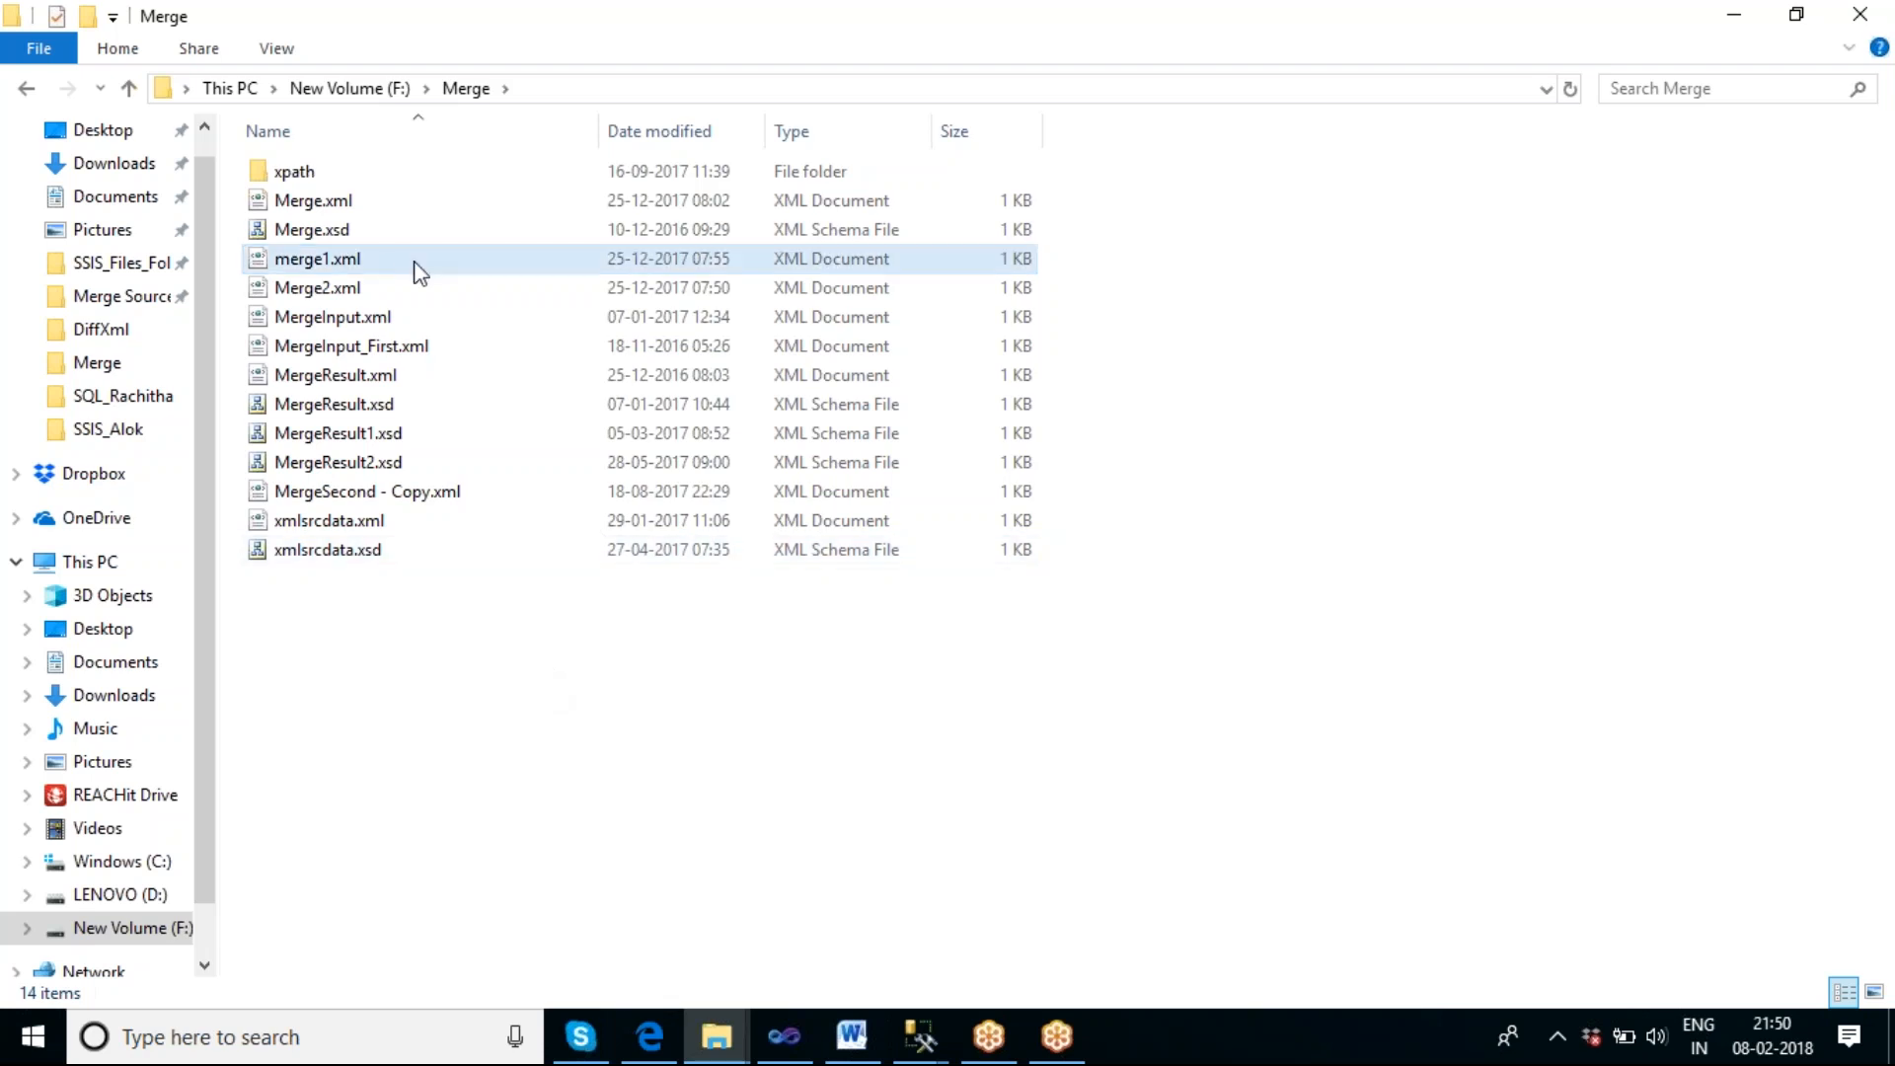
View merge1.xml and Merge2.xml in the browser, compare their book entries, and close the browser window.
click(356, 278)
double_click(355, 279)
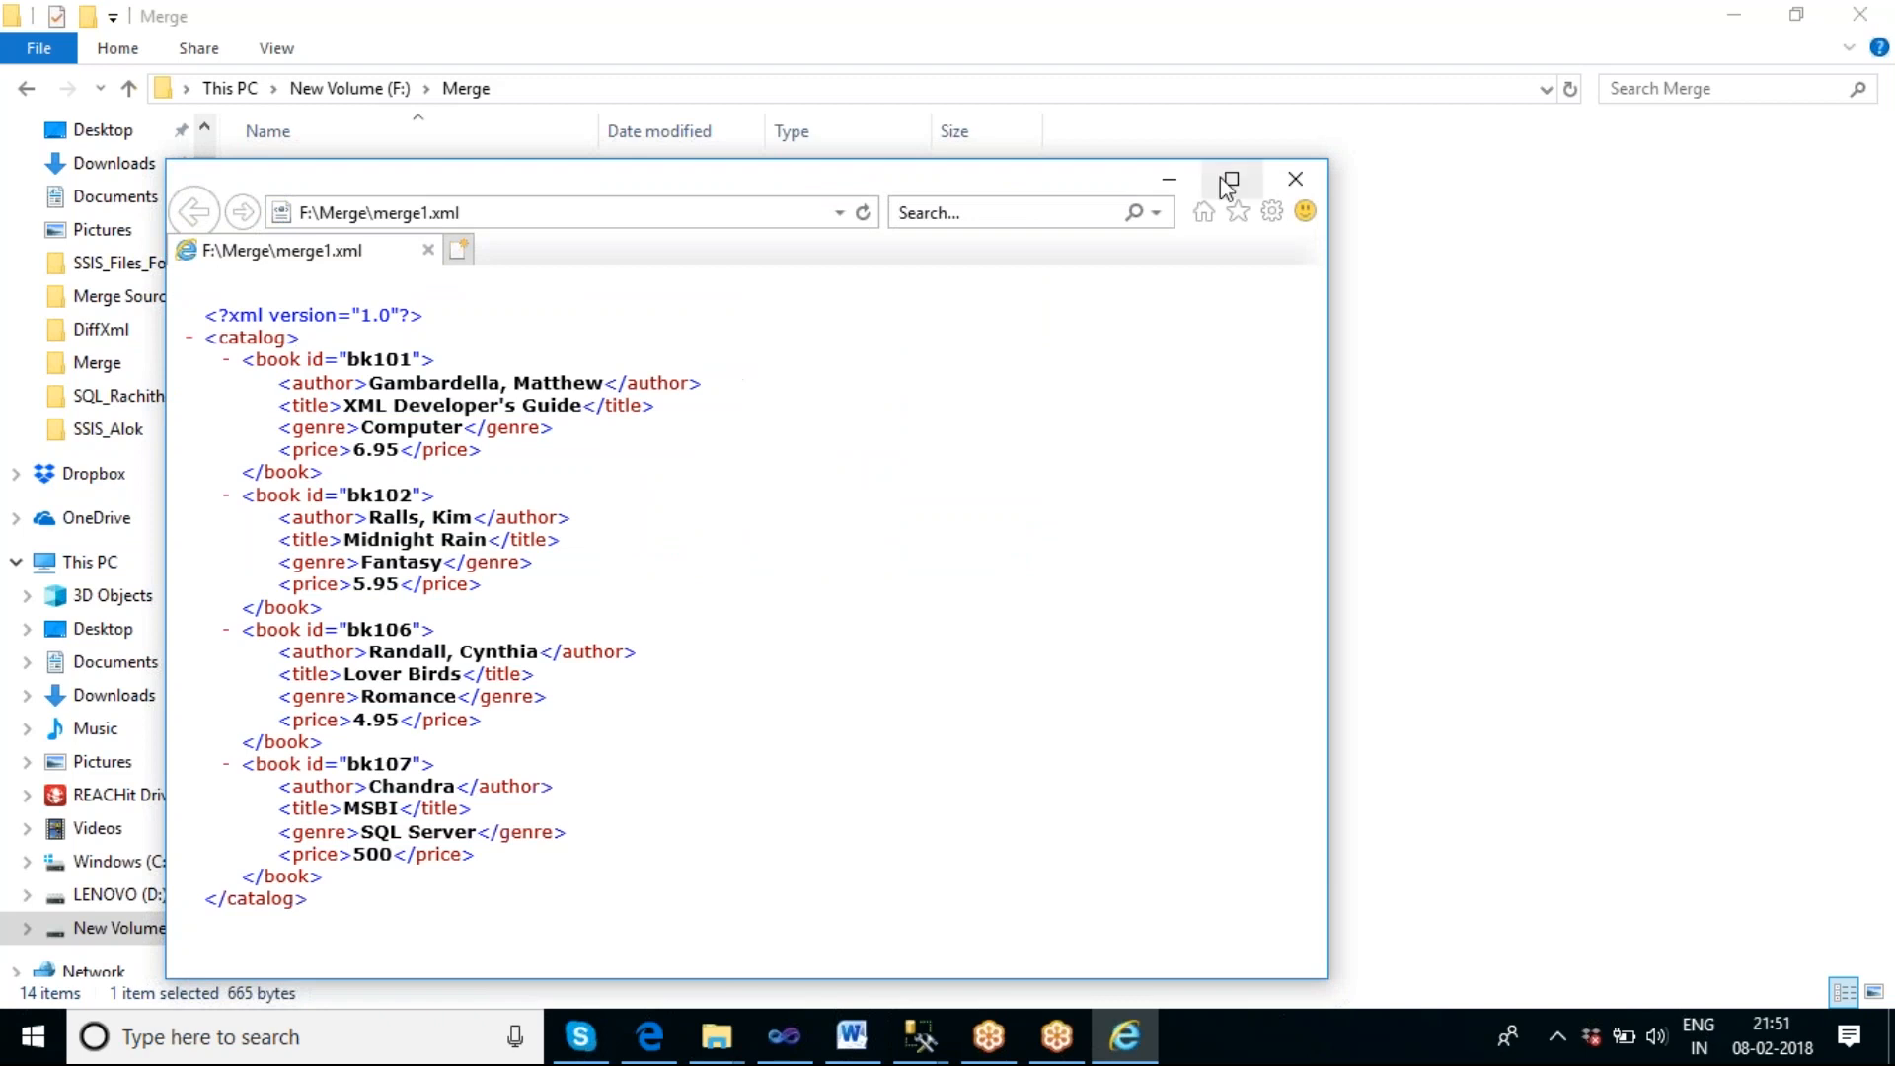
click(1171, 188)
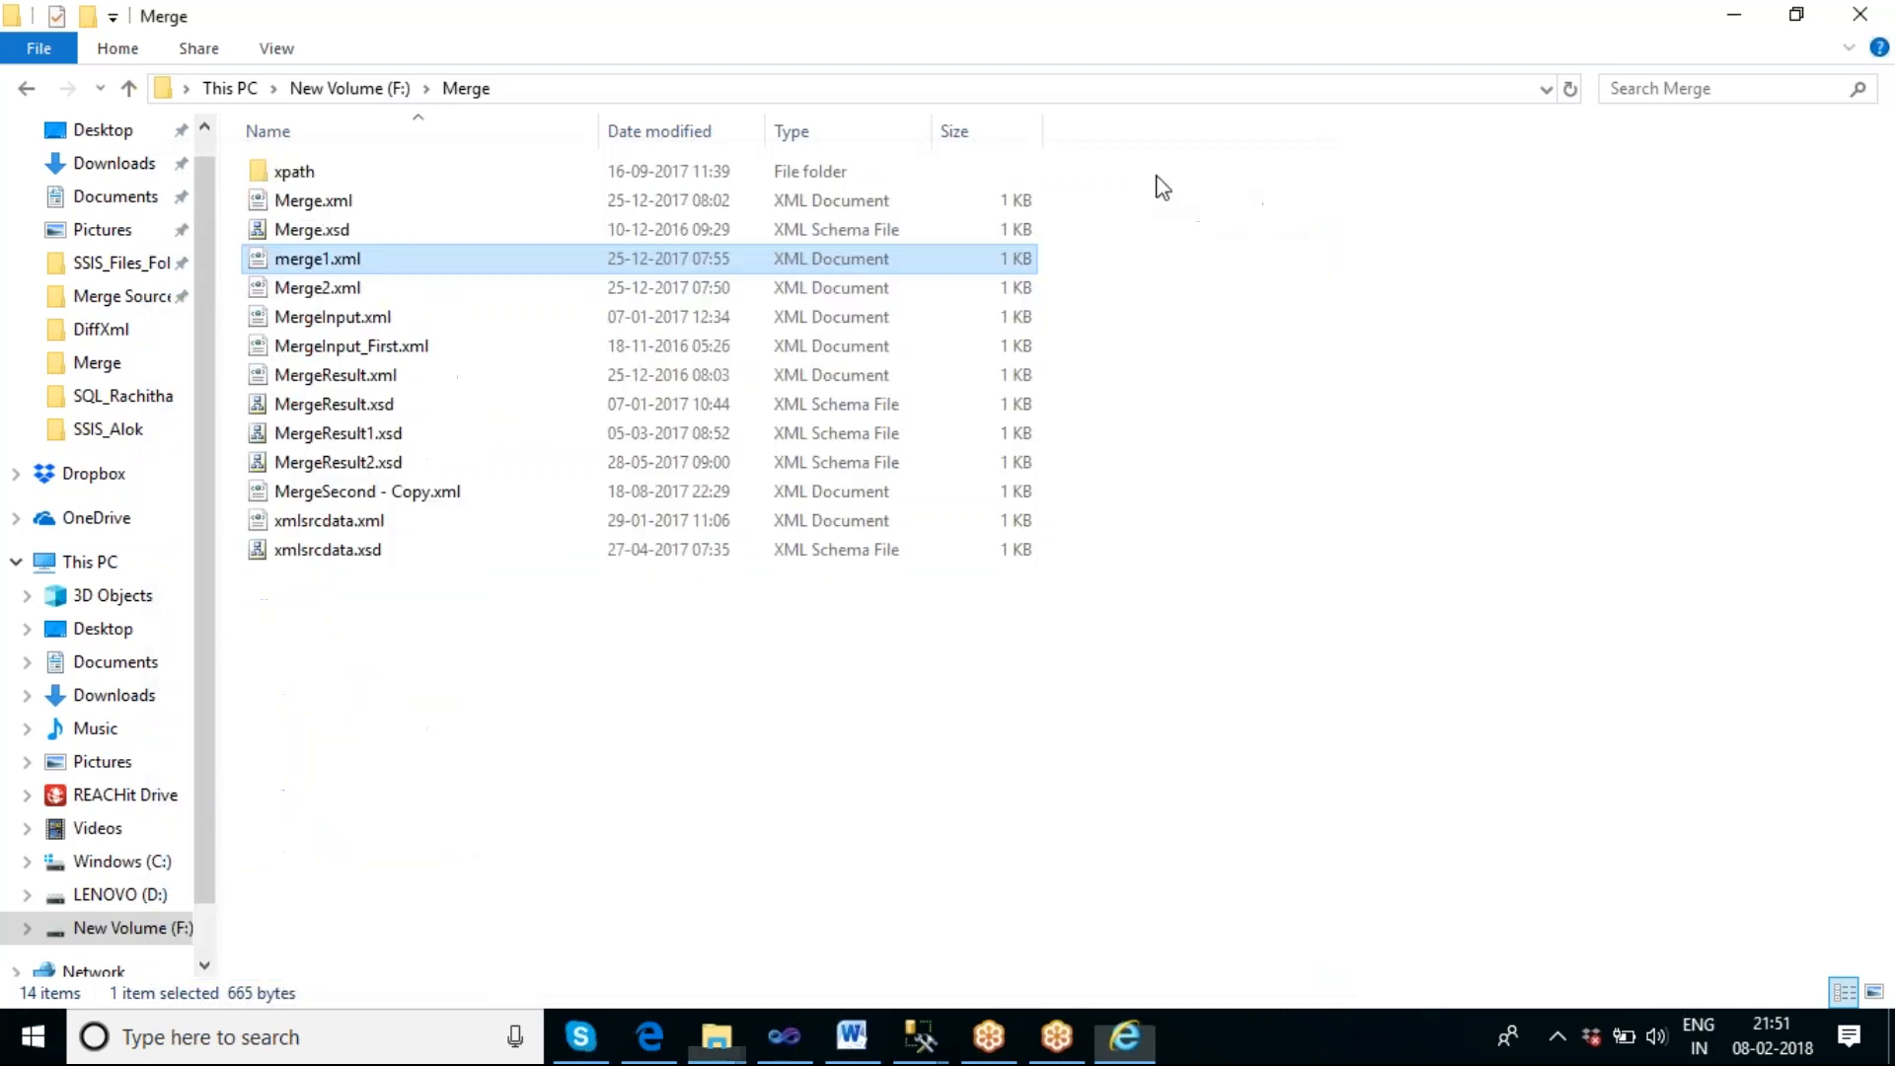
click(381, 288)
double_click(379, 283)
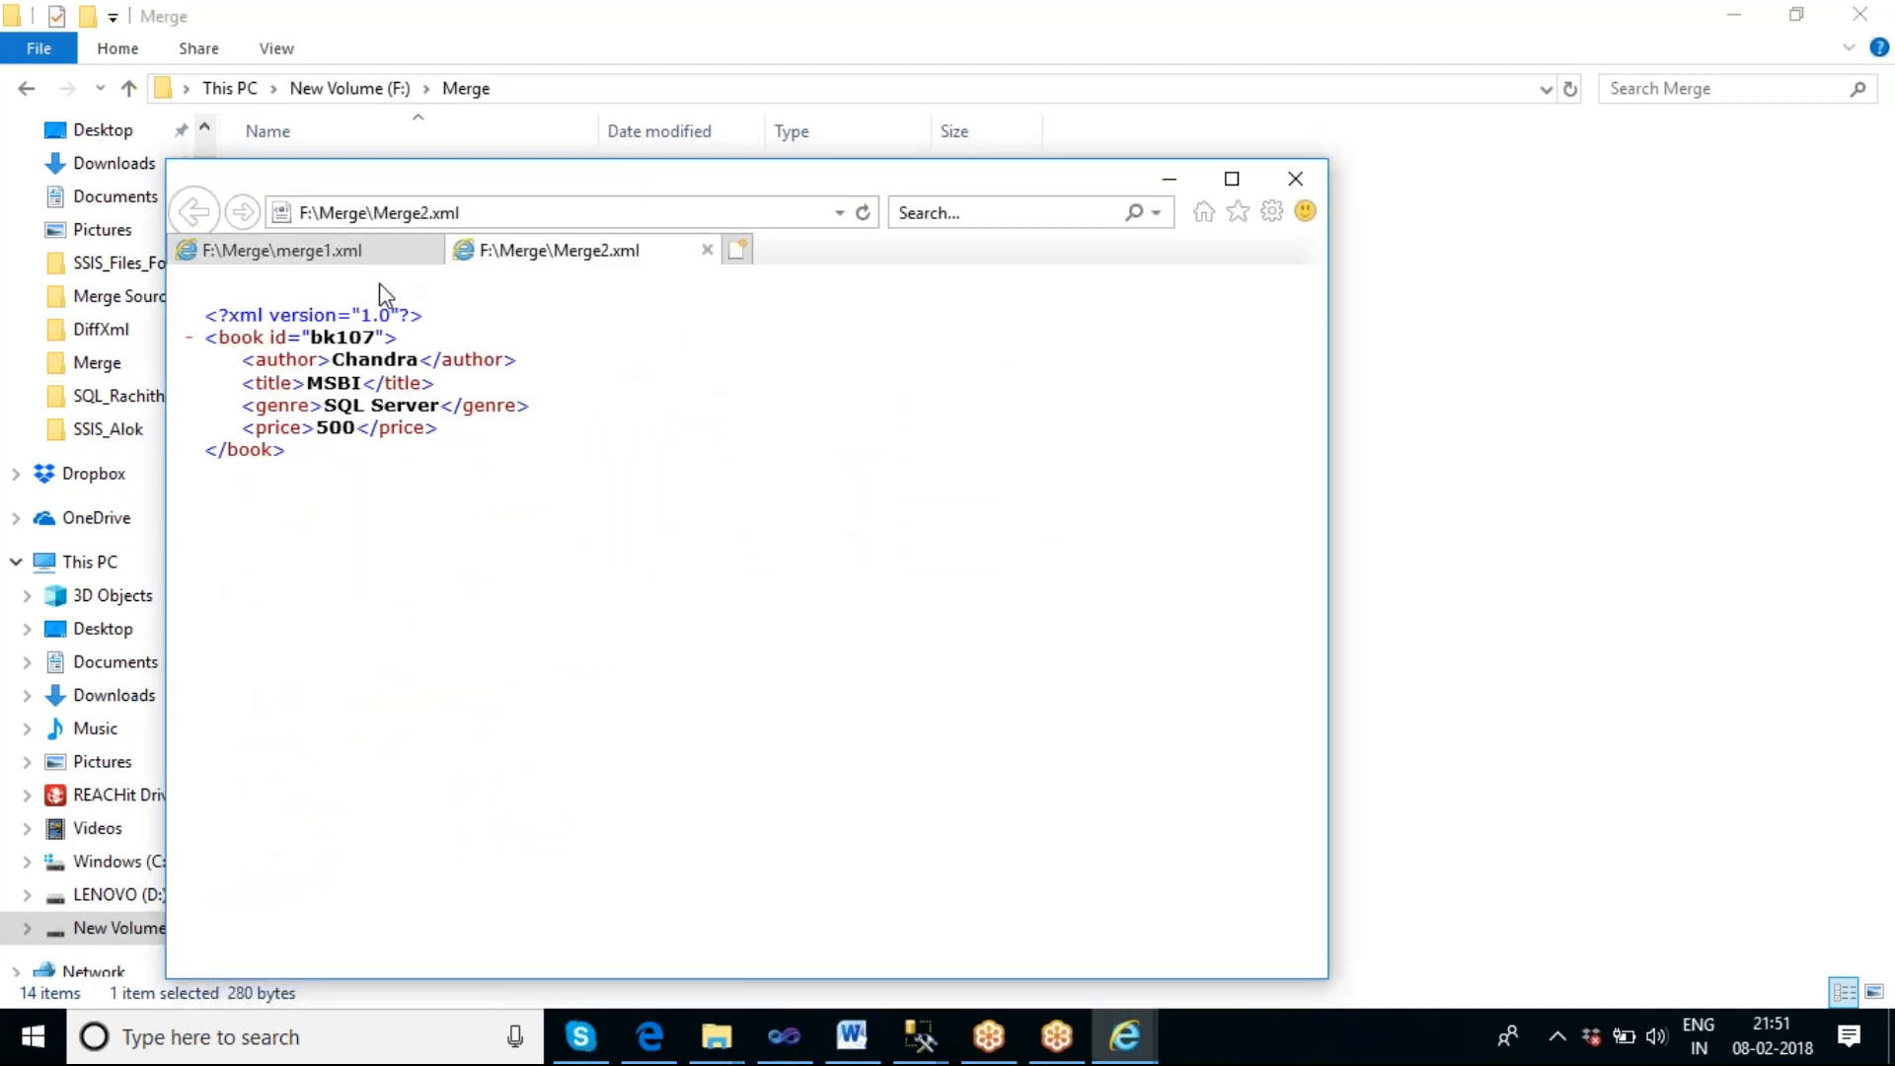
click(1171, 182)
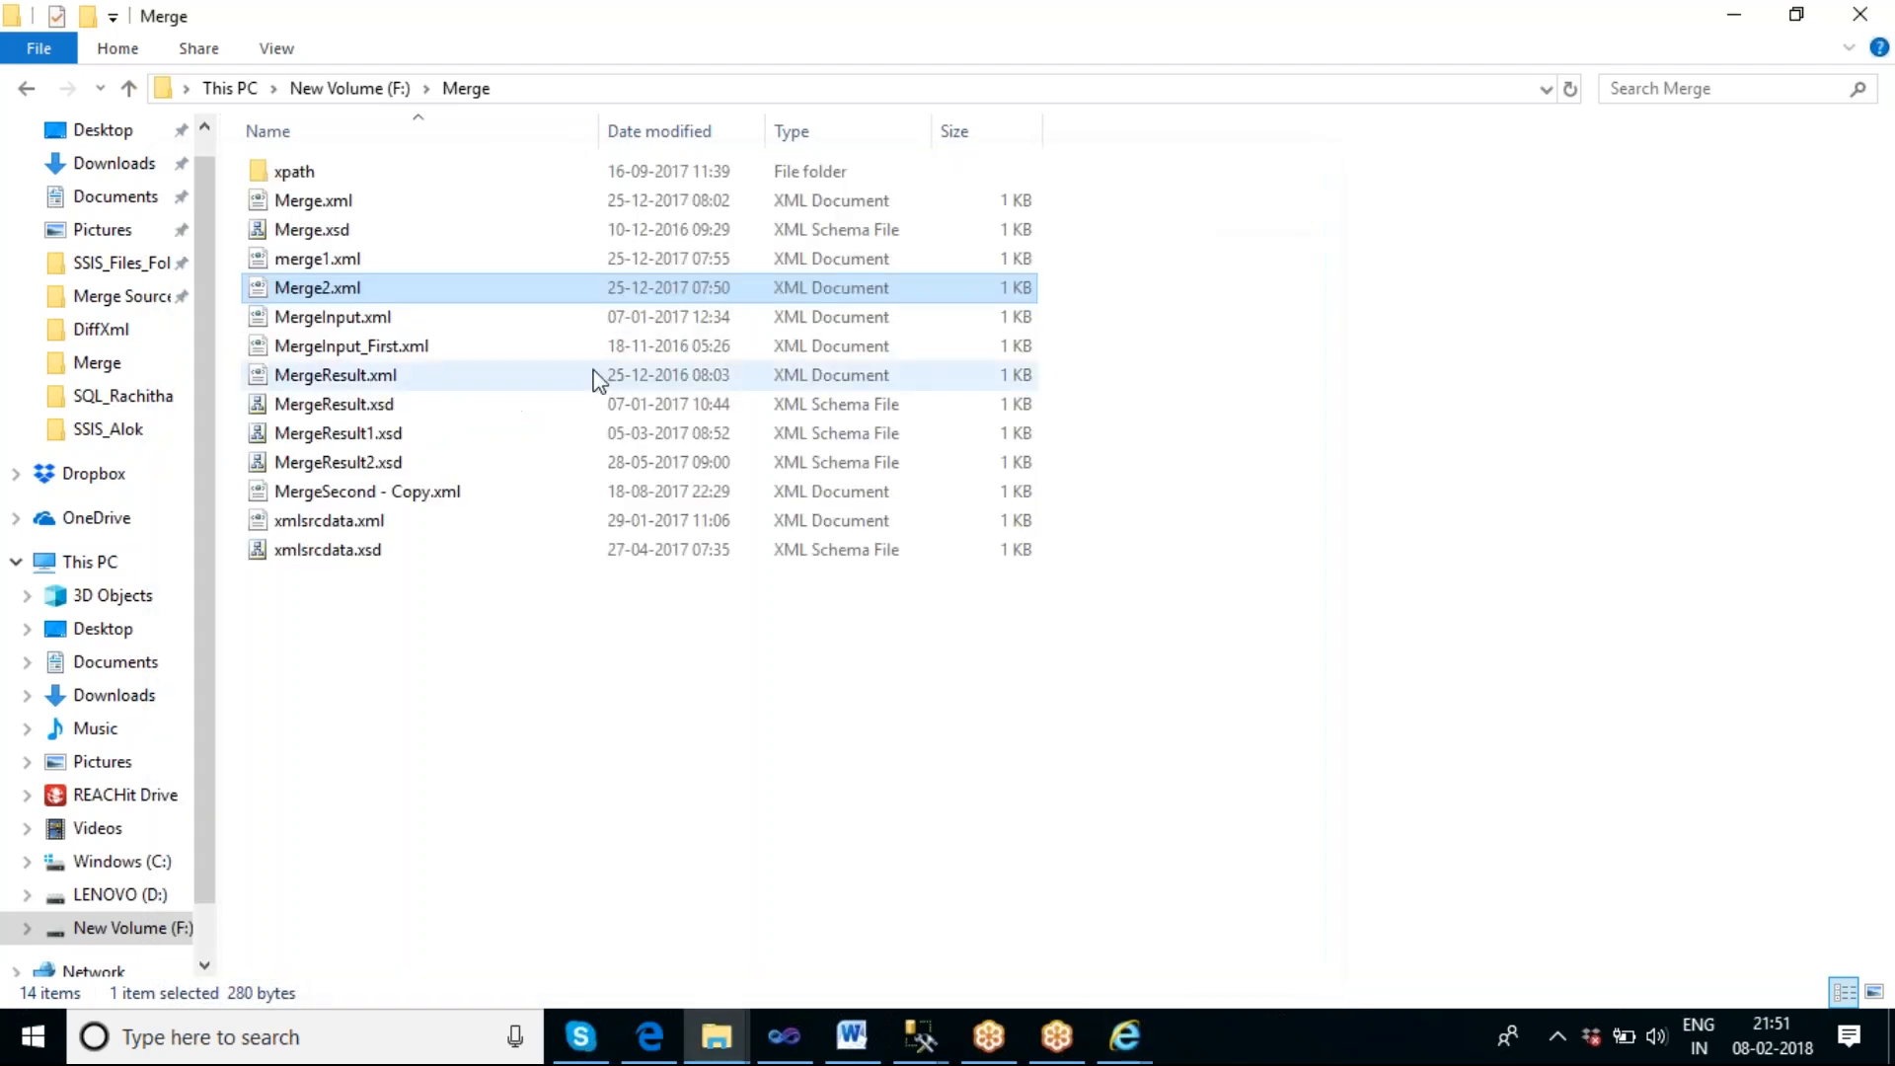
double_click(340, 260)
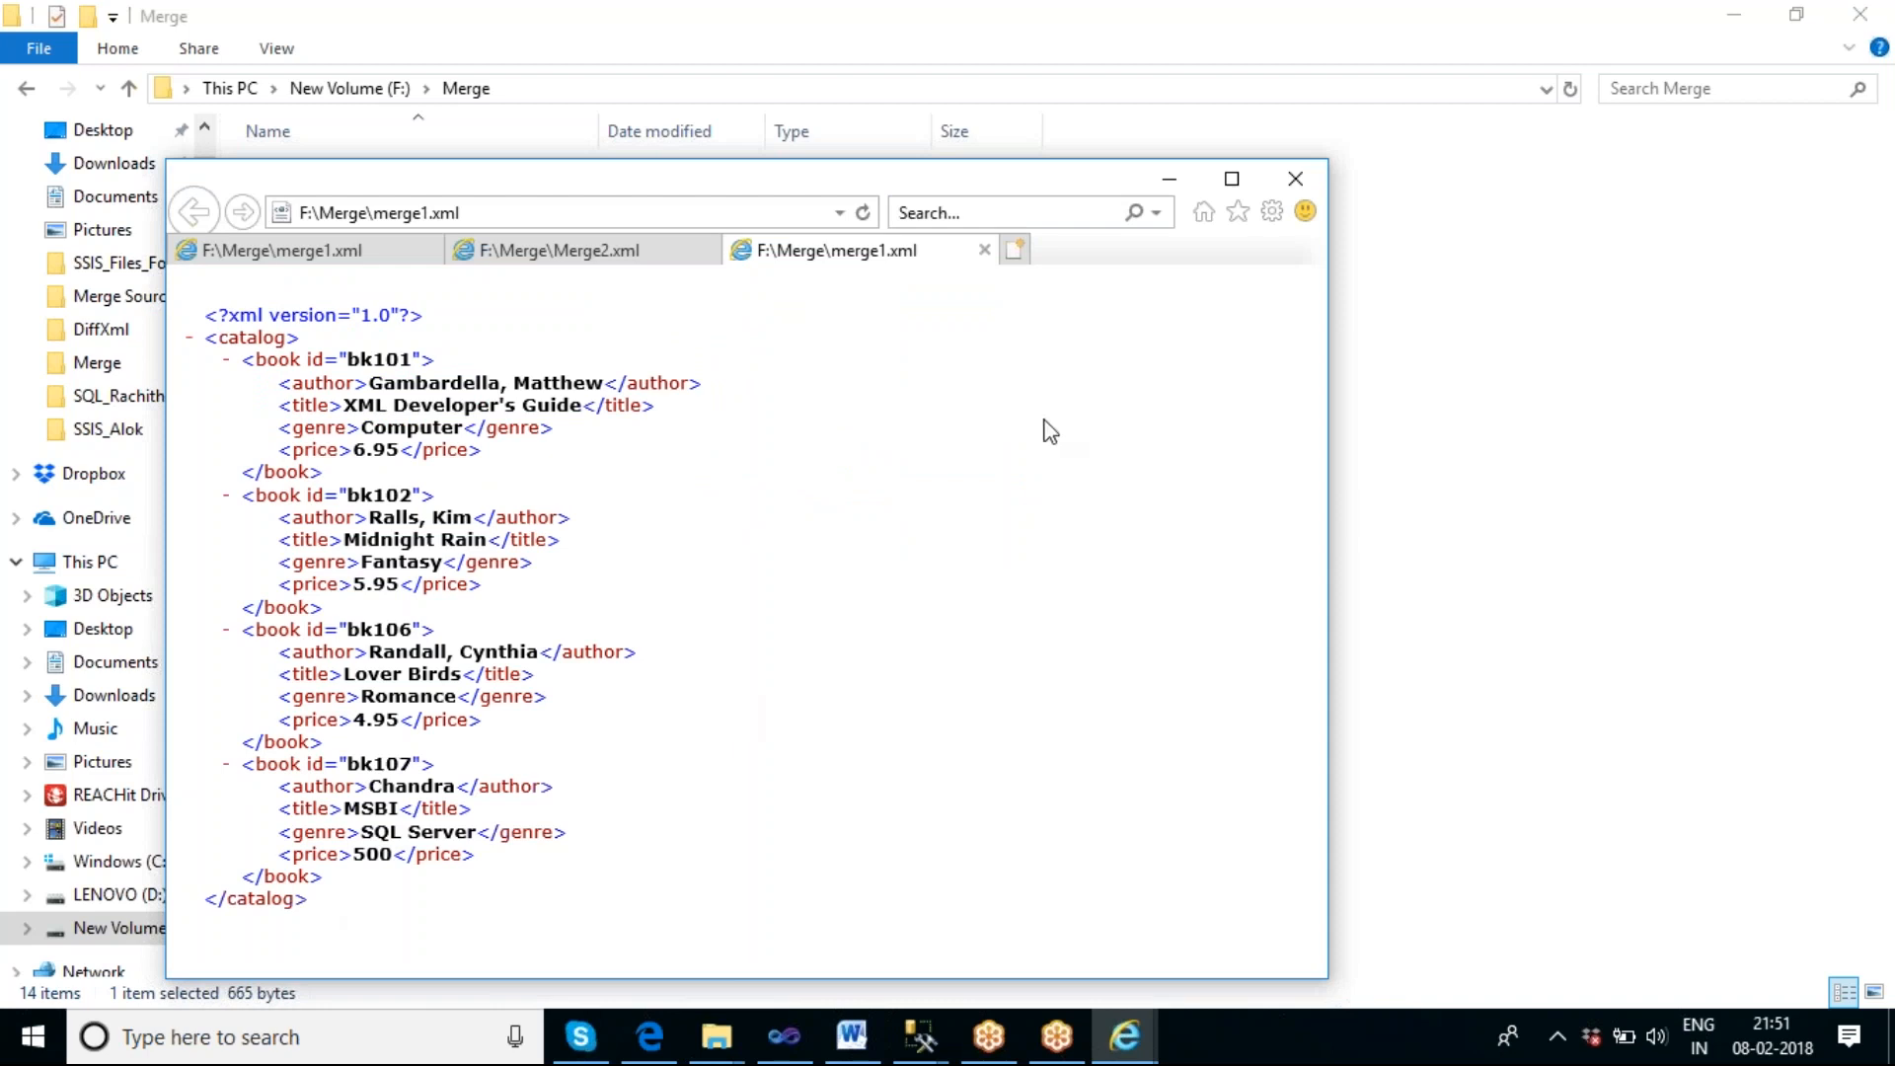
click(620, 250)
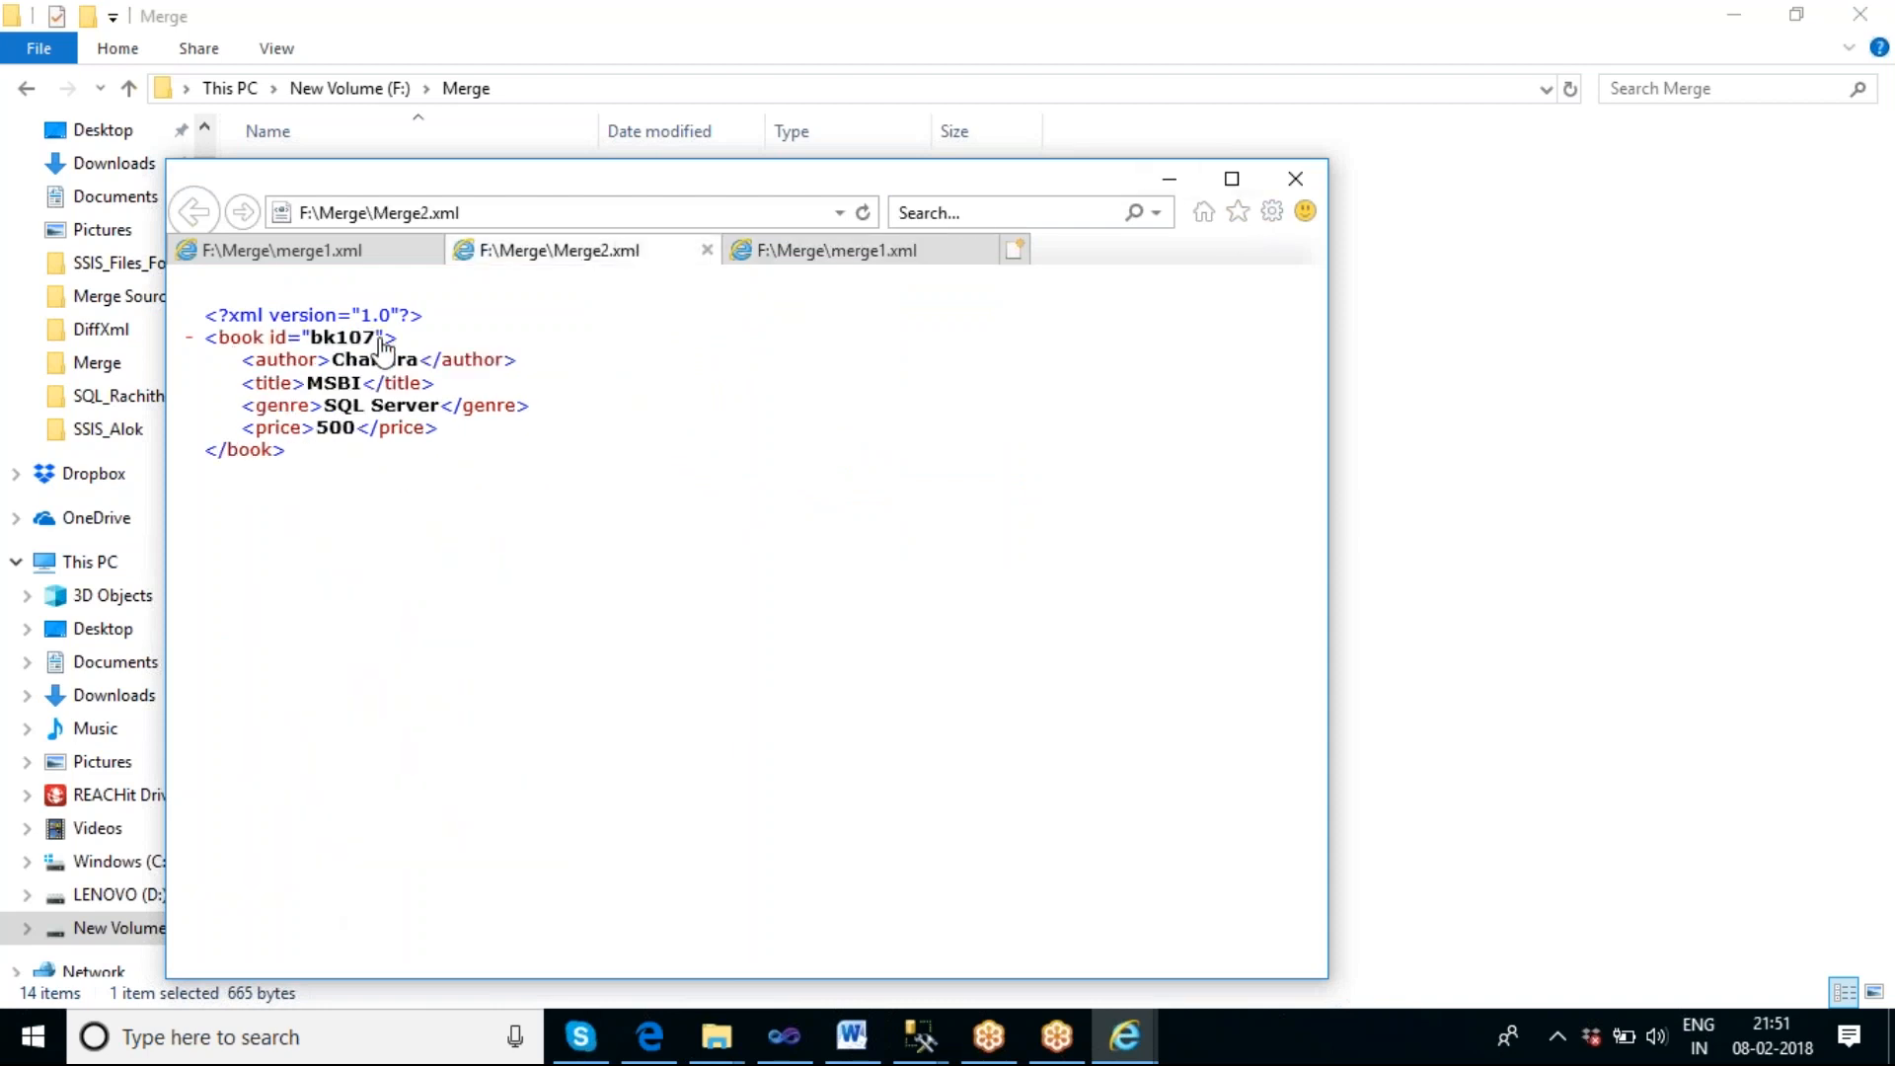
click(707, 250)
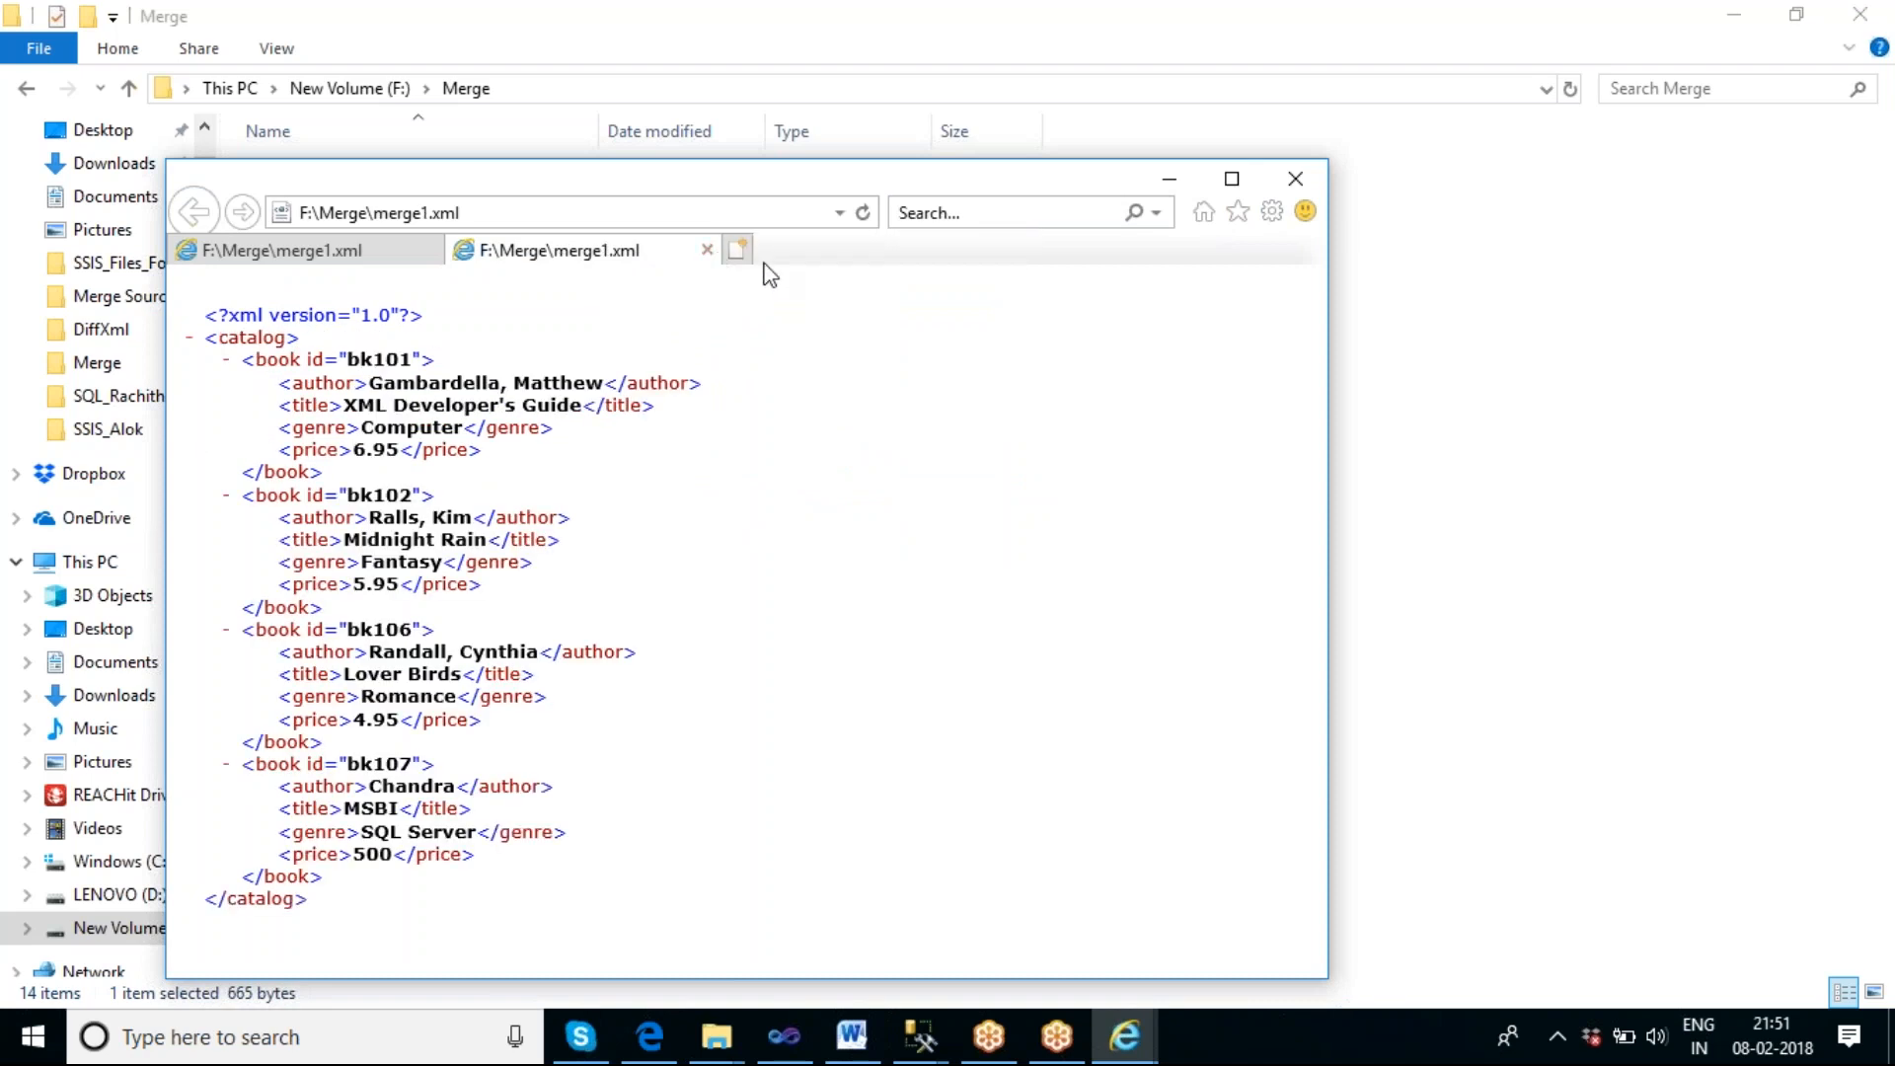
click(707, 250)
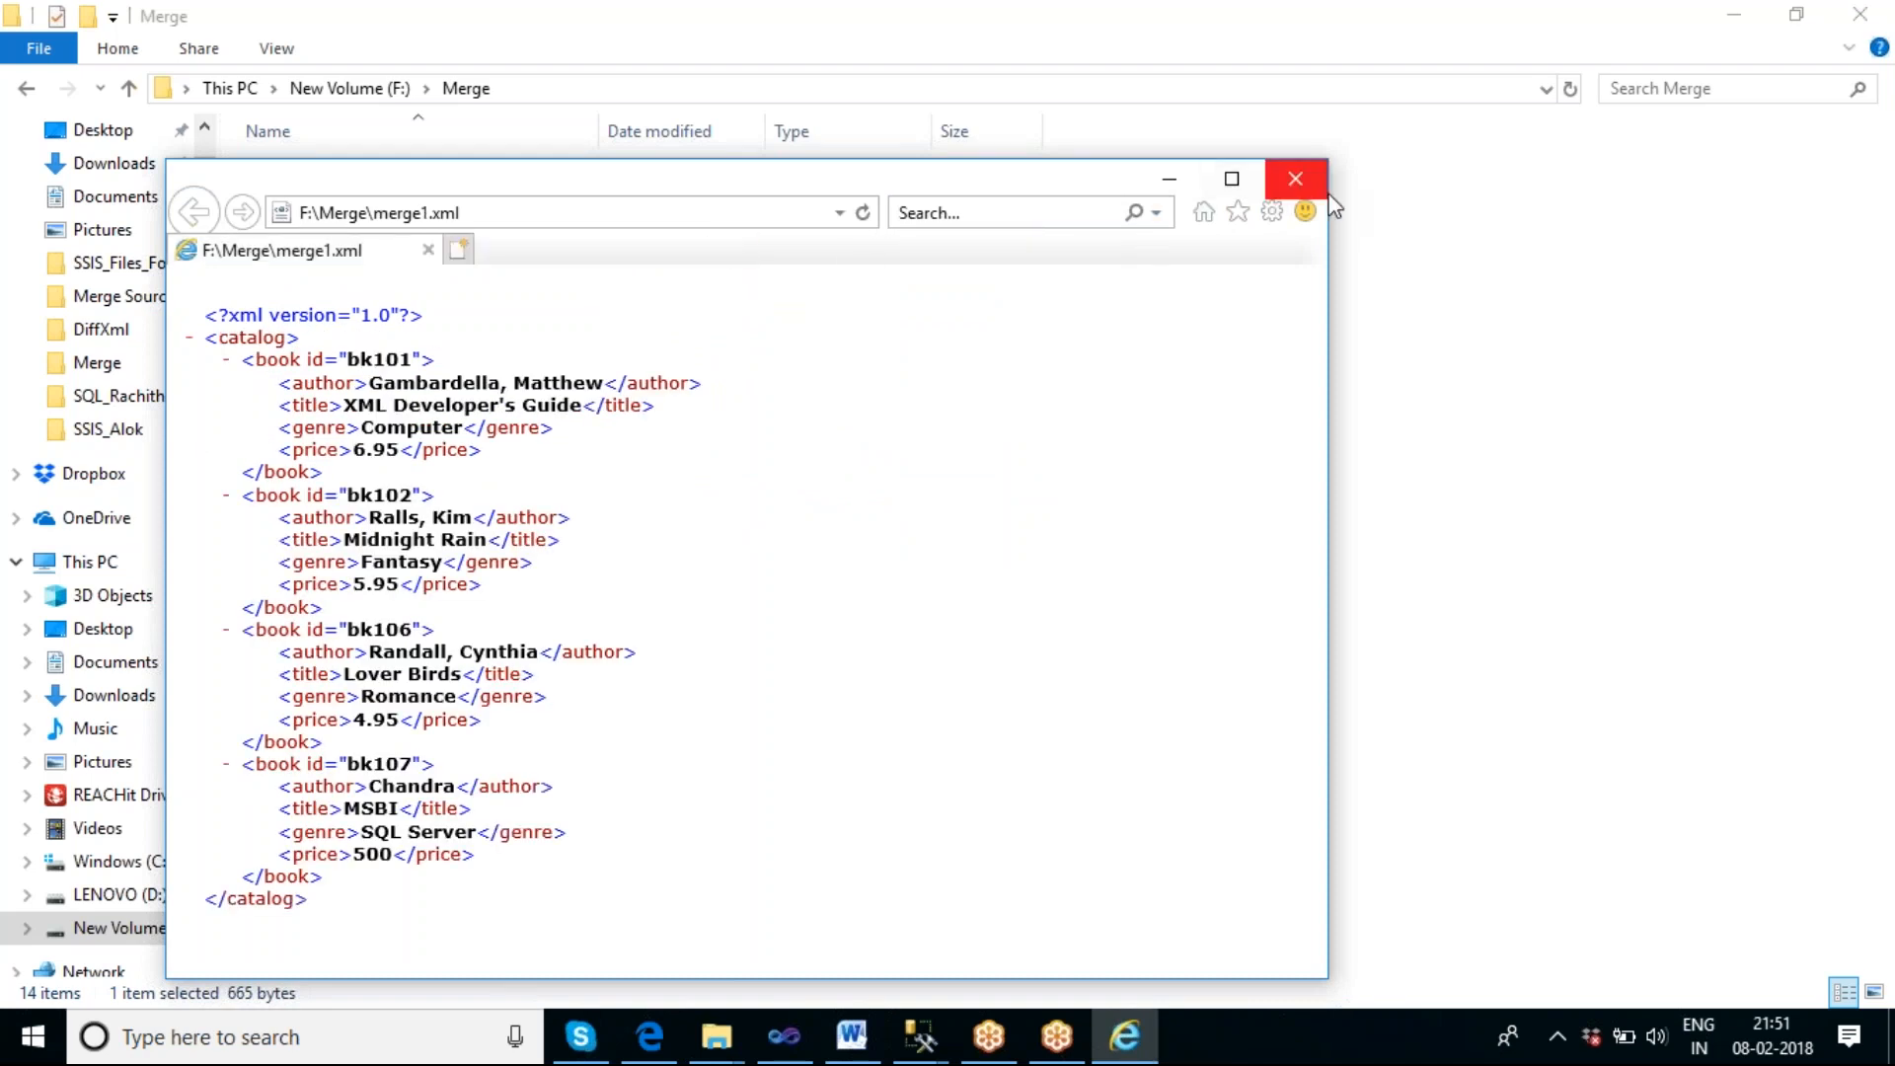
click(1294, 179)
click(690, 628)
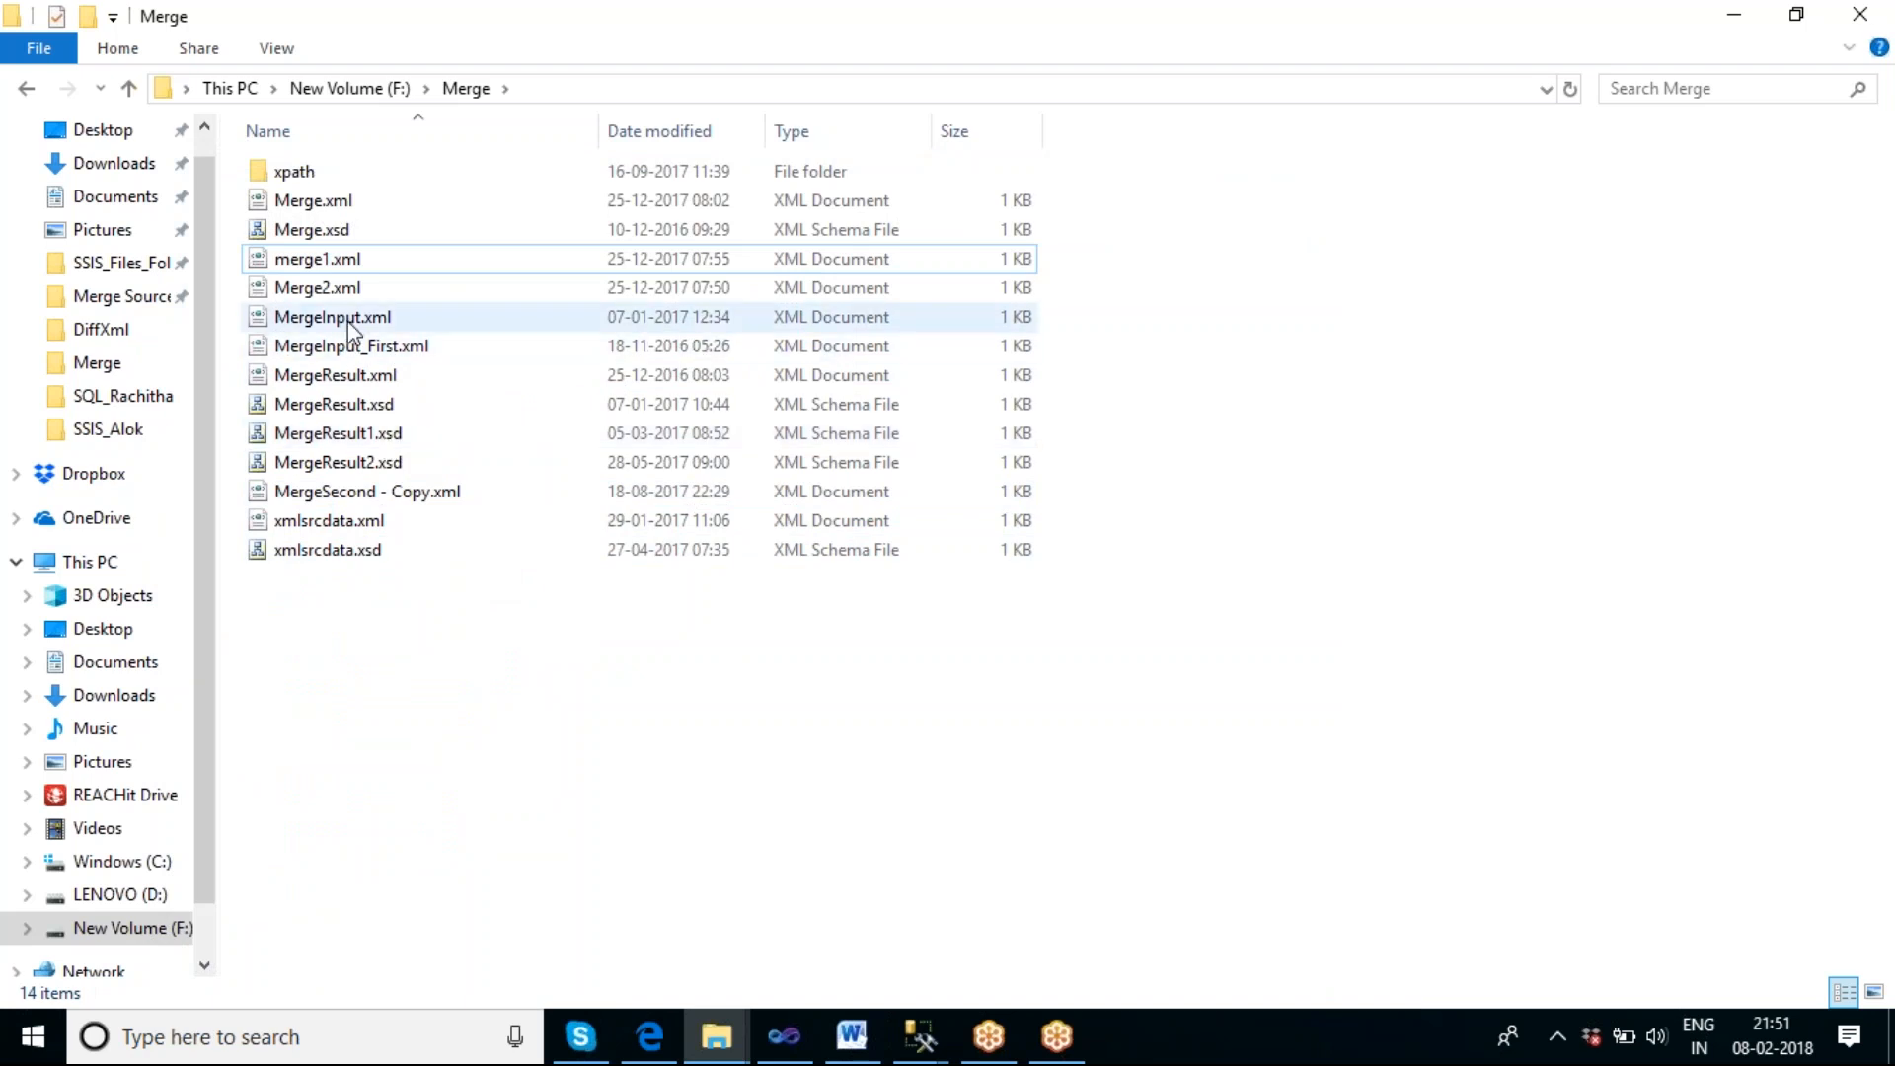
View the contents of MergeInput_First.xml and MergeInput.xml in the browser, closing each file after checking it.
click(349, 350)
double_click(348, 352)
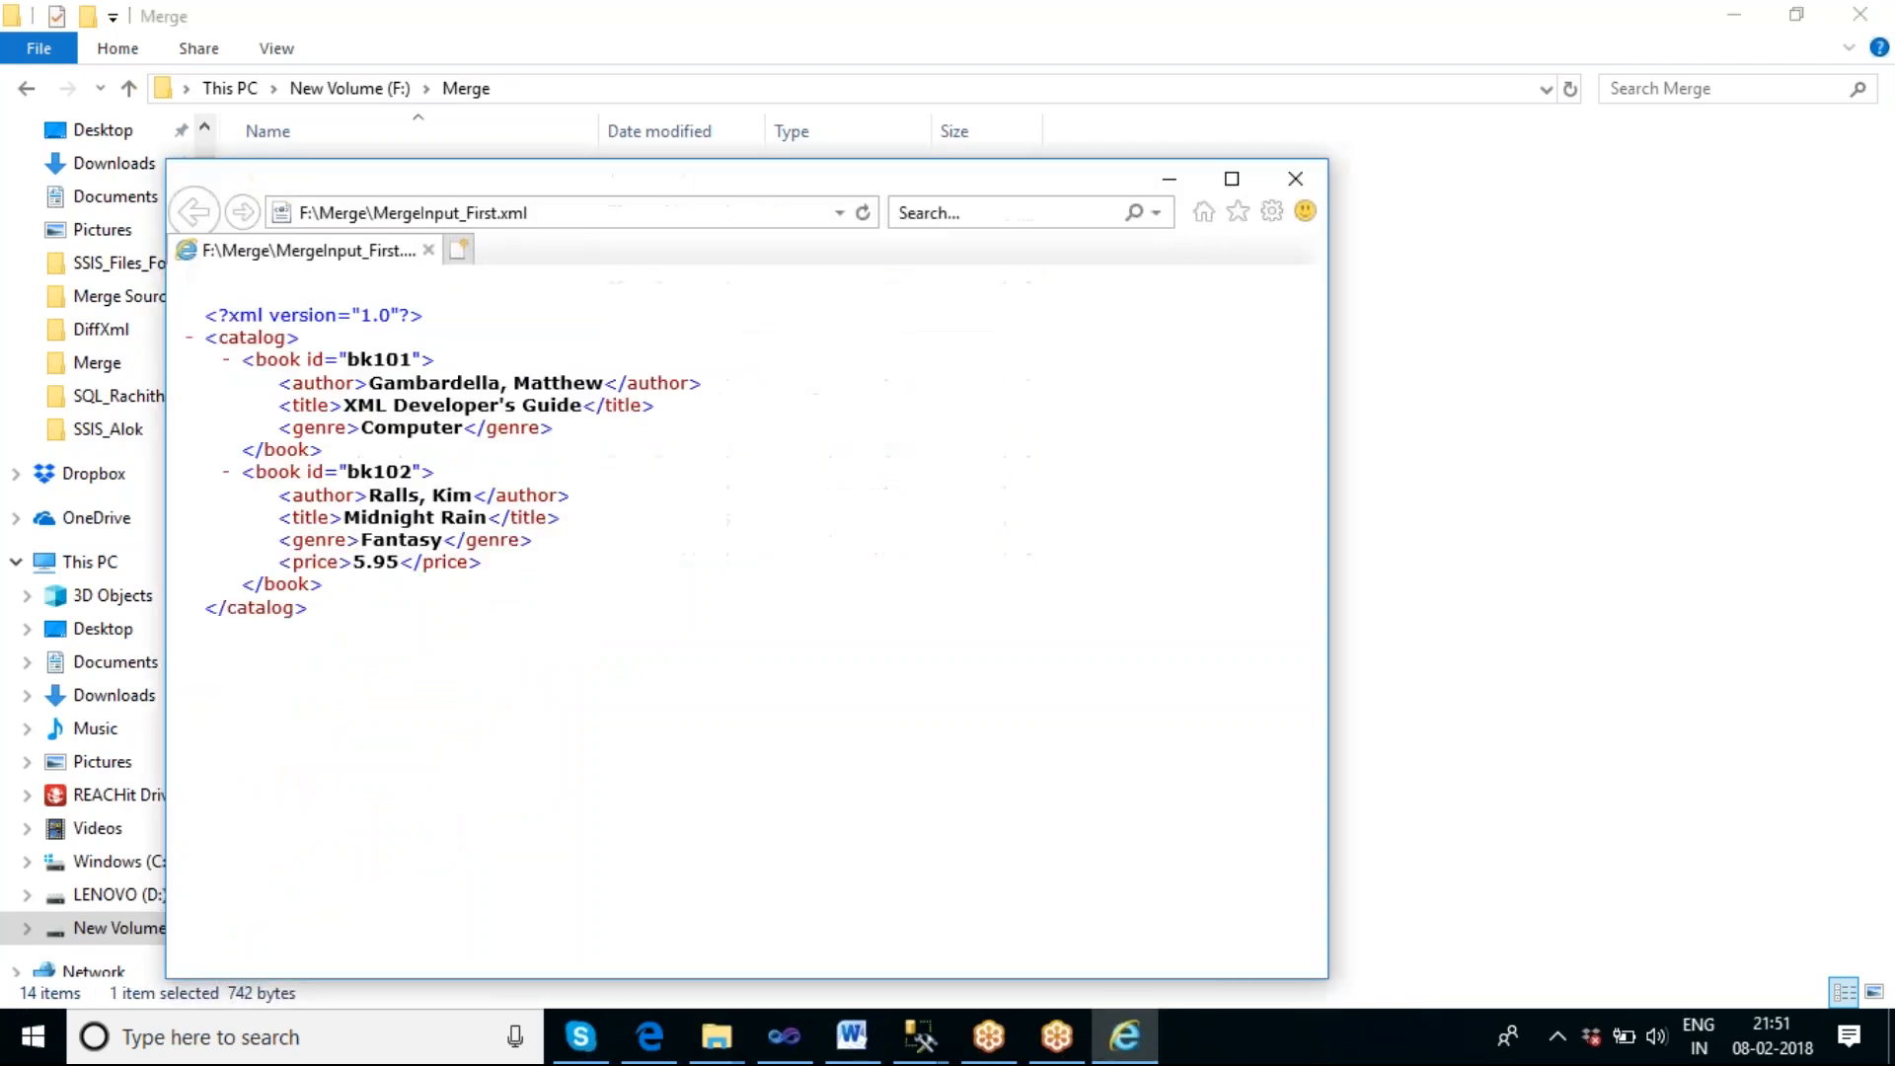
click(1295, 178)
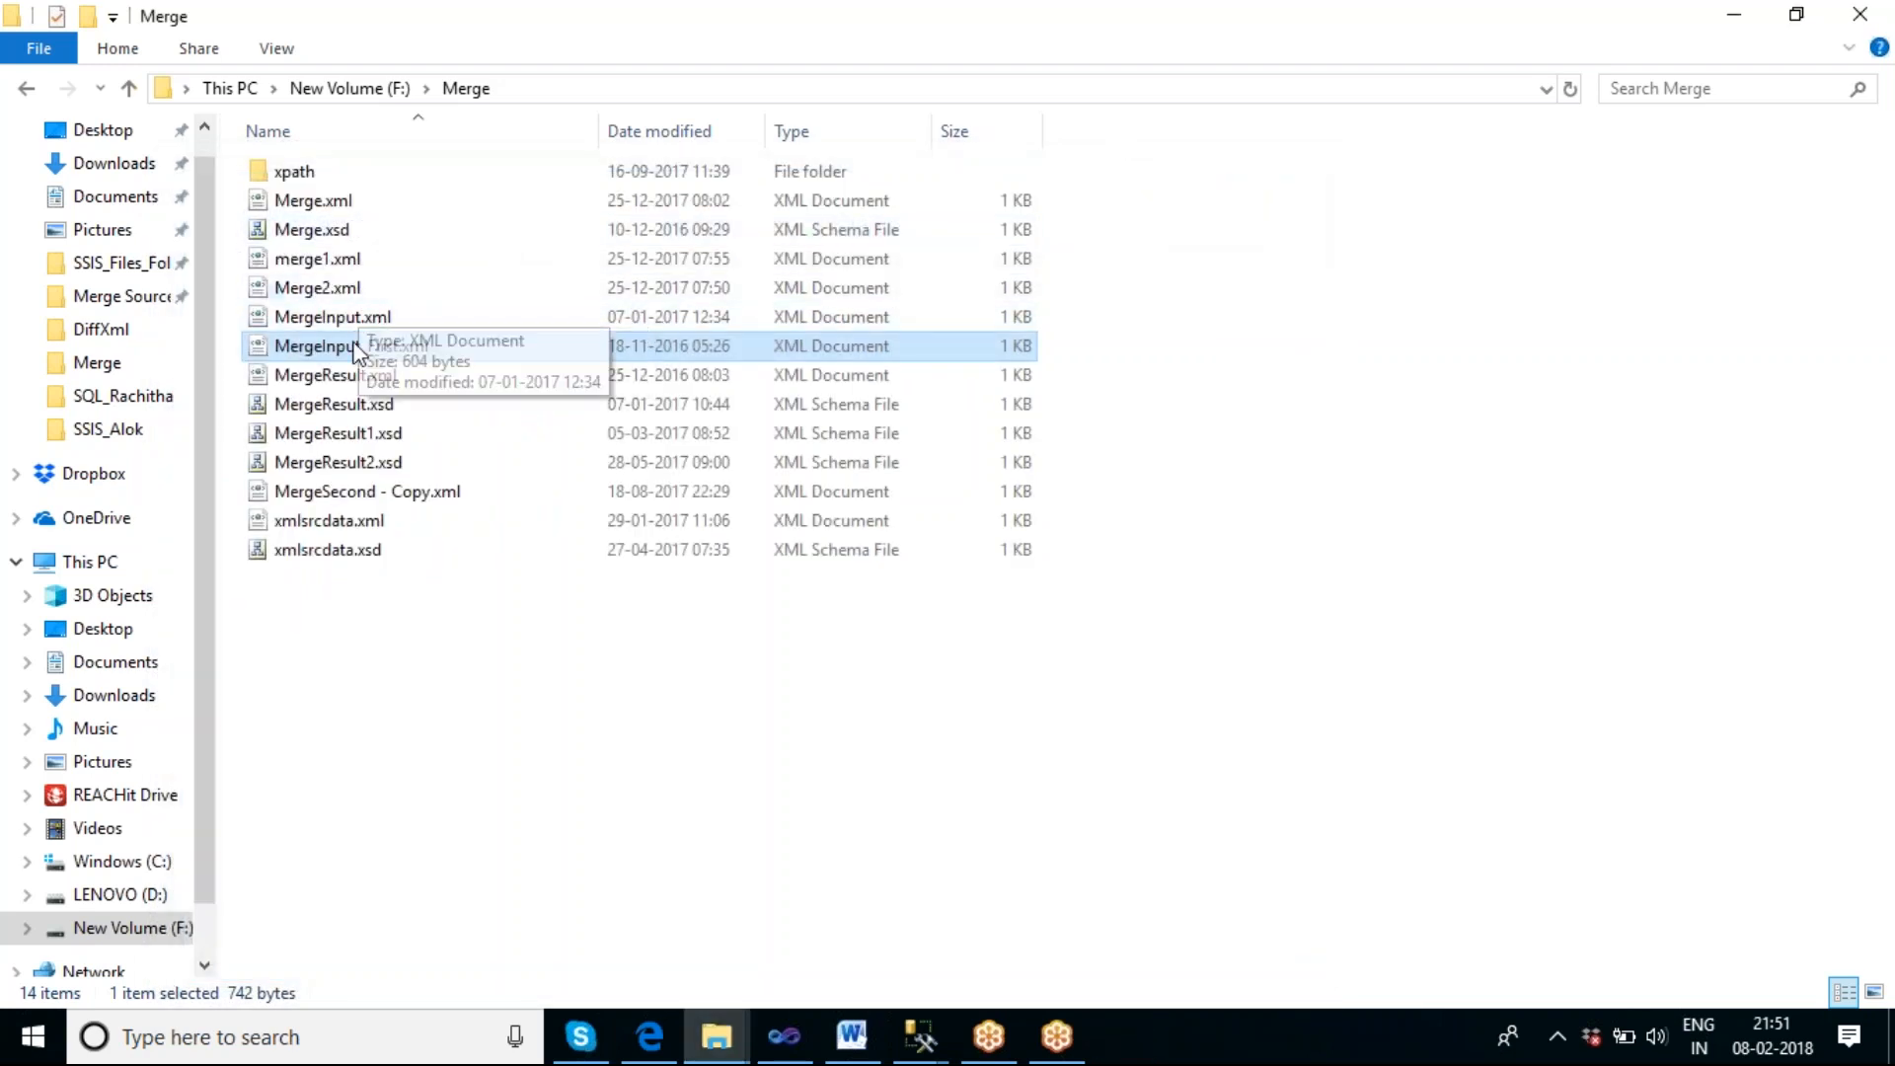
click(342, 320)
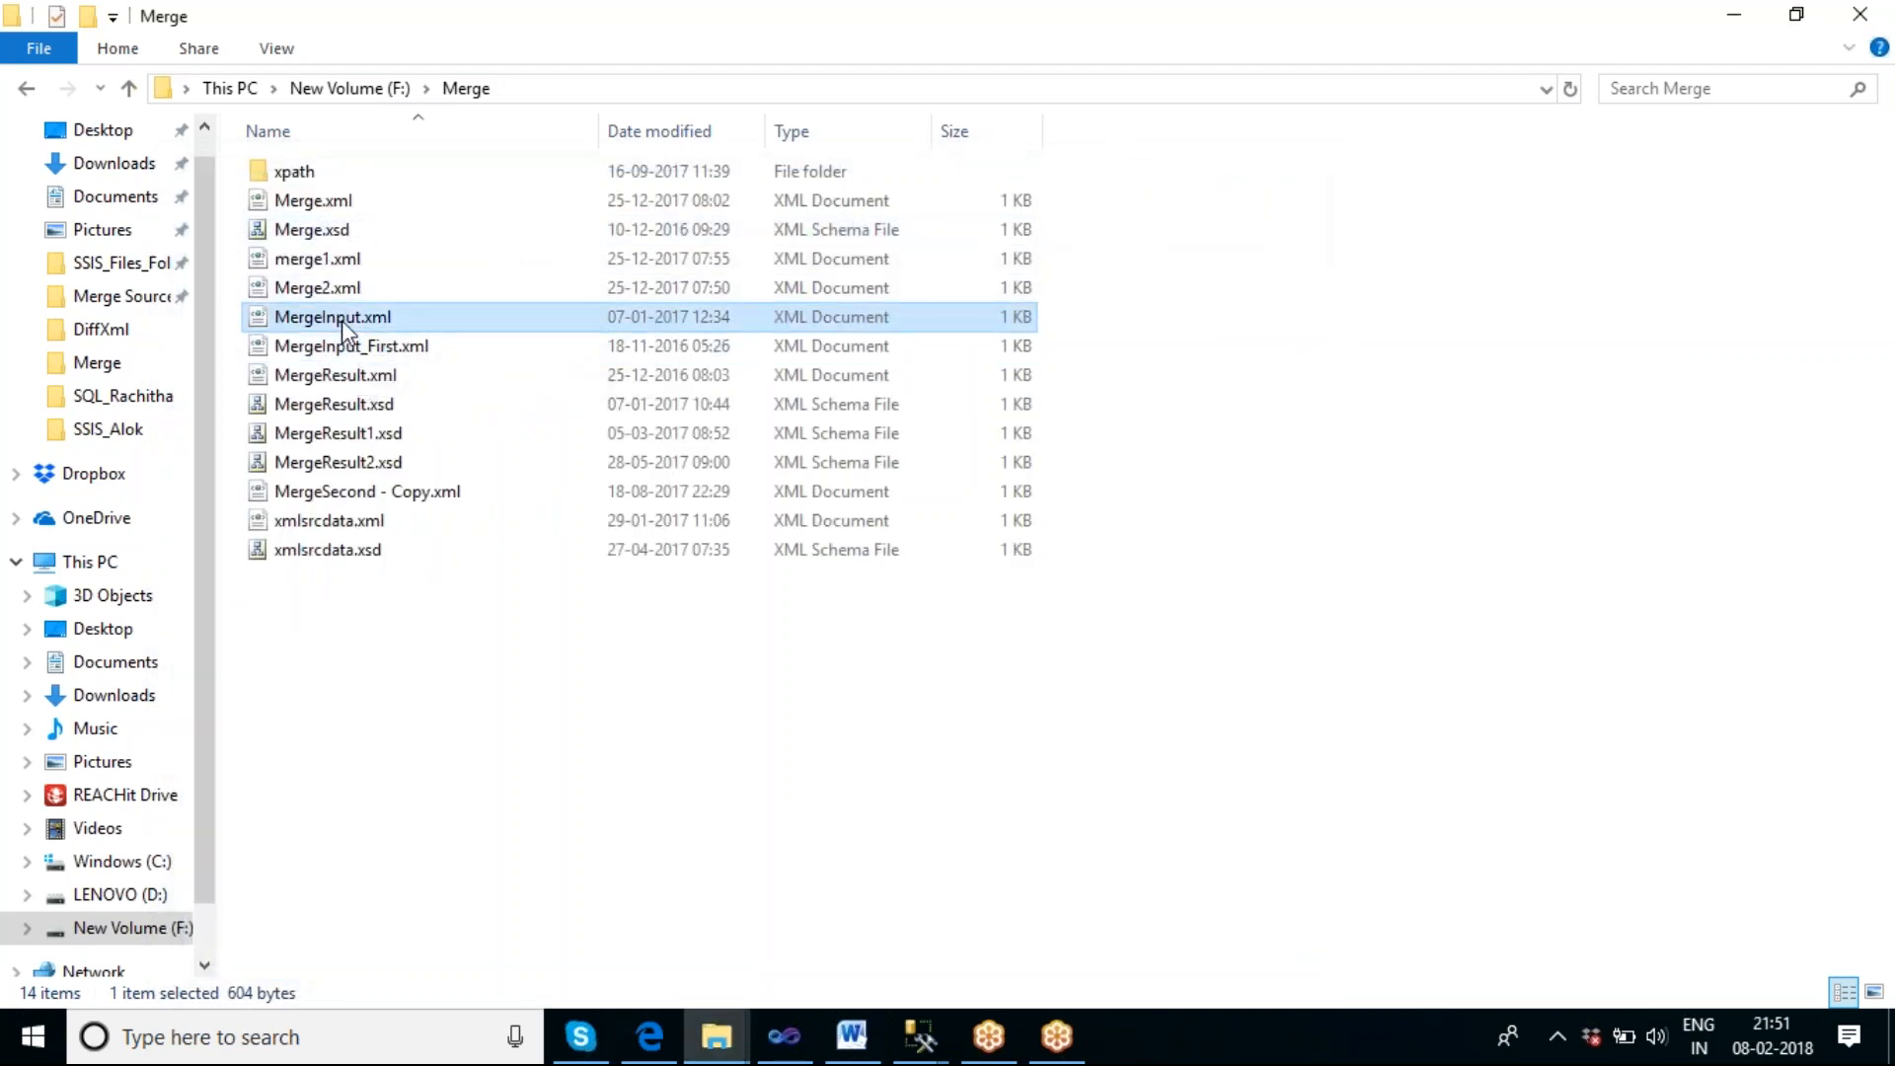
double_click(342, 320)
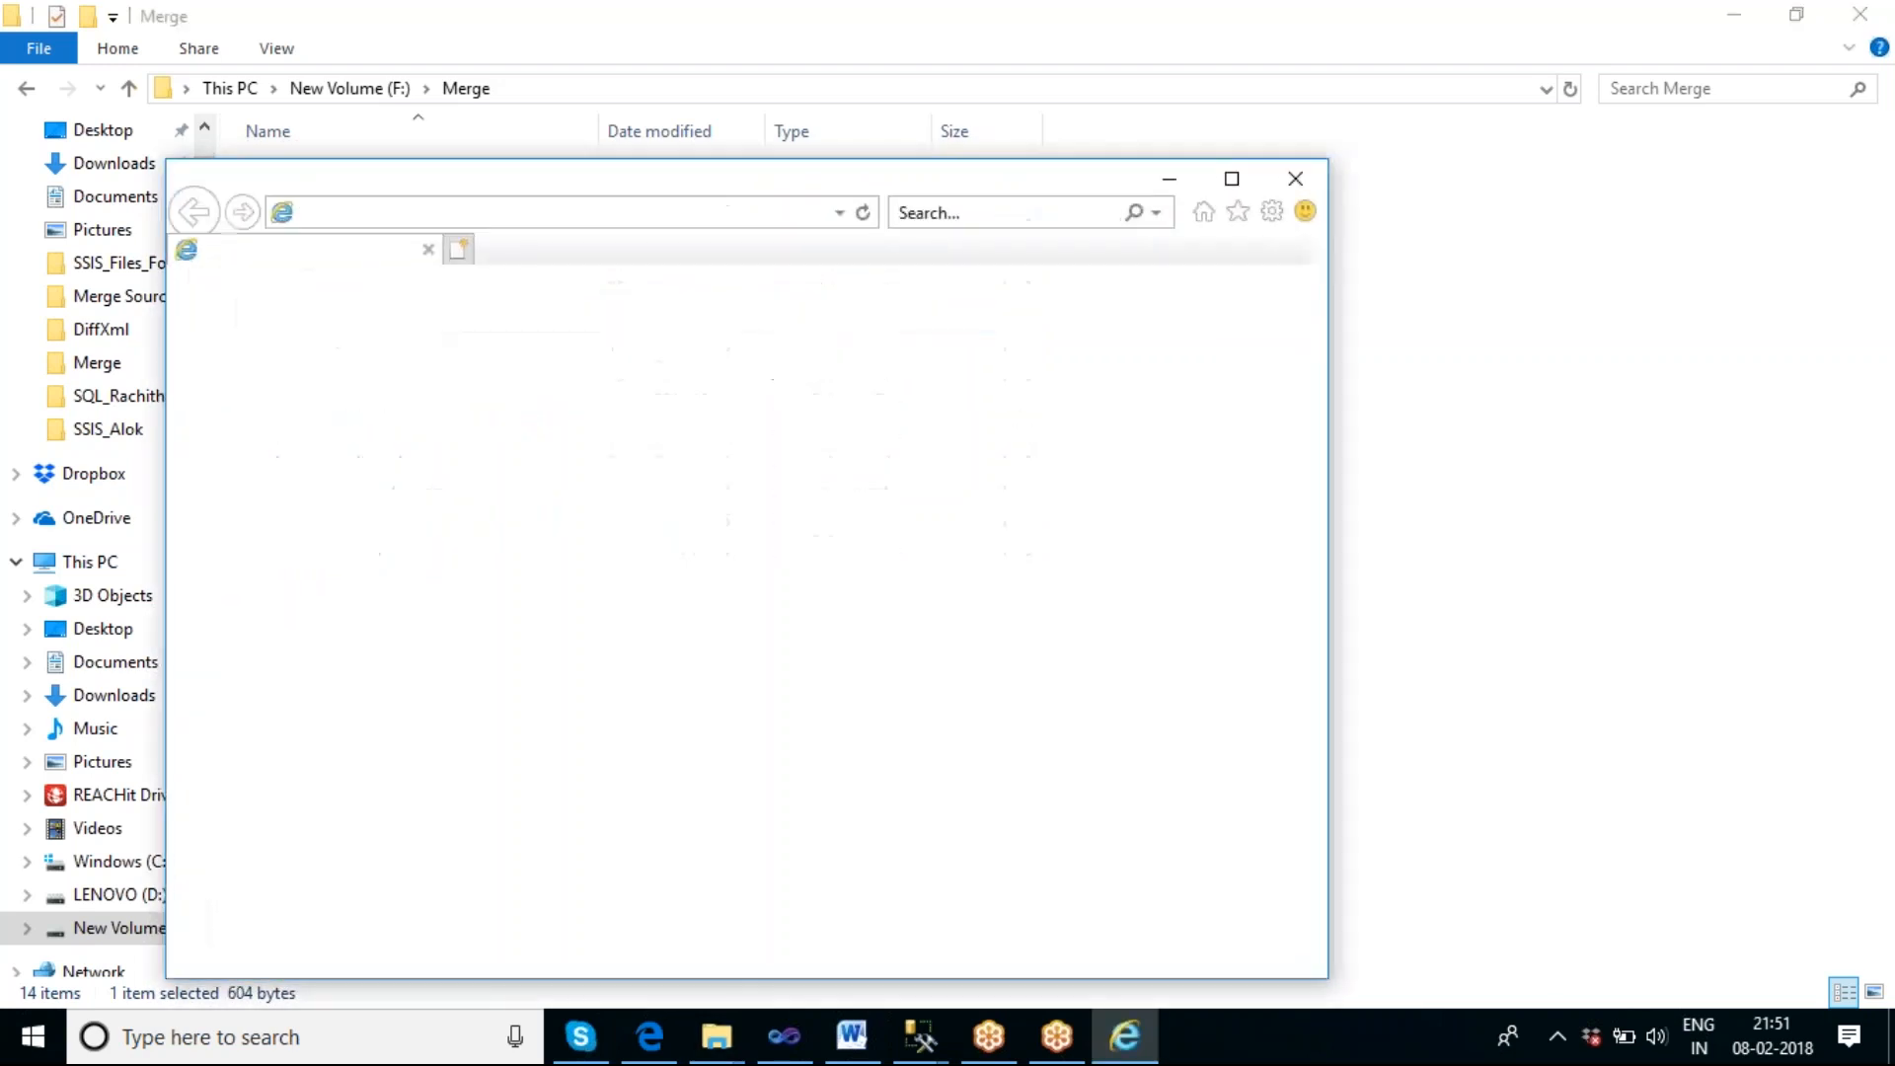
click(1301, 181)
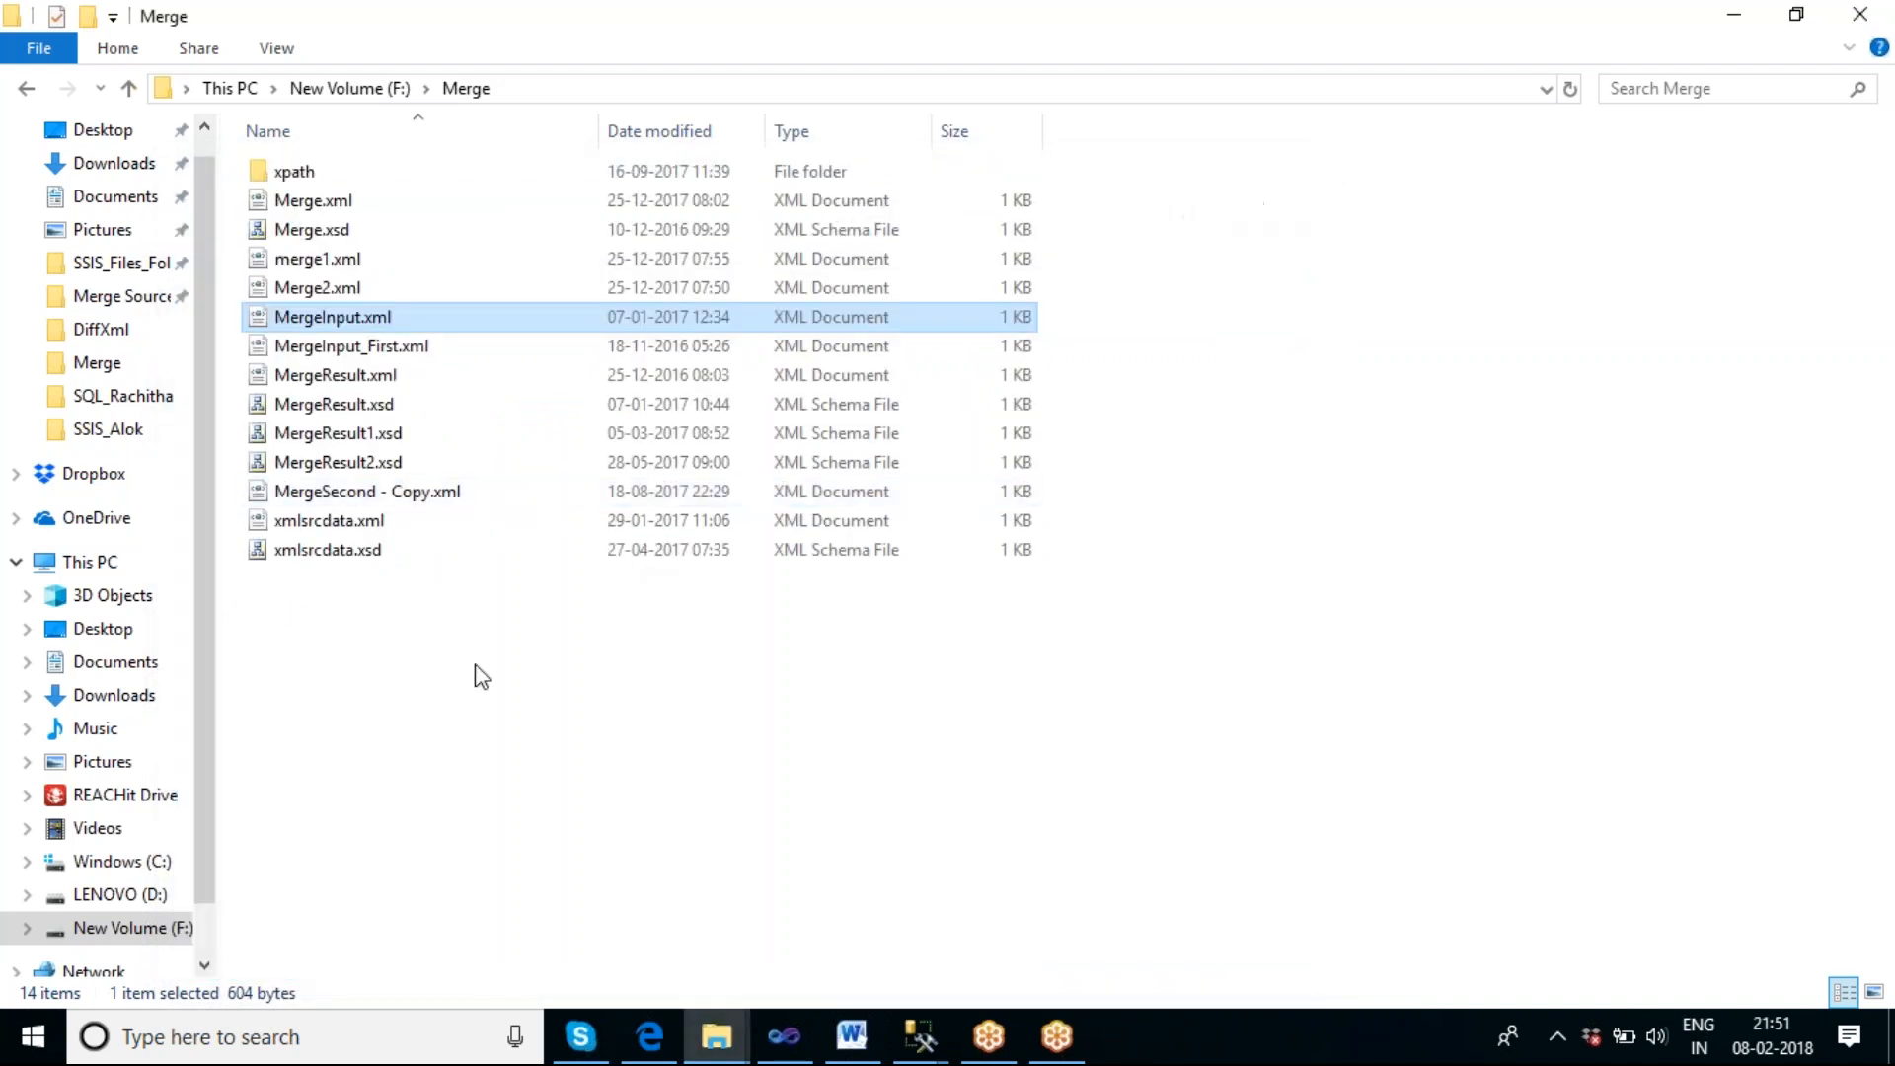
click(1055, 778)
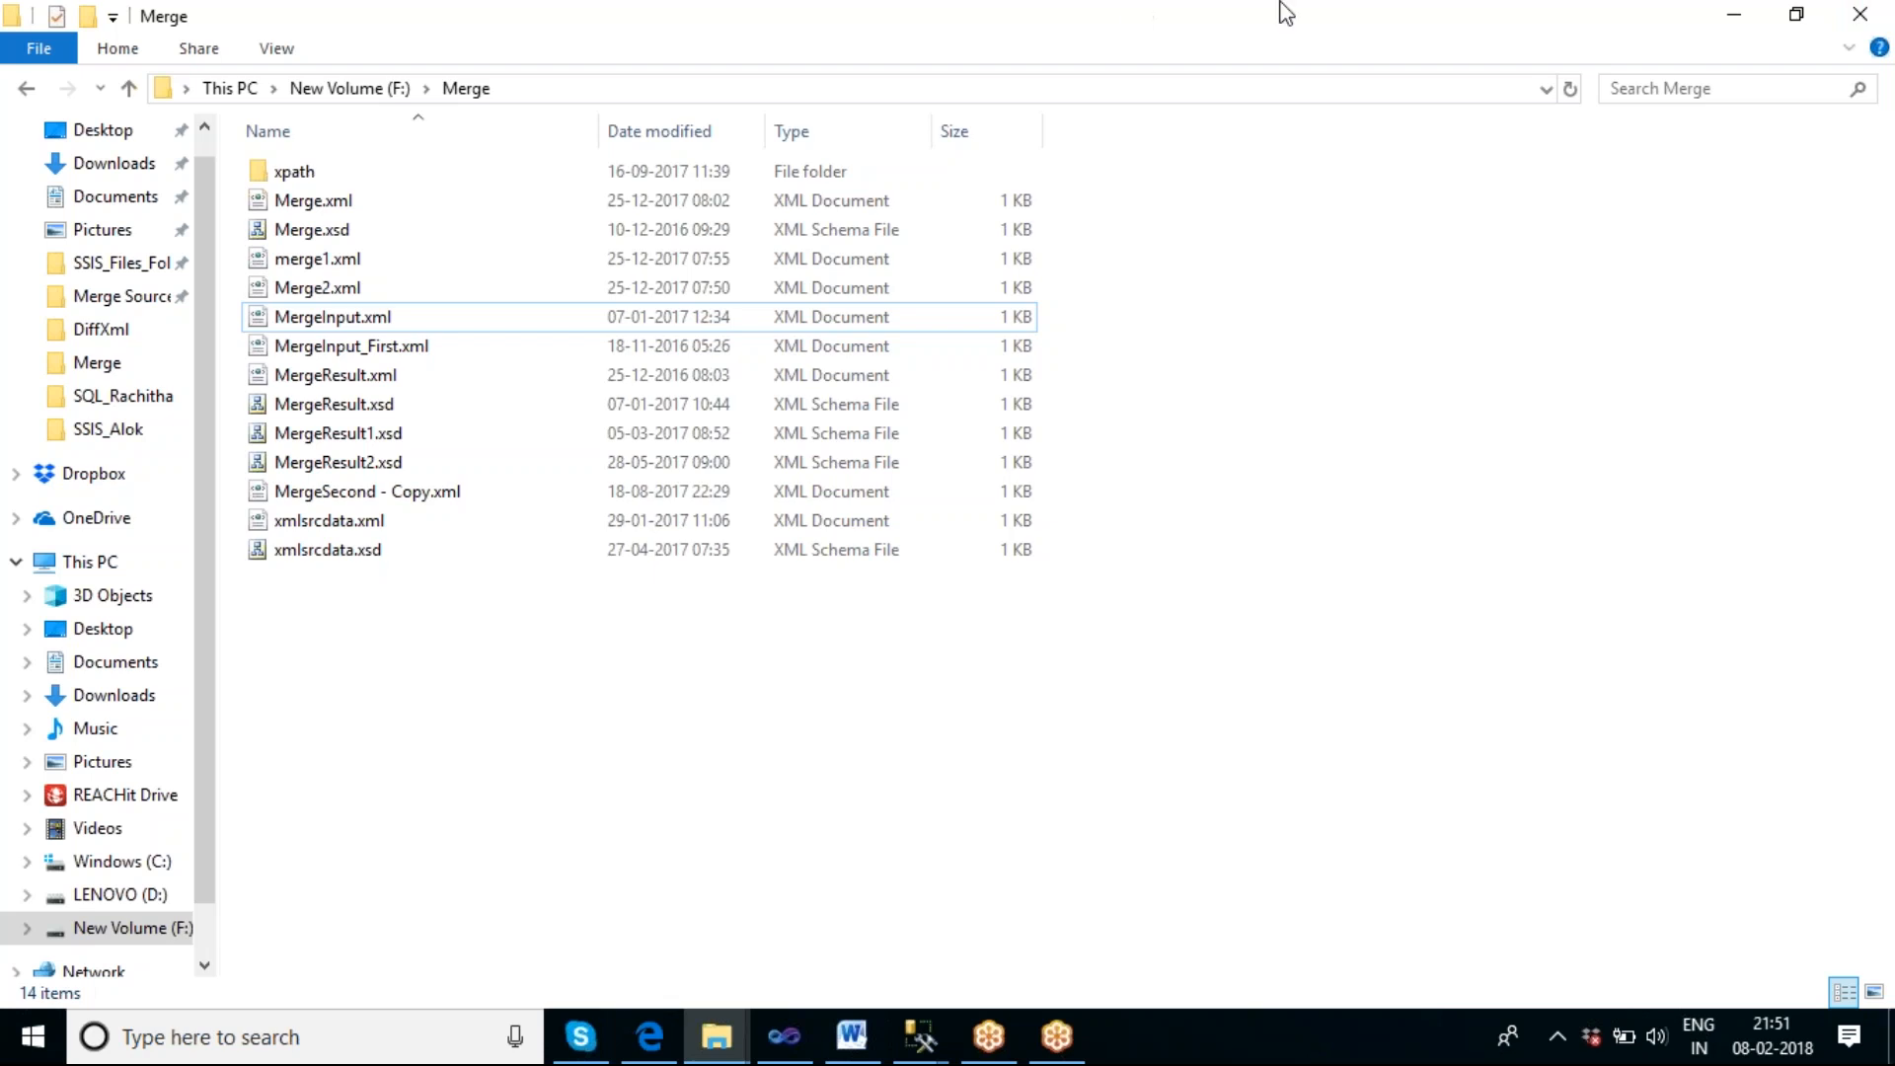
Open merge1.xml from the Merge folder in Notepad and move the window so the whole text is readable.
double_click(326, 263)
right_click(327, 265)
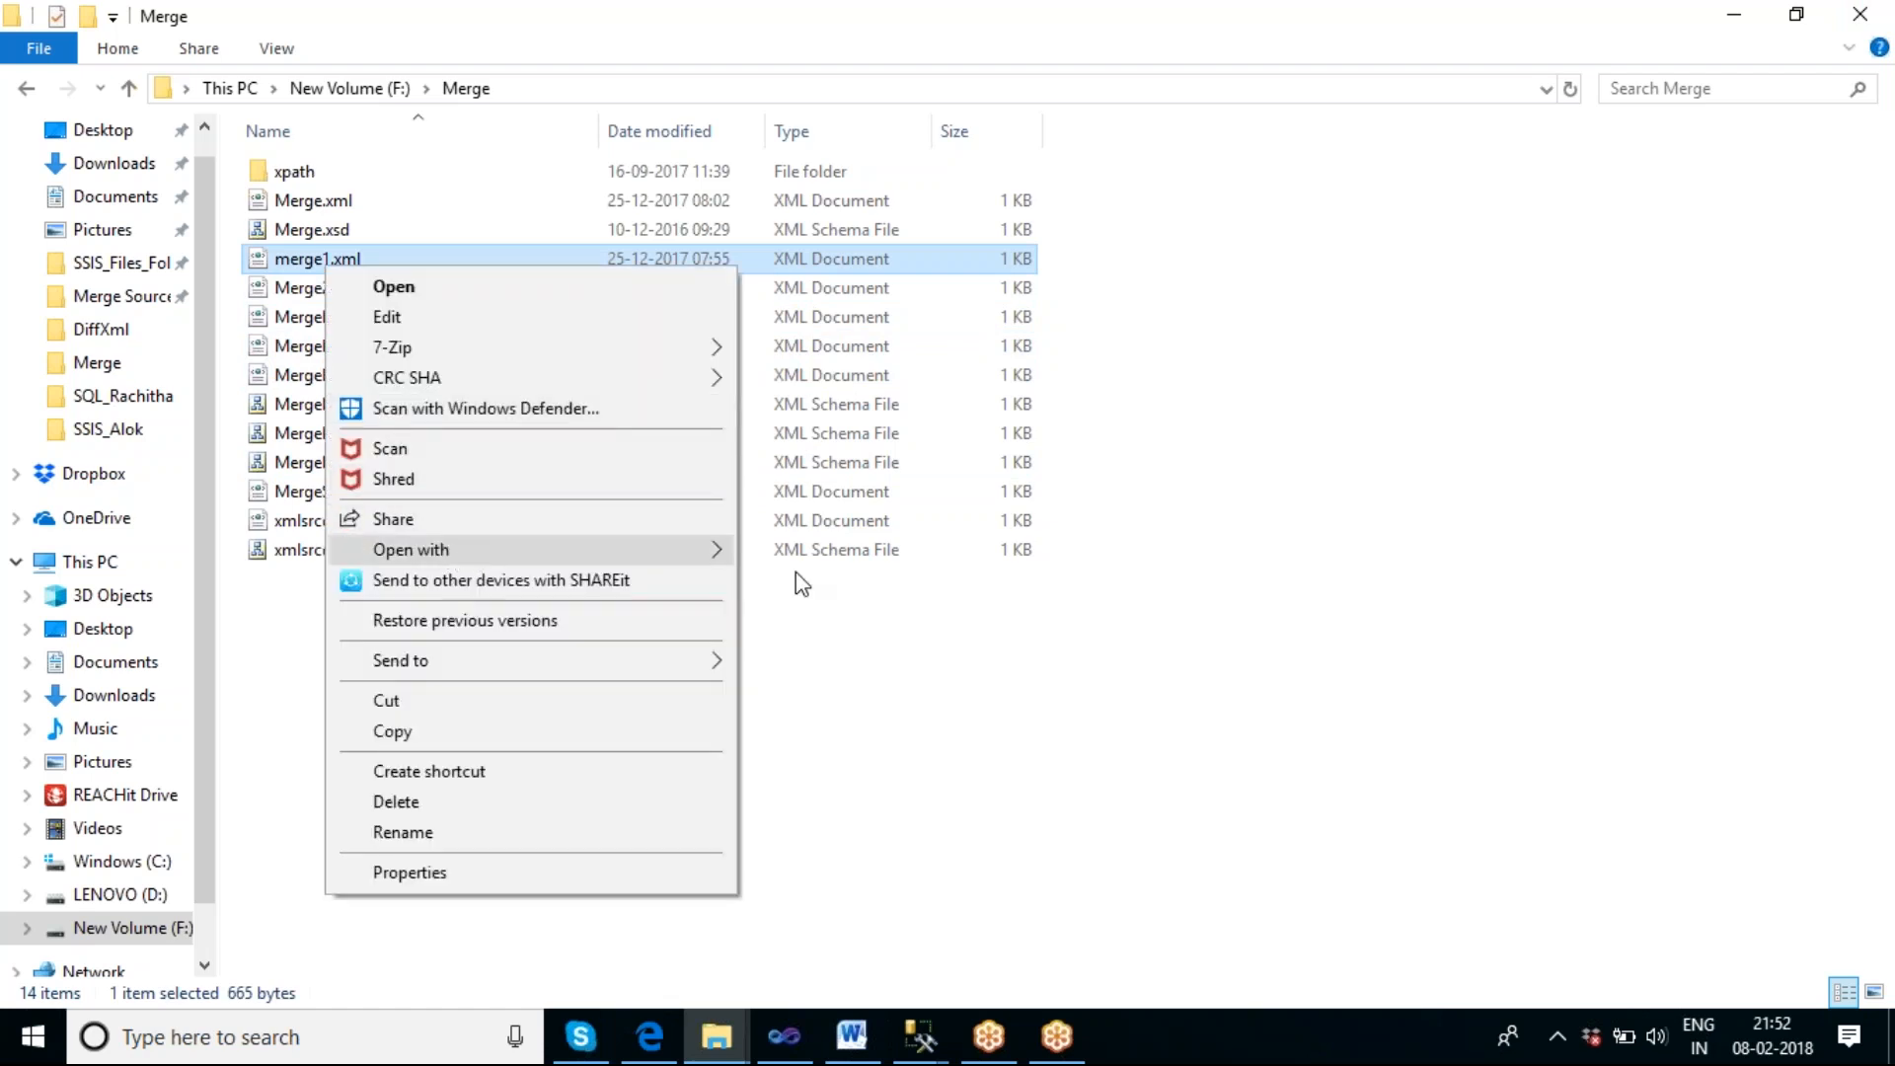
mouse_move(795, 572)
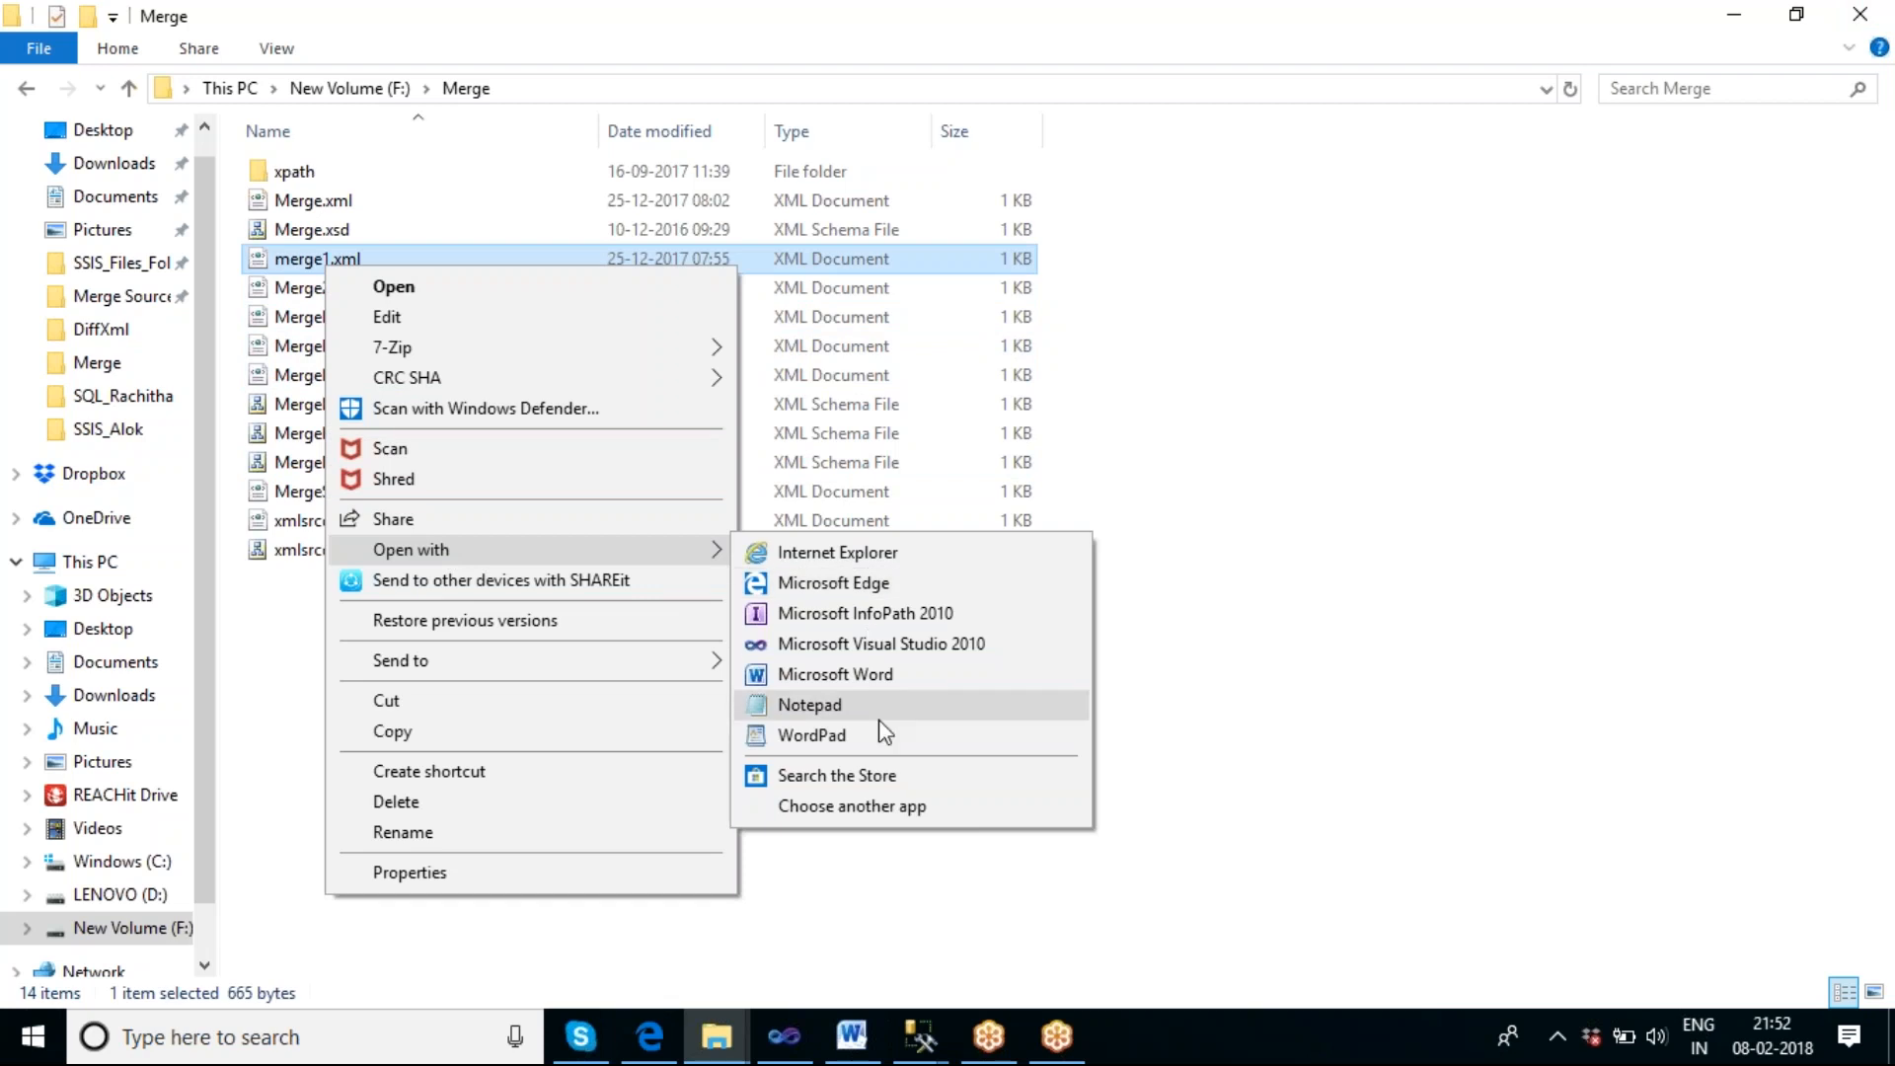
click(834, 701)
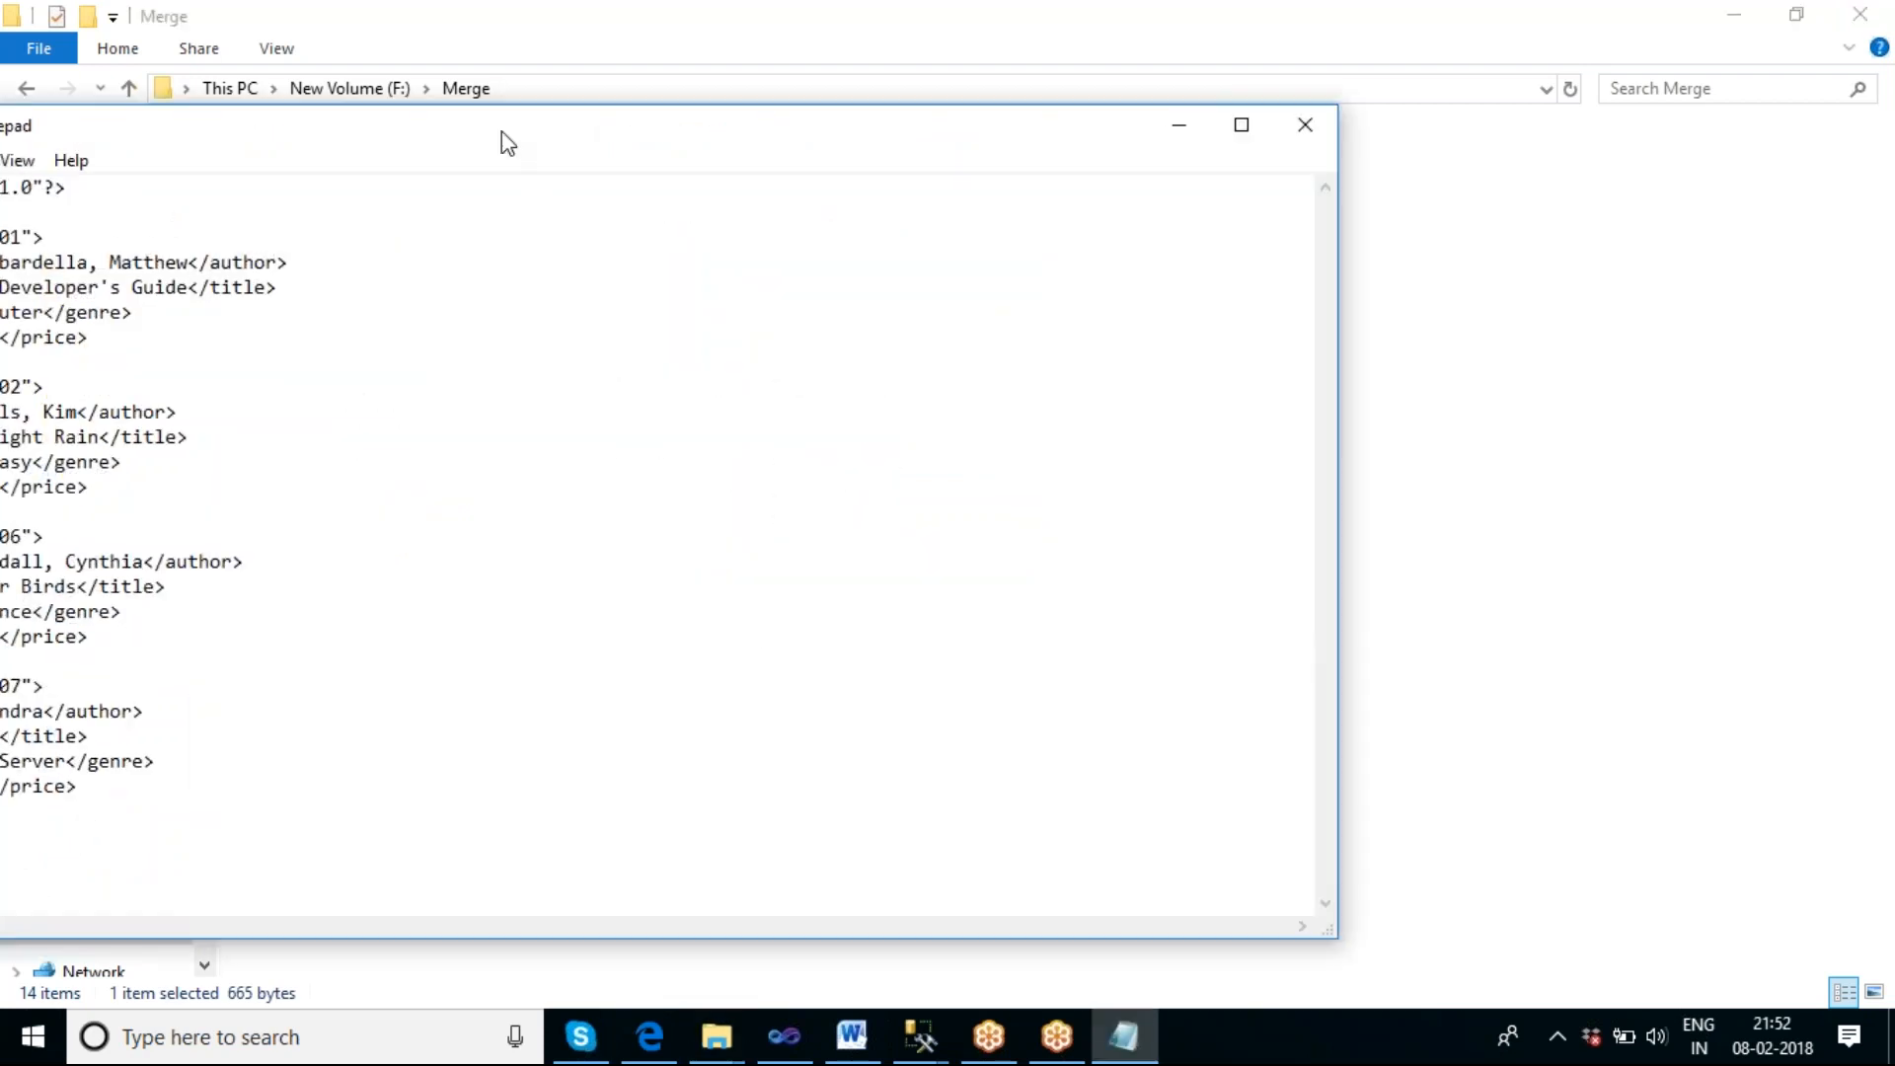
drag(504, 139, 677, 124)
Remove the whole bk107 book element and its leftover blank line from merge1.xml, save the file, and close Notepad.
click(546, 747)
drag(544, 747, 471, 614)
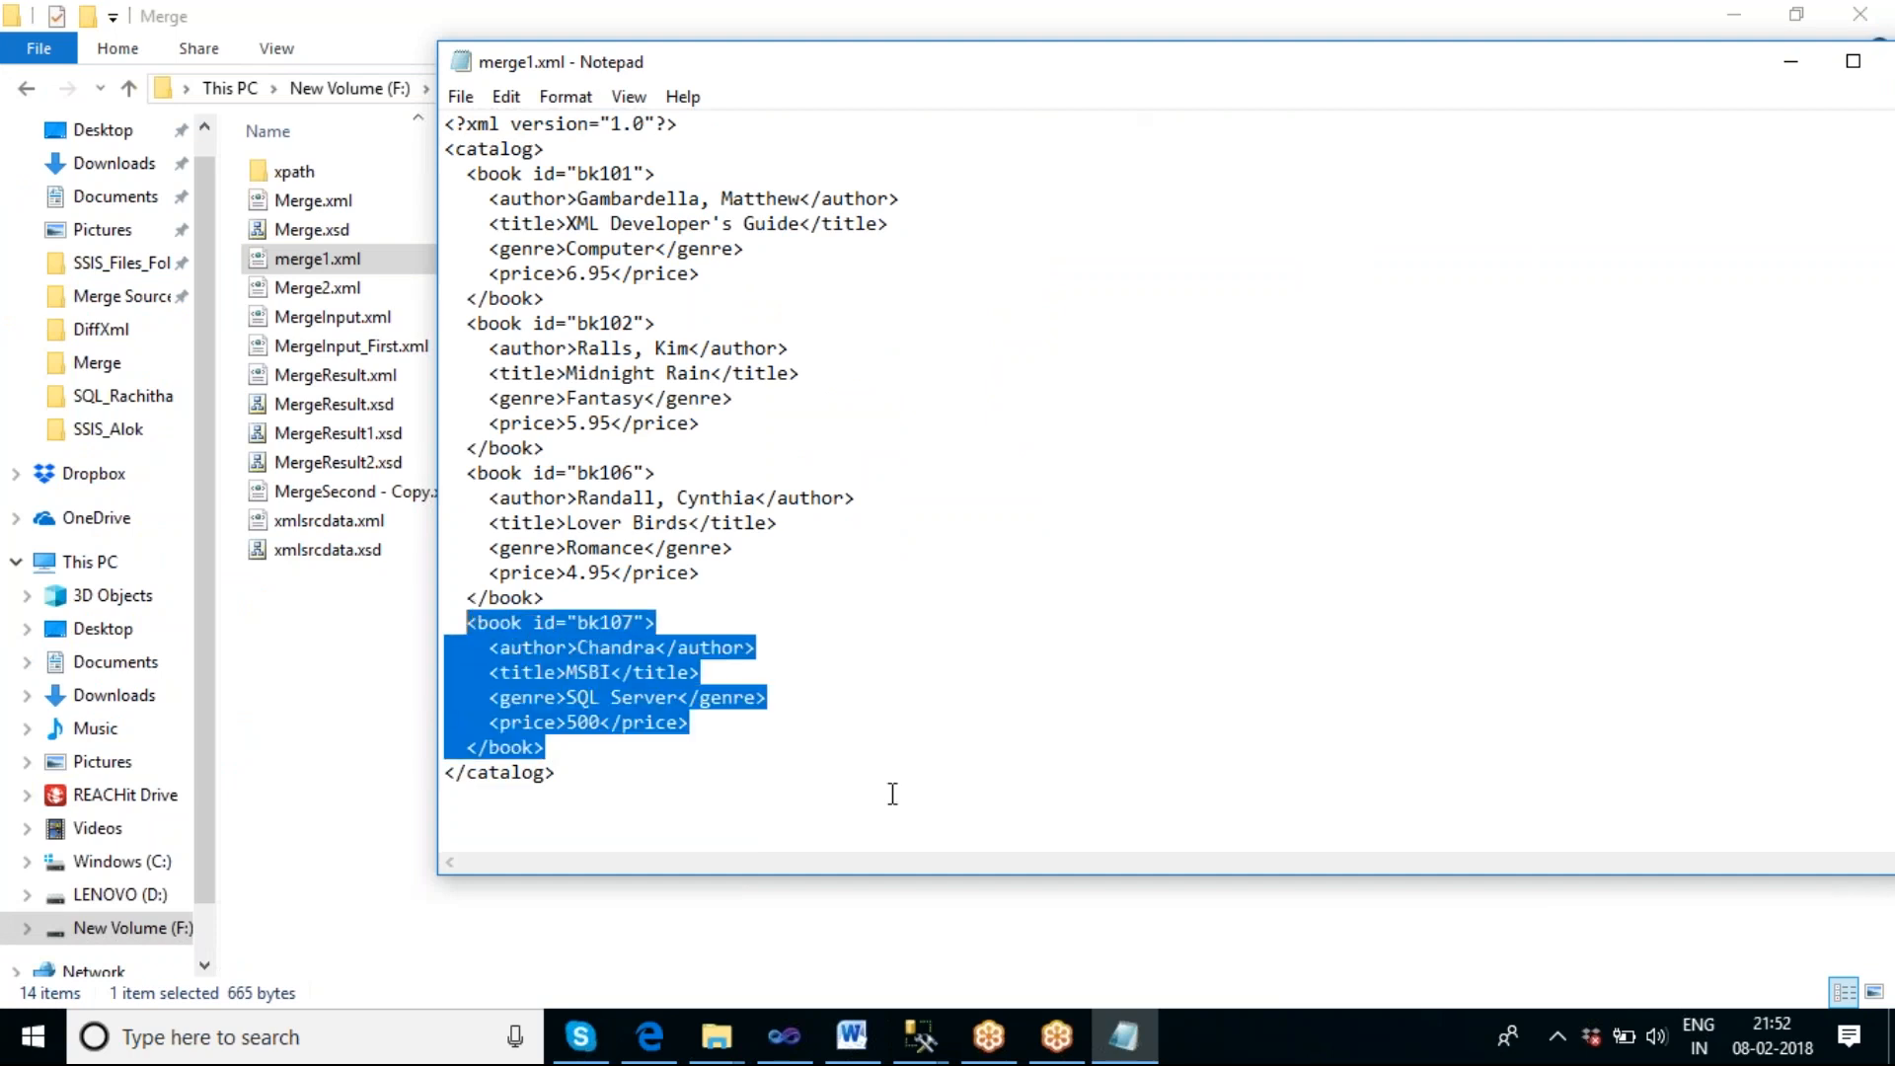
key(Delete)
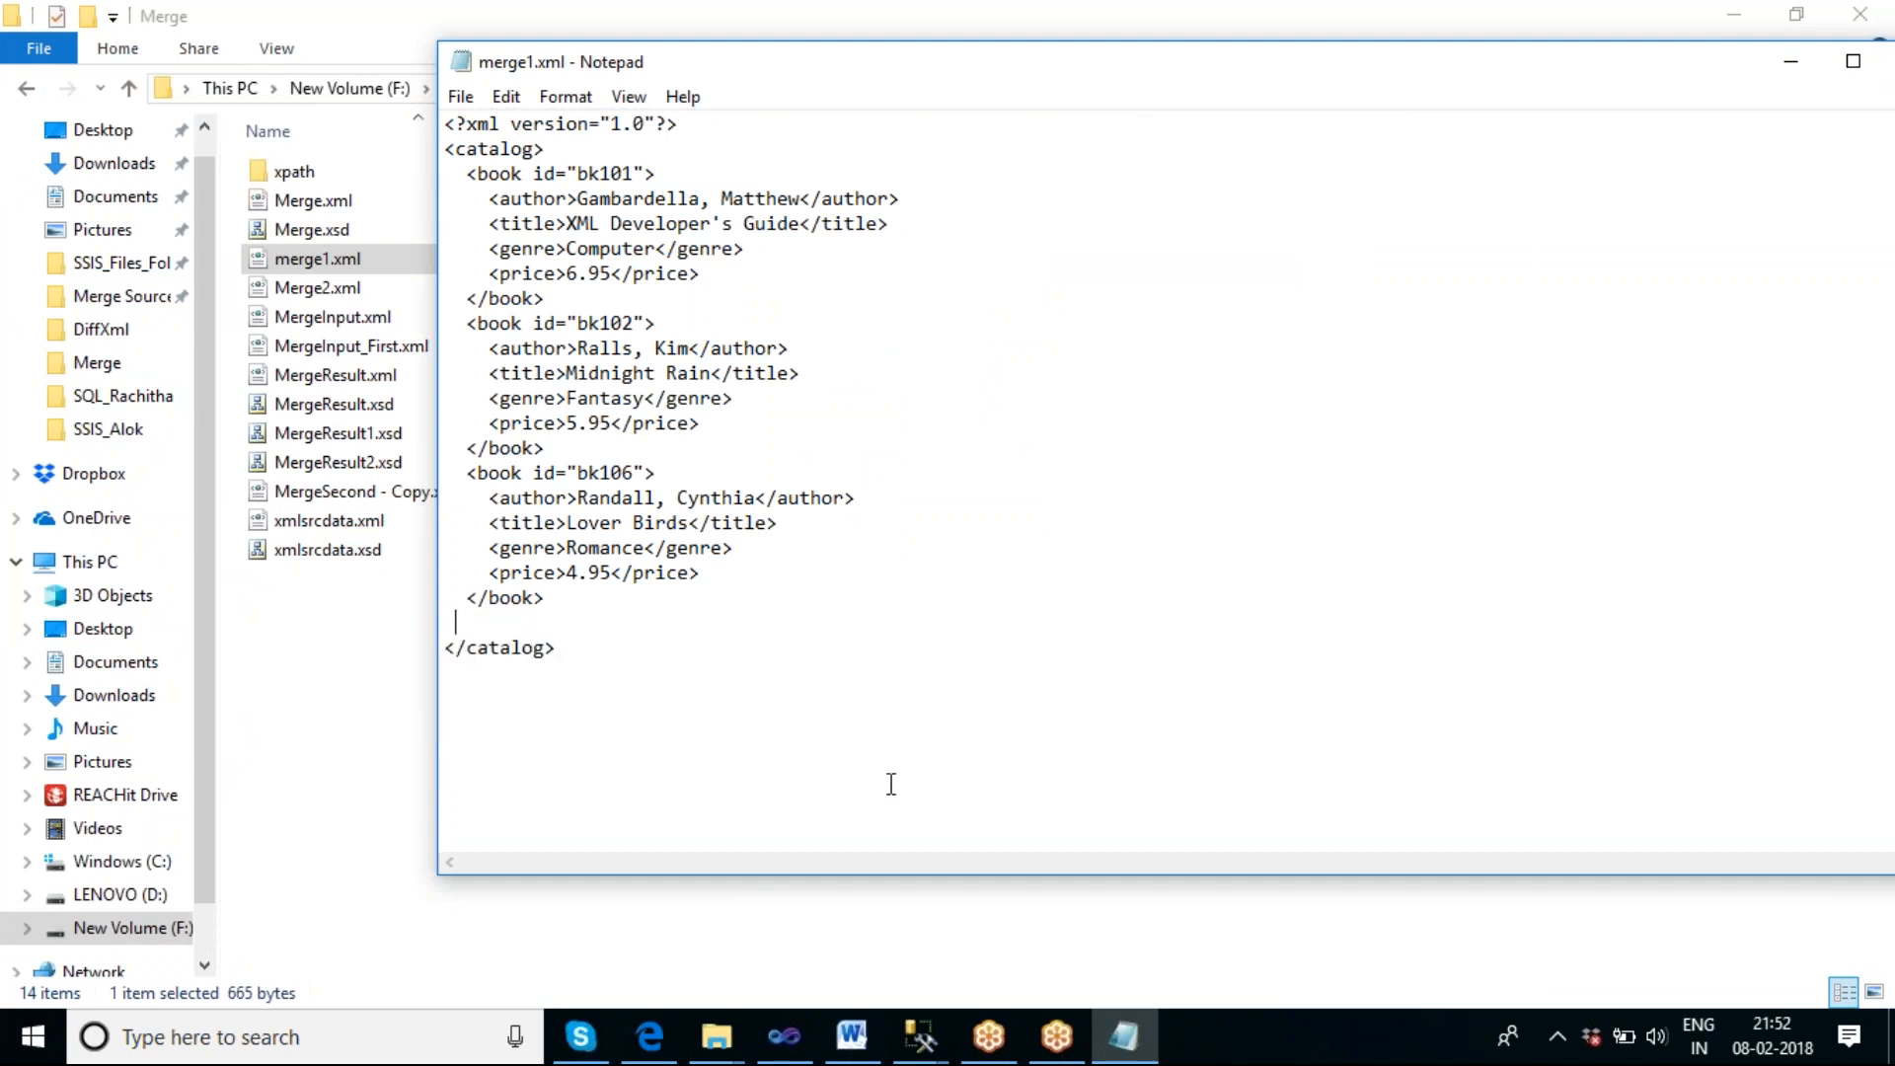
key(BackSpace)
key(BackSpace)
key(BackSpace)
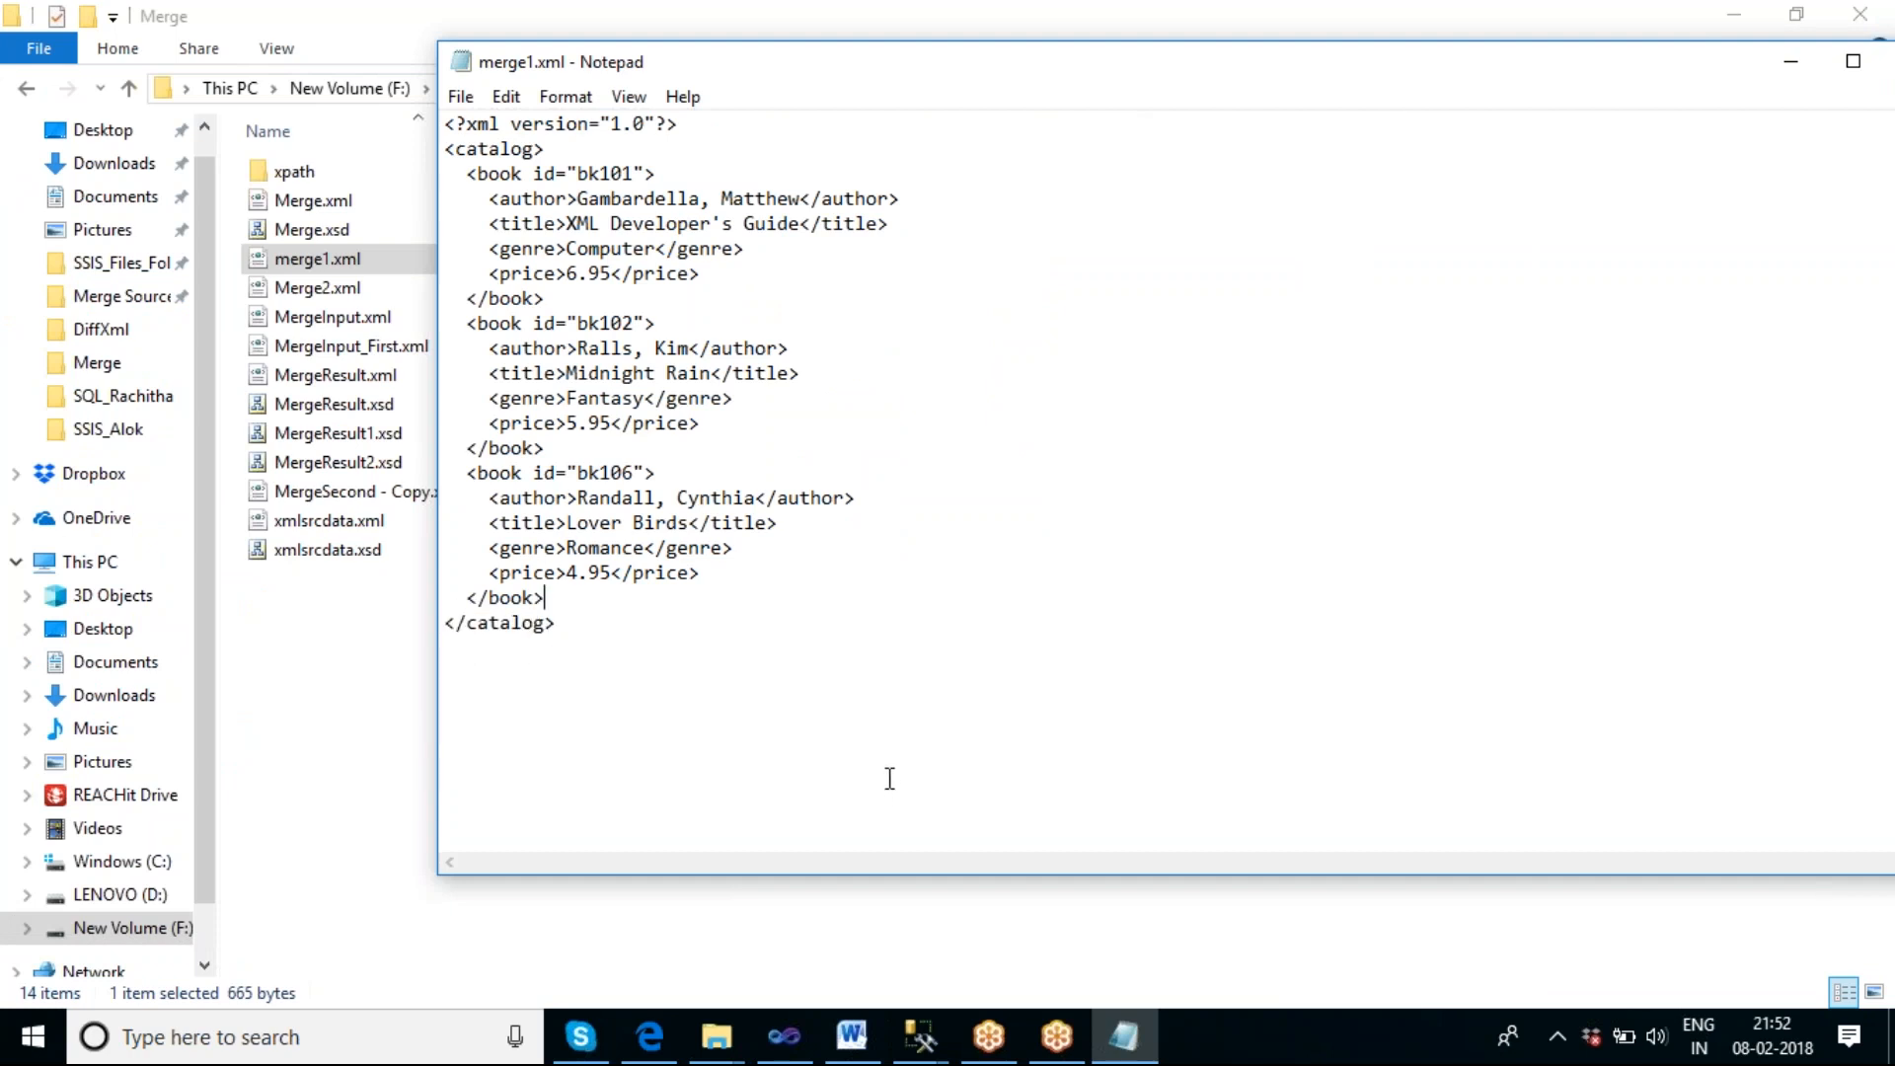
key(ctrl+s)
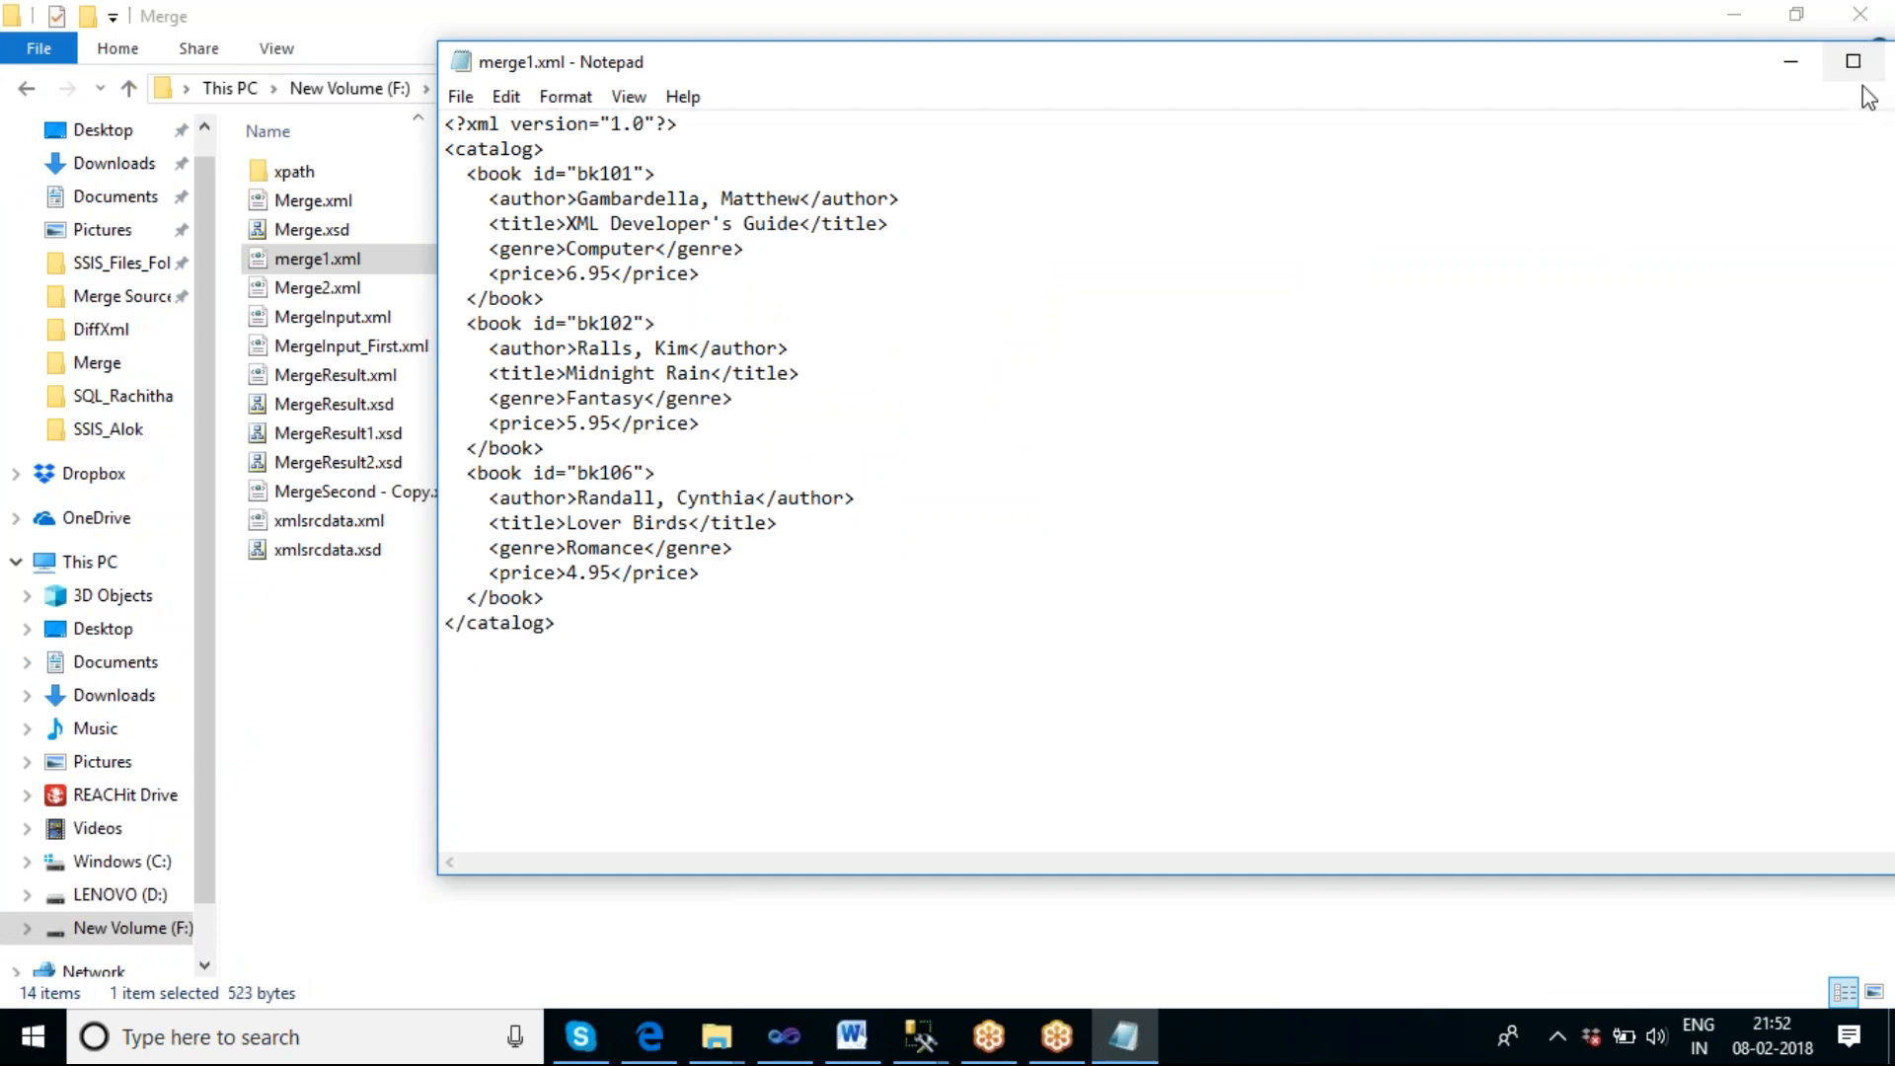
drag(1747, 72, 1682, 83)
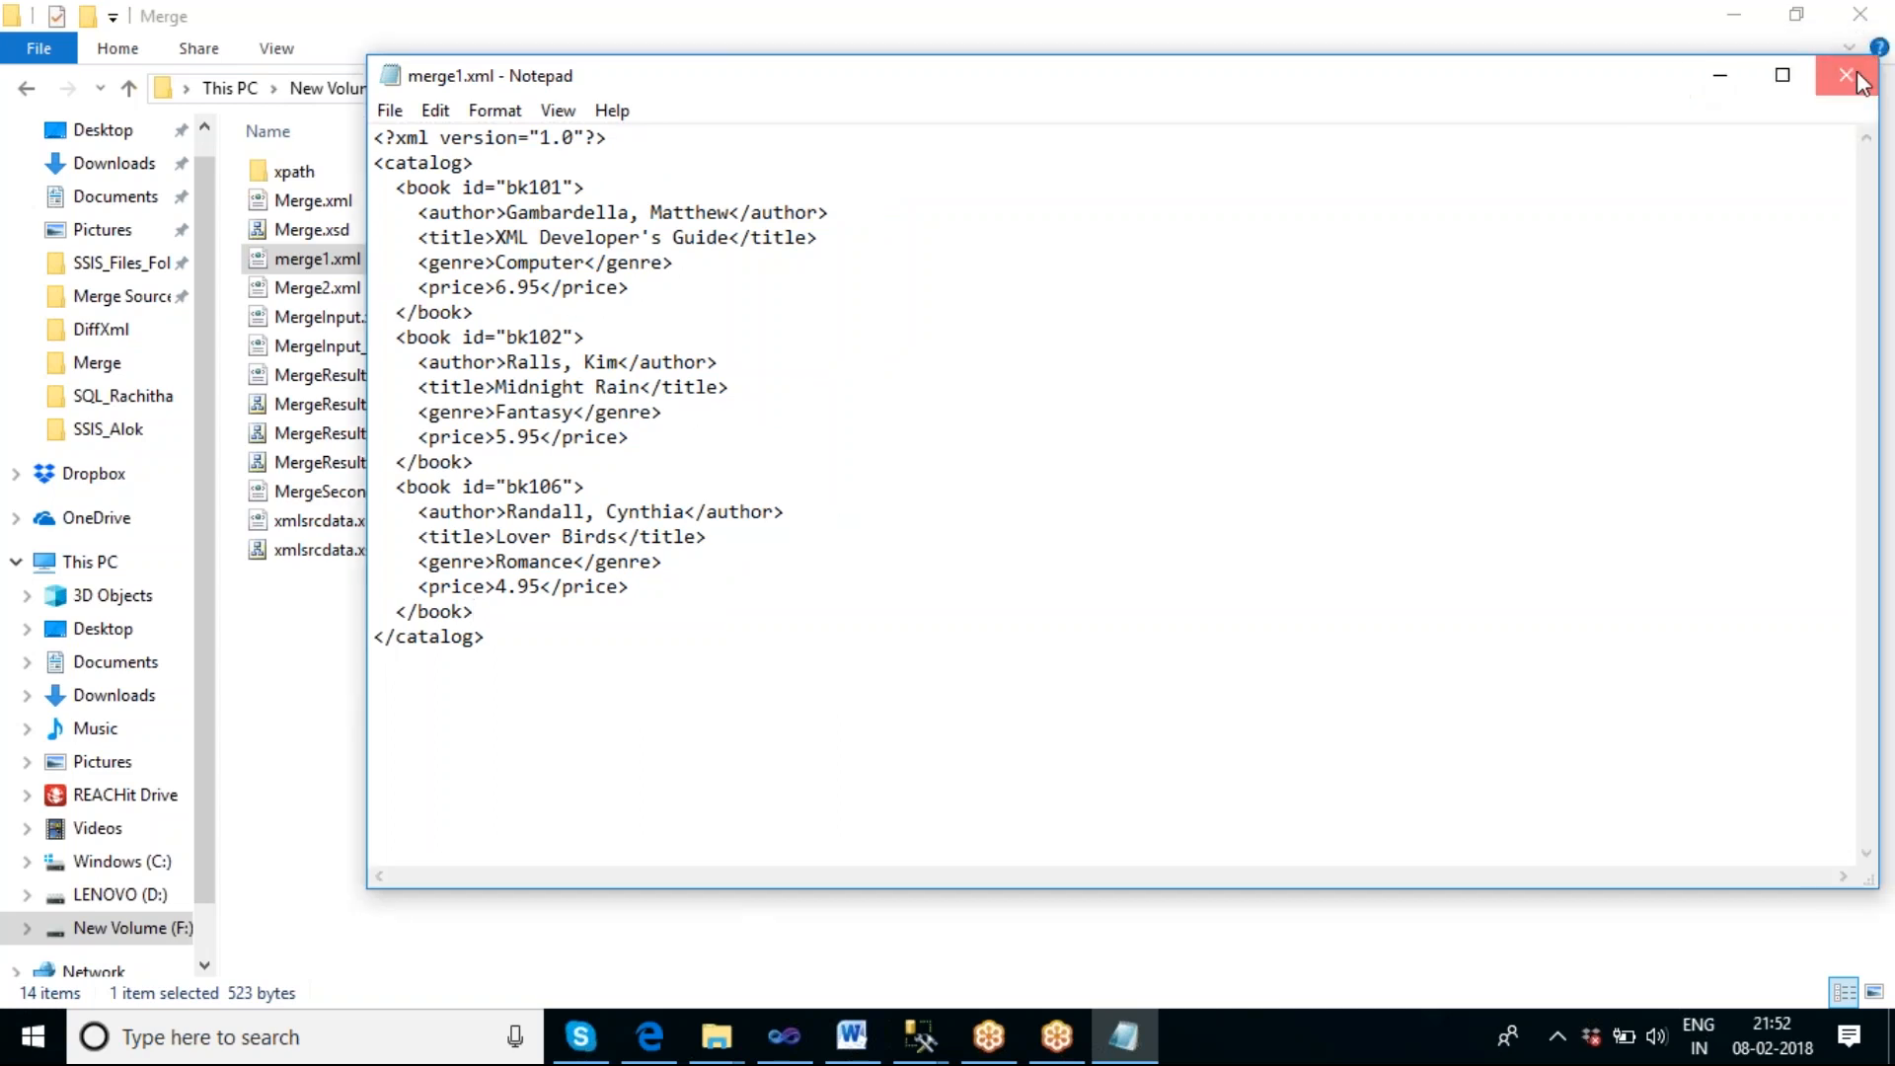
click(1849, 72)
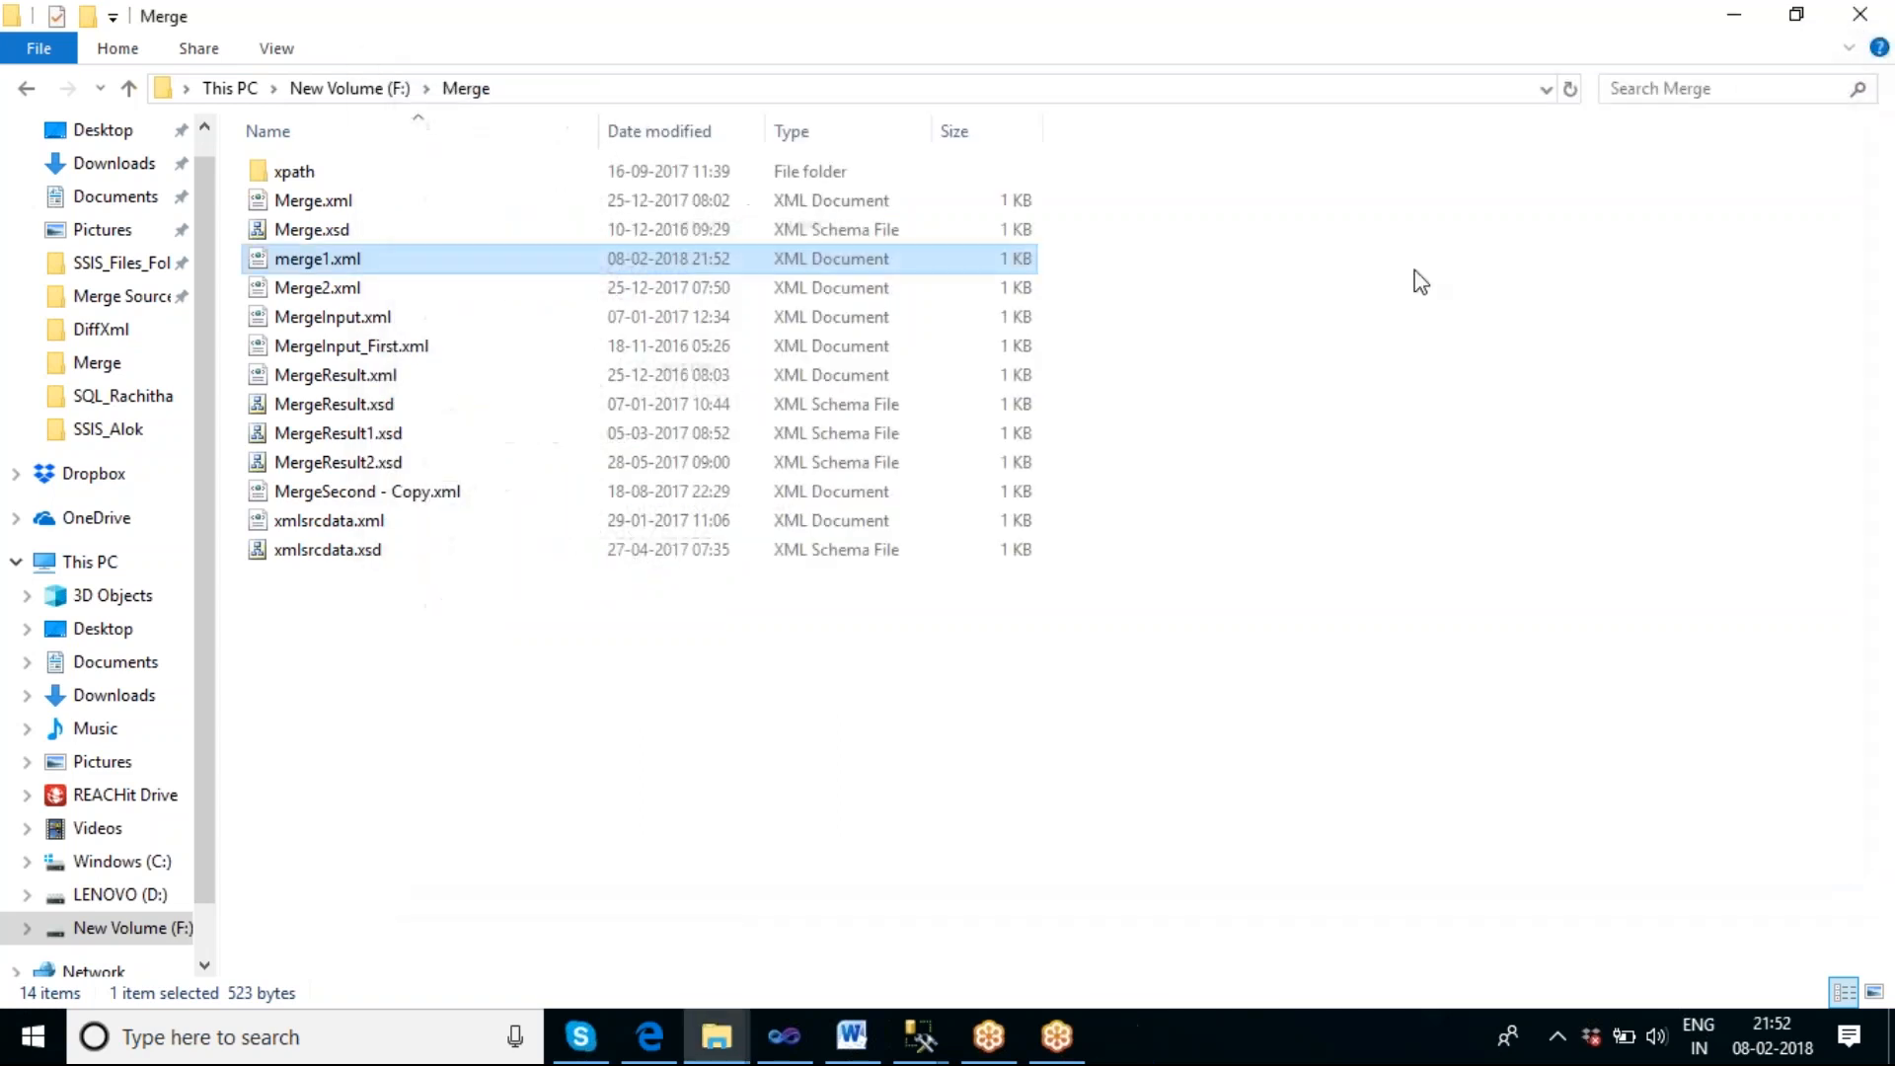
Open the edited merge1.xml and Merge2.xml in the browser to check the book entries of both merge inputs.
double_click(342, 263)
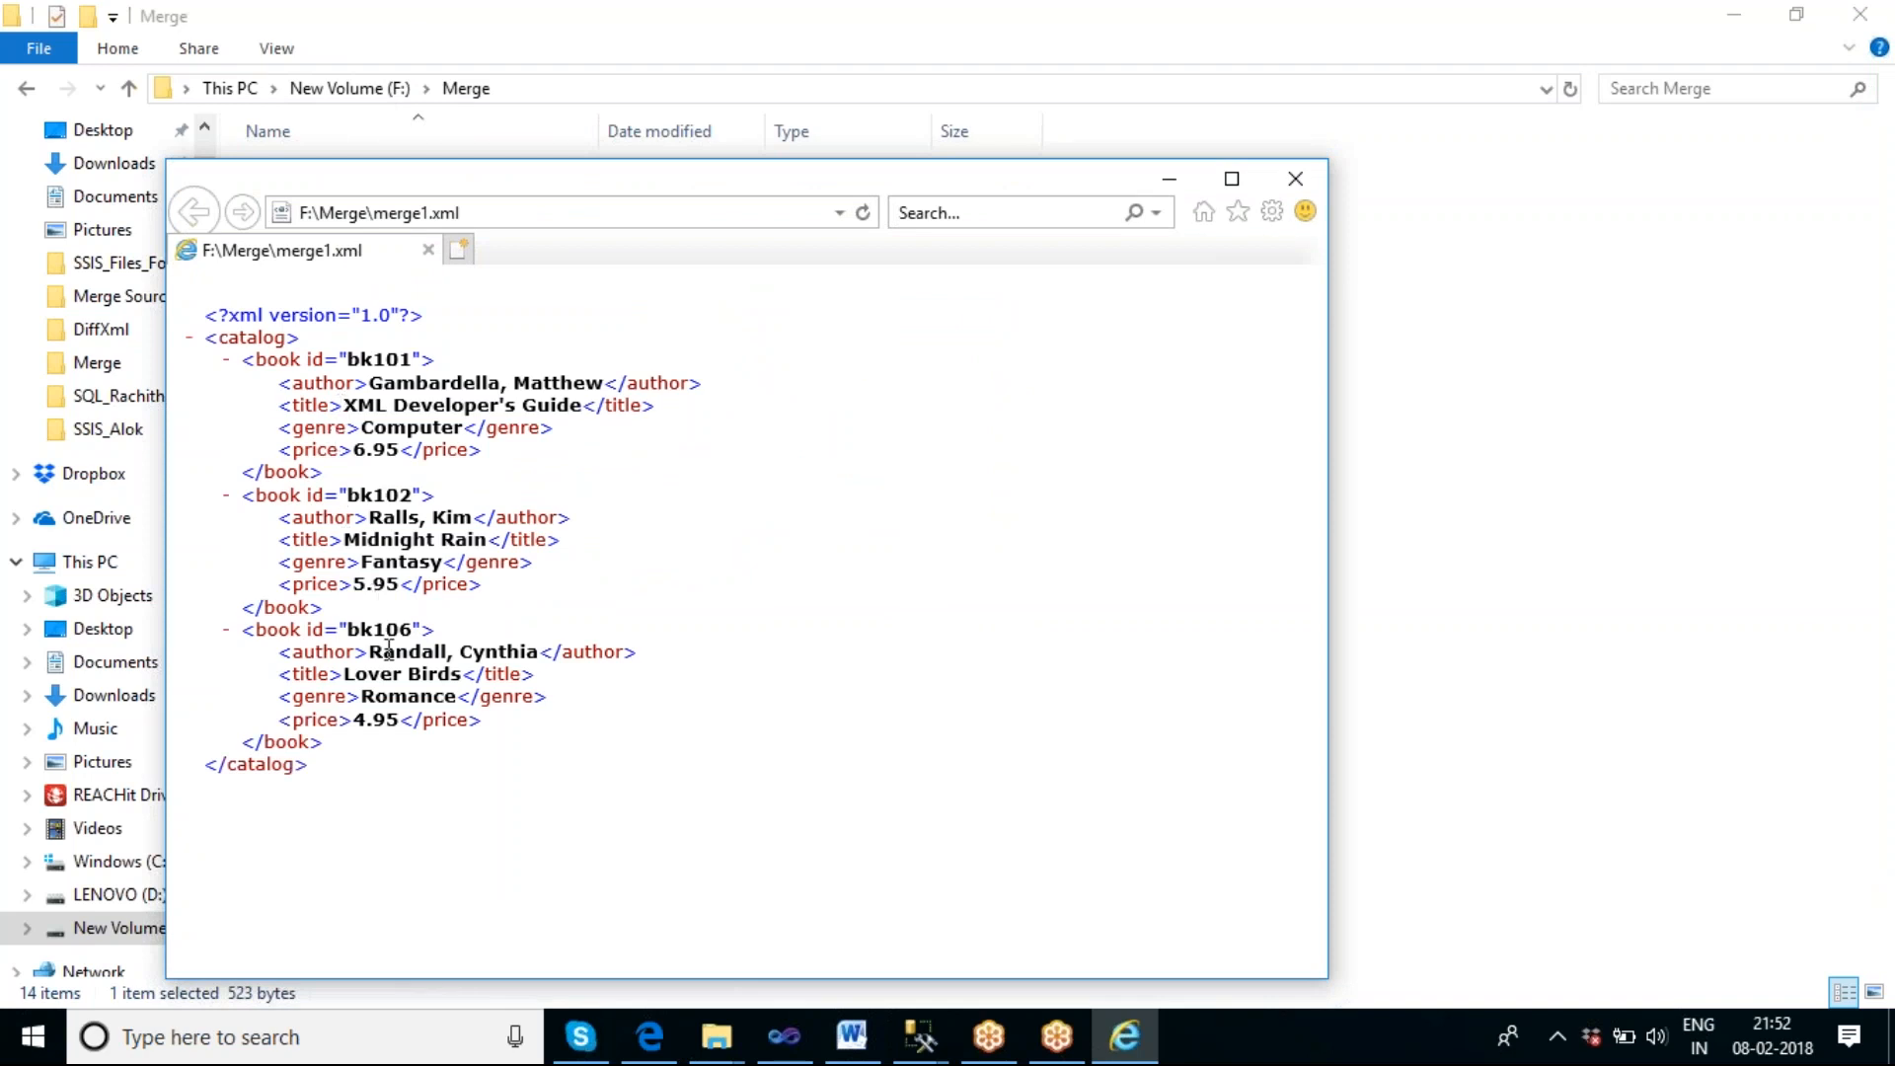
click(1170, 187)
double_click(363, 288)
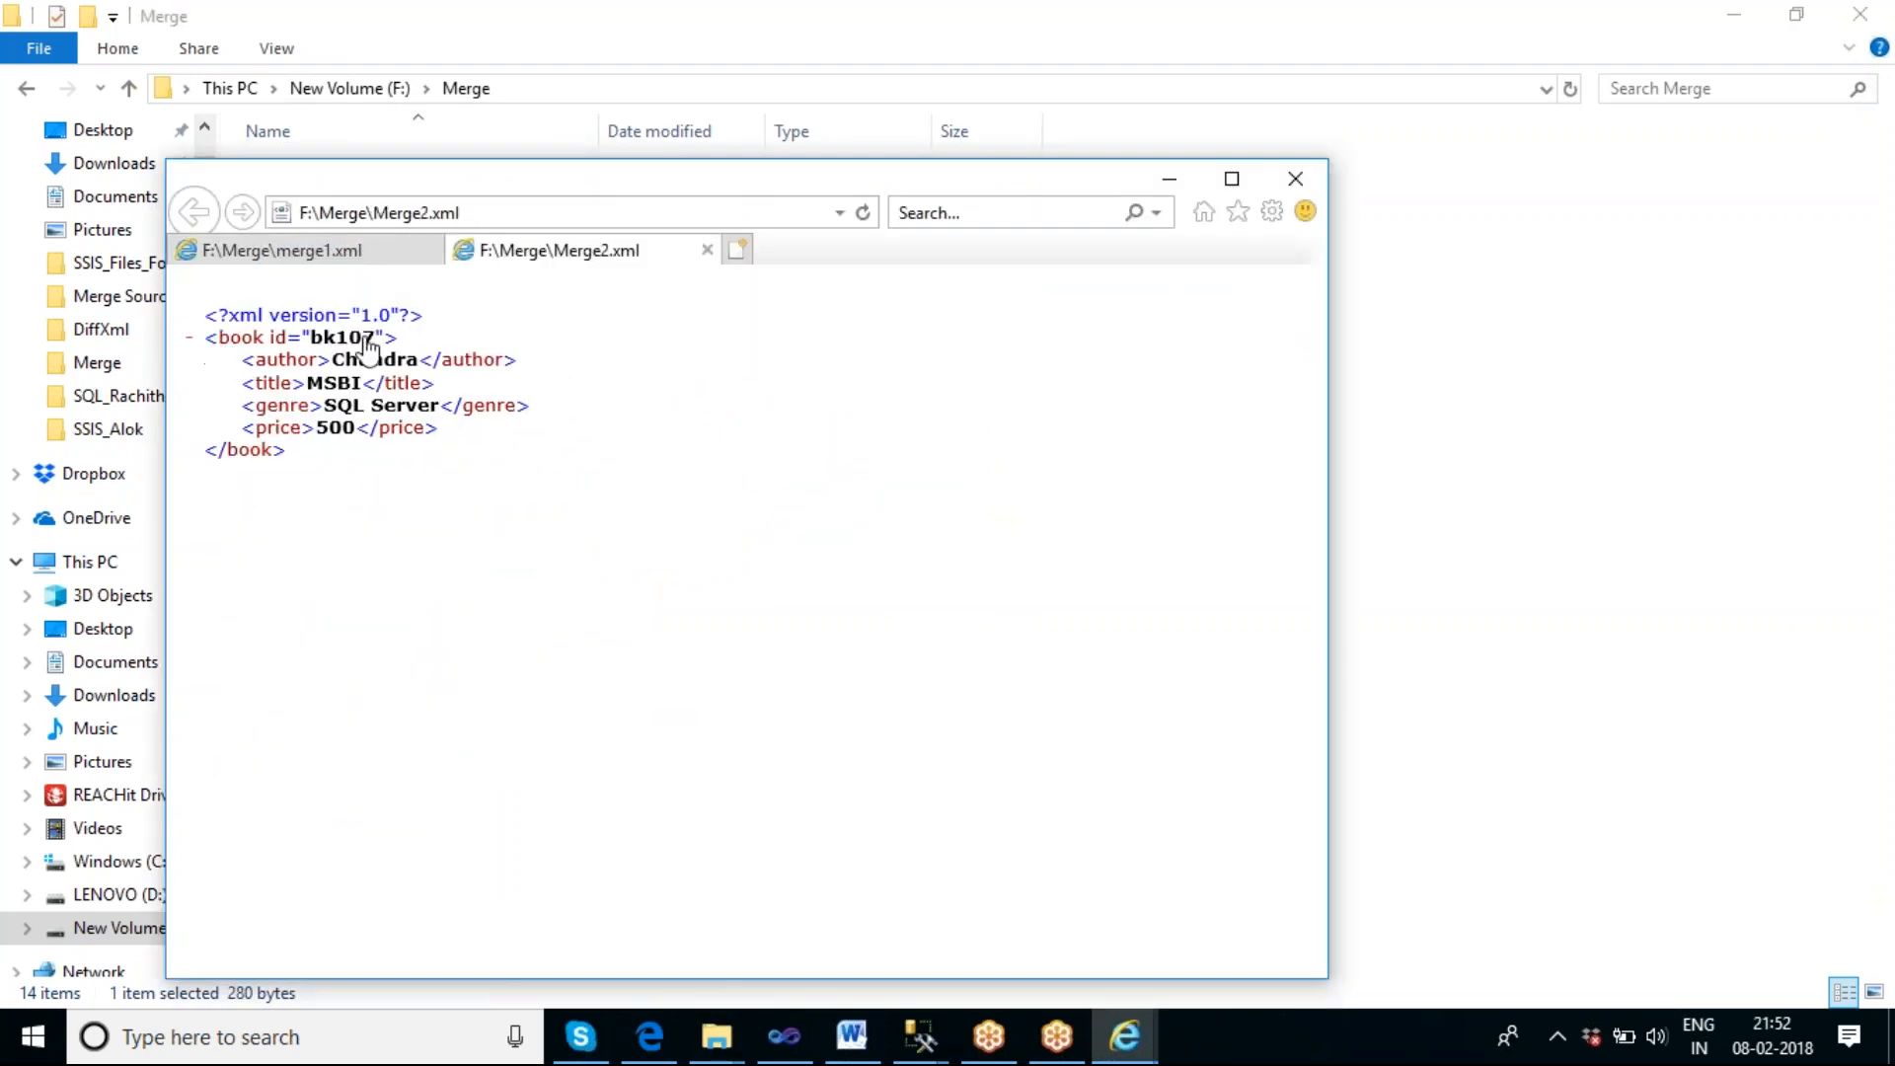
Compare the book entries of merge1.xml and Merge2.xml in the browser, ending on merge1.xml, and put the browser away.
click(363, 252)
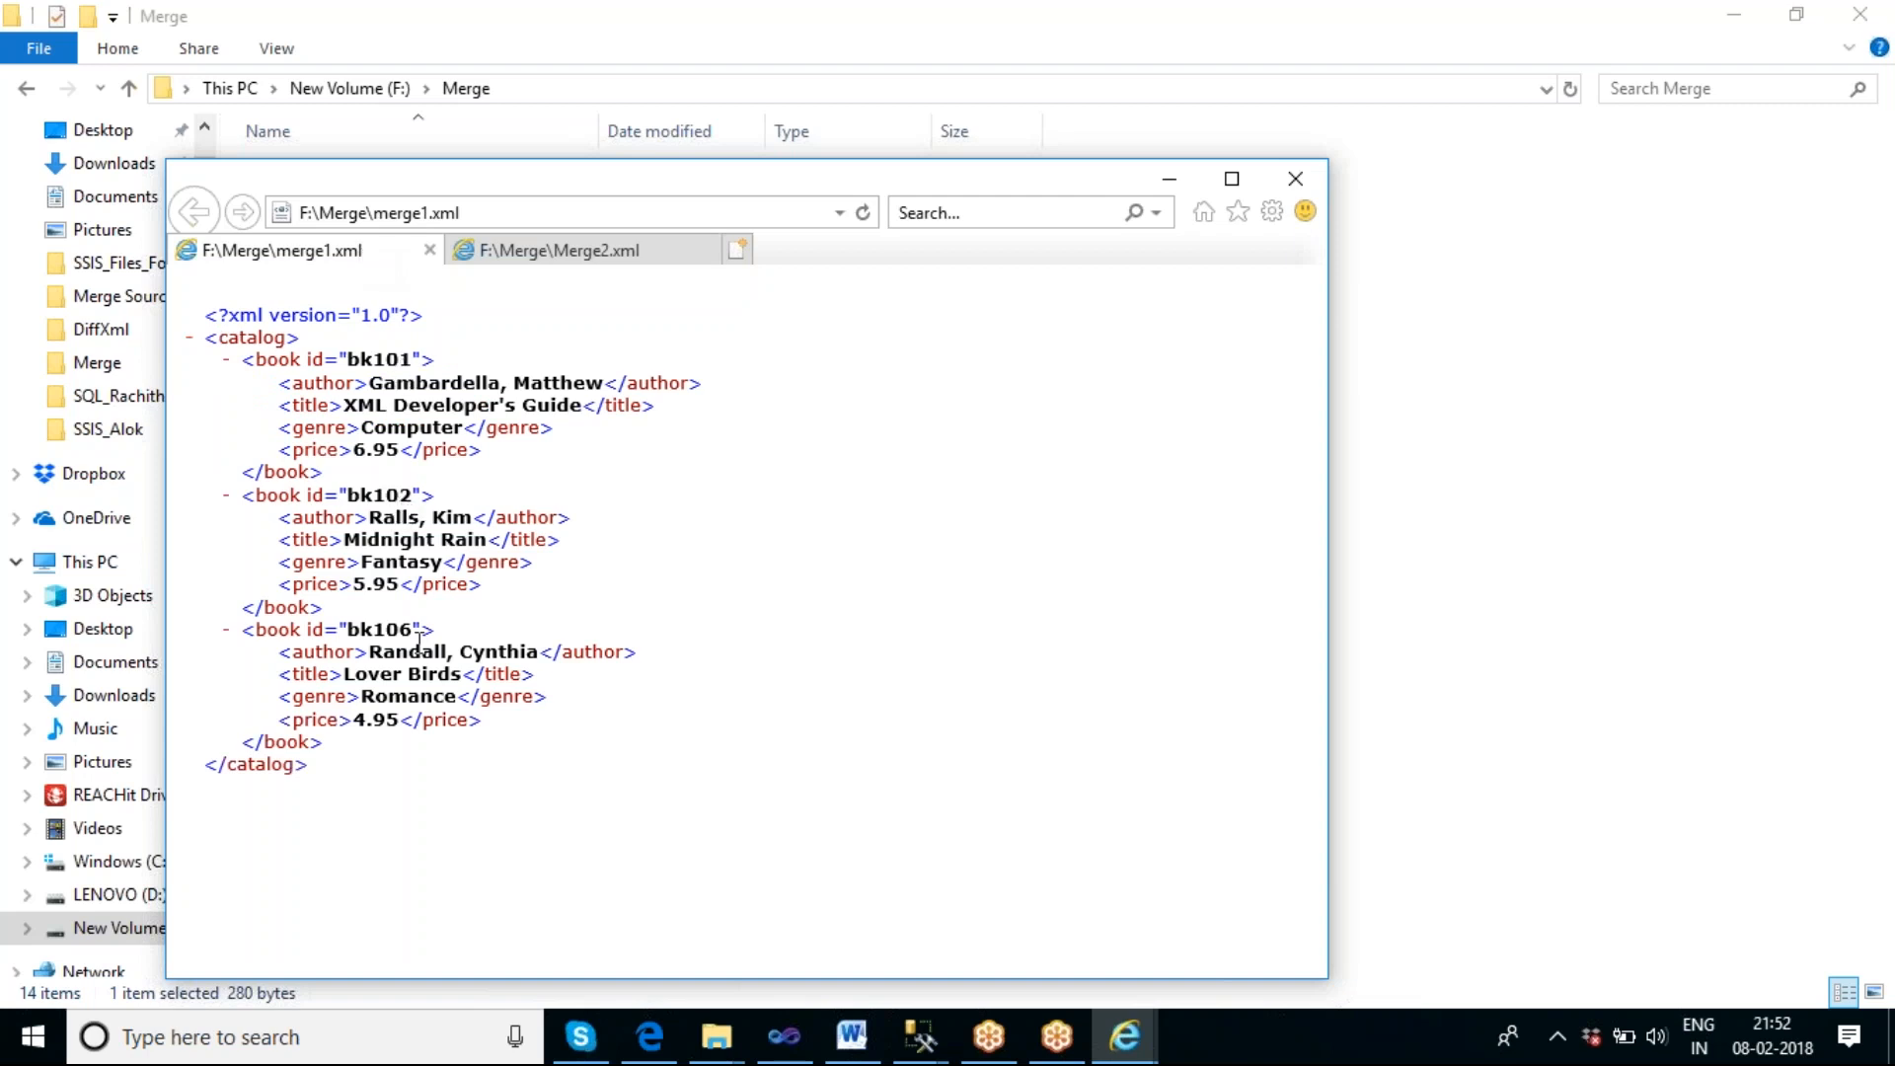
click(550, 253)
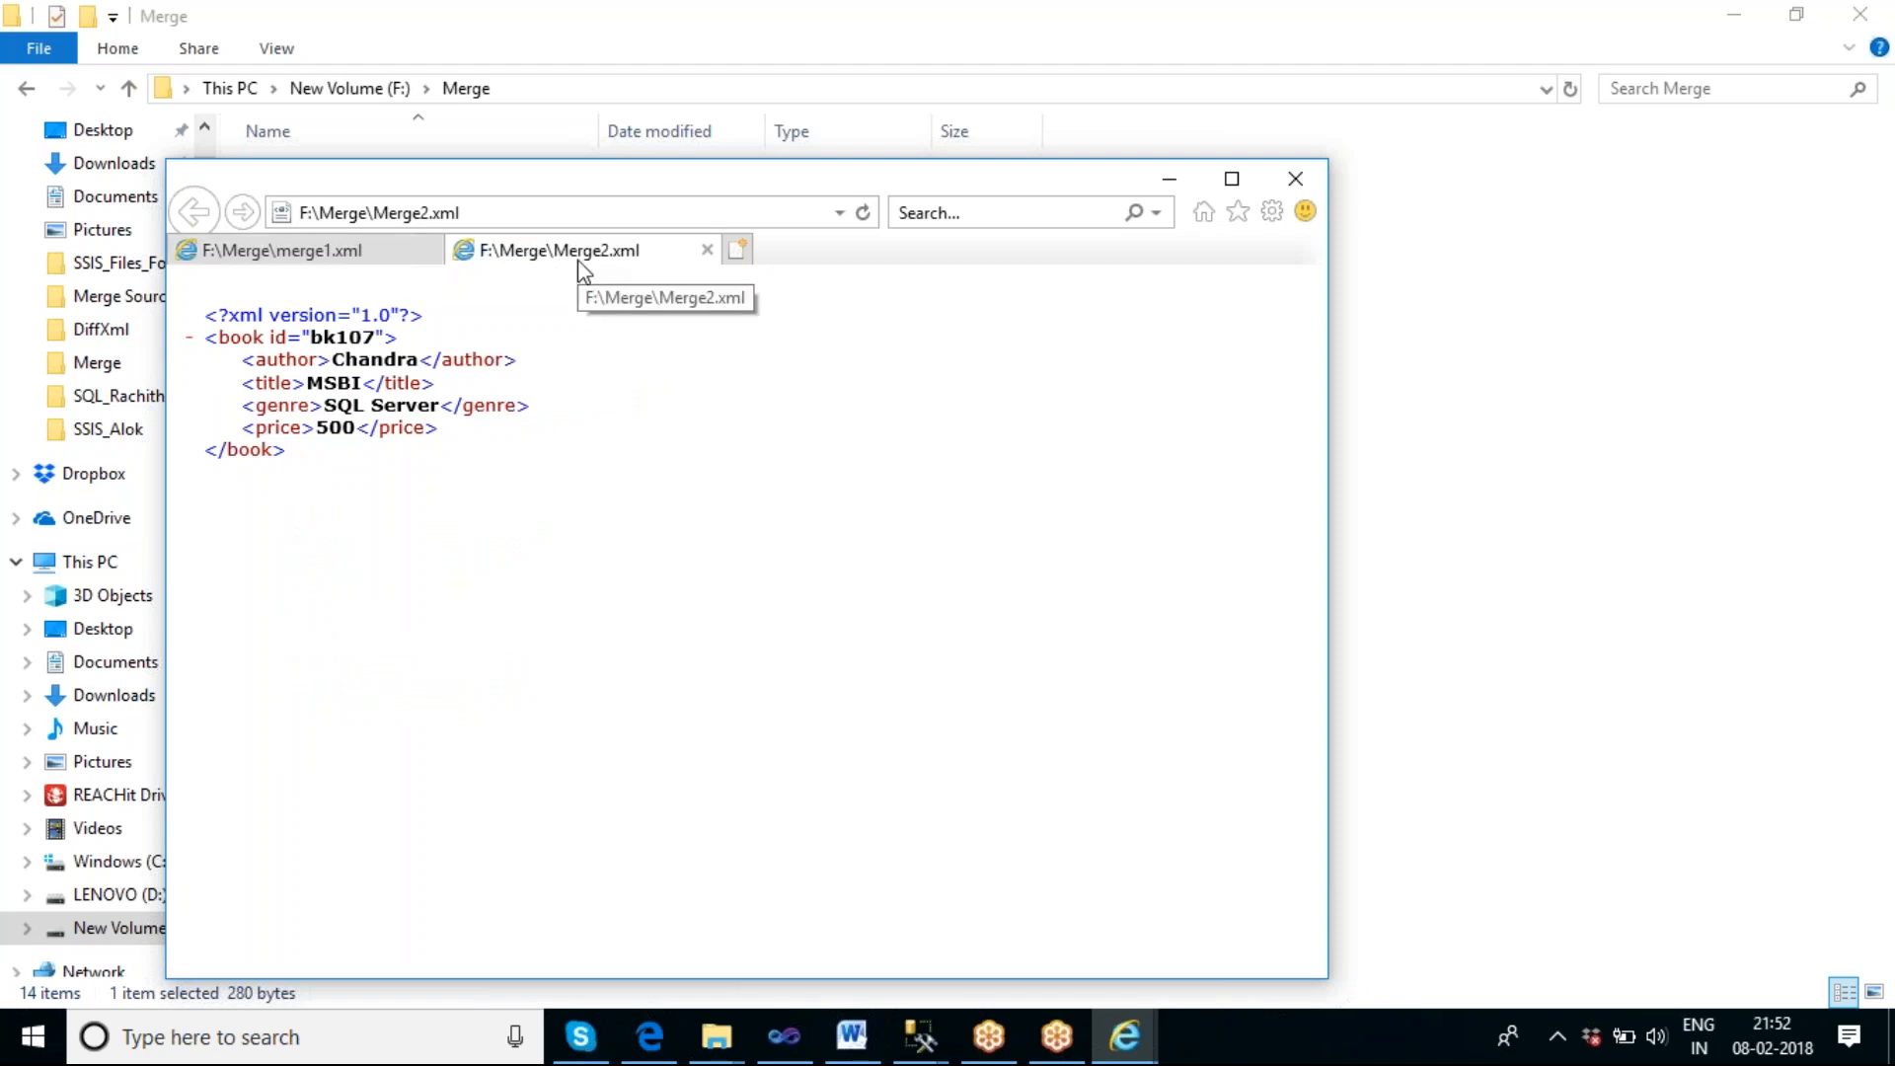
click(361, 252)
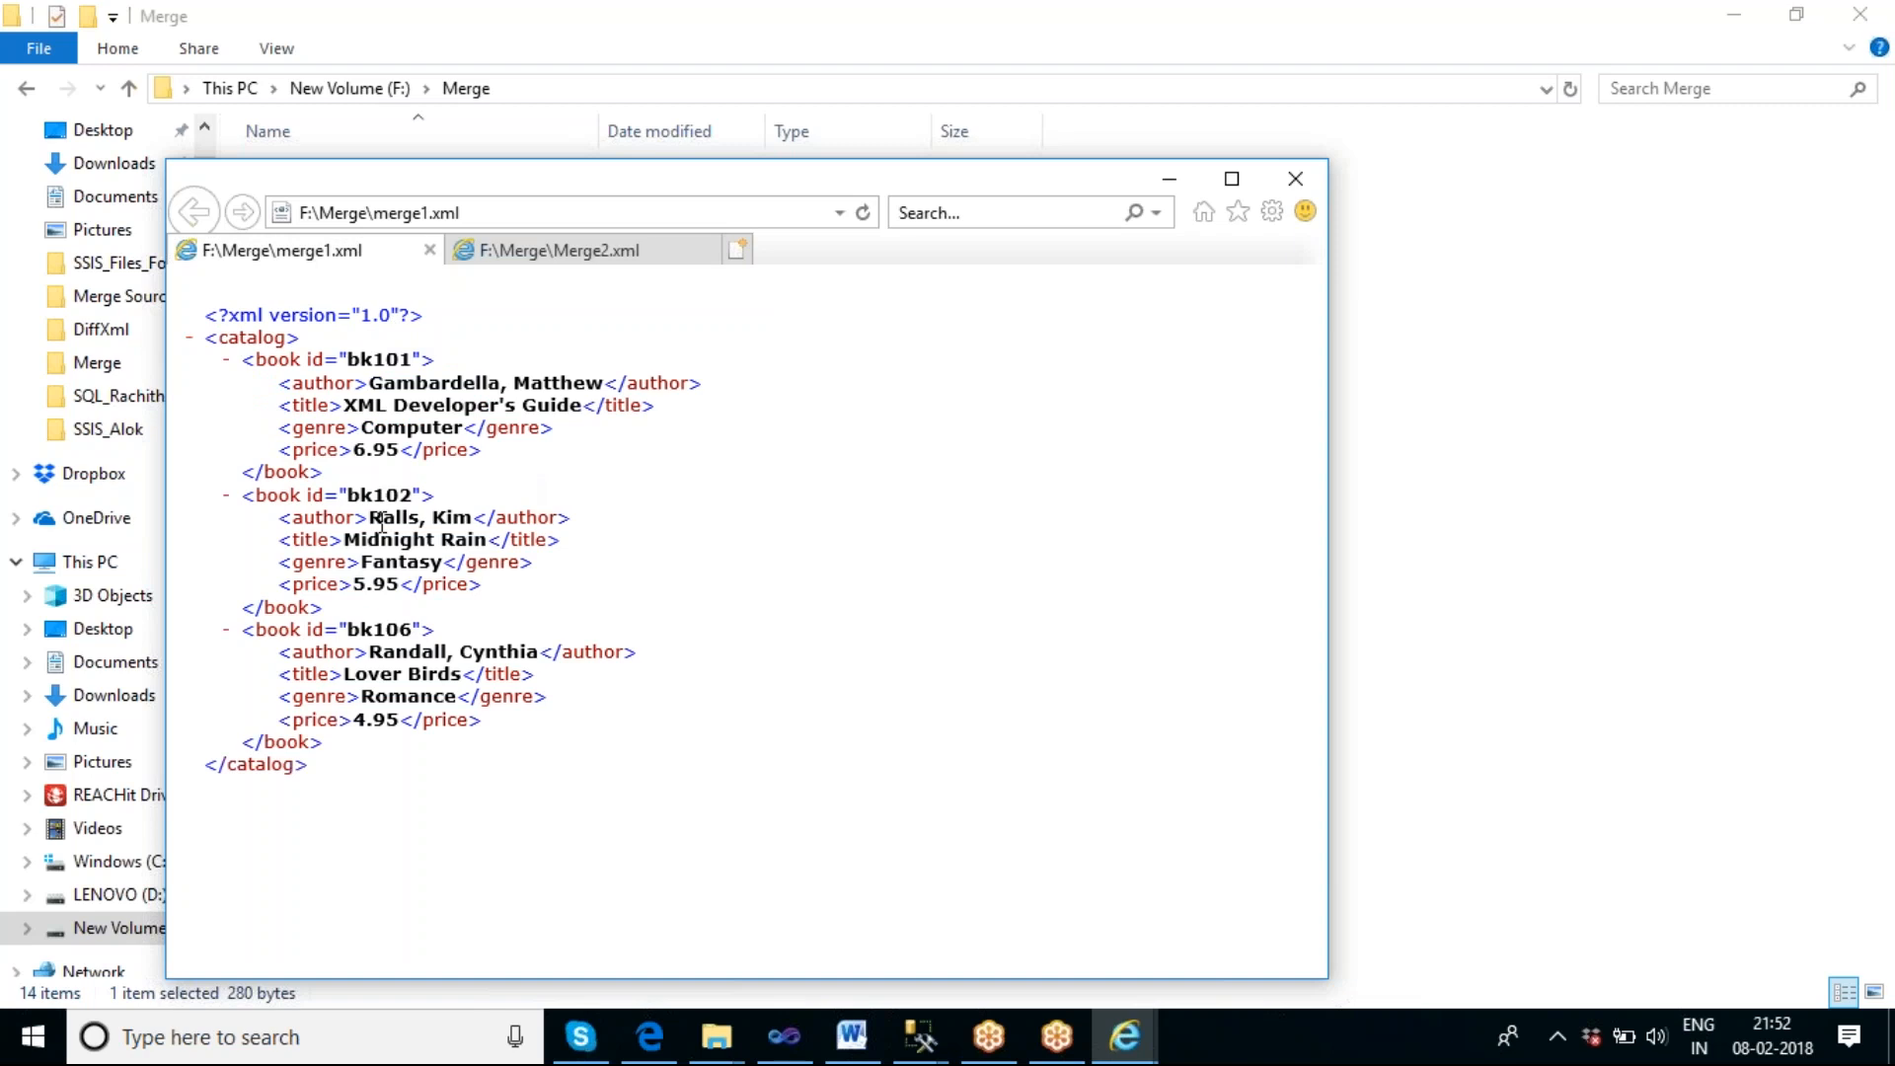
click(1170, 180)
In Visual Studio, set the Merge task's Source to a new file connection for the existing file F:\Merge\merge1.xml.
click(784, 1036)
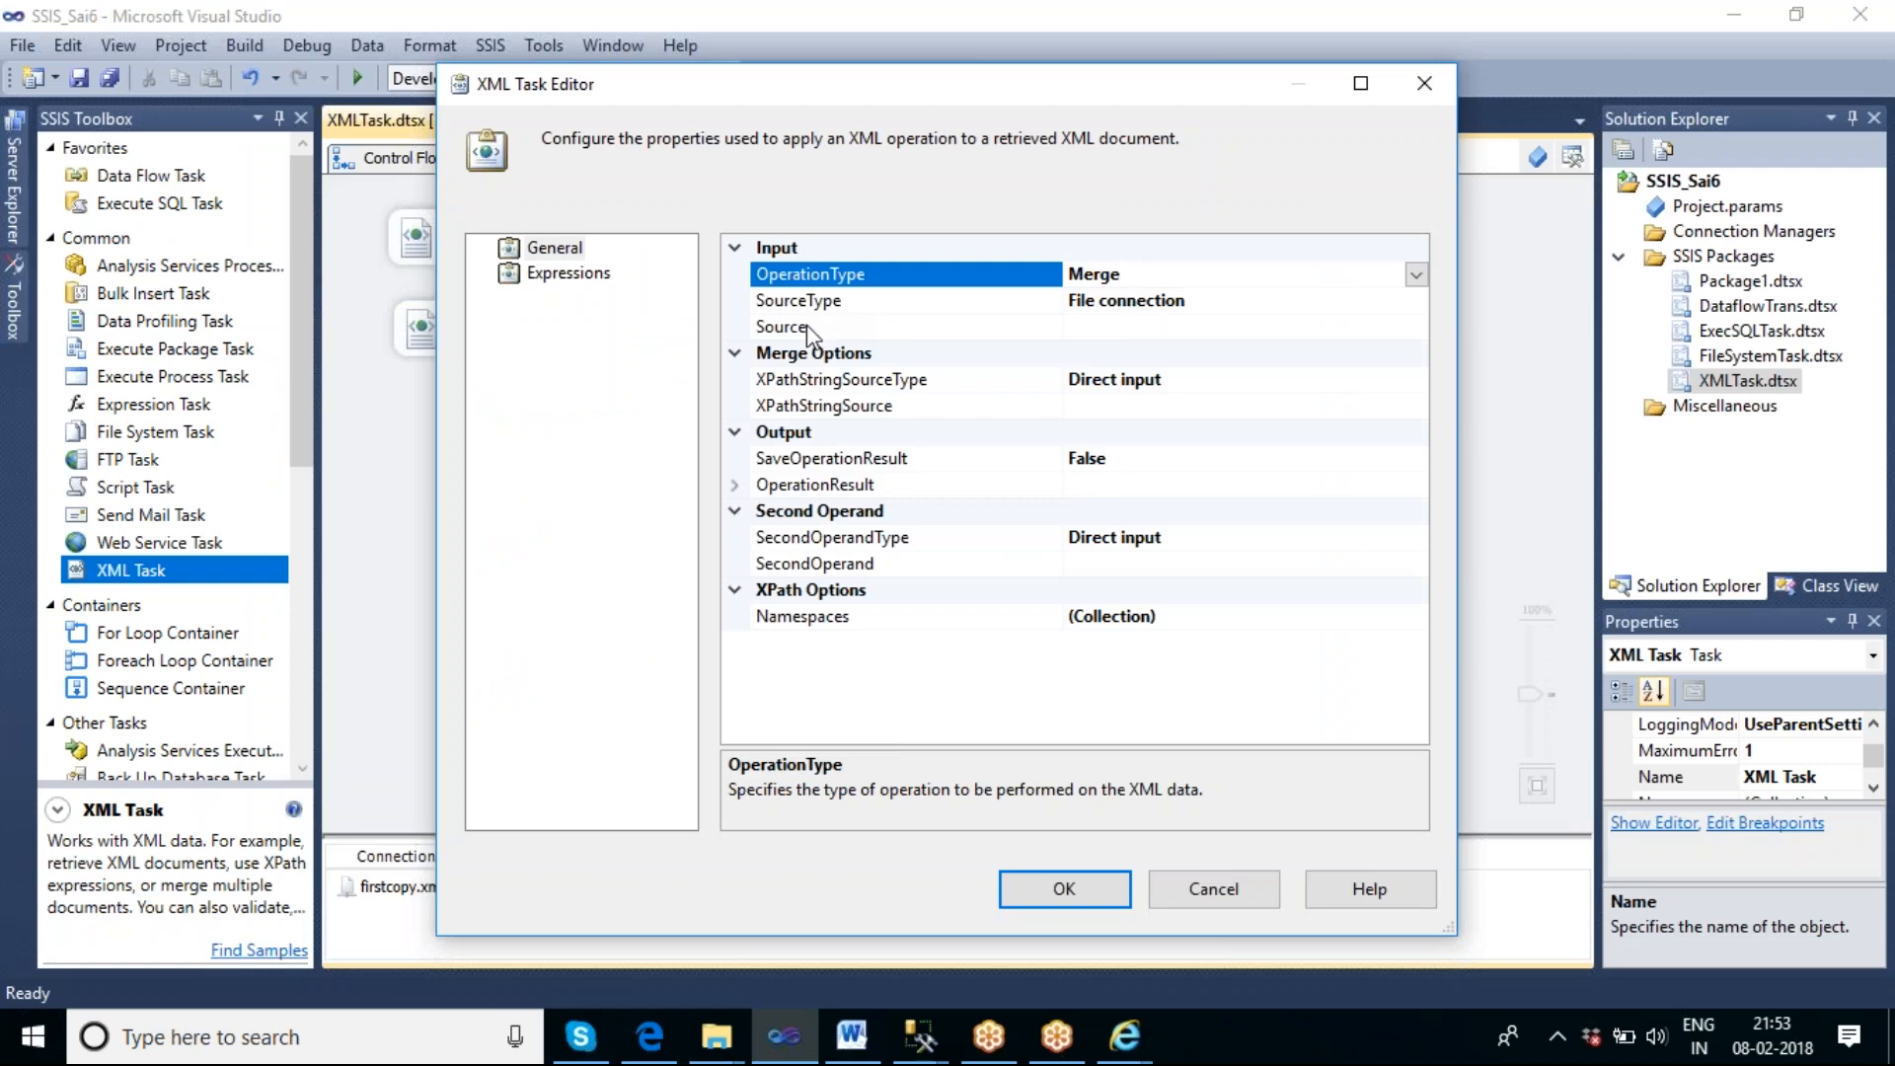
click(1099, 334)
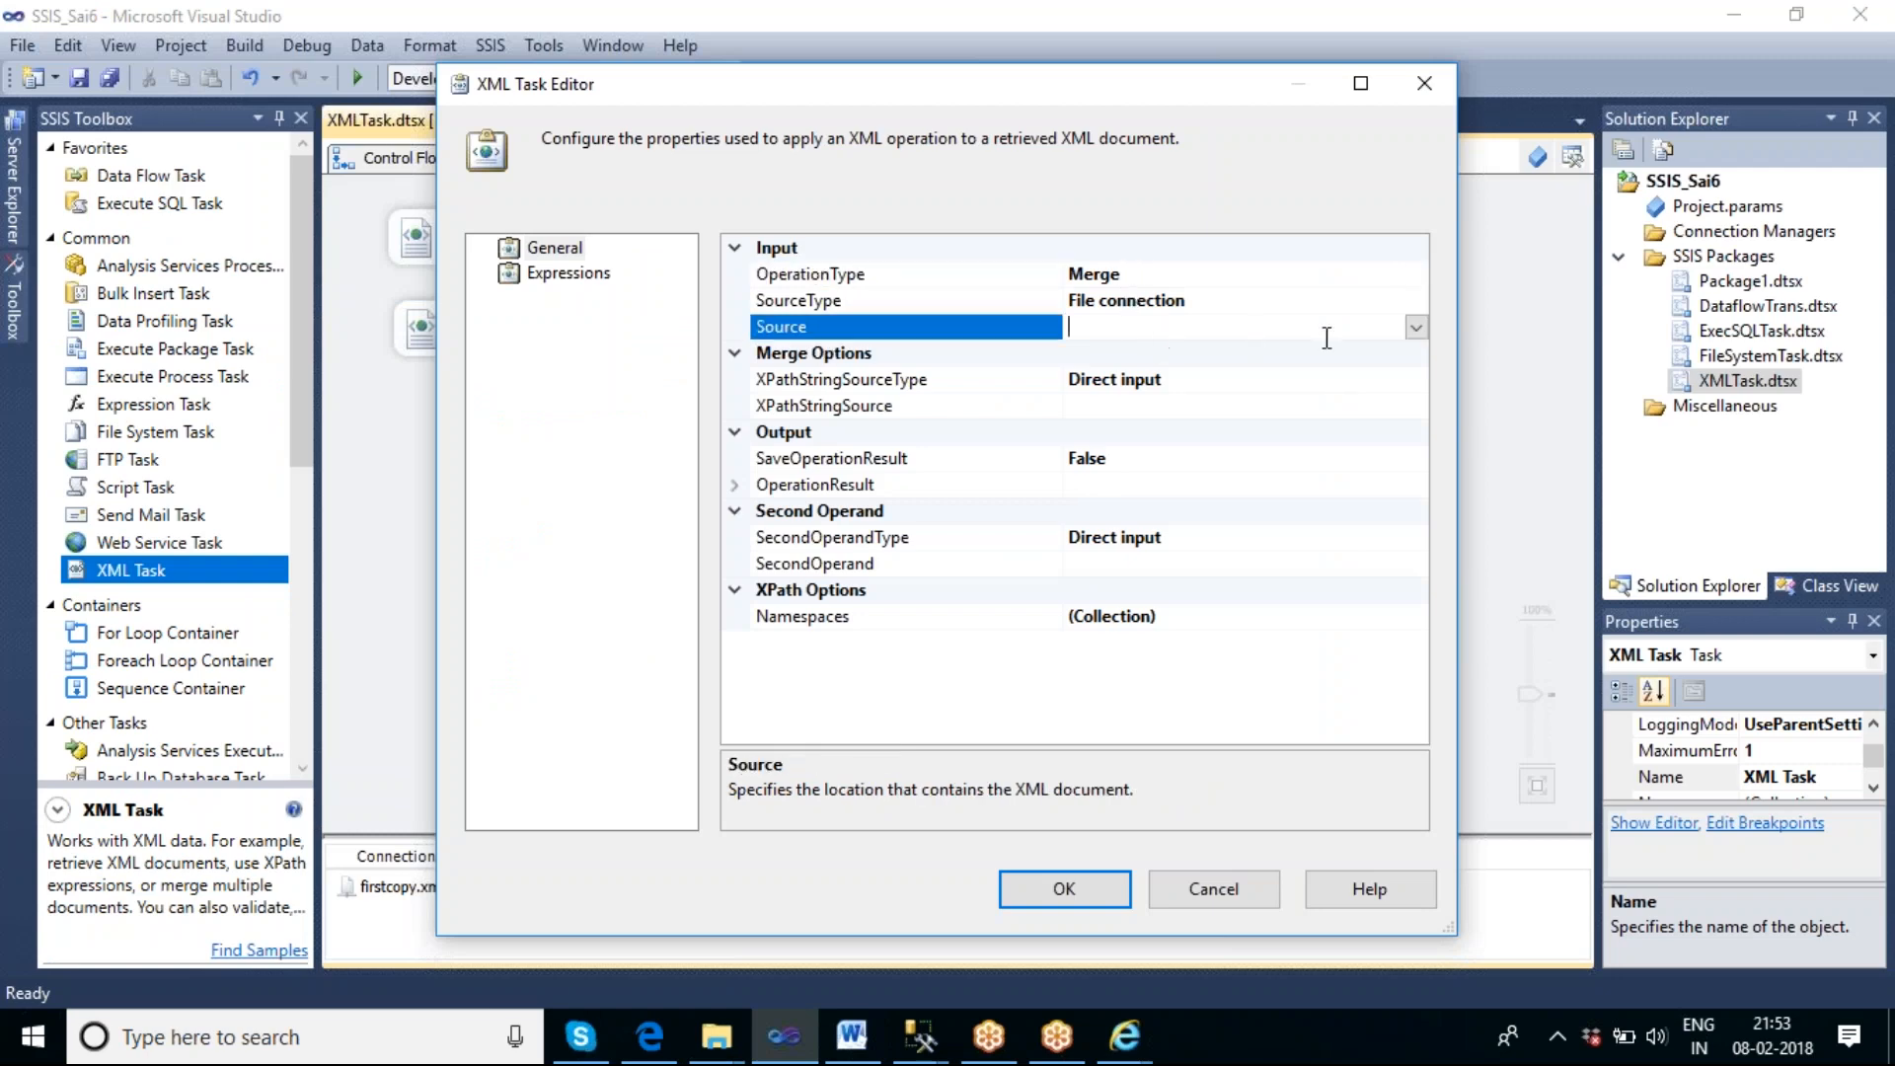
click(1362, 304)
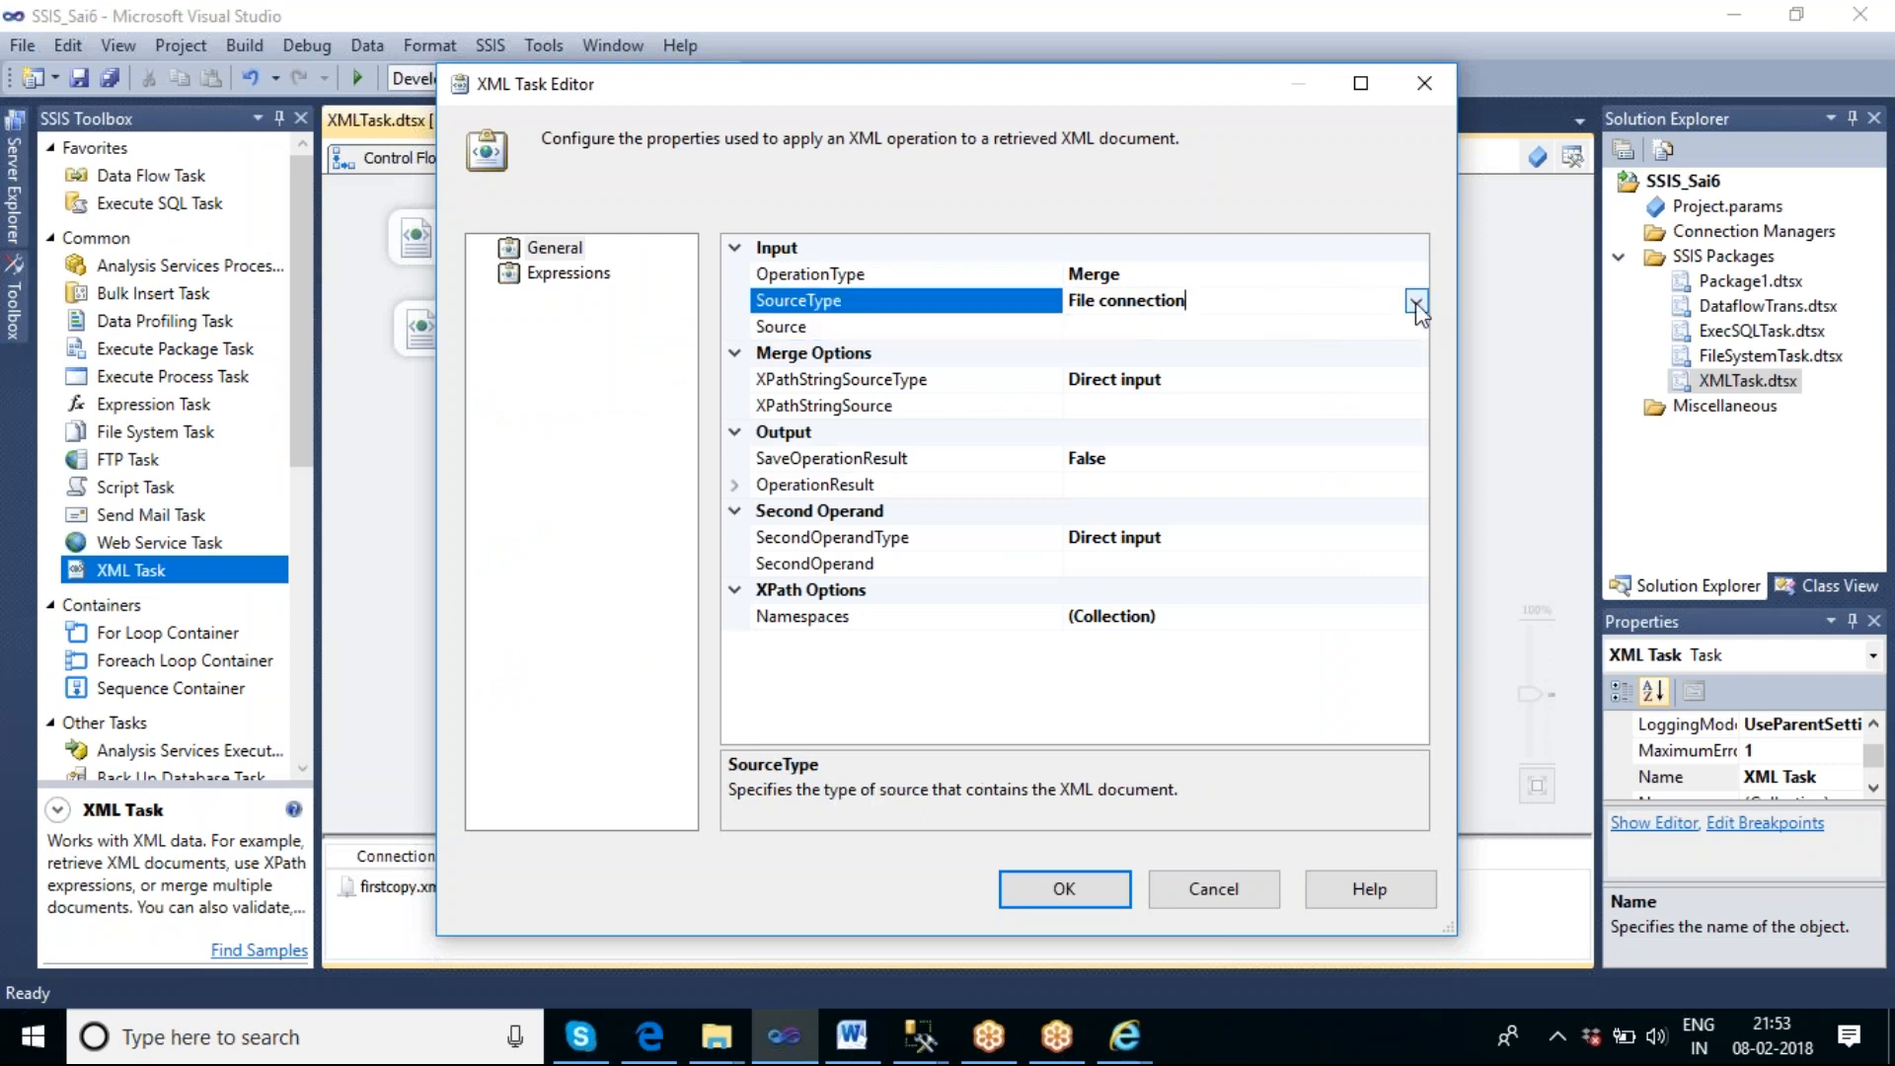
click(1369, 325)
click(1416, 326)
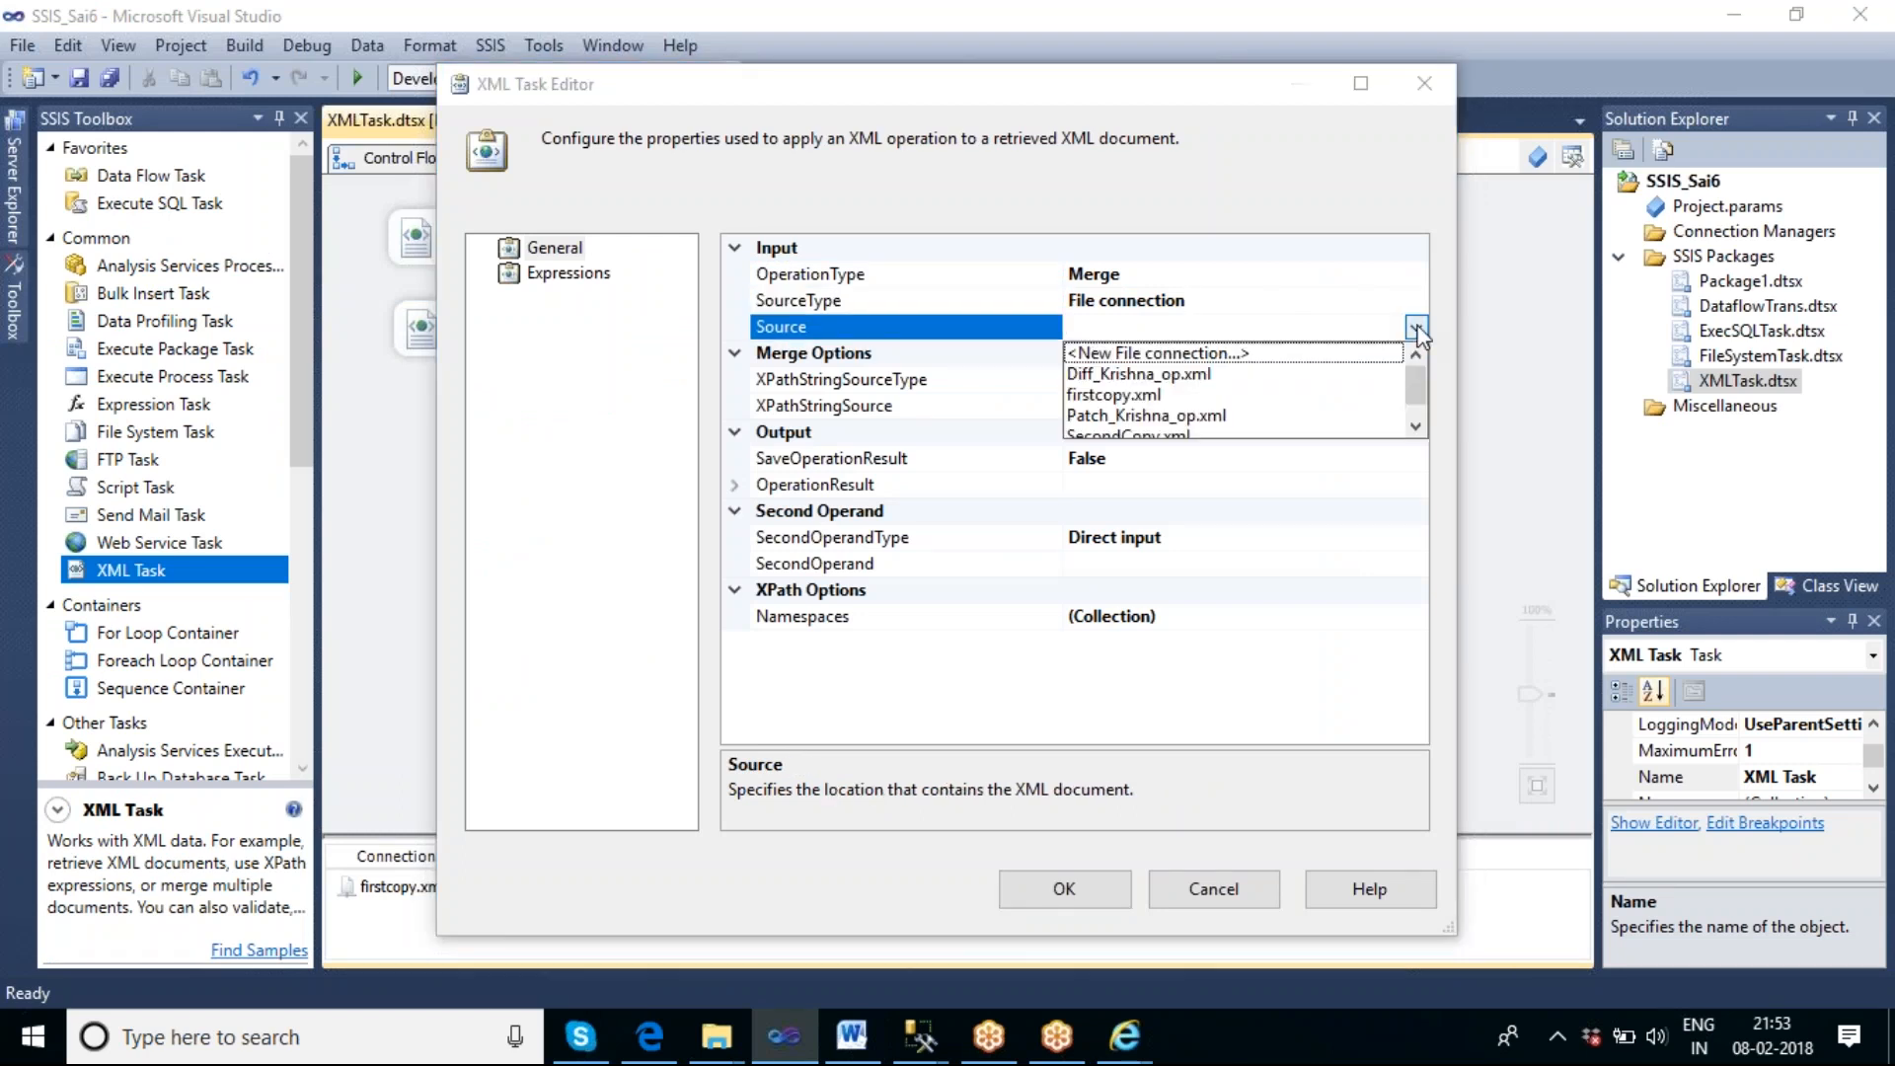
click(1246, 358)
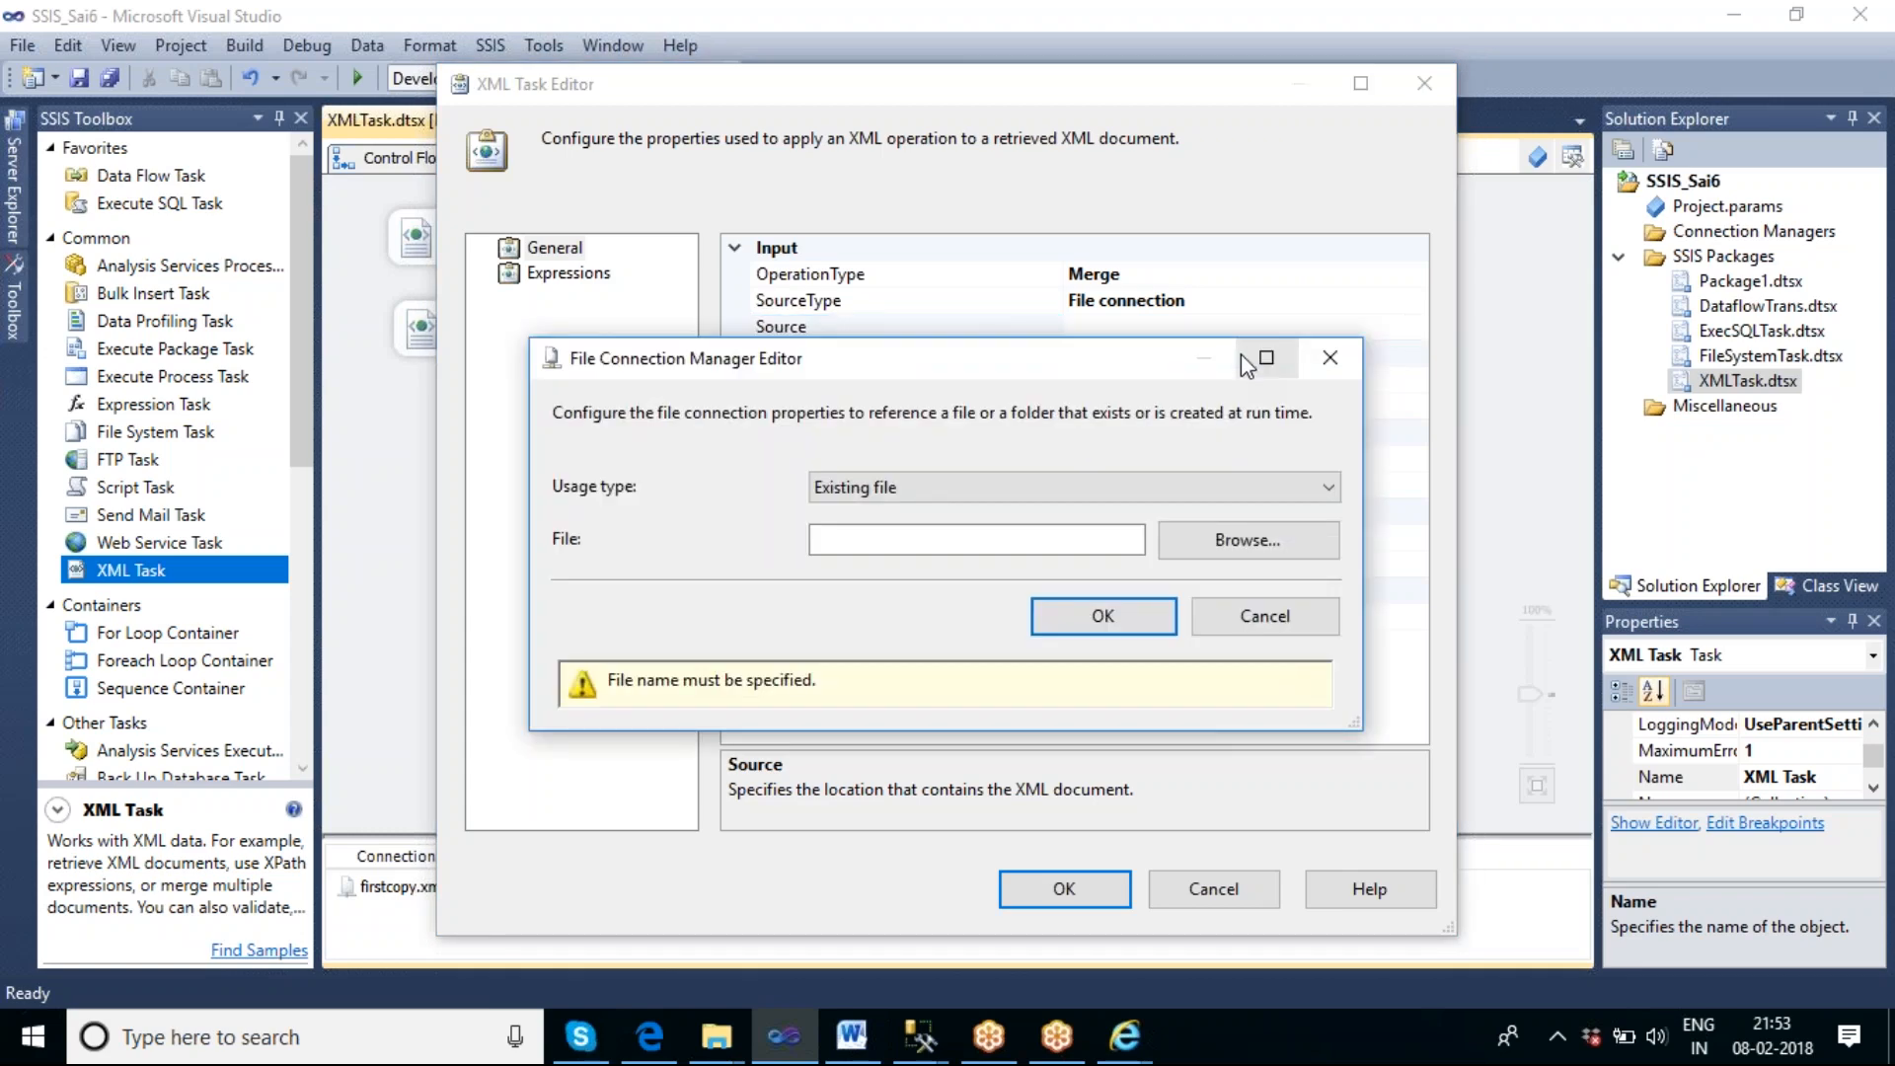
click(1246, 541)
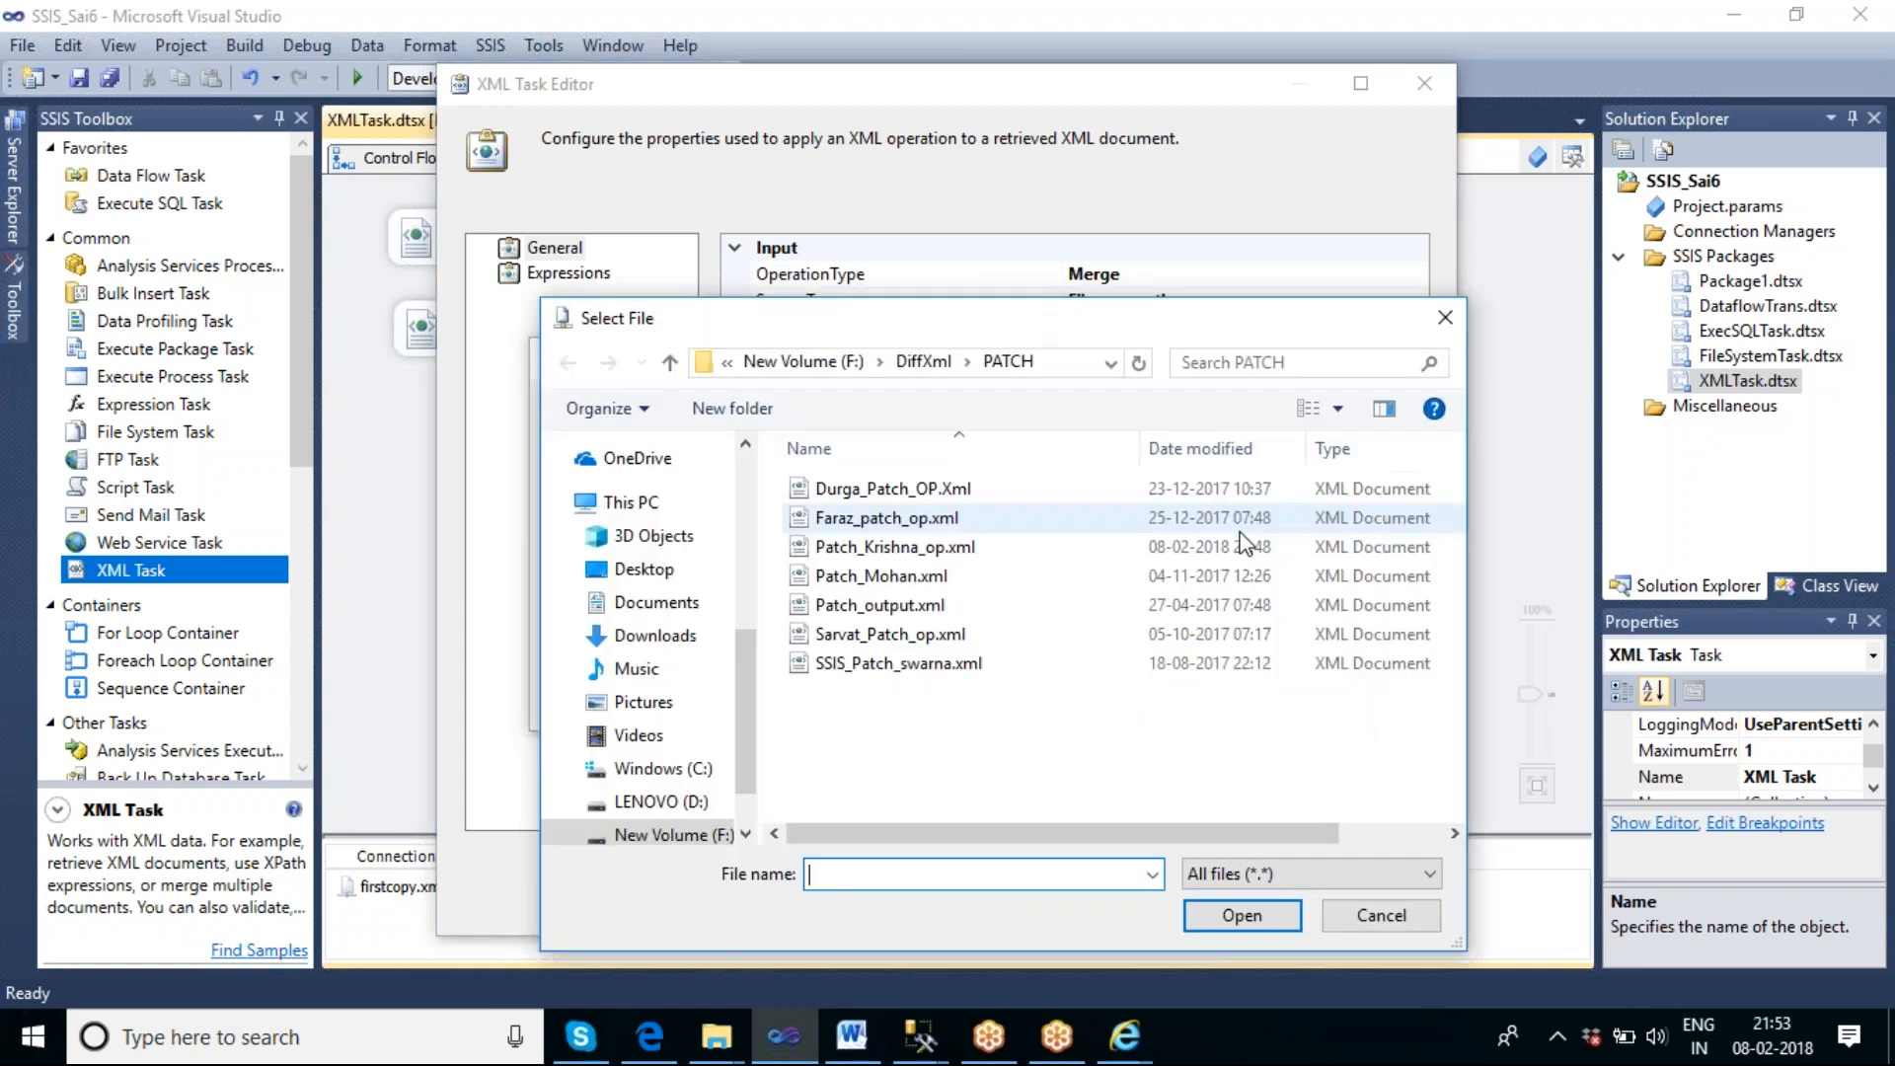
click(821, 363)
text(M)
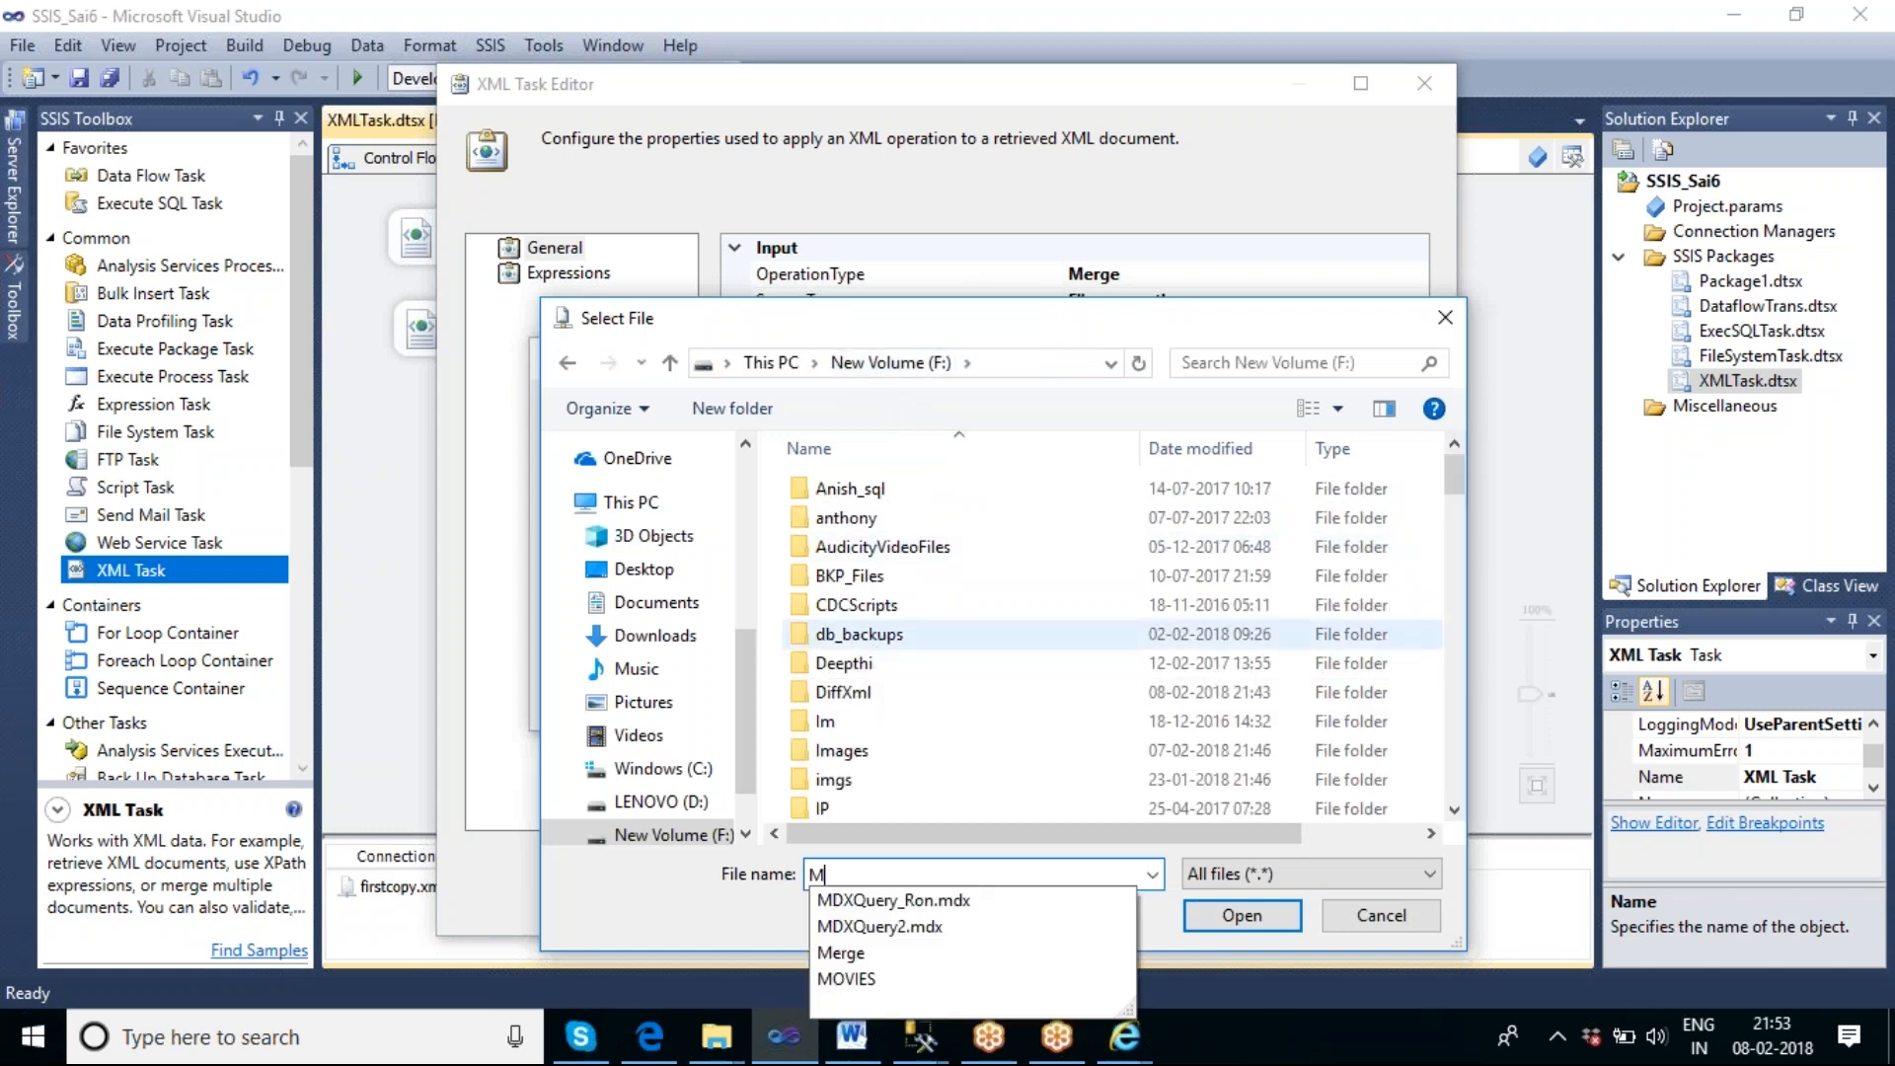
click(891, 753)
key(m)
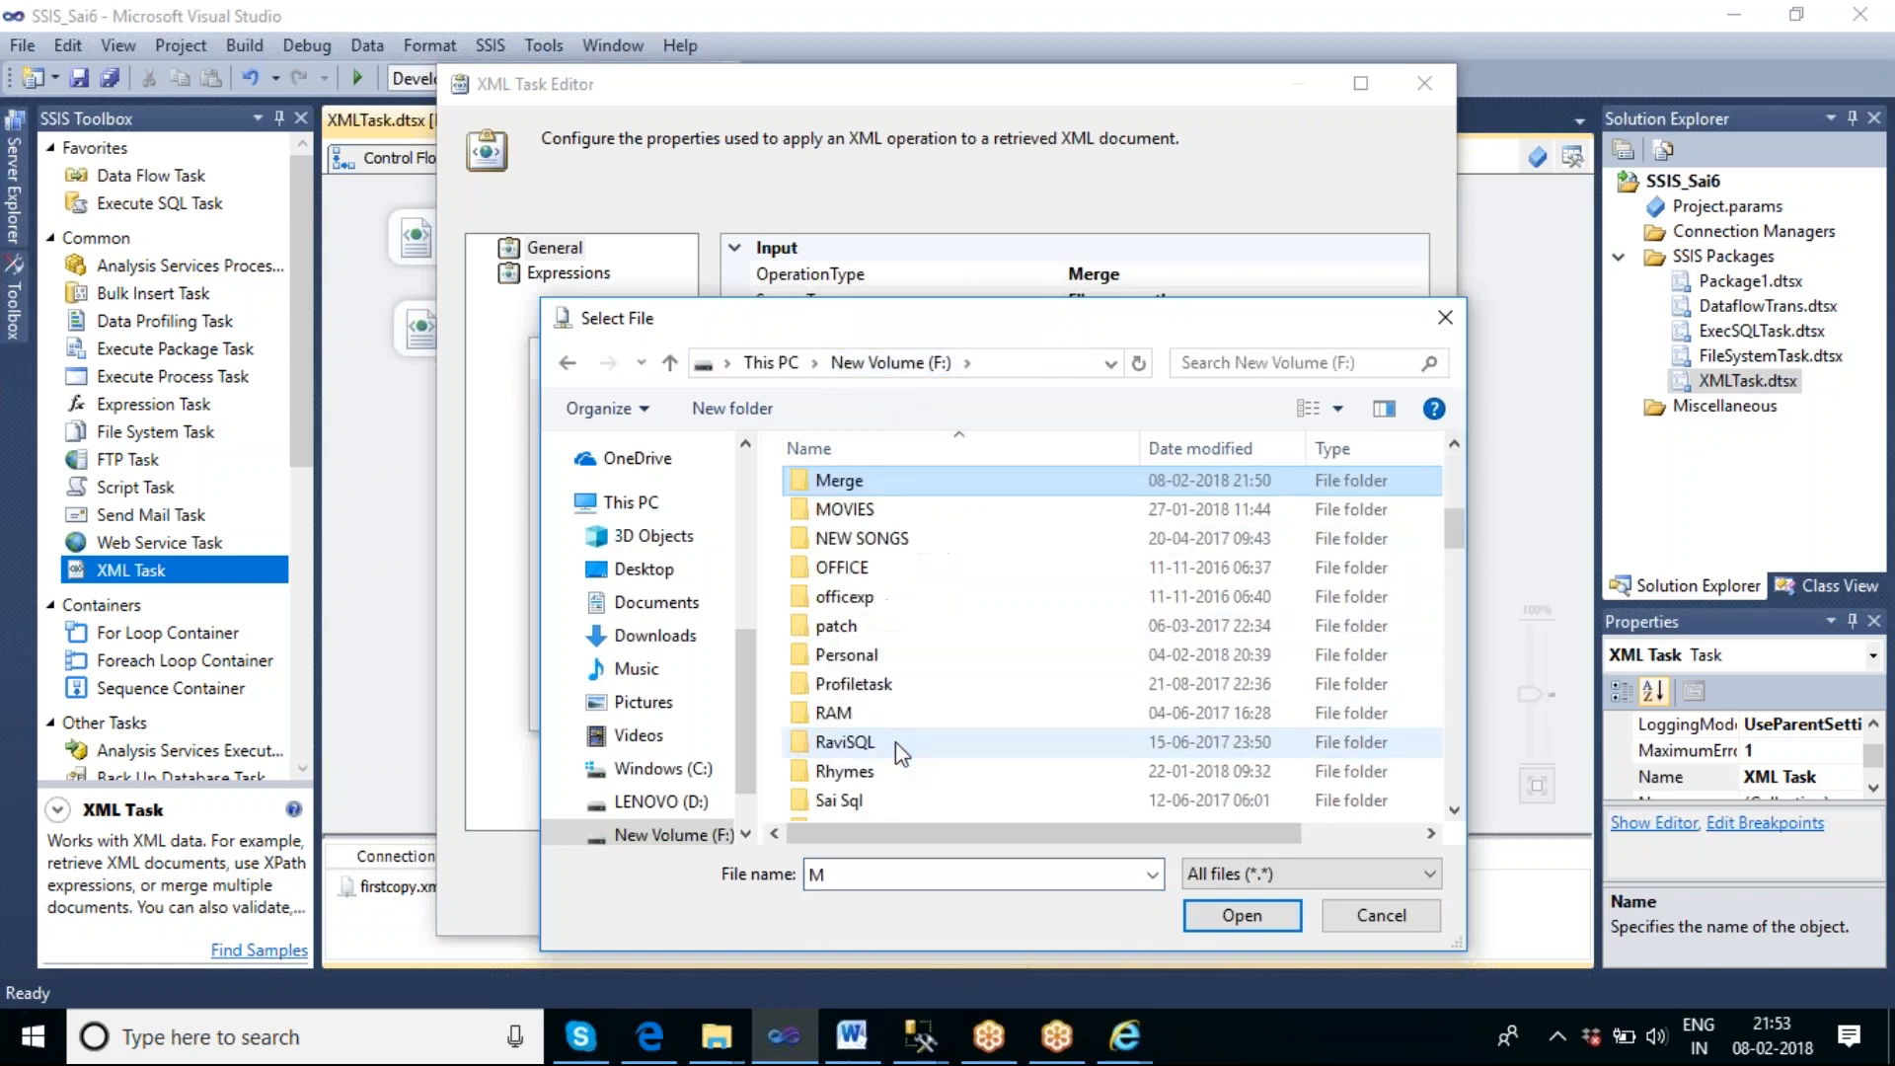
double_click(832, 490)
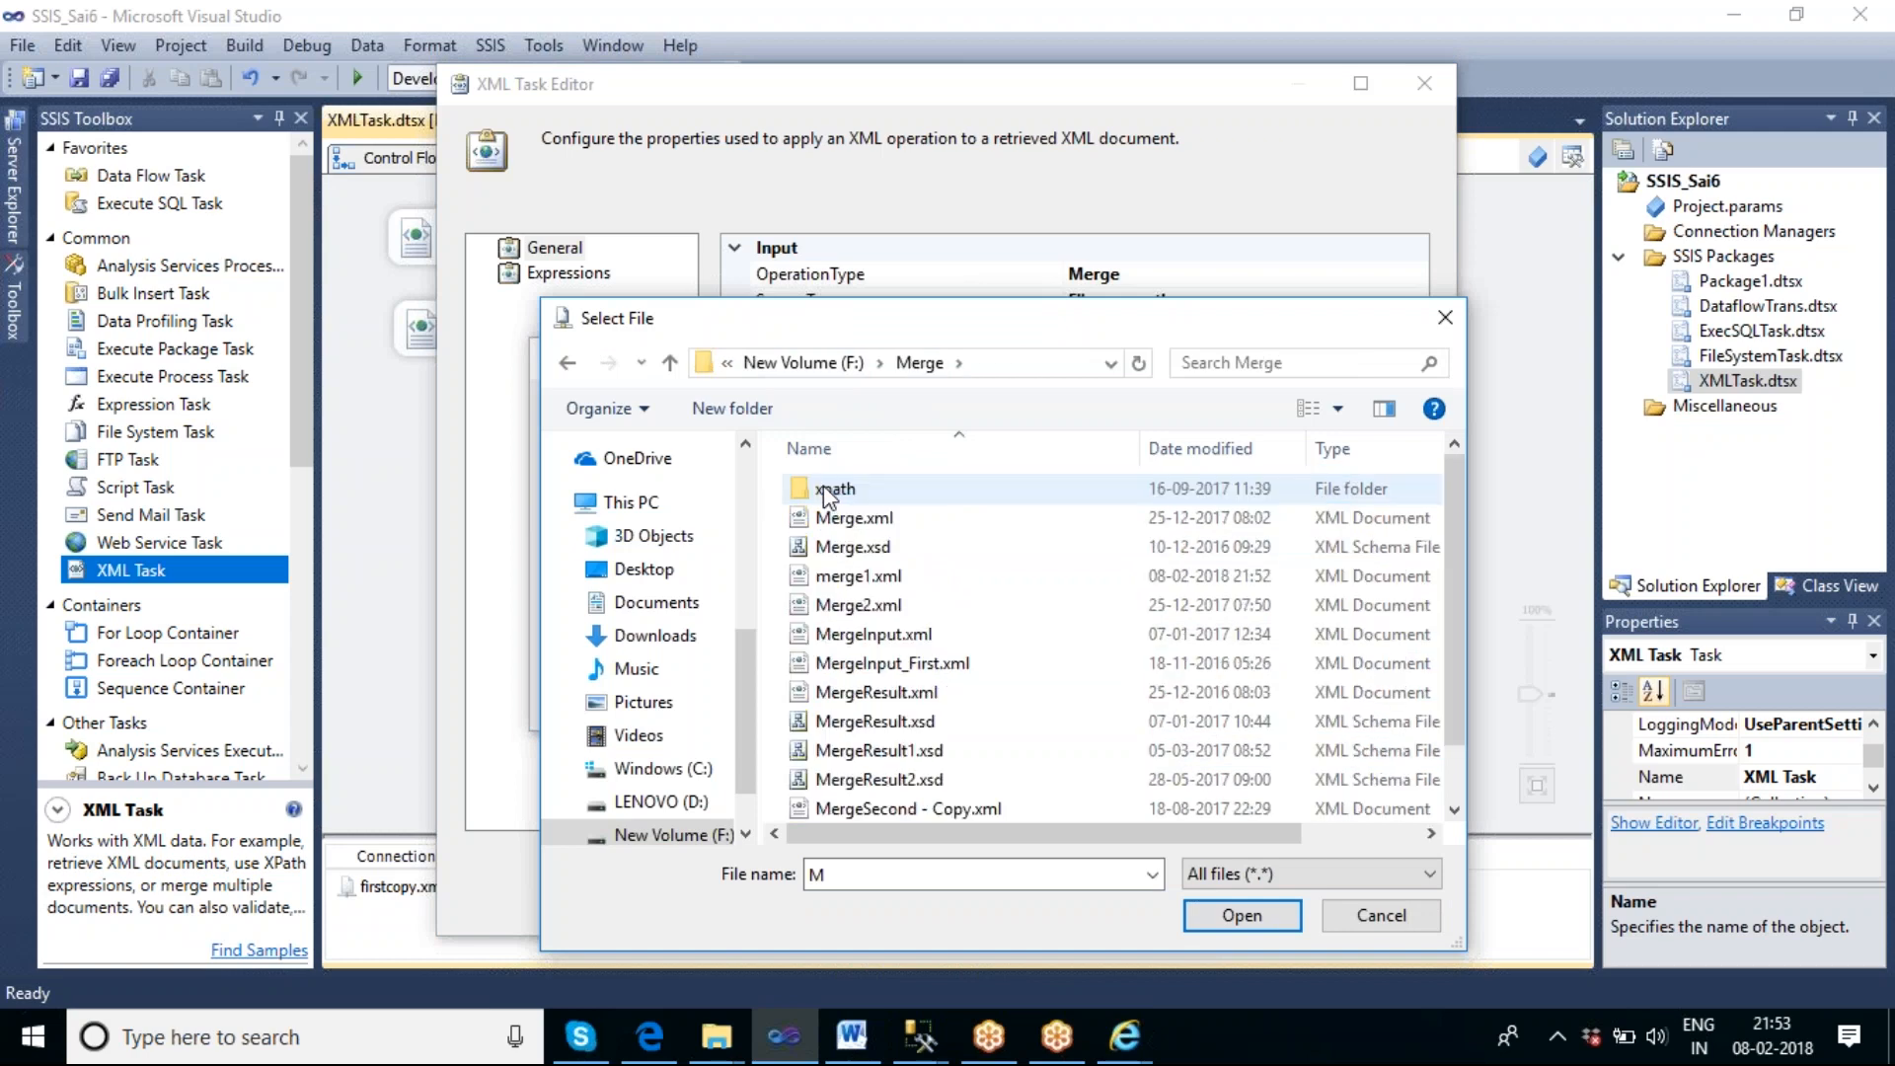
click(889, 580)
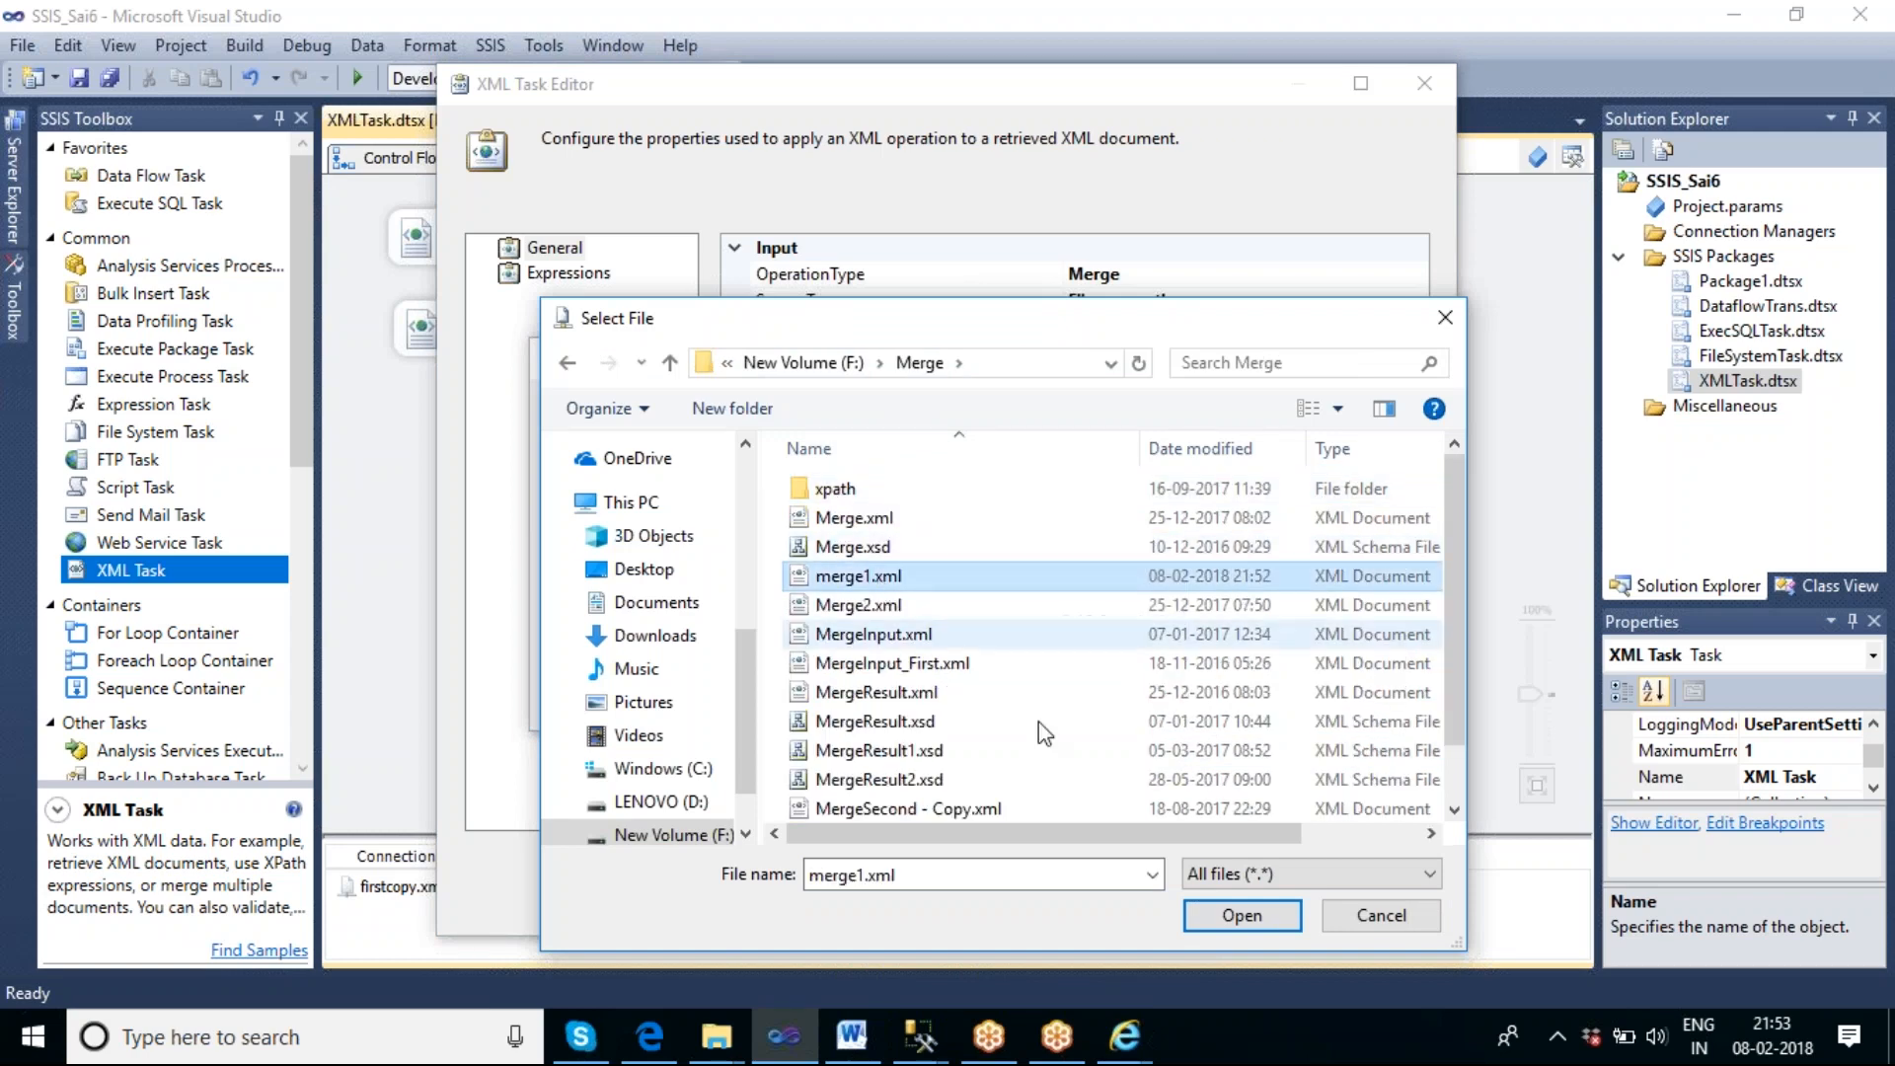
click(1245, 916)
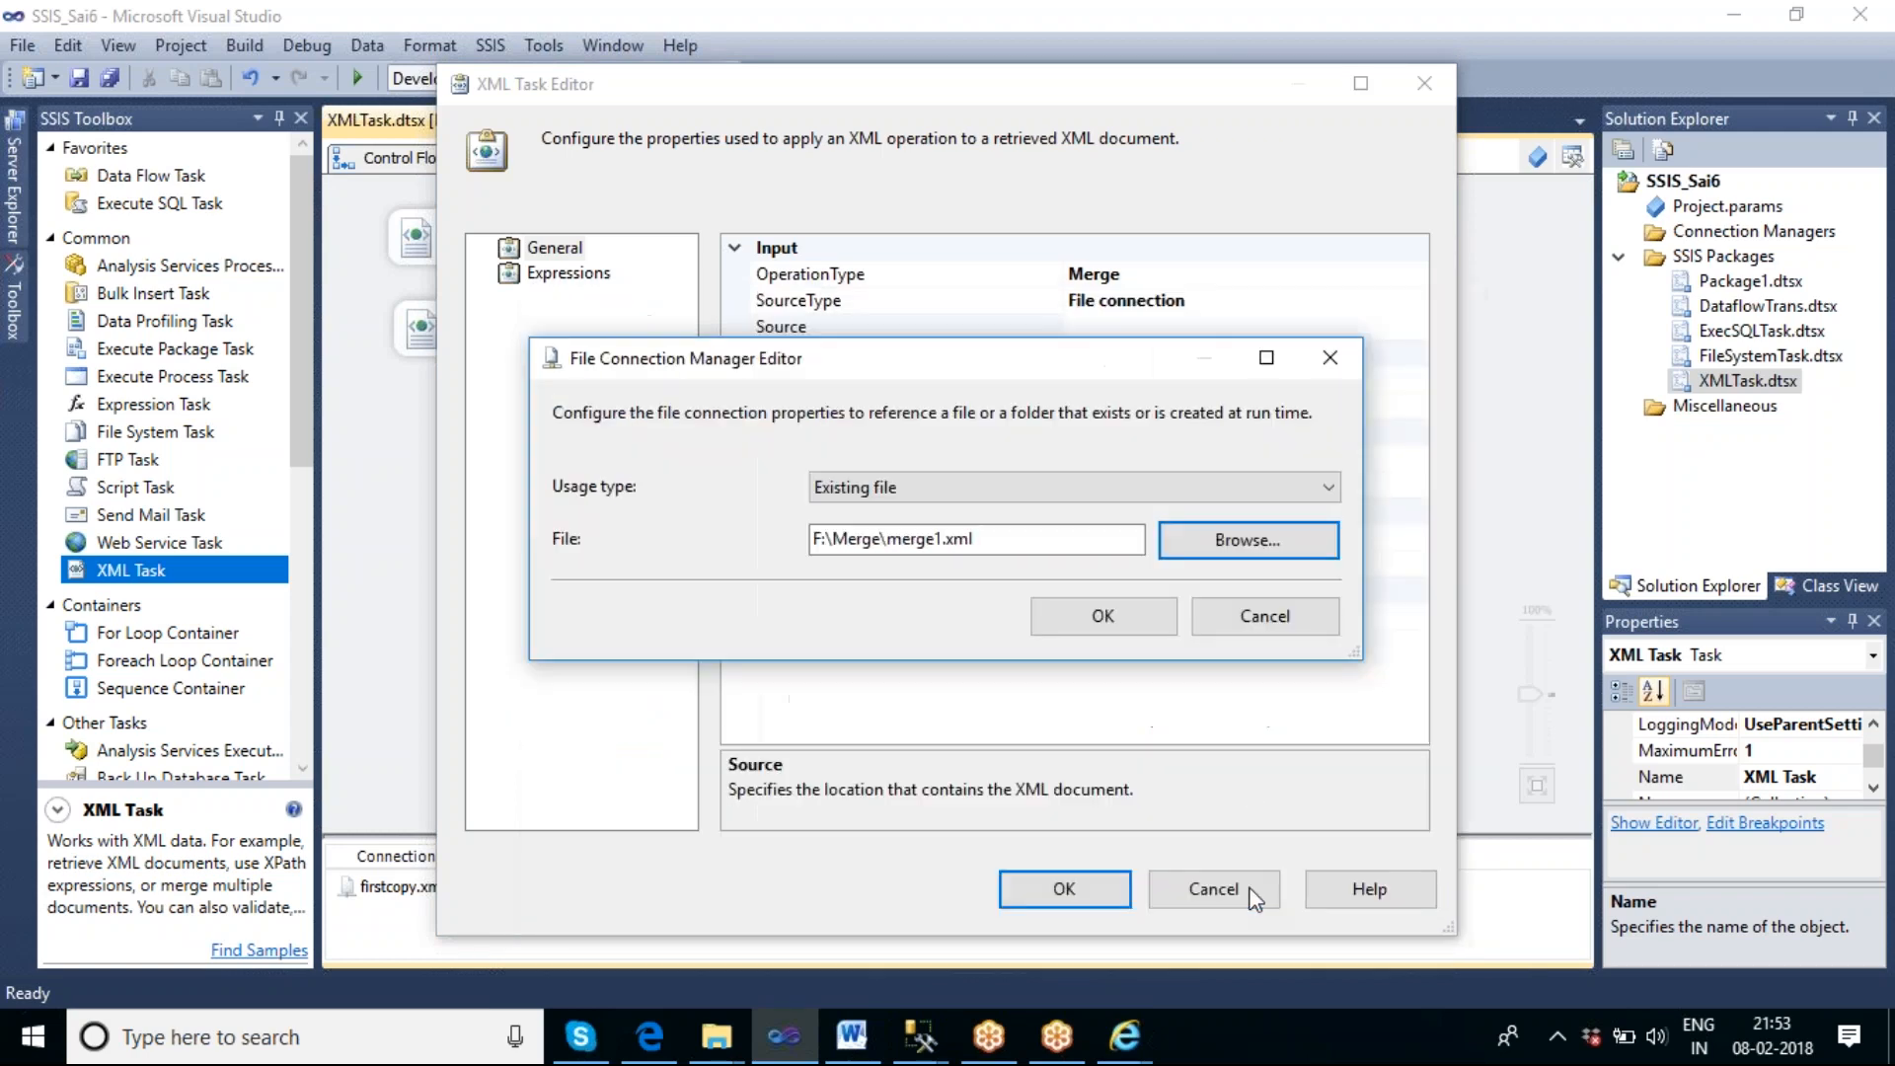
click(1103, 620)
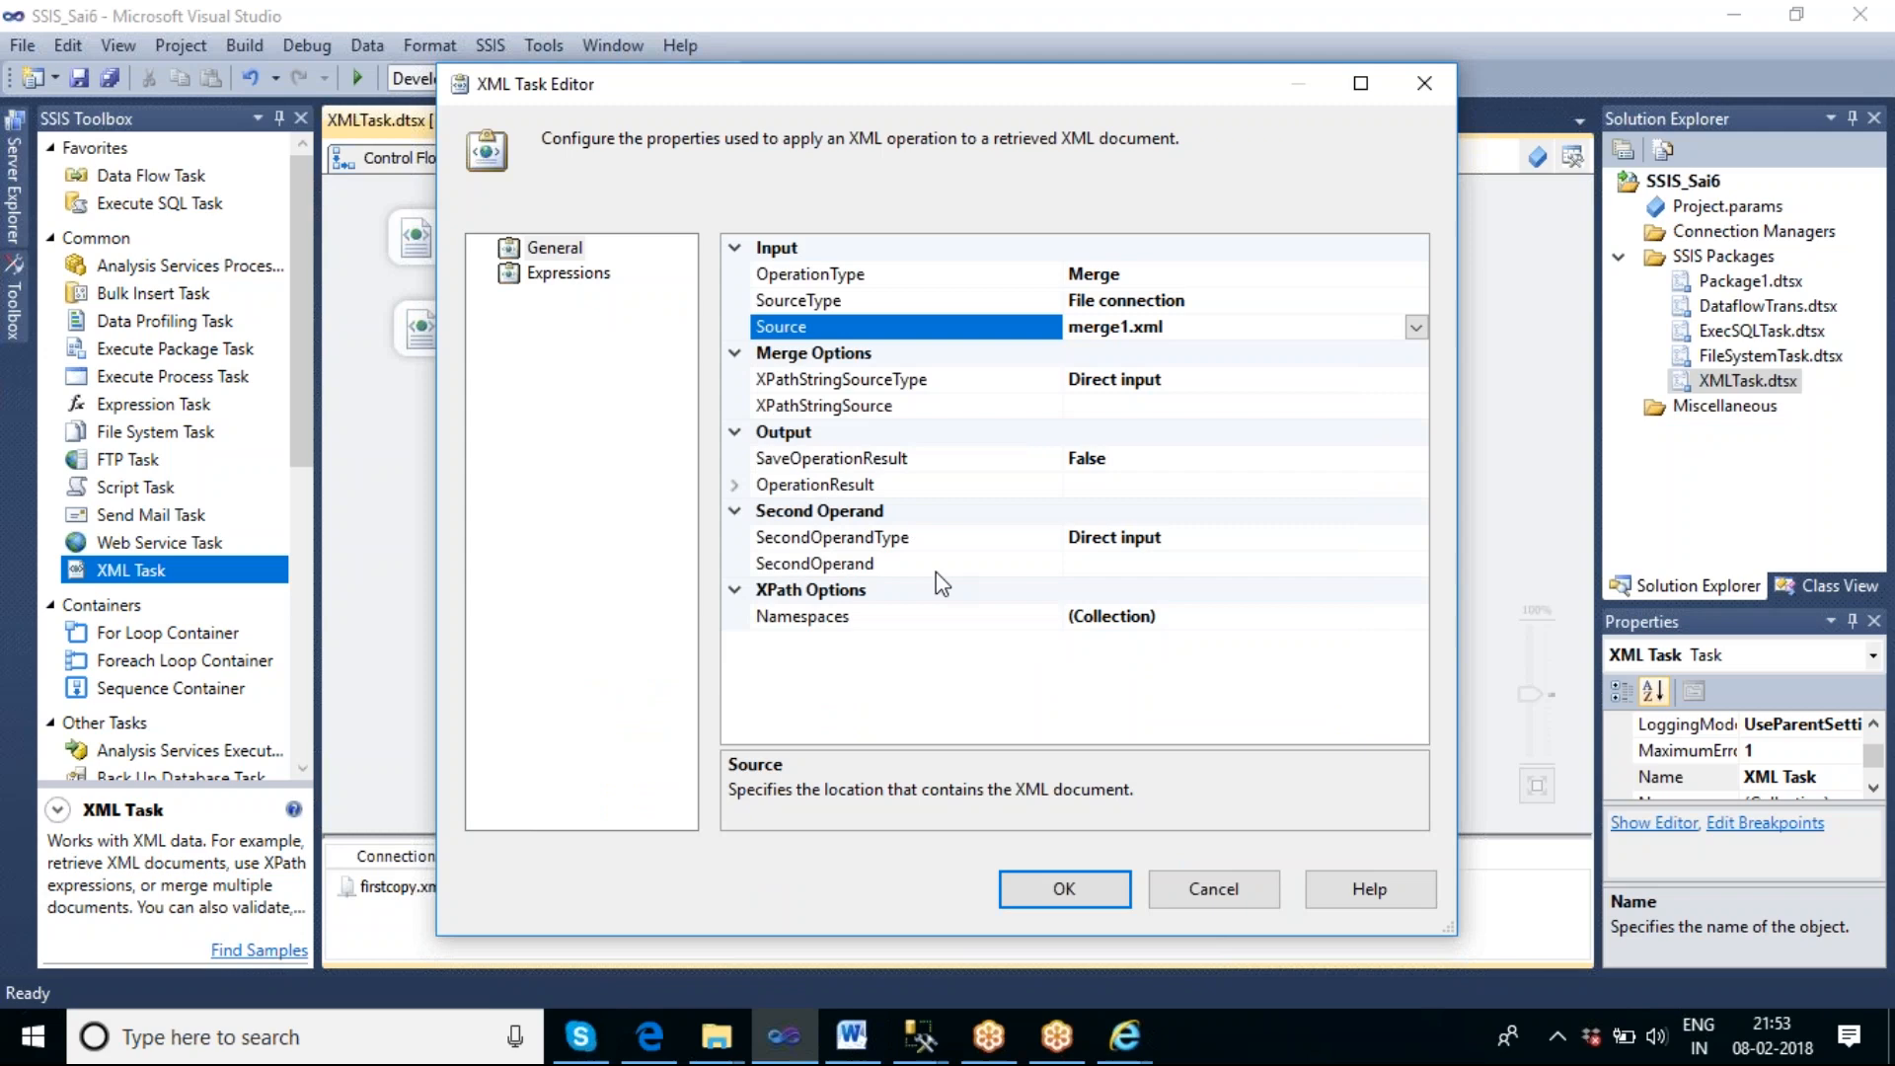
Set the Merge task's SecondOperandType to File connection.
click(1094, 576)
click(1251, 538)
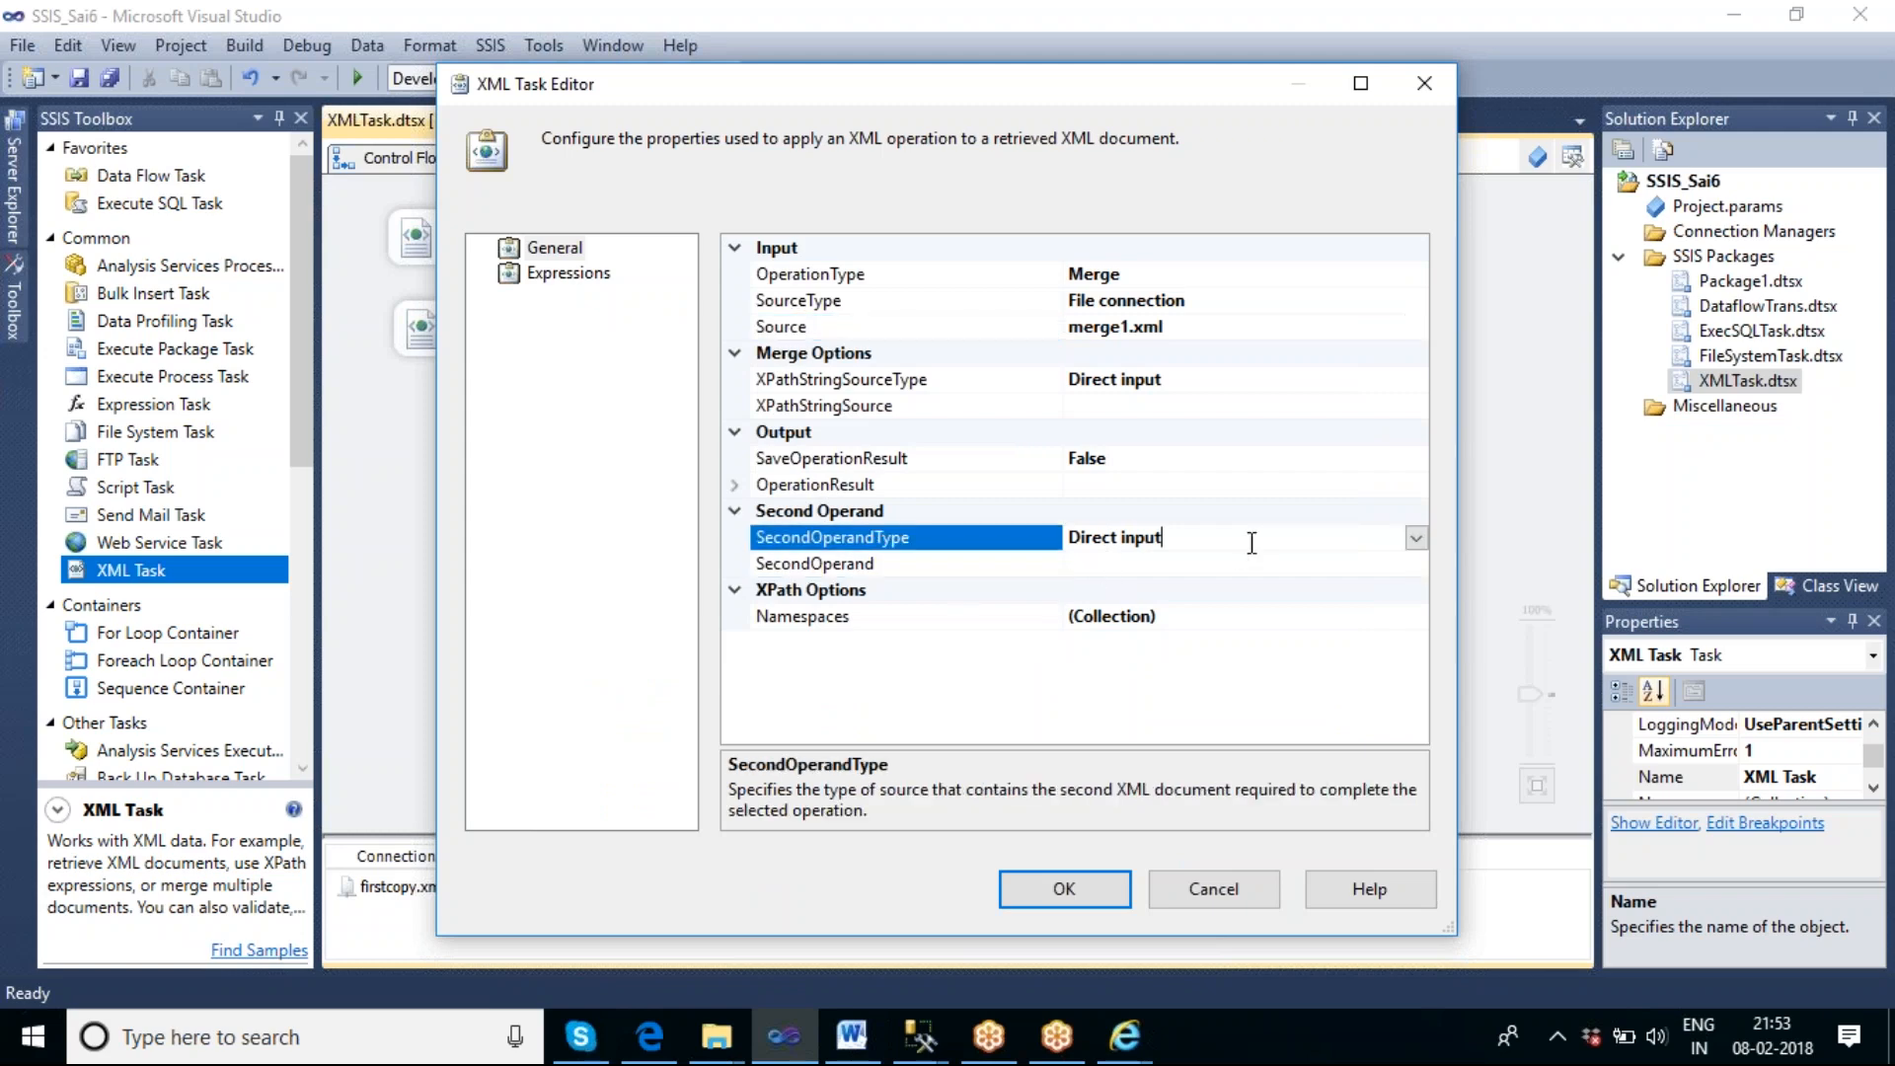
click(1416, 539)
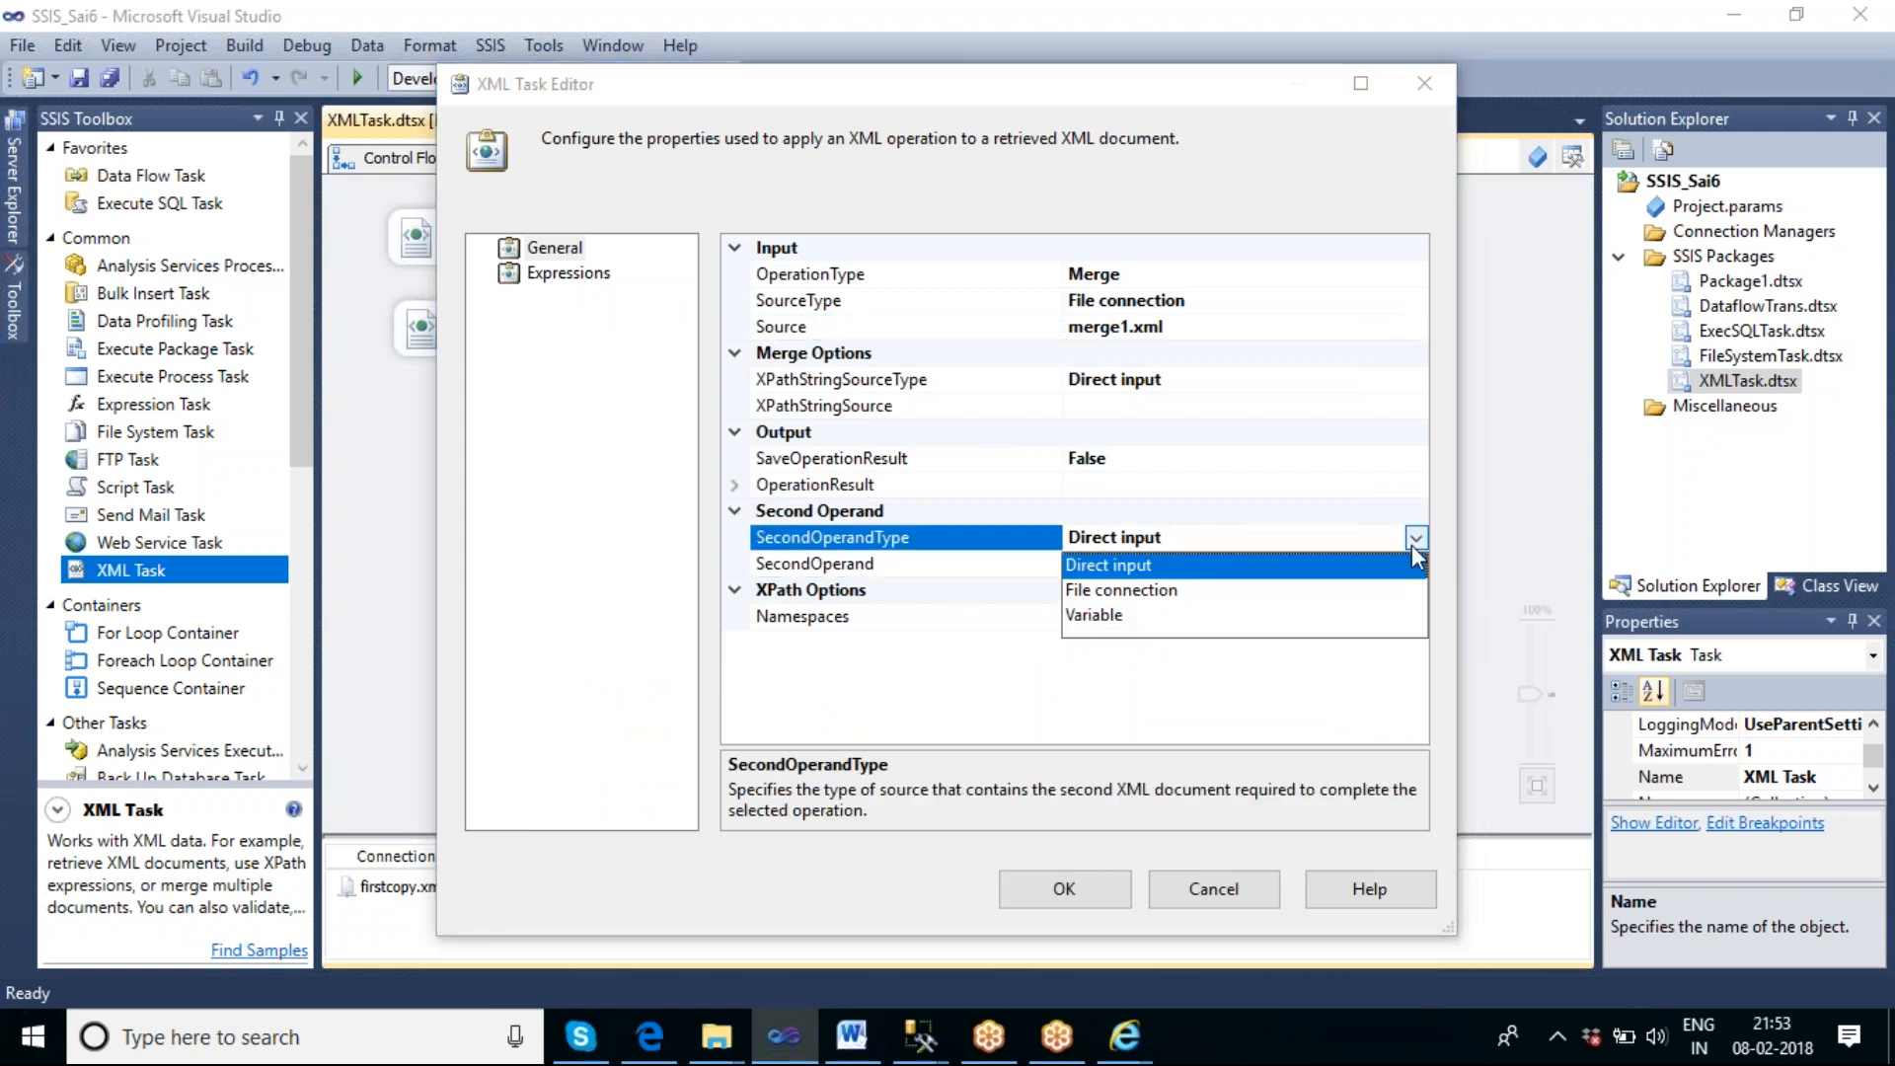
click(1135, 593)
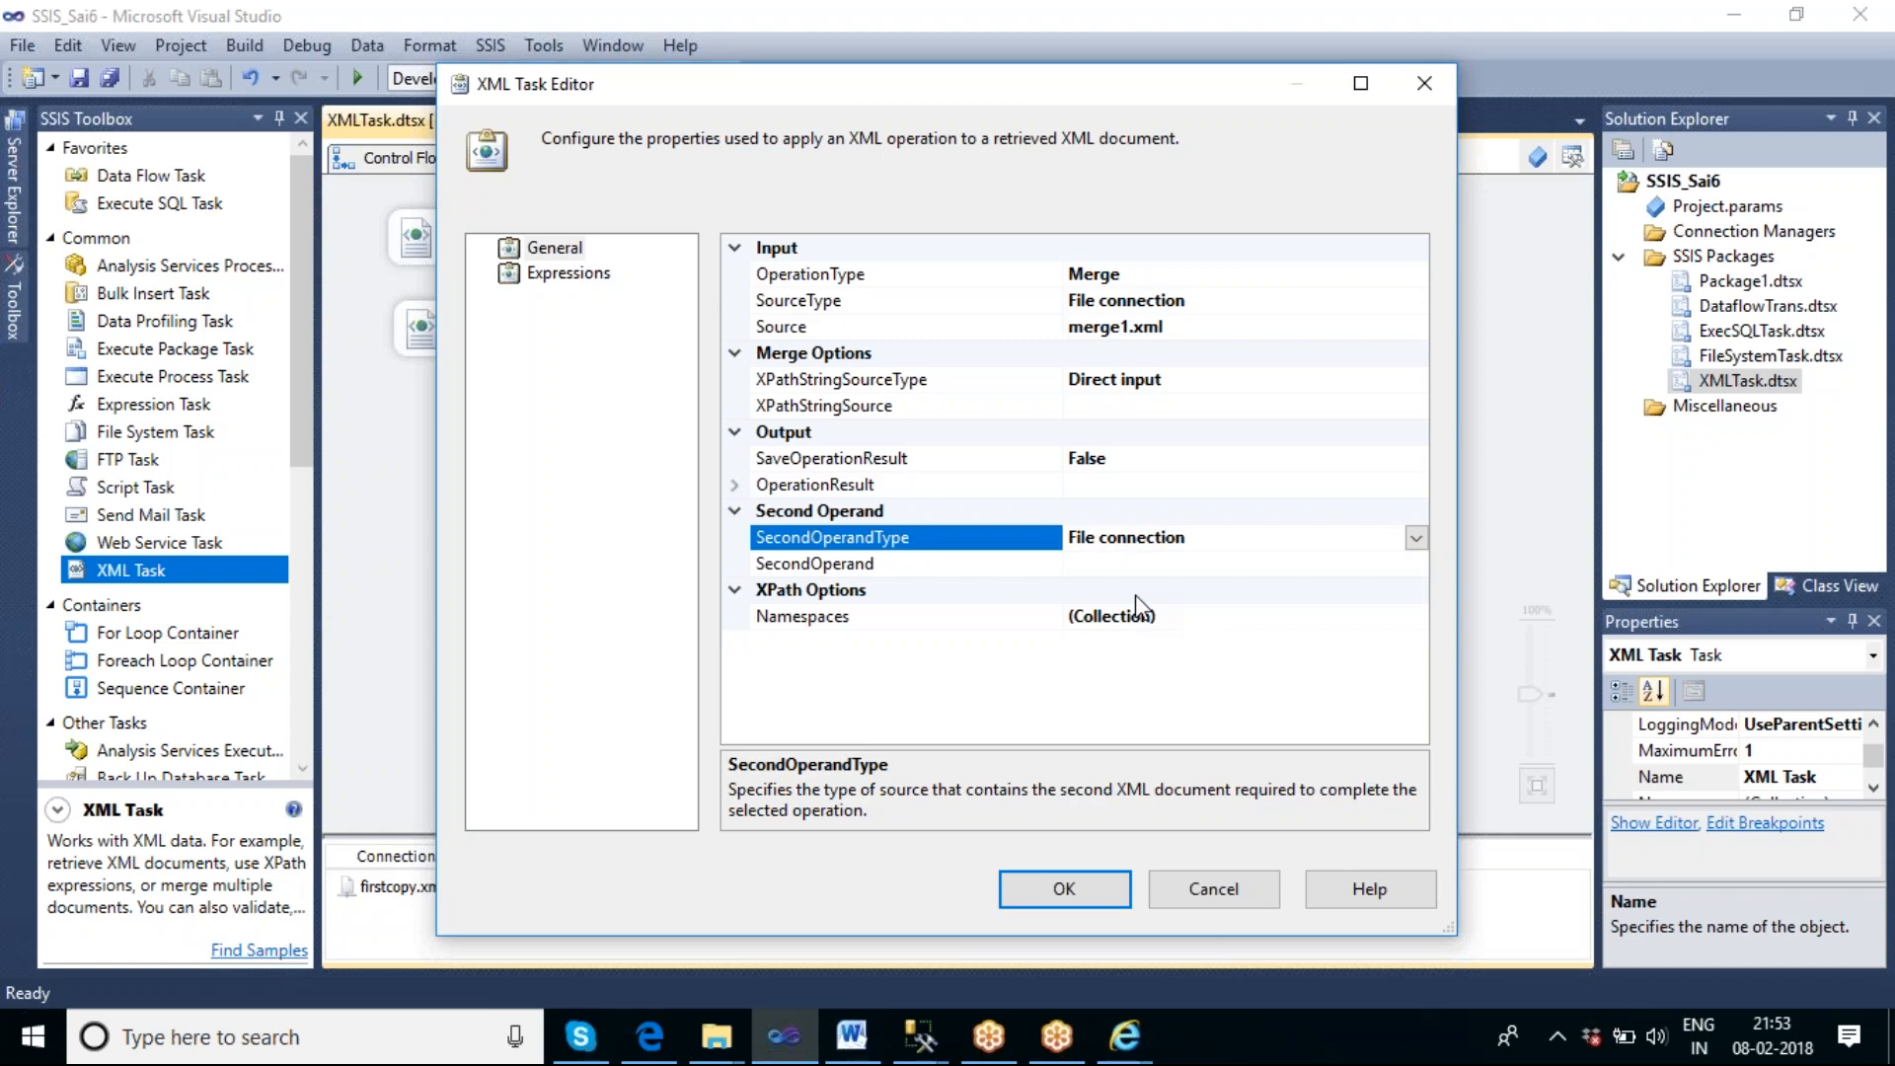
Set SecondOperand to a new file connection that references the existing file F:\Merge\Merge2.xml.
click(1199, 562)
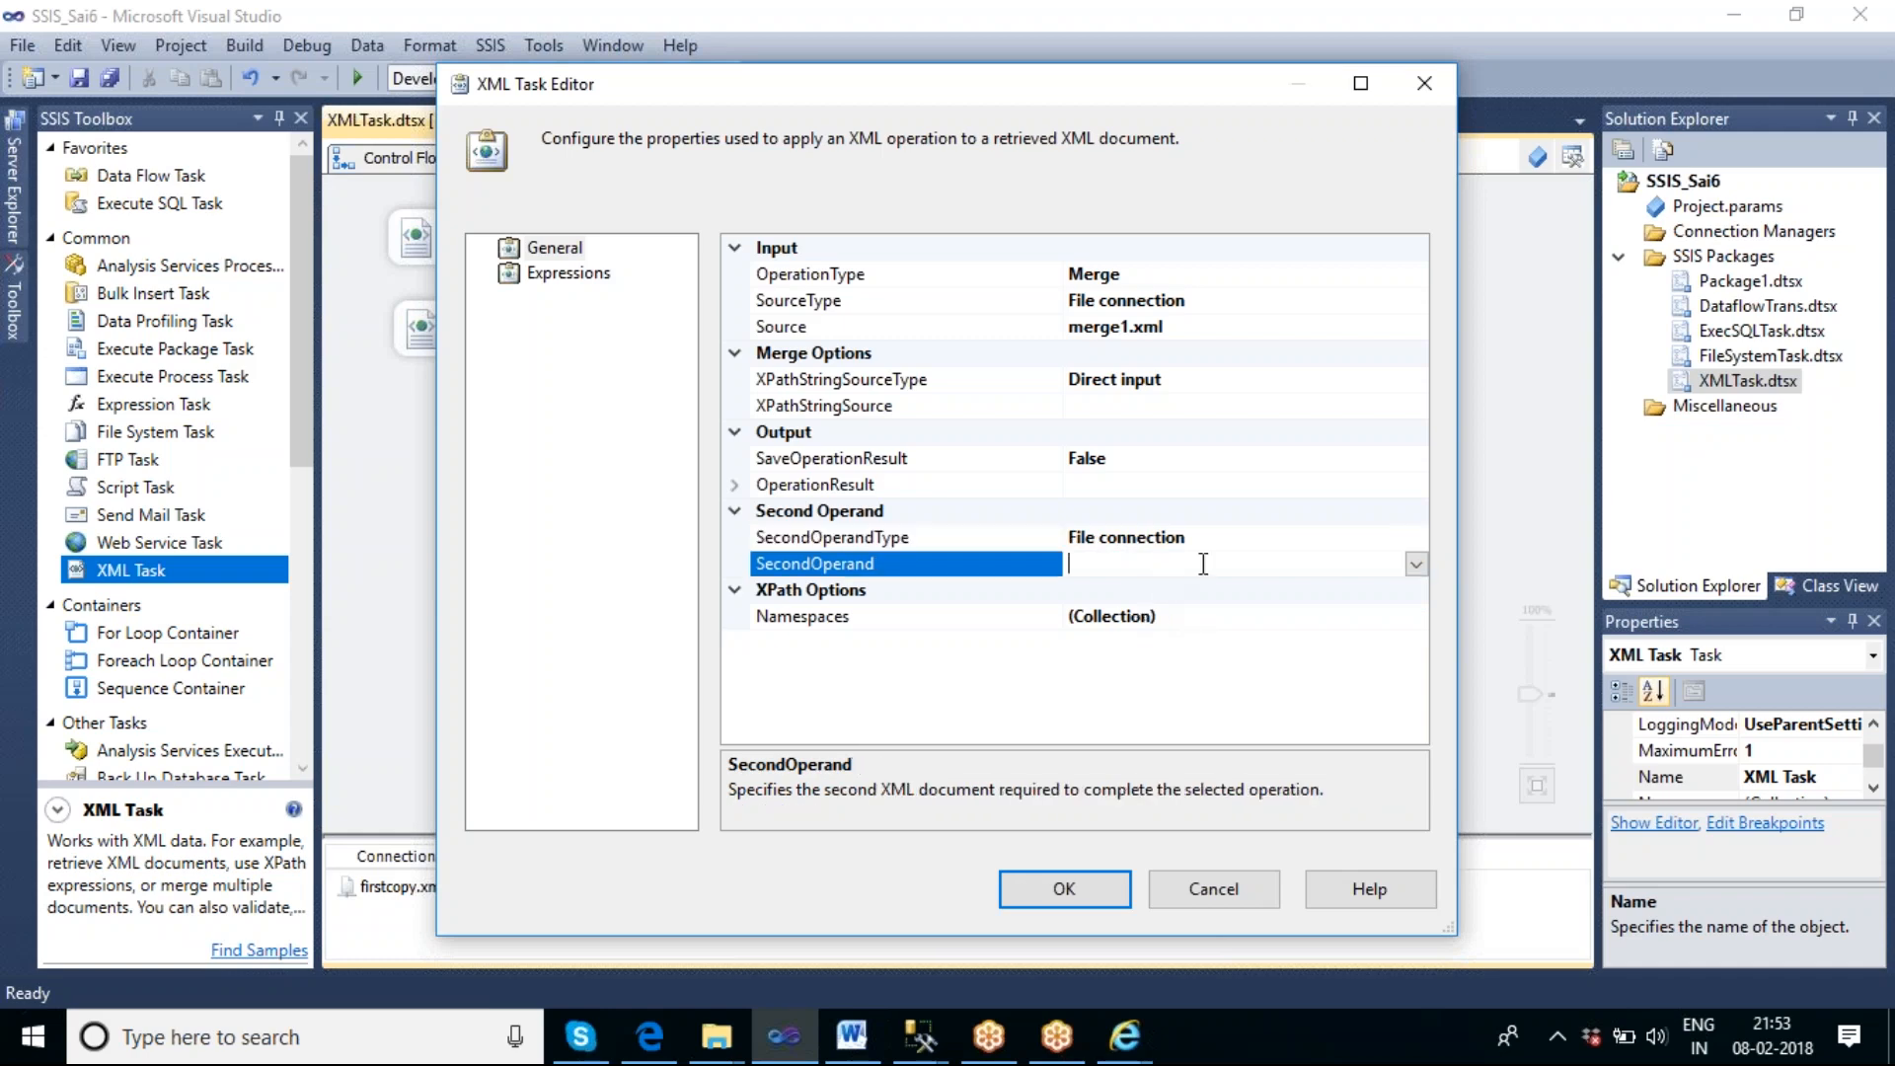
click(1418, 564)
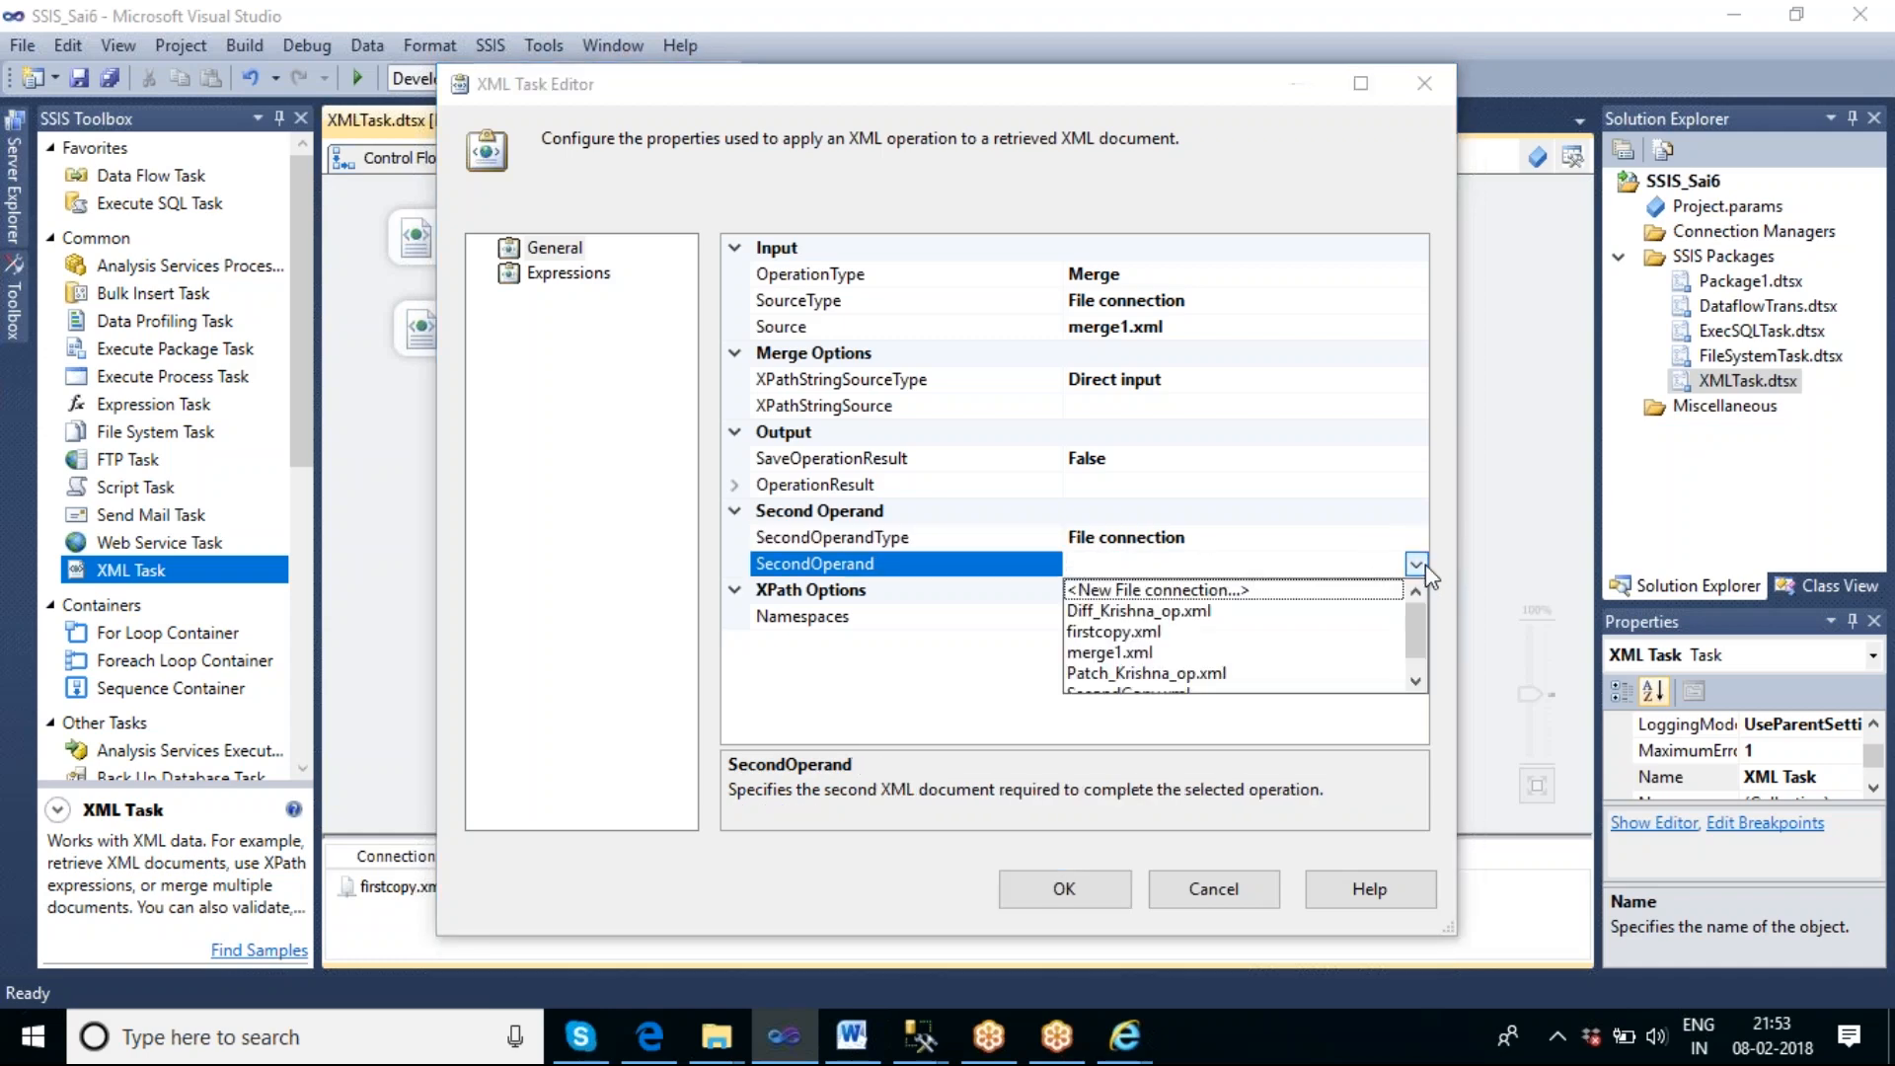
click(1202, 592)
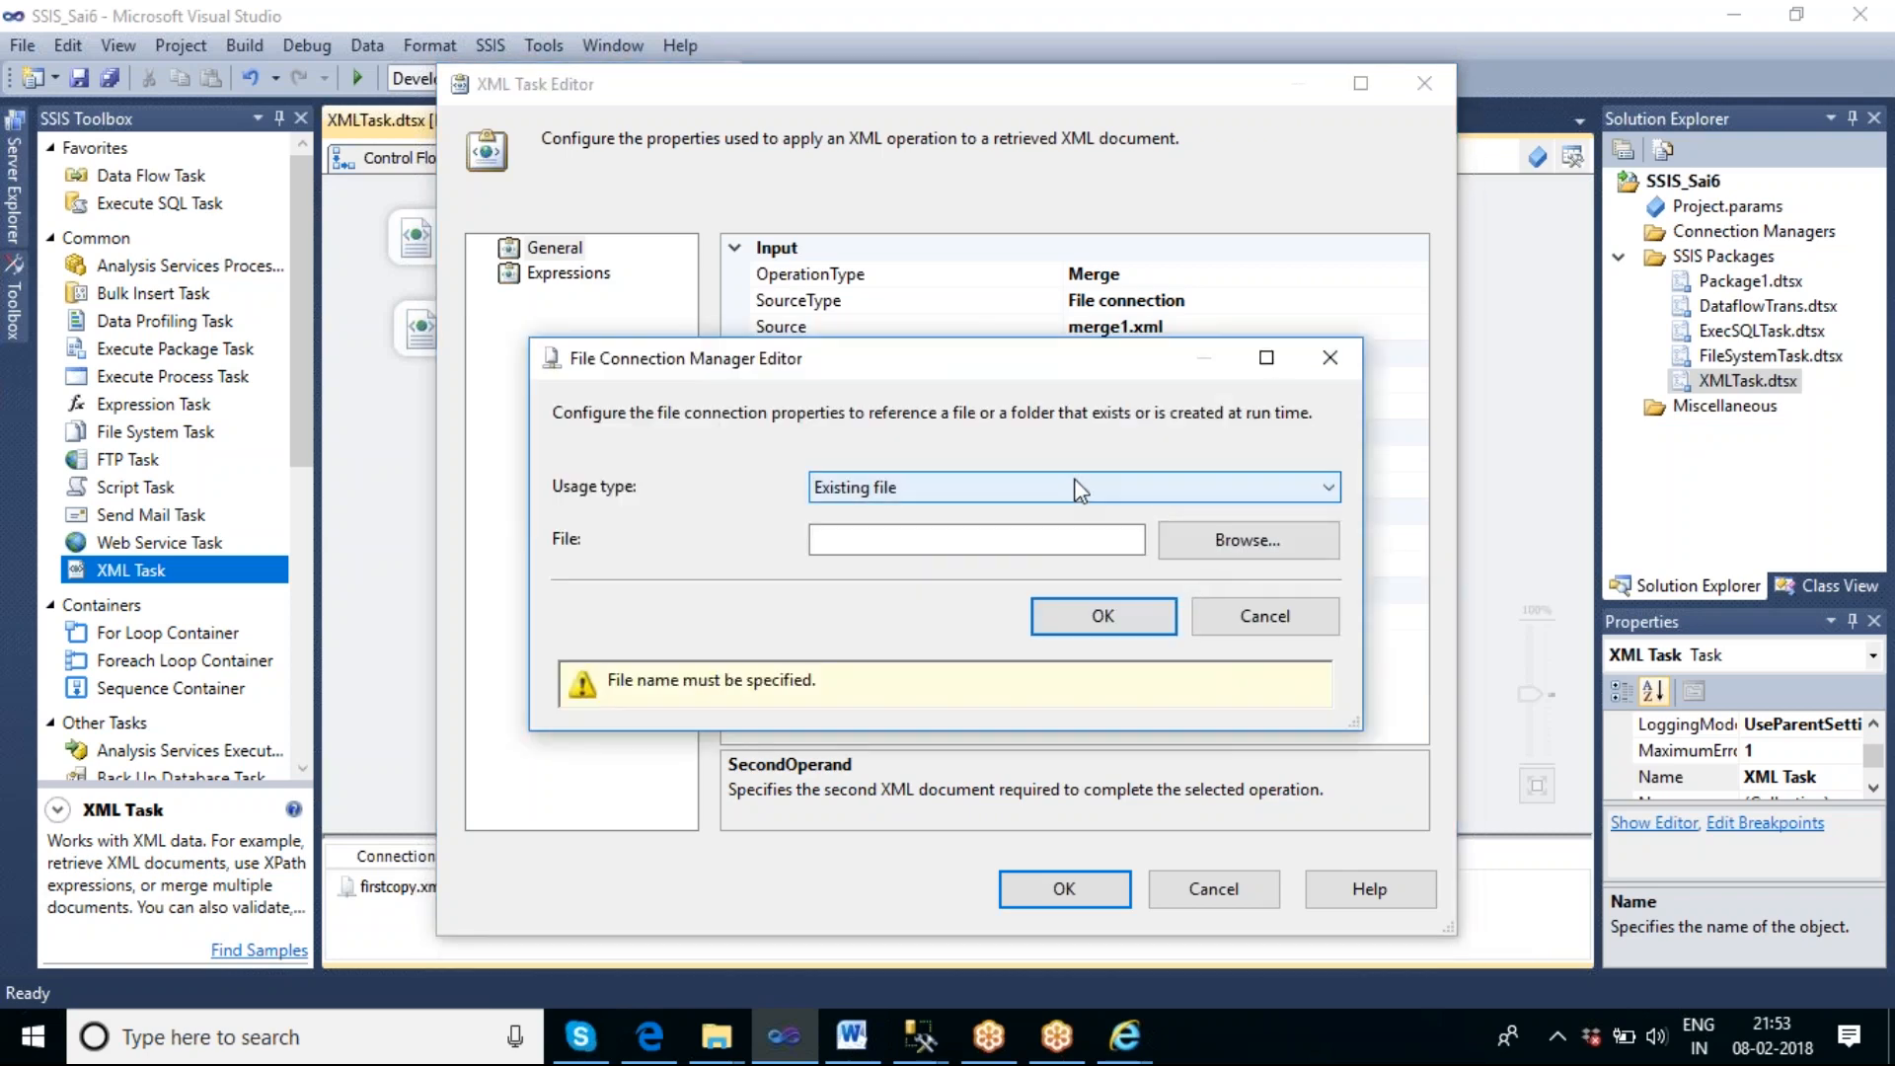
click(1197, 538)
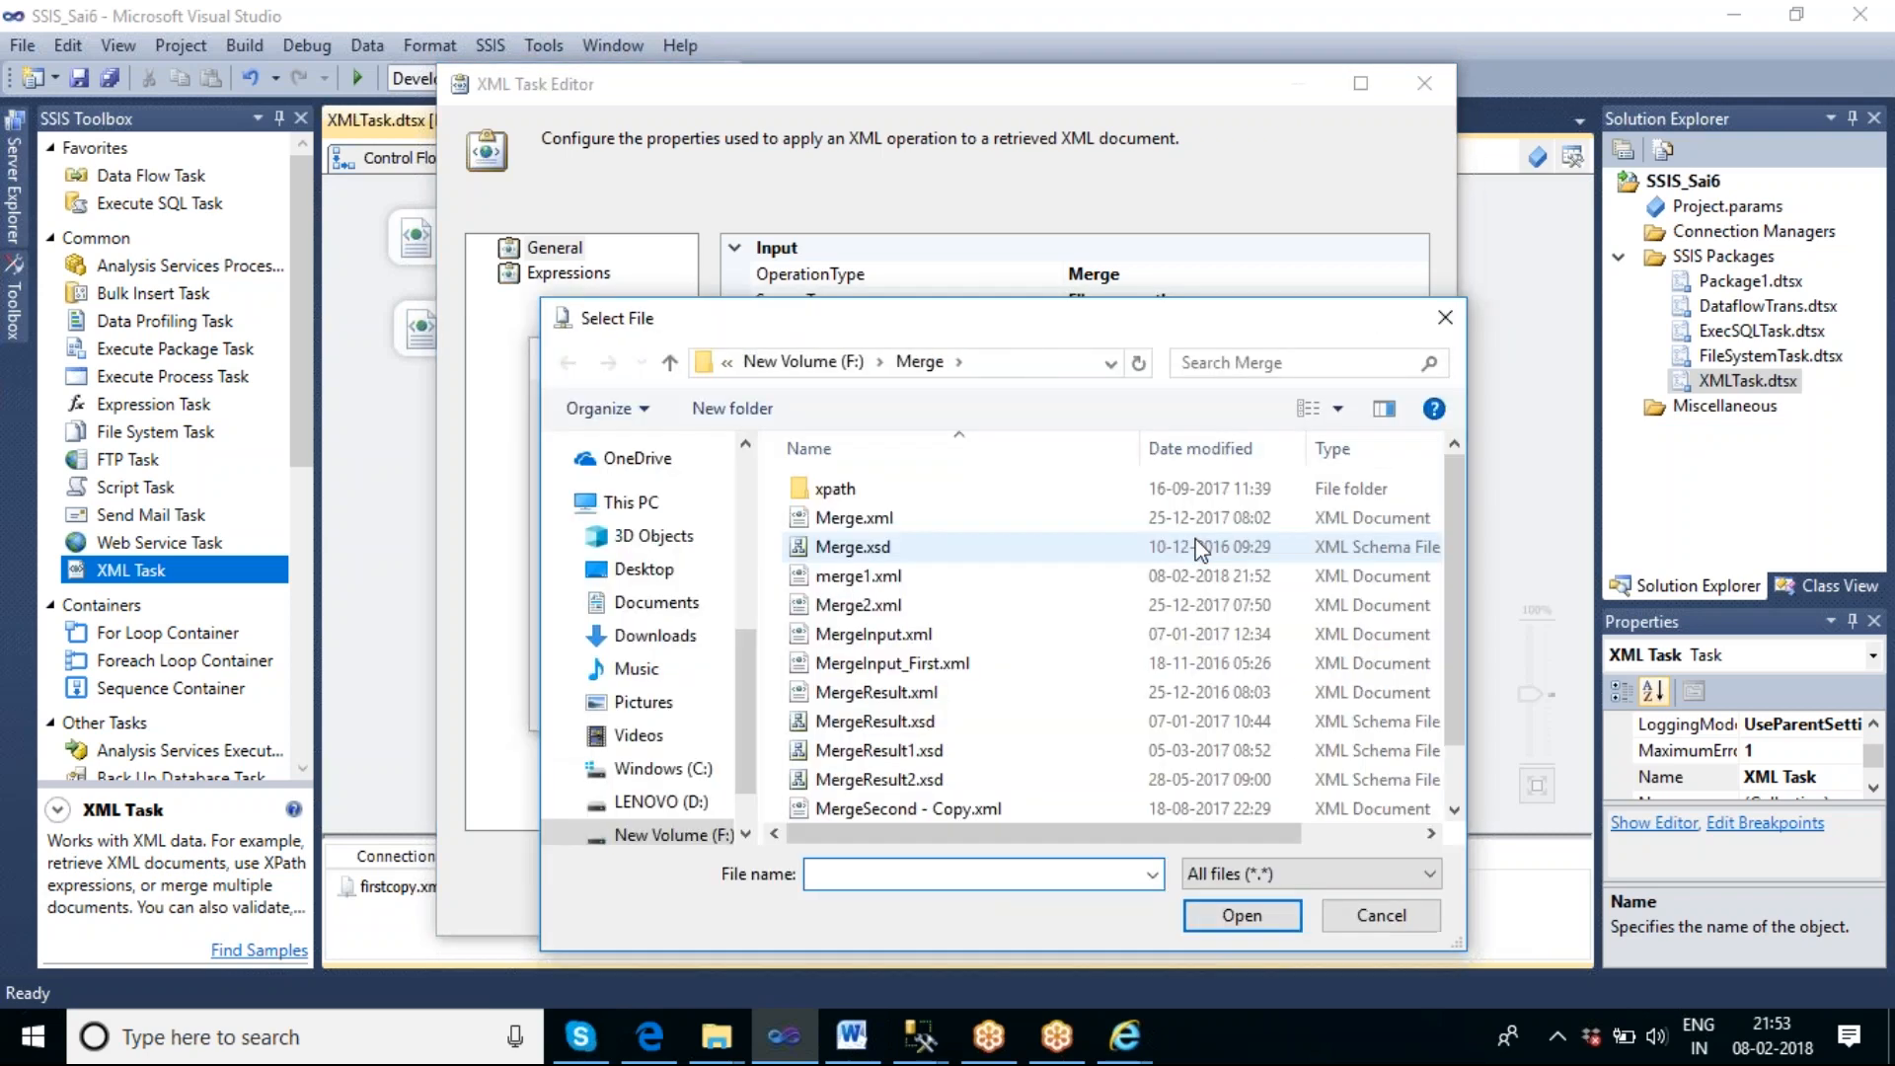
click(1046, 605)
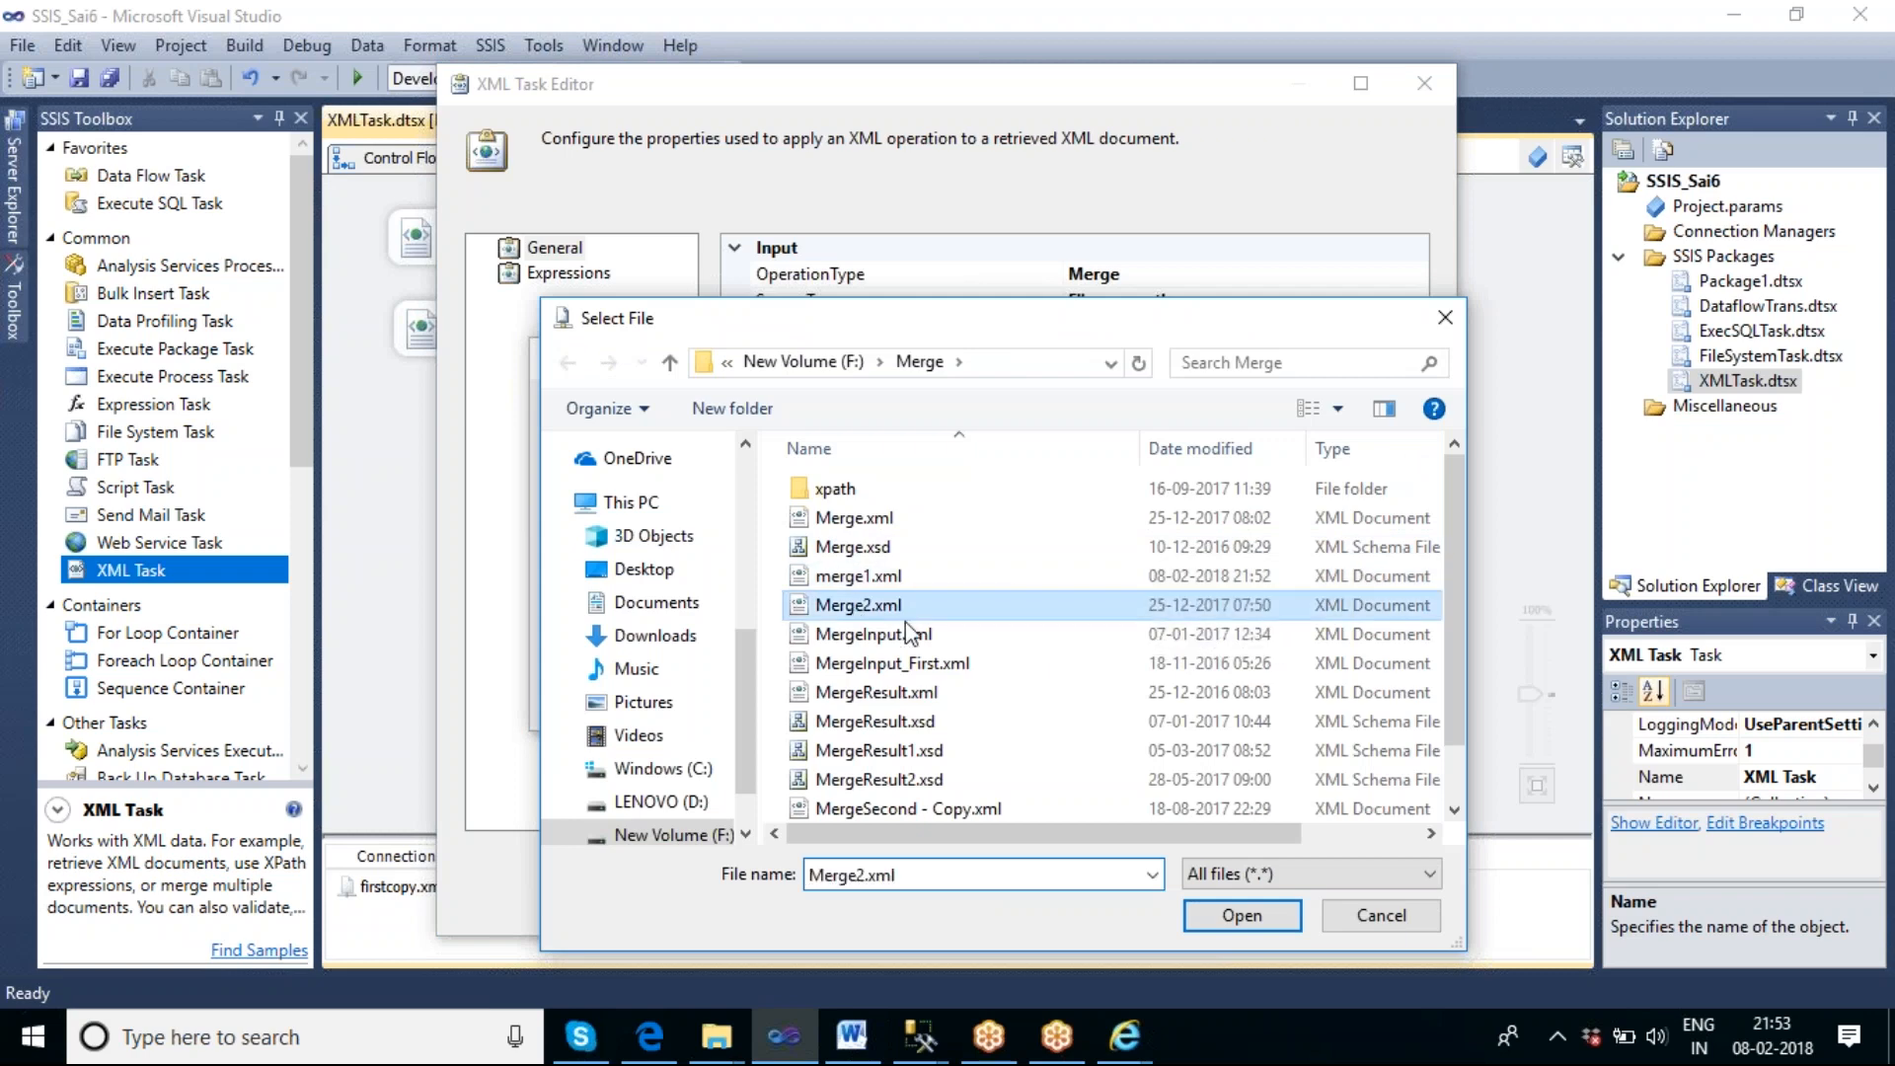
click(1242, 916)
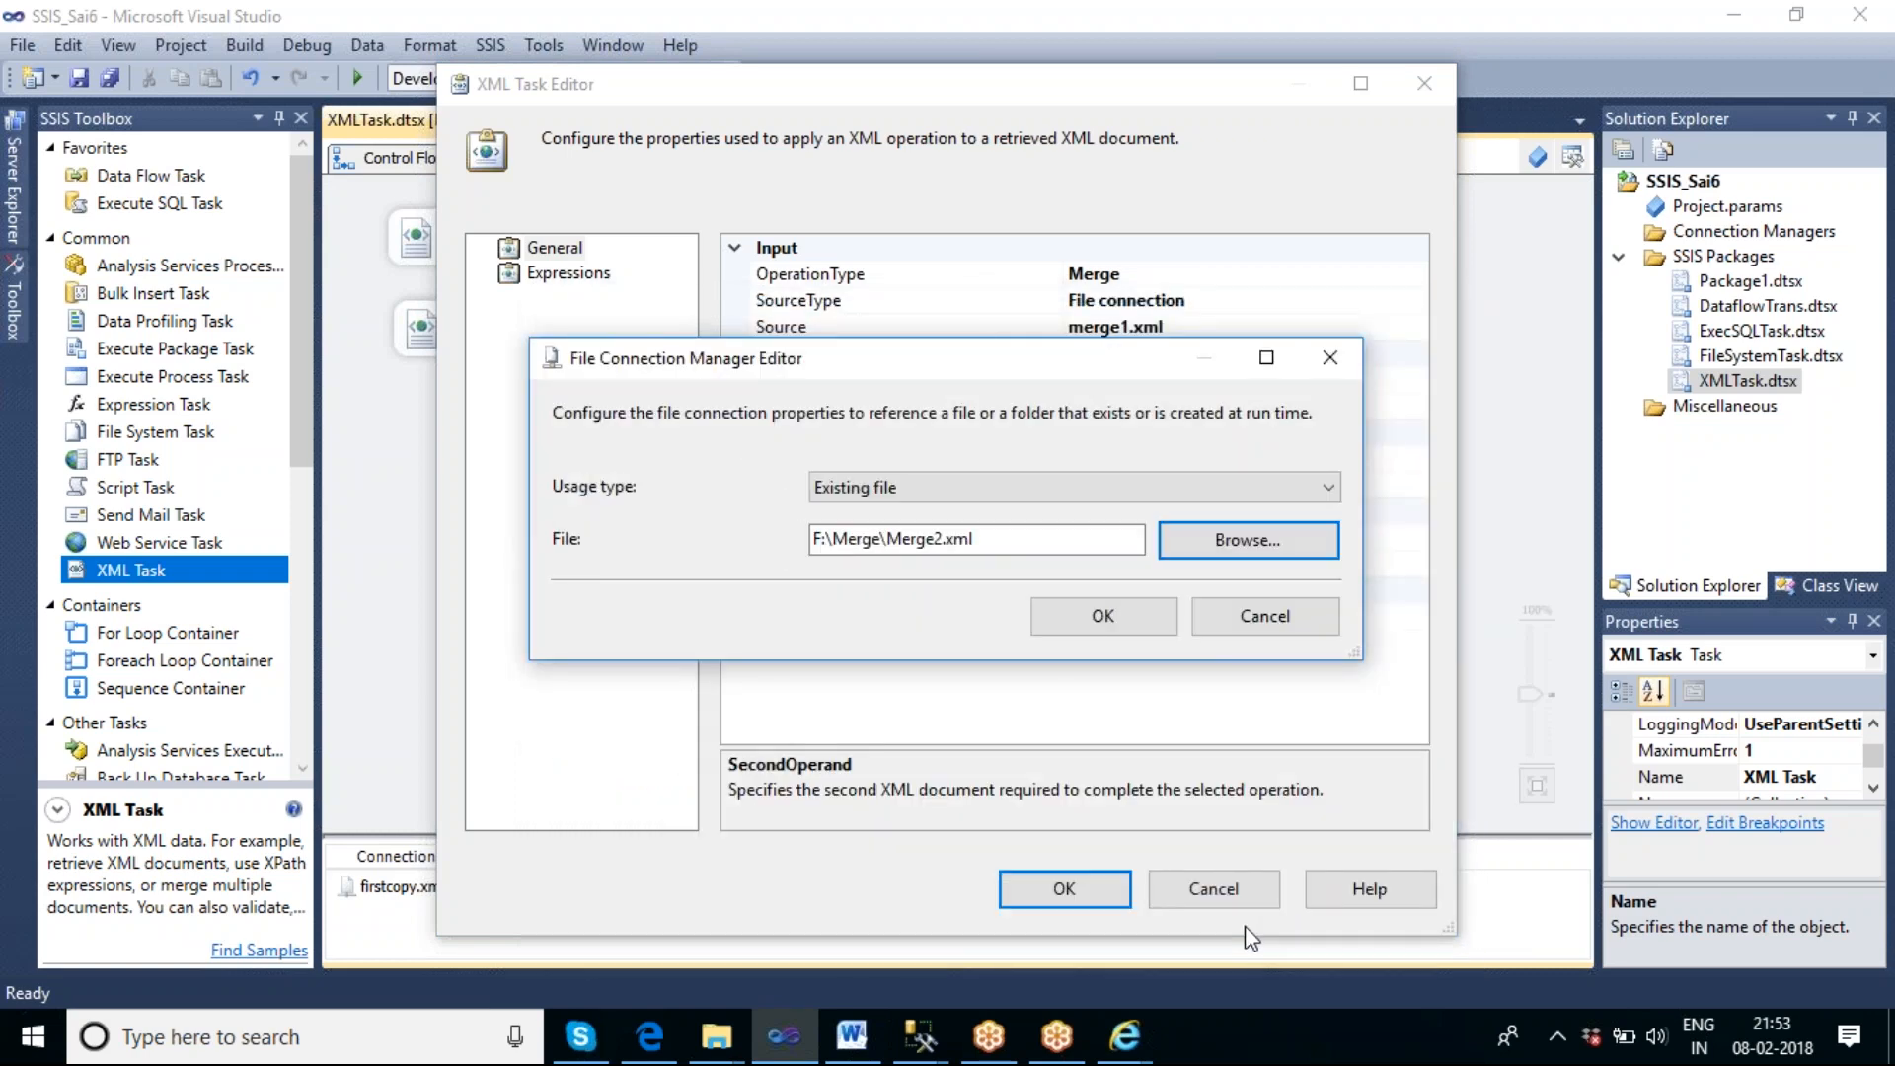
click(1090, 633)
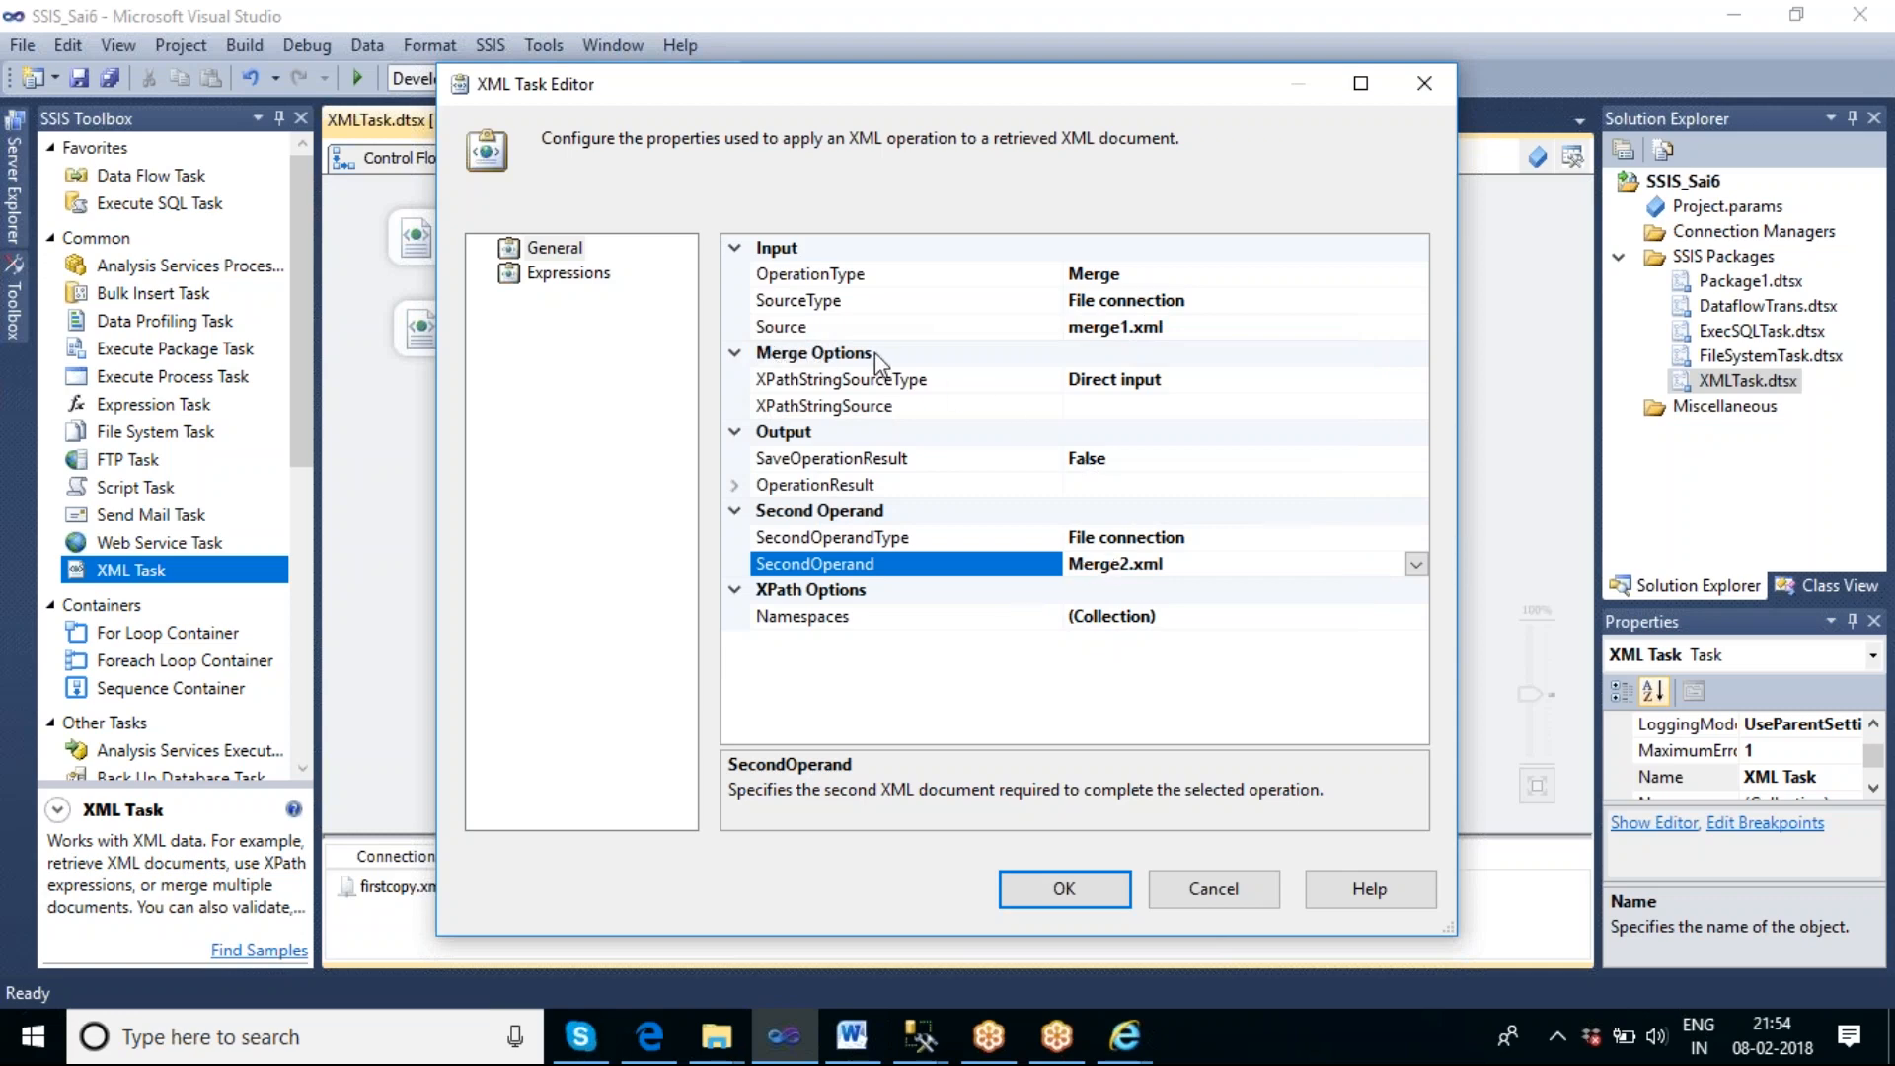
For the XPathStringSource value, examine the root and book elements of merge1.xml and Merge2.xml in the browser.
click(1099, 412)
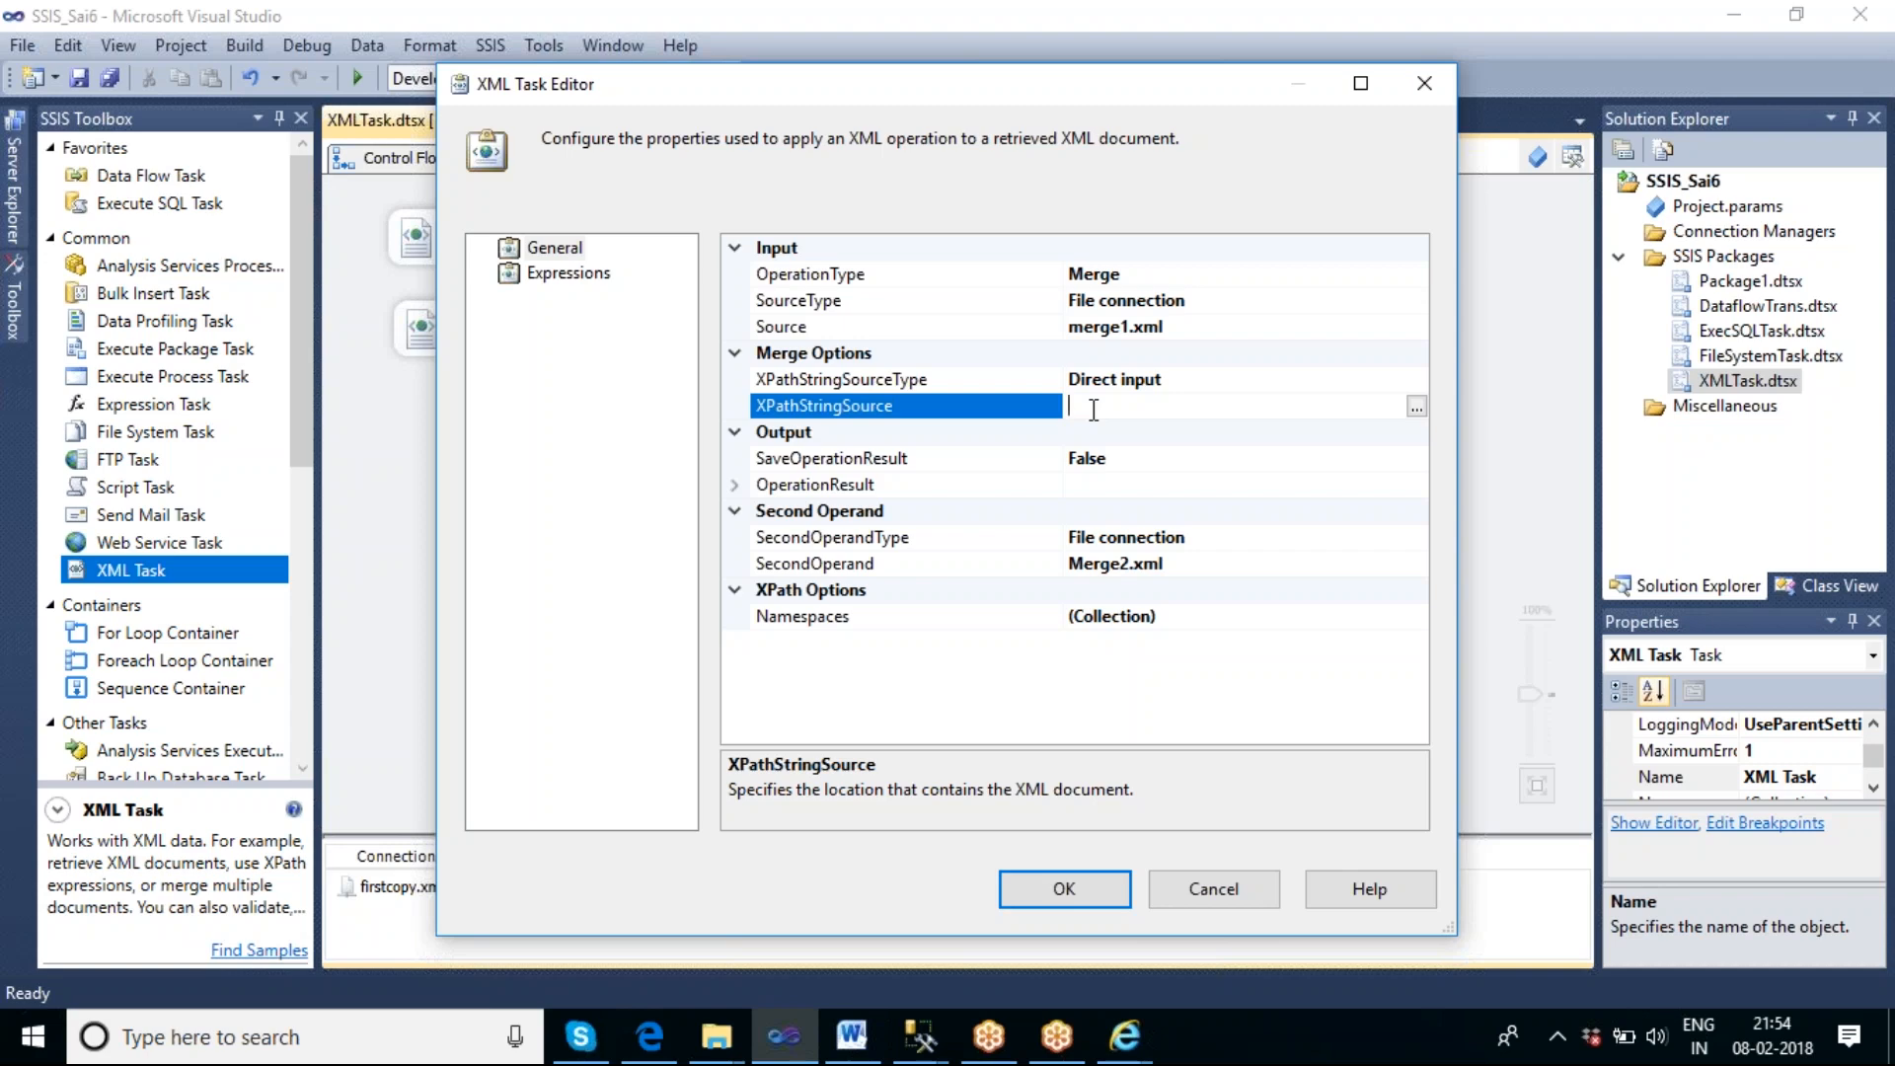
click(1124, 1037)
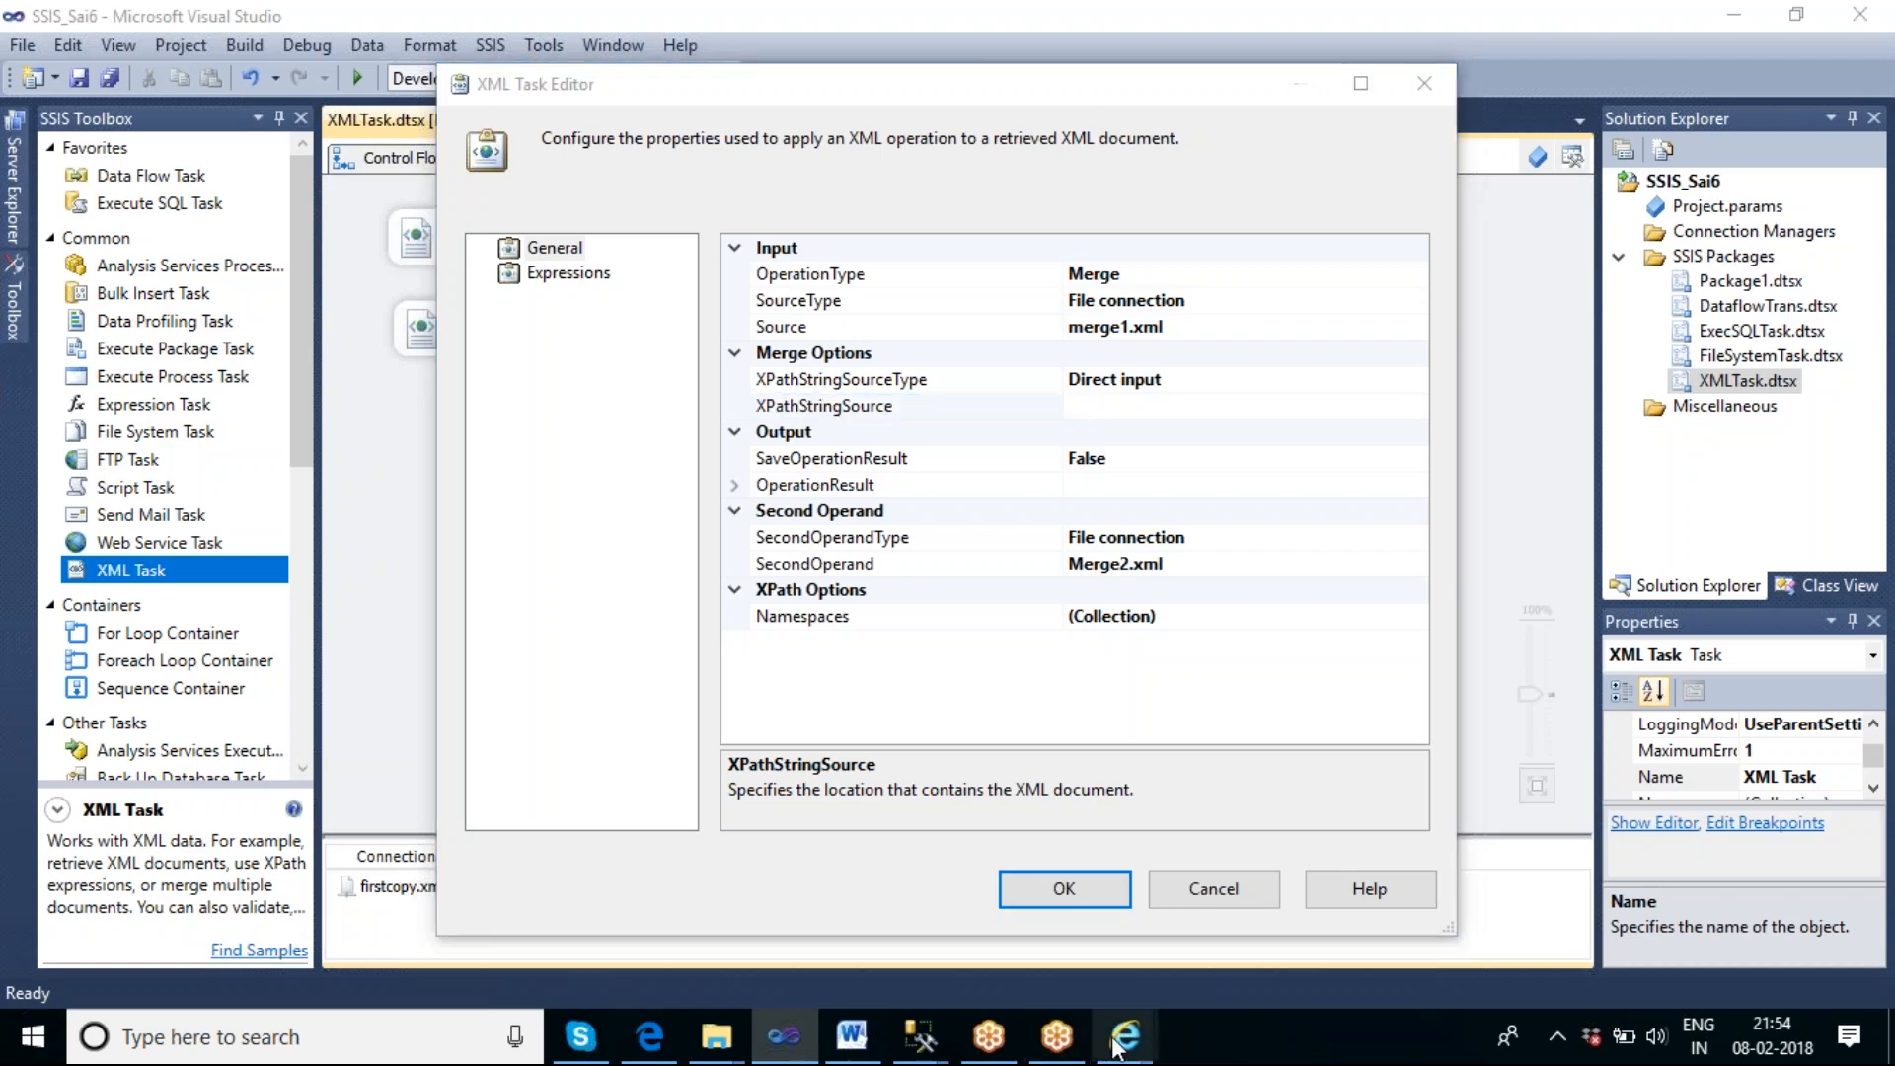
click(973, 883)
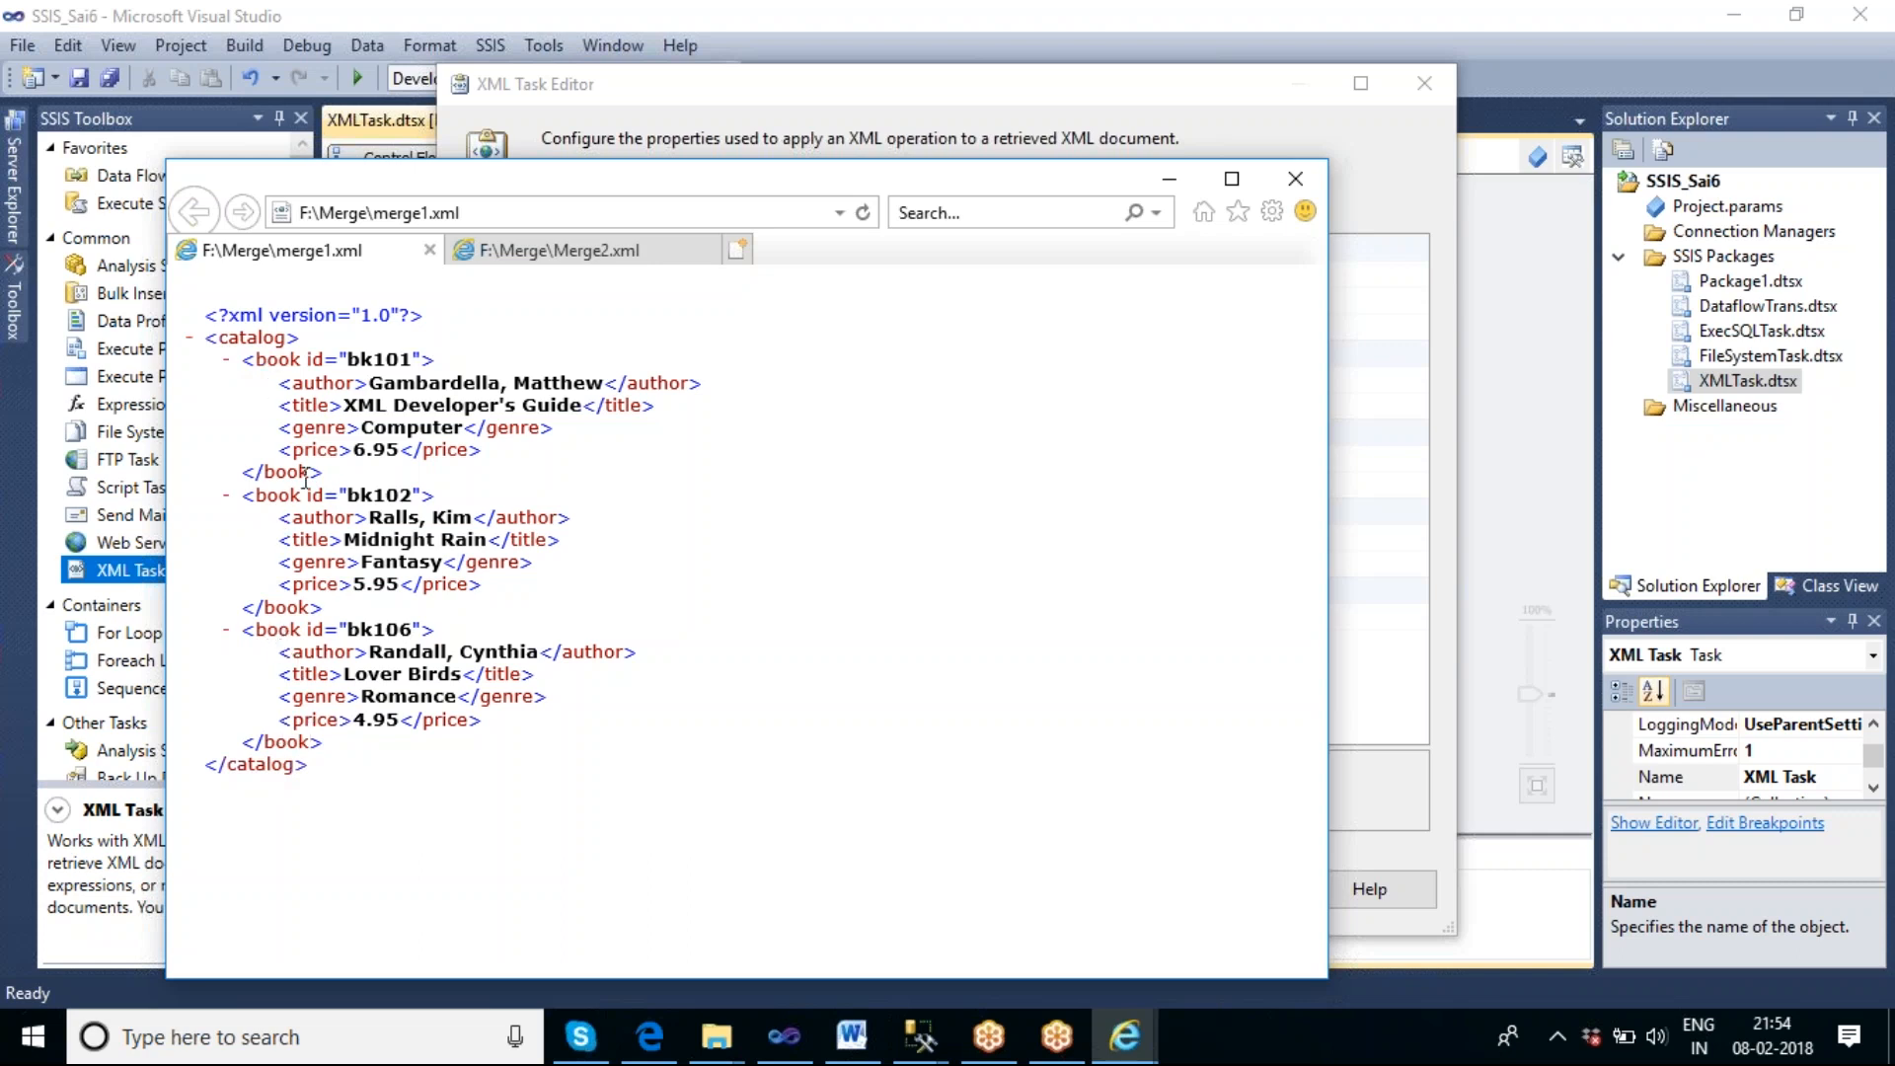
click(557, 256)
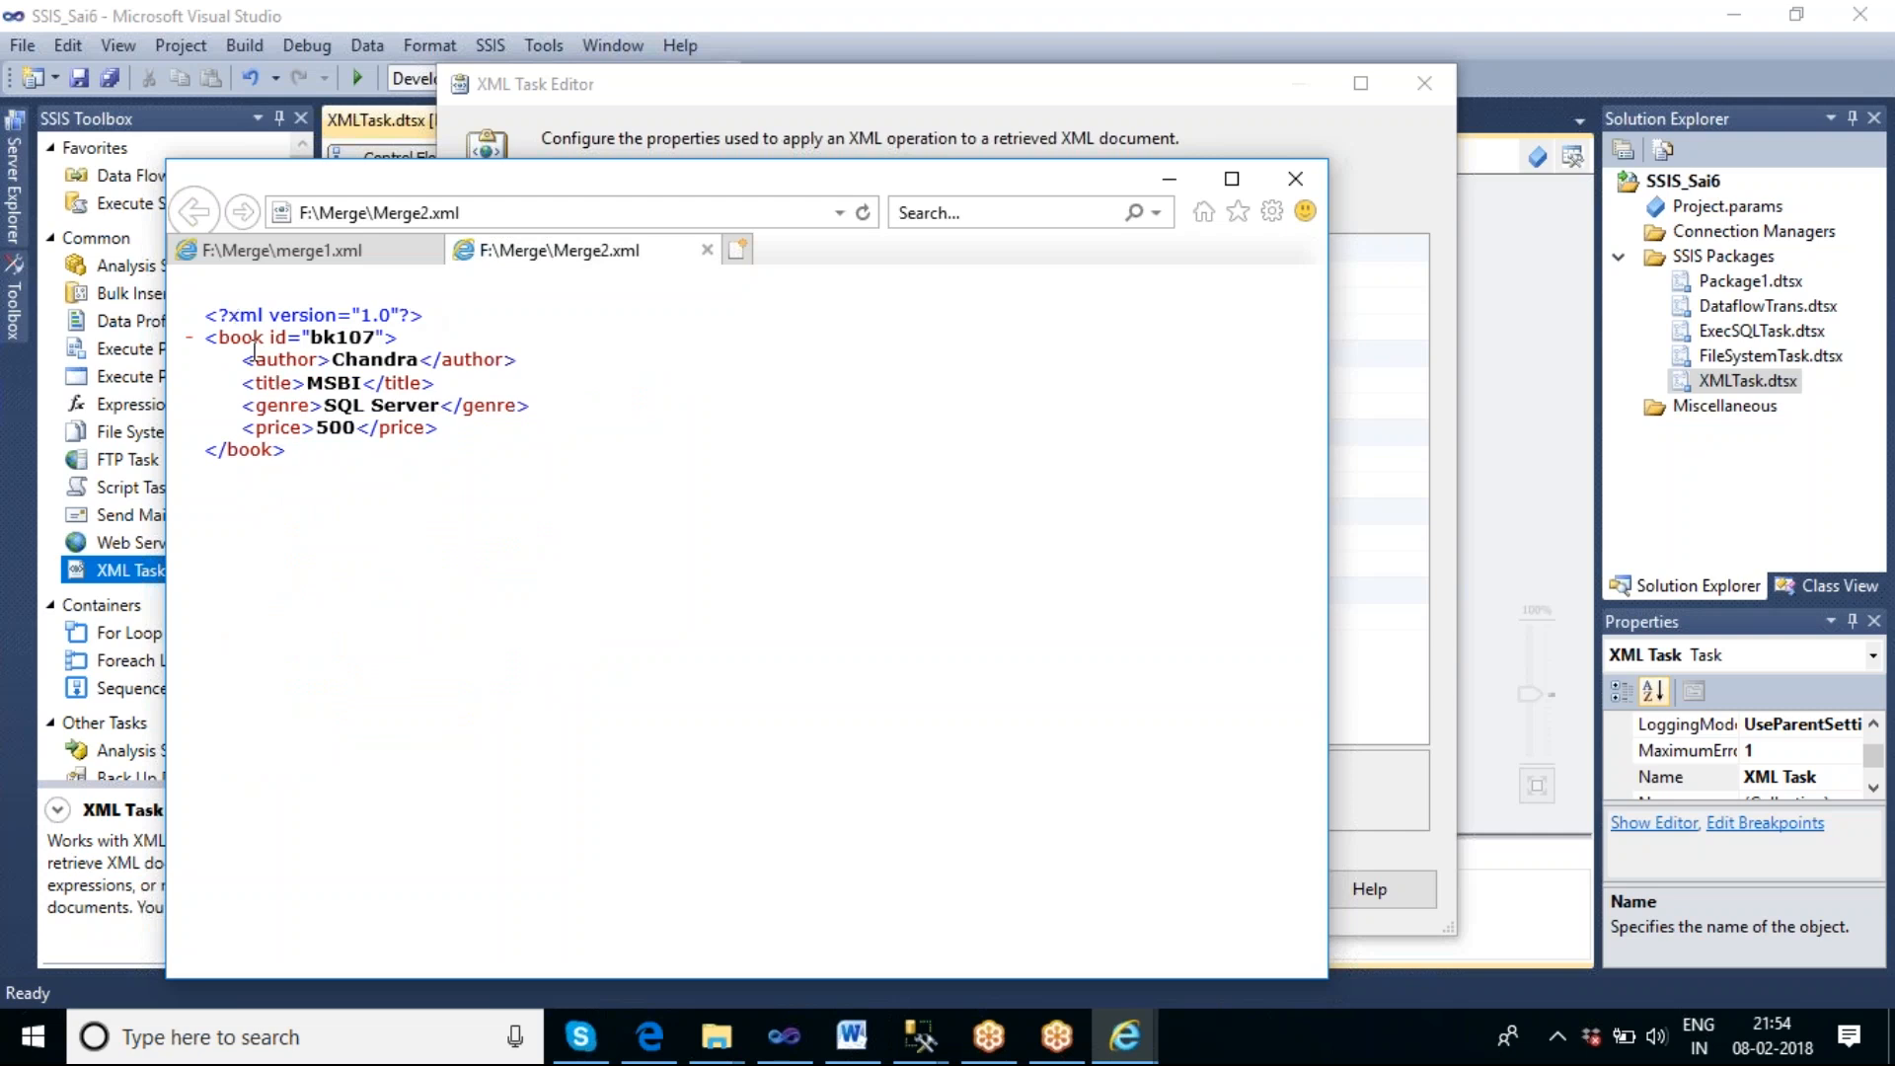
click(313, 259)
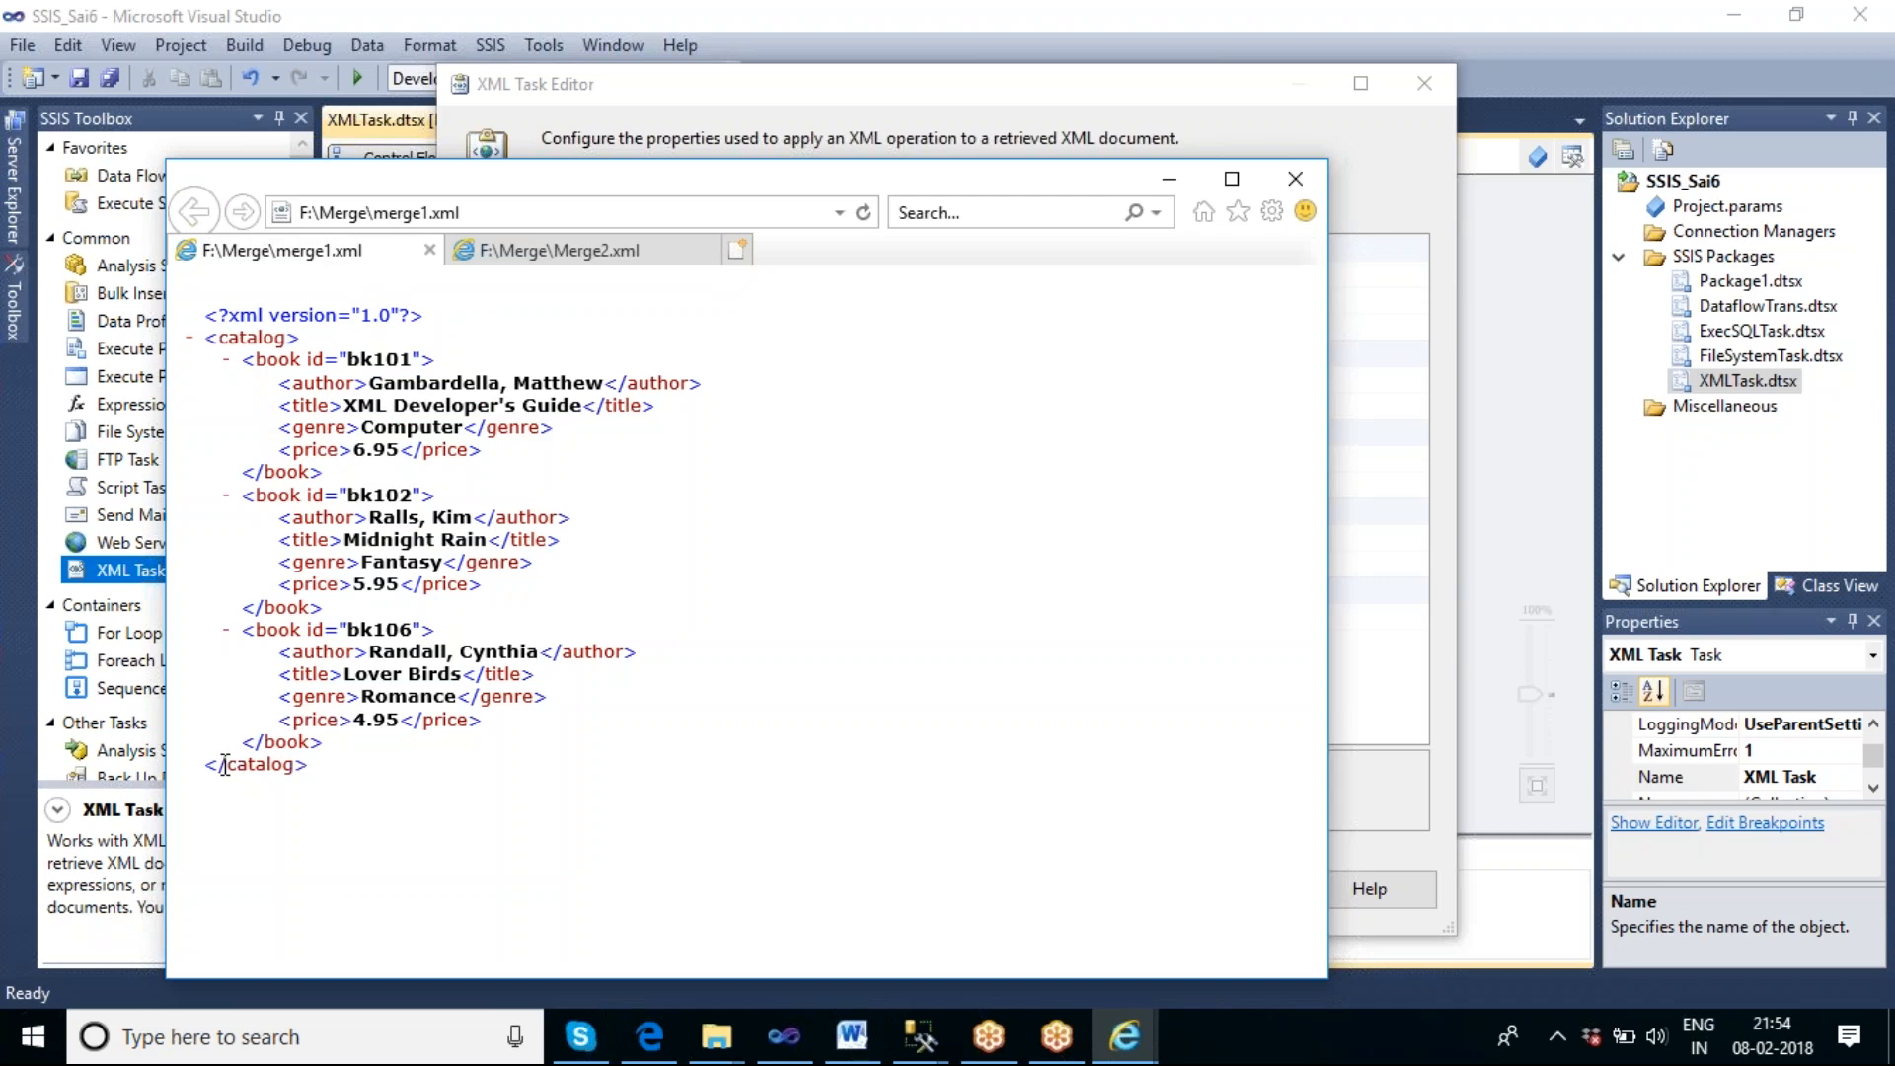
Return to the XML Task Editor in Visual Studio and set XPathStringSource to //catalog.
click(783, 1044)
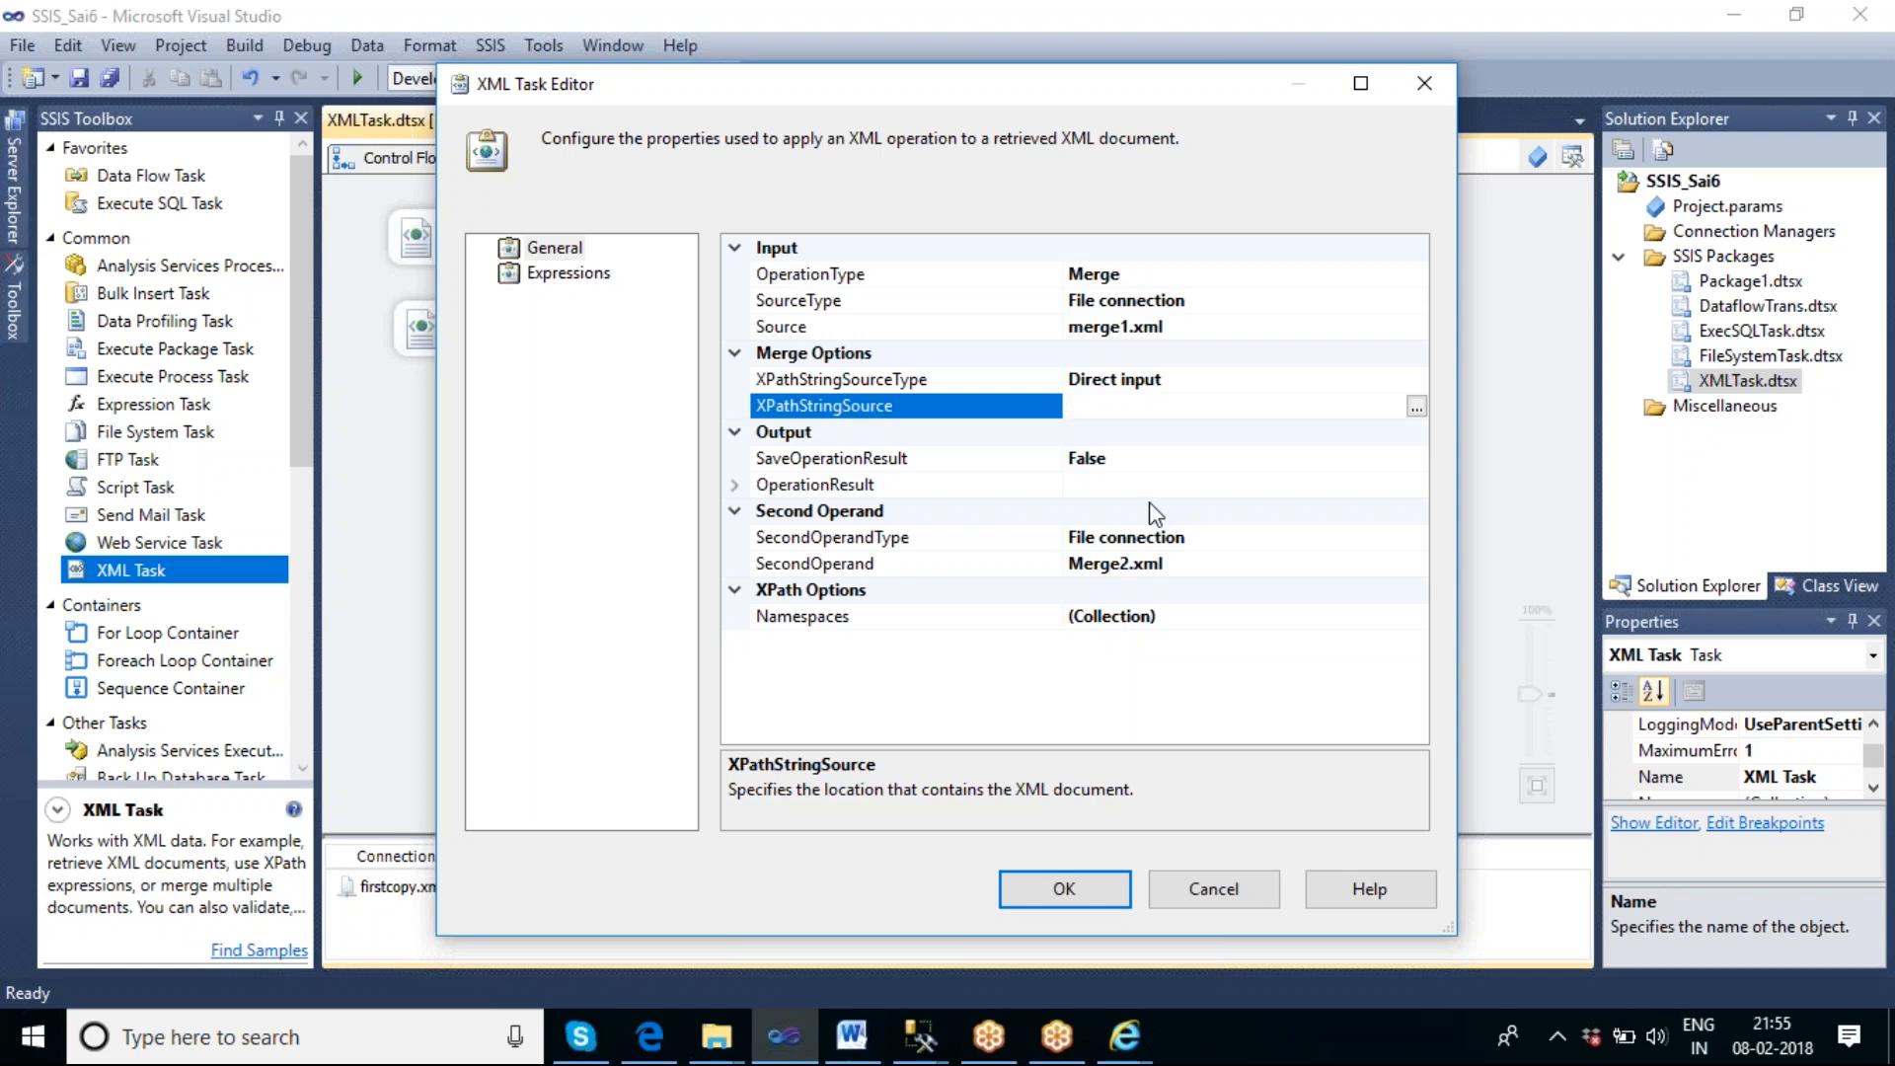
text(//catalog)
Set SaveOperationResult to True so the merge output is saved.
click(1174, 464)
click(1417, 458)
click(1089, 483)
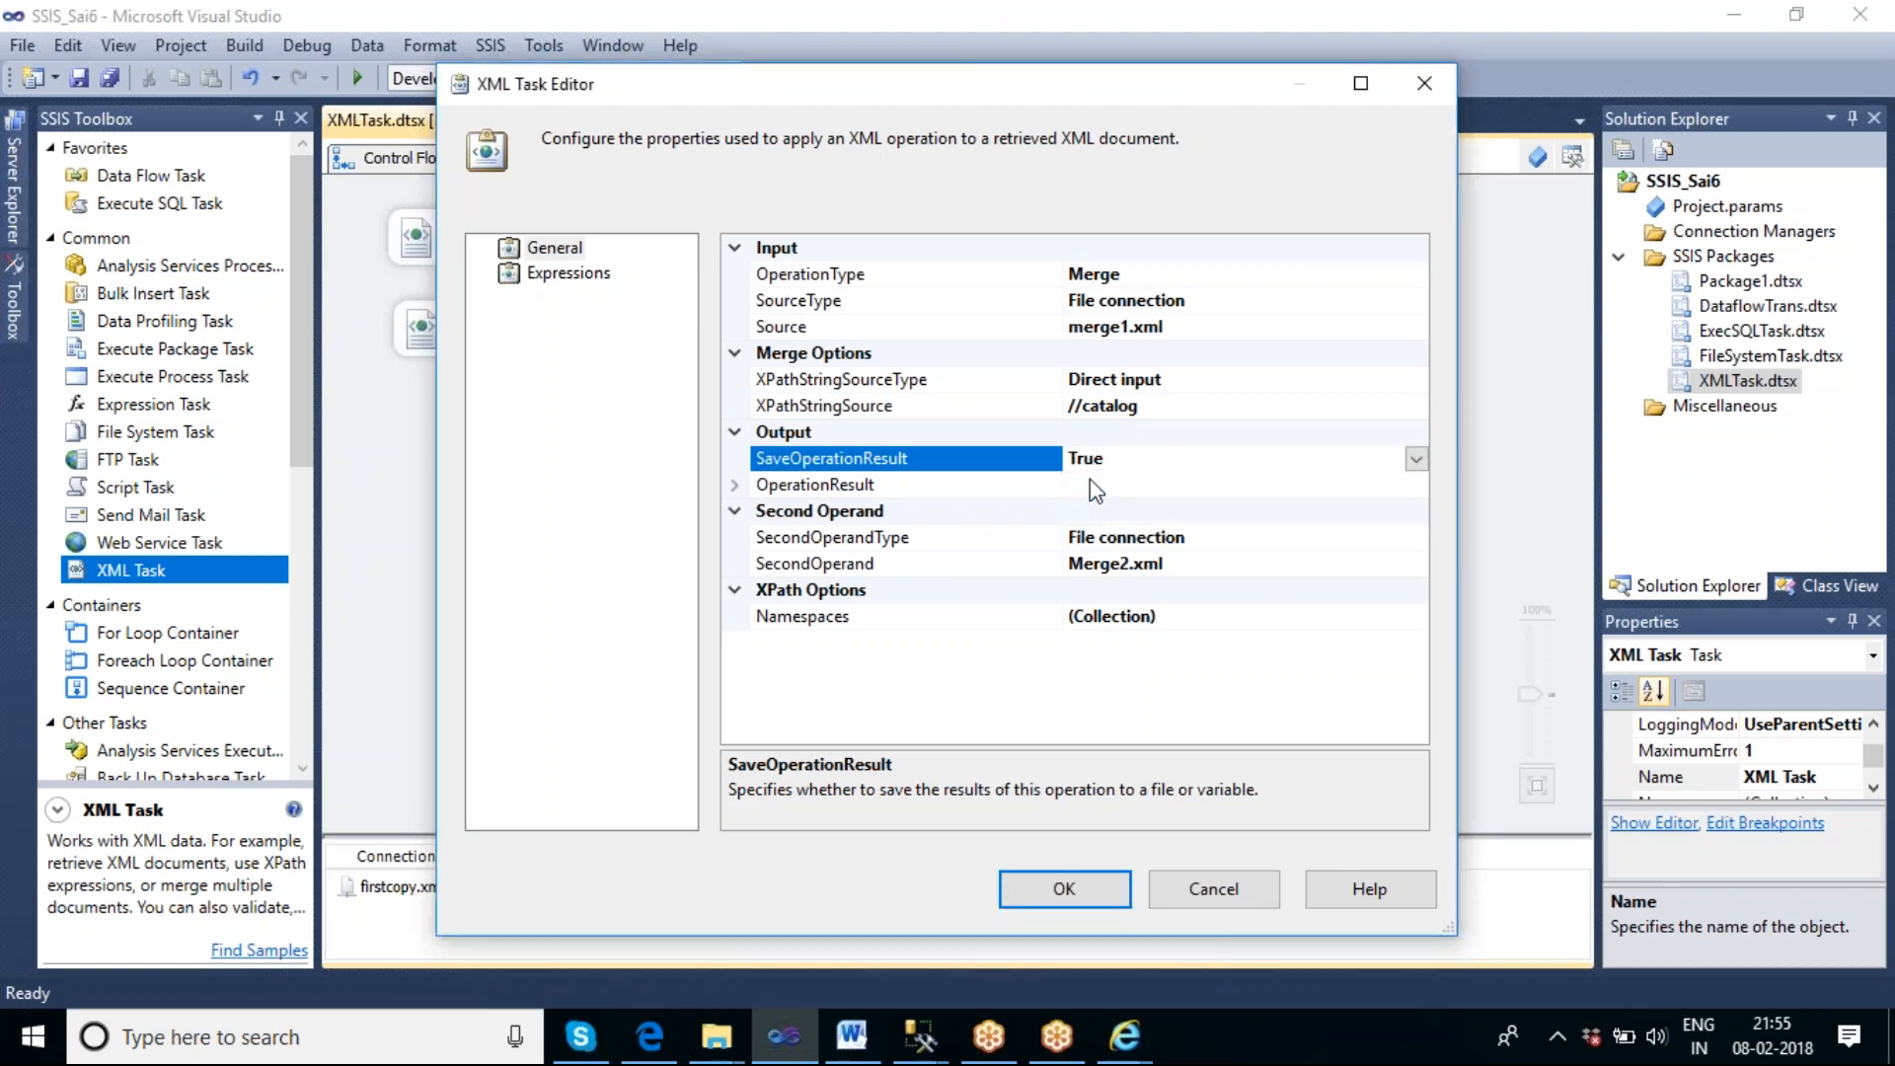
Start a new file connection for the operation result's Destination with the usage type Create file.
click(733, 491)
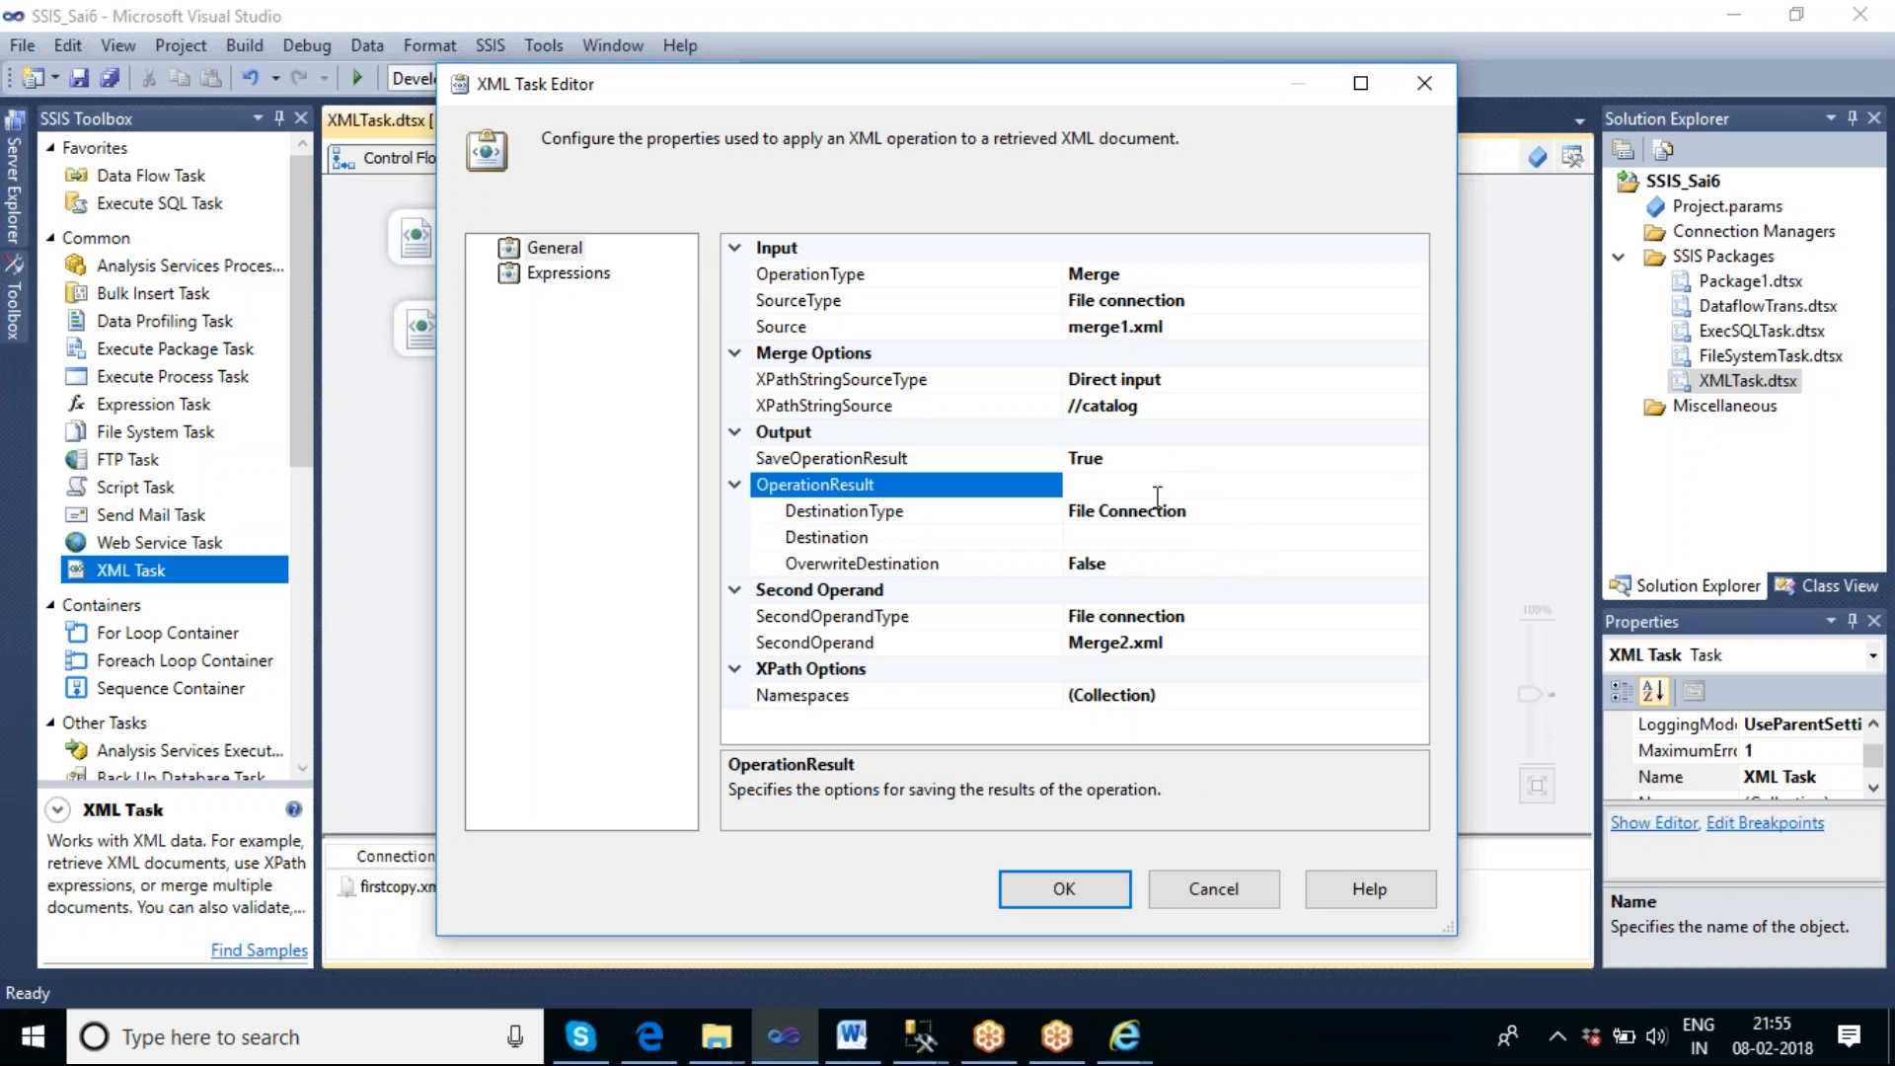
click(1155, 538)
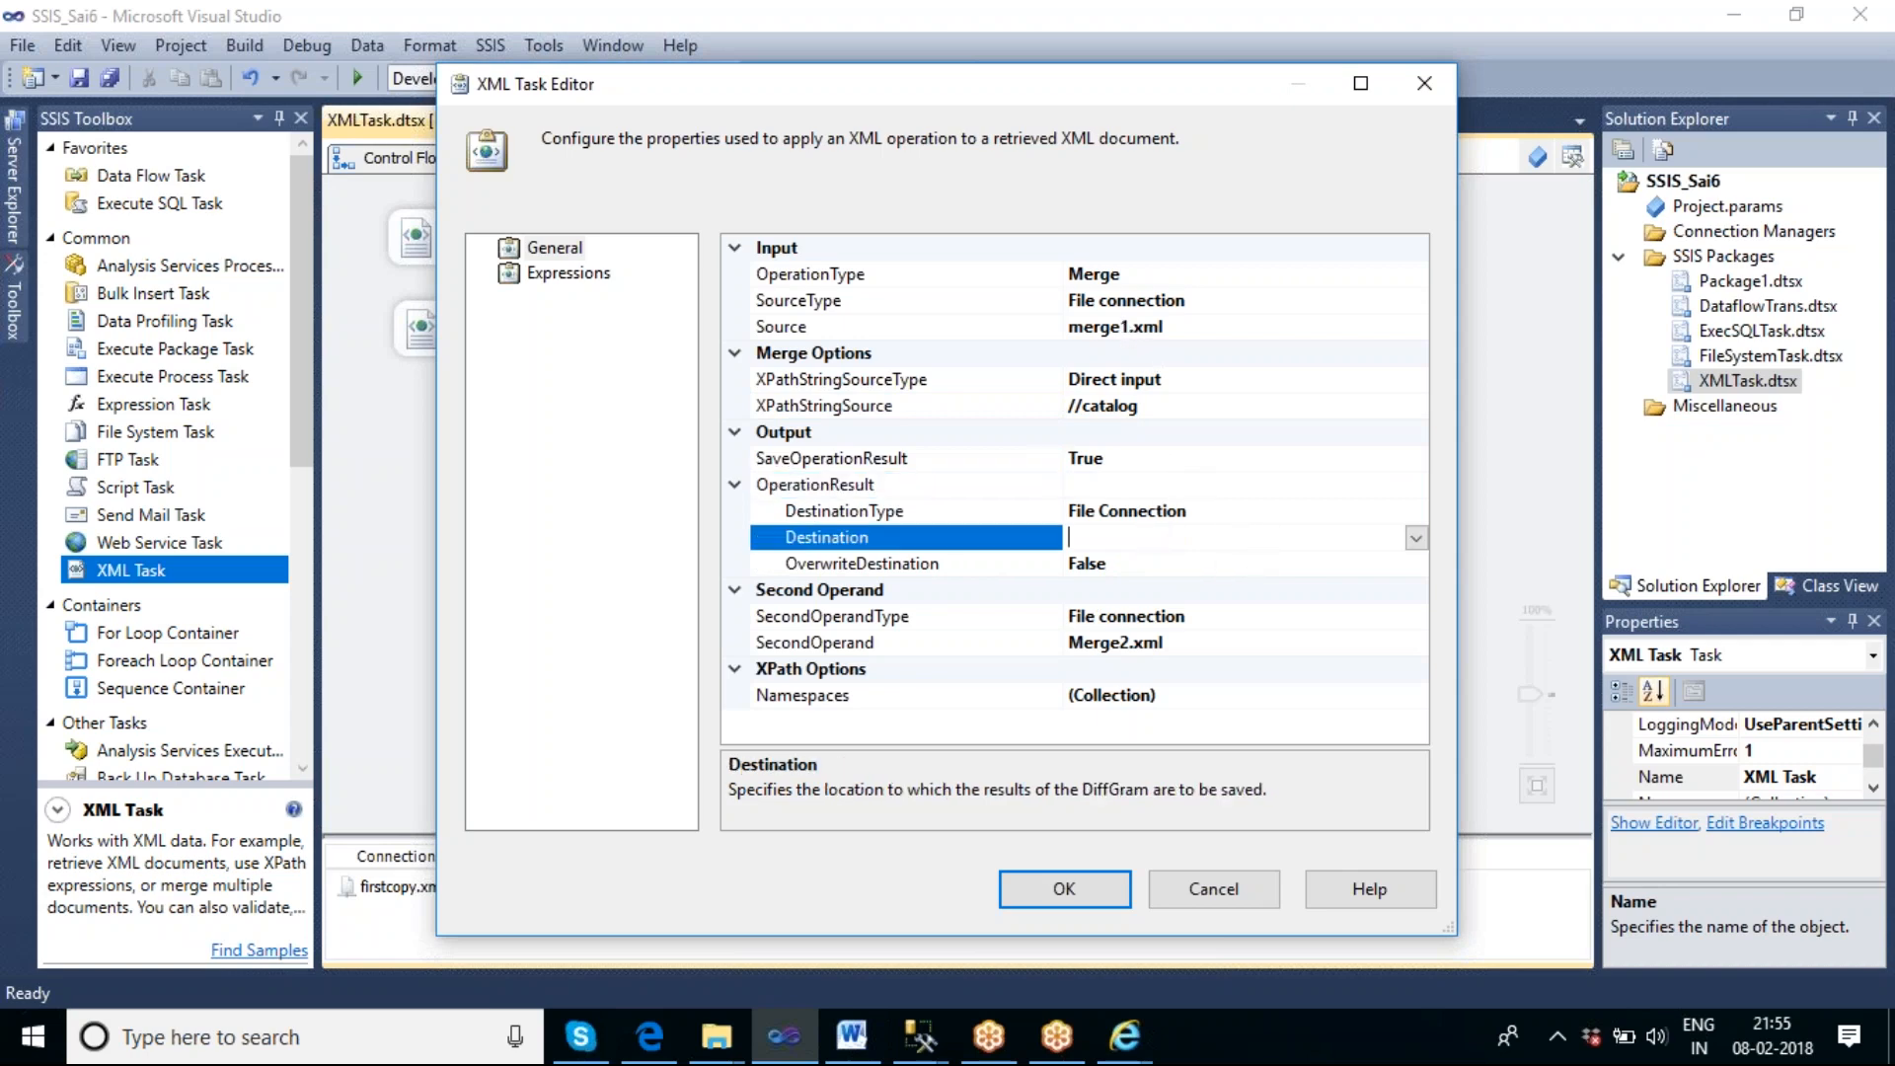
click(1416, 538)
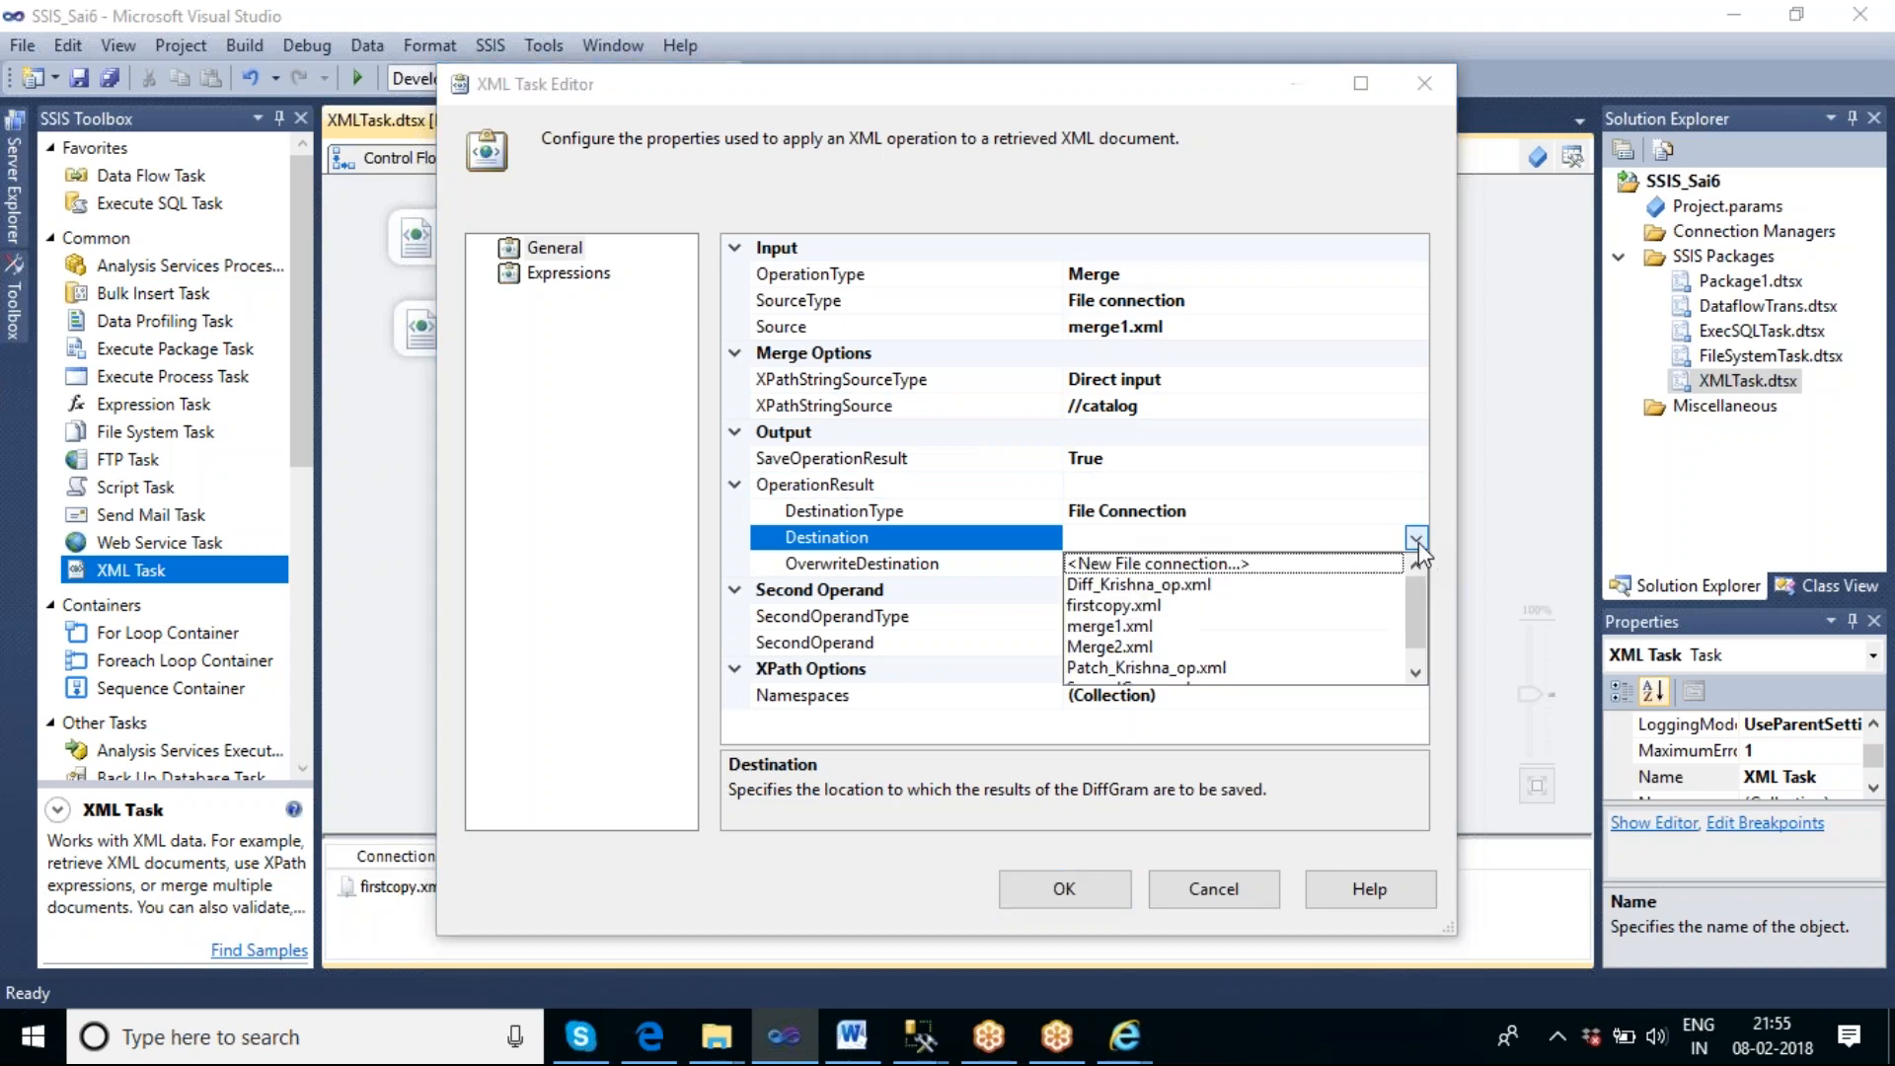
click(1238, 565)
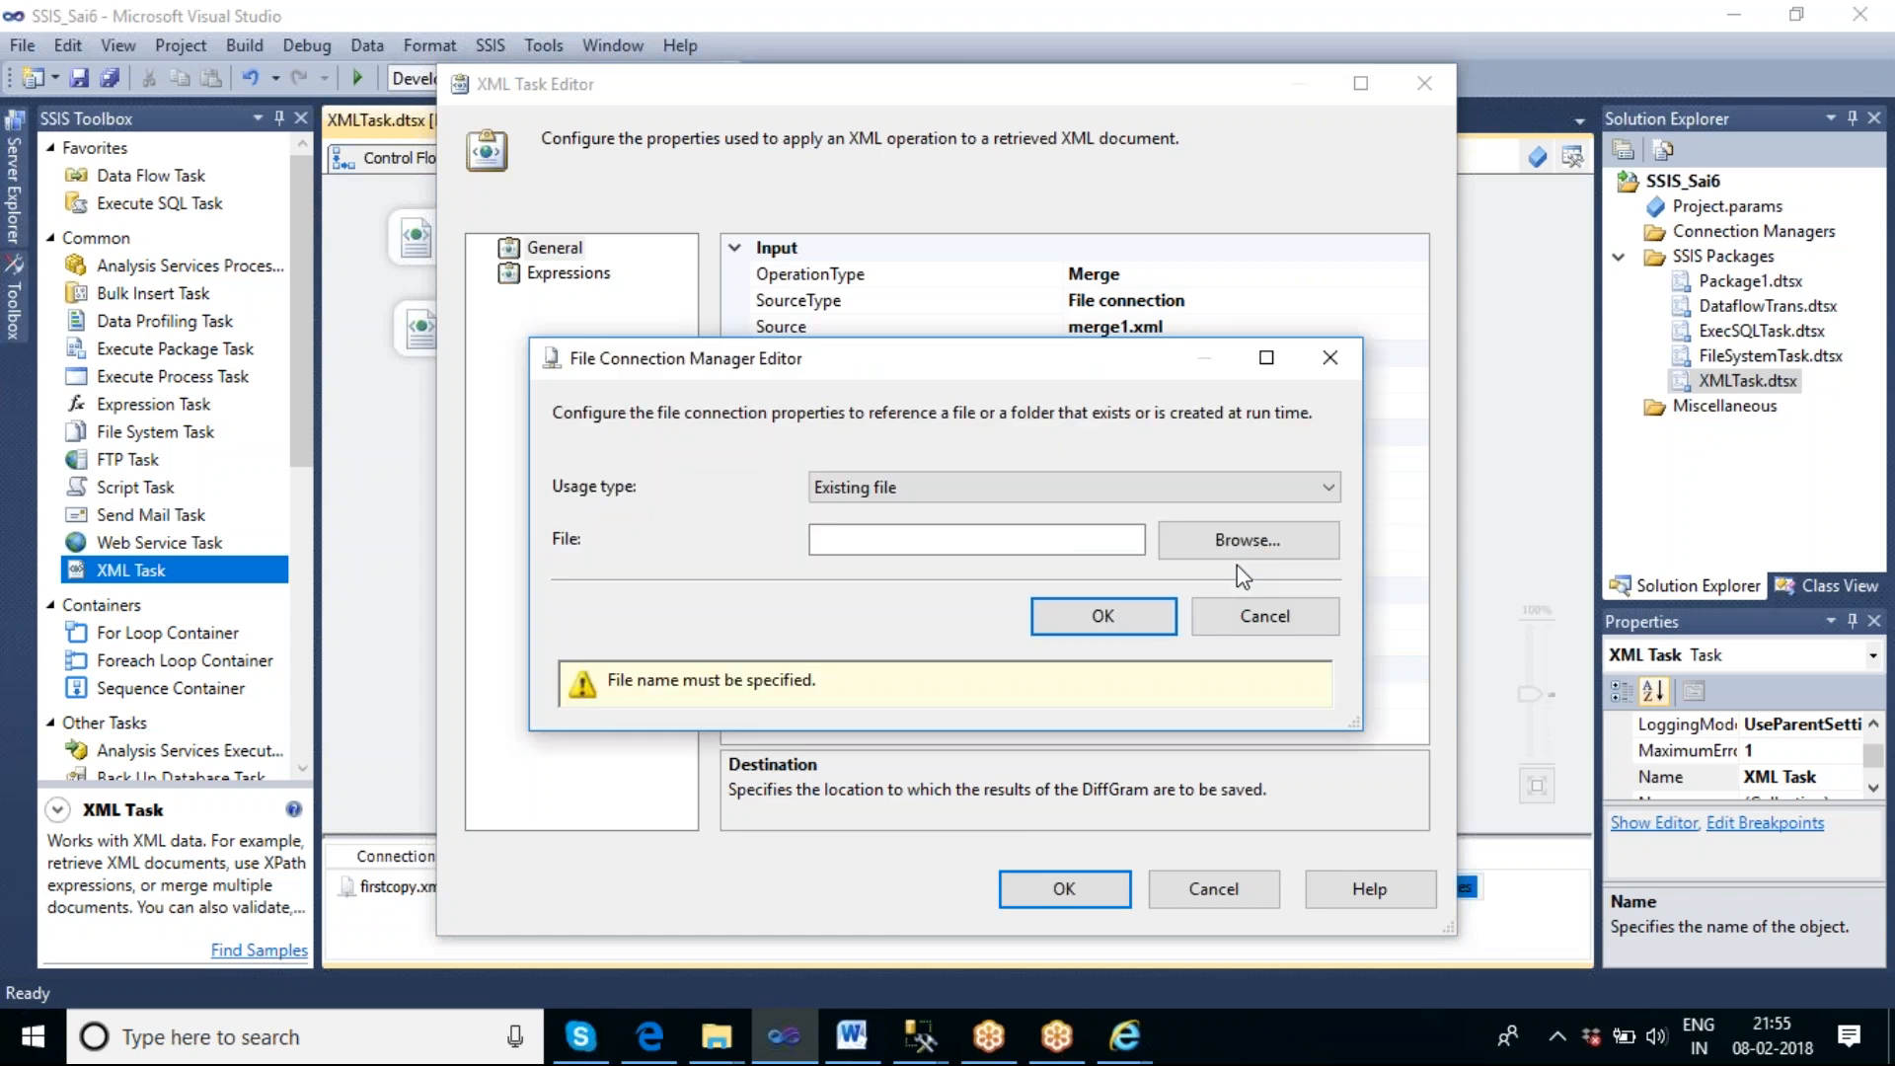
click(1103, 493)
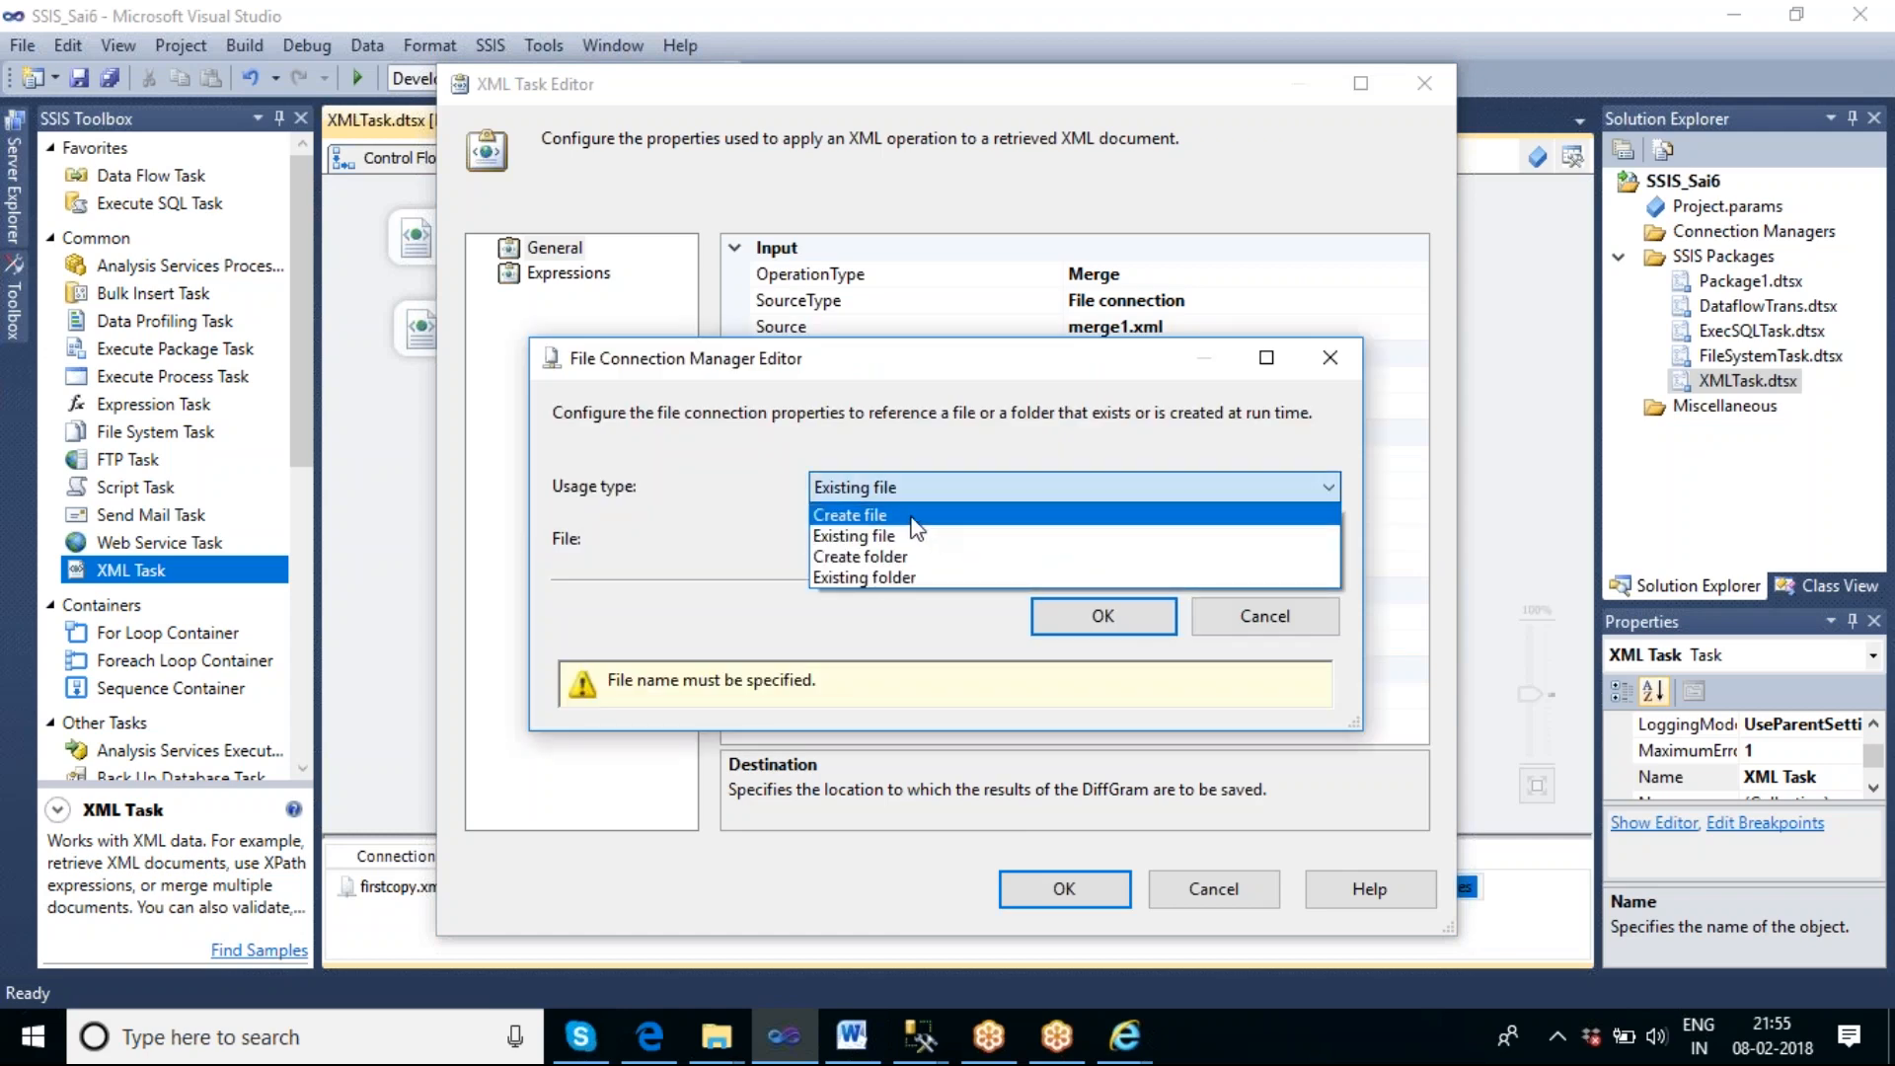
click(1108, 512)
Name the new destination file Merge_krishna_op.xml in the F:\Merge folder and accept the file connection.
click(1194, 549)
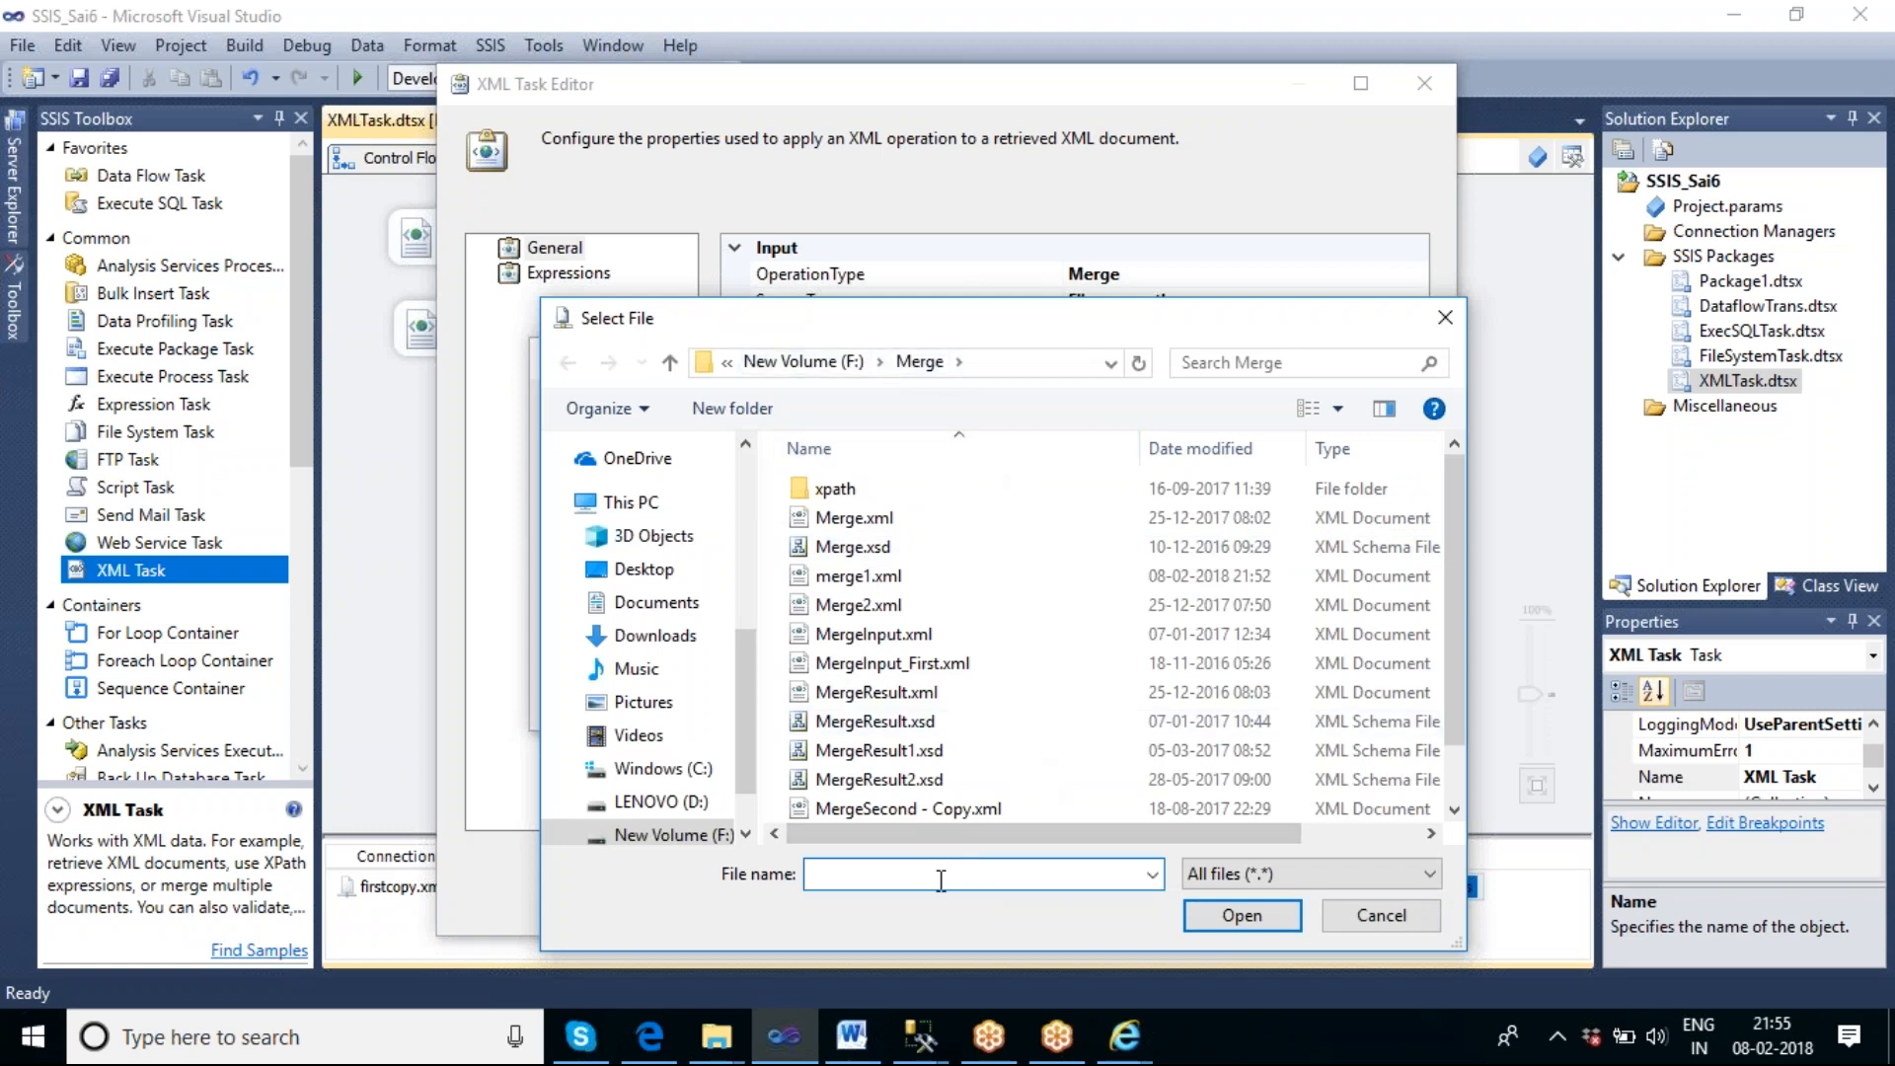
text(Mer)
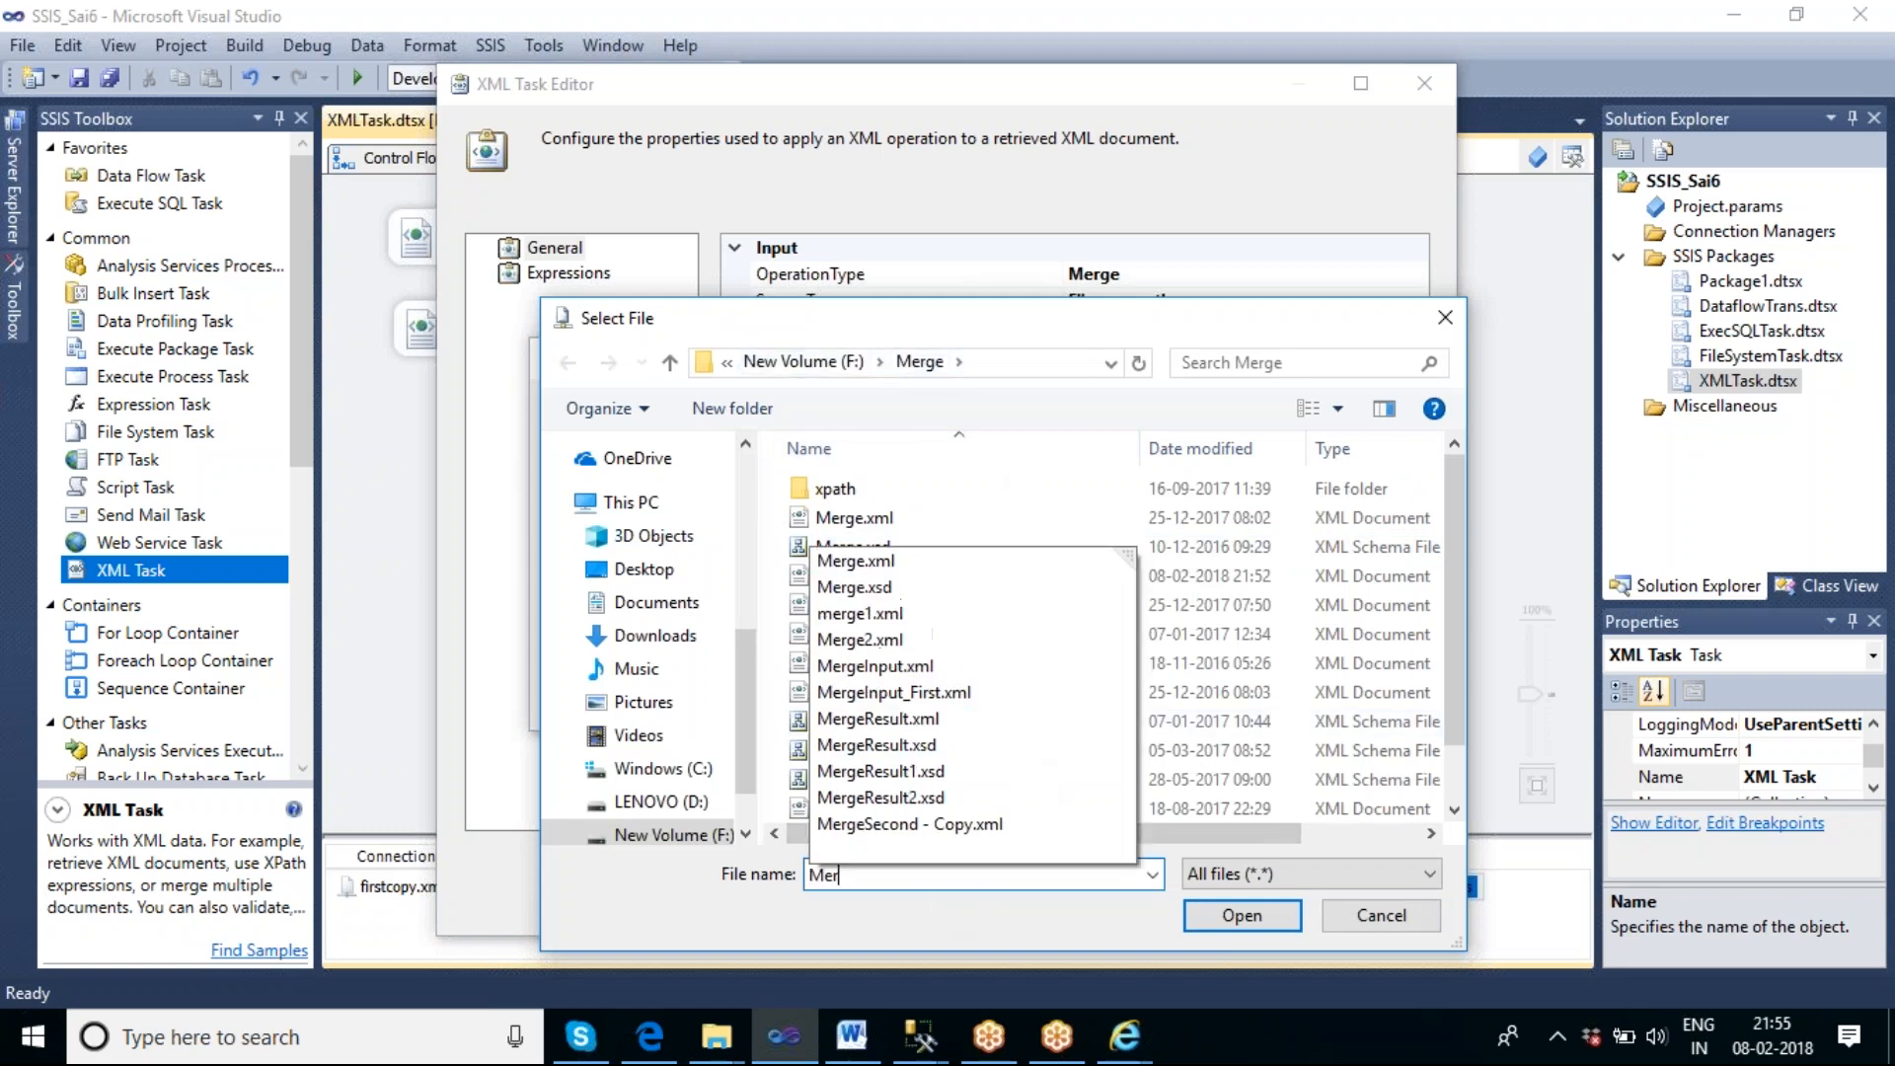
text(ge_)
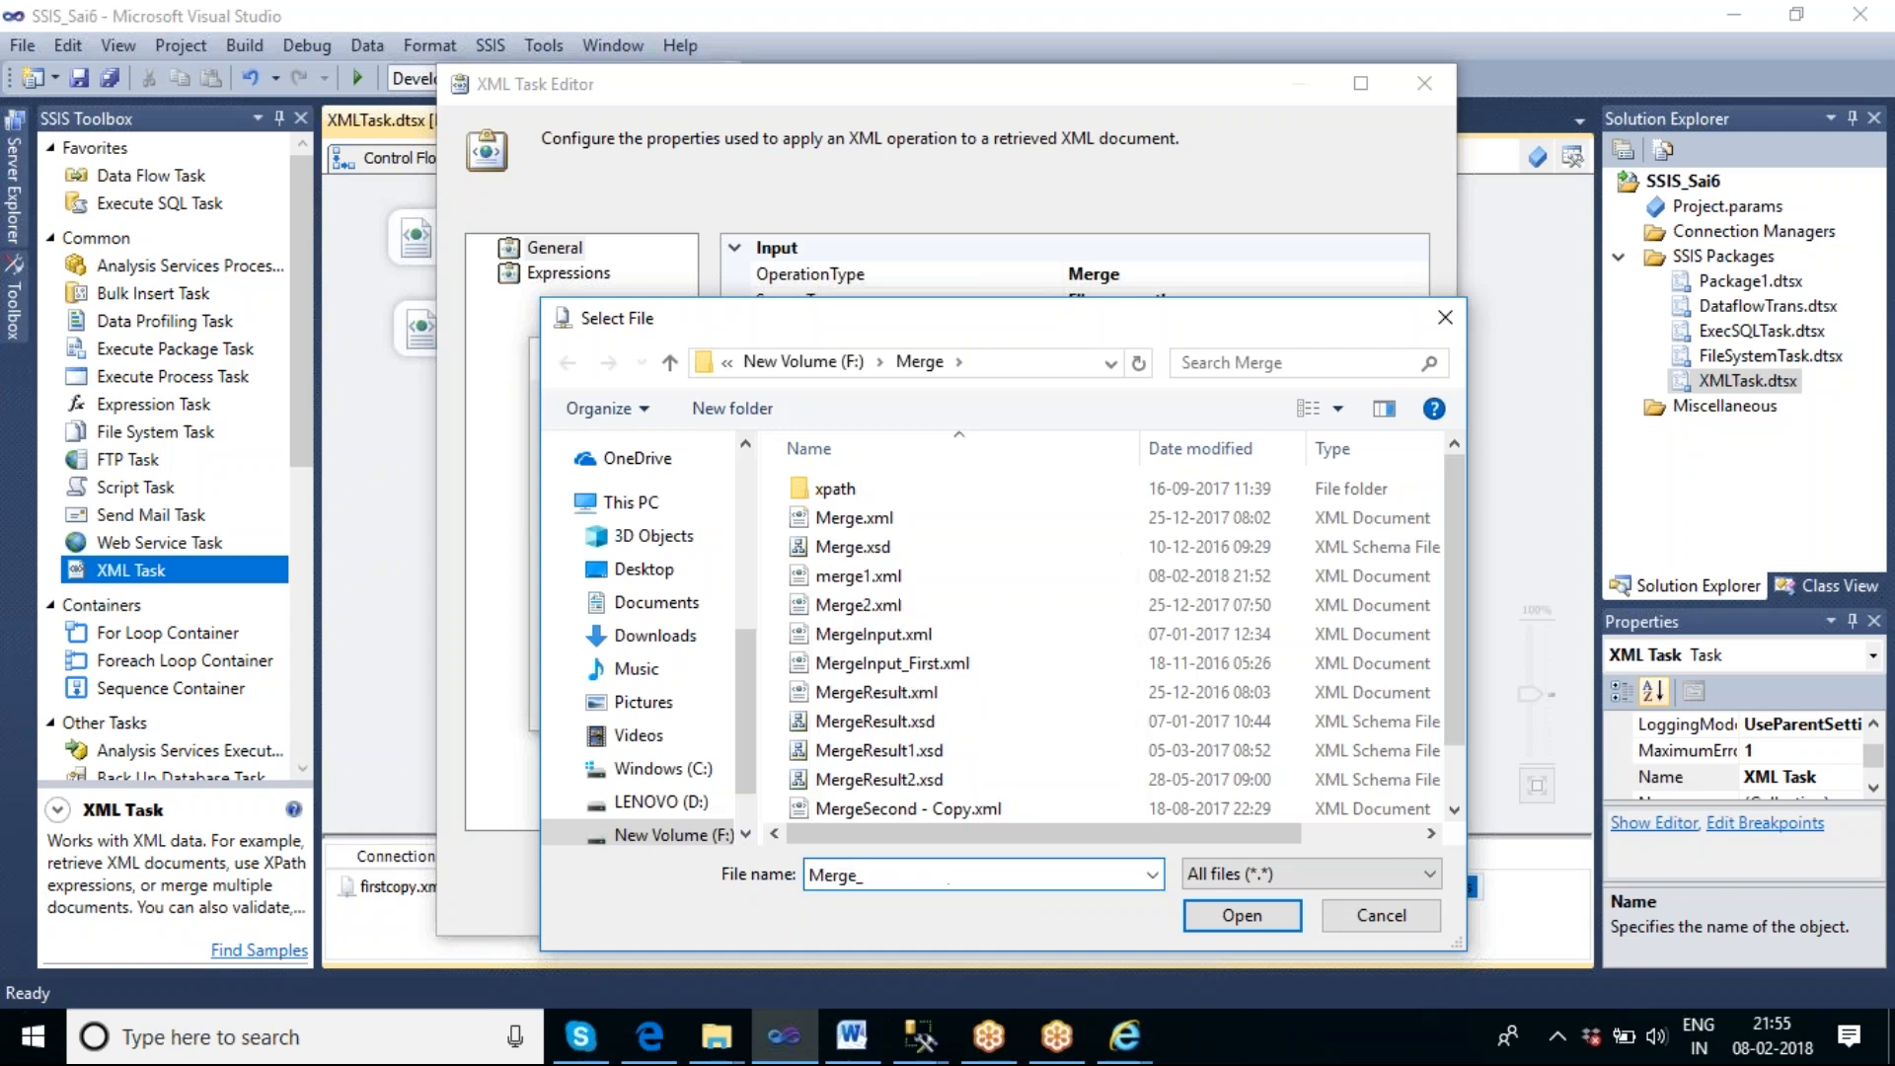
text(krishna_op.xml)
click(1242, 915)
click(1084, 619)
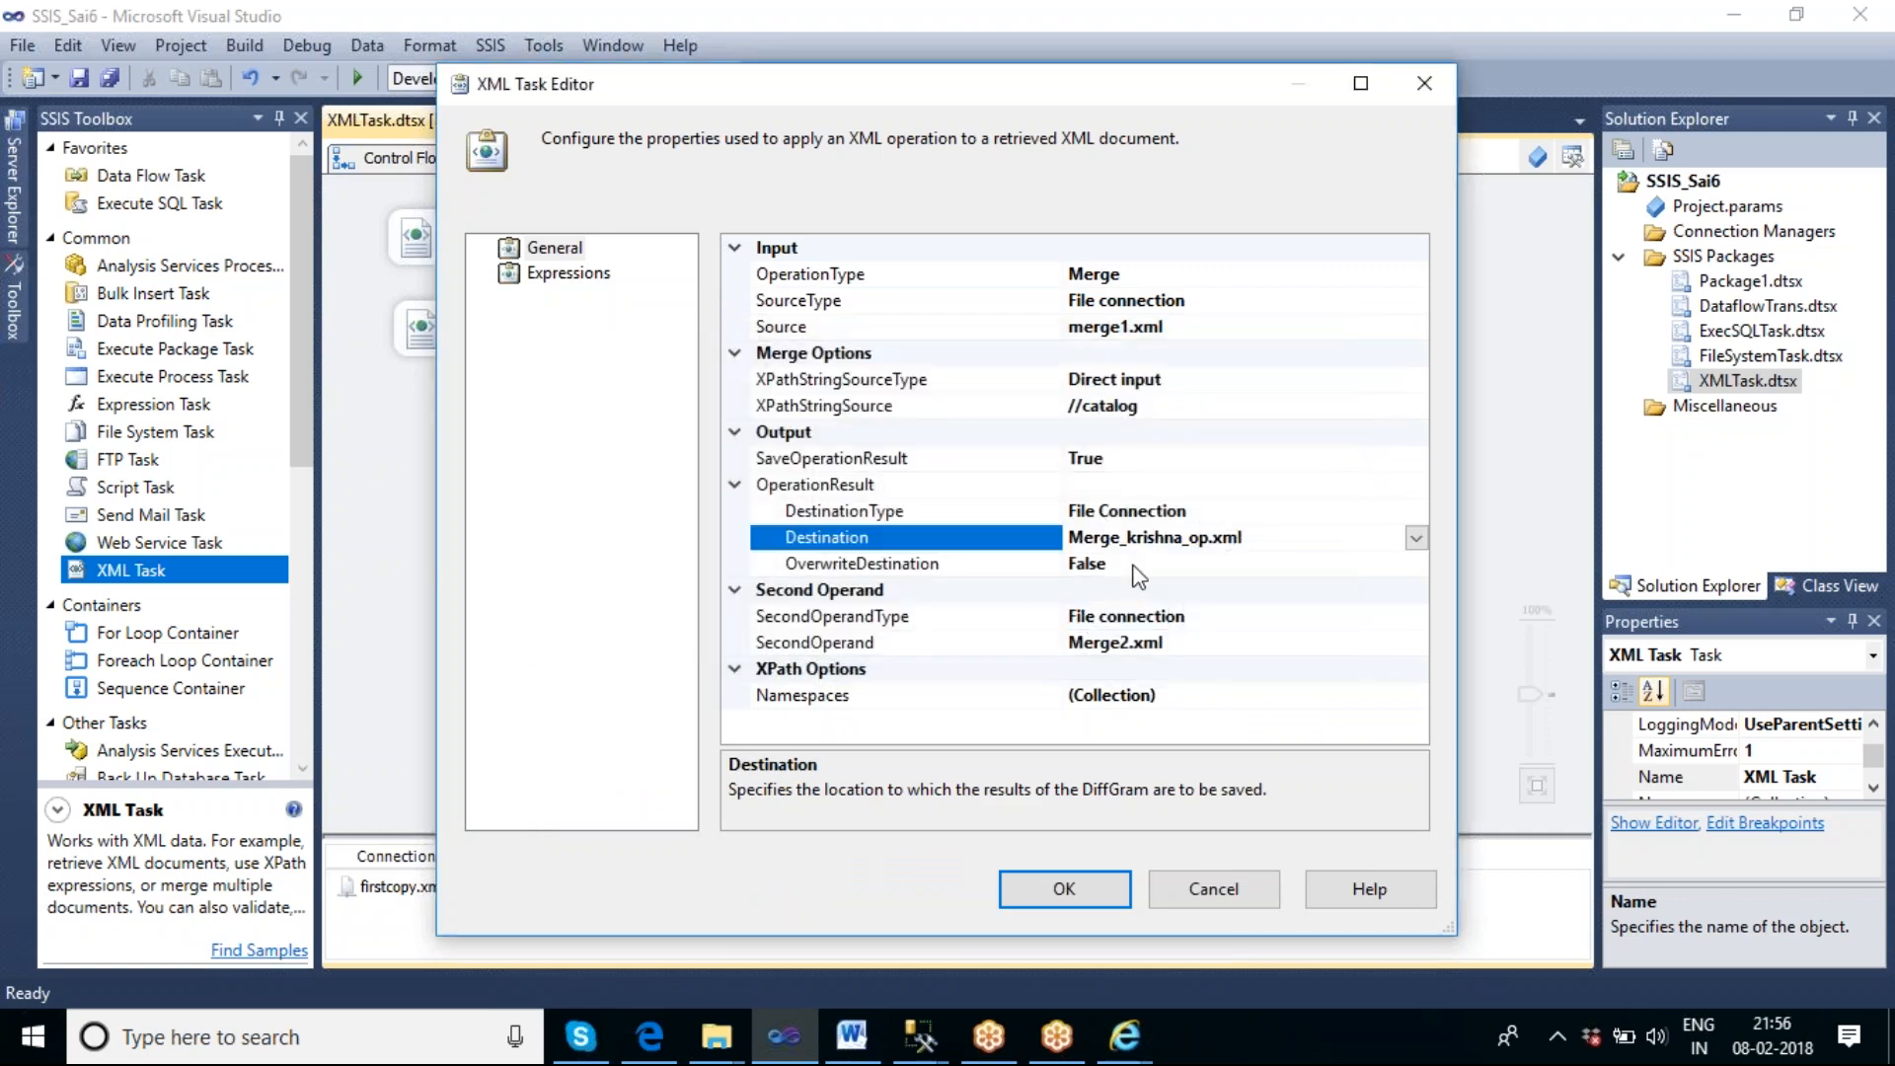
Allow the merge result to overwrite its destination through OverwriteDestination, and apply the XML Task settings.
click(1211, 564)
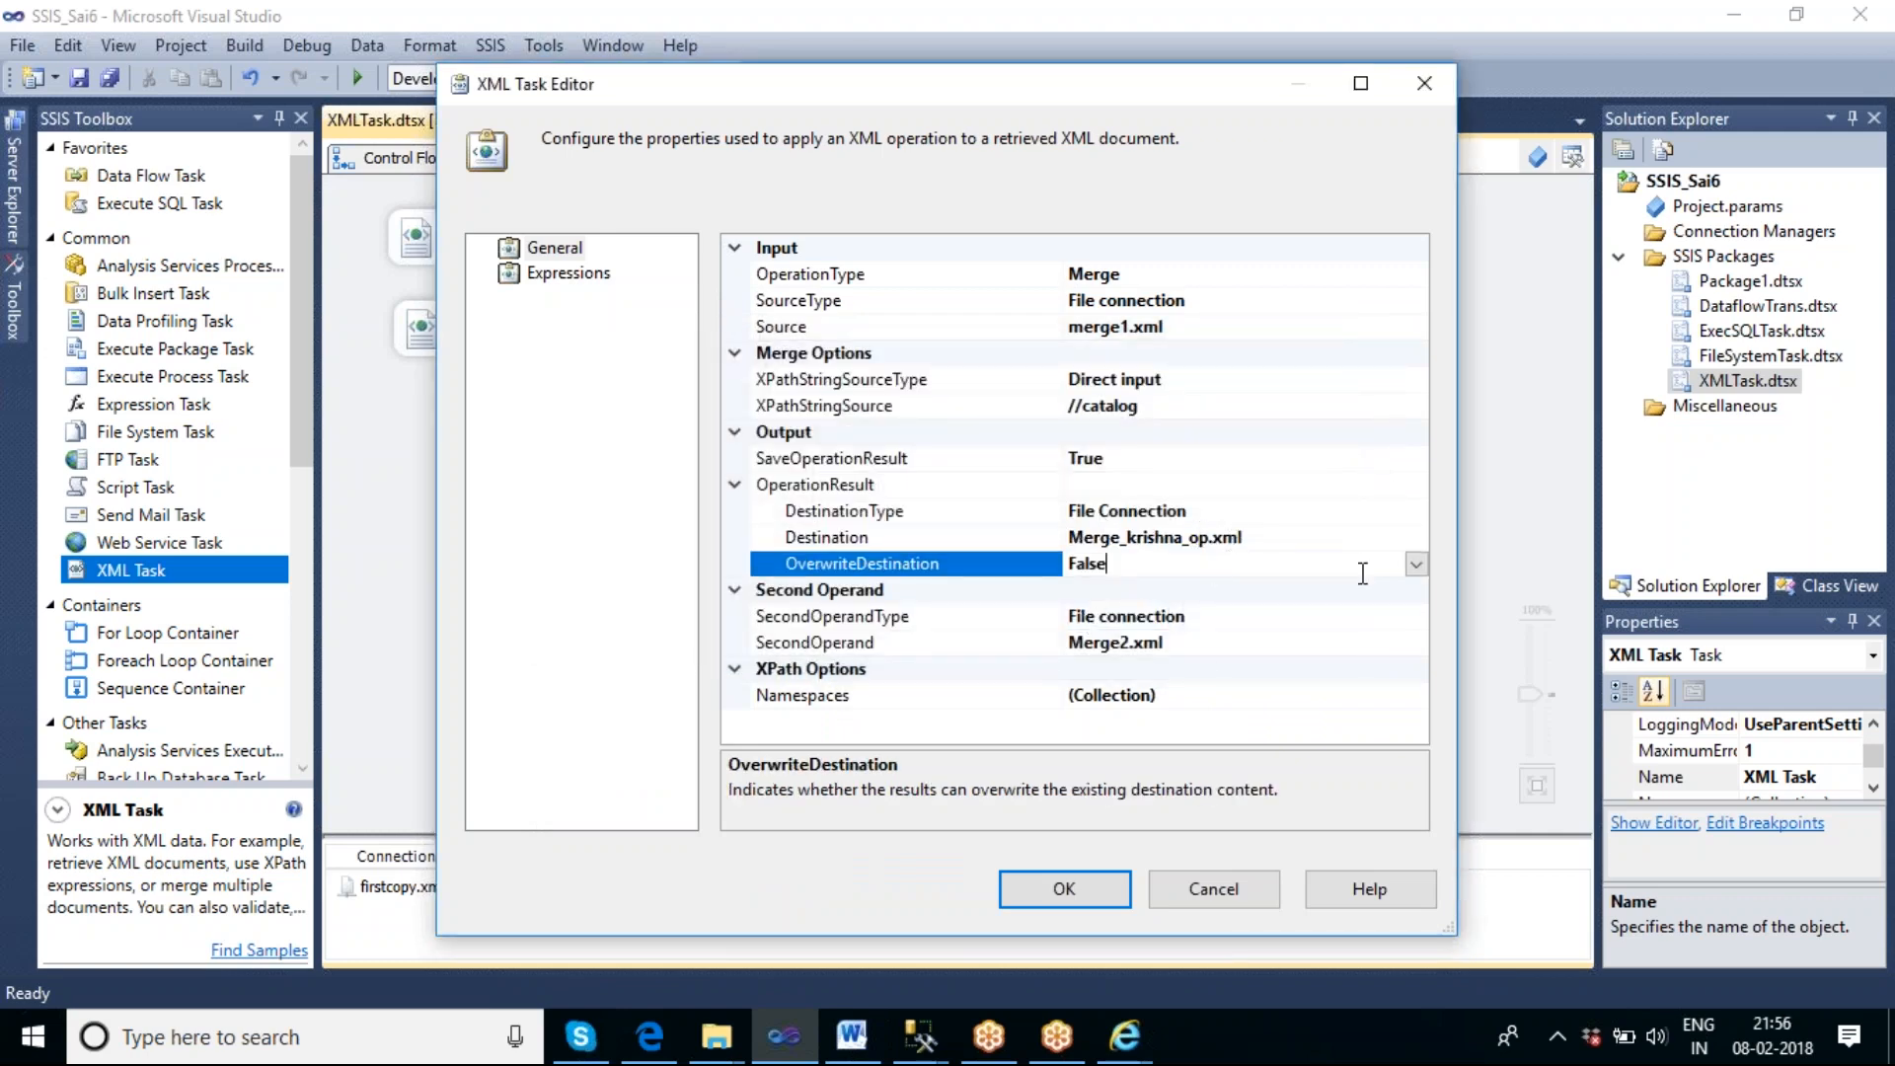
click(1417, 563)
click(1120, 592)
click(1096, 891)
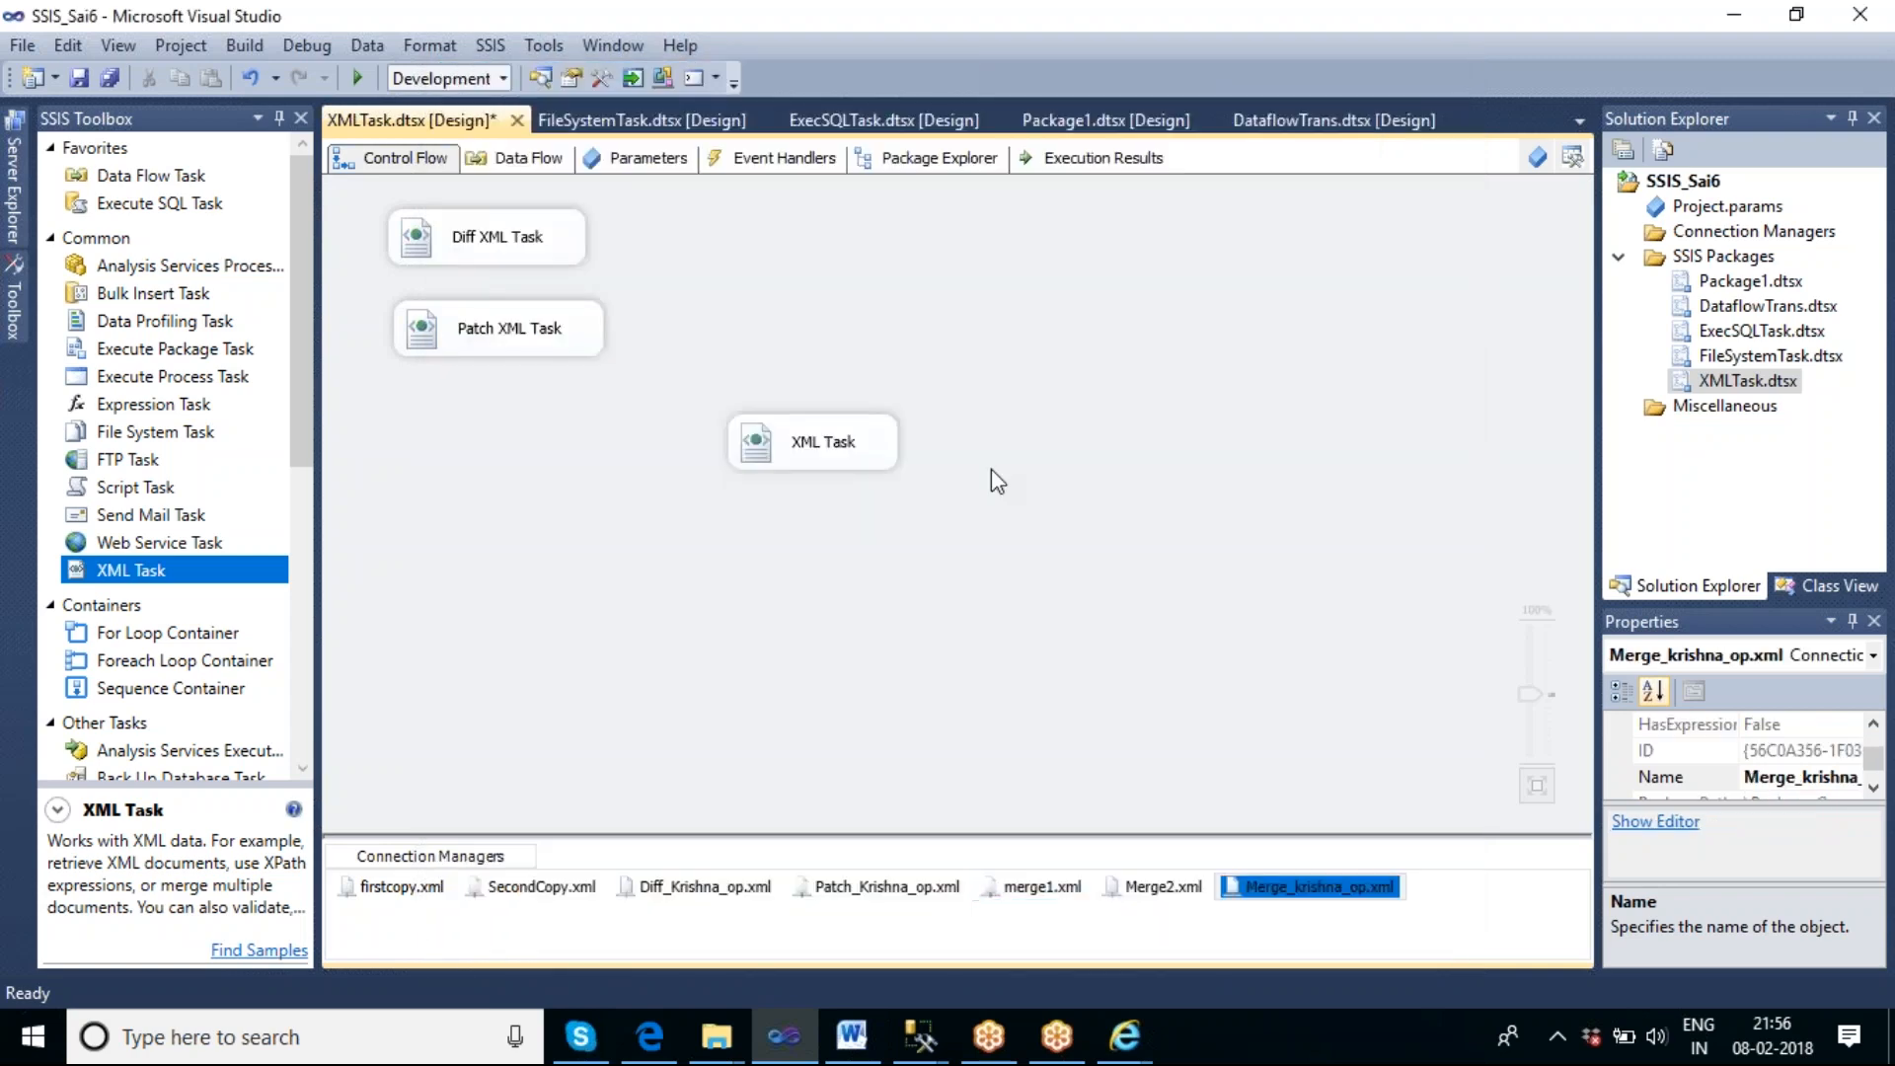
Rename the new XML Task on the control flow as MERGE XML Task and execute it.
click(833, 446)
click(824, 449)
key(Home)
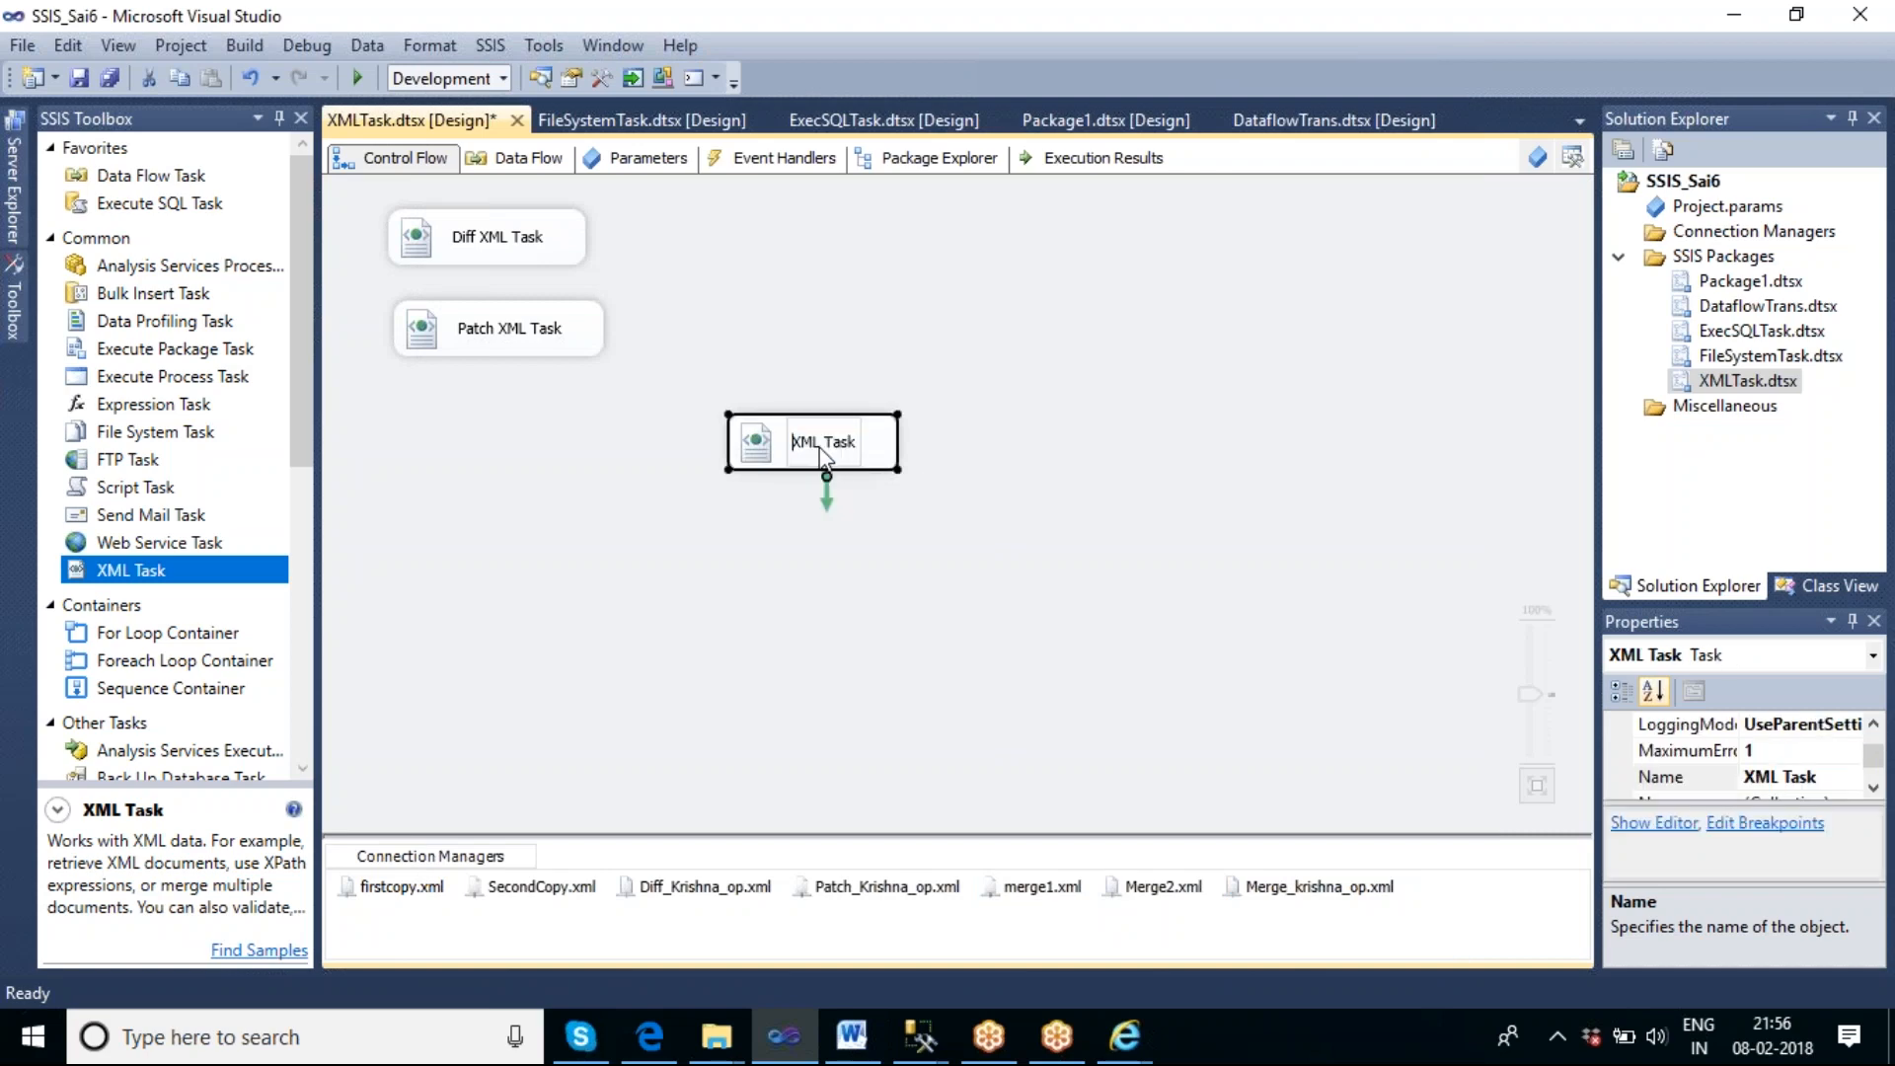
text(MERGE)
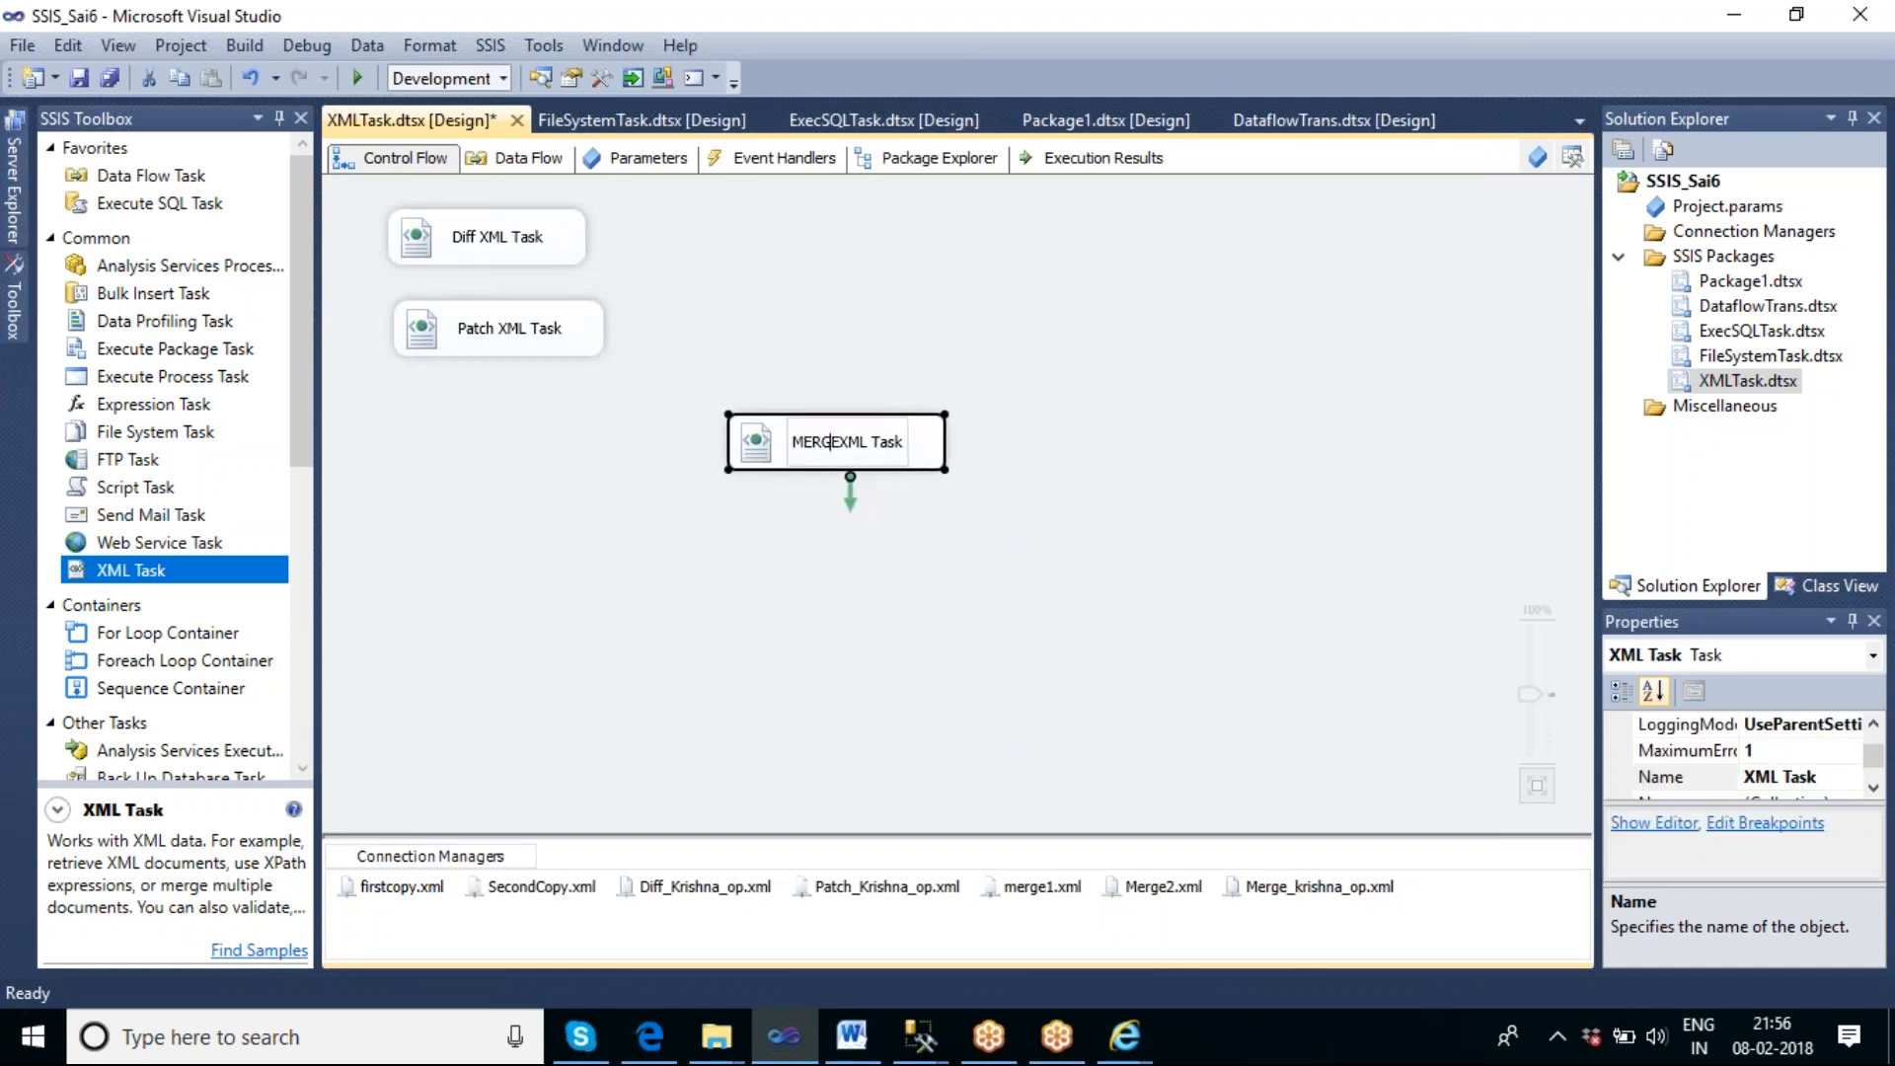
click(847, 606)
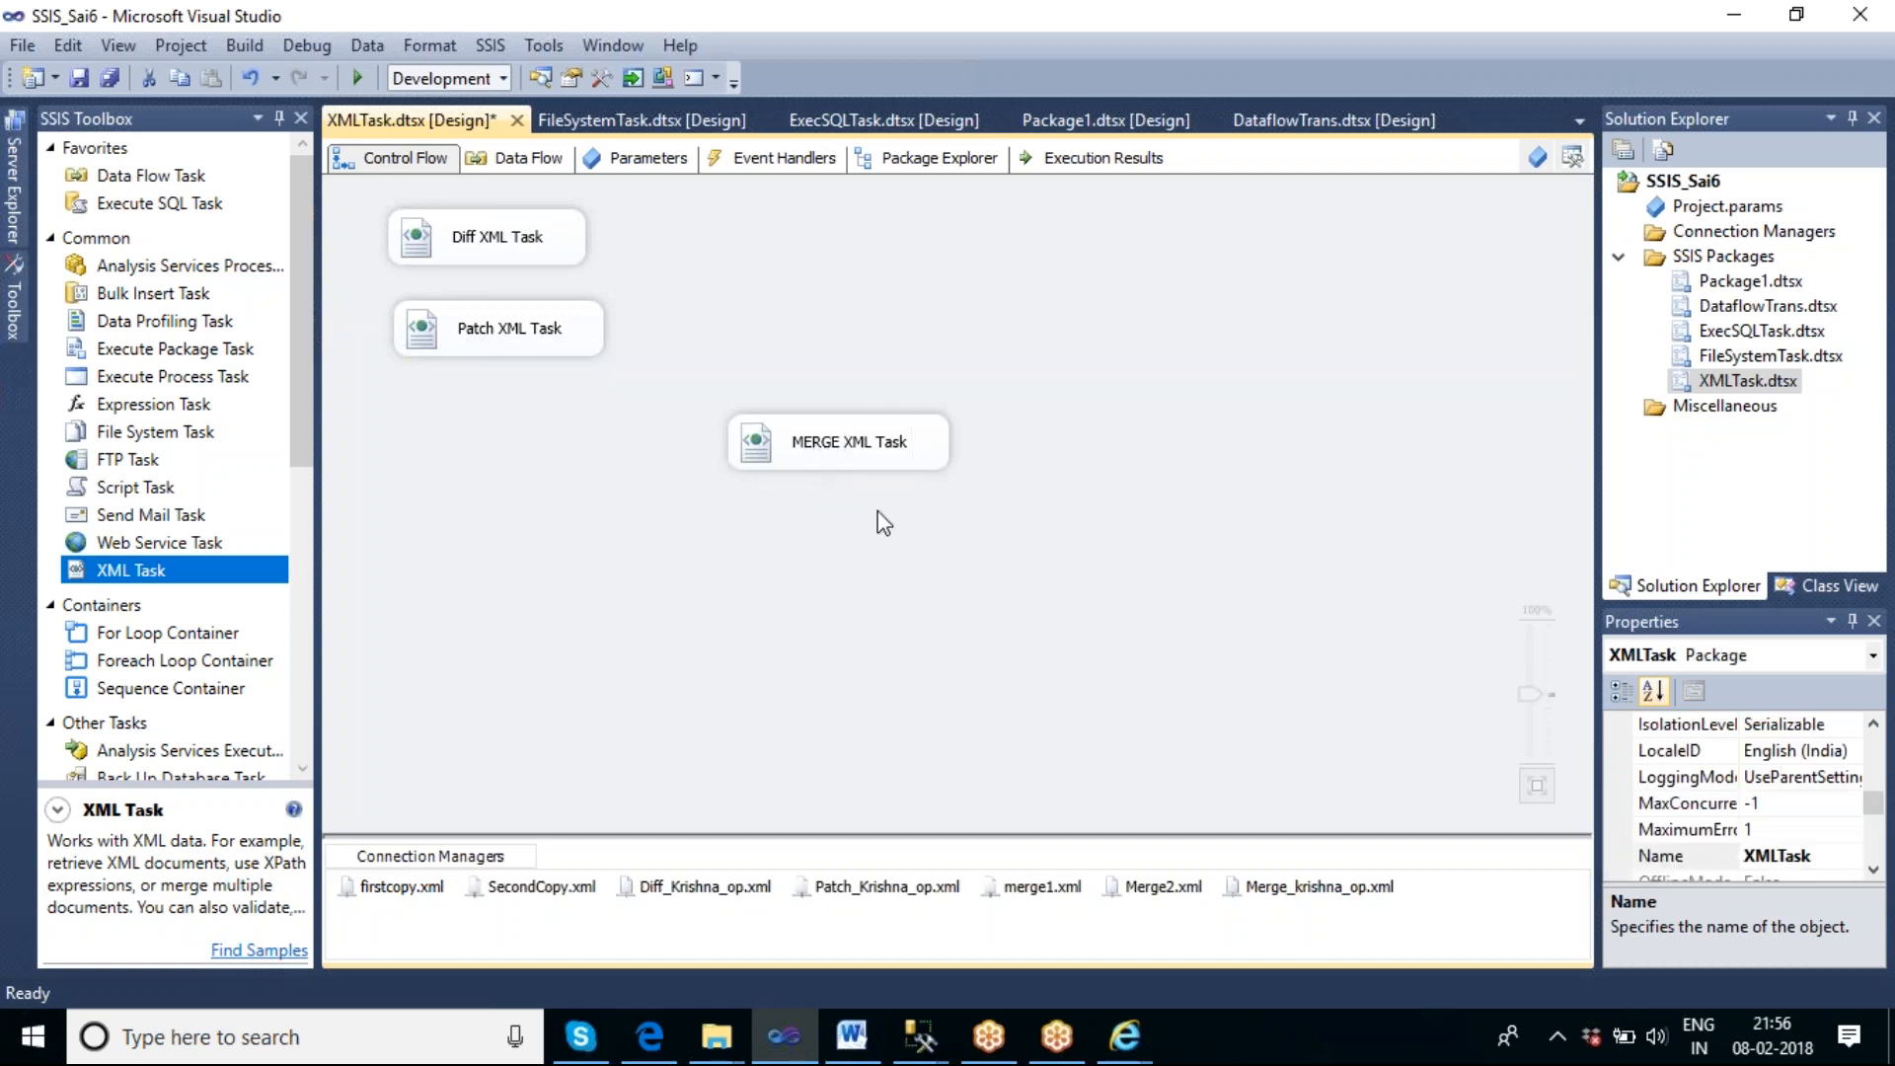
right_click(884, 453)
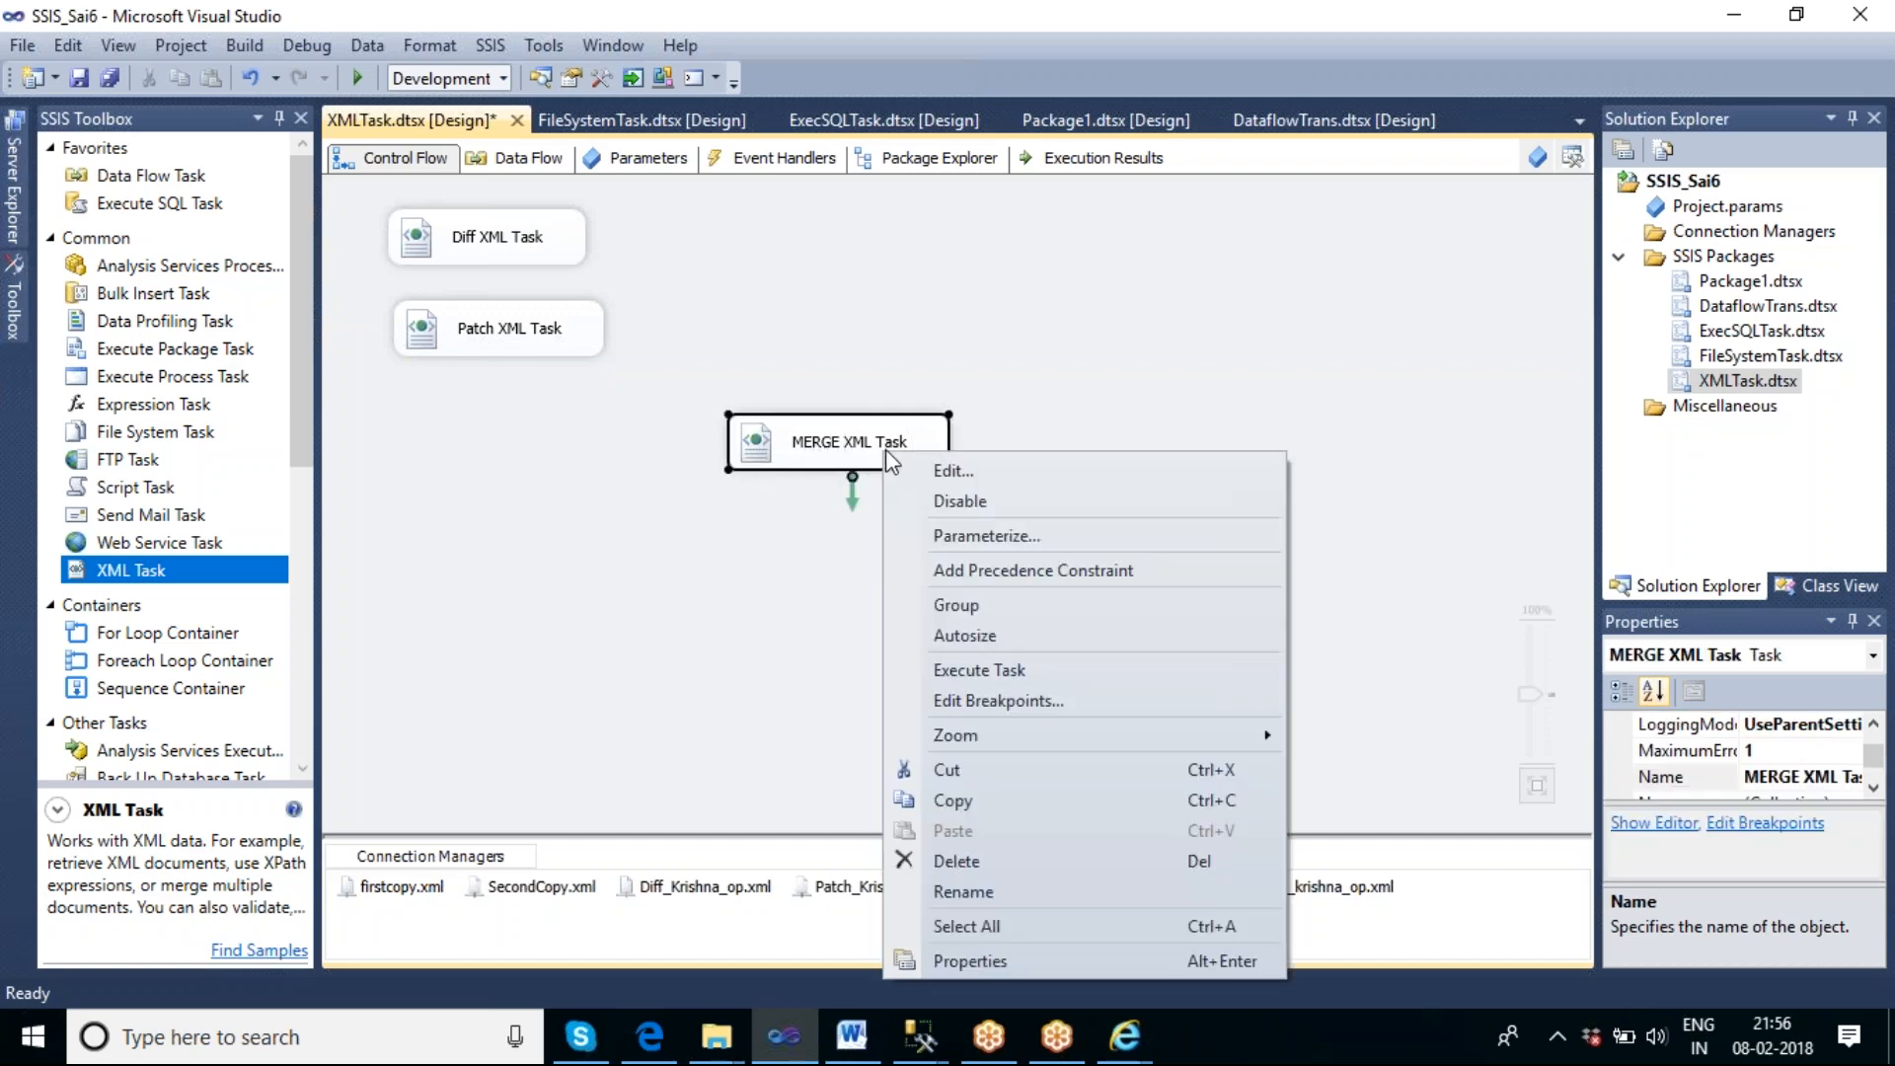
click(1023, 677)
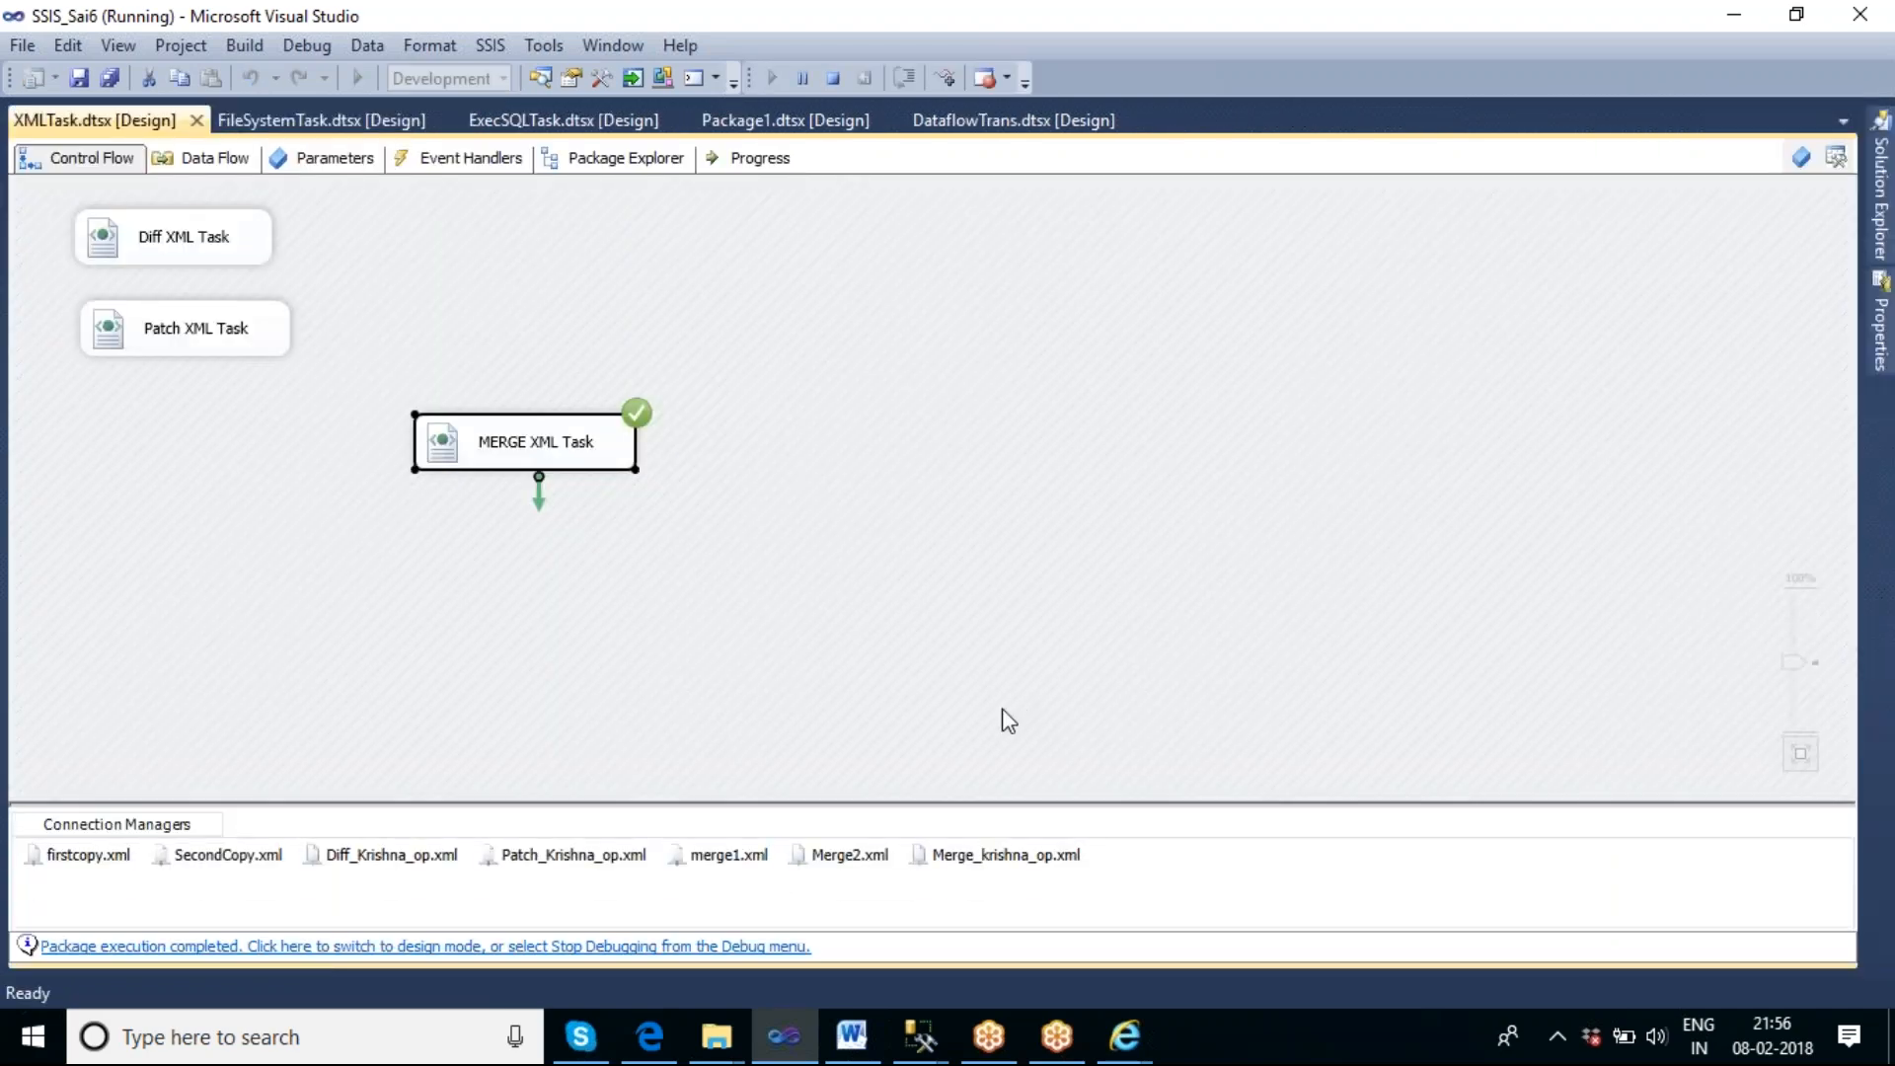
Switch to the Merge folder in File Explorer, compare Merge_krishna_op.xml with Merge2.xml in the browser, and close all browser tabs.
click(728, 1041)
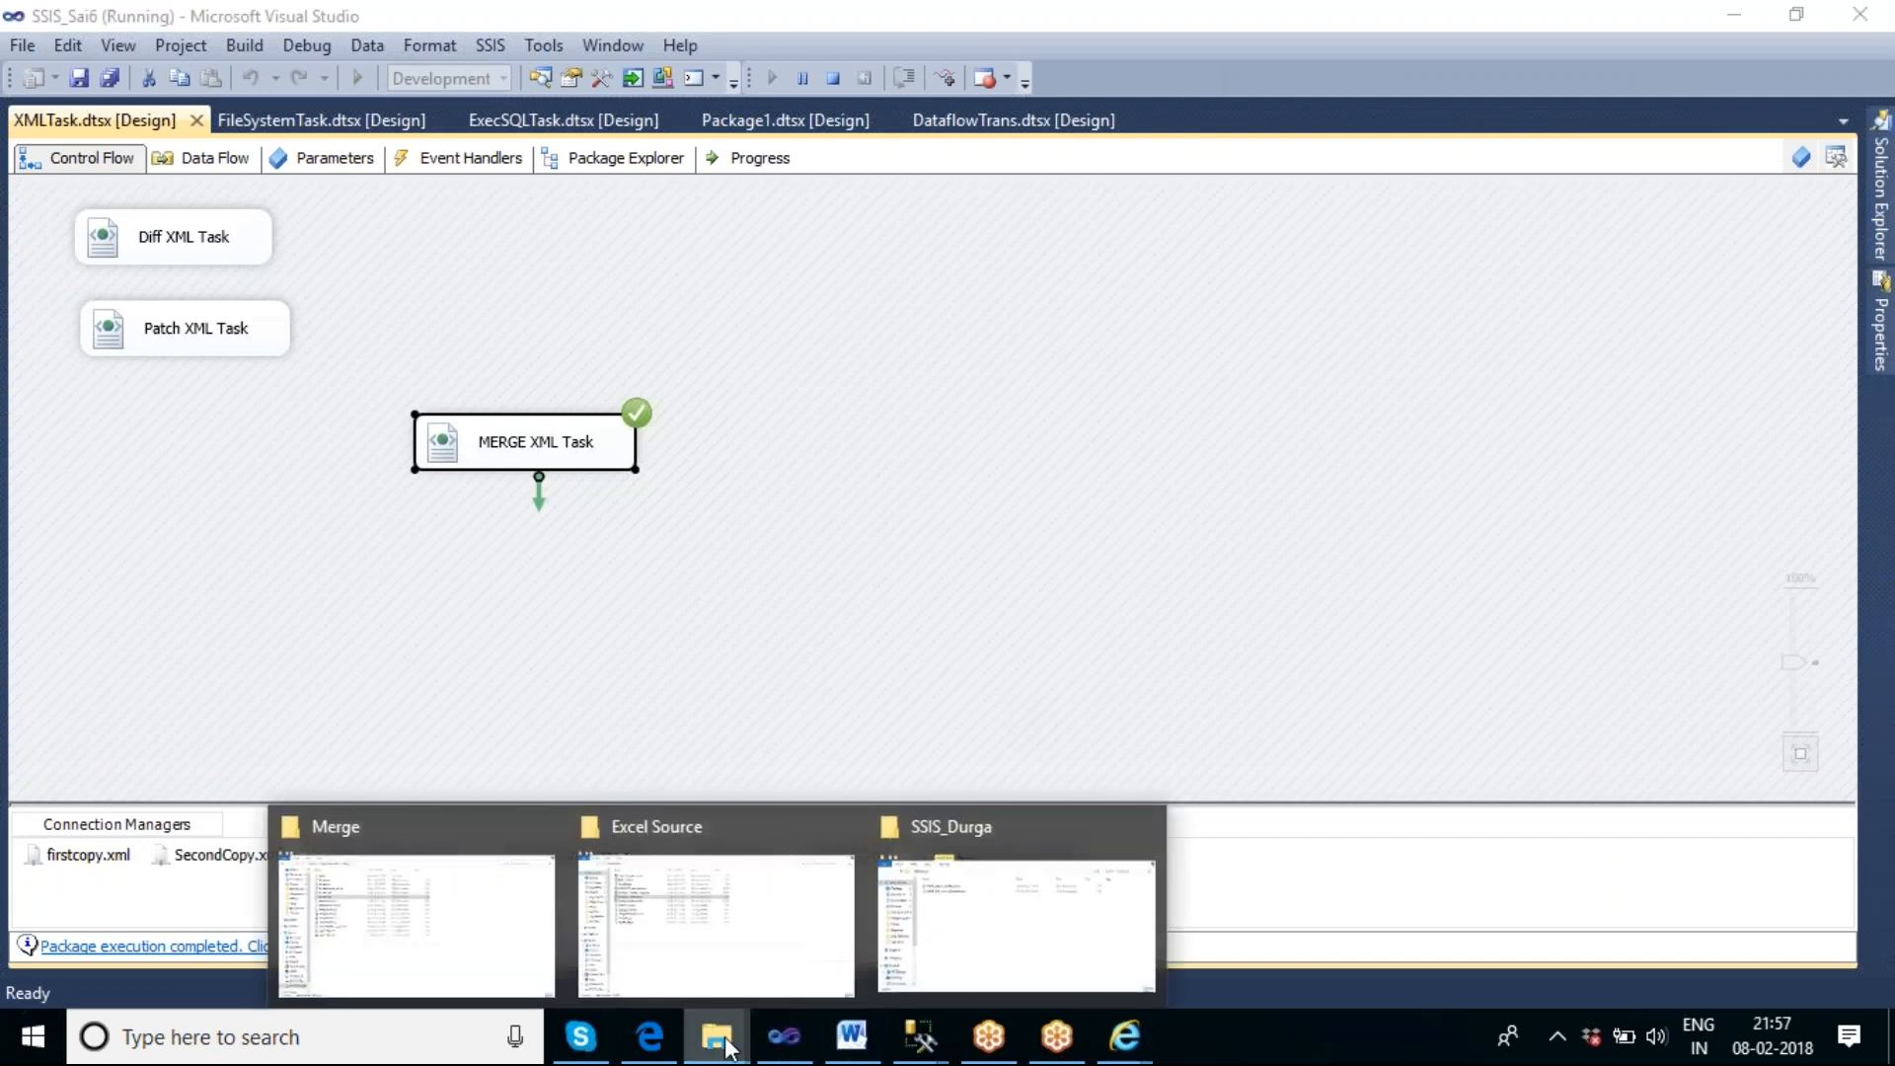
click(432, 931)
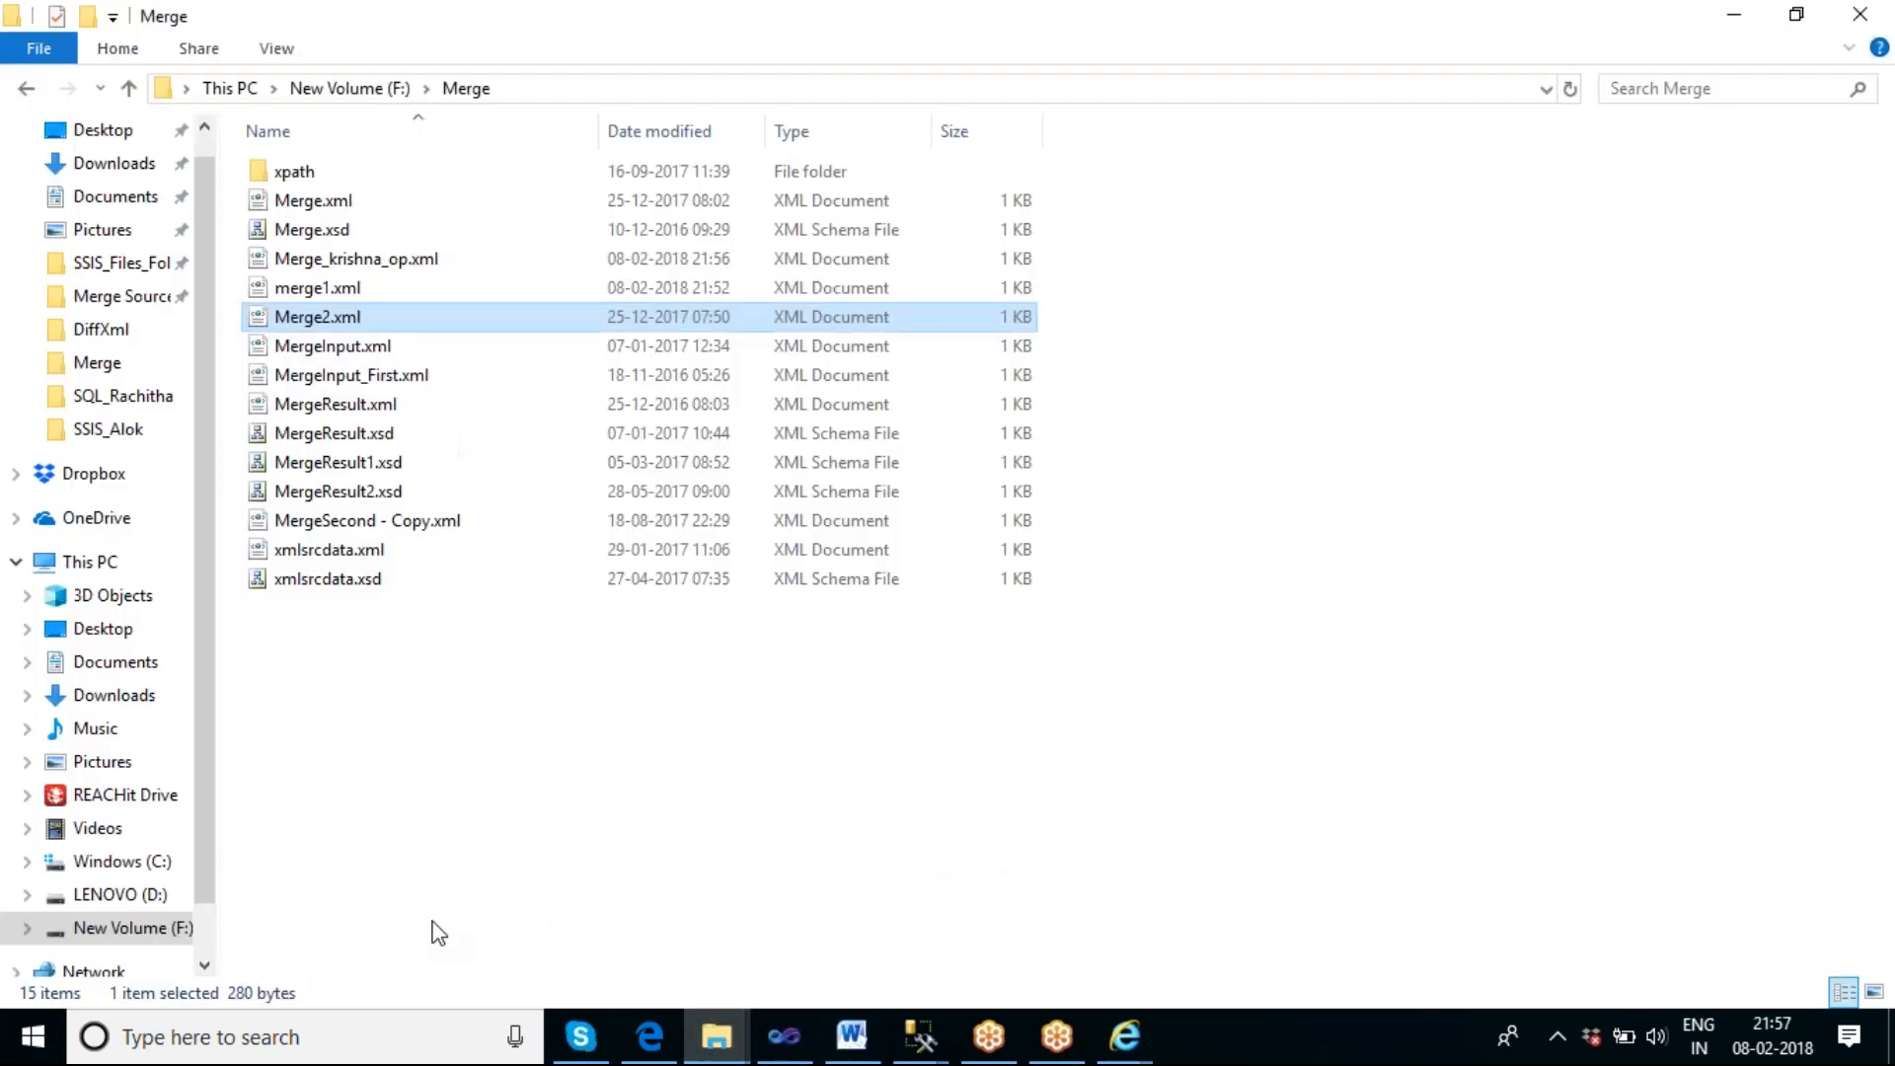
double_click(315, 271)
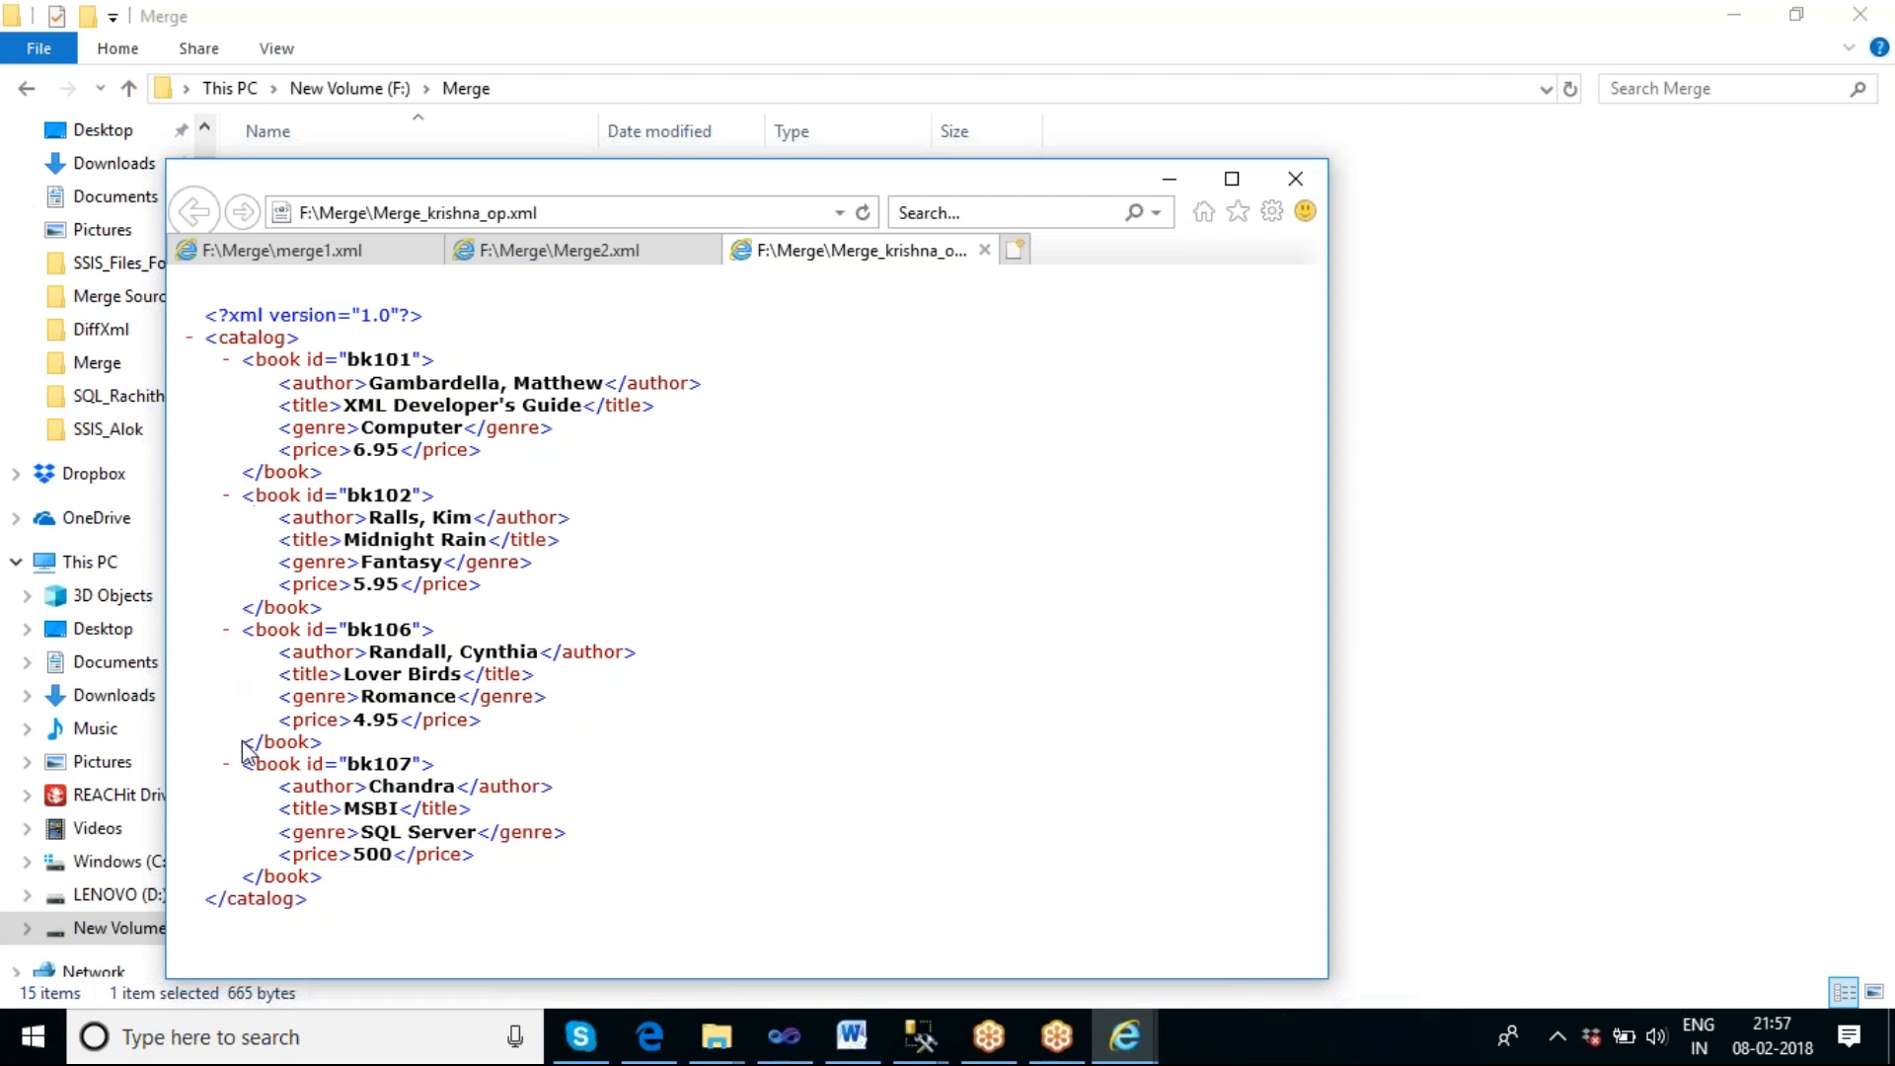
click(518, 253)
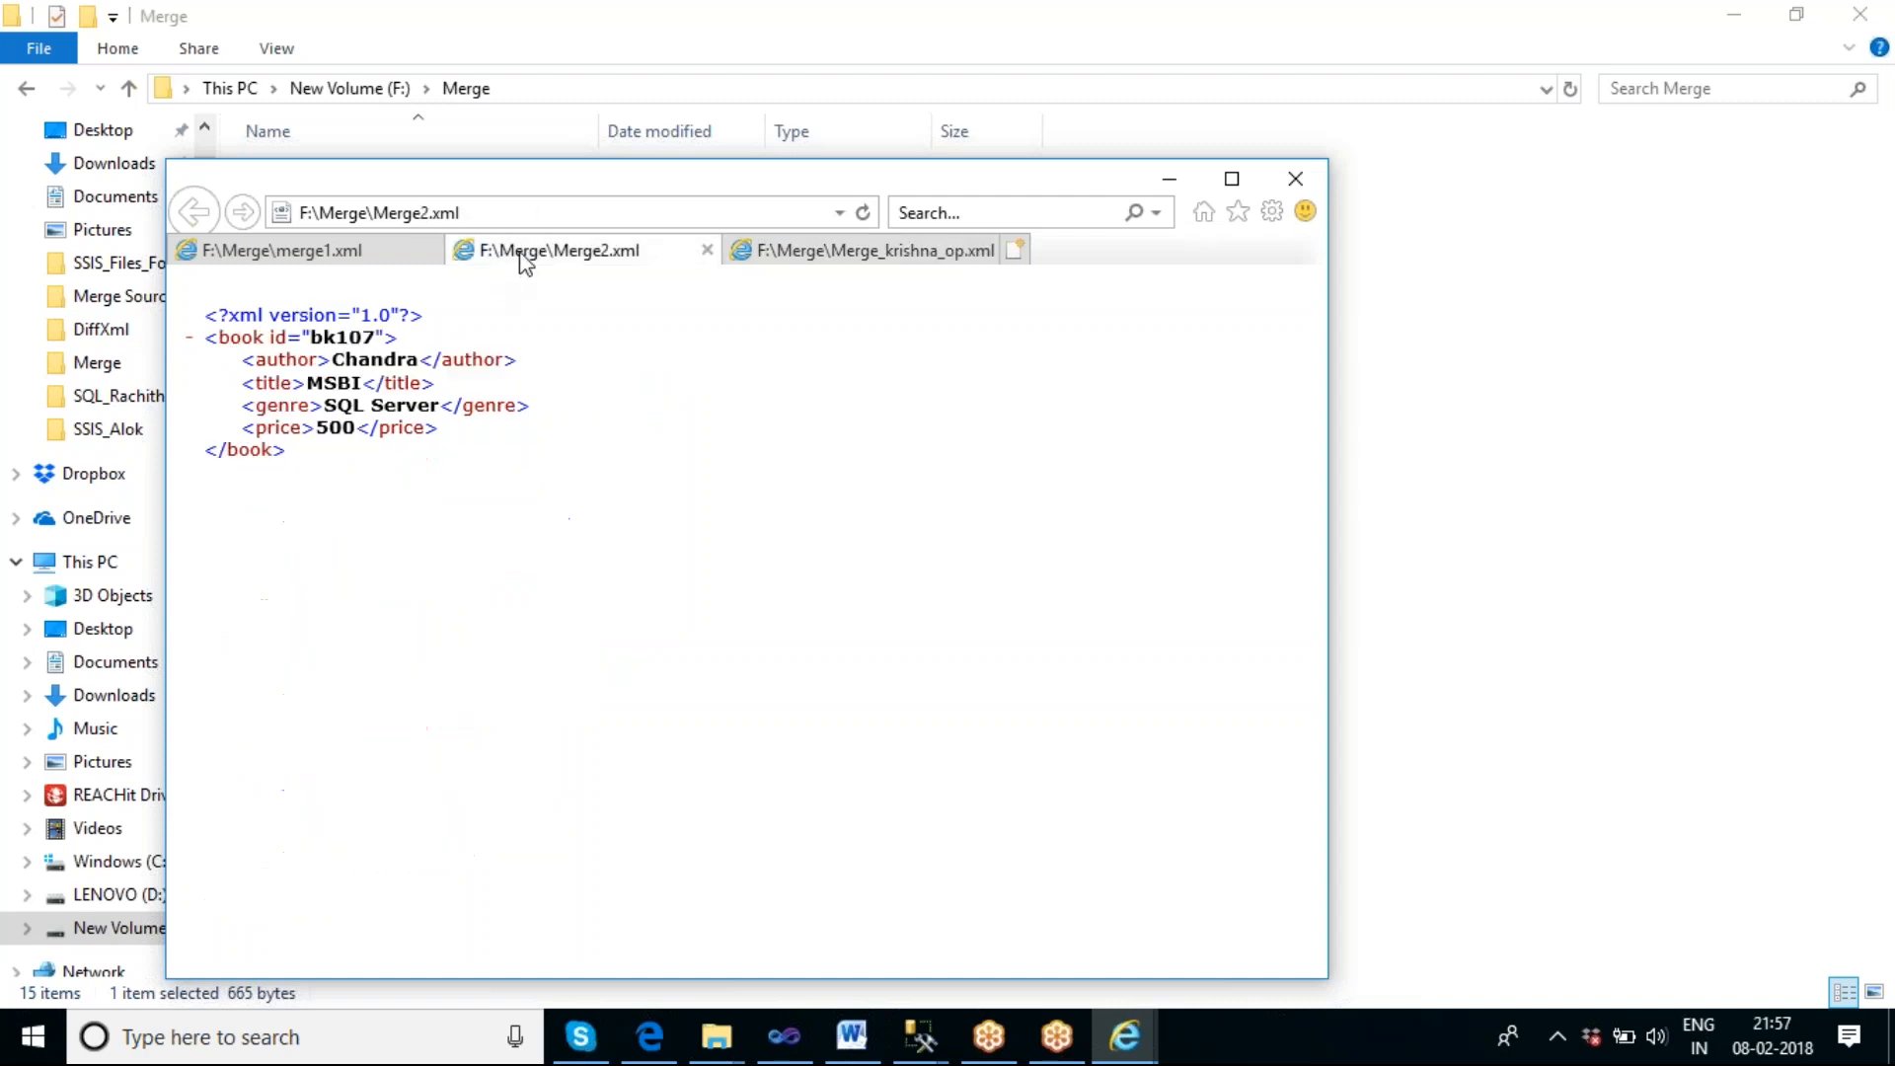
click(809, 254)
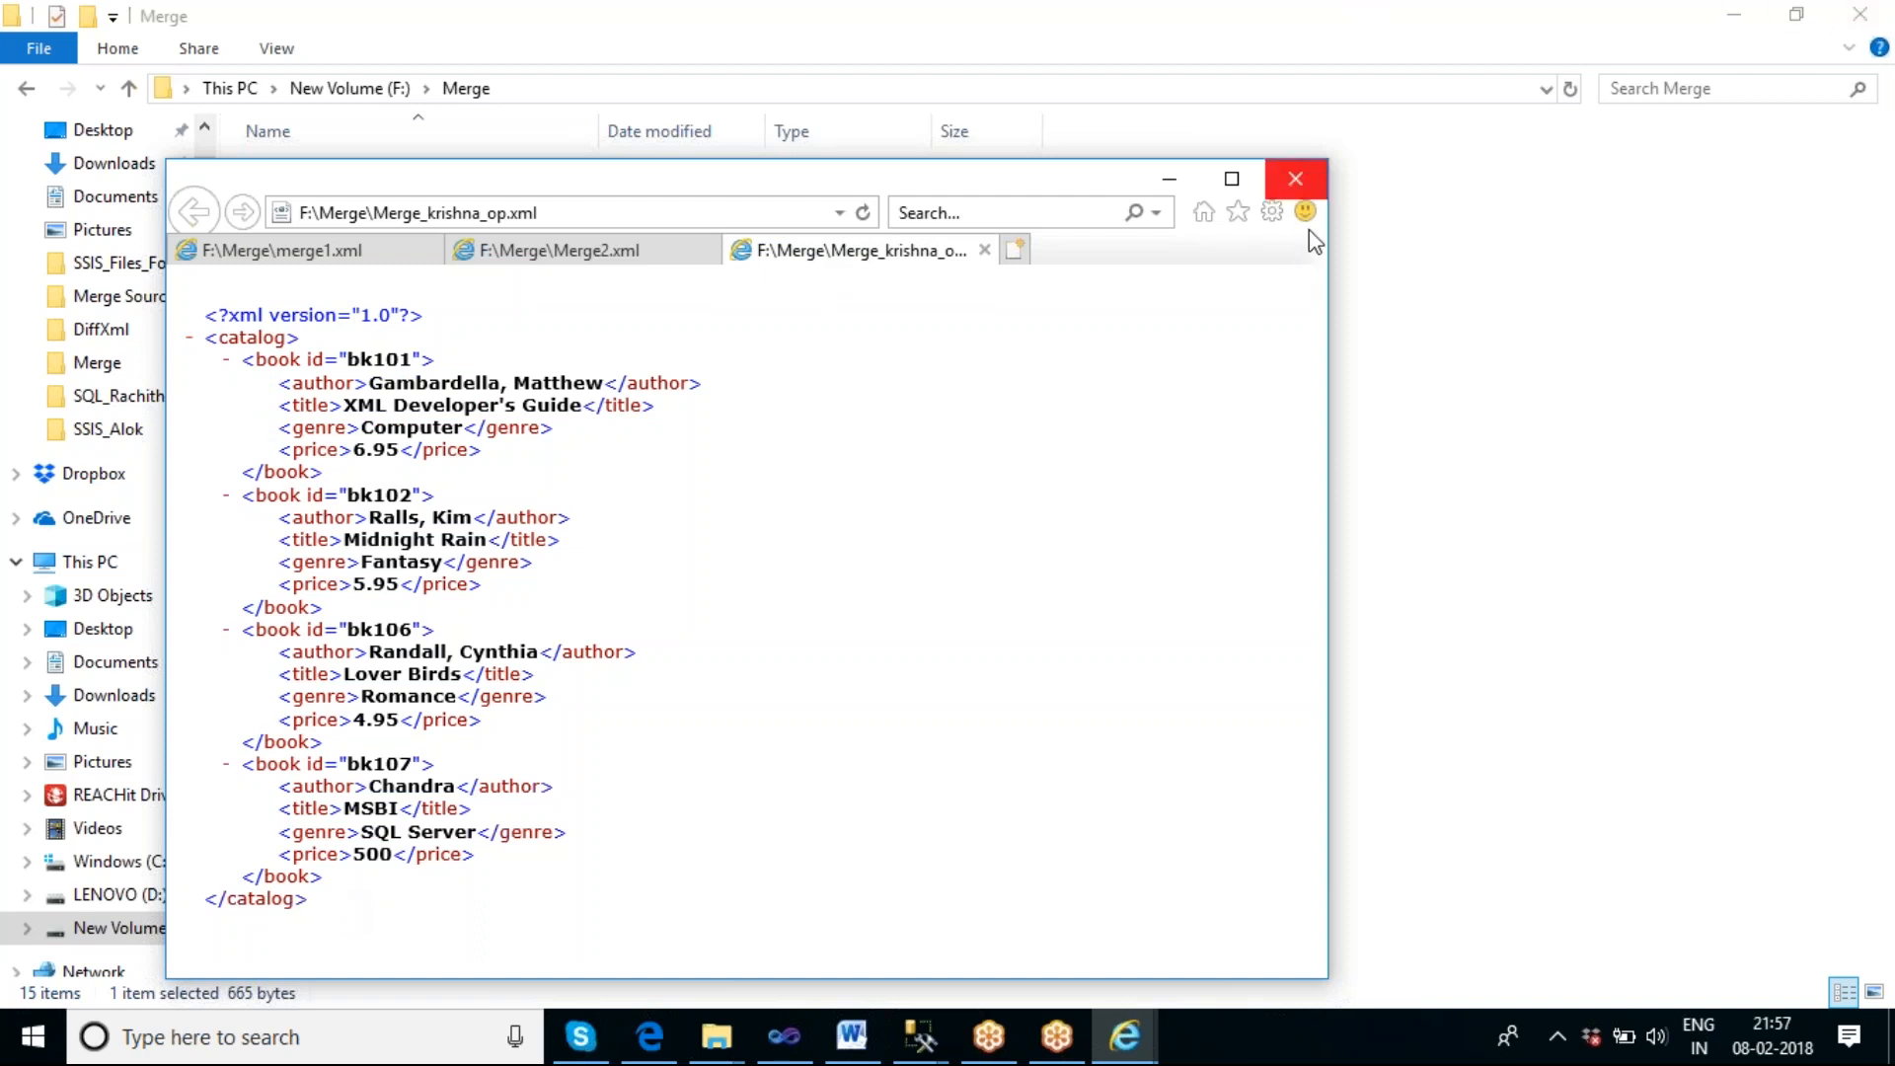
click(1299, 182)
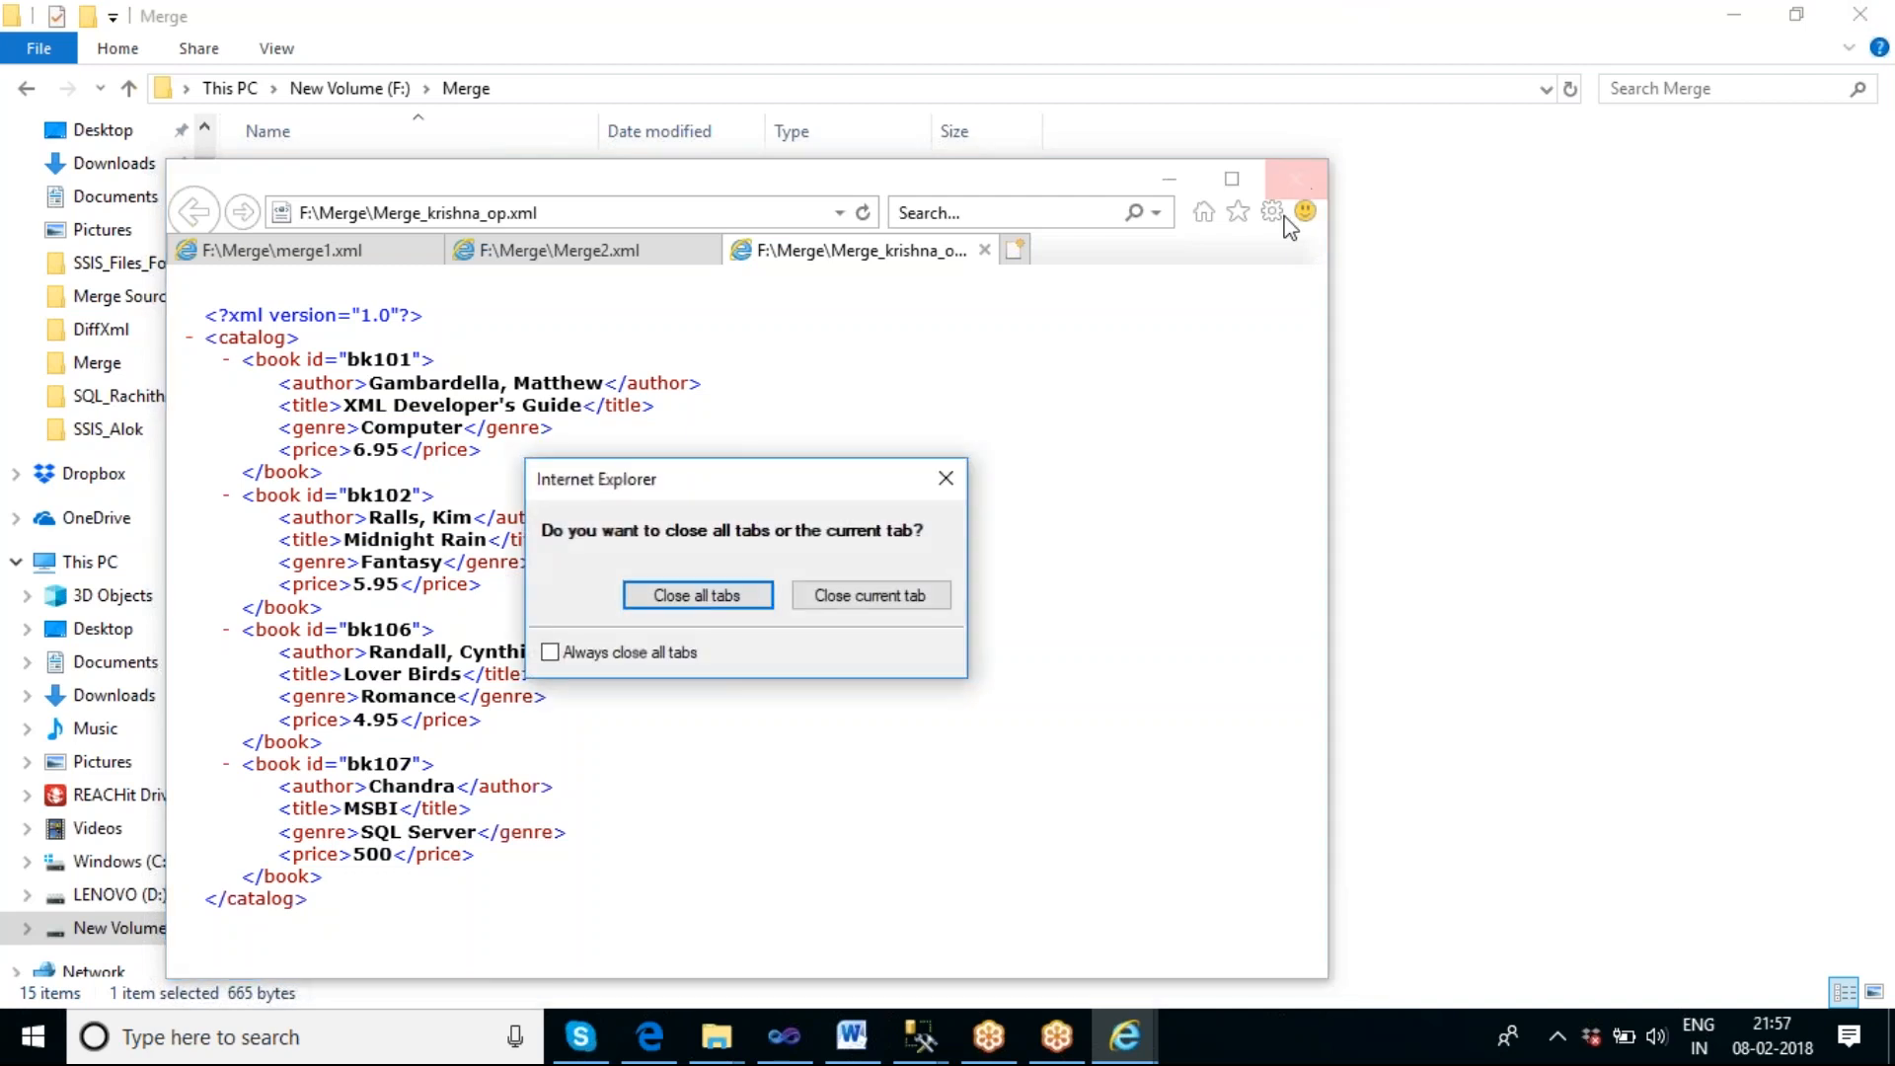
click(707, 596)
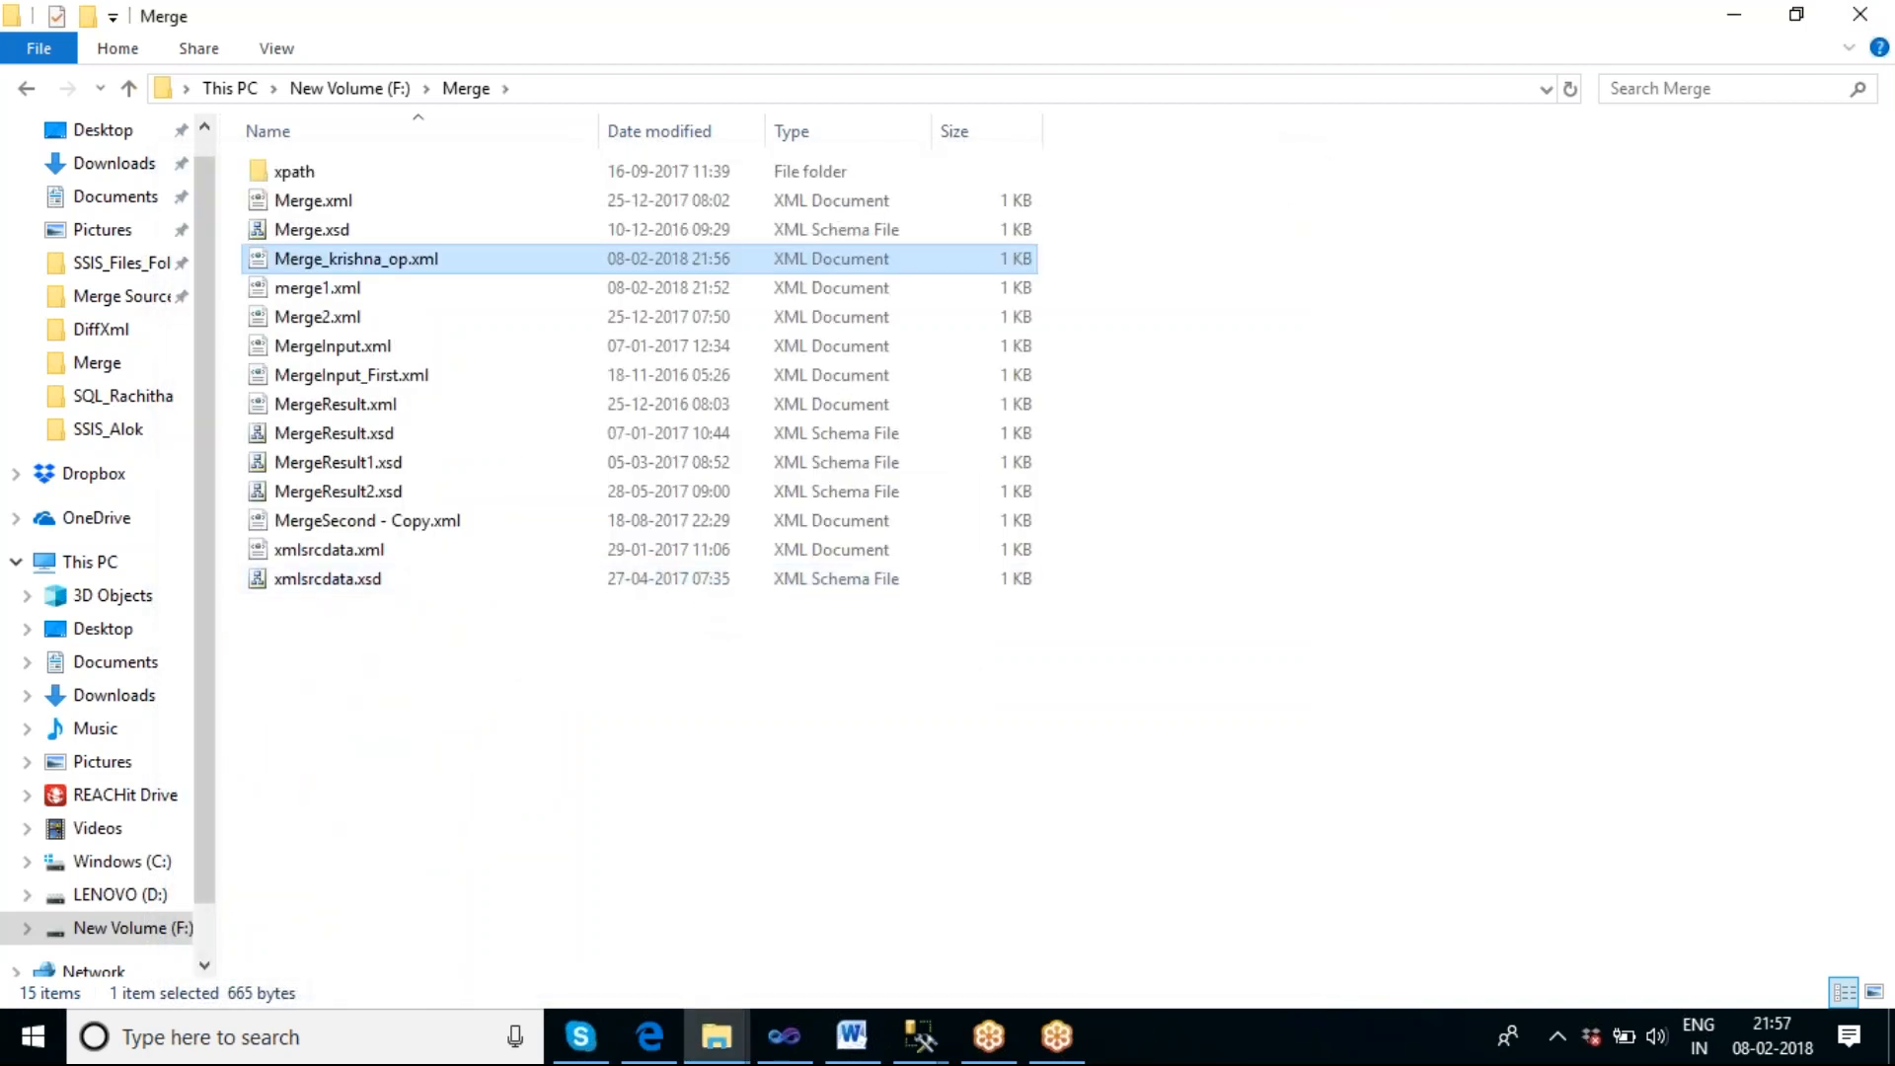
Open MergeInput_First.xml from the F:\Merge folder to view its catalog and book elements.
click(363, 377)
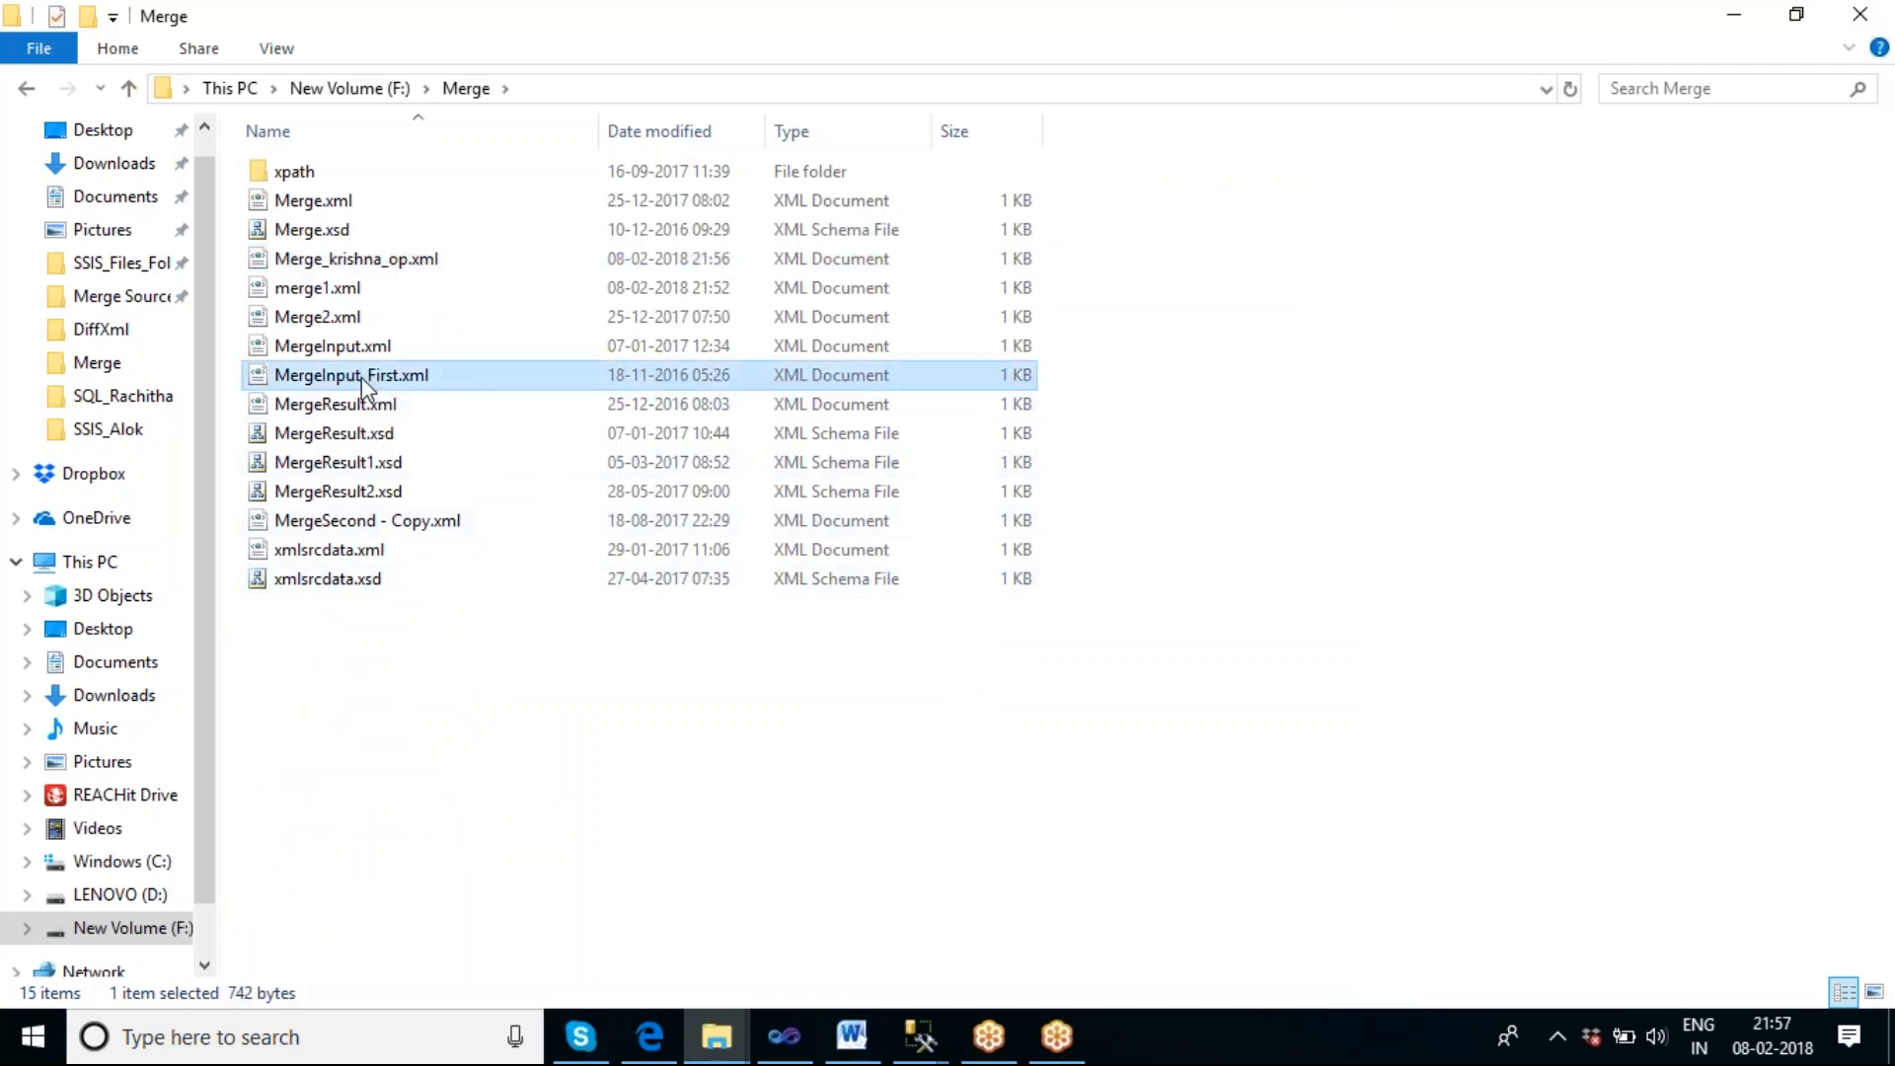
double_click(365, 385)
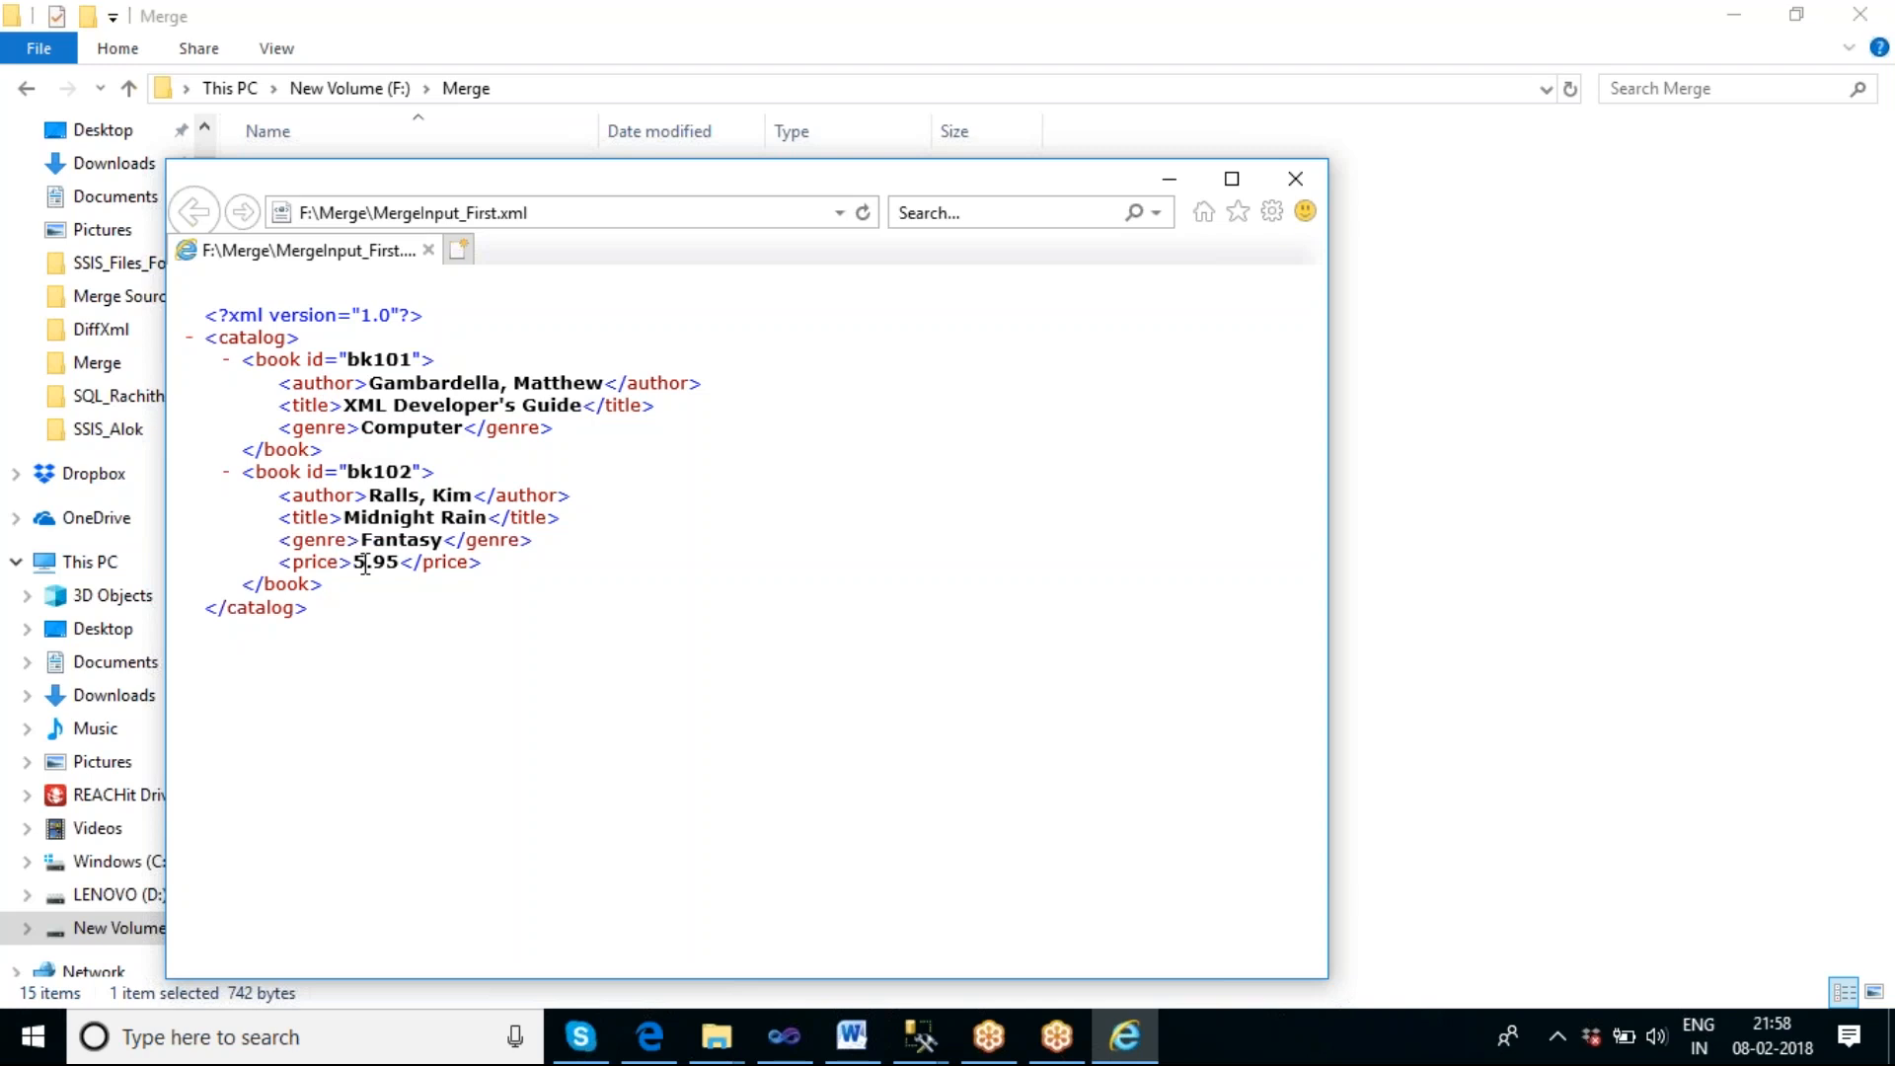
Open MergeSecond - Copy.xml from the Merge folder and compare its price element with the books in MergeInput_First.xml.
click(1170, 186)
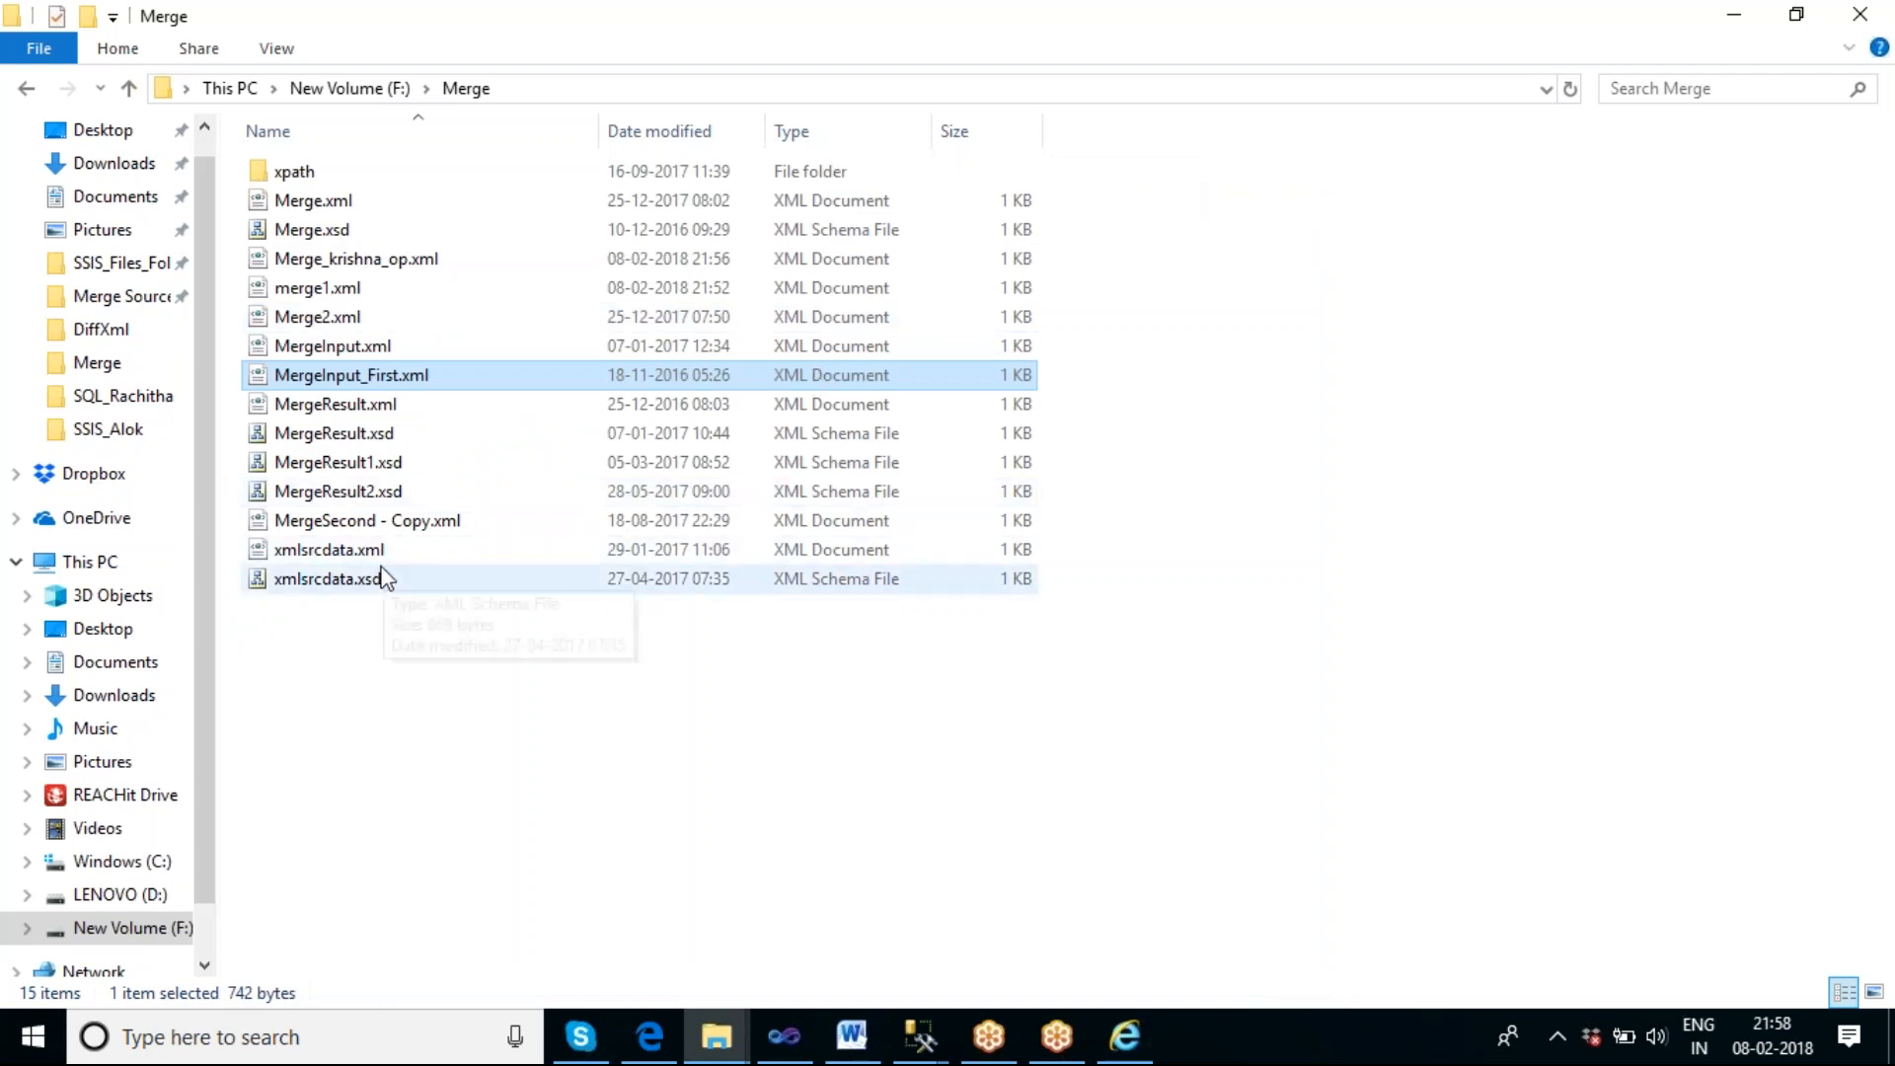
double_click(349, 523)
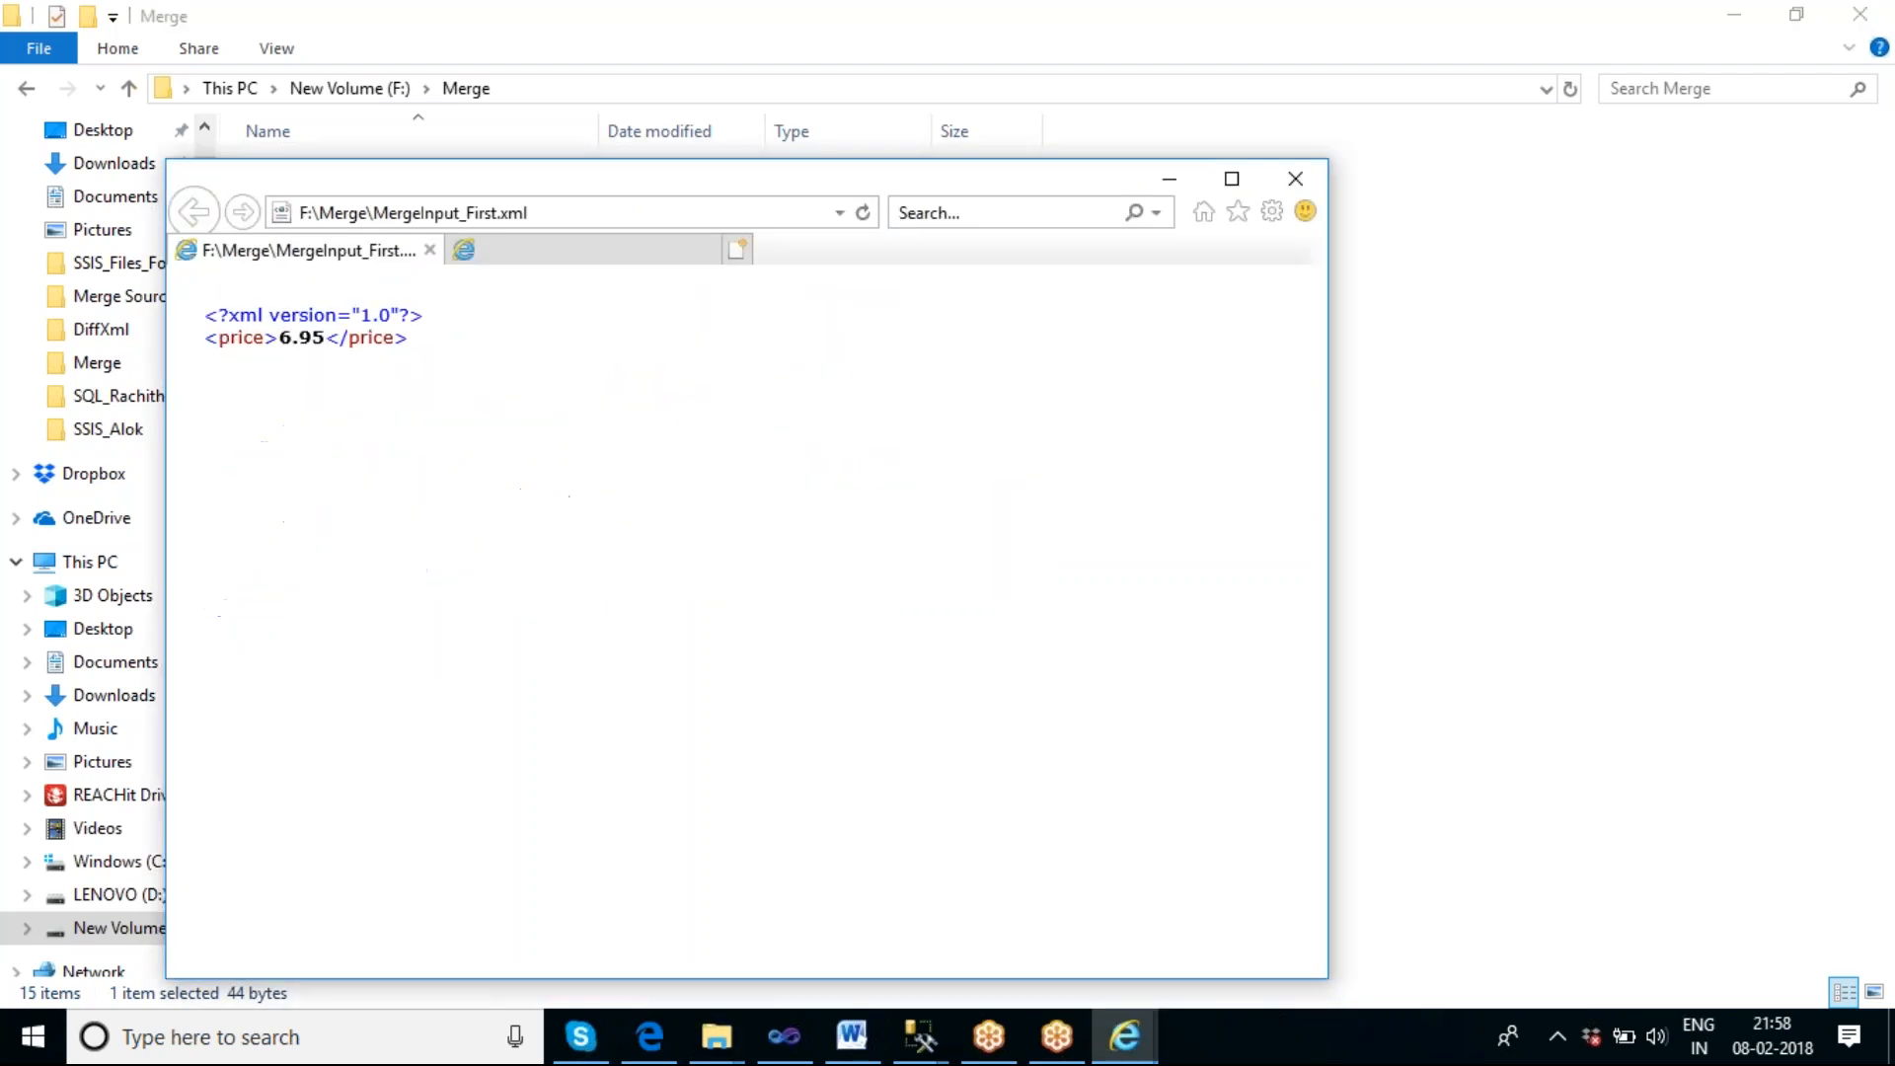
click(315, 256)
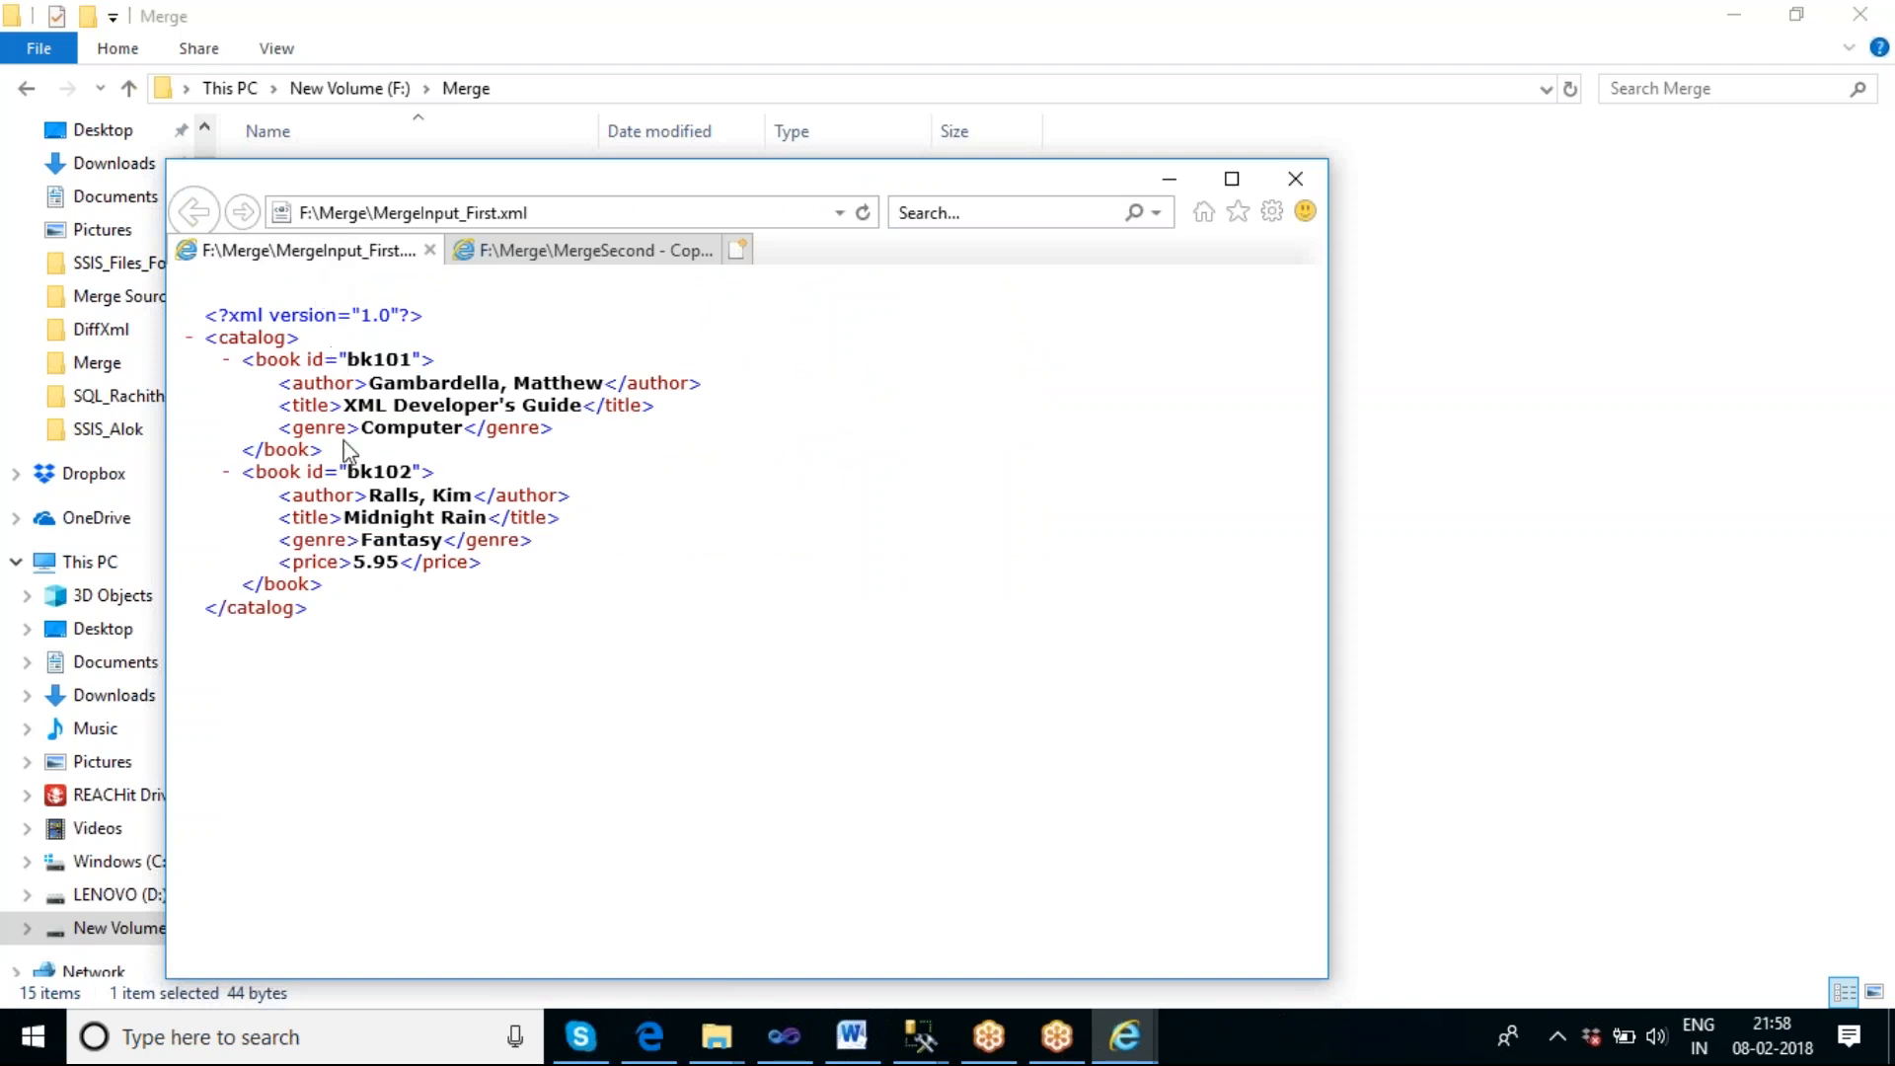
click(567, 253)
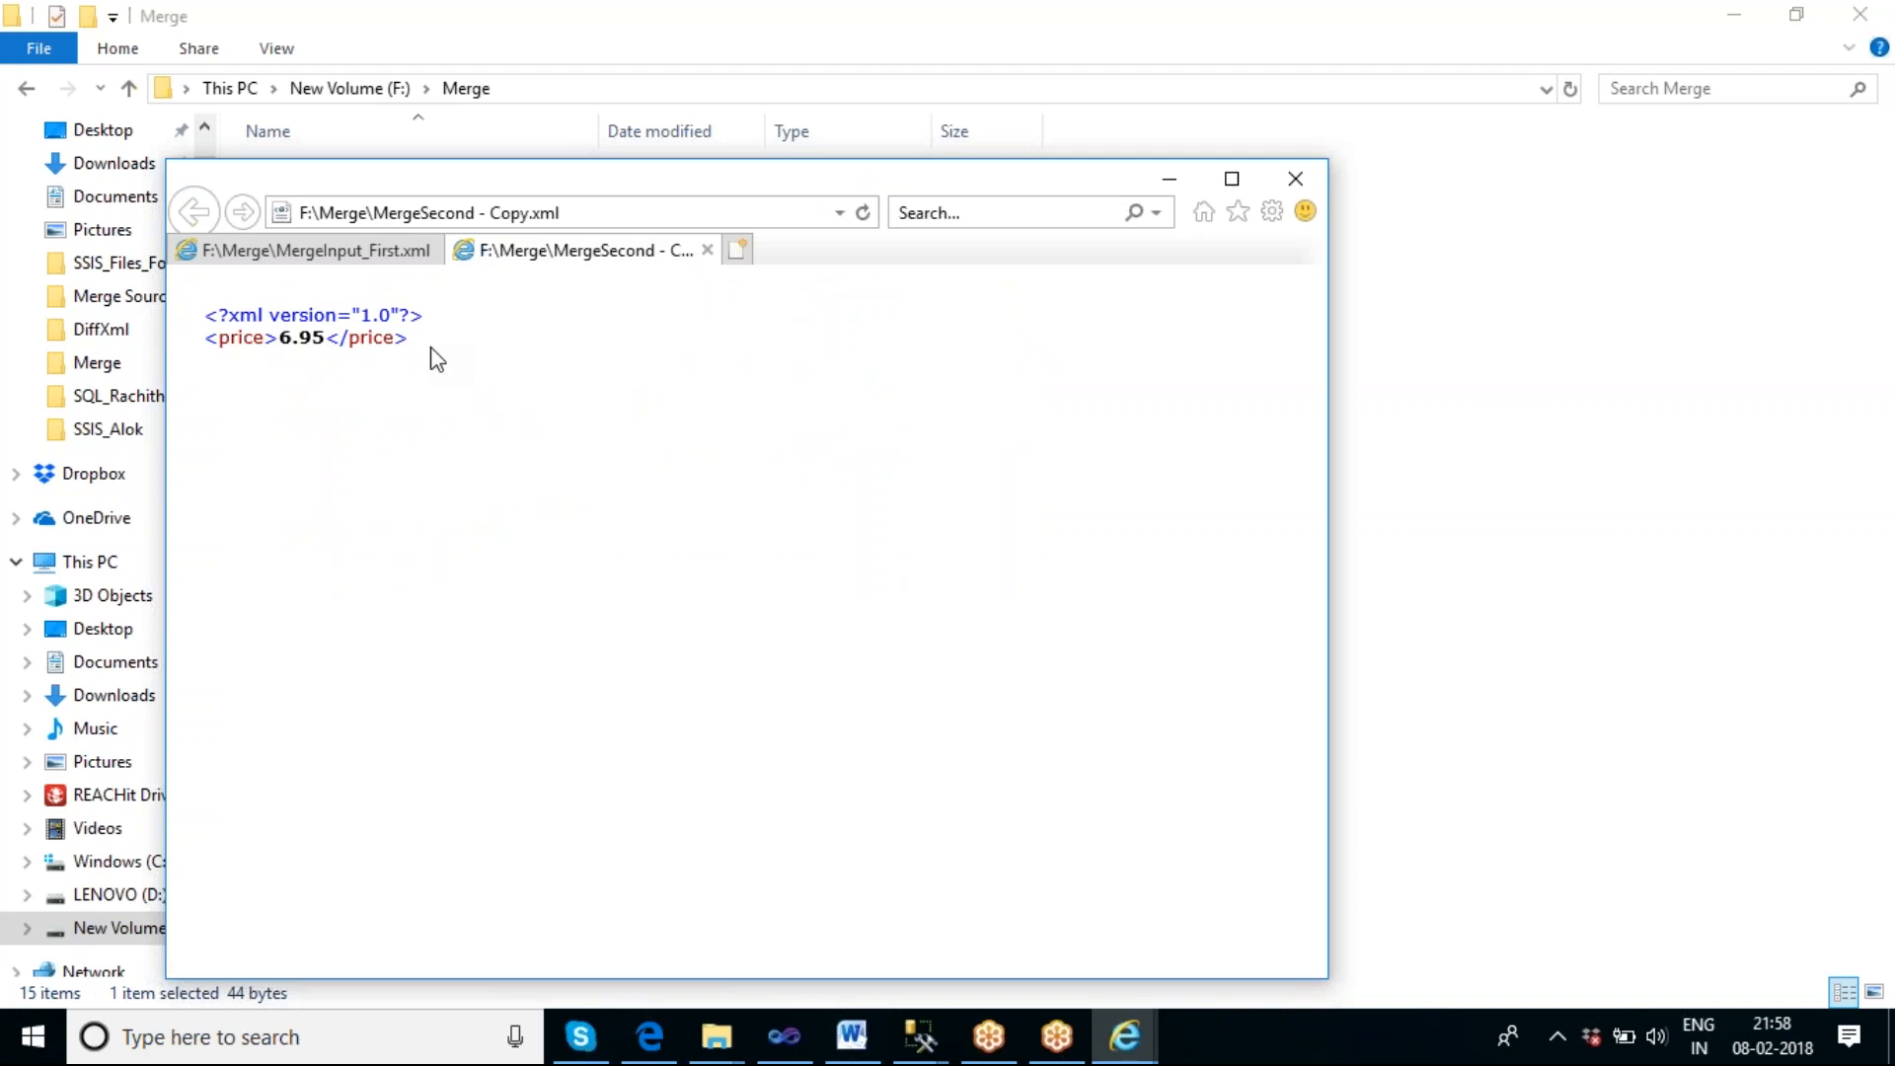
click(346, 257)
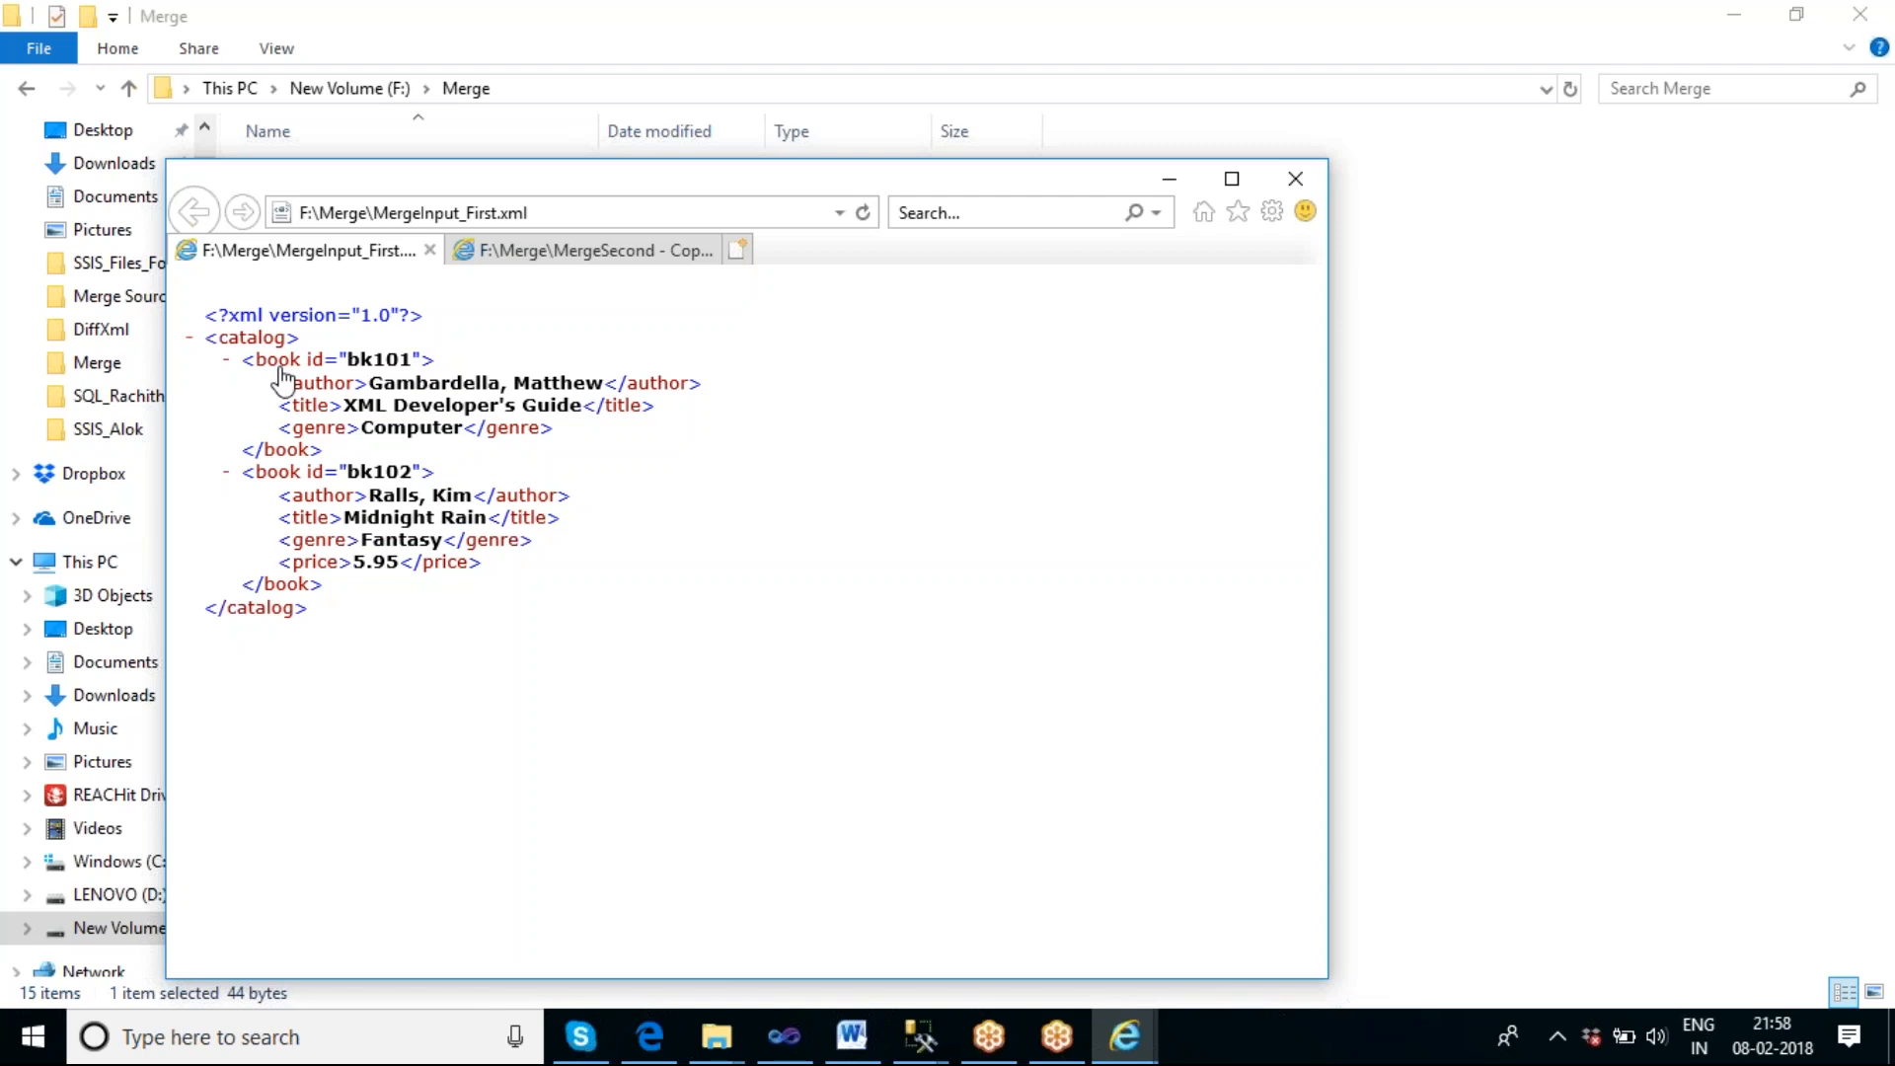
Switch to Visual Studio, stop debugging, and add another XML Task beside the Diff, Patch and MERGE tasks, aligning MERGE XML Task under Patch XML Task.
click(786, 1039)
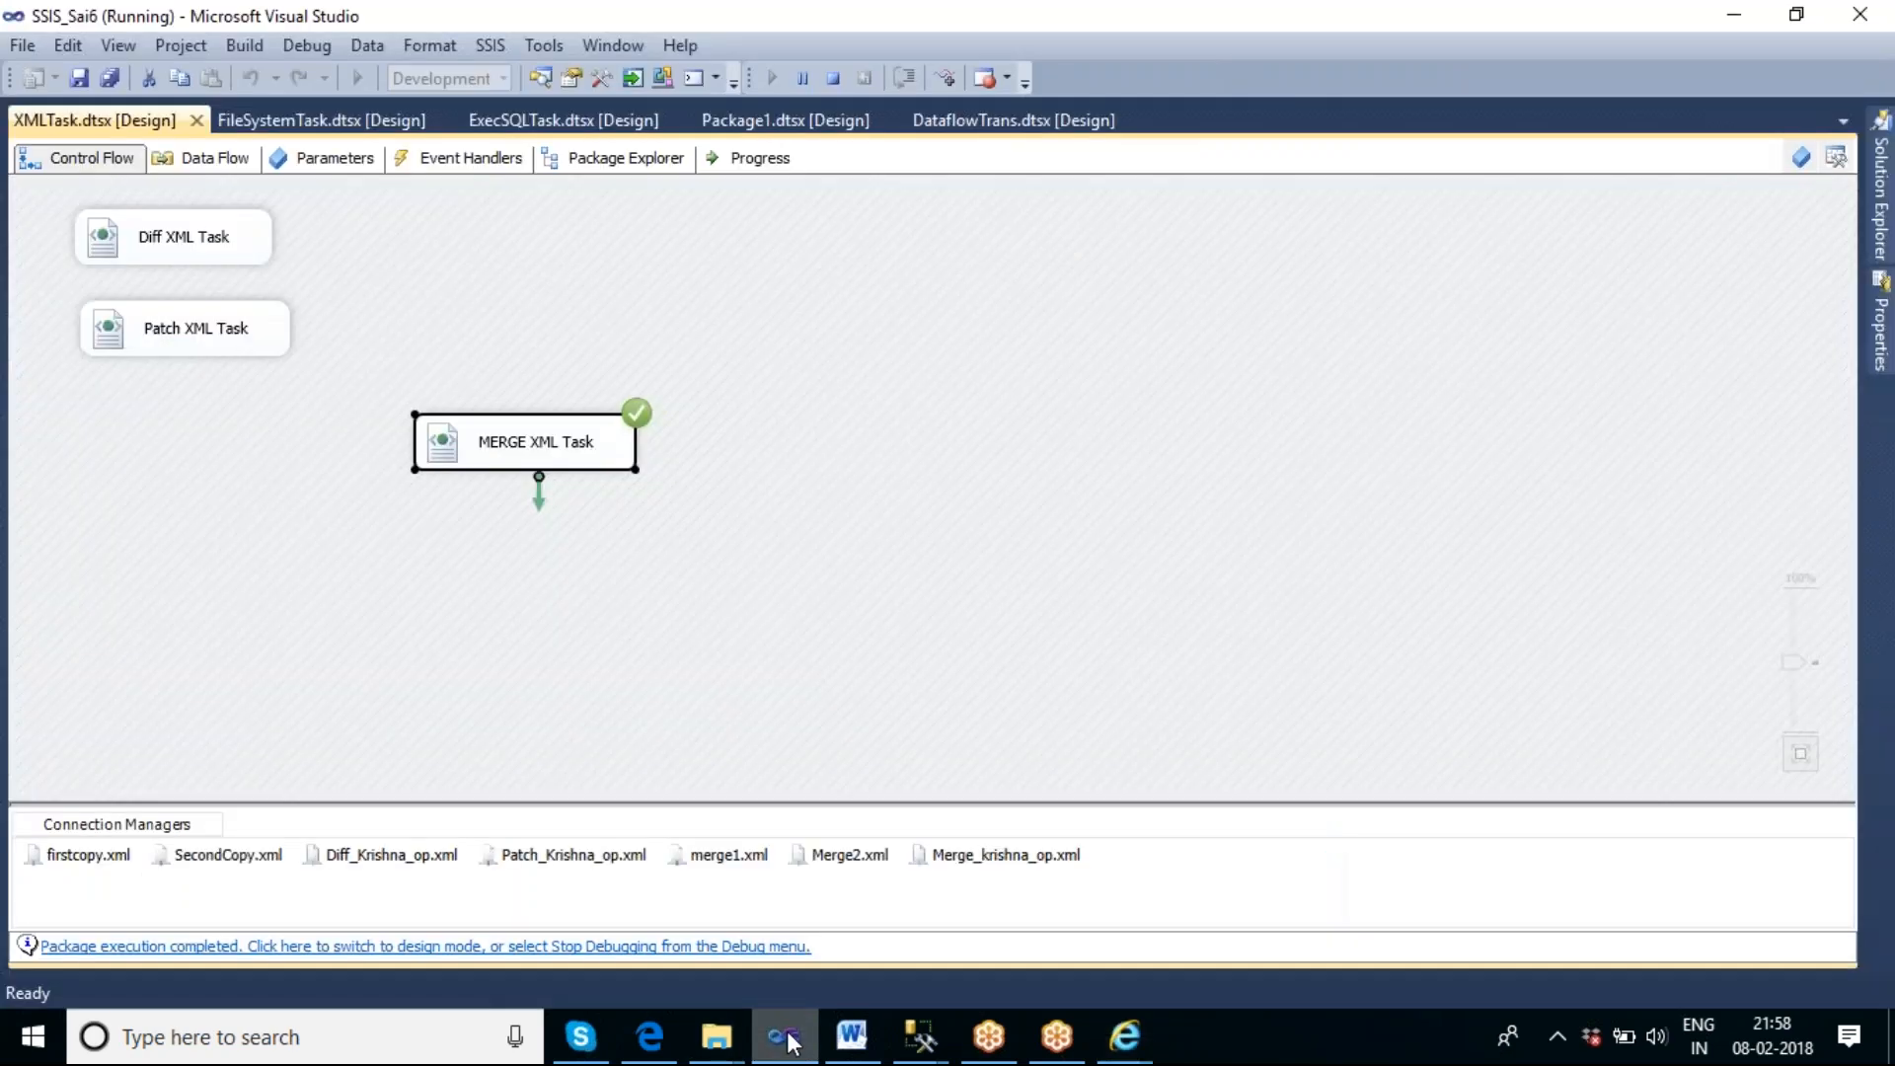
click(834, 79)
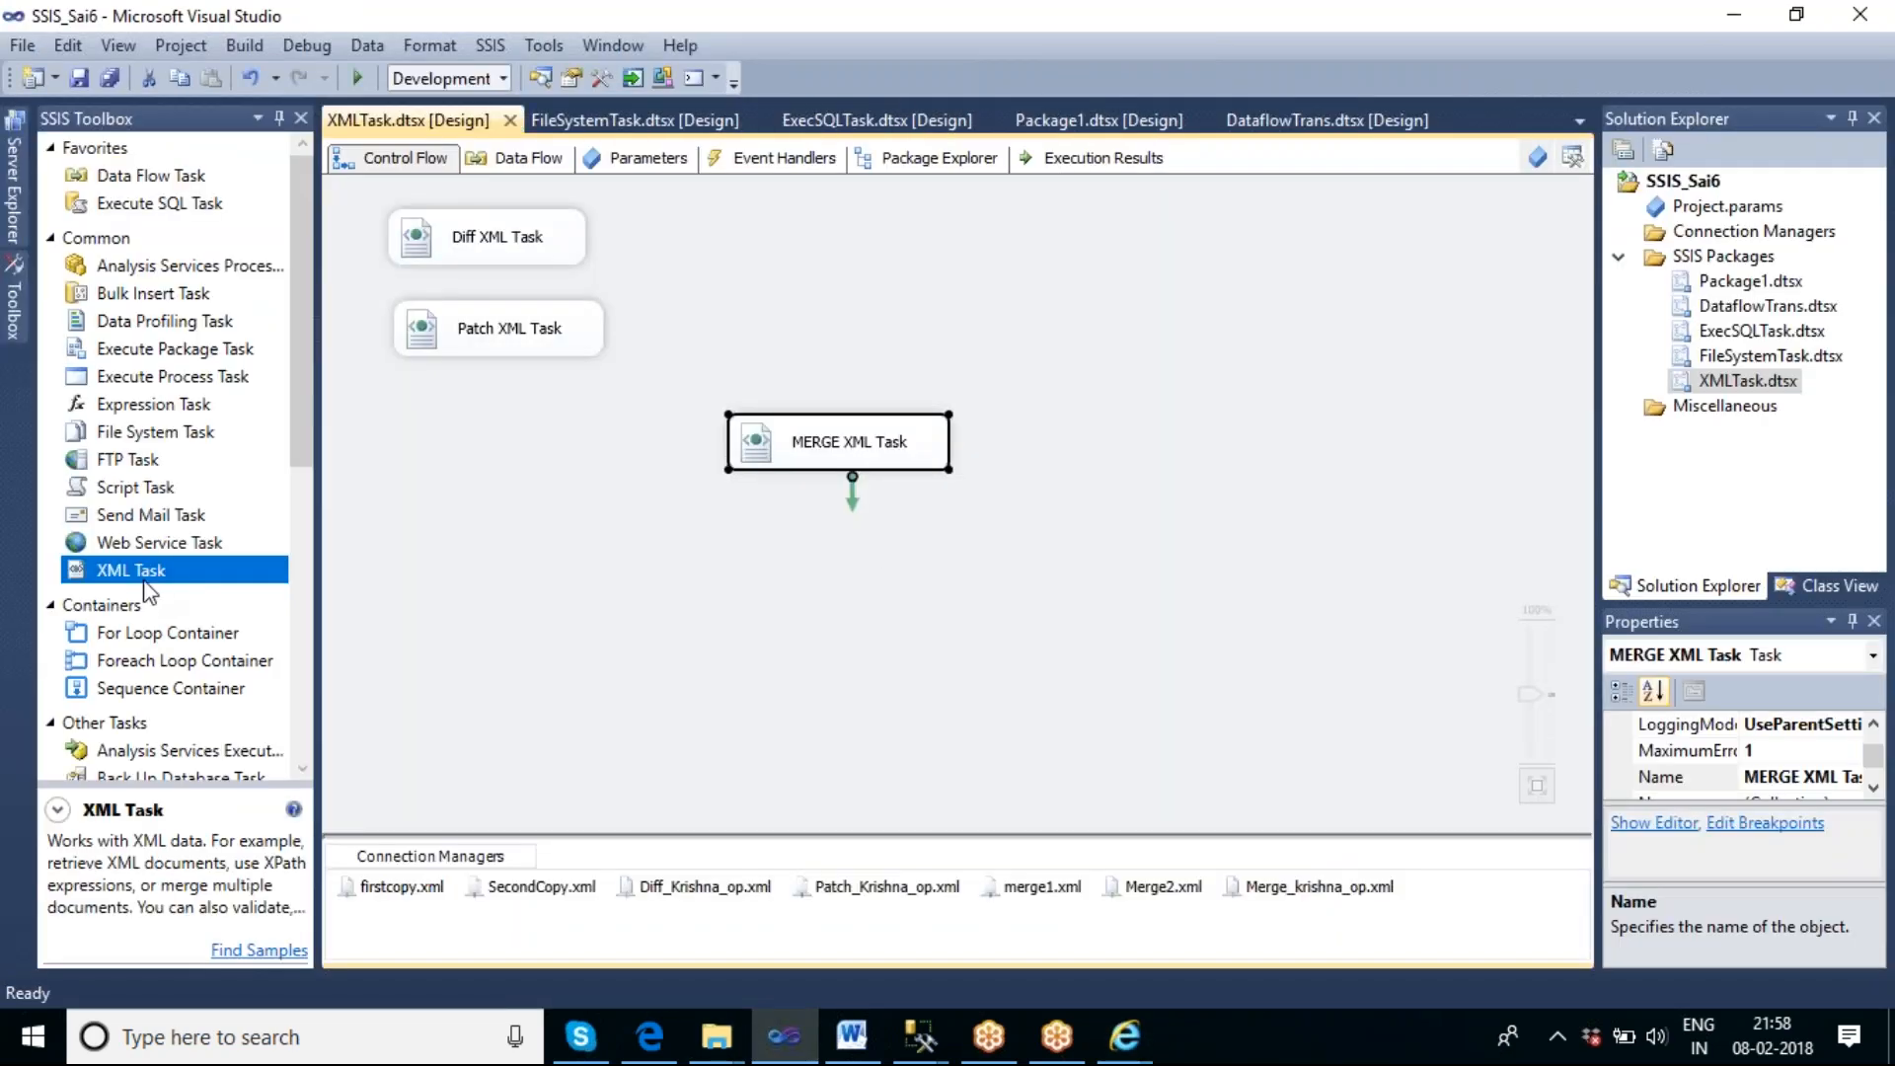
drag(146, 587, 554, 590)
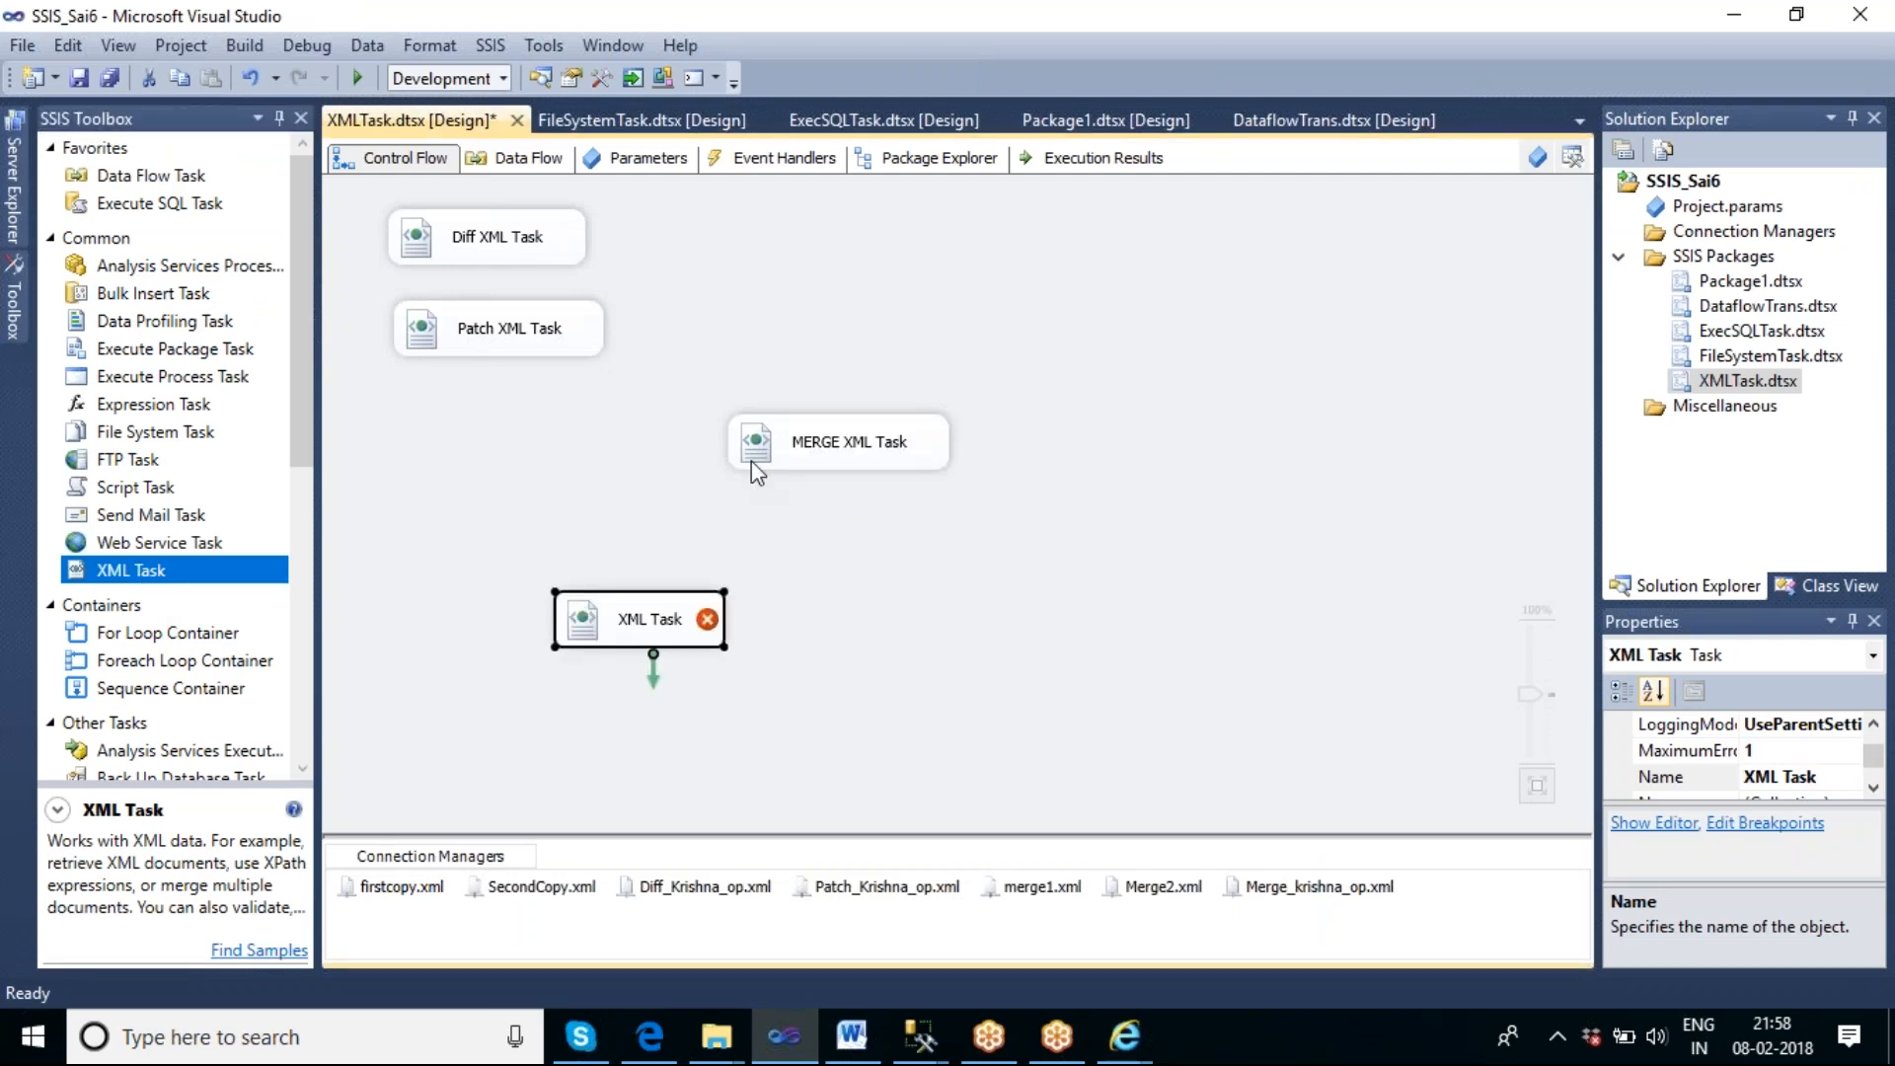
drag(844, 459, 508, 444)
drag(647, 620, 798, 269)
click(1002, 377)
Open the new XML Task for editing and set its OperationType to Merge.
double_click(800, 288)
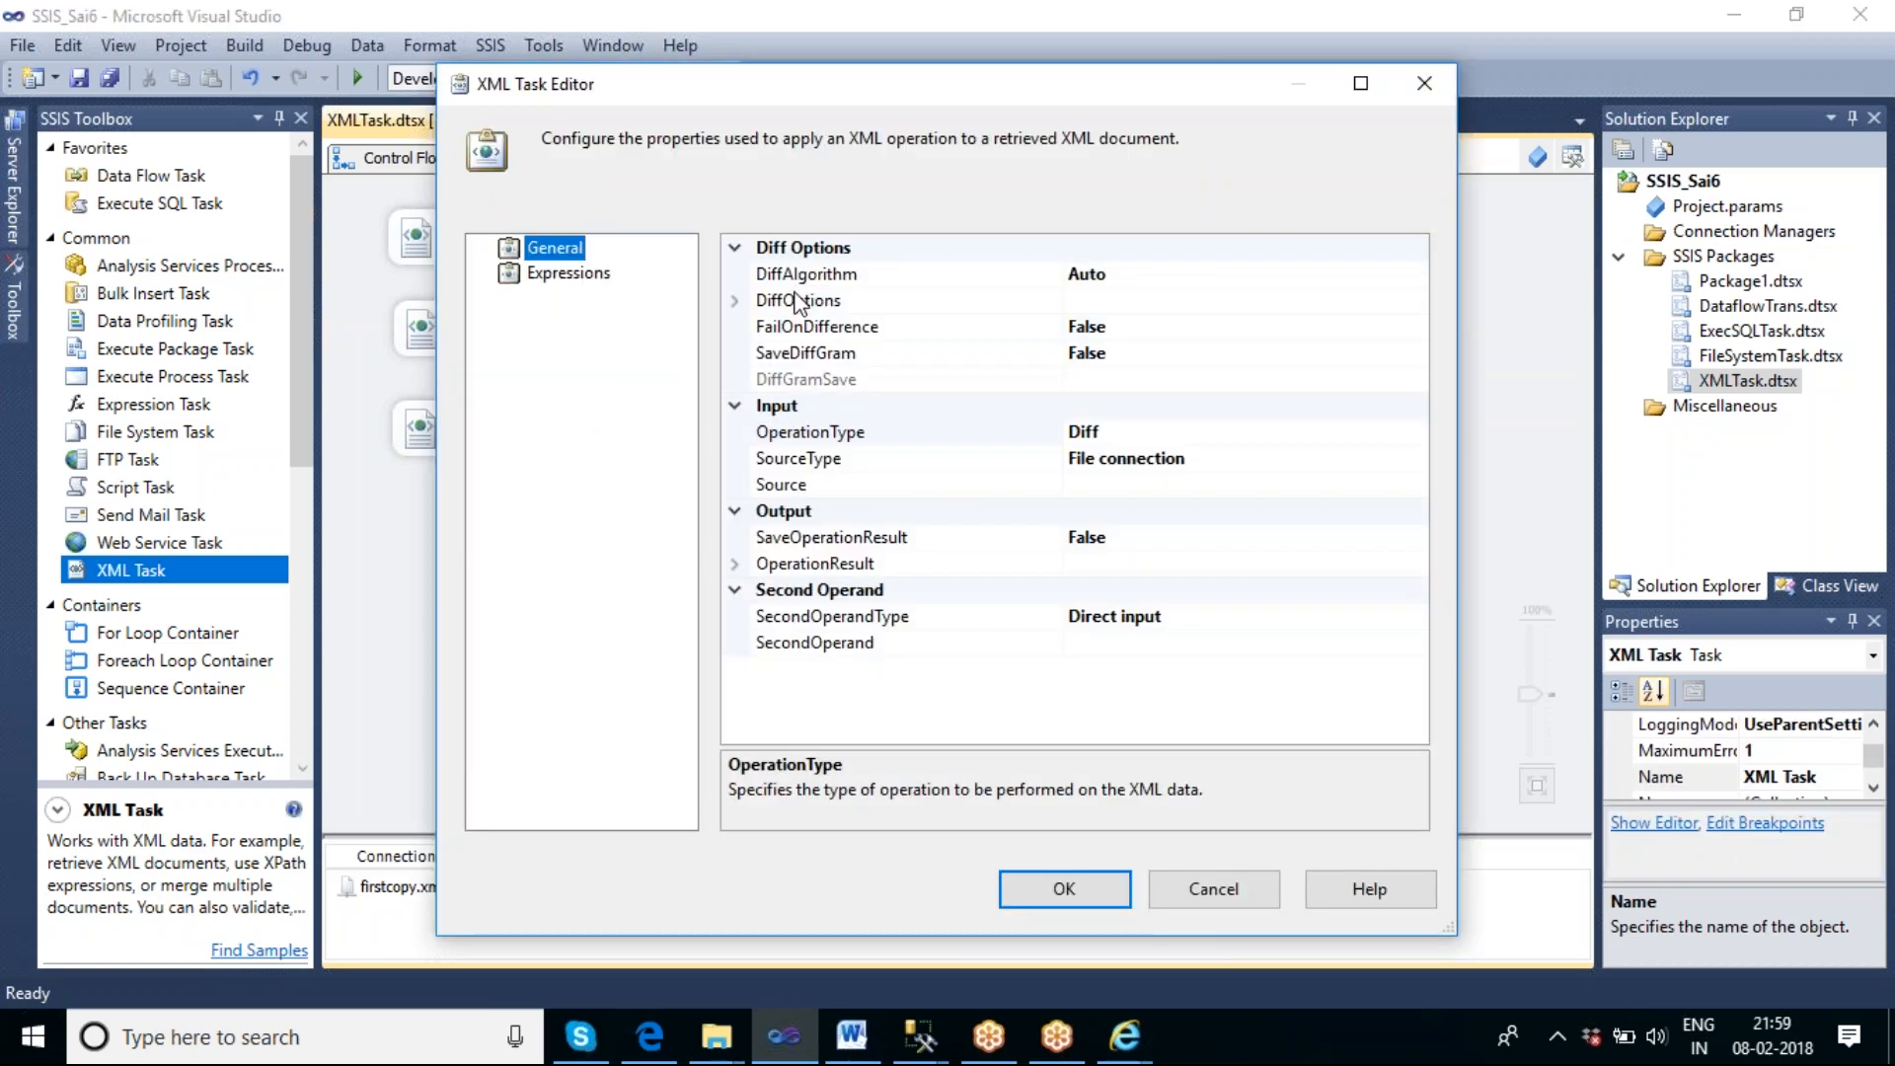
click(1086, 434)
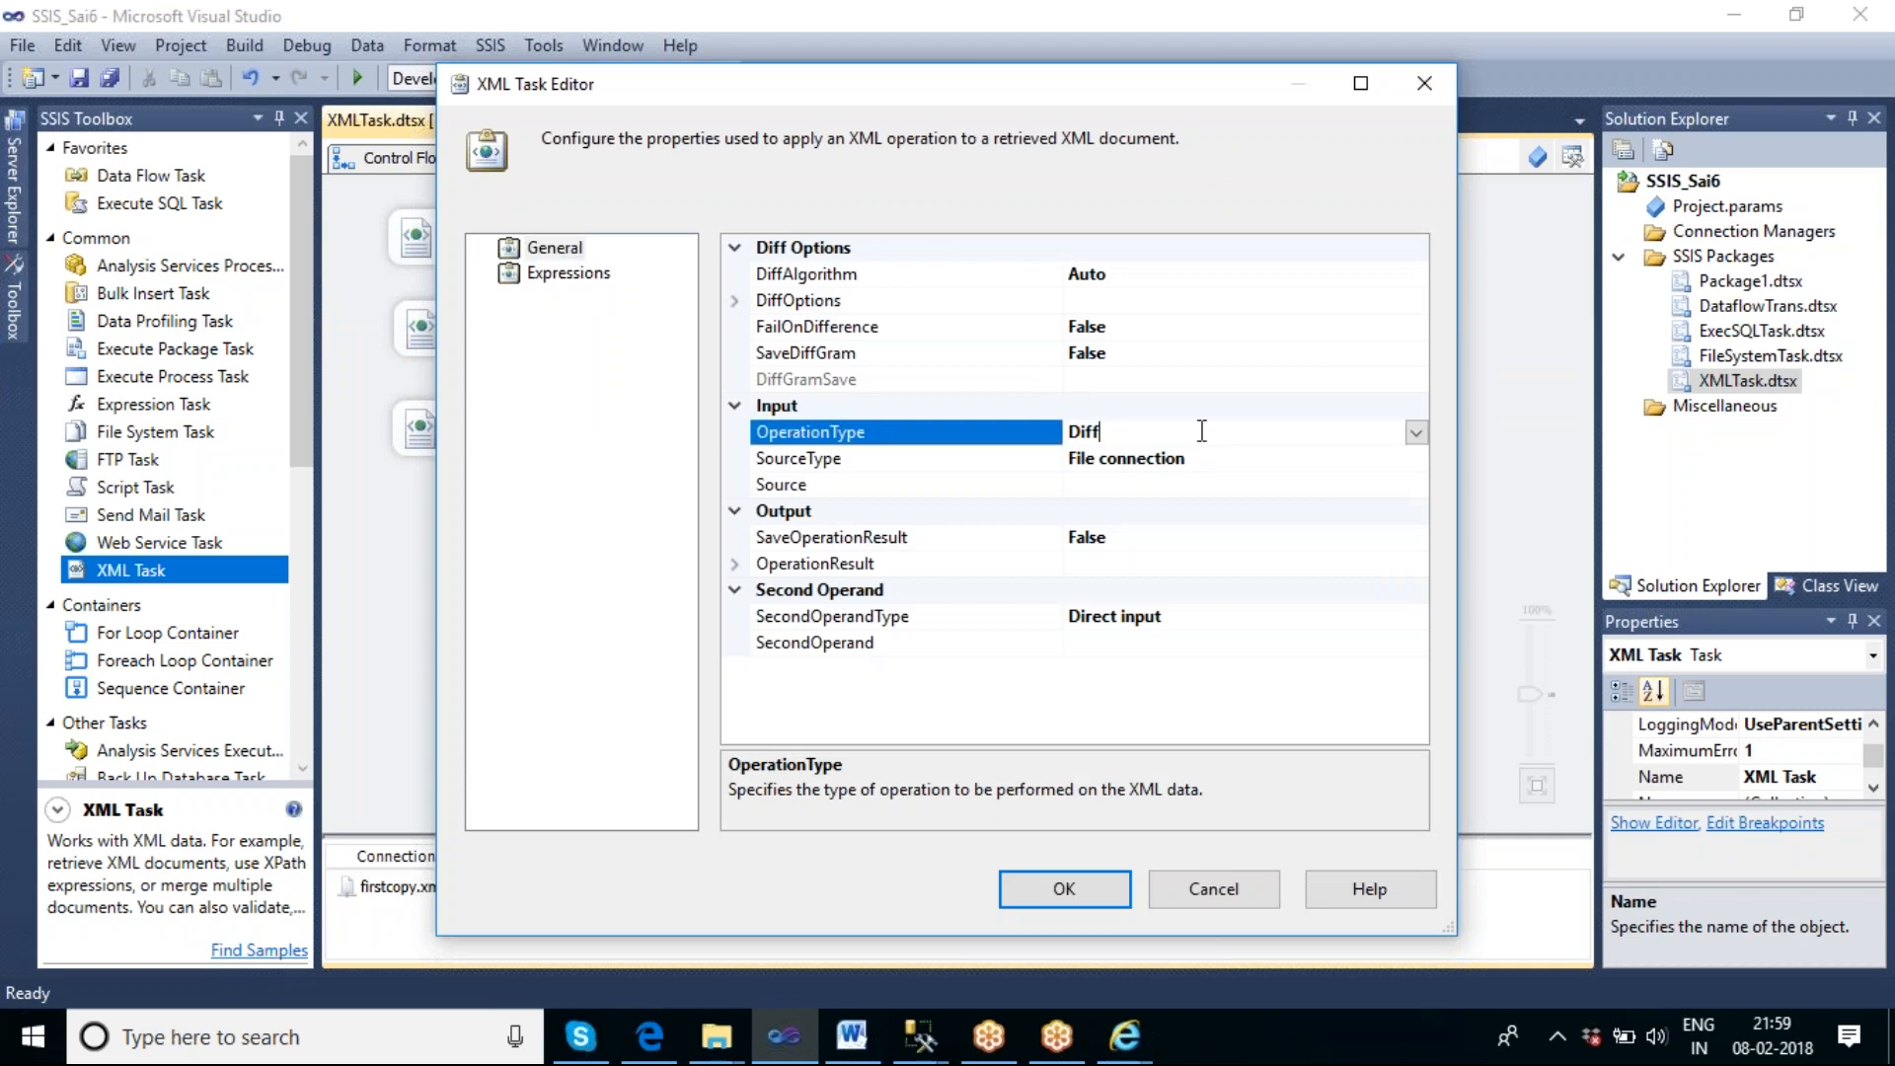
click(1417, 434)
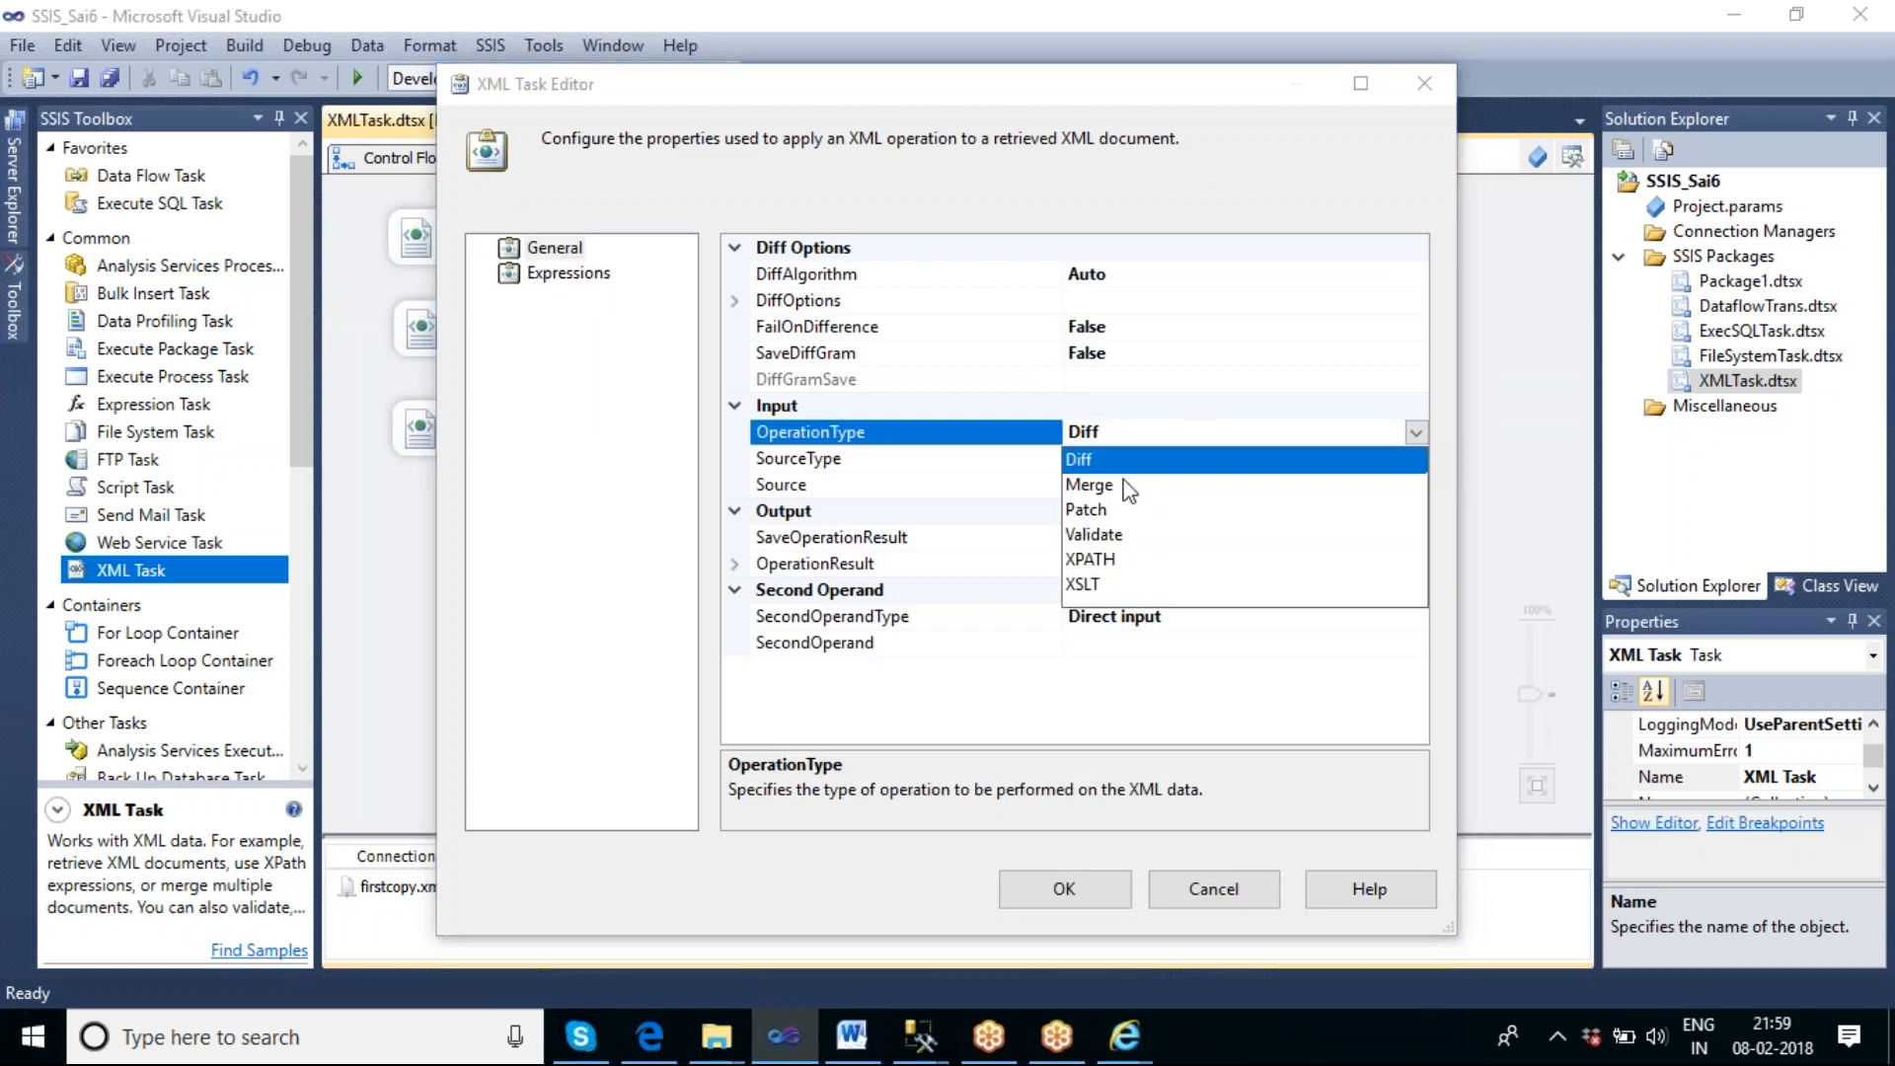
click(1115, 487)
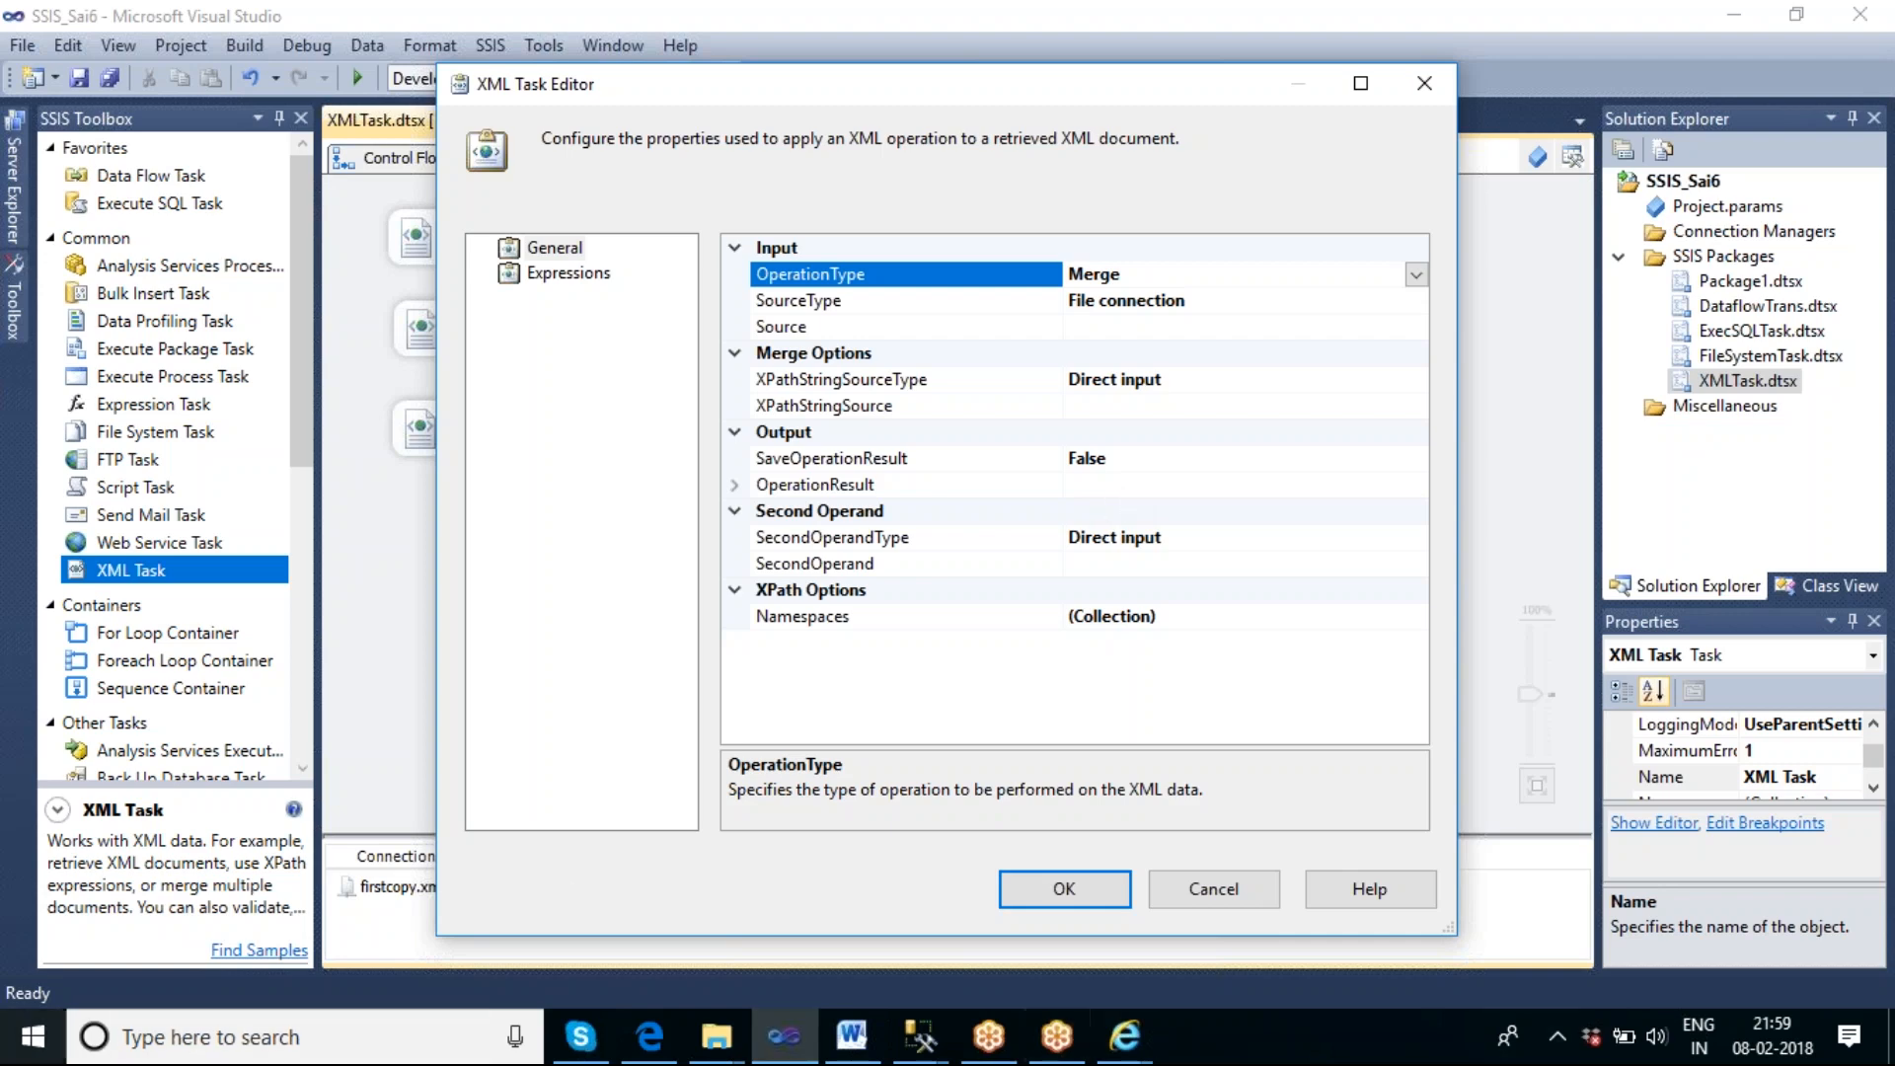
Set the Source to a new file connection pointing to the existing file MergeInput_First.xml in F:\Merge.
click(1335, 328)
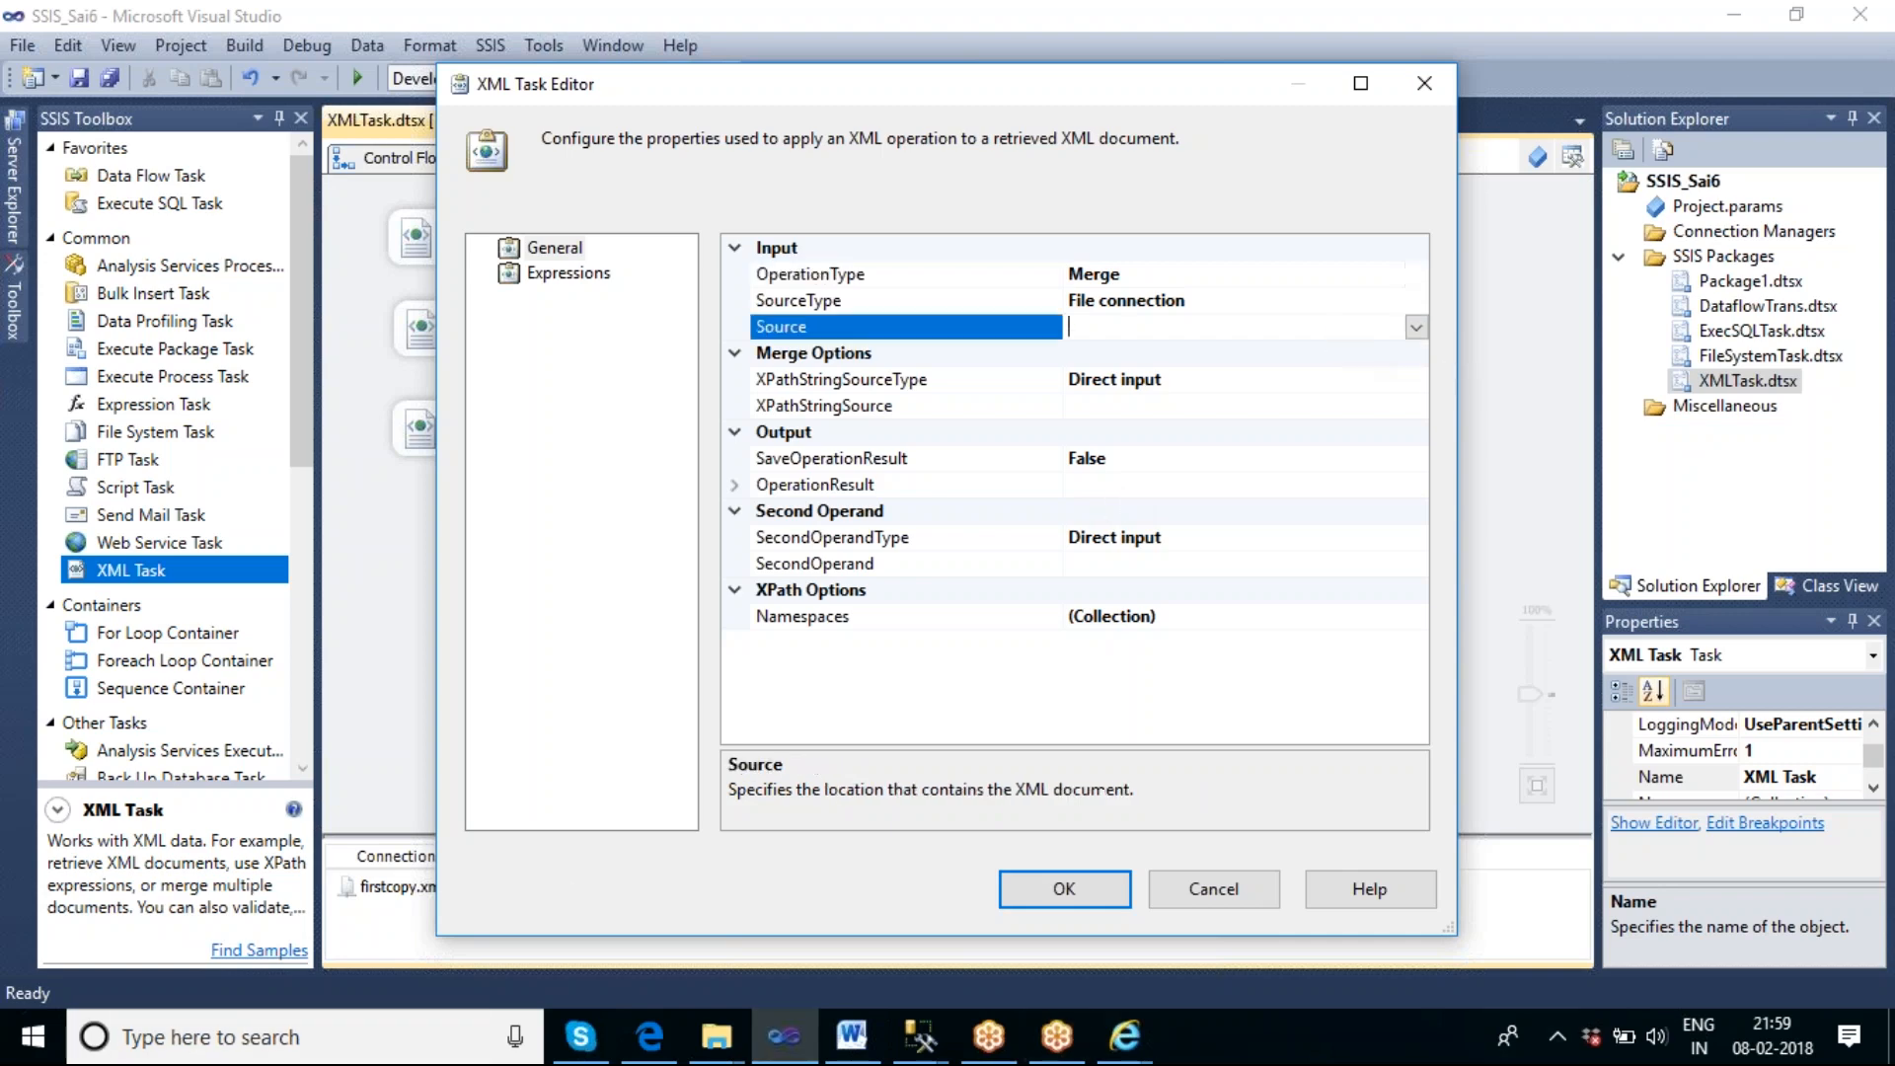
click(1416, 328)
click(1248, 356)
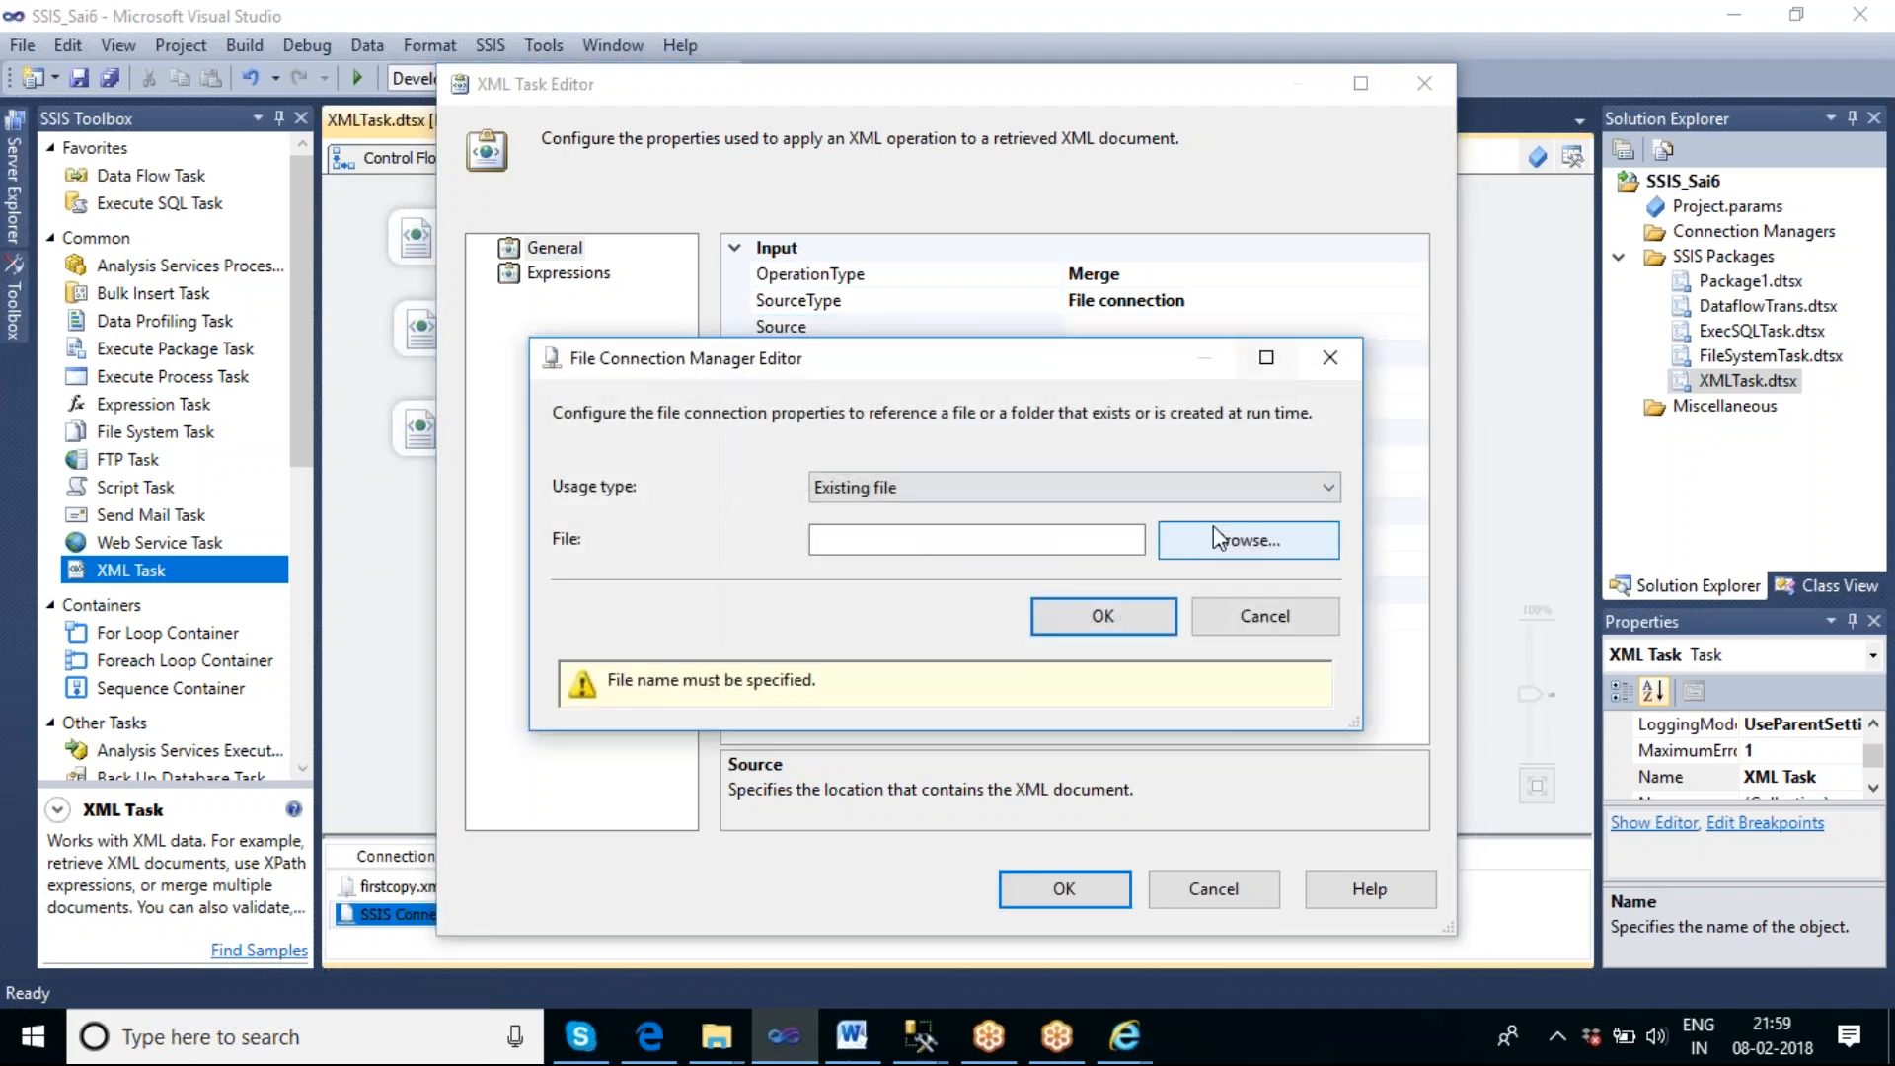
click(1224, 541)
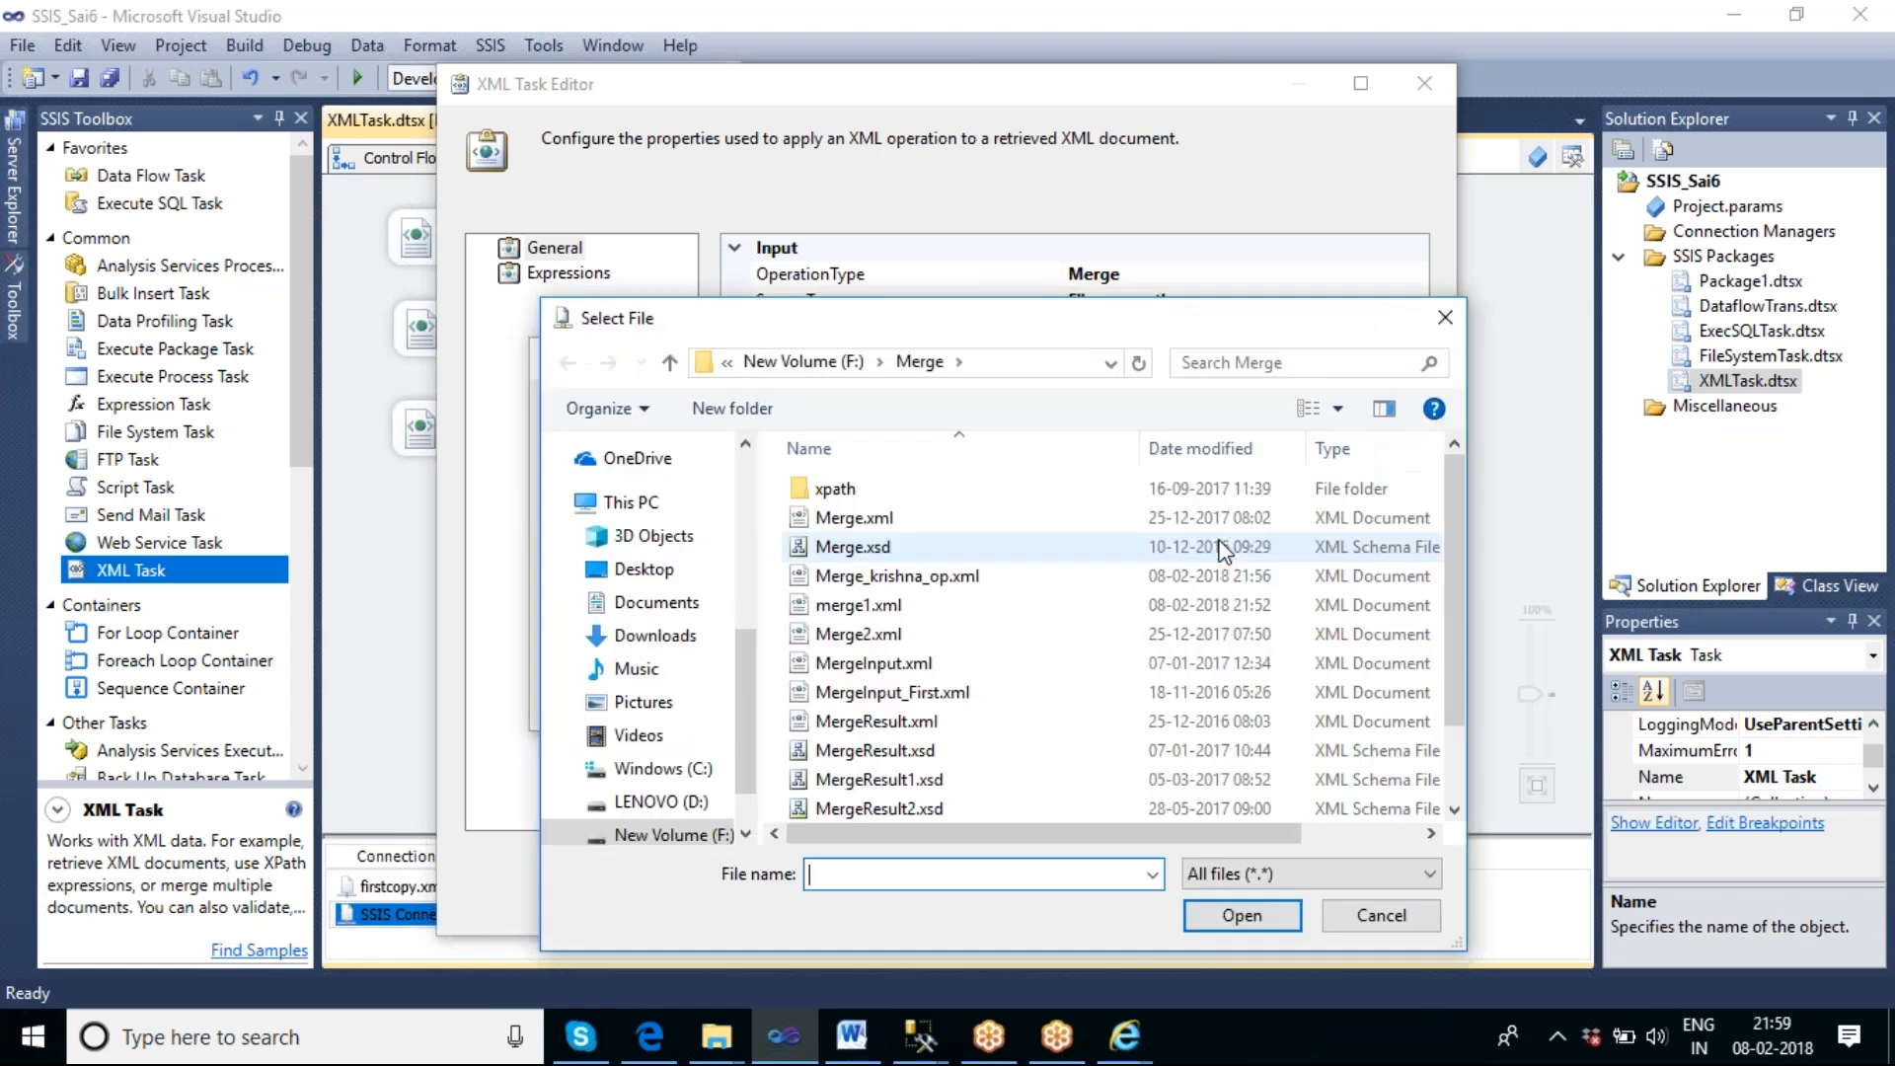
click(943, 697)
click(1246, 916)
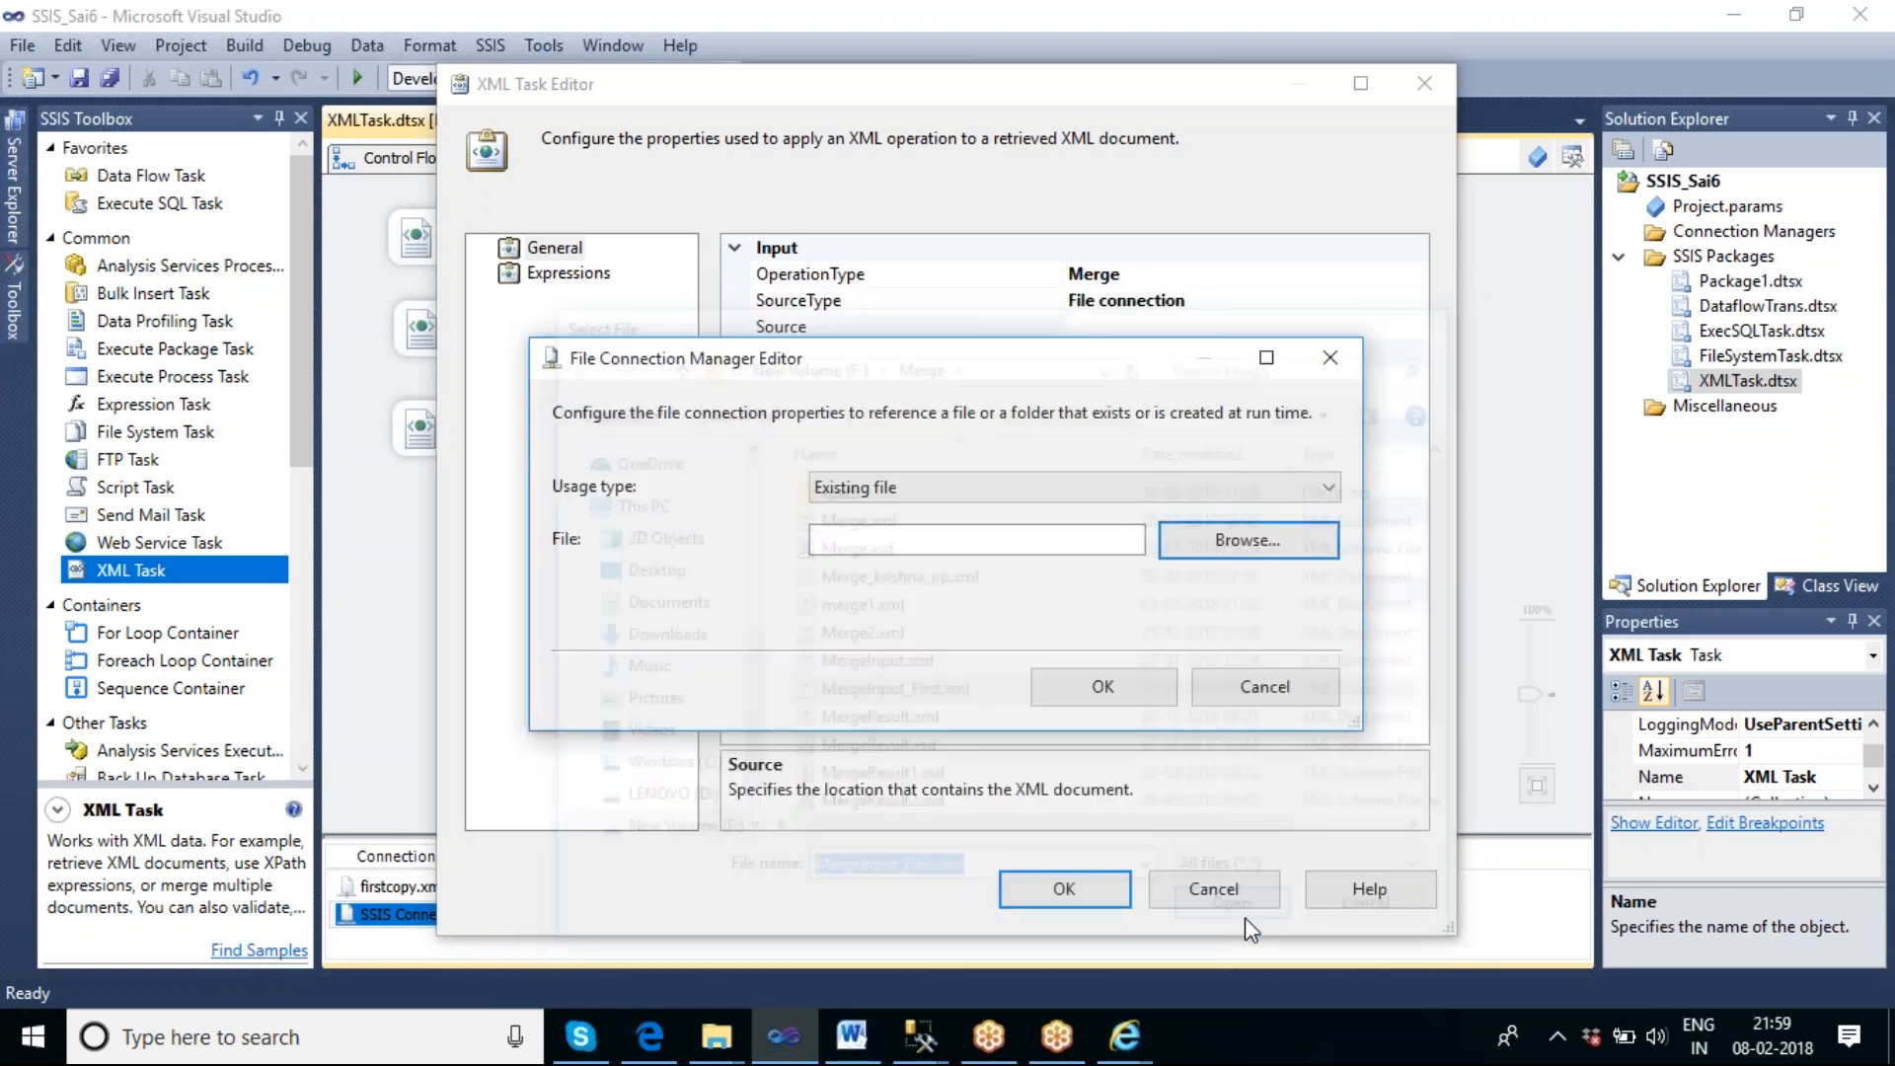
click(1102, 617)
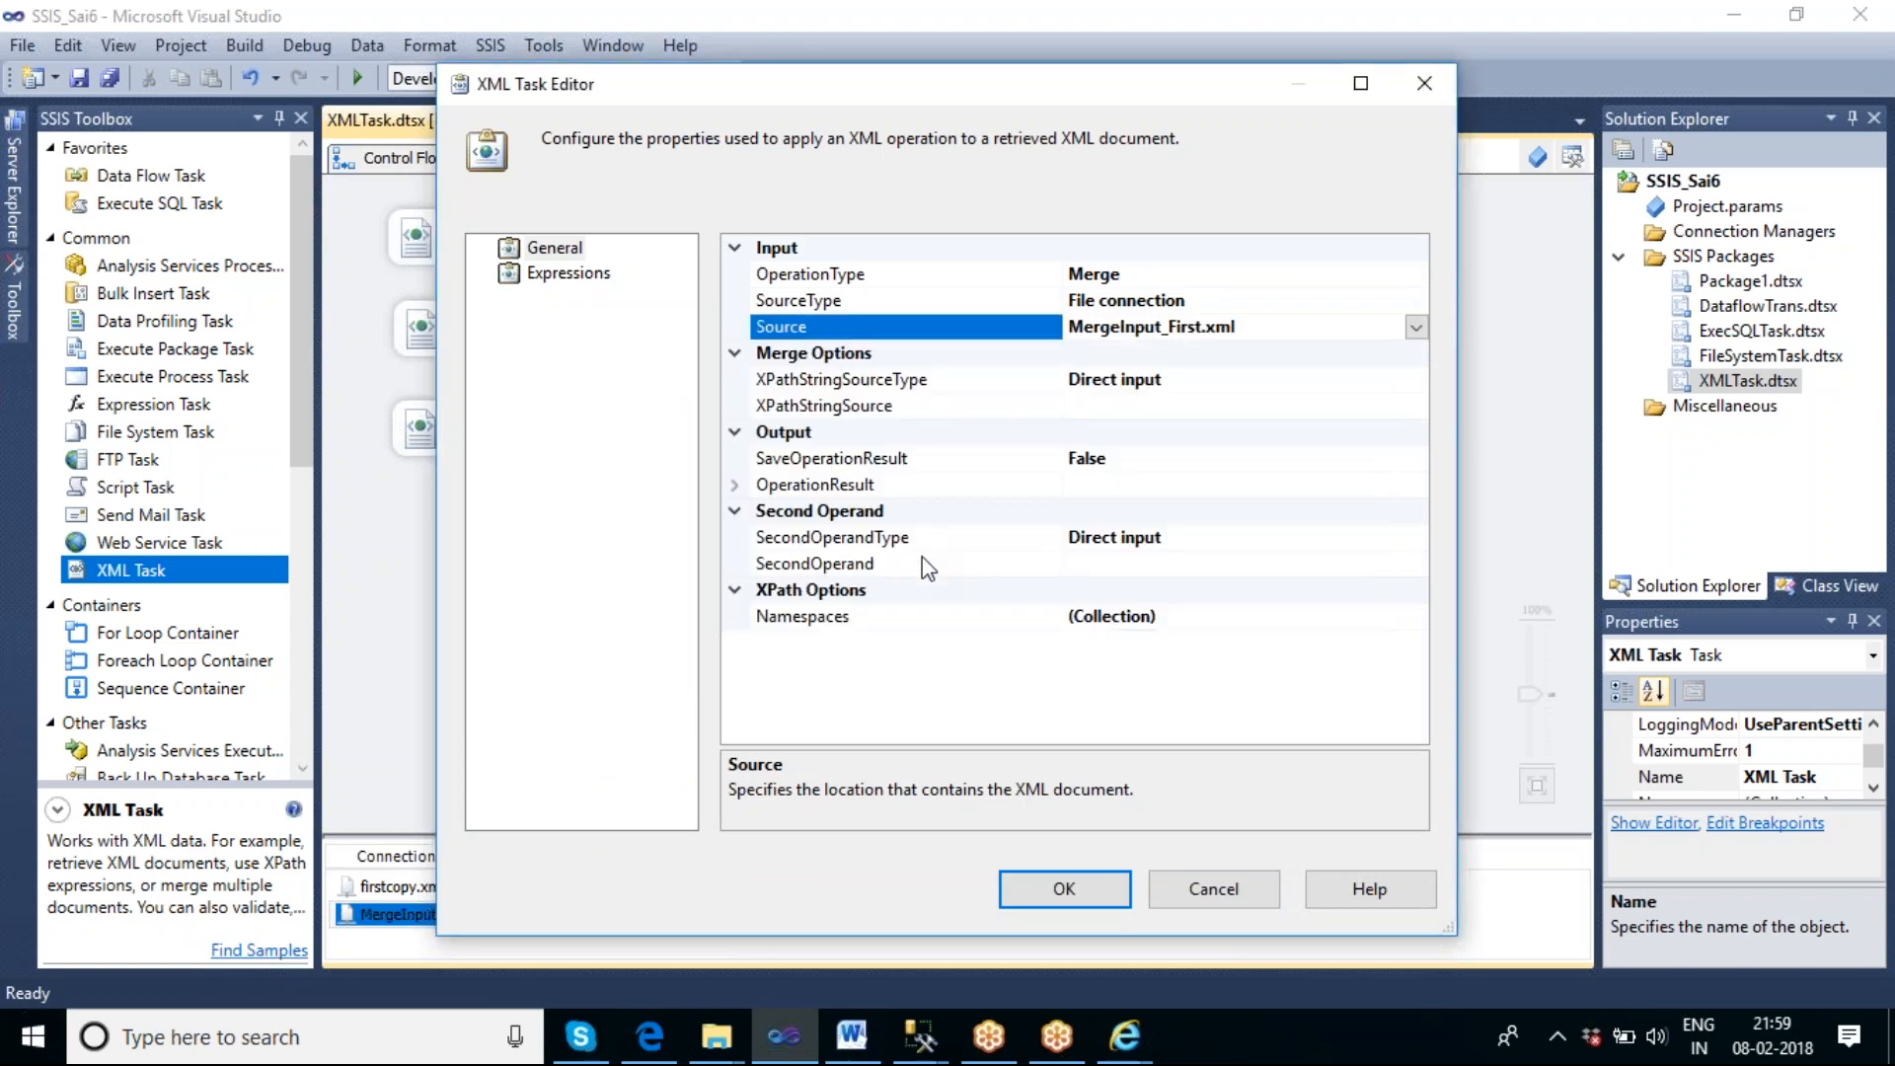
Set SecondOperandType to File connection and SecondOperand to a new connection to the existing file F:\Merge\MergeSecond - Copy.xml.
click(1243, 541)
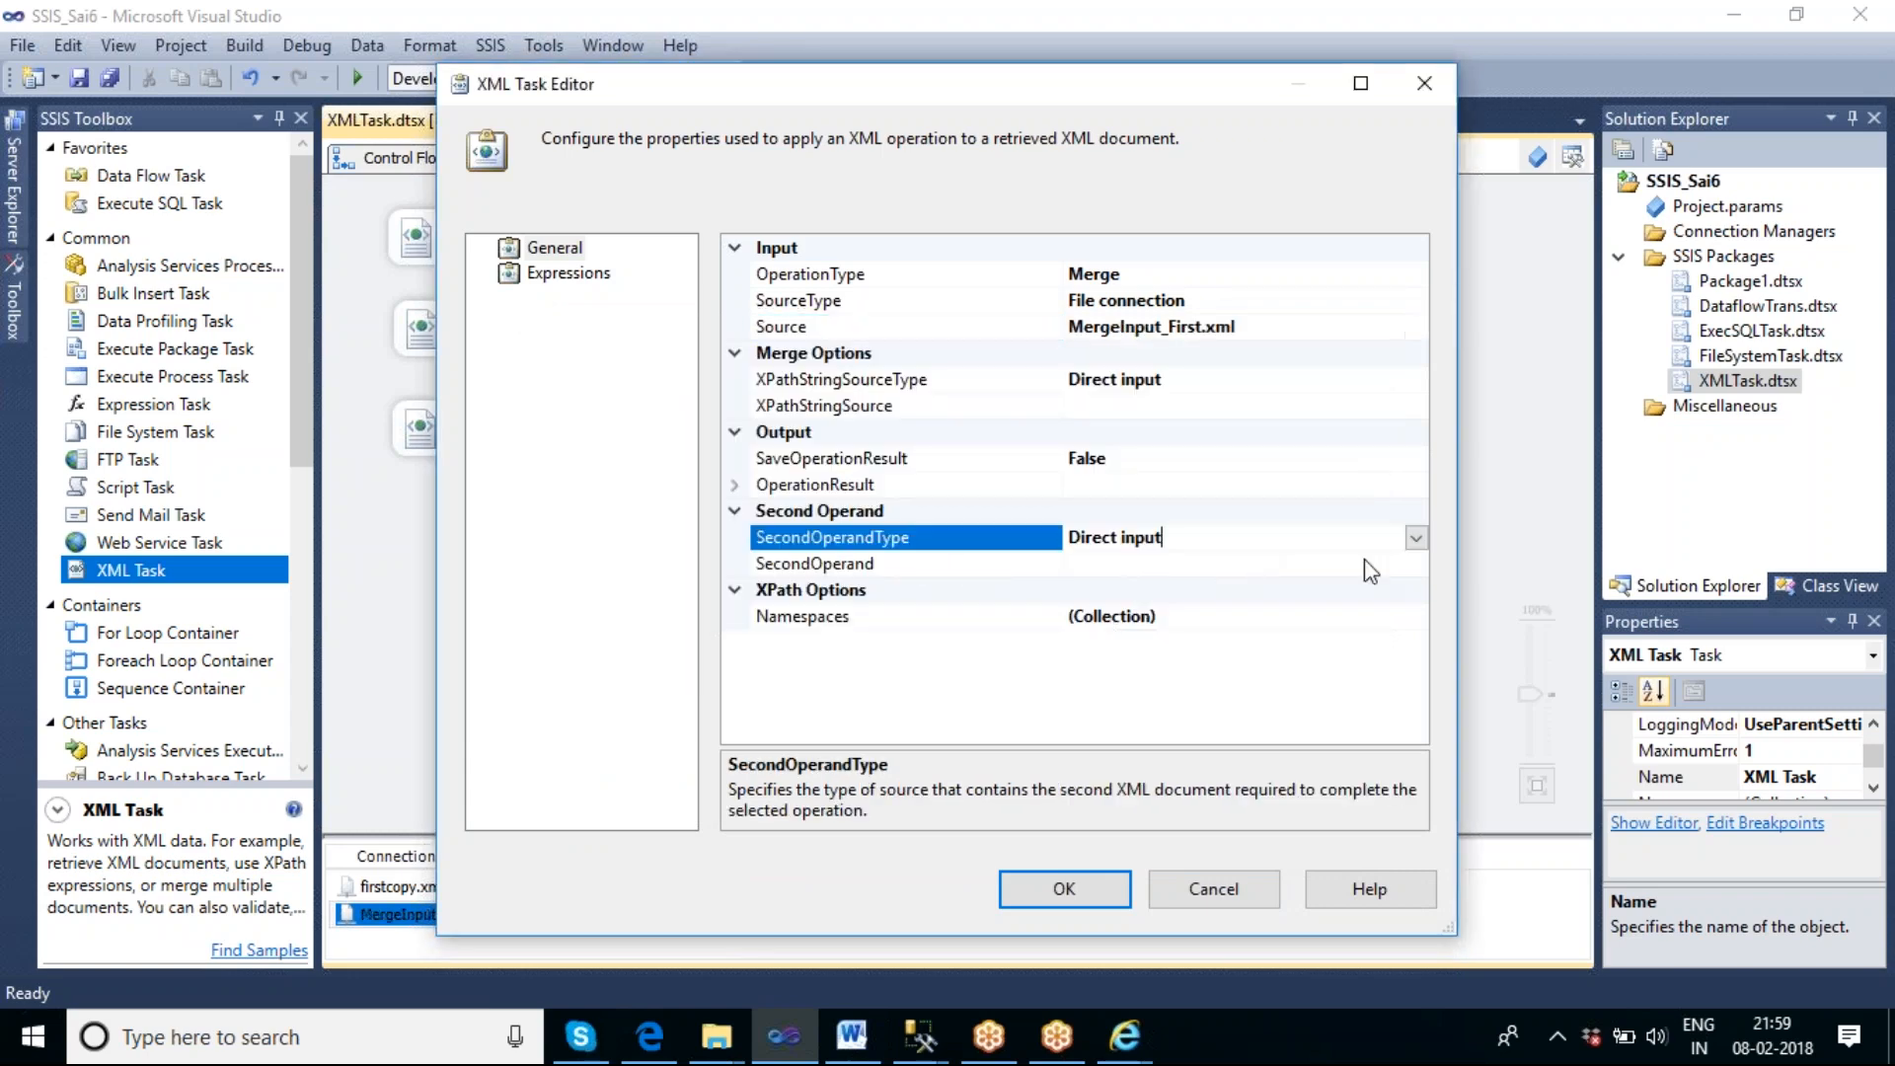
click(1416, 538)
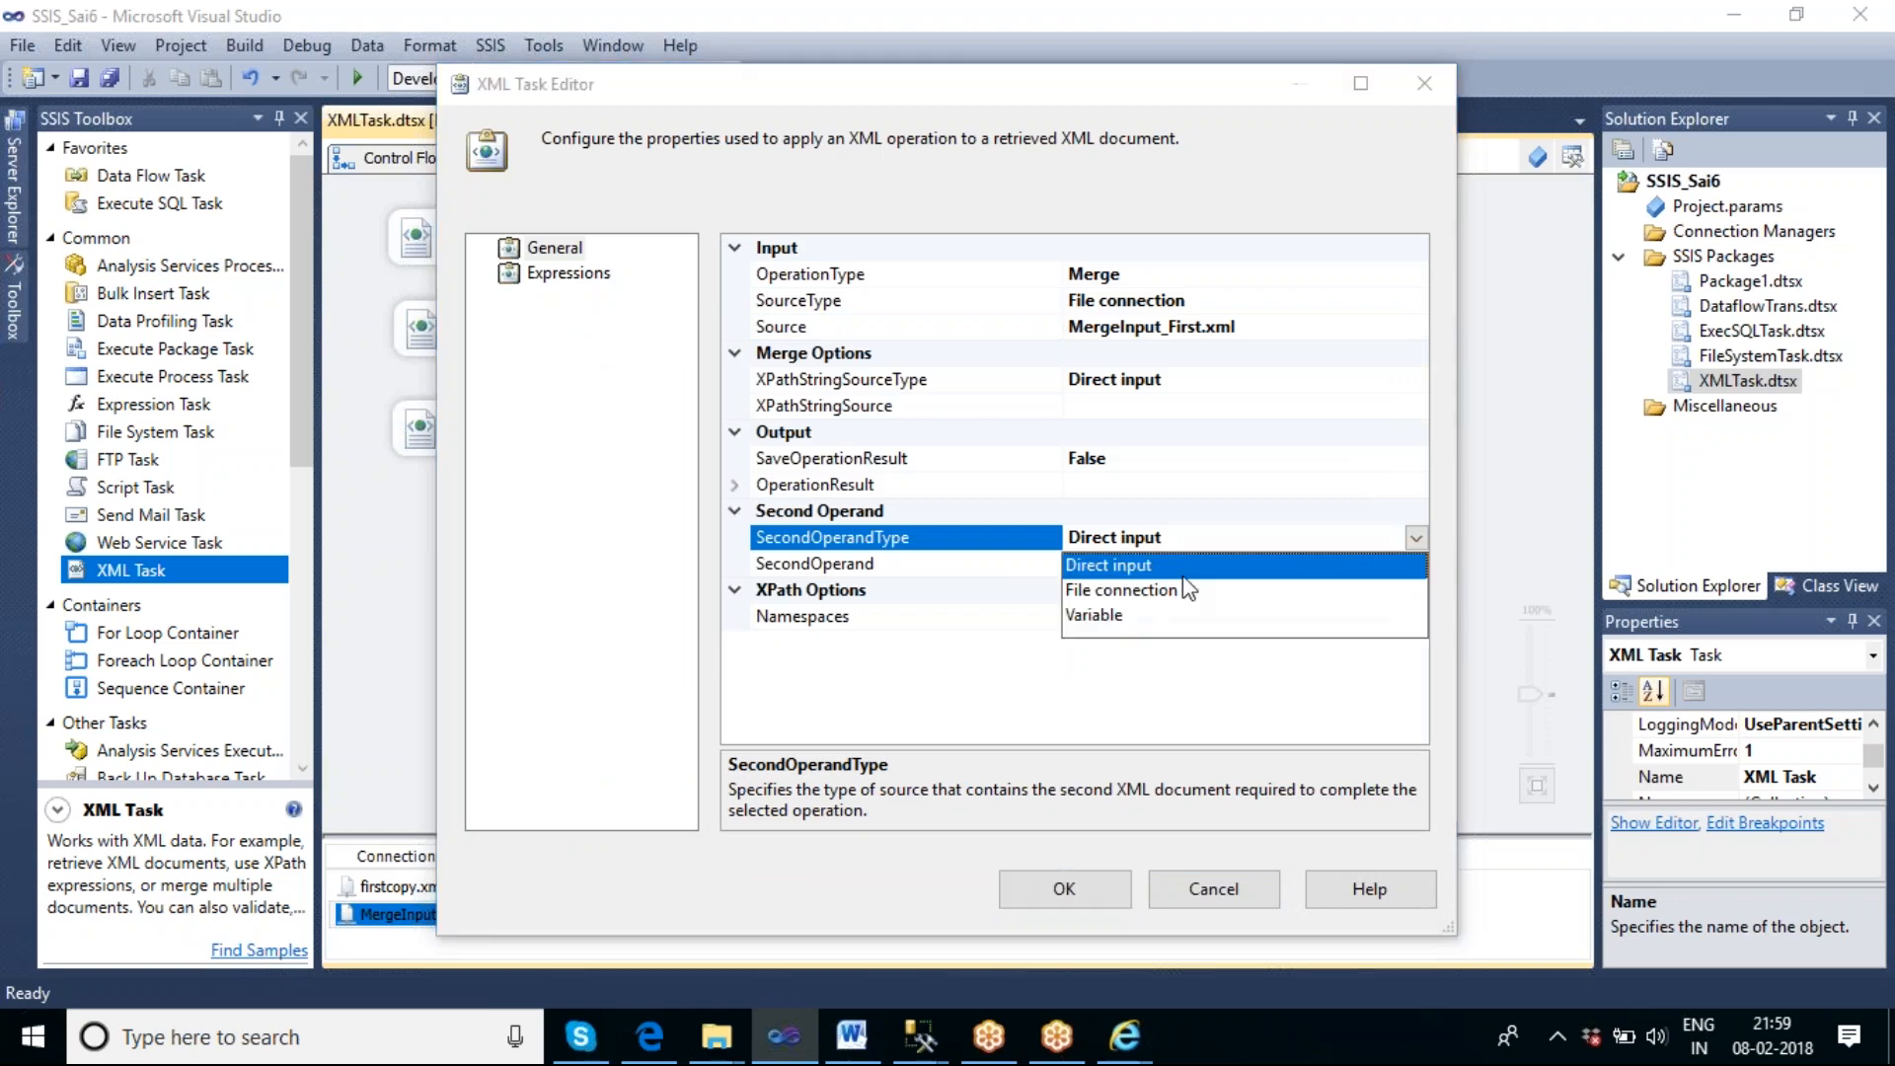
click(1155, 589)
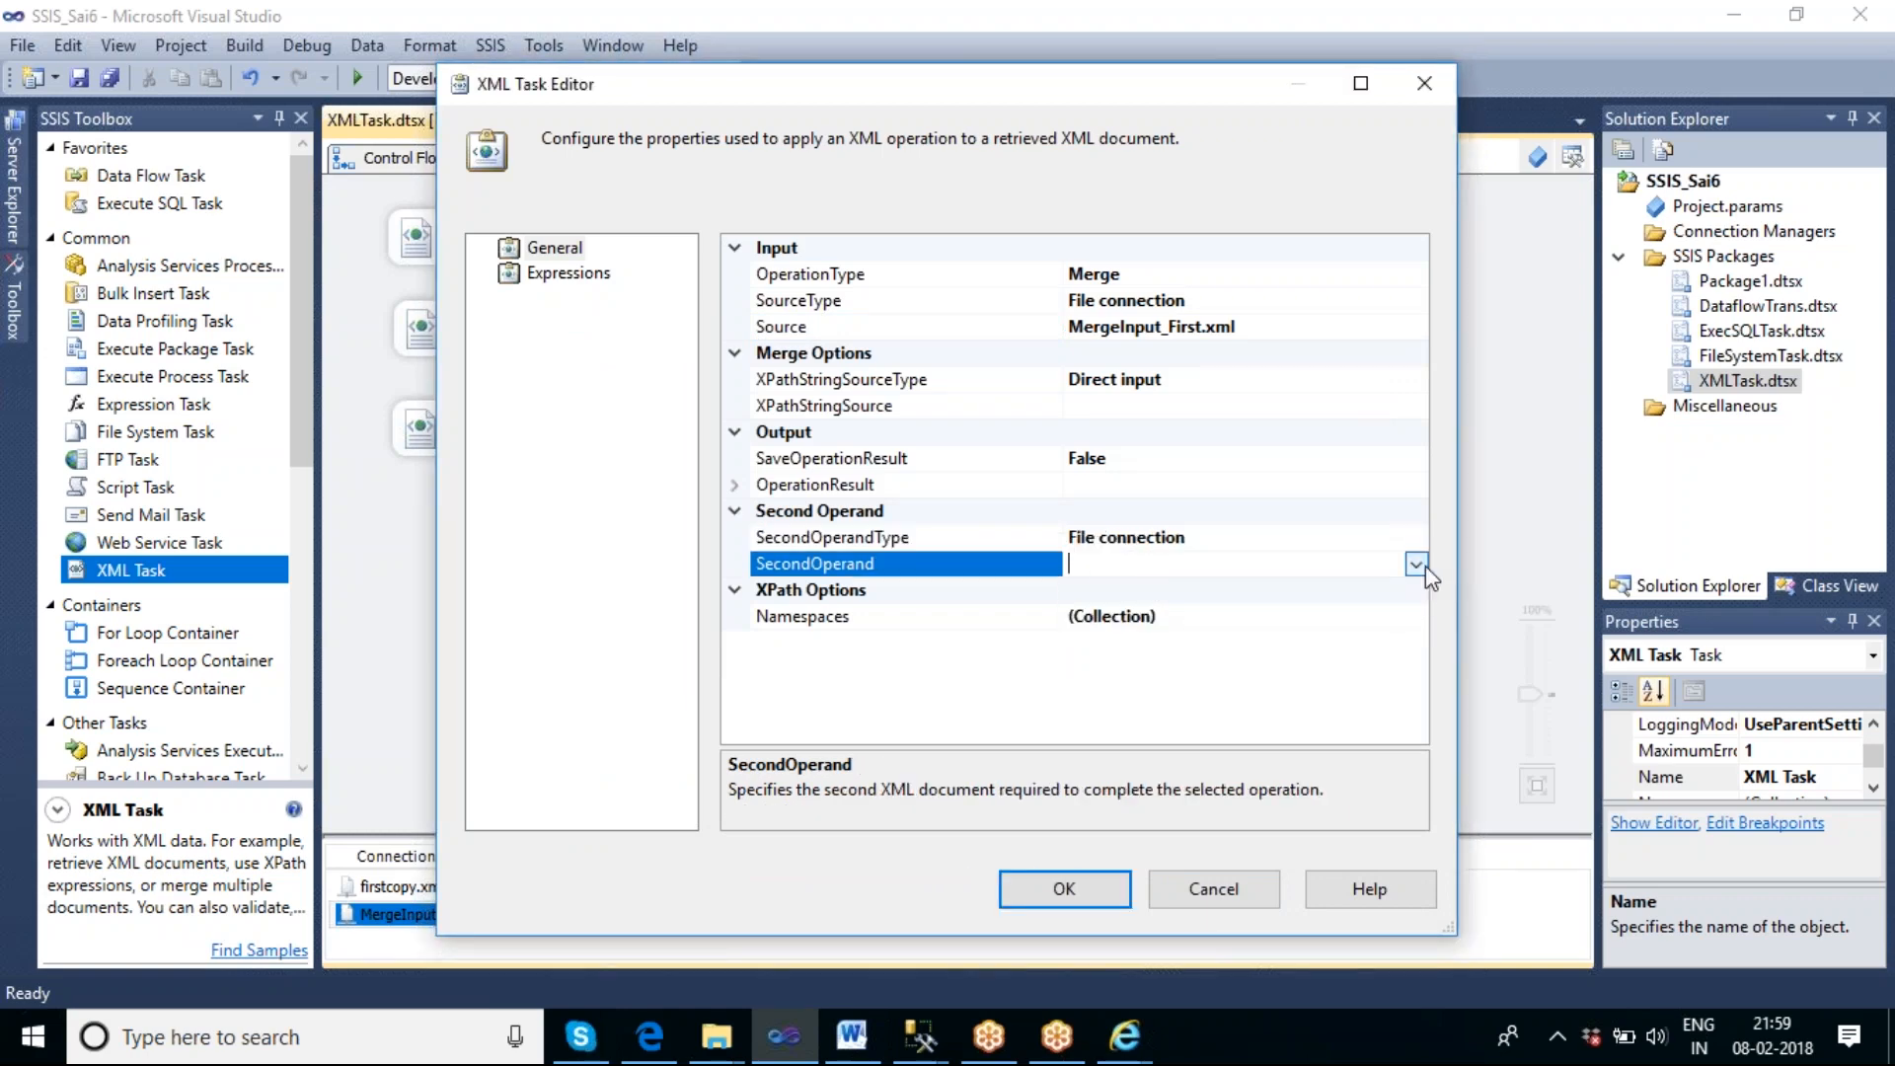
click(1416, 565)
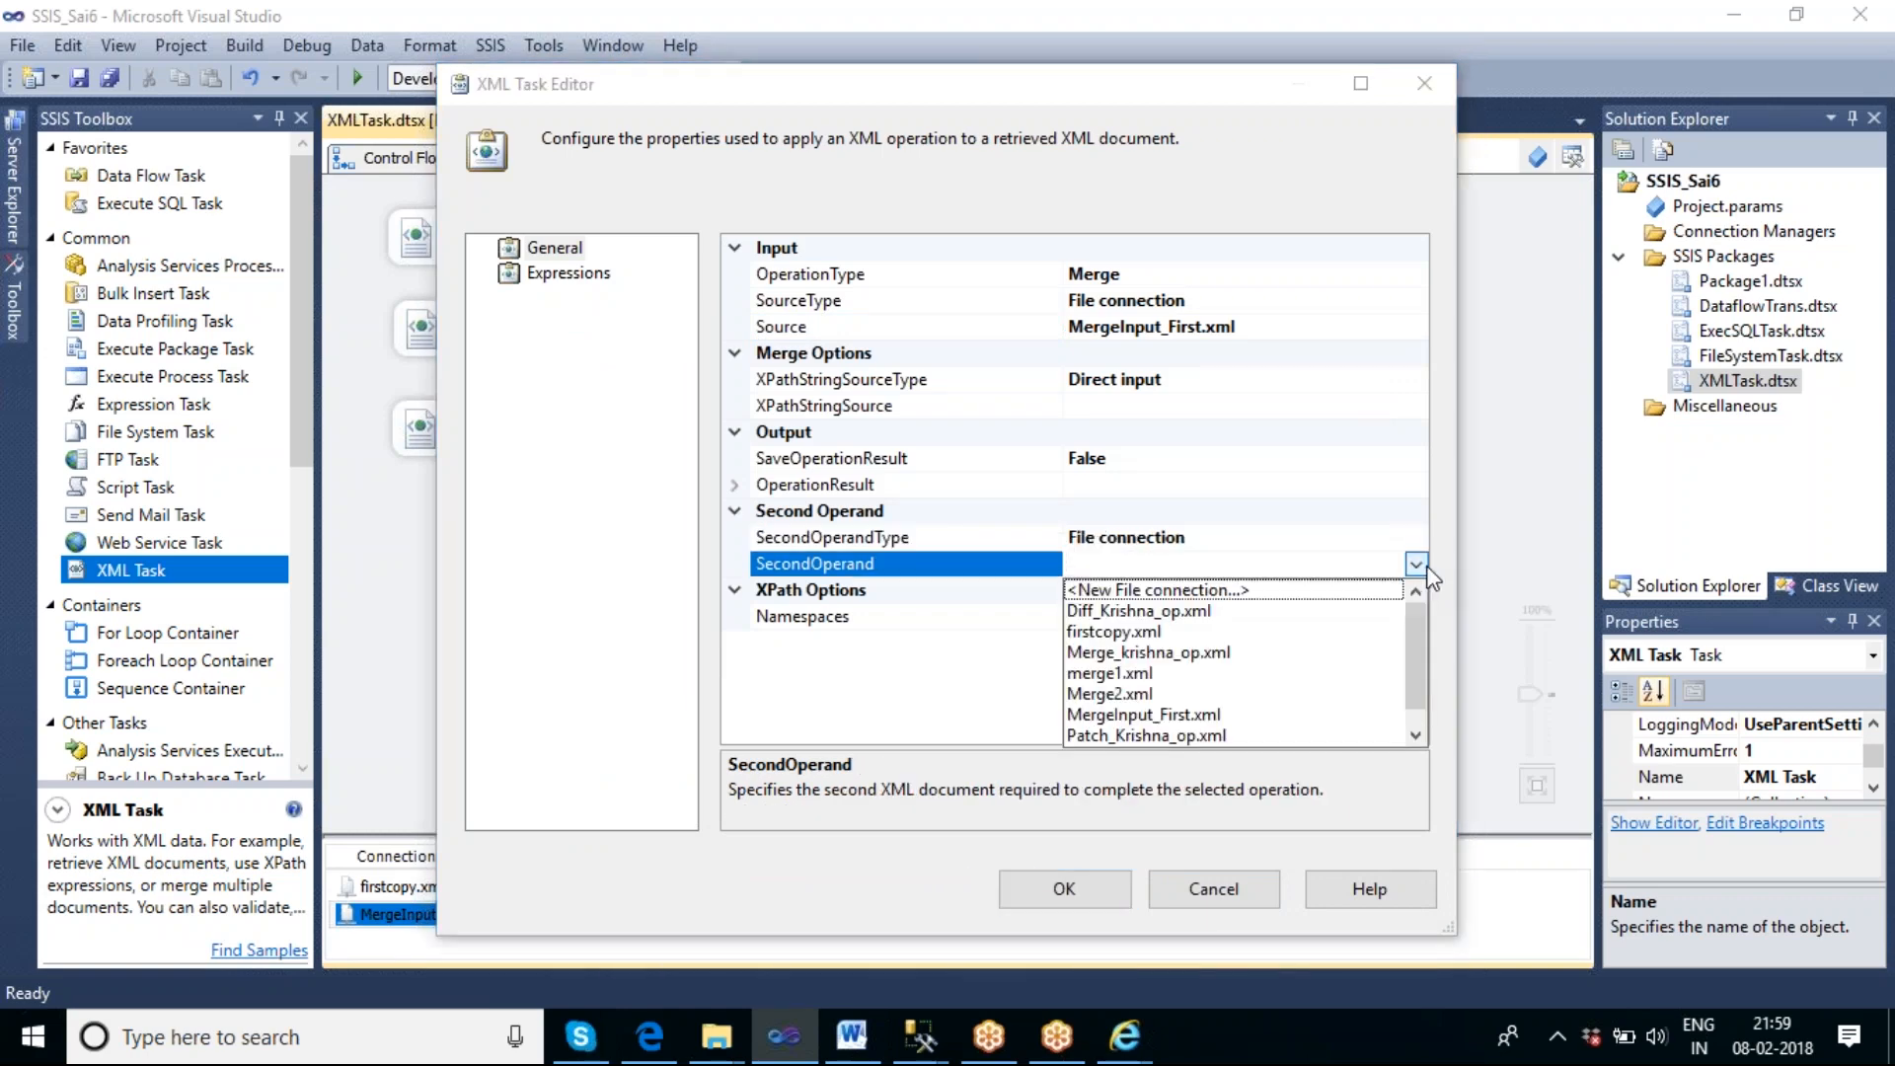
click(1275, 591)
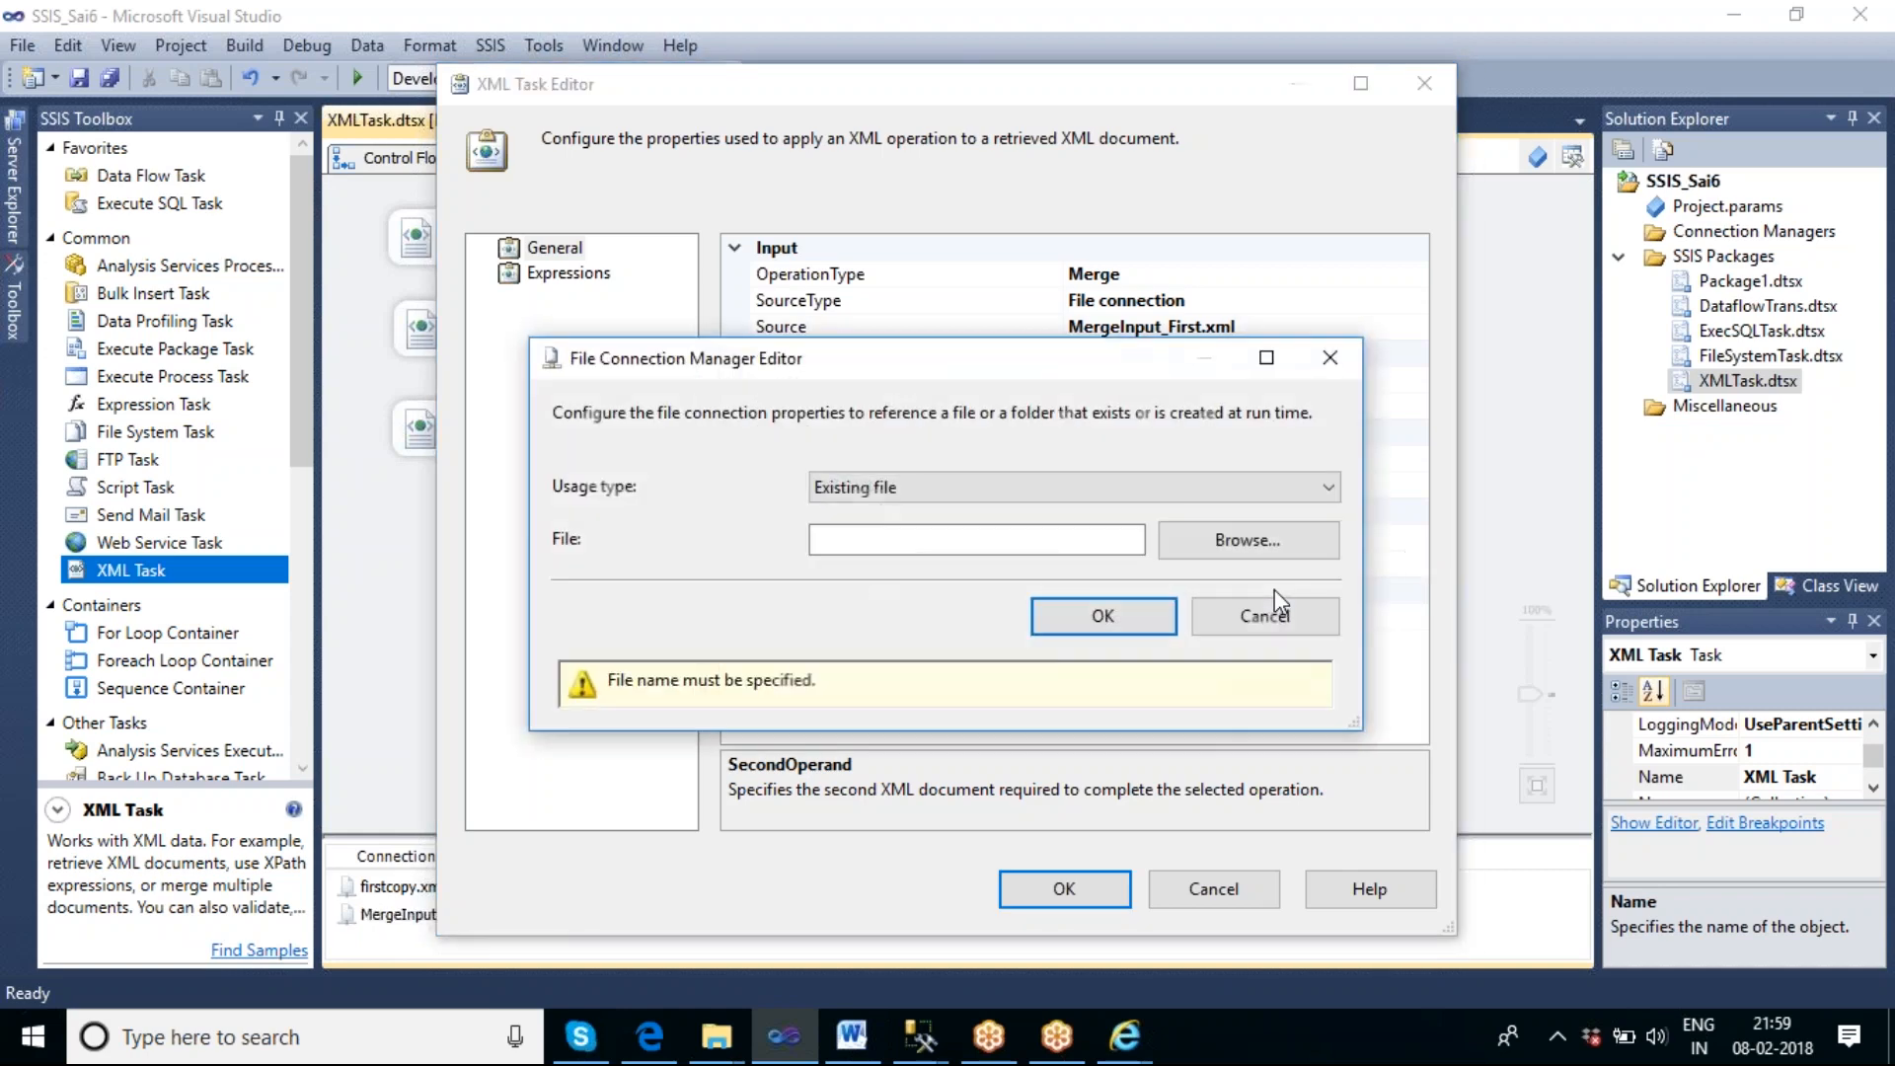
click(1196, 491)
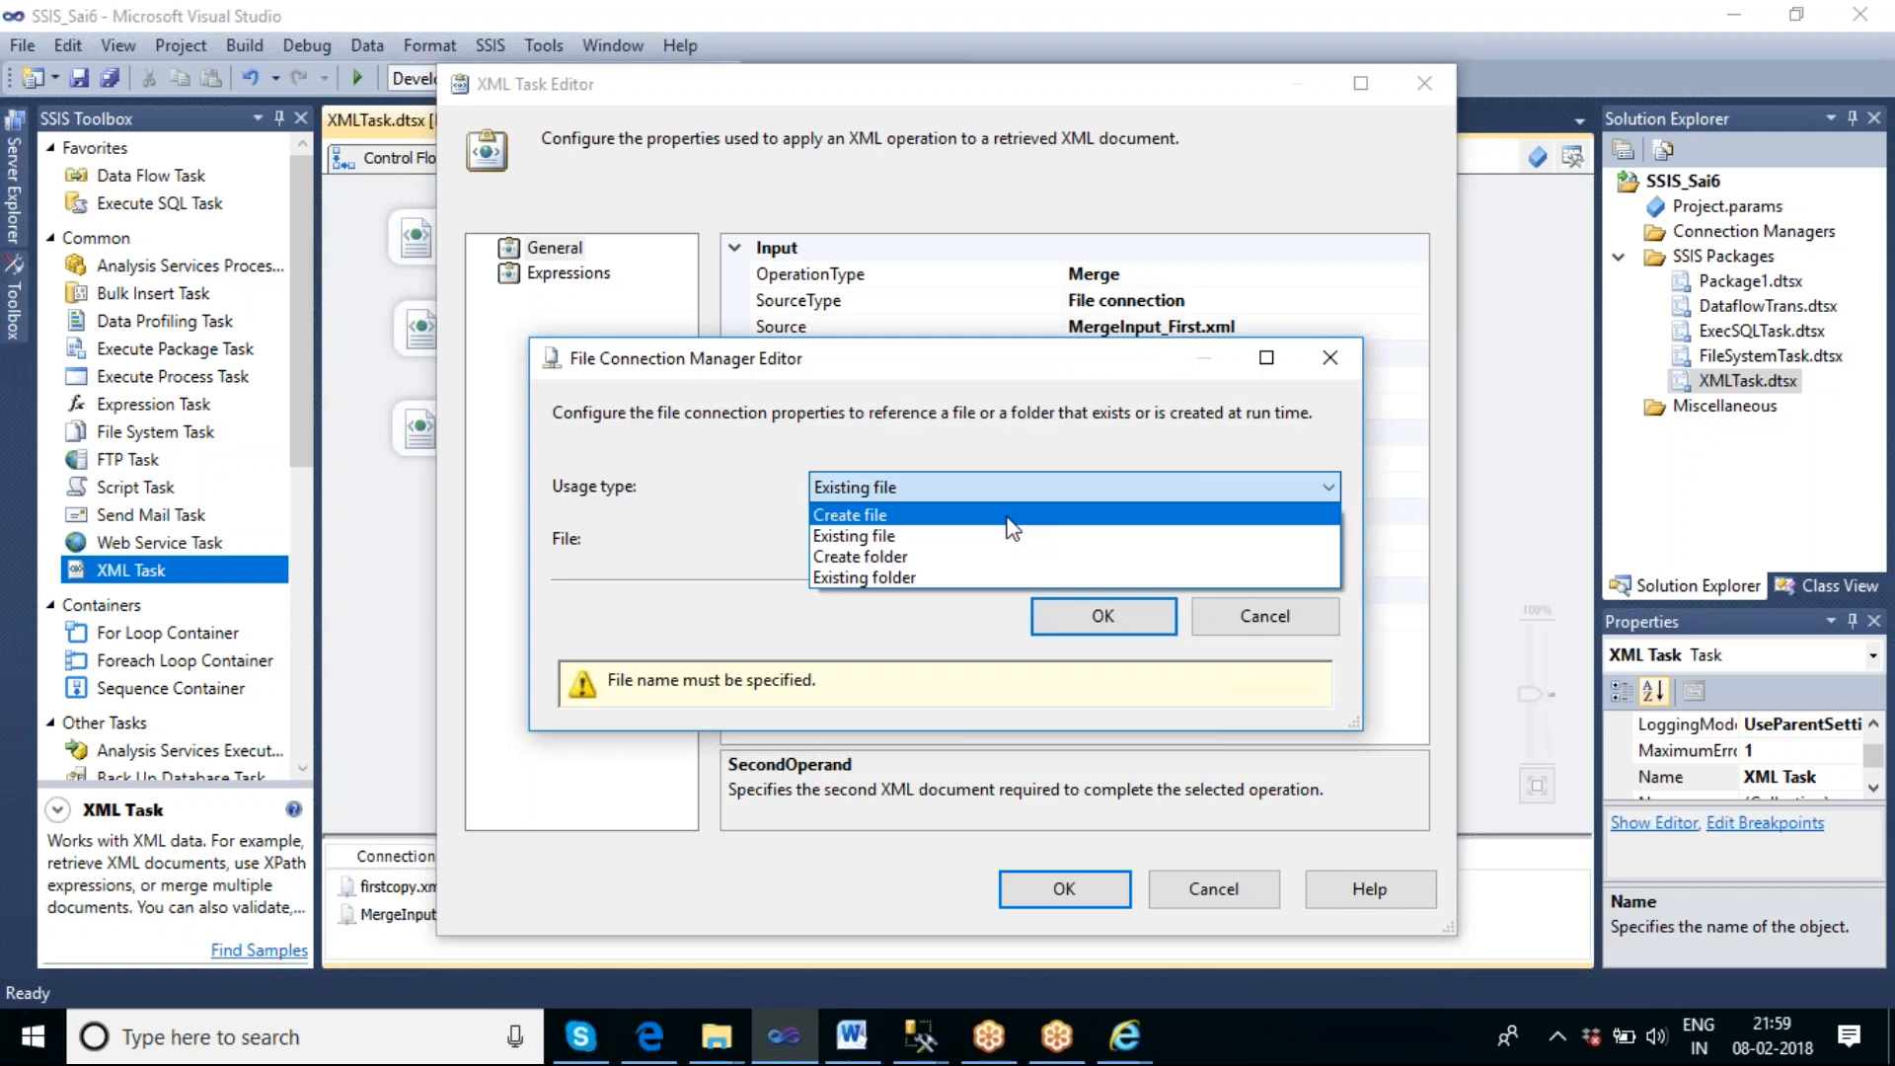
click(998, 536)
click(1200, 547)
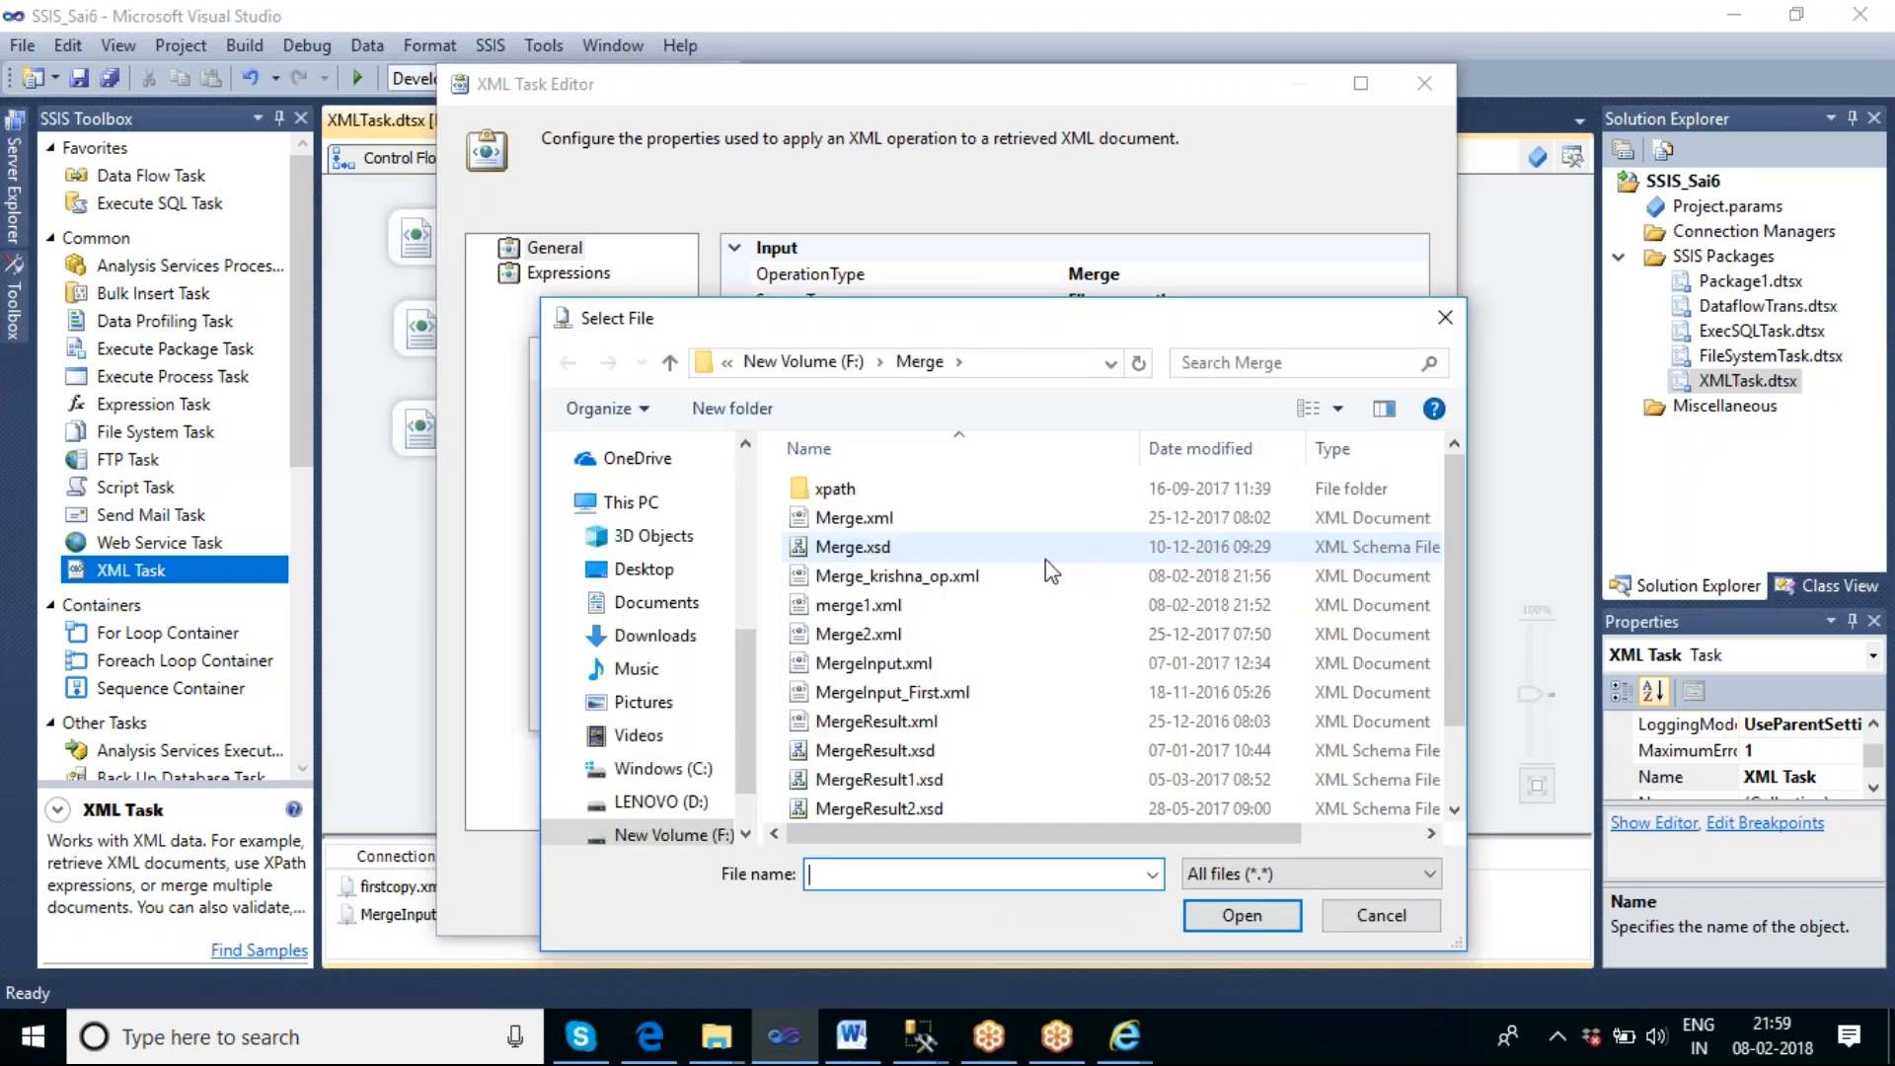
scroll(1050, 596, down, 1)
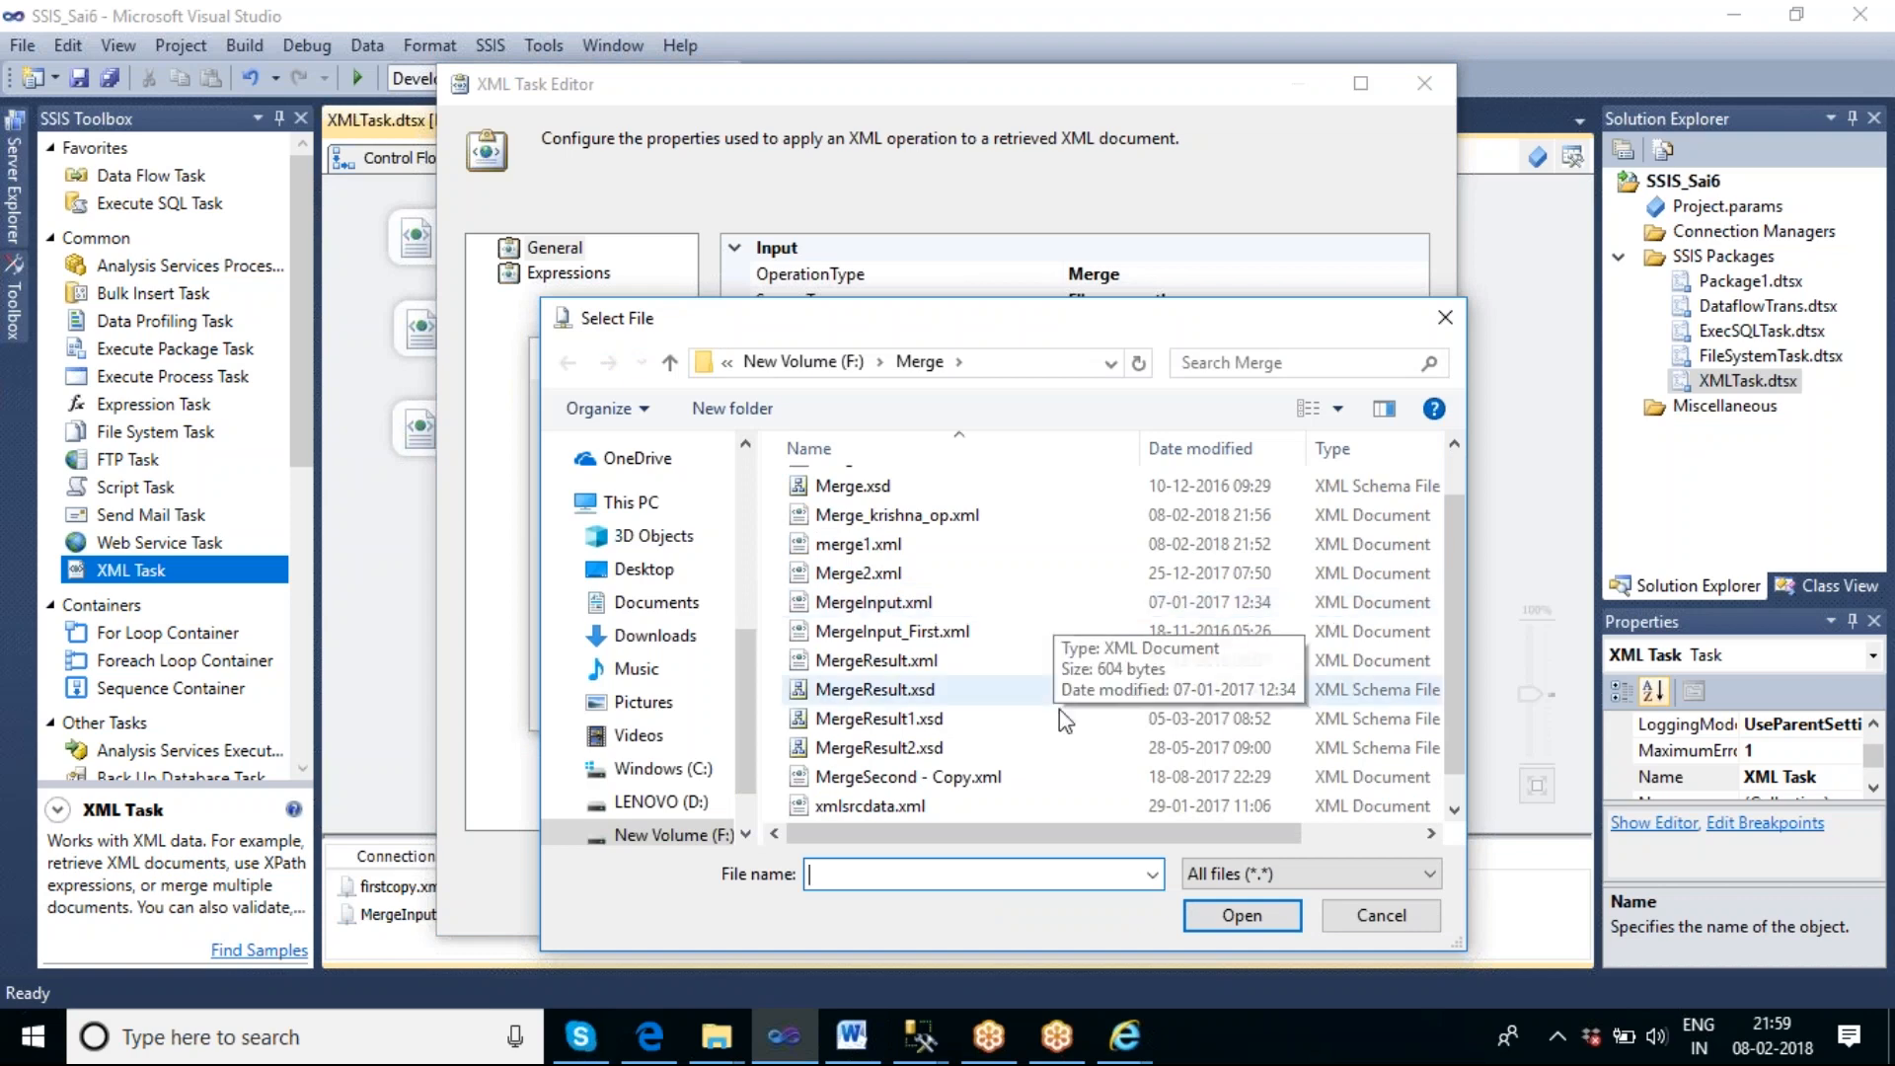
click(964, 778)
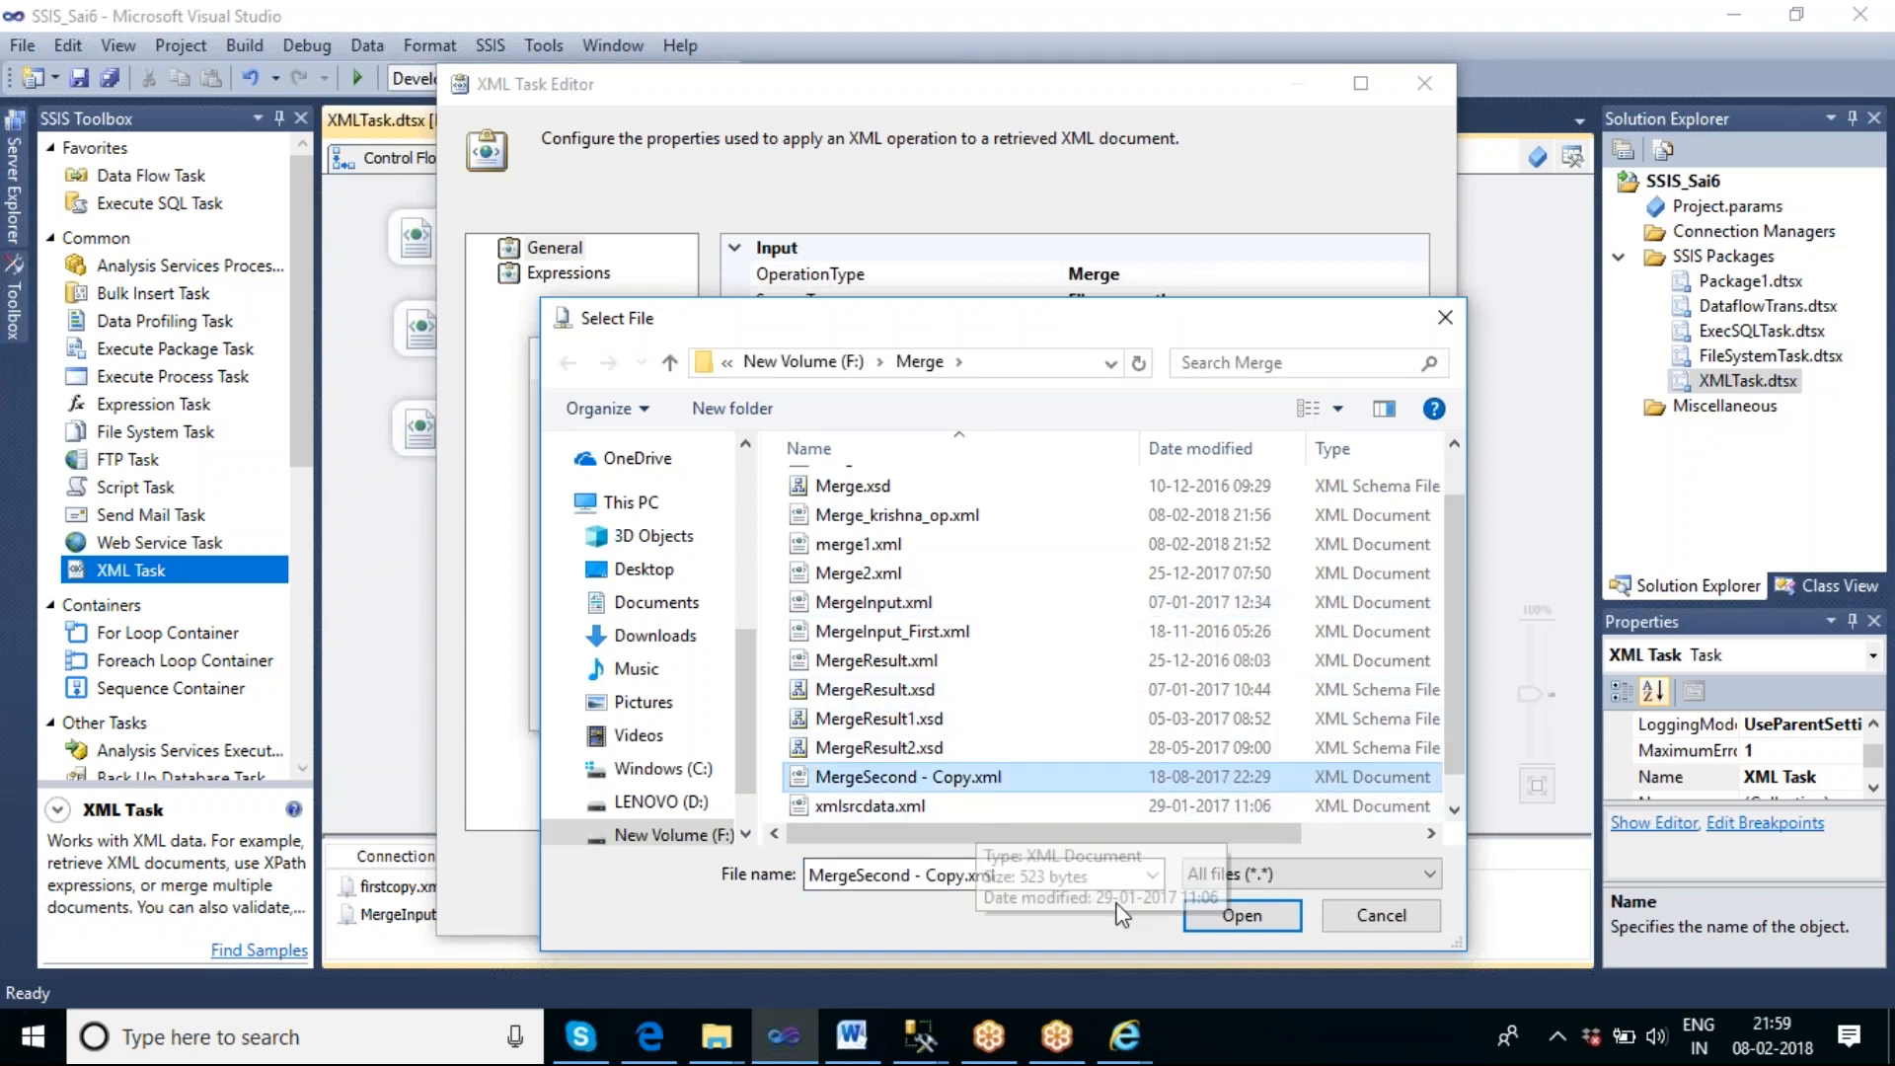
click(1245, 917)
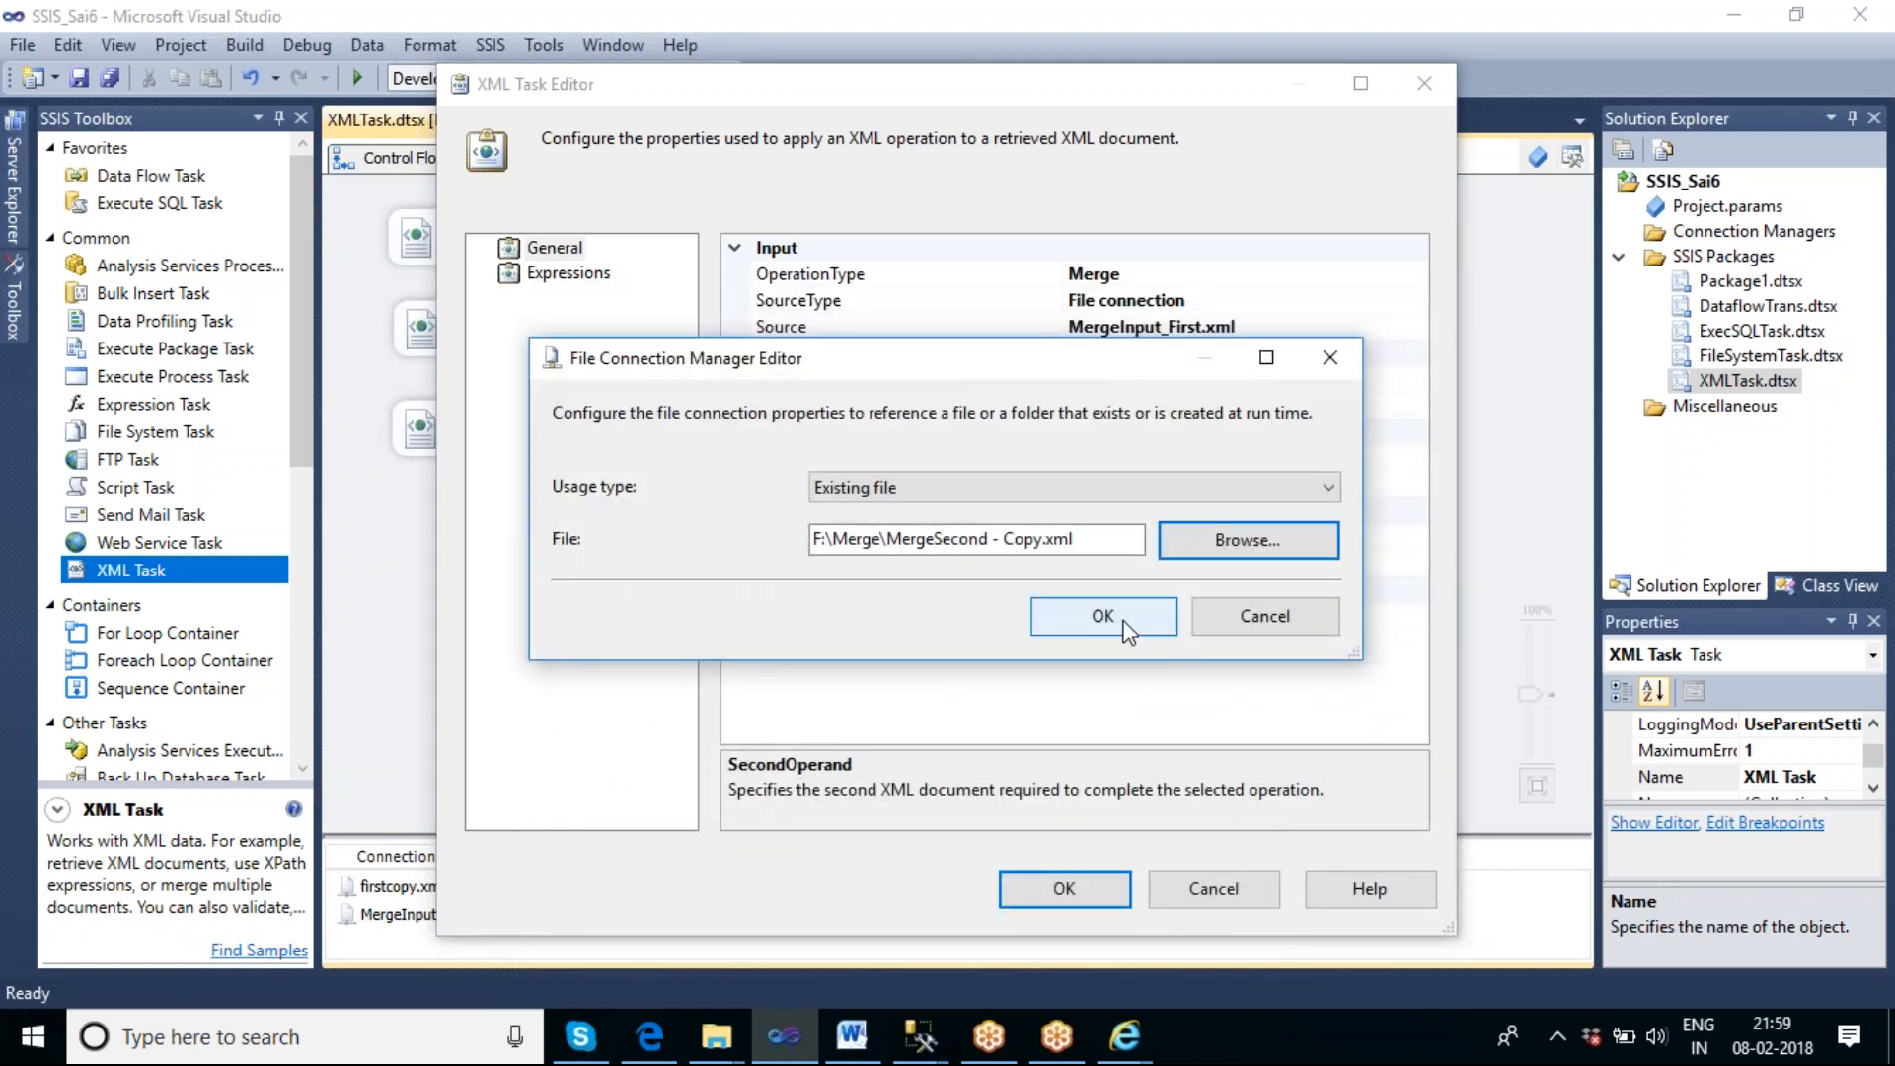
click(1103, 616)
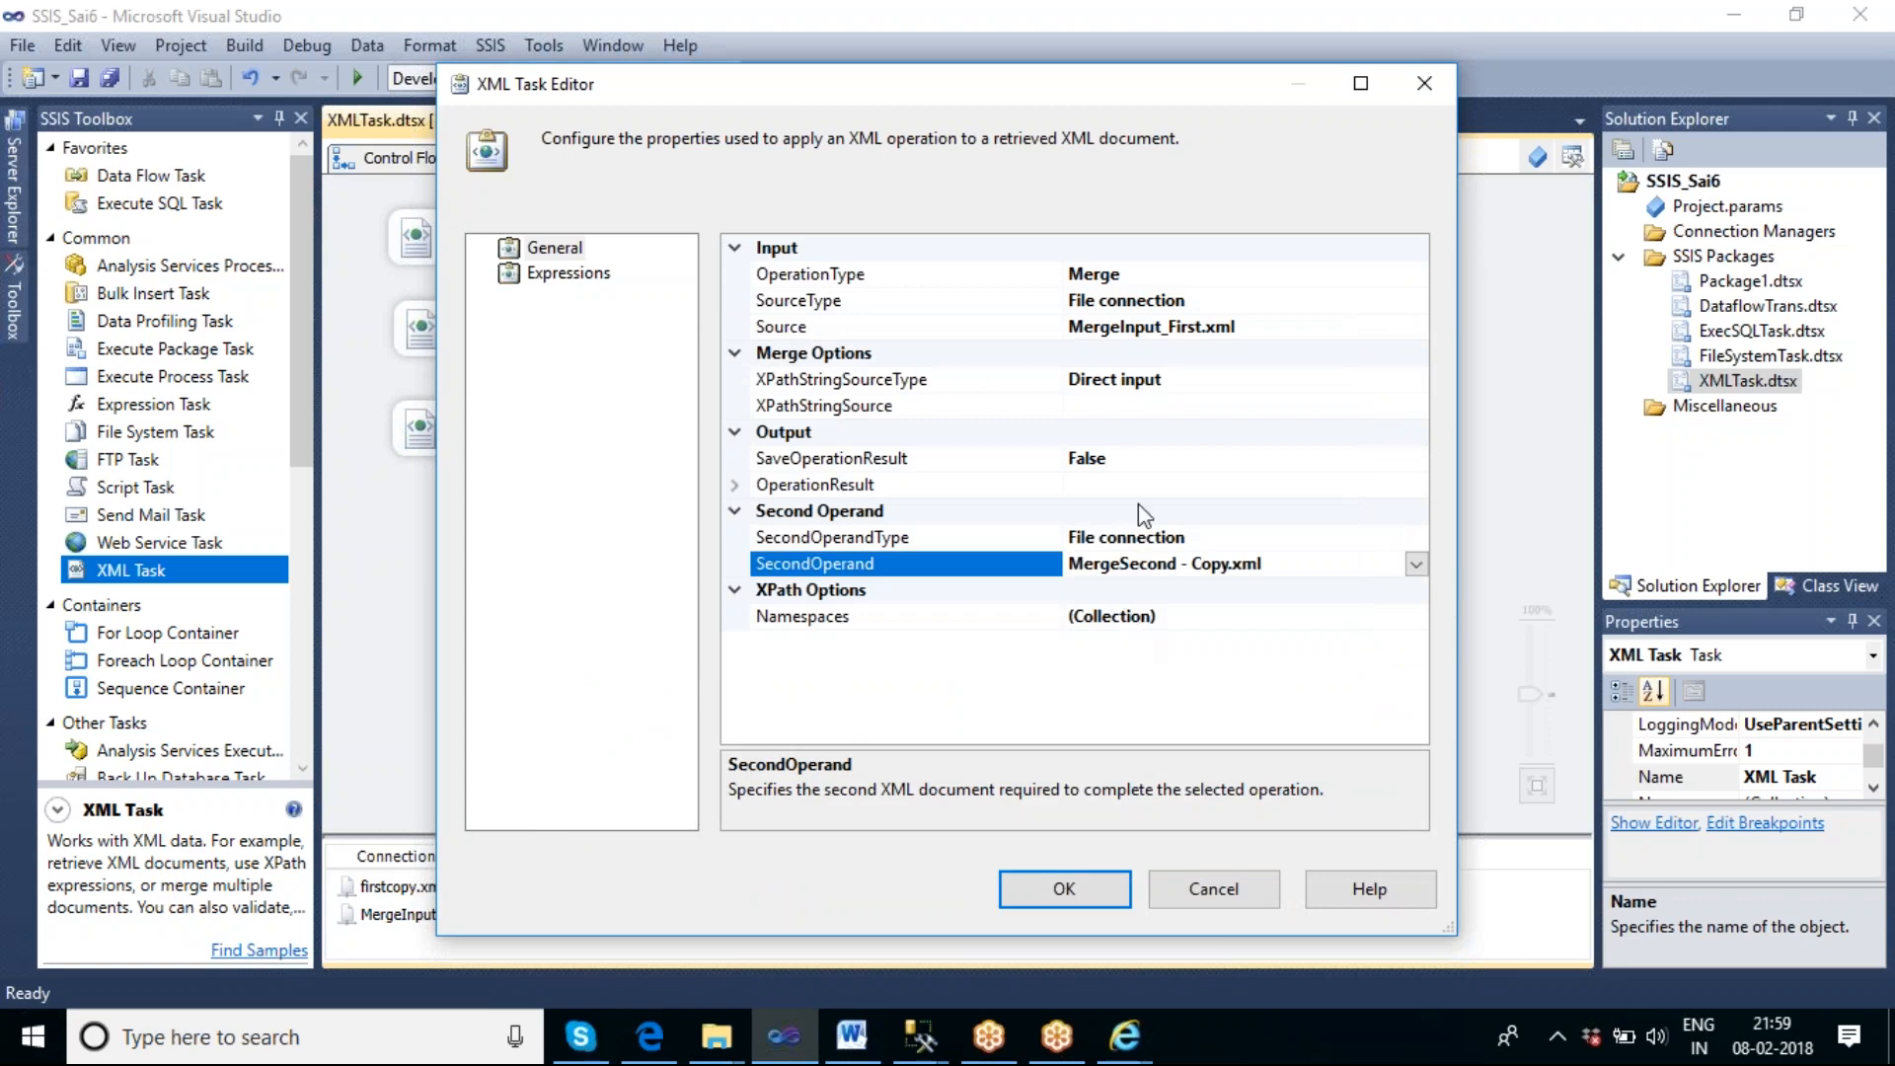
Enter //catalog/ as the beginning of the XPathStringSource path.
click(1110, 410)
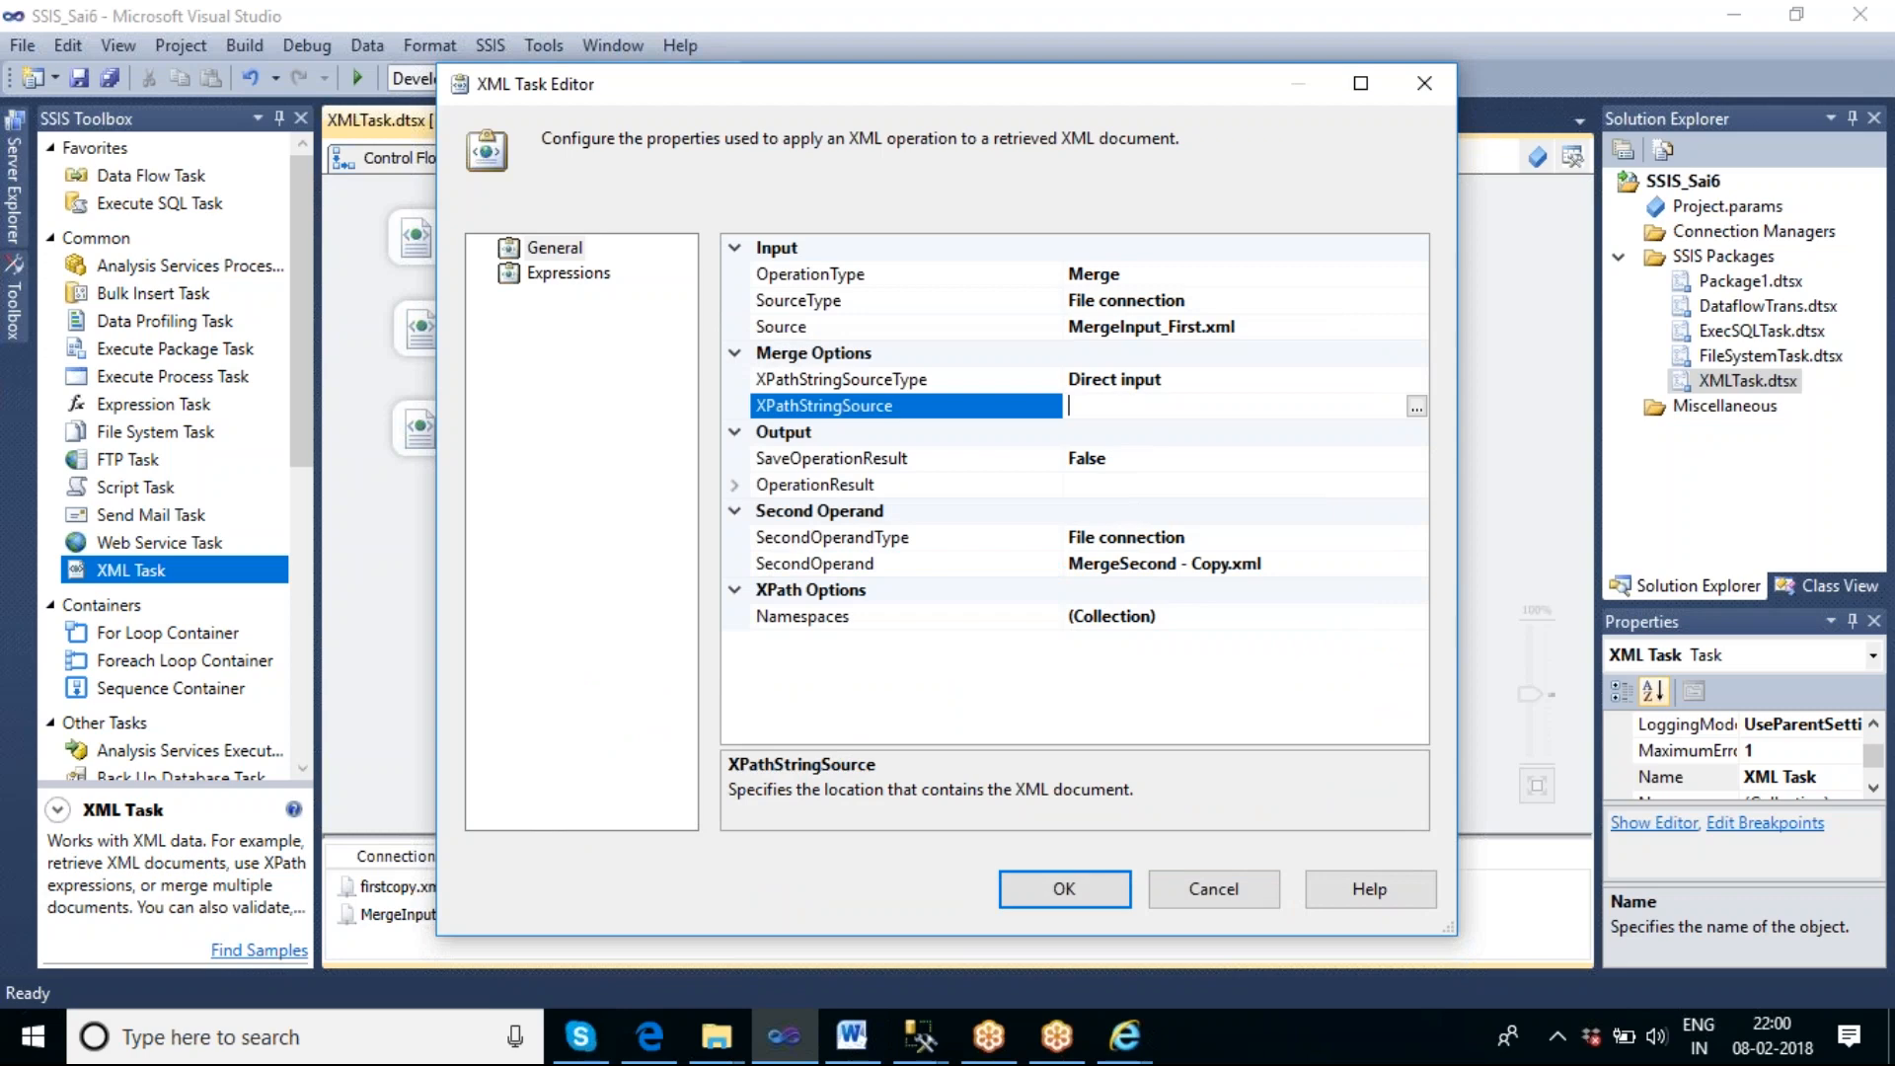
text(//C)
key(BackSpace)
text(catalog/)
Check the element structure under catalog in MergeInput_First.xml in Internet Explorer, and return to Visual Studio.
click(668, 1039)
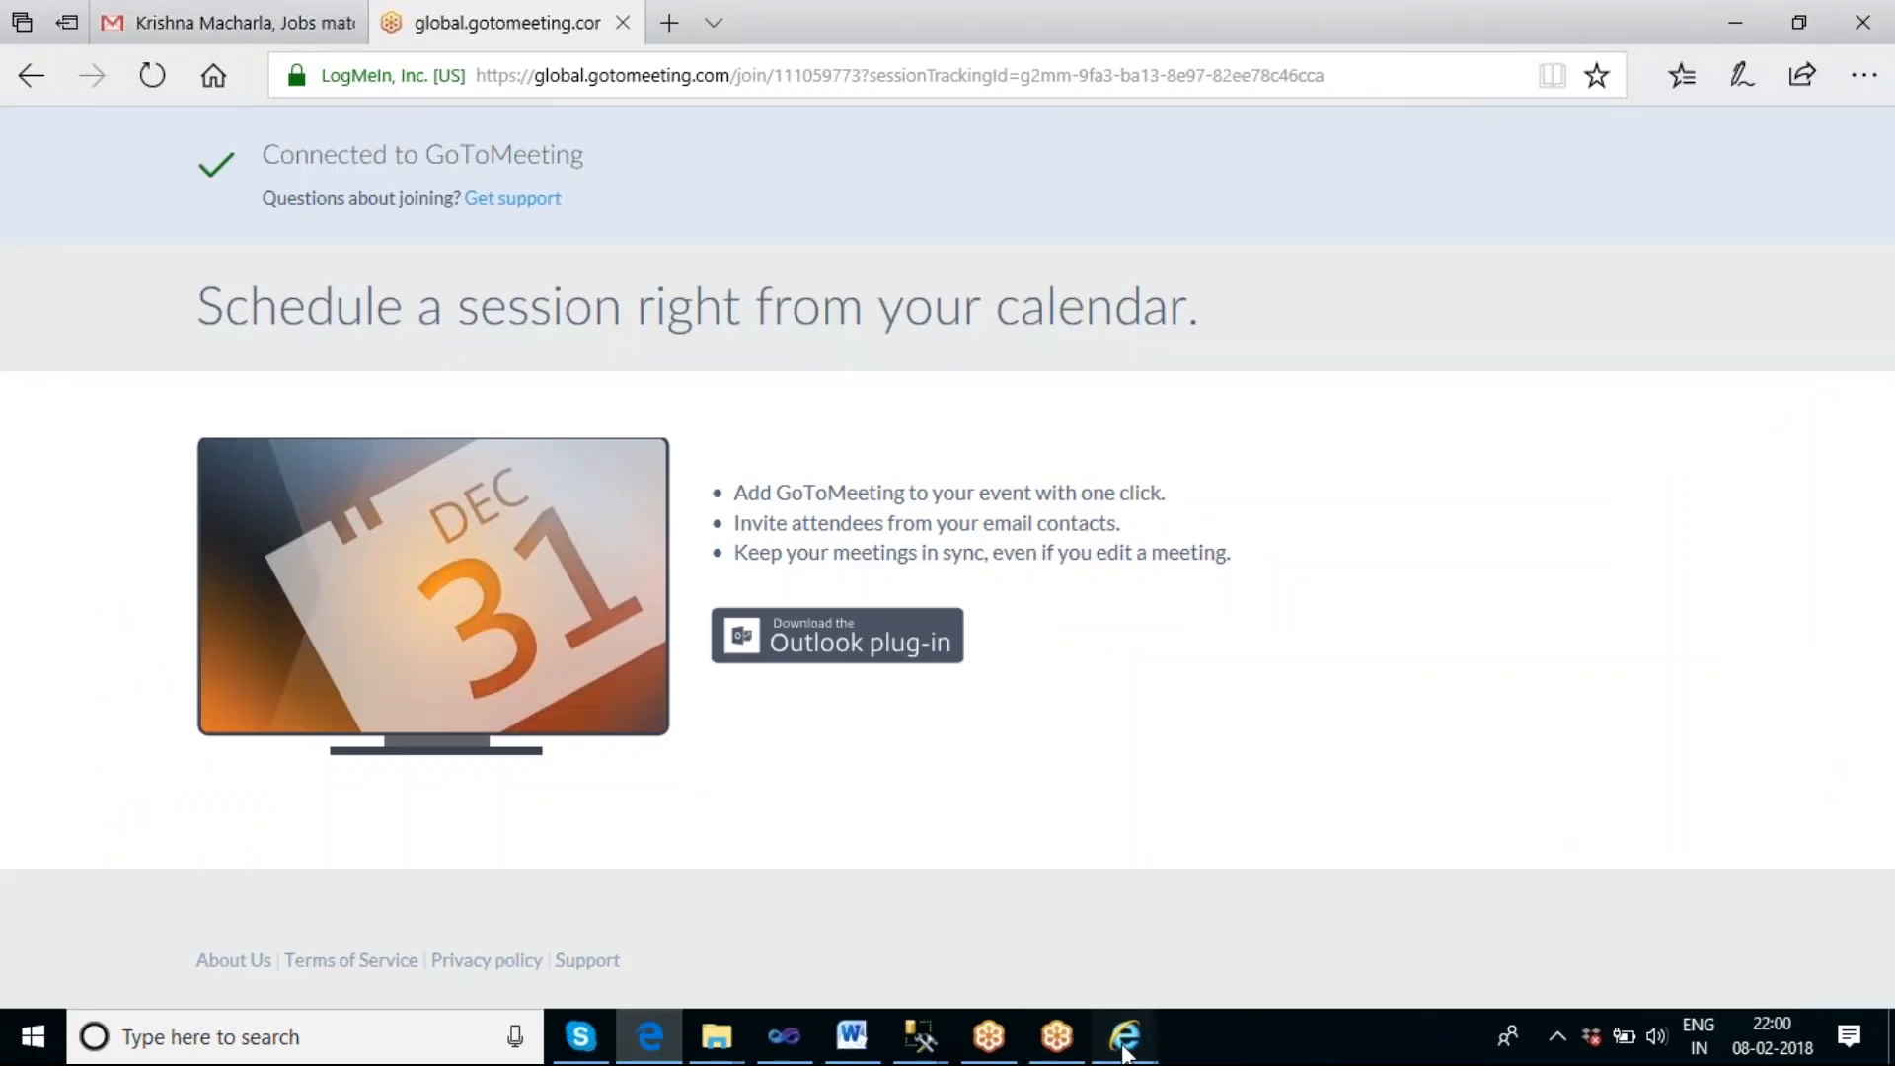
mouse_move(1125, 1055)
click(1019, 943)
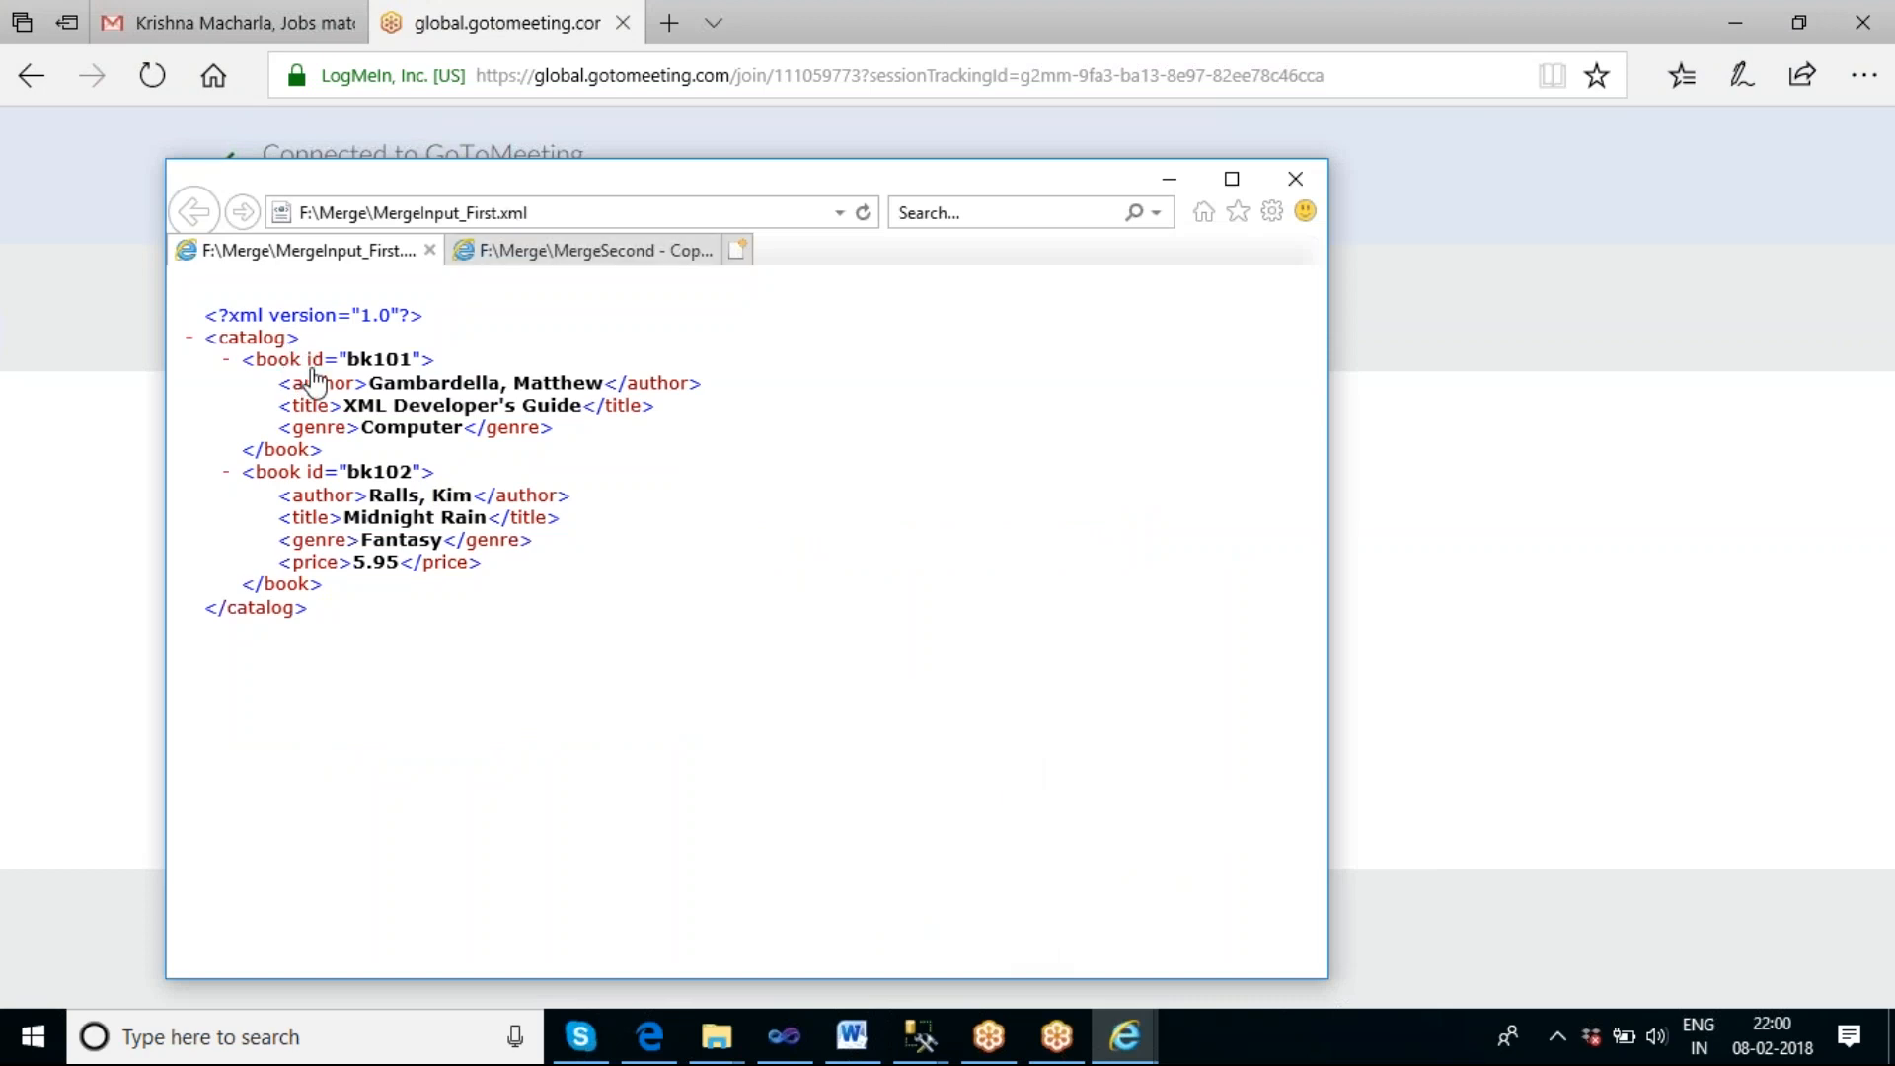
click(782, 1039)
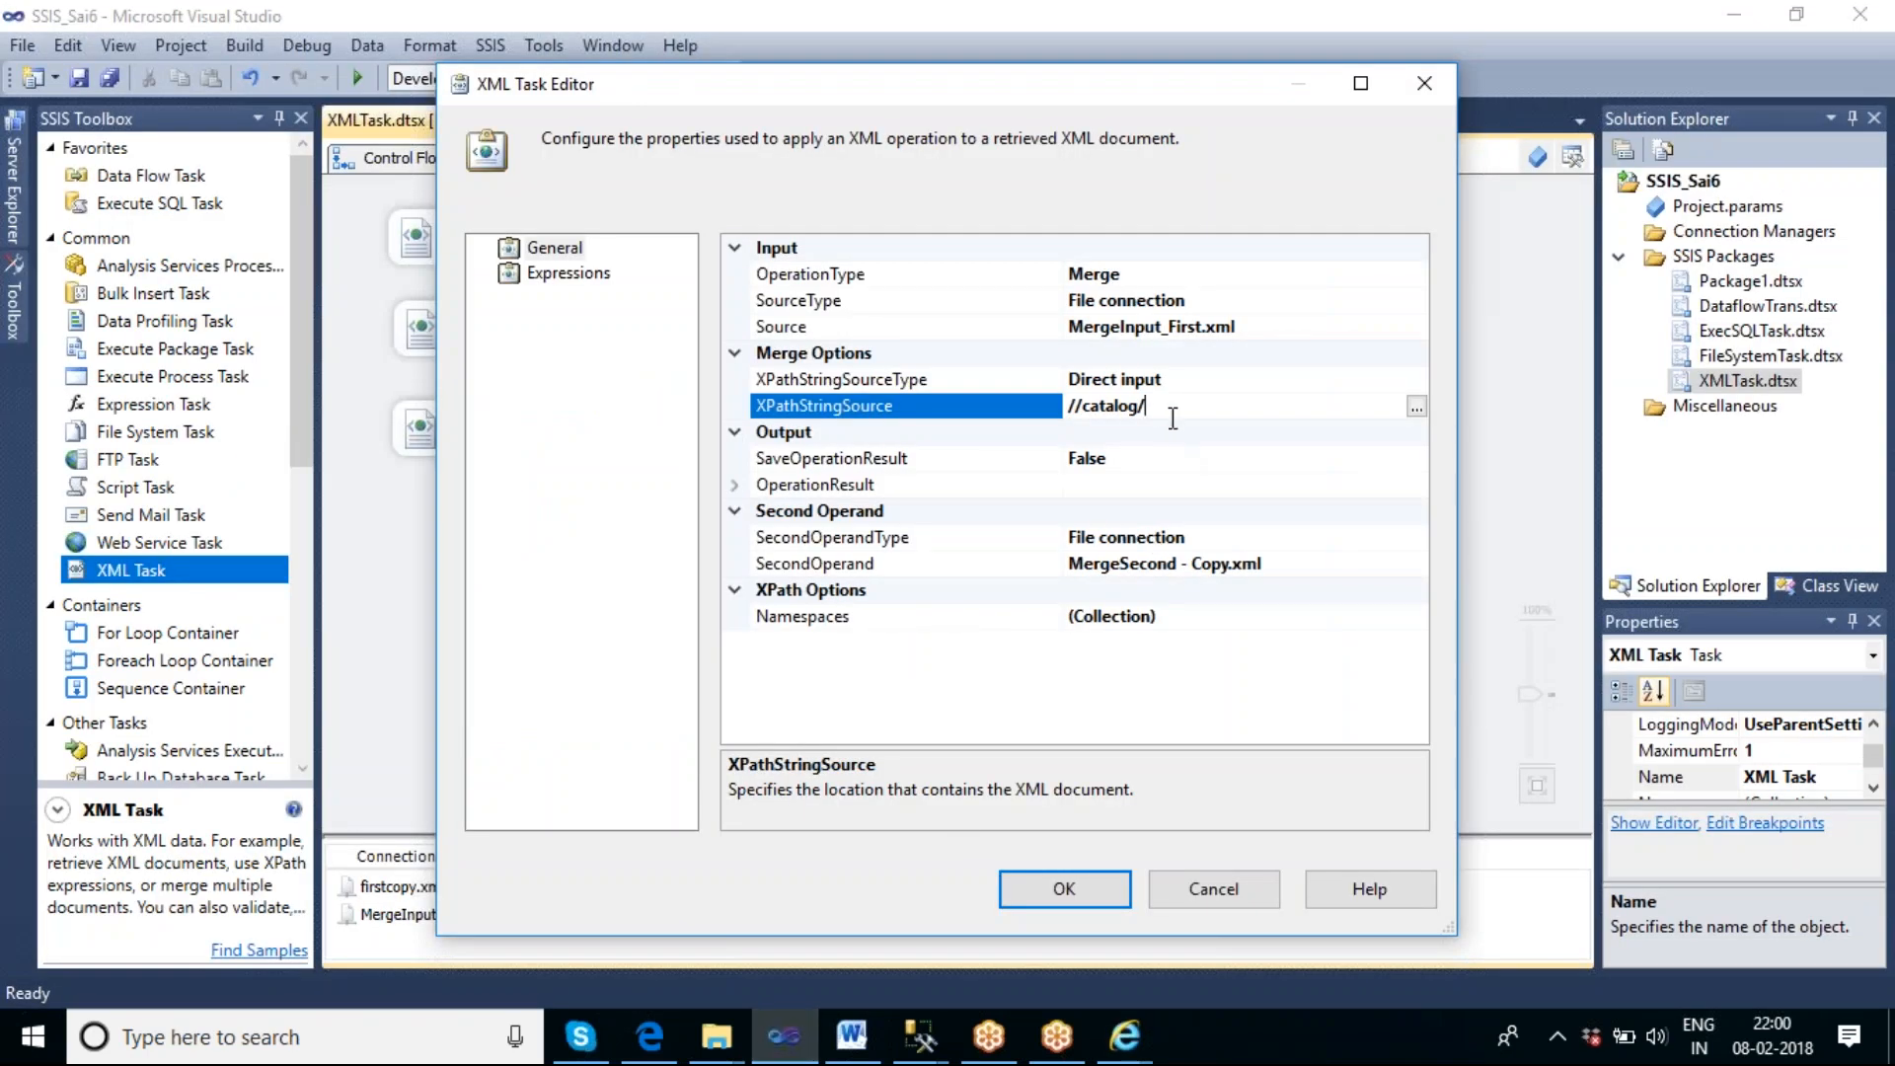
Complete the XPathStringSource path as //catalog/book[1].
text(book[1])
Set SaveOperationResult to True and choose the MergeInput_First.xml file connection as the operation result's Destination.
click(1286, 466)
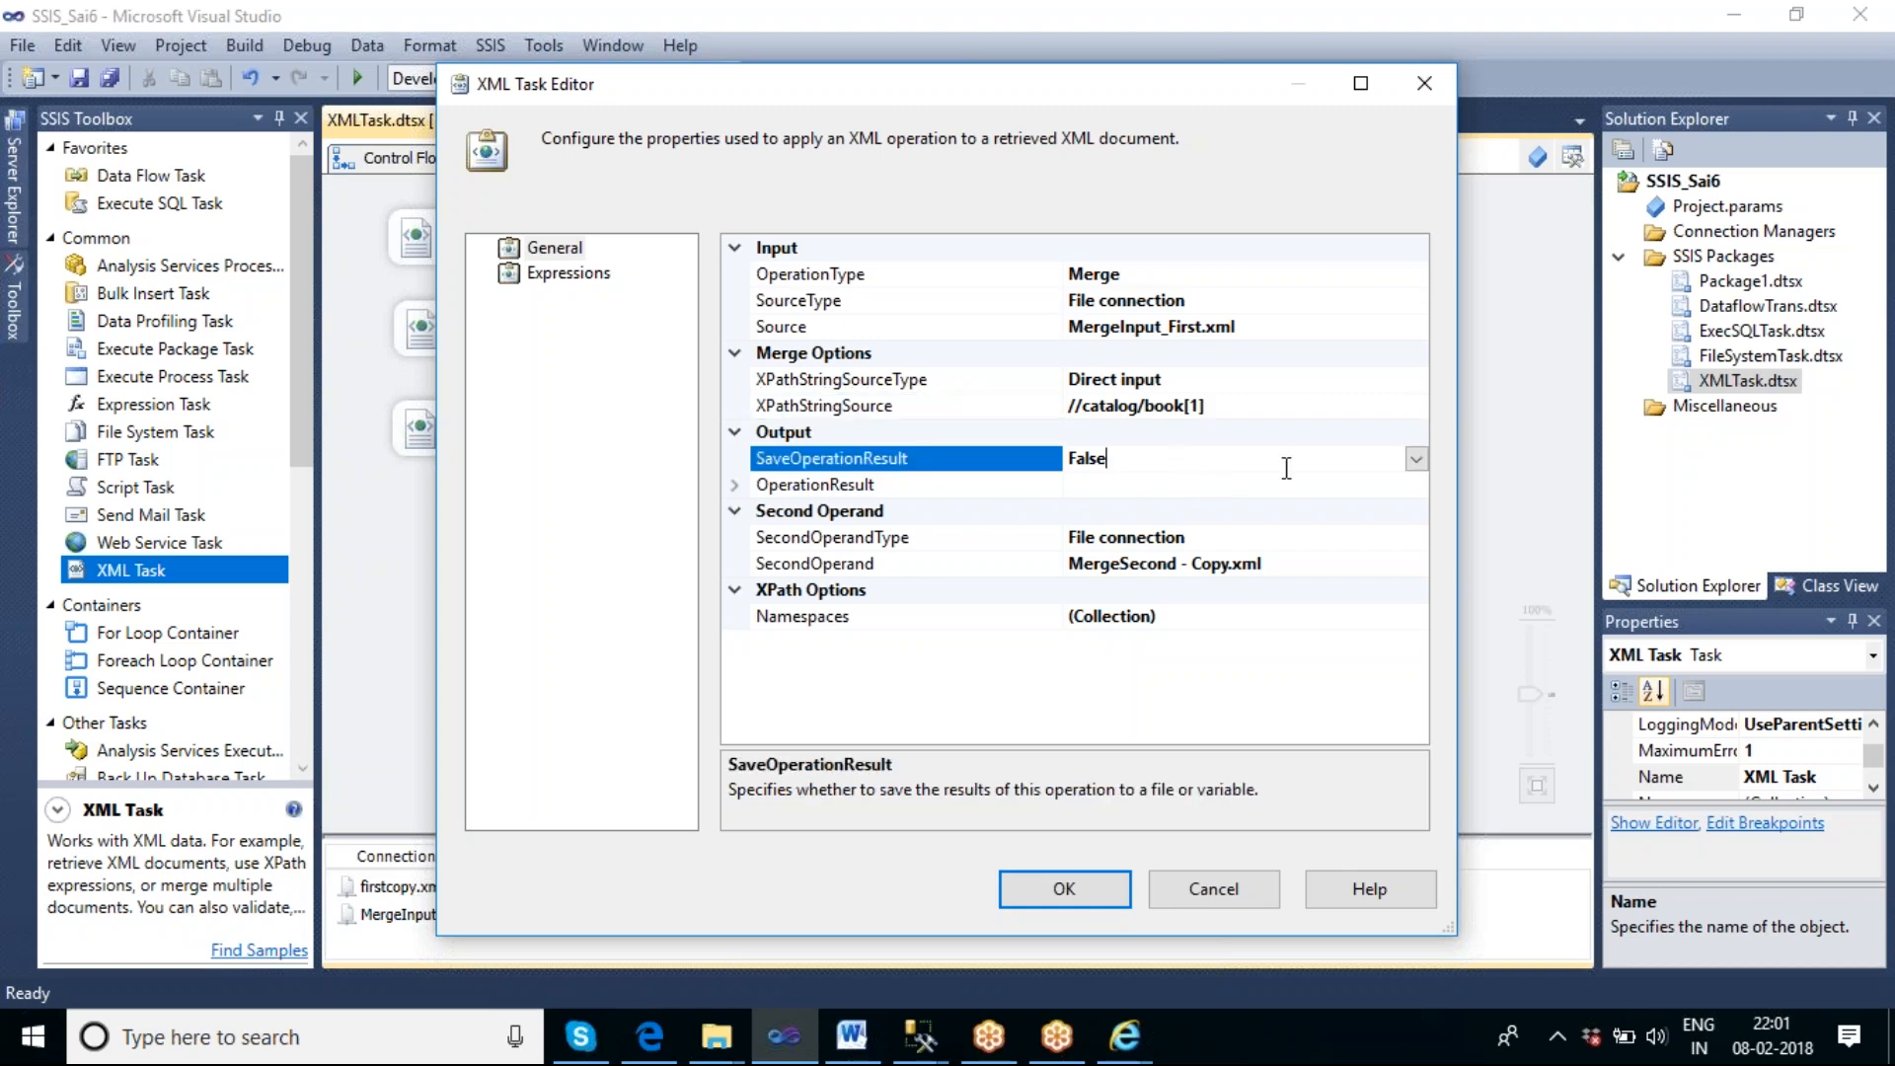
click(1417, 459)
click(1202, 482)
click(736, 486)
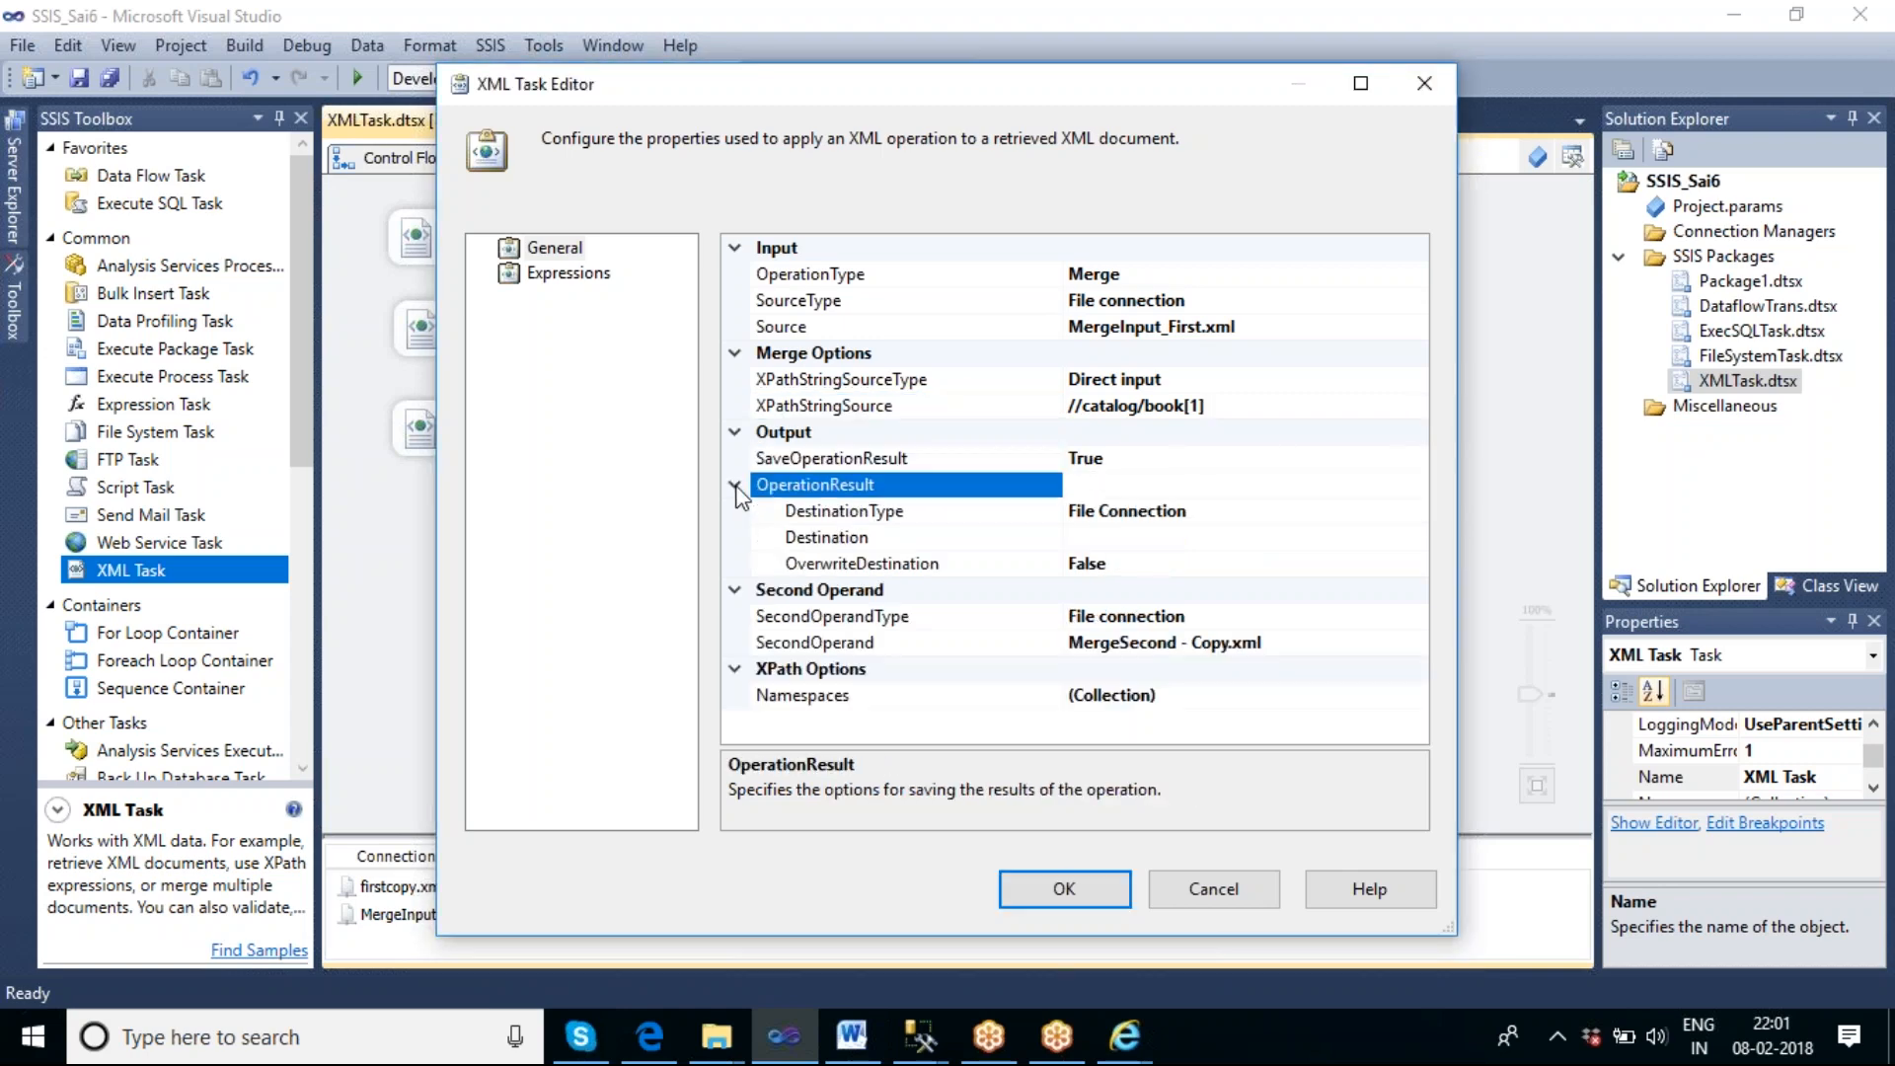
click(1113, 538)
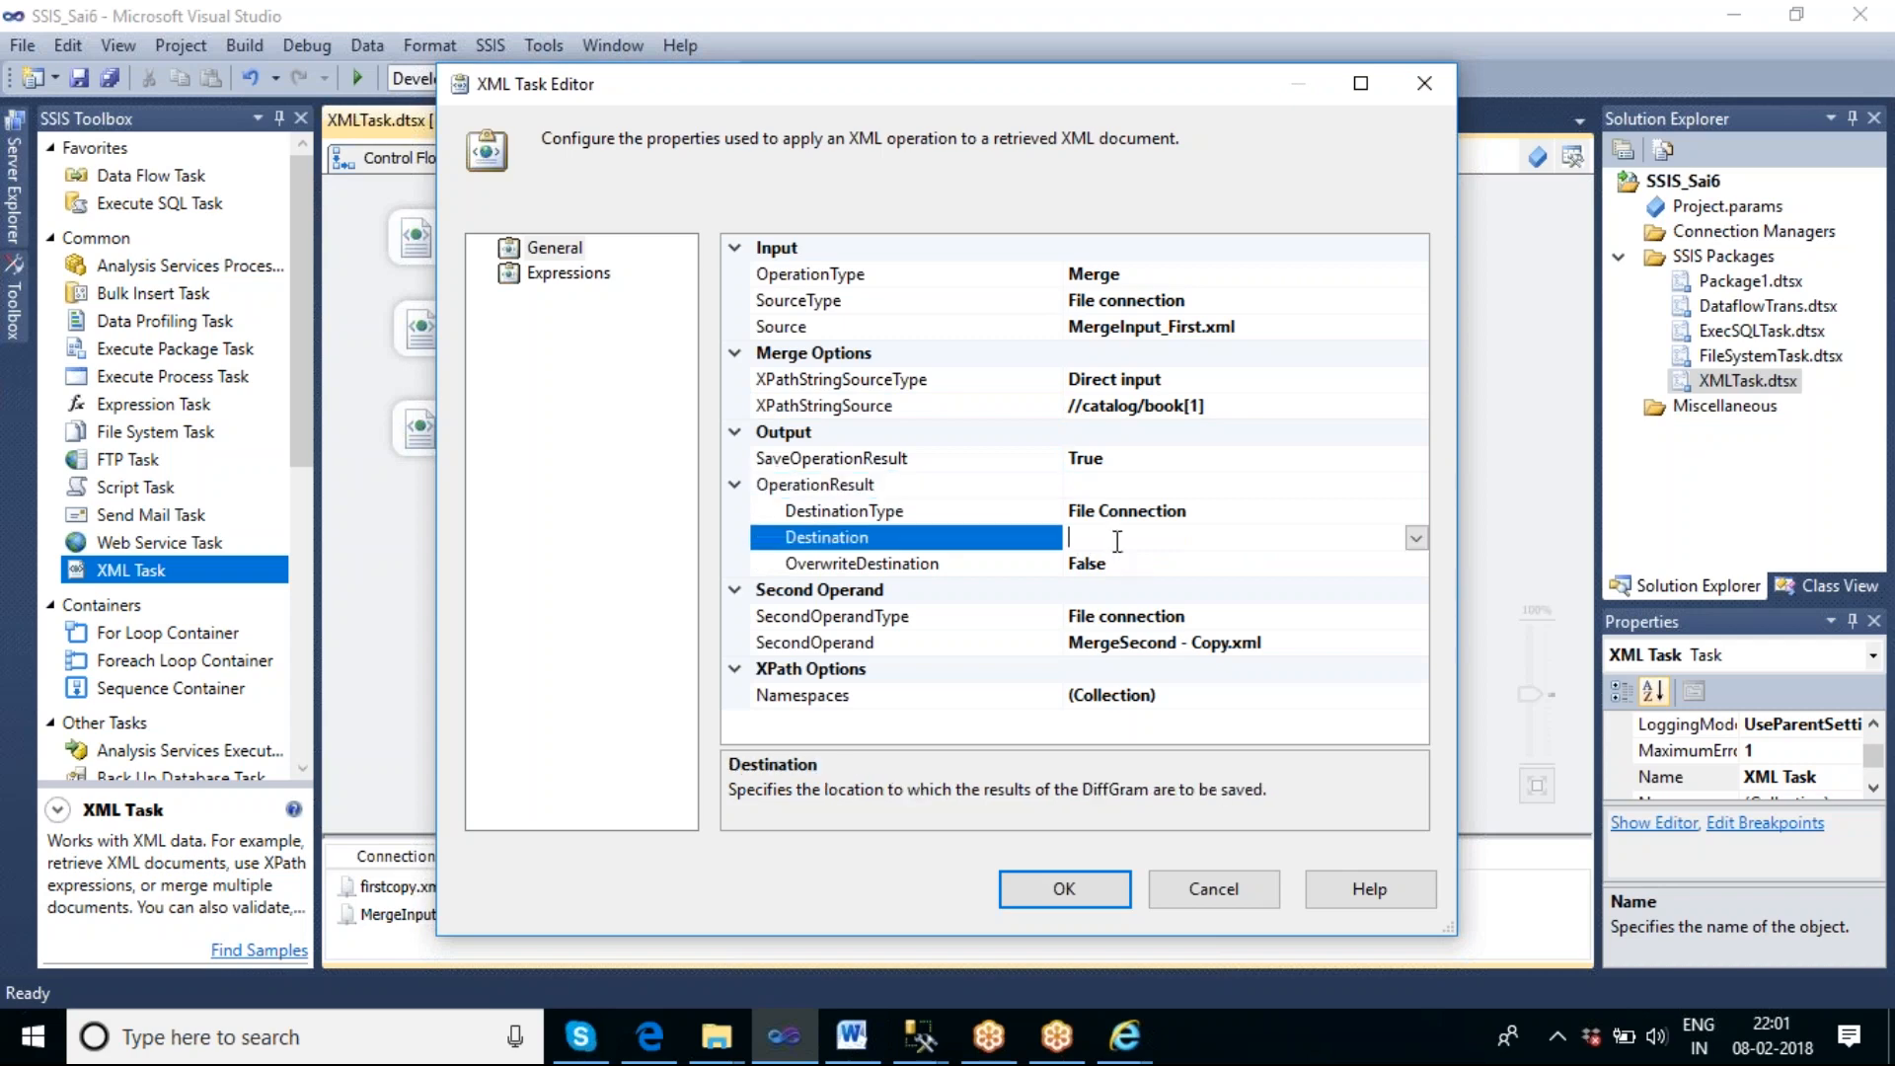
click(1417, 541)
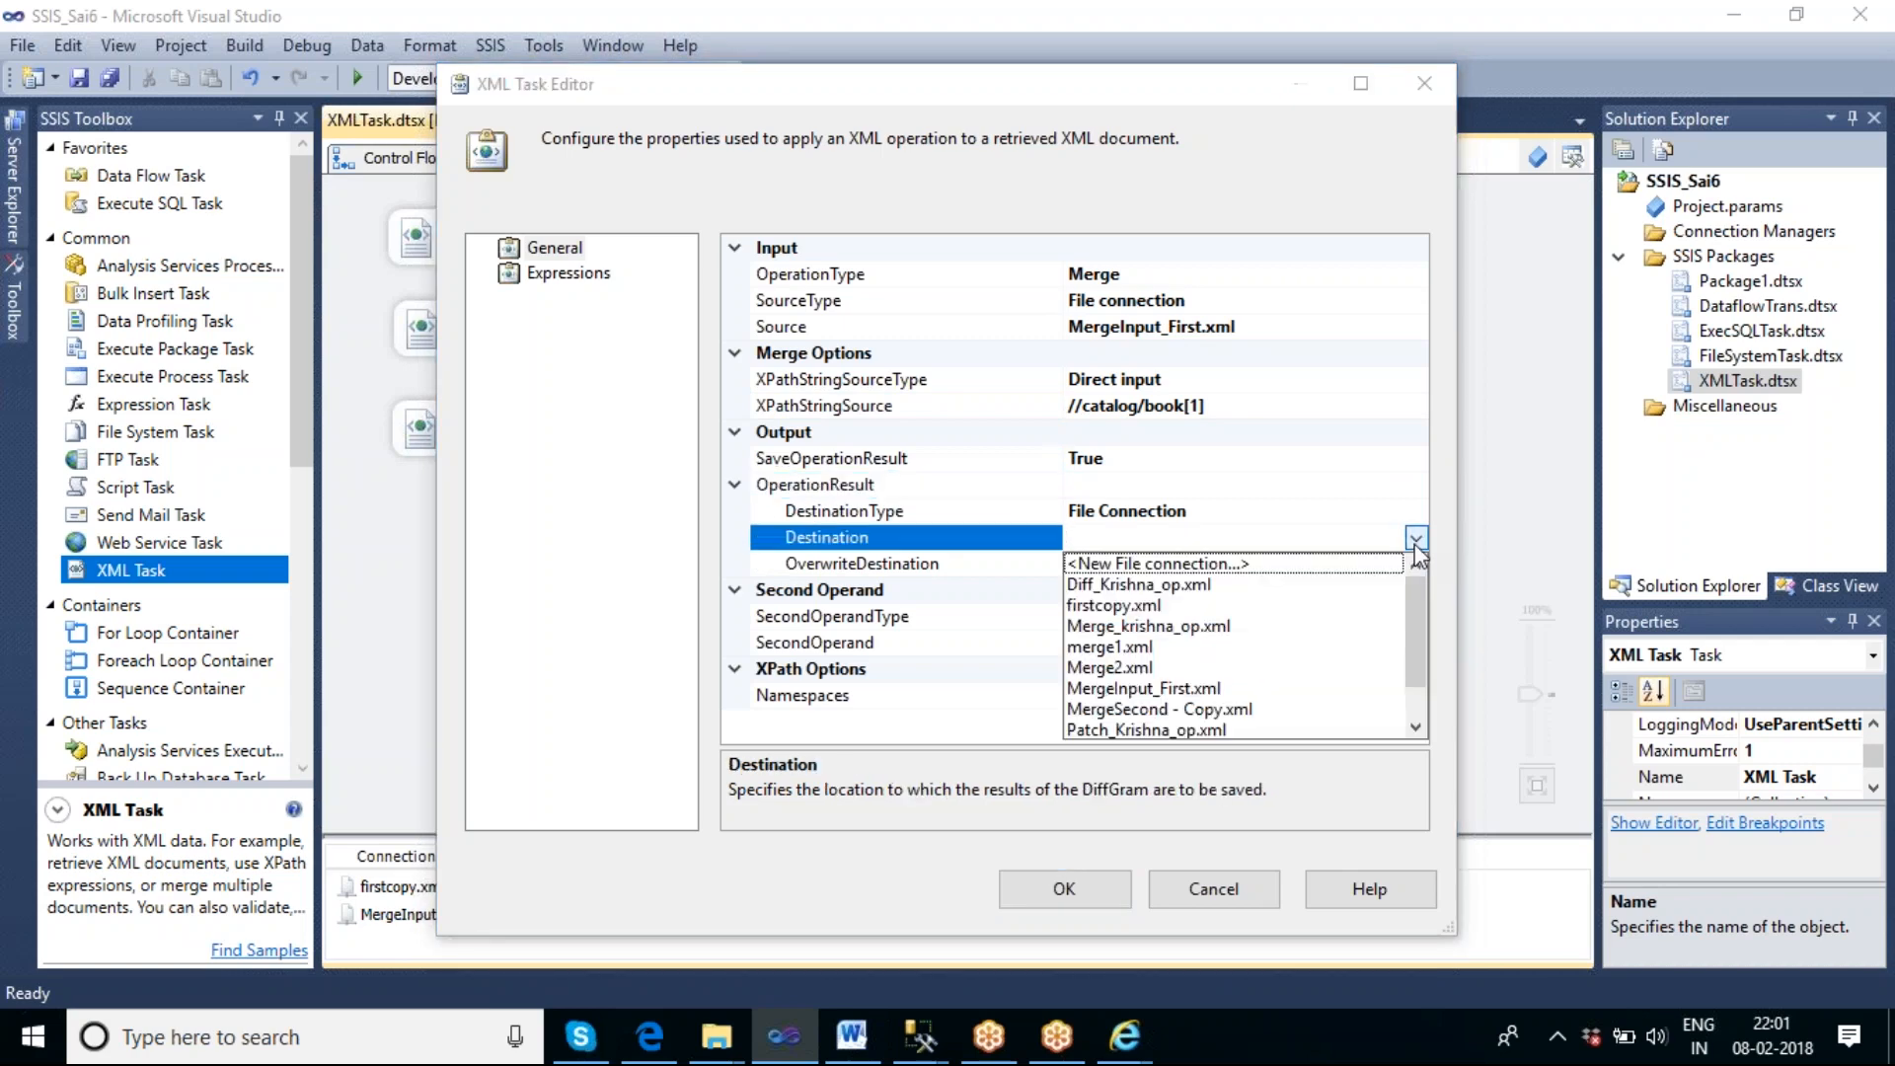
click(1145, 691)
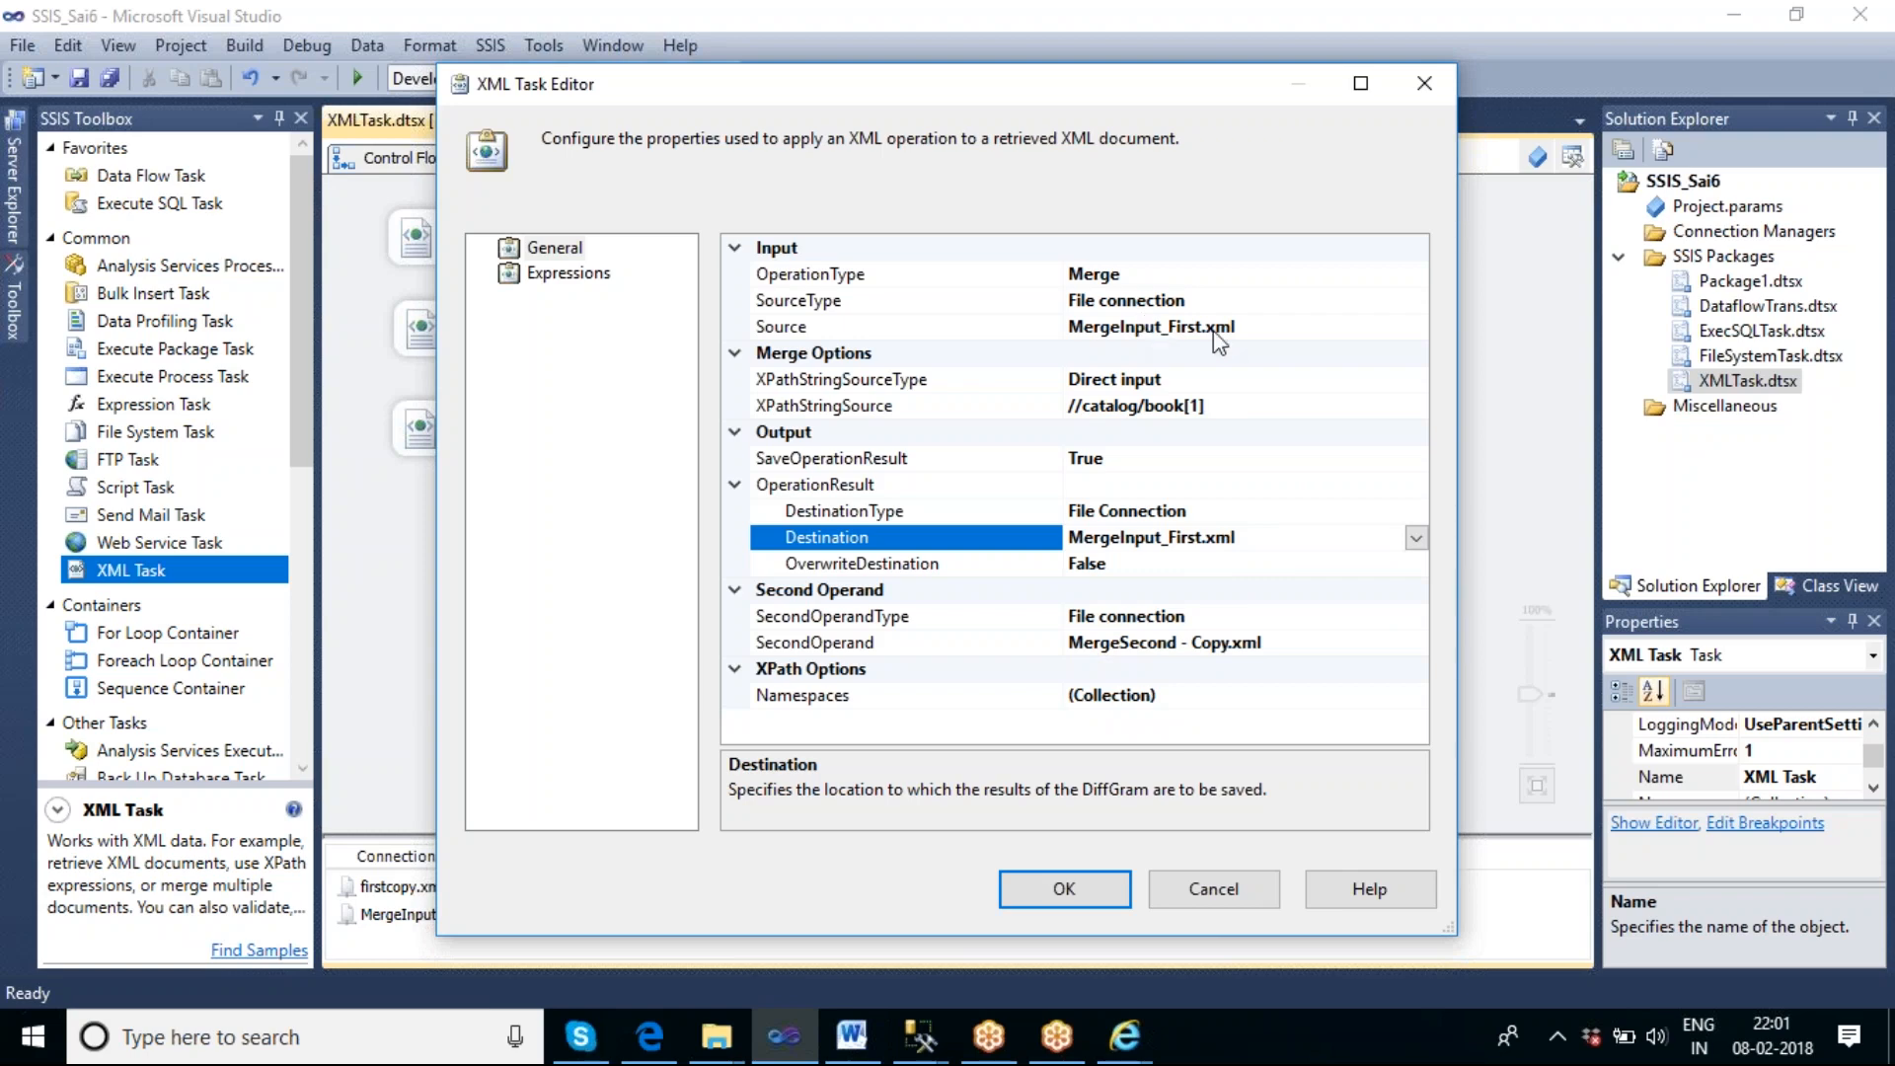
Set OverwriteDestination to True and accept the XML task's settings.
click(1252, 565)
click(1416, 564)
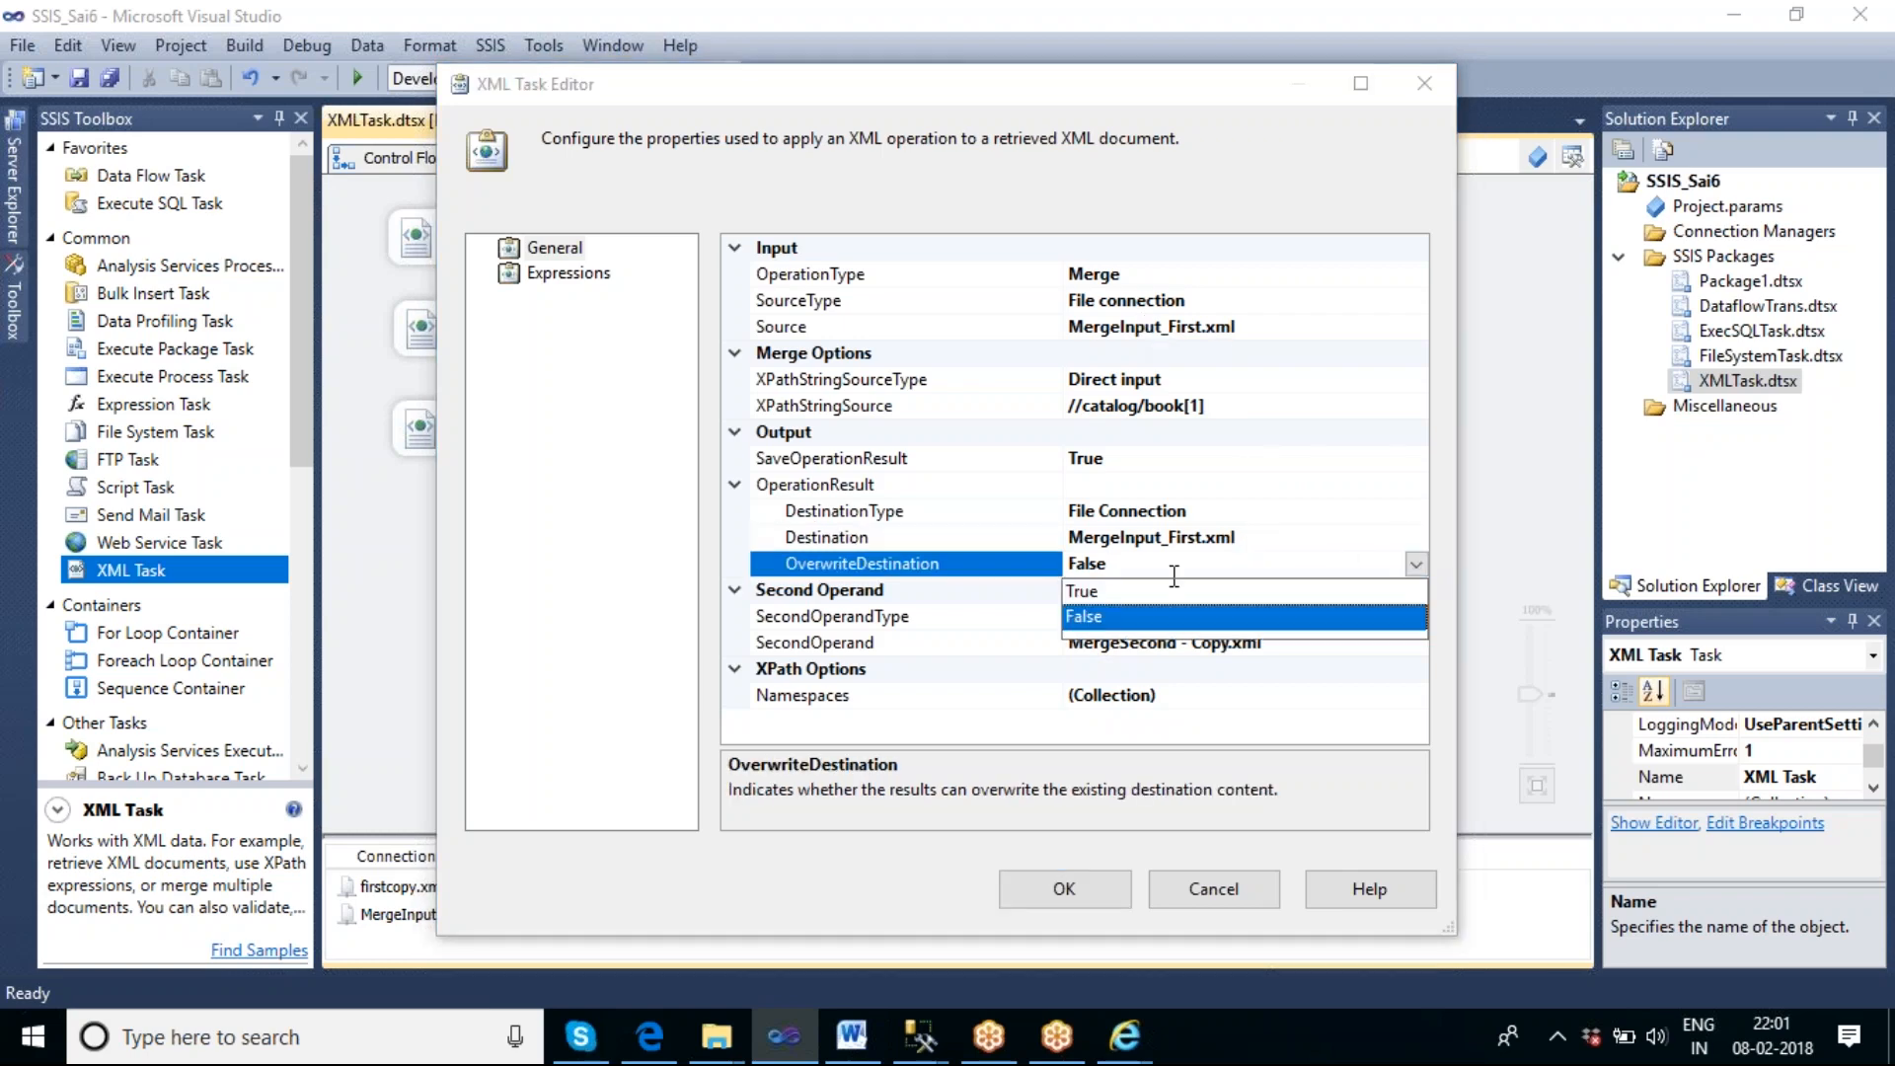
click(1103, 589)
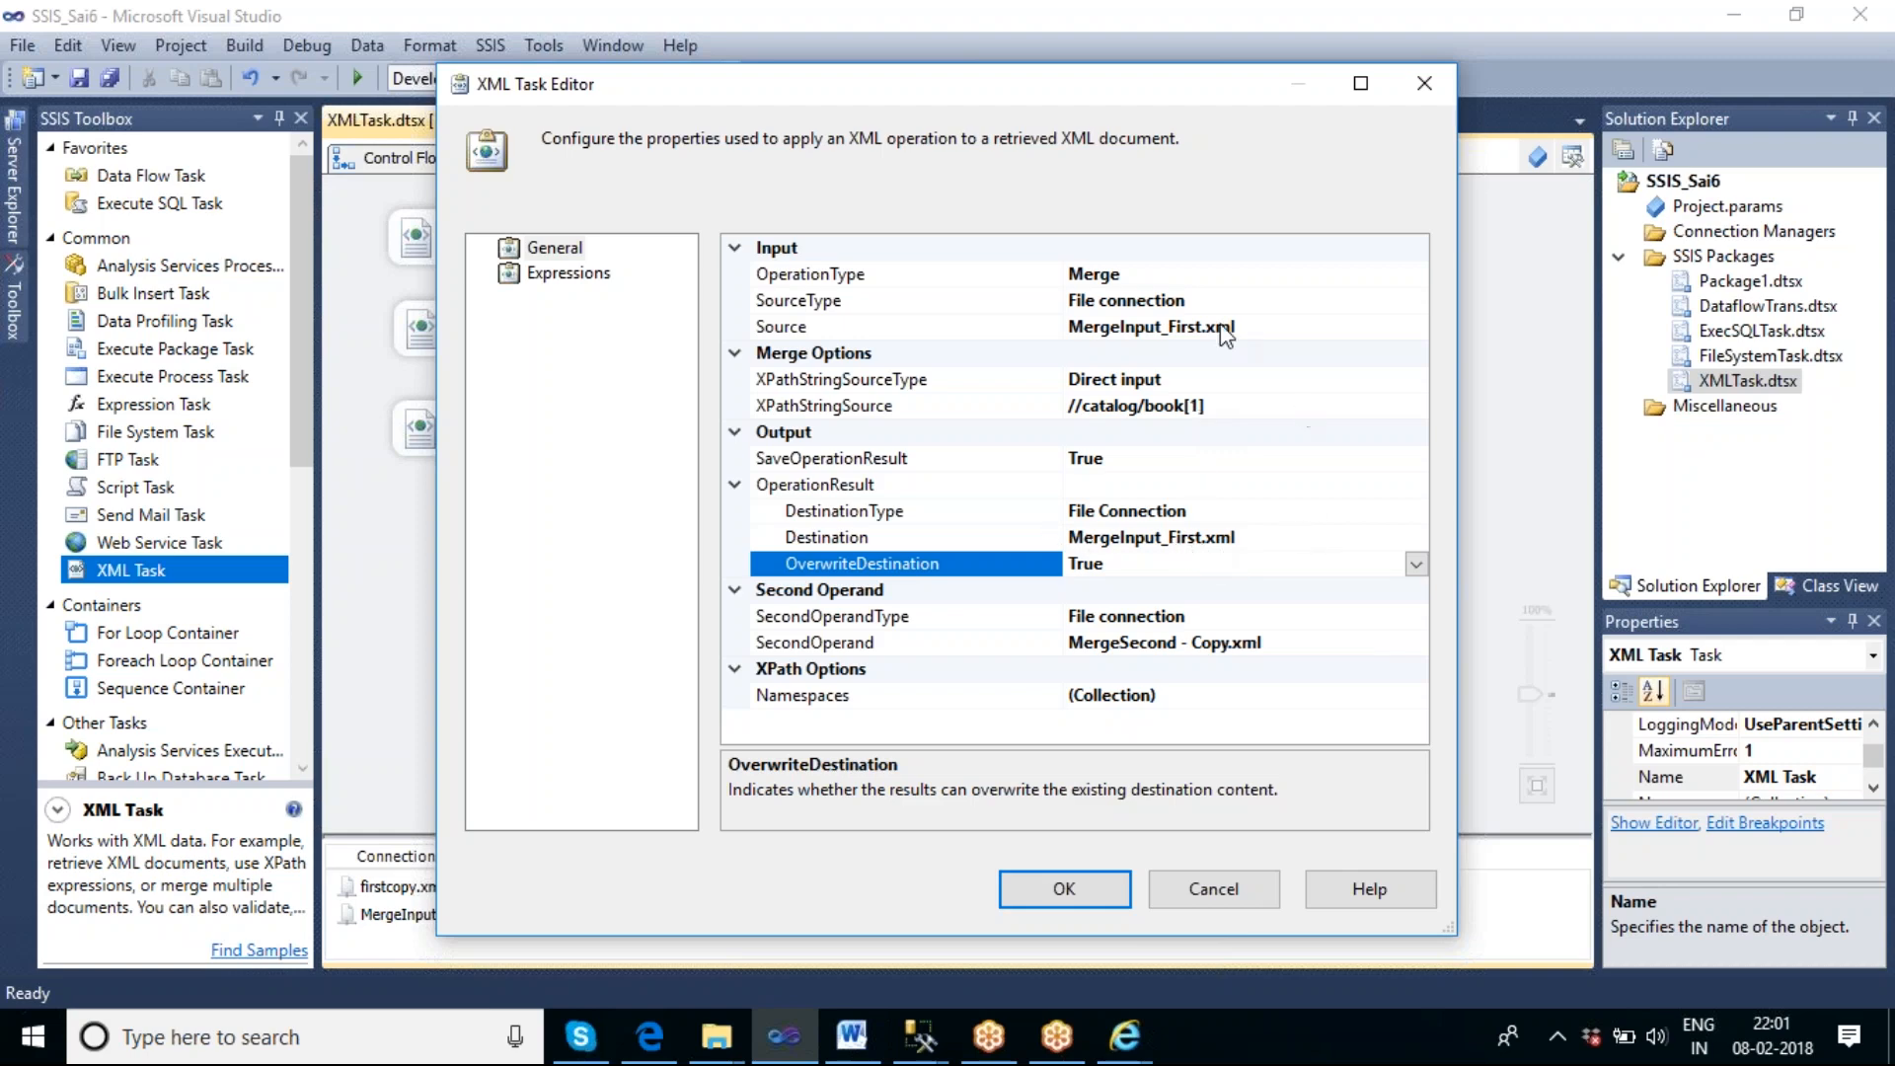
click(1083, 890)
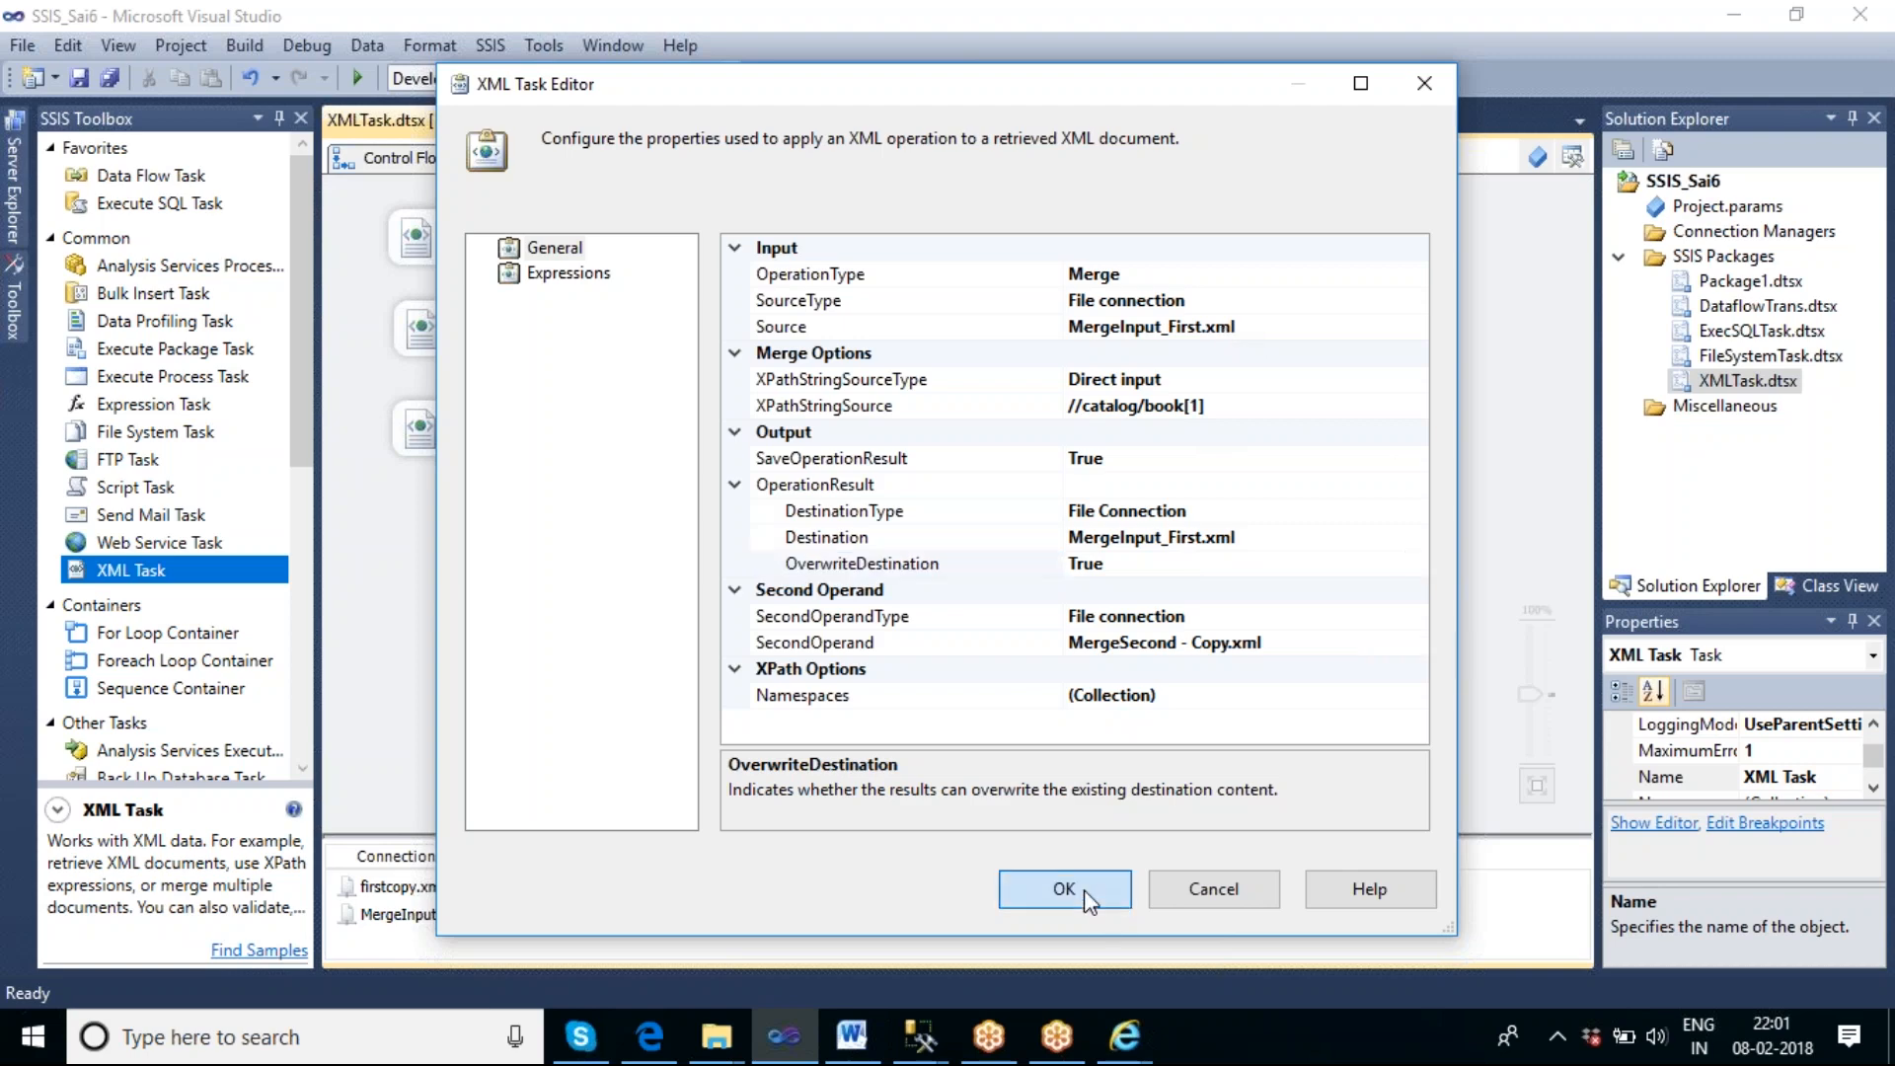
click(1009, 464)
Rename the new XML Task on the control flow to Merge XML Task 2.
click(777, 276)
click(777, 276)
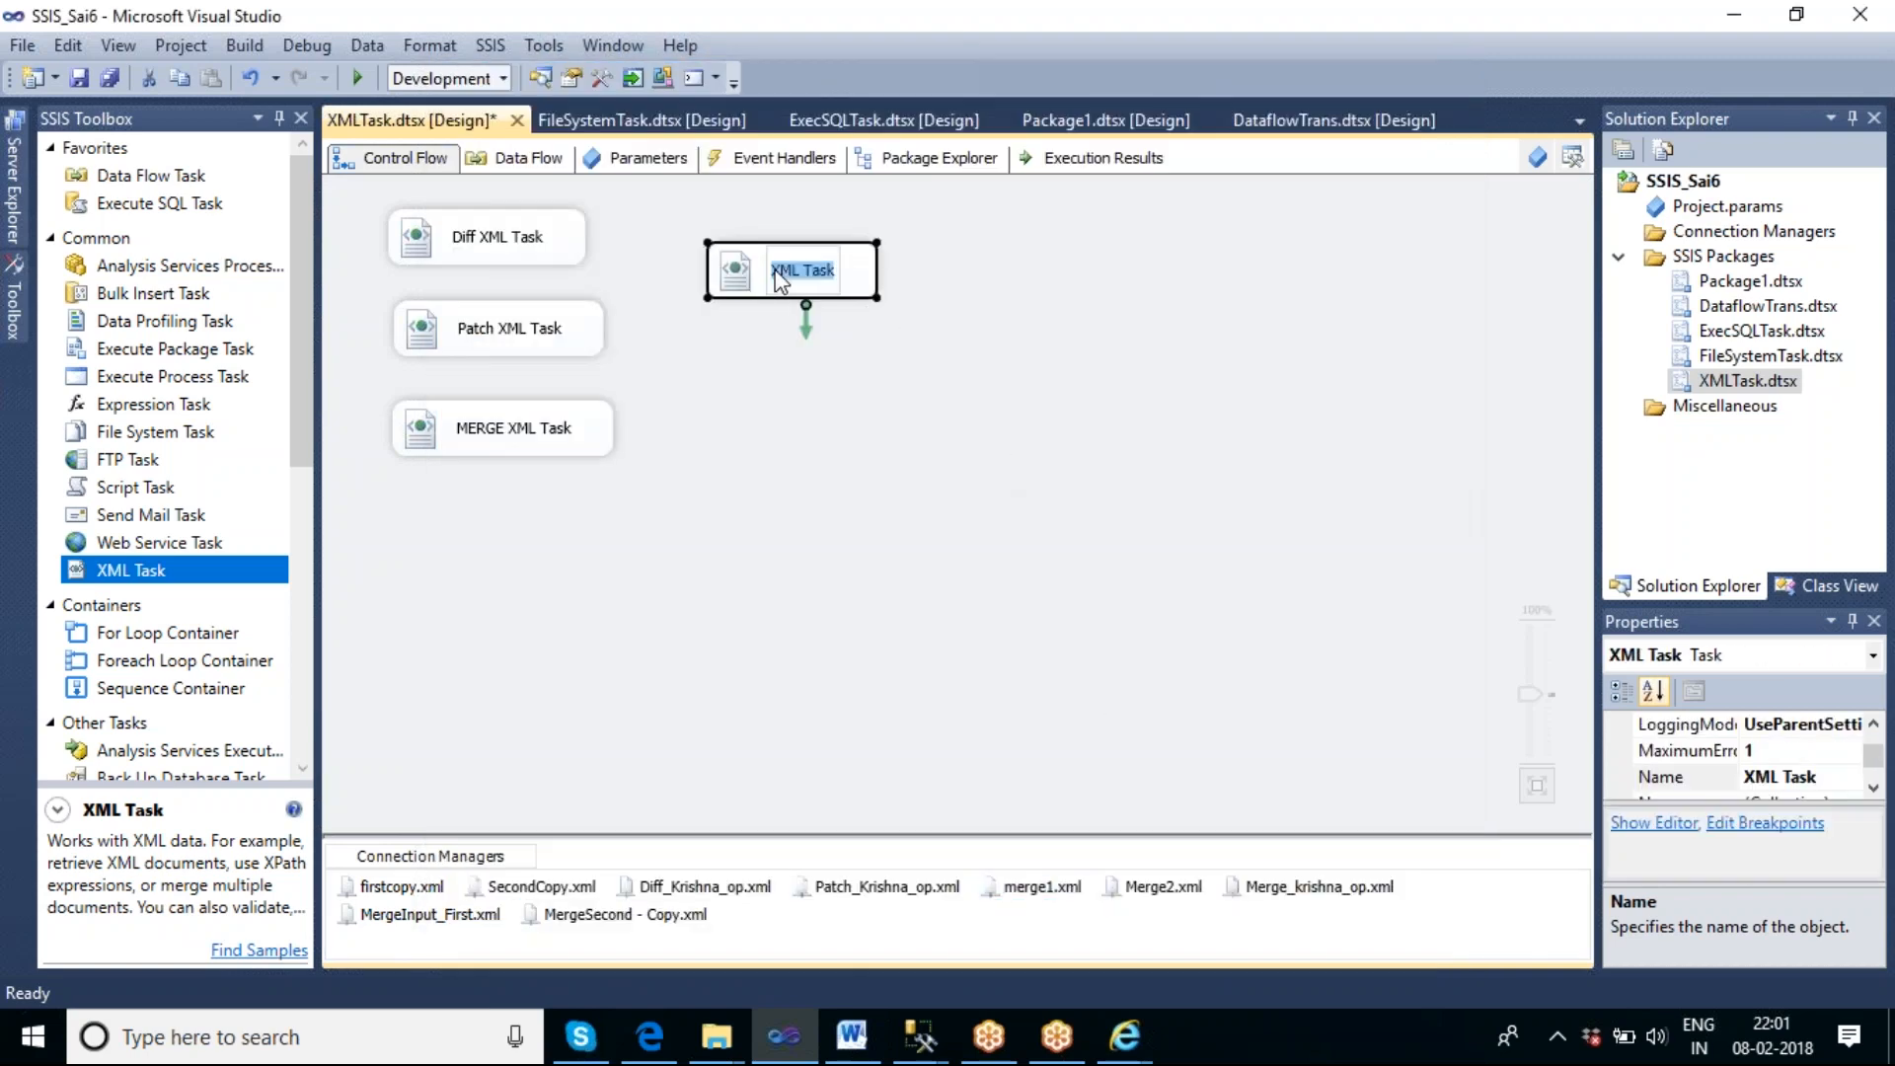
click(777, 277)
text(Merge)
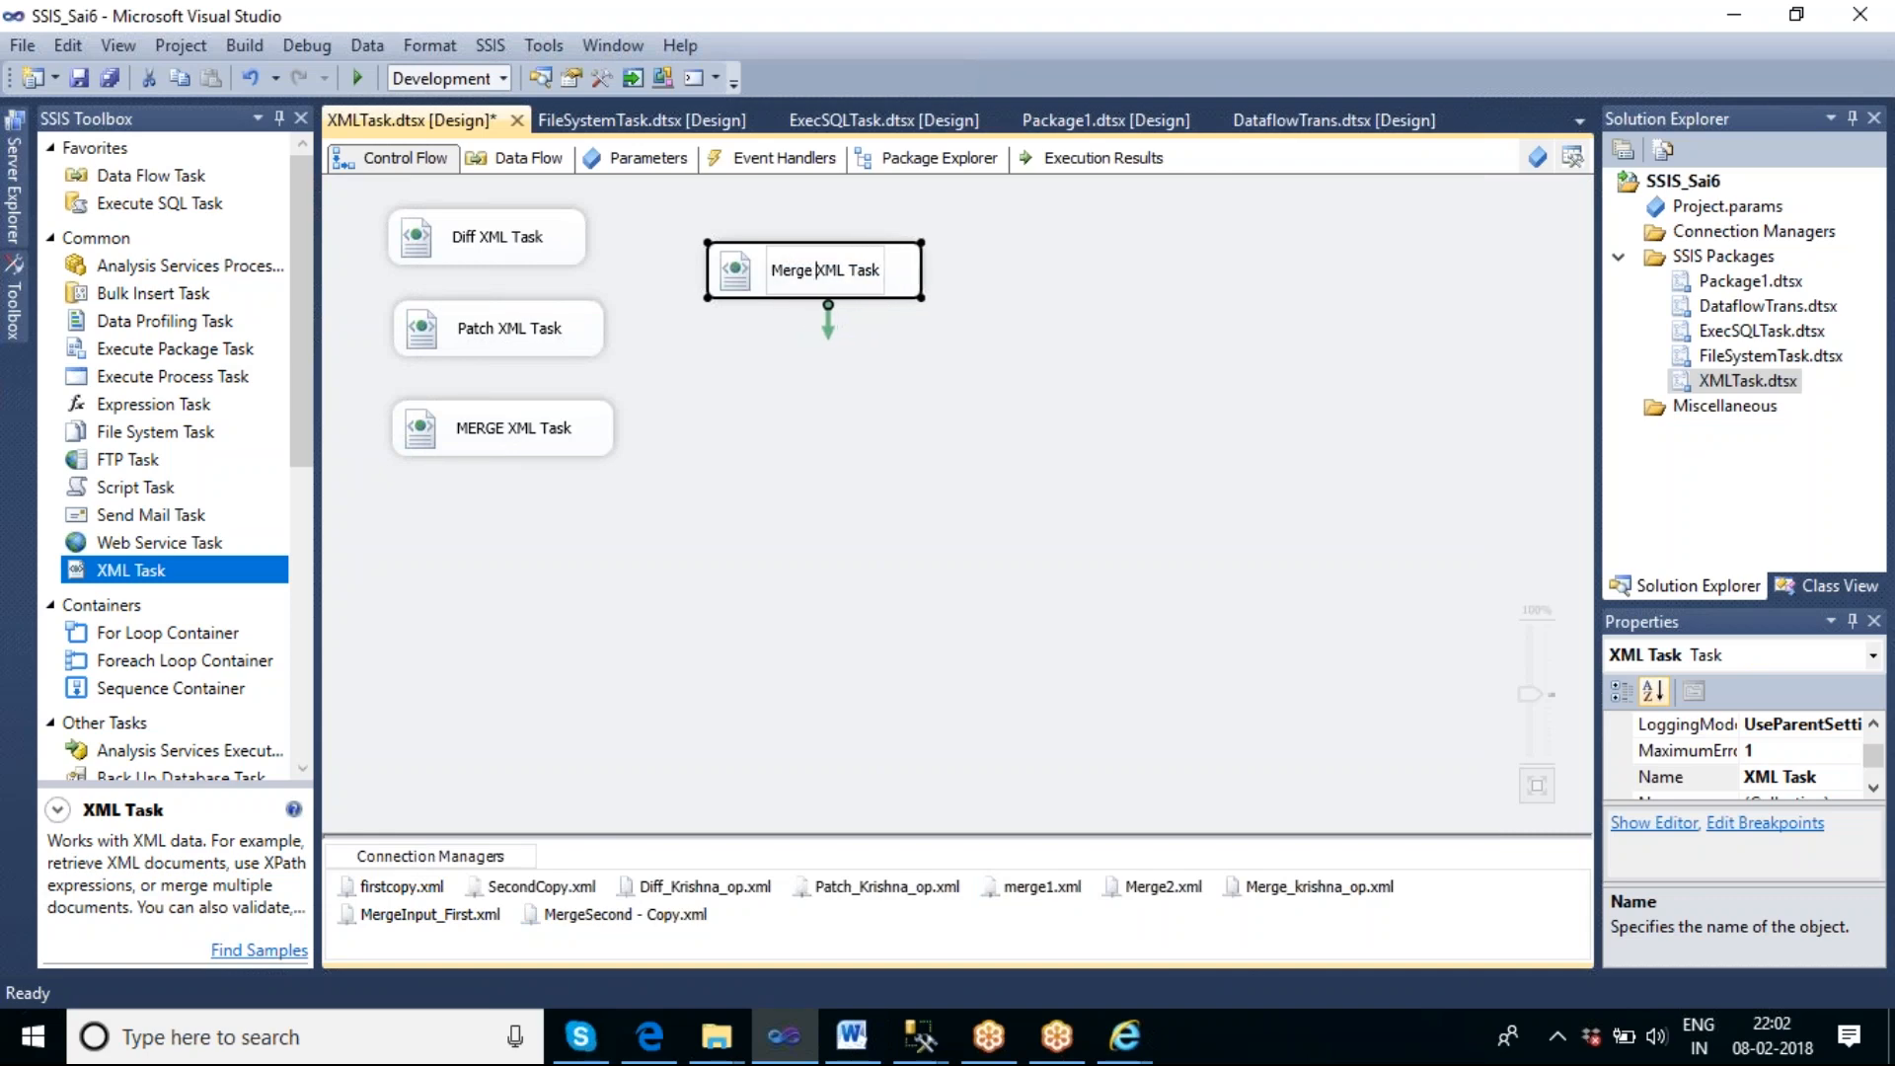
key(End)
text(2)
key(Left)
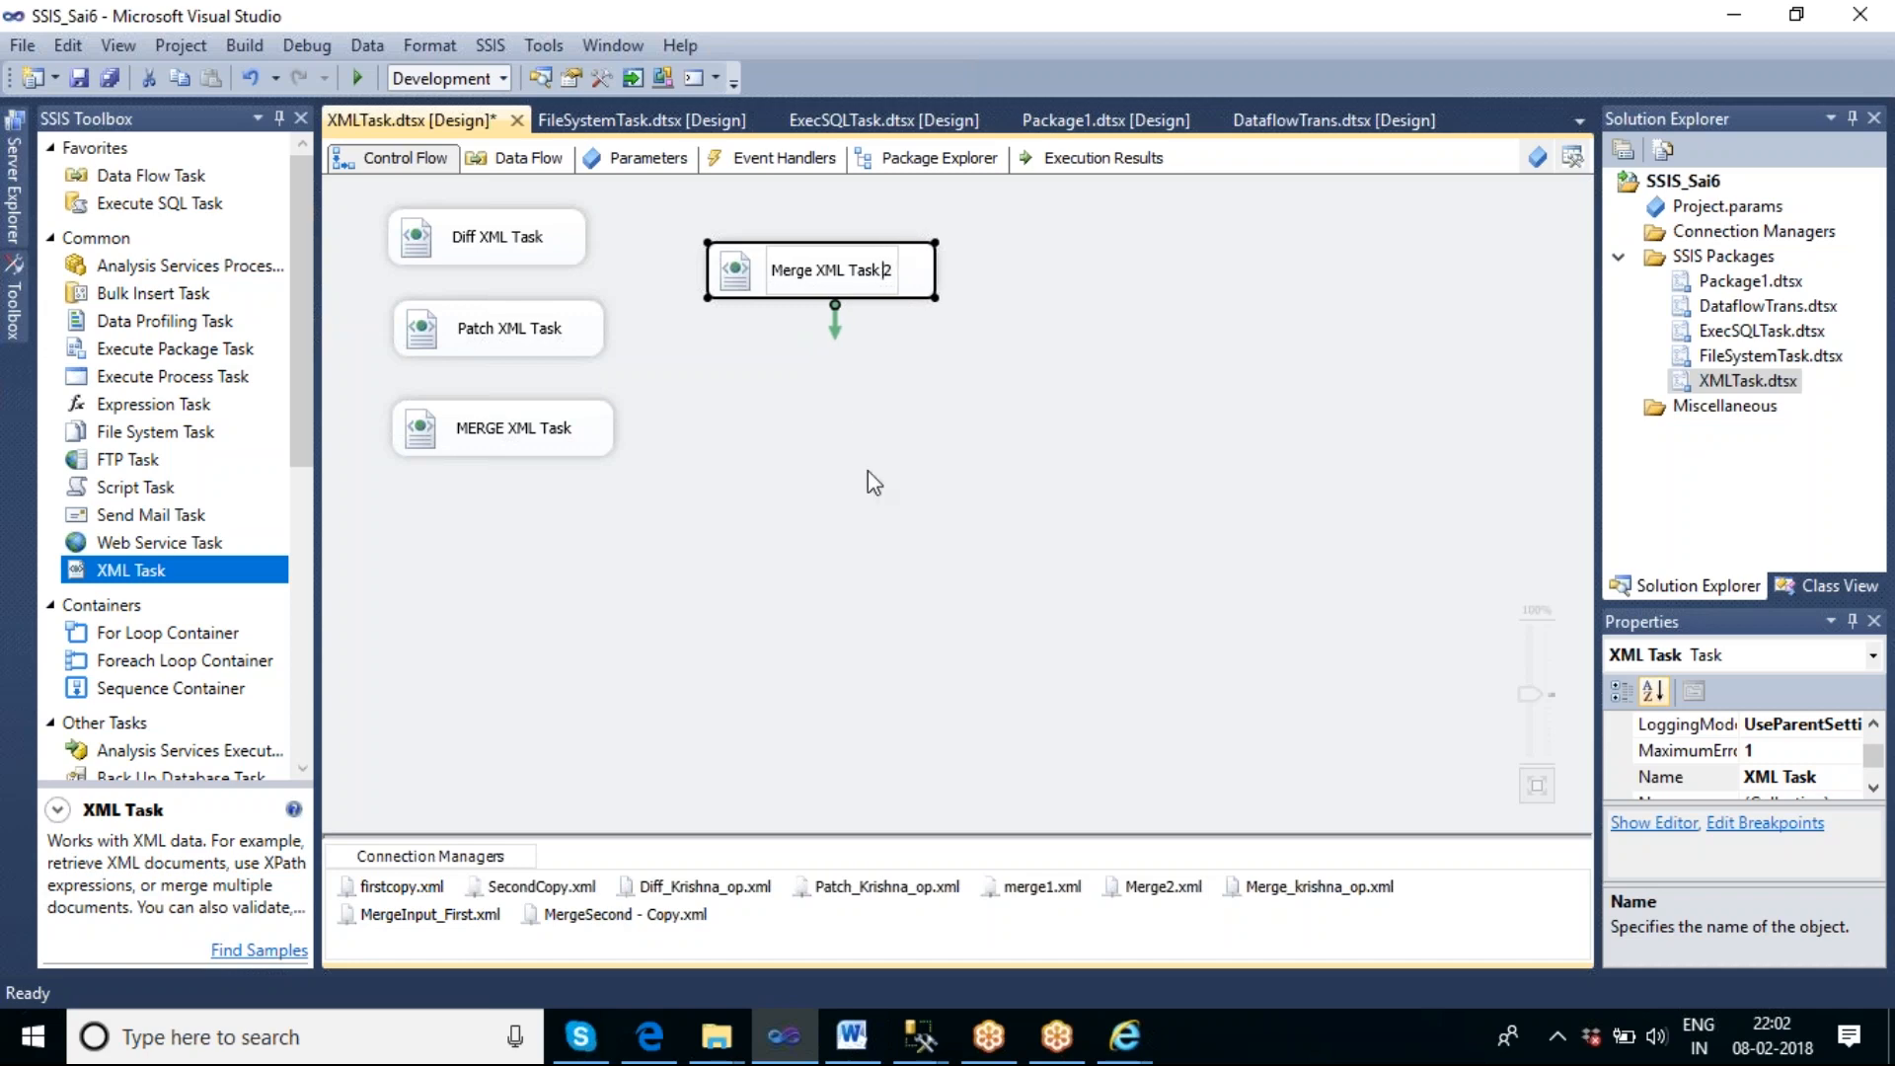
click(867, 471)
Execute only Merge XML Task 2, then open MergeInput_First.xml from F:\Merge and check the price element of book bk101.
right_click(802, 284)
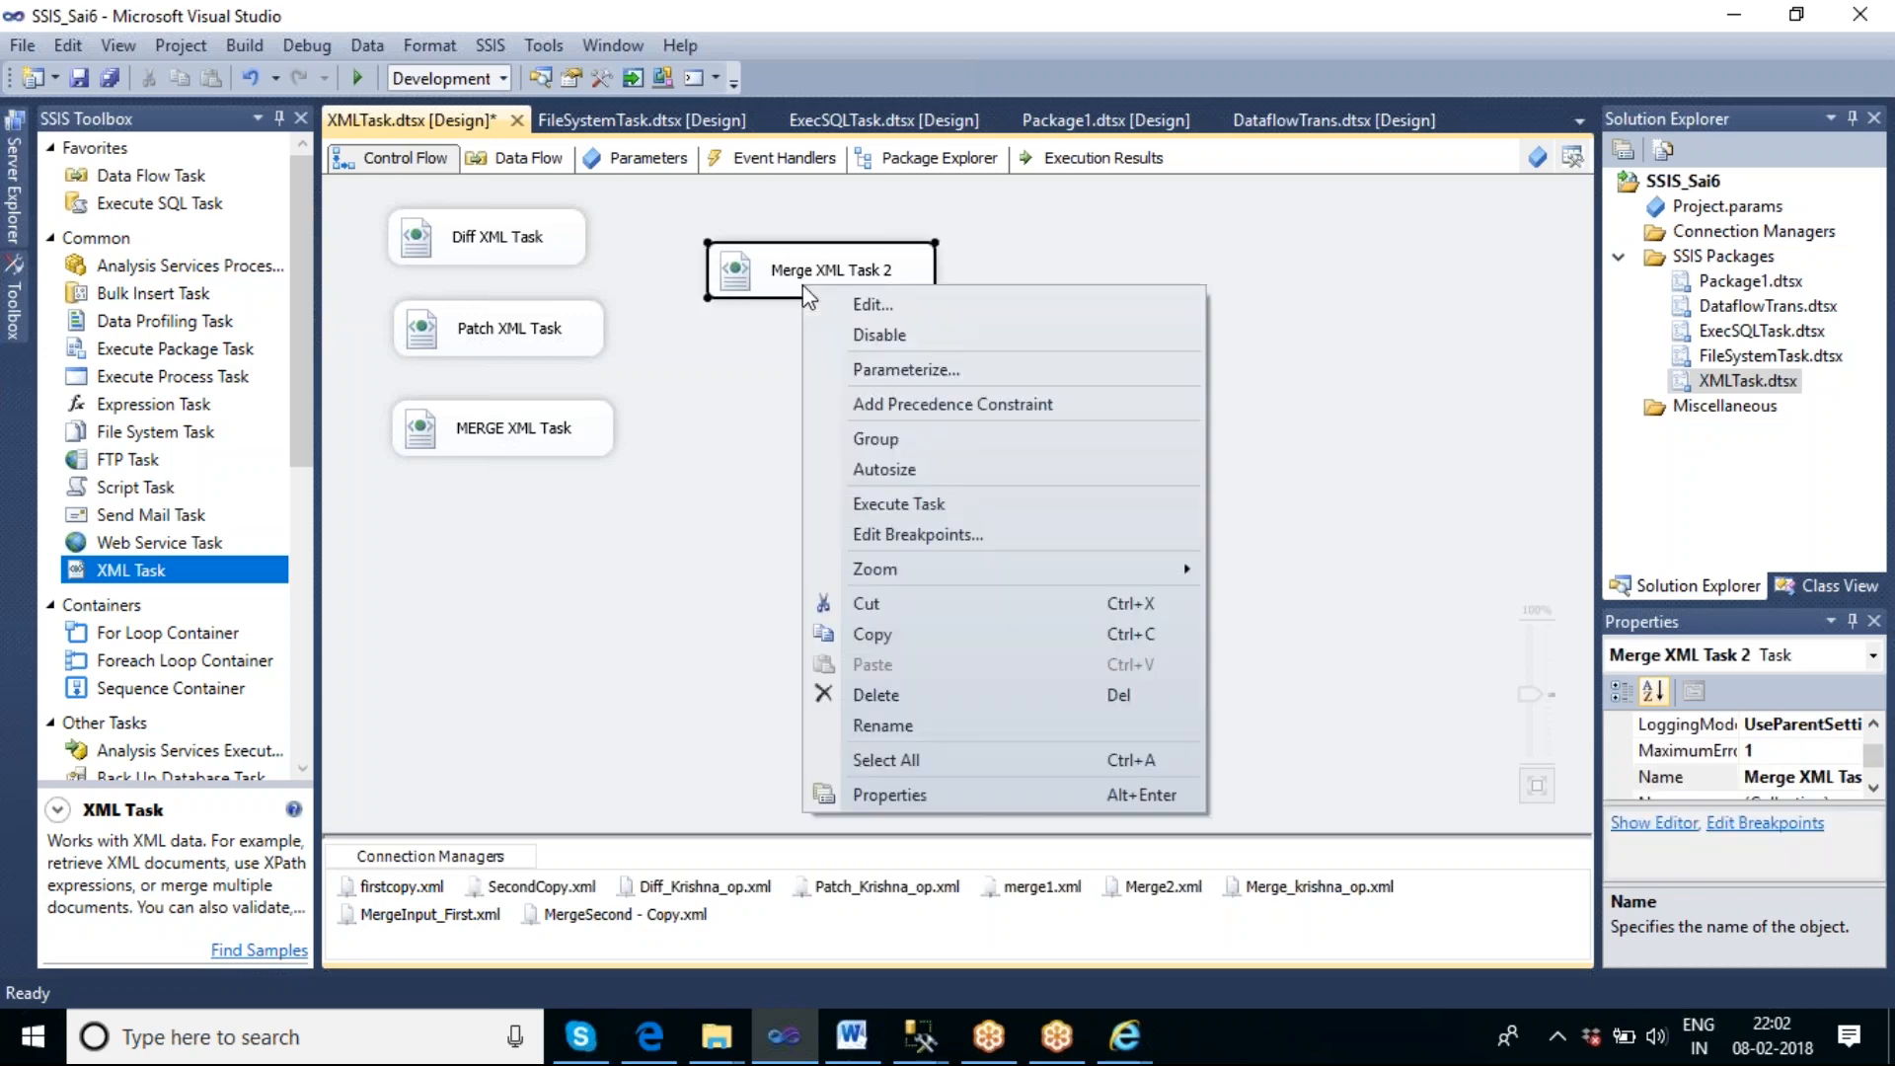
click(894, 504)
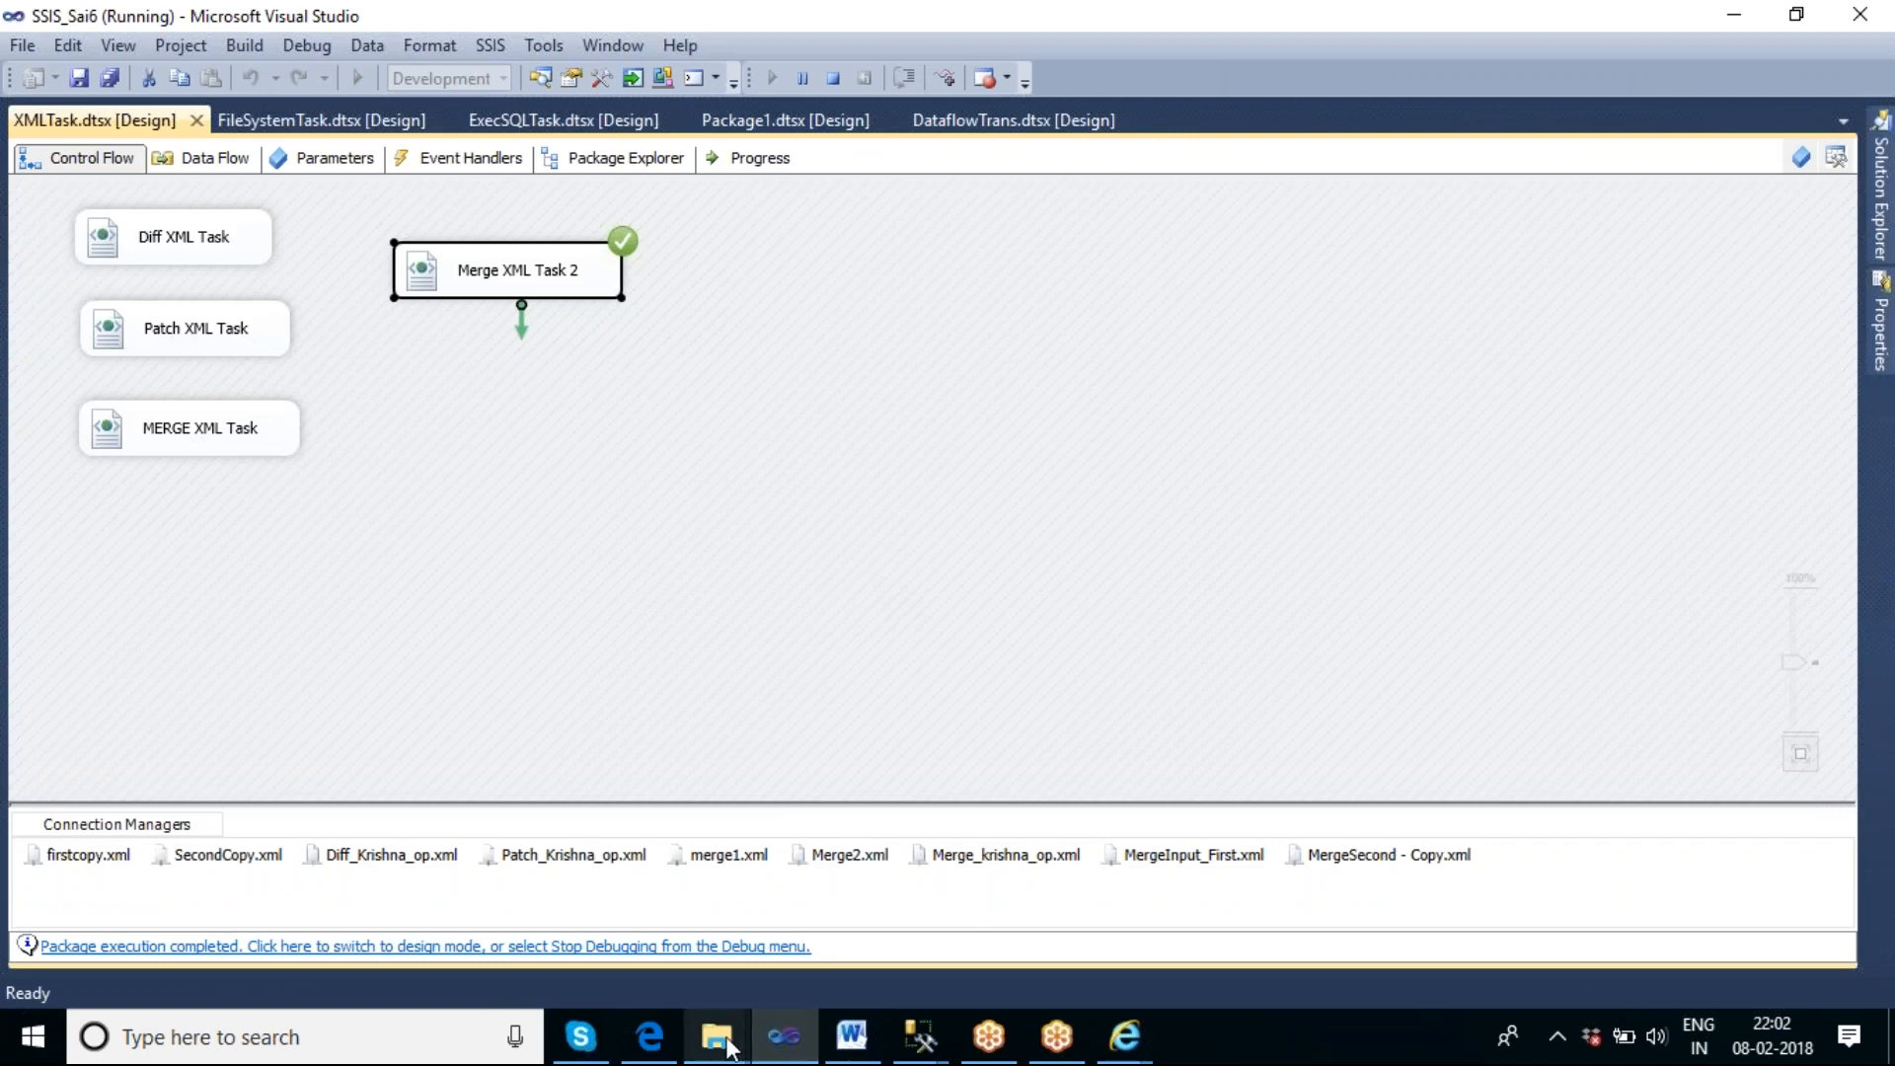
click(729, 1041)
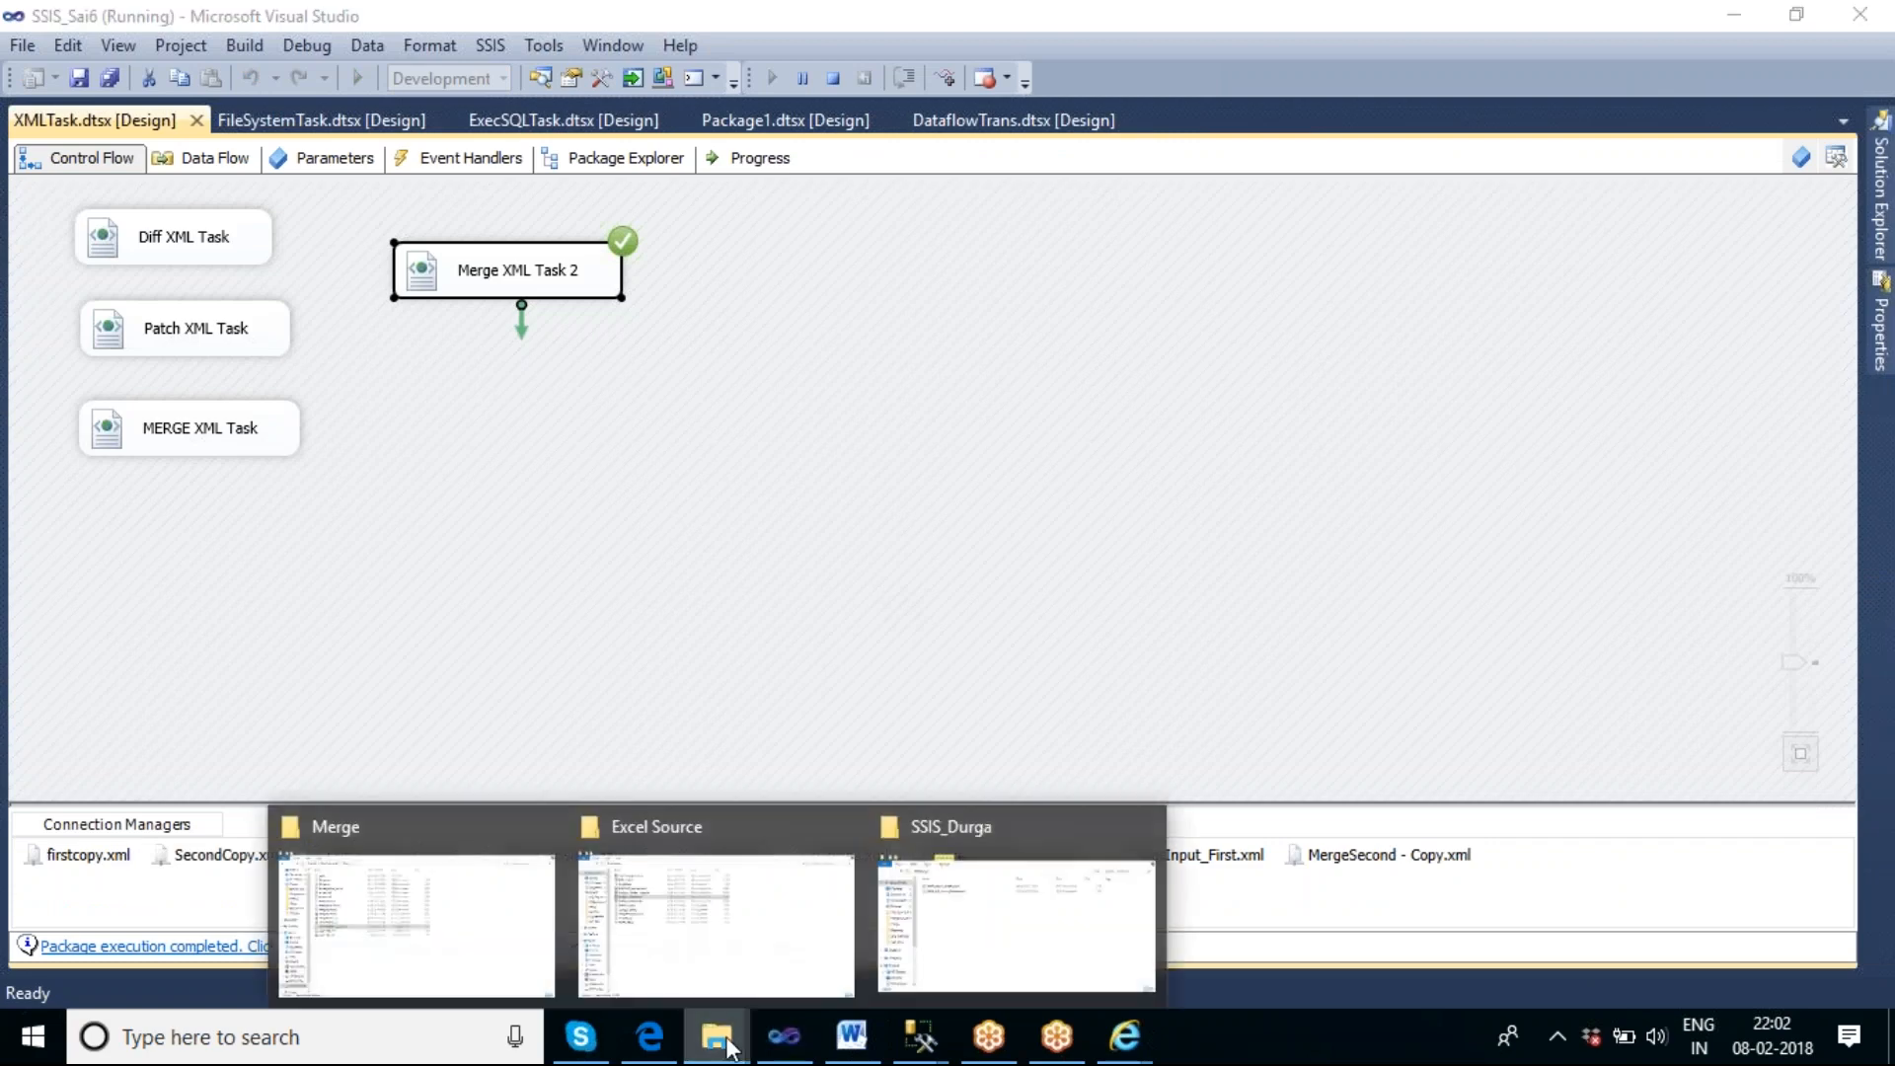
click(455, 946)
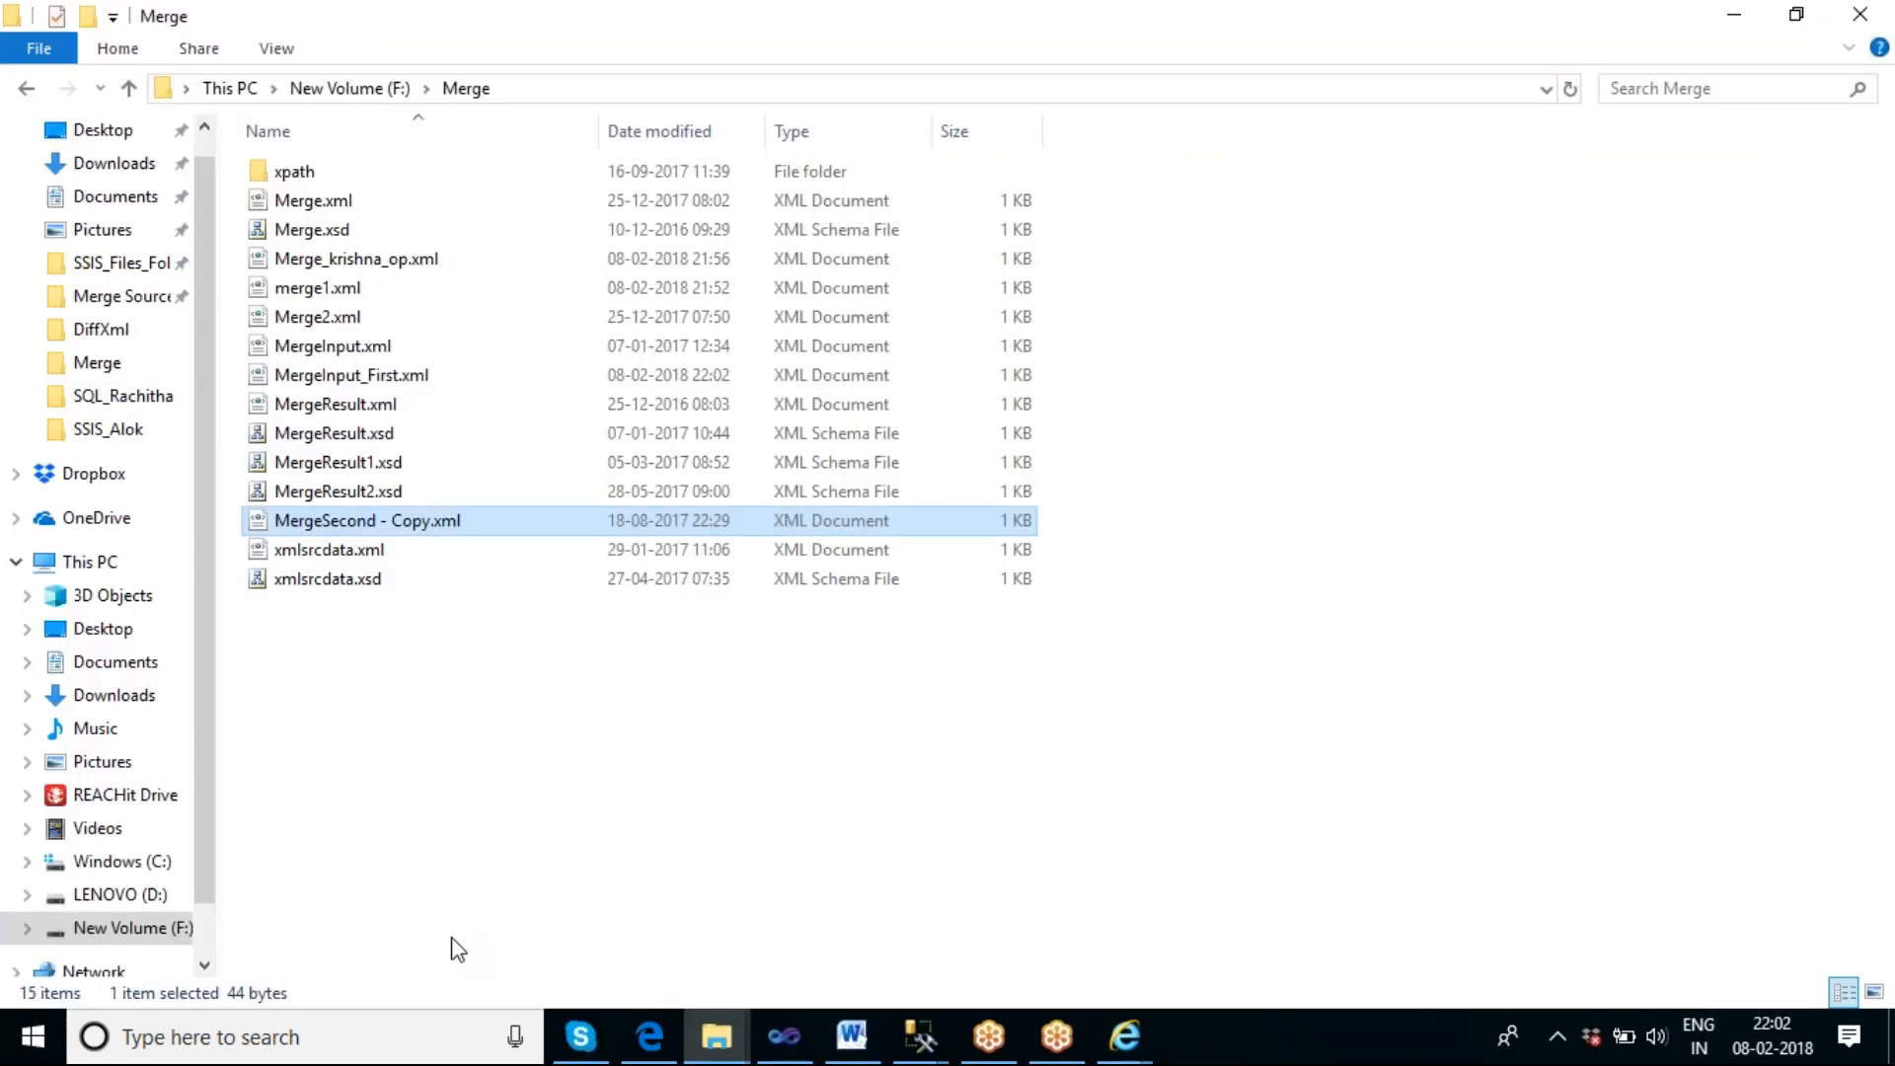
click(451, 644)
double_click(356, 380)
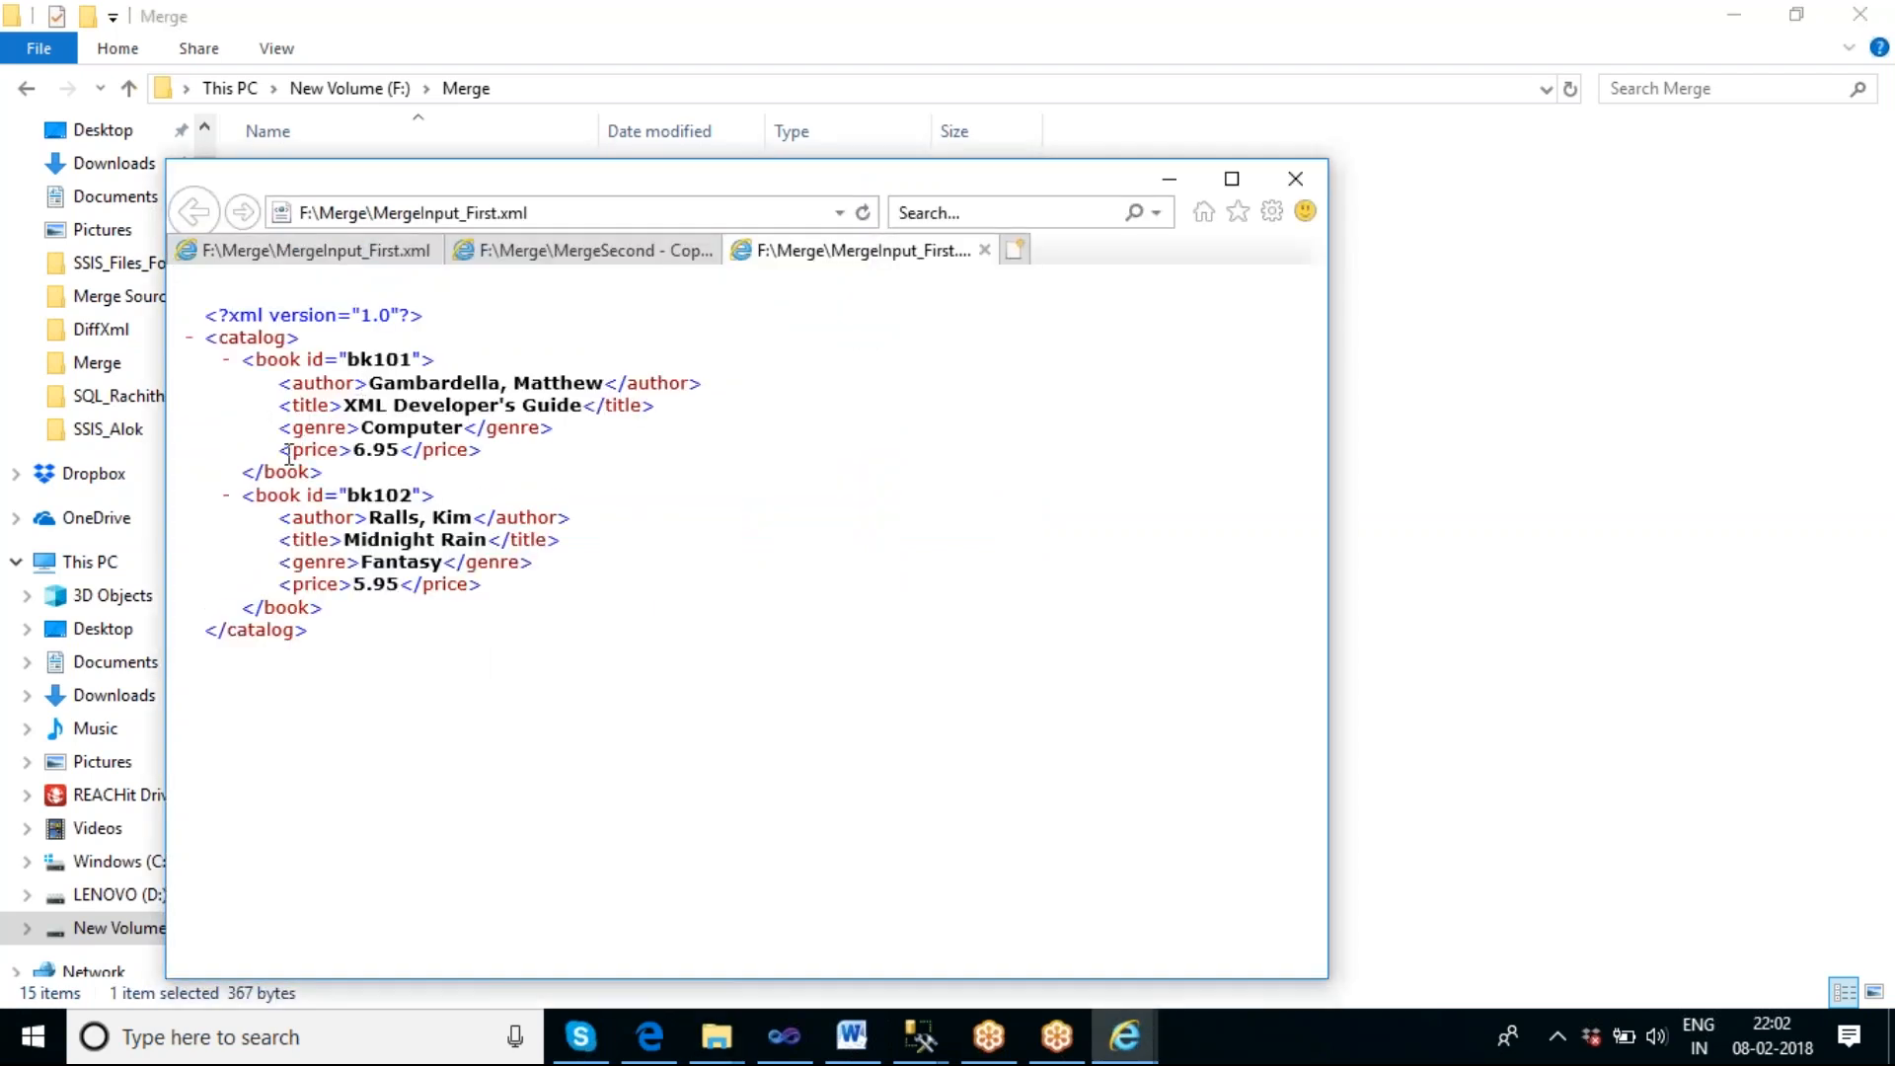
drag(284, 451, 510, 450)
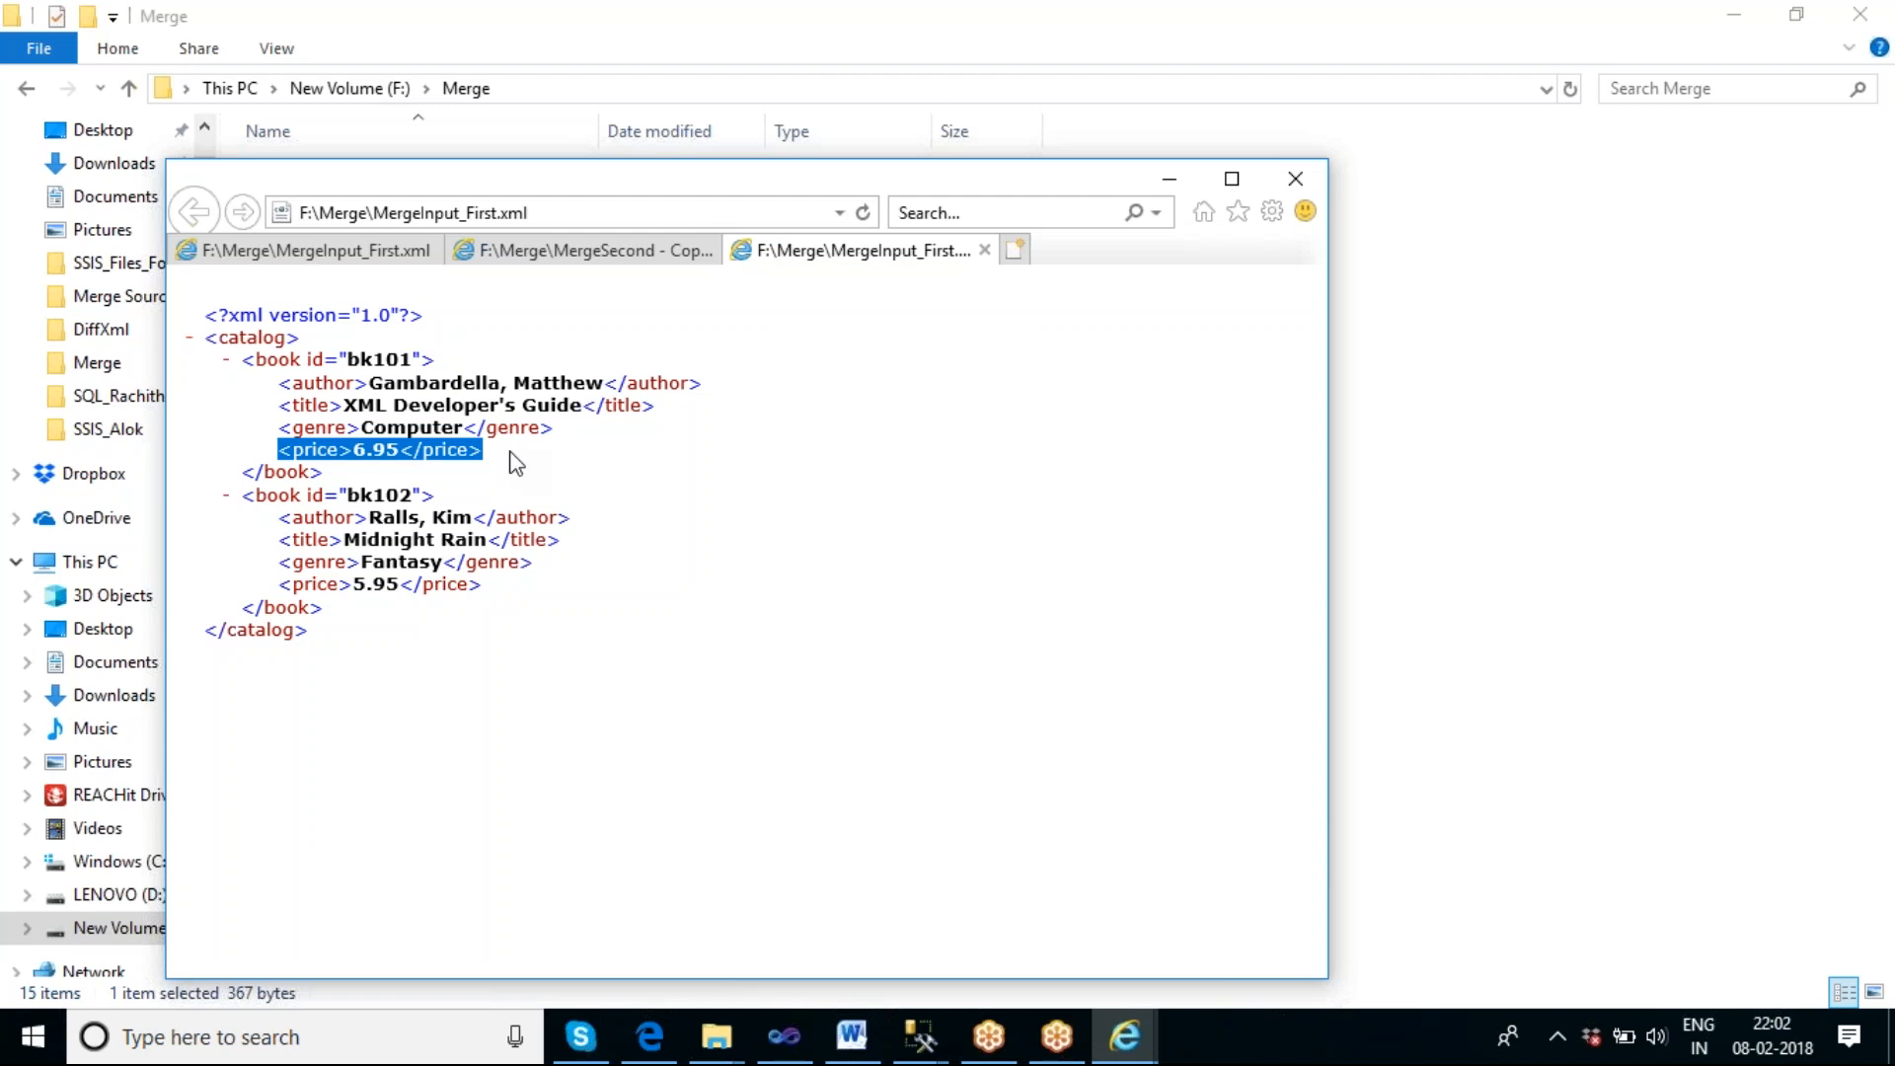
Close the open XML documents in Internet Explorer and return to the Merge folder.
click(980, 248)
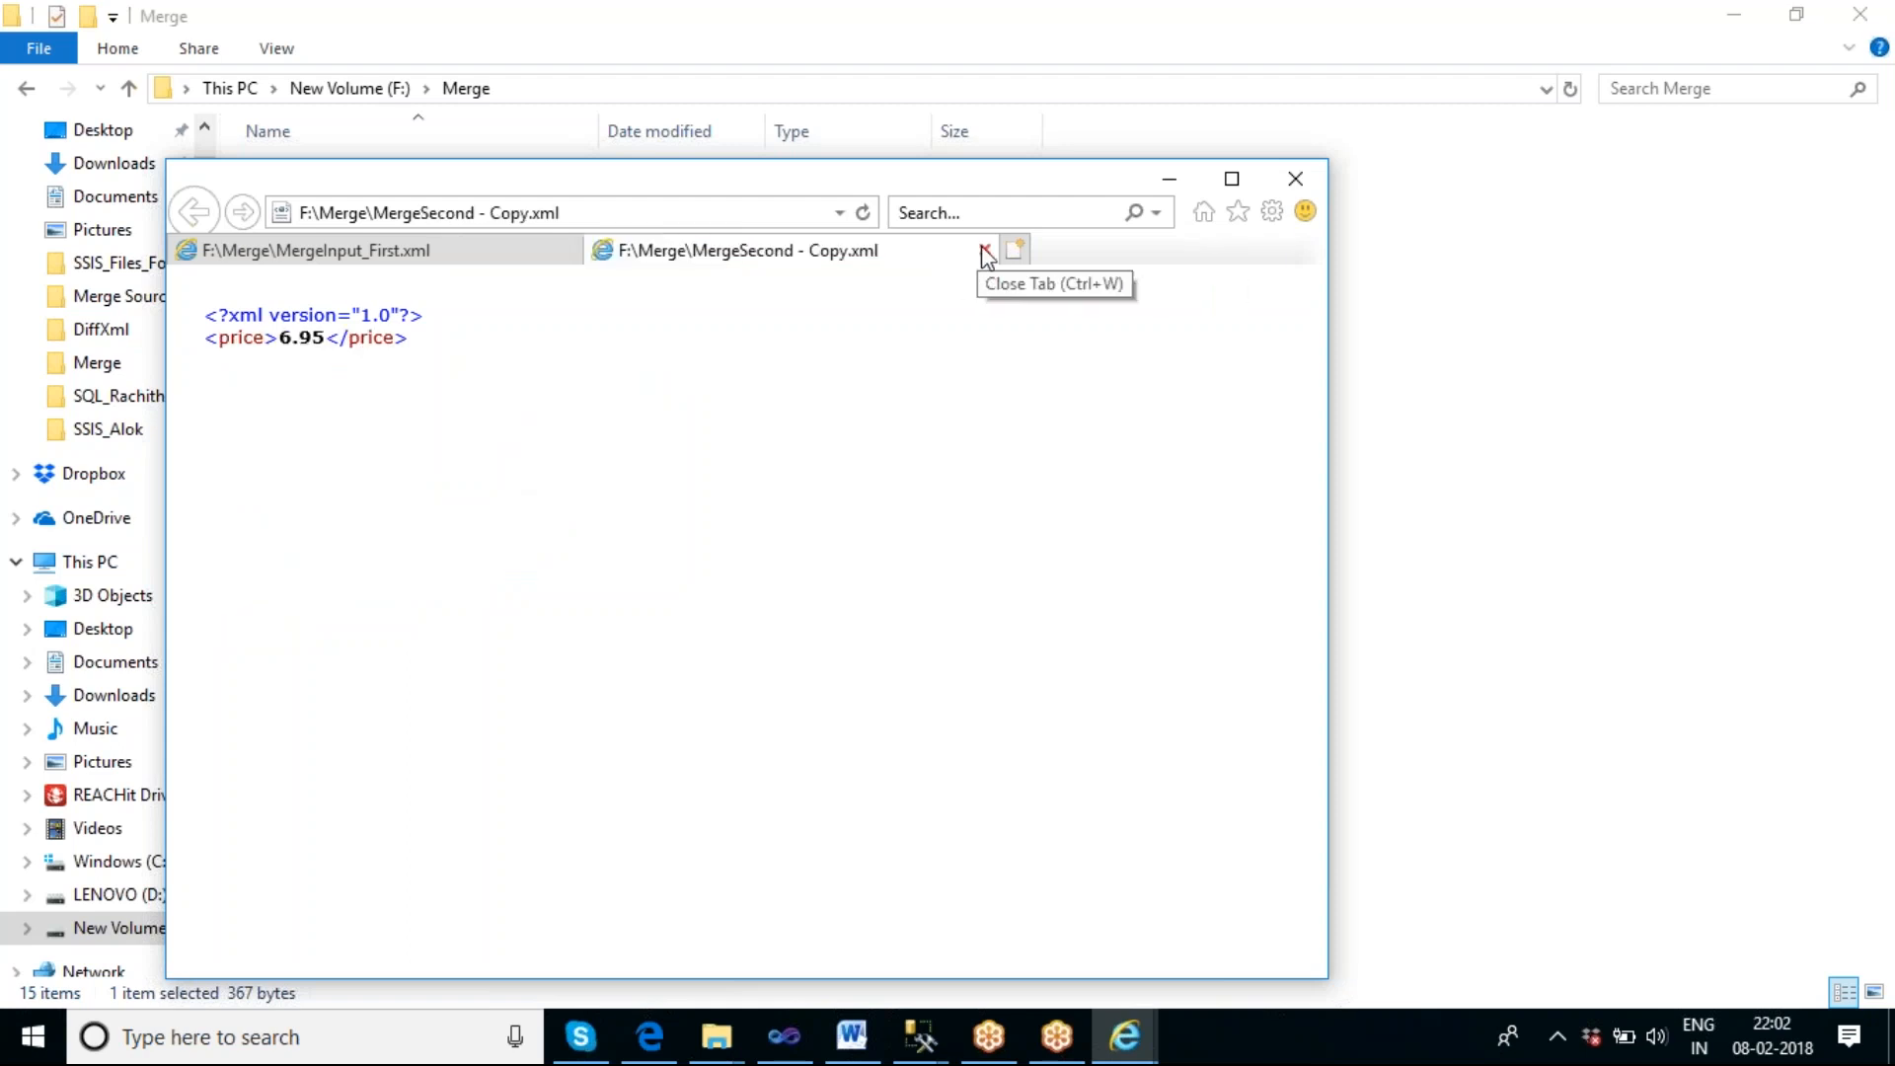
click(984, 250)
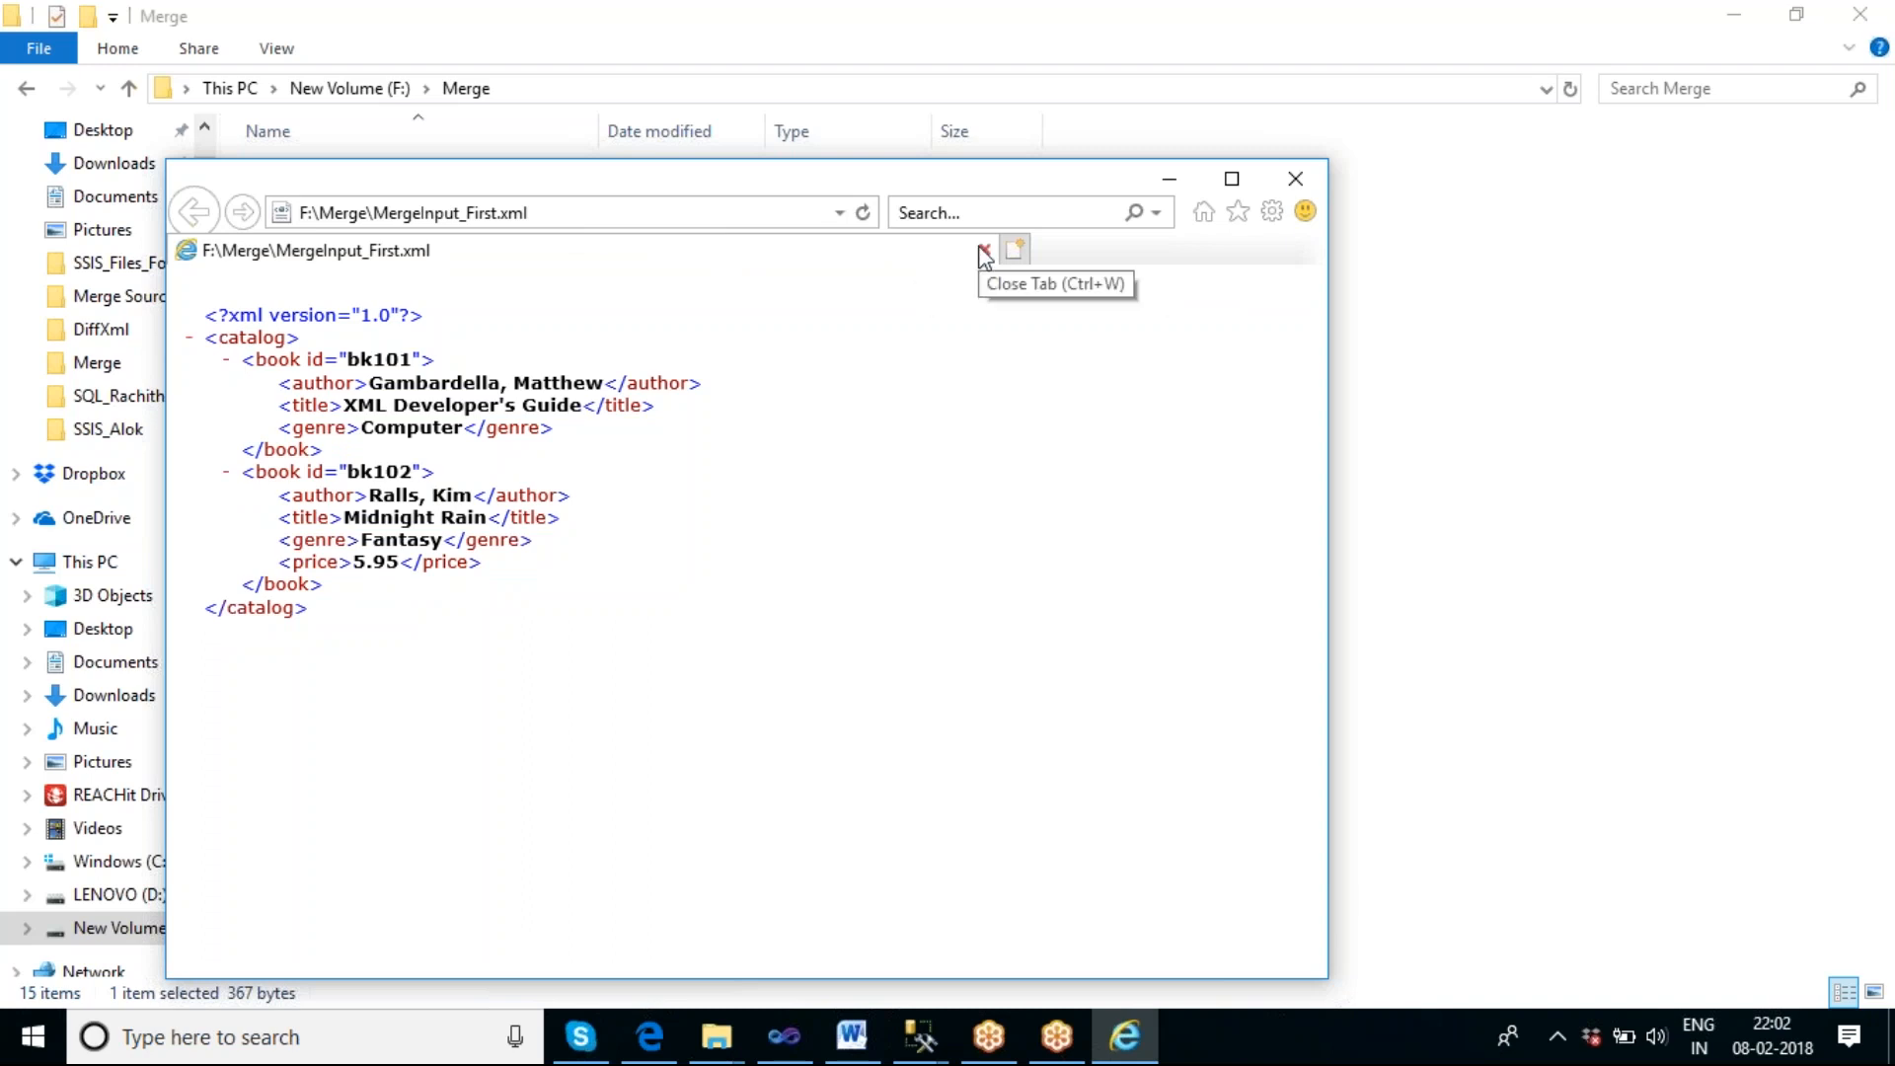
click(984, 252)
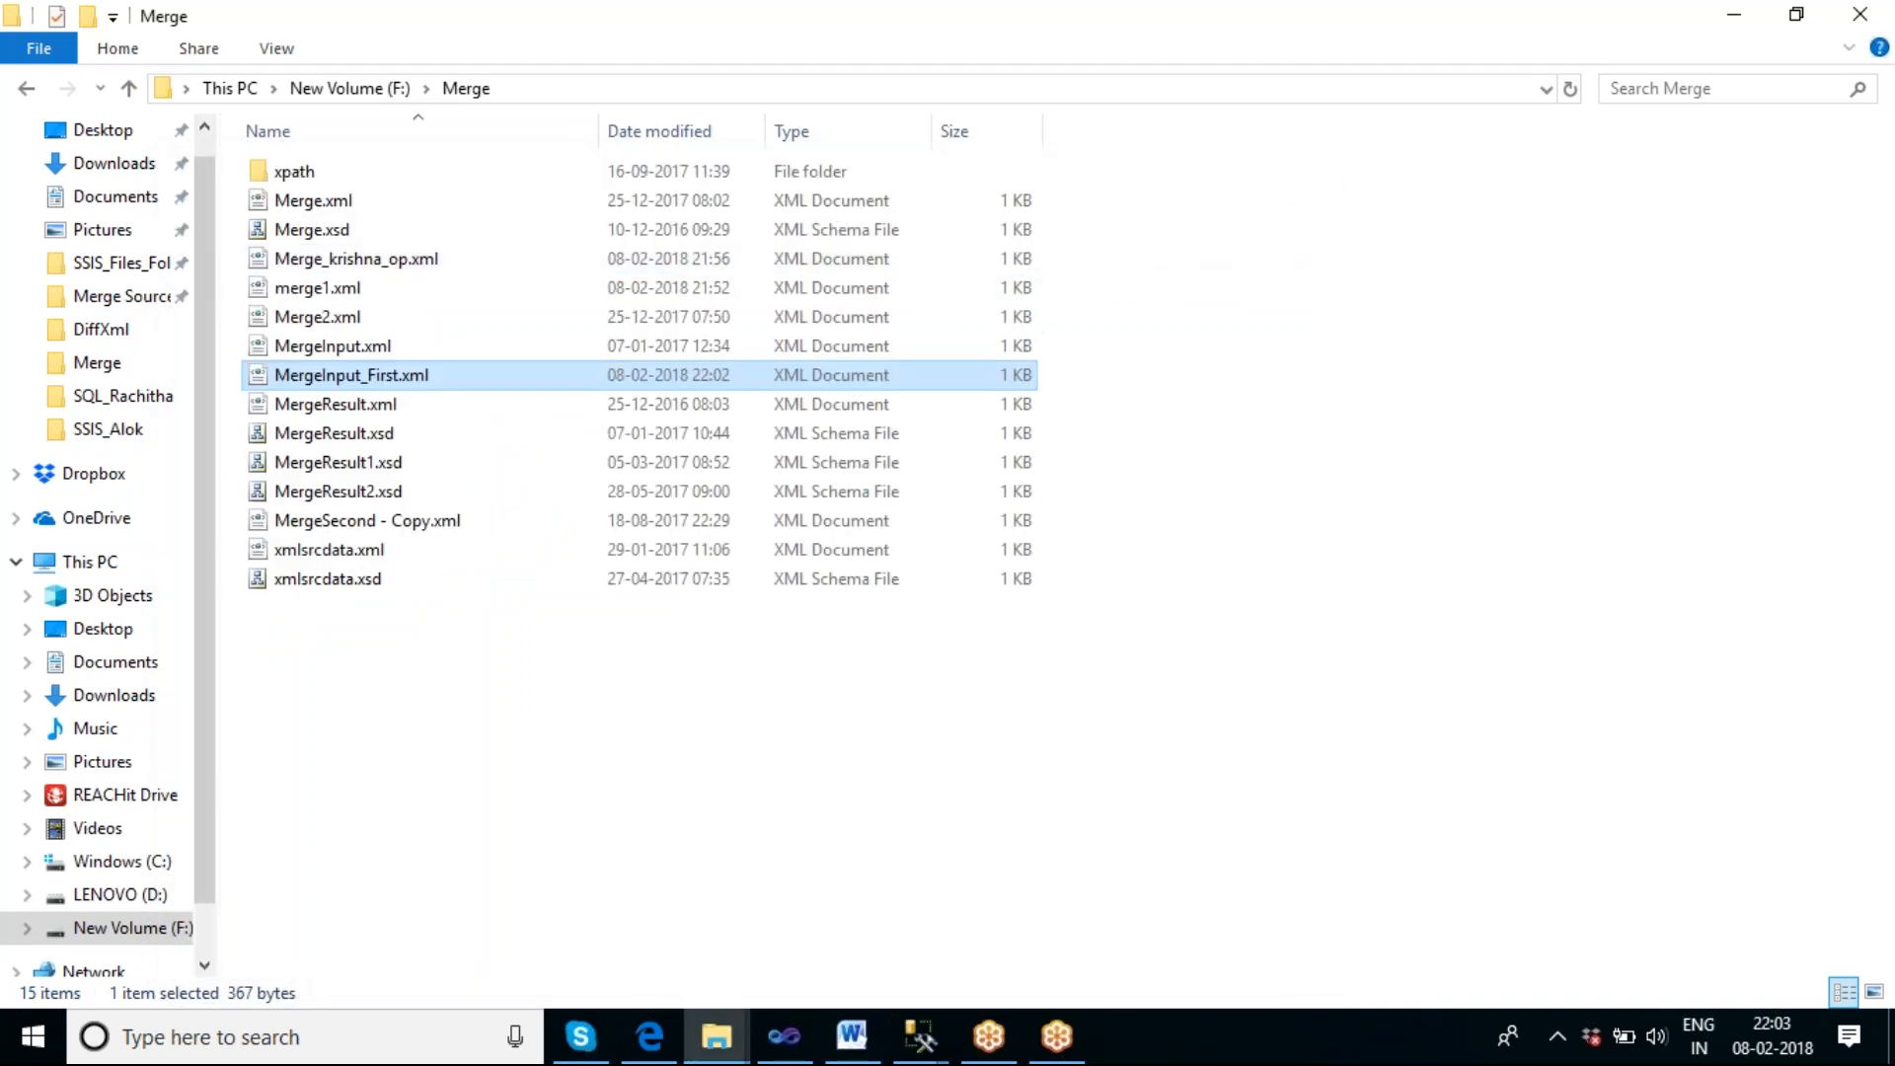
click(1118, 794)
mouse_move(800, 1049)
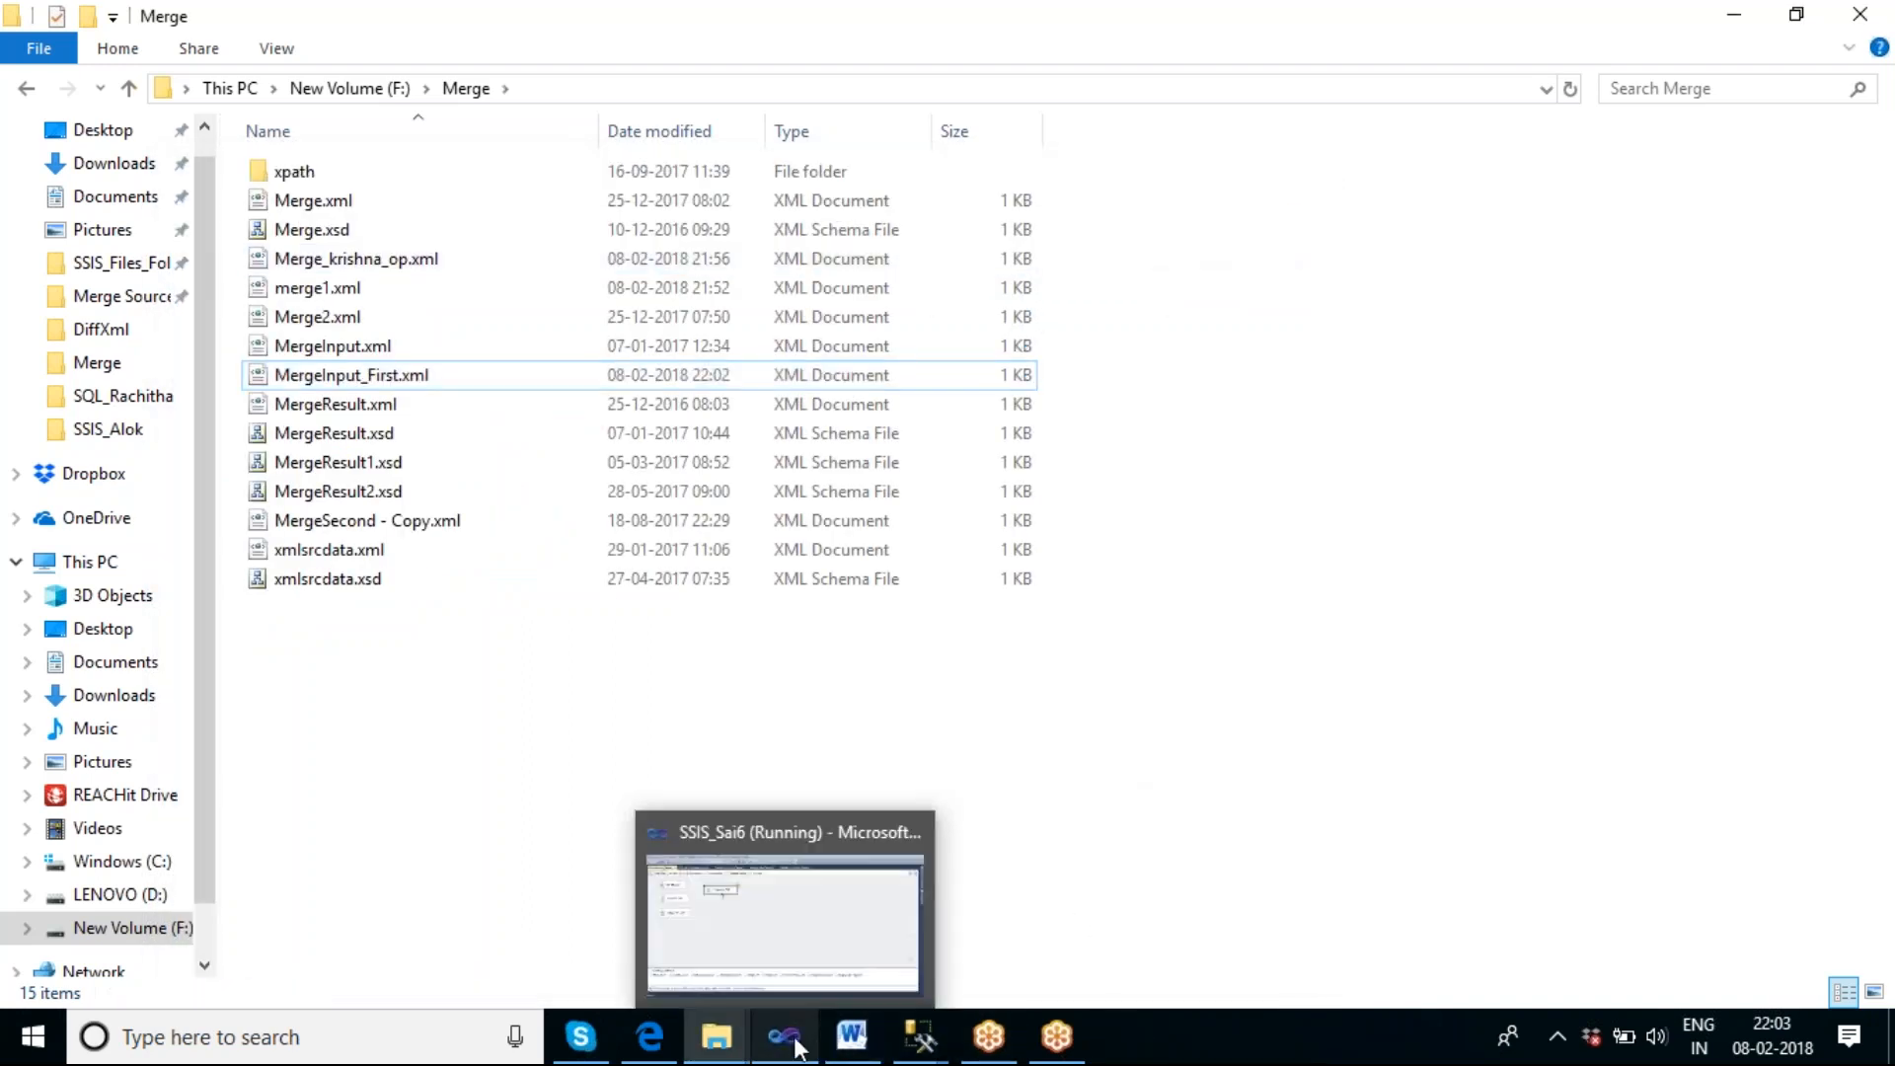
Open MergeInput_First.xml in Notepad, delete the price line of book bk101, and save and close the file.
right_click(310, 377)
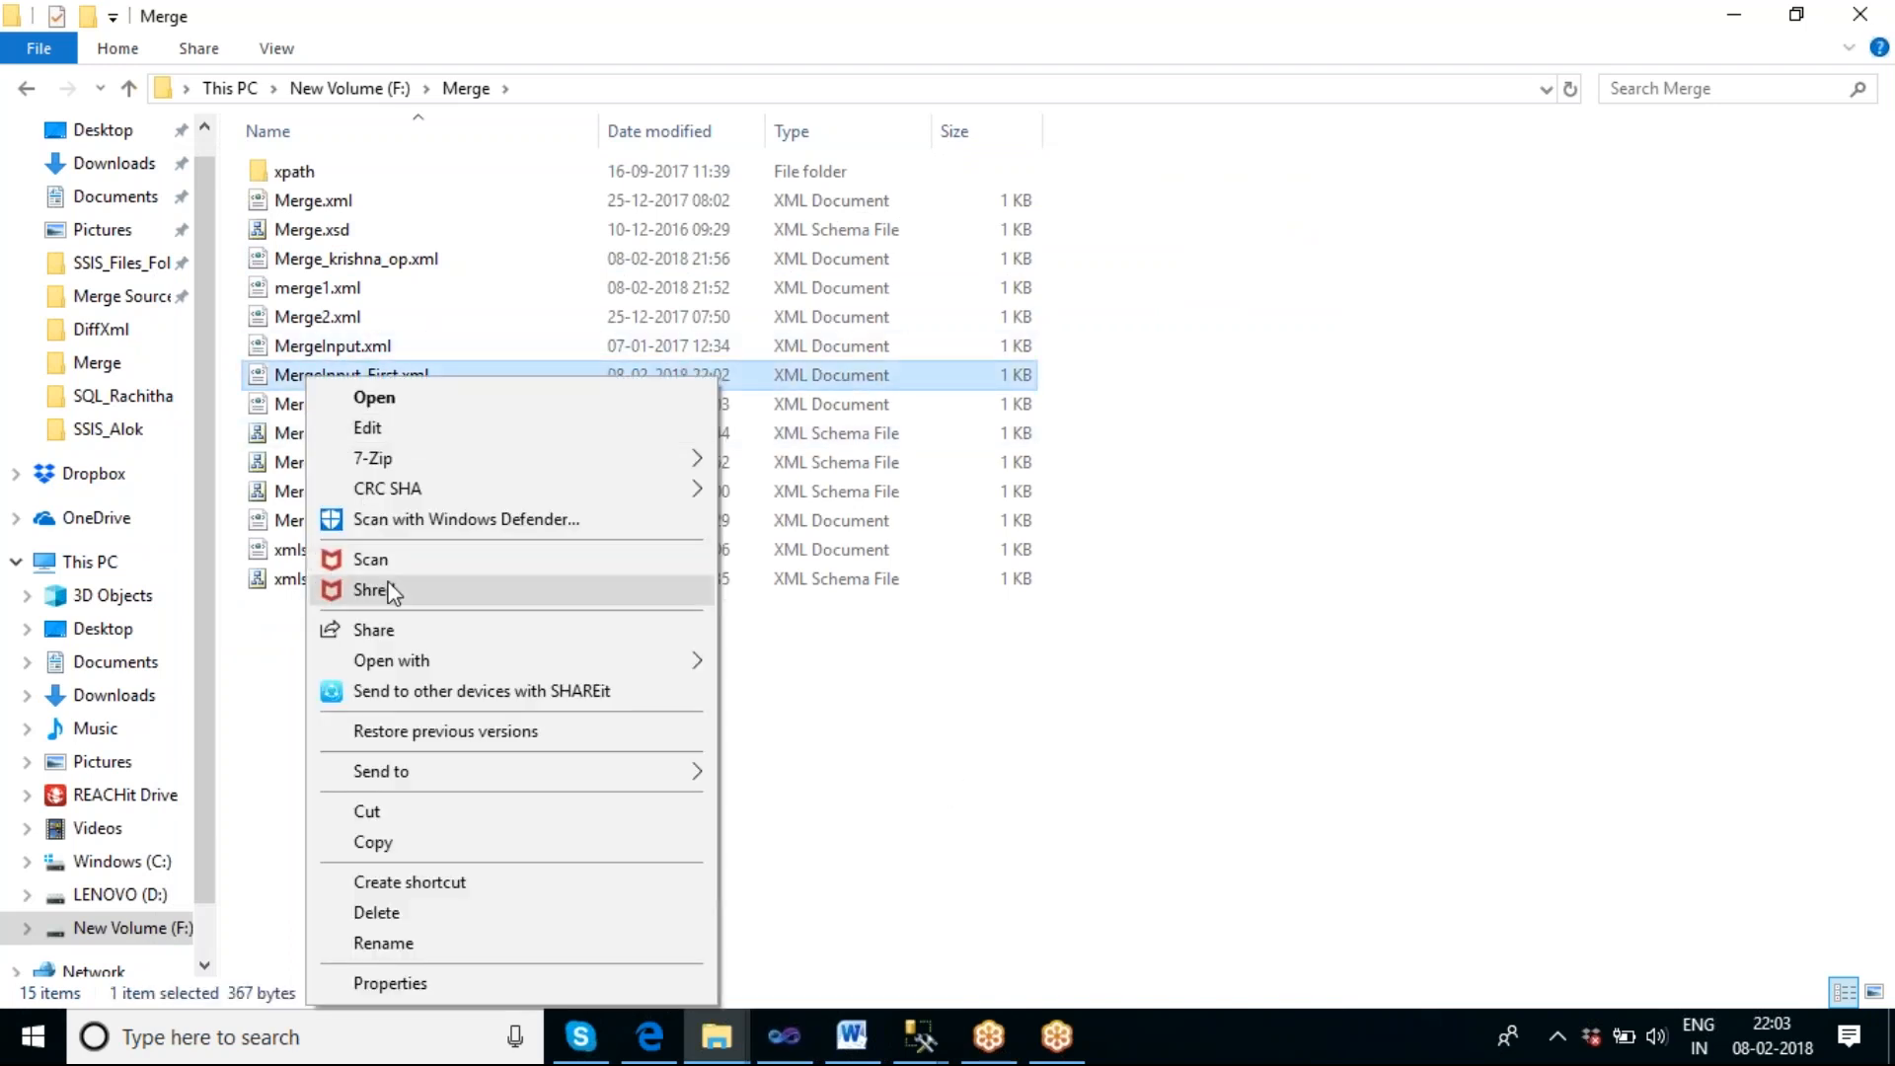
mouse_move(411, 659)
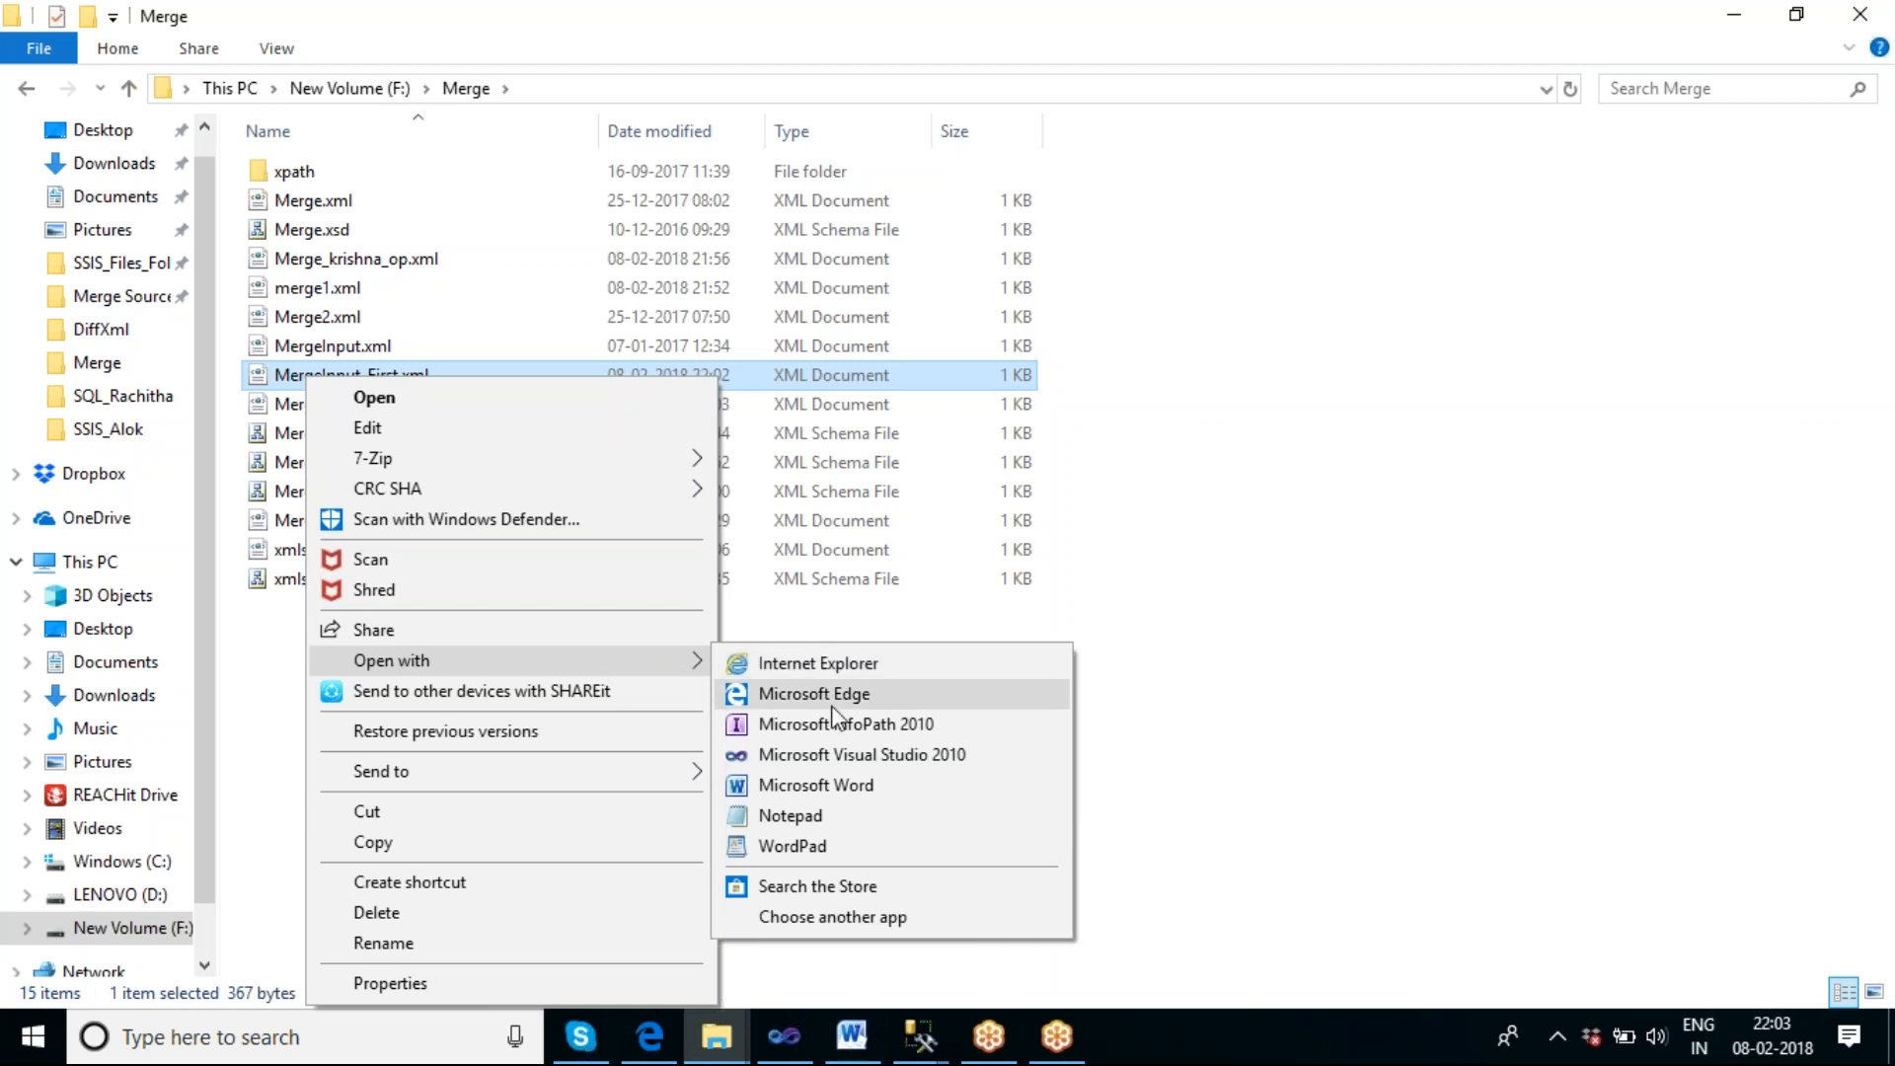
click(829, 813)
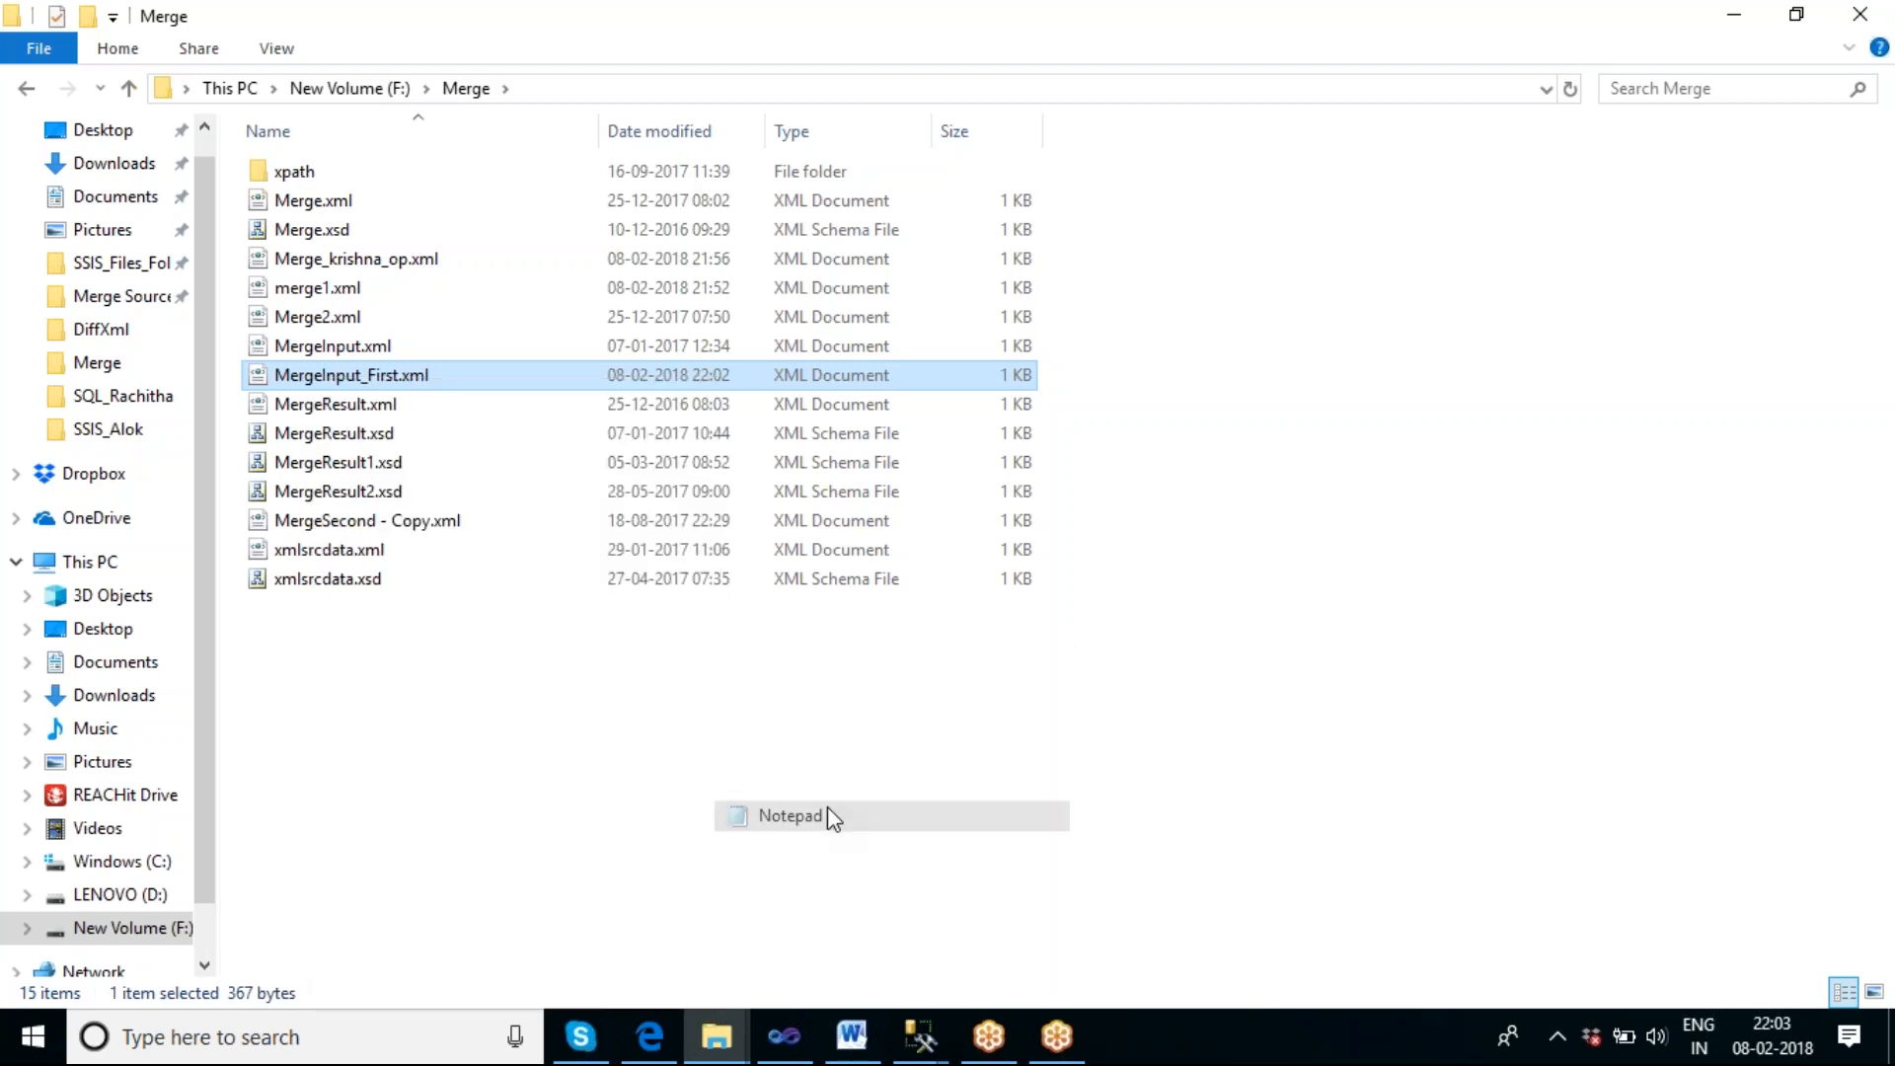
drag(631, 287, 373, 291)
key(Delete)
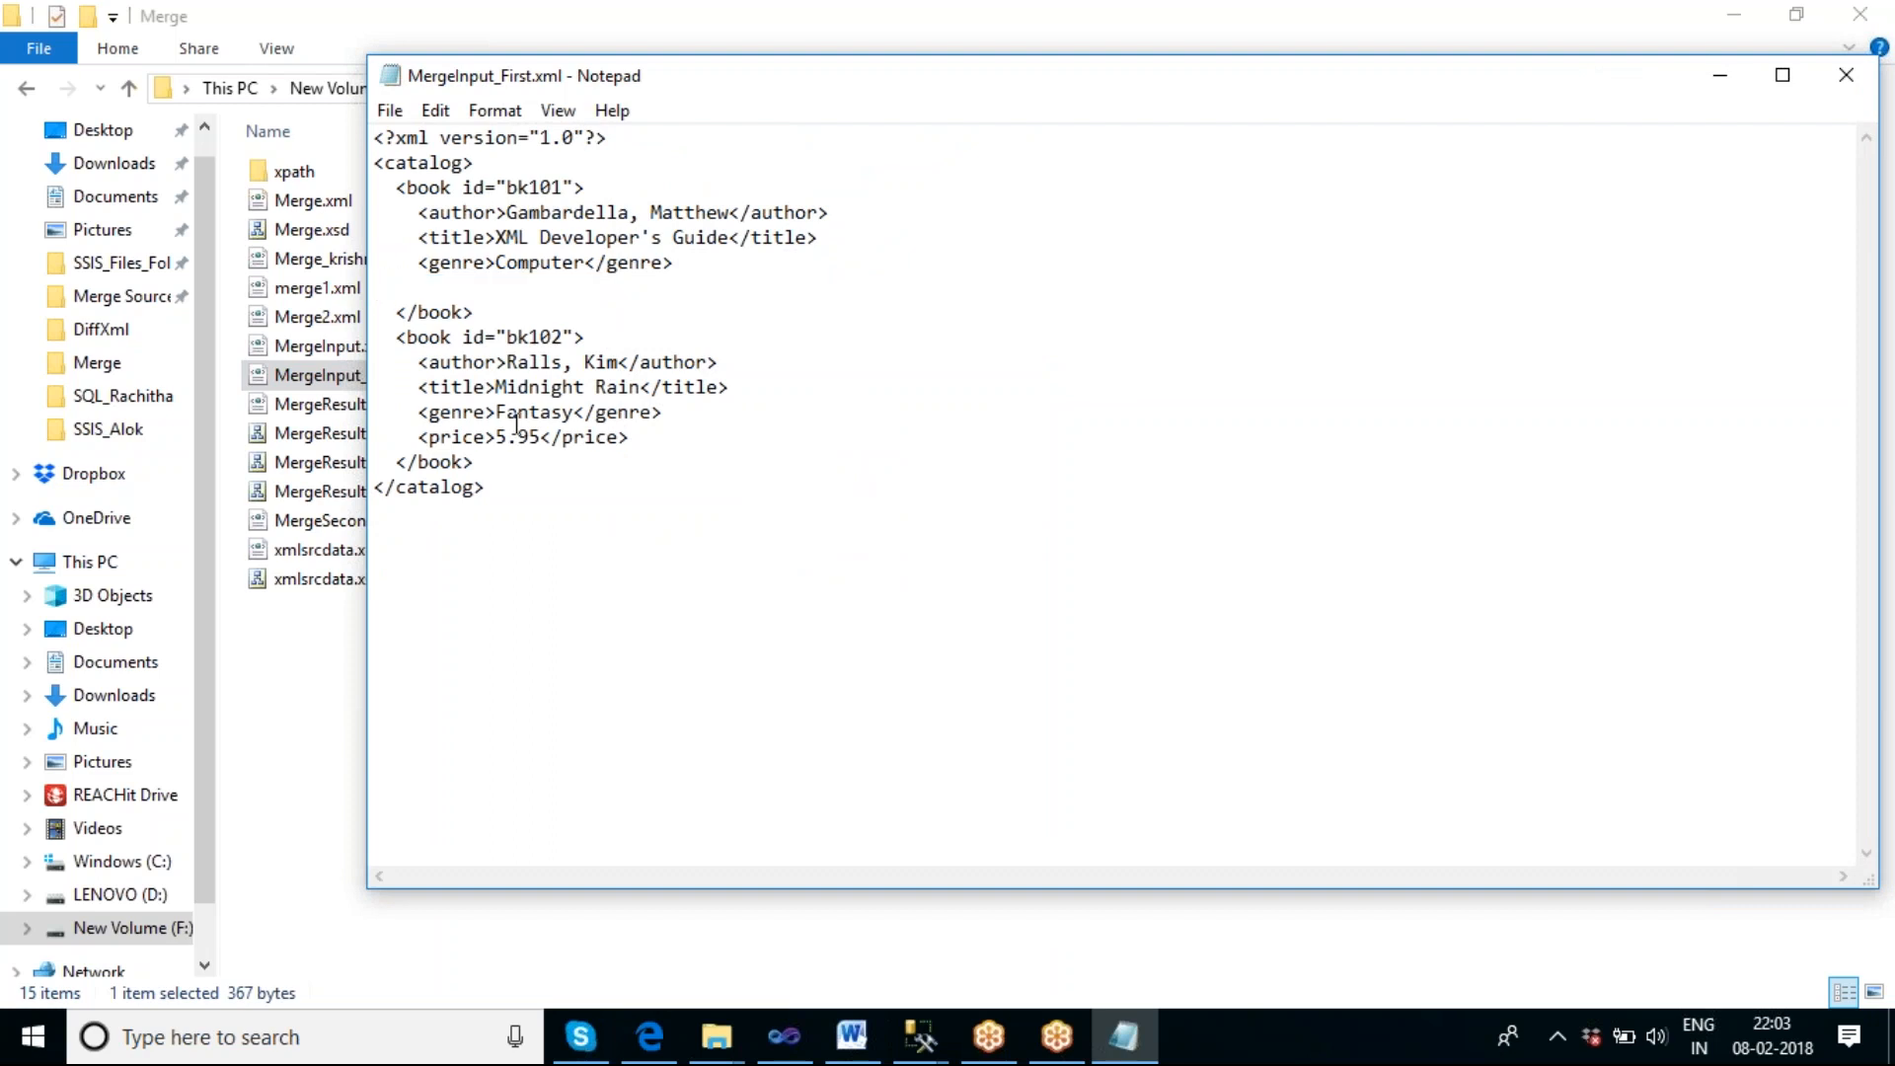
key(Delete)
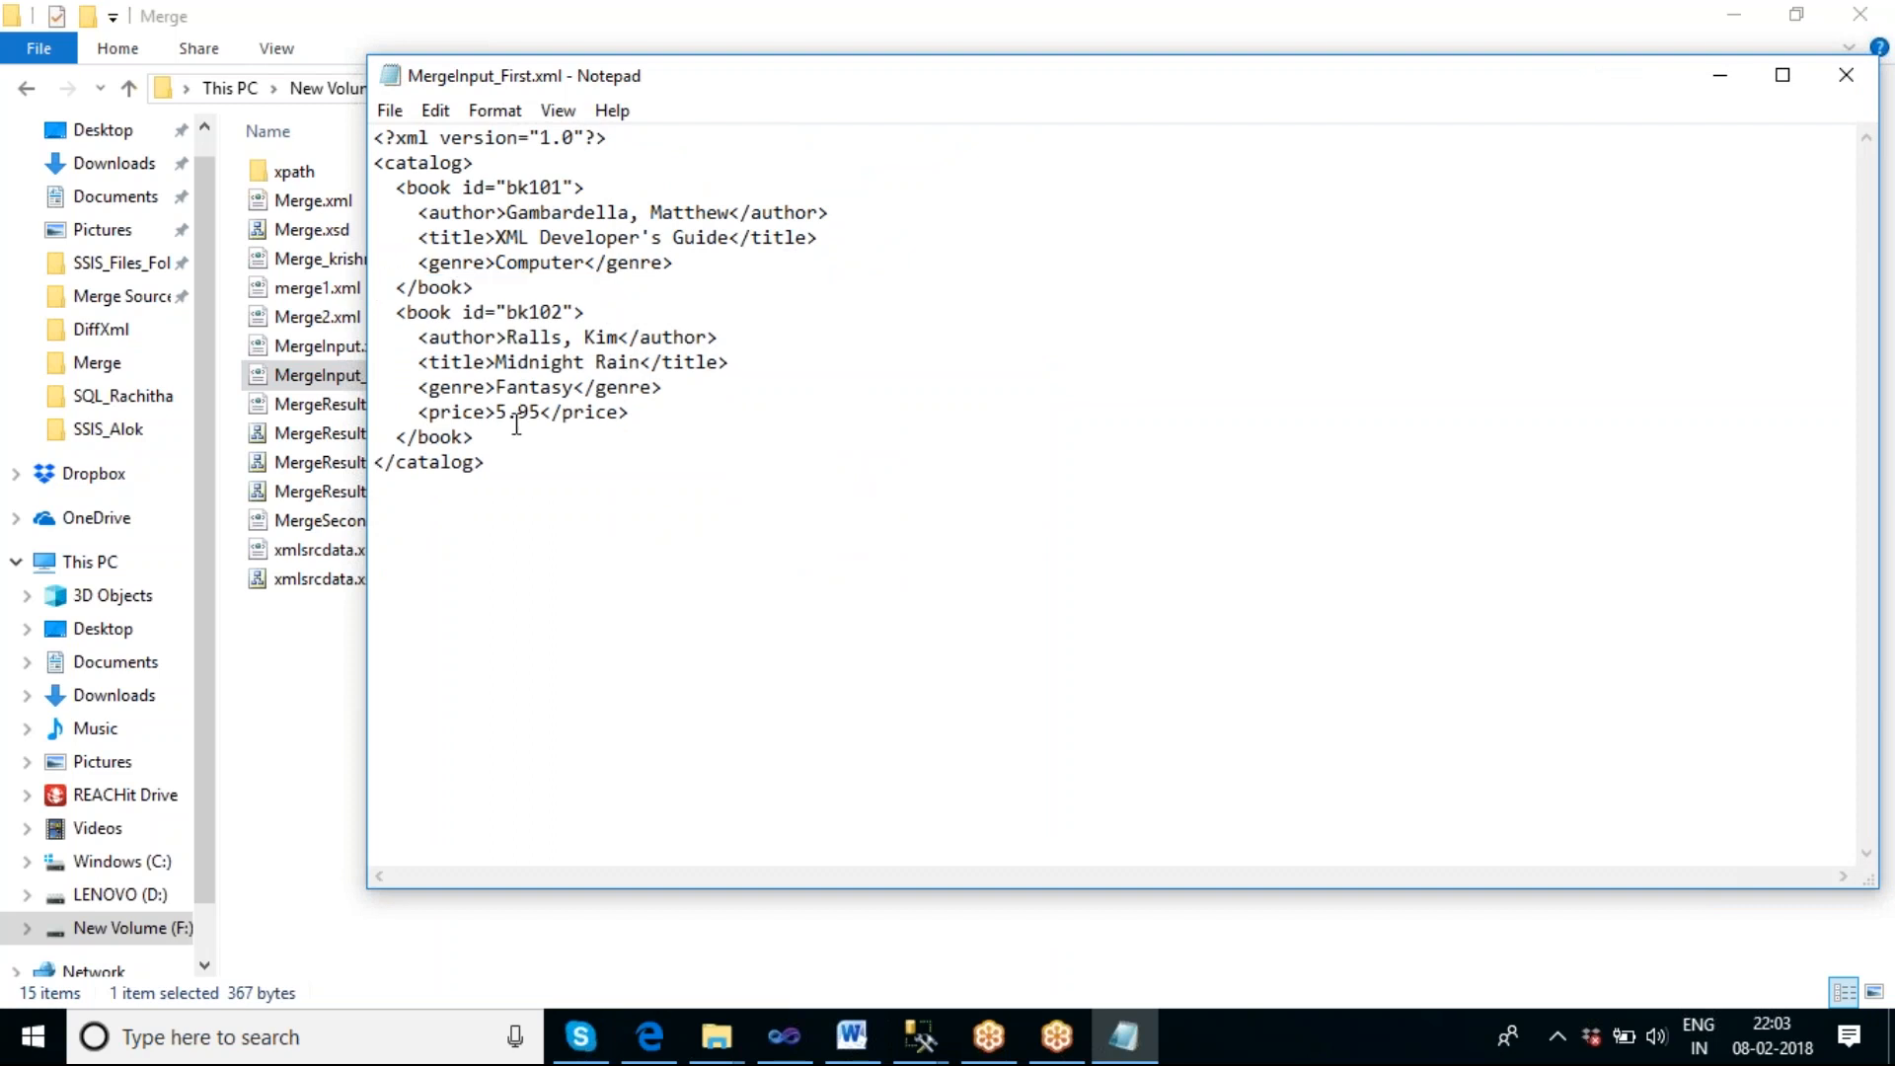
key(ctrl+s)
click(1846, 75)
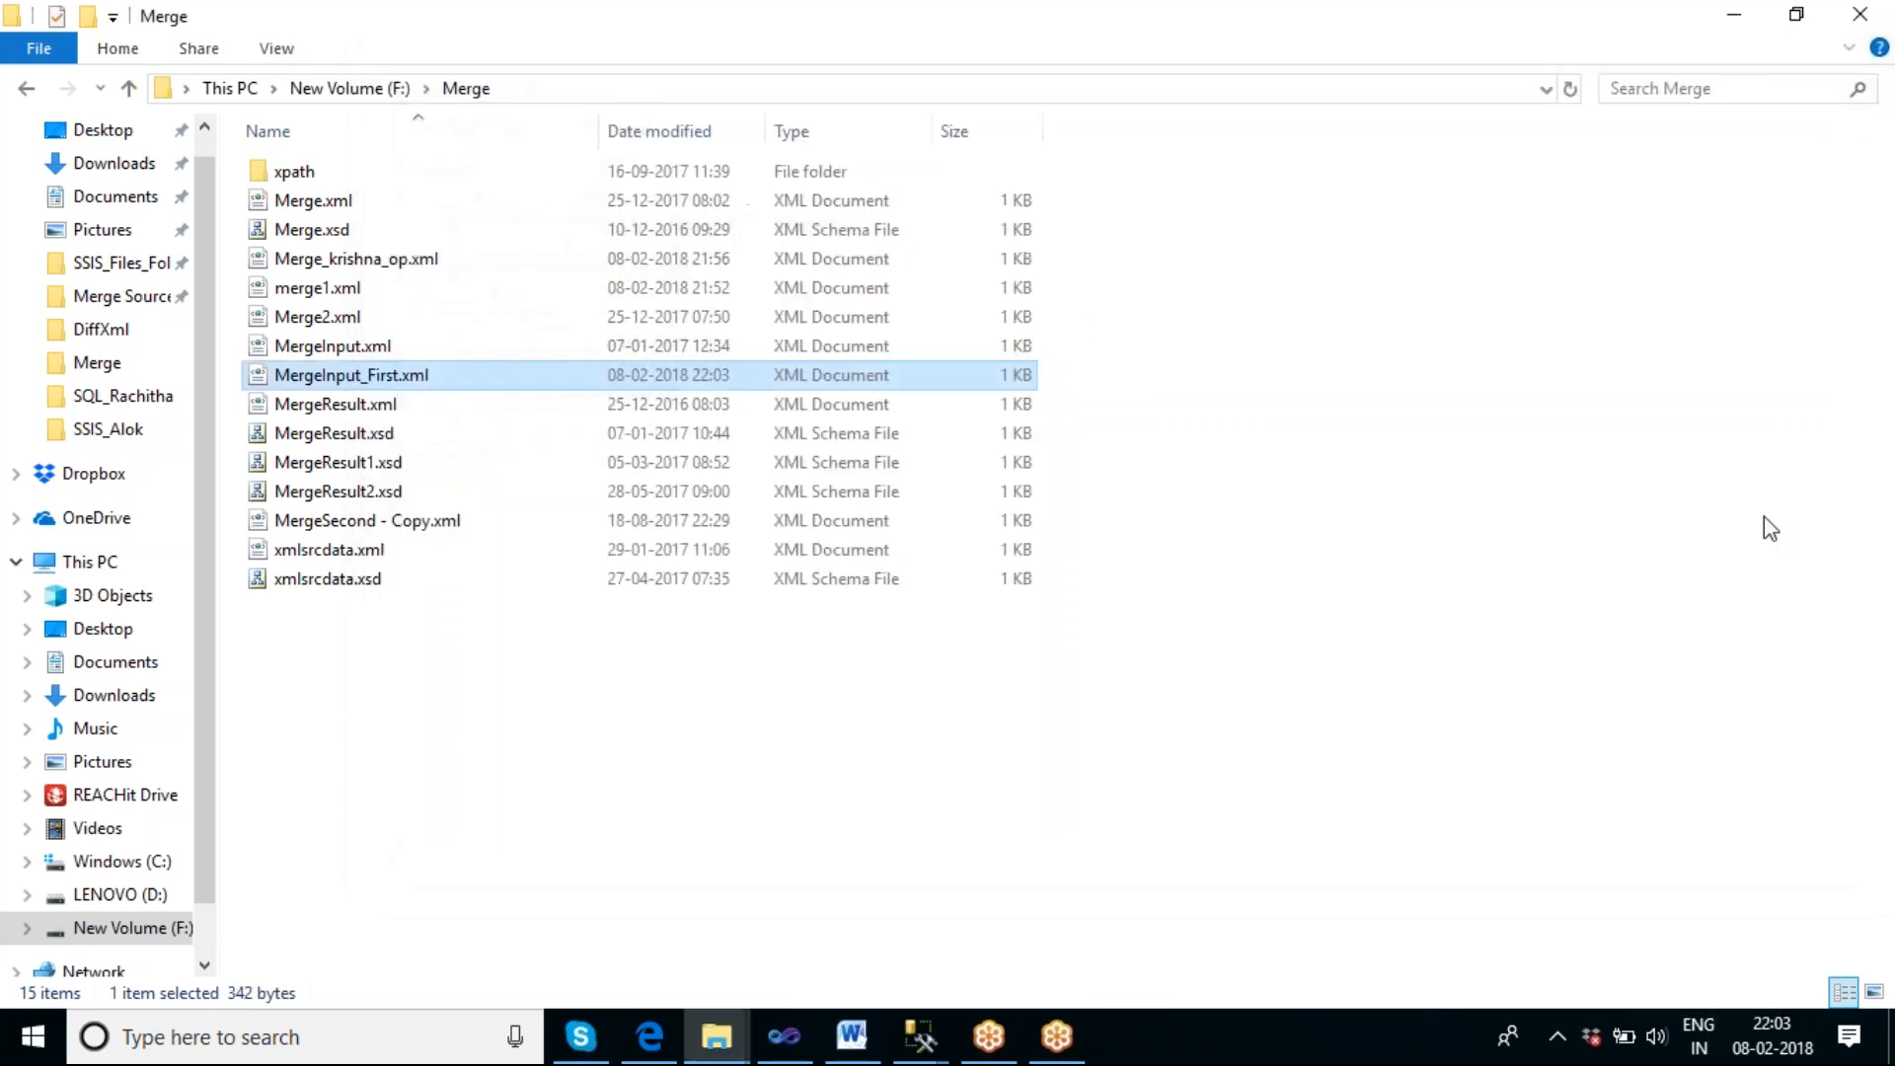
Switch to Visual Studio, stop debugging, and place a copy of Merge XML Task 2 just below the original.
click(801, 1049)
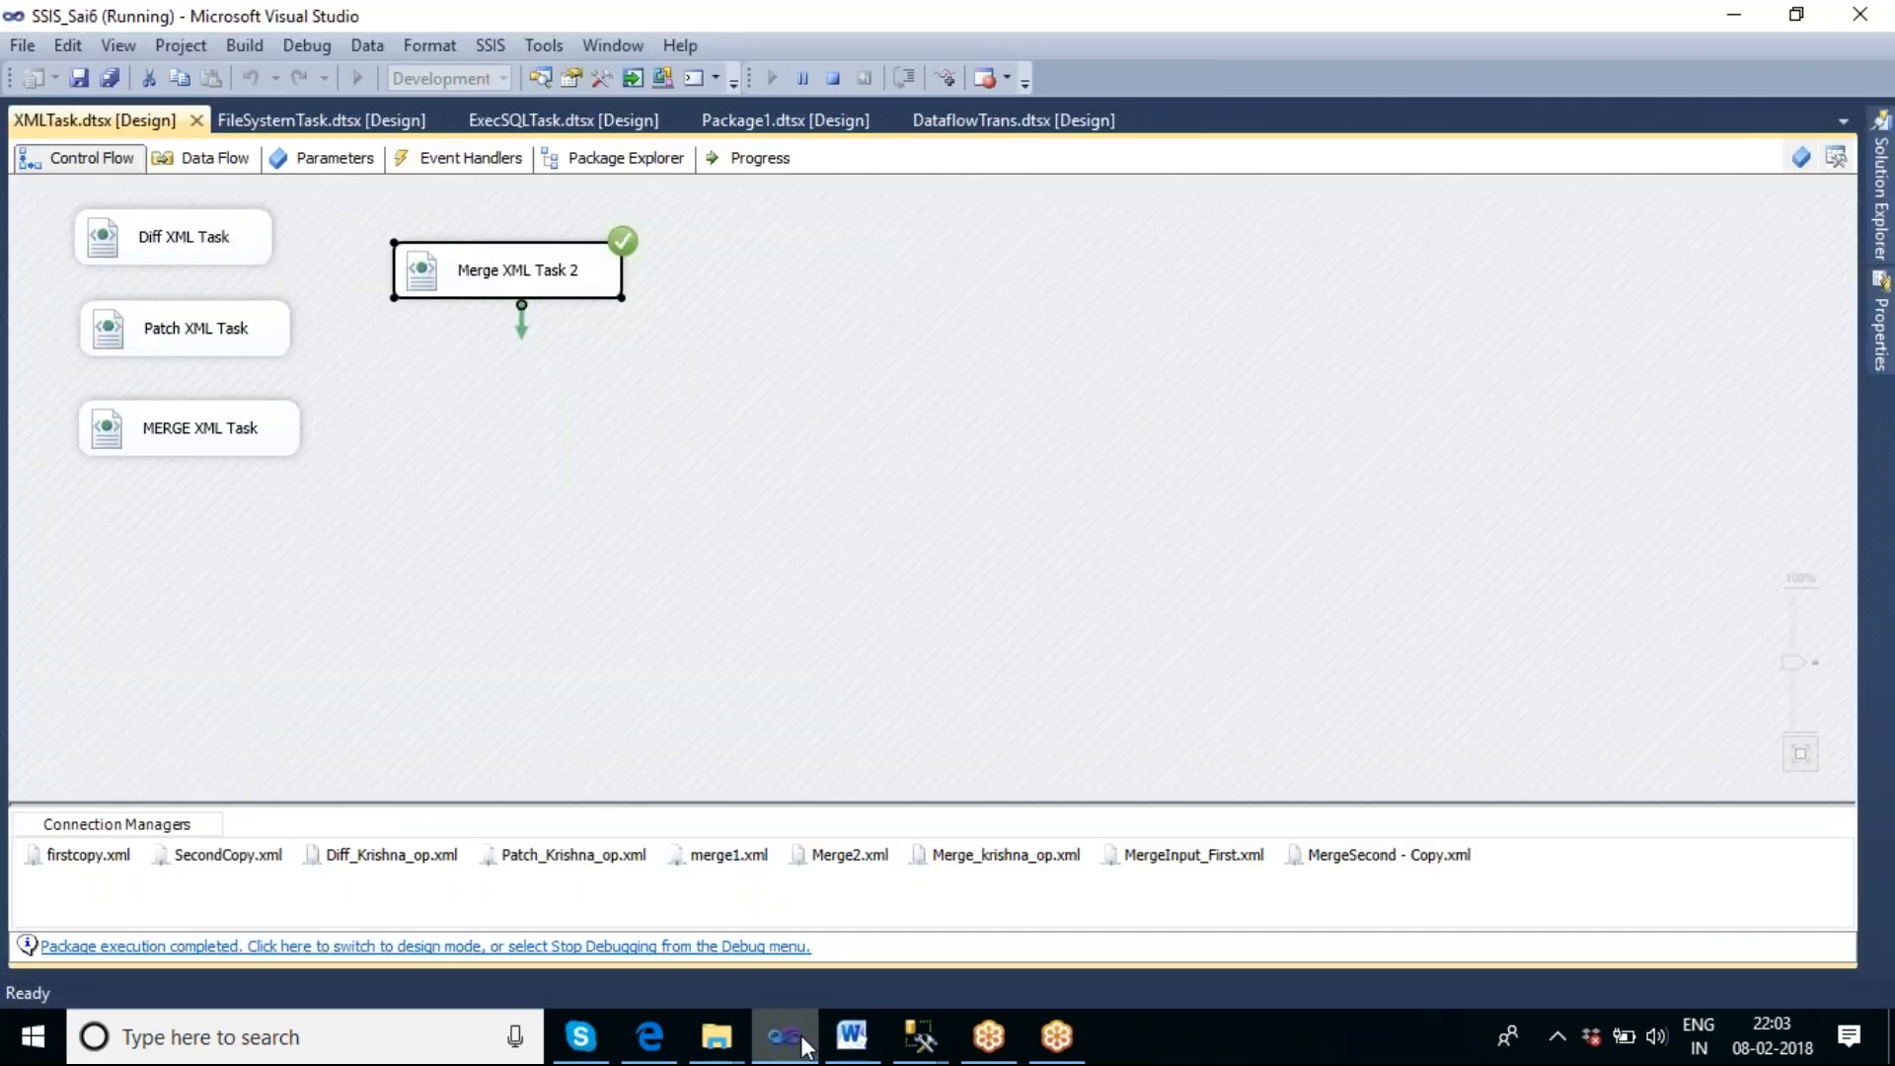
click(835, 79)
right_click(846, 294)
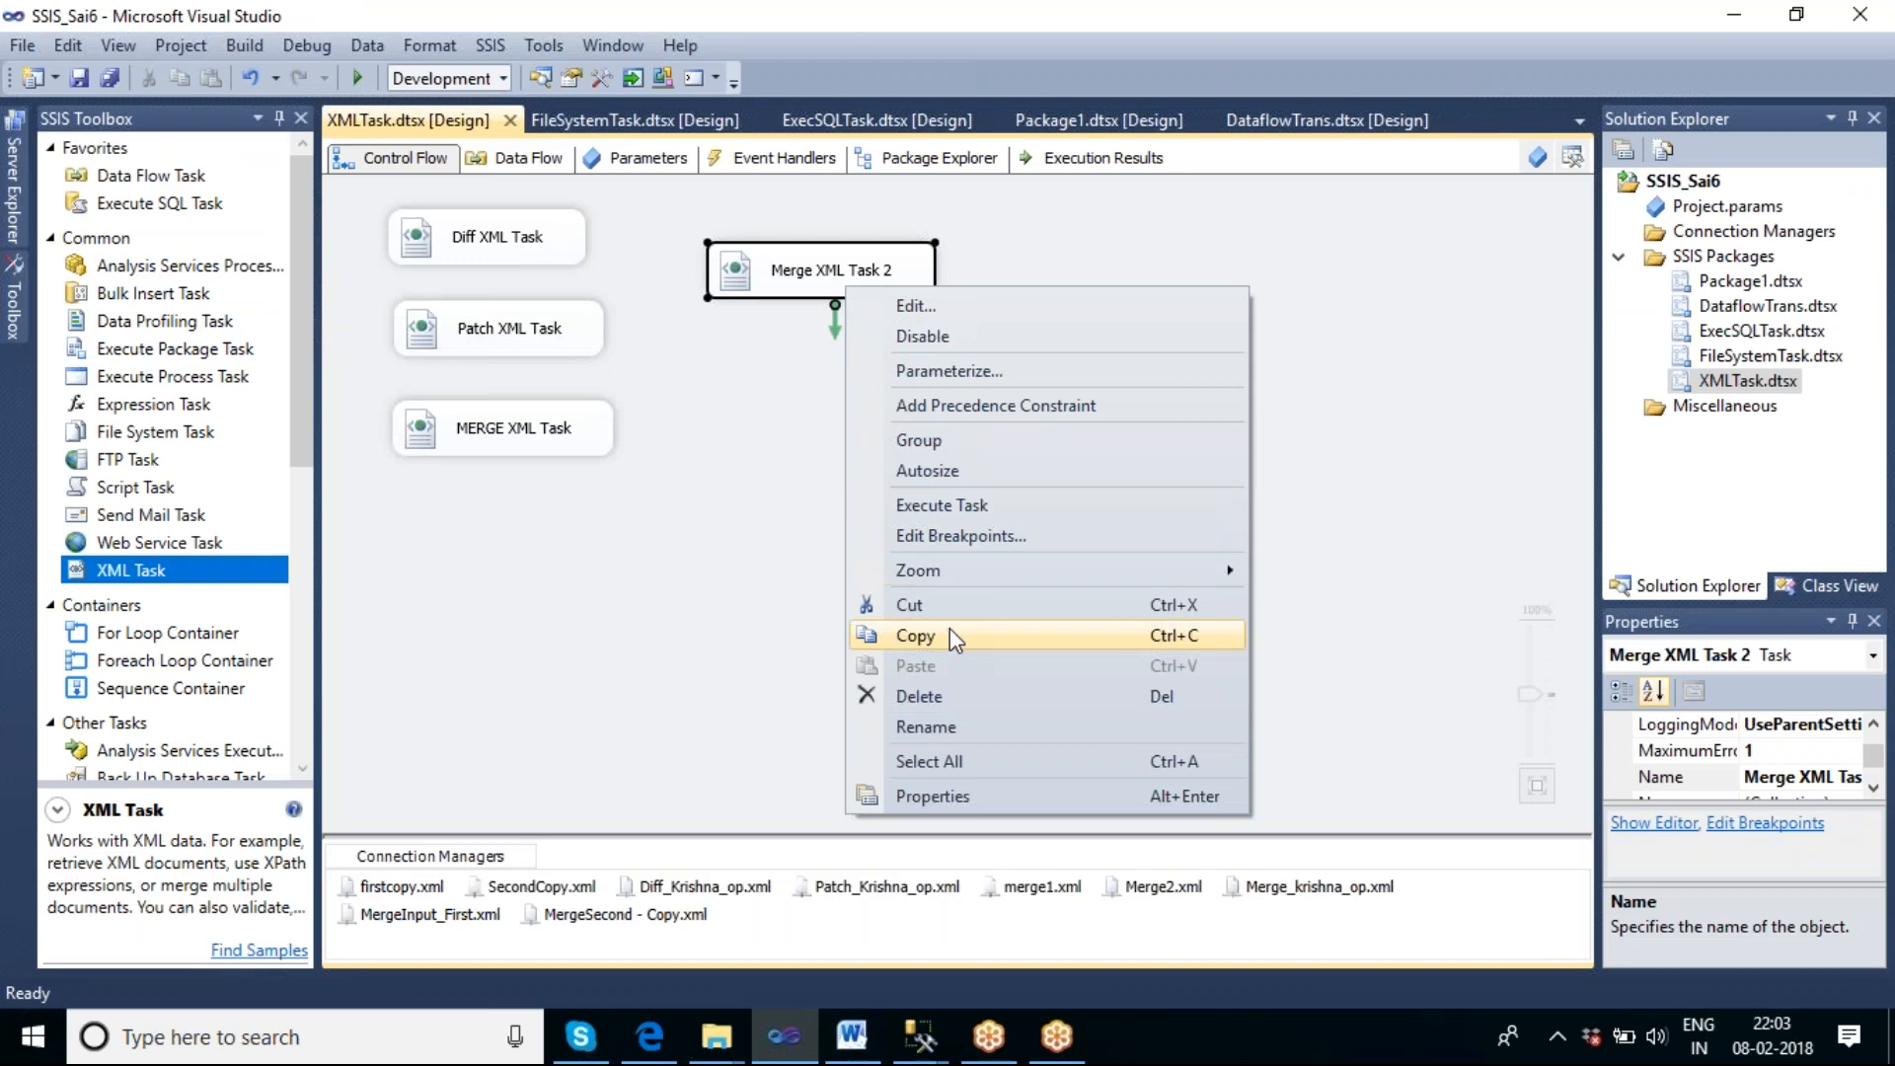
click(950, 631)
click(833, 423)
right_click(833, 423)
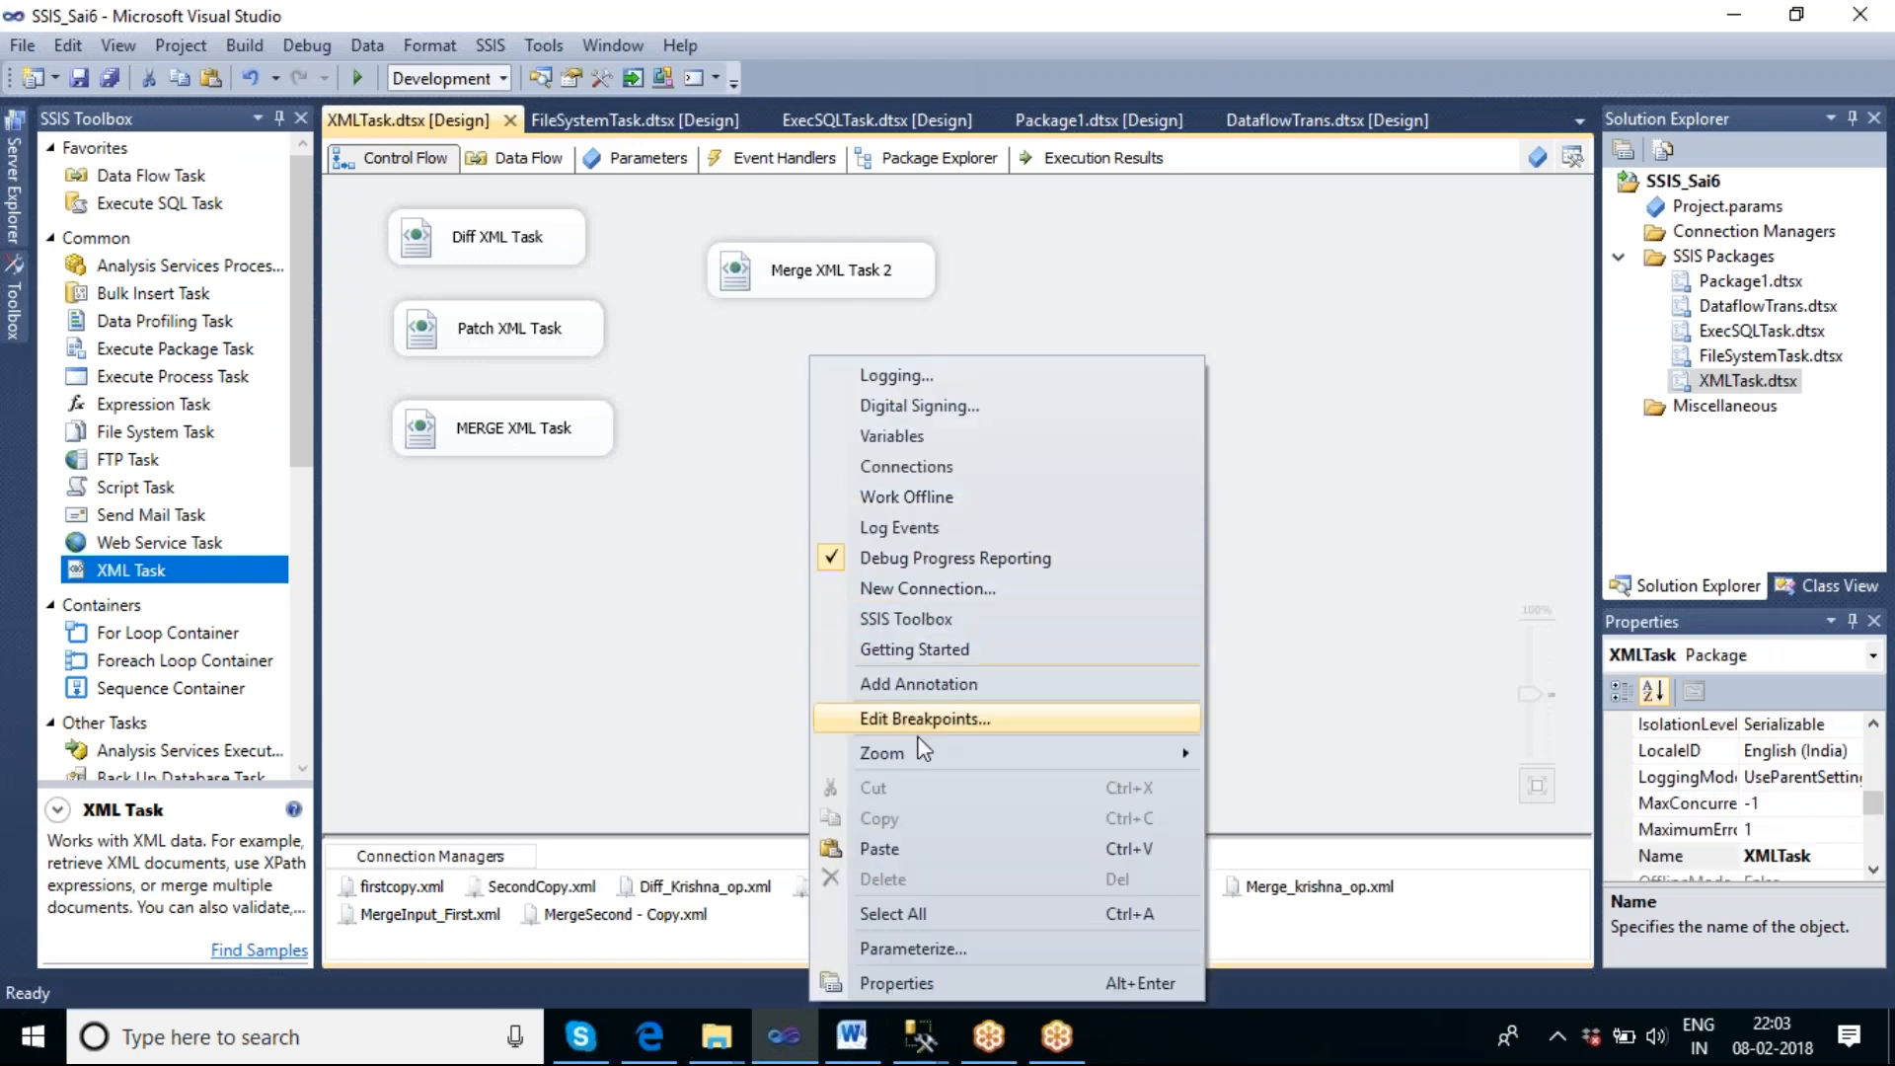
click(904, 846)
drag(936, 452, 819, 375)
click(910, 550)
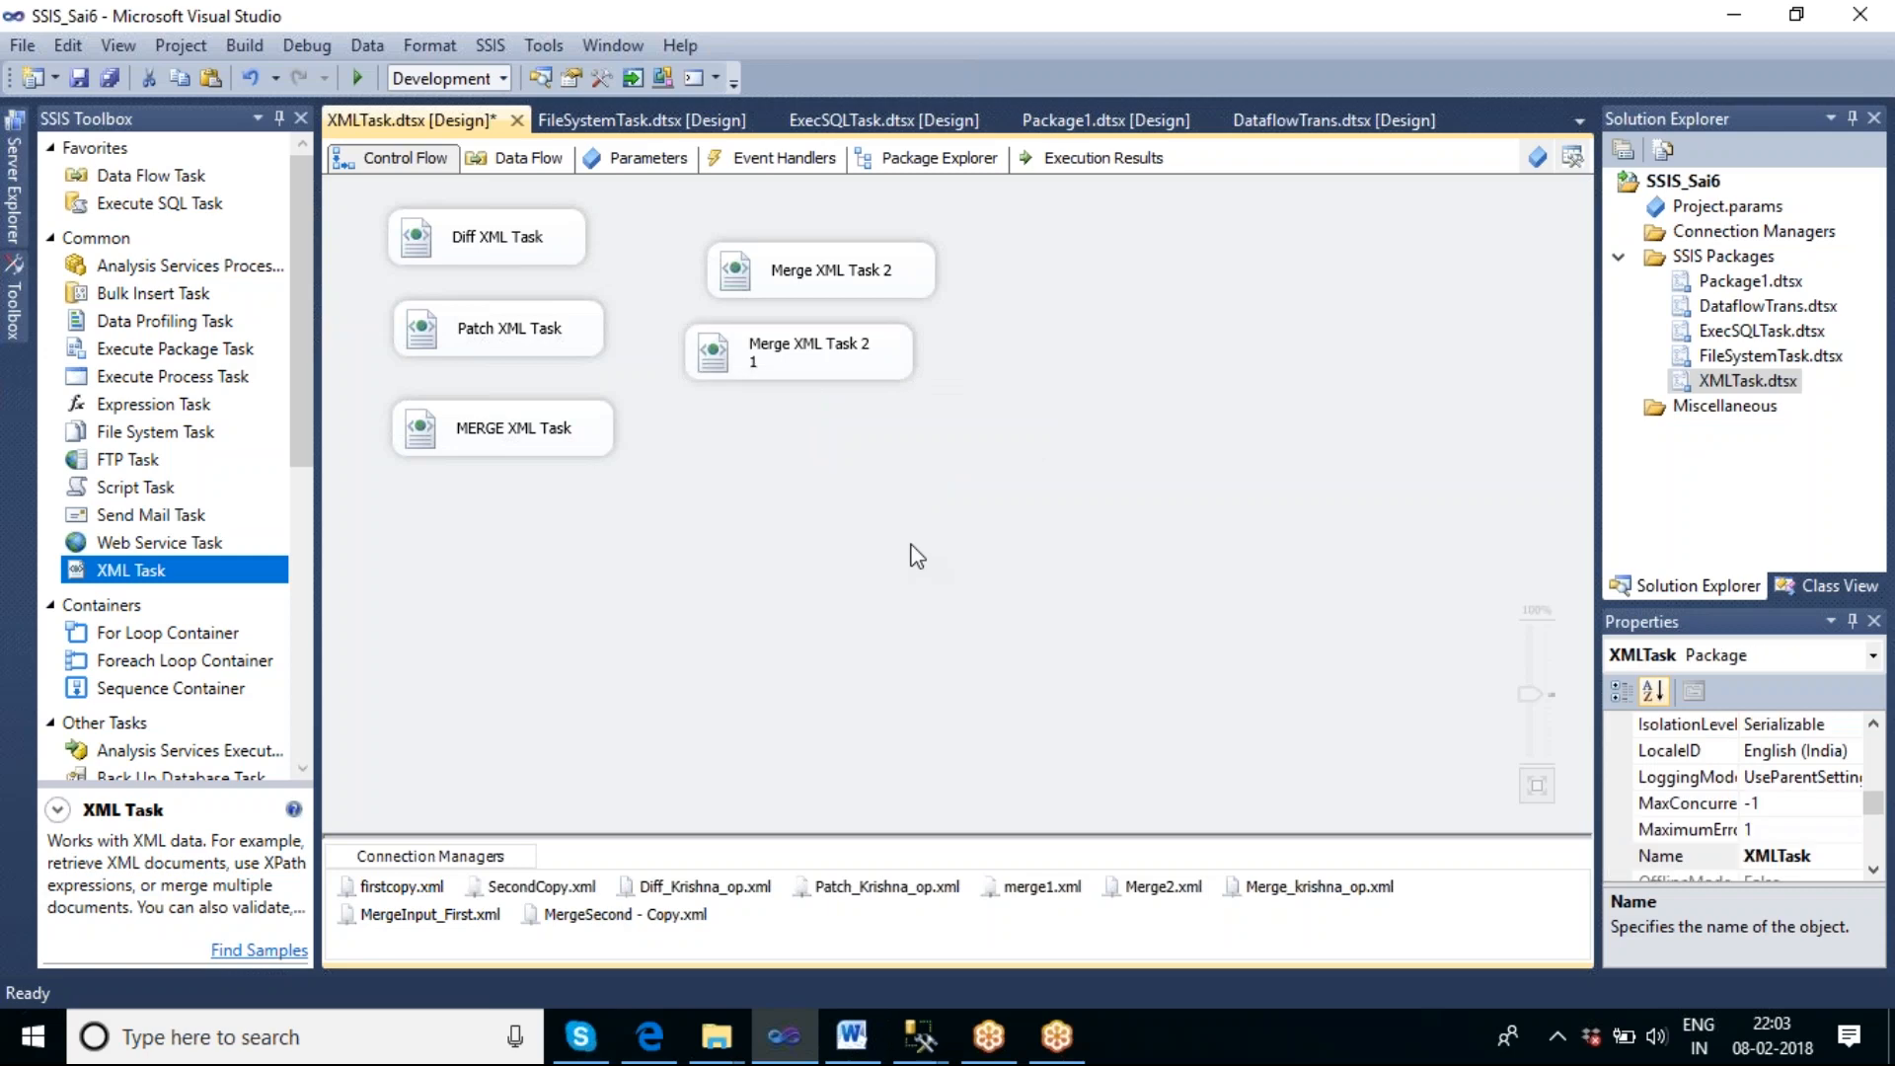
Open the copied merge task for editing and remove the index from the book brackets in XPathStringSource.
double_click(864, 373)
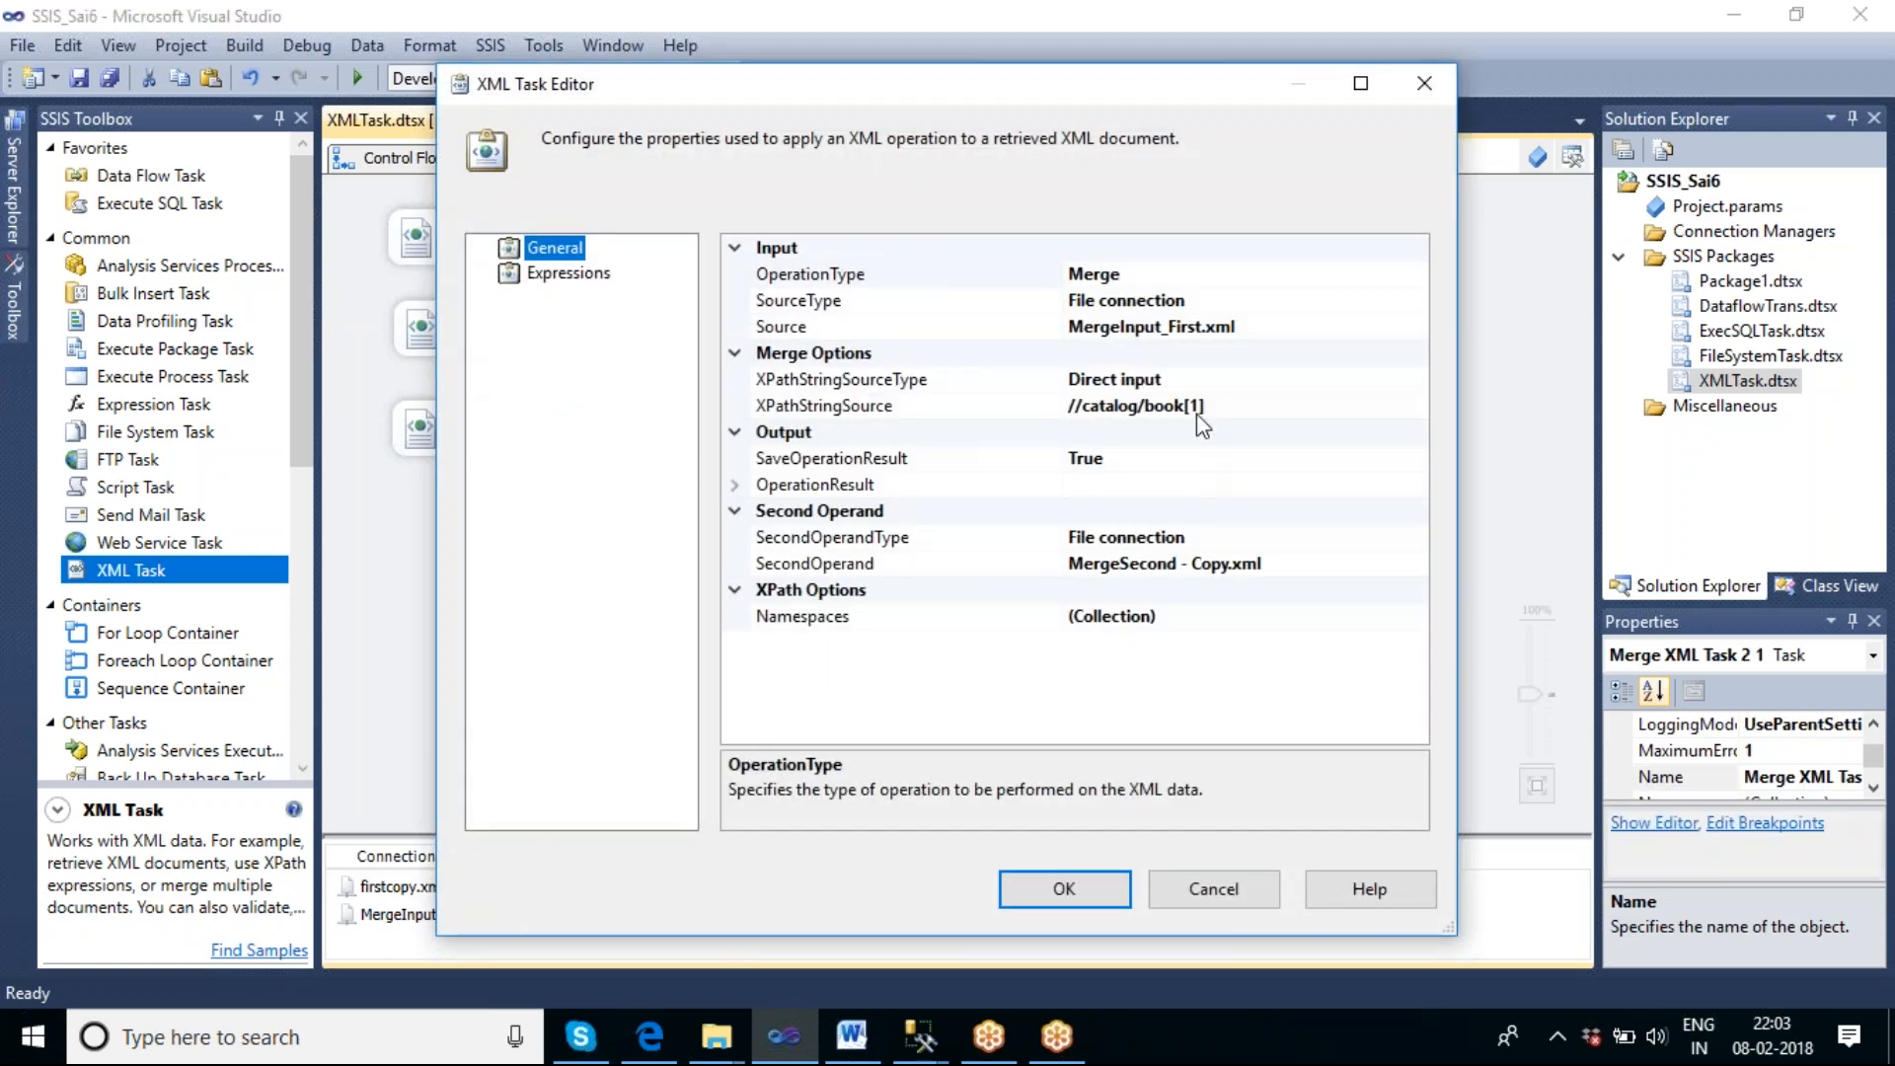
click(1196, 413)
key(BackSpace)
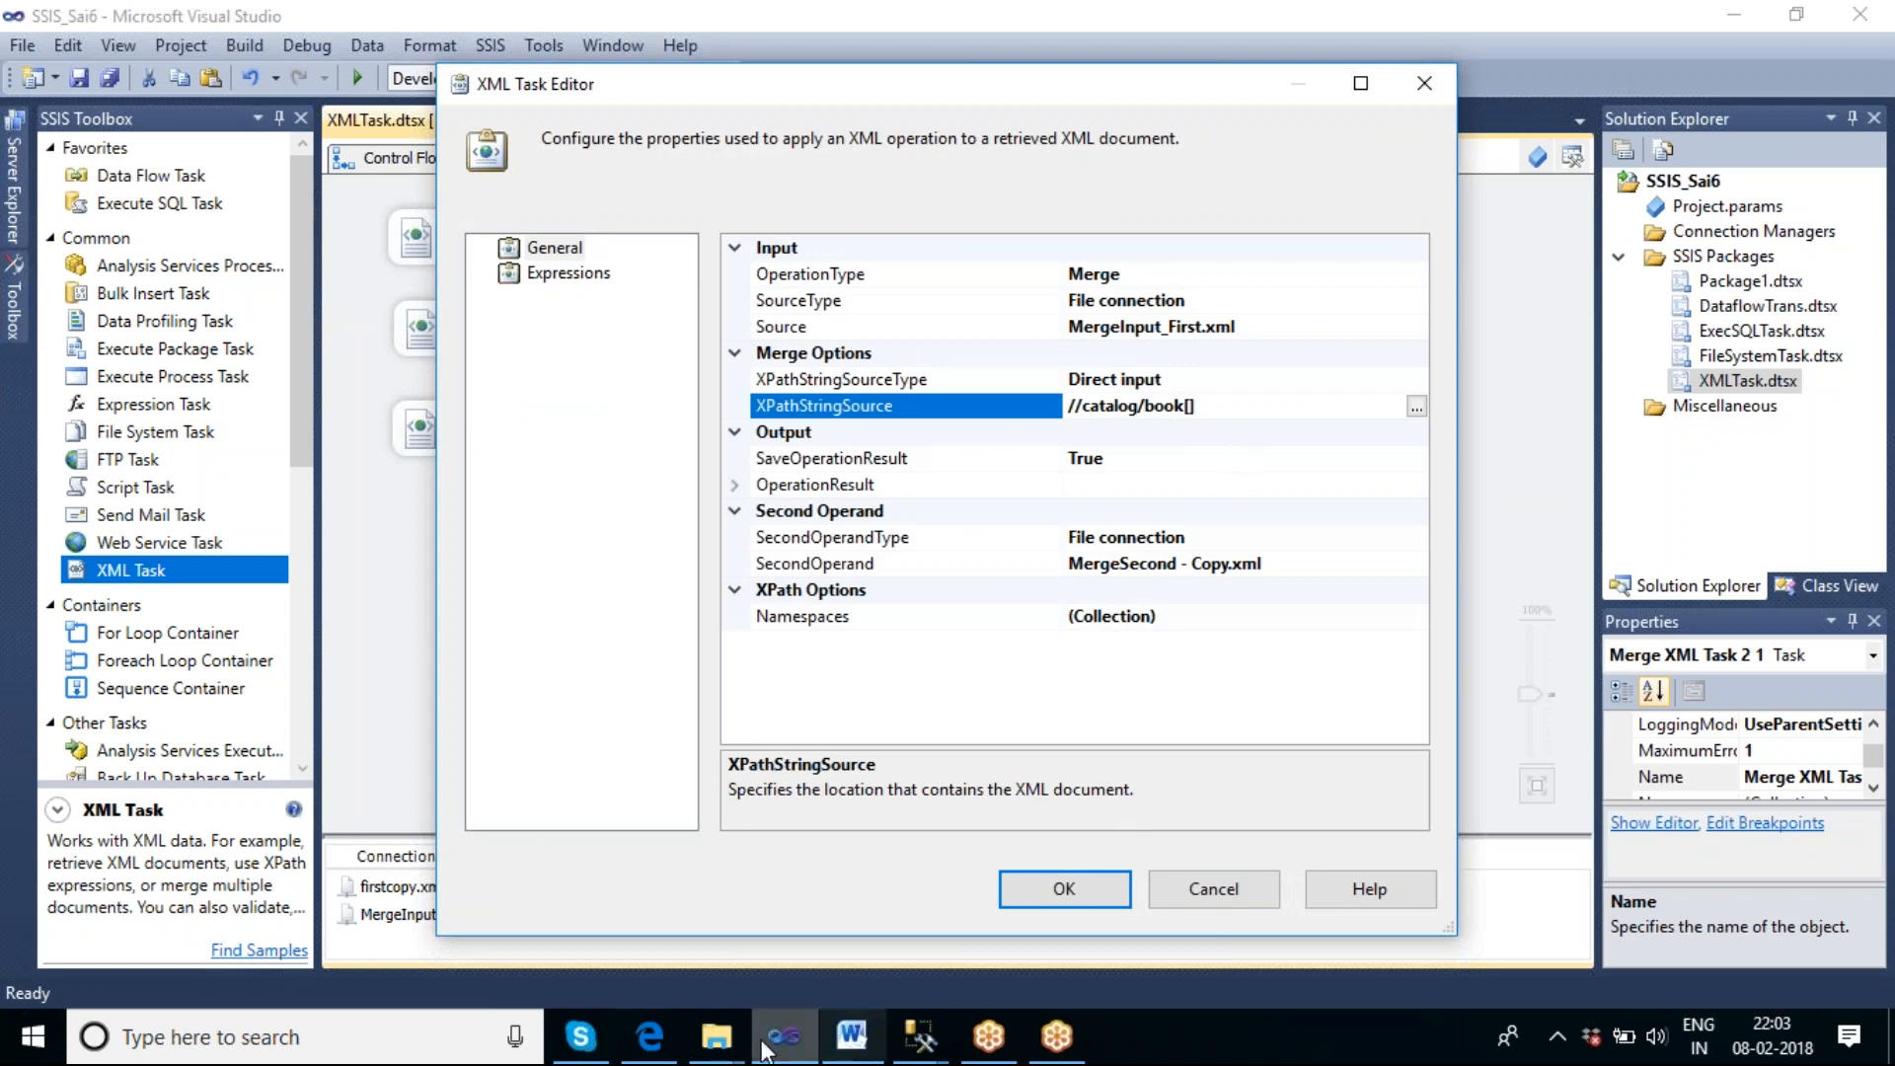
Open MergeInput_First.xml from the Merge folder to examine its book ids, and return to the XML Task Editor in Visual Studio.
click(659, 1050)
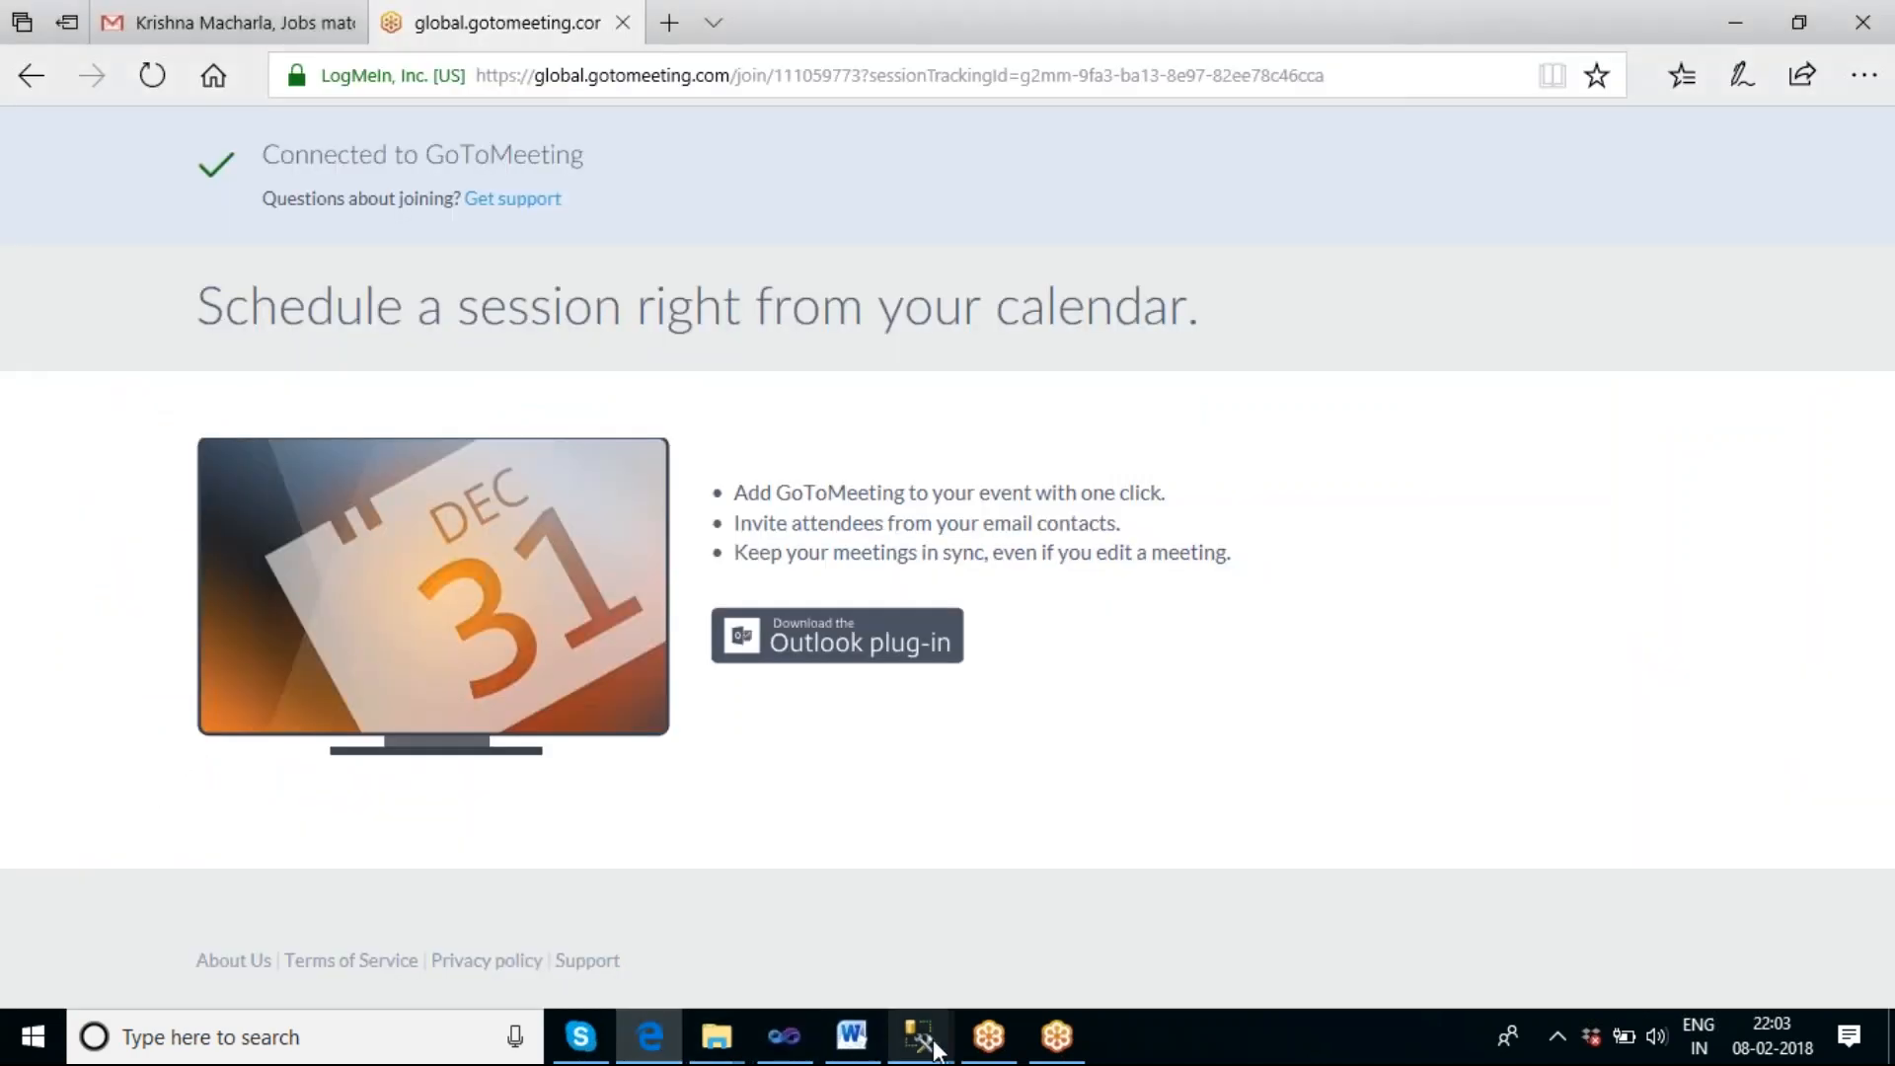
click(725, 1041)
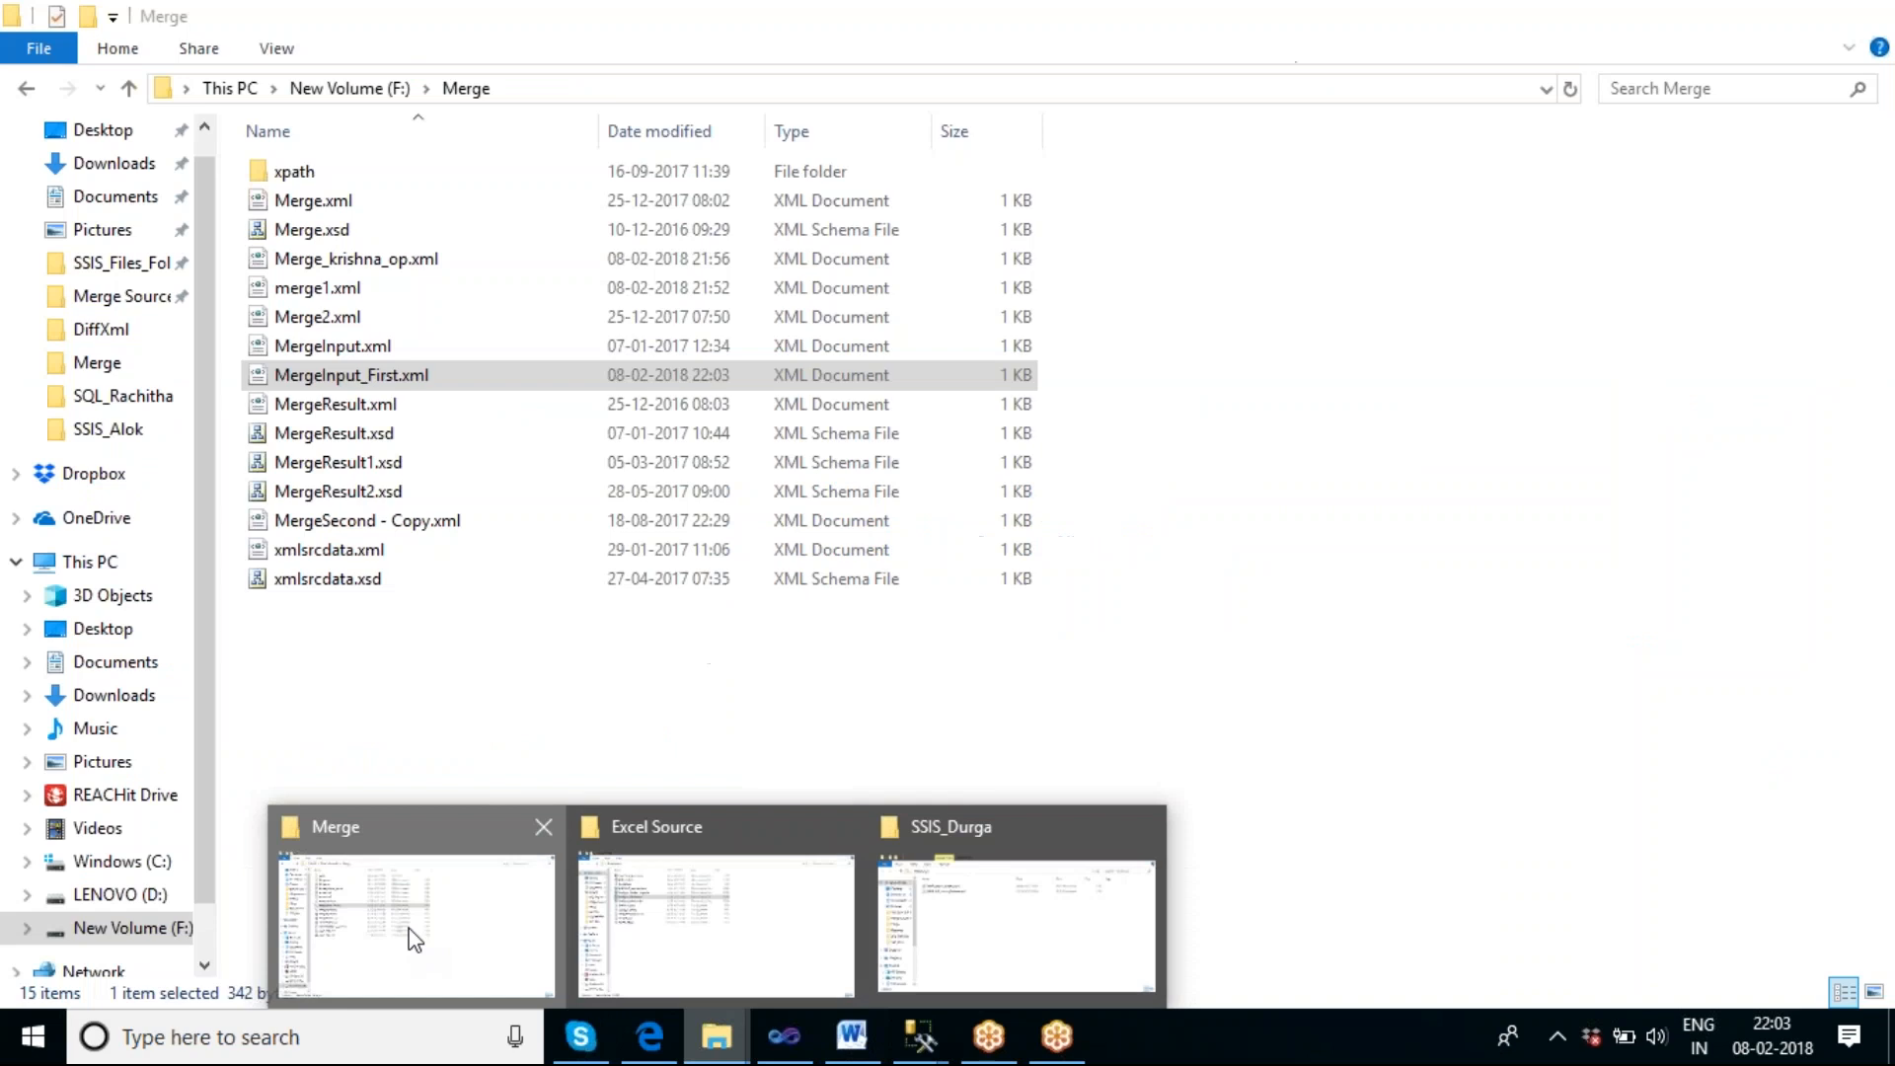
click(411, 939)
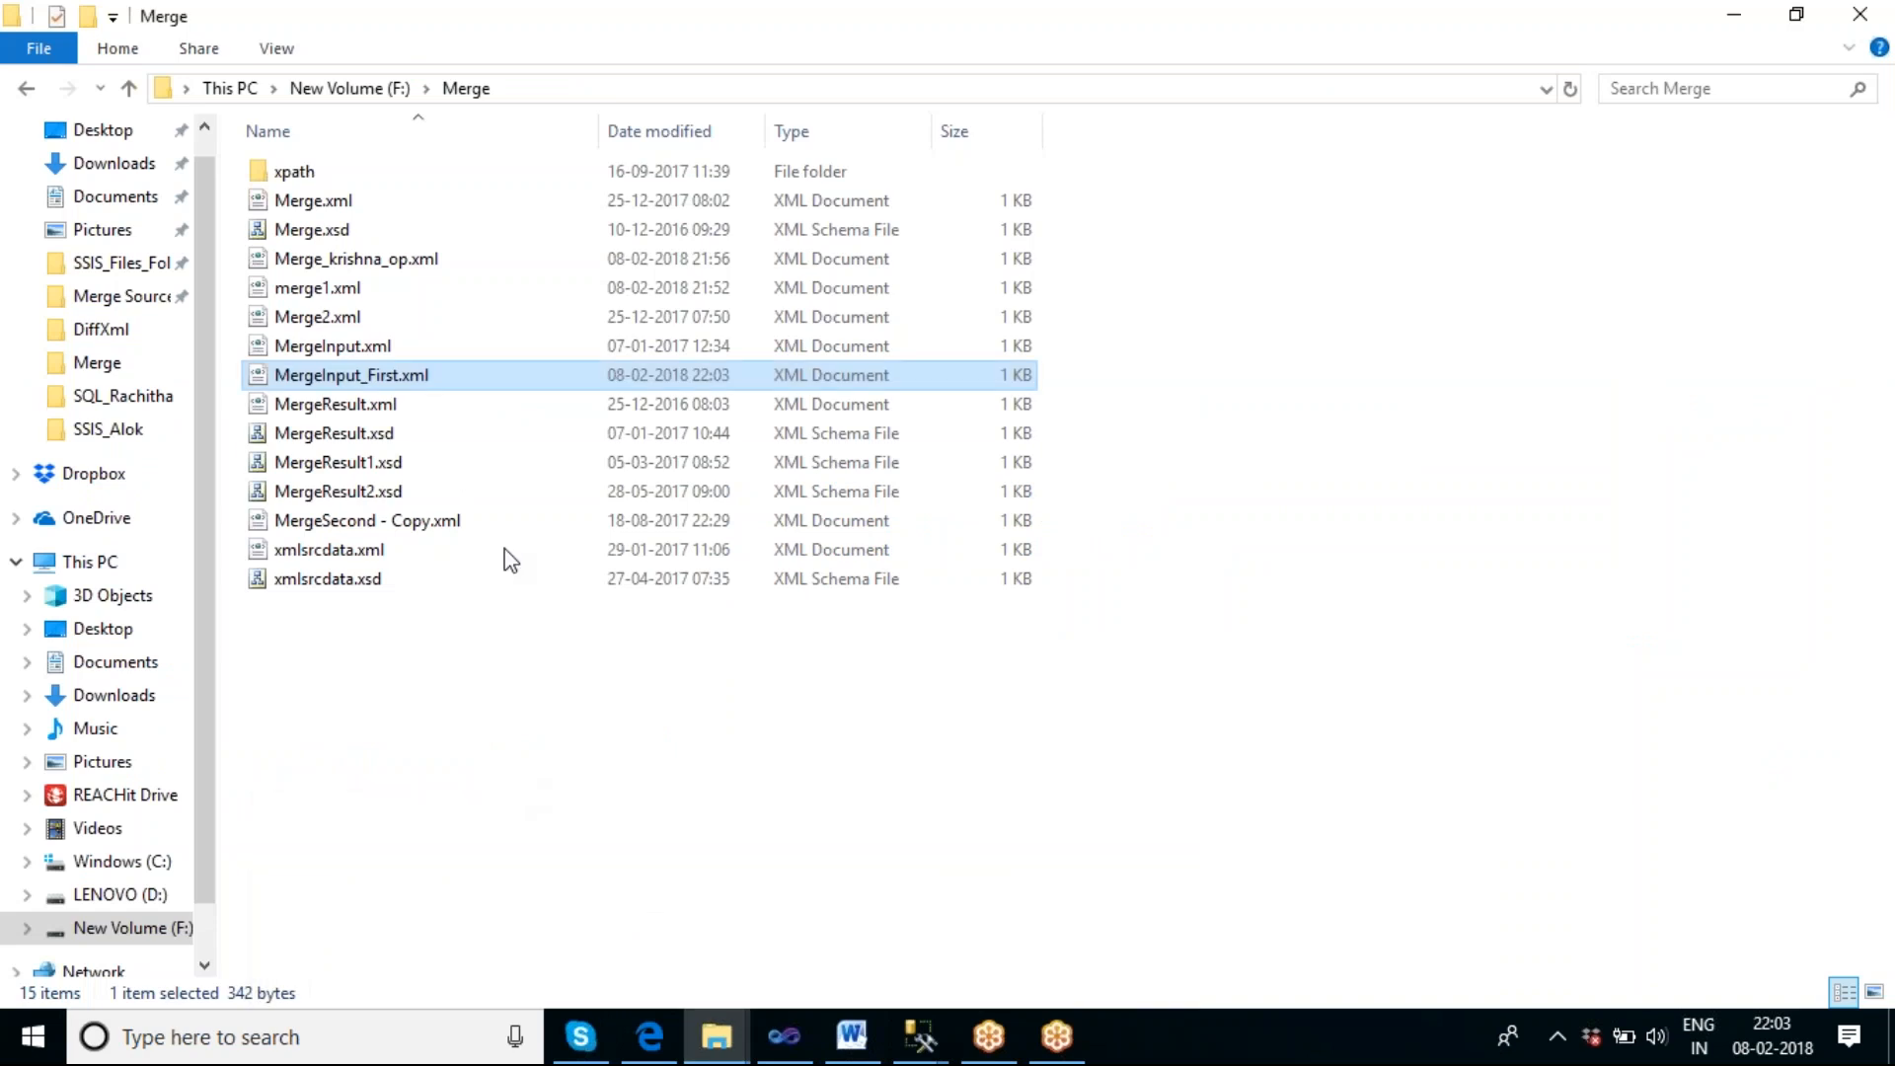
double_click(371, 376)
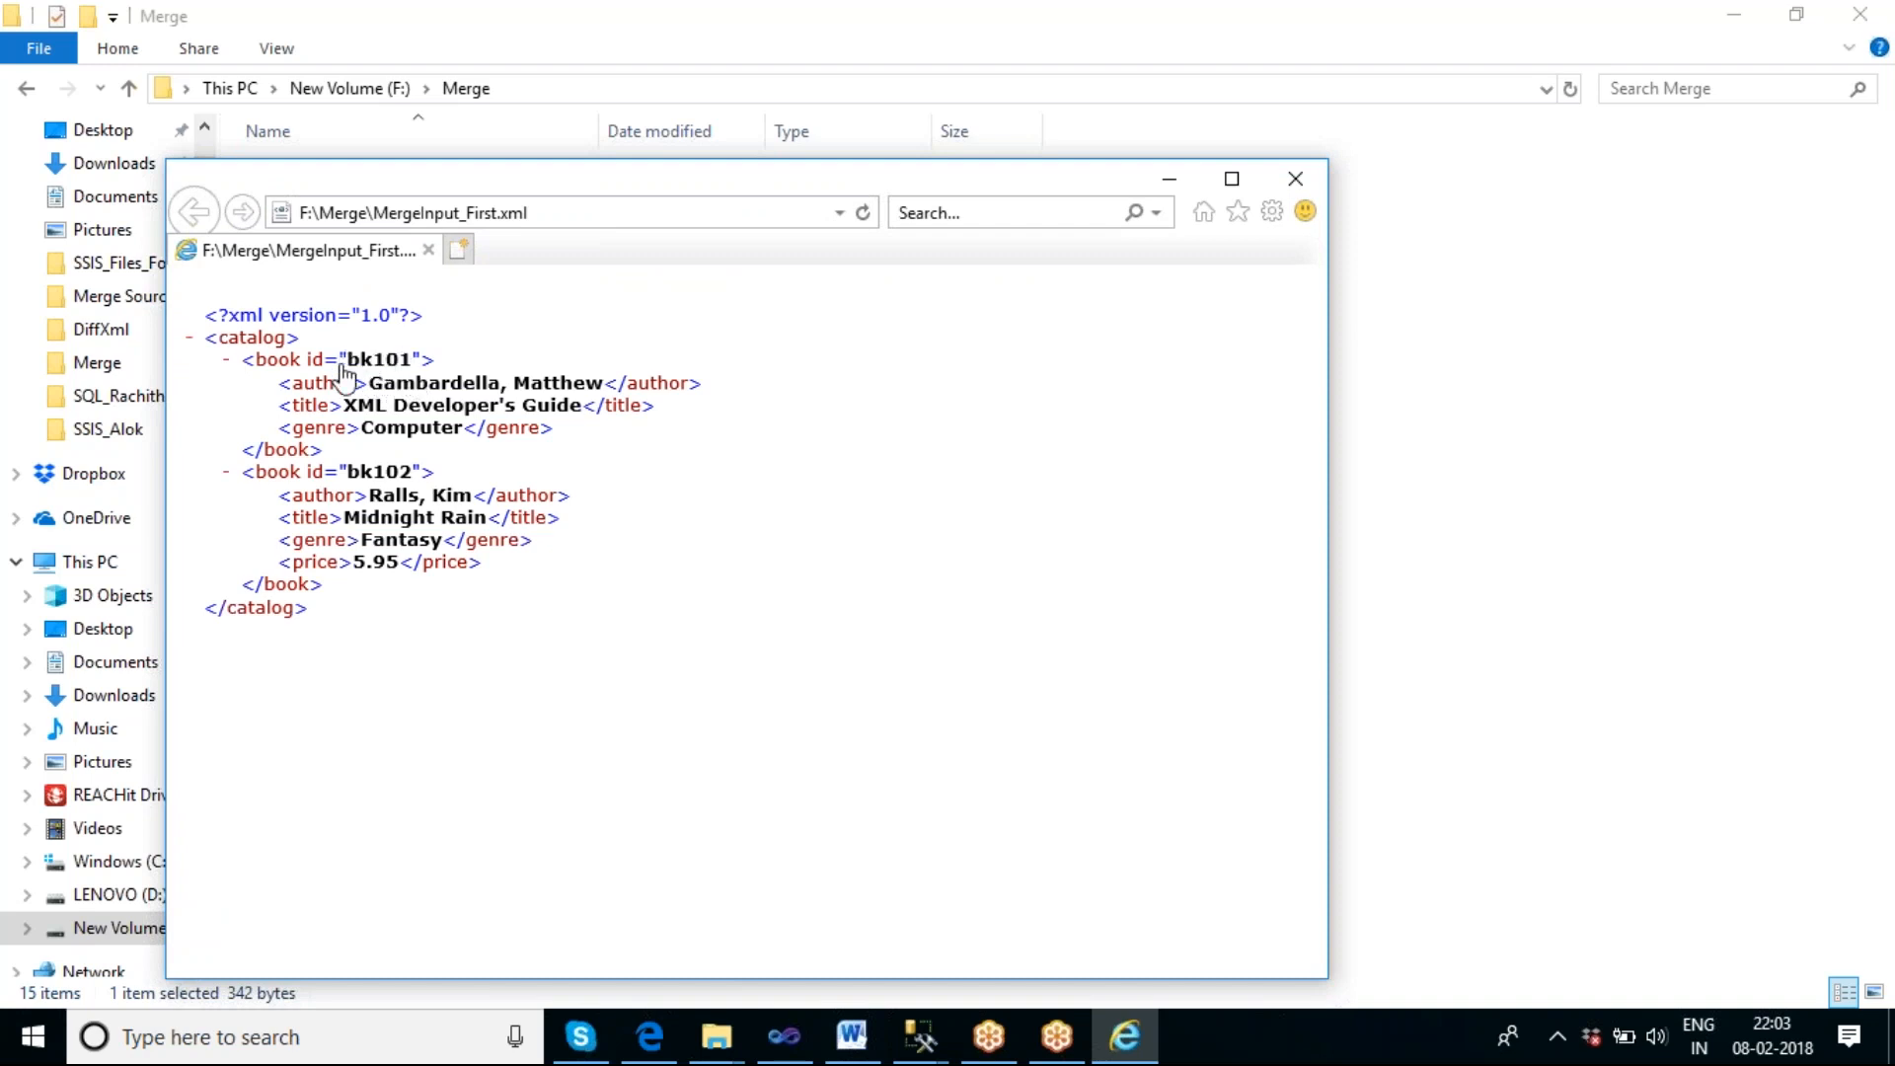
click(785, 1037)
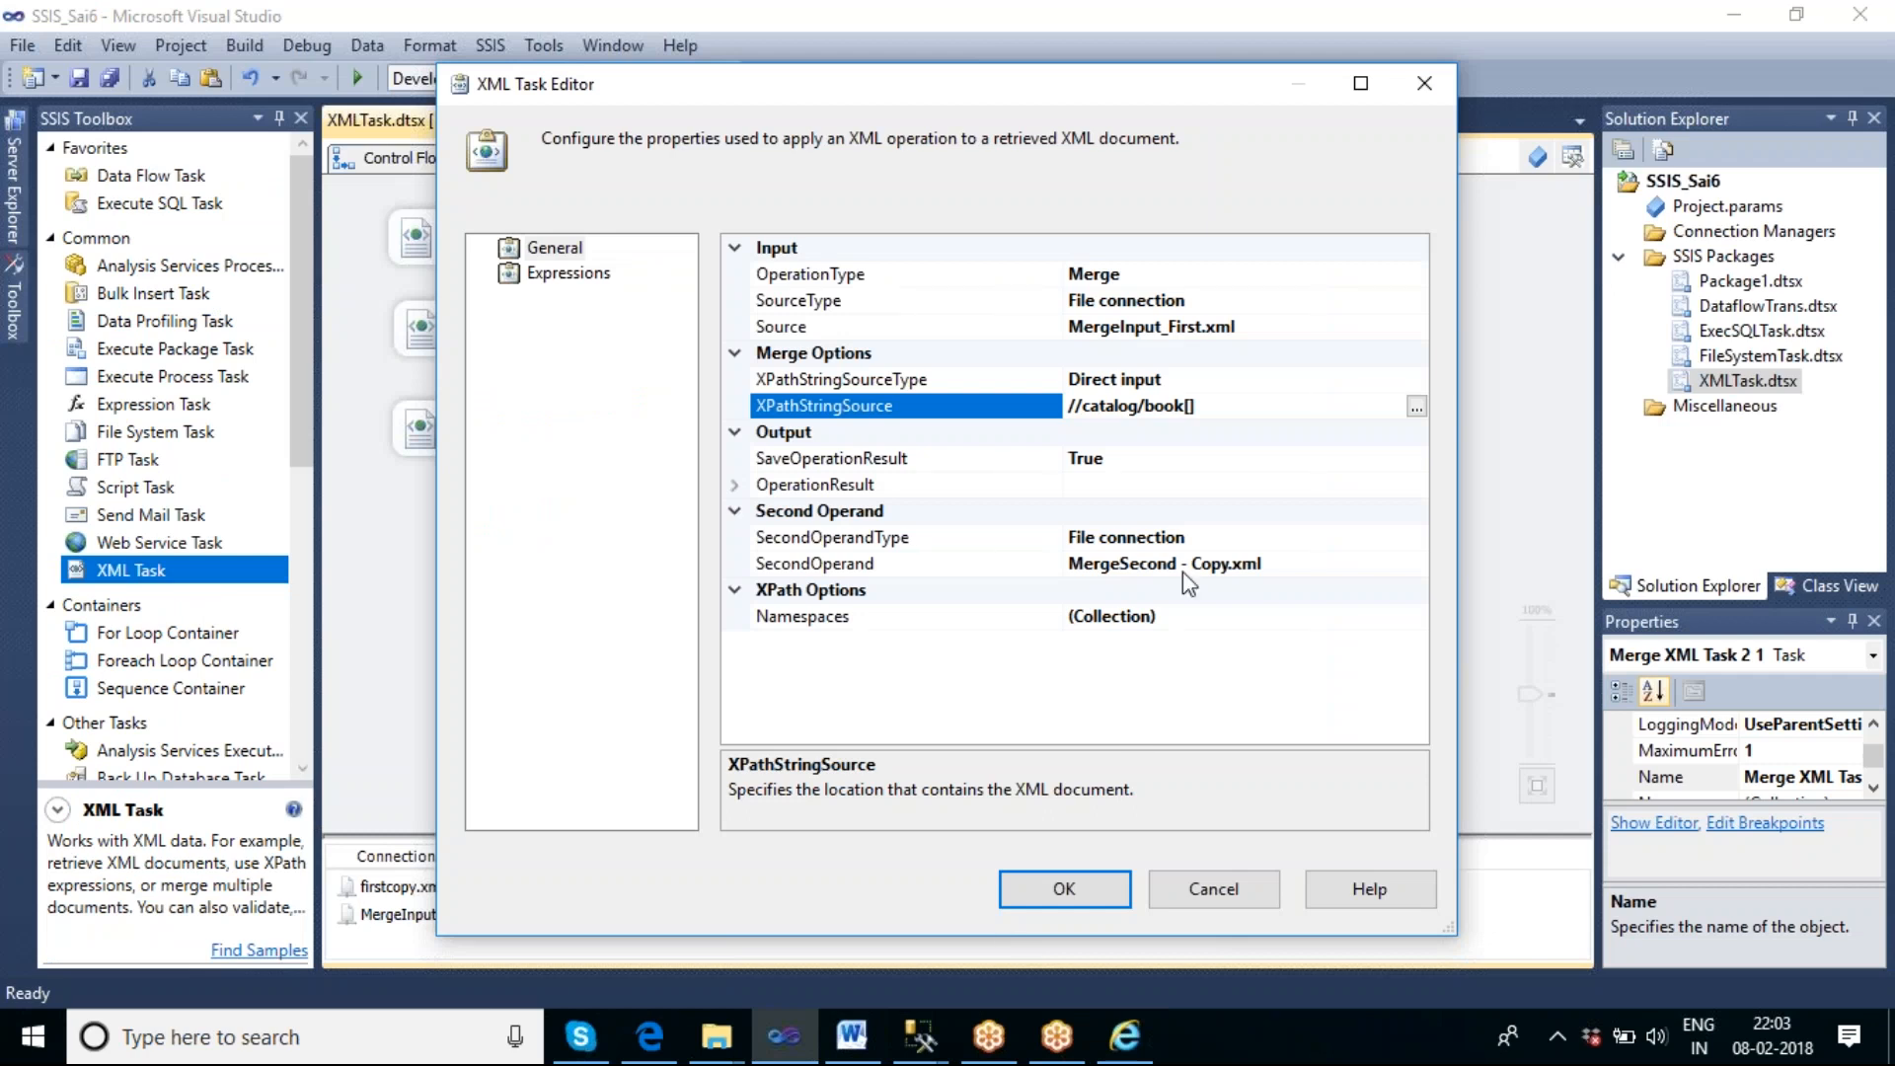
click(1195, 406)
text(id)
text(=")
text(bk)
text(101")
text(])
text(@)
click(1130, 1032)
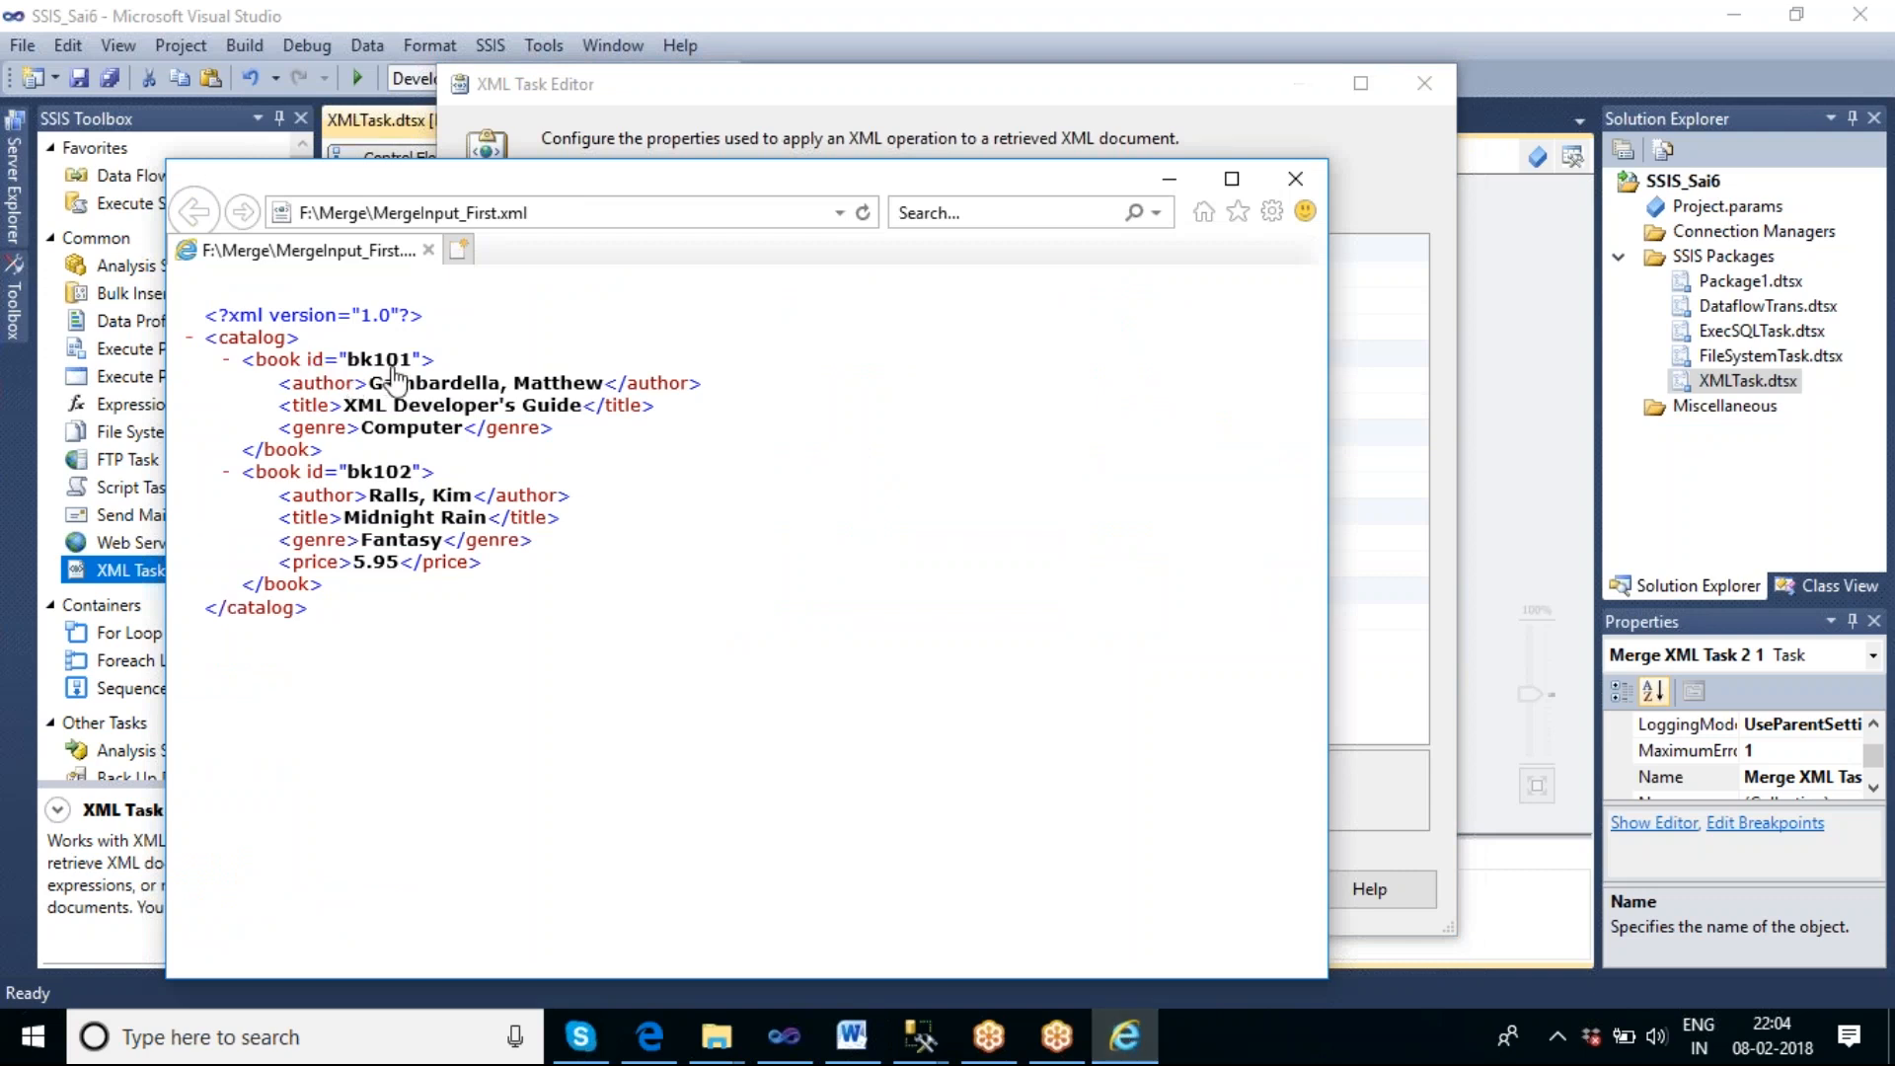
click(784, 1036)
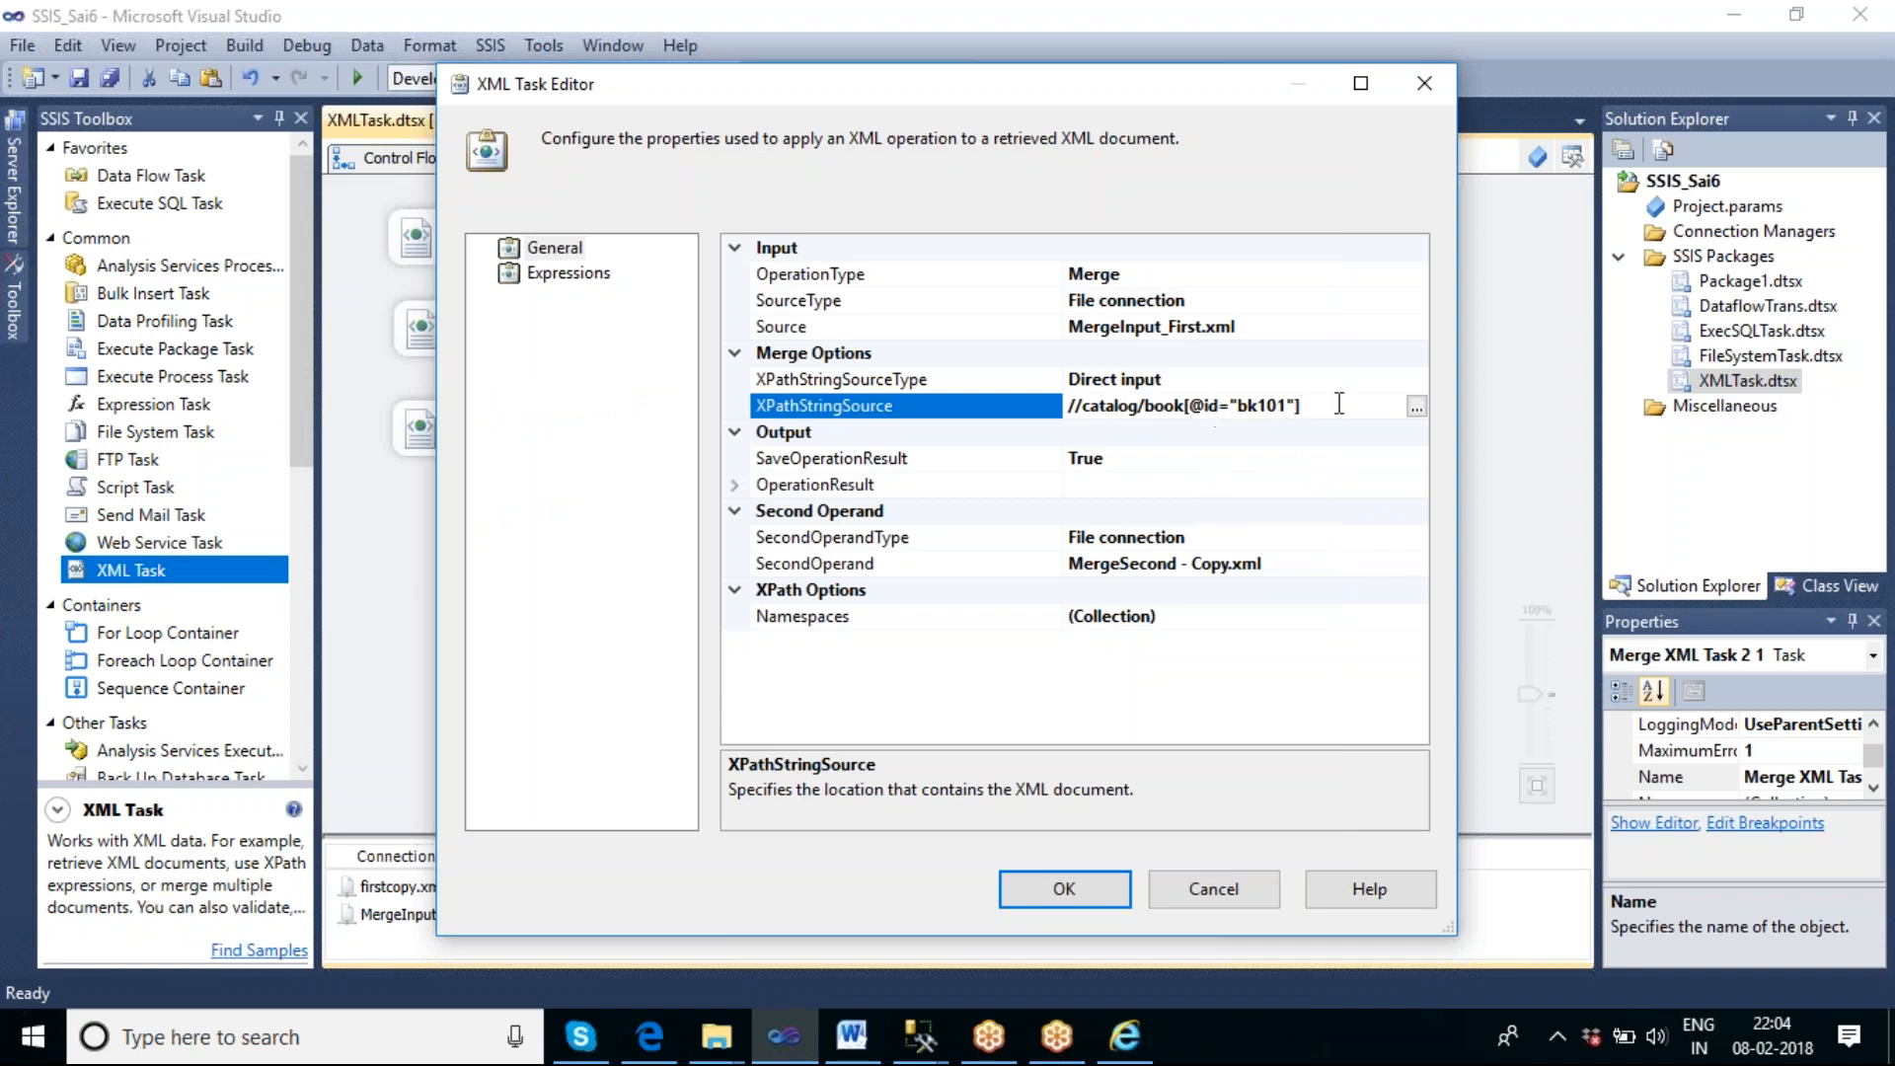
click(1063, 889)
Execute only the copied merge task, Merge XML Task 2 1.
click(1005, 515)
right_click(826, 361)
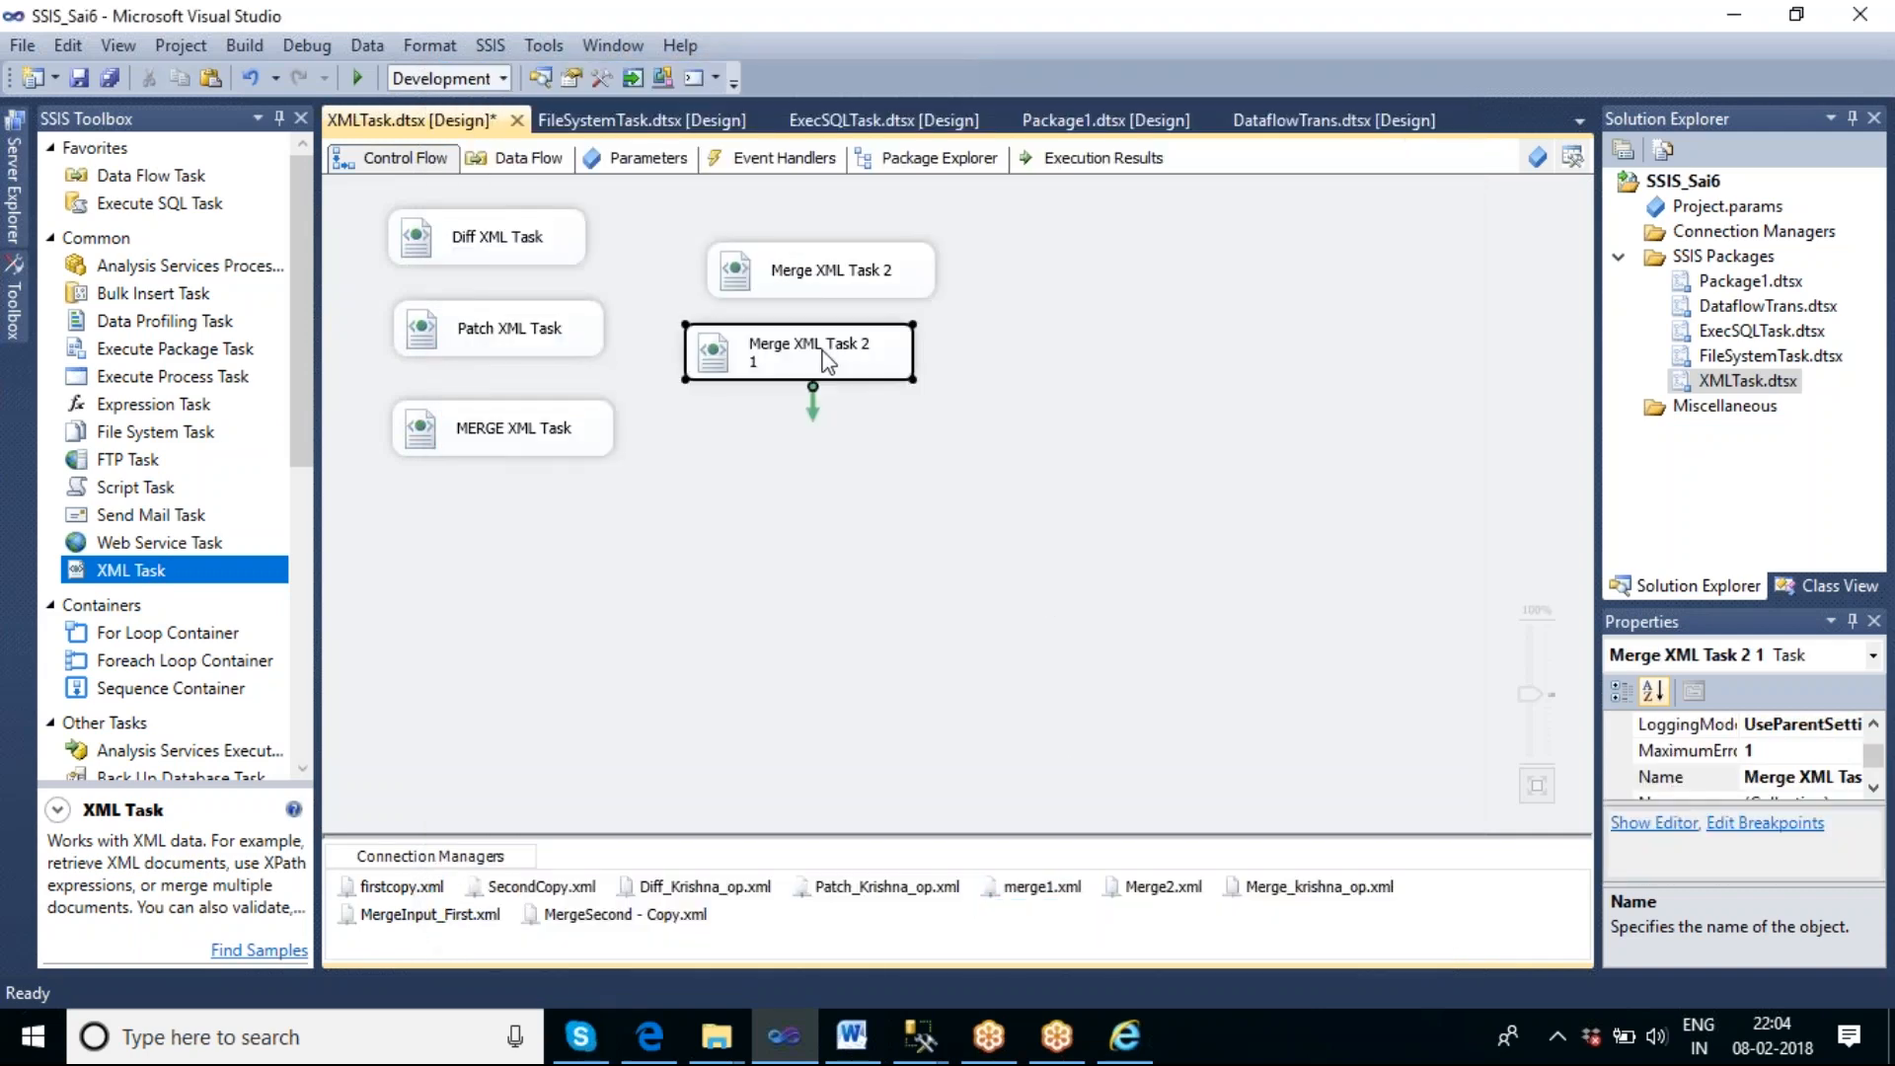
click(933, 570)
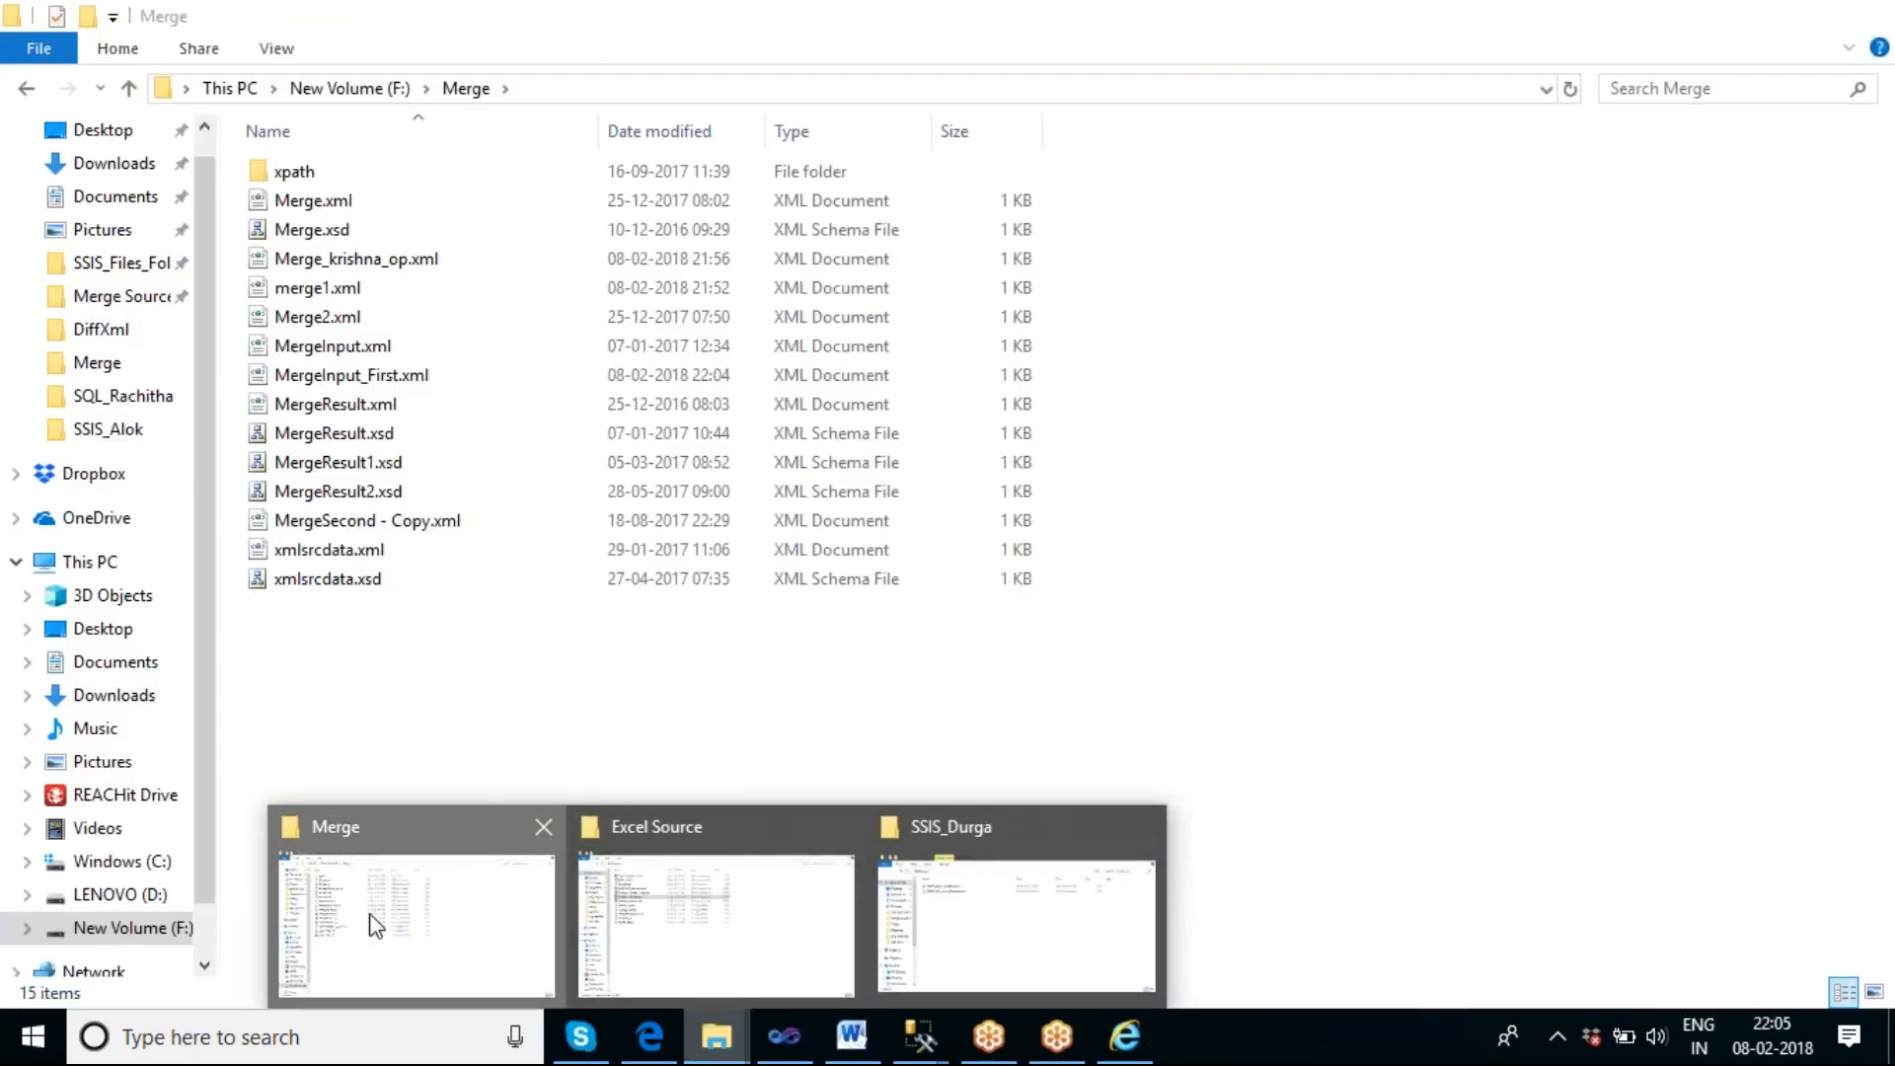
Open MergeInput_First.xml from the Merge folder to examine the merge output, and close all the browser's tabs.
click(371, 916)
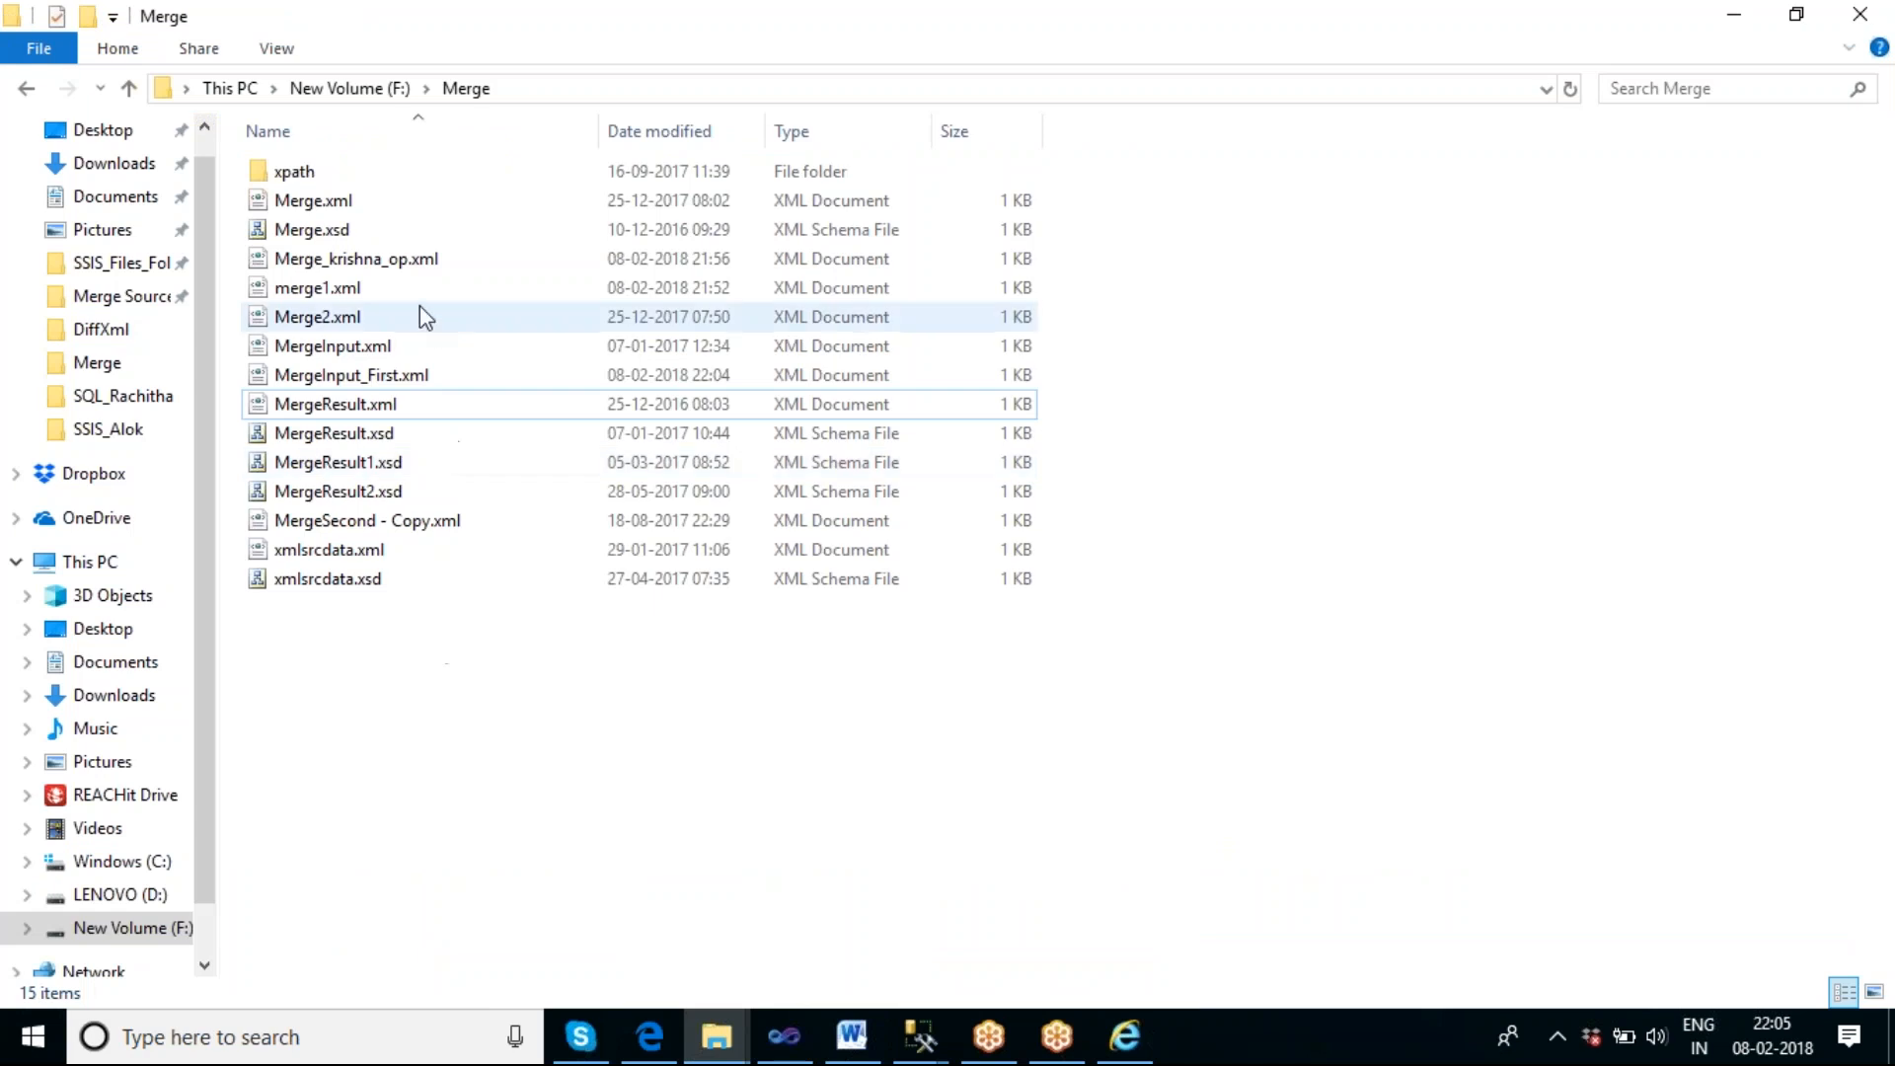
double_click(436, 375)
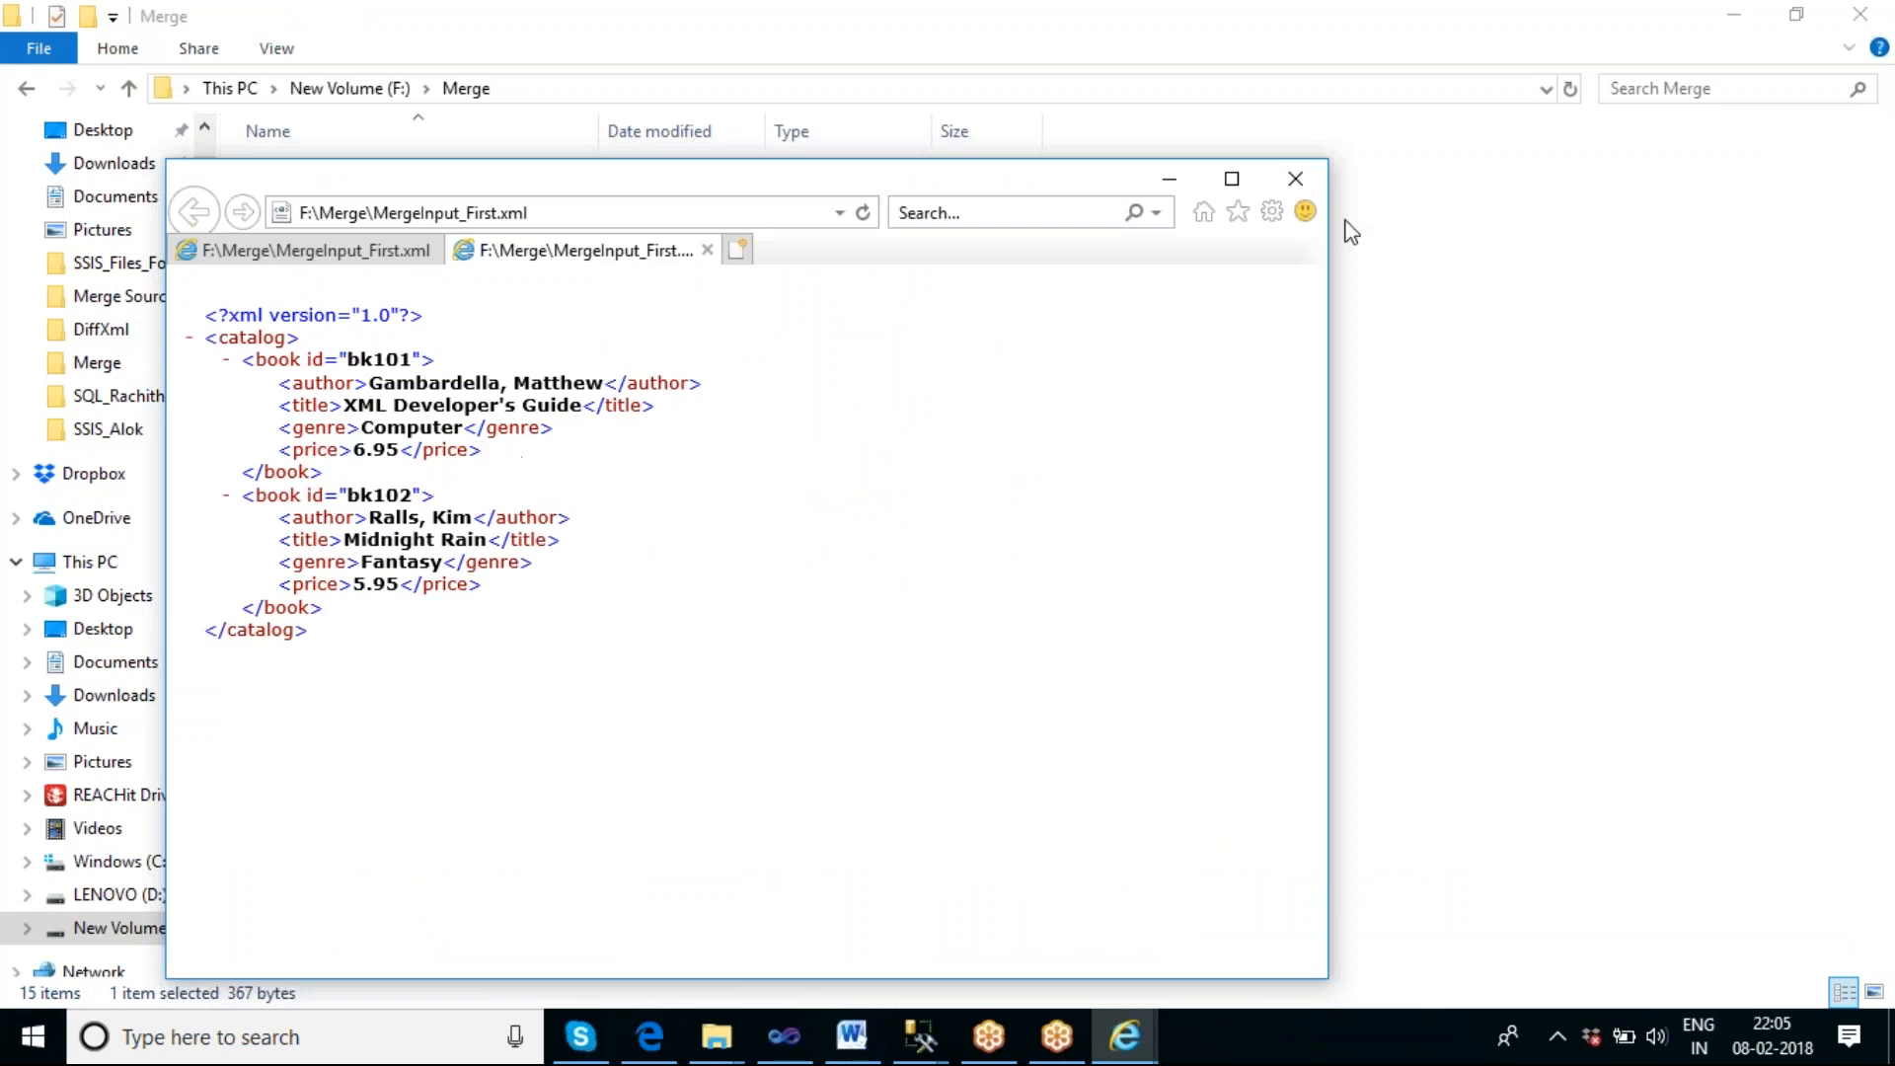
click(1303, 194)
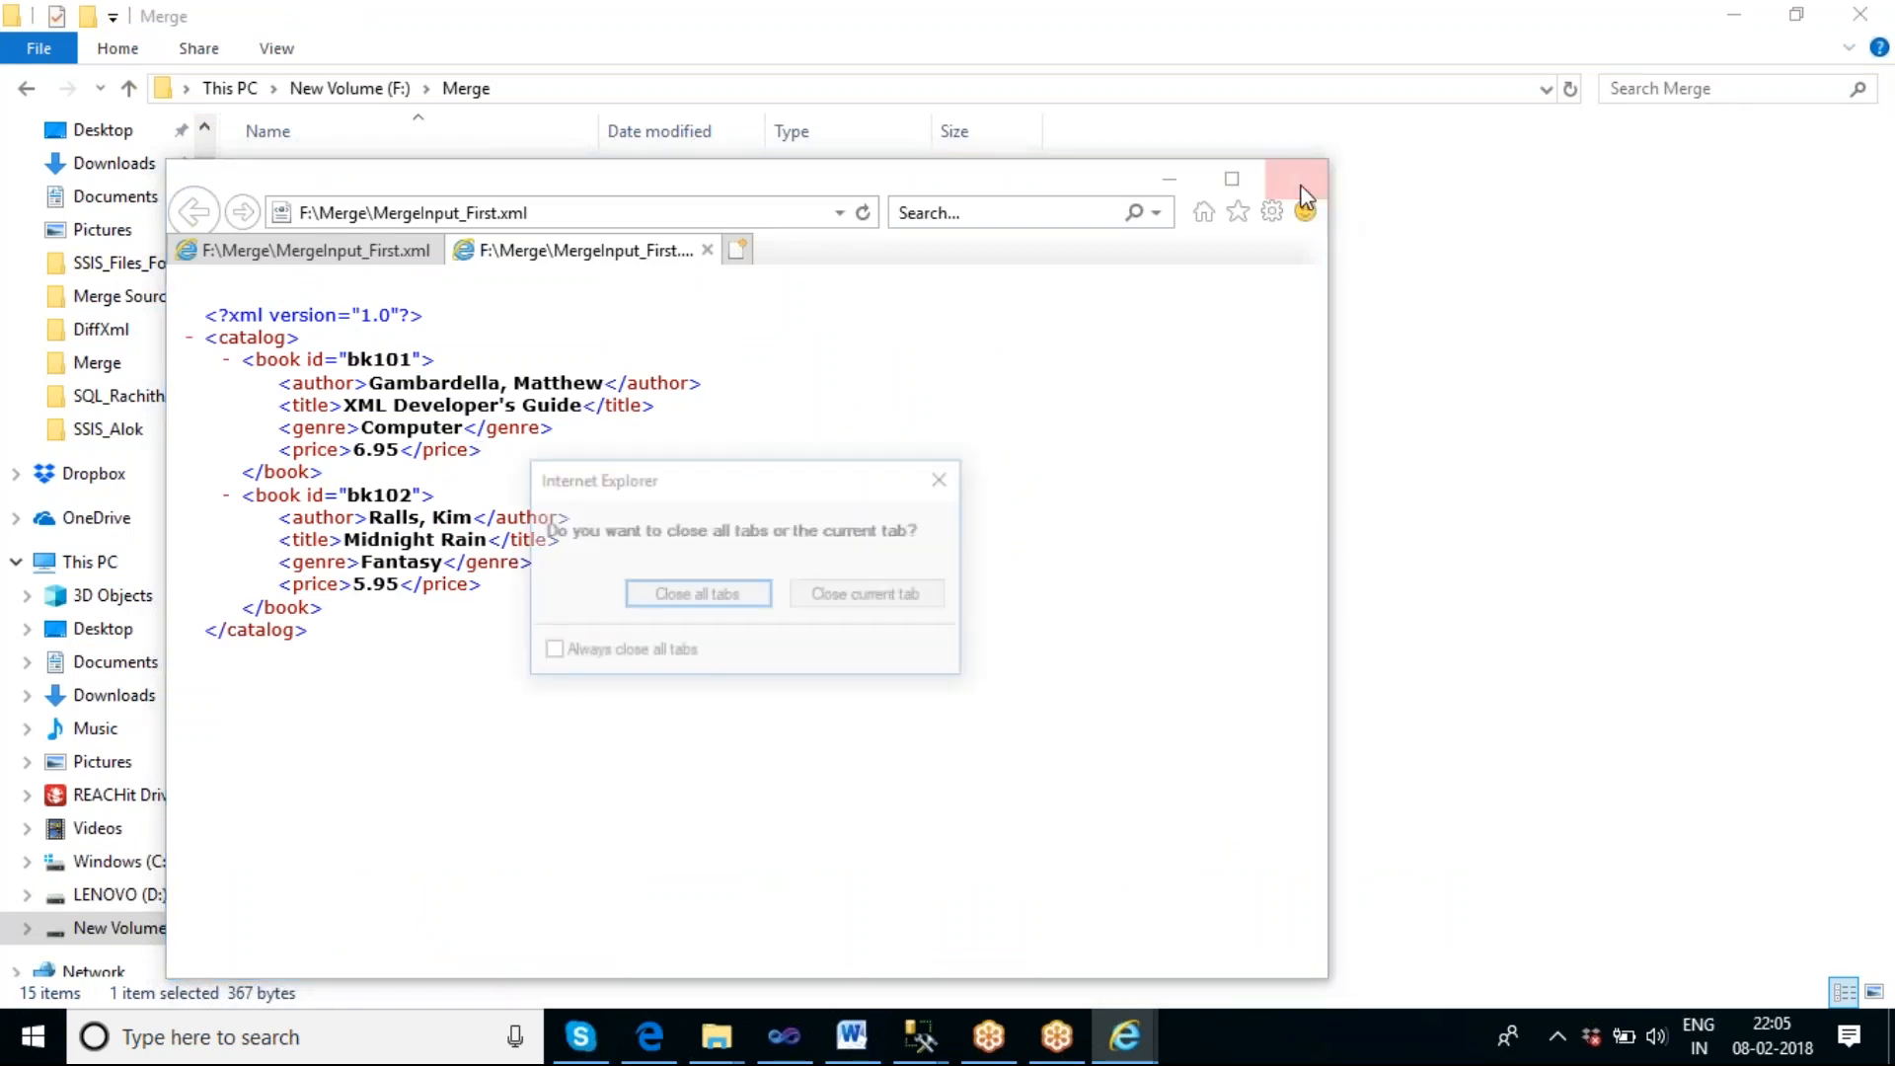
click(699, 594)
click(1038, 718)
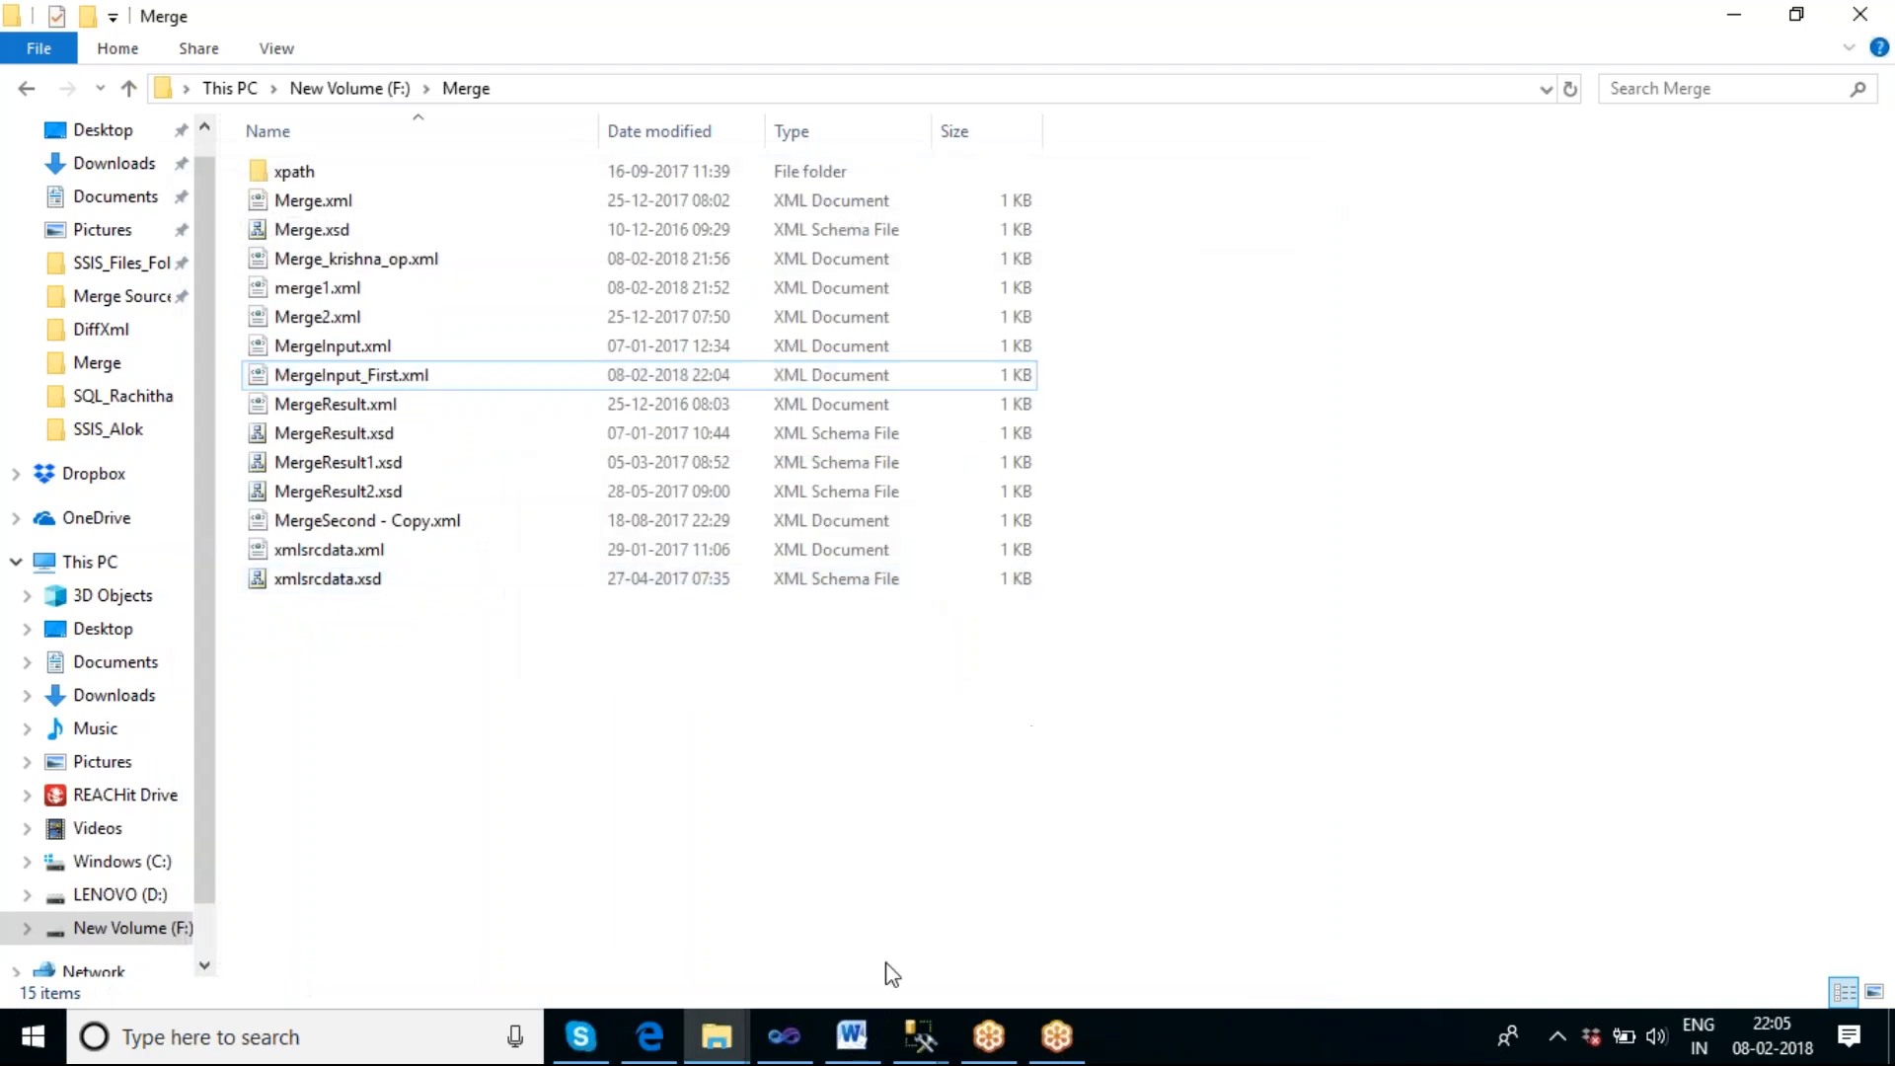
Switch to Visual Studio, stop debugging, and widen the Merge XML Task 2 1 box so its name fits on one line.
click(785, 1037)
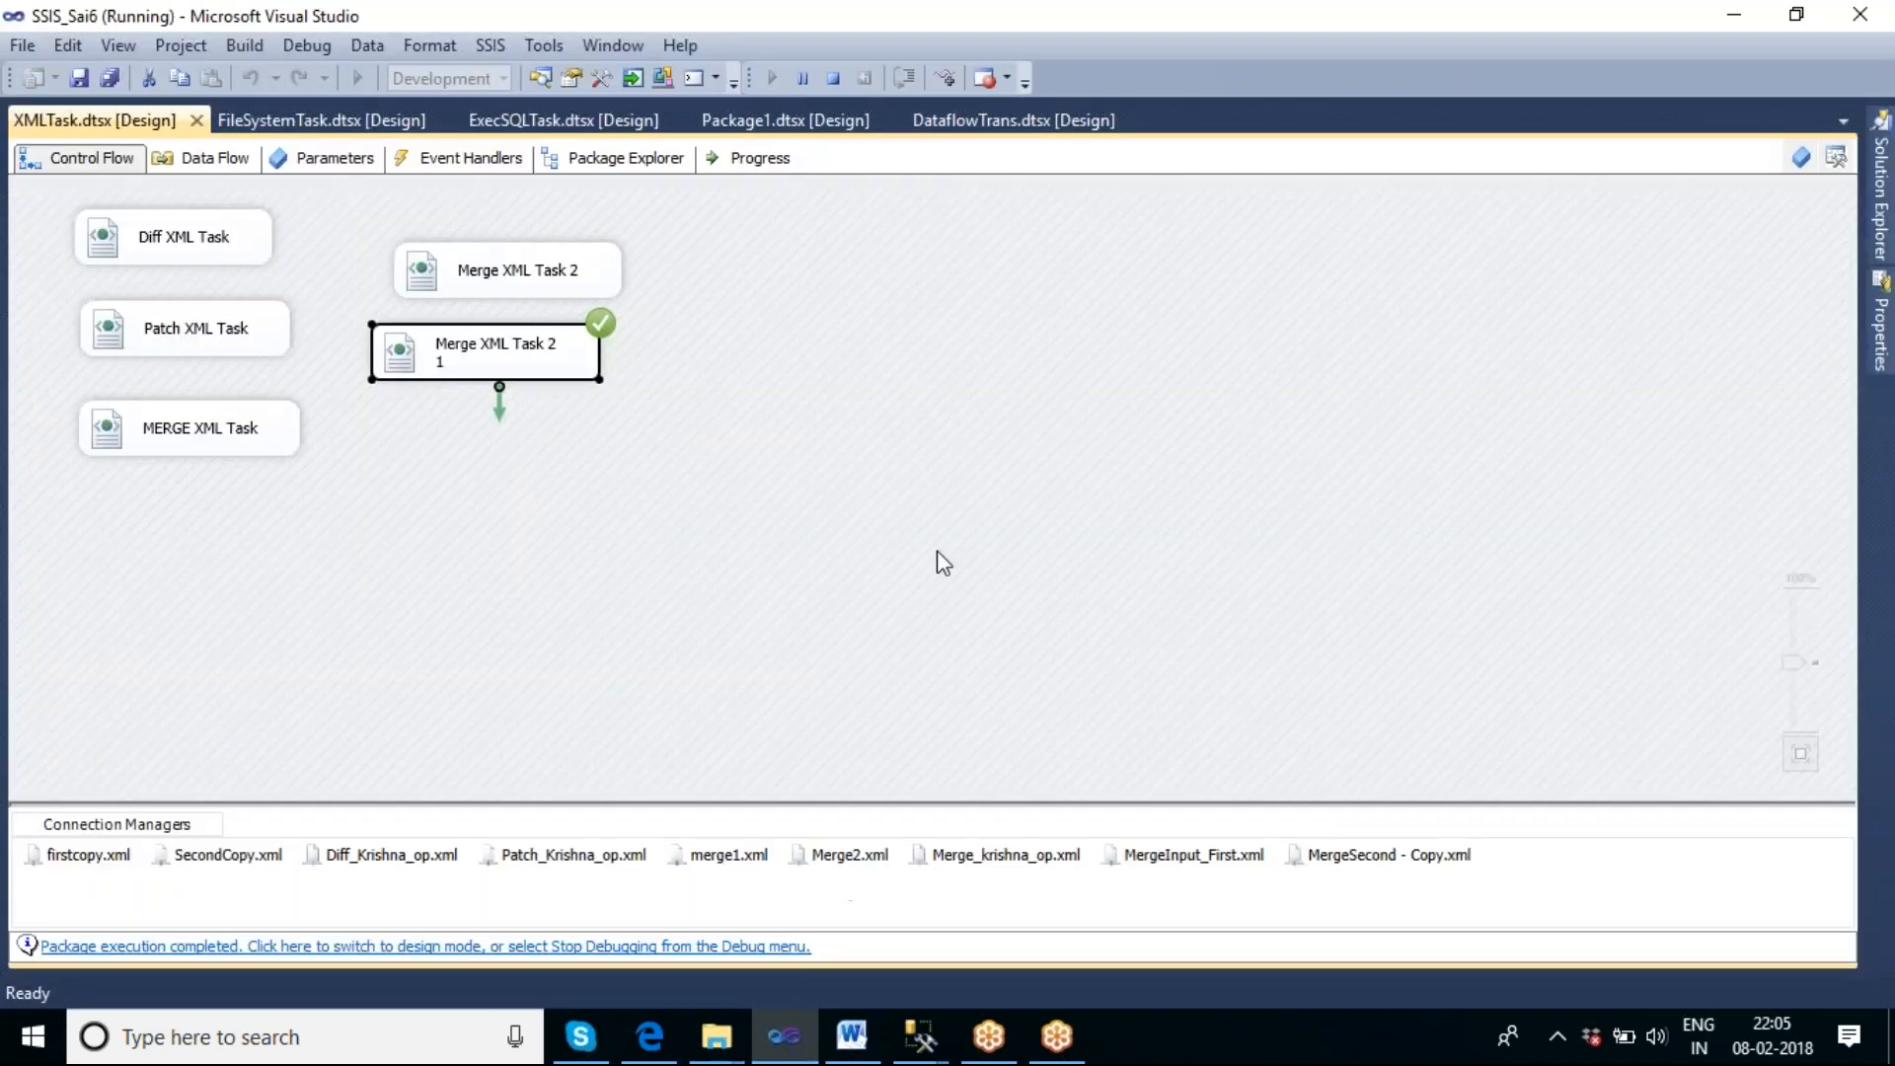
click(833, 80)
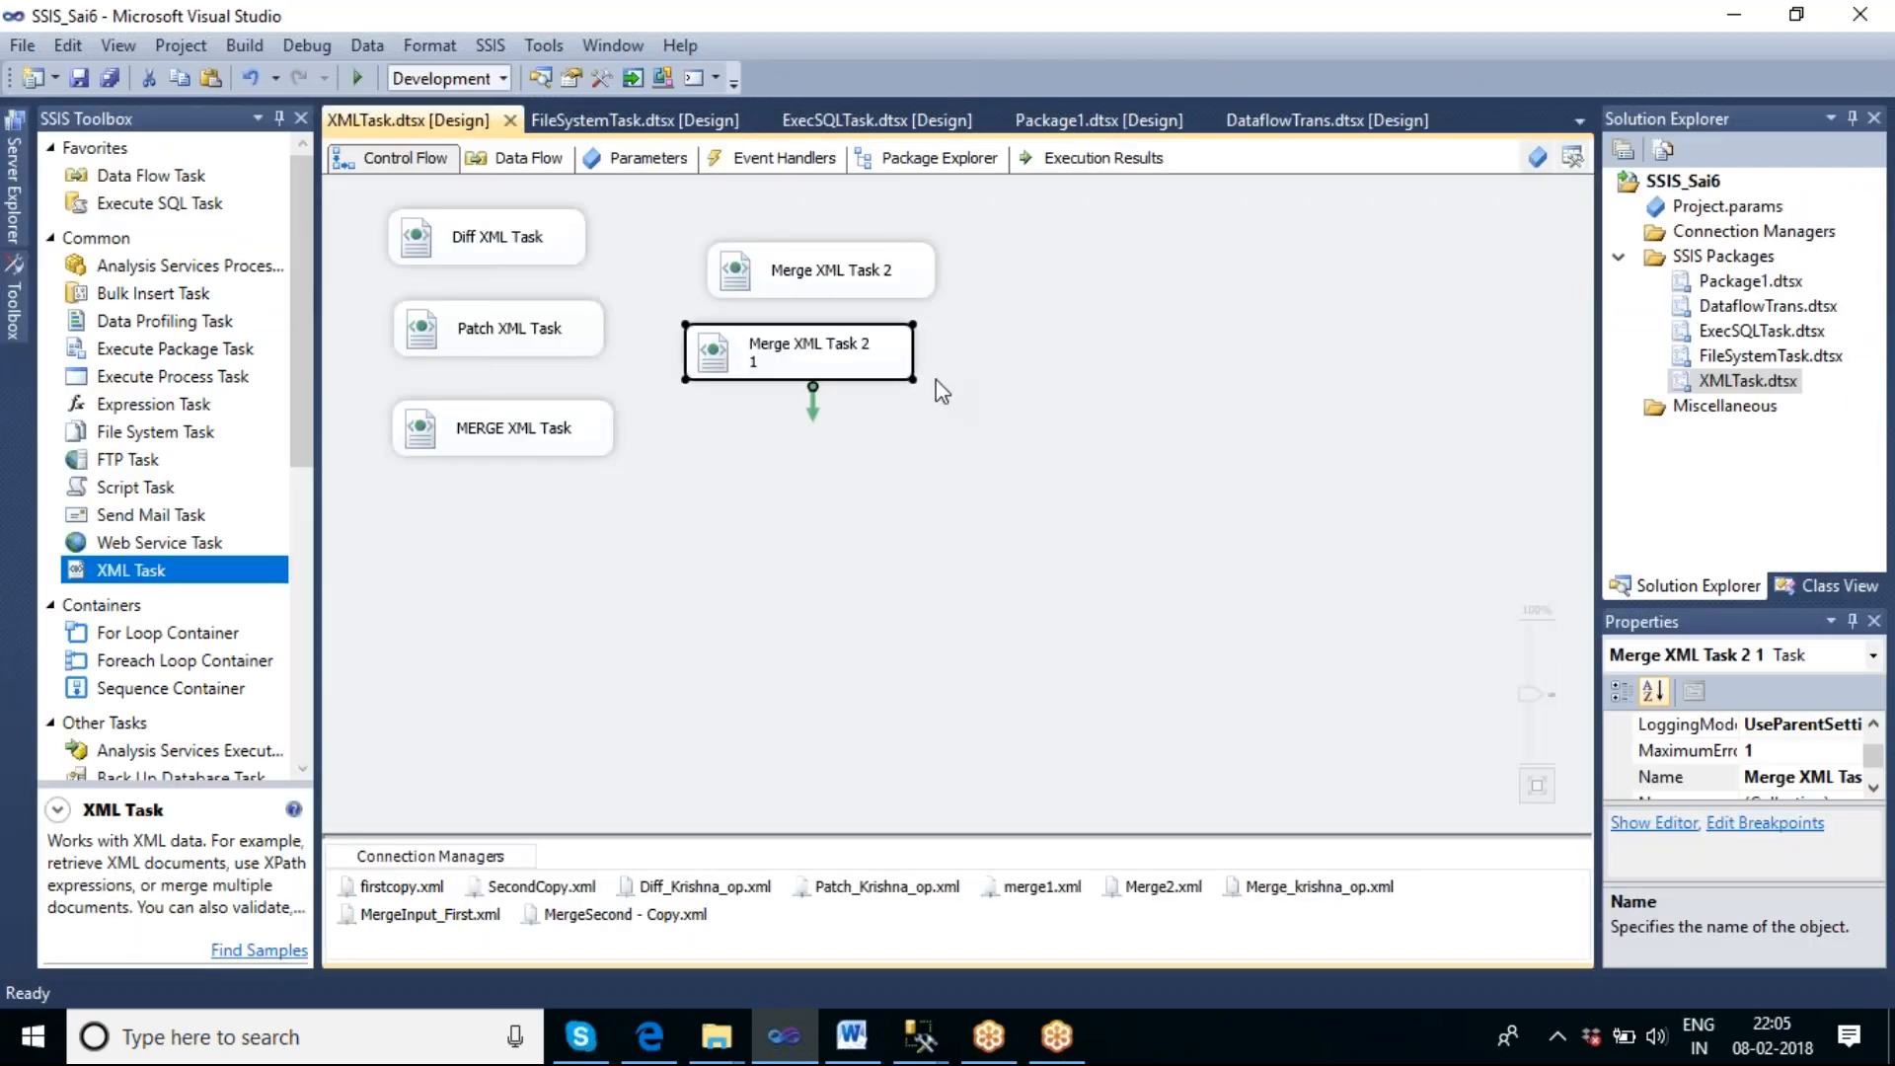
click(918, 415)
click(882, 370)
drag(912, 359, 923, 360)
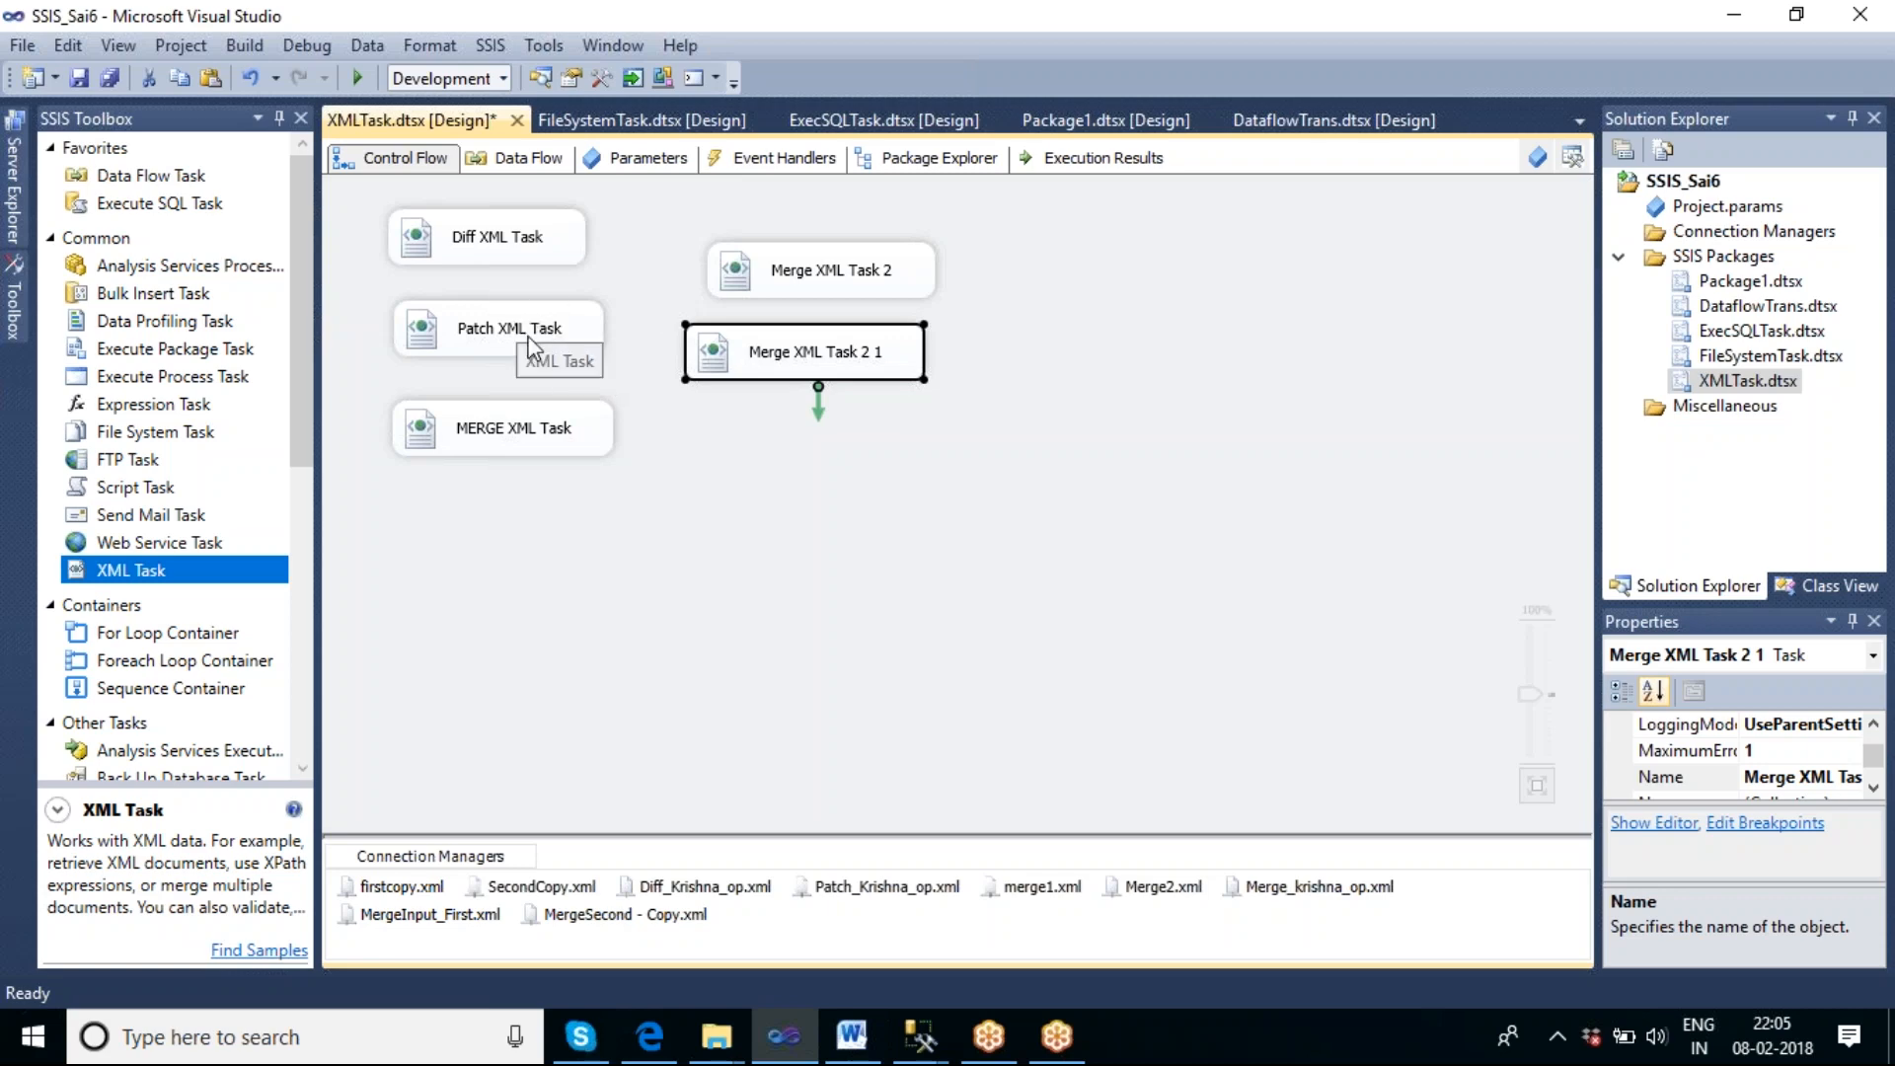
click(923, 502)
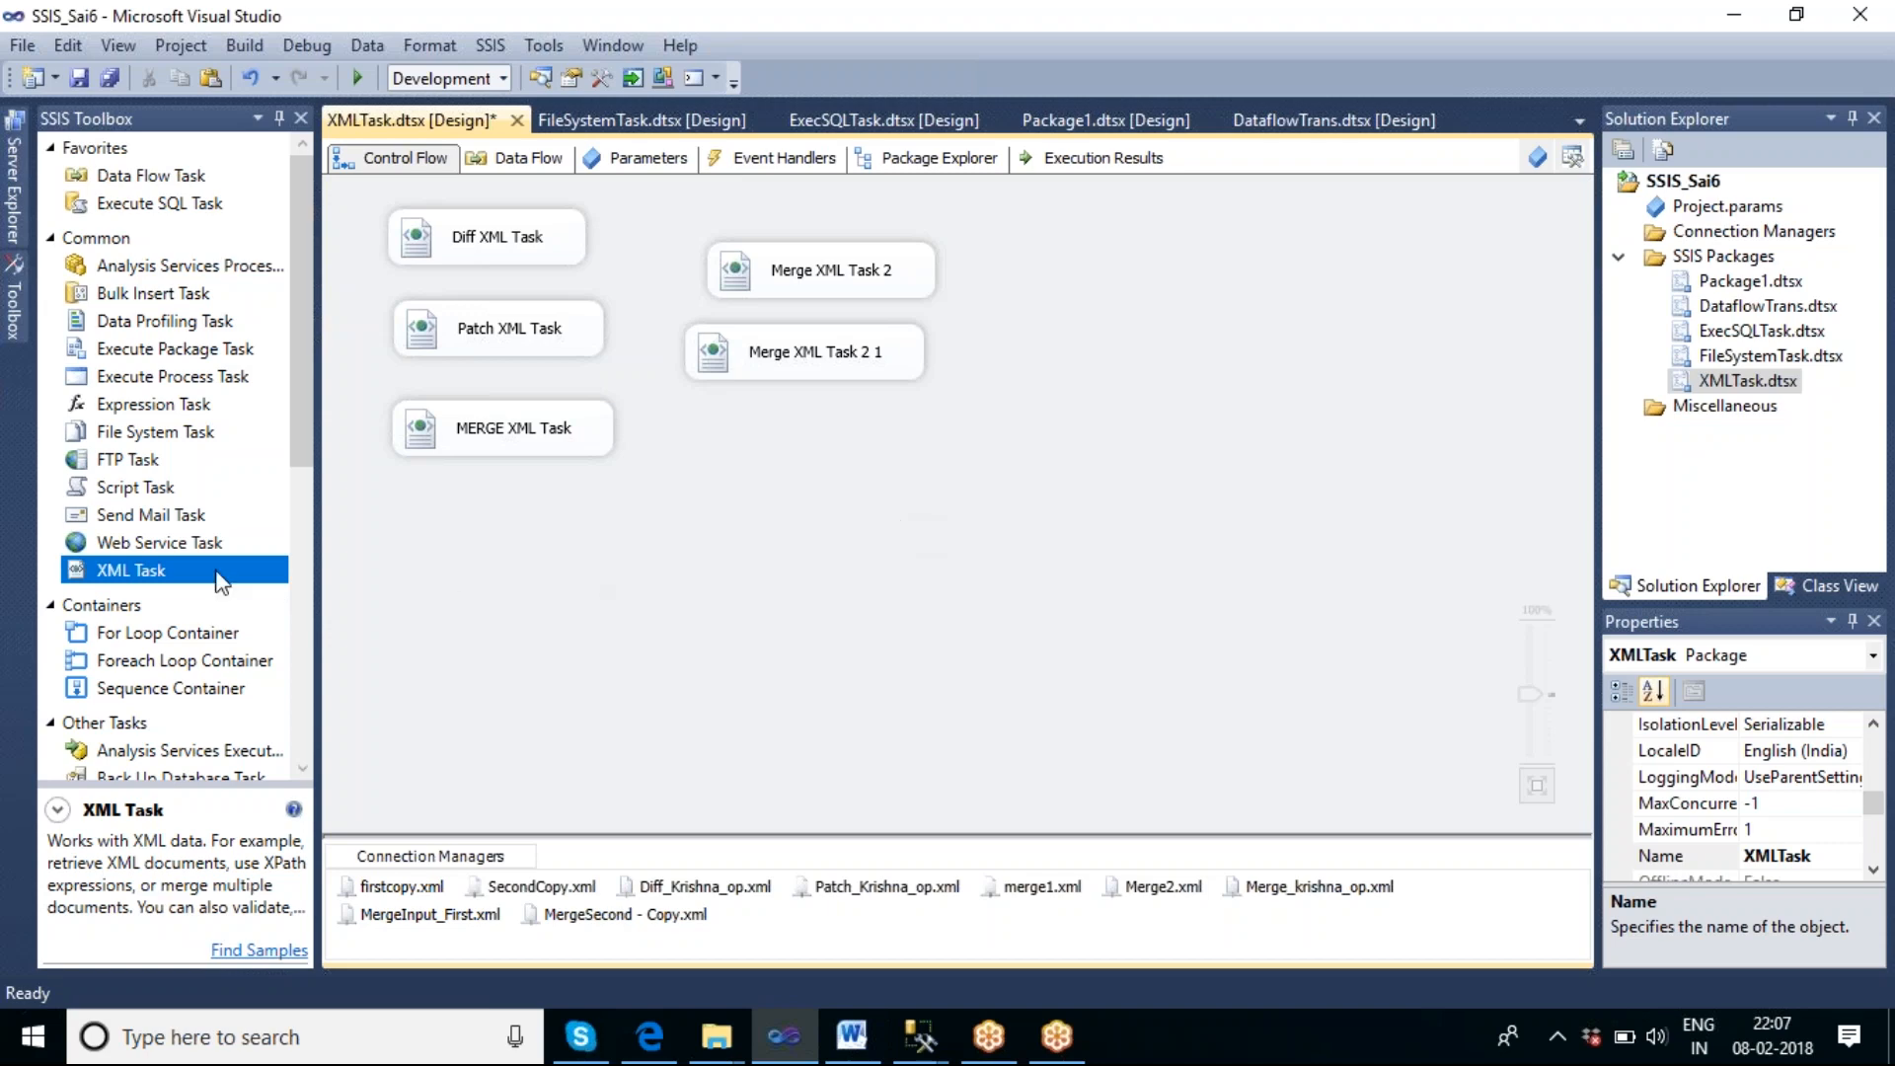
Add a new XML Task to the control flow below the existing tasks.
click(163, 571)
drag(163, 570, 649, 555)
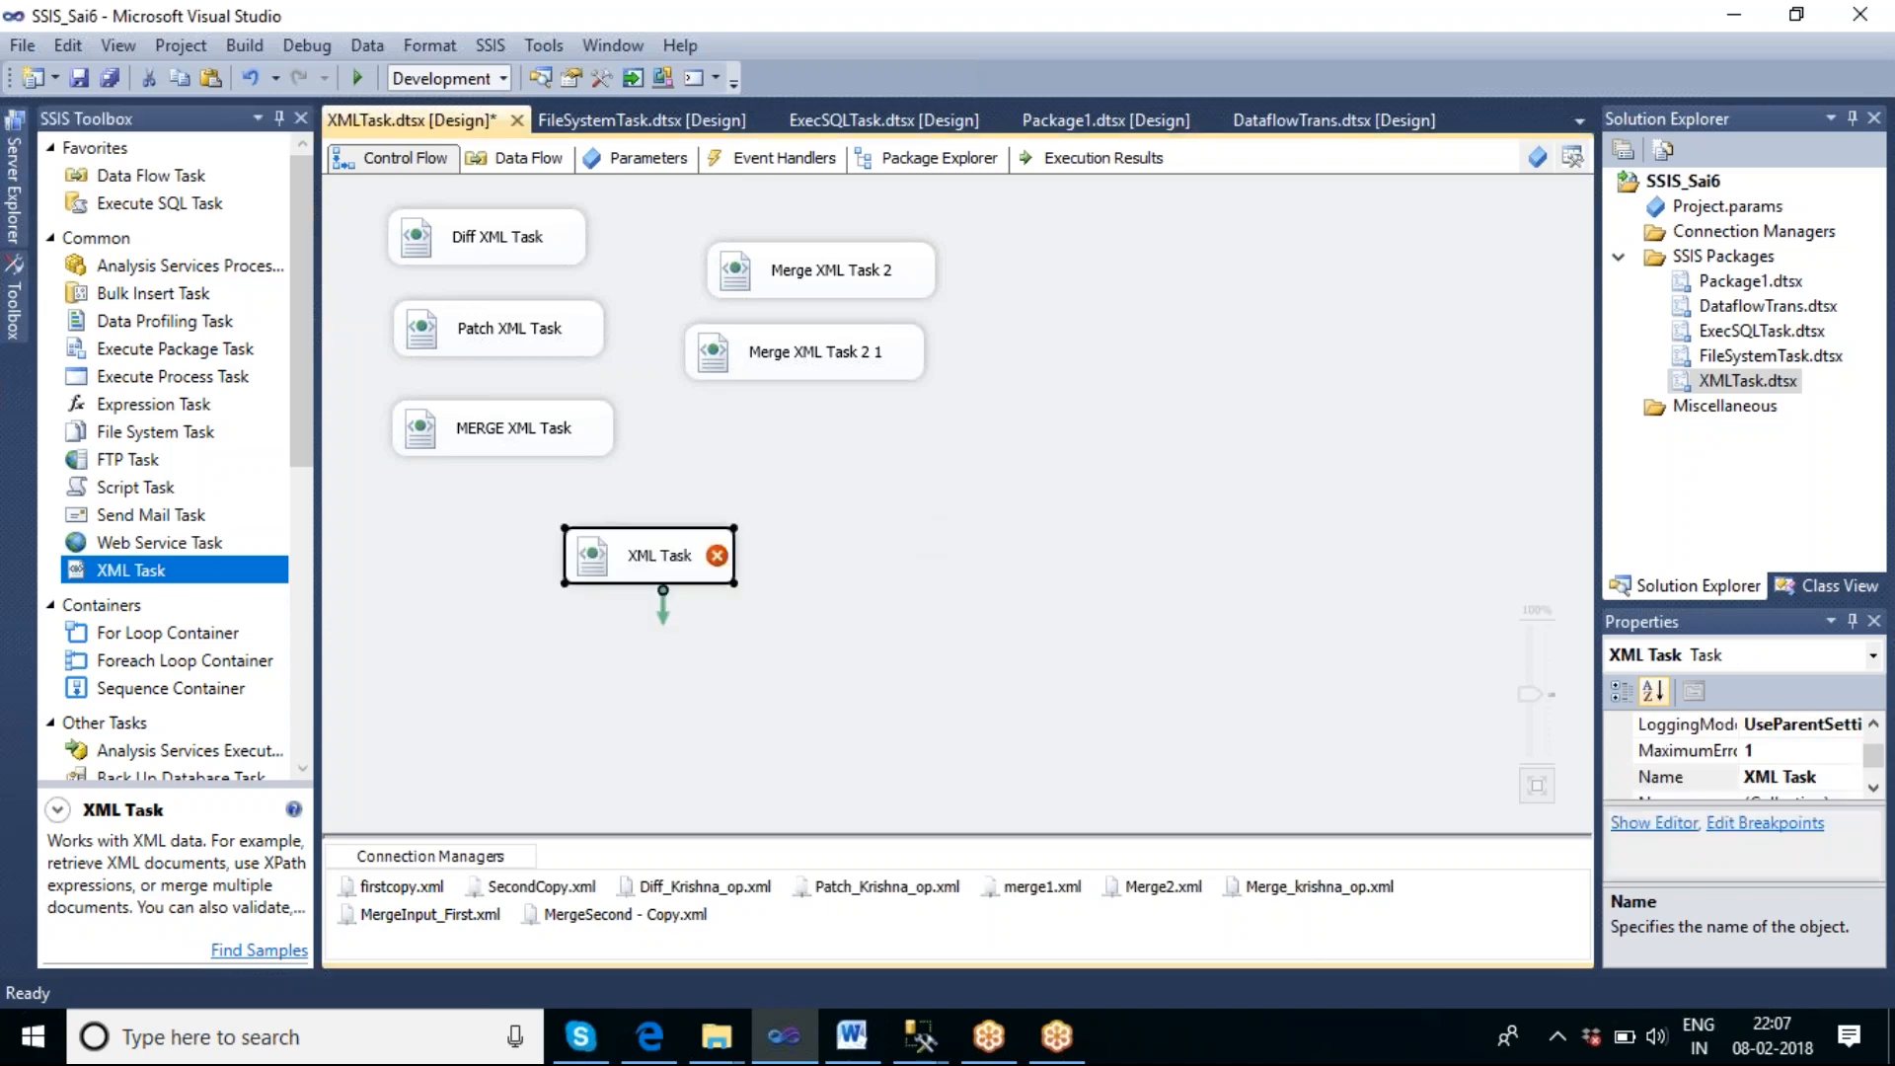
click(837, 590)
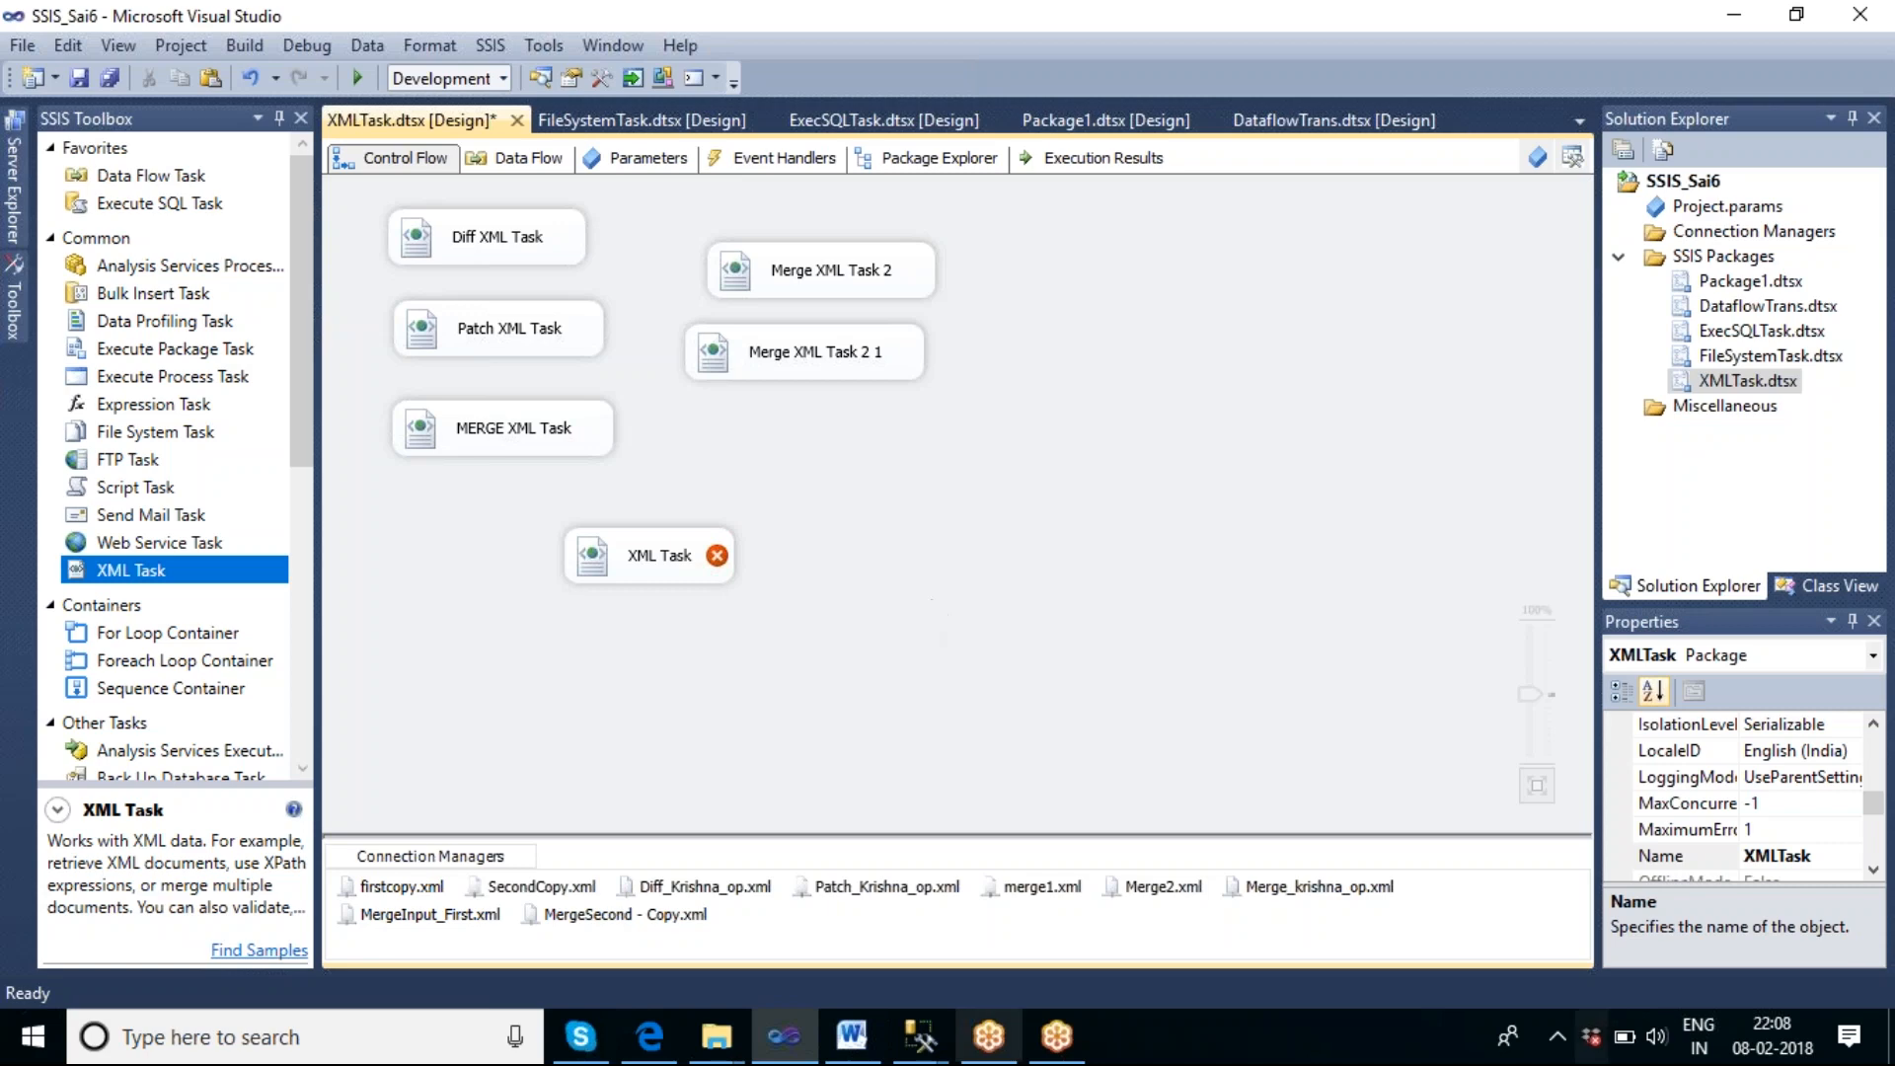
Open the new XML Task for editing and set its OperationType to Validate.
double_click(657, 567)
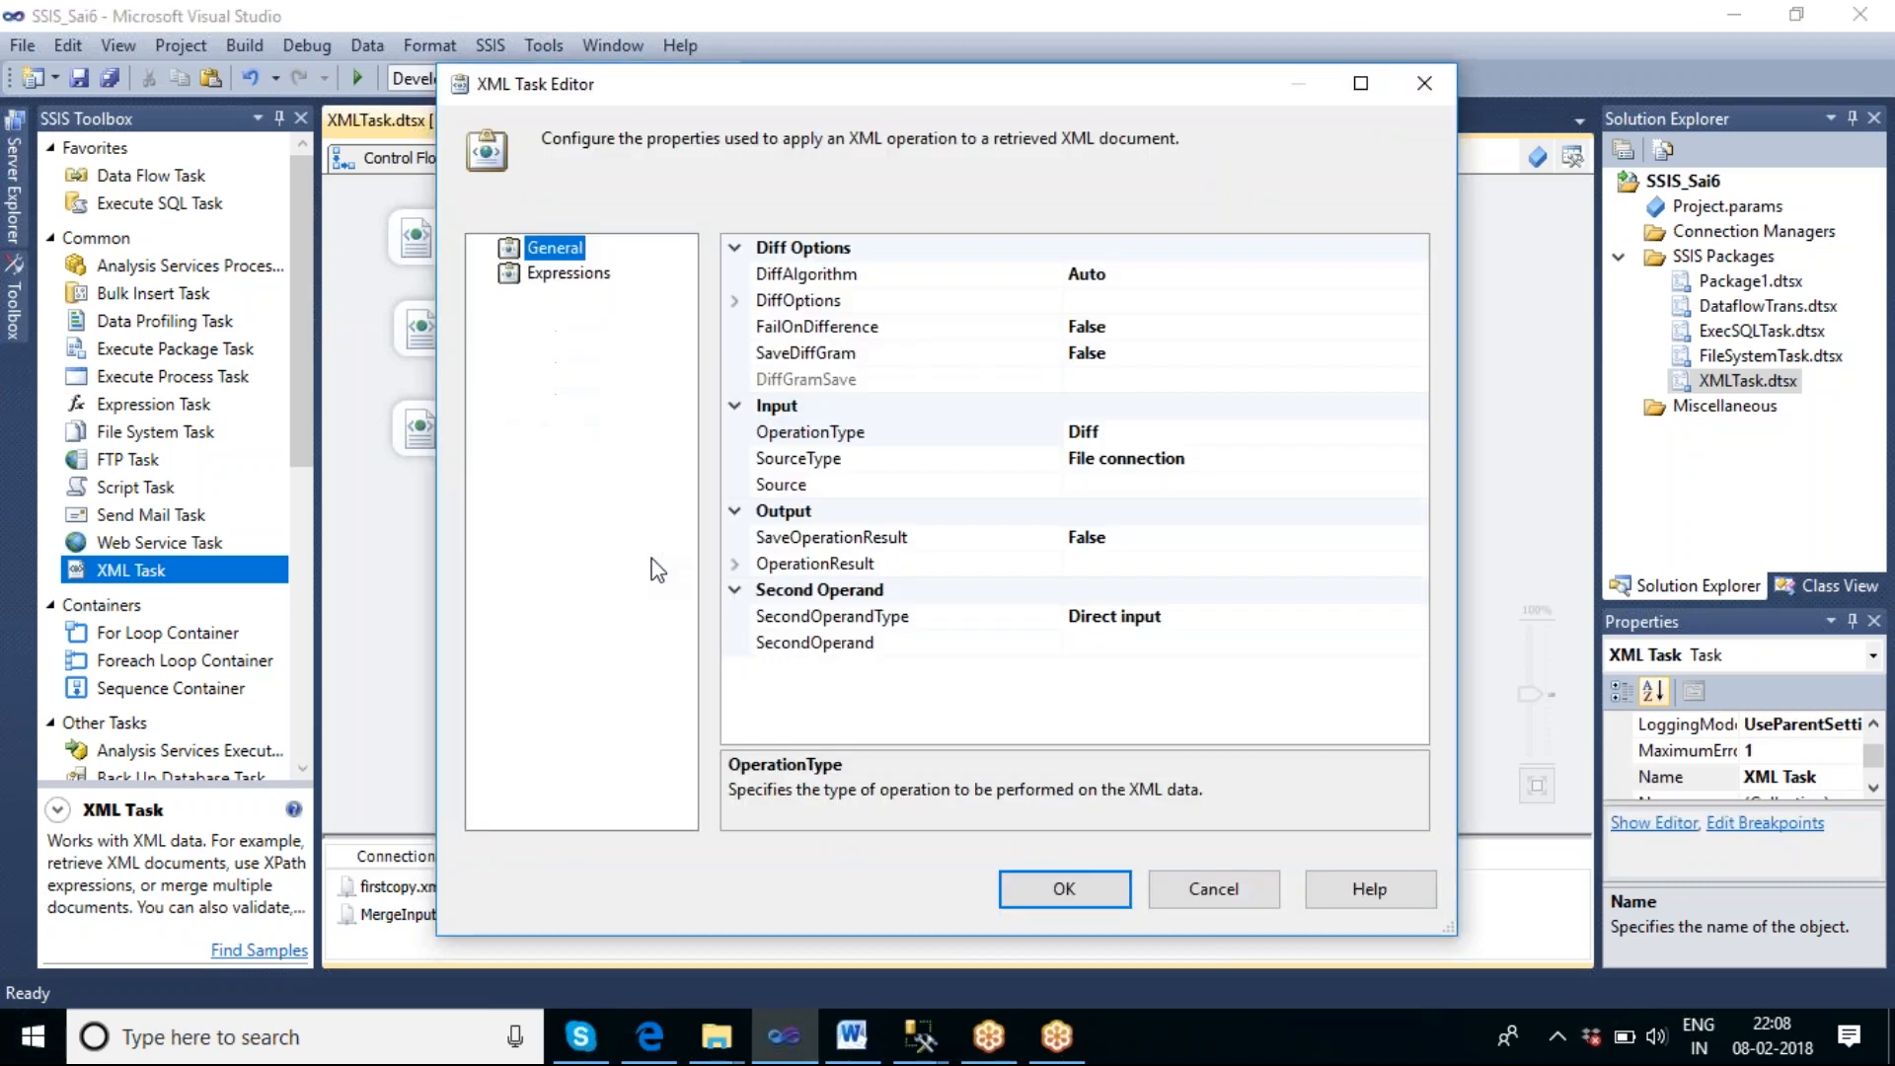
click(1275, 434)
click(1416, 432)
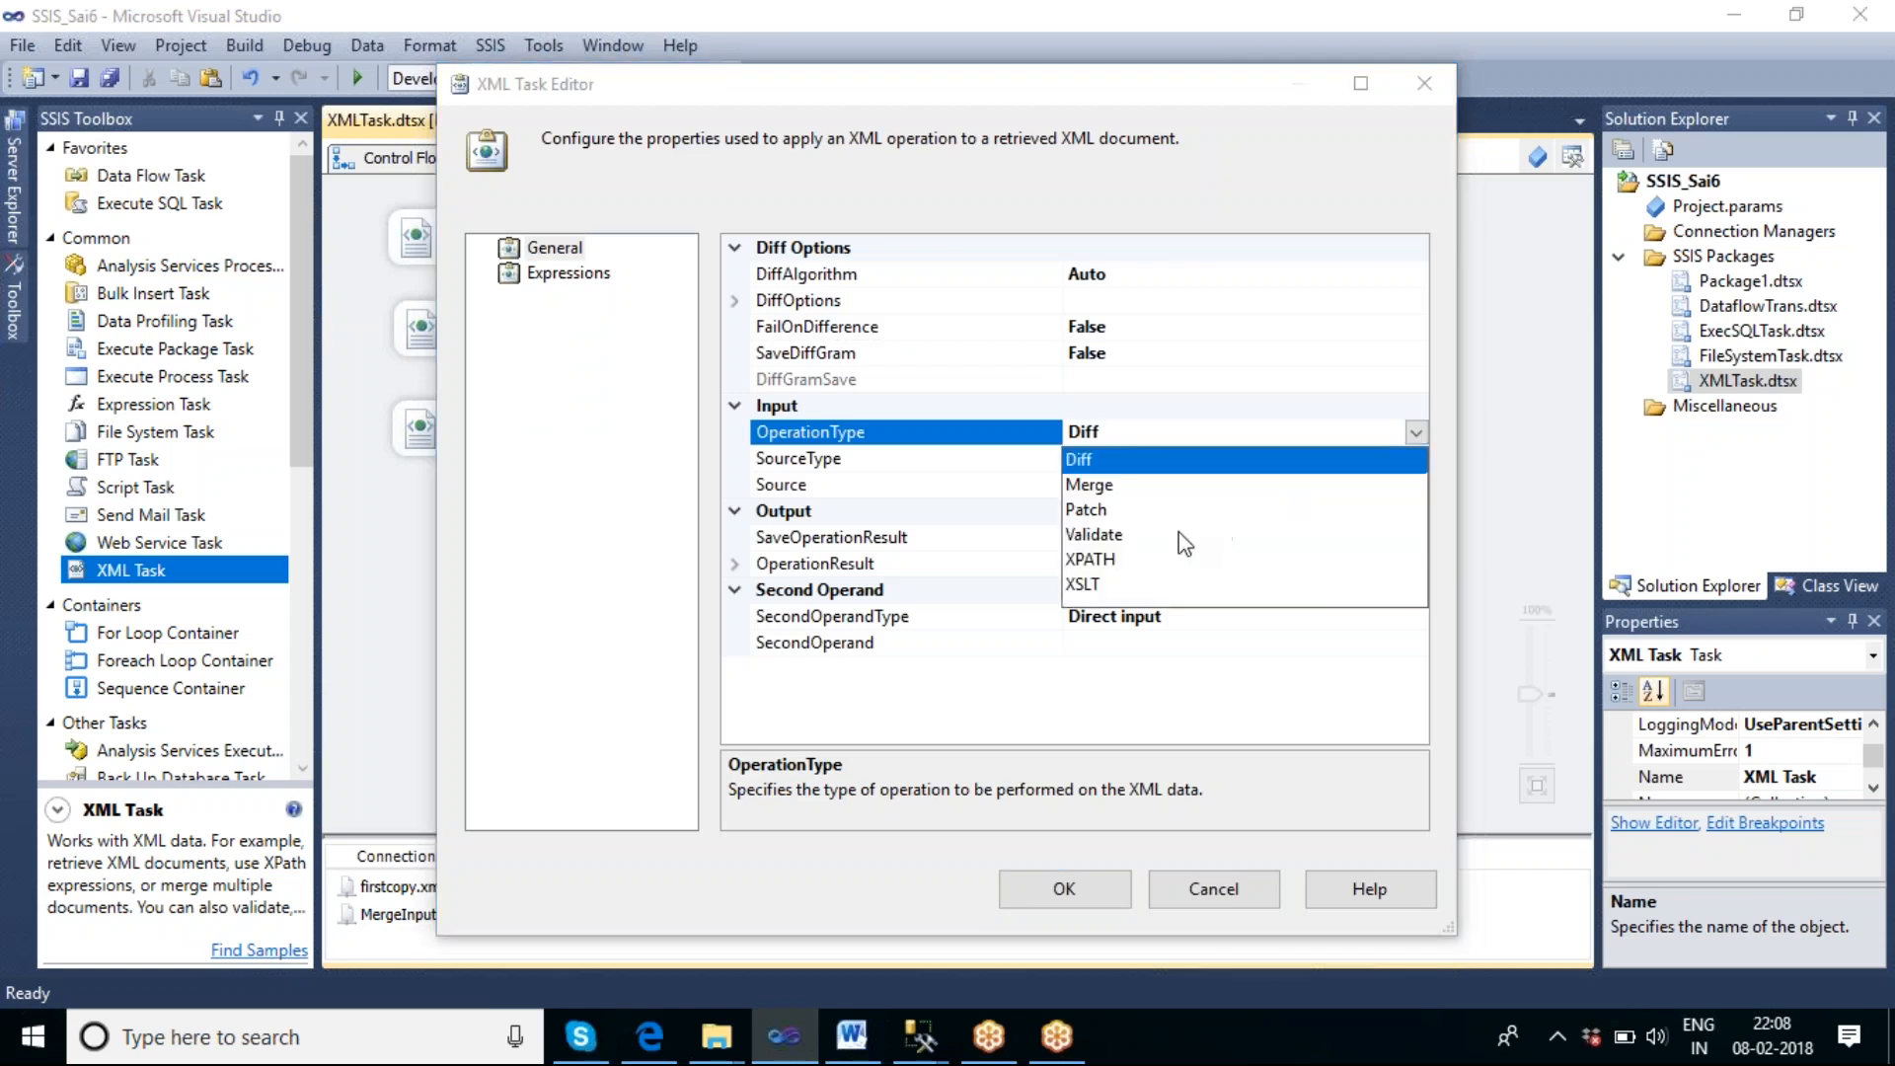
click(1094, 539)
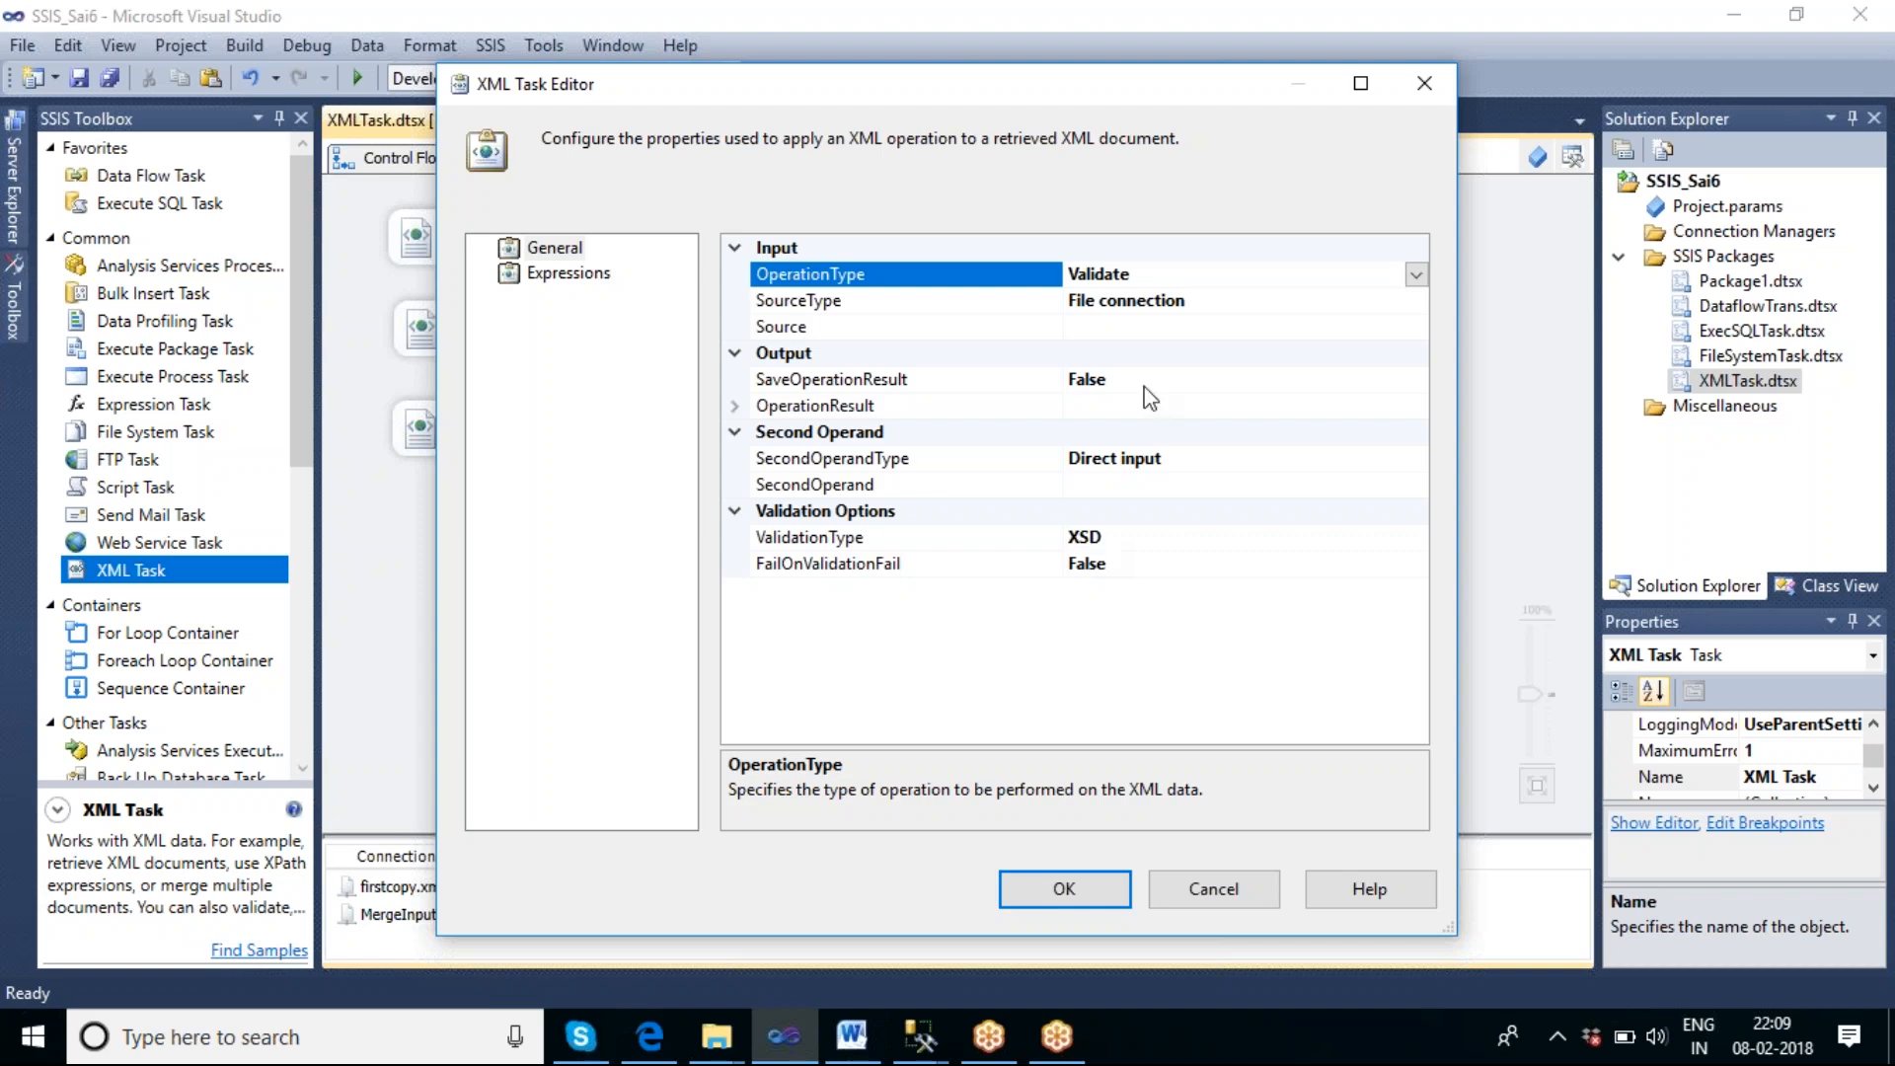
Switch to File Explorer and open the validate folder on drive F.
click(731, 1044)
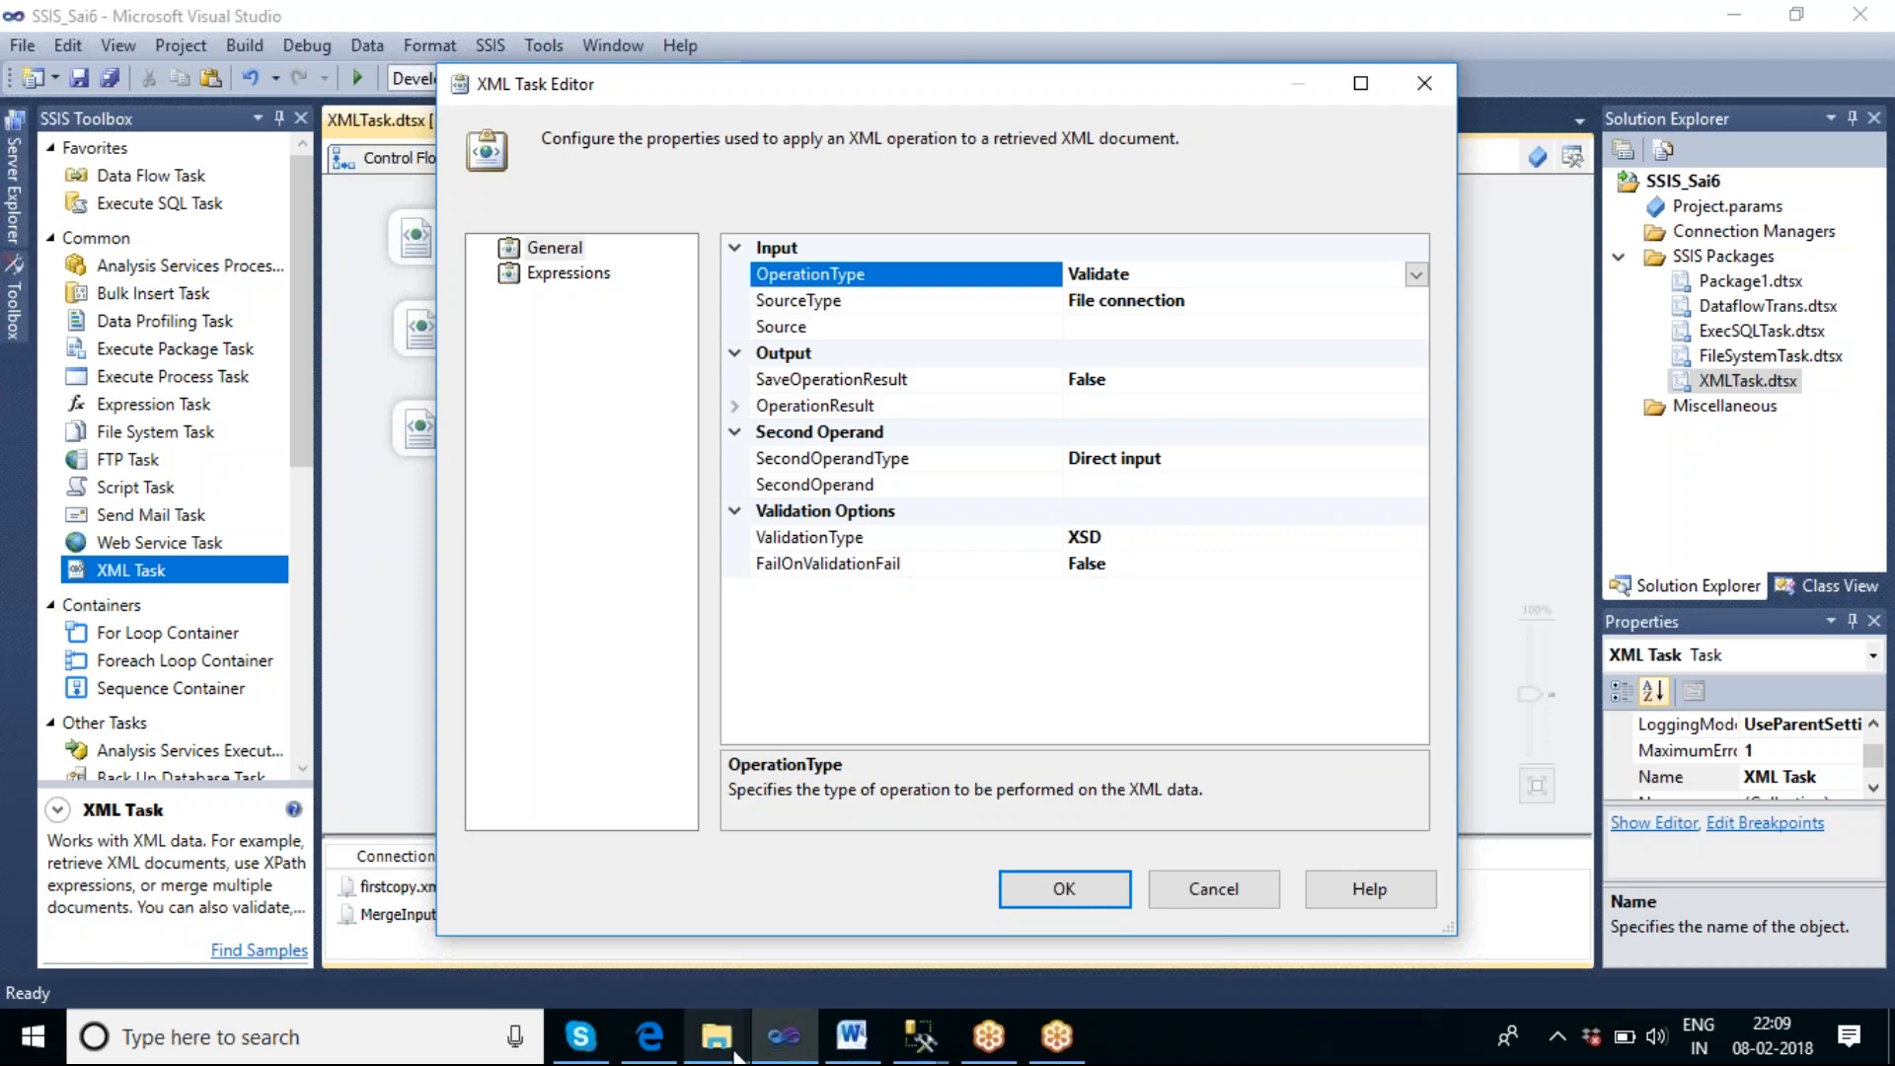
click(440, 894)
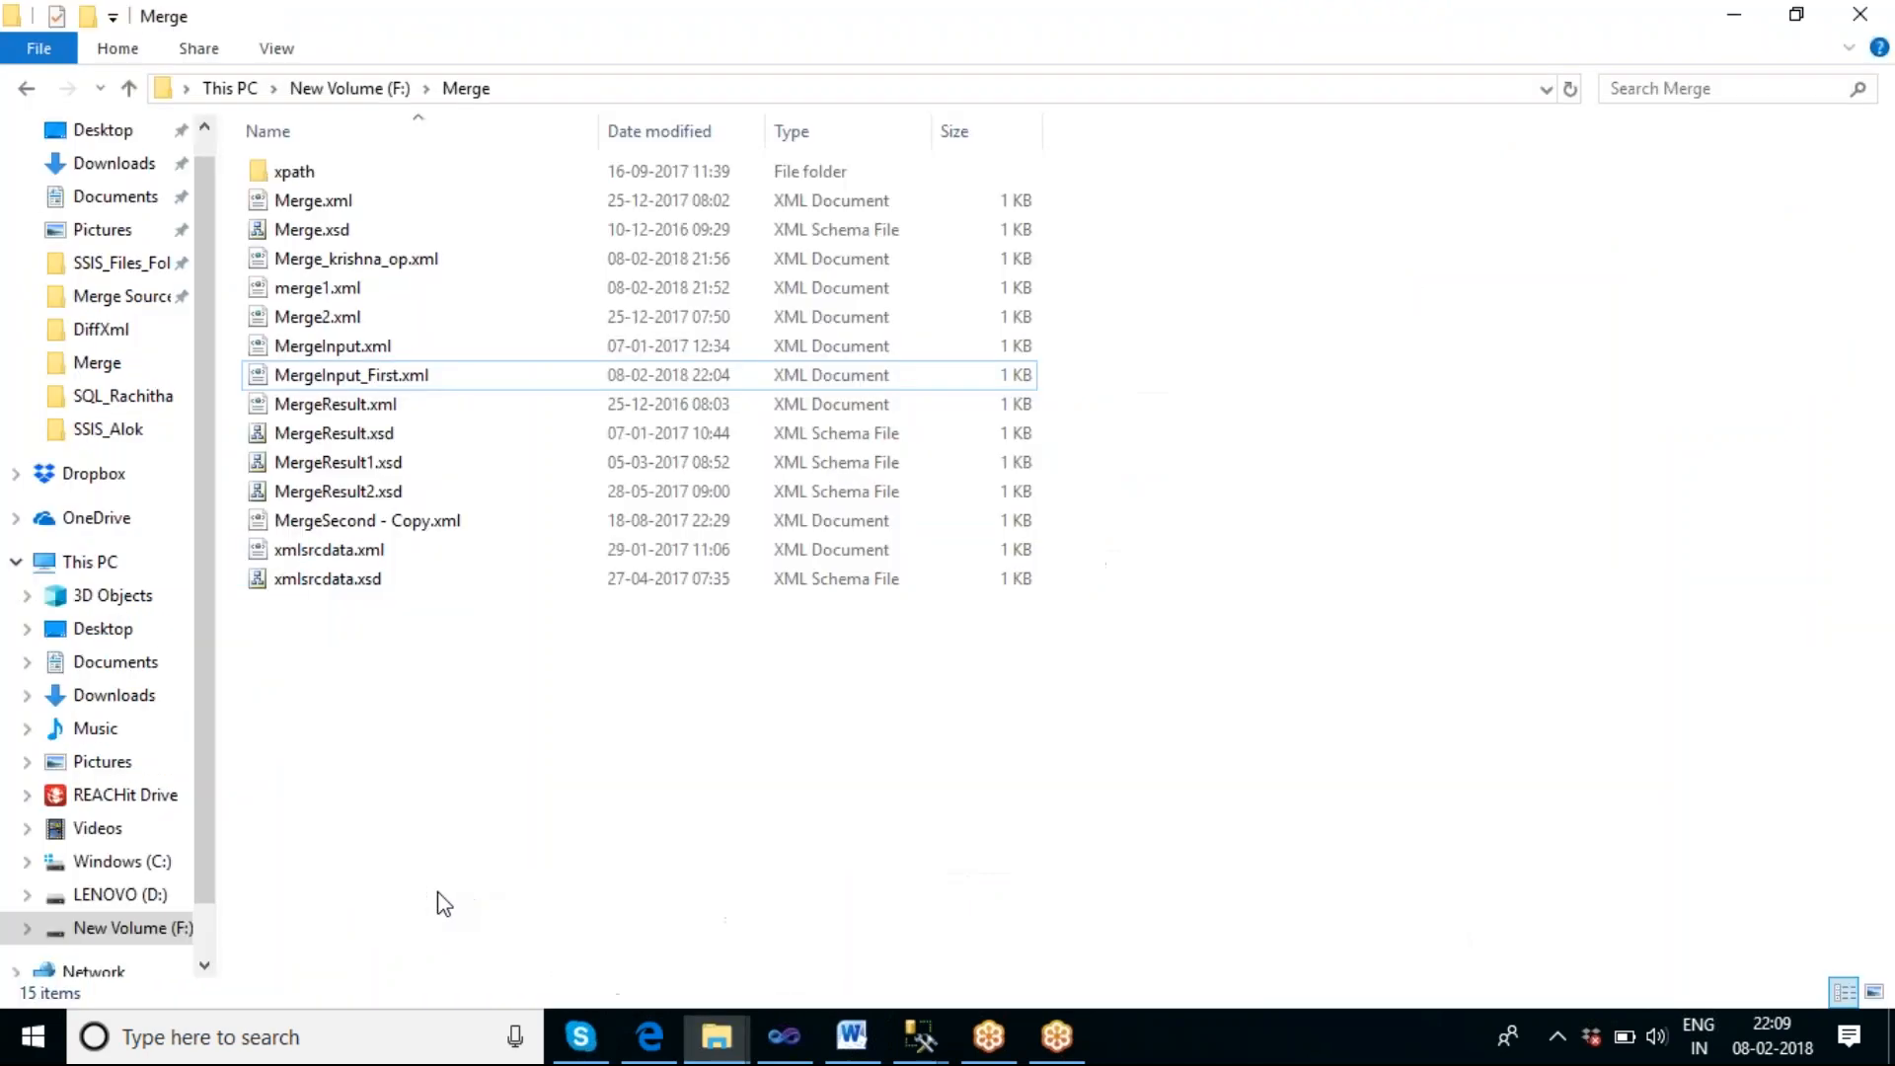
click(341, 91)
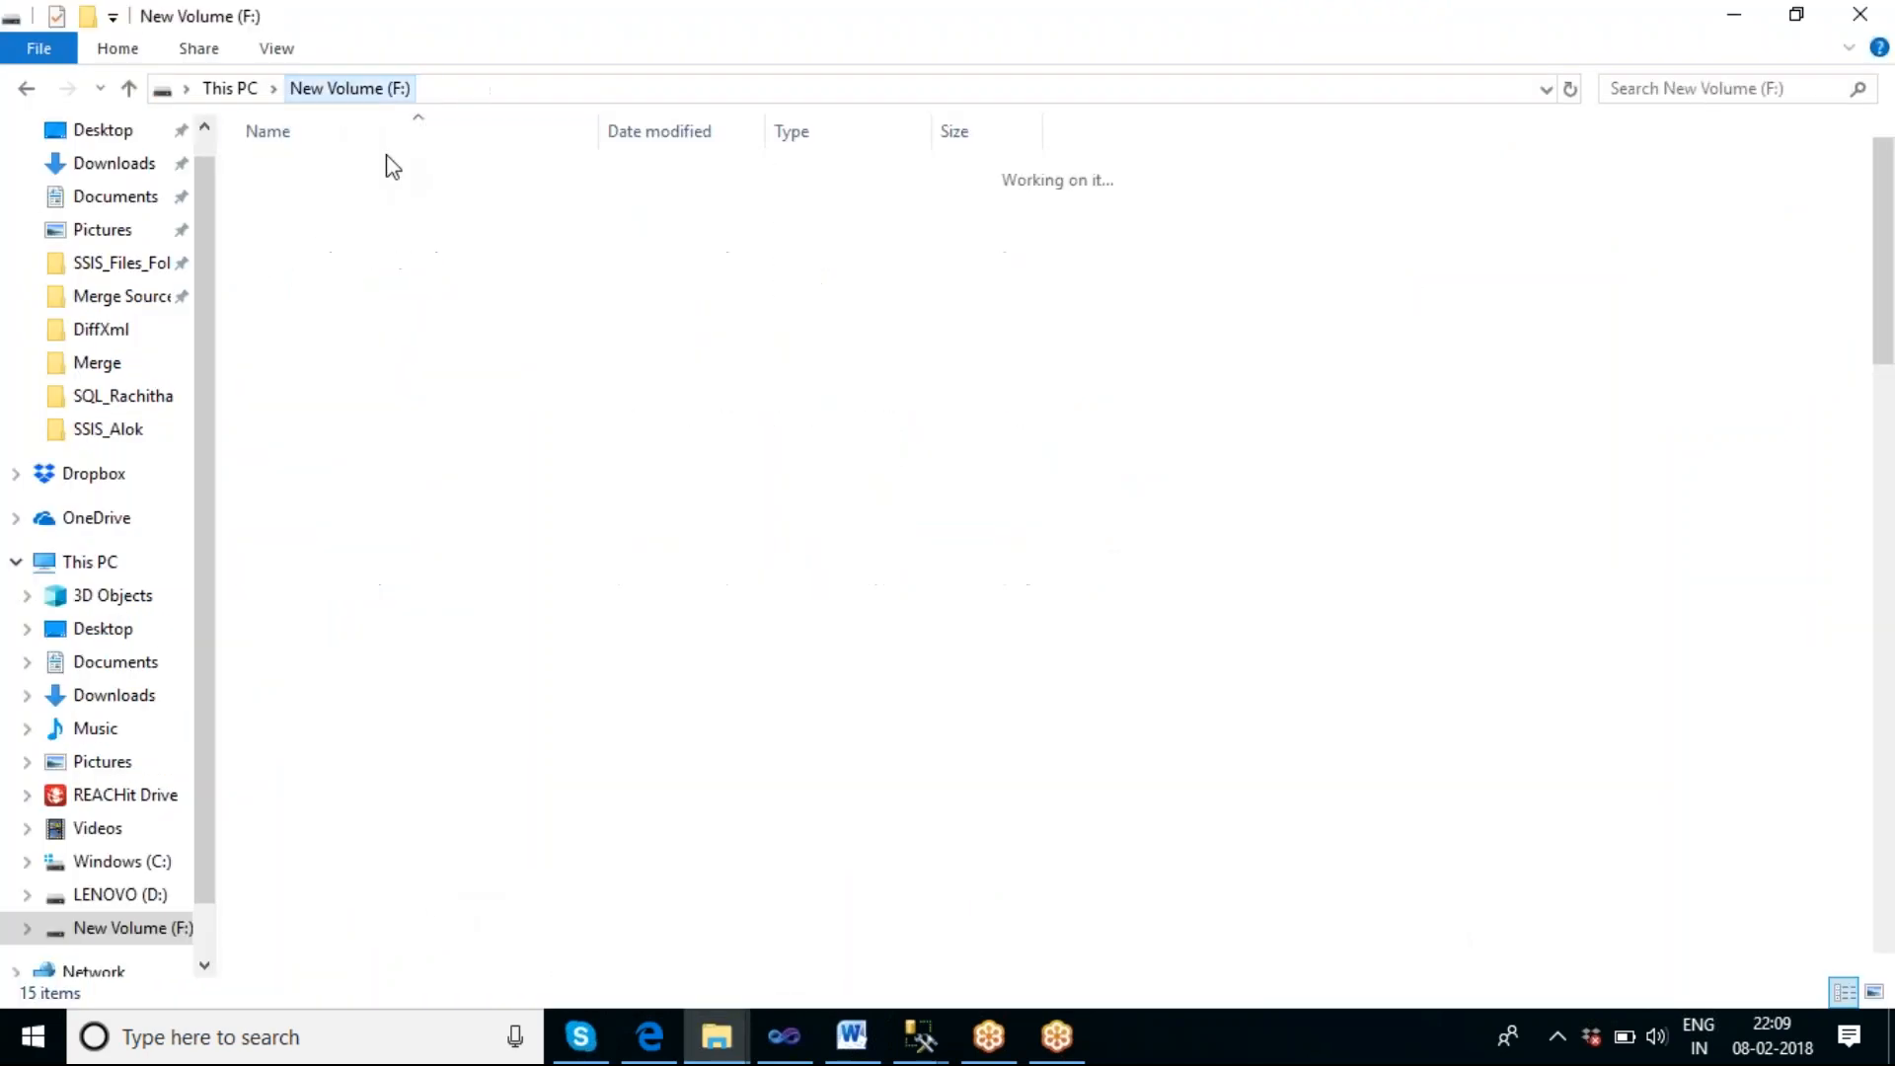
click(316, 609)
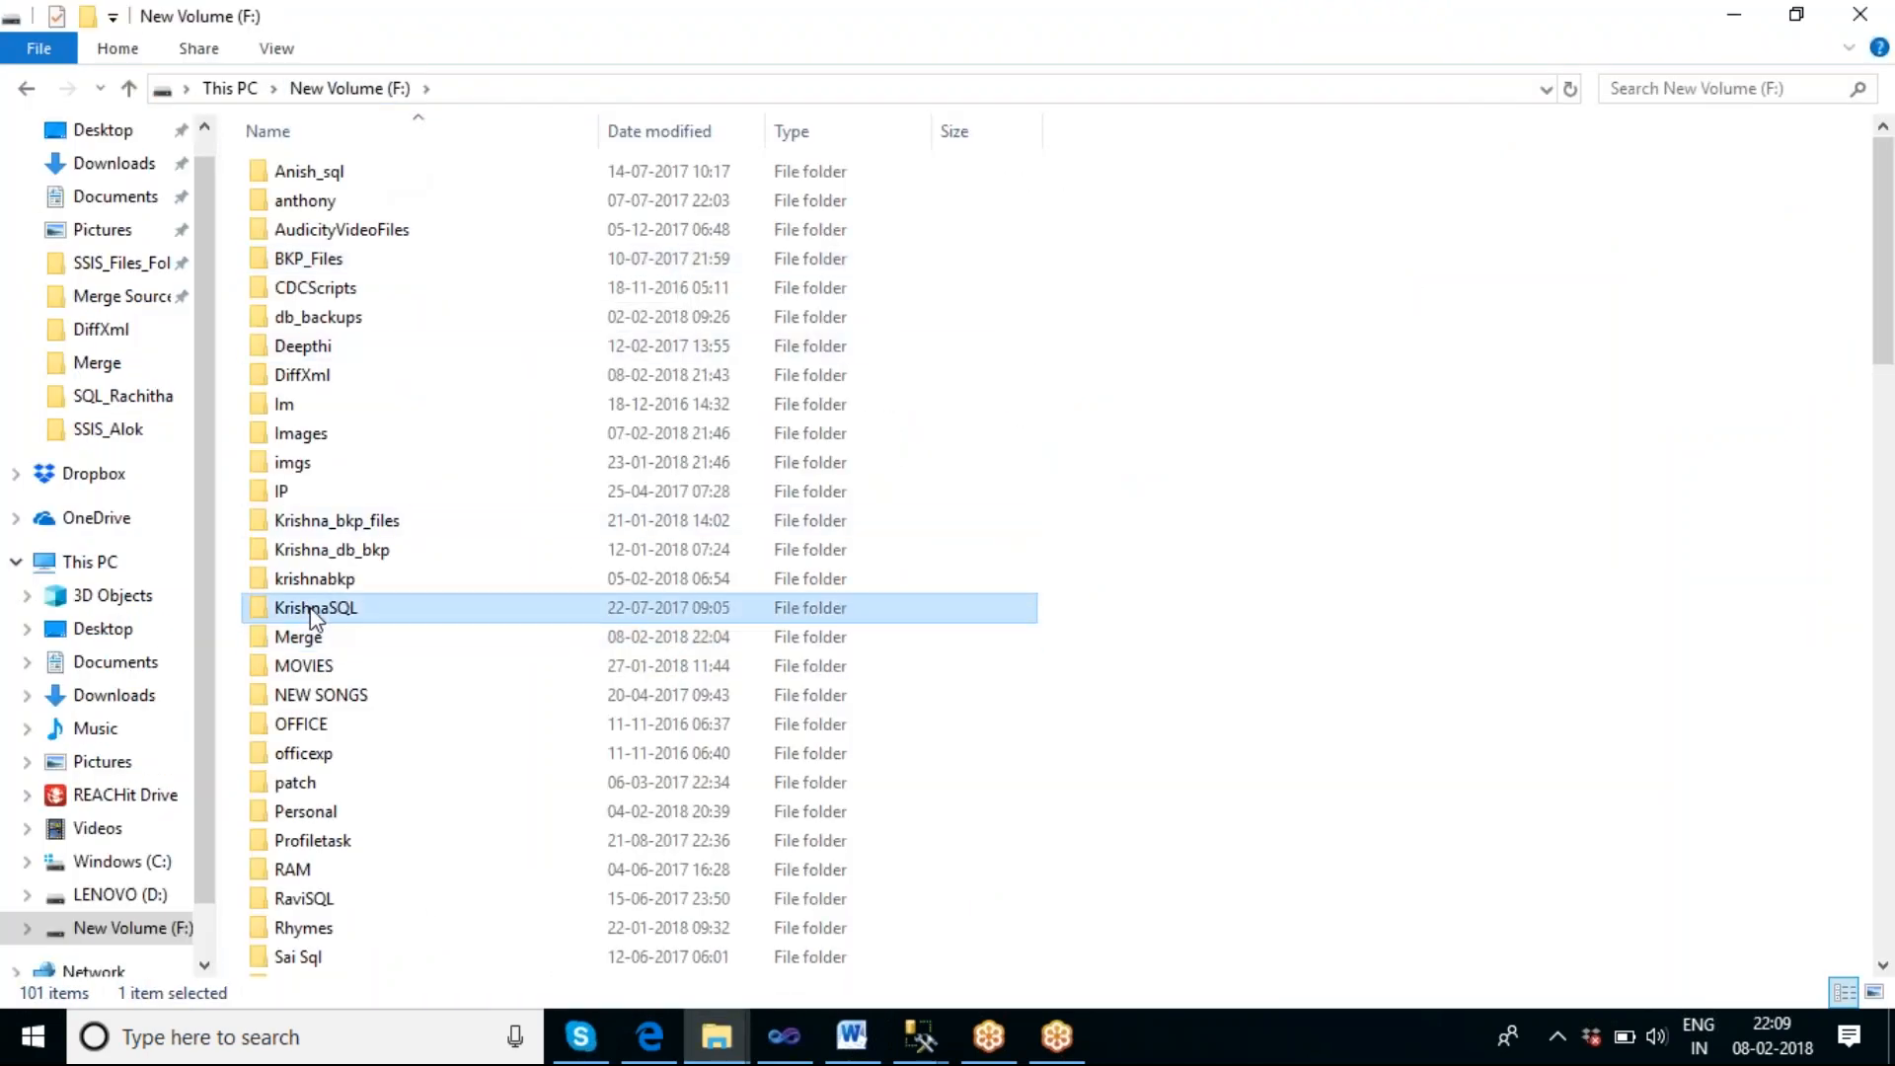
key(v)
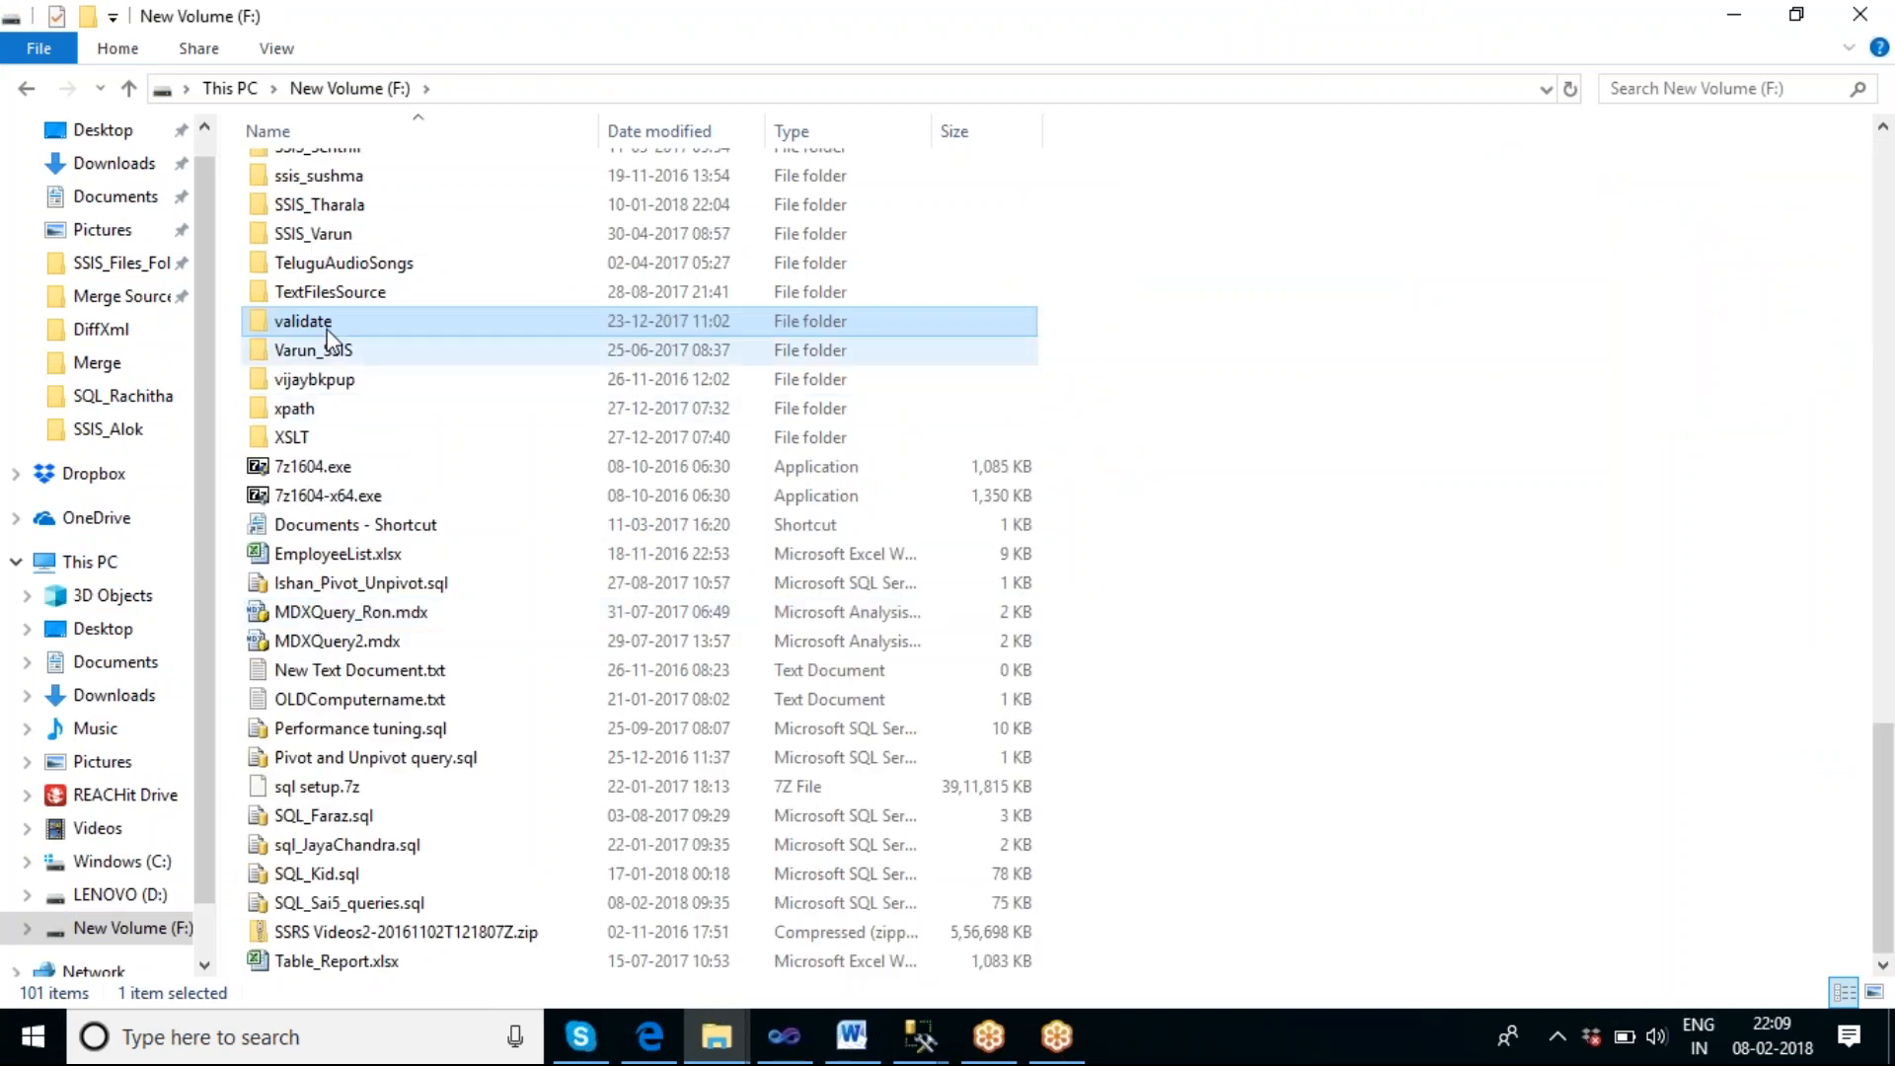
key(Return)
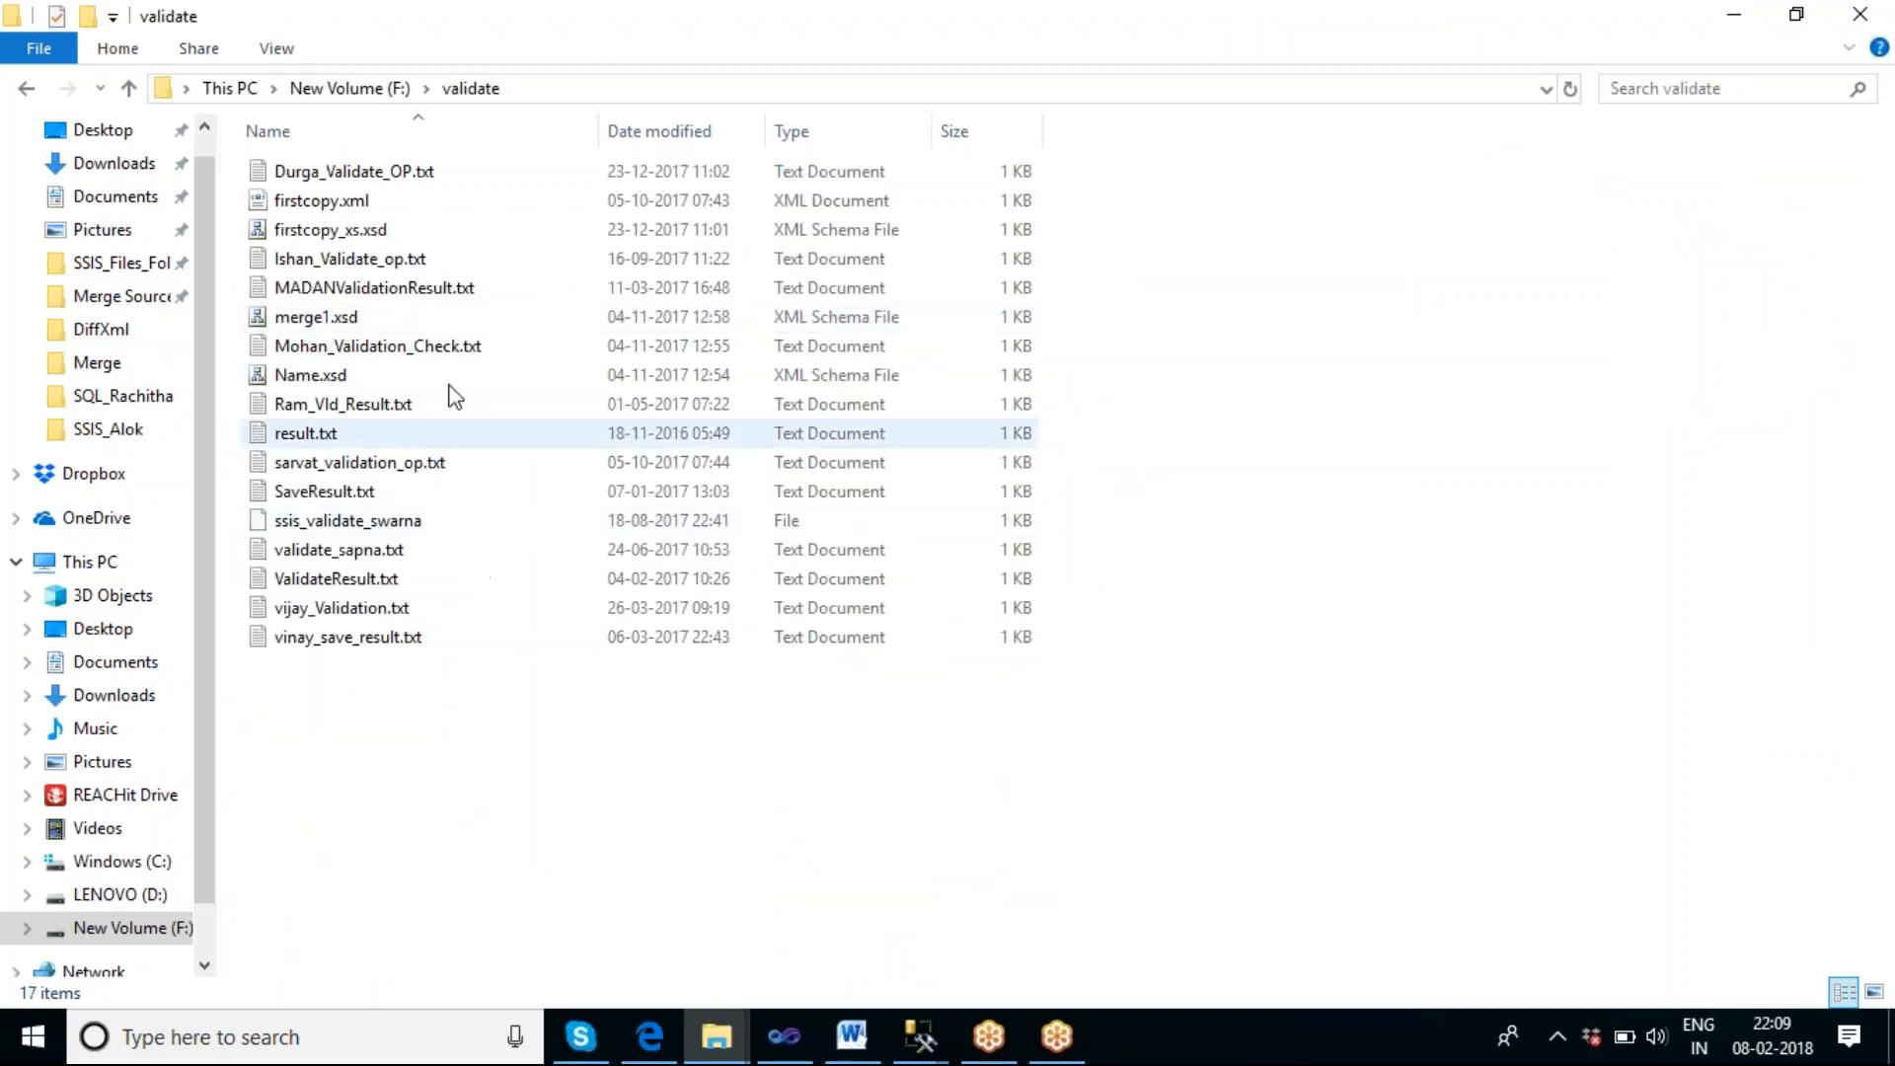
Open firstcopy.xml from the validate folder, examine its table and column elements, and minimize the browser window.
click(331, 209)
double_click(331, 202)
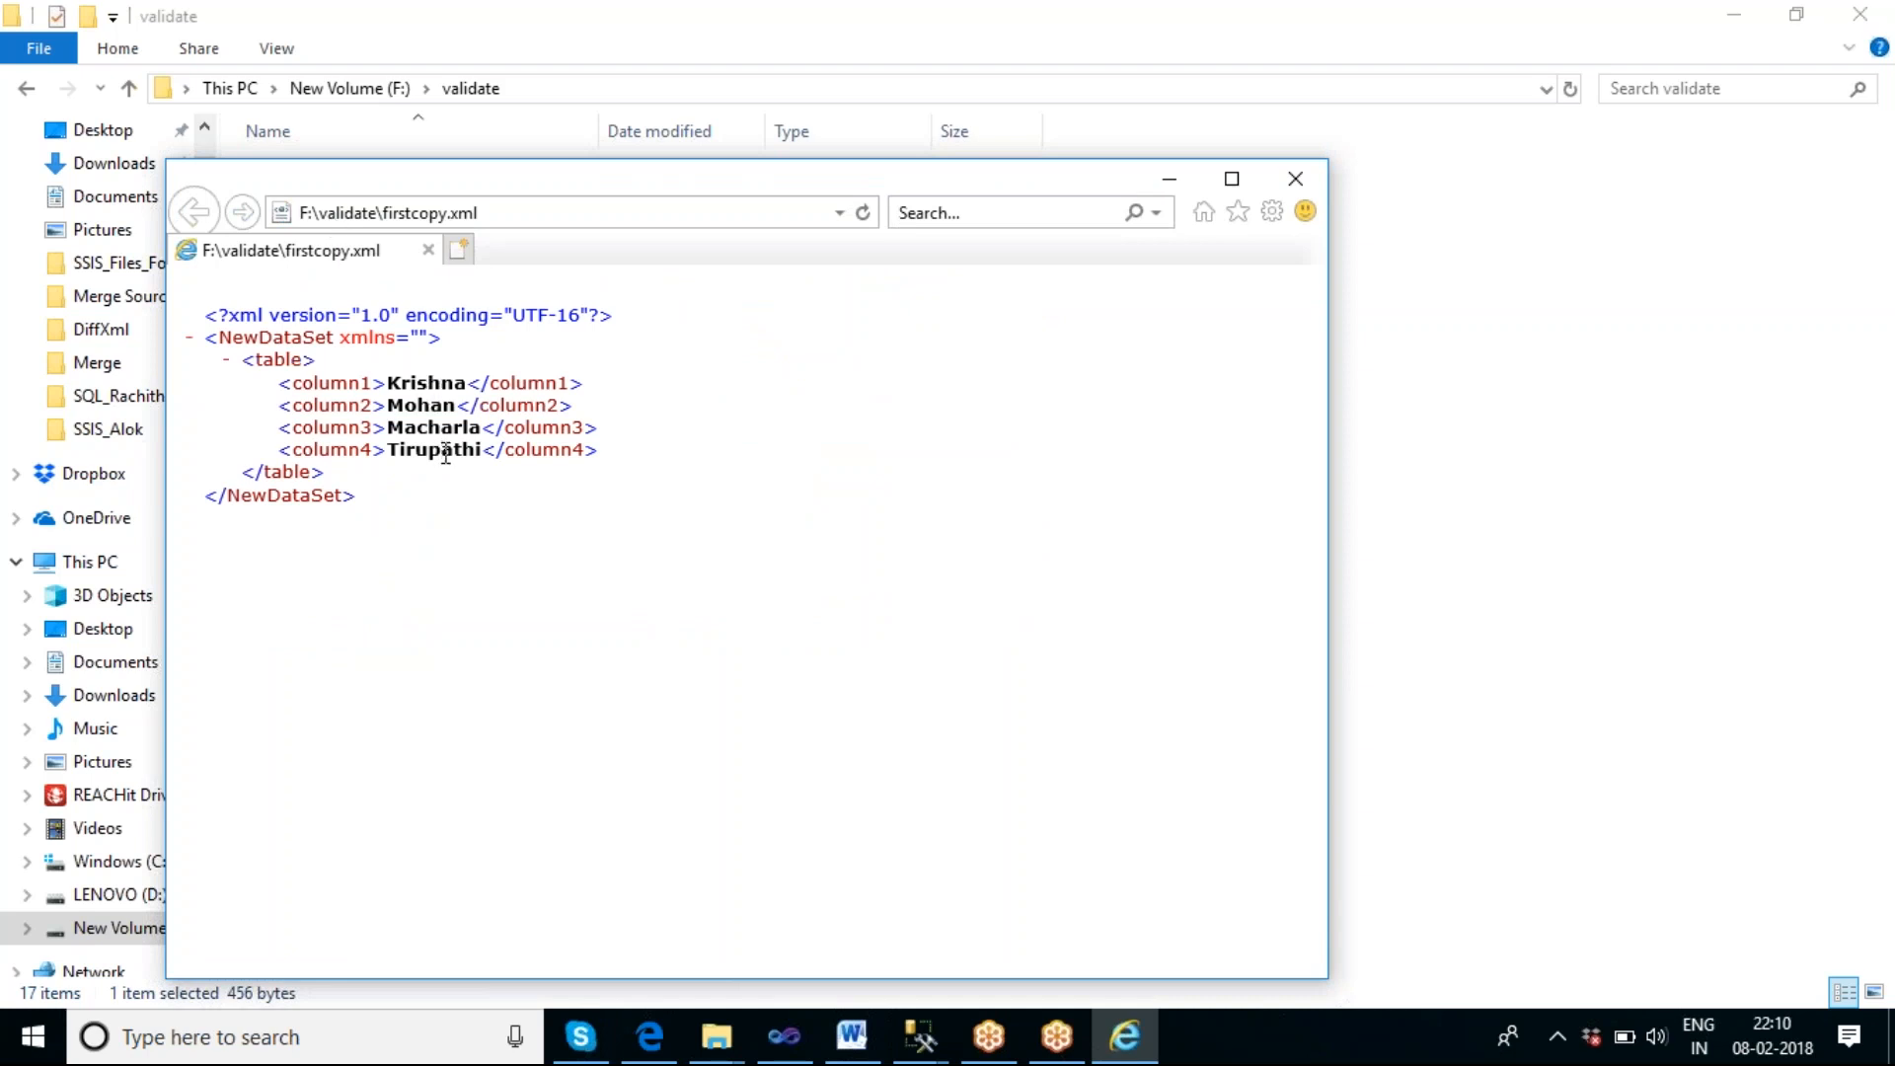
click(1170, 182)
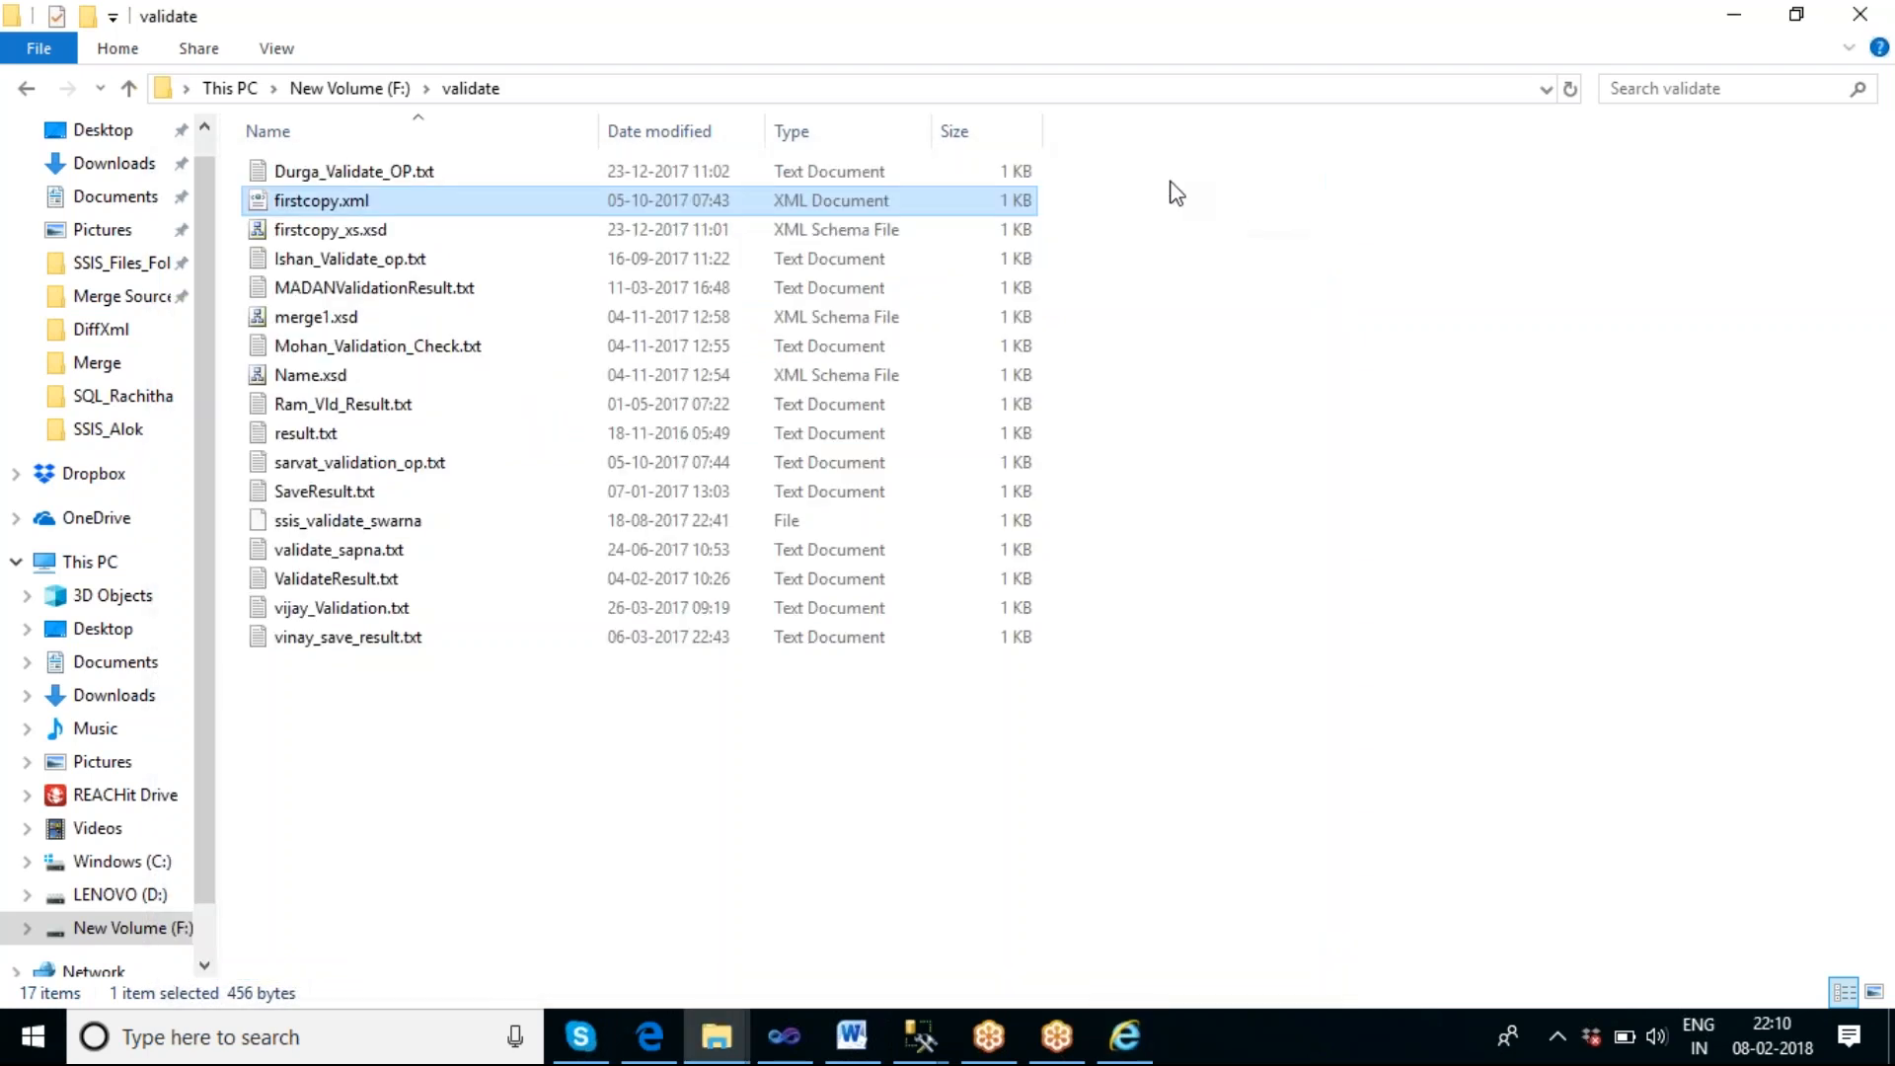
Open the XML source of firstcopy_xs.xsd in Visual Studio, compare it with firstcopy.xml, and close the browser.
click(340, 230)
double_click(340, 229)
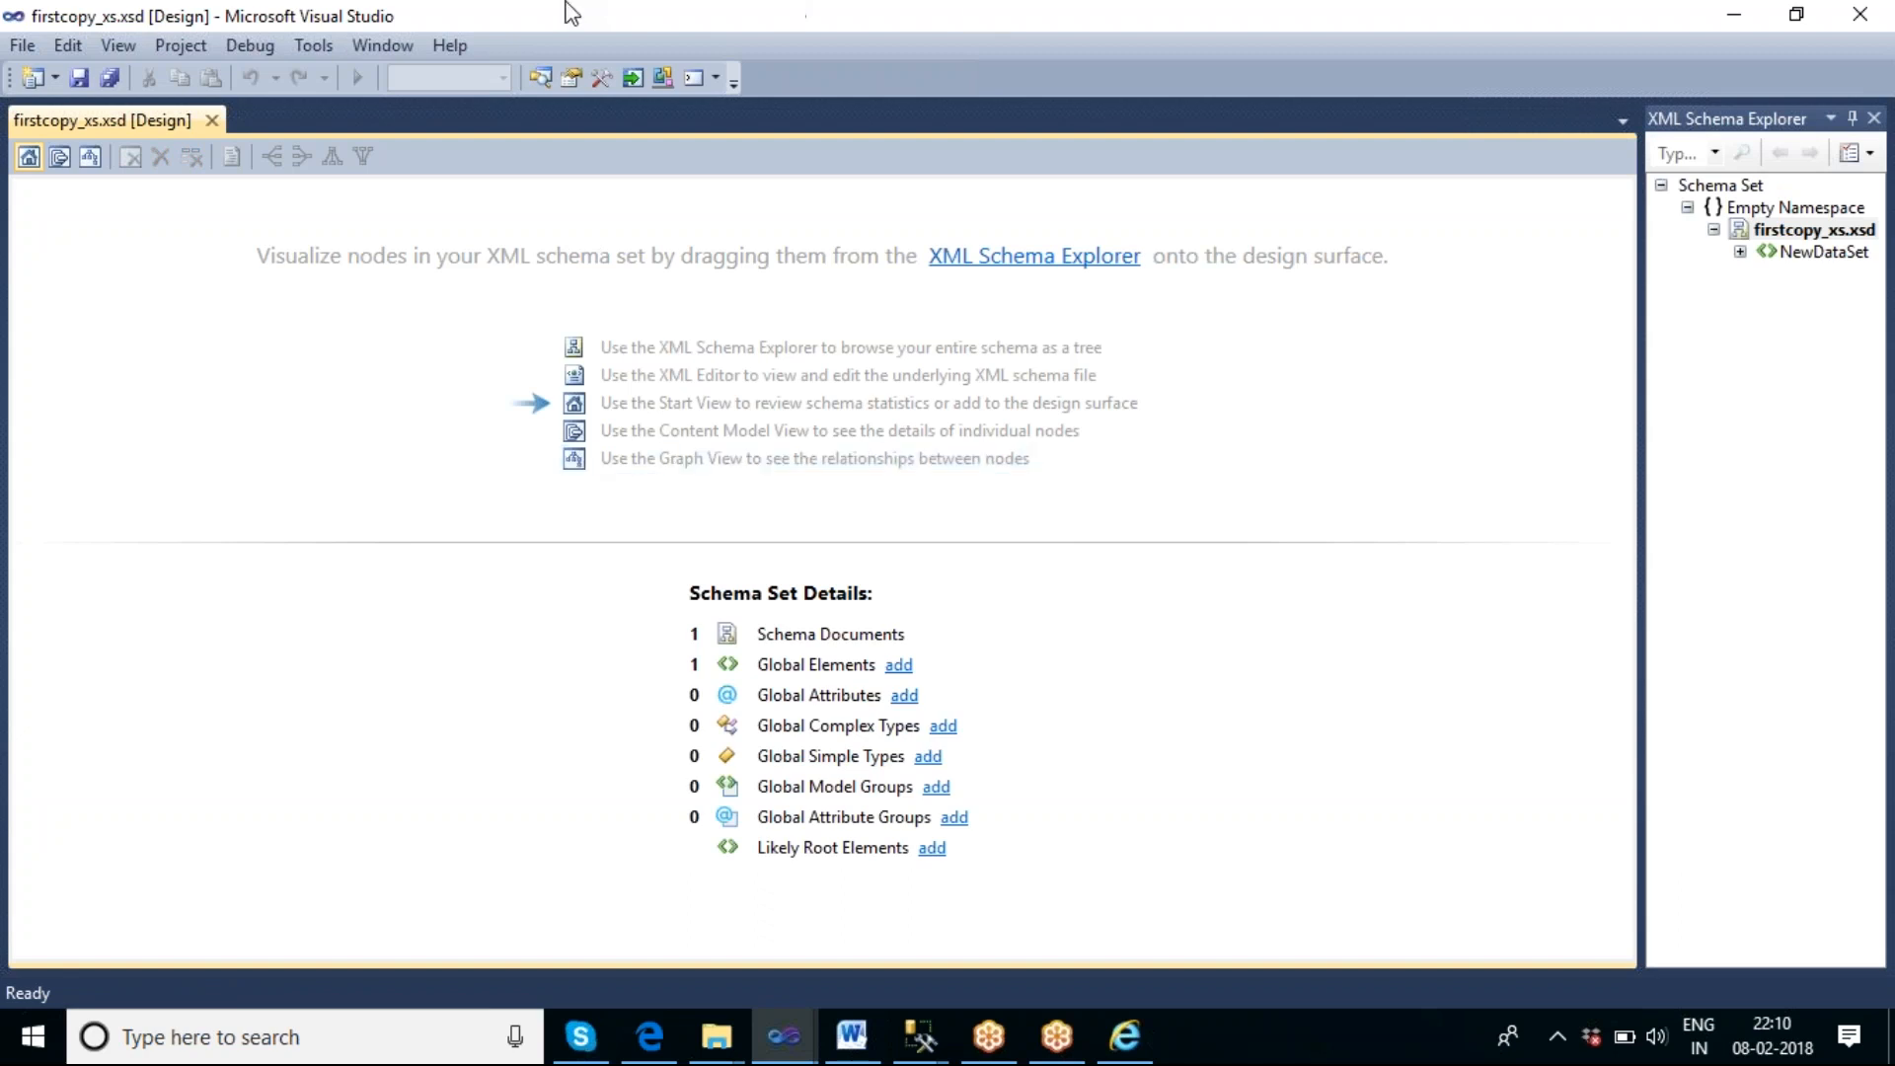
click(1792, 235)
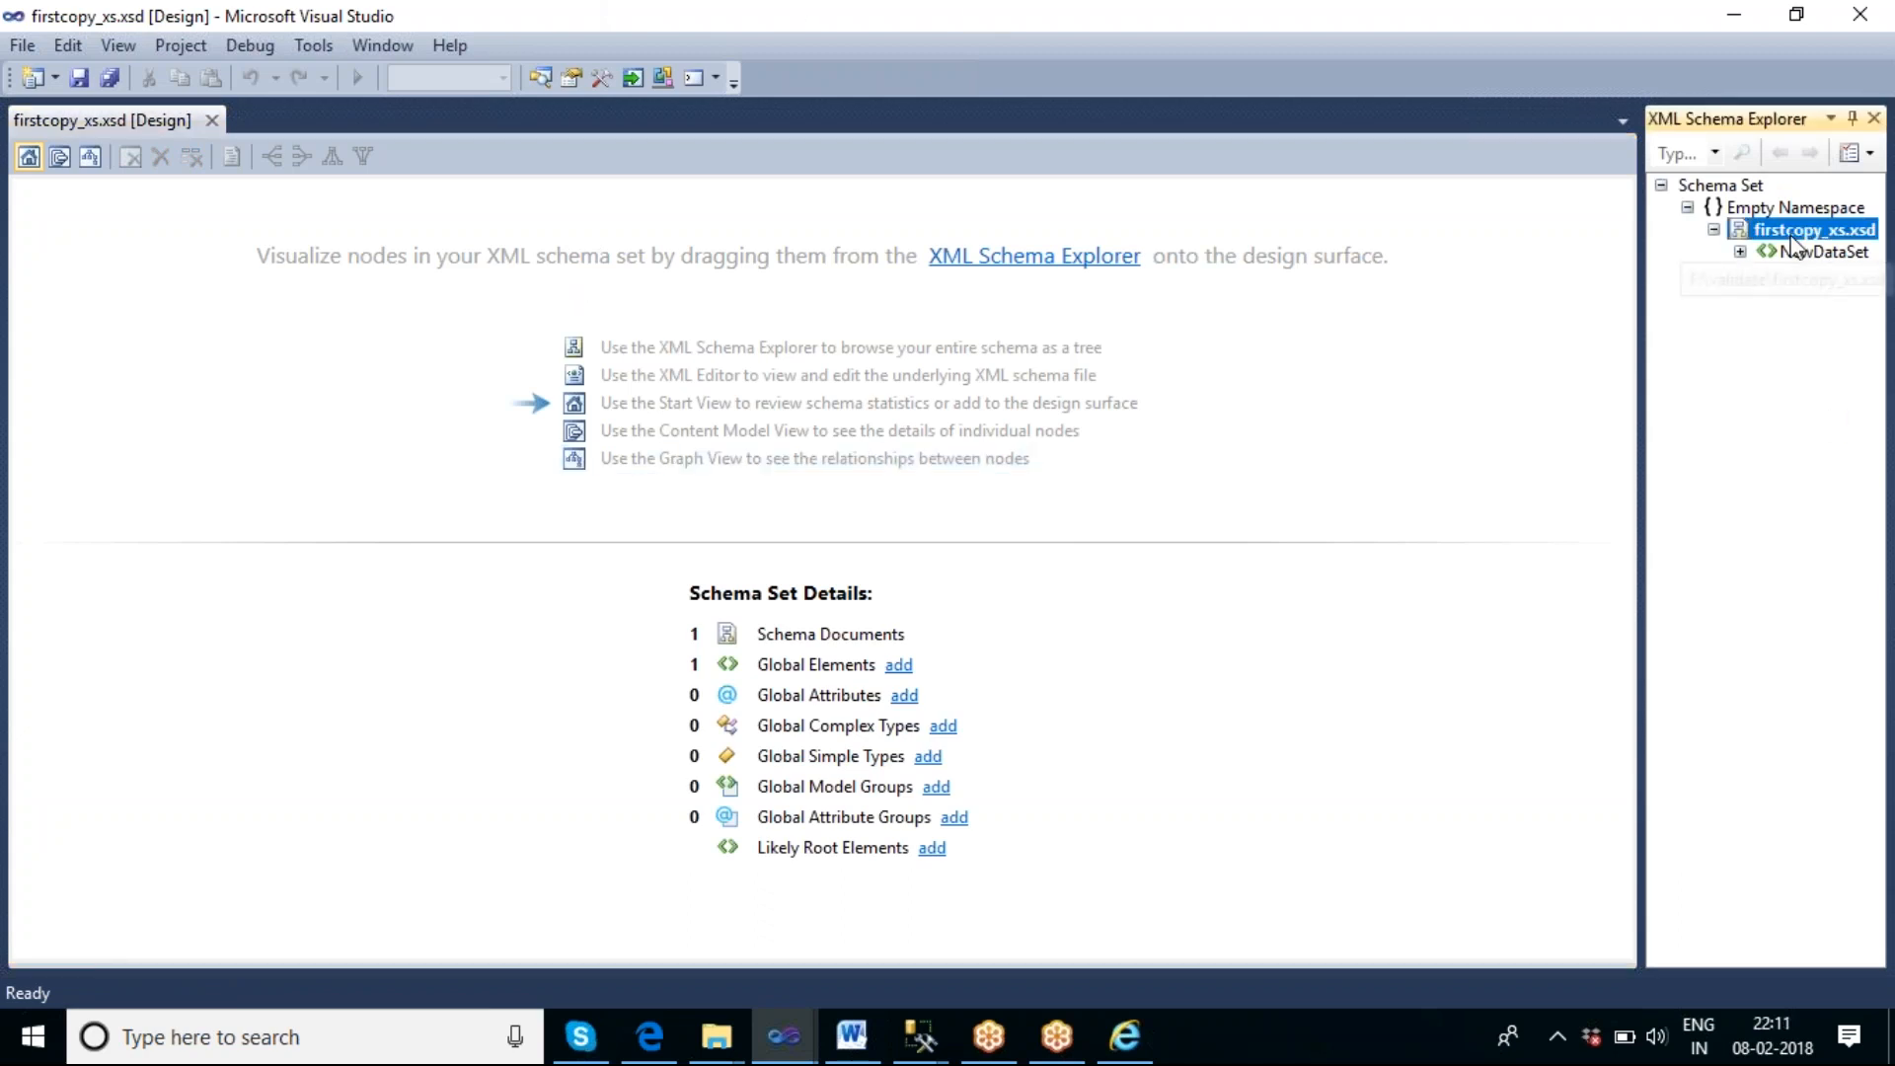
double_click(1793, 235)
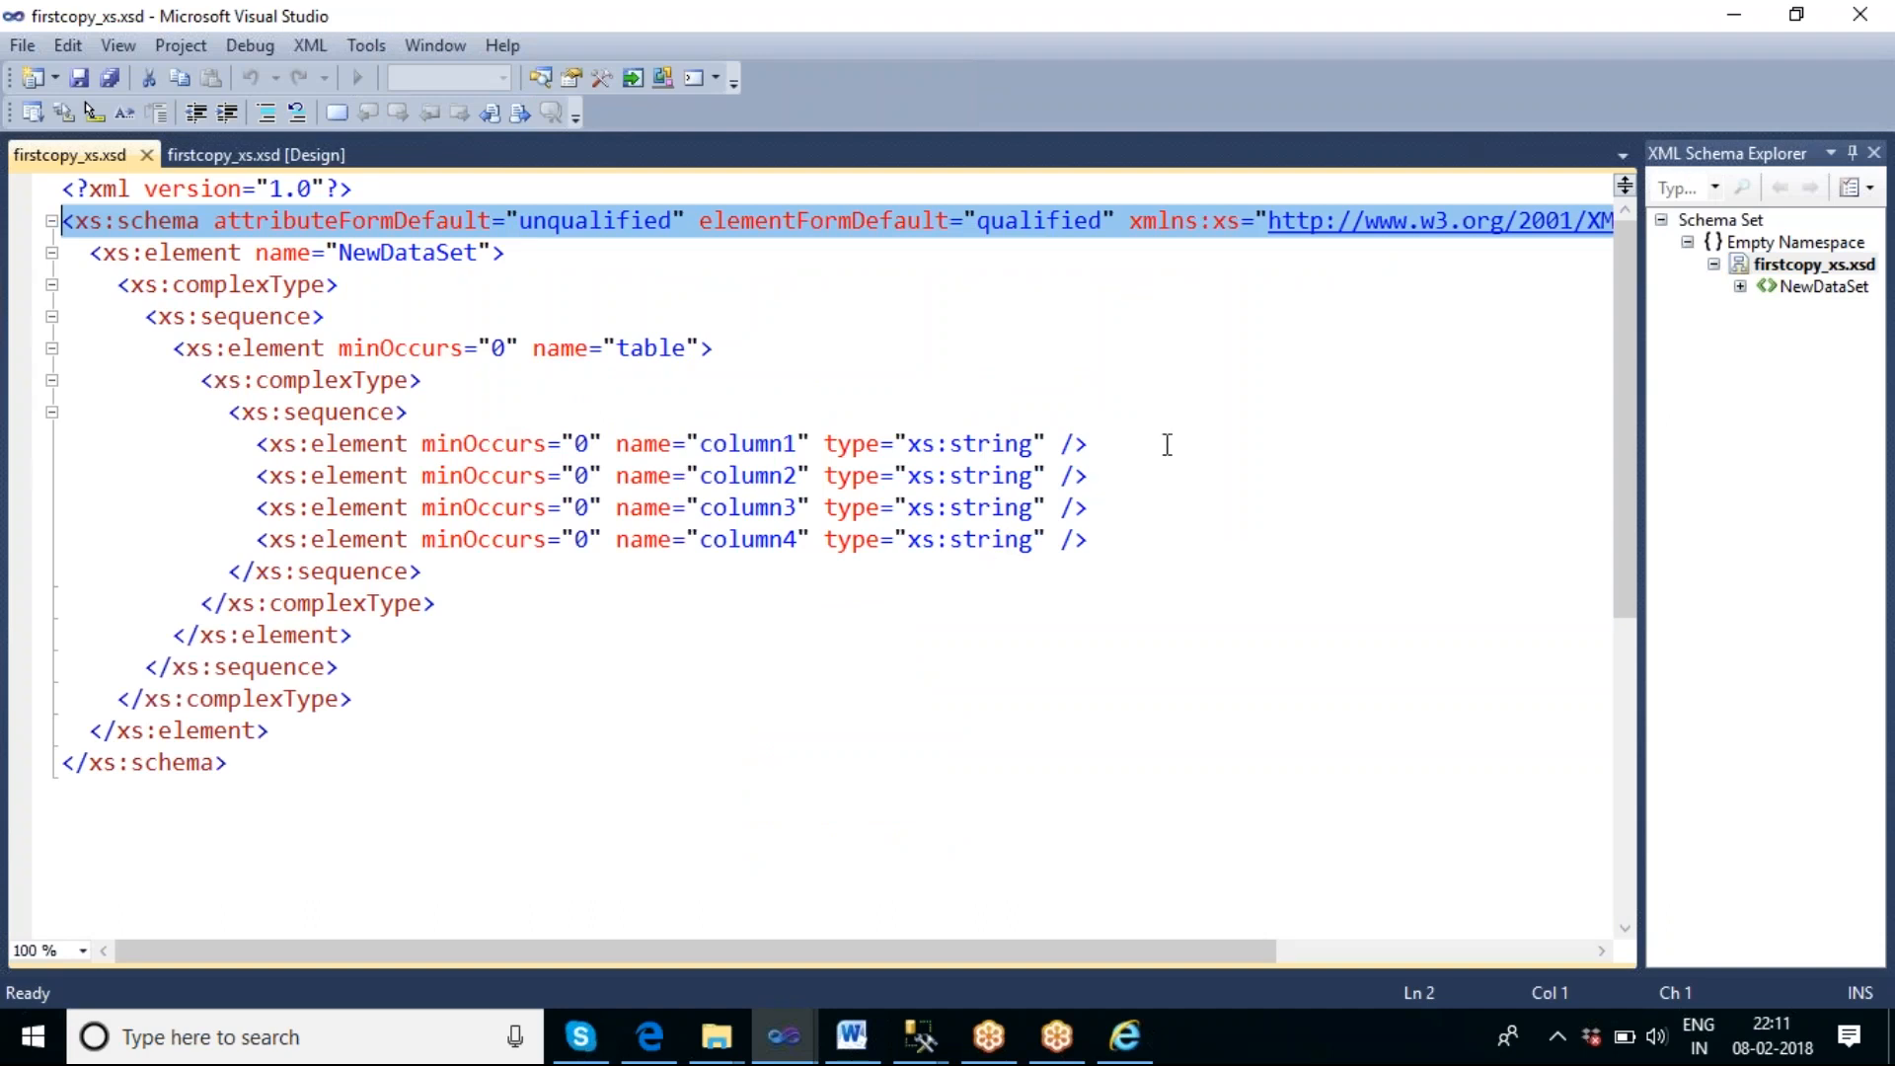
click(1122, 1038)
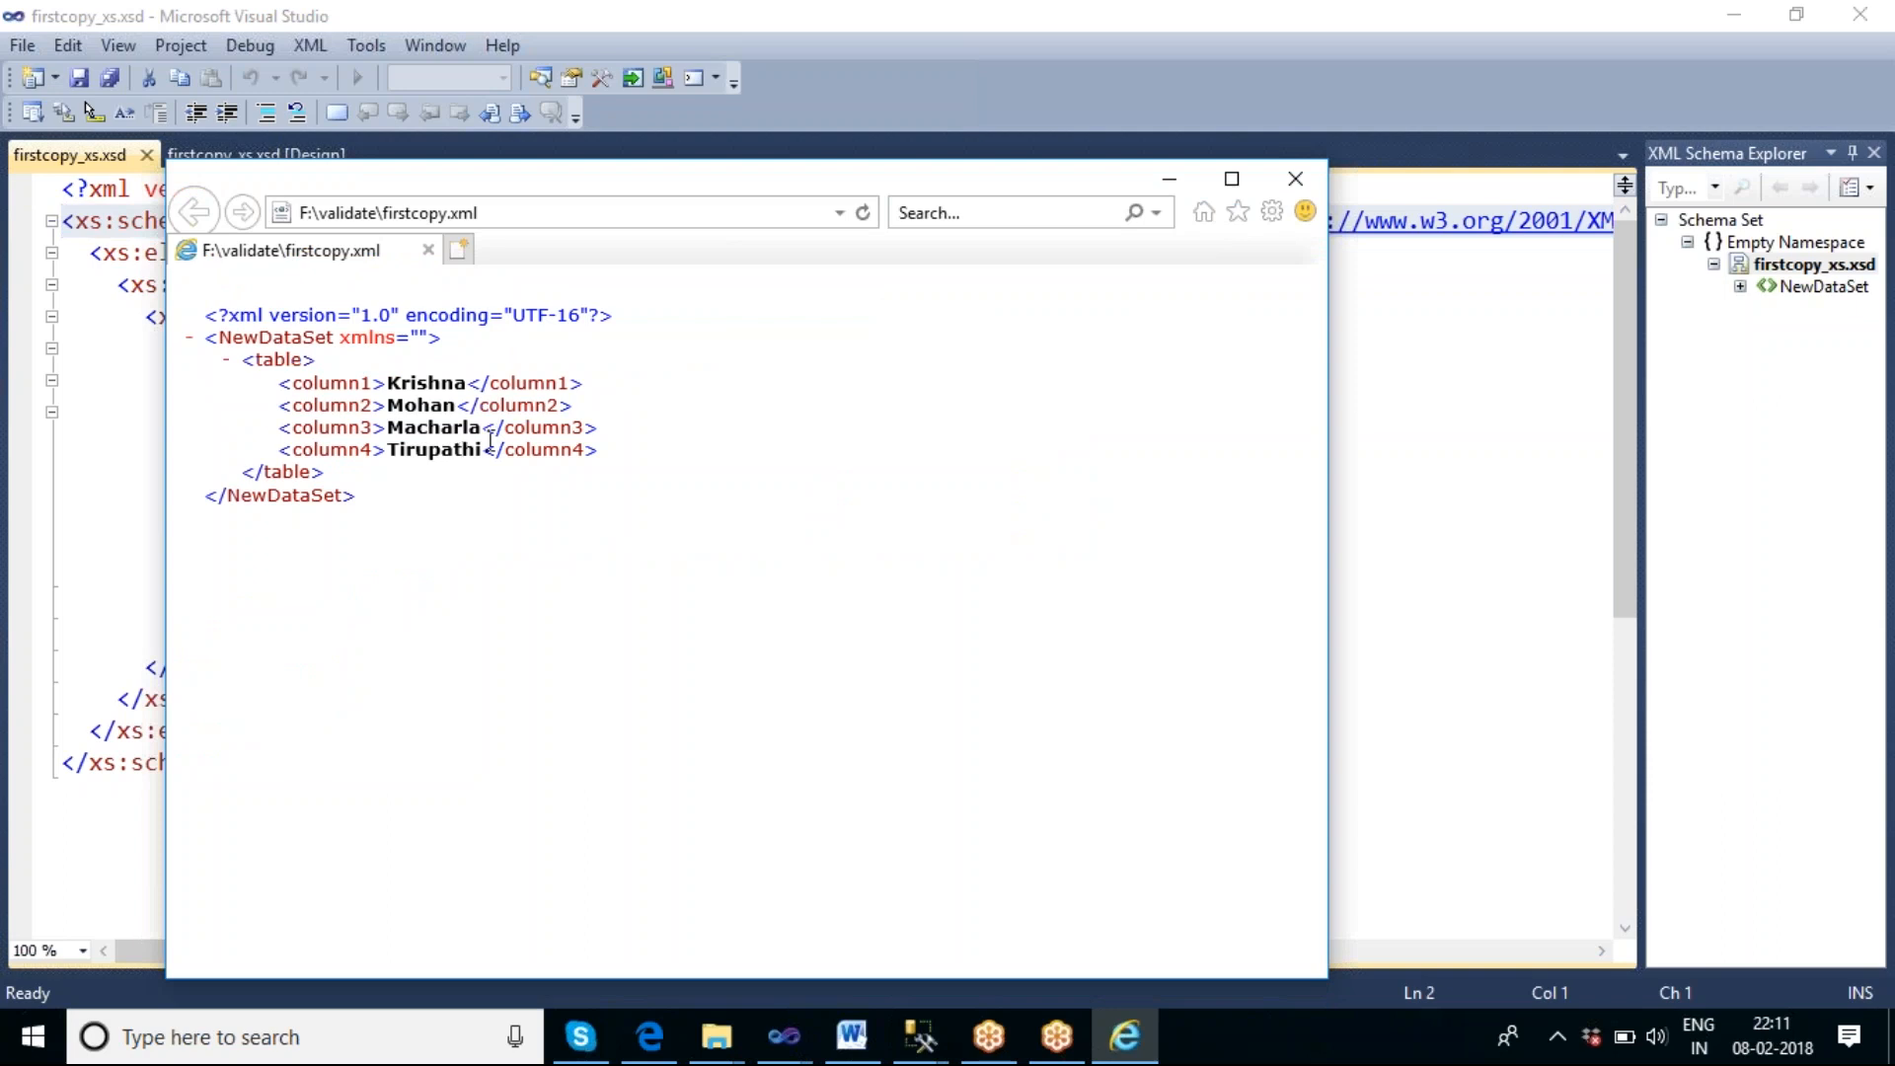
click(1294, 177)
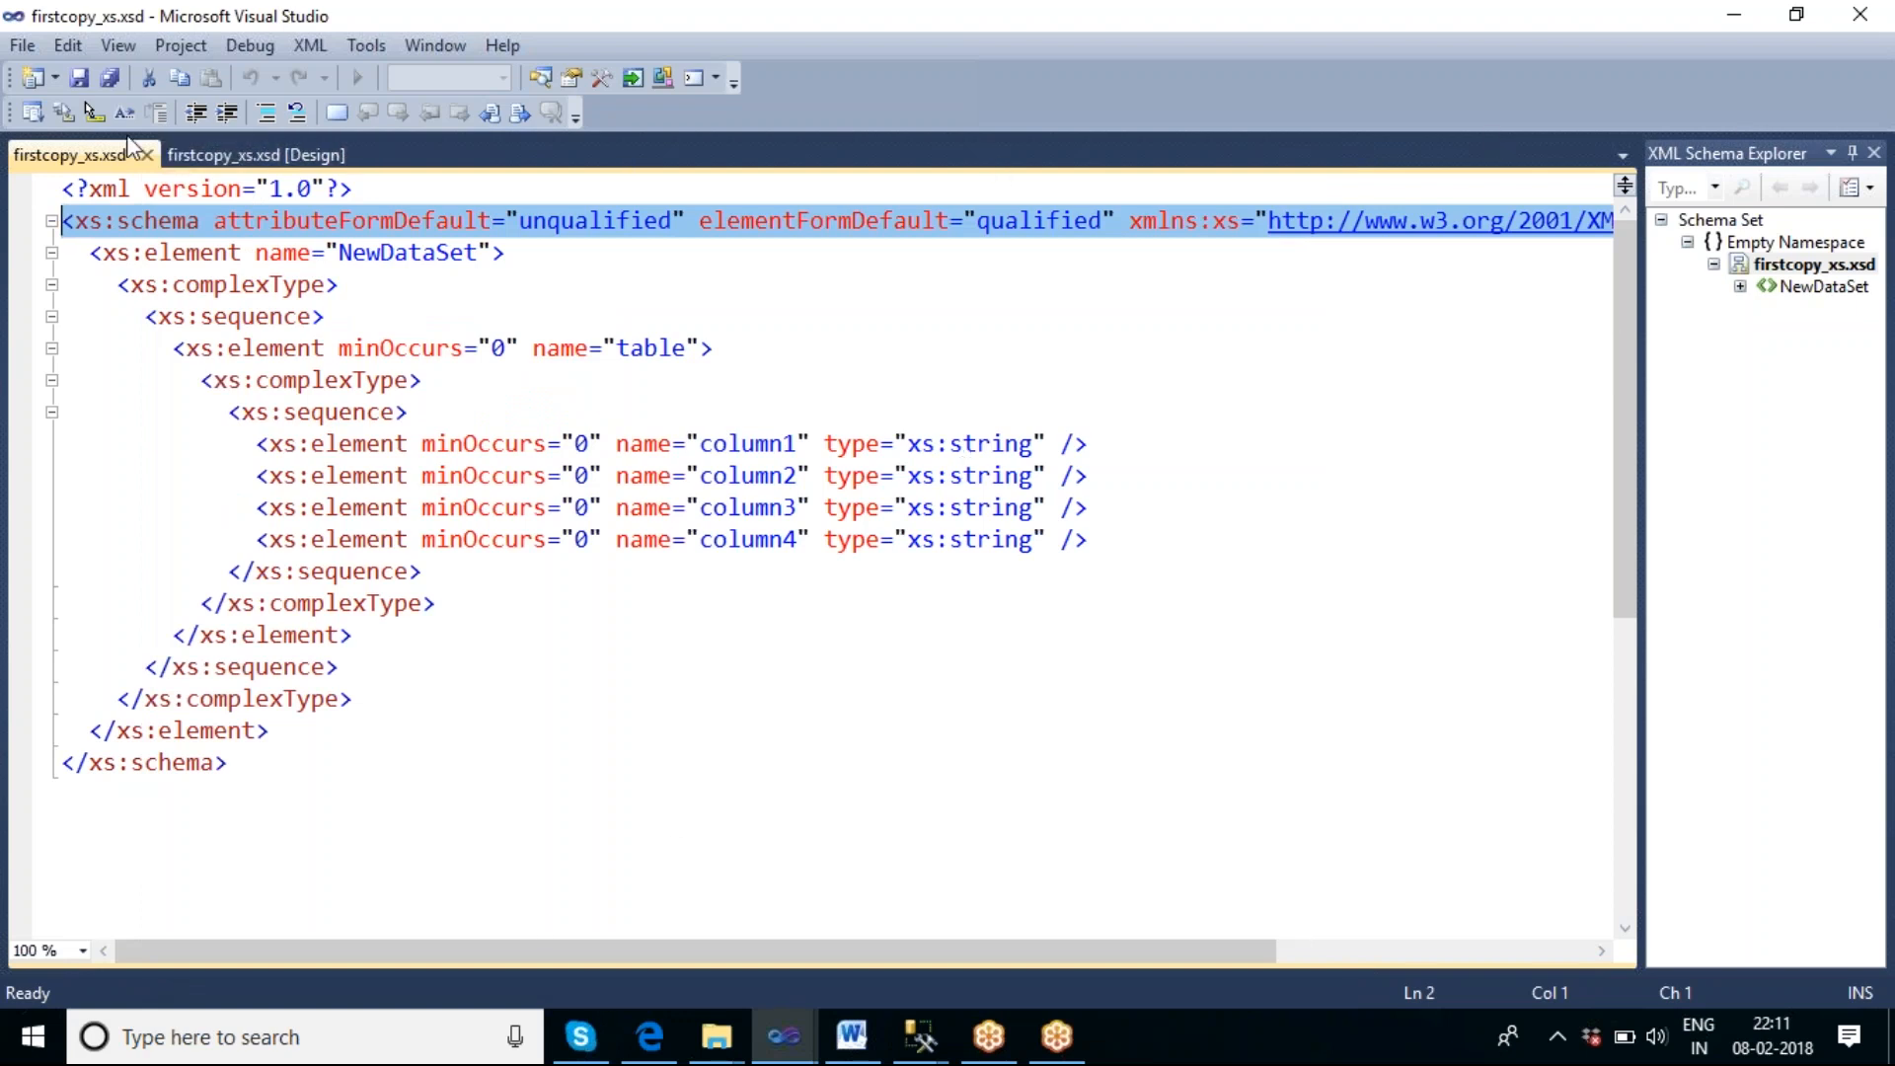
Close the firstcopy_xs.xsd source view and switch back to the SSIS_Sai6 project window.
click(145, 155)
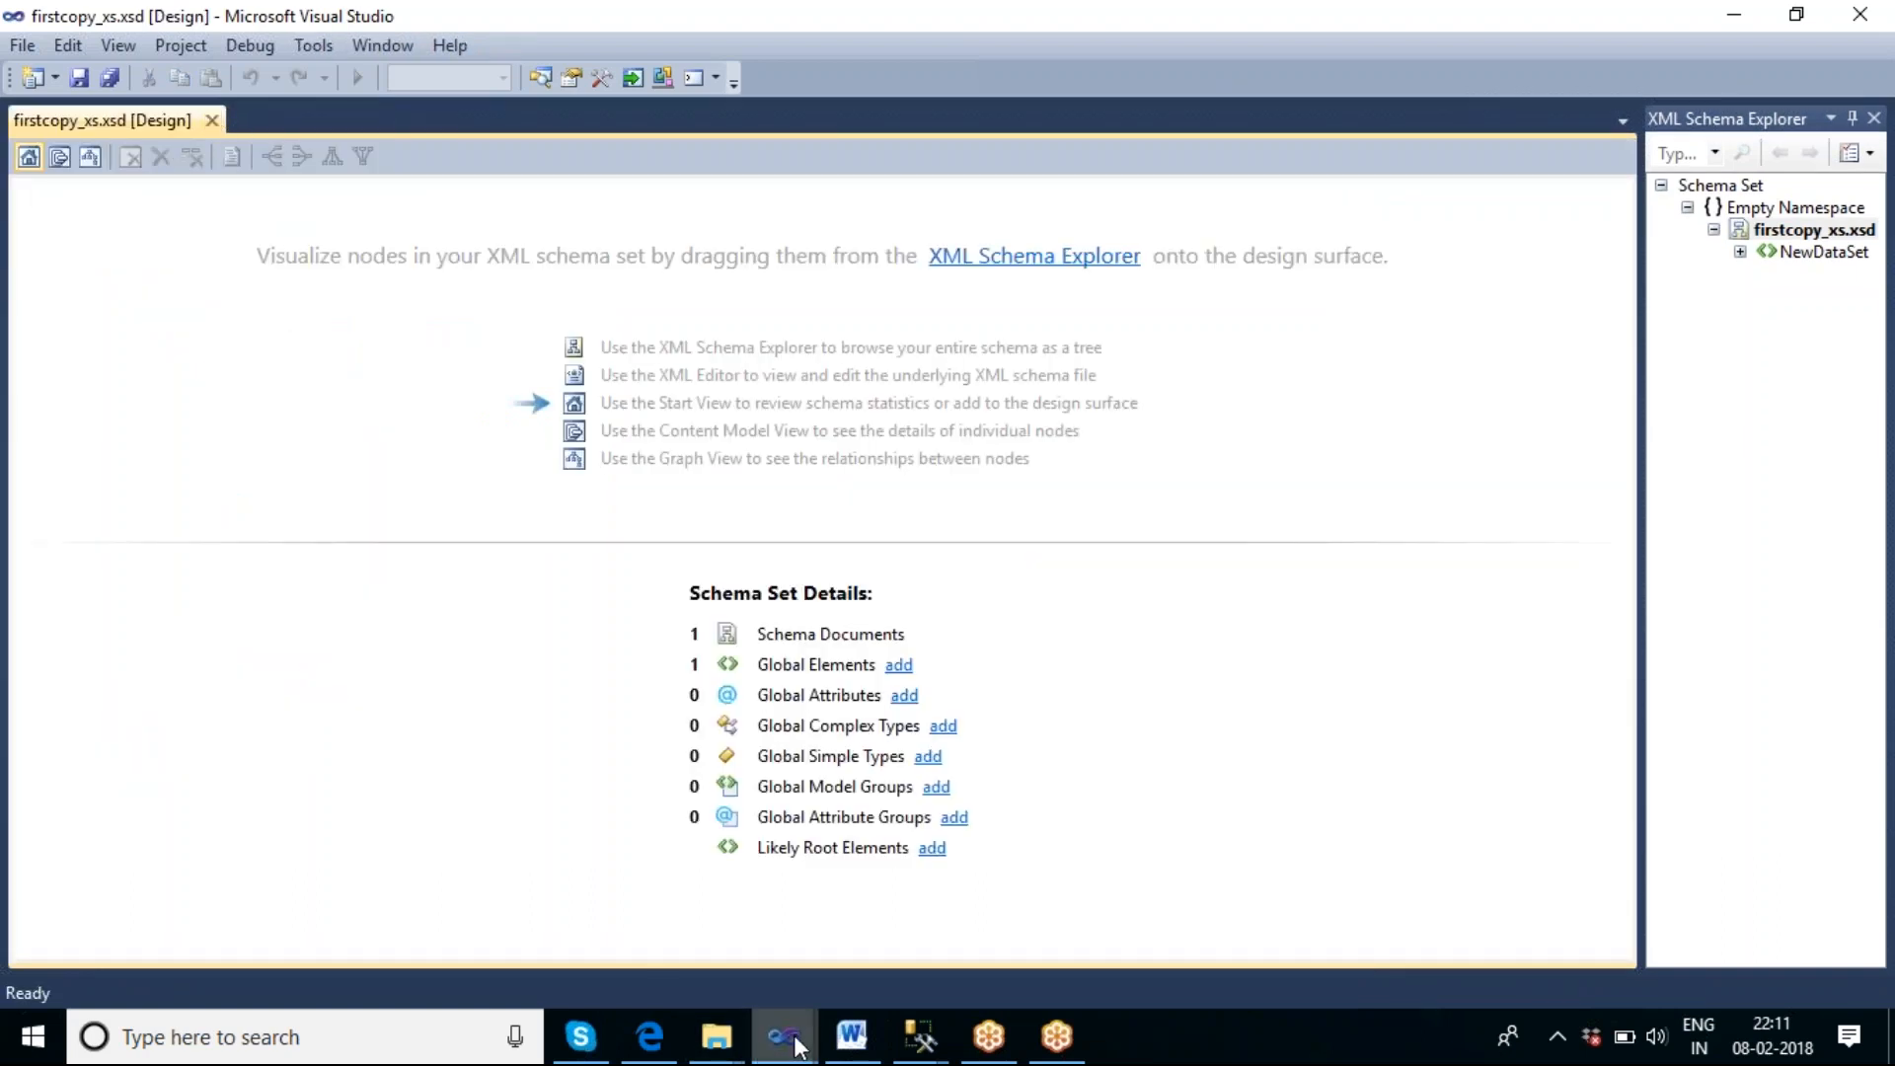
mouse_move(796, 1046)
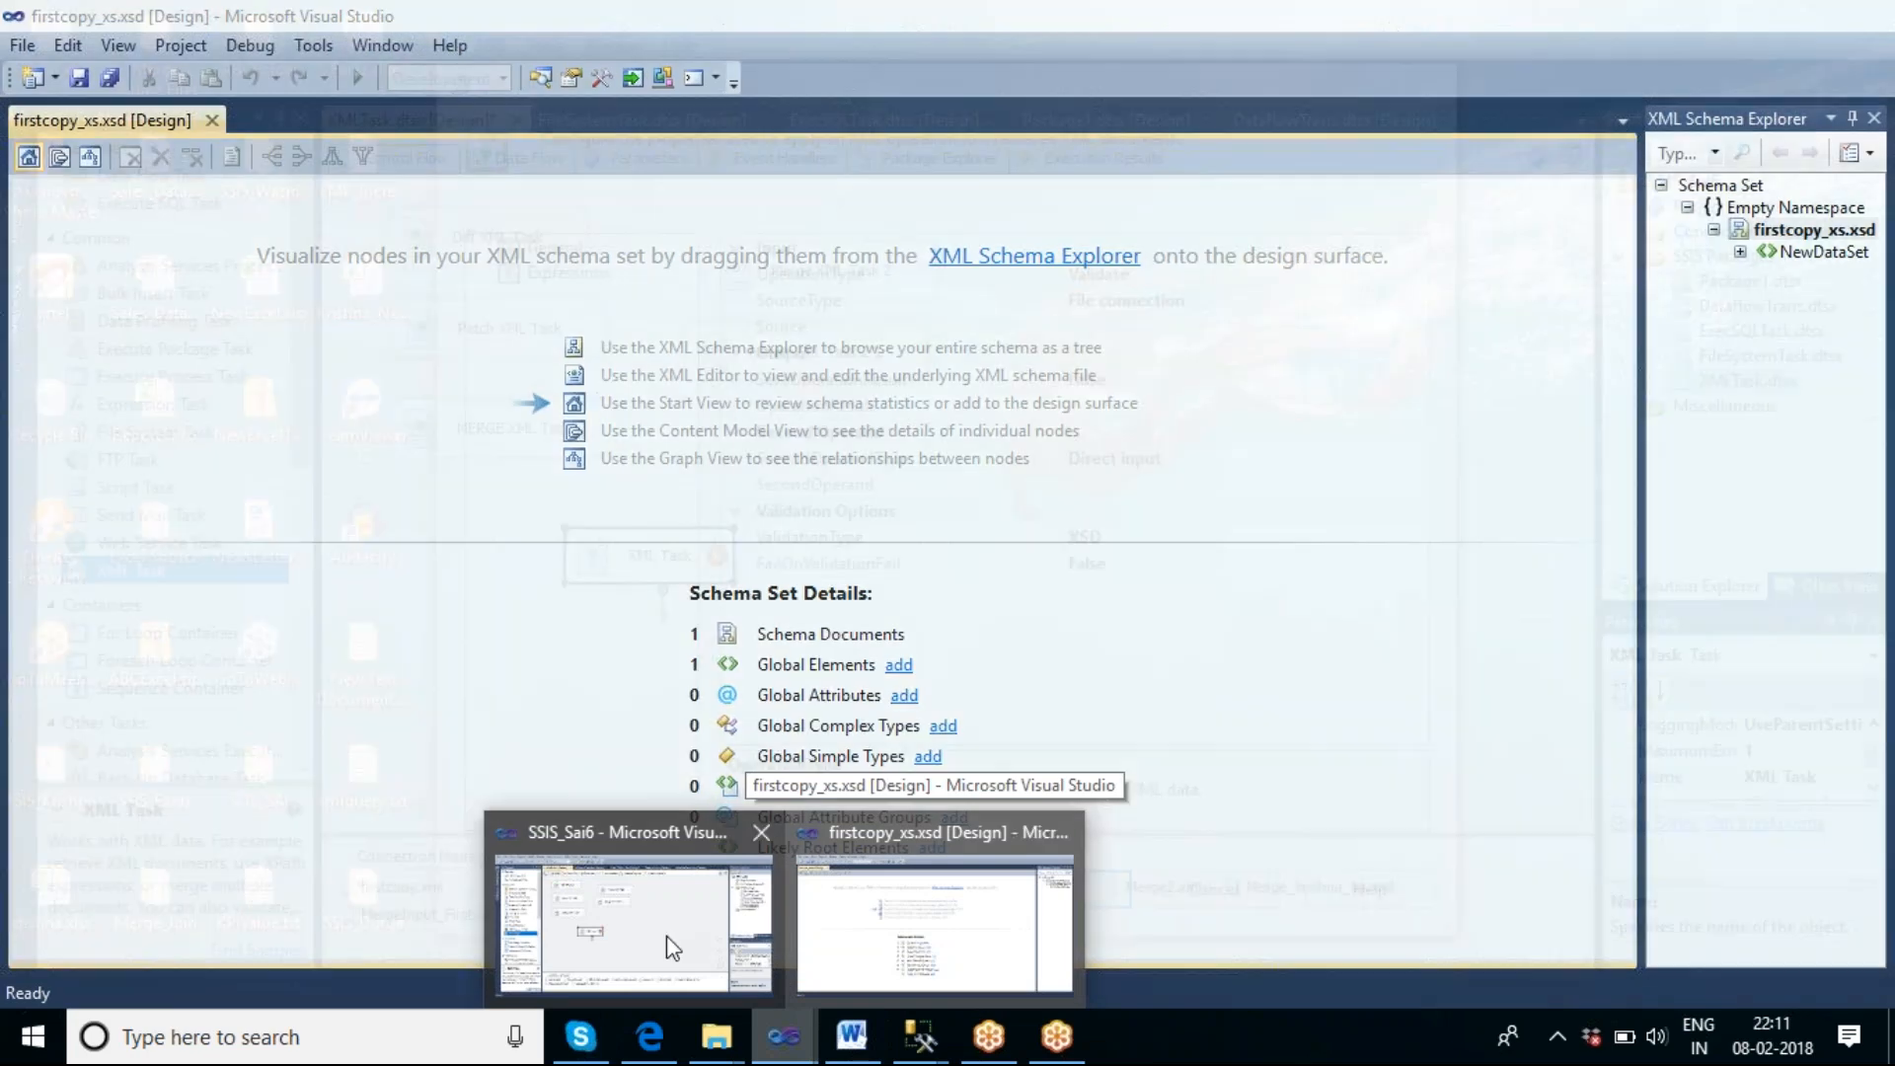
click(664, 934)
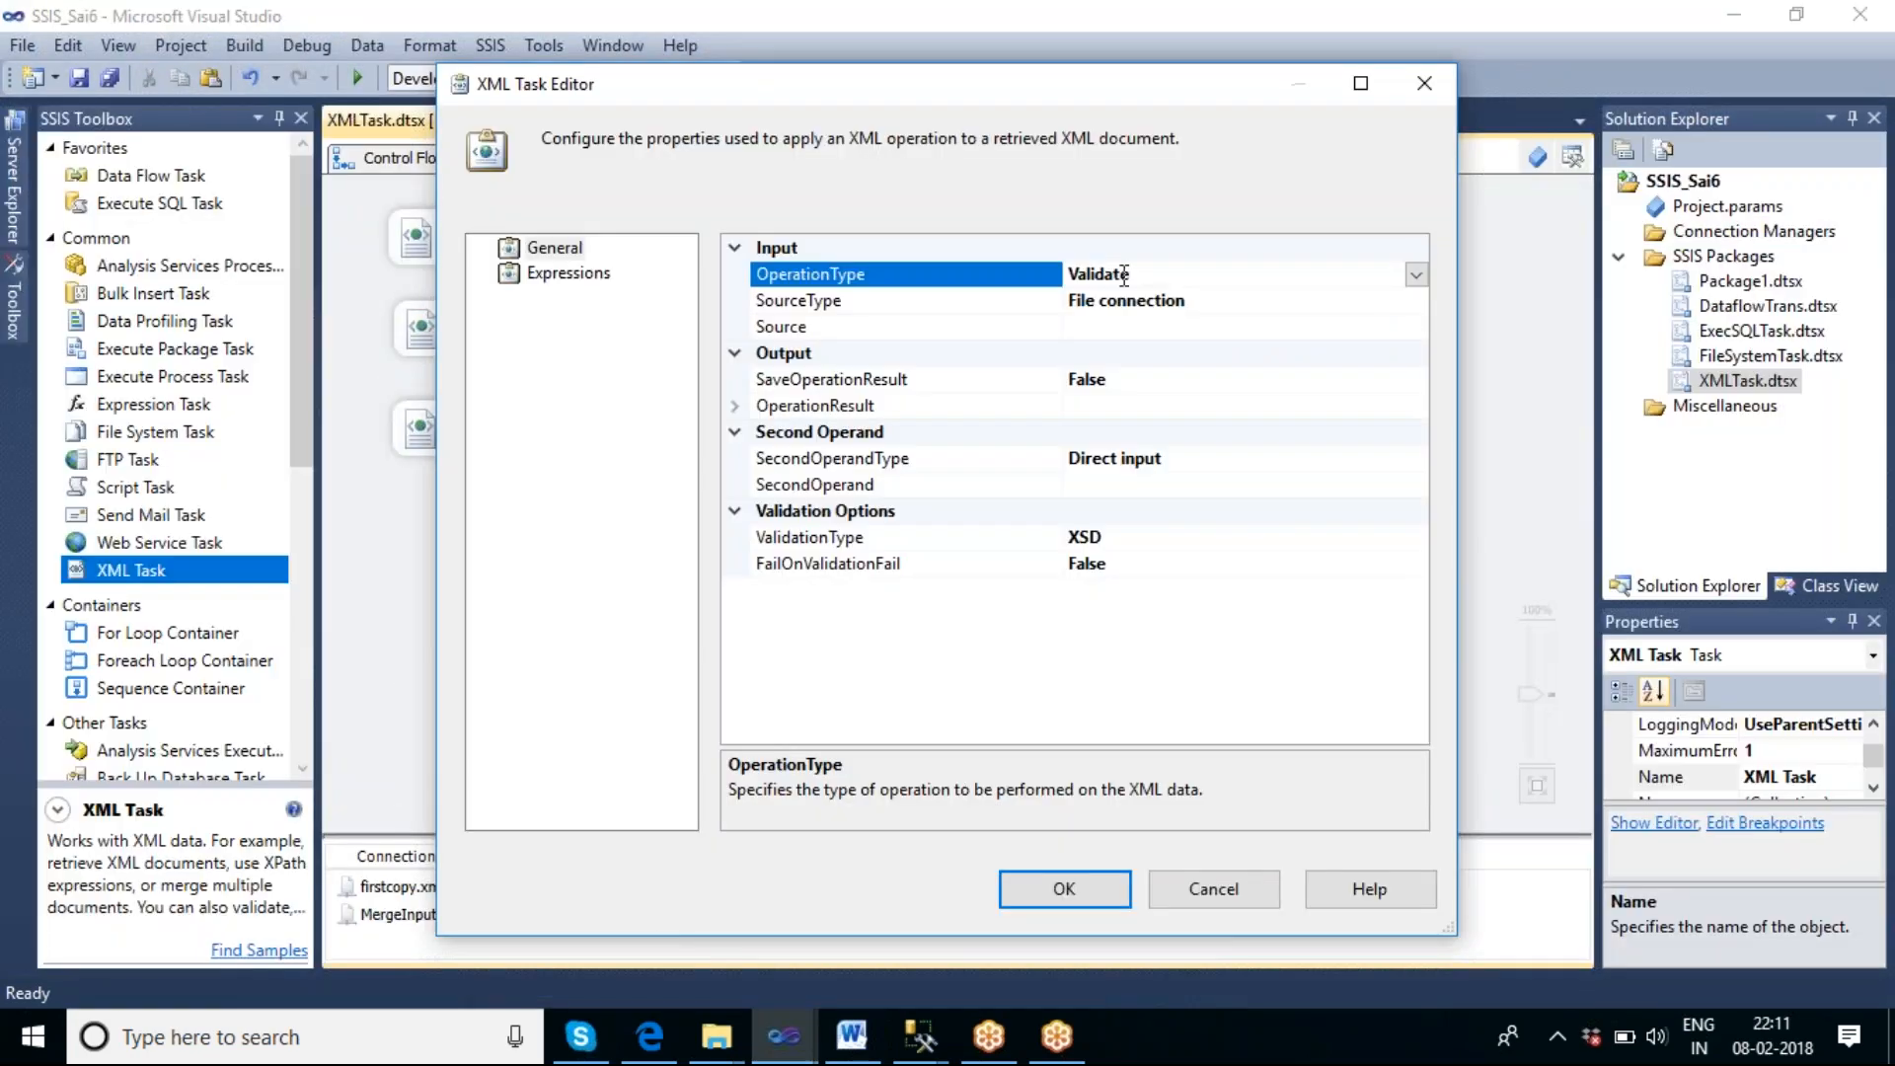
Set the XML Task's Source to a new file connection for the existing file F:\validate\firstcopy.xml.
click(1192, 327)
click(1416, 327)
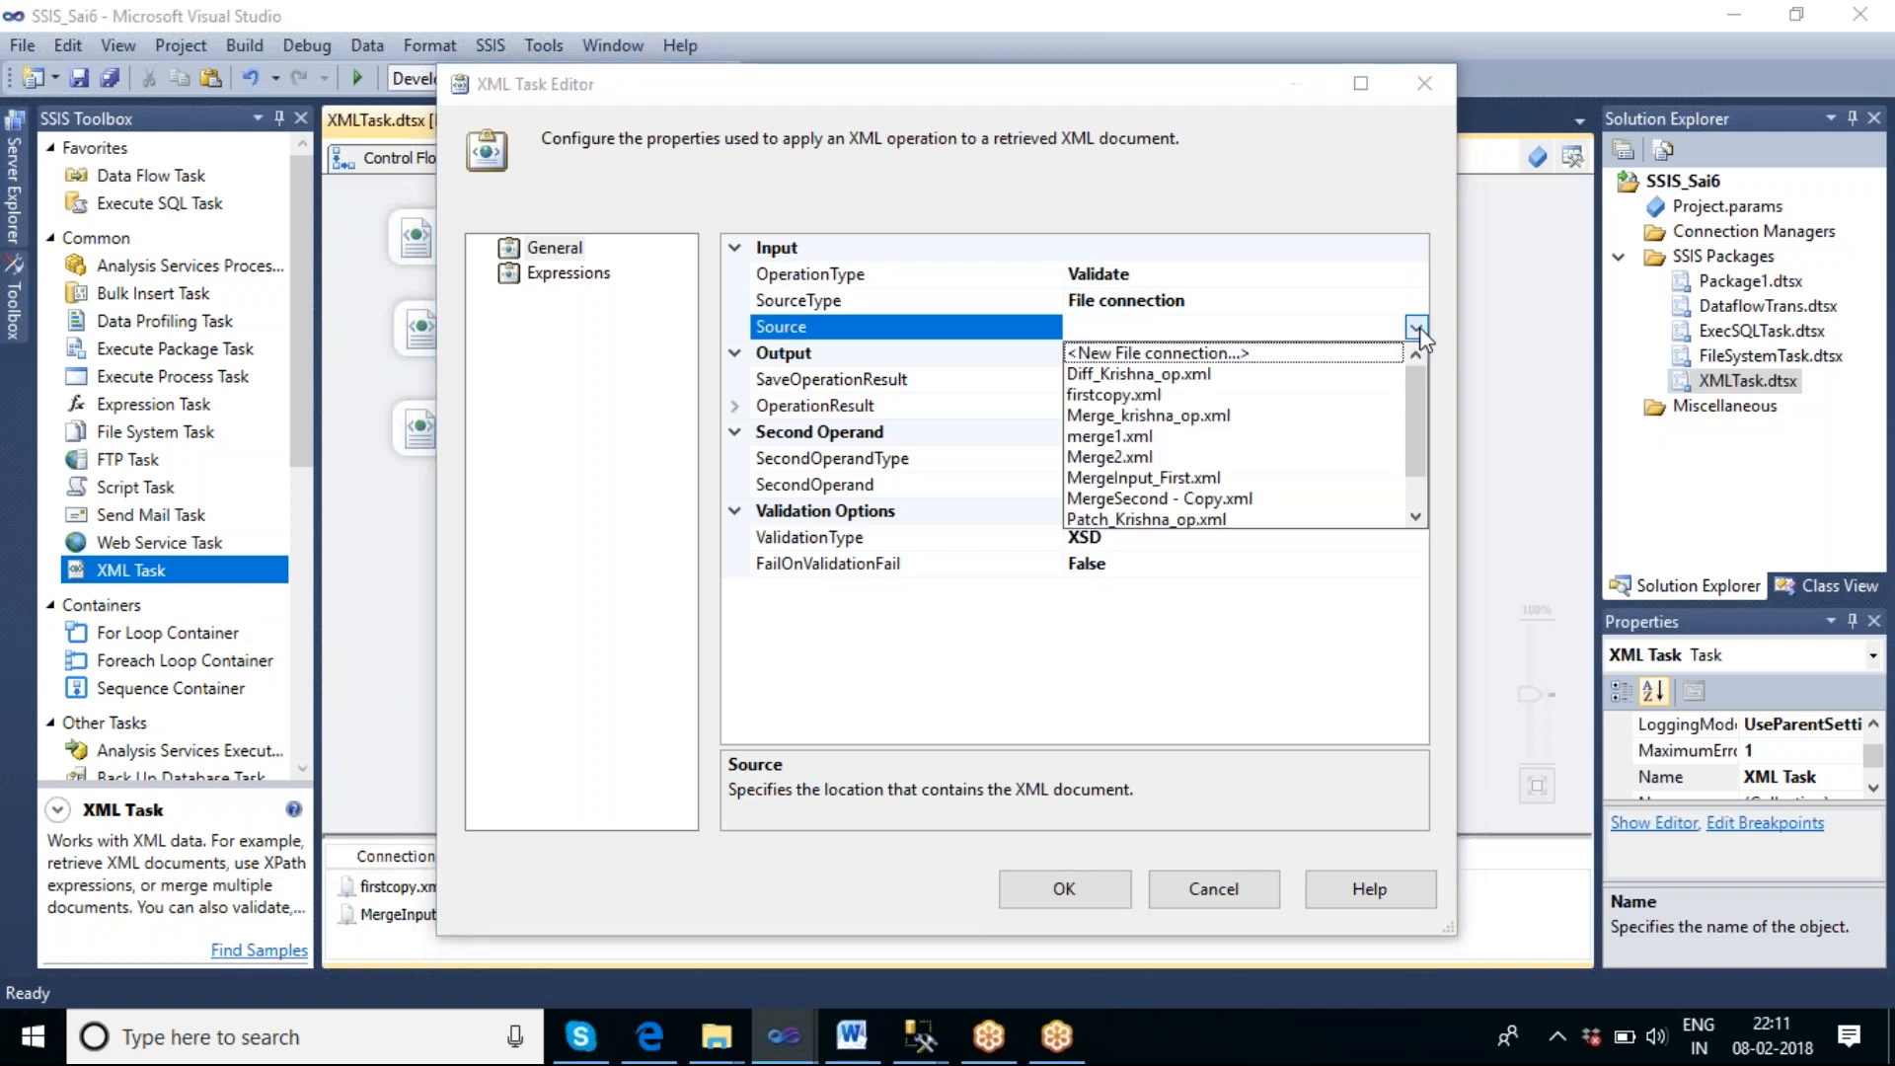
click(1251, 354)
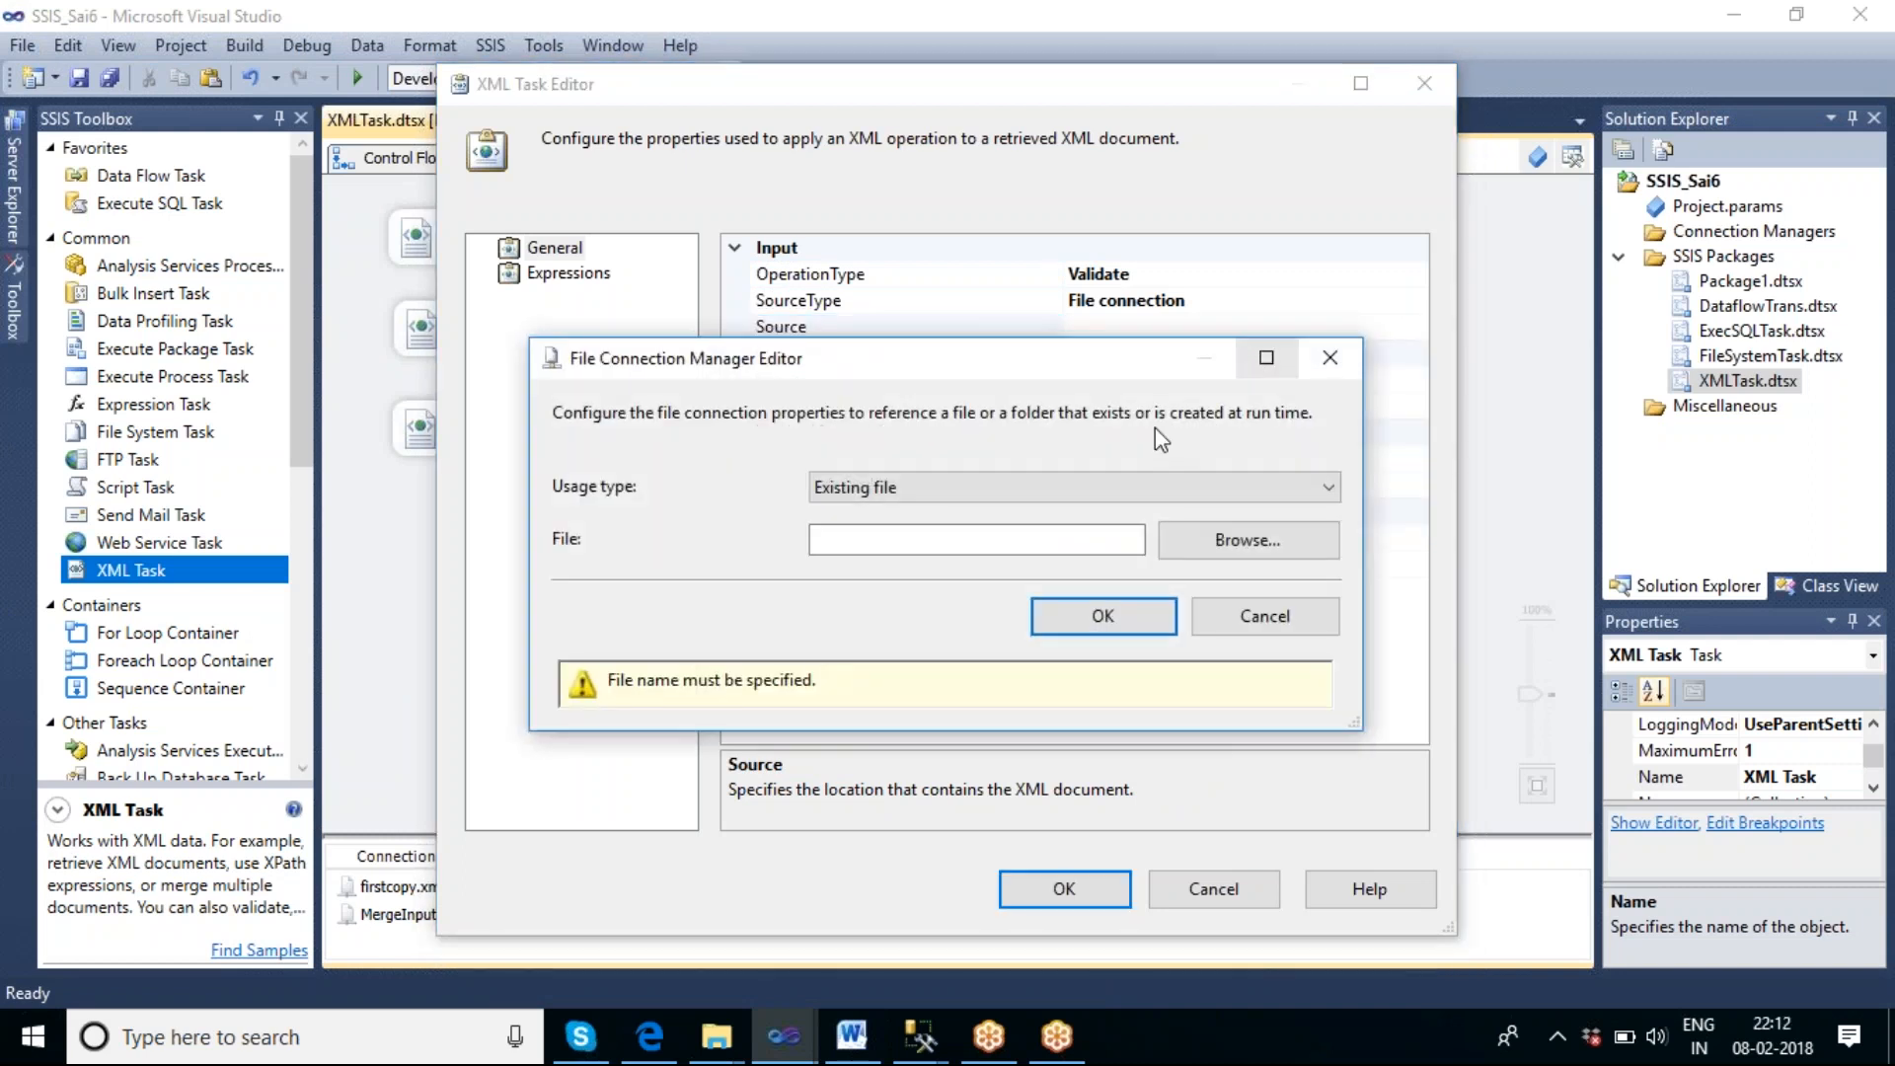
click(1245, 540)
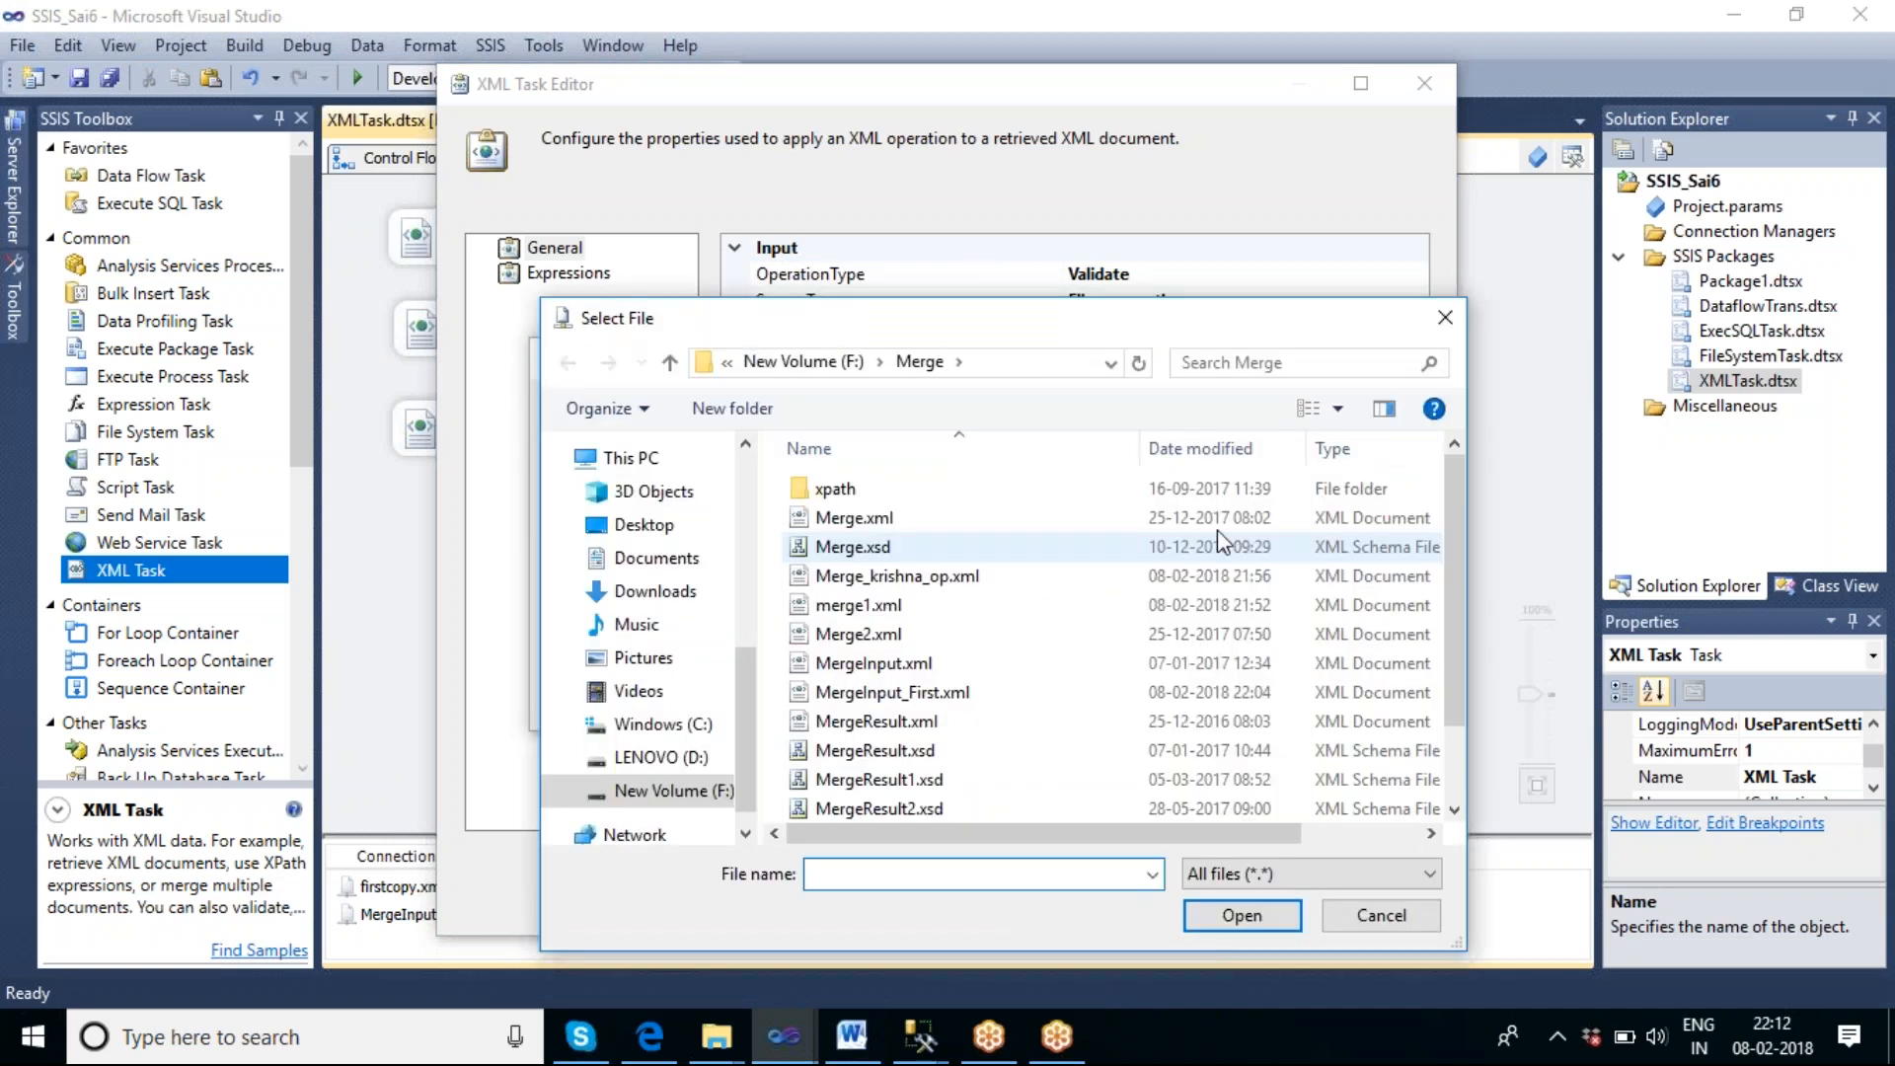
key(alt+Up)
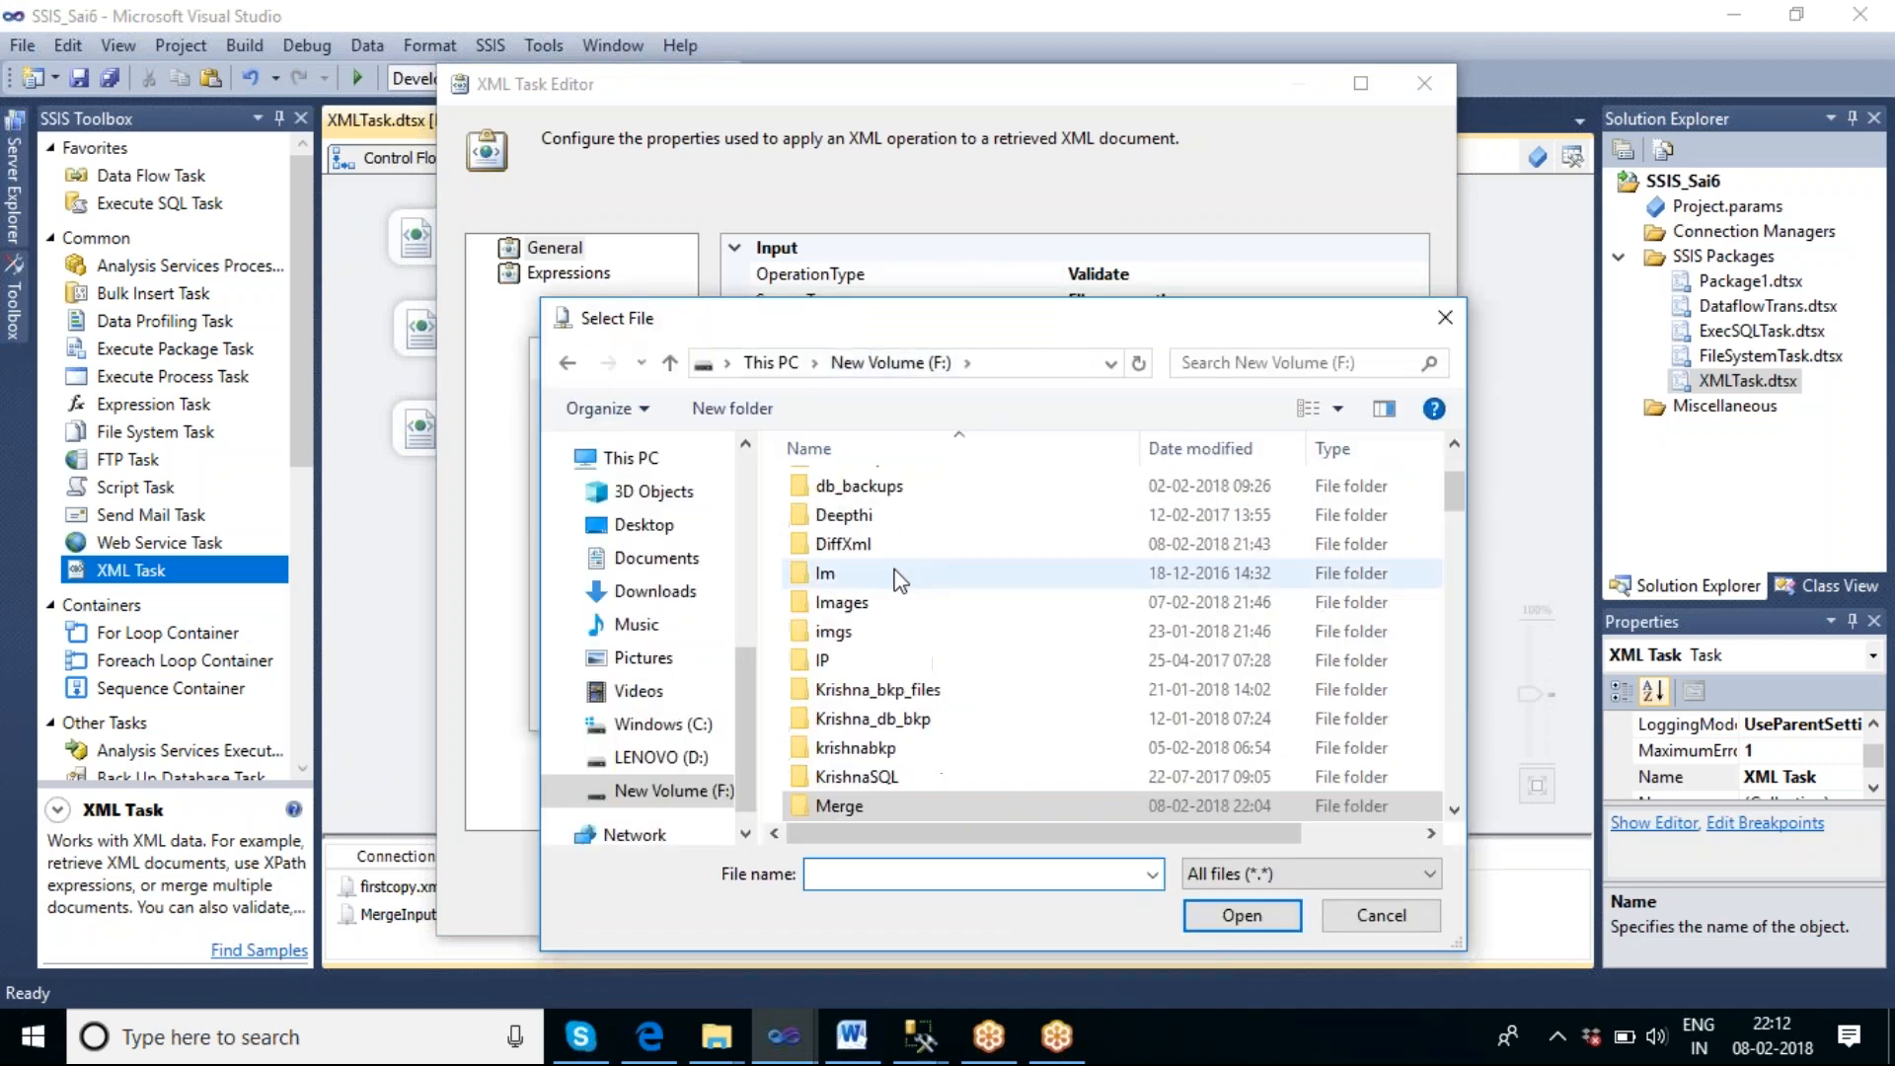
scroll(894, 578, down, 5)
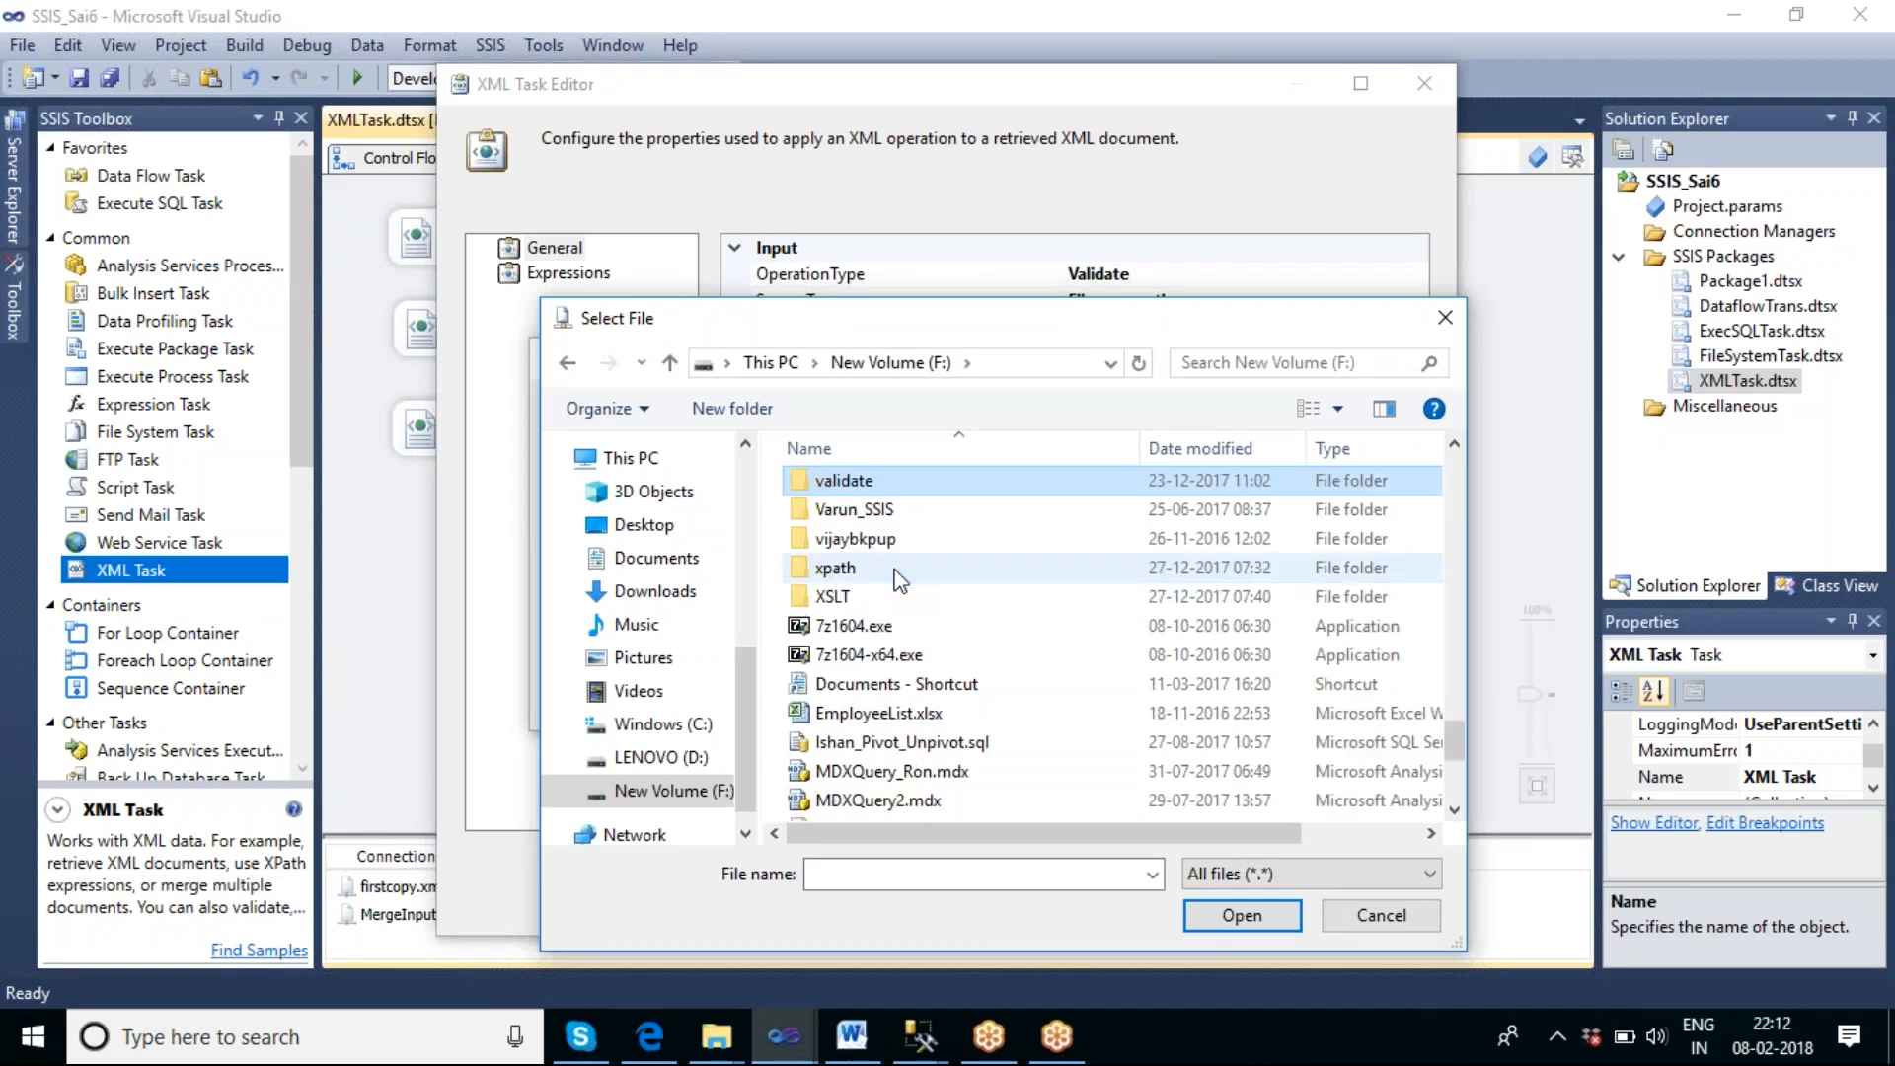
double_click(875, 481)
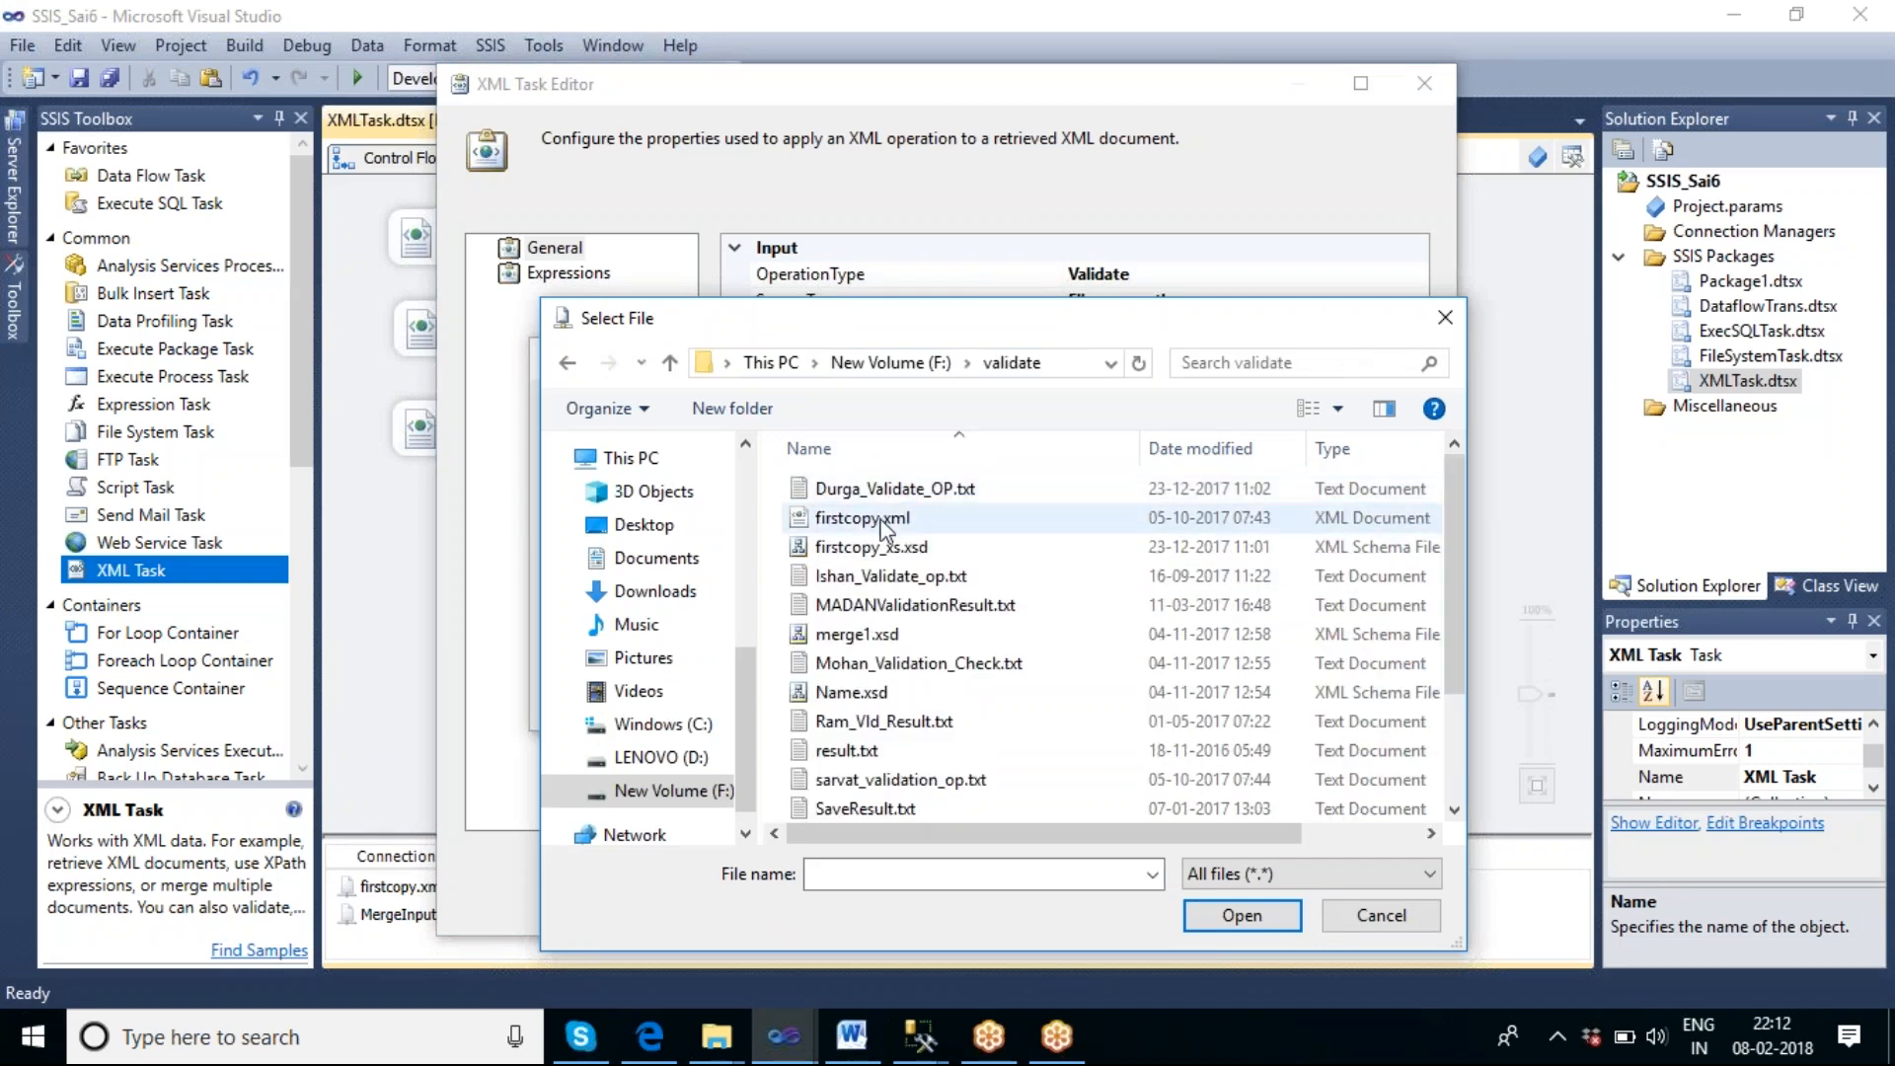
click(869, 517)
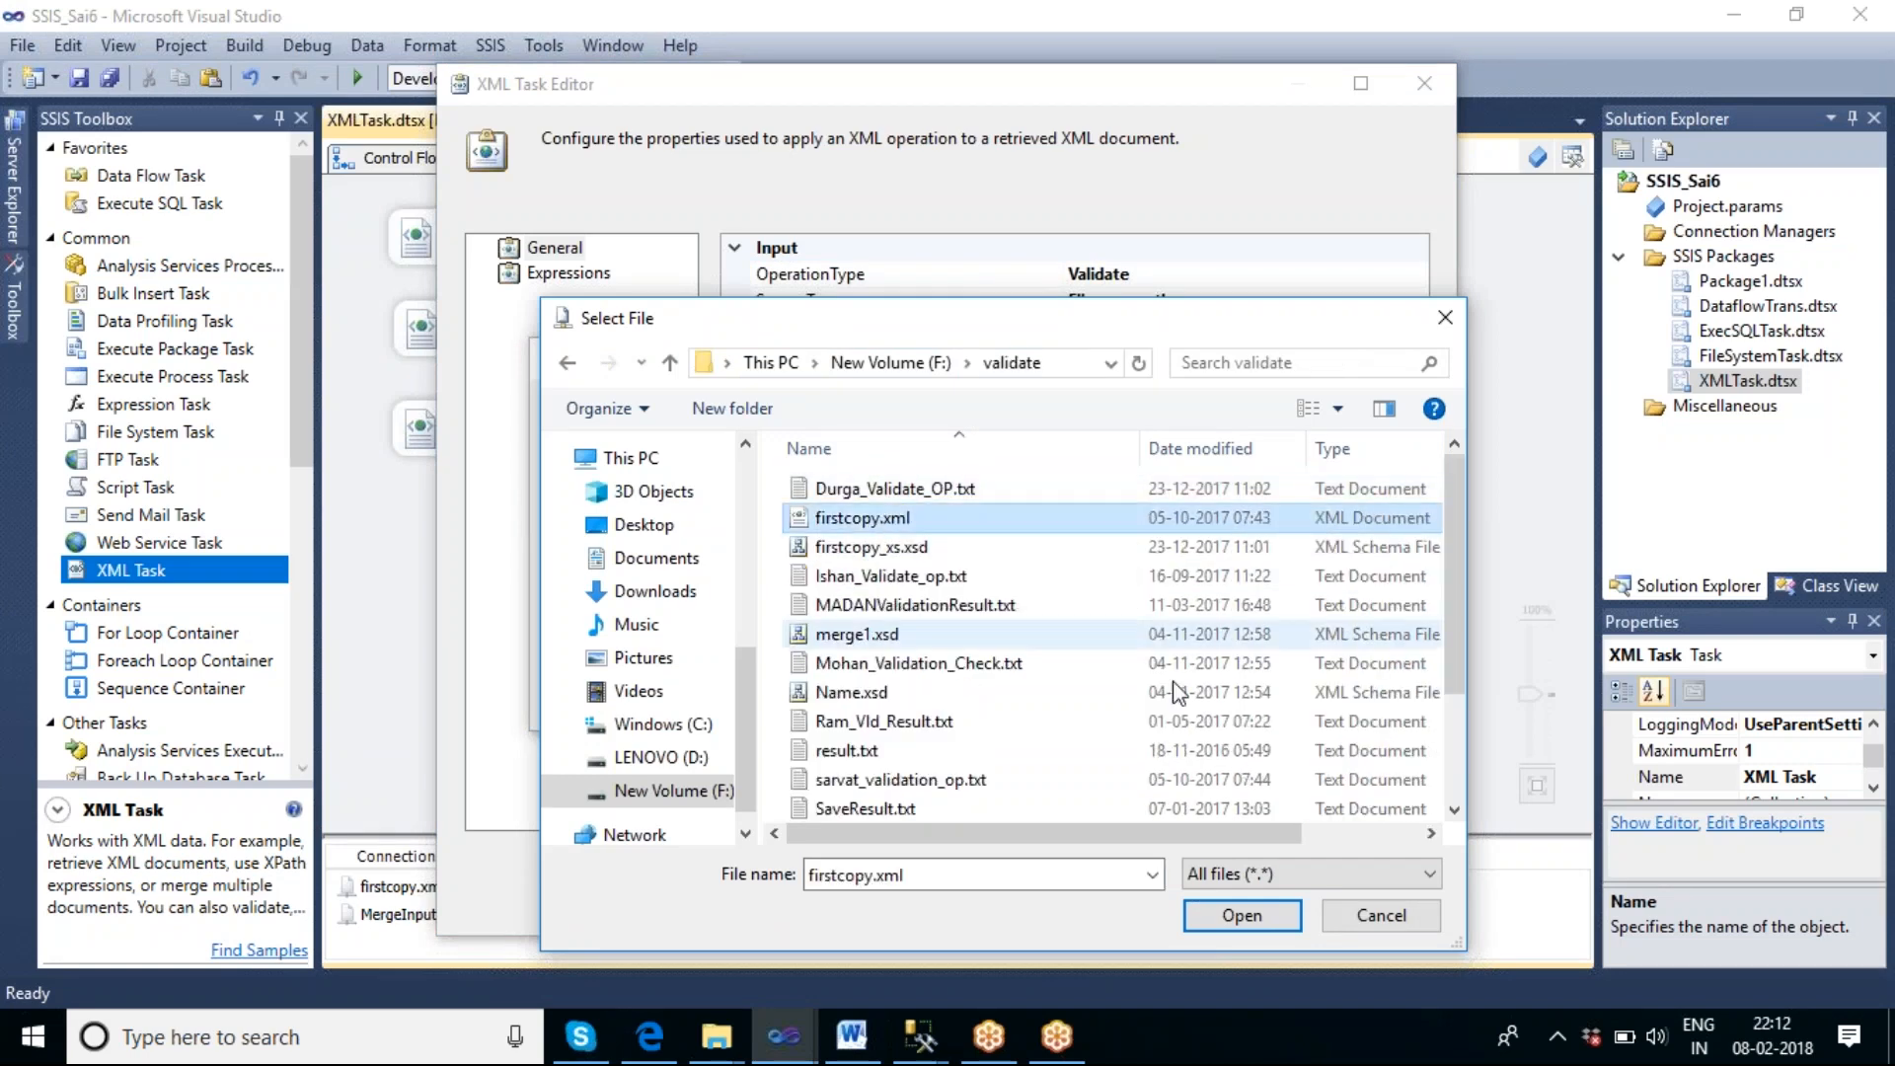
click(1254, 912)
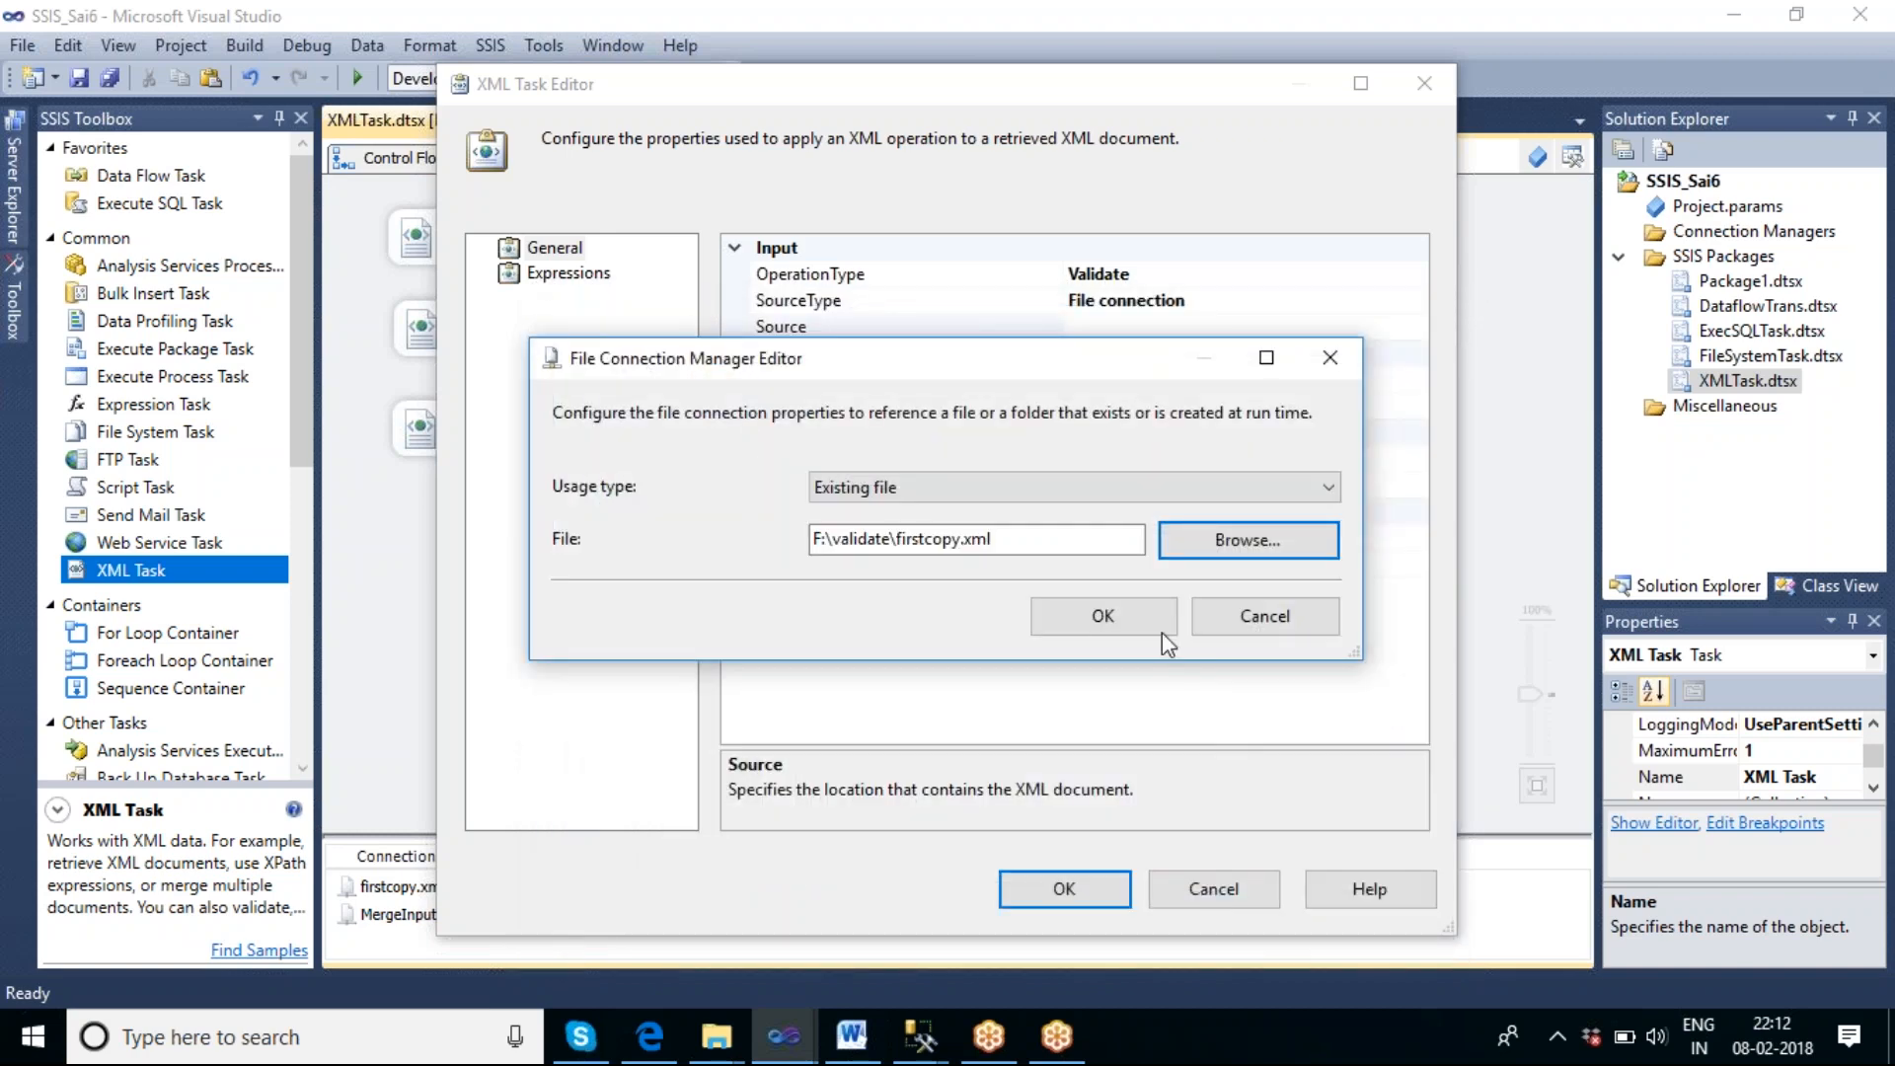
click(1128, 620)
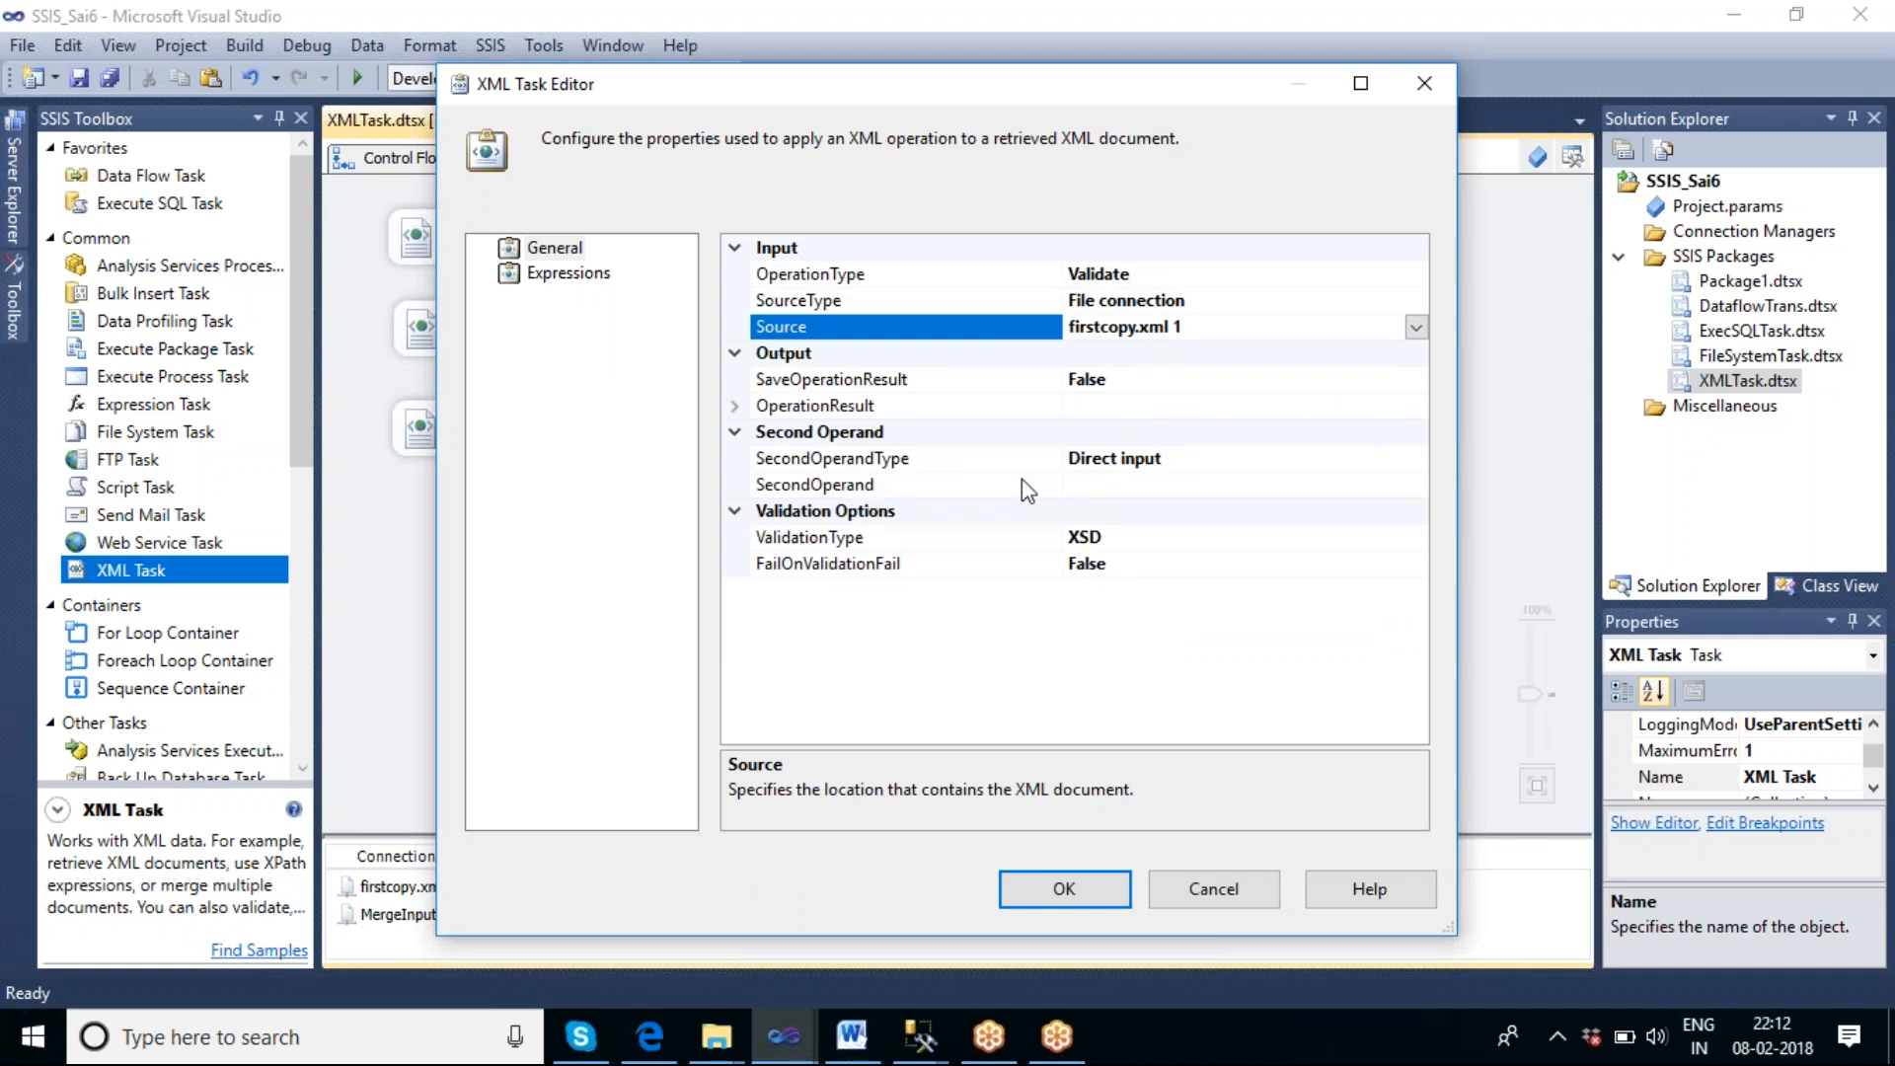
Set the SecondOperandType of the XML Task to File connection.
click(1138, 490)
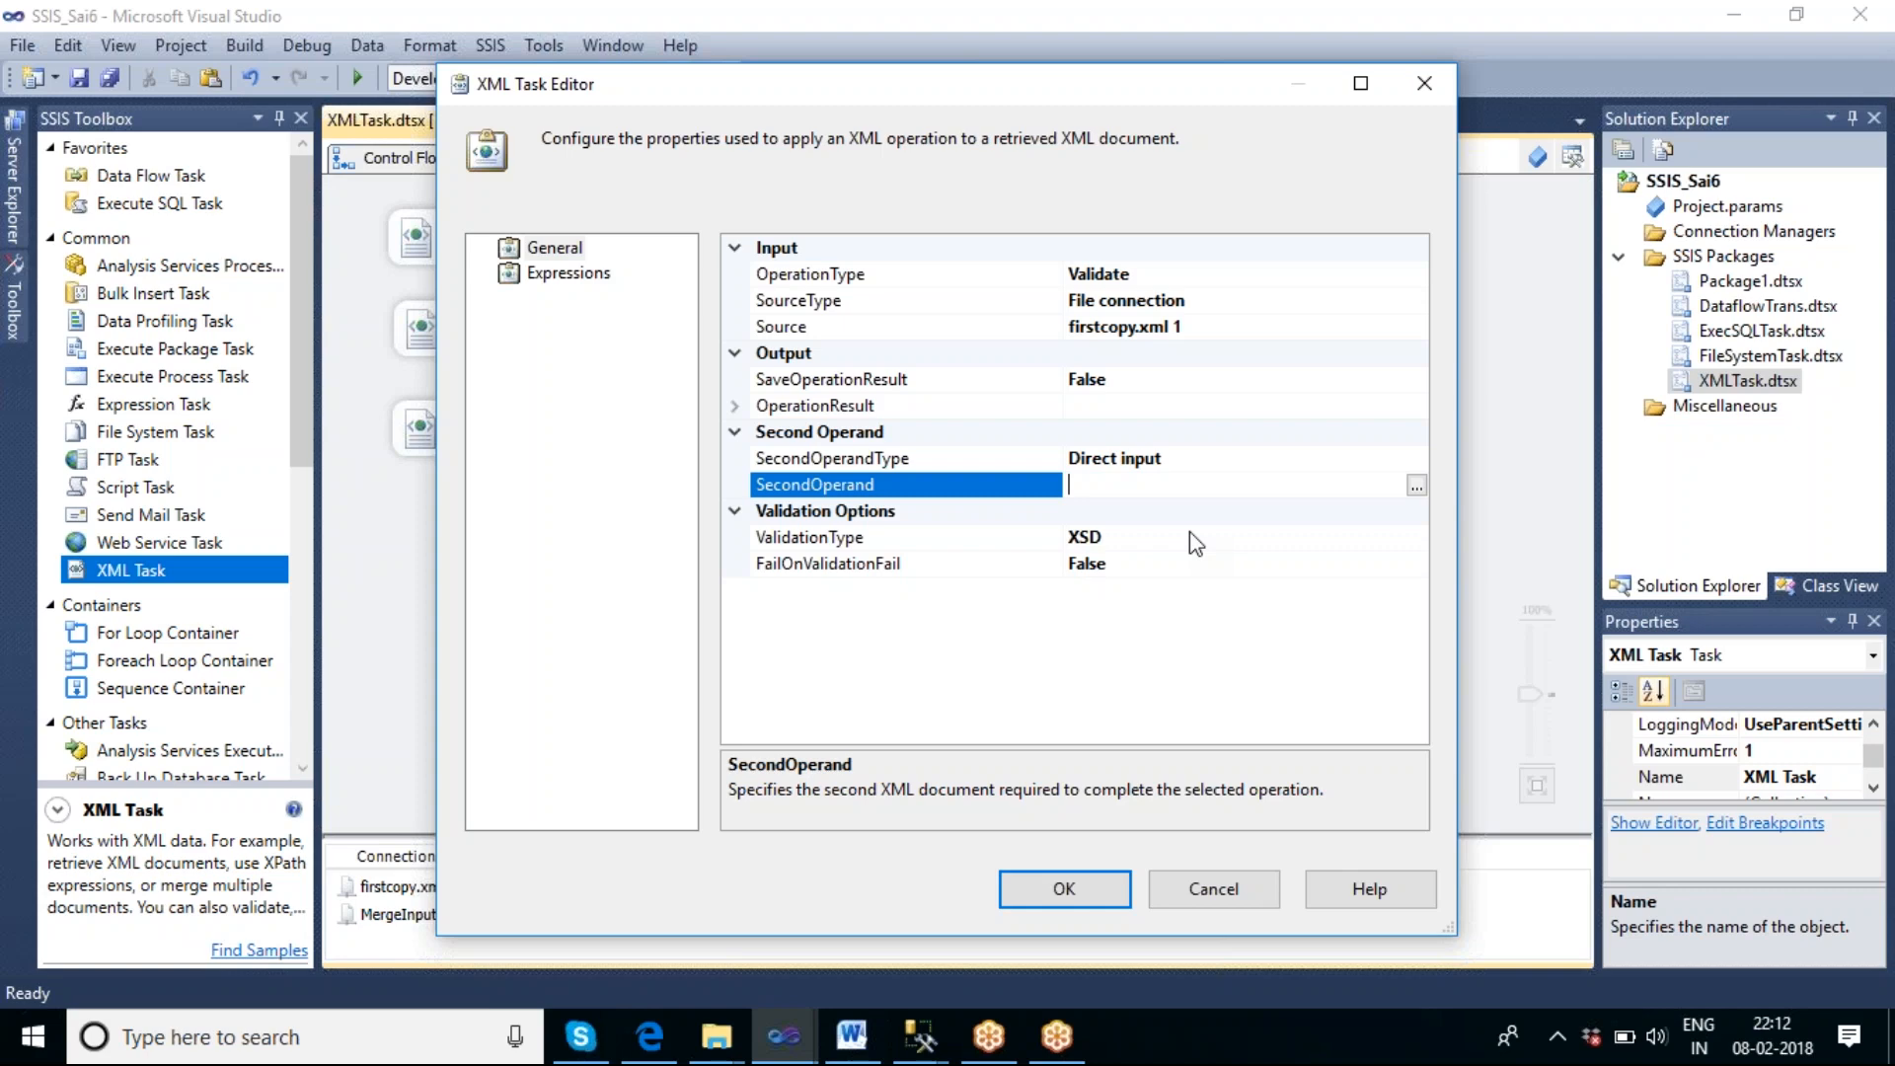
click(1323, 459)
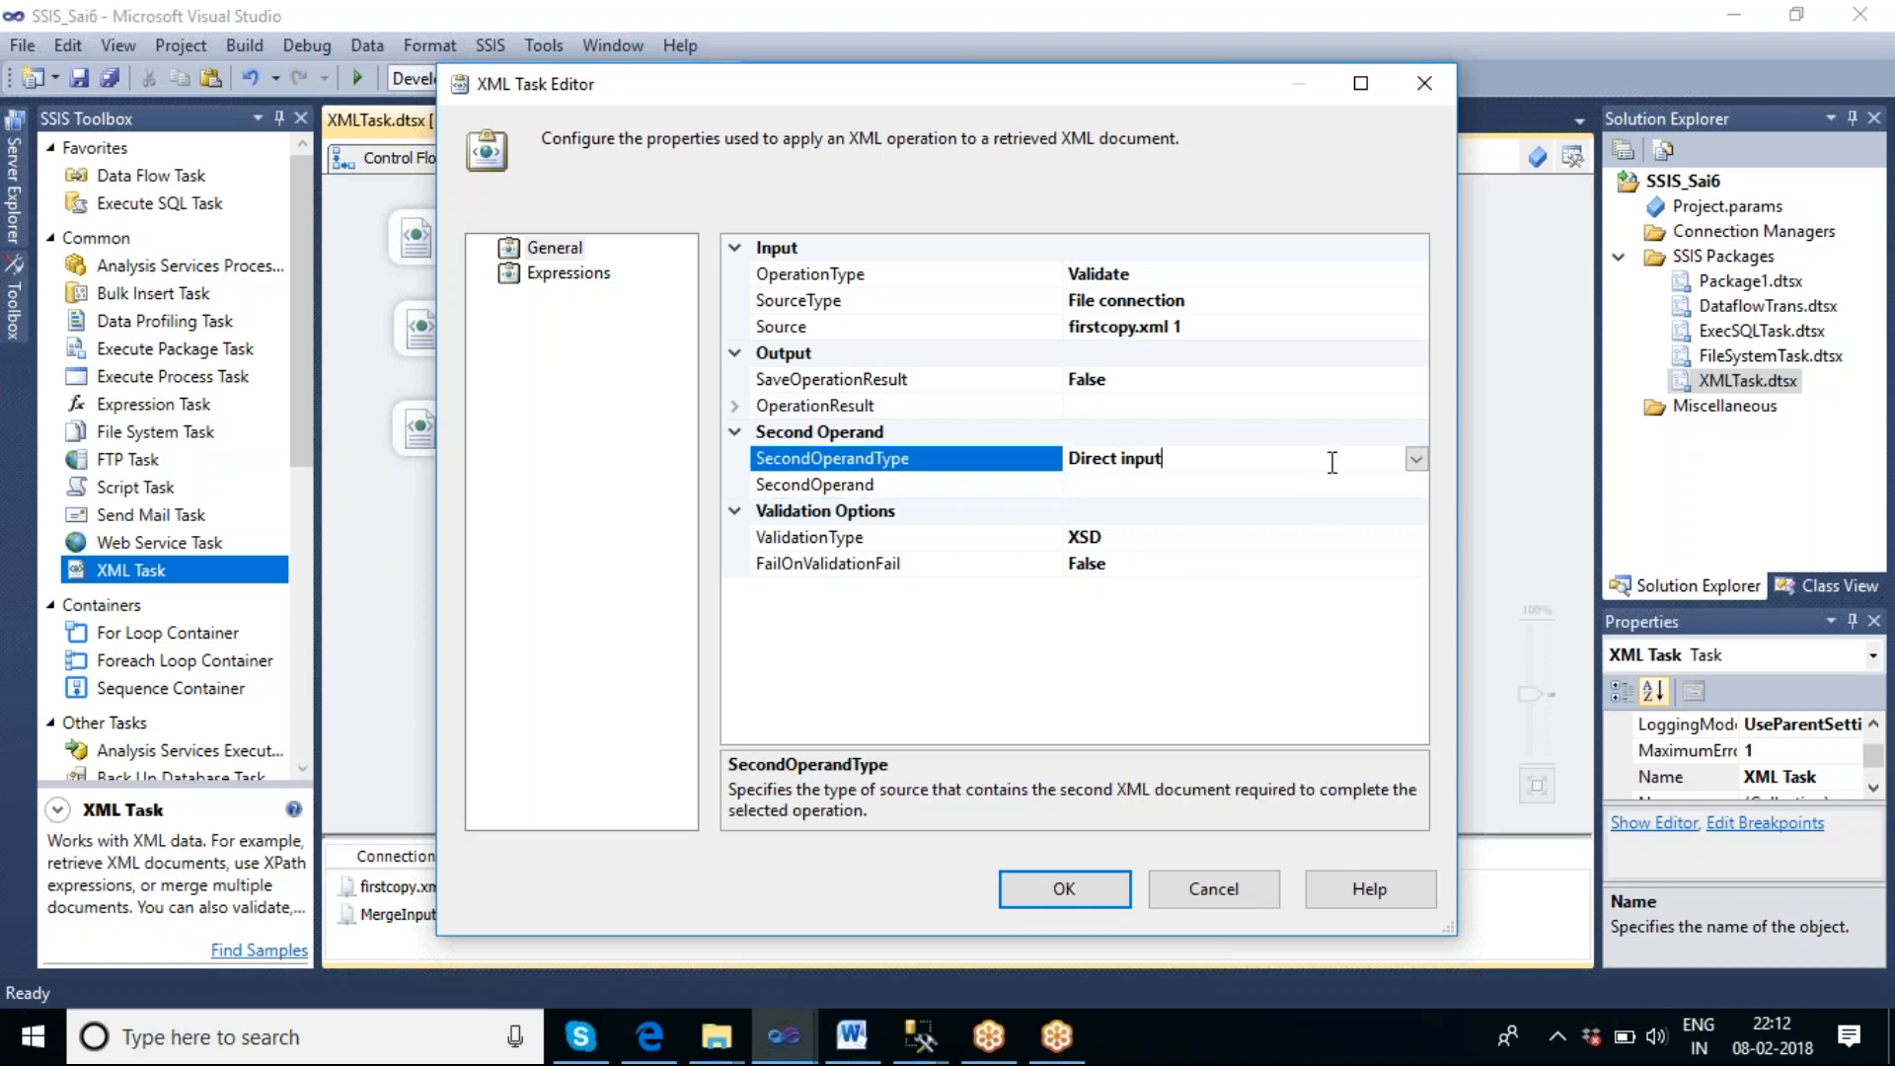
click(1417, 459)
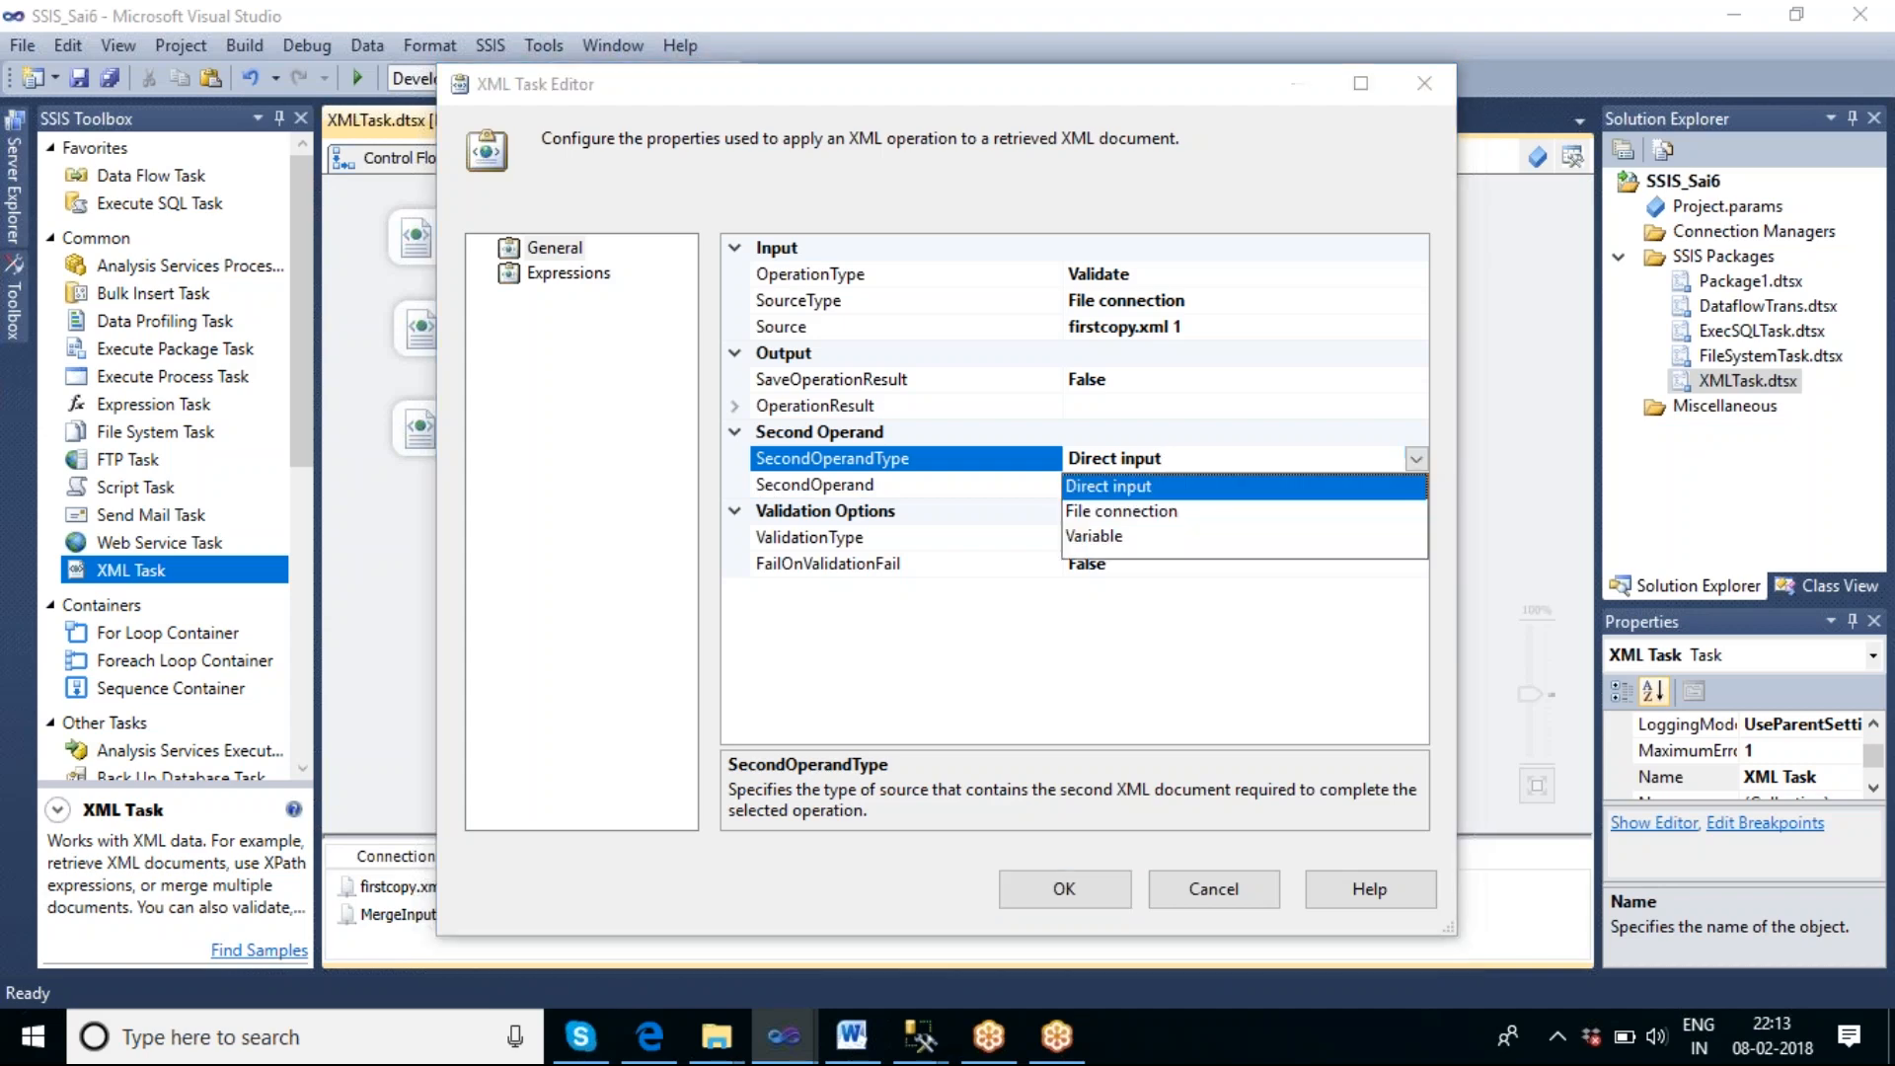
click(1161, 511)
Set SecondOperand to a new file connection for firstcopy_xs.xsd in the validate folder on drive F.
click(1139, 486)
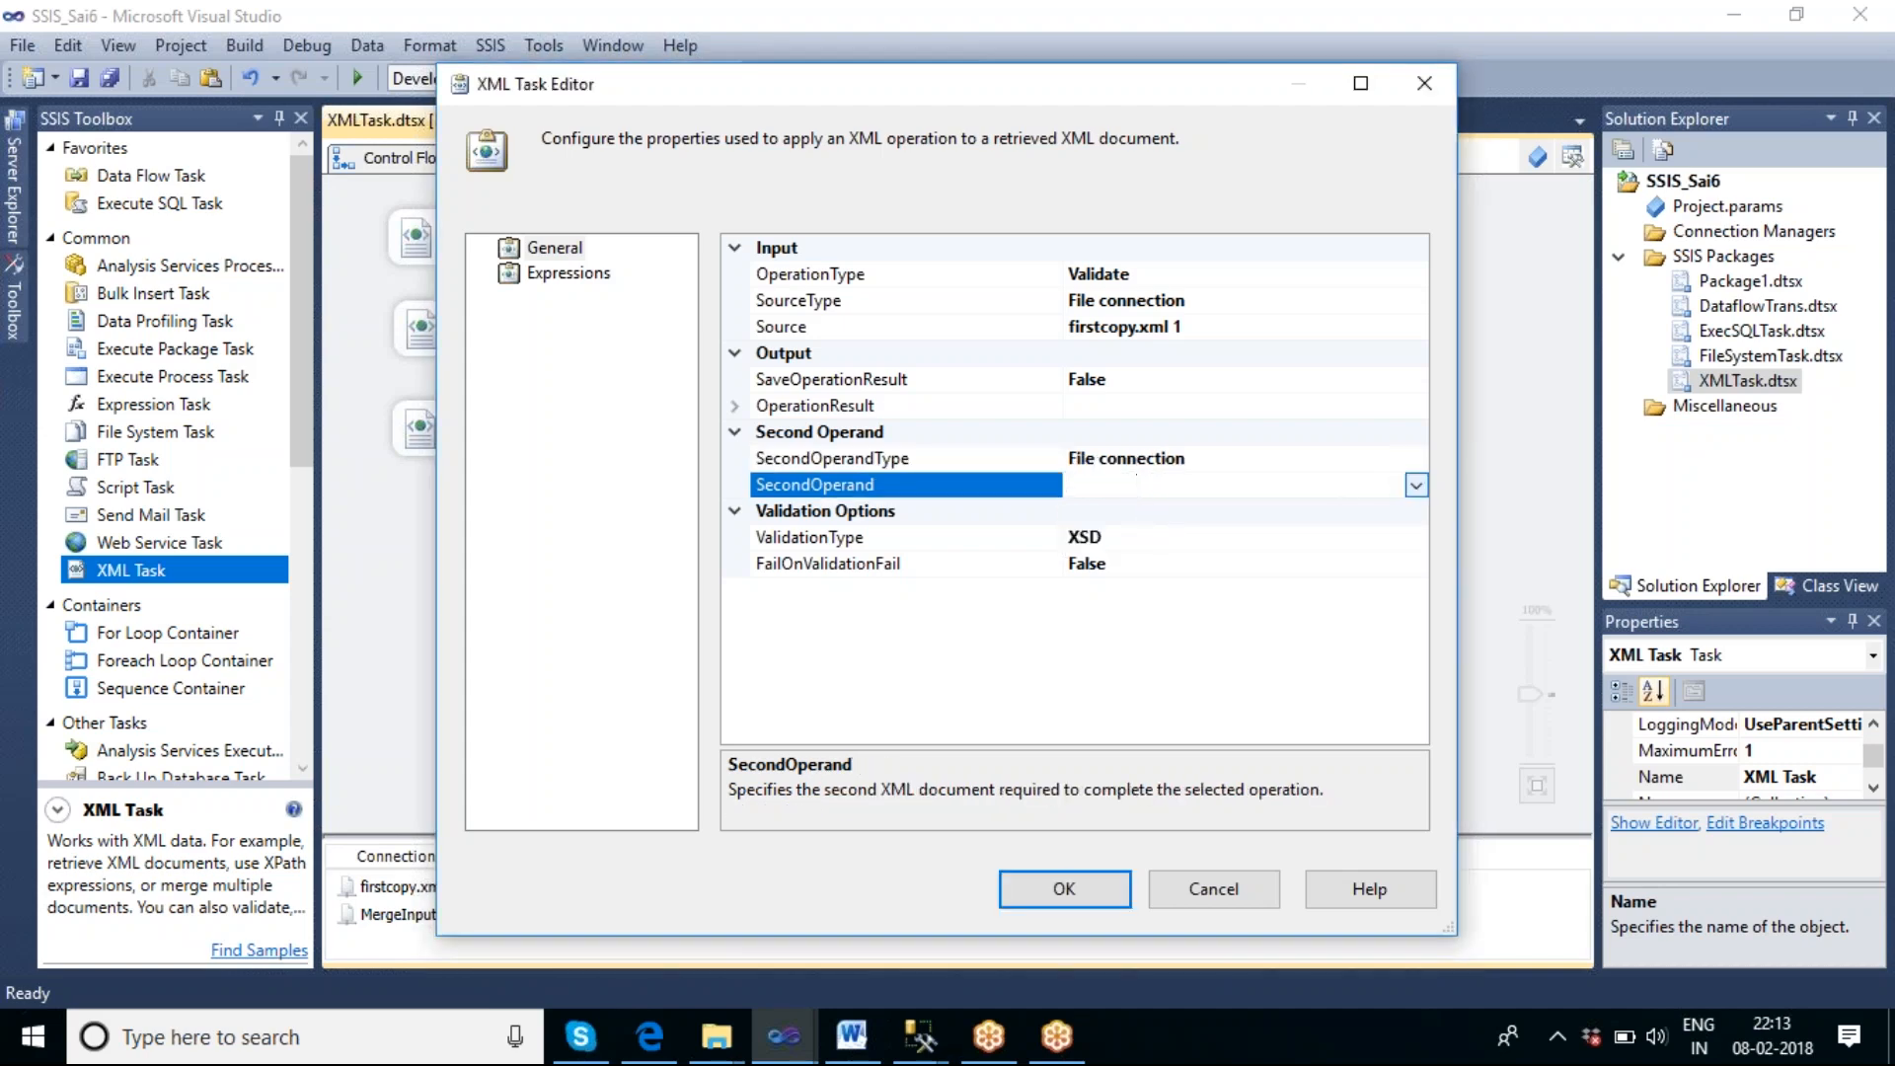
click(1416, 485)
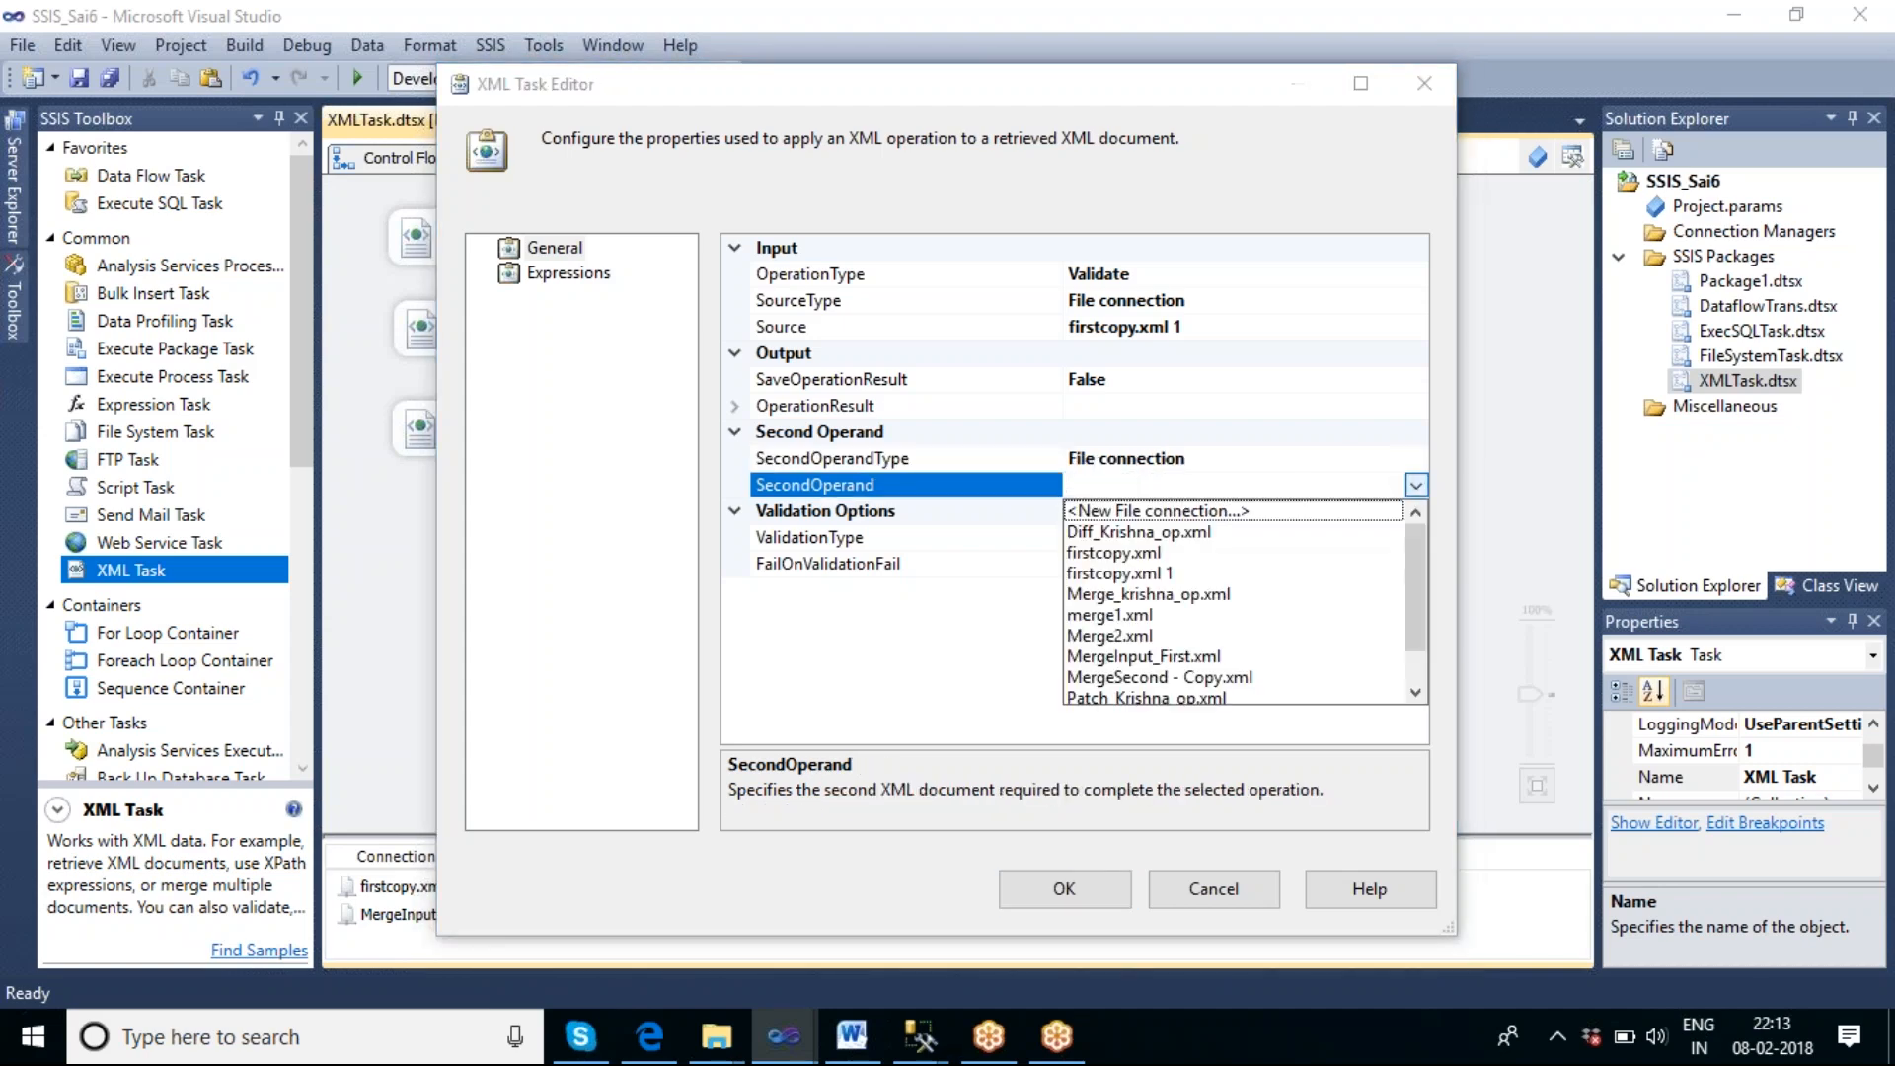
click(1246, 518)
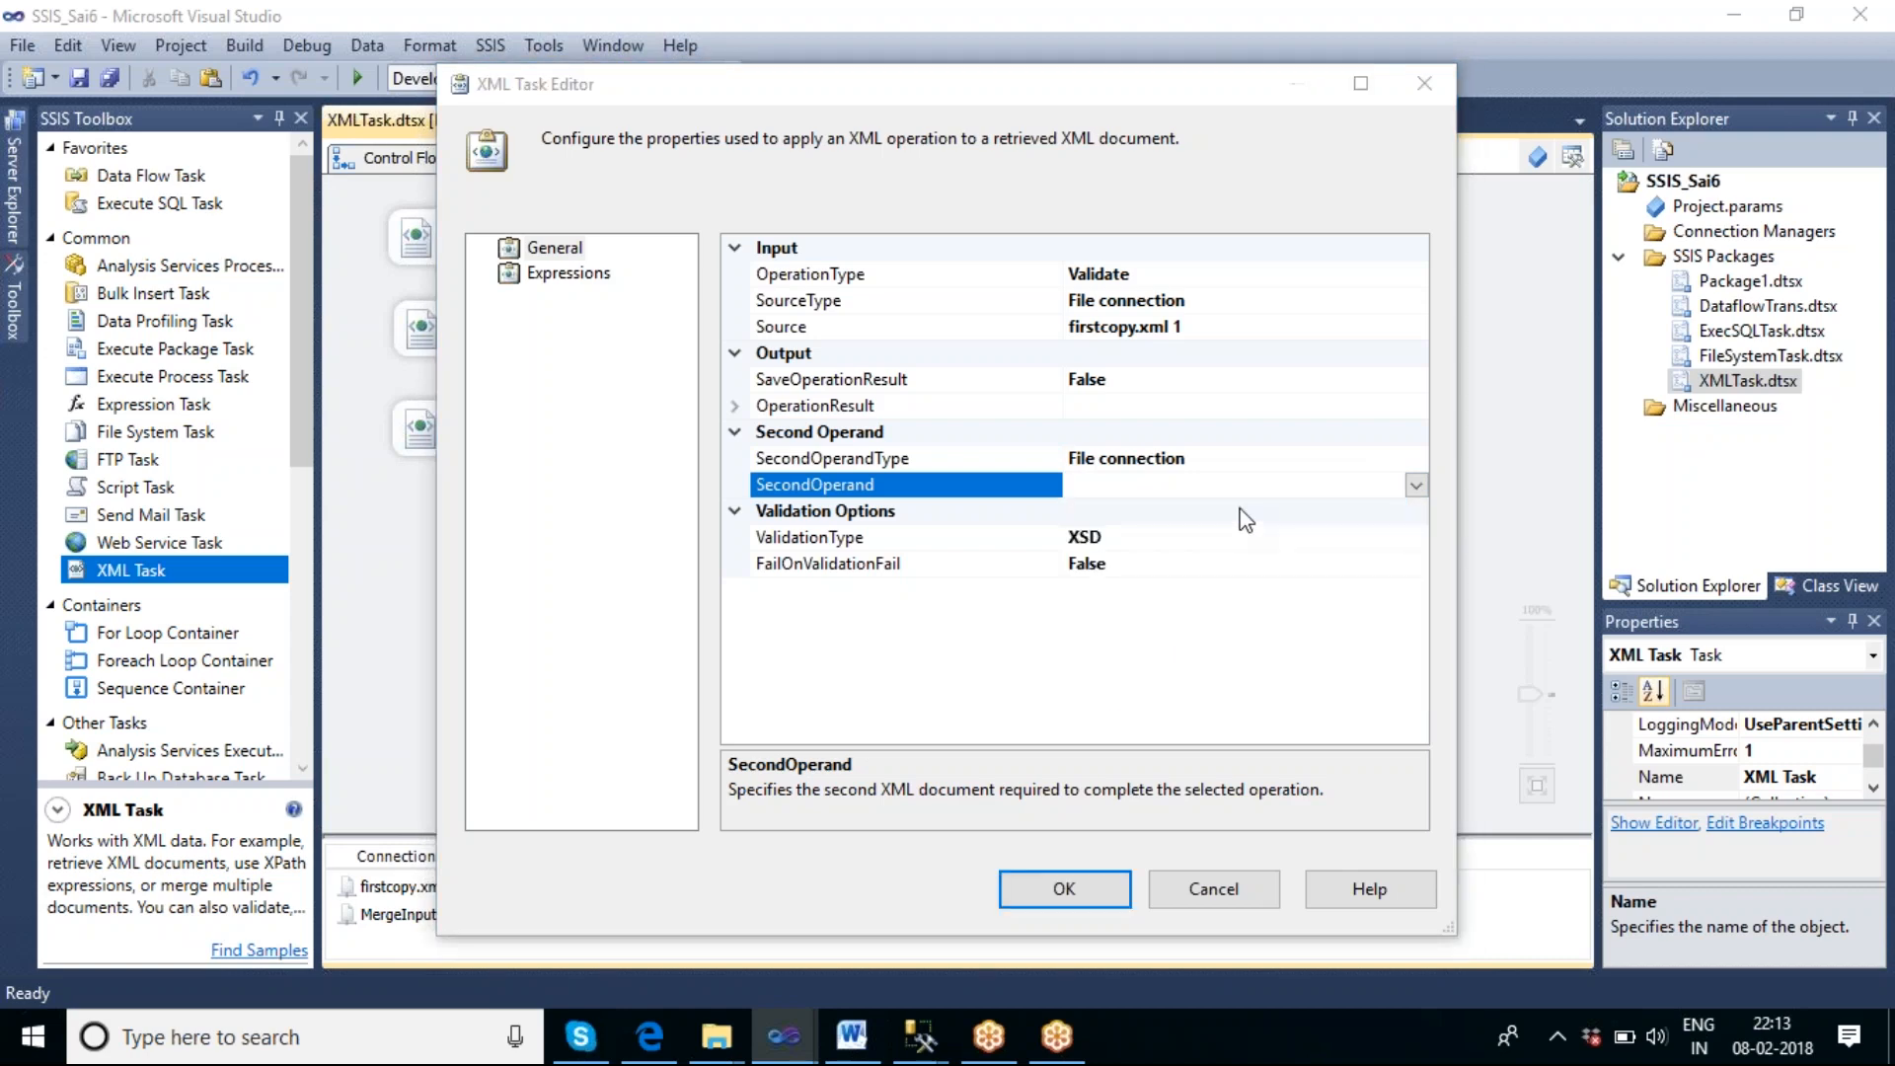
click(1227, 546)
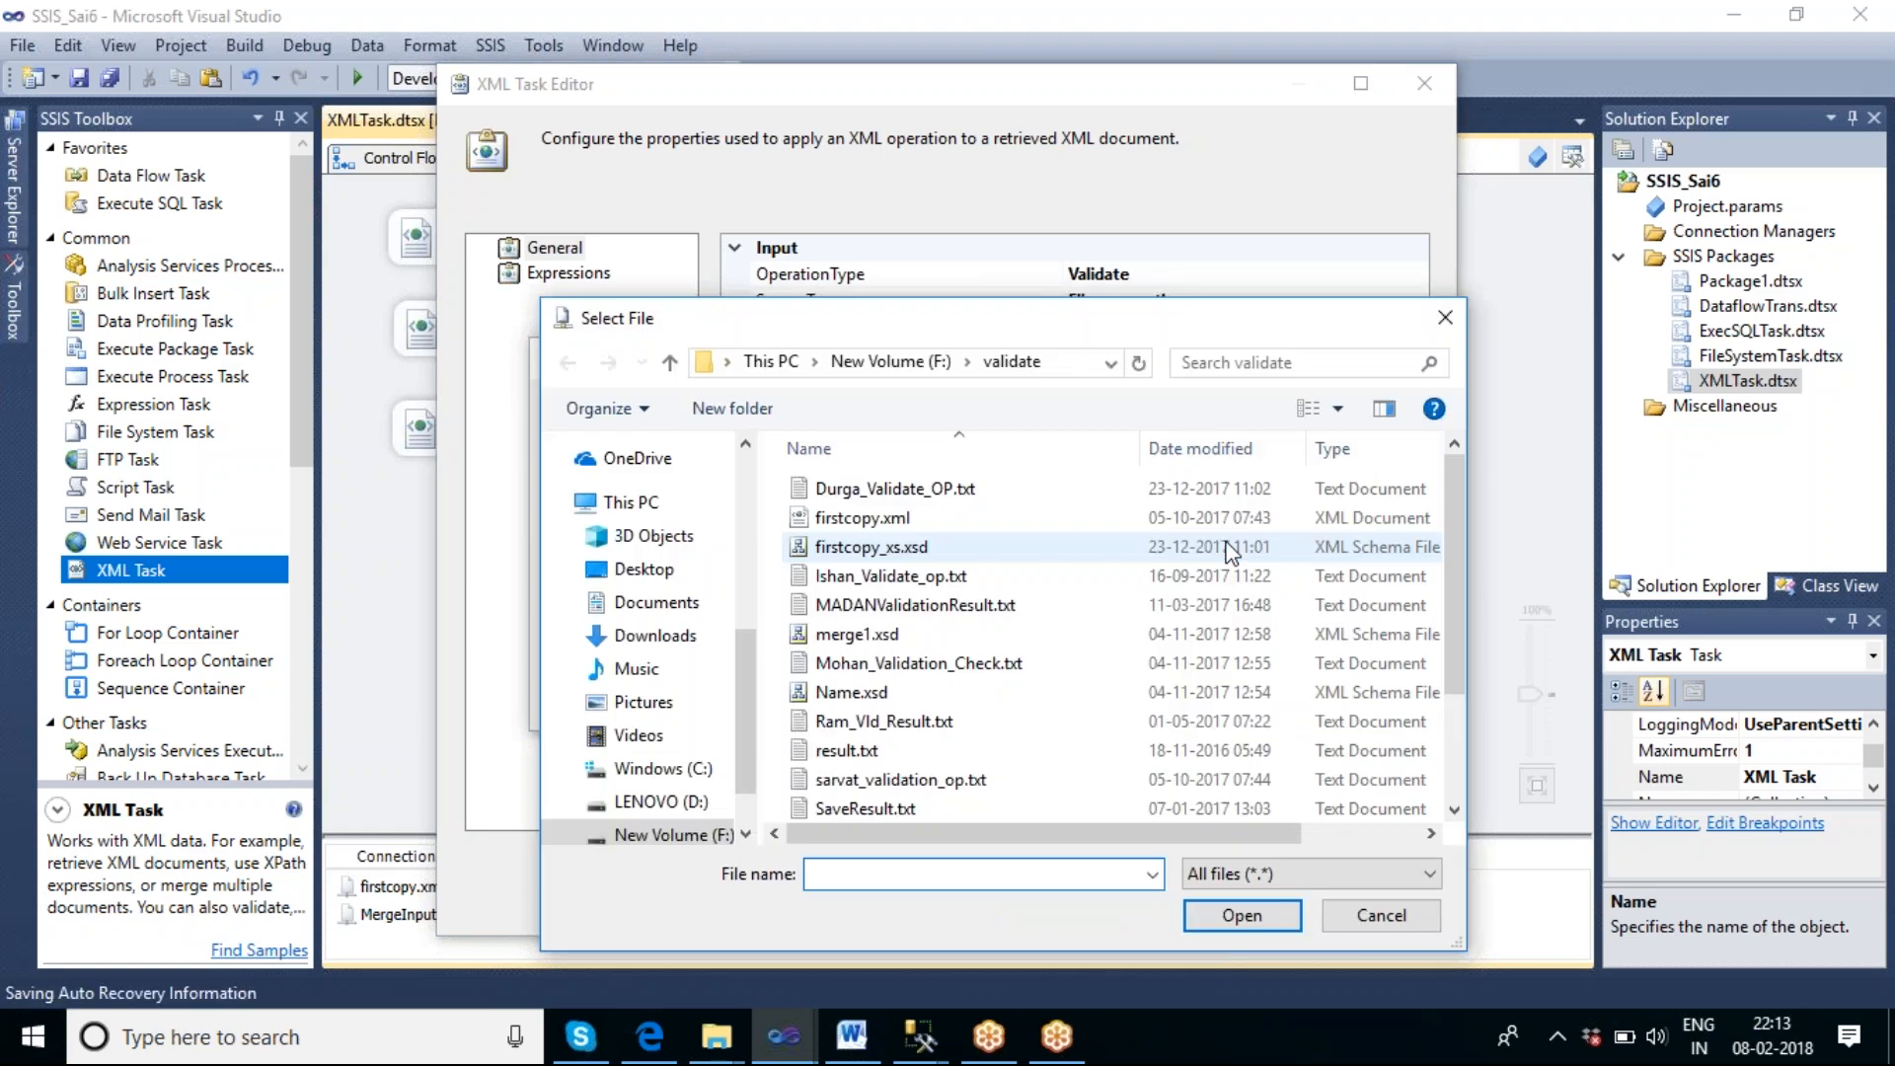
click(1229, 548)
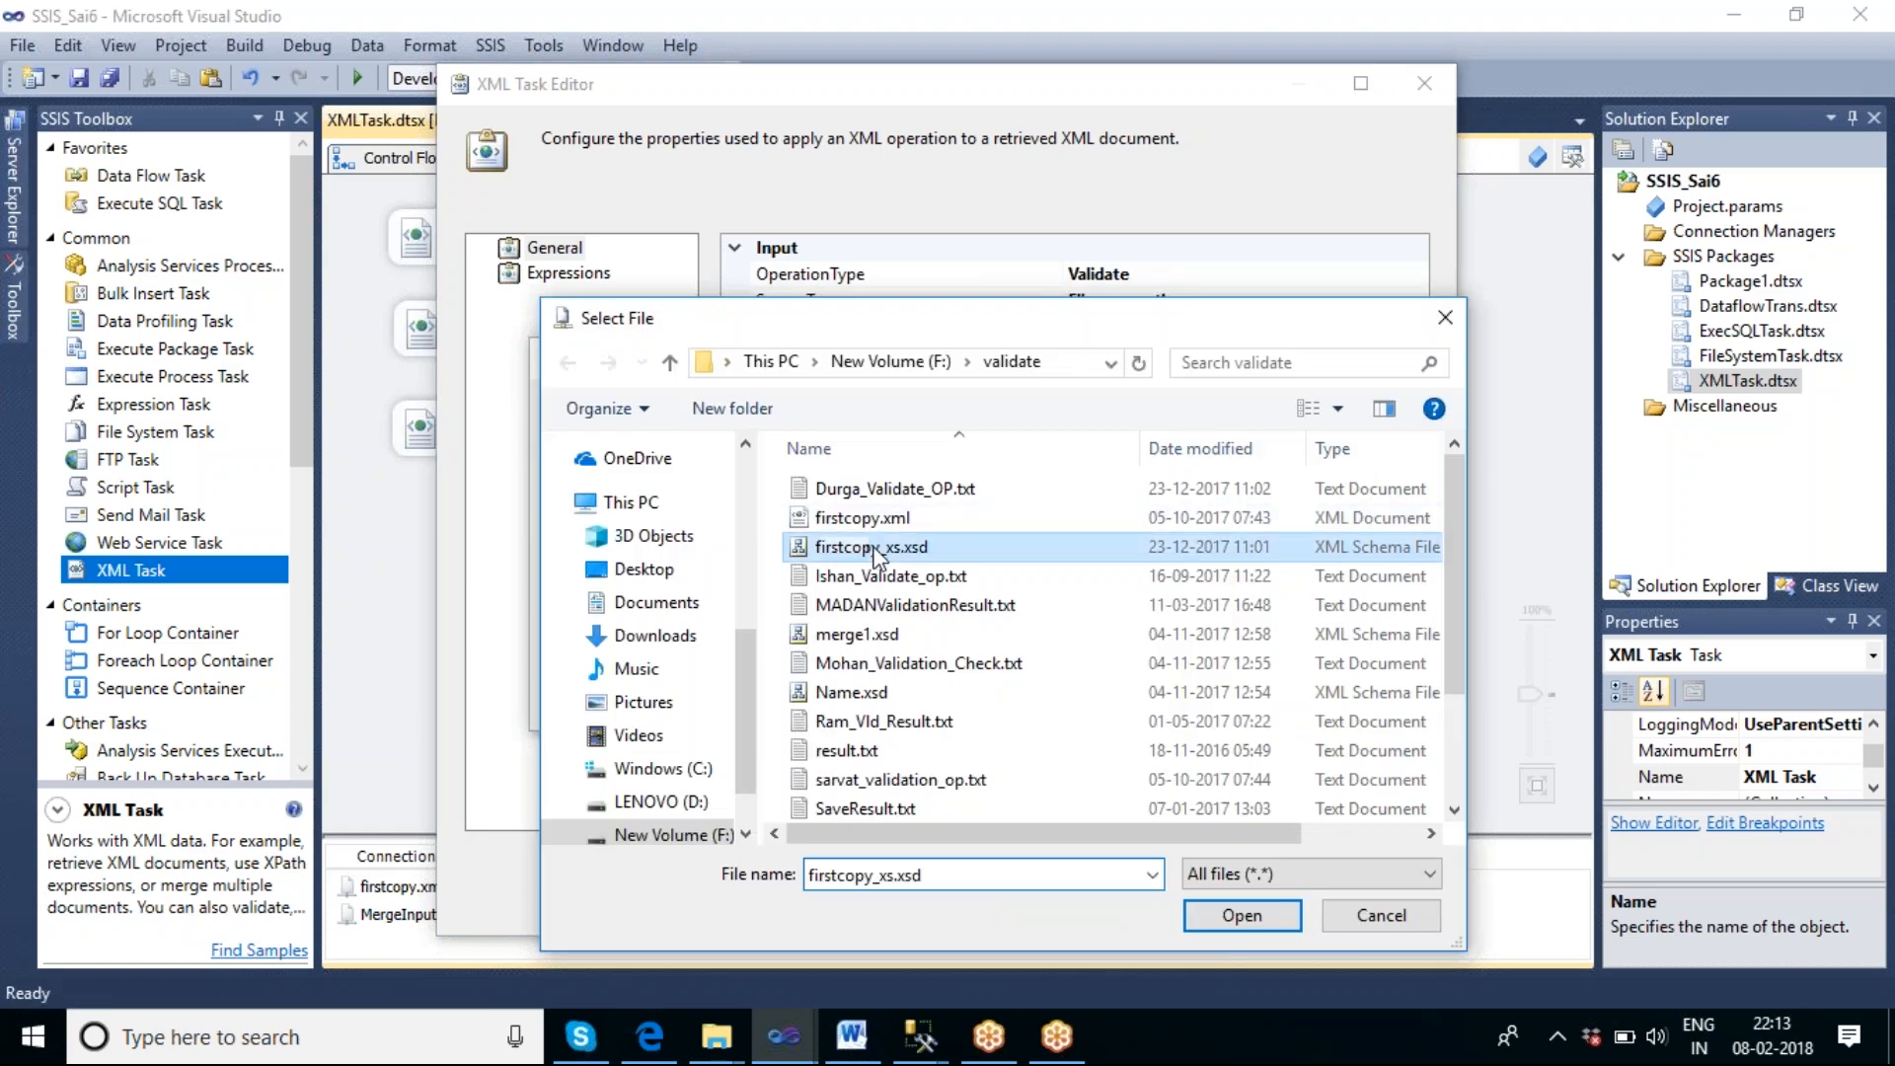
click(1245, 916)
click(1107, 630)
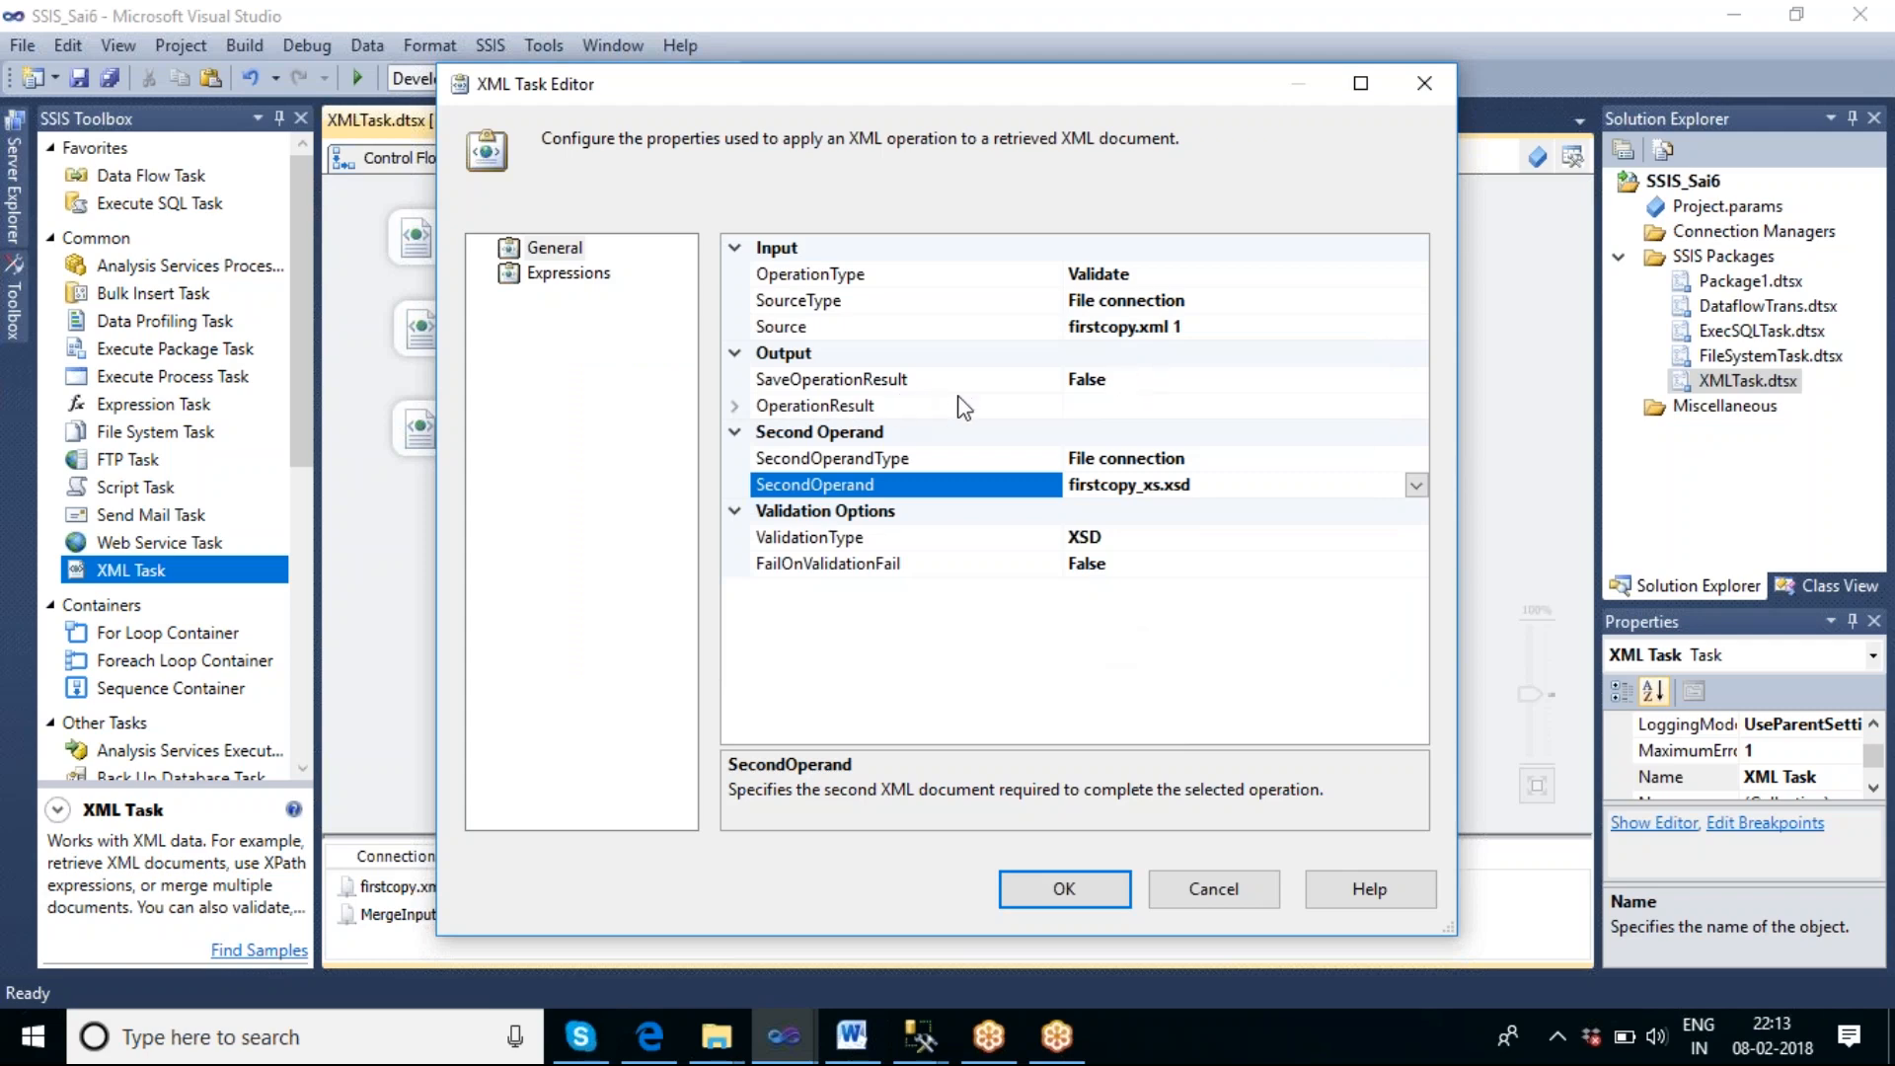
Set SaveOperationResult to True so the validation result is saved.
click(1114, 385)
click(1125, 385)
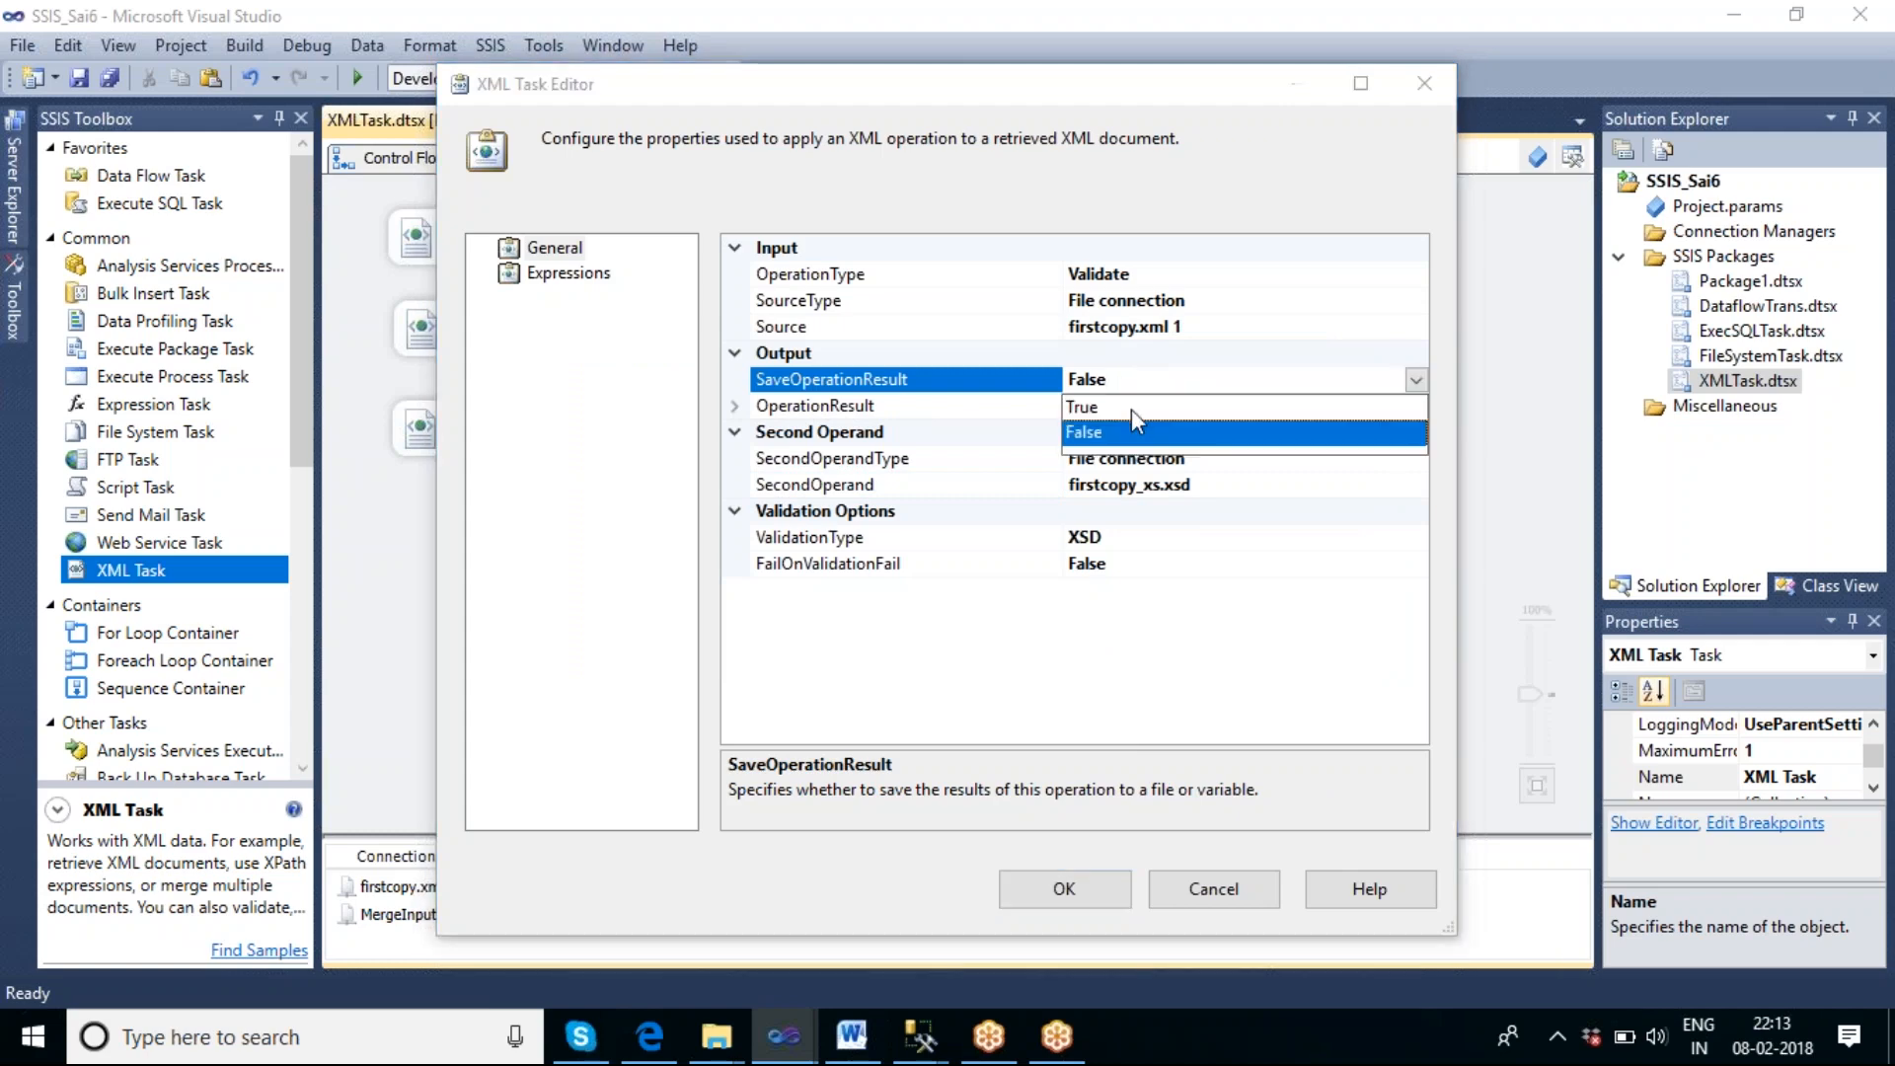
click(1131, 407)
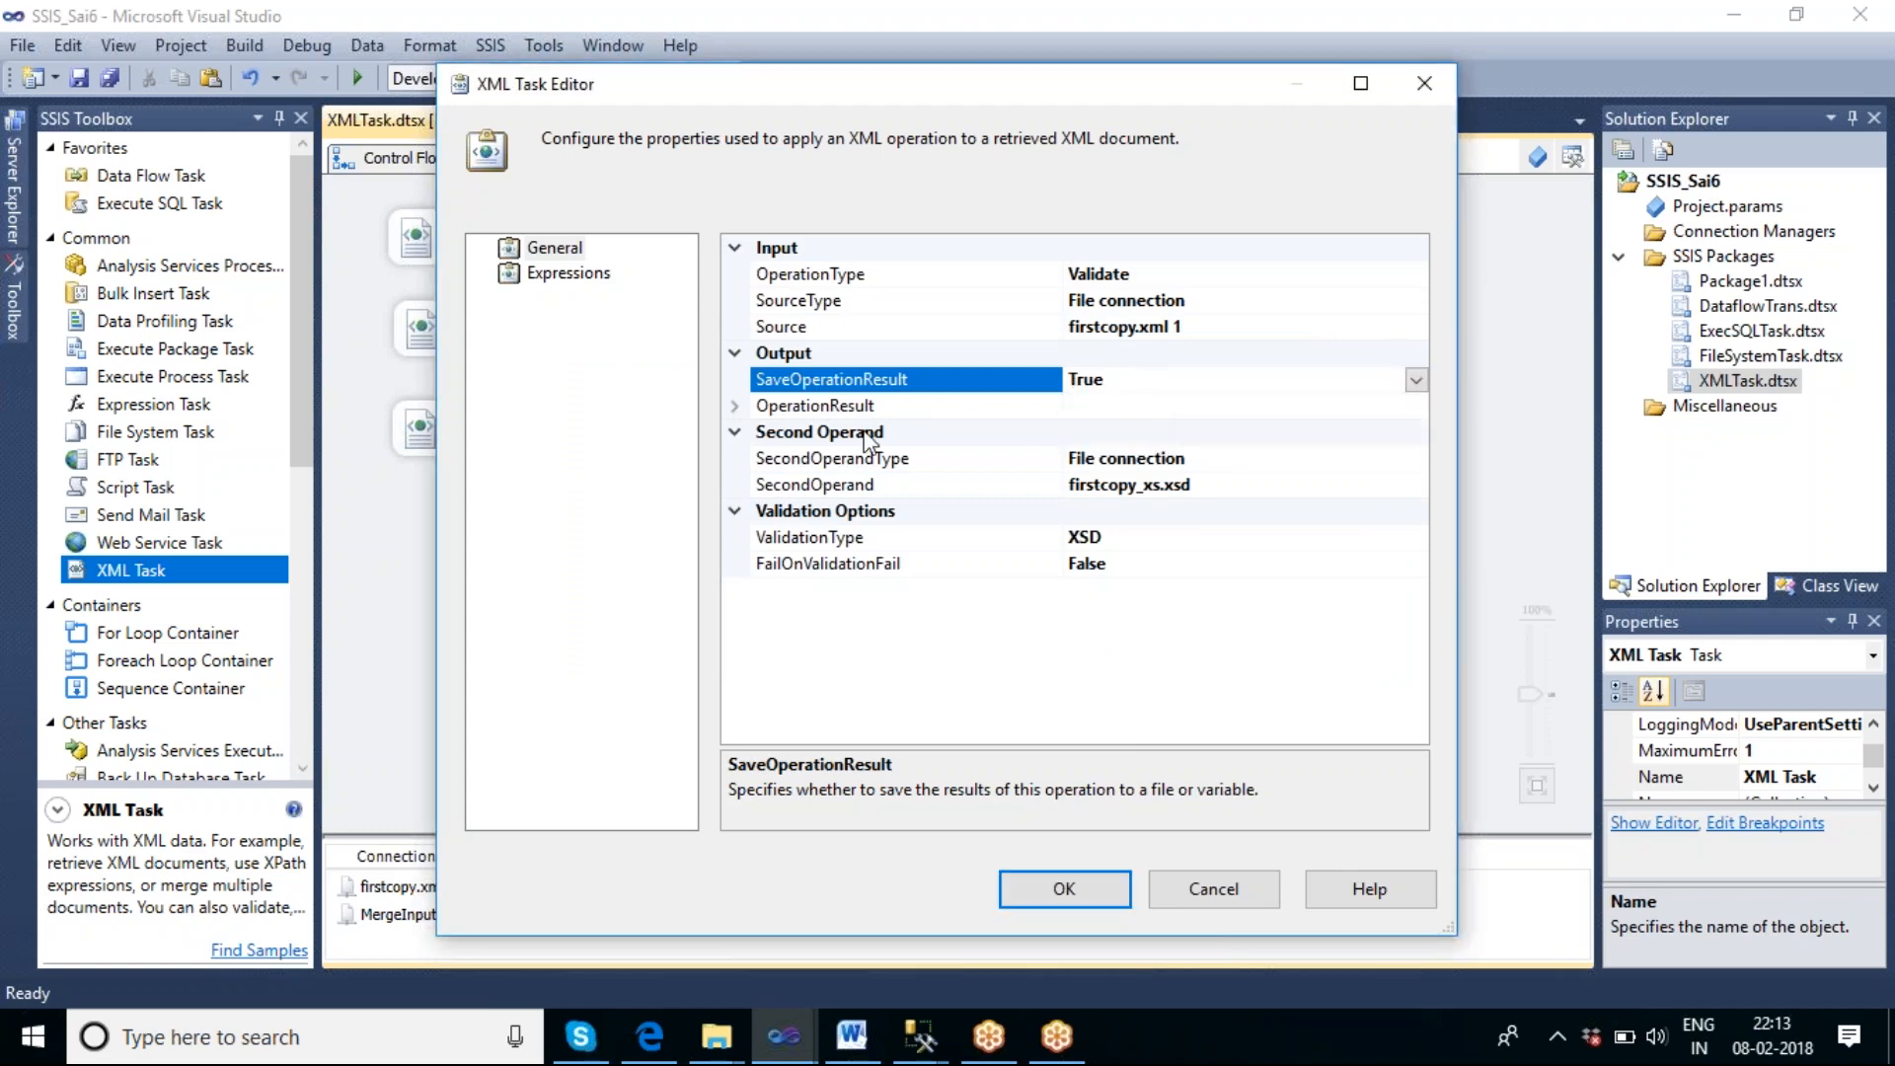
Start a new file connection for the OperationResult Destination with the usage type Create file.
click(736, 413)
click(1220, 460)
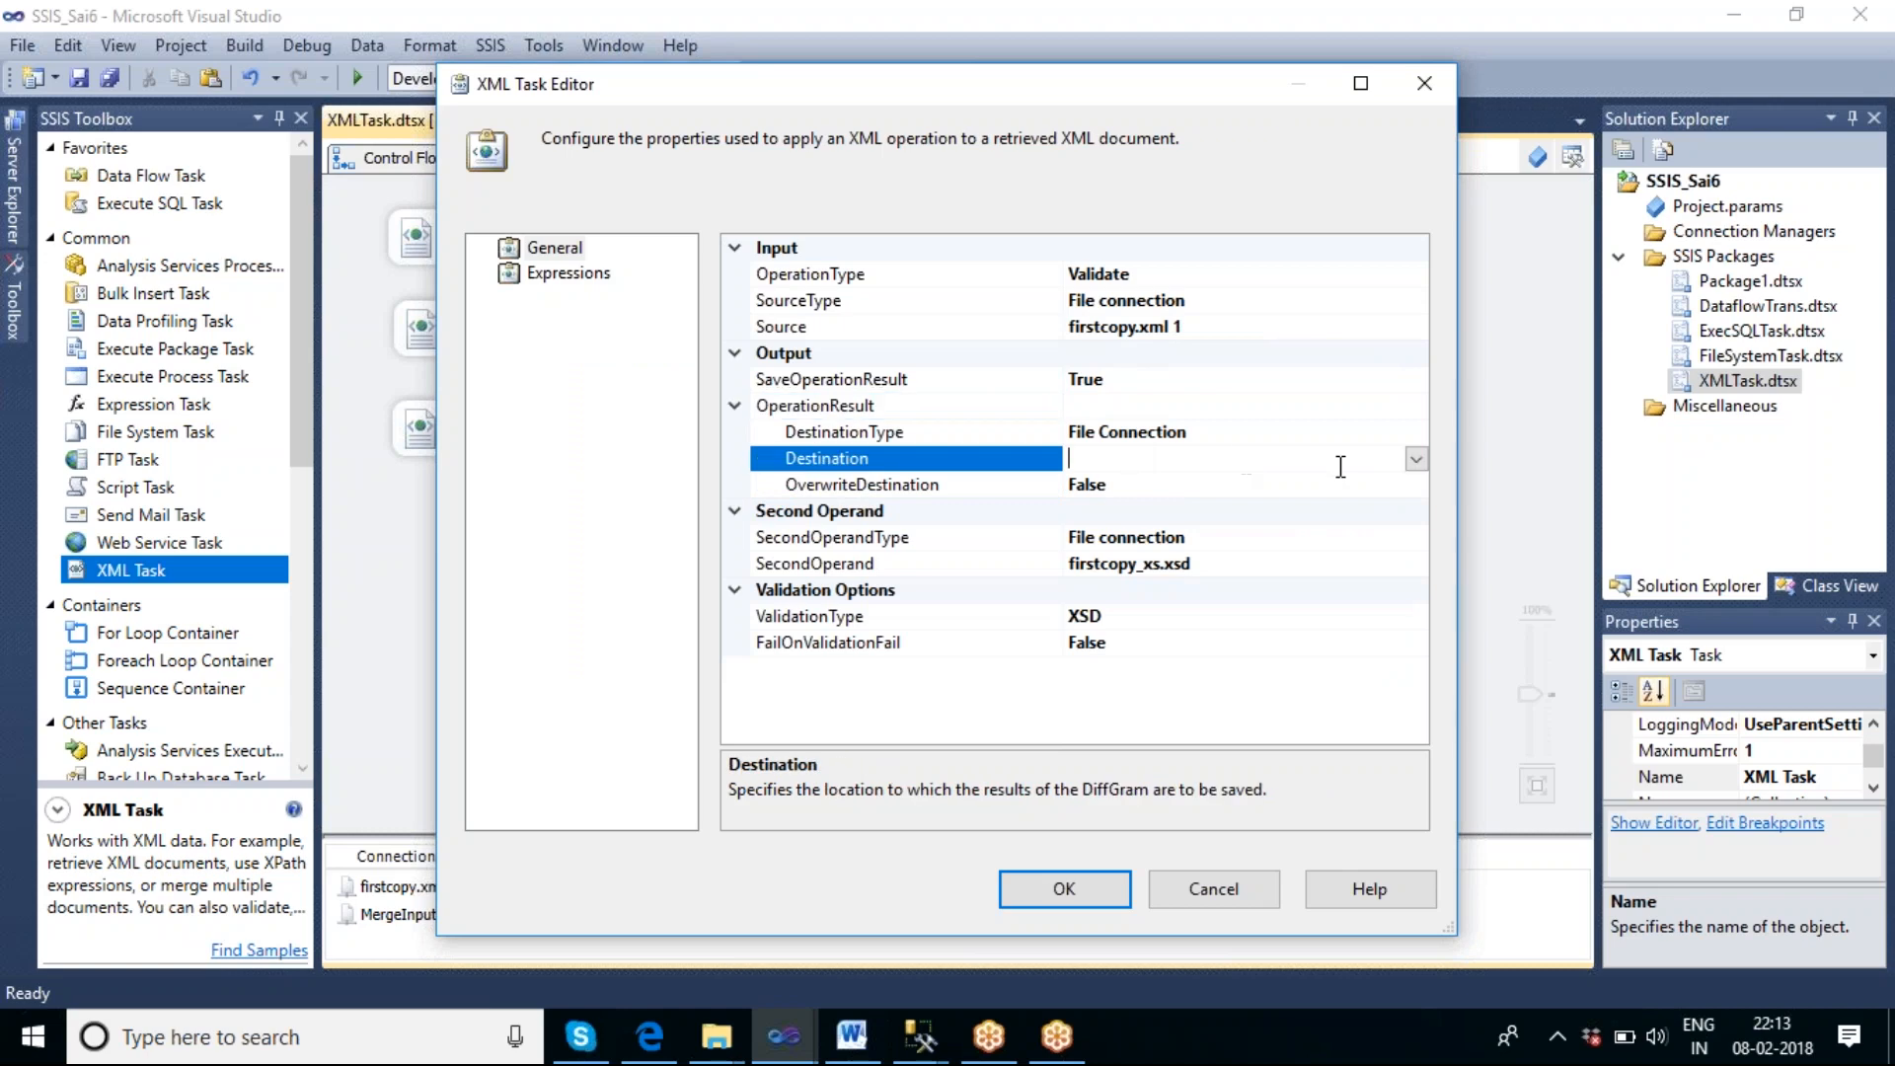
click(1415, 459)
click(1206, 489)
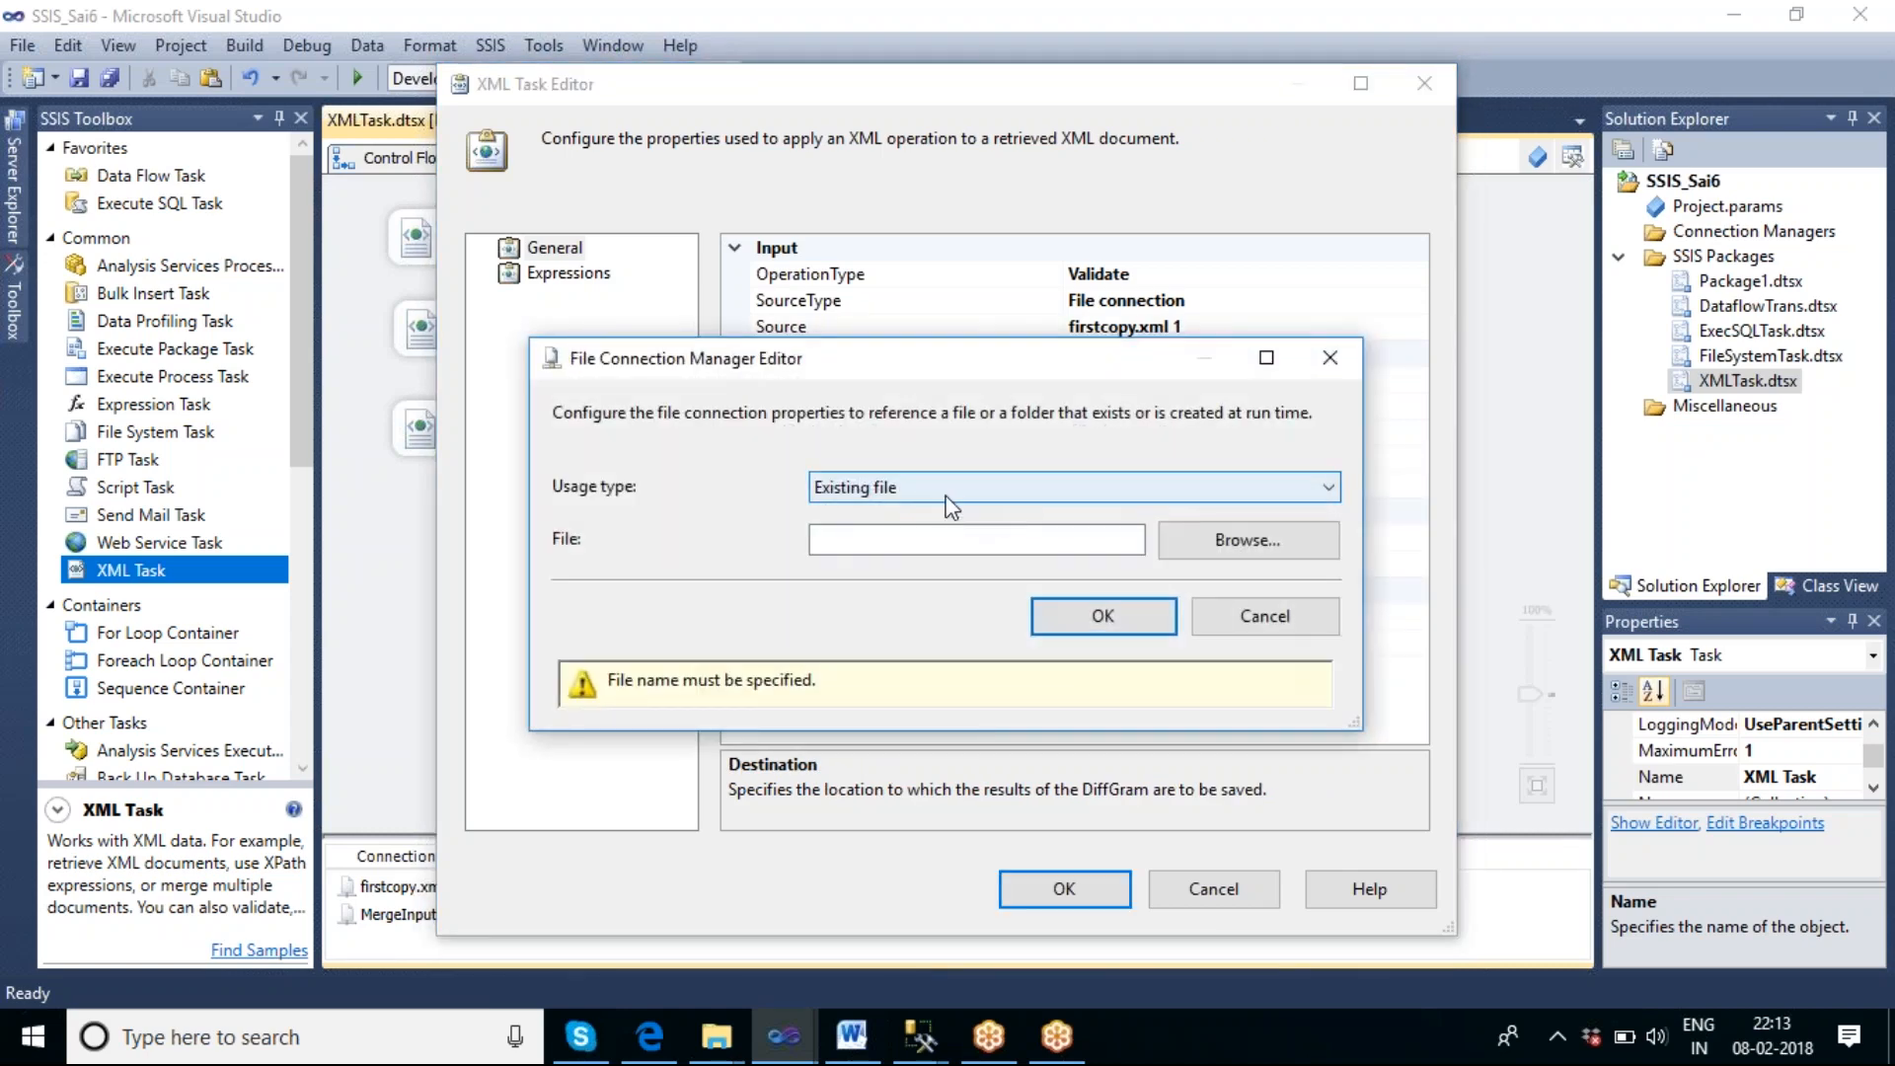
click(944, 494)
click(946, 514)
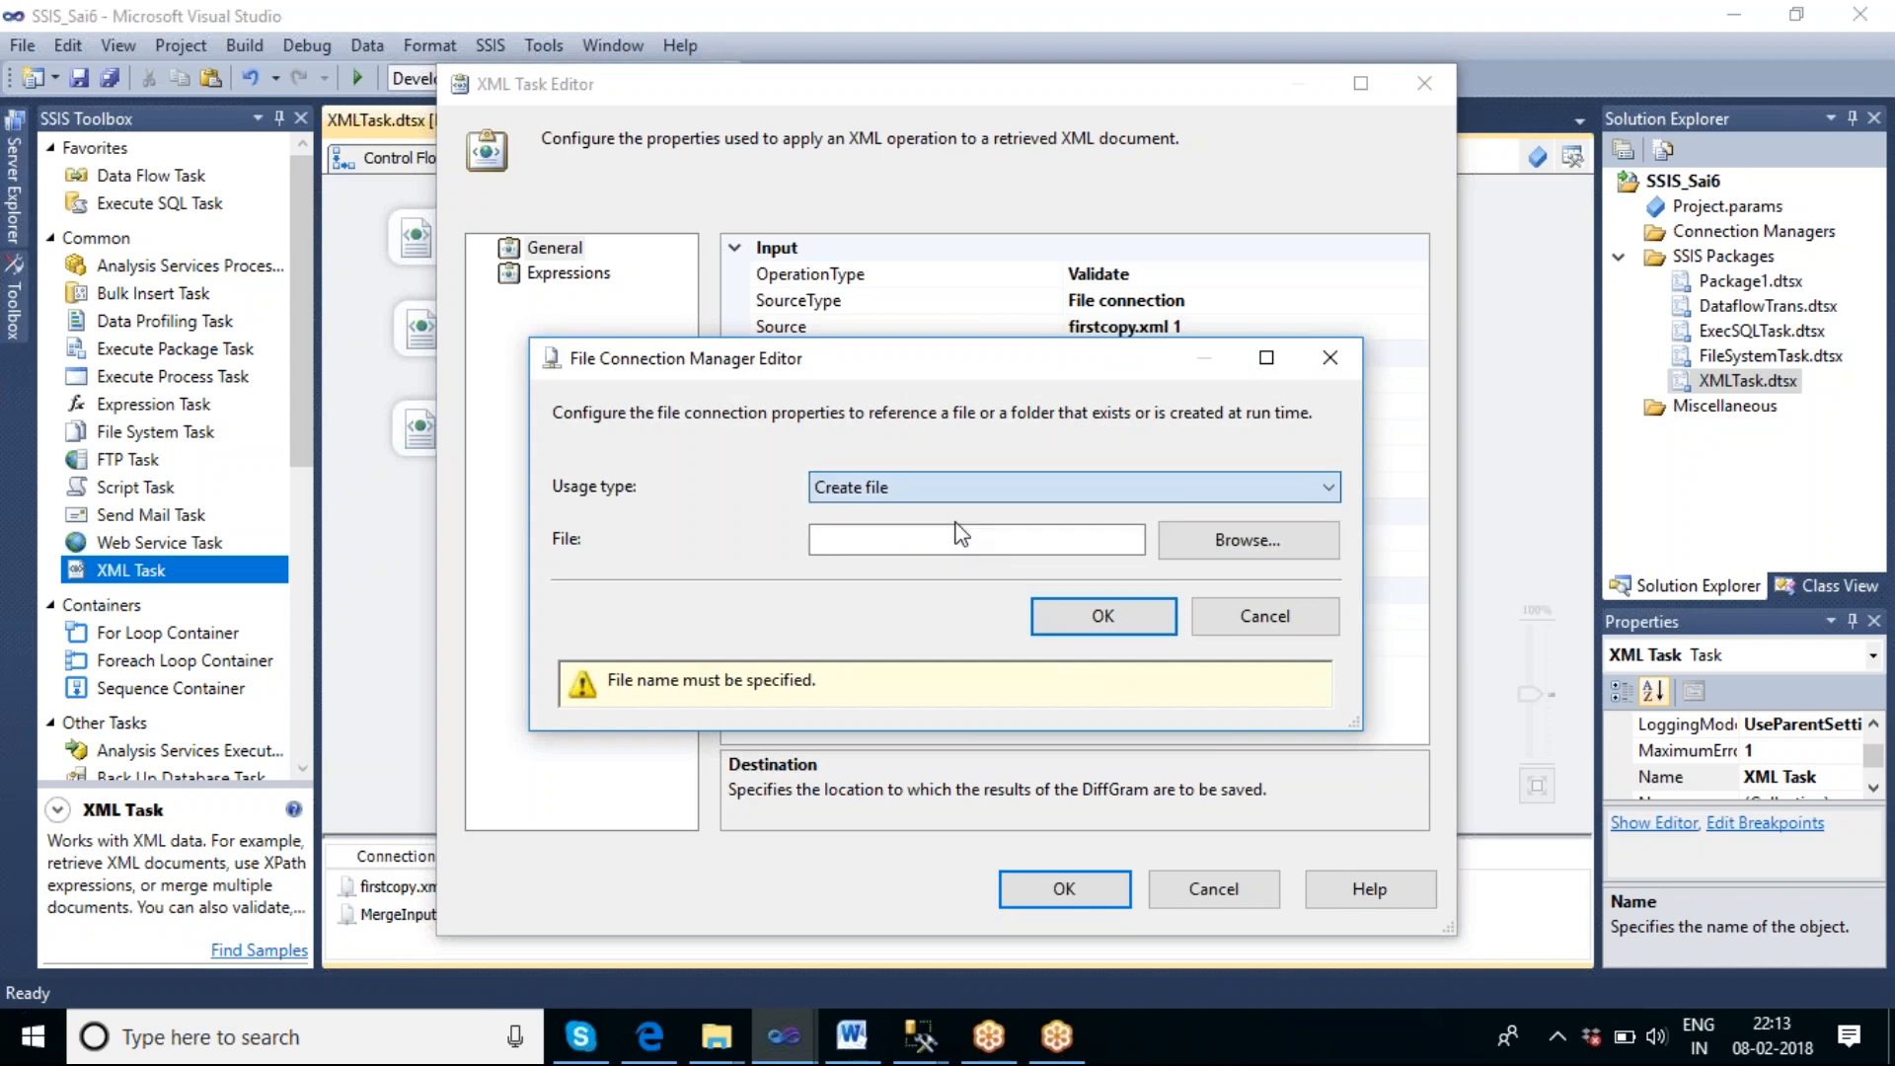
Name the output file Validate_krishna.txt in the F:\validate folder and confirm the destination file connection.
click(1204, 546)
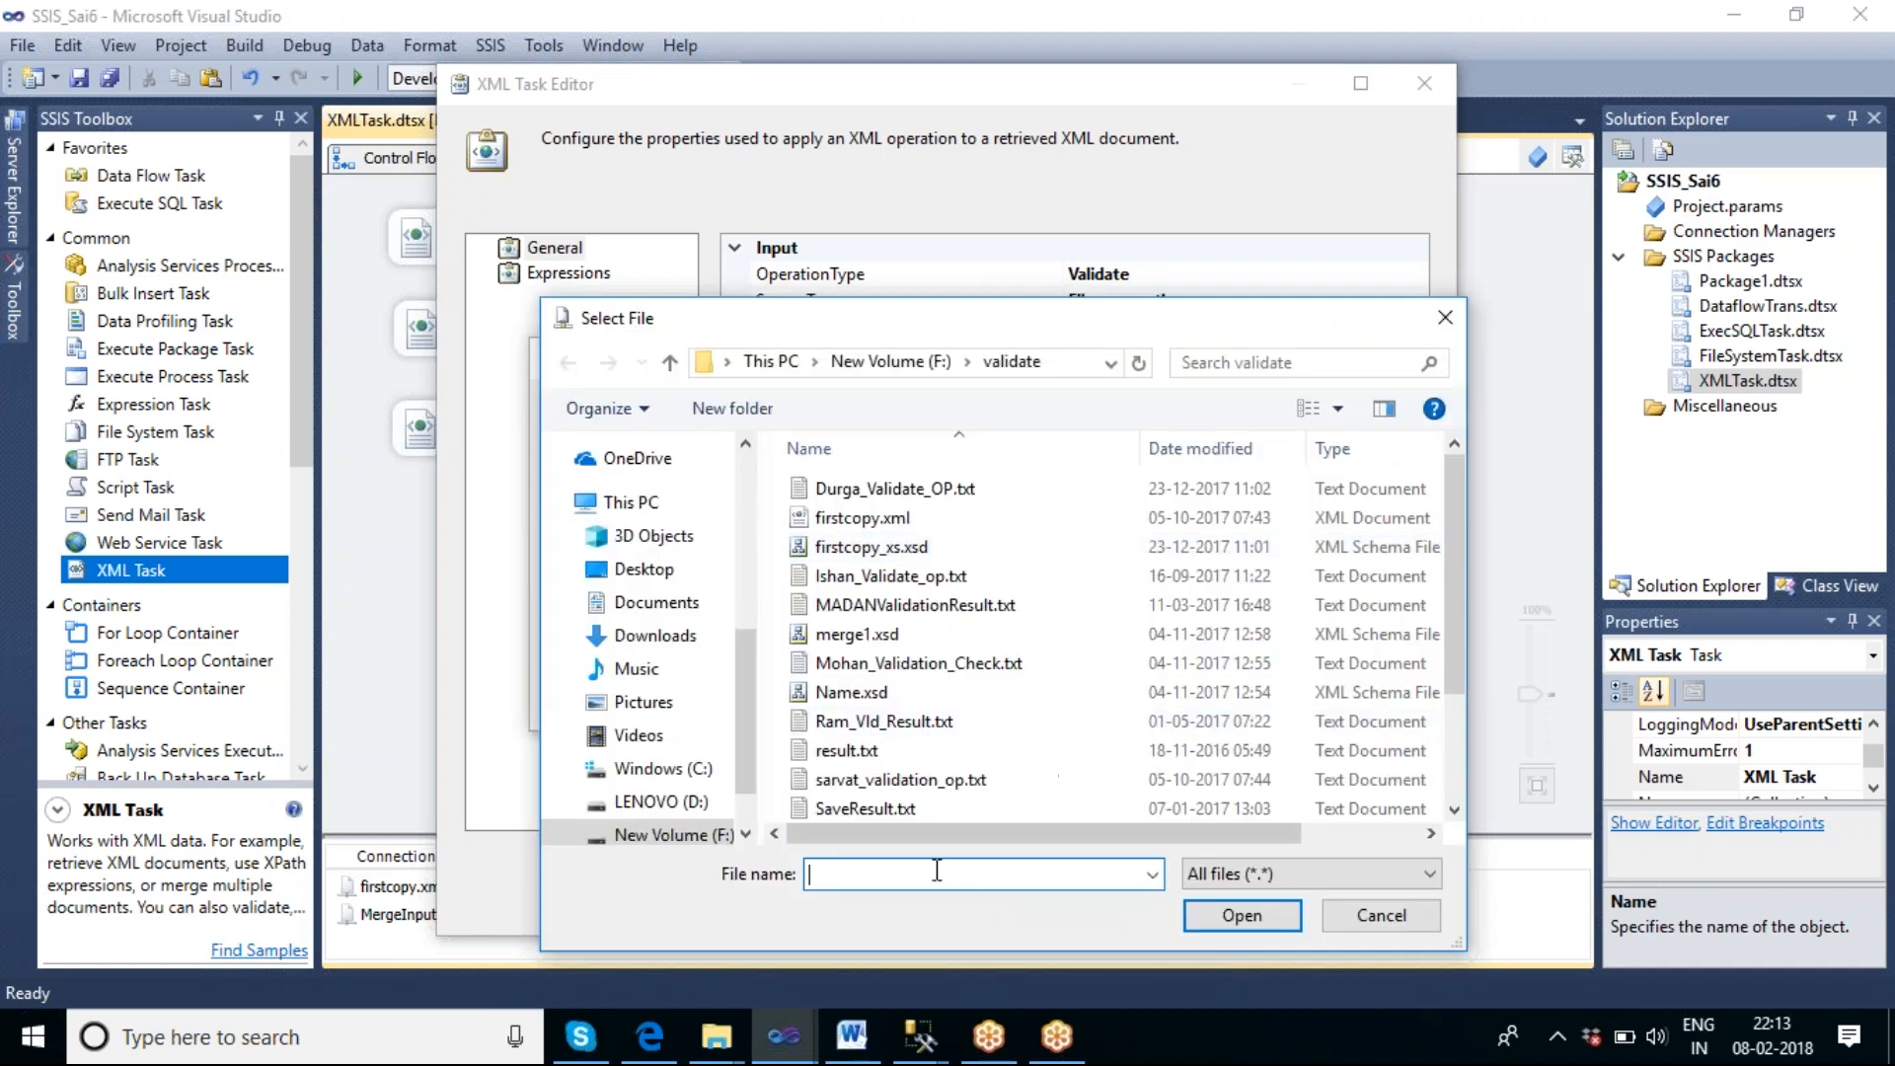
text(Validate)
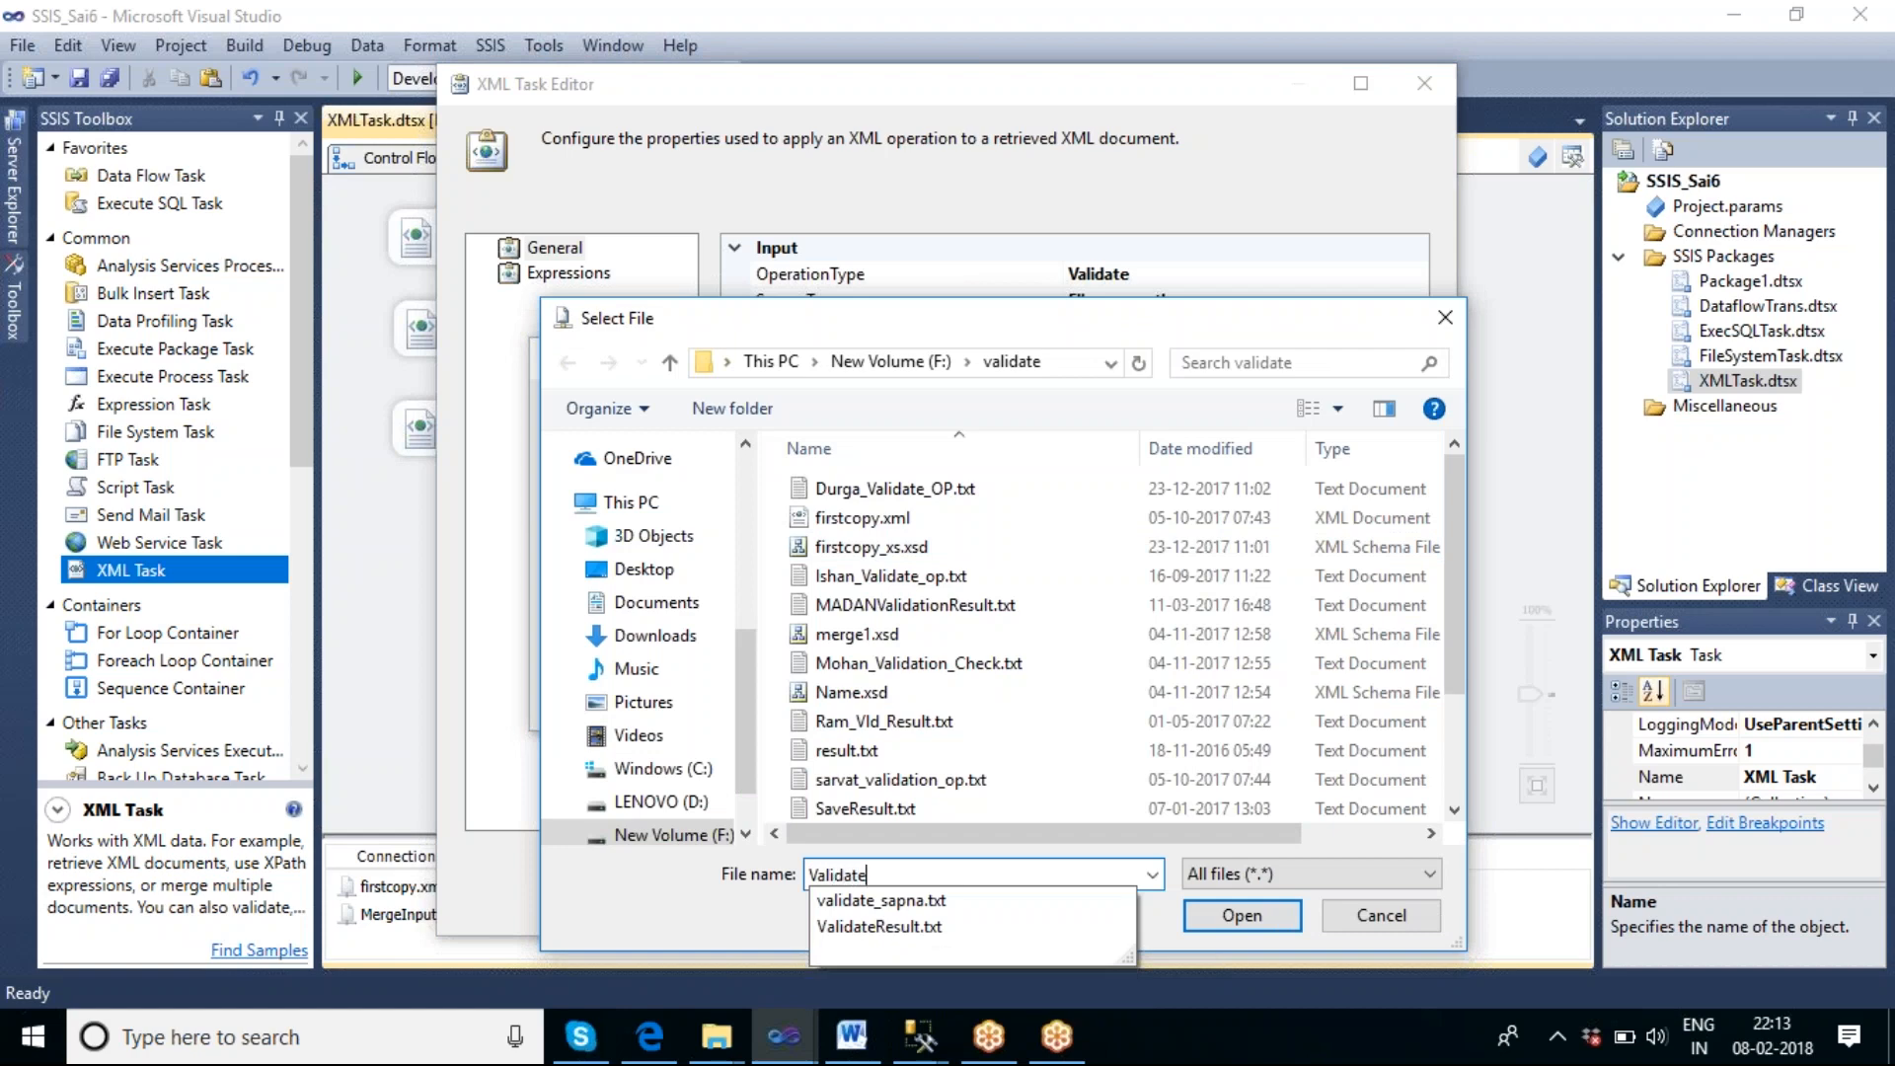
text(_krsih)
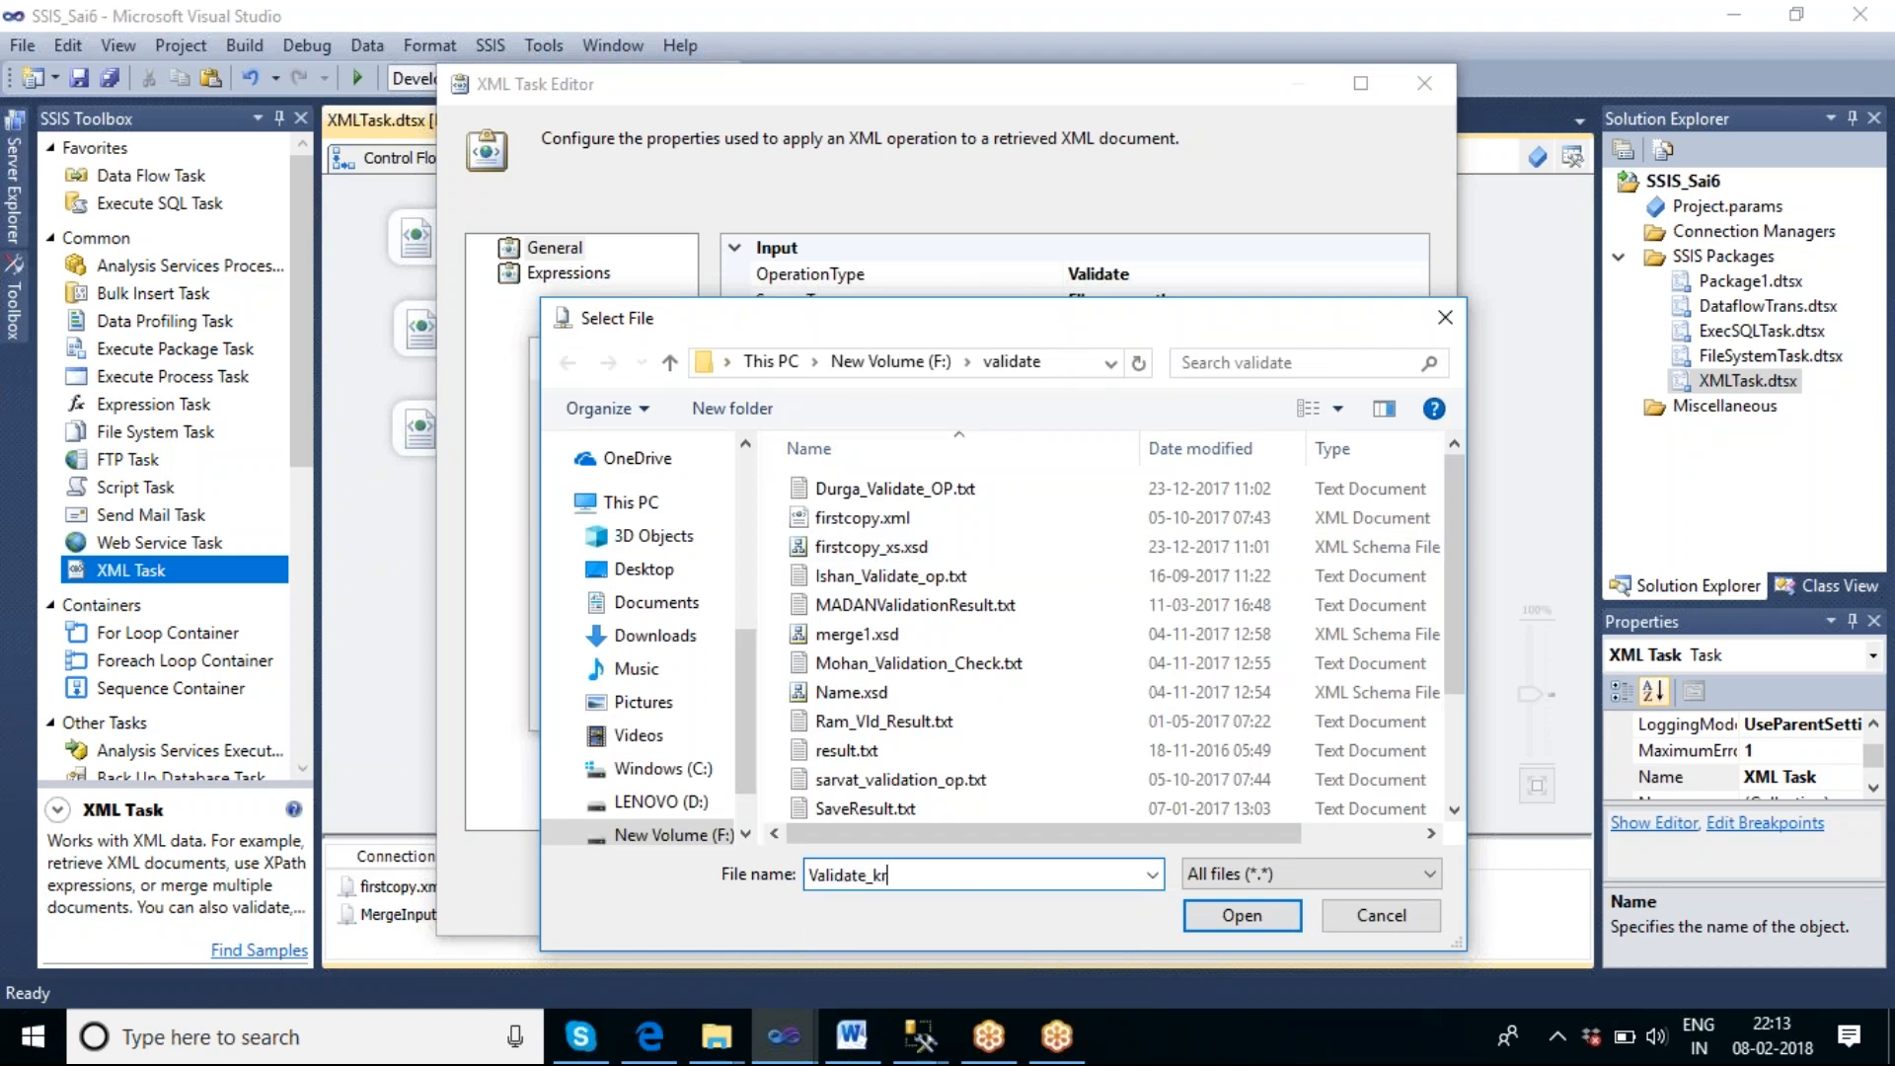
key(BackSpace)
key(BackSpace)
key(BackSpace)
text(ishna.txt)
click(1234, 914)
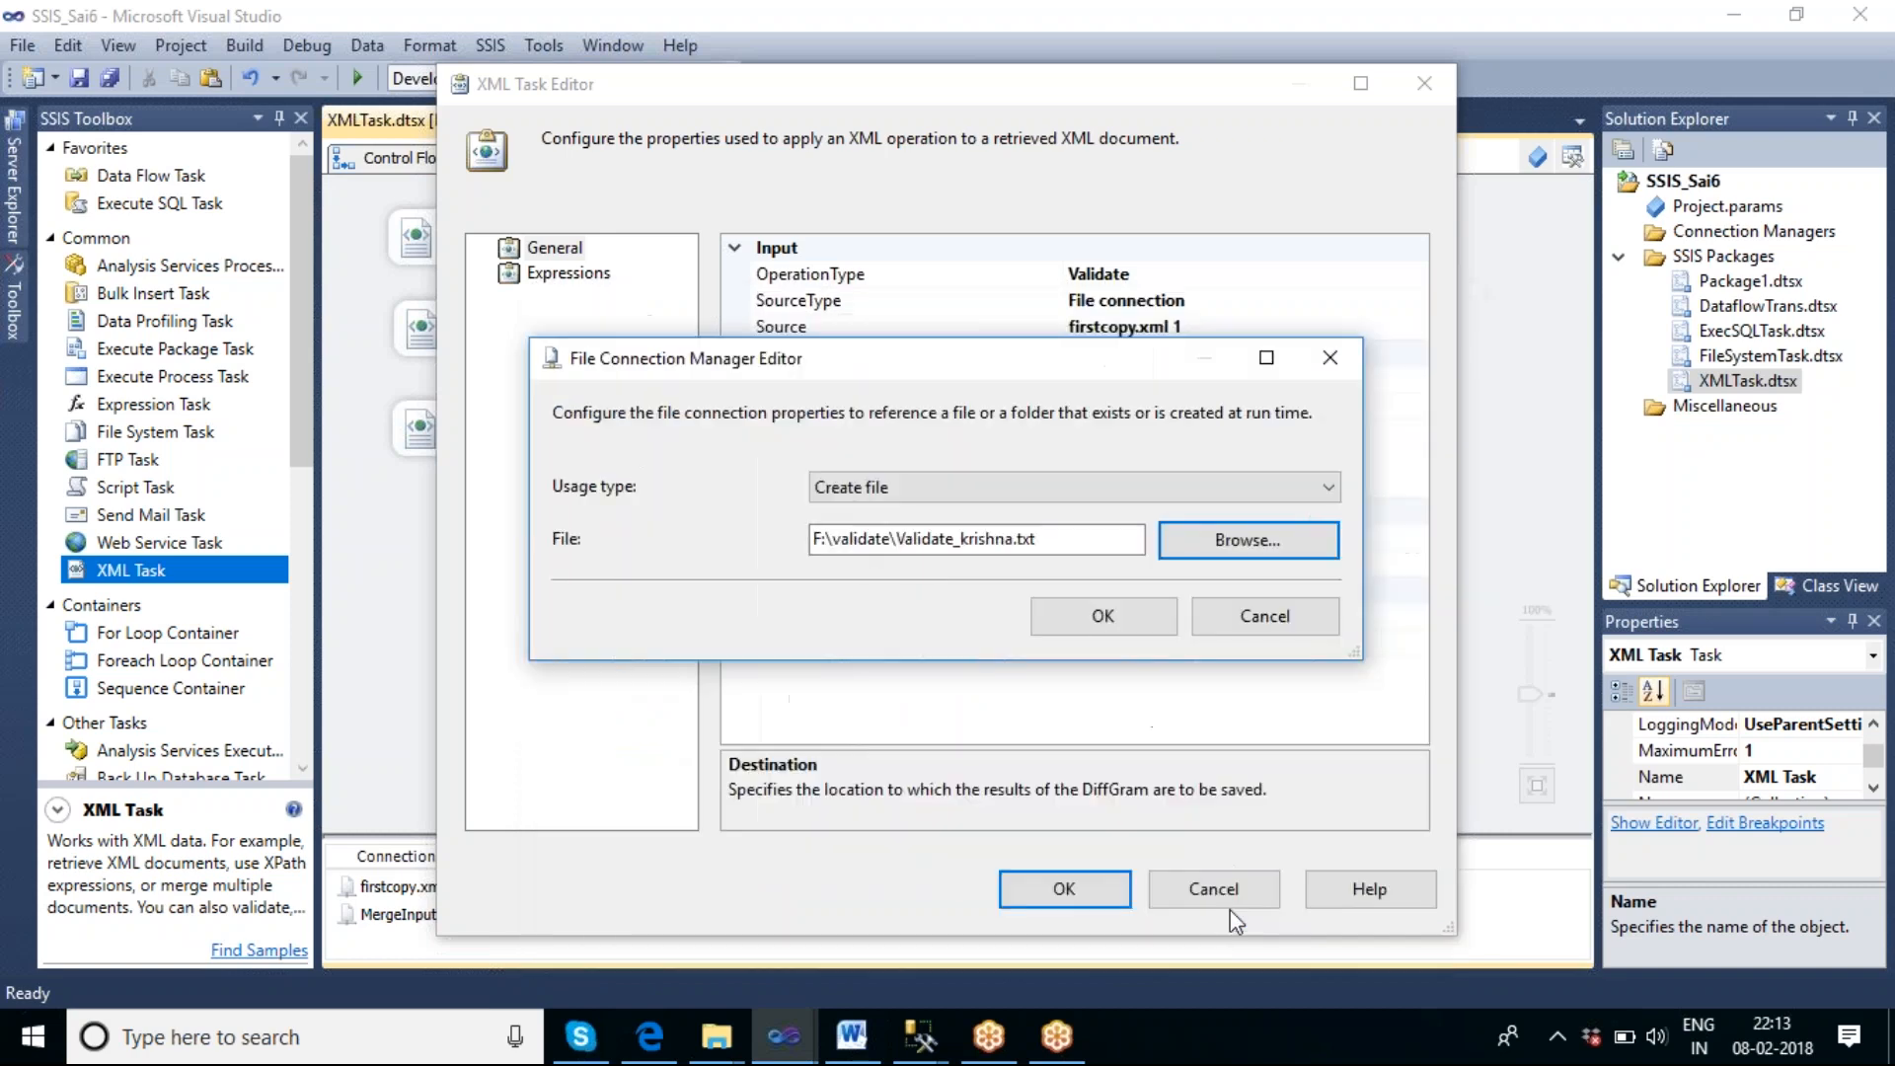
click(1102, 617)
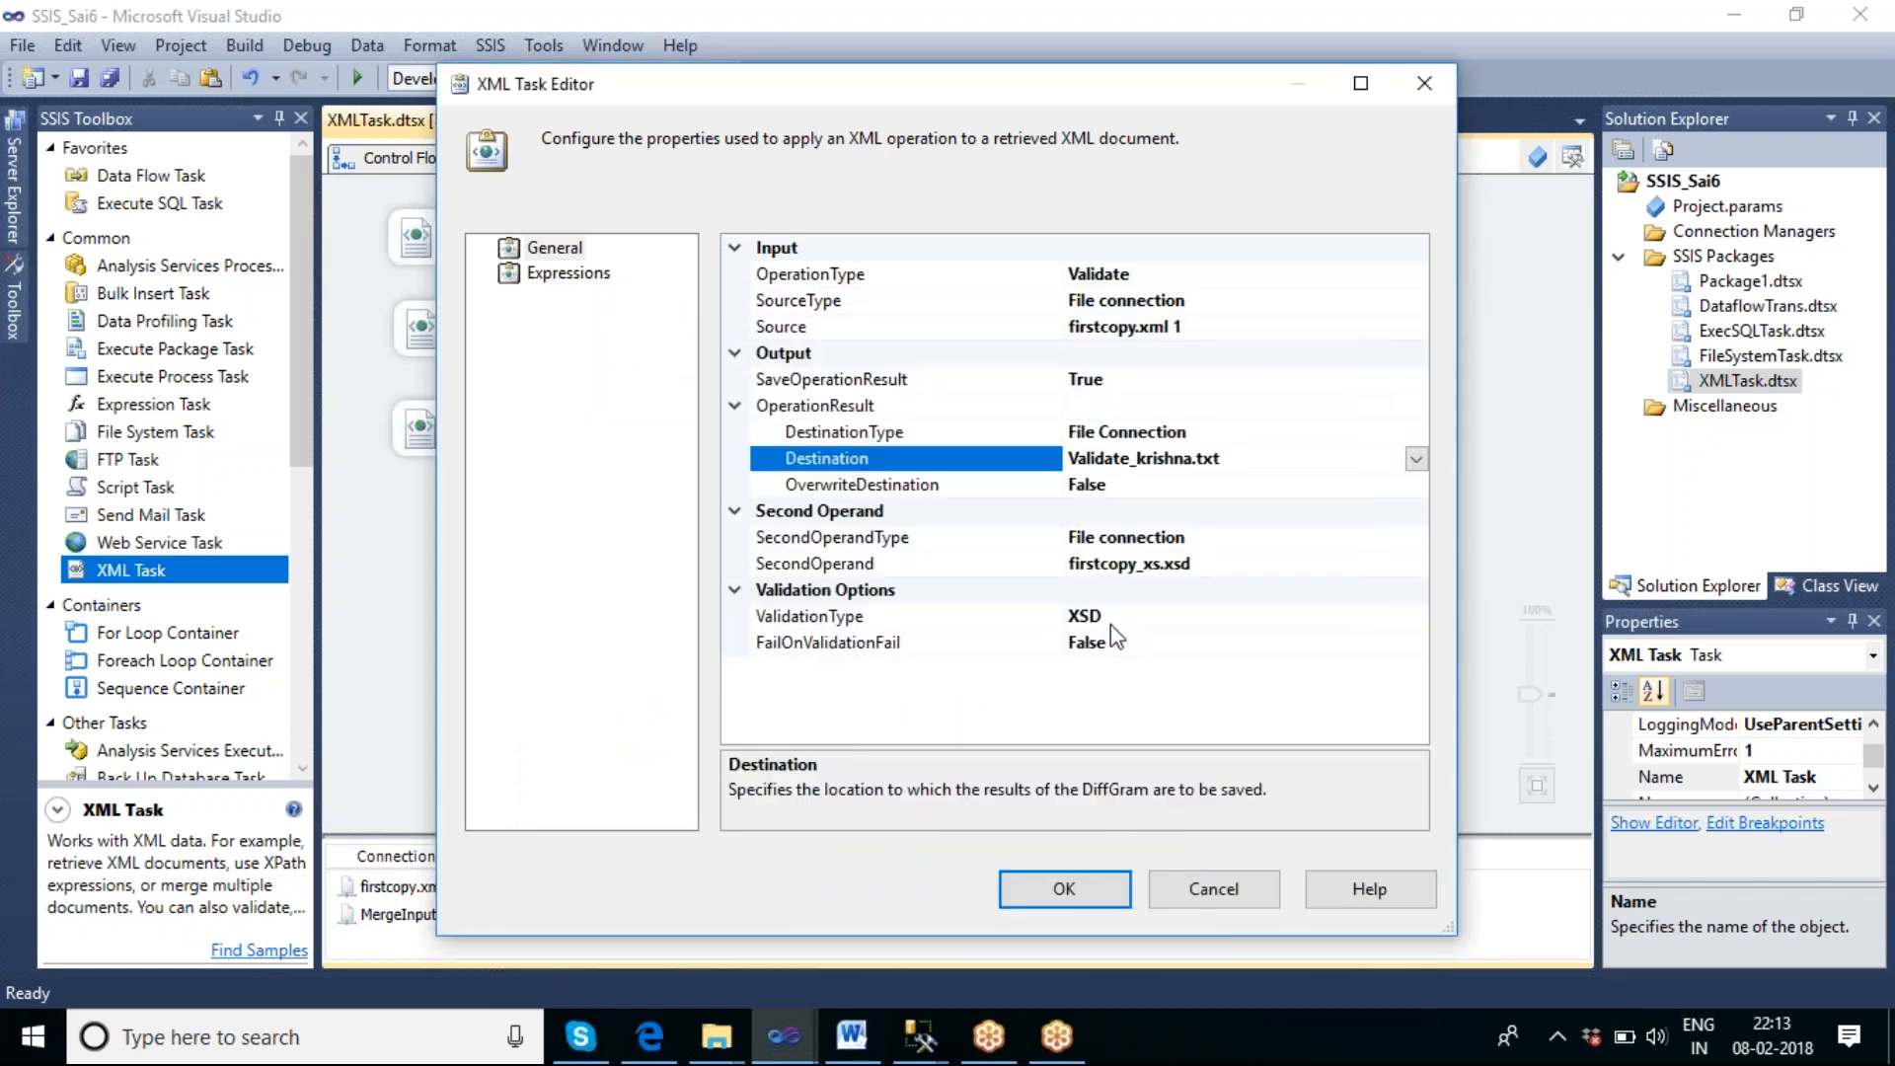
Set OverwriteDestination to True and apply the XML Task settings.
click(1148, 487)
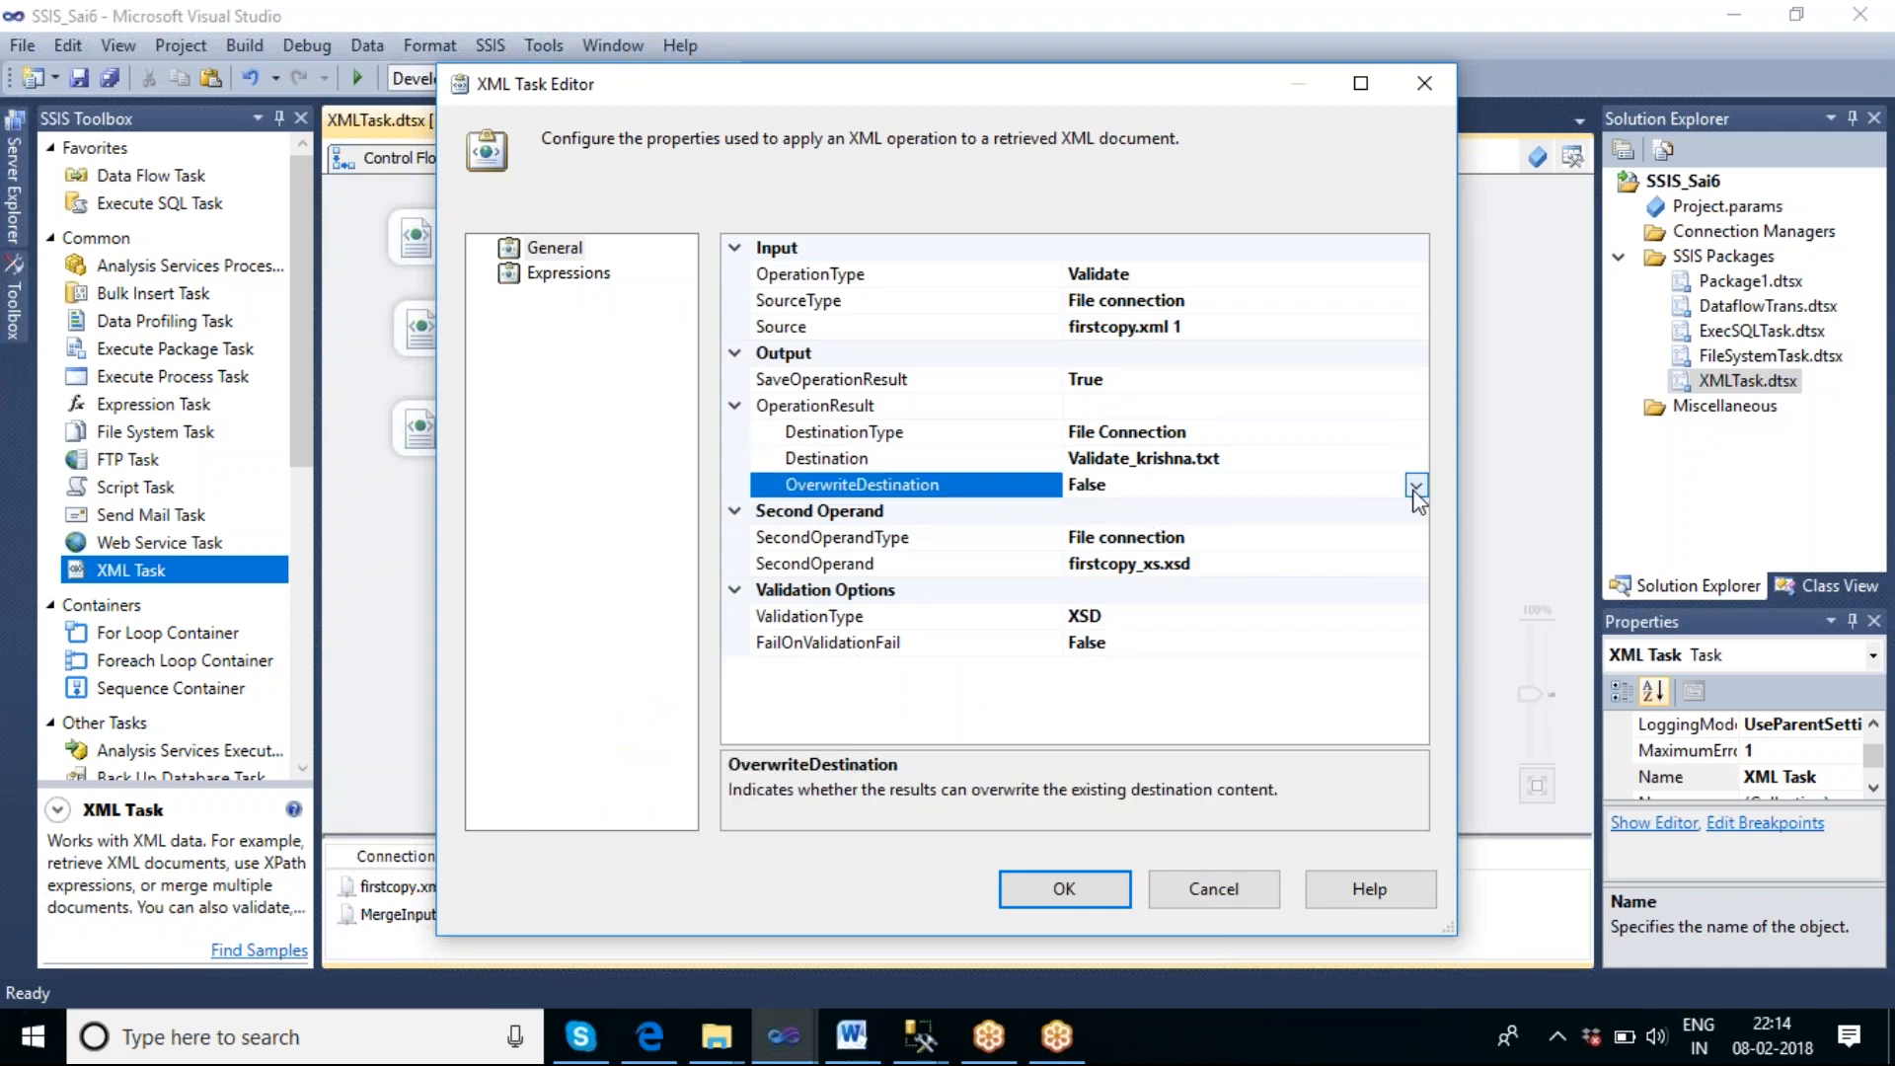
click(1418, 487)
click(1141, 518)
click(1071, 888)
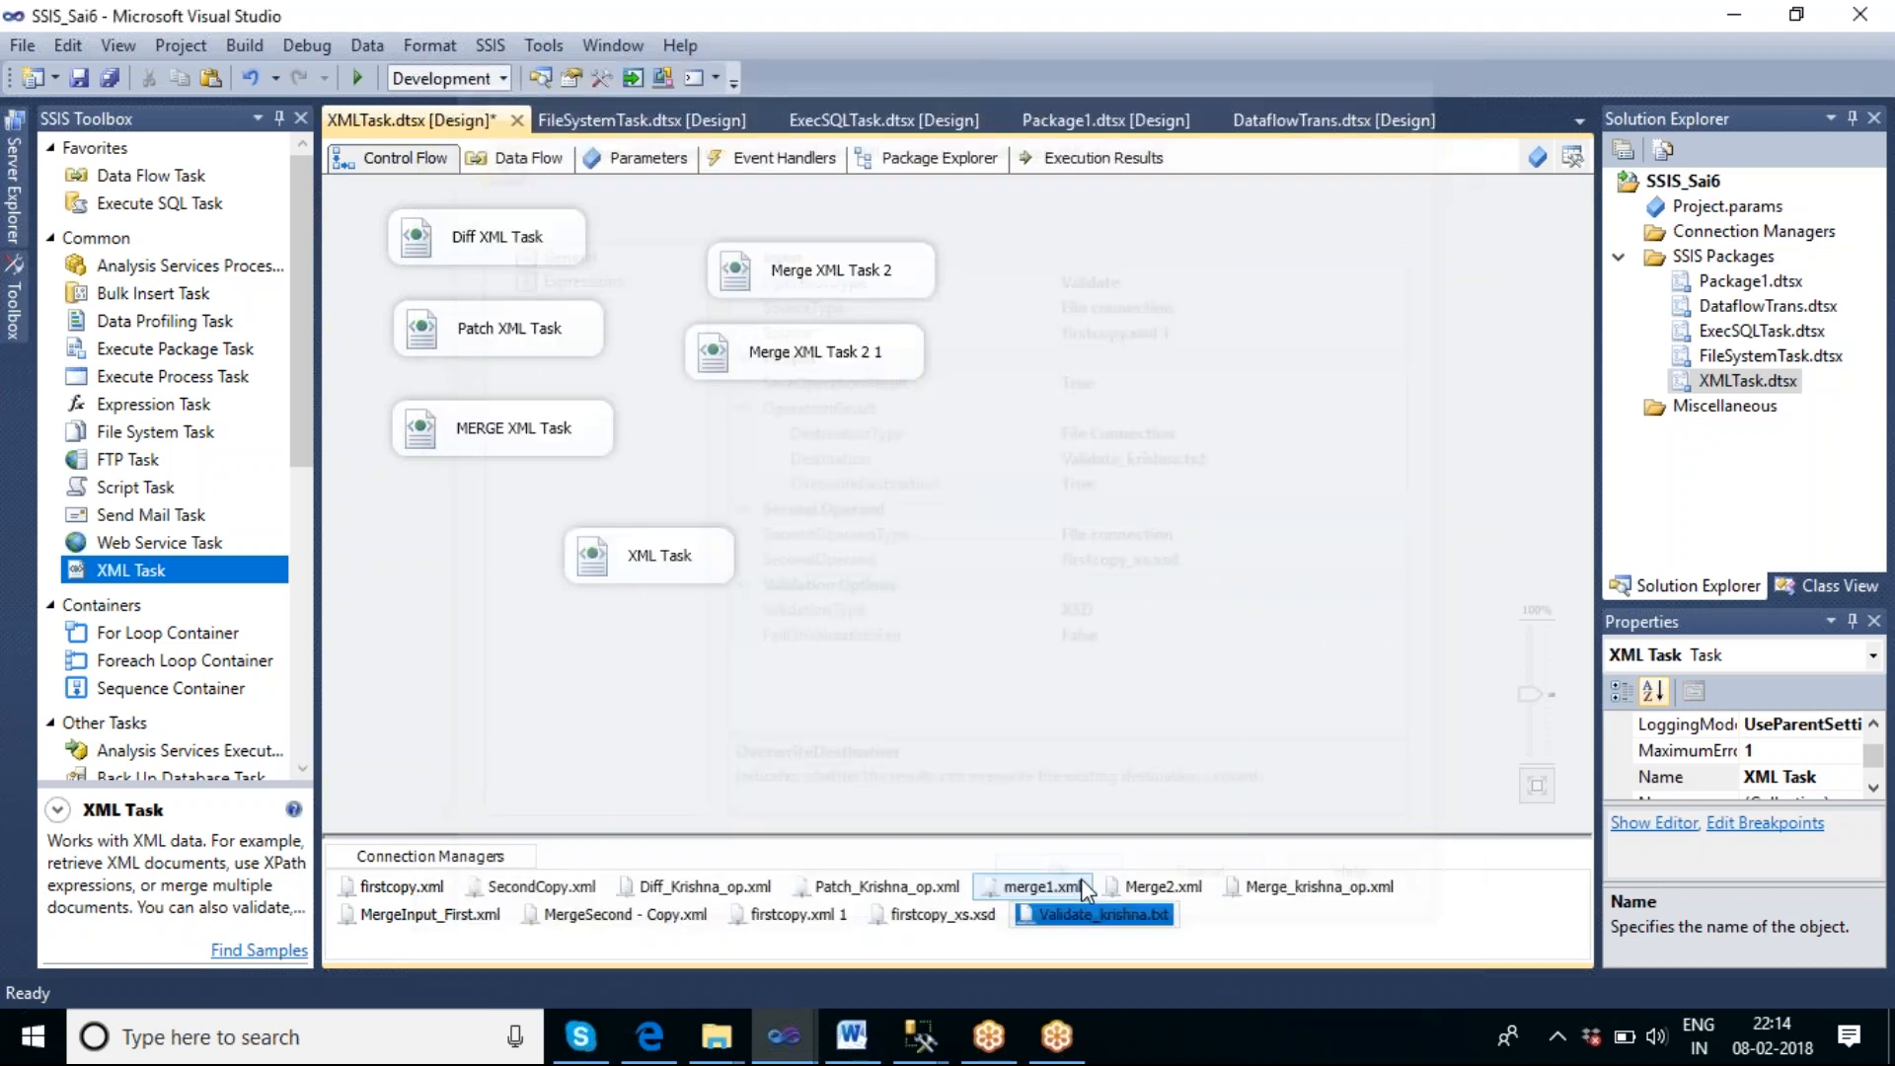
Rename the new XML Task on the control flow to Validate XML Task.
double_click(661, 558)
click(1209, 885)
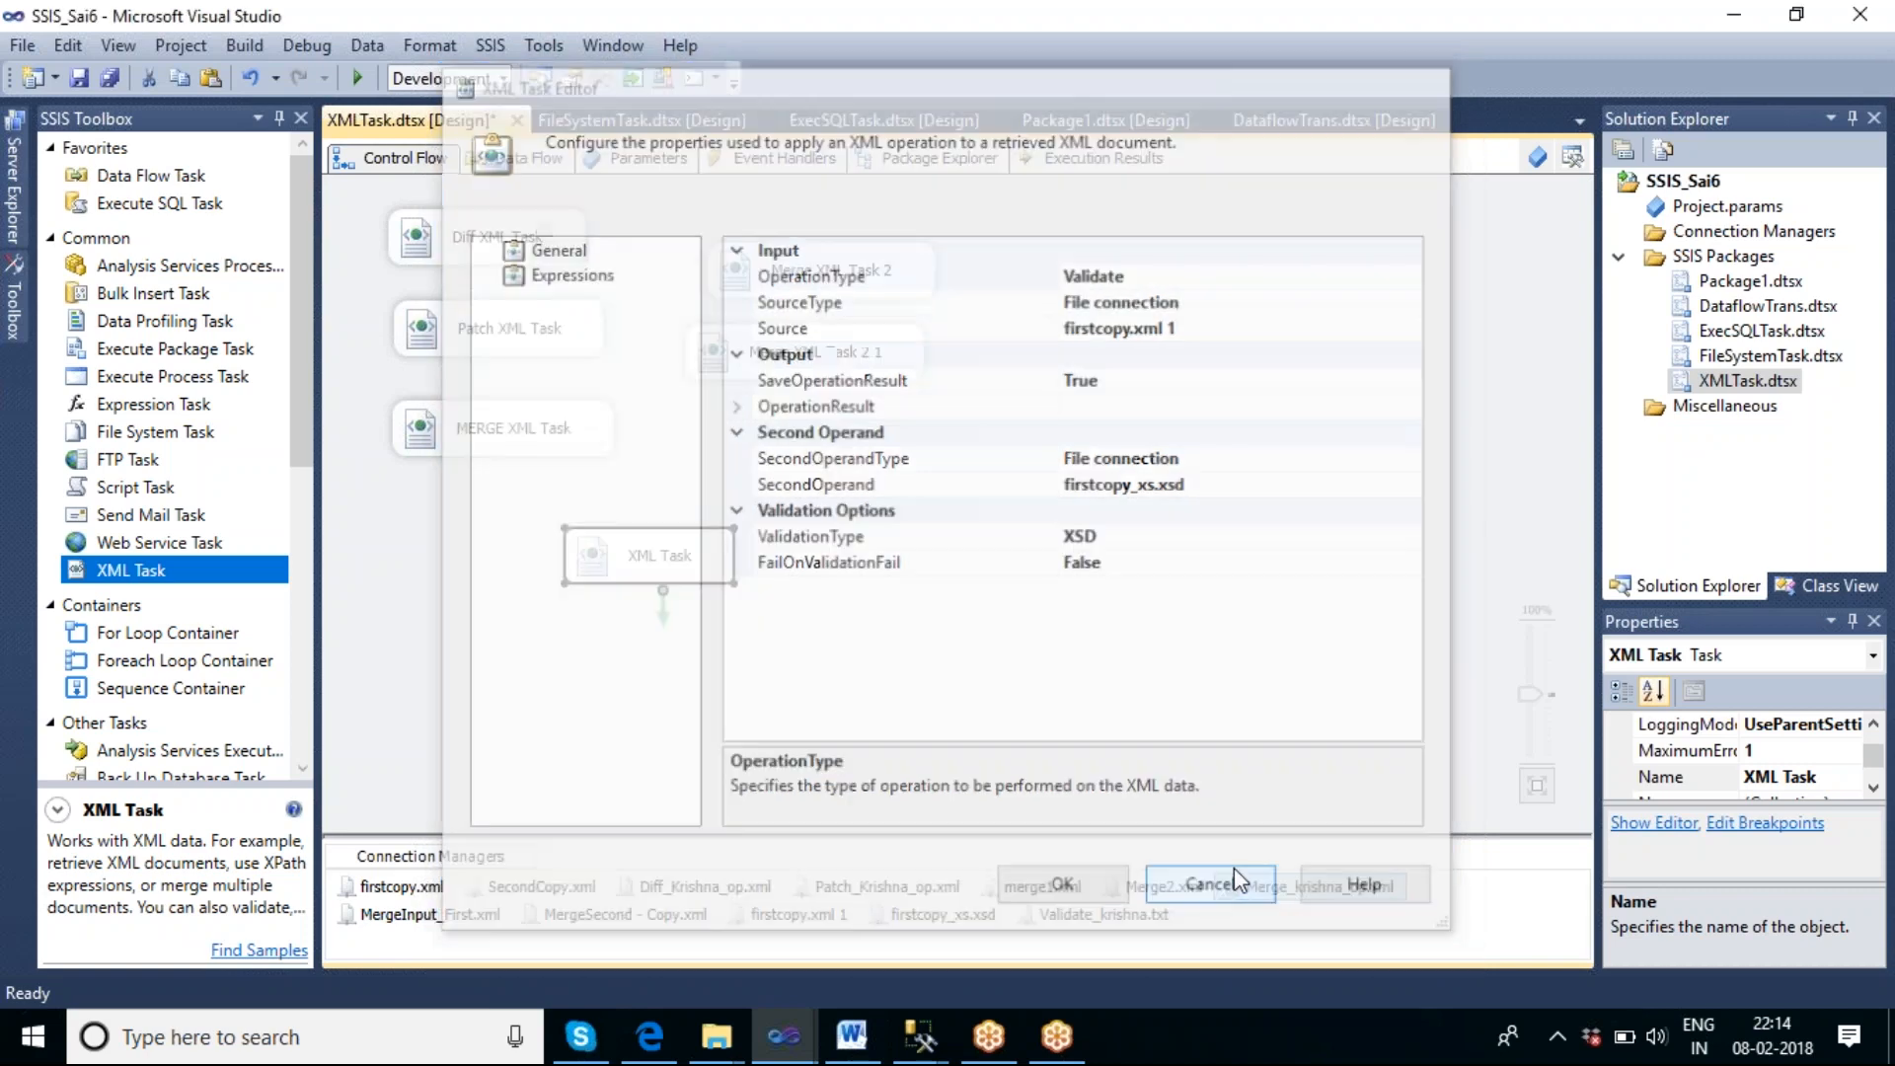
click(632, 559)
click(631, 558)
text(Validate)
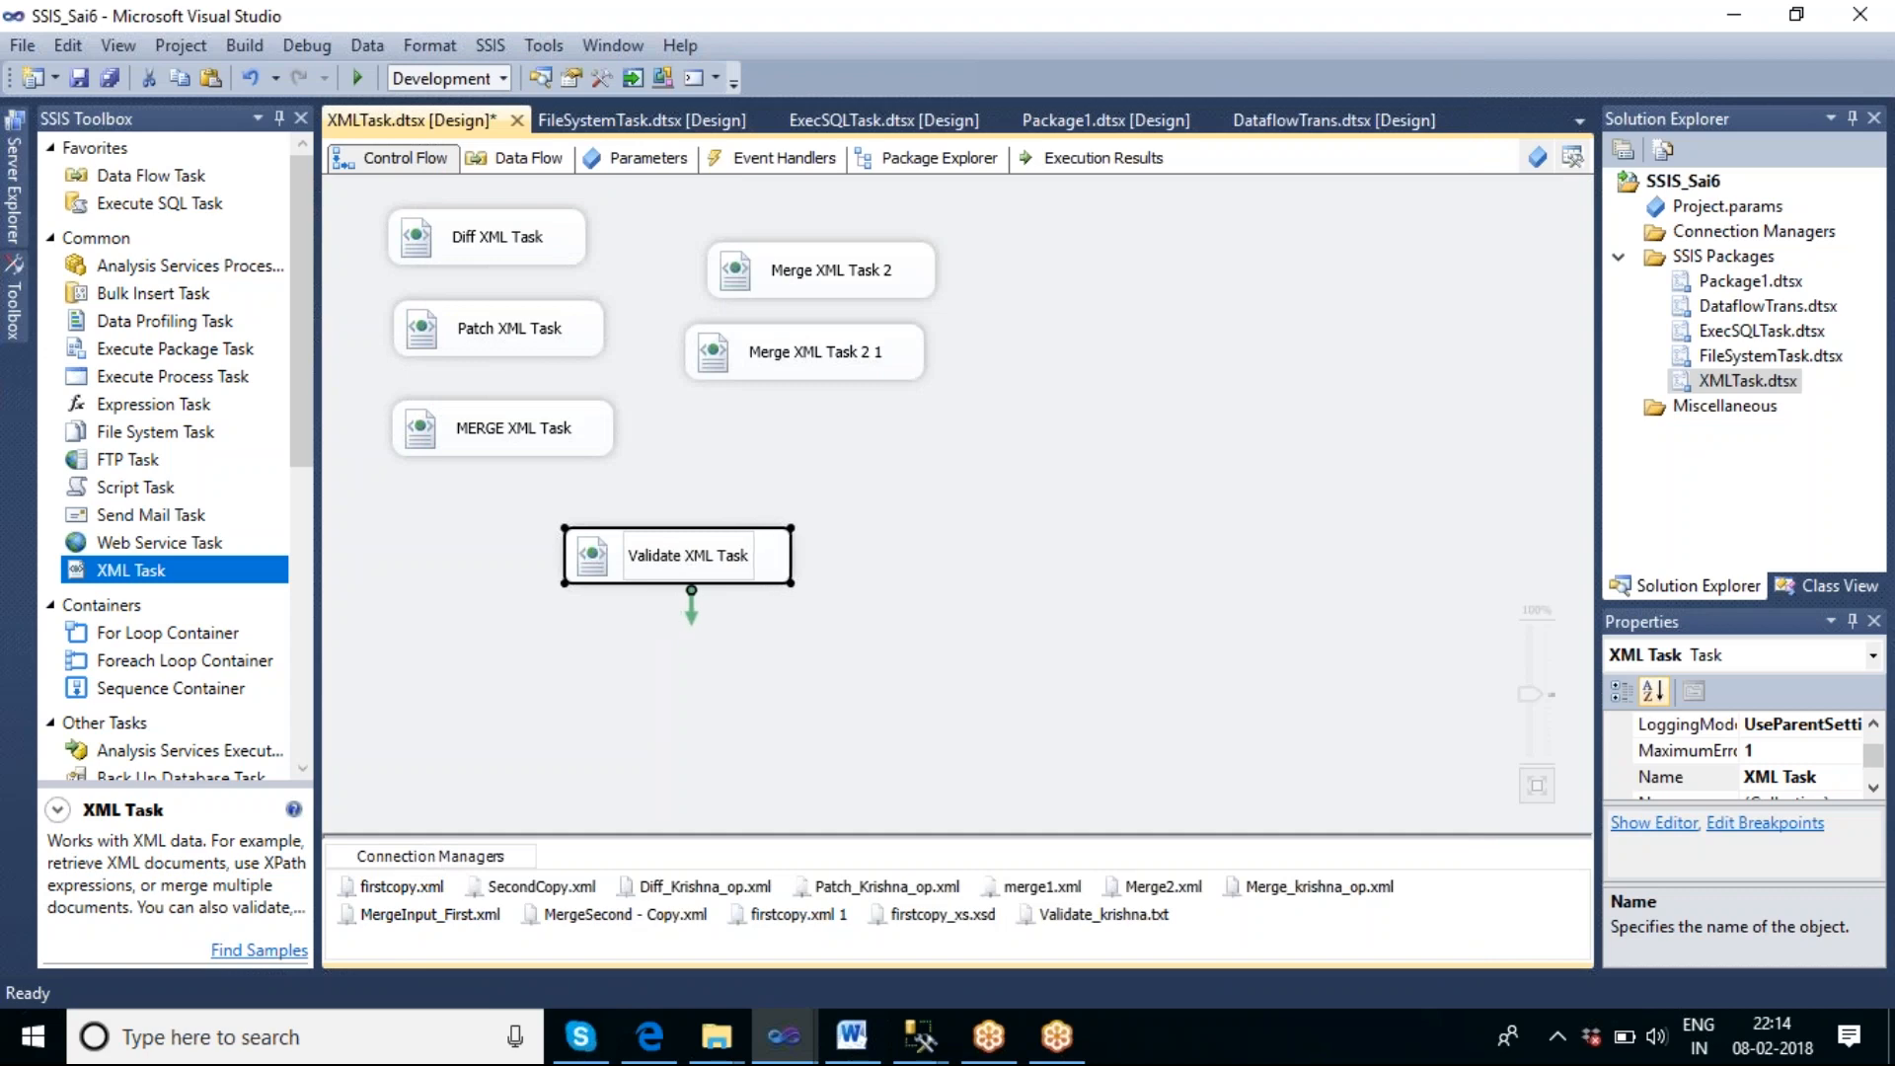
Confirm the new task name and execute only the Validate XML Task on the control flow.
click(872, 649)
click(748, 577)
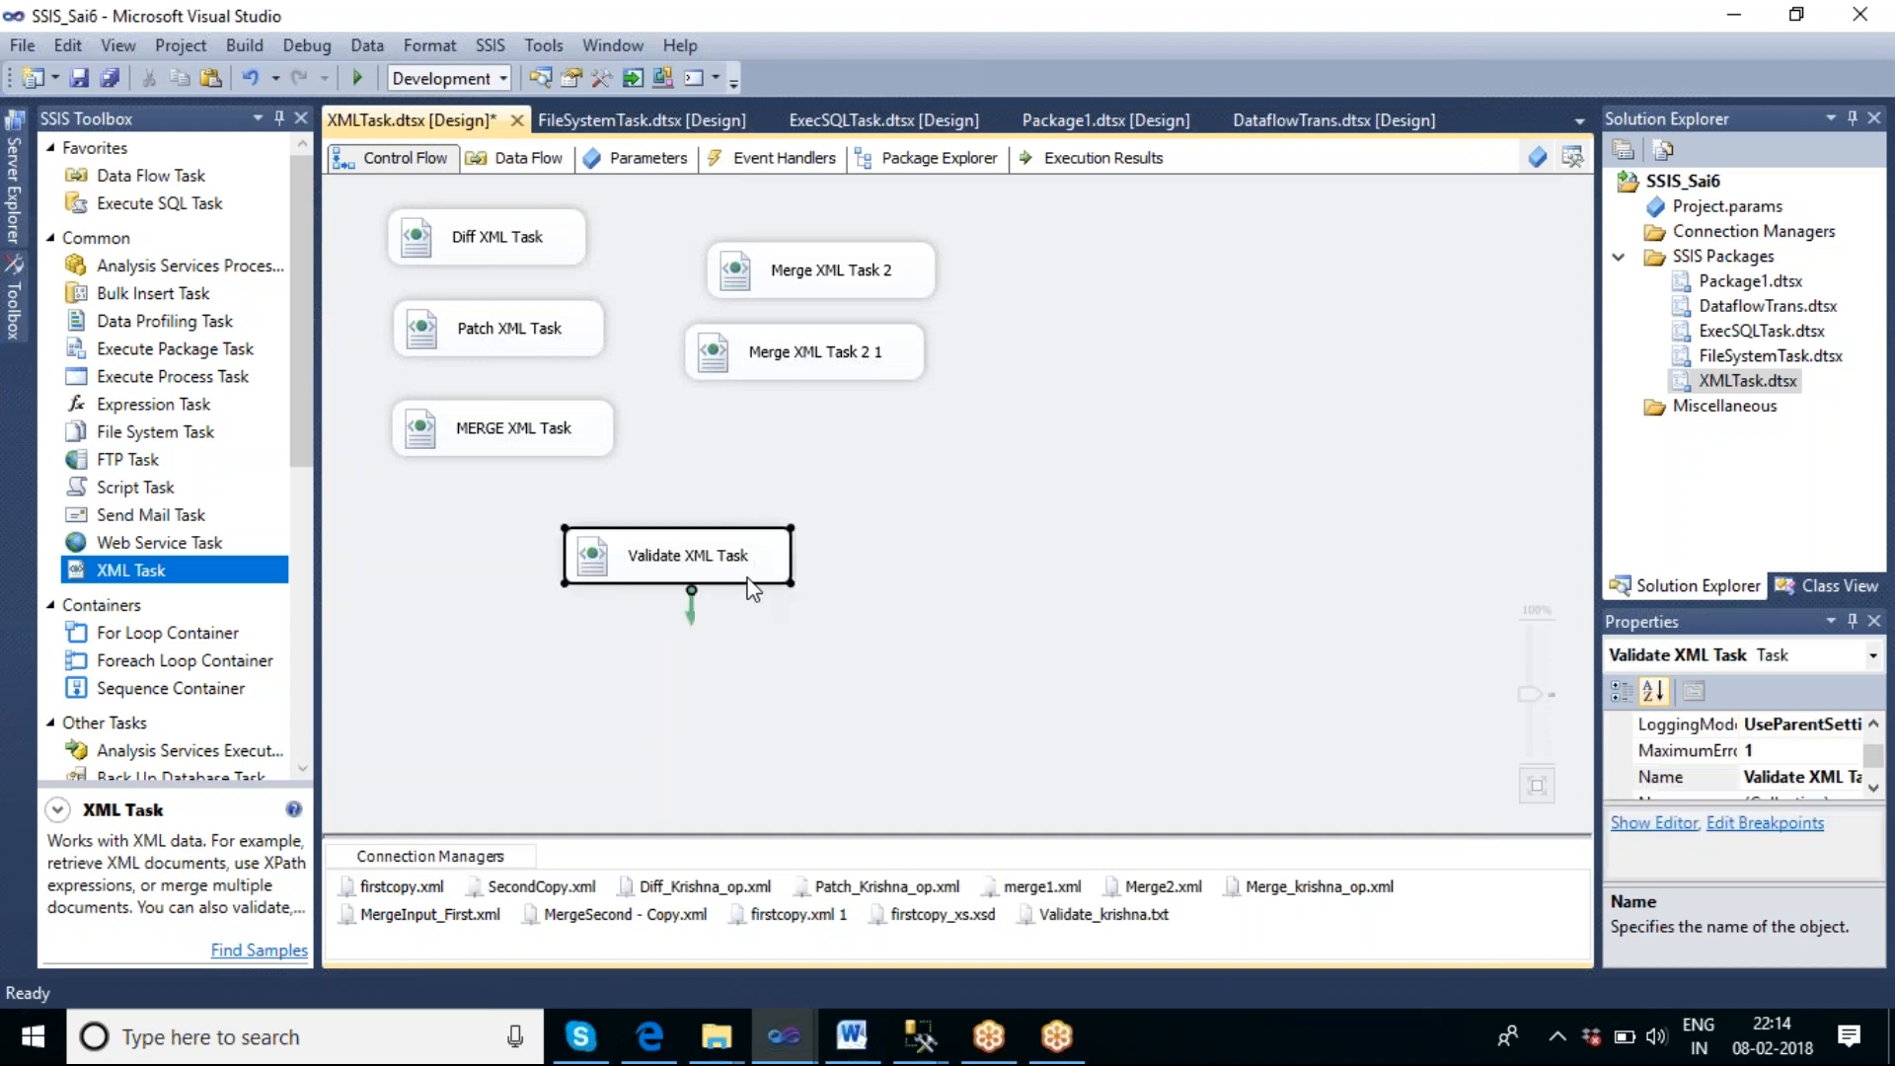
right_click(750, 583)
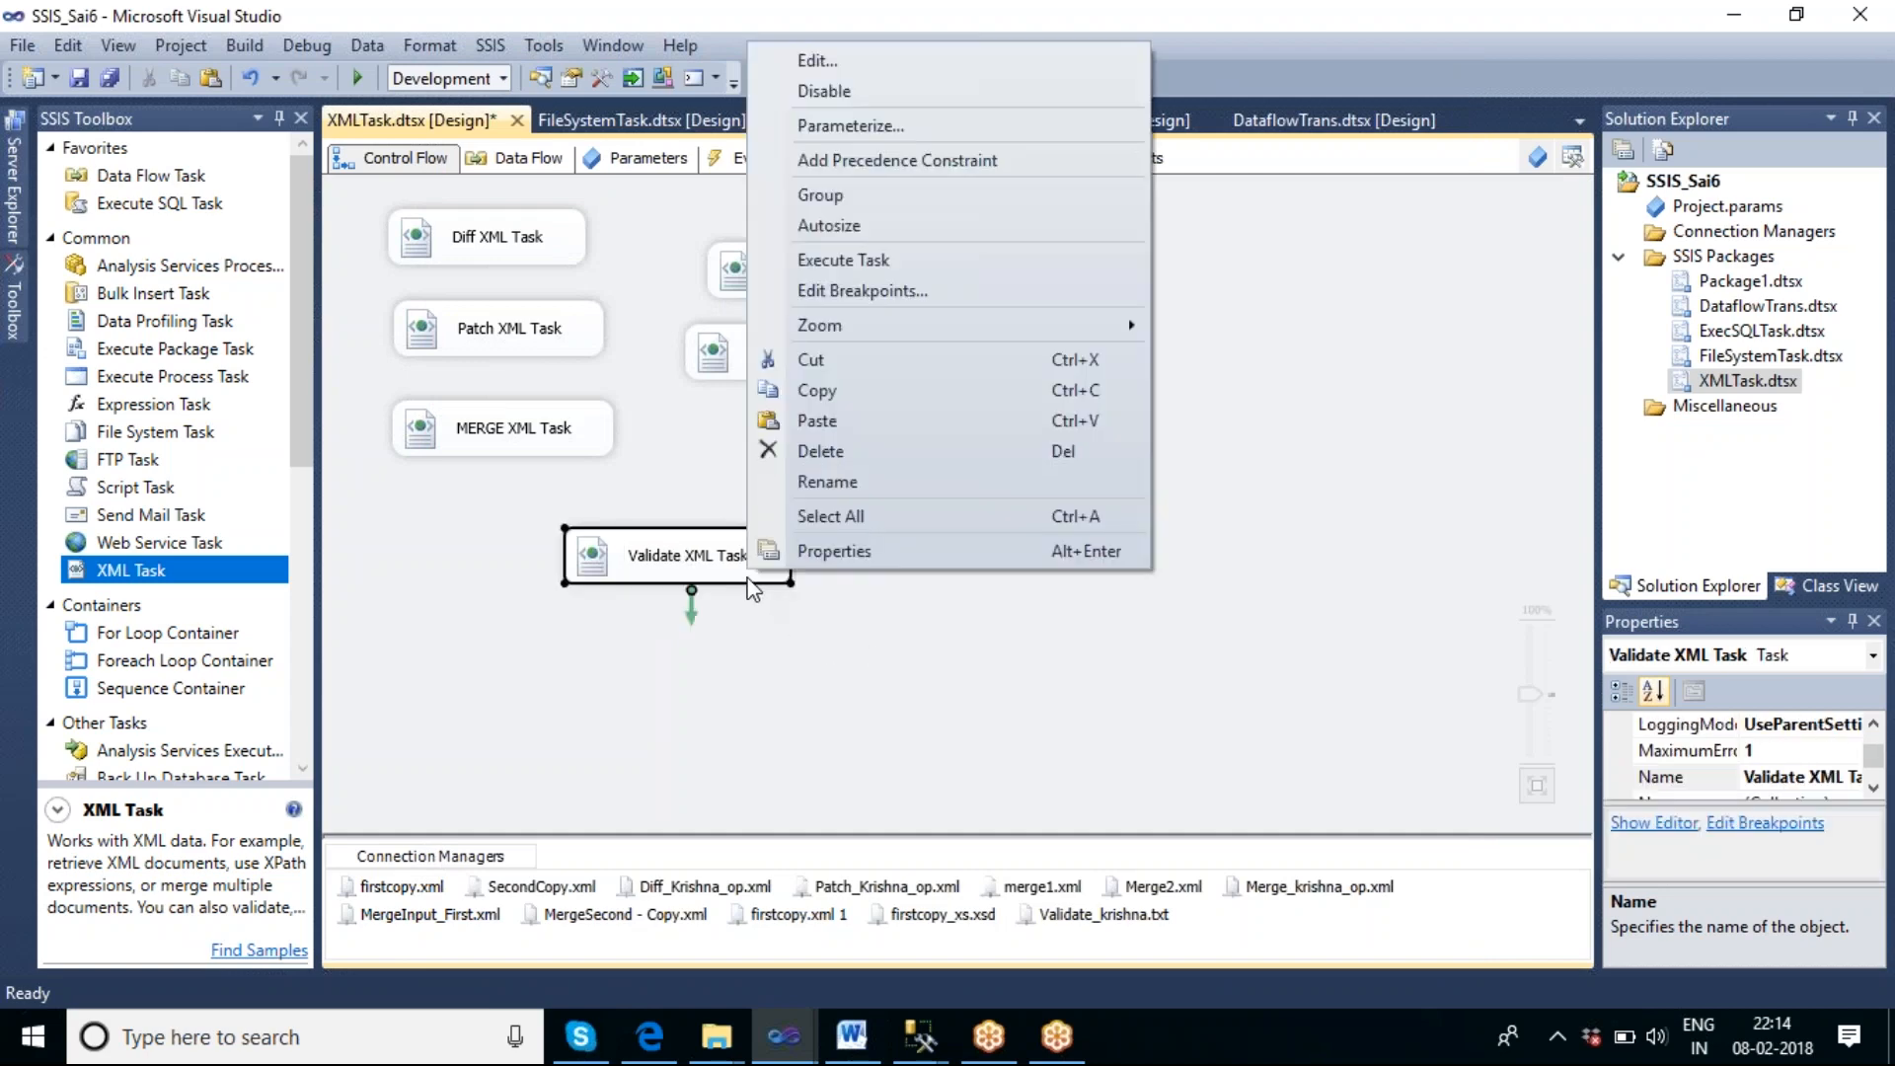
click(813, 267)
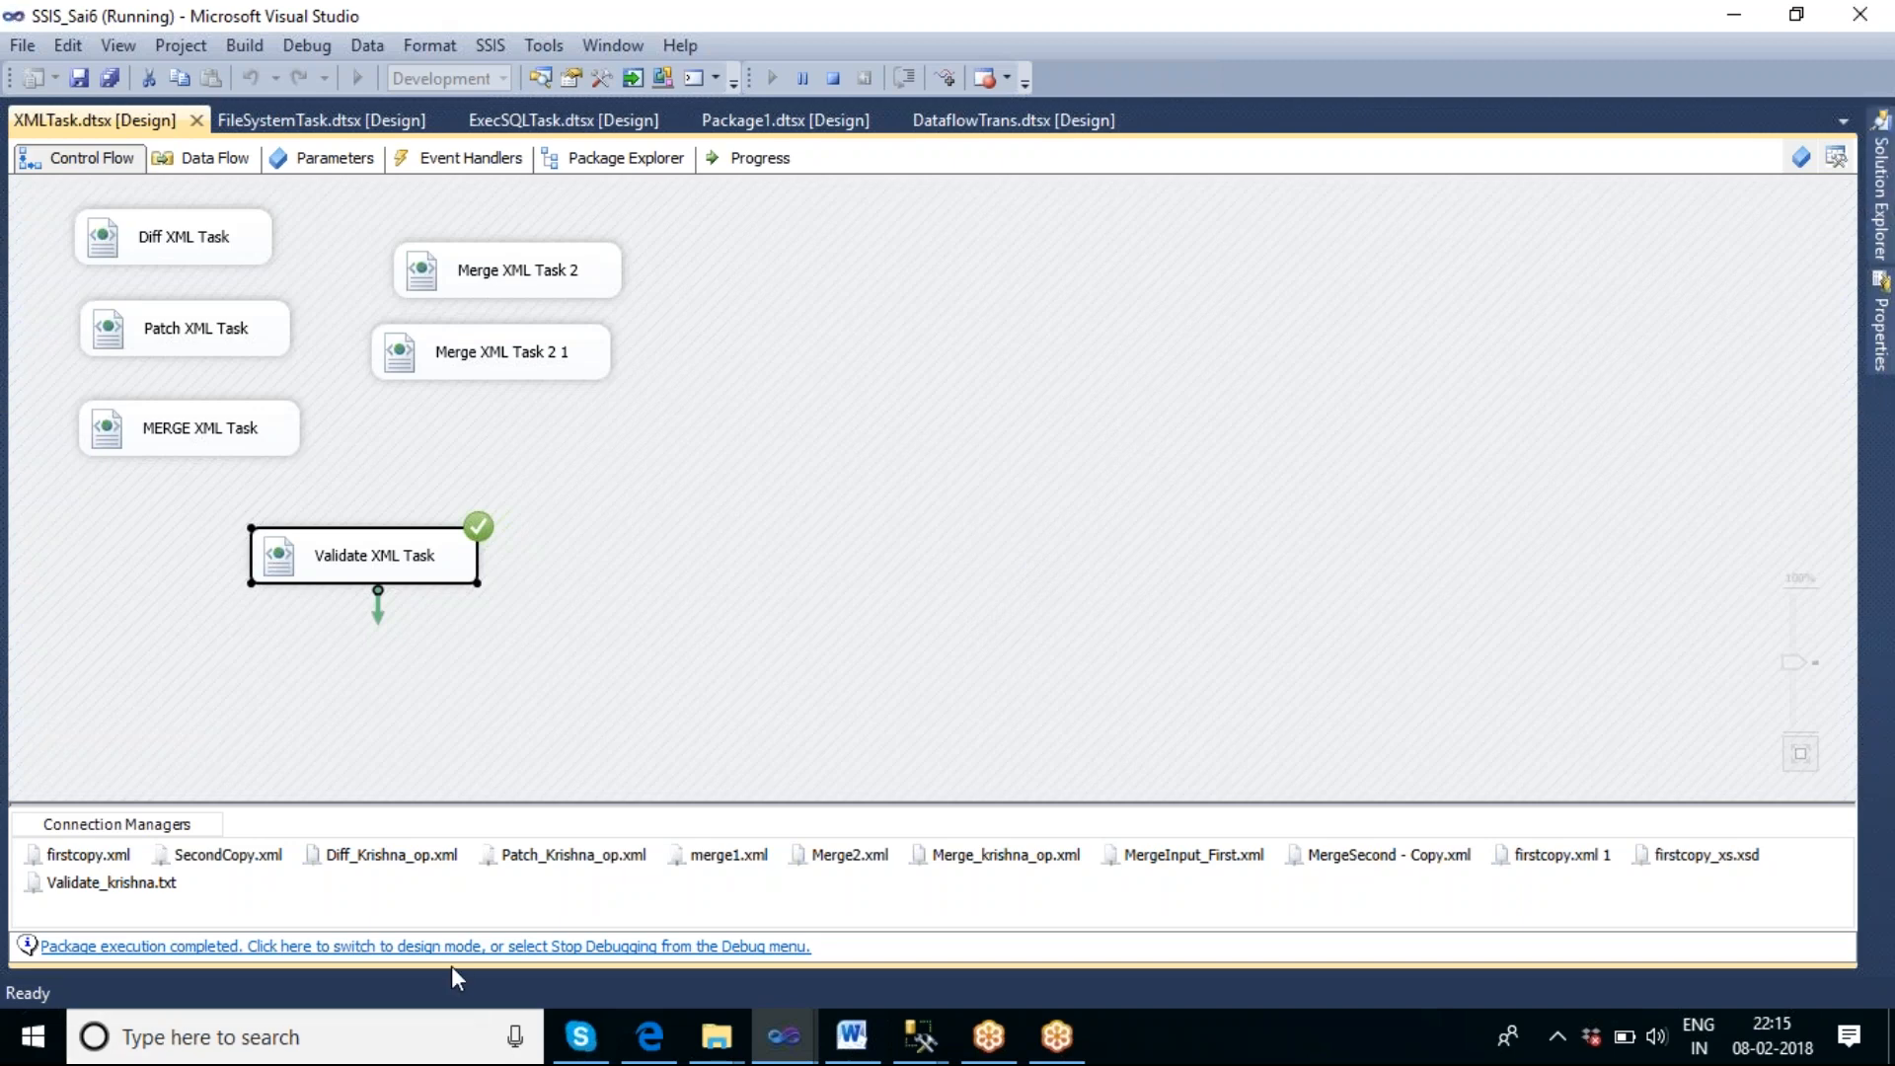
Switch to File Explorer, check the content of Validate_krishna.txt in the F:\validate folder, and close the file.
mouse_move(717, 1059)
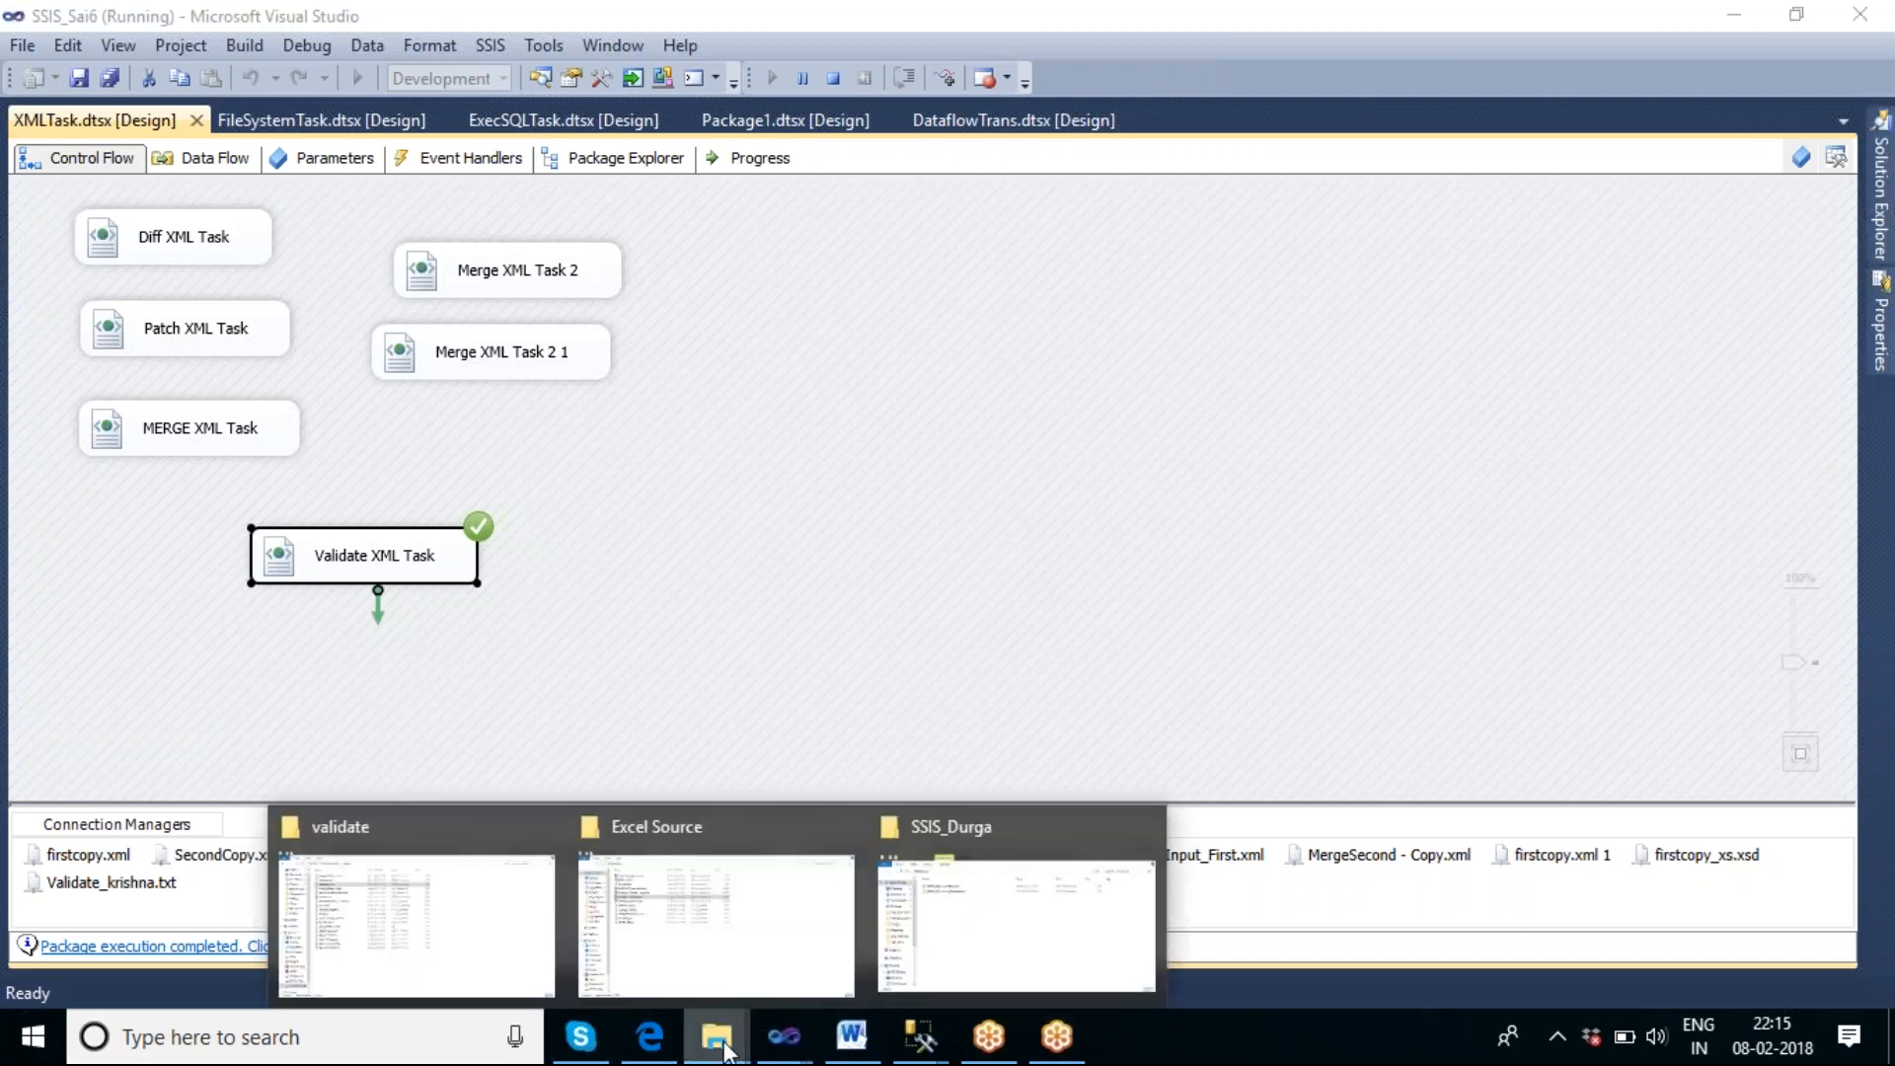
click(411, 933)
click(377, 90)
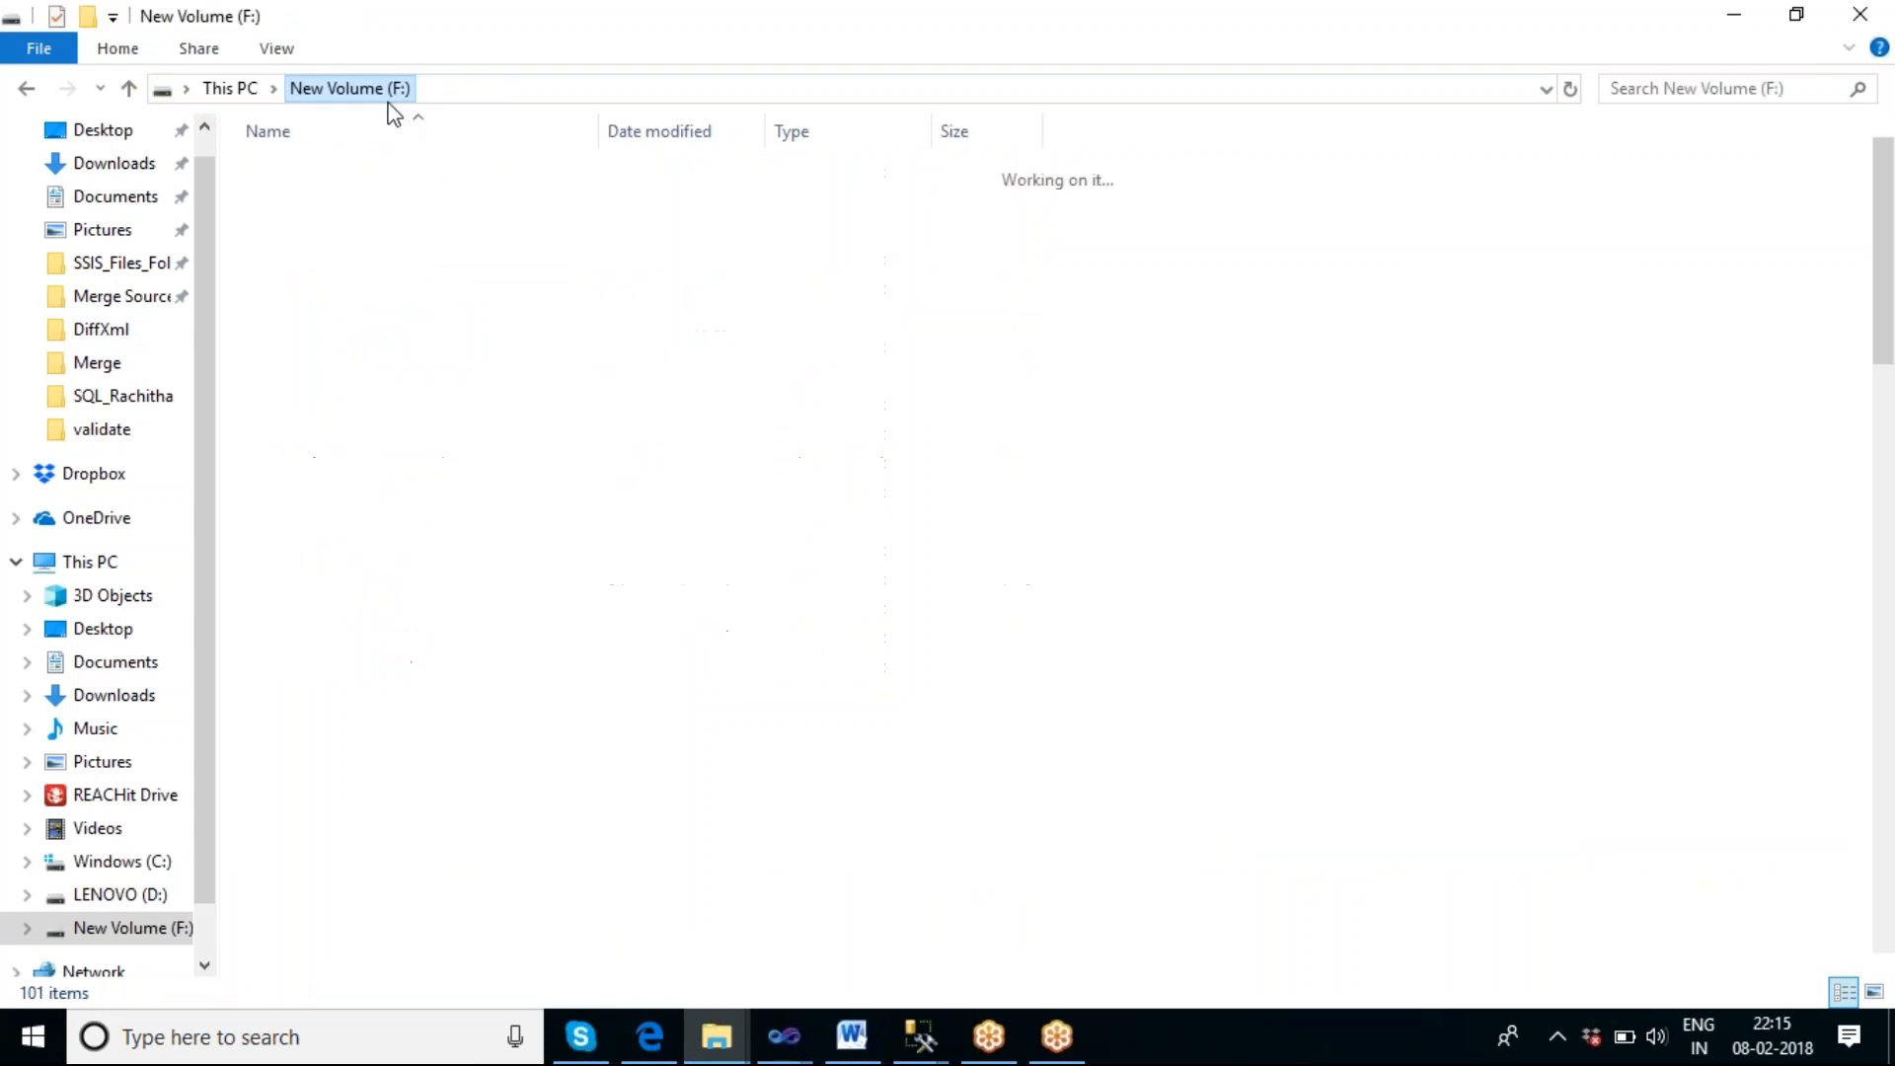
double_click(317, 965)
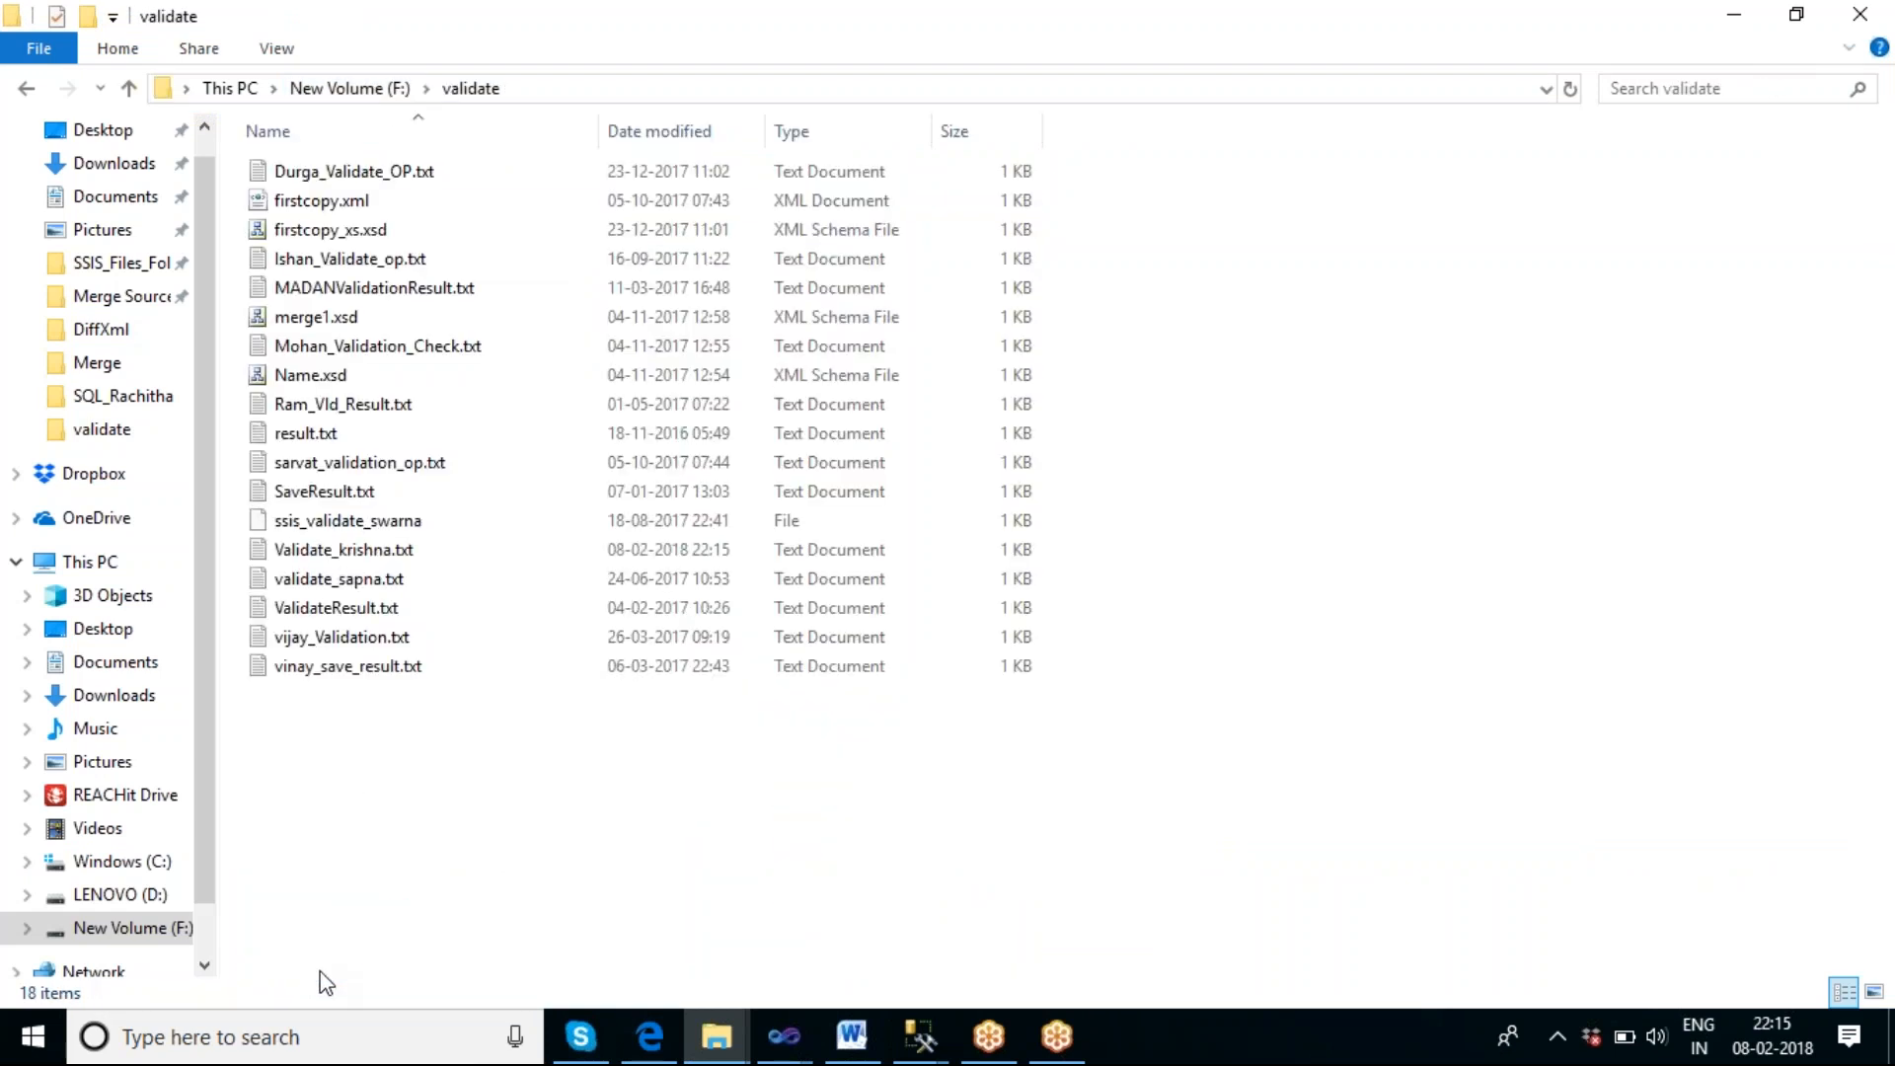
click(368, 558)
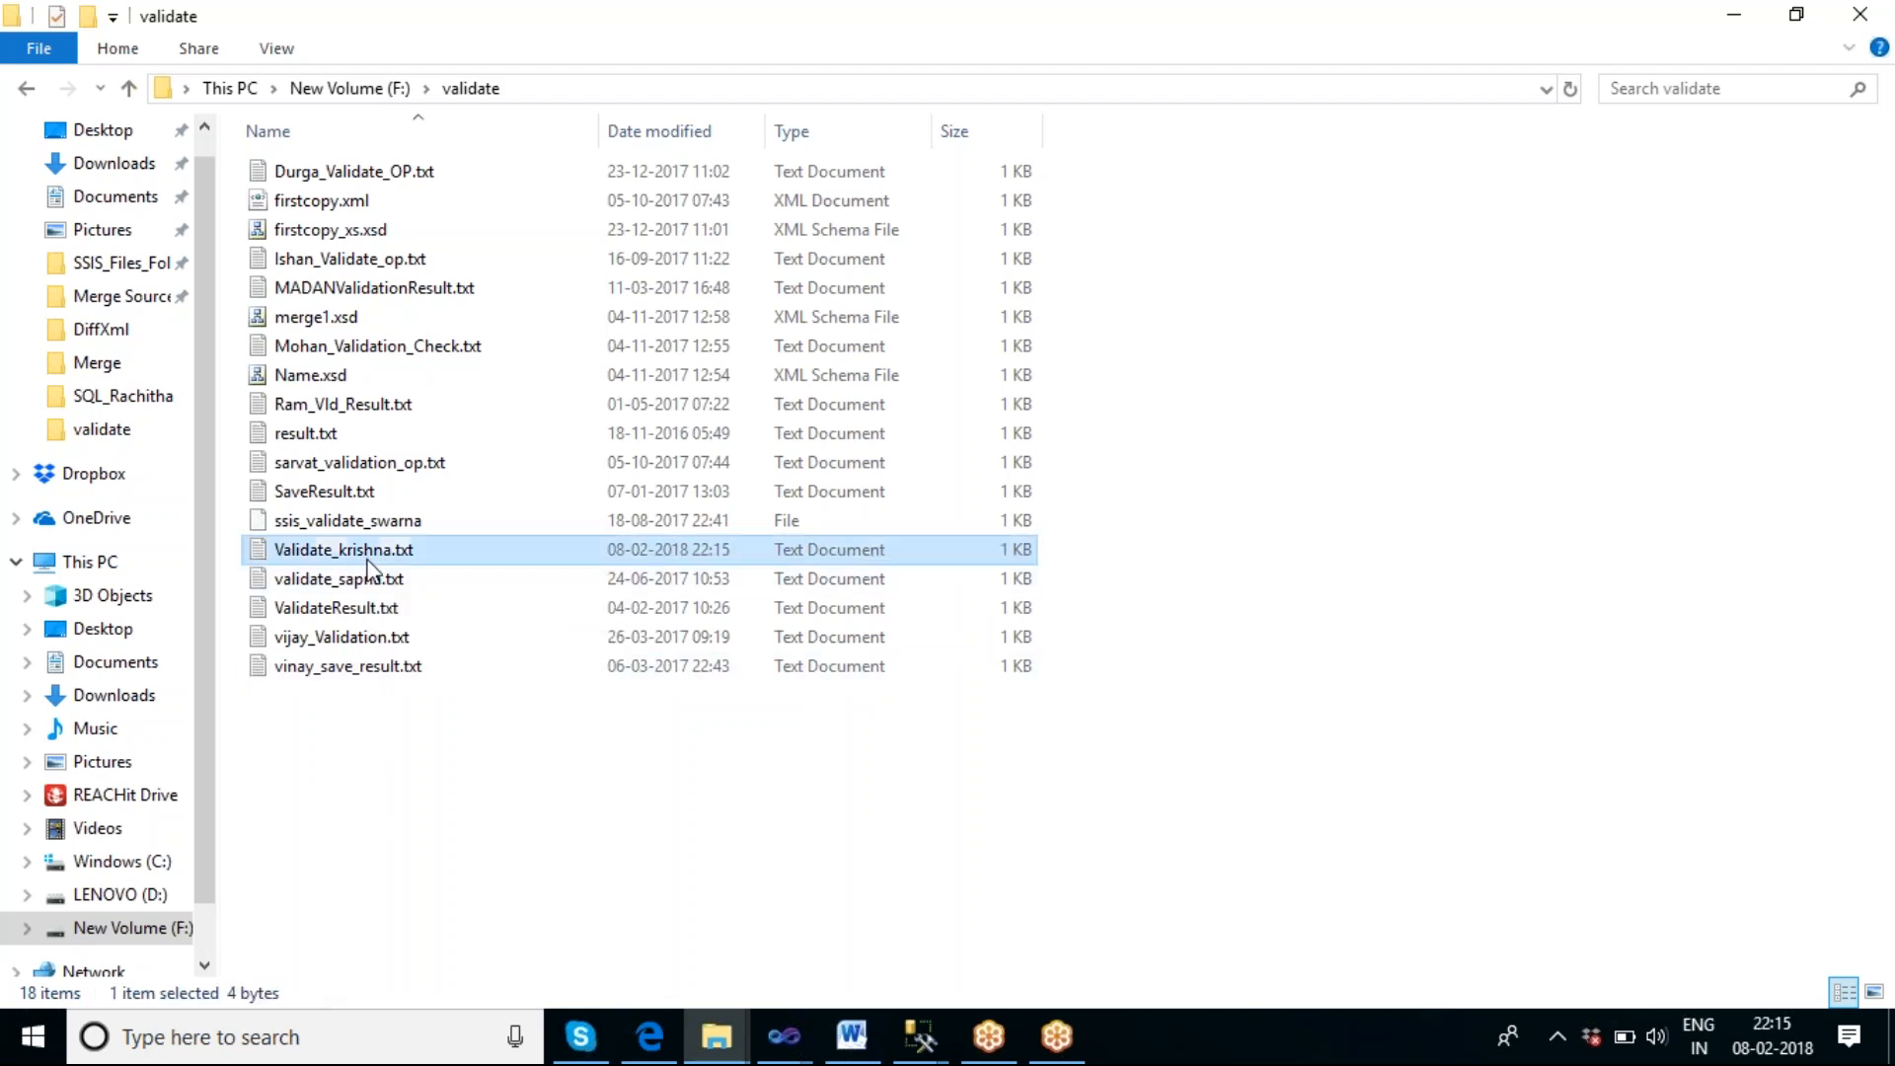
double_click(369, 558)
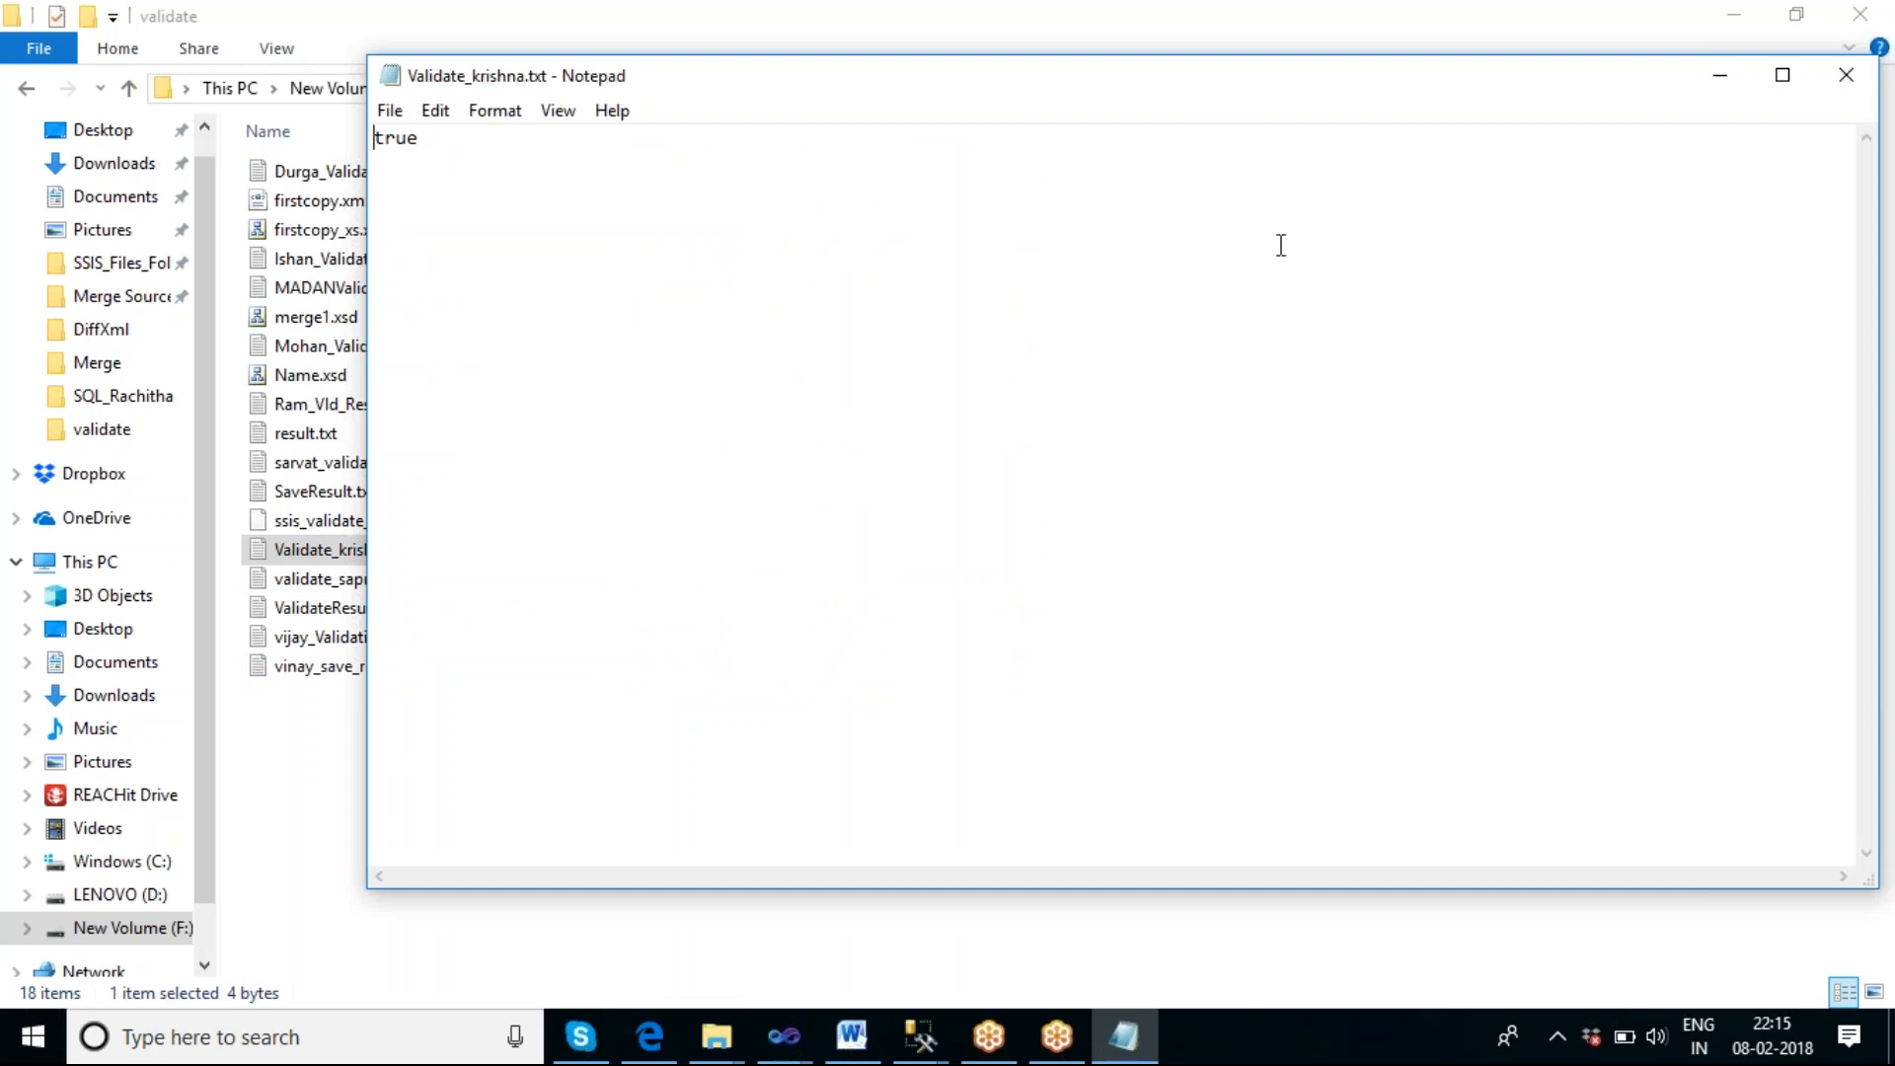
click(1846, 76)
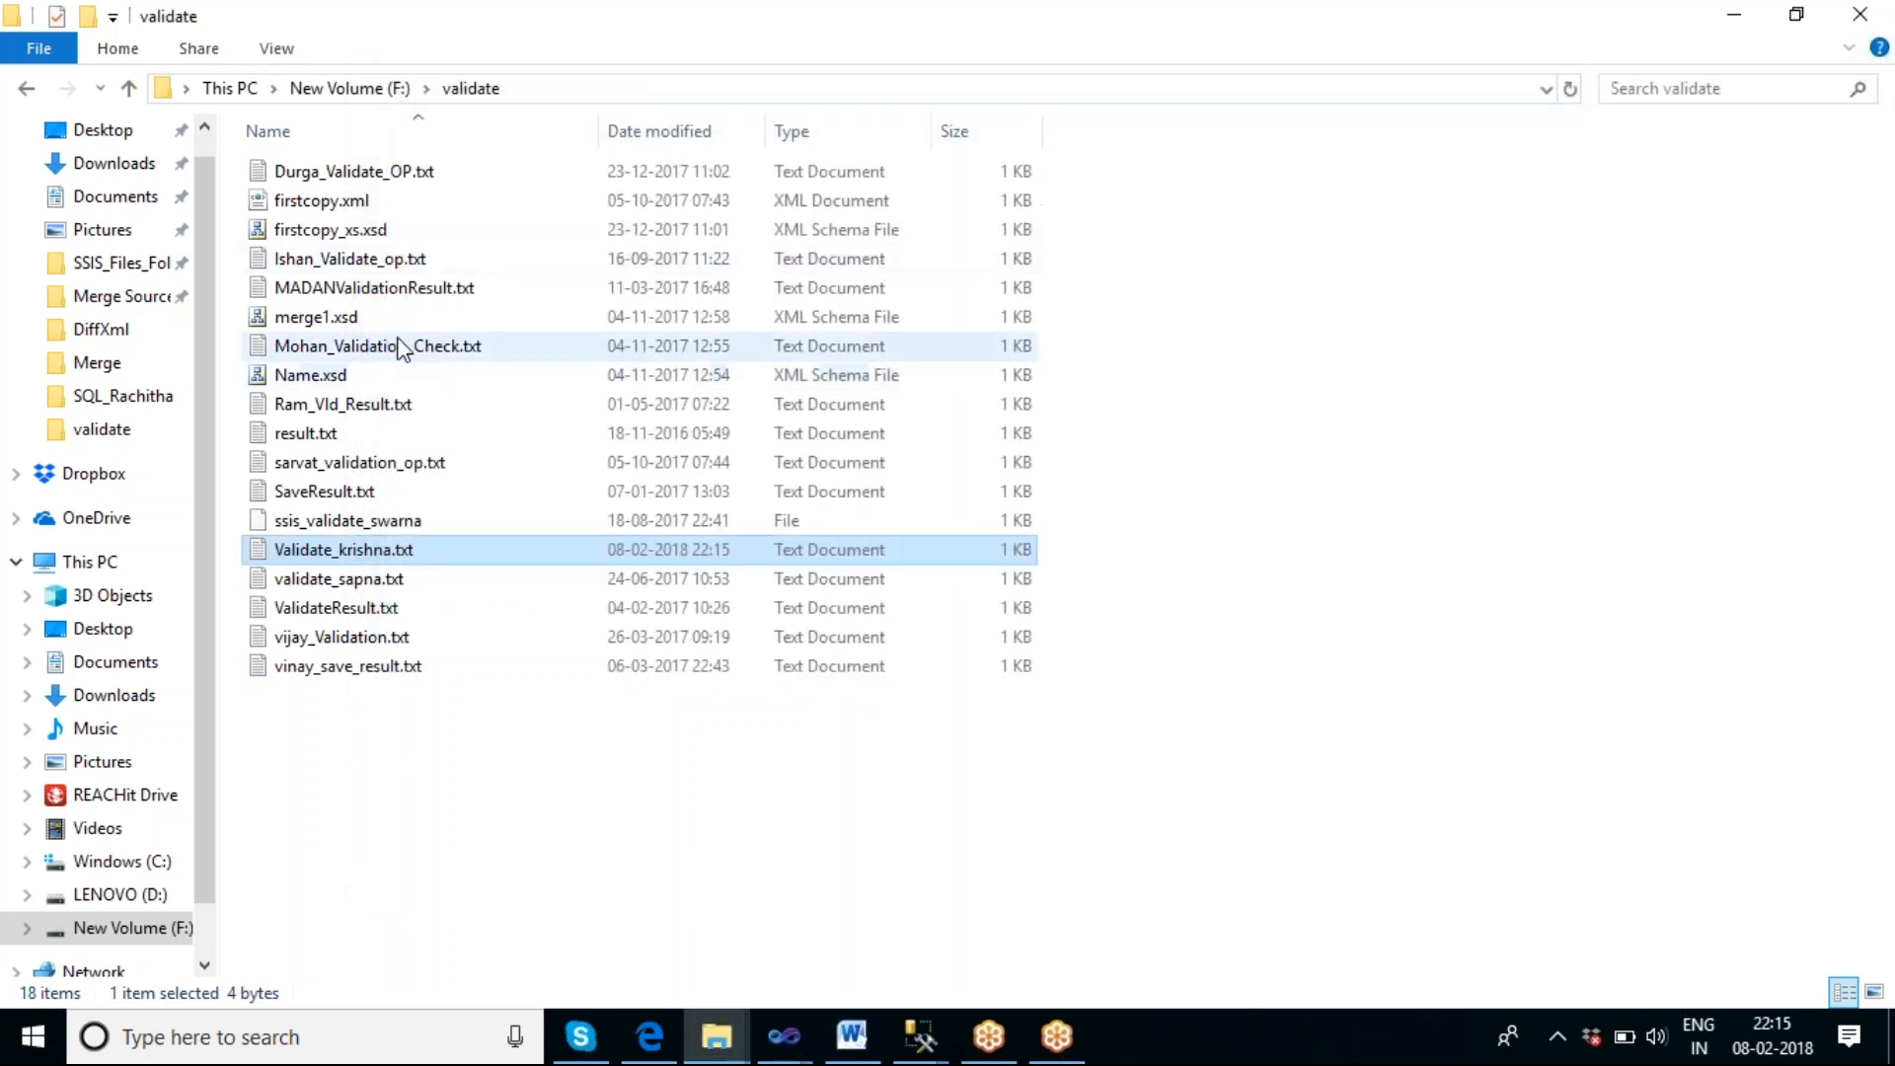
Open merge1.xsd from the validate folder and examine the catalog schema's source, especially the data type of the price element.
double_click(340, 317)
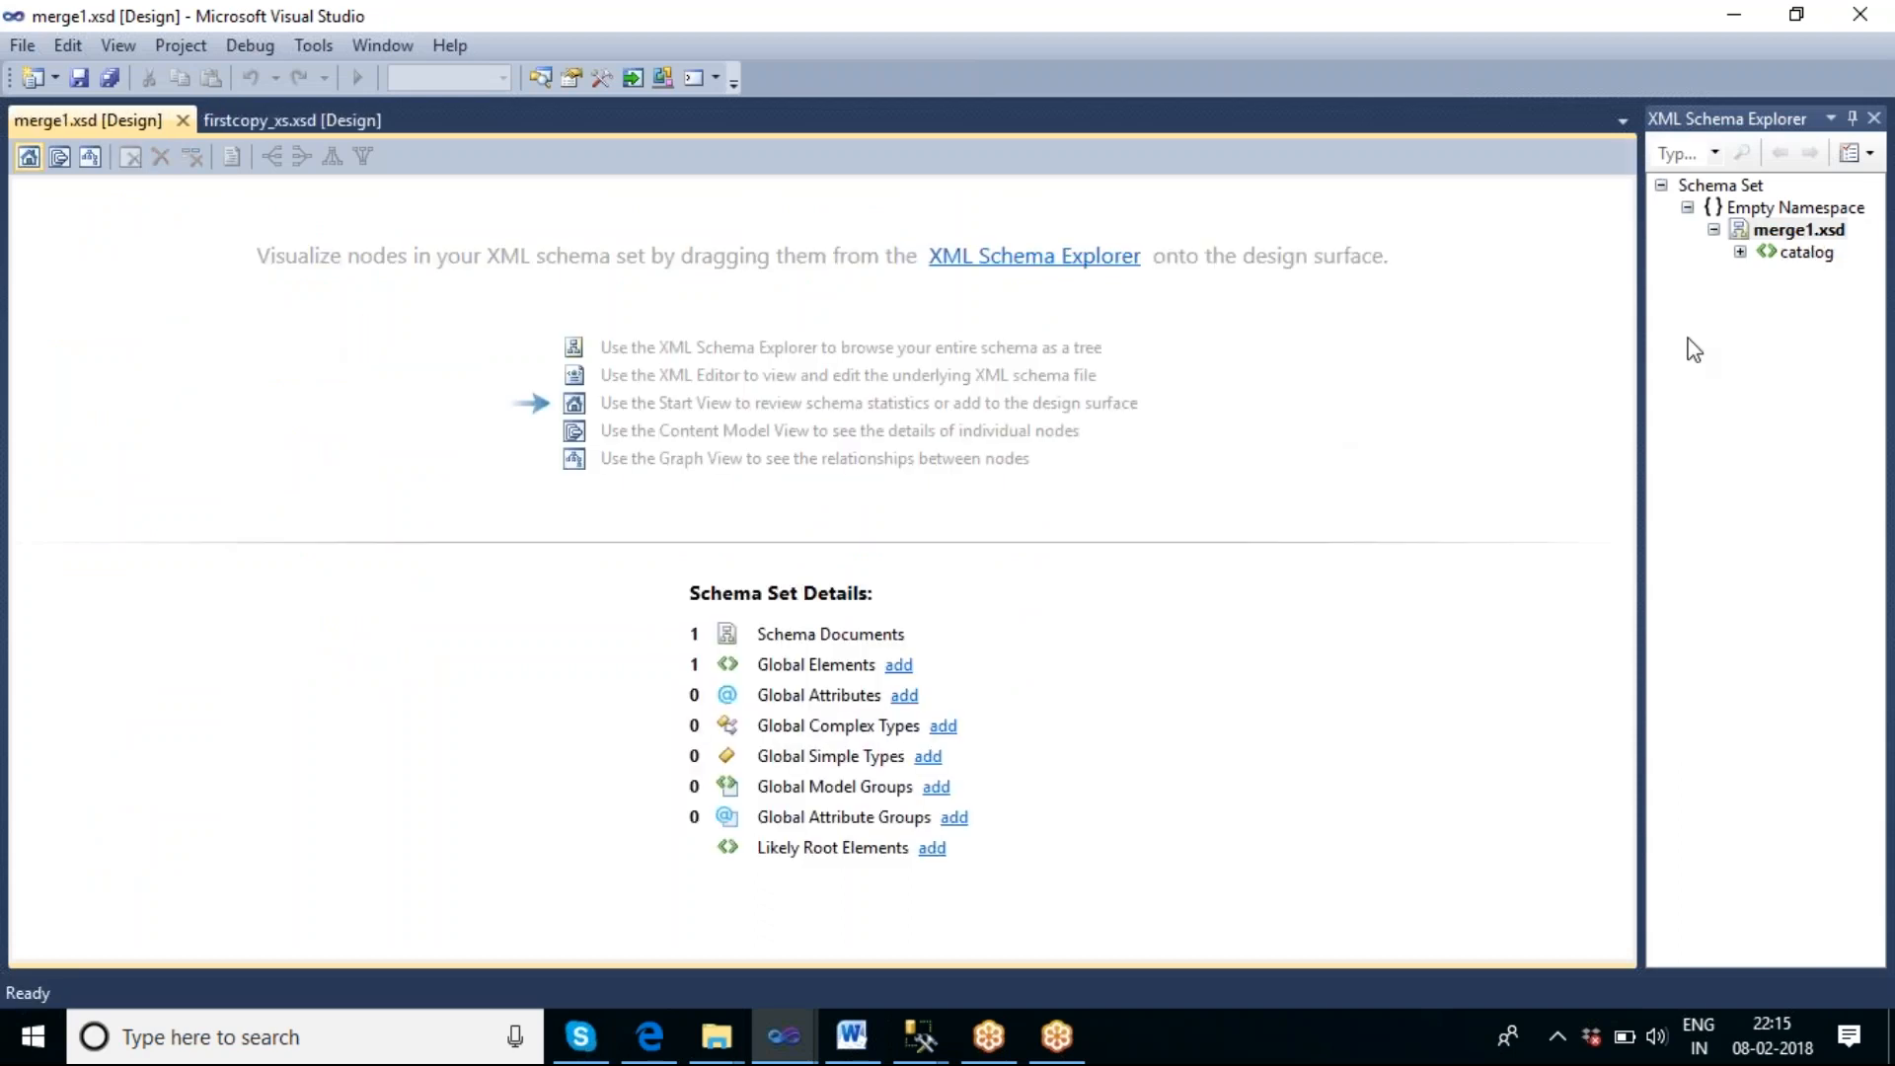
double_click(1782, 254)
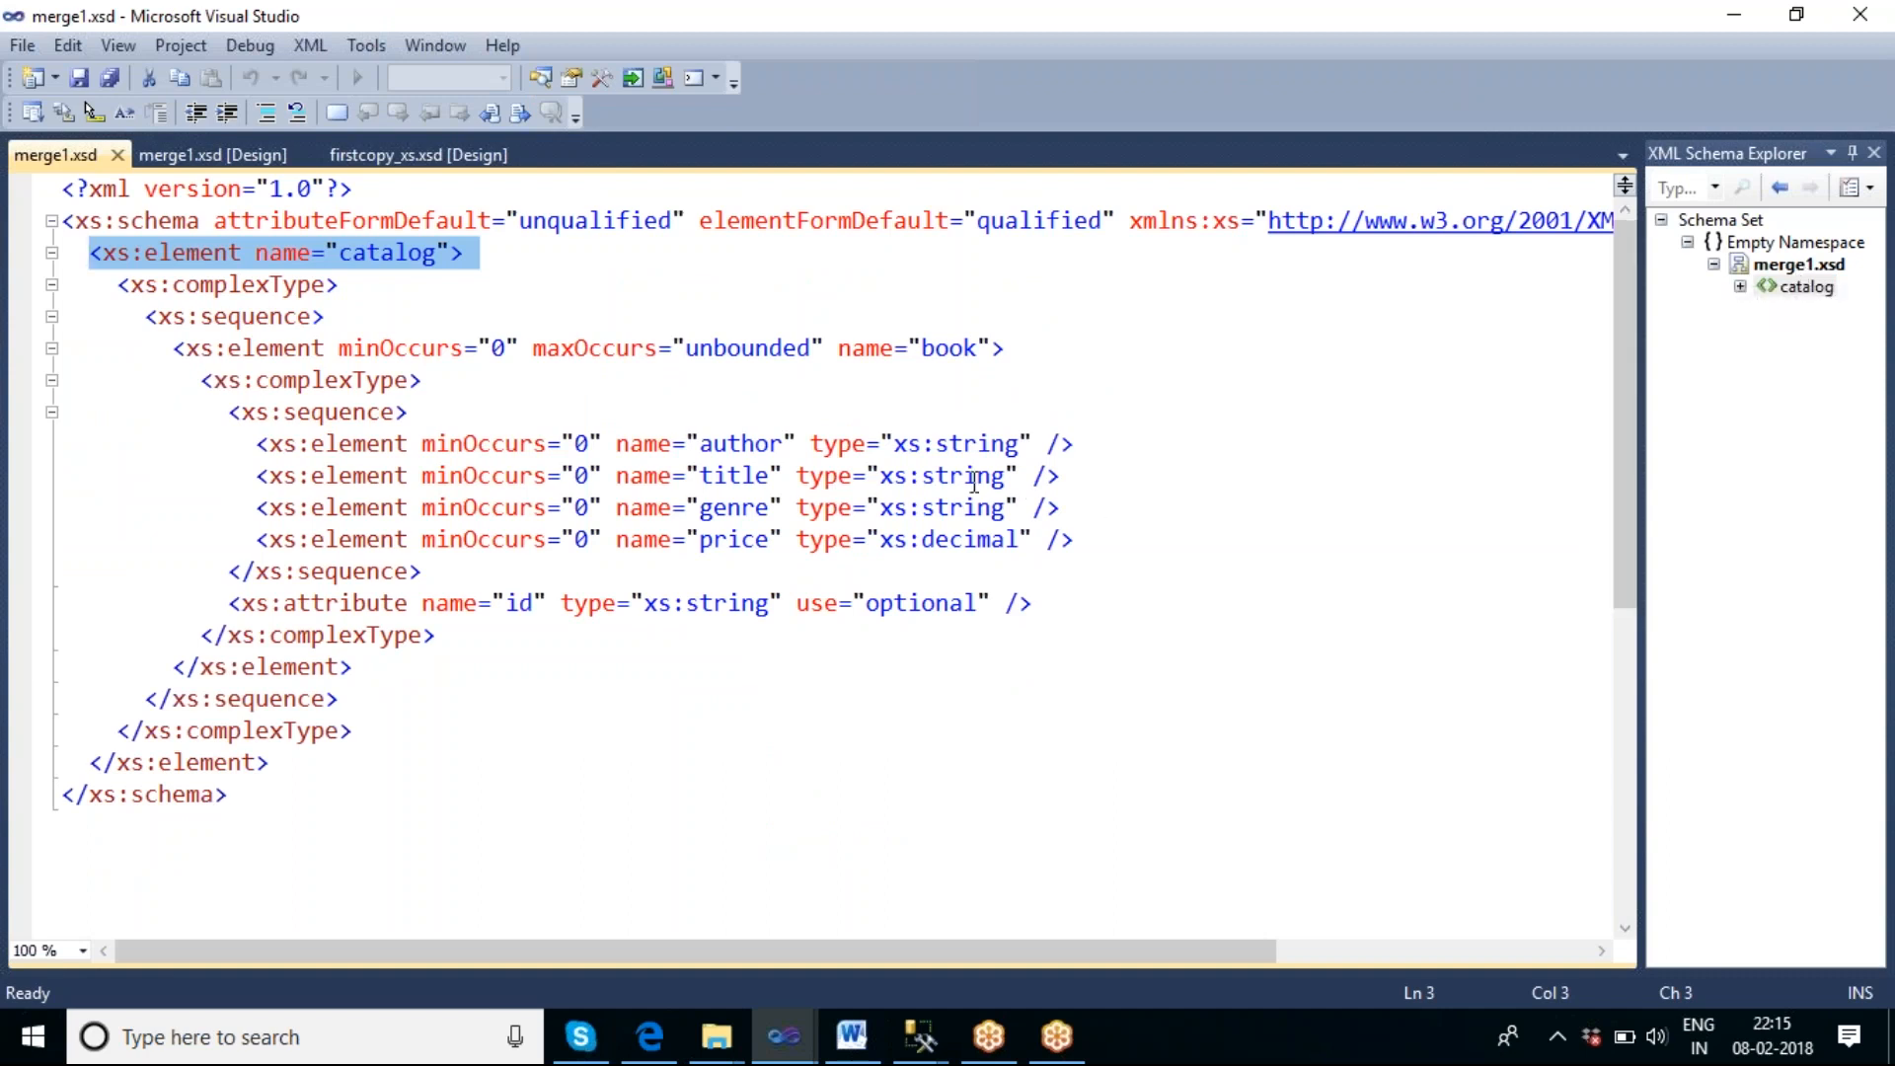
double_click(982, 543)
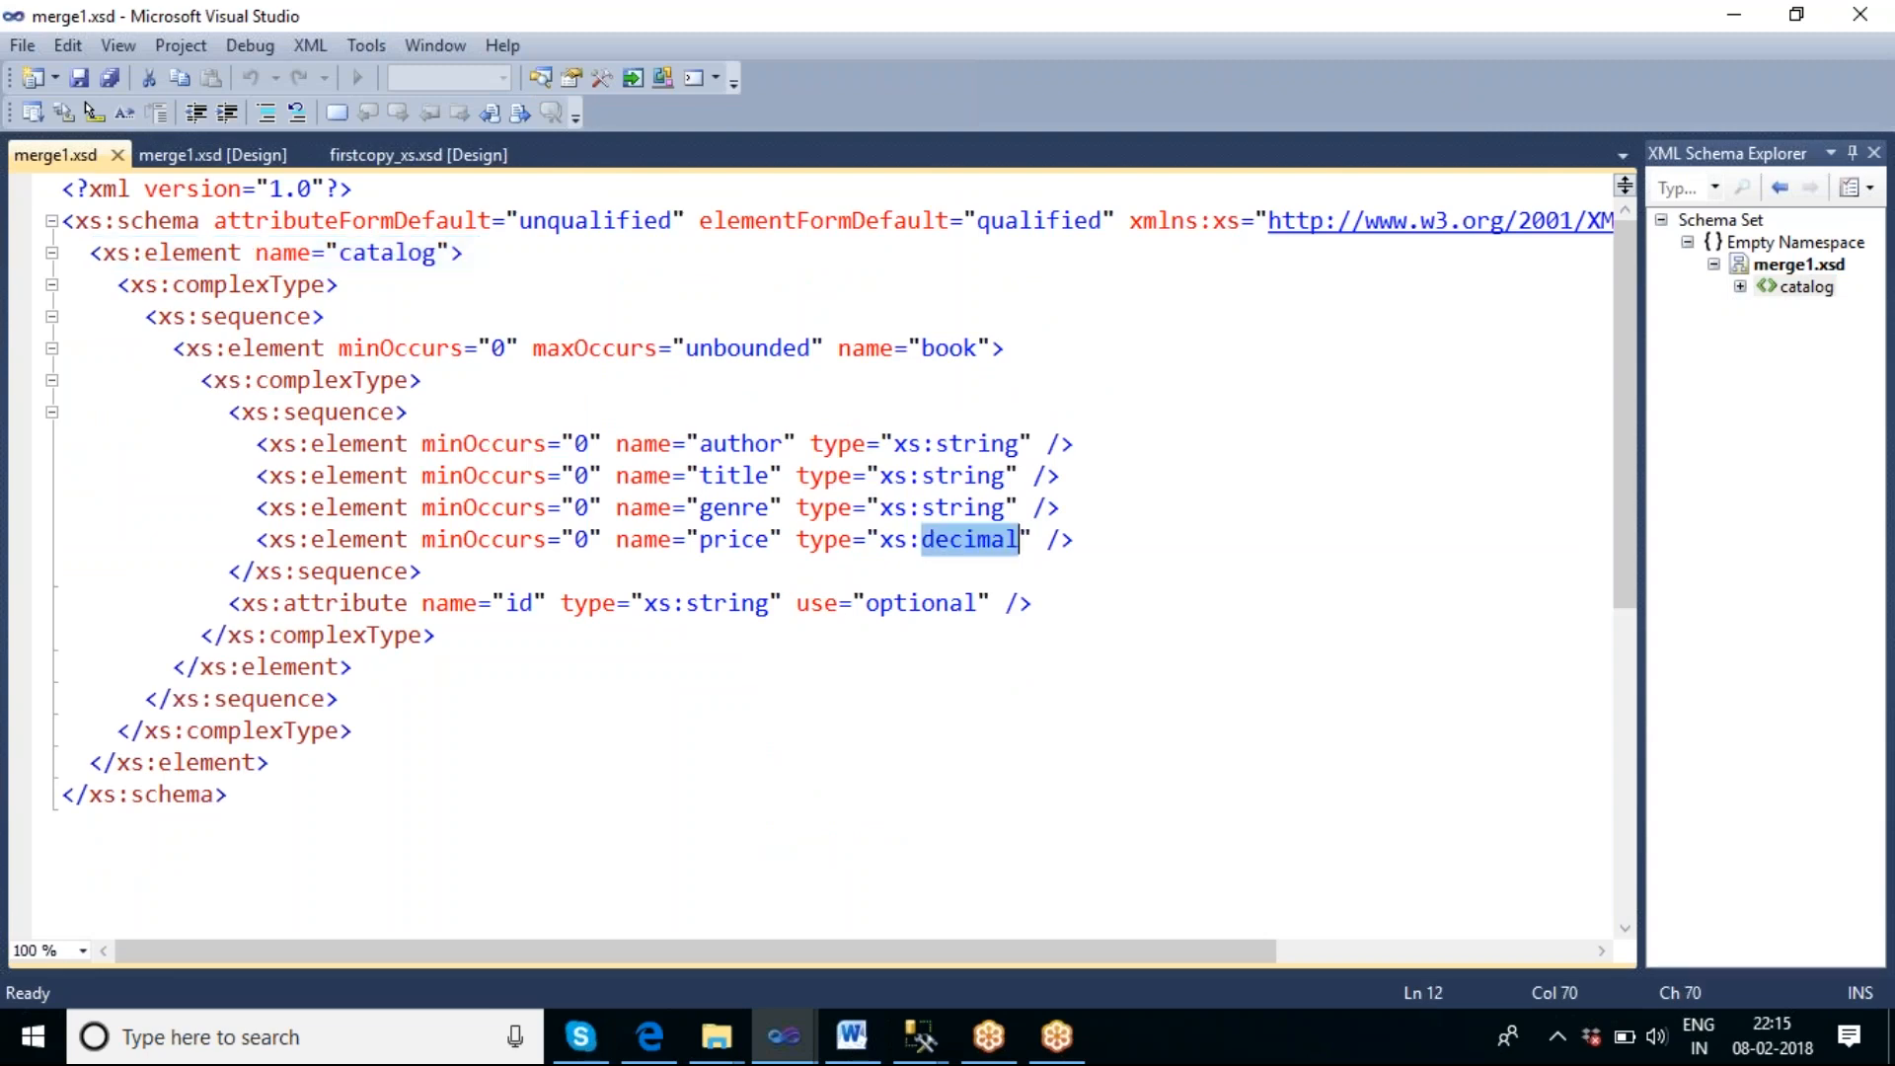
key(alt+Tab)
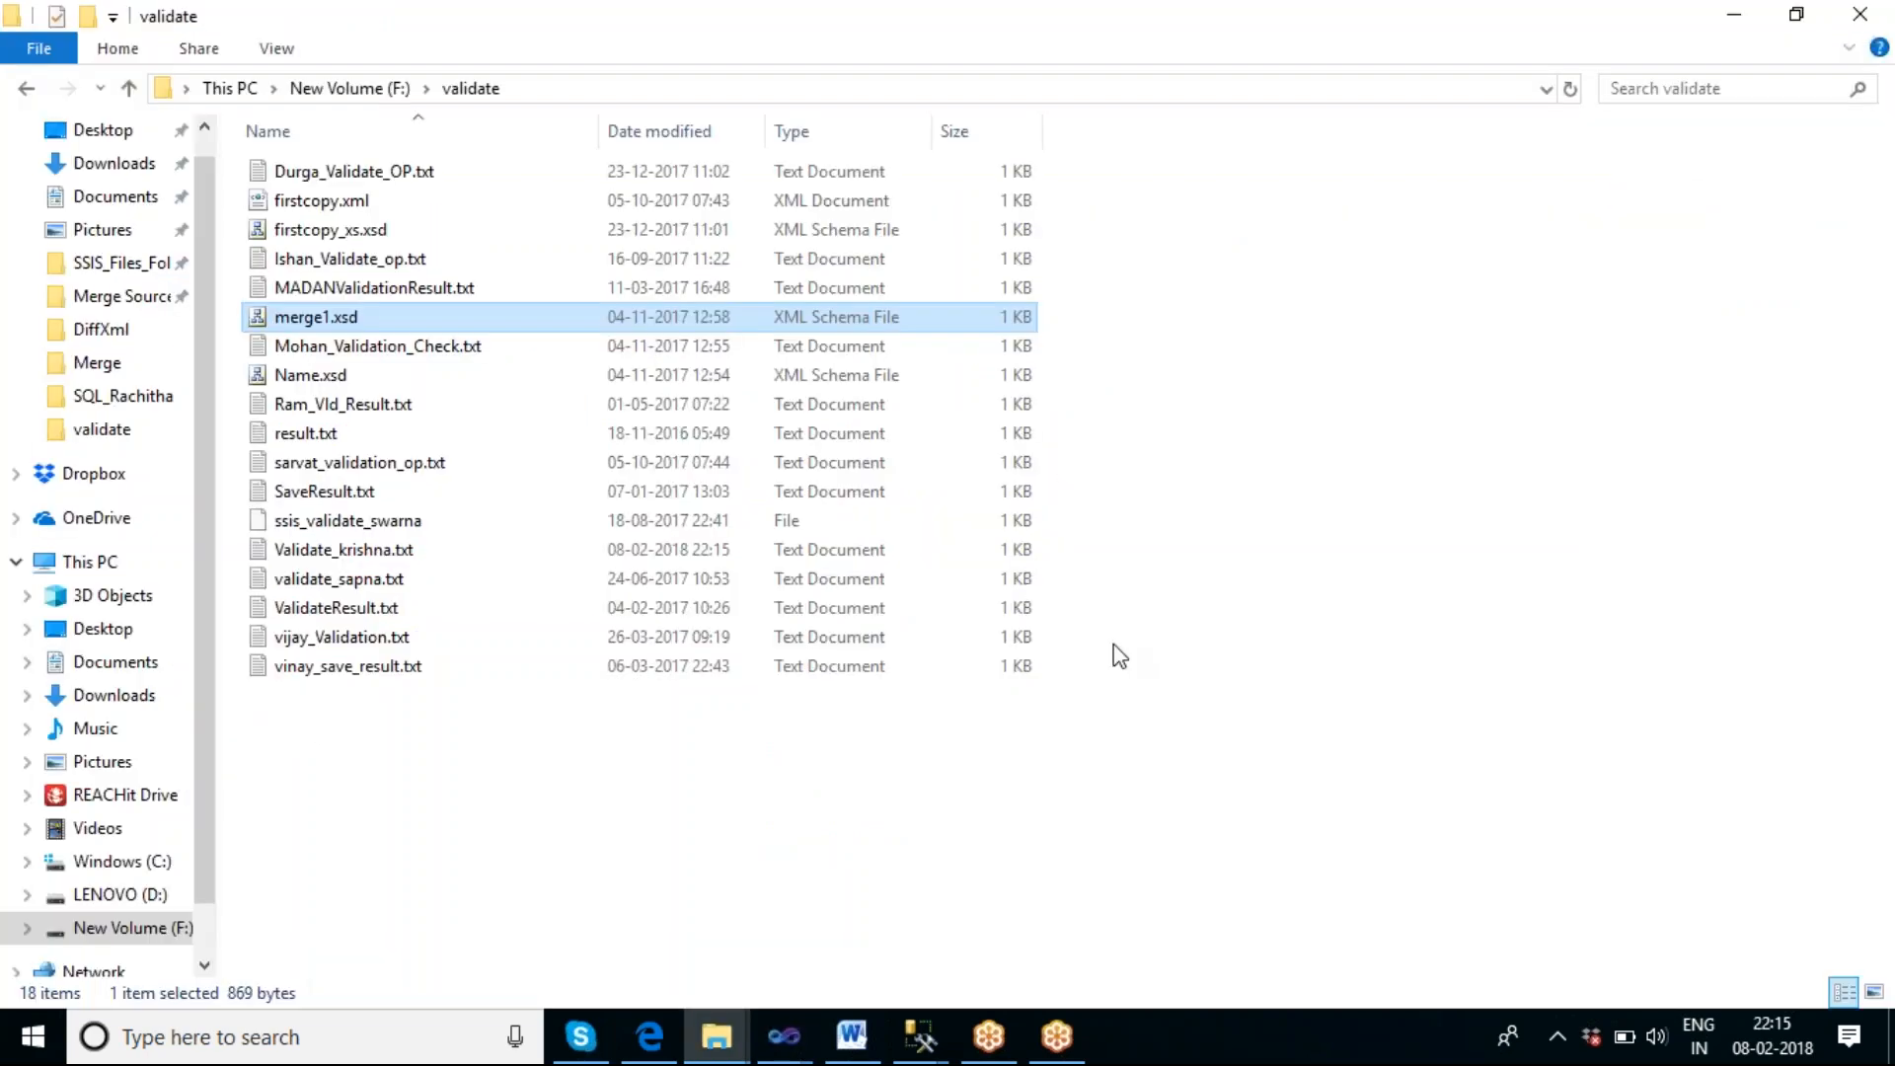
Open Name.xsd from the validate folder in Visual Studio's schema designer.
key(alt+Tab)
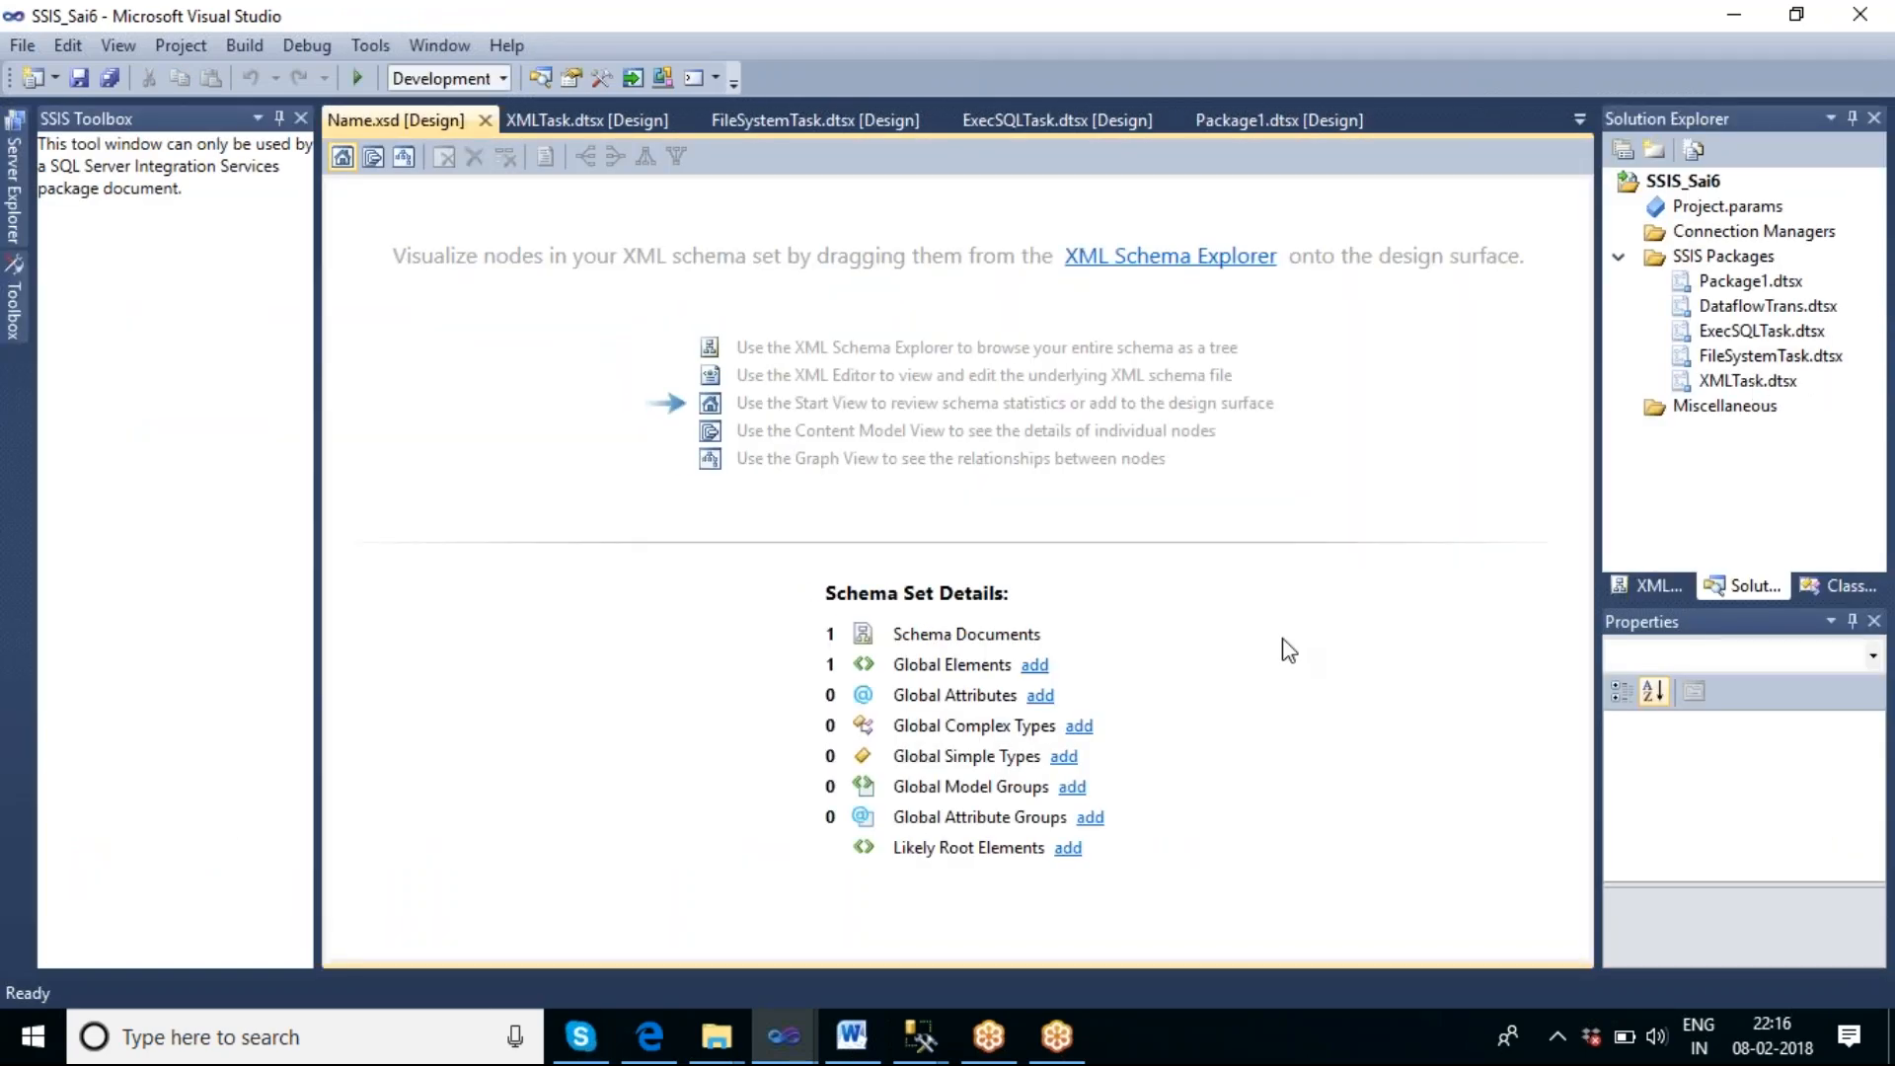
key(alt+Tab)
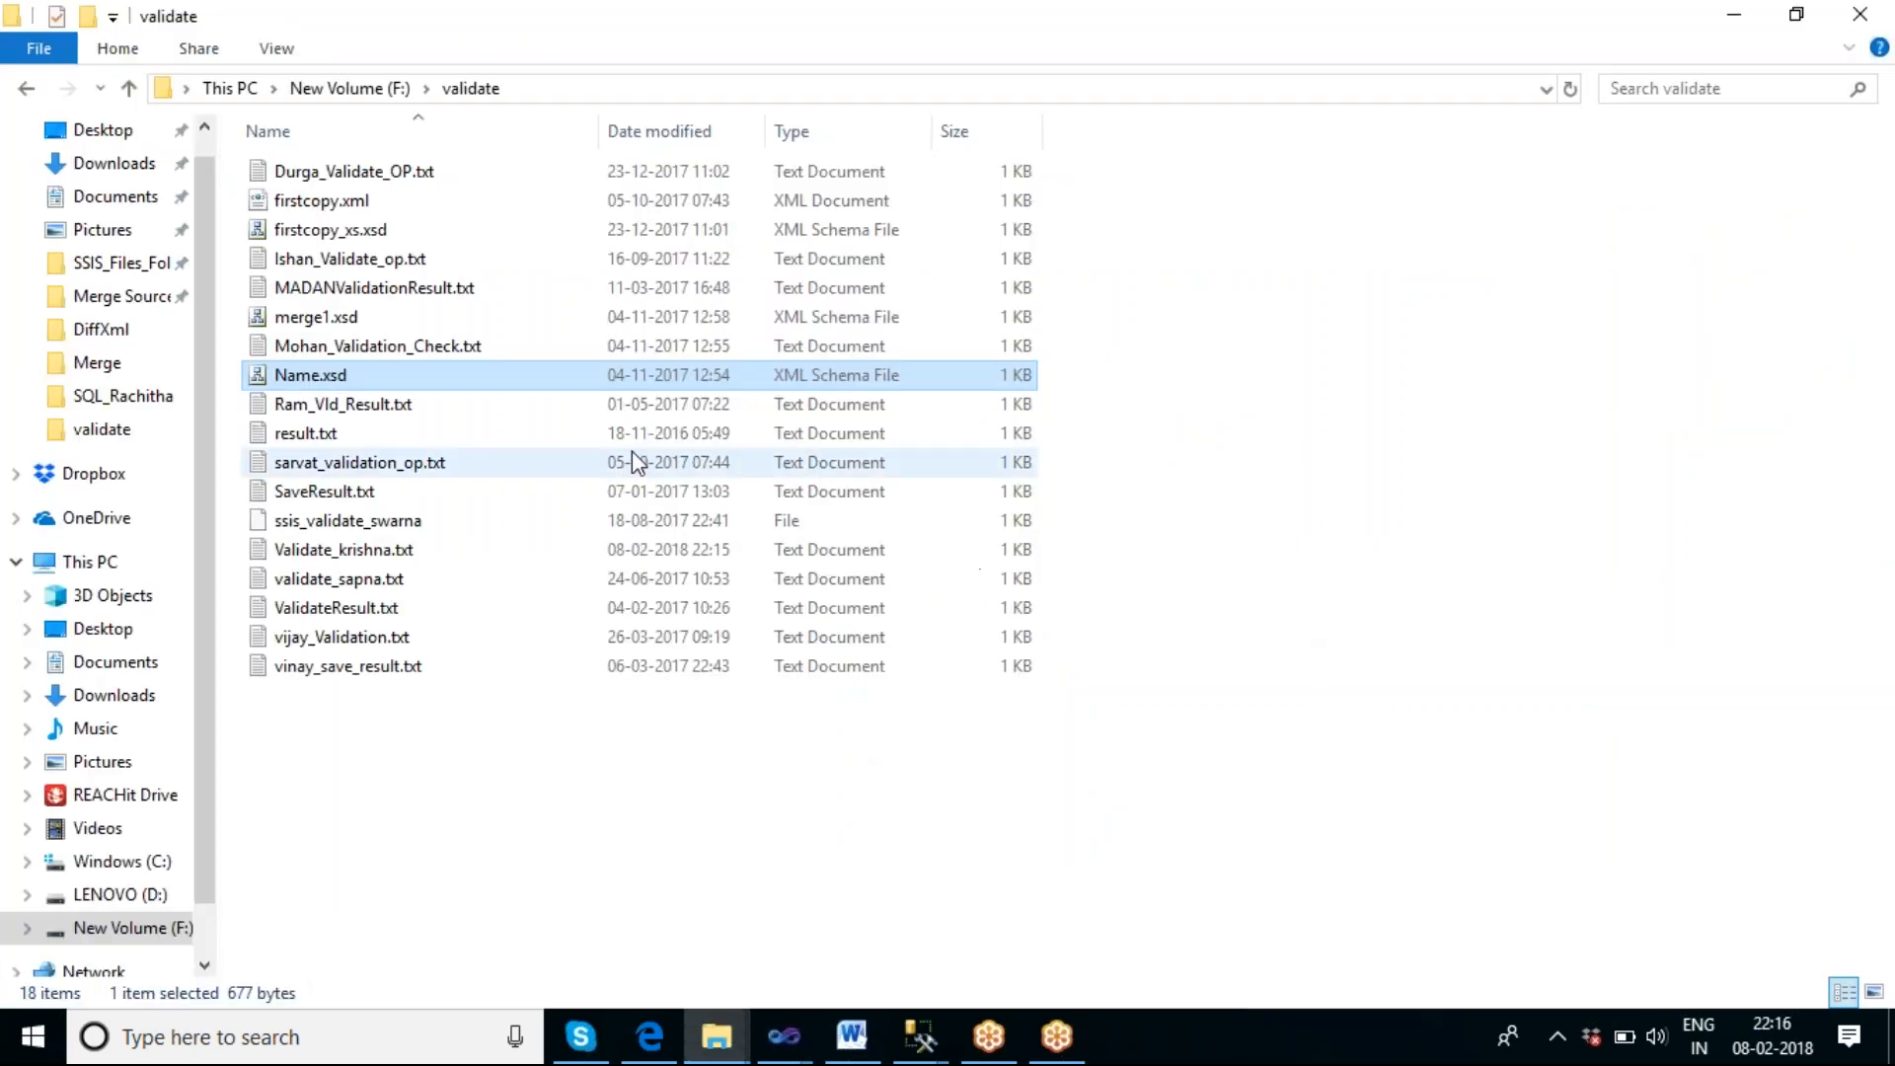
double_click(427, 374)
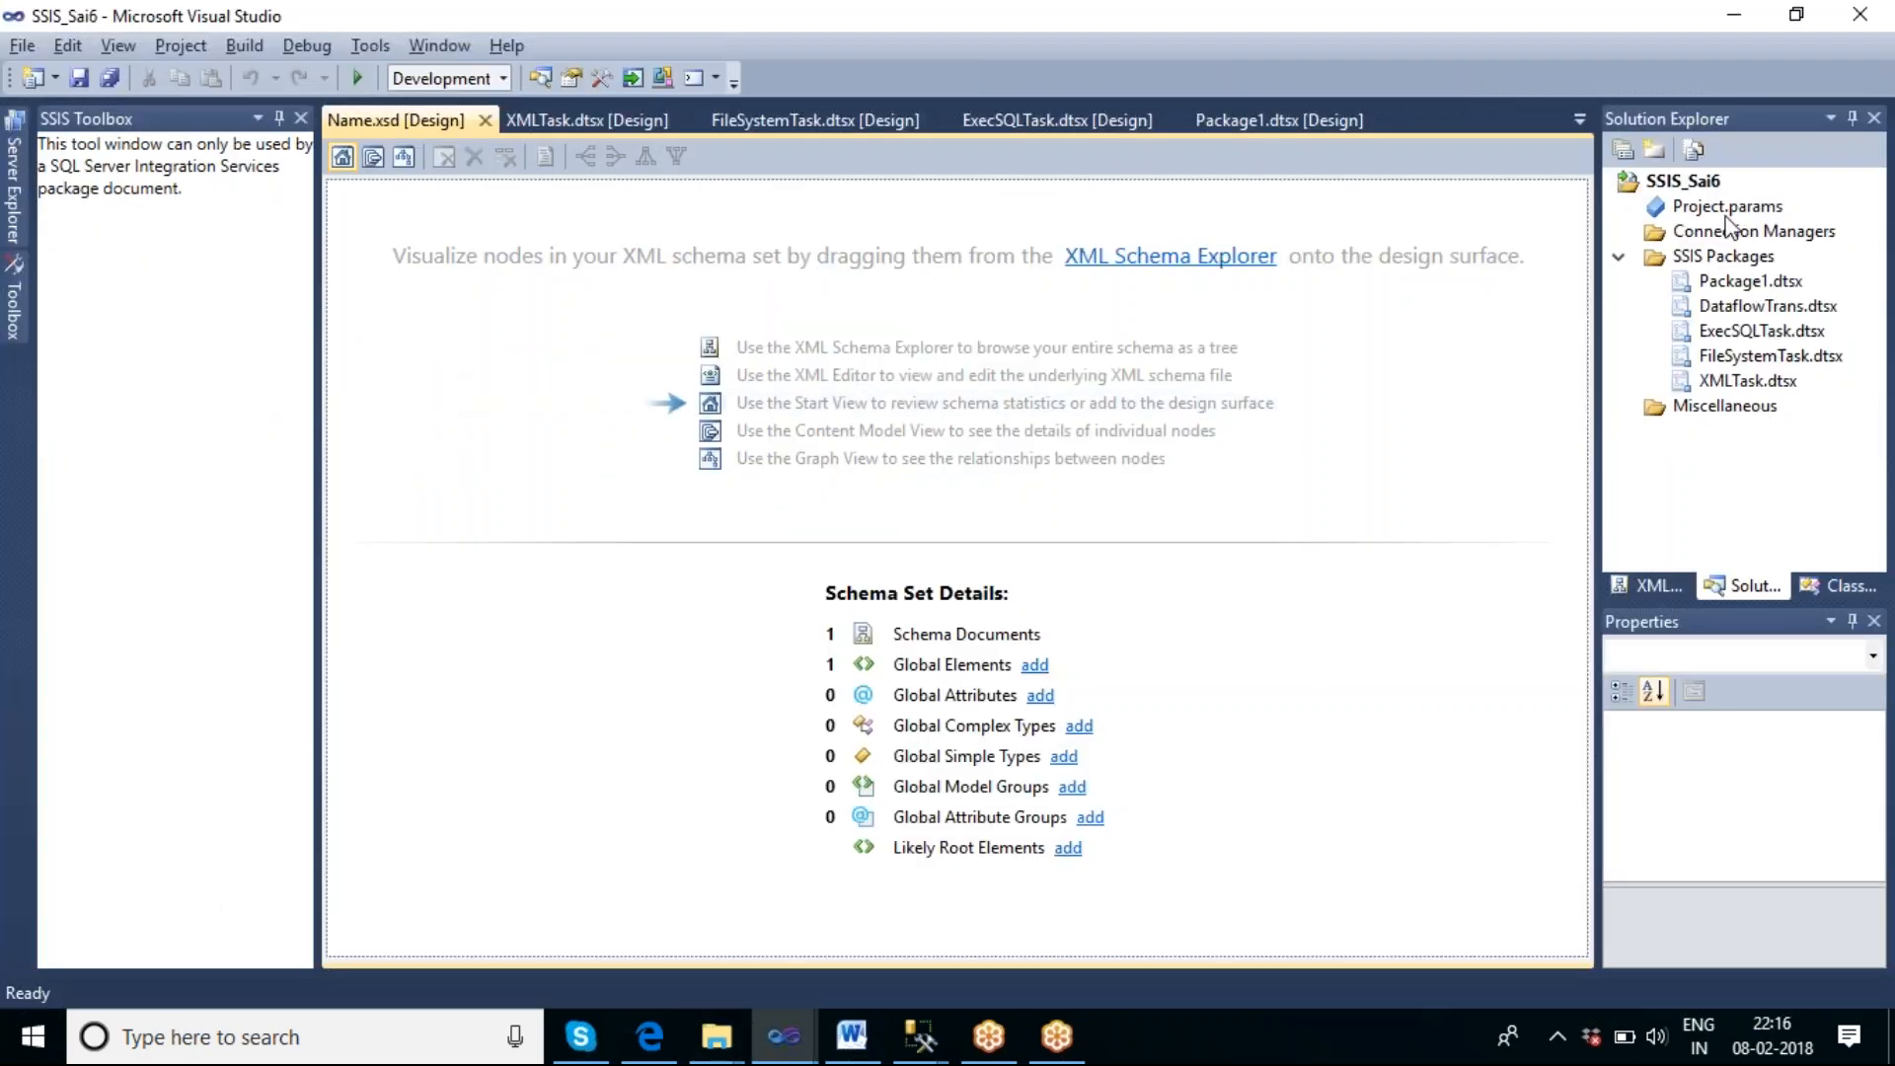
click(784, 1036)
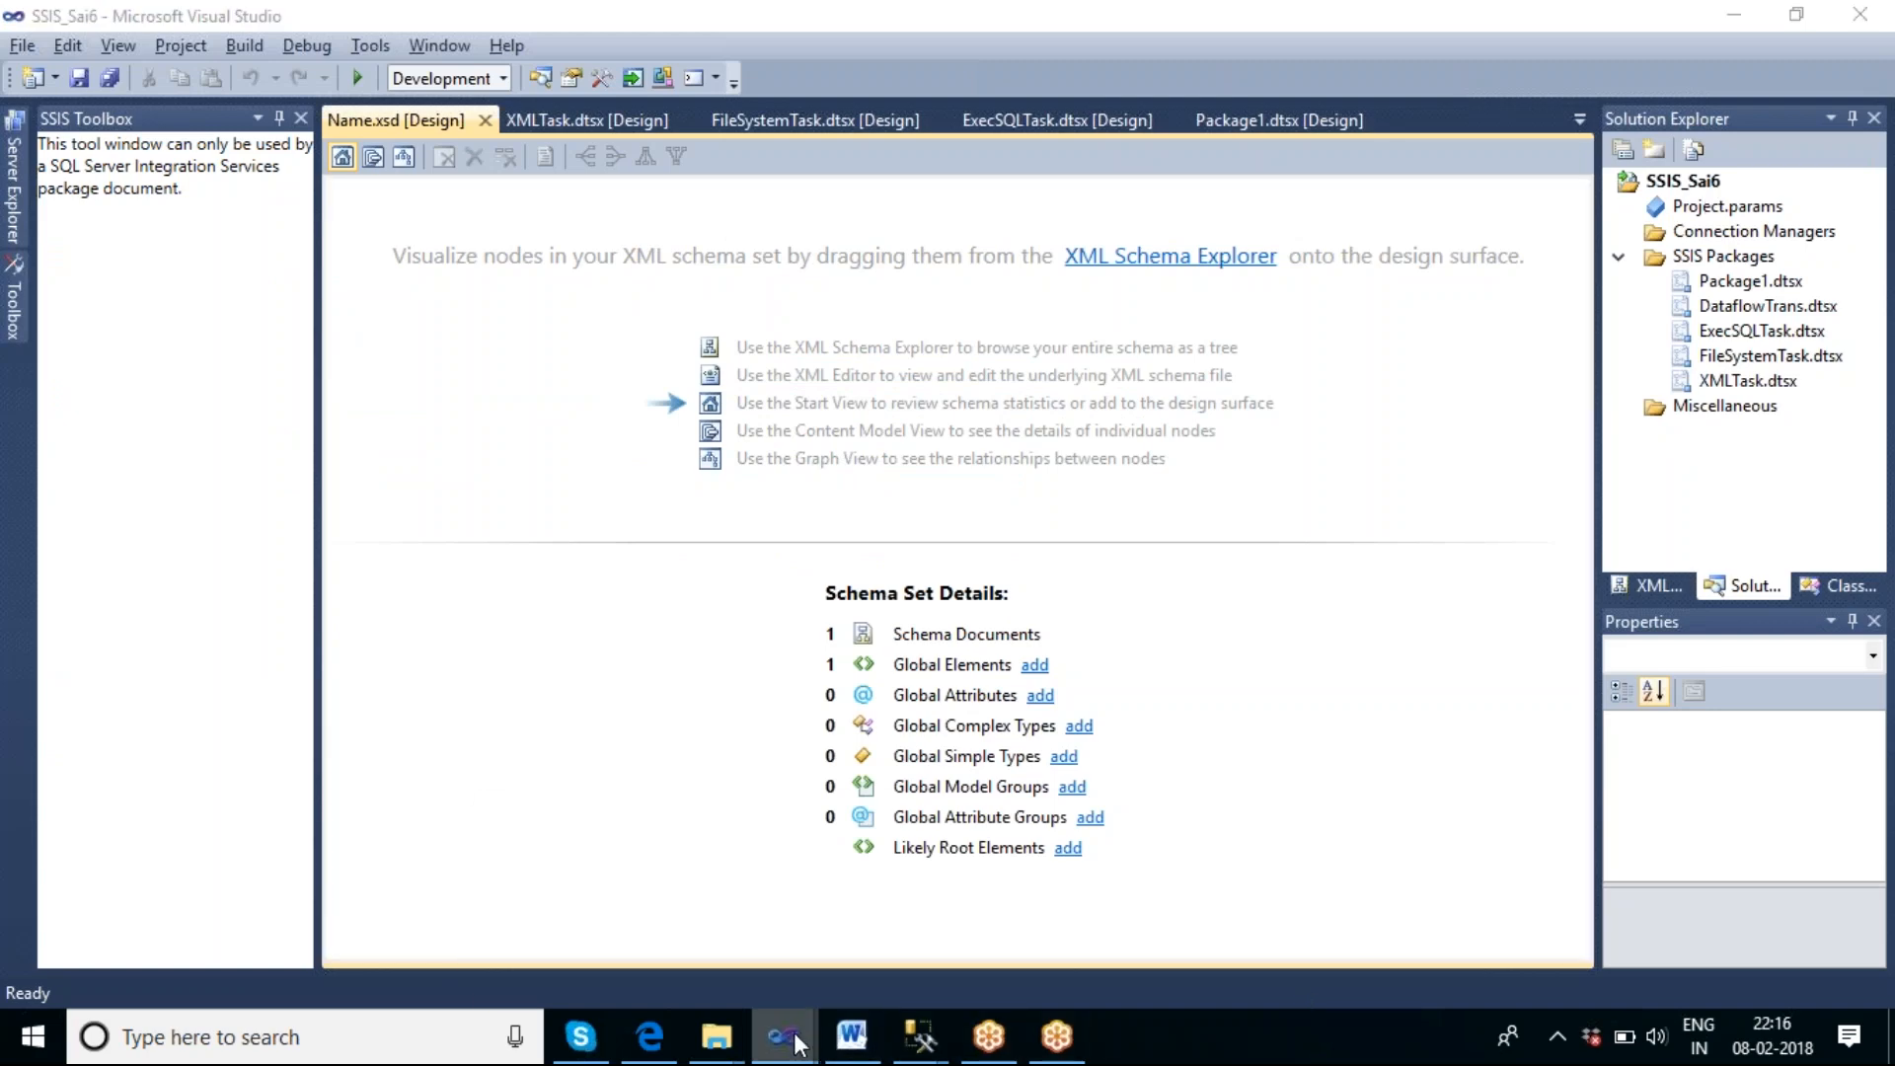
click(632, 918)
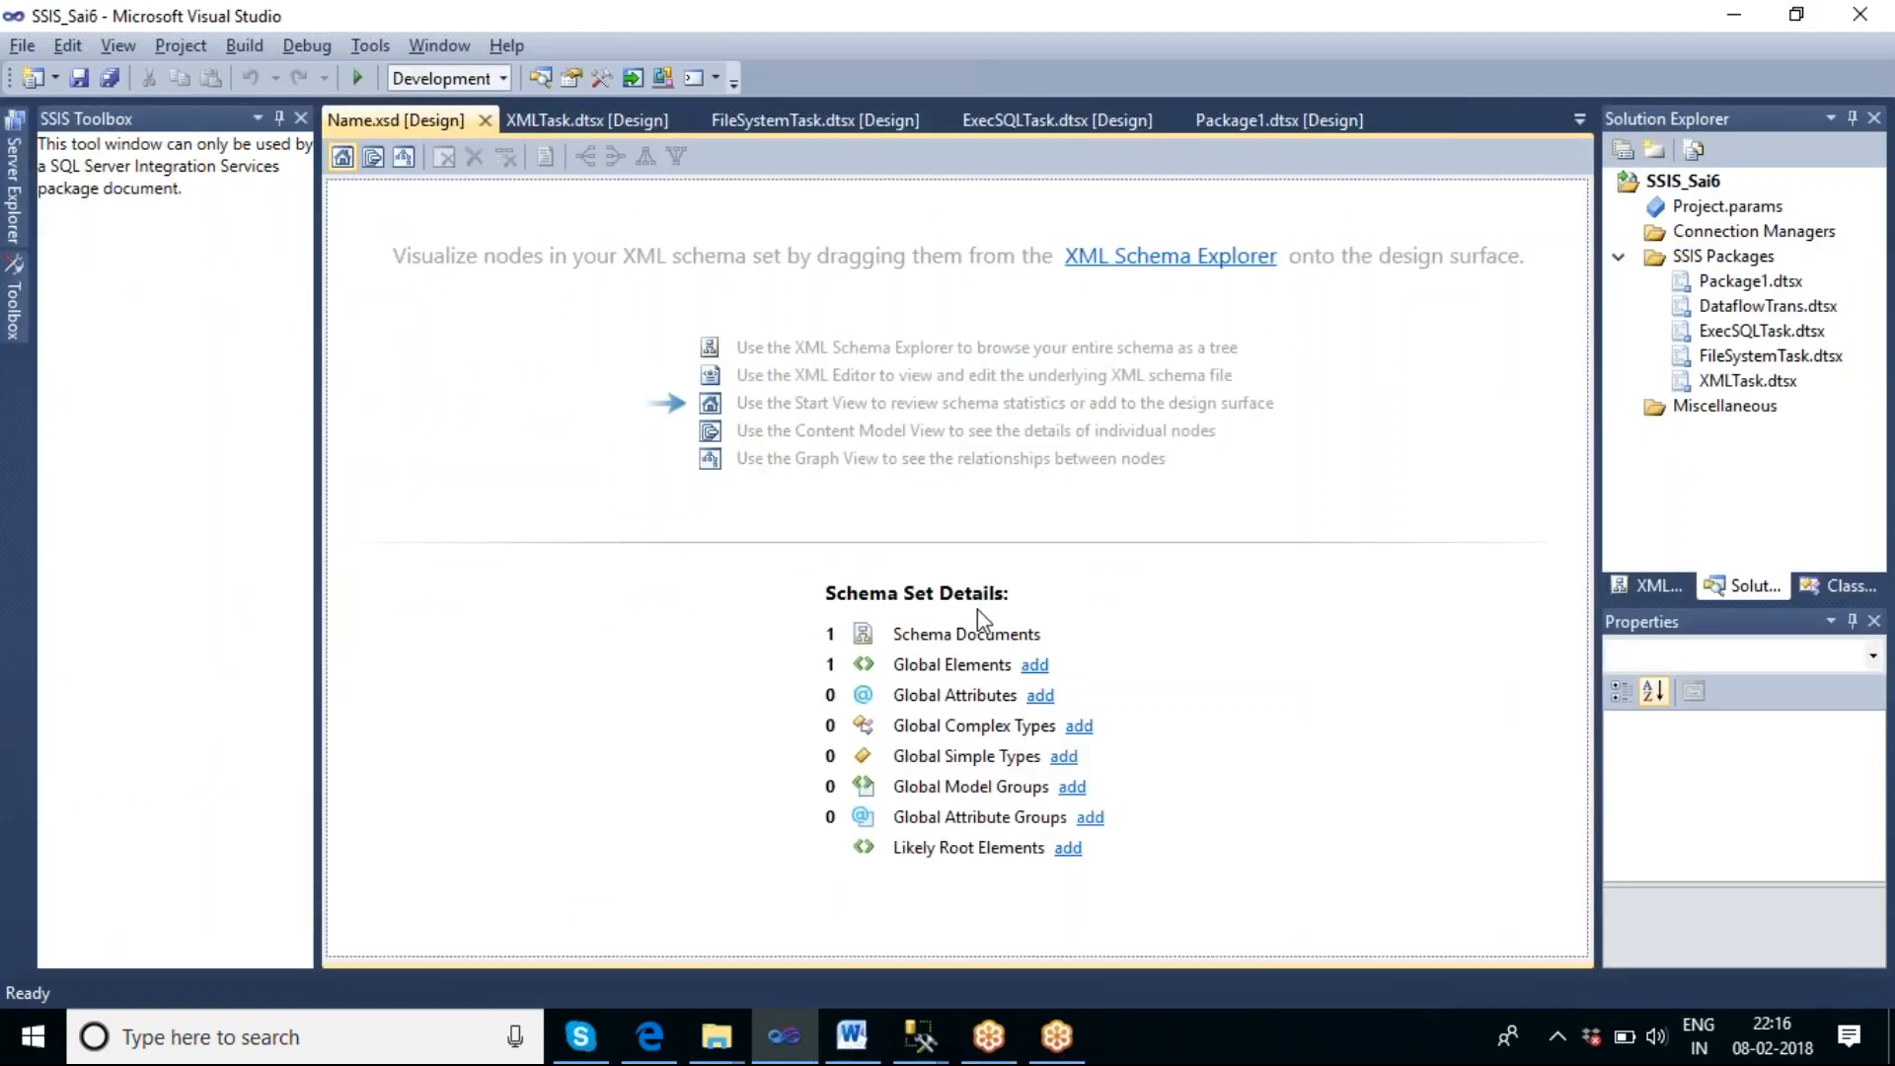
key(alt+Tab)
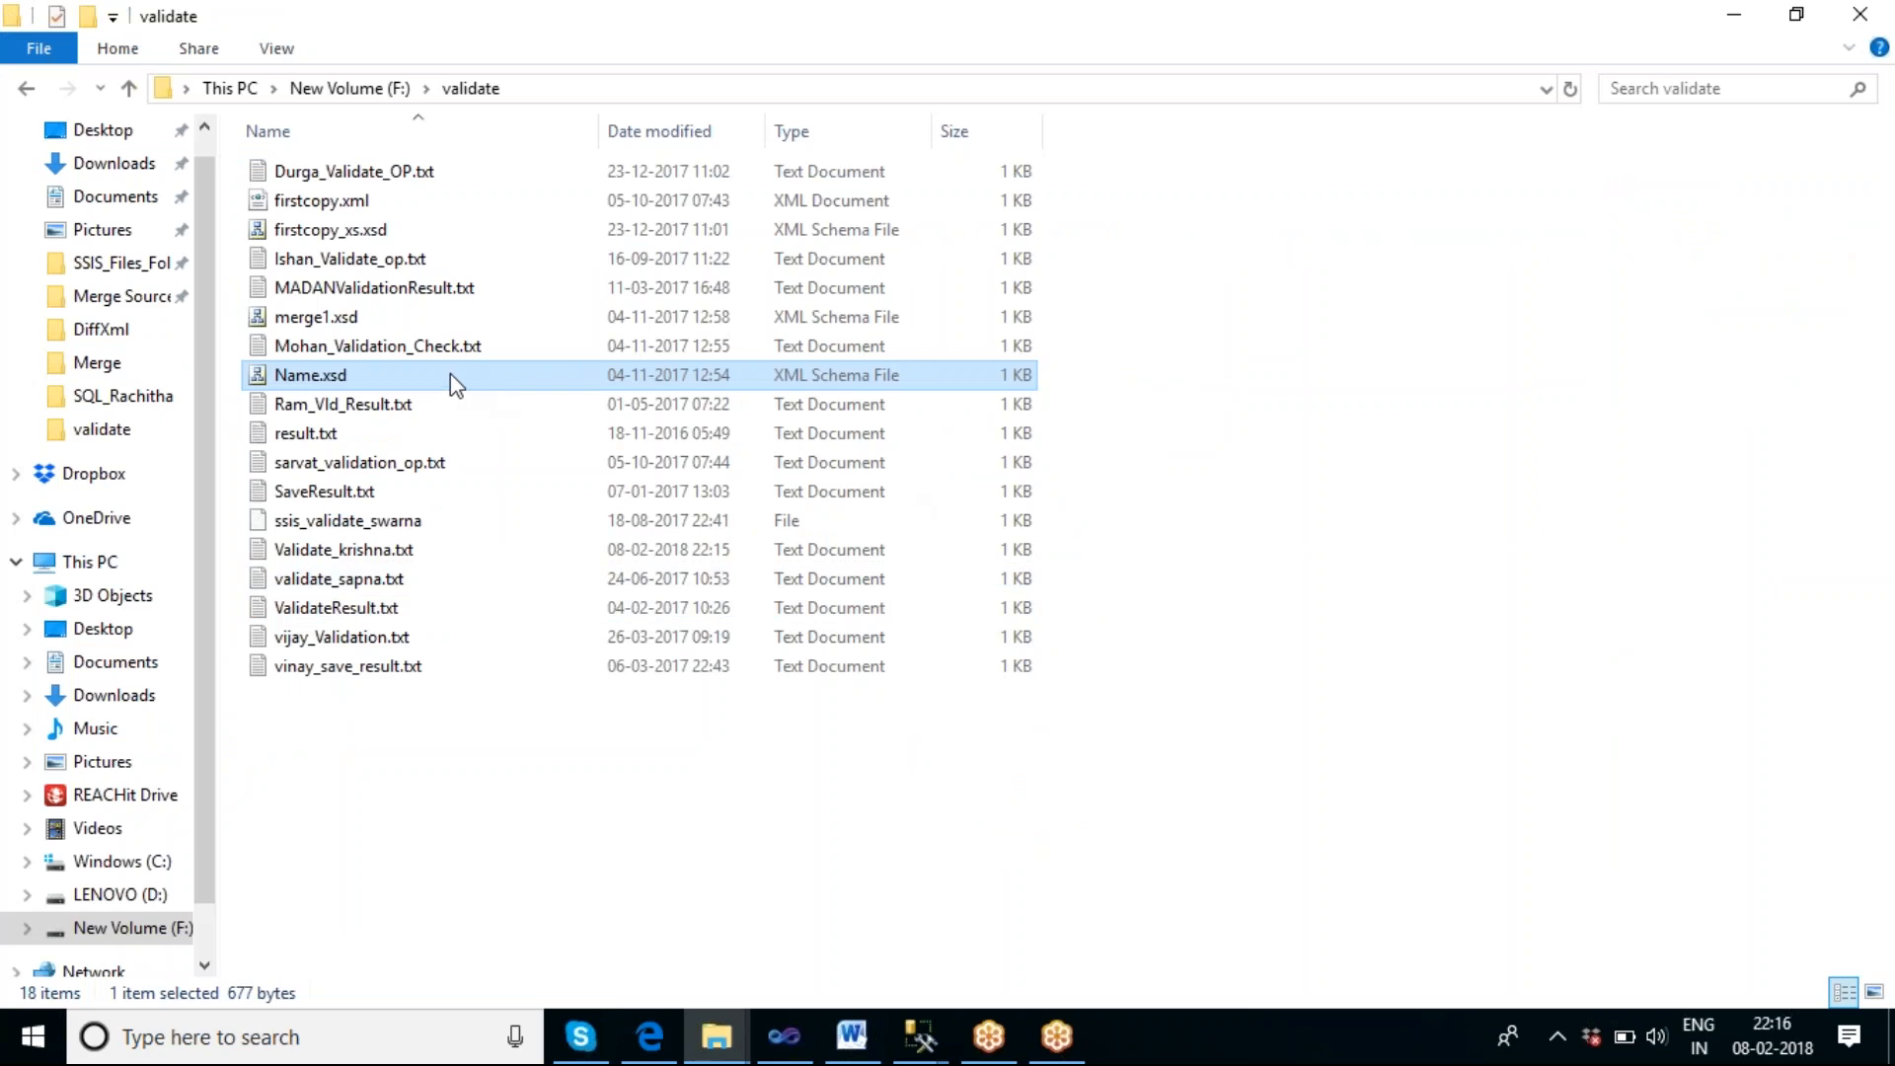
key(alt+Tab)
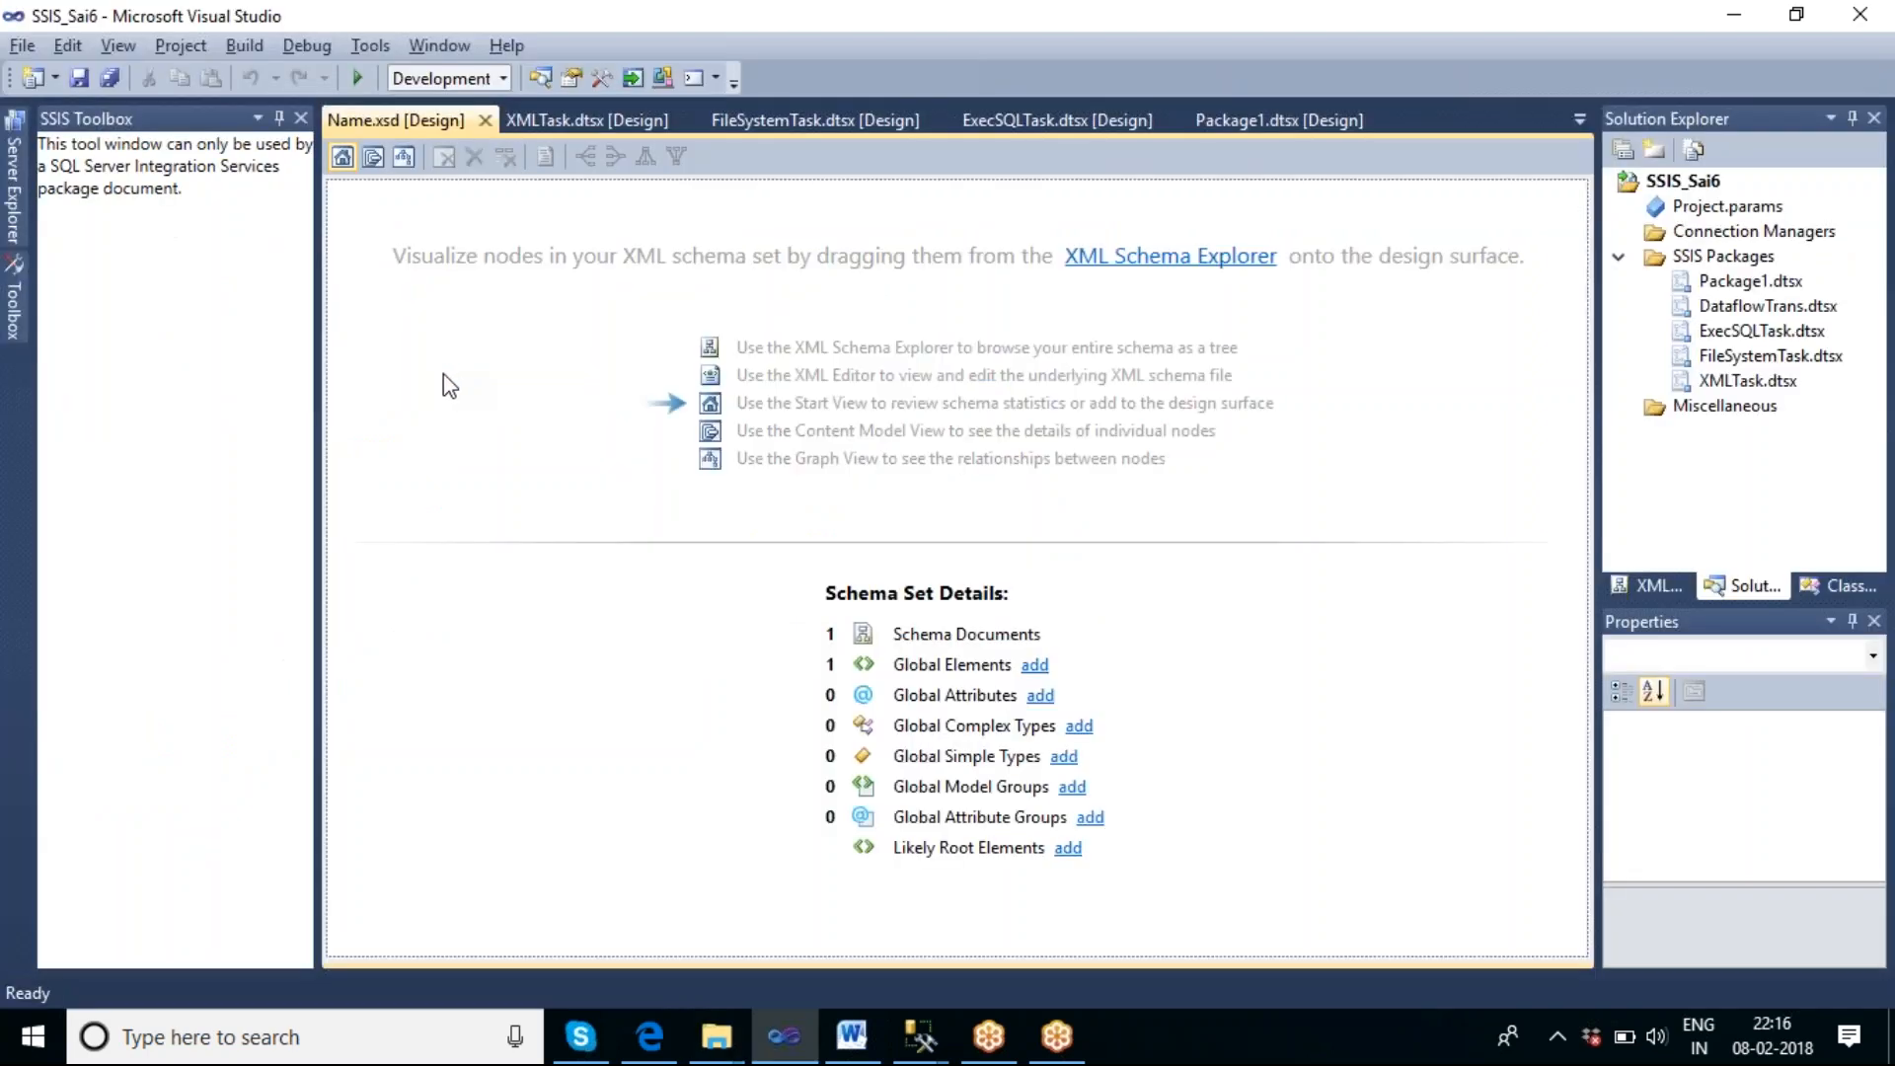
Hide the SSIS Toolbox and examine the XML source of Name.xsd through the XML Schema Explorer.
click(300, 120)
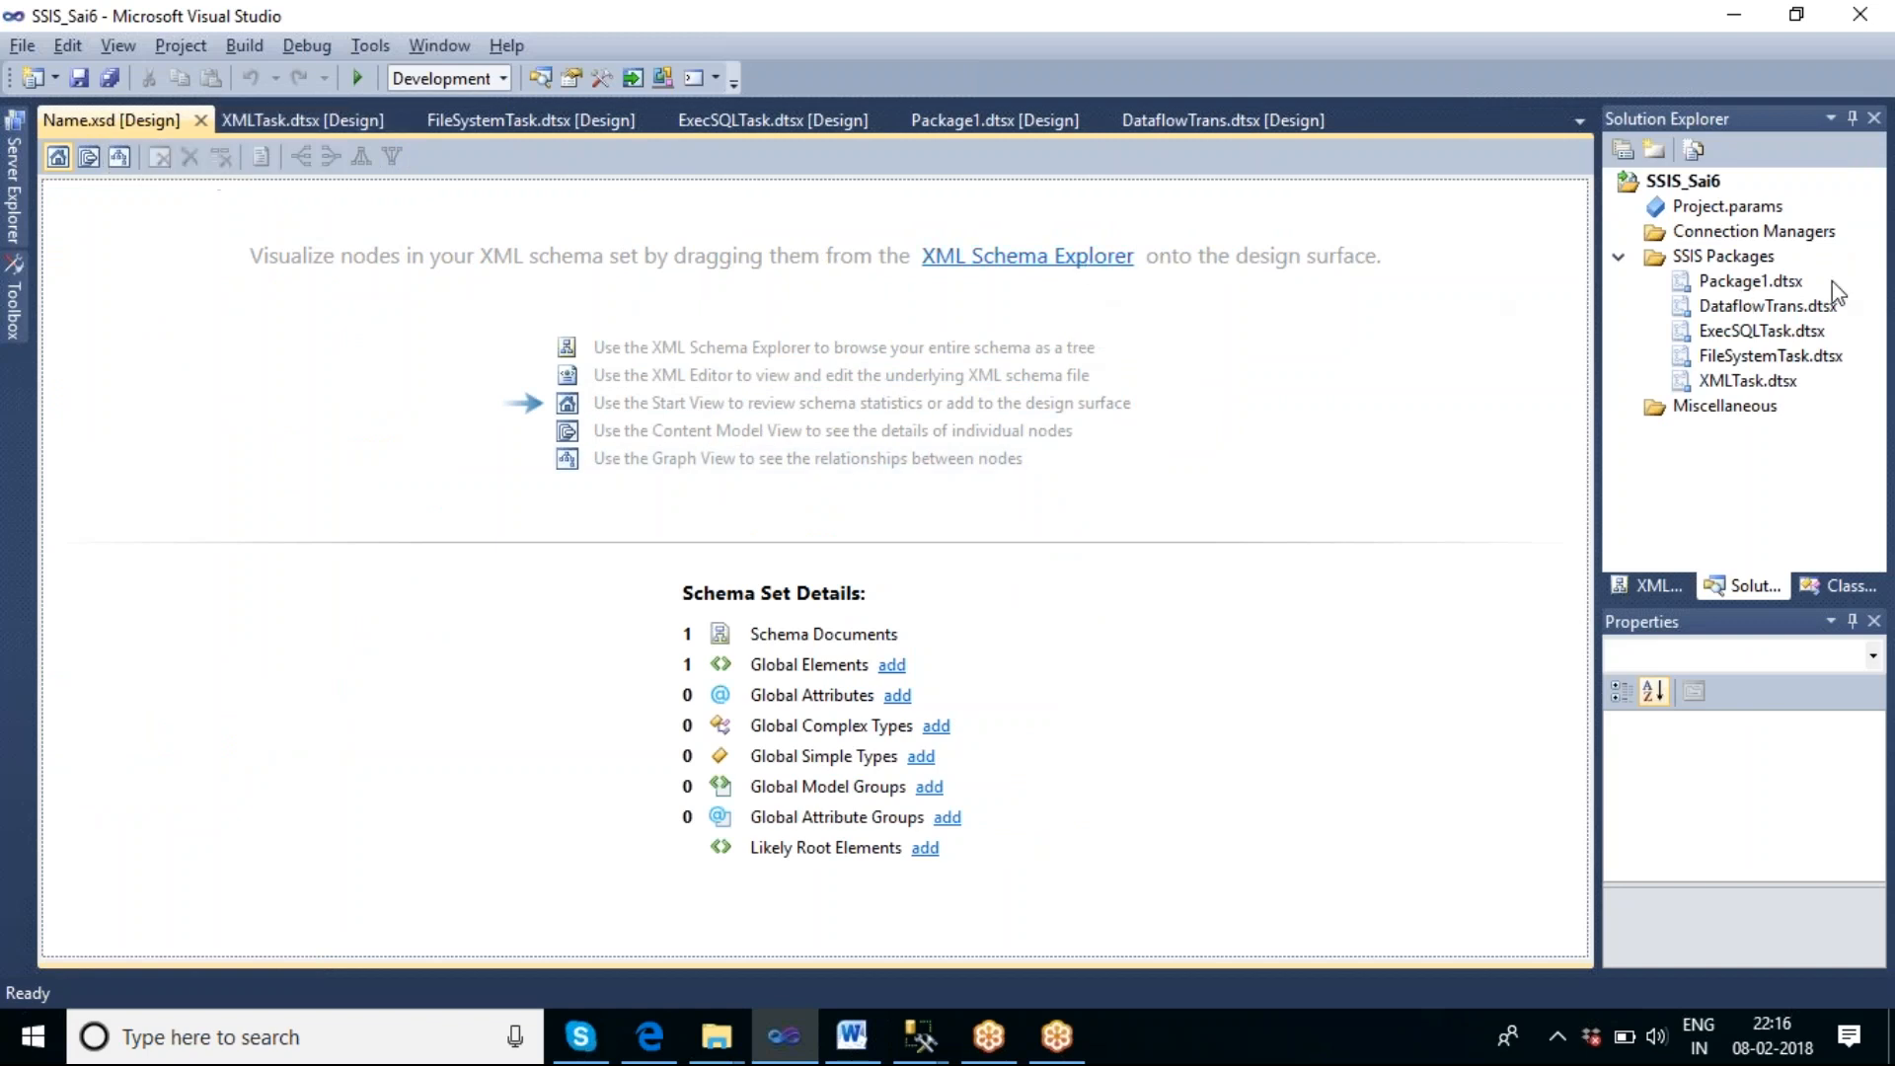
click(253, 117)
click(84, 128)
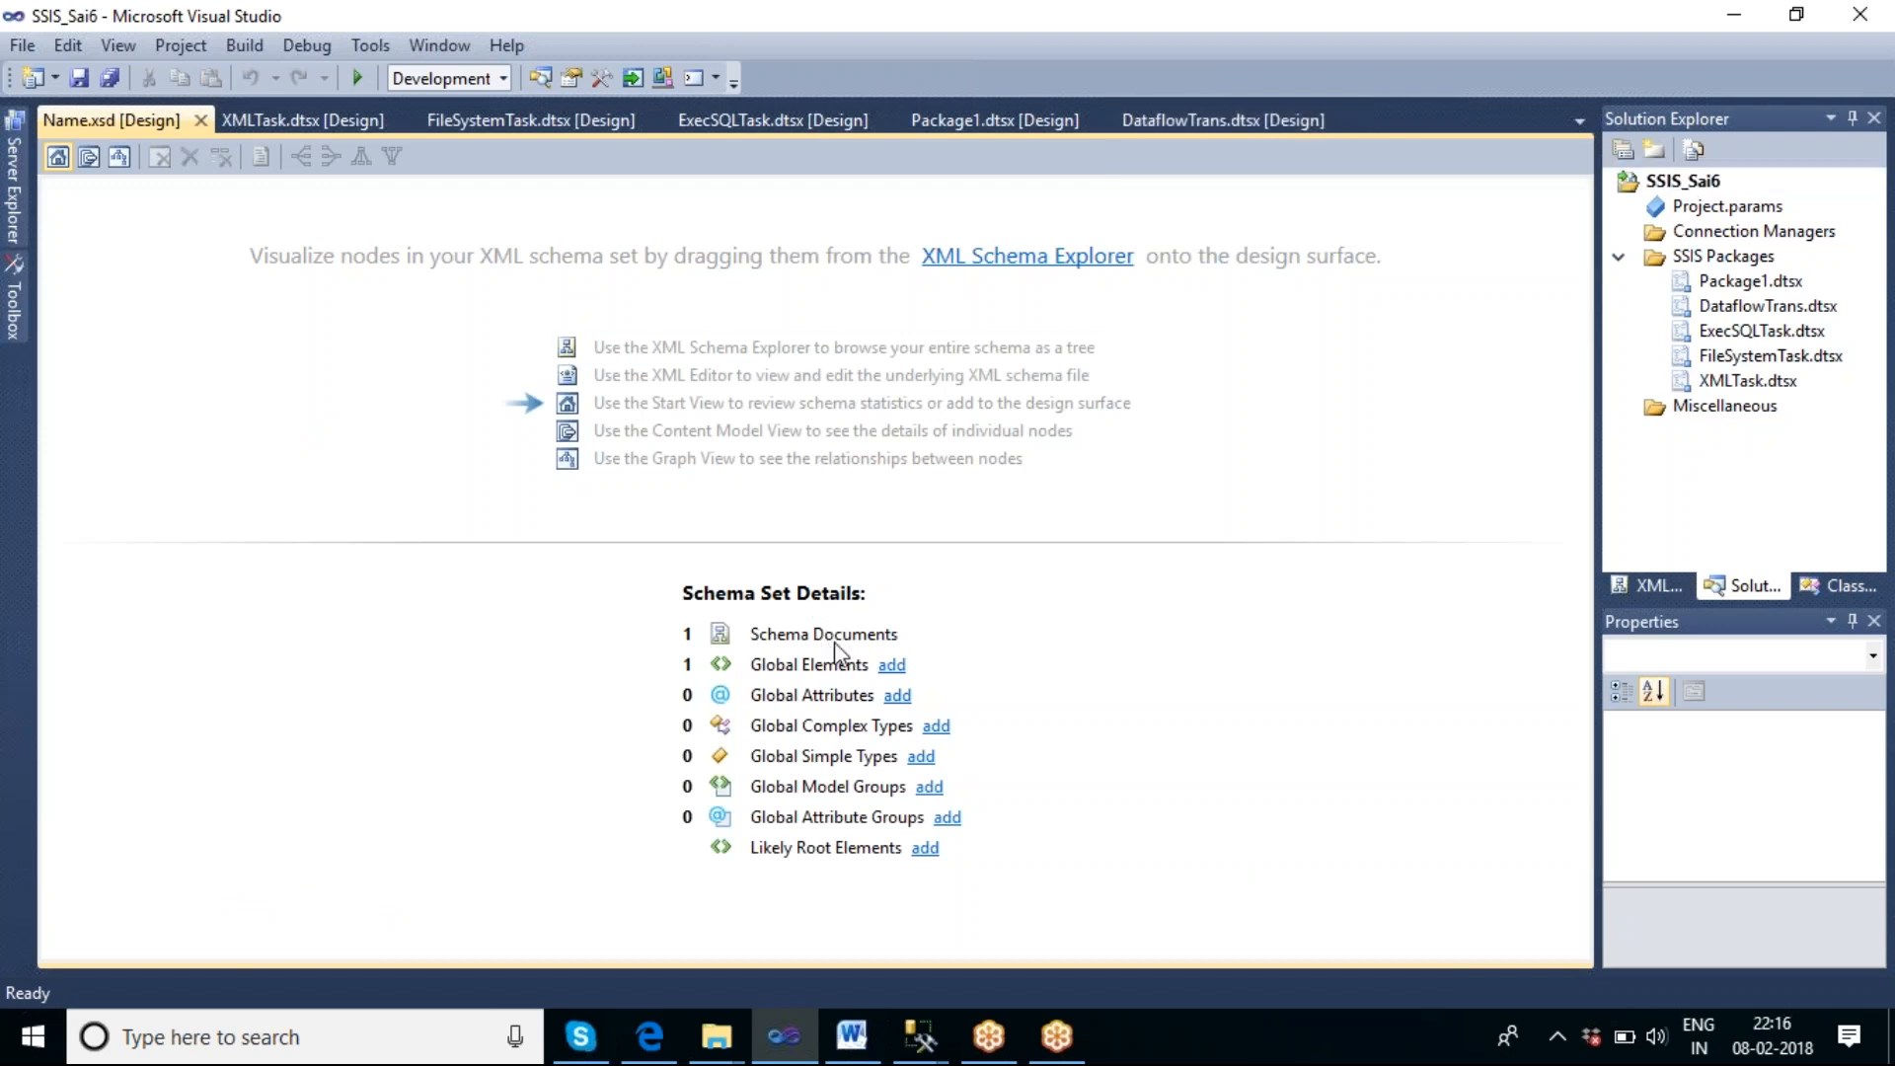
click(1044, 259)
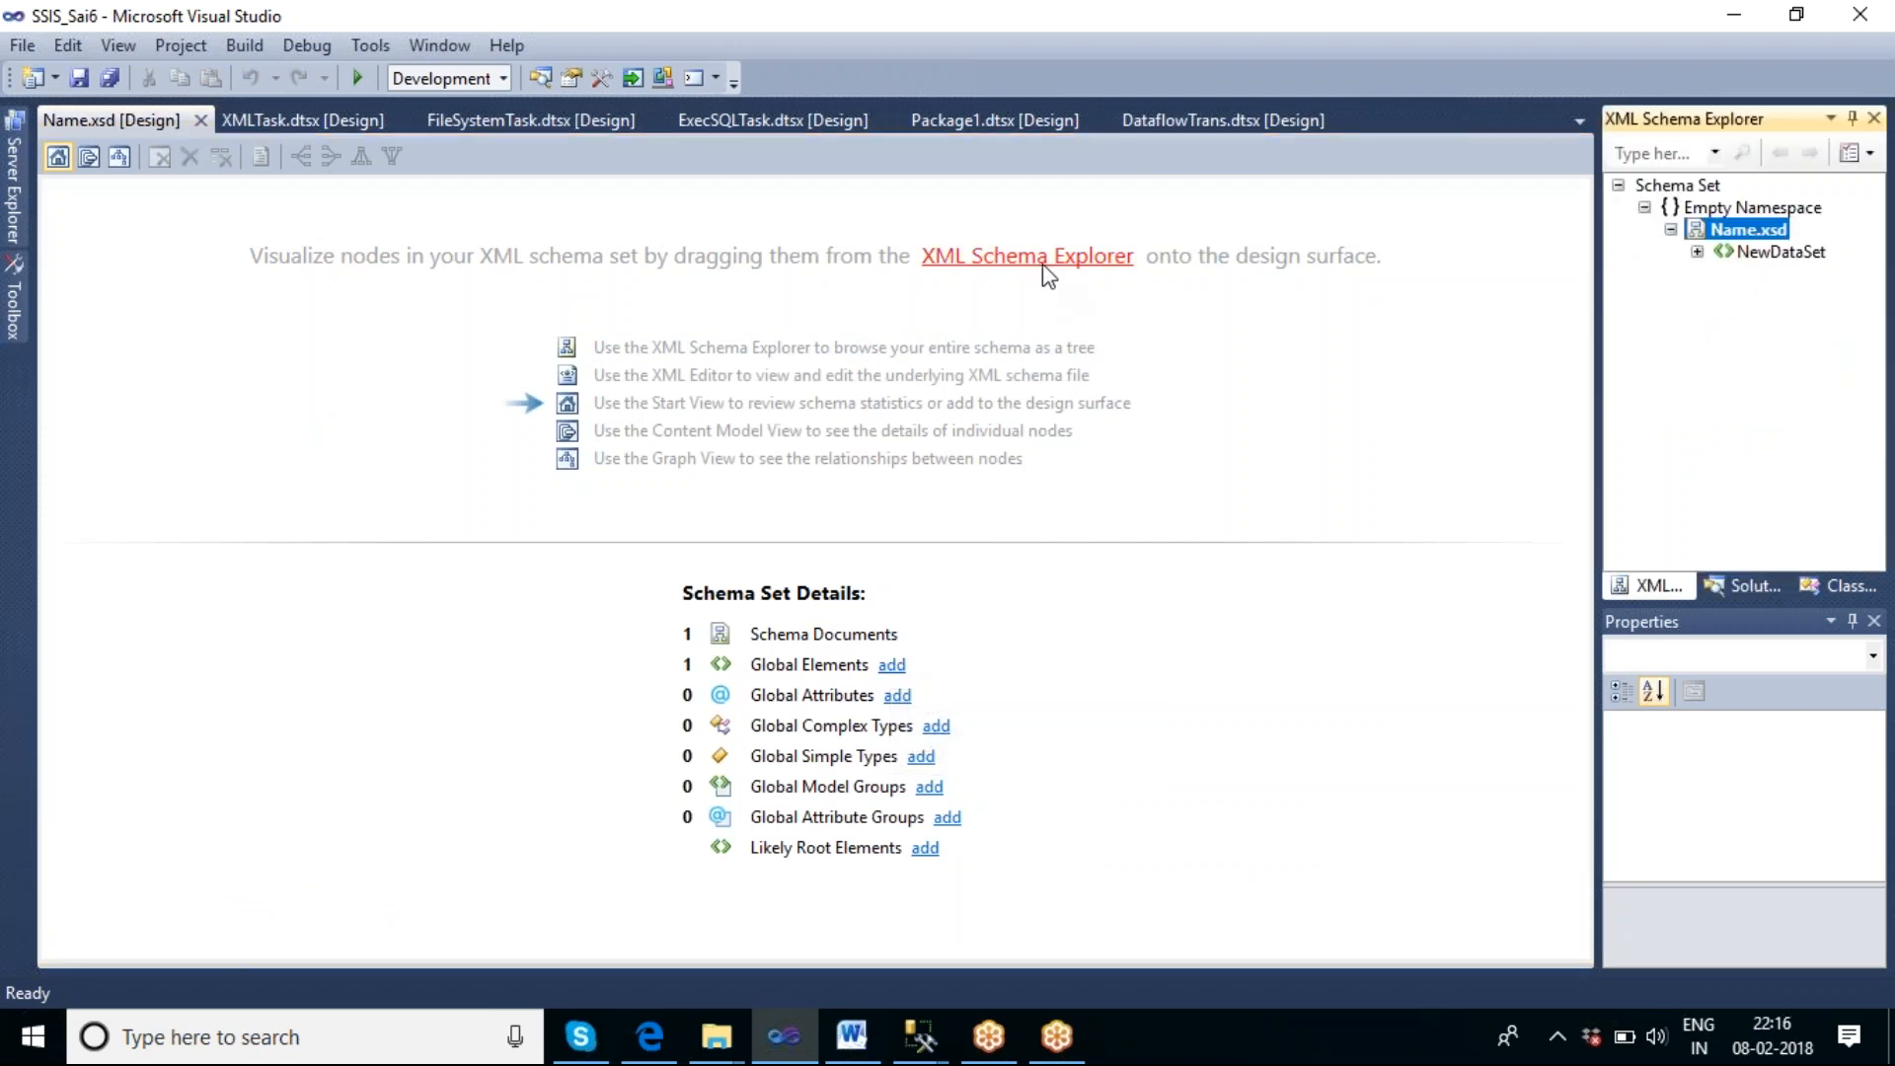
double_click(1752, 234)
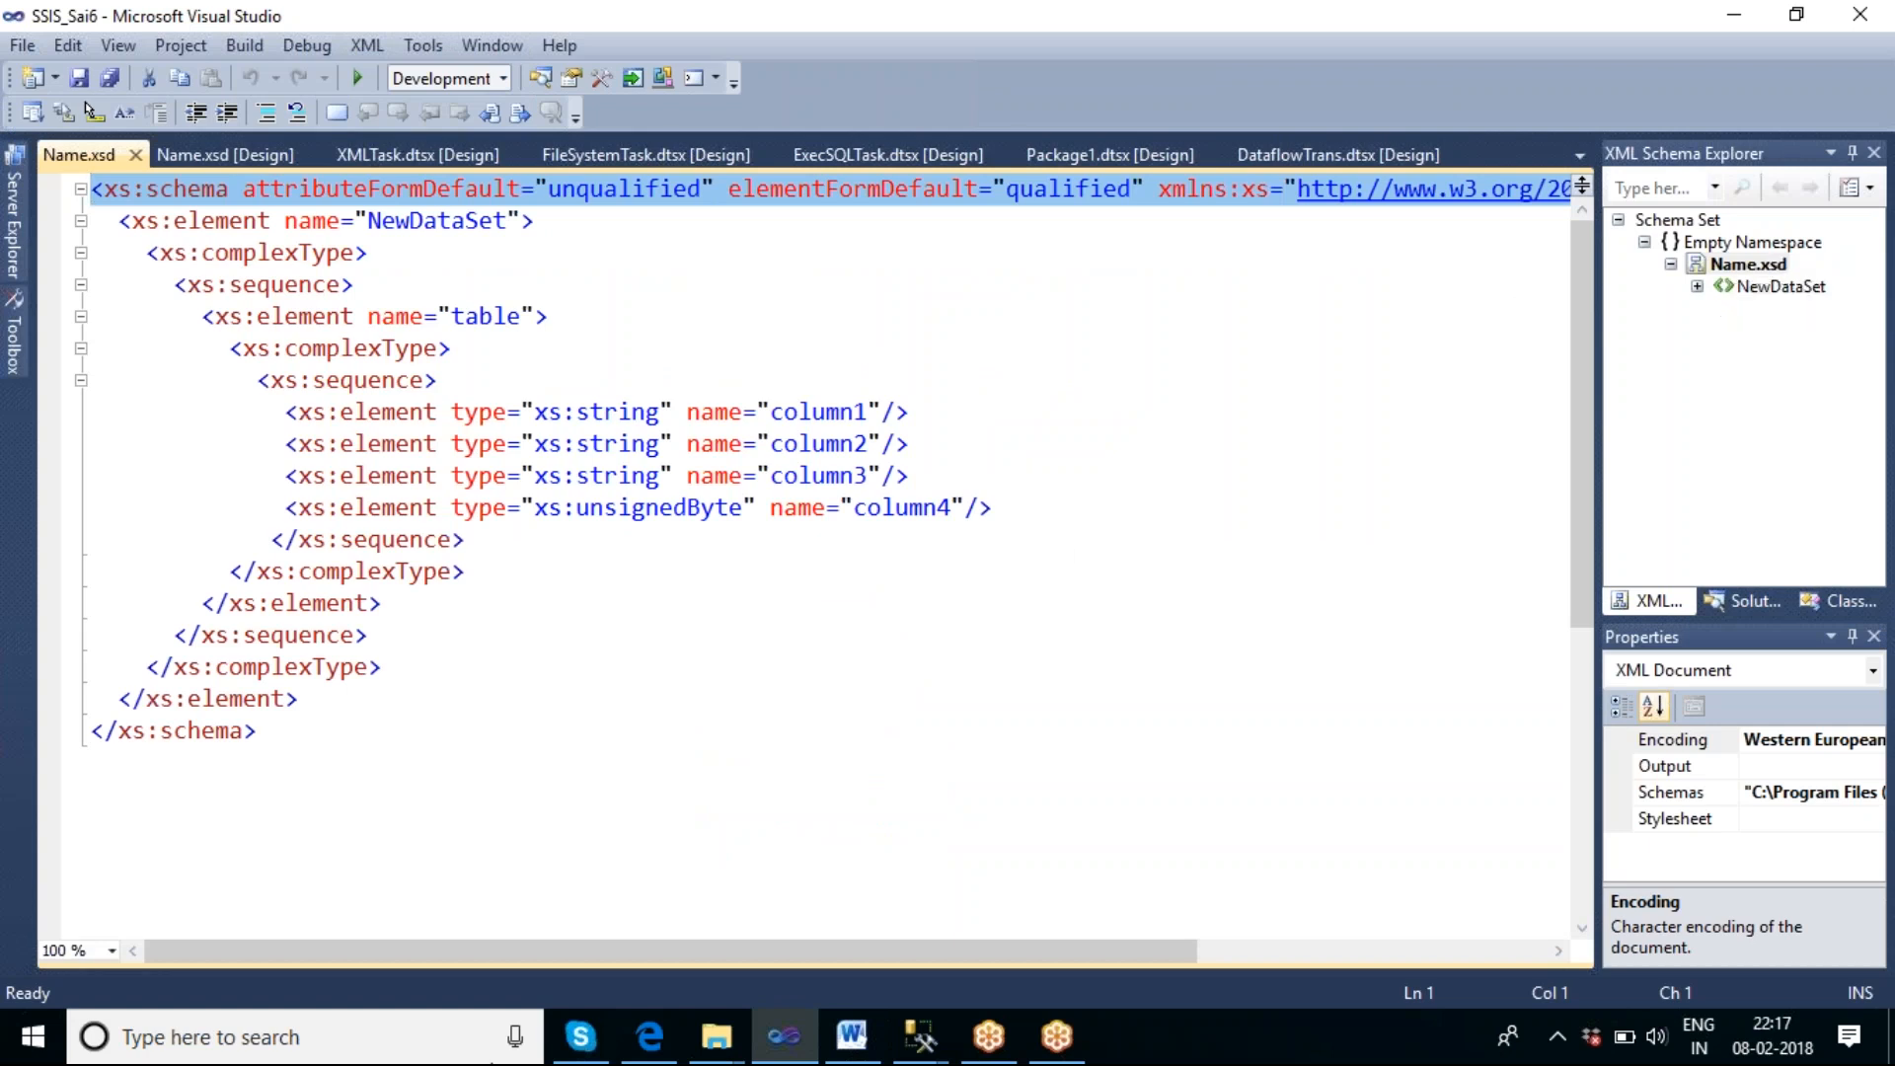
Close Visual Studio, relaunch SQL Server Data Tools, and open the recent project SSIS_Sai6.
click(1861, 22)
mouse_move(790, 1052)
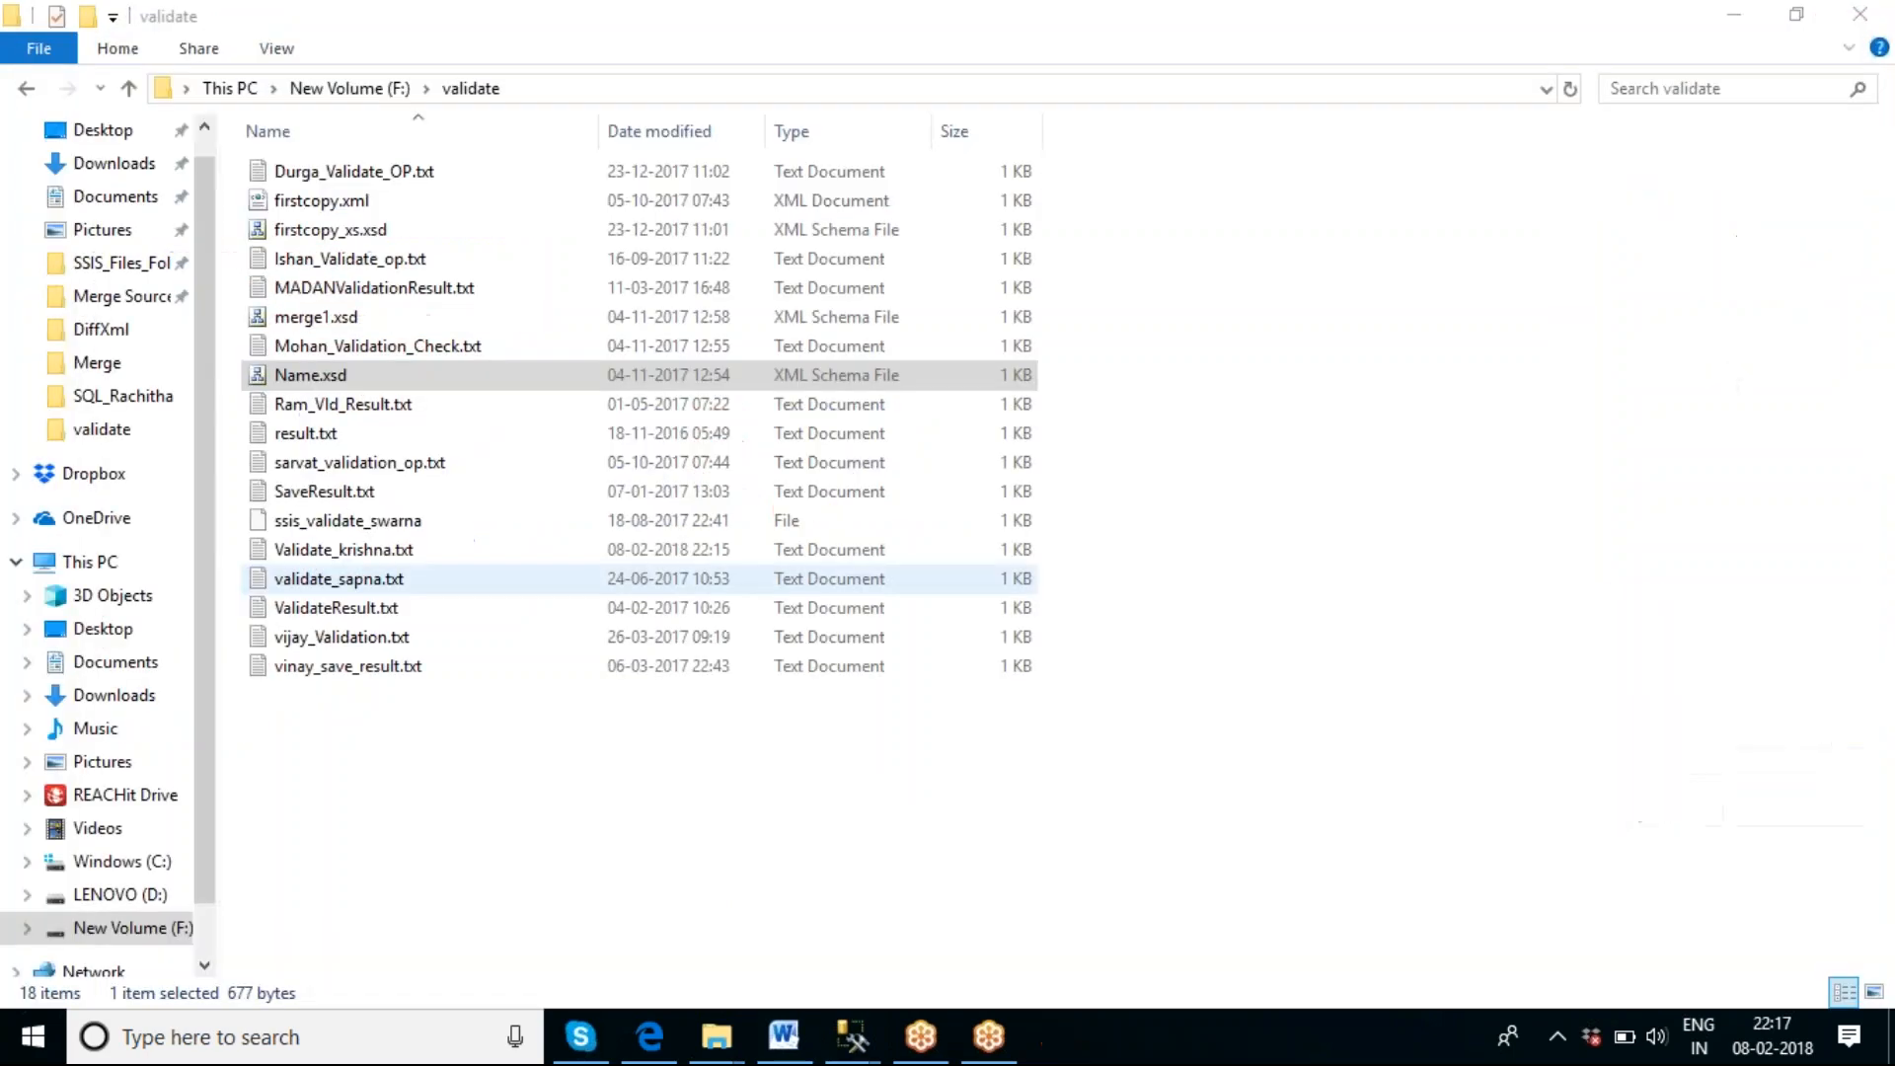
click(454, 1033)
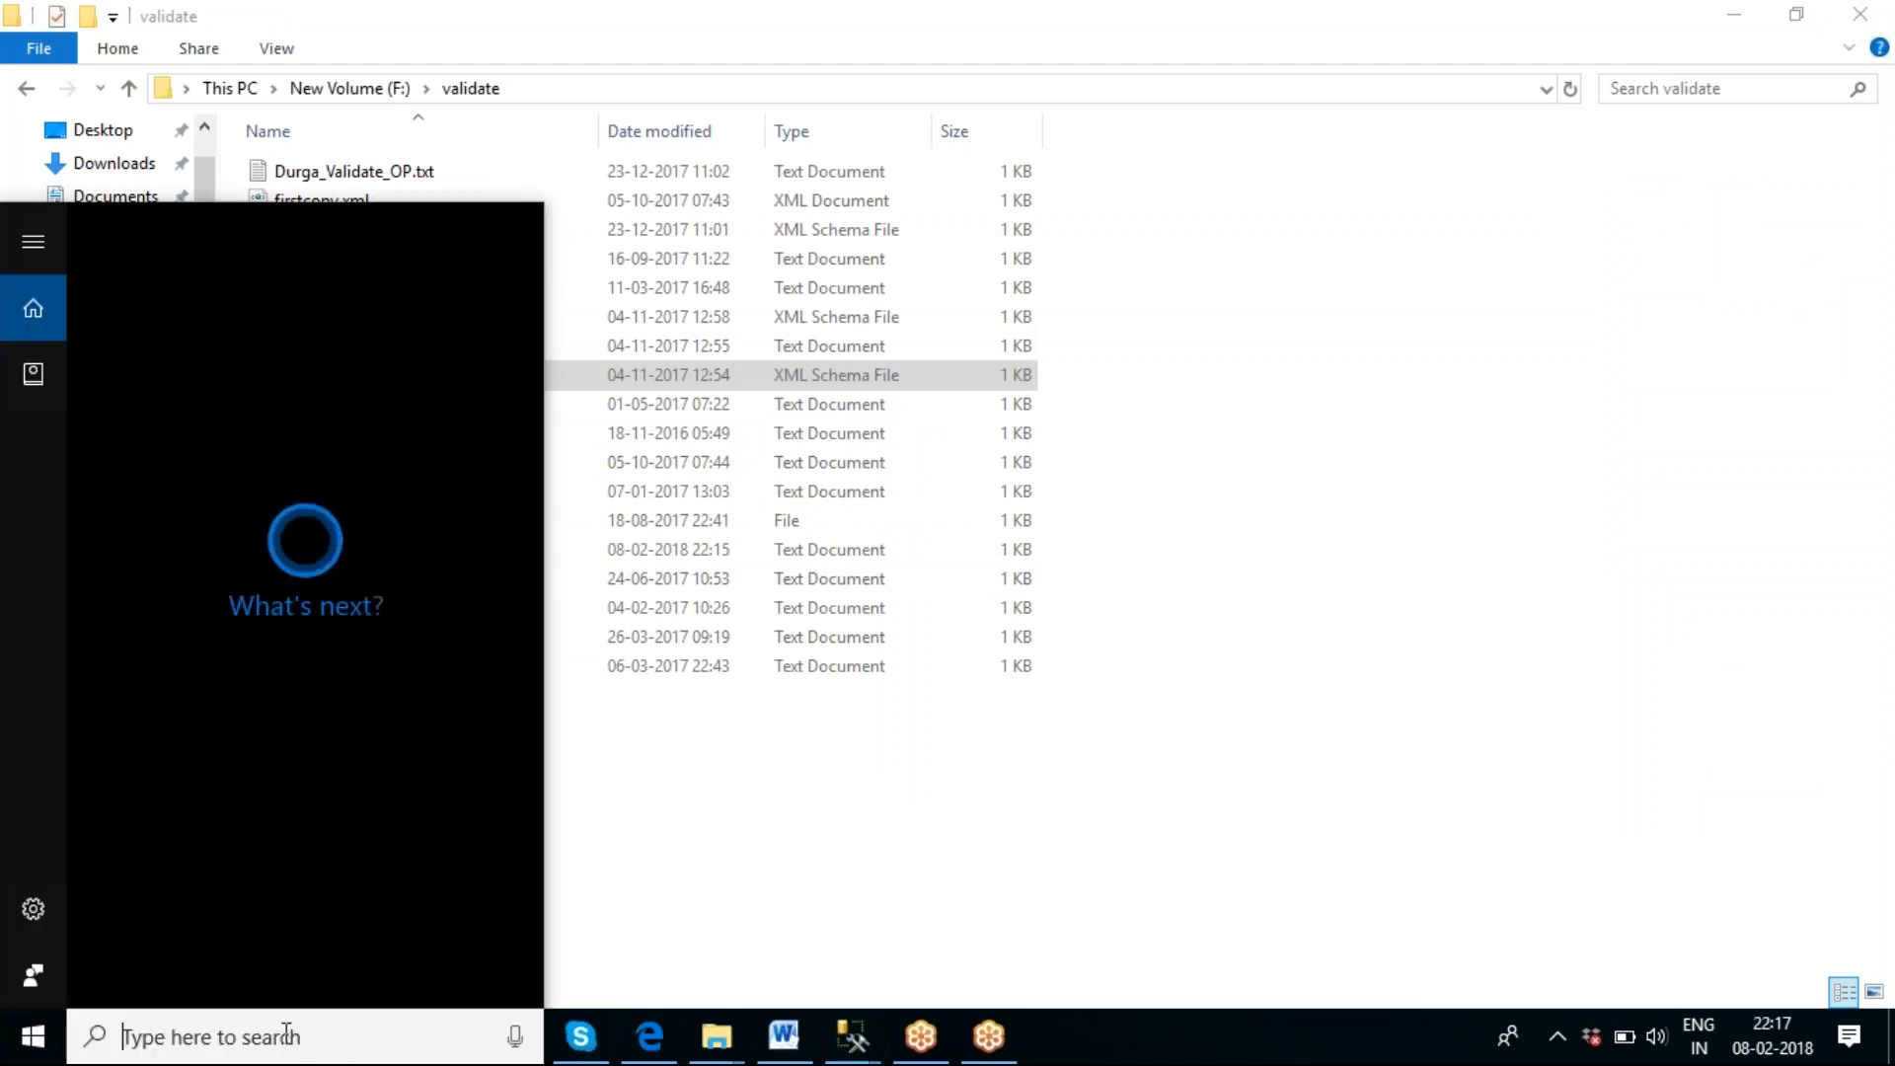
text(sql)
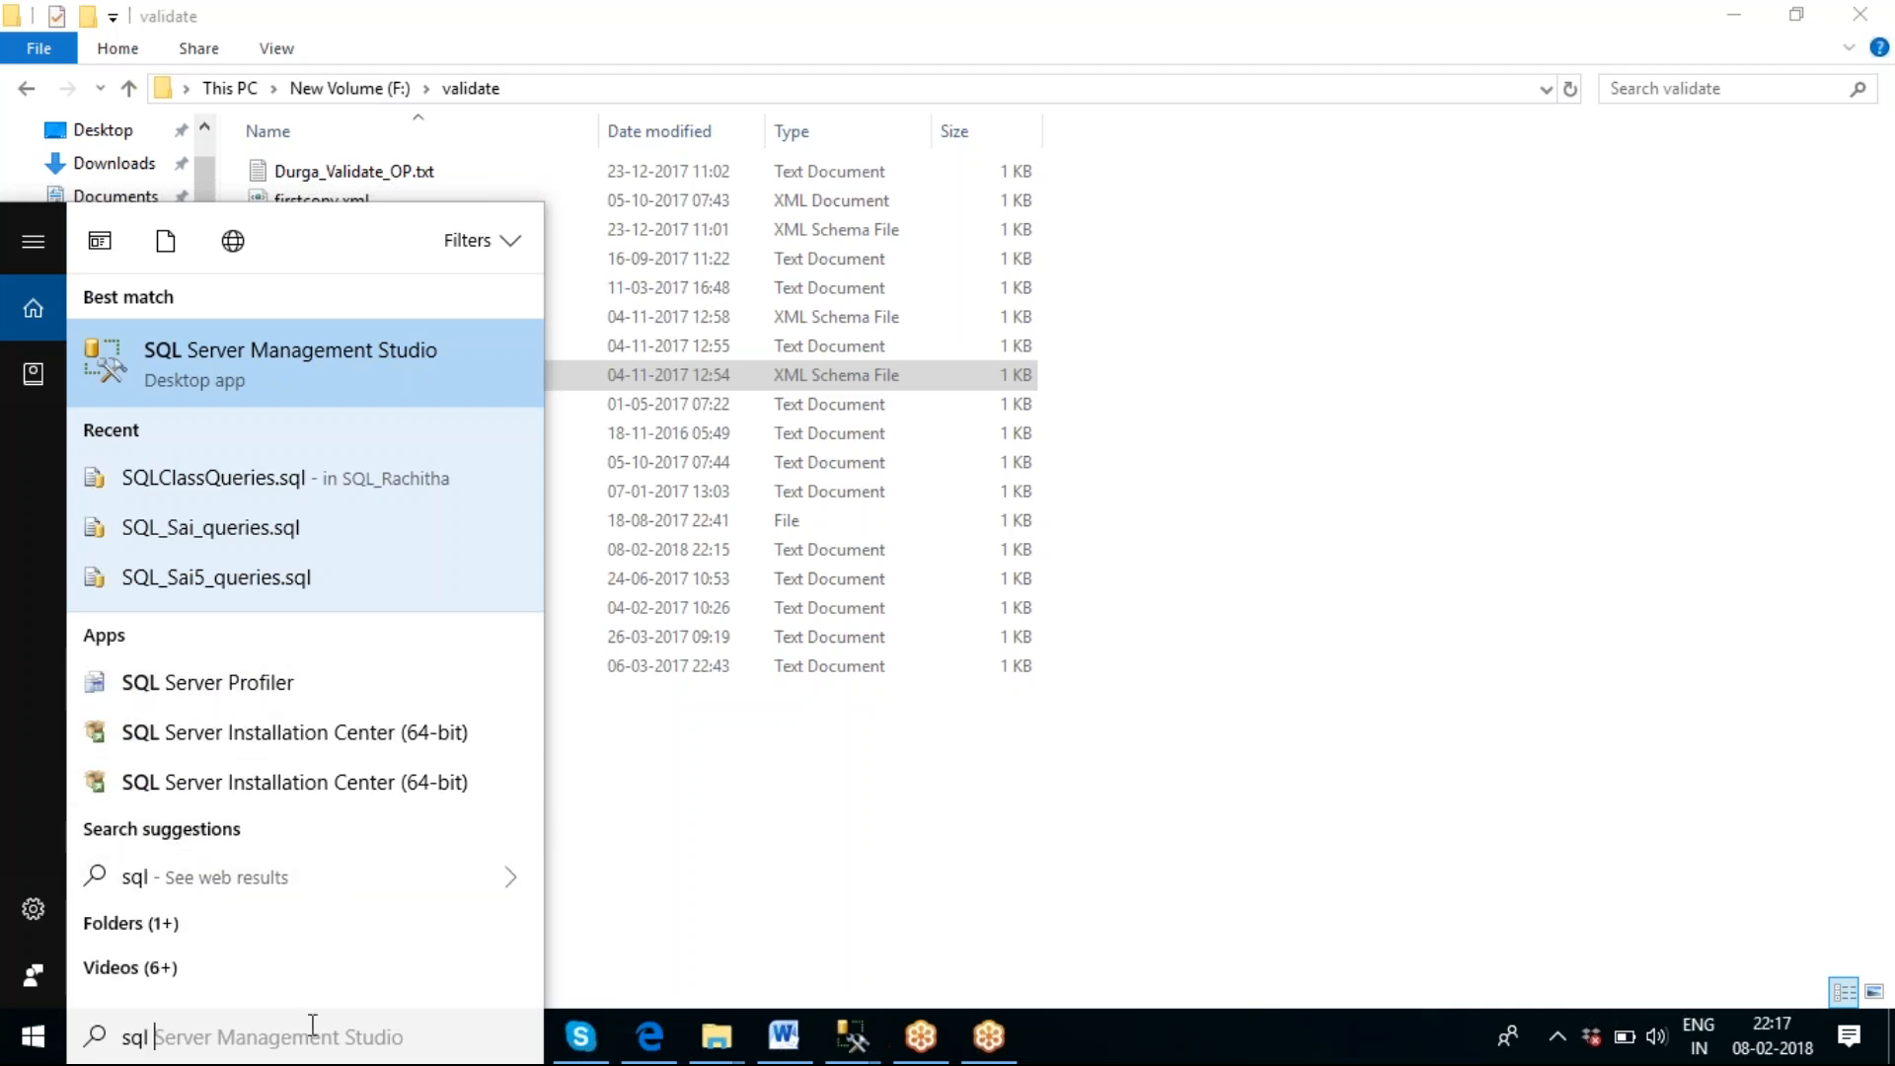
text( ser)
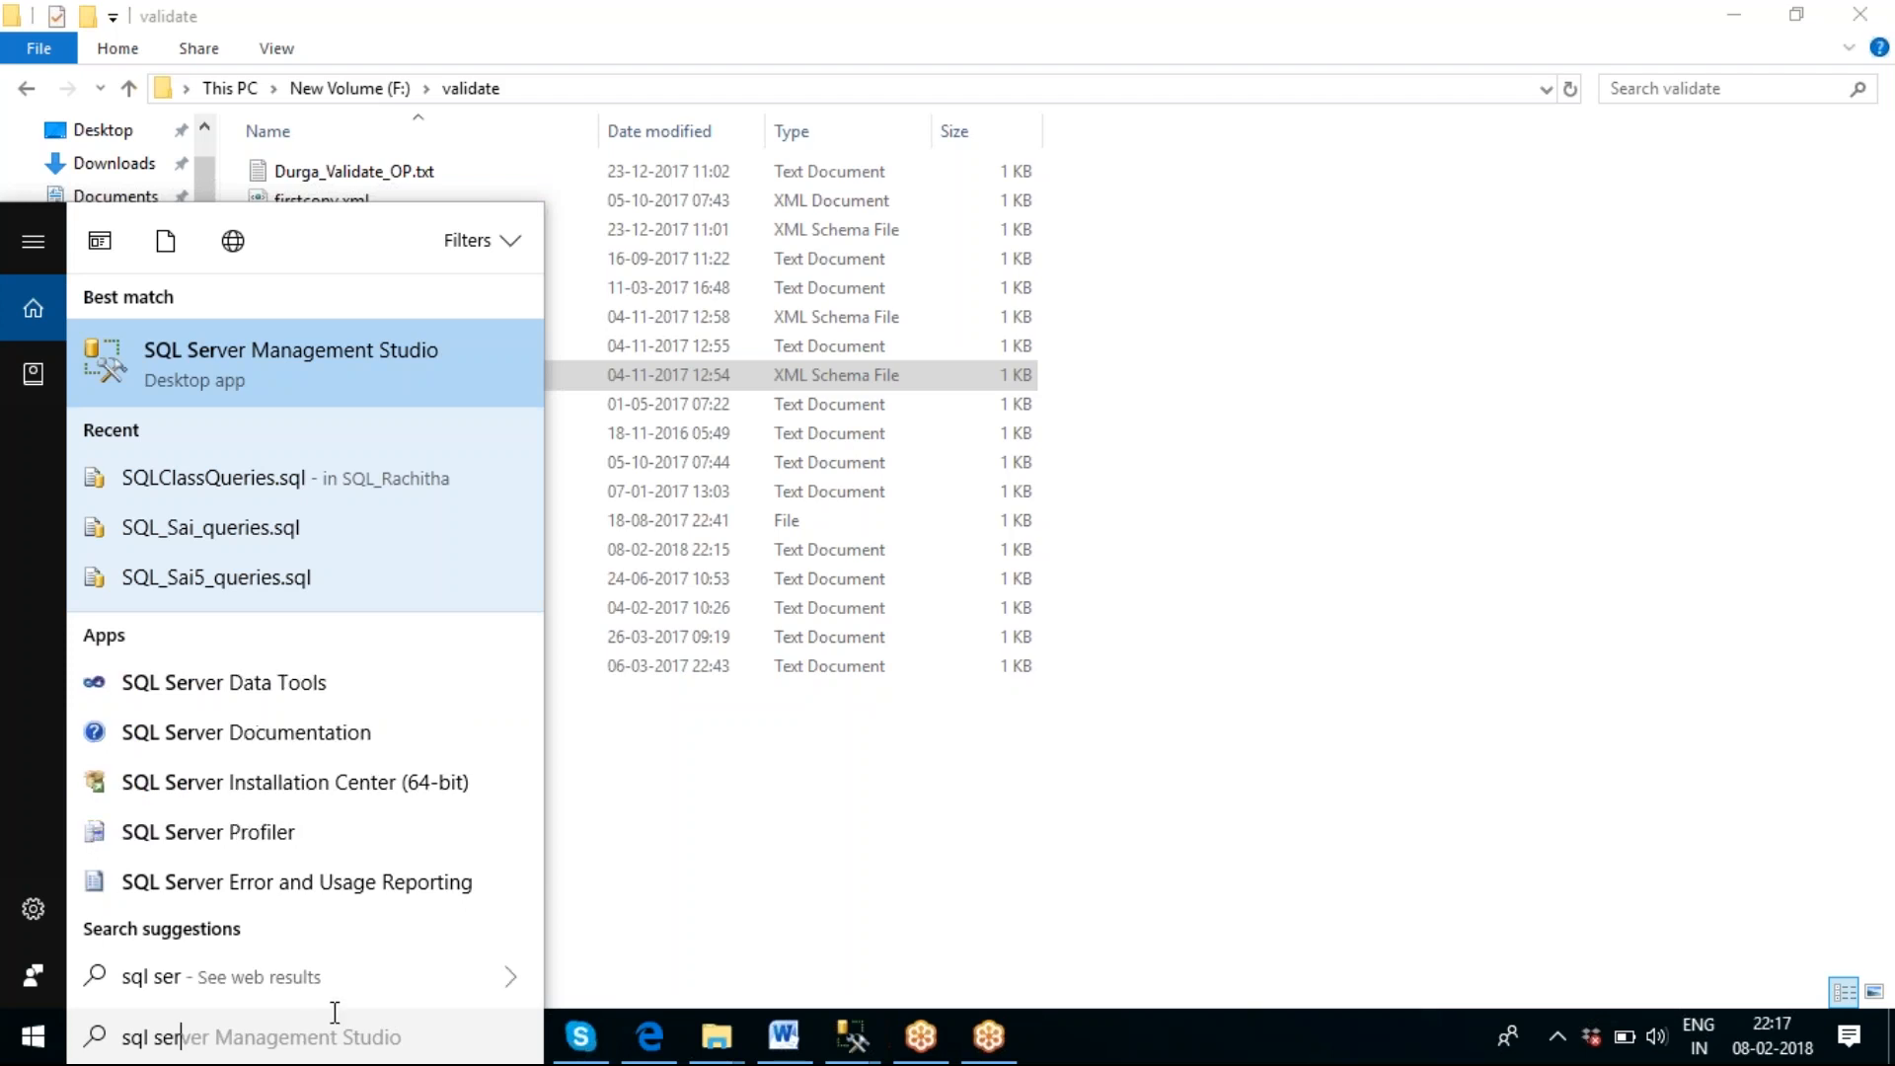
click(254, 681)
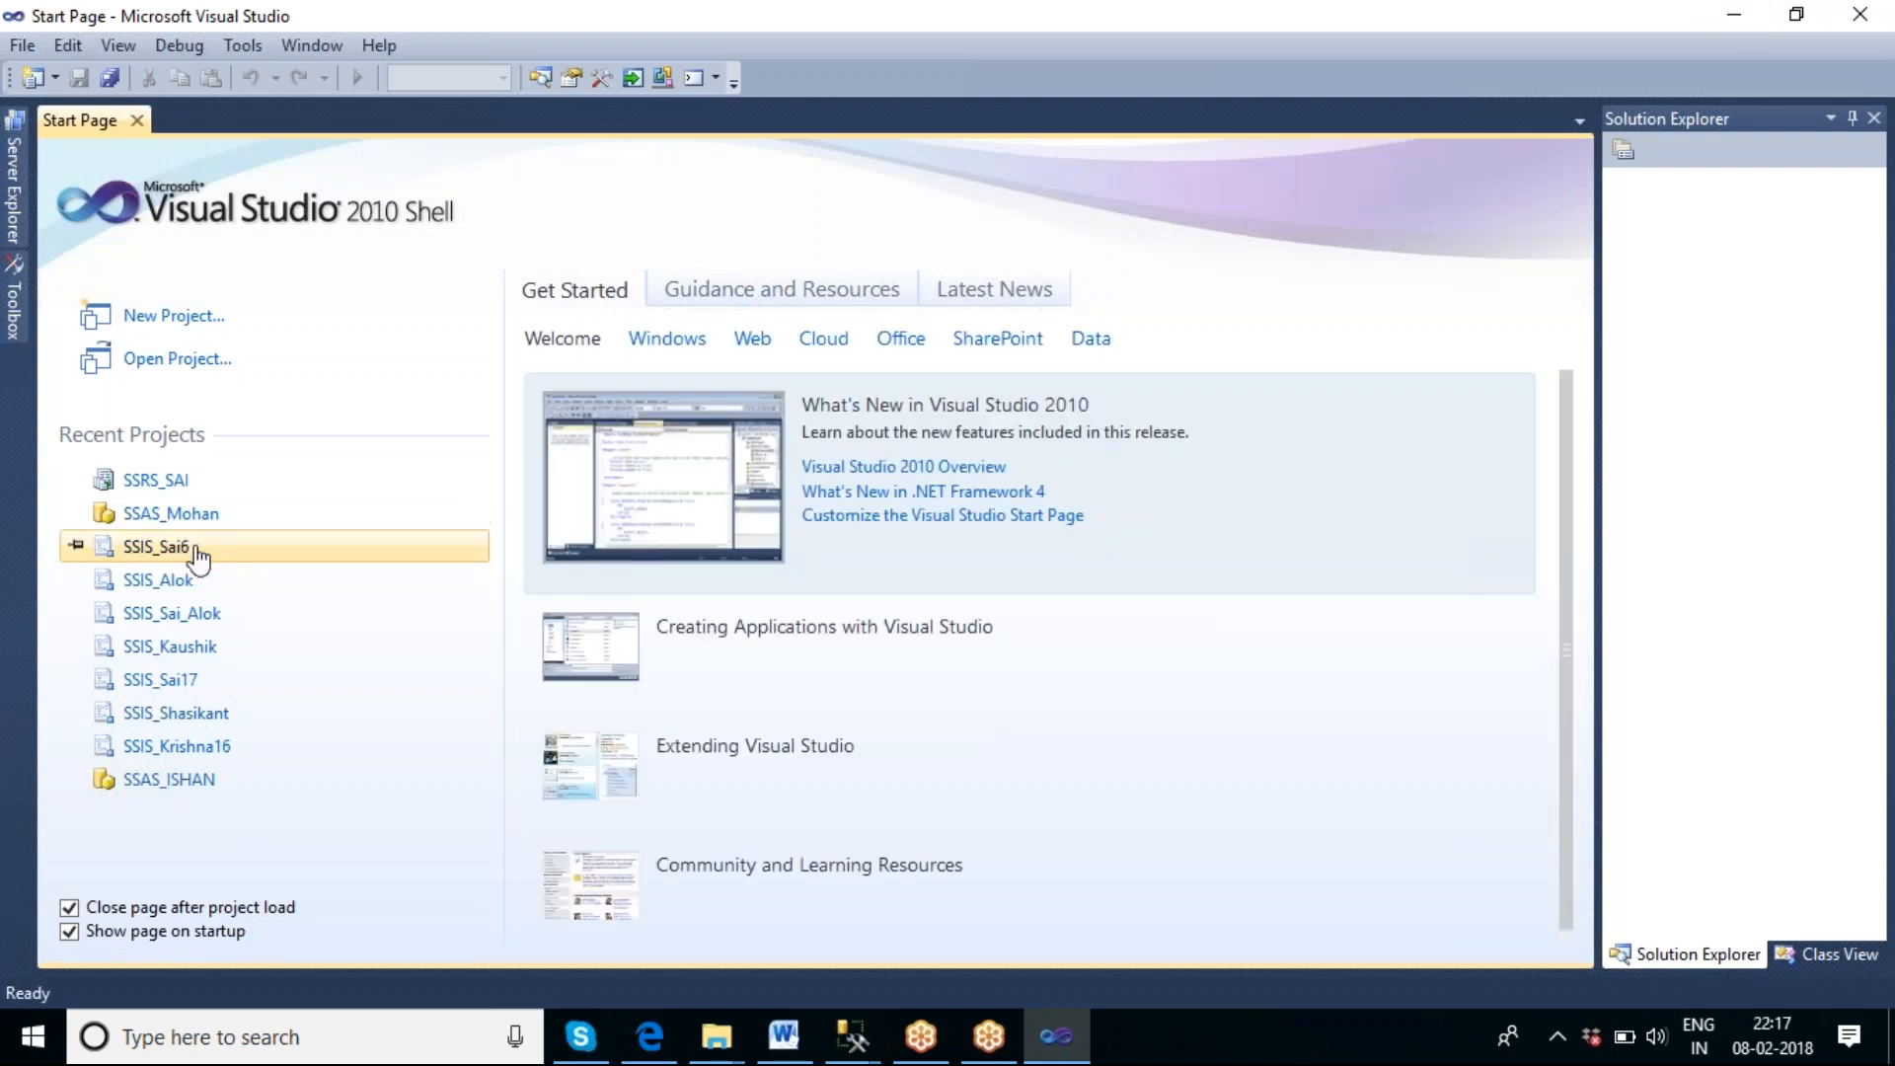
click(155, 547)
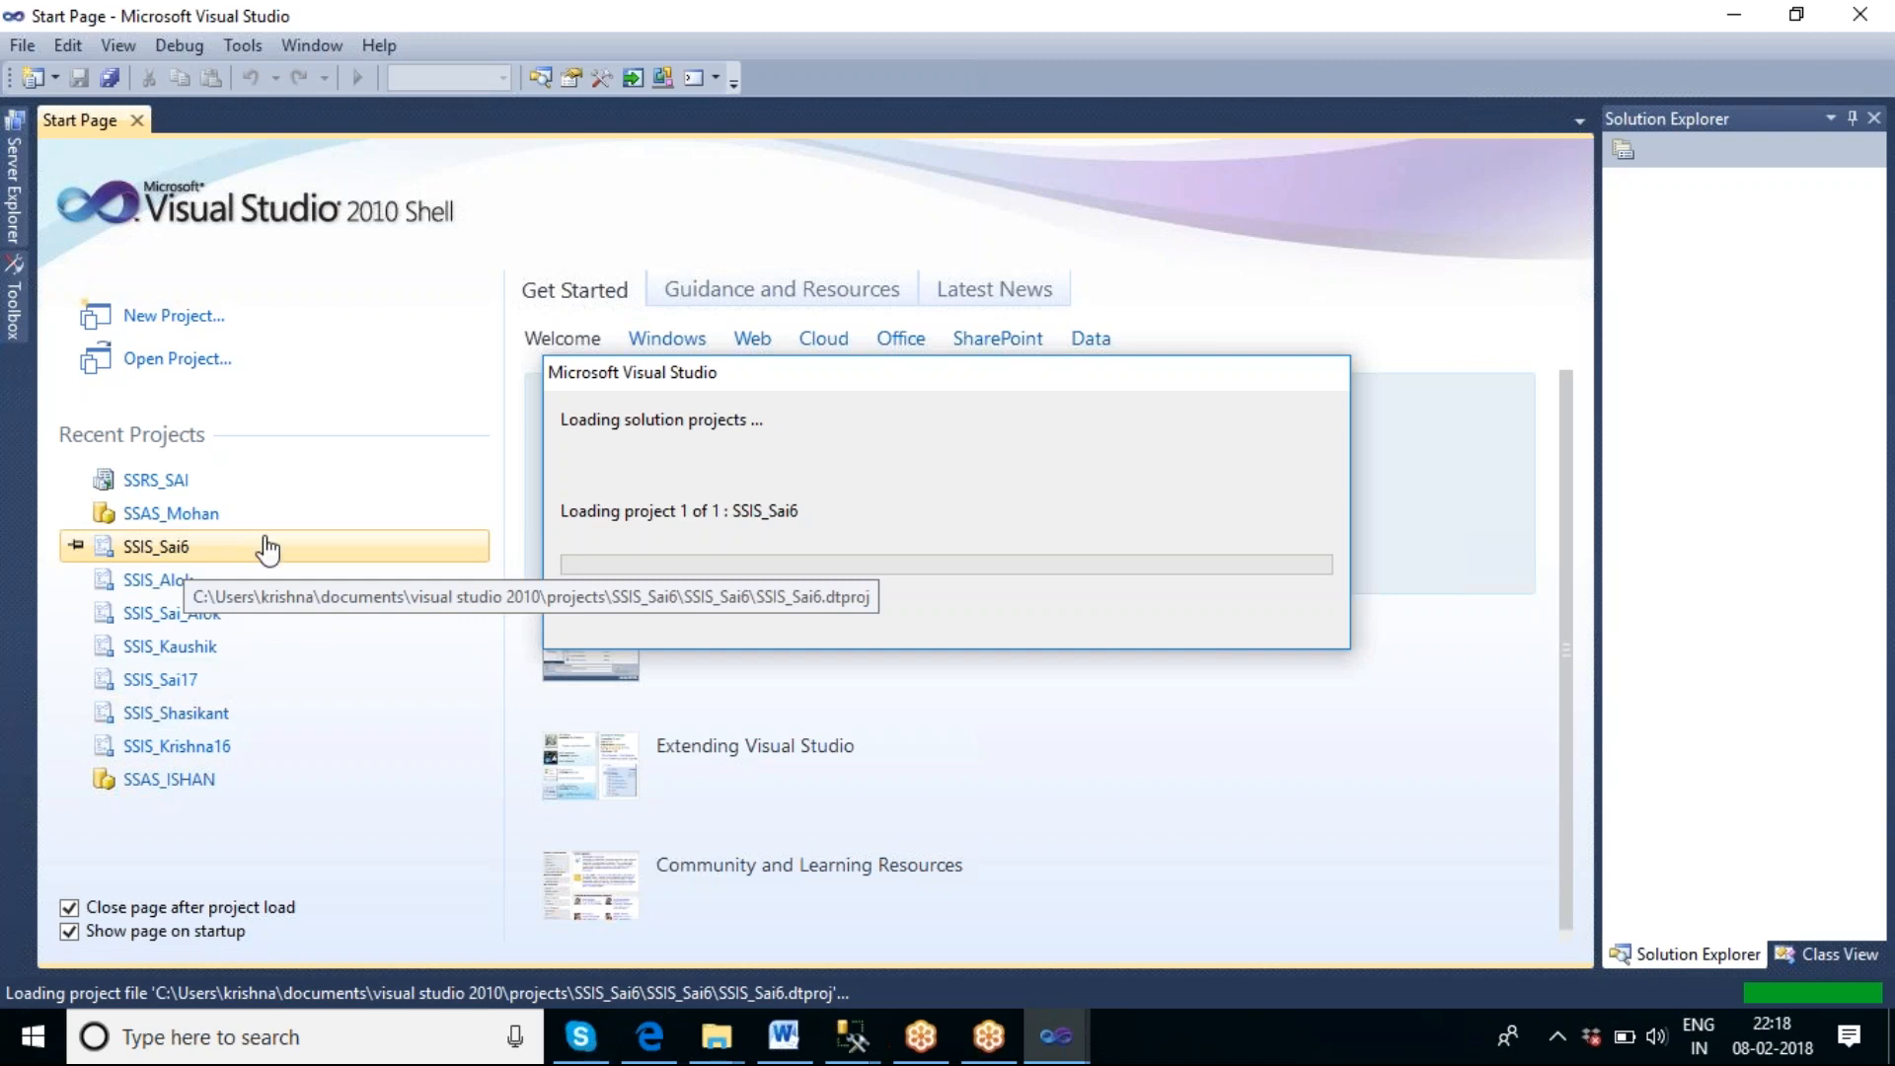
Look through the files in the validate folder, and return to the SSIS_Sai6 project in Visual Studio.
mouse_move(709, 1048)
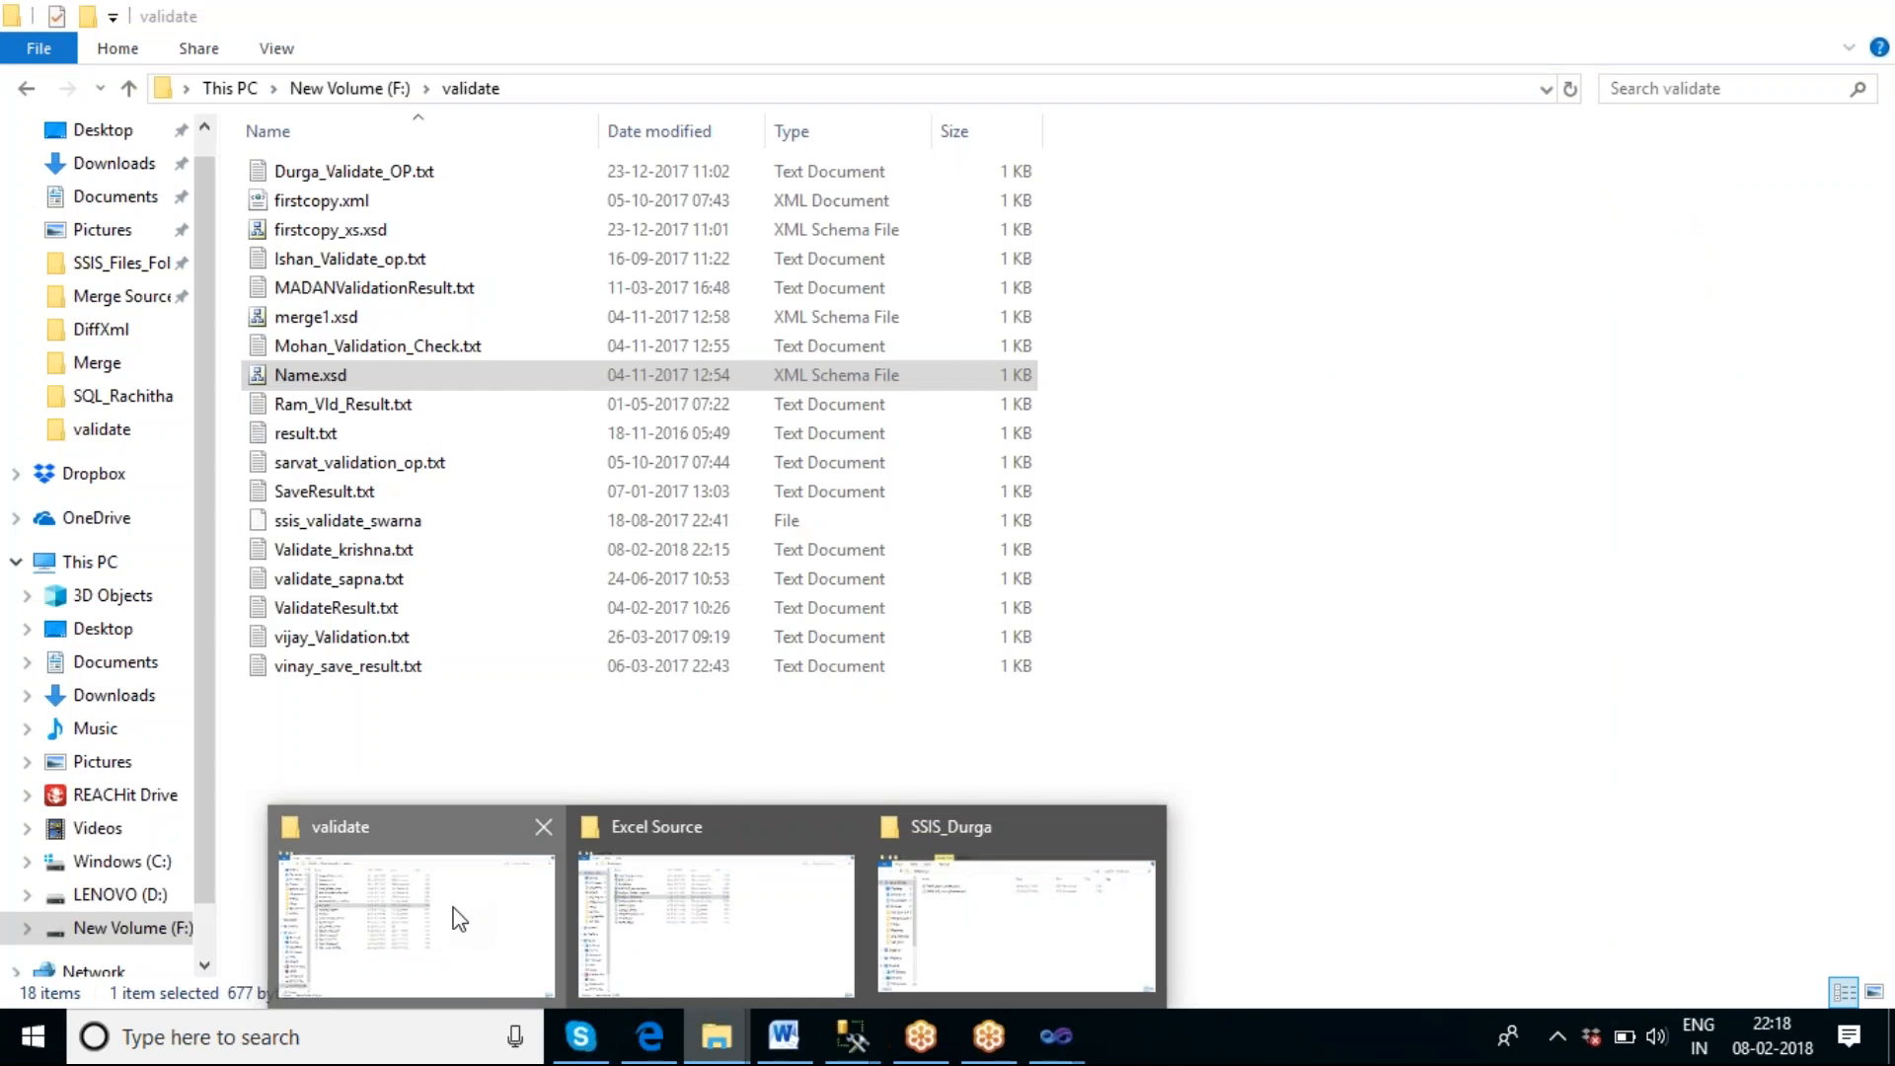
click(459, 918)
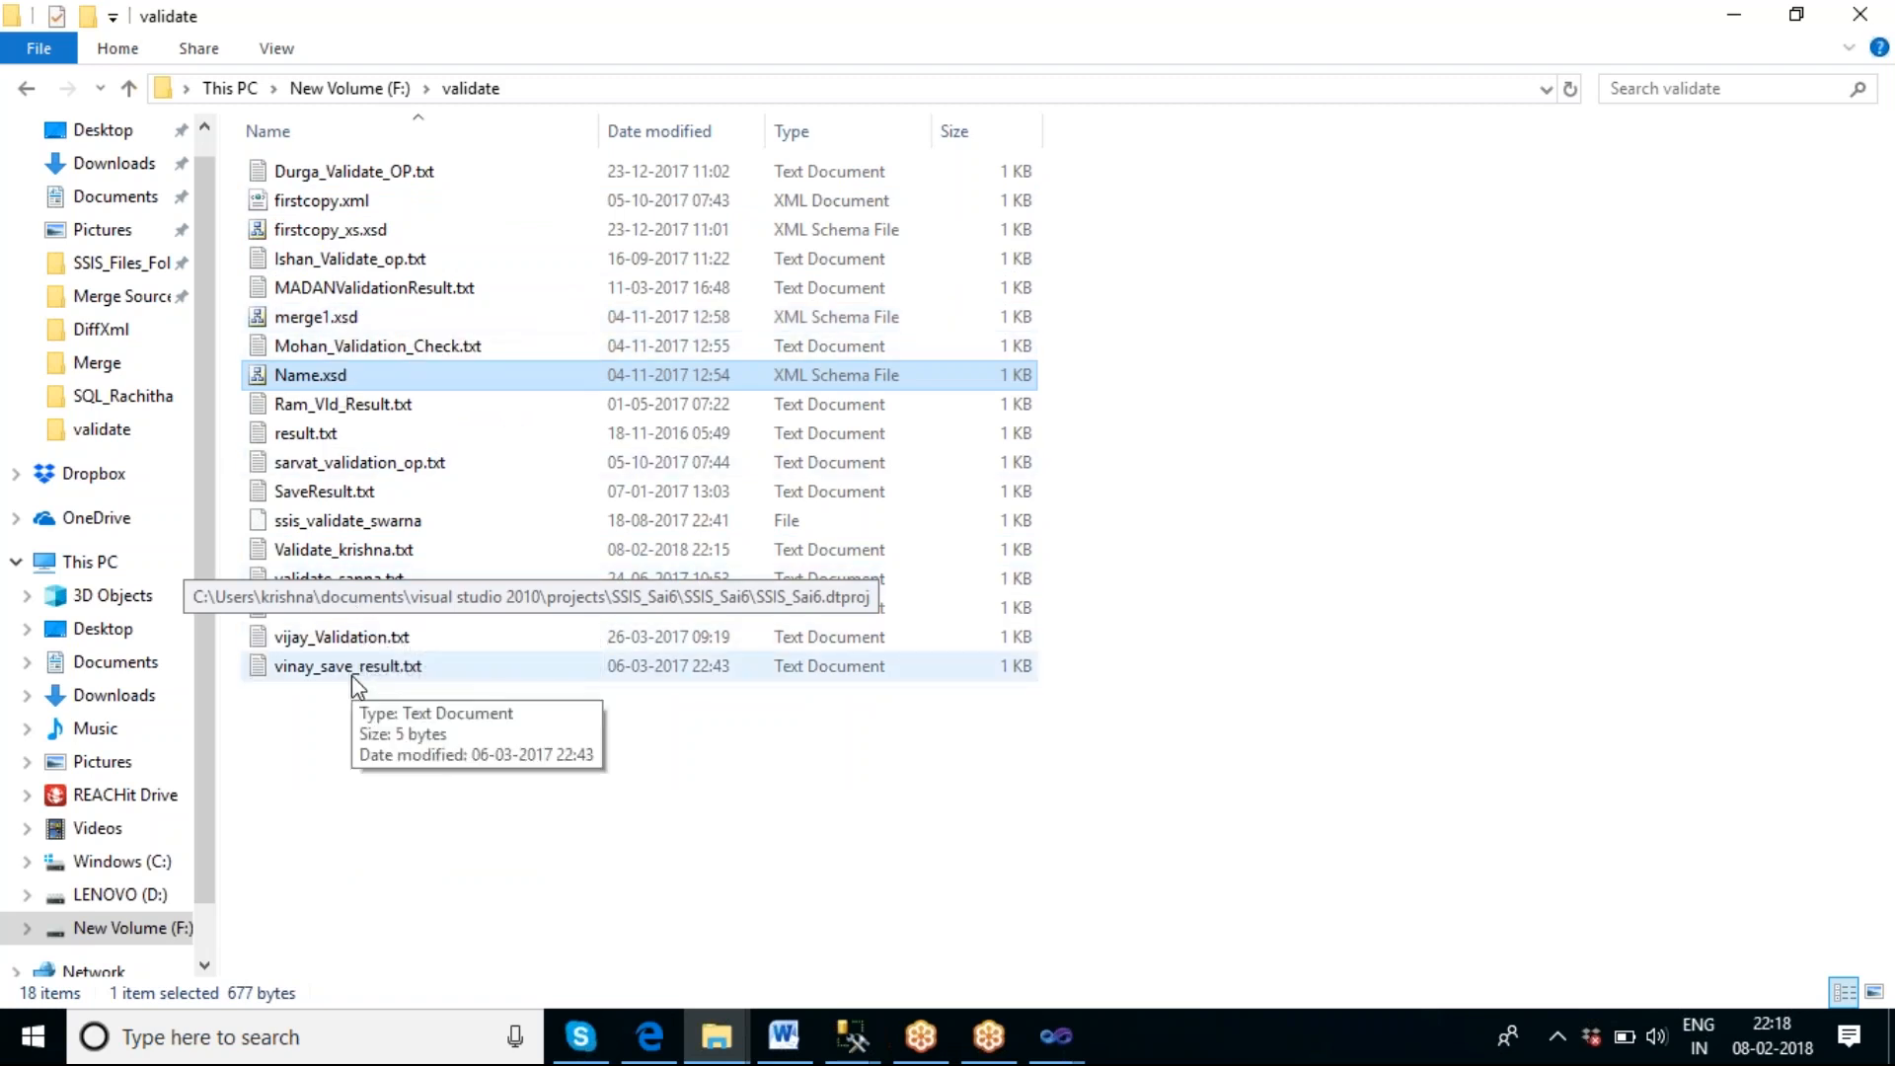
click(393, 818)
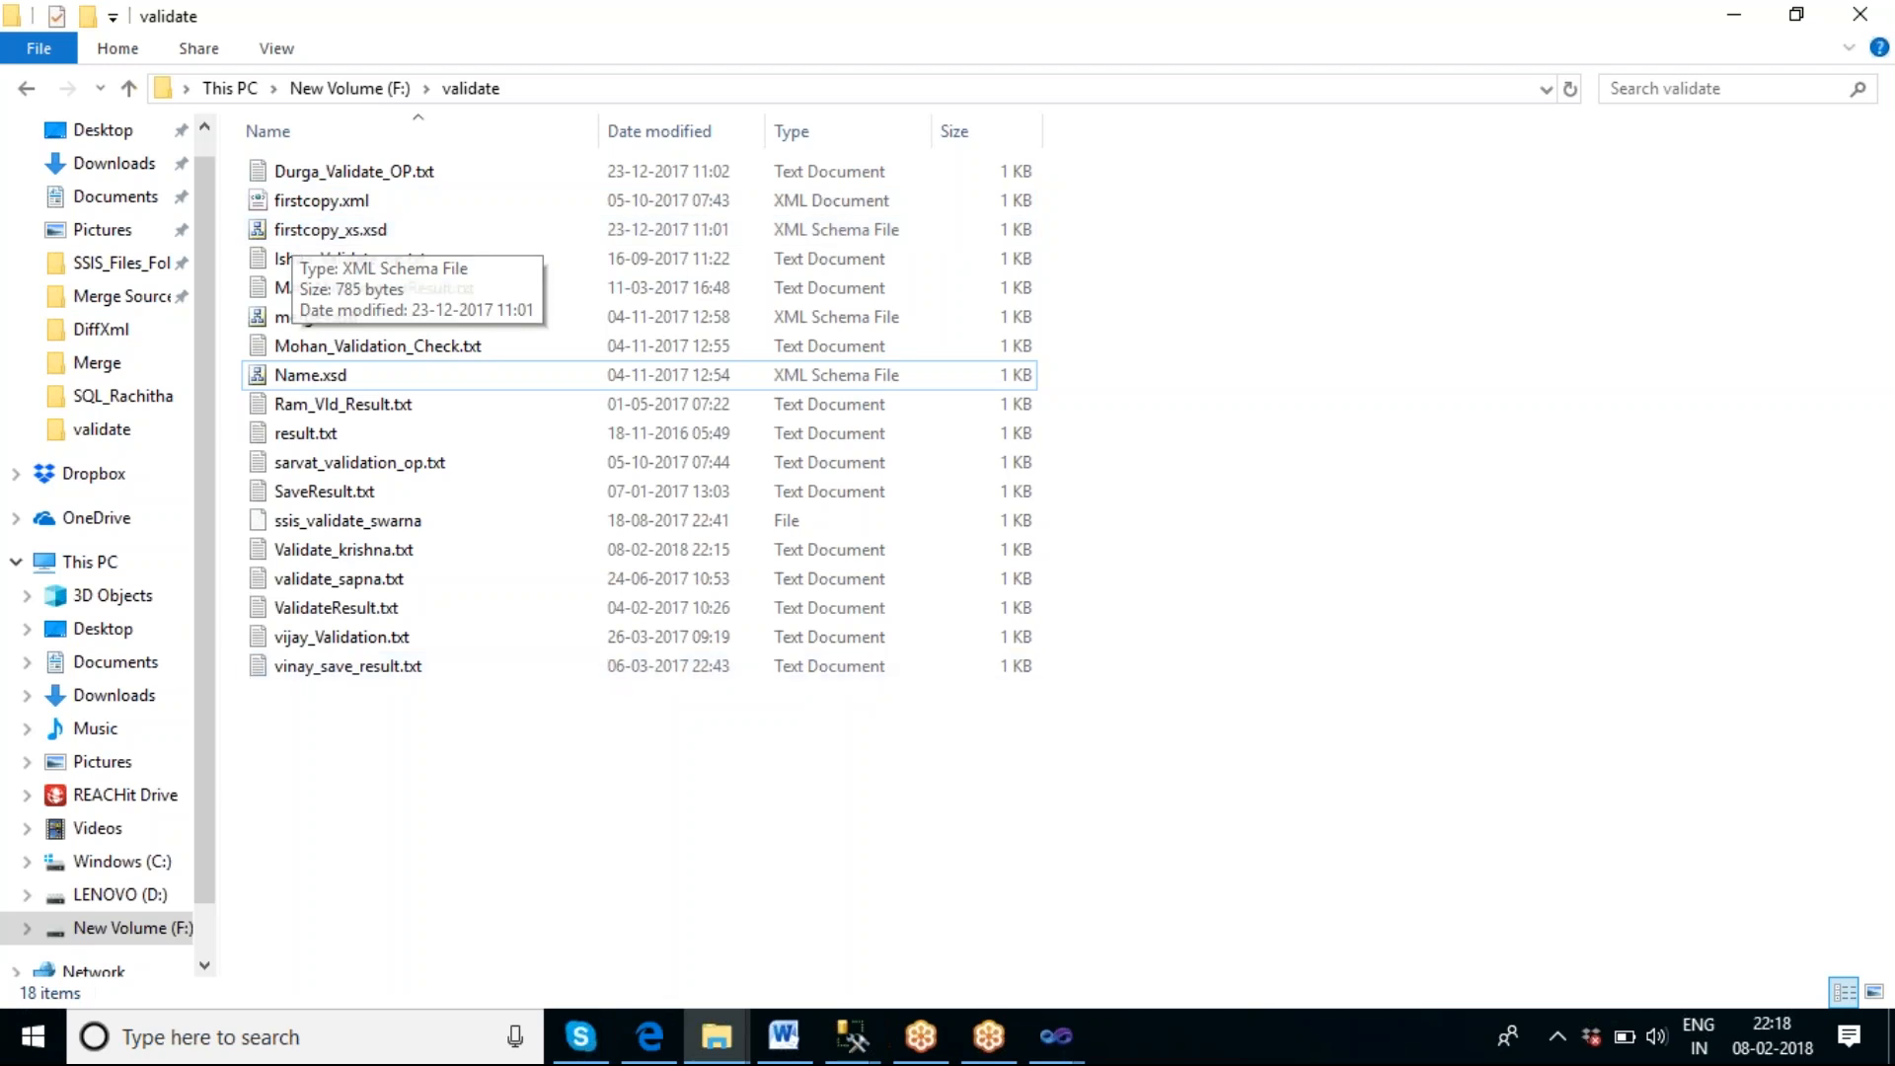
mouse_move(1071, 1038)
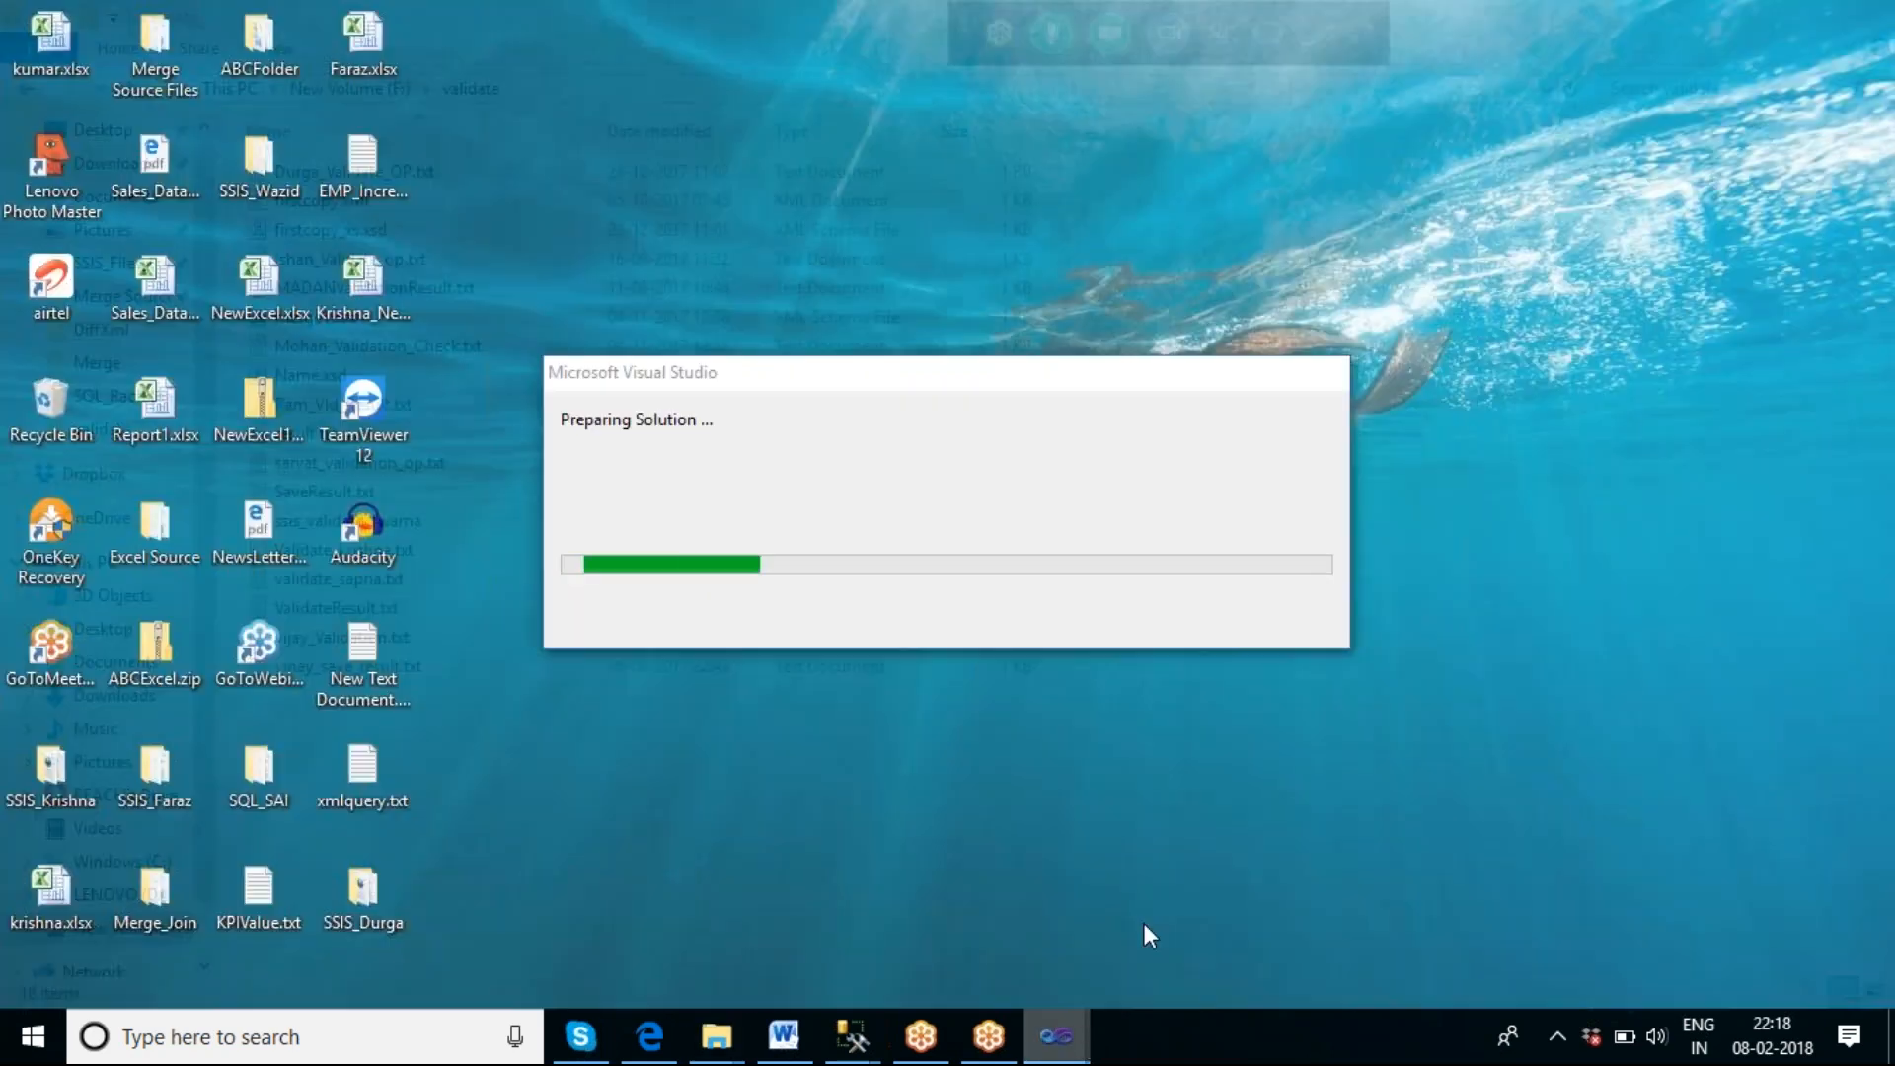
click(1143, 933)
mouse_move(1066, 1038)
click(920, 891)
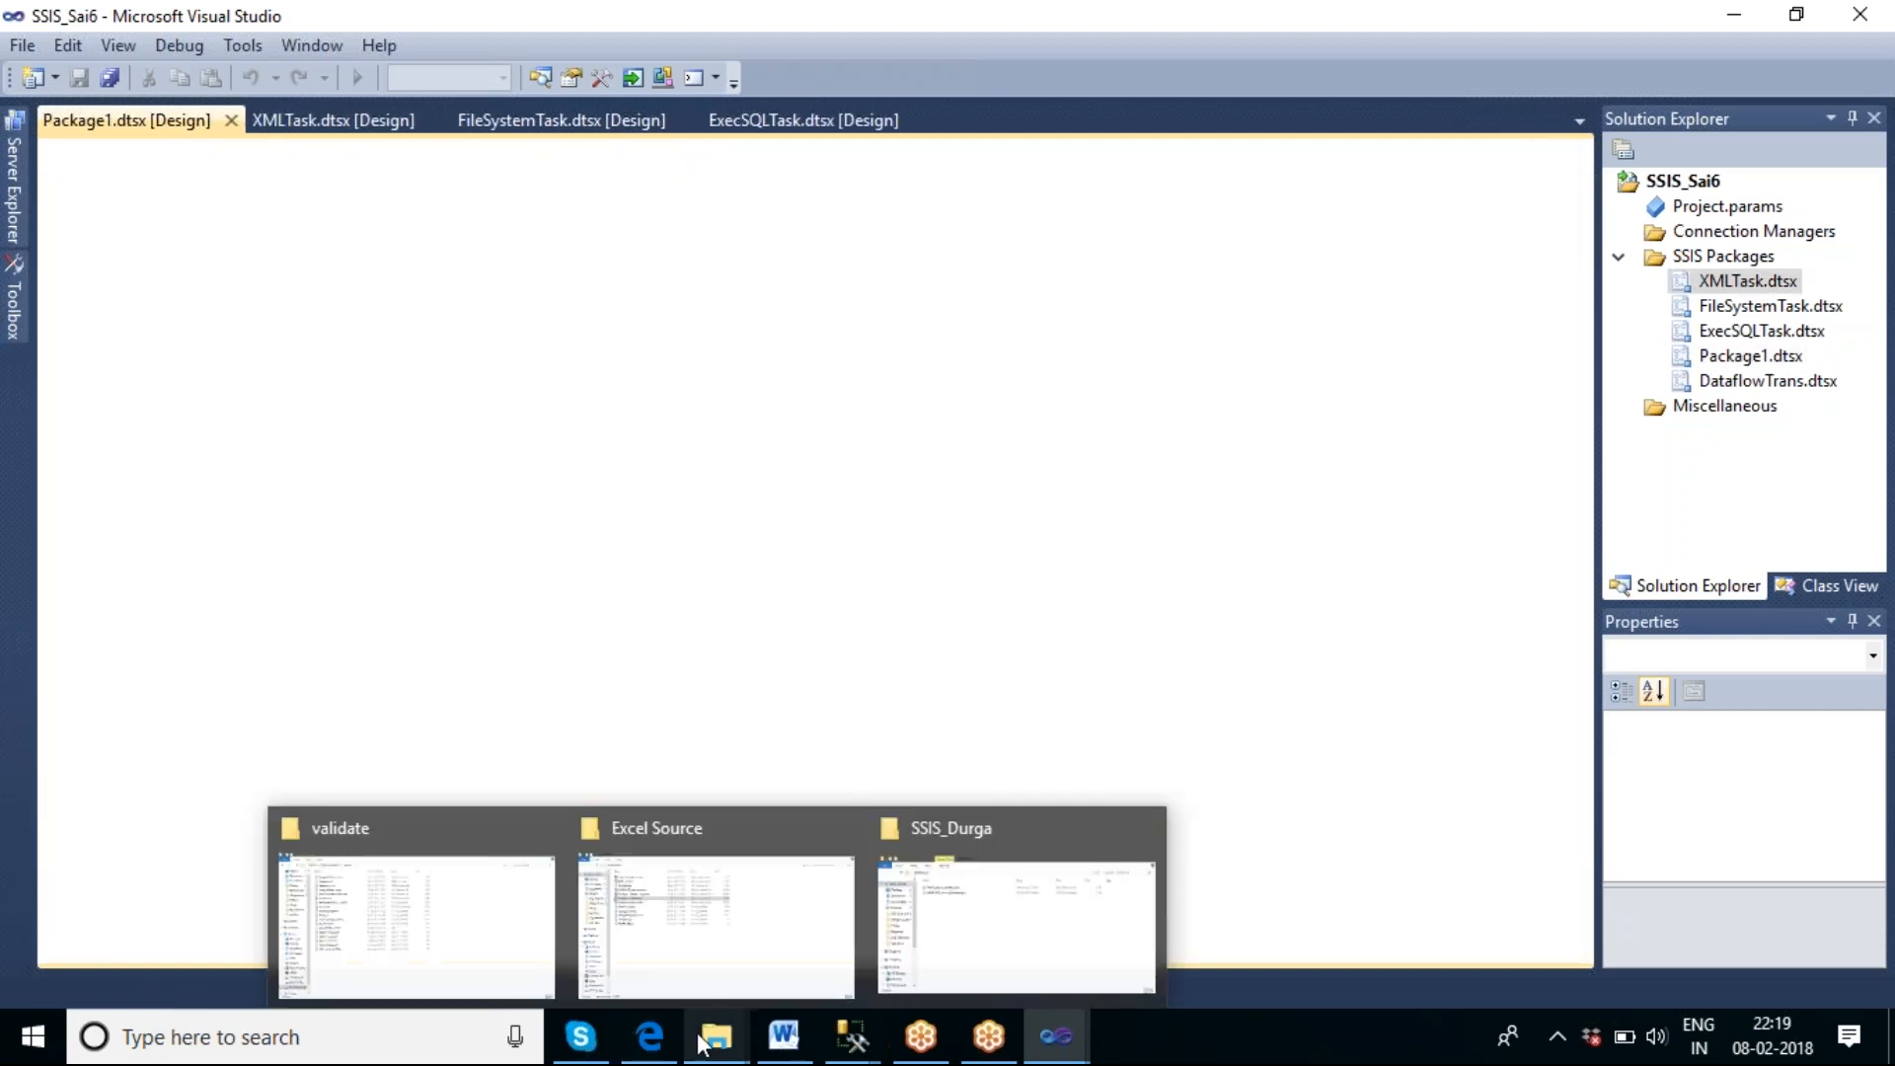
mouse_move(707, 1035)
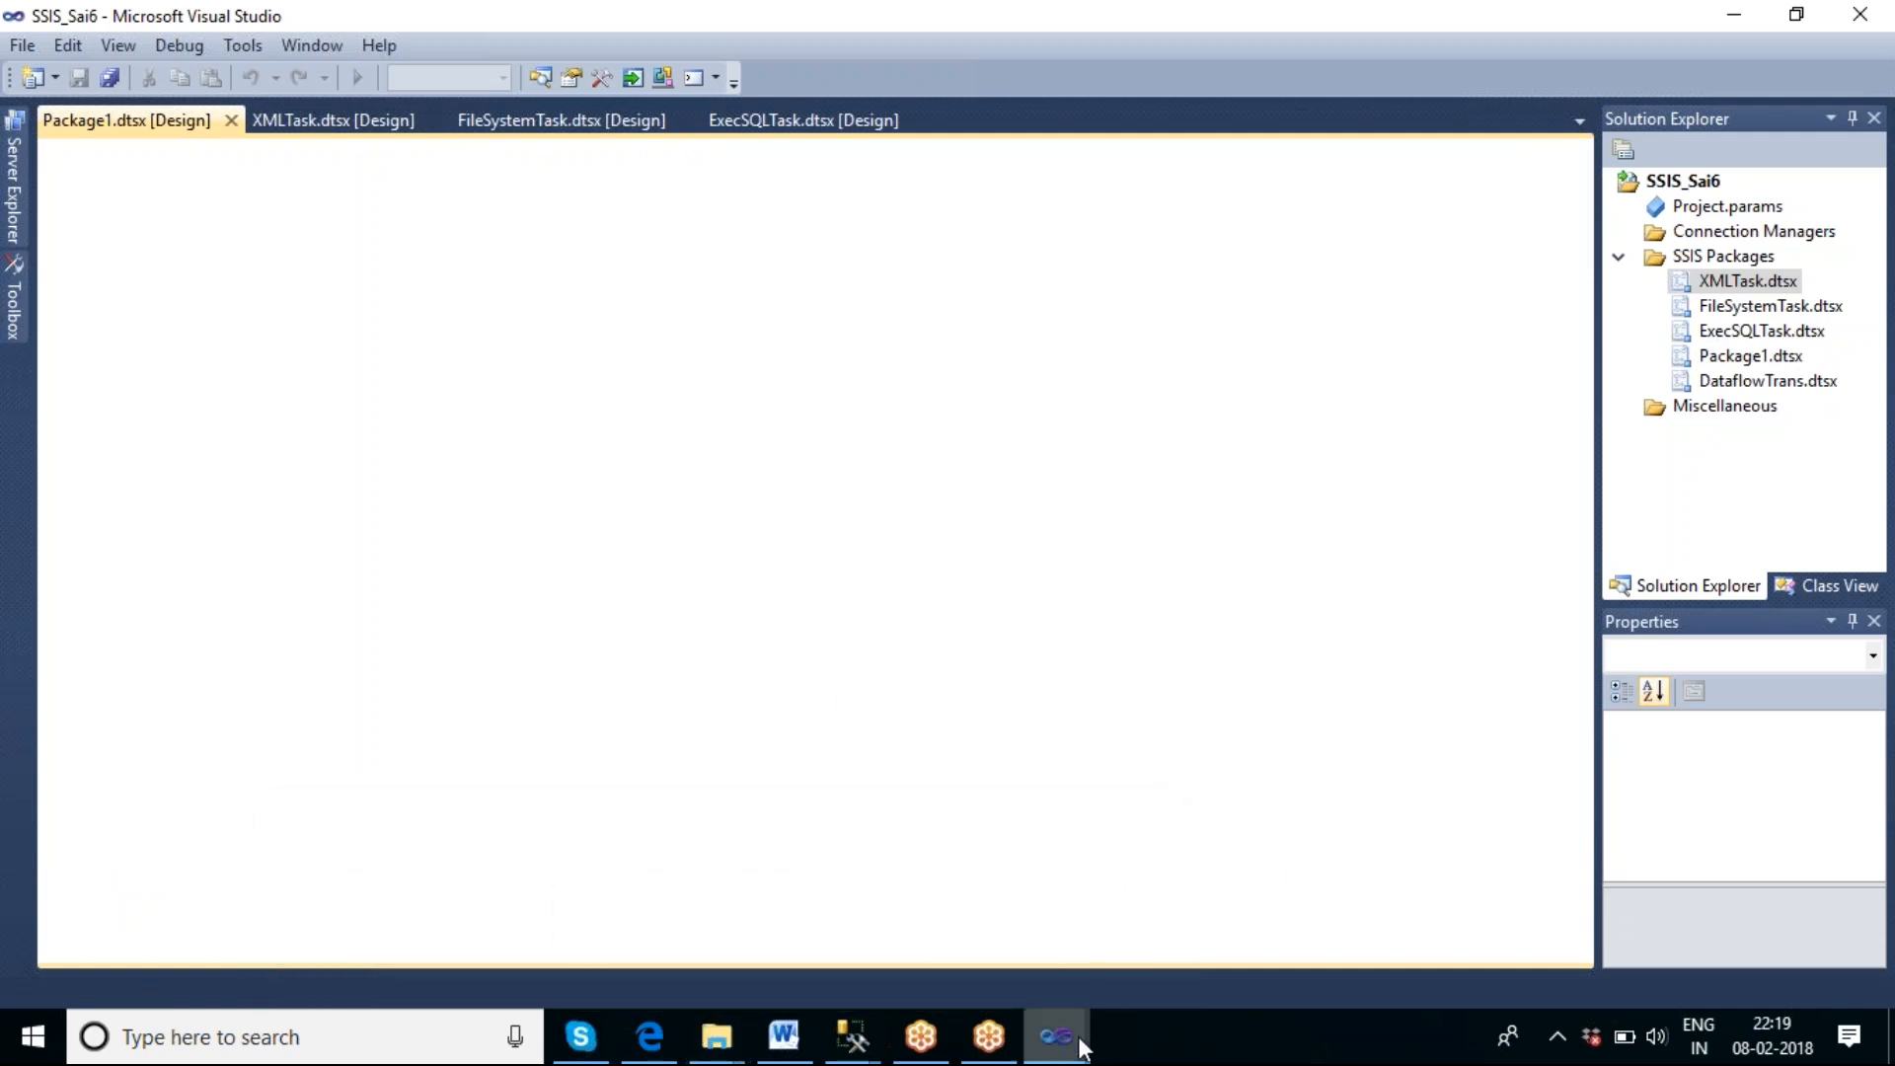
mouse_move(1078, 1034)
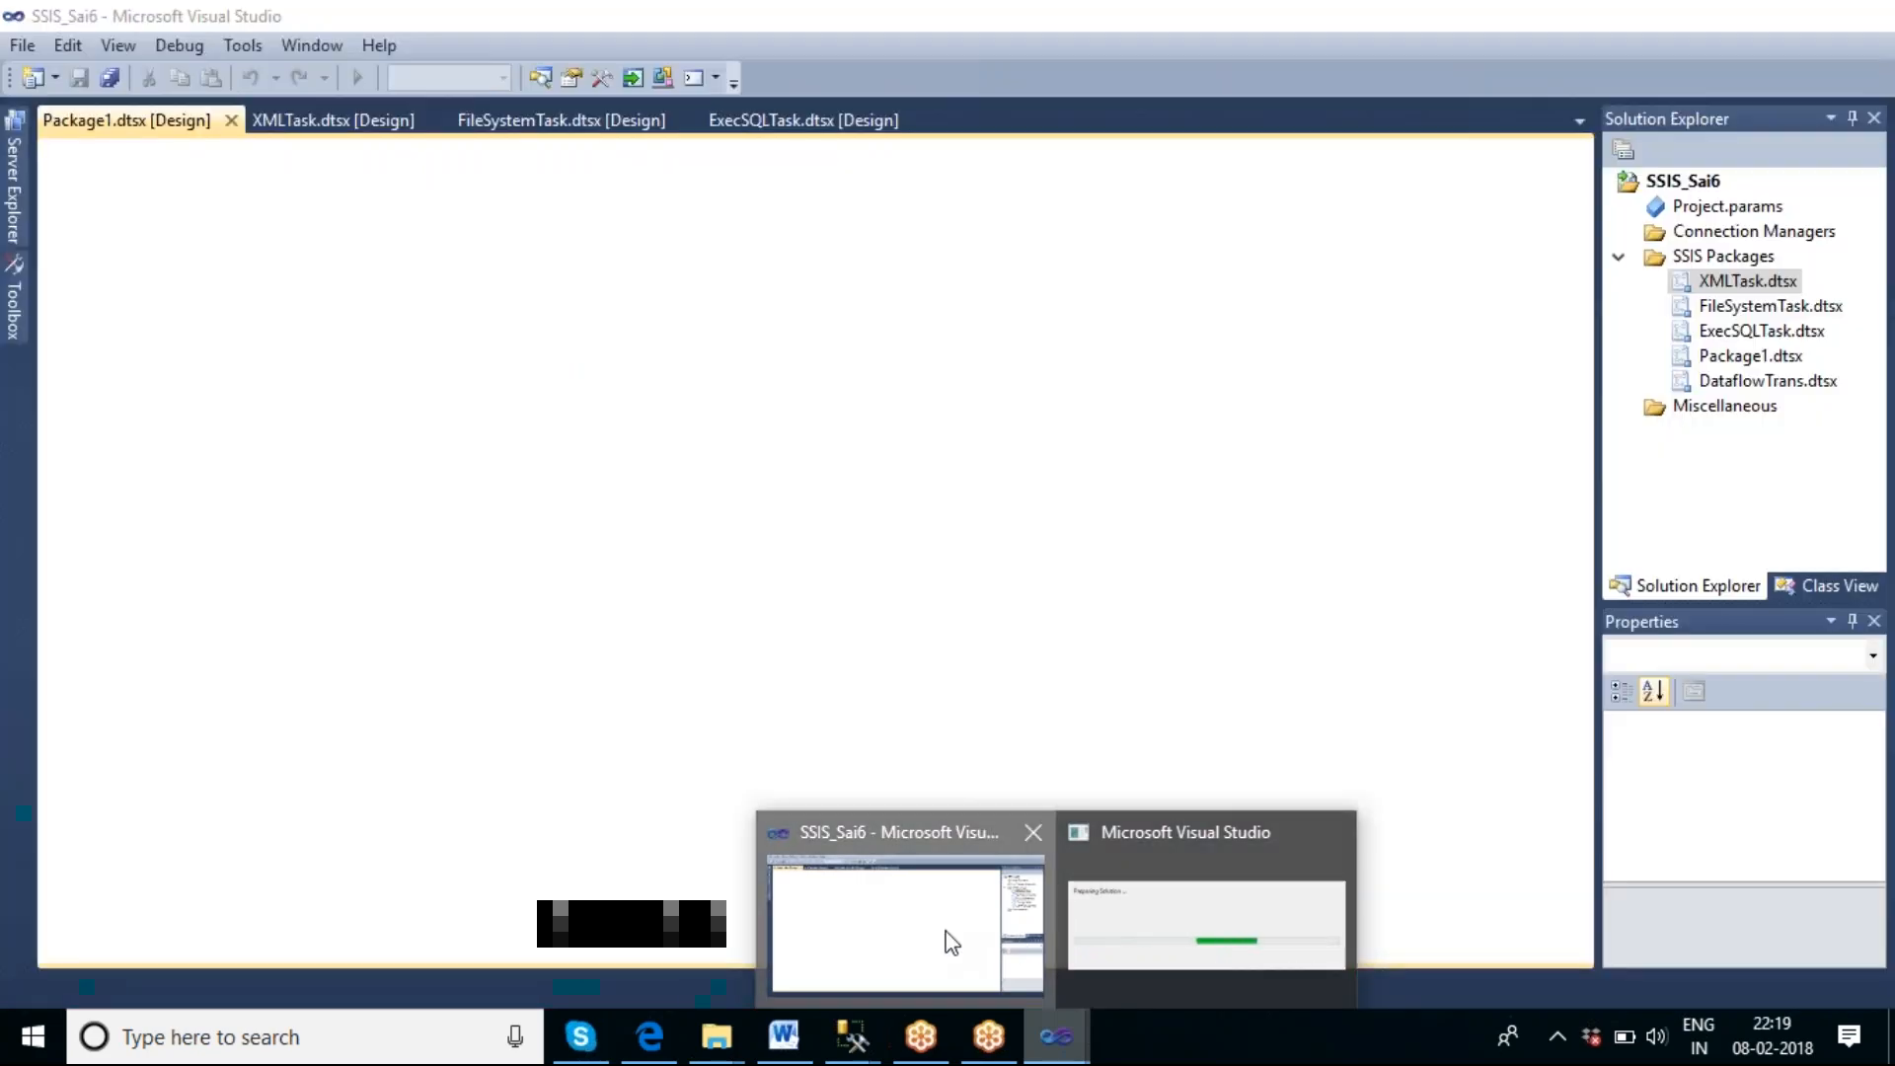
click(951, 941)
mouse_move(1073, 1035)
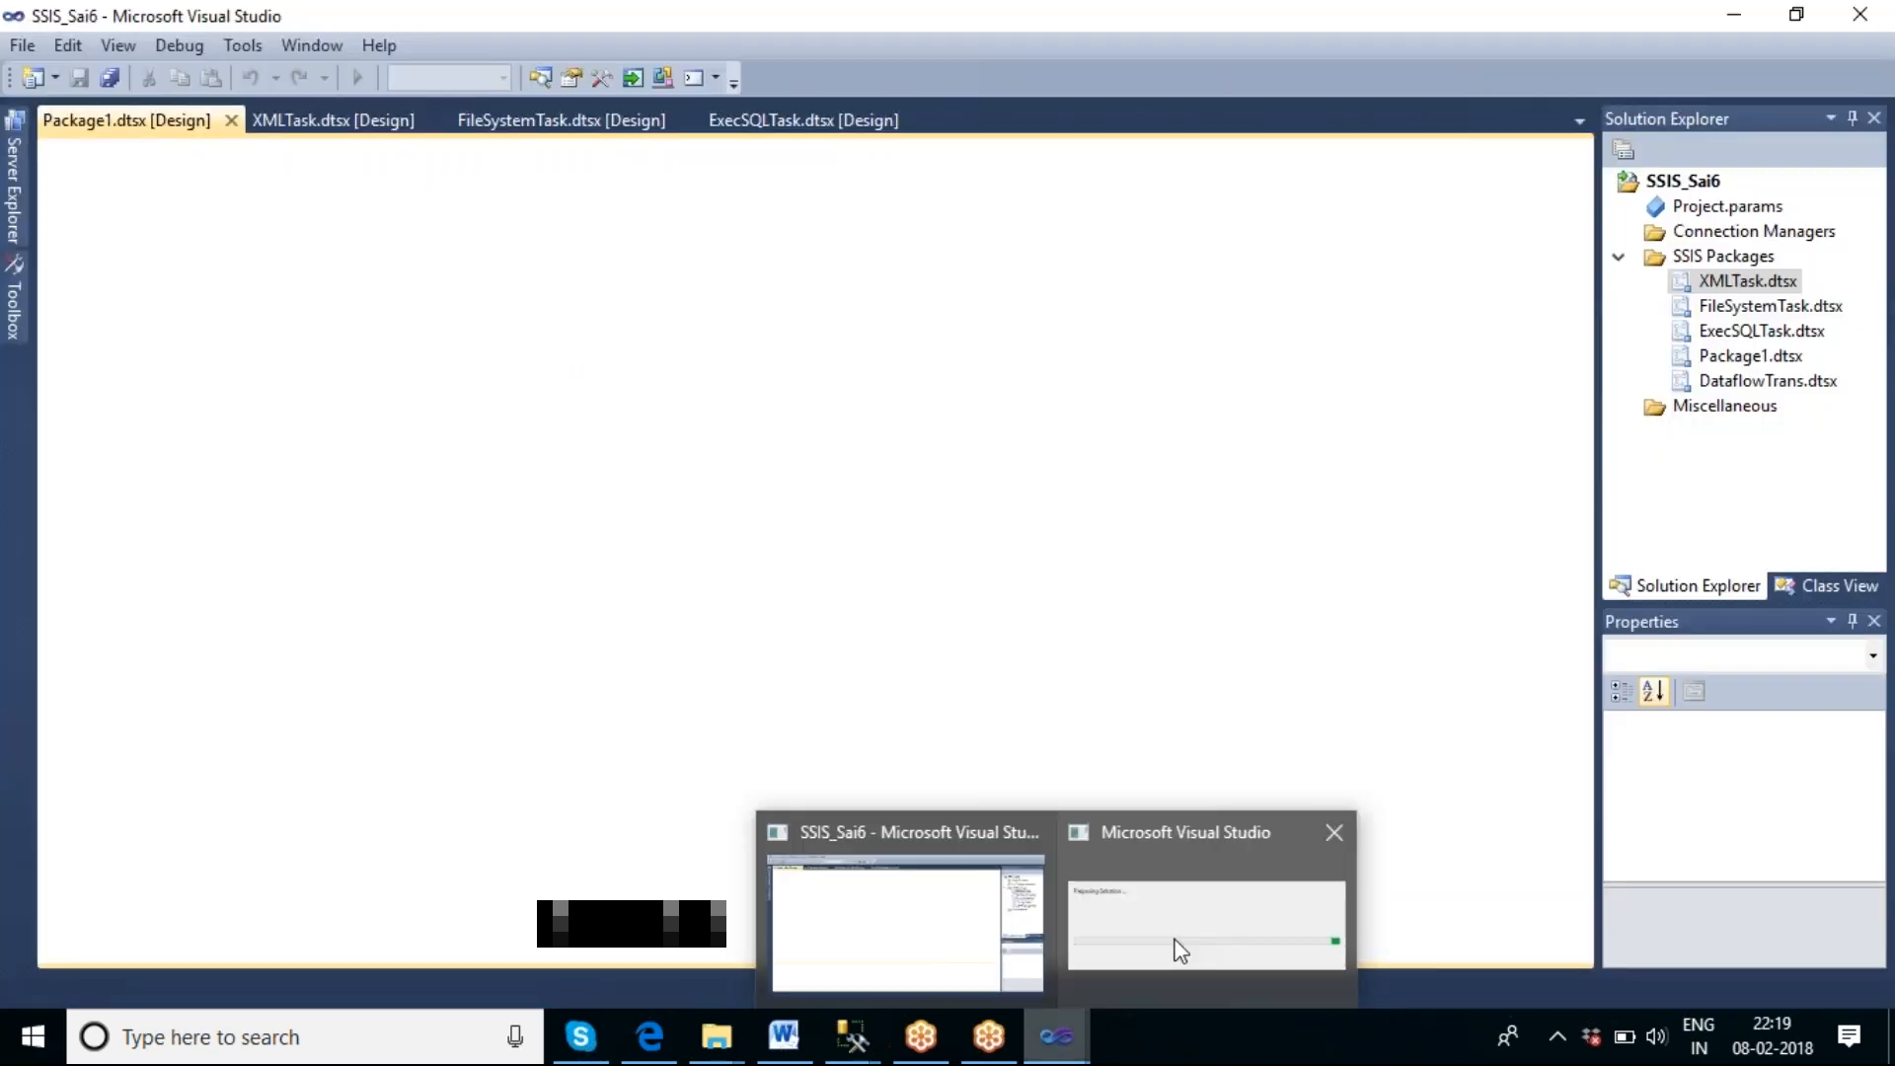
click(1177, 948)
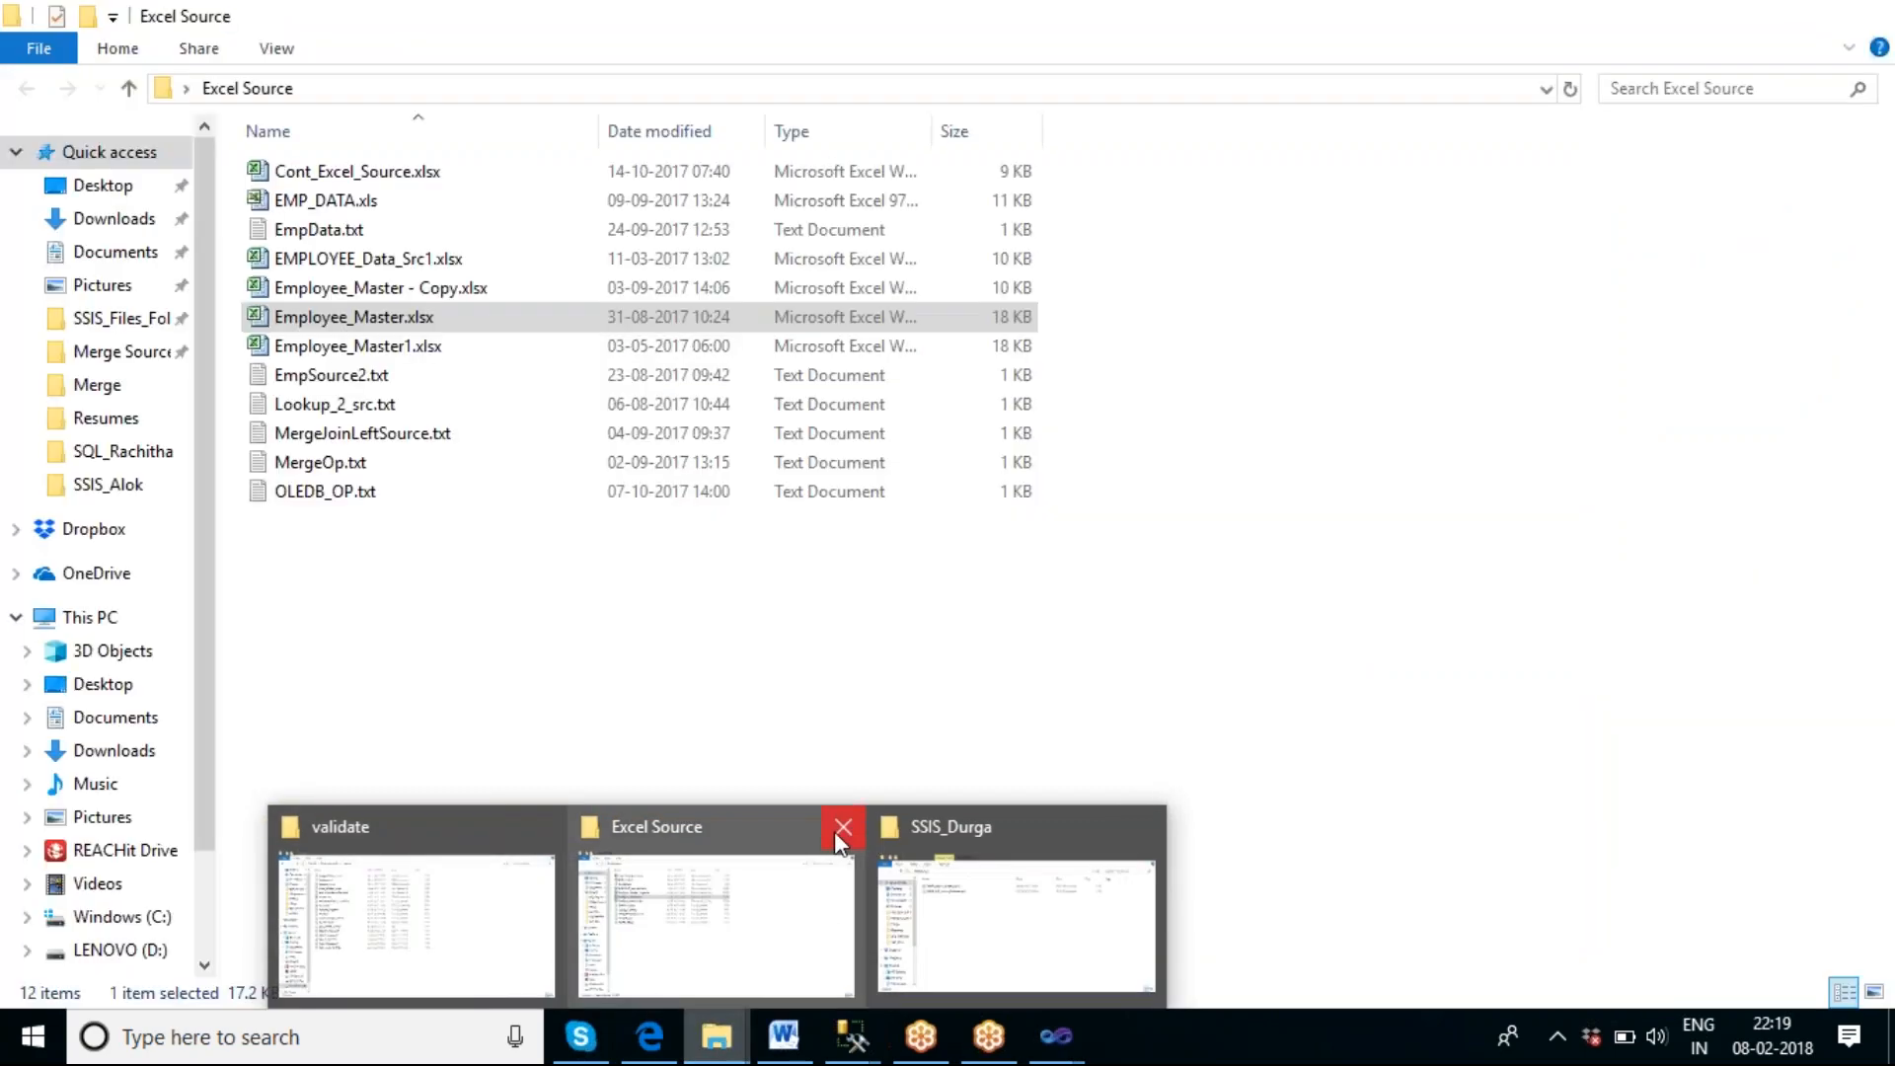
Close the Excel Source and SSIS_Durga folder windows, keeping the validate folder open.
click(841, 829)
click(994, 829)
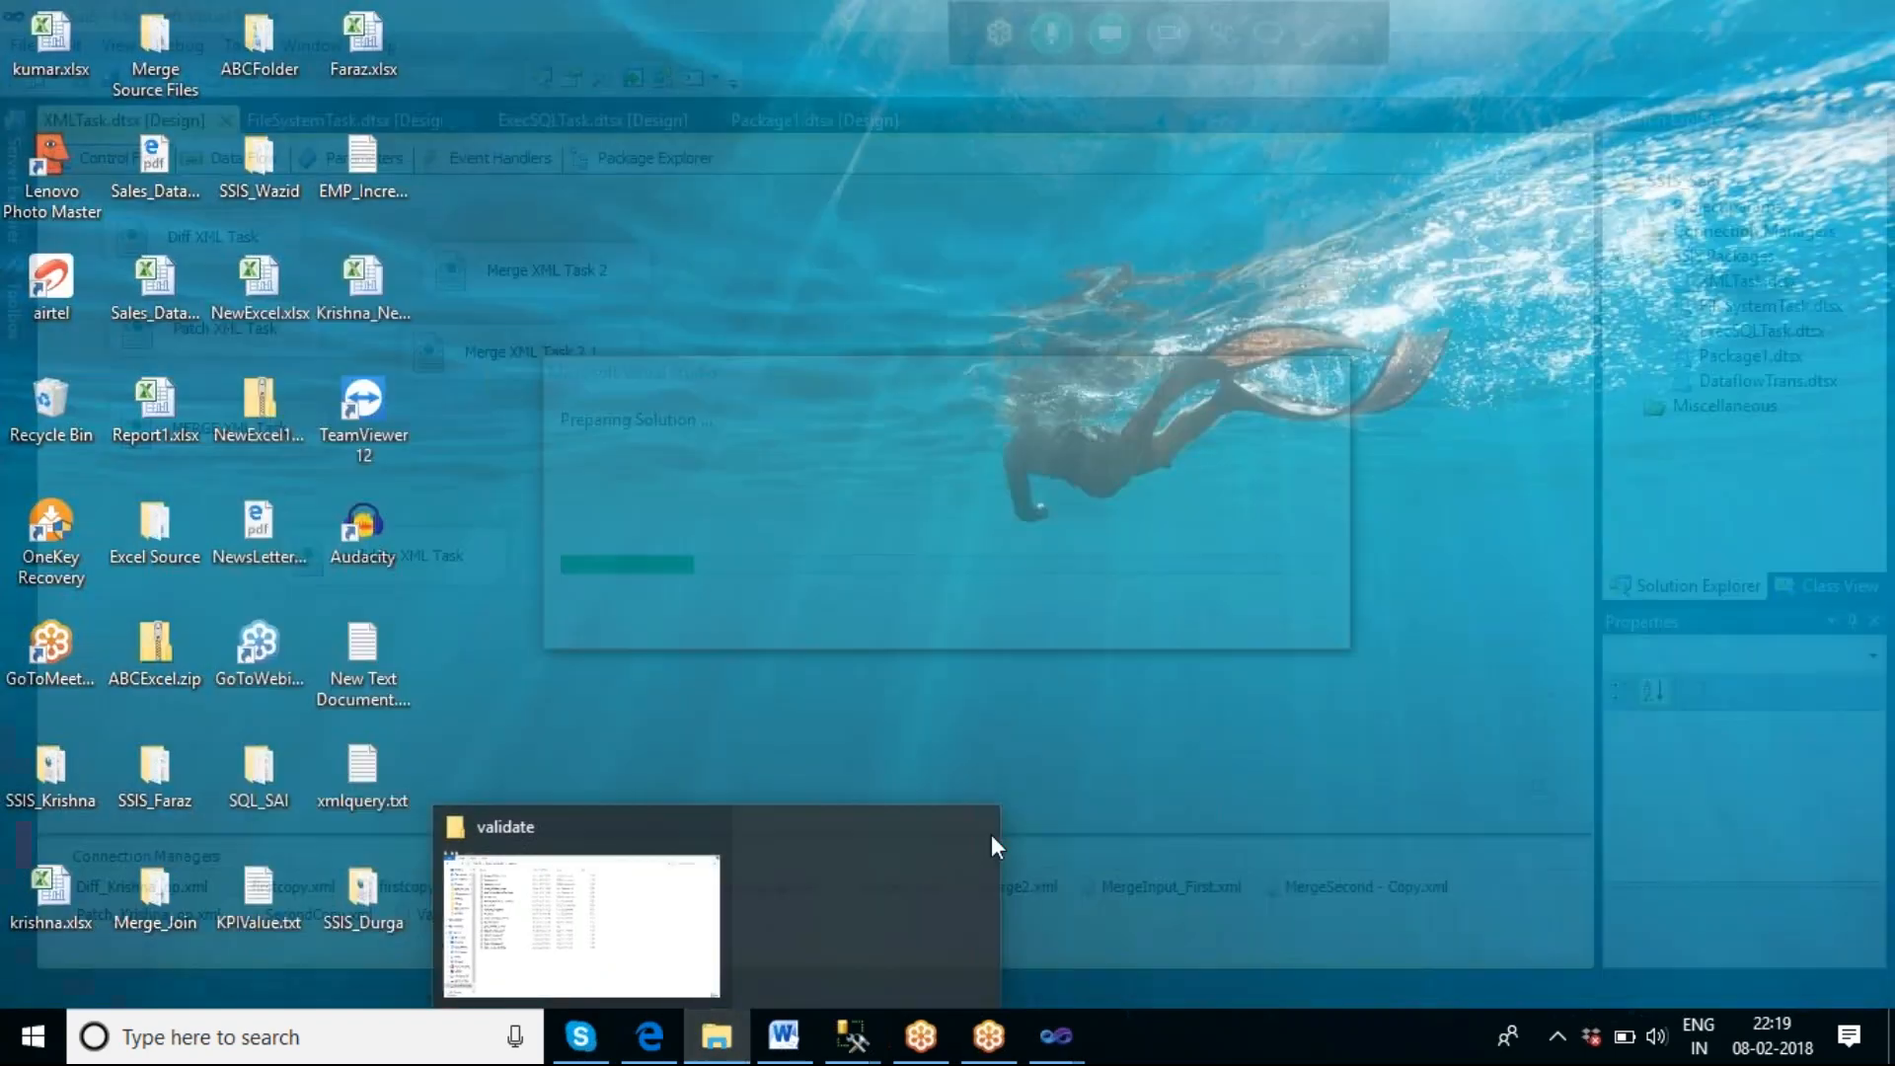
click(766, 923)
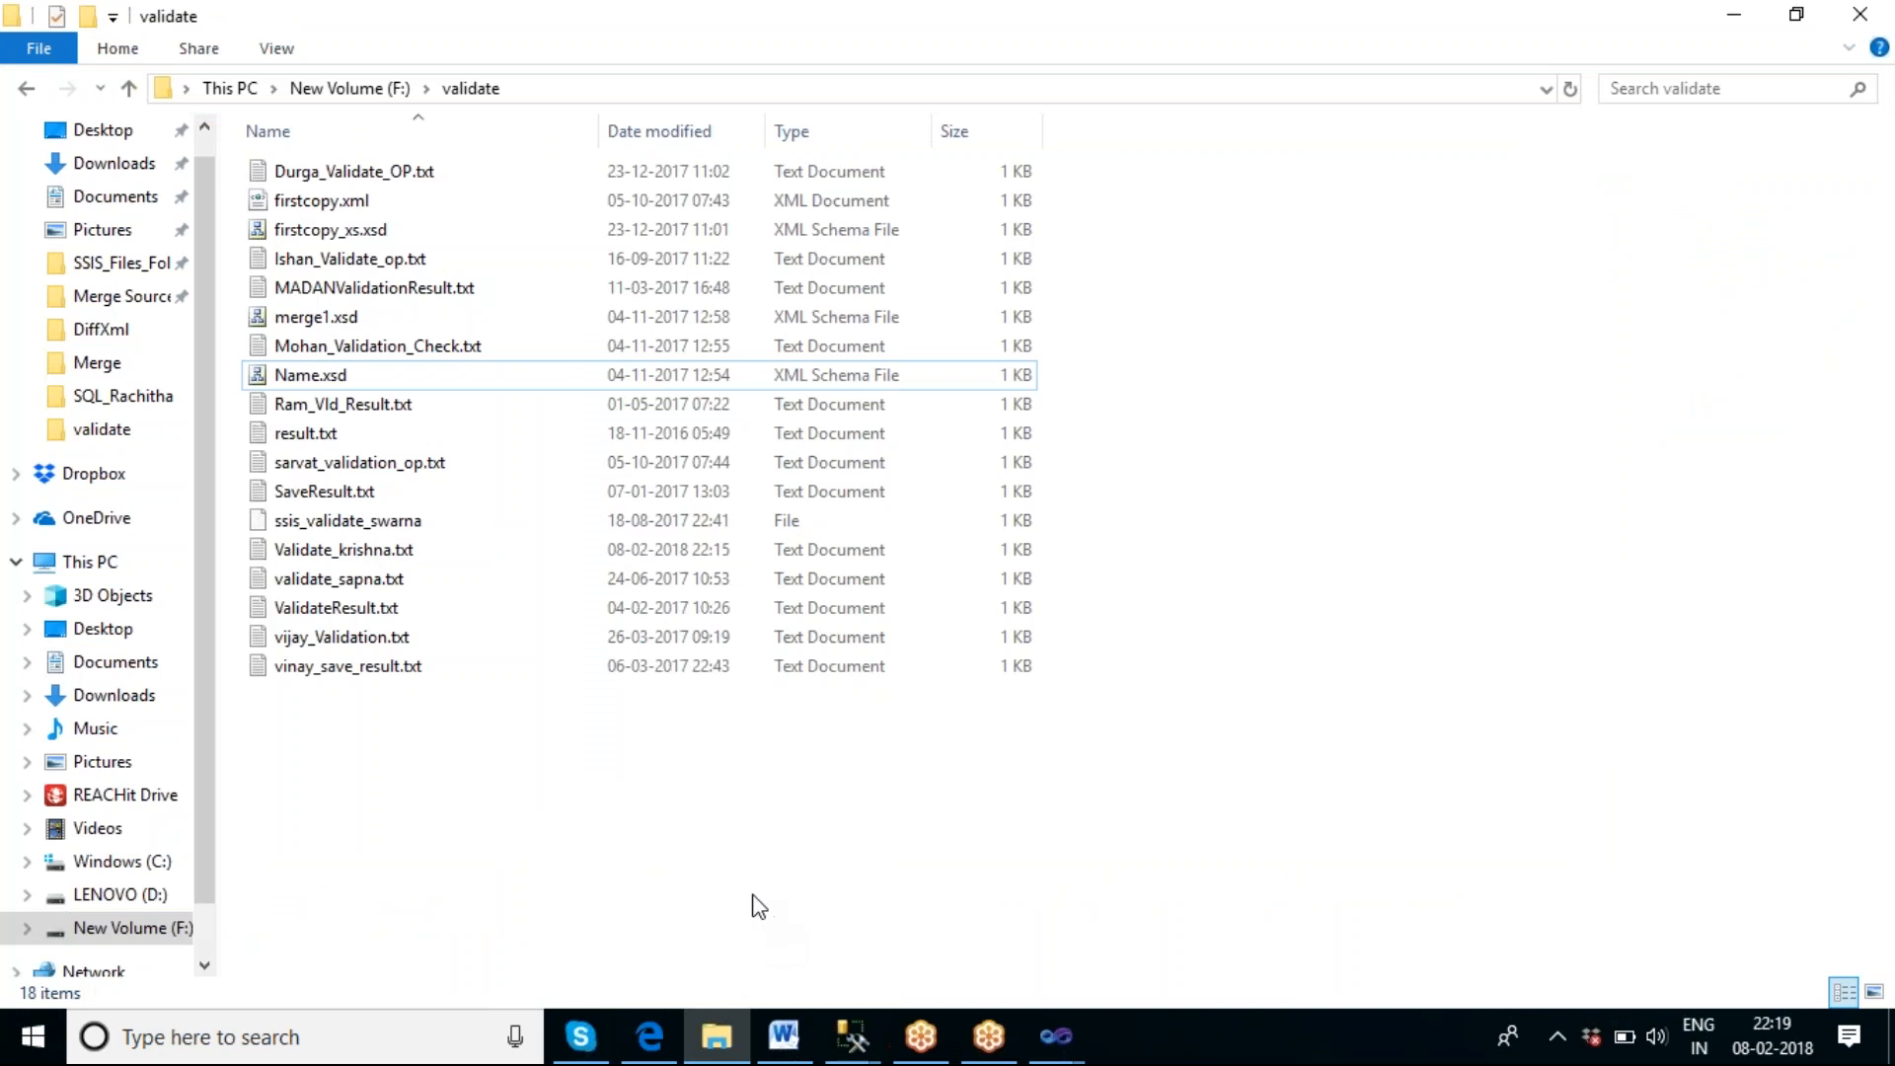
Return to the SSIS_Sai6 project in Visual Studio and close both the source and design views of Name.xsd.
click(1056, 1036)
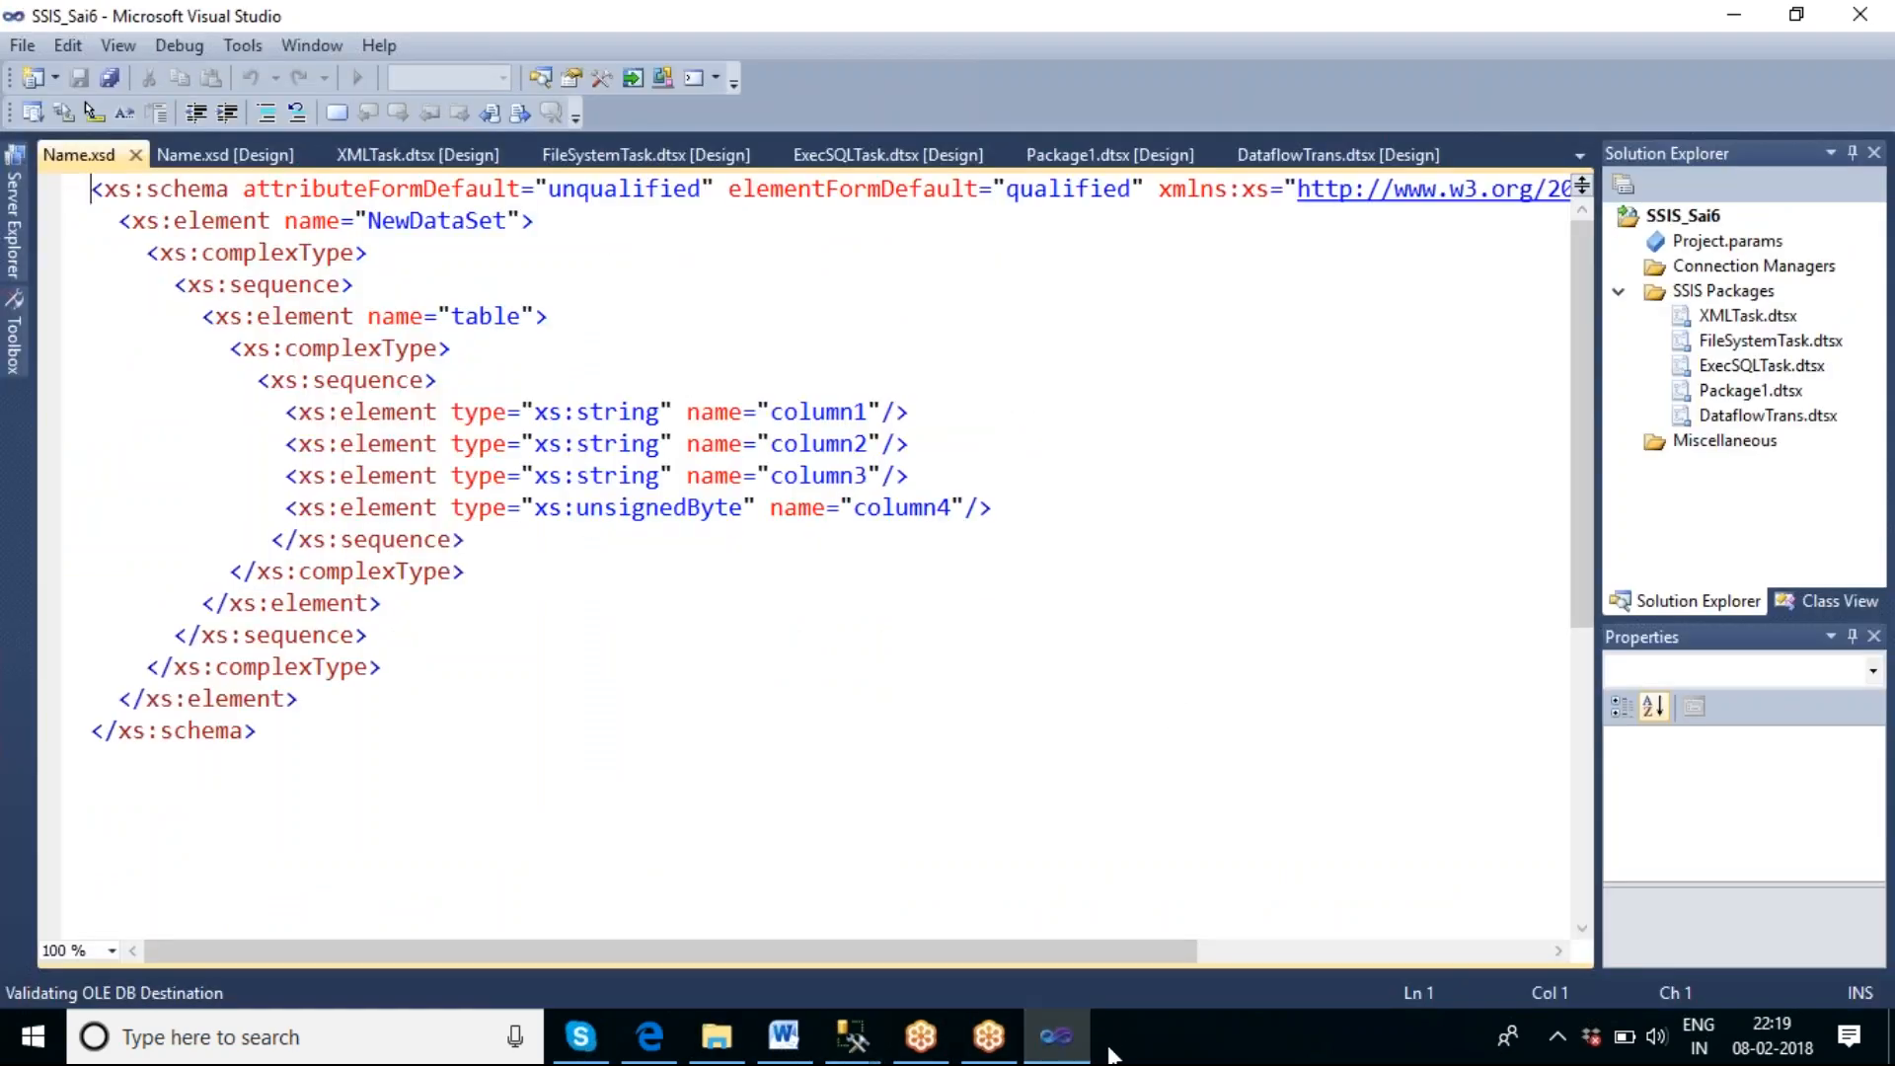
mouse_move(1069, 1042)
click(163, 155)
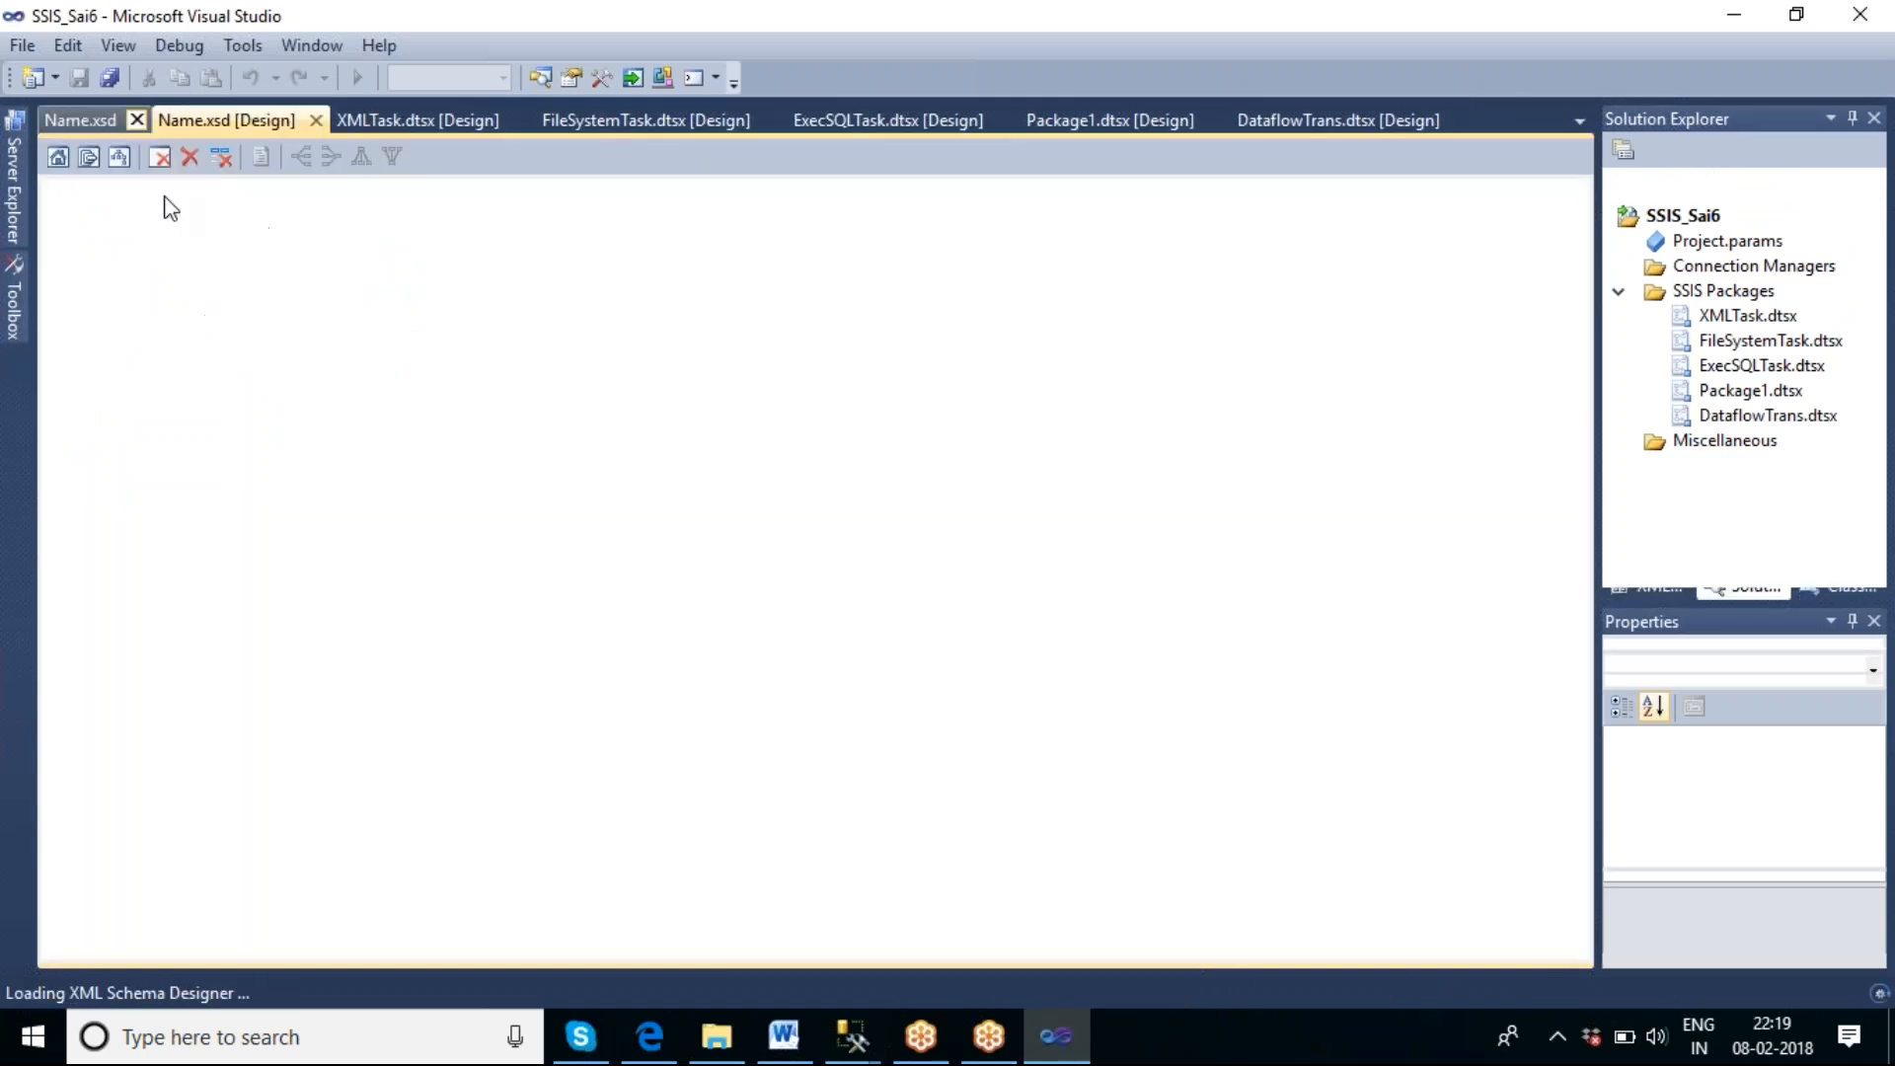
click(136, 121)
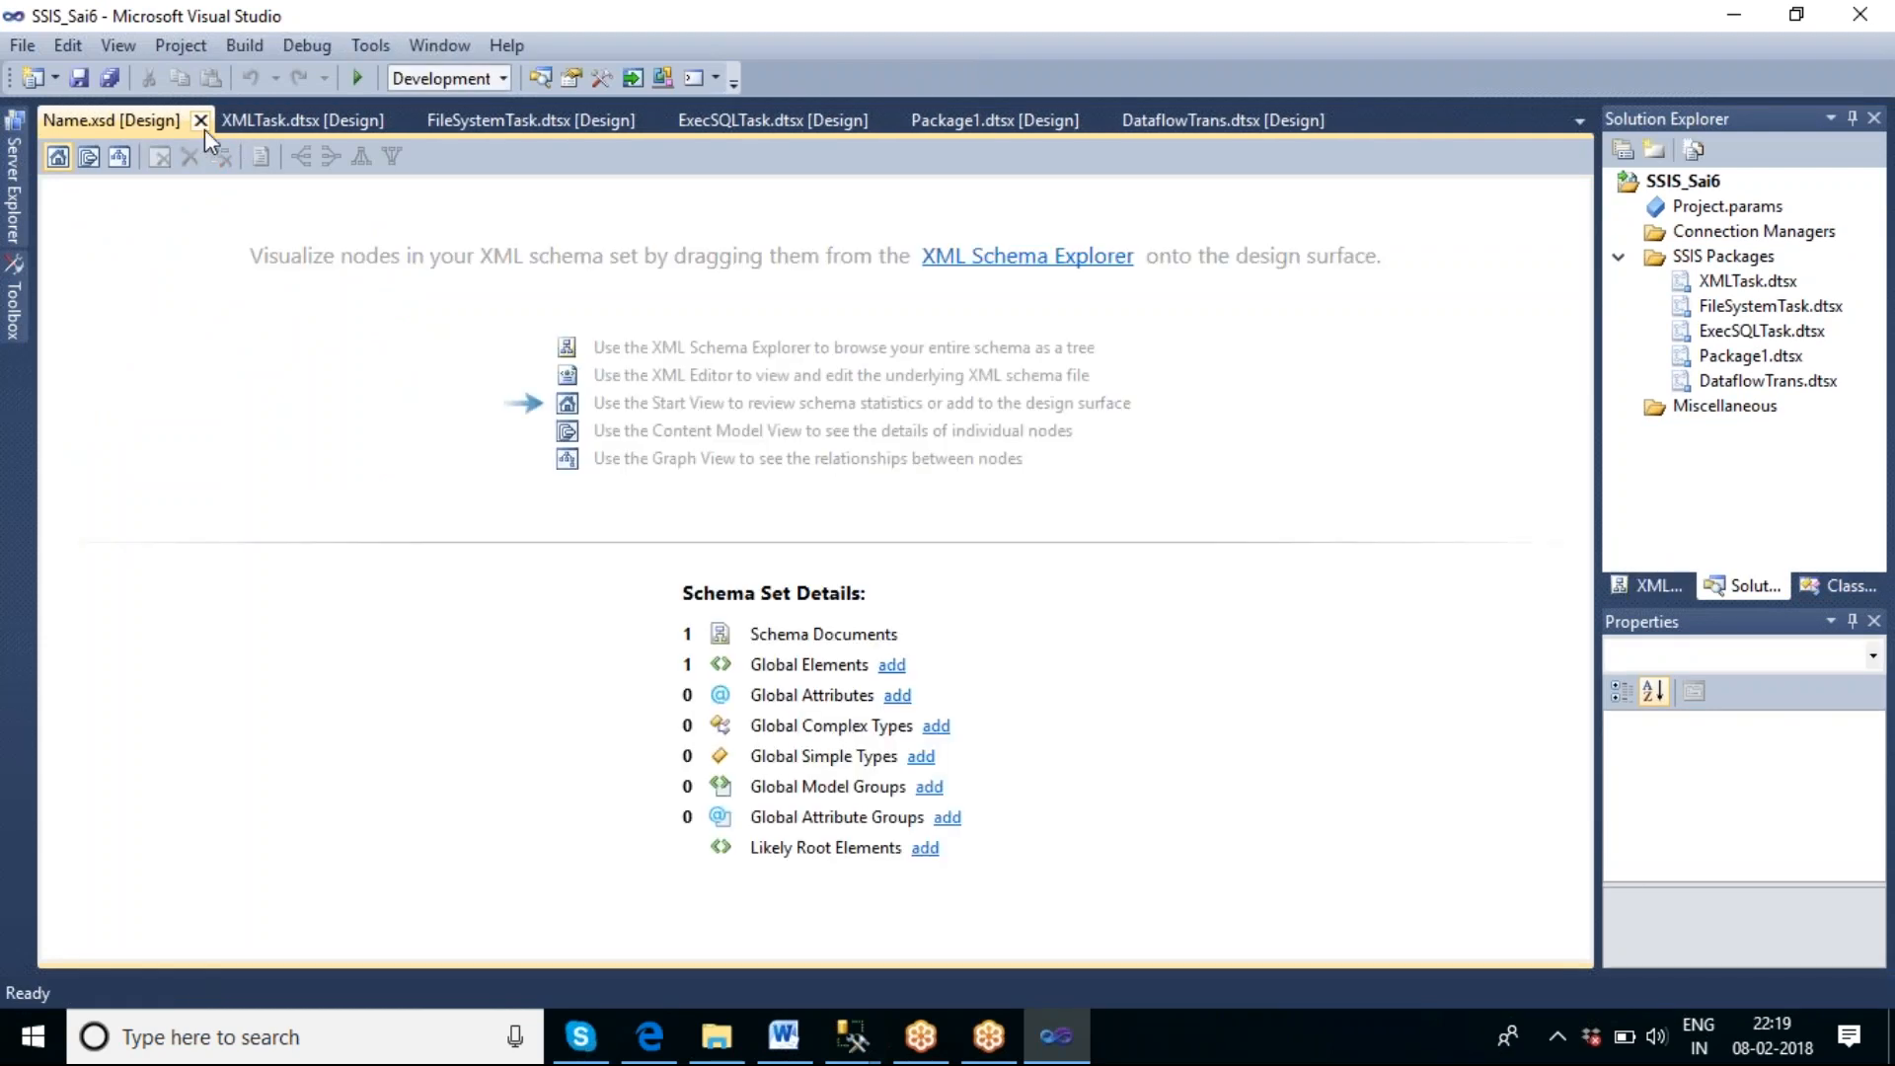
click(202, 127)
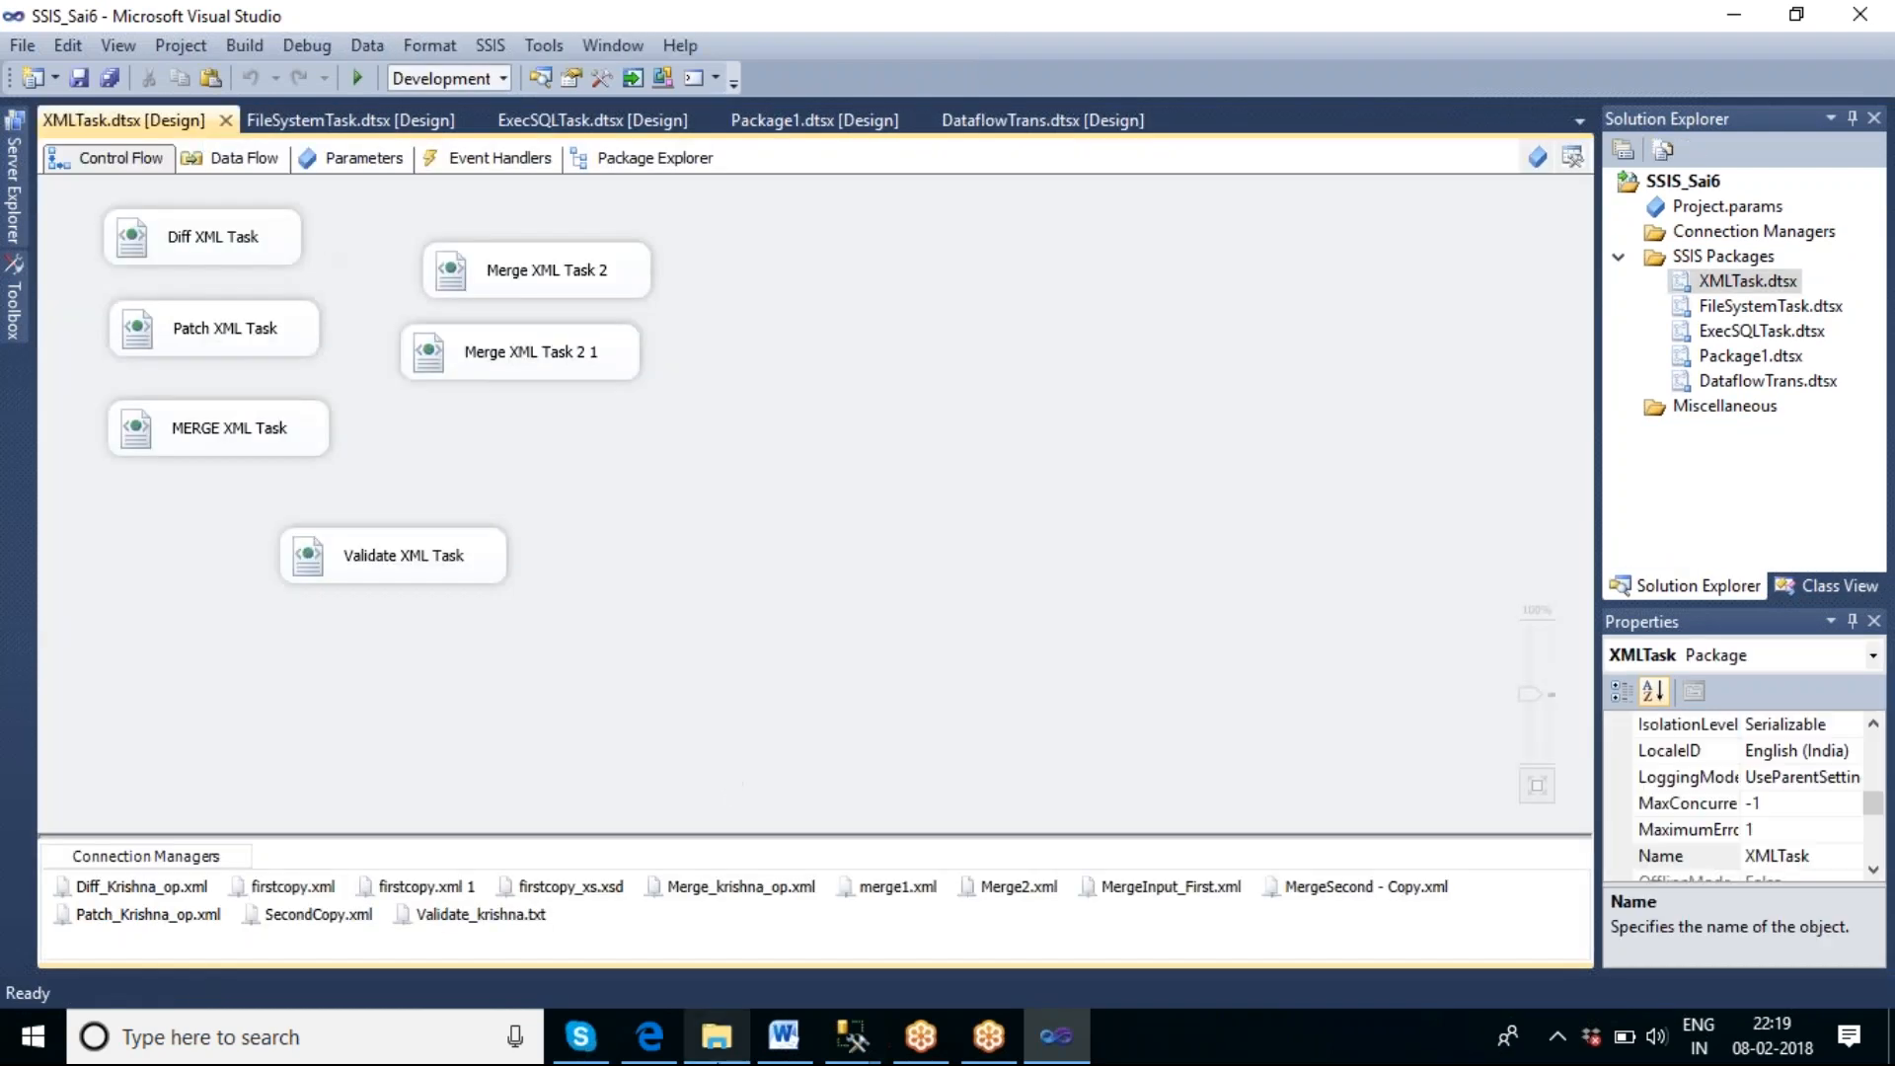
Open firstcopy_xs.xsd from the validate folder in Visual Studio's schema designer.
click(717, 1037)
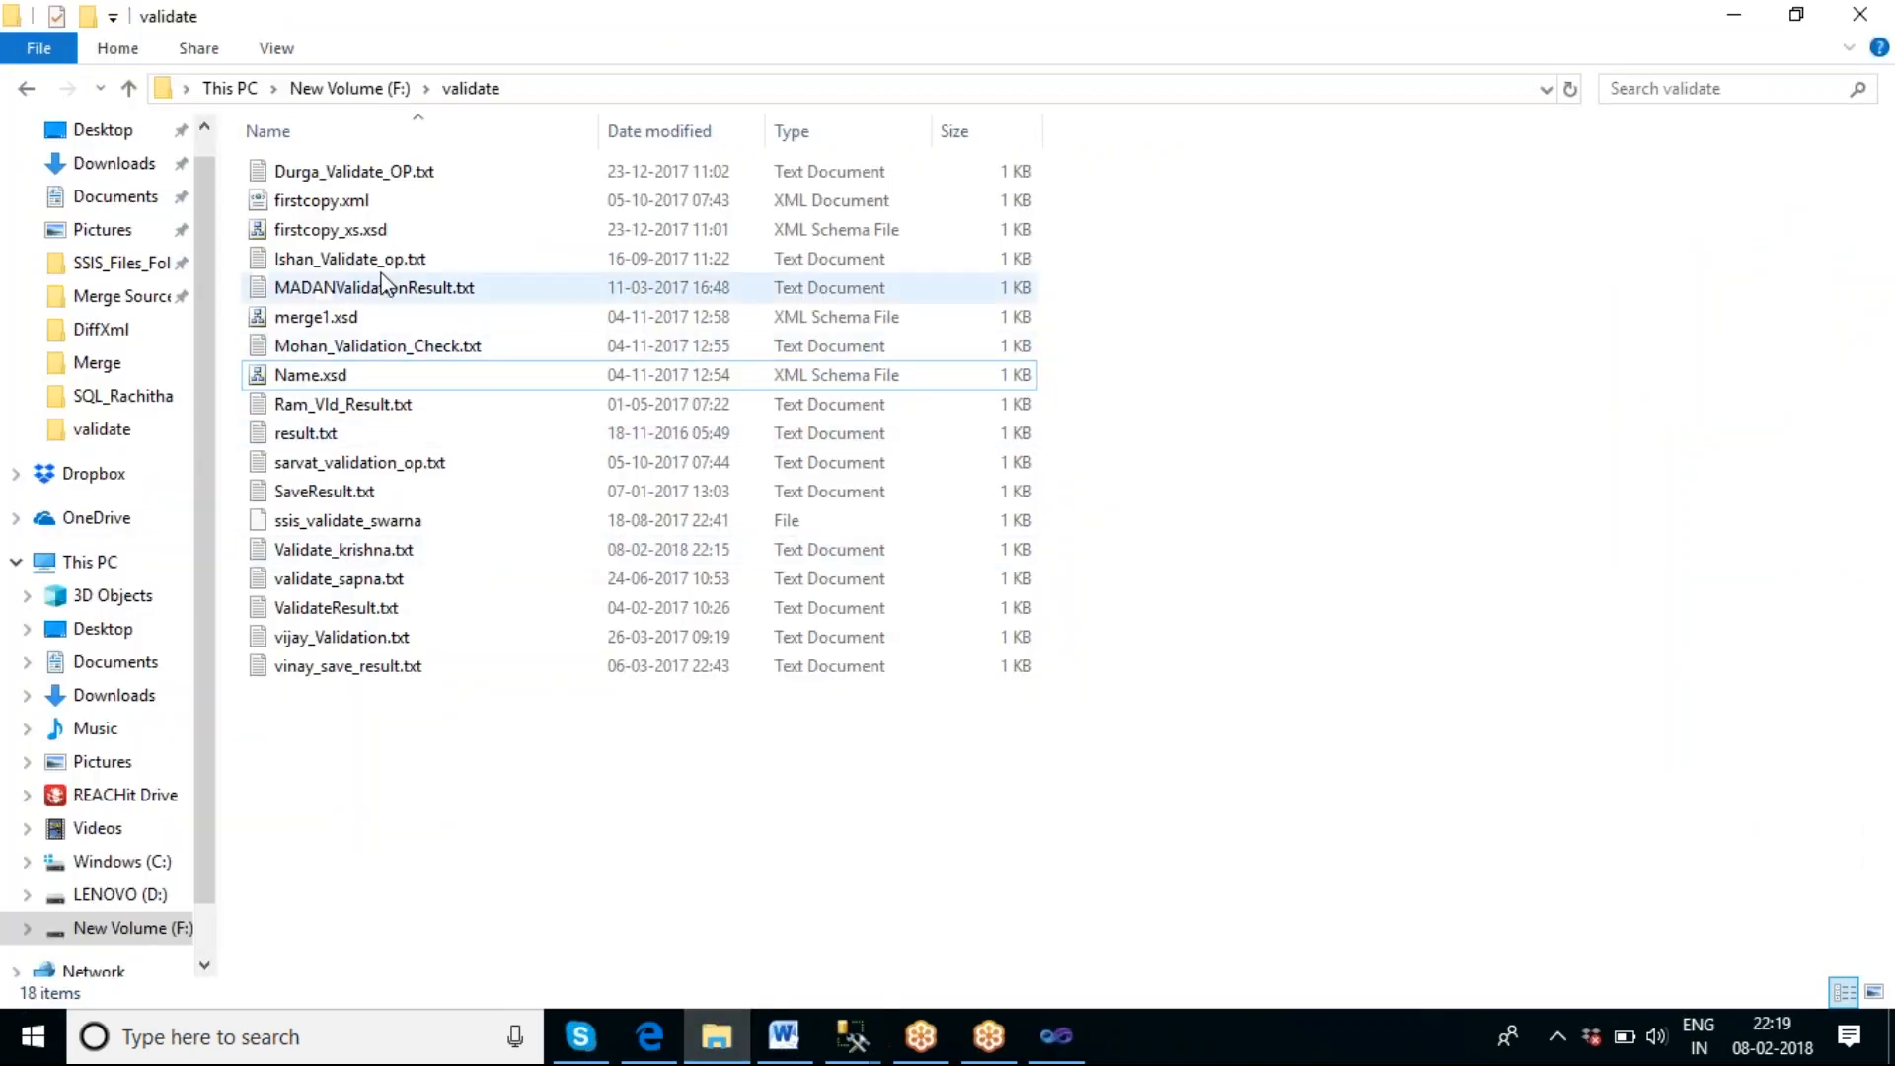
double_click(343, 233)
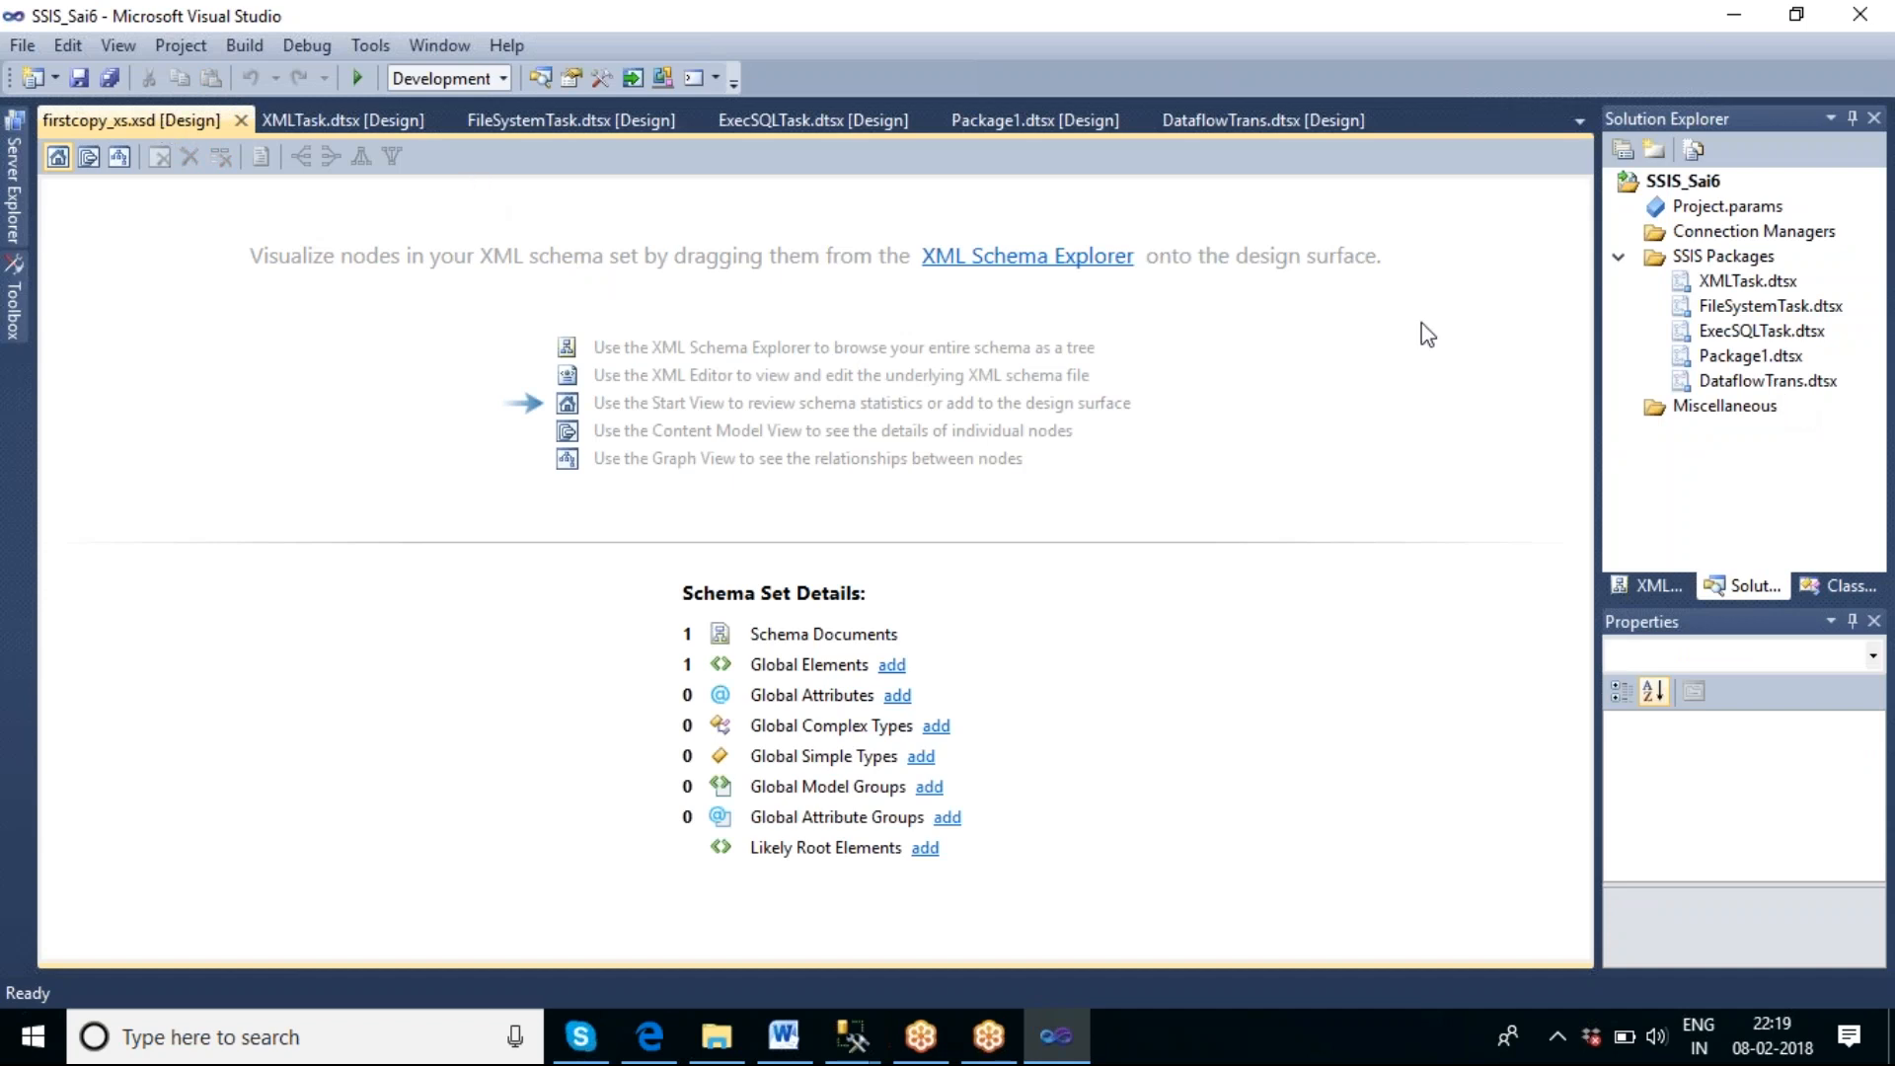
click(357, 122)
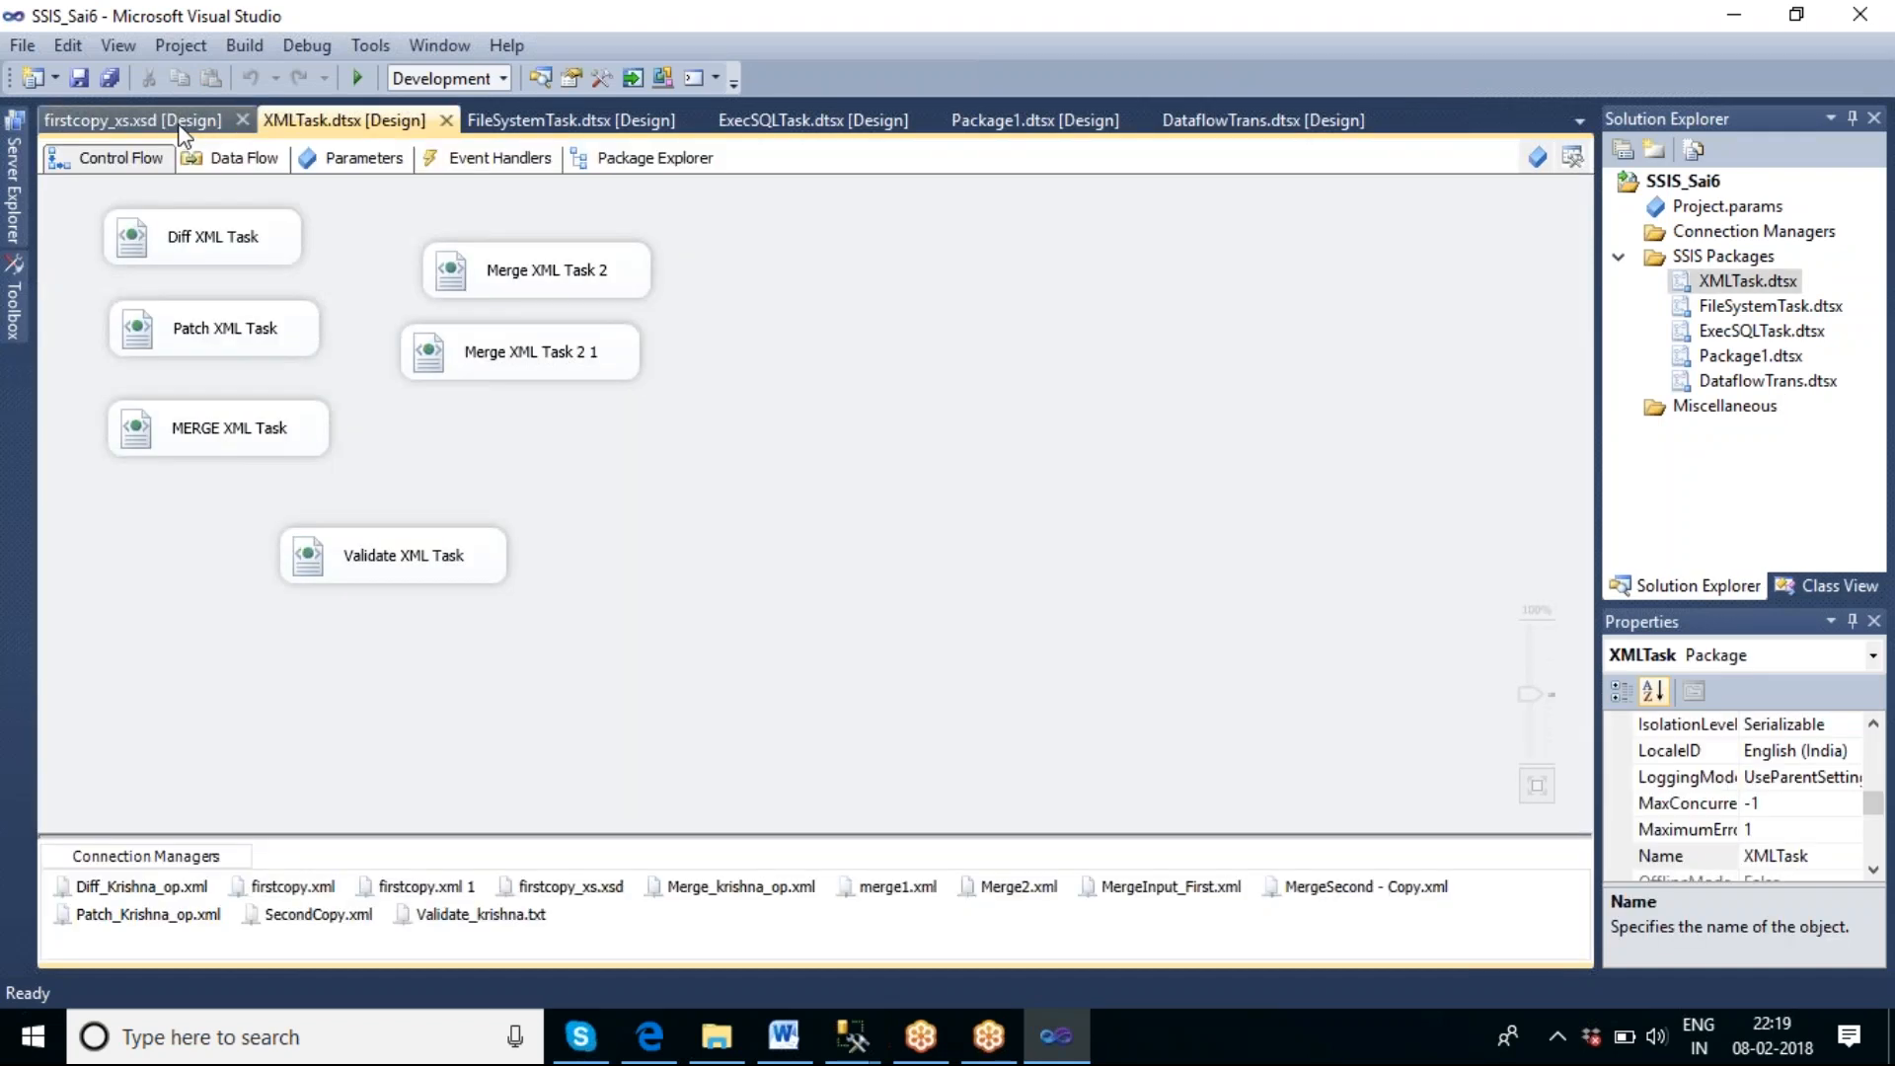
click(184, 126)
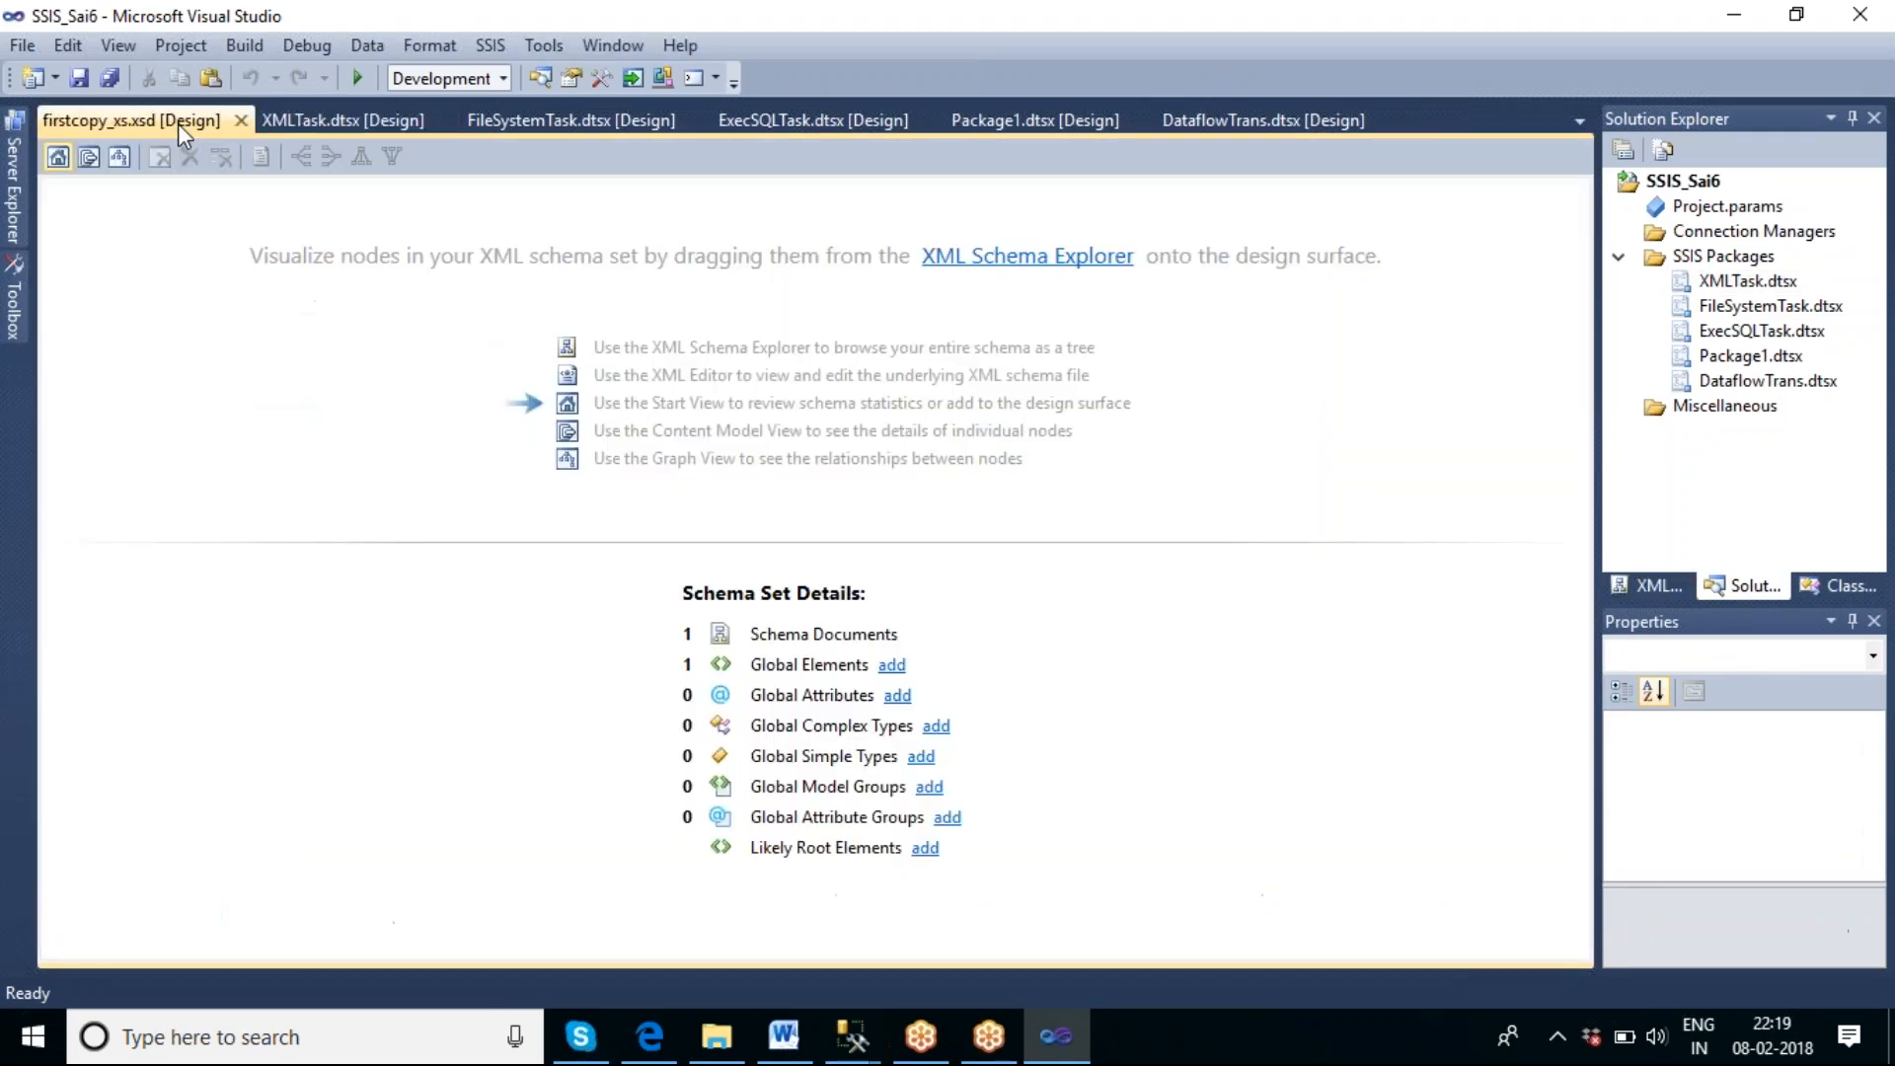
Float the firstcopy_xs.xsd designer as a separate window, and dock it back among the open documents after DataflowTrans.dtsx.
double_click(128, 117)
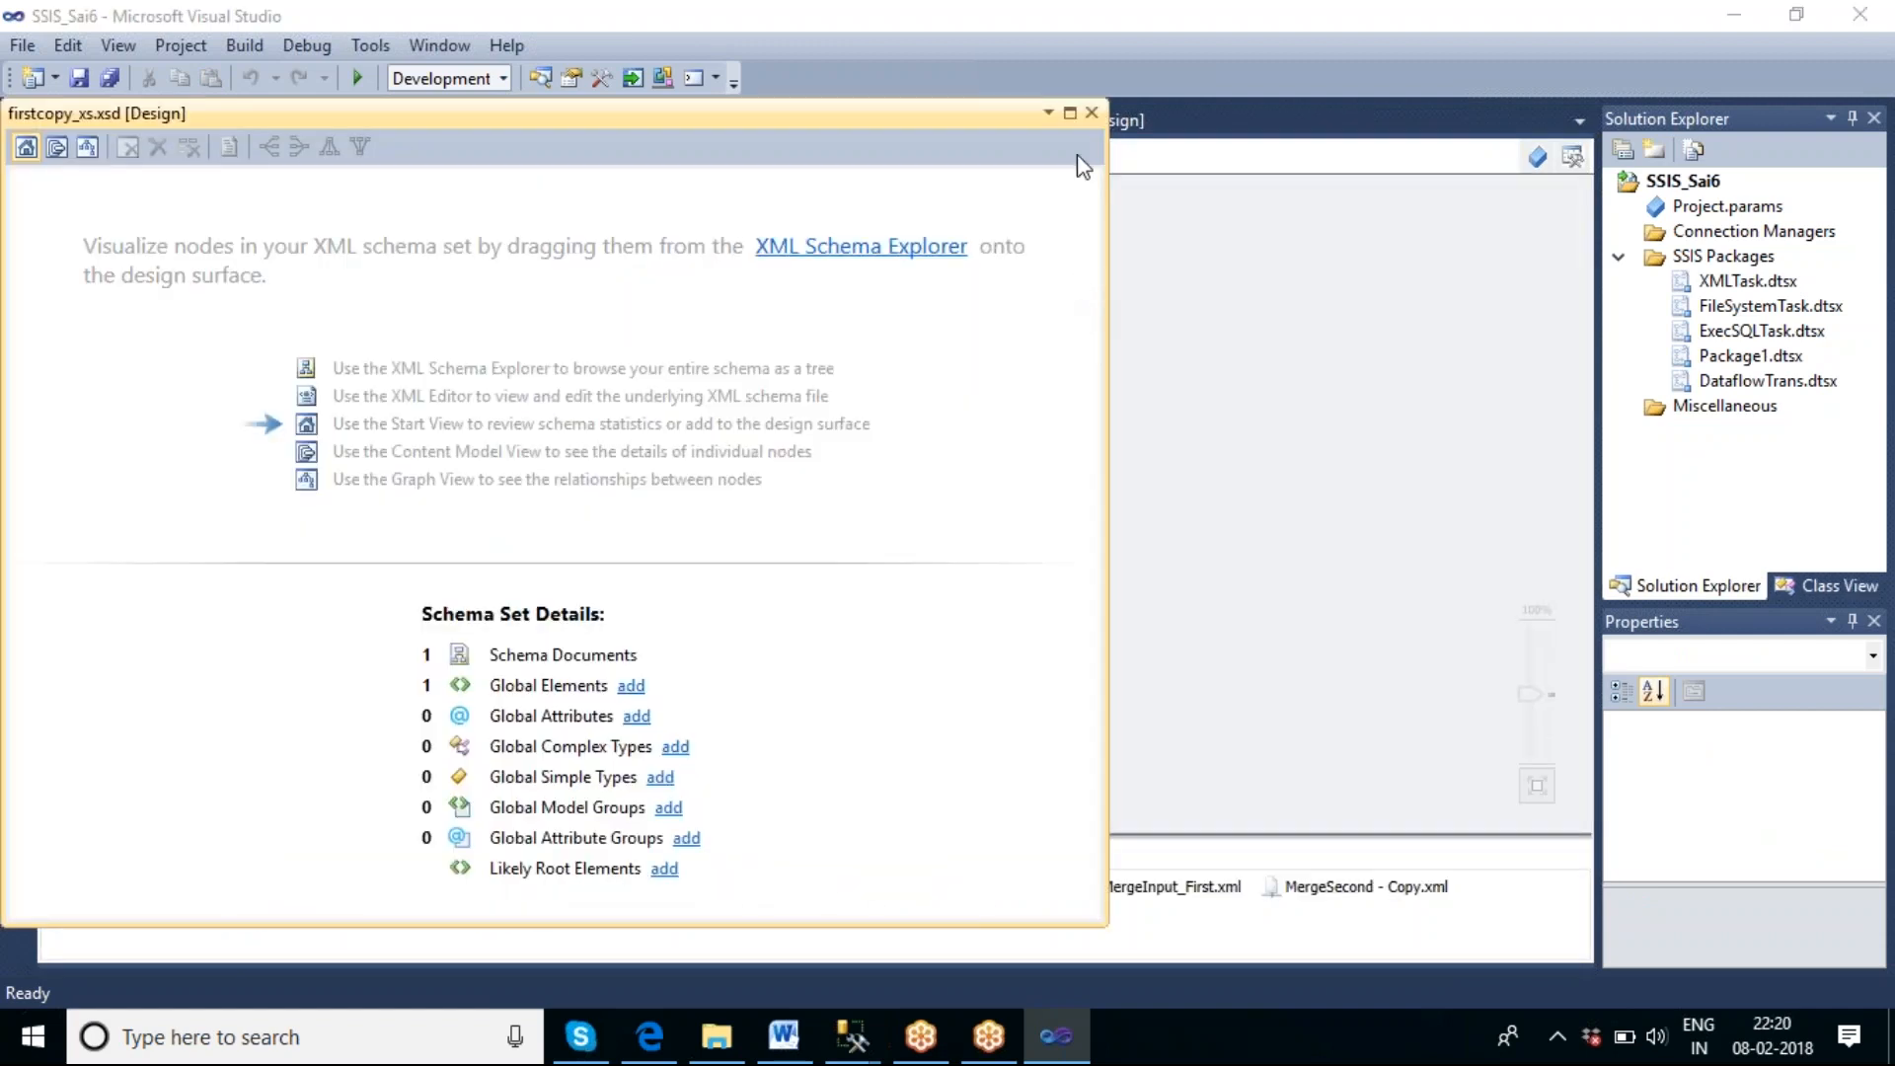
click(1070, 114)
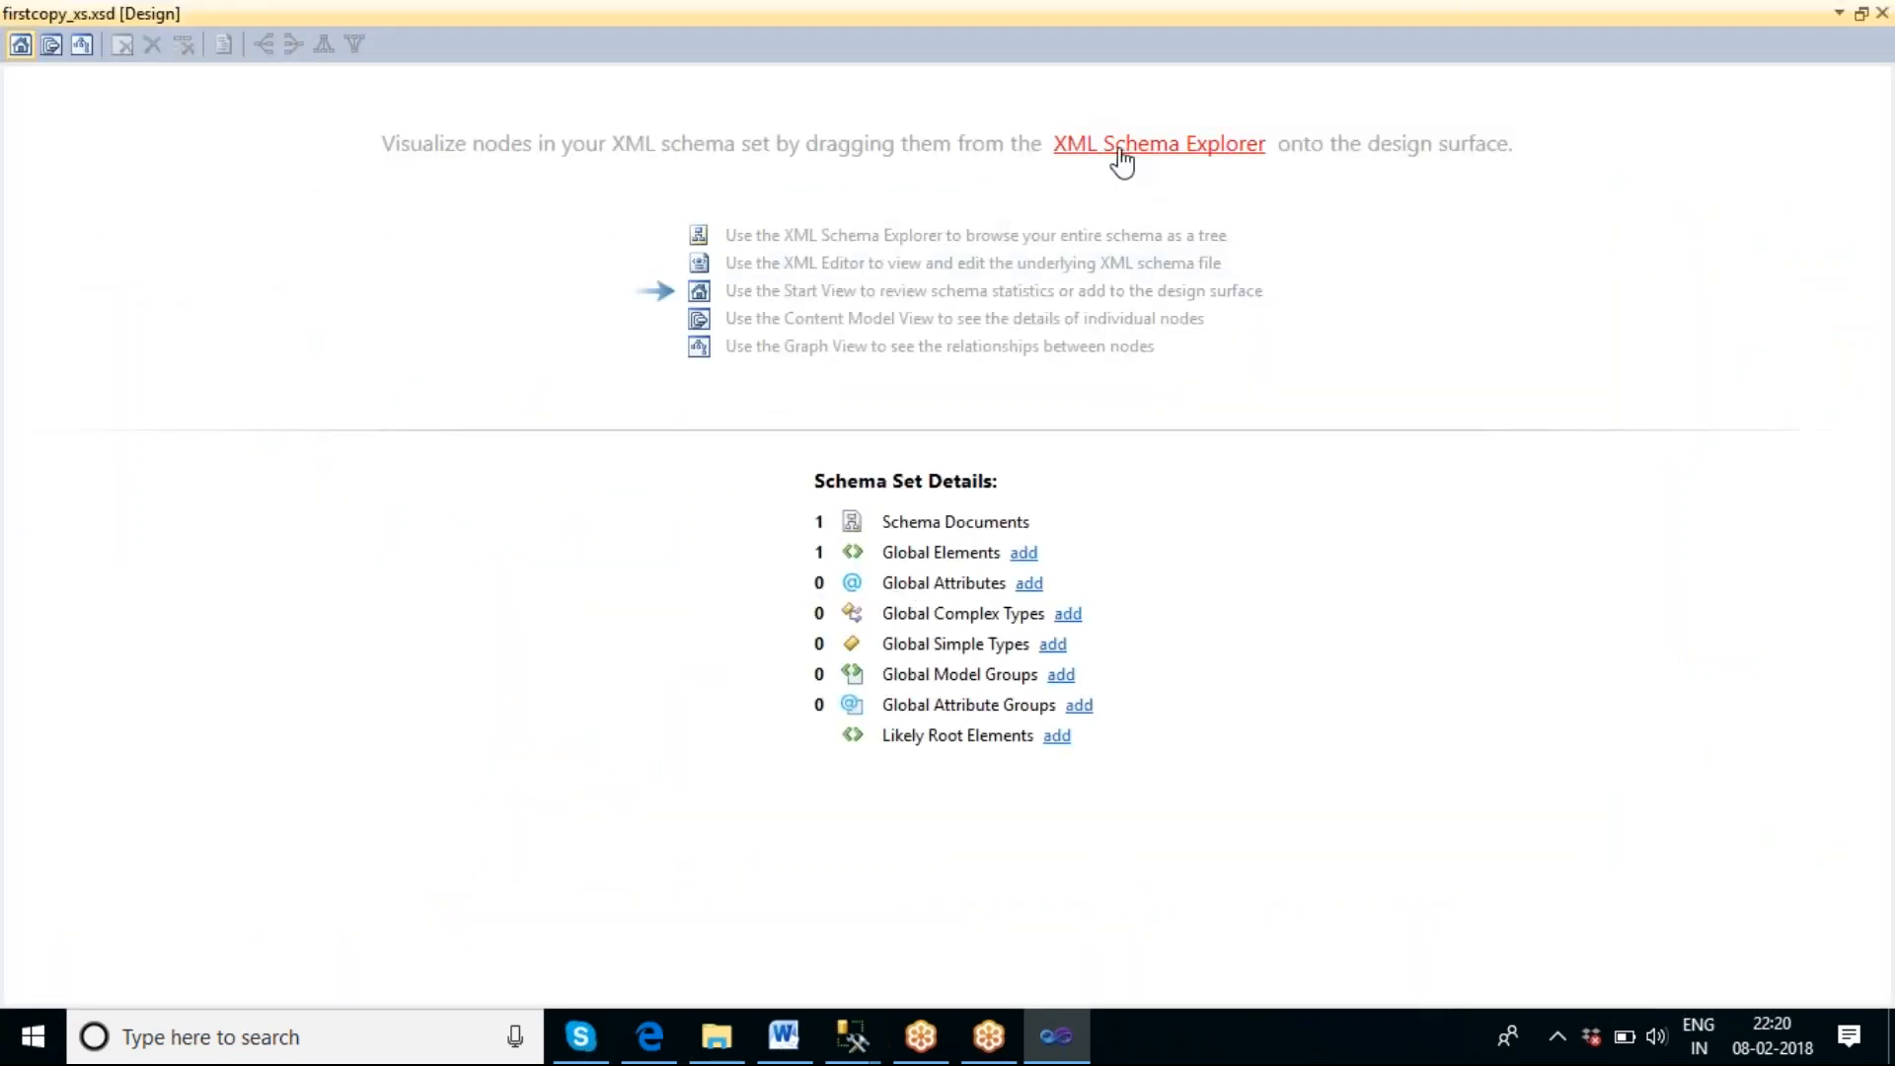
click(1861, 14)
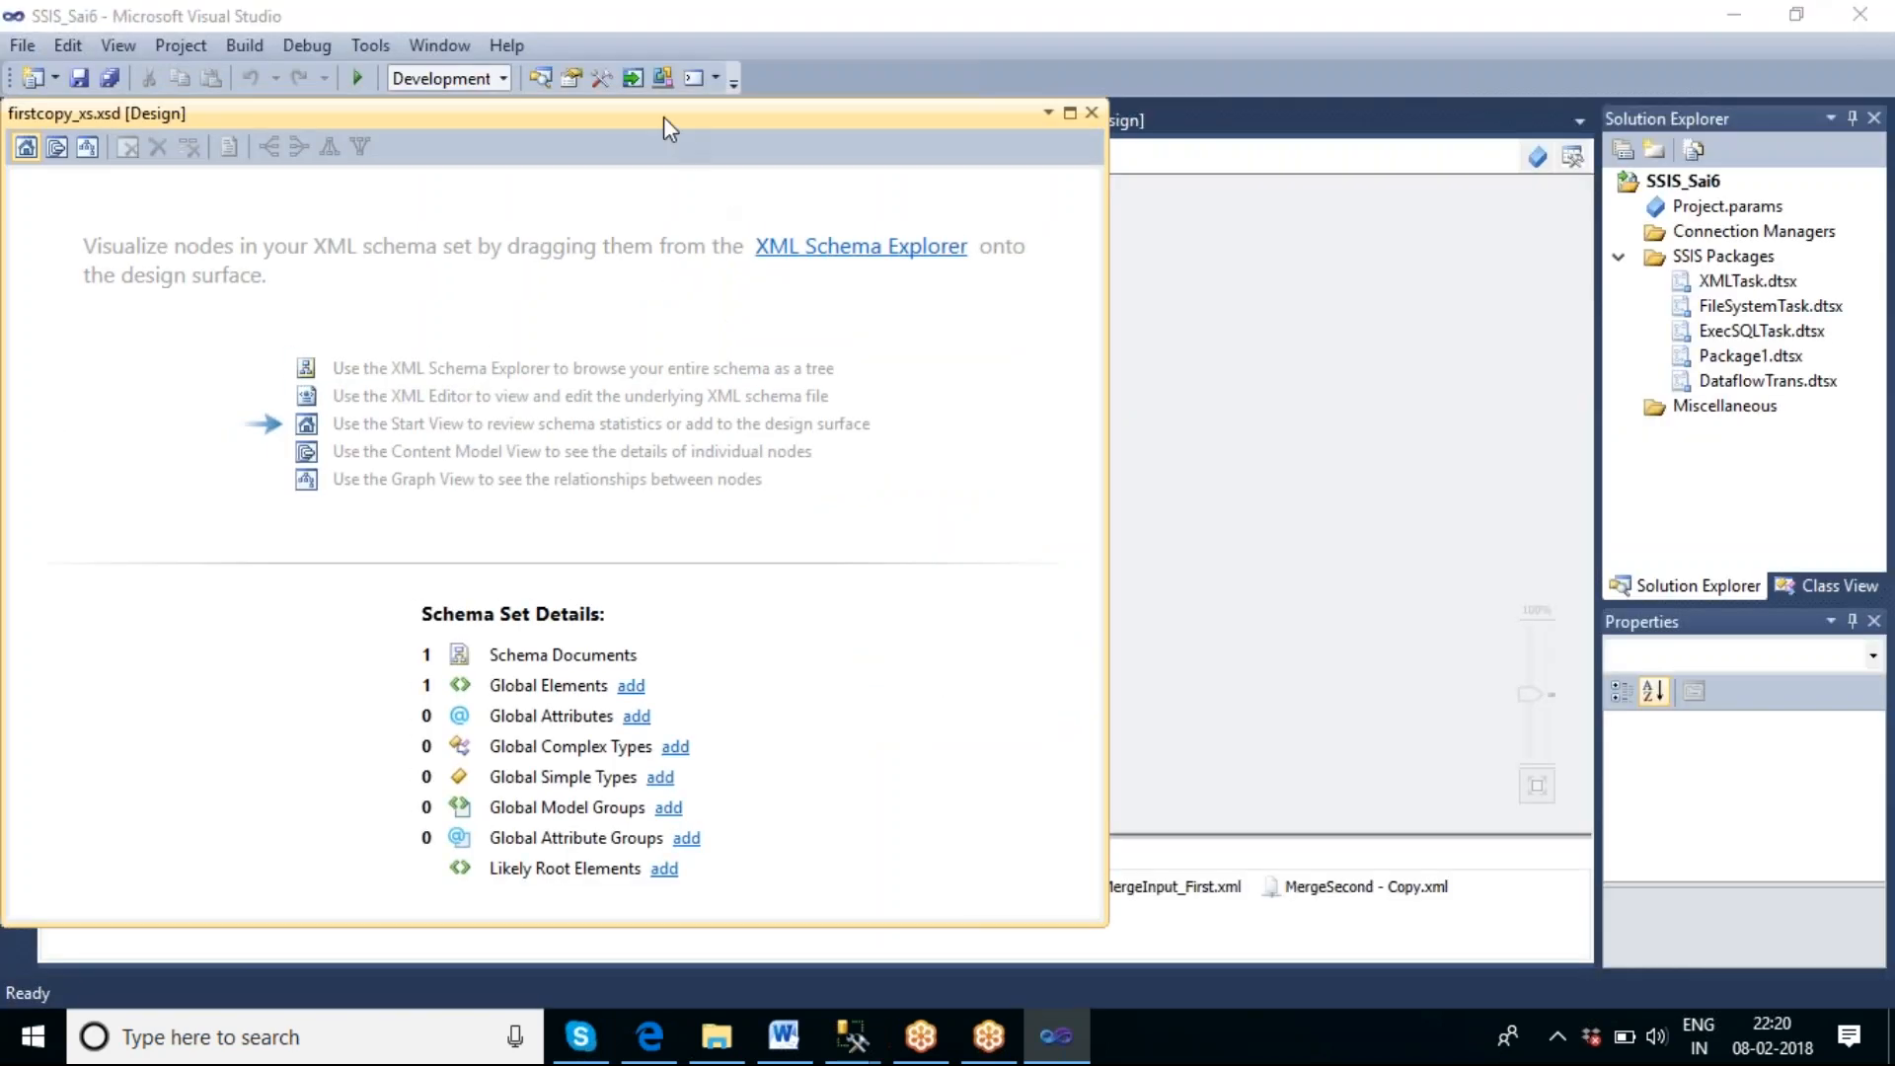
drag(632, 114, 1093, 112)
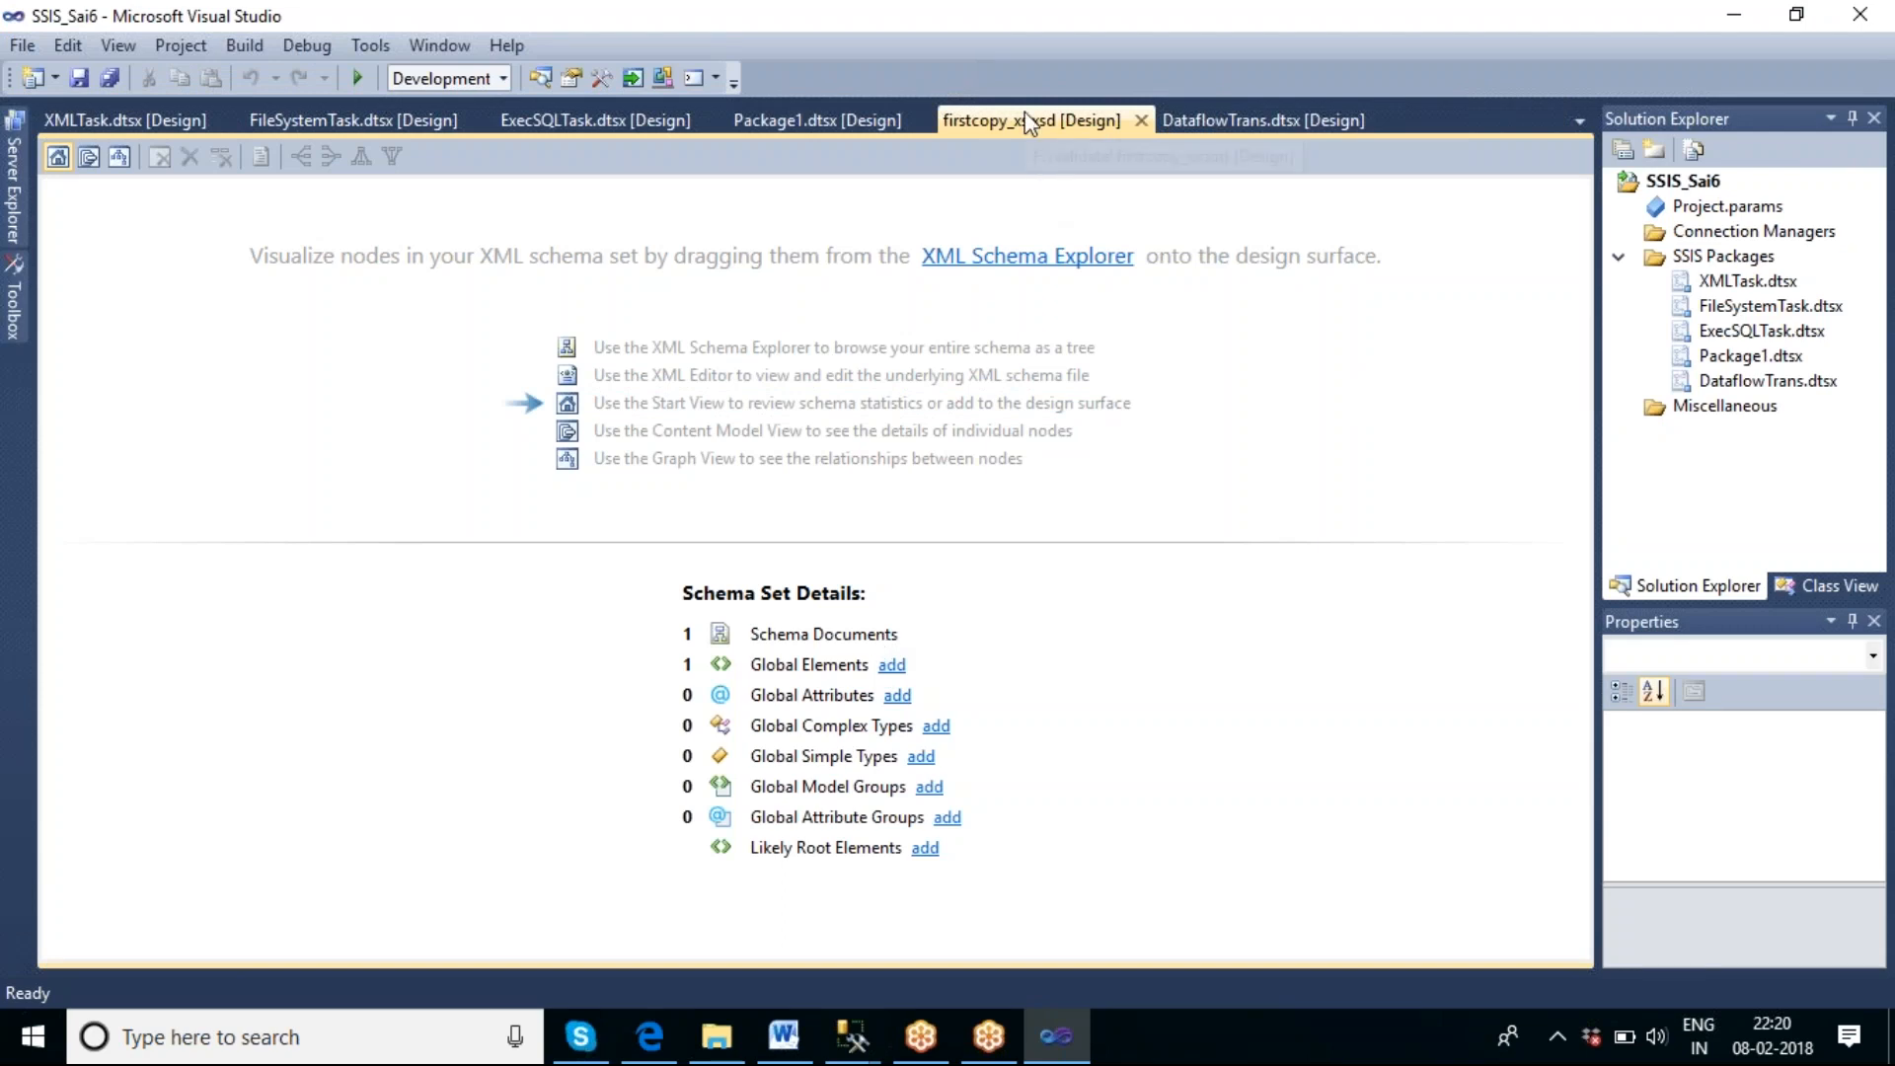
drag(1031, 119, 1021, 132)
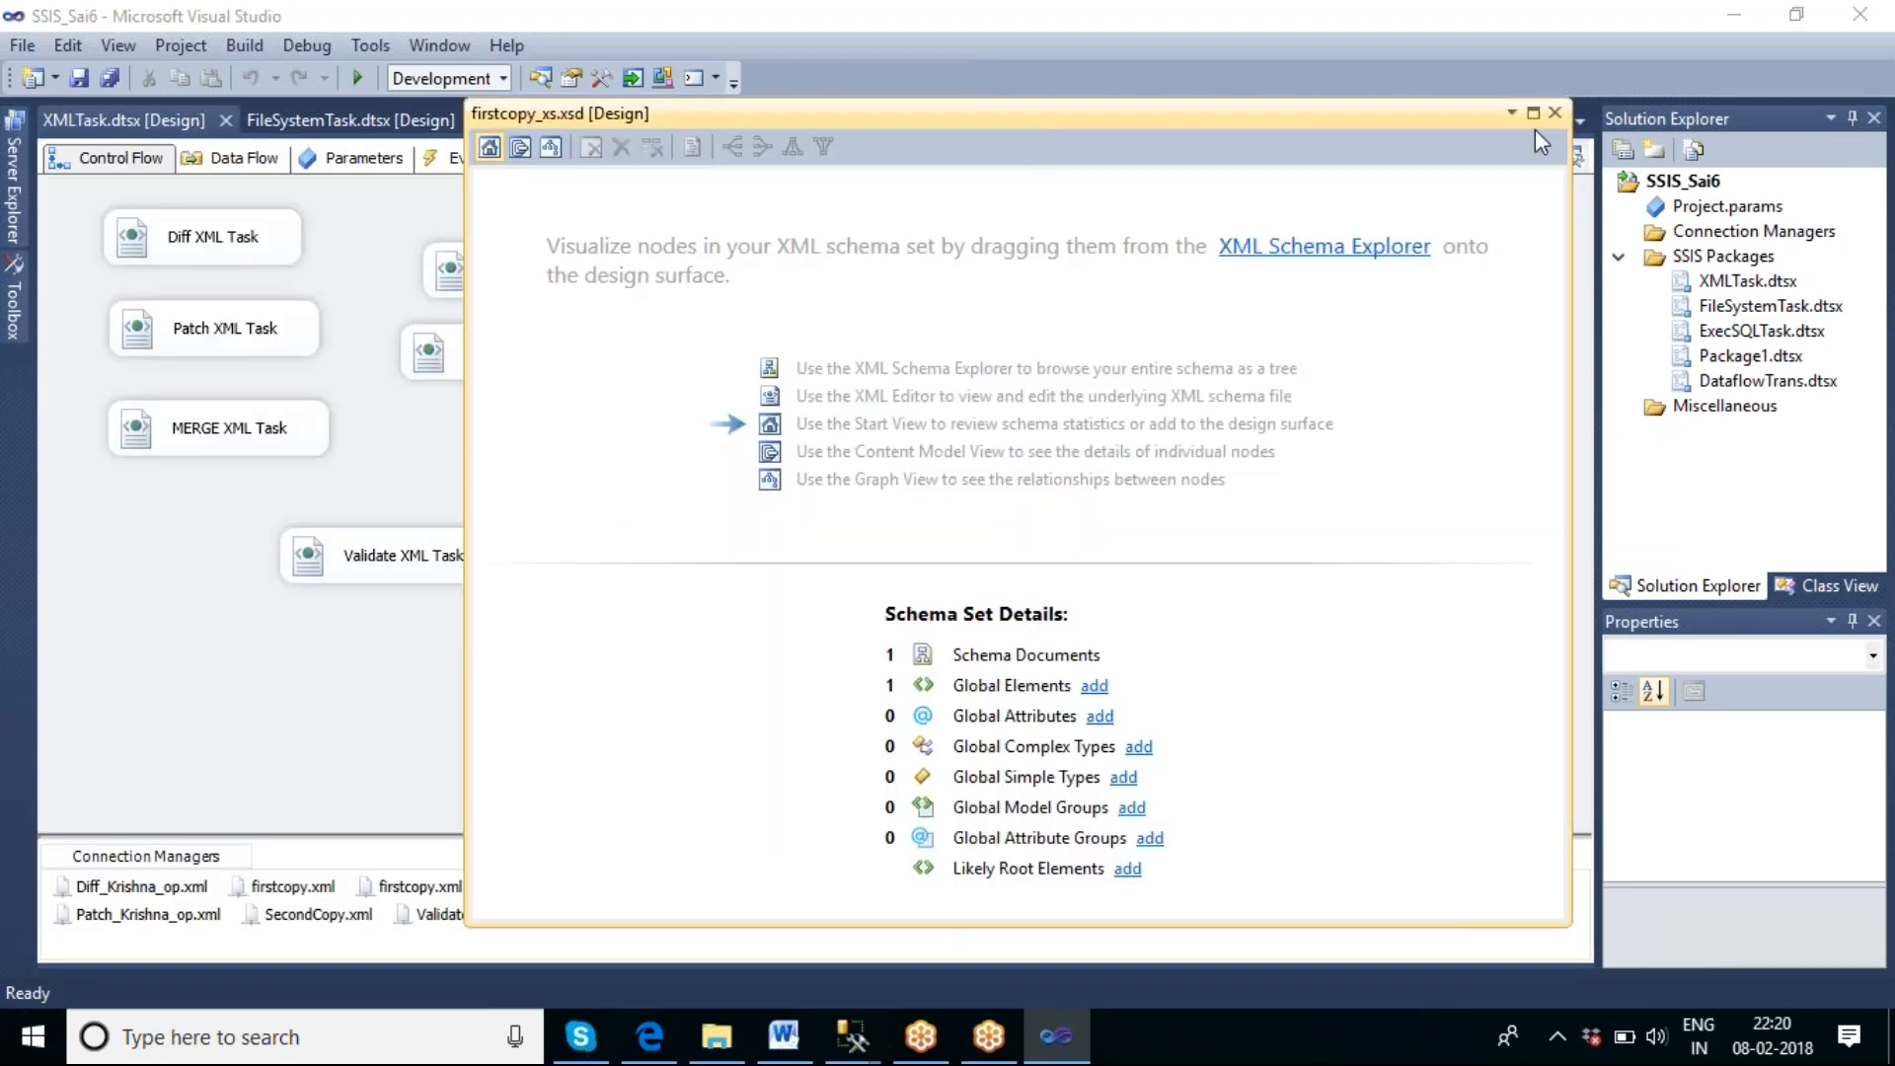
click(1533, 115)
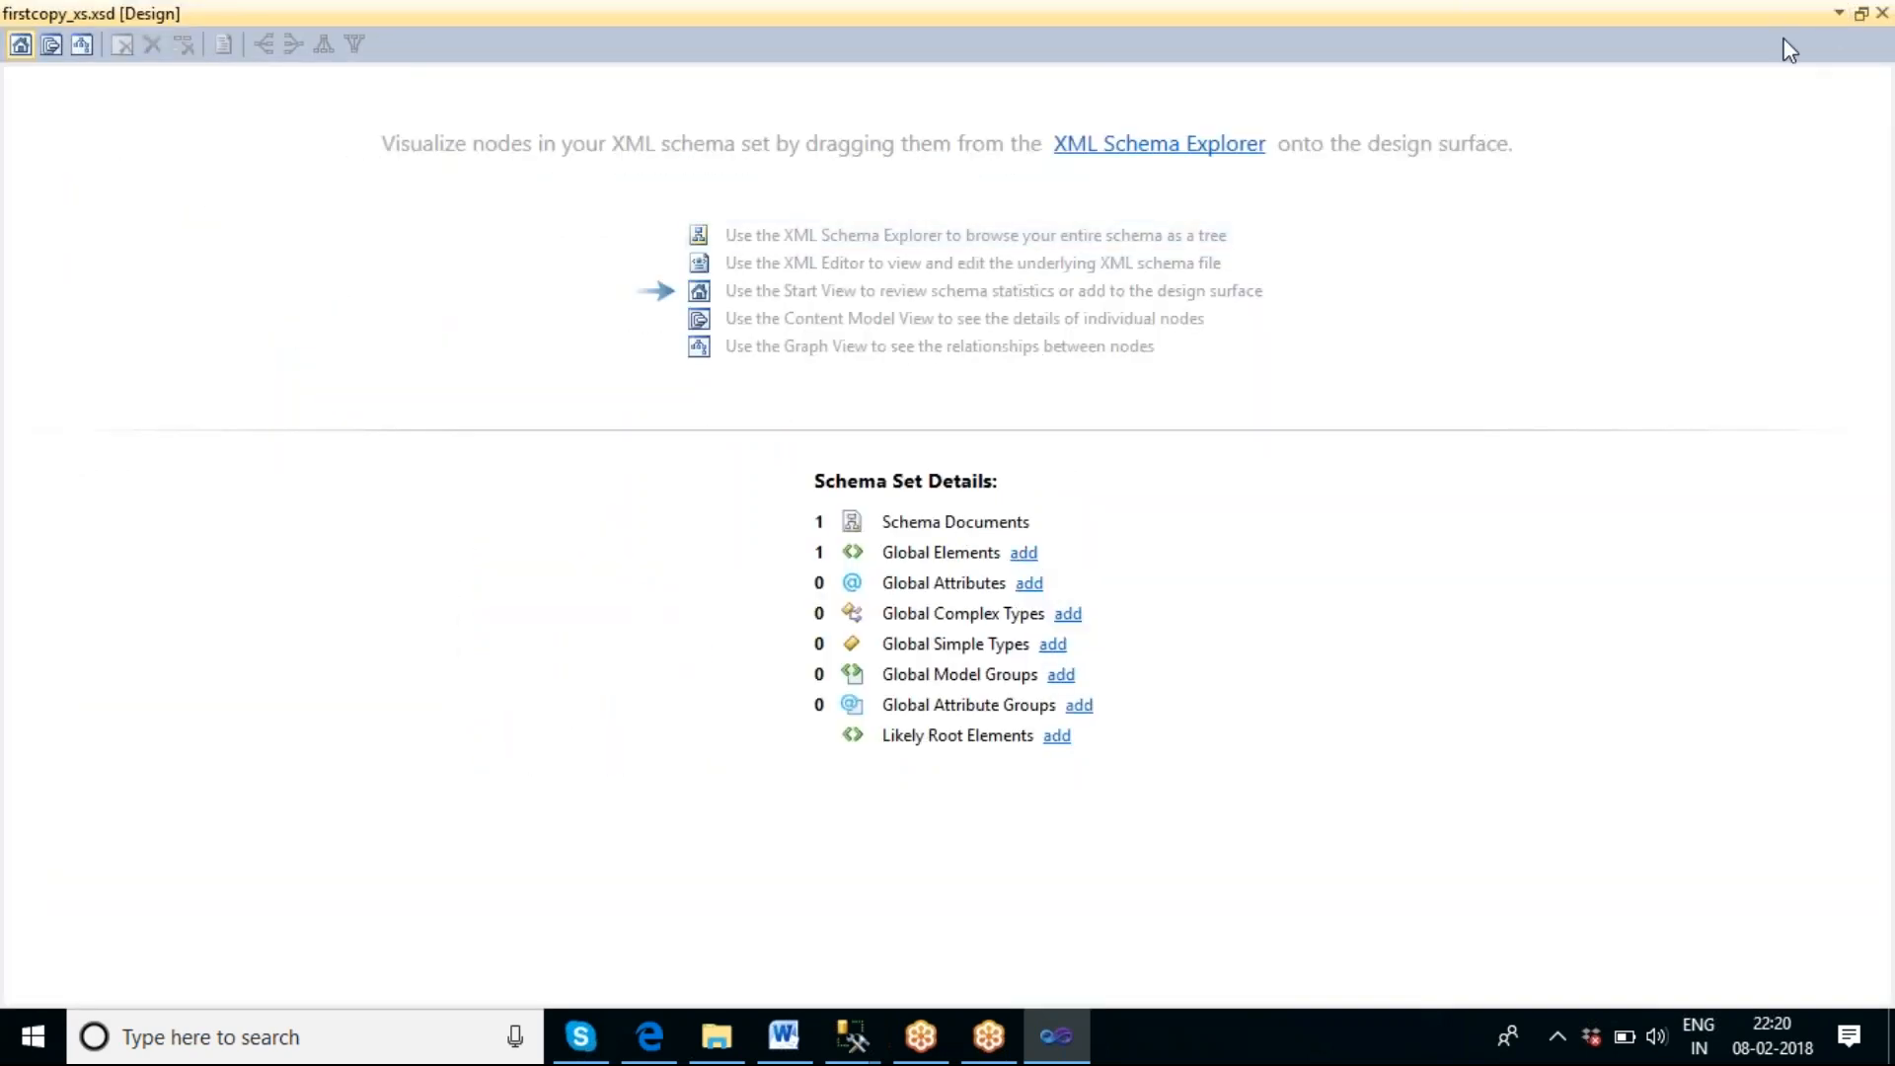
drag(1741, 27, 1368, 123)
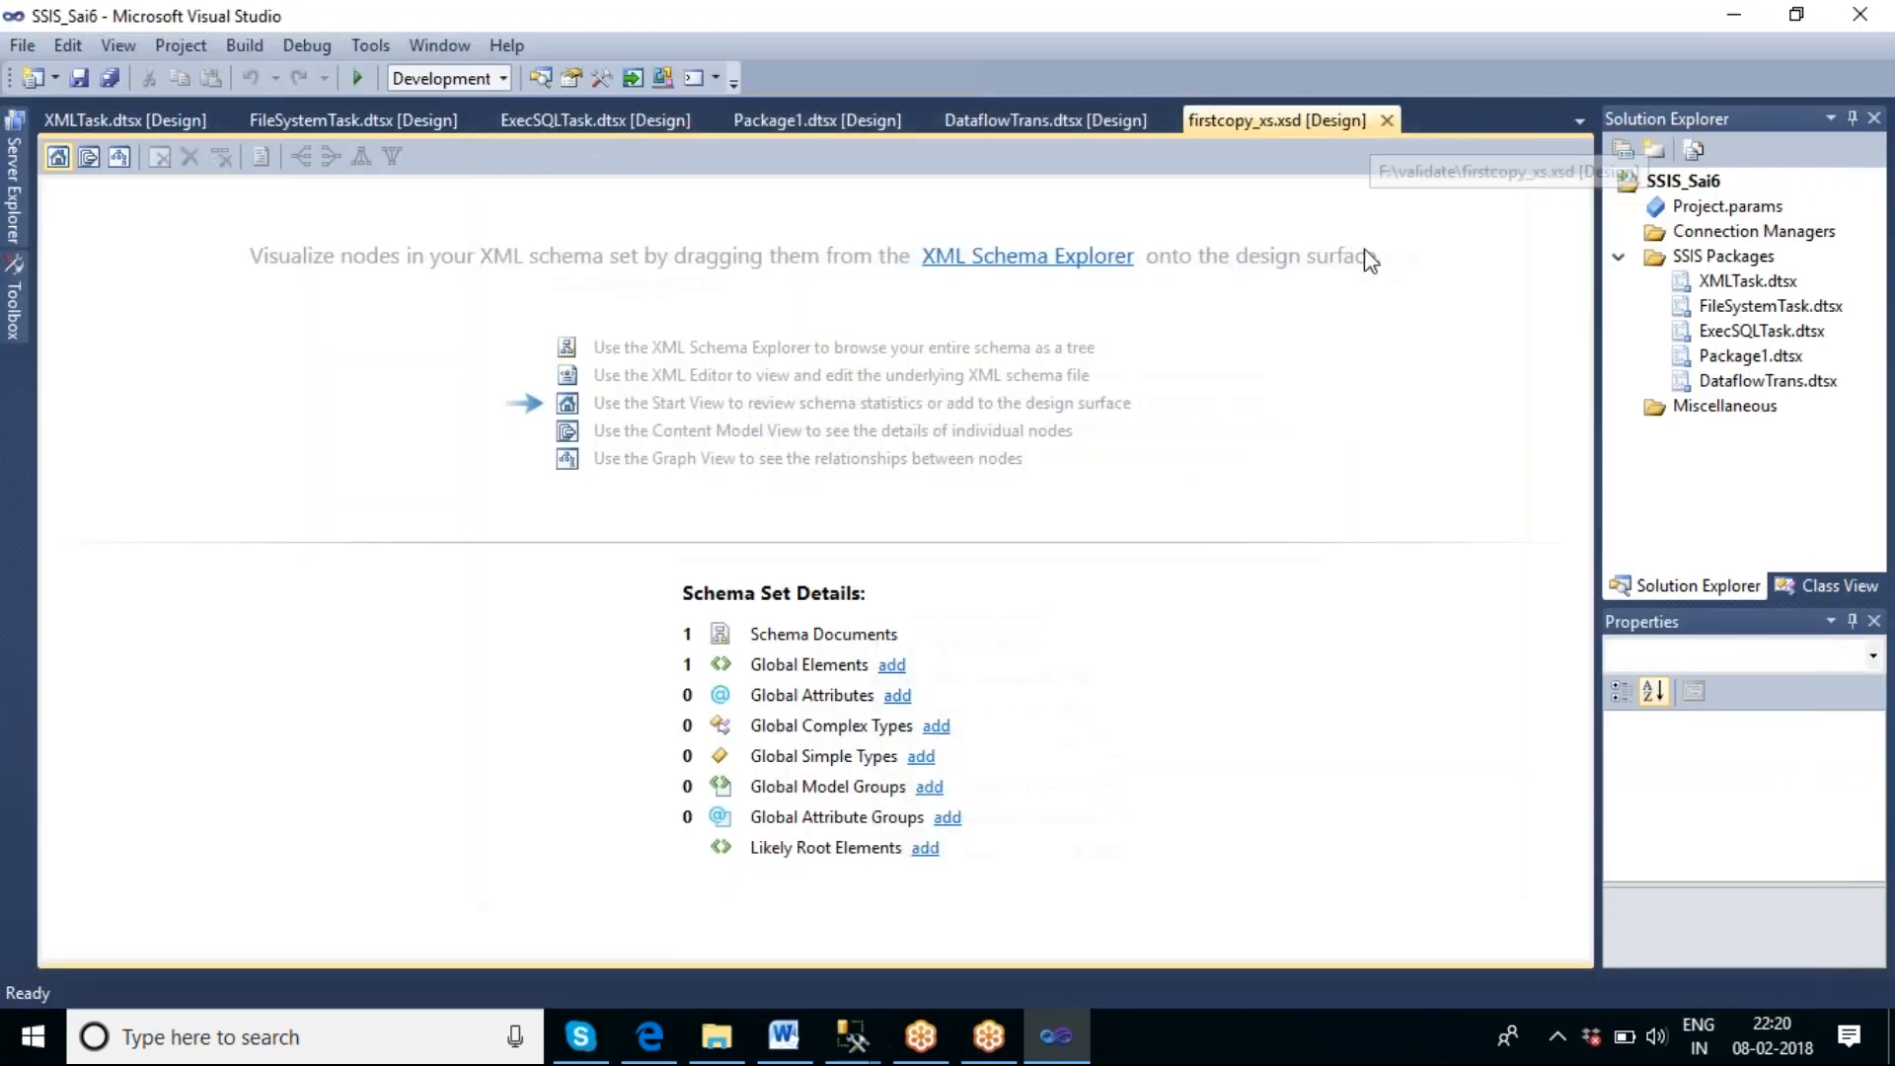
Open the XML source of firstcopy_xs.xsd at its NewDataSet element through the XML Schema Explorer.
click(130, 121)
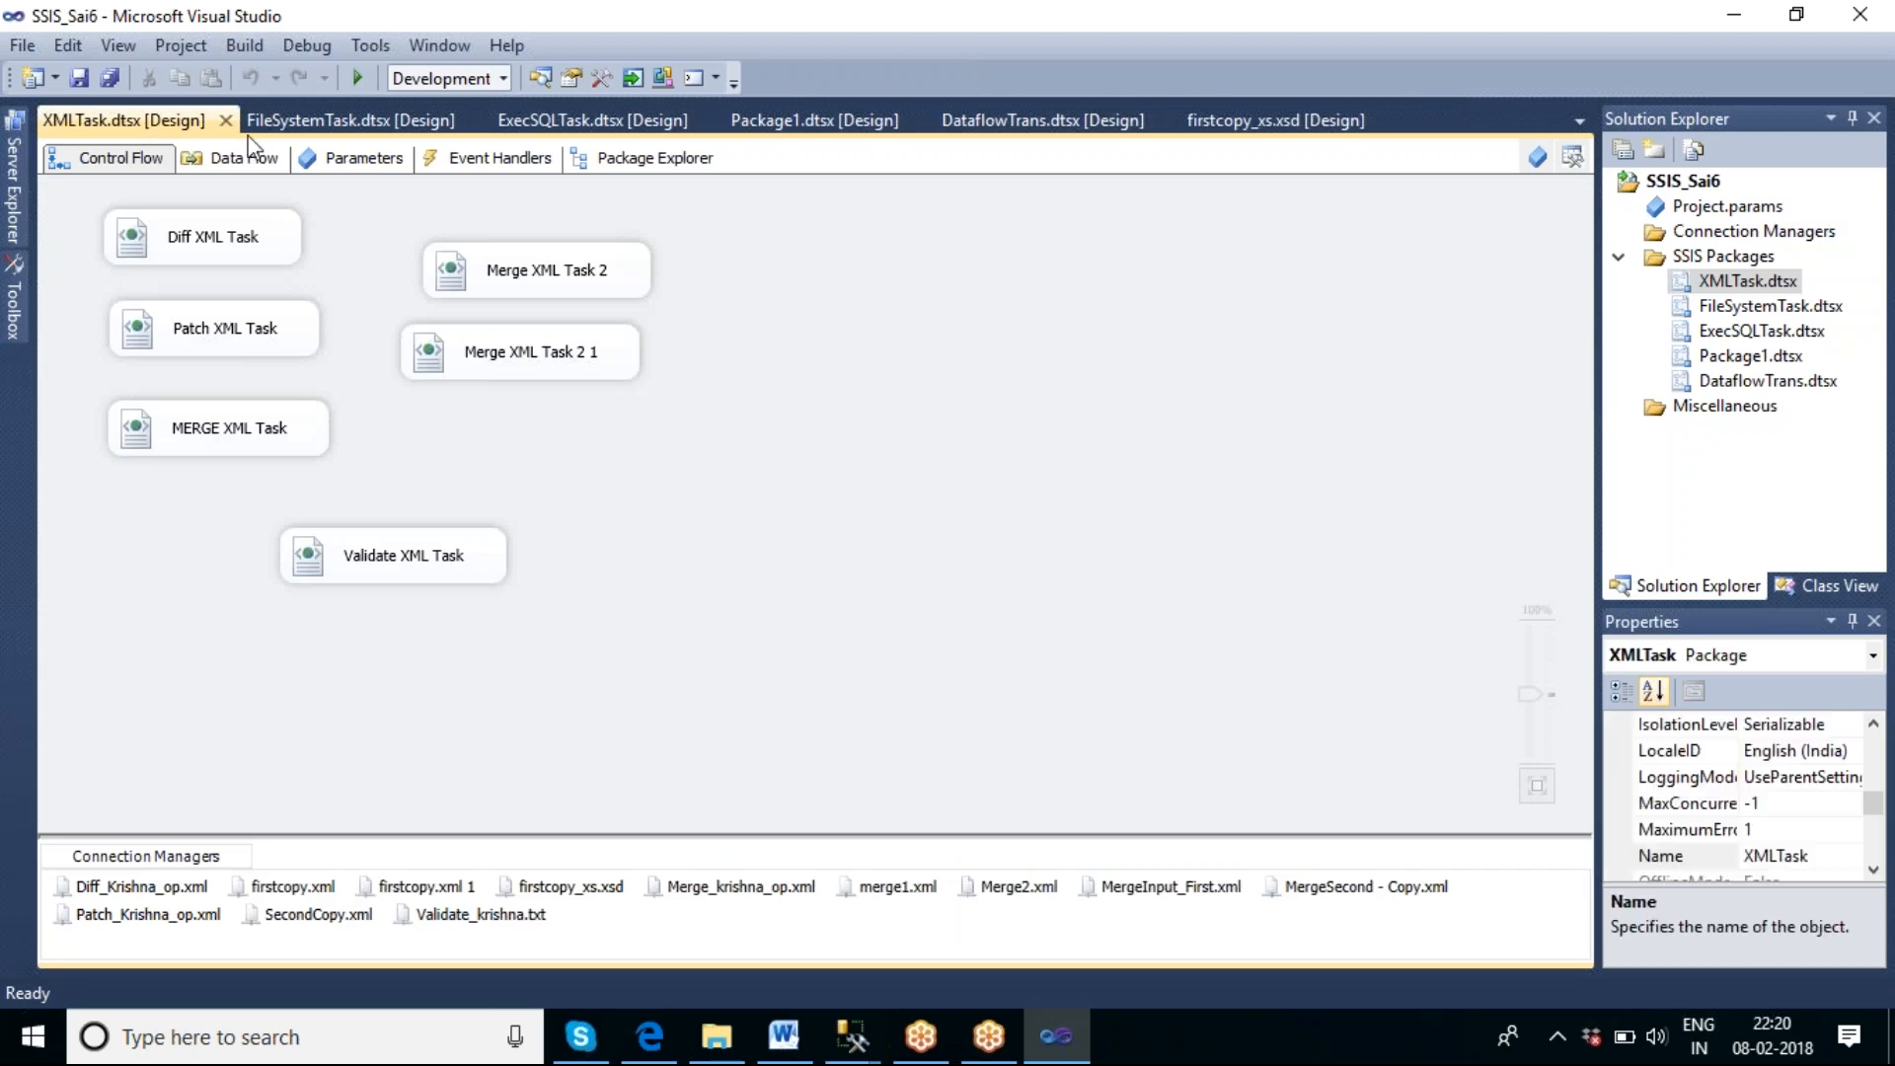
click(1263, 123)
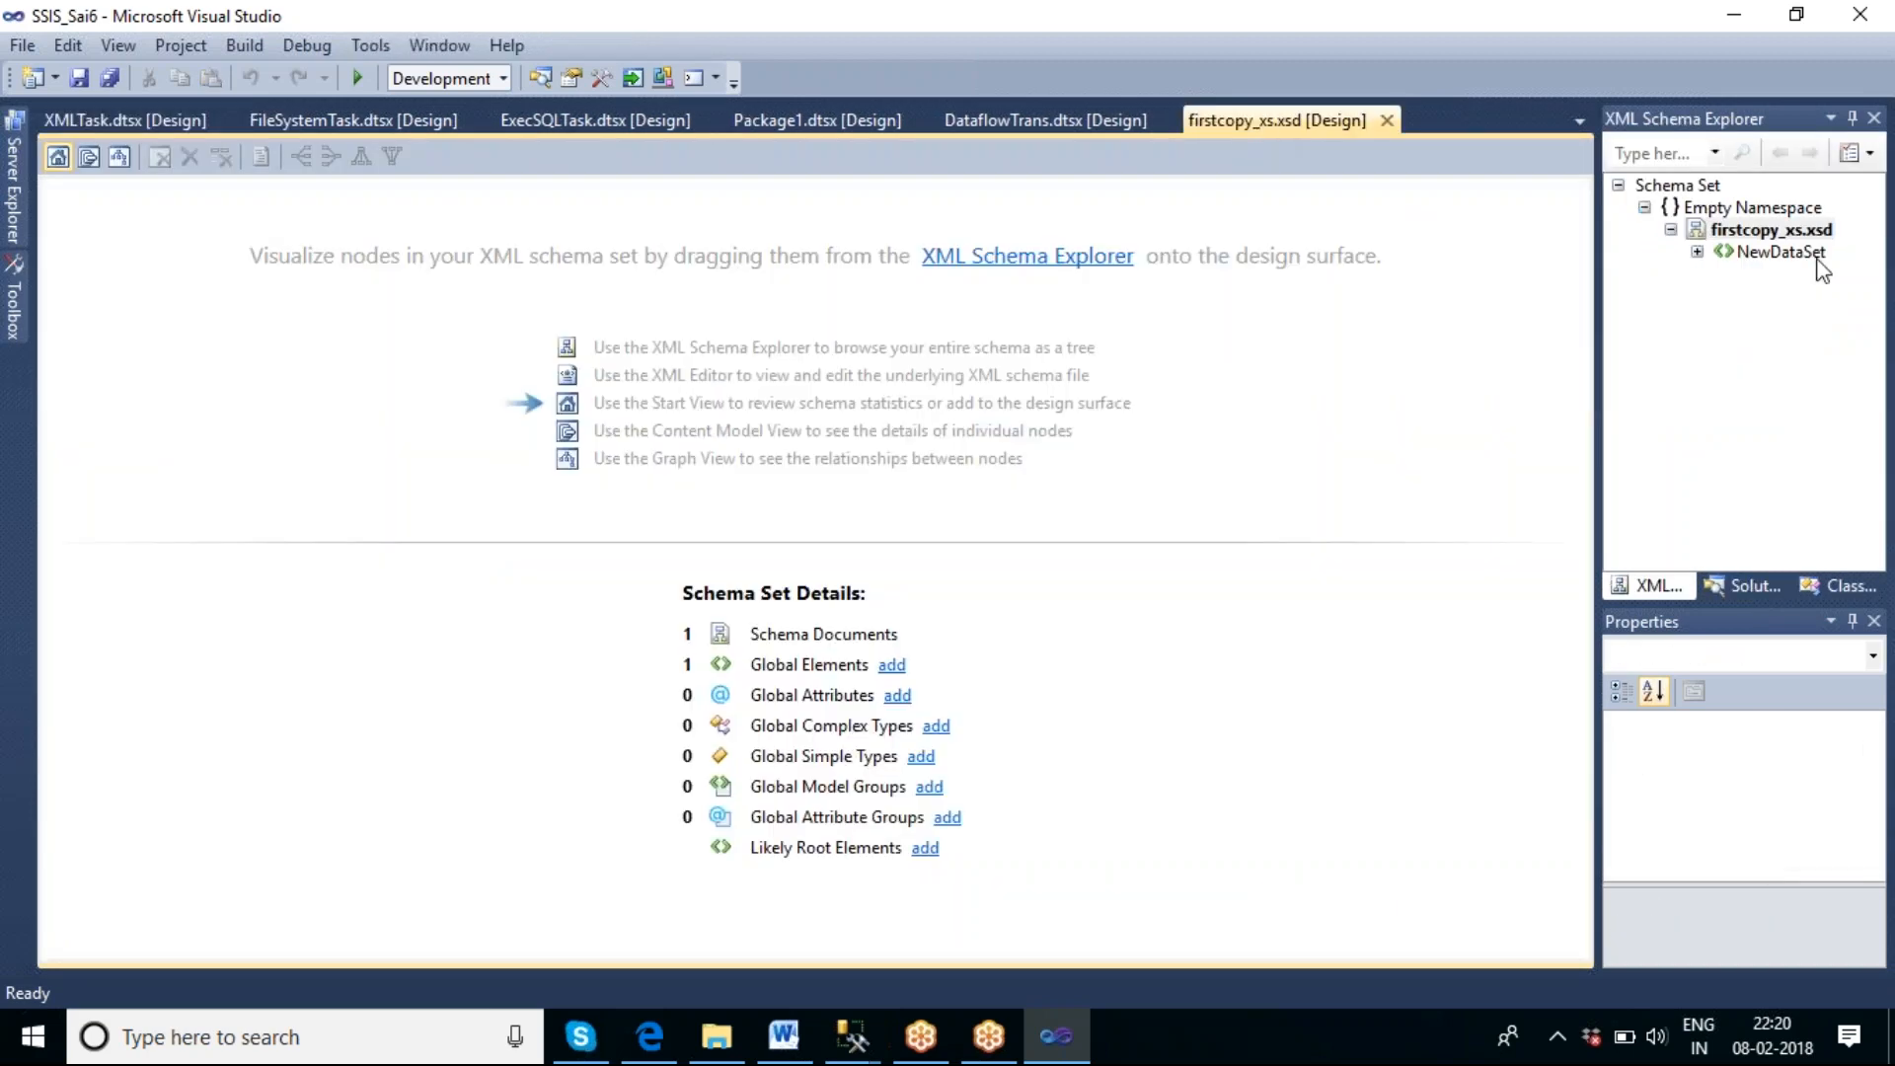
double_click(1773, 252)
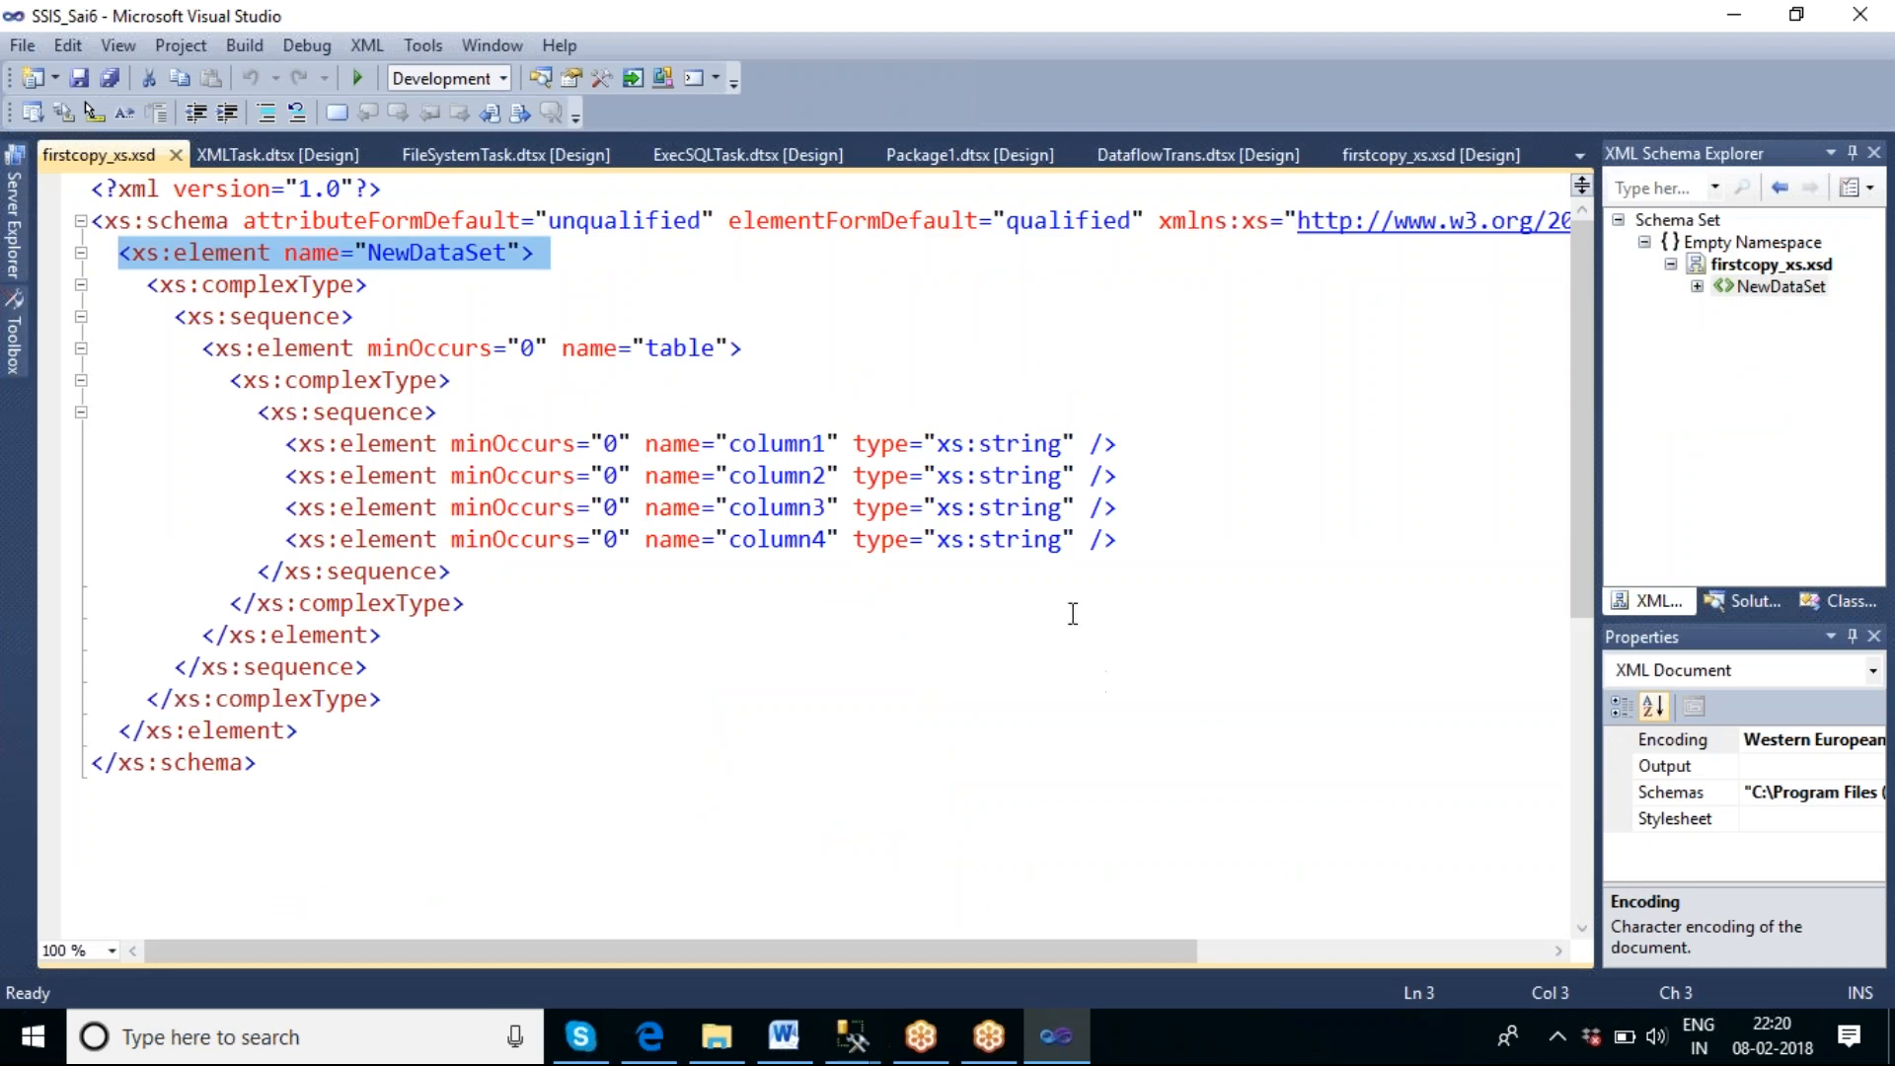
Set the type of column4 to xs:unsignedByte in firstcopy_xs.xsd, save the schema and close its source and design views.
click(1059, 540)
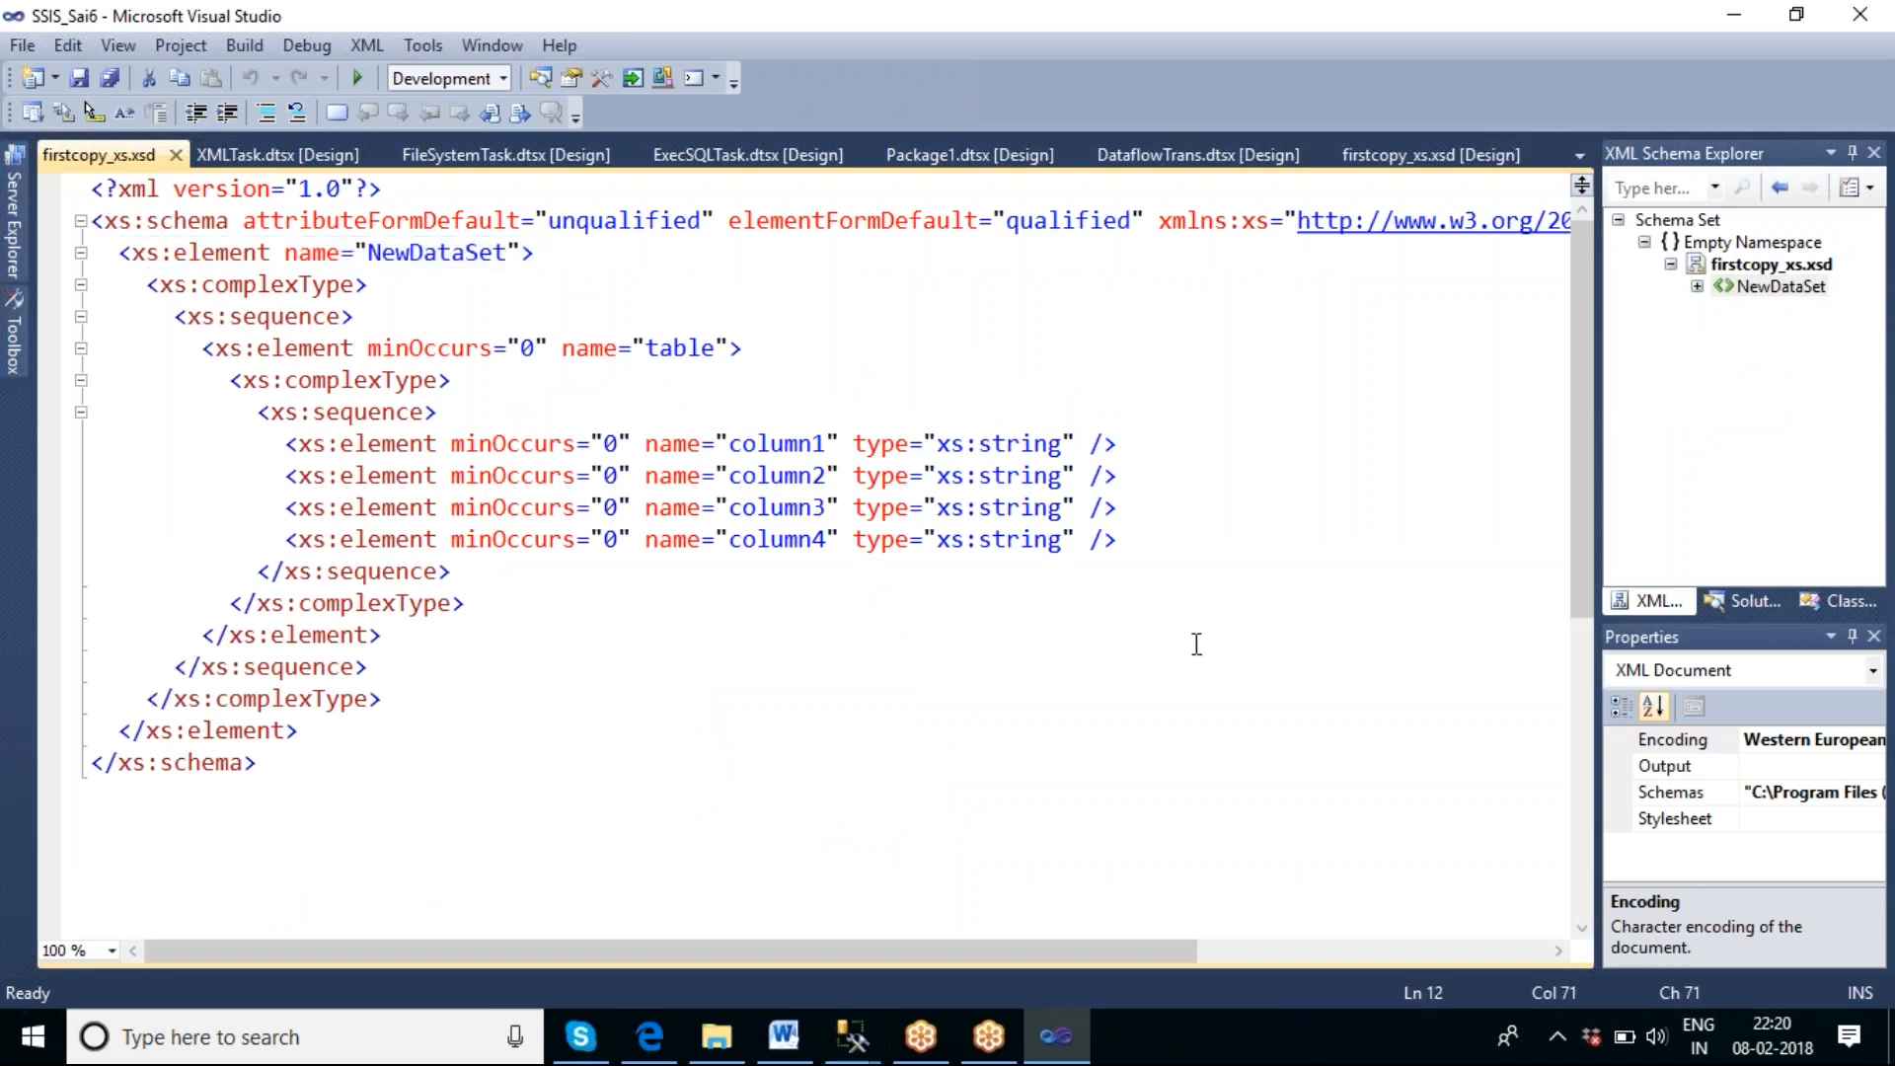
key(BackSpace)
key(BackSpace)
key(BackSpace)
key(BackSpace)
key(BackSpace)
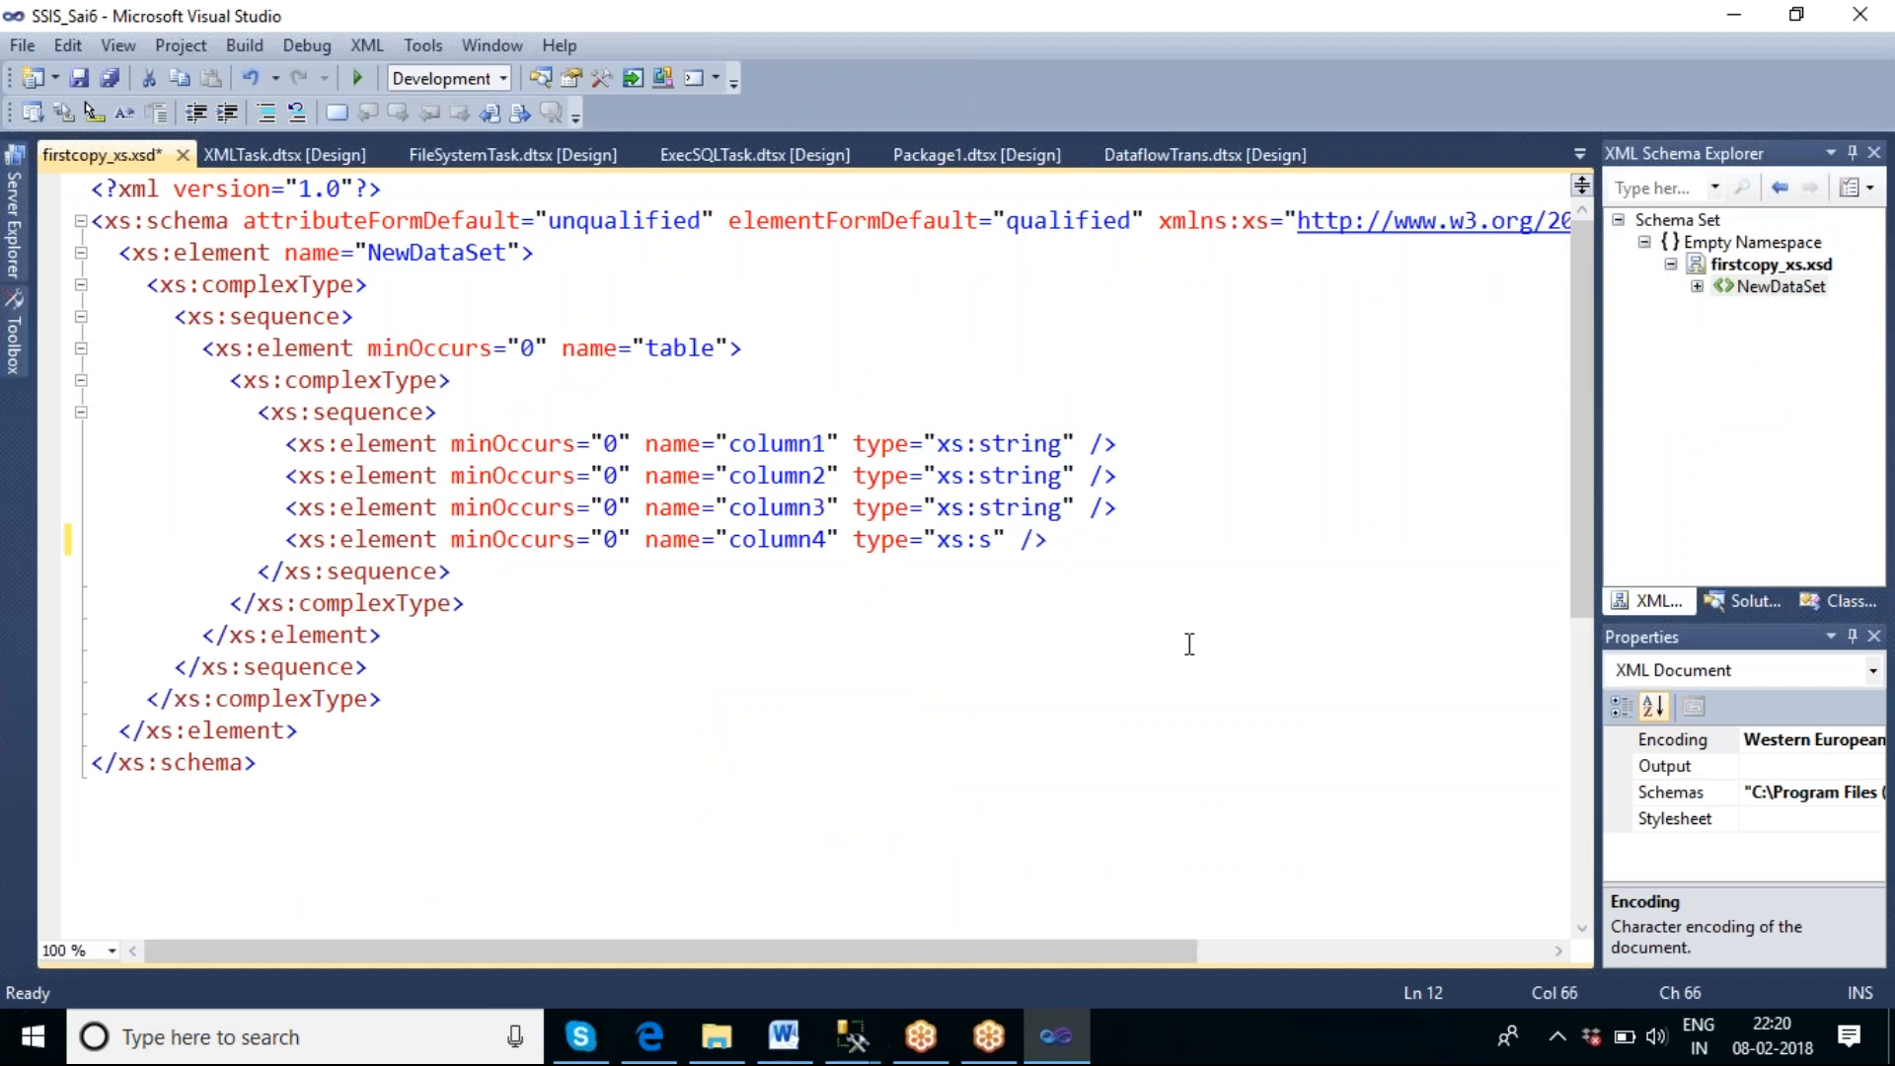
key(BackSpace)
text(unsigned)
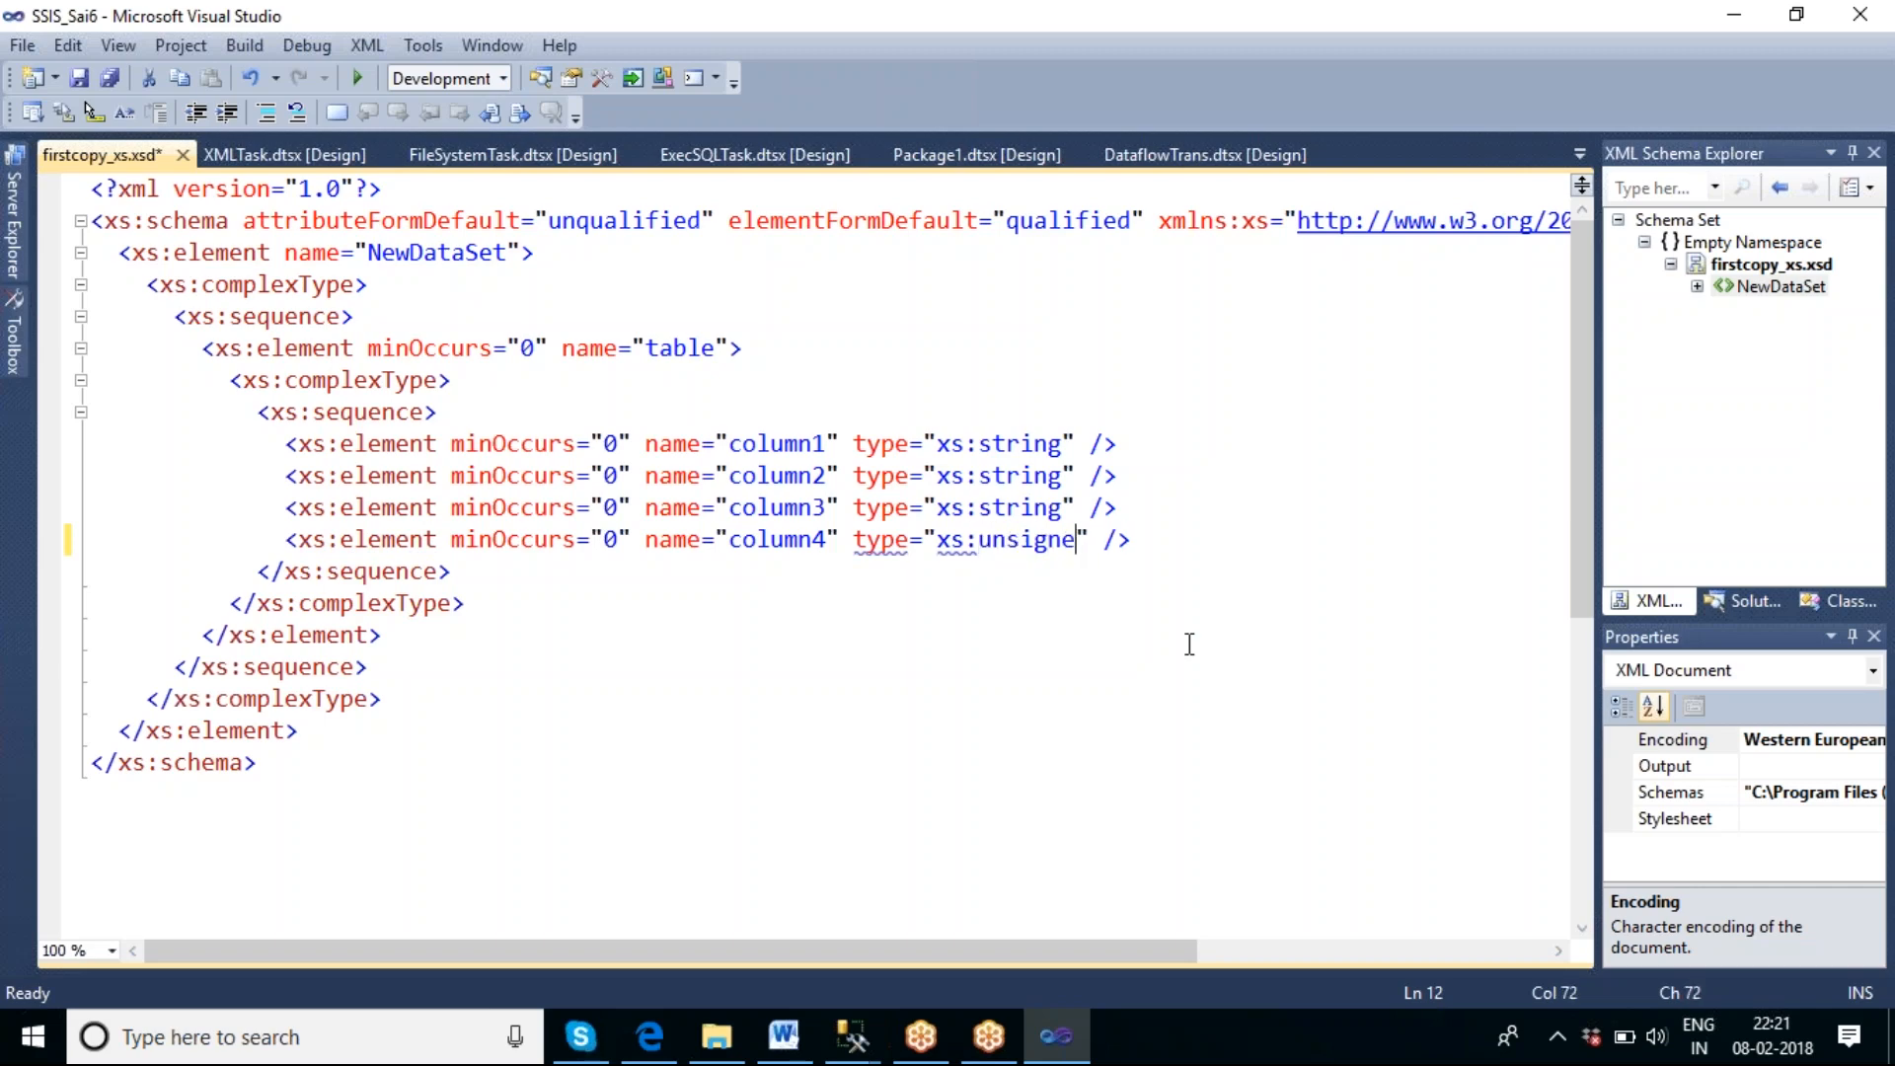
text(Byte)
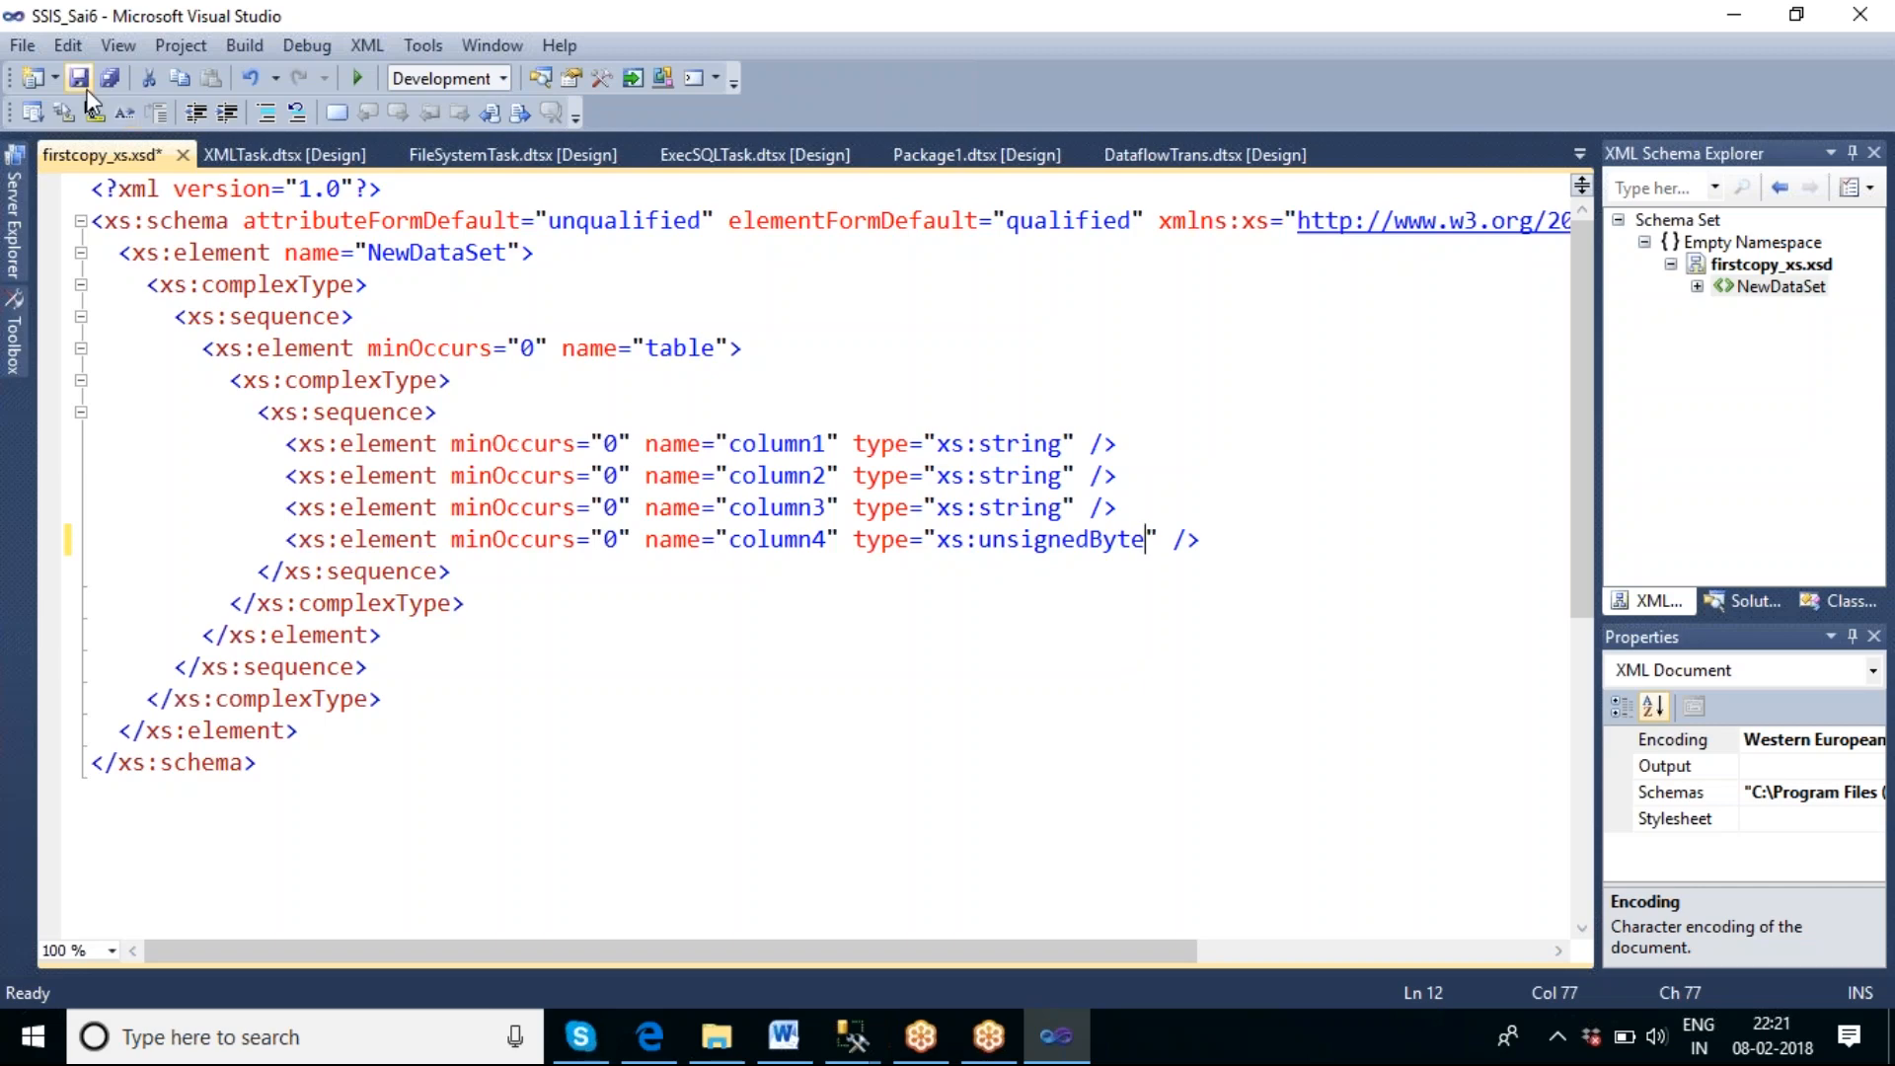
click(83, 85)
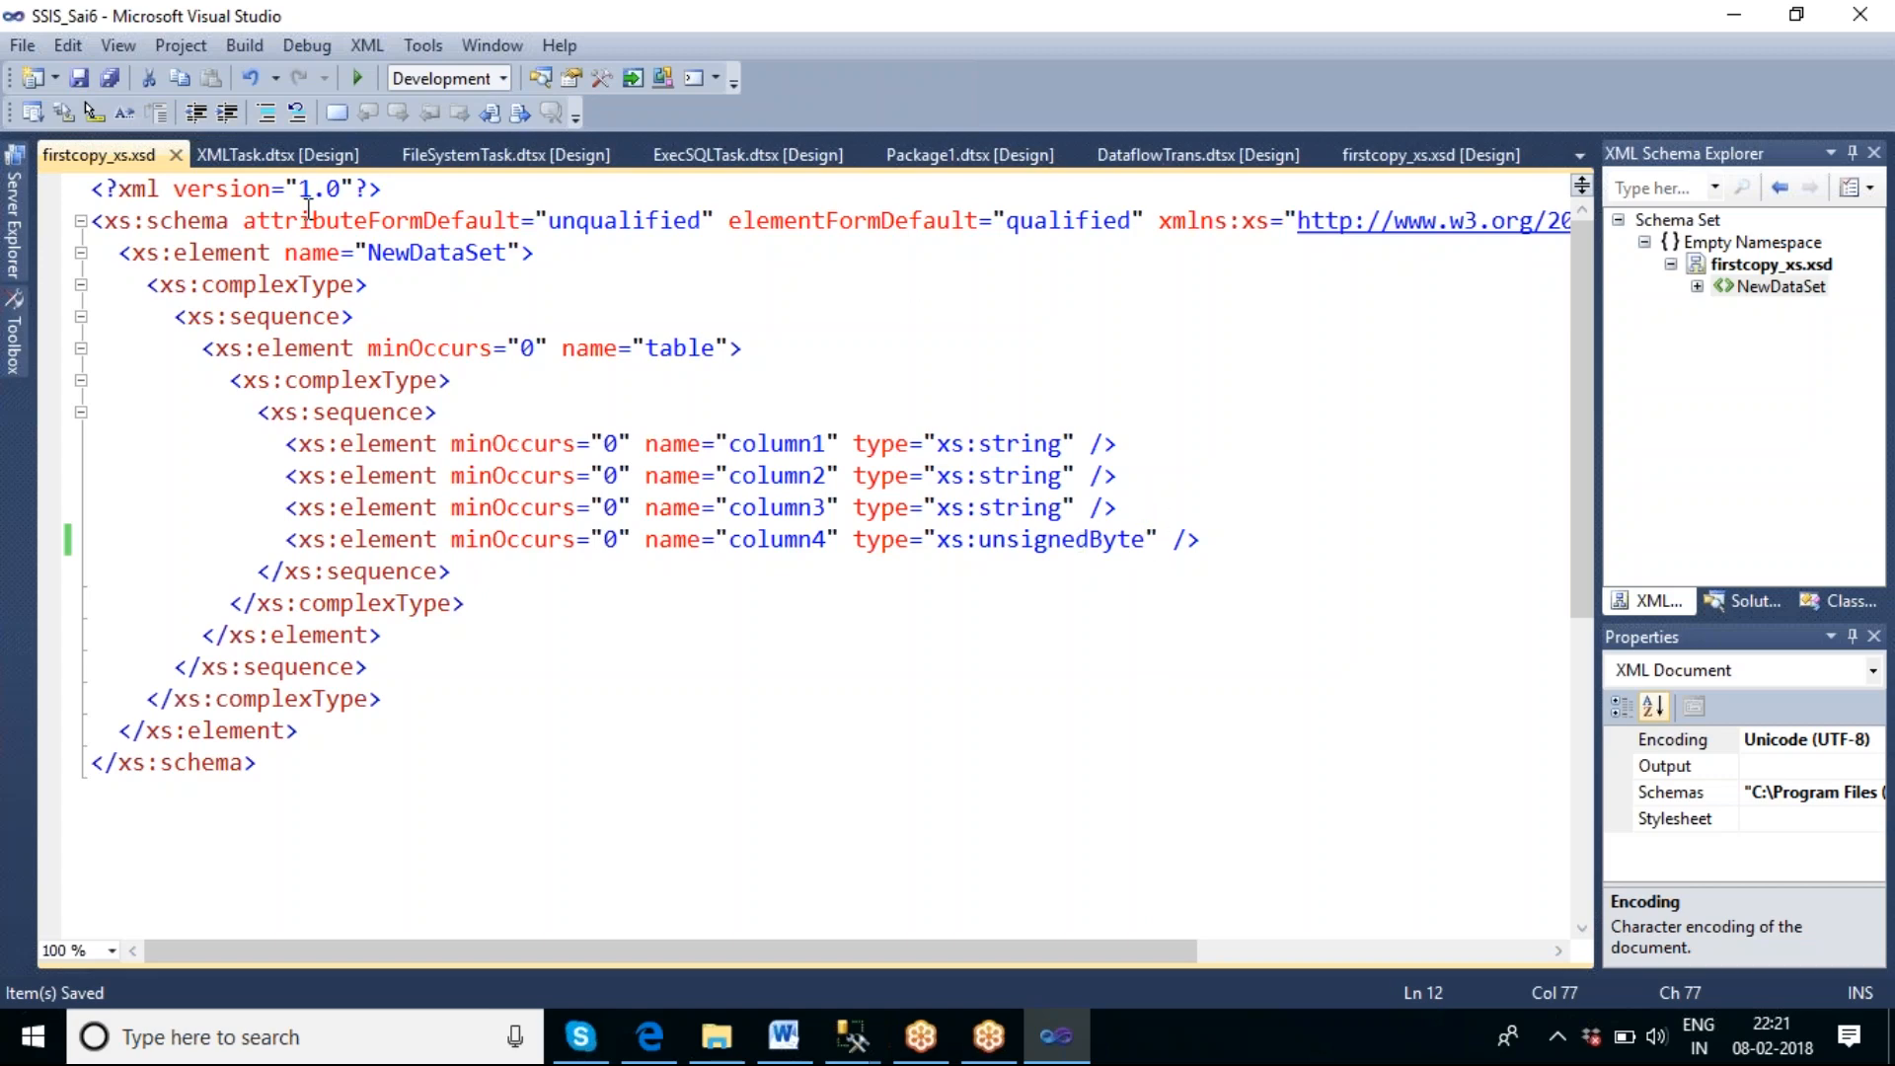
click(175, 155)
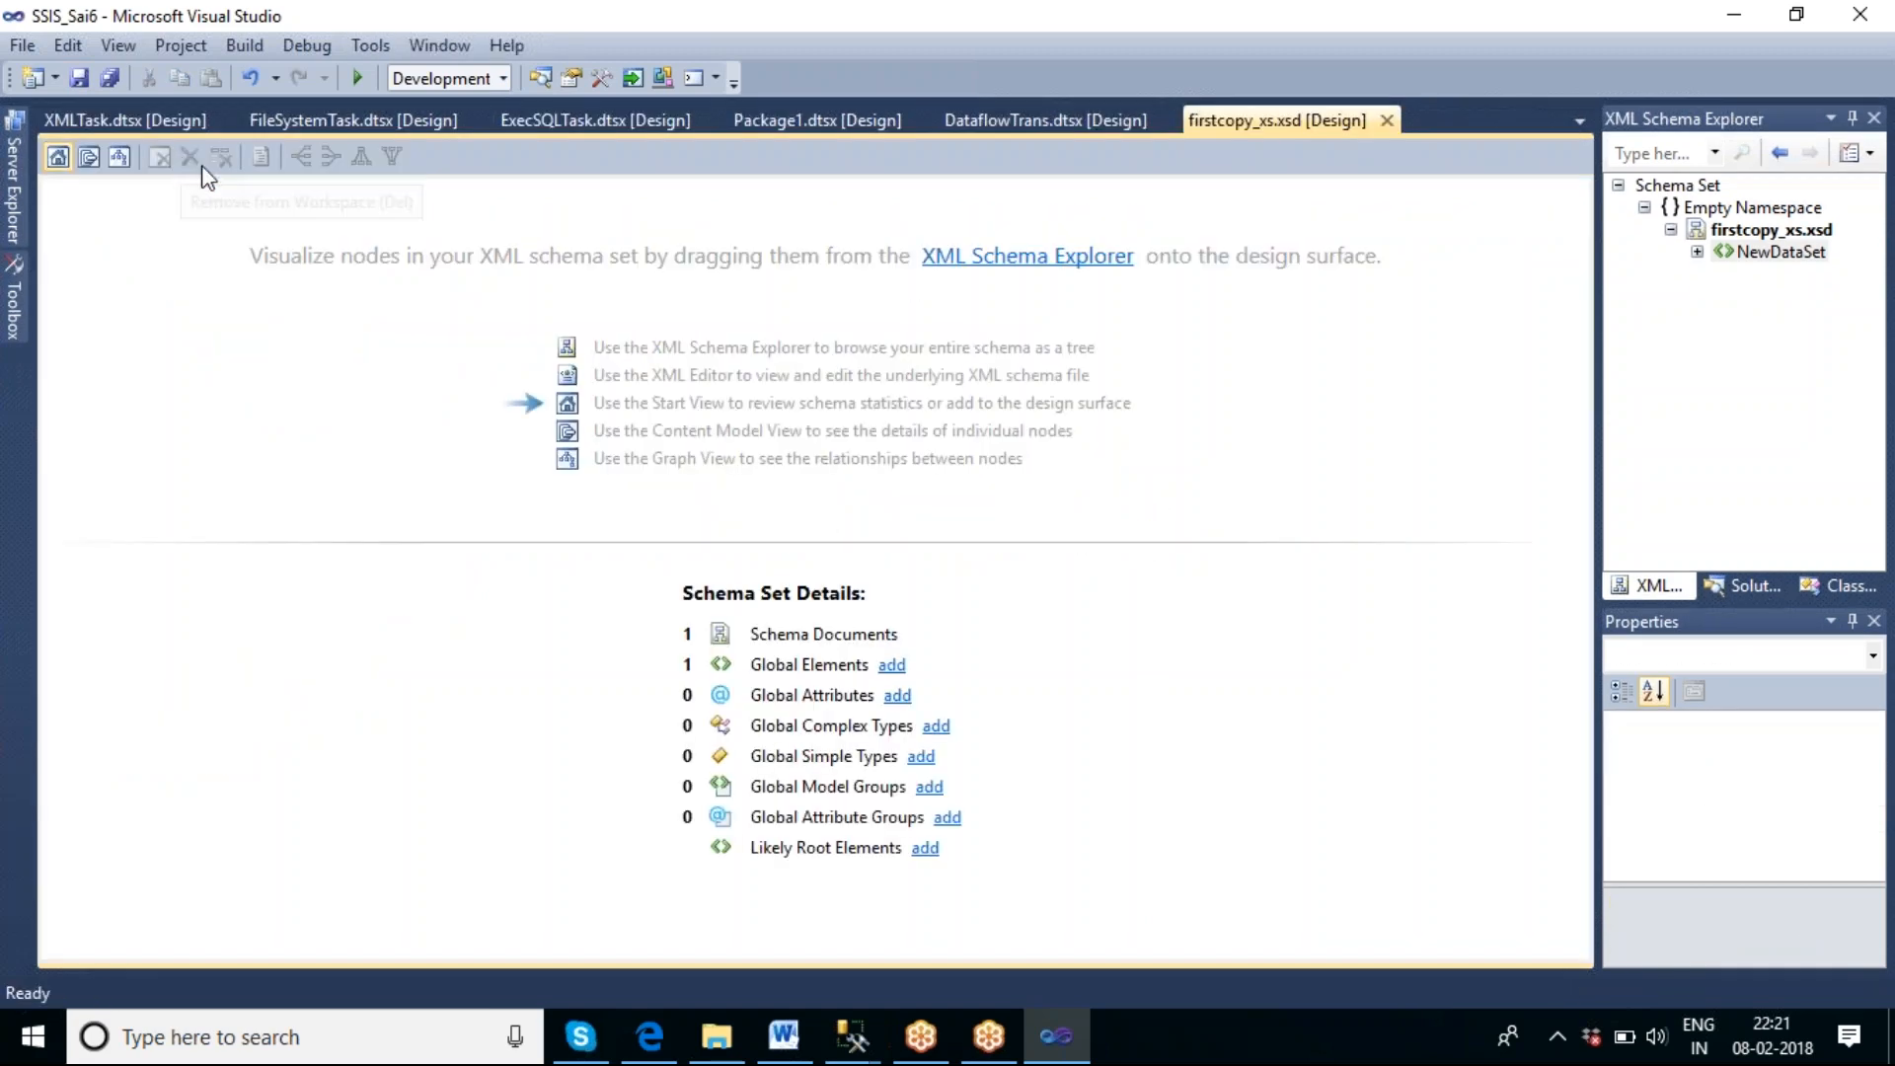
click(1392, 123)
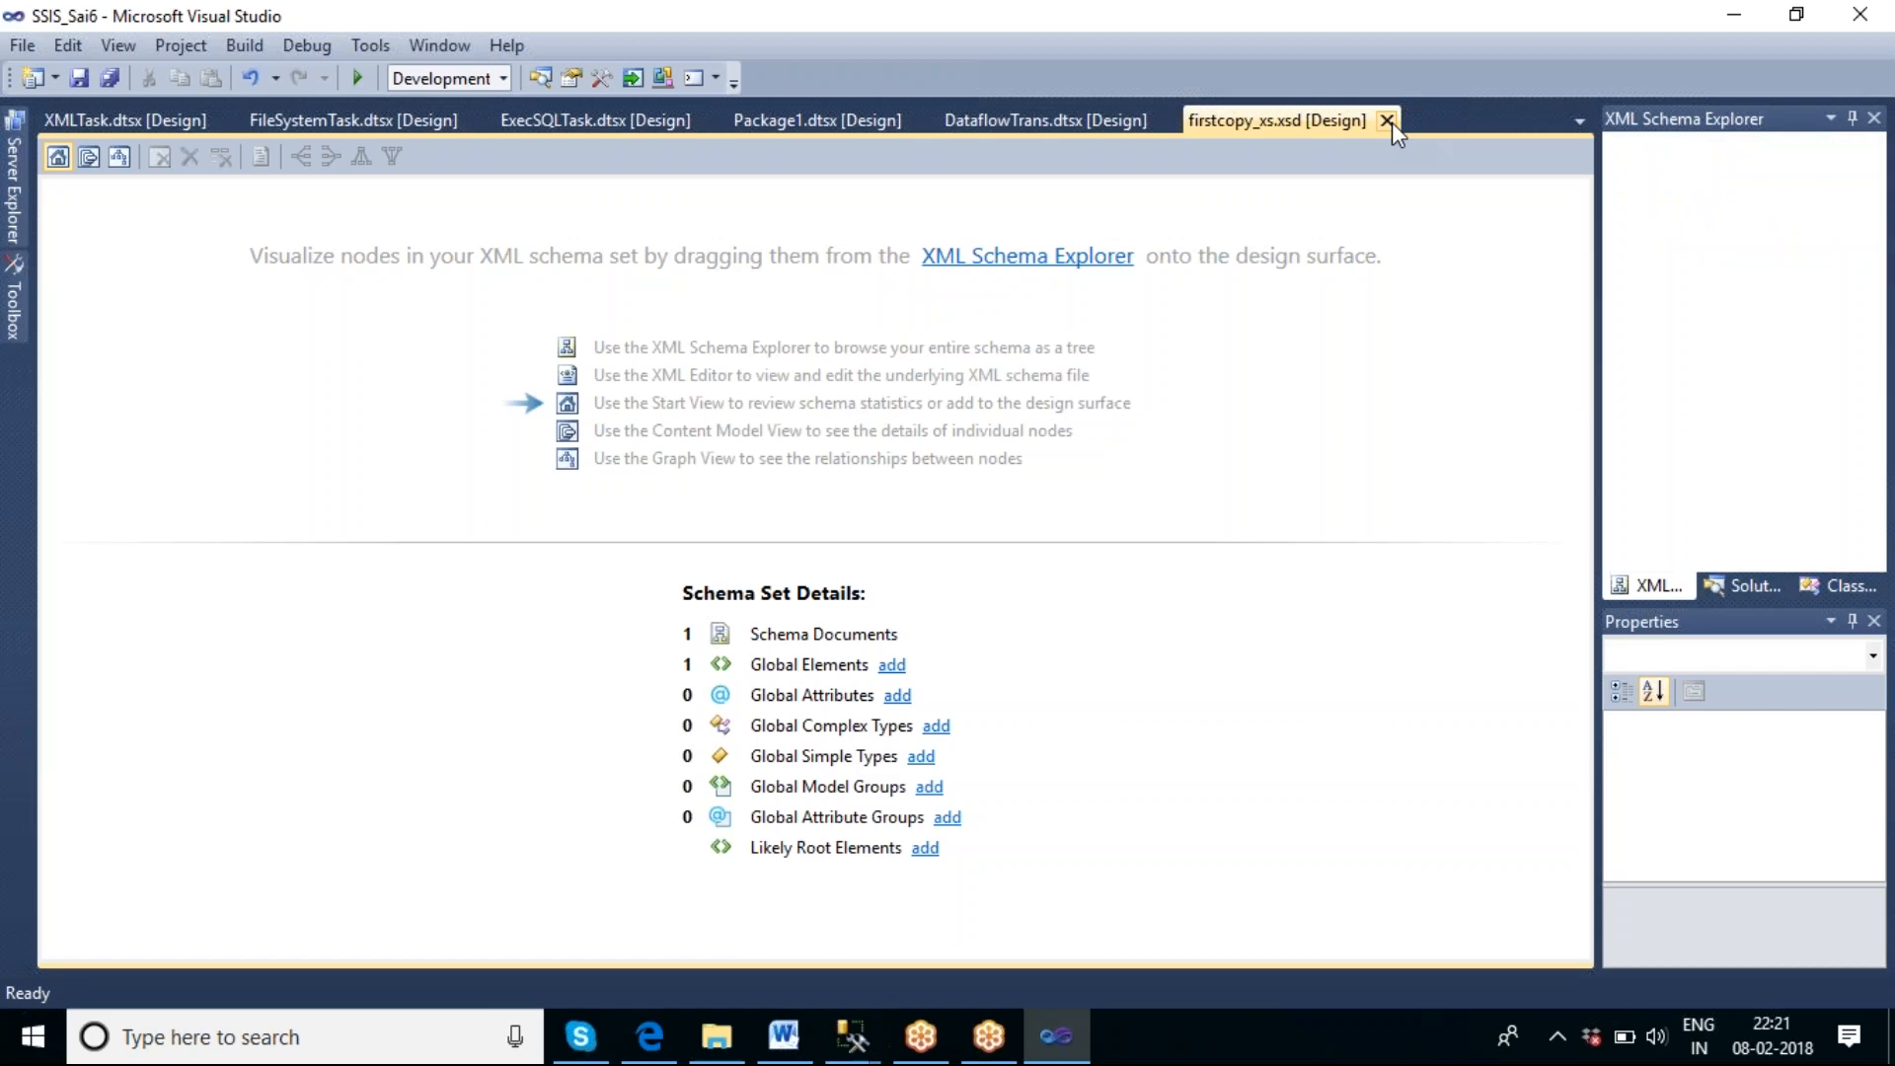
Review the Validate XML Task's settings, and open firstcopy.xml from the validate folder to examine its column values.
double_click(425, 553)
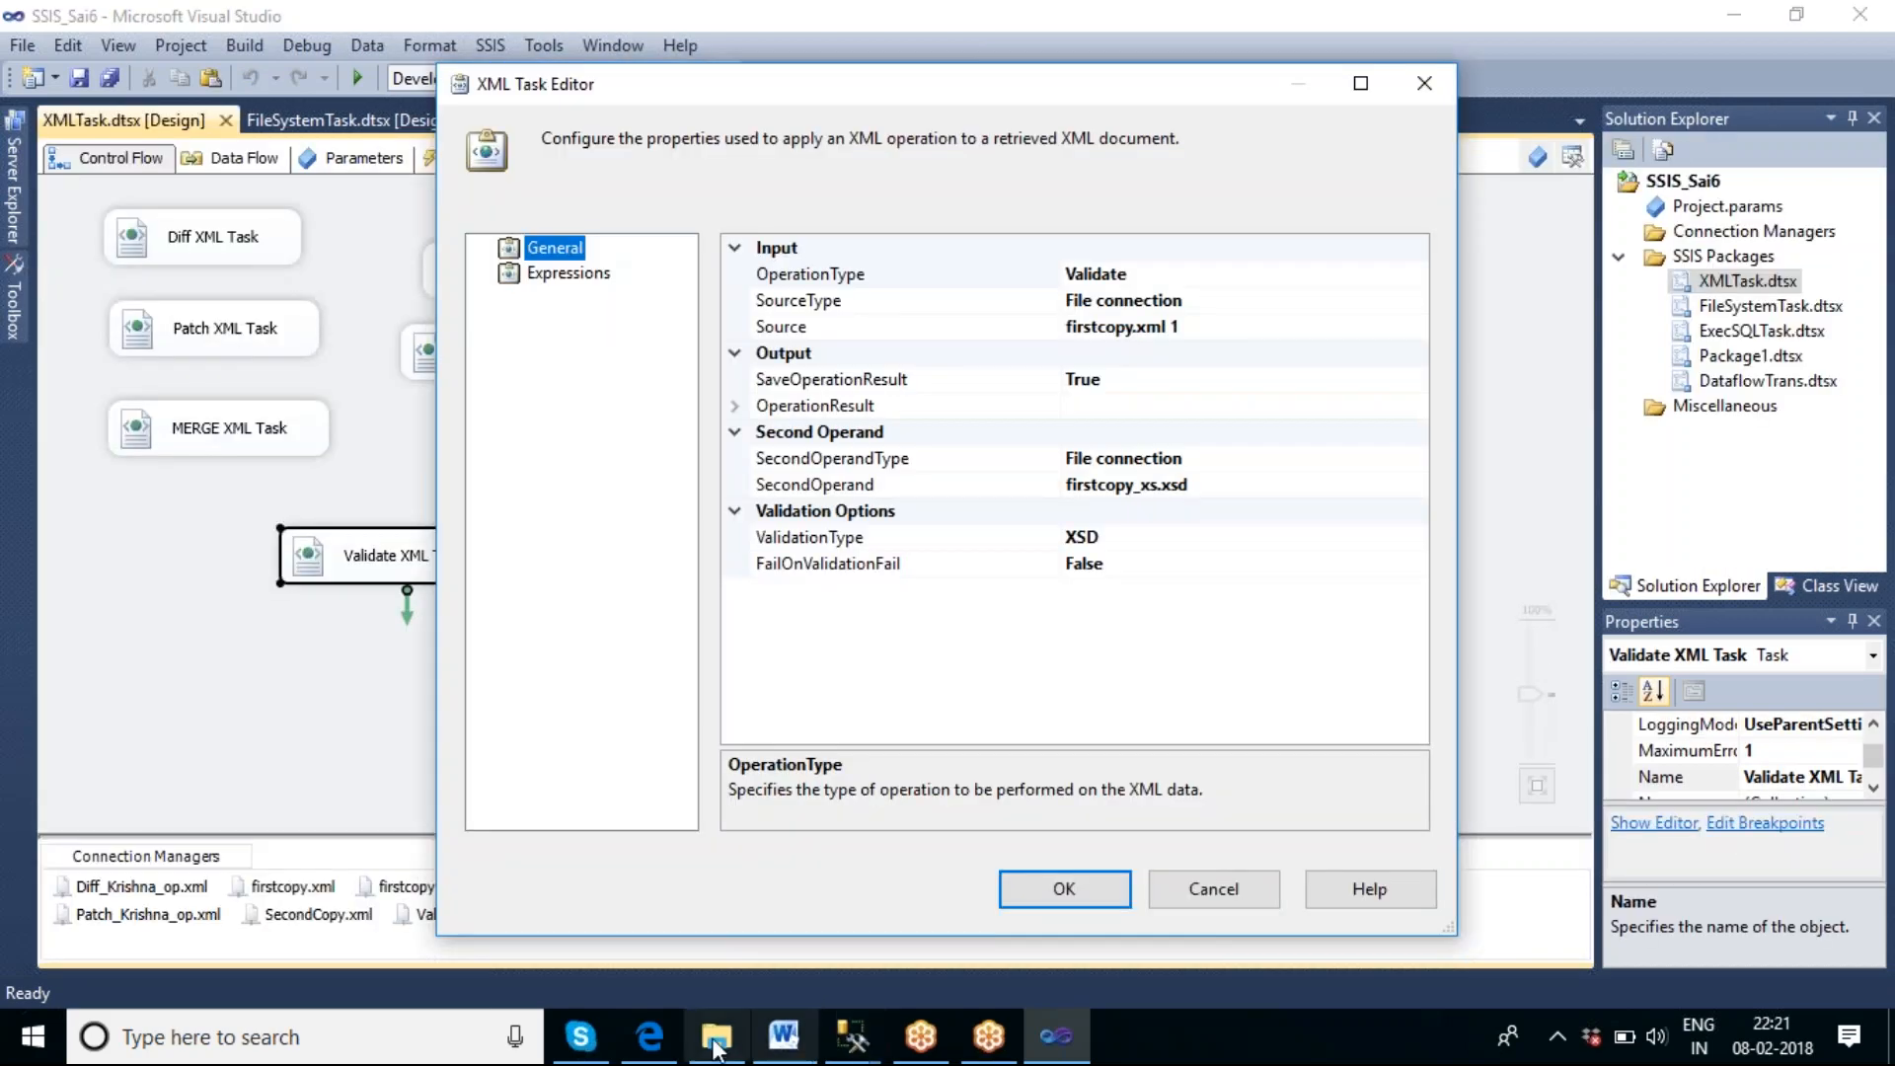
click(649, 1038)
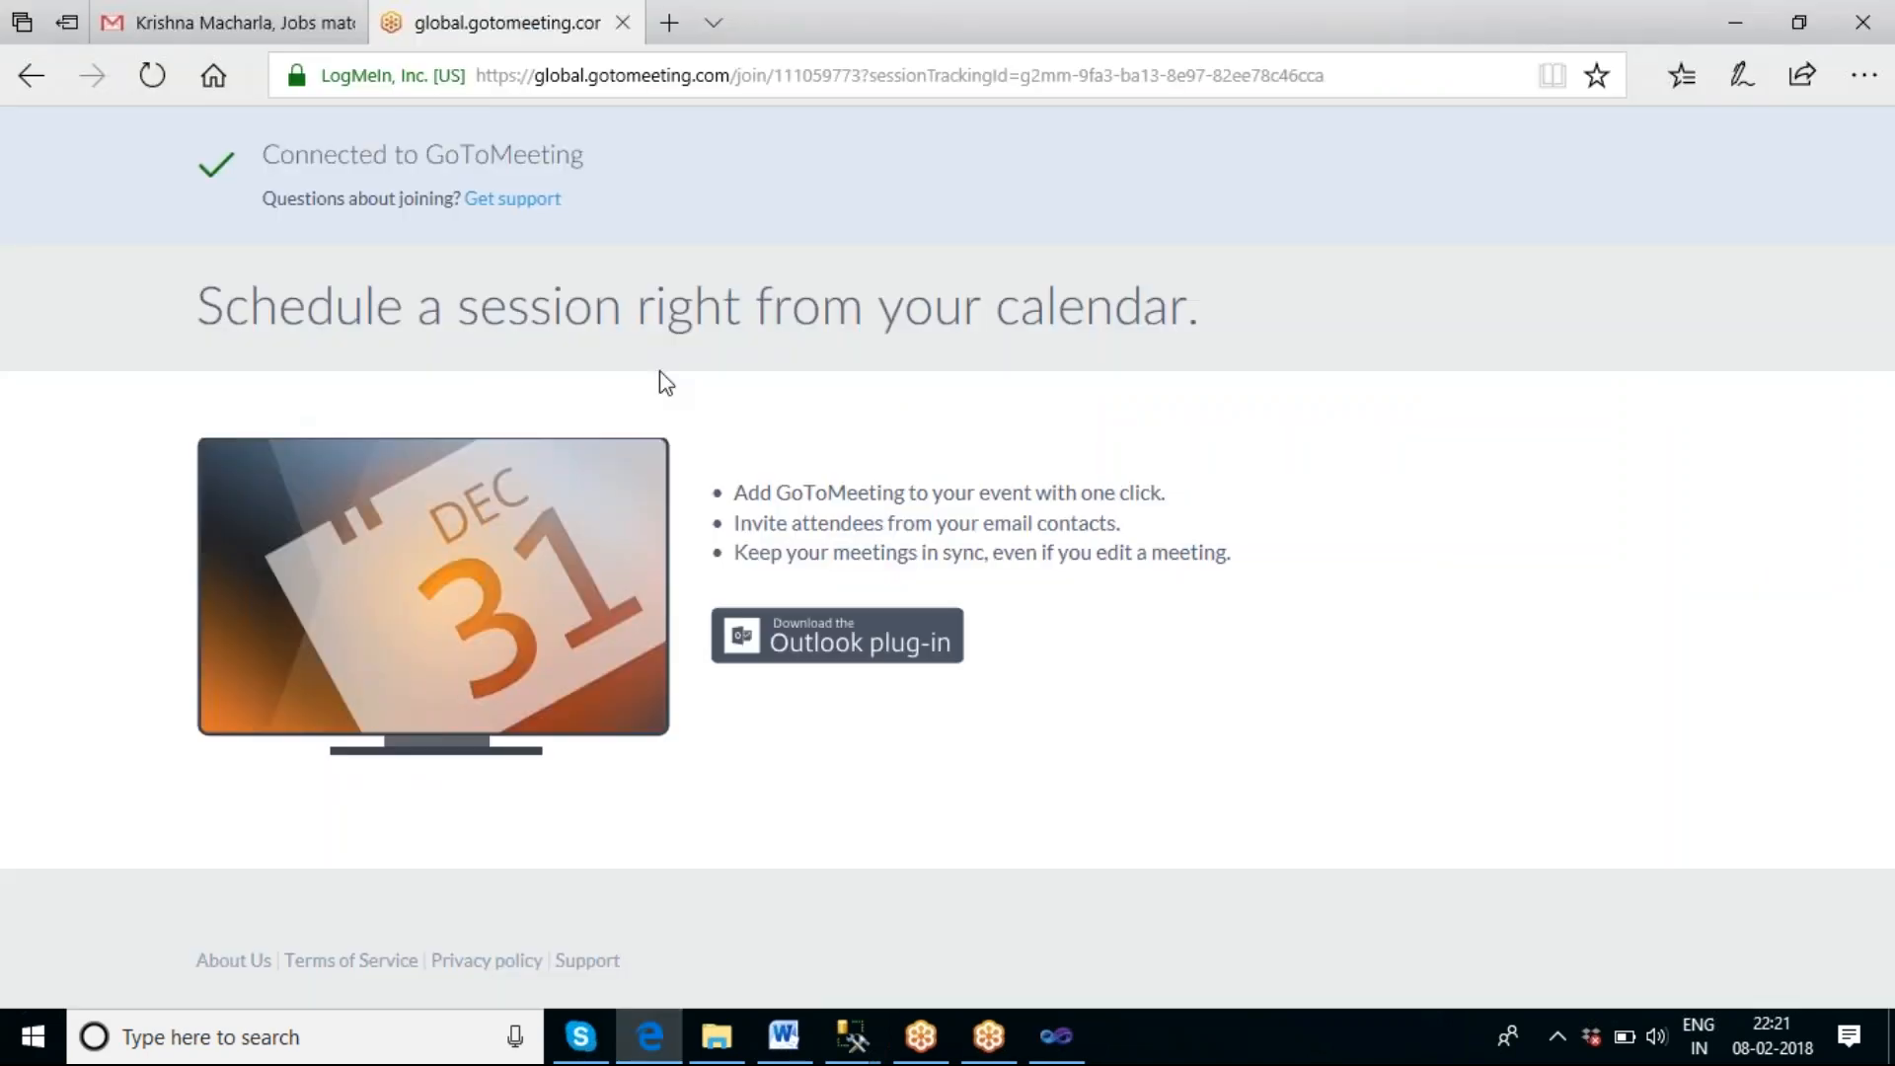
click(717, 1036)
double_click(323, 200)
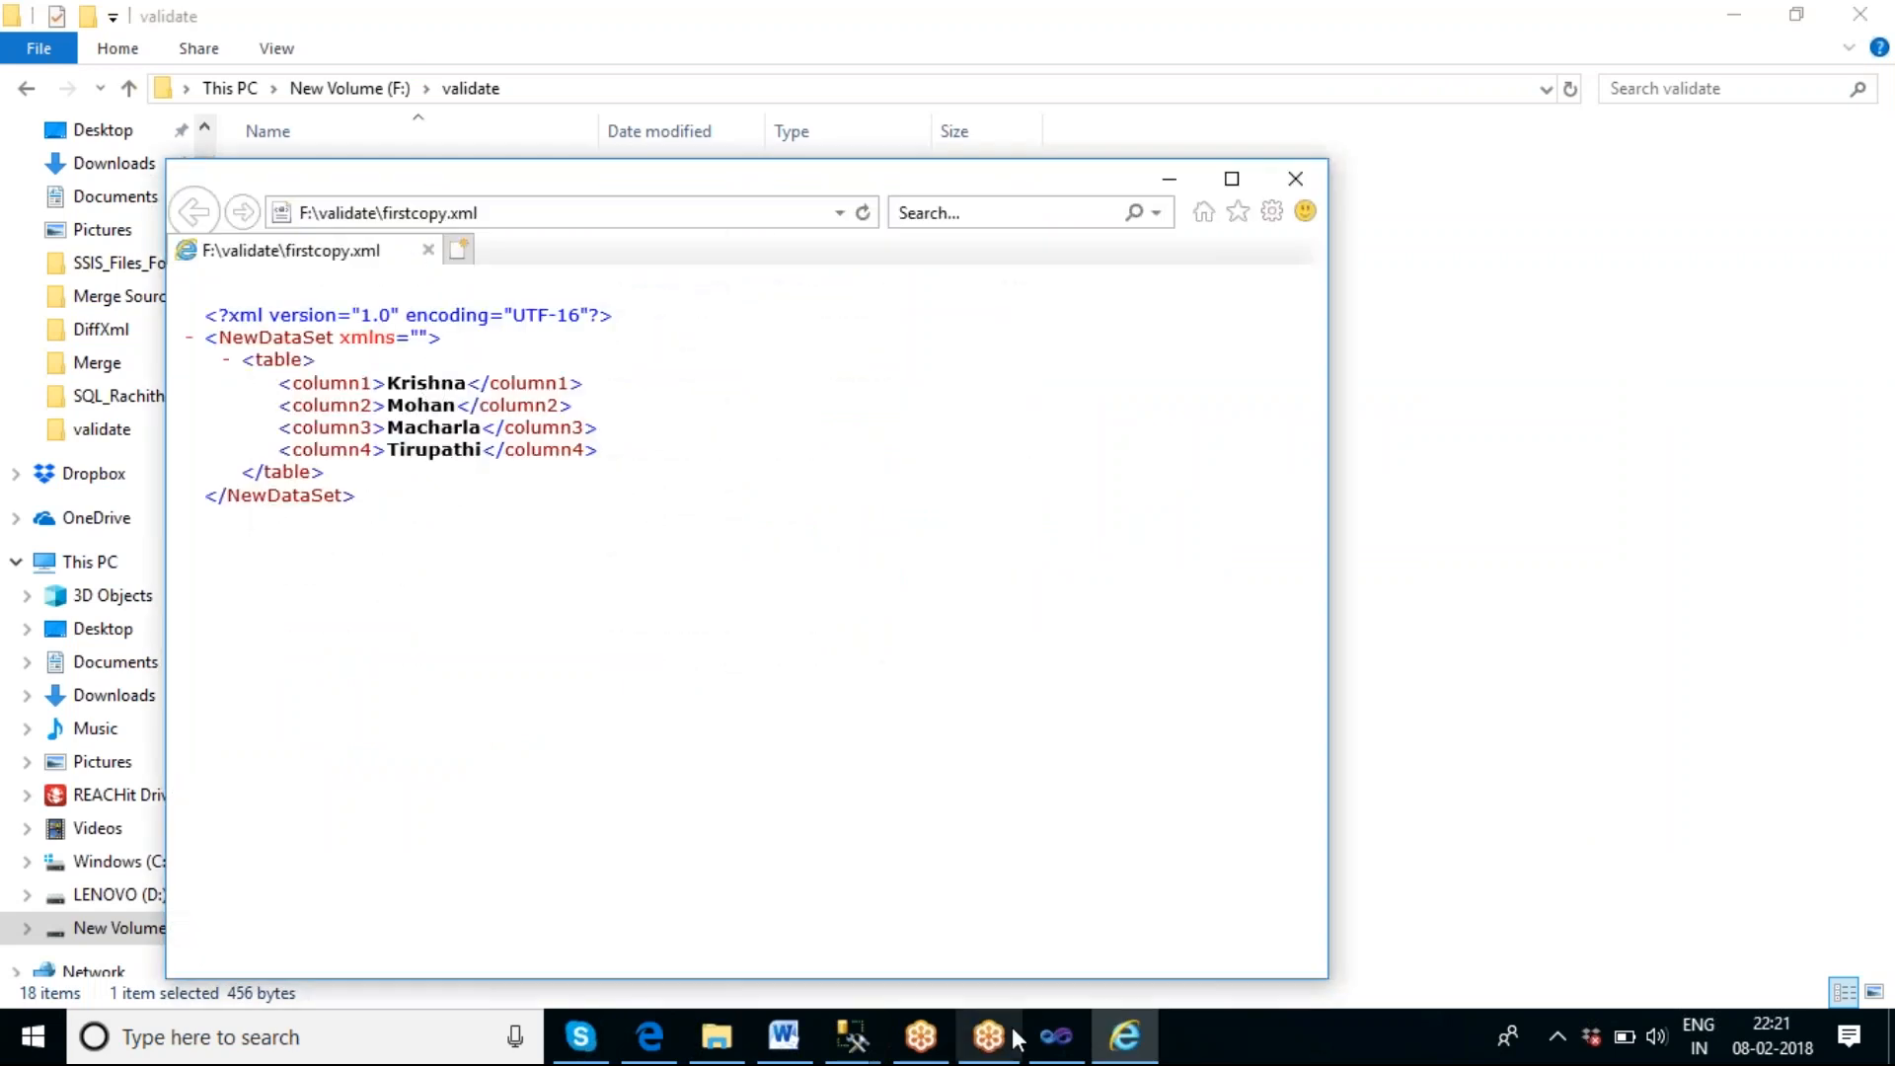
mouse_move(1055, 1044)
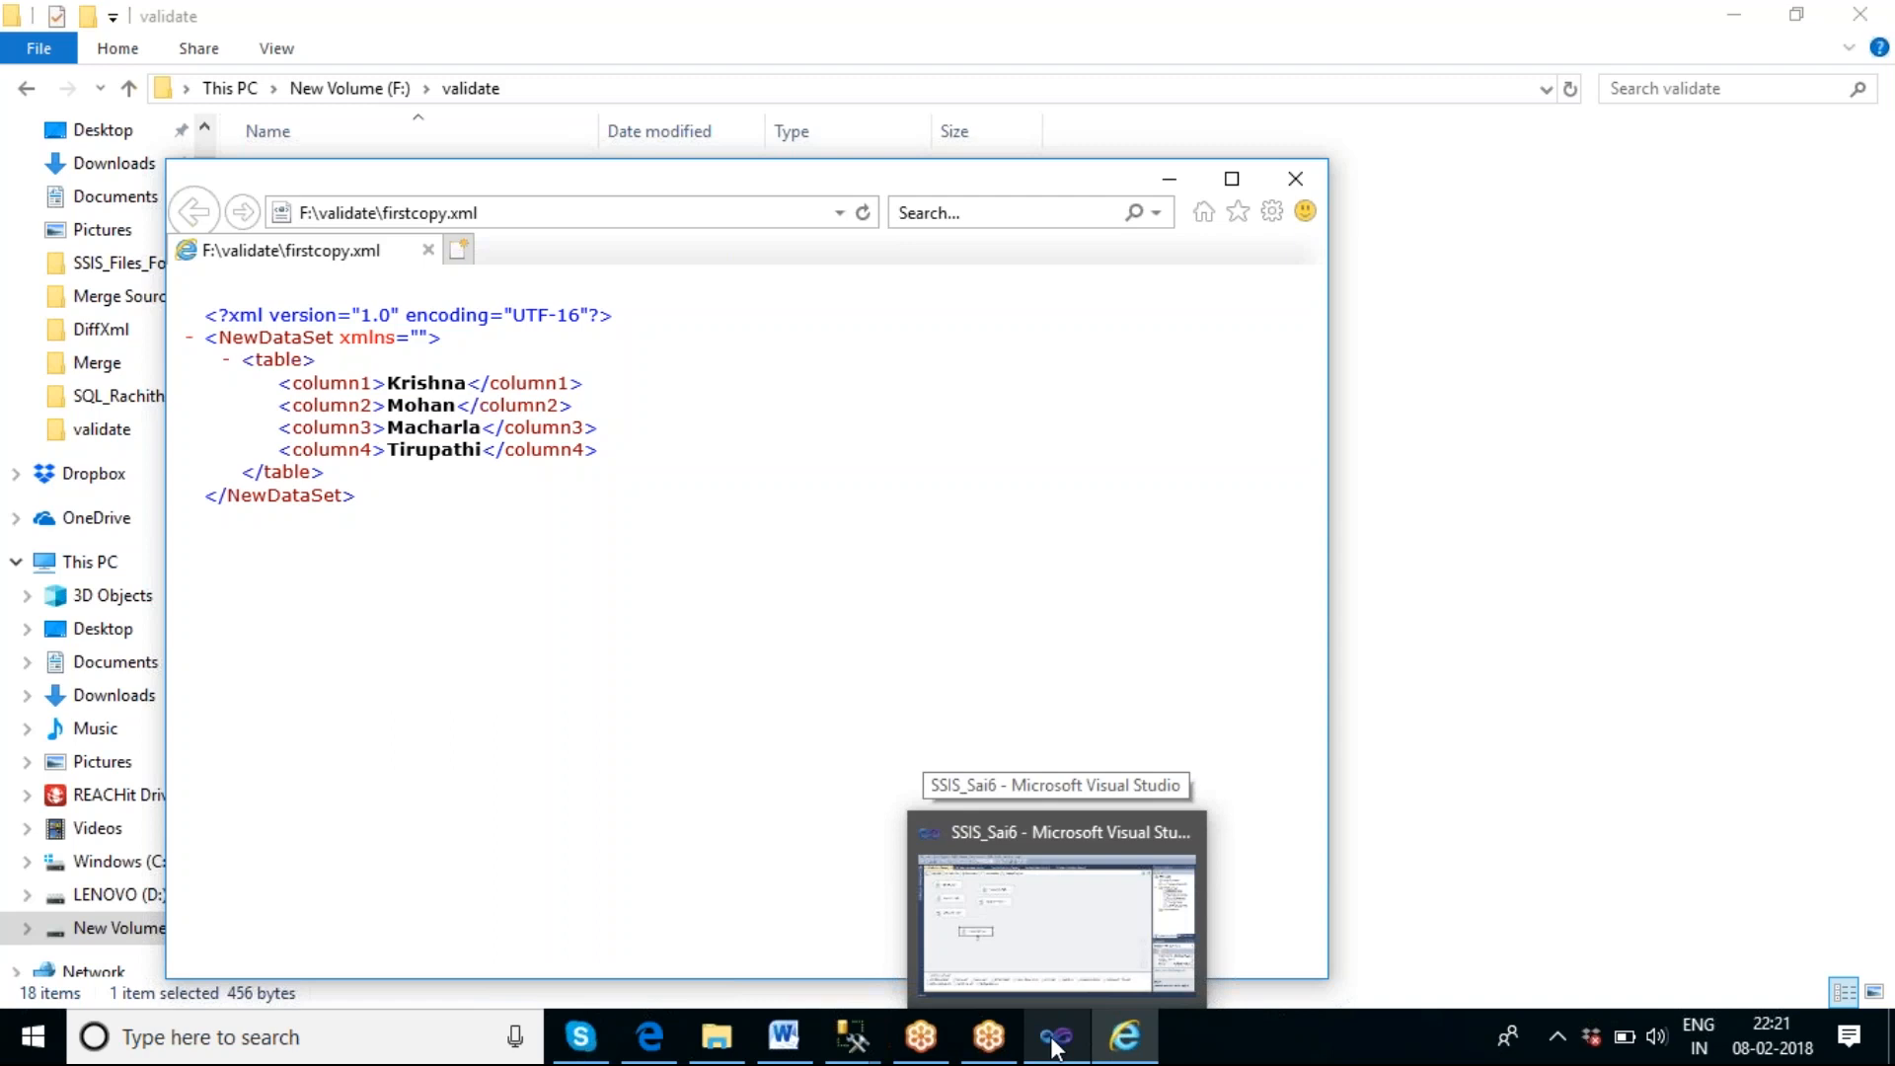
Return to Visual Studio, accept the Validate XML Task's settings and execute that task on its own.
click(1055, 1045)
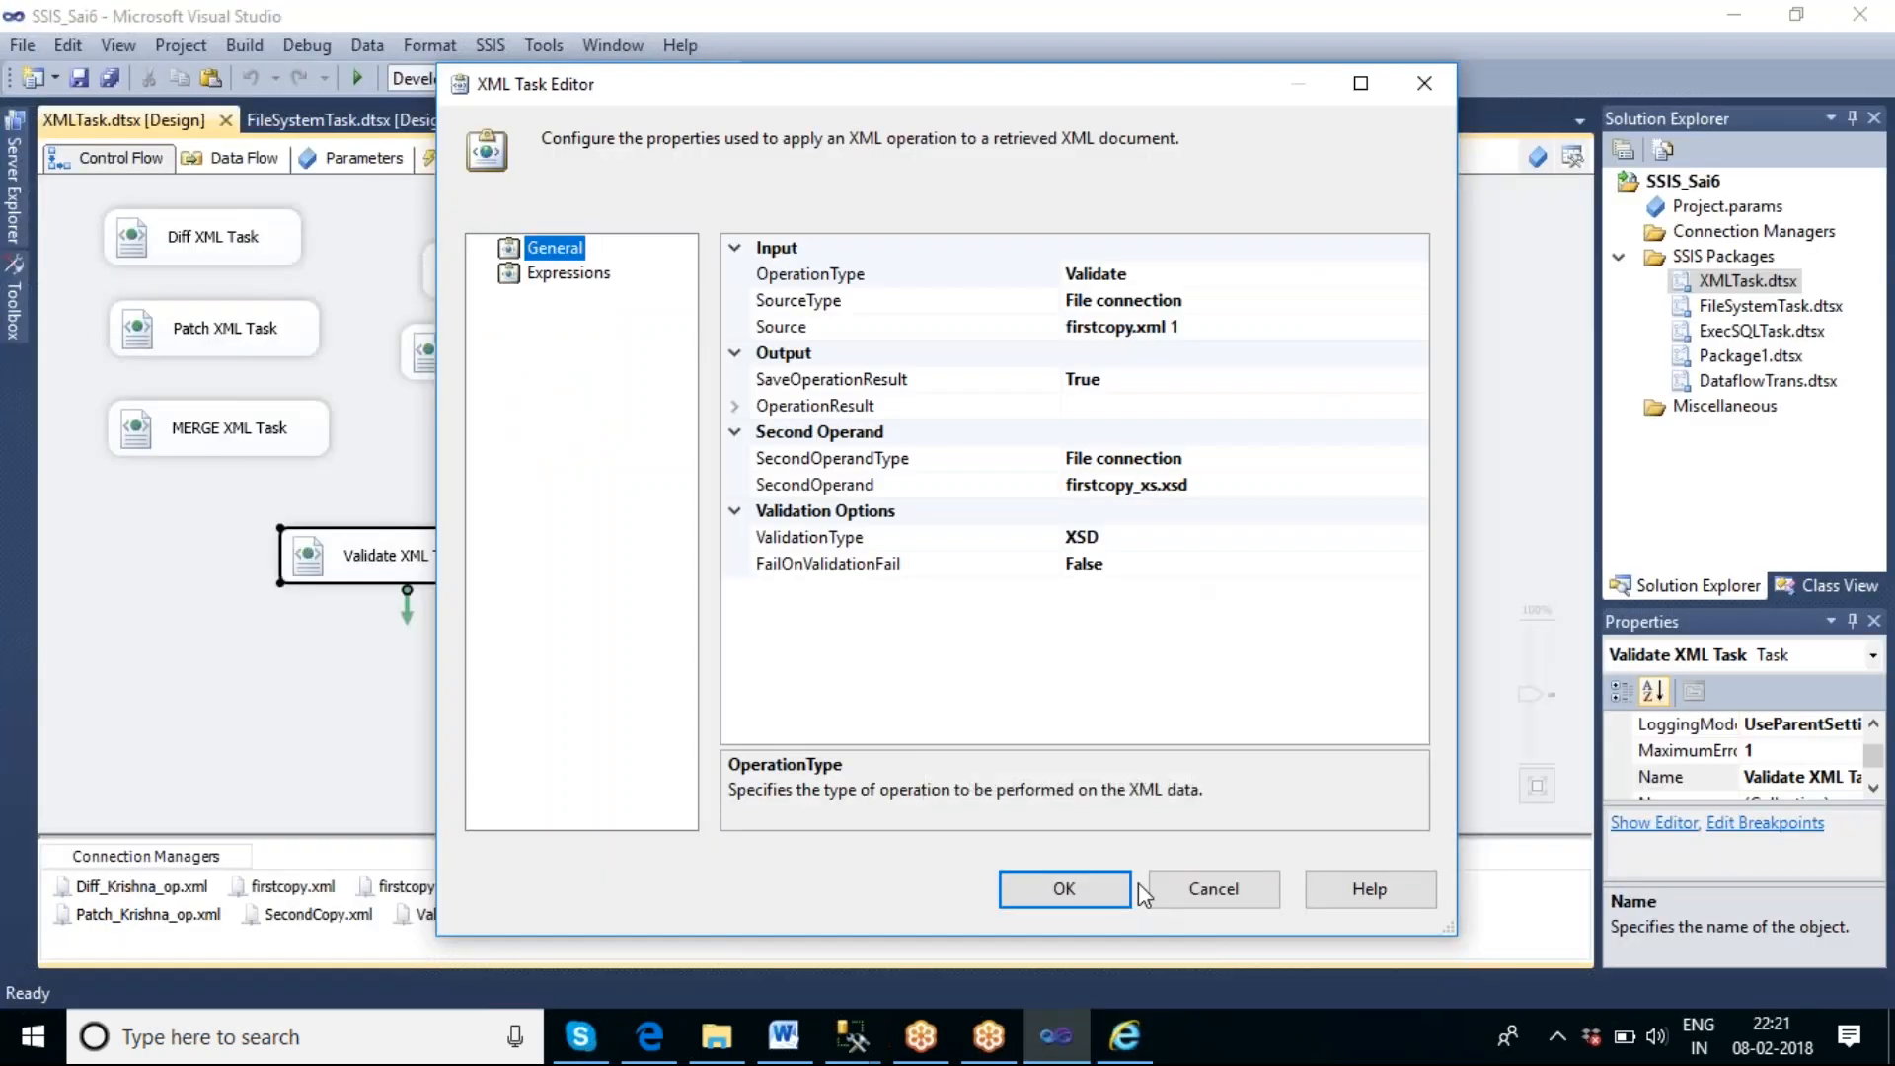
click(1074, 897)
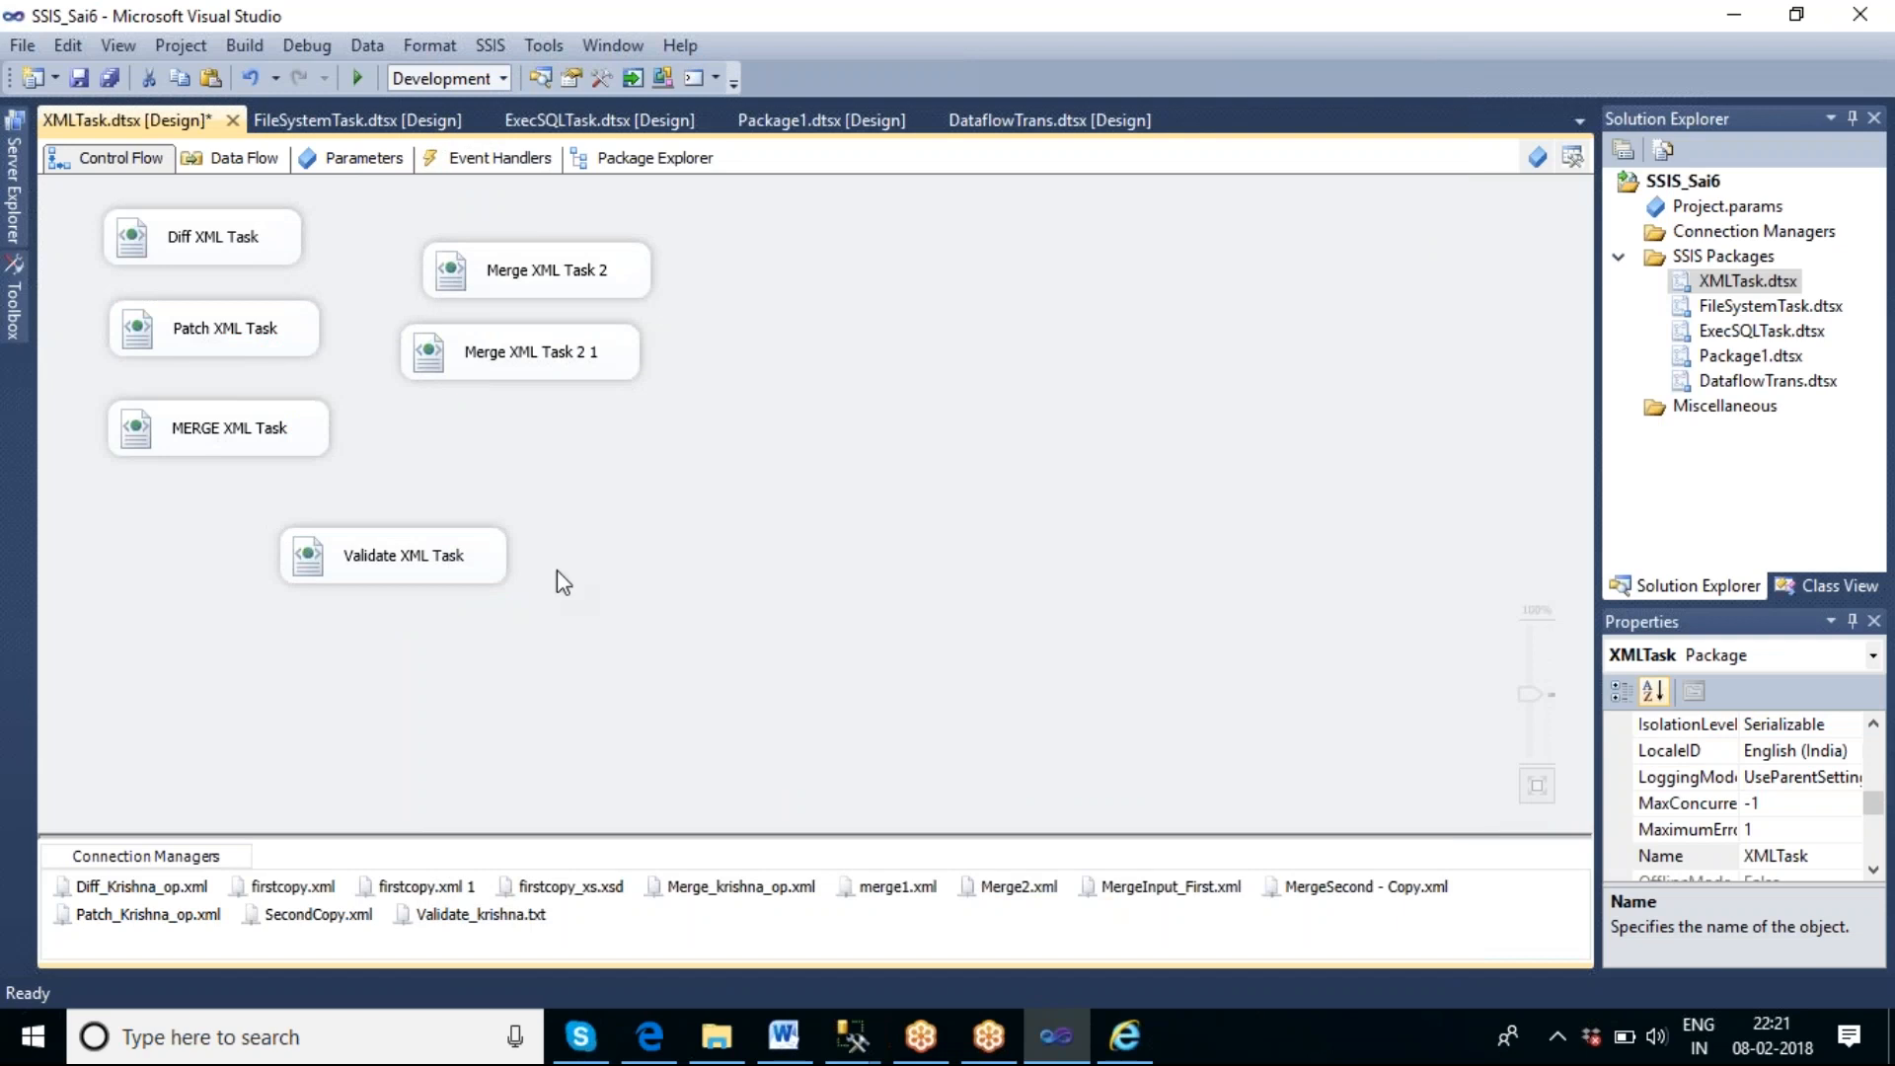
click(459, 569)
right_click(460, 561)
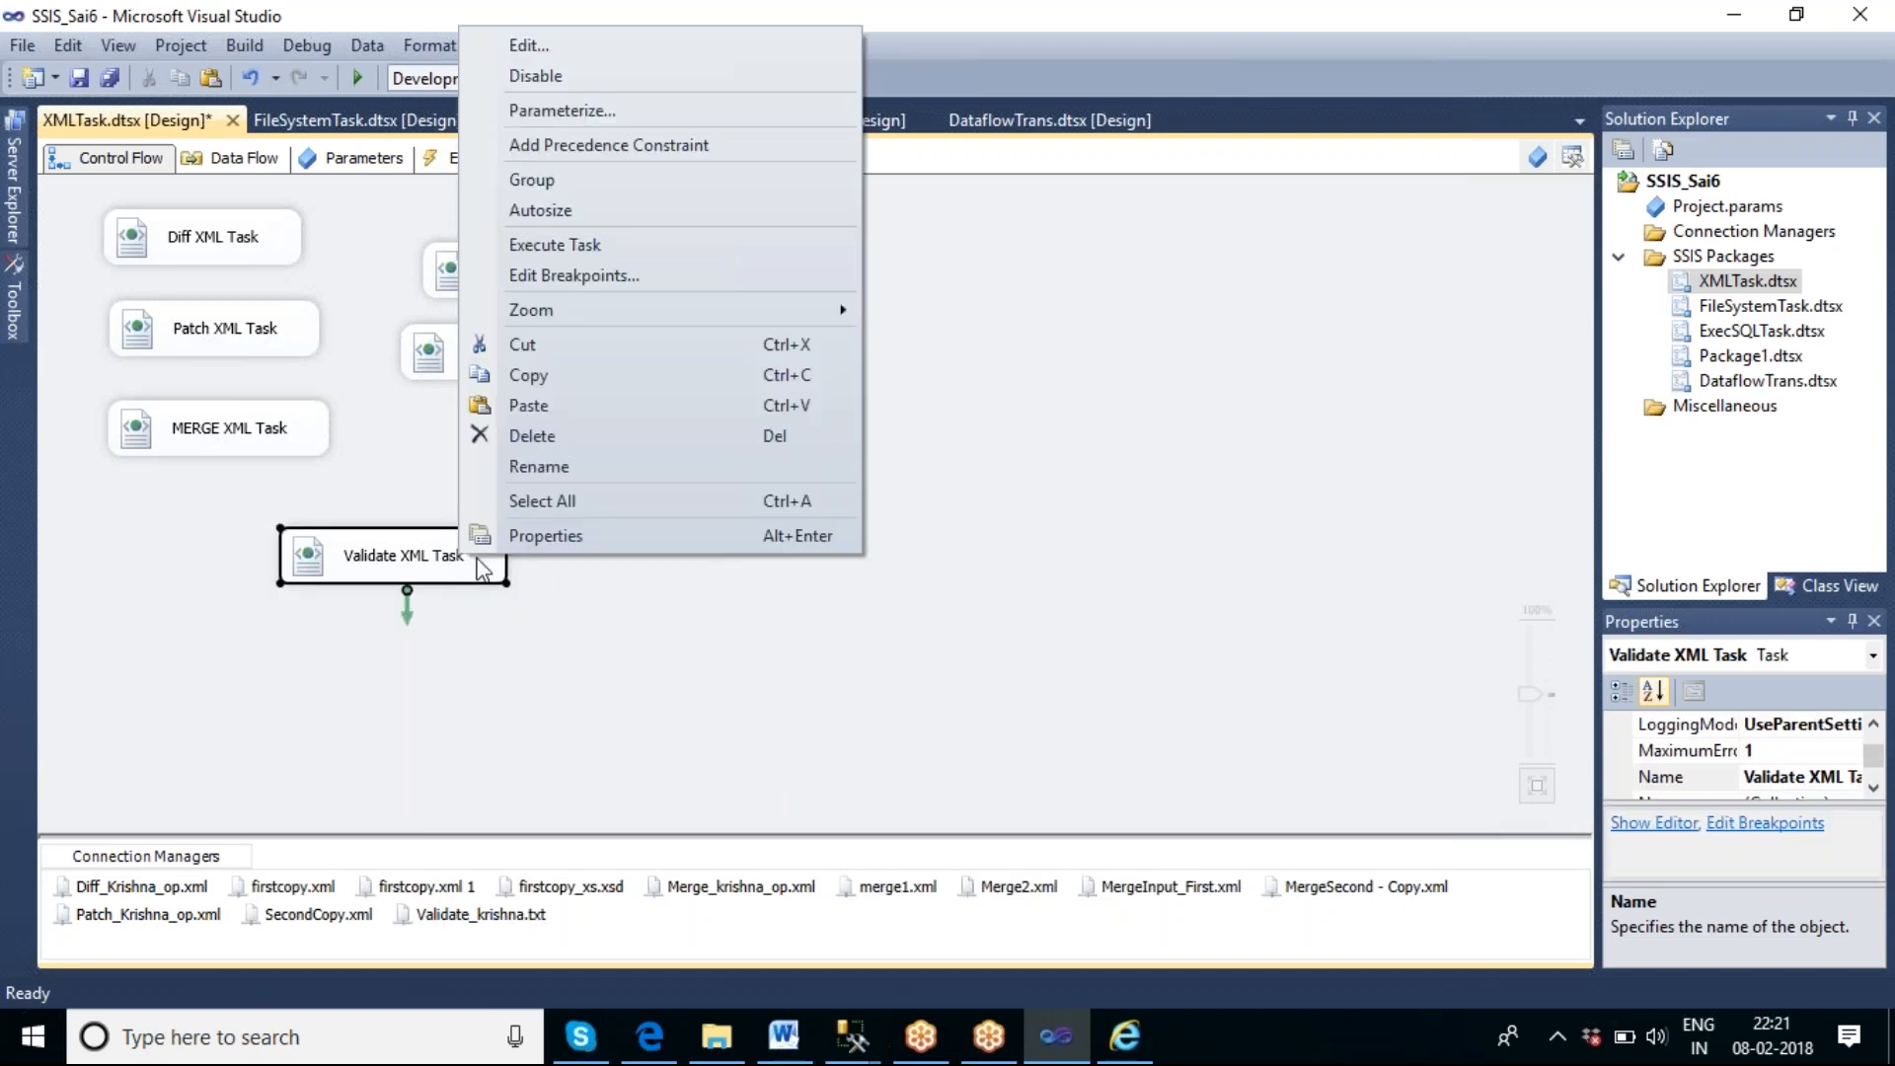
click(614, 247)
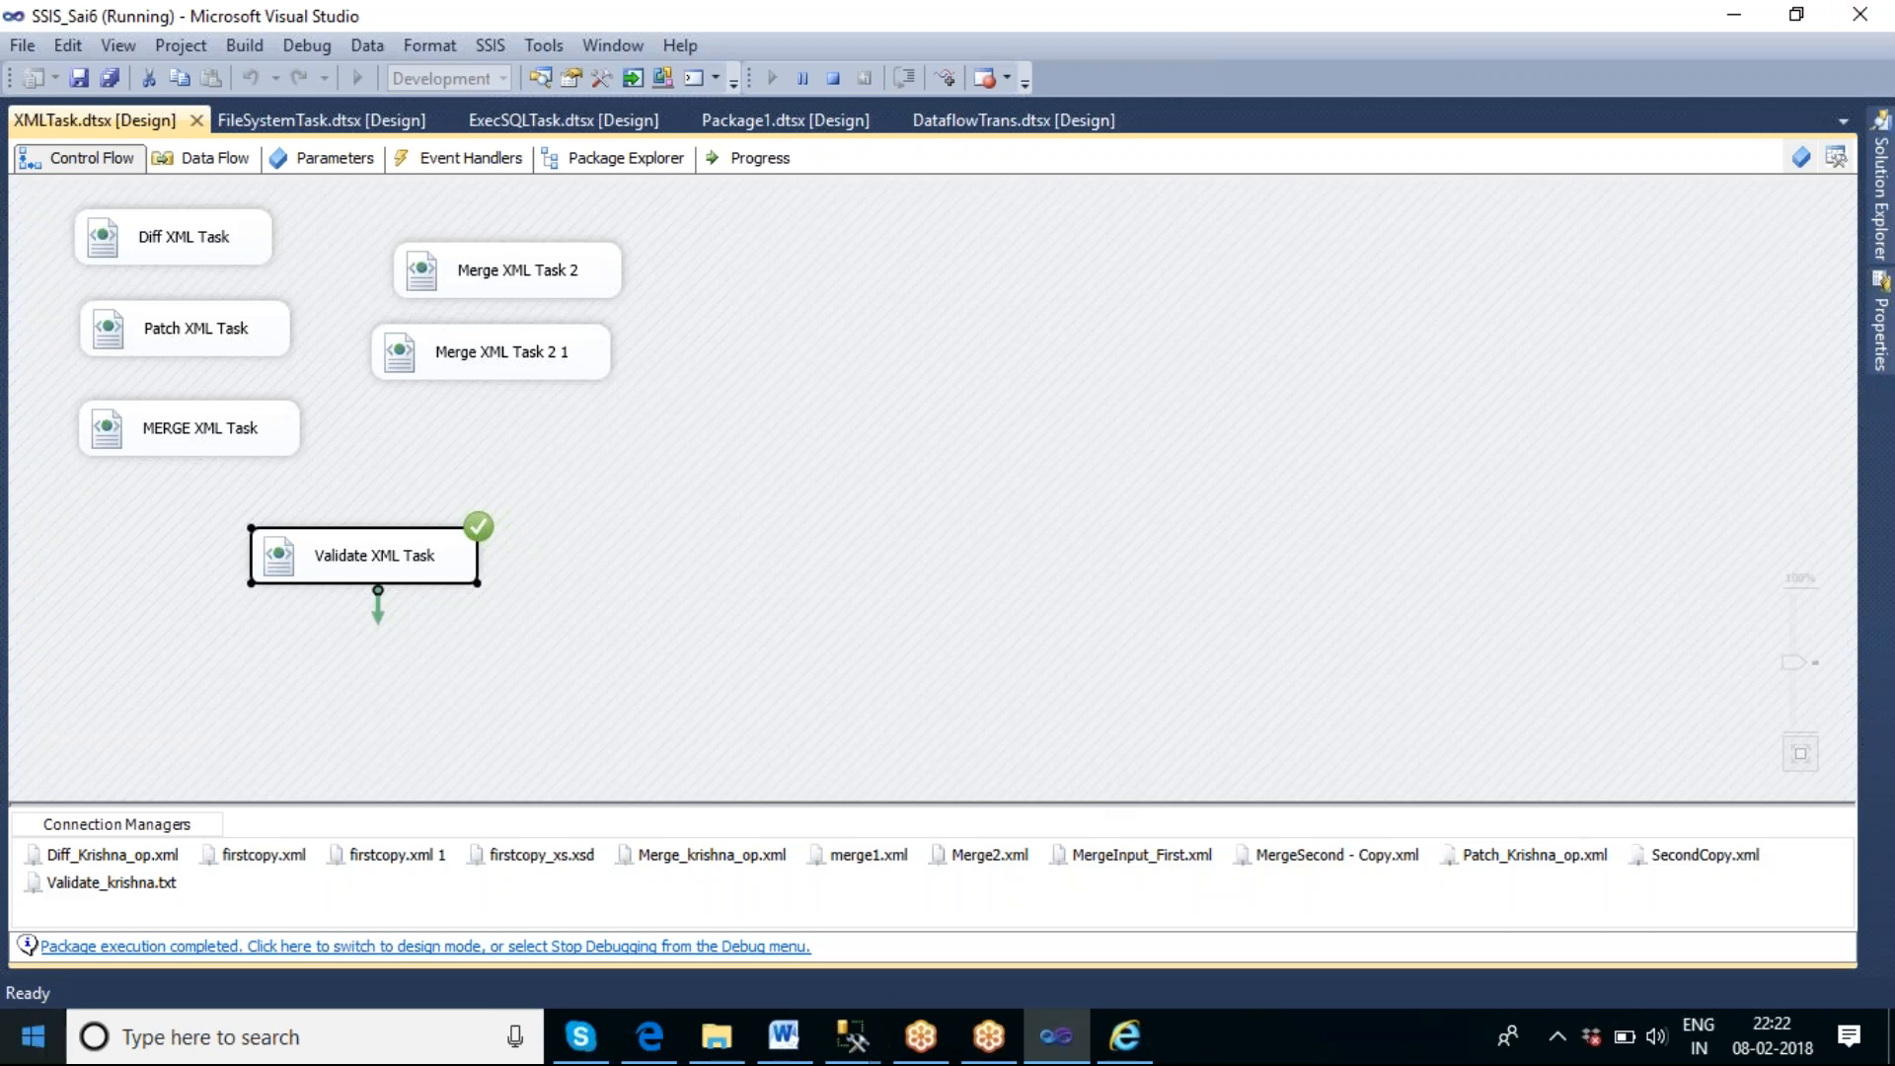
Open Validate_krishna.txt from the validate folder in File Explorer to check the validation result, and close it.
click(720, 1036)
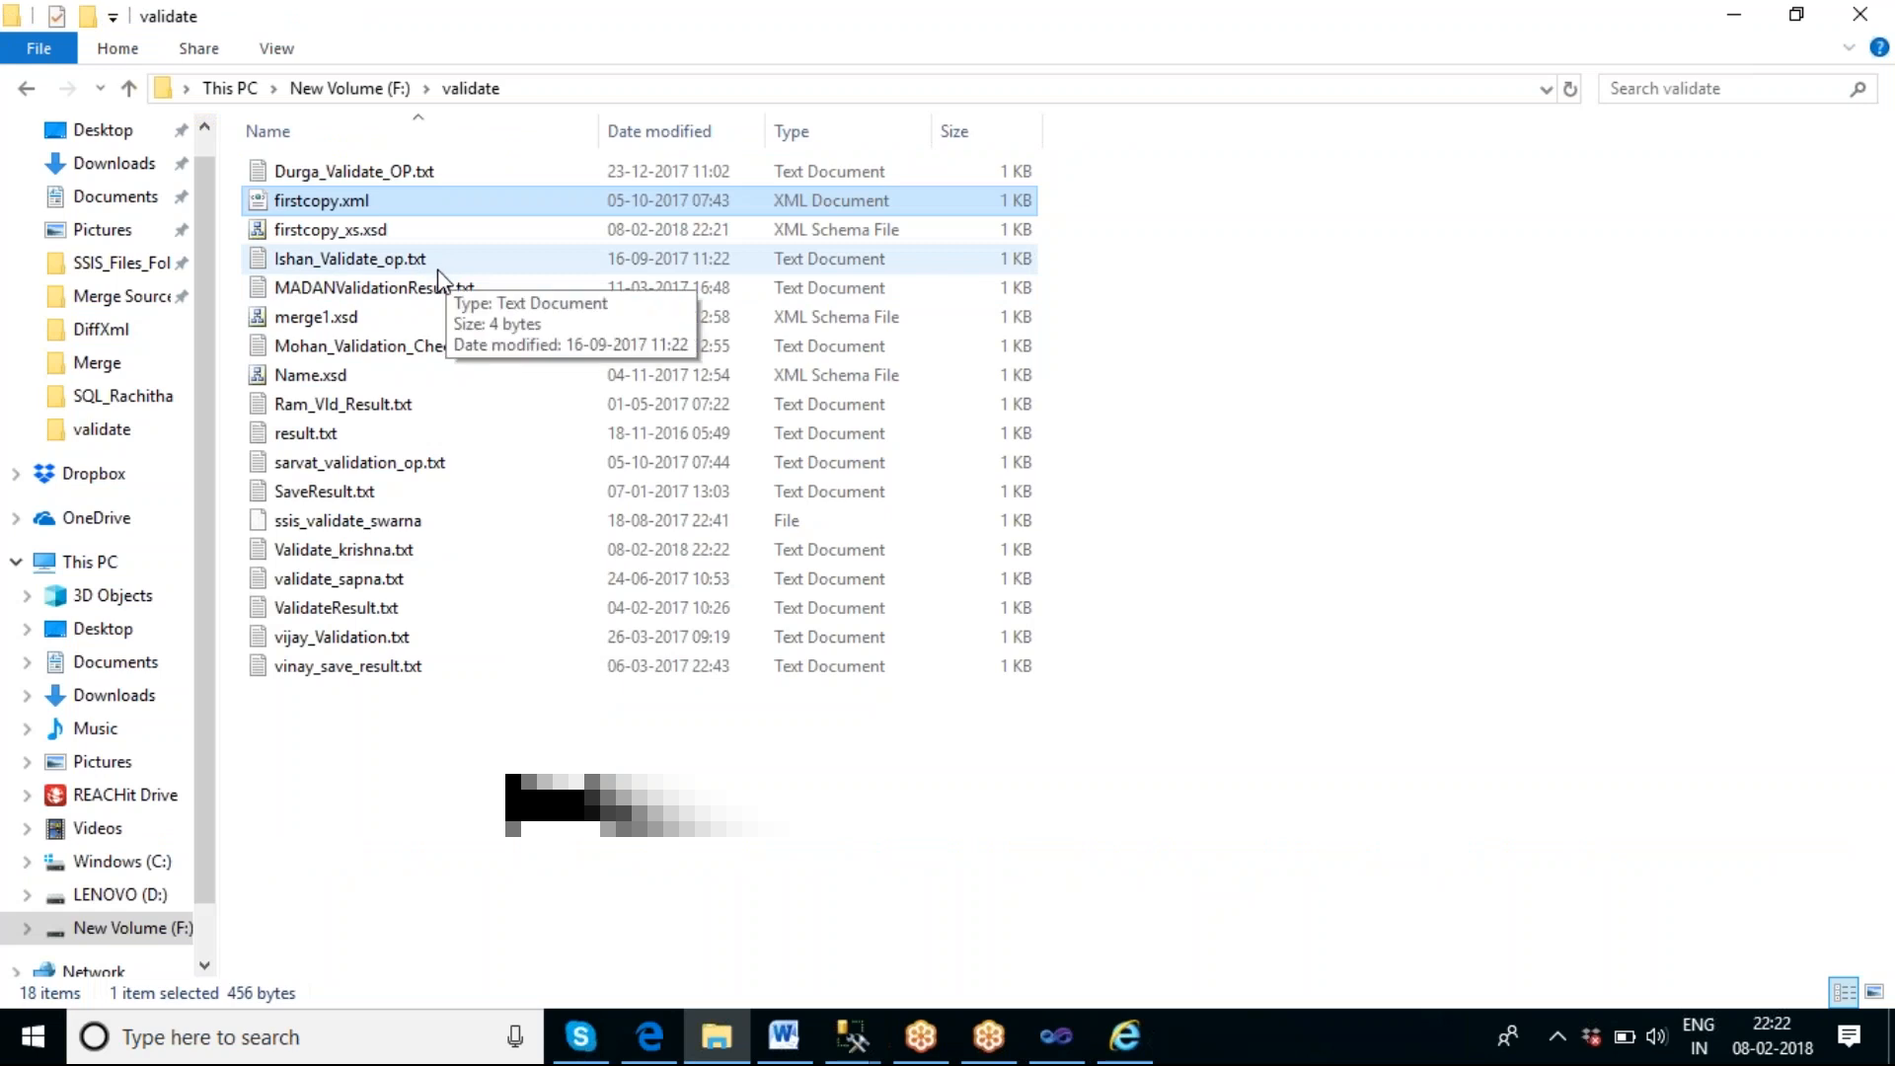
double_click(417, 551)
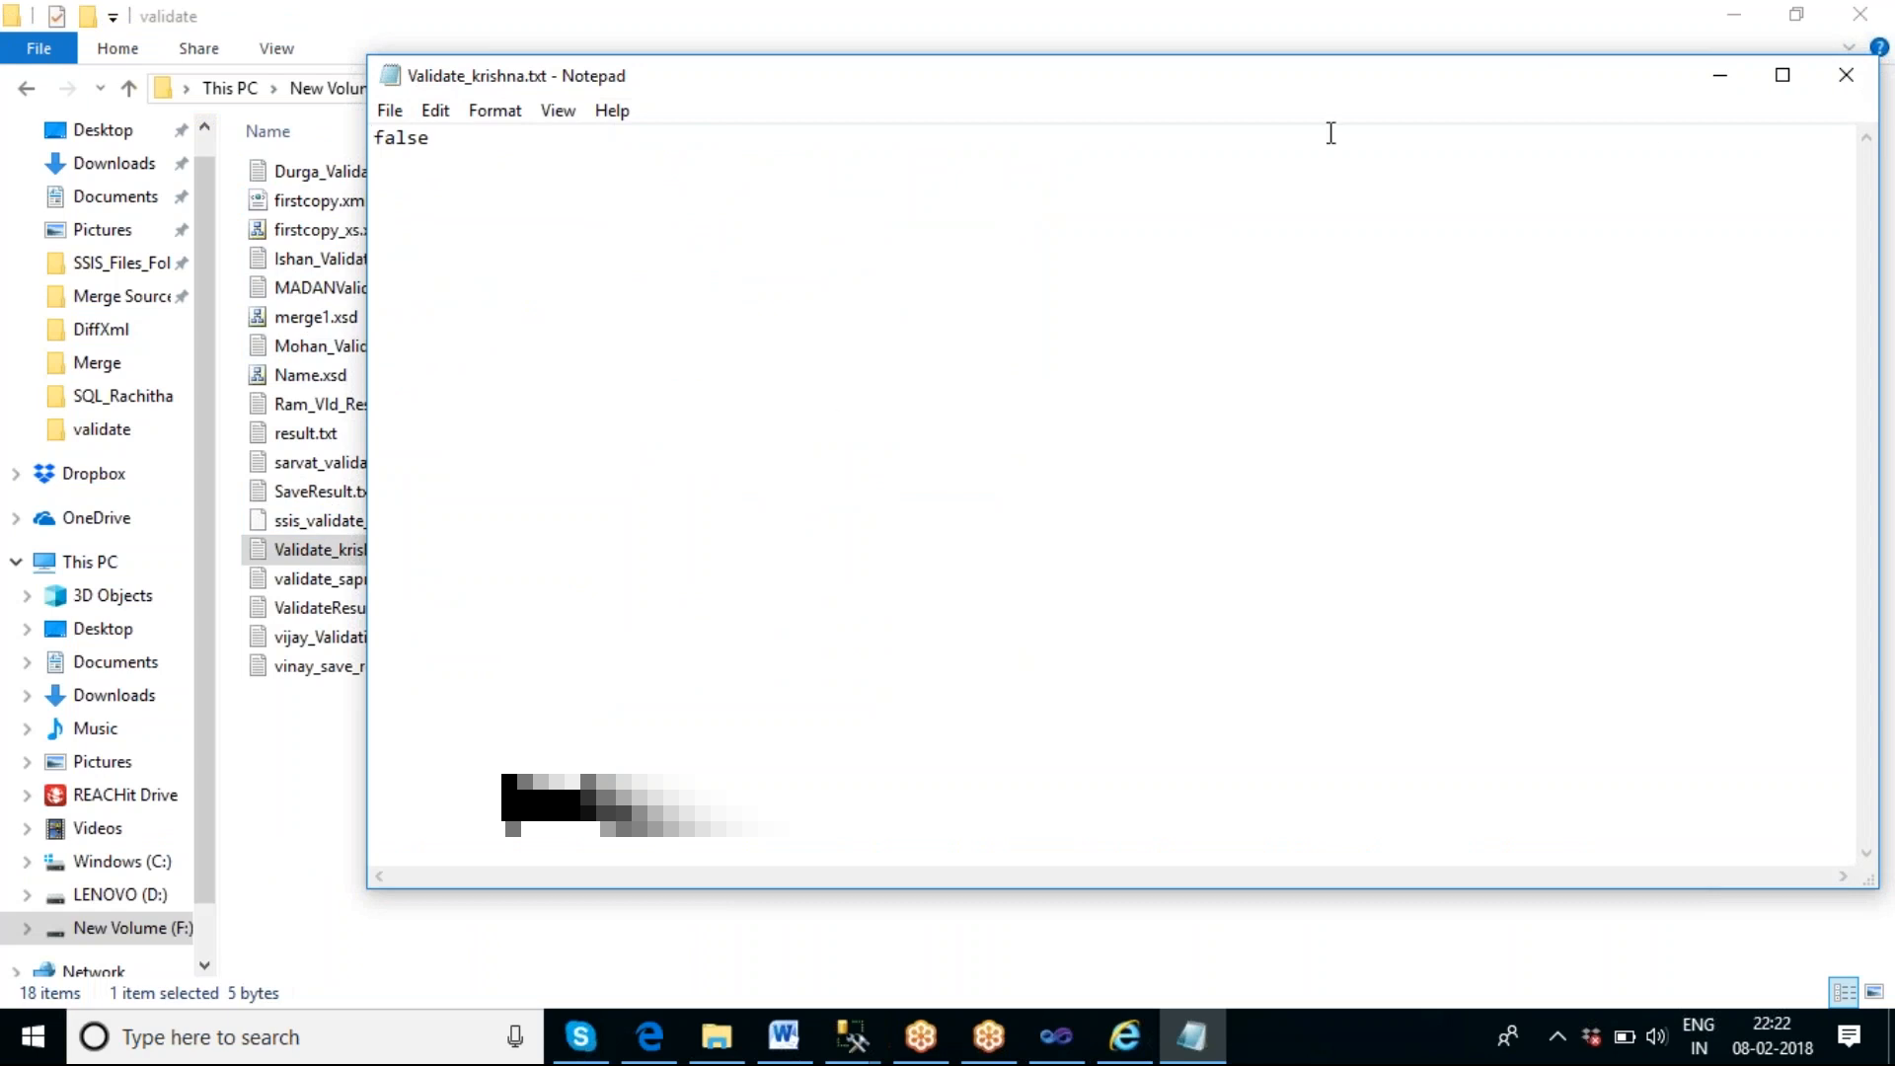
click(1865, 86)
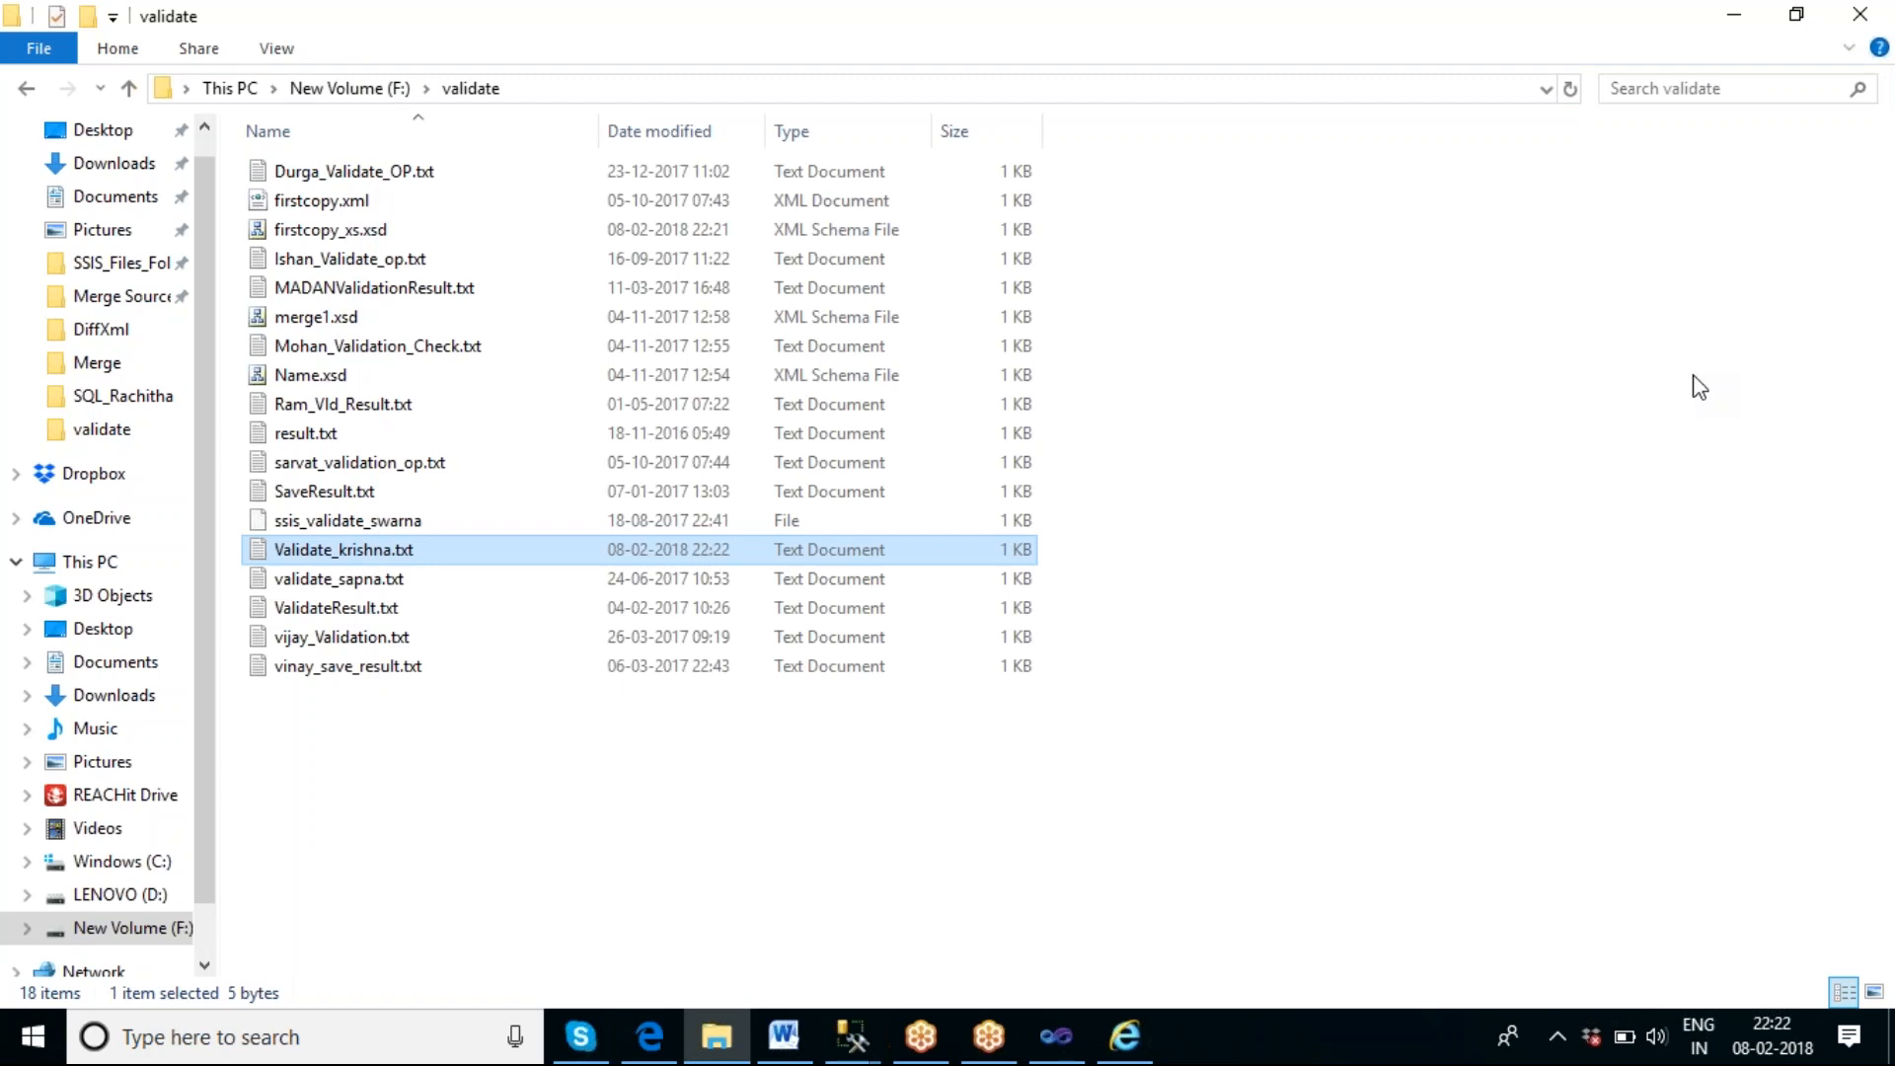
Return to Visual Studio, end the debugging run, show the SSIS Toolbox and add a new XML Task to the XMLTask.dtsx control flow.
click(1071, 1042)
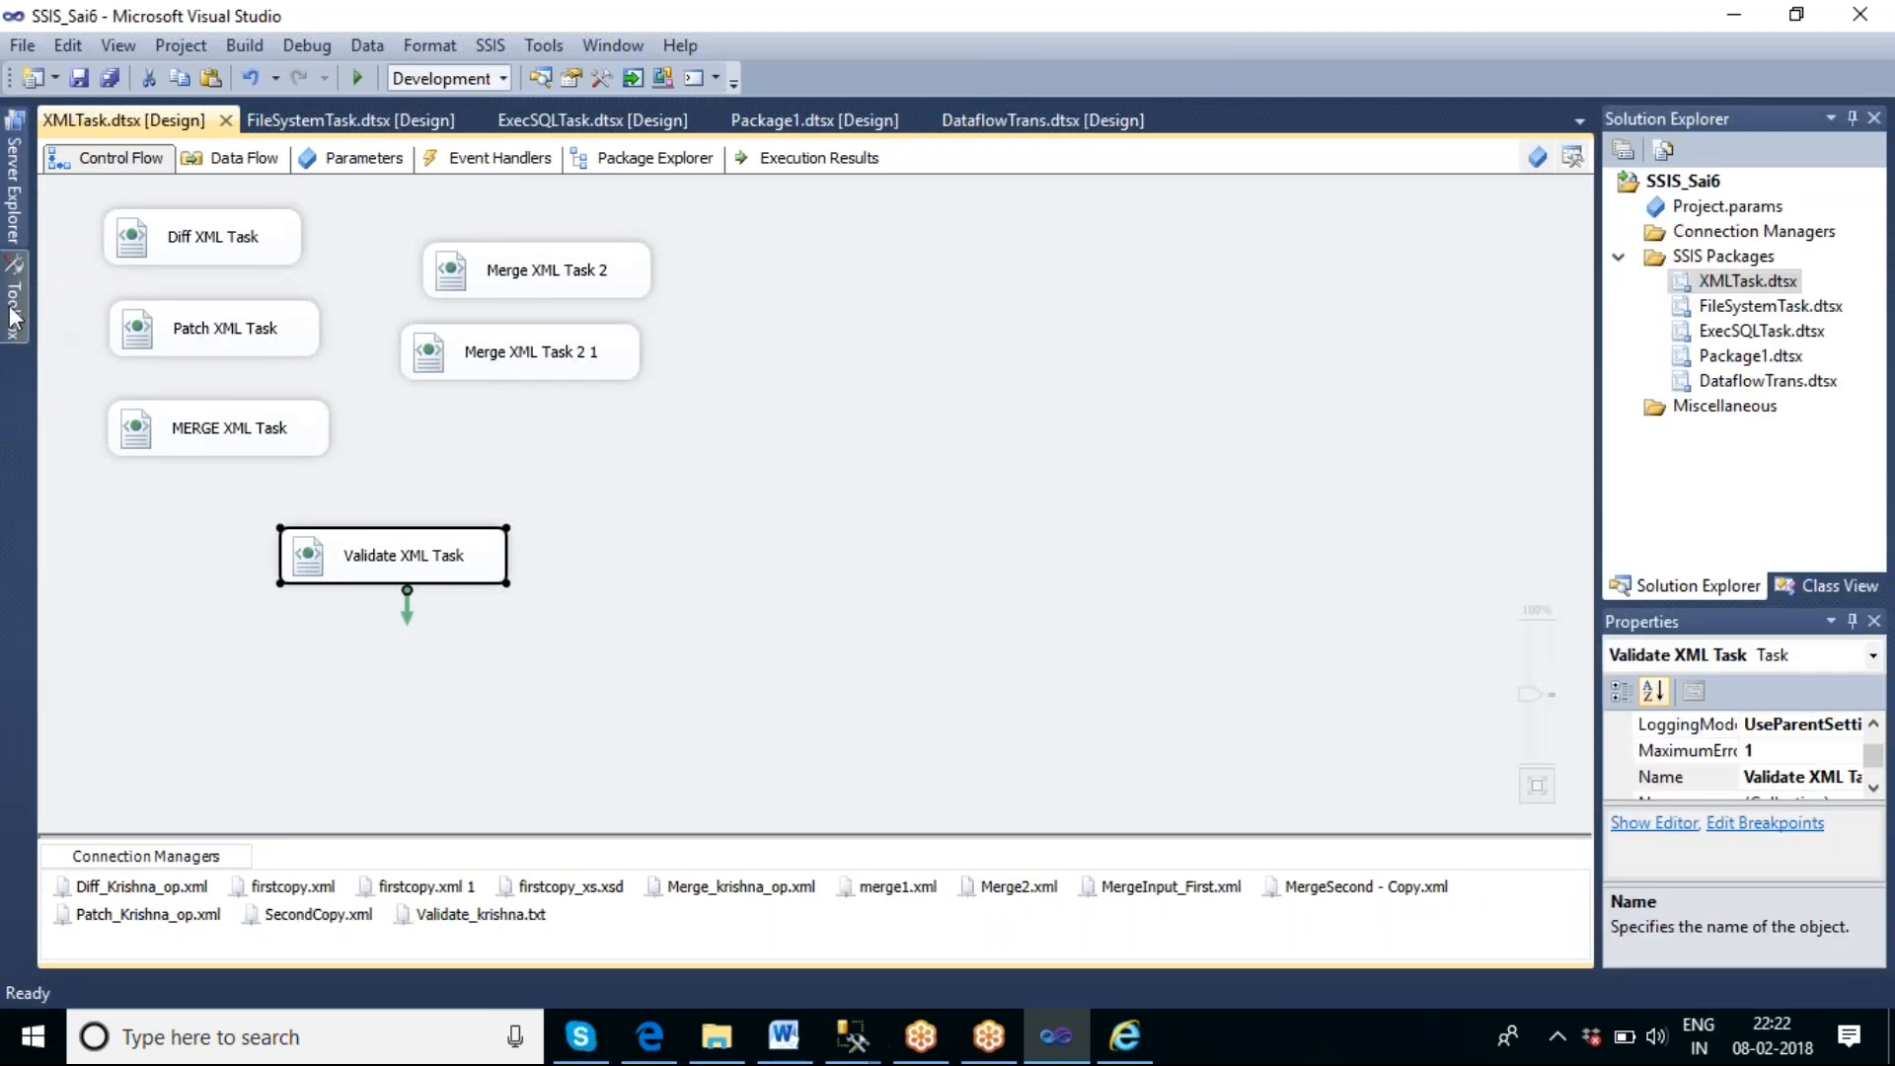
click(14, 316)
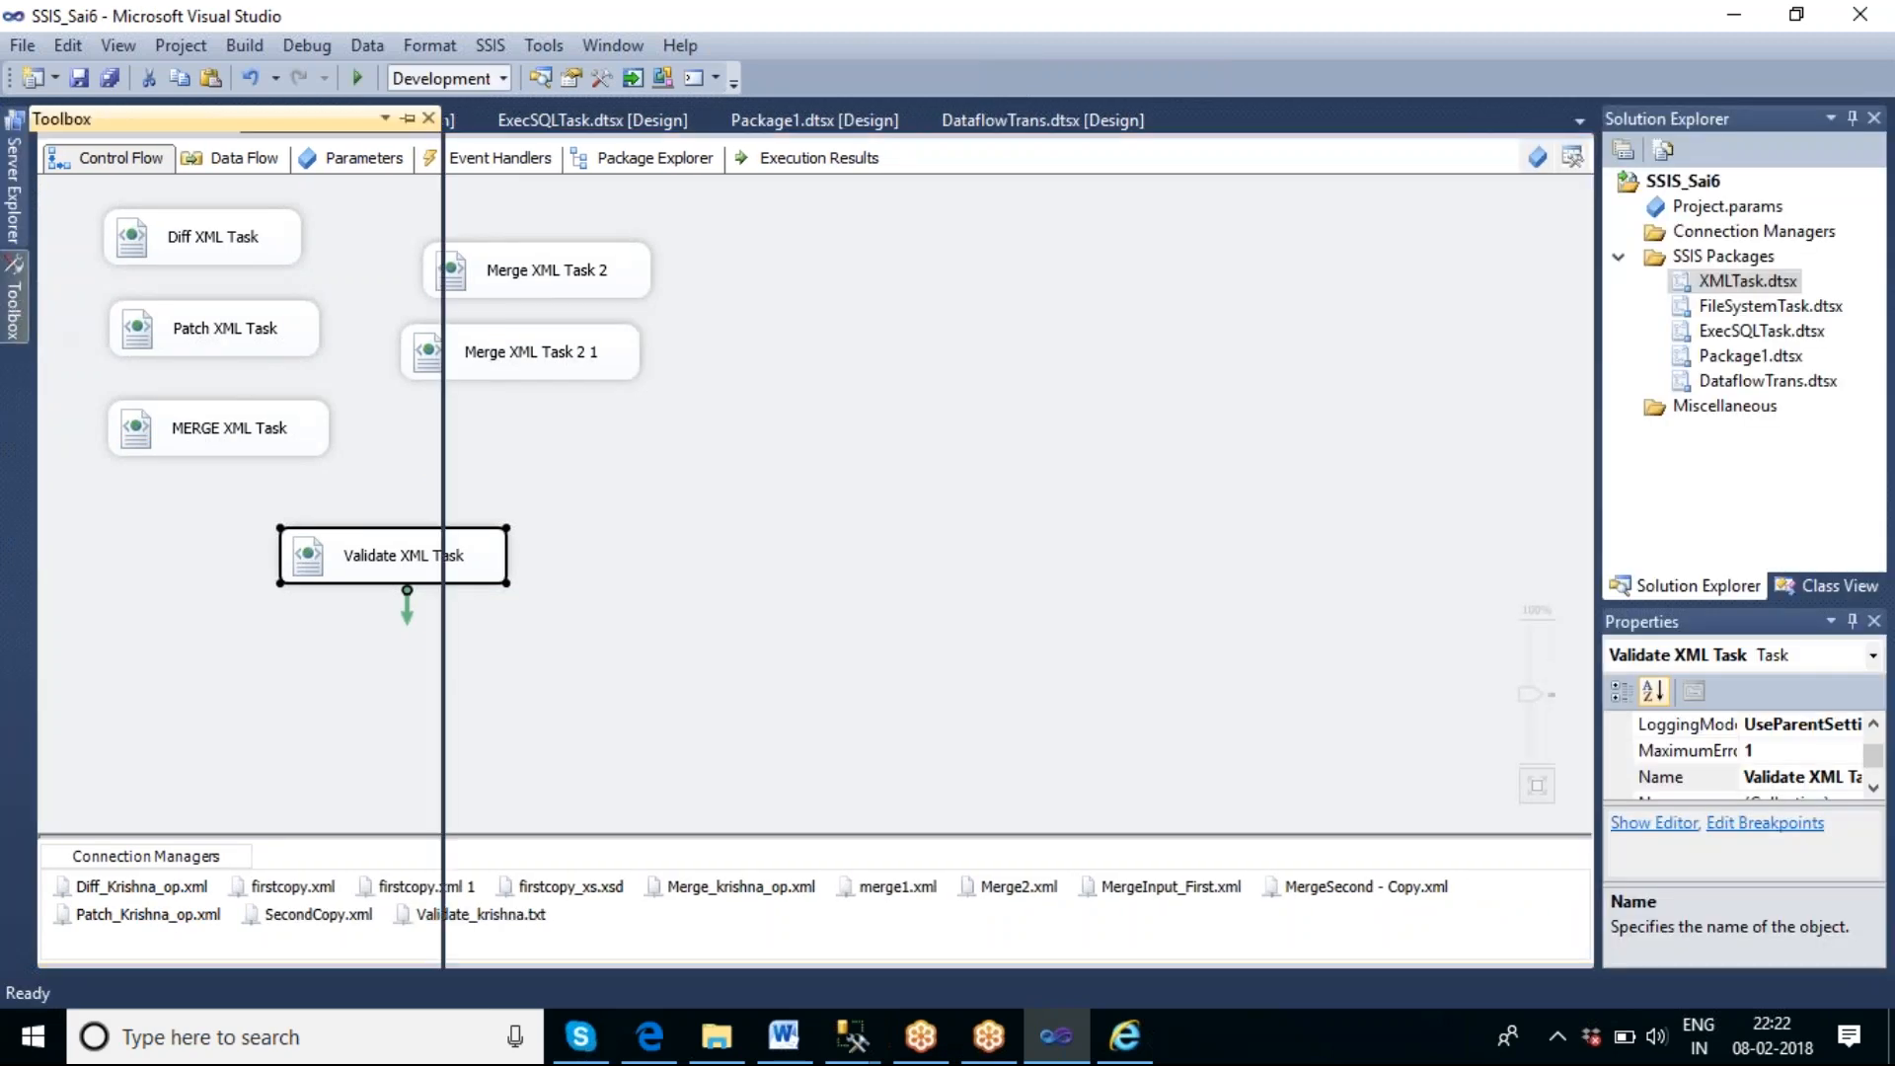
click(831, 469)
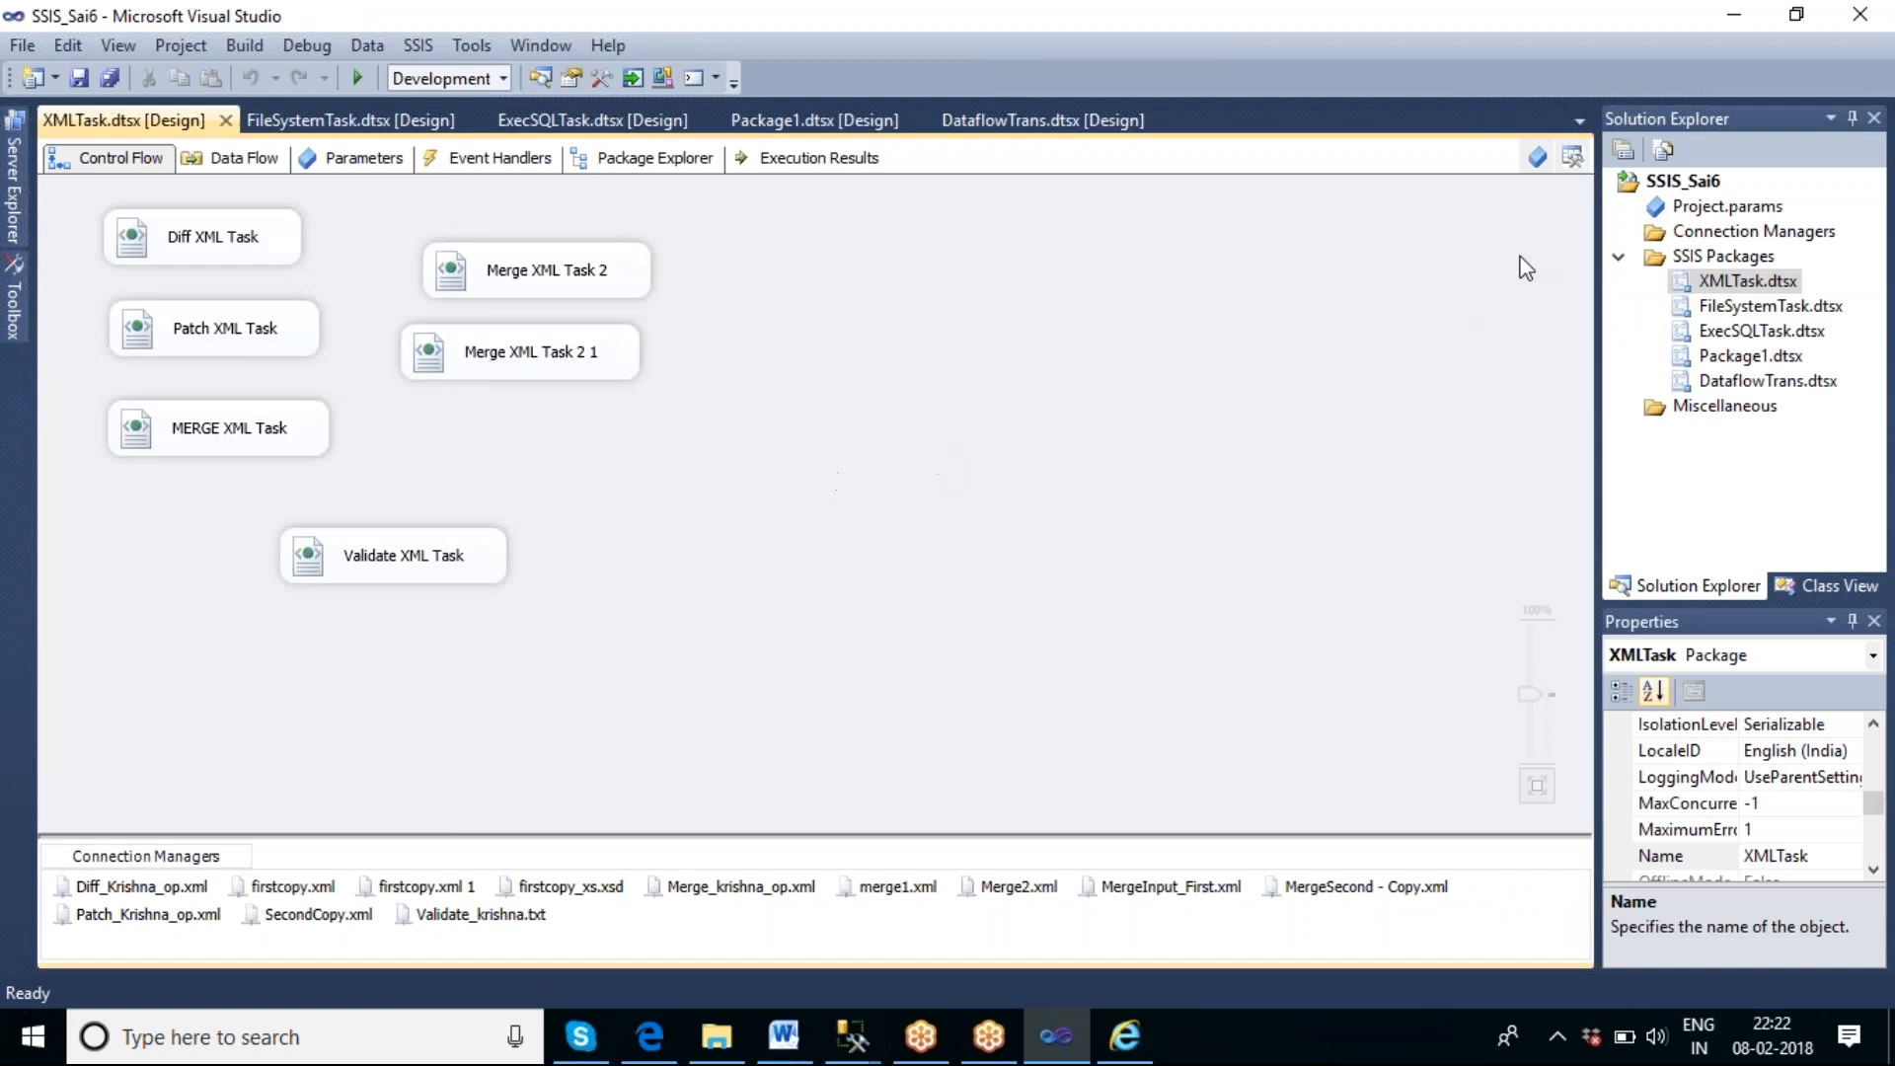
click(1572, 157)
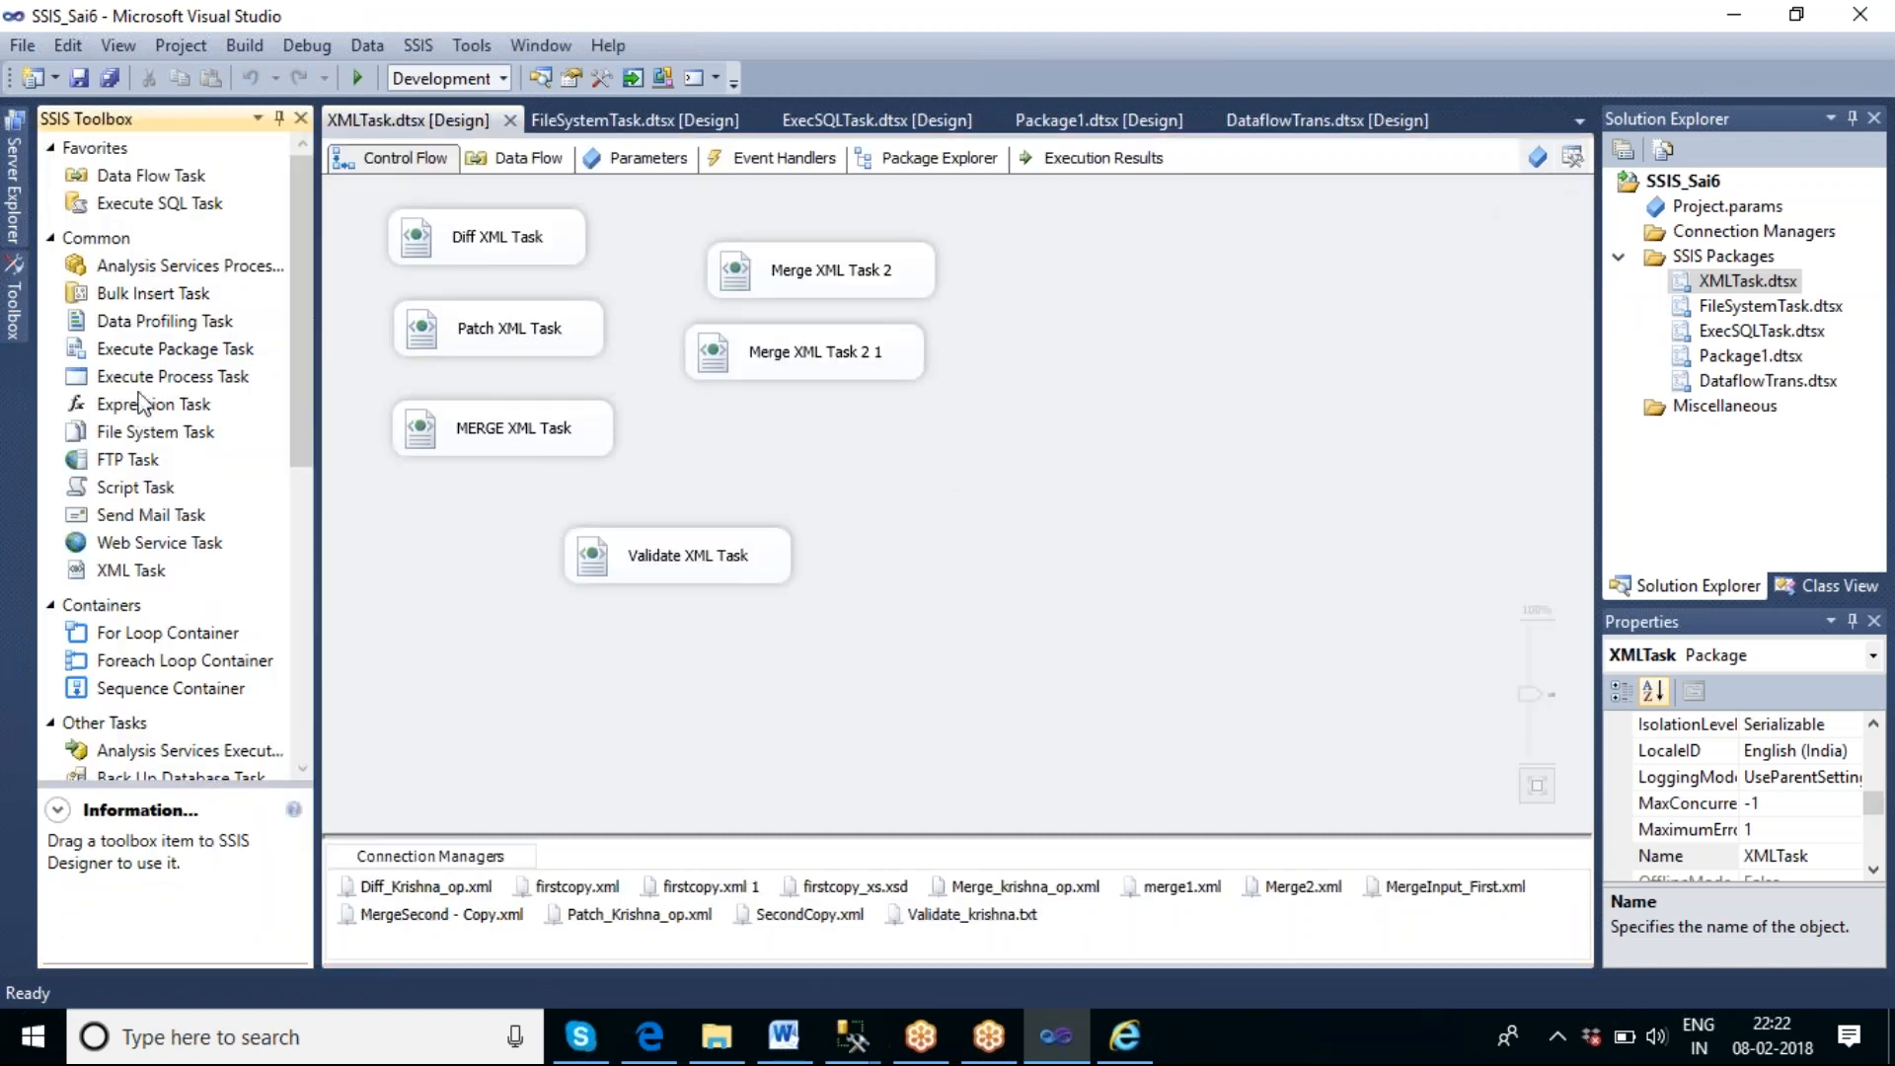
drag(153, 569, 997, 432)
click(1113, 553)
click(1091, 482)
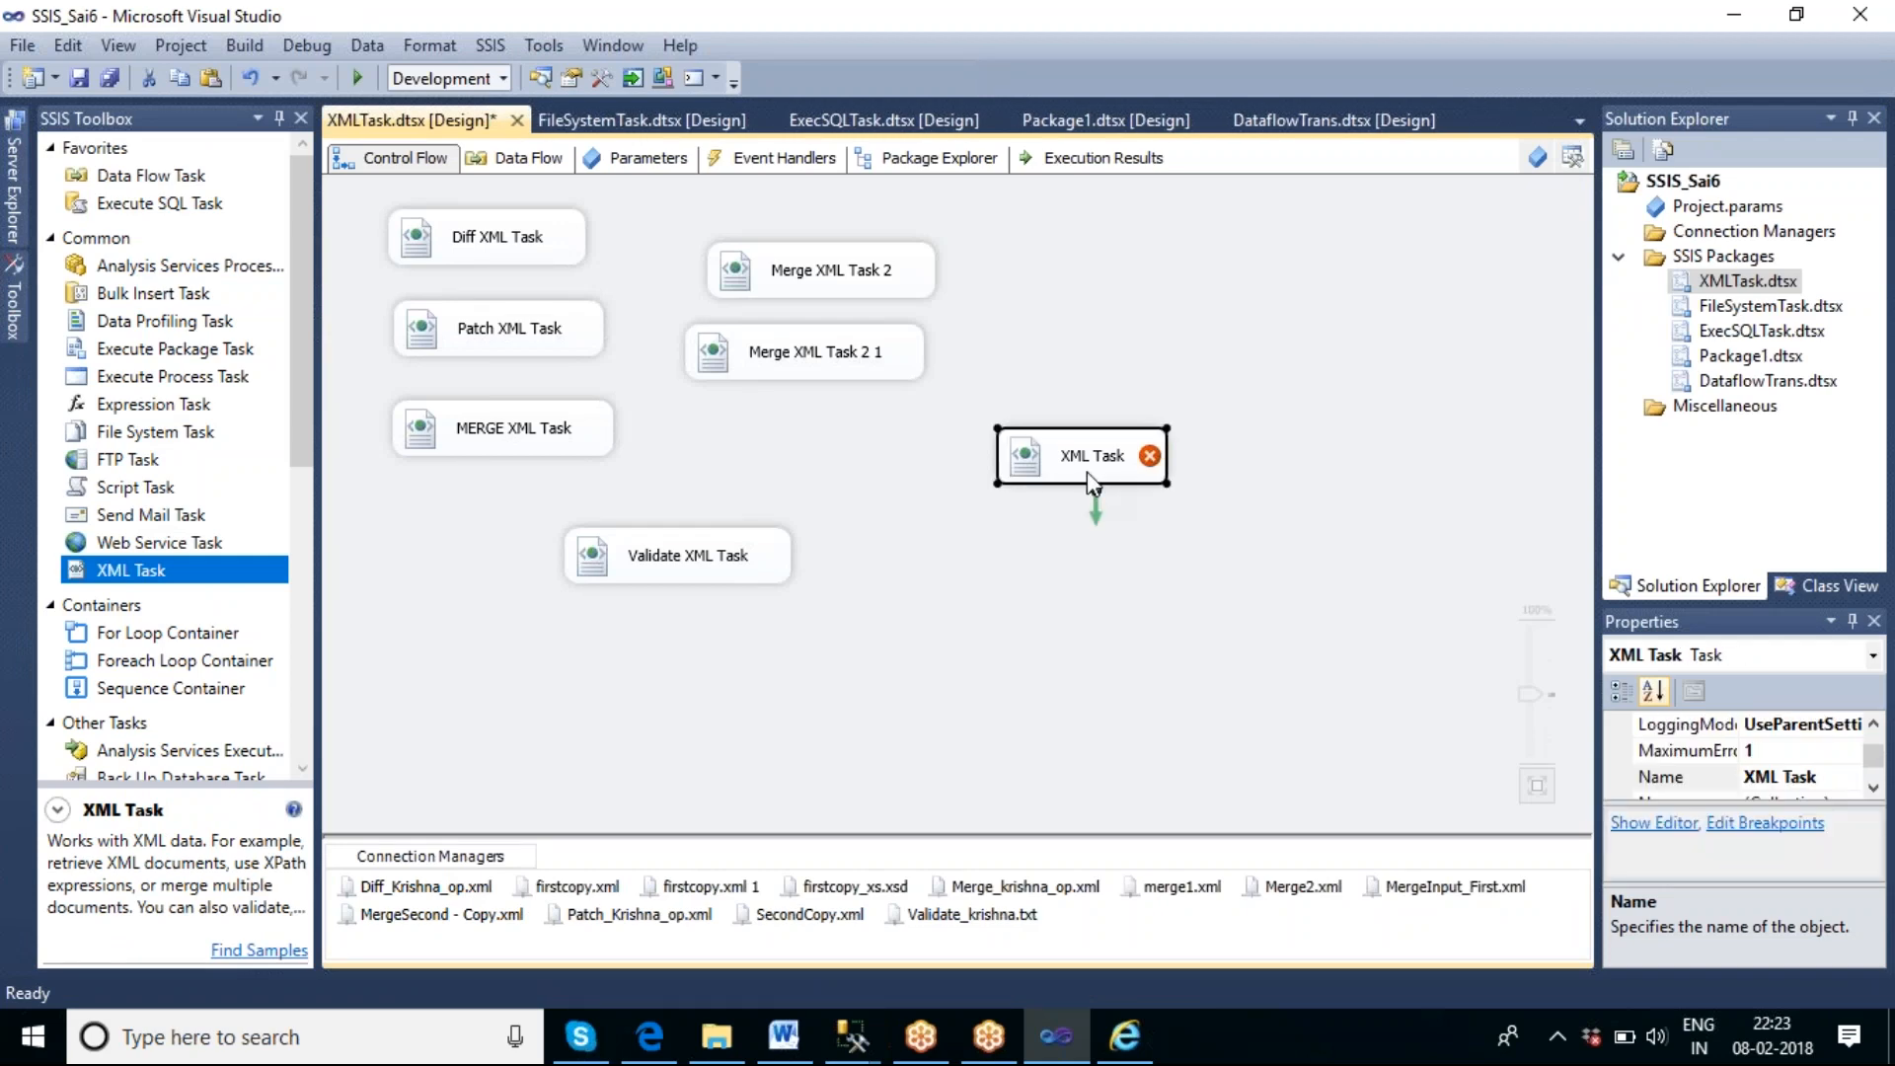
Open the new XML Task's settings for editing and set its OperationType to XPATH.
double_click(1087, 472)
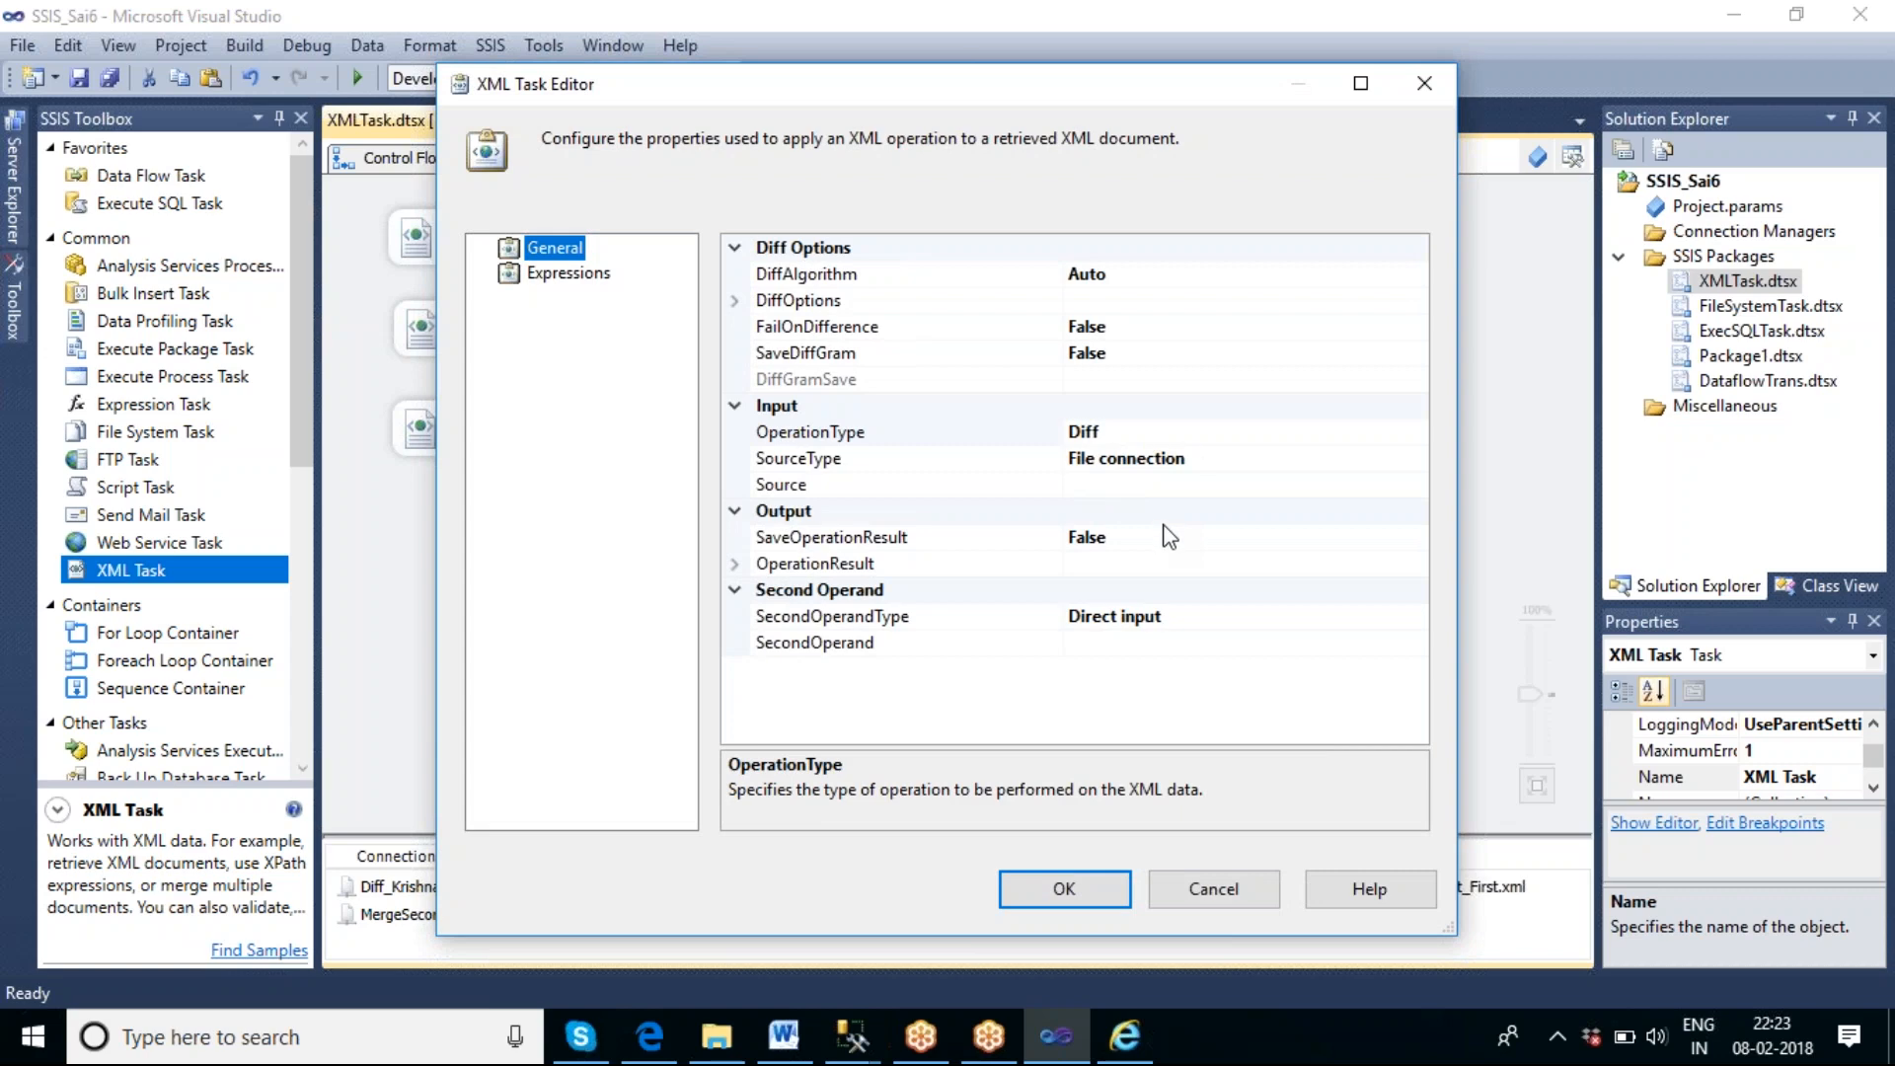
click(1189, 434)
click(1415, 432)
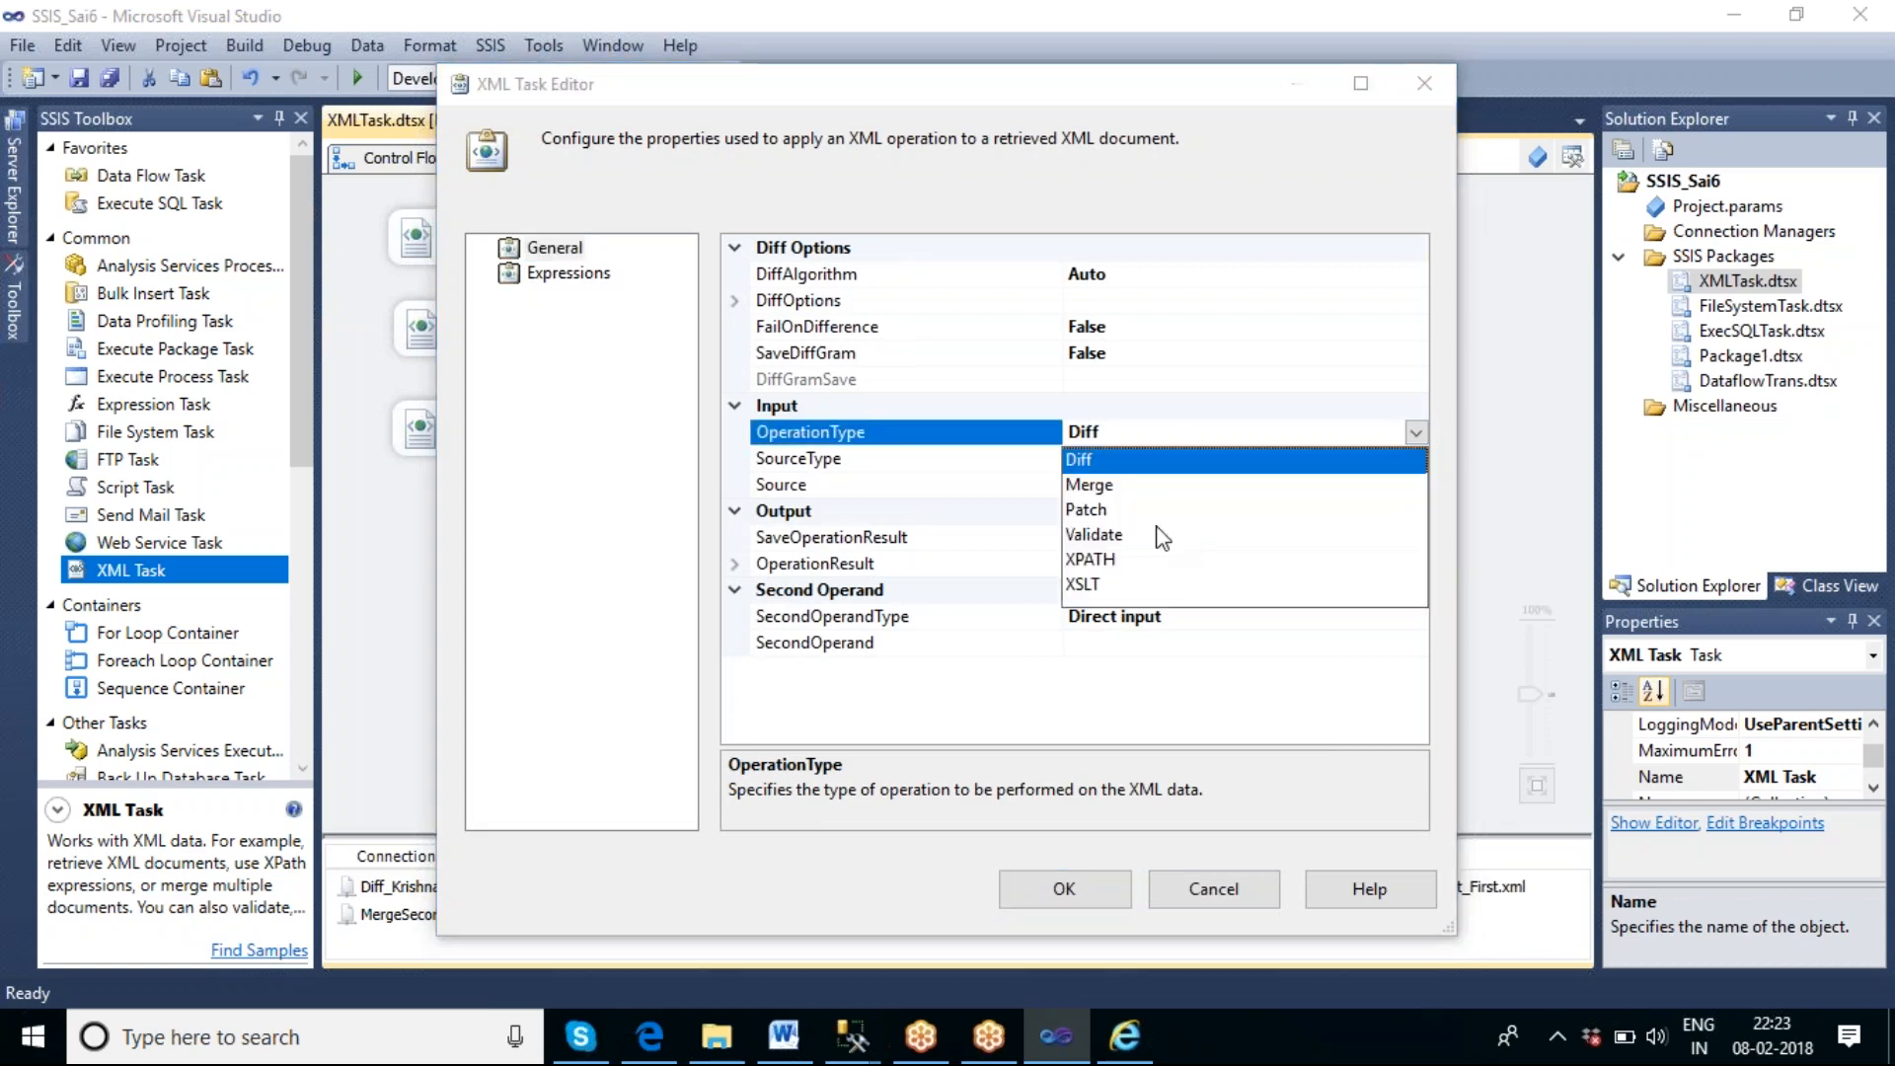
click(1123, 567)
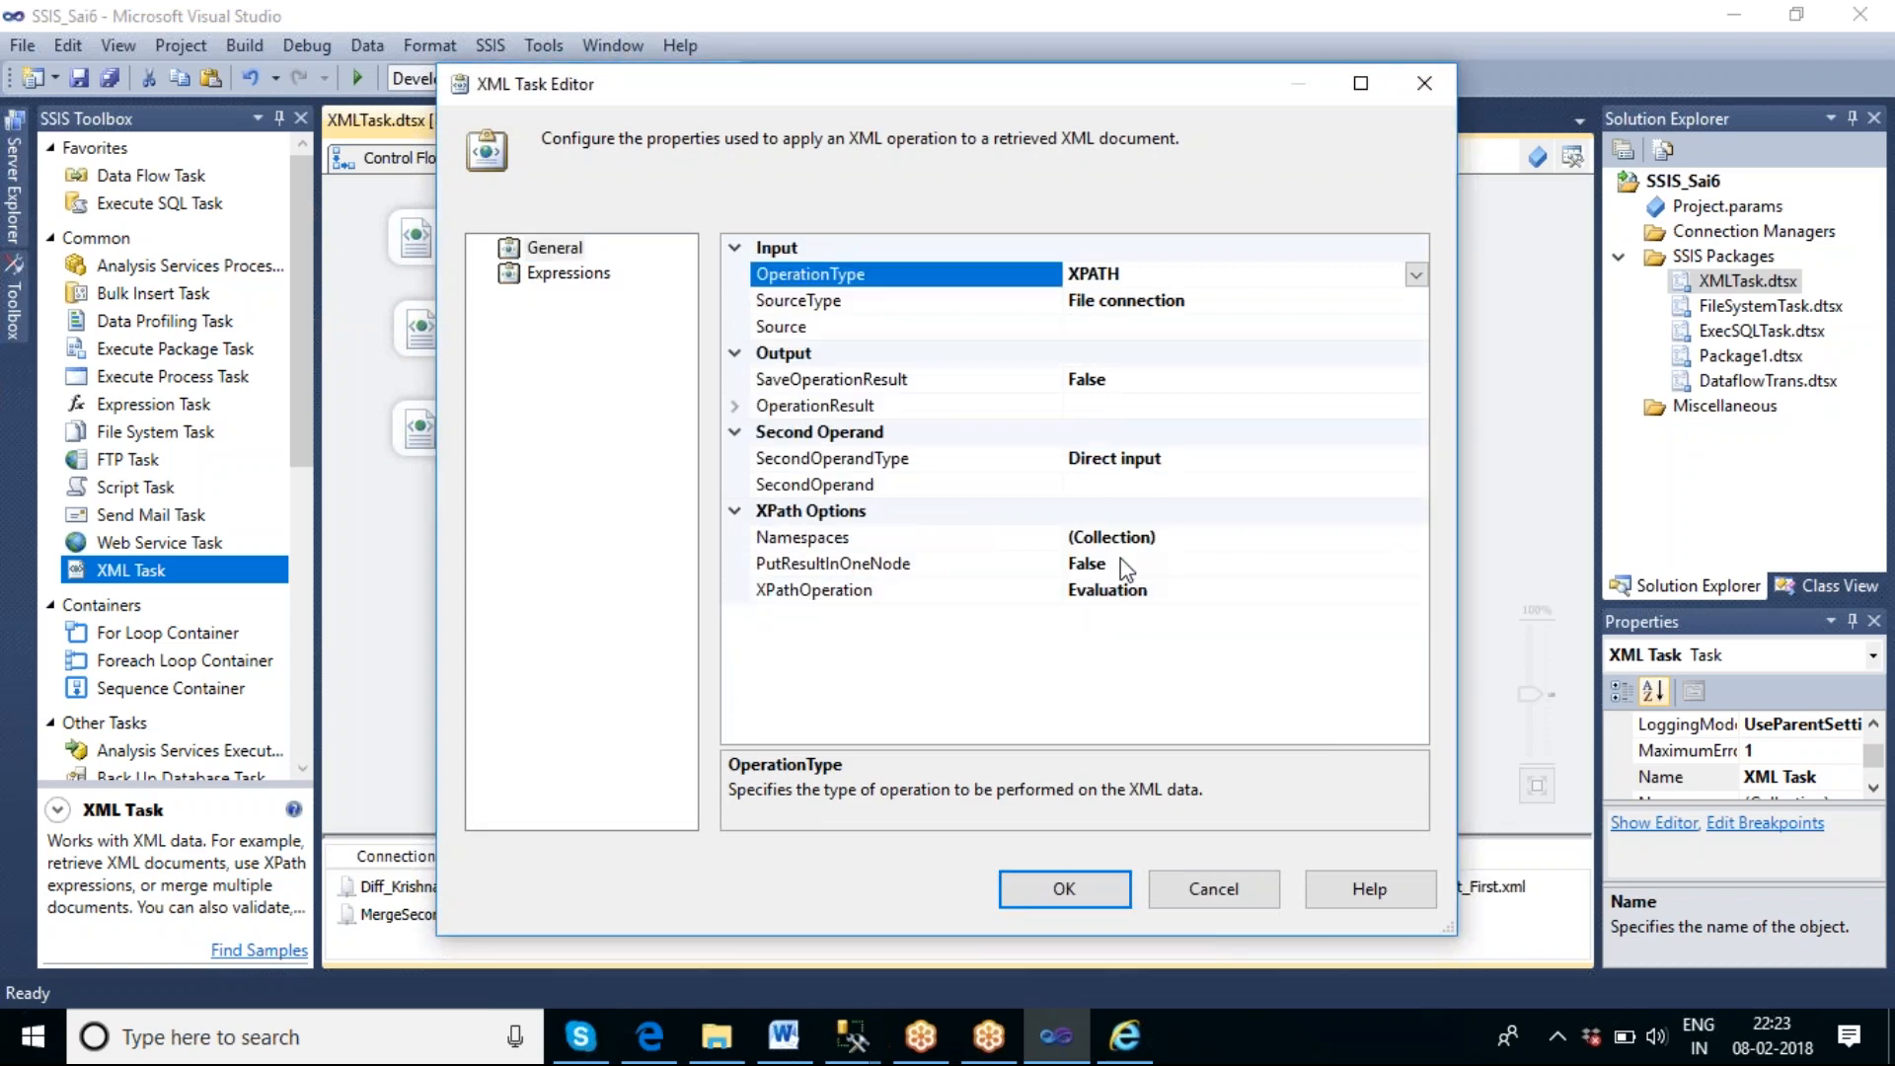
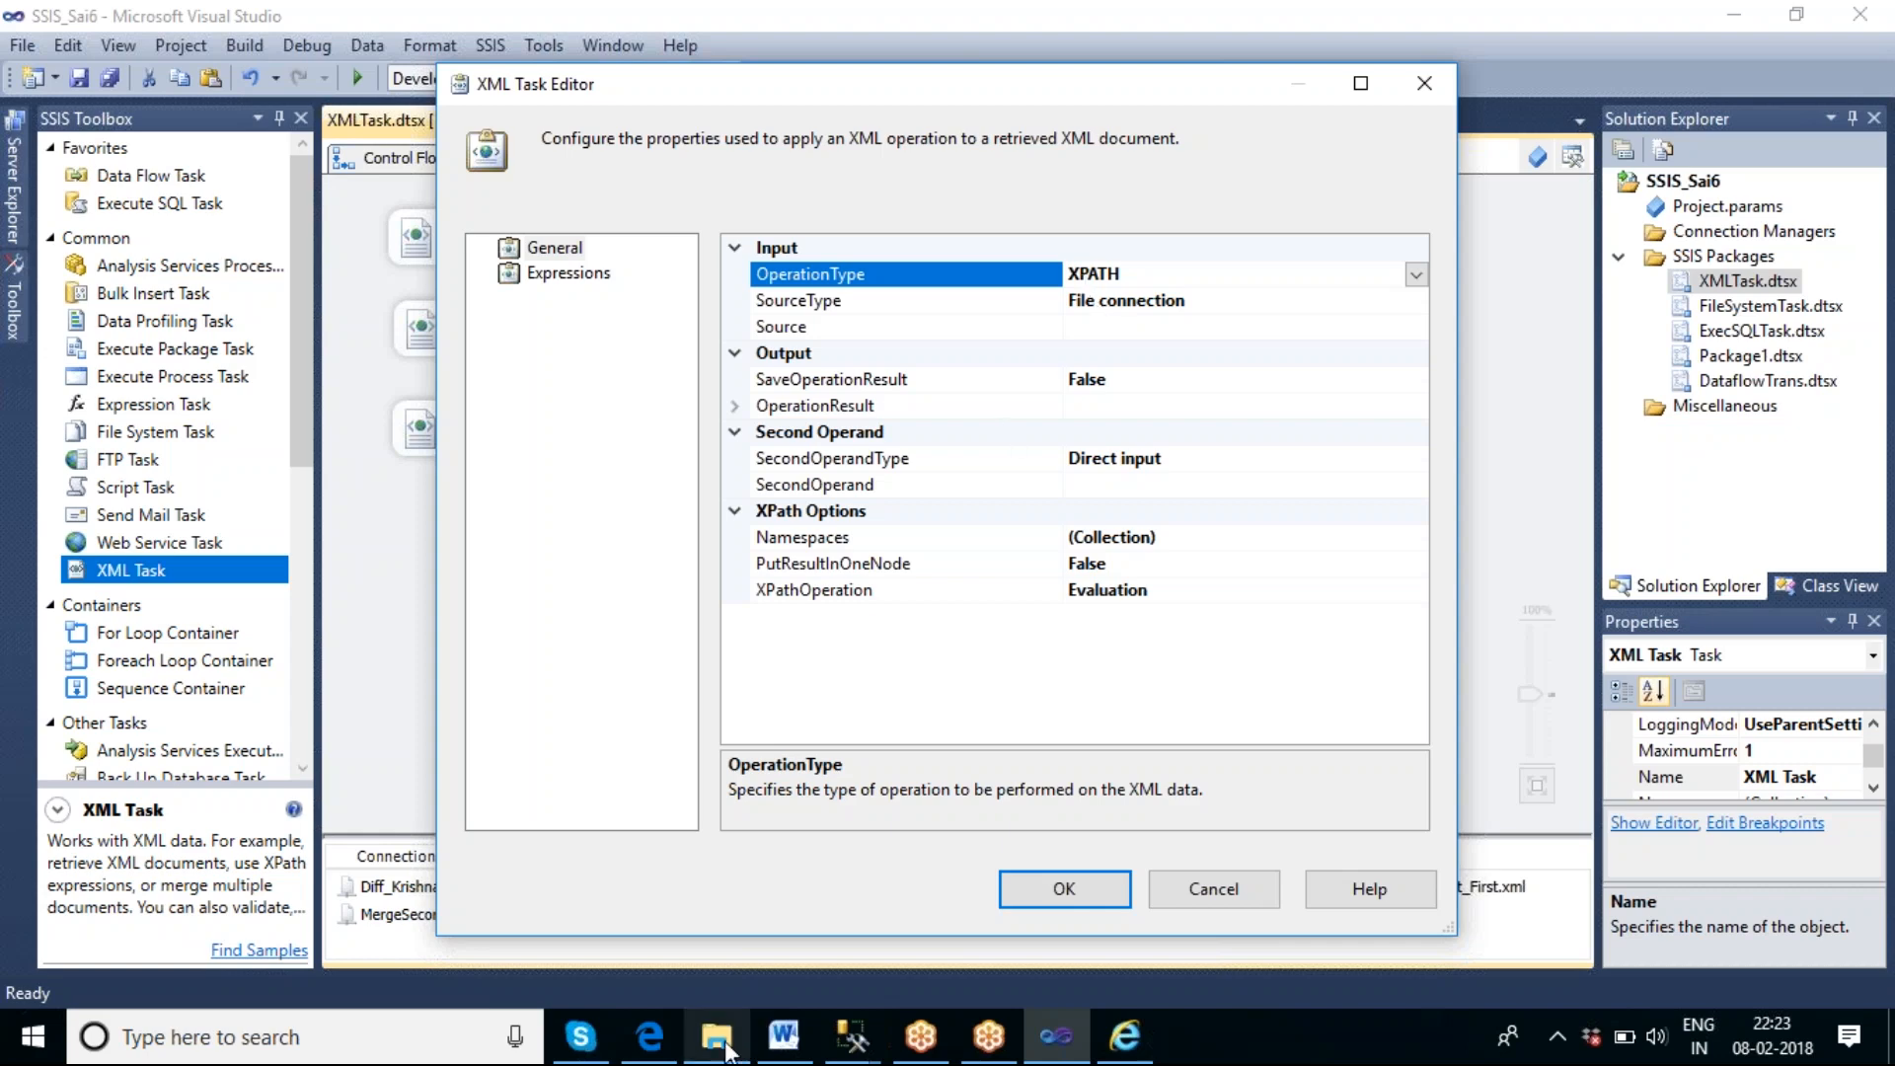
Open Xpath_Input.xml from the F:\xpath folder in File Explorer and examine its catalog and book structure in a maximized browser.
click(716, 1037)
click(348, 90)
click(339, 504)
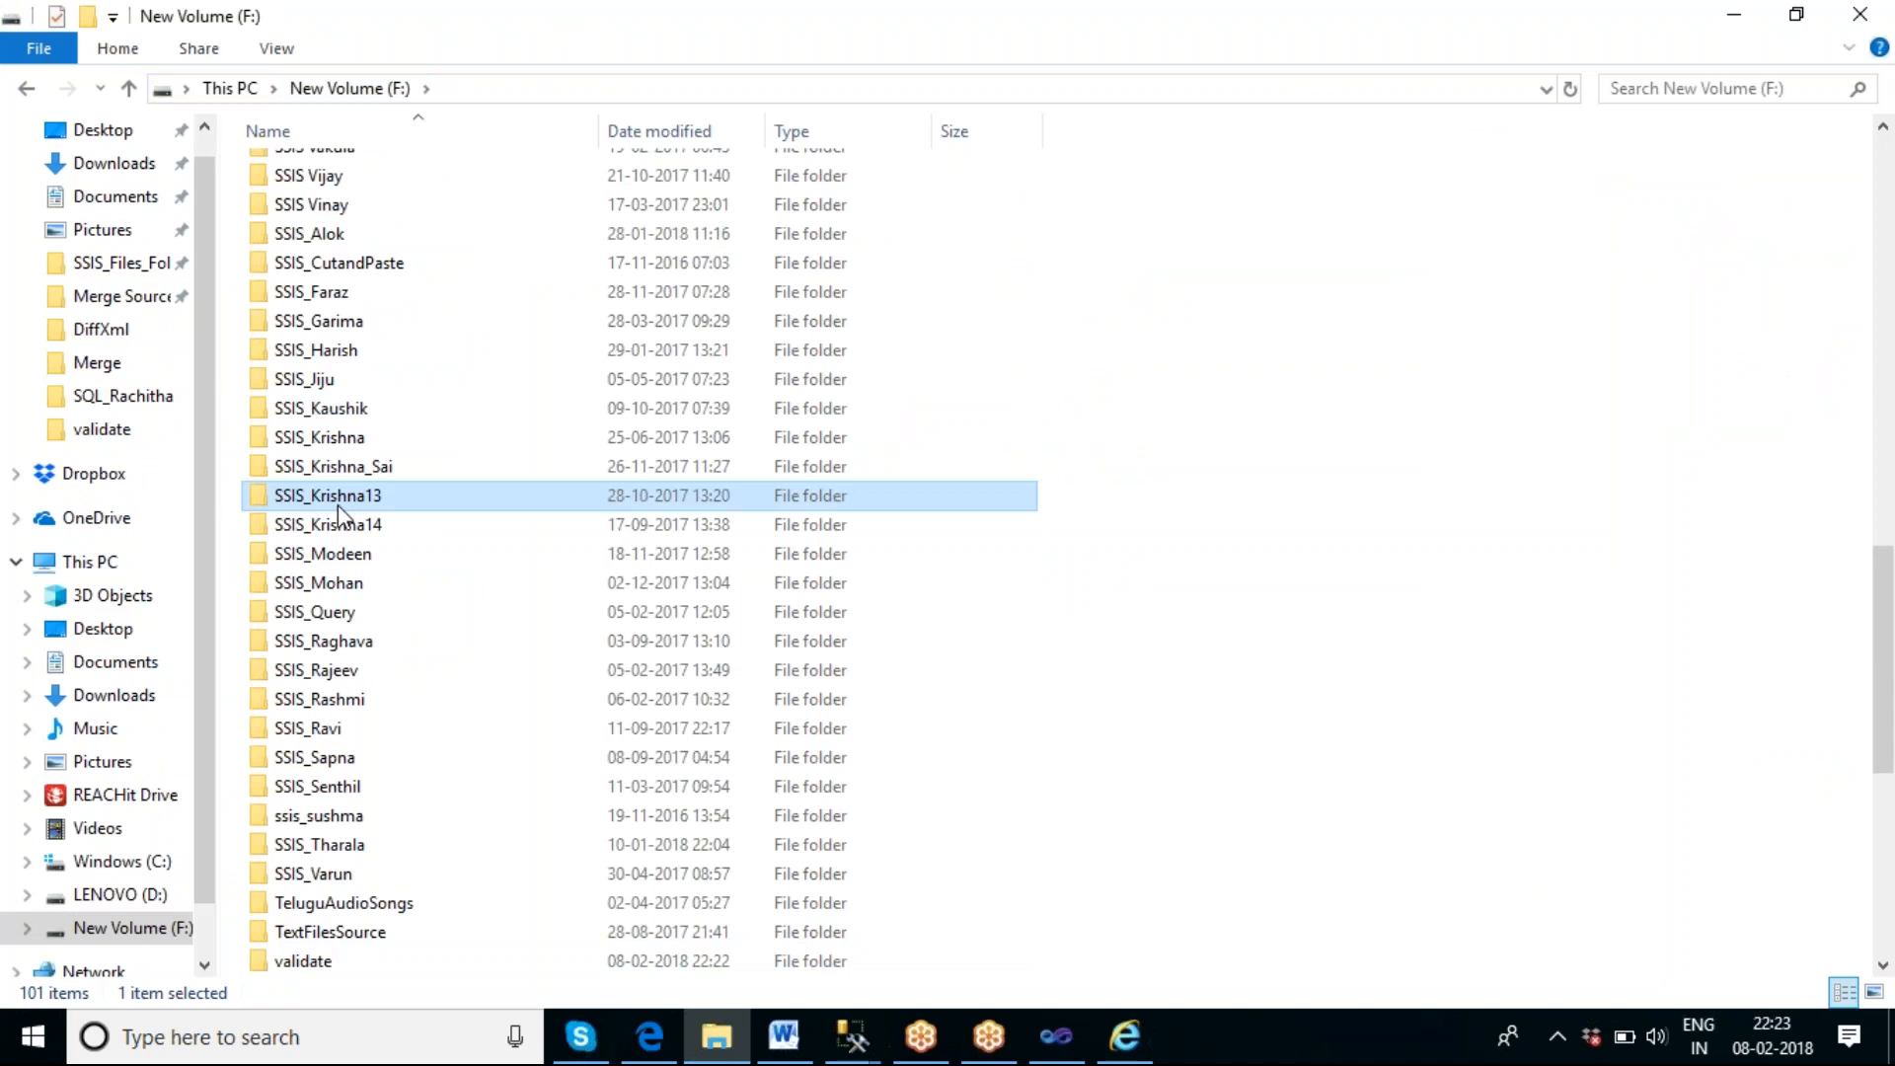
key(x)
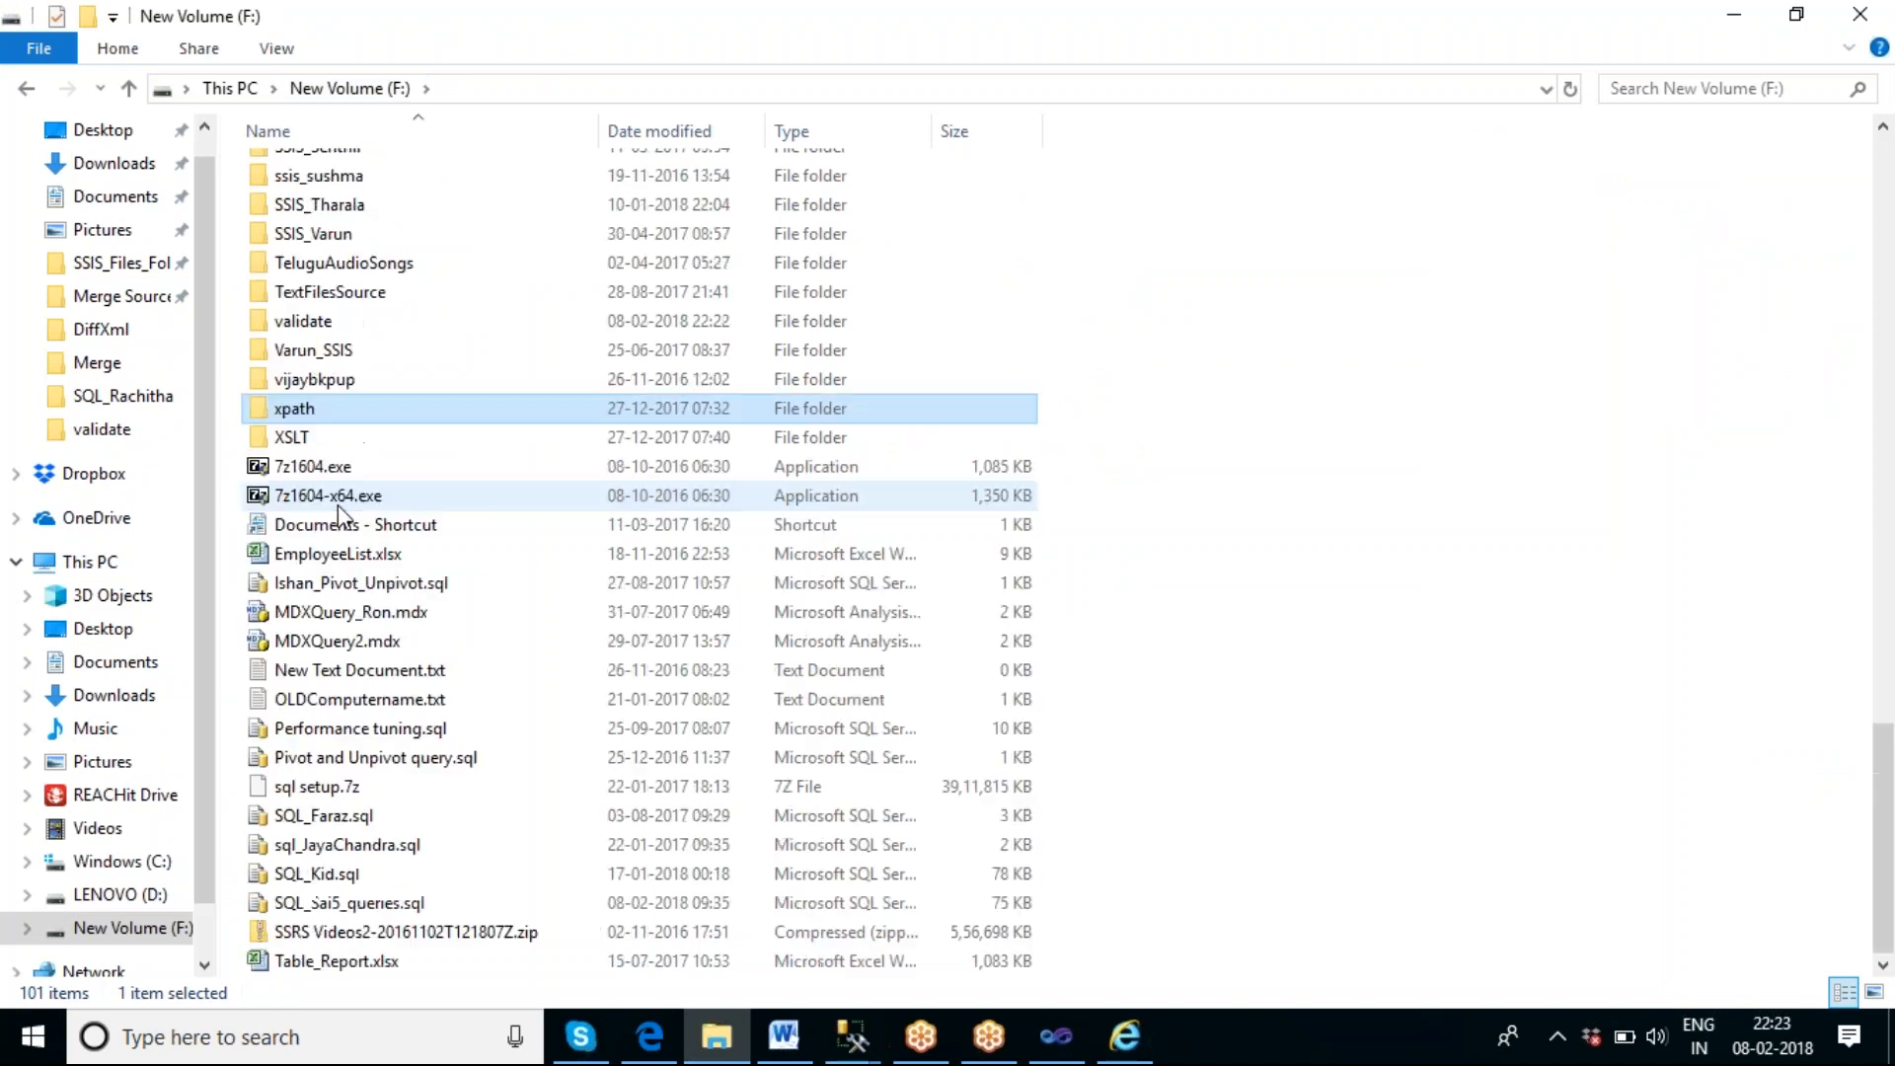
double_click(322, 405)
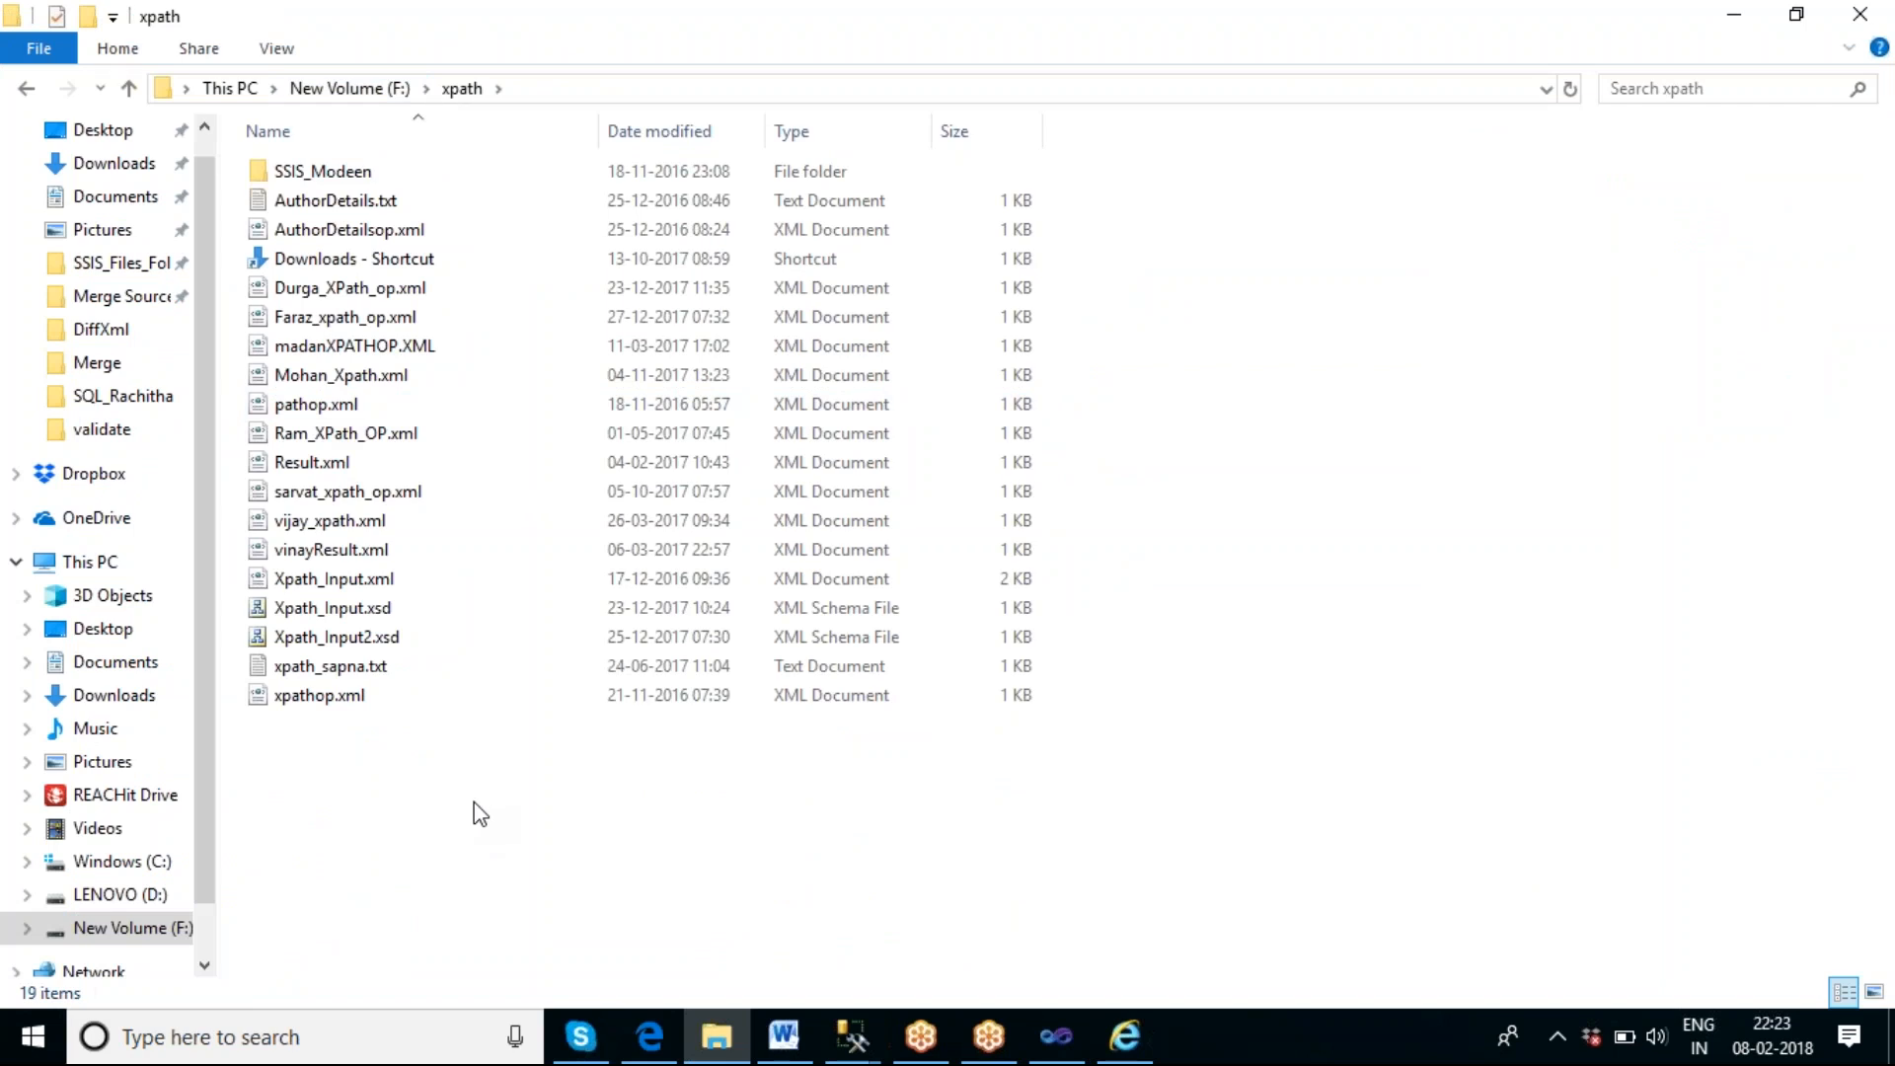
double_click(355, 582)
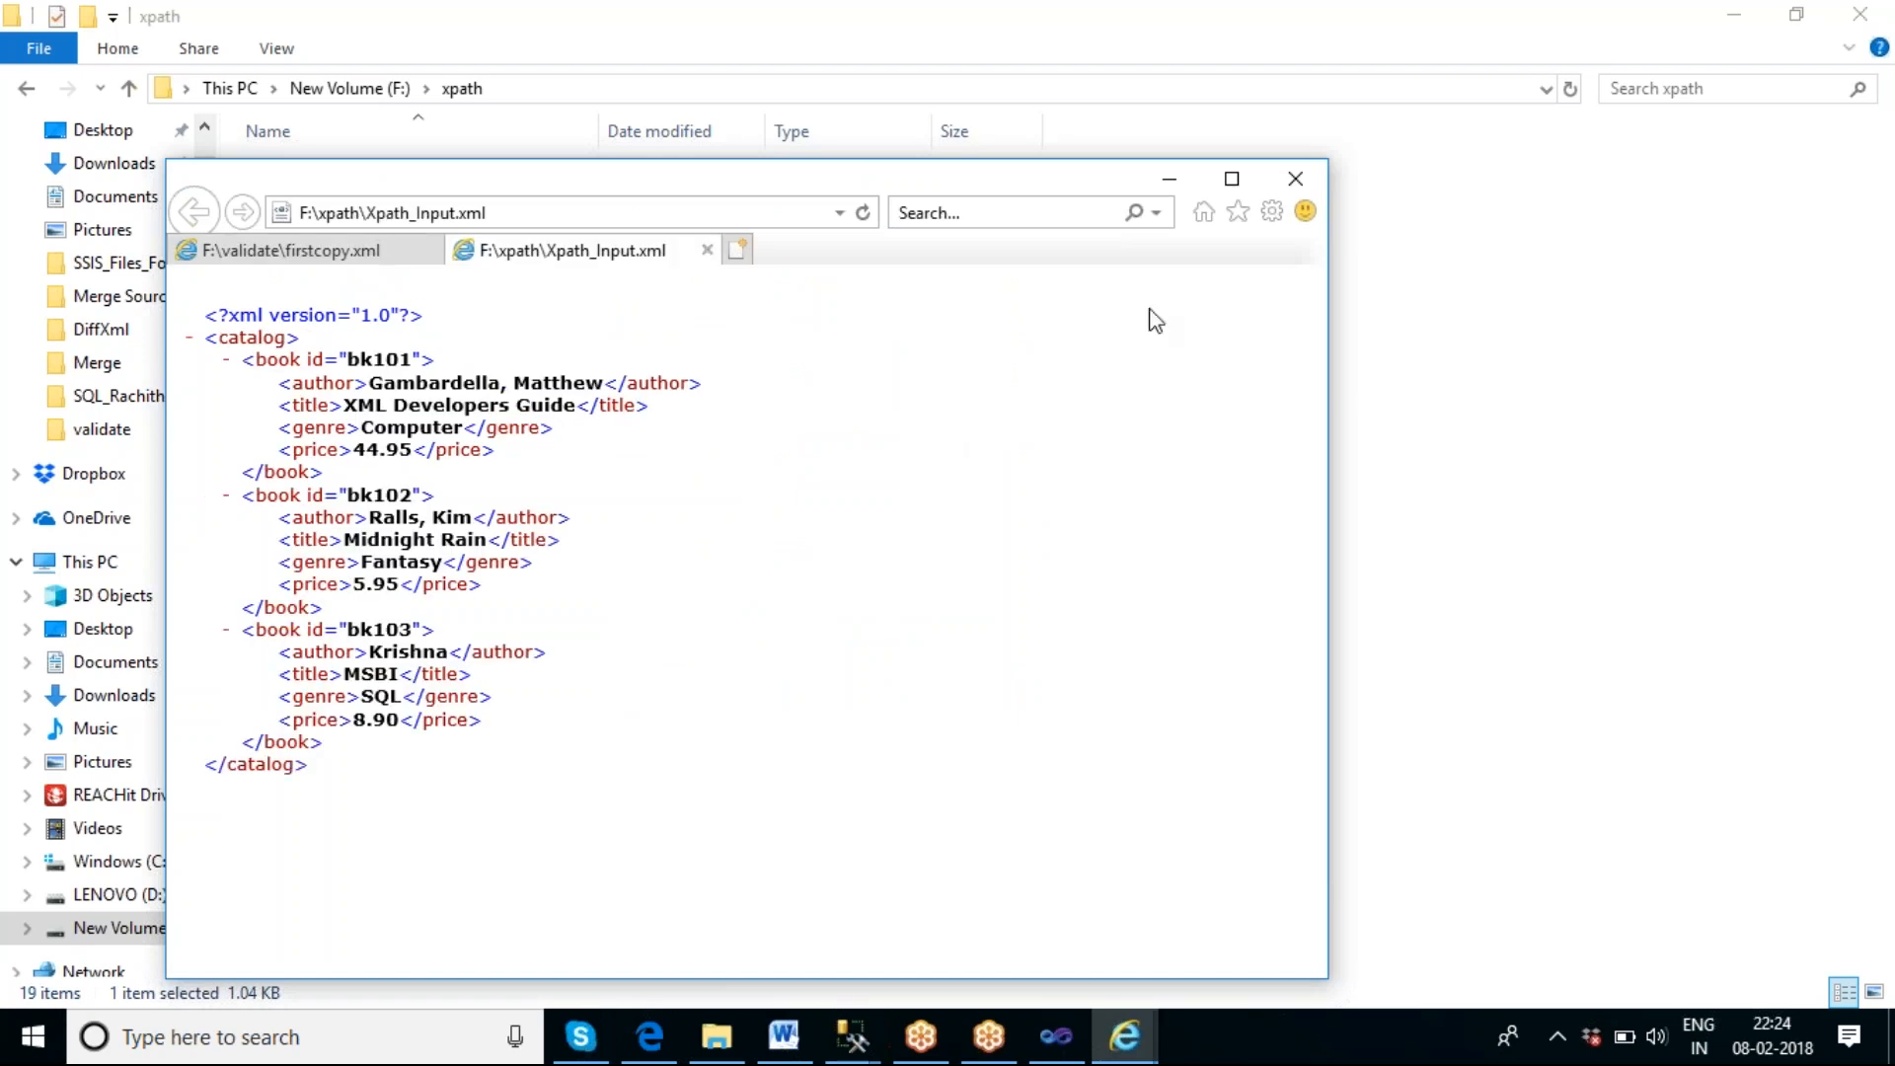
click(1231, 179)
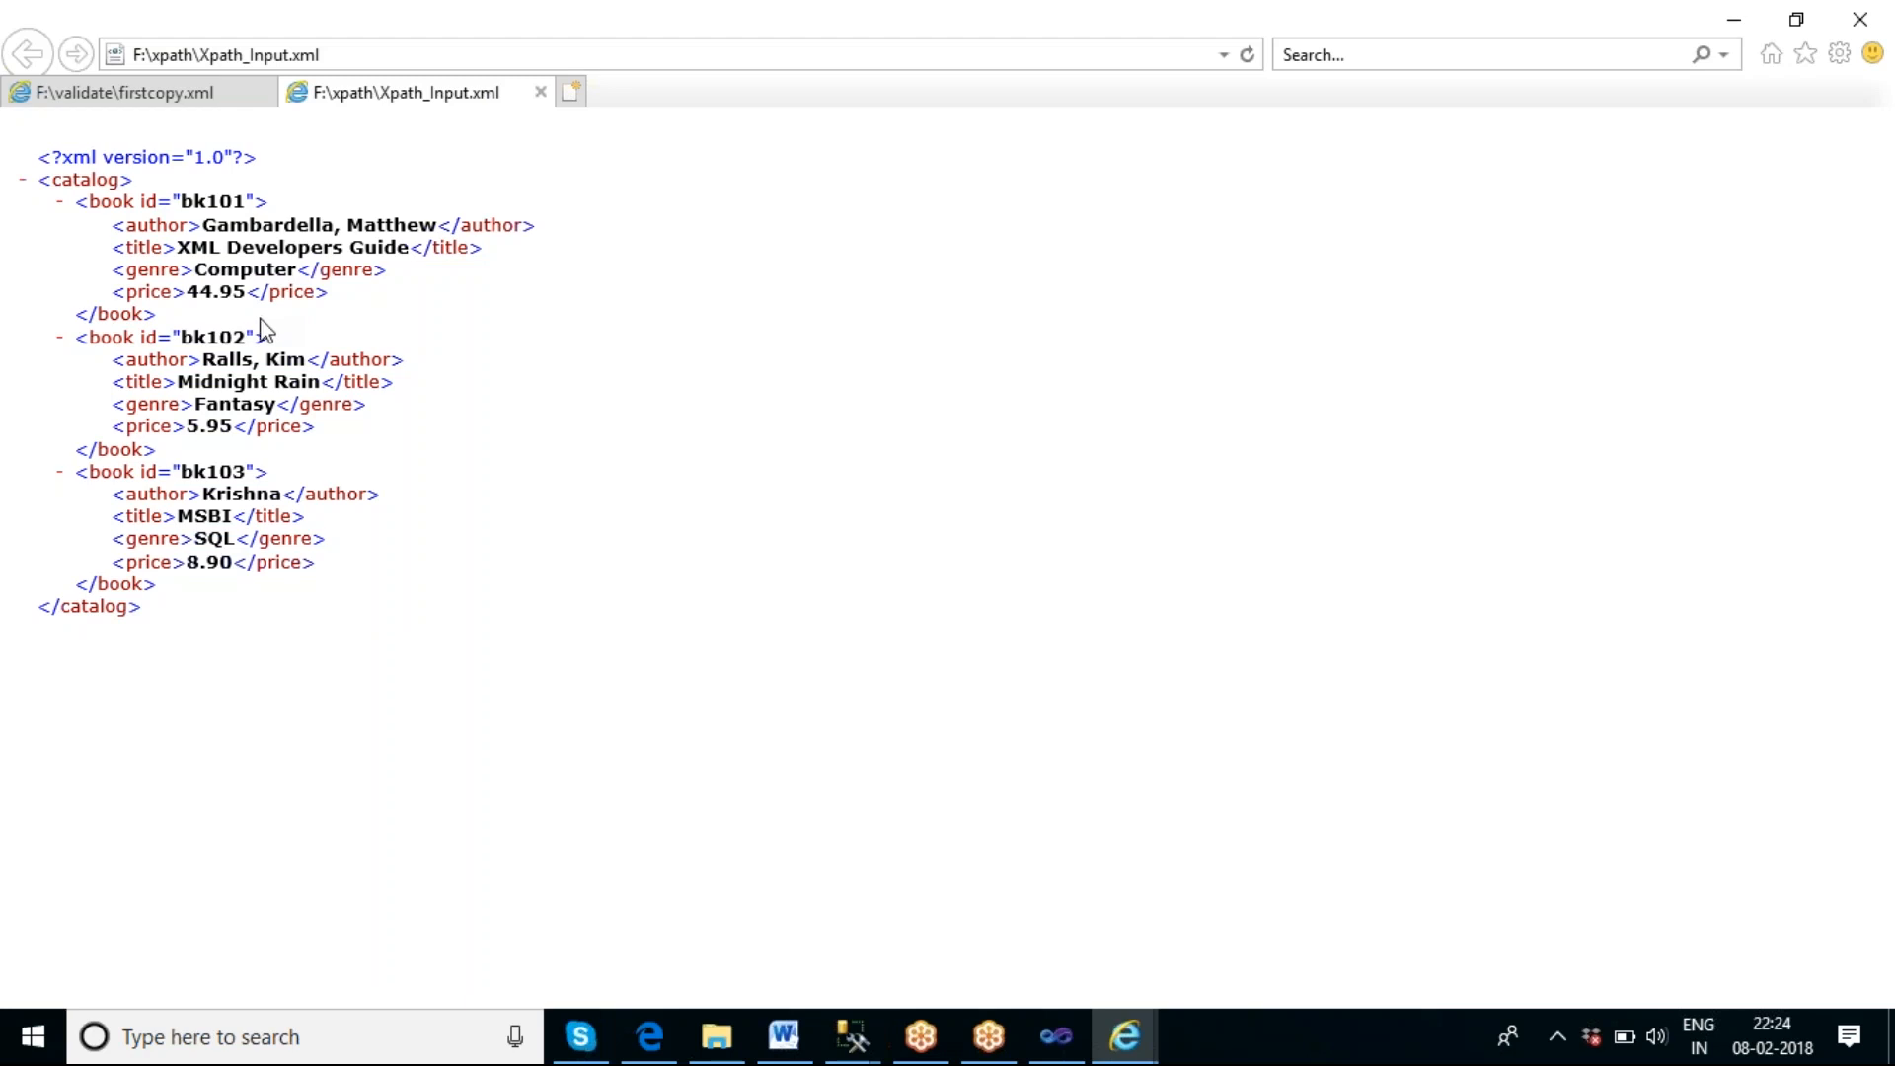
Return to Visual Studio and set the XML Task's Source to a new file connection using the existing file F:\xpath\Xpath_Input.xml.
click(1066, 1044)
click(1206, 336)
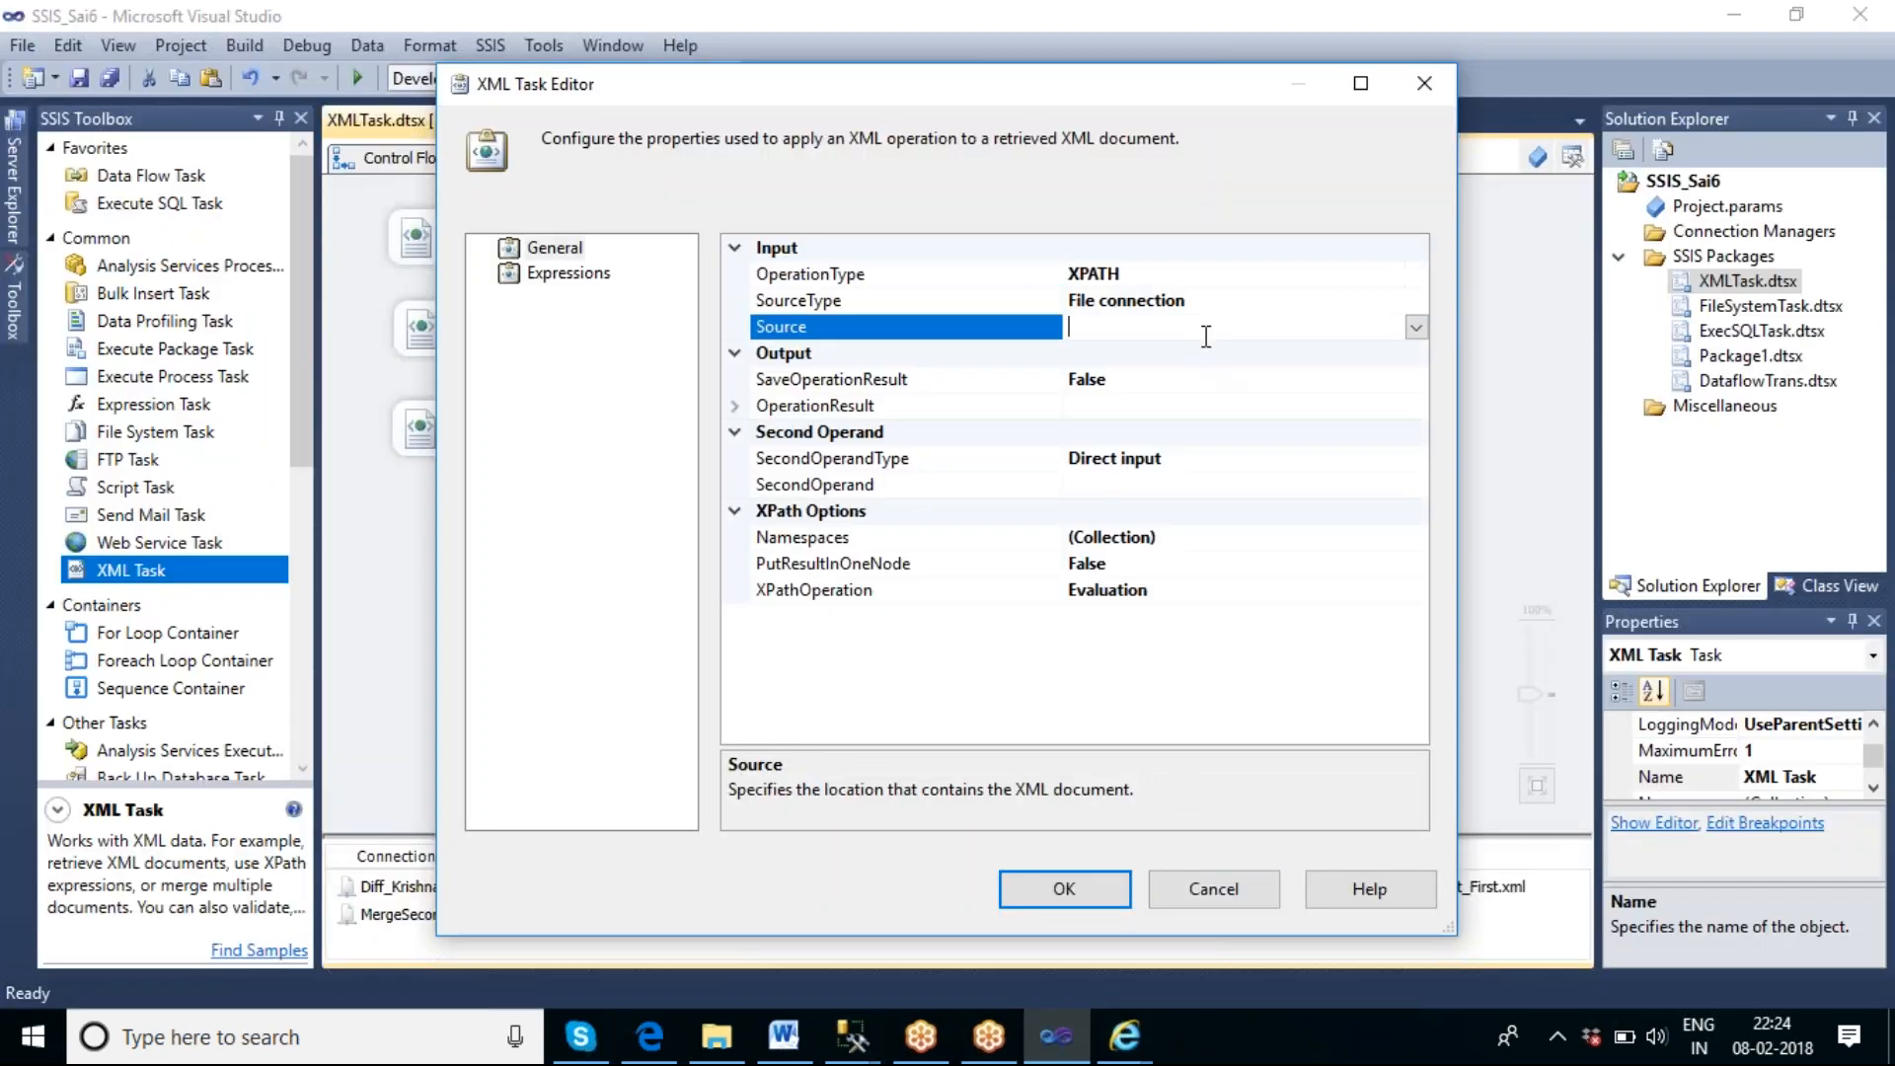
click(1416, 327)
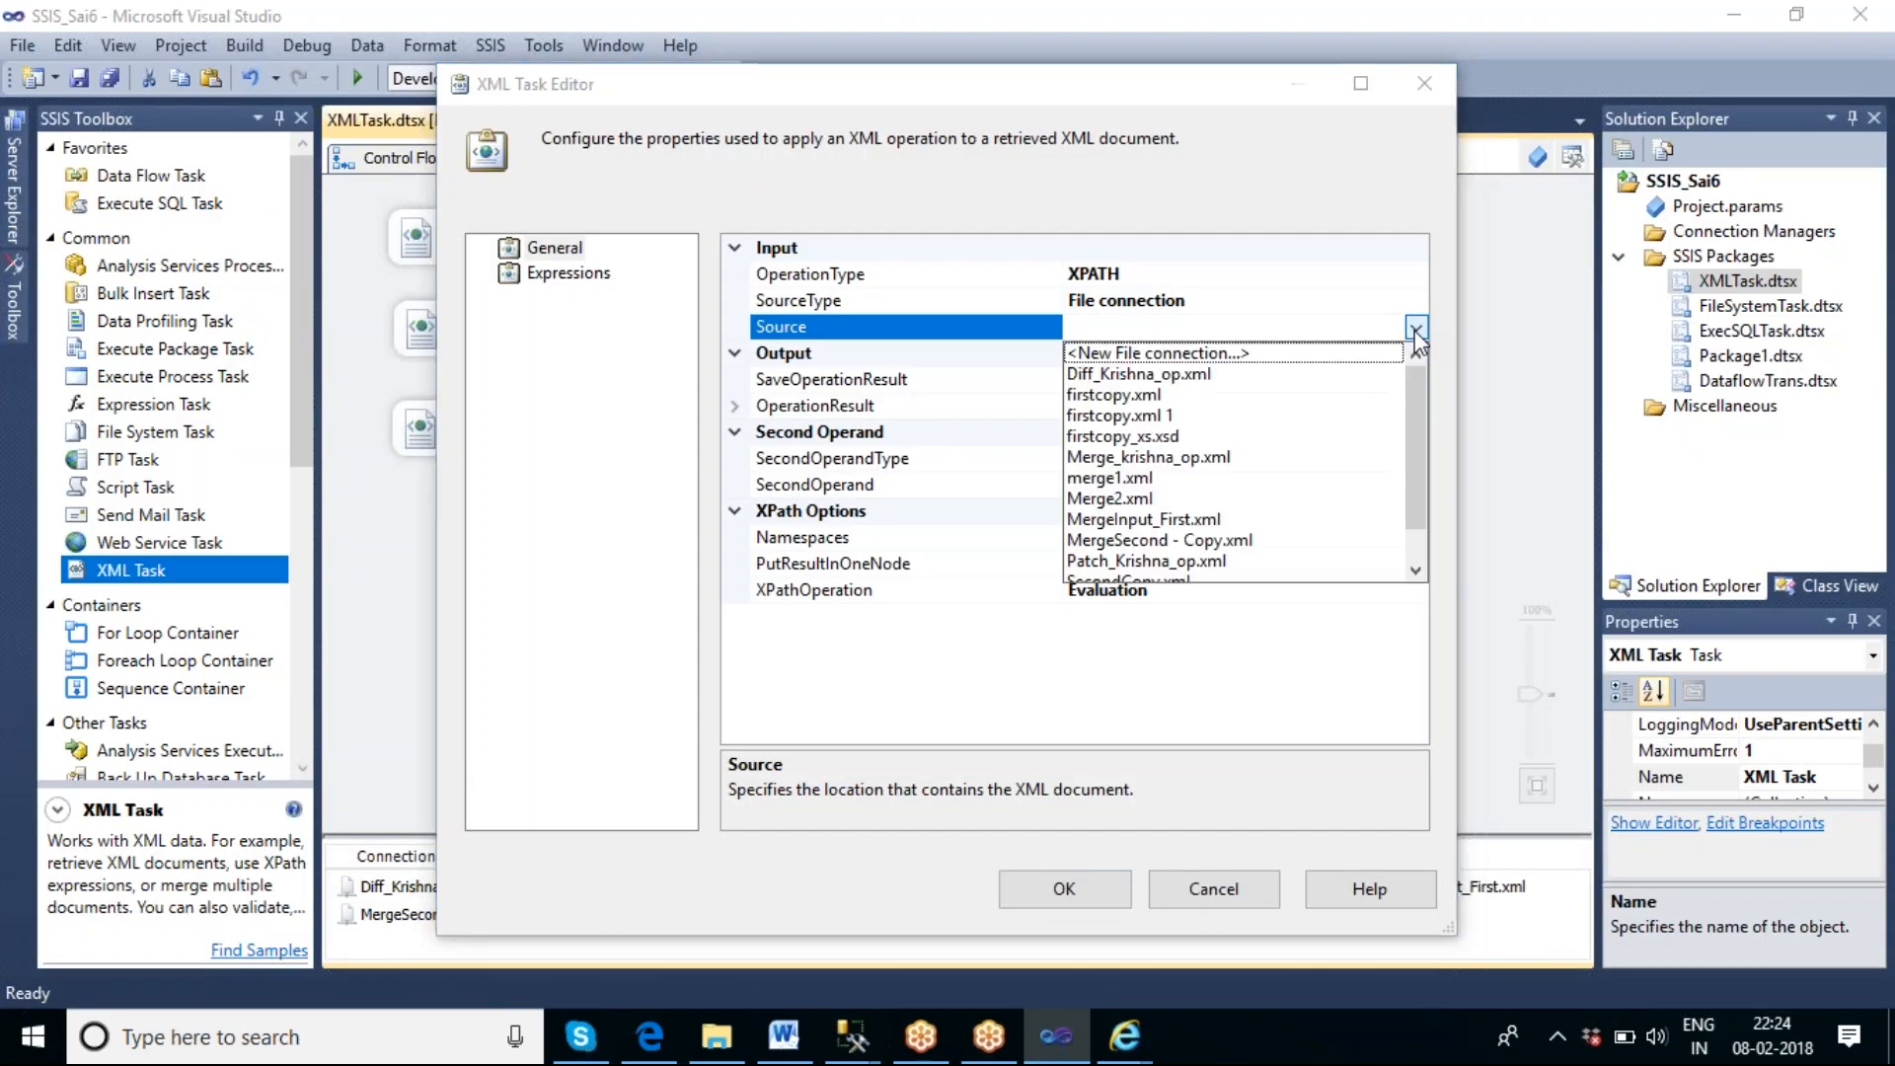
click(1271, 354)
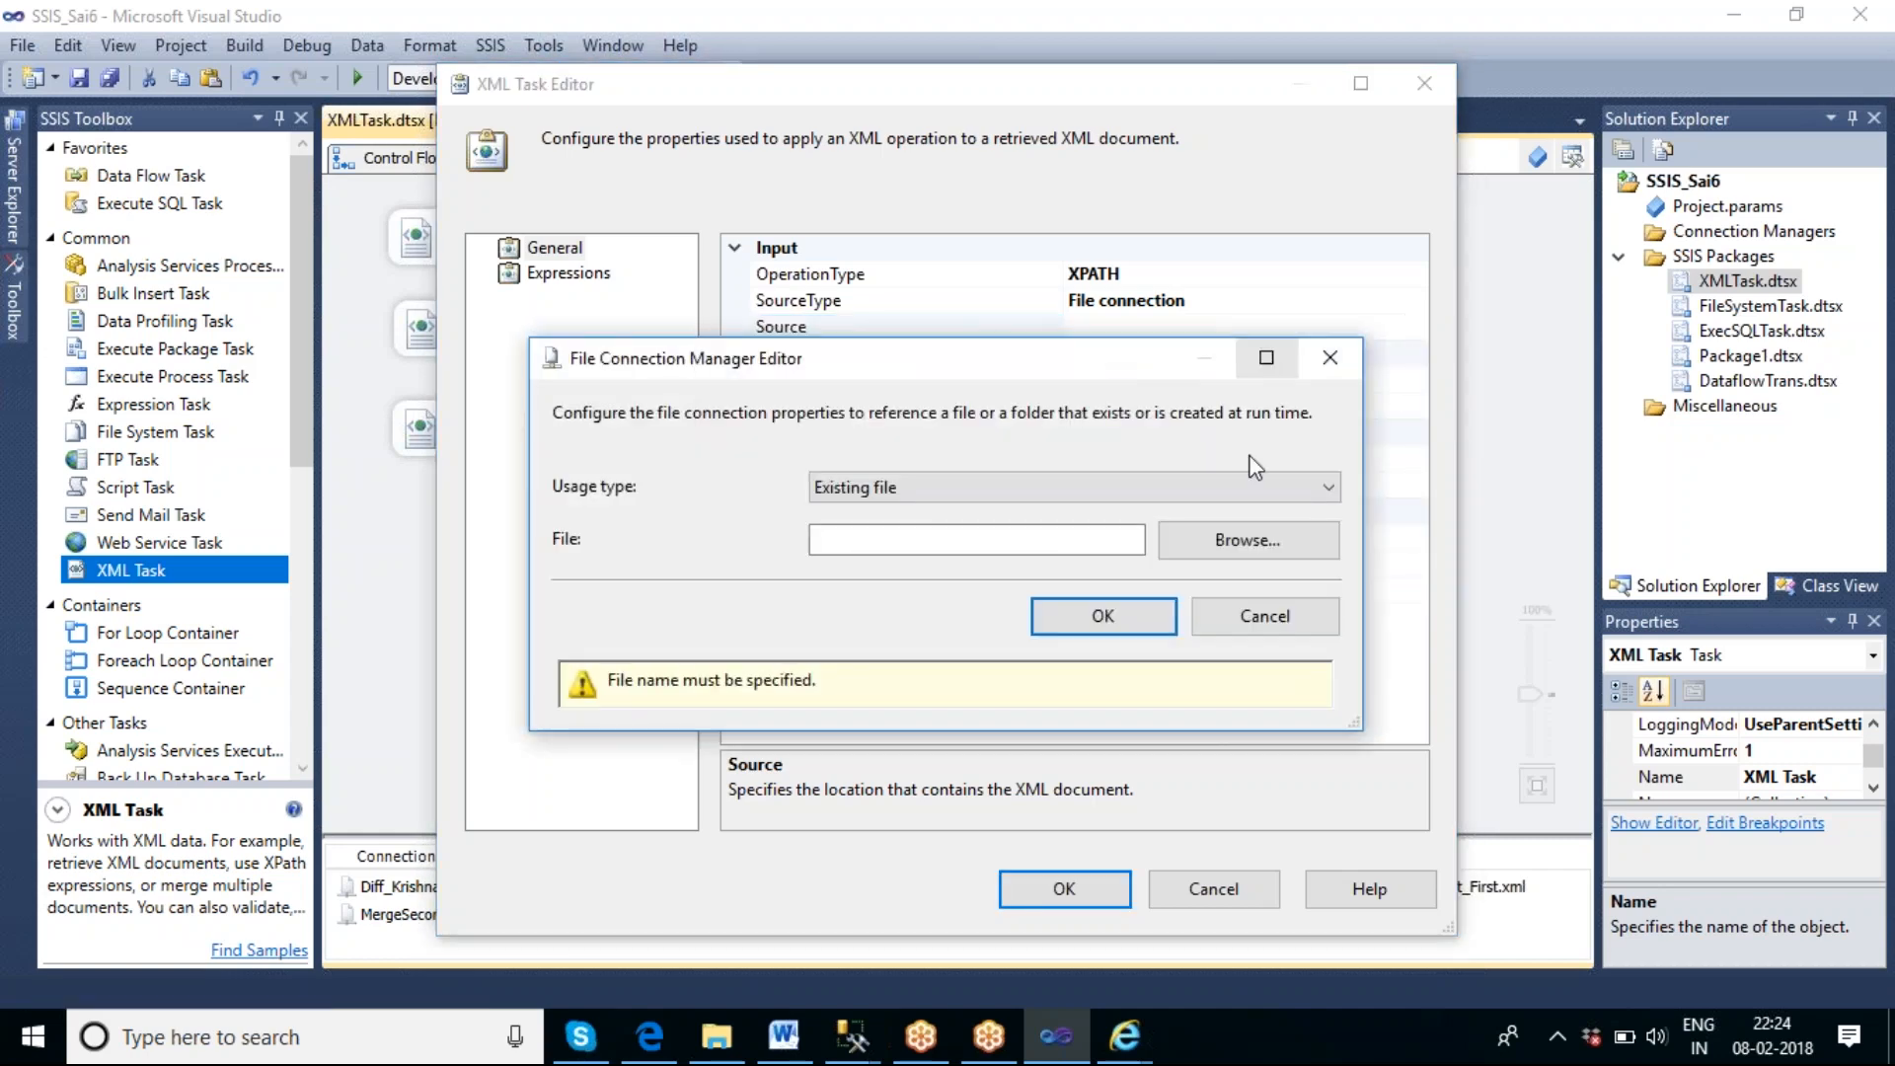
click(1229, 546)
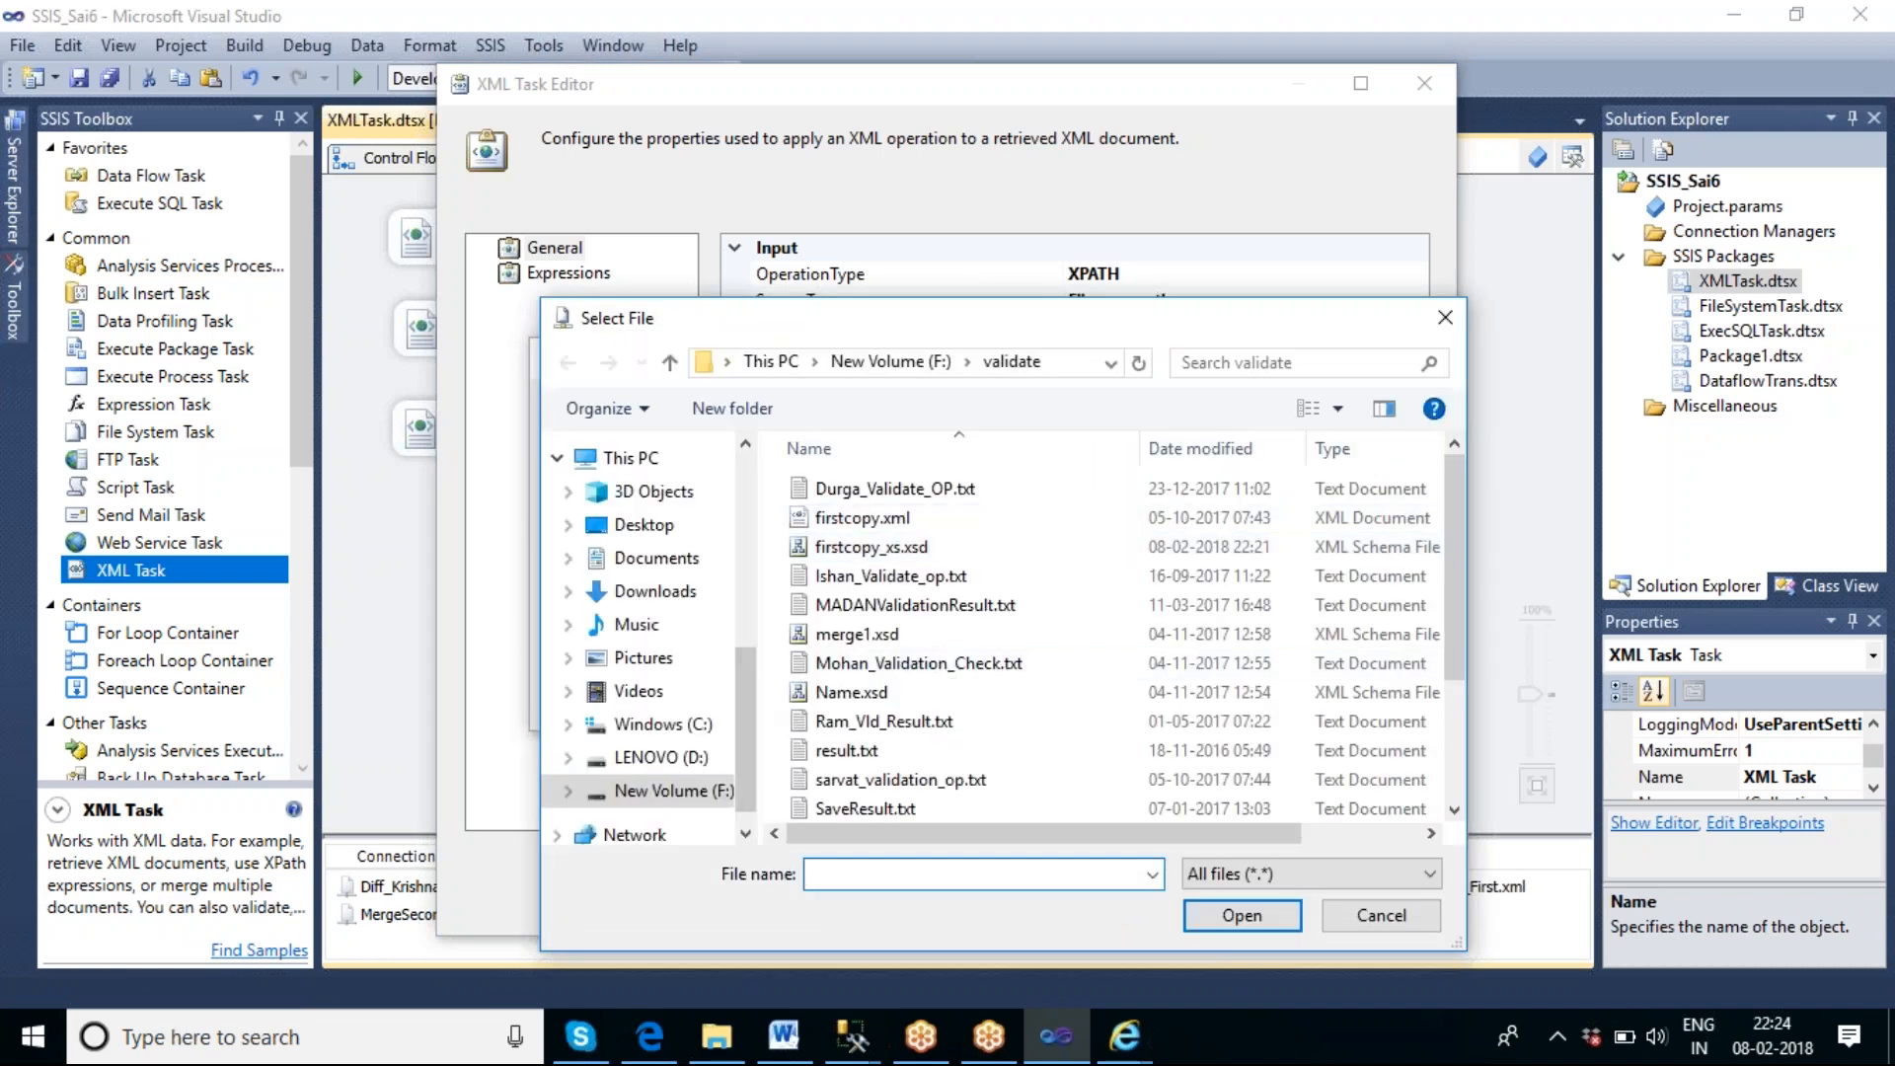
click(659, 792)
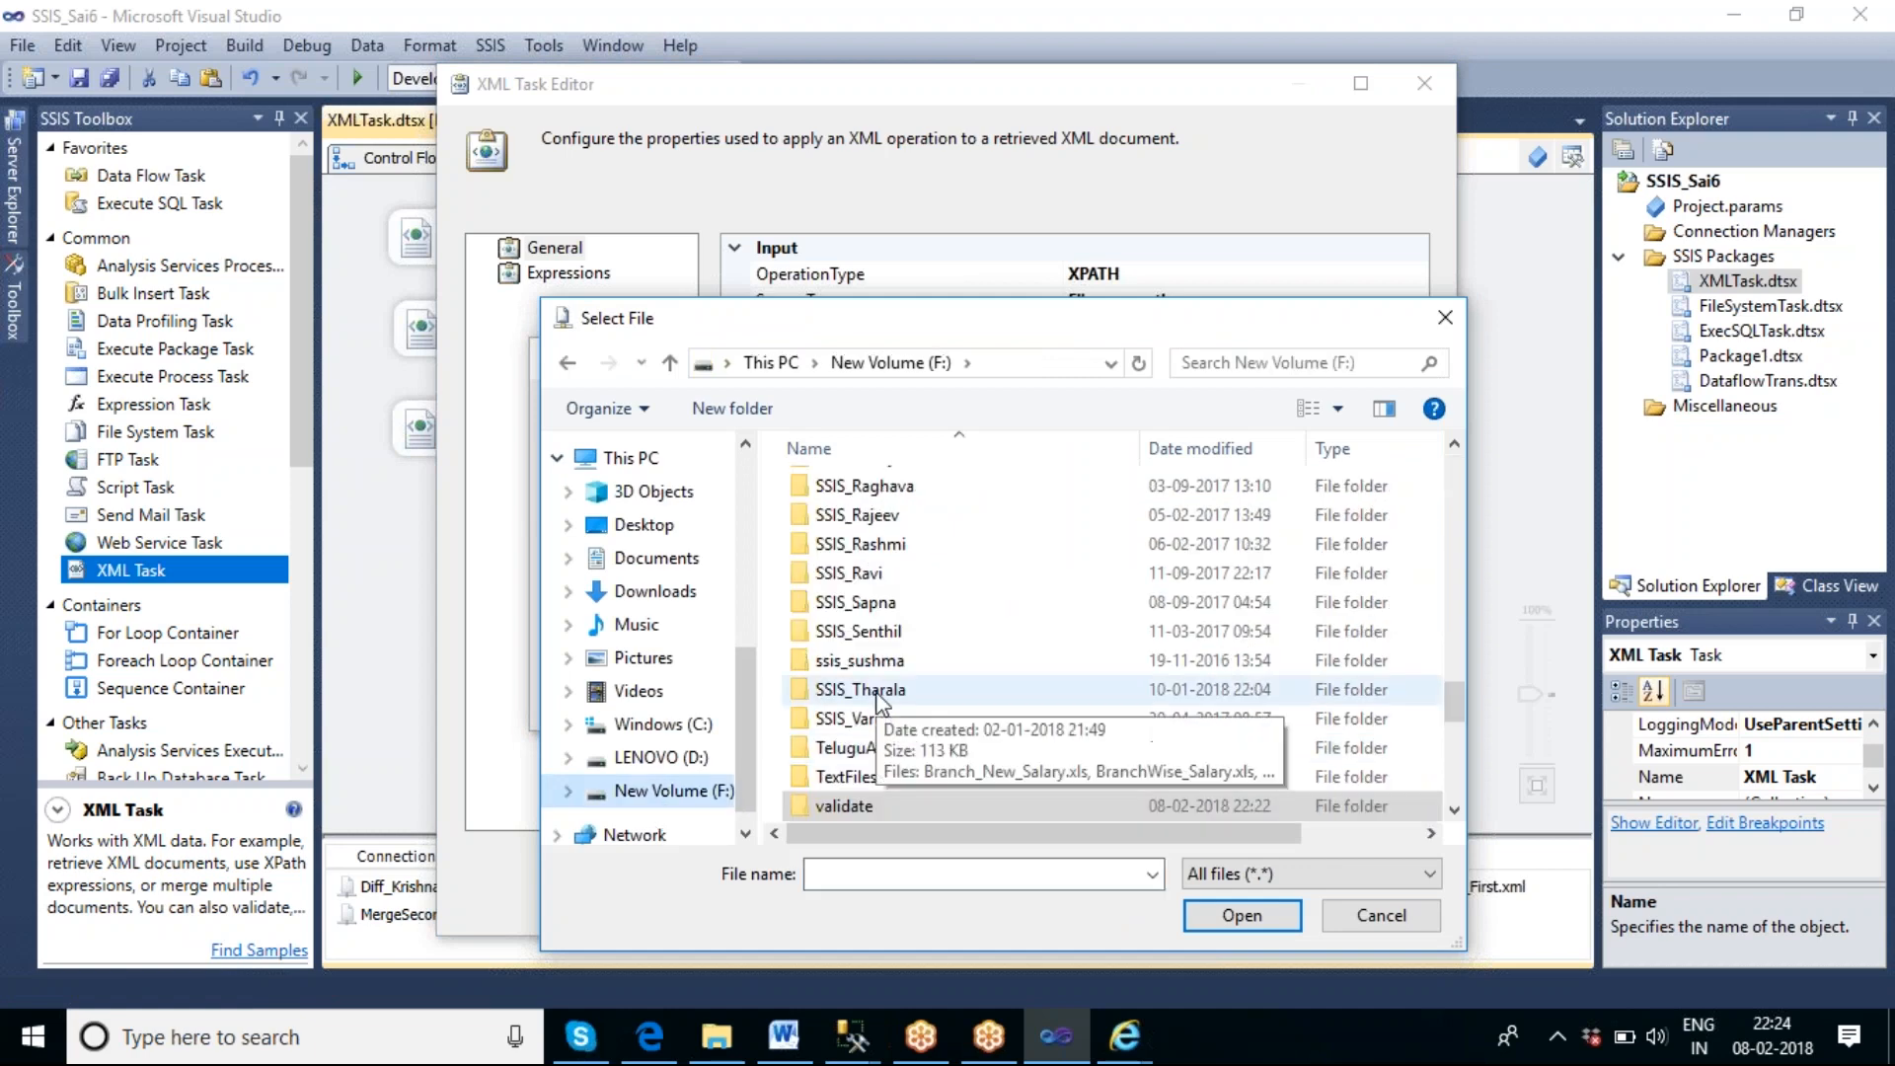
scroll(891, 708, down, 2)
double_click(847, 720)
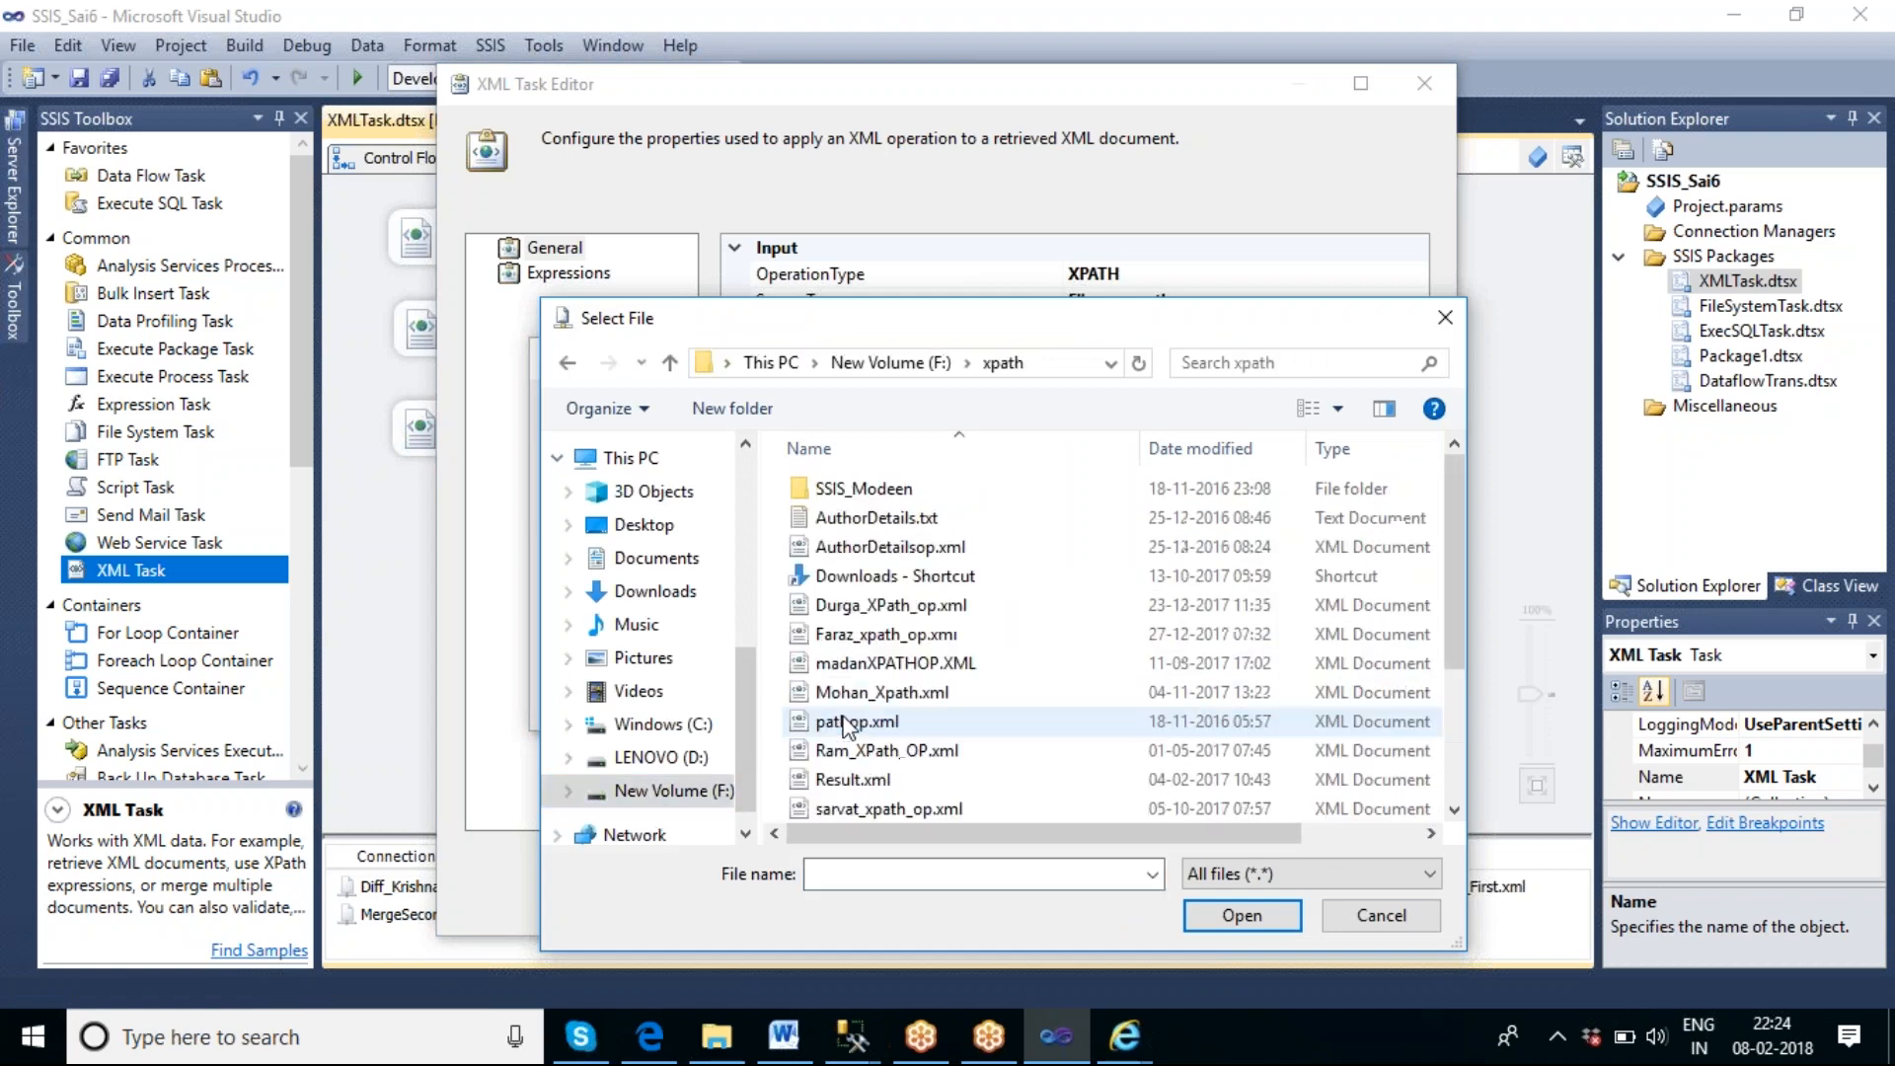
scroll(1106, 704, down, 2)
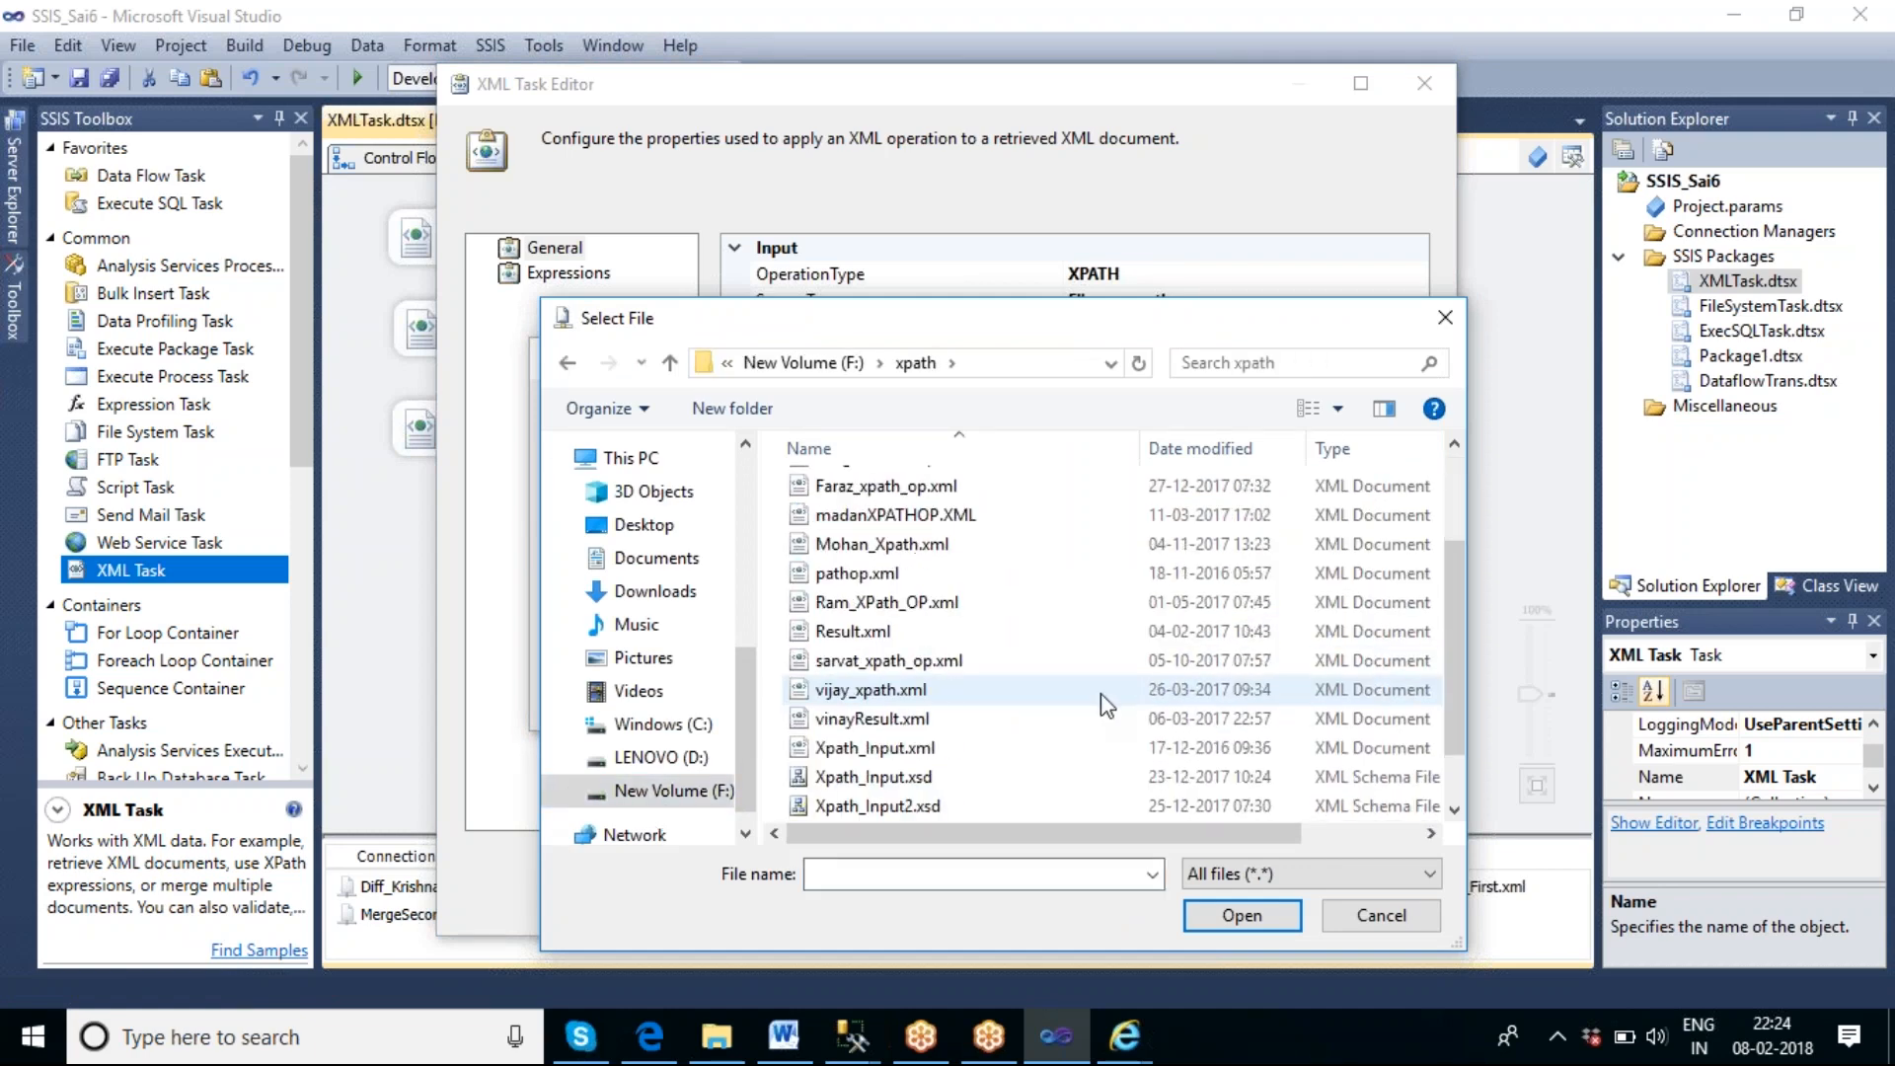
click(1094, 748)
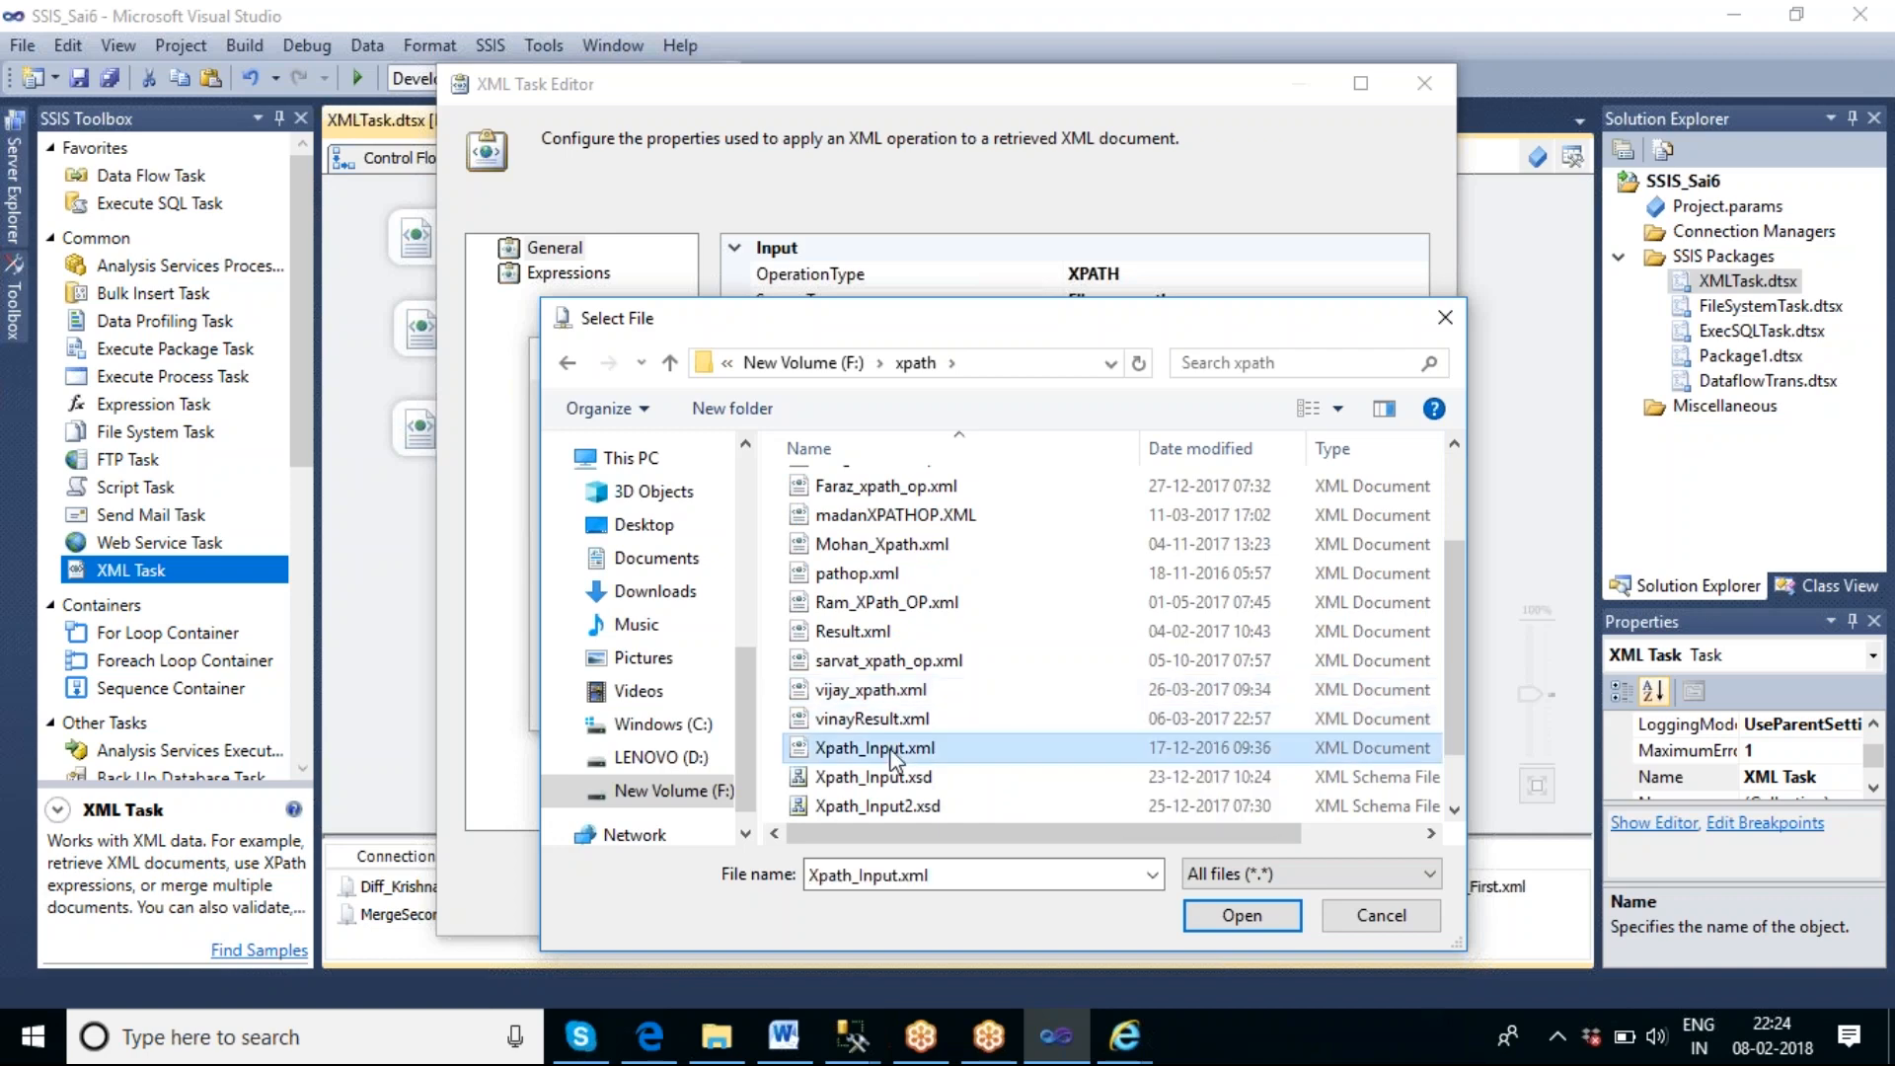
click(1238, 917)
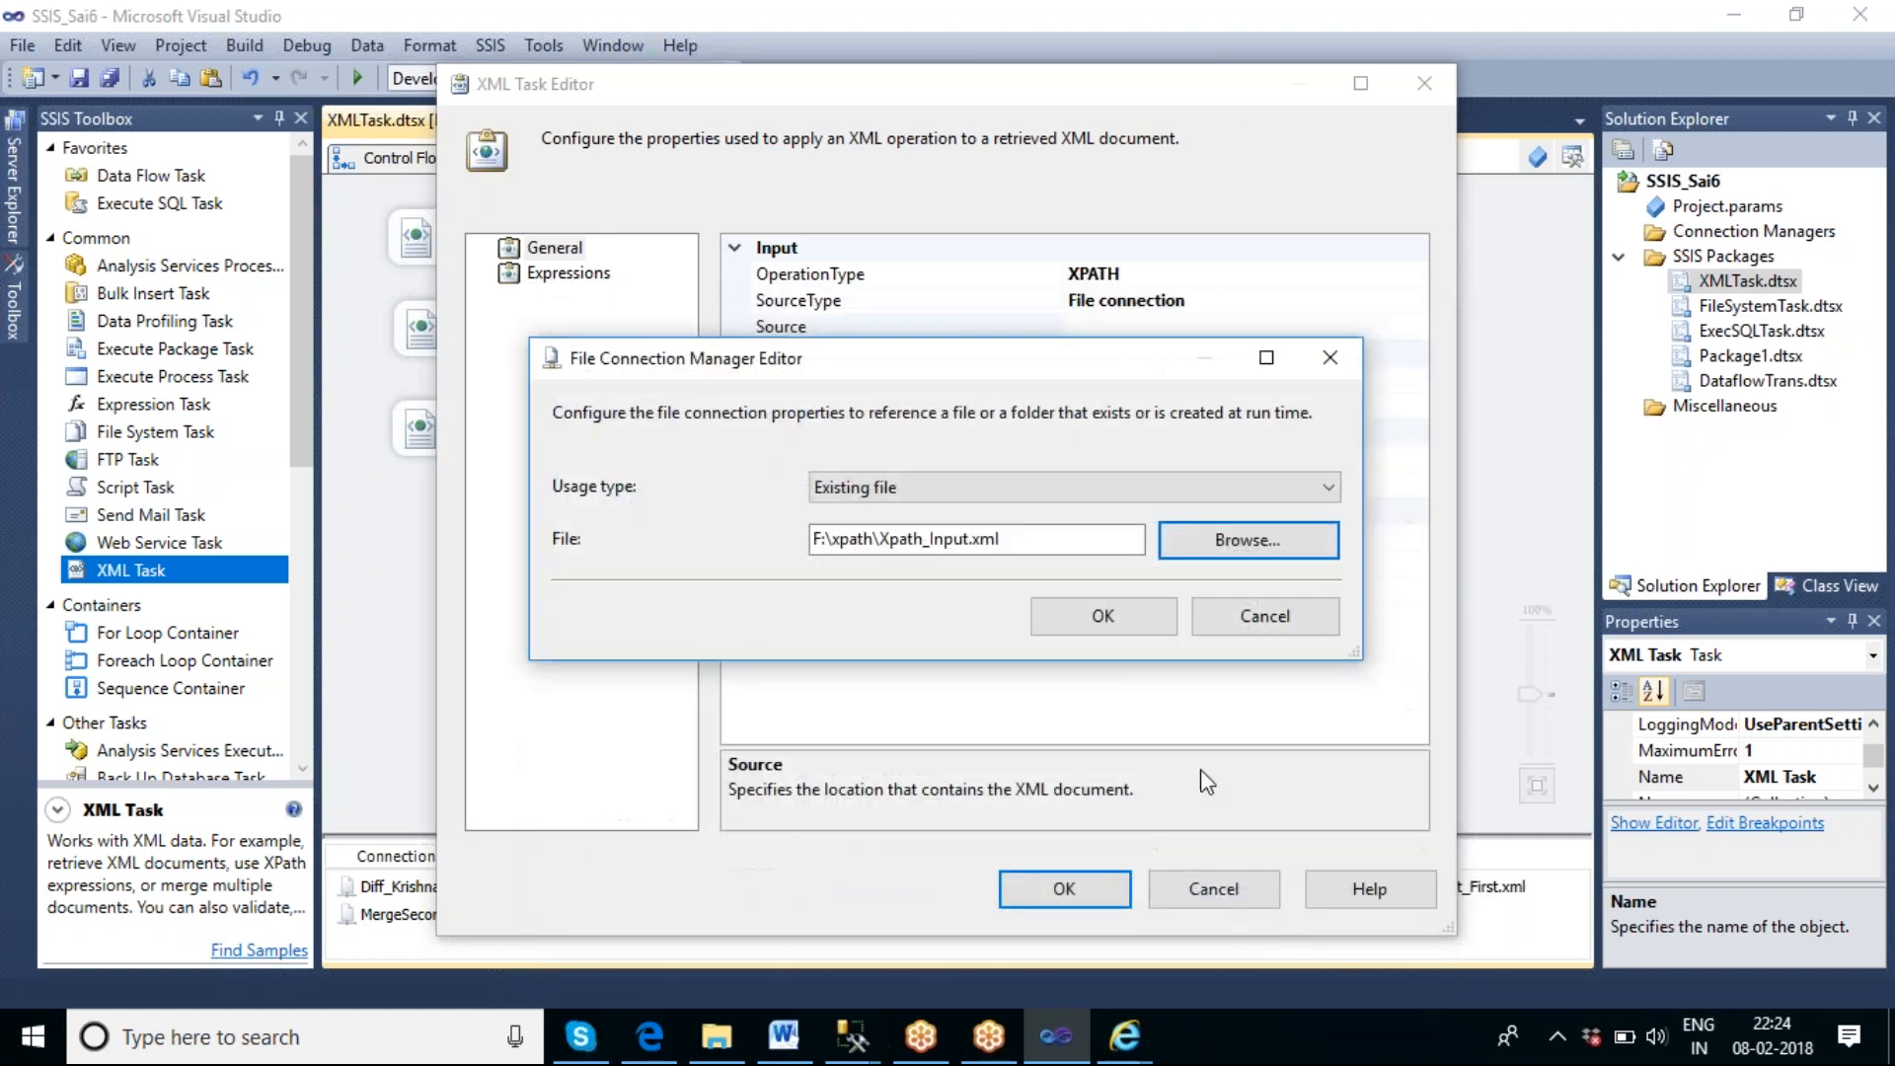
click(1102, 617)
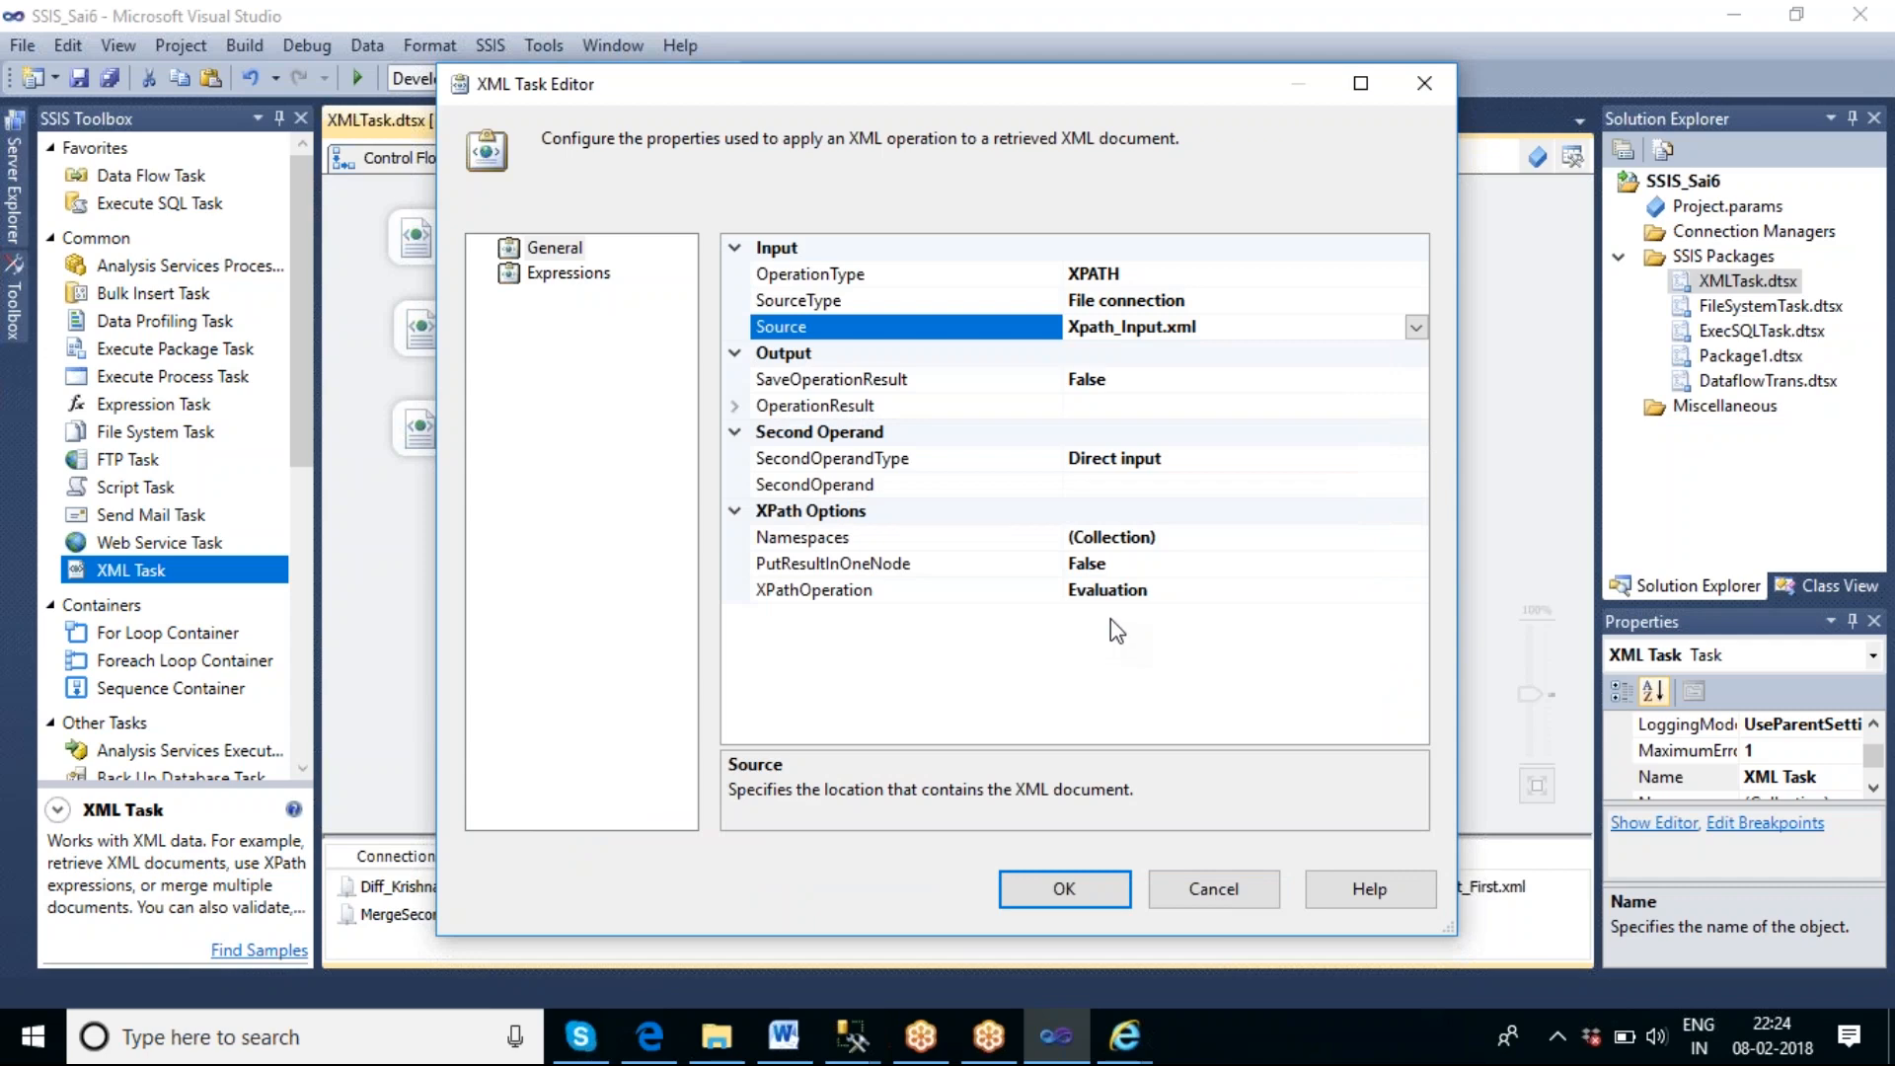
Check the node names of Xpath_Input.xml in the browser and set the XML Task's SecondOperand to //catalog/book[1].
click(1099, 487)
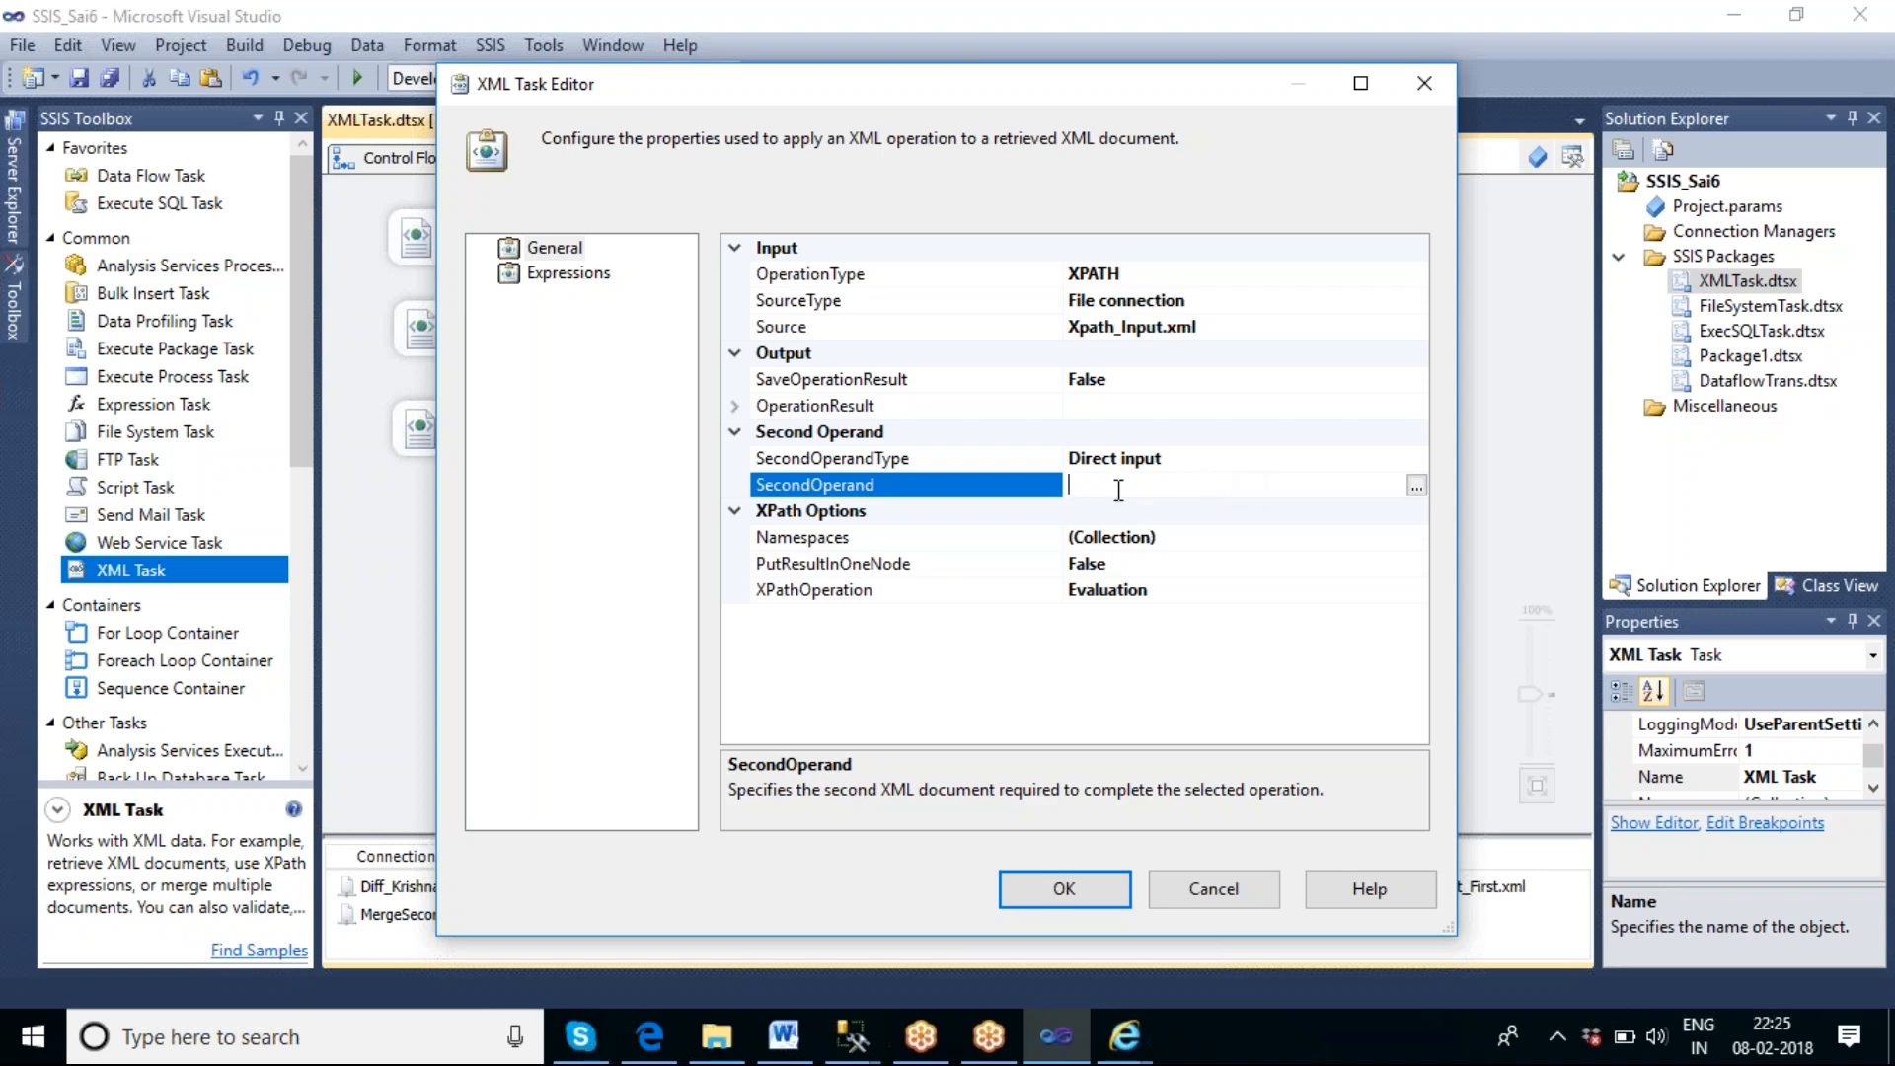
click(1126, 1034)
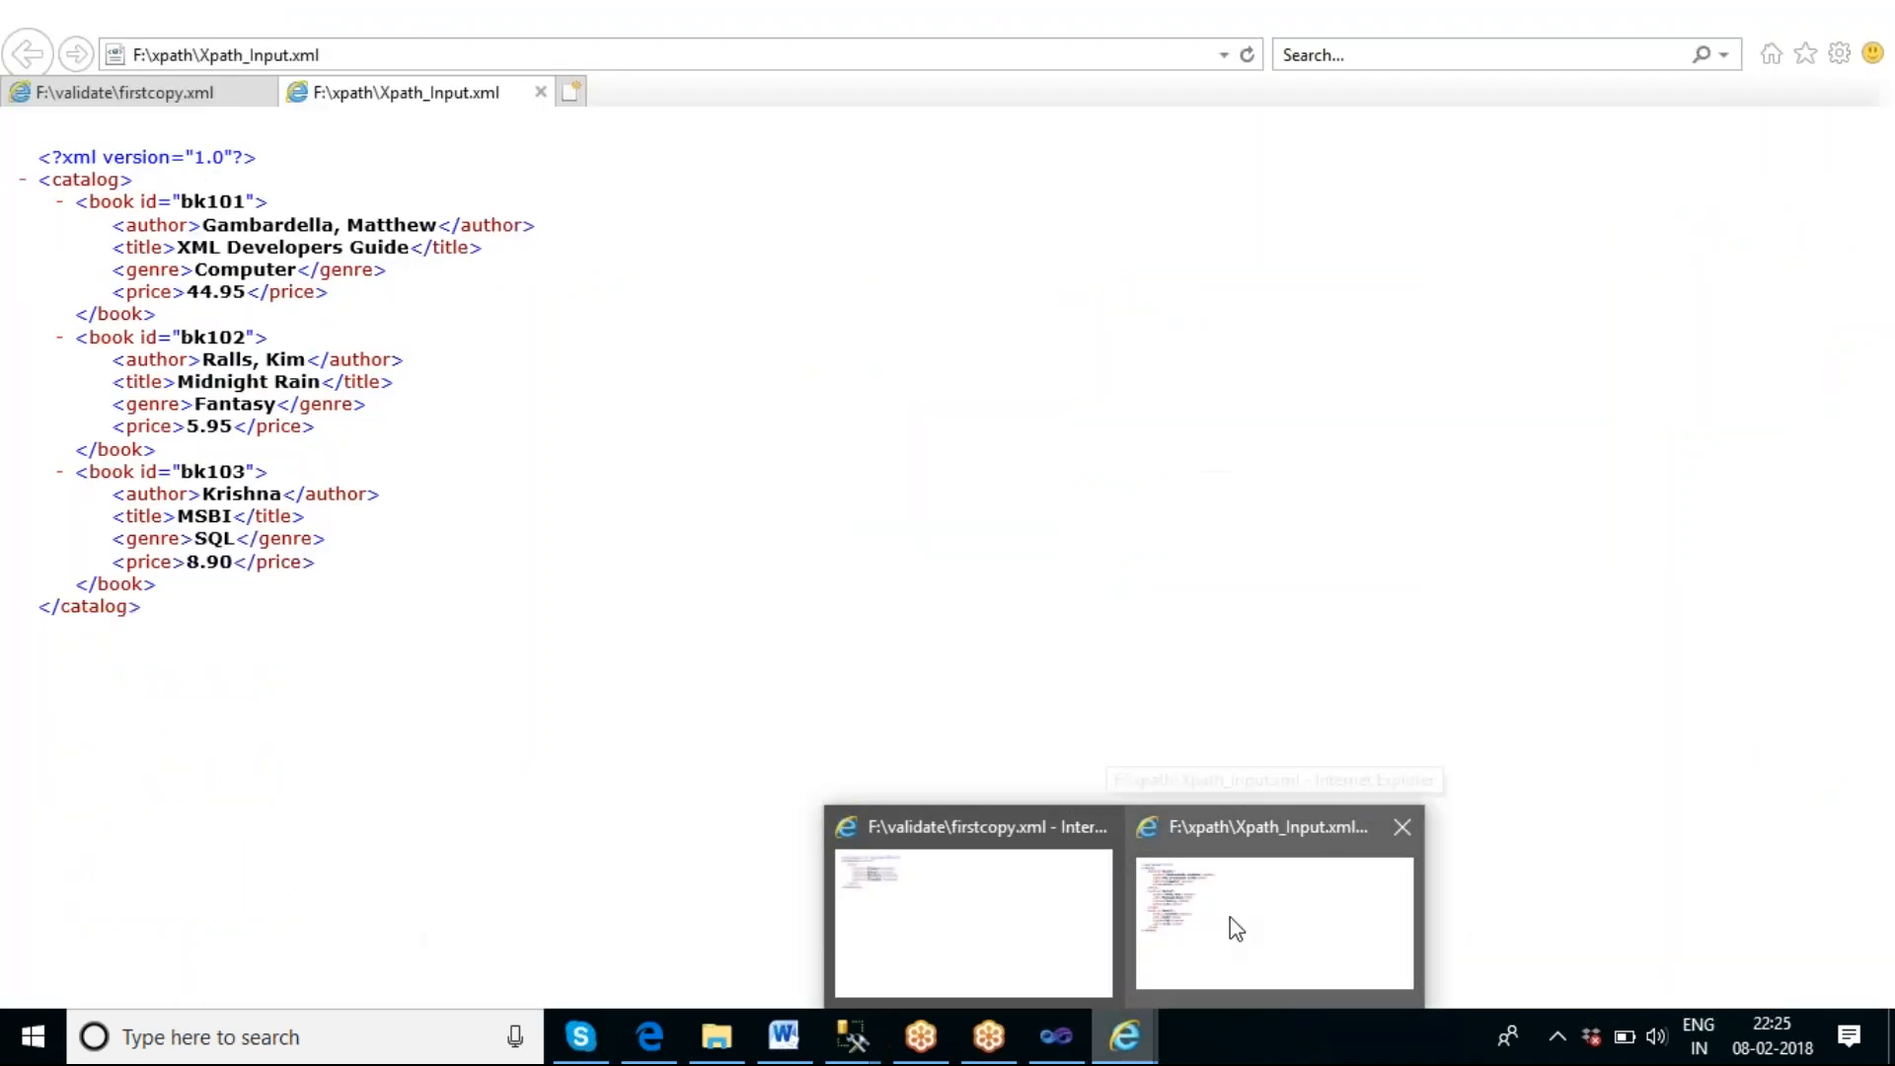
click(1230, 918)
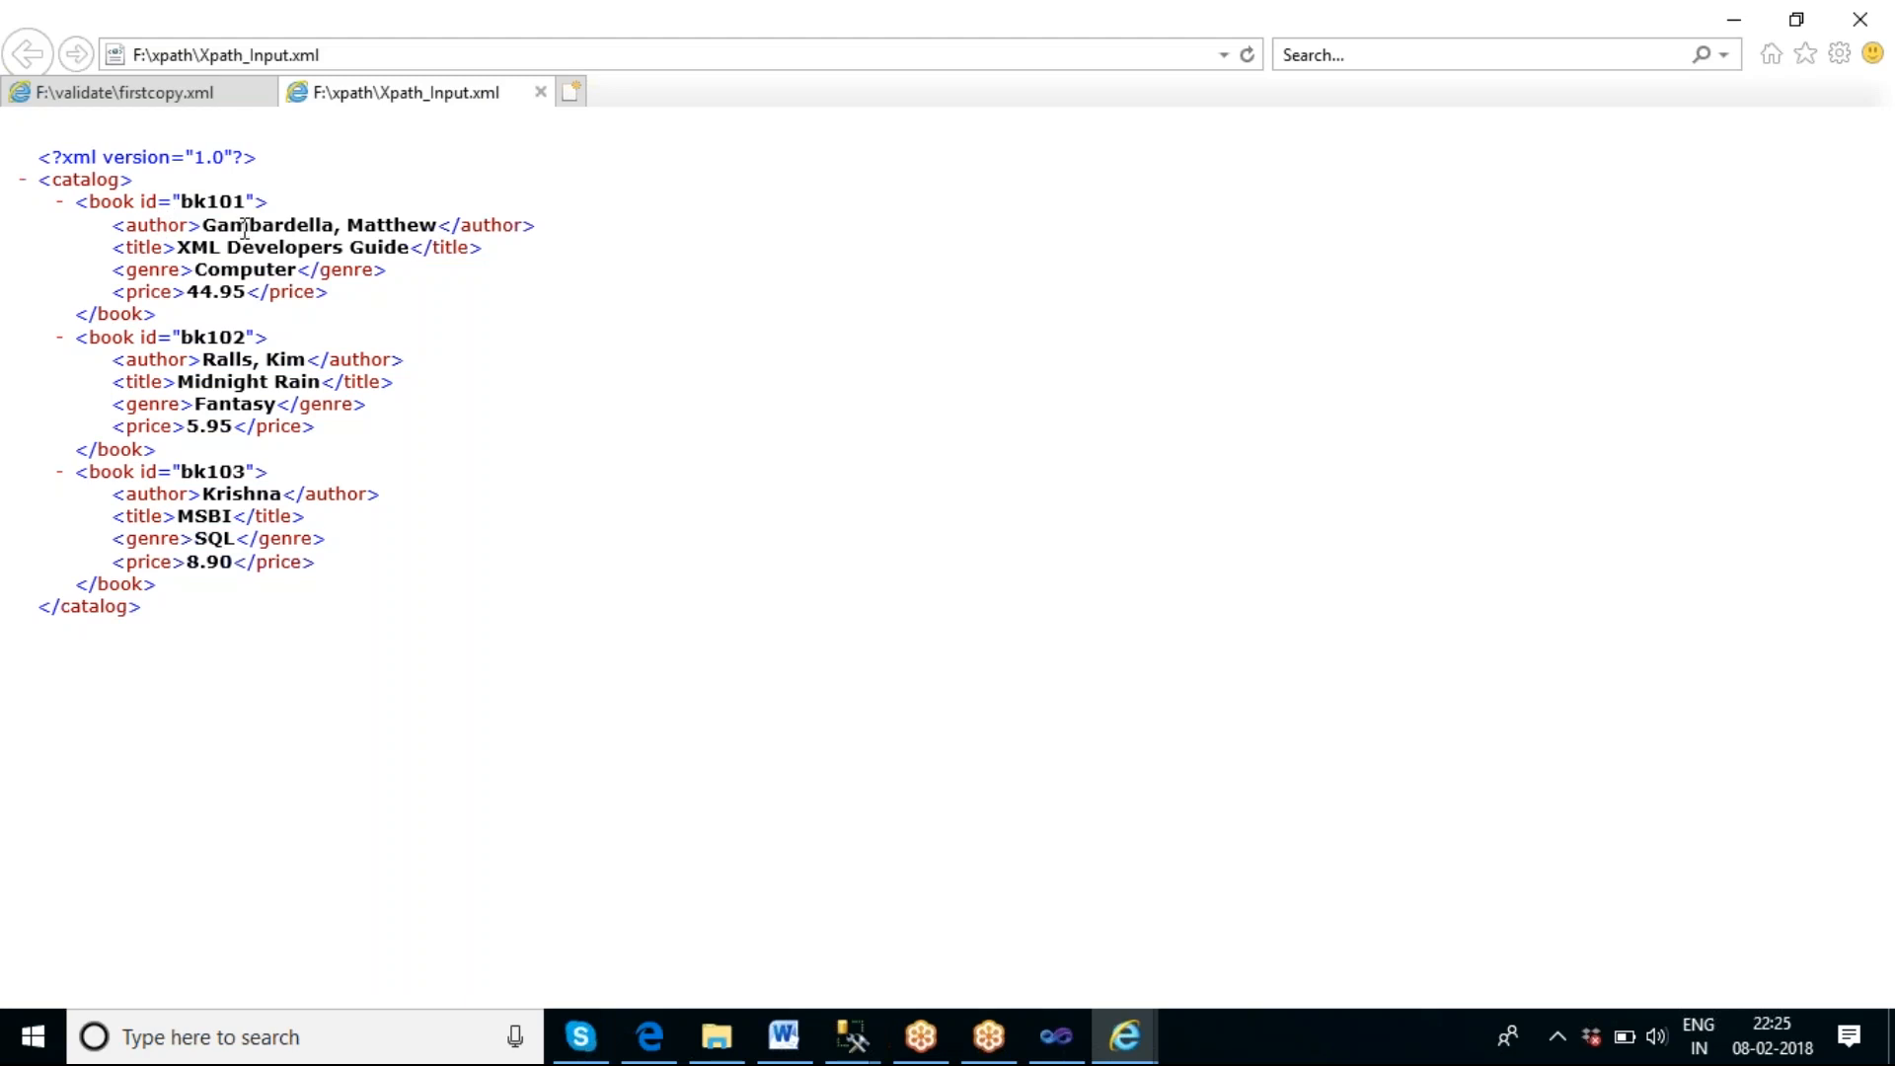
key(alt+Tab)
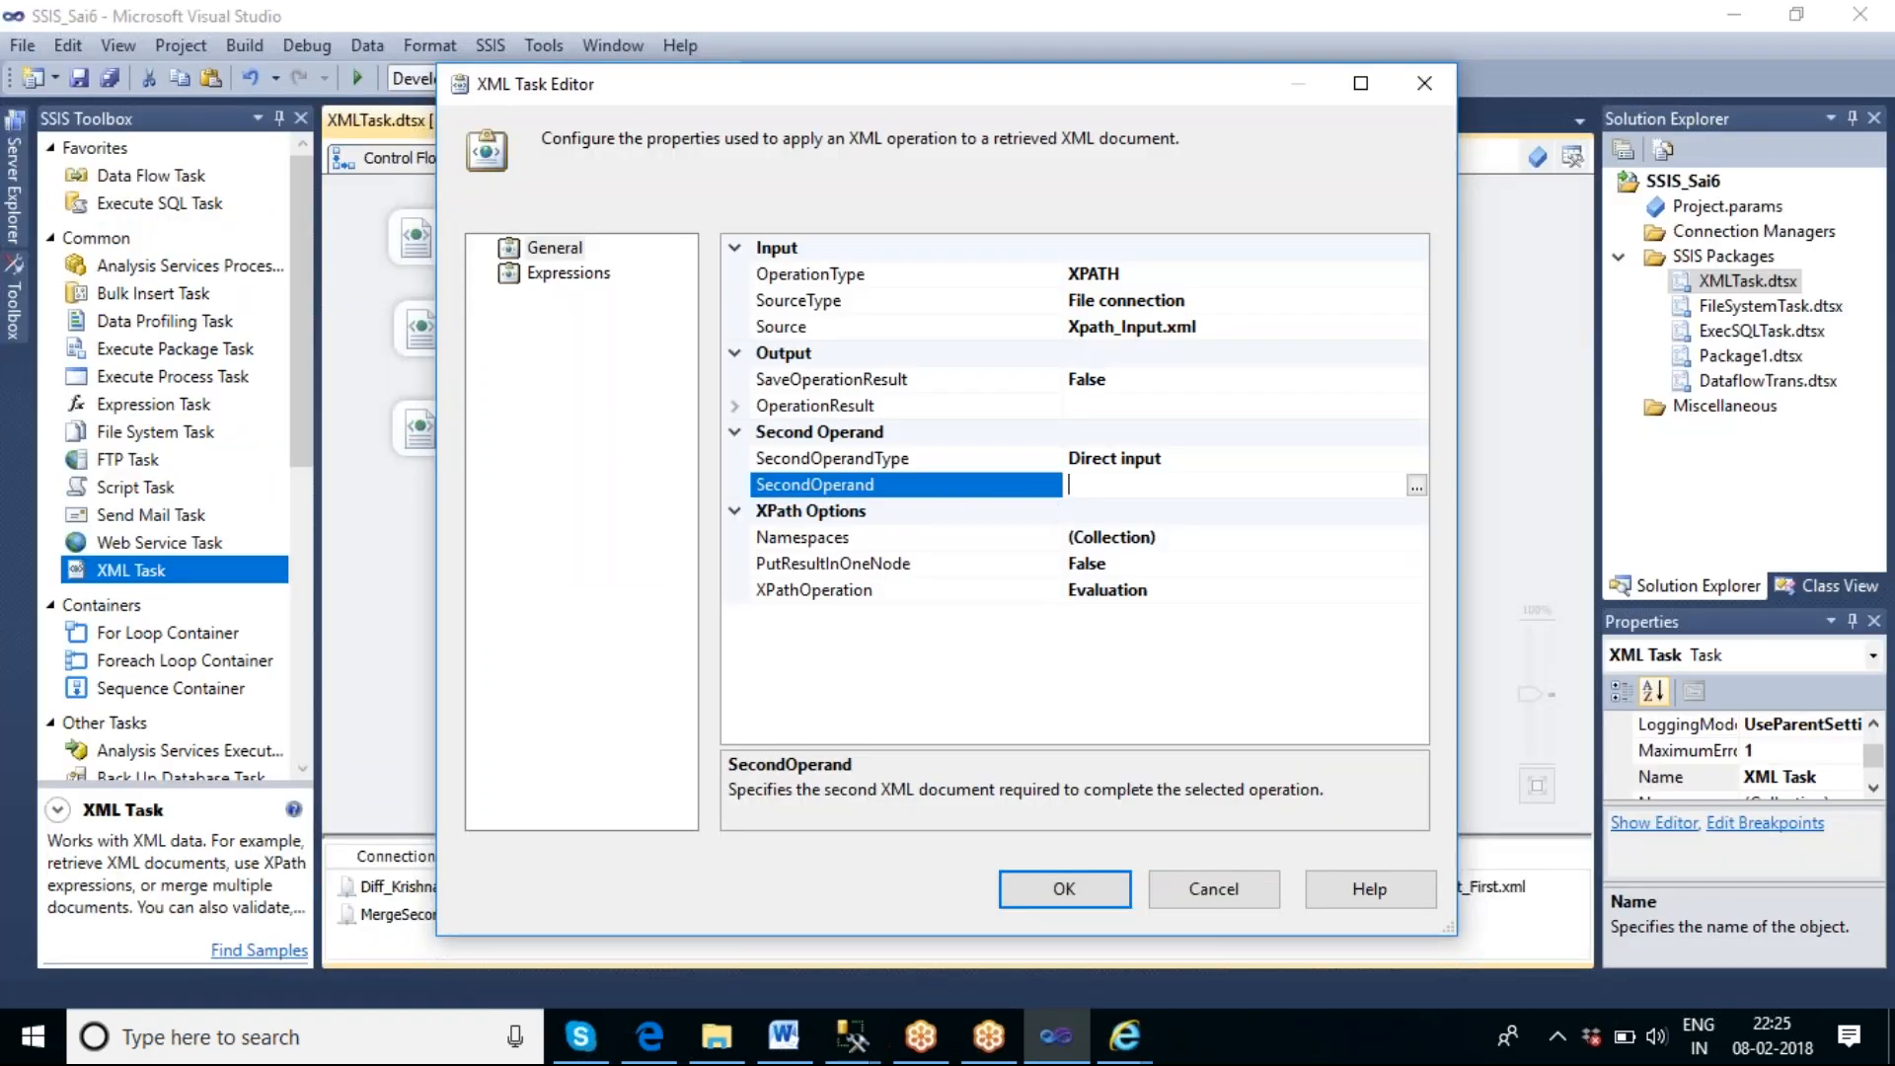
text(//catalog/book[1\)
key(BackSpace)
text(])
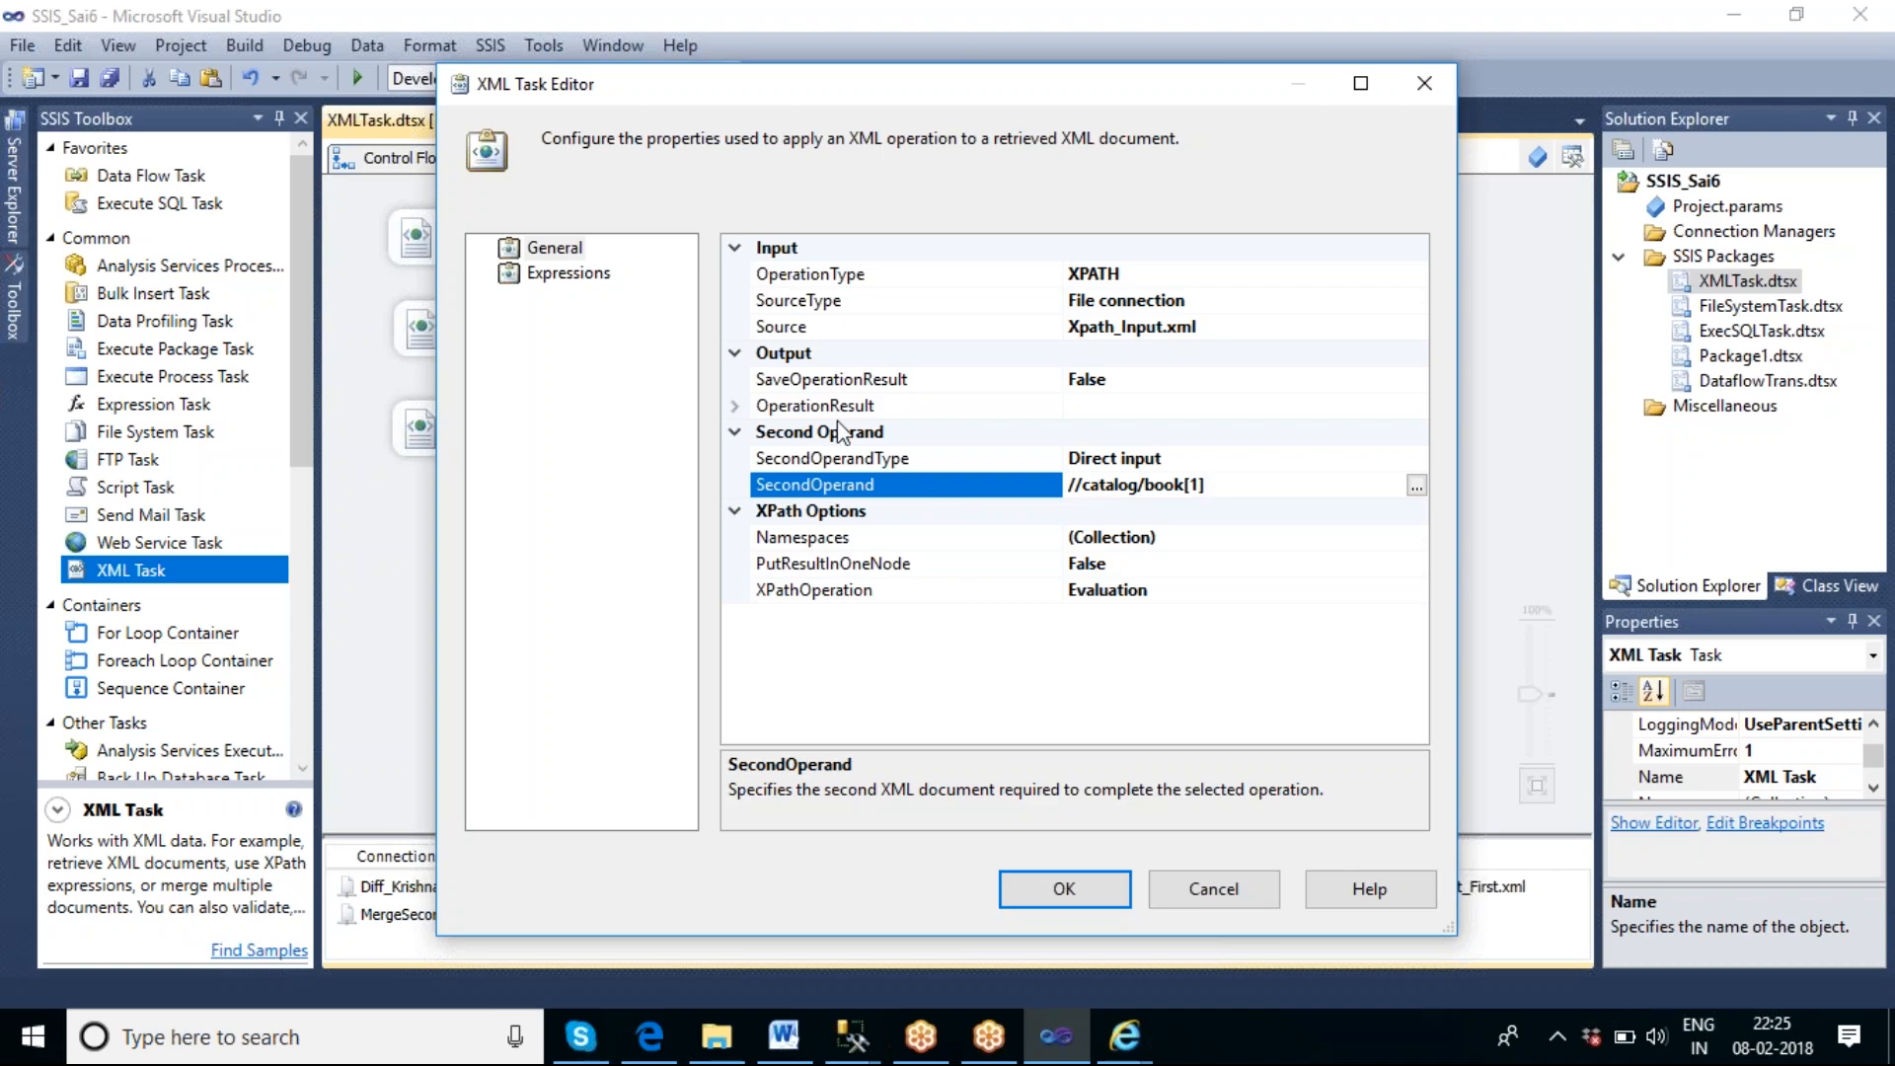
Set SaveOperationResult to True and expand the OperationResult properties of the XML Task.
click(1264, 381)
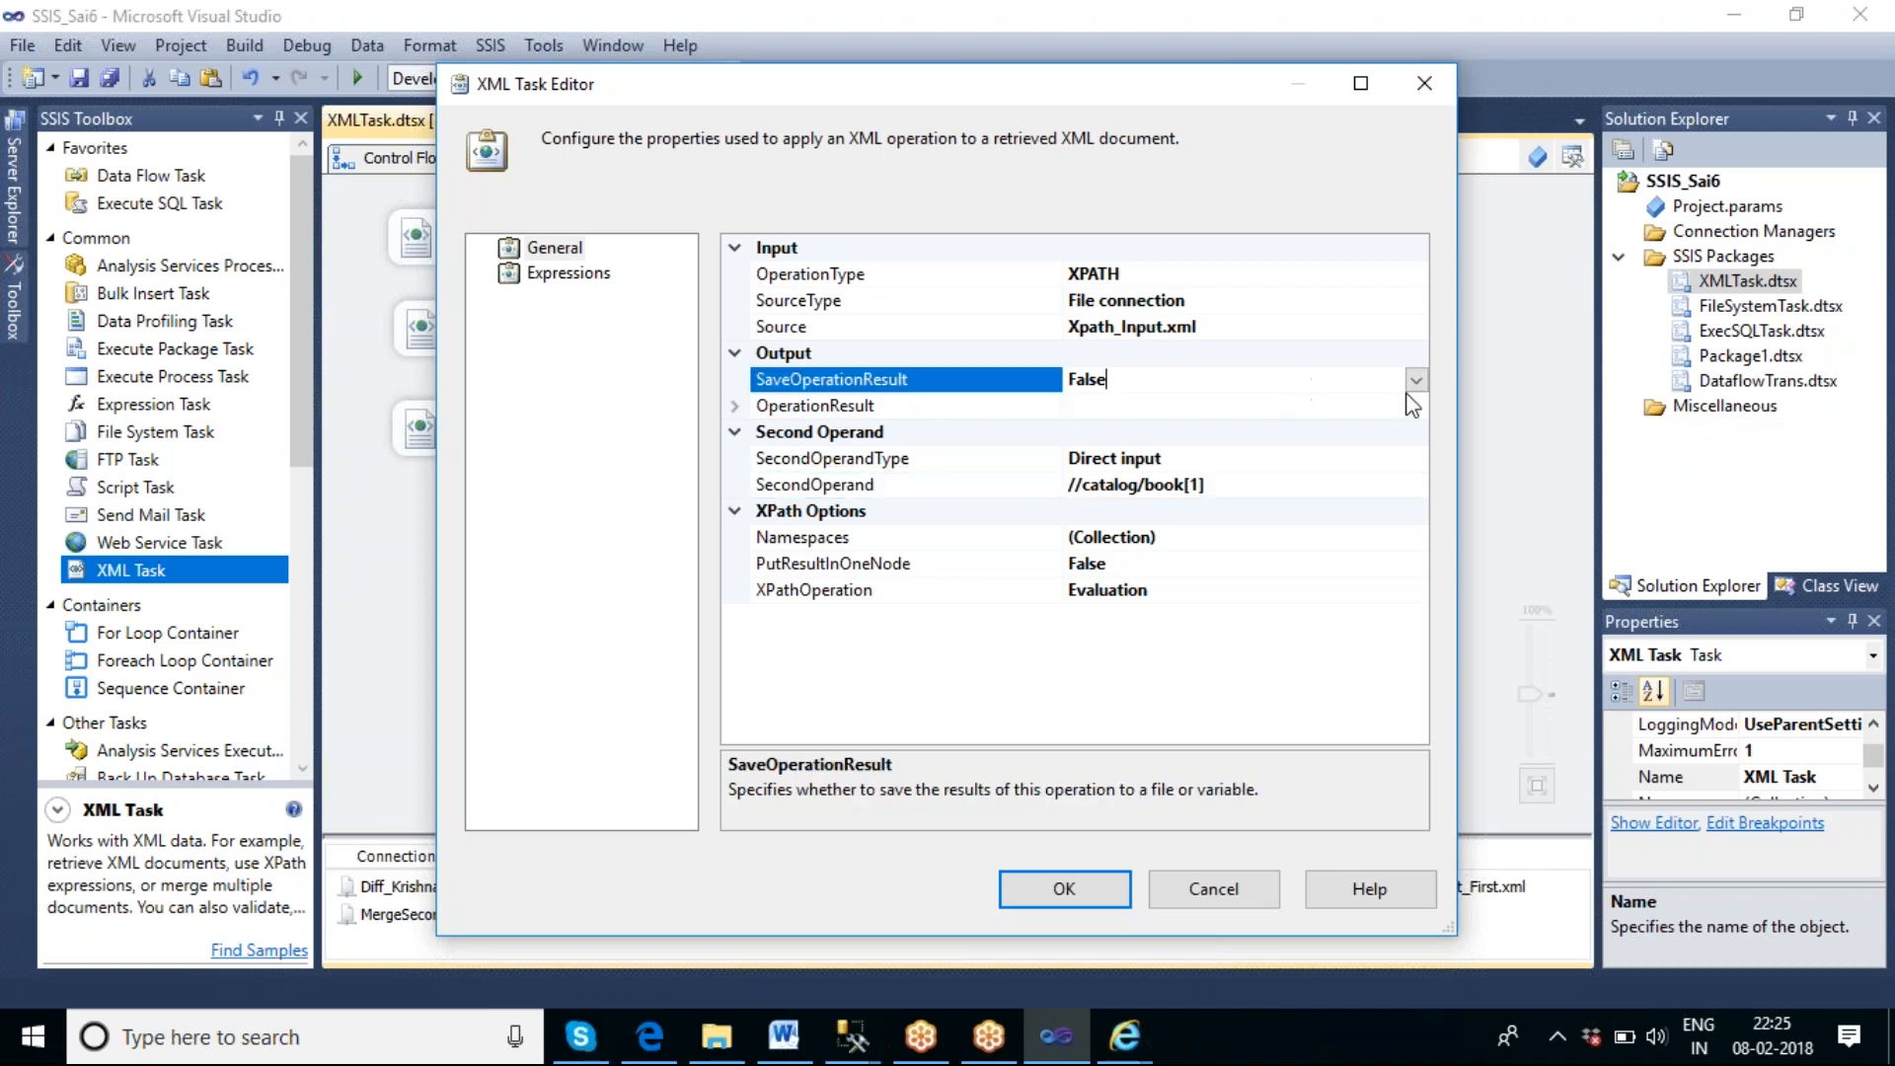
click(1296, 387)
click(1135, 407)
click(736, 406)
Set the result Destination to a new file connection with usage type Create file and the file F:\xpath\xpath_krishna_op.xml.
click(1213, 459)
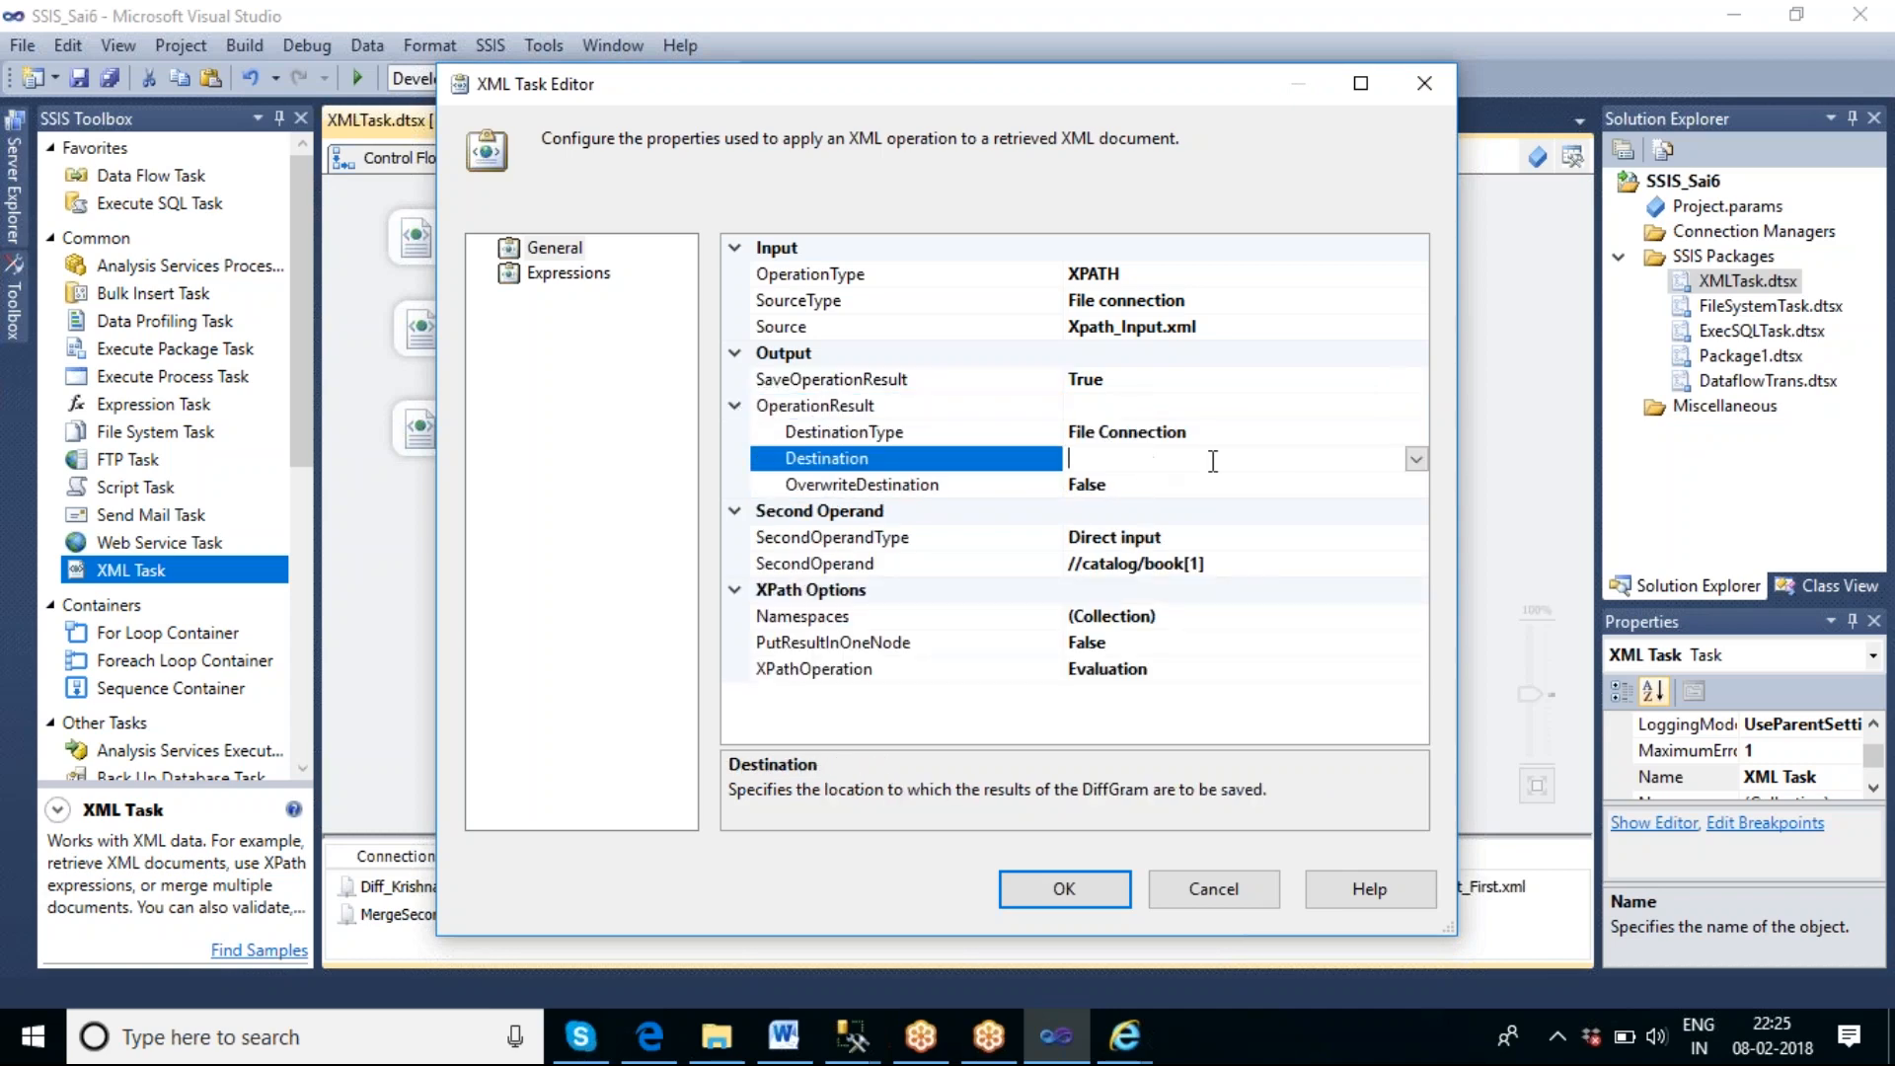
click(1417, 459)
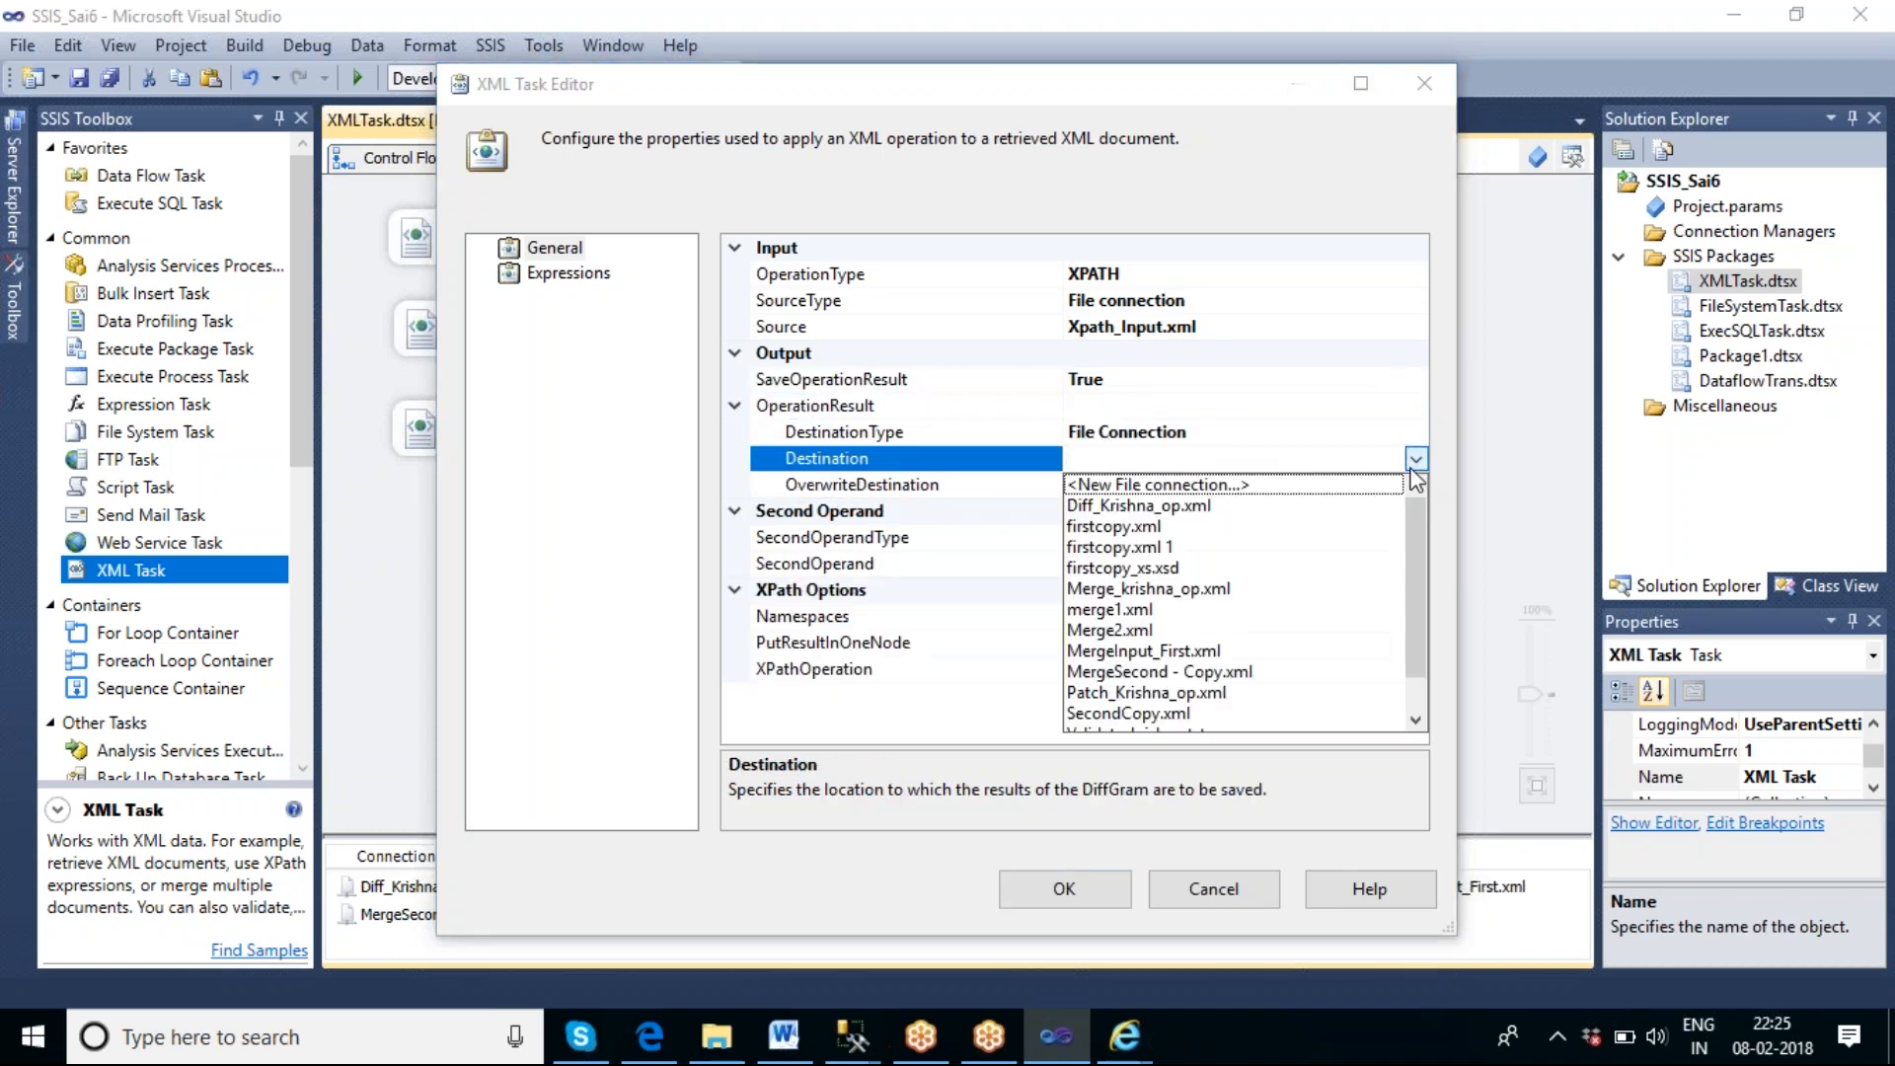
click(1241, 489)
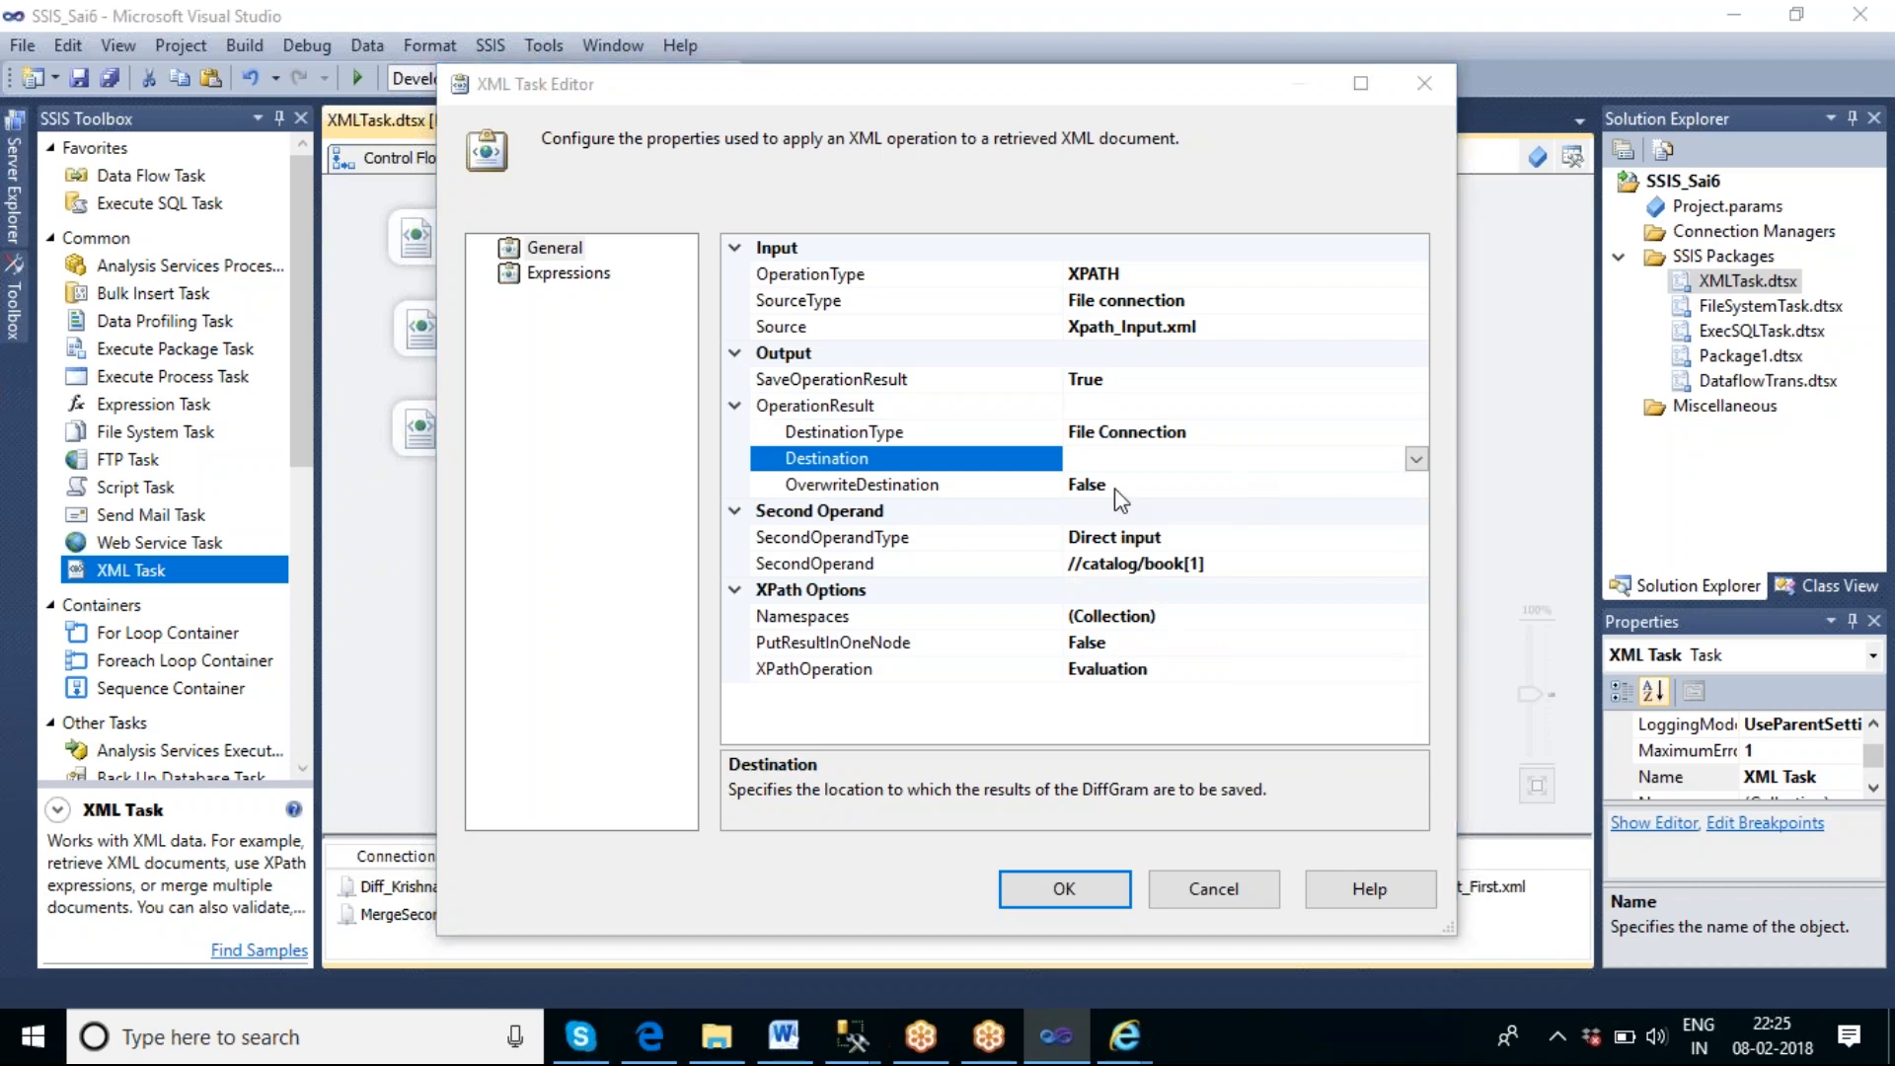
click(1095, 488)
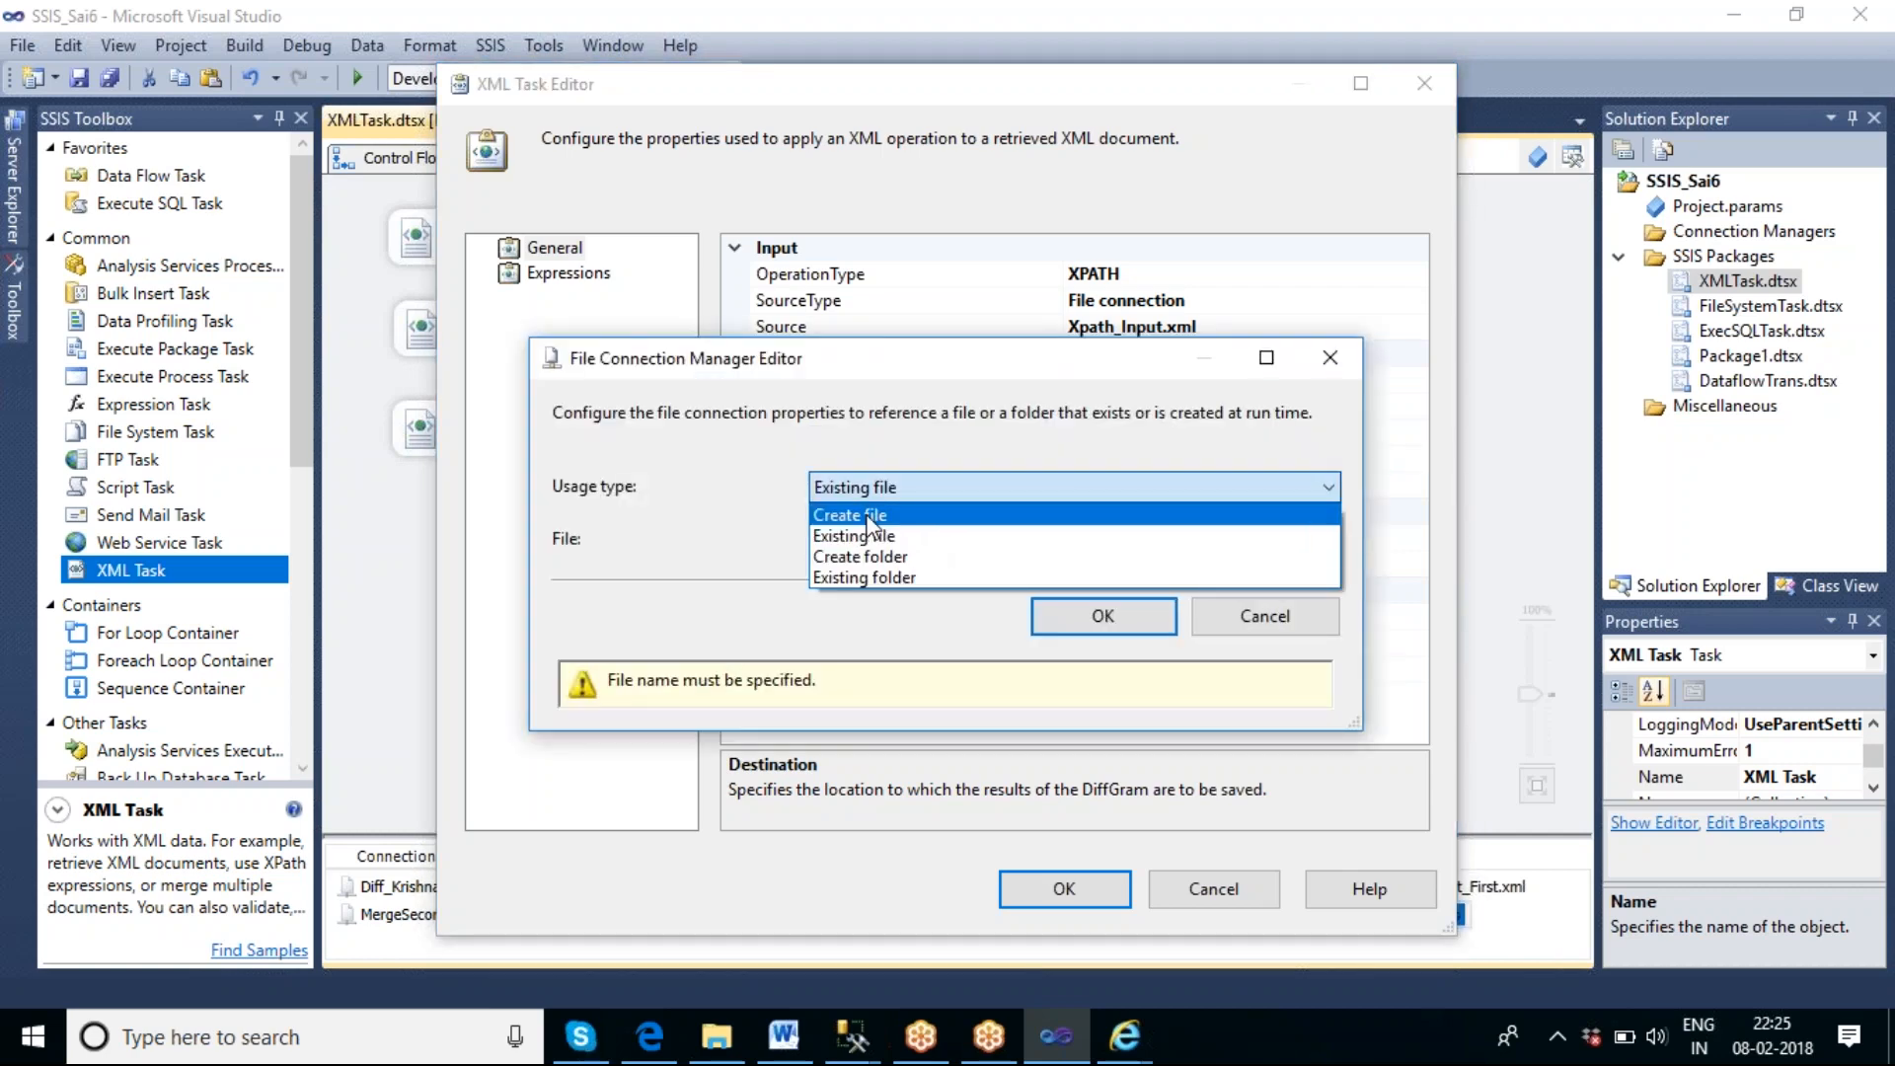
click(935, 514)
click(1220, 543)
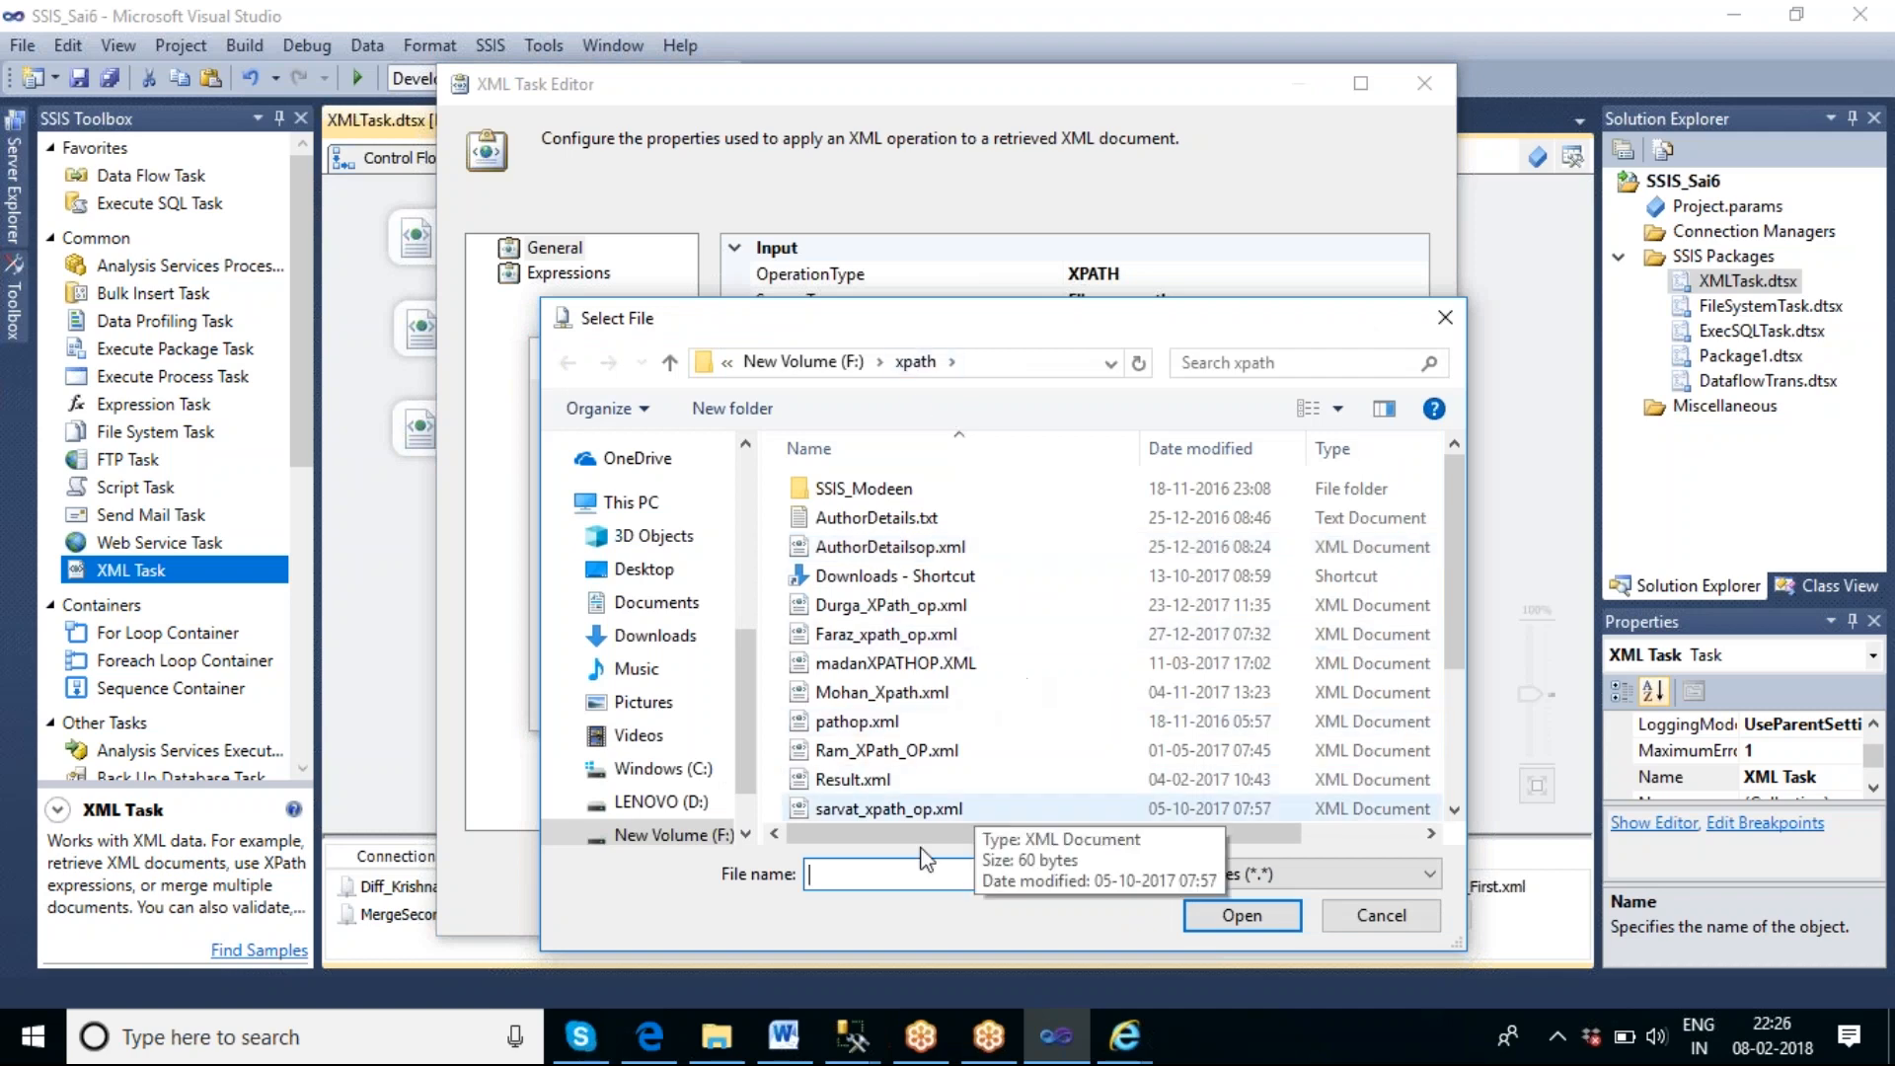
text(xp)
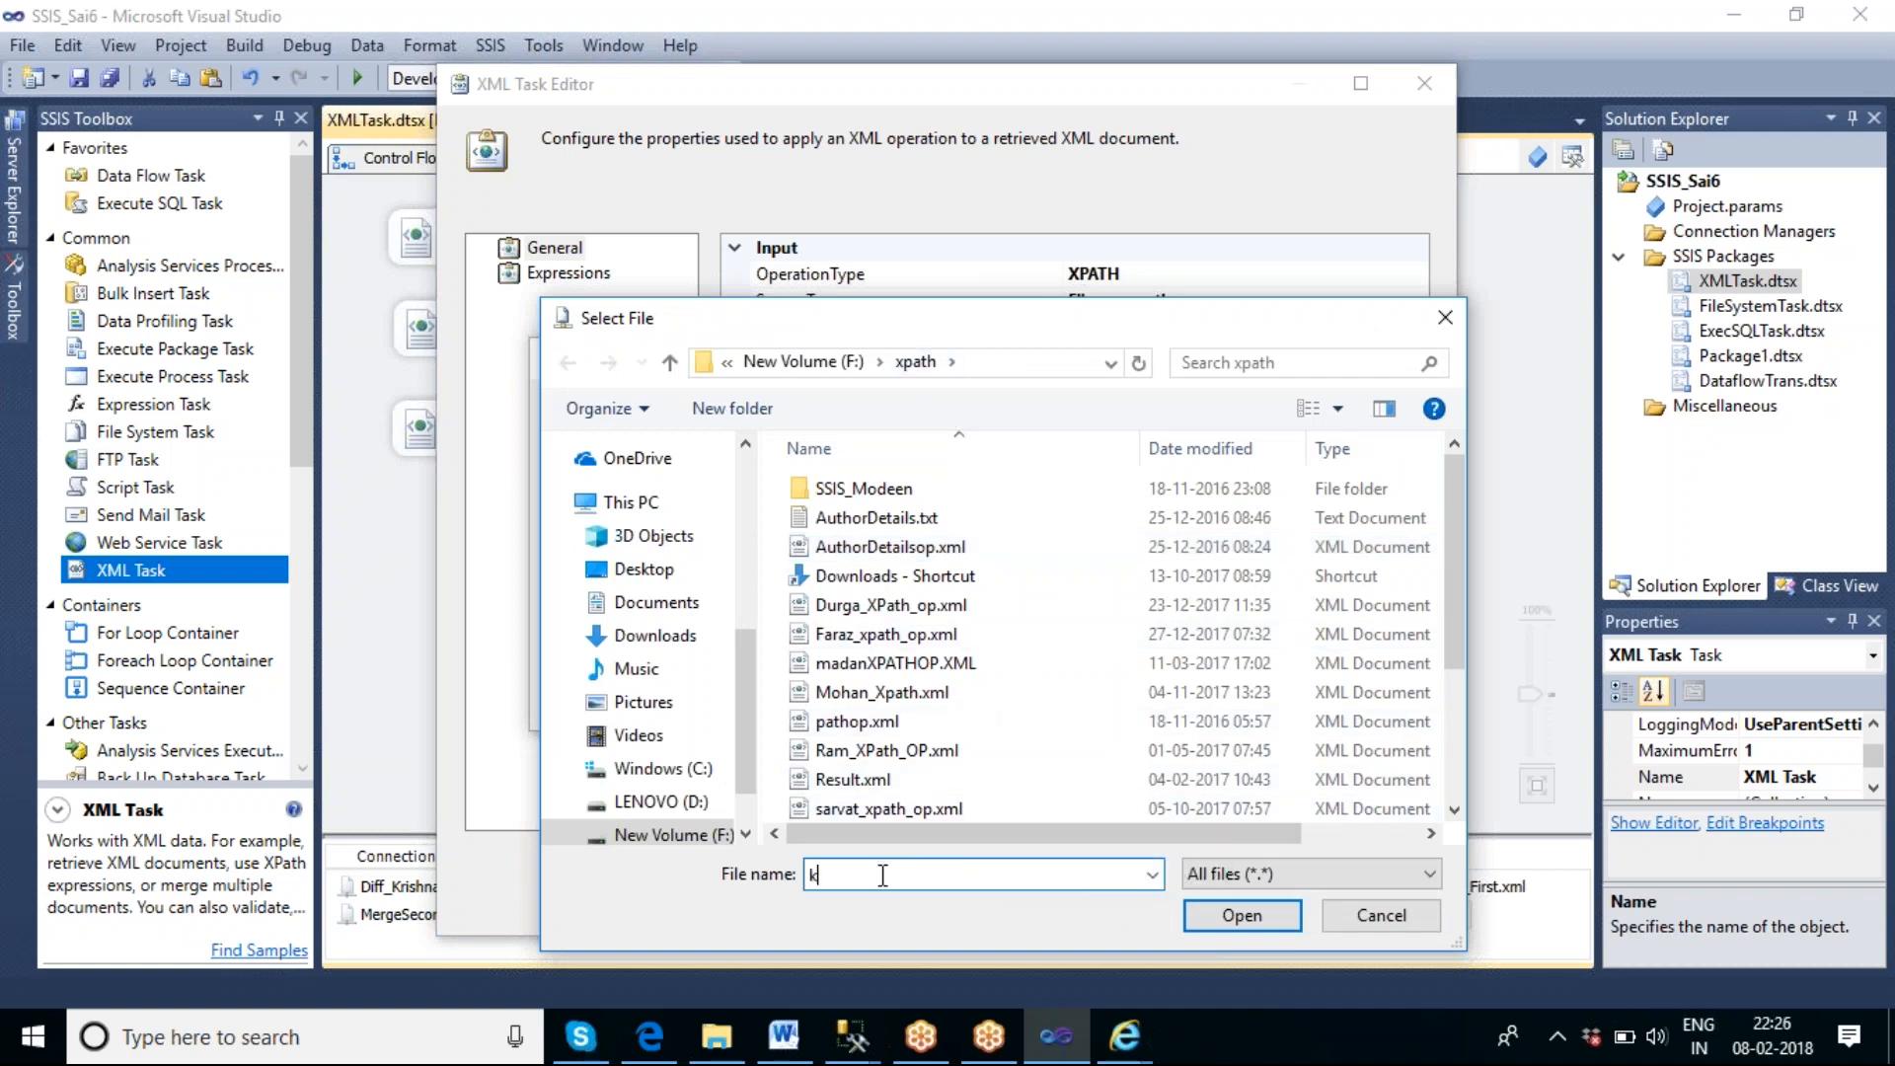
text(ath)
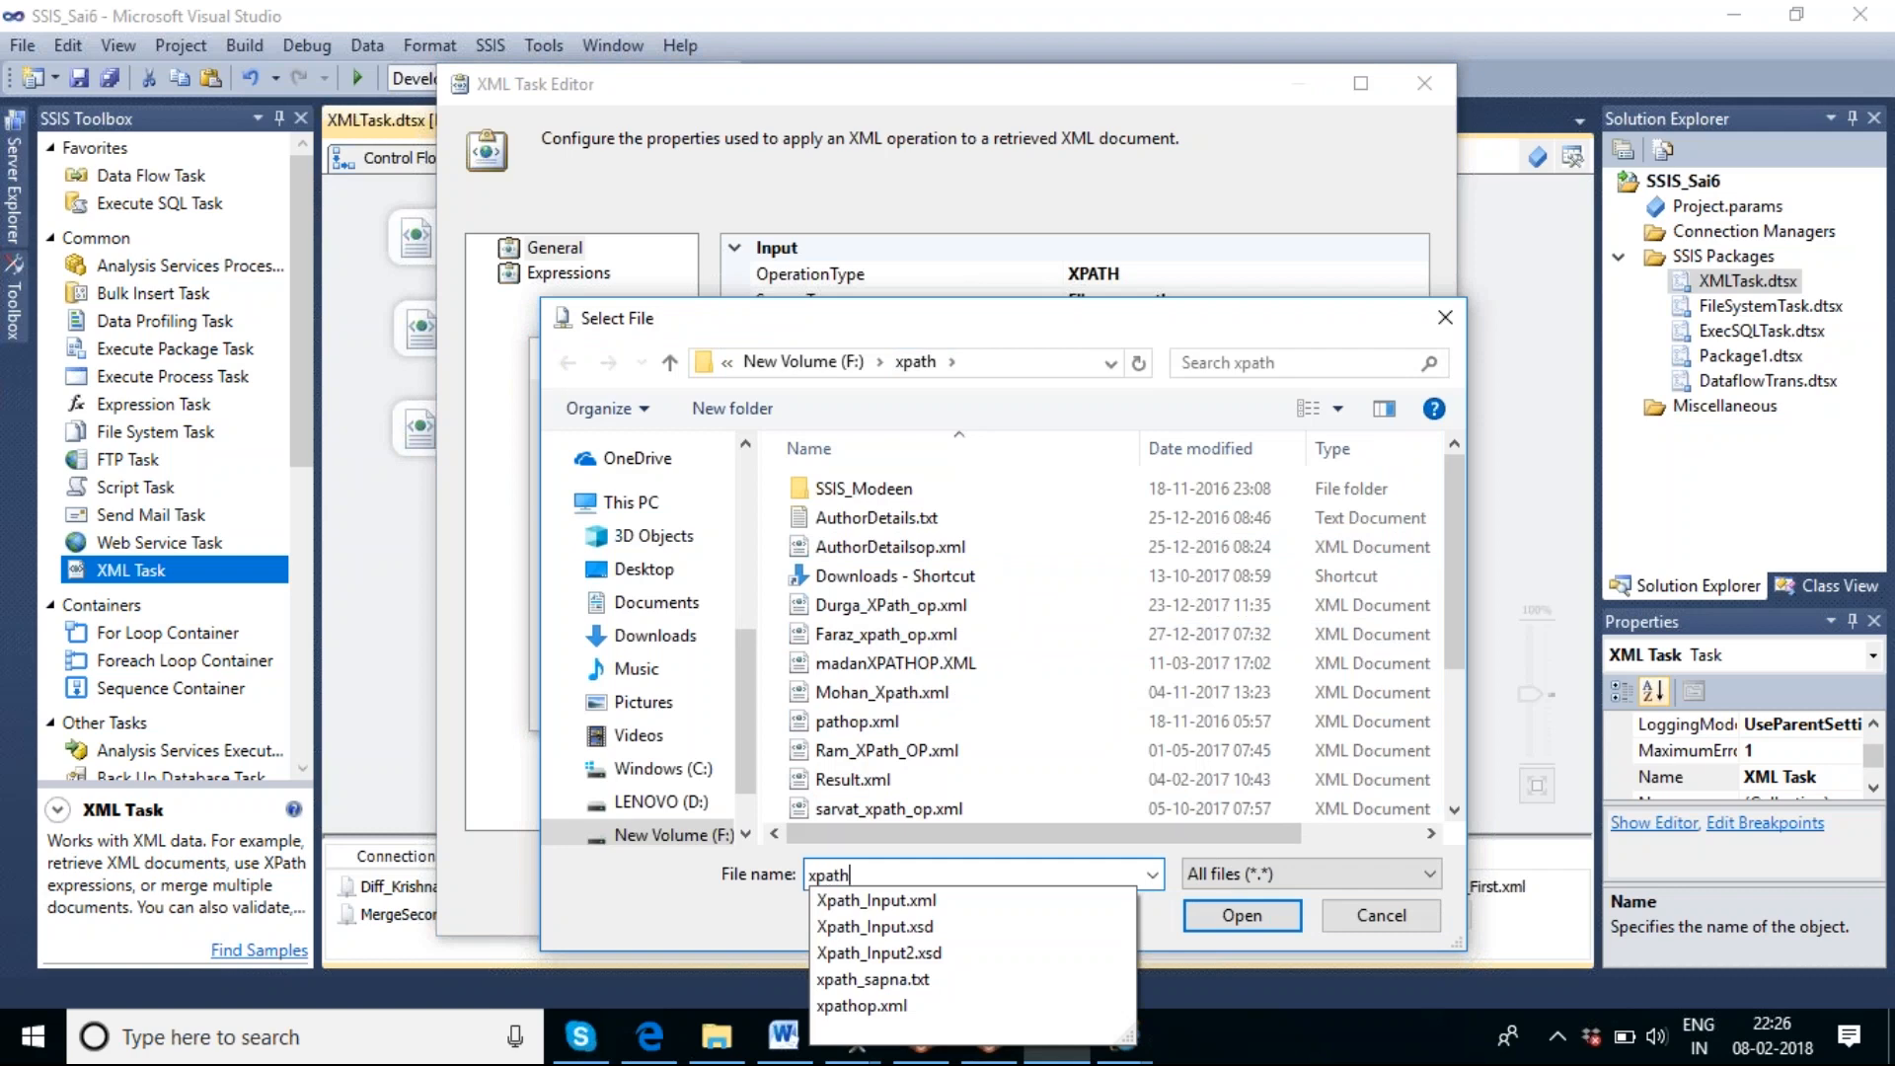
text(_k)
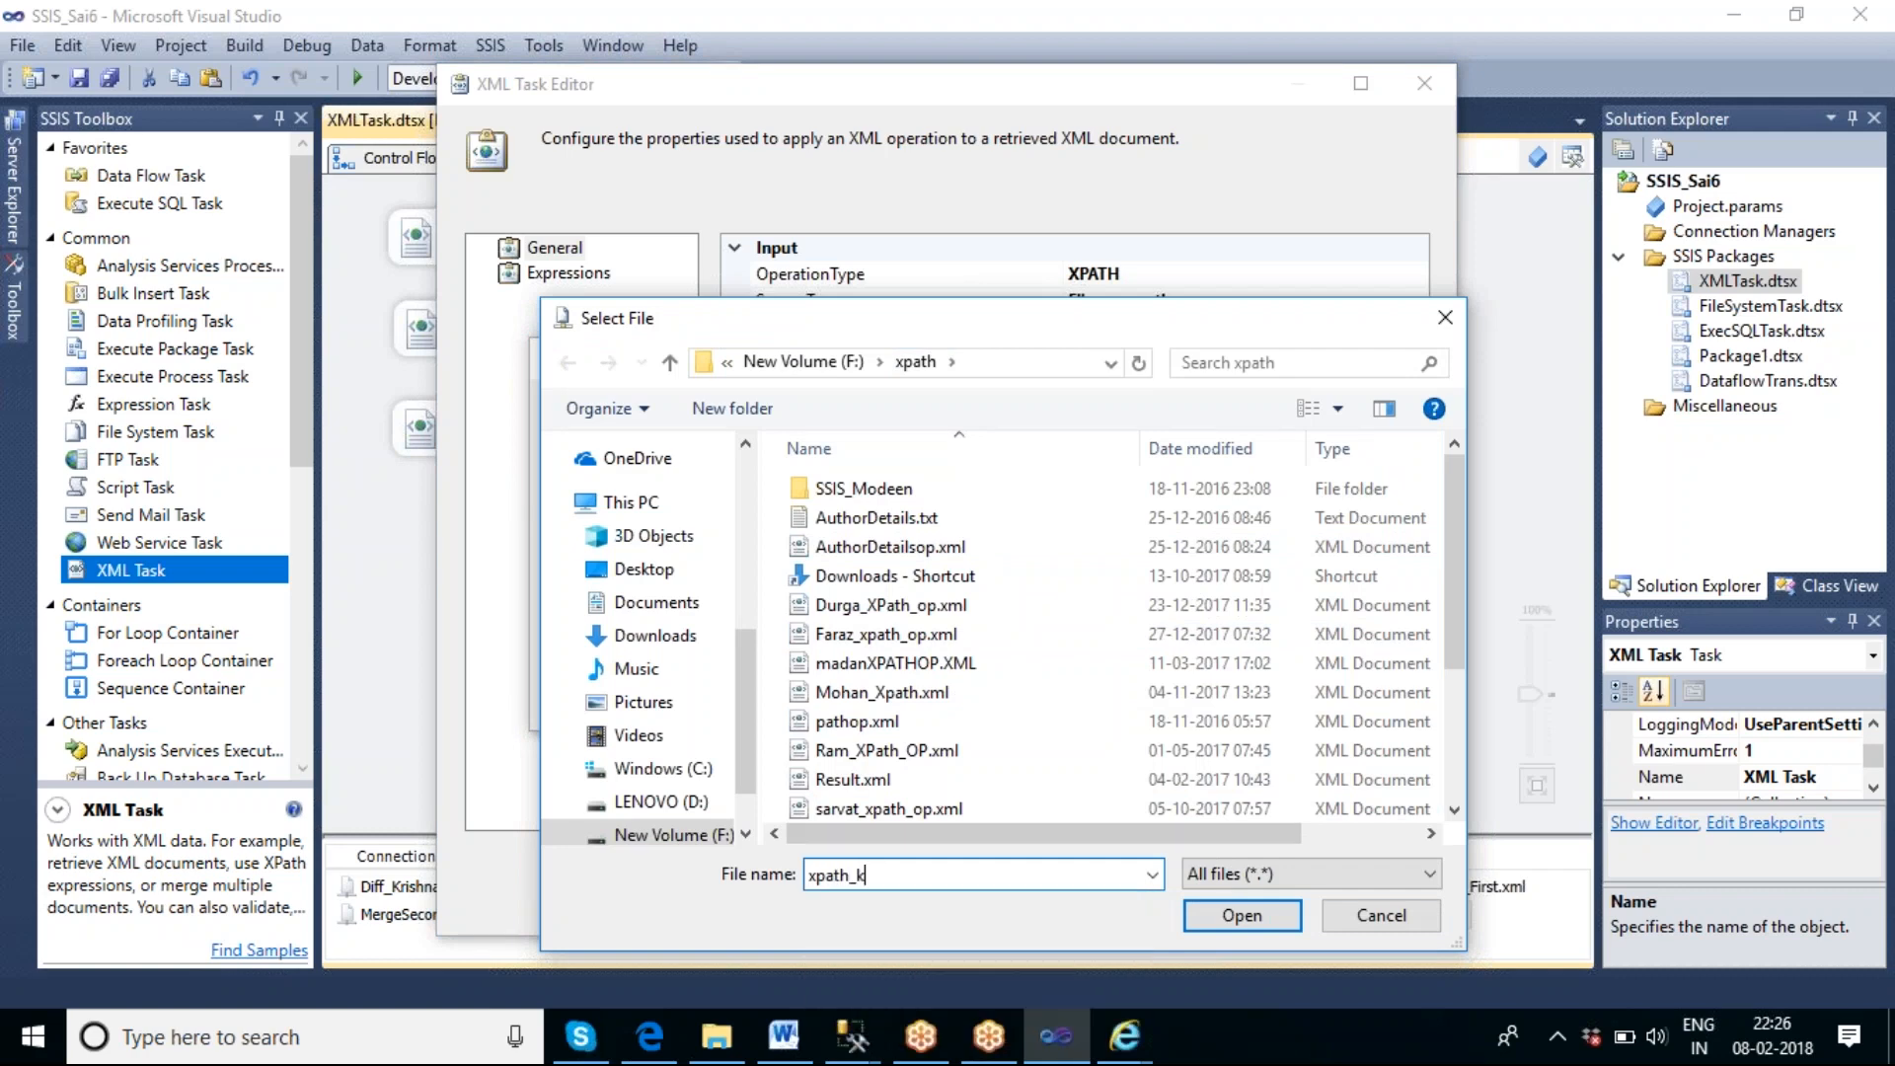
text(rishna_op.xml)
click(1234, 916)
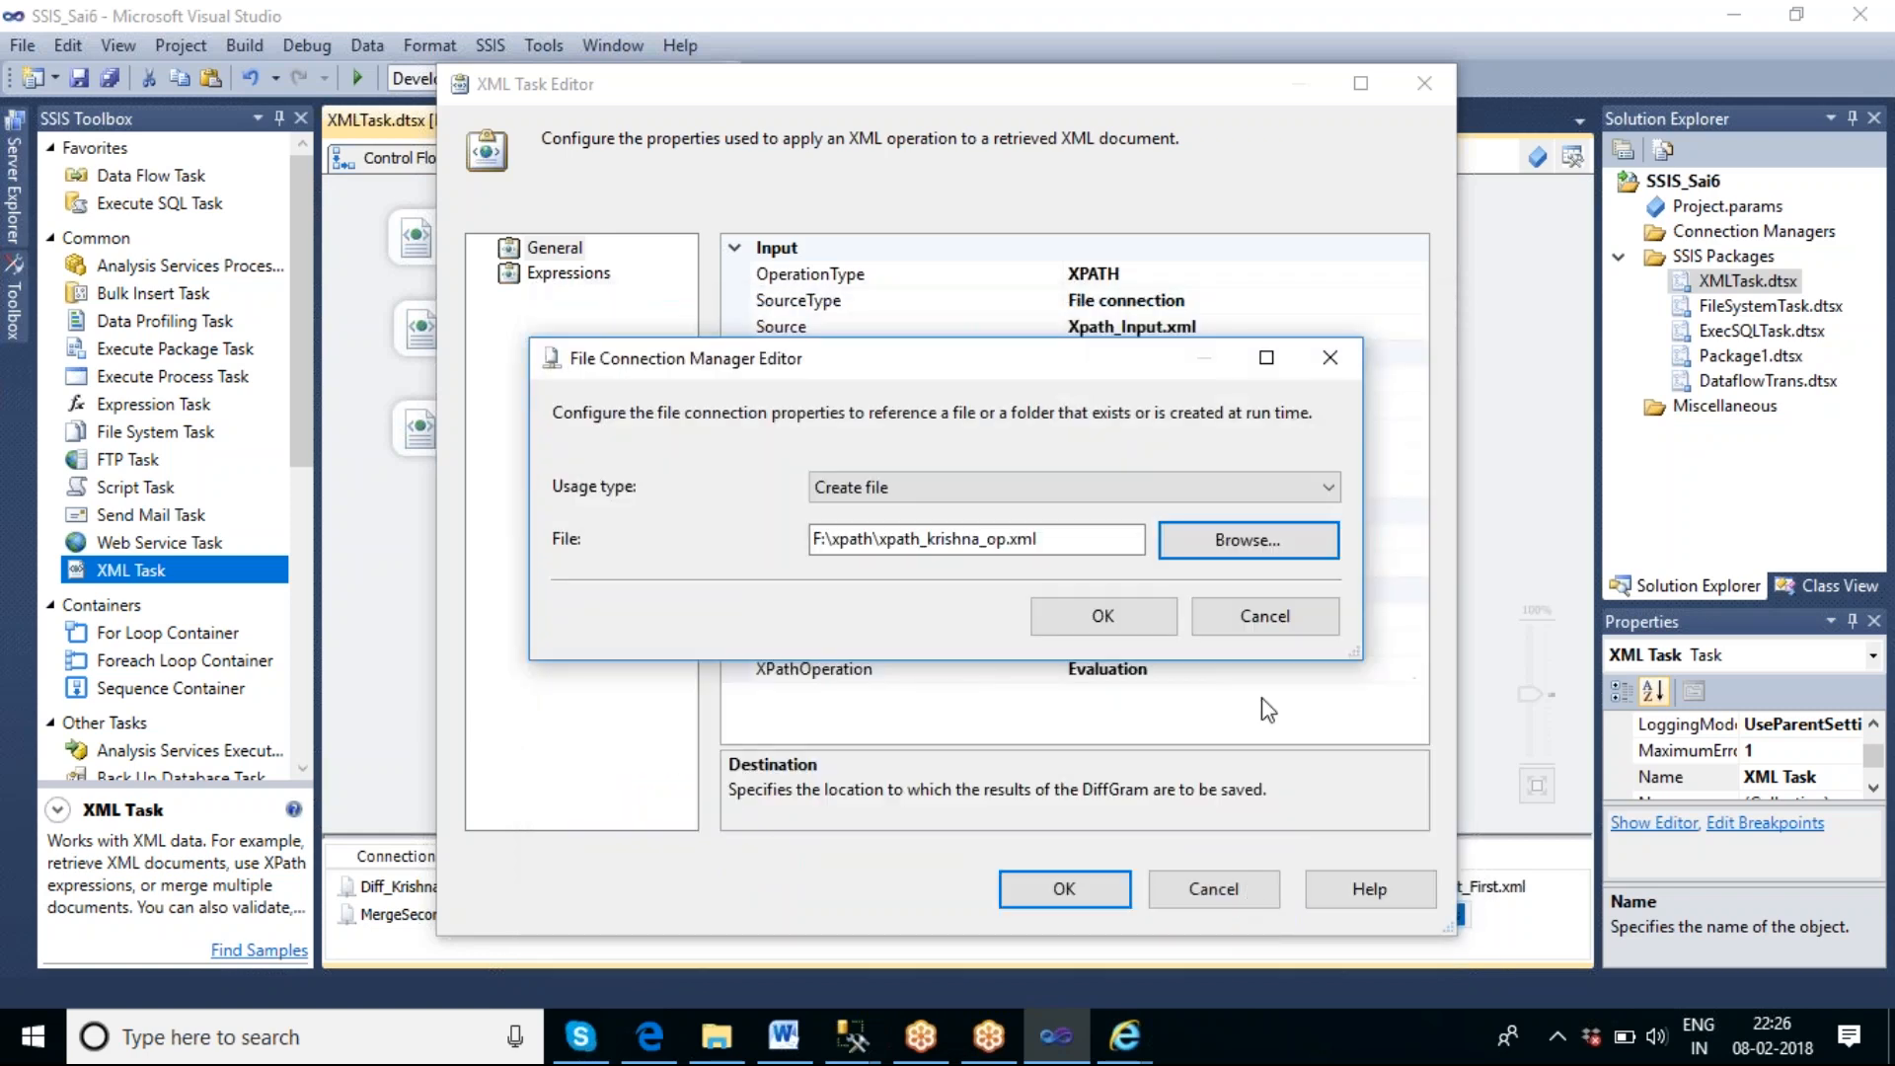
click(1110, 620)
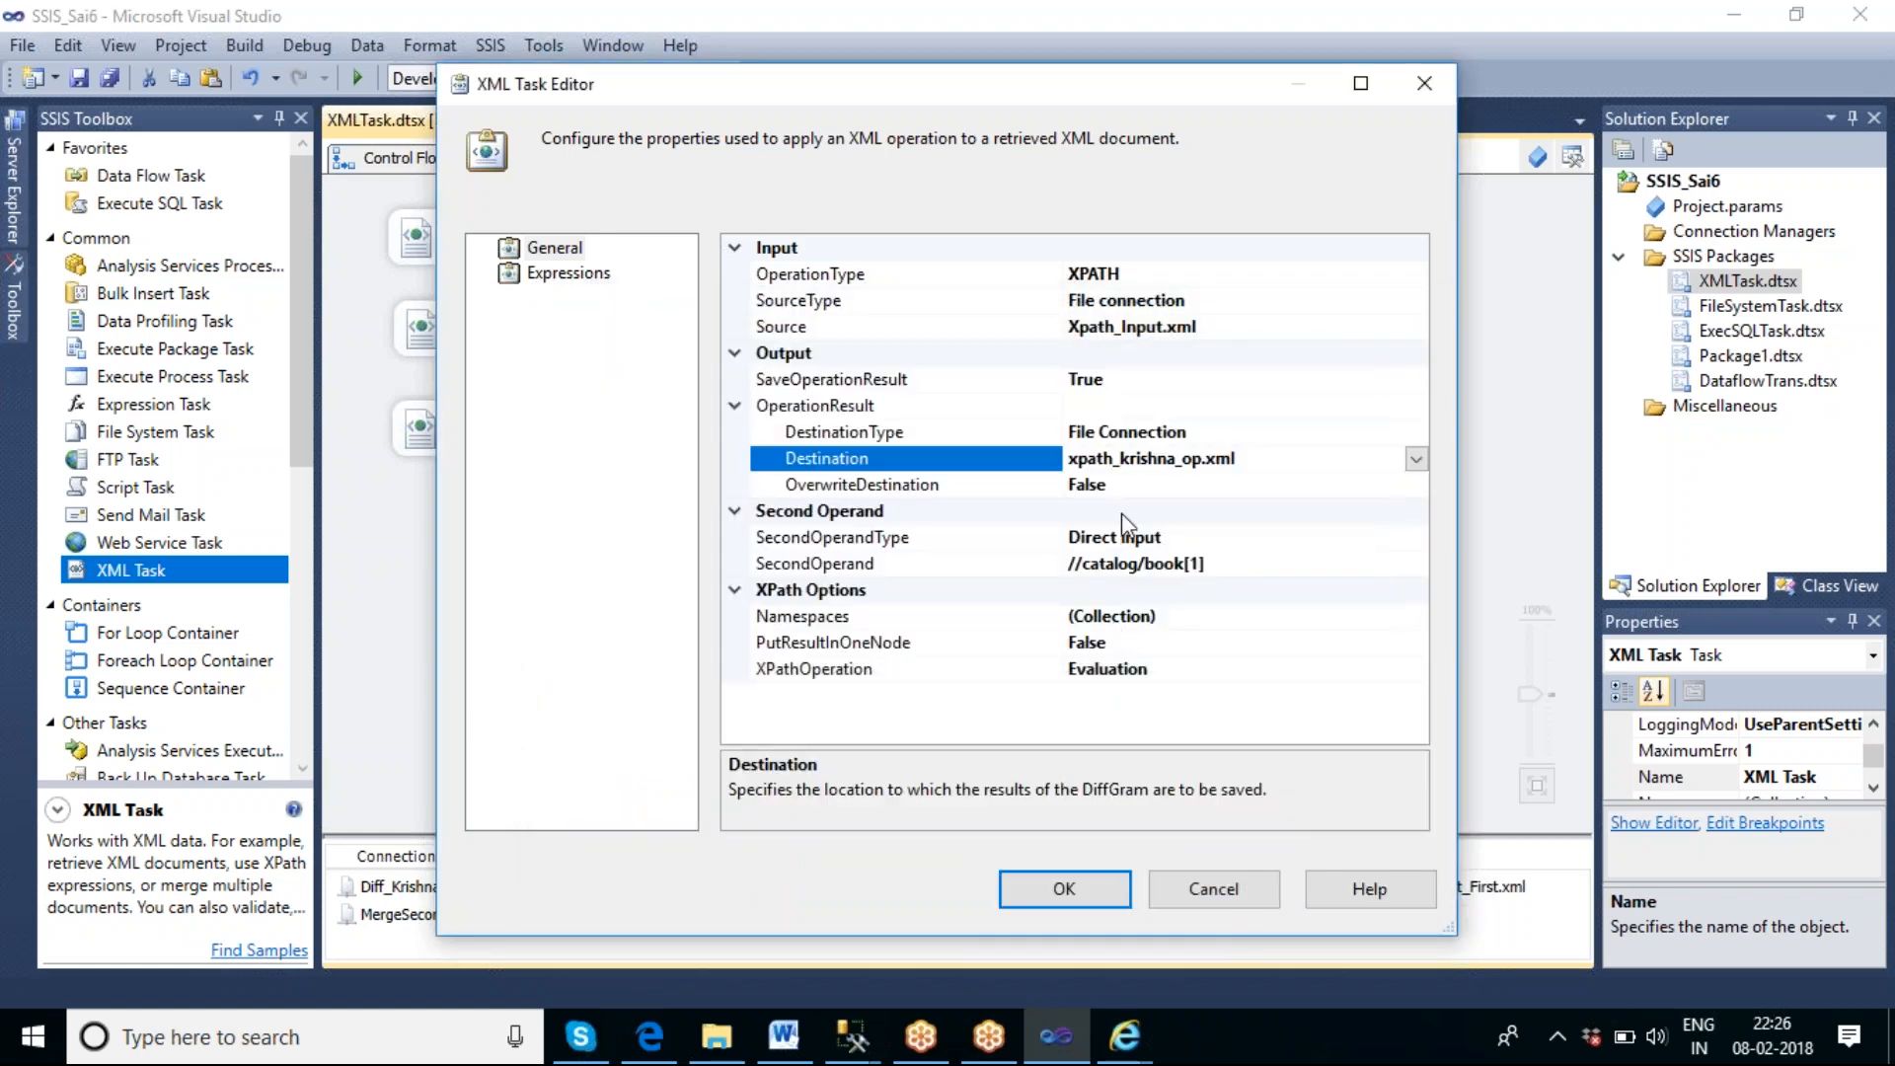
Set OverwriteDestination to True for the XML Task's operation result.
click(1229, 491)
click(1415, 485)
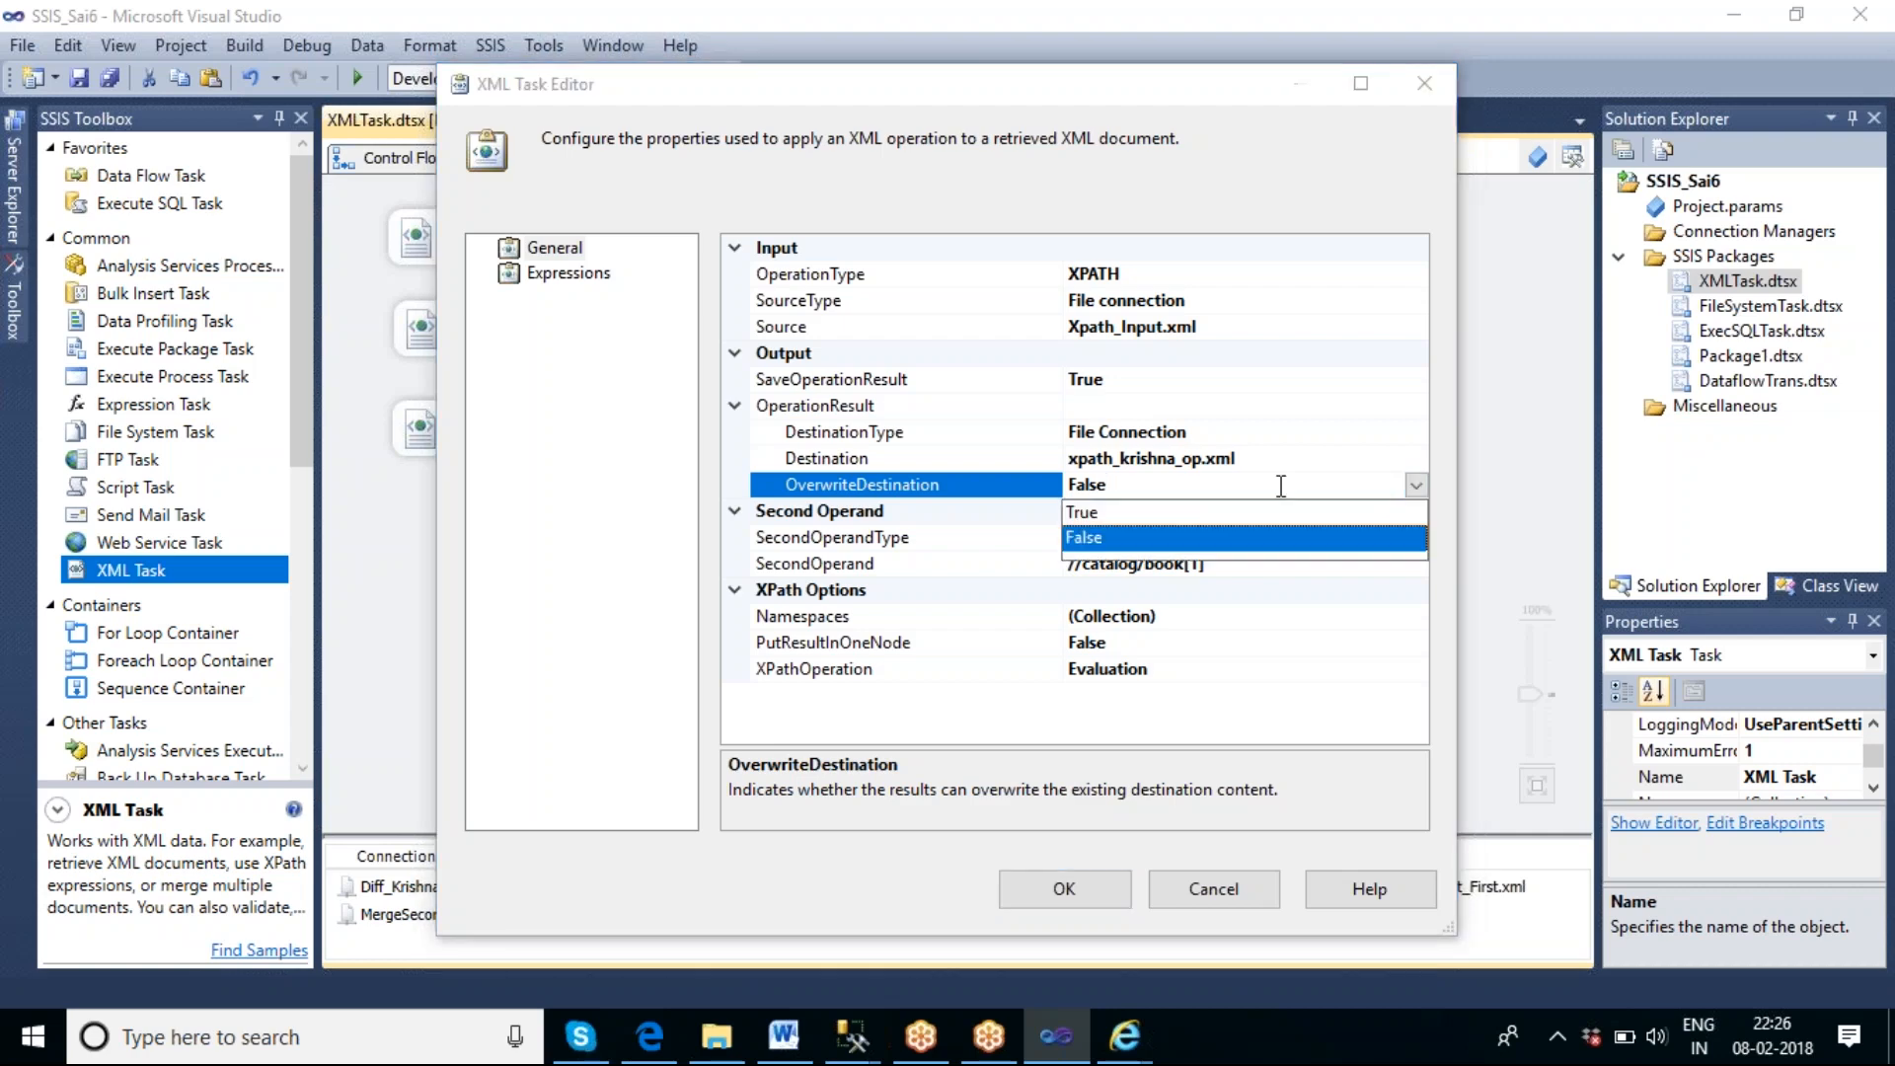
click(1151, 511)
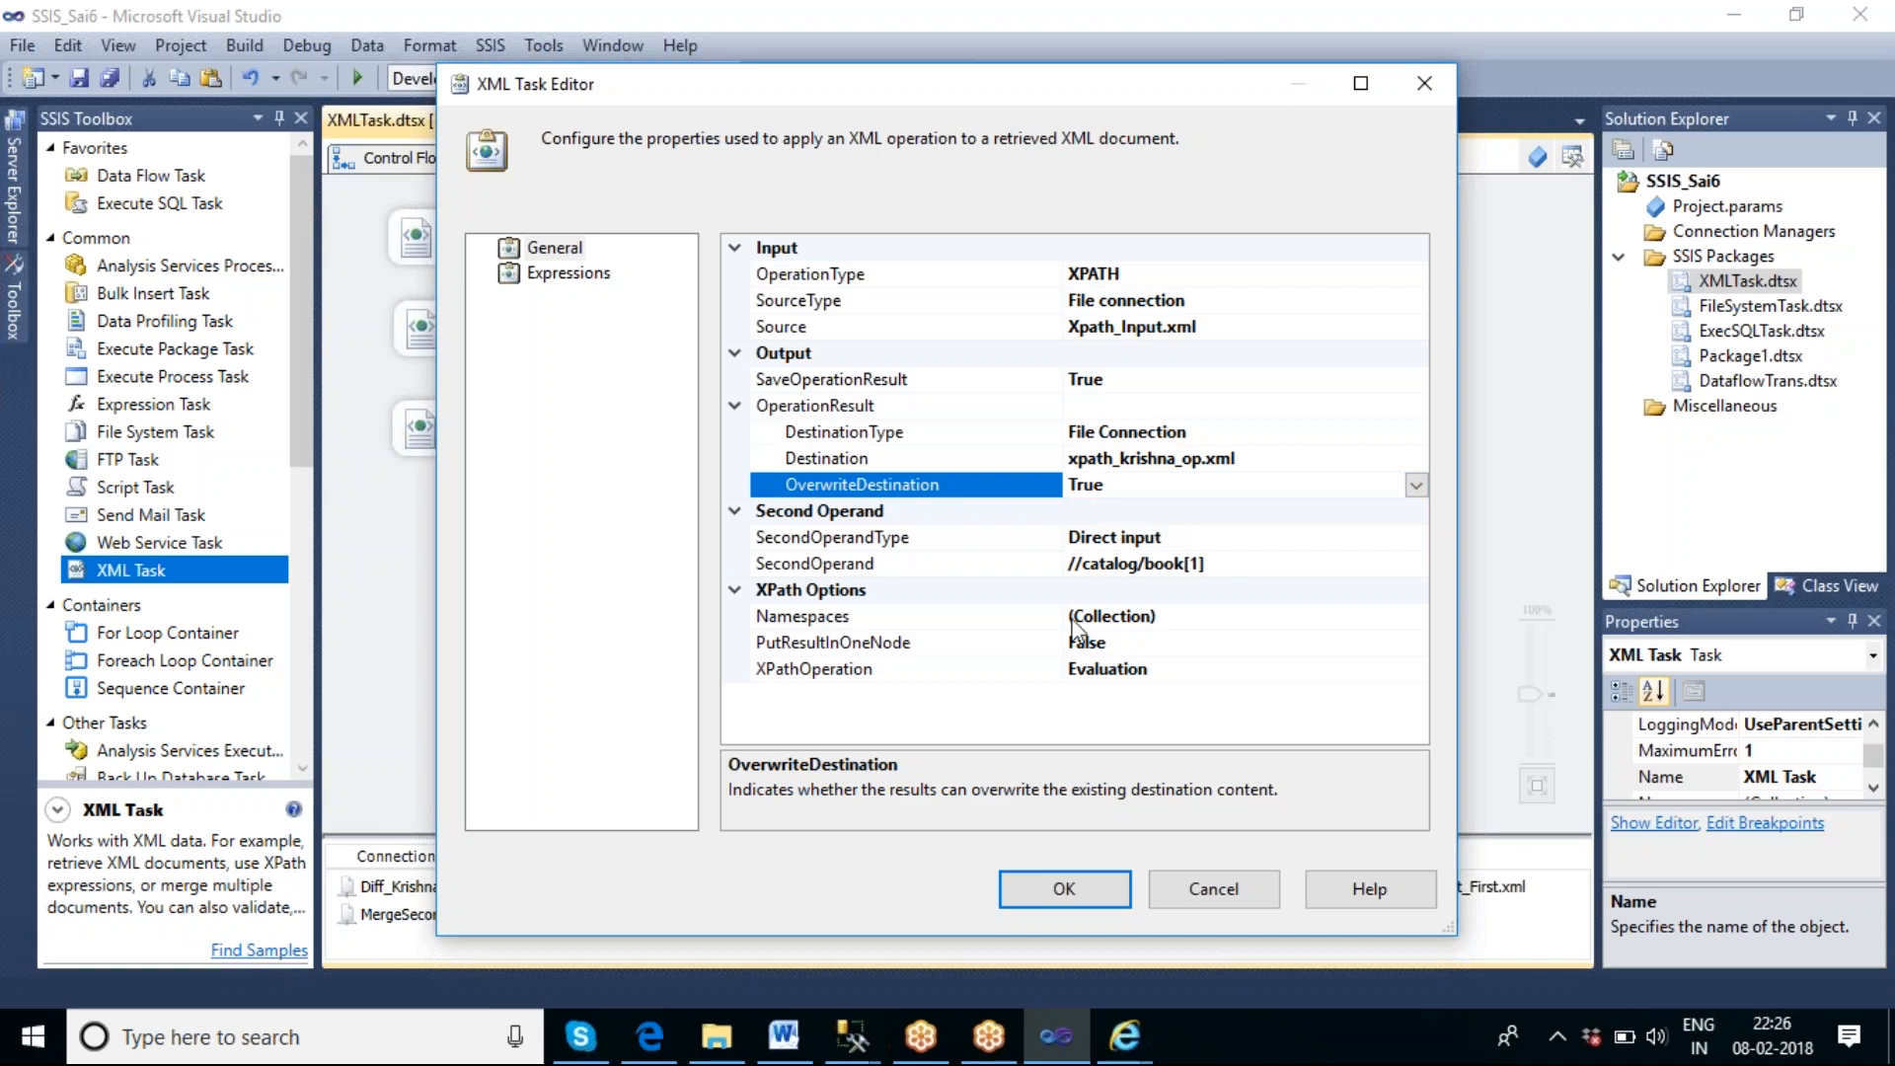
Set XPathOperation to Node list in the XML Task's XPath options and accept the task configuration.
click(873, 680)
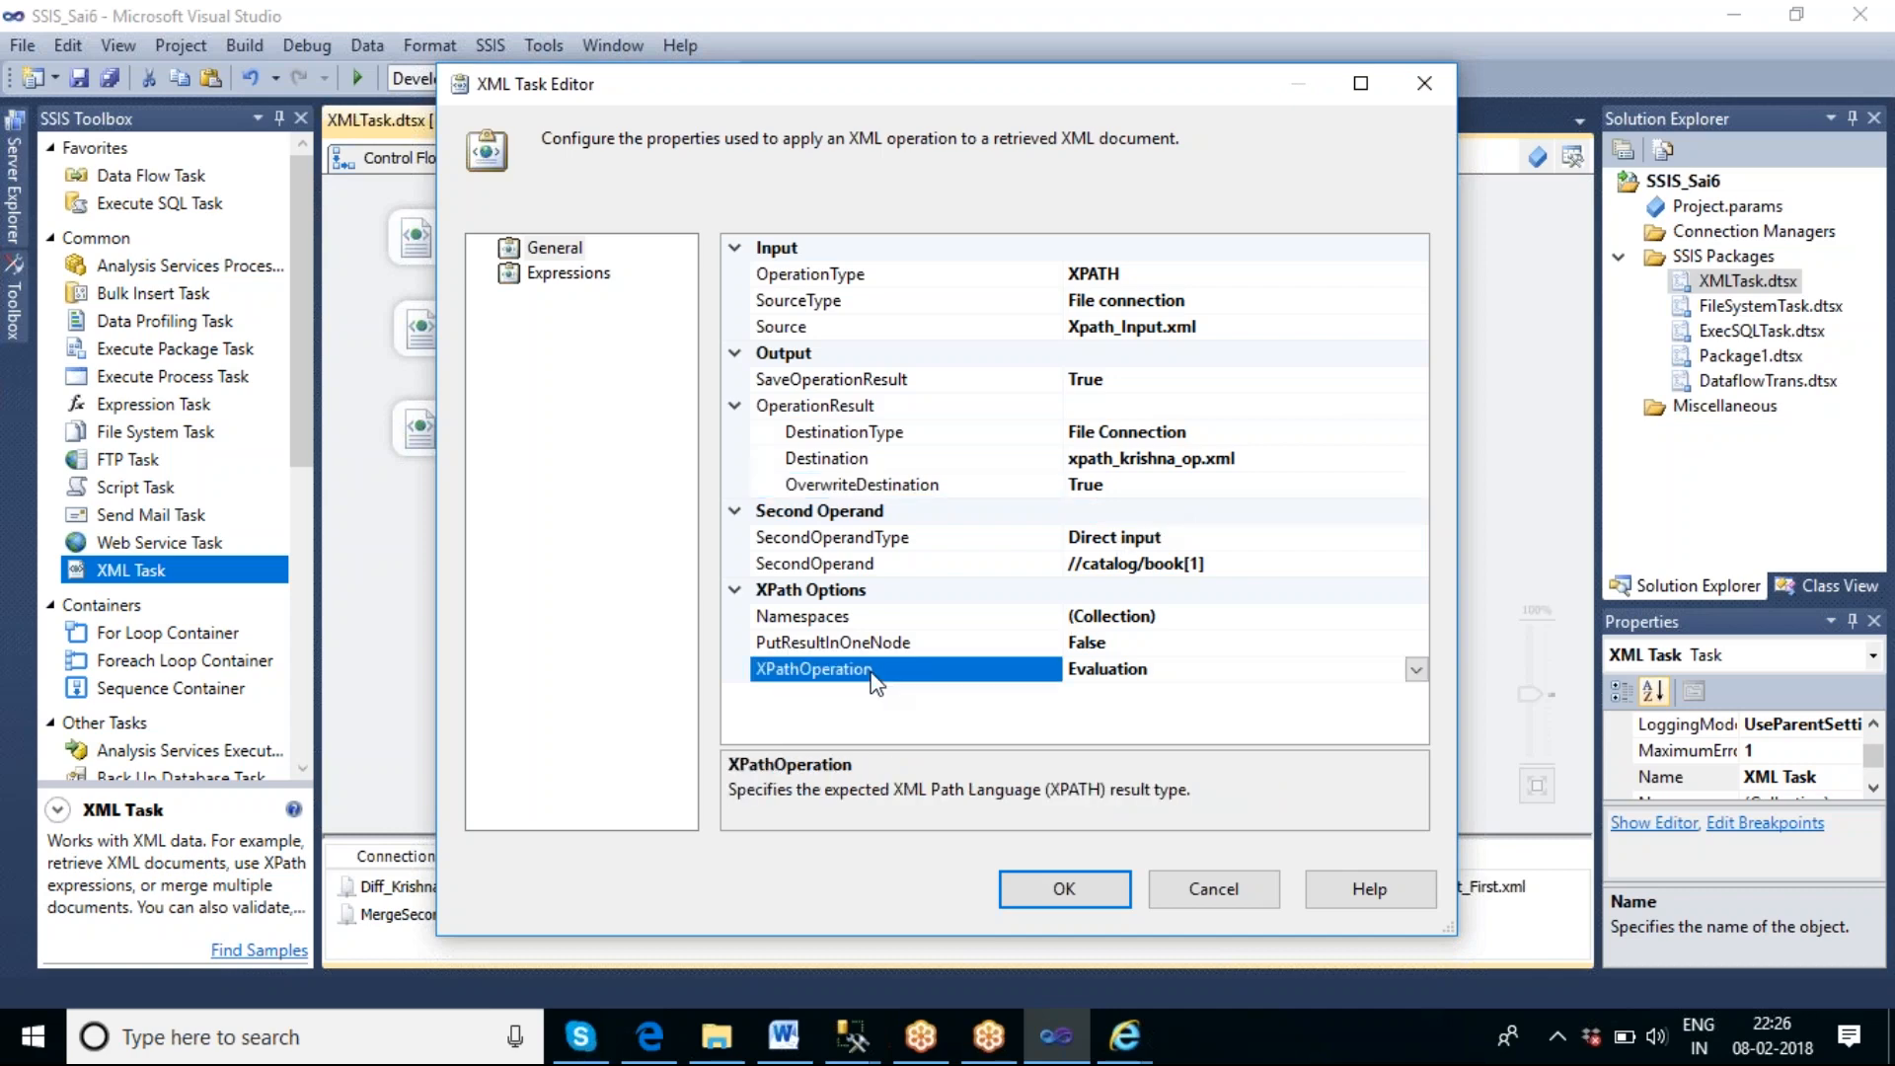
click(1417, 670)
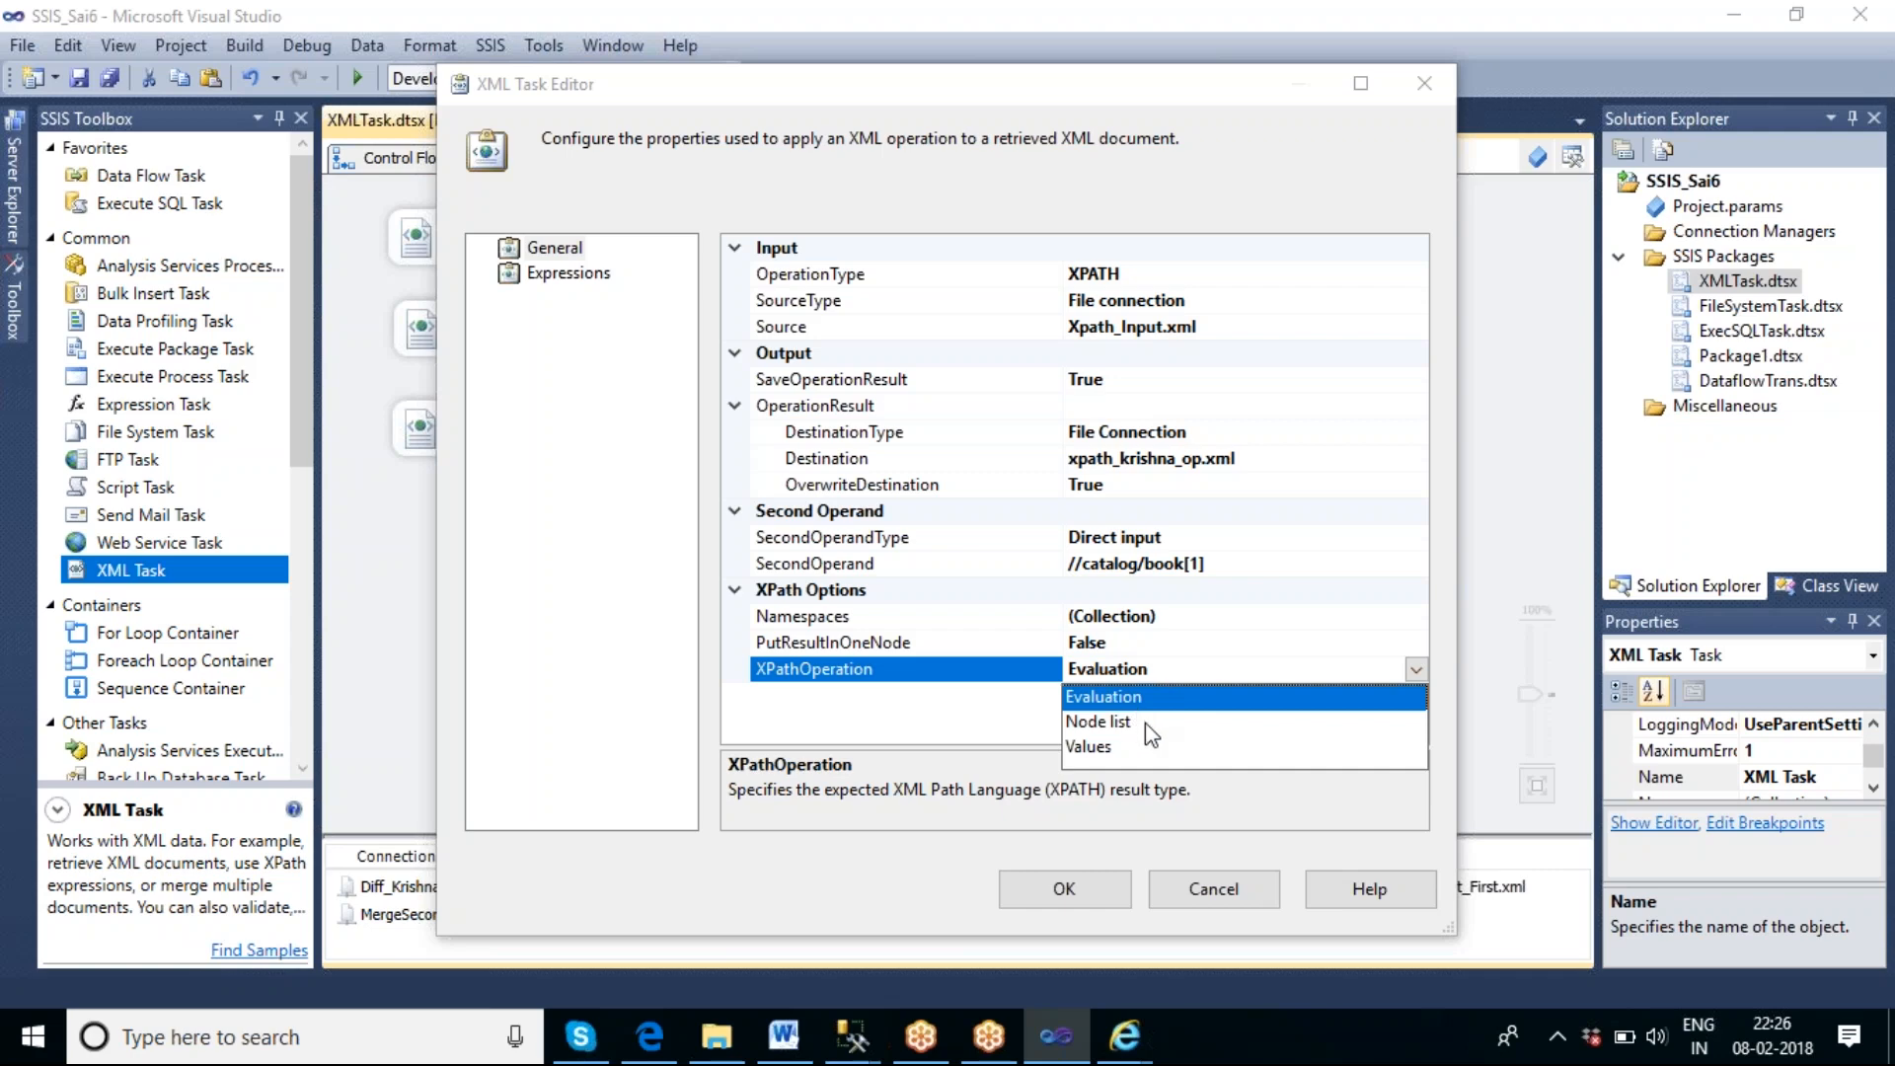
click(1115, 730)
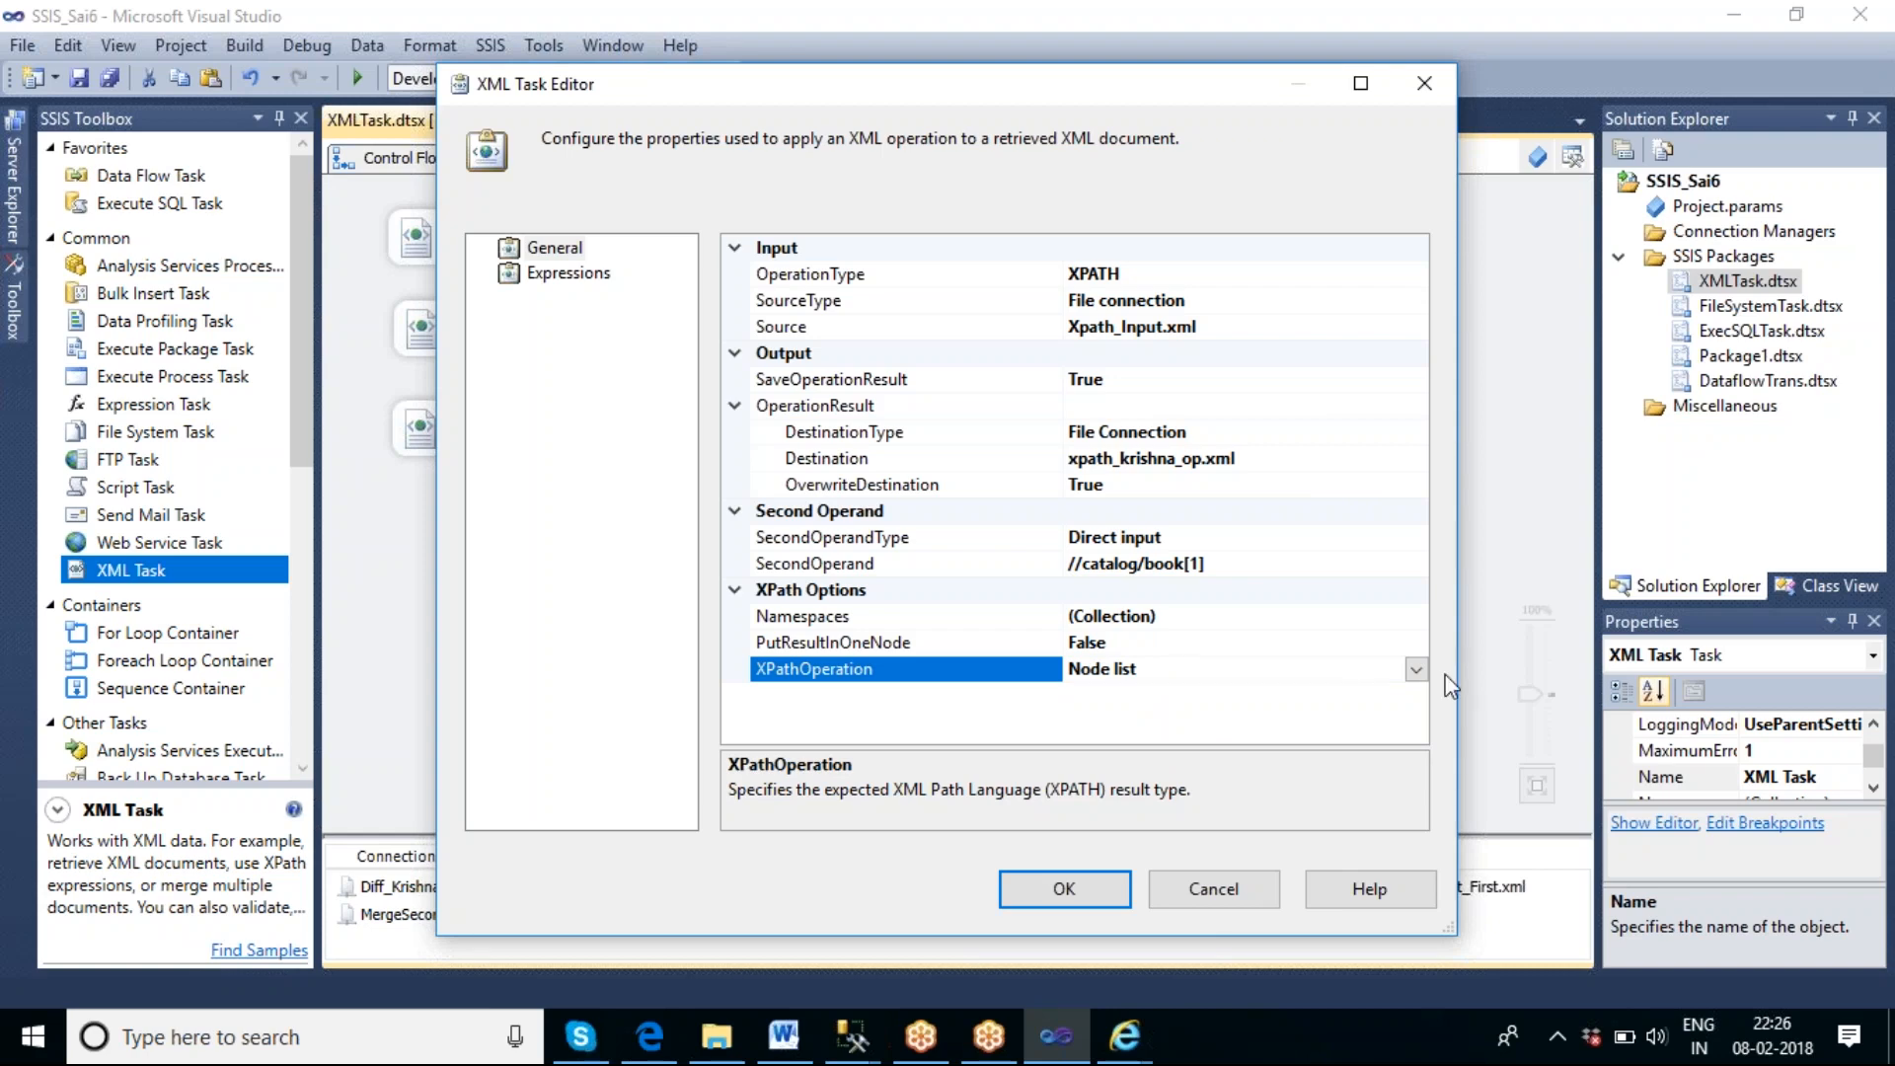
click(1417, 671)
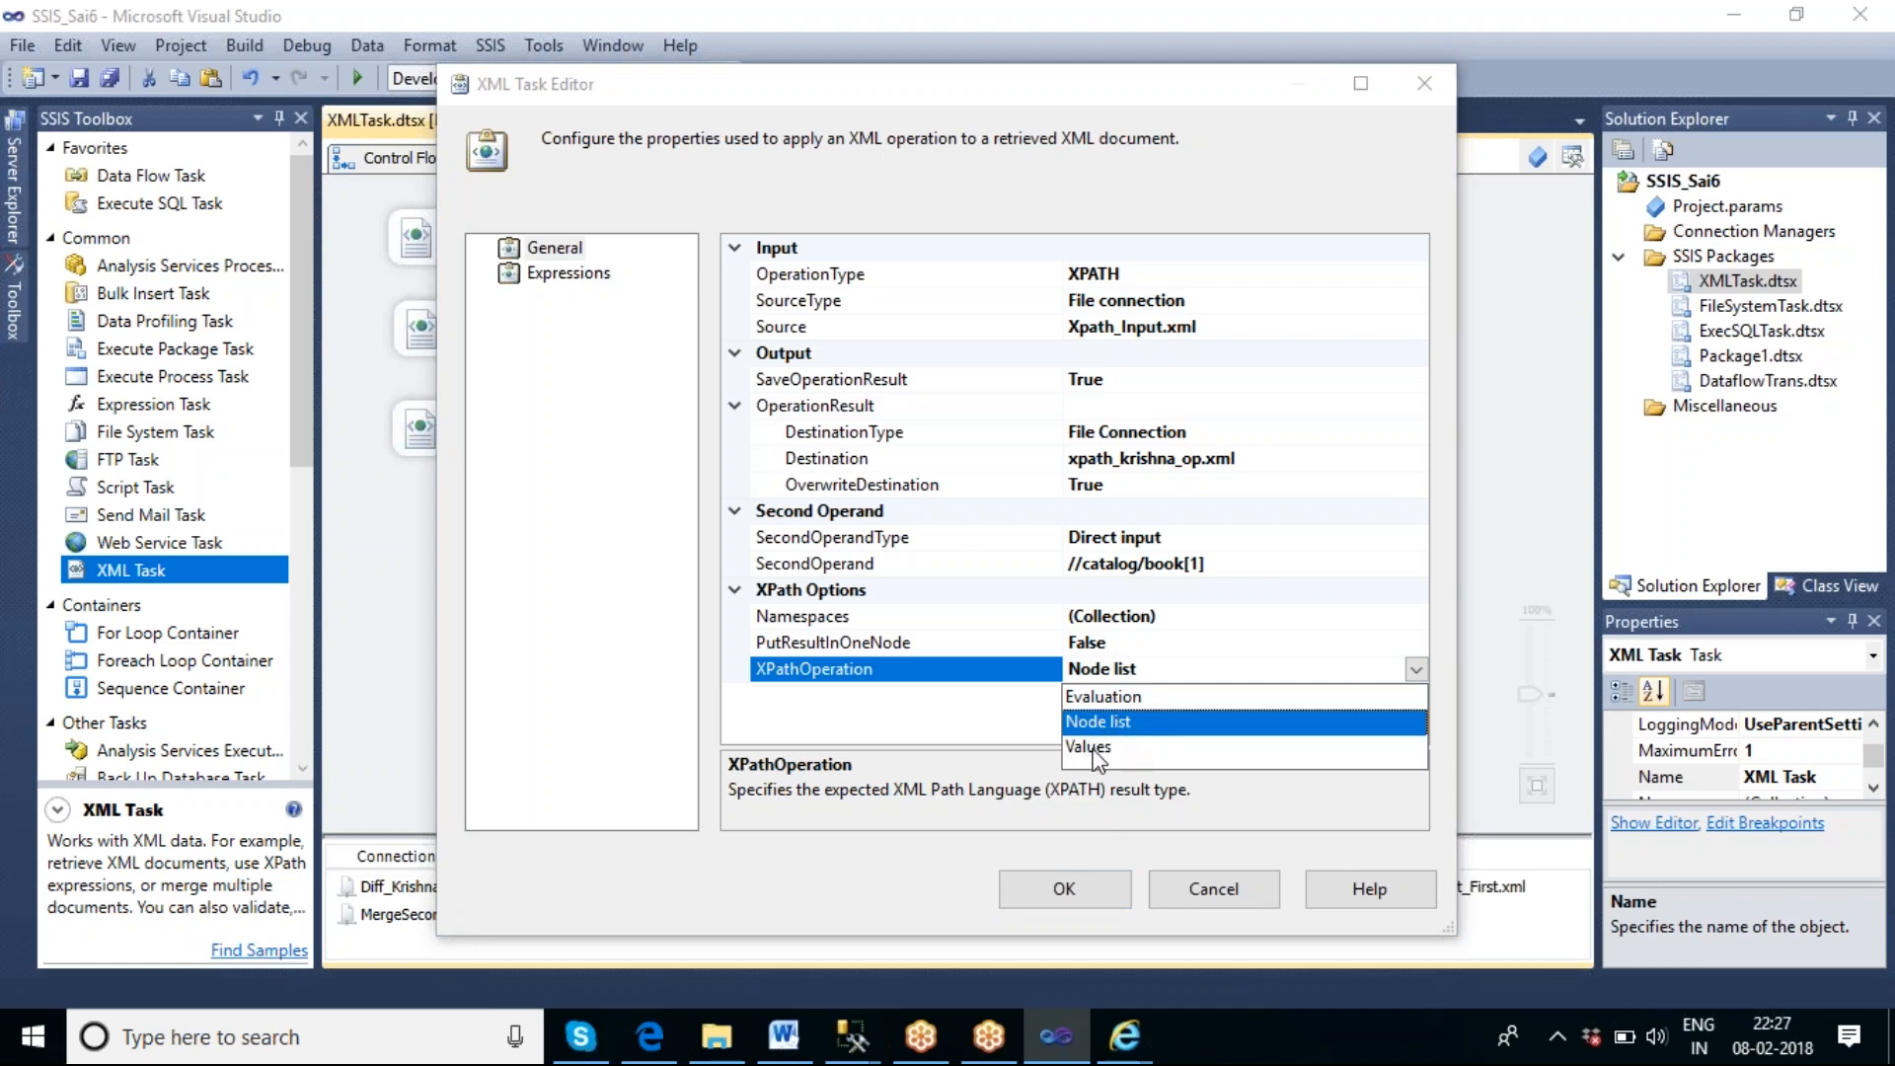
click(1142, 735)
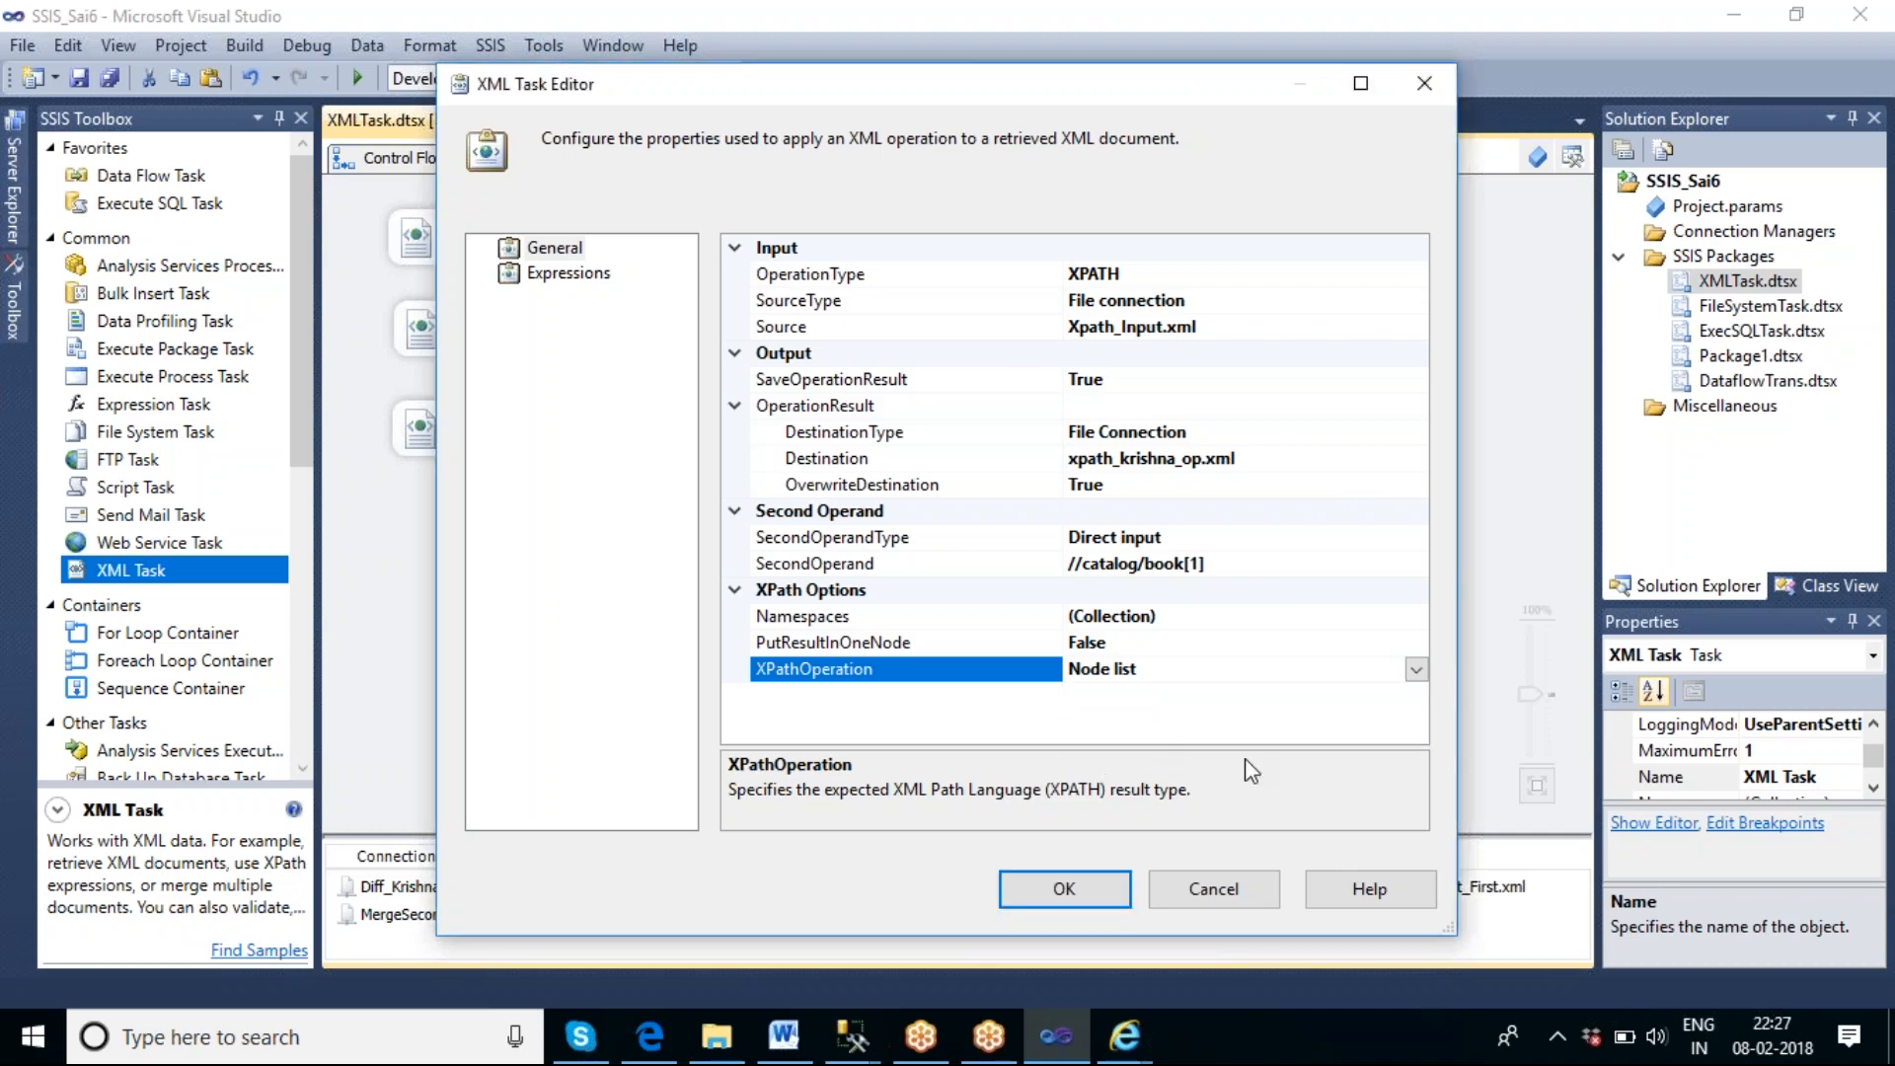
click(1061, 891)
click(1071, 679)
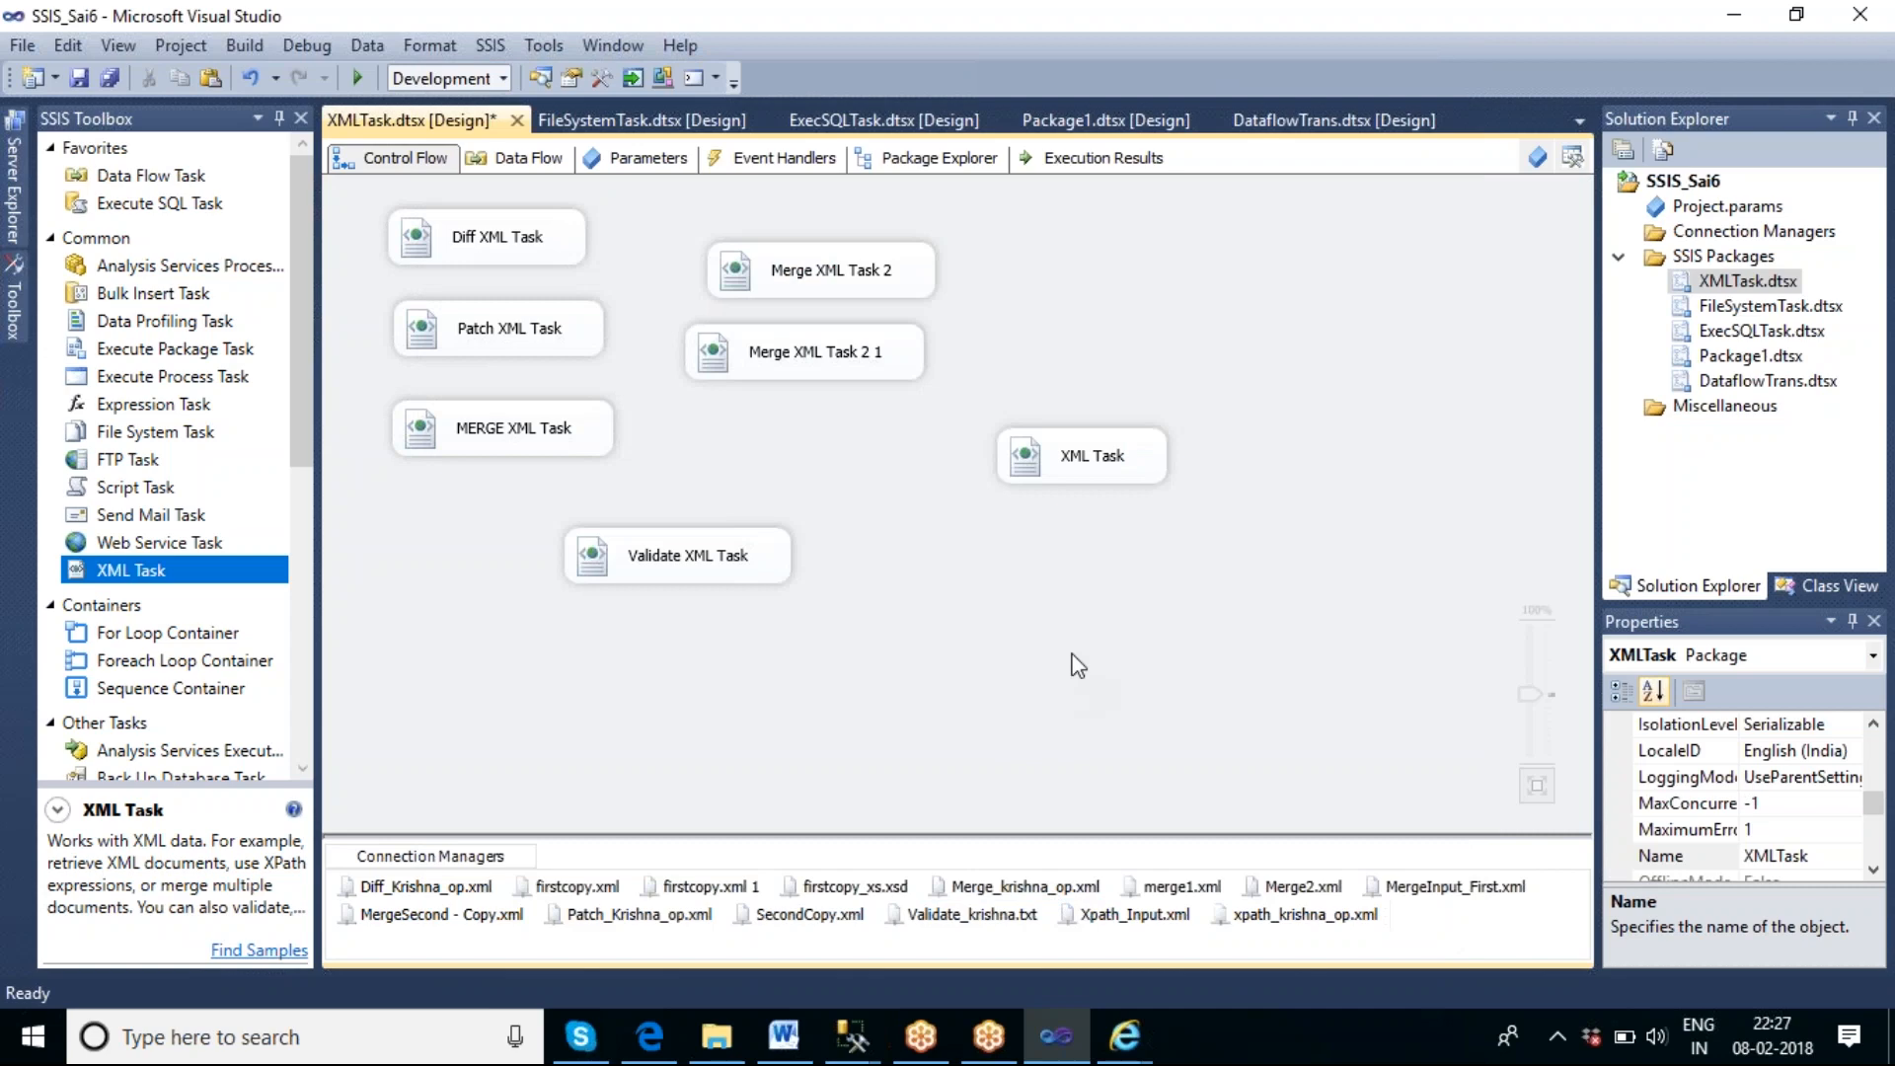
Rename the XML Task on the control flow to XPATH XML Task.
click(1074, 467)
click(1074, 465)
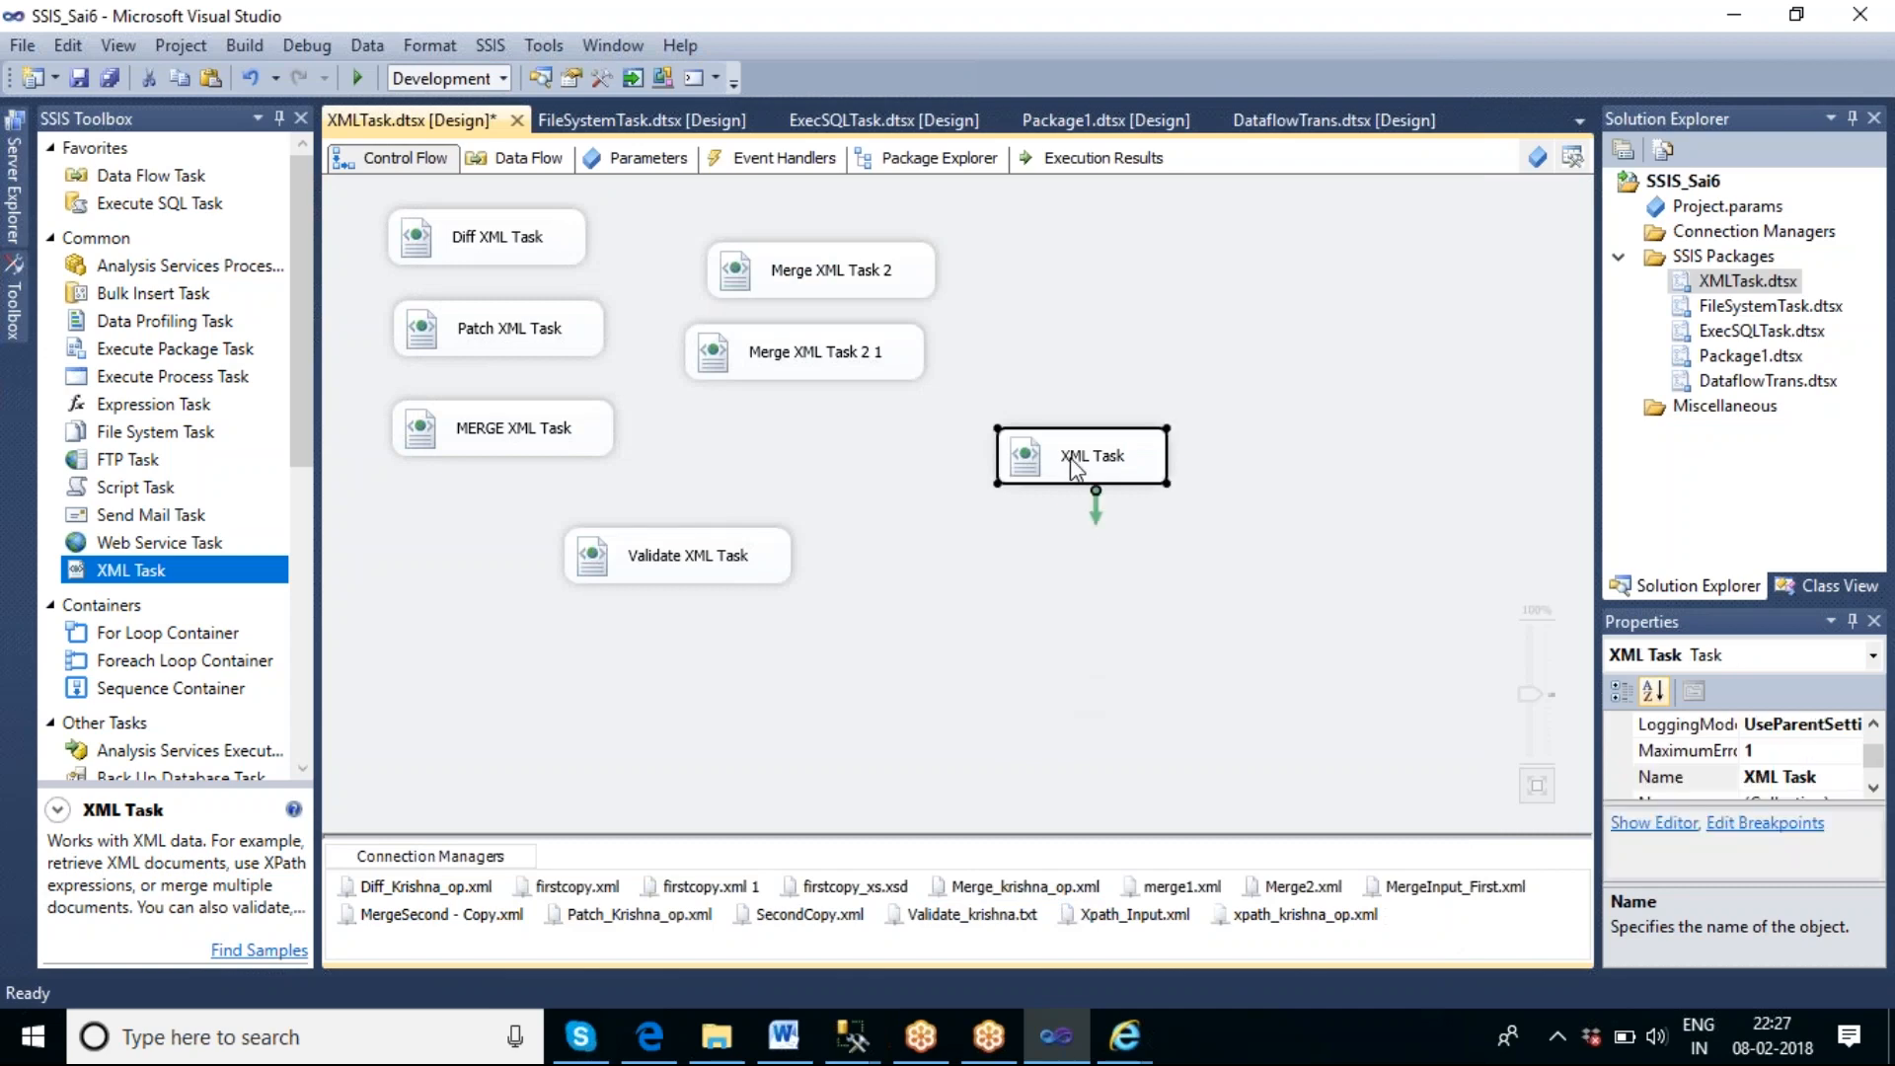
key(Home)
text(XPATH)
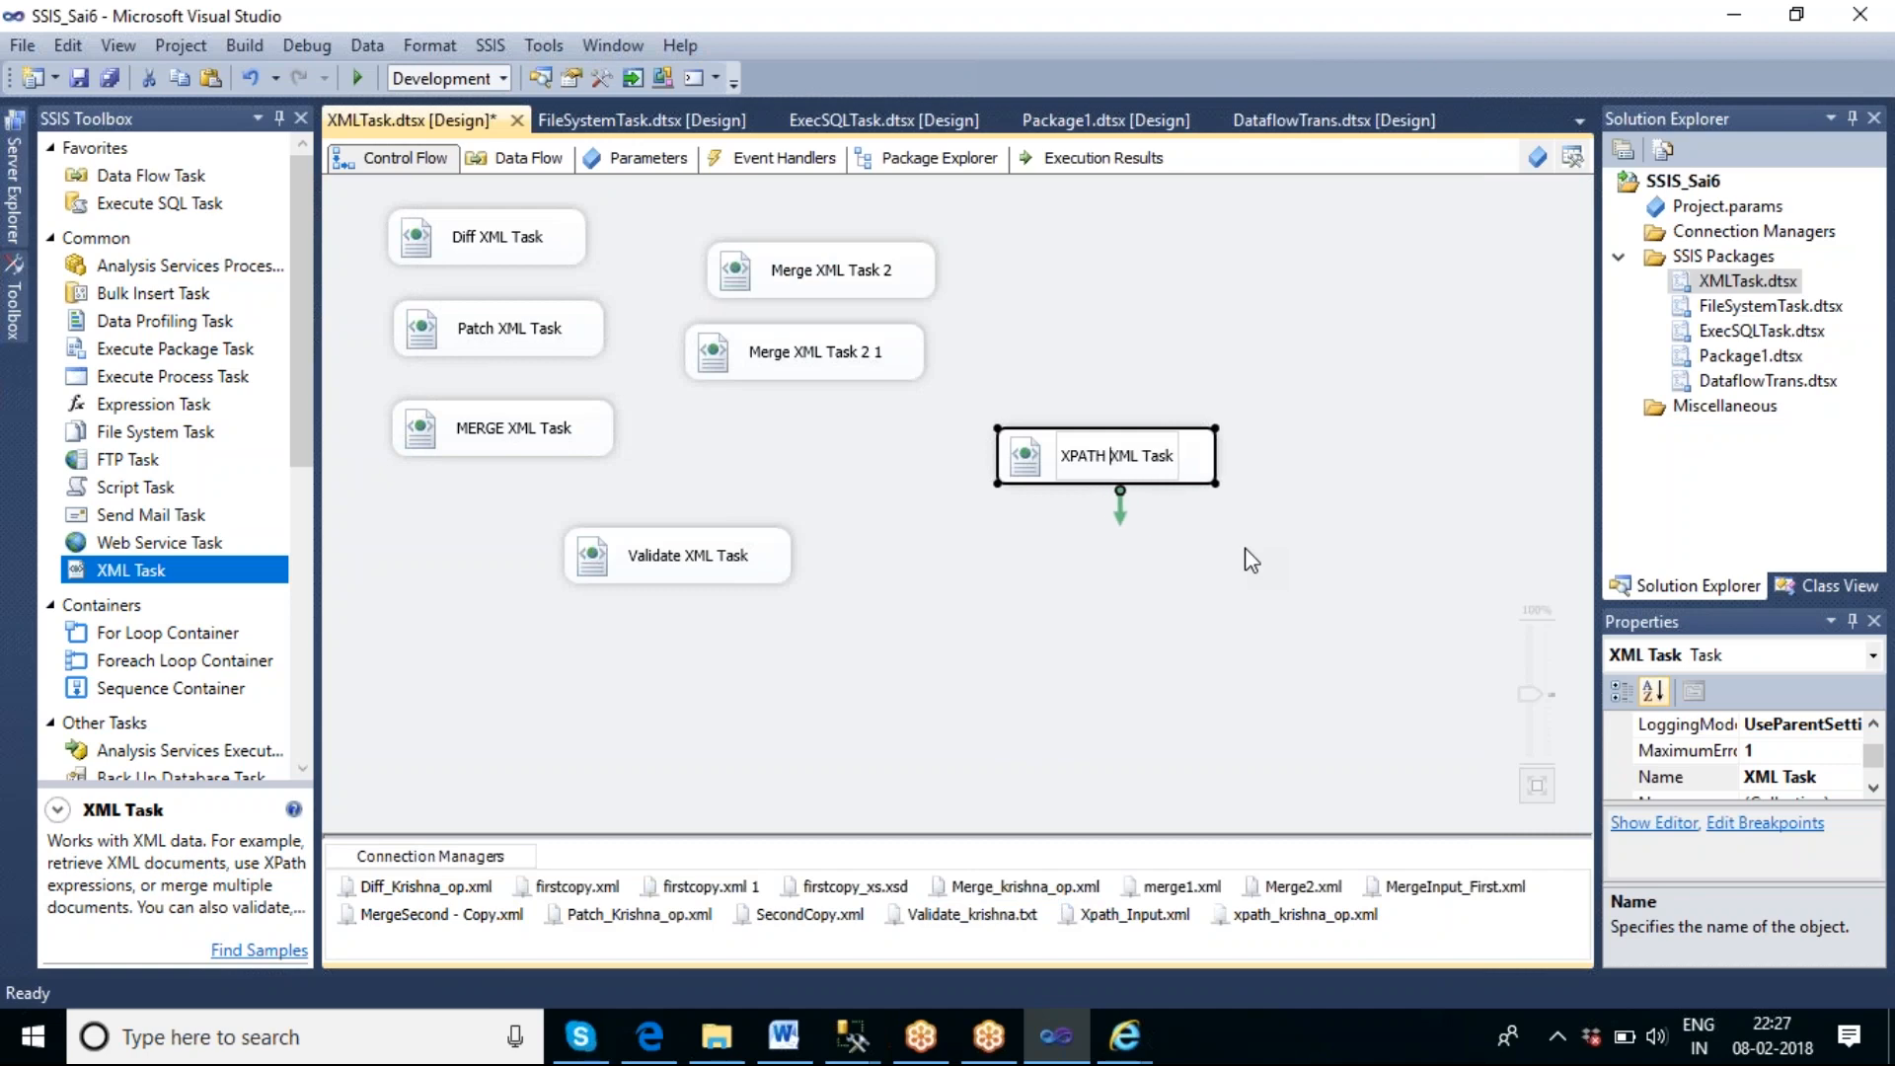
click(1232, 547)
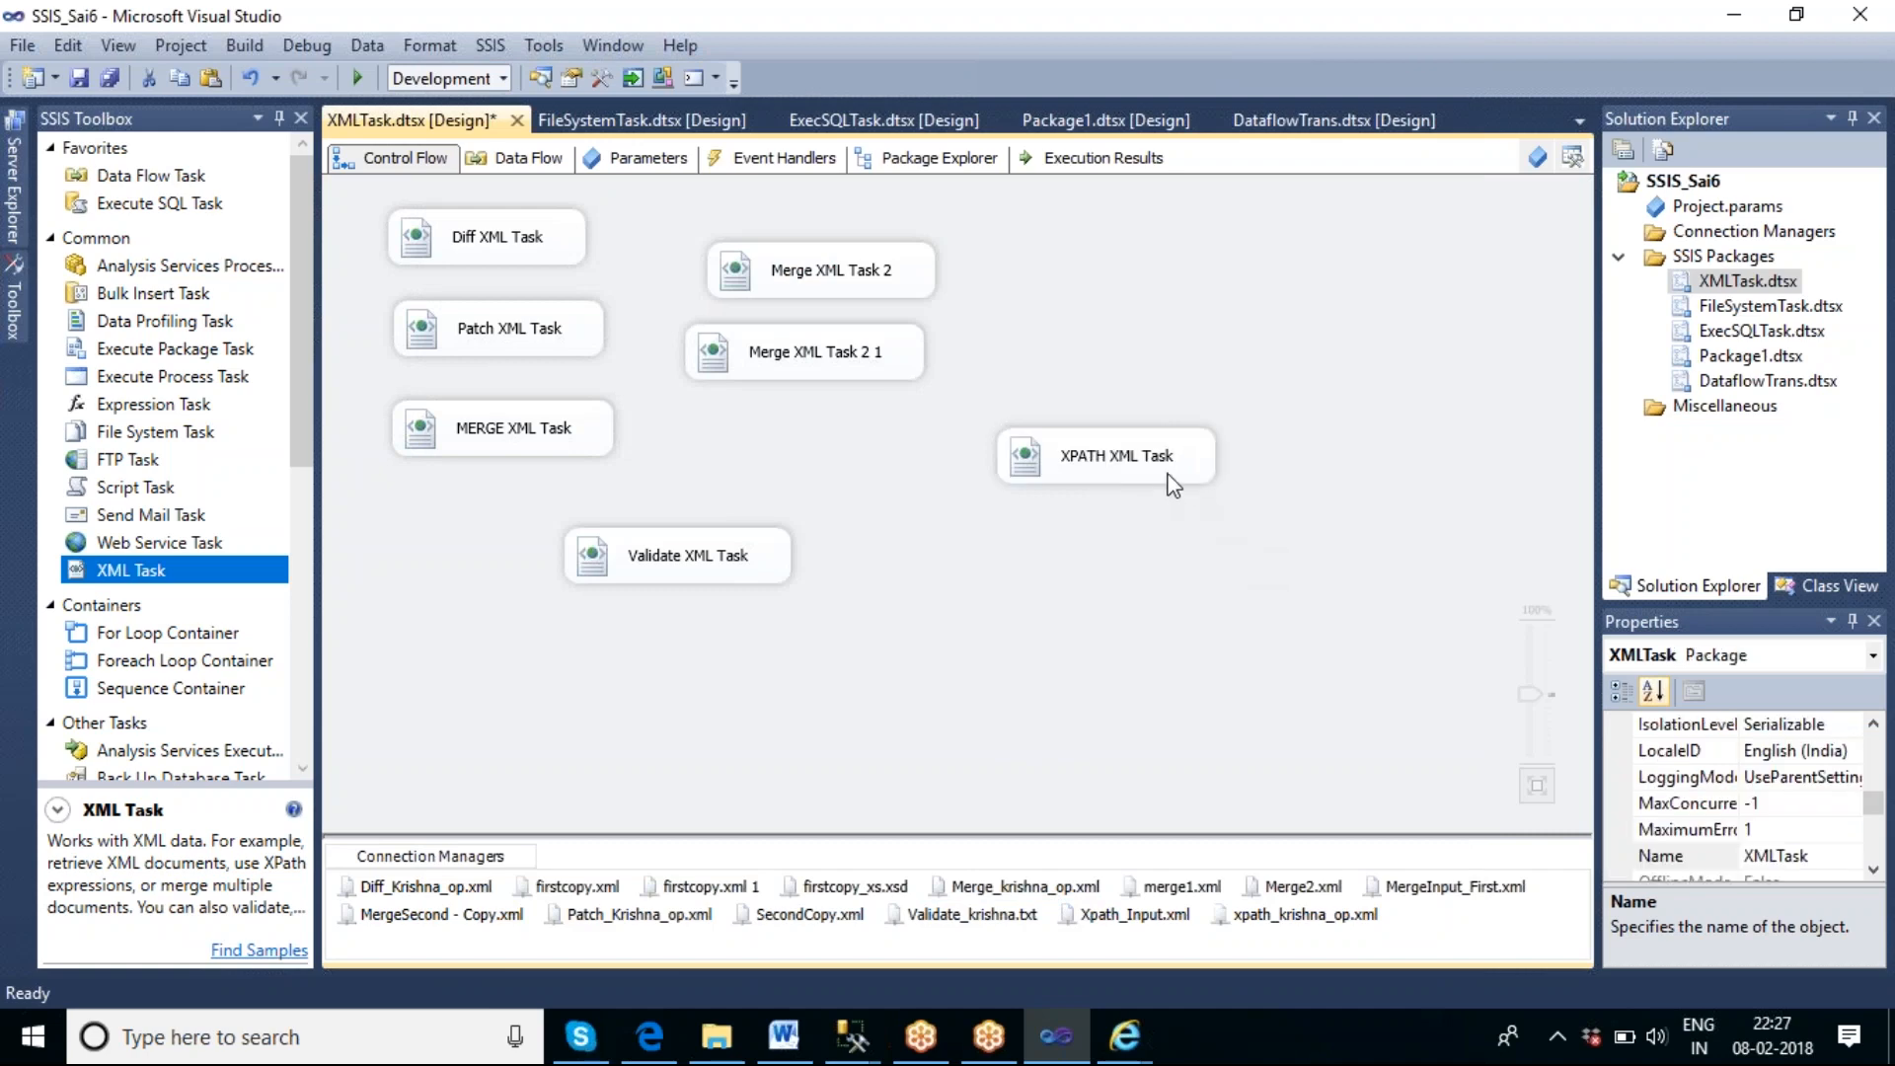
Execute the XPATH XML Task and check its output file xpath_krishna_op.xml from the F:\xpath folder in the browser.
right_click(1171, 476)
click(1271, 688)
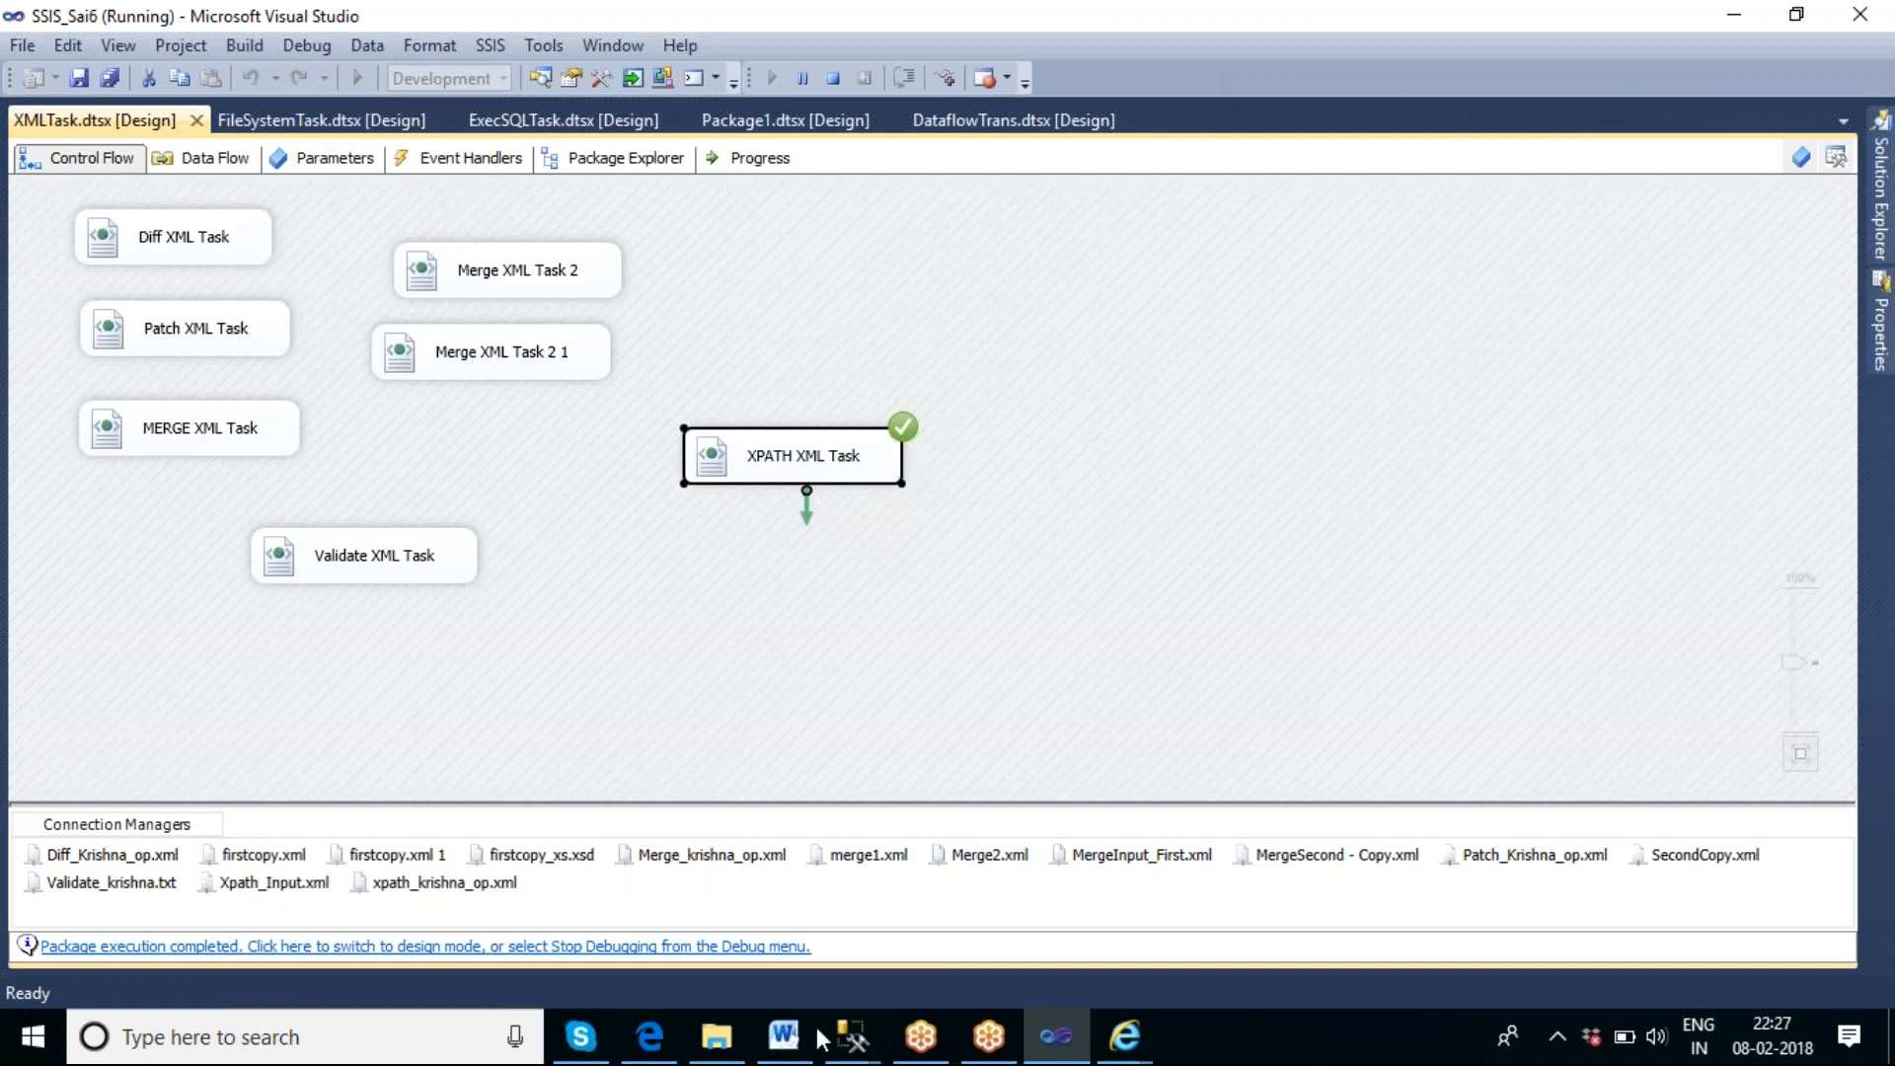
click(720, 1048)
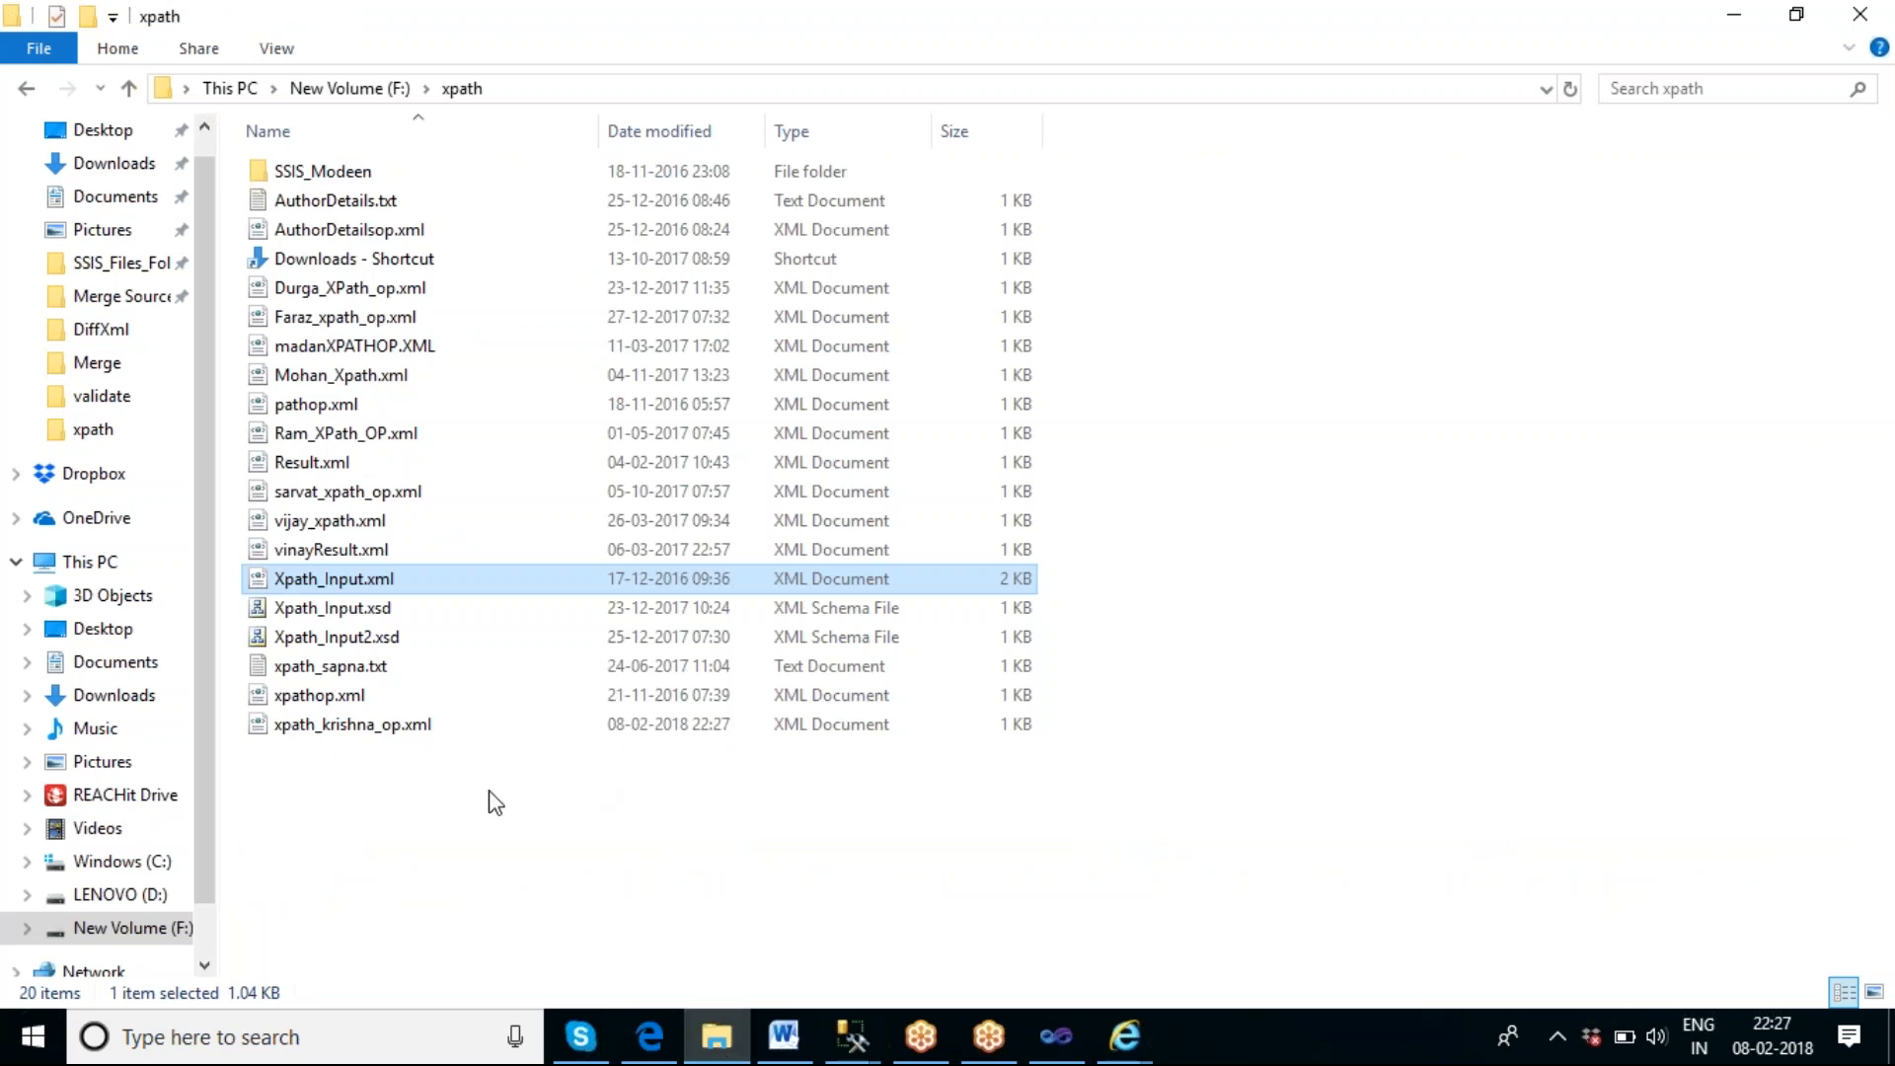
double_click(369, 732)
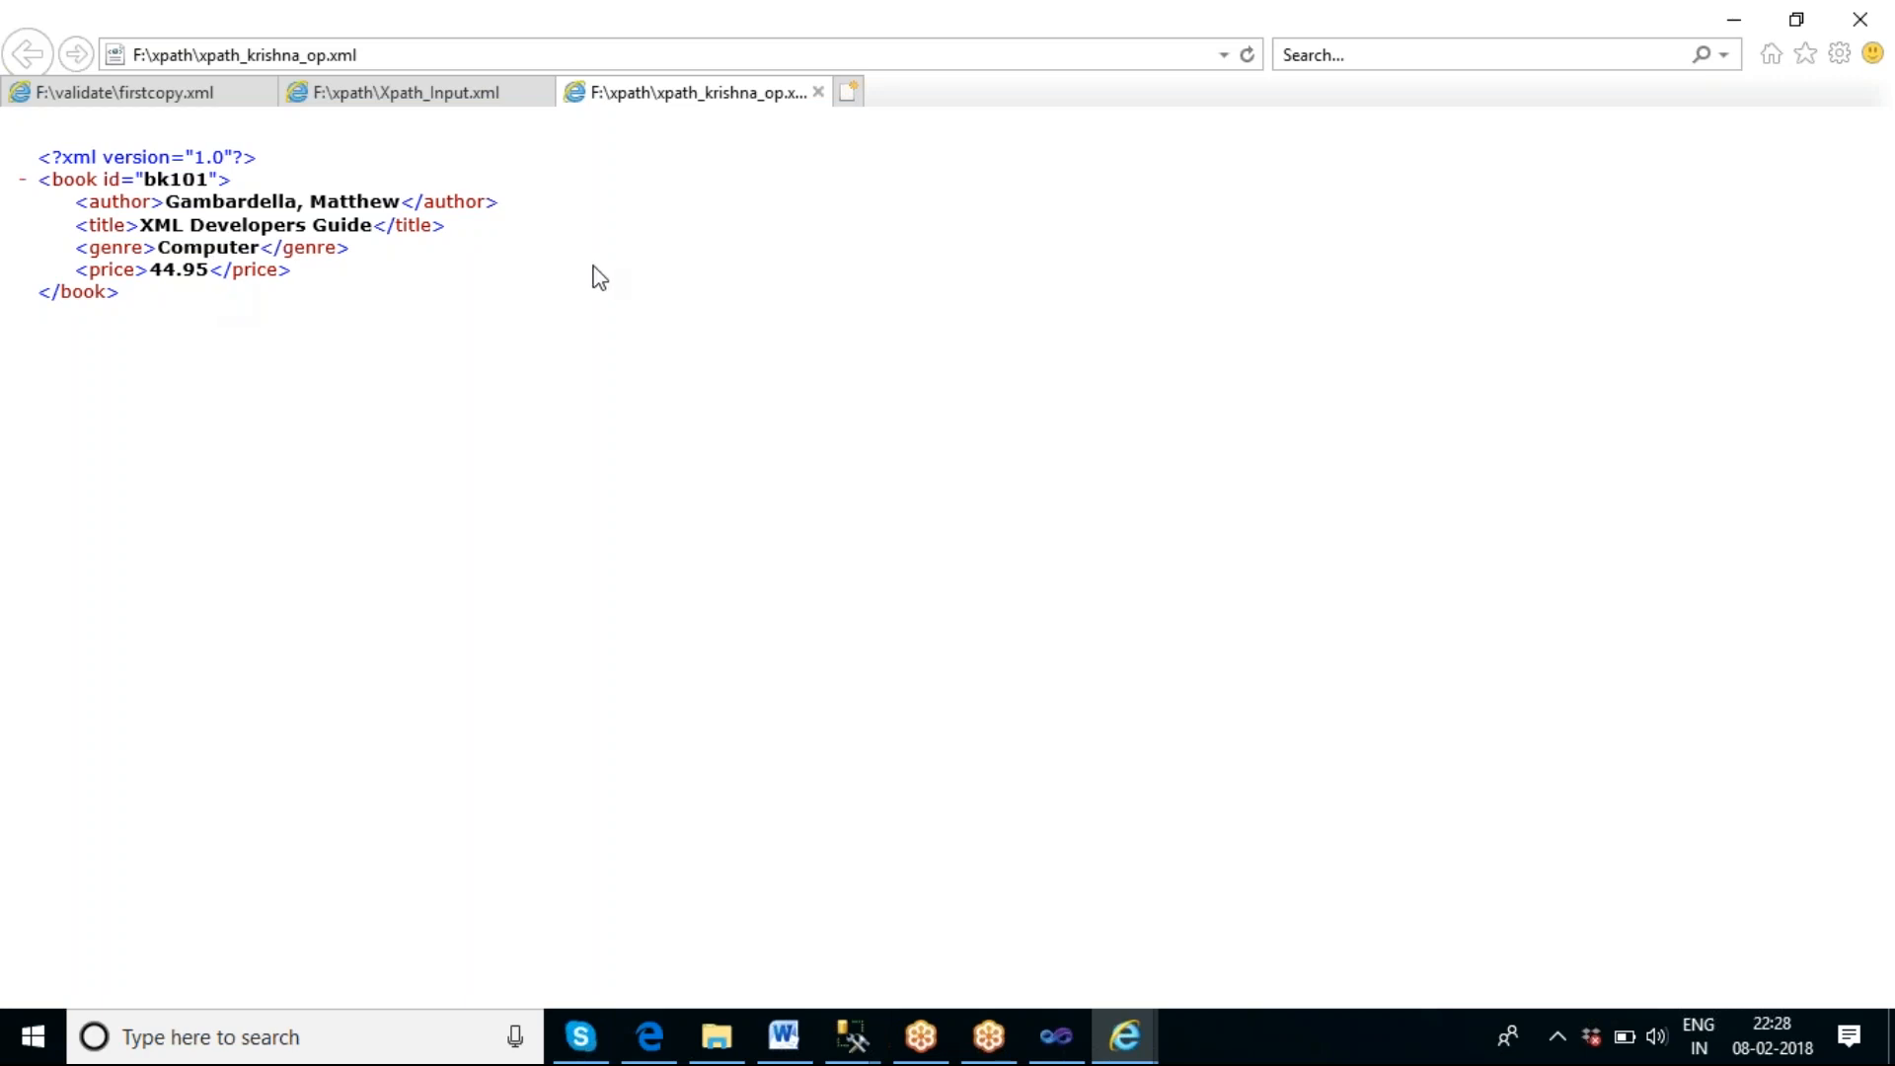
click(817, 92)
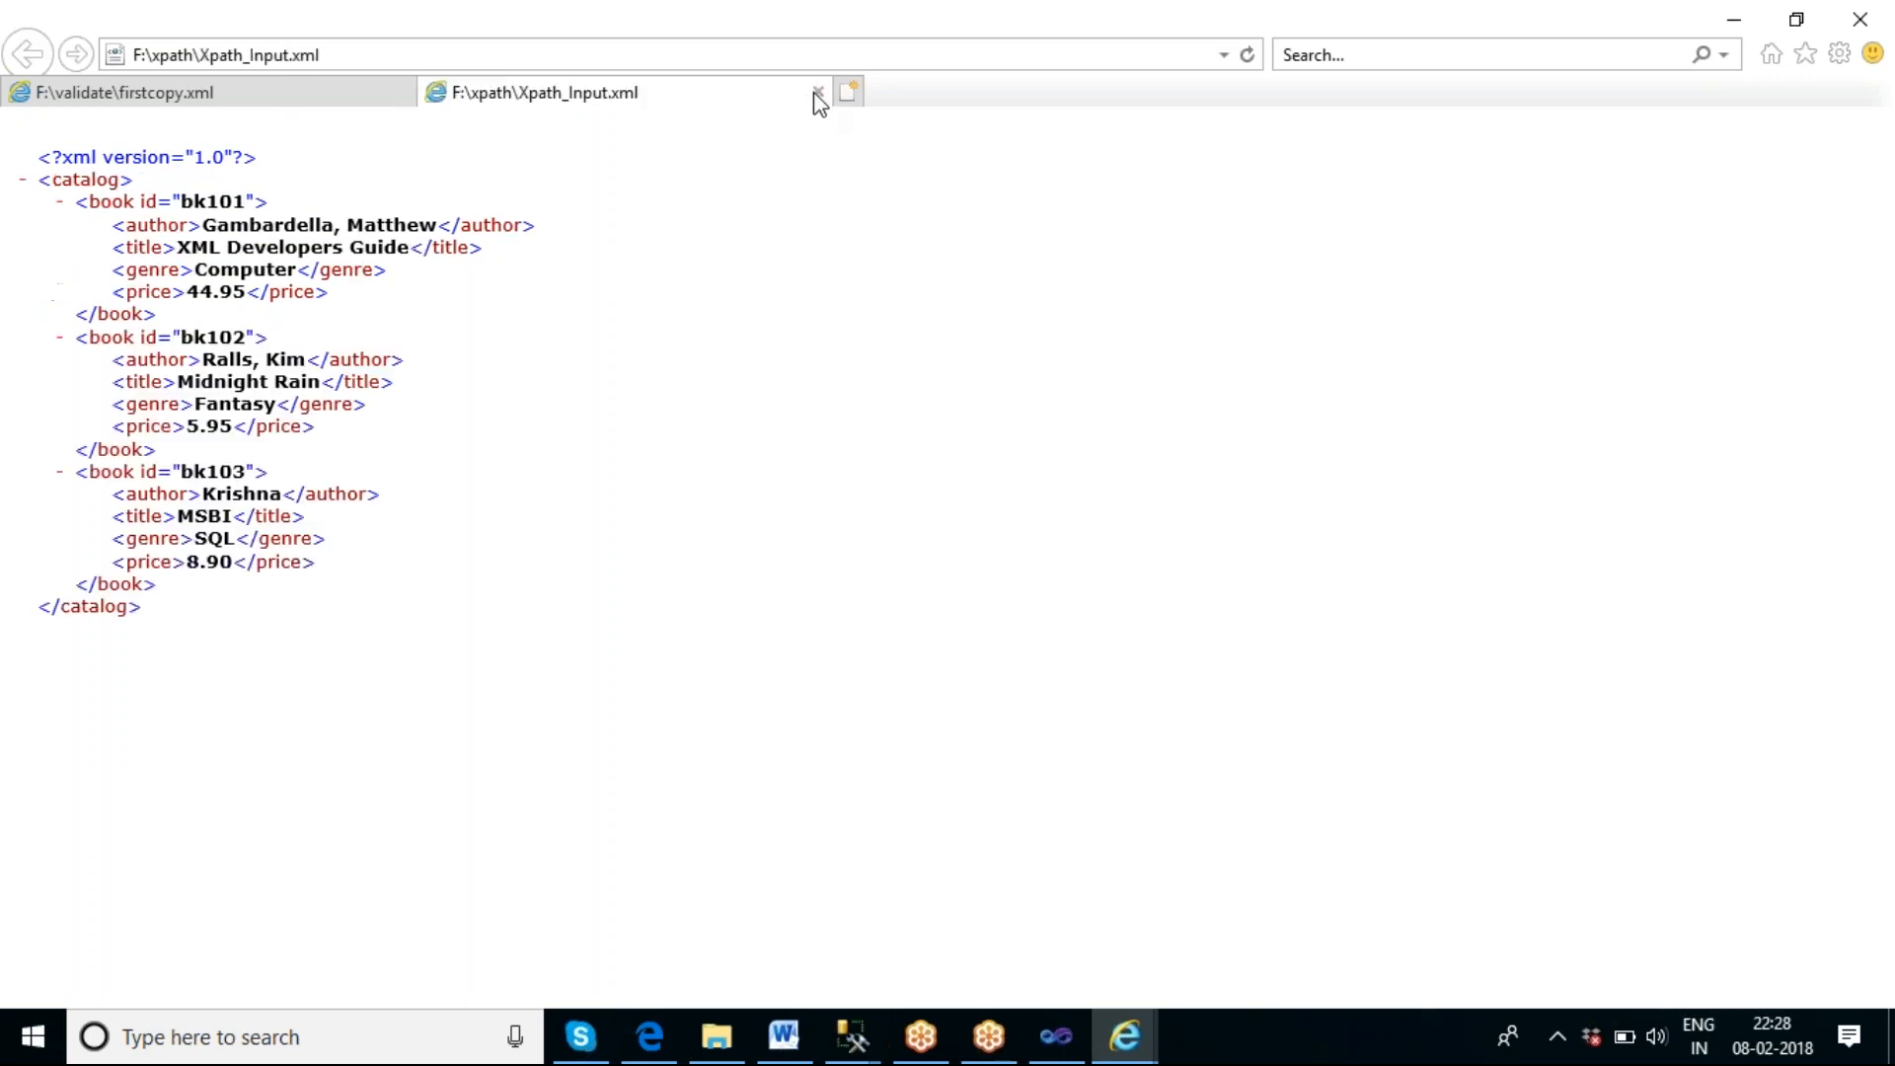
Switch back to Visual Studio and stop debugging the XMLTask.dtsx package.
click(1054, 1058)
click(1023, 573)
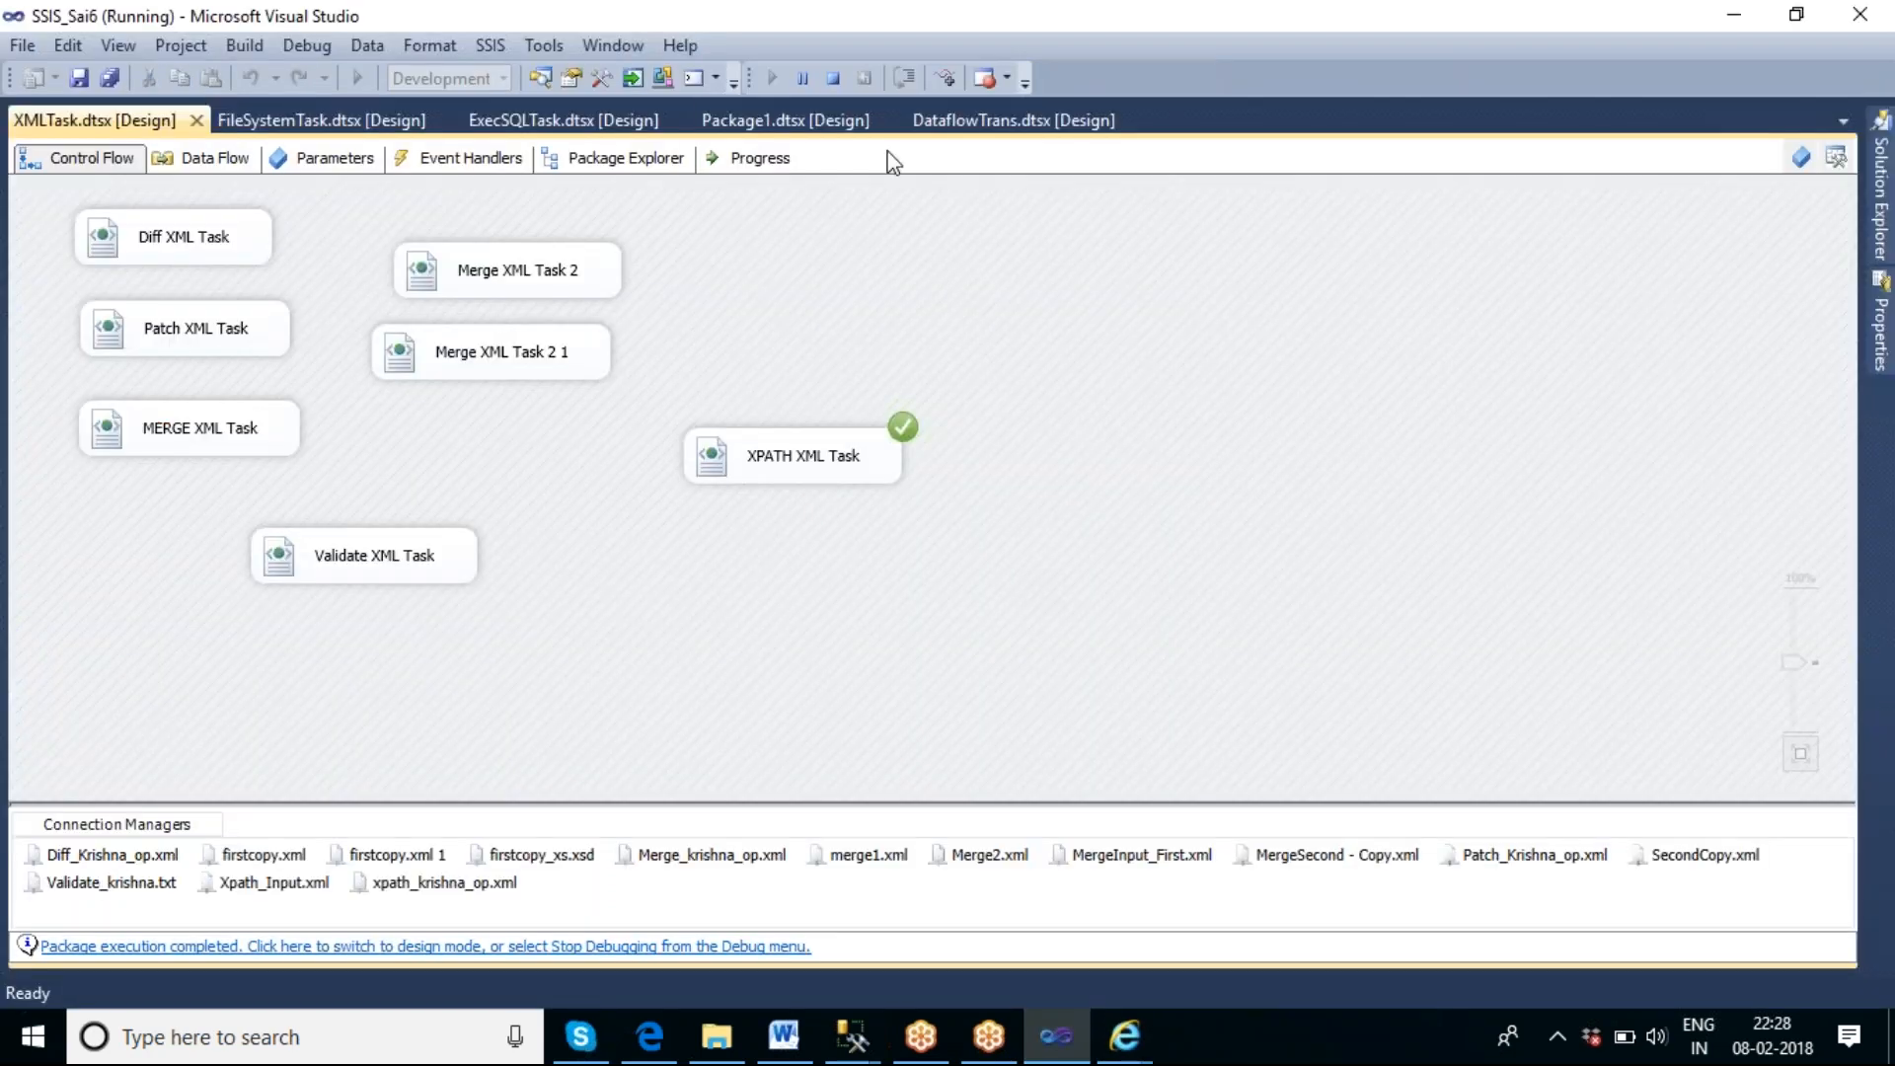
click(834, 79)
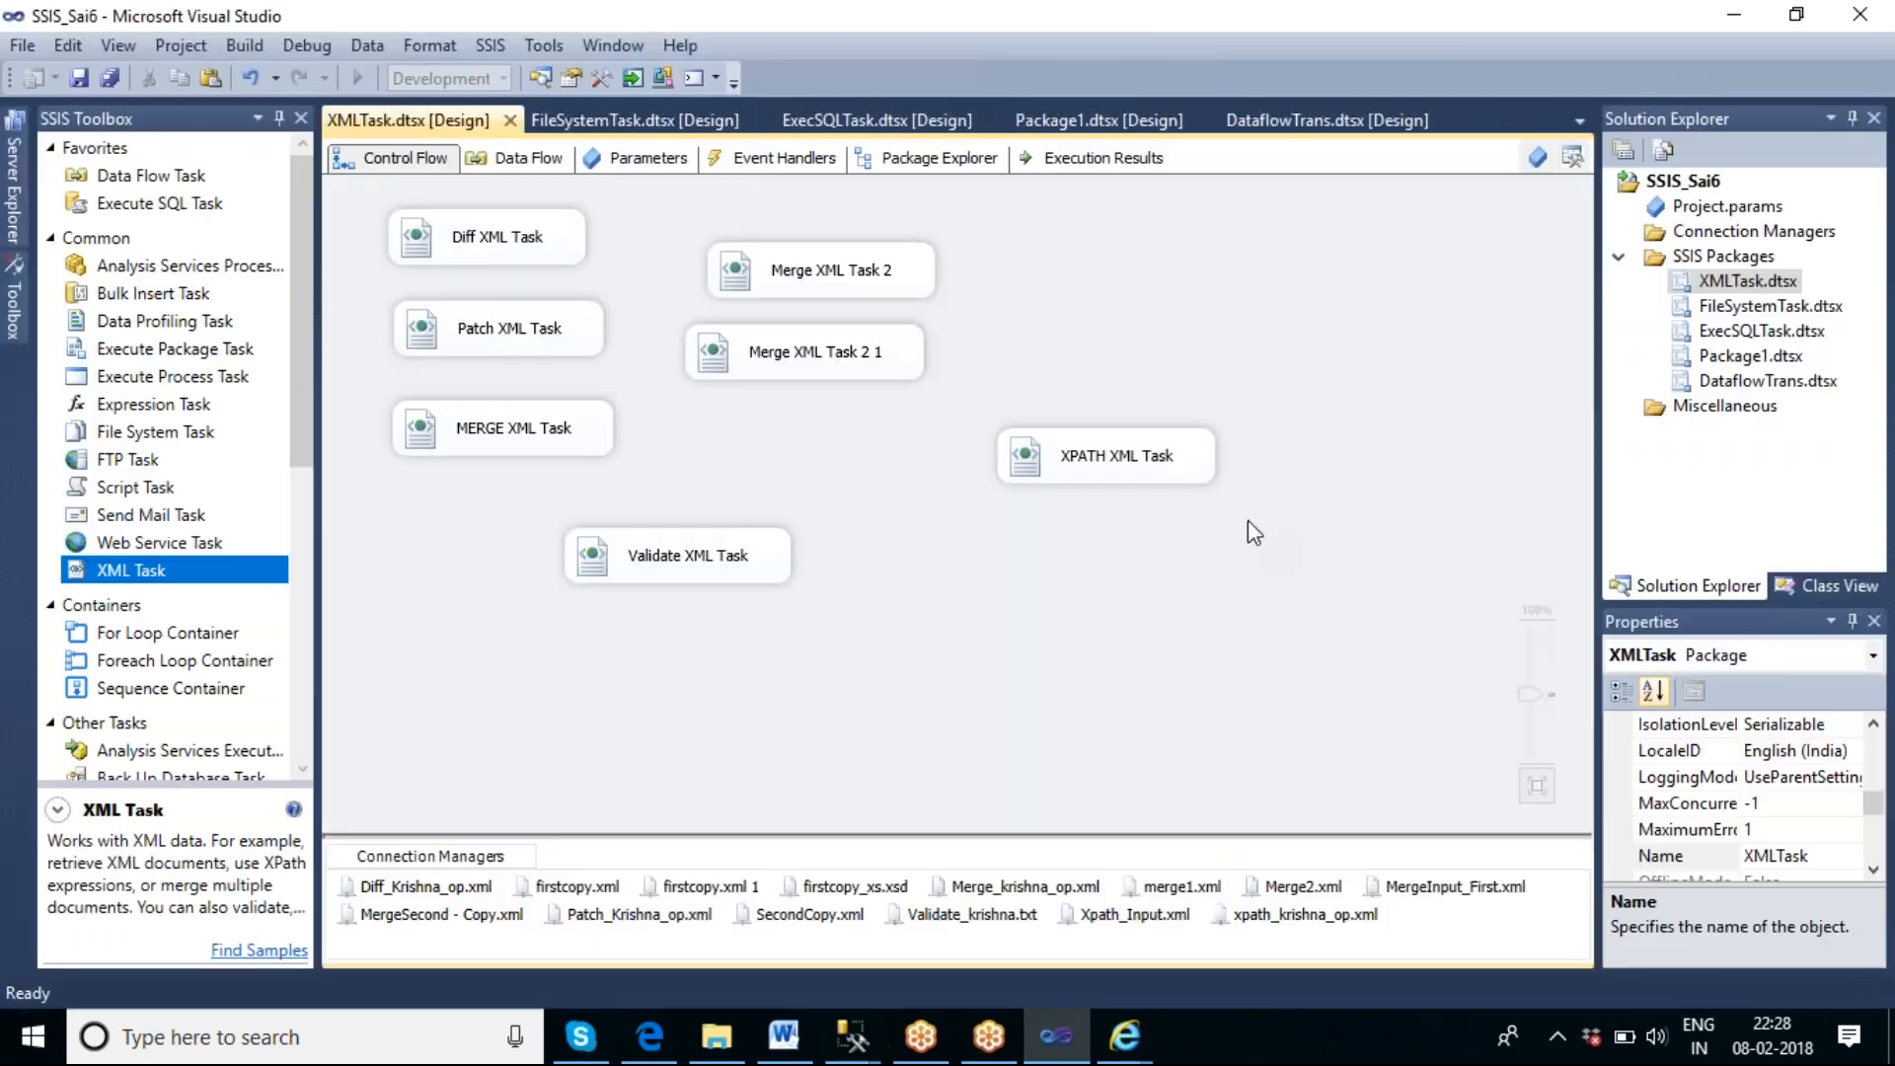
Duplicate the XPATH XML Task and place the copy below the original on the control flow.
click(1155, 468)
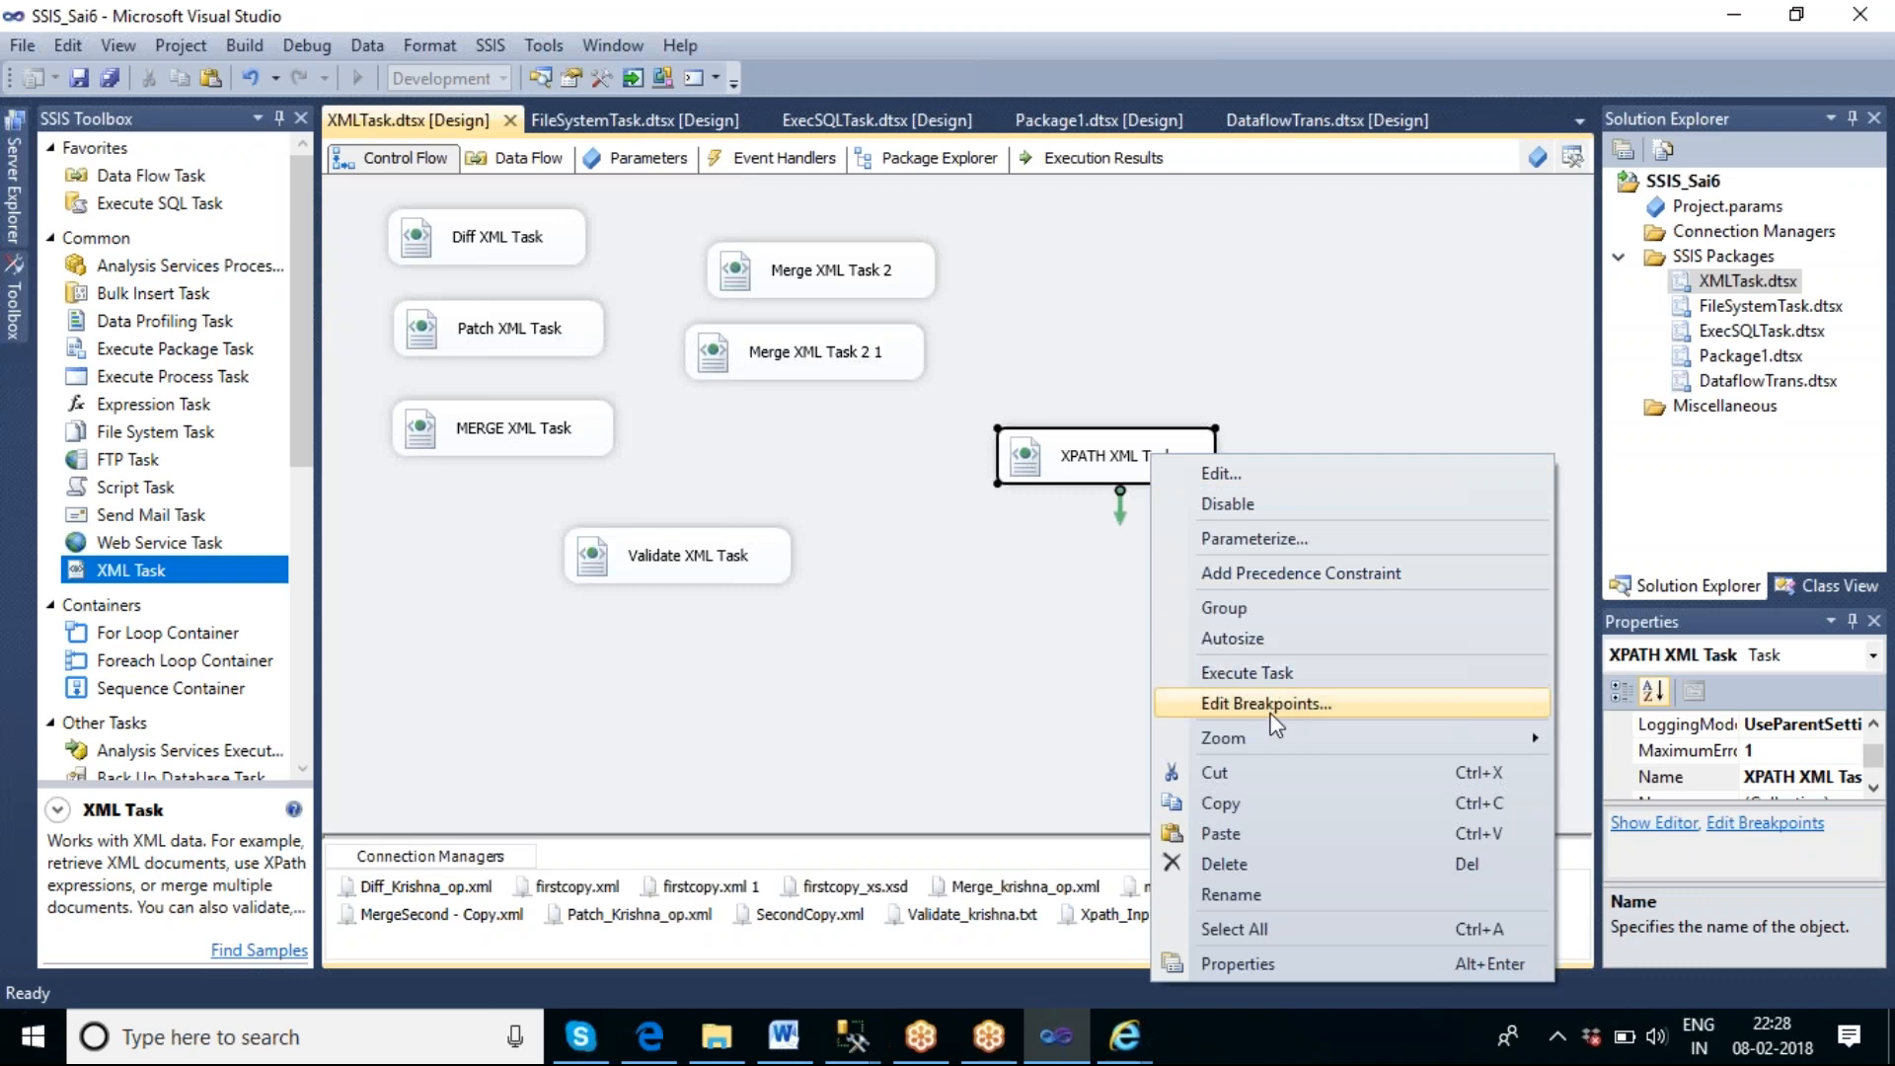
click(1265, 802)
right_click(975, 568)
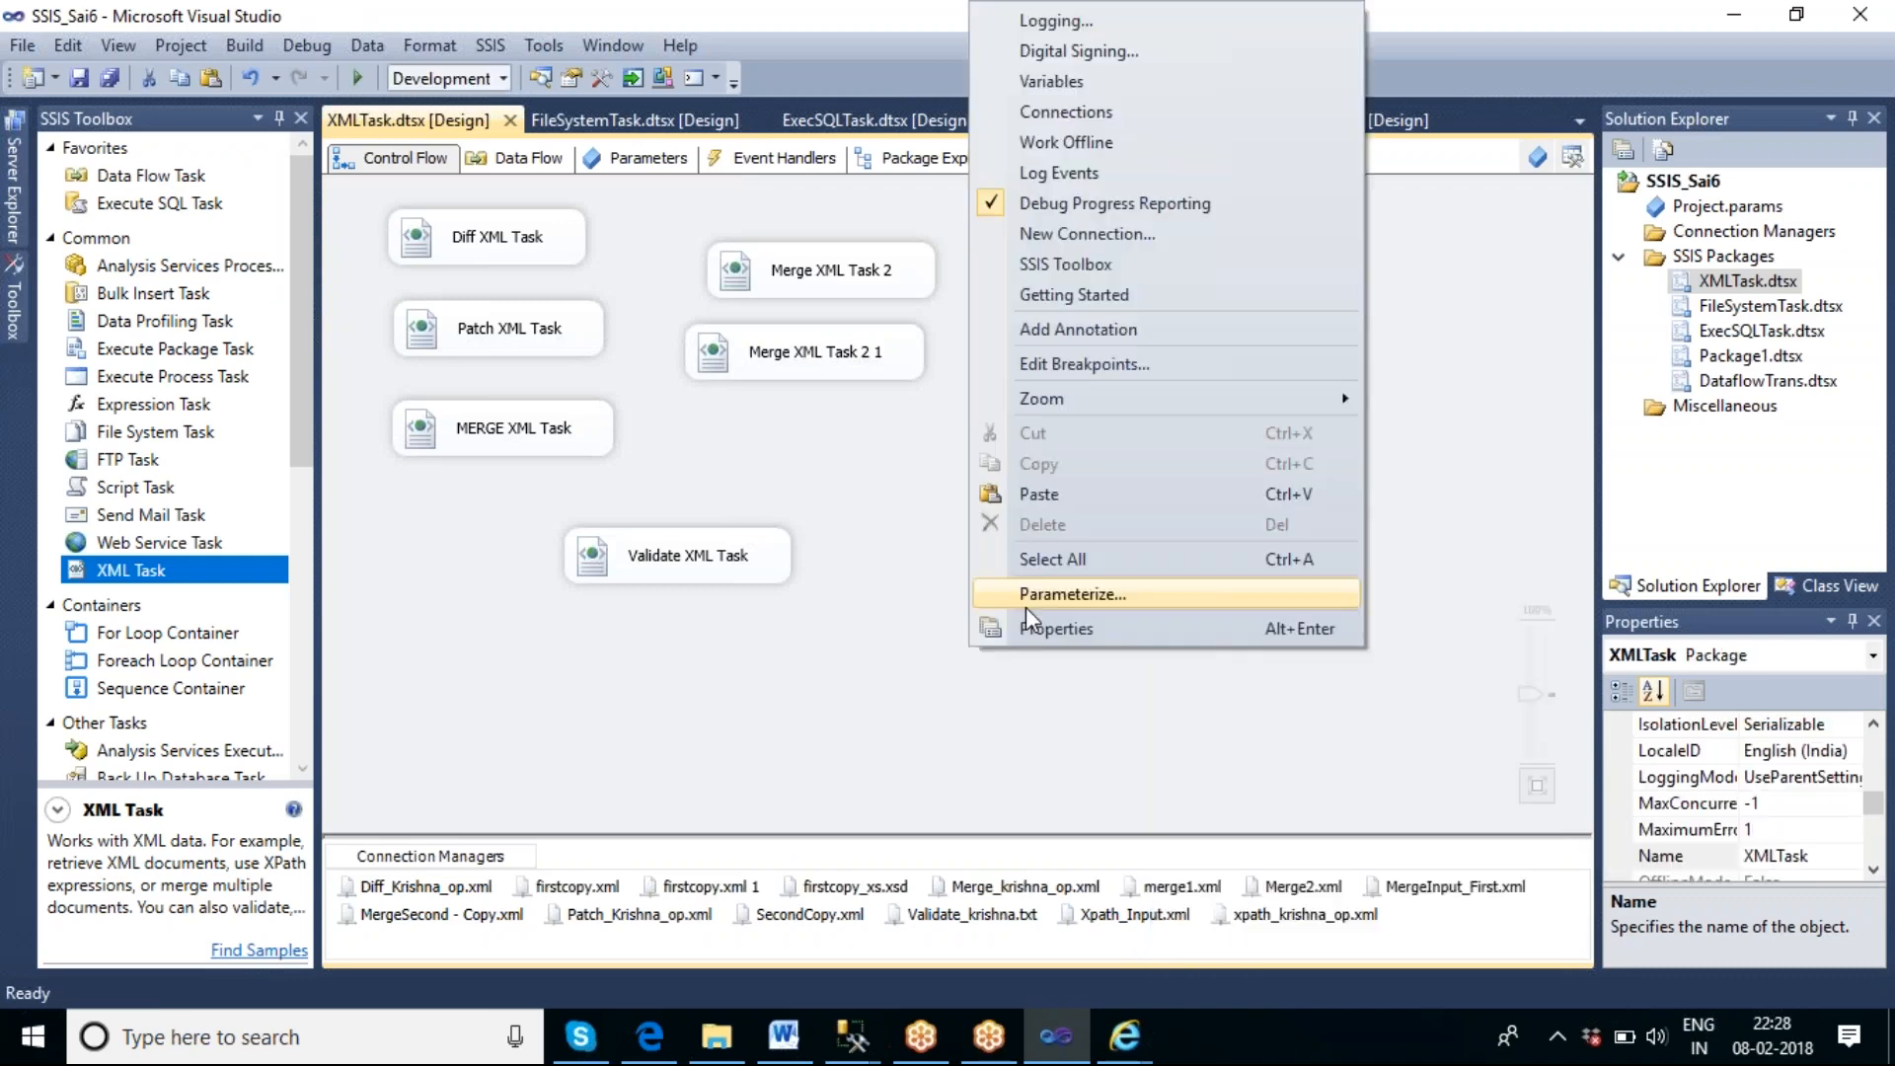
click(1052, 499)
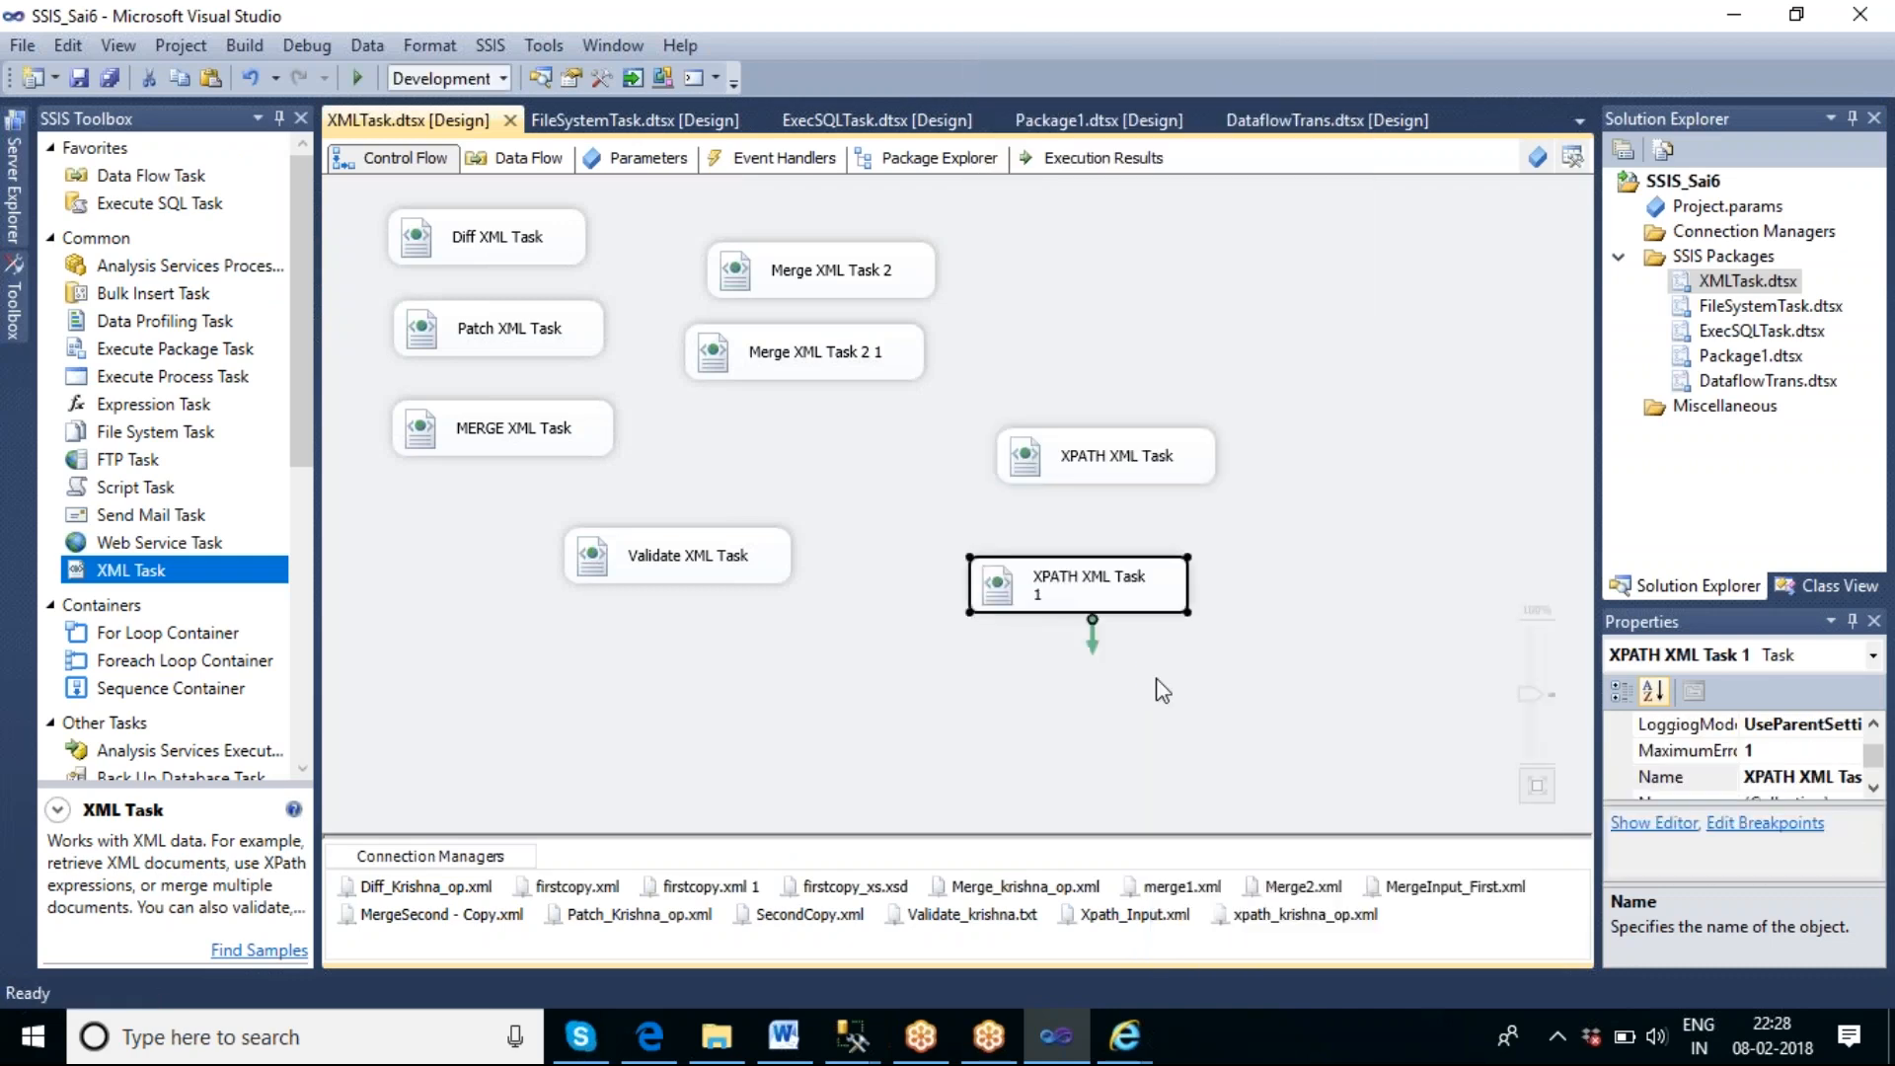
Set XPathOperation to Values in the copied XPATH XML Task and accept the change.
double_click(1104, 597)
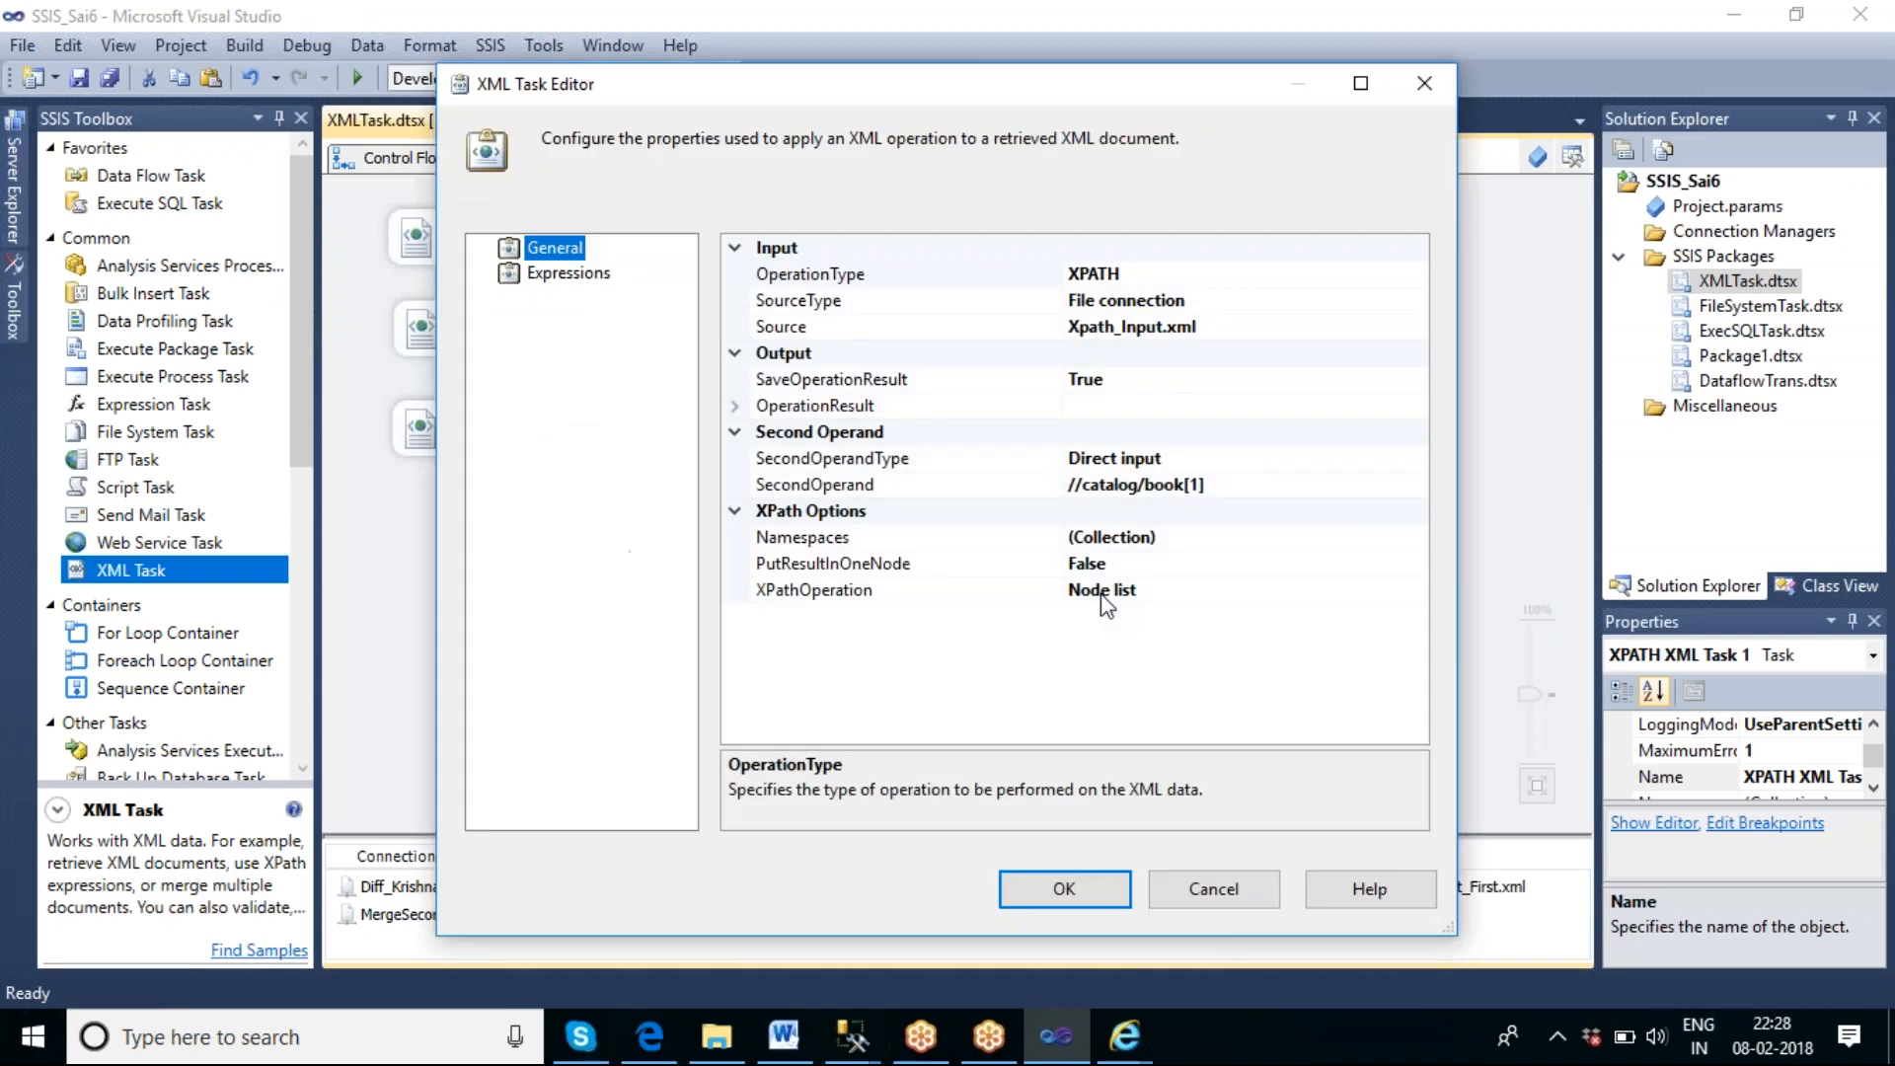
click(1152, 589)
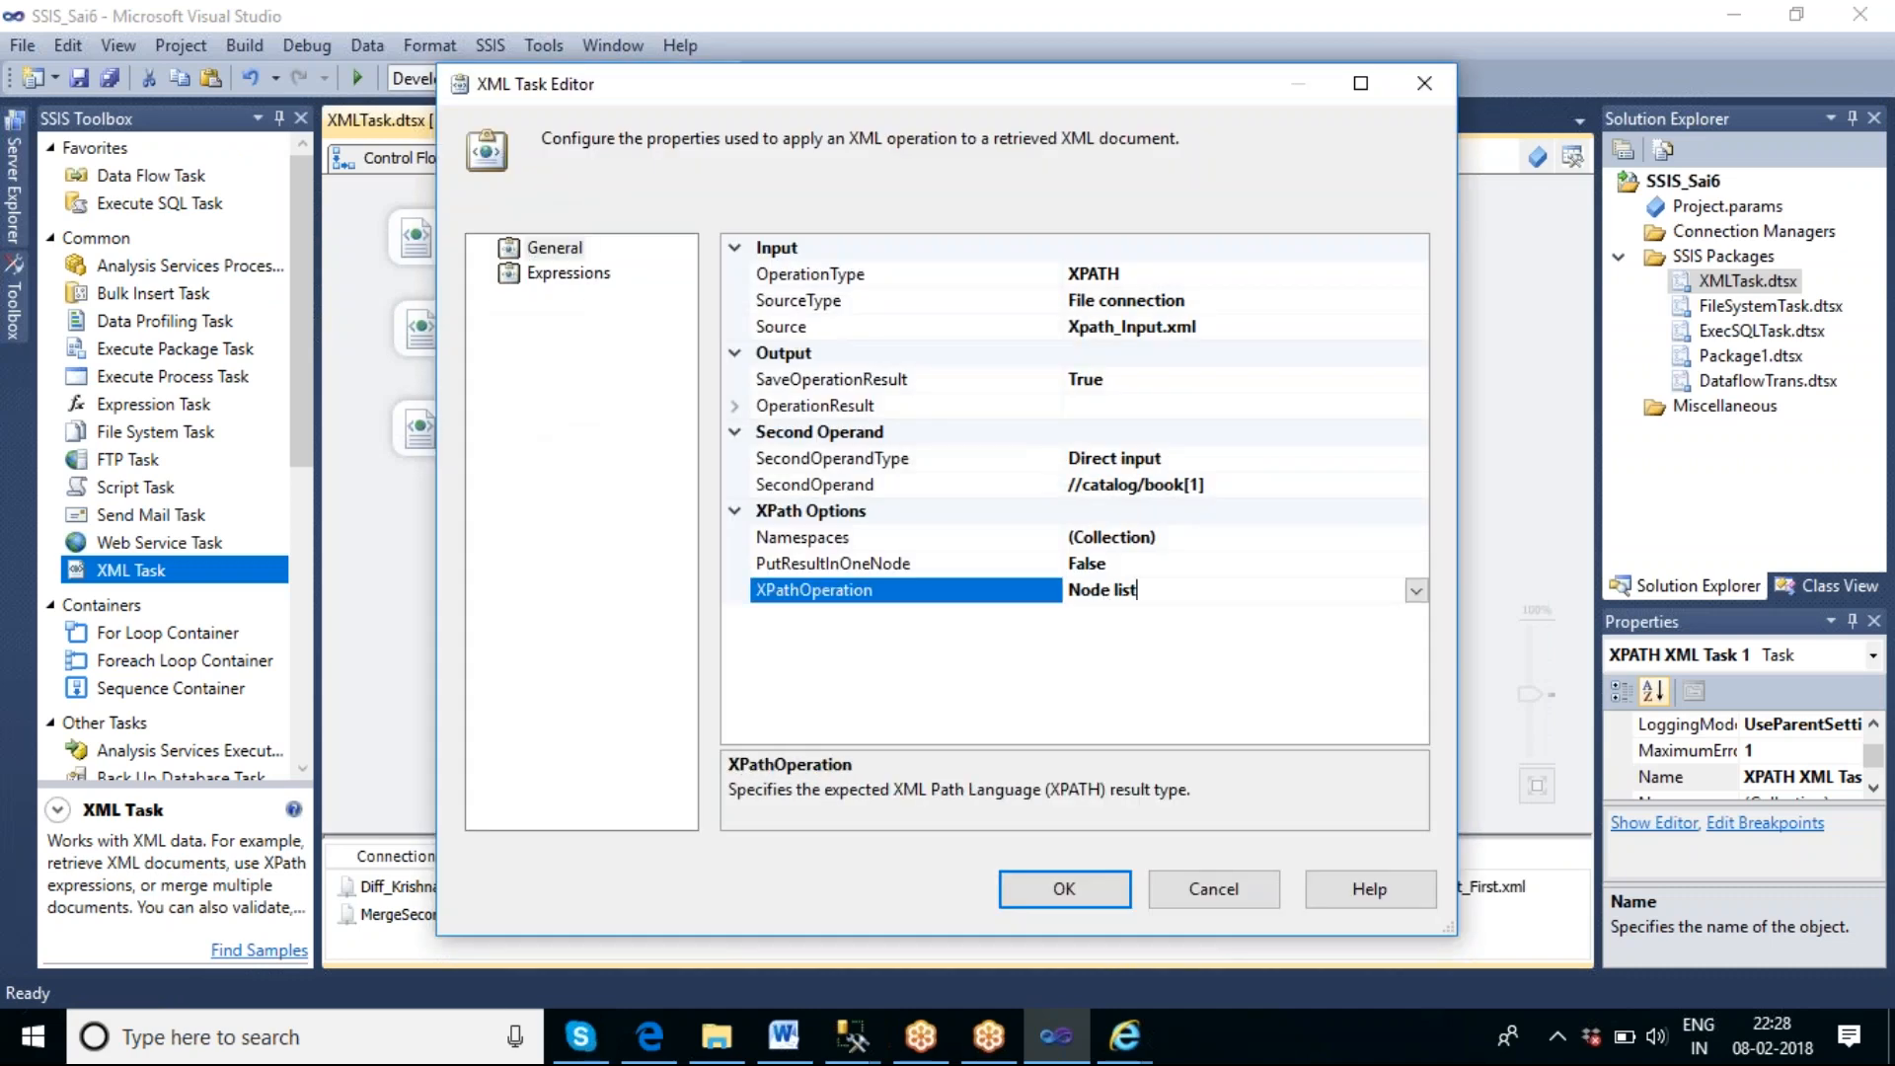
click(1417, 590)
click(1135, 684)
key(Down)
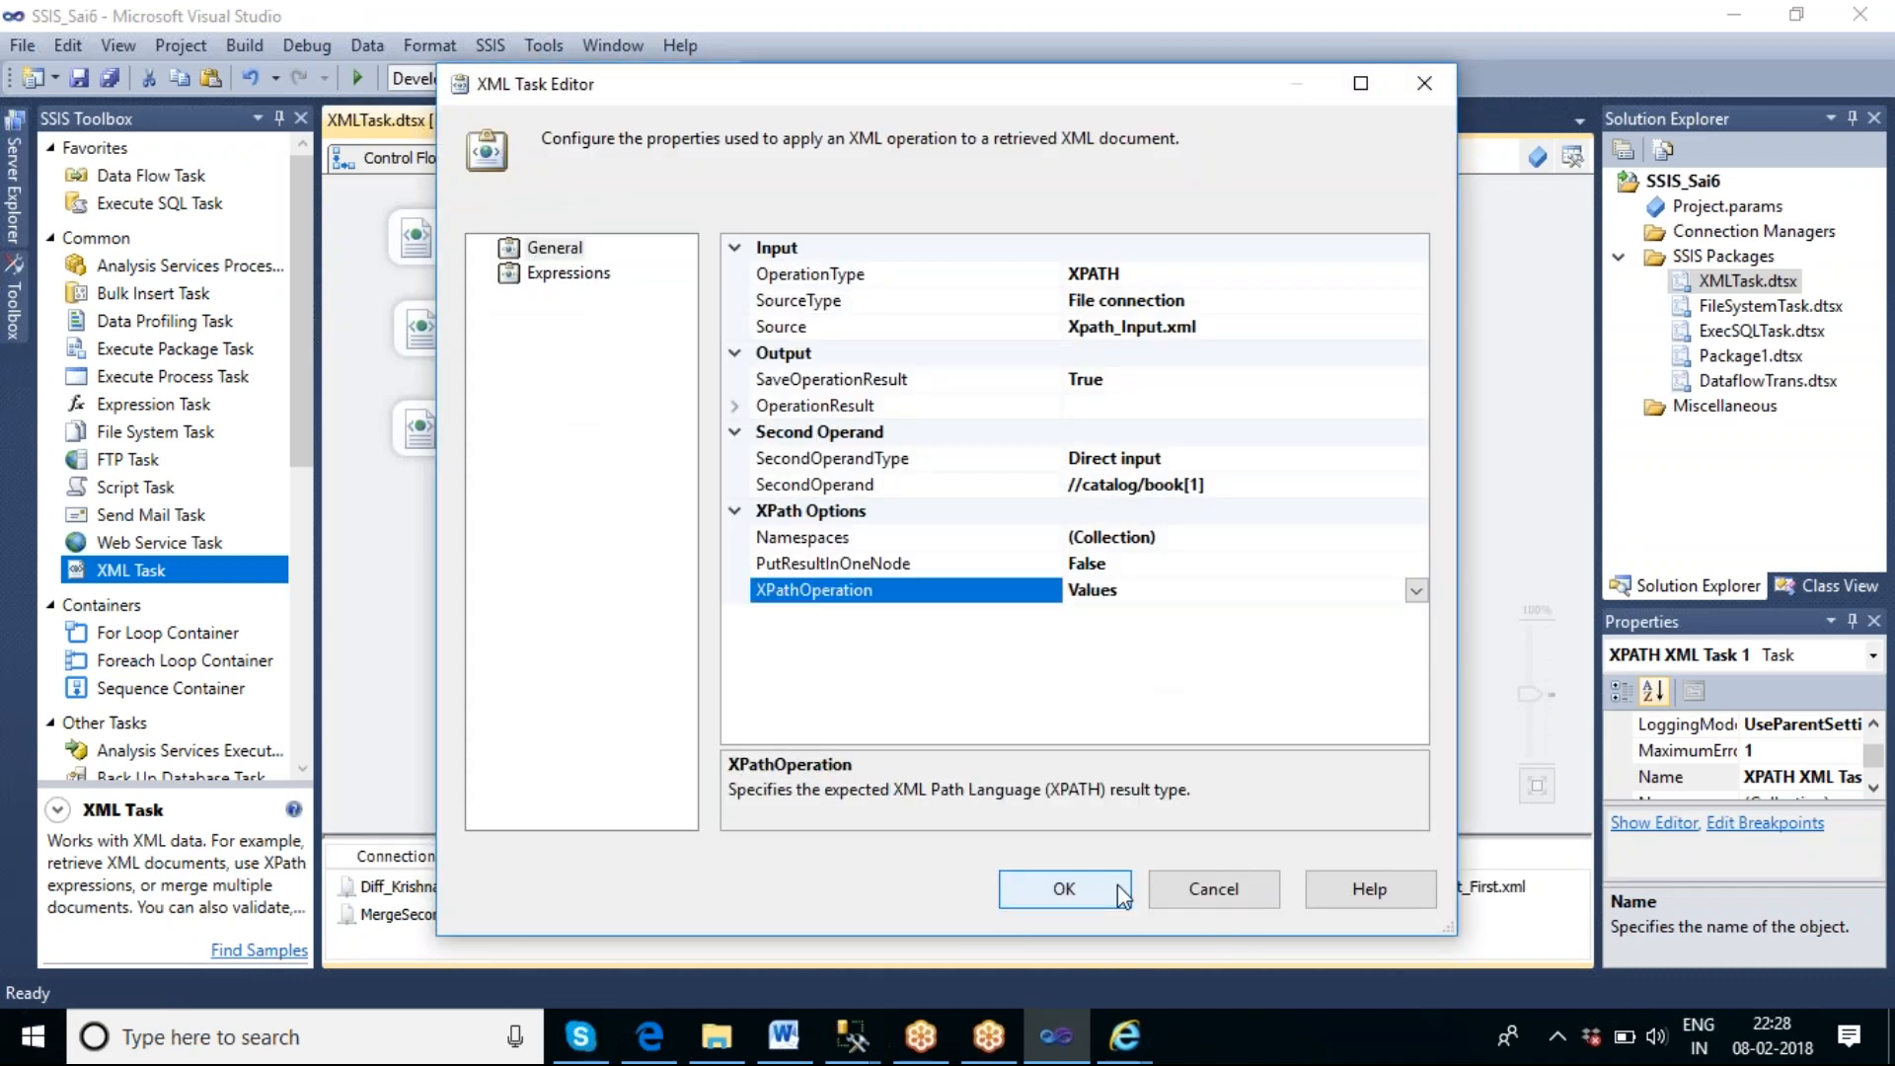
click(1076, 896)
Execute the copied XPATH XML Task, review the source Xpath_Input.xml in Internet Explorer, and return to Visual Studio.
right_click(1106, 615)
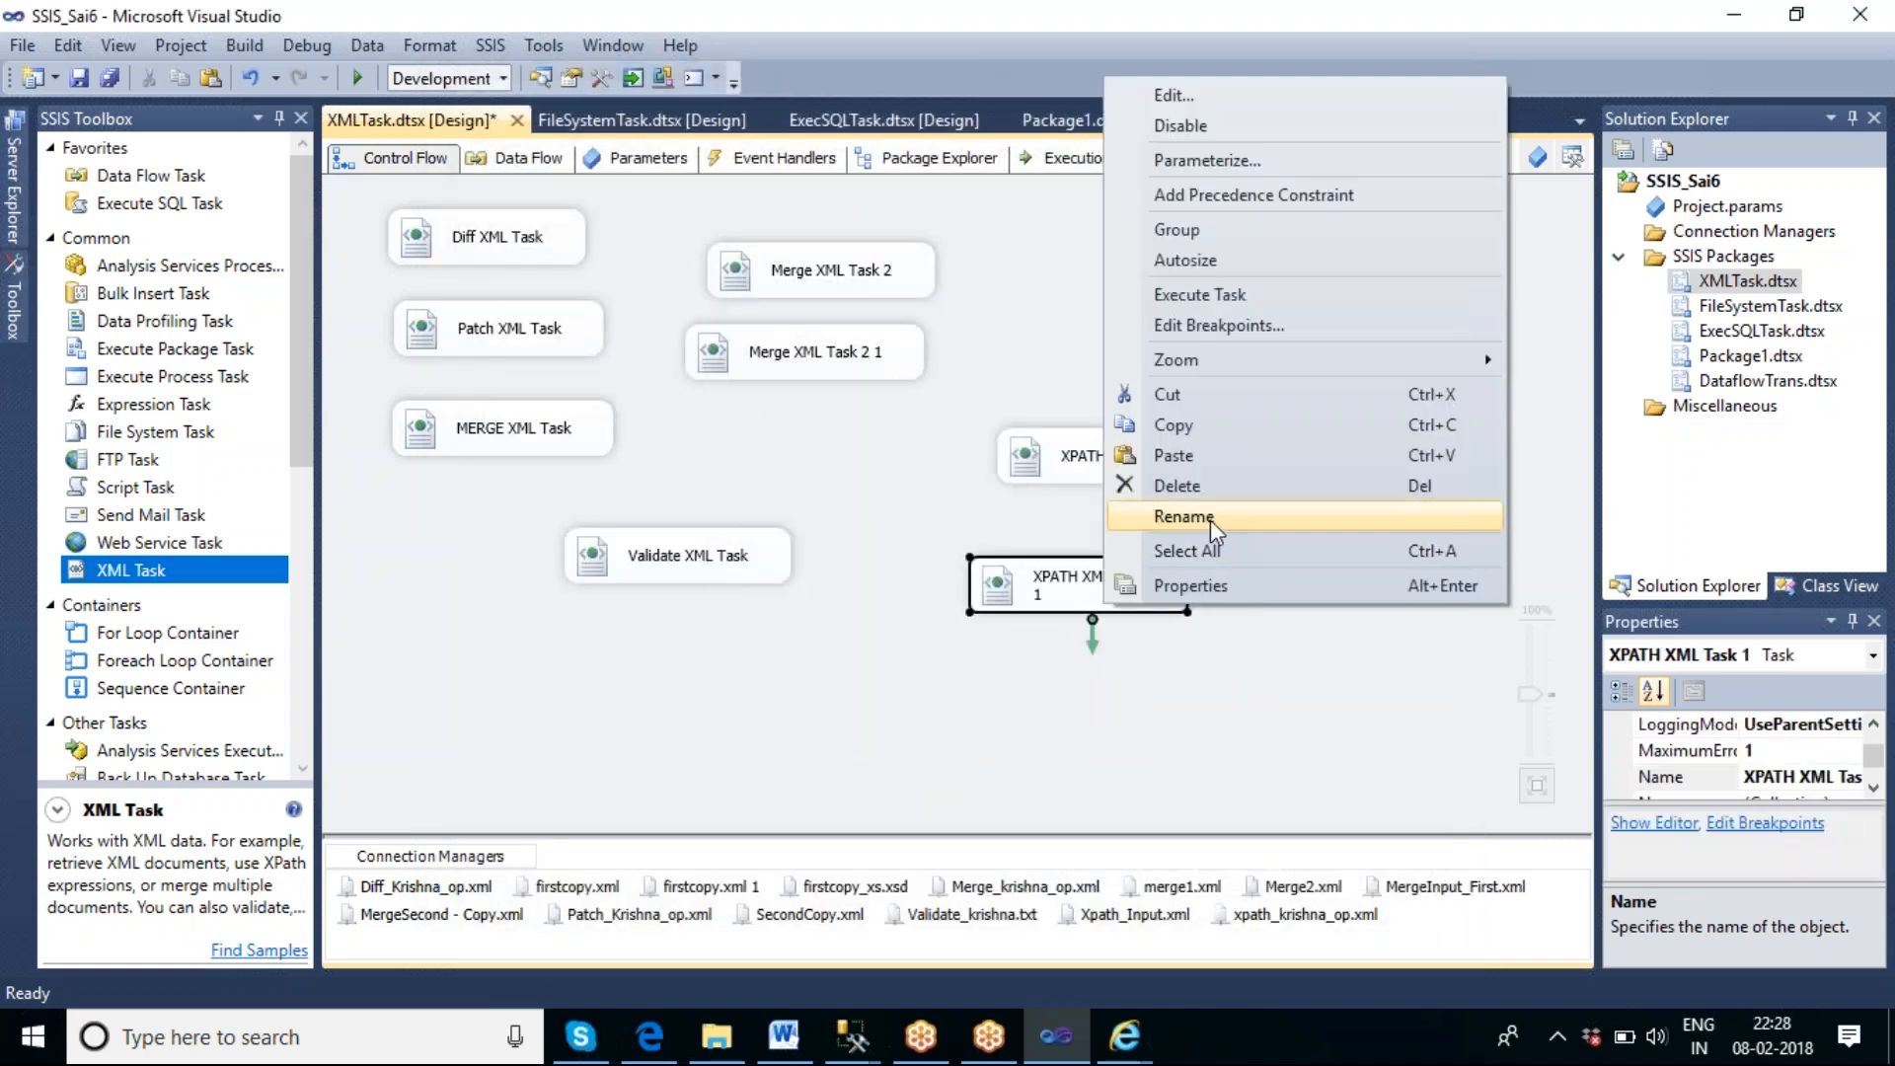
click(1214, 296)
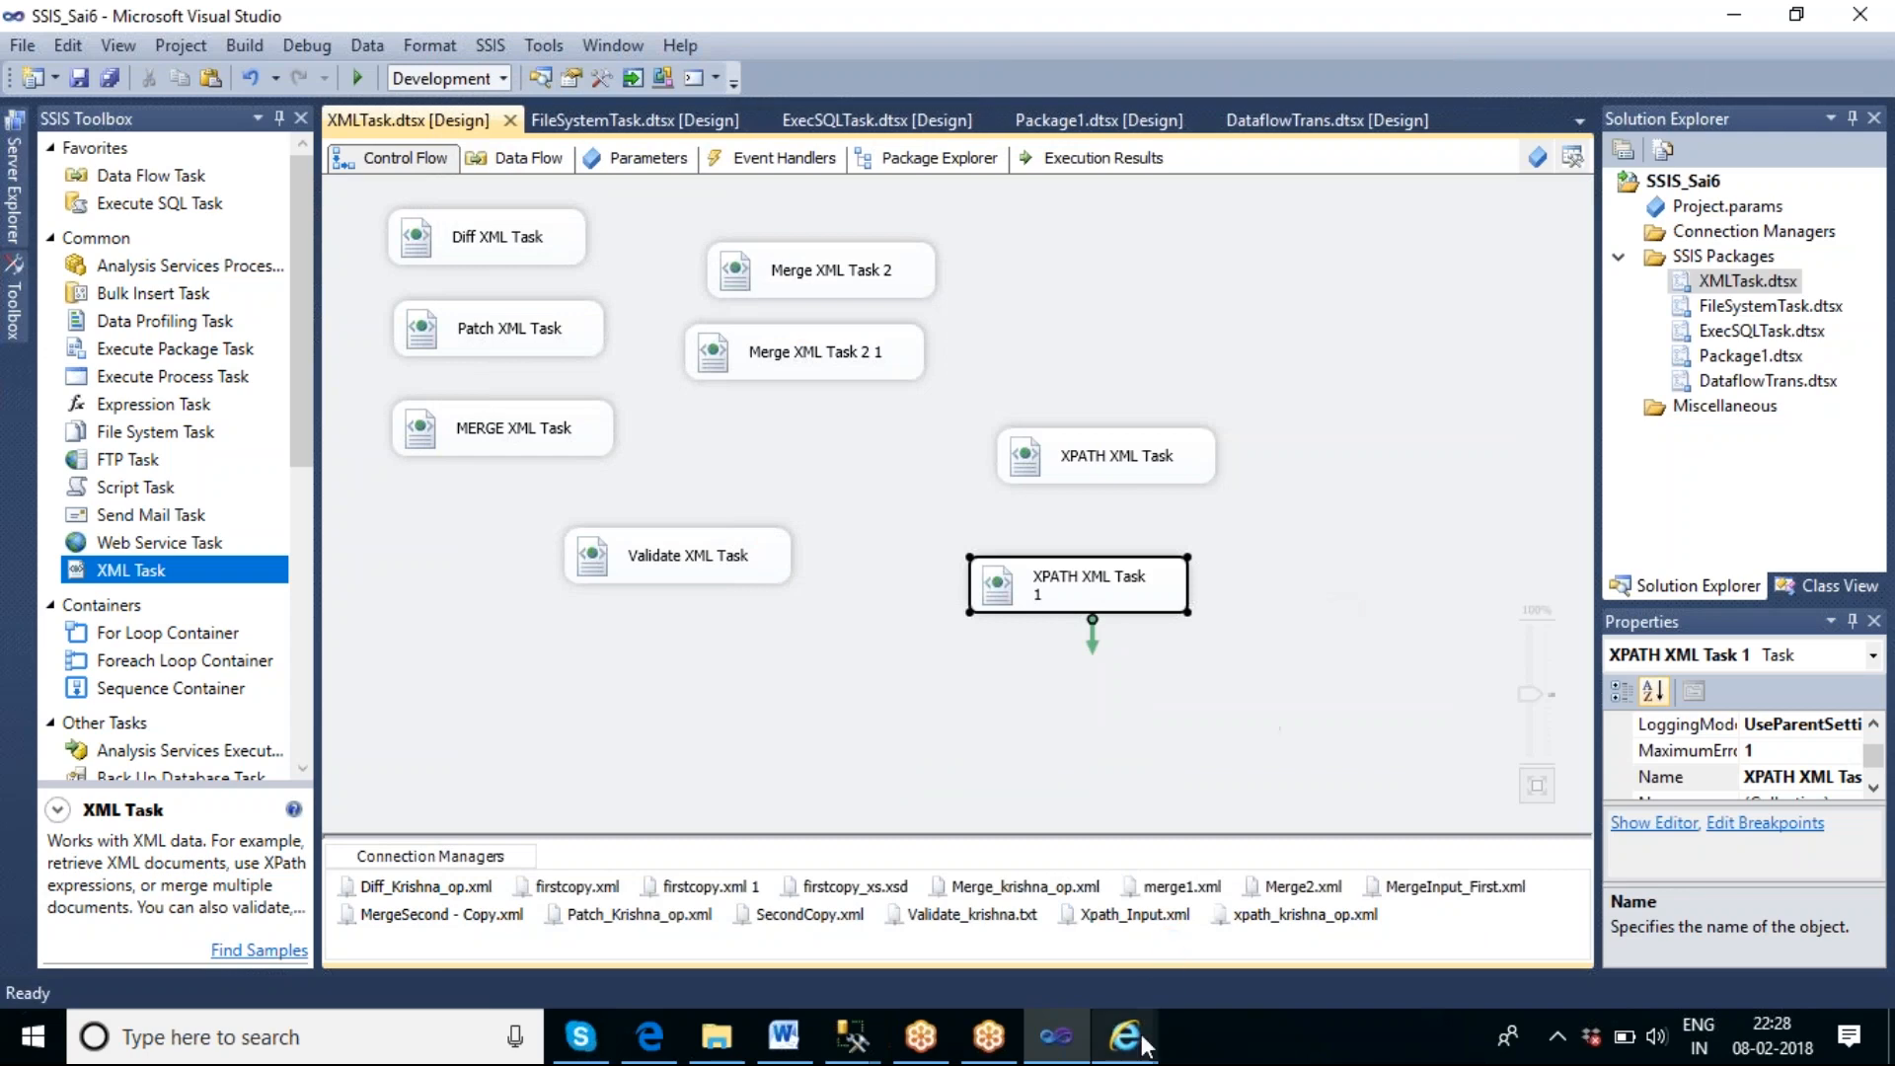
mouse_move(1141, 1022)
click(1185, 938)
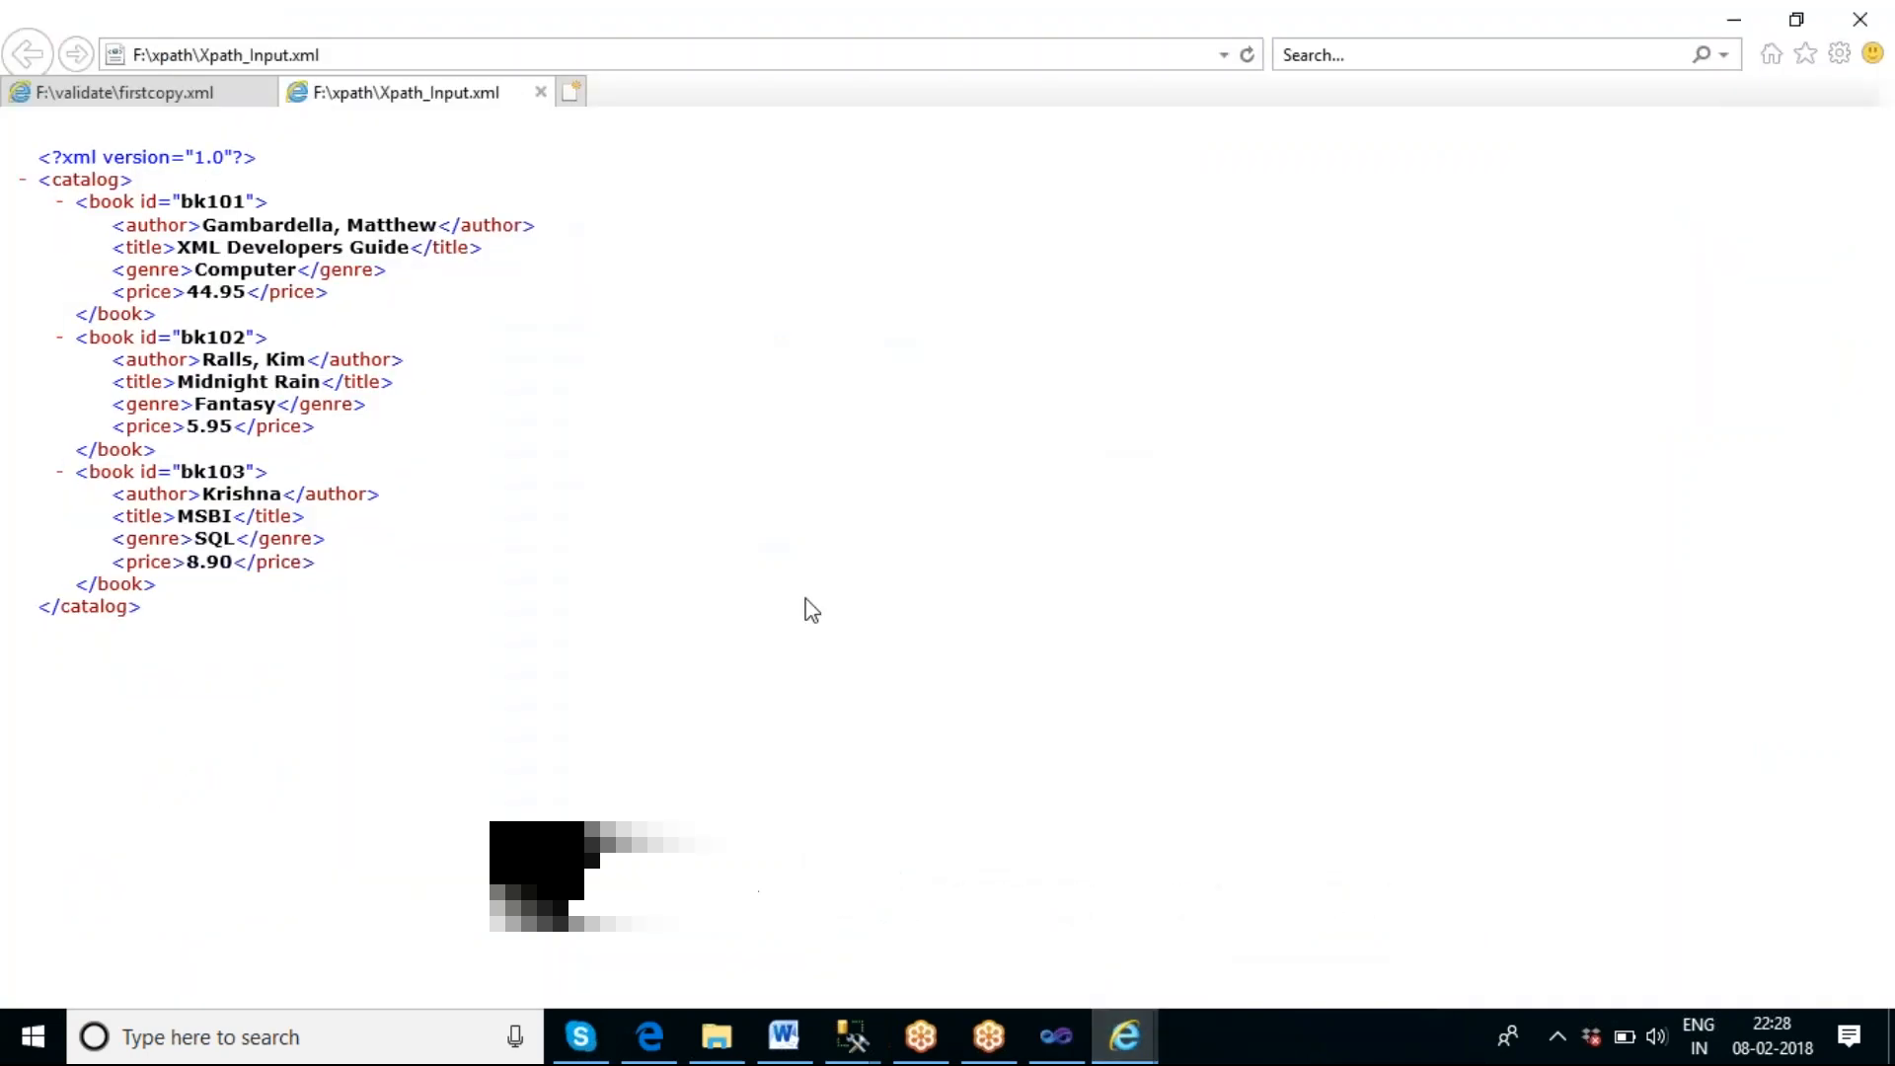
click(1007, 973)
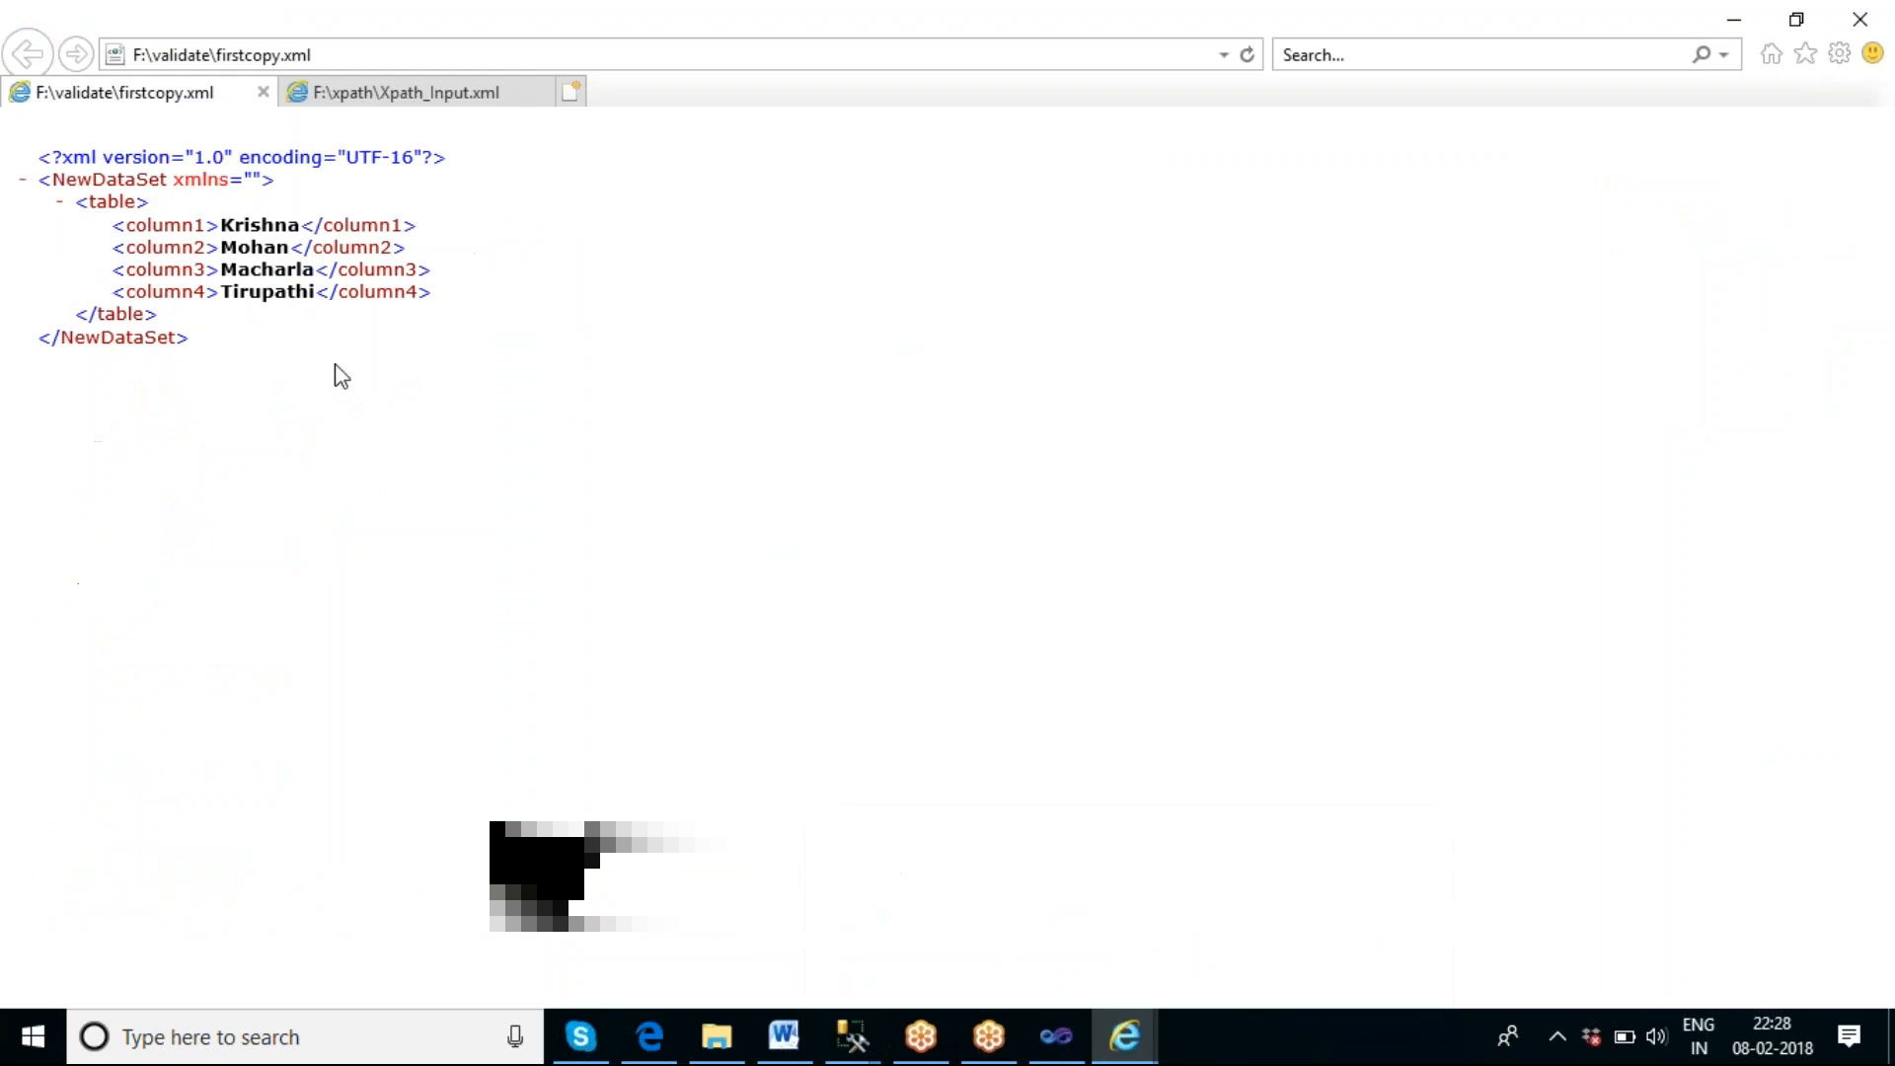
mouse_move(1142, 1037)
click(1218, 878)
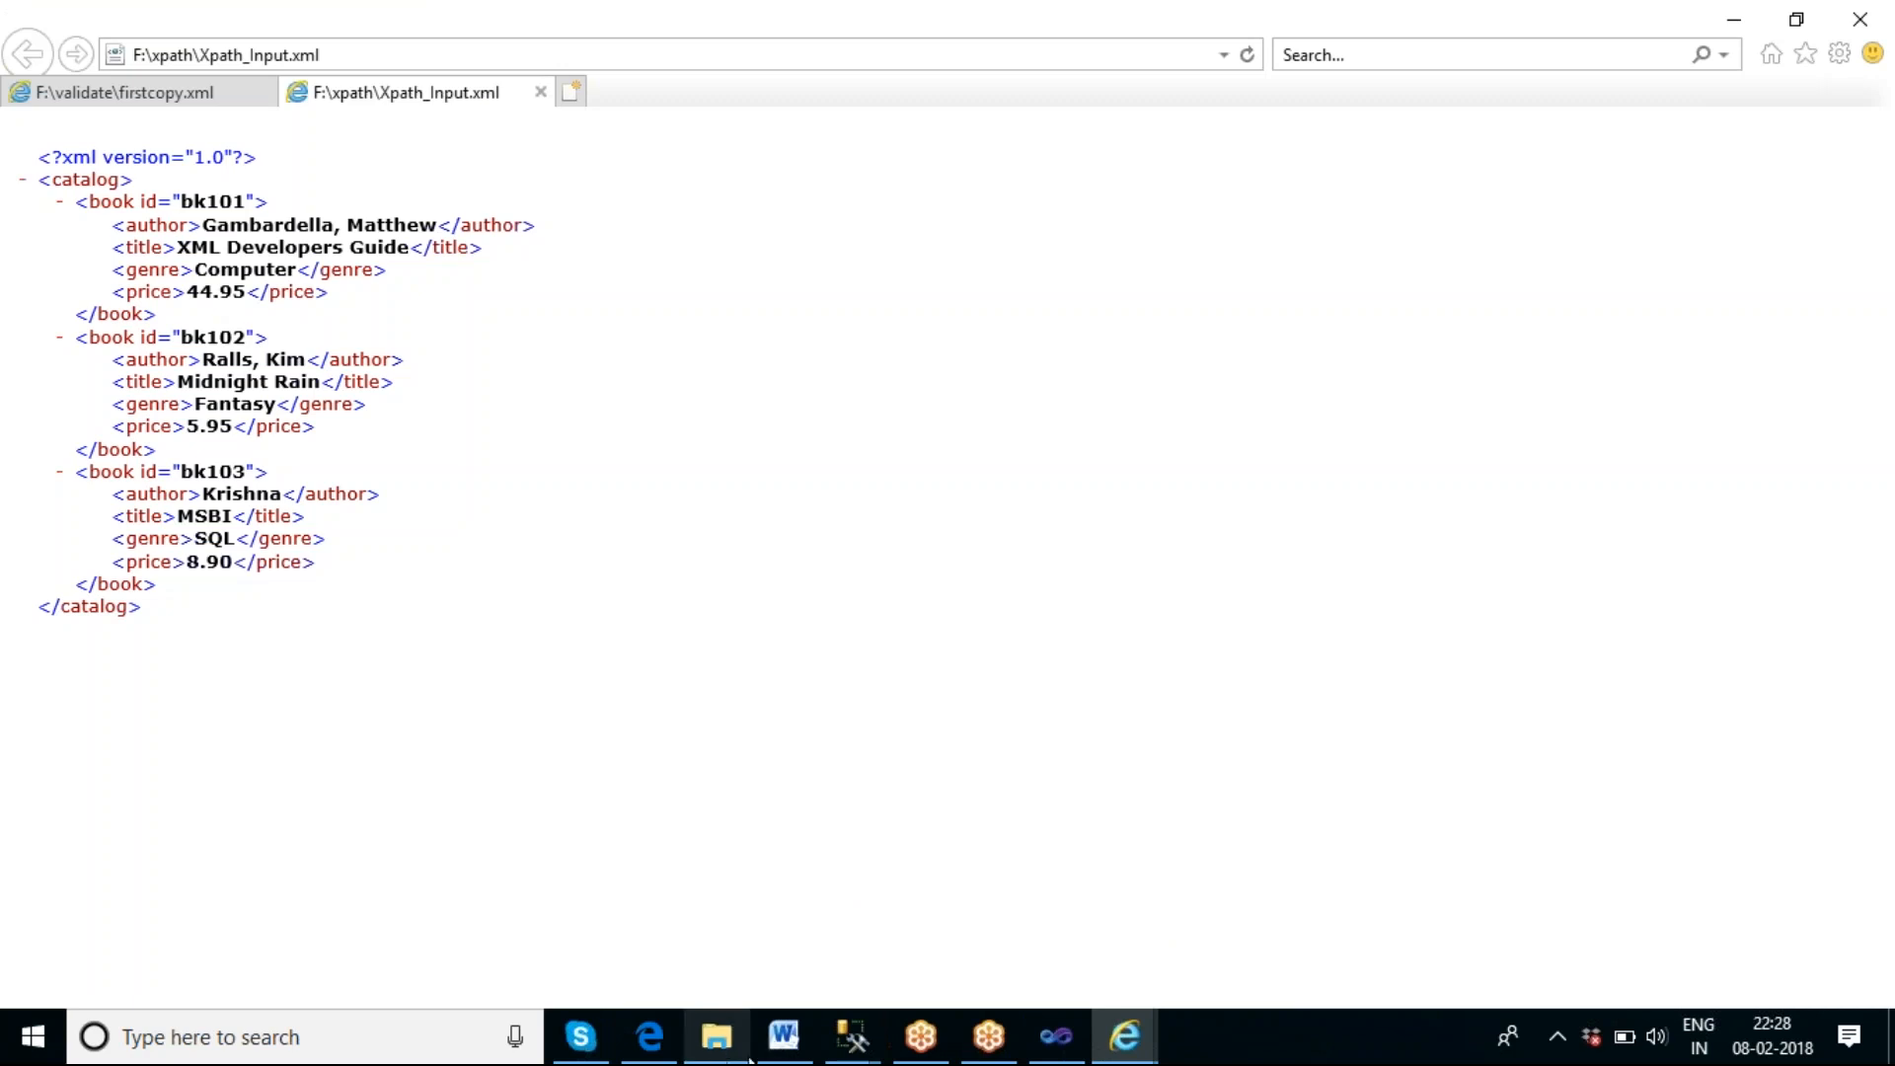
click(1057, 1037)
key(F5)
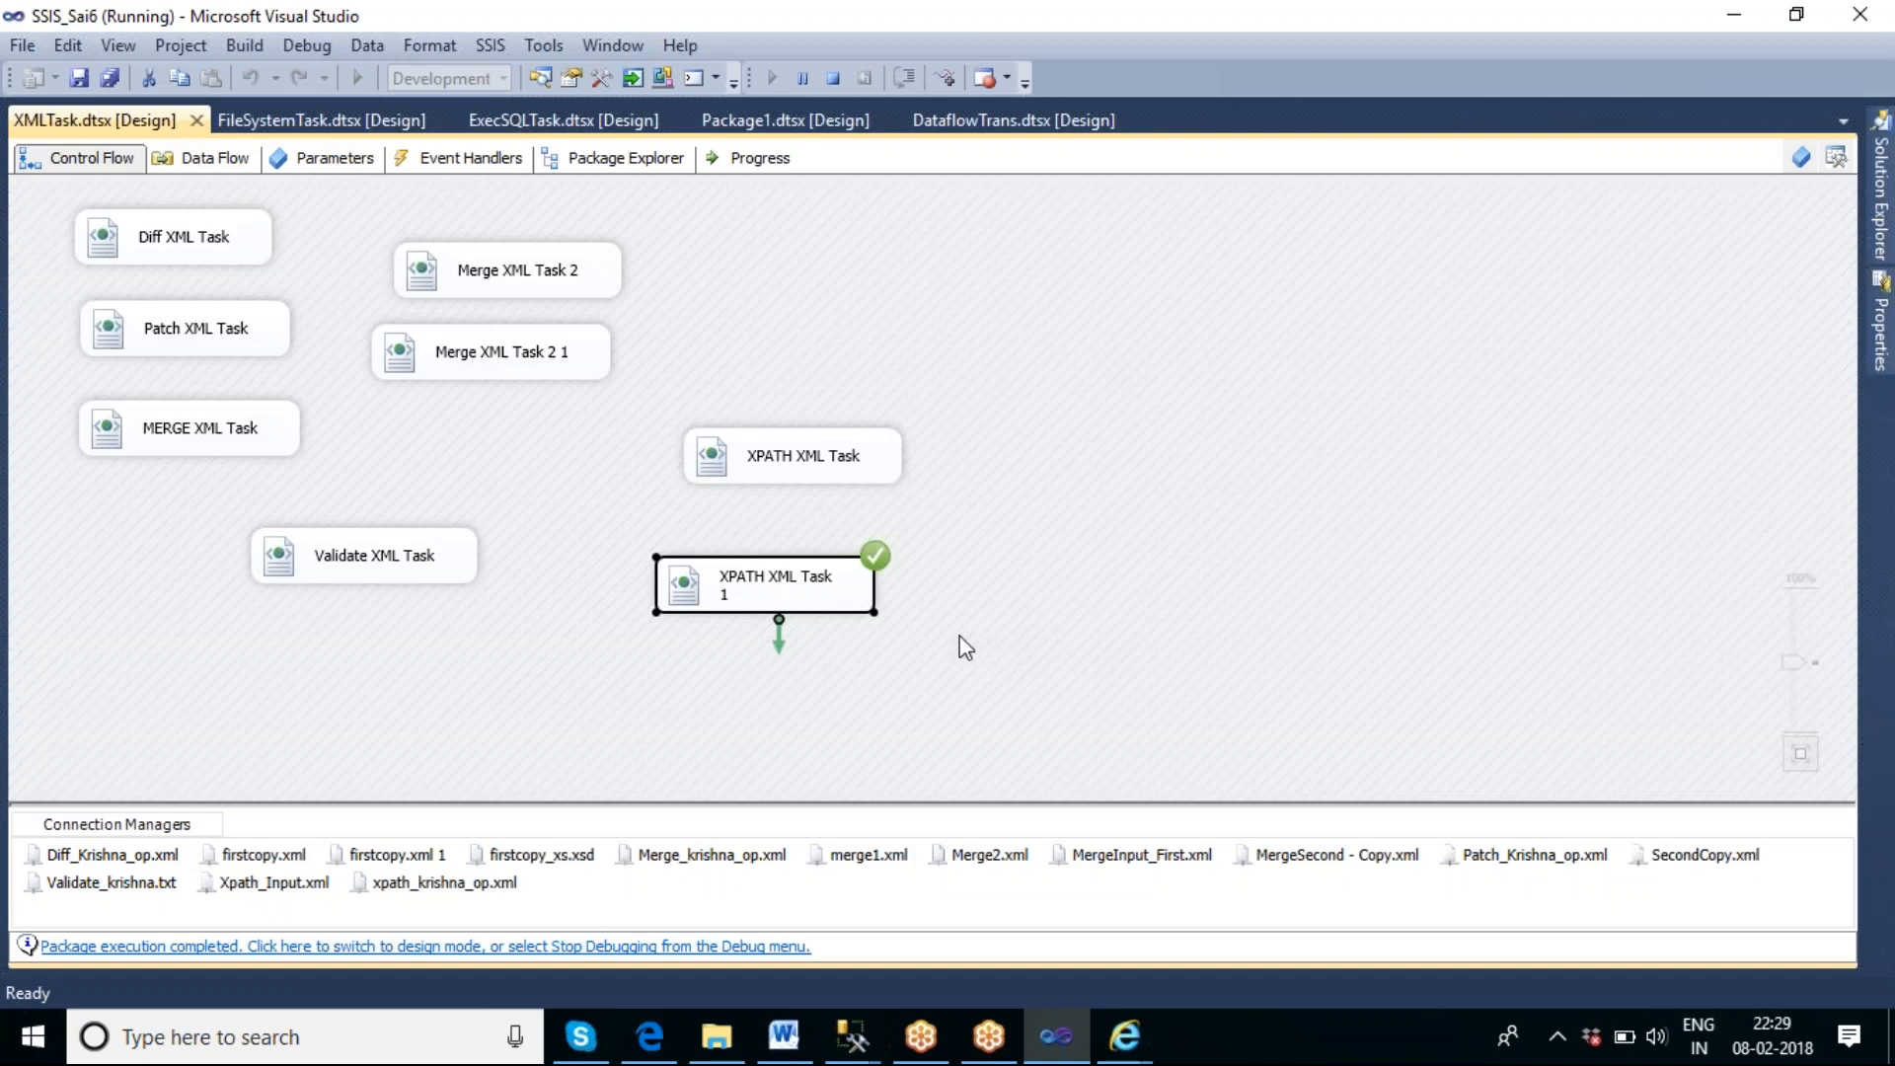
Open the regenerated xpath_krishna_op.xml from the F:\xpath folder in the browser, then close its tab and minimize the browser.
click(716, 1036)
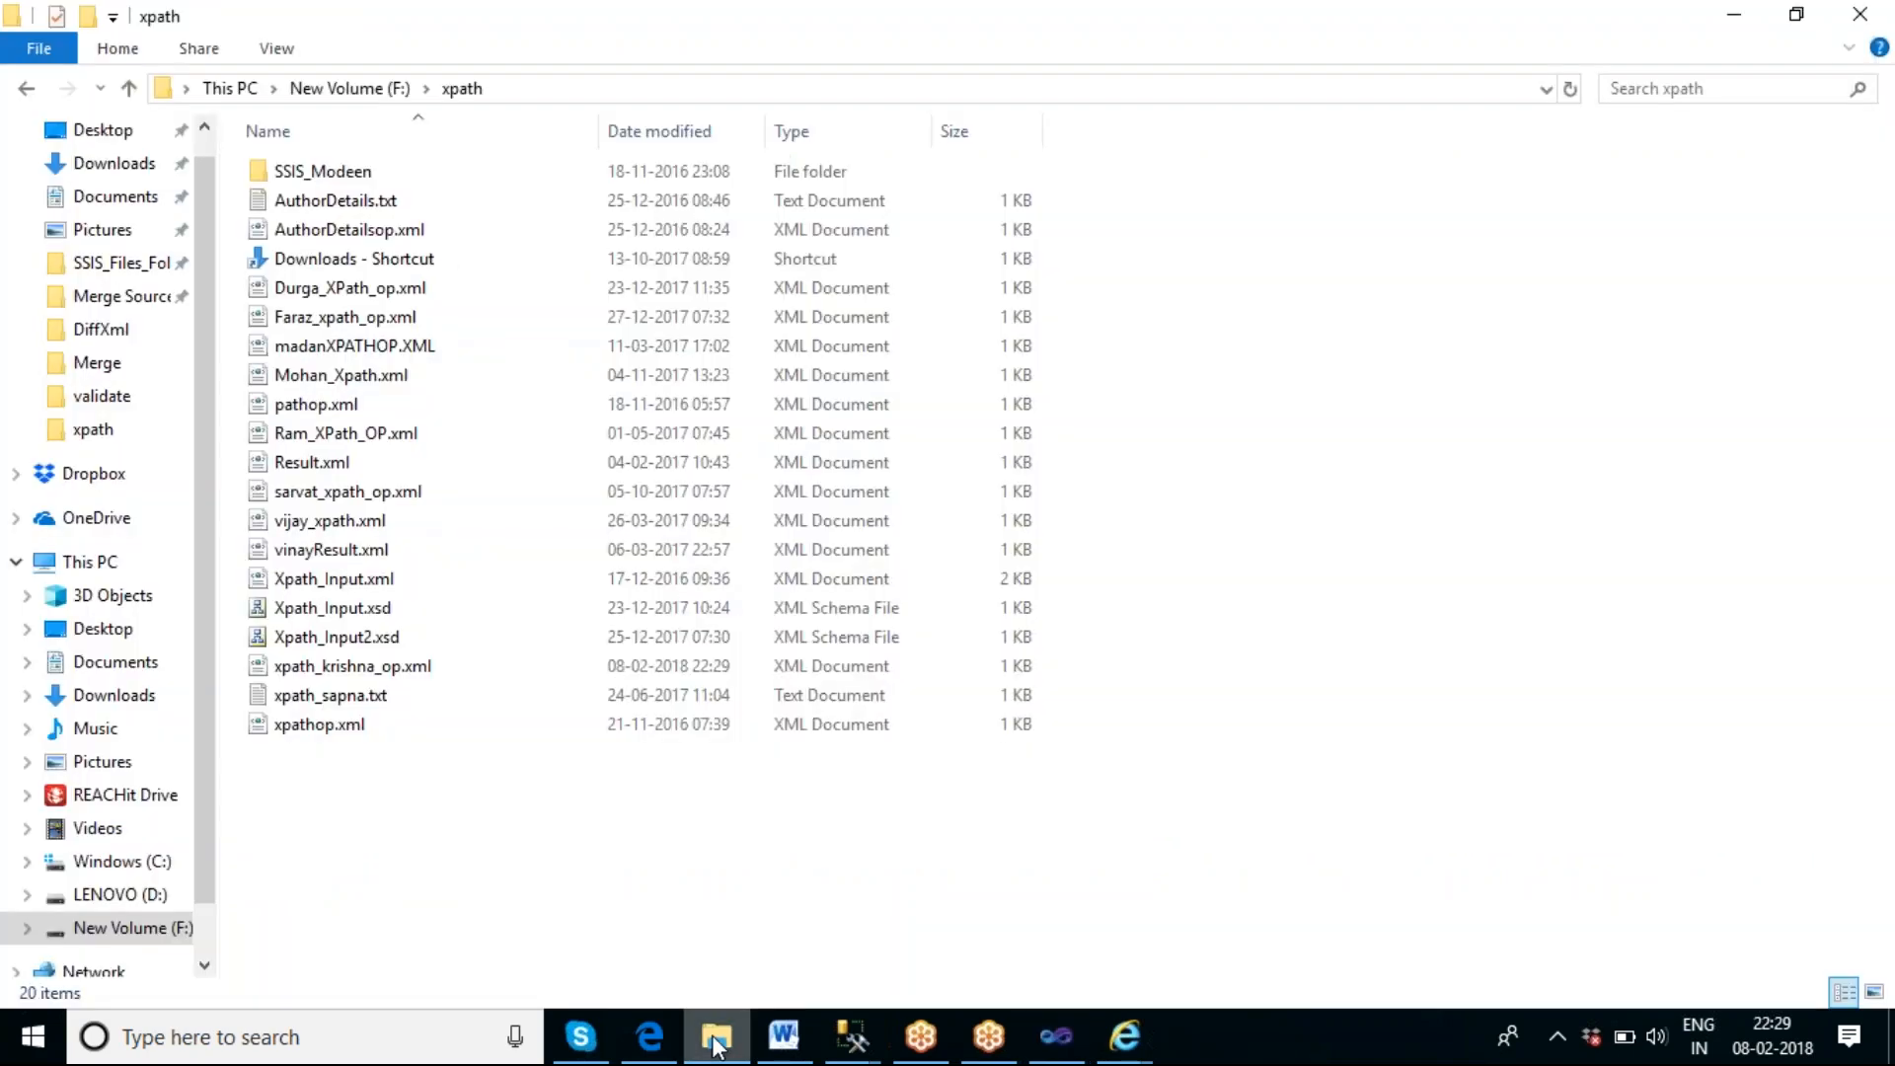
double_click(386, 676)
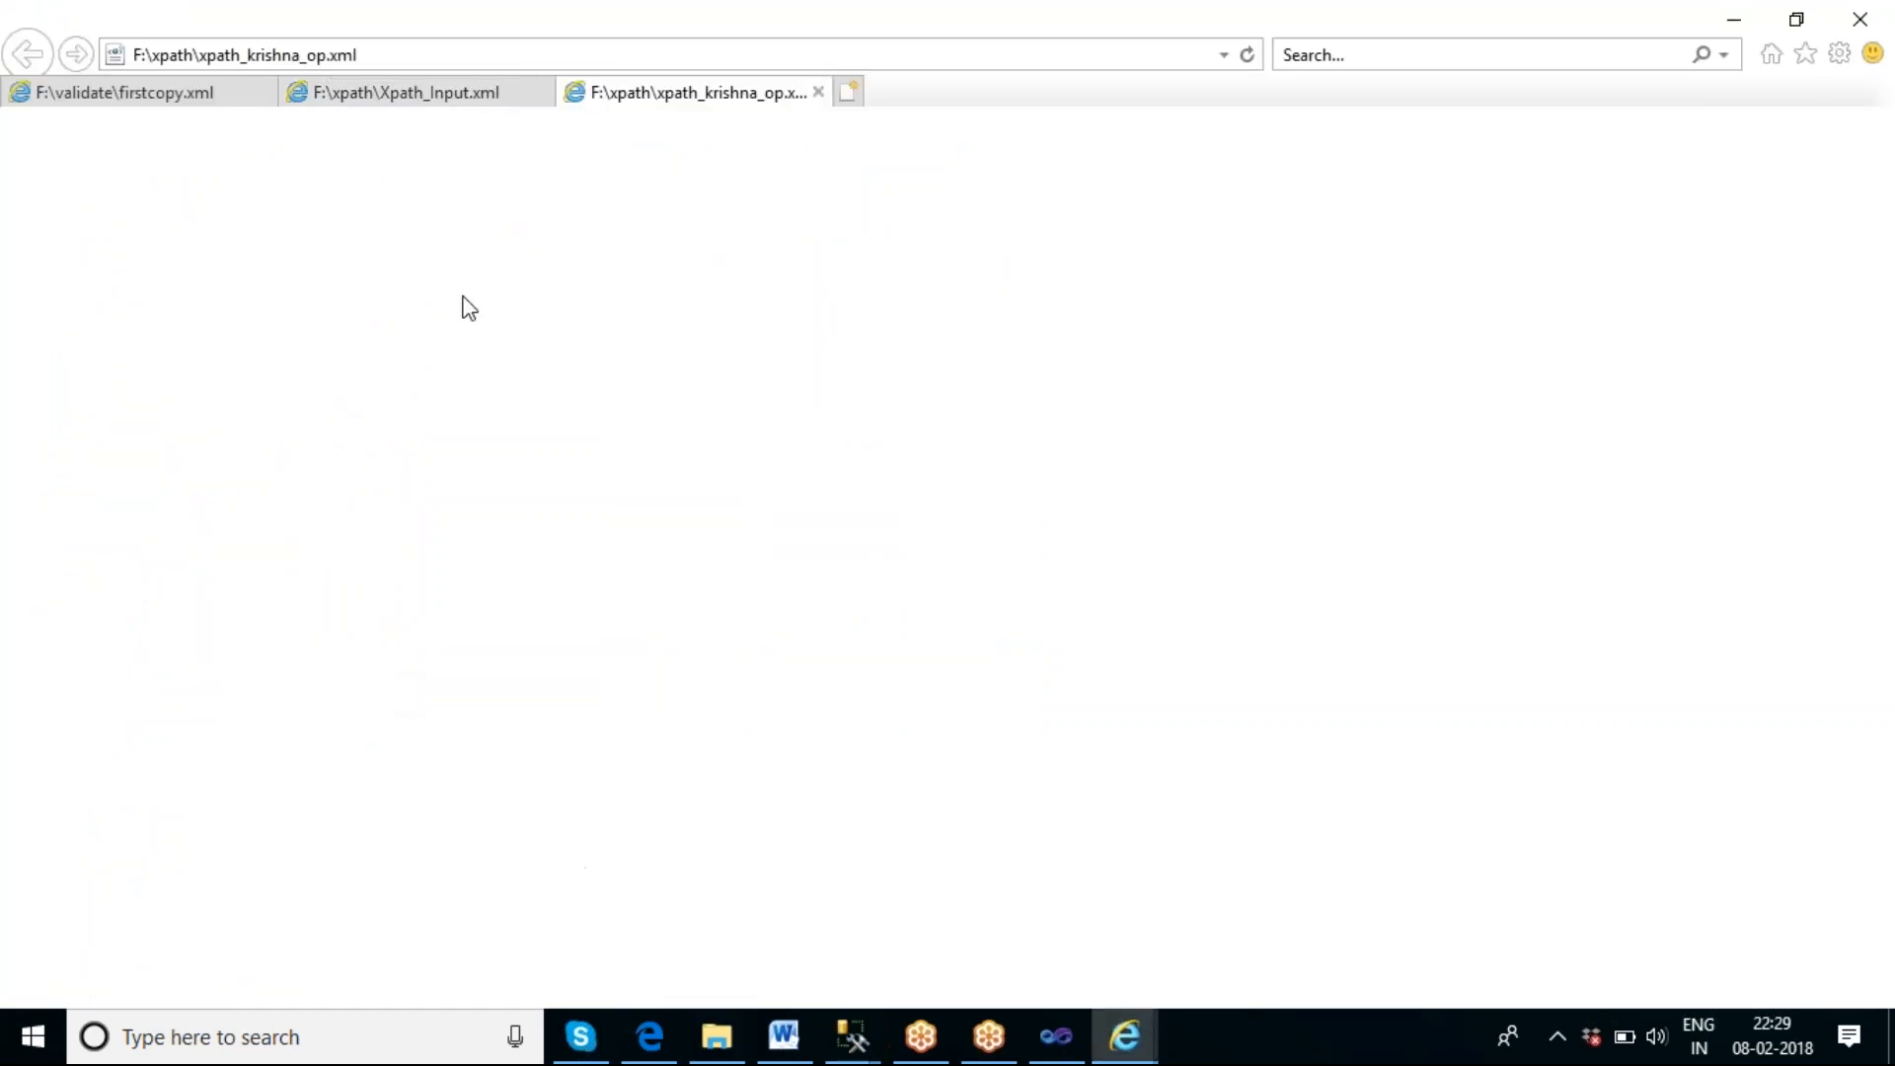
click(818, 92)
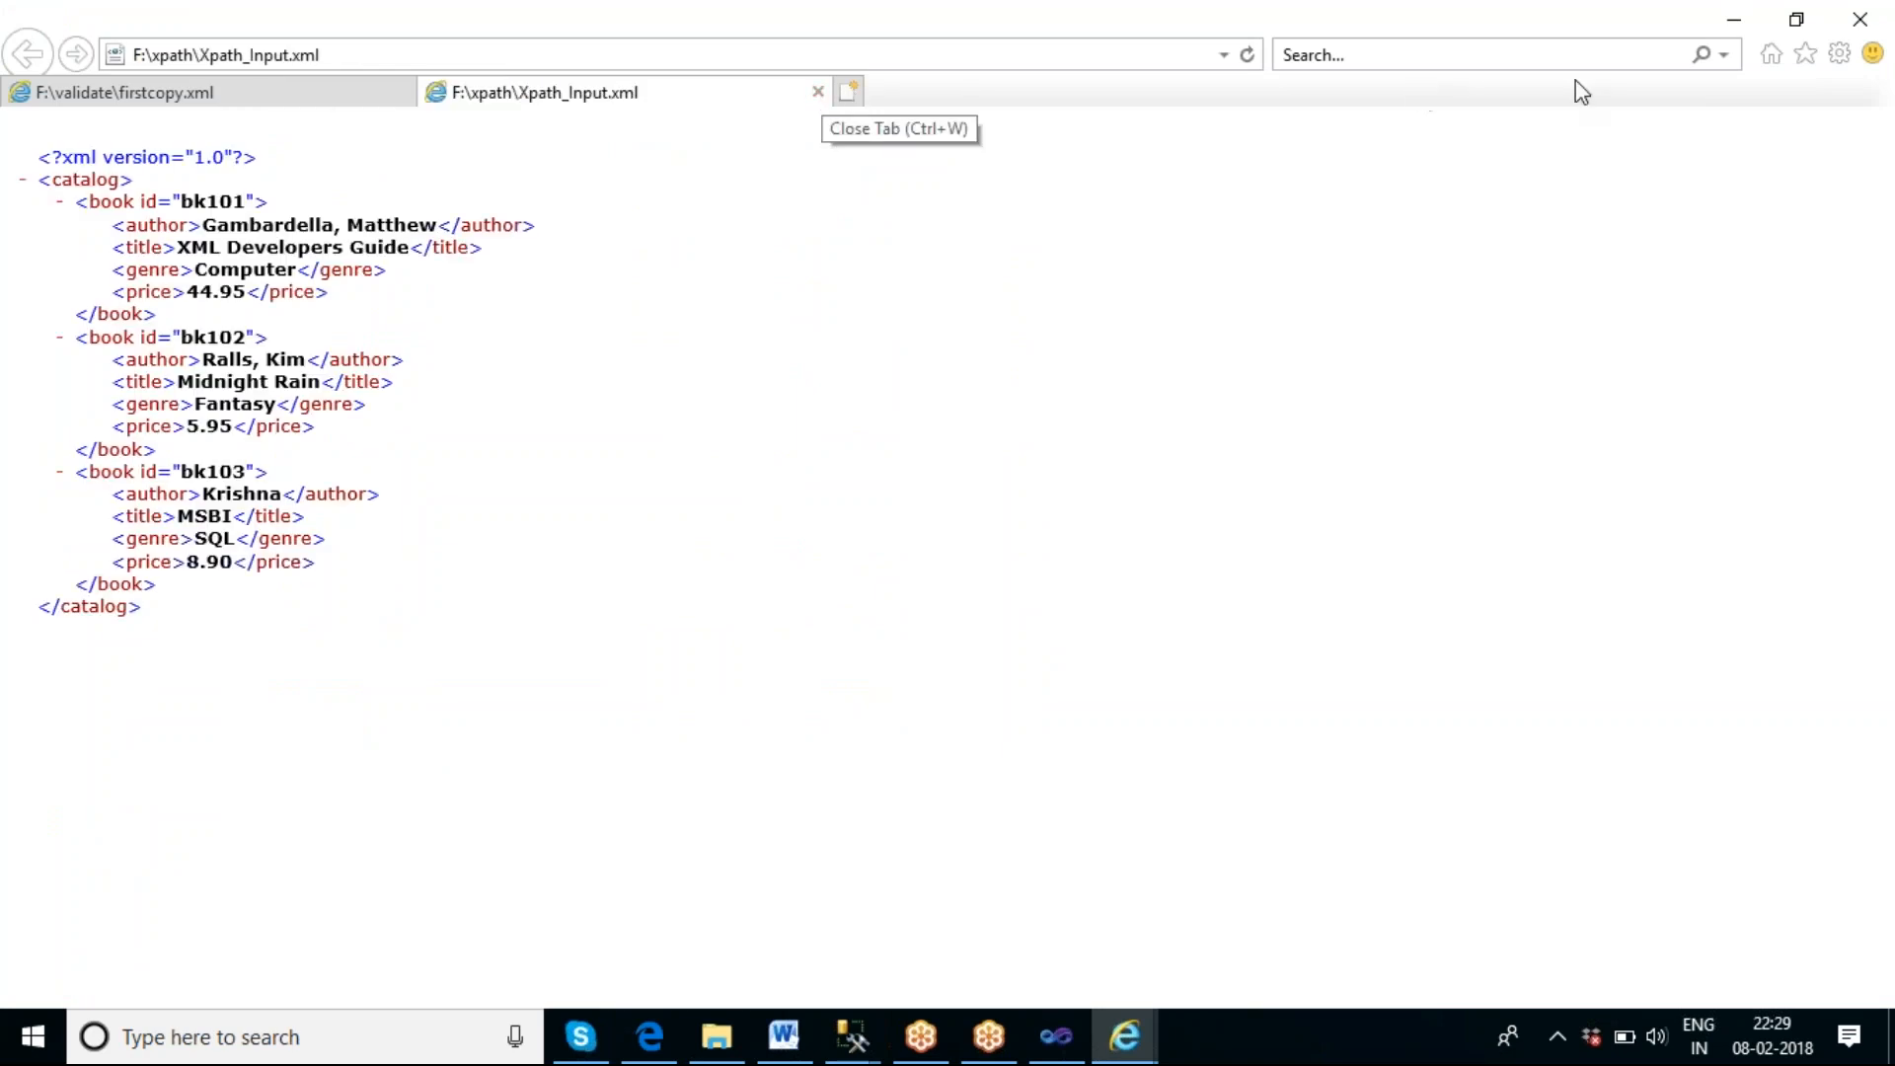
click(1733, 19)
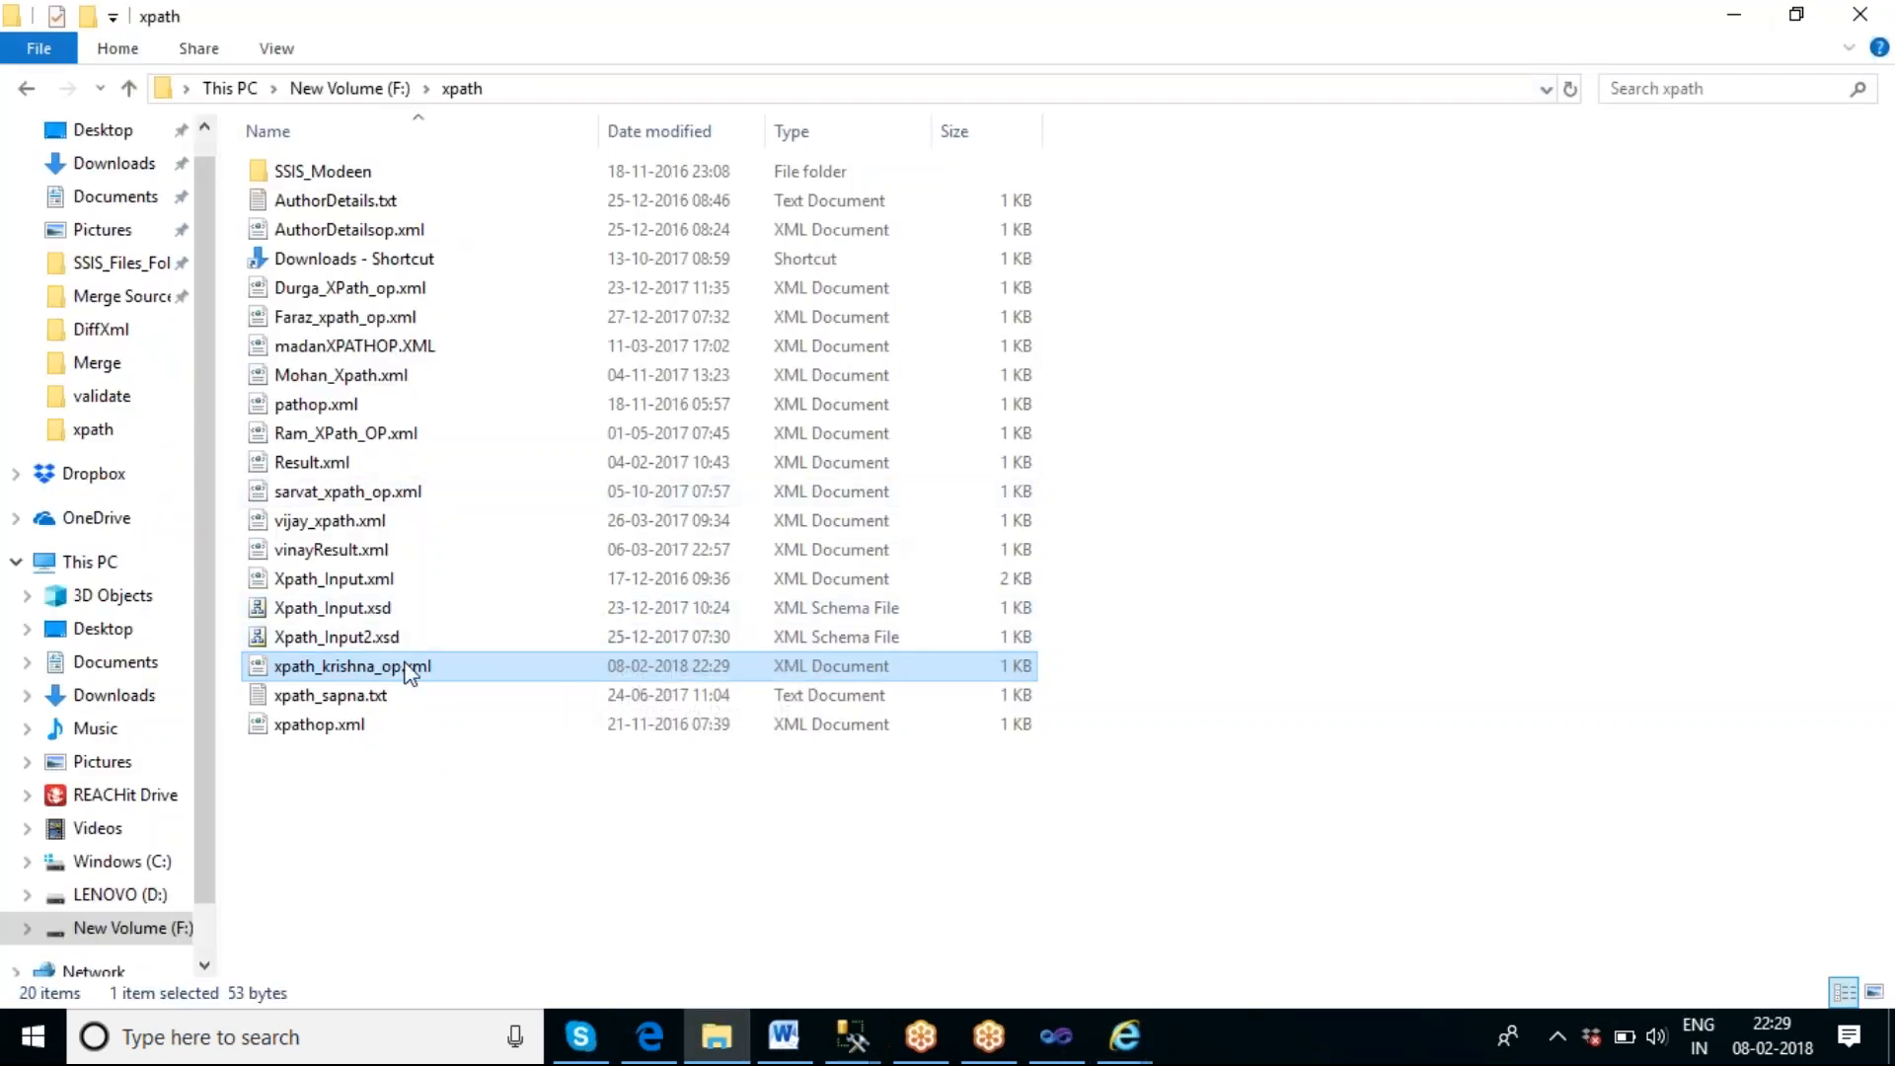
Open xpath_krishna_op.xml in Notepad, compare it with Xpath_Input.xml in Internet Explorer, then close Notepad and minimize the browser.
right_click(398, 674)
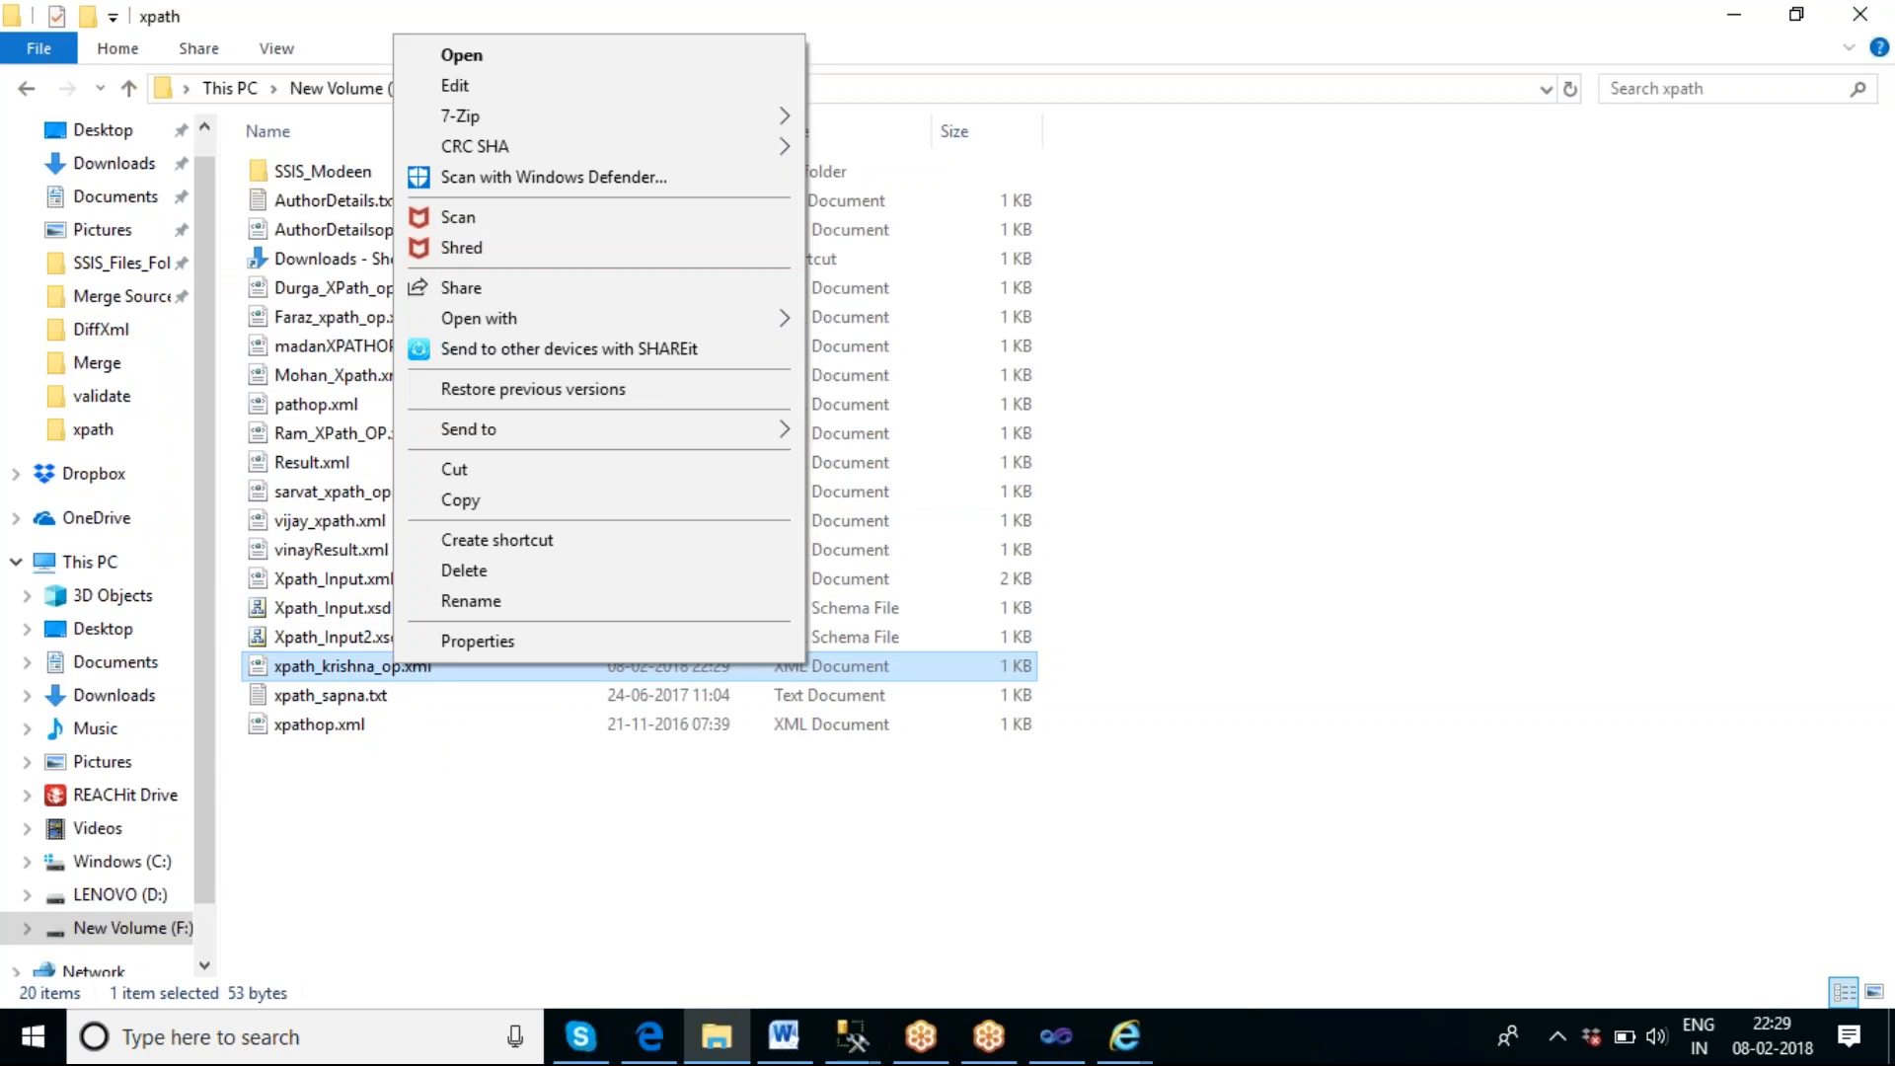
mouse_move(635, 317)
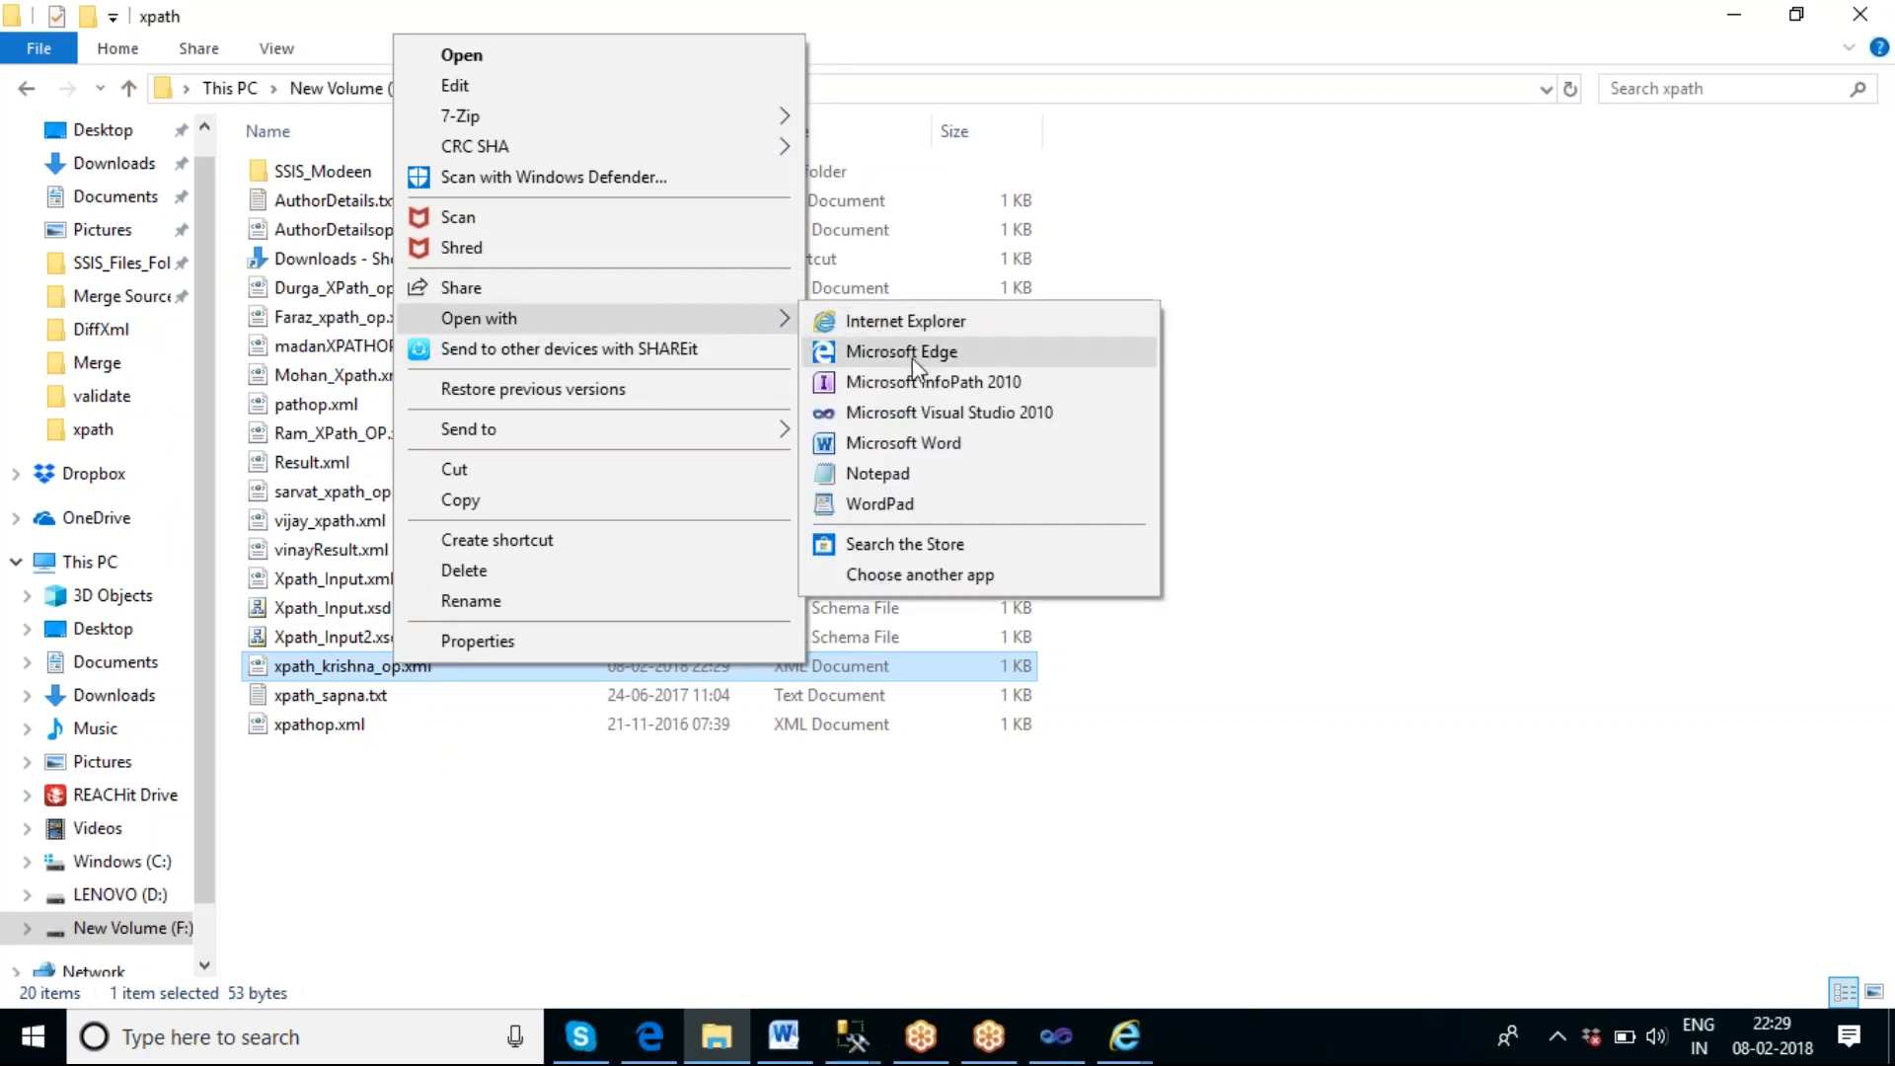
click(896, 474)
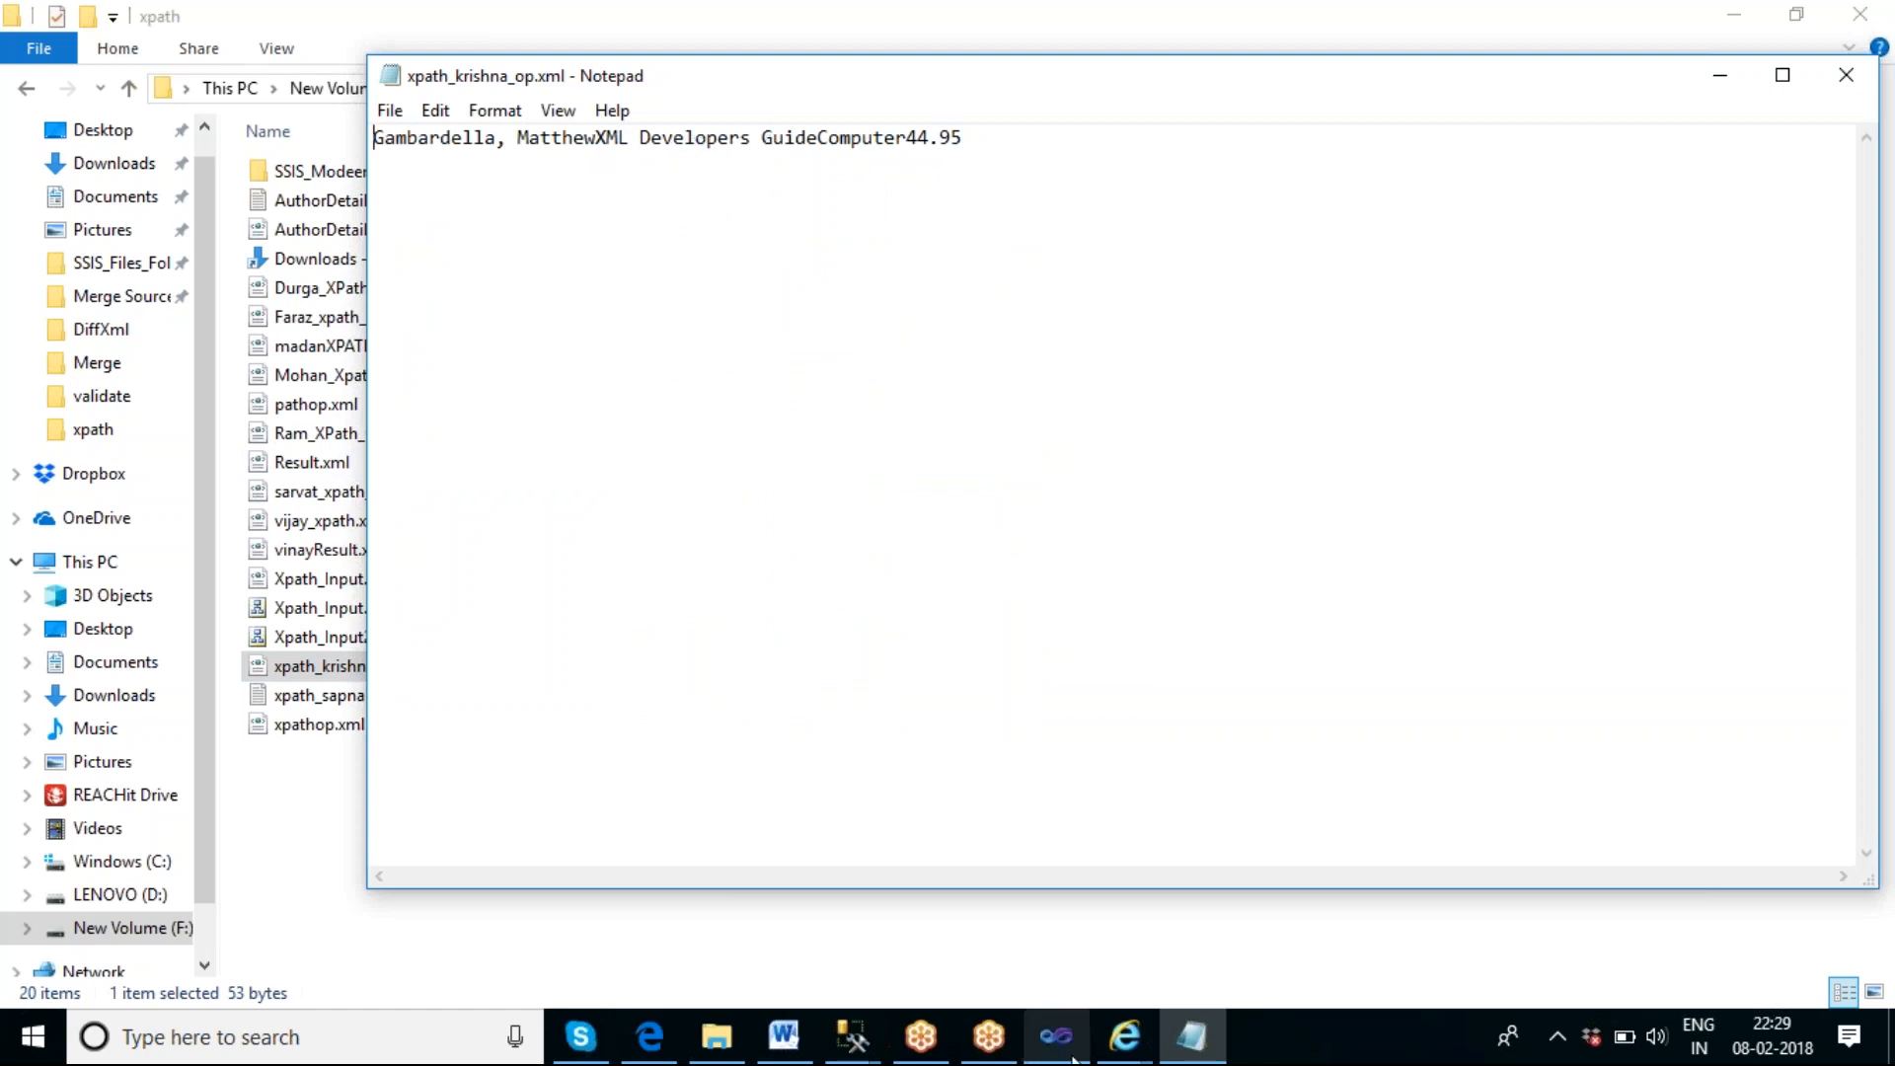
click(1124, 1037)
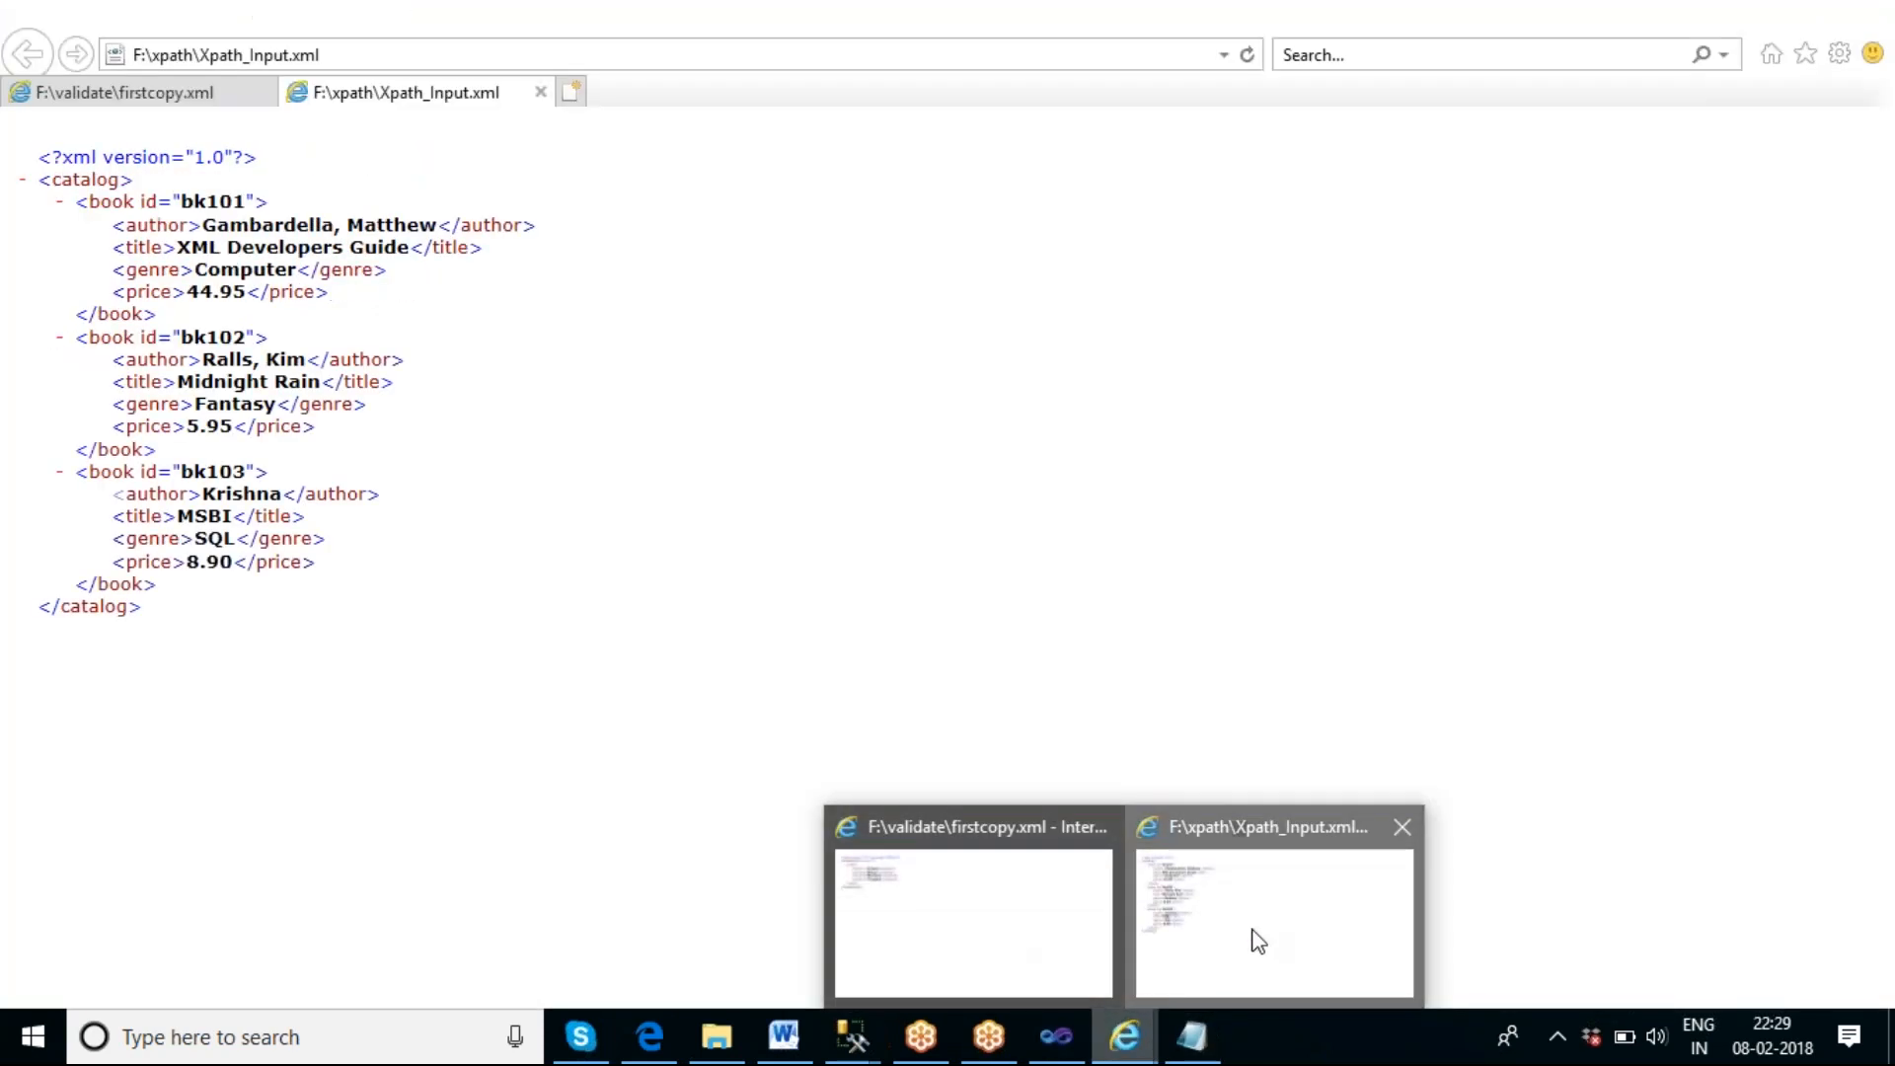
click(1257, 940)
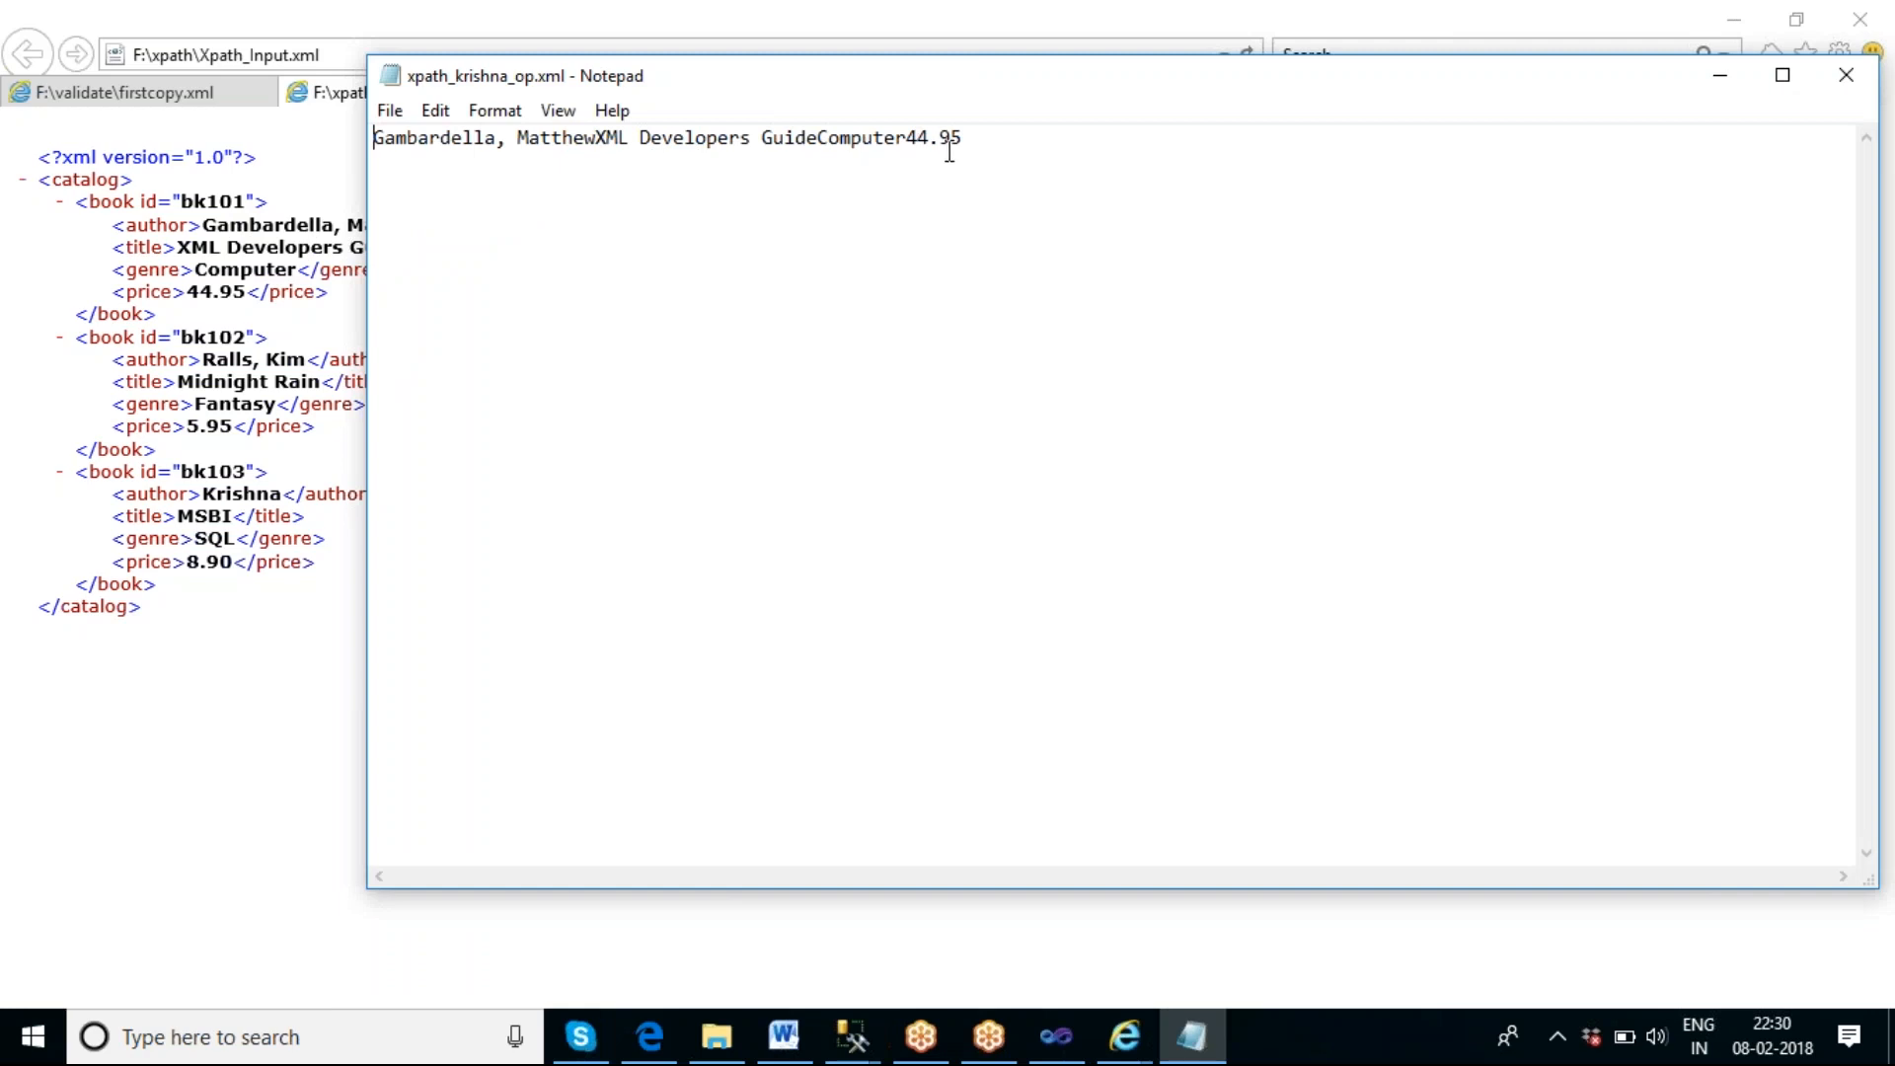
click(1846, 76)
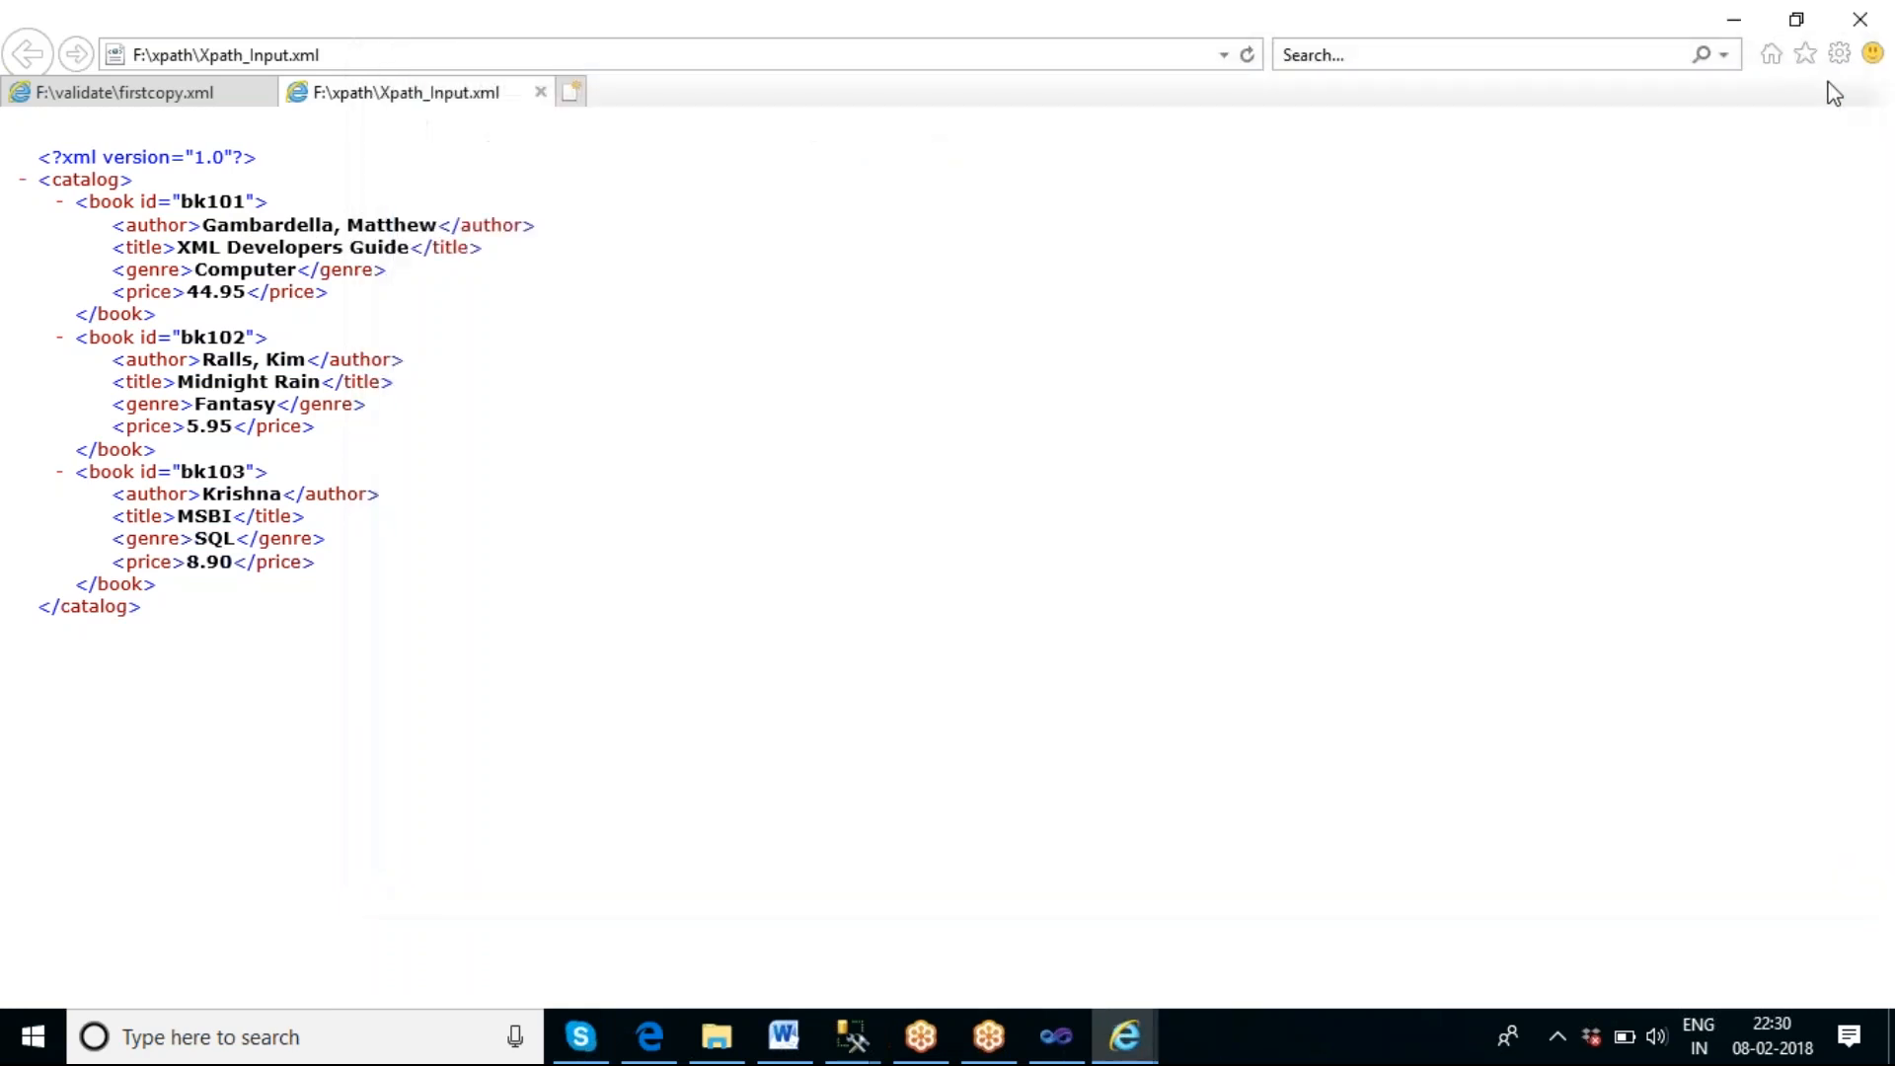
click(1737, 22)
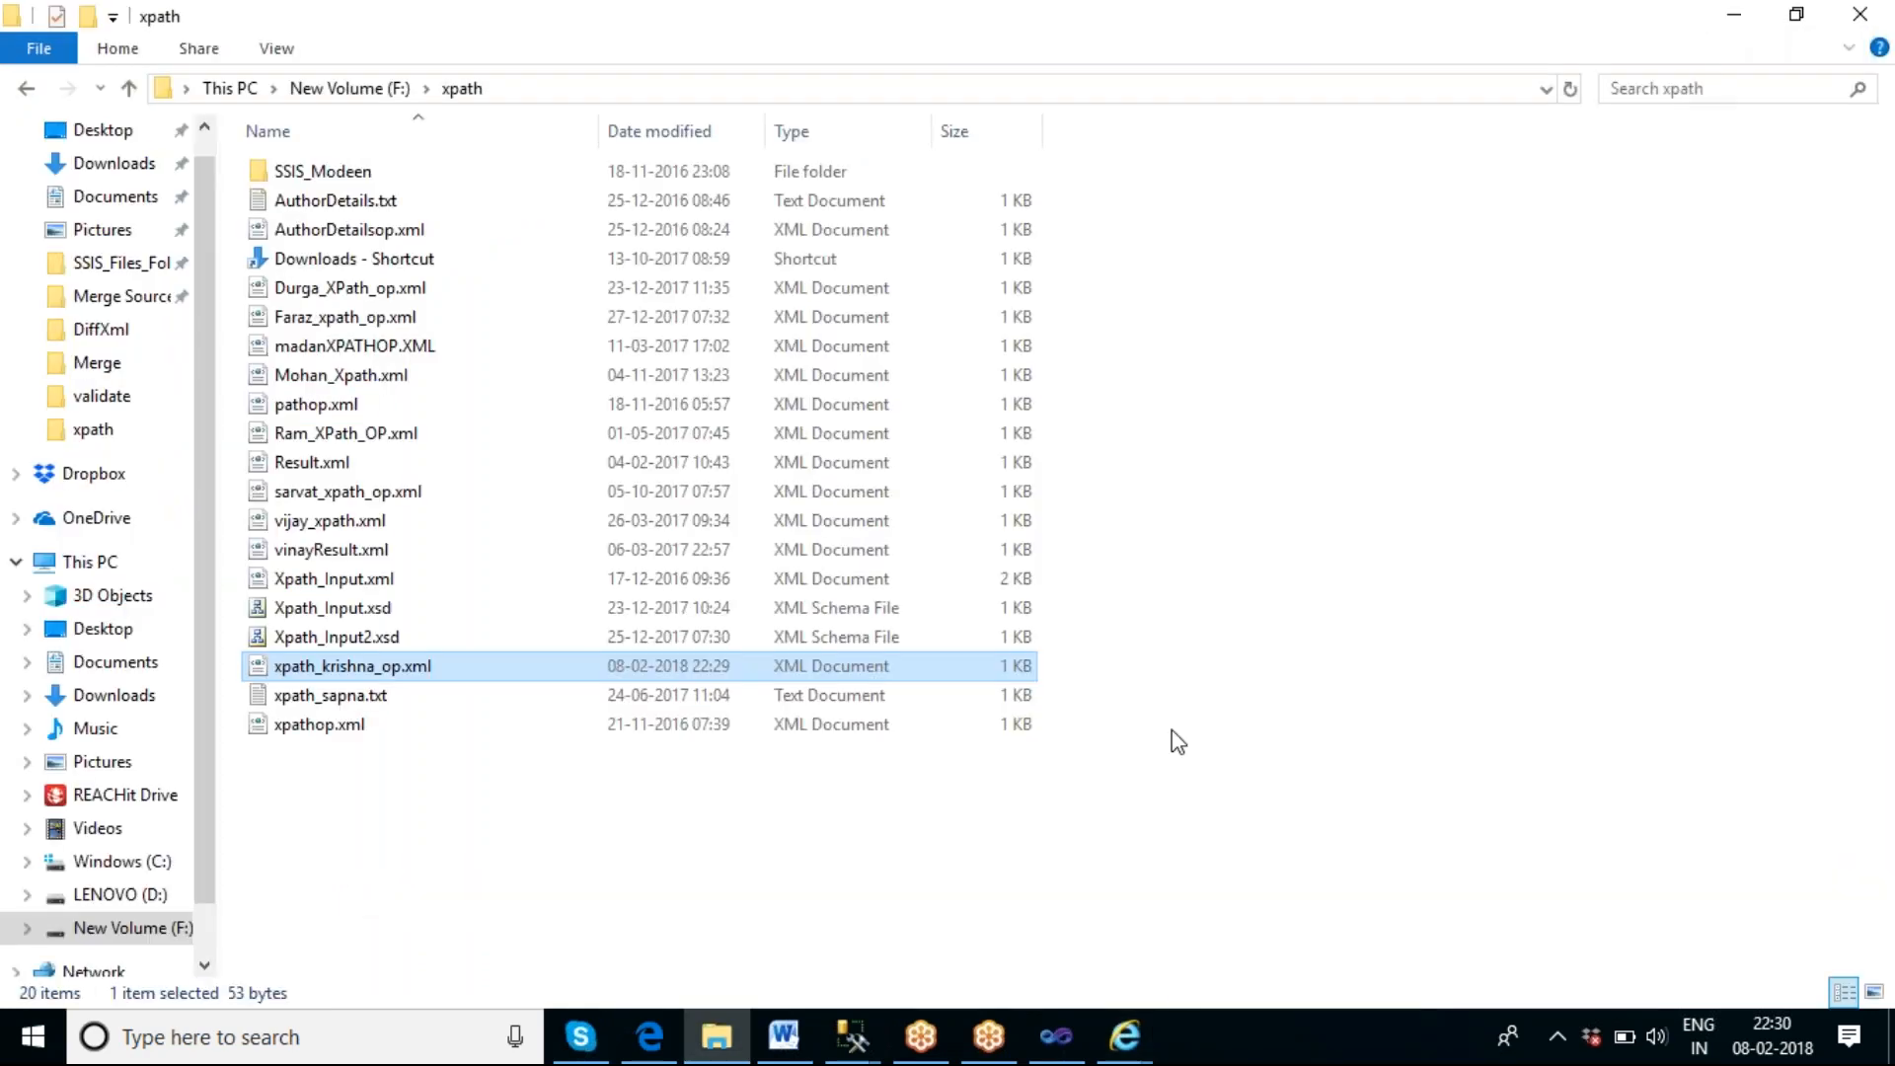
Return to Visual Studio, stop debugging, and set XPathOperation to Evaluation in XPATH XML Task 1.
click(1055, 1036)
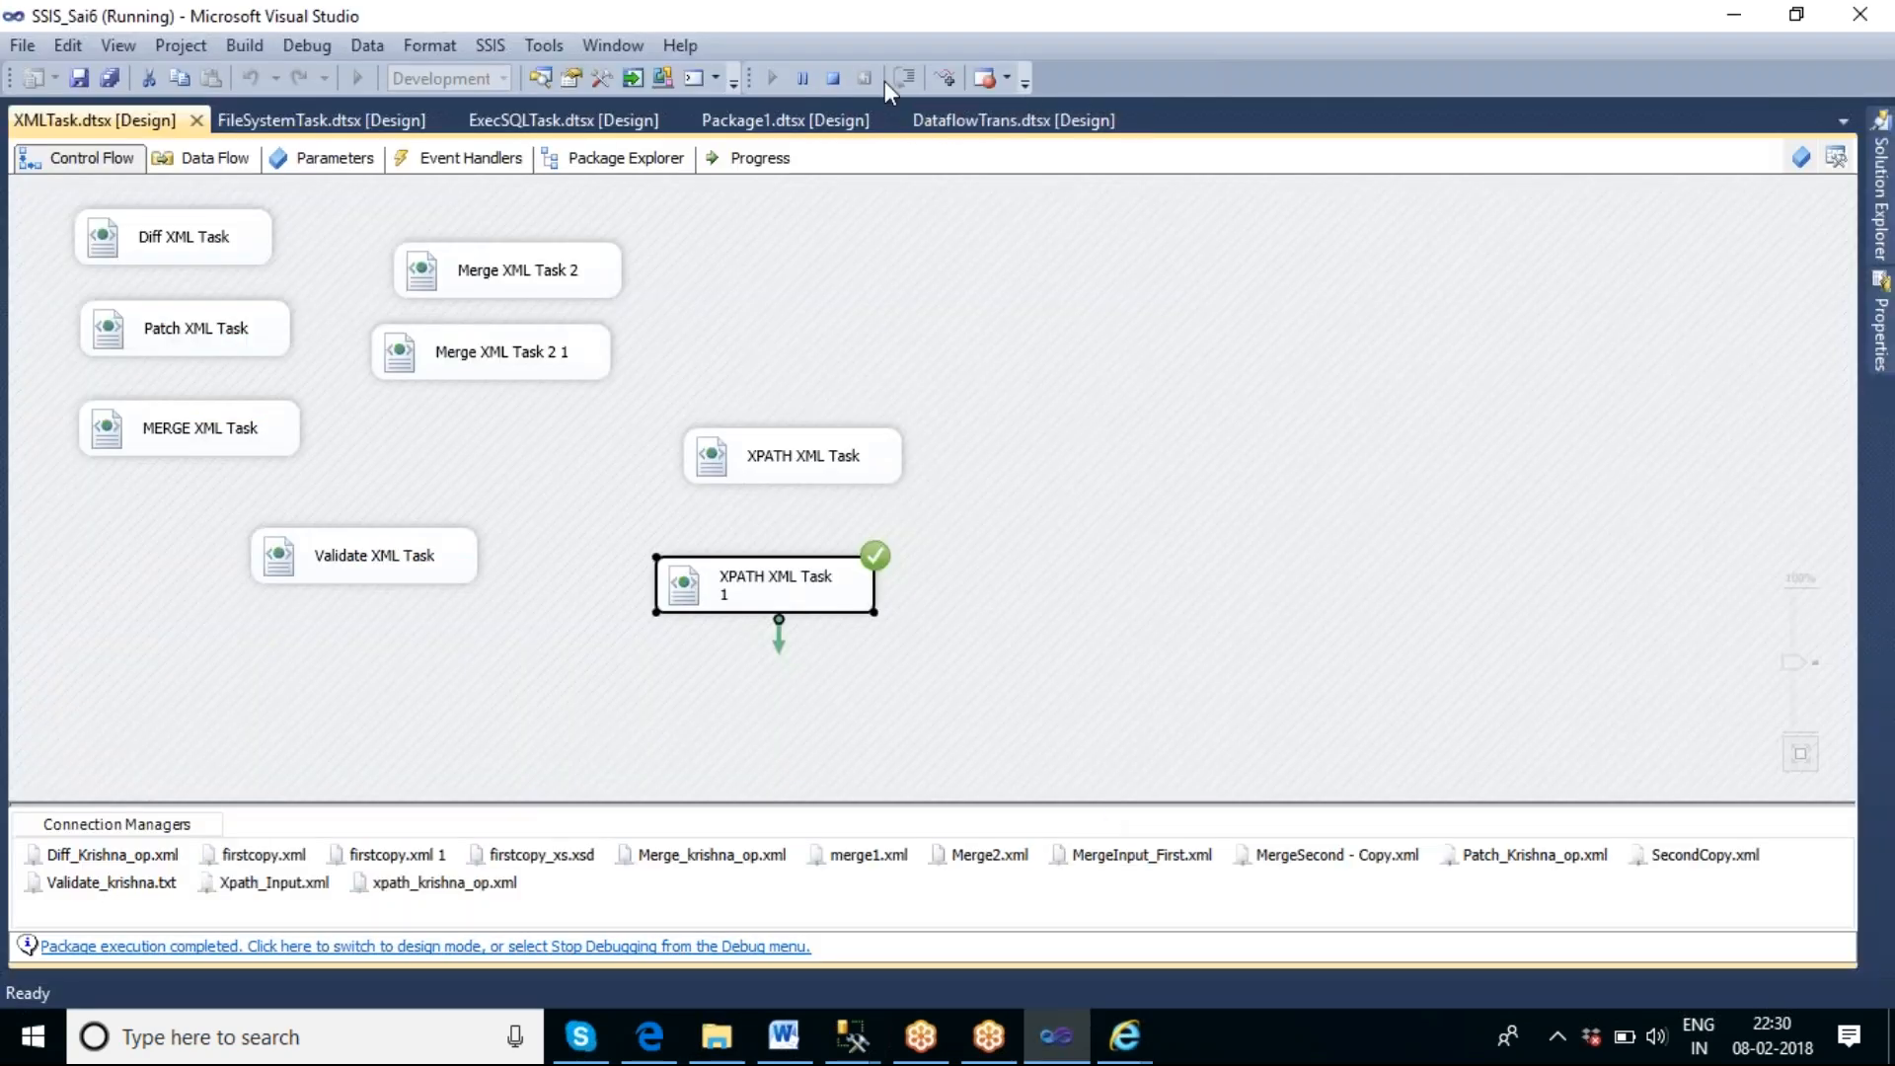
click(833, 78)
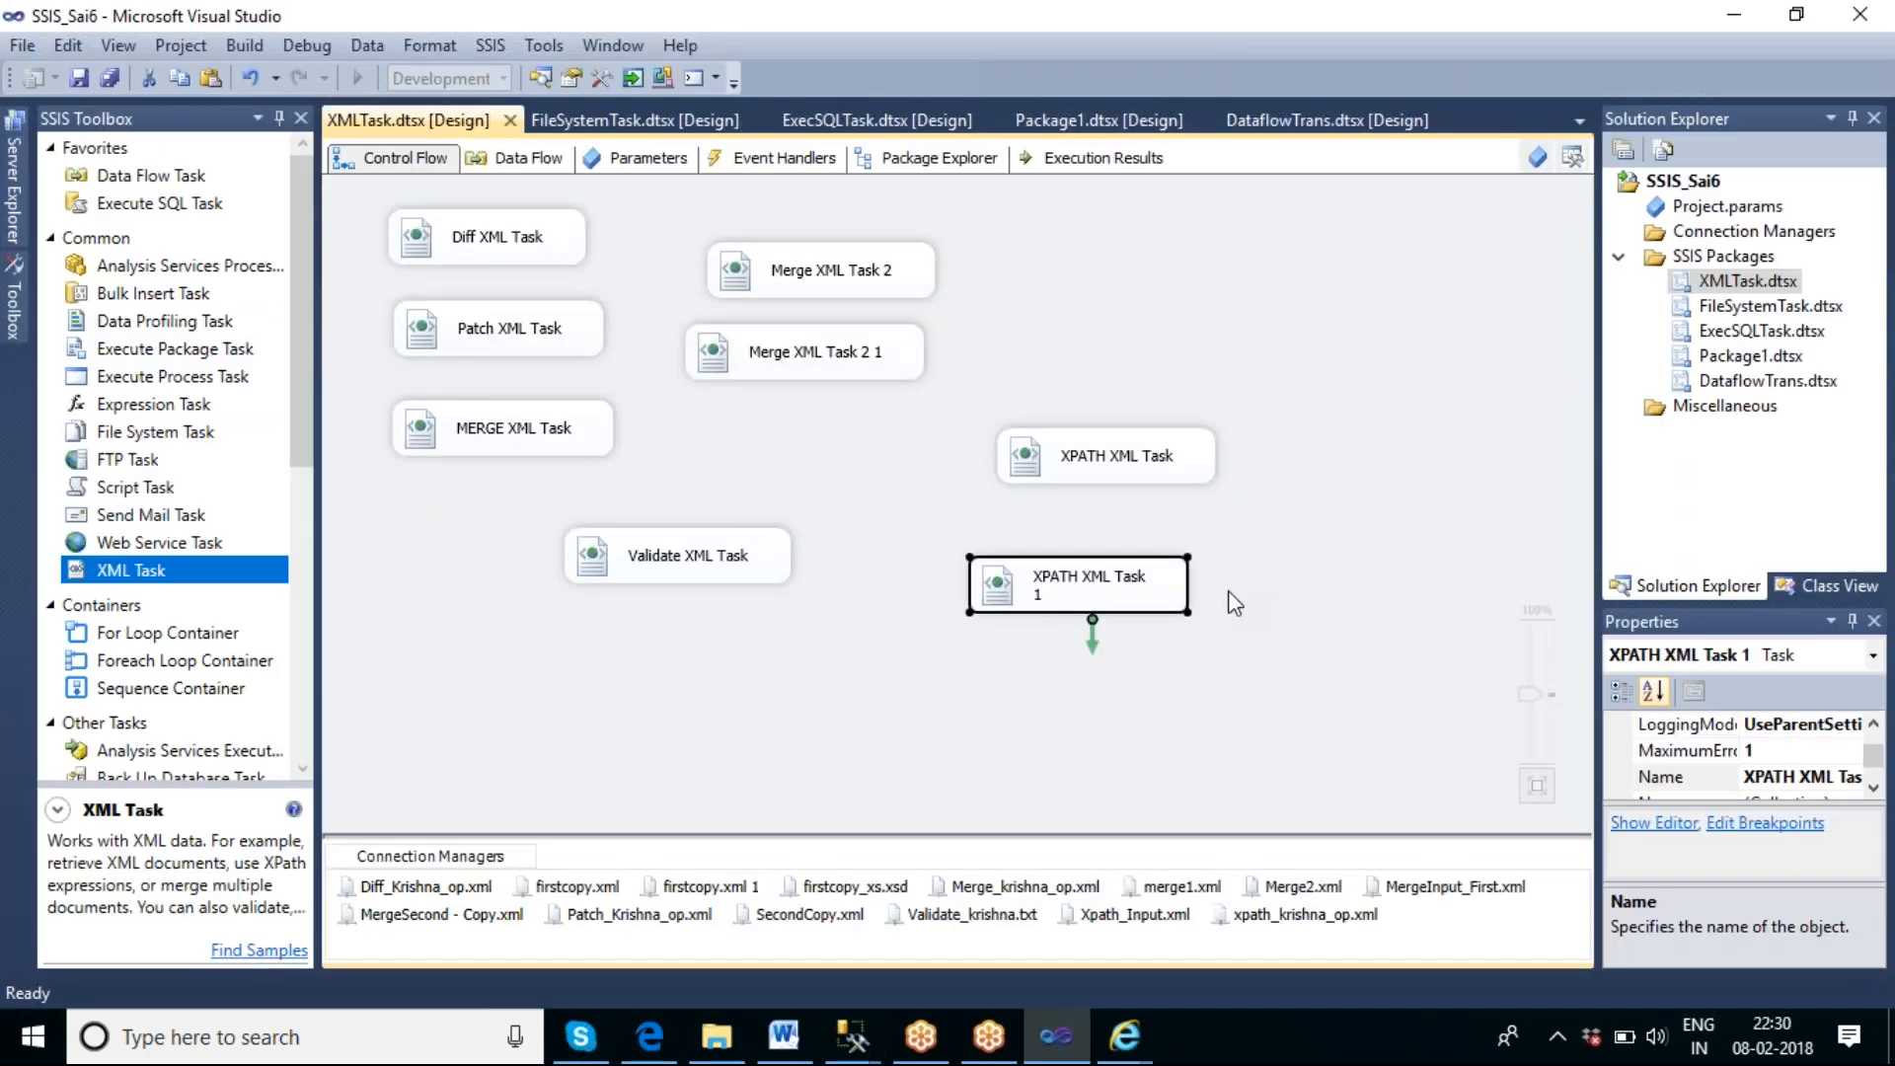
double_click(1155, 583)
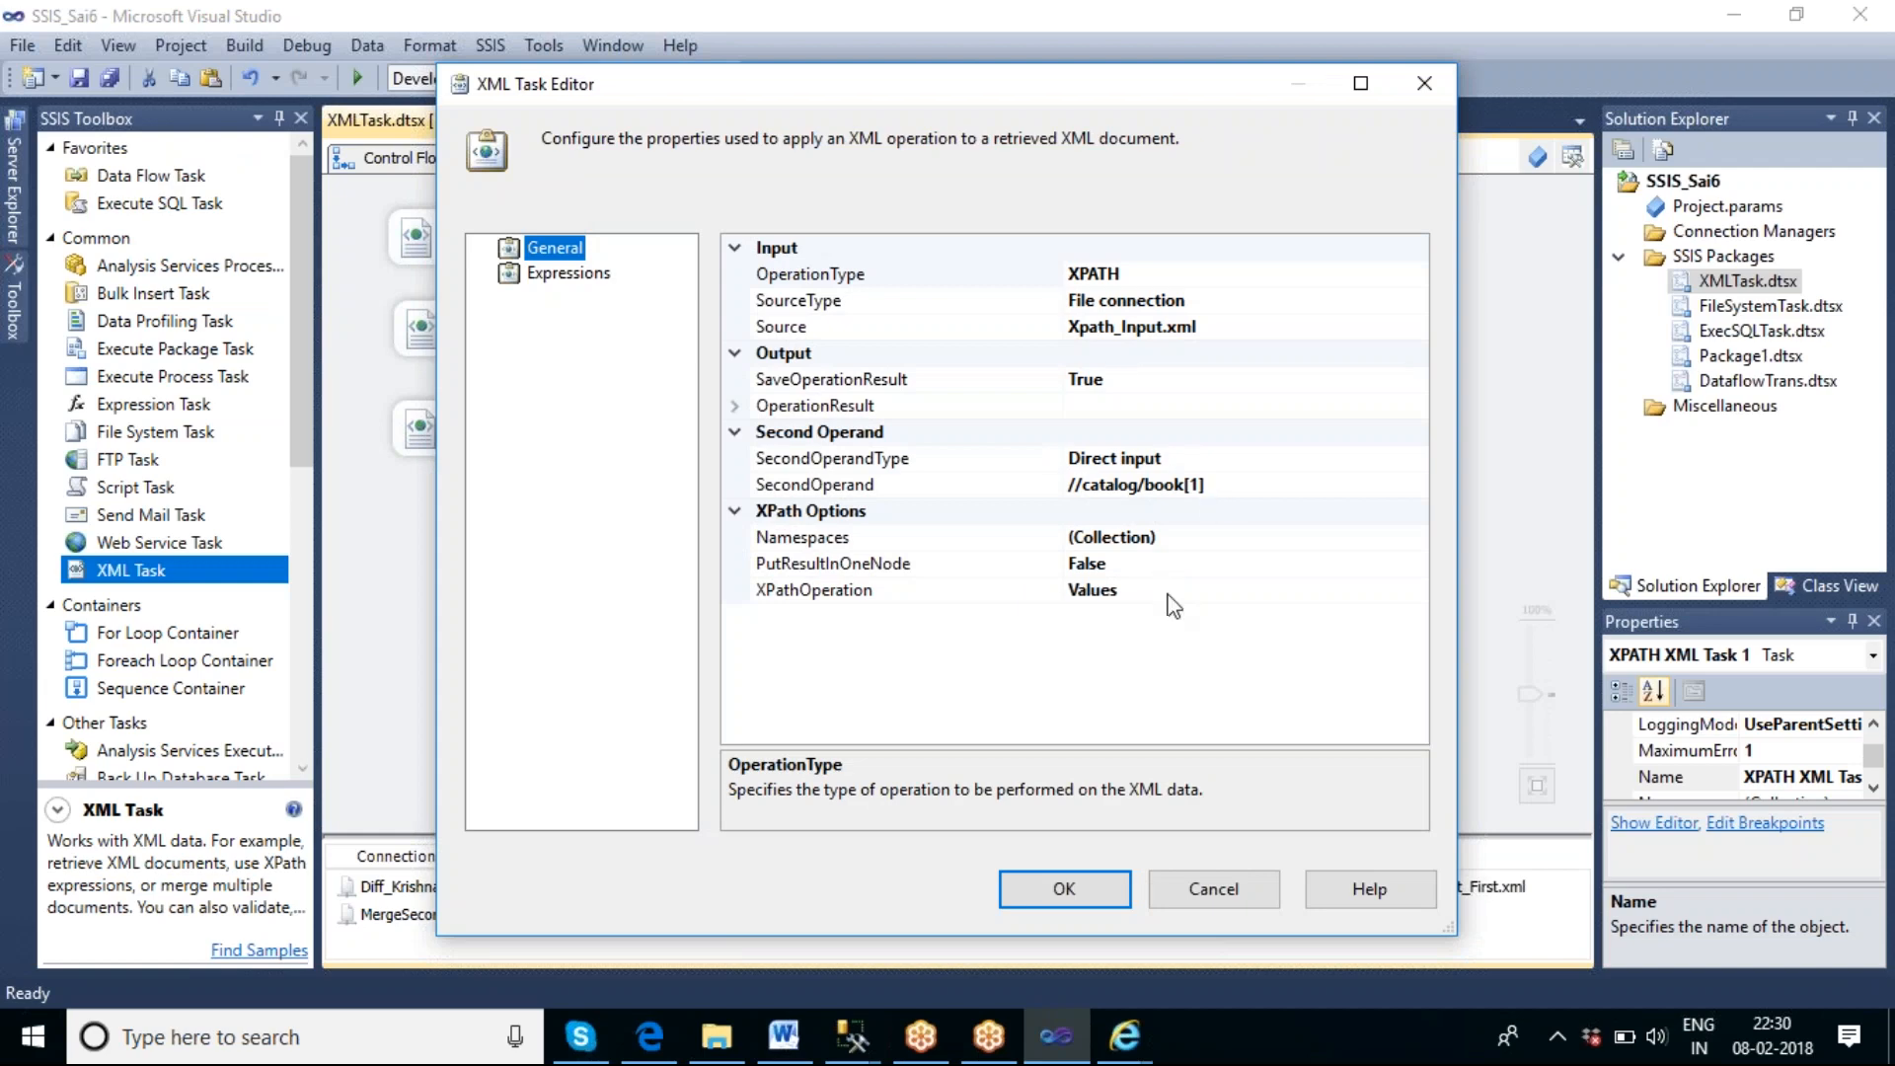
click(1150, 591)
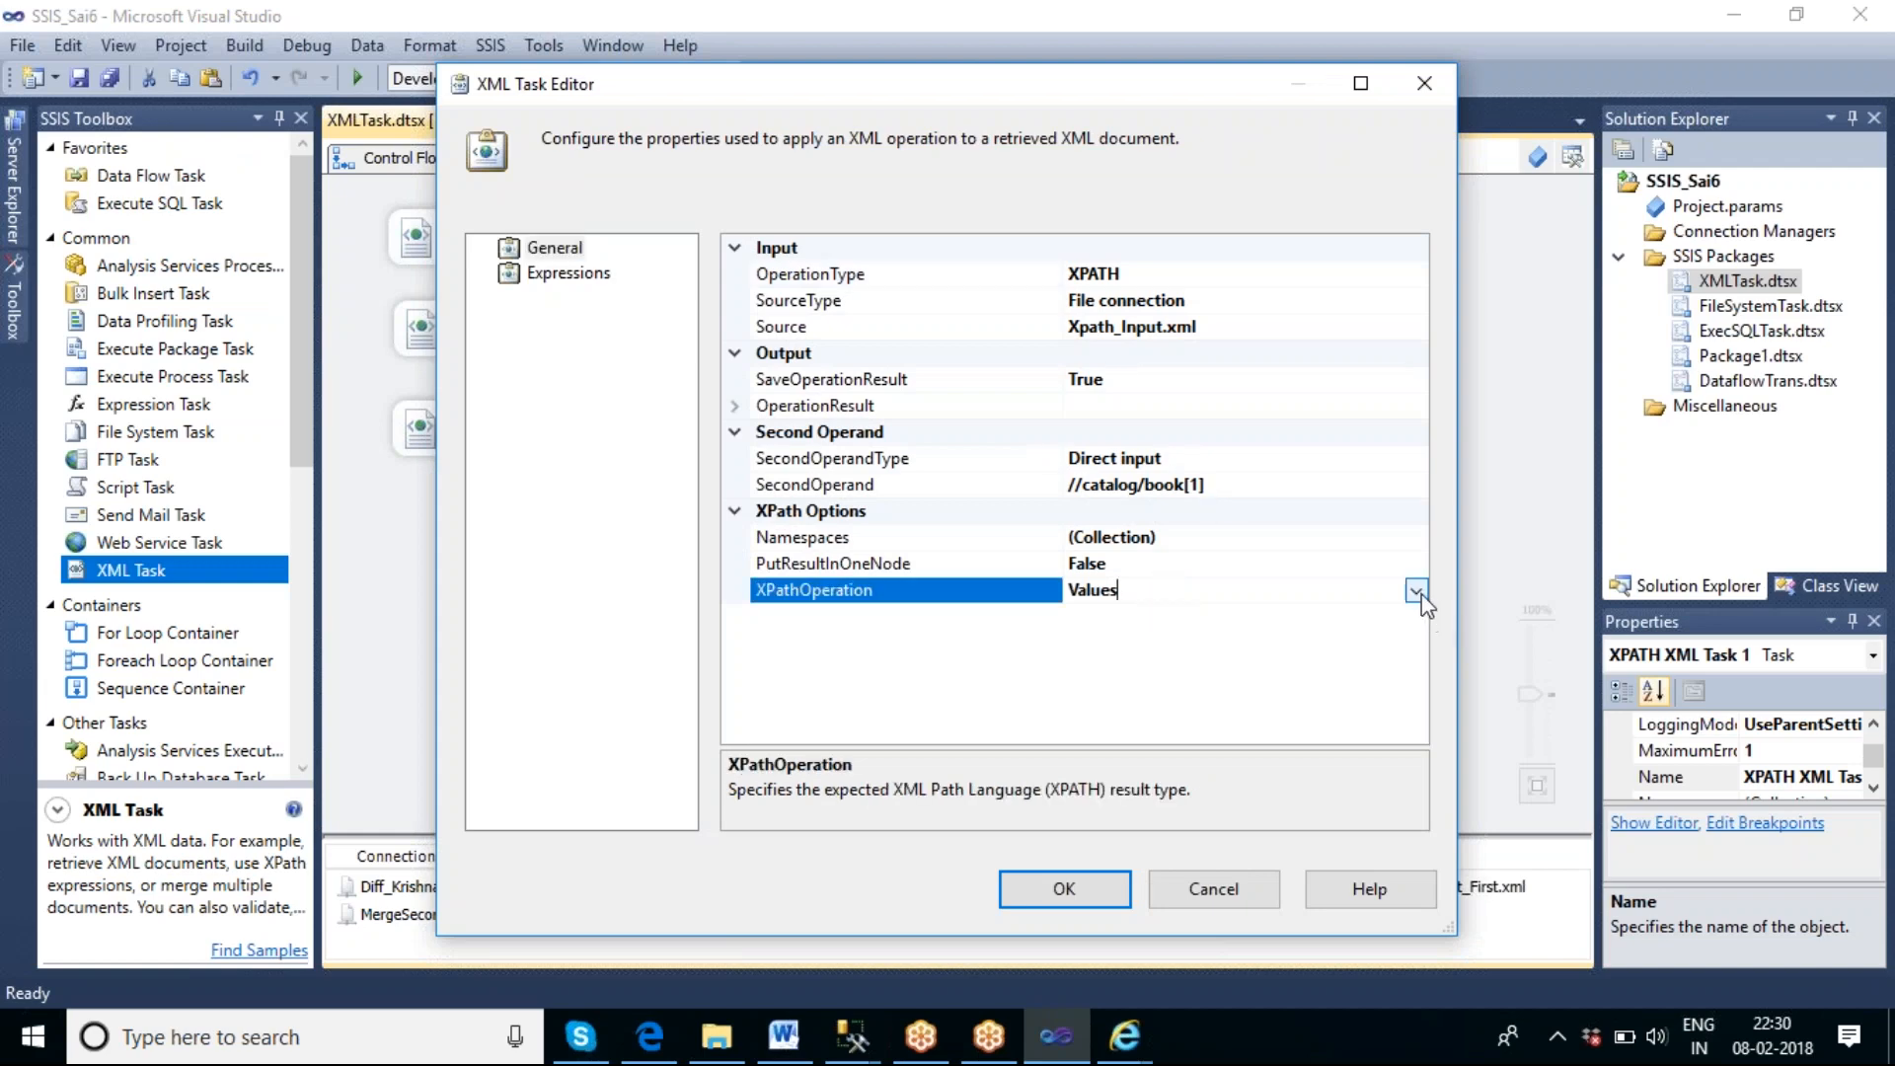
click(1416, 591)
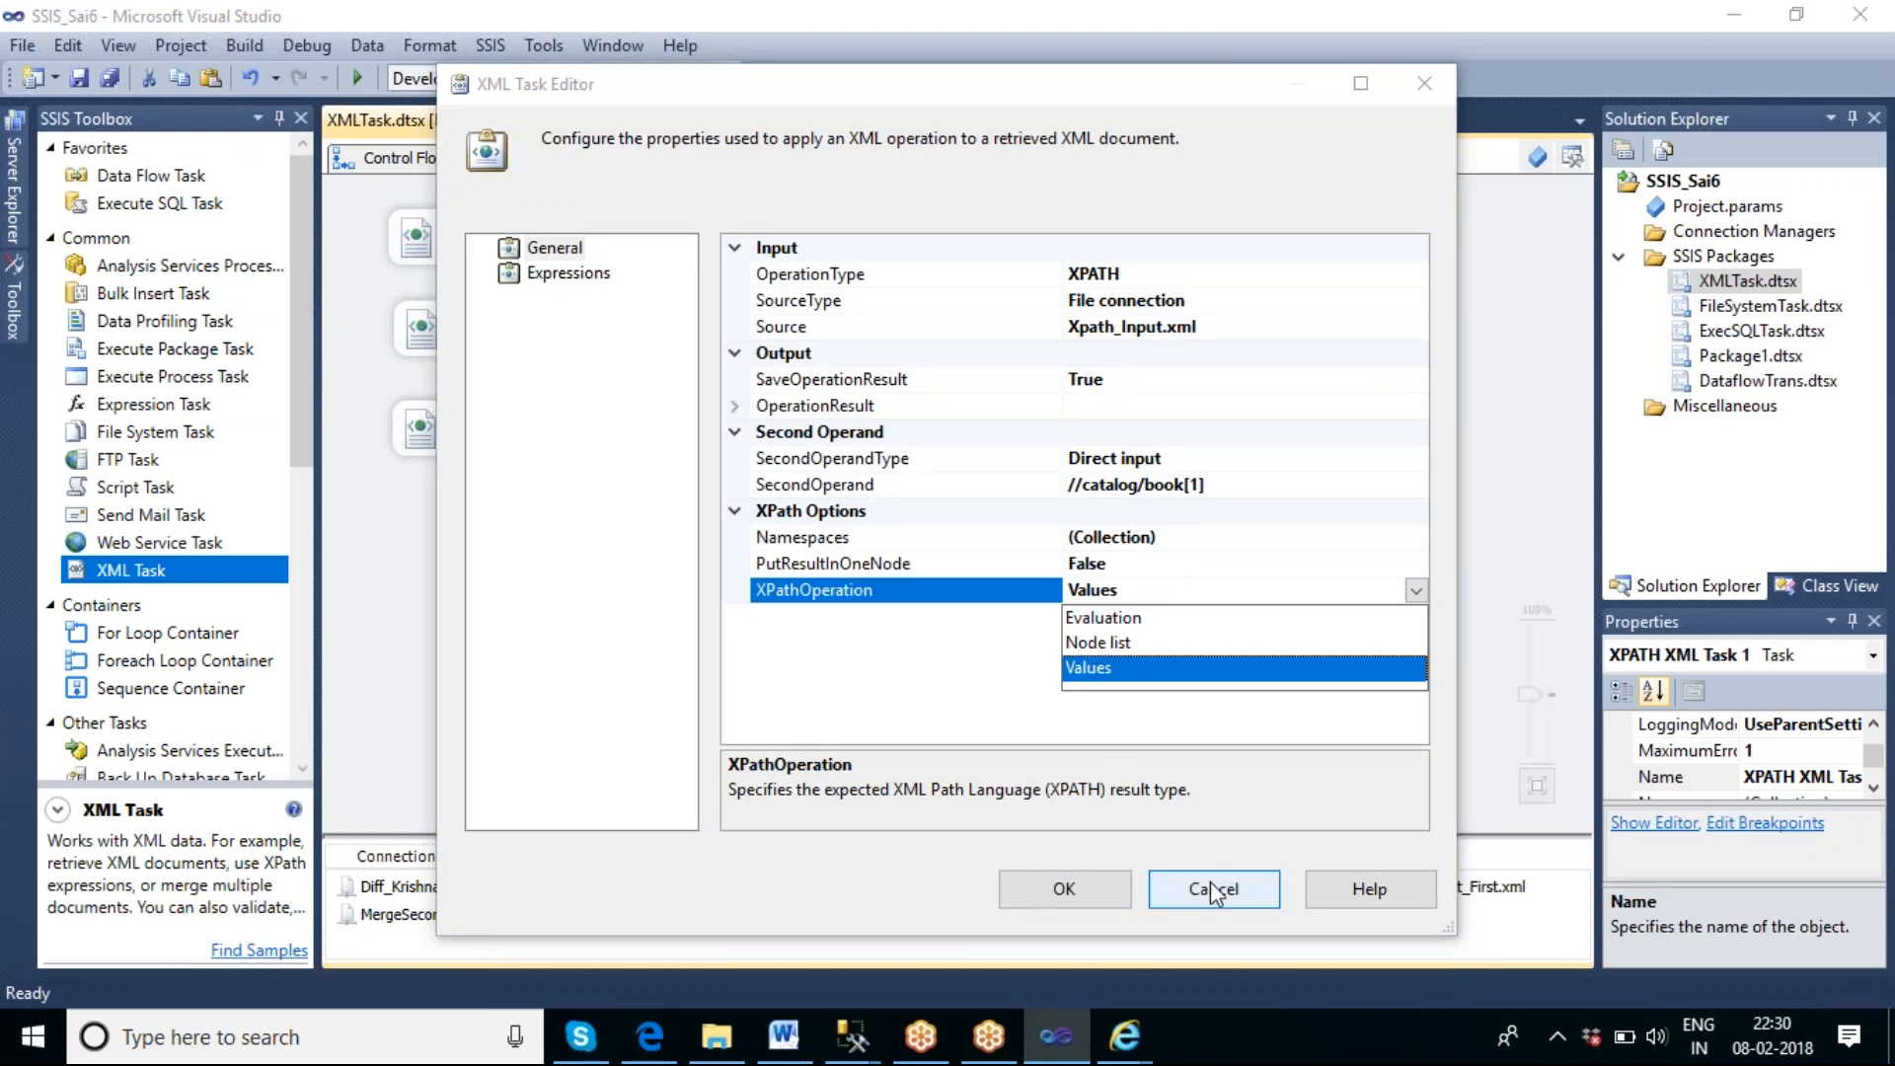
click(1261, 662)
click(1416, 591)
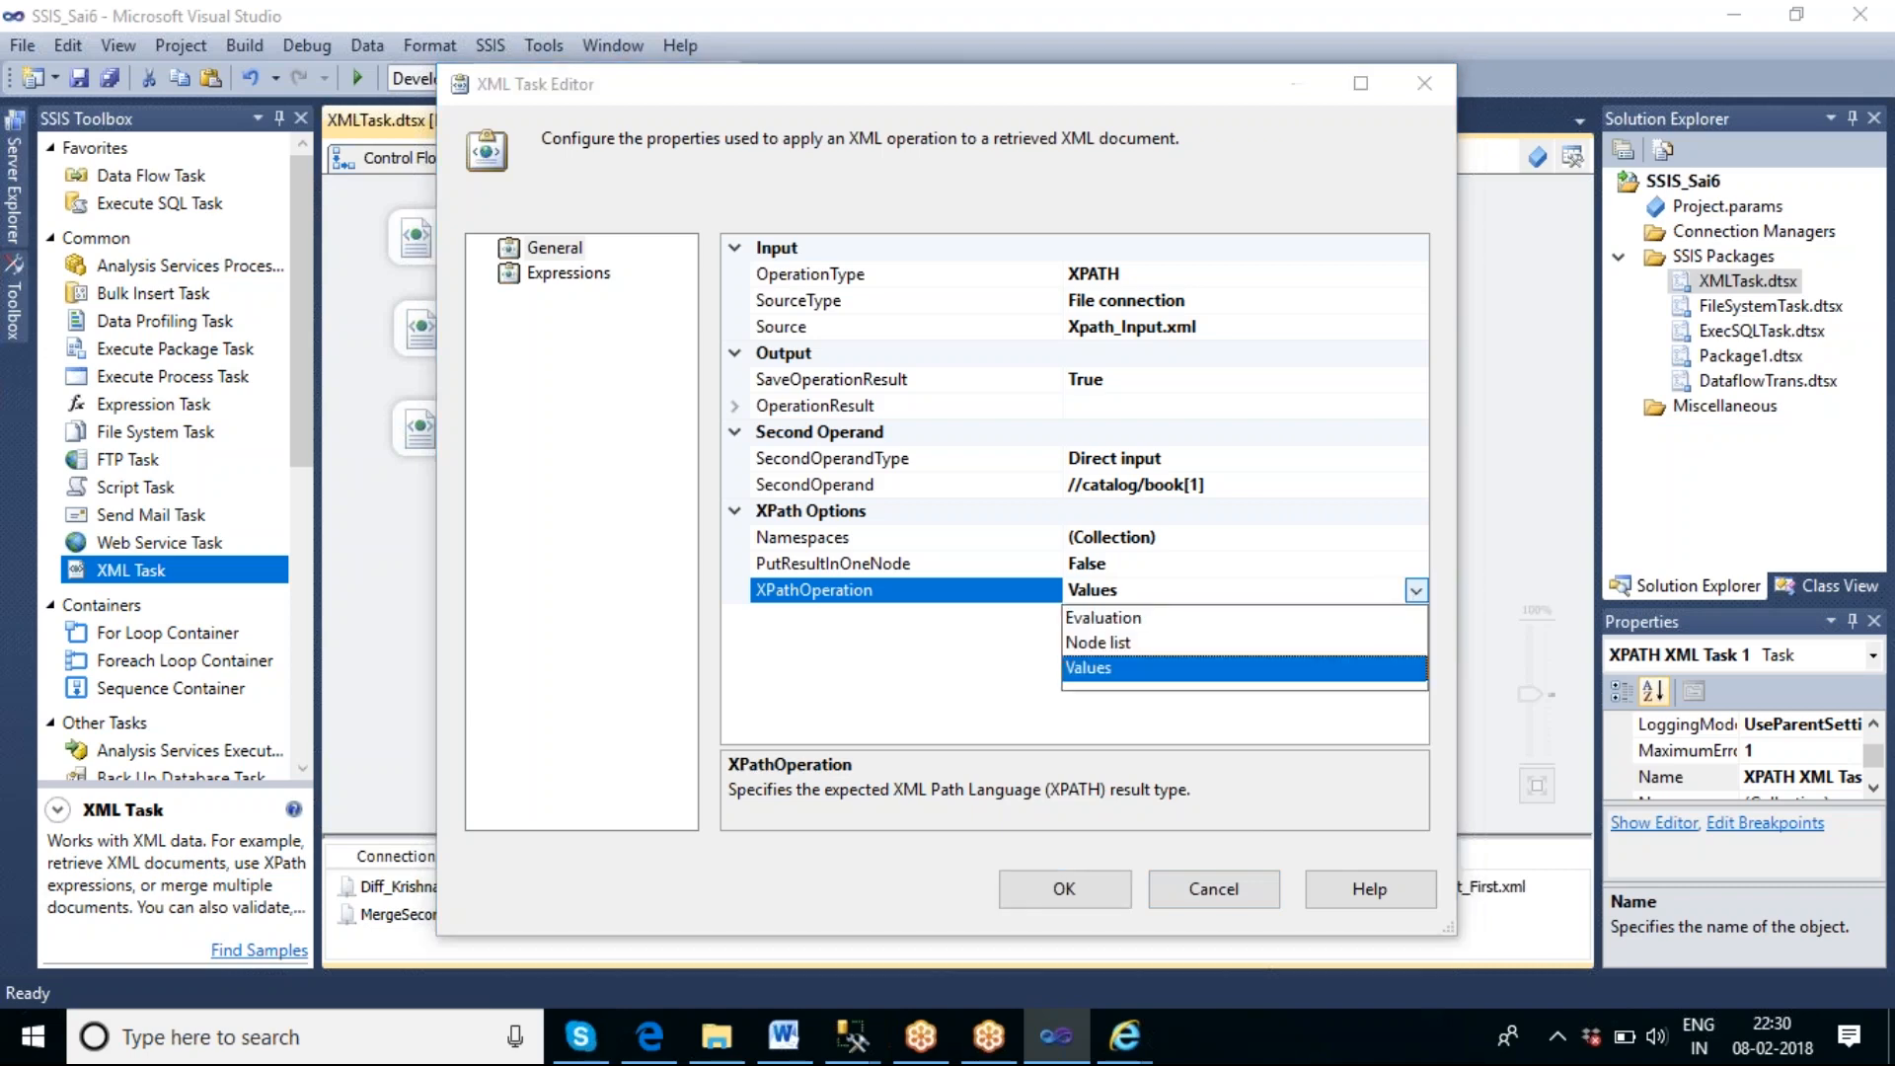
click(1149, 618)
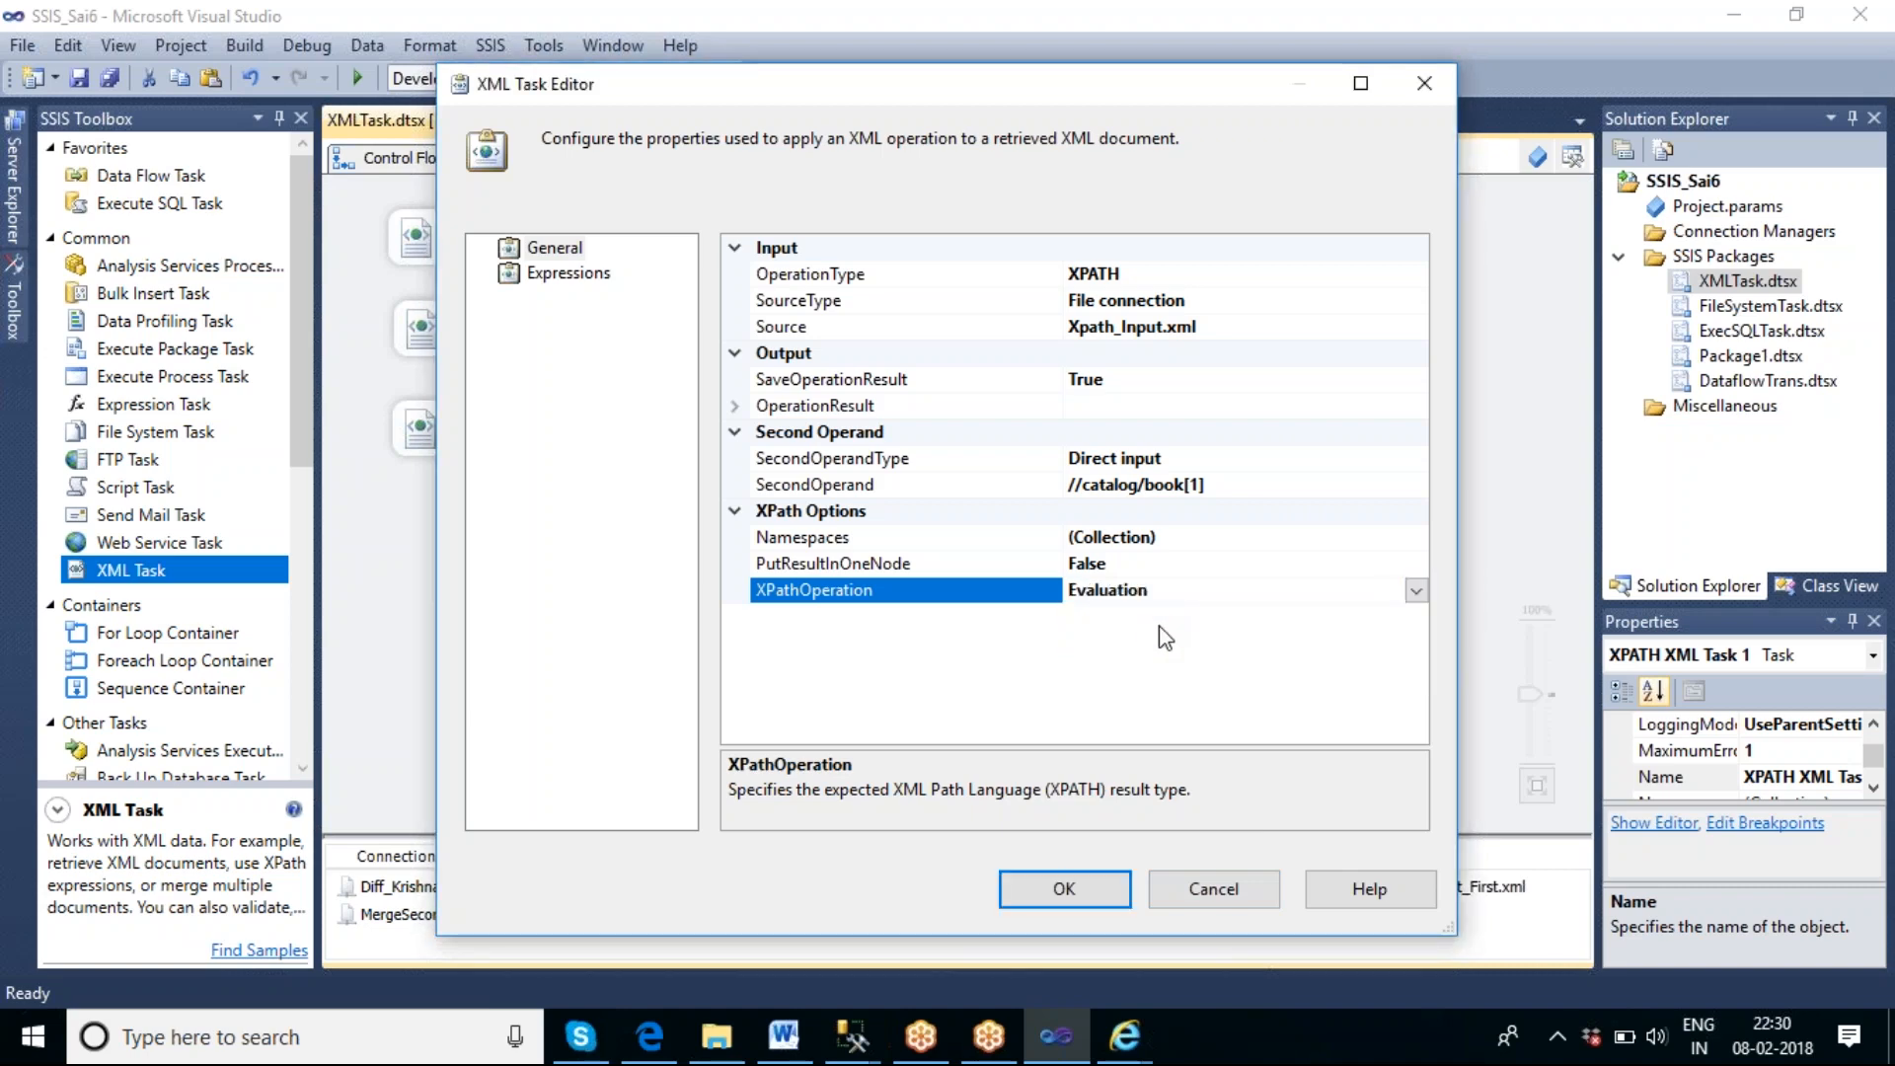
click(1061, 882)
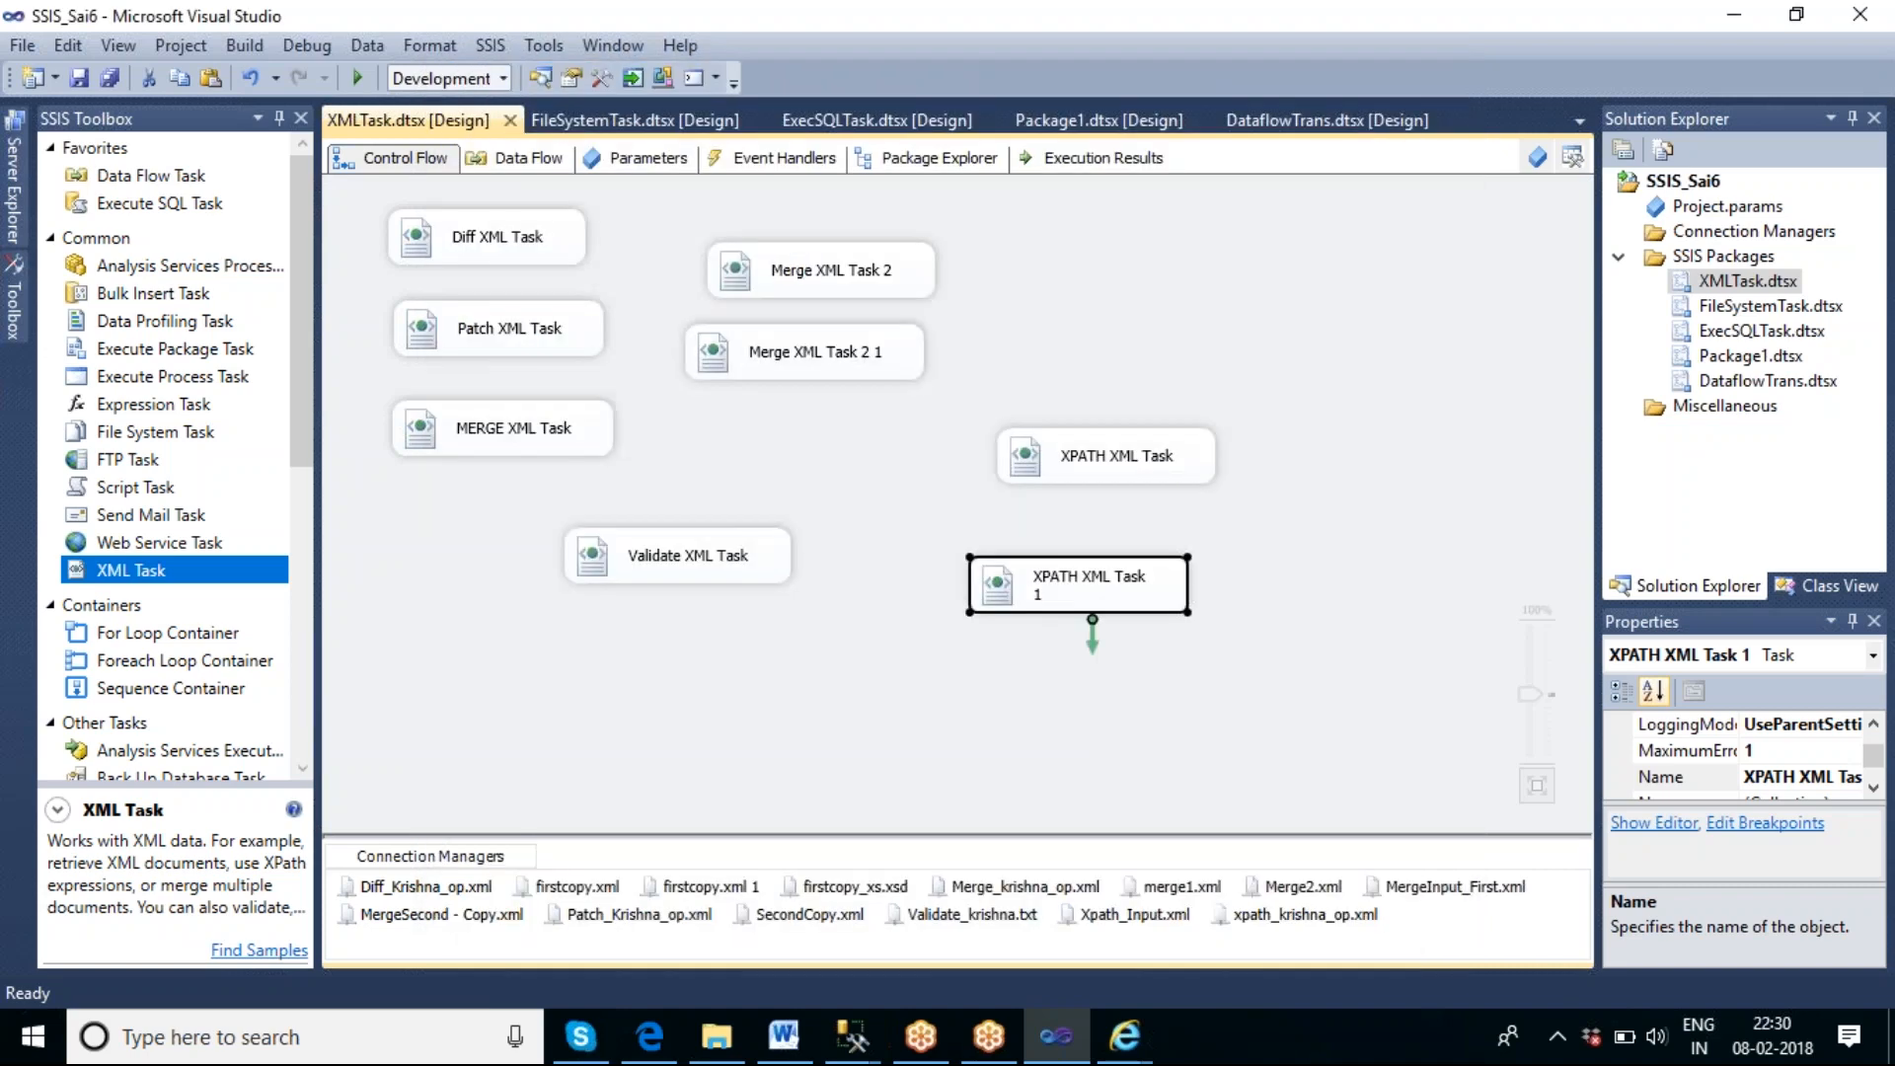
Execute XPATH XML Task 1 on its own from the control flow.
right_click(1147, 604)
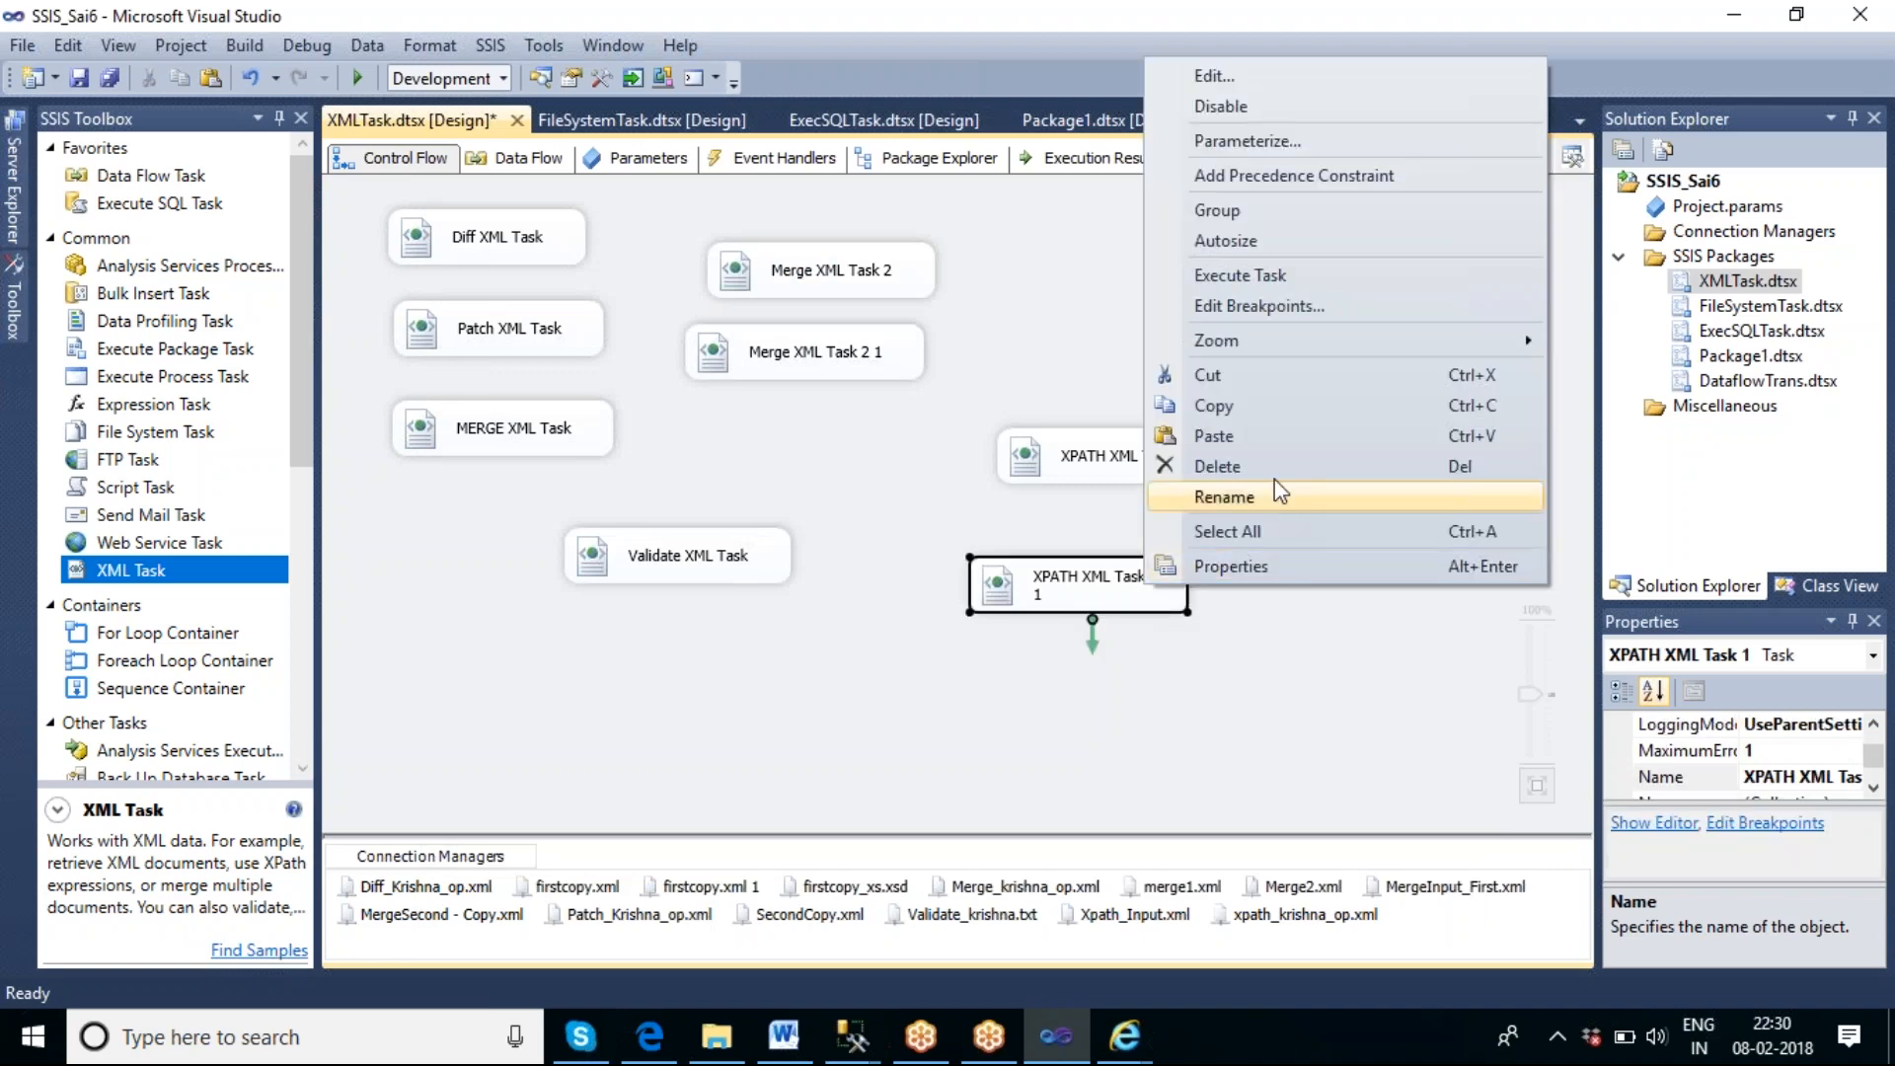
click(1271, 284)
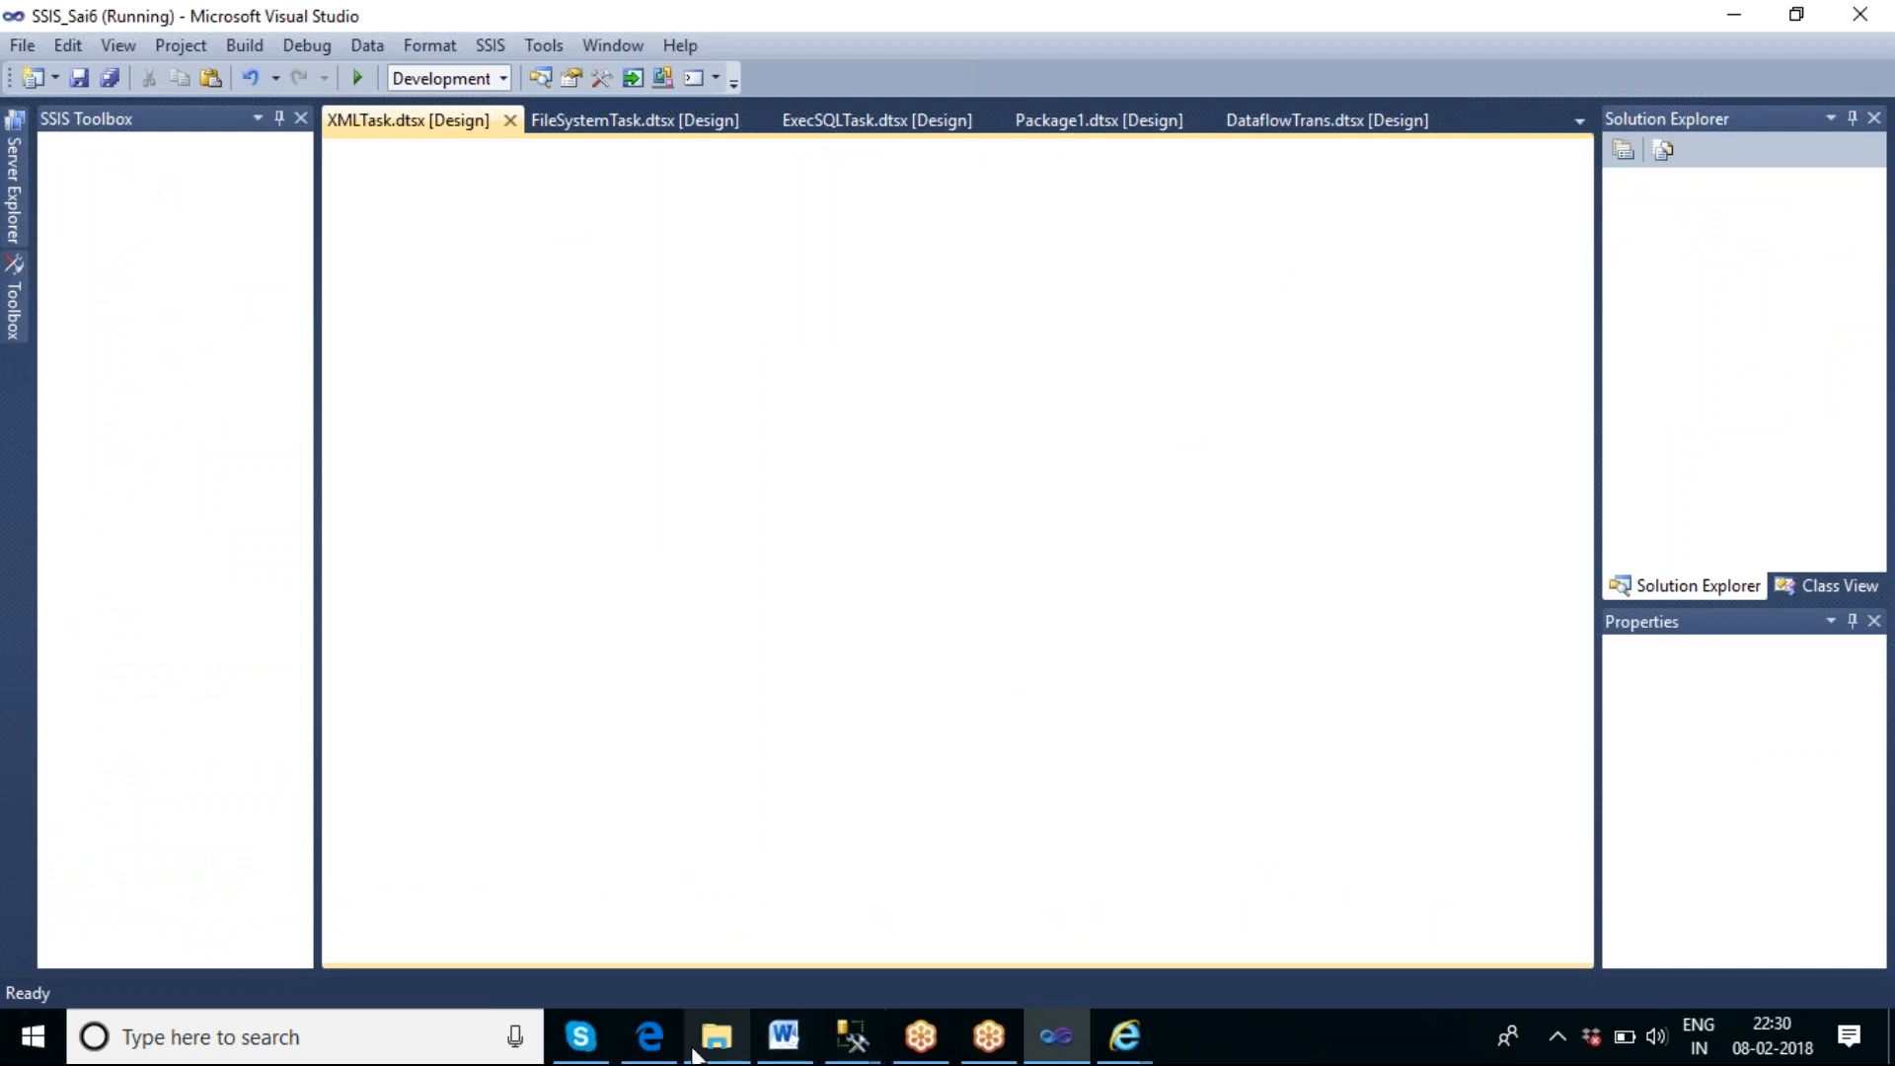
mouse_move(674, 1054)
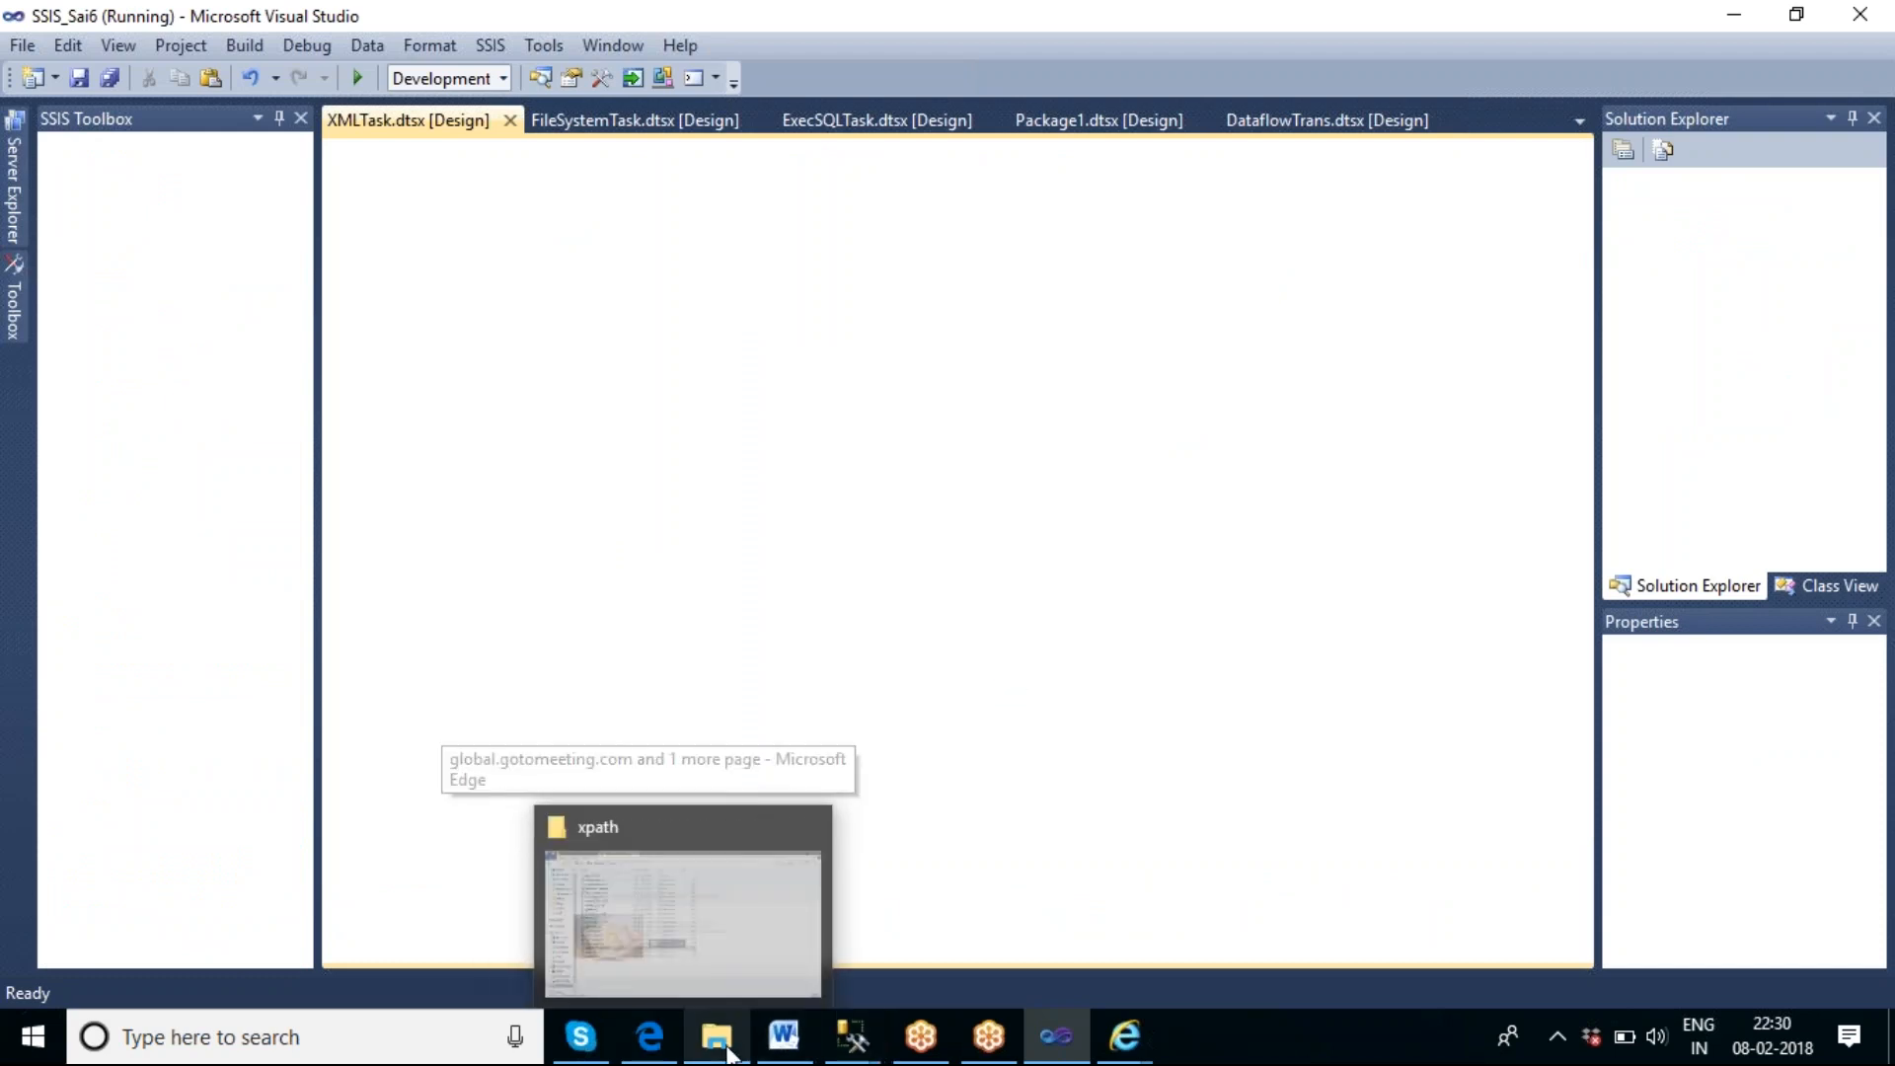
mouse_move(1082, 1041)
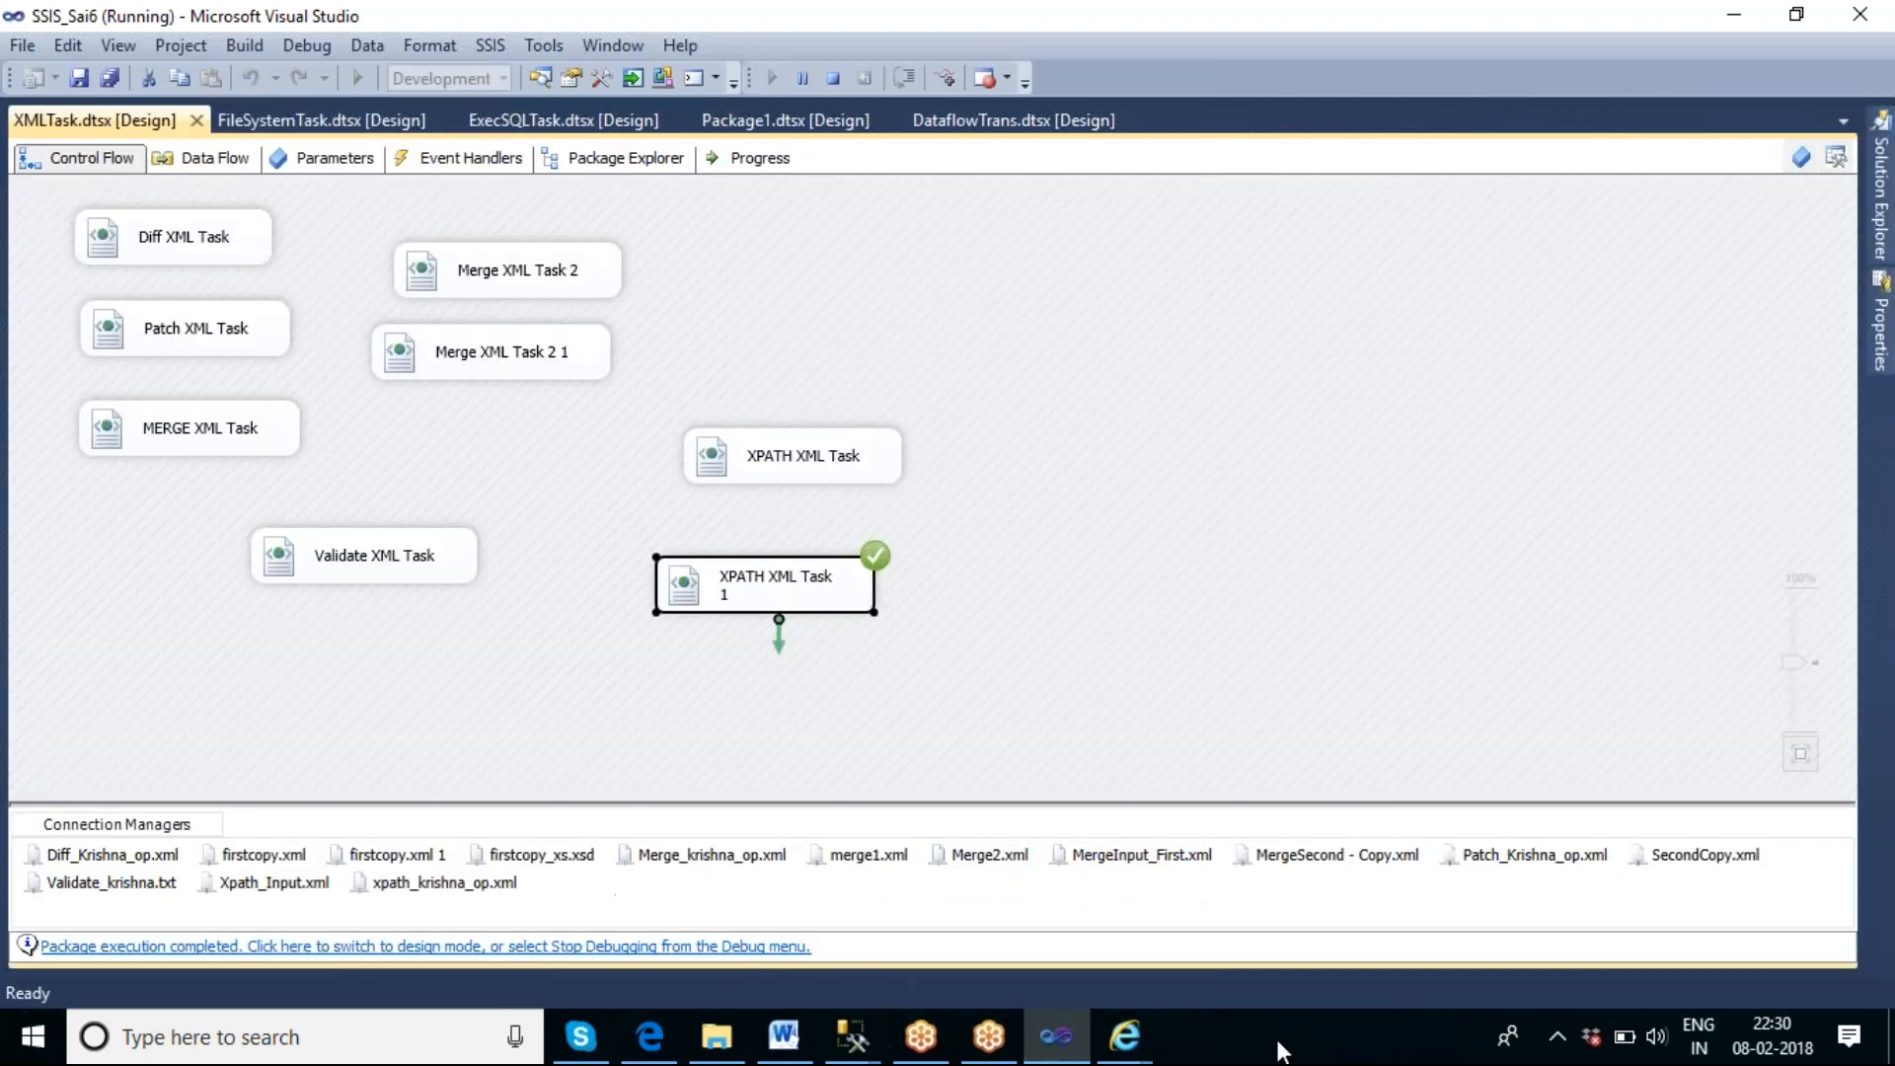
Switch to the F:\xpath folder, review the regenerated xpath_krishna_op.xml in Notepad, and close it.
click(728, 1039)
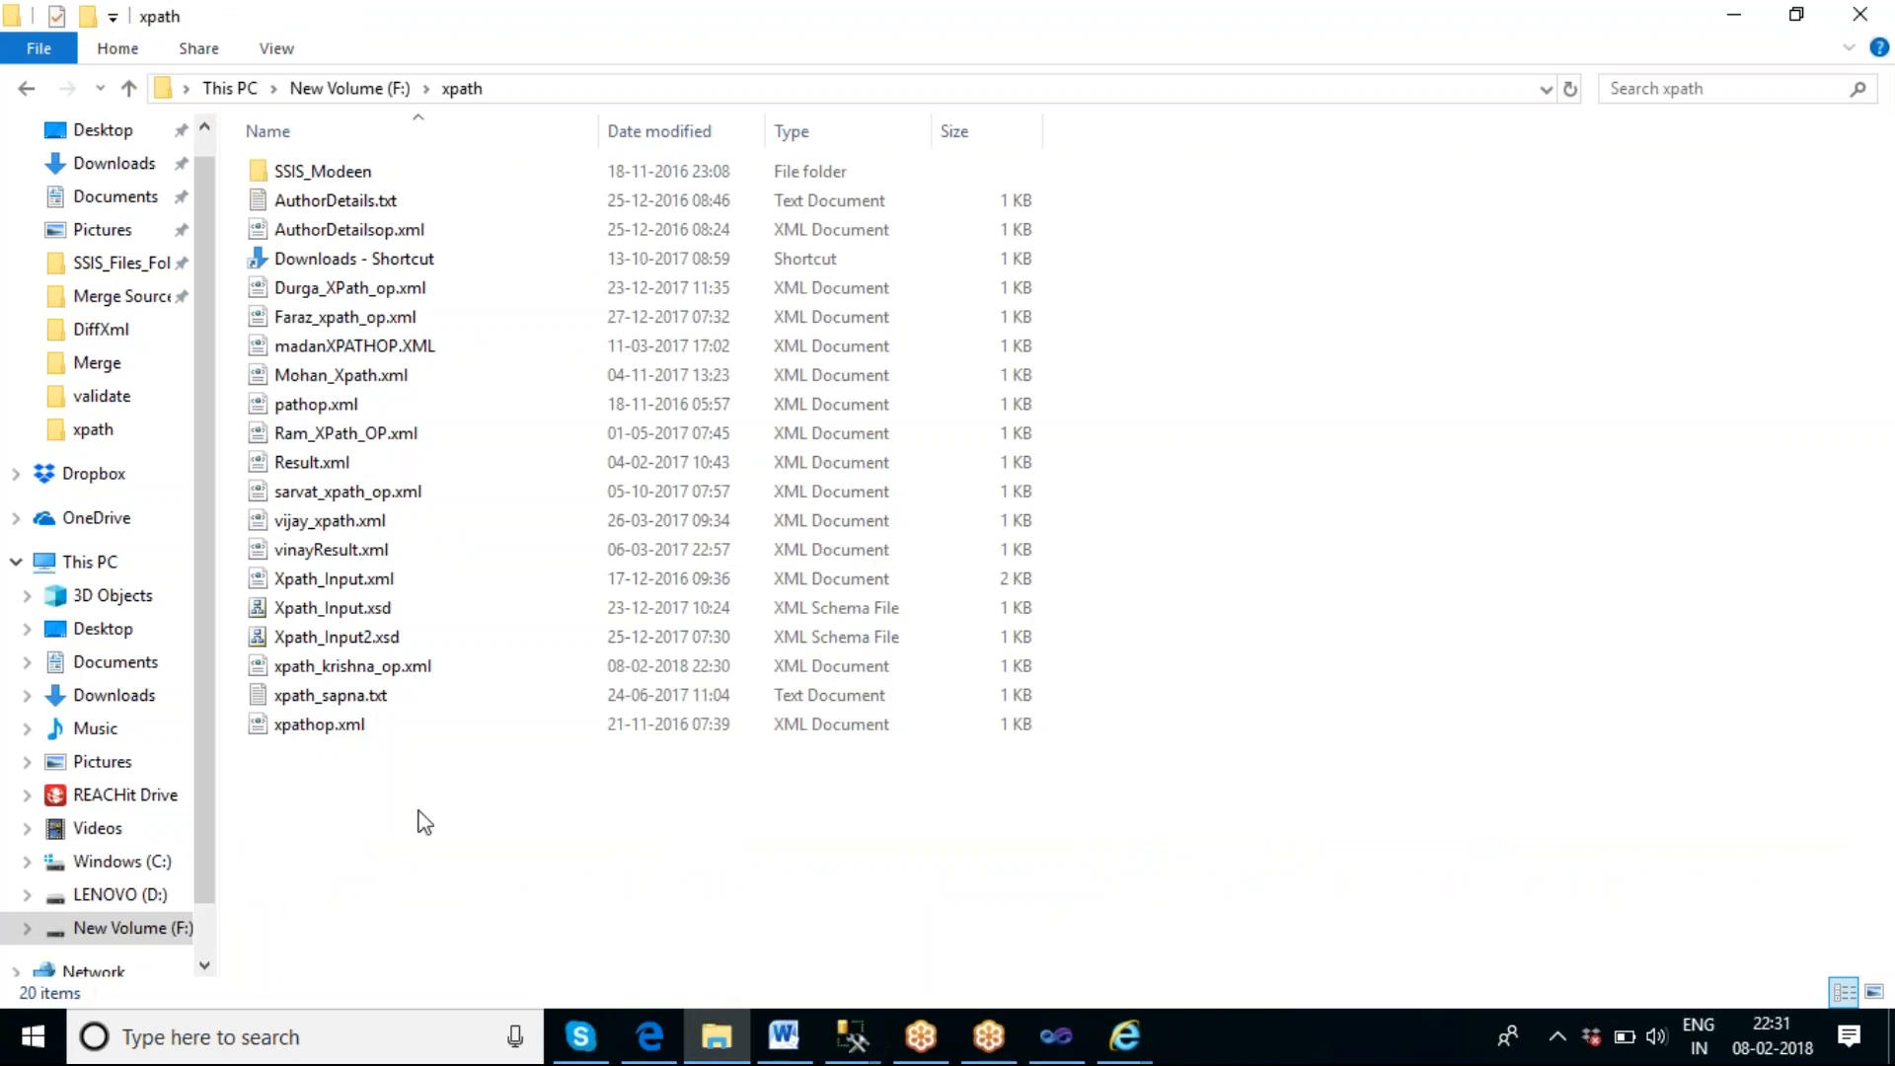
right_click(365, 667)
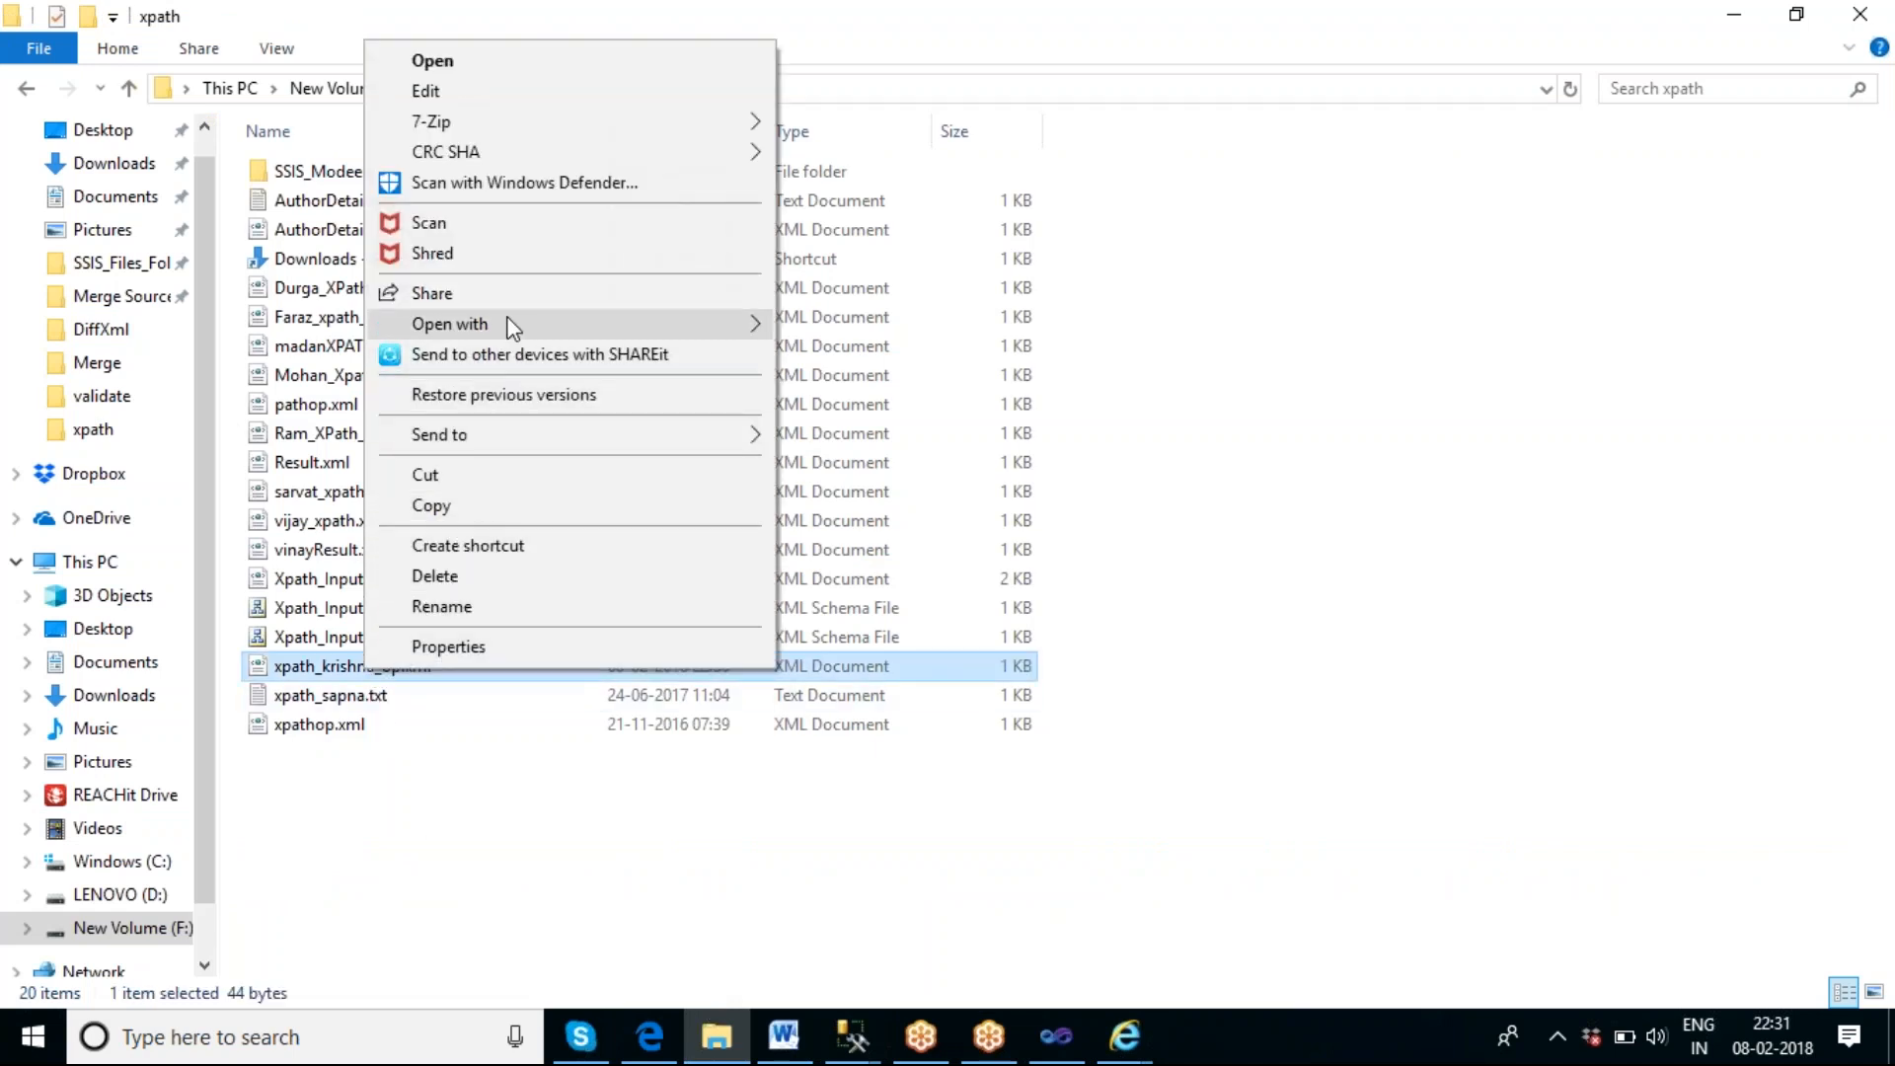
mouse_move(510, 326)
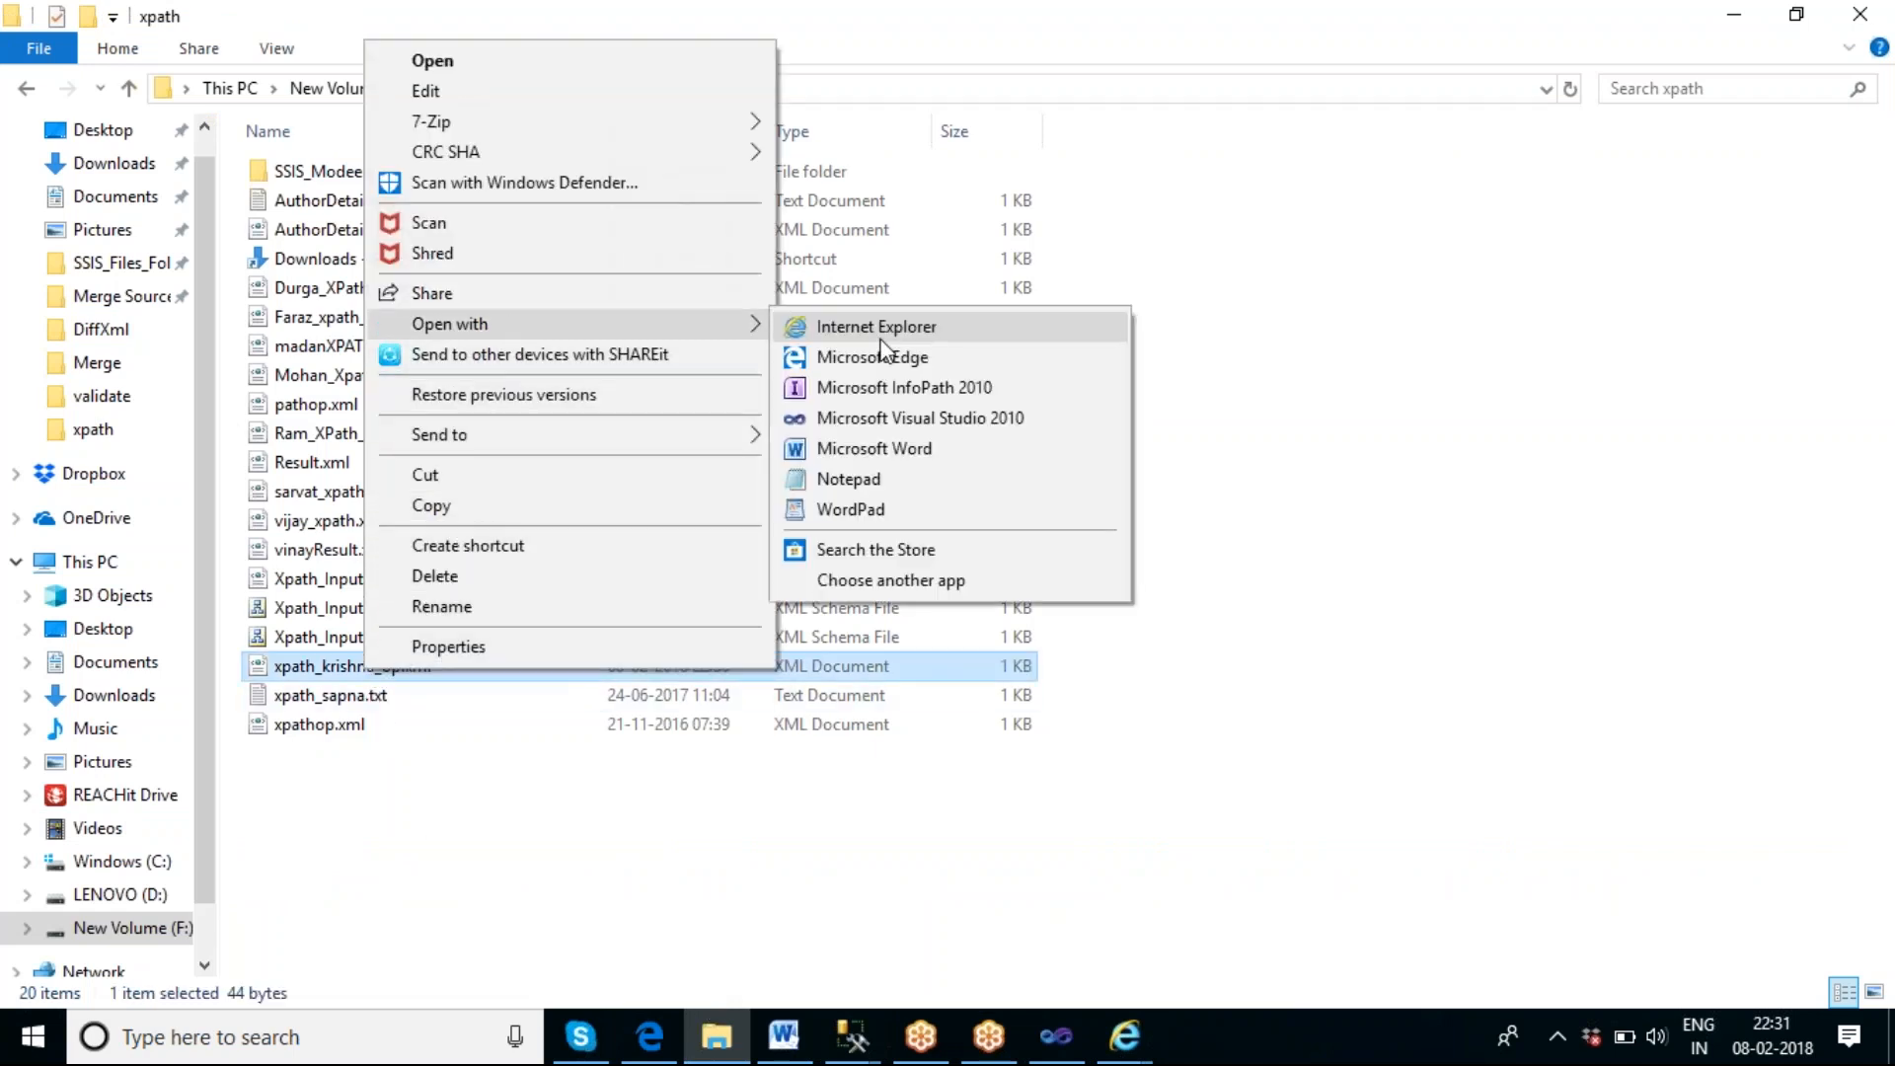
click(857, 480)
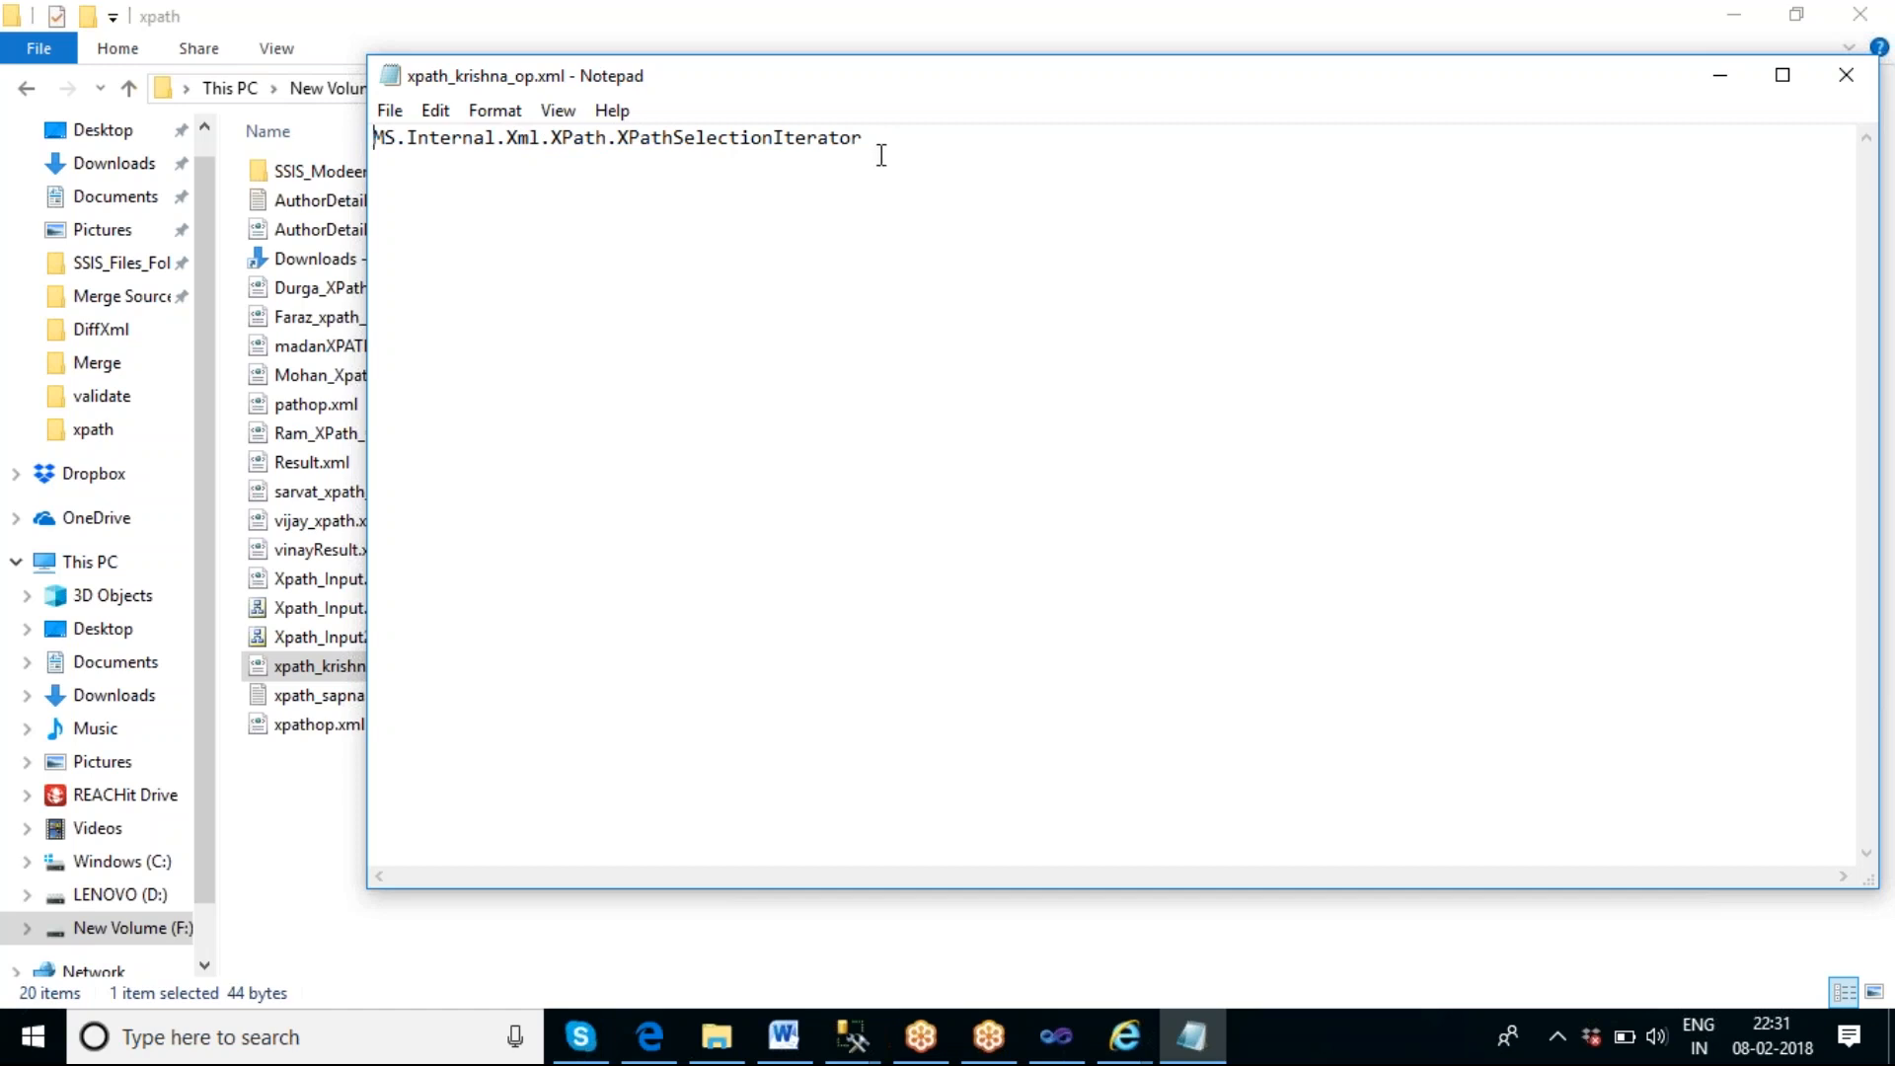
click(1848, 75)
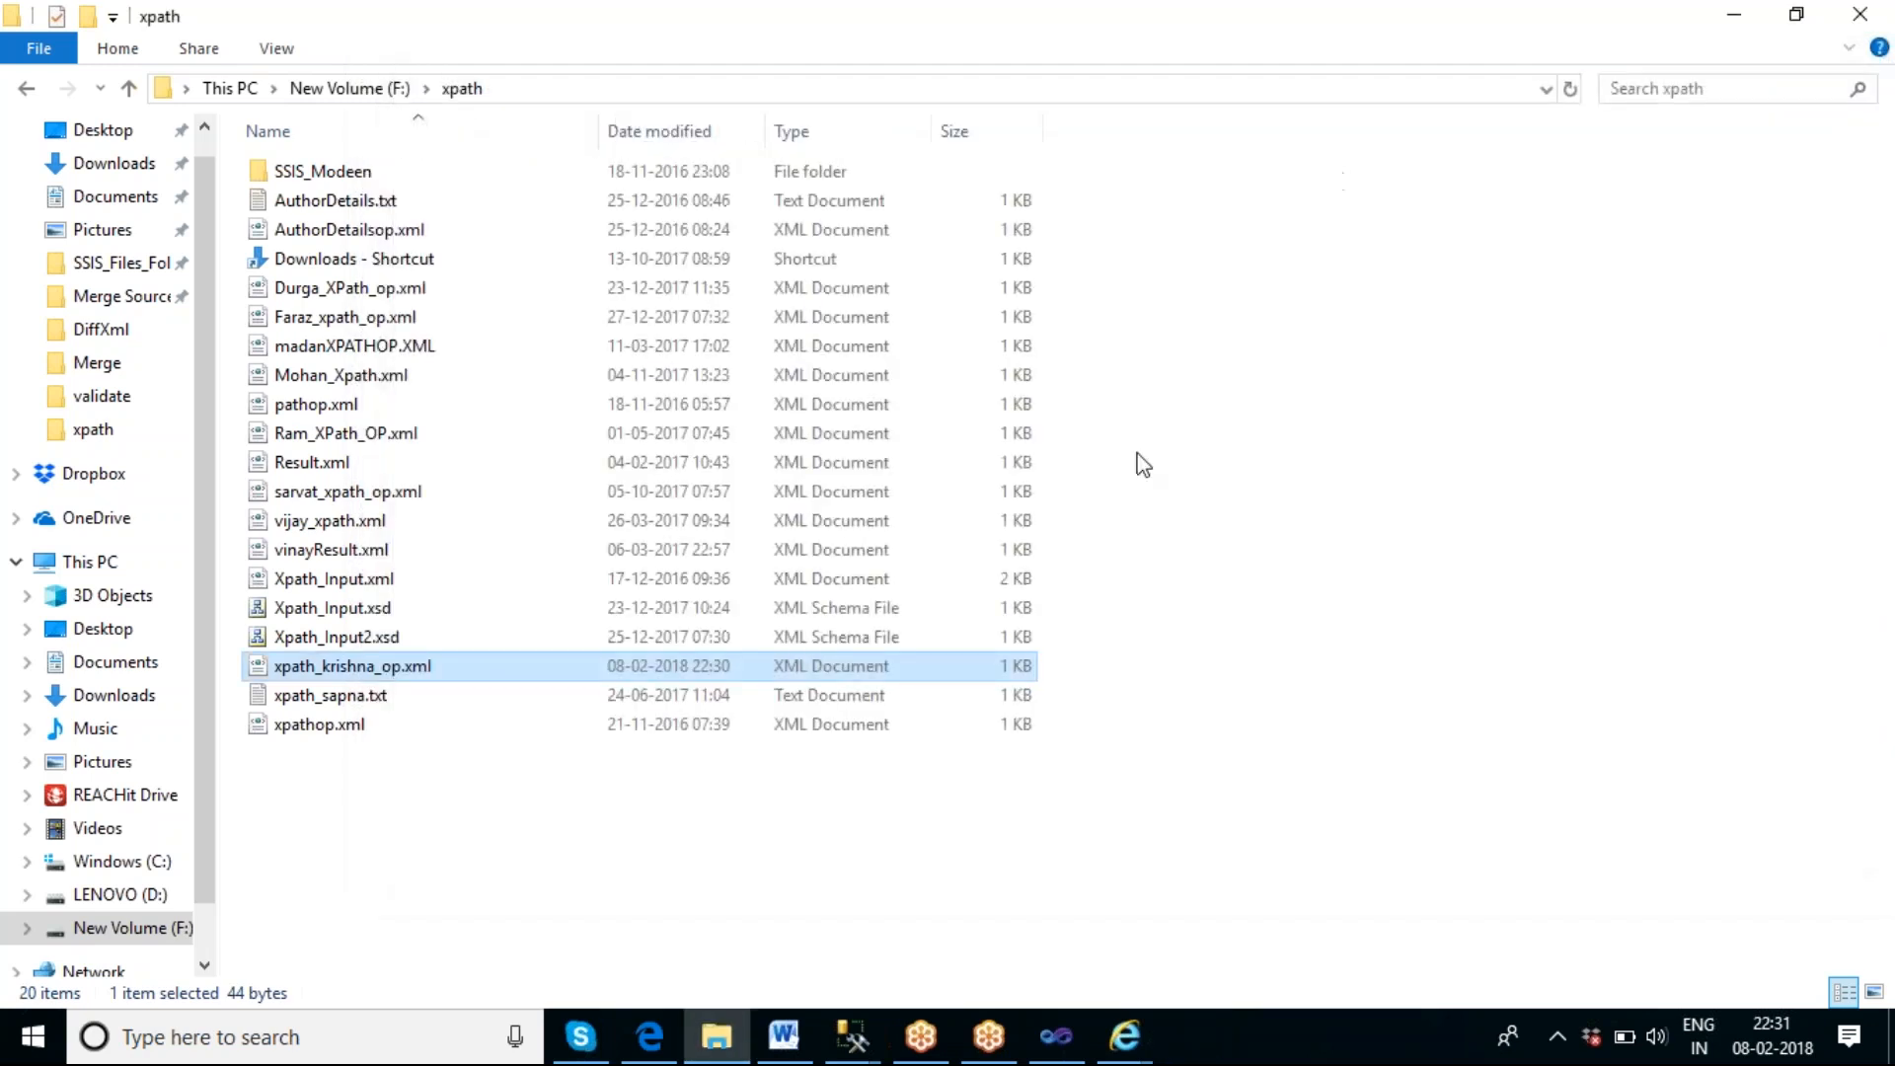
Stop debugging in Visual Studio and paste a copy of the original XPATH XML Task onto an empty area of the control flow.
click(1066, 1052)
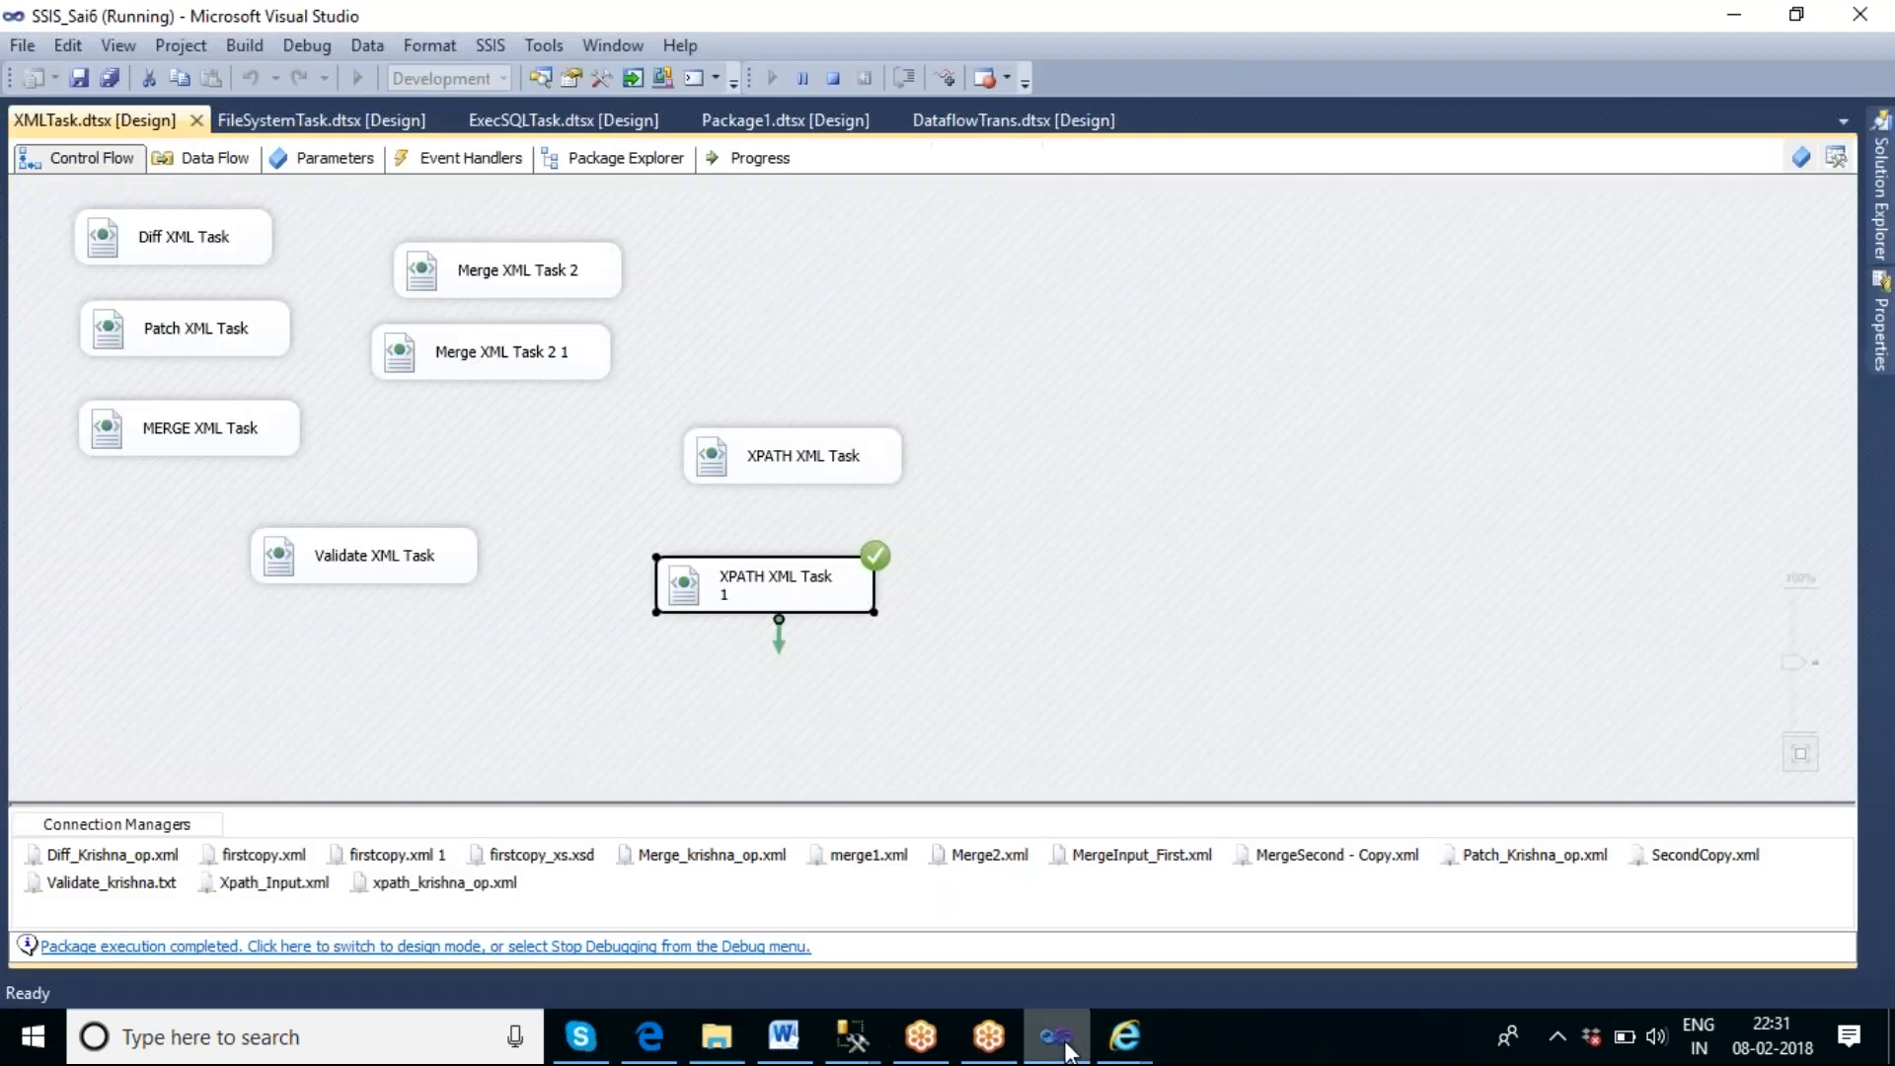
click(839, 76)
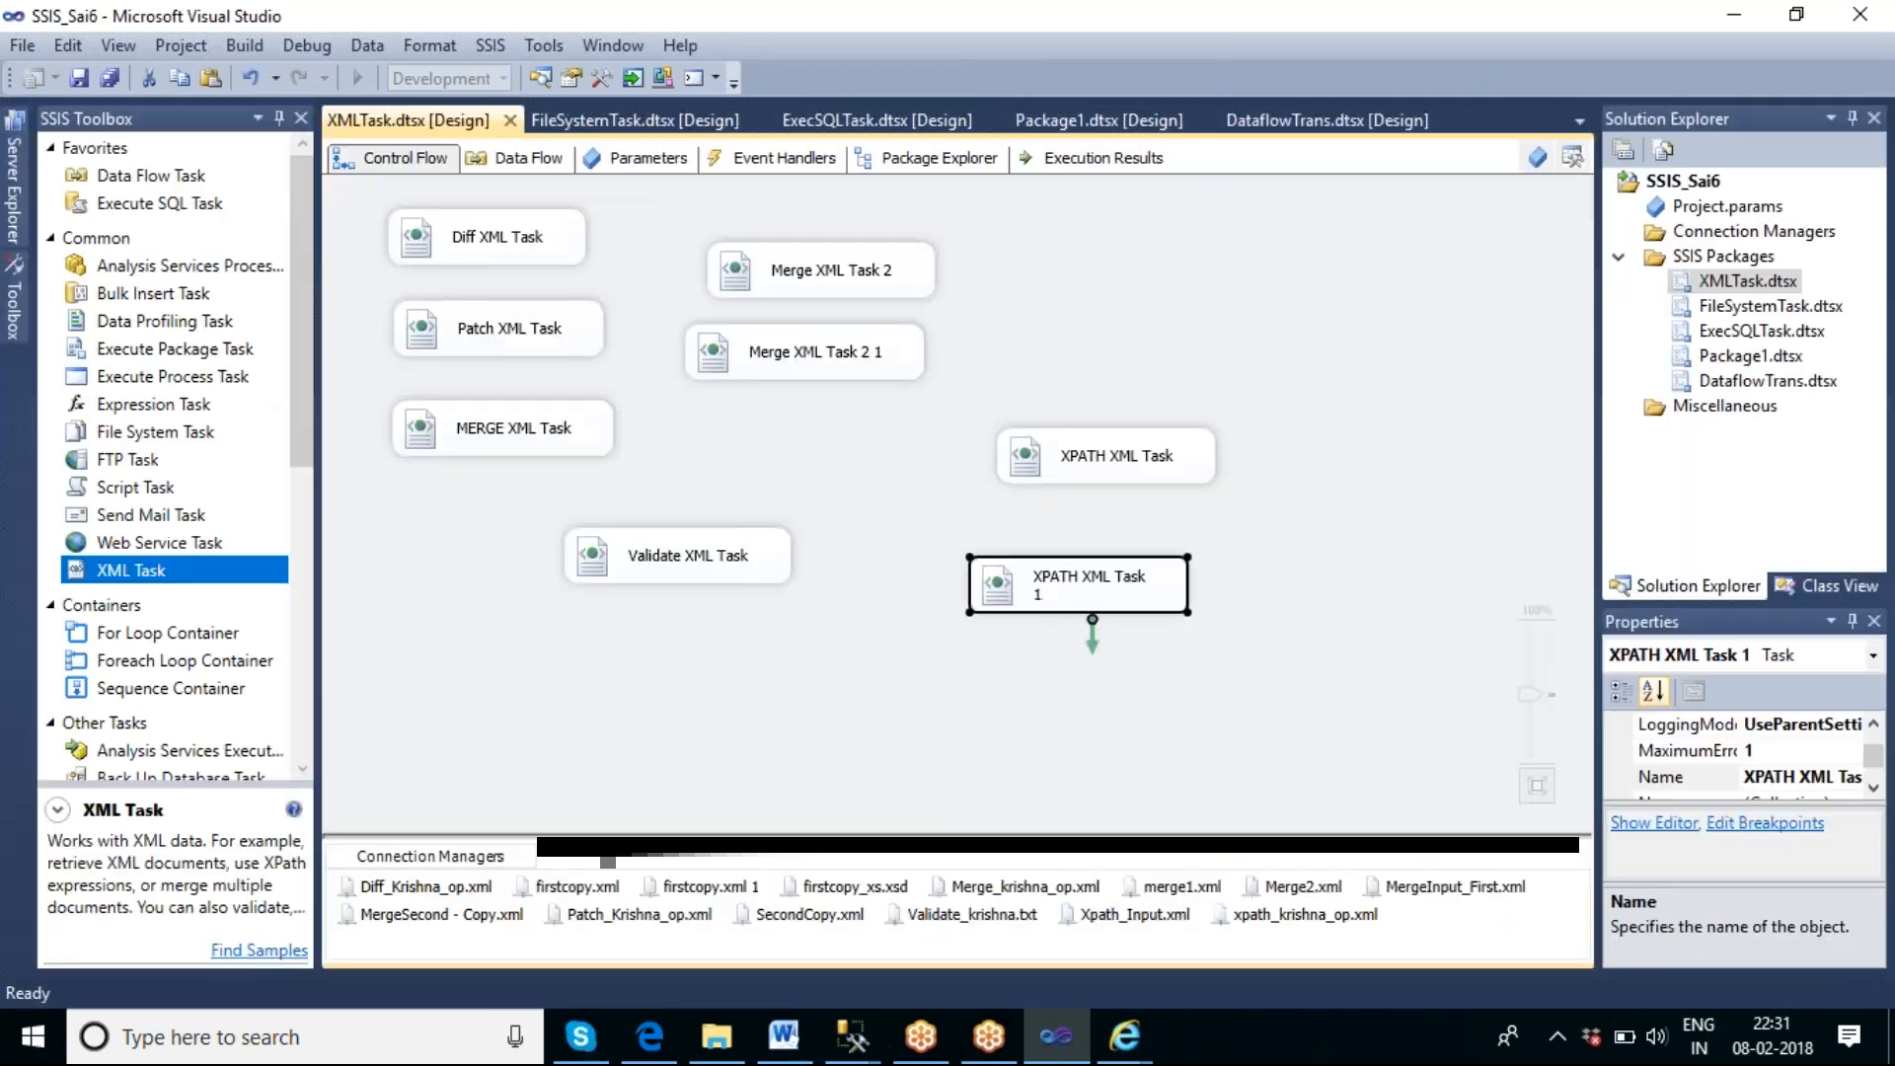
click(1185, 691)
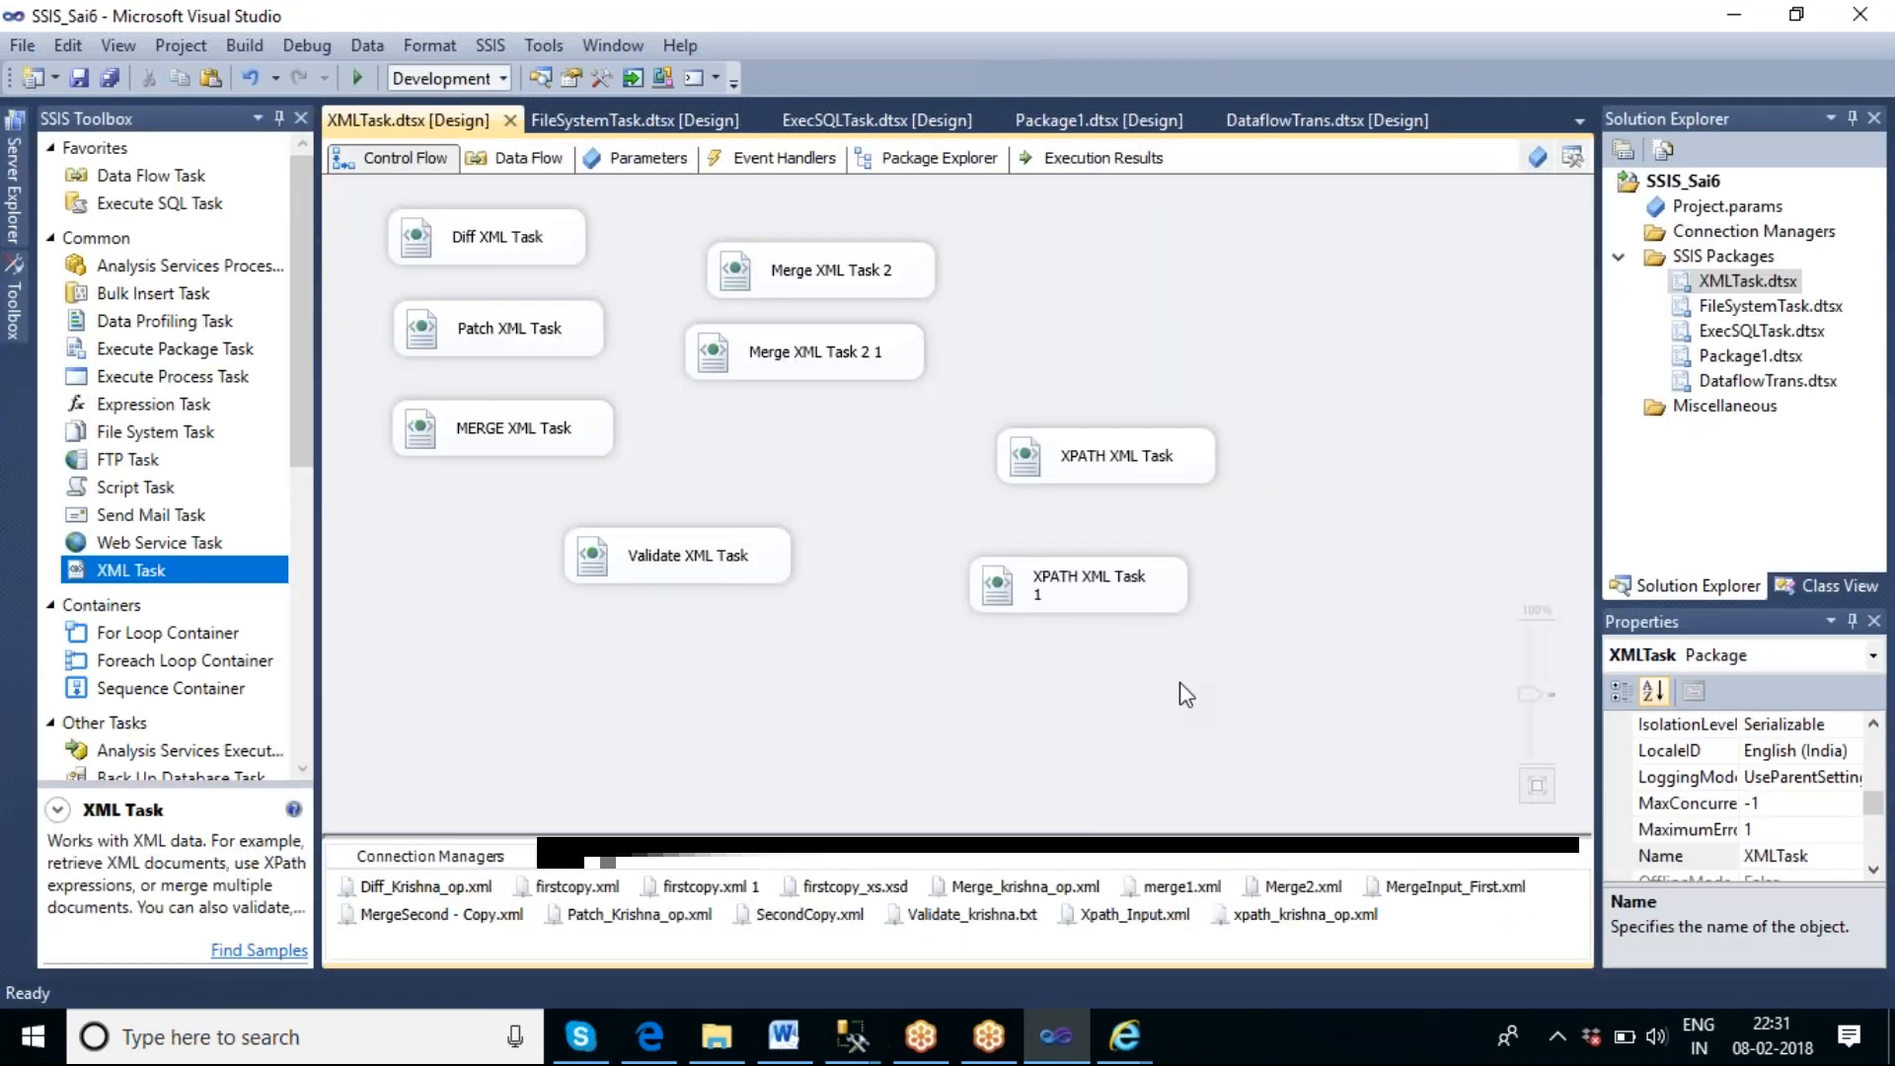
click(1155, 468)
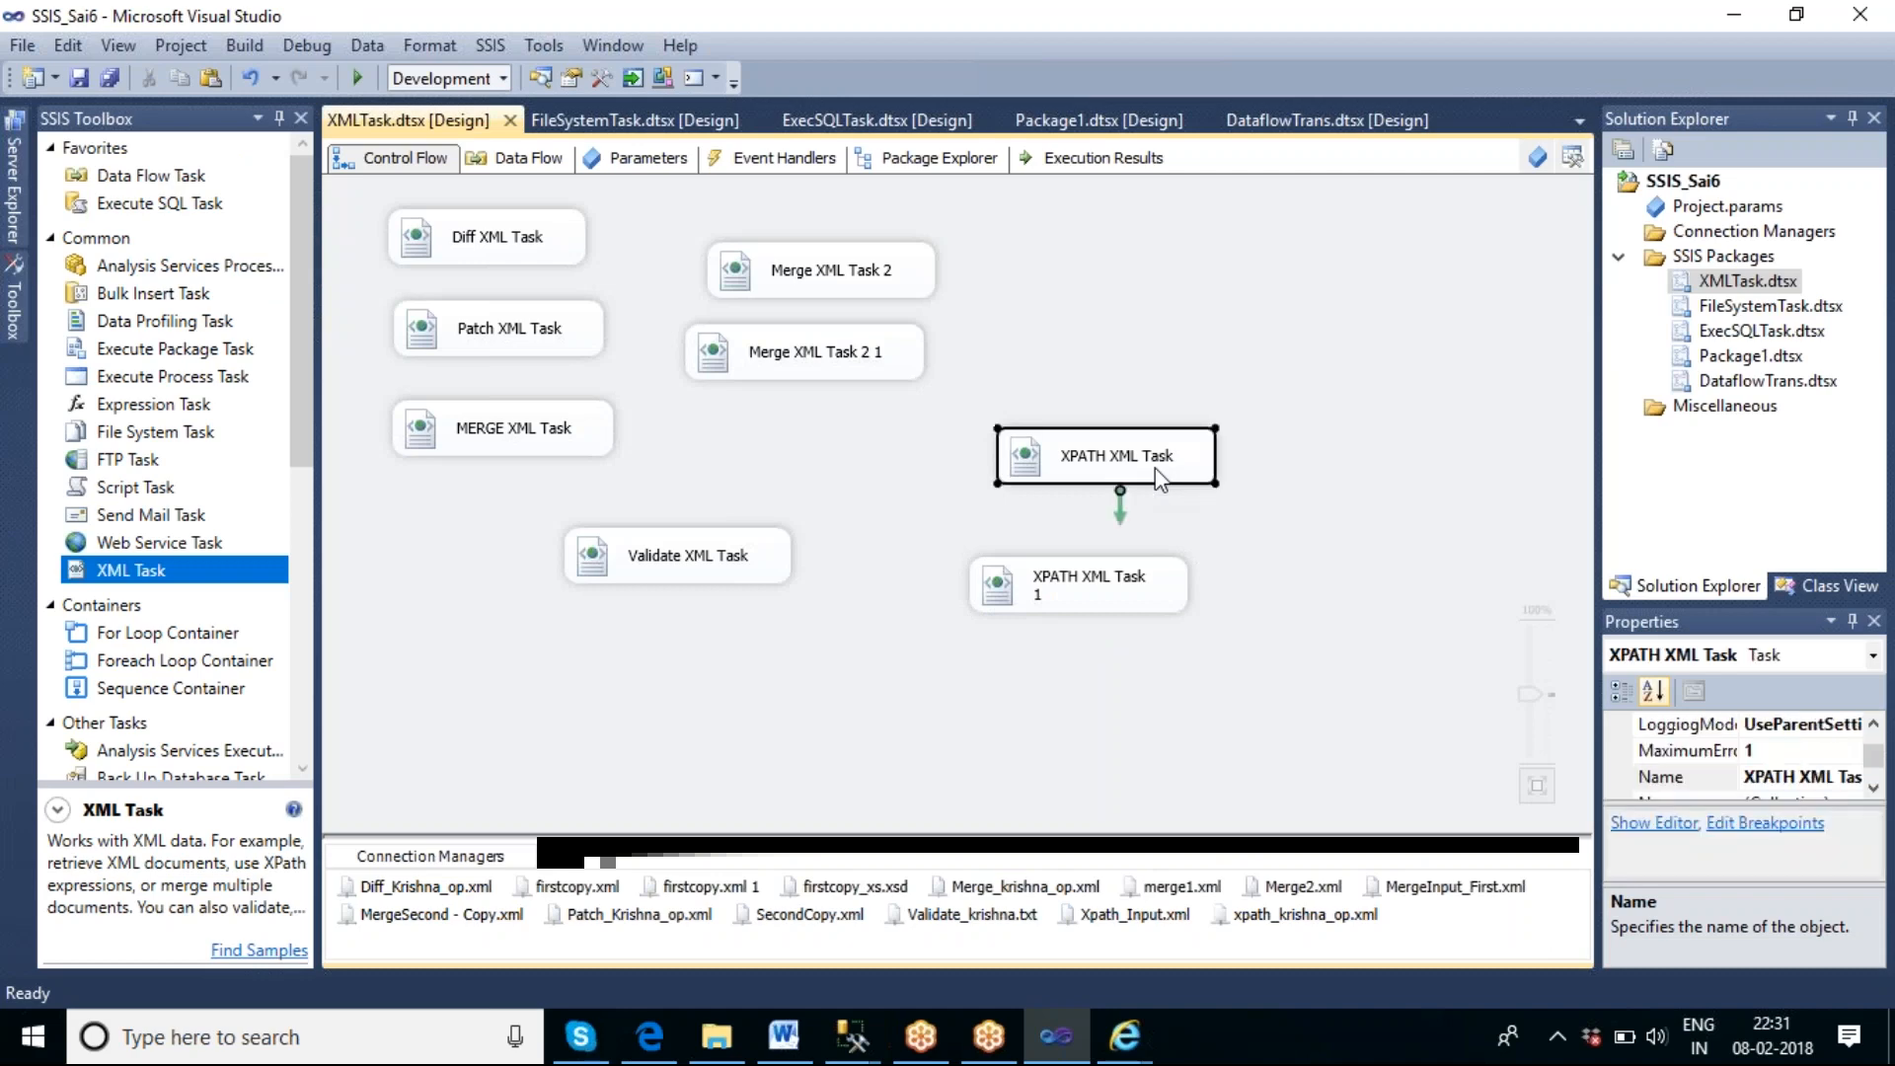
right_click(1155, 468)
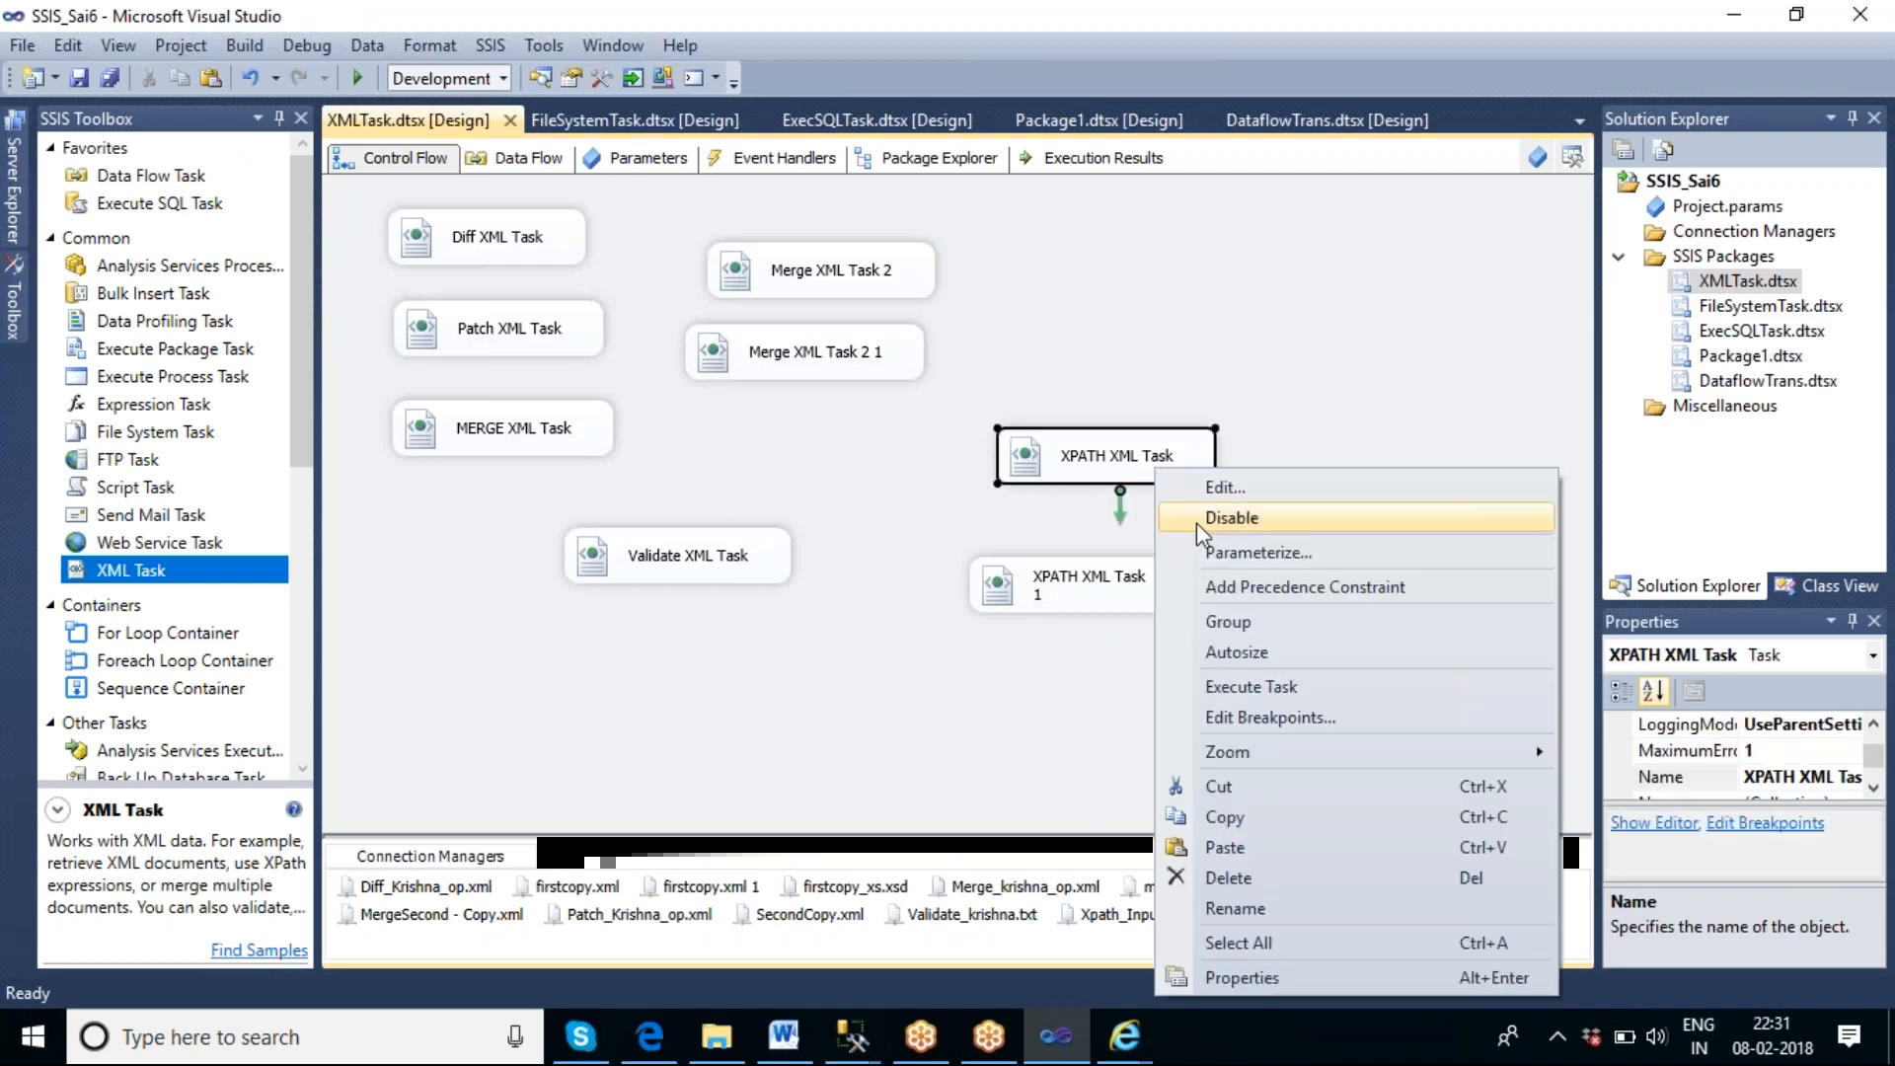
click(1226, 817)
right_click(774, 651)
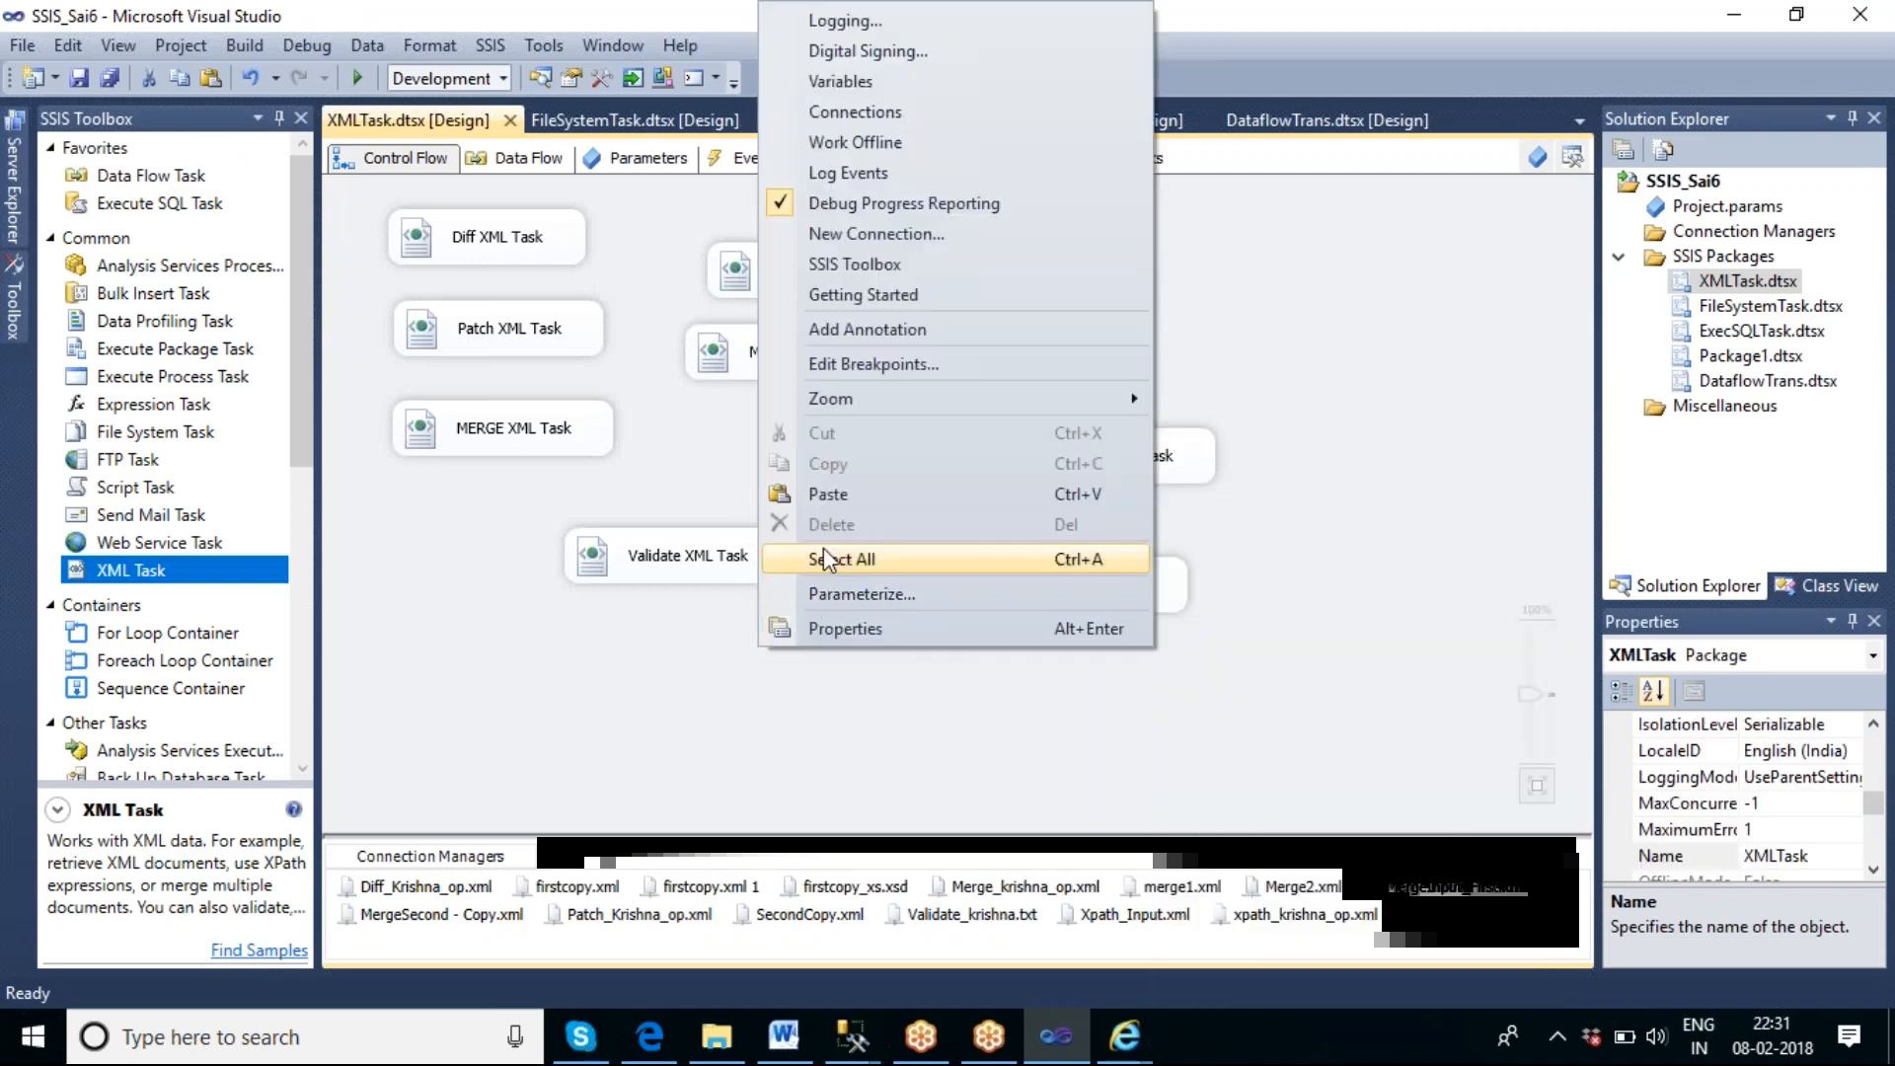
click(839, 494)
click(1030, 776)
Set SecondOperand to //catalog/book/author in the new XPATH task copy and check the author elements of Xpath_Input.xml in Internet Explorer.
double_click(904, 686)
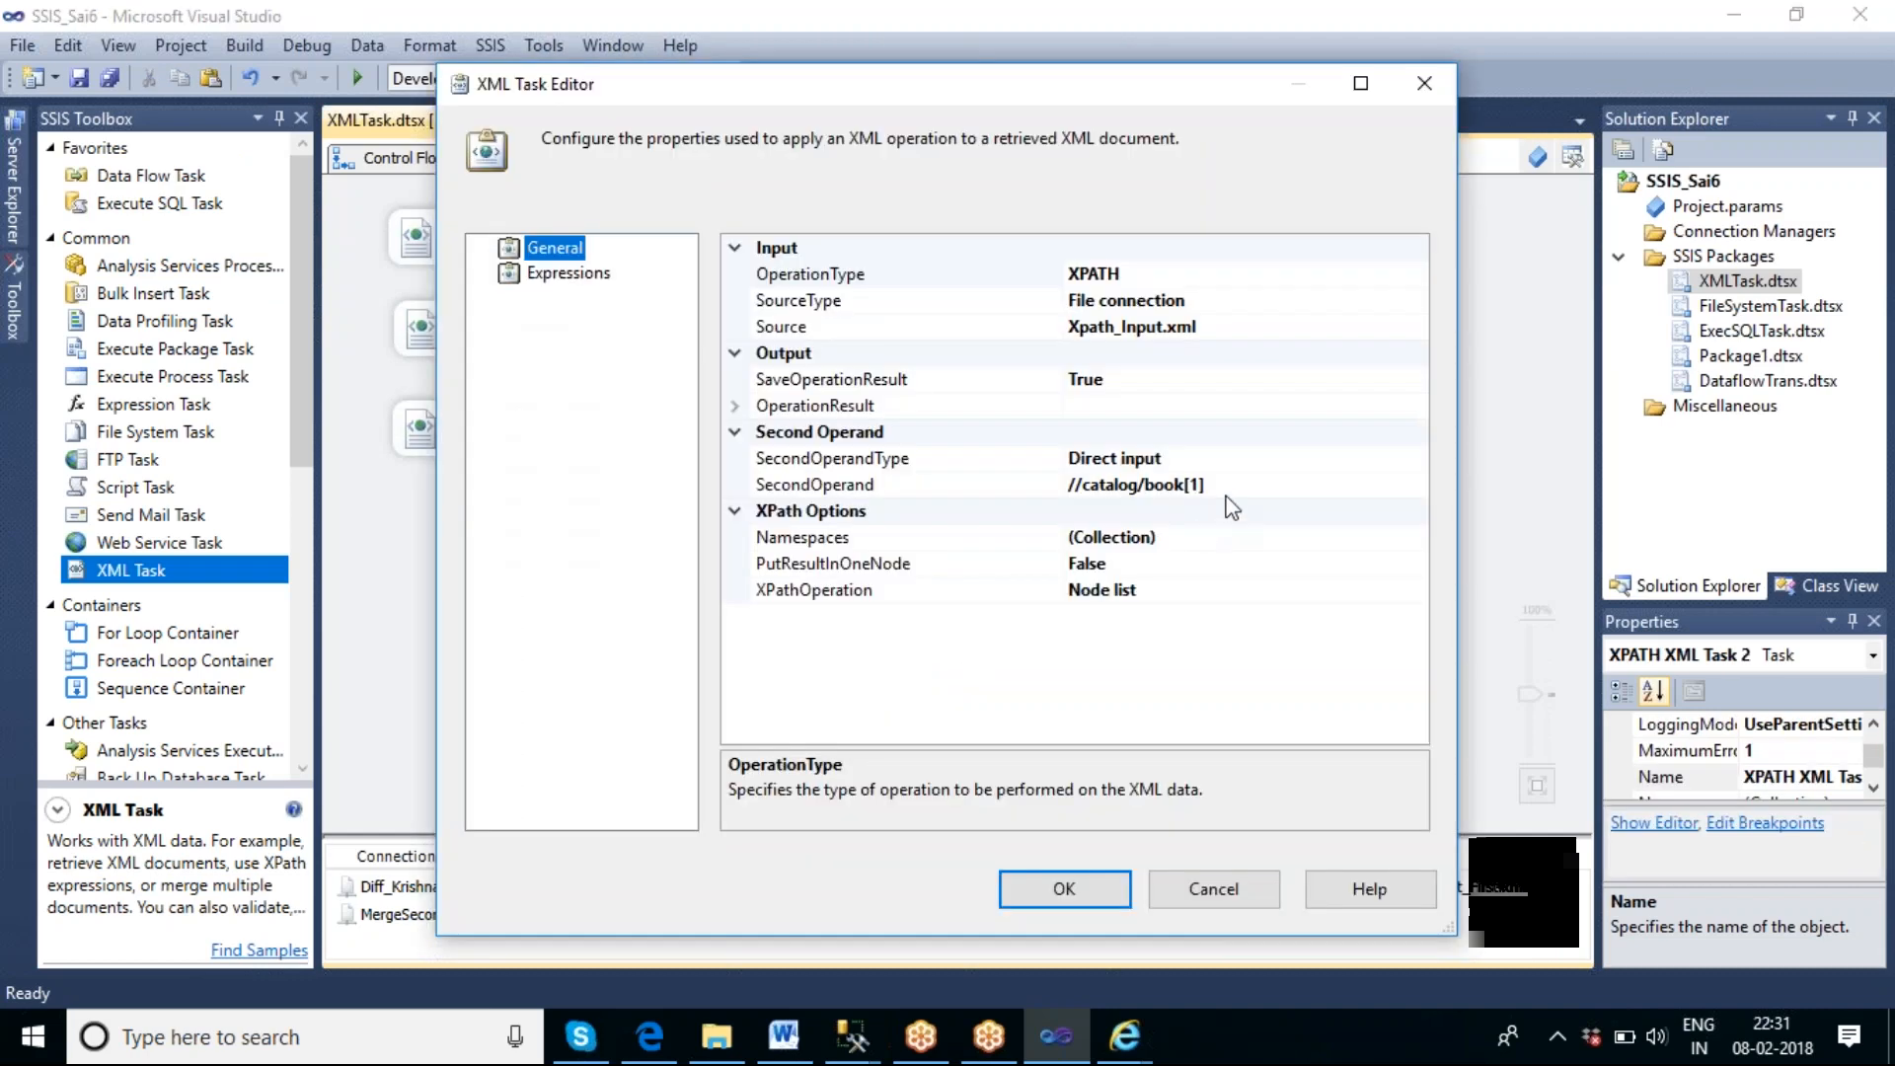
click(1228, 487)
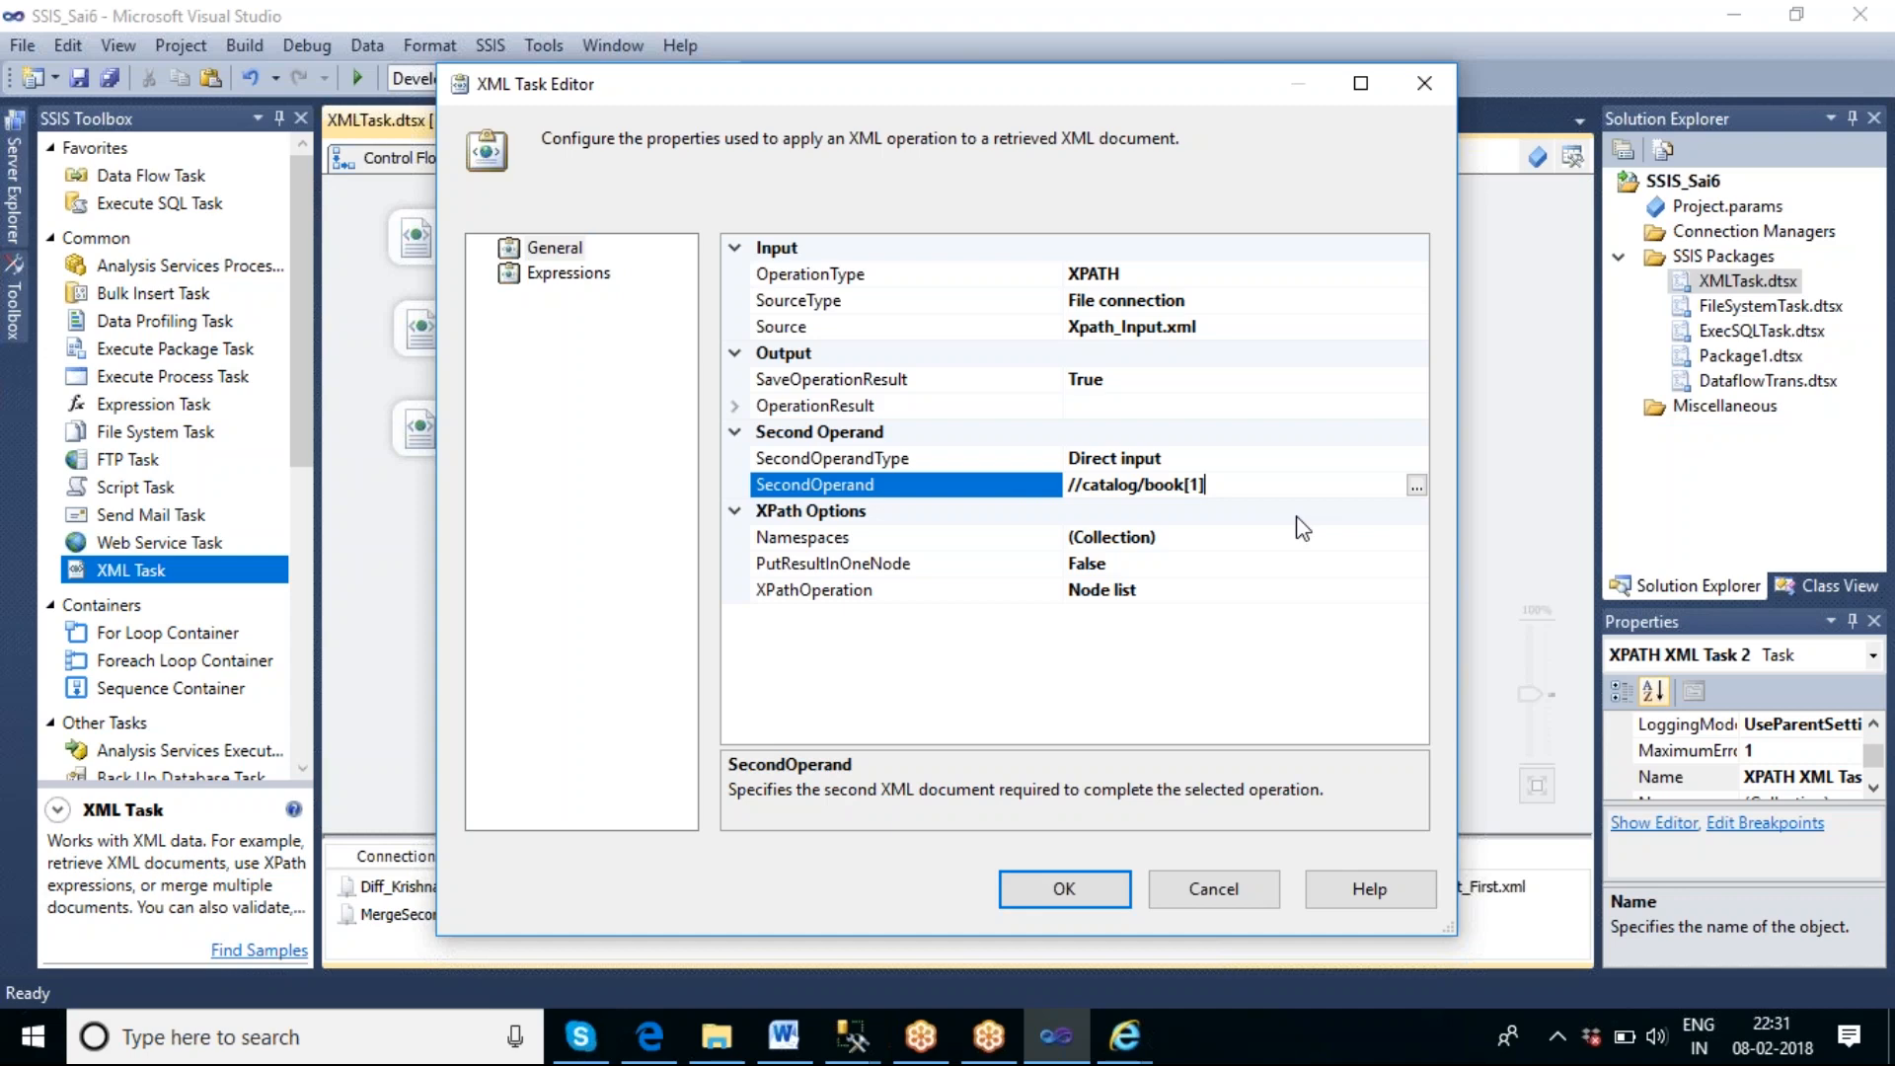
key(BackSpace)
key(BackSpace)
key(BackSpace)
text(/)
text(A)
key(BackSpace)
text(author)
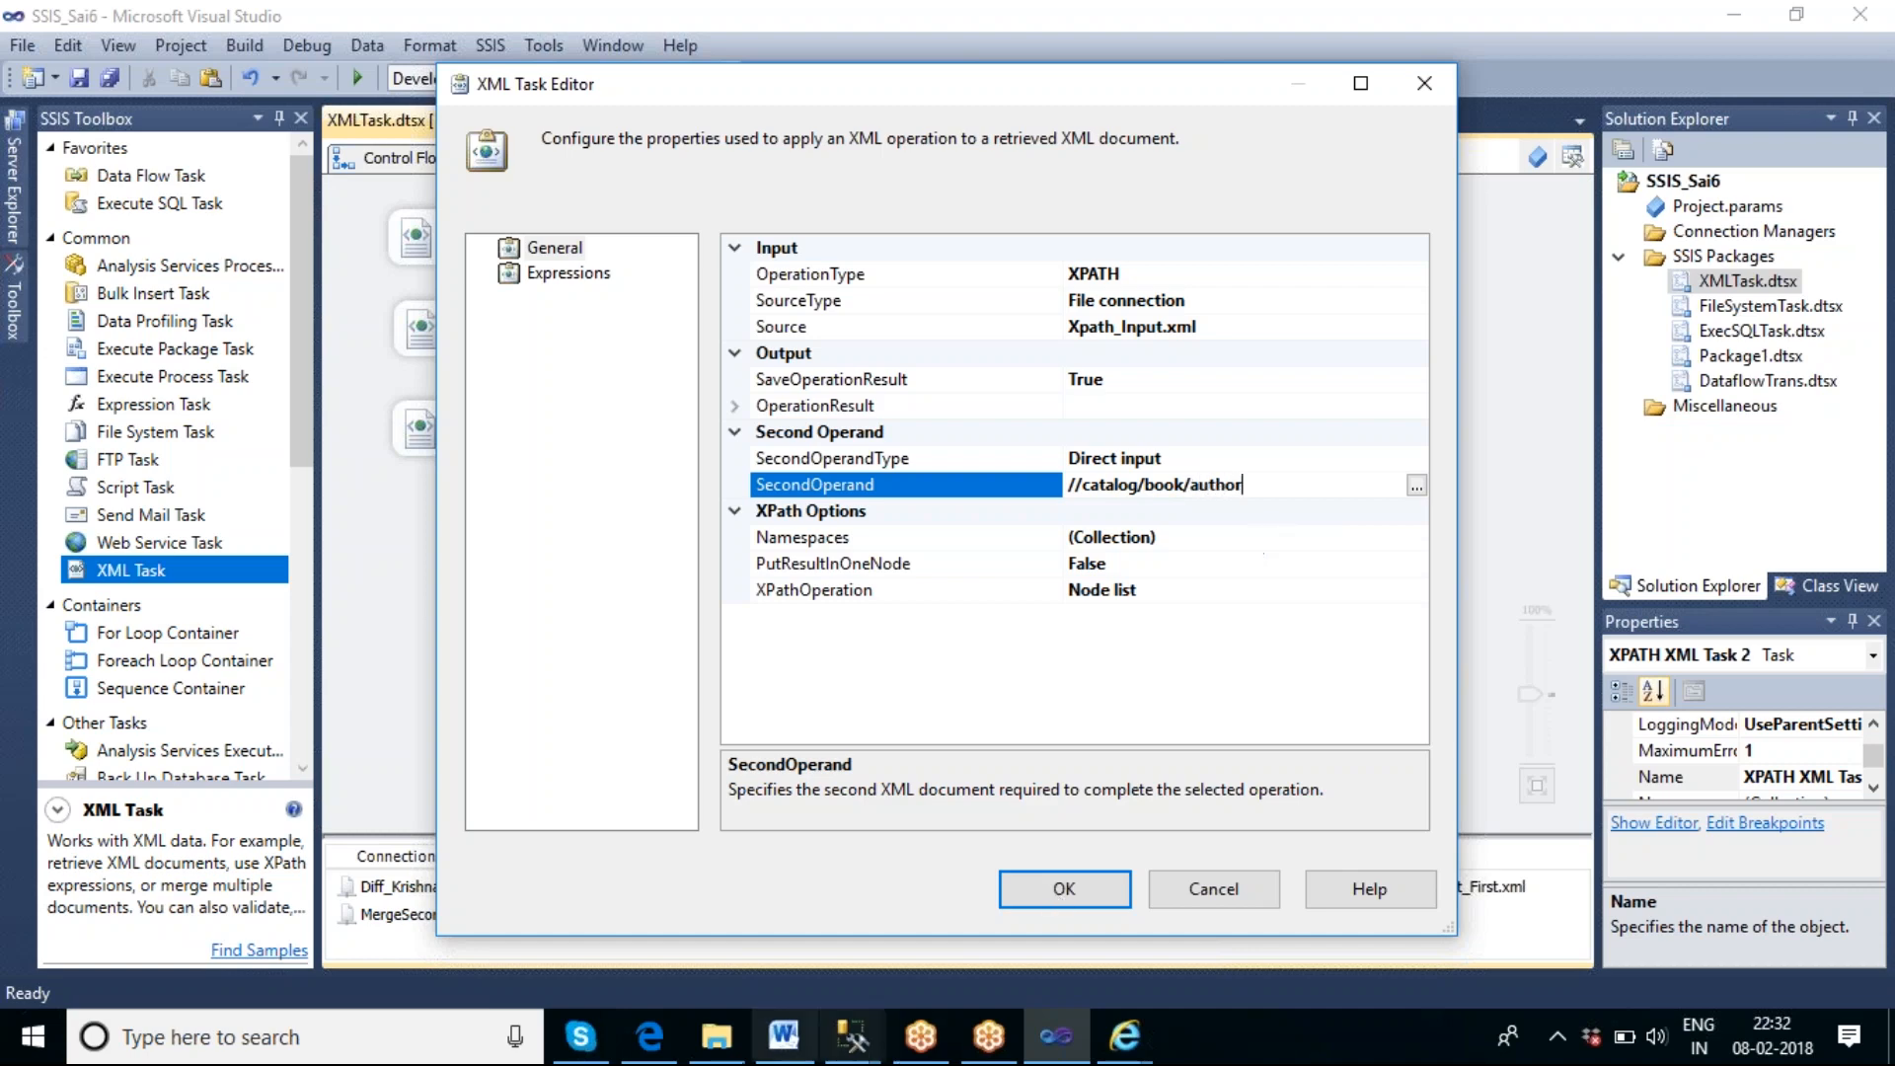
click(1123, 1042)
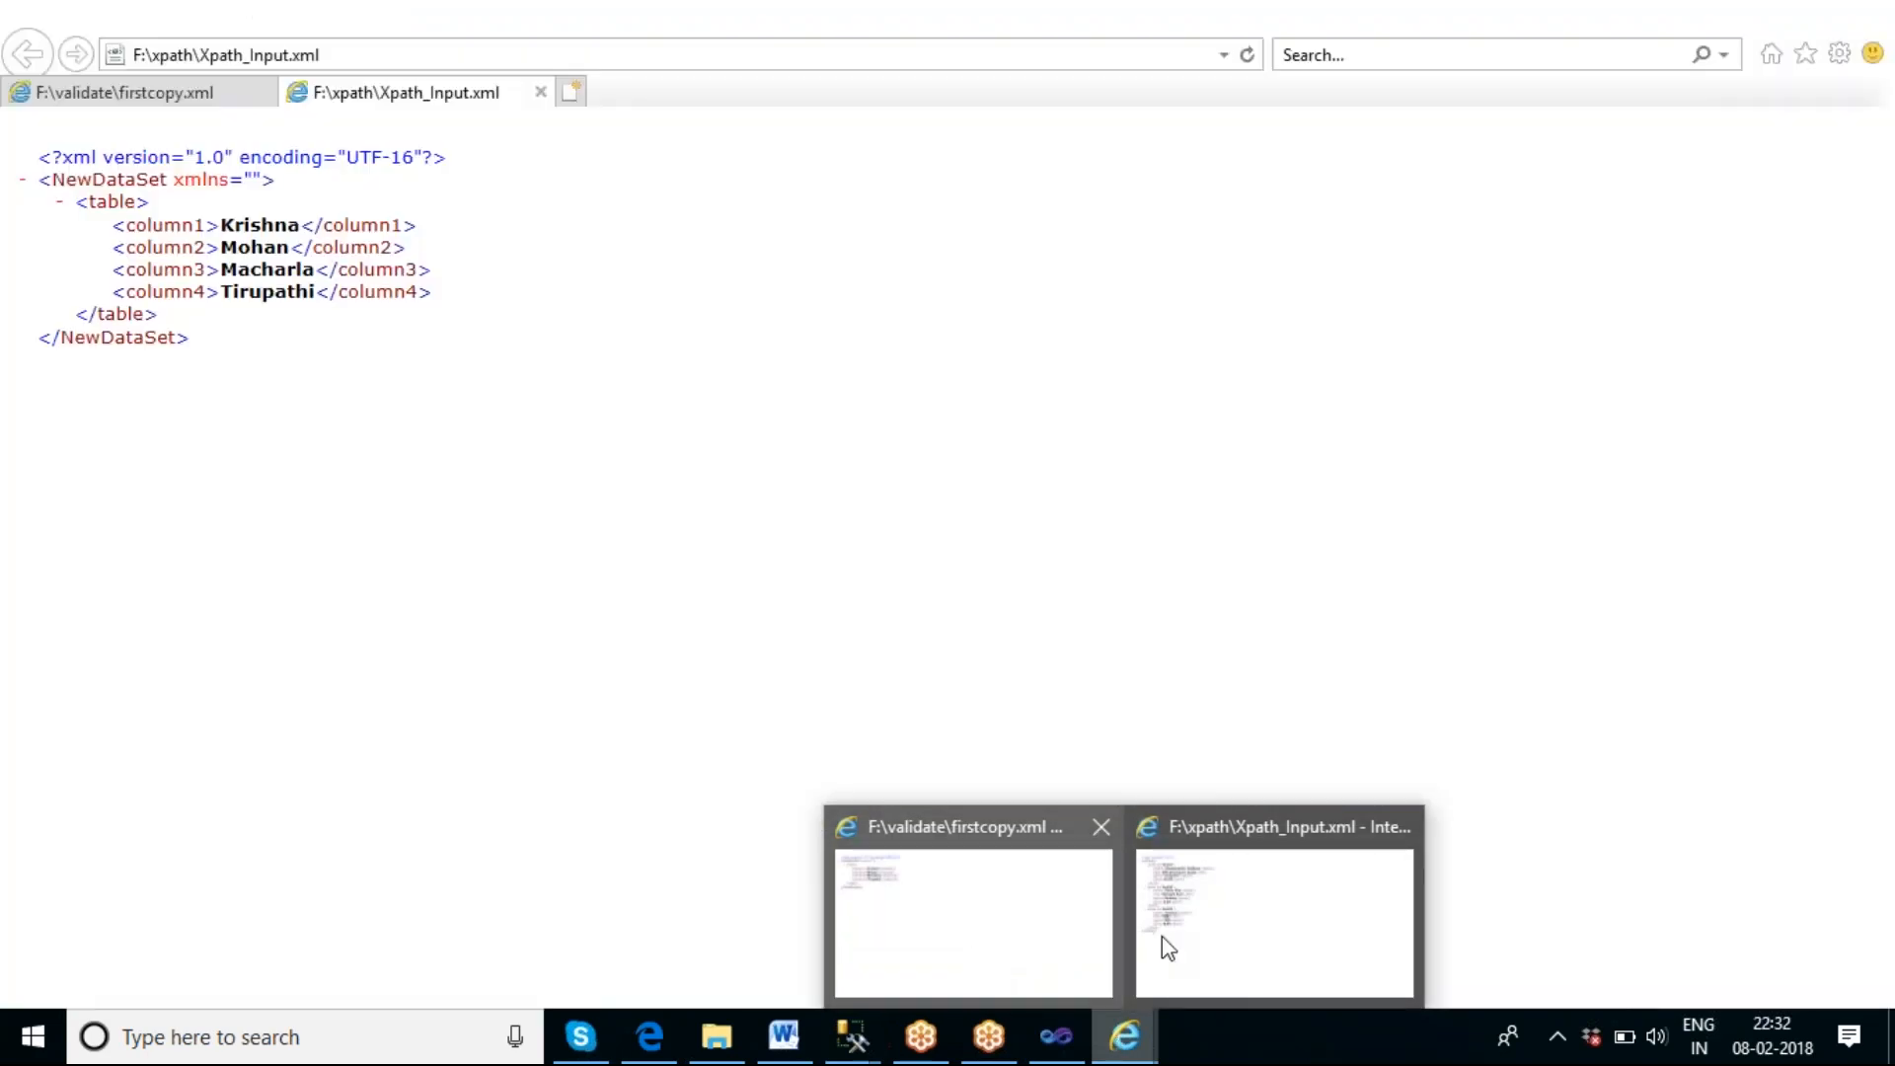
click(1163, 936)
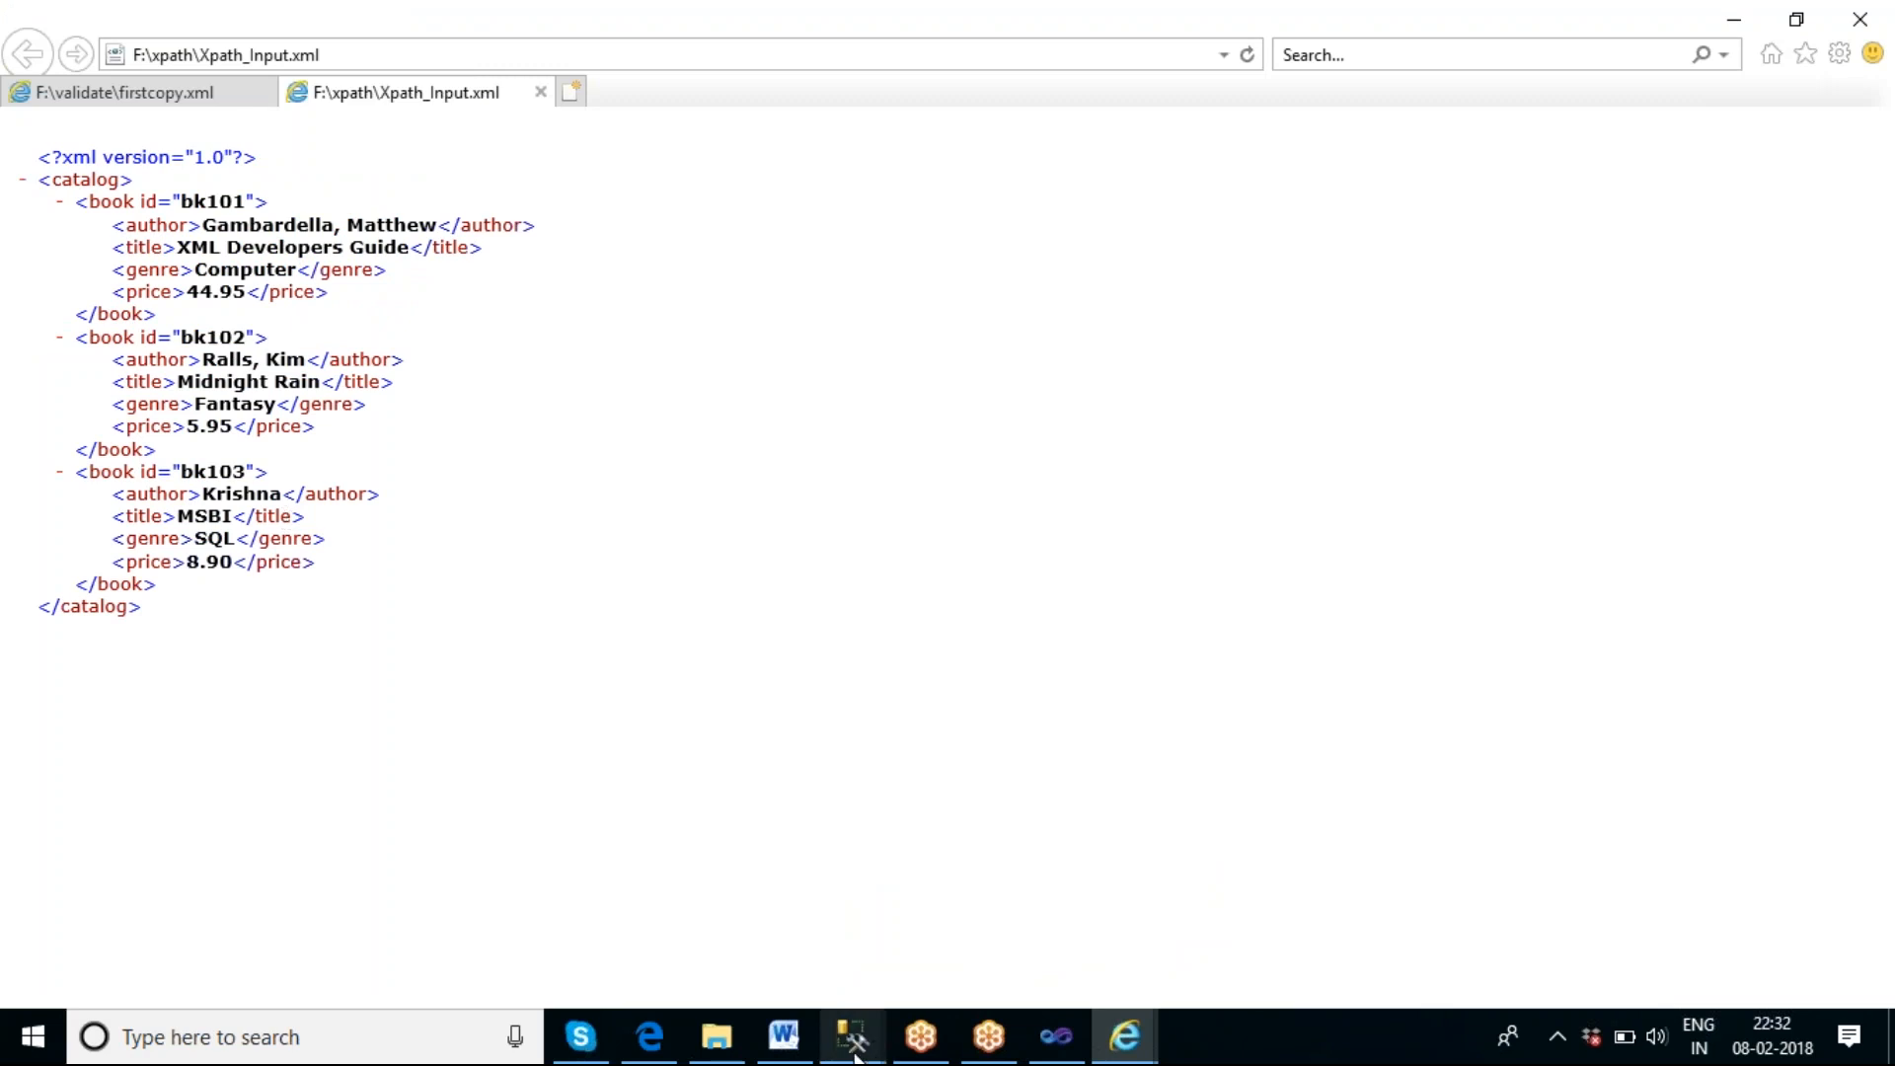
Switch to Visual Studio, accept the XML task settings and execute XPATH XML Task 2 on its own.
click(1054, 1036)
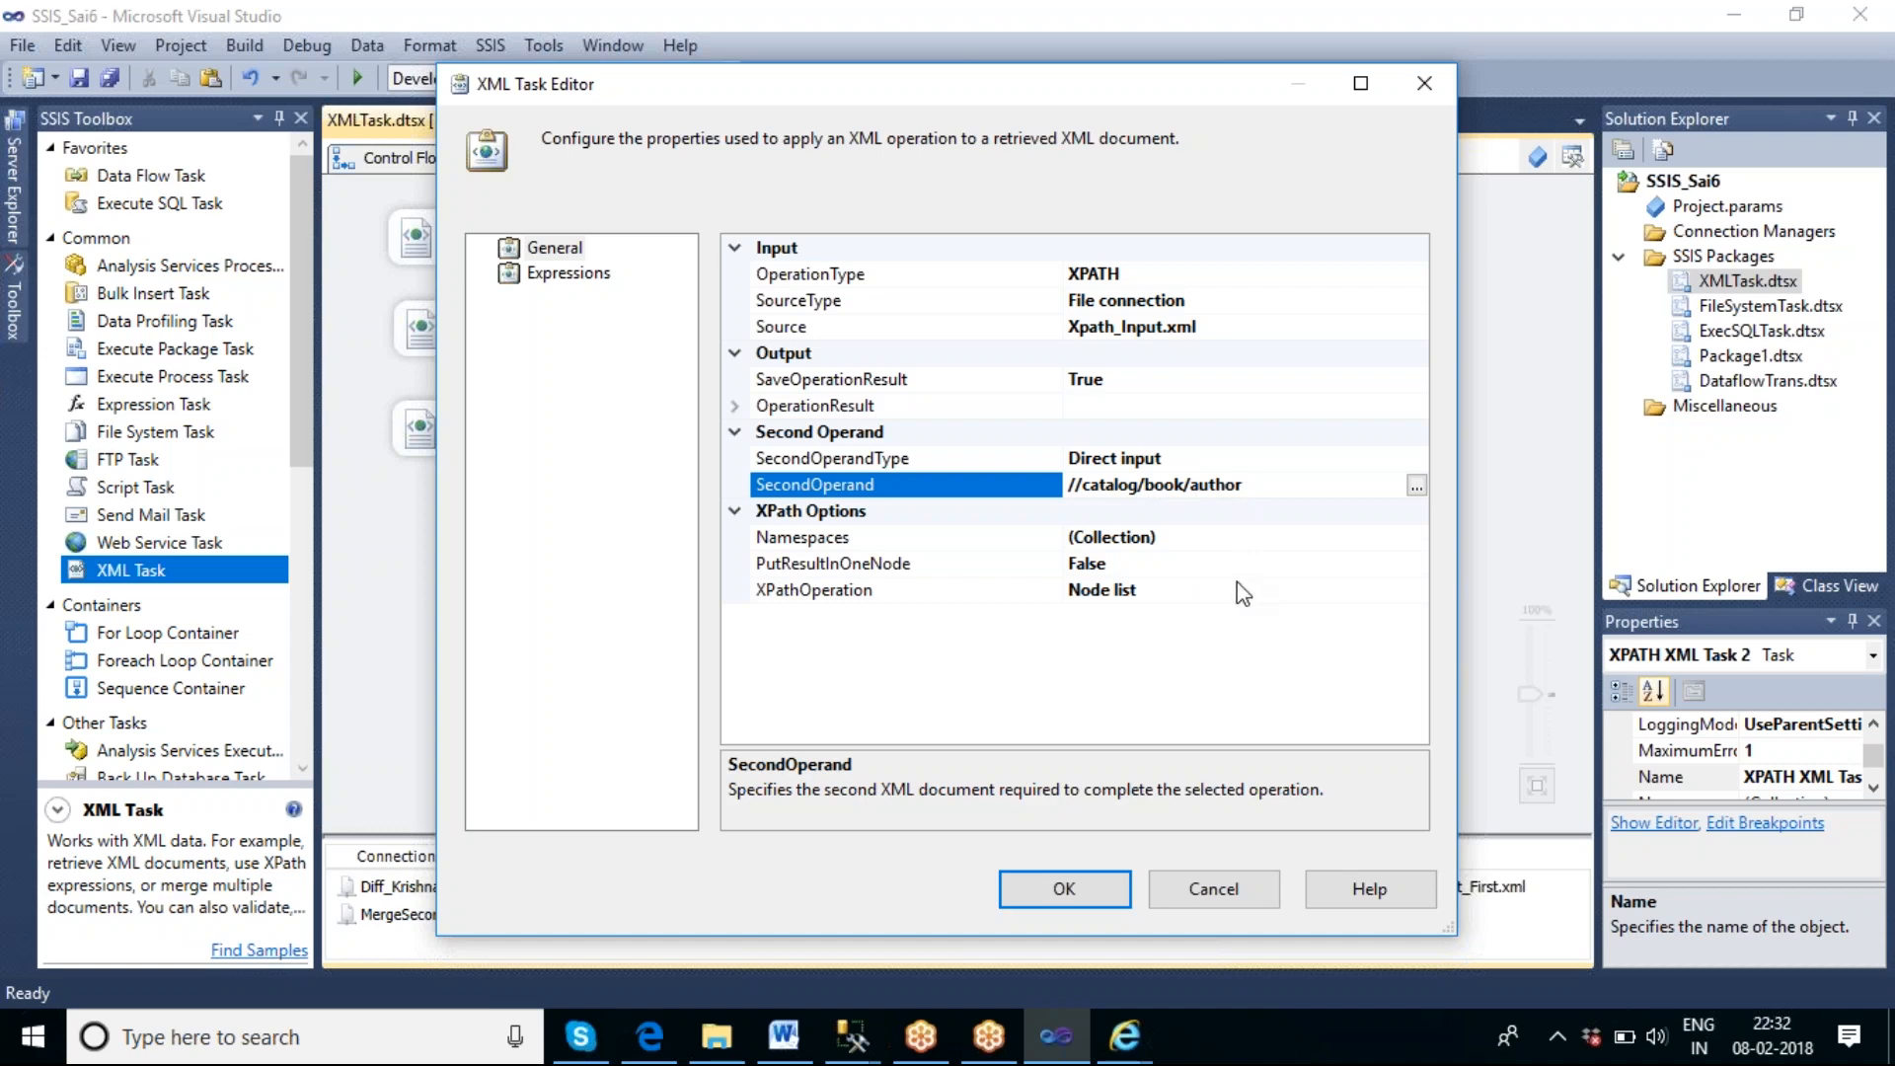
click(1063, 892)
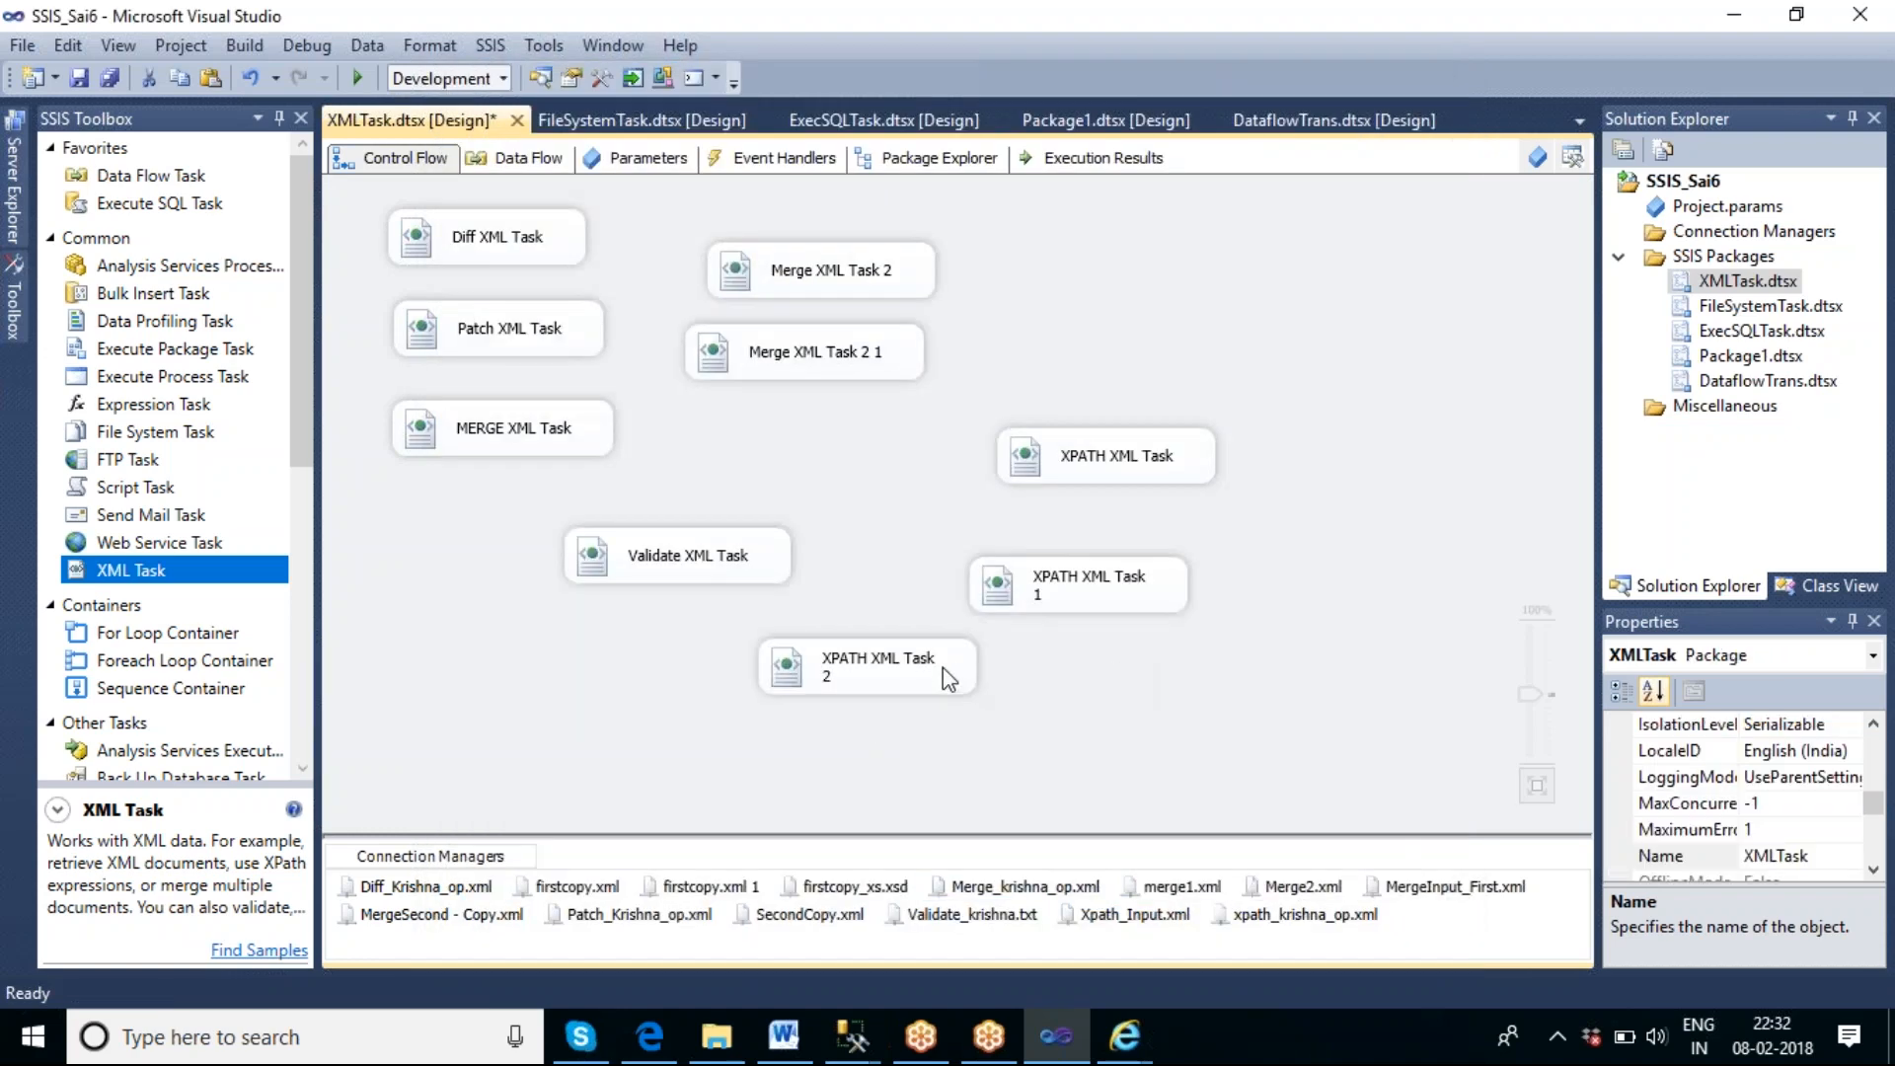
right_click(943, 667)
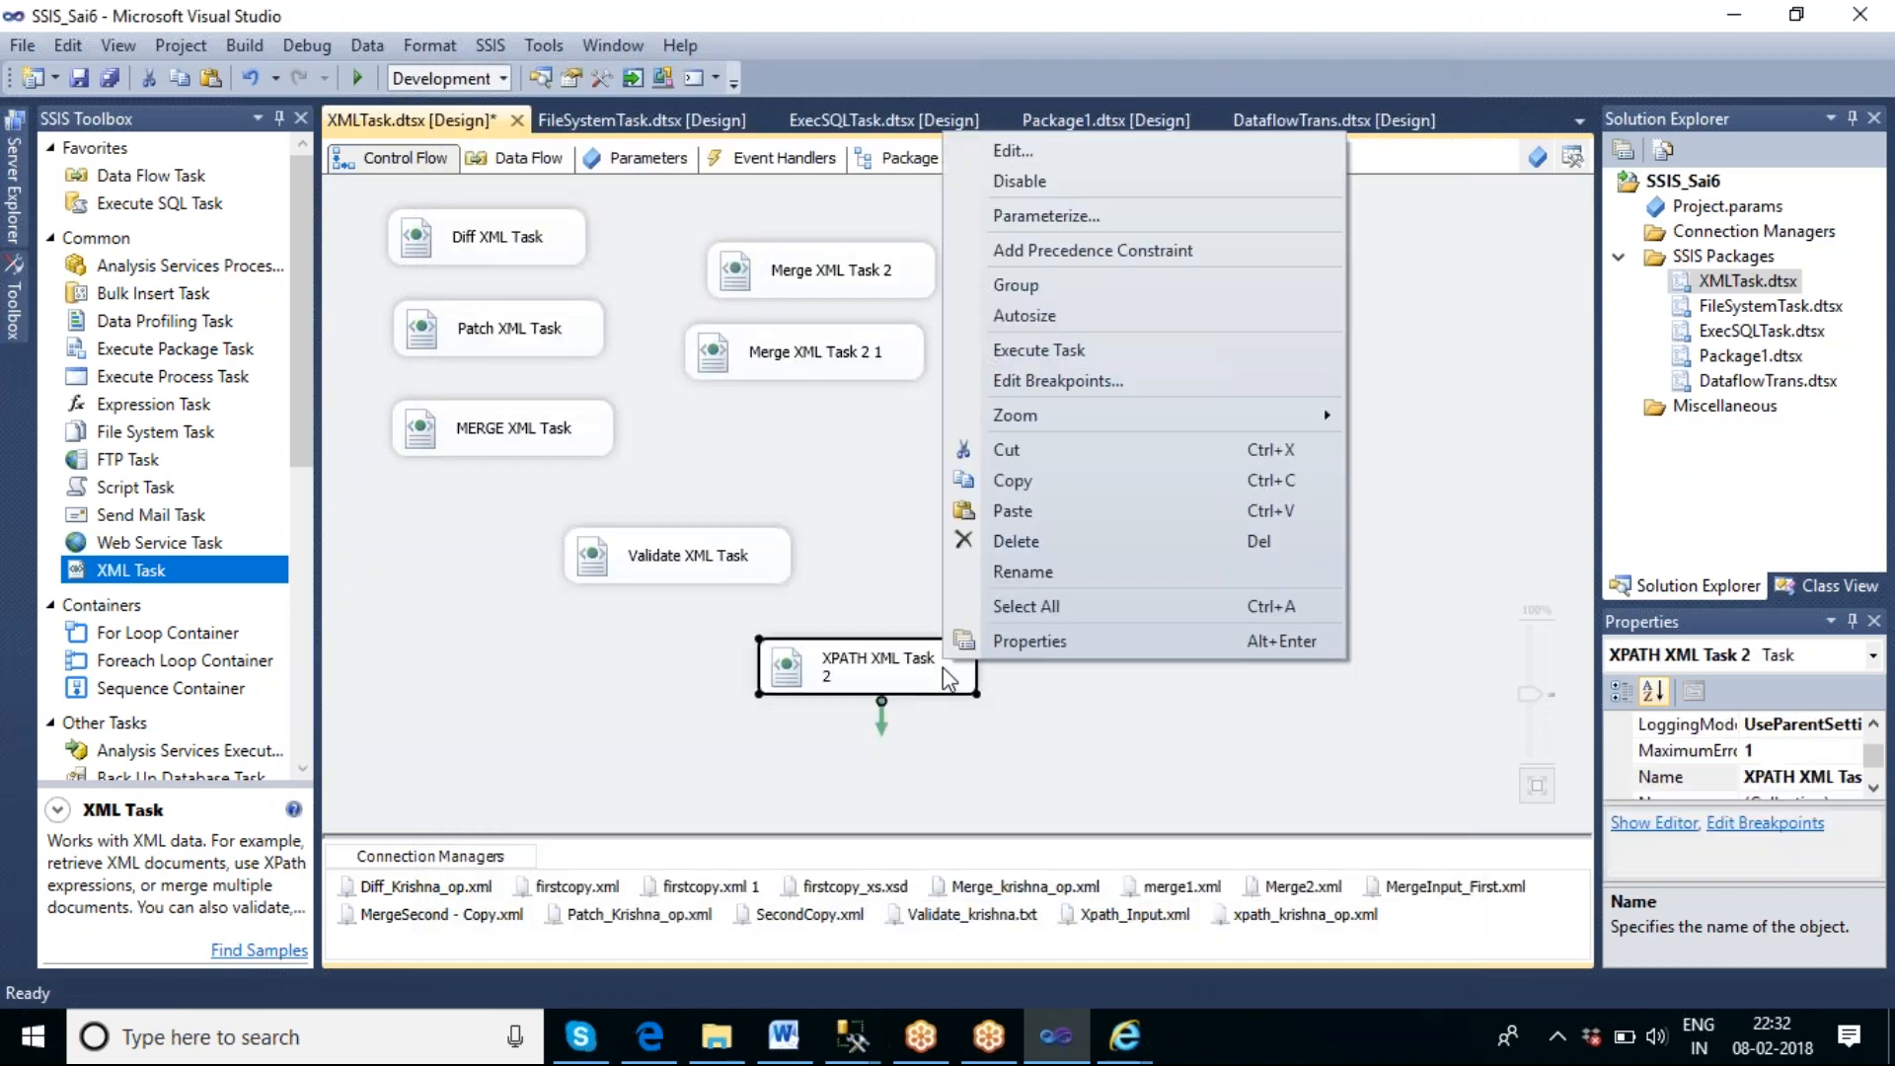
click(1066, 351)
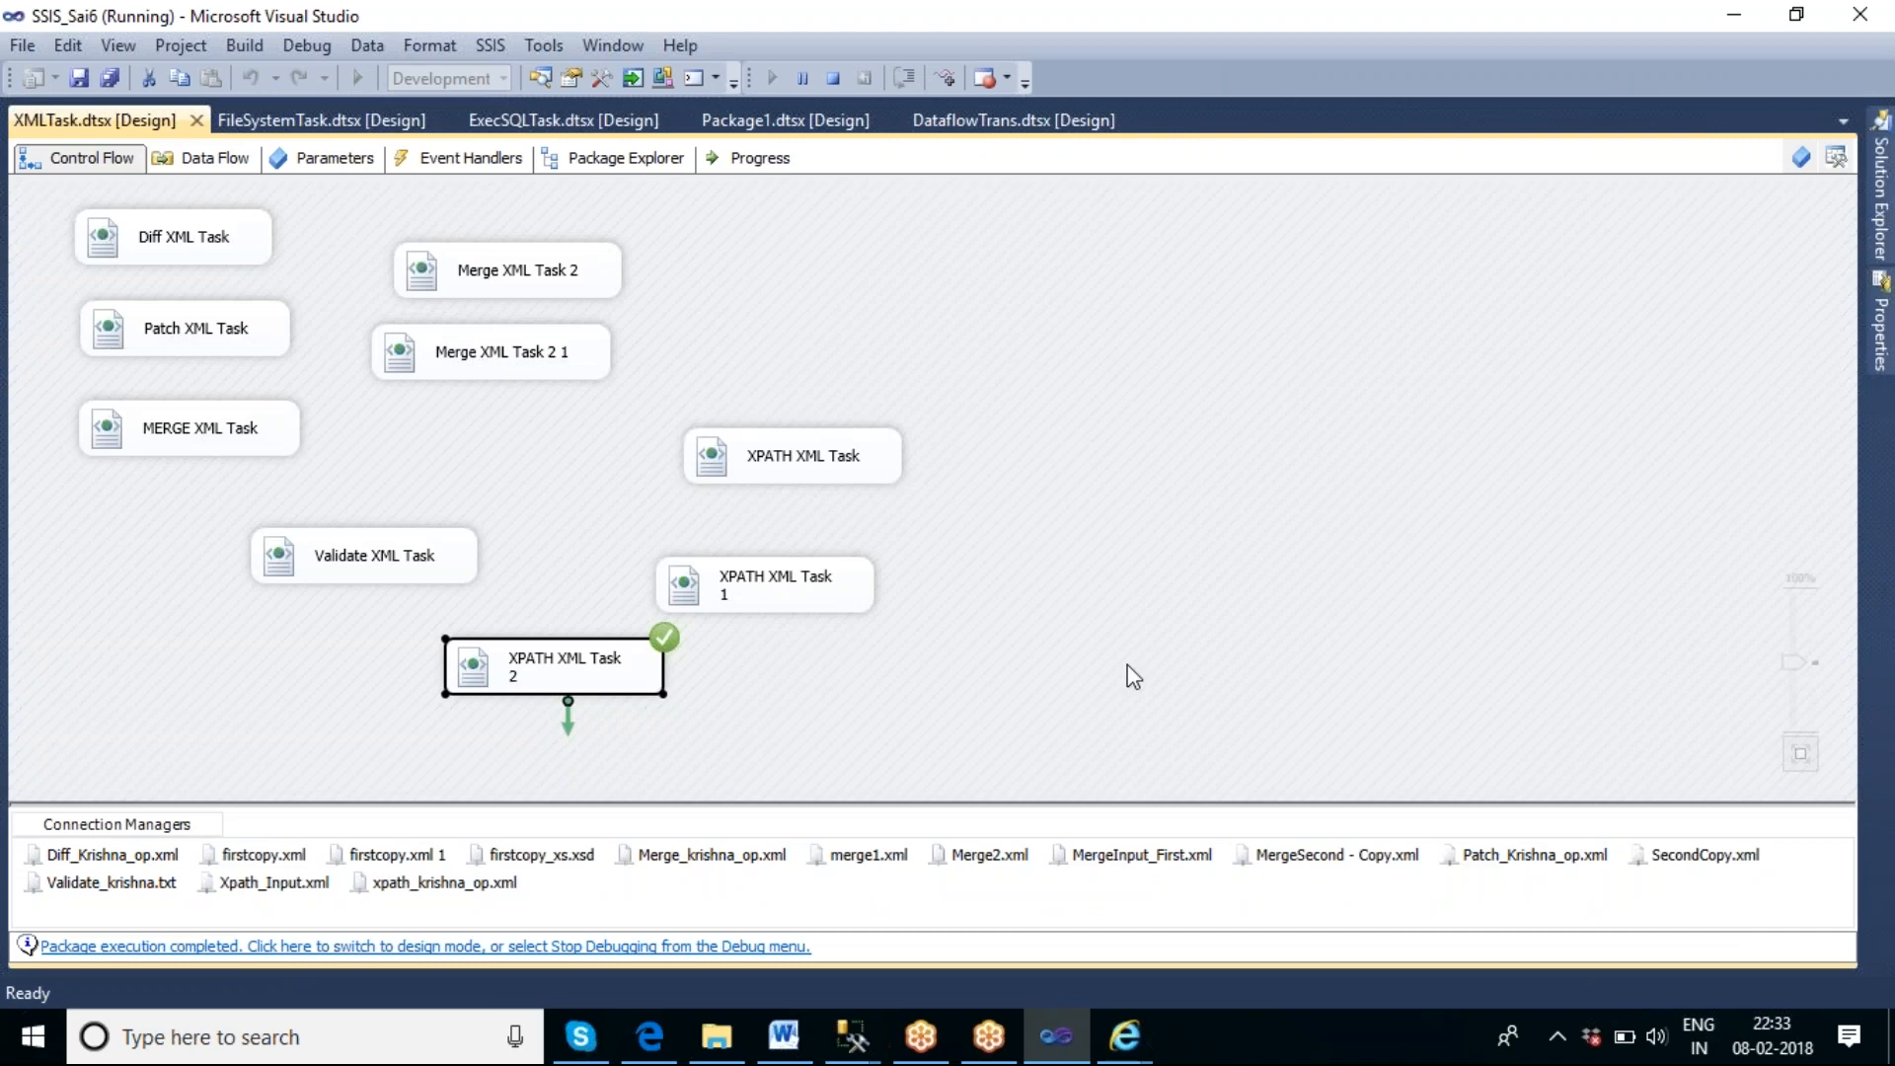
Switch to the F:\xpath folder, view xpath_krishna_op.xml in Internet Explorer, and return to the folder.
click(718, 1038)
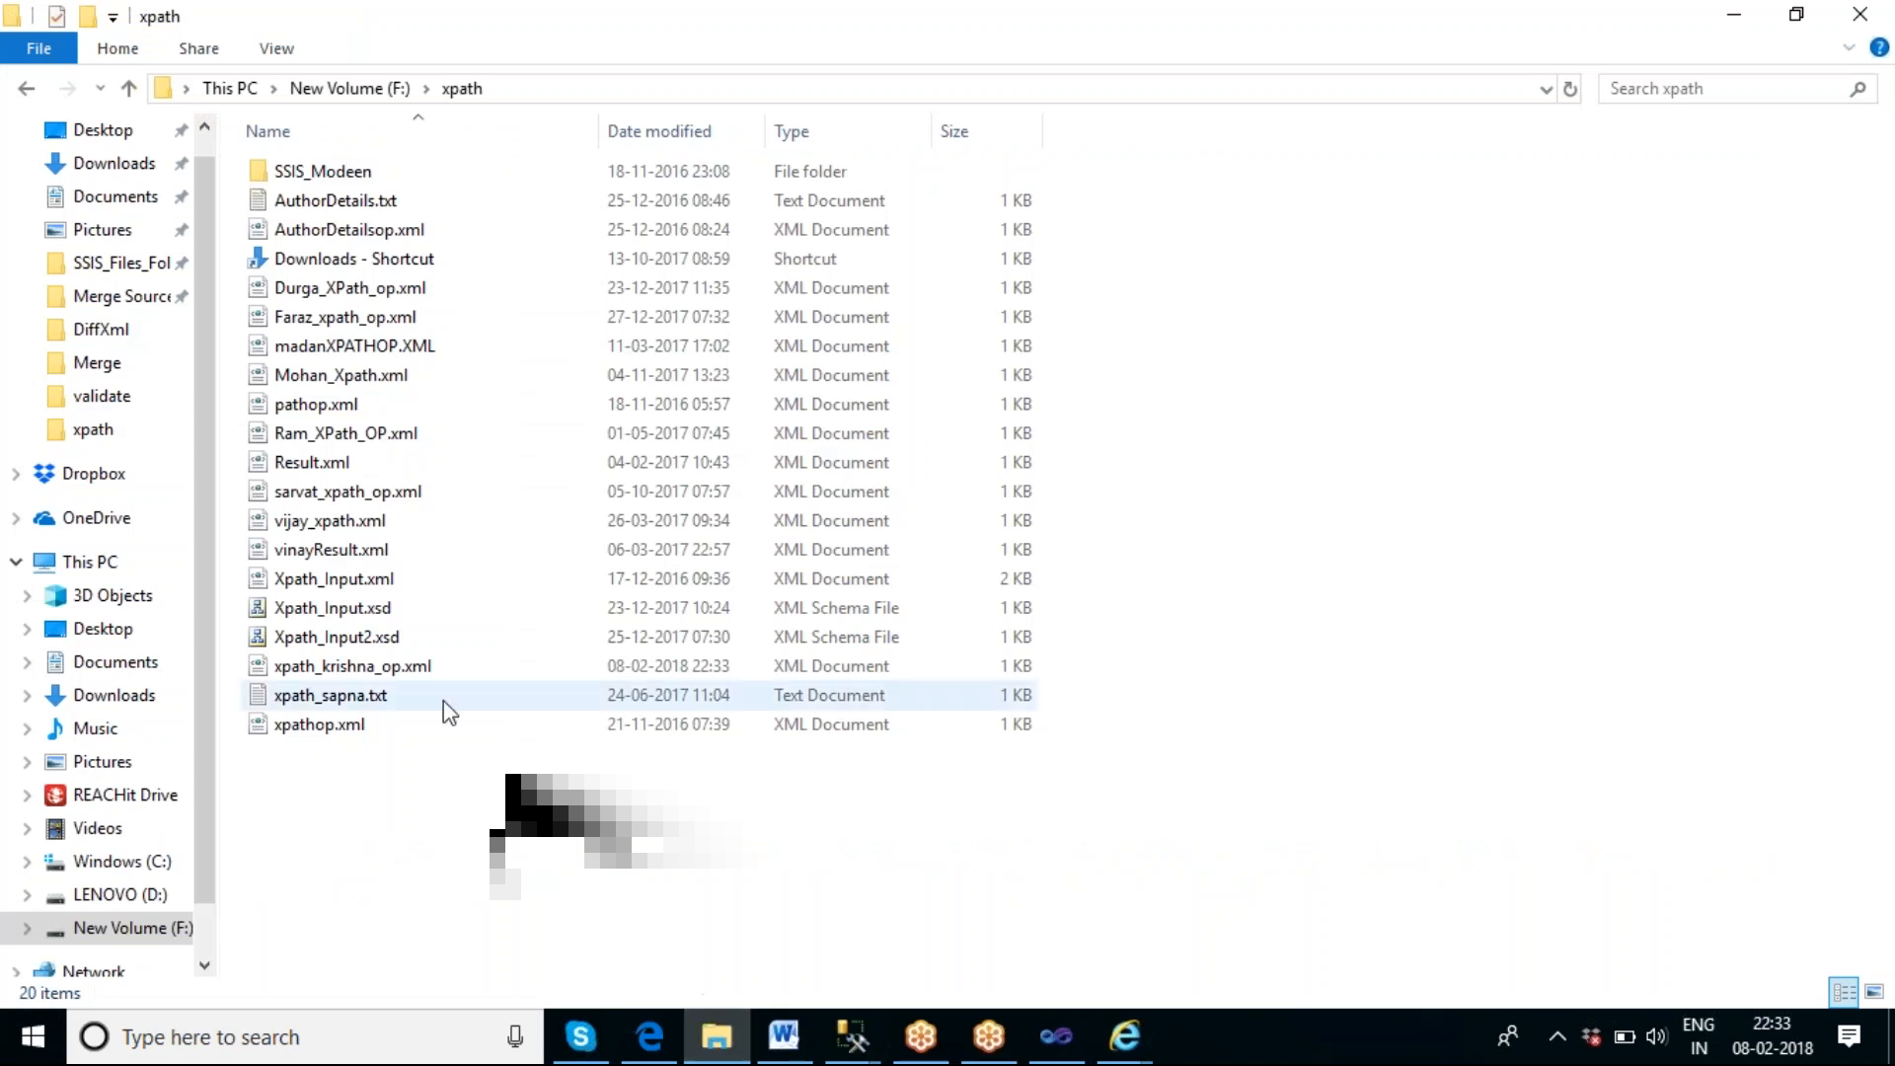
double_click(395, 667)
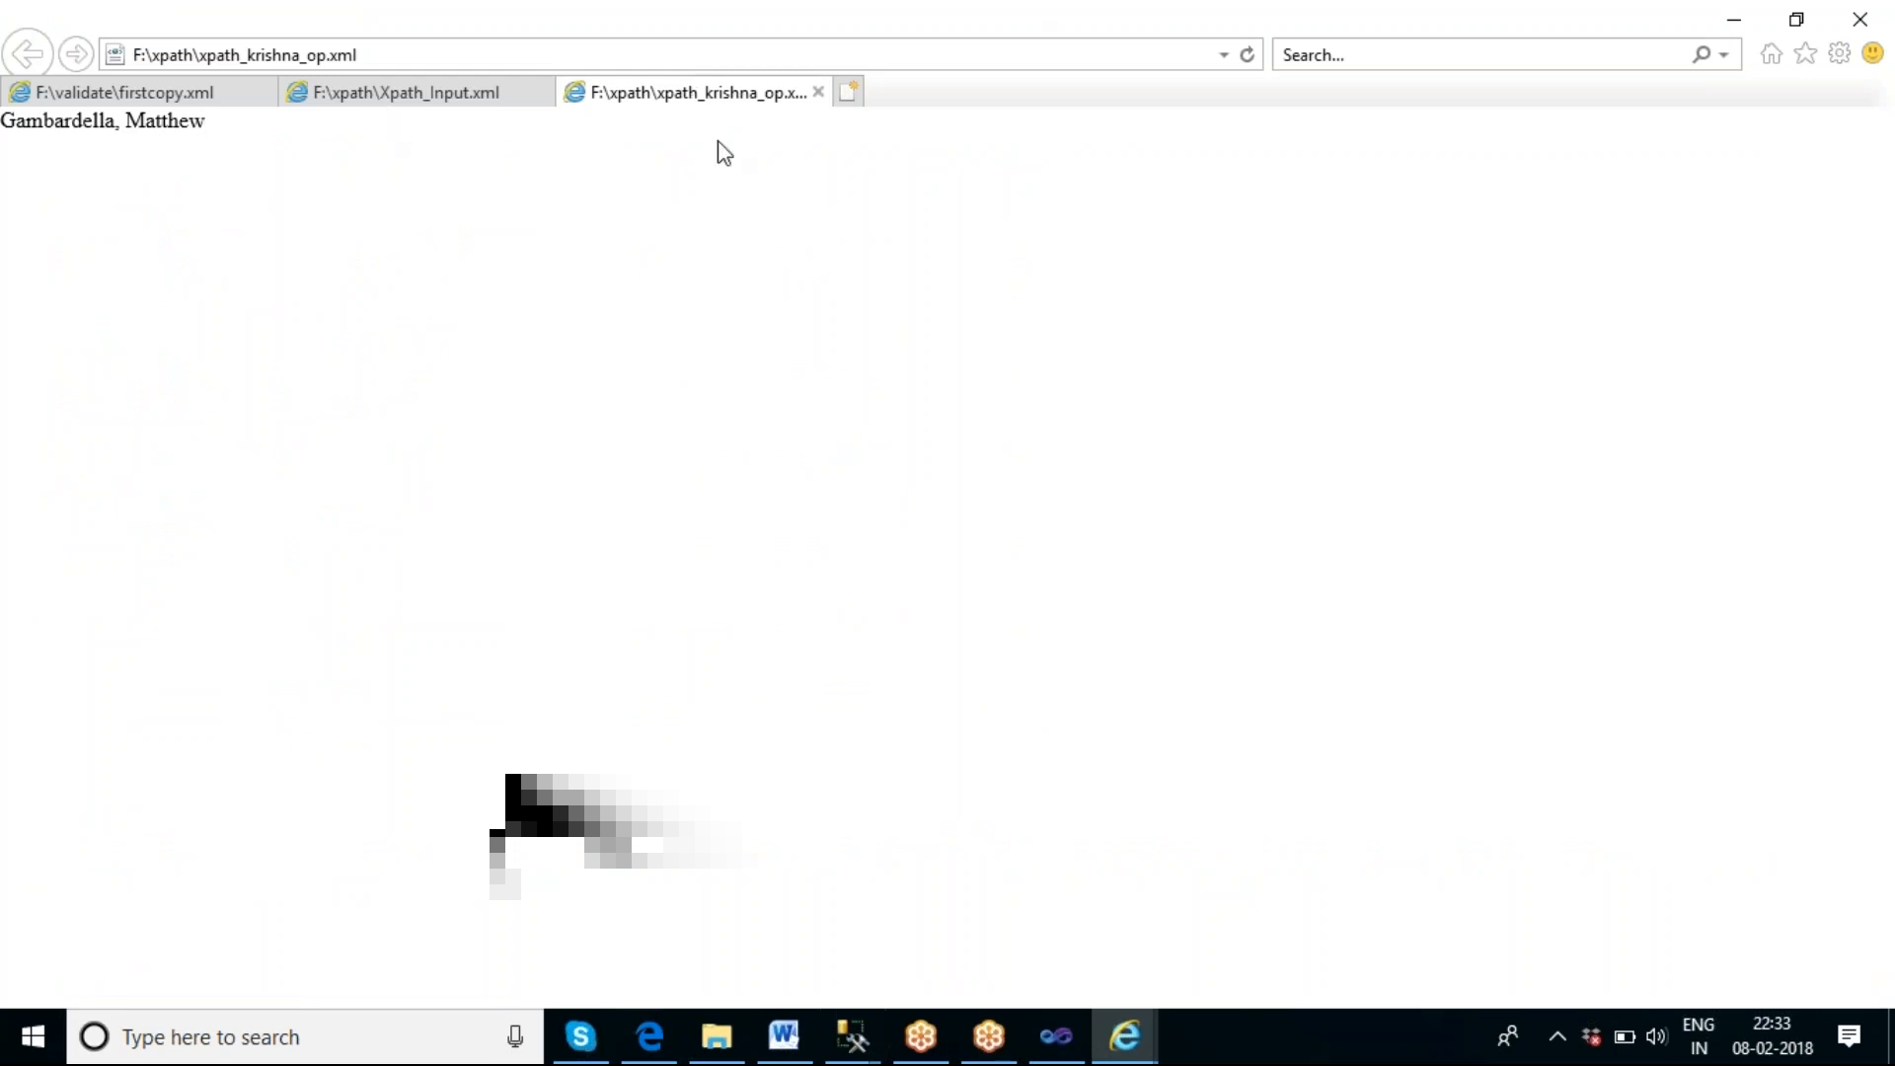
click(819, 92)
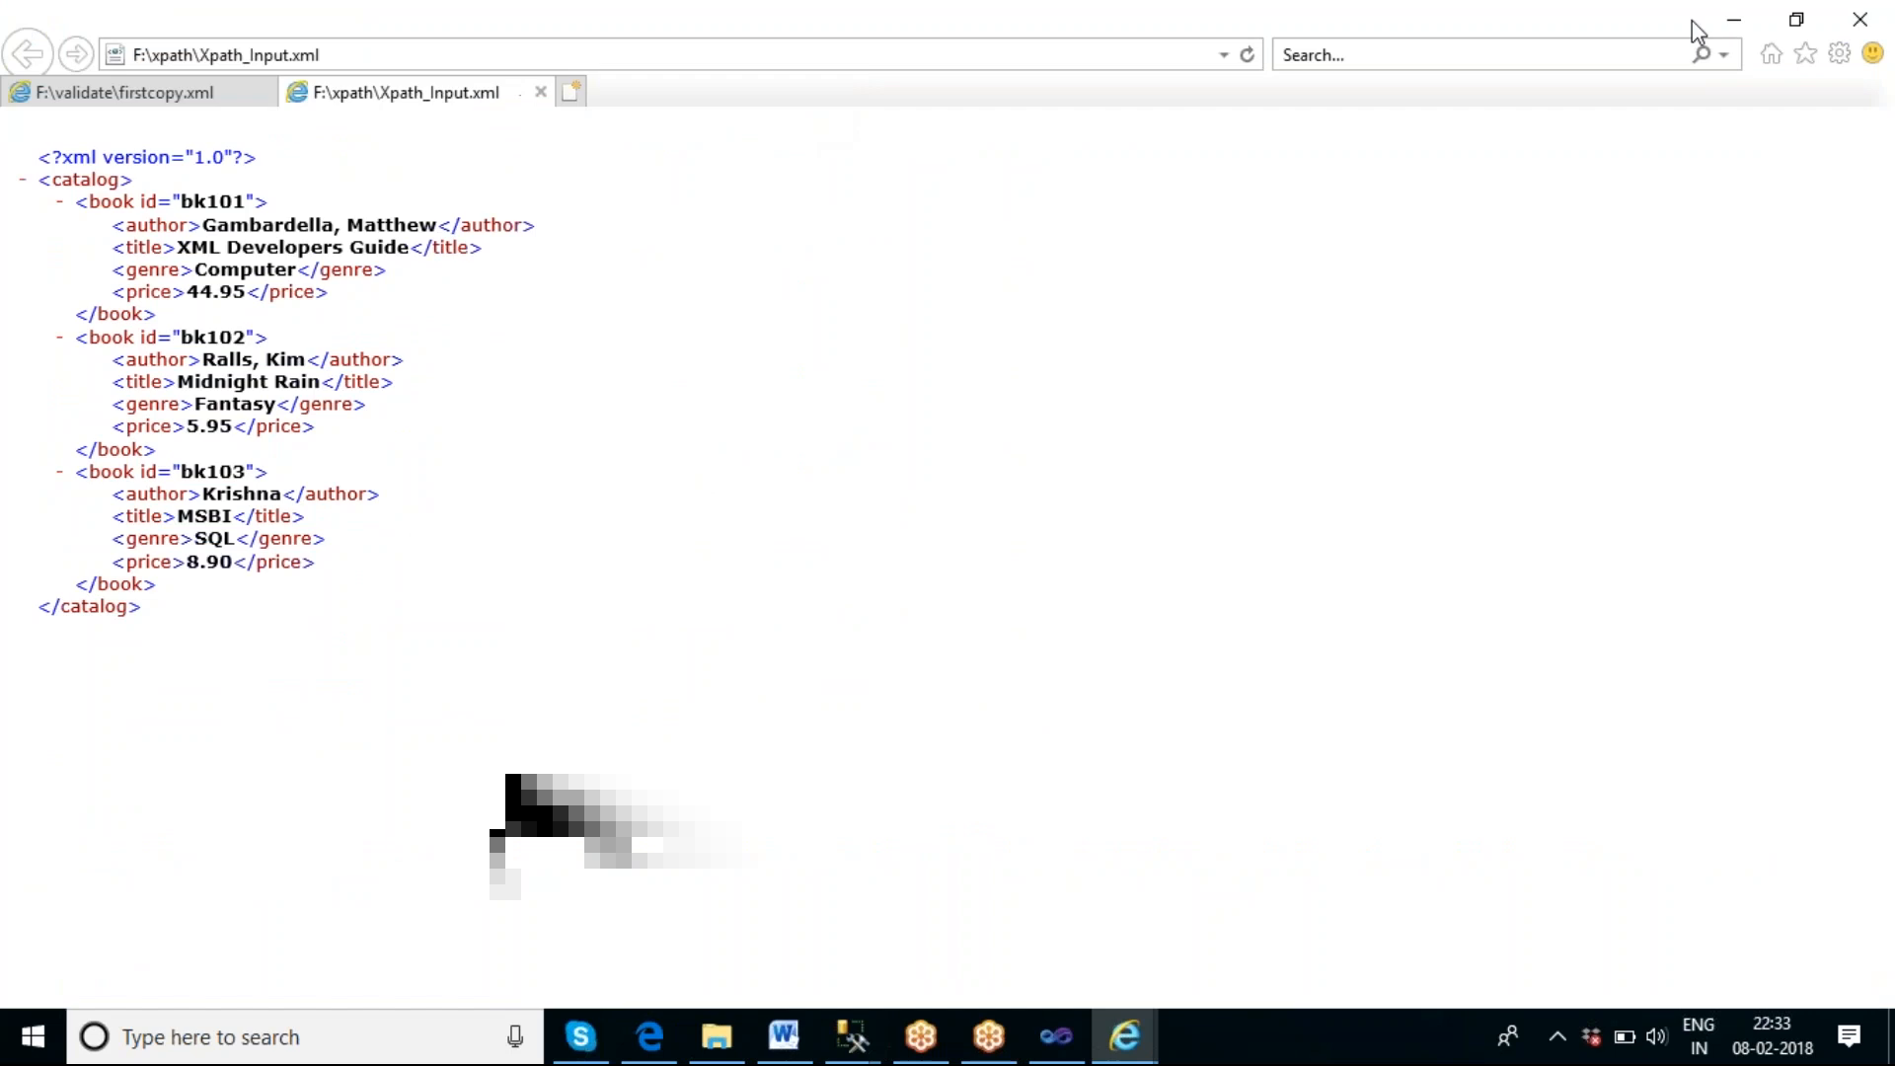
click(1733, 21)
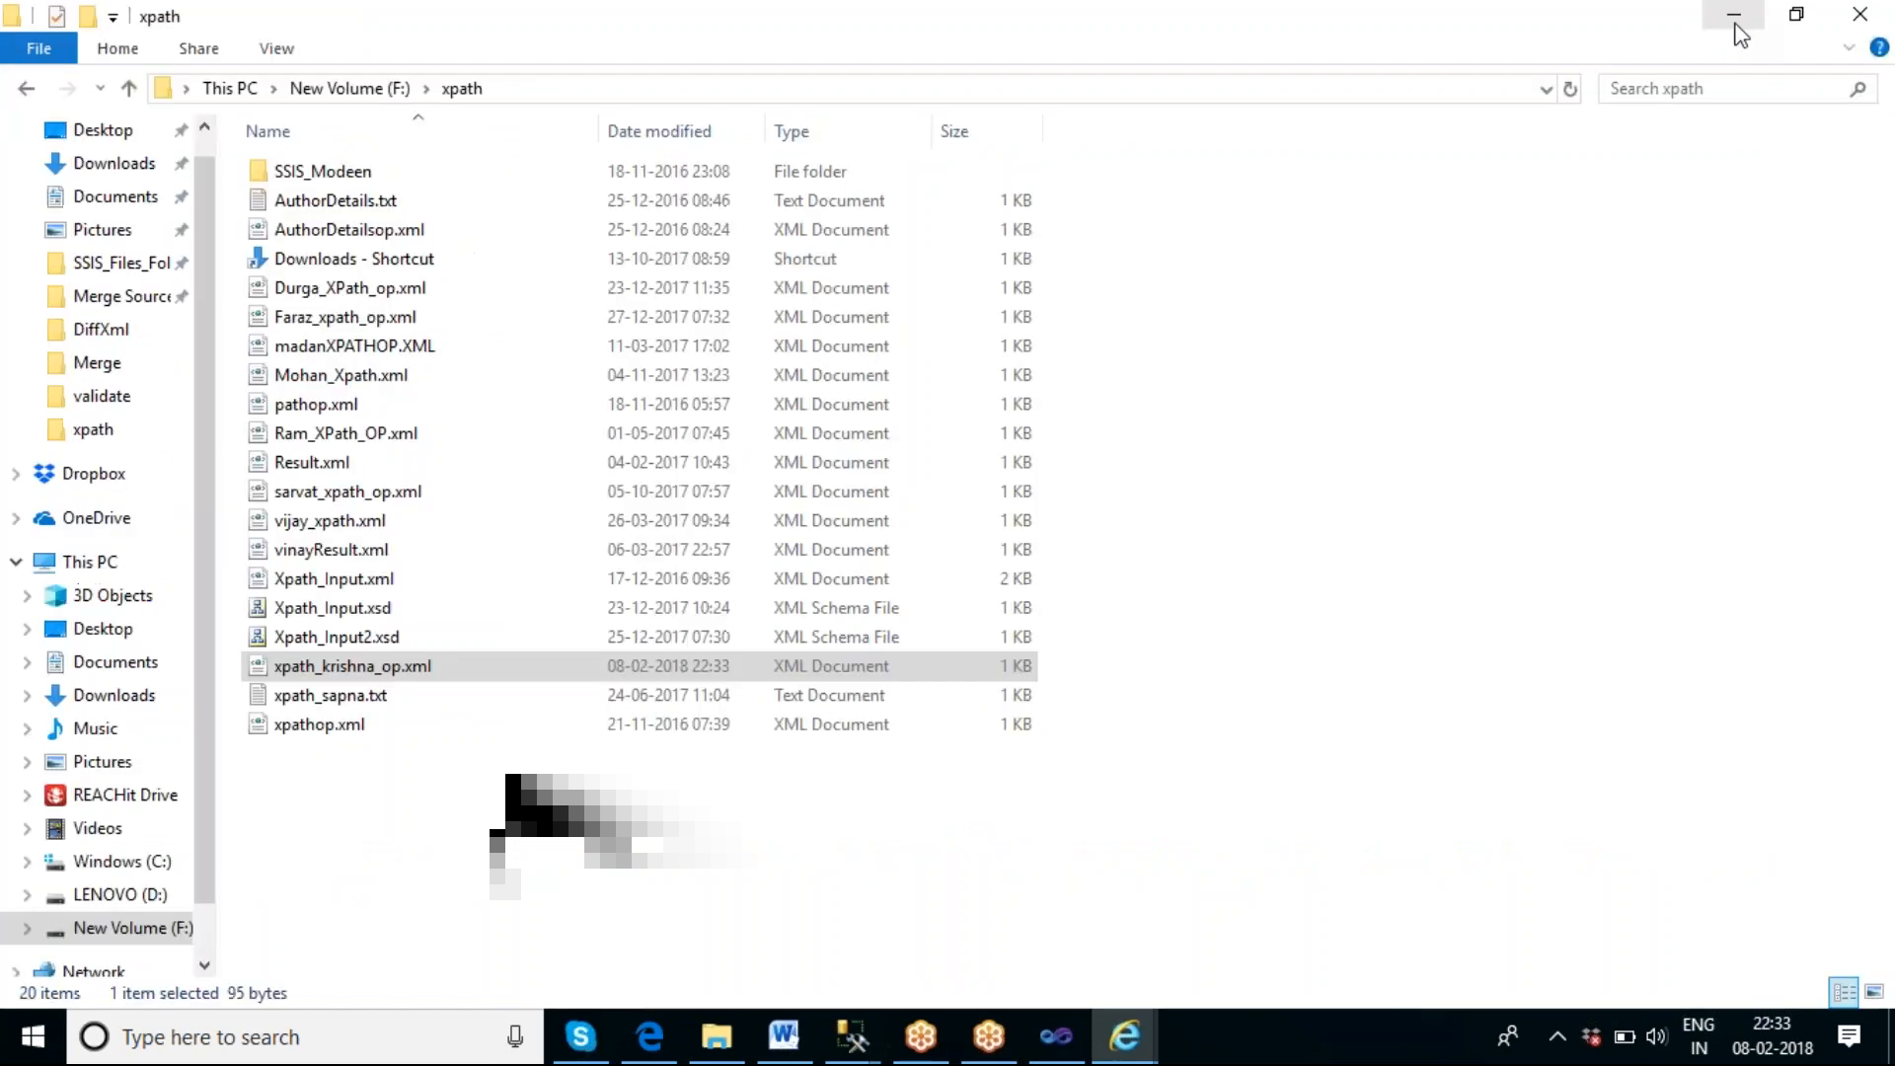
Open xpath_krishna_op.xml in Notepad to check the full extracted author elements, and close it.
right_click(423, 667)
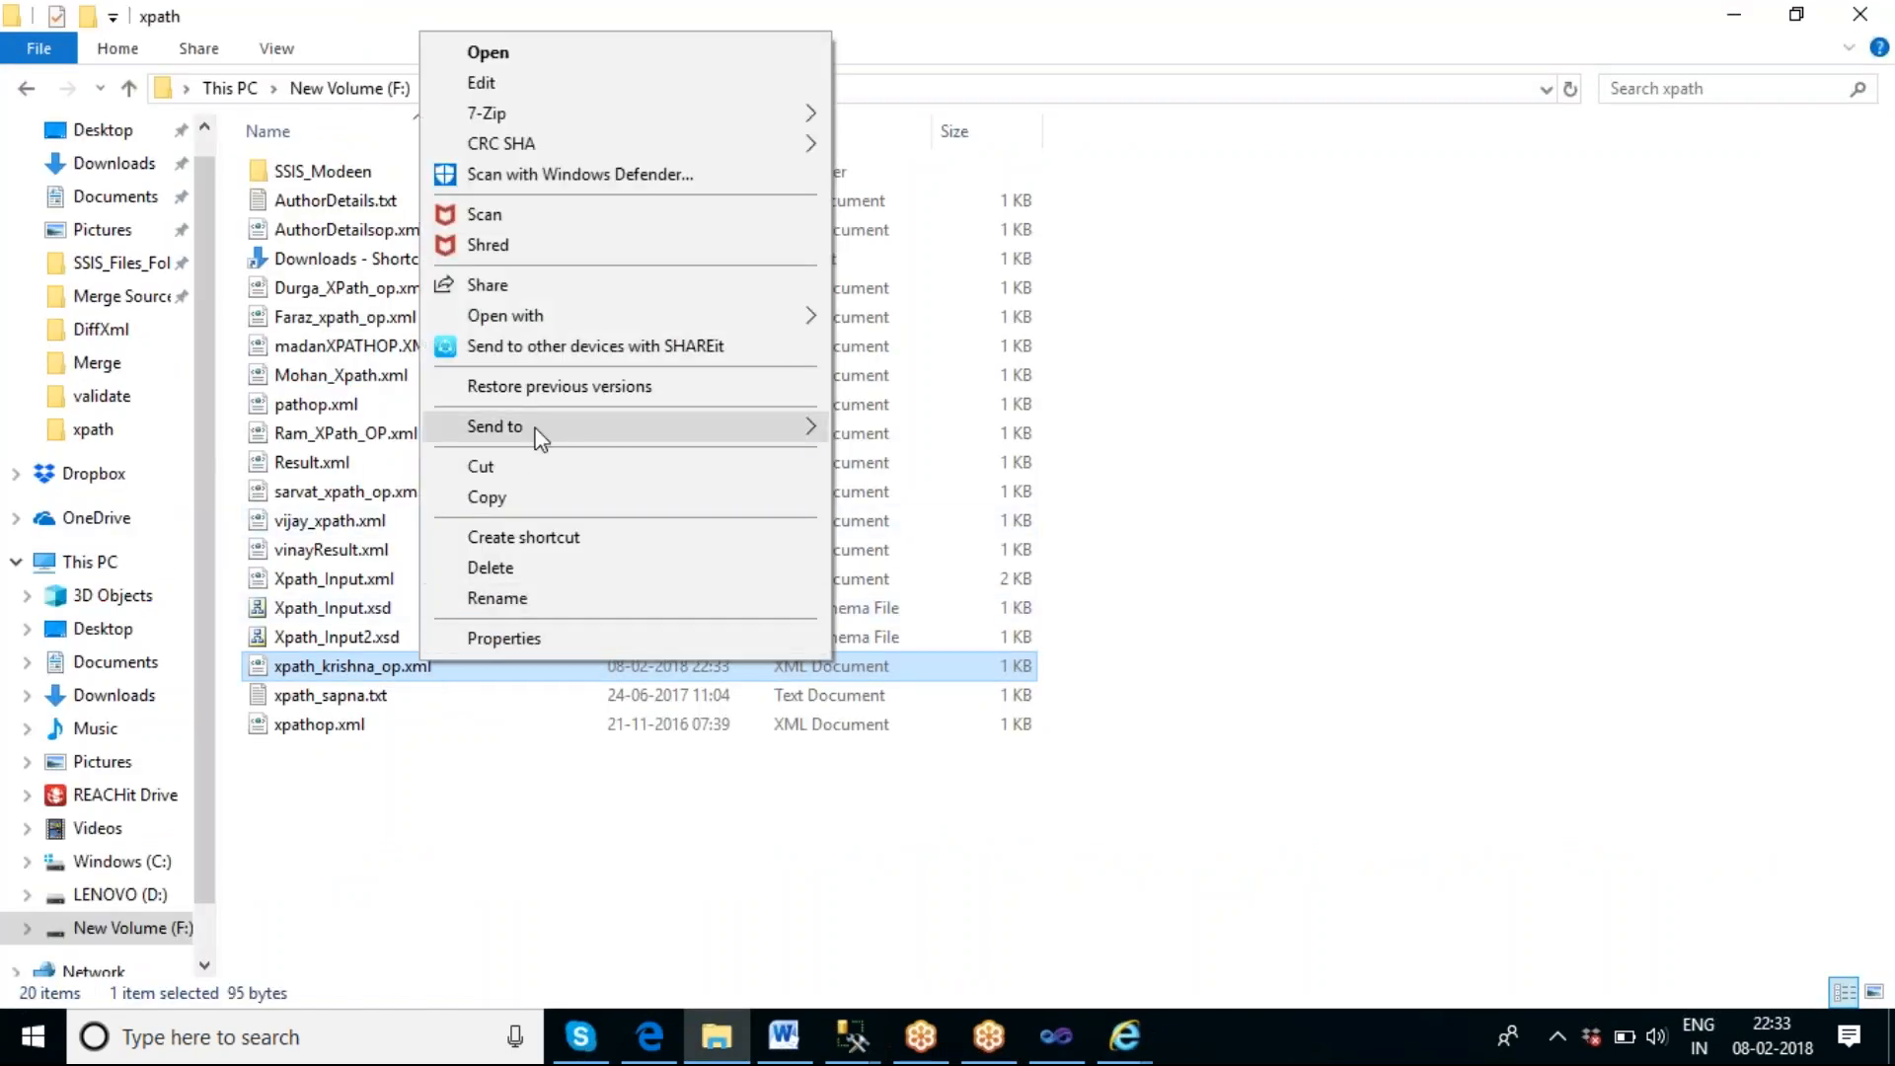
mouse_move(592, 314)
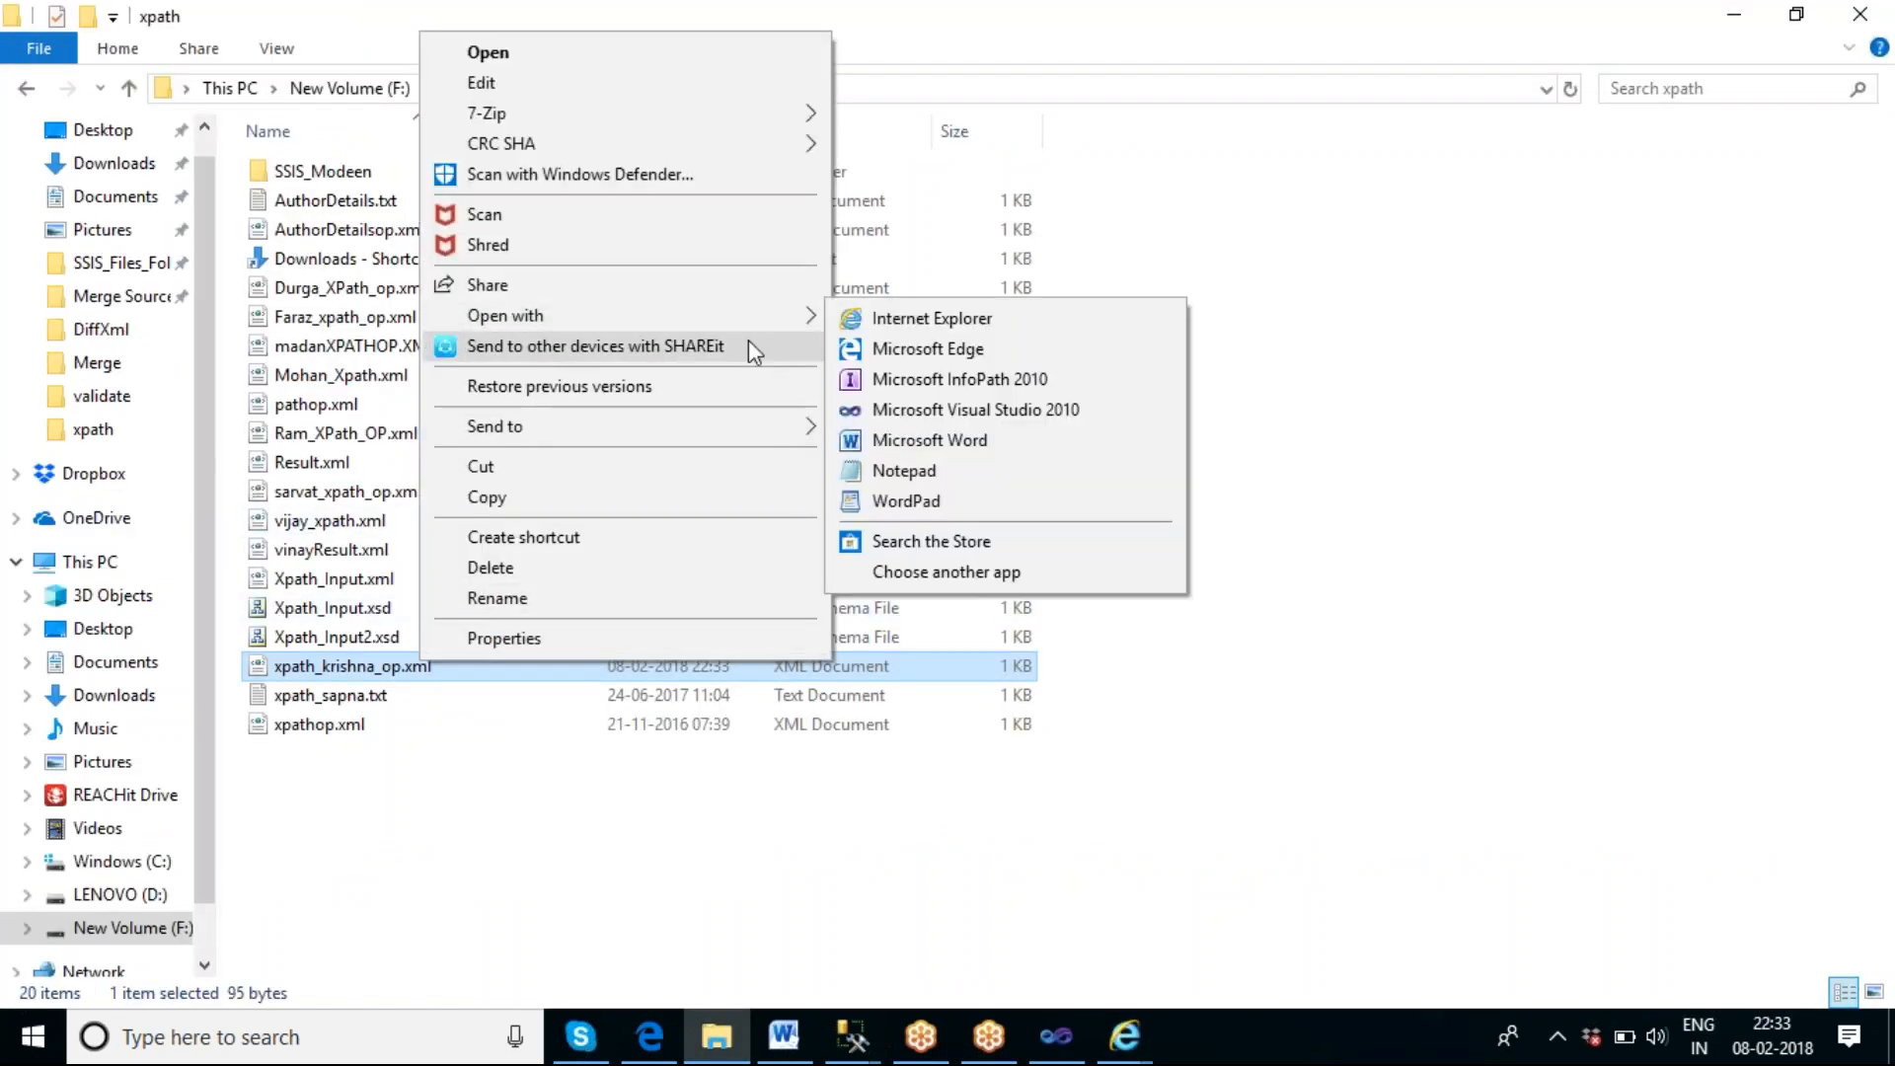
click(924, 471)
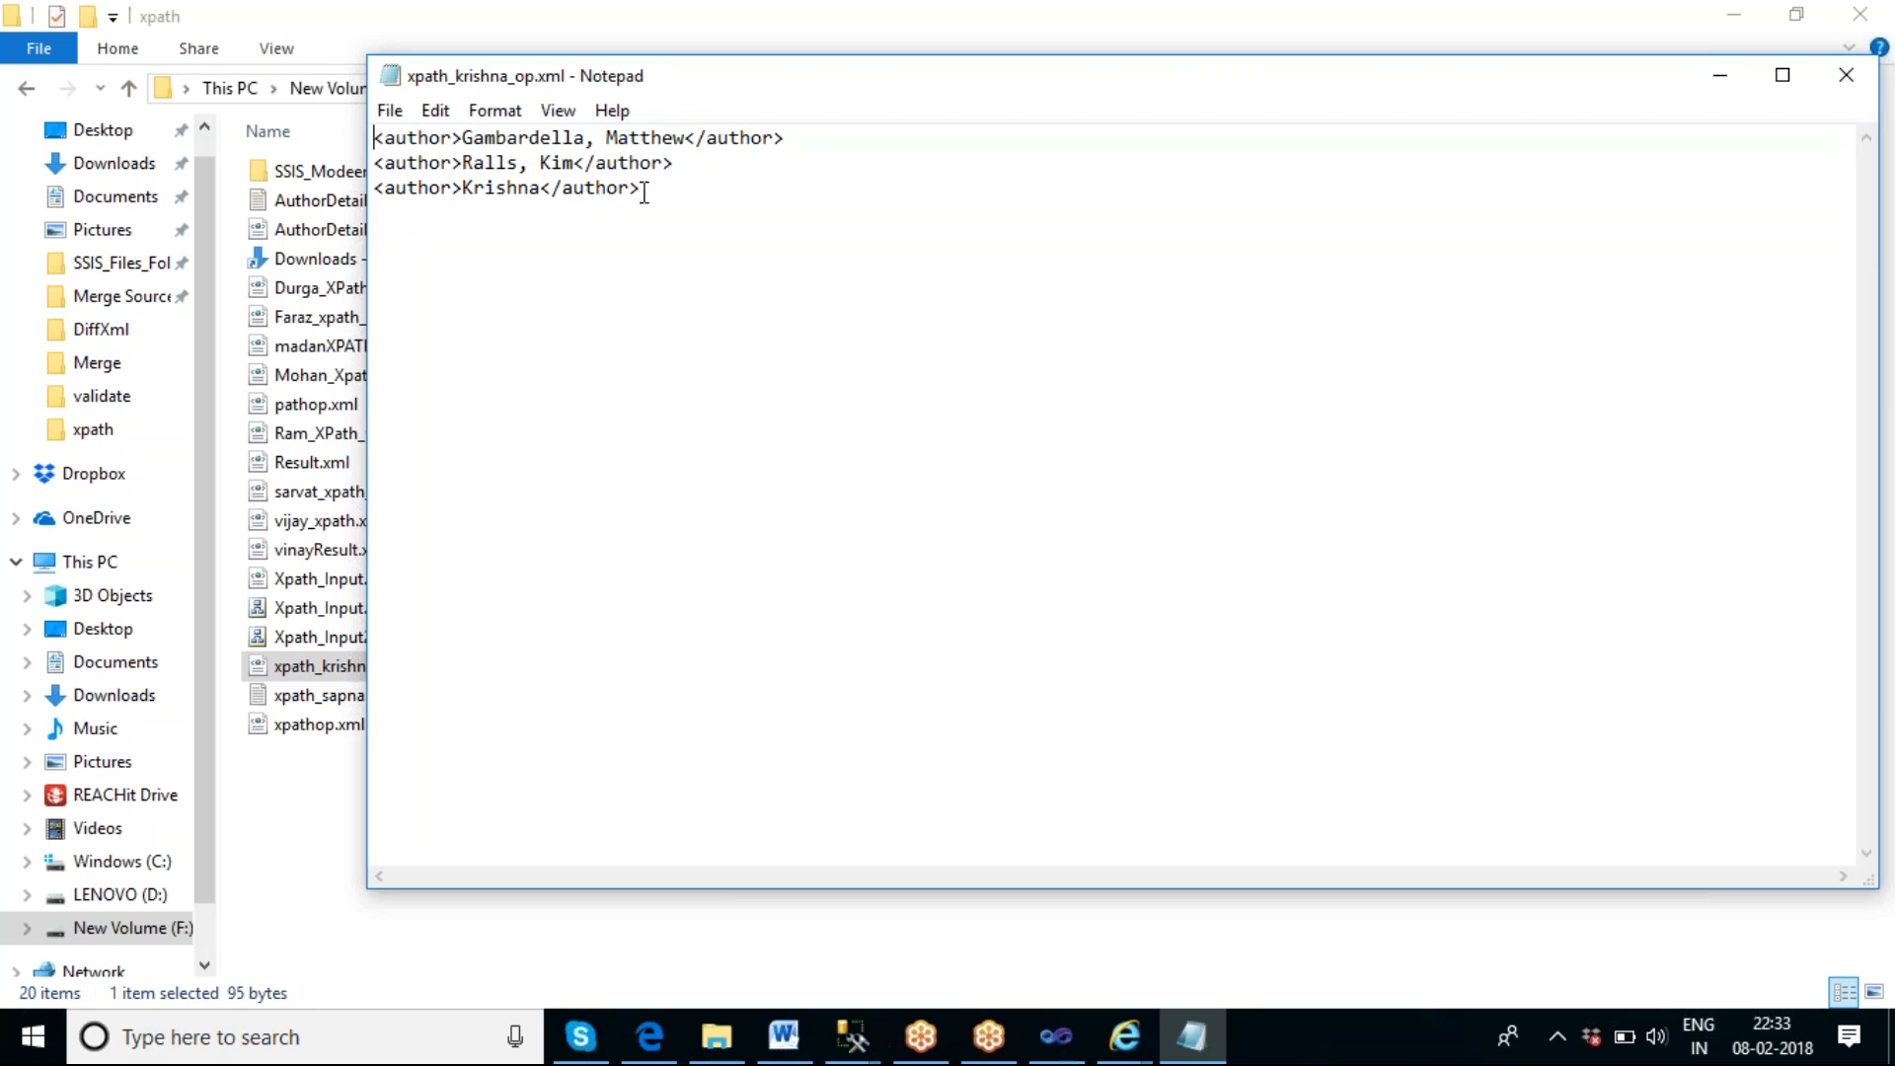
click(1847, 79)
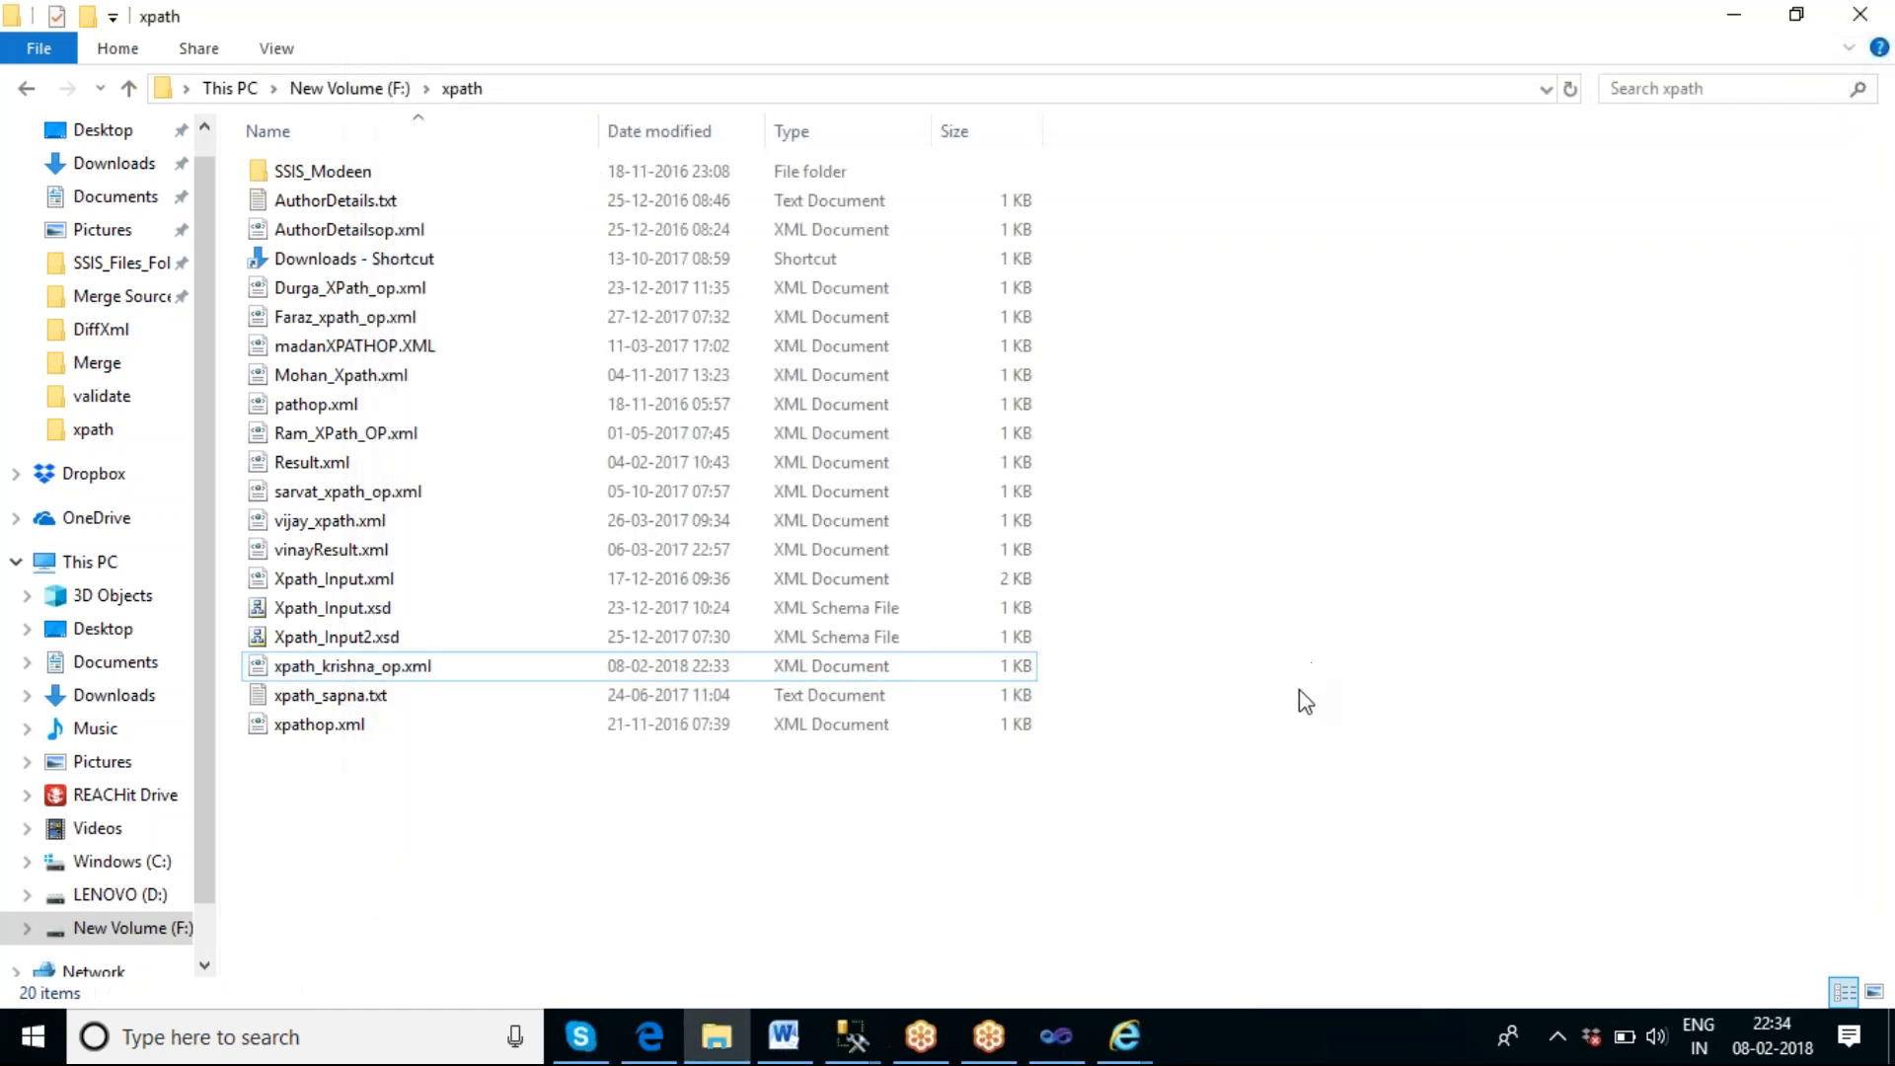
Switch to Visual Studio and stop debugging to return the XMLTask package to design mode.
click(1057, 1037)
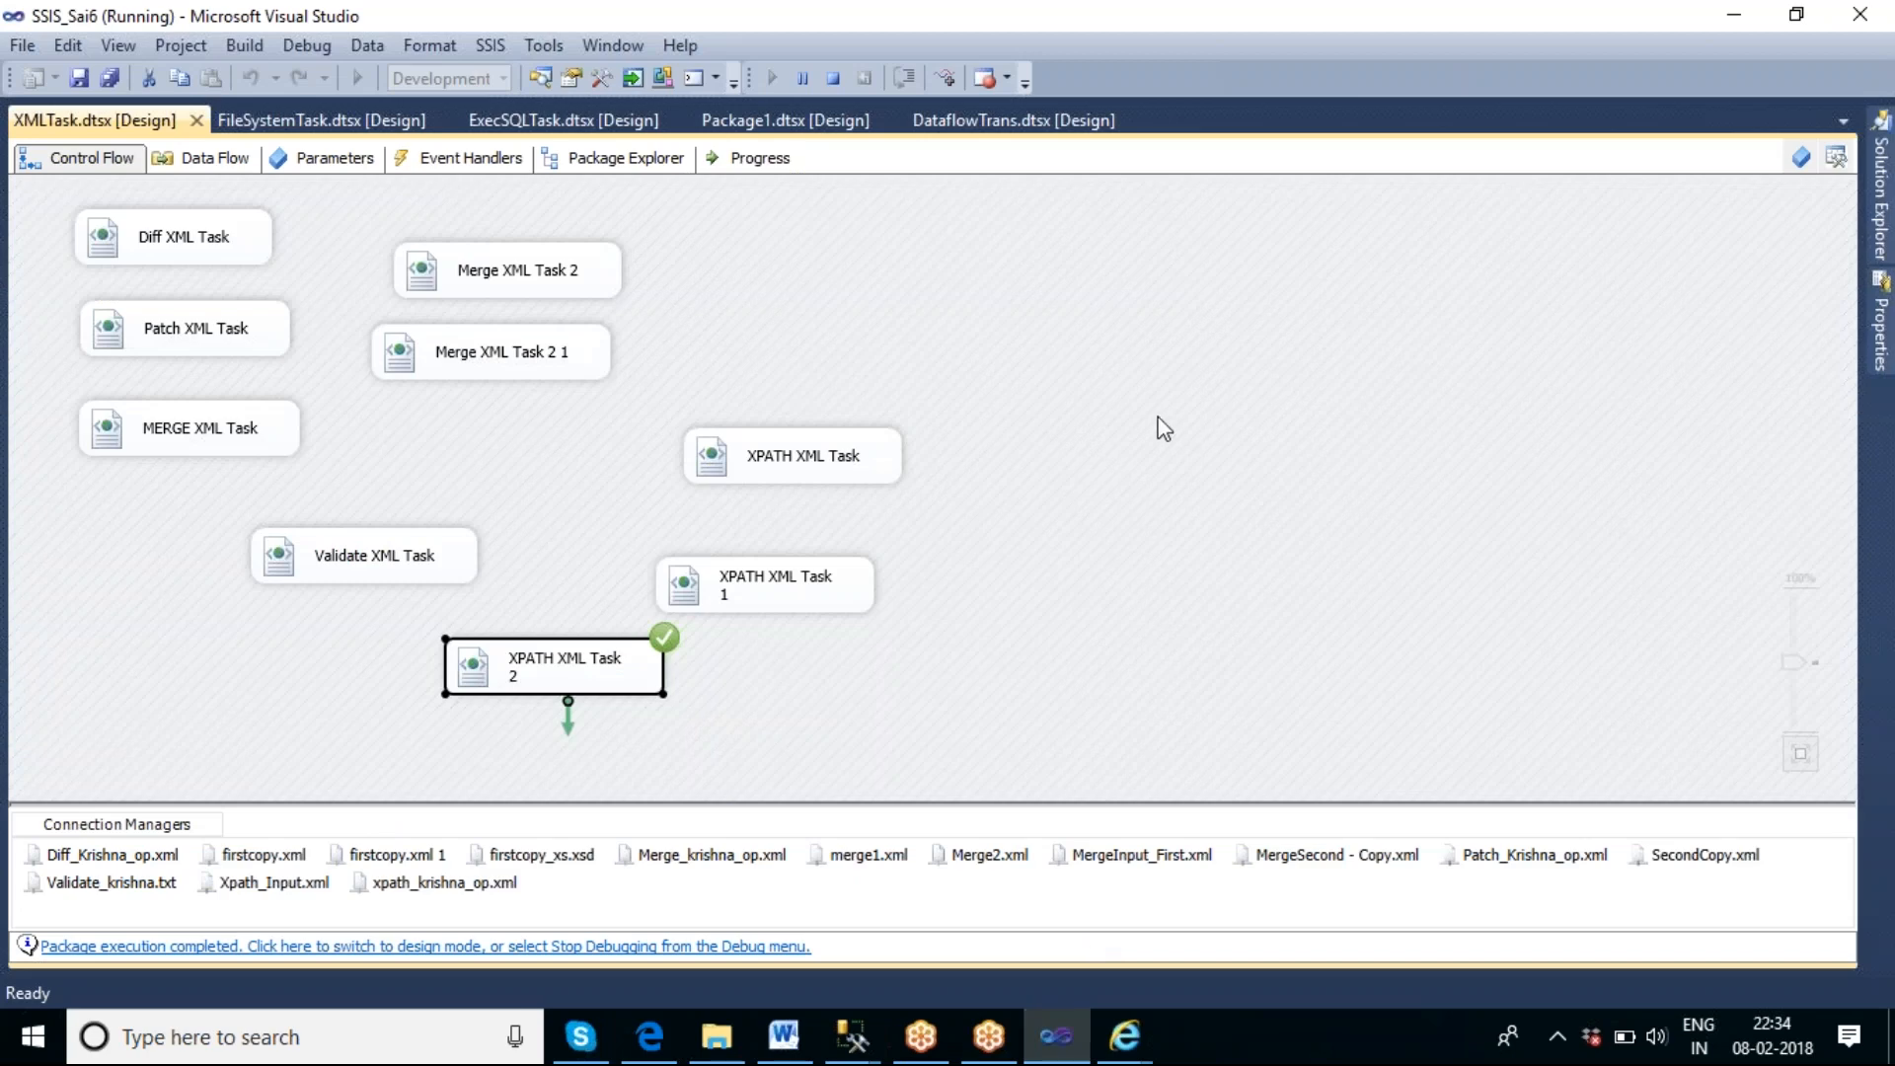
click(833, 78)
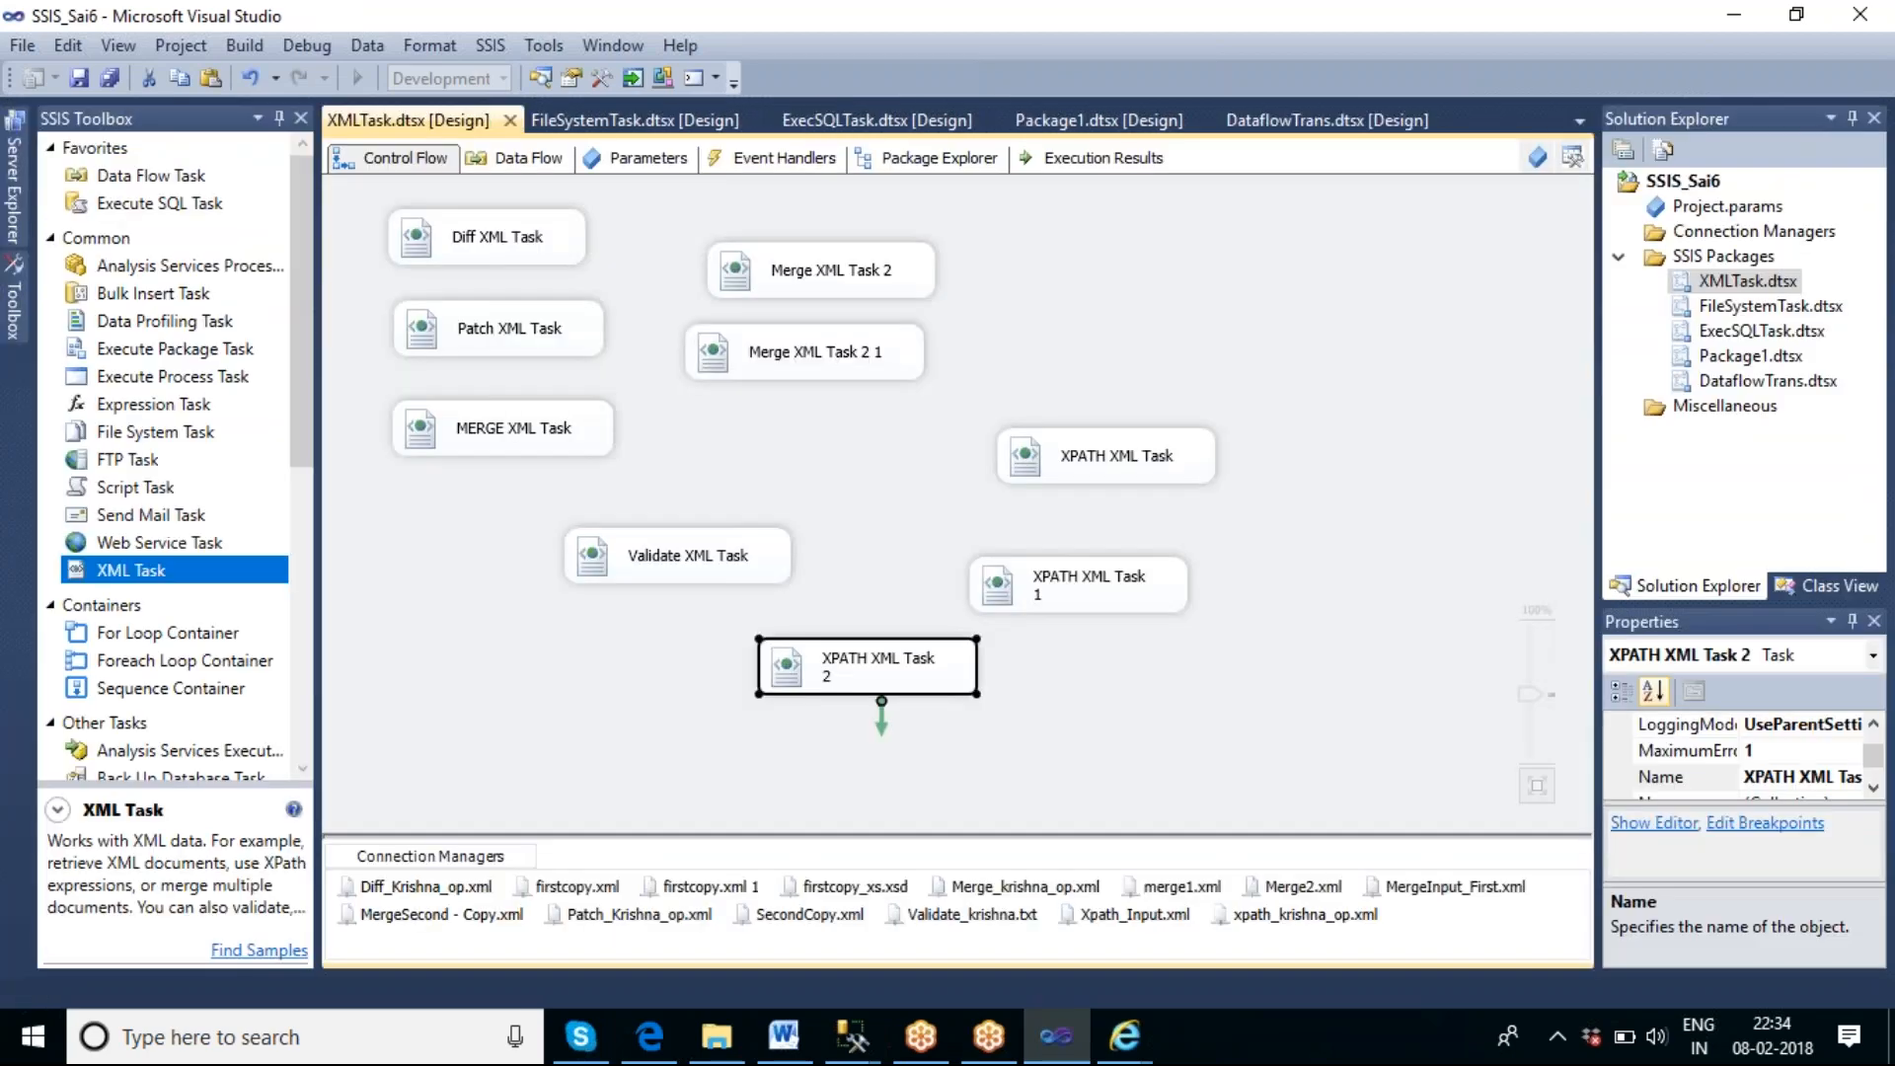
click(1266, 604)
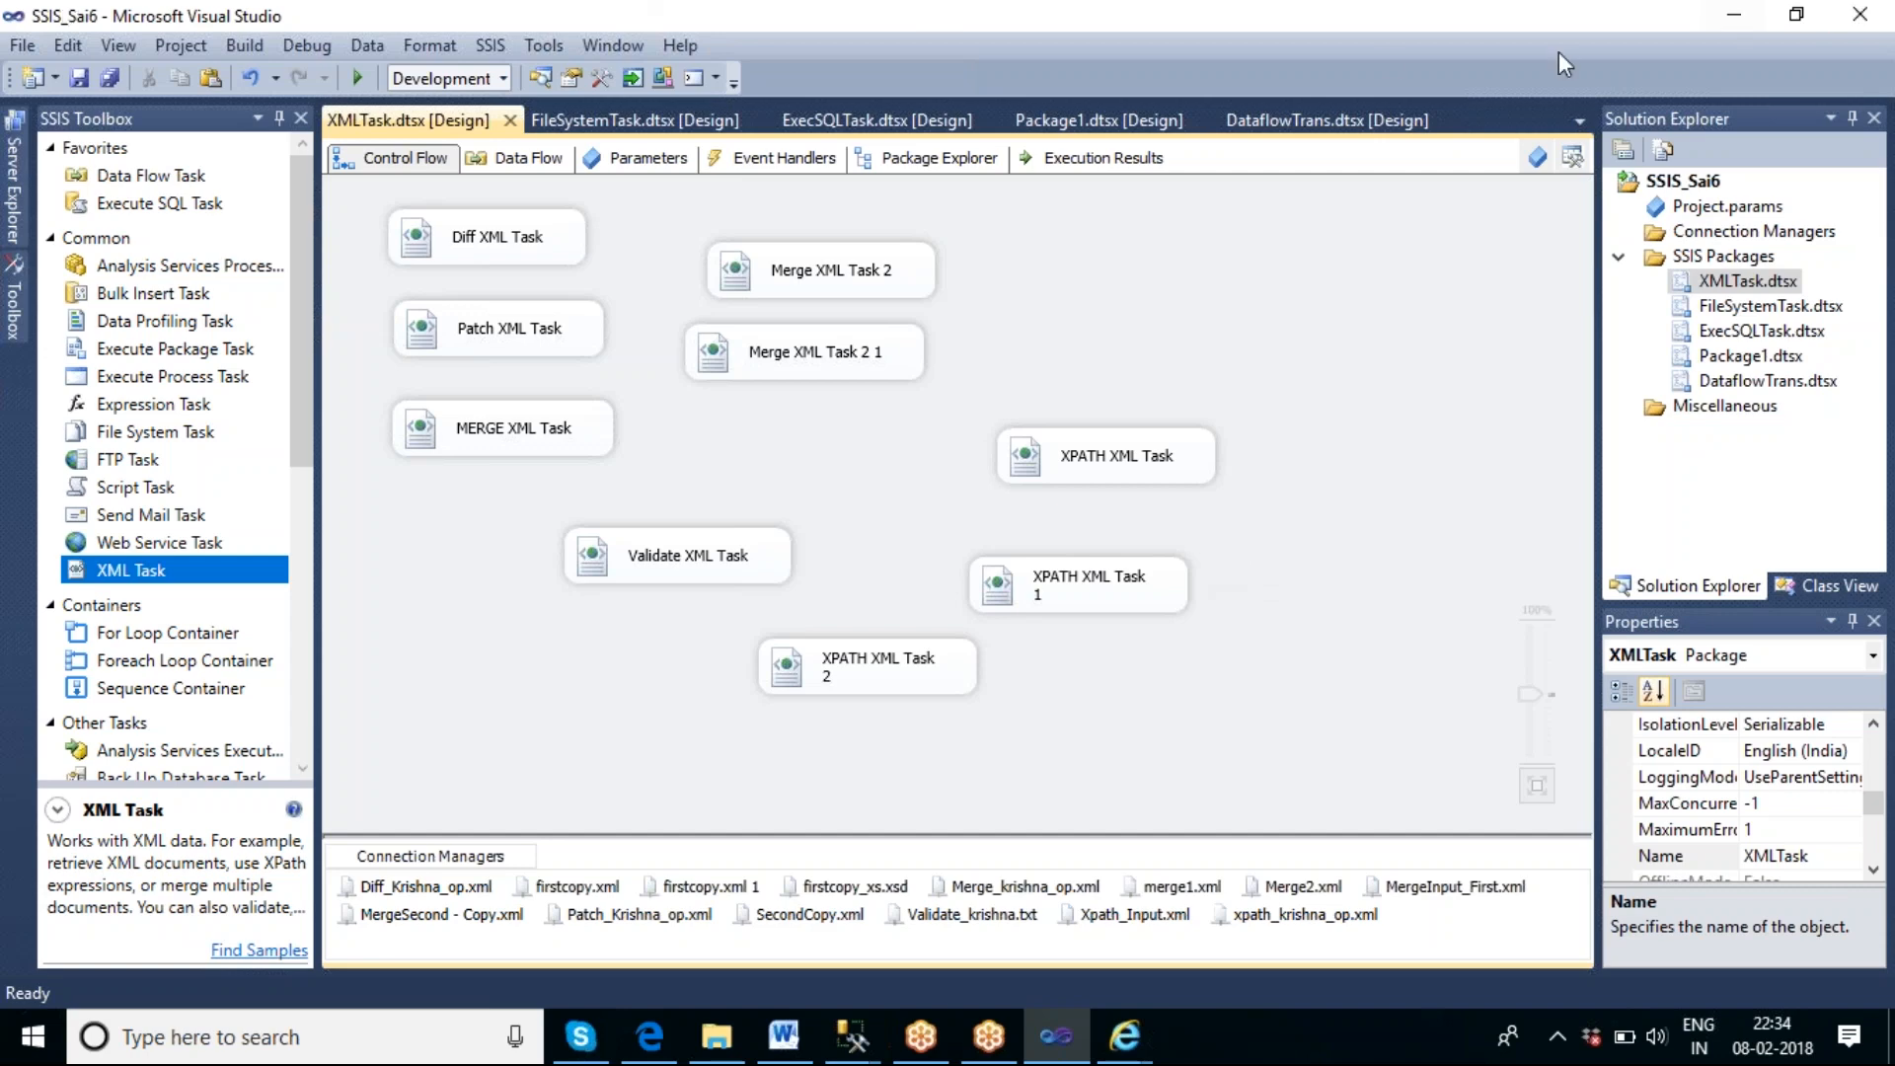
click(1361, 39)
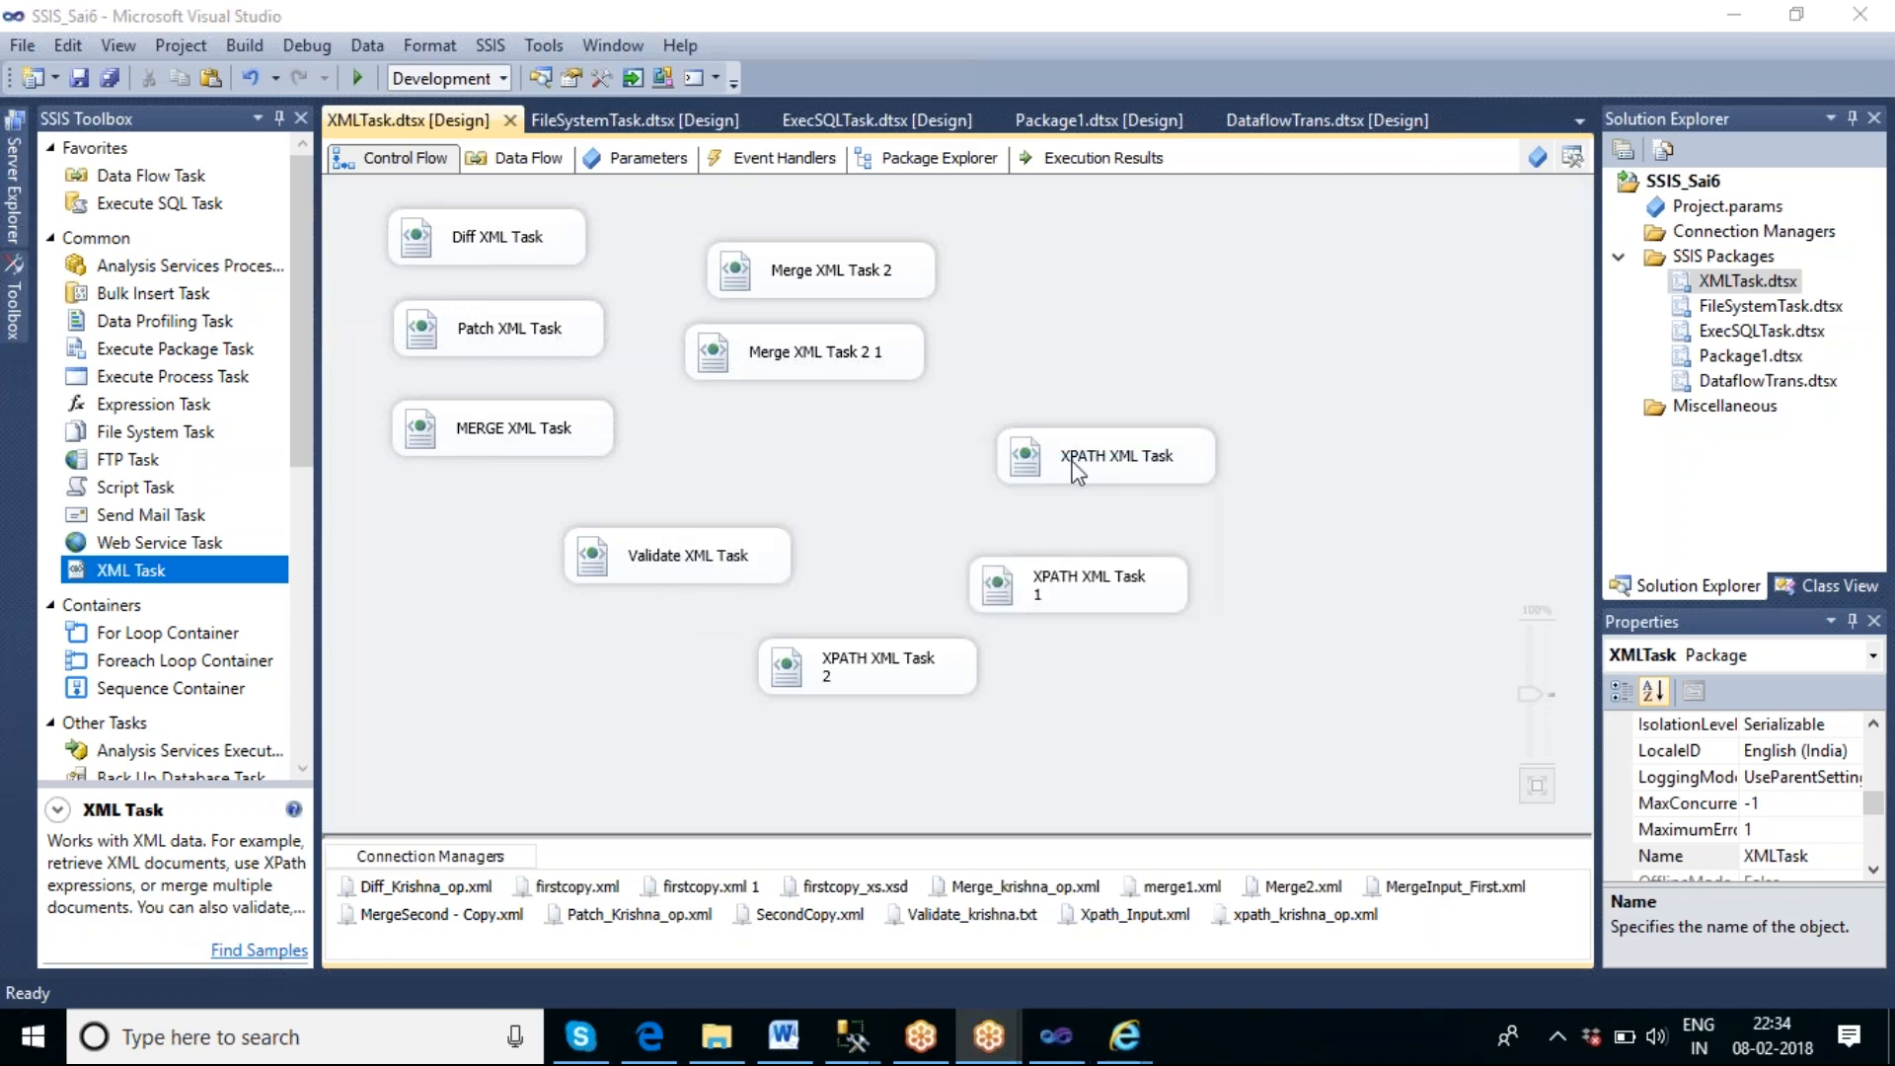